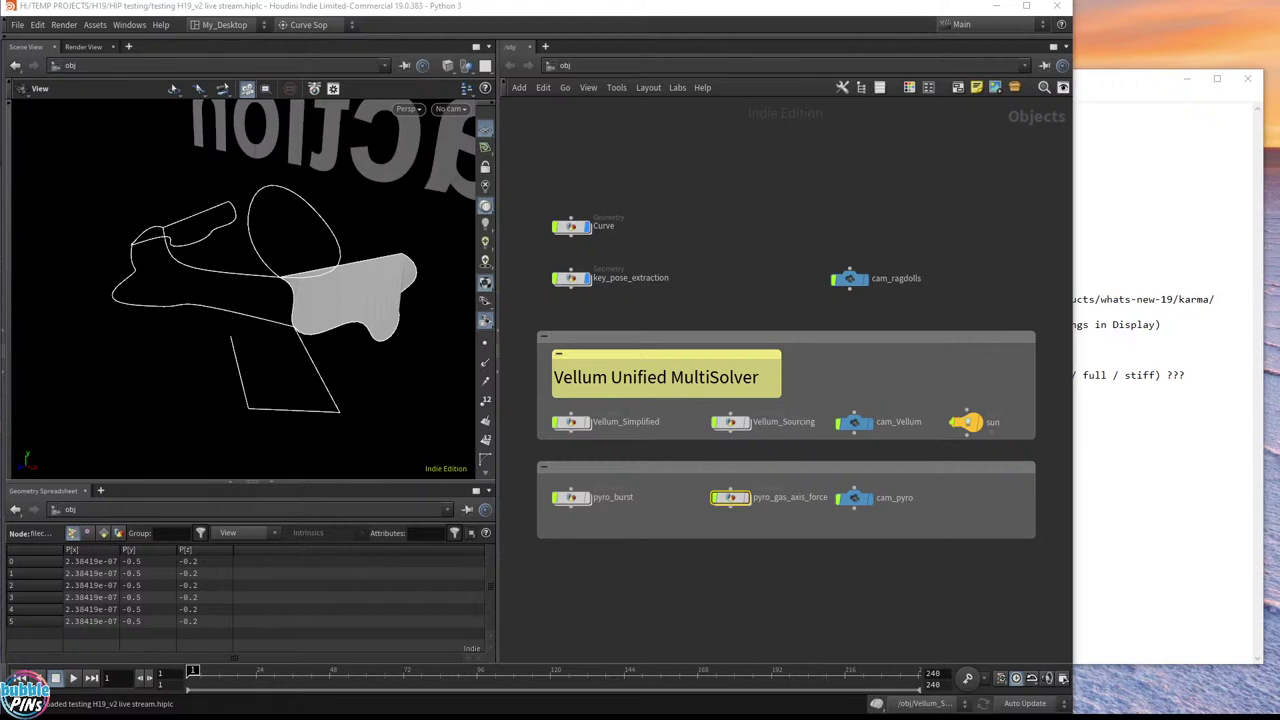
- Resize the YouTube live chat into a narrow full-height right column and bring up the TODAY topics notes
drag(1279, 50, 1147, 27)
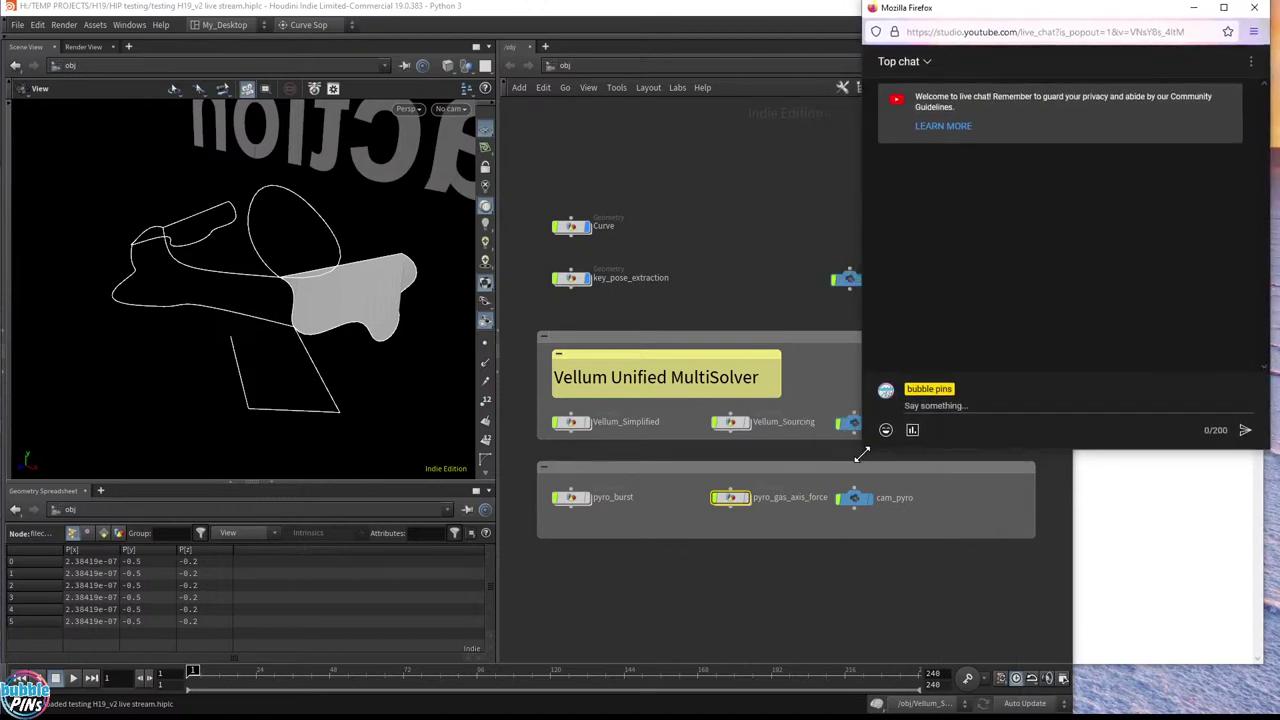
drag(861, 455, 876, 574)
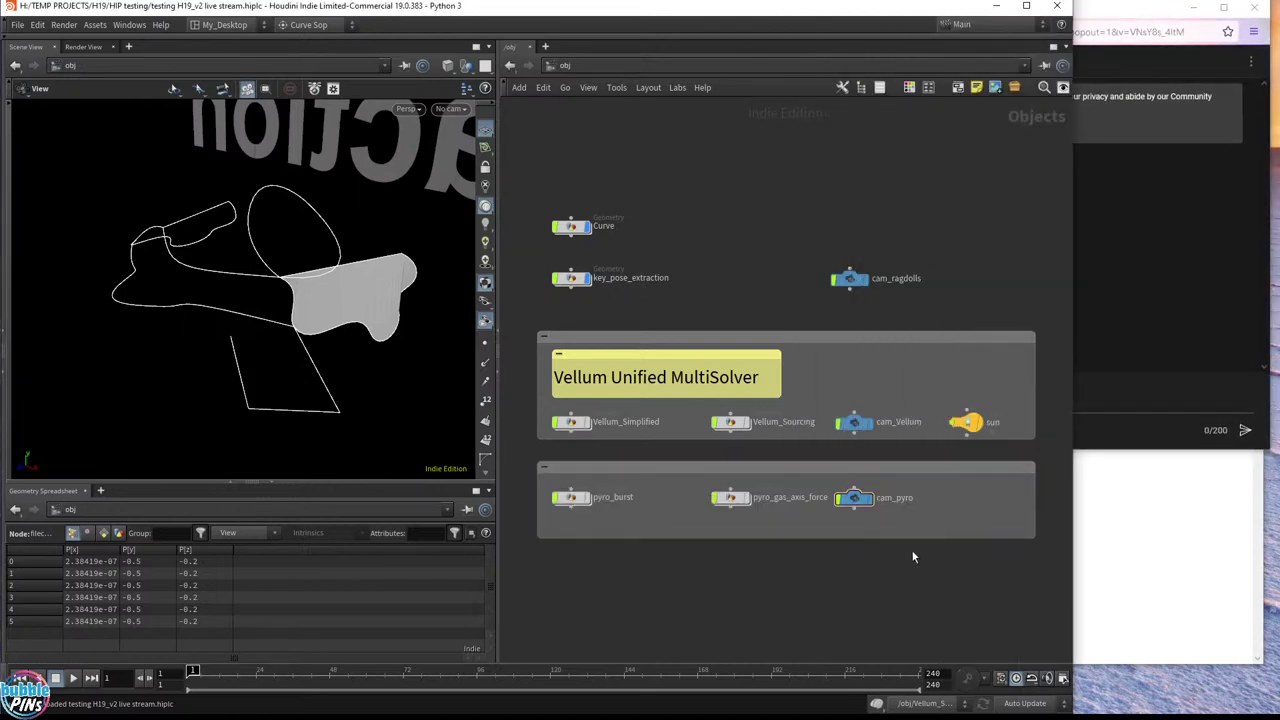
key(alt+Tab)
drag(869, 453, 1088, 710)
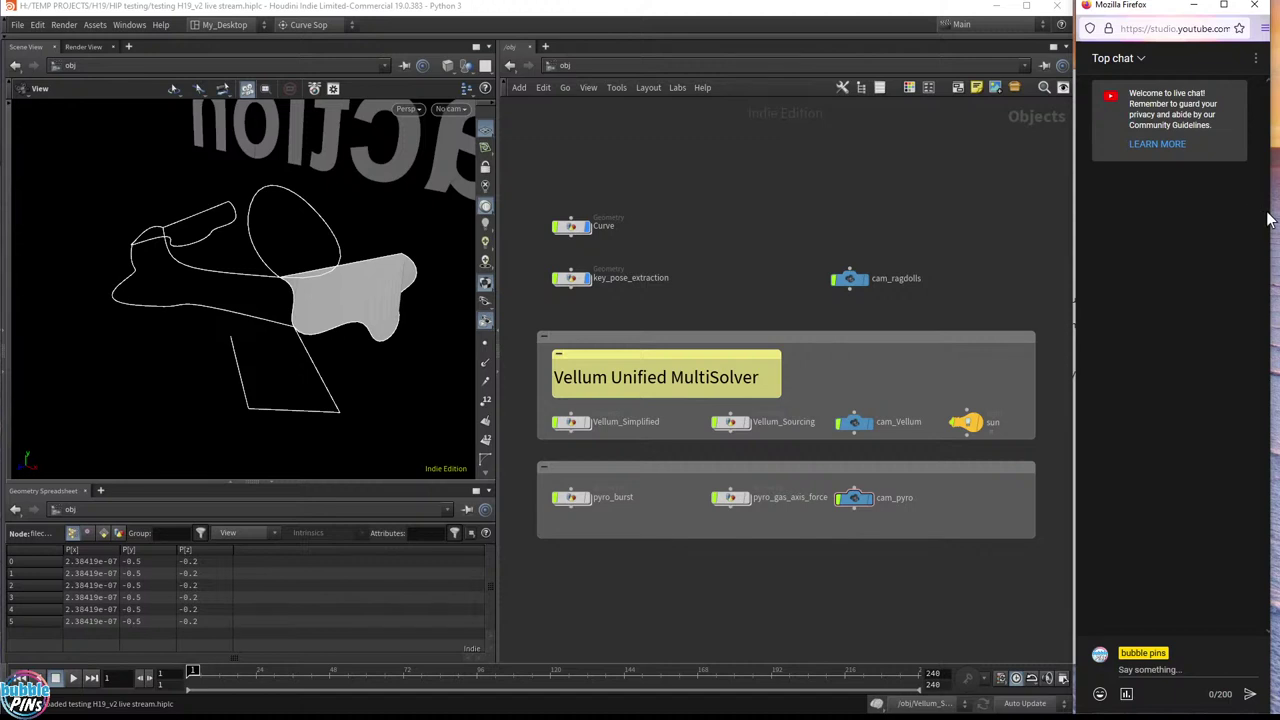
drag(1265, 211, 1273, 211)
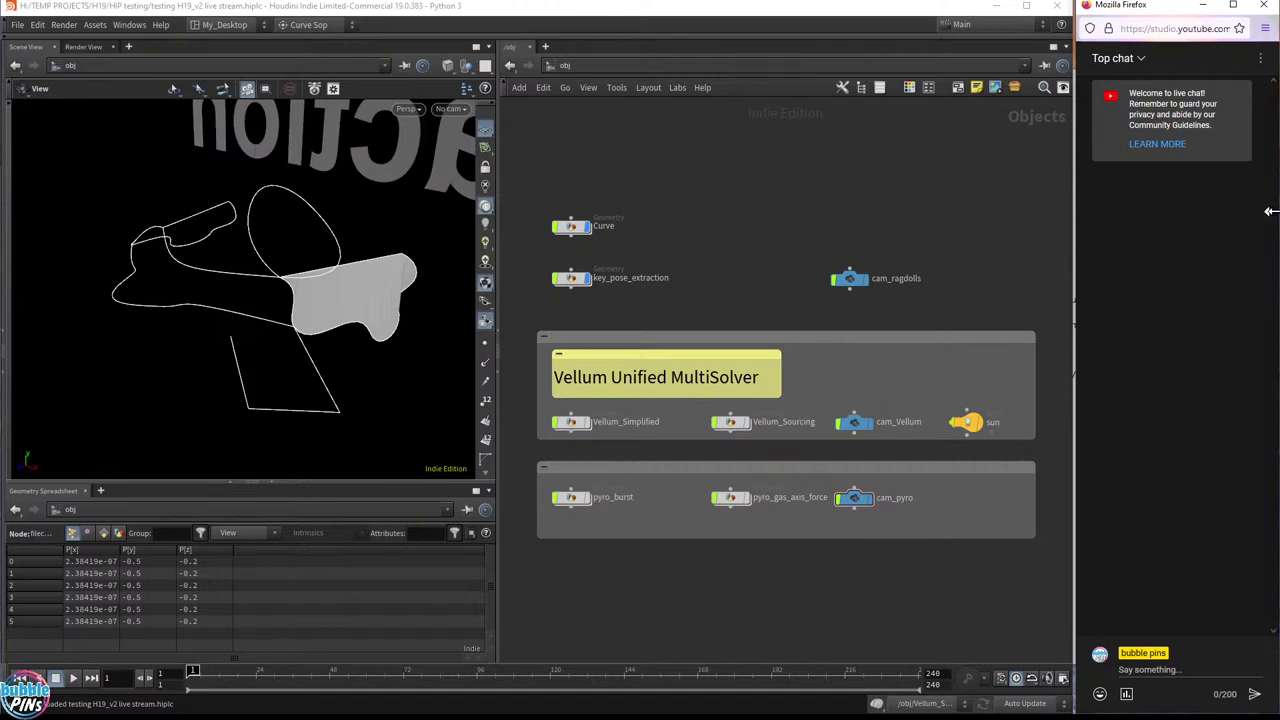
key(alt+Tab)
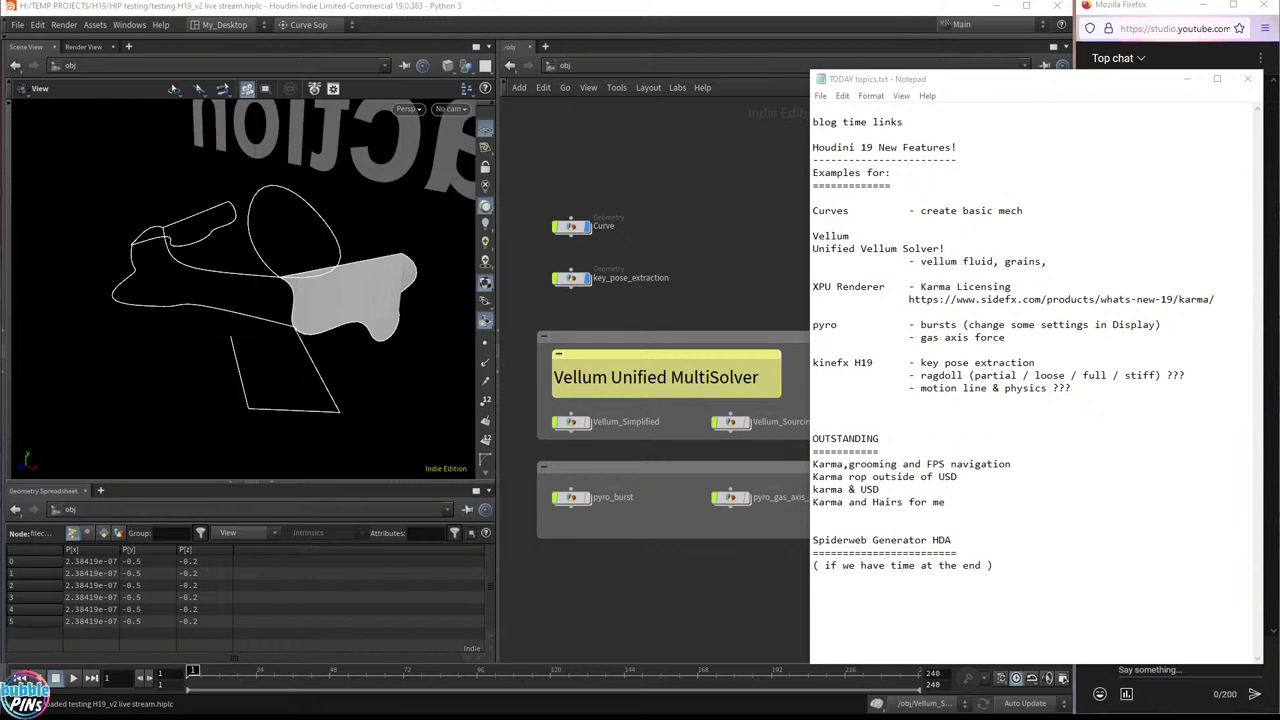
- Orbit the Houdini scene to show both characters and advance the animation to frame 3
click(813, 412)
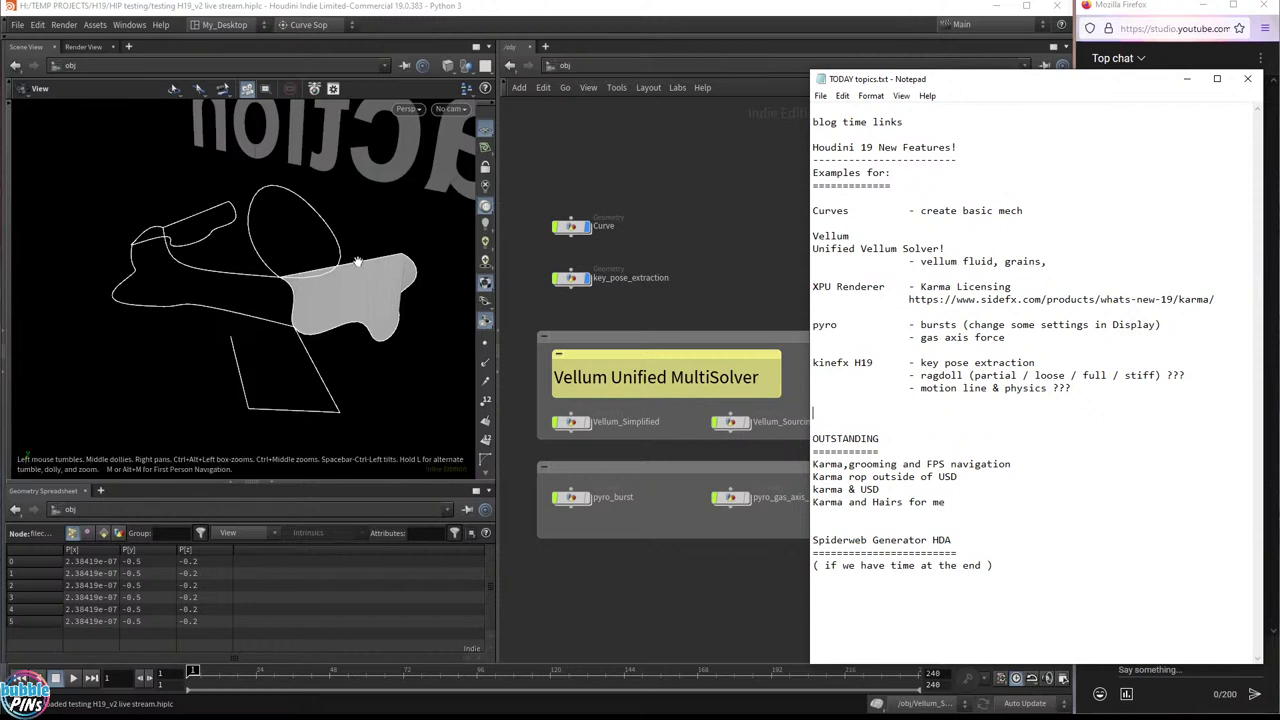
drag(357, 262, 380, 547)
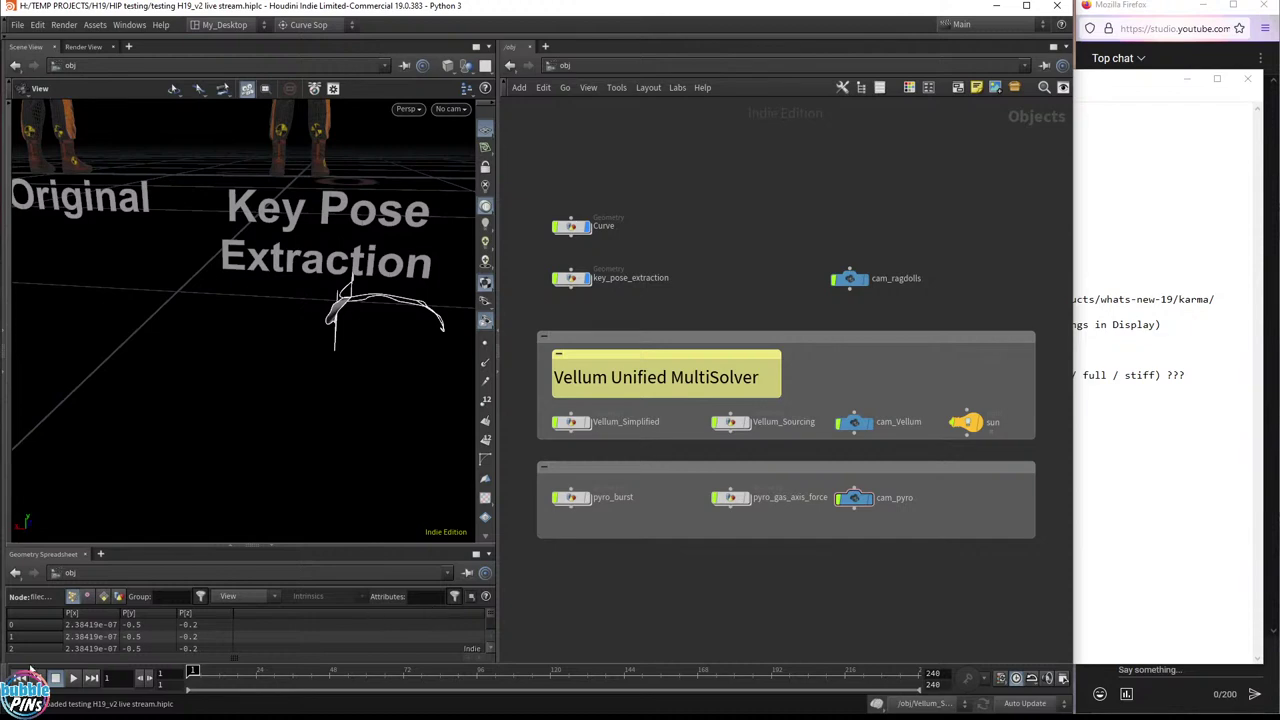
drag(290, 356, 403, 306)
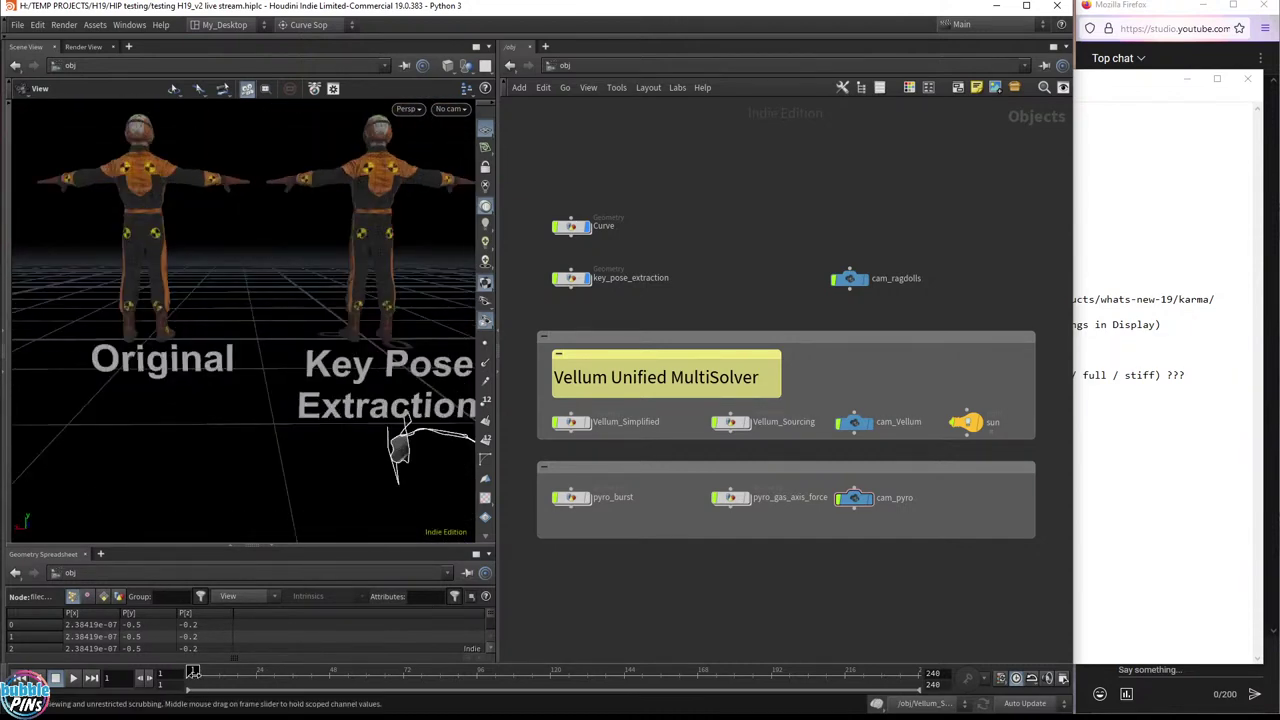
click(195, 684)
drag(275, 320, 218, 362)
key(alt+Tab)
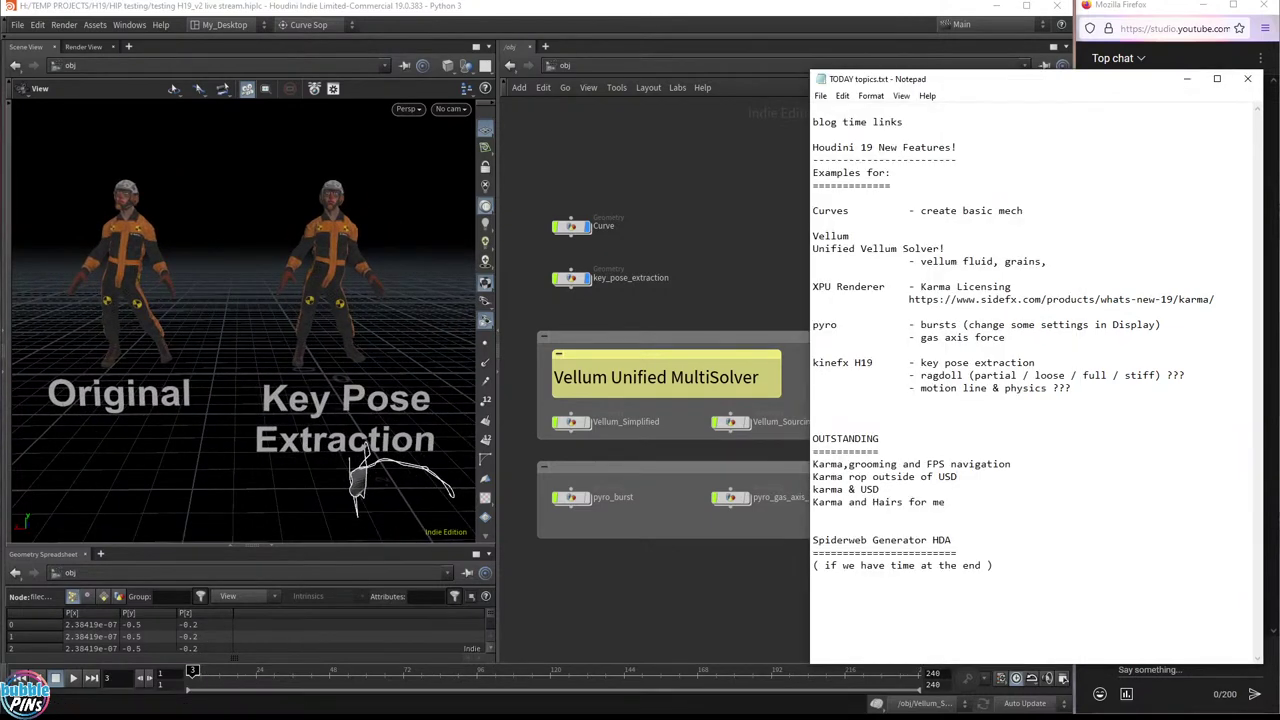
- Centre and shorten the notes window, then select the ragdoll and motion line & physics entries
drag(1033, 84, 755, 75)
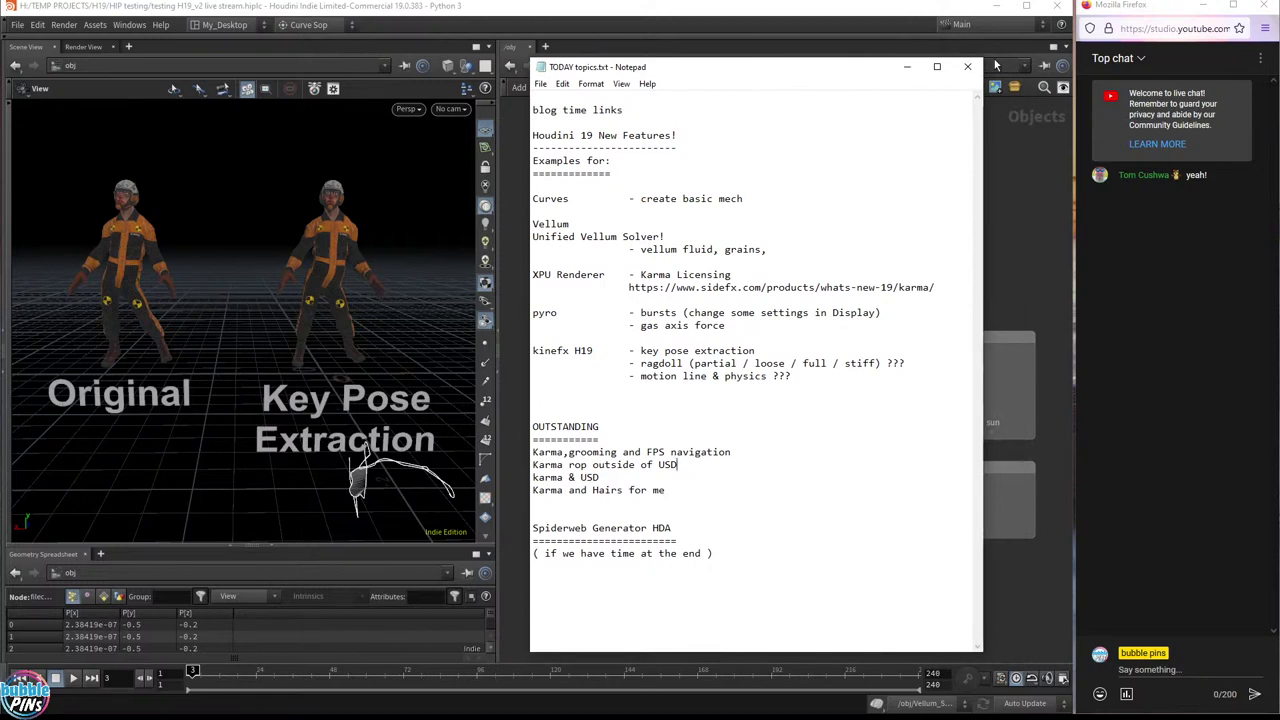
drag(983, 60, 981, 107)
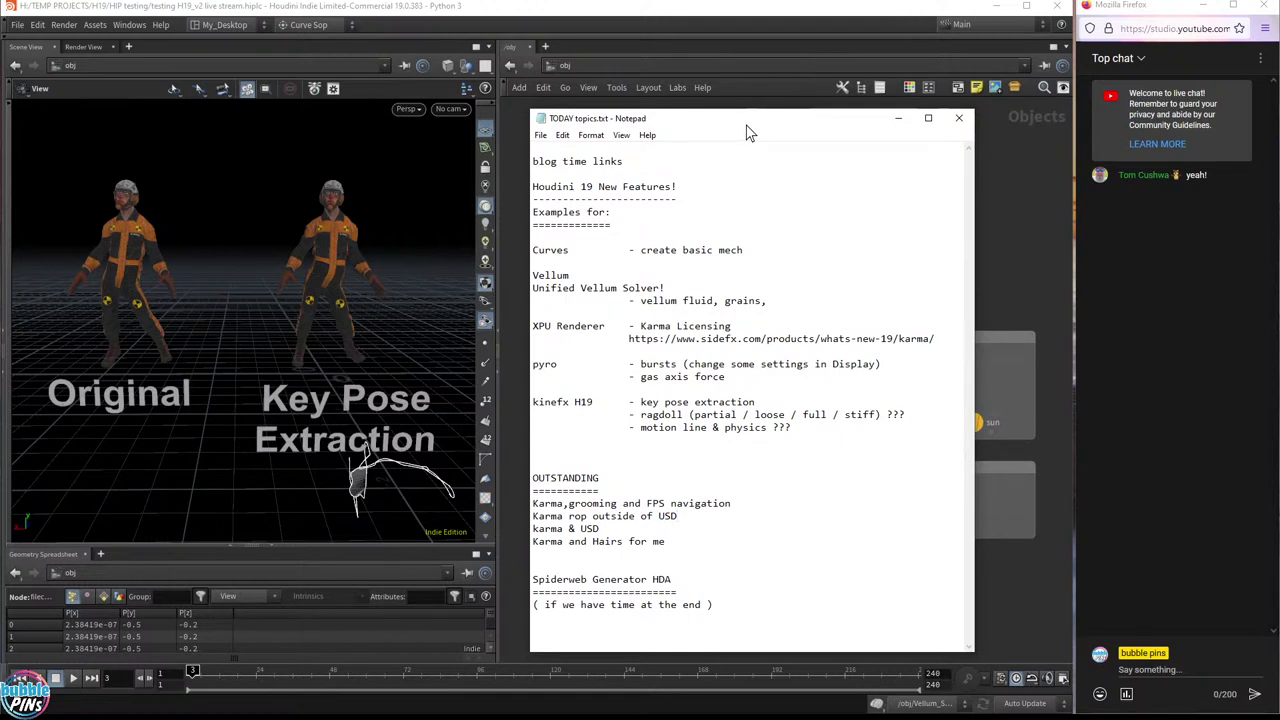
key(ctrl+shift+Left)
key(ctrl+shift+Left)
key(ctrl+shift+Left)
key(ctrl+shift+Left)
key(ctrl+shift+Left)
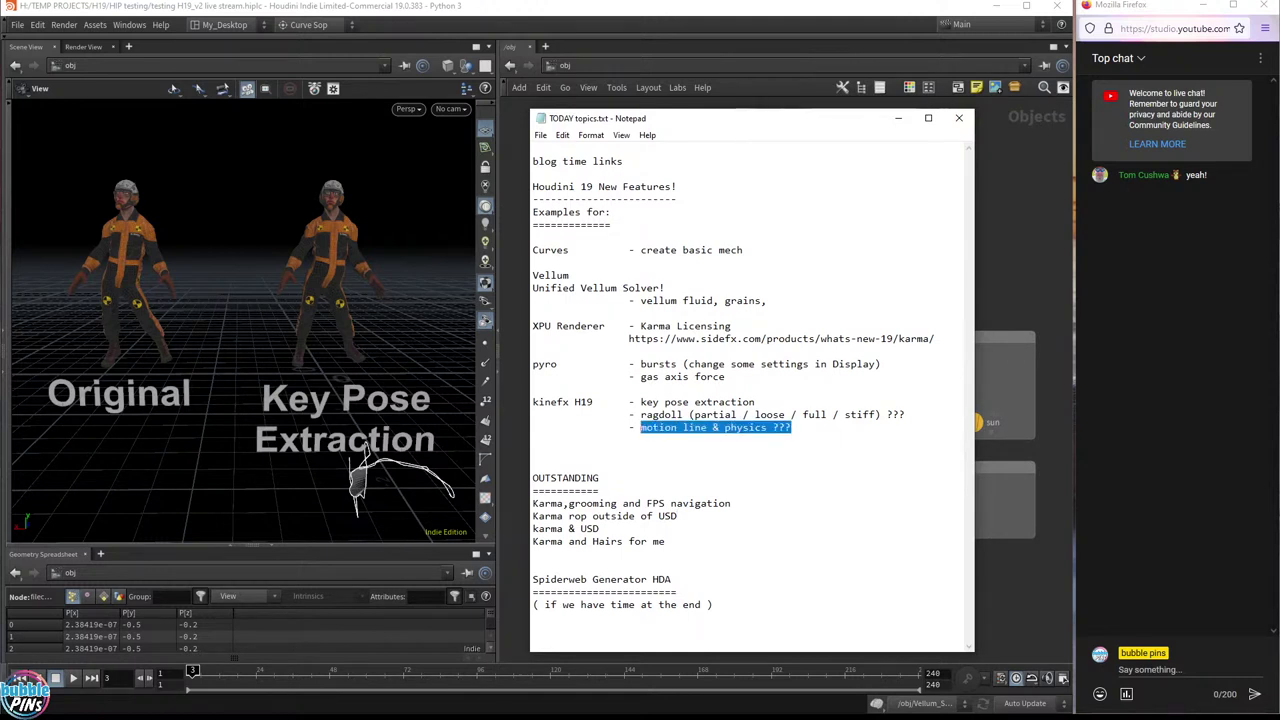
key(shift+Up)
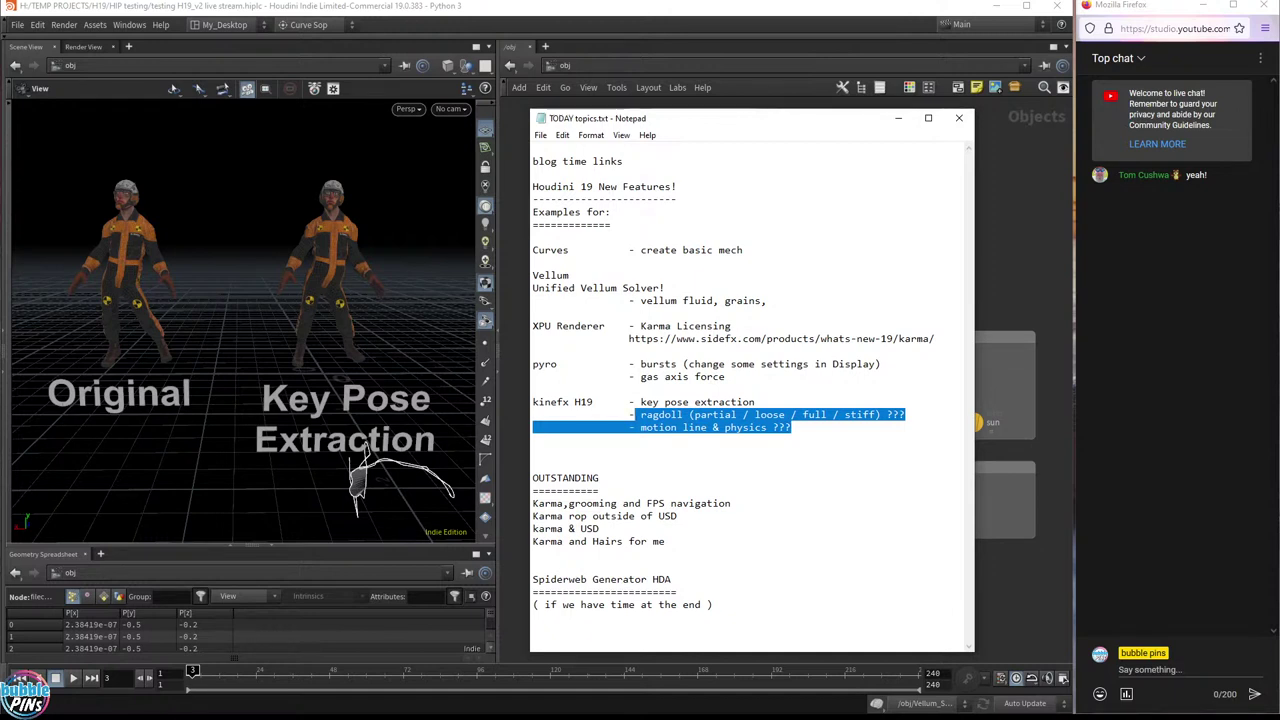
click(818, 414)
double_click(865, 414)
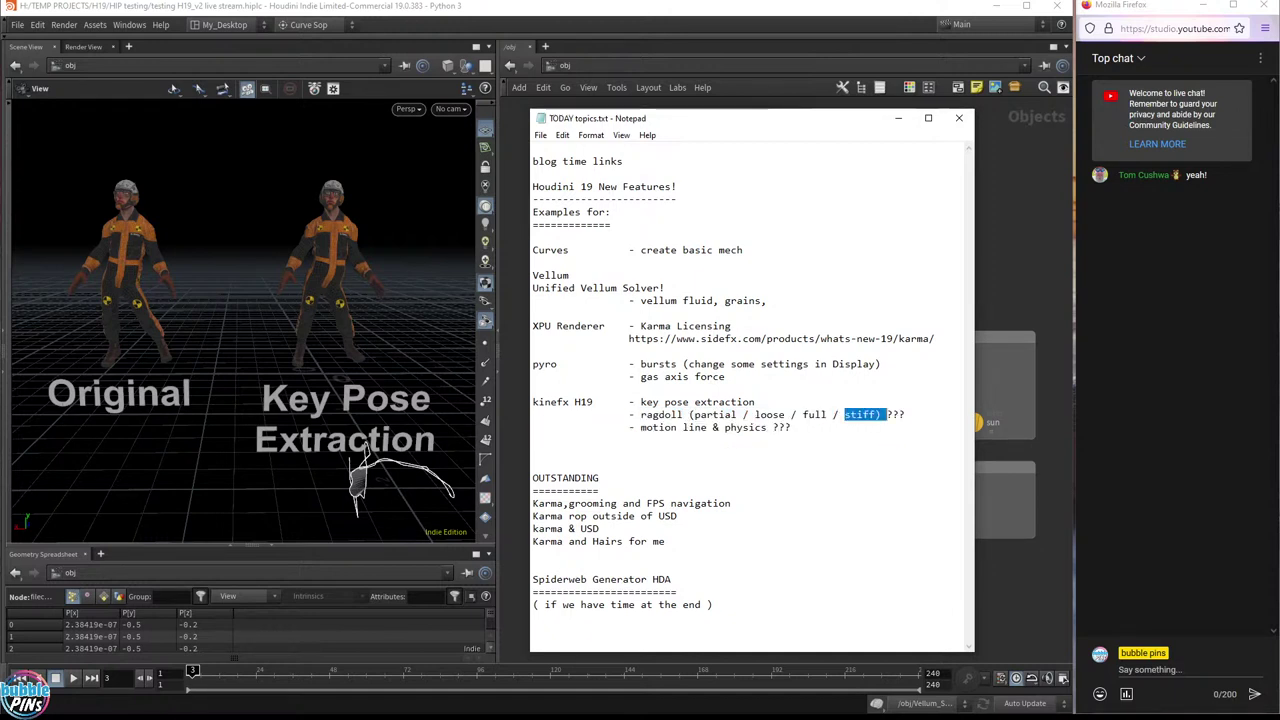
drag(790, 427, 657, 427)
click(790, 427)
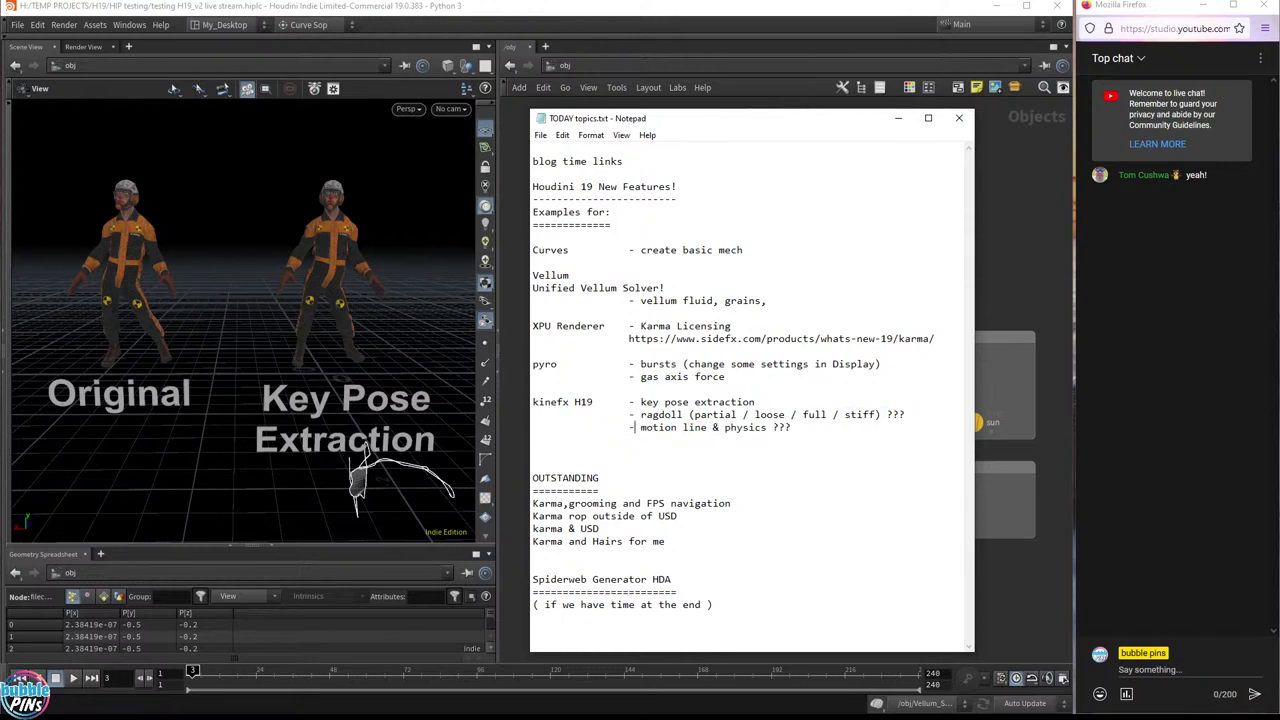
drag(790, 427, 628, 427)
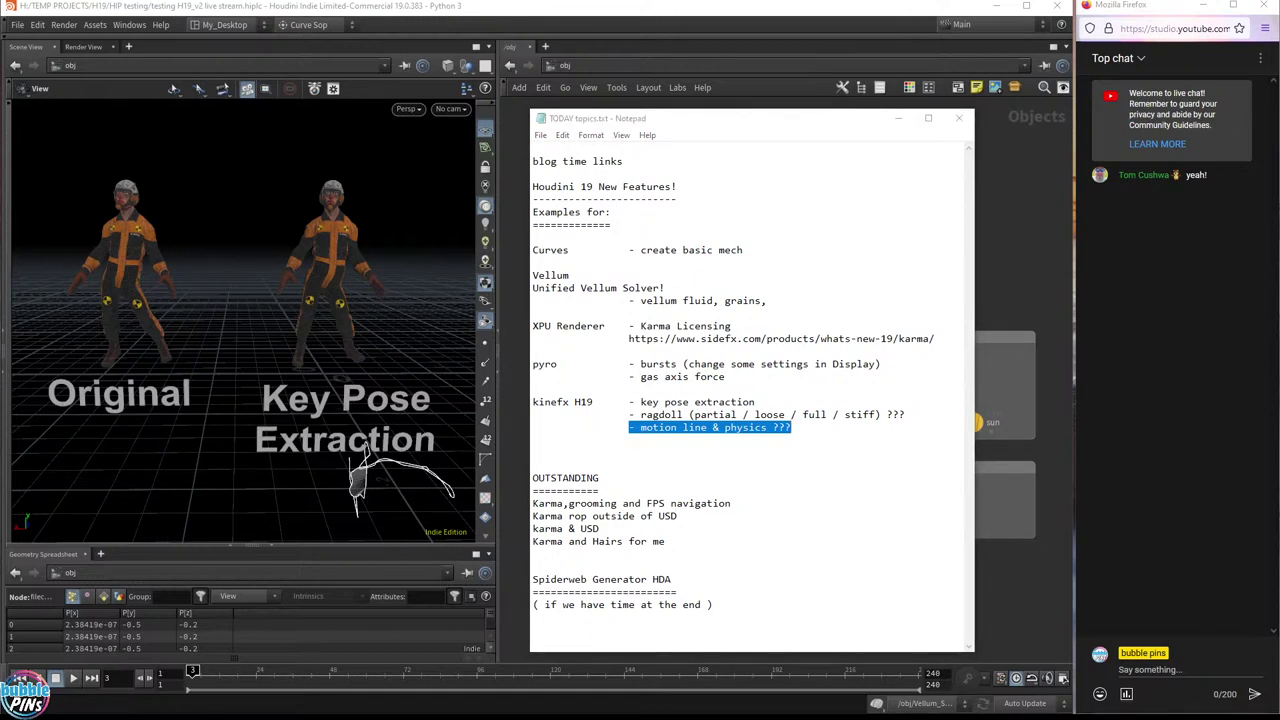
- Centre the Houdini 19 Sneak Preview blog post in the browser and scroll down it
key(alt+Tab)
drag(924, 10, 537, 90)
scroll(714, 423, down, 8)
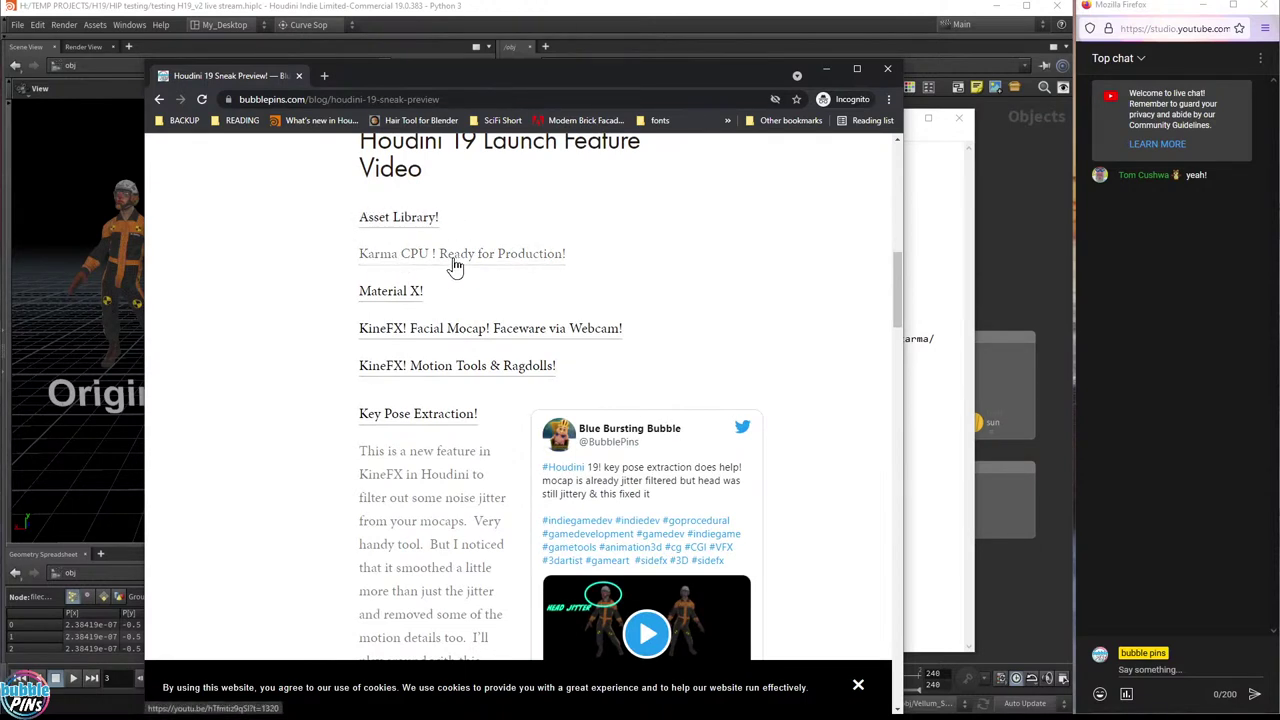
- Open the Karma CPU link in a new tab and select the 'Karma CPU ! Ready for Production!' line
scroll(632, 275, up, 10)
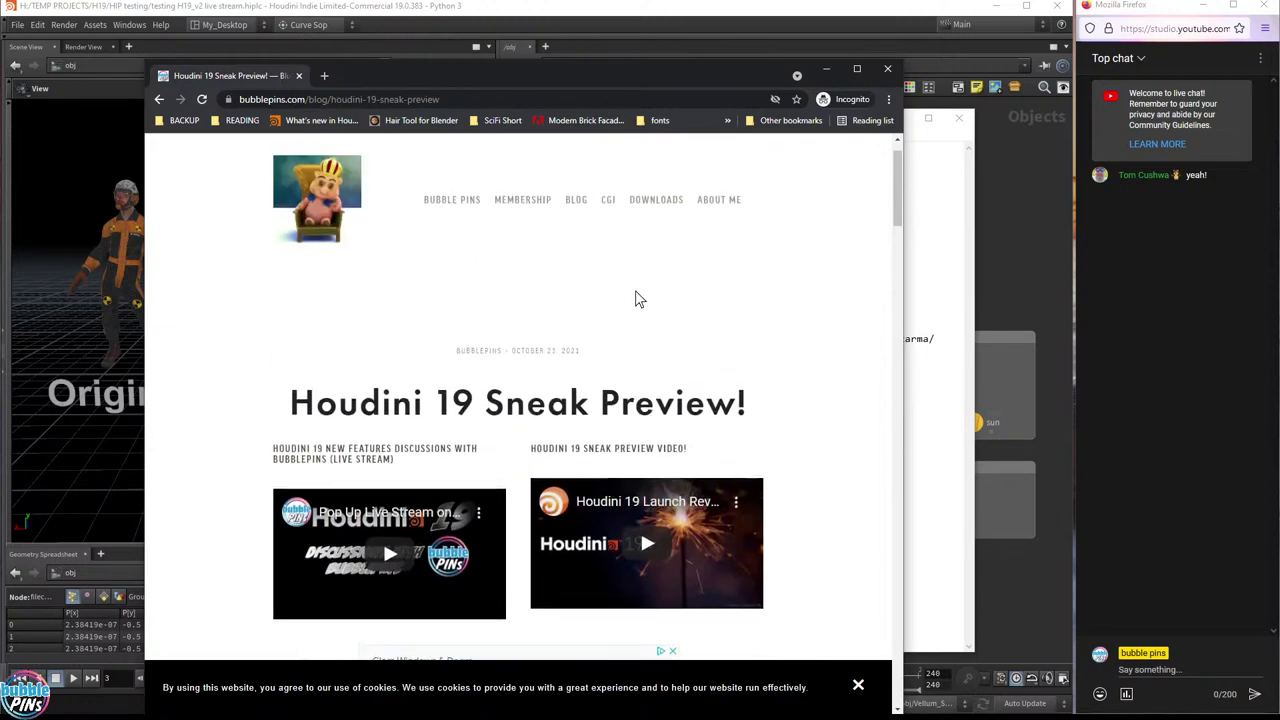
scroll(637, 297, down, 2)
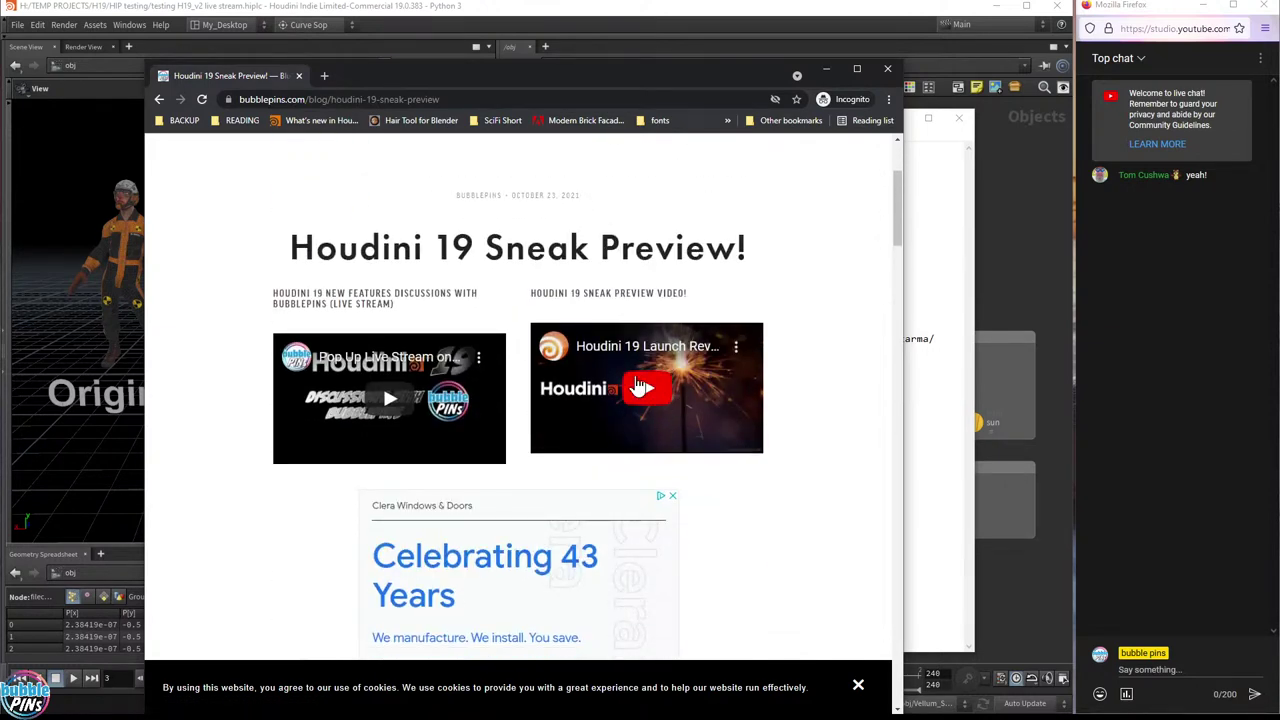
scroll(755, 440, down, 5)
scroll(415, 388, down, 2)
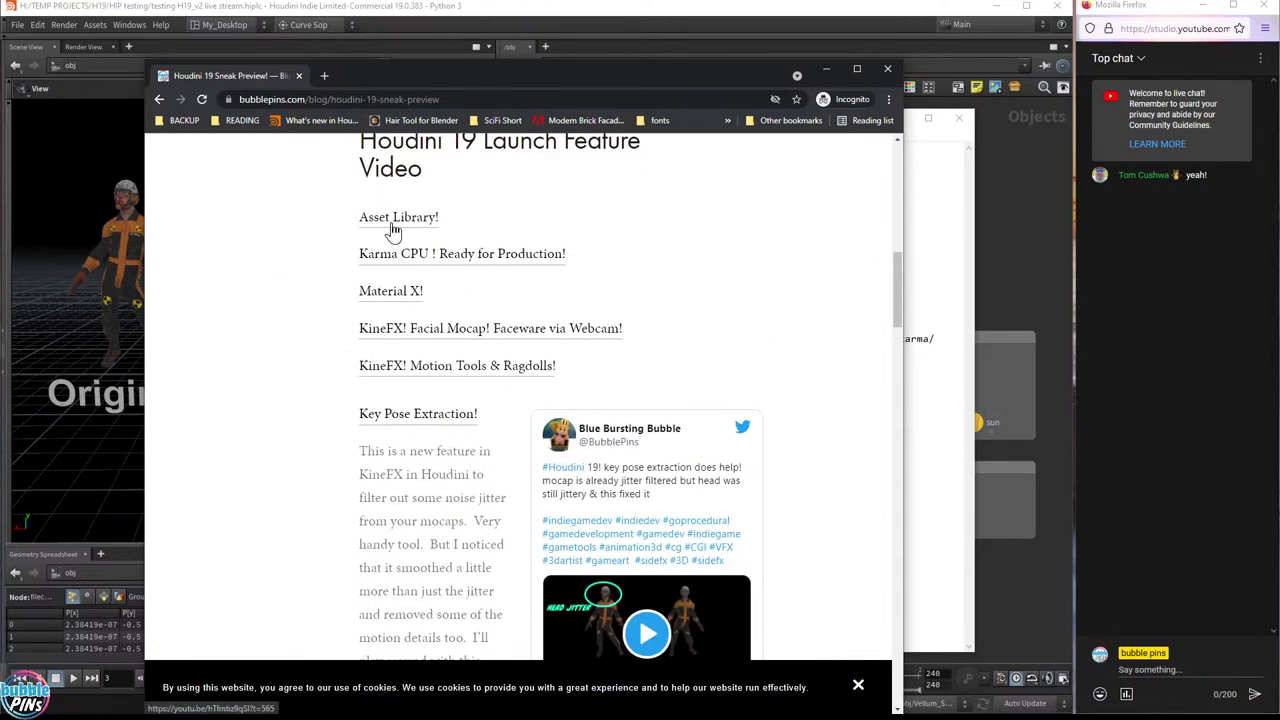
right_click(482, 263)
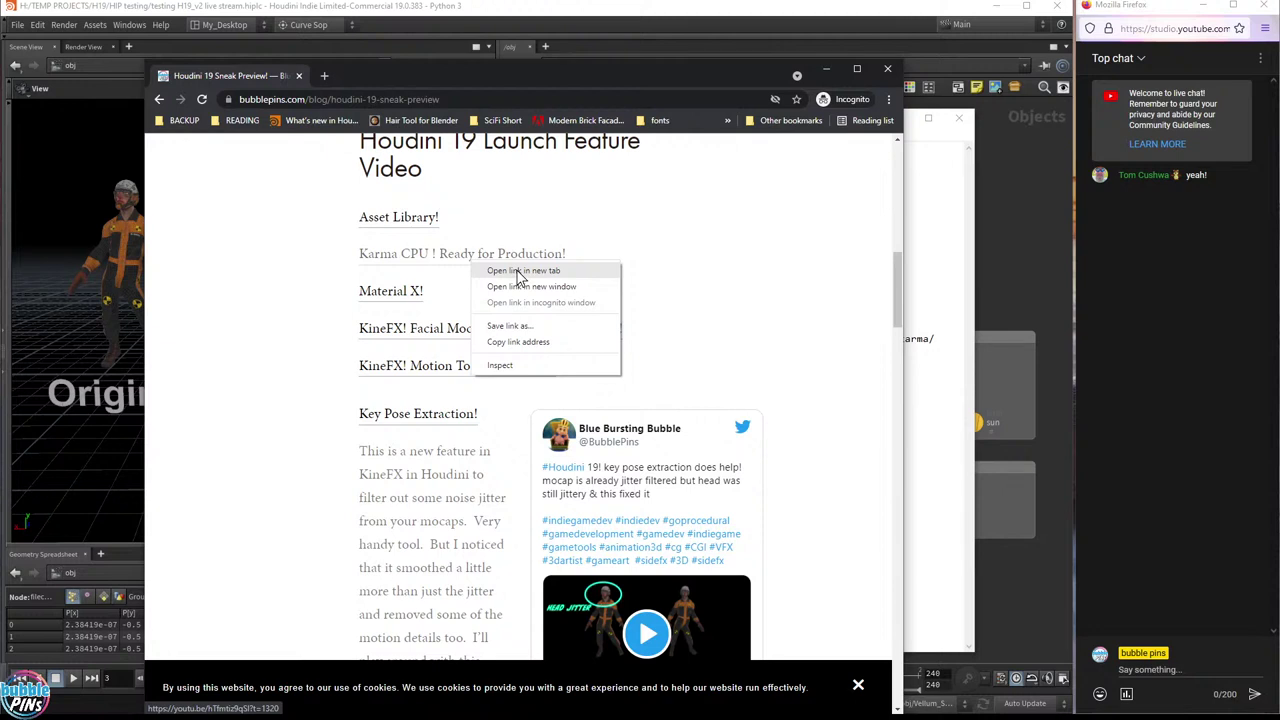
click(518, 271)
click(392, 80)
drag(642, 72, 640, 41)
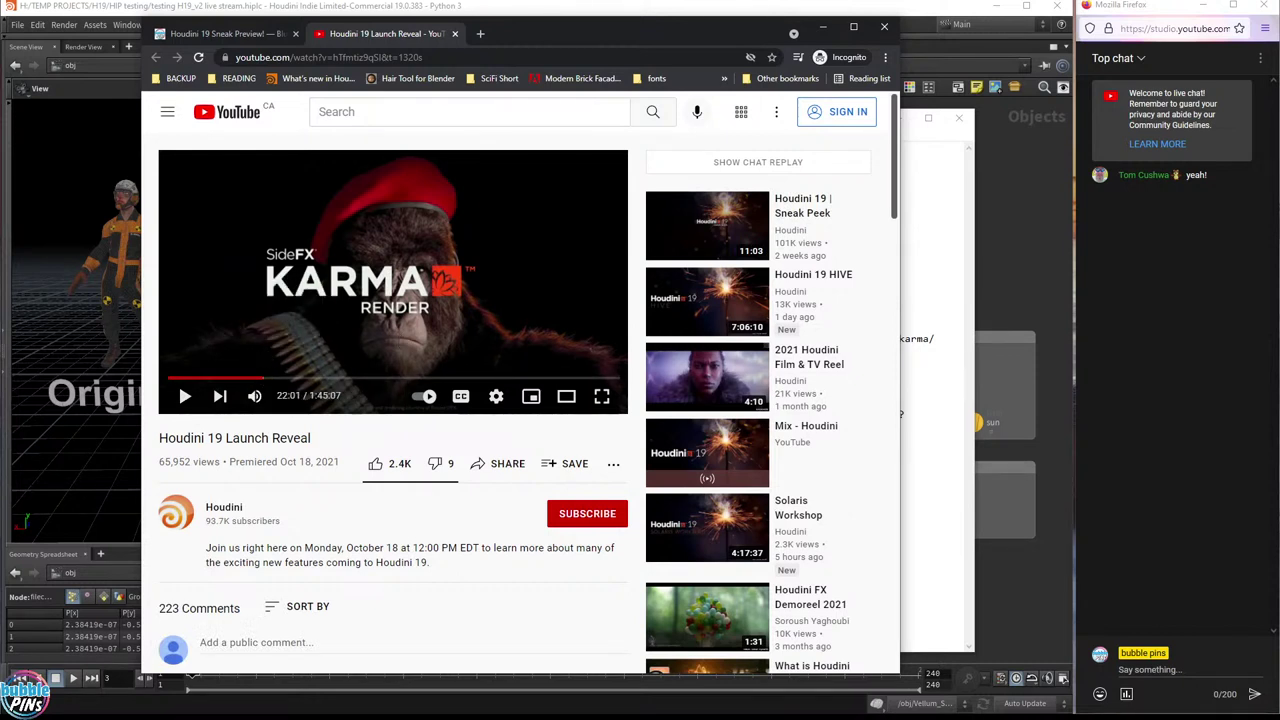
click(225, 33)
drag(645, 222, 342, 222)
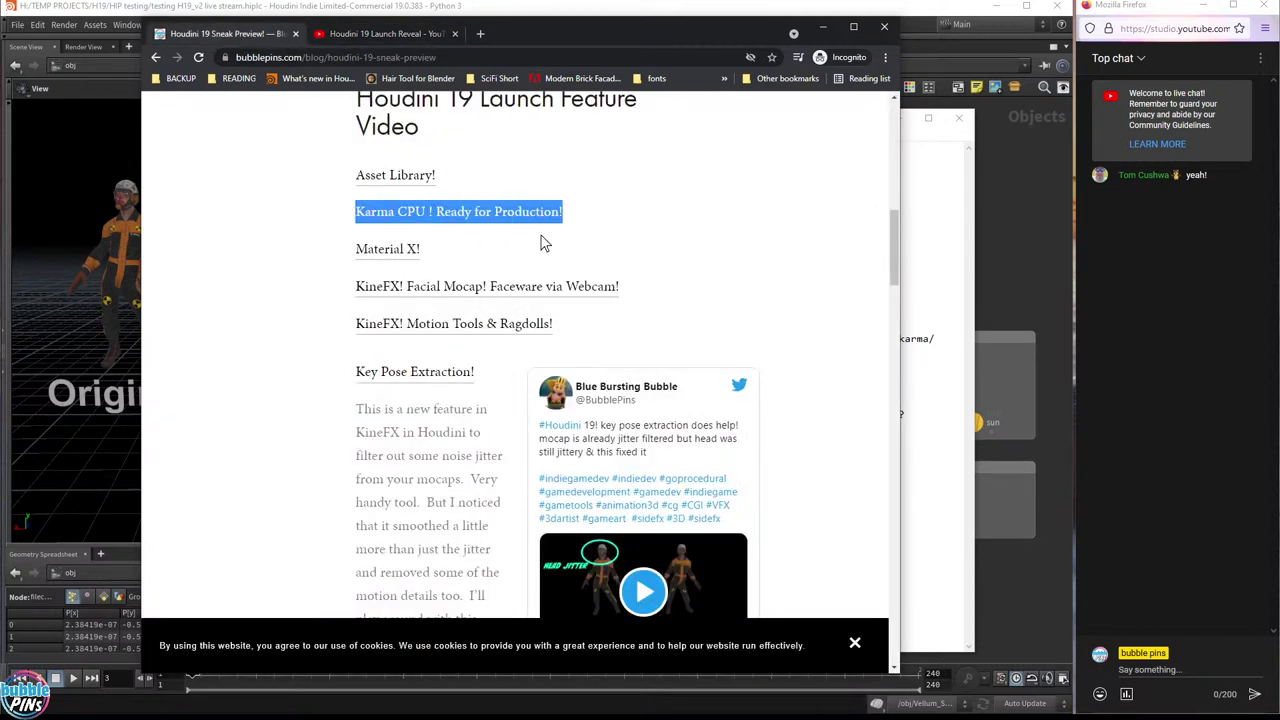
click(454, 34)
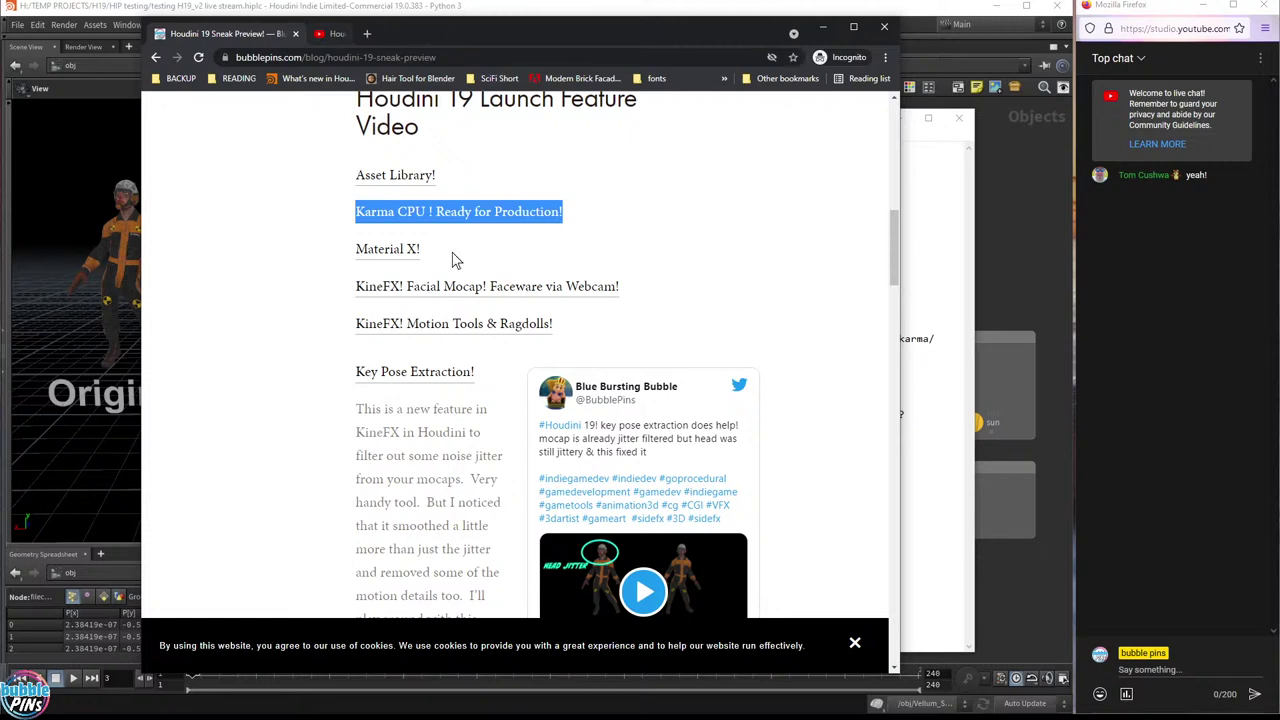
- Select the motion line & physics item in the notes, then scroll through the blog's feature list
scroll(480, 323, down, 10)
scroll(494, 208, up, 5)
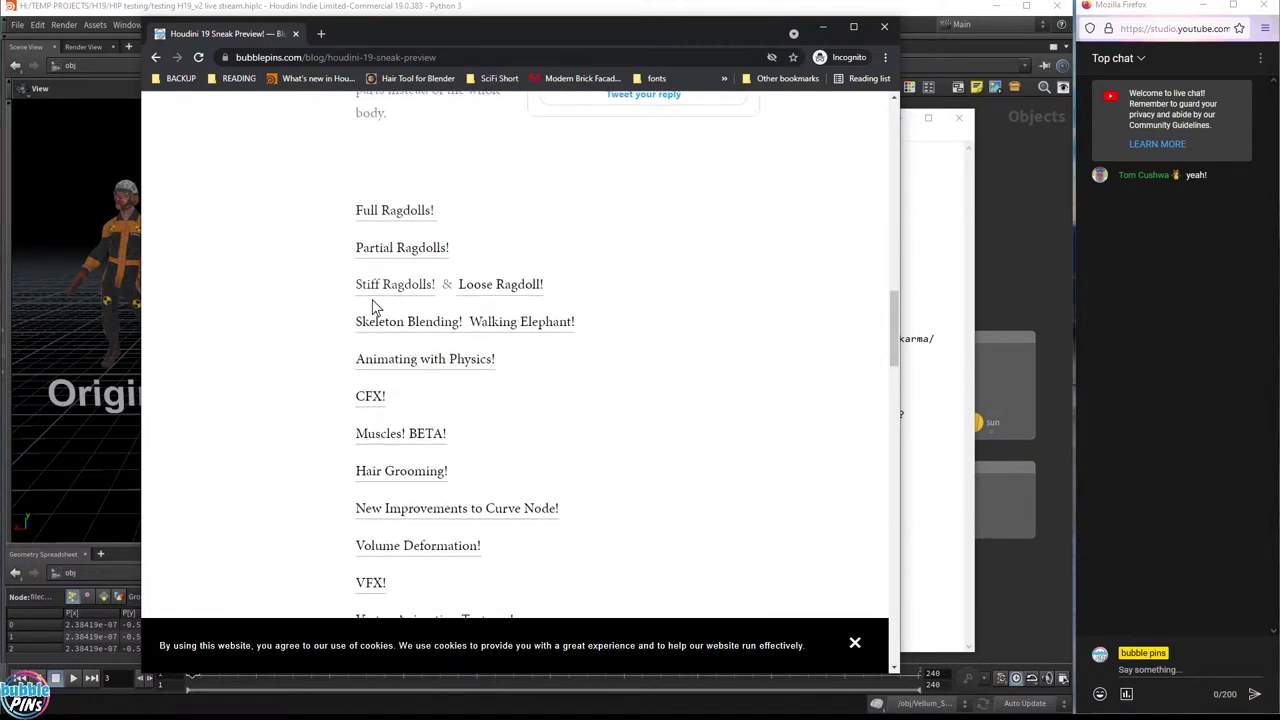
click(925, 339)
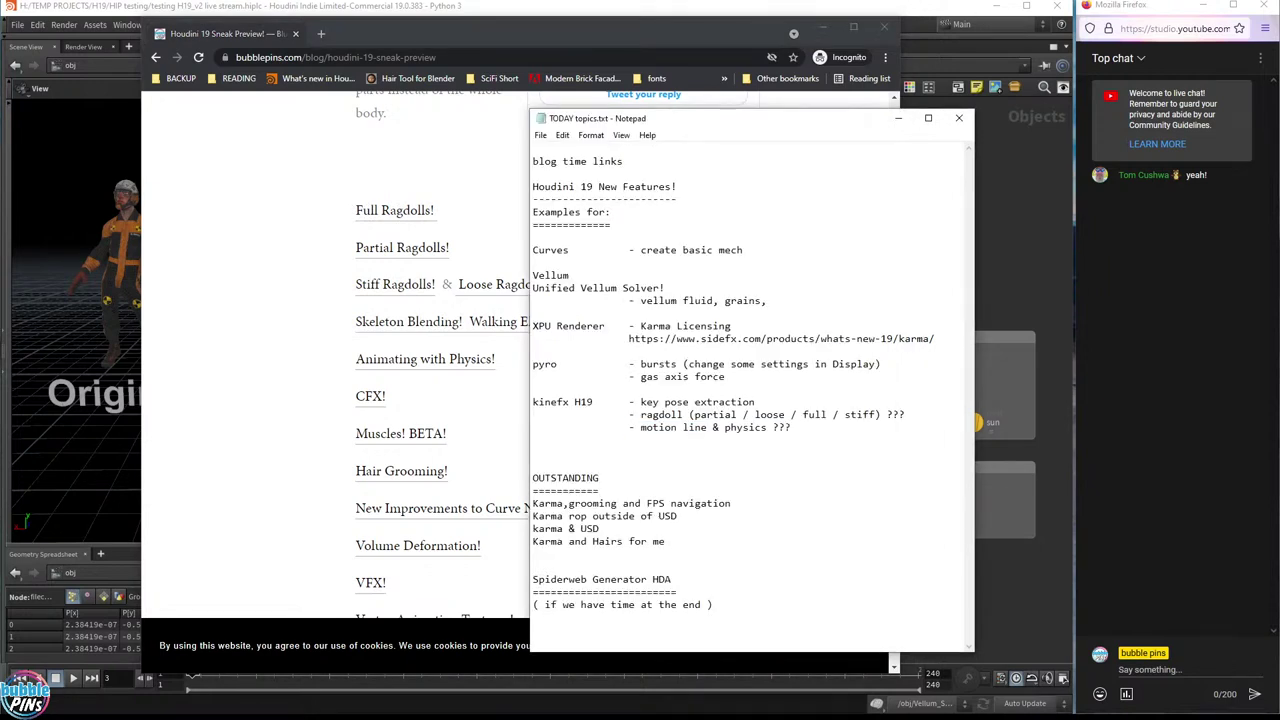
drag(640, 427, 791, 427)
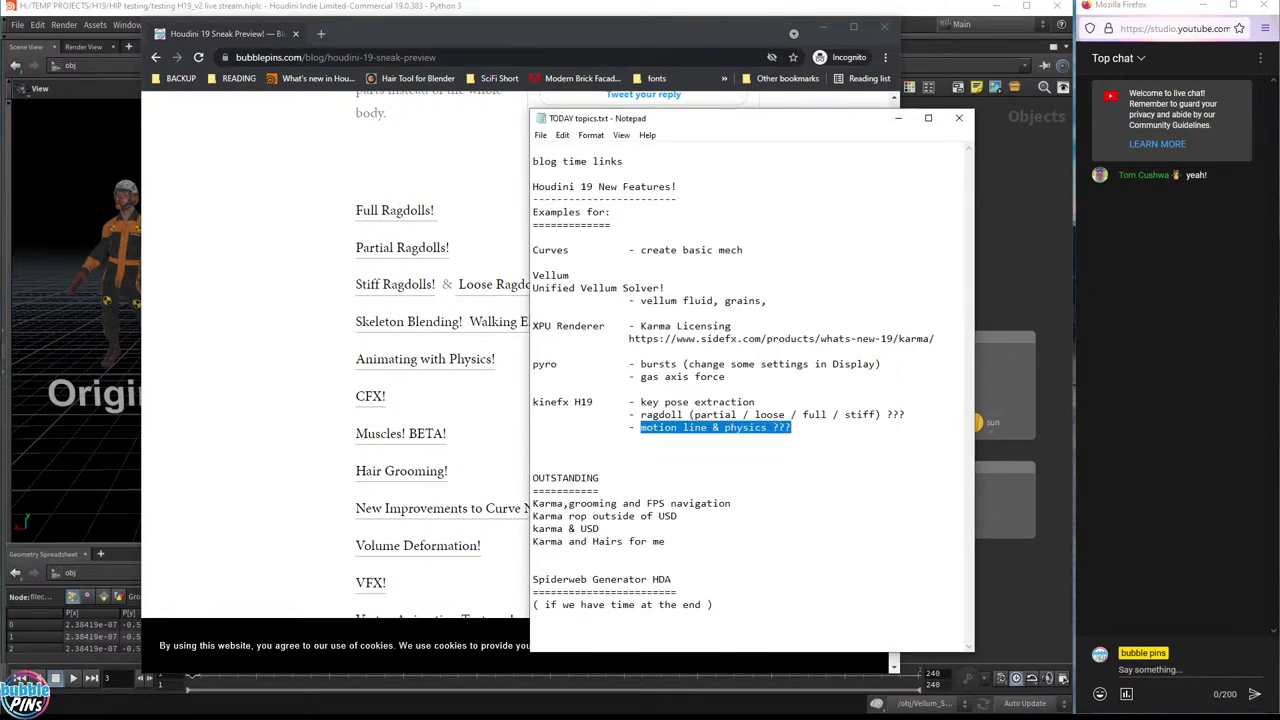
click(445, 40)
scroll(671, 459, down, 12)
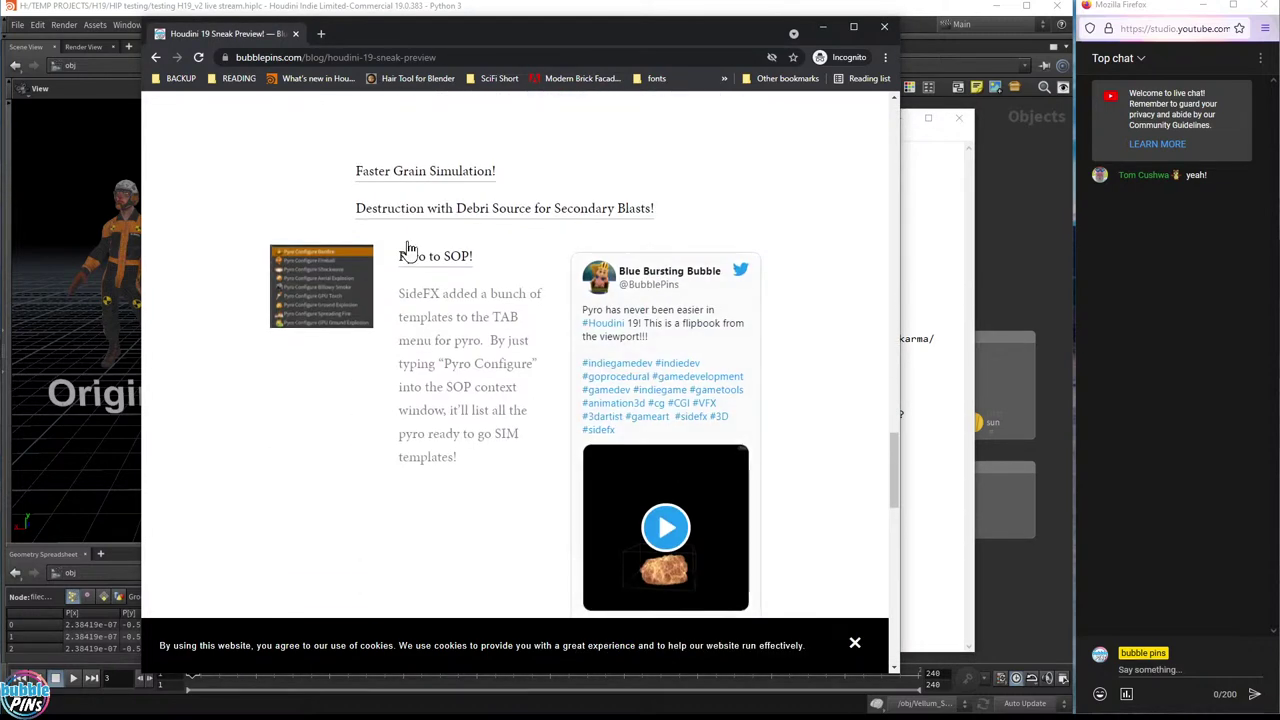
scroll(409, 240, down, 8)
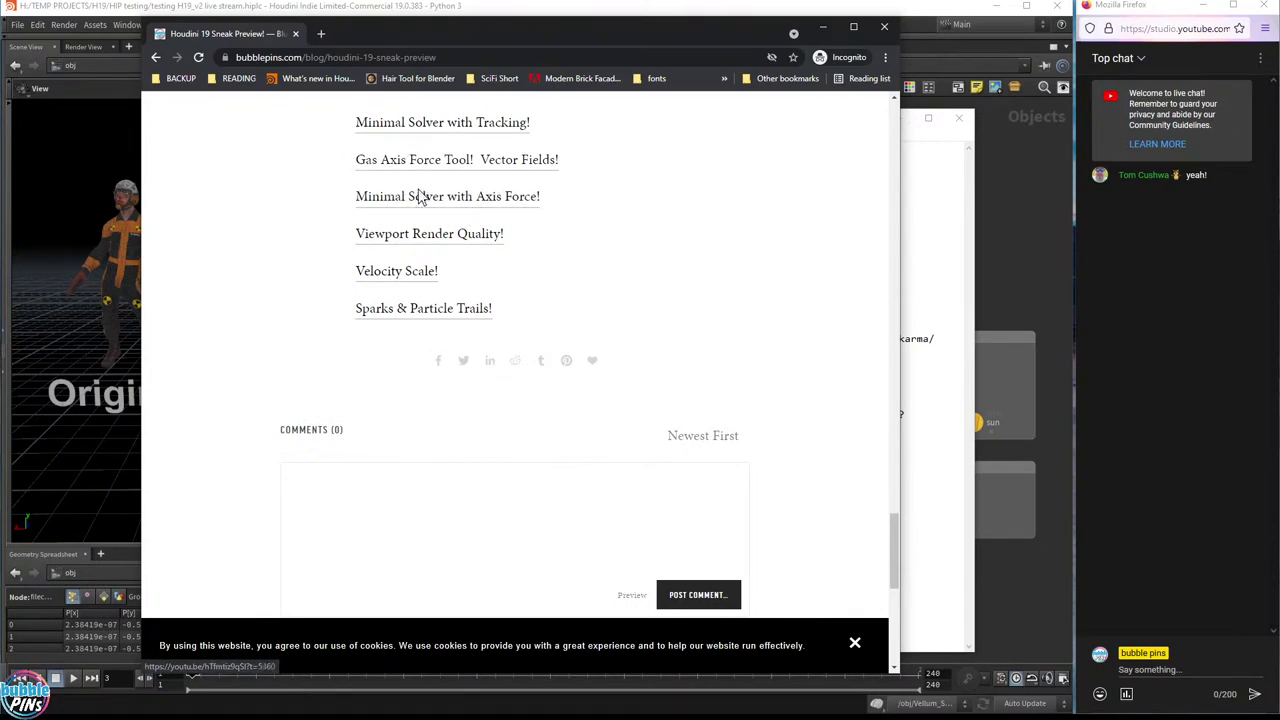
scroll(494, 317, up, 7)
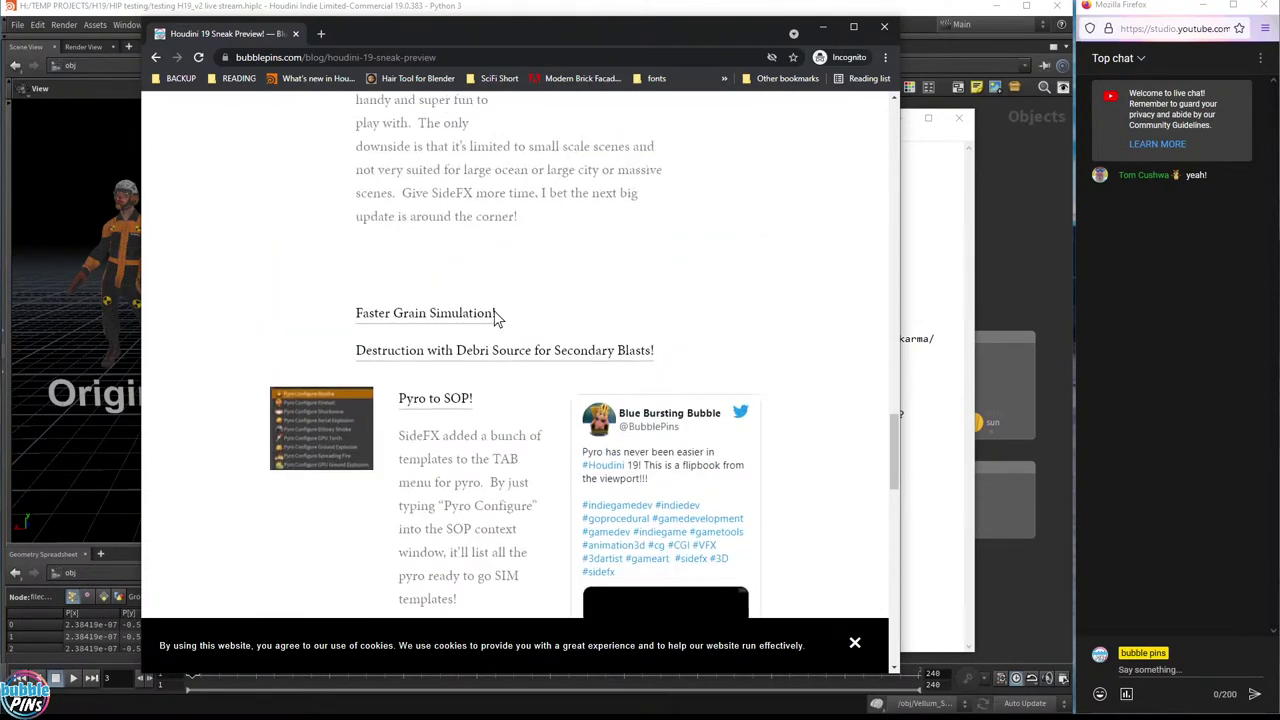
scroll(460, 300, up, 6)
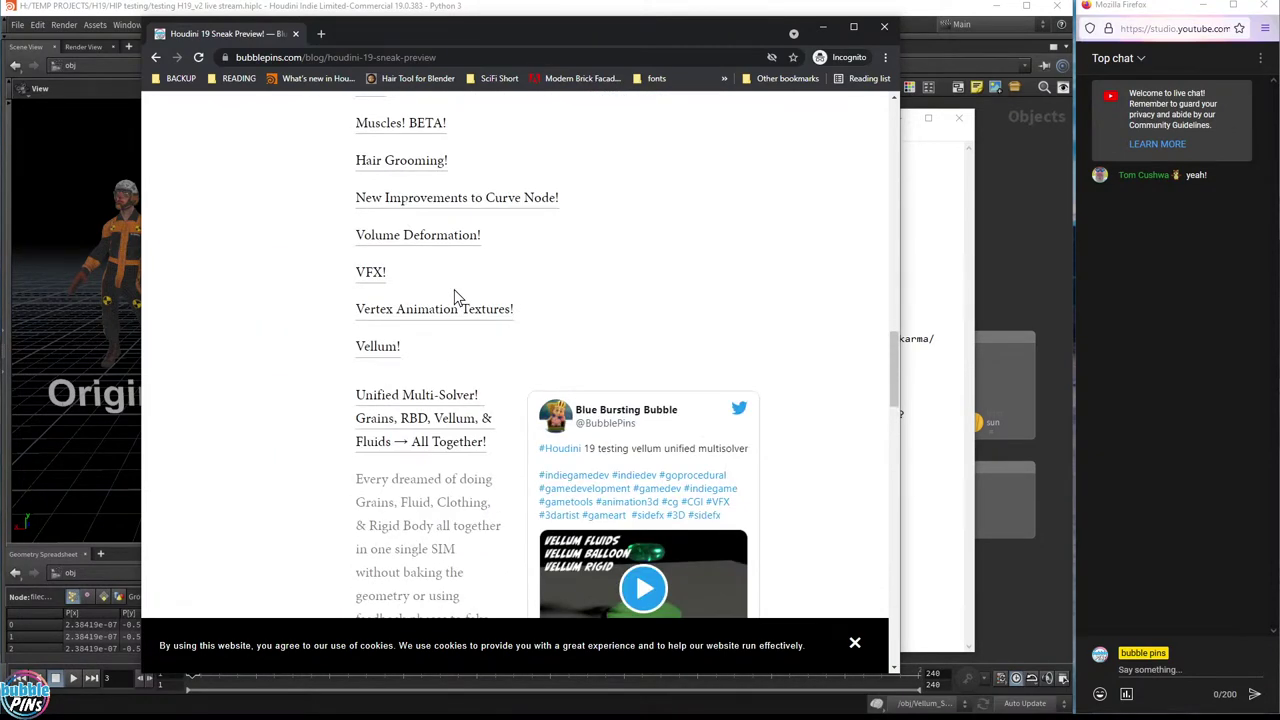
key(alt+Tab)
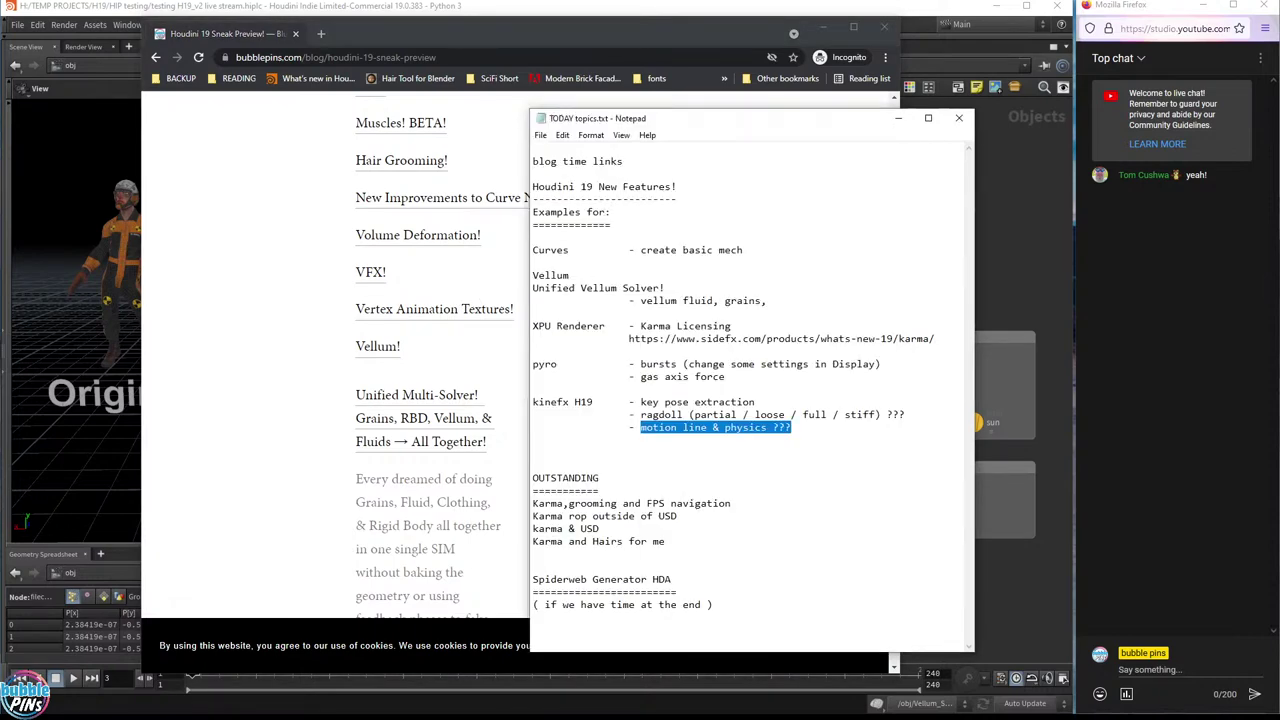
key(Right)
- Find 'phy' on the blog, open the Physics link's Launch Reveal video in a new tab, in theater mode
key(ctrl+f)
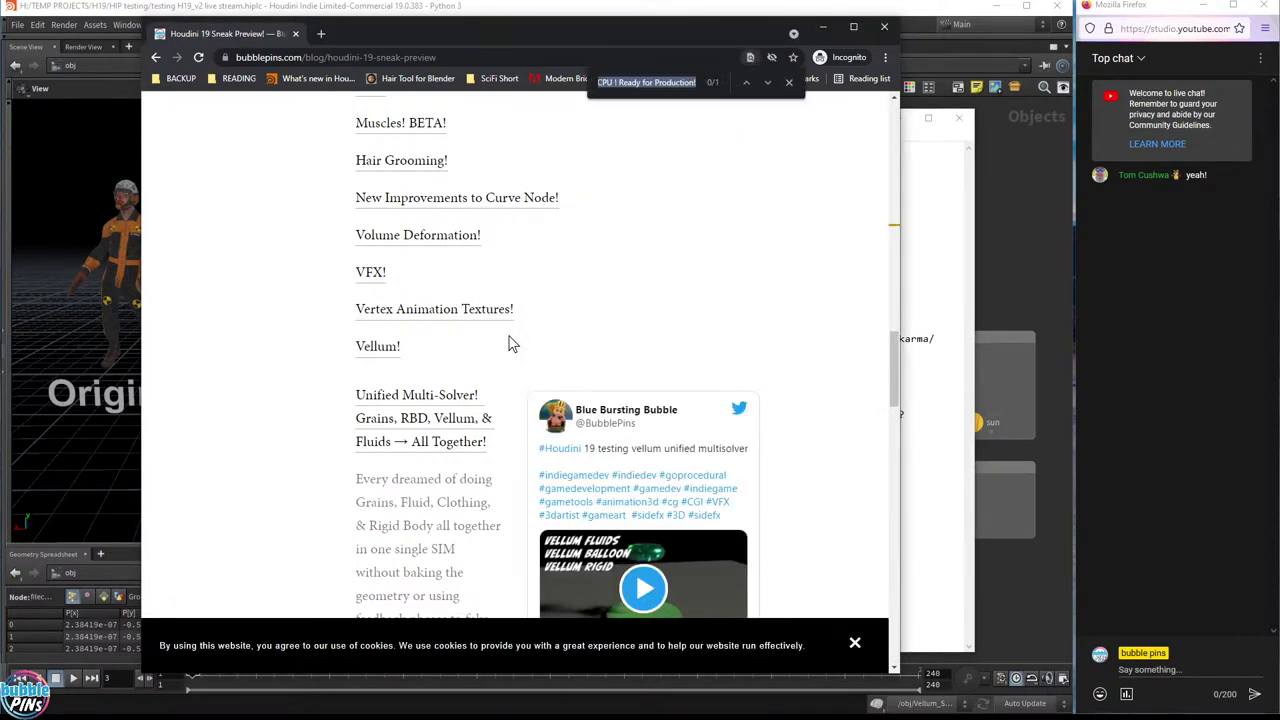
text(phy)
right_click(462, 418)
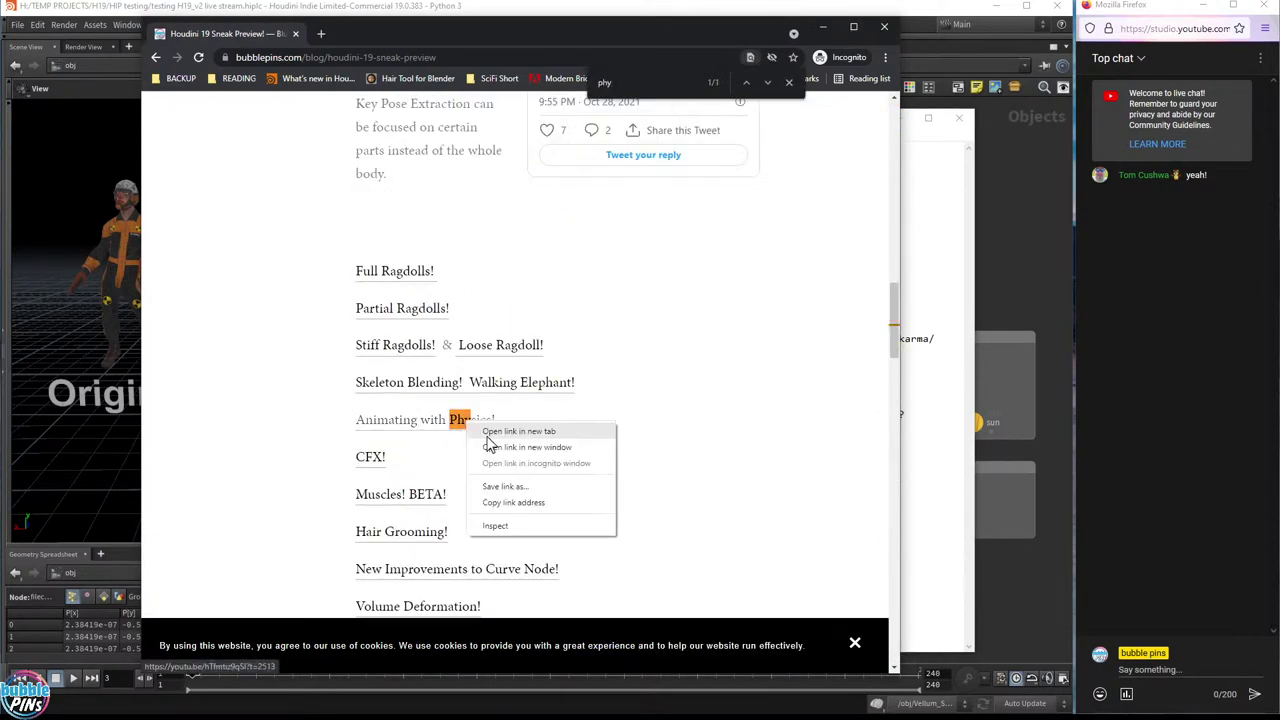
click(500, 427)
click(370, 40)
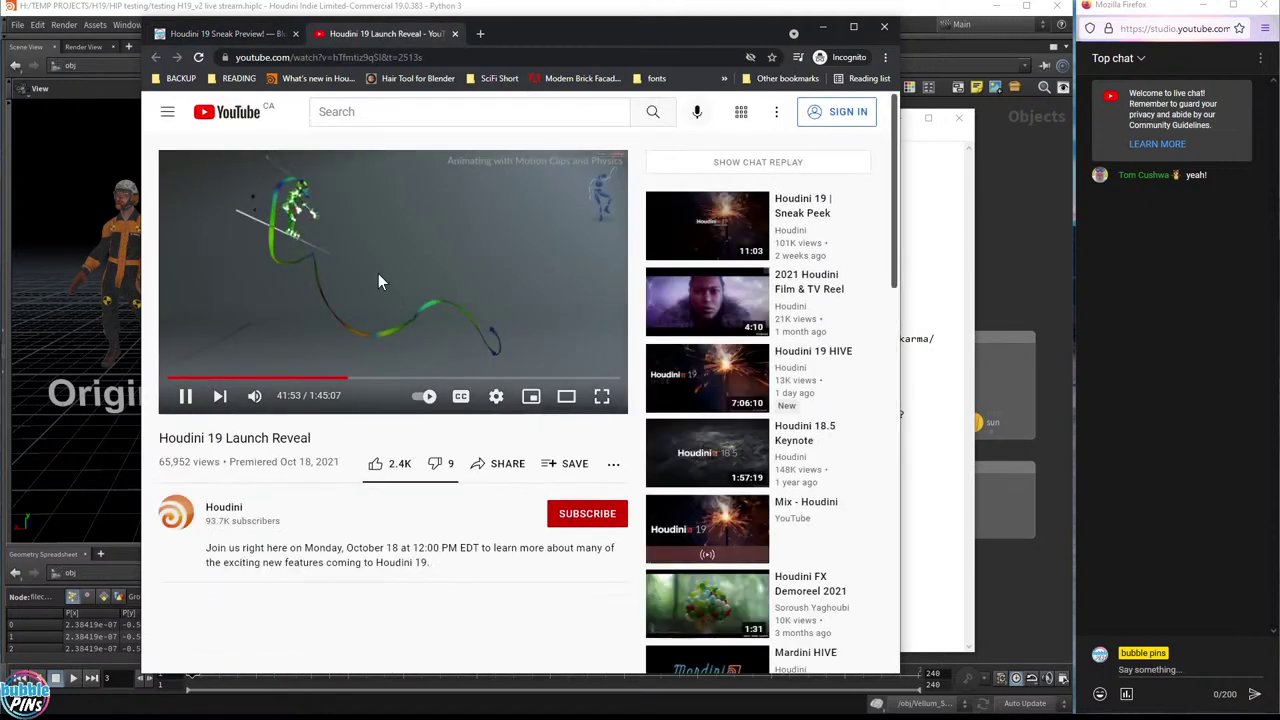
click(566, 396)
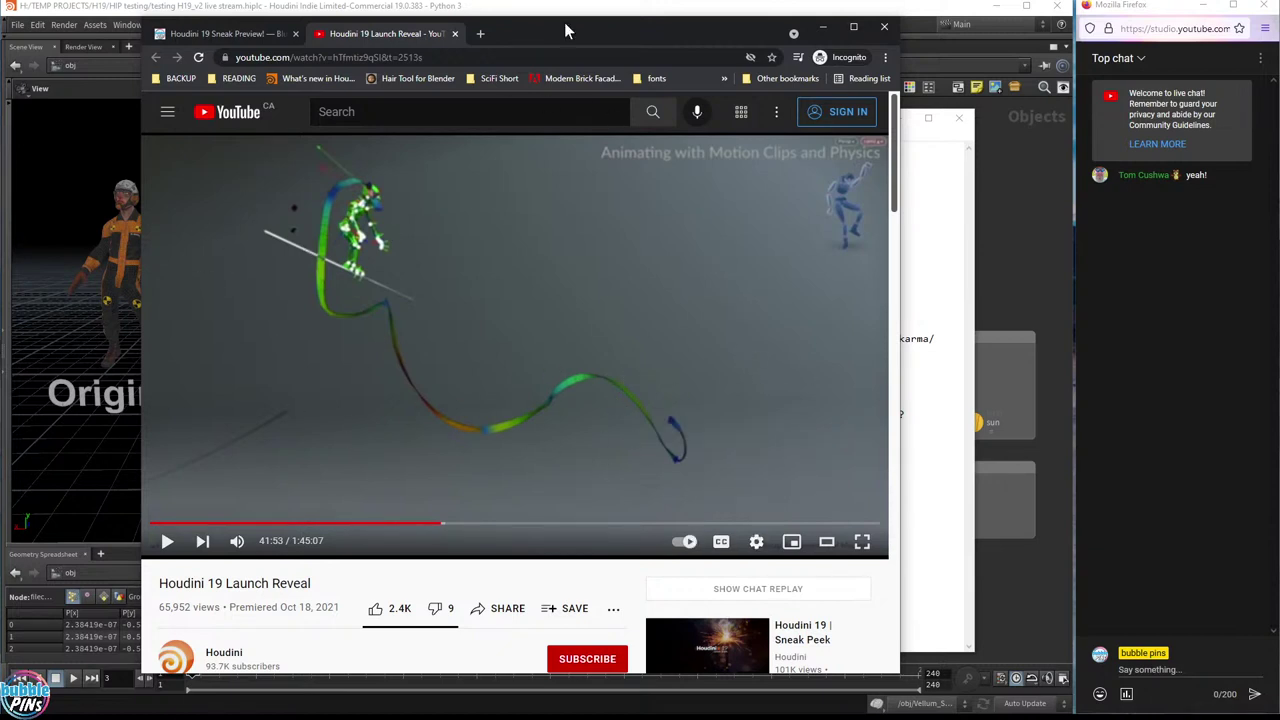
drag(565, 32, 1279, 51)
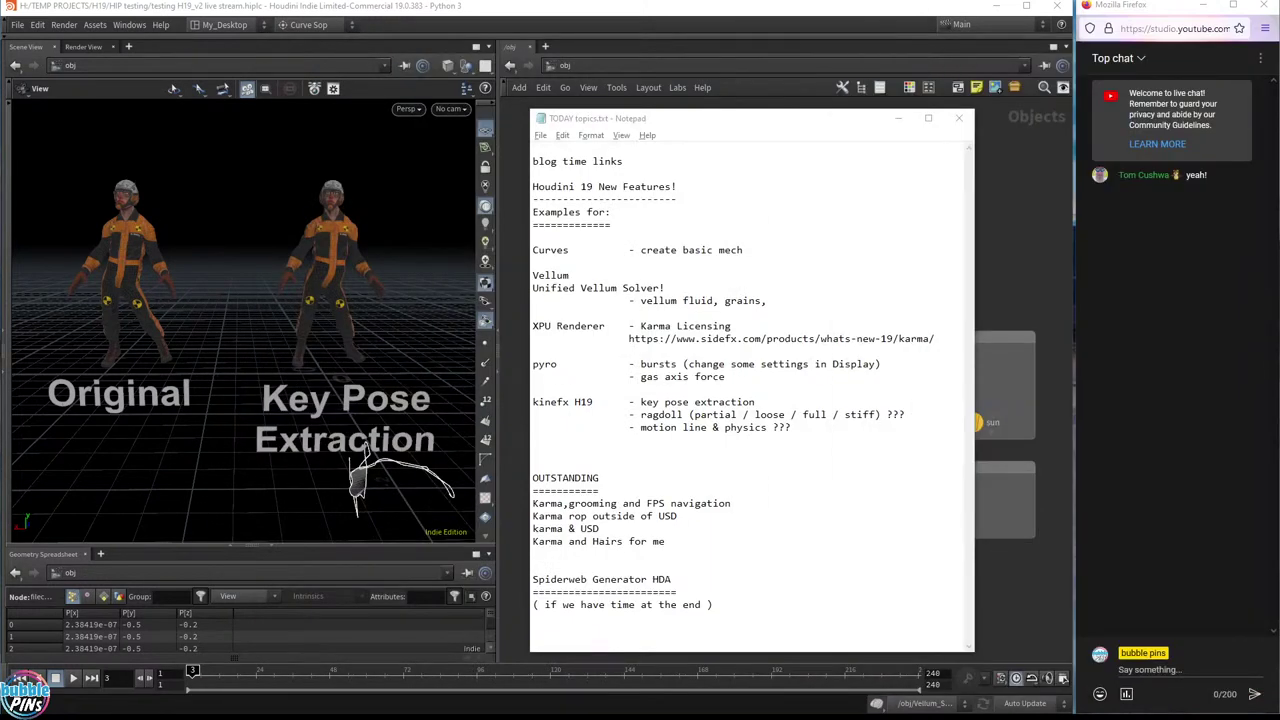
- Select the ragdoll and key pose extraction lines in the notes, then bring Houdini in front
drag(792, 427, 640, 414)
drag(905, 414, 645, 414)
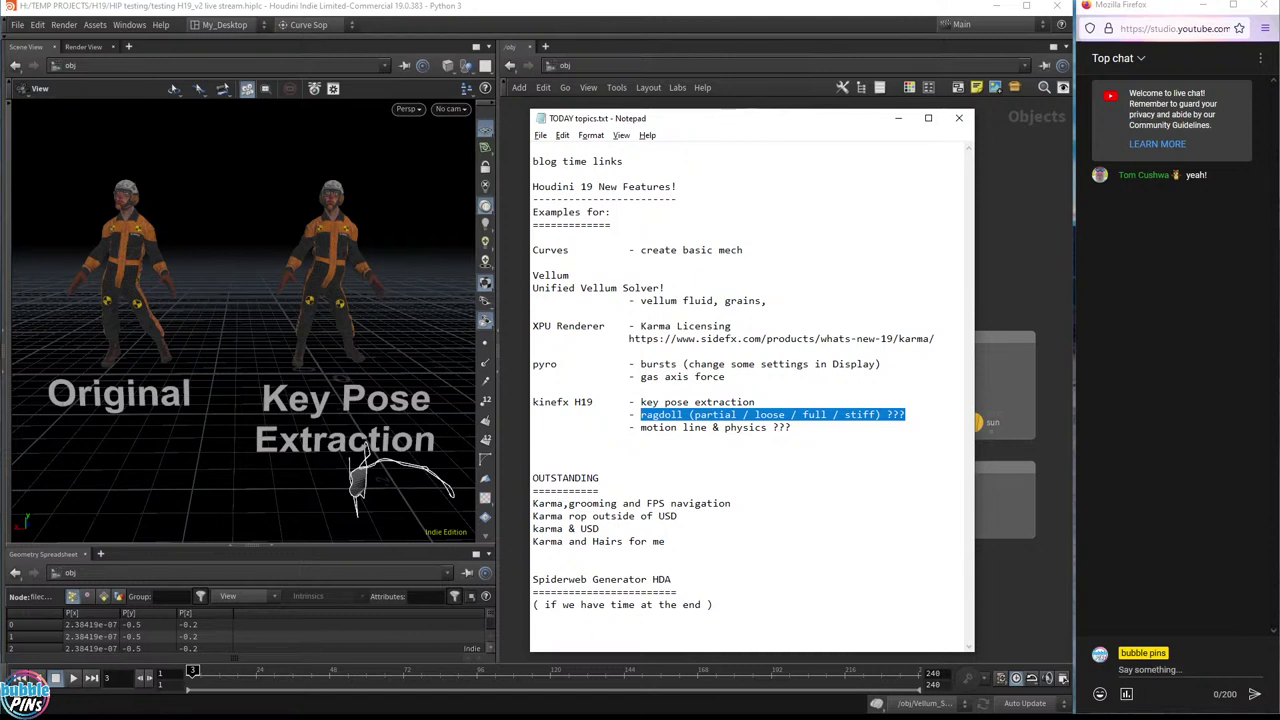
click(756, 401)
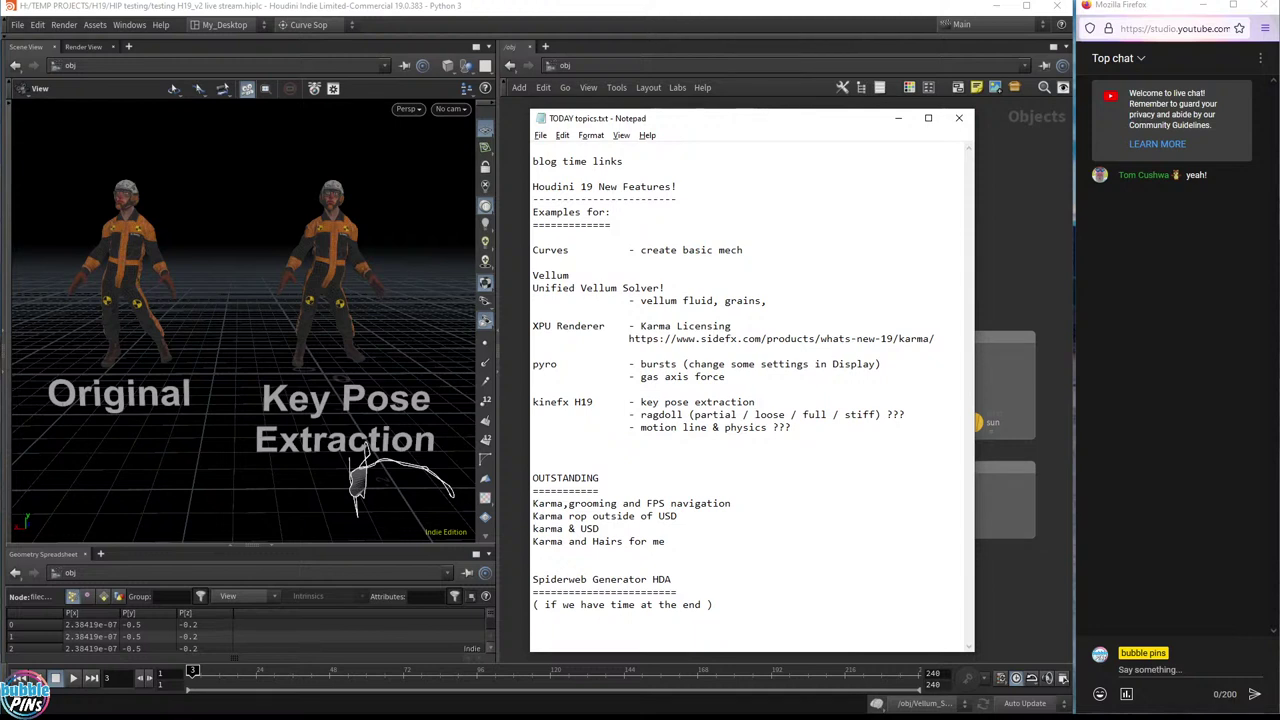
drag(756, 401, 634, 401)
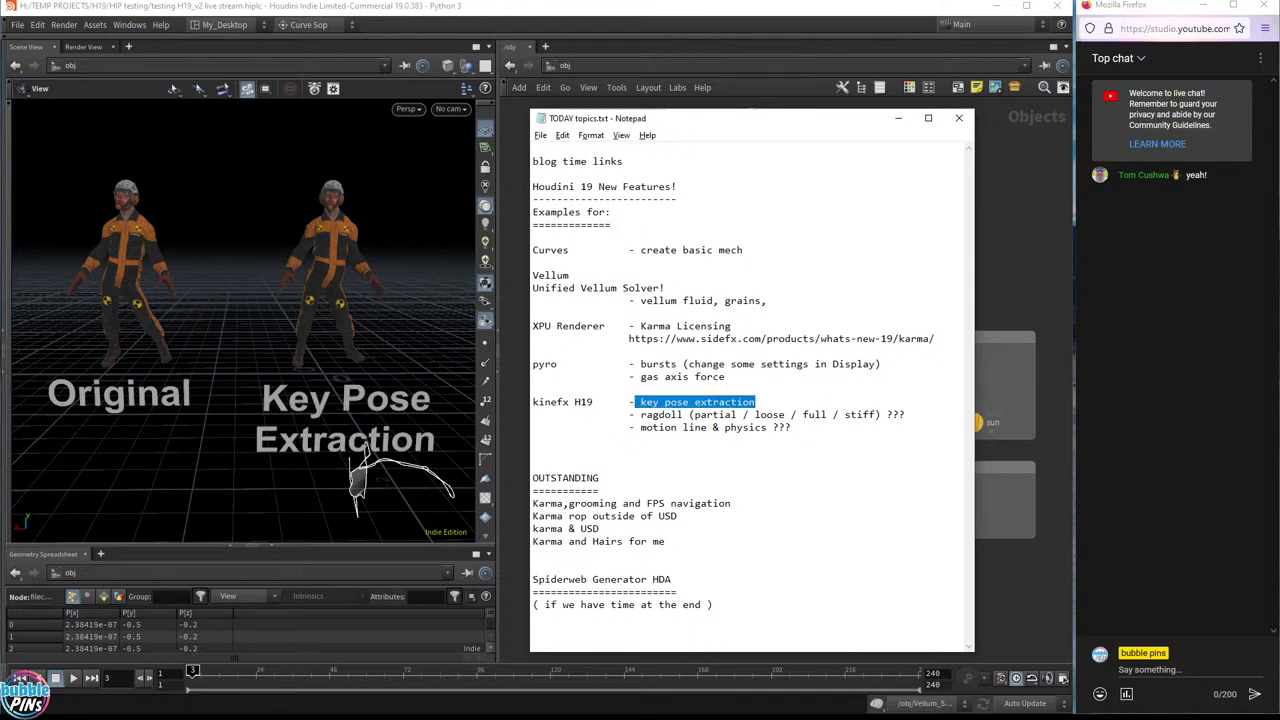
mouse_move(338, 305)
mouse_down()
mouse_move(350, 300)
mouse_move(330, 300)
mouse_up()
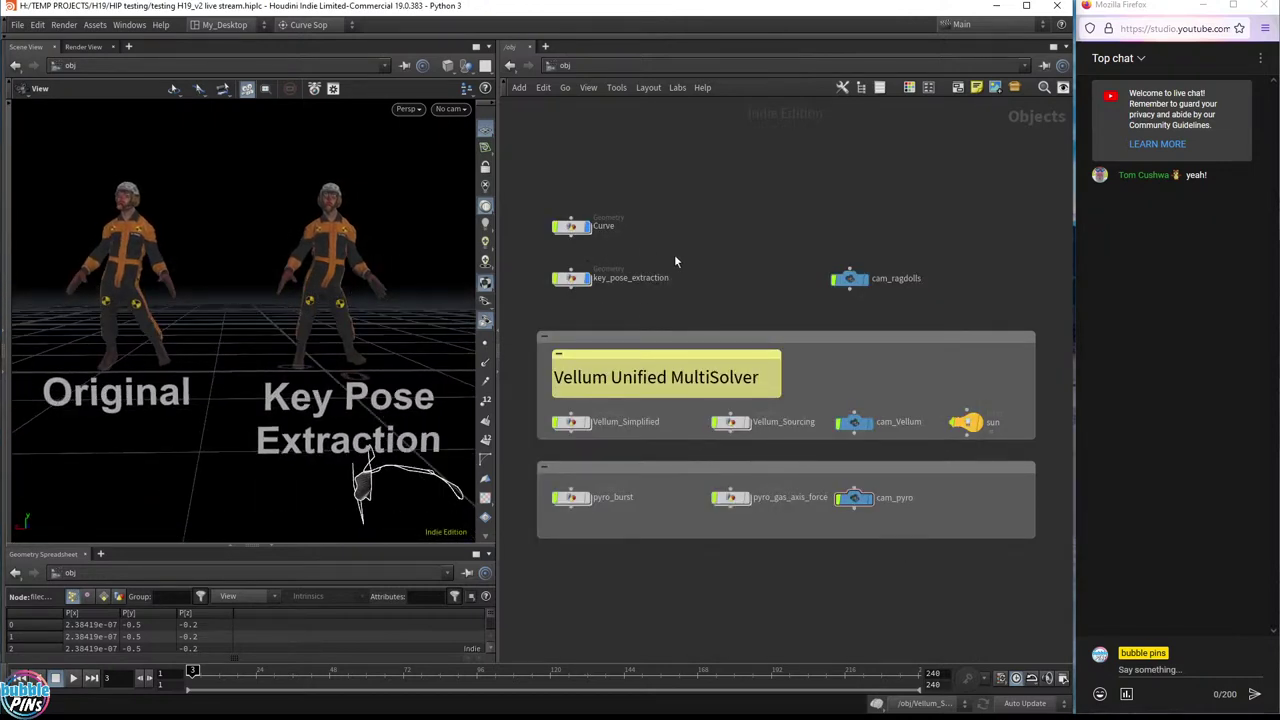
- Select the Curve node and turn off key_pose_extraction's display flag, leaving only the curve visible
drag(645, 243, 589, 198)
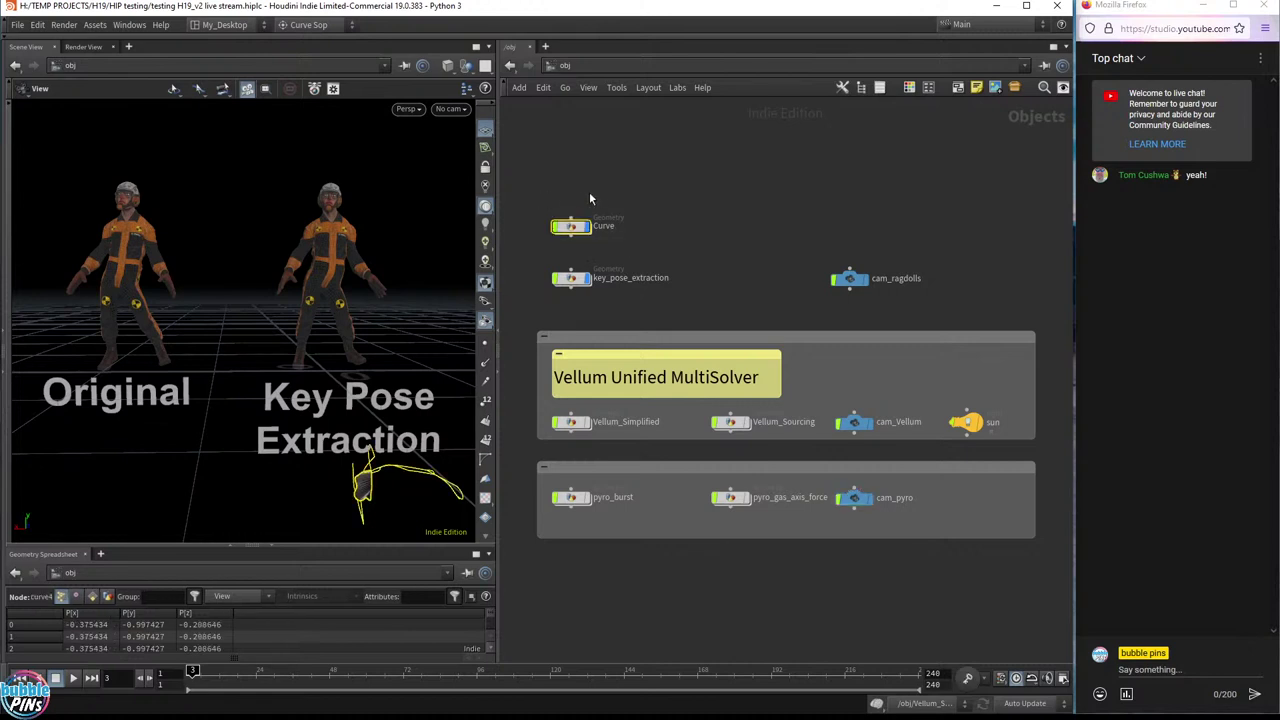
click(587, 278)
drag(260, 300, 330, 330)
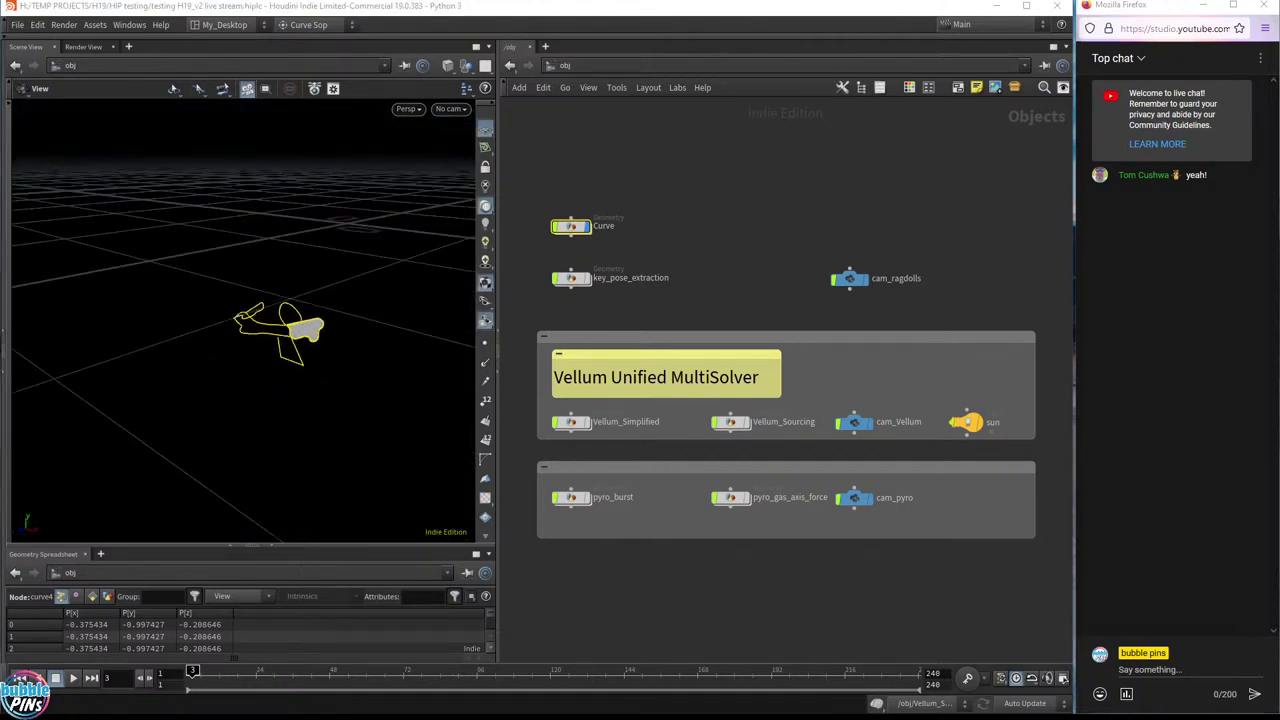
key(alt+Tab)
drag(1022, 20, 738, 58)
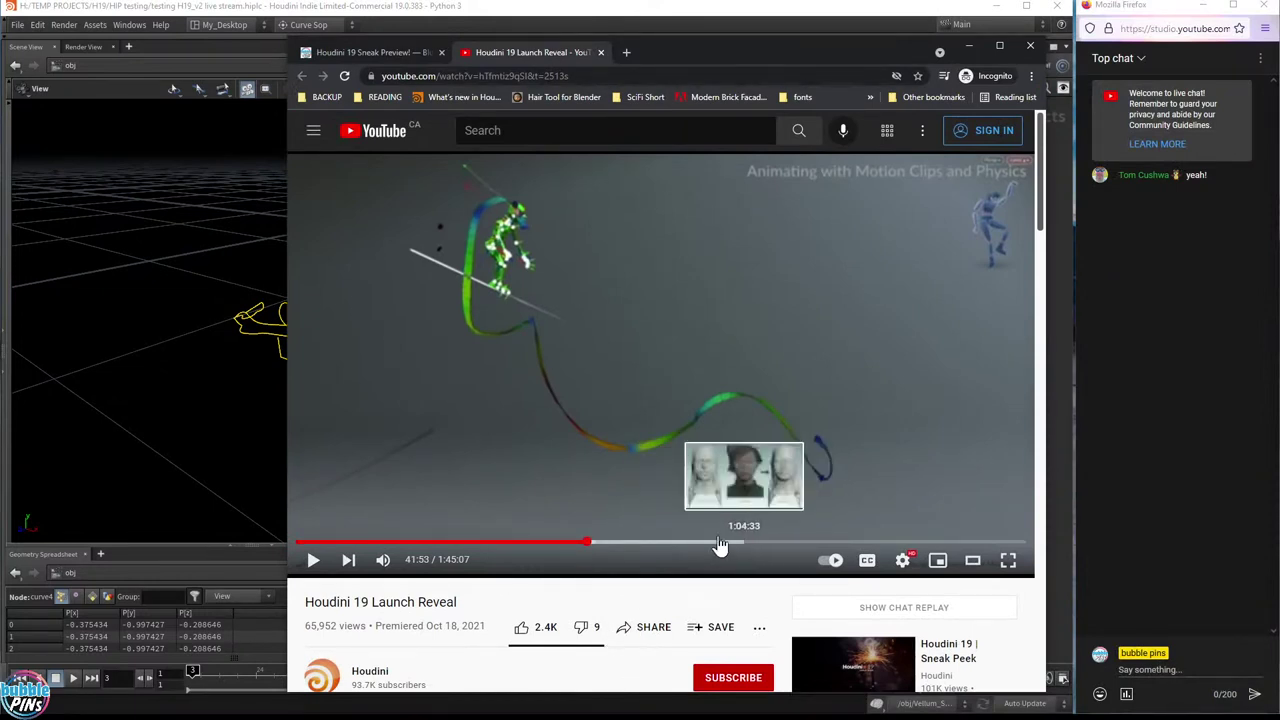
- Mute the launch video, jump to the Curve tool demo at 1:05:24, and pause at 1:05:29
click(762, 543)
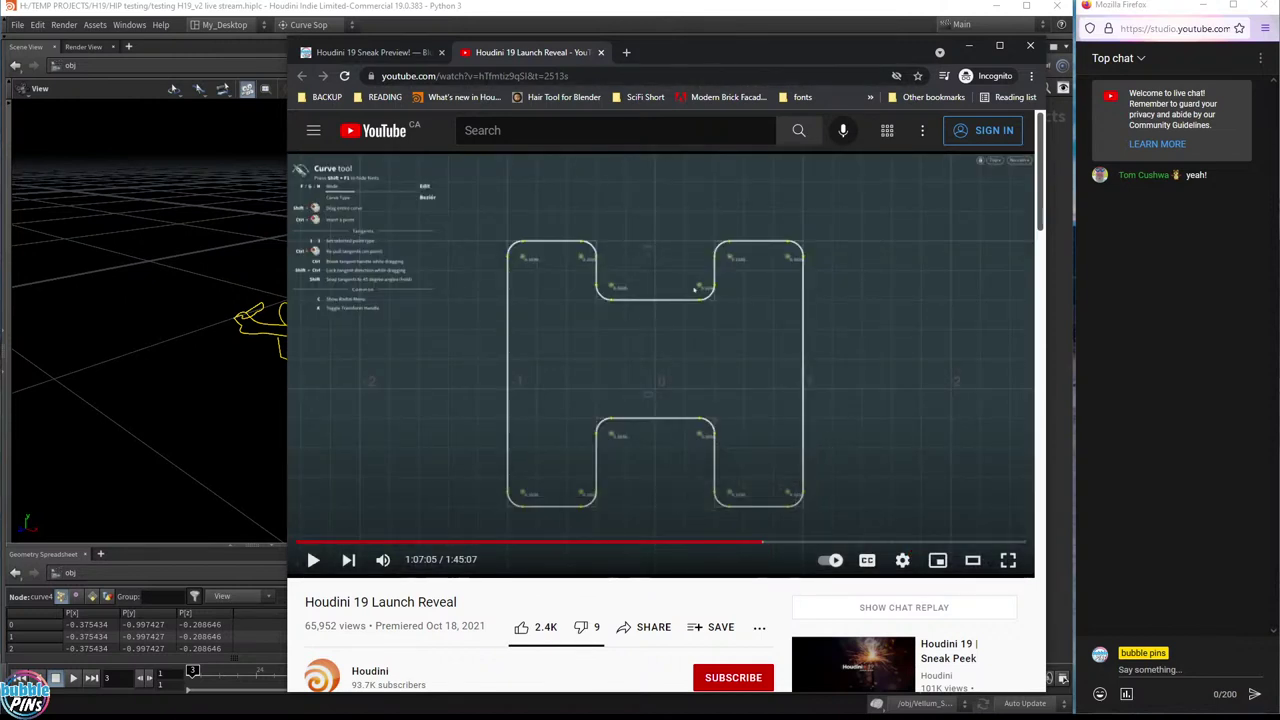
click(383, 559)
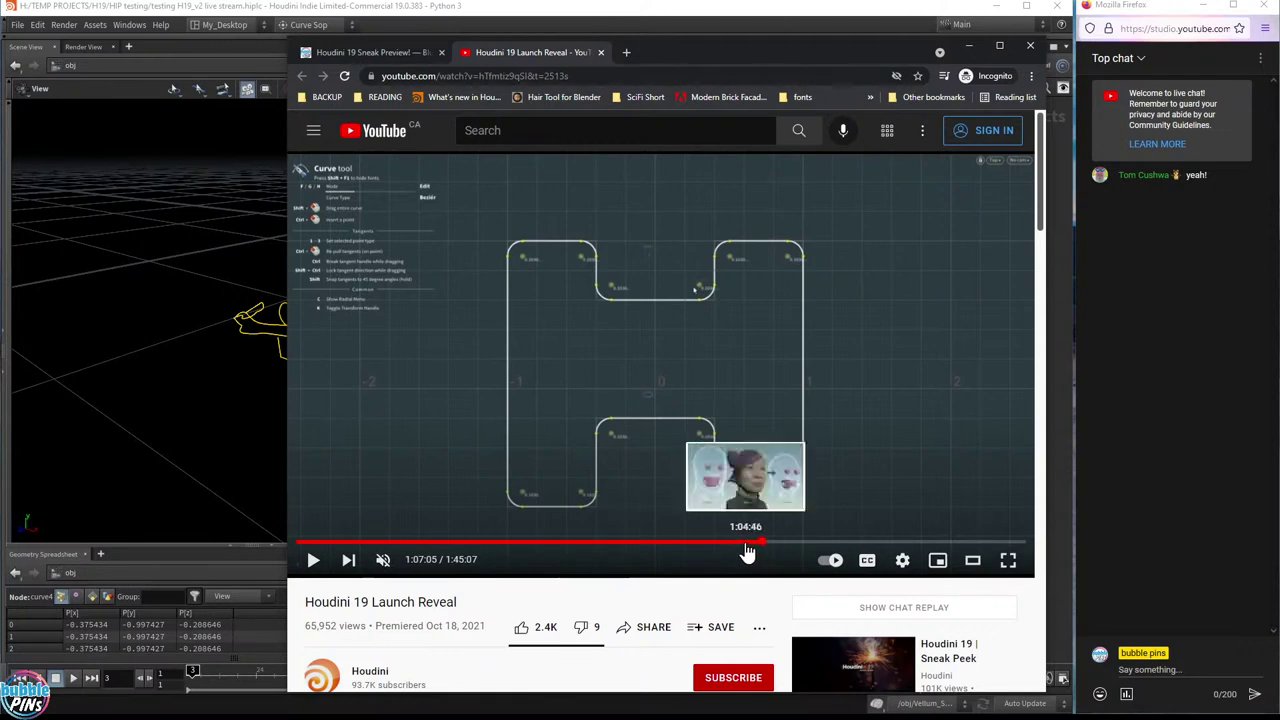
click(750, 544)
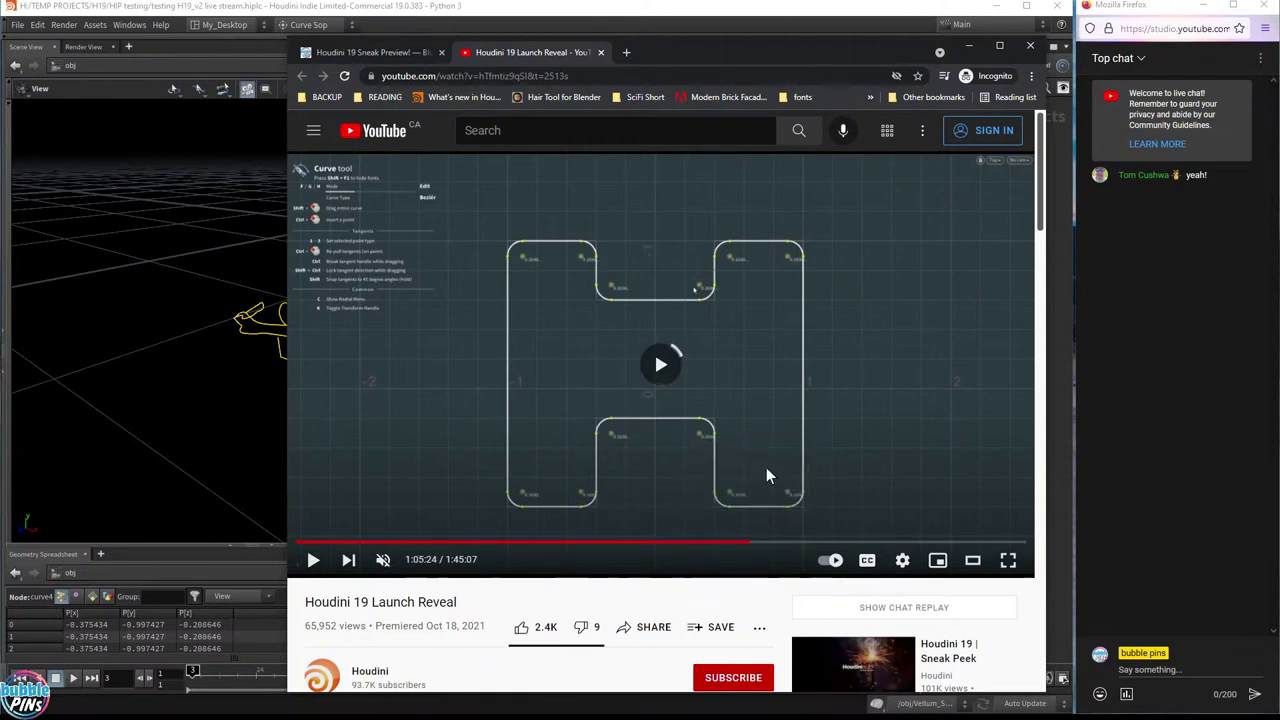
click(792, 495)
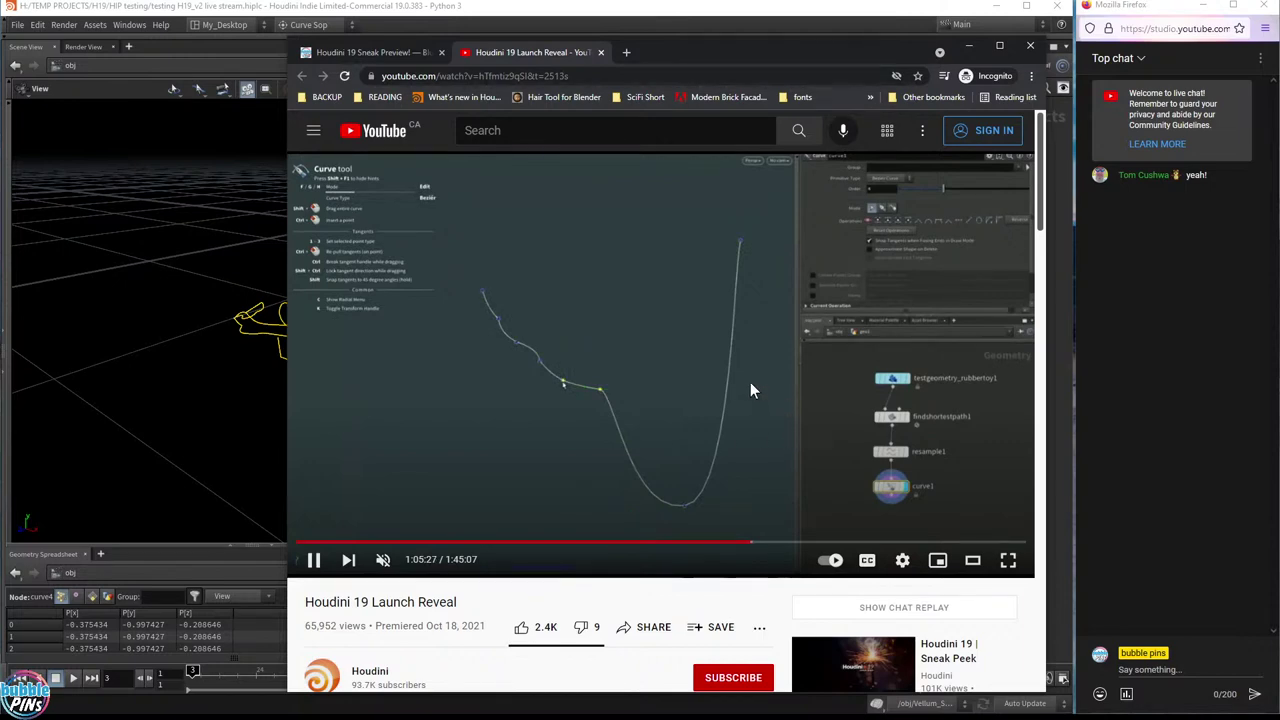
key(space)
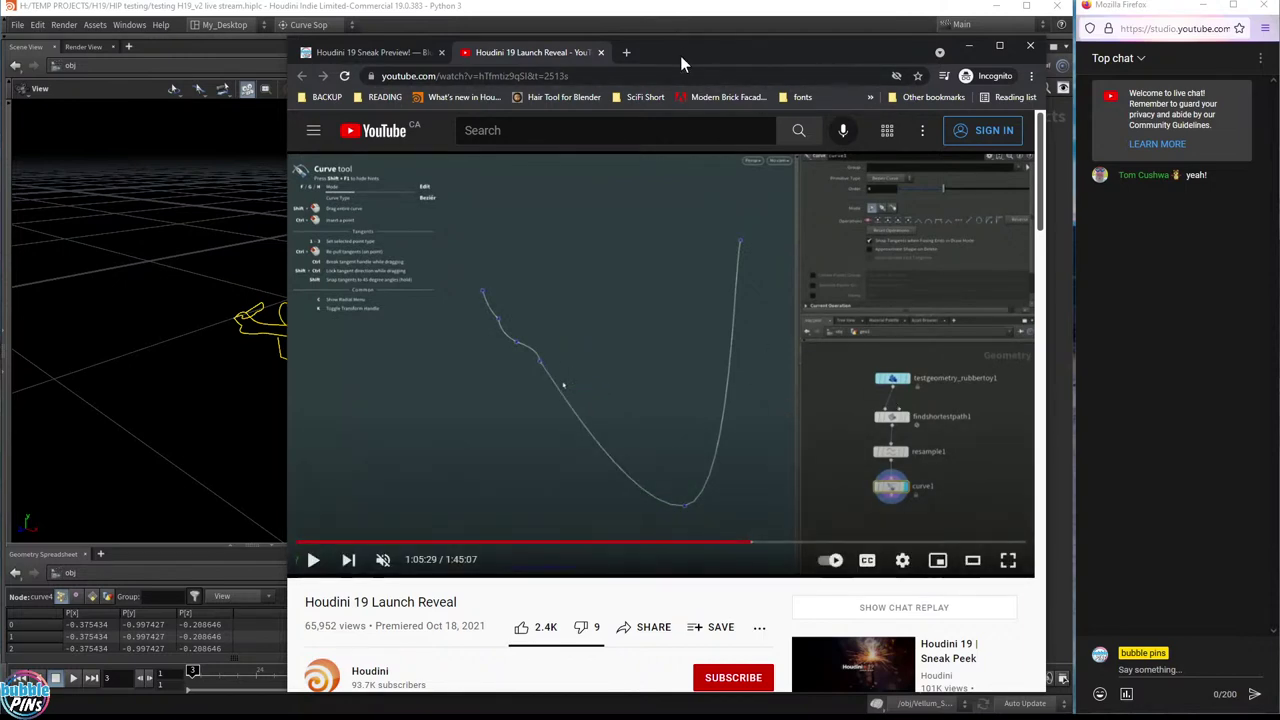
key(alt+Tab)
- Dive into the Curve object, set the display flag on merge1, and frame the walker
scroll(334, 214, up, 6)
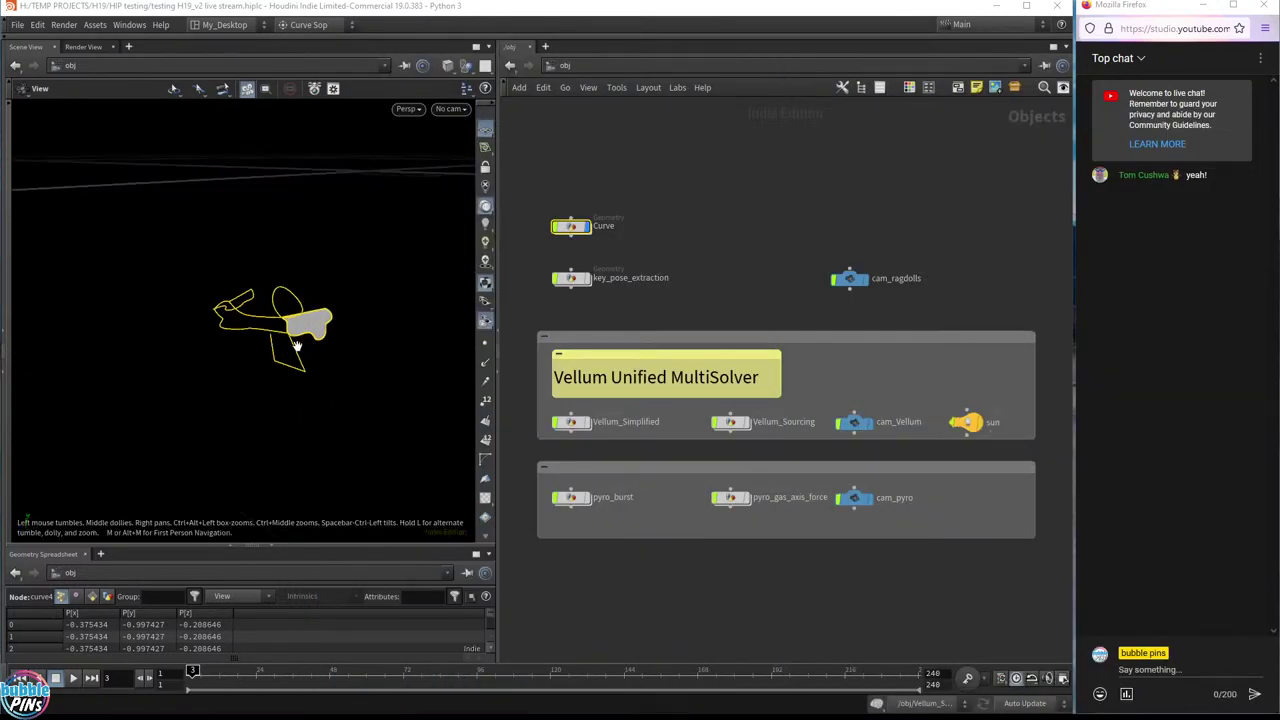
scroll(344, 289, down, 5)
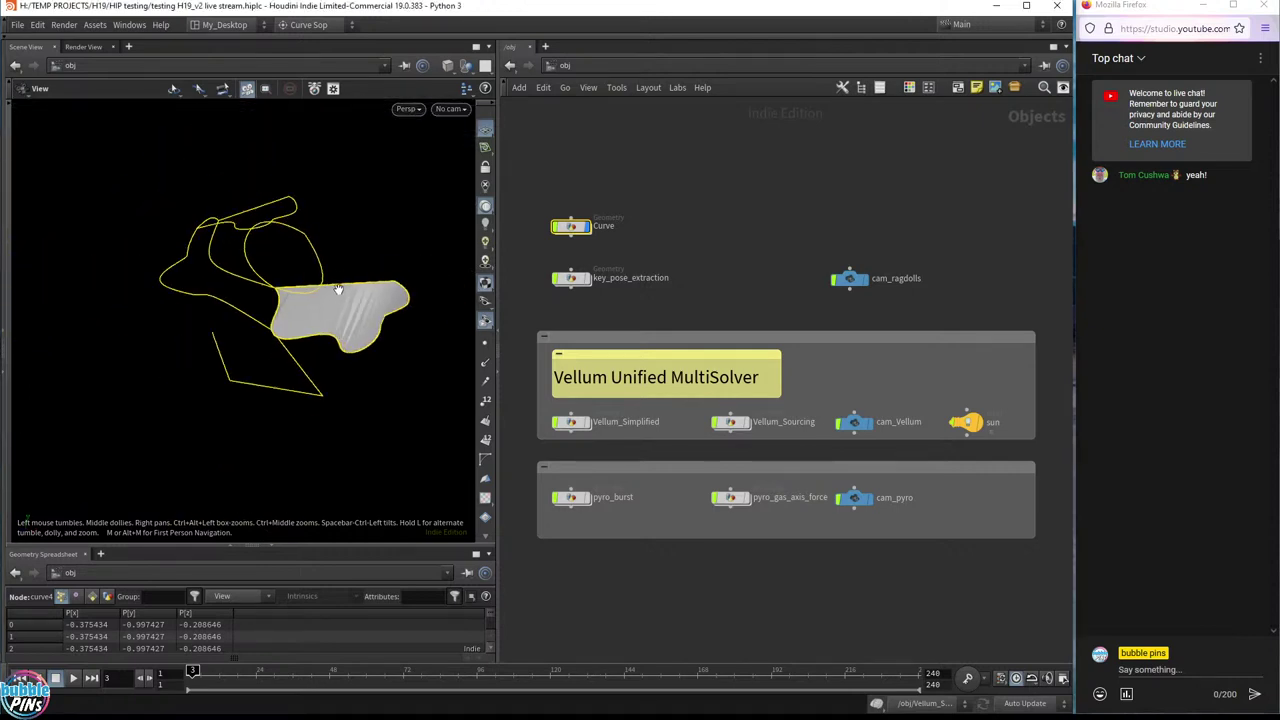
double_click(572, 227)
scroll(629, 419, up, 8)
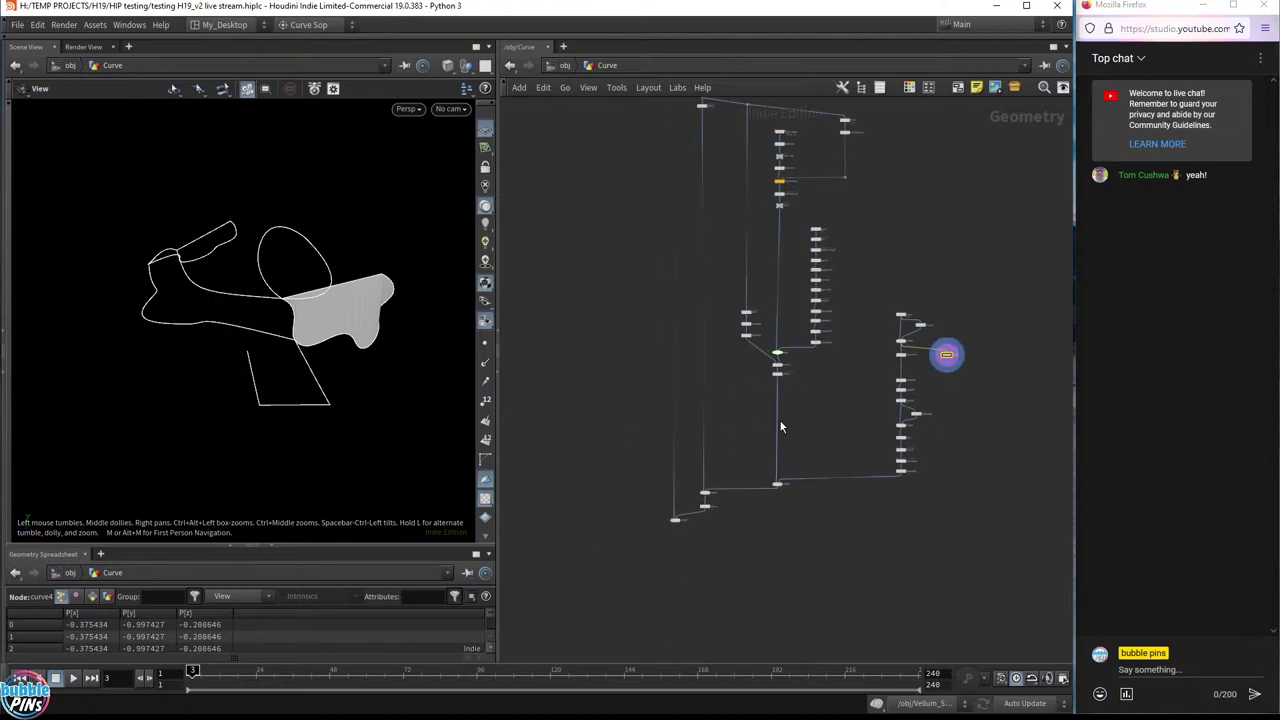
click(612, 509)
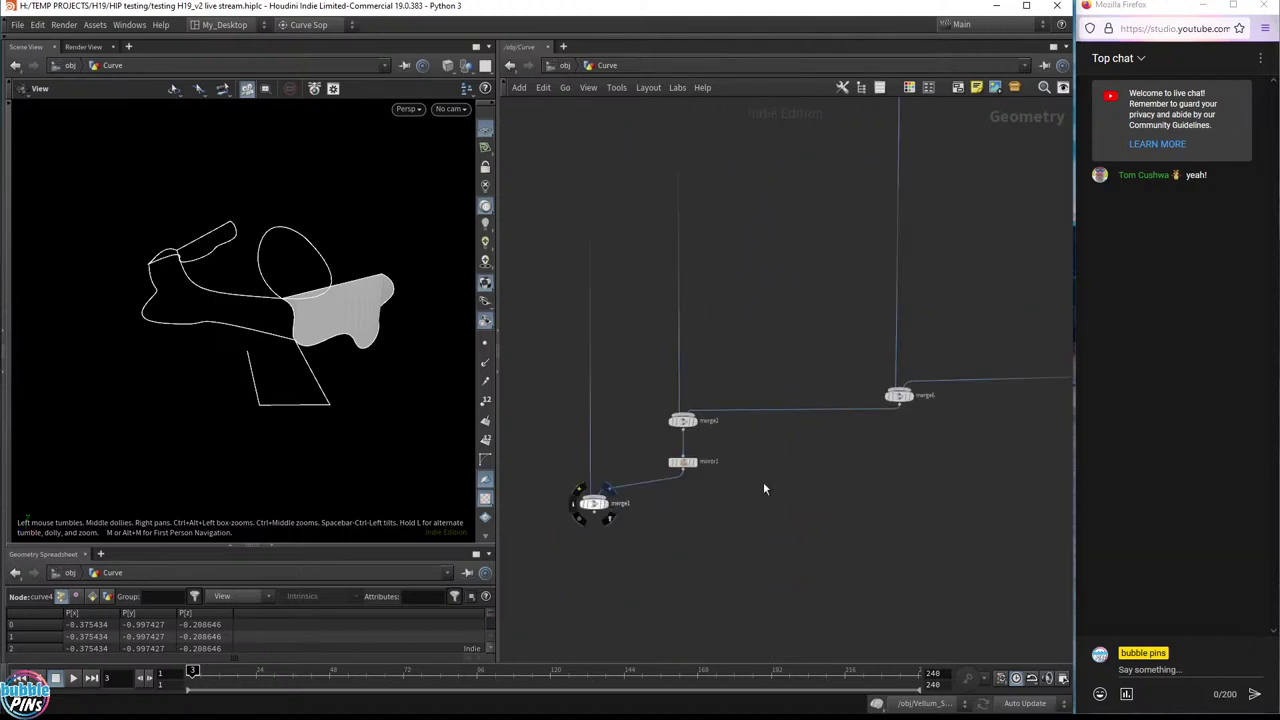
key(f)
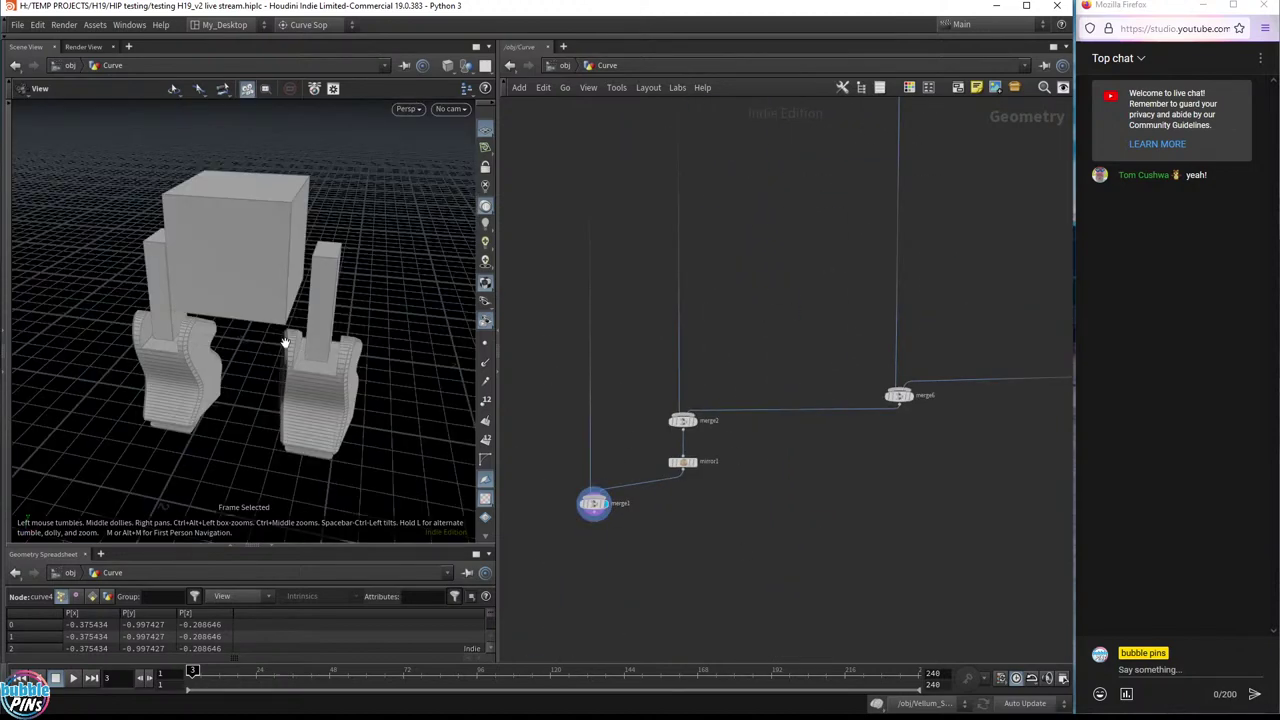
- Orbit to a low, close view of the walker and pan the network to show more nodes
drag(282, 320, 306, 308)
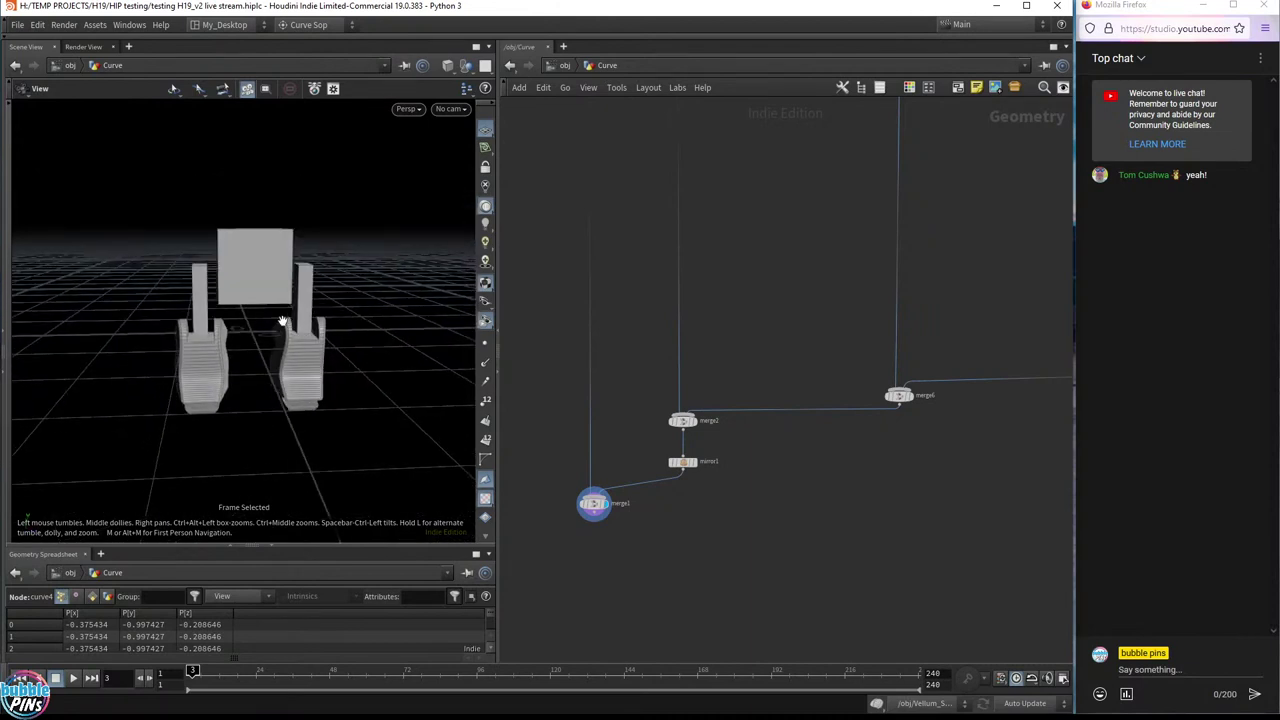
click(468, 65)
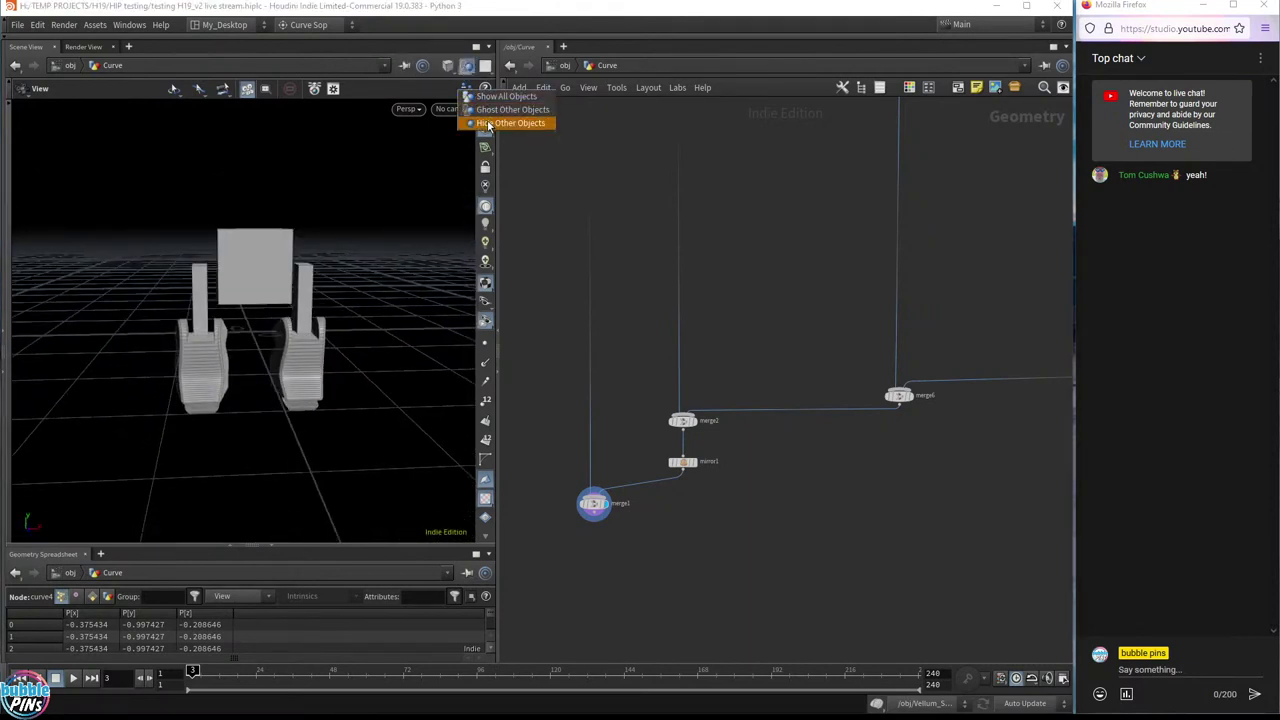
drag(295, 320, 266, 329)
scroll(597, 324, down, 3)
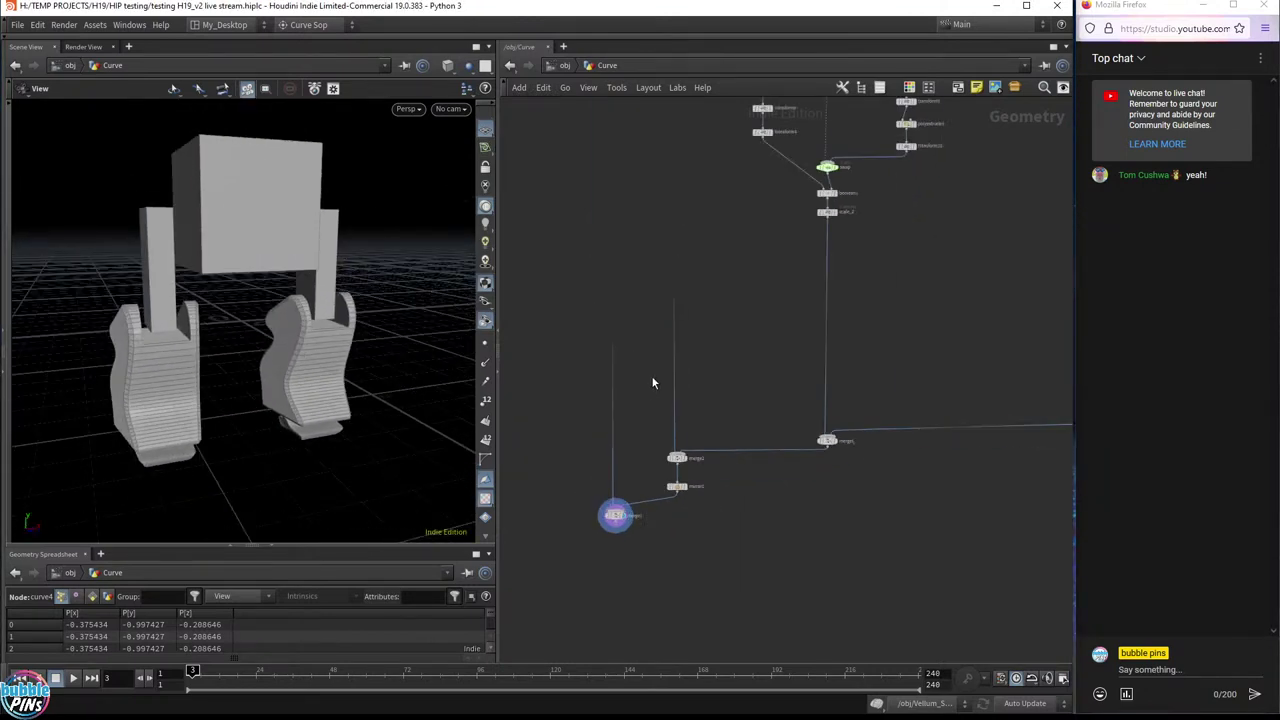
middle_drag(700, 390, 720, 427)
drag(323, 240, 380, 374)
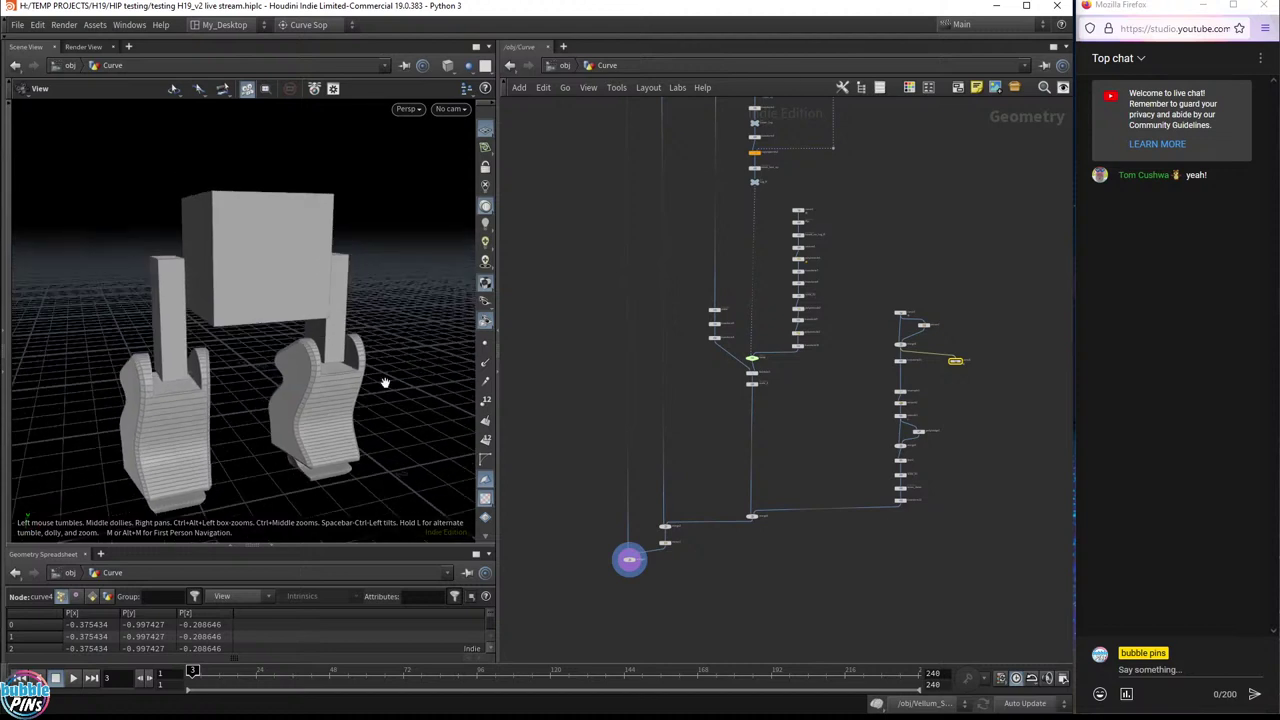
scroll(750, 375, up, 4)
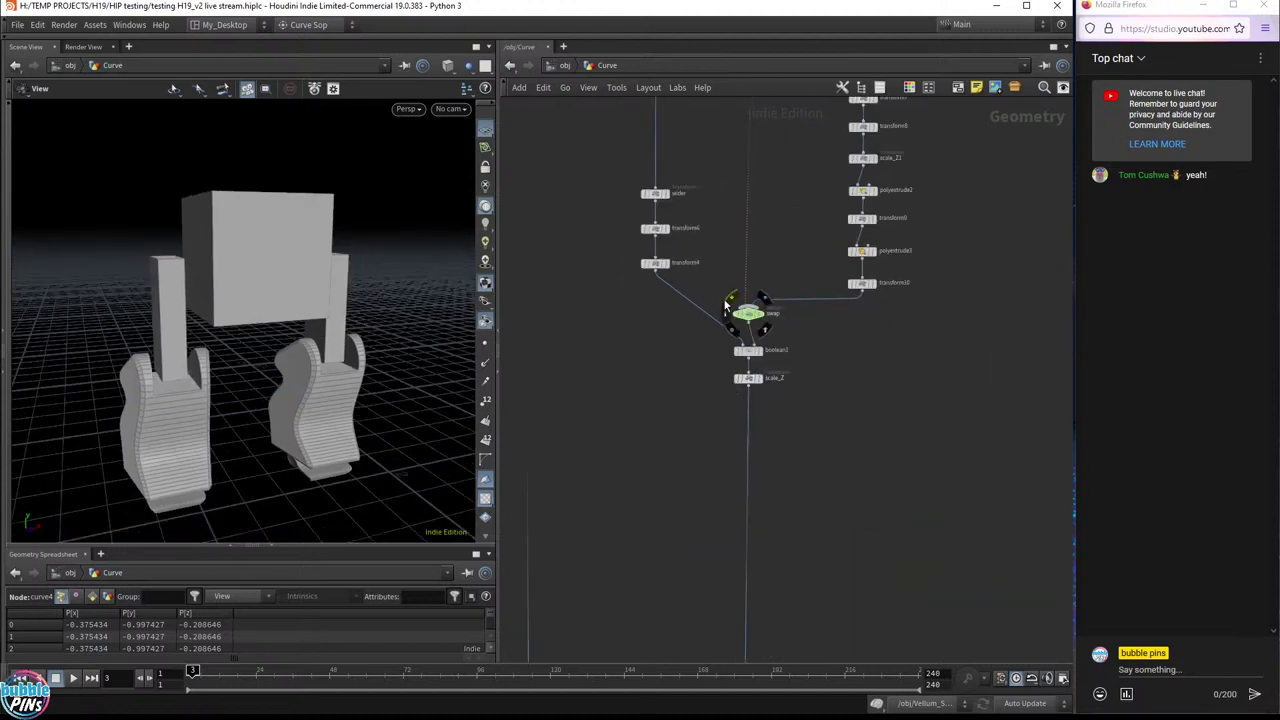
- Set the swap switch's Select Input to 0 so the walker shows plain box legs
click(732, 302)
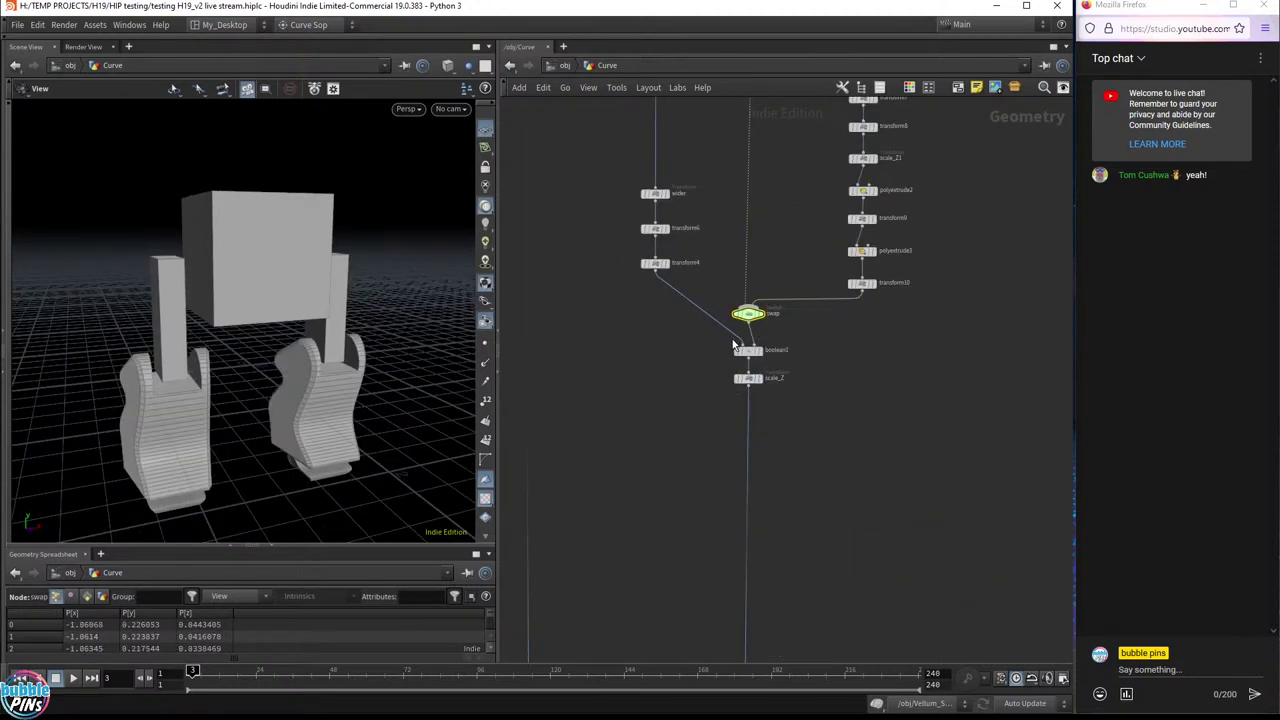
key(p)
click(925, 126)
text(0)
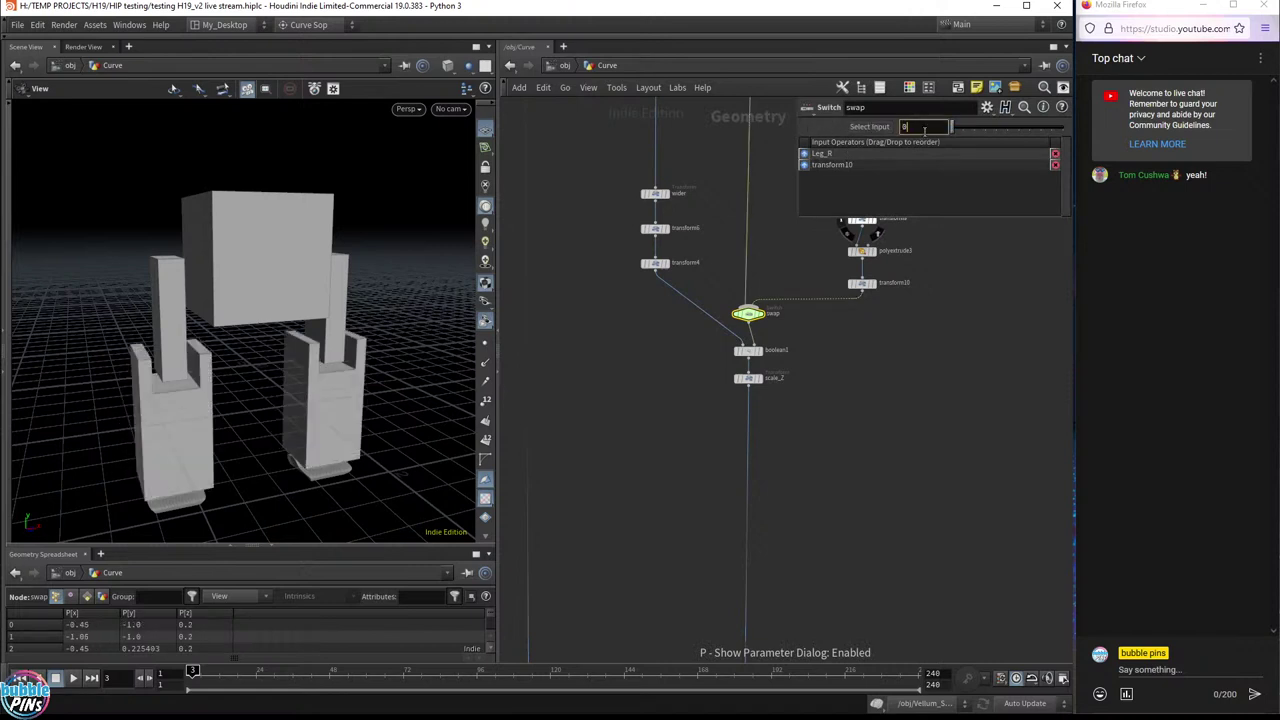
key(Return)
- Cut a wire into the right node column and orbit to inspect the box legs from several angles
drag(263, 371, 376, 326)
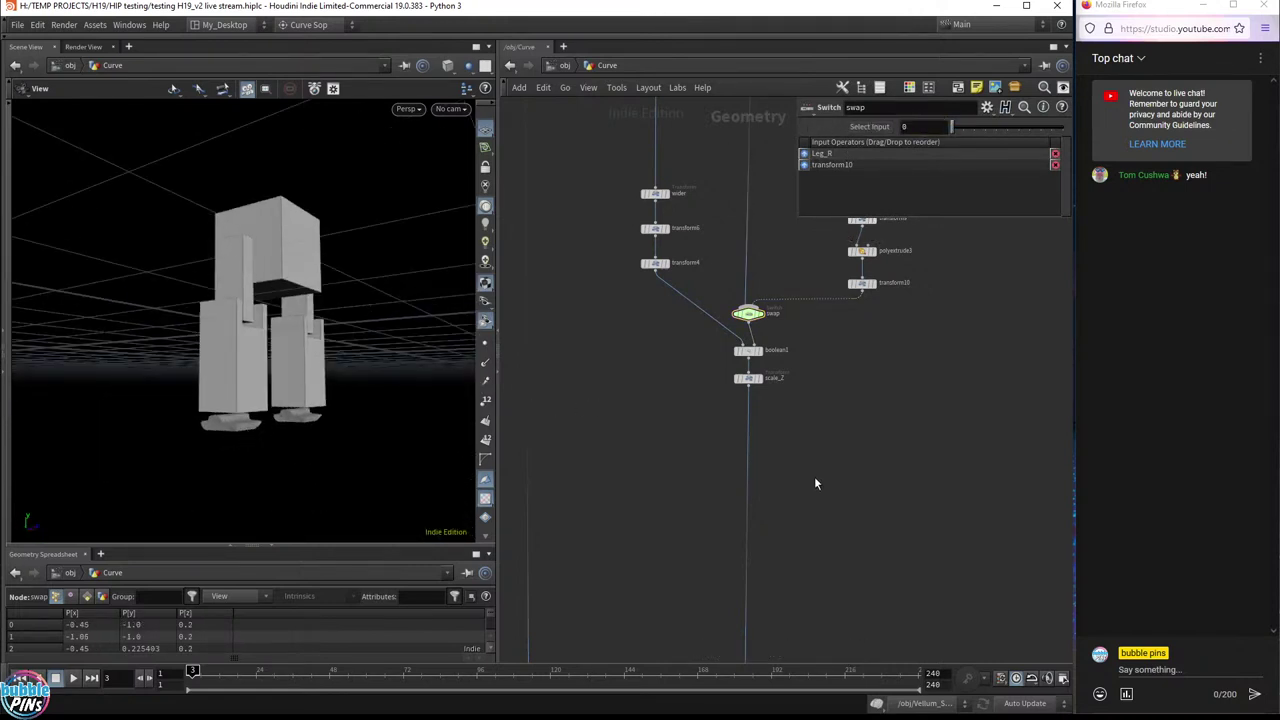
scroll(814, 476, down, 3)
middle_drag(837, 490, 801, 470)
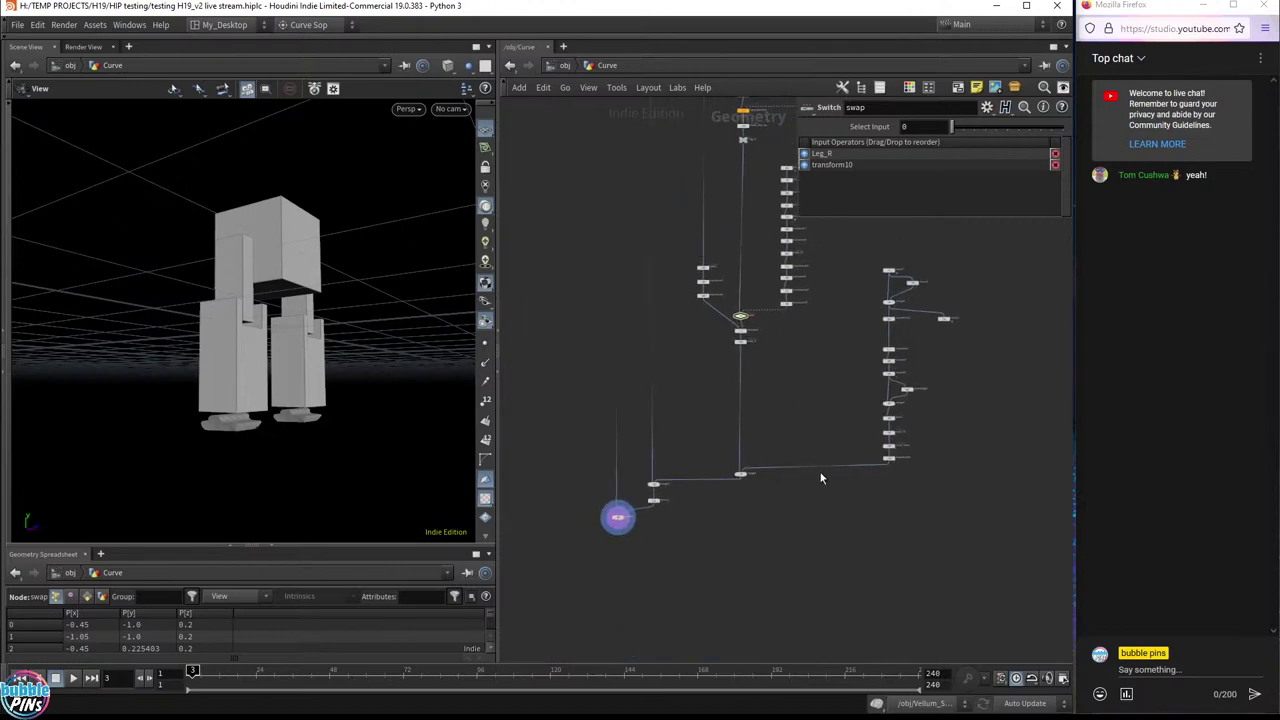
key(y)
drag(834, 526, 651, 417)
drag(290, 390, 377, 304)
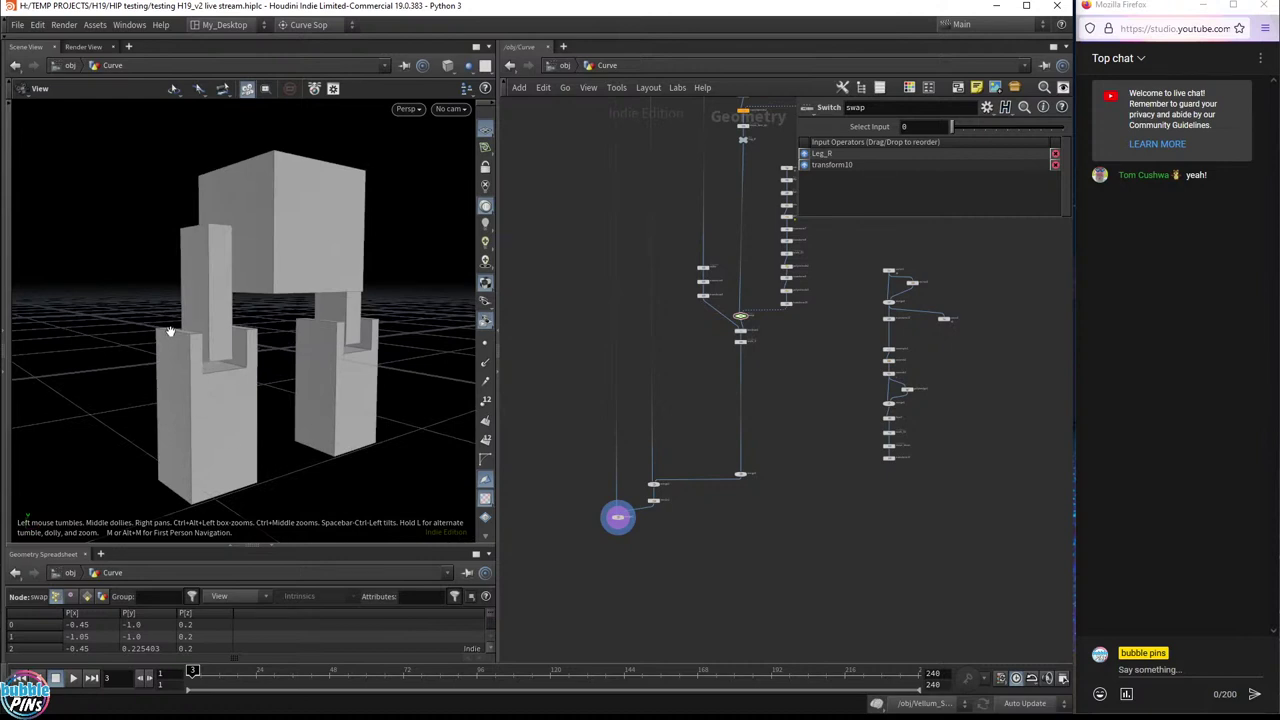
drag(243, 371, 211, 367)
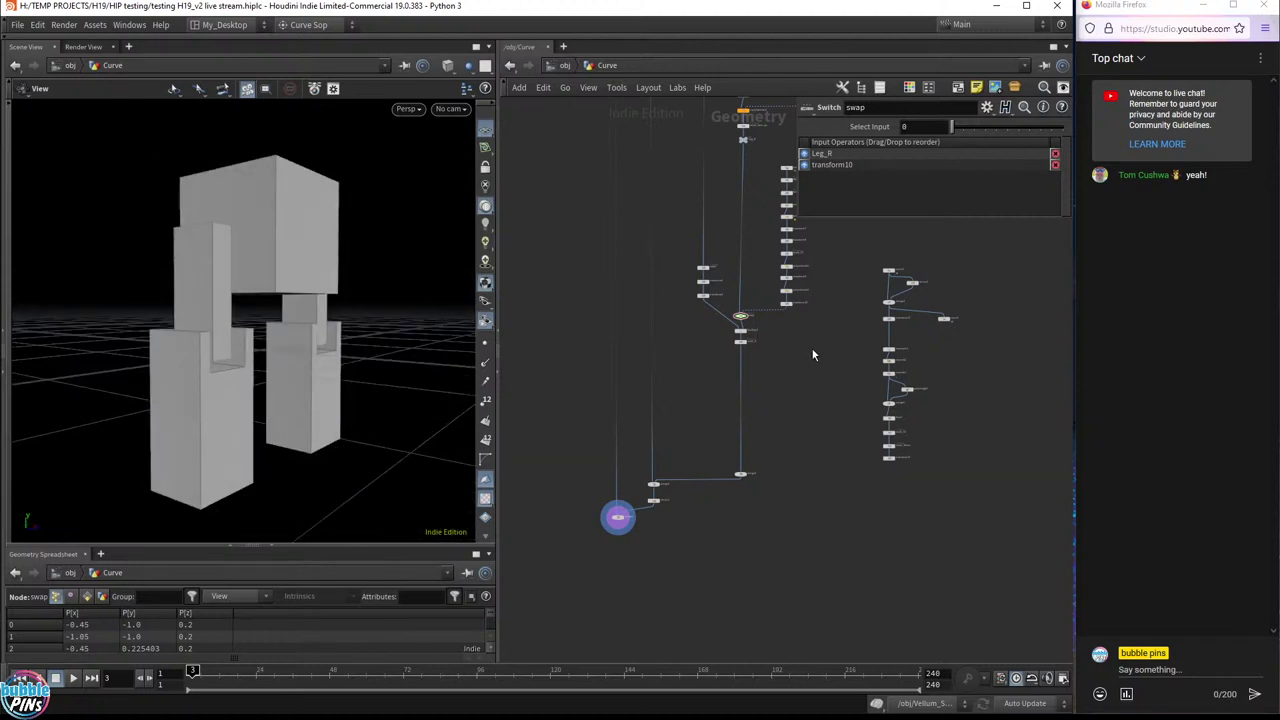
scroll(742, 320, up, 5)
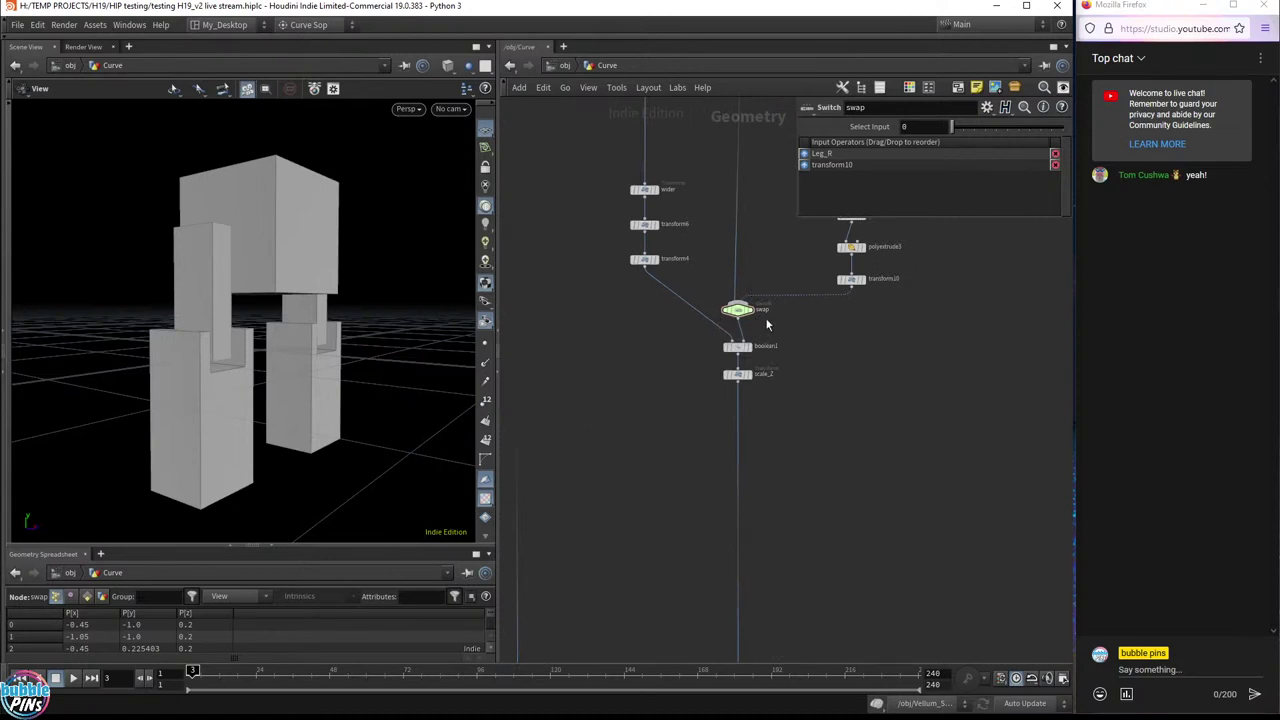
- Set swap's Select Input back to 1 to restore the curved feet, then orbit around them
click(920, 127)
text(1)
key(Return)
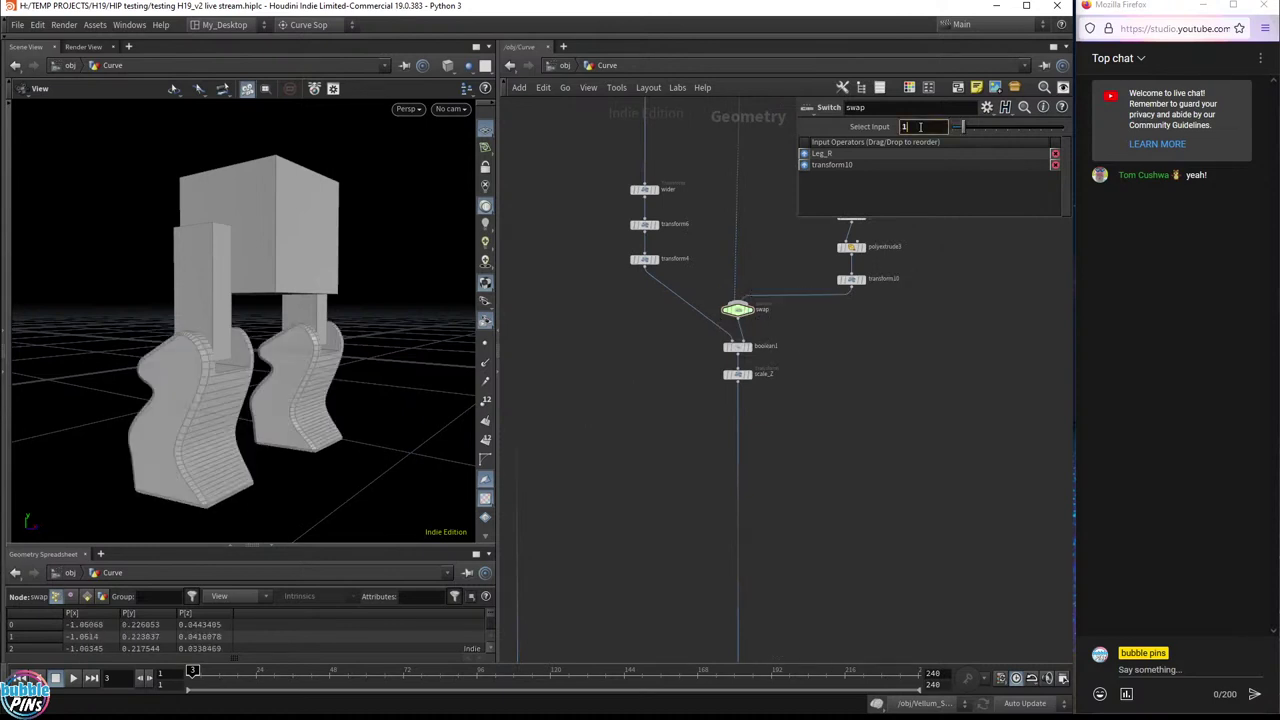
mouse_move(266, 449)
mouse_down()
mouse_move(243, 423)
mouse_move(305, 404)
mouse_move(340, 425)
mouse_up()
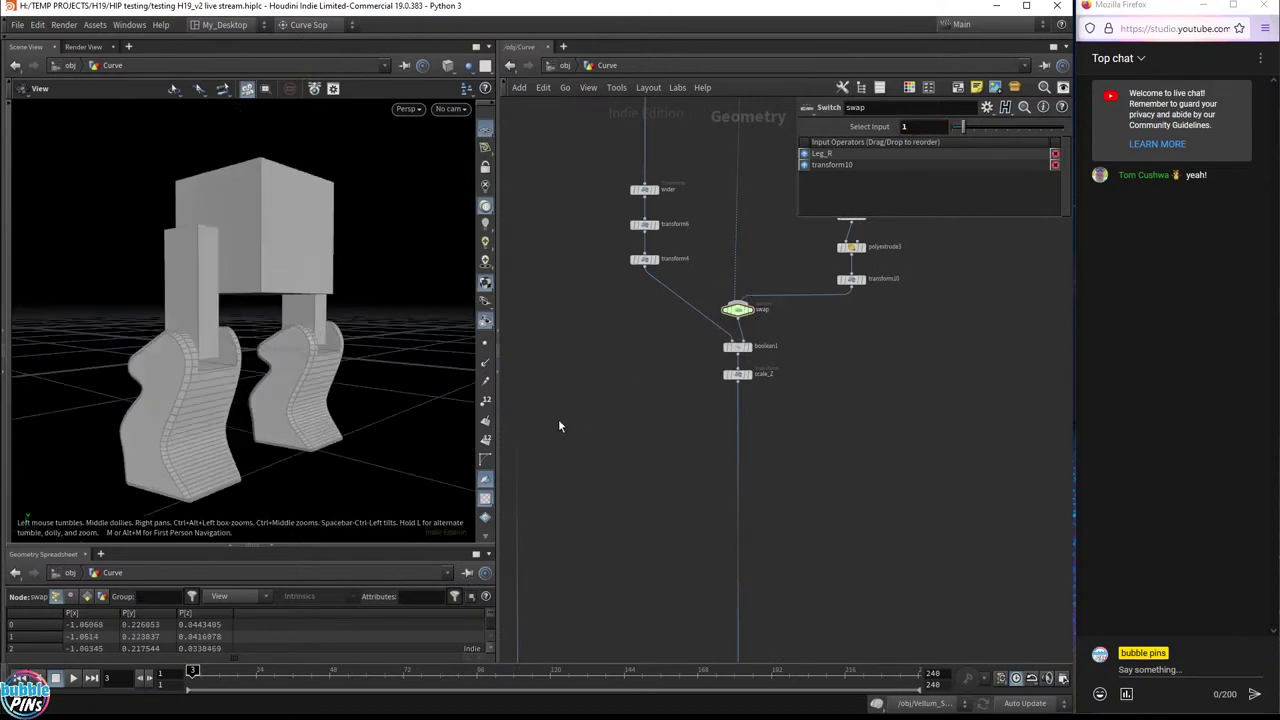
scroll(557, 429, down, 3)
middle_drag(830, 306, 811, 376)
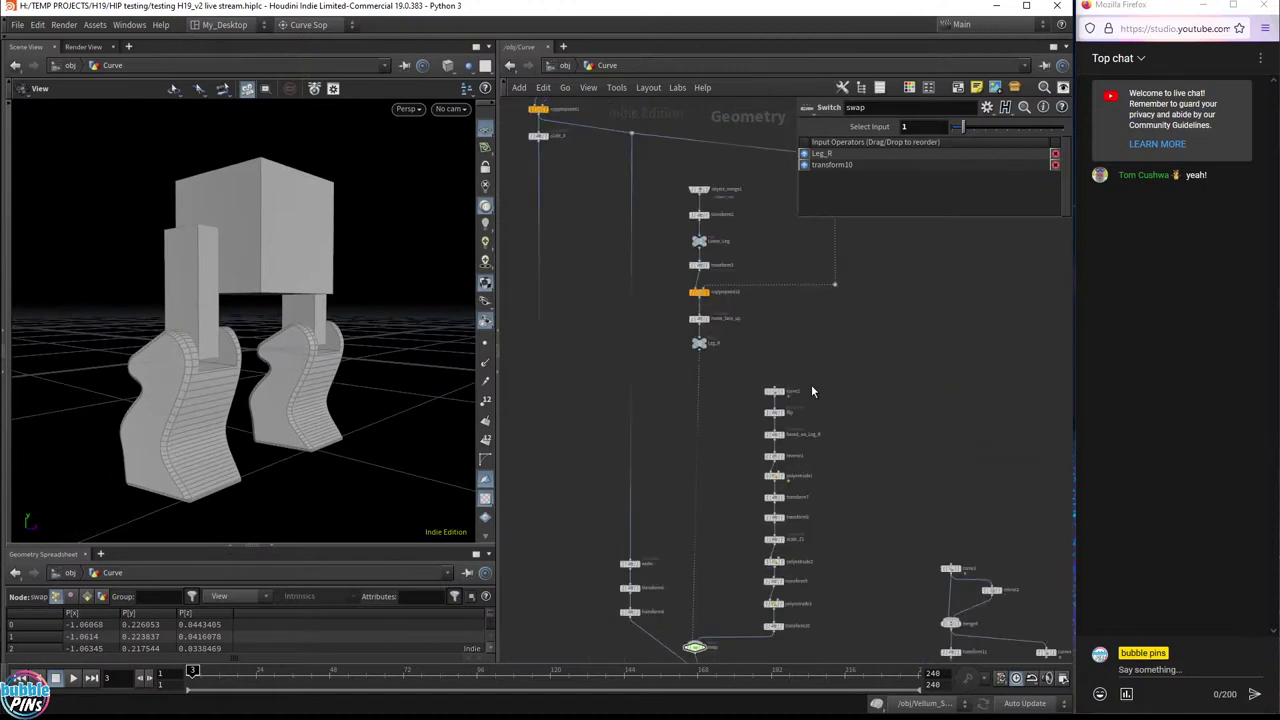
- Pan and zoom the network over to the curve2 node chain
scroll(811, 384, up, 5)
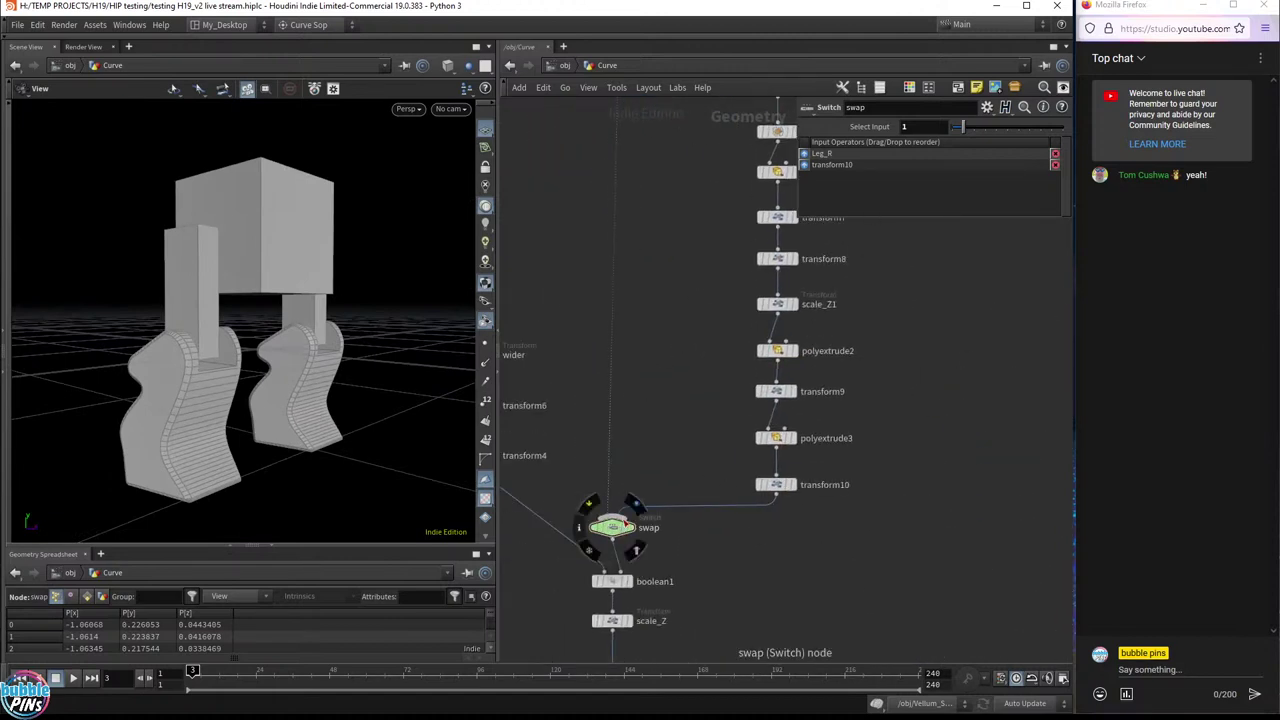
scroll(770, 420, down, 3)
scroll(690, 400, up, 3)
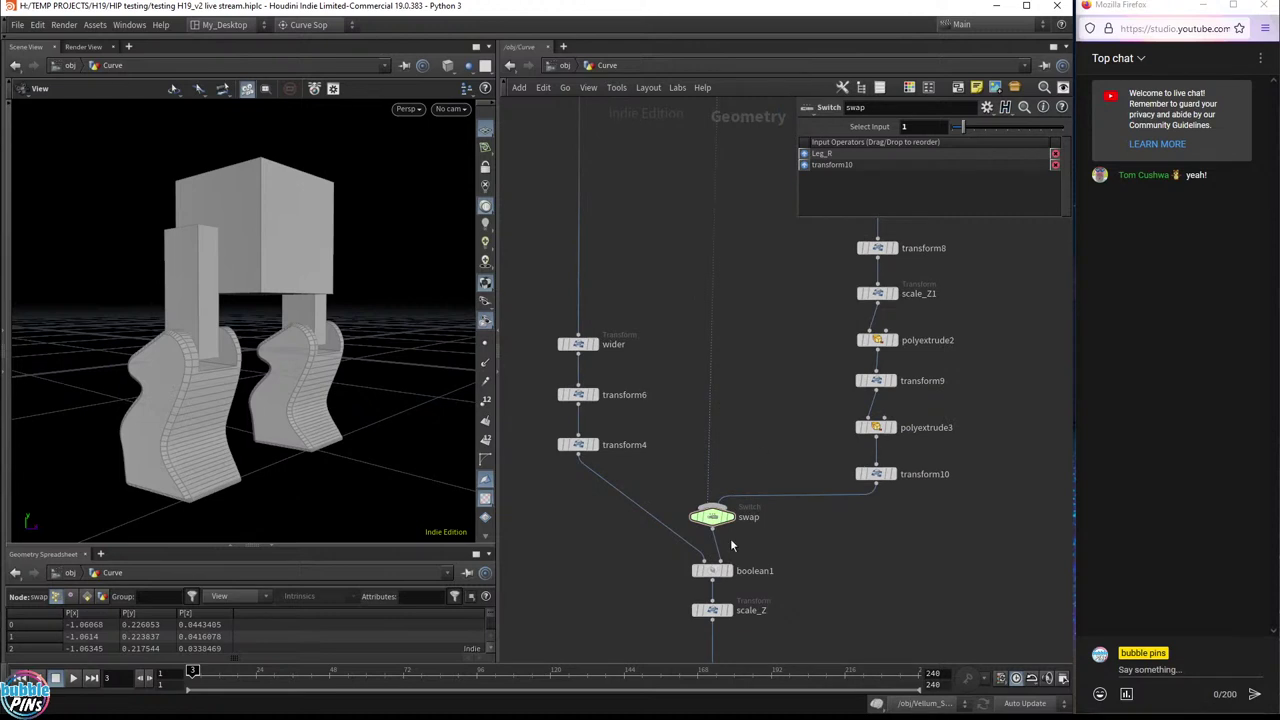
scroll(737, 457, down, 3)
scroll(666, 309, up, 3)
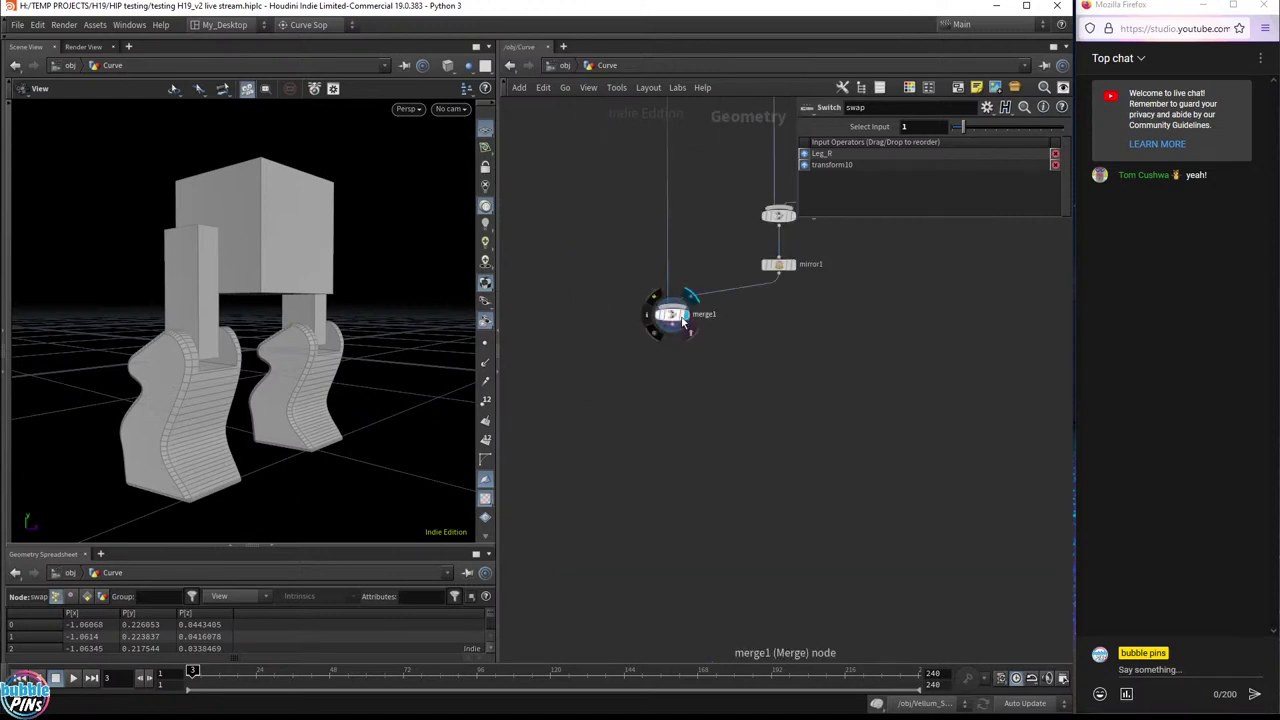
middle_drag(804, 348, 656, 600)
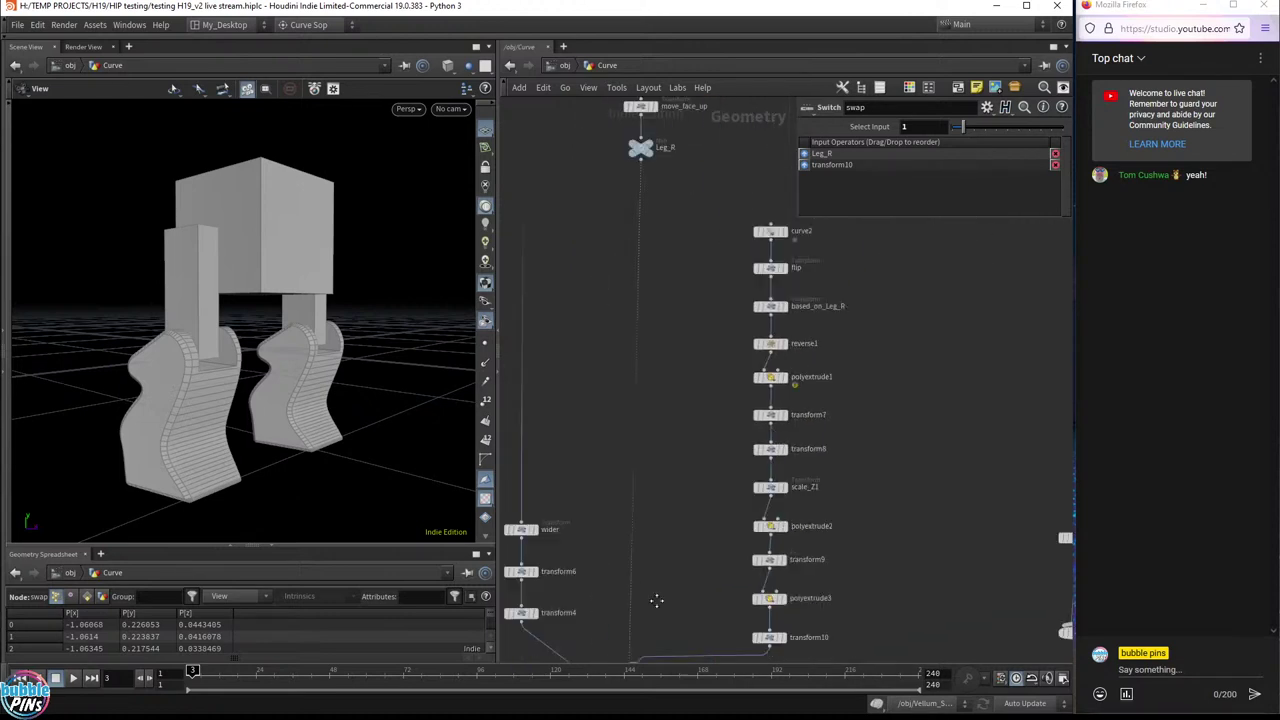
scroll(720, 340, up, 5)
- Show curve2's Bezier profile parameters, orbit around the profile, and start a wire from its output
click(728, 345)
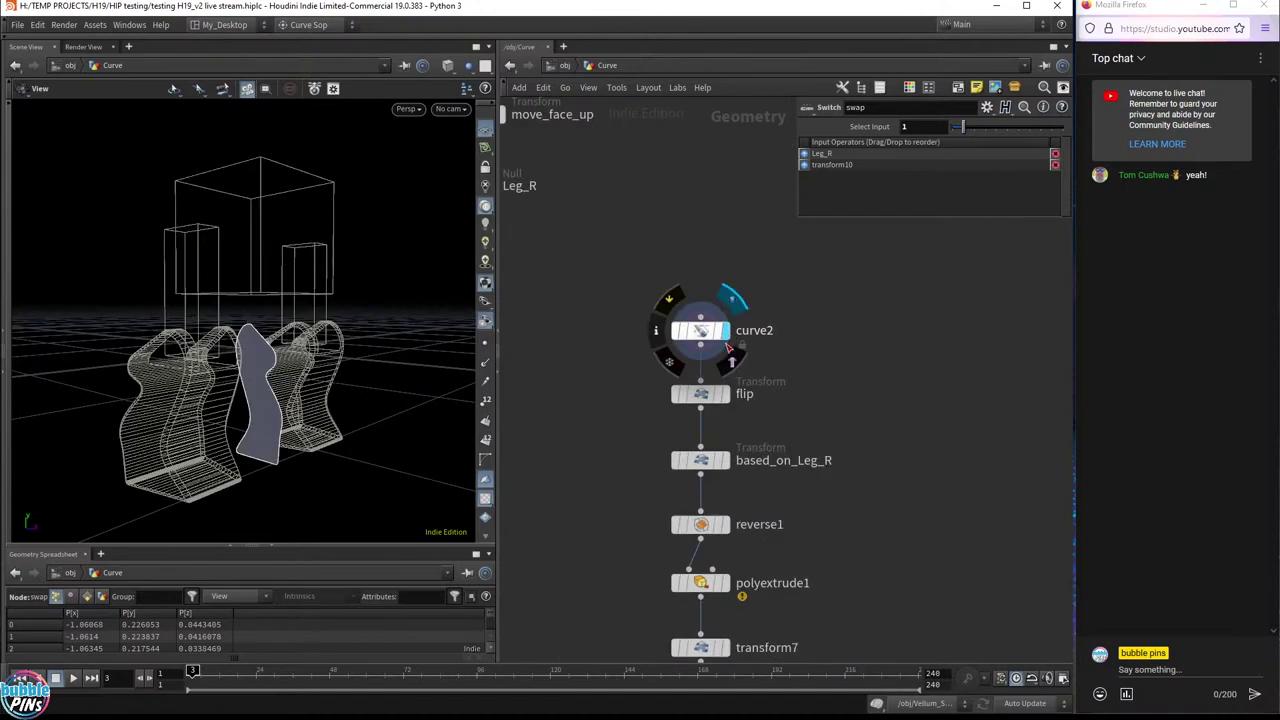
click(693, 333)
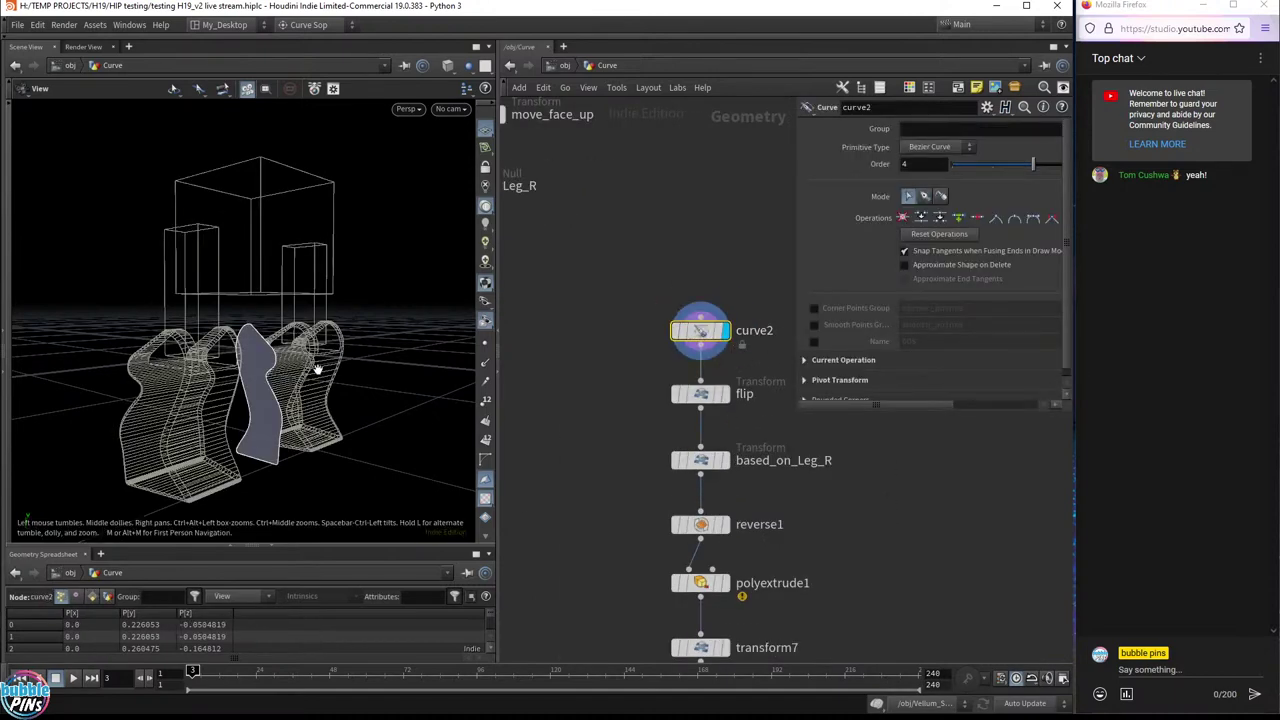
drag(362, 360, 282, 377)
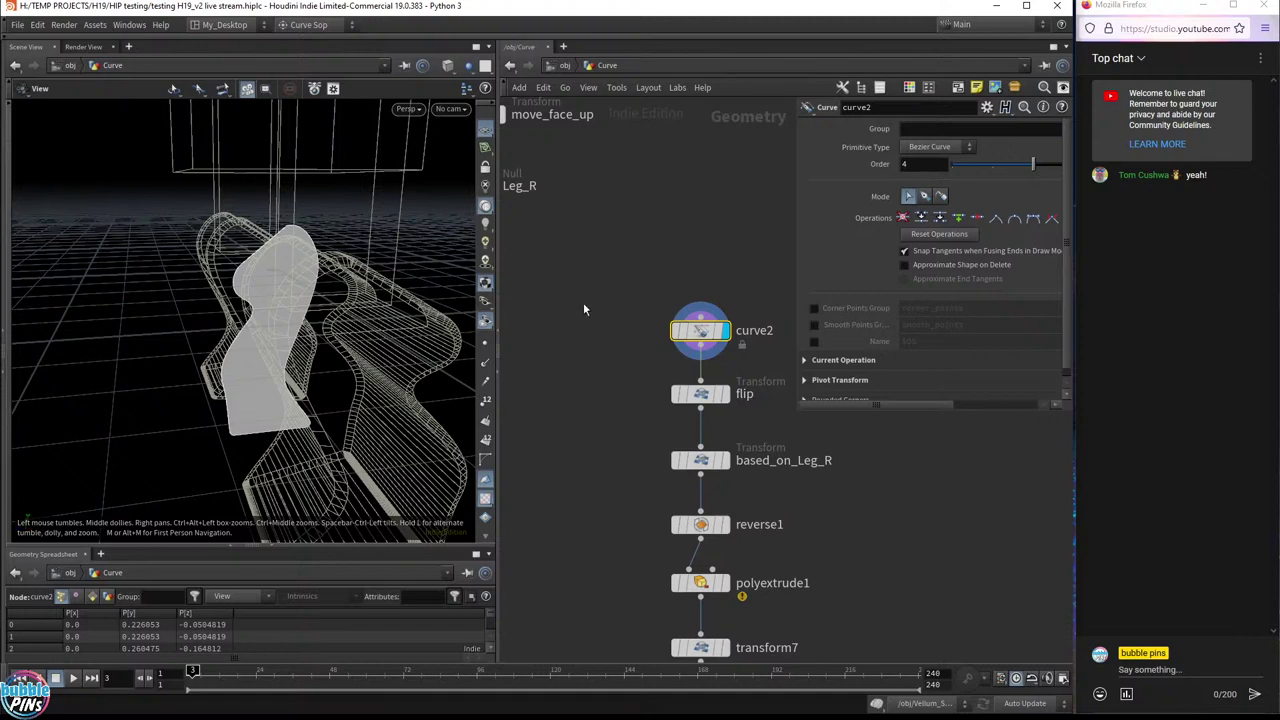
click(700, 350)
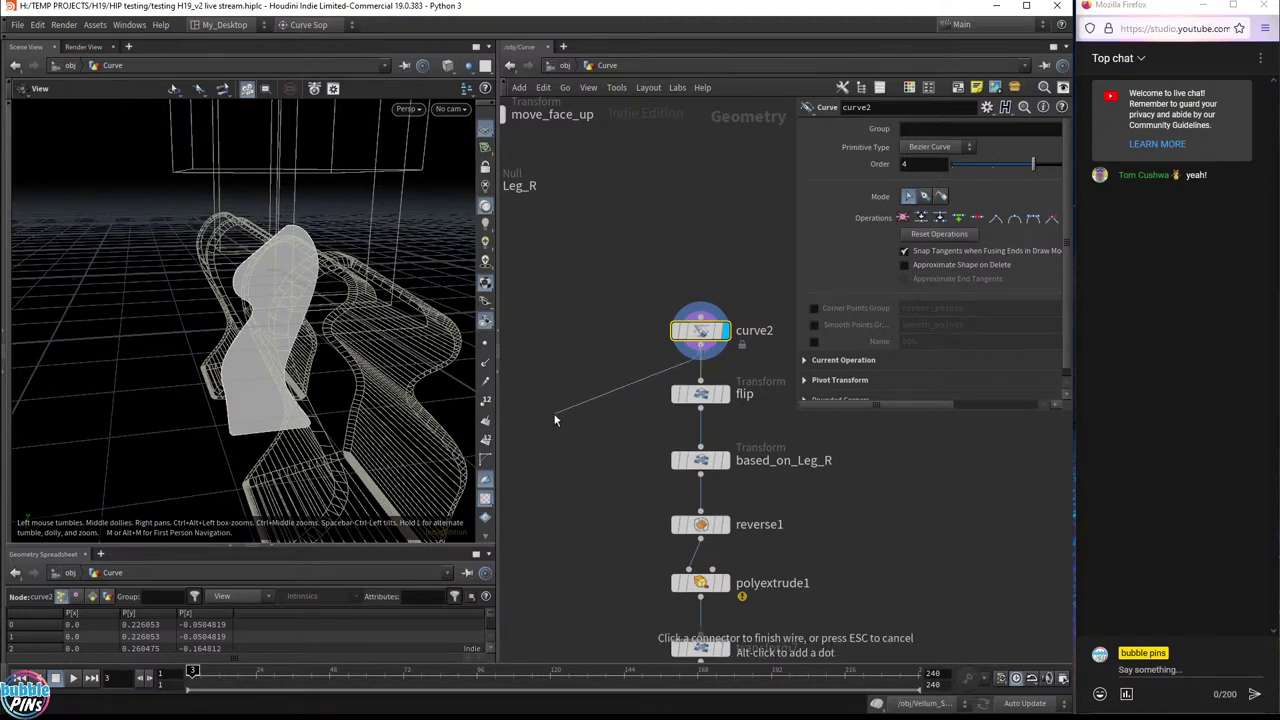
- Add a Curve node, curve5, wired from curve2 and place it beside the flip node
key(Tab)
text(curve)
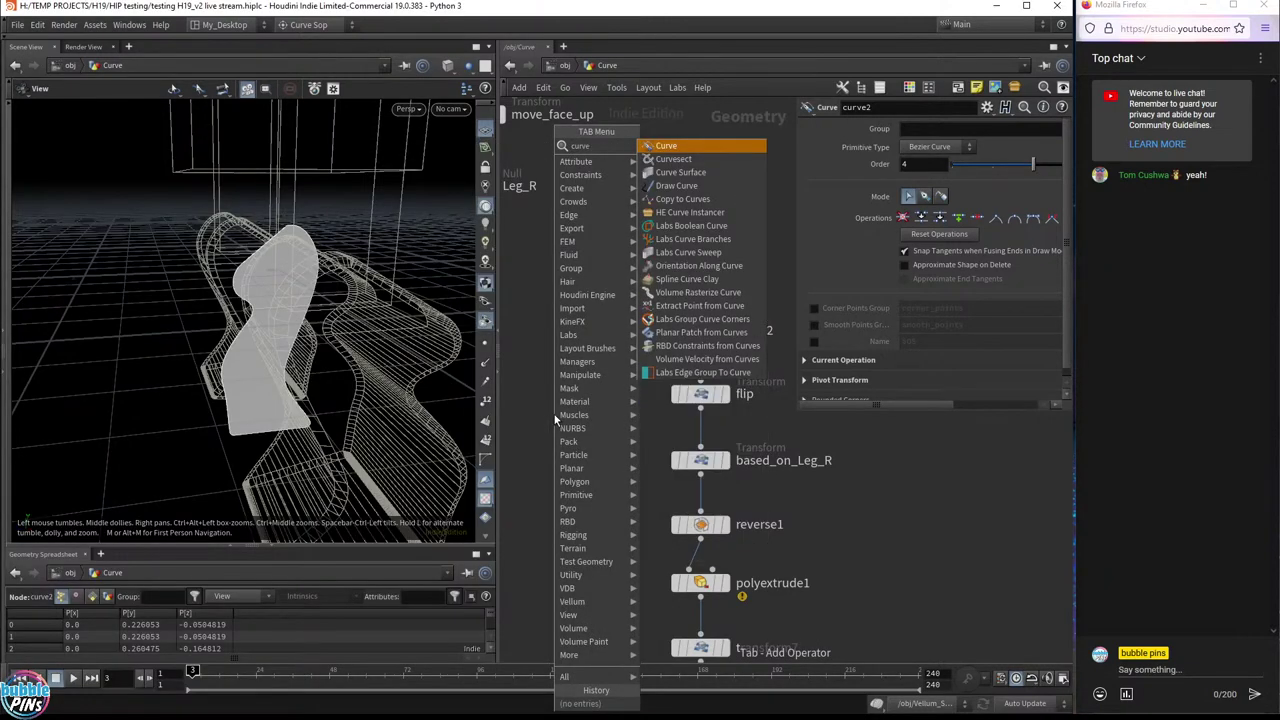
key(Return)
click(557, 413)
drag(557, 413, 753, 519)
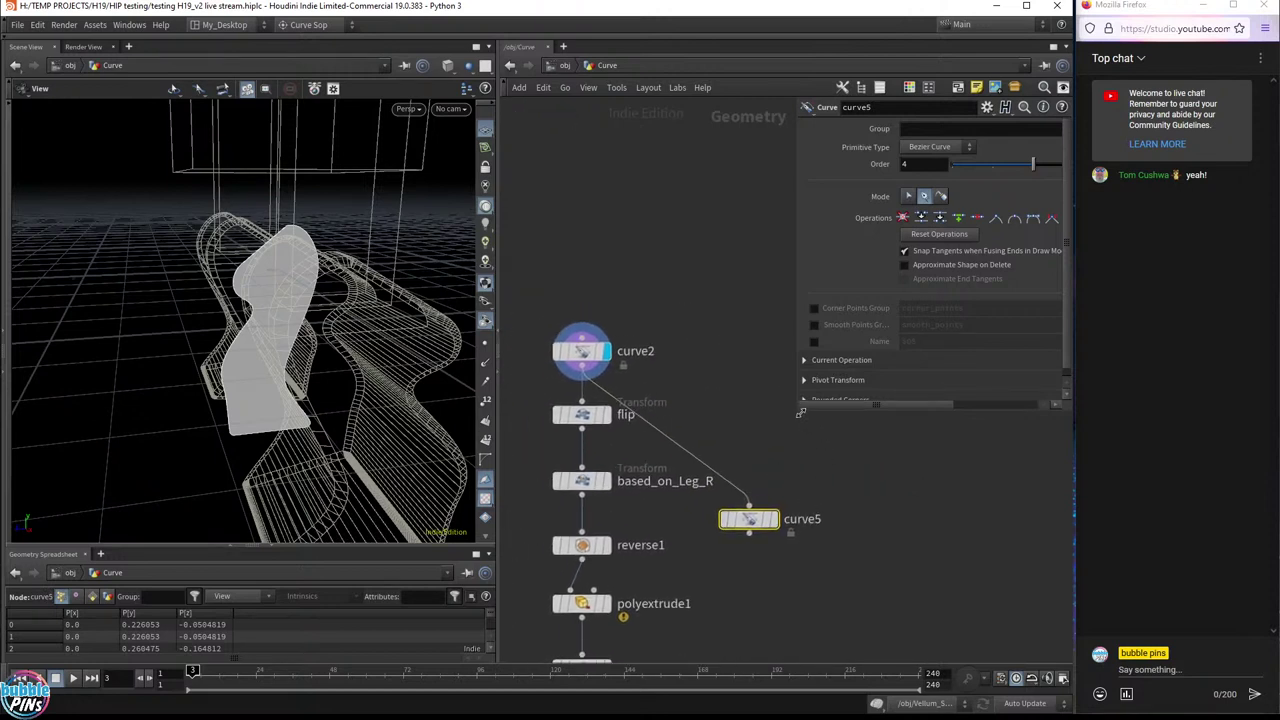
drag(800, 412, 781, 318)
drag(751, 521, 820, 415)
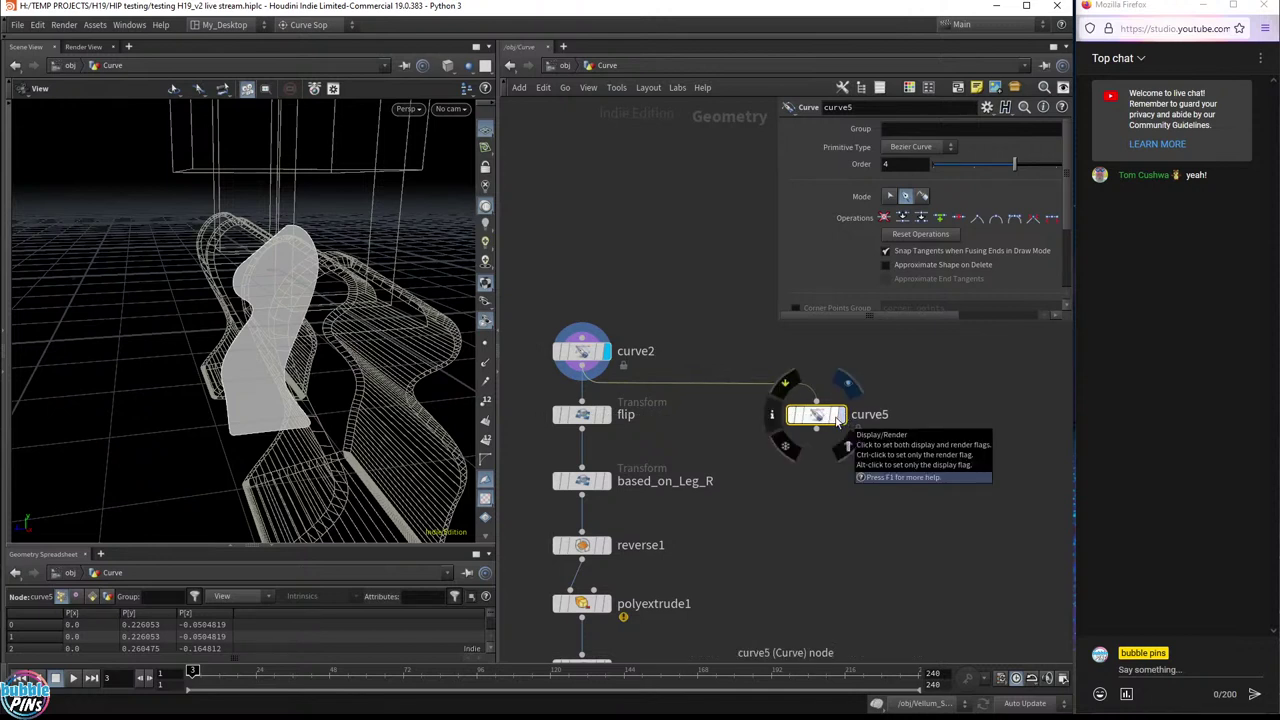
- Set curve5's display flag and enter point editing in the viewport
middle_drag(850, 425, 912, 512)
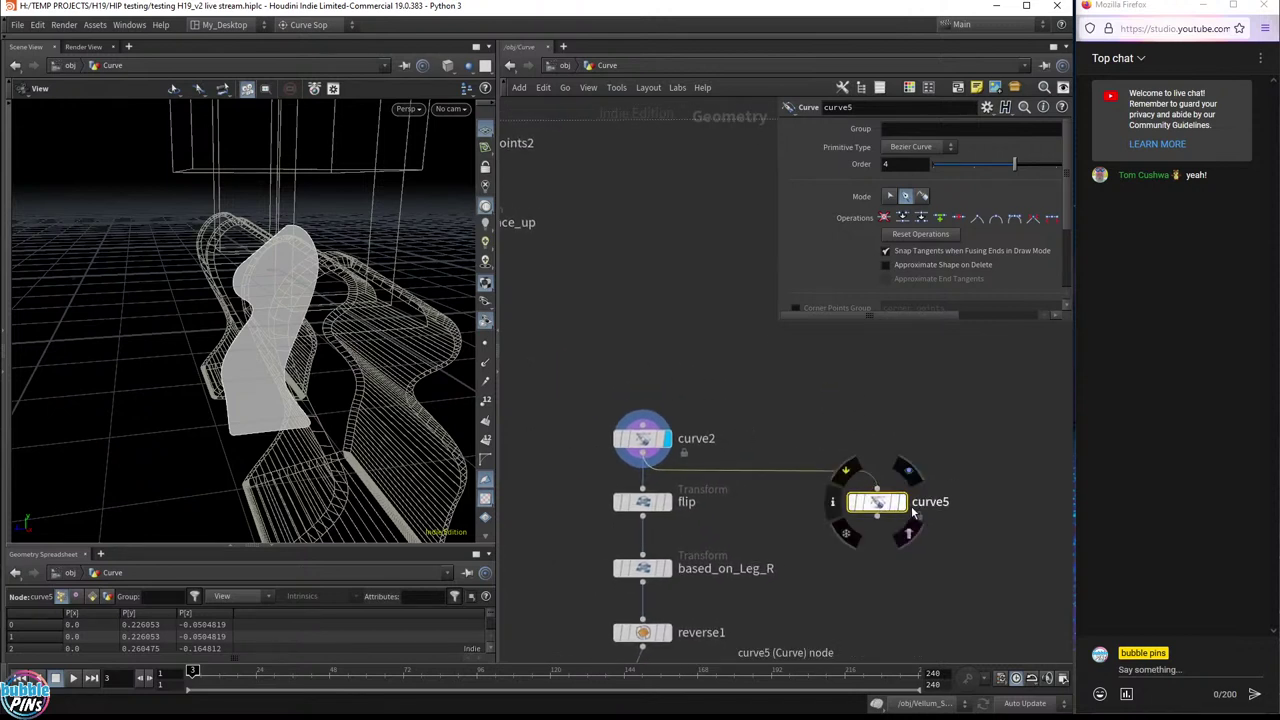
click(907, 471)
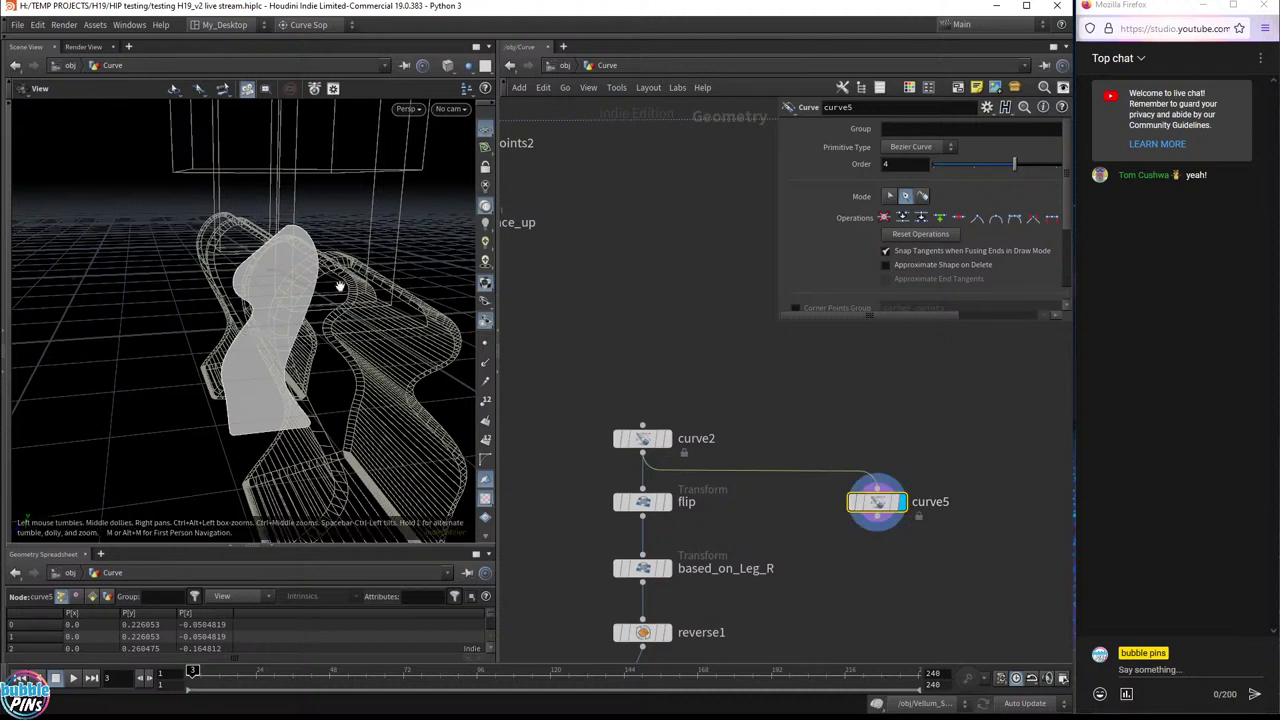
mouse_move(640, 455)
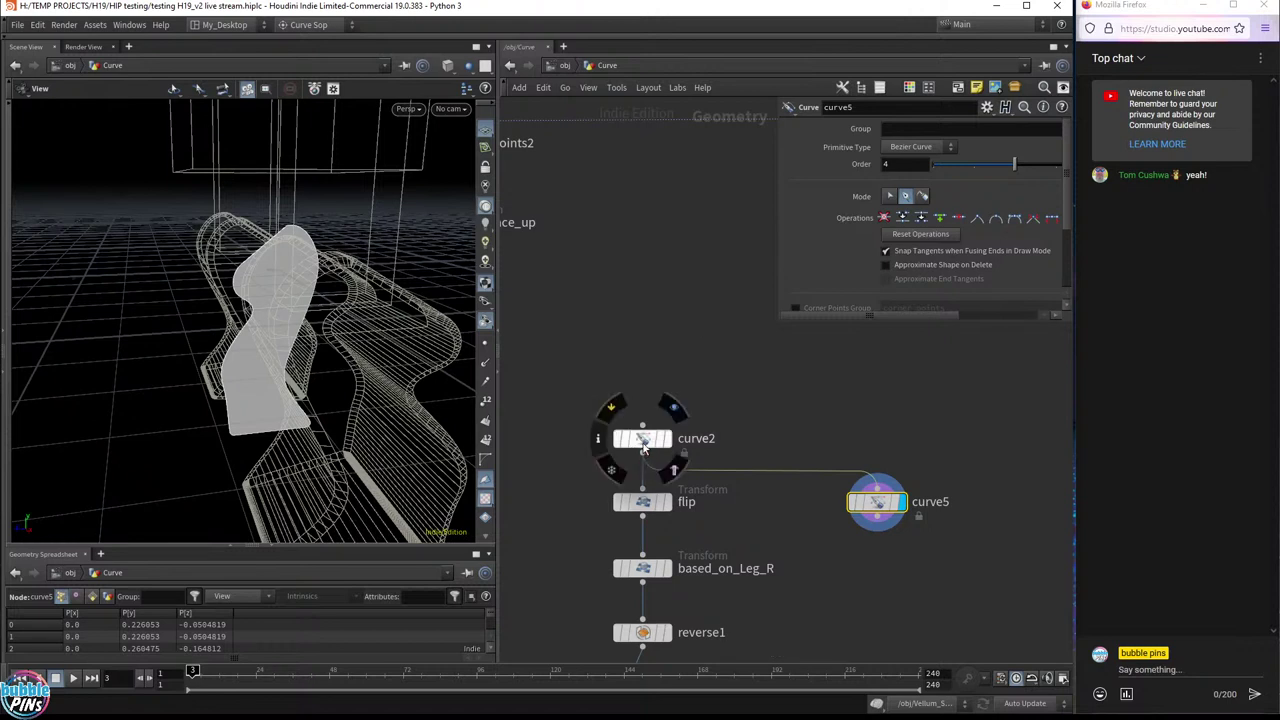
click(902, 503)
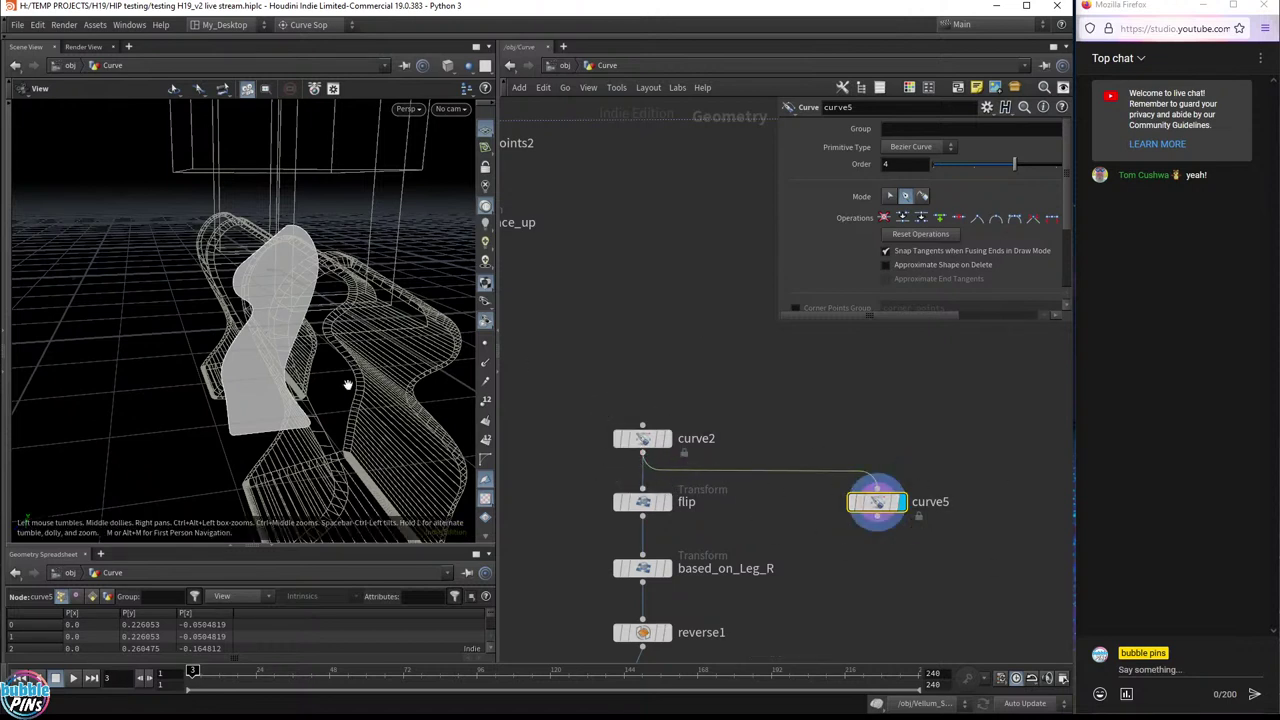
key(Return)
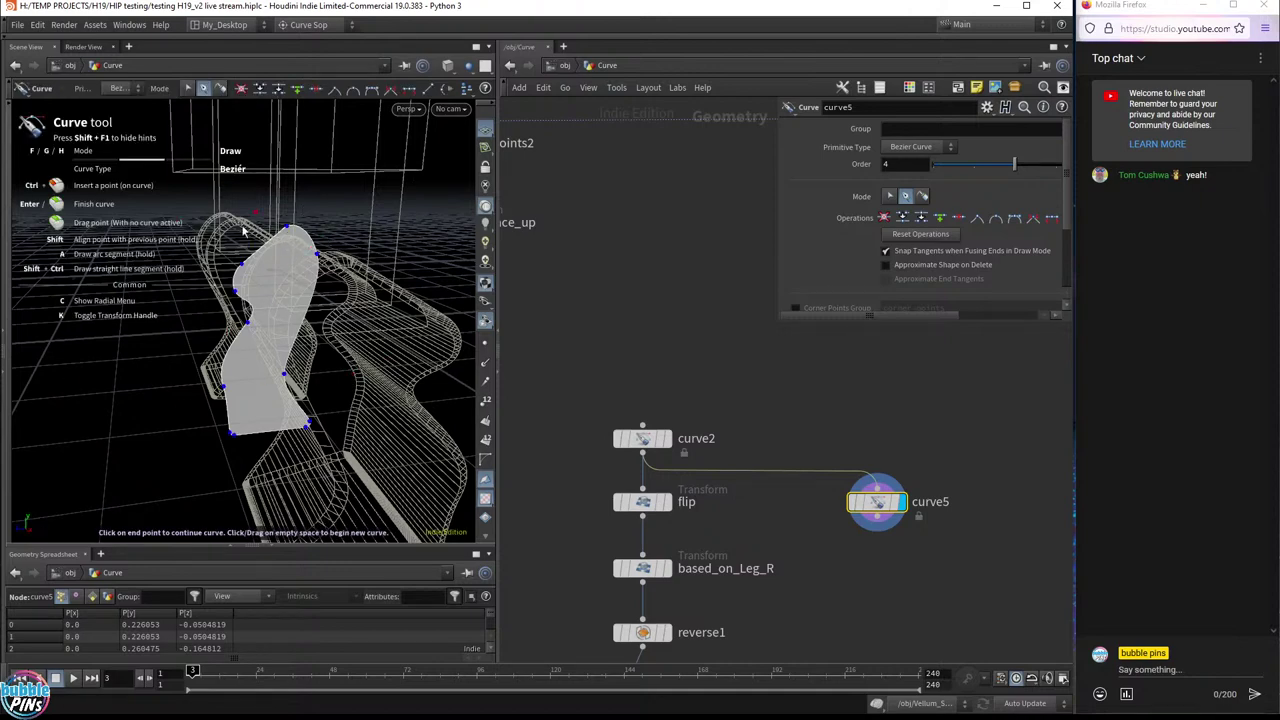
- Continue the curve from its end point, adding new points with tangent handles
drag(392, 365, 315, 190)
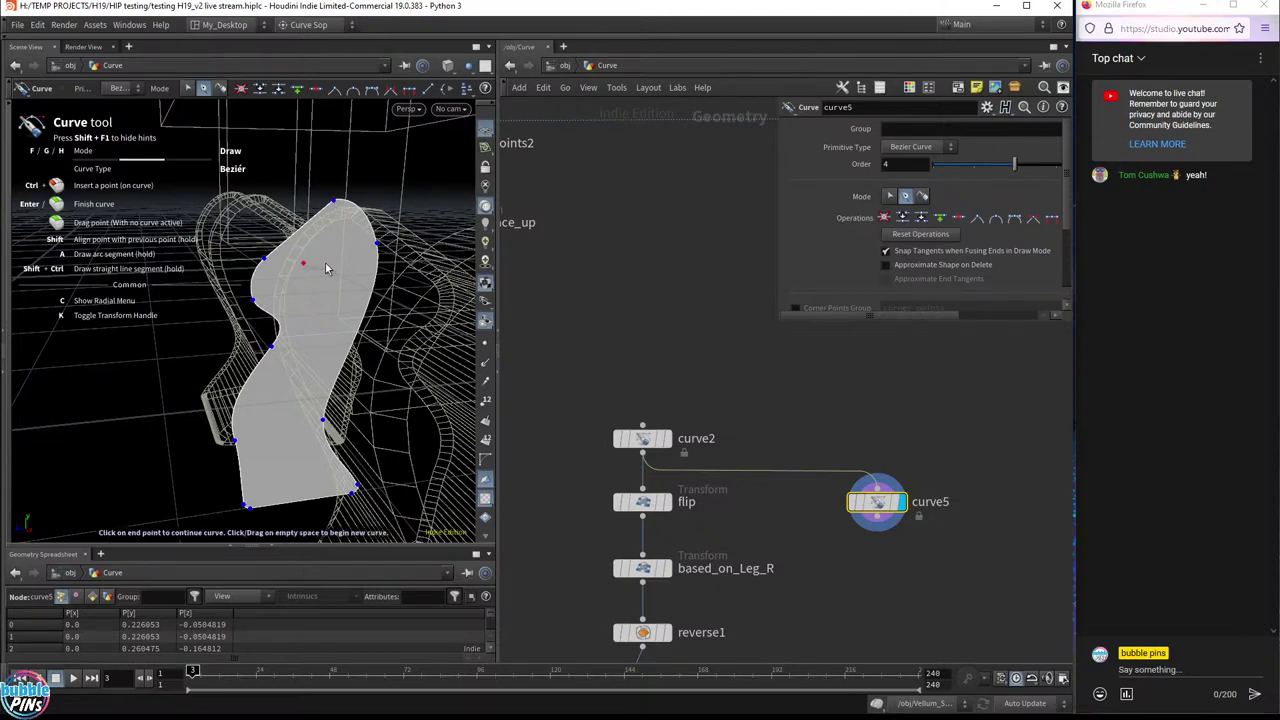
key(space)
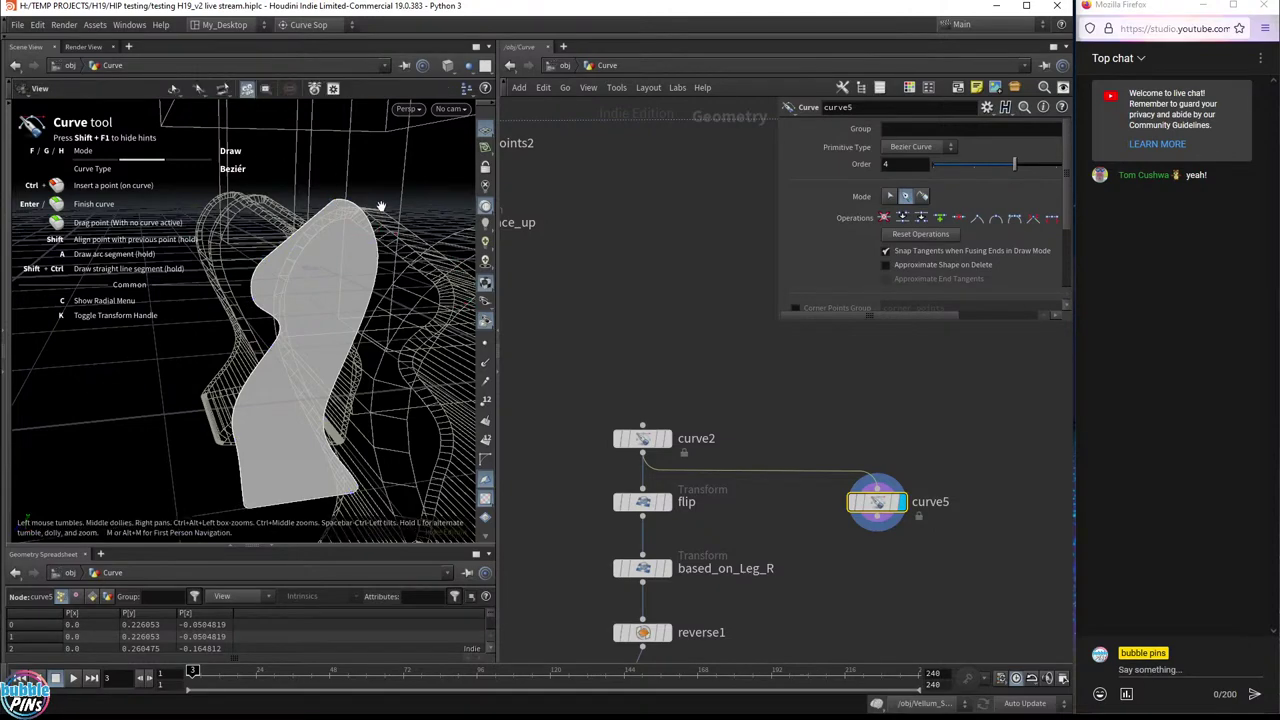
scroll(440, 280, up, 5)
drag(424, 243, 280, 182)
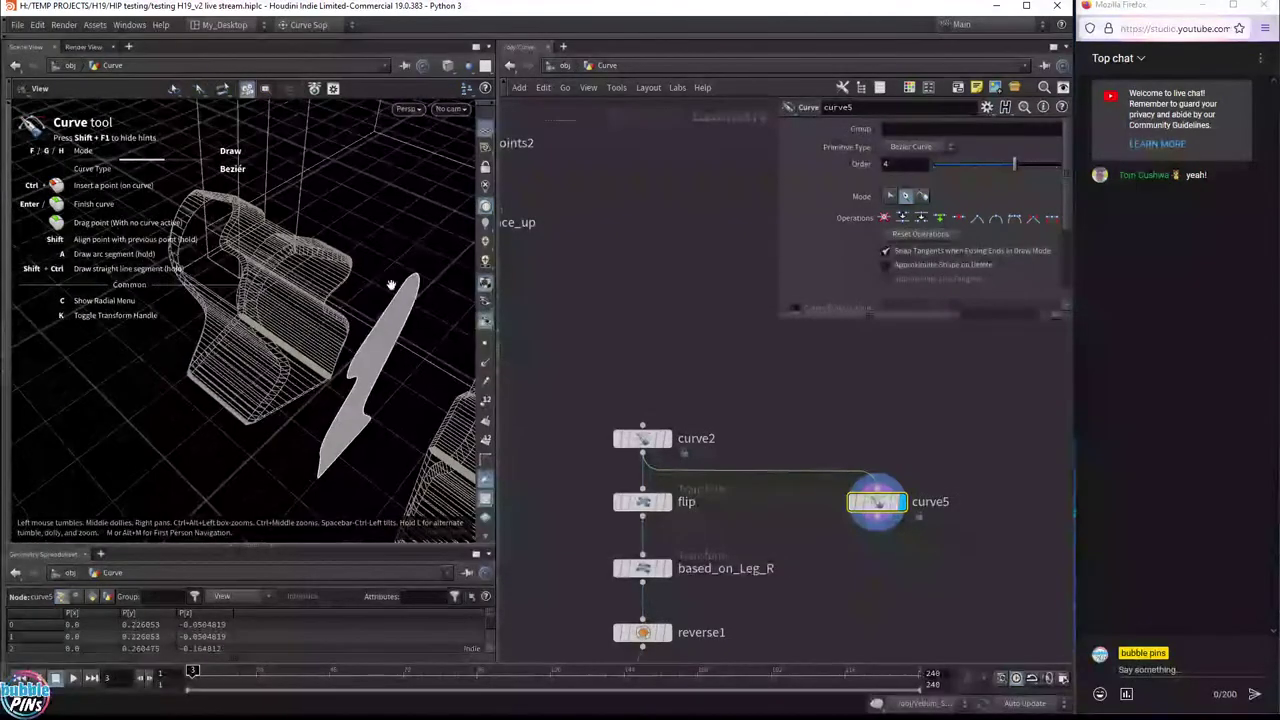
drag(412, 290, 362, 302)
key(space)
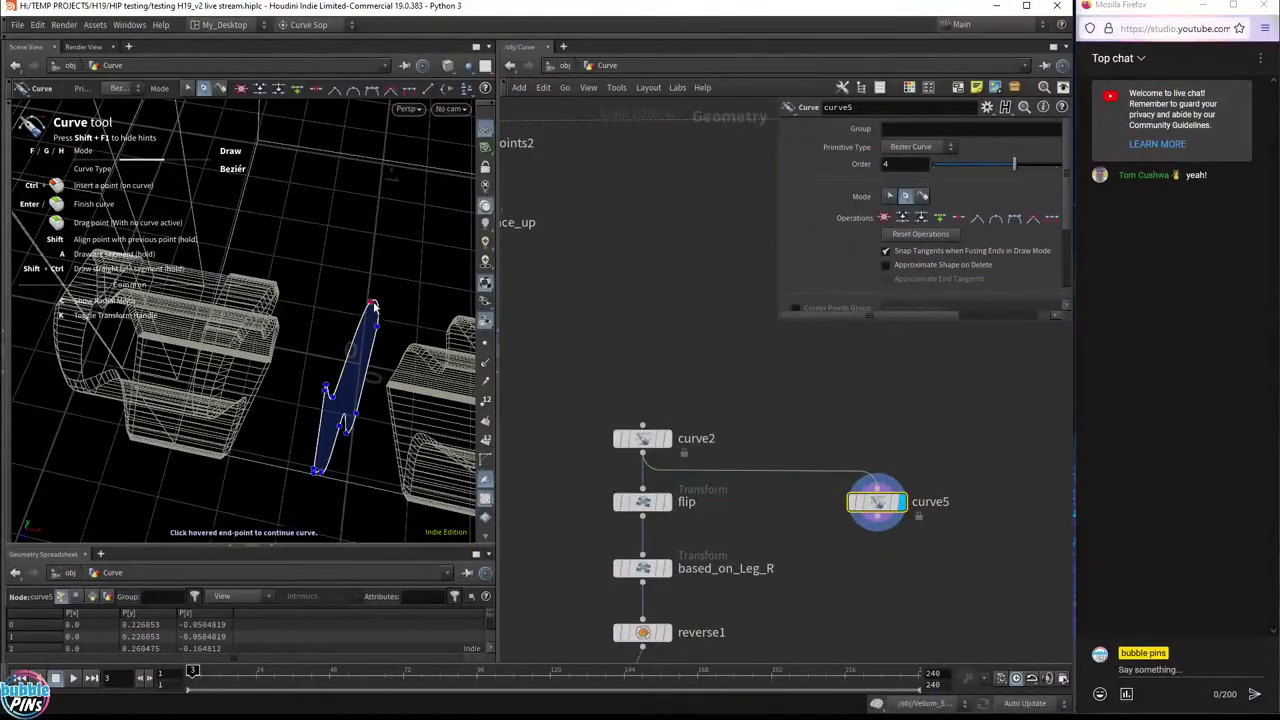
click(372, 306)
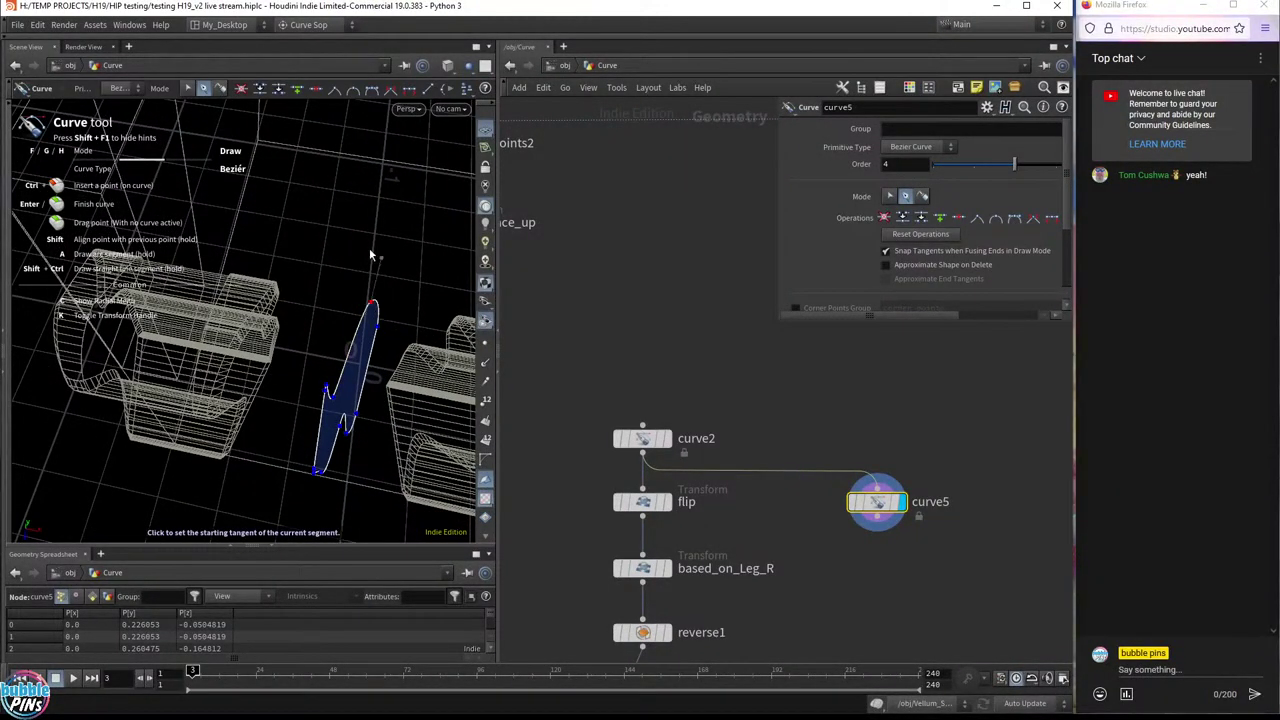
click(310, 248)
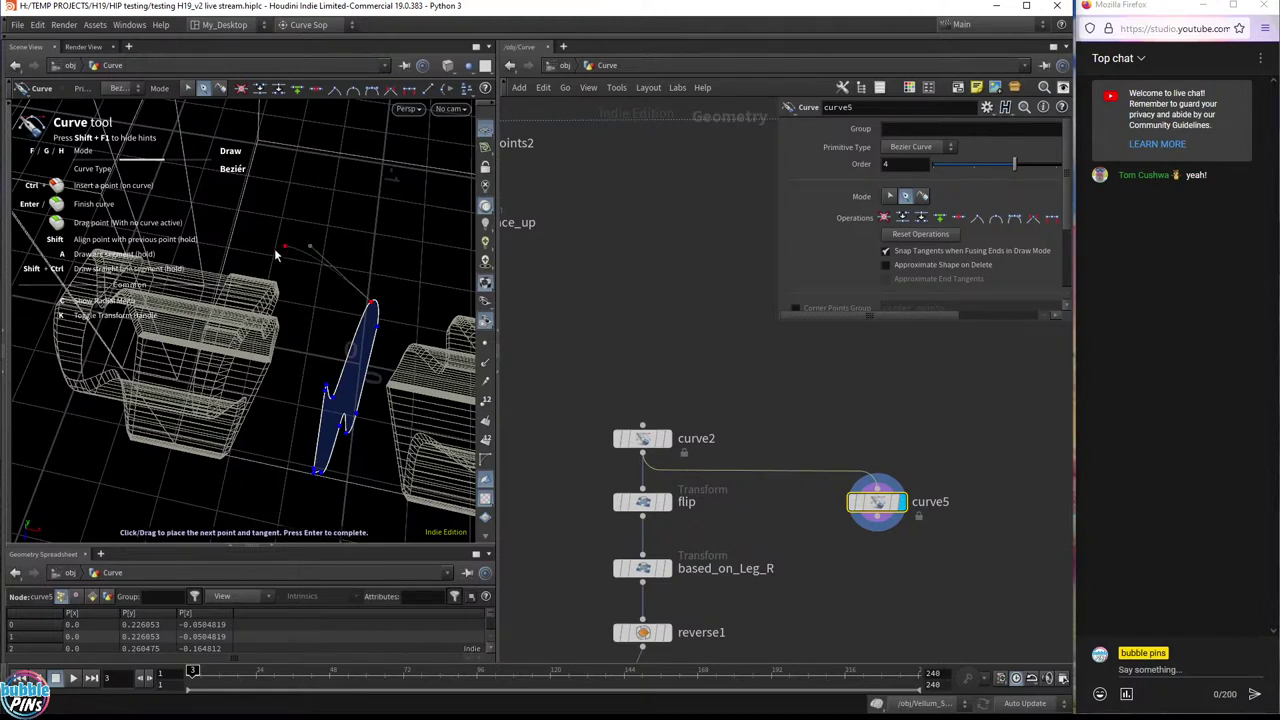
drag(307, 232, 158, 246)
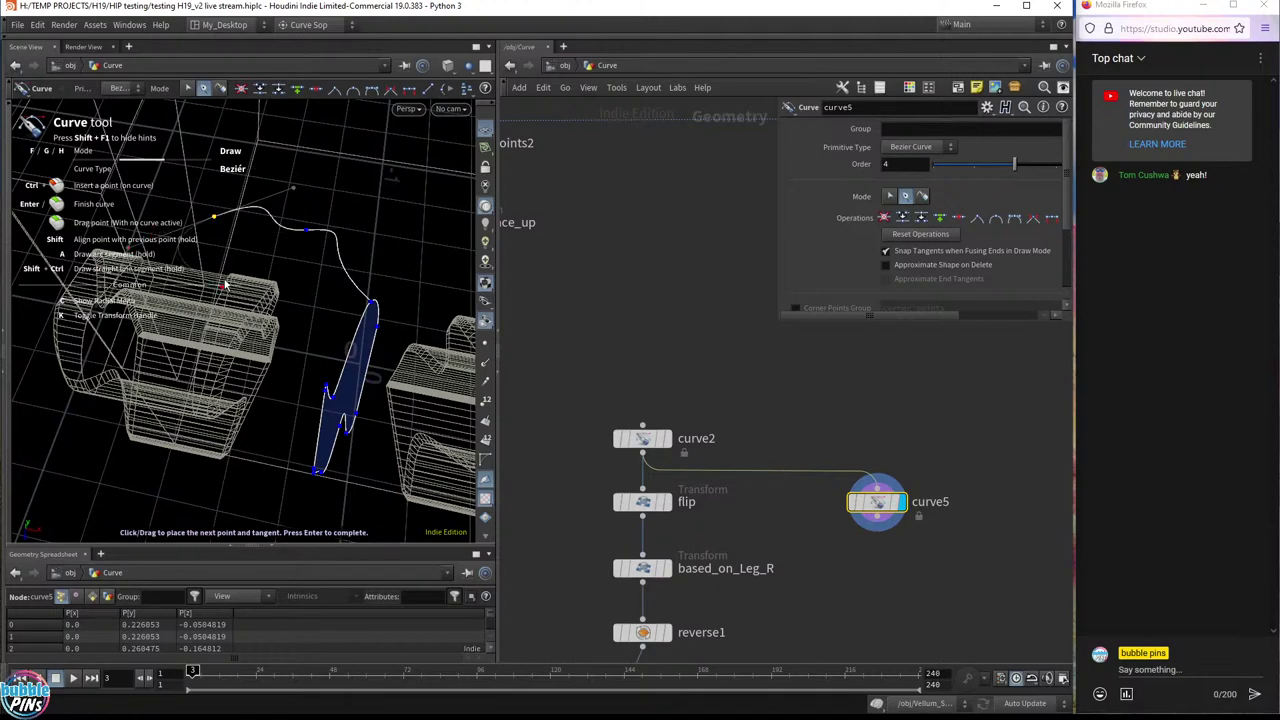
click(157, 254)
- Show only curve5's geometry, add one more point, and close the curve at its start
key(space)
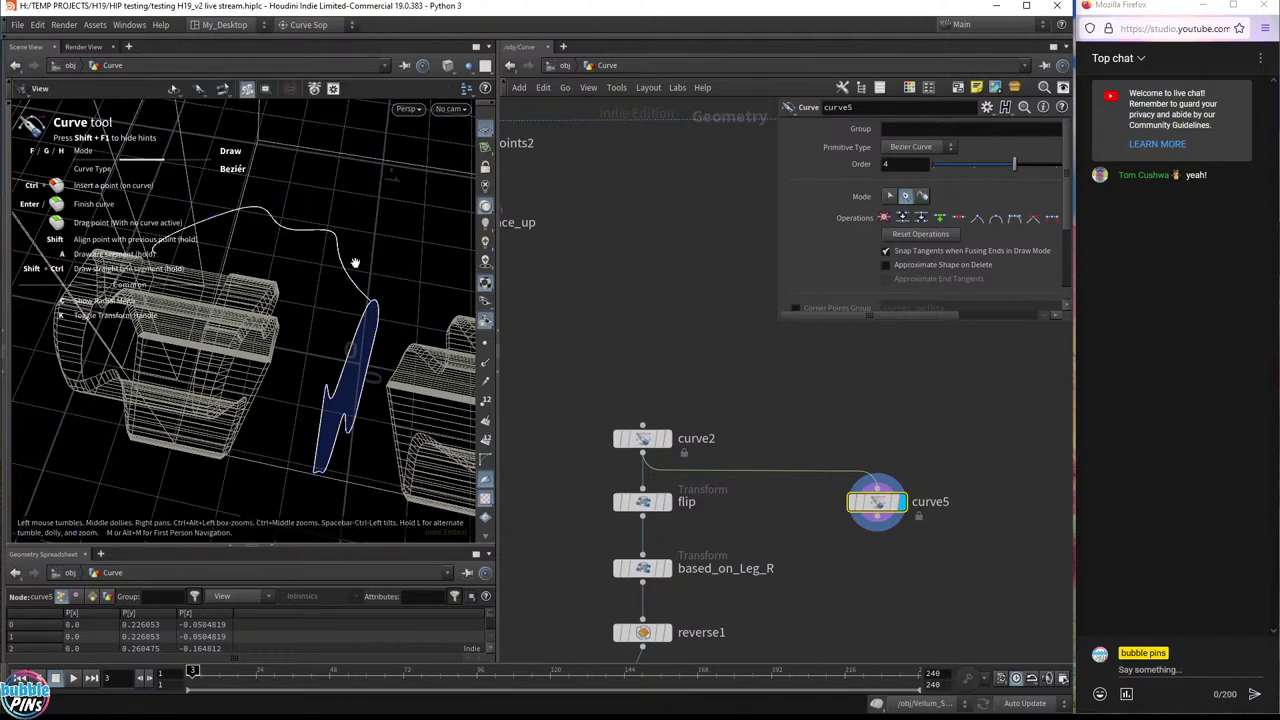
drag(235, 264, 375, 250)
mouse_move(900, 507)
click(908, 470)
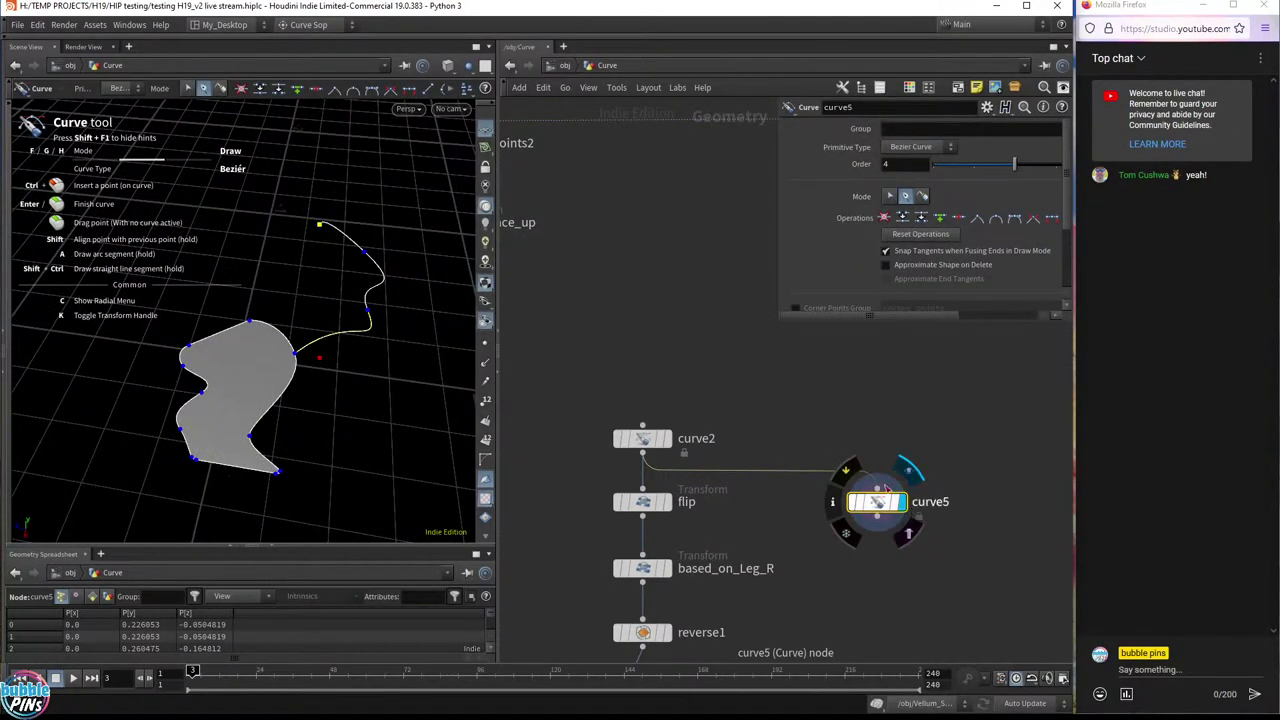
drag(300, 280, 340, 378)
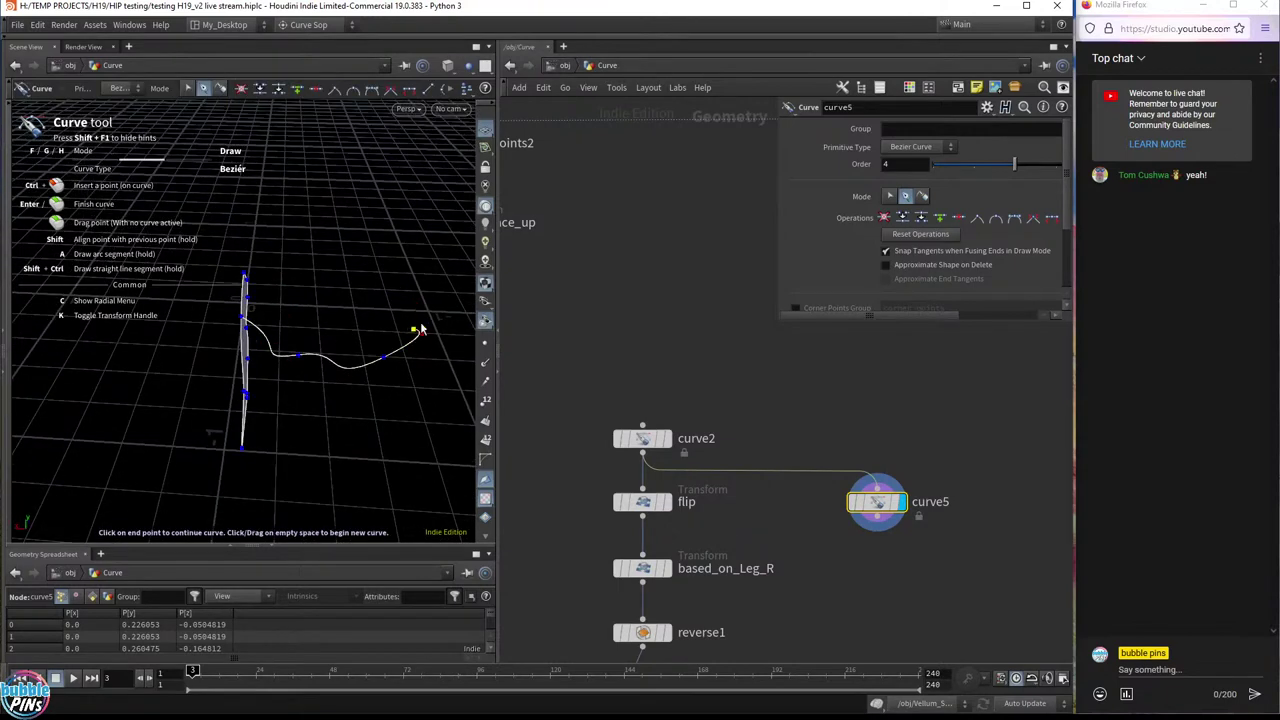
drag(394, 285, 396, 411)
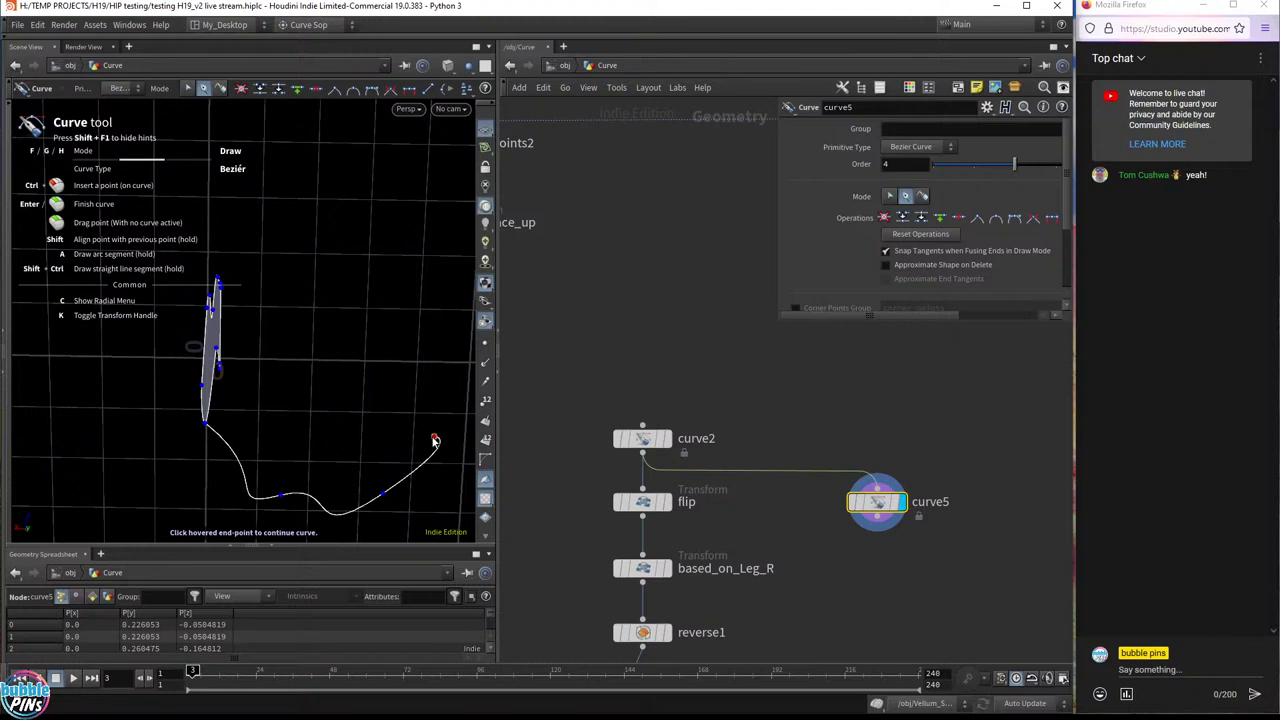
click(434, 440)
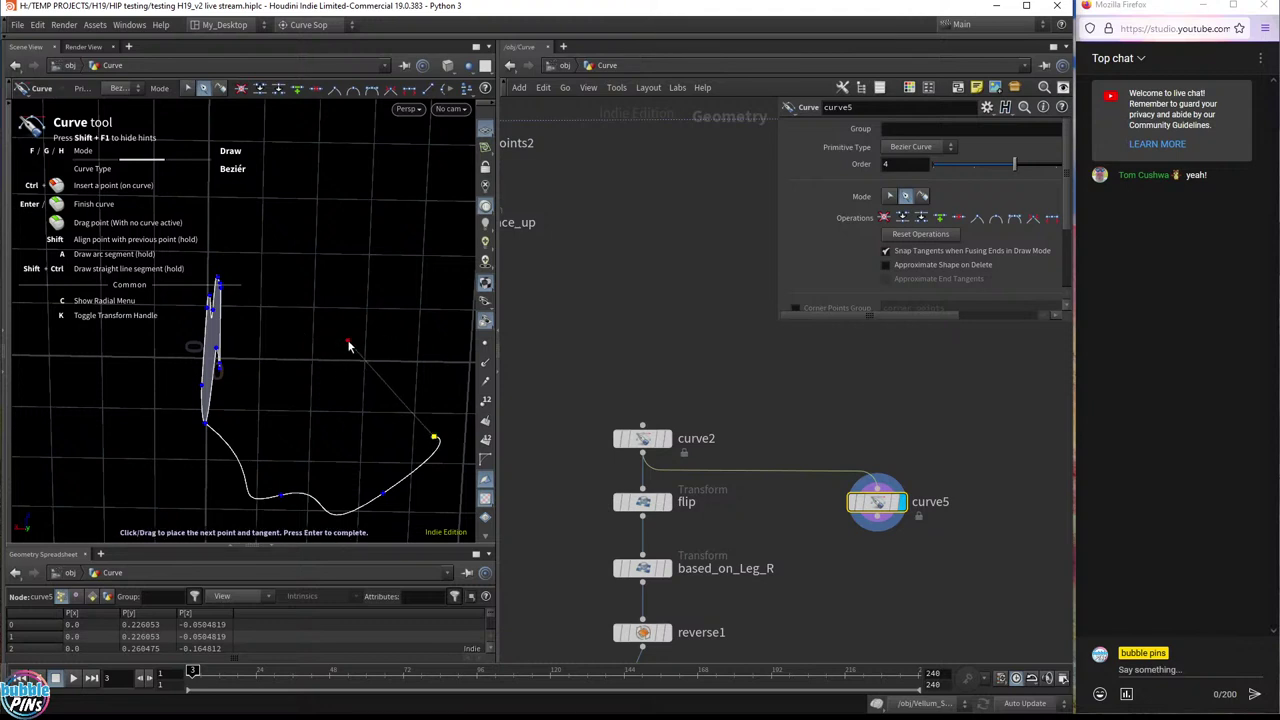
click(330, 306)
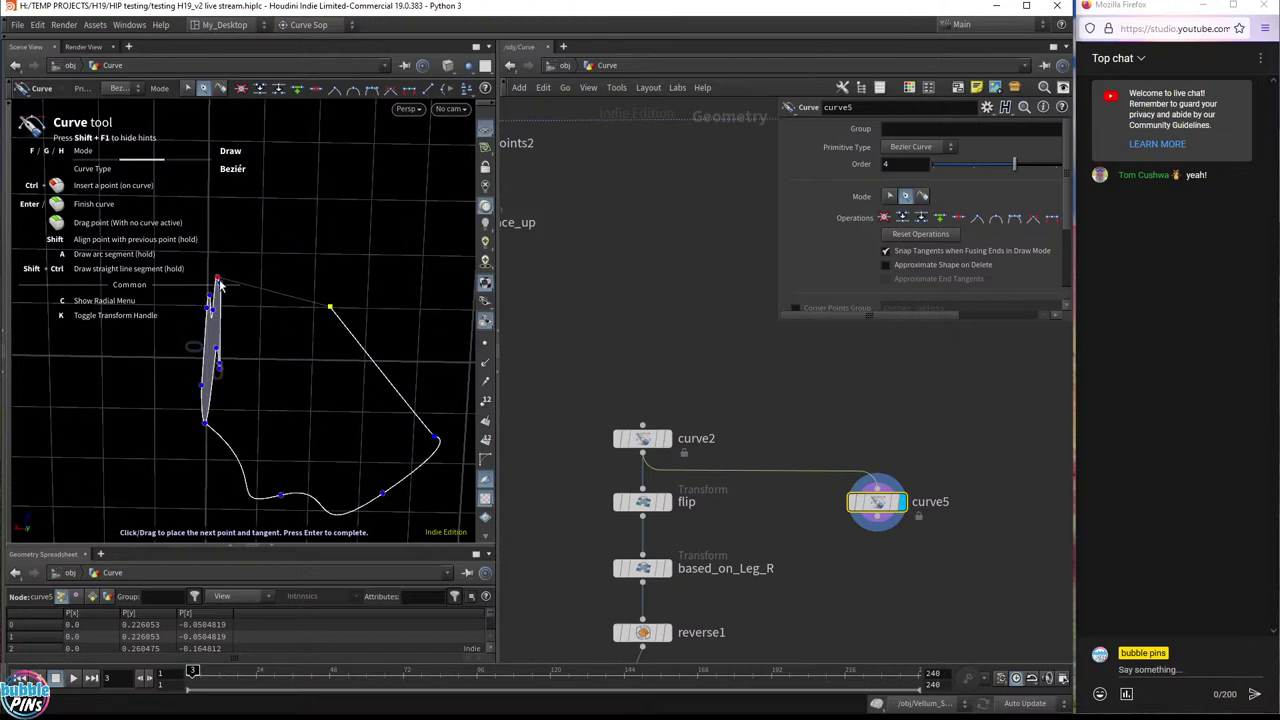
alt+drag(210, 312, 260, 420)
click(191, 402)
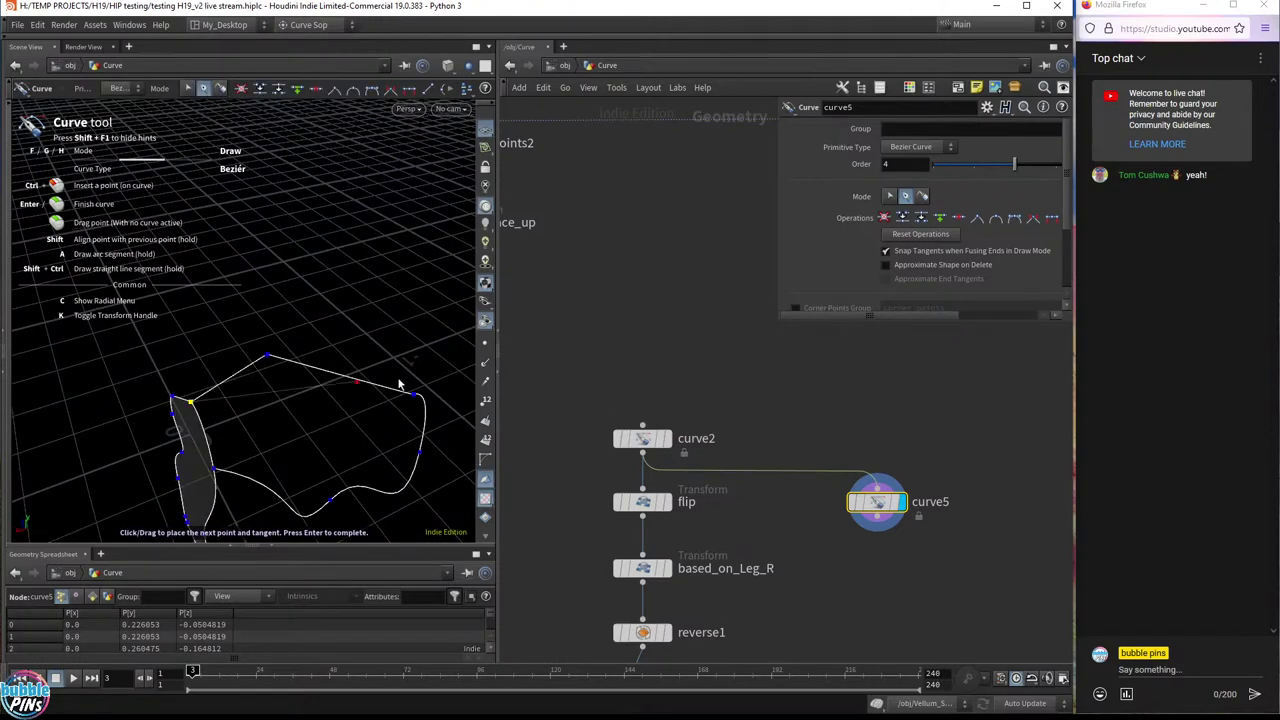
- Draw a separate four-corner shape above it and close it into a filled face
alt+drag(295, 397, 245, 376)
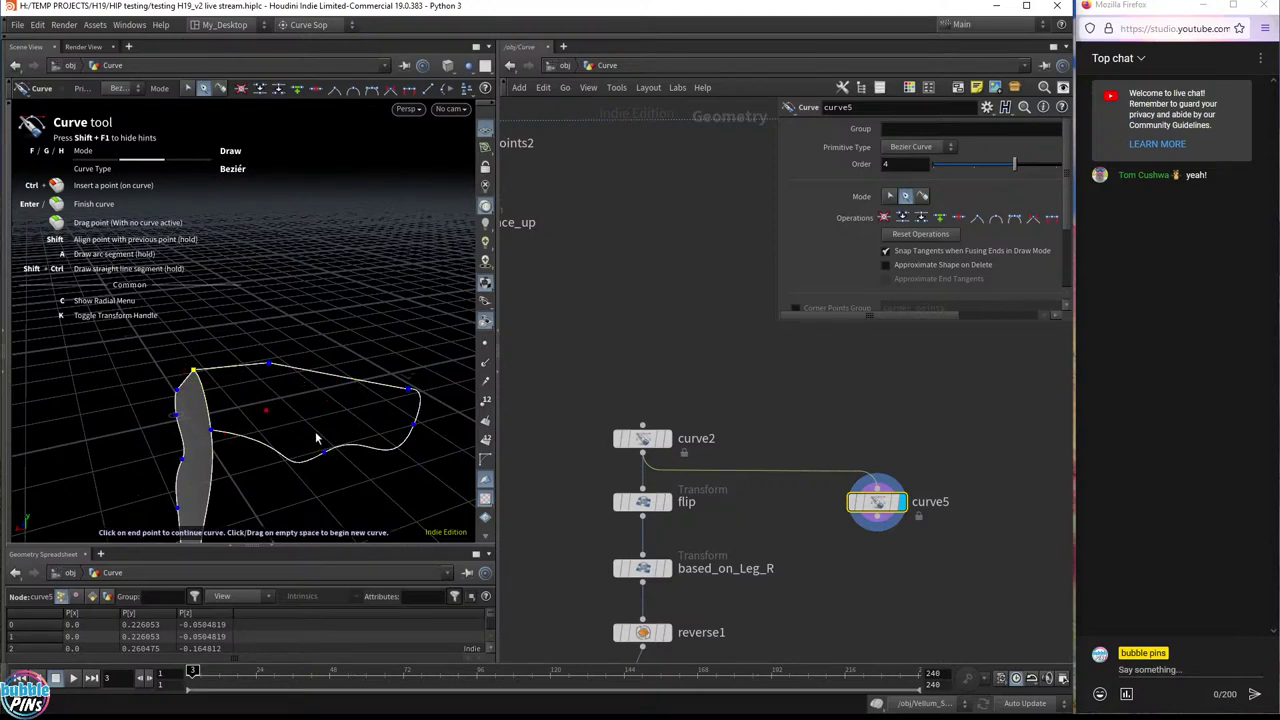
alt+drag(334, 277, 309, 381)
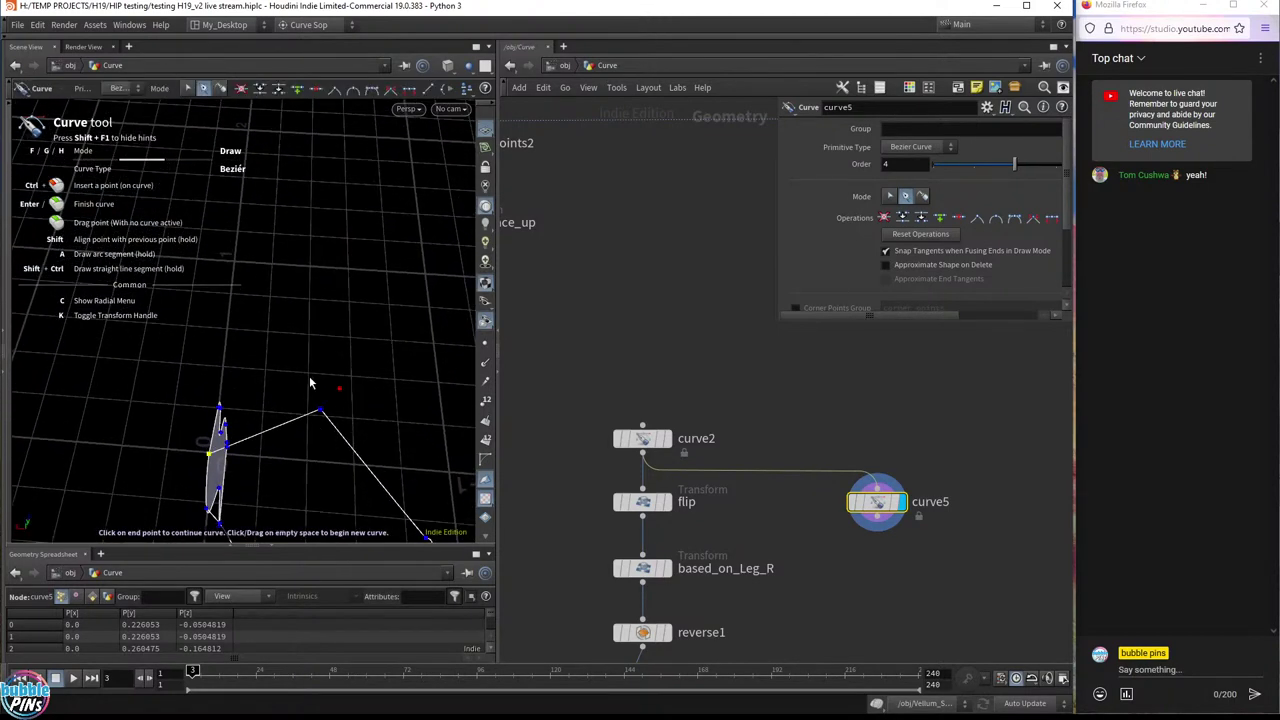
click(329, 243)
click(261, 316)
click(392, 382)
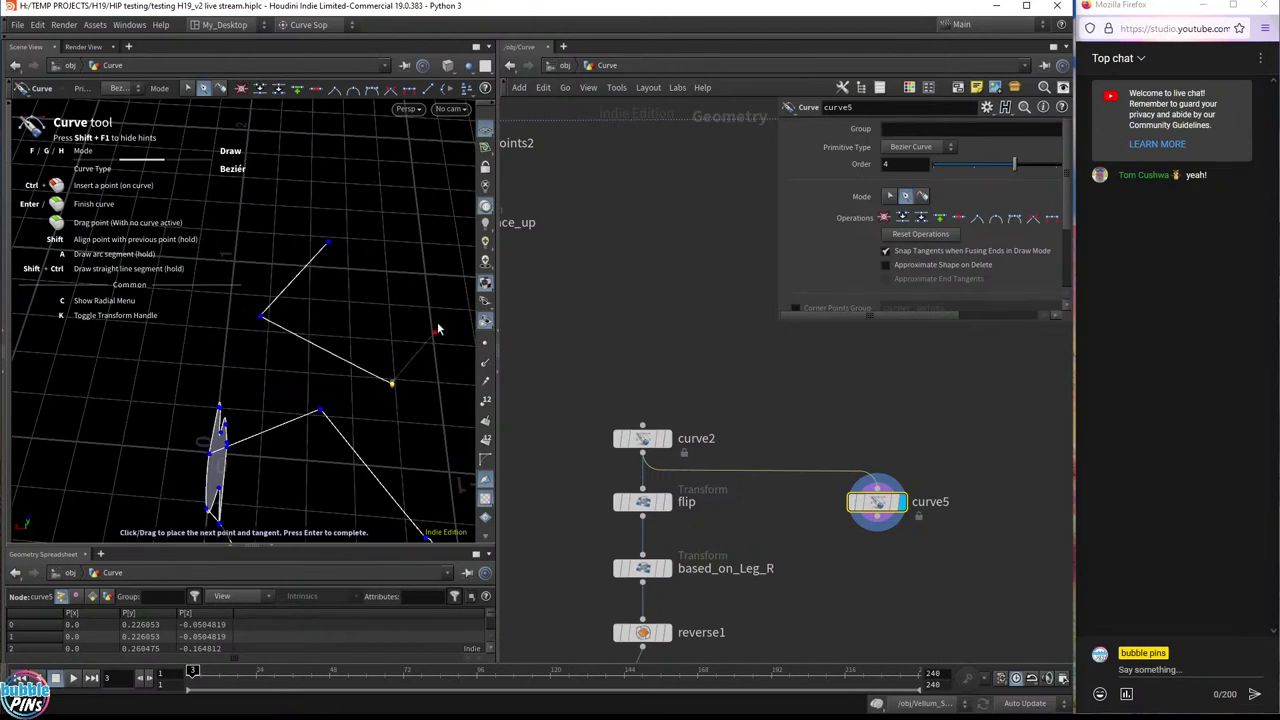
click(443, 318)
click(330, 245)
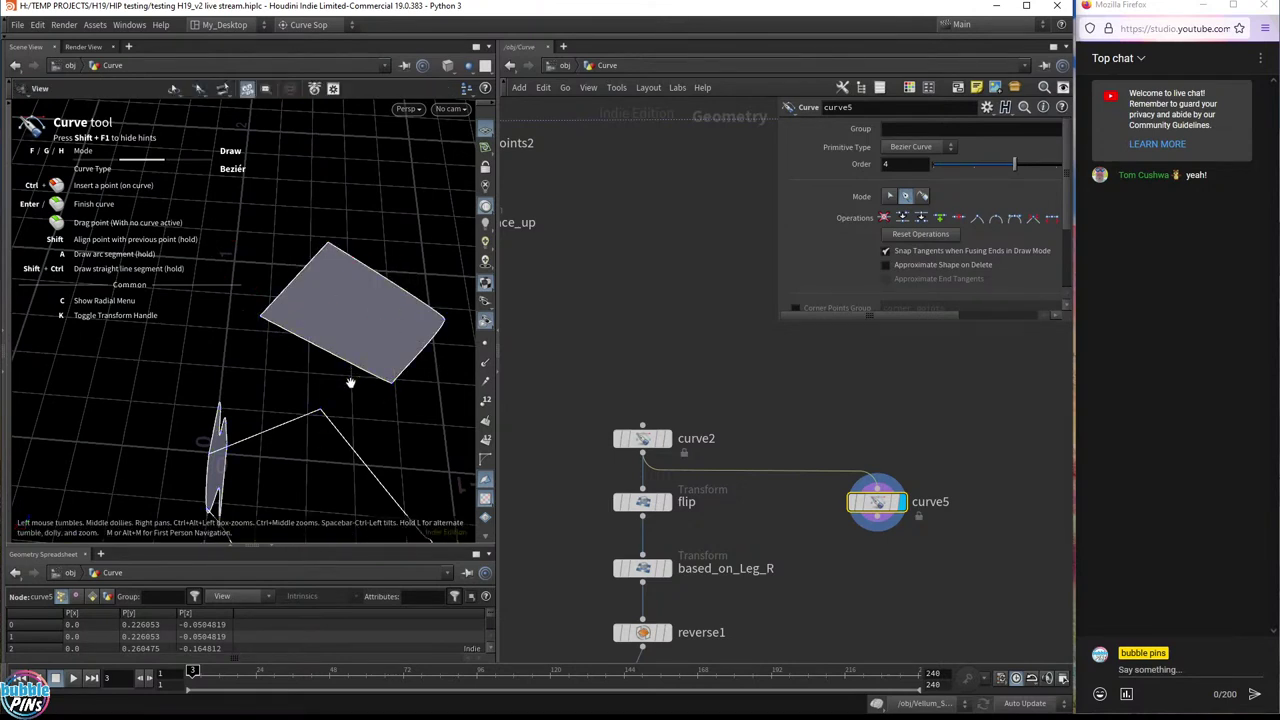
alt+drag(358, 374, 470, 430)
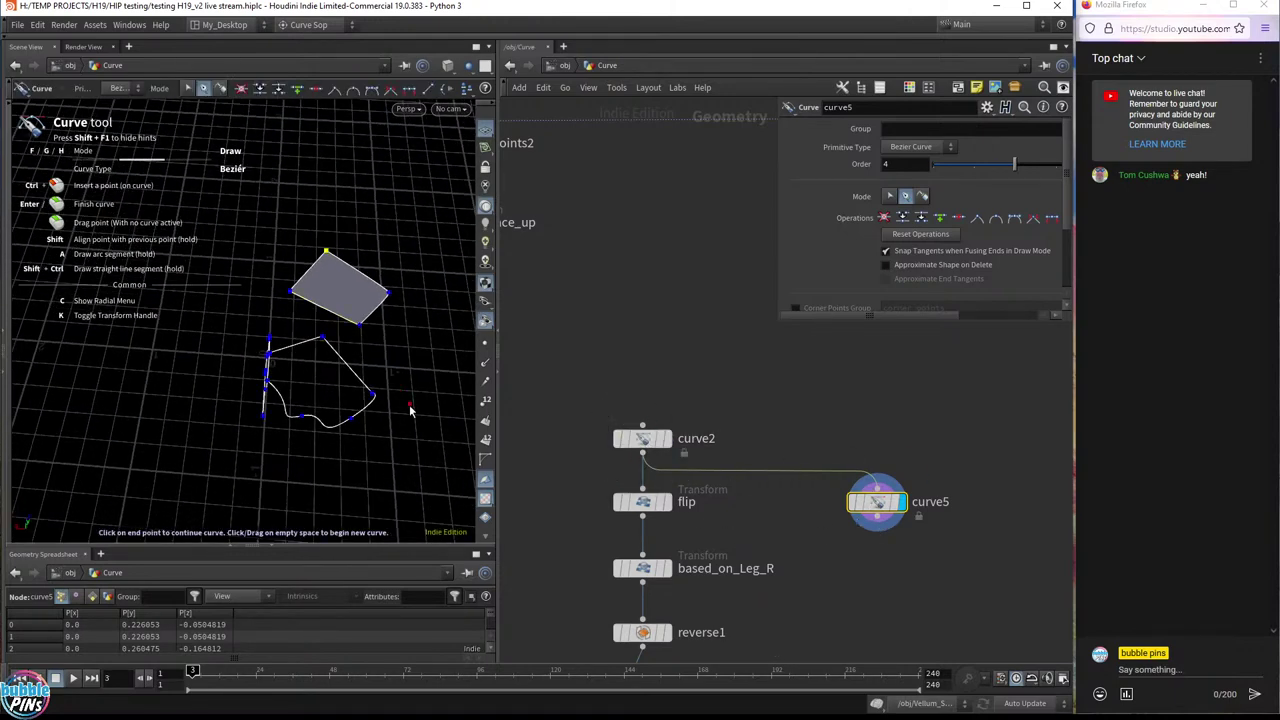
alt+drag(290, 360, 318, 388)
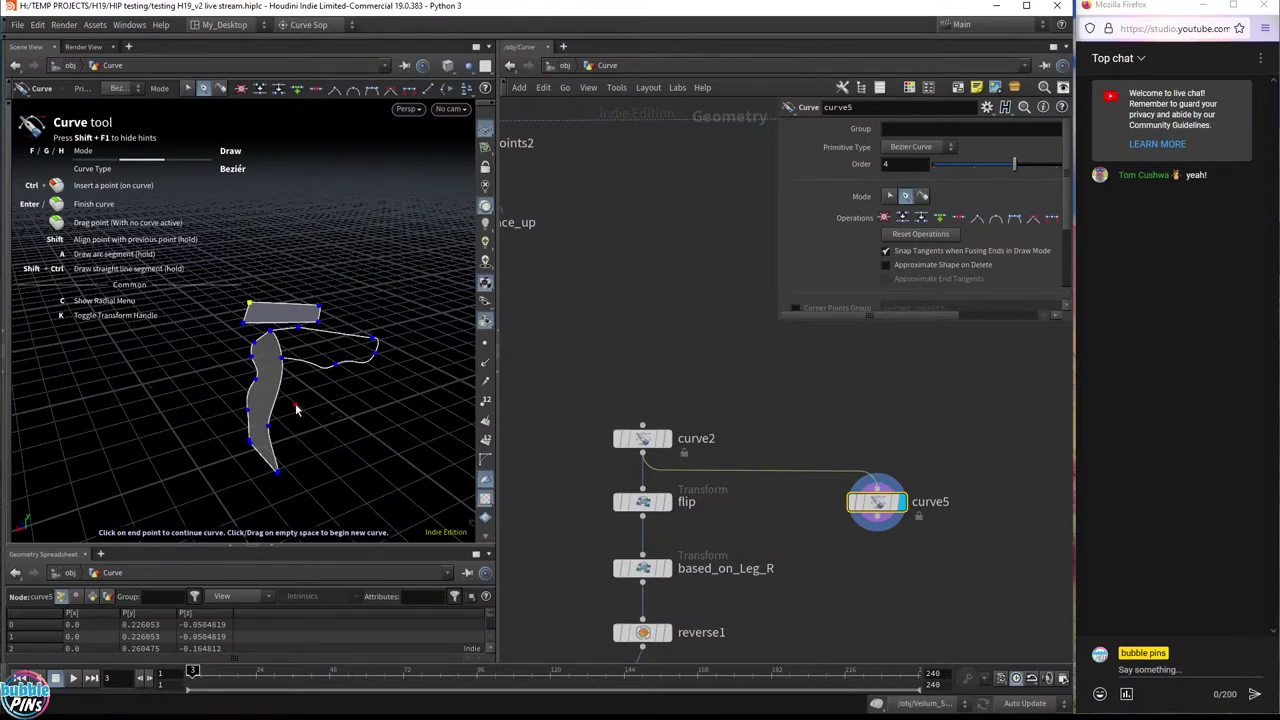
alt+drag(421, 354, 333, 314)
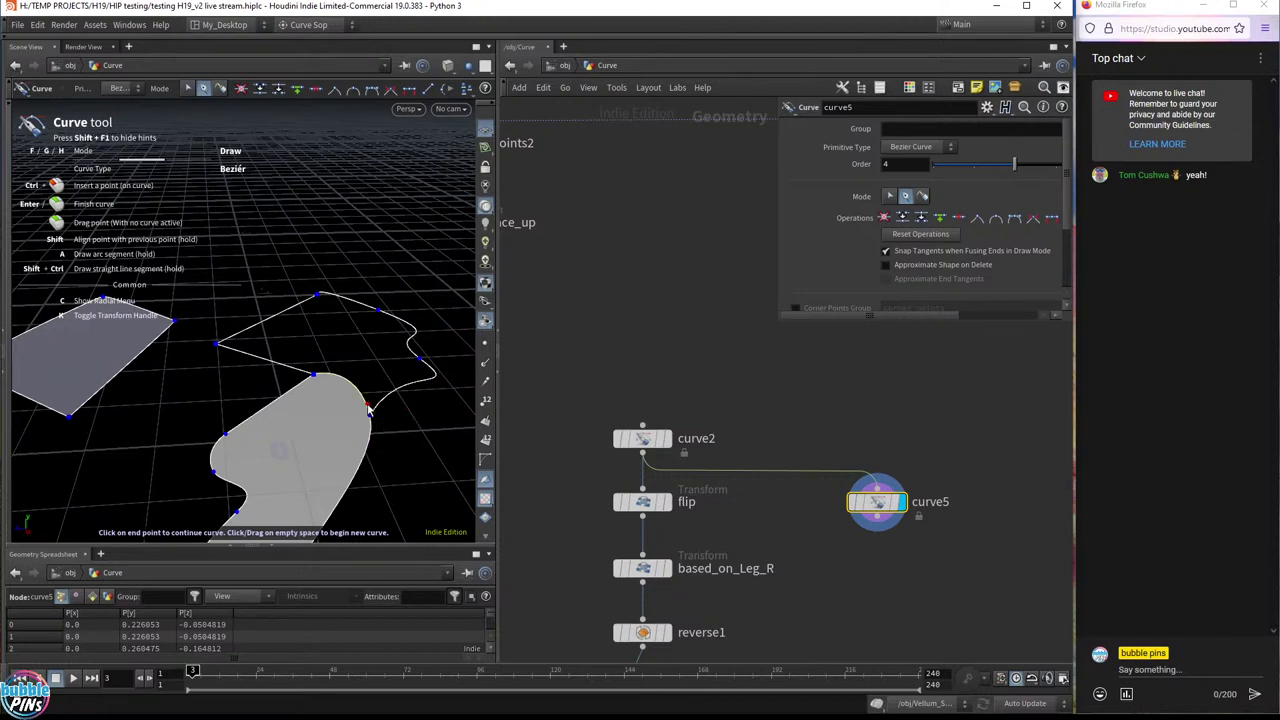
click(1166, 193)
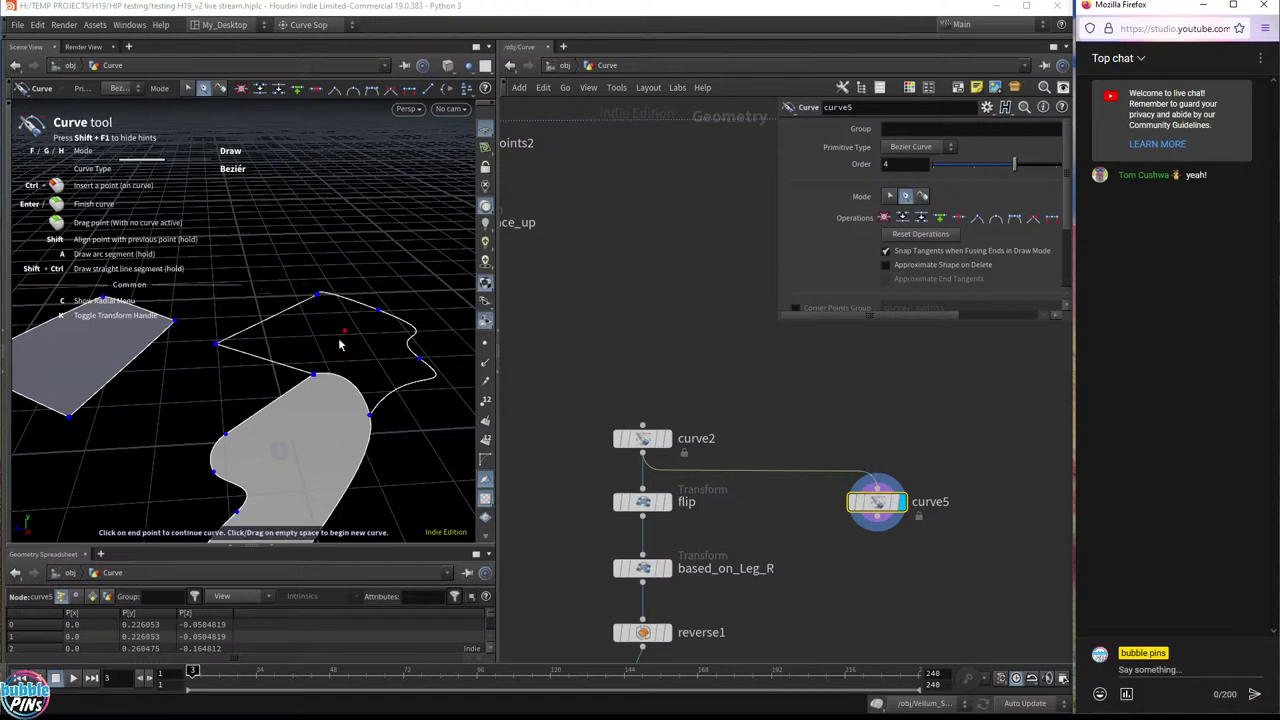
drag(358, 290, 352, 318)
middle_drag(830, 396, 753, 488)
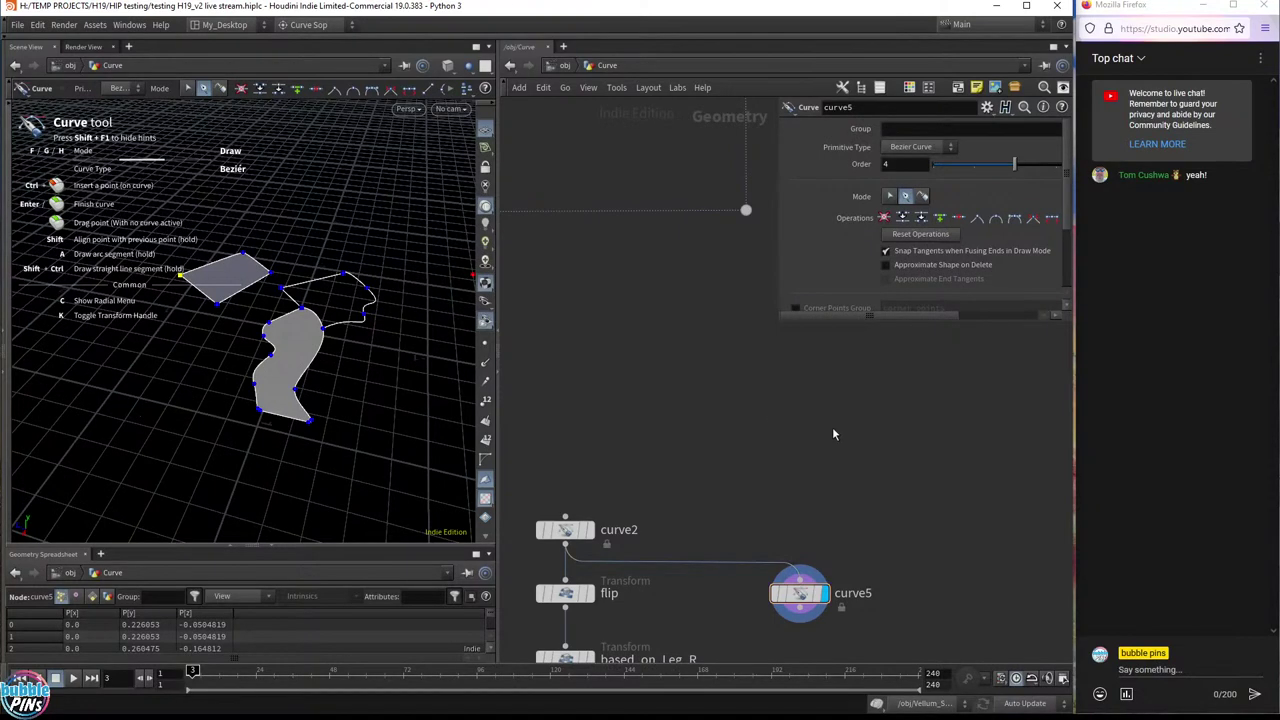
- Add a standalone Curve node, curve6, with the 'curv' search, and widen the 3D view
key(Tab)
text(curv)
key(Return)
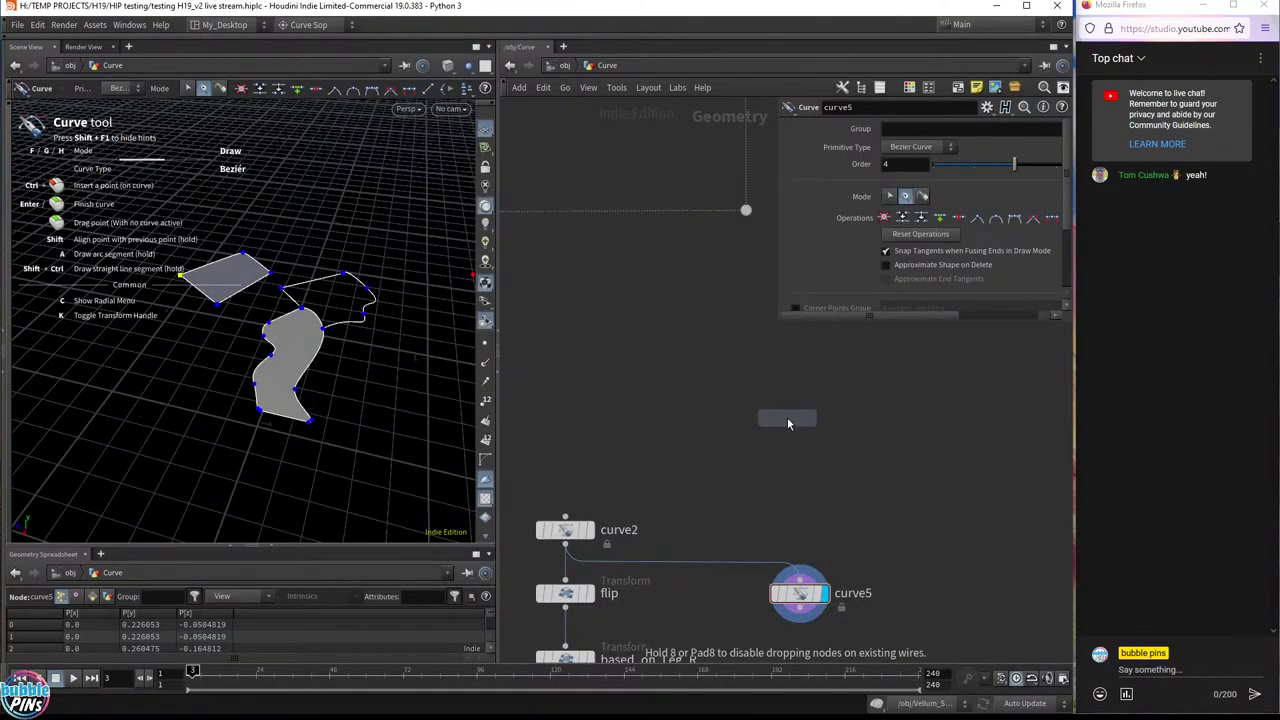
click(826, 430)
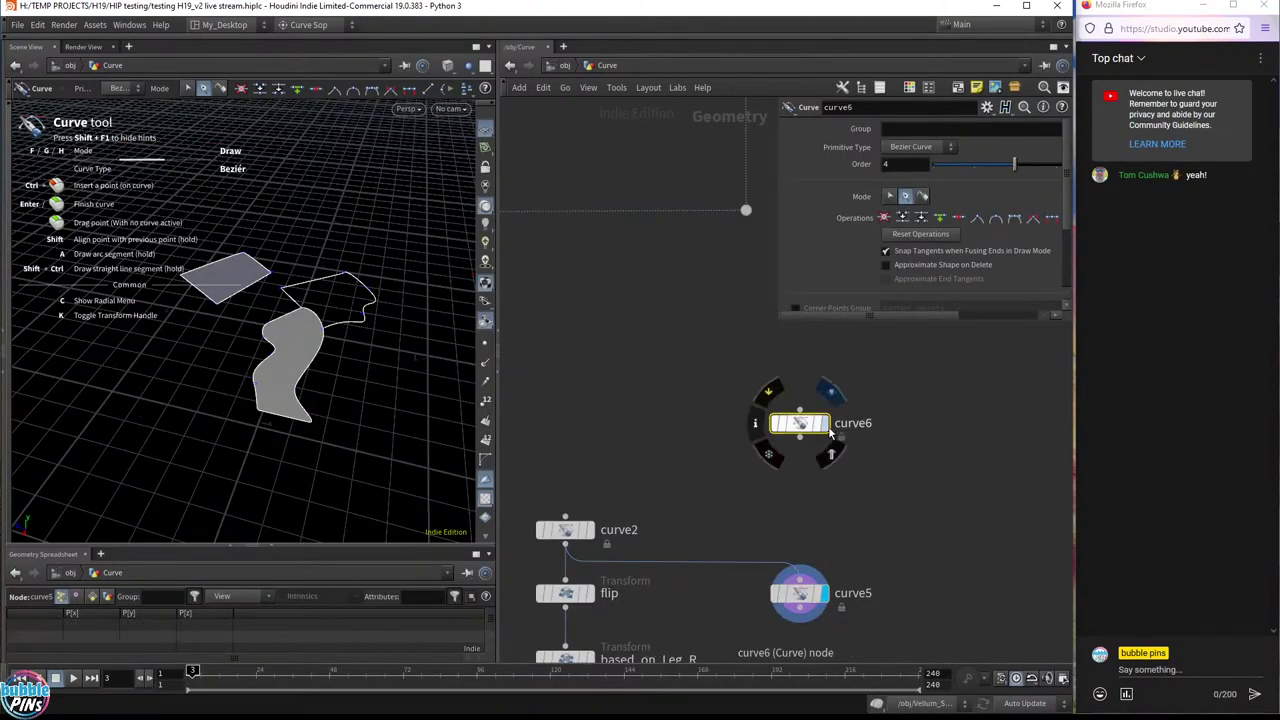
drag(496, 300, 612, 300)
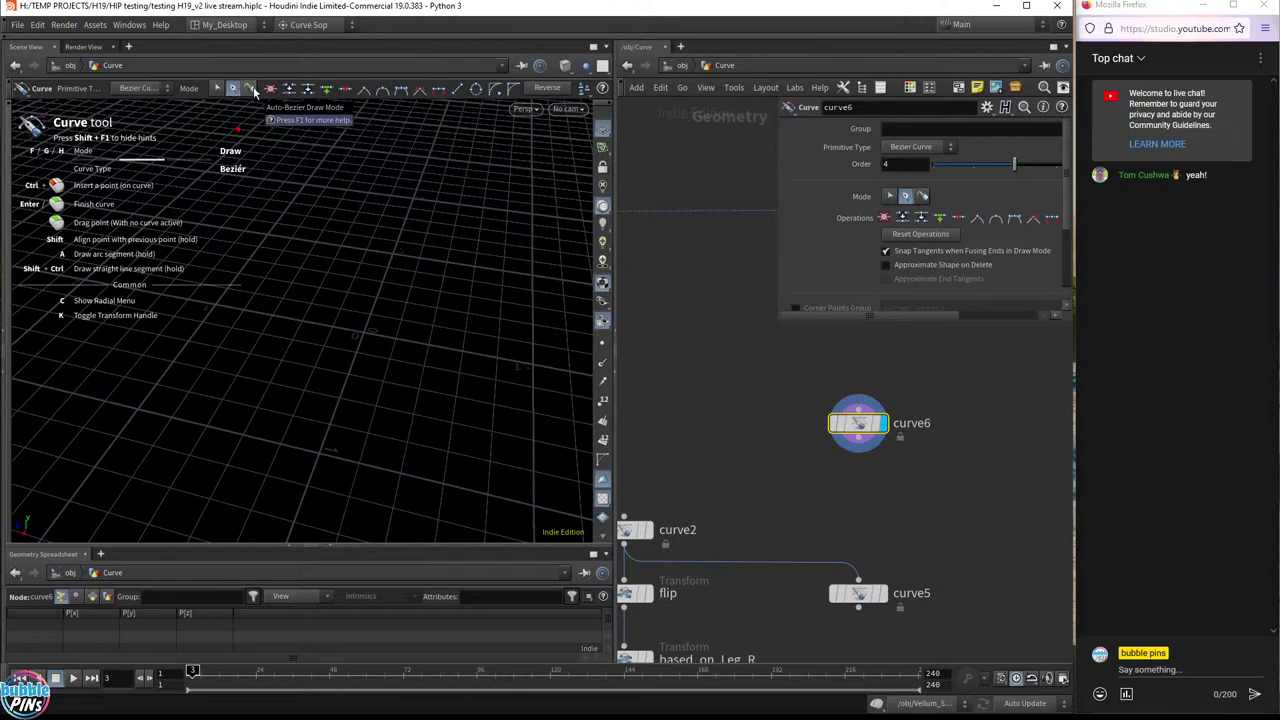
click(217, 88)
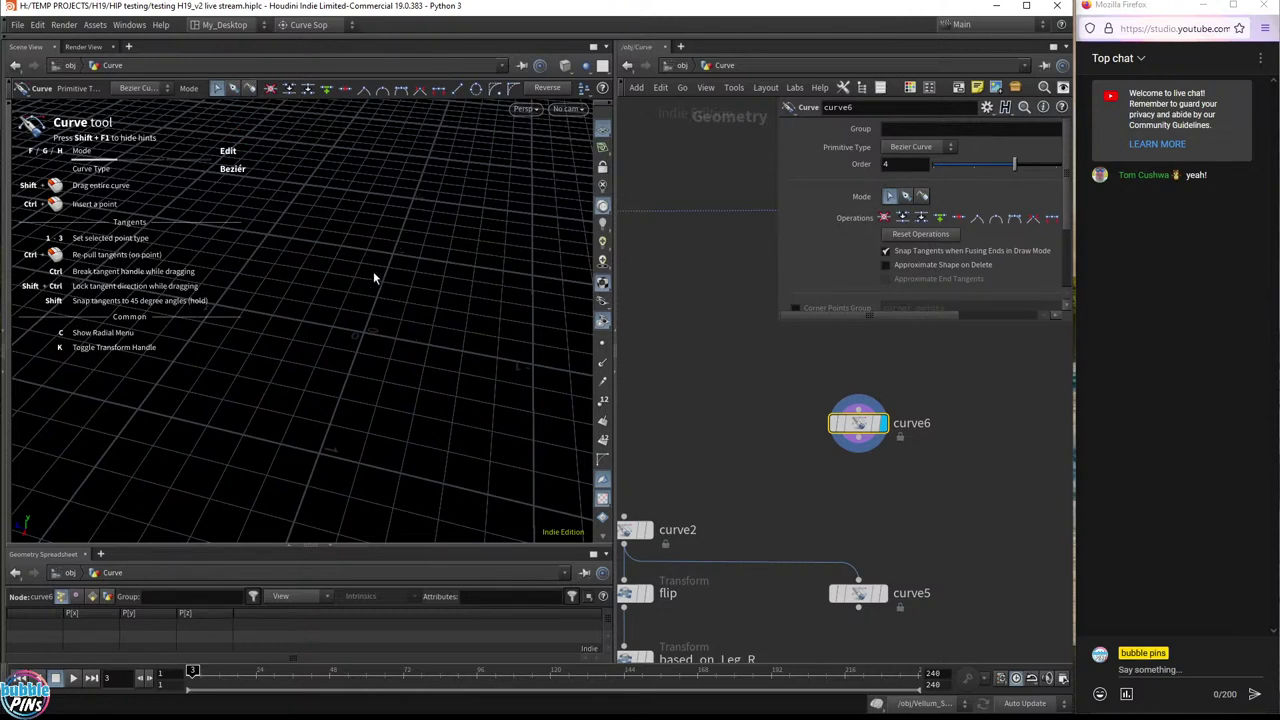
click(233, 89)
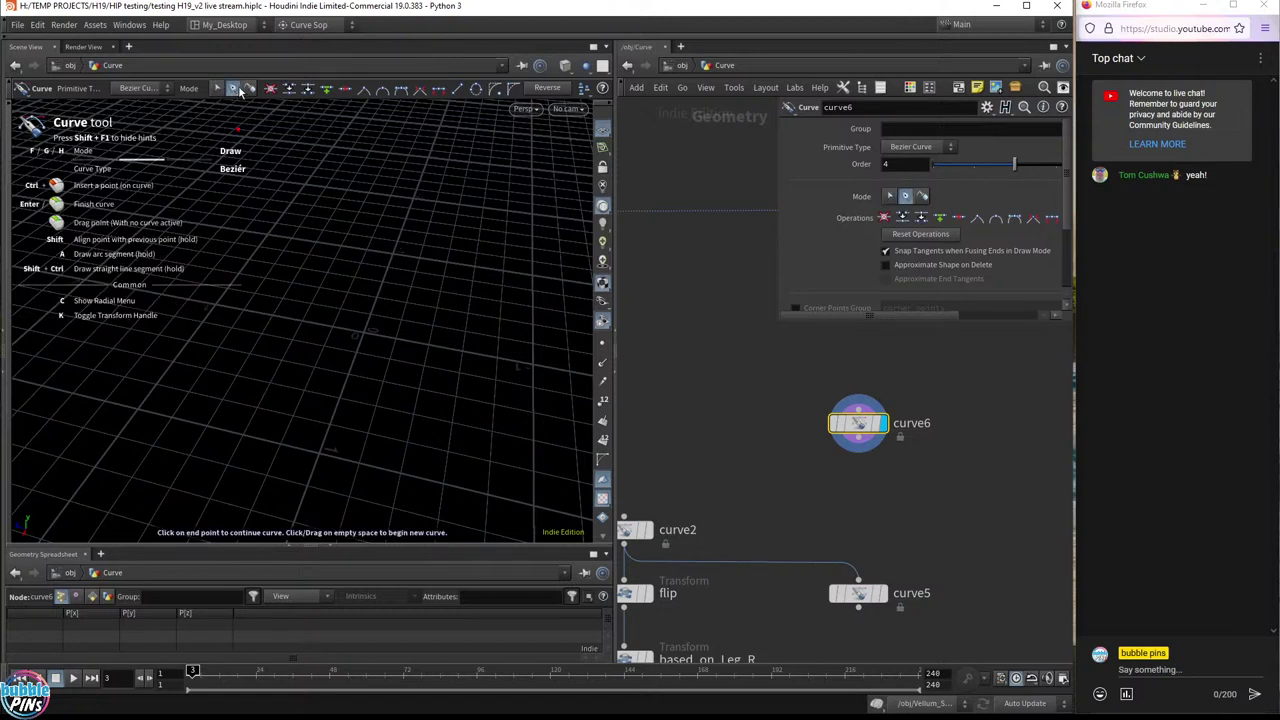
click(251, 89)
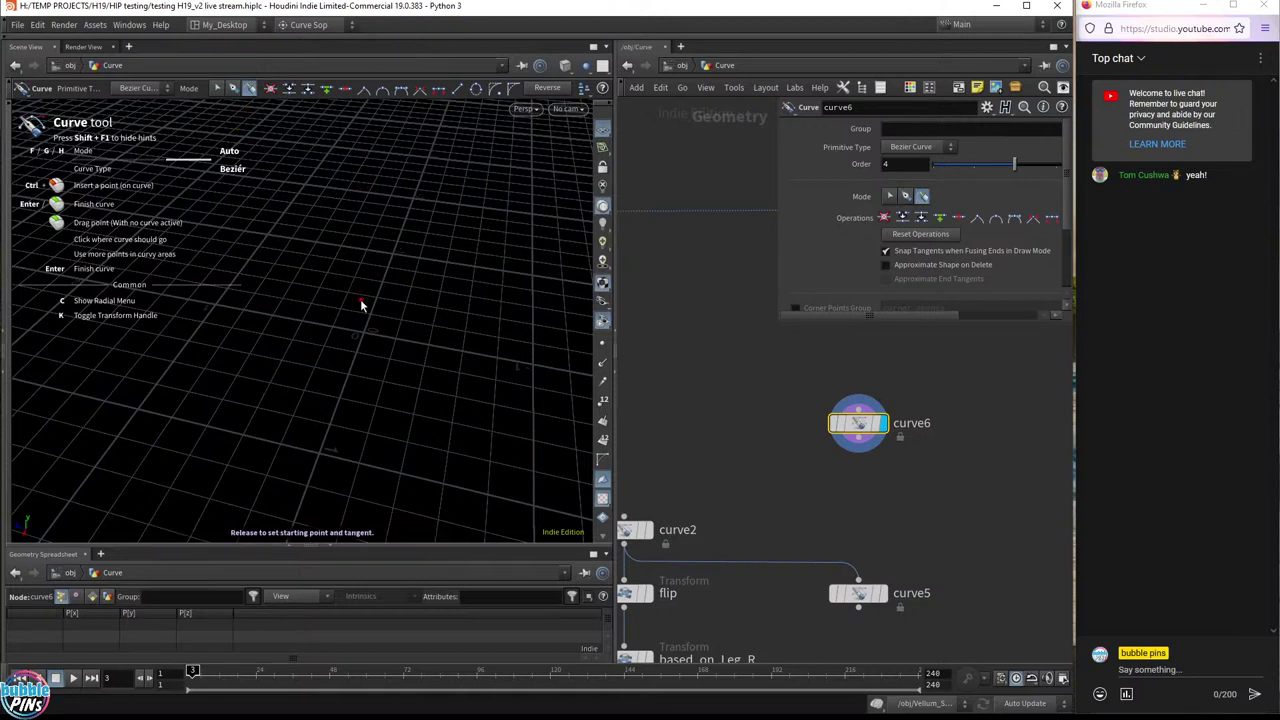
click(435, 387)
click(371, 420)
click(302, 403)
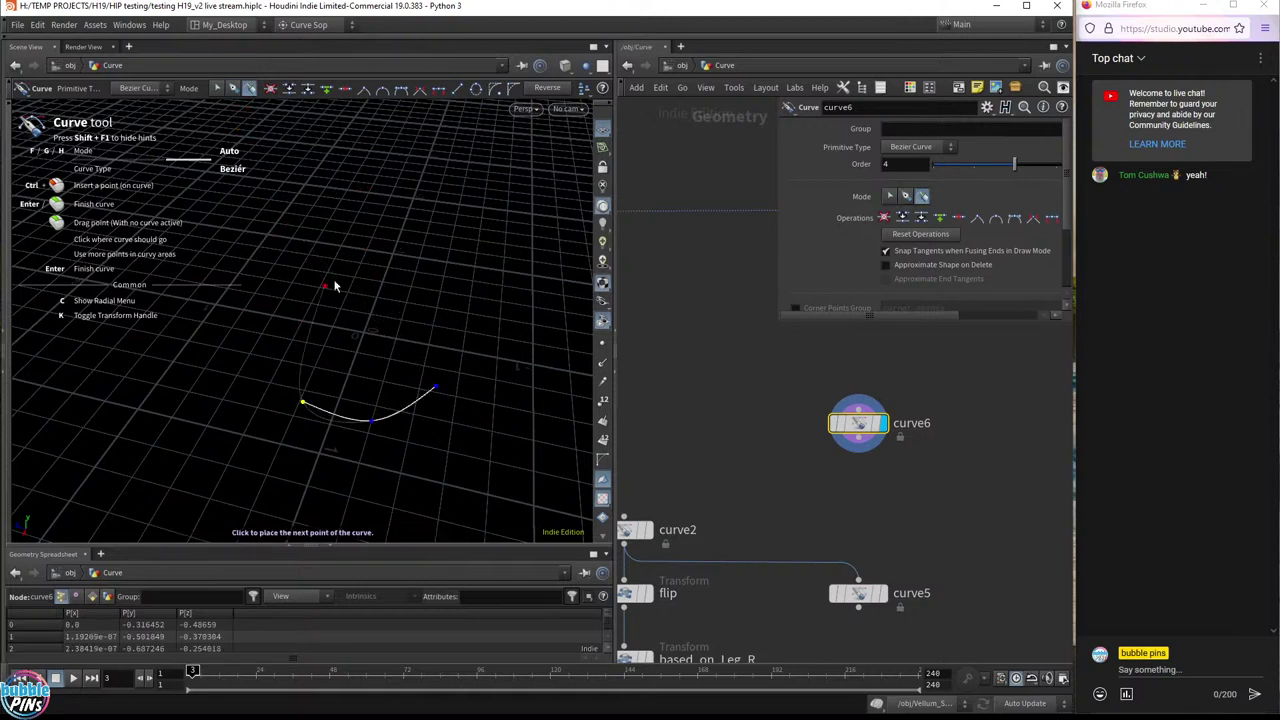
click(372, 271)
key(ctrl+z)
key(ctrl+z)
key(ctrl+z)
key(ctrl+z)
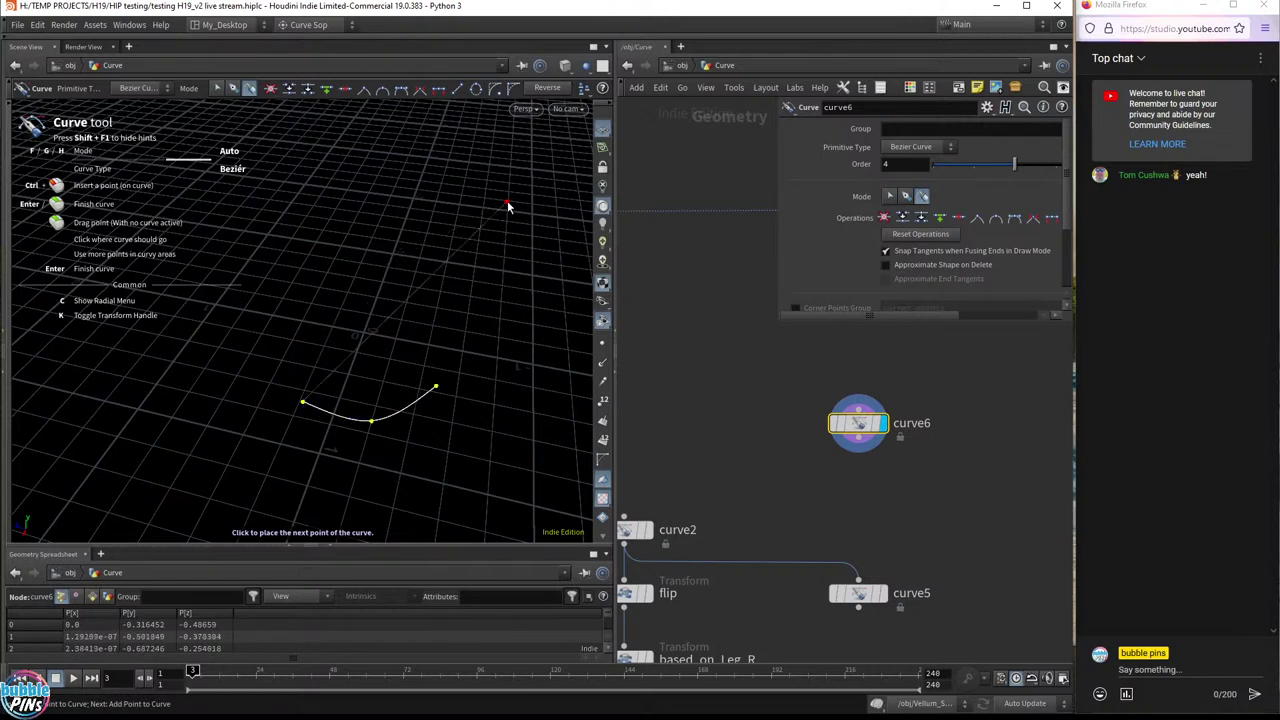
click(233, 89)
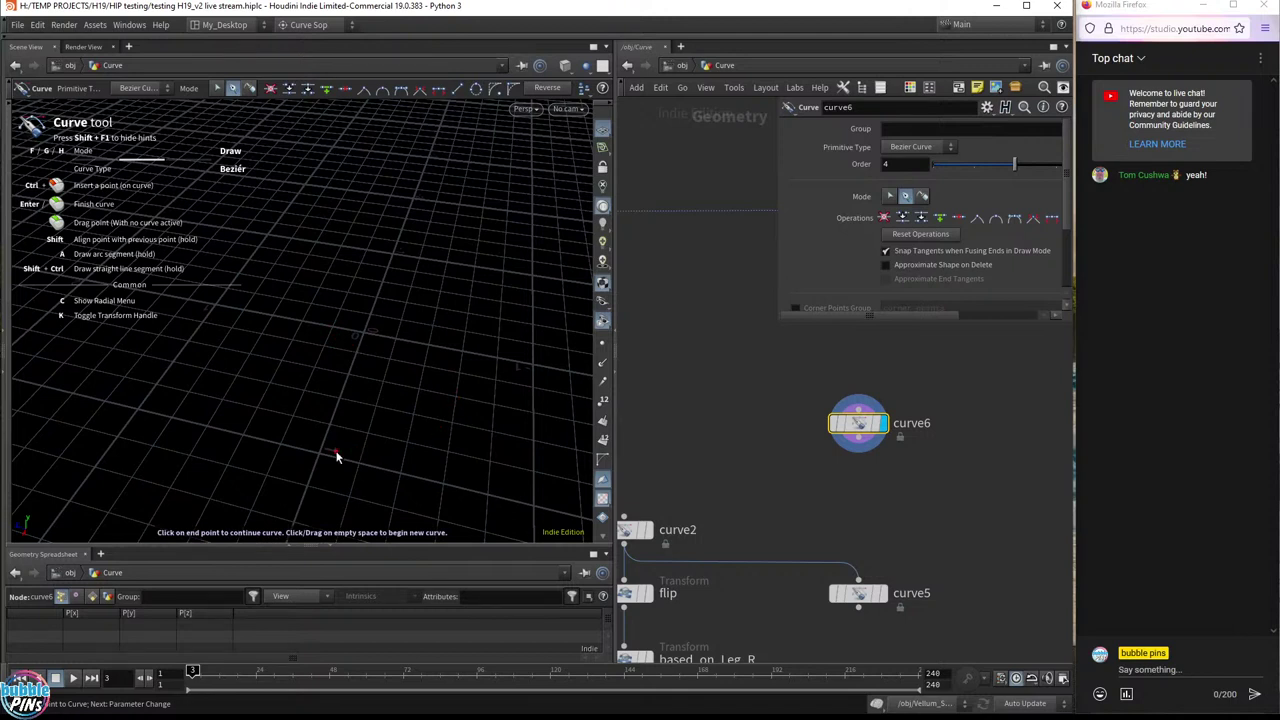
drag(294, 445, 327, 480)
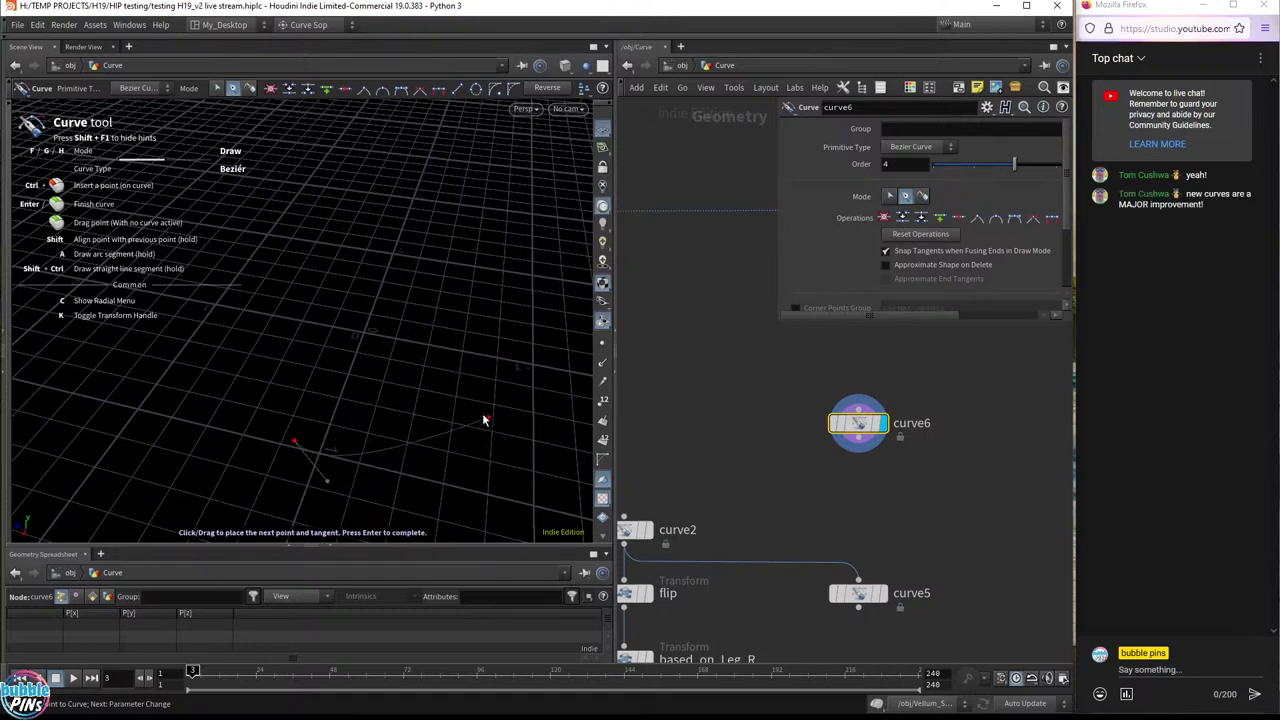
click(543, 388)
drag(205, 432, 242, 472)
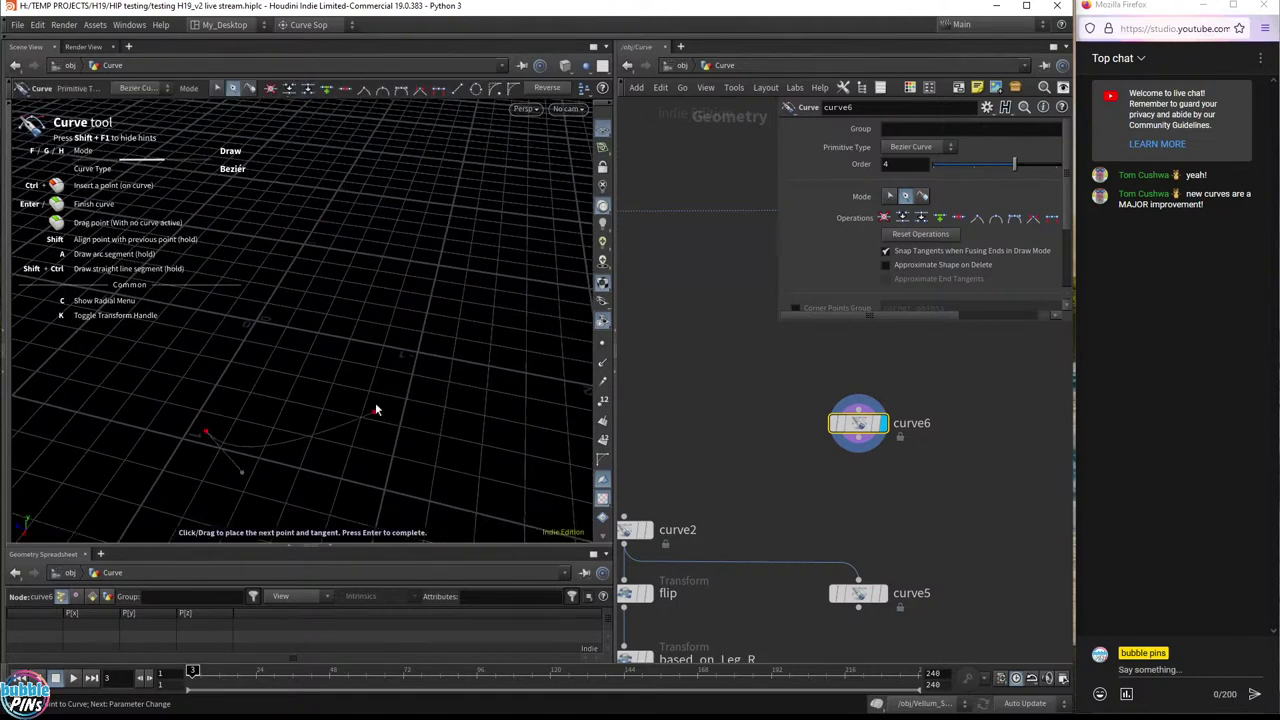
key(space)
drag(317, 331, 401, 313)
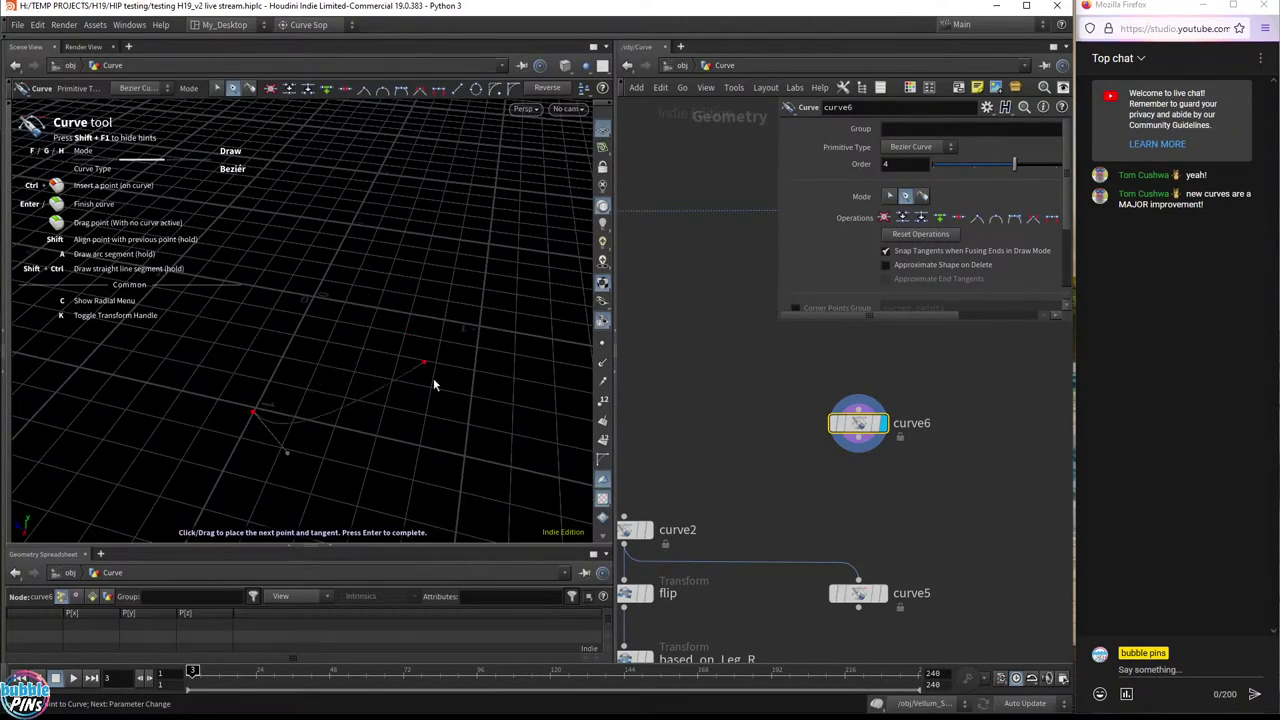
key(space)
drag(451, 340, 486, 302)
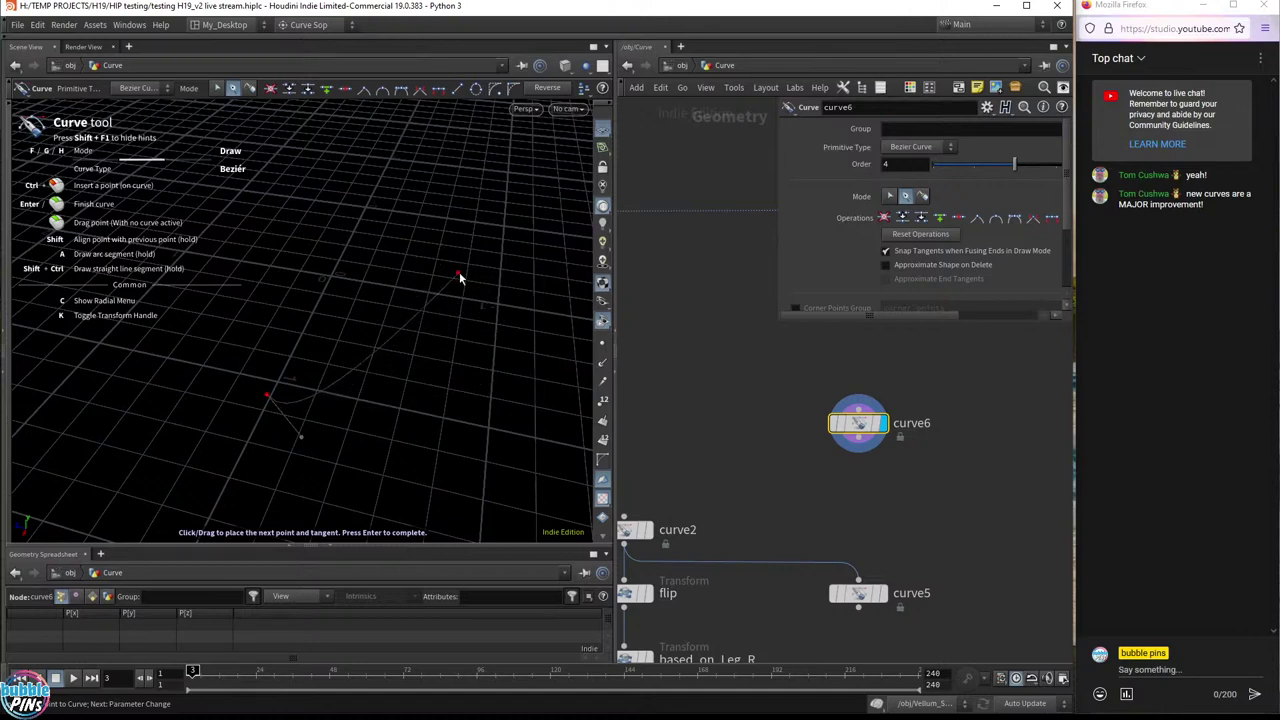
alt+drag(529, 391, 429, 247)
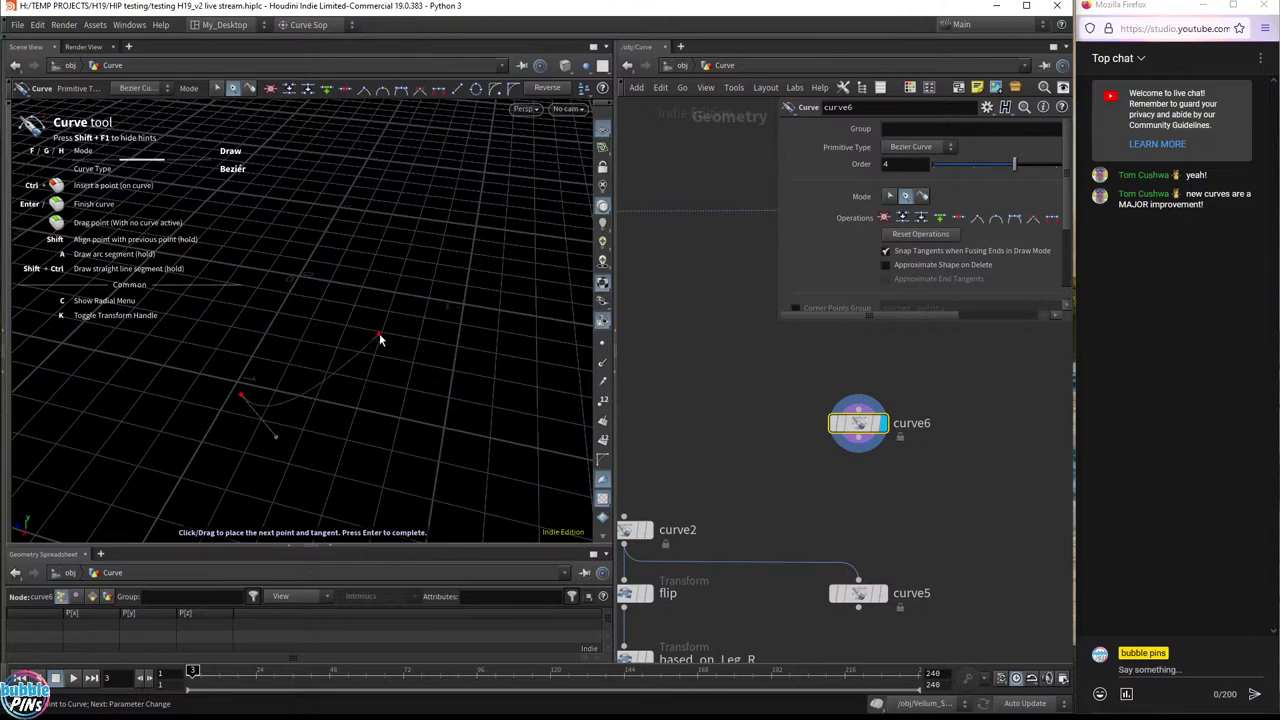
- Draw a three-point wavy Bézier curve in curve6, pulling out a tangent at each point
key(Escape)
drag(431, 341, 457, 364)
key(Return)
drag(260, 428, 295, 468)
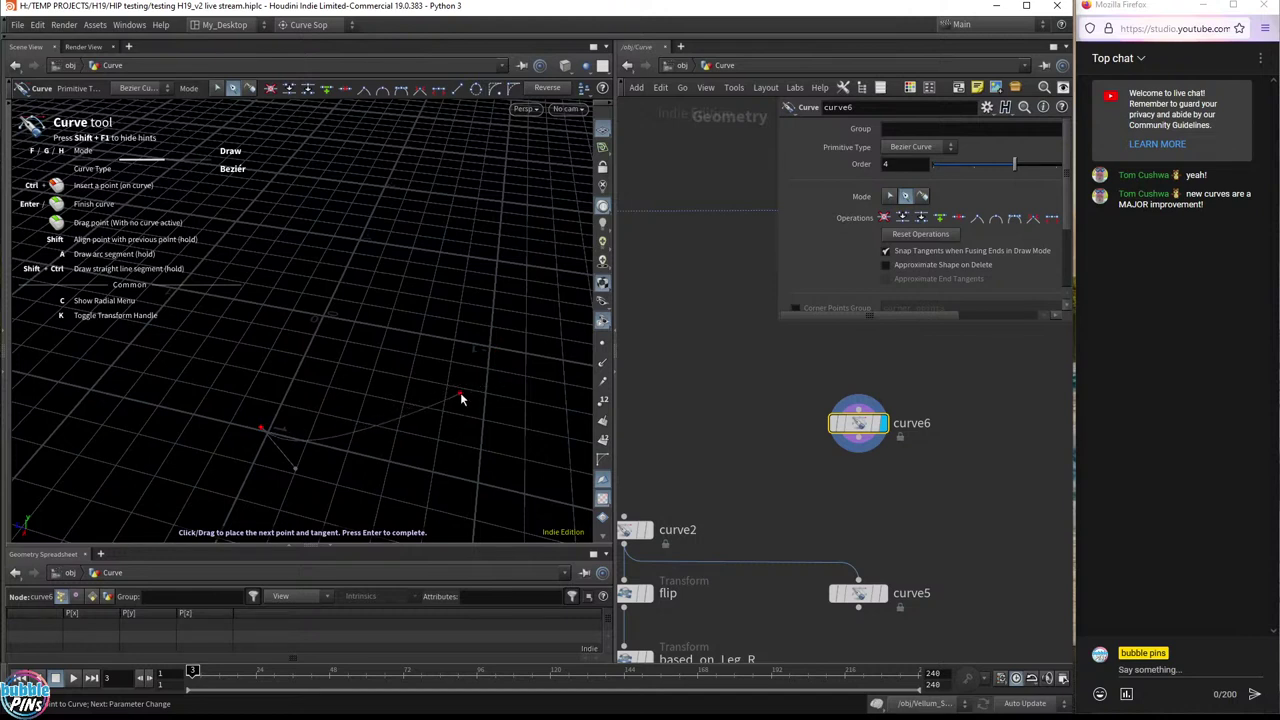
drag(460, 396, 458, 498)
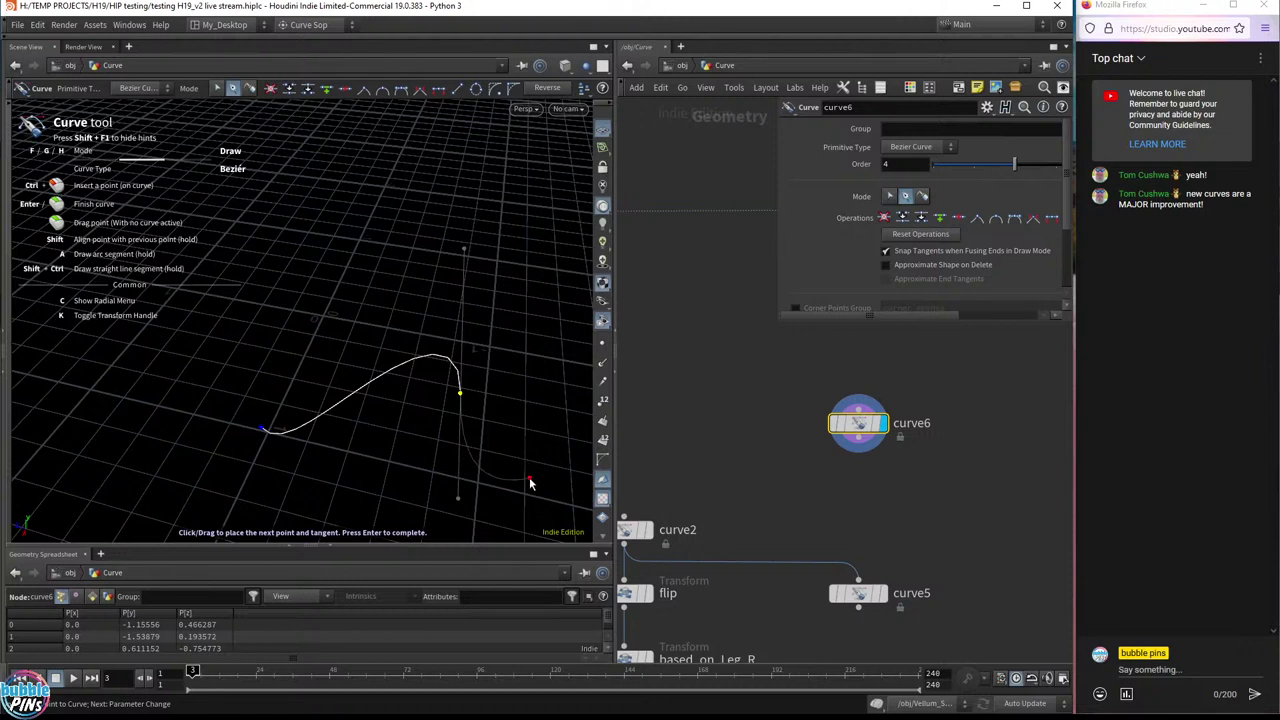
drag(534, 488, 430, 580)
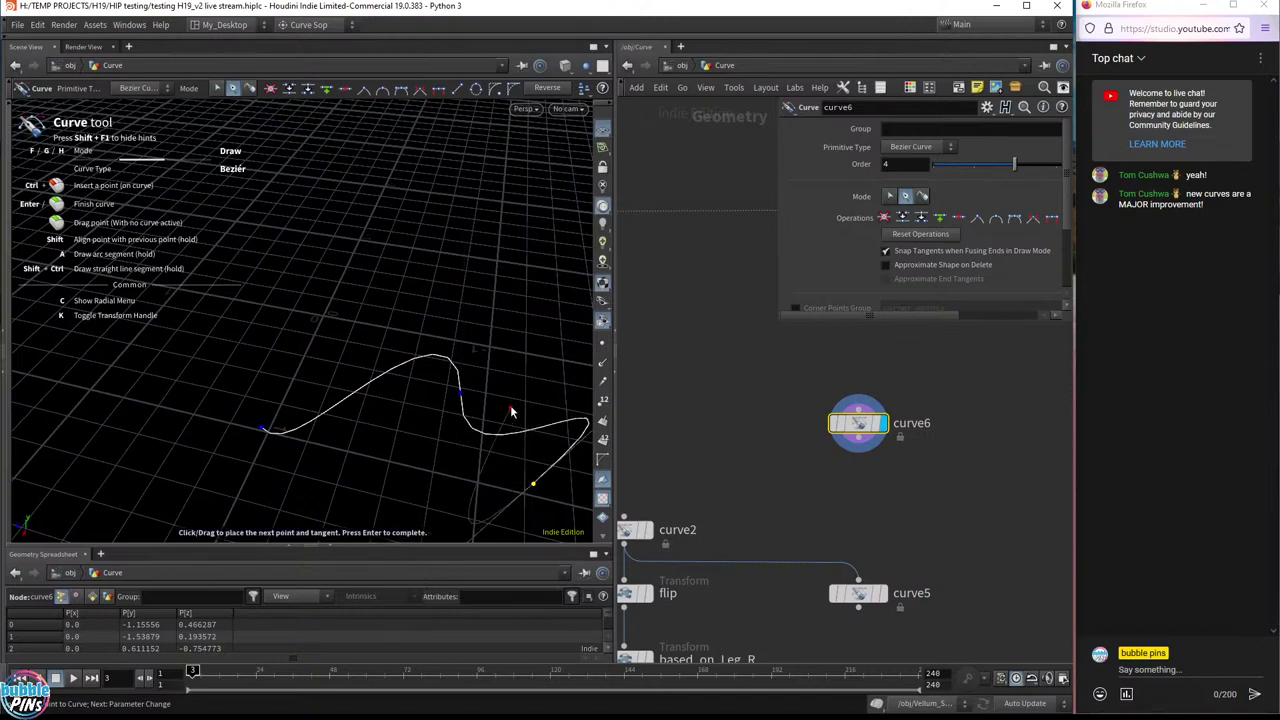
drag(514, 414, 353, 311)
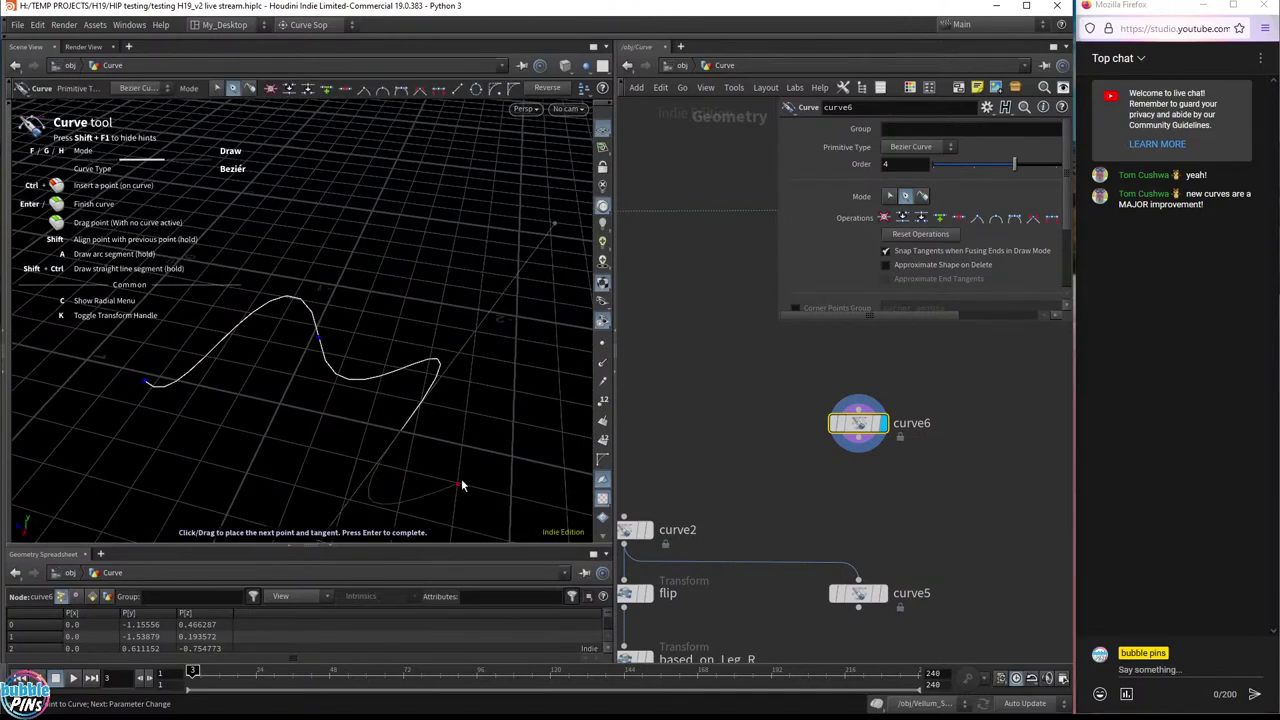
right_drag(457, 460, 531, 277)
drag(531, 277, 480, 389)
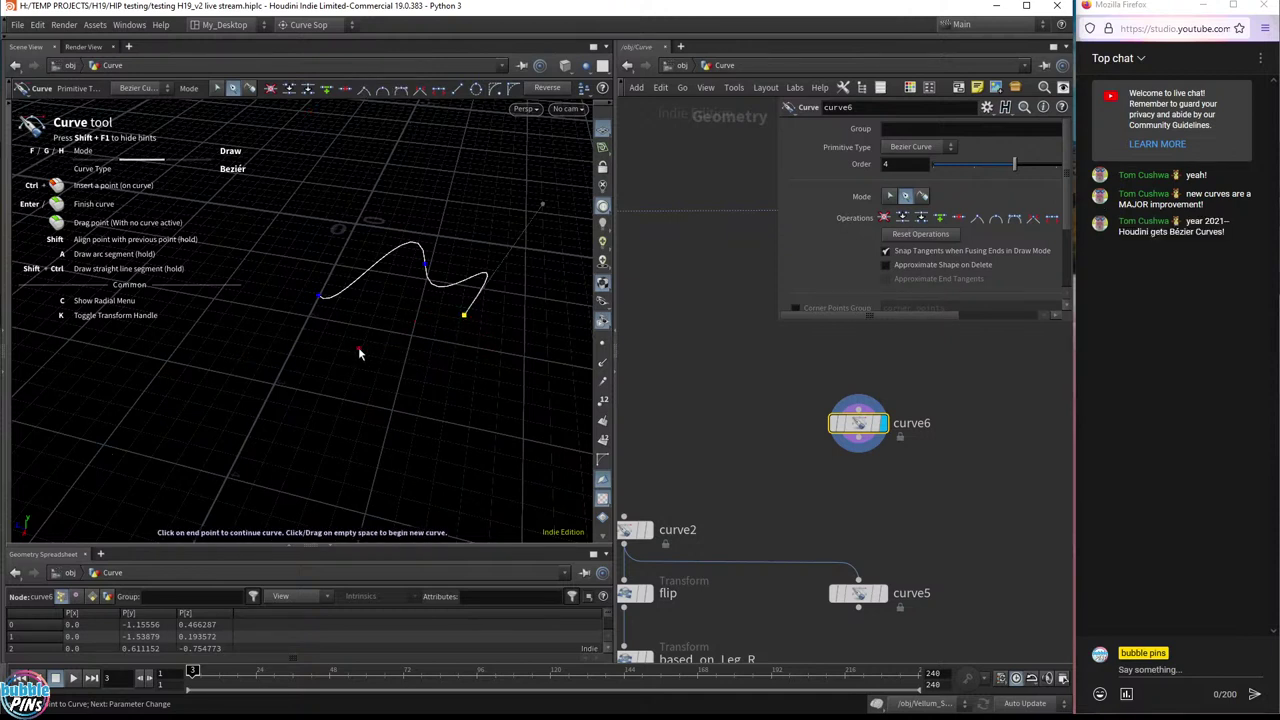
- Add a straight segment at curve6's end point and switch the Curve tool to Edit mode
click(464, 316)
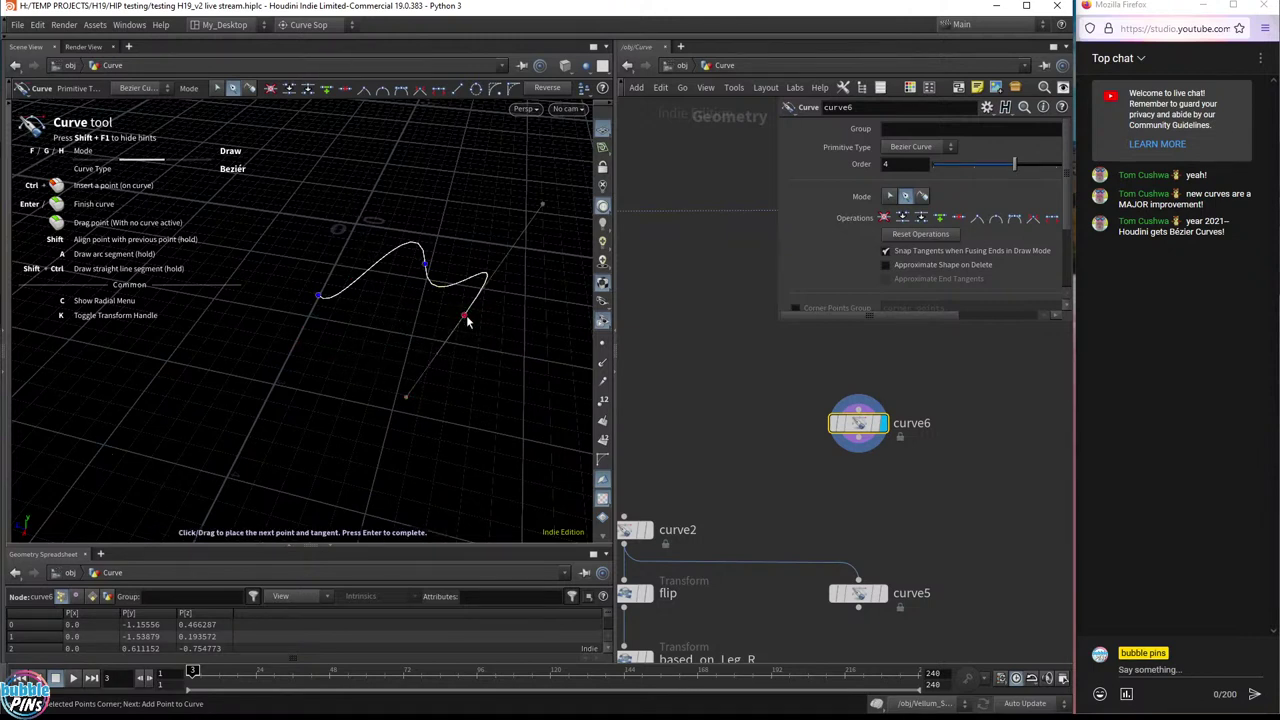
click(464, 317)
key(Return)
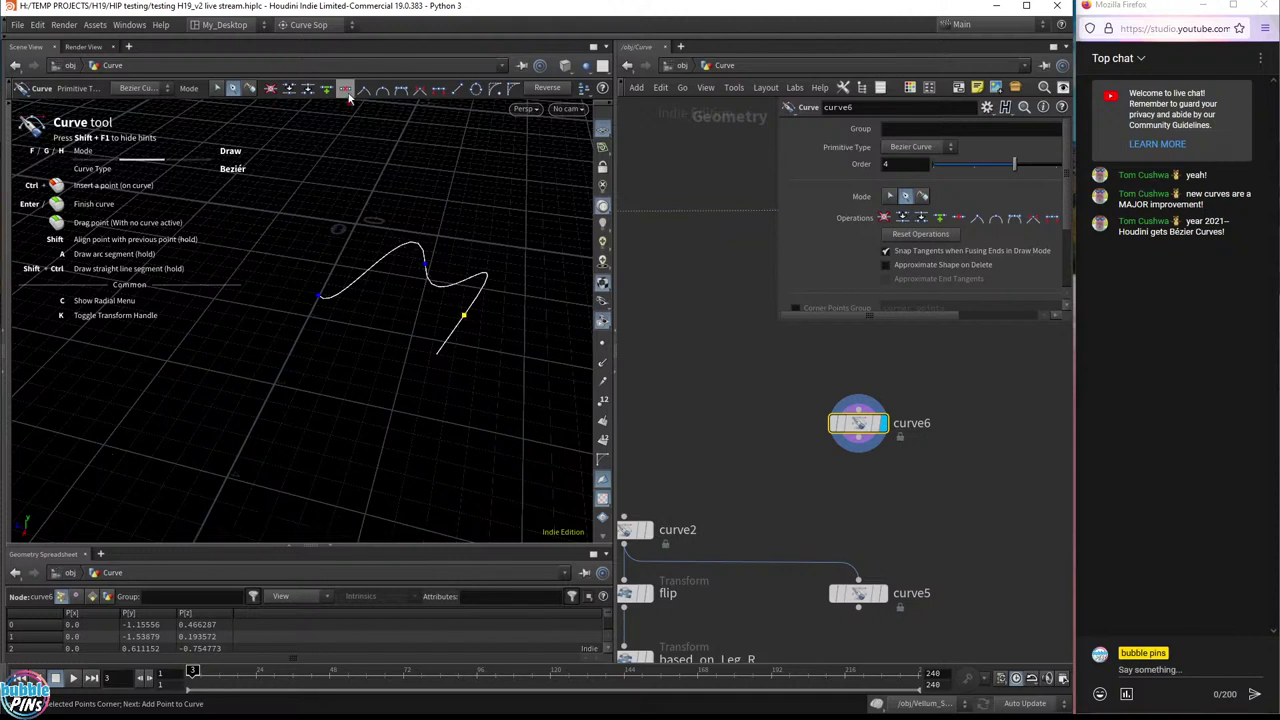
click(465, 318)
click(465, 320)
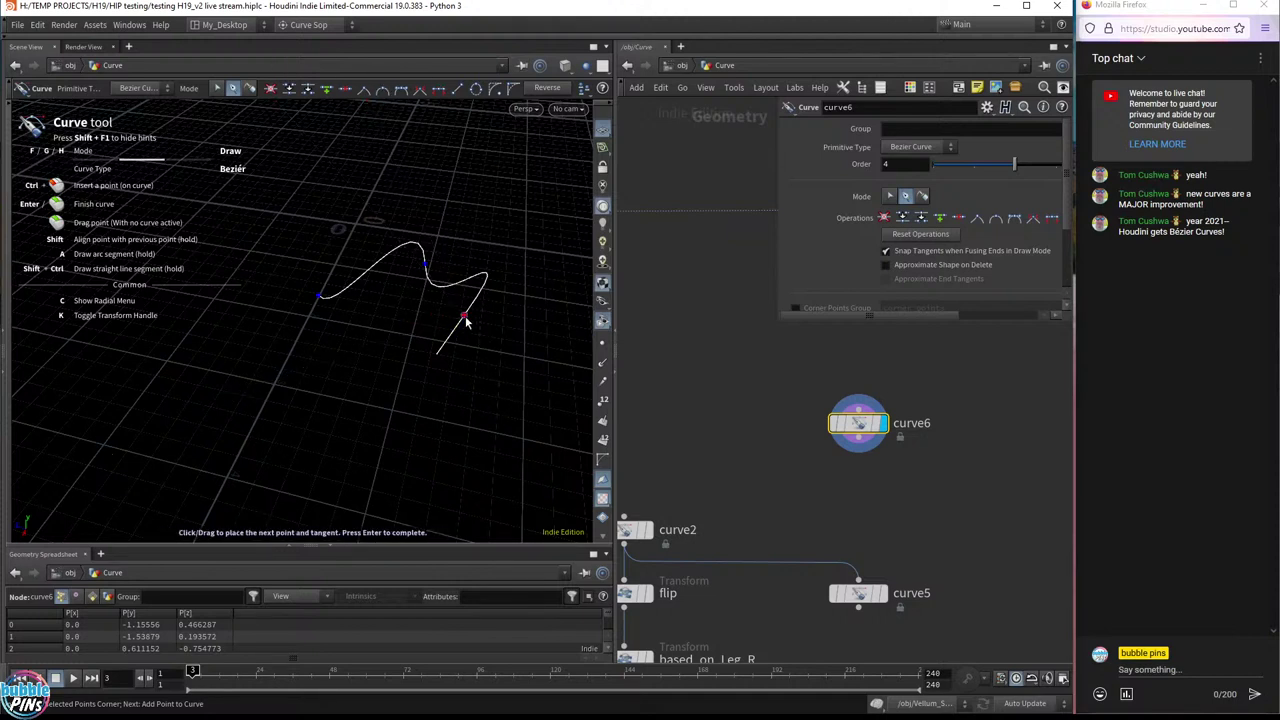
click(216, 88)
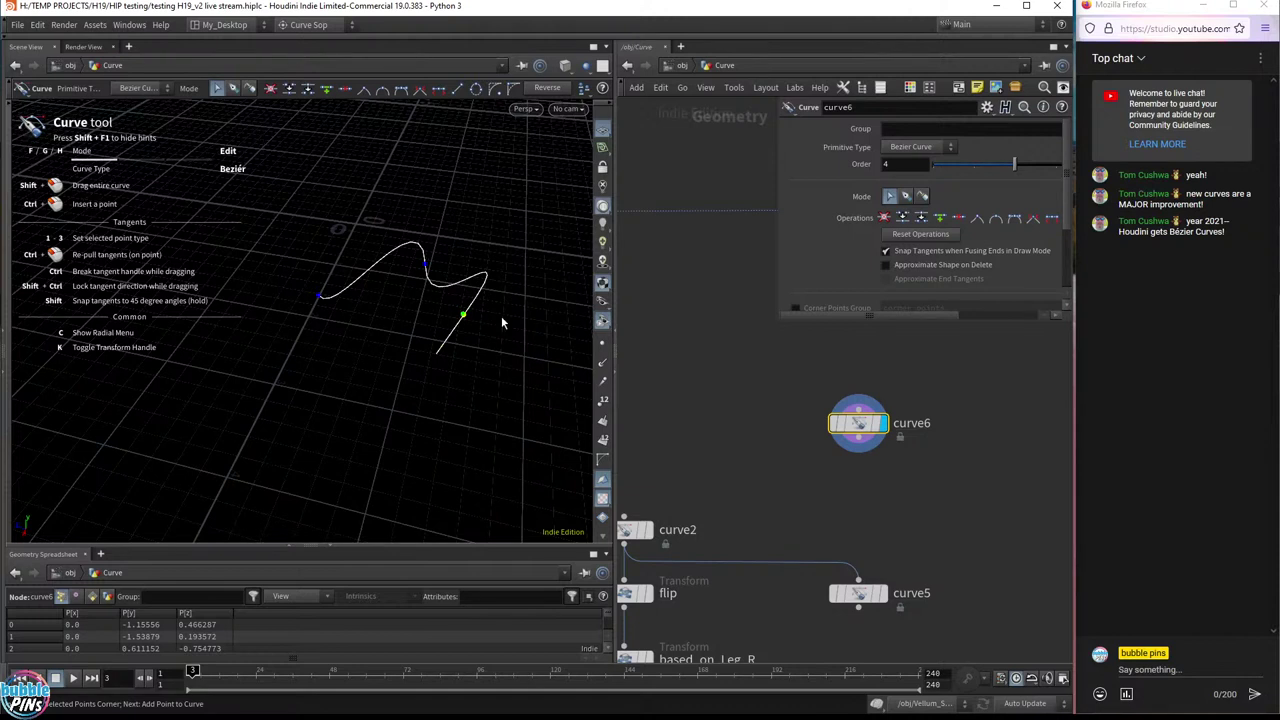
- Swing the end point's tangent right and move the last point left to reshape the tail
click(463, 316)
drag(393, 330, 540, 346)
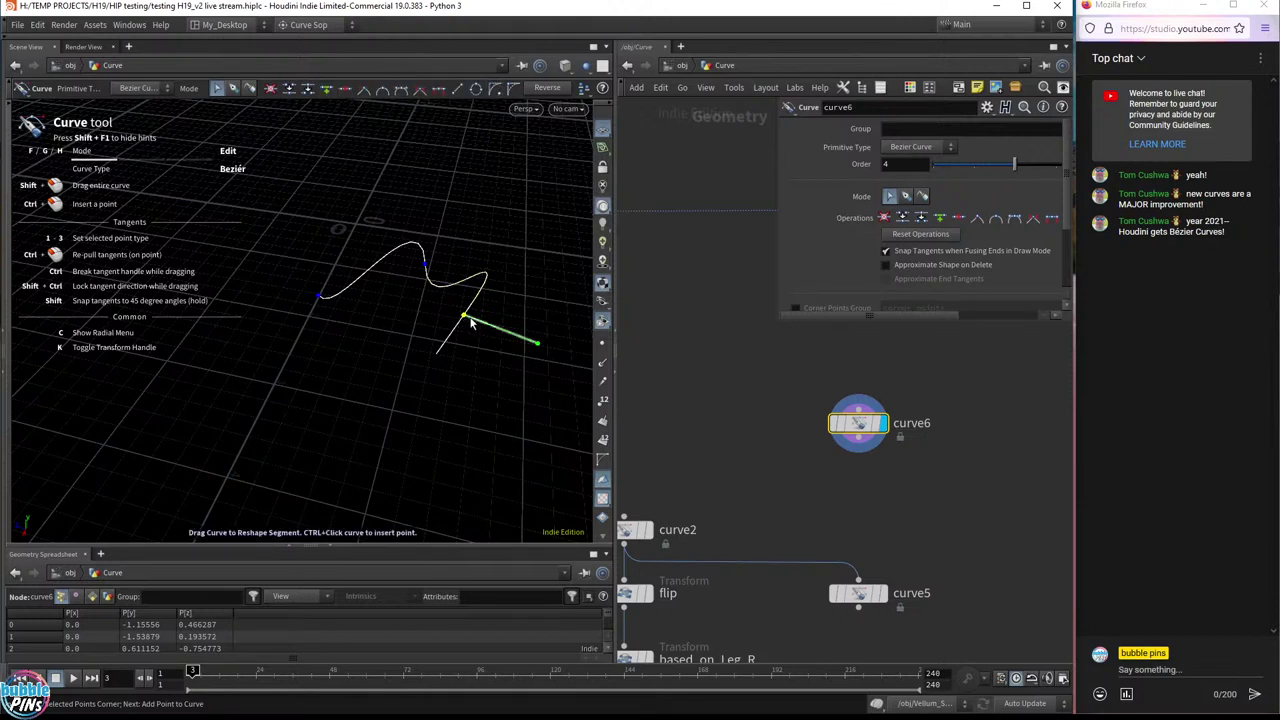
click(410, 413)
drag(410, 413, 372, 323)
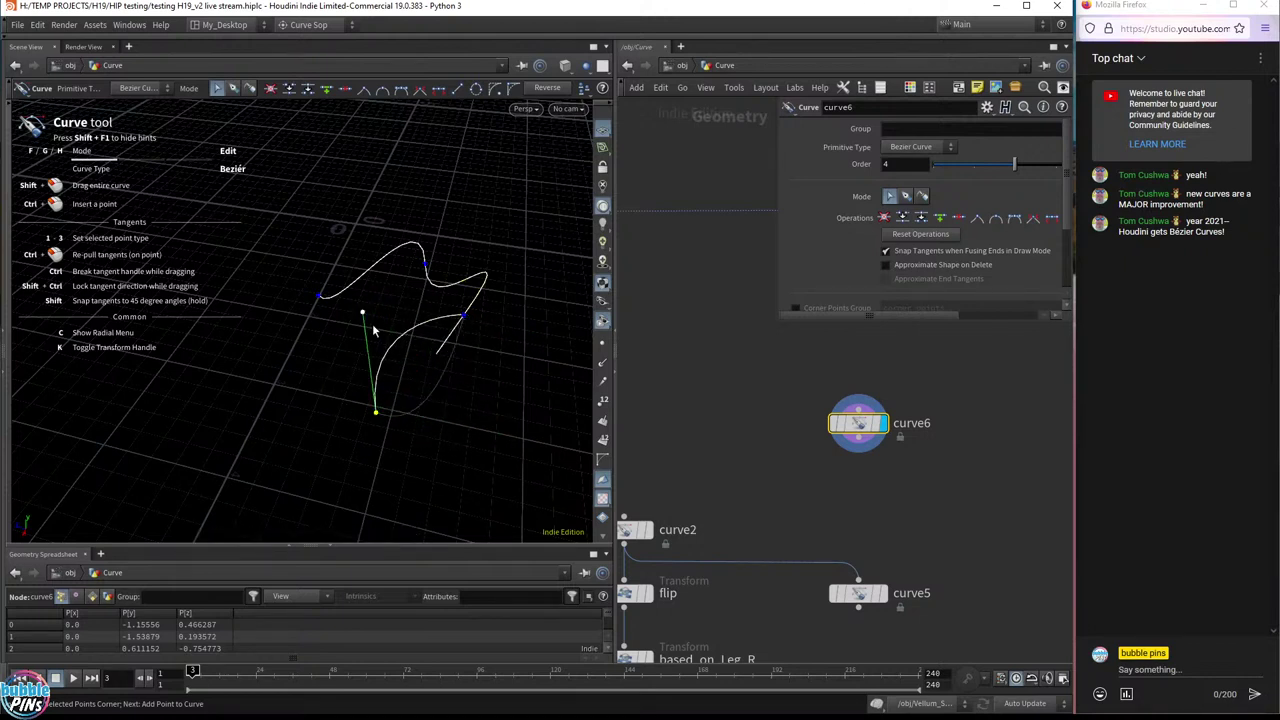
- Bend the lower segment using the upper point's tangent handle, then return to Draw mode
click(465, 320)
click(463, 319)
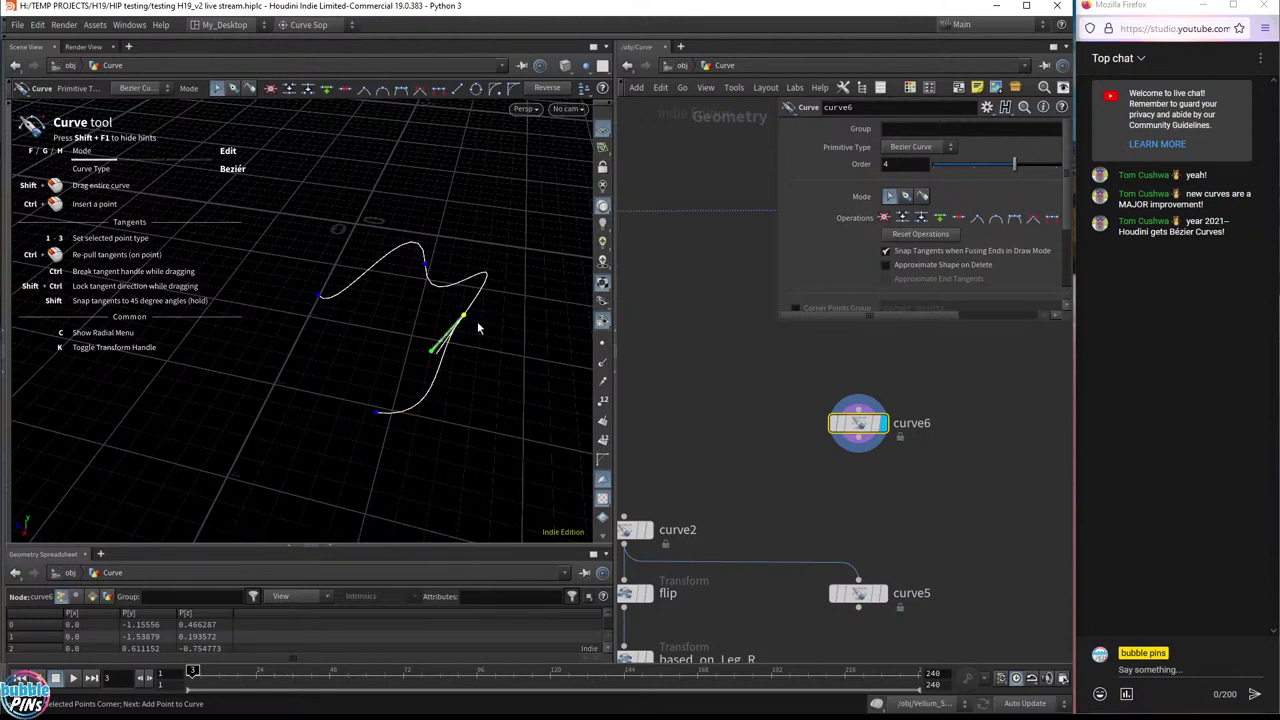
drag(457, 320, 547, 425)
drag(466, 320, 416, 338)
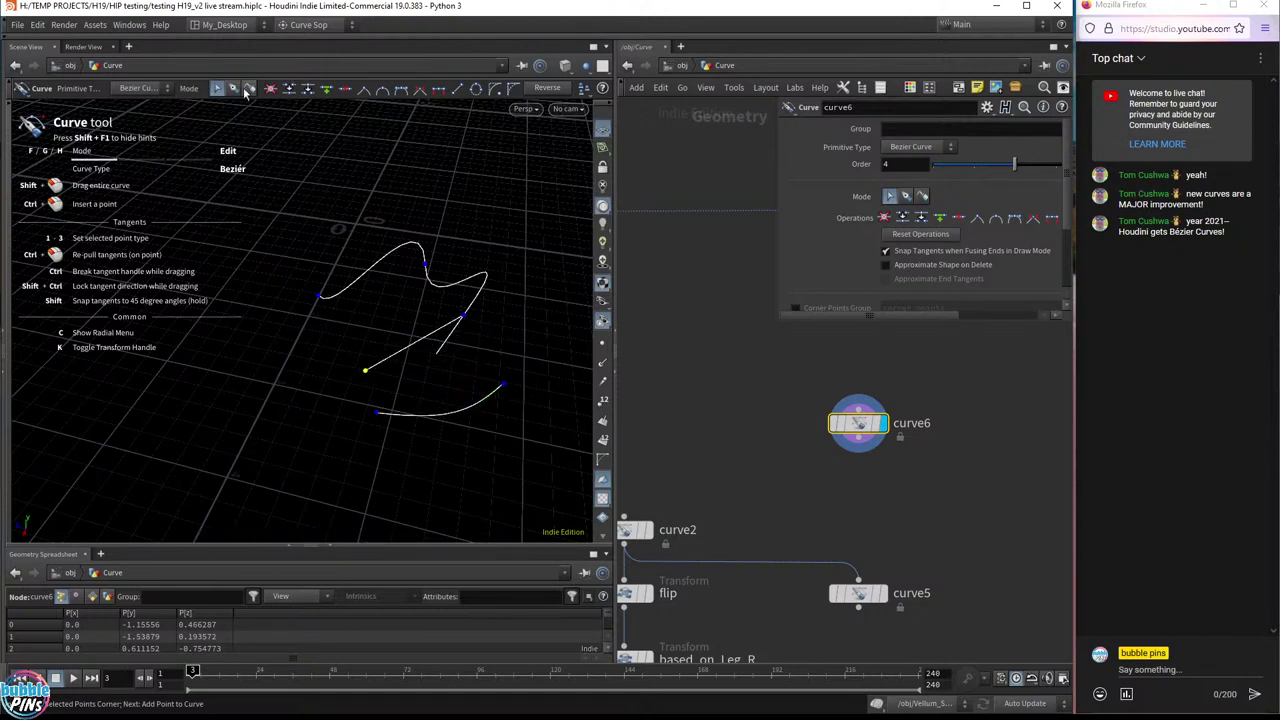
key(g)
click(465, 319)
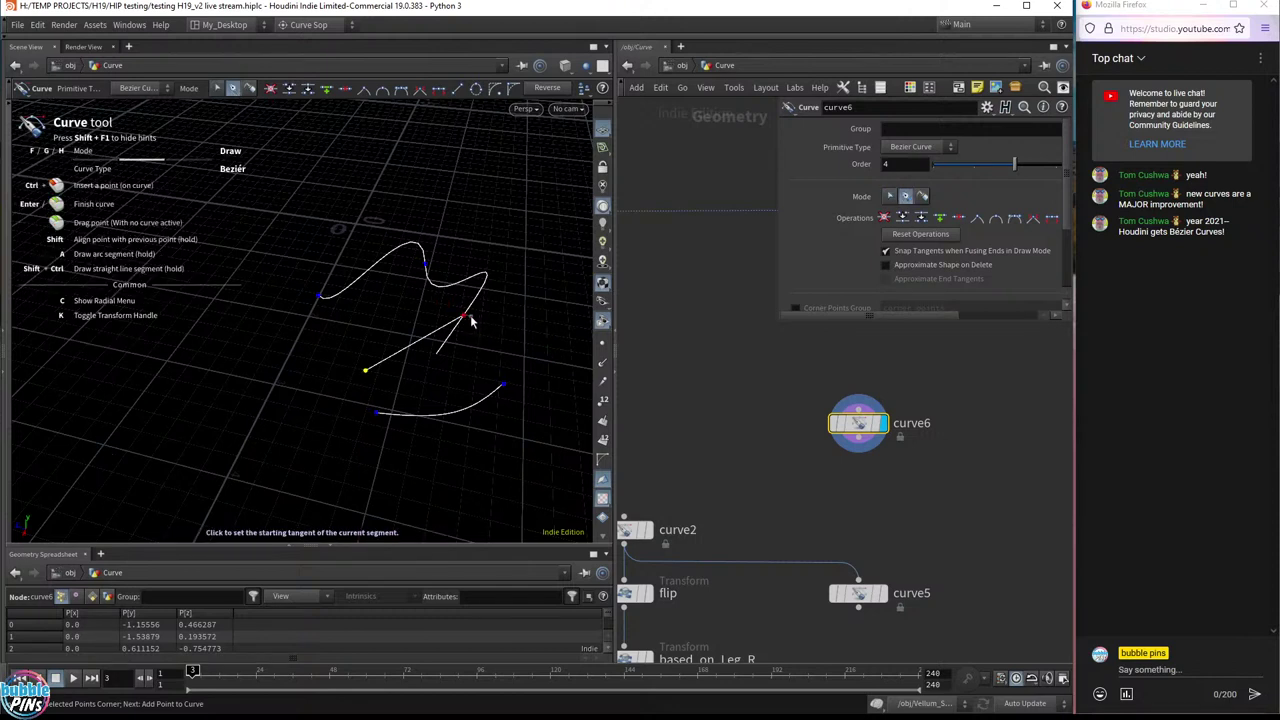
- Add zigzagging straight segments from the curve's end point
key(Return)
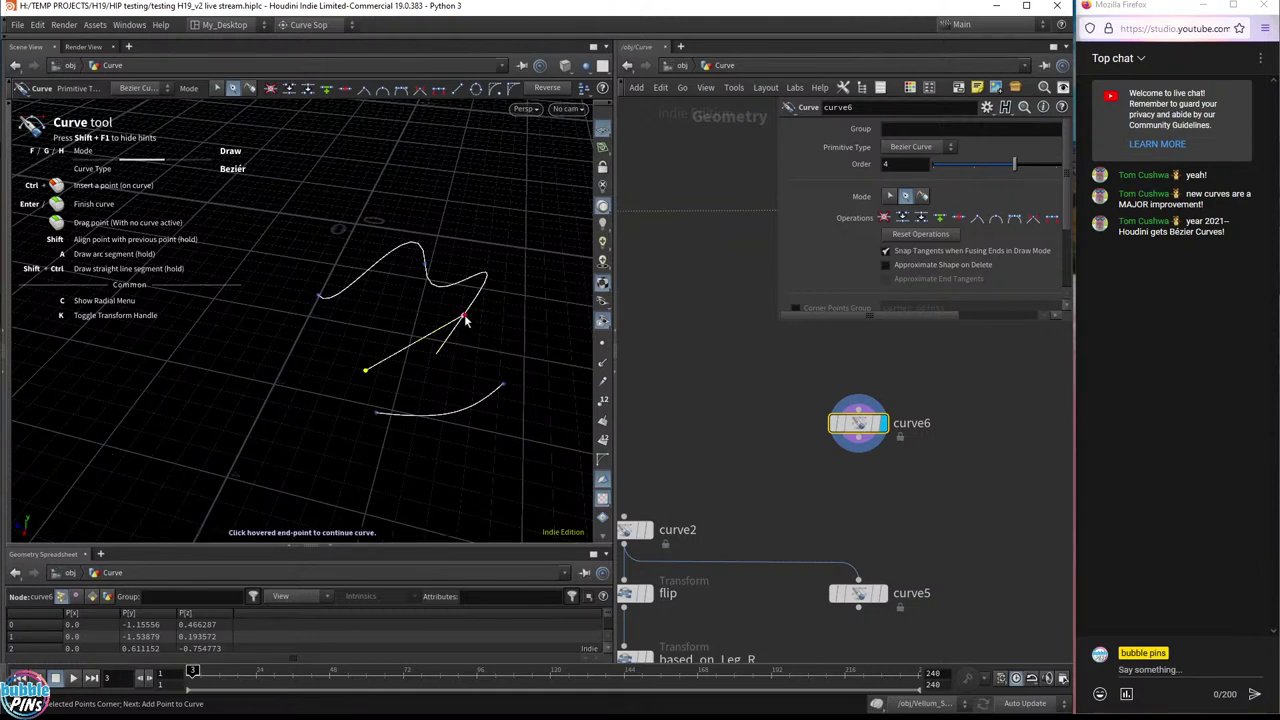
click(465, 318)
drag(472, 321, 466, 371)
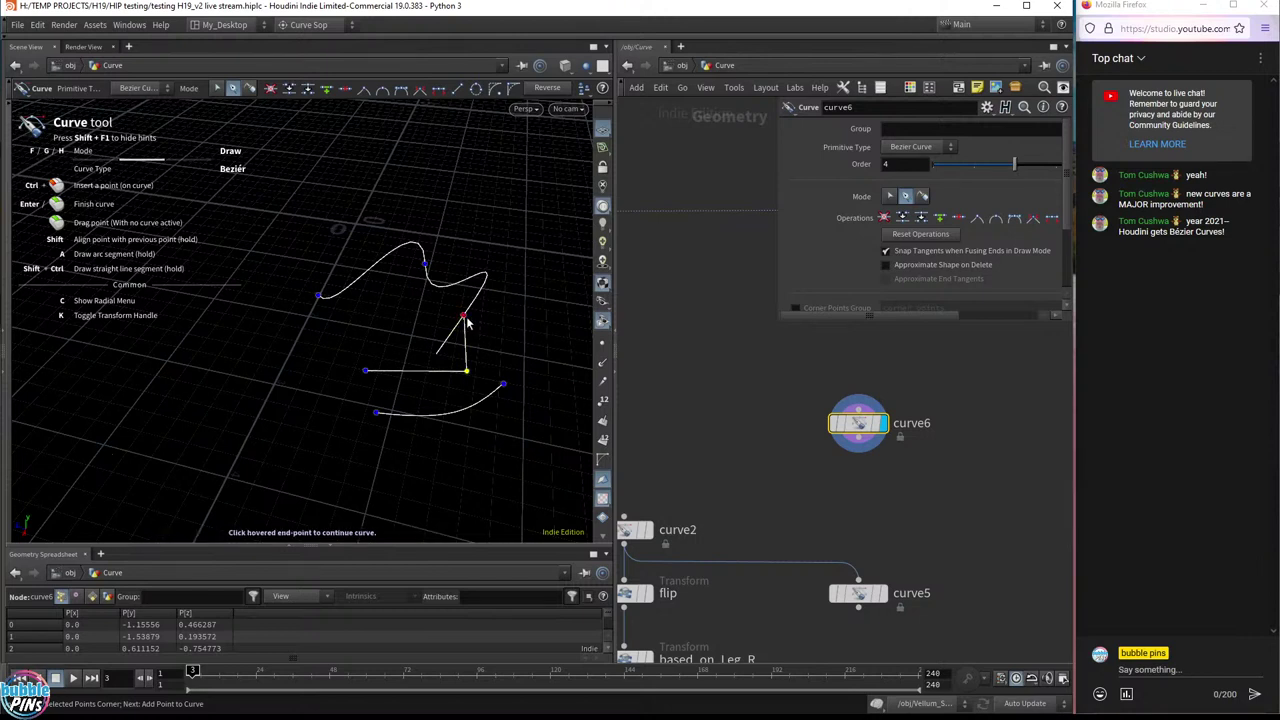
click(528, 349)
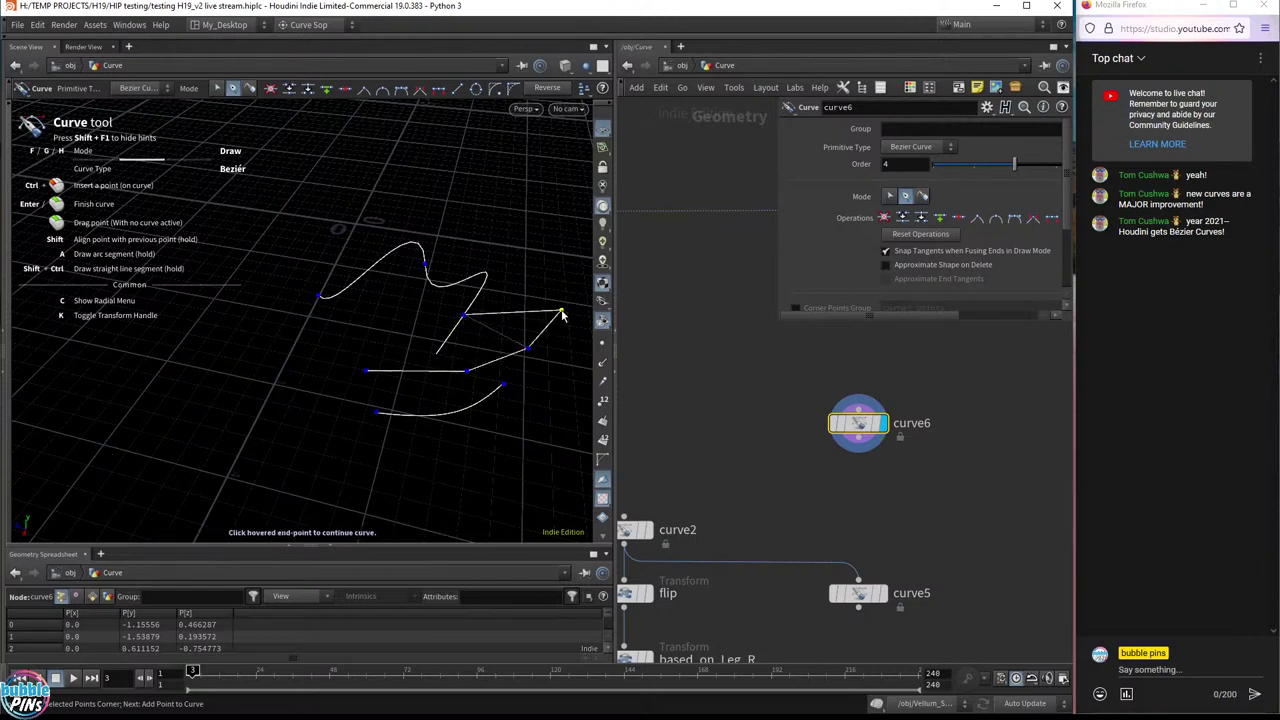
drag(465, 320, 339, 332)
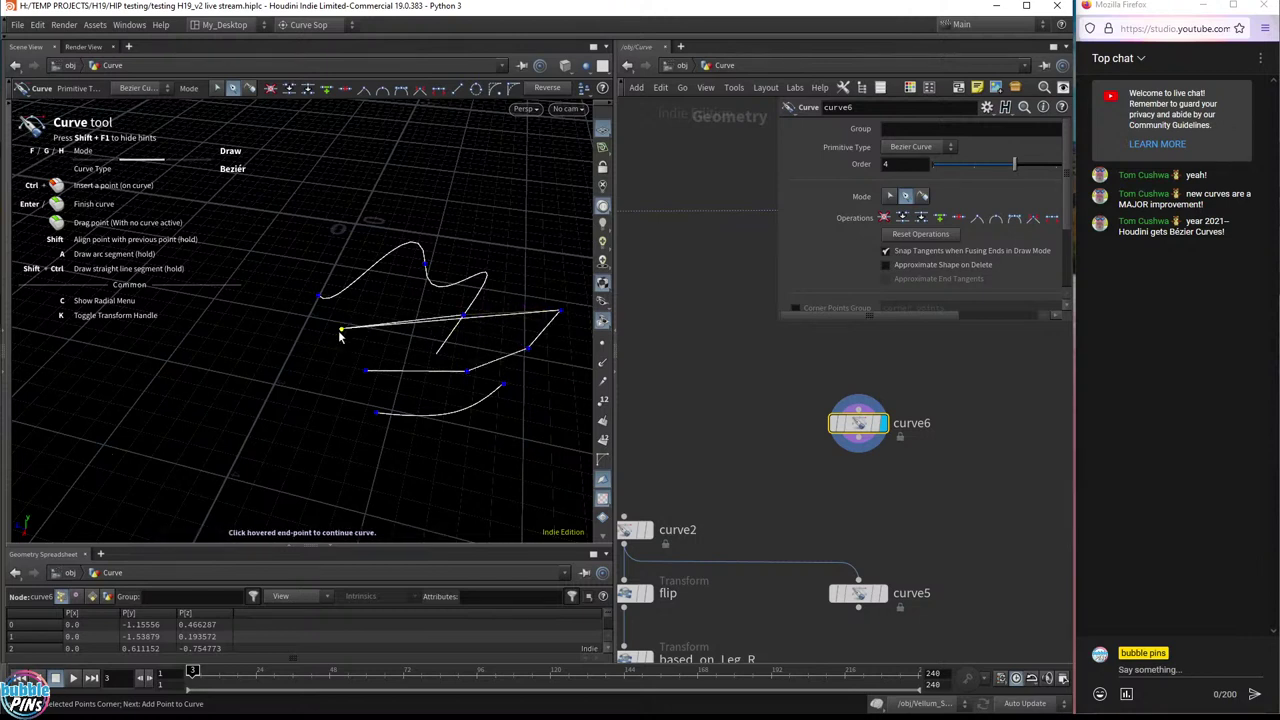
click(466, 320)
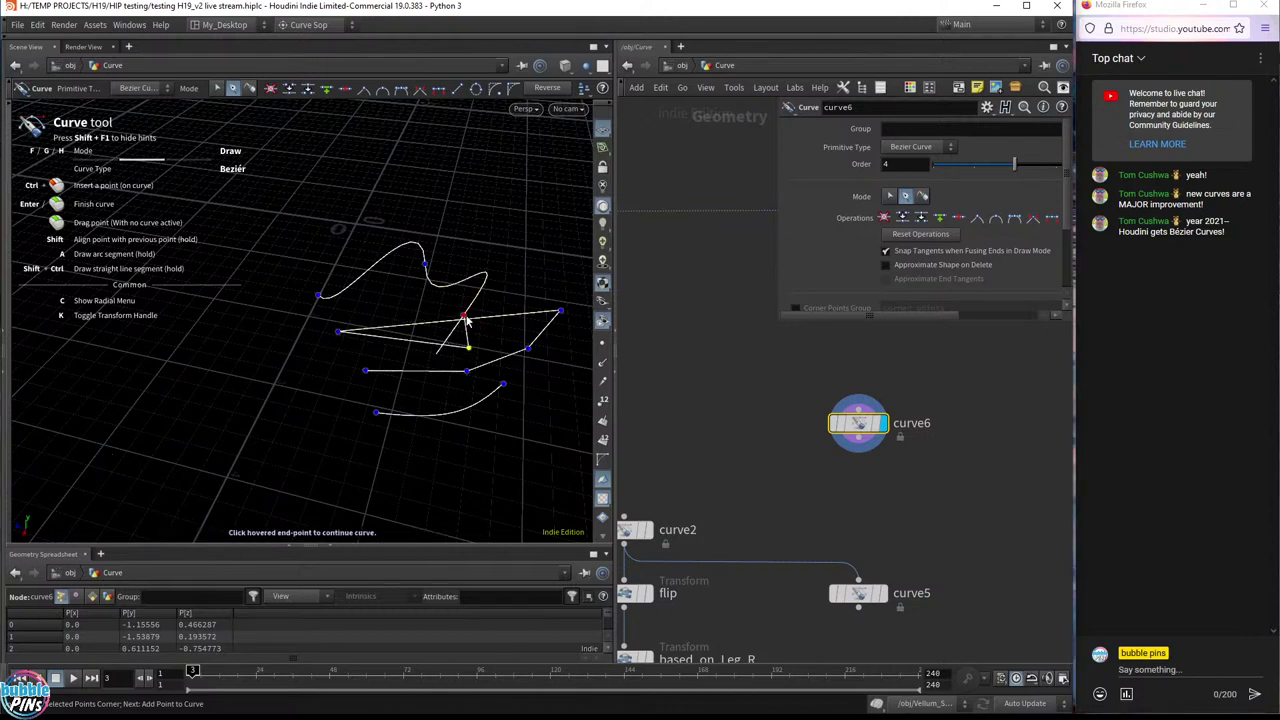
- Shorten one point's tangent in Edit mode, then go back to Draw mode
click(217, 89)
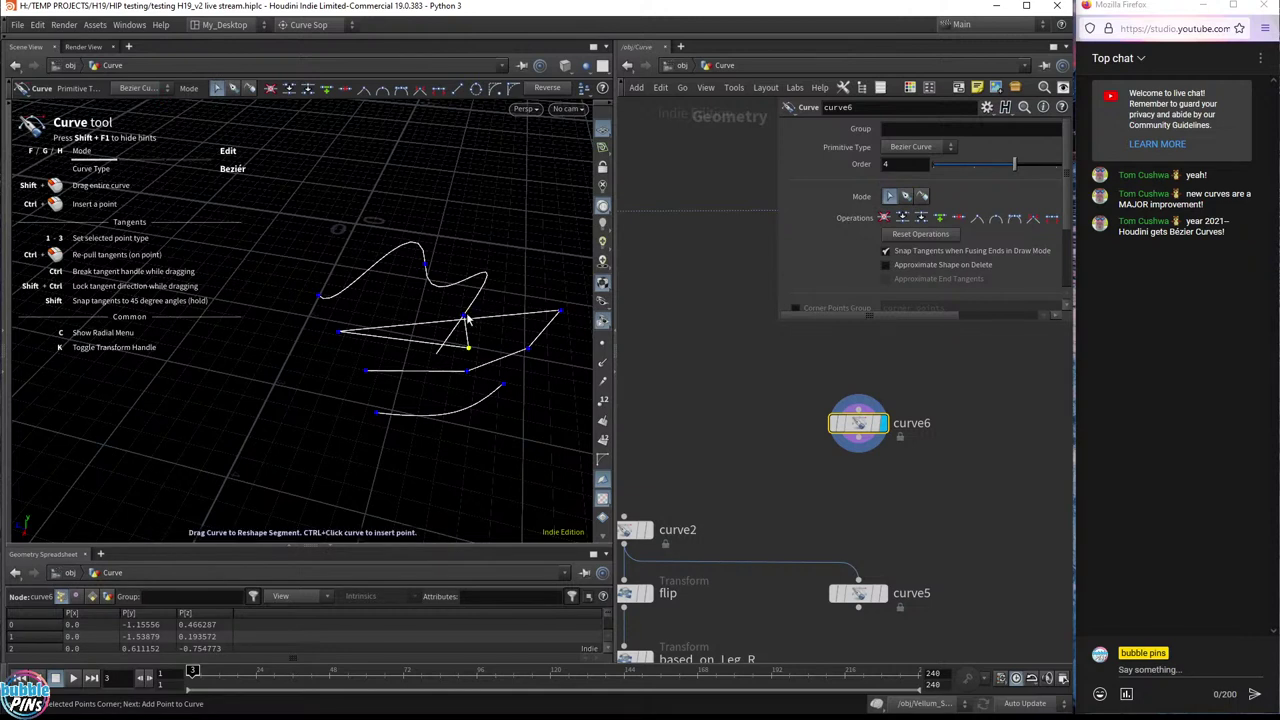
drag(463, 318, 421, 321)
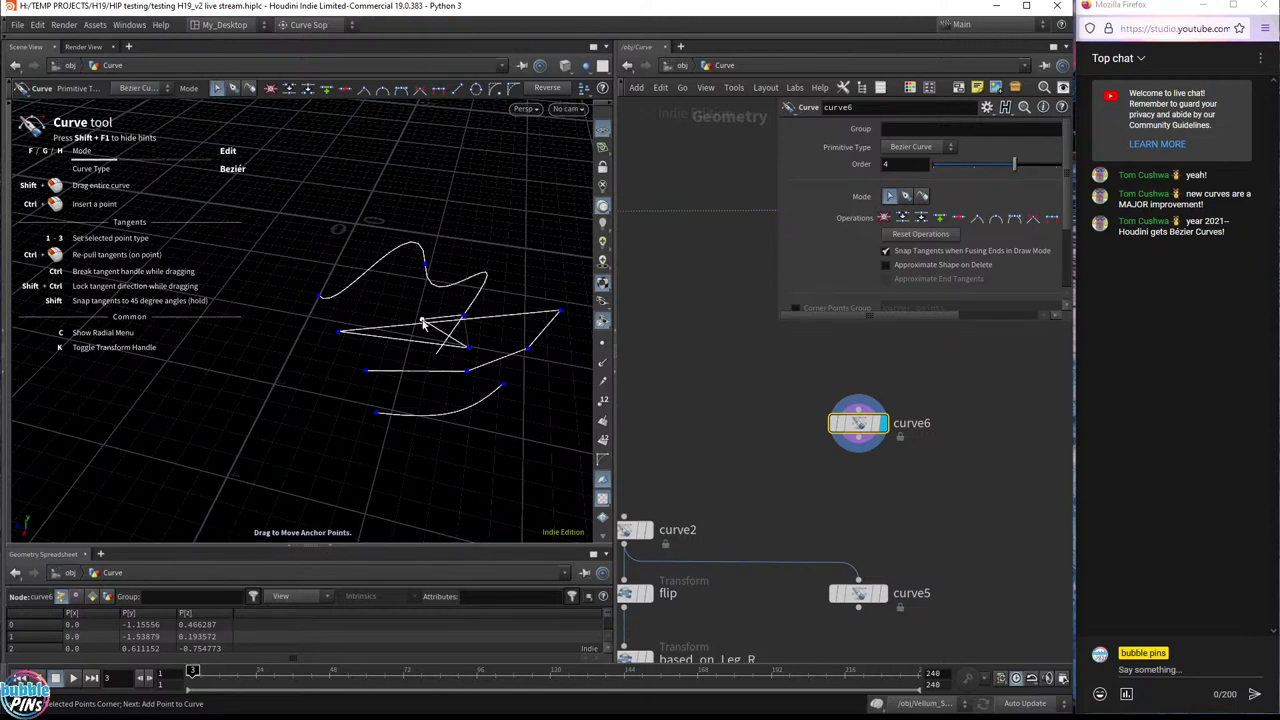
click(234, 89)
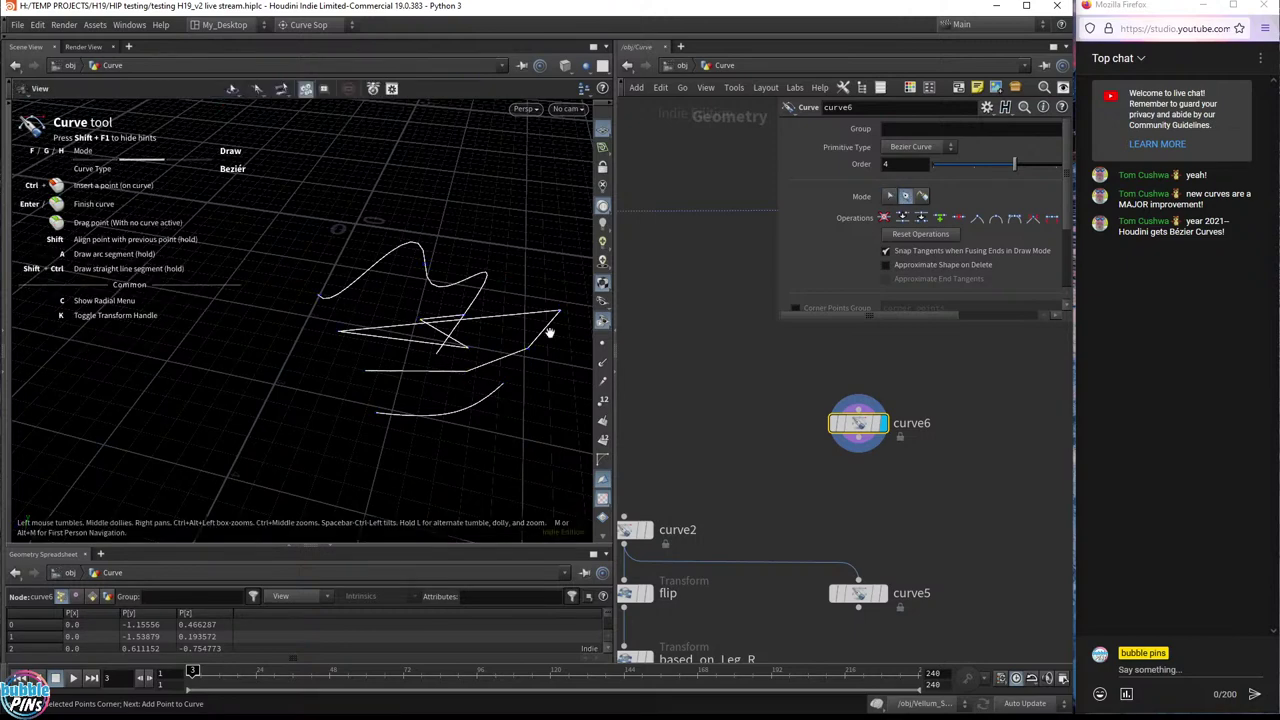
mouse_move(484, 336)
mouse_down()
mouse_move(466, 363)
mouse_move(514, 271)
mouse_move(206, 358)
mouse_up()
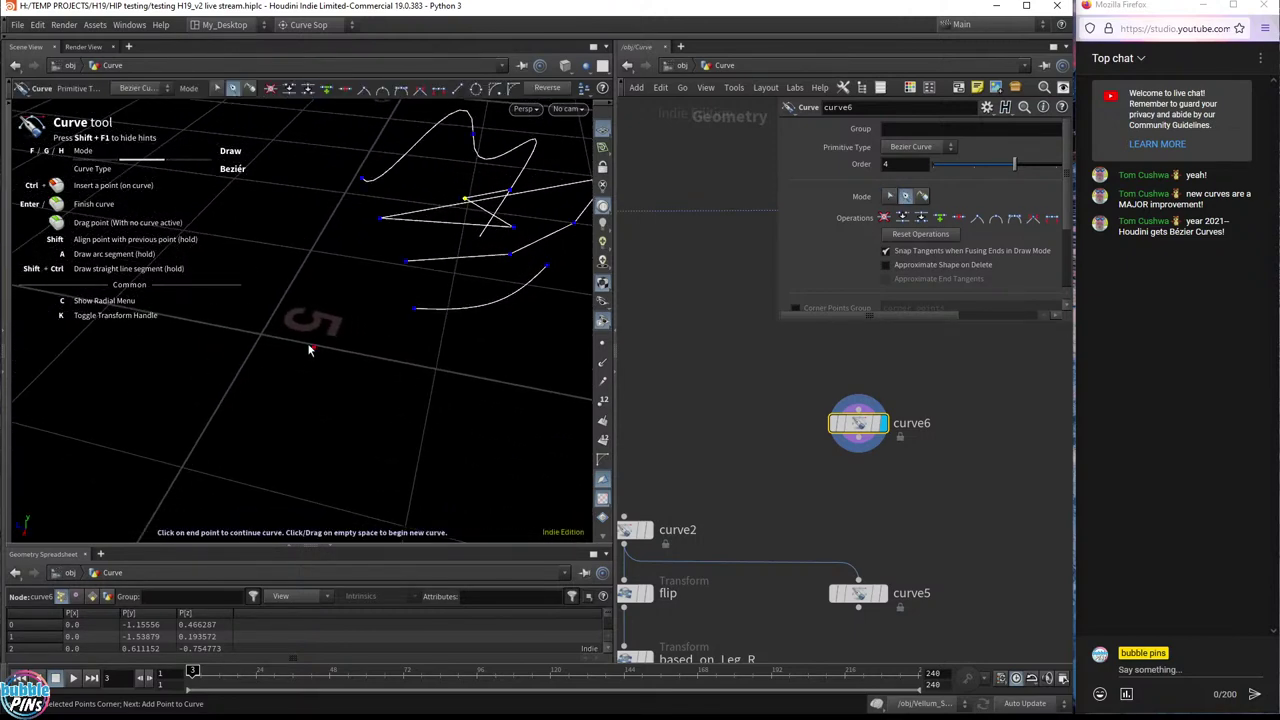
- Start a new Bézier shape with smooth points, pulling out their tangents
click(275, 335)
drag(427, 423, 412, 527)
click(364, 469)
drag(253, 449, 324, 511)
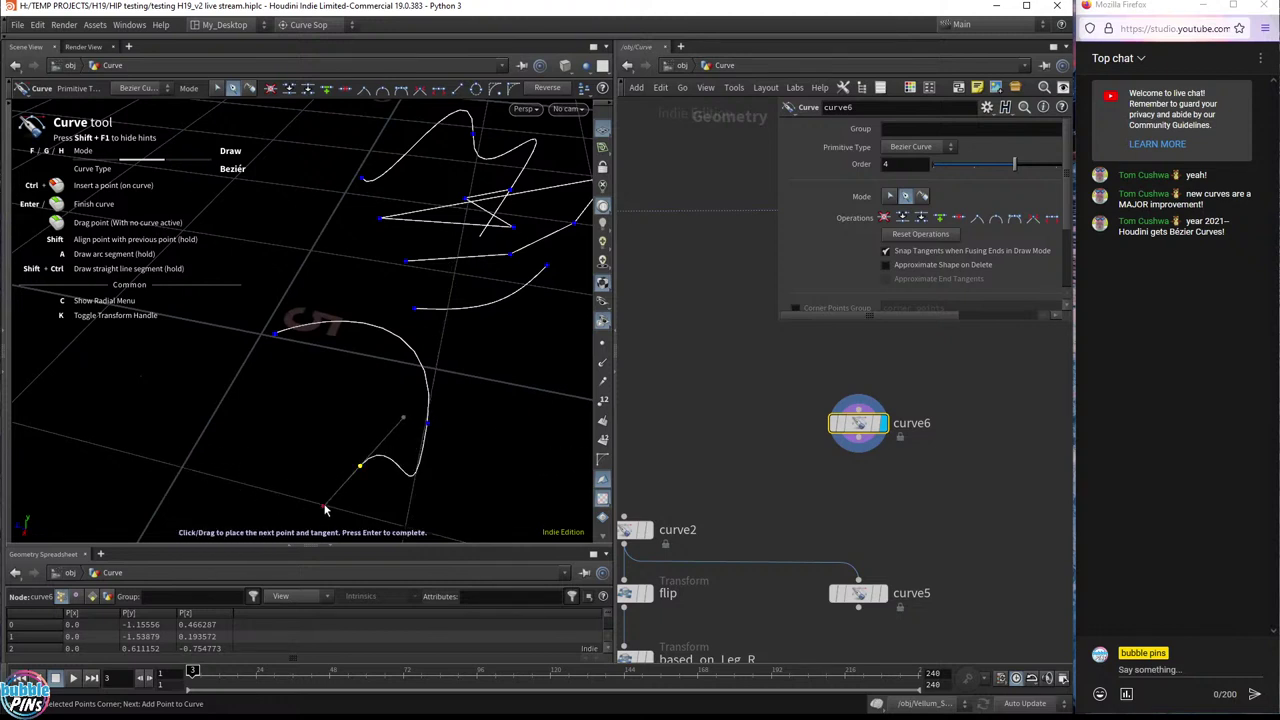
drag(222, 465, 280, 428)
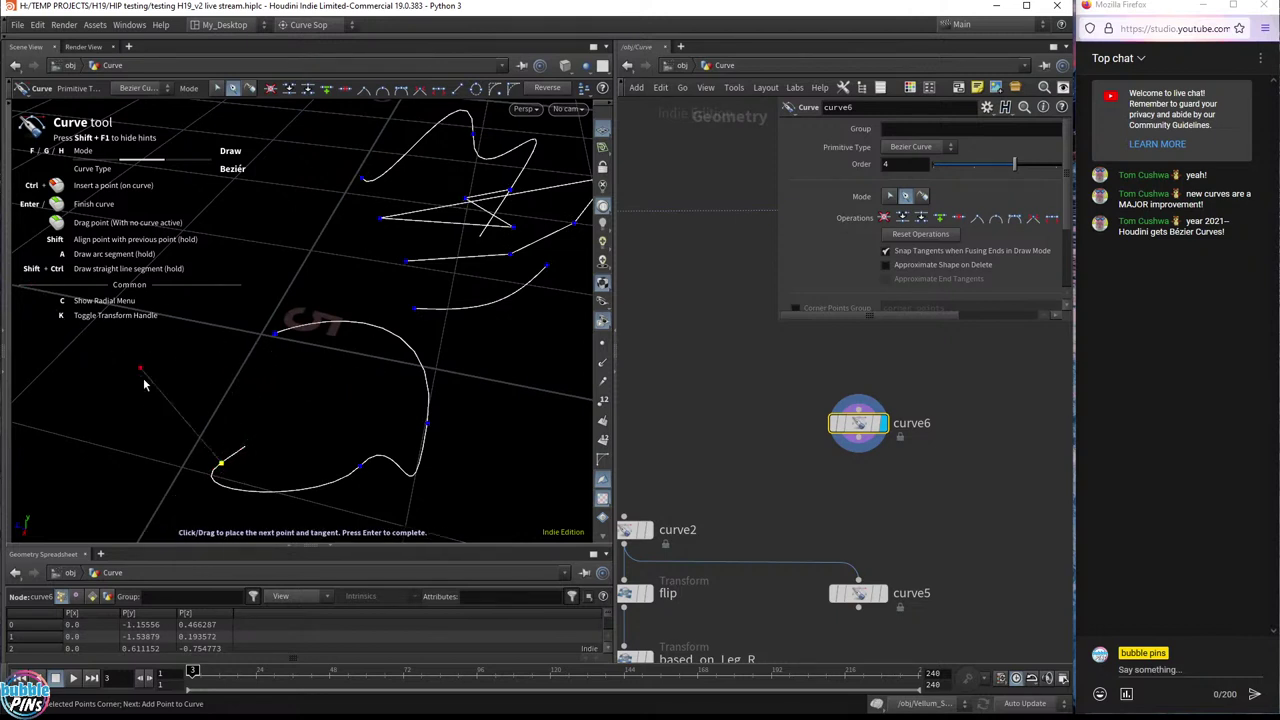
- Add straight-segment corner points and close the loop into a filled grey shape
click(134, 414)
click(195, 399)
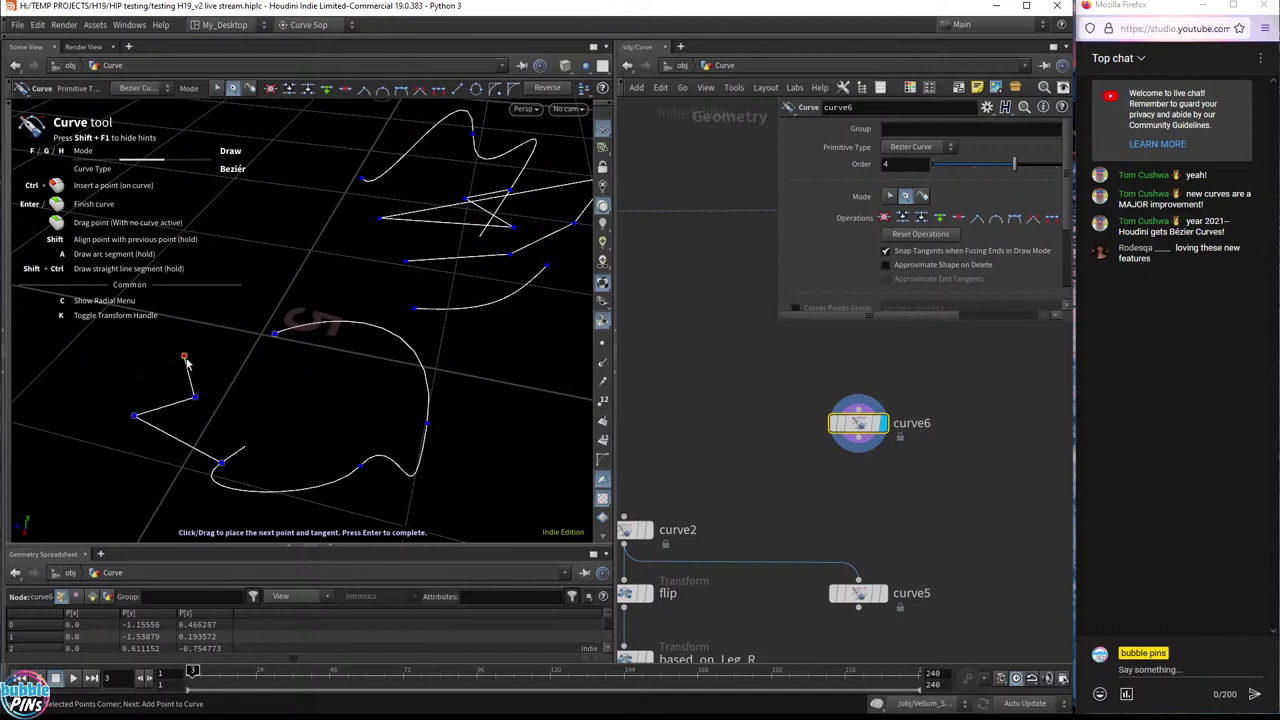
click(186, 361)
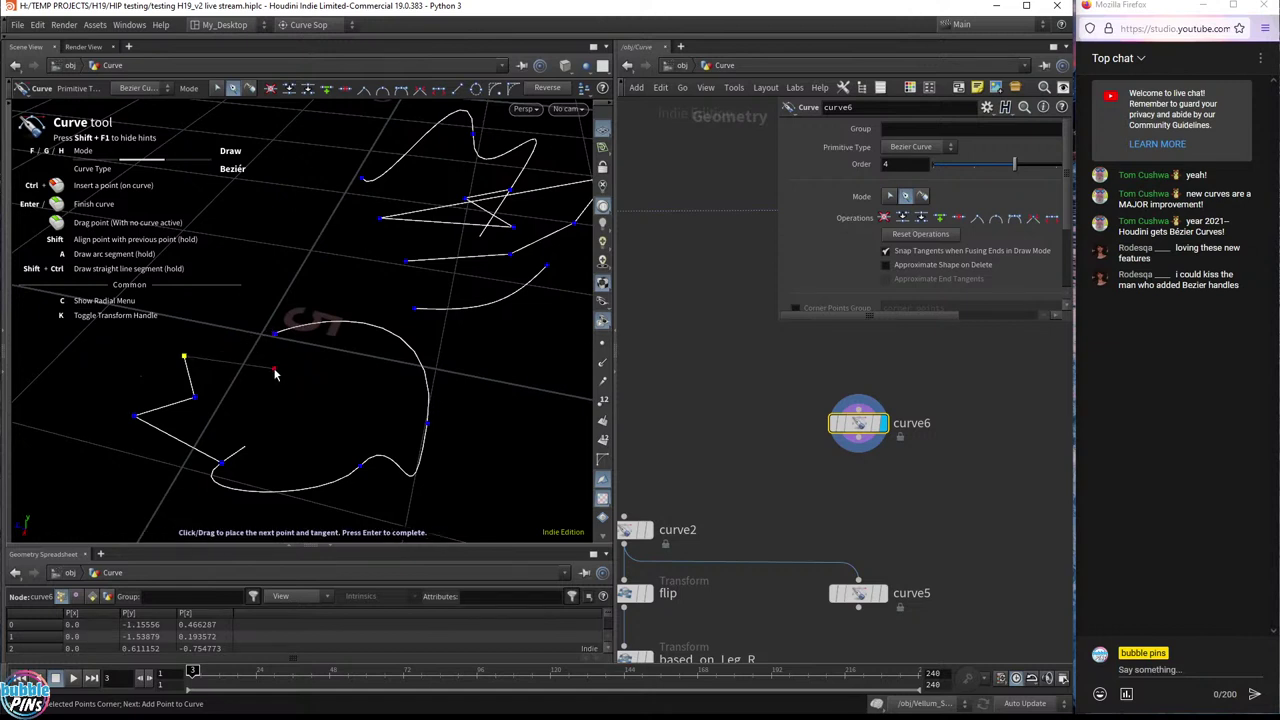
drag(275, 332, 390, 375)
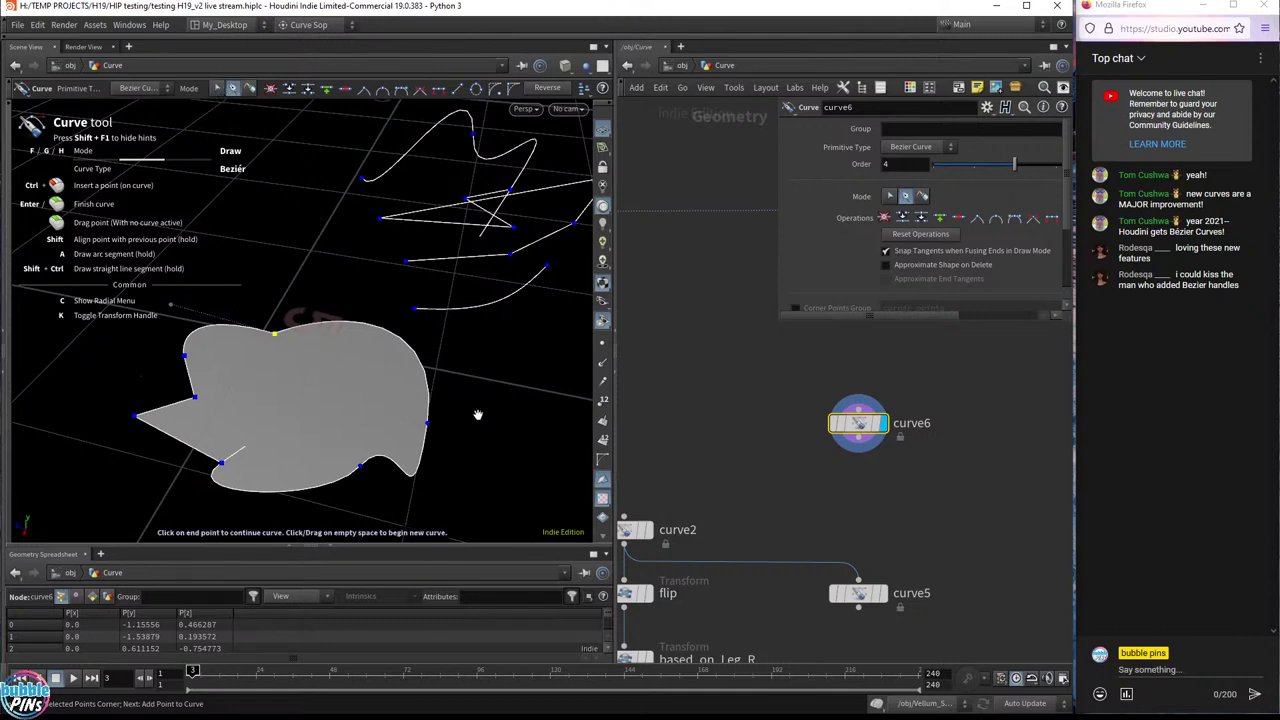
alt+drag(474, 417, 262, 283)
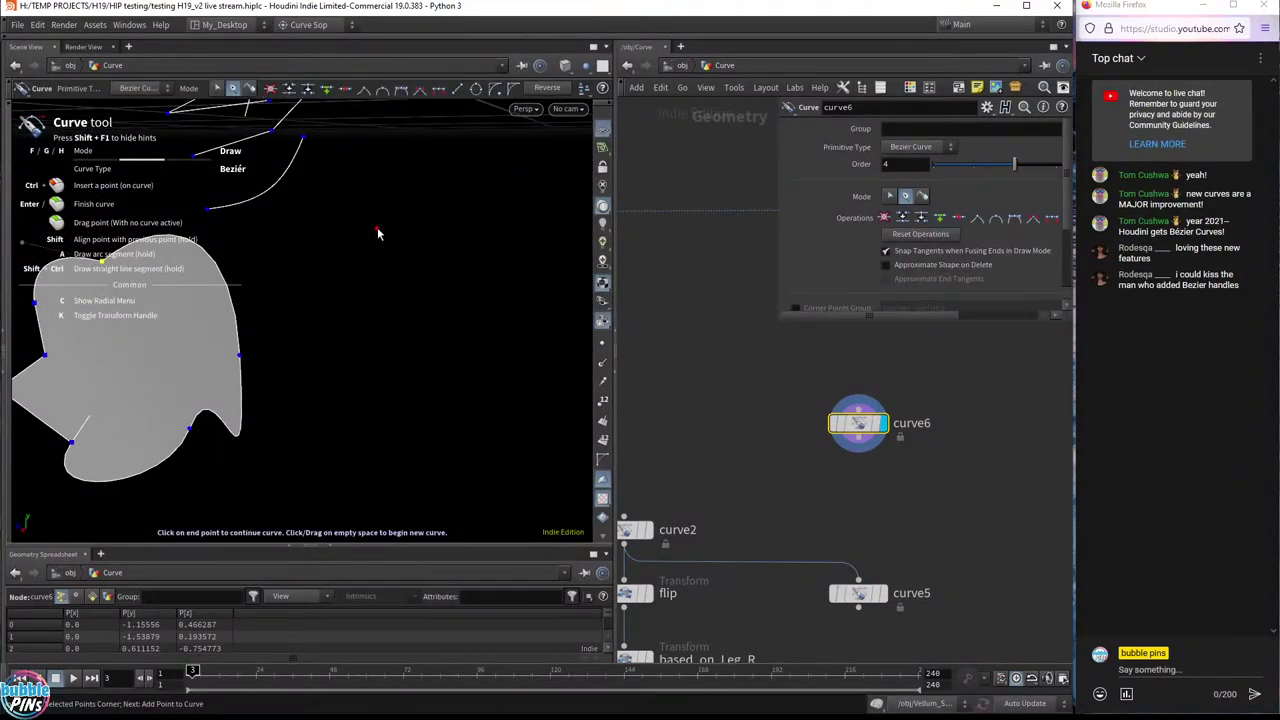
- Draw an open arc of smooth and corner points beside the blob, undoing the last segment
click(378, 230)
drag(510, 250, 560, 330)
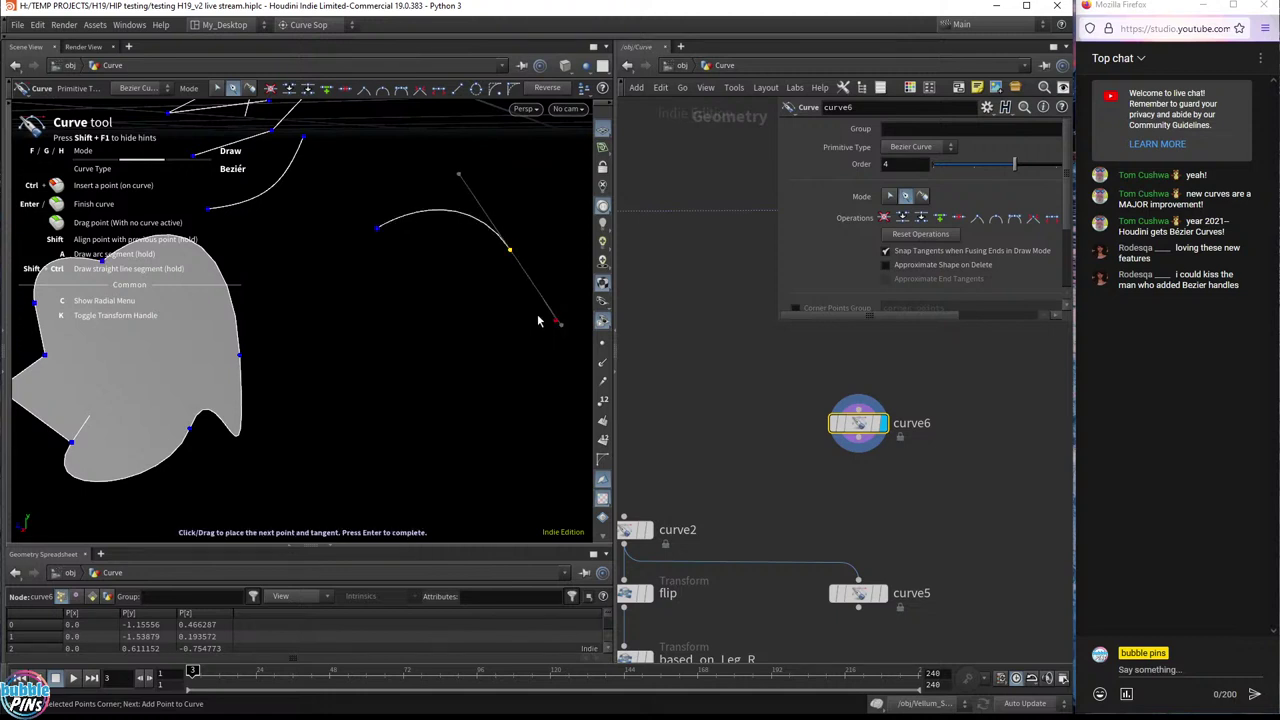
drag(501, 391, 430, 432)
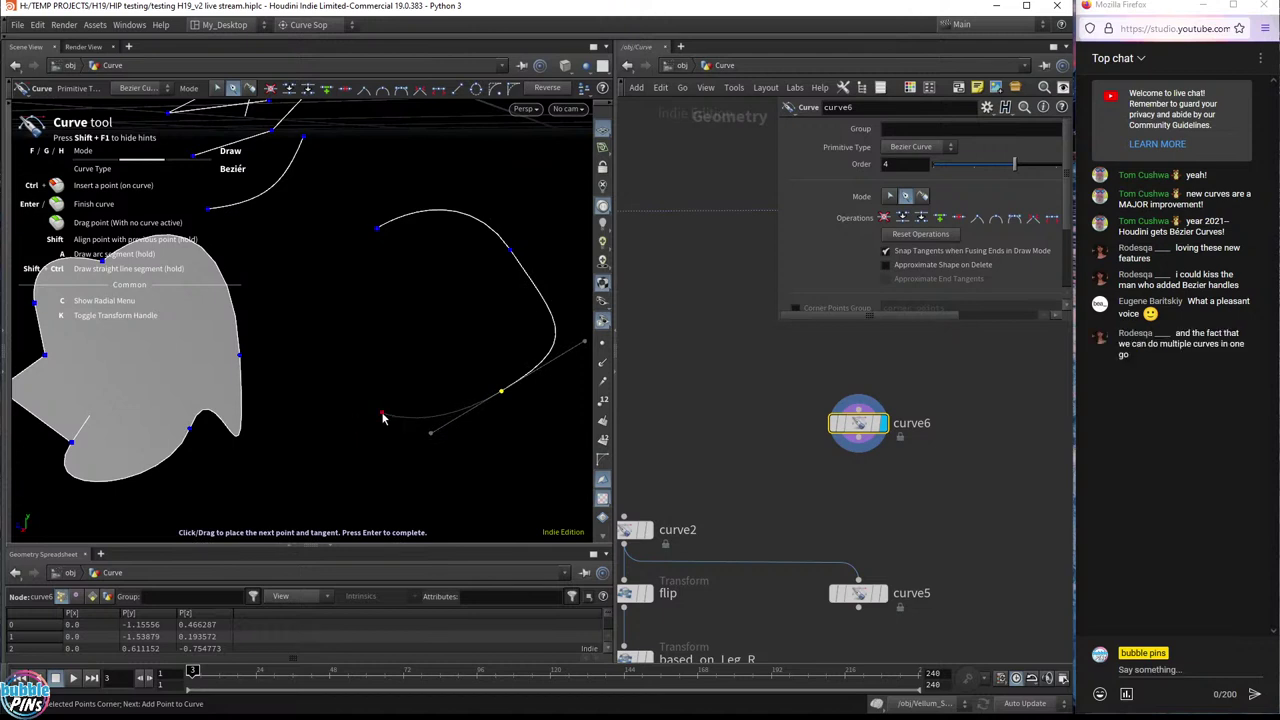
click(362, 417)
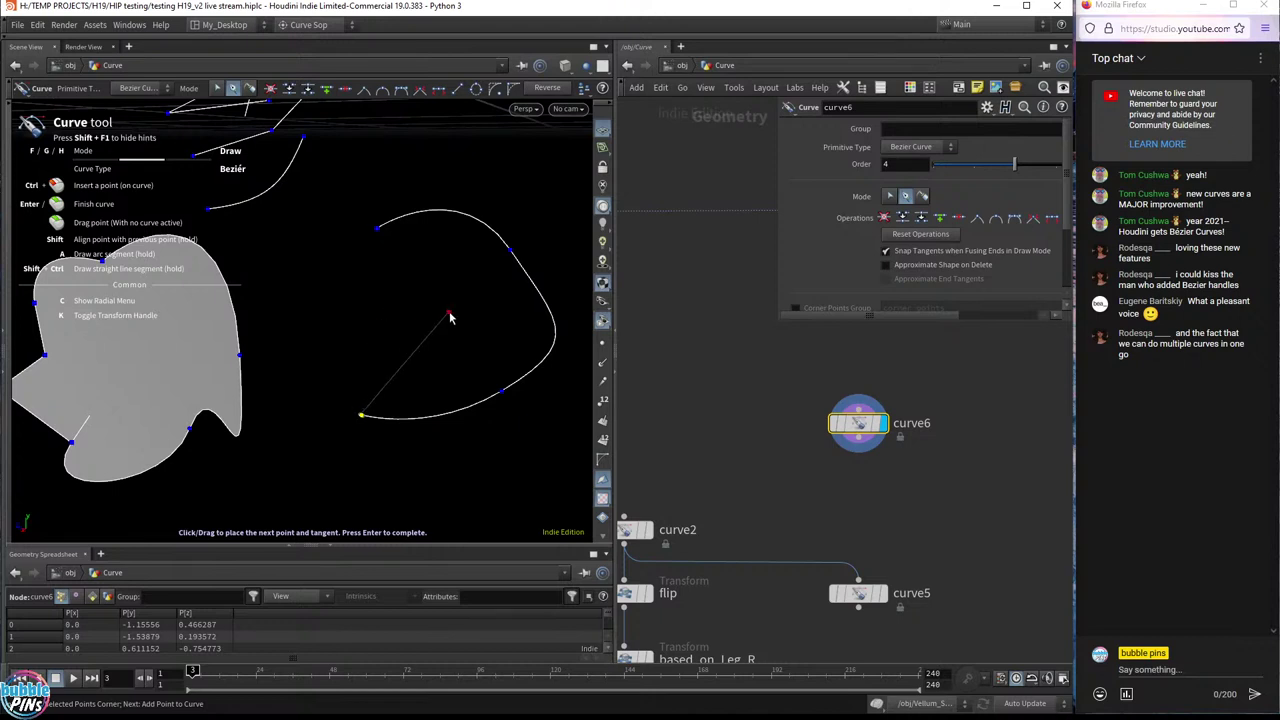
key(space)
right_drag(457, 317, 400, 309)
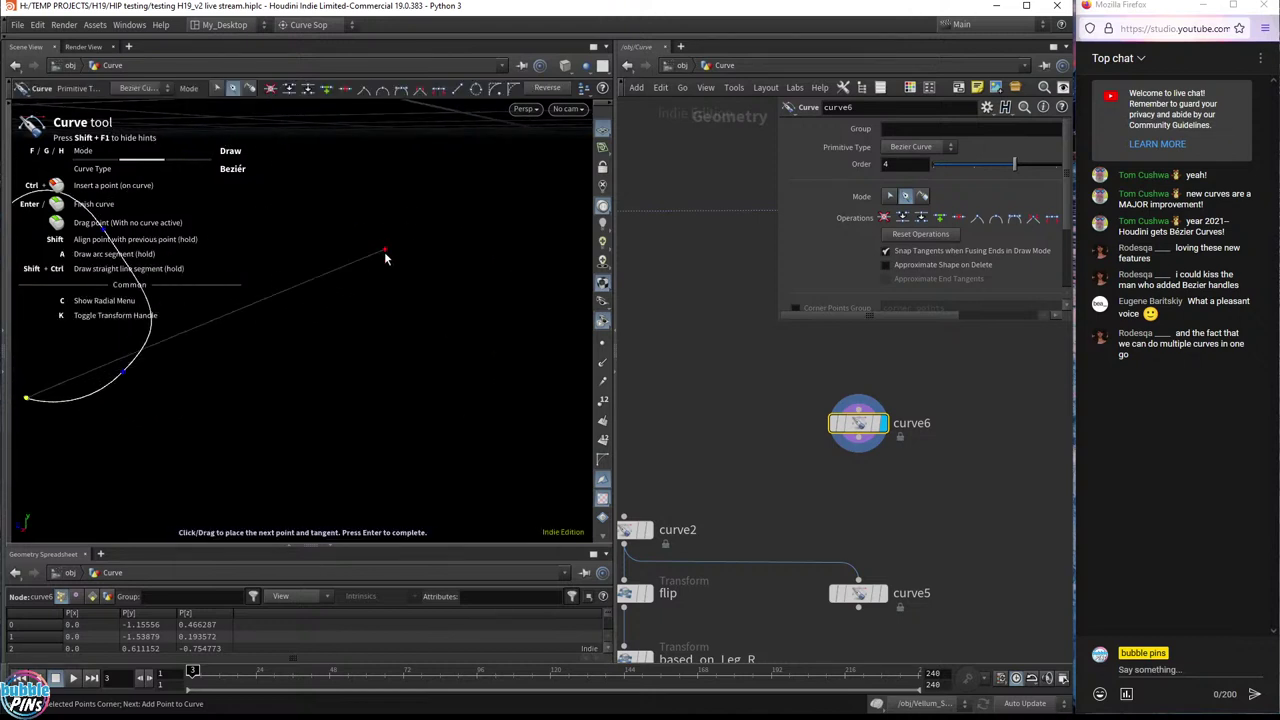
drag(386, 250, 399, 263)
key(ctrl+z)
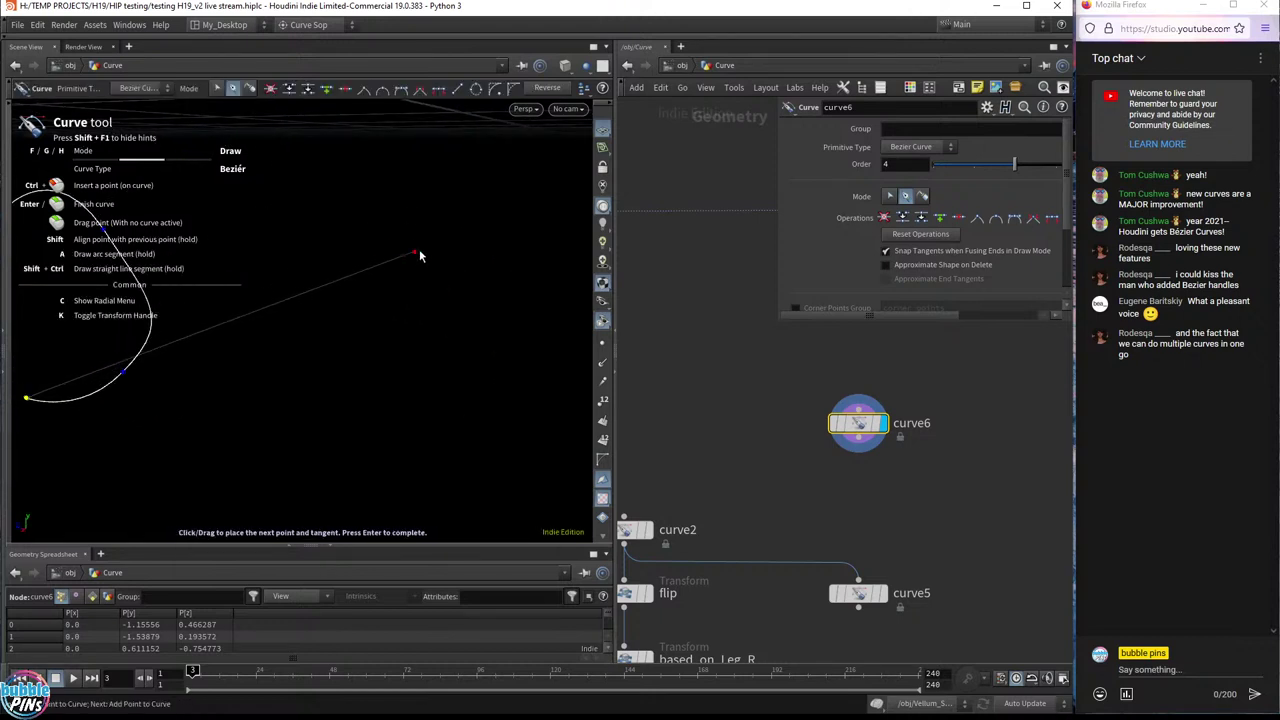
- Place smooth upper-right, lower and left points plus a bottom-left corner, closing at the start
click(319, 234)
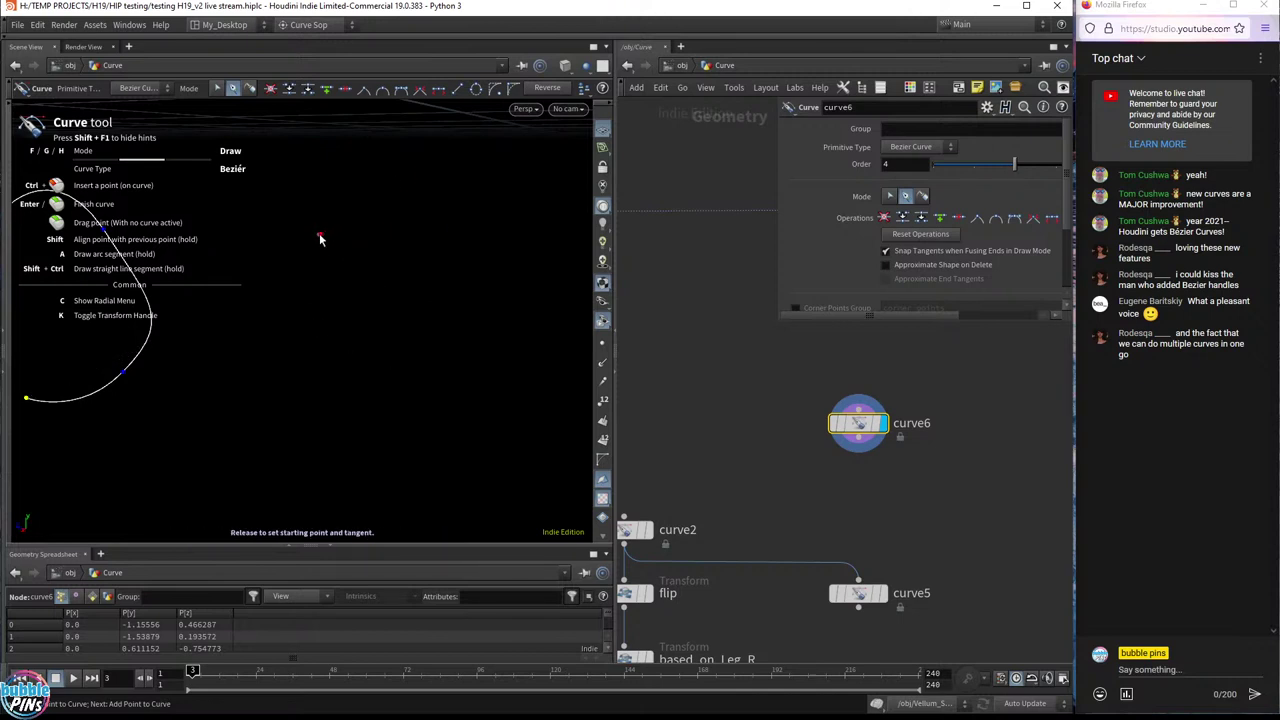
key(ctrl+z)
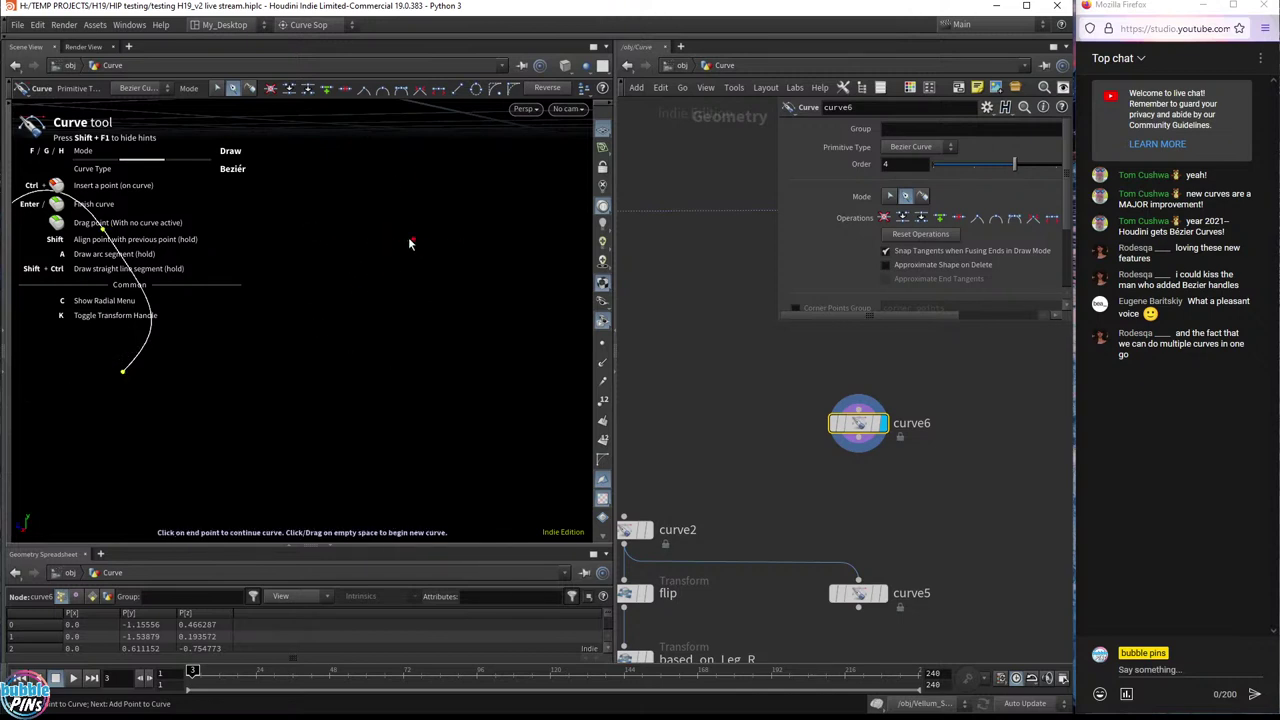
click(327, 228)
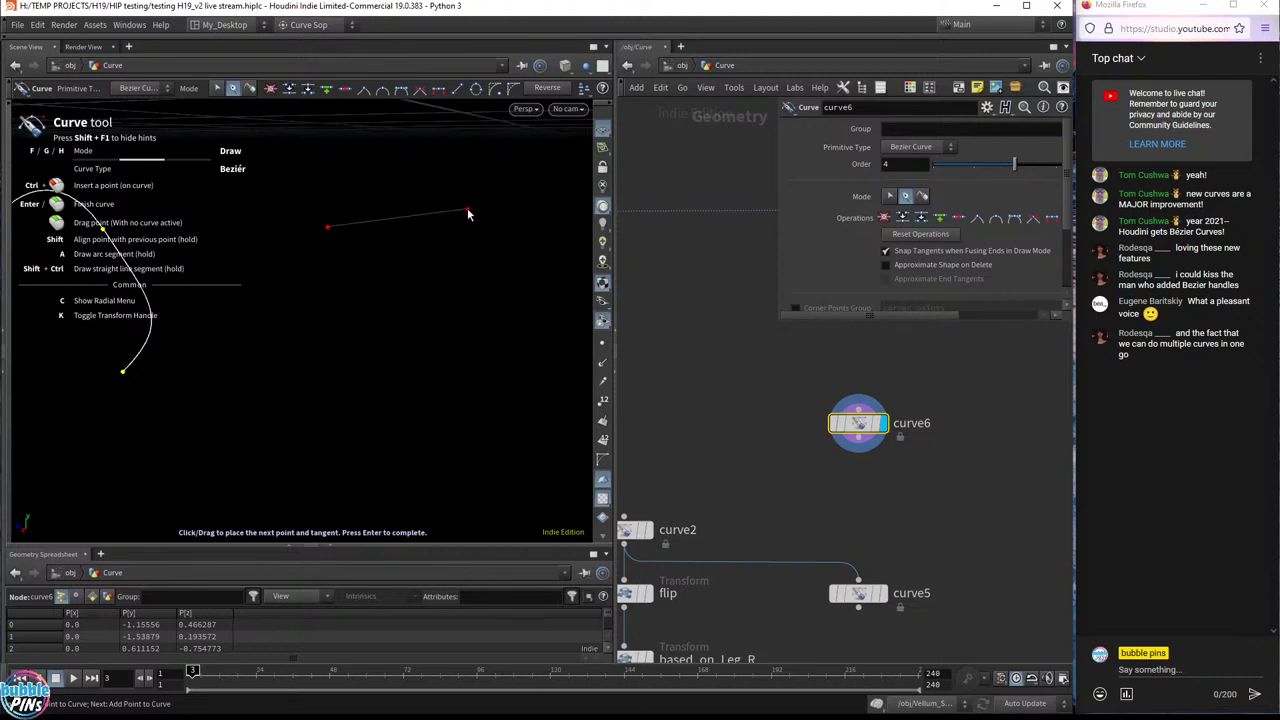
drag(467, 209, 478, 409)
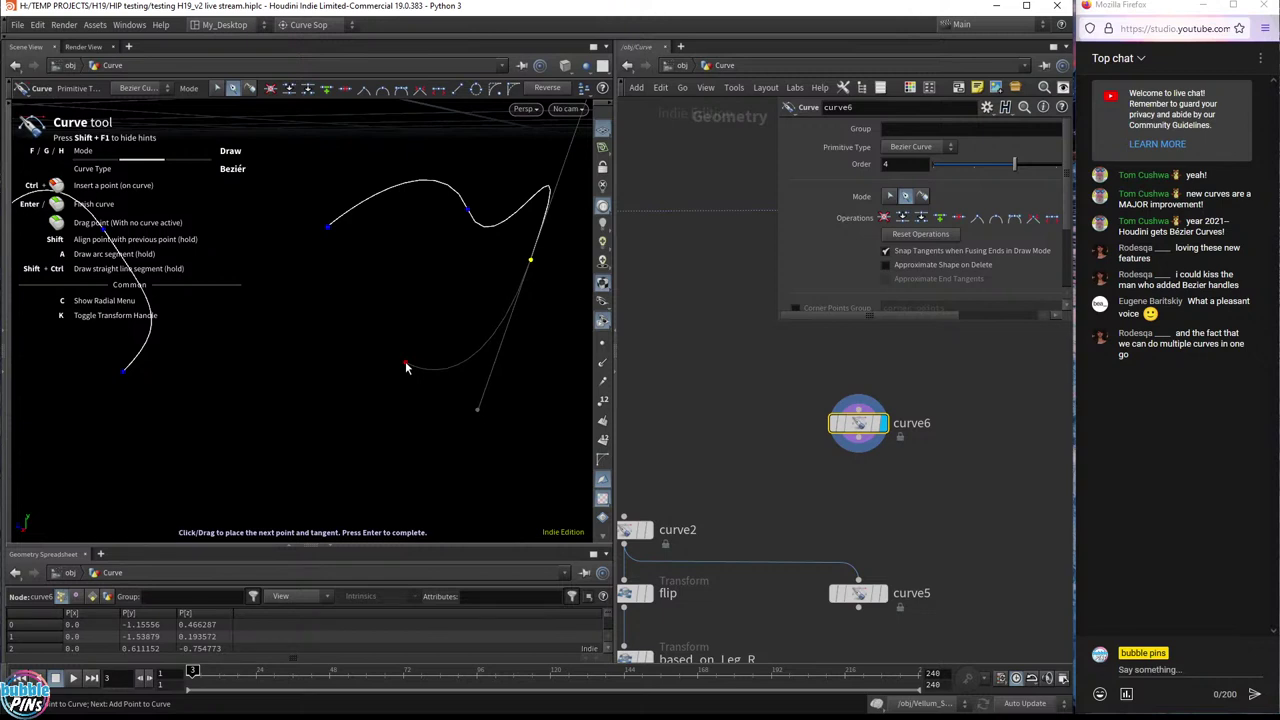
mouse_move(406, 364)
mouse_down()
mouse_move(524, 312)
mouse_move(383, 286)
mouse_move(455, 303)
mouse_move(349, 354)
mouse_move(480, 326)
mouse_move(277, 411)
mouse_move(393, 362)
mouse_up()
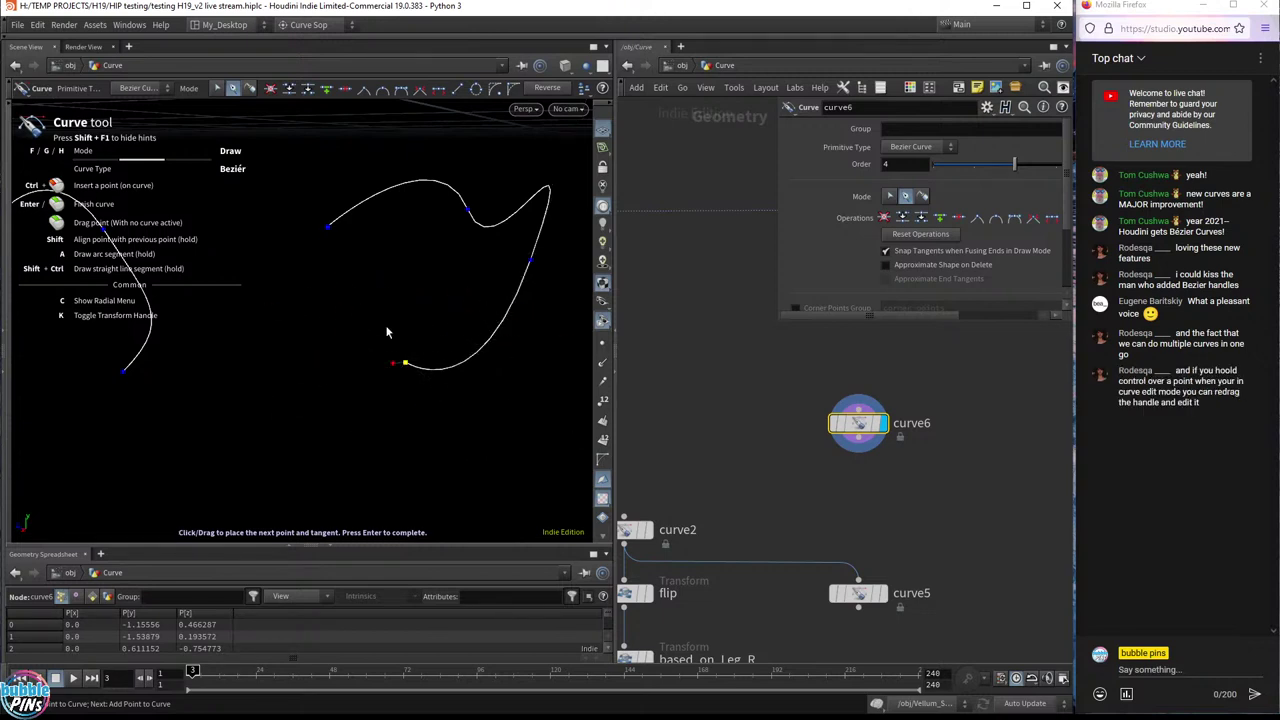
click(305, 398)
drag(314, 315, 418, 320)
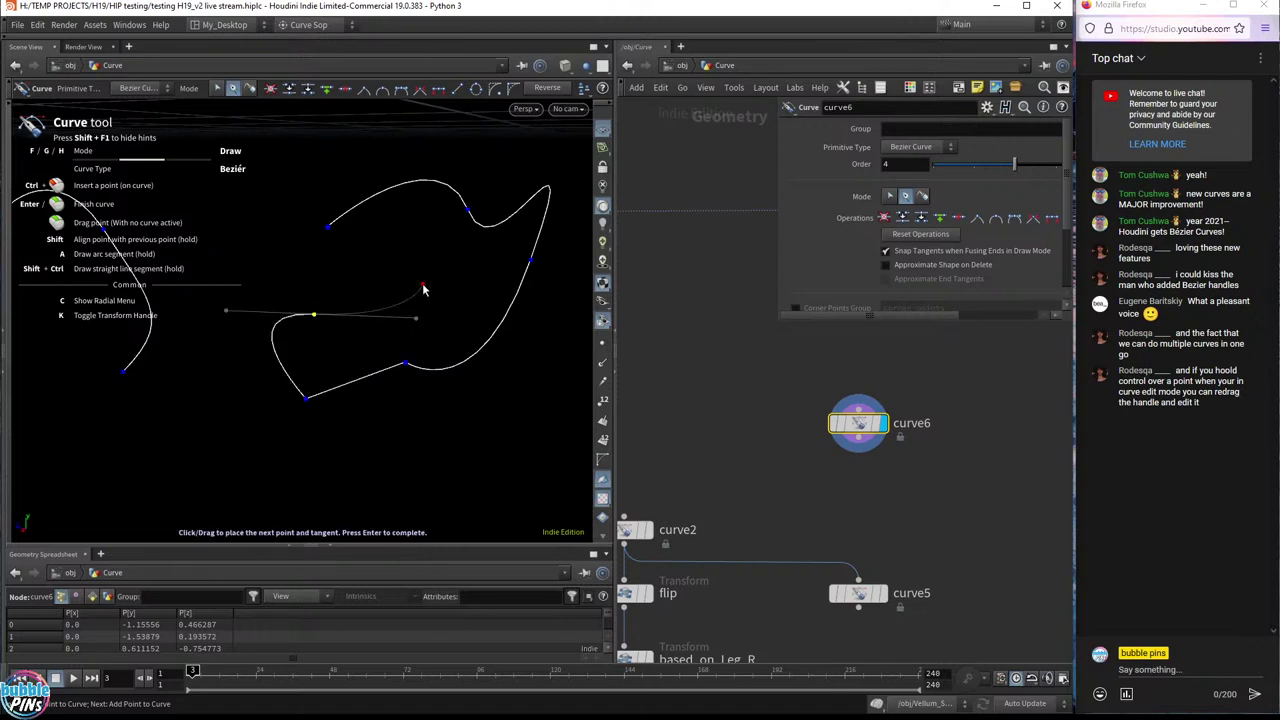
click(329, 229)
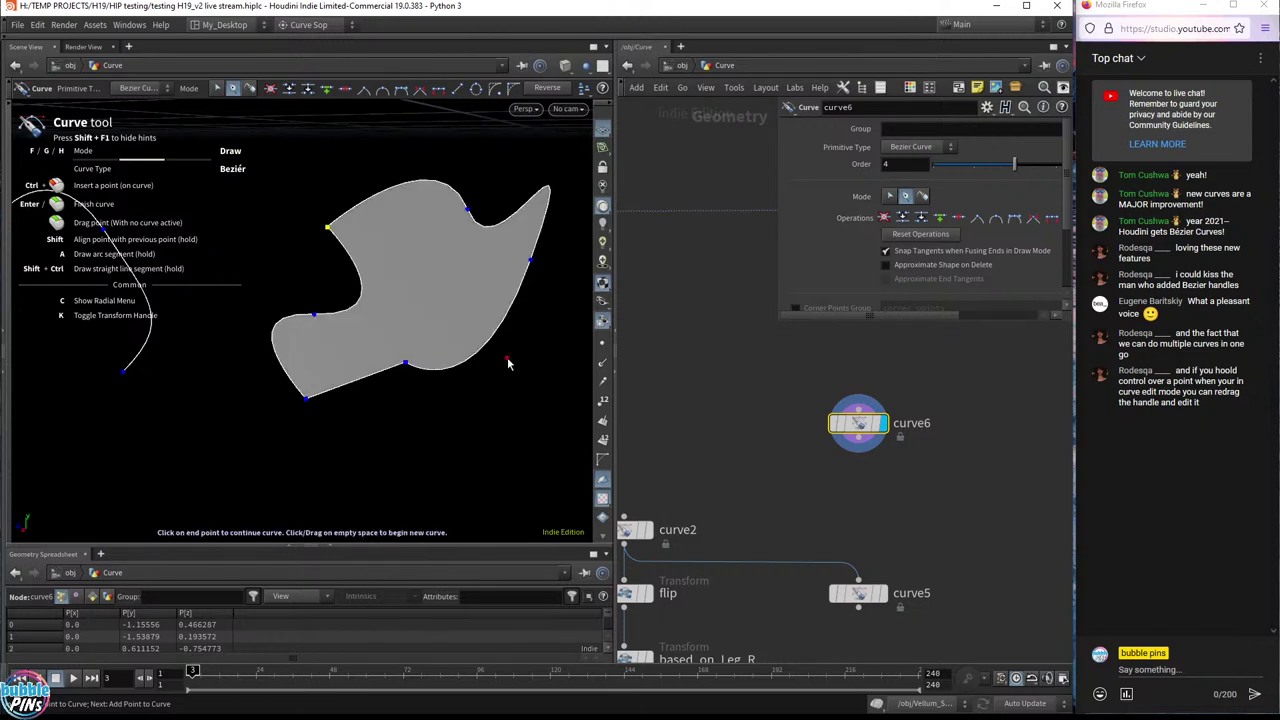
- Make the bottom-left point smooth with a long tangent, then highlight two chat comments about Bézier curves
click(217, 89)
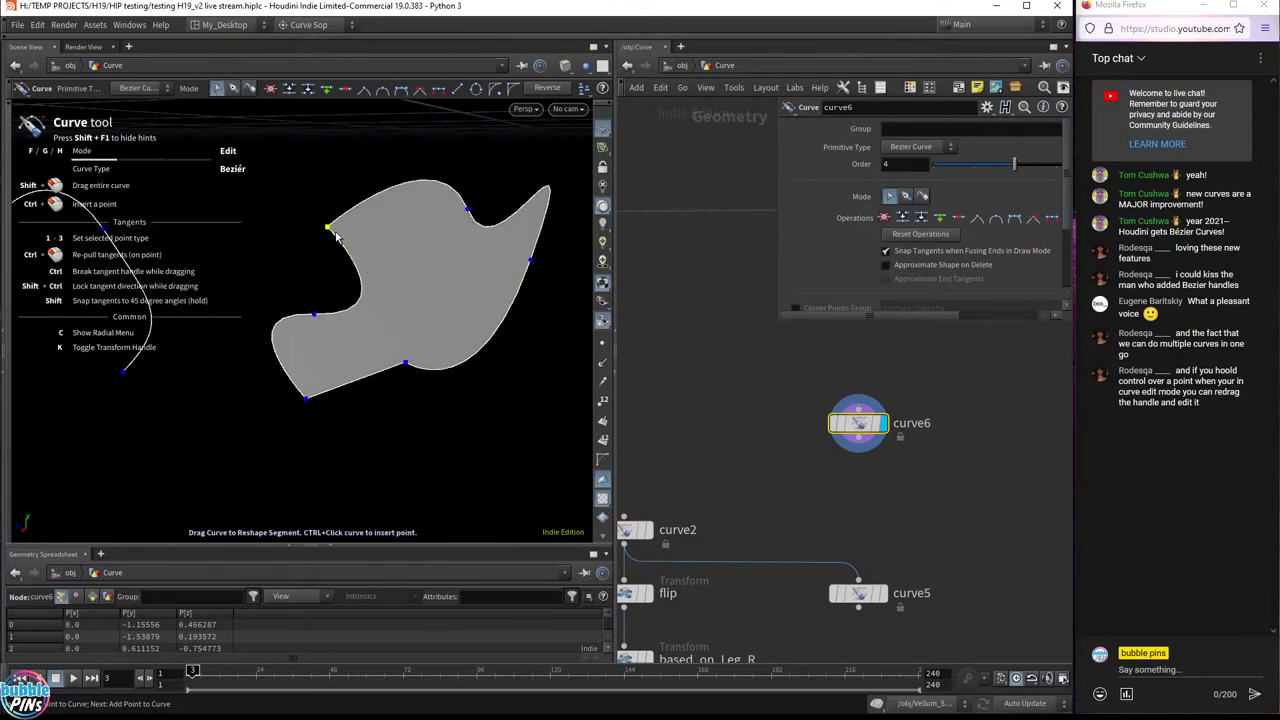
click(305, 398)
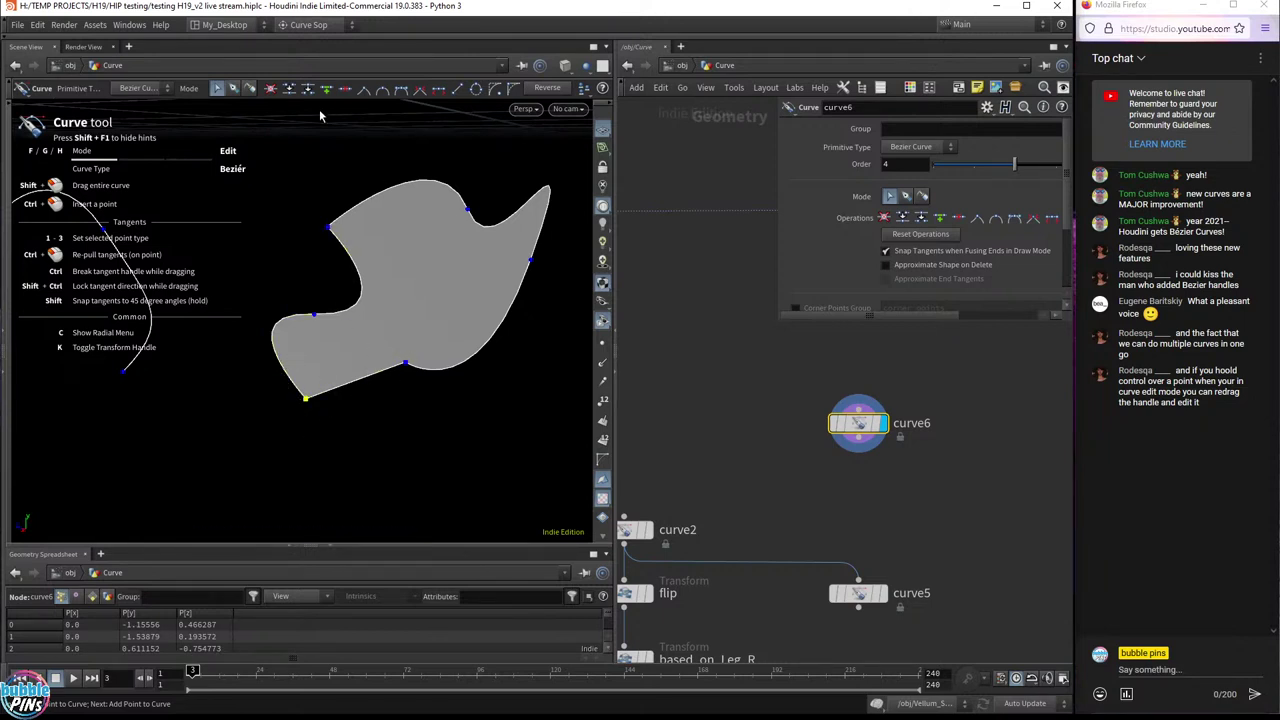
click(401, 91)
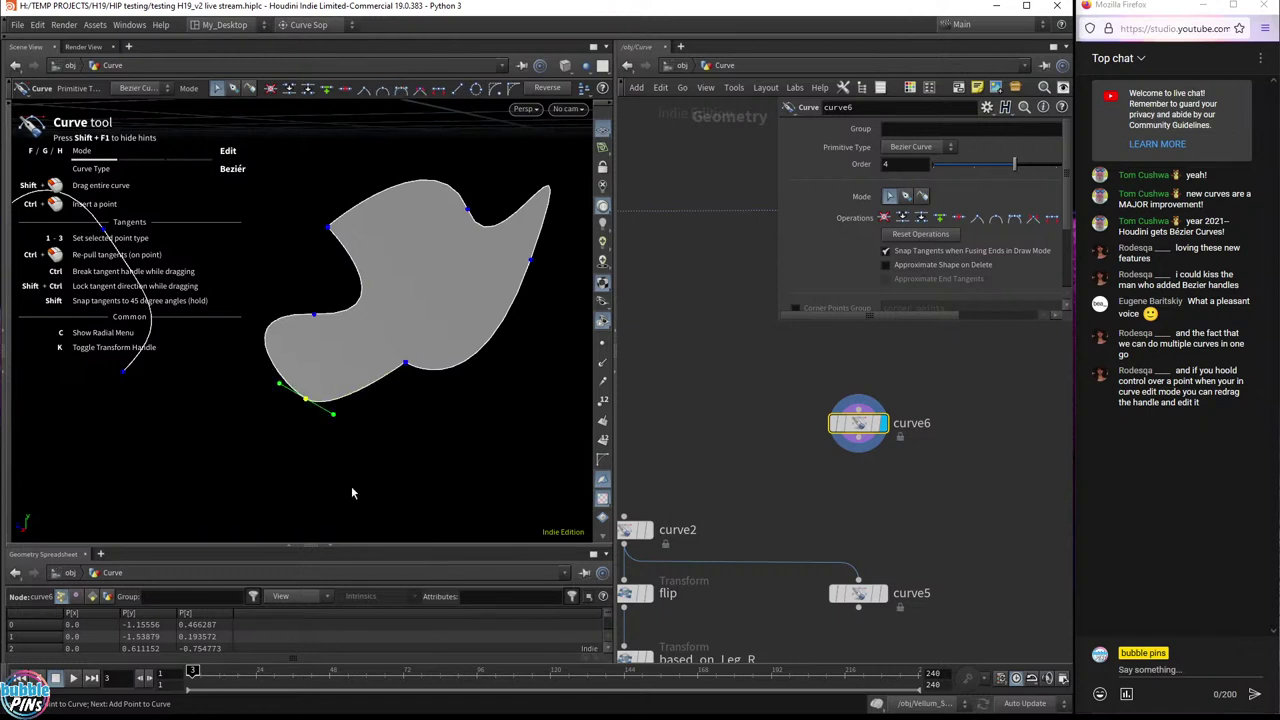
drag(337, 424, 464, 478)
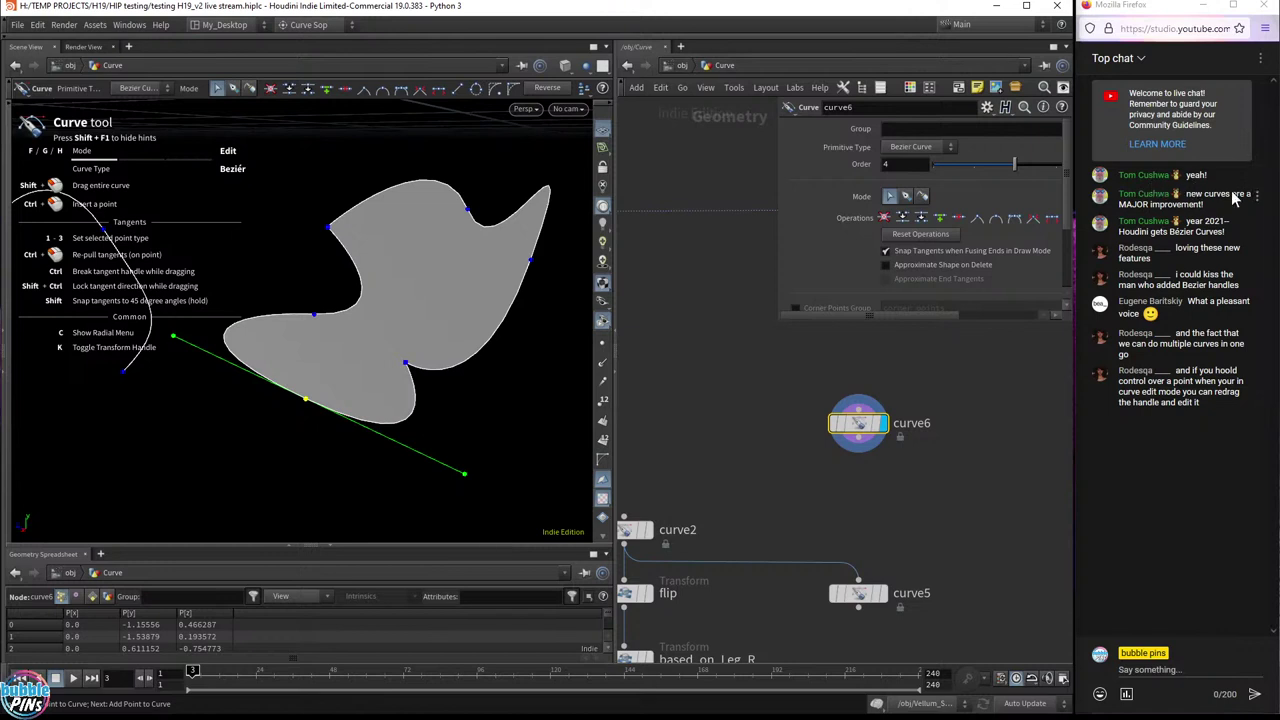
drag(1187, 194, 1224, 214)
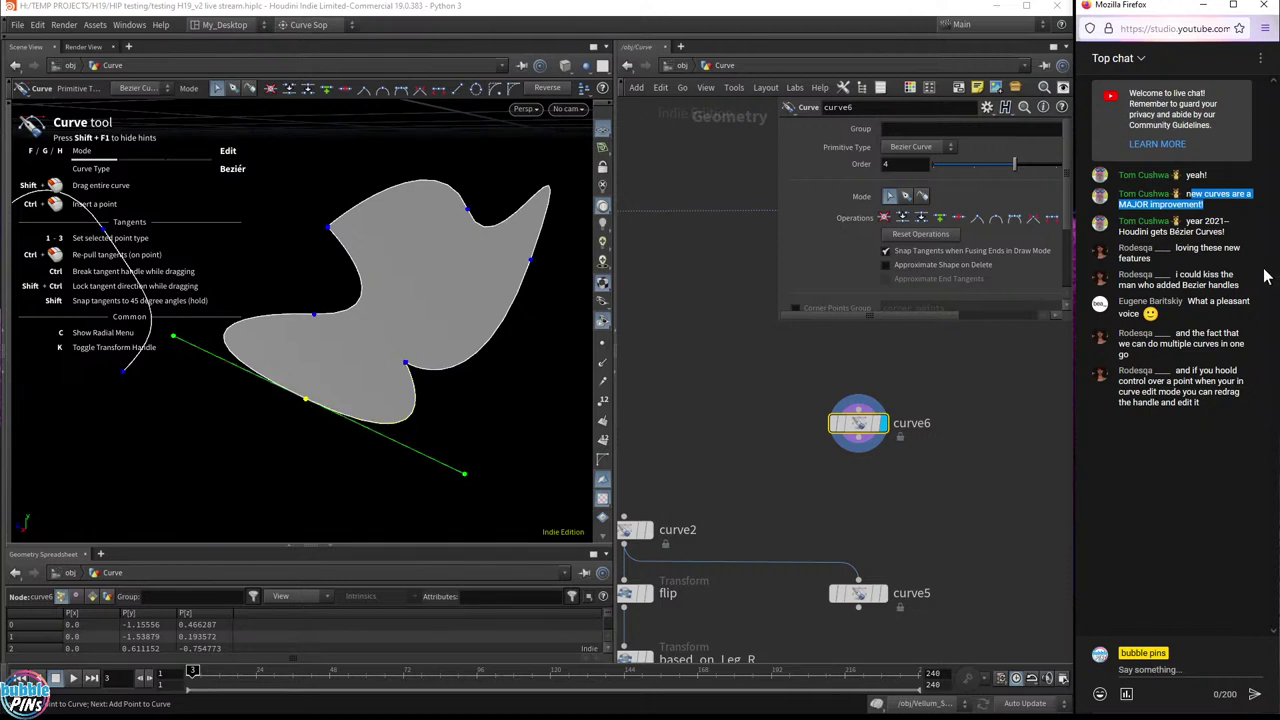
drag(1187, 221, 1232, 245)
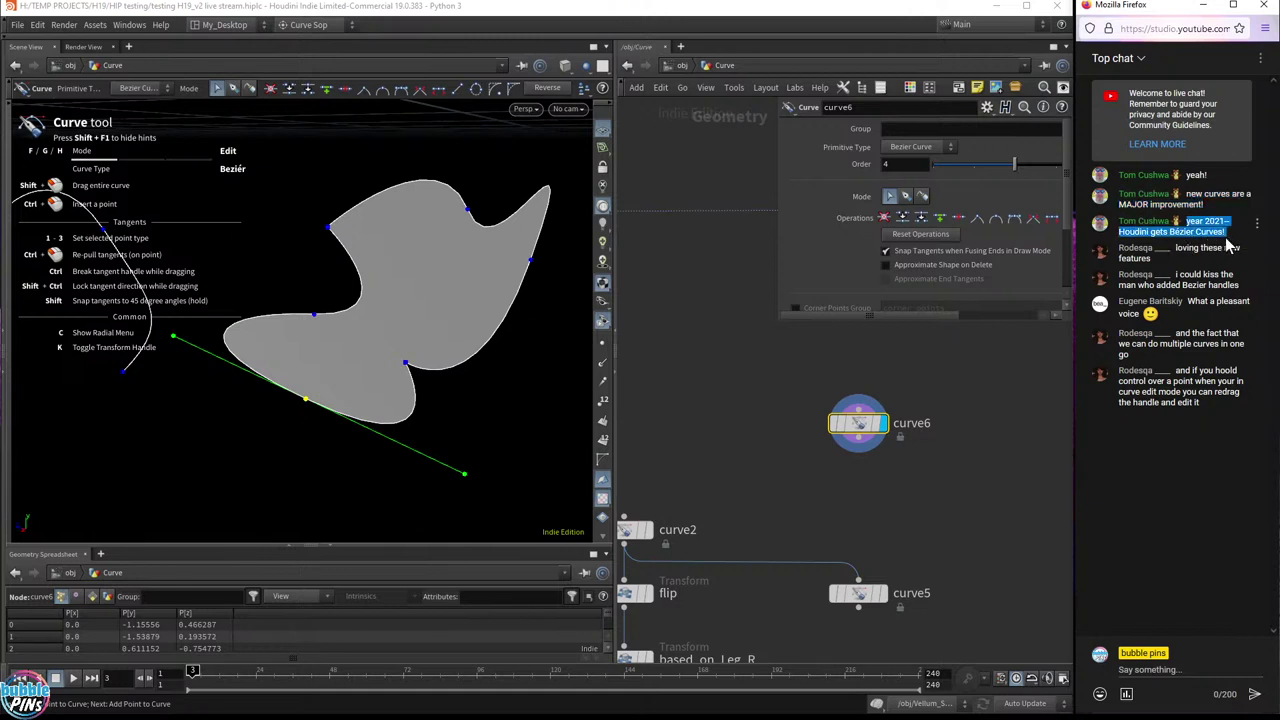
- Box-select and delete the three left curves, then orbit to centre the remaining shape
key(space)
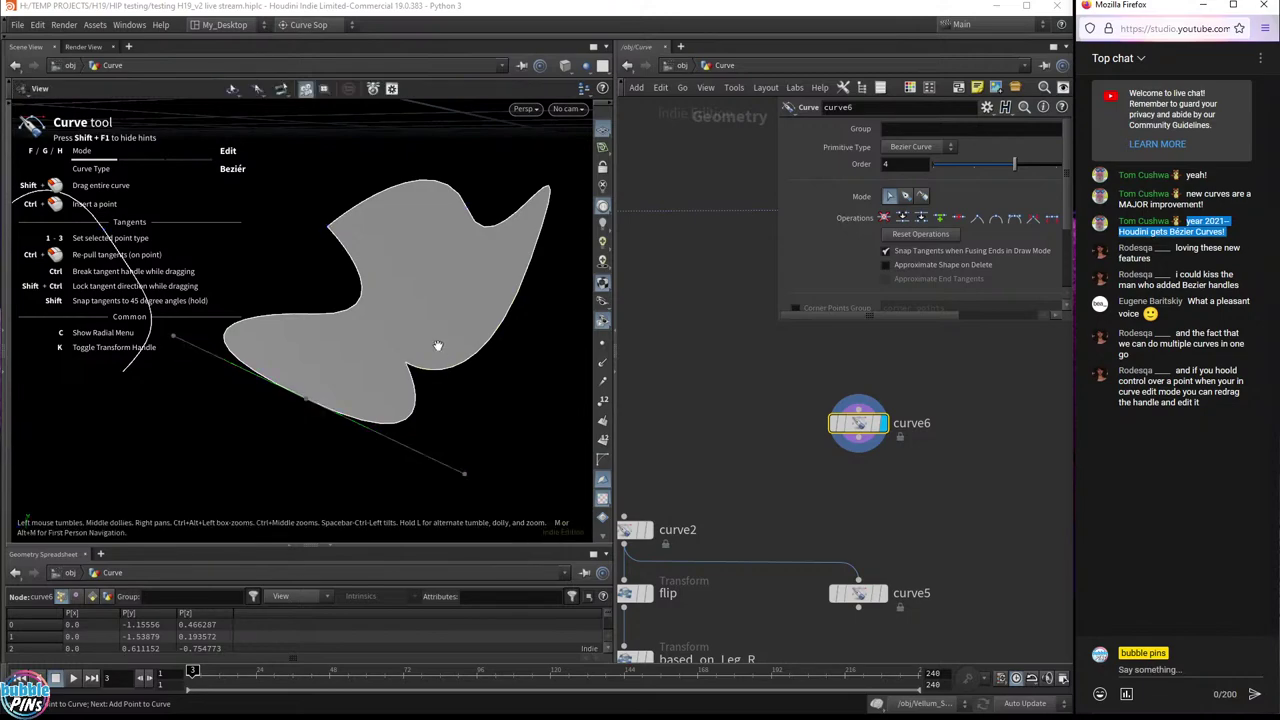
drag(437, 346, 518, 301)
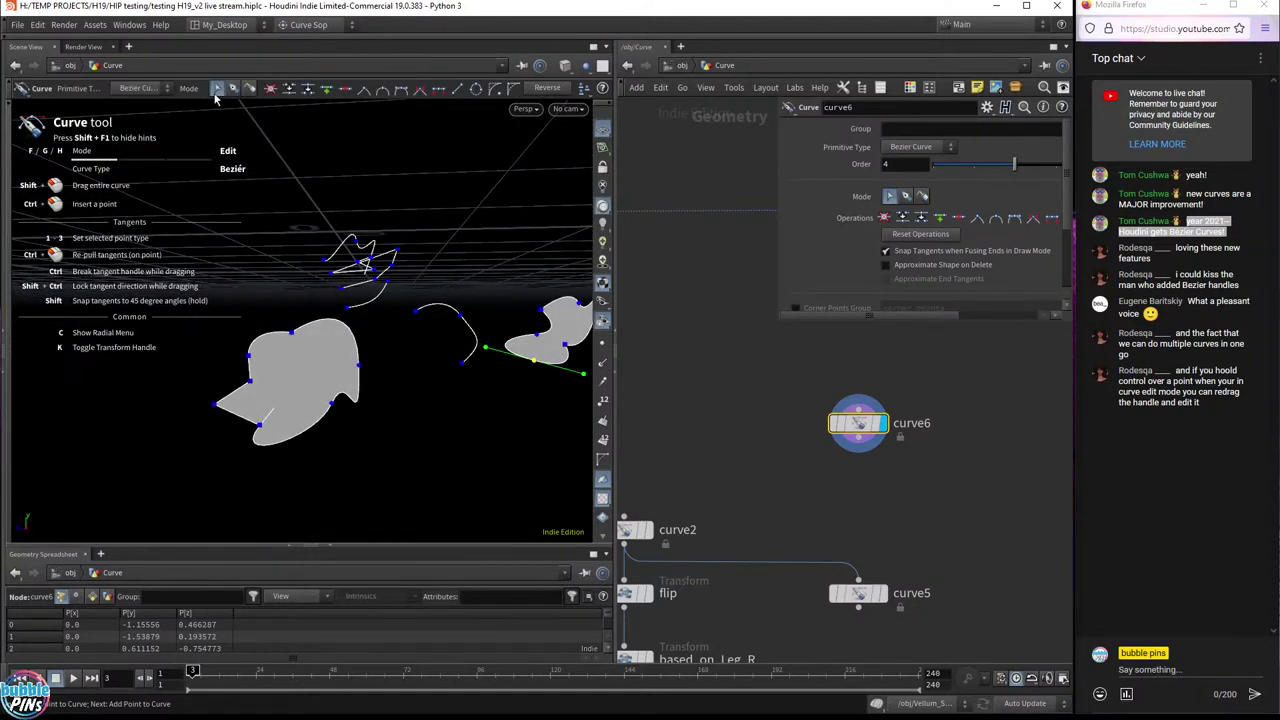
drag(482, 222, 190, 482)
key(Delete)
key(space)
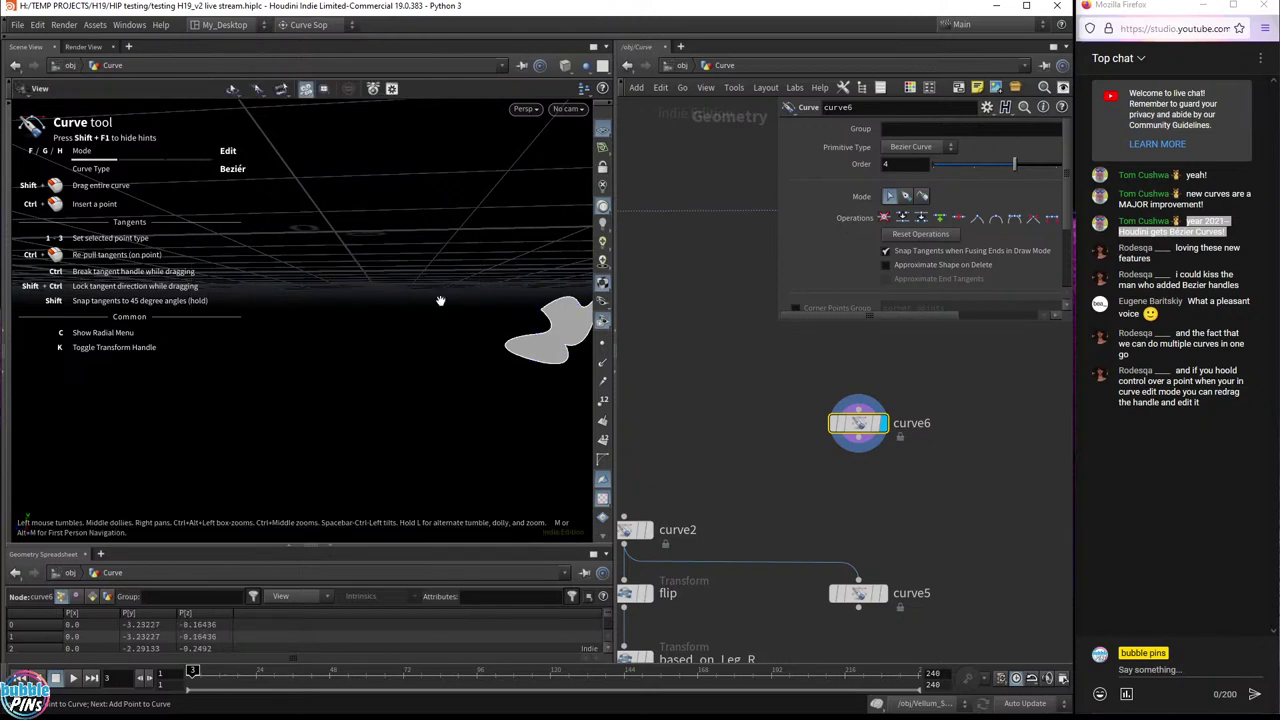
drag(440, 297, 480, 400)
key(space)
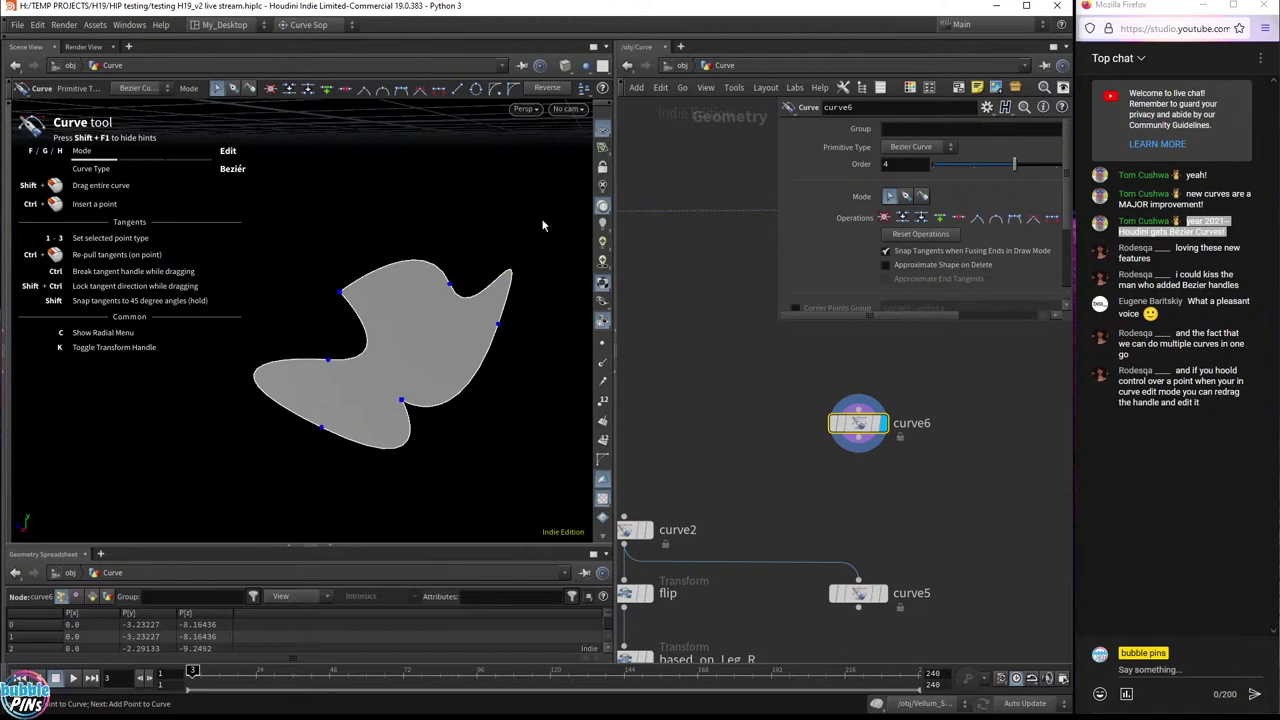
- Add a PolyExtrude node under curve6
key(Escape)
drag(506, 200, 480, 255)
key(Tab)
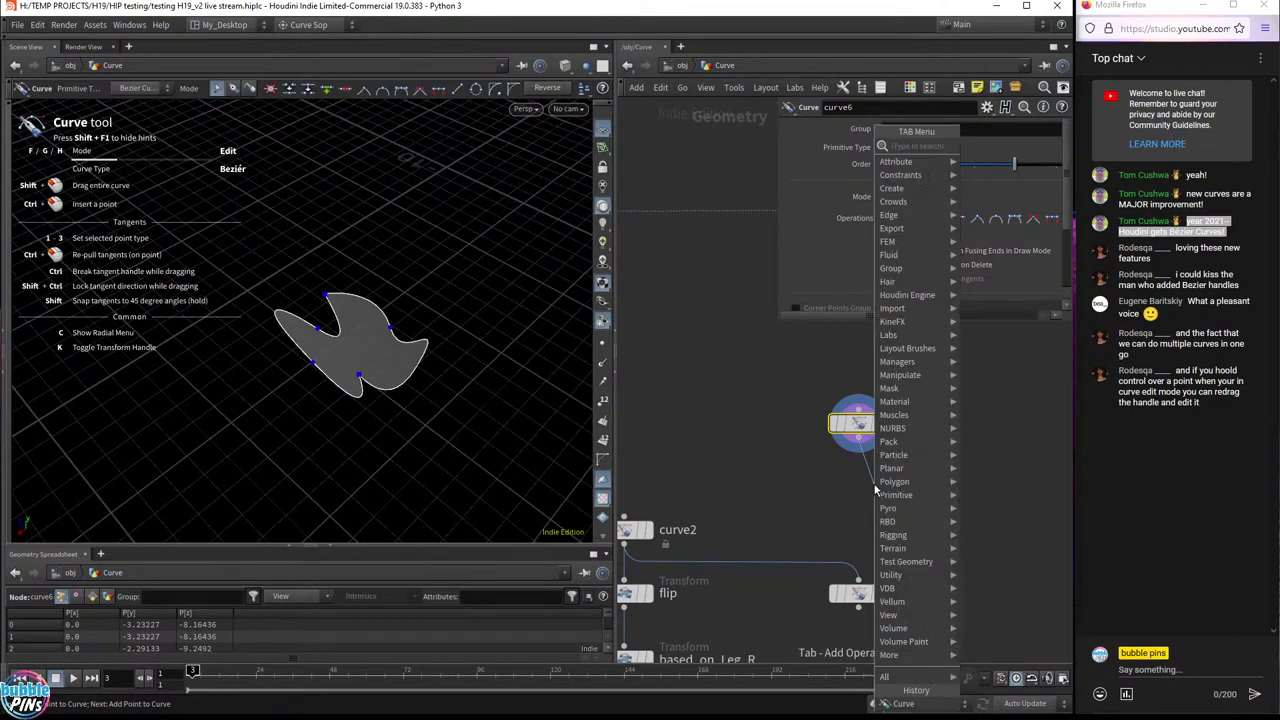
text(pl)
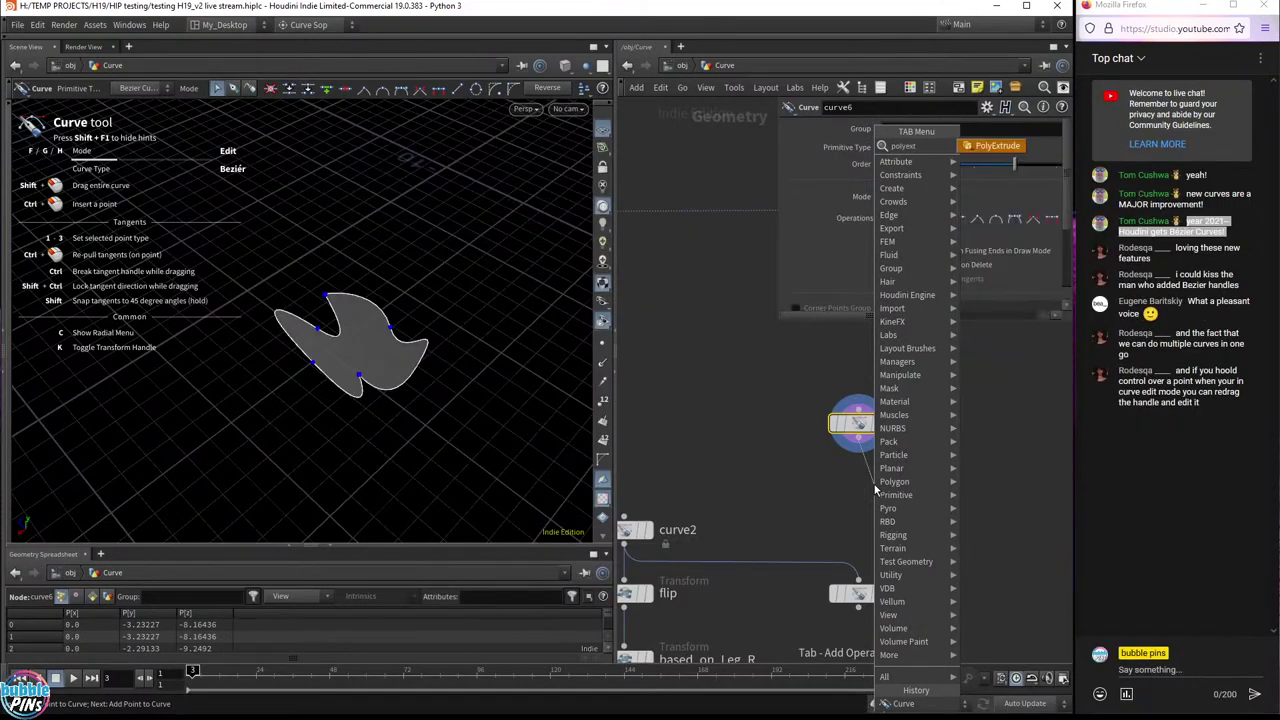
key(Escape)
click(874, 490)
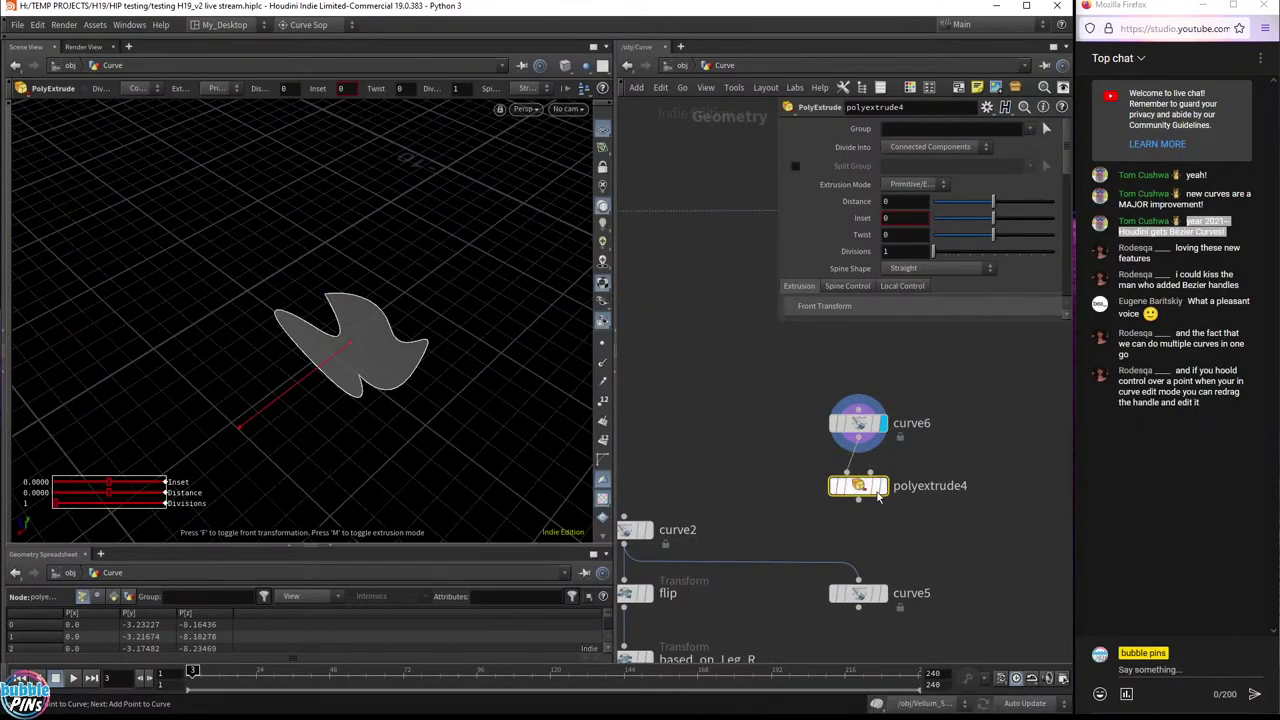
- Extrude the shape to Distance 1.1 and move the curve5 node aside
scroll(906, 201, up, 5)
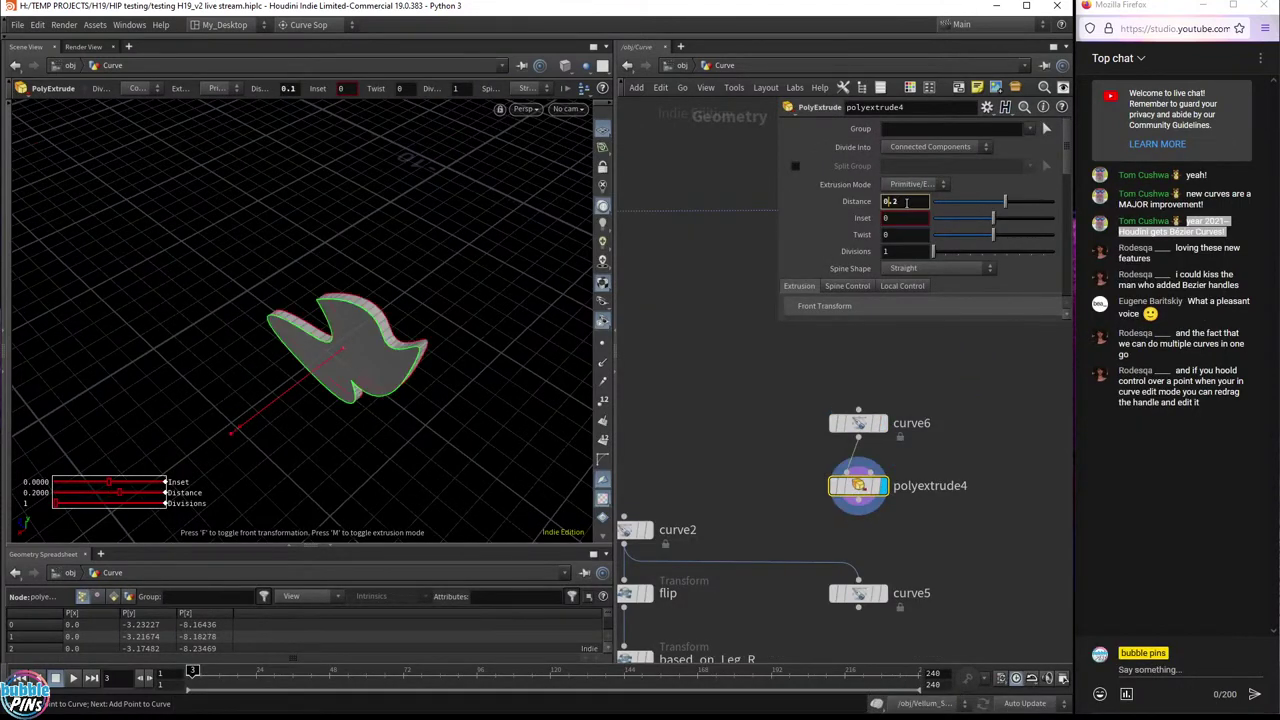
scroll(906, 201, up, 6)
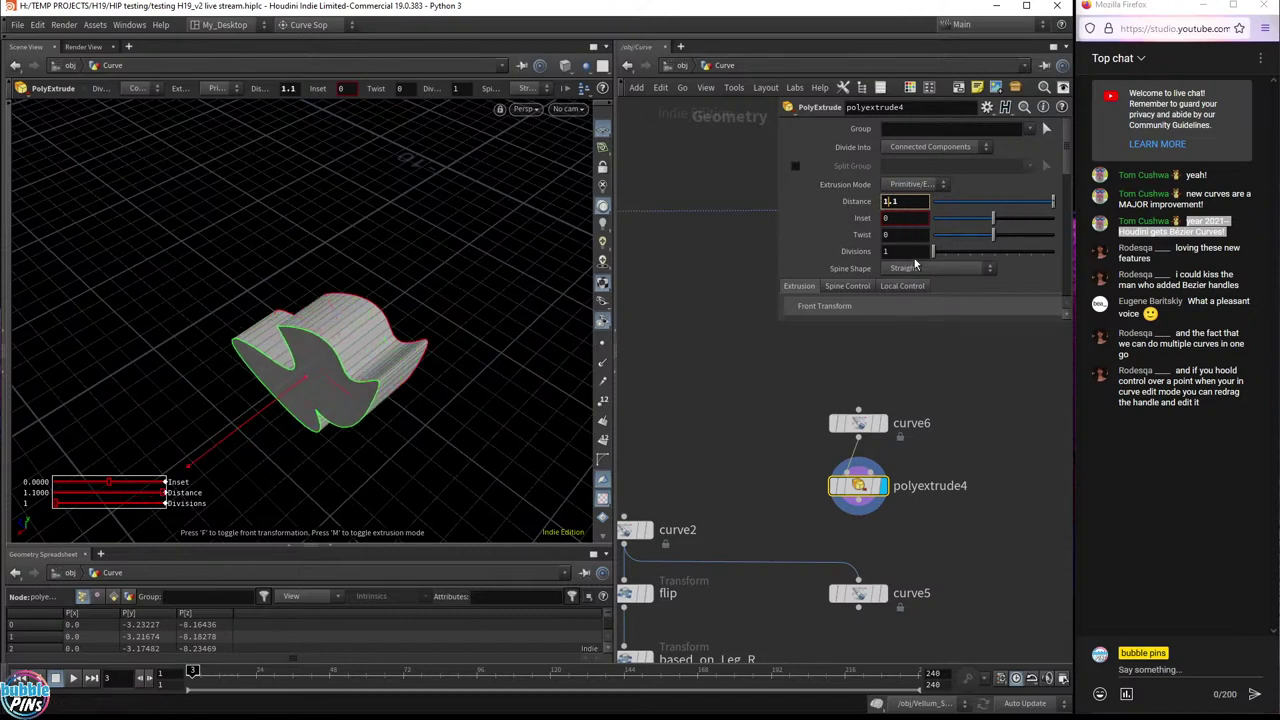
scroll(914, 258, down, 3)
drag(283, 202, 310, 225)
middle_drag(864, 611, 893, 511)
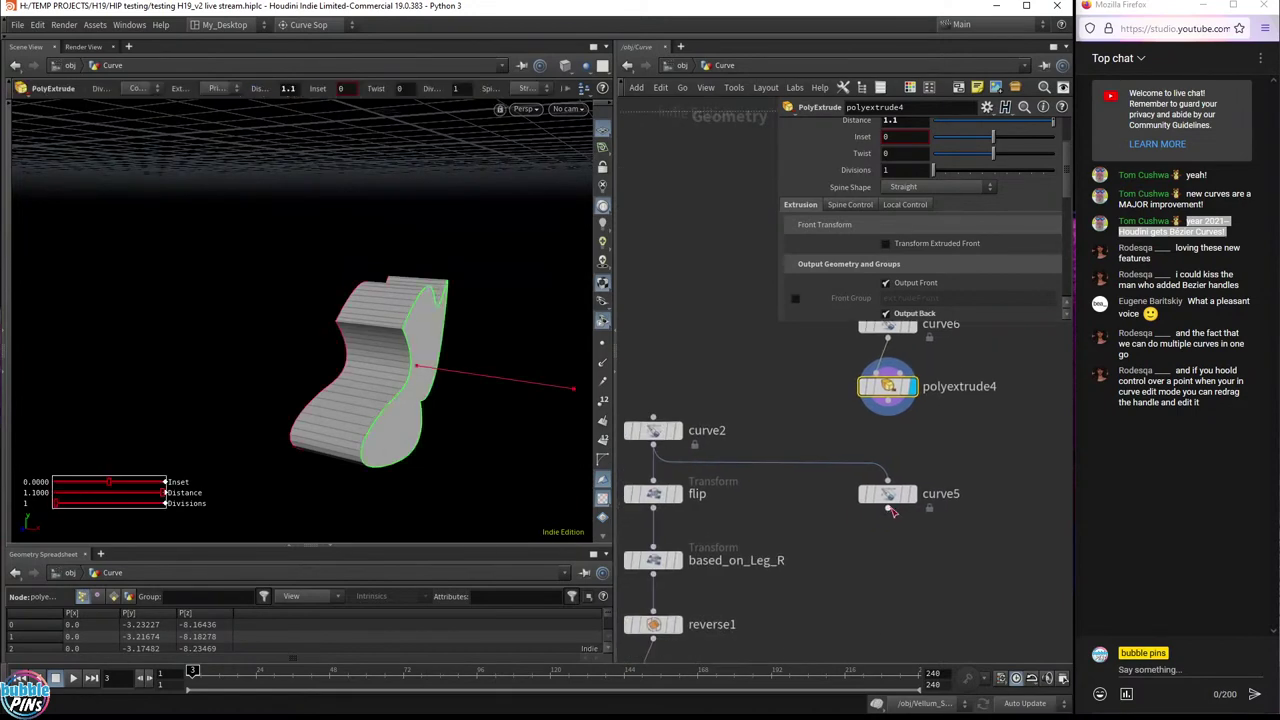
drag(888, 494, 847, 596)
drag(888, 409, 893, 474)
- Add a second PolyExtrude below polyextrude4 and give it an Inset of 0.1
key(Tab)
text(pi)
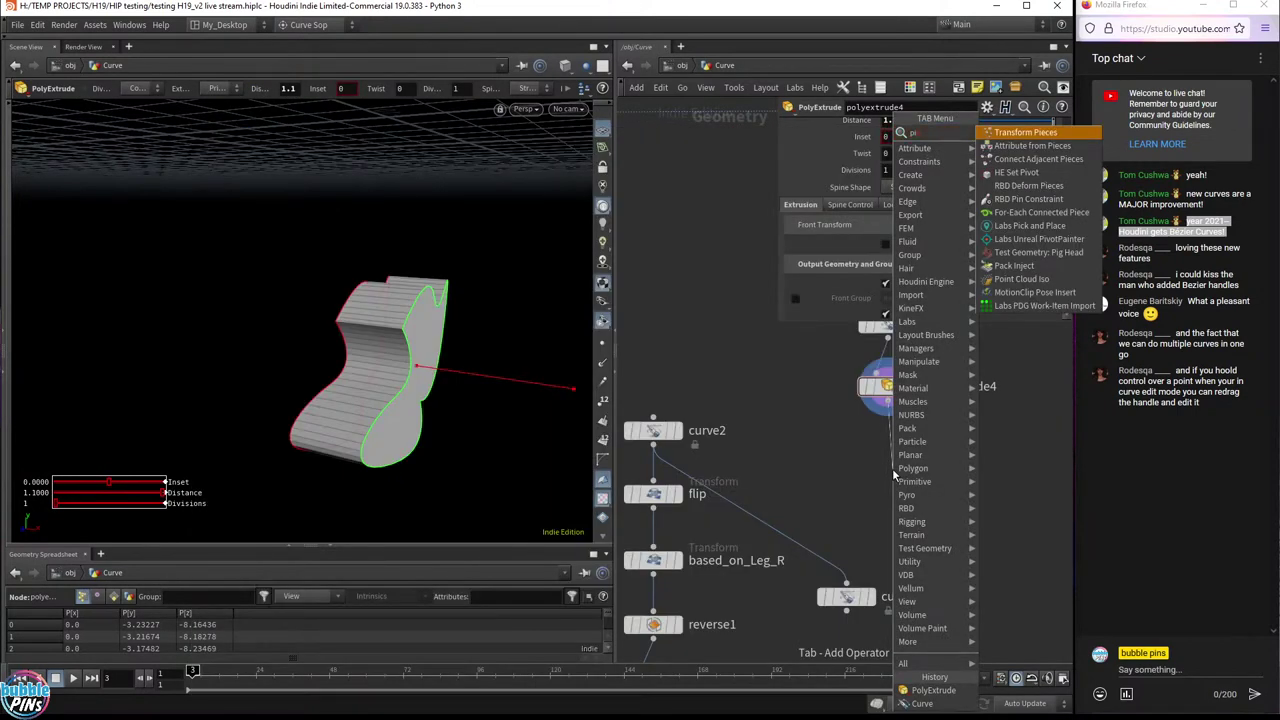
key(BackSpace)
text(olye)
key(Return)
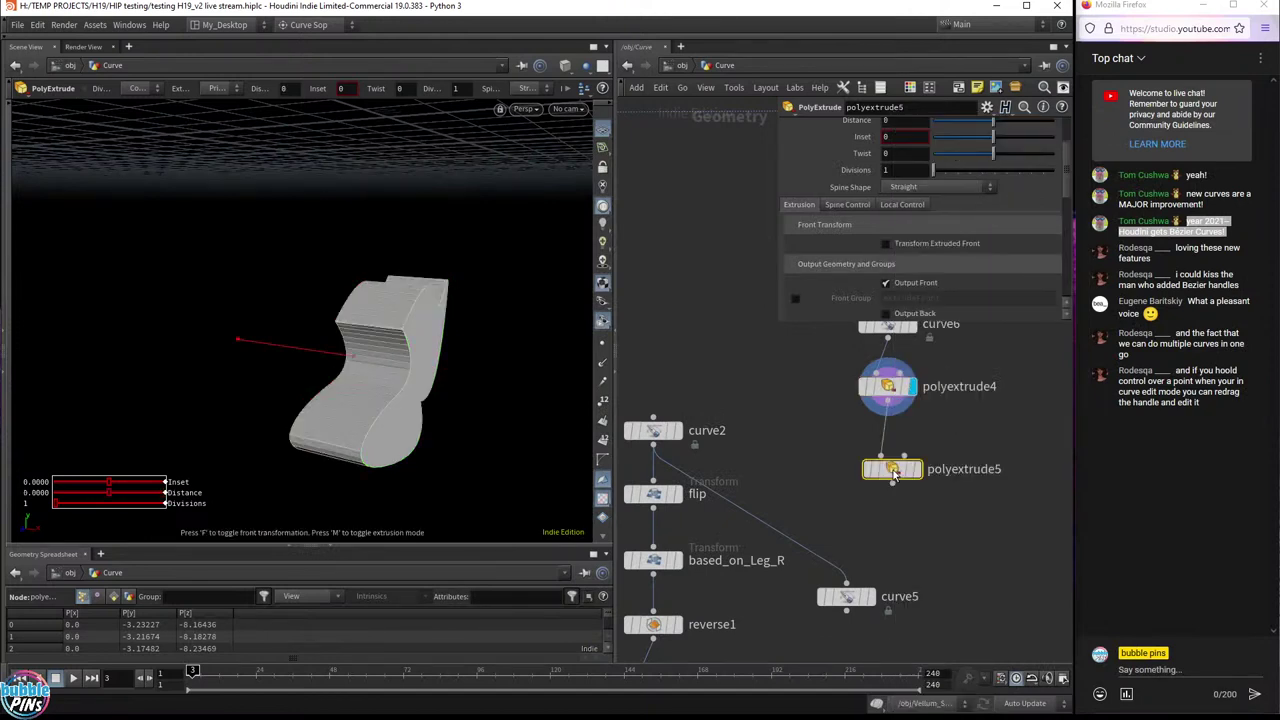
click(906, 461)
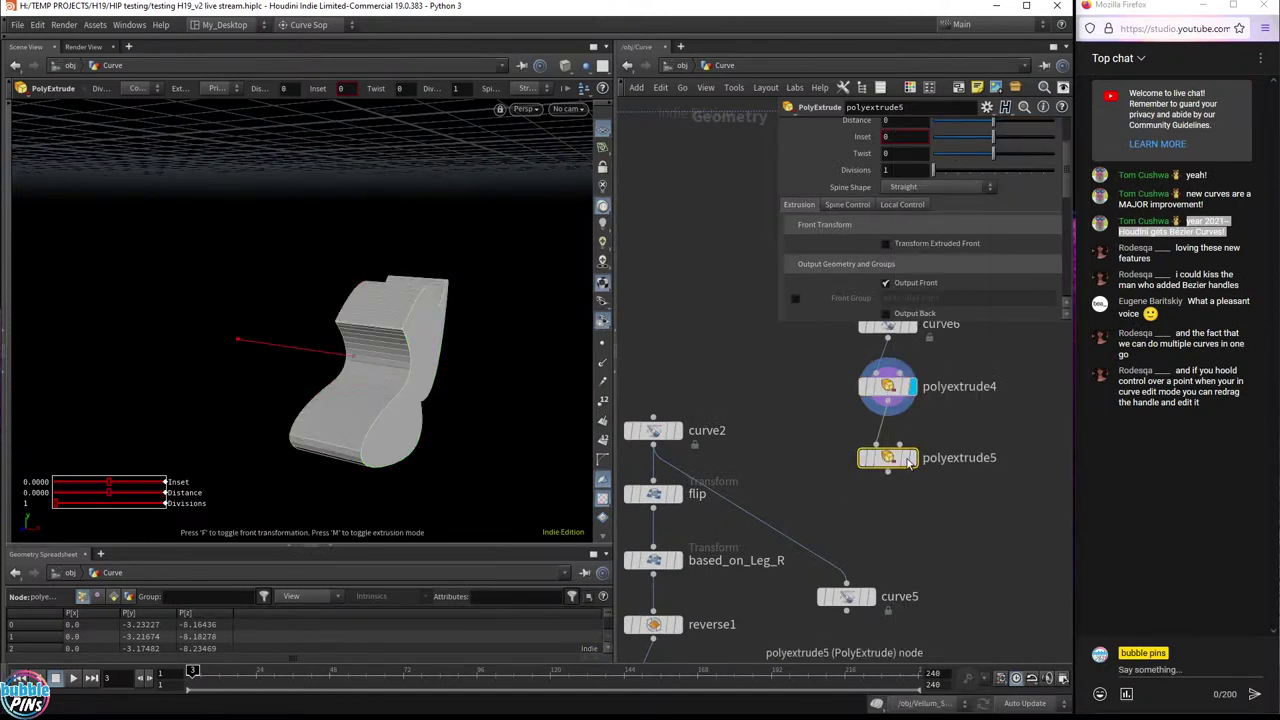
click(903, 137)
text(0.1)
key(Return)
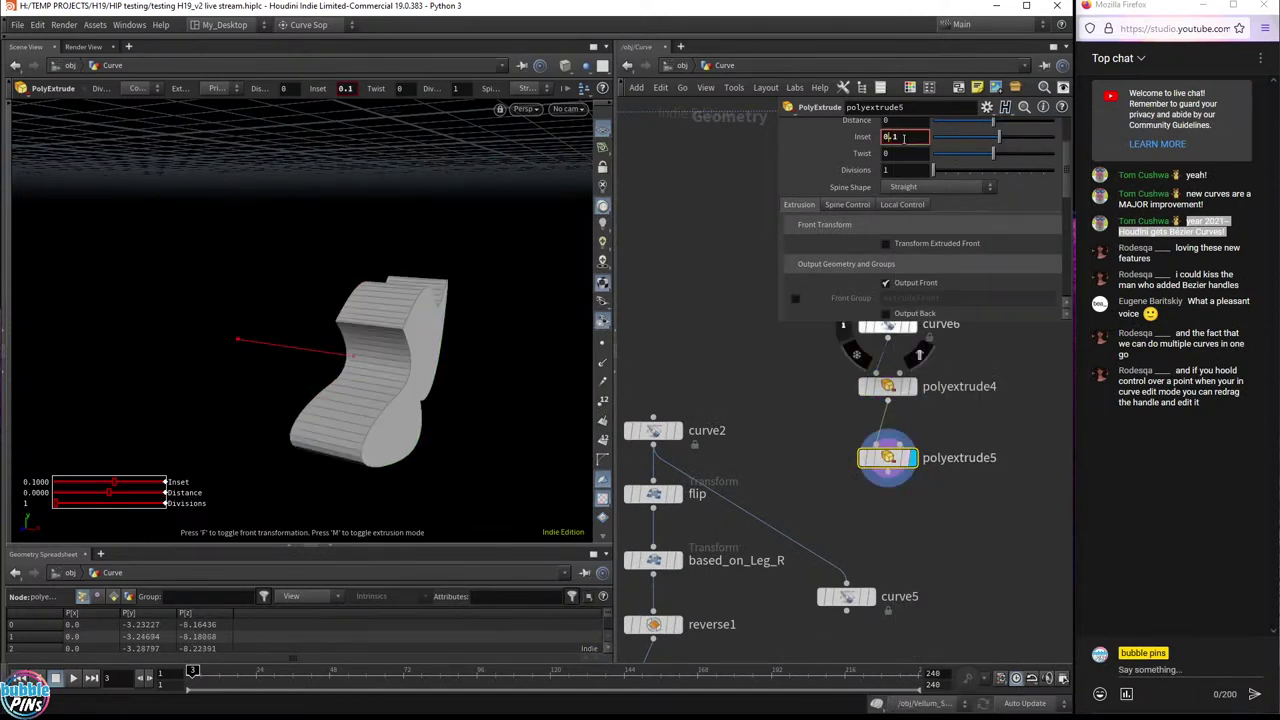
drag(402, 294, 430, 320)
key(ctrl+z)
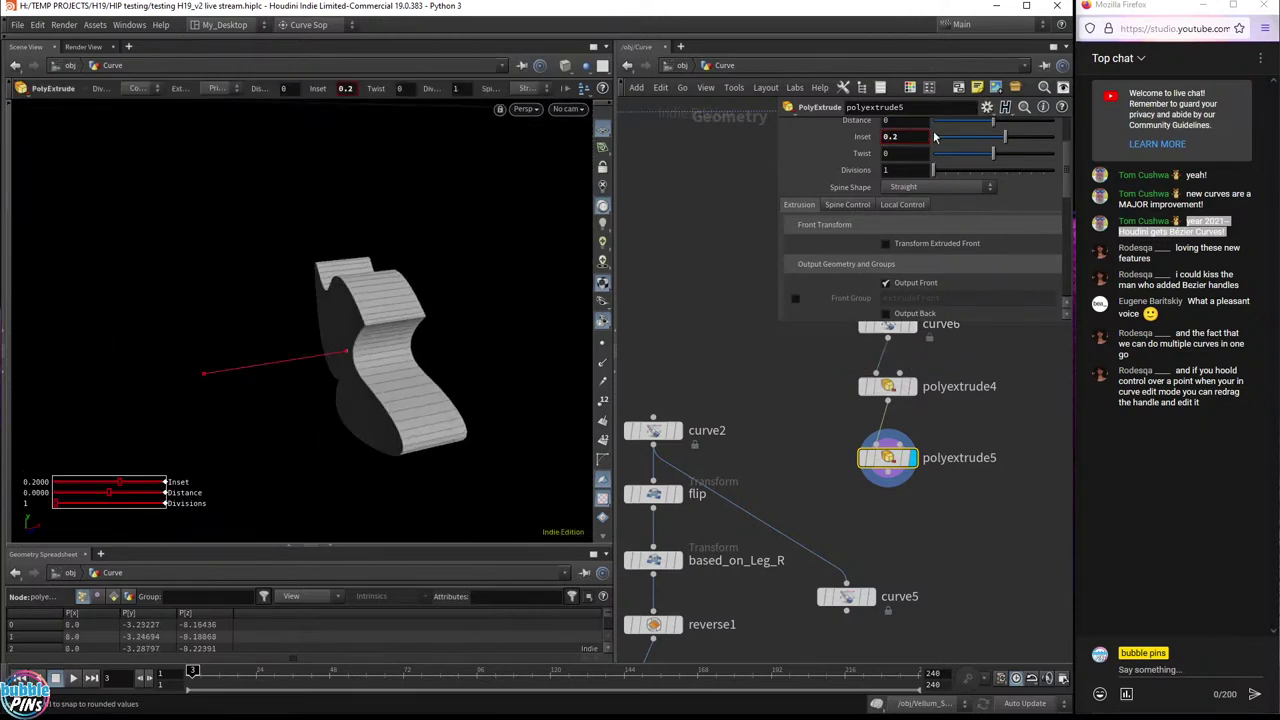
- Restrict the extrusion's Group to the shape's two flat cap faces
scroll(970, 200, up, 2)
scroll(970, 200, up, 1)
click(1047, 129)
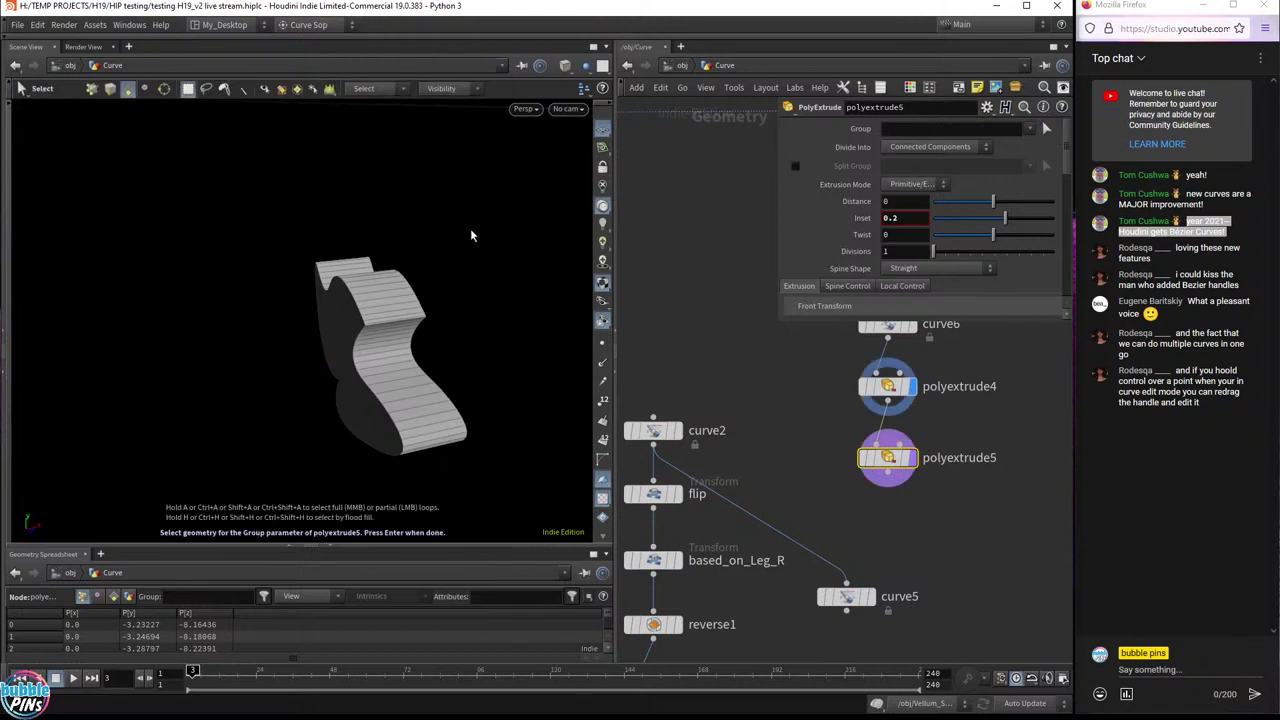
click(385, 318)
key(Return)
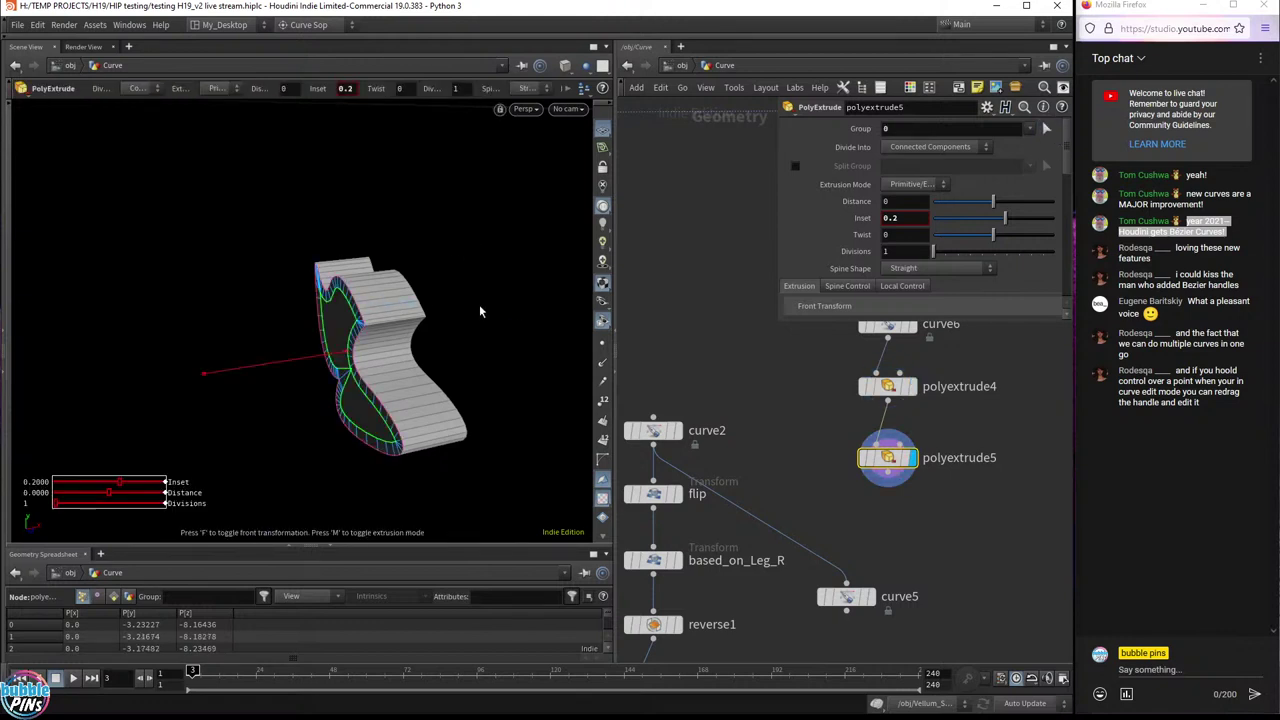
alt+drag(428, 333, 350, 330)
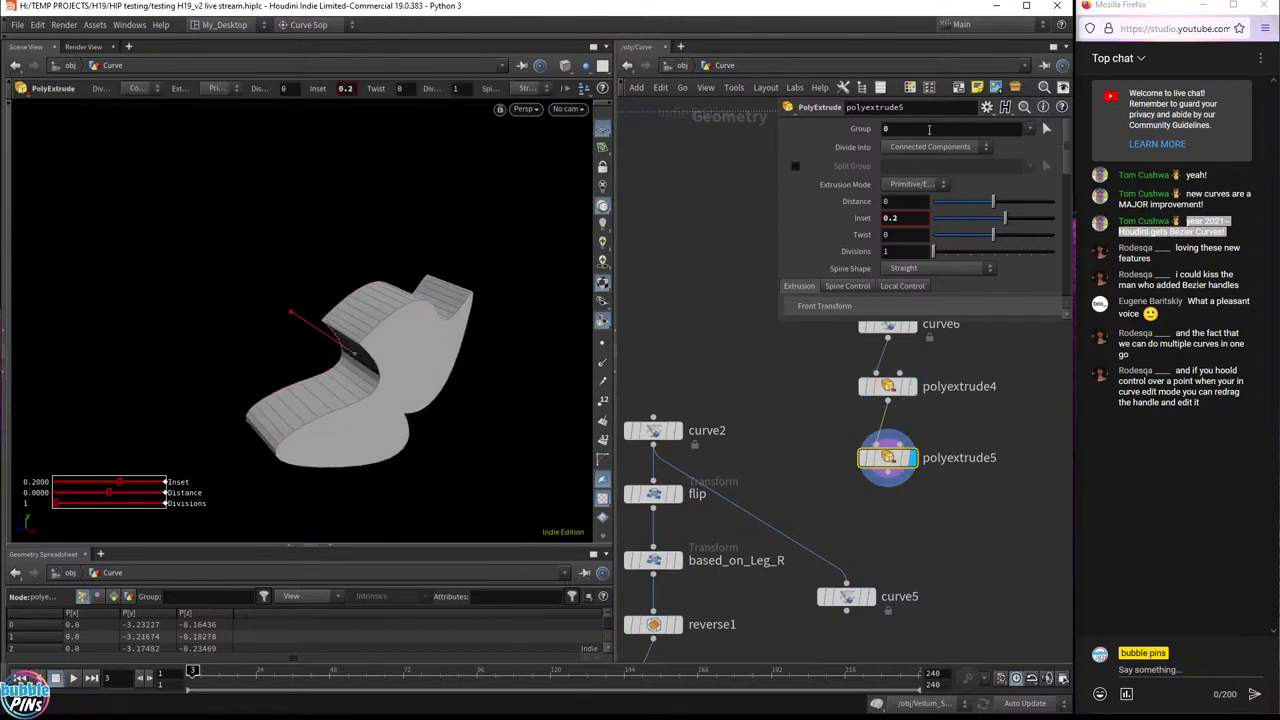
click(1046, 129)
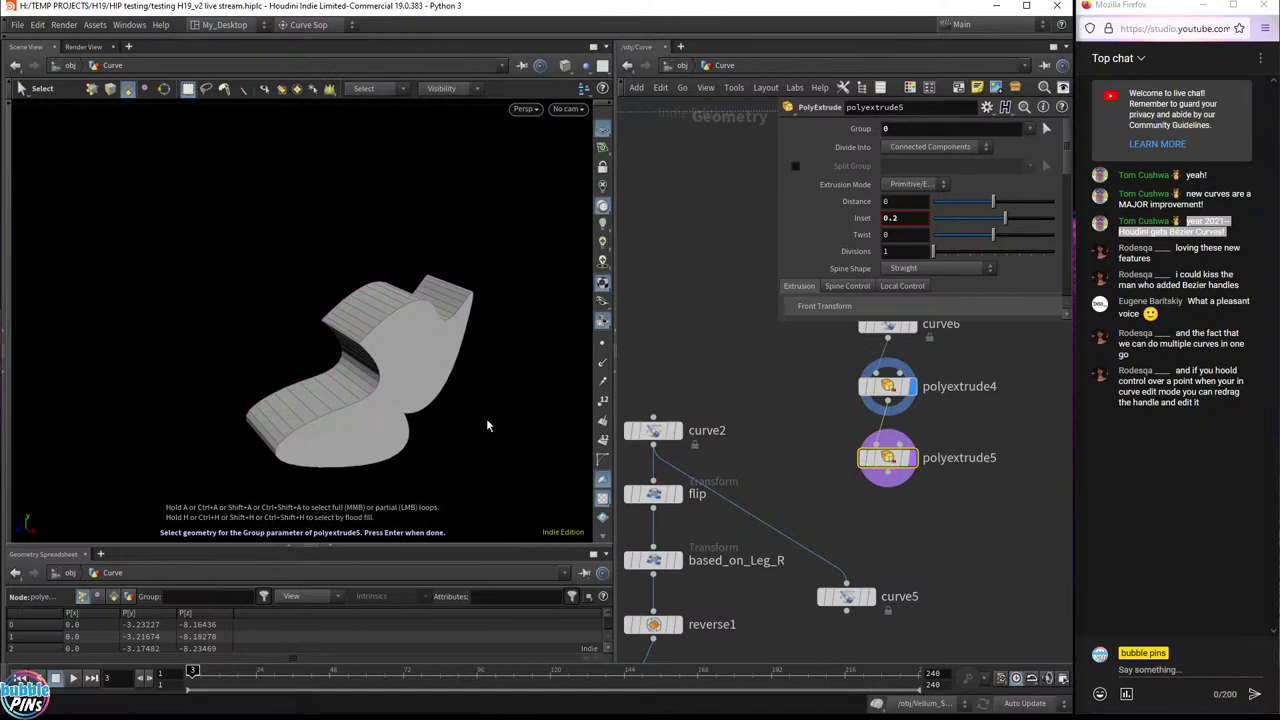
shift+click(440, 348)
key(Return)
alt+drag(395, 368, 351, 385)
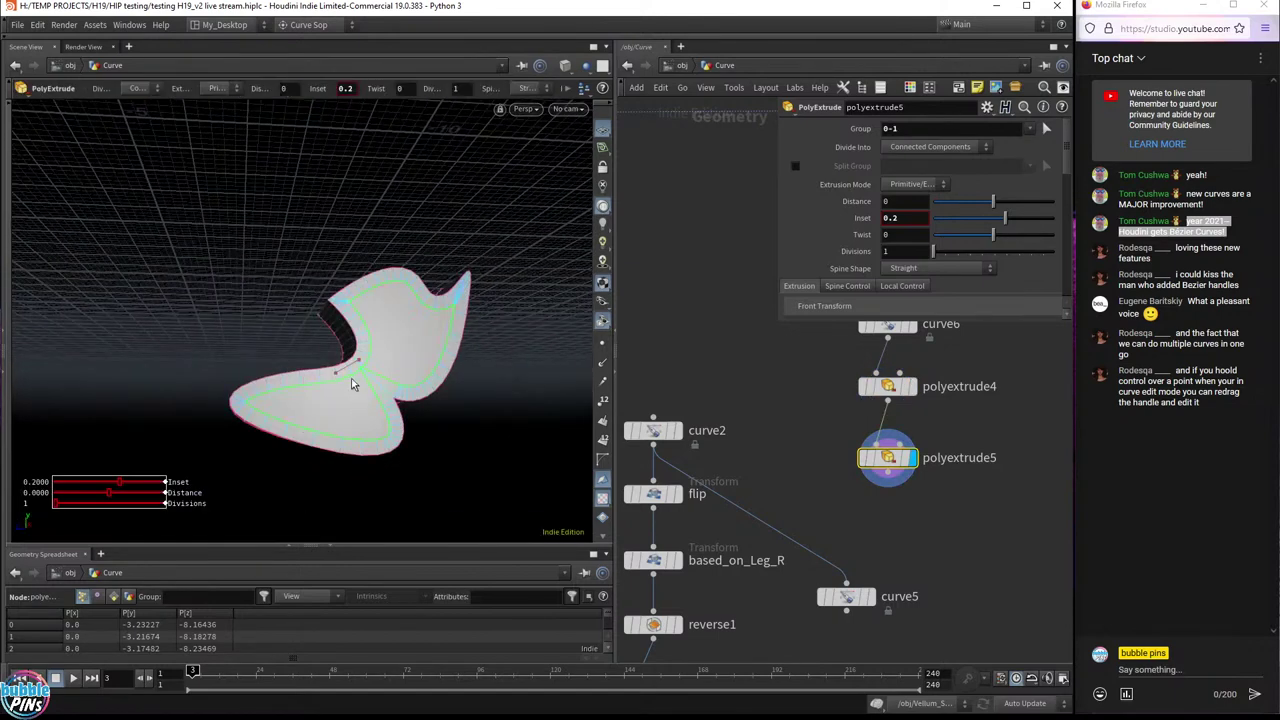
- Re-enter Inset 0.1 for polyextrude5 and cancel the stray output wire
click(910, 217)
text(0.1)
key(Return)
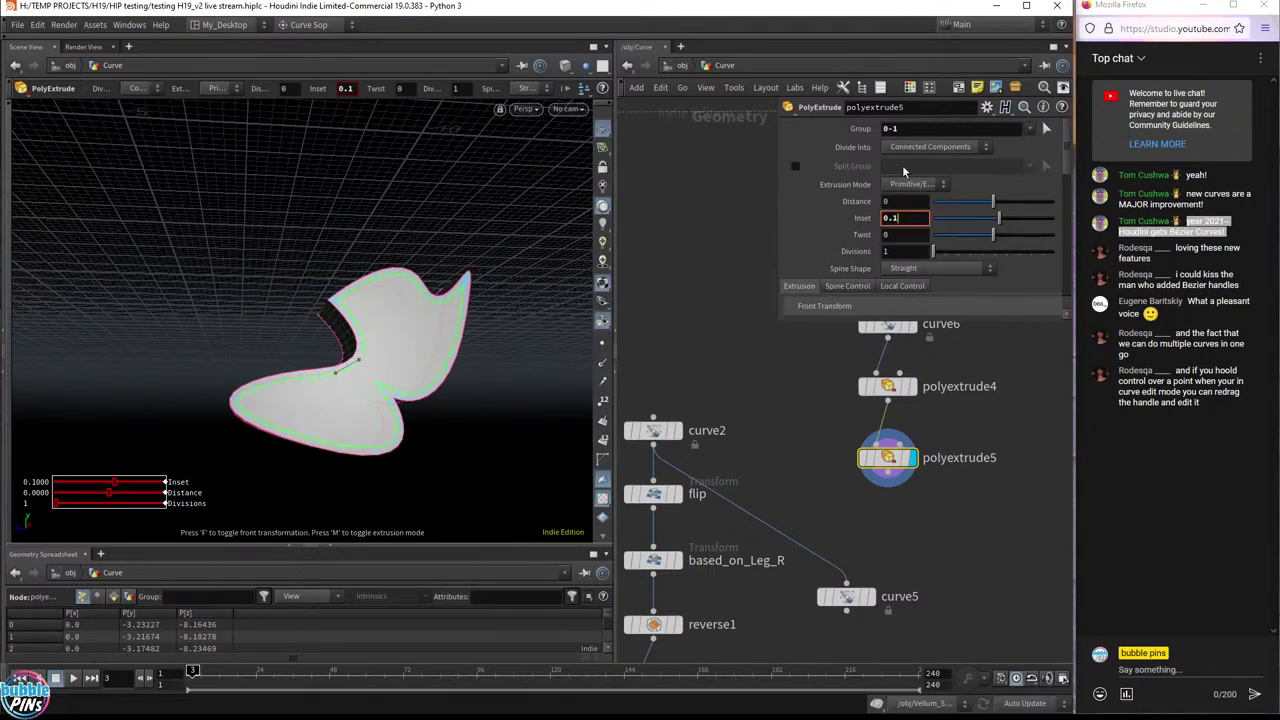
drag(895, 481, 921, 519)
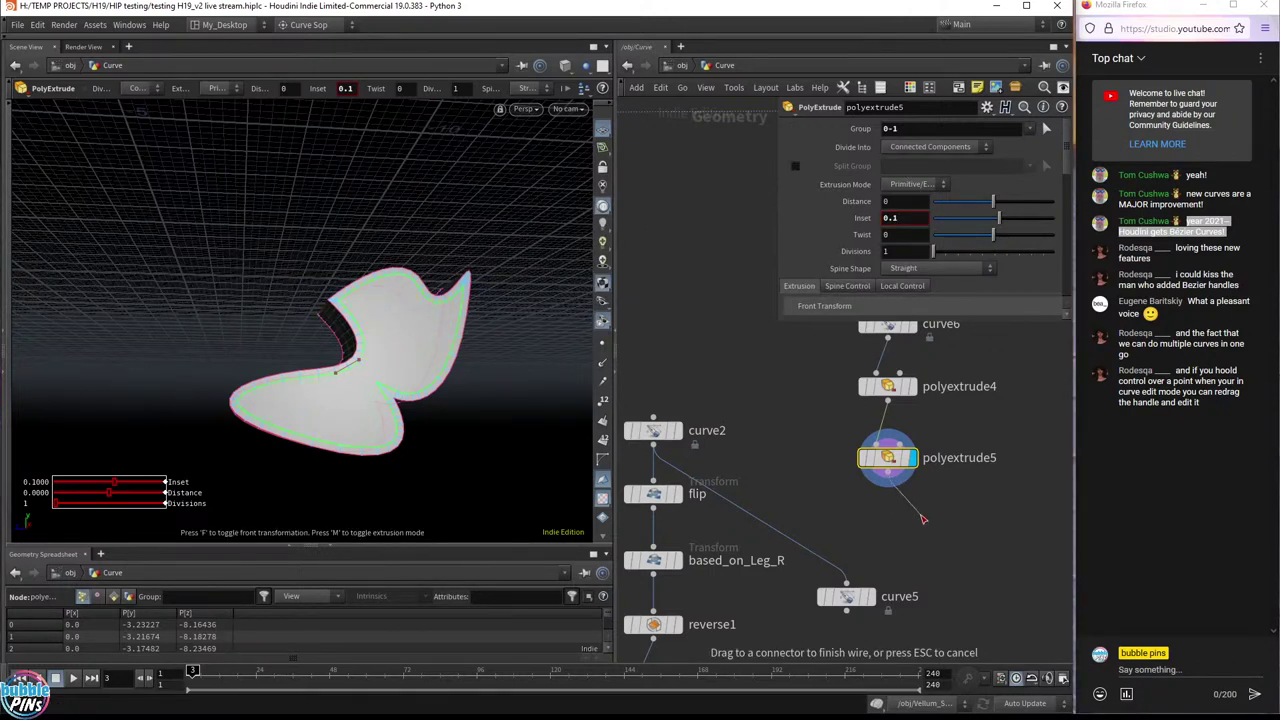
key(Escape)
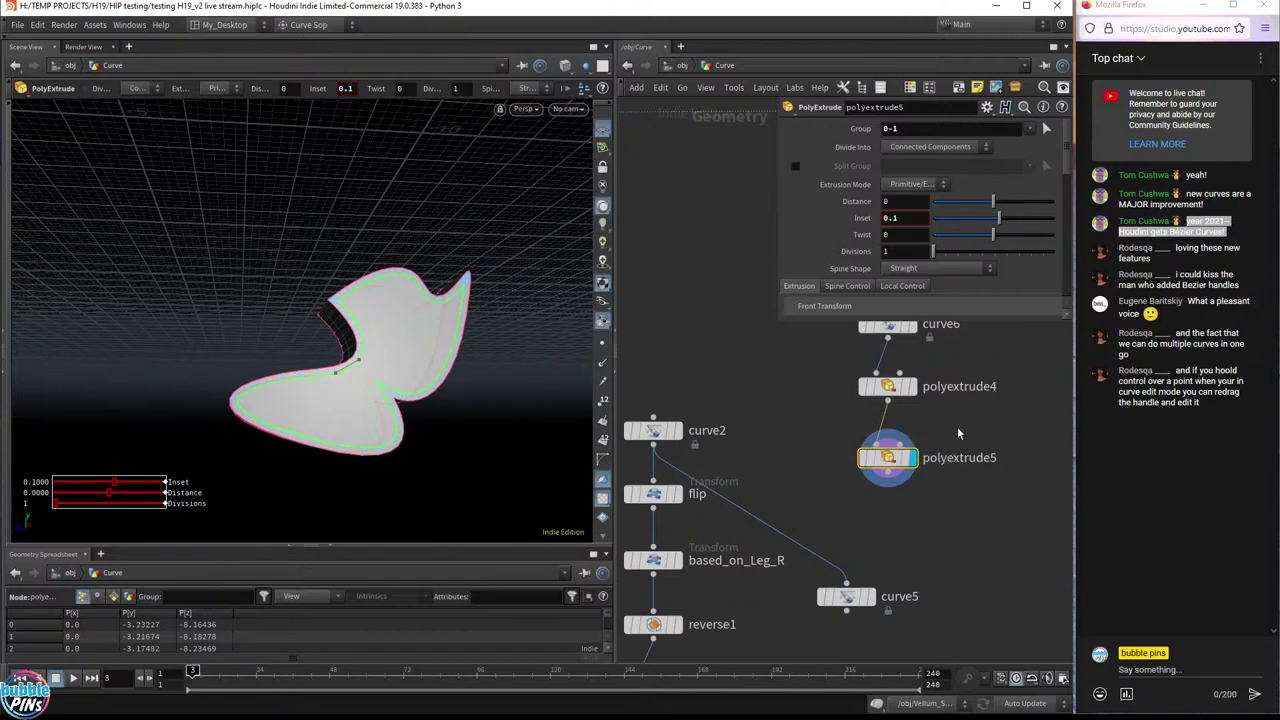
key(Escape)
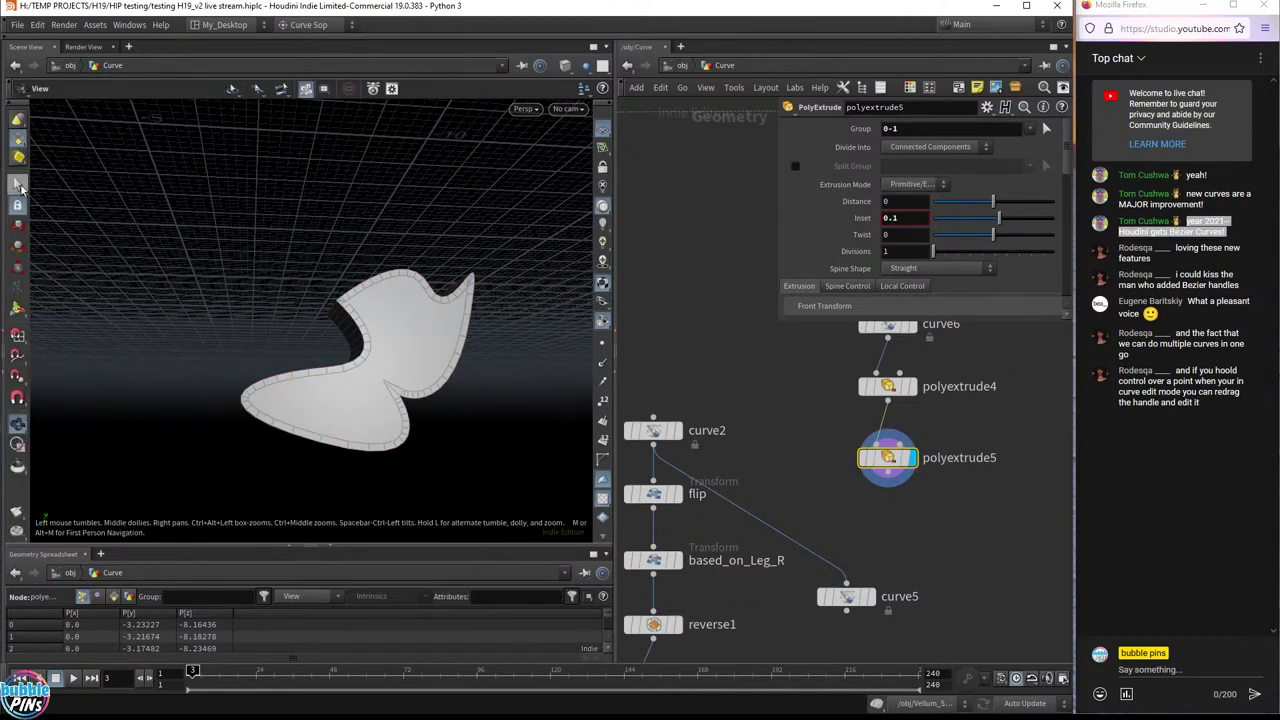
- Select a top face in face mode and slide it along X
click(17, 185)
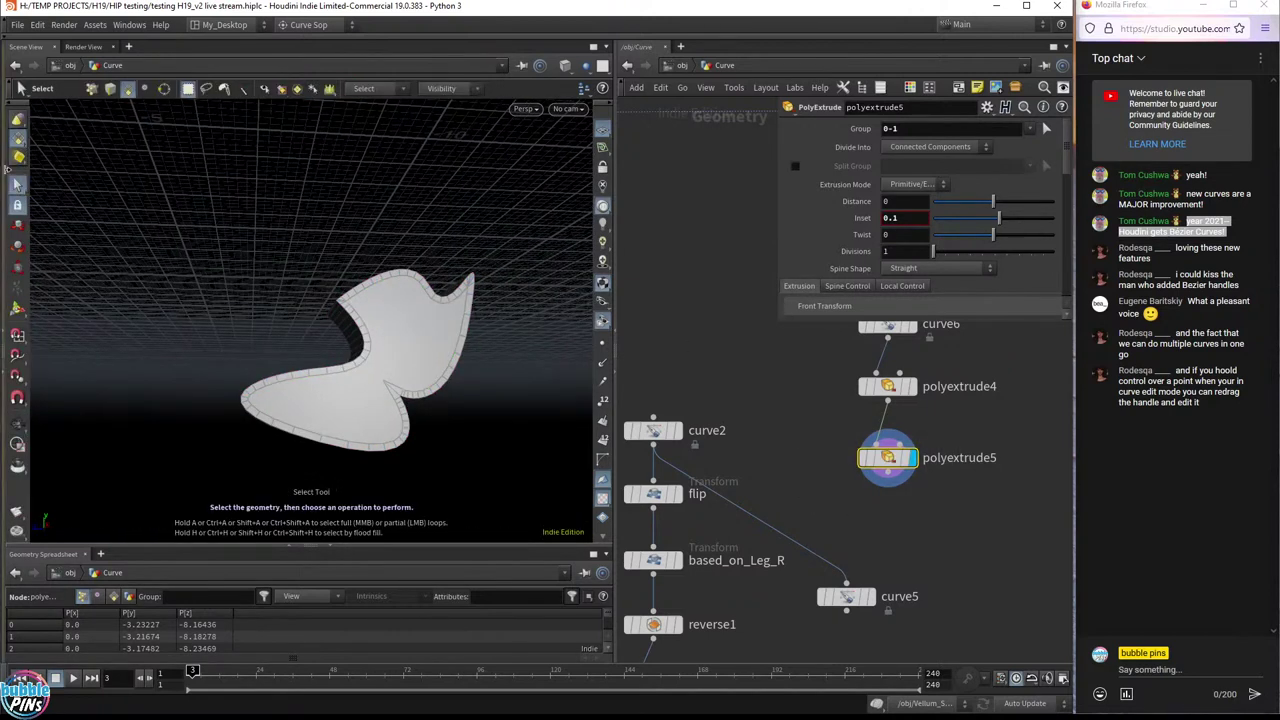
click(127, 89)
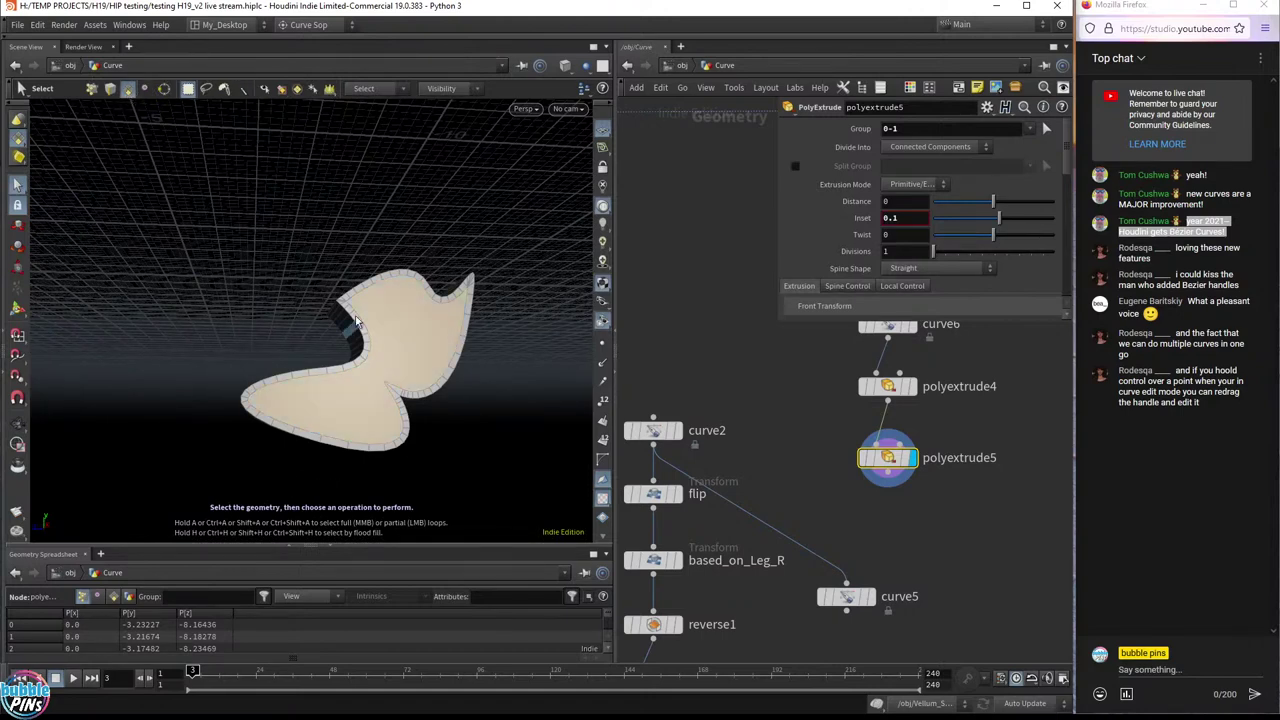
mouse_move(429, 335)
alt+mouse_down()
mouse_move(477, 306)
mouse_move(425, 324)
alt+mouse_up()
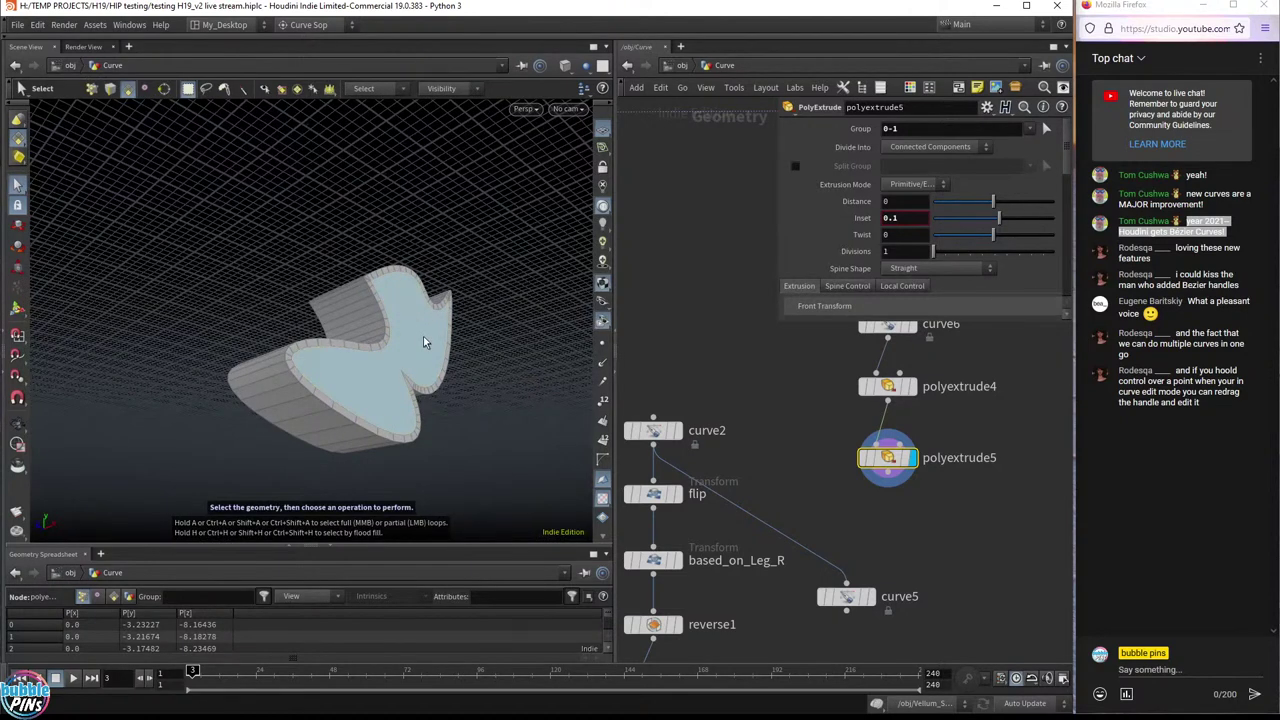
click(423, 336)
key(t)
drag(453, 327, 262, 305)
alt+drag(400, 323, 365, 247)
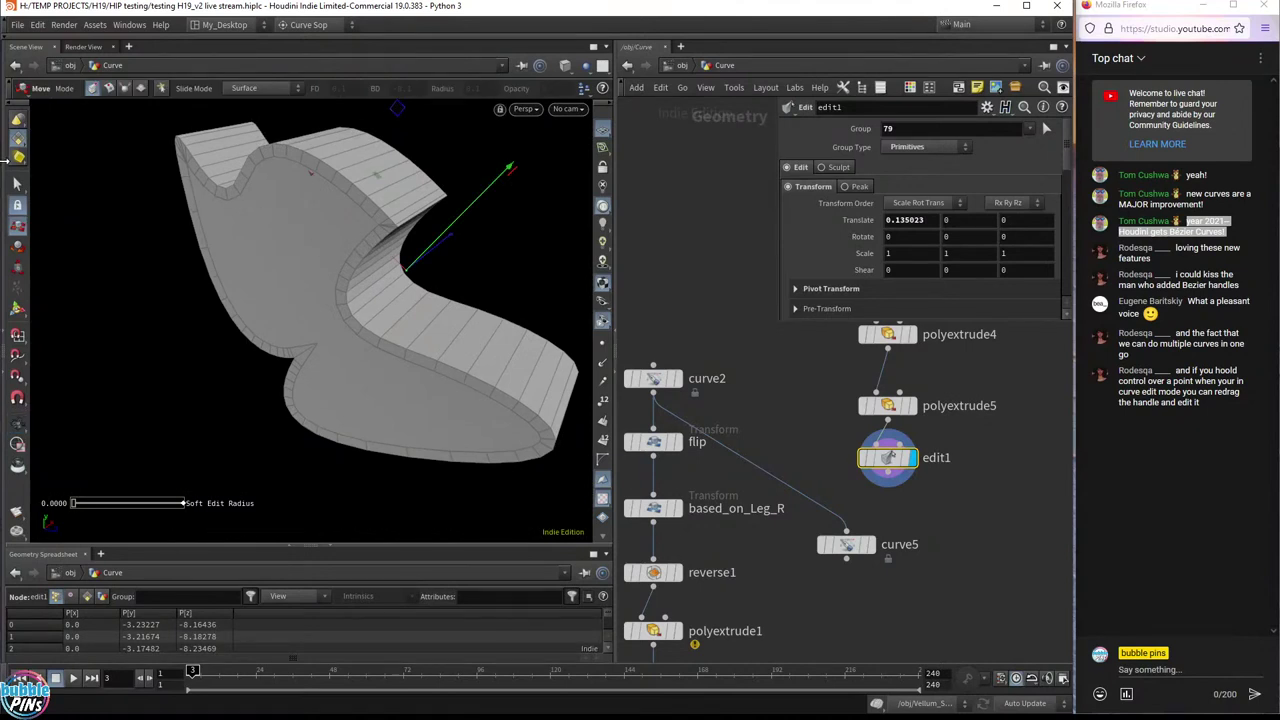
- Select the other top face and ready it for moving
click(17, 184)
click(238, 290)
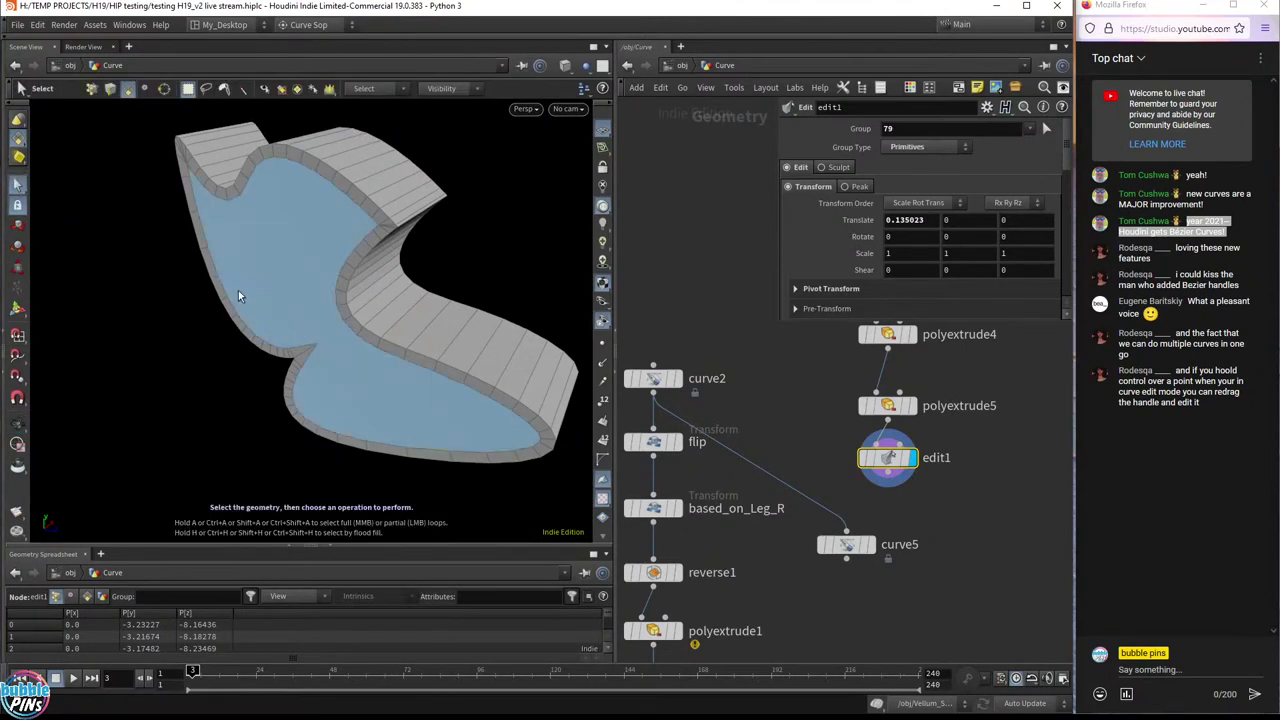
click(259, 280)
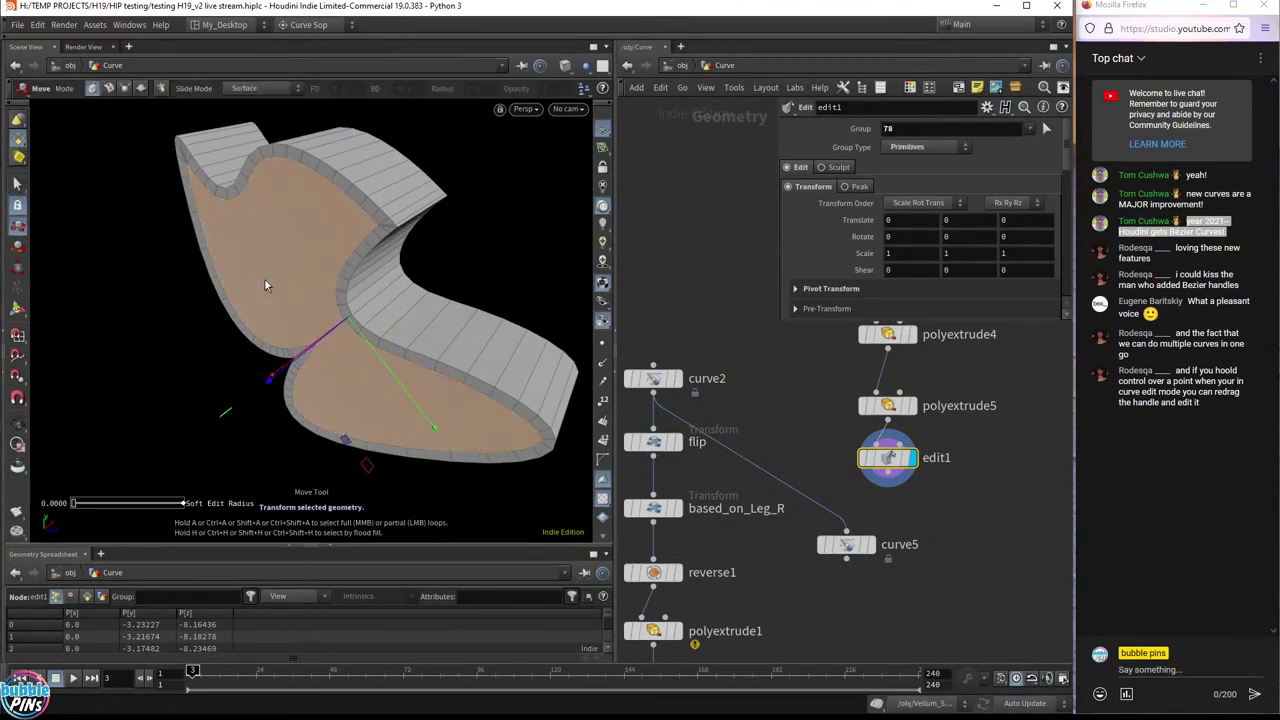
mouse_move(265, 280)
alt+mouse_down()
mouse_move(317, 284)
mouse_move(259, 274)
alt+mouse_up()
key(t)
- Move edit1 down and add a polybevel1 node fed by polyextrude5
scroll(880, 470, down, 5)
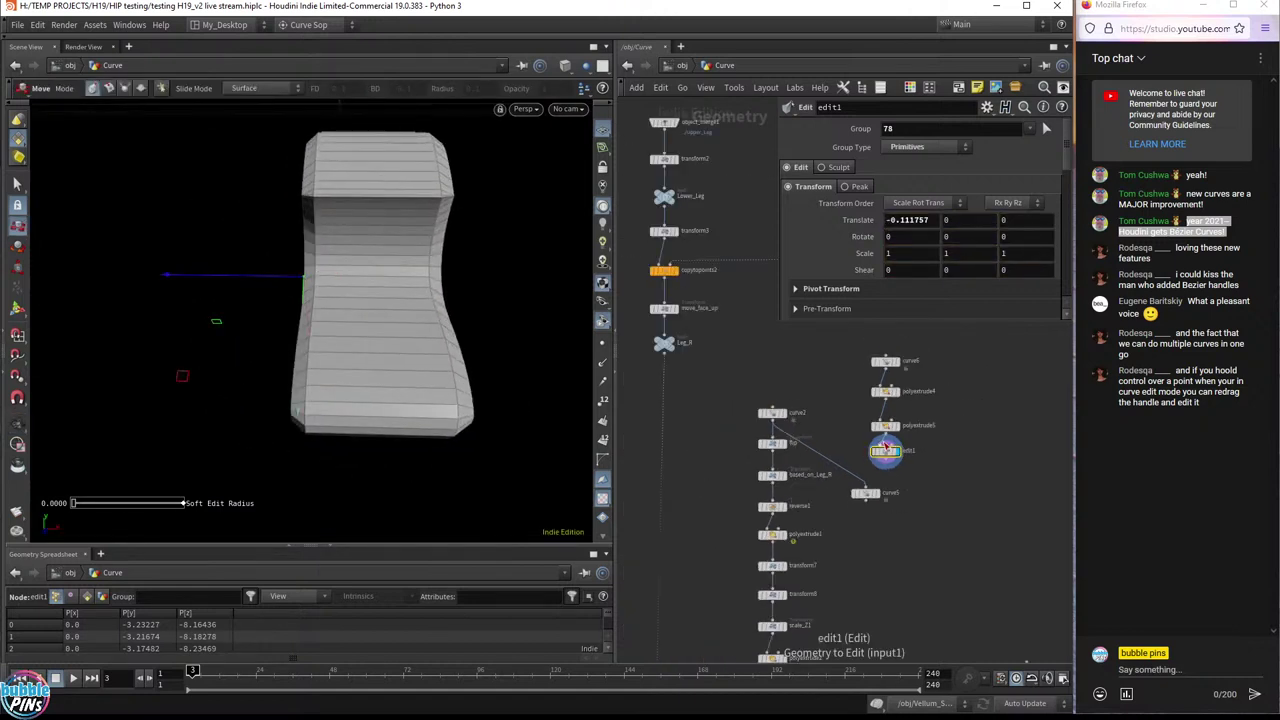
drag(911, 483, 951, 400)
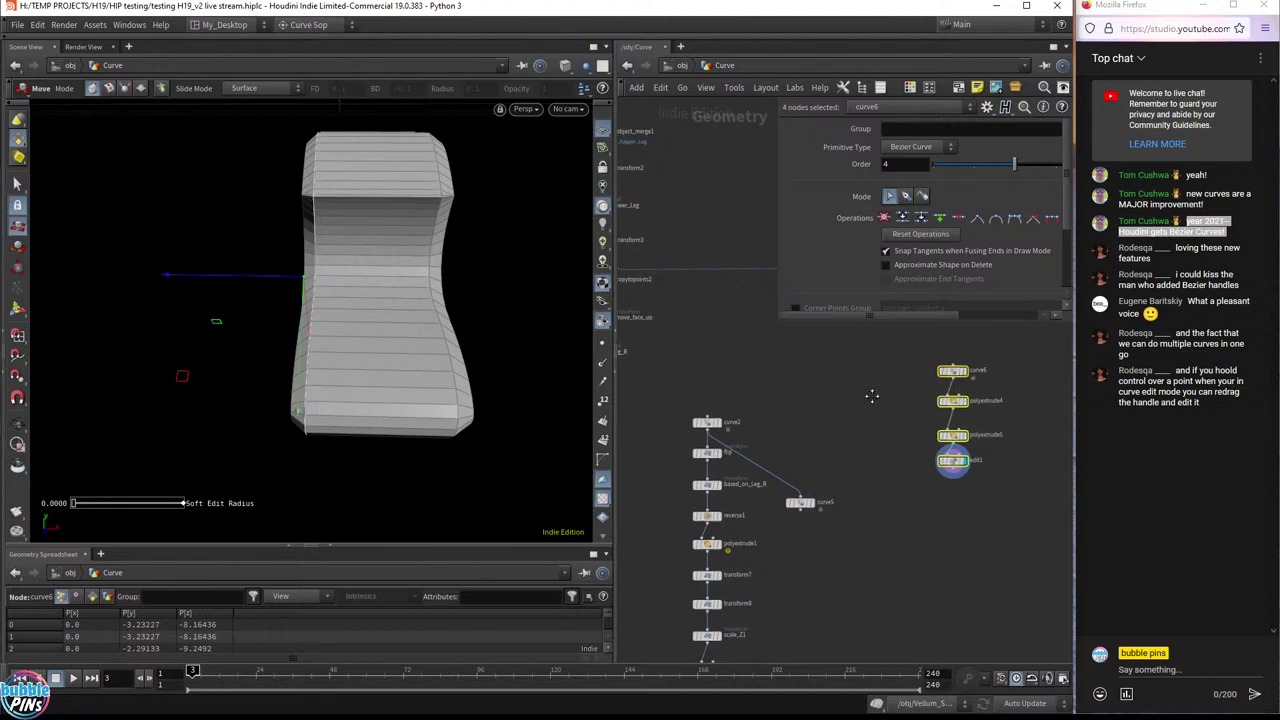
click(723, 422)
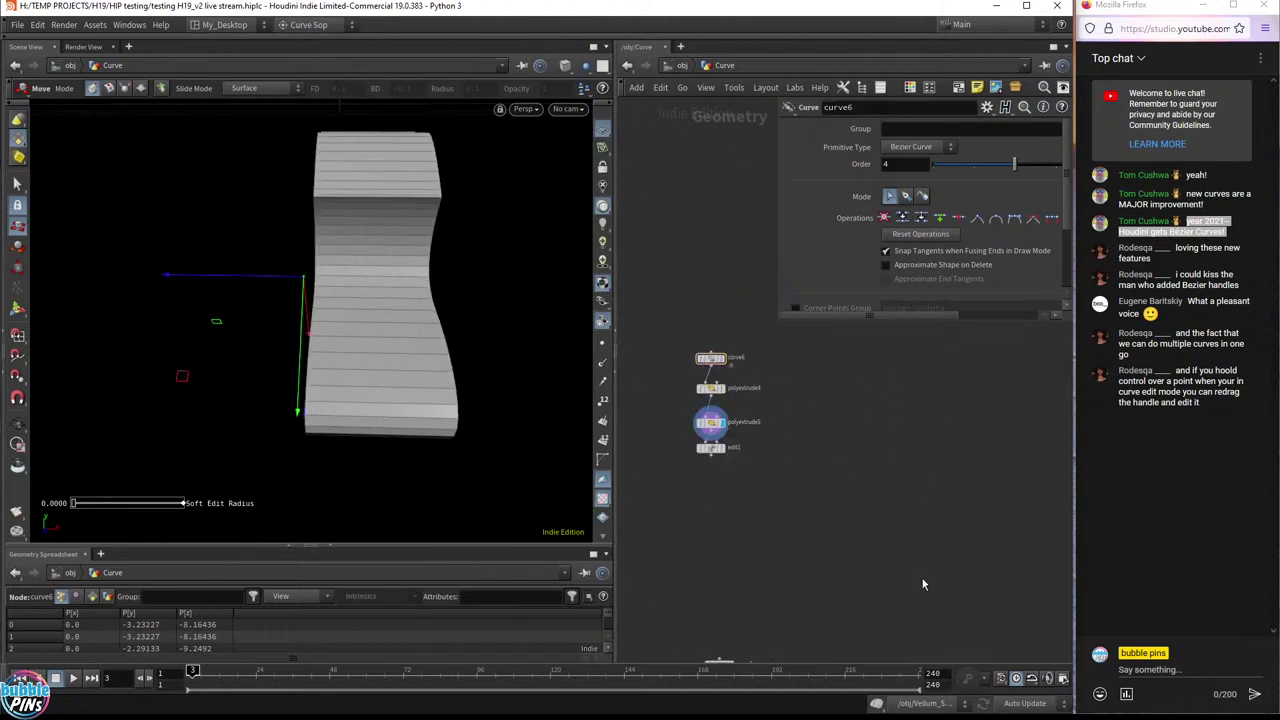
drag(716, 450, 717, 480)
click(715, 438)
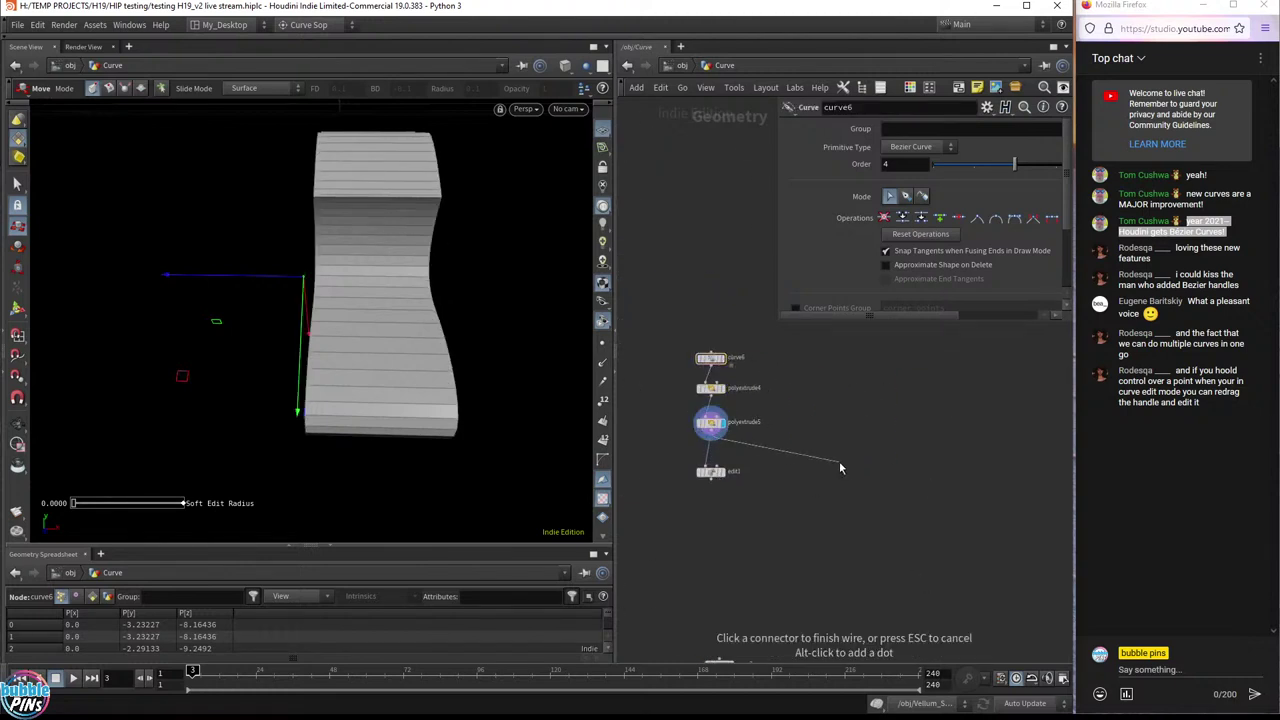
key(Tab)
text(pol)
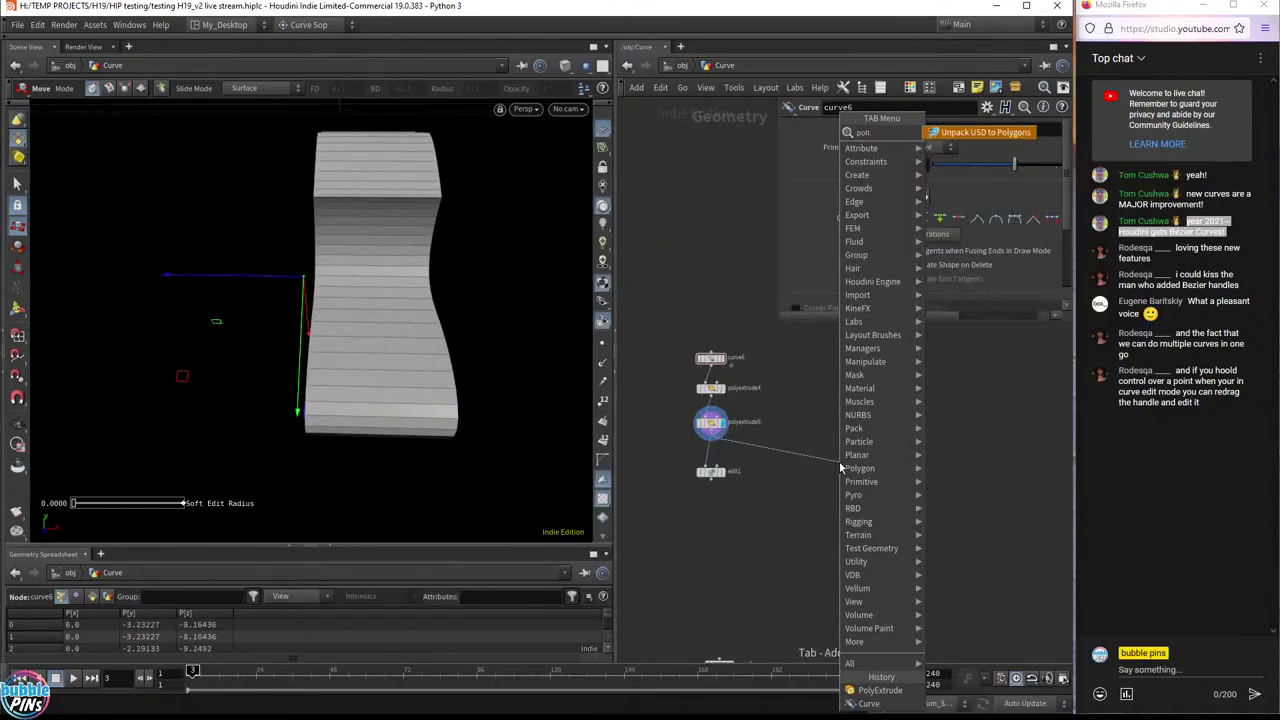
text(y)
key(Return)
click(840, 463)
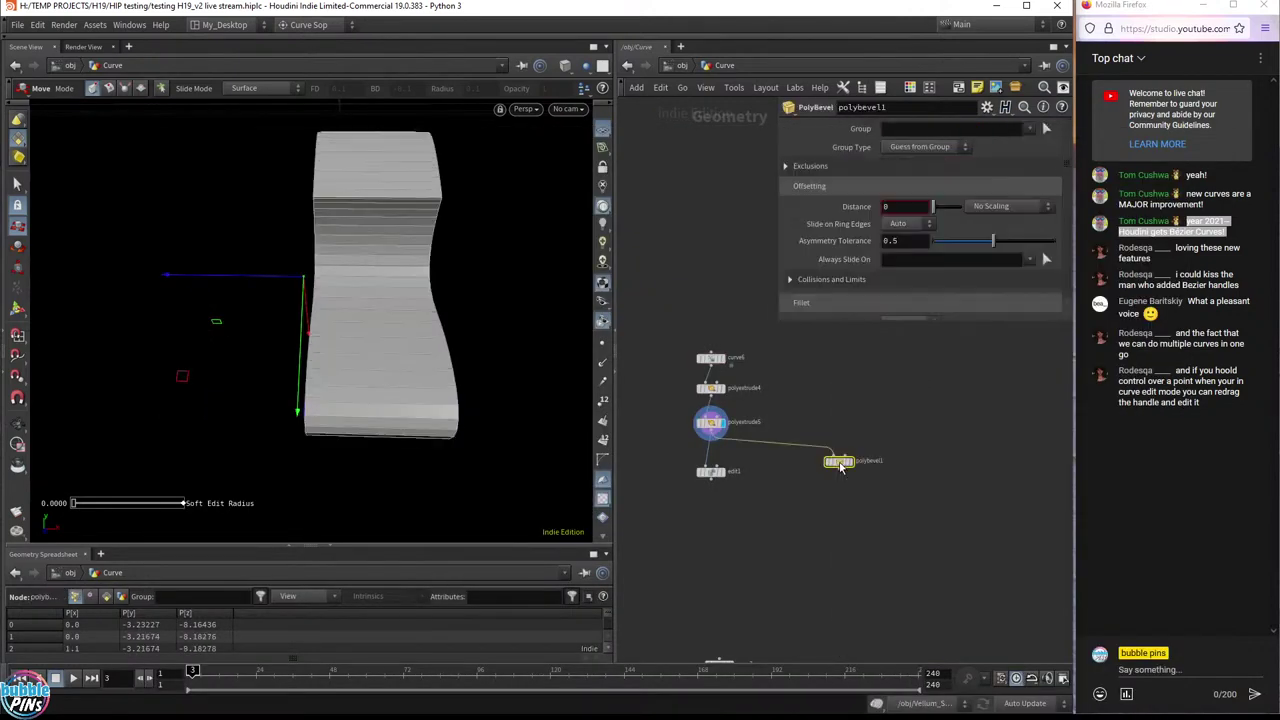
key(Escape)
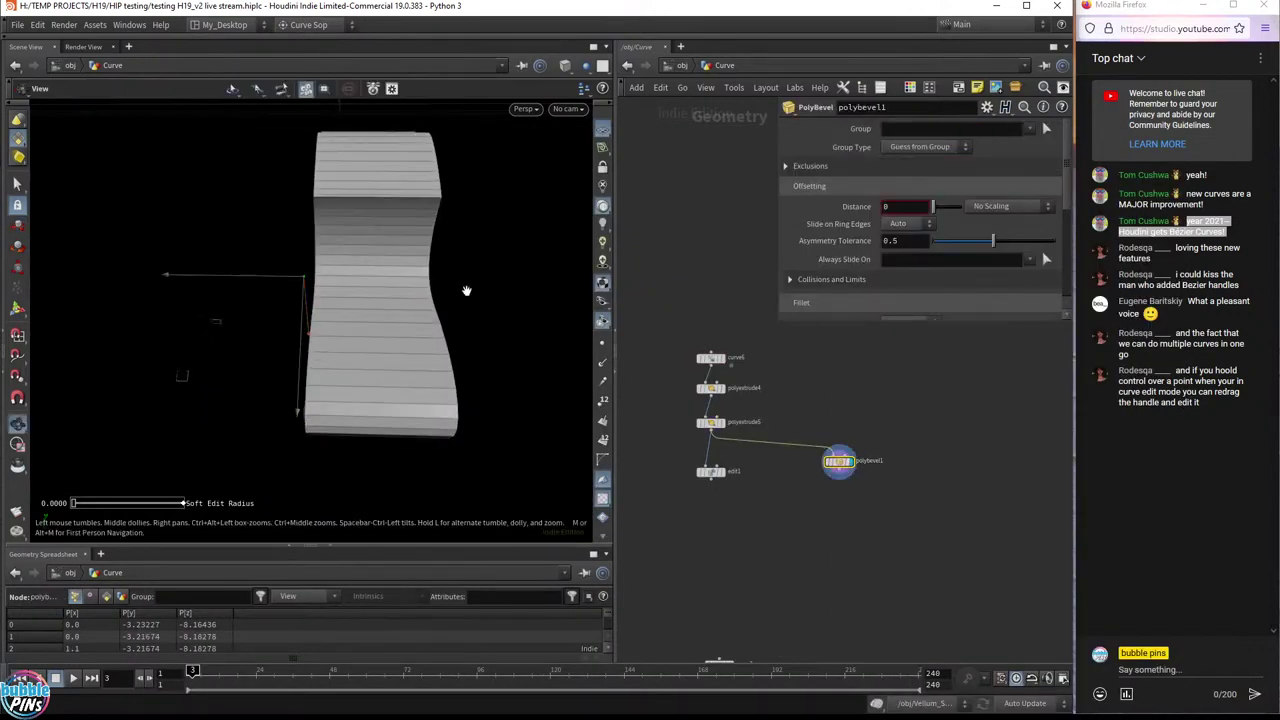
drag(457, 289, 434, 277)
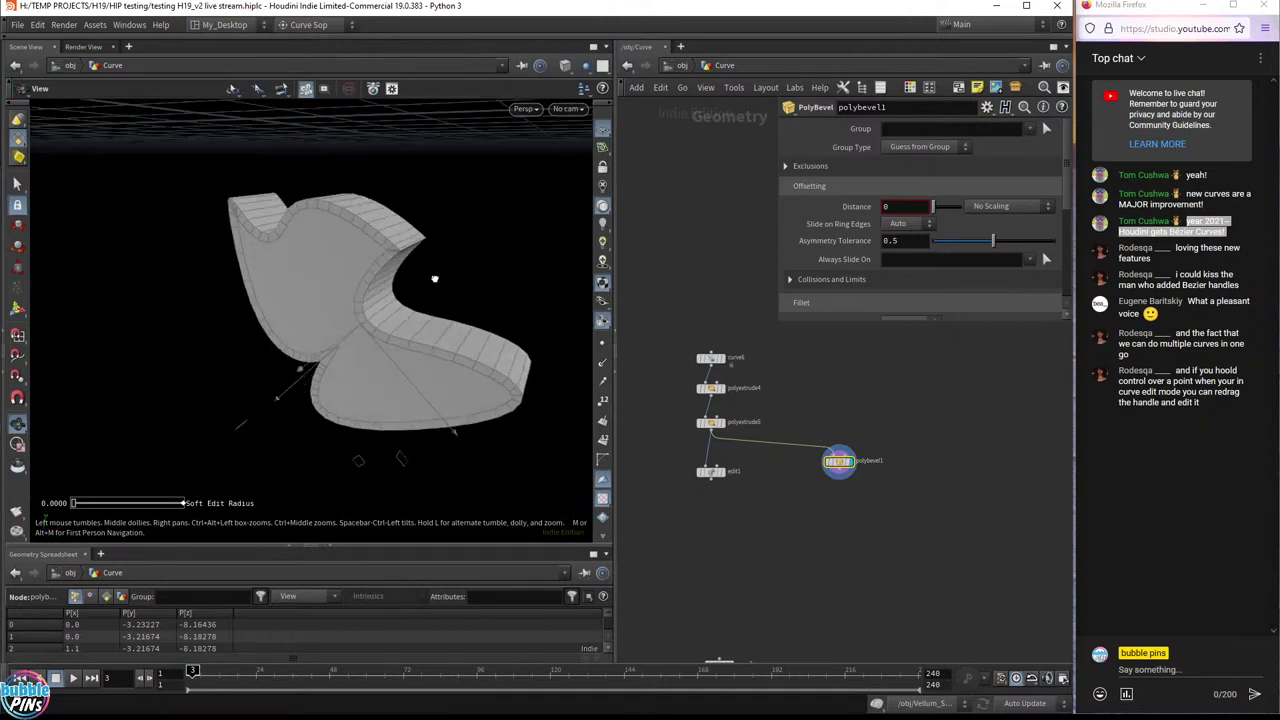
- Display polyextrude4 and wire its output into polybevel1
key(t)
click(724, 389)
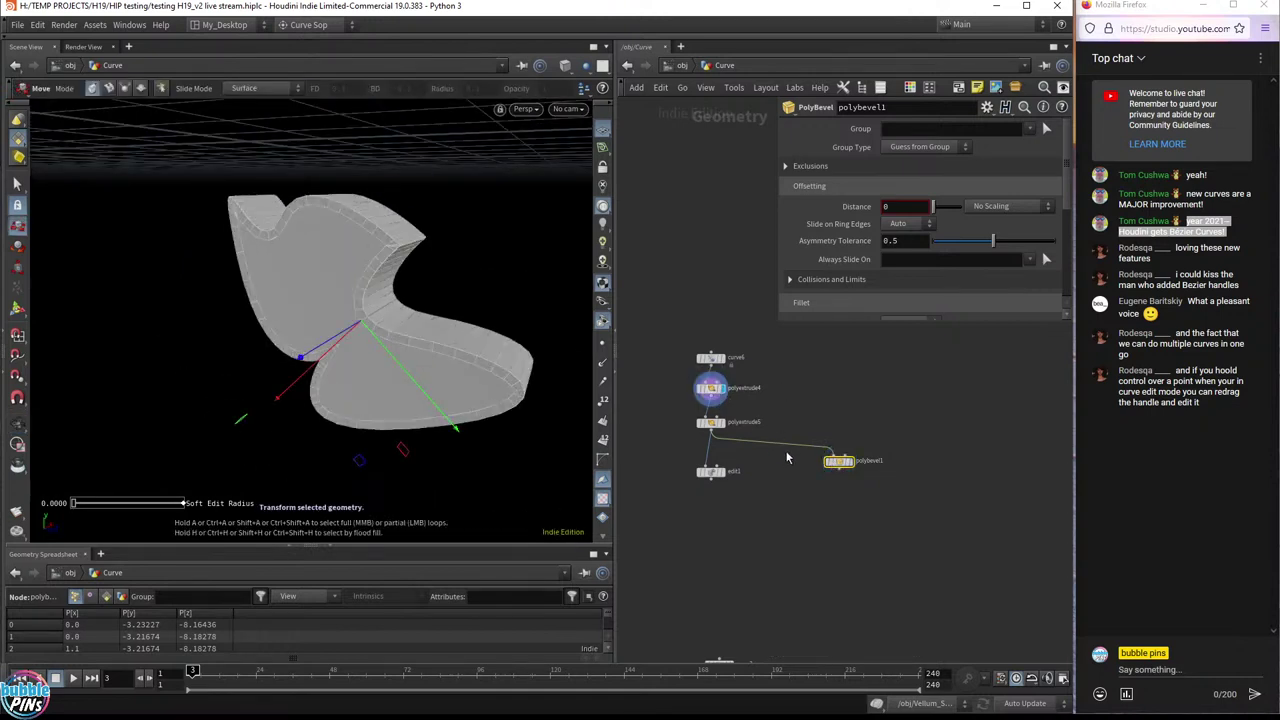
click(717, 387)
scroll(712, 392, up, 2)
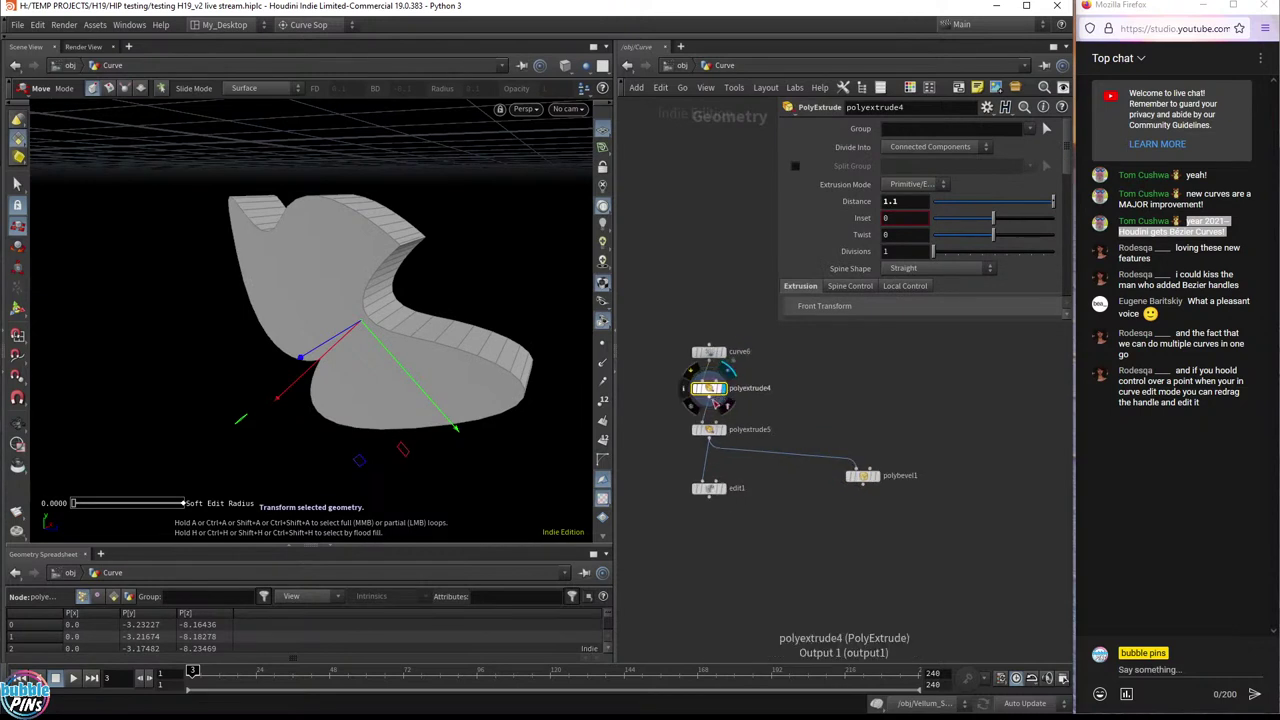
drag(708, 398, 898, 447)
click(864, 470)
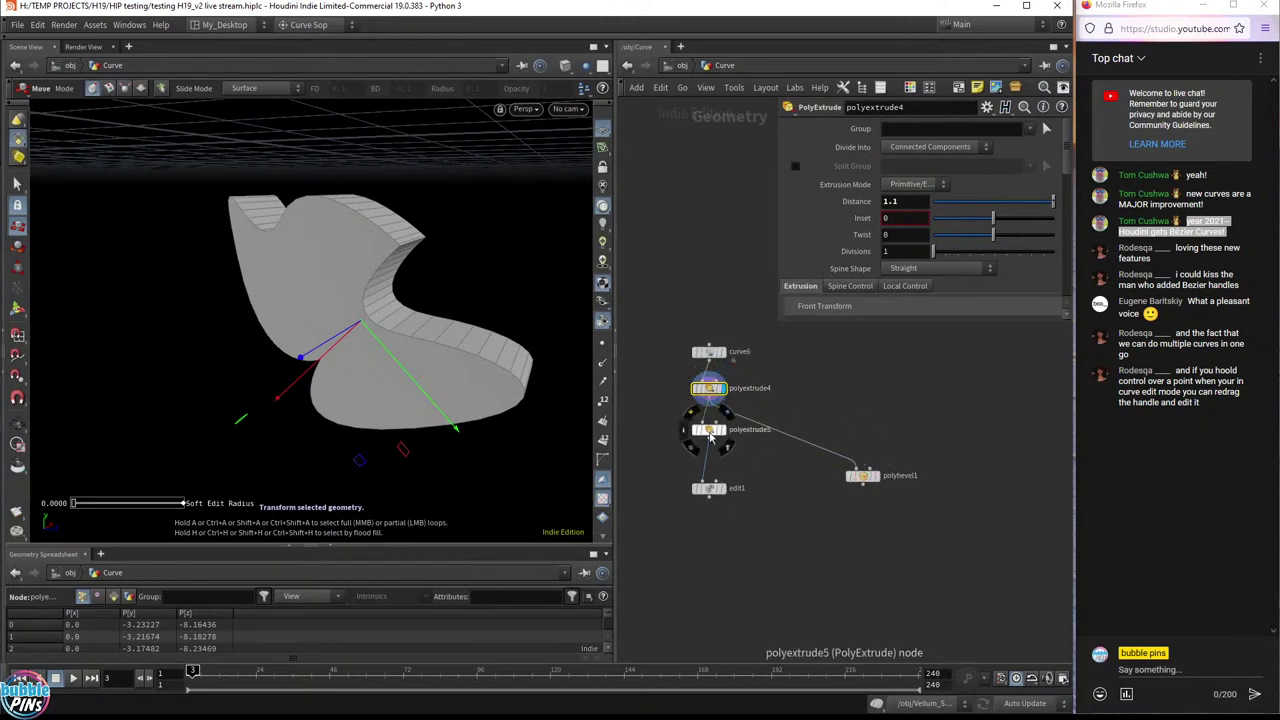
- Move polyextrude5 and edit1 down, place polybevel1 beside polyextrude4, and display polyextrude4
drag(708, 429, 718, 537)
drag(708, 461, 708, 553)
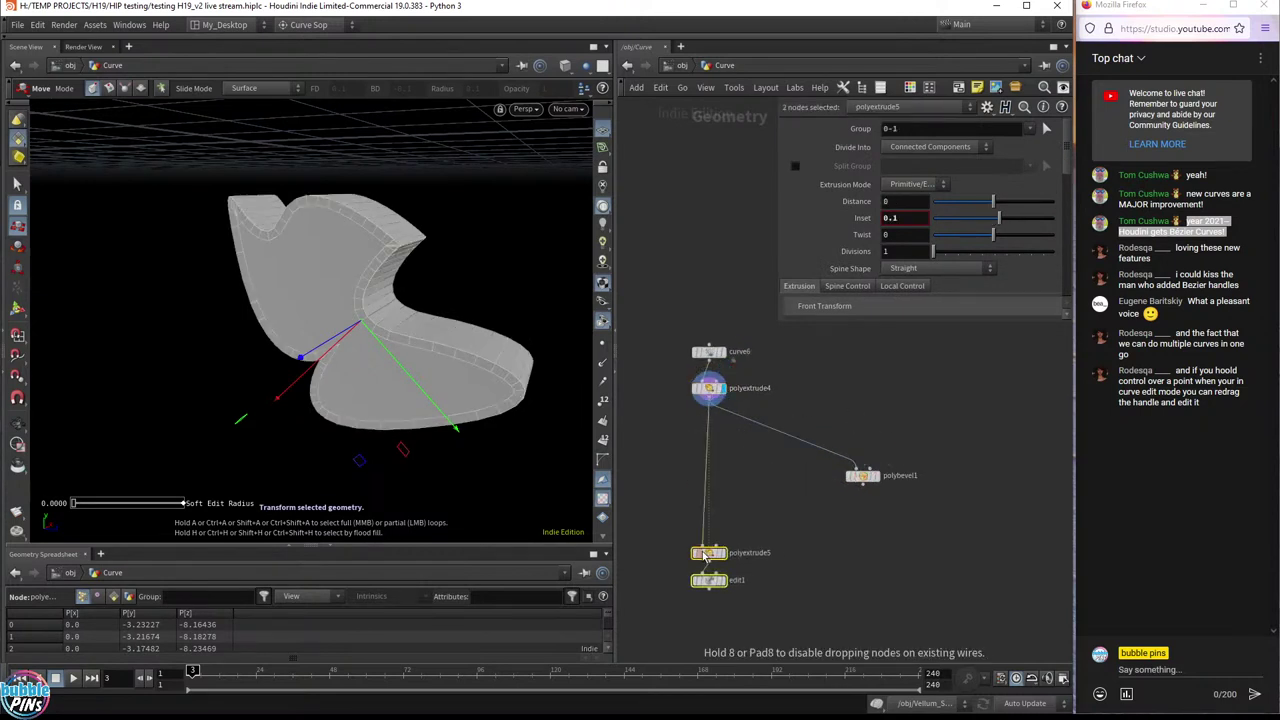
drag(863, 483, 795, 430)
alt+drag(420, 300, 460, 330)
scroll(766, 395, up, 3)
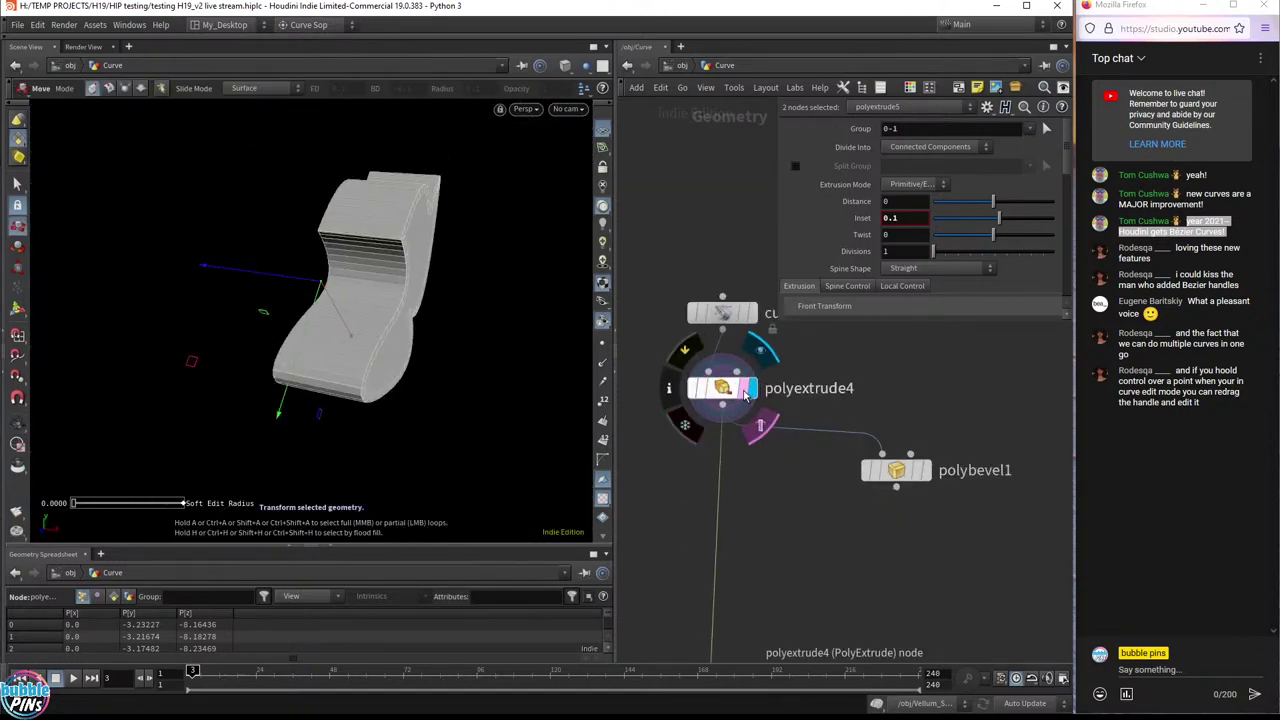
click(752, 392)
click(735, 390)
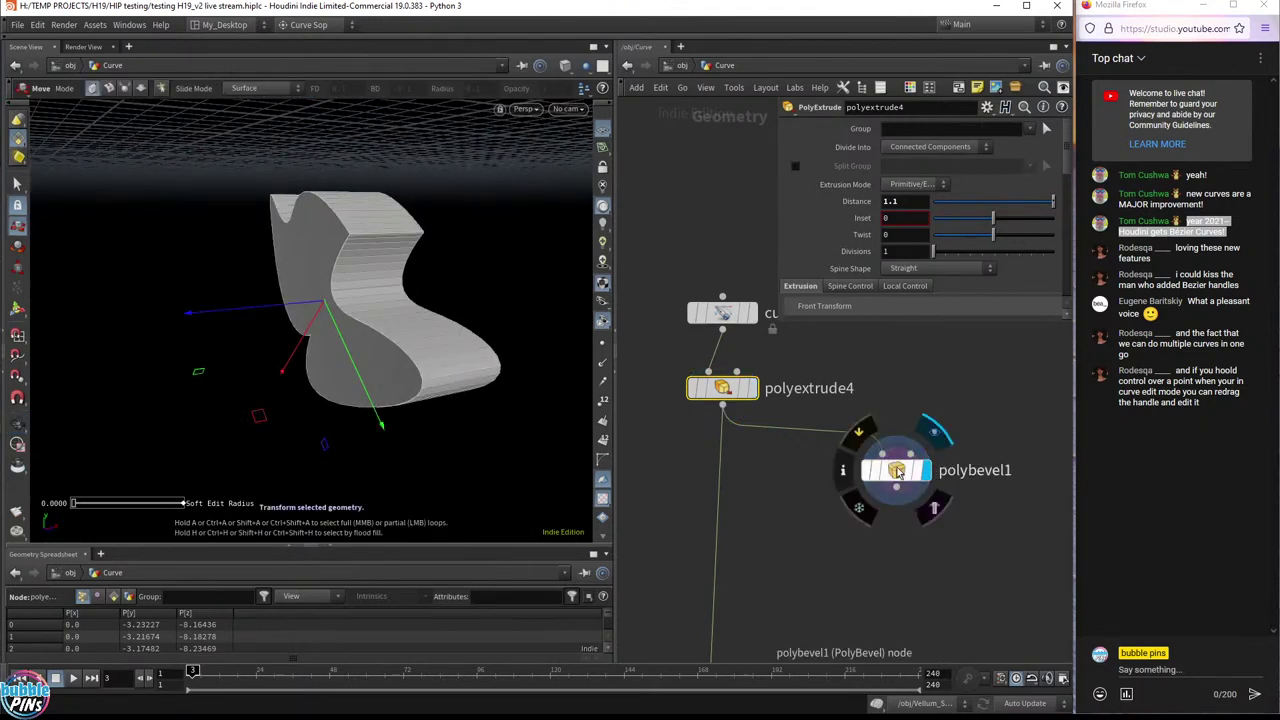
- Display polybevel1 and set its bevel Distance to 0.1
click(930, 472)
drag(932, 206, 936, 206)
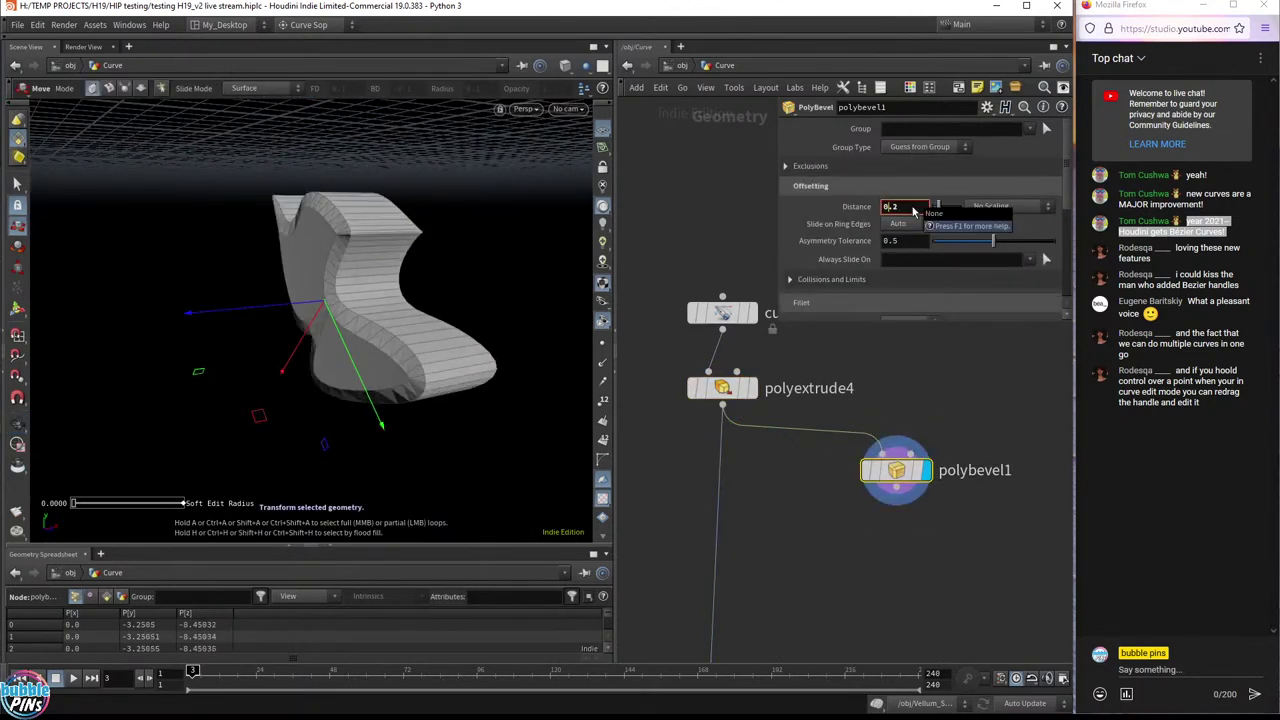
key(Escape)
drag(457, 230, 340, 160)
key(t)
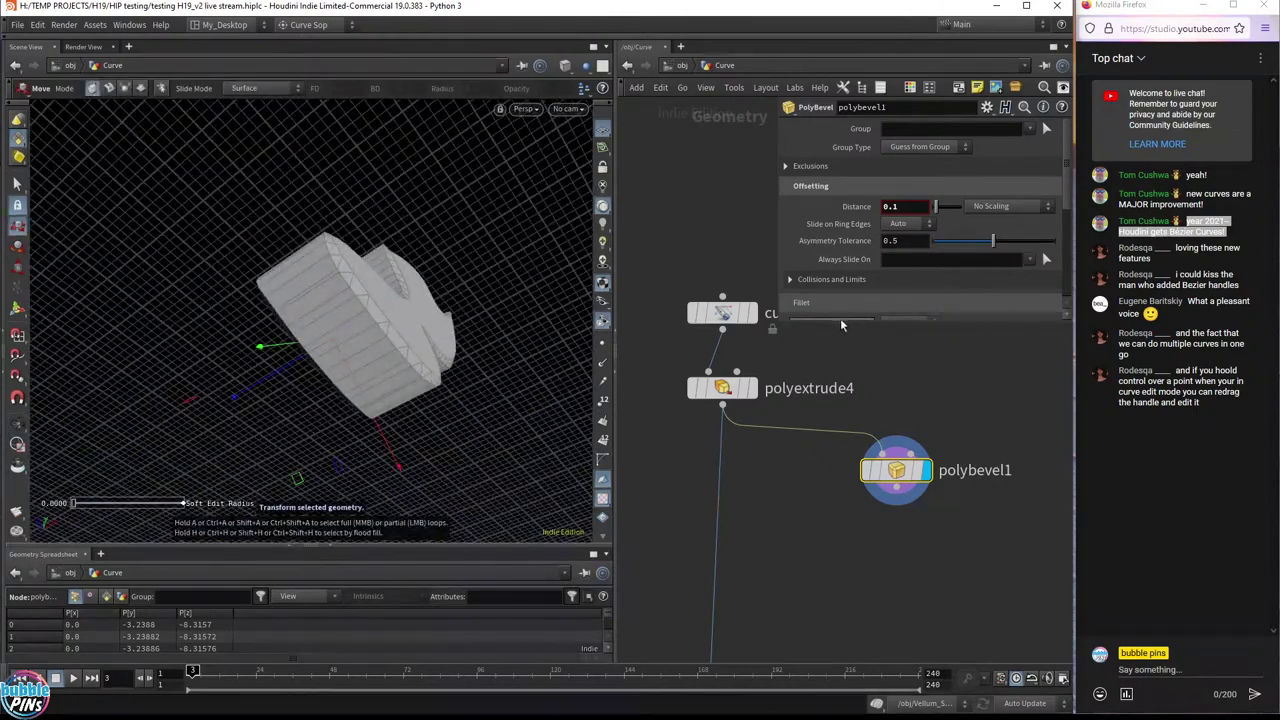
- Set the Fillet shape to Chamfer with 4 Divisions
drag(840, 320, 845, 390)
click(928, 324)
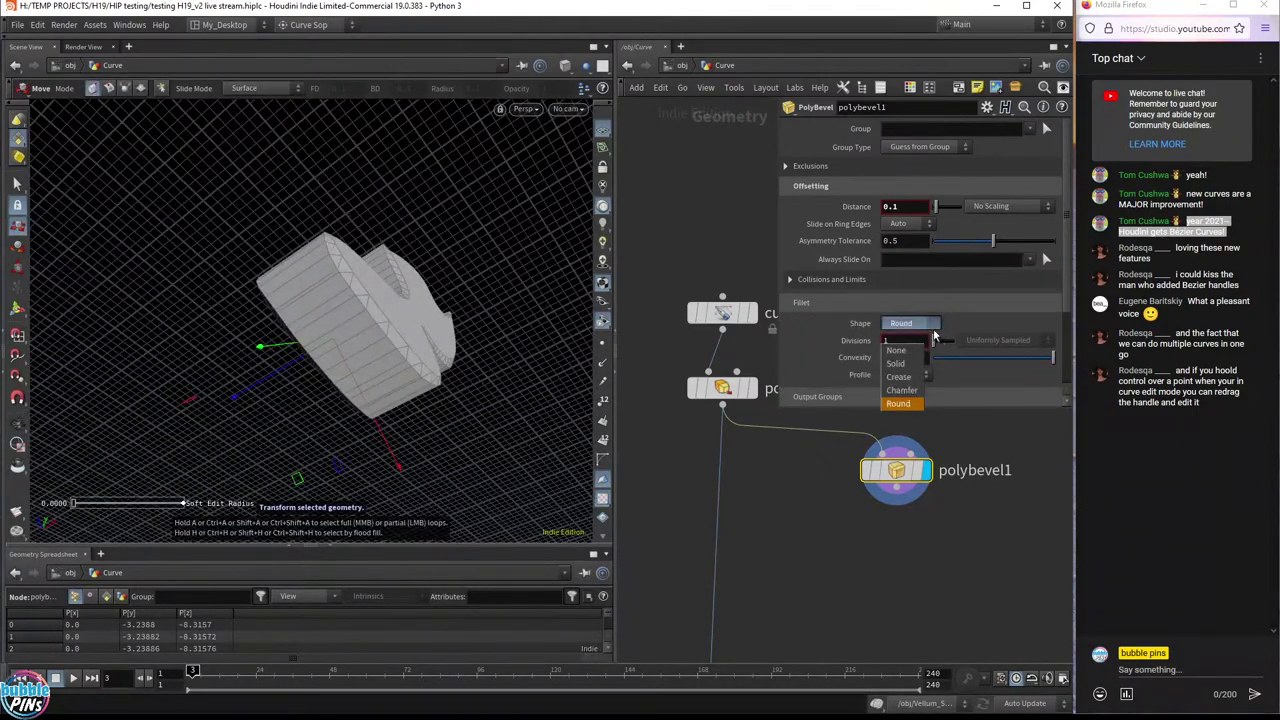
click(901, 390)
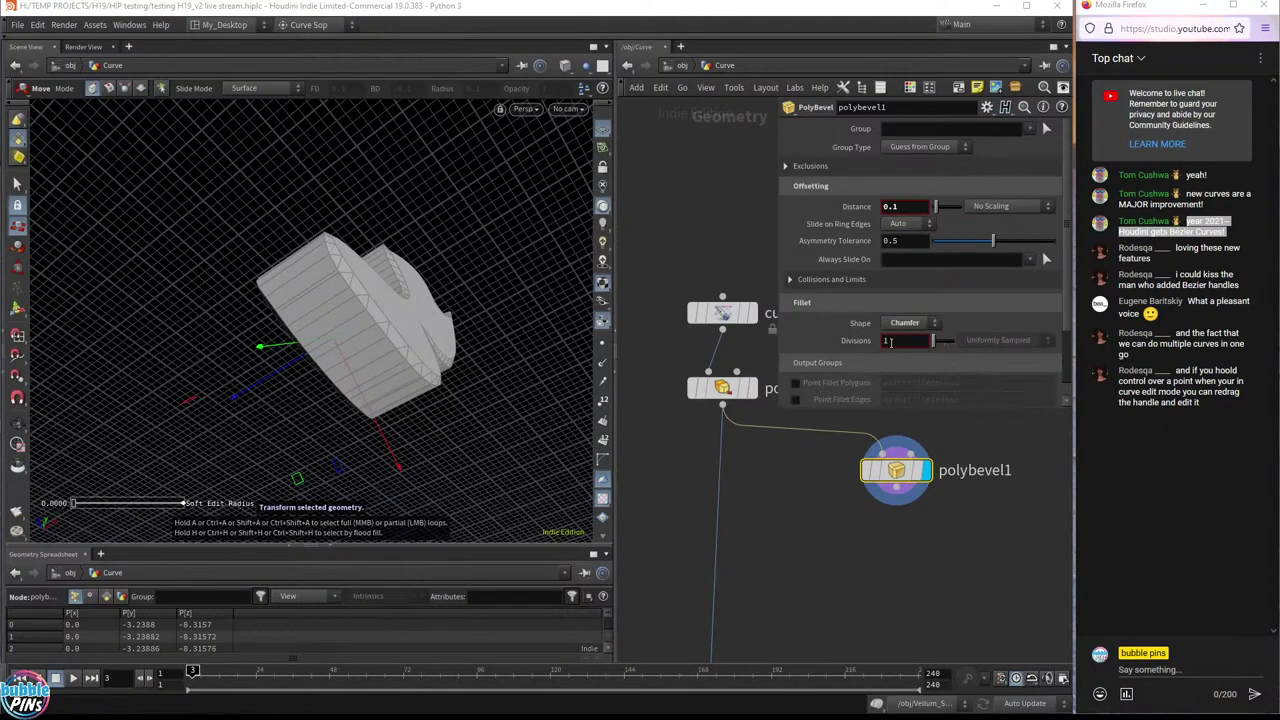
double_click(906, 341)
text(2)
key(BackSpace)
text(4)
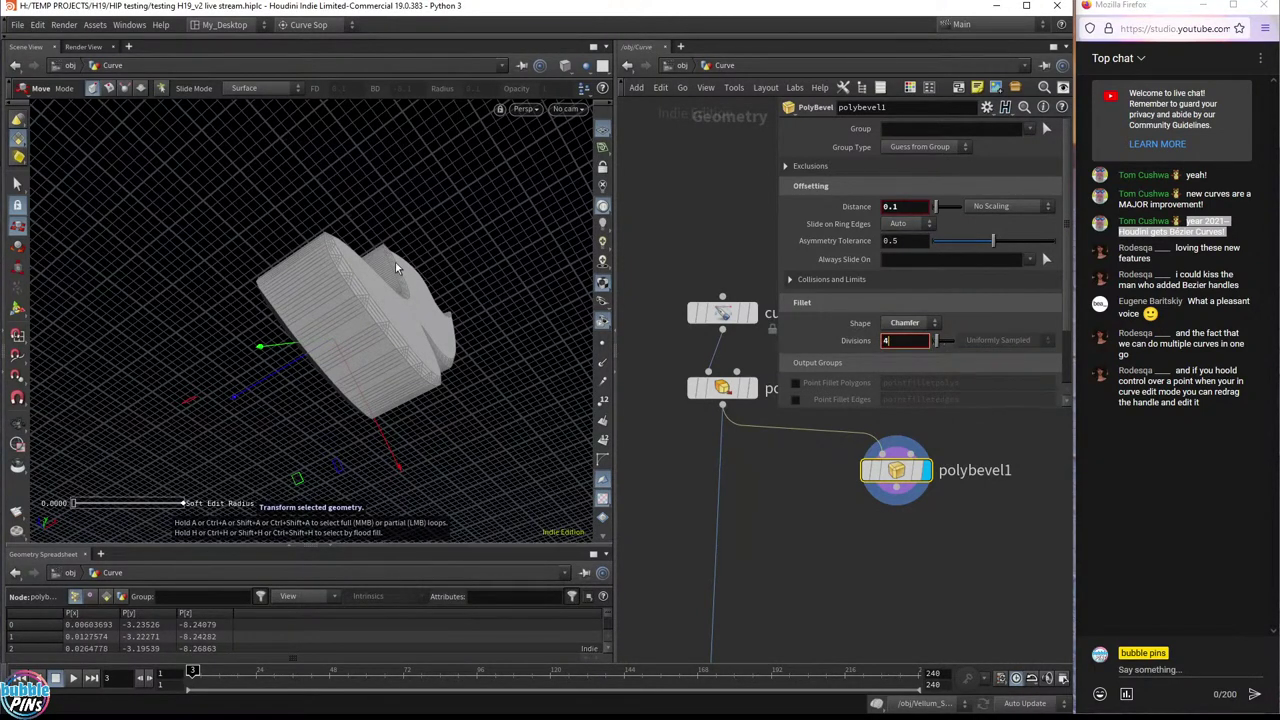
- Orbit around the shape to inspect the chamfered edges
key(Escape)
drag(414, 291, 292, 376)
key(t)
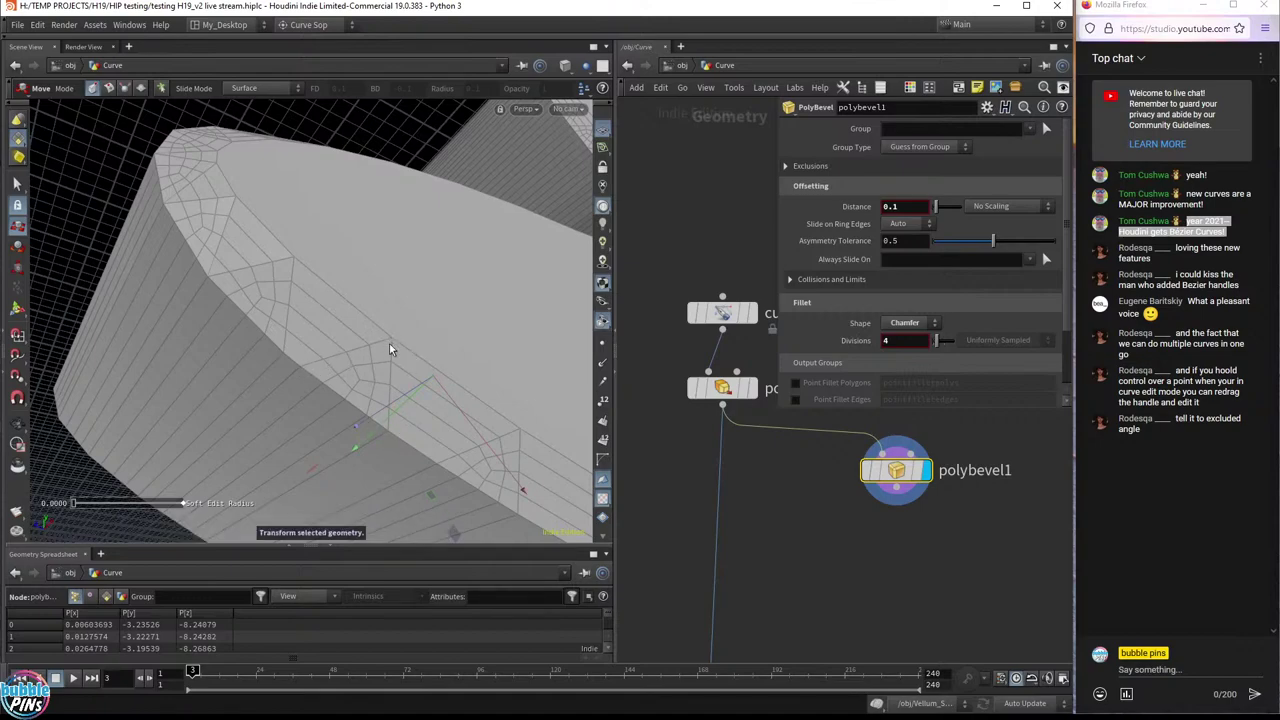
key(Escape)
drag(434, 438, 540, 330)
key(t)
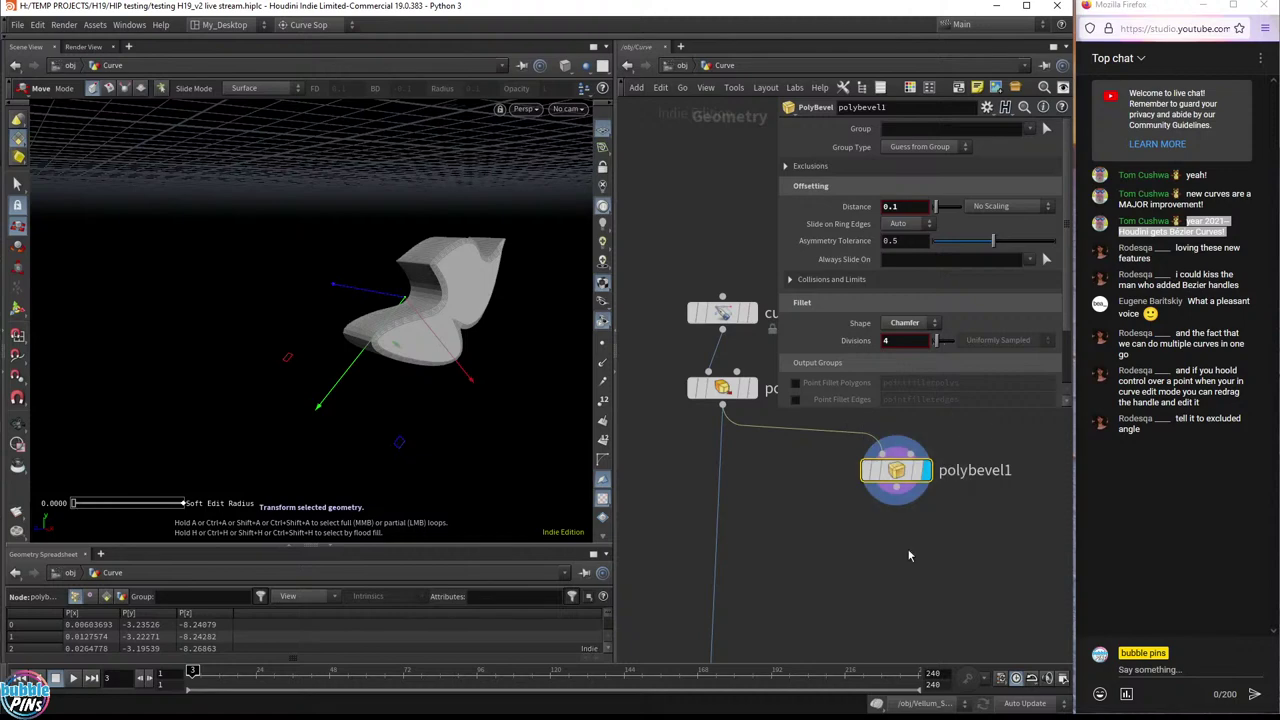
- Bring up the node colour palette and select edit1 to show its transform
key(c)
scroll(800, 524, down, 3)
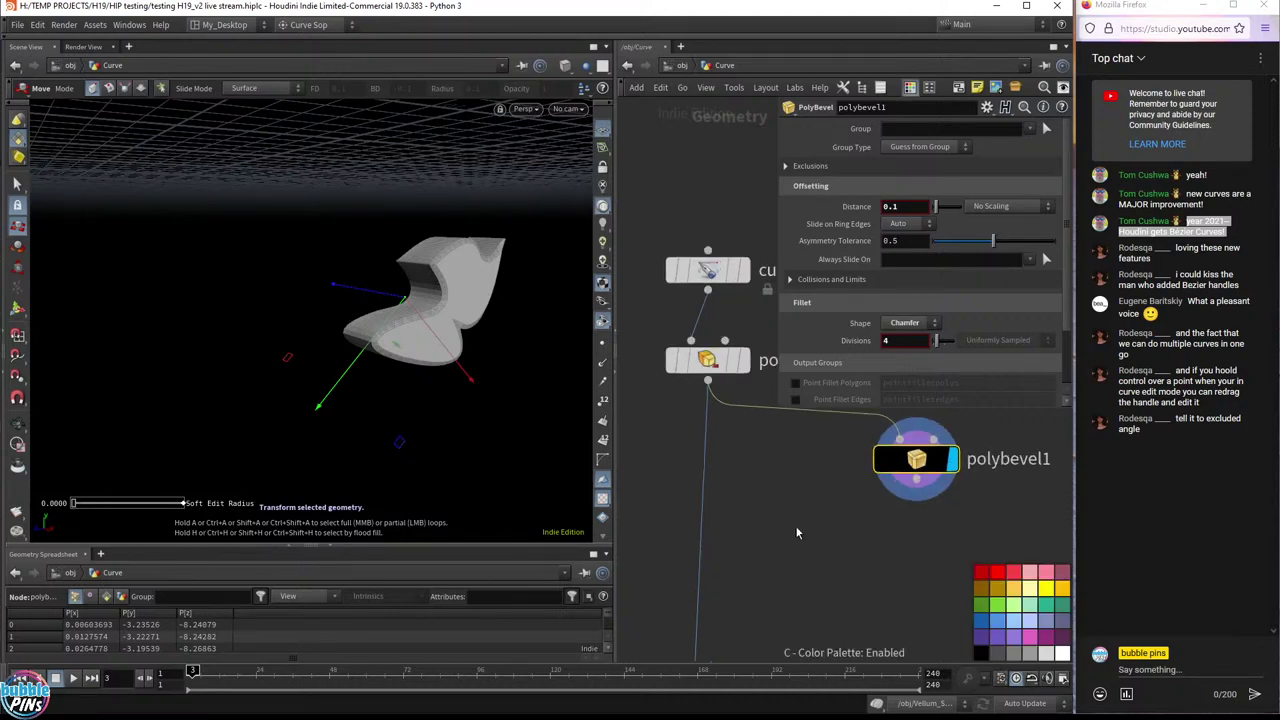
key(Escape)
scroll(455, 268, up, 5)
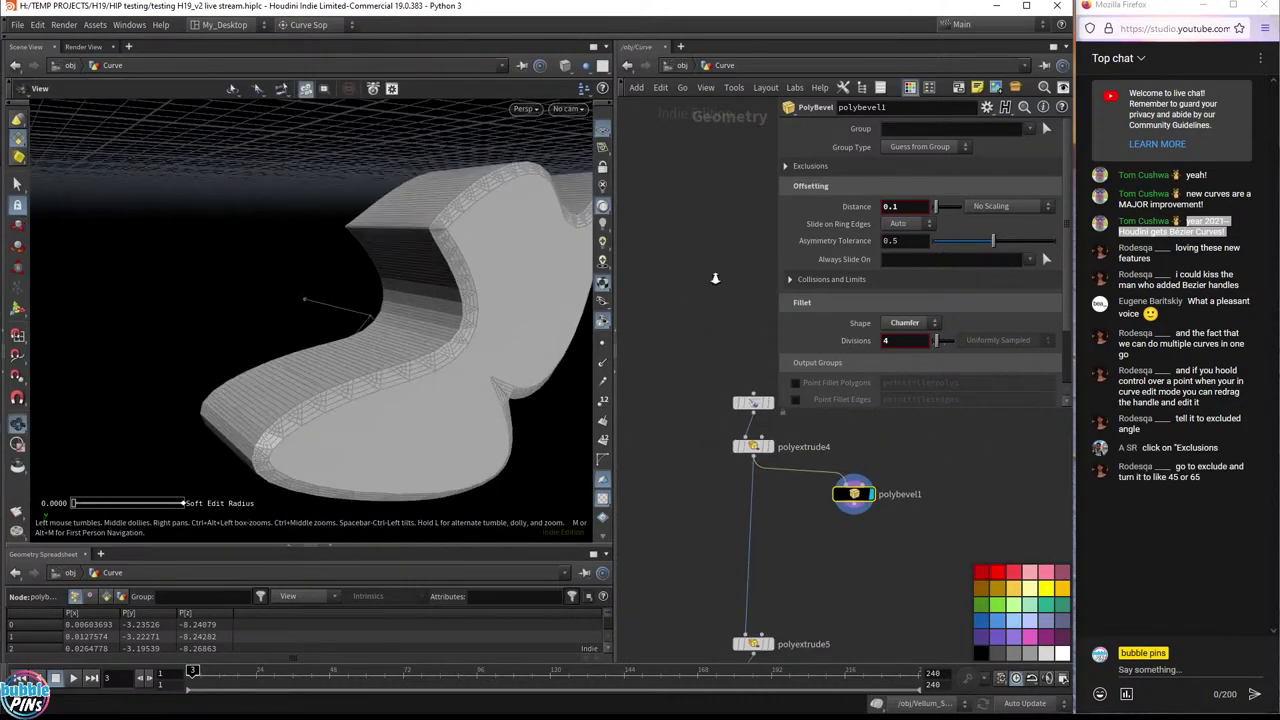
key(t)
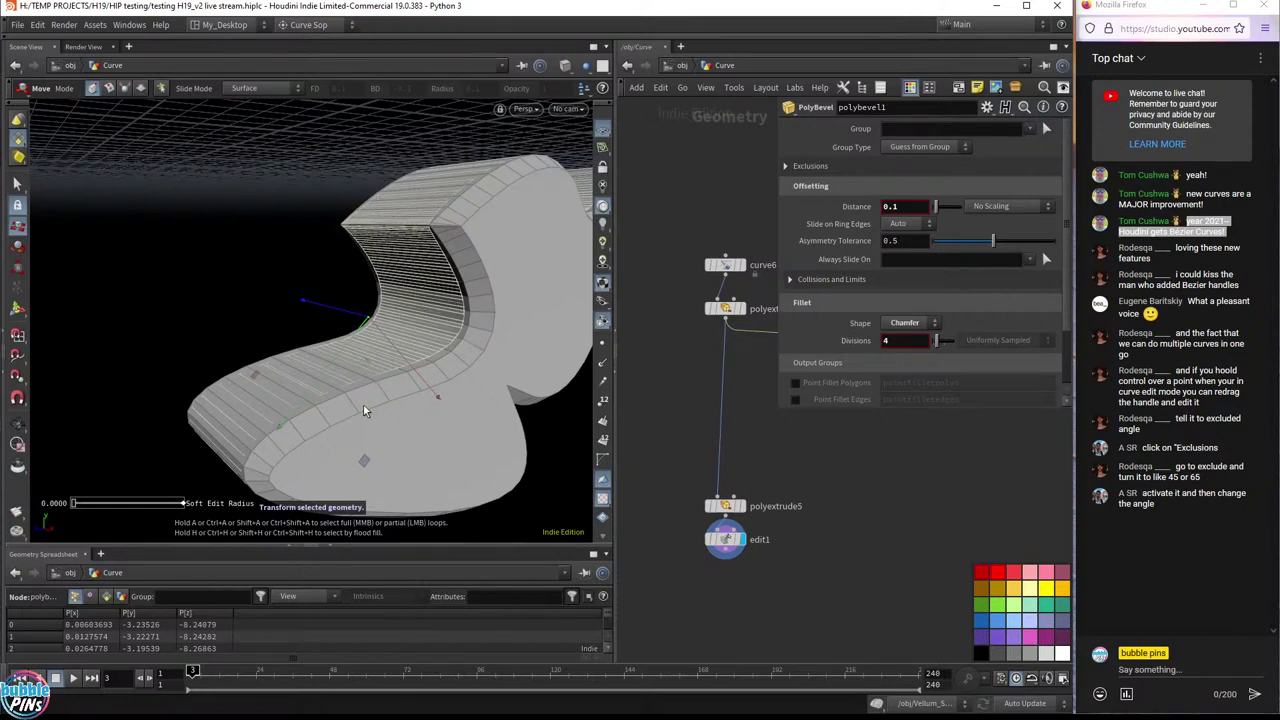
click(726, 540)
- Orbit around the extruded shape from several angles and highlight two chat messages
key(Escape)
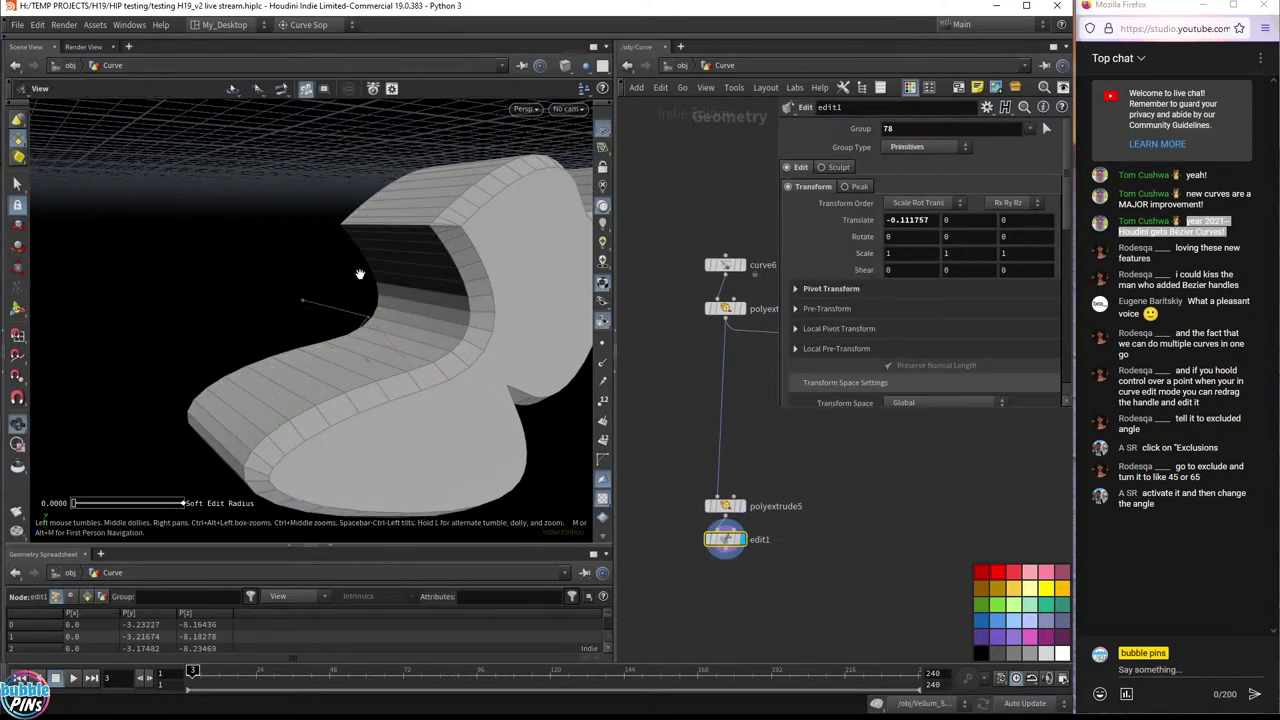
drag(360, 274, 439, 399)
key(t)
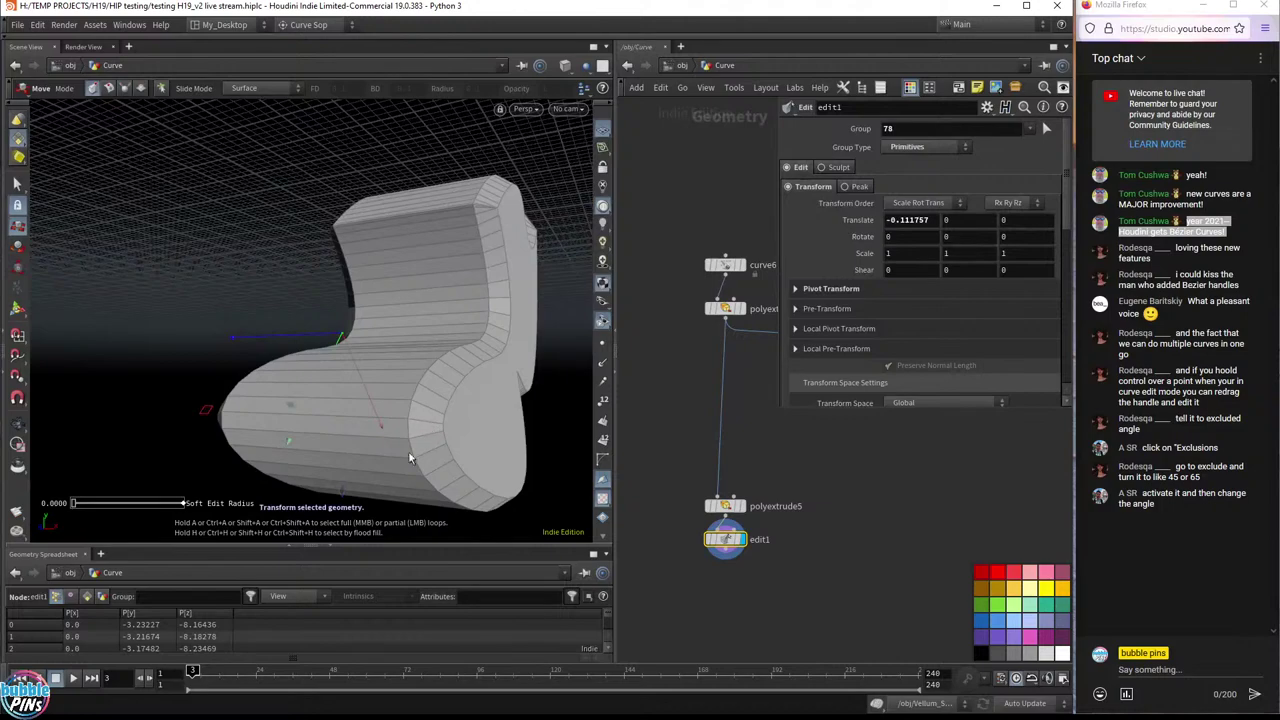
key(Escape)
drag(441, 508, 468, 283)
key(t)
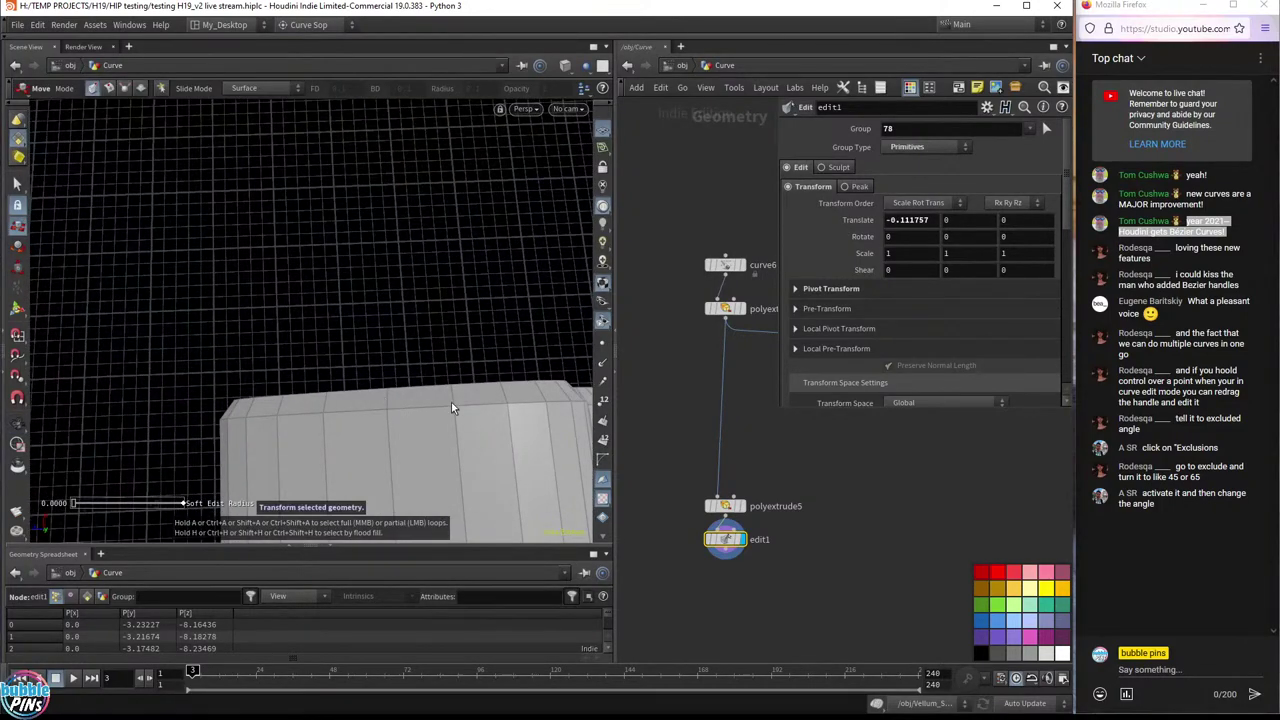
key(Escape)
drag(451, 402, 523, 286)
key(t)
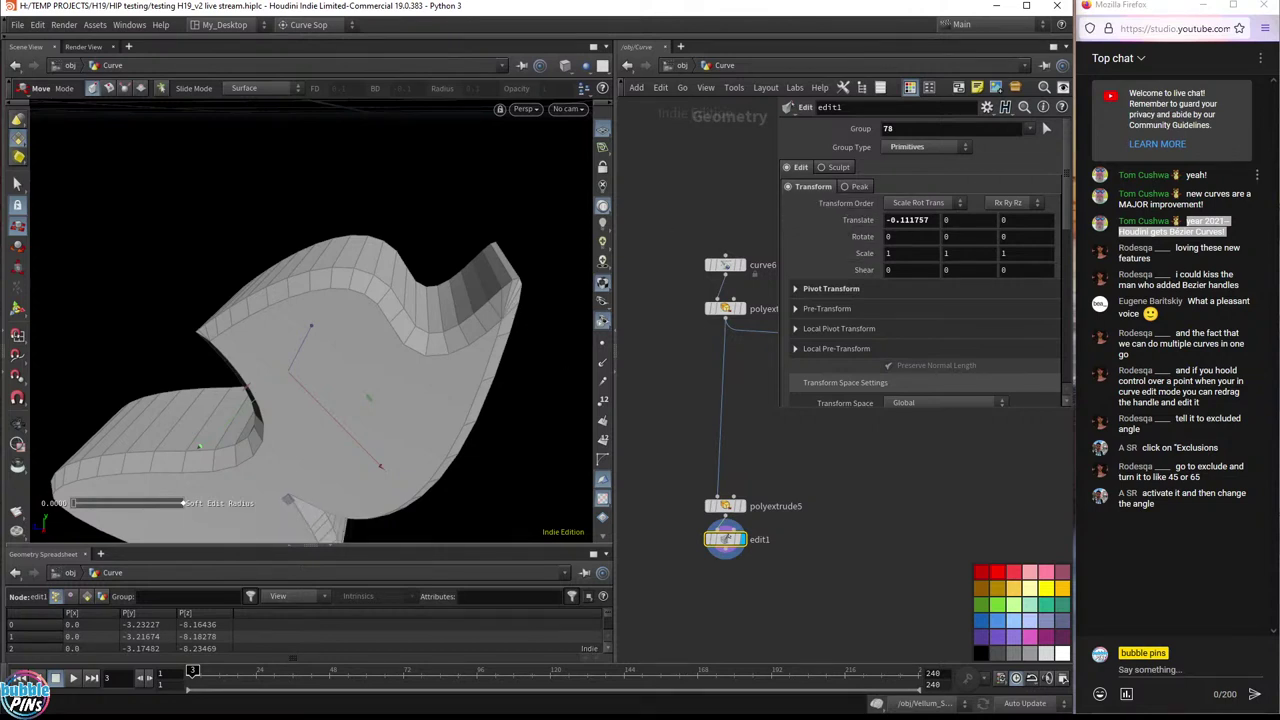
drag(1185, 252, 1210, 255)
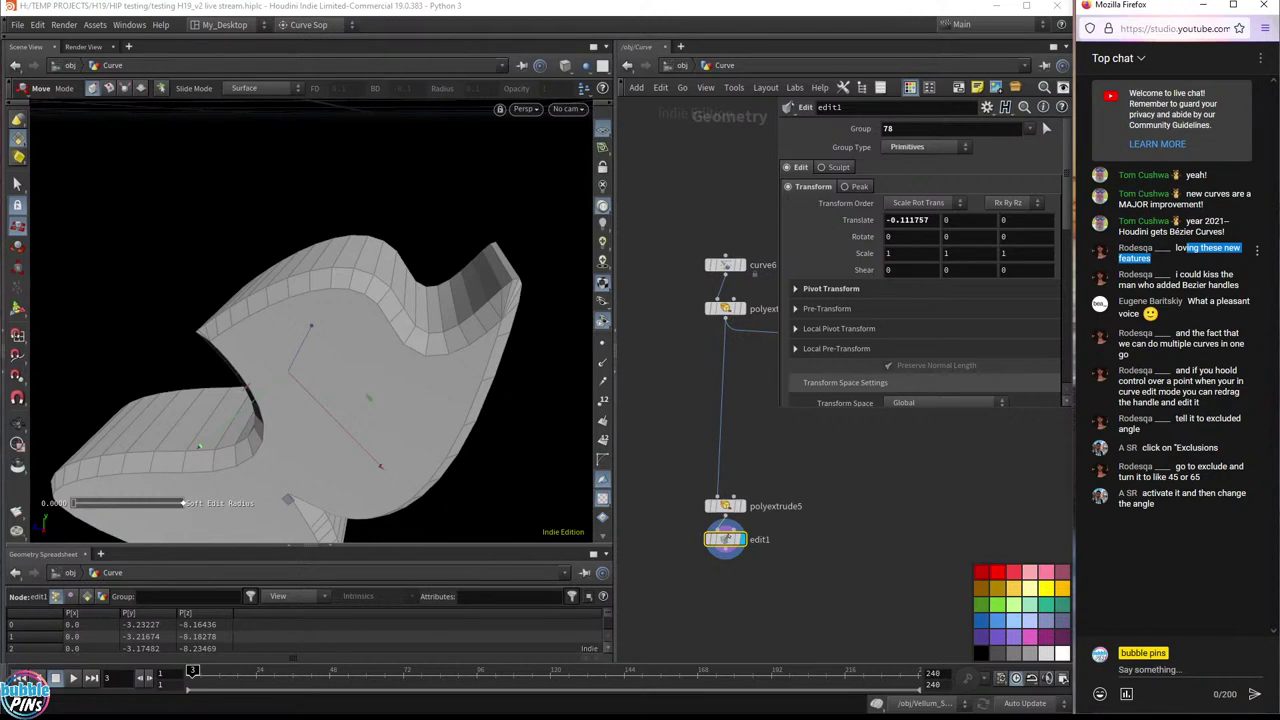
drag(1178, 274, 1239, 285)
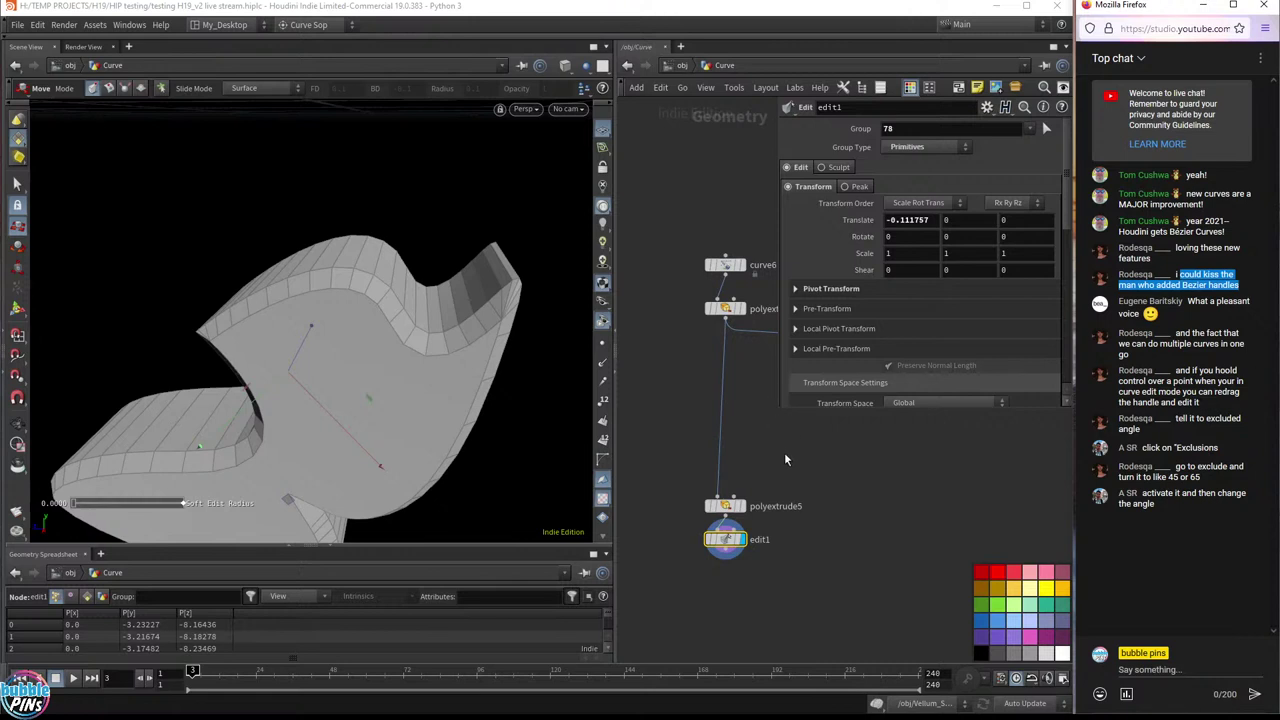
- Display curve6, re-pull the right-side anchor's tangent handles long, and nudge the anchor
middle_drag(853, 458, 825, 635)
click(700, 443)
click(711, 446)
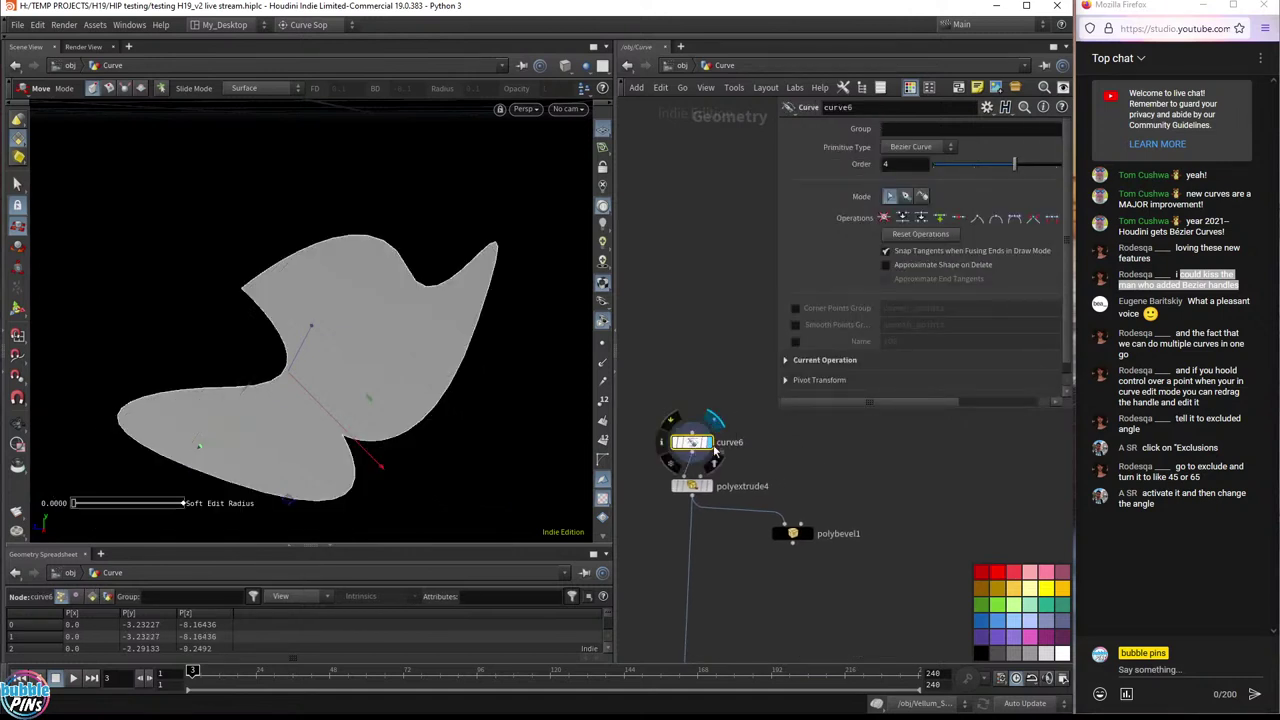
drag(696, 459, 700, 440)
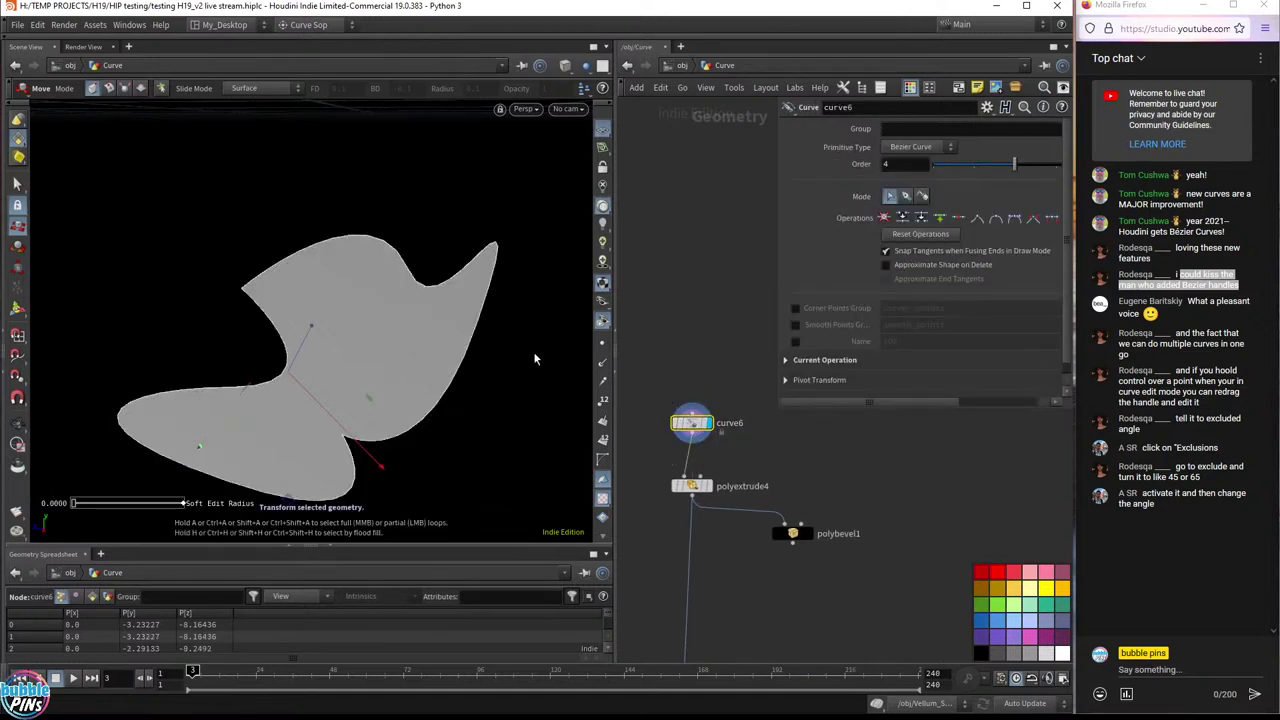
key(Return)
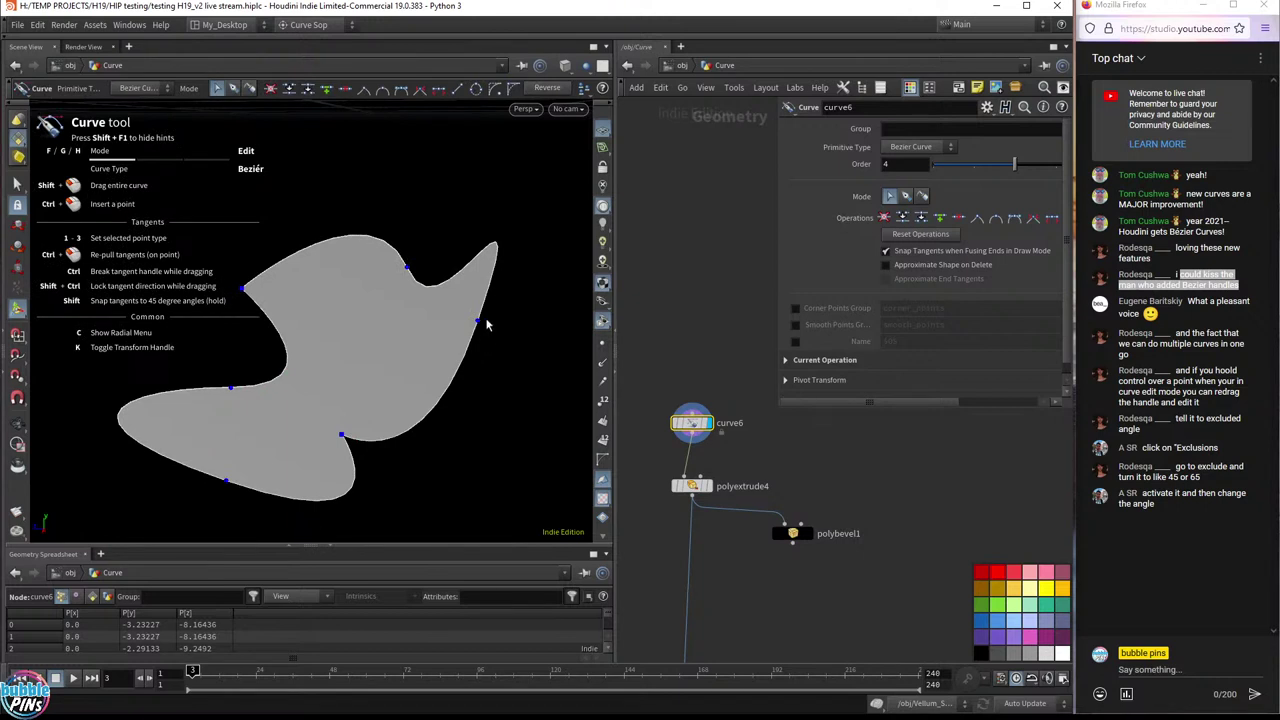
click(478, 323)
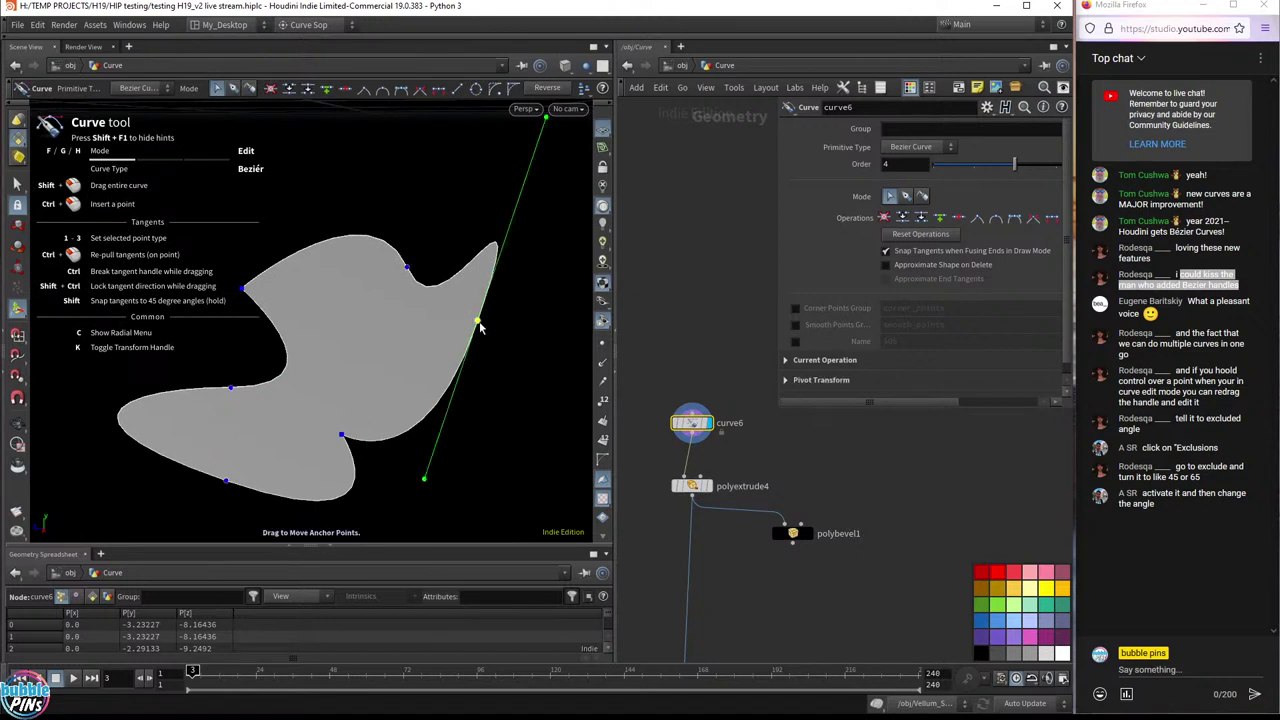
ctrl+drag(478, 323, 433, 477)
mouse_move(480, 325)
mouse_down()
mouse_move(558, 330)
mouse_move(509, 271)
mouse_move(500, 232)
mouse_move(508, 367)
mouse_move(522, 356)
mouse_move(466, 303)
mouse_move(538, 330)
mouse_move(458, 328)
mouse_move(474, 322)
mouse_up()
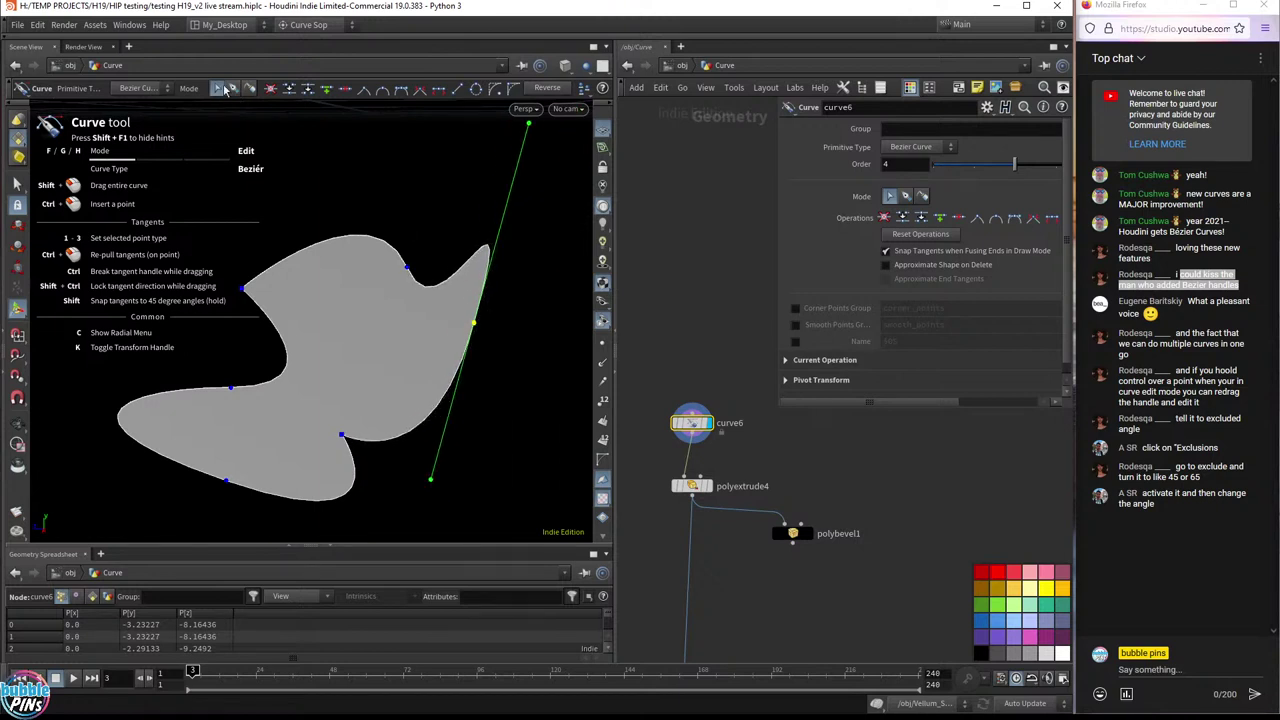
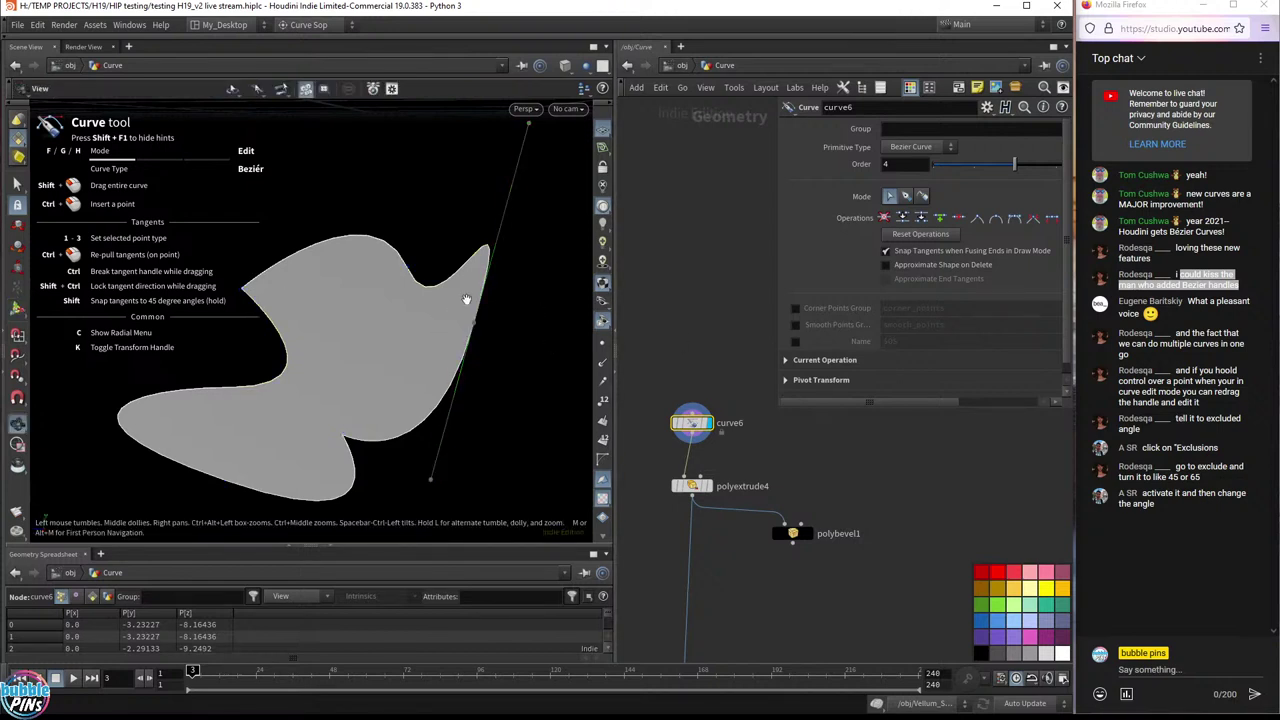
- Draw a four-point closed Bézier shape above the first, pulling out one curved tangent
drag(466, 294, 254, 139)
key(space)
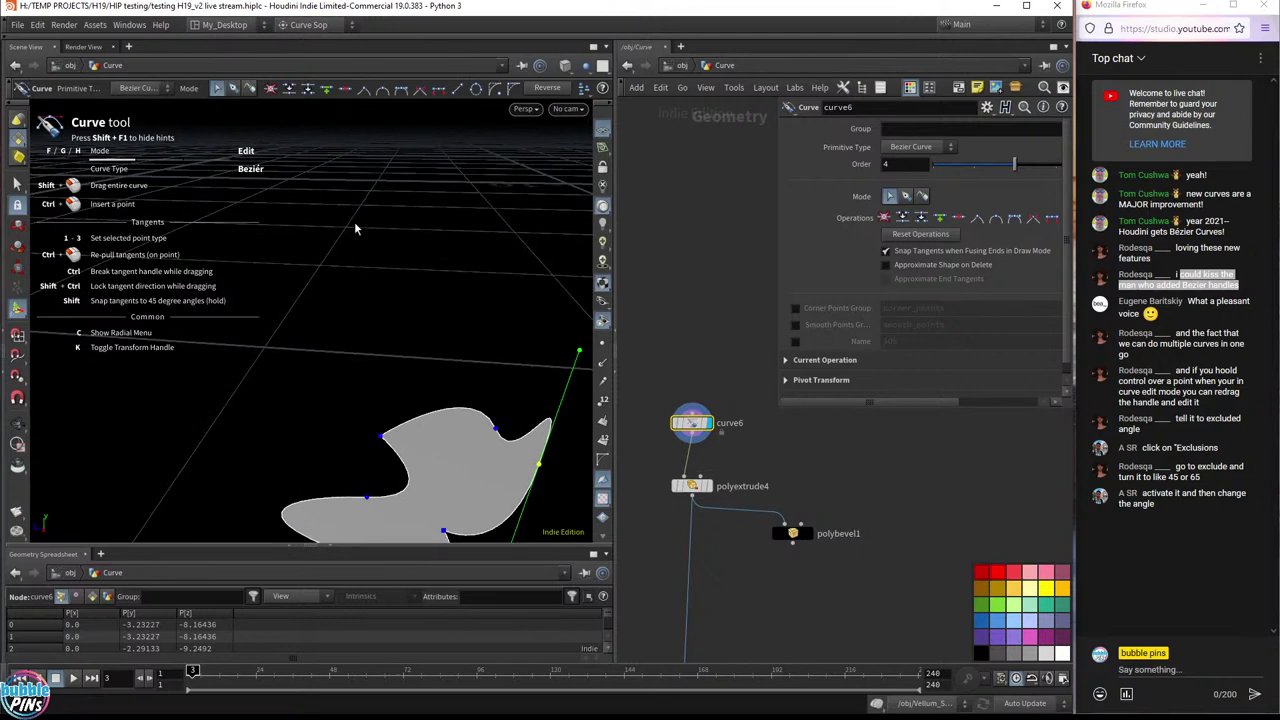
click(233, 89)
click(335, 184)
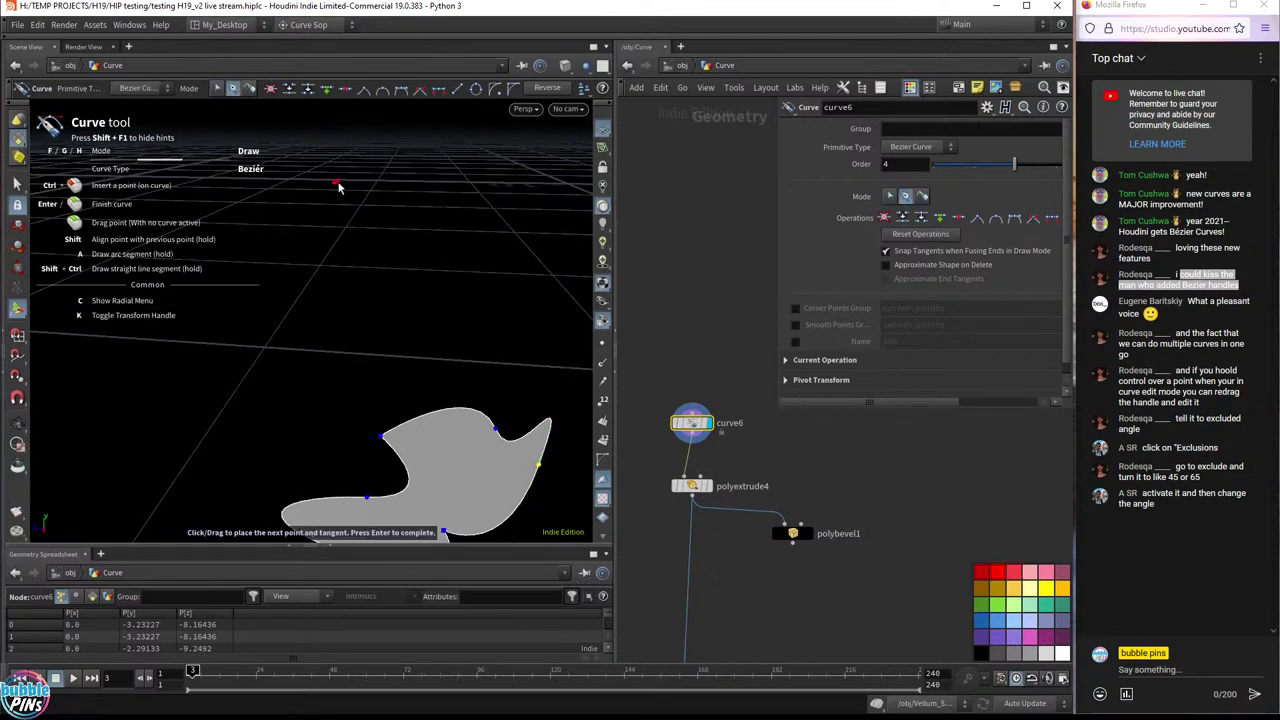
click(322, 318)
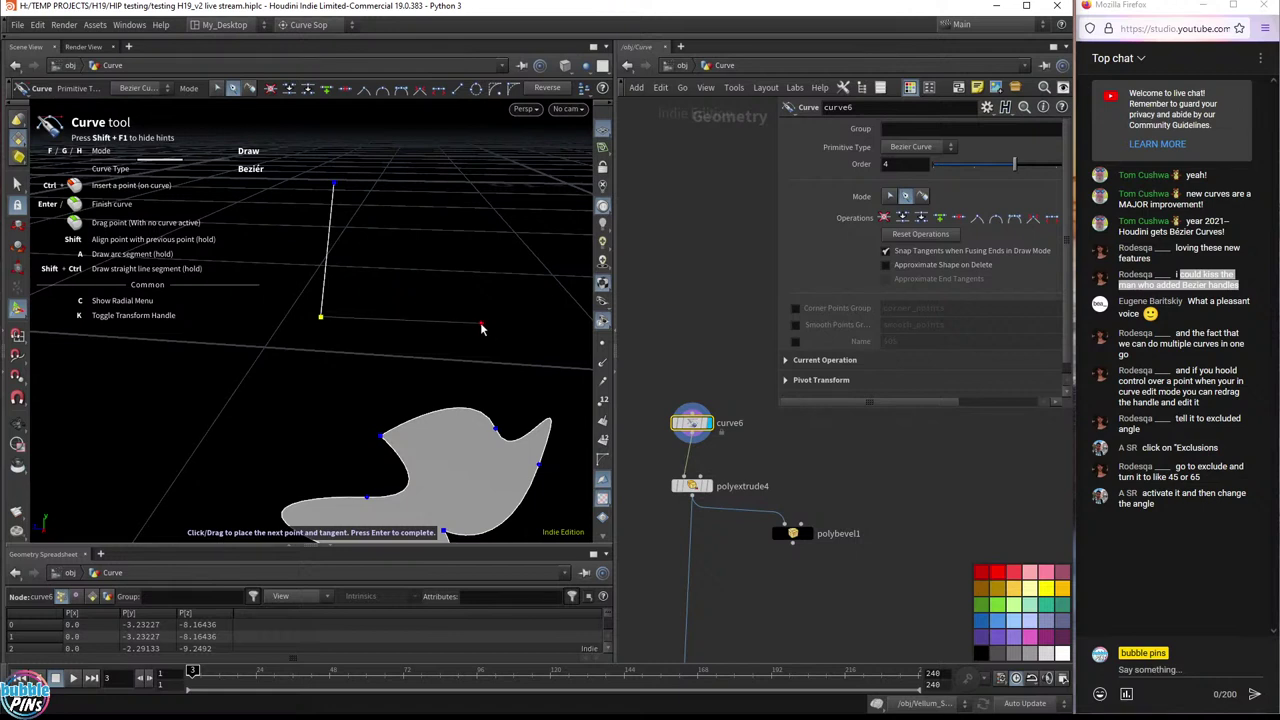
click(481, 323)
drag(565, 233, 352, 266)
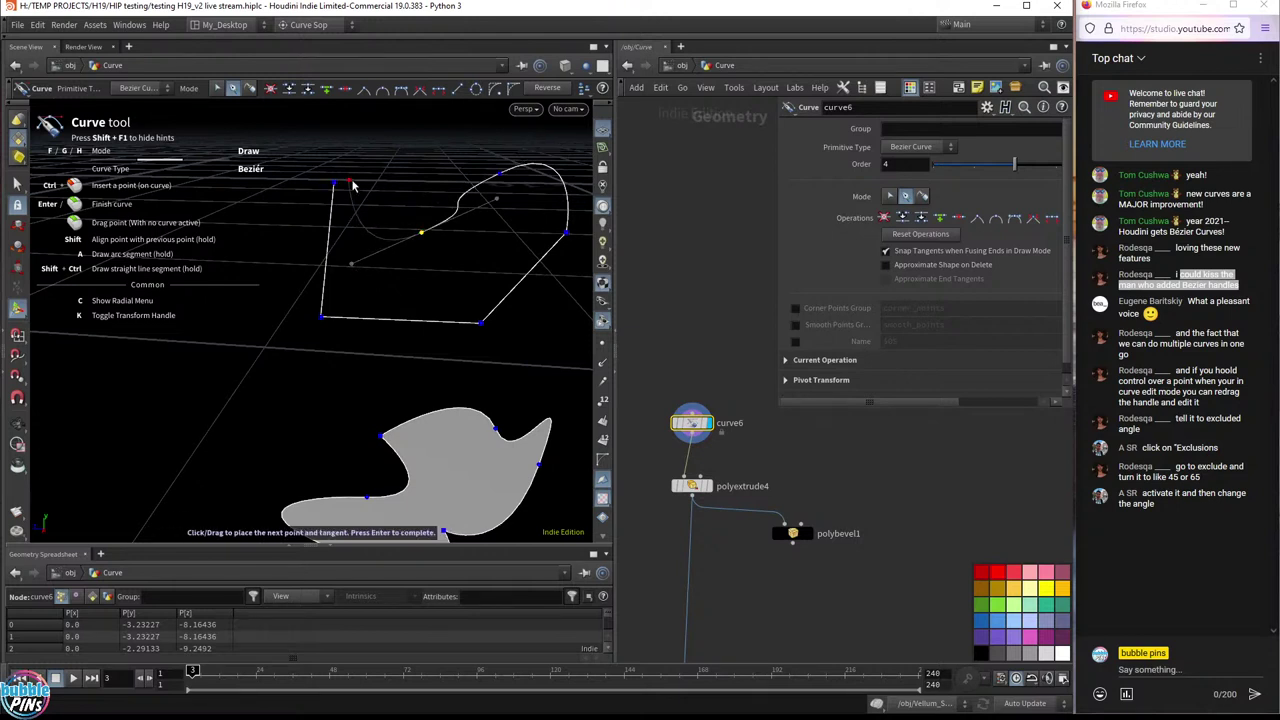
drag(334, 184, 505, 268)
key(Return)
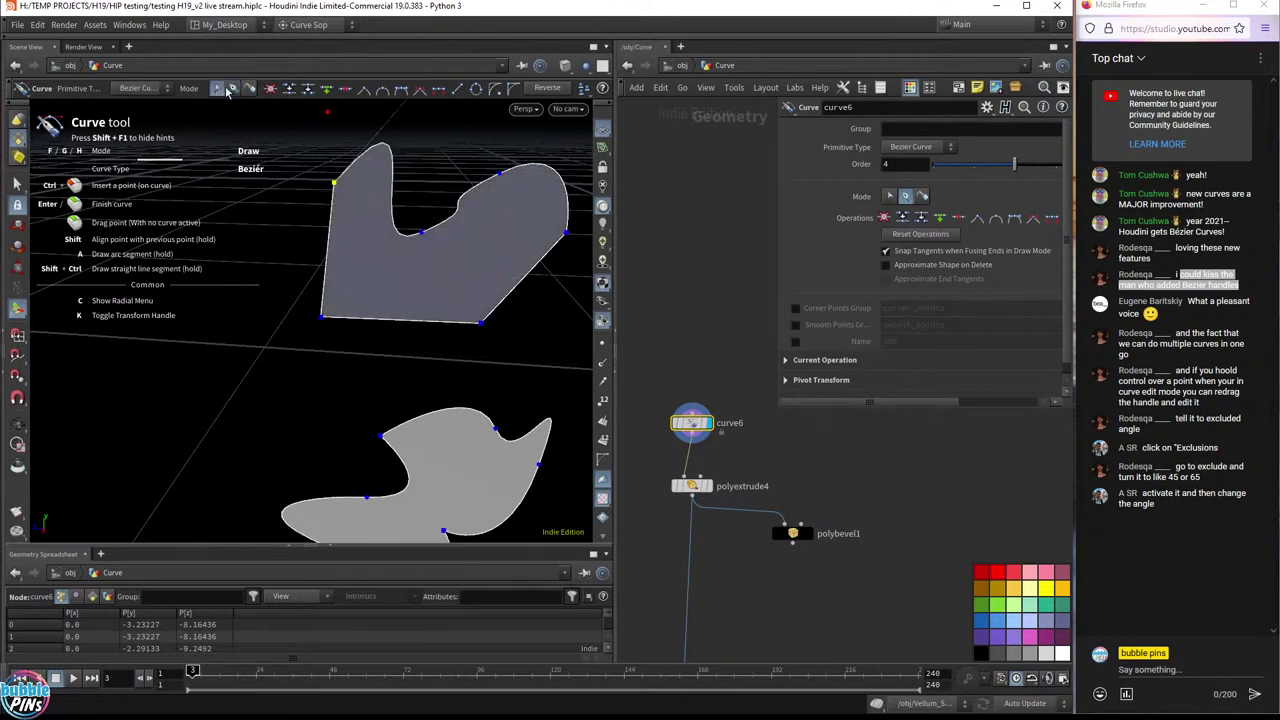
- Reshape the new shape's upper-right curve by pulling its point's tangent
drag(502, 178, 474, 228)
click(430, 232)
click(385, 265)
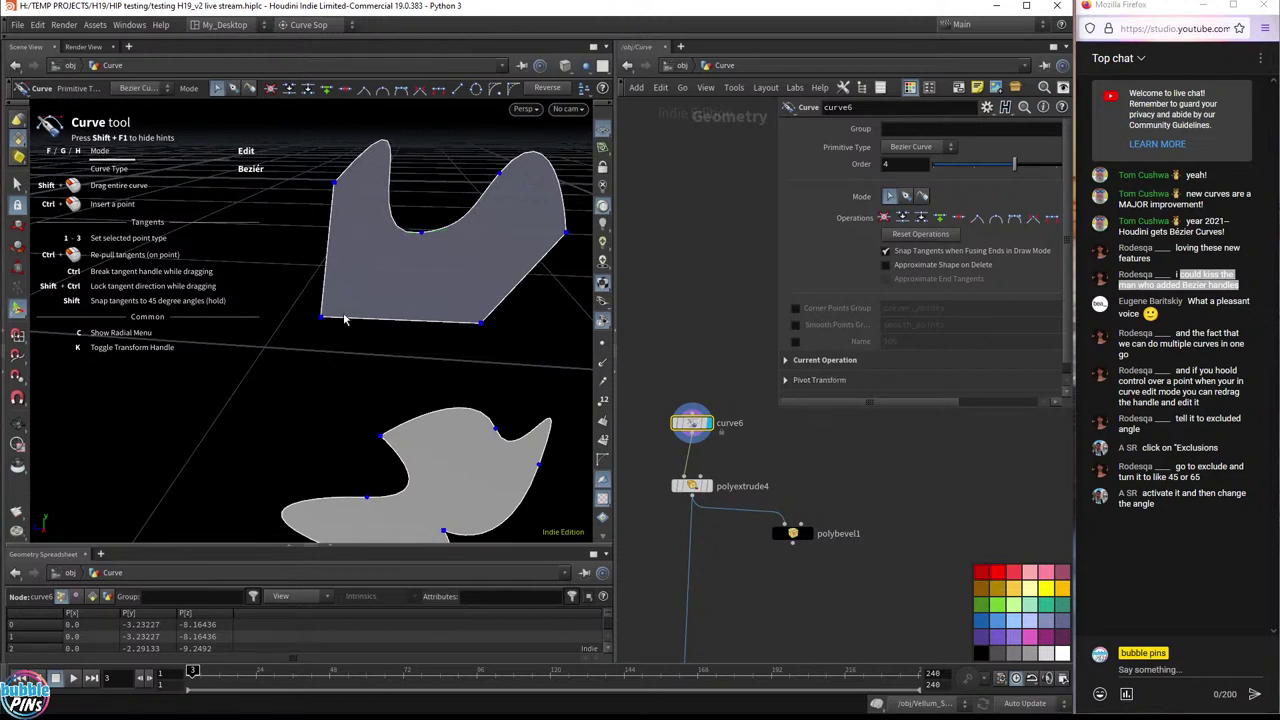
- Select the lower-left, bottom-right, right and top-left corner points together
drag(291, 349, 358, 305)
shift+drag(459, 352, 511, 316)
shift+drag(585, 253, 540, 227)
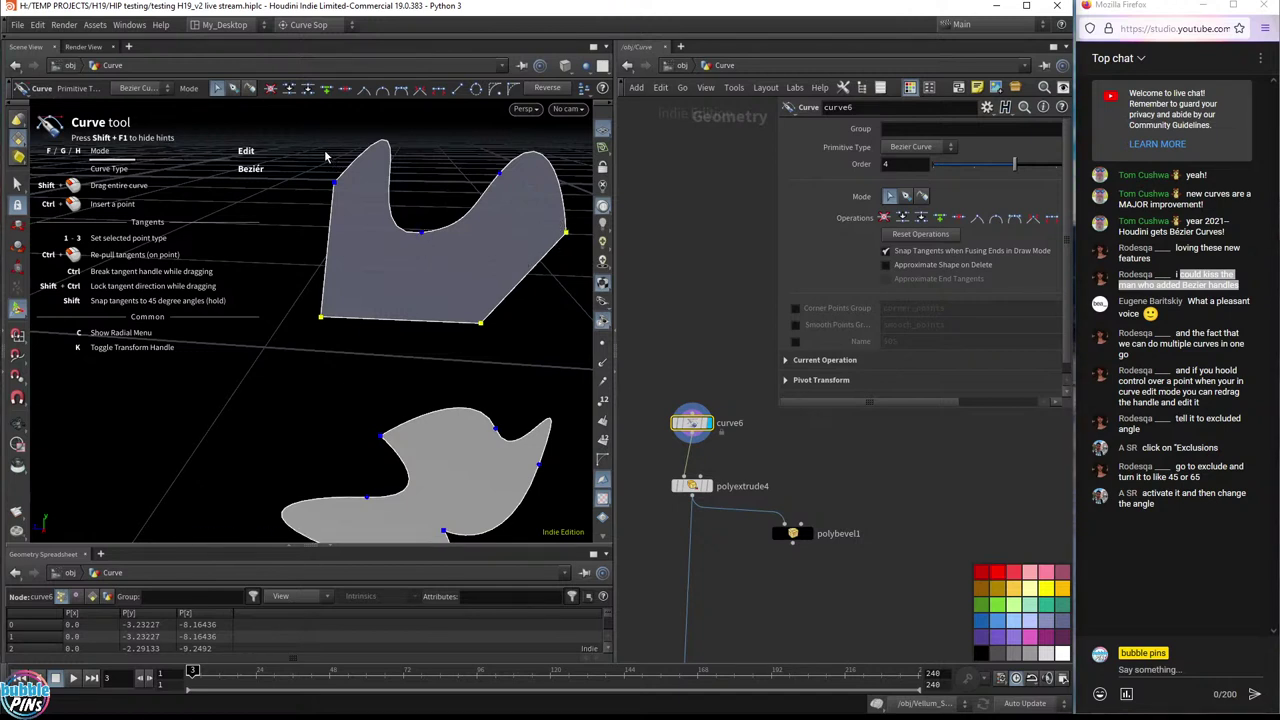
shift+drag(324, 156, 360, 208)
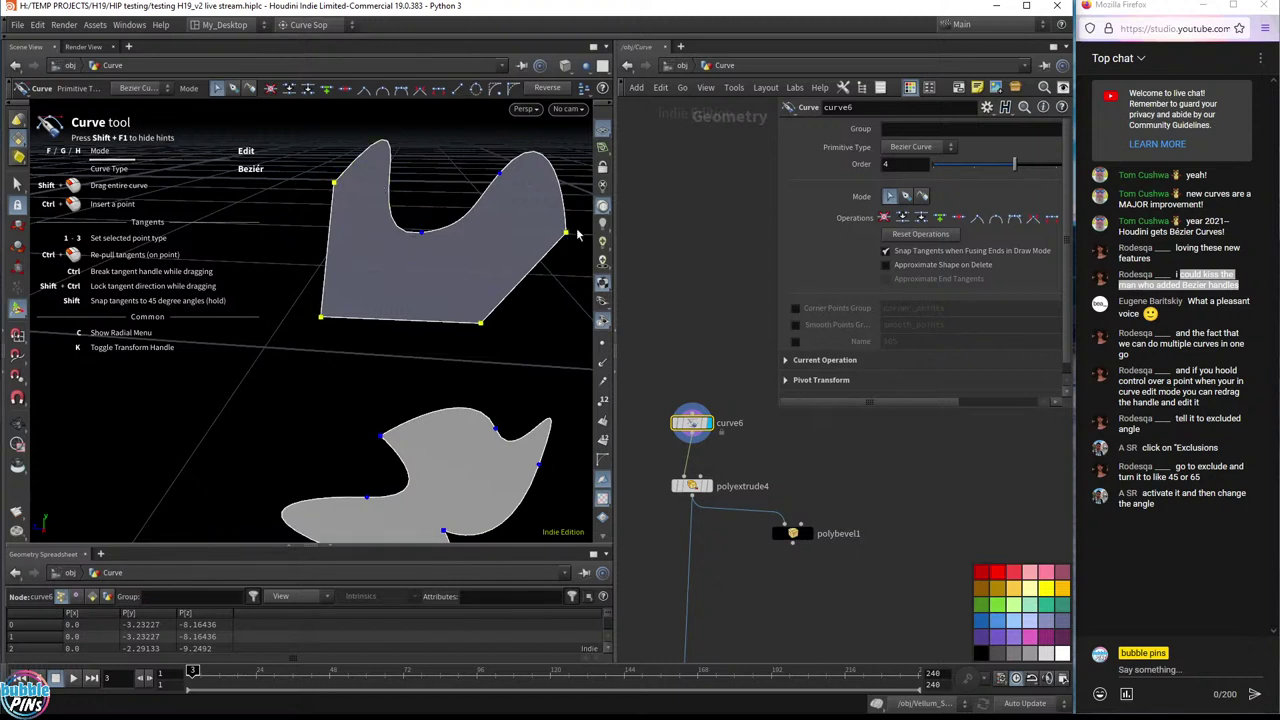
- Round the four selected corners, setting the radius to about 0.2046
click(501, 93)
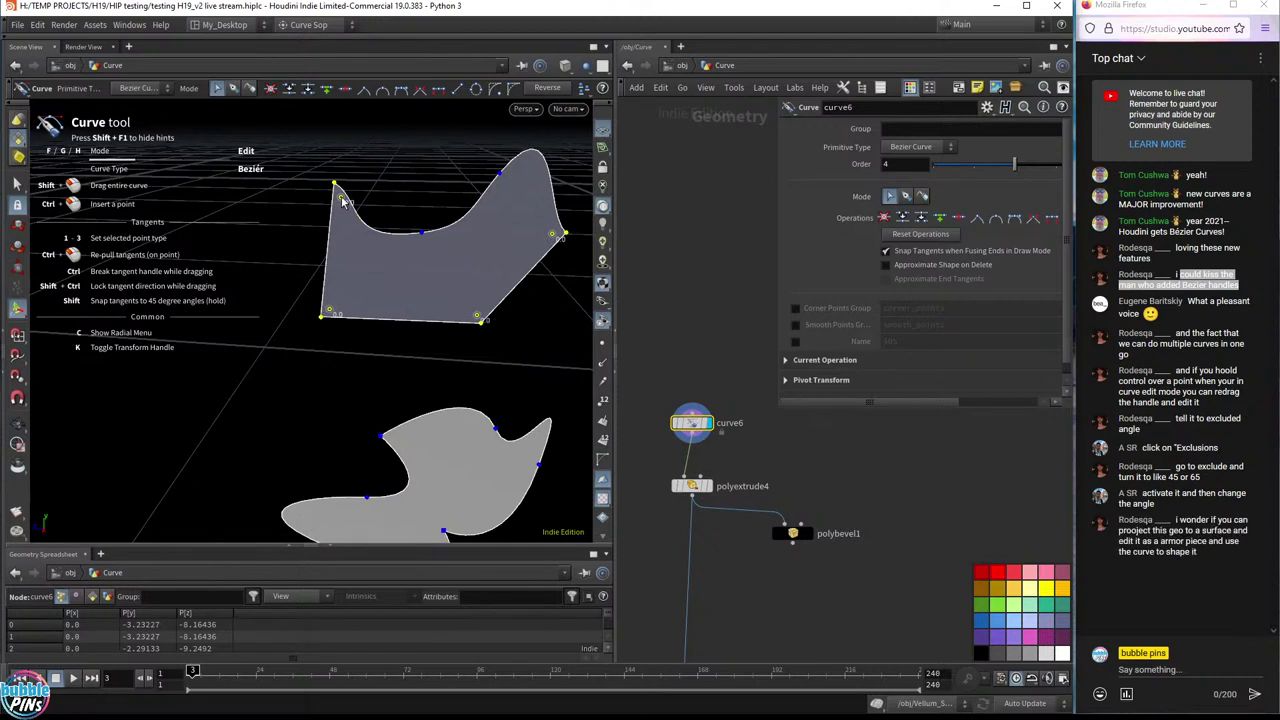
drag(342, 201, 346, 221)
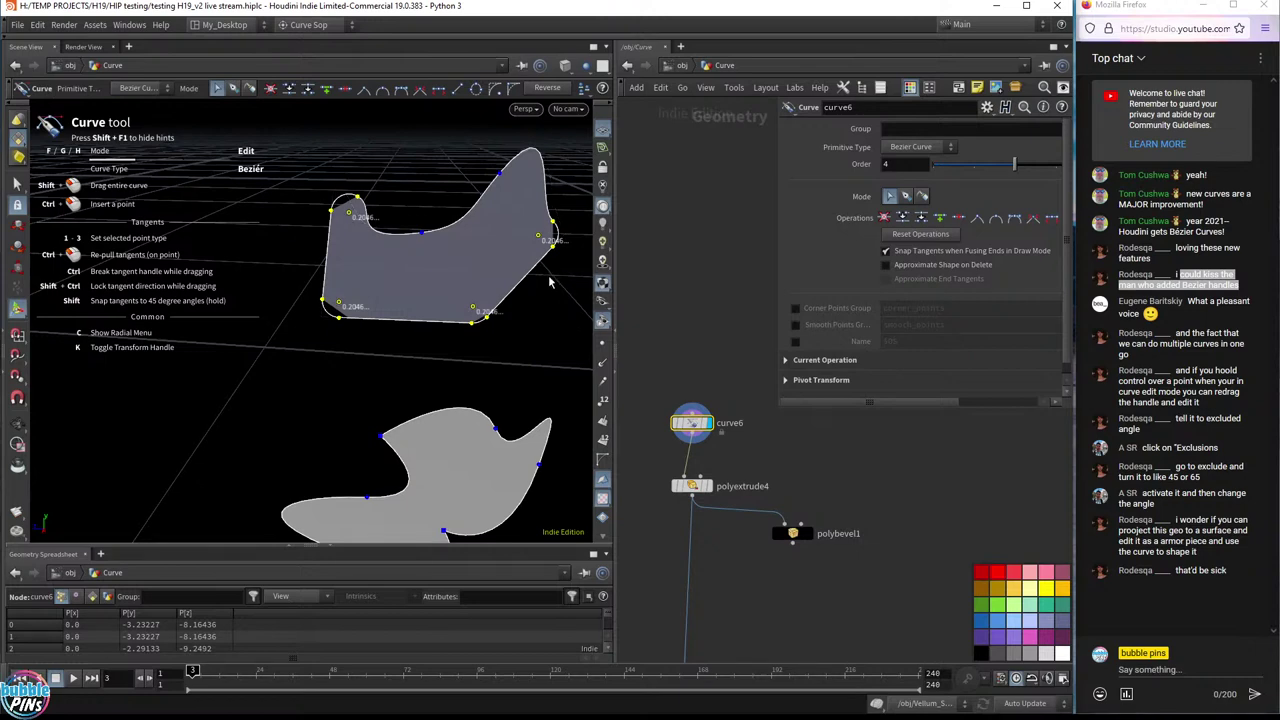
key(space)
drag(586, 249, 500, 195)
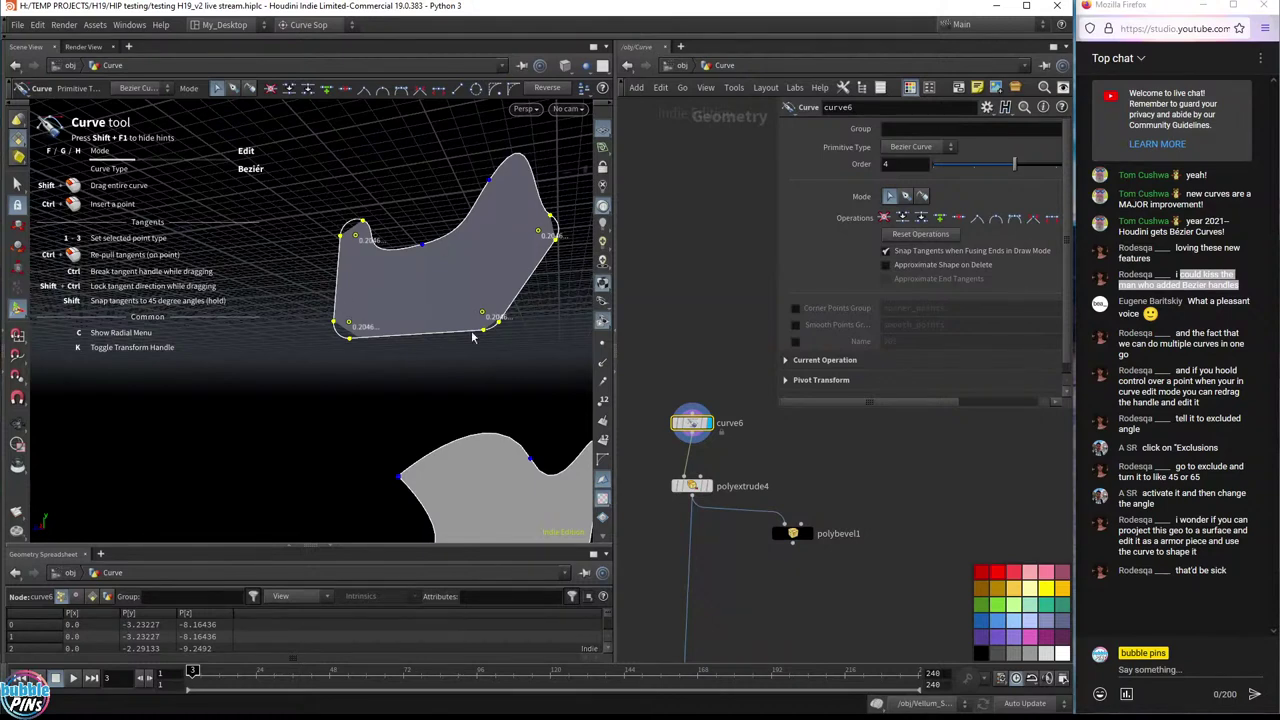
key(space)
drag(338, 280, 494, 301)
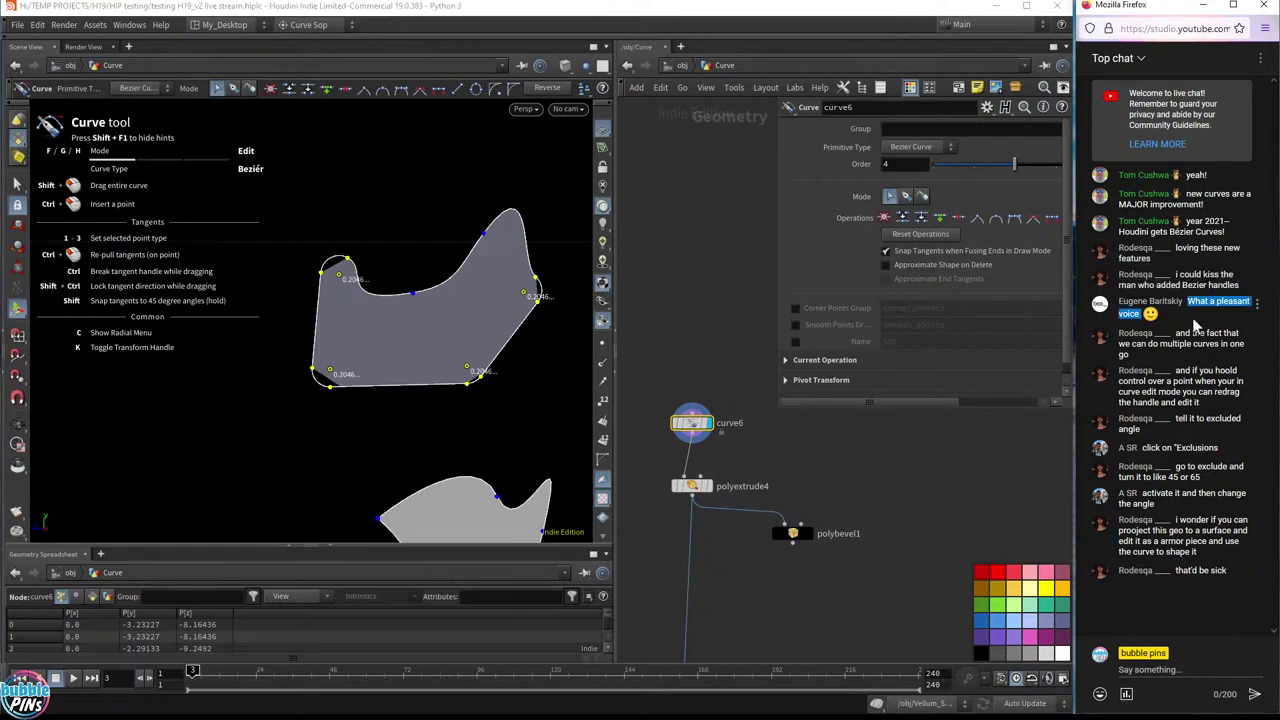
- Highlight viewer chat comments about multiple curves and handles, then switch the curve tool to Draw
drag(1176, 333, 1183, 402)
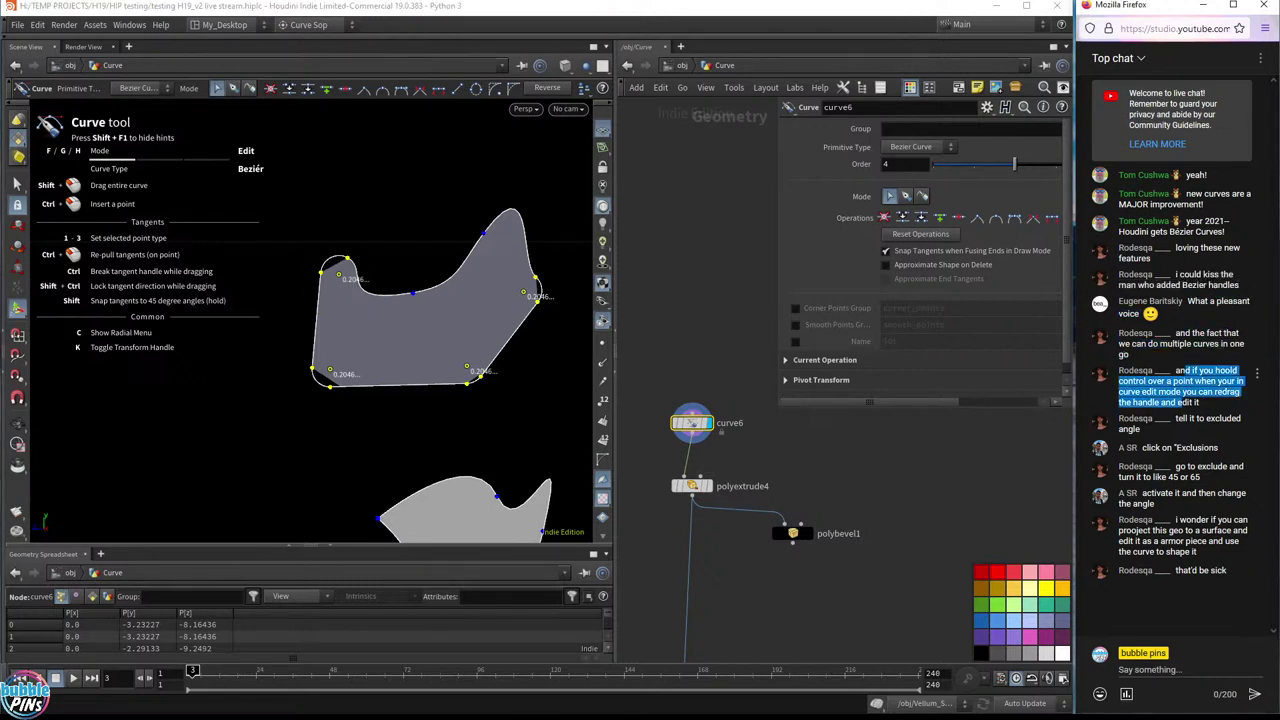
click(1177, 432)
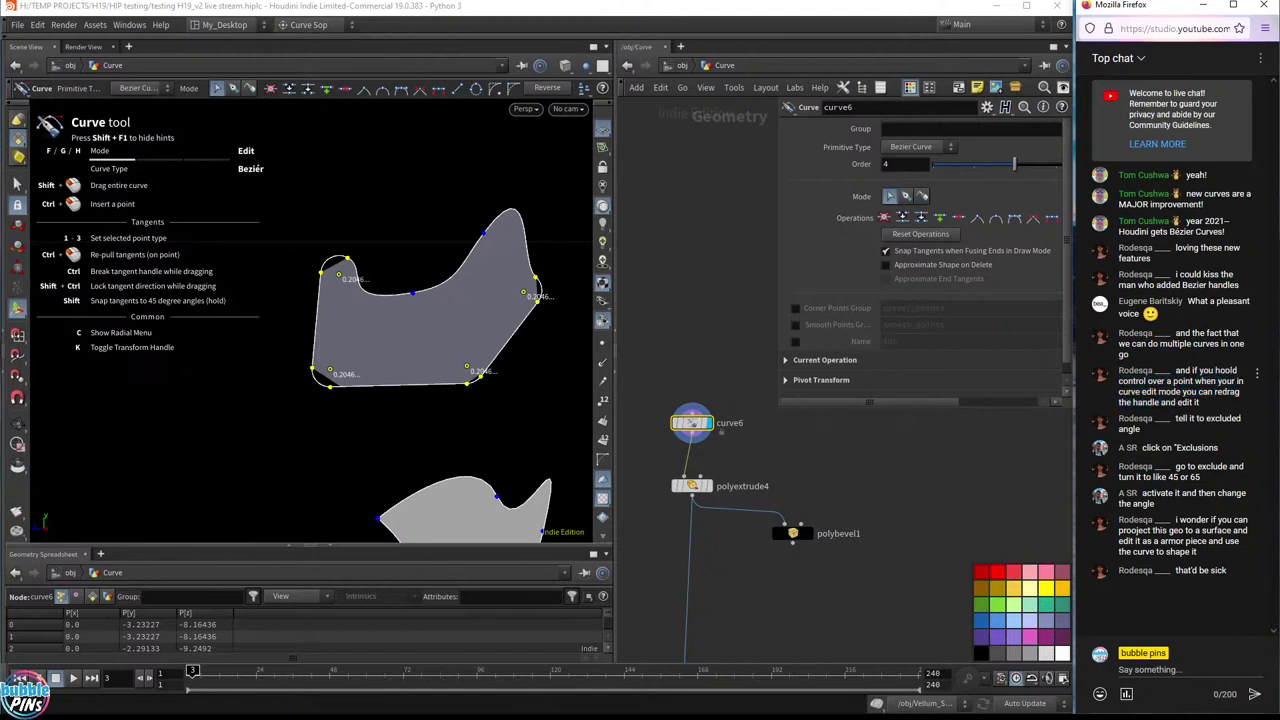
drag(1193, 370, 1172, 402)
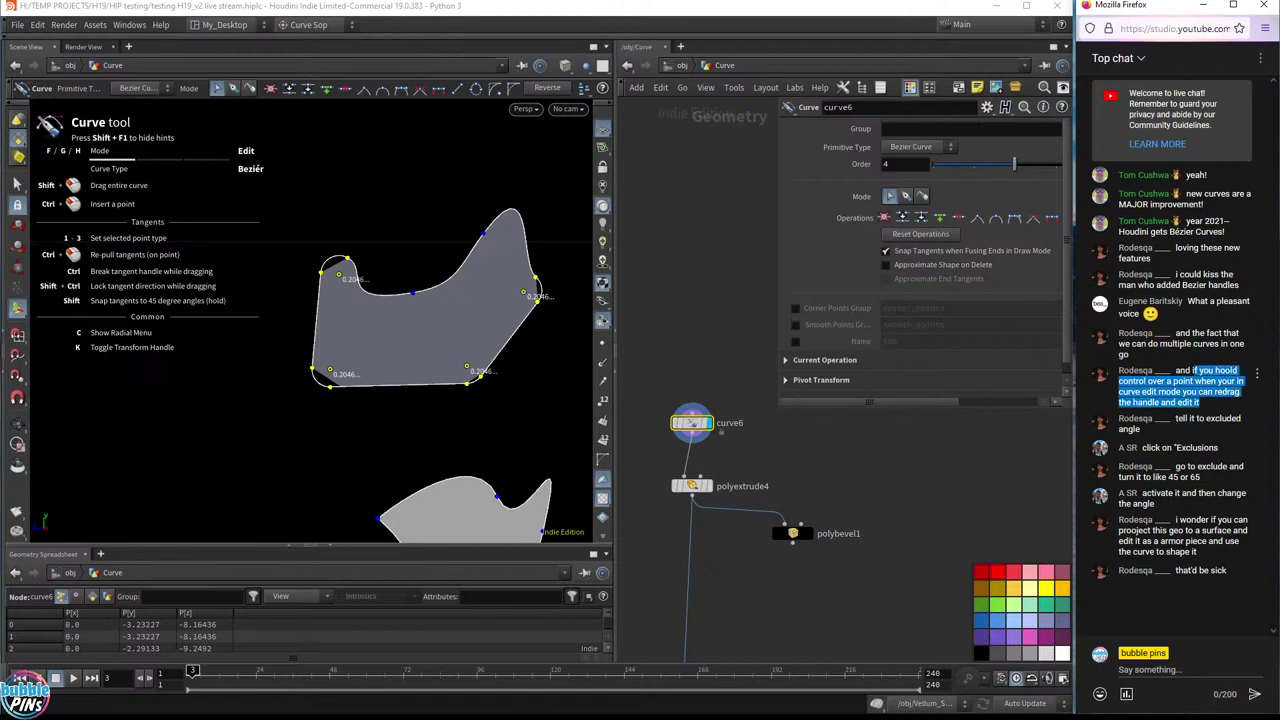
click(232, 89)
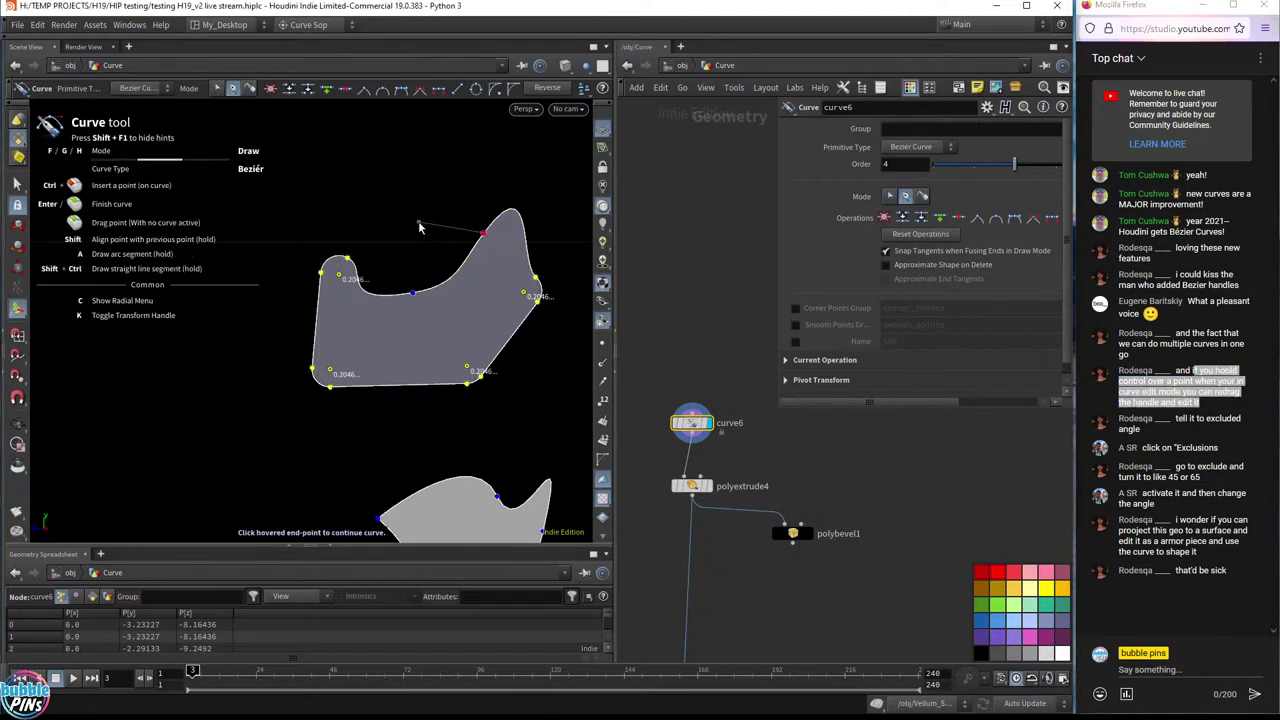
- Shrink the rounded-corner radius to 0.1689, then select all of the new shape's points
key(Return)
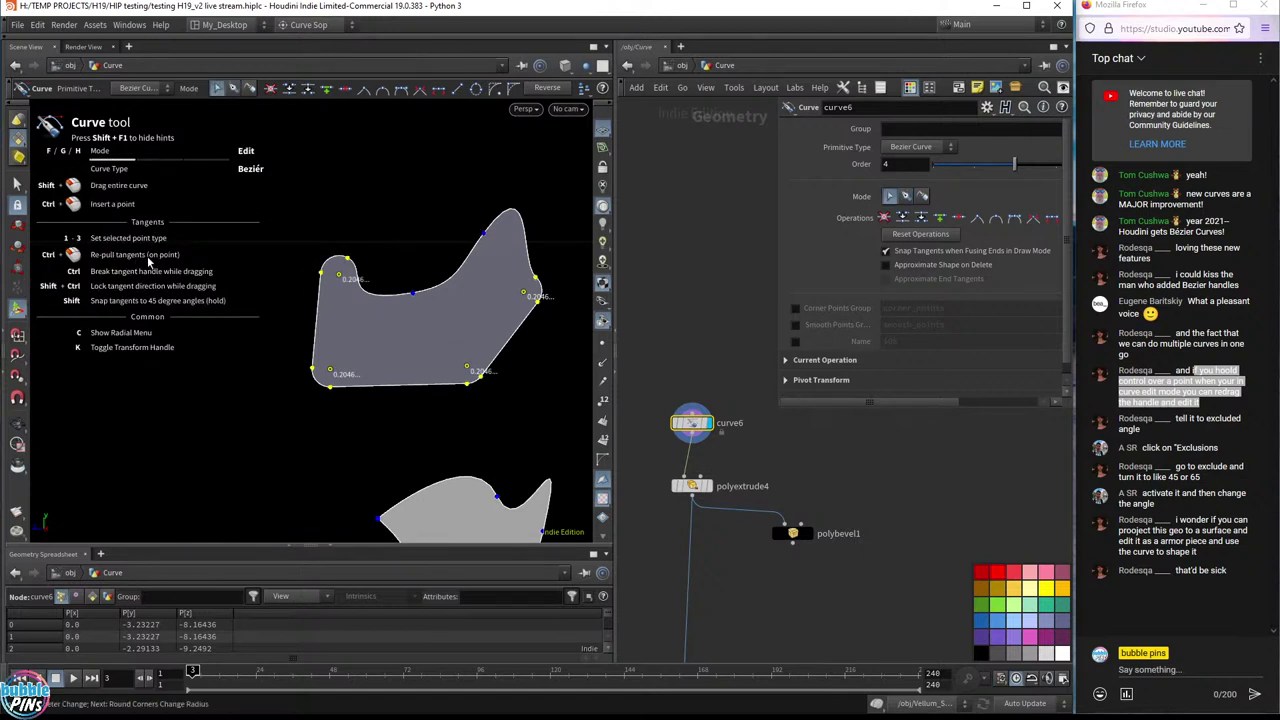
drag(328, 287, 335, 277)
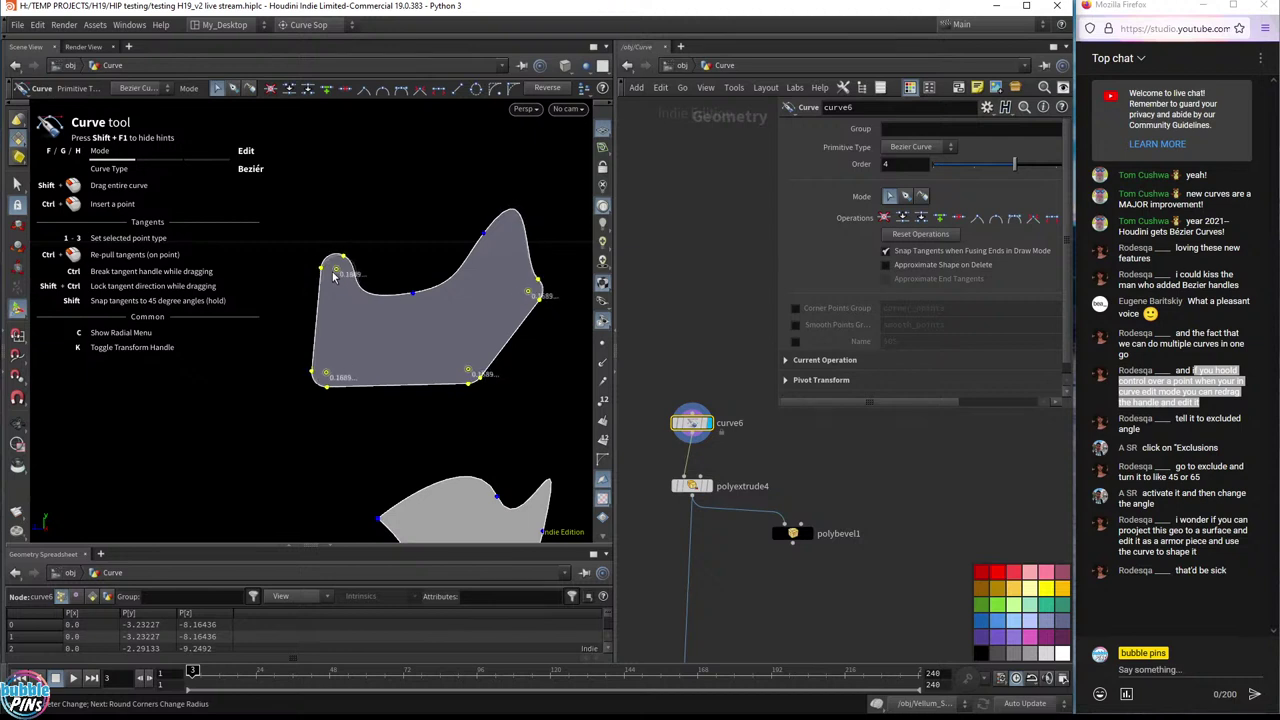
click(233, 88)
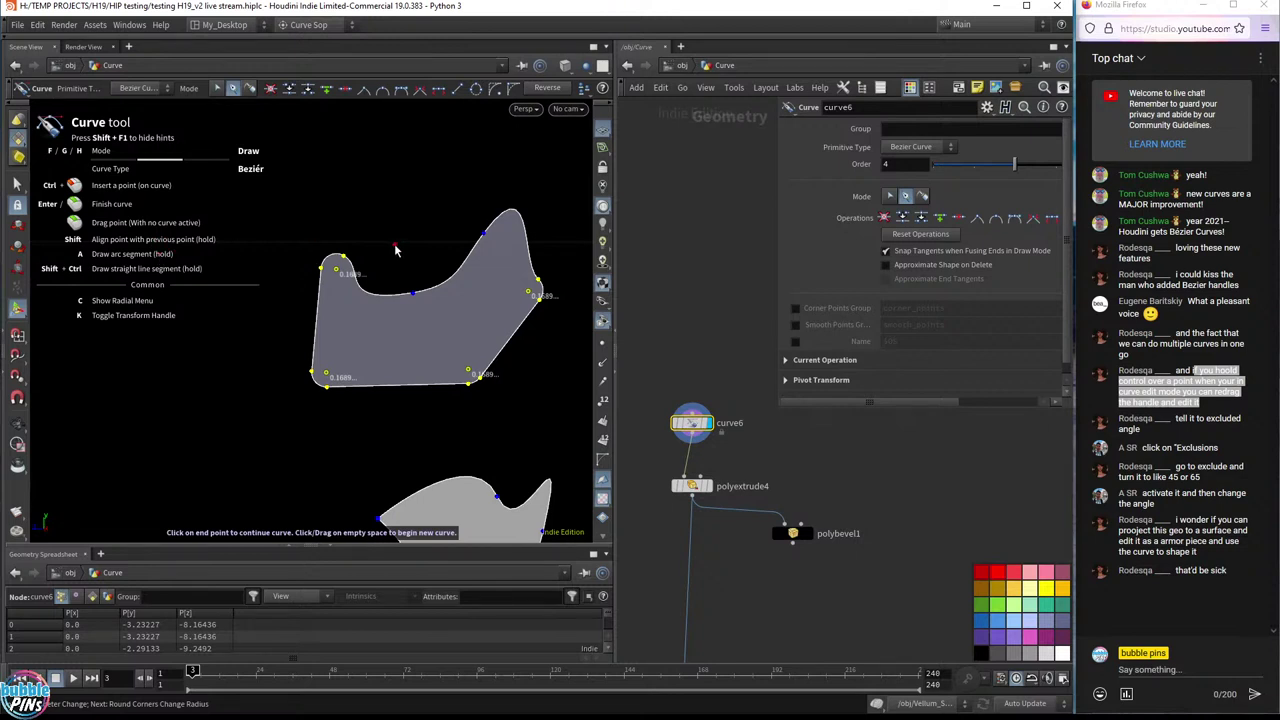
mouse_move(405, 241)
mouse_down()
mouse_move(452, 318)
mouse_move(432, 166)
mouse_move(456, 191)
mouse_up()
key(Return)
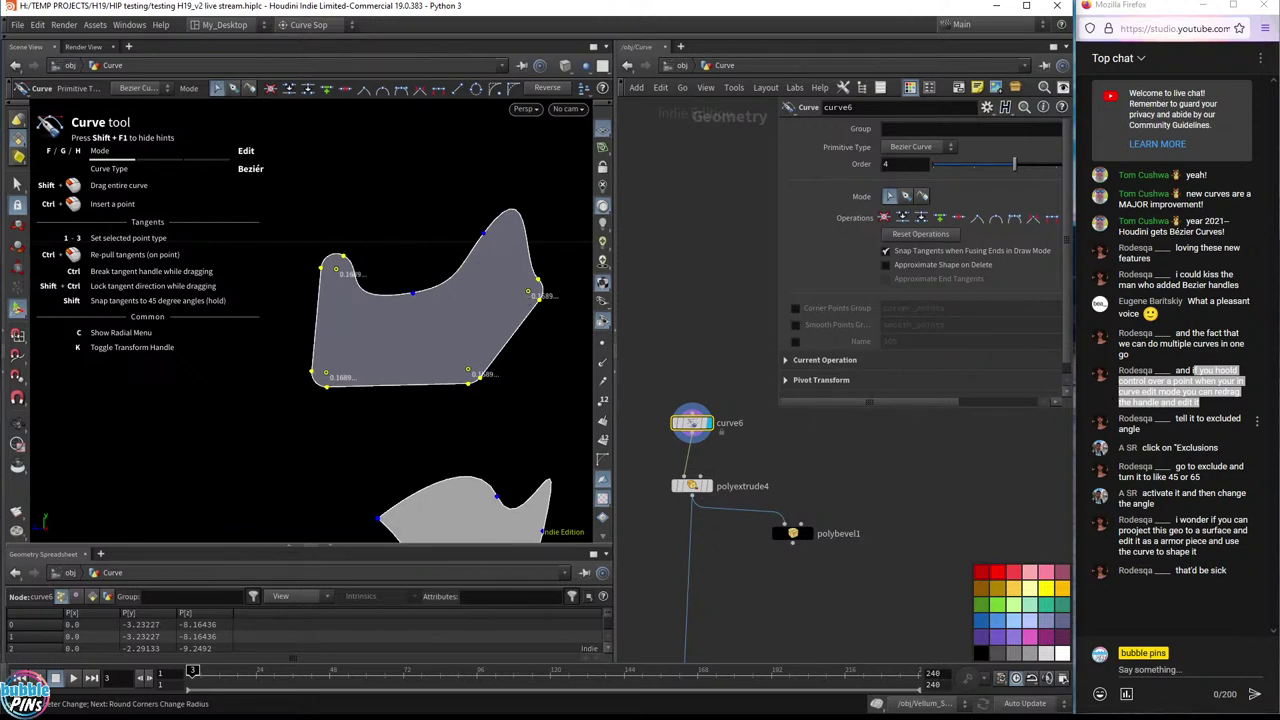
drag(1183, 419, 1206, 440)
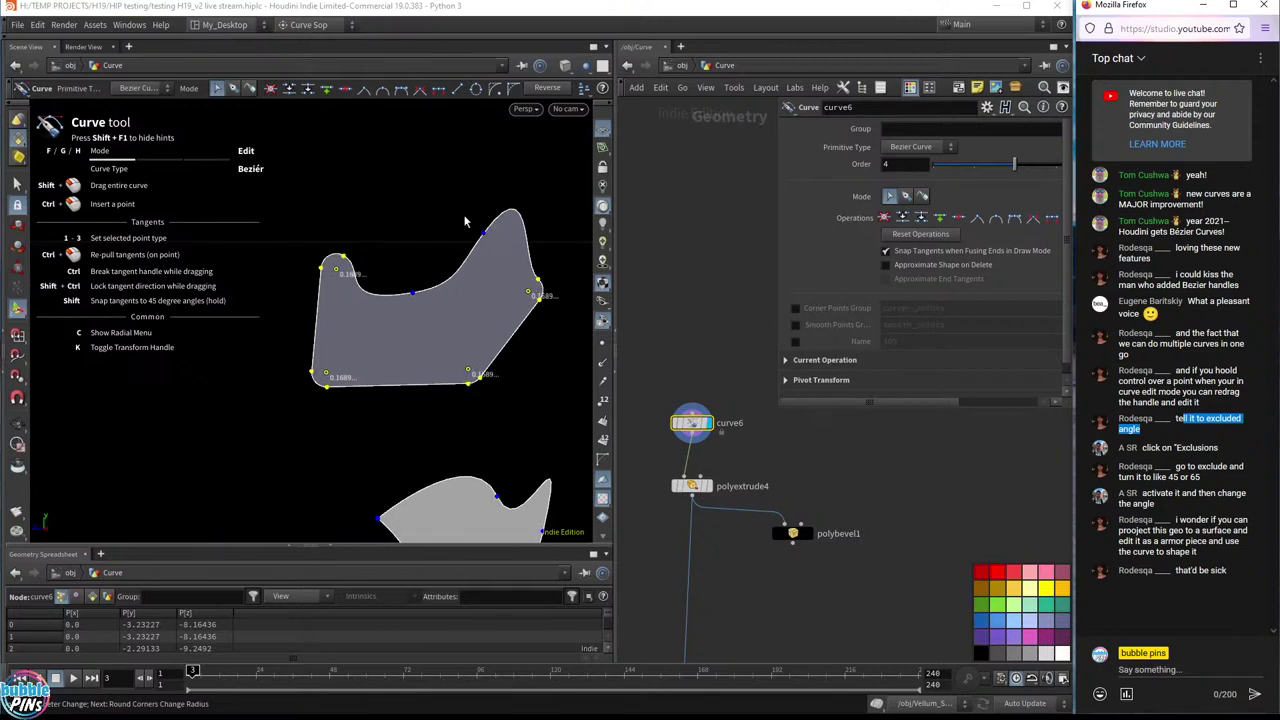
drag(304, 202, 572, 425)
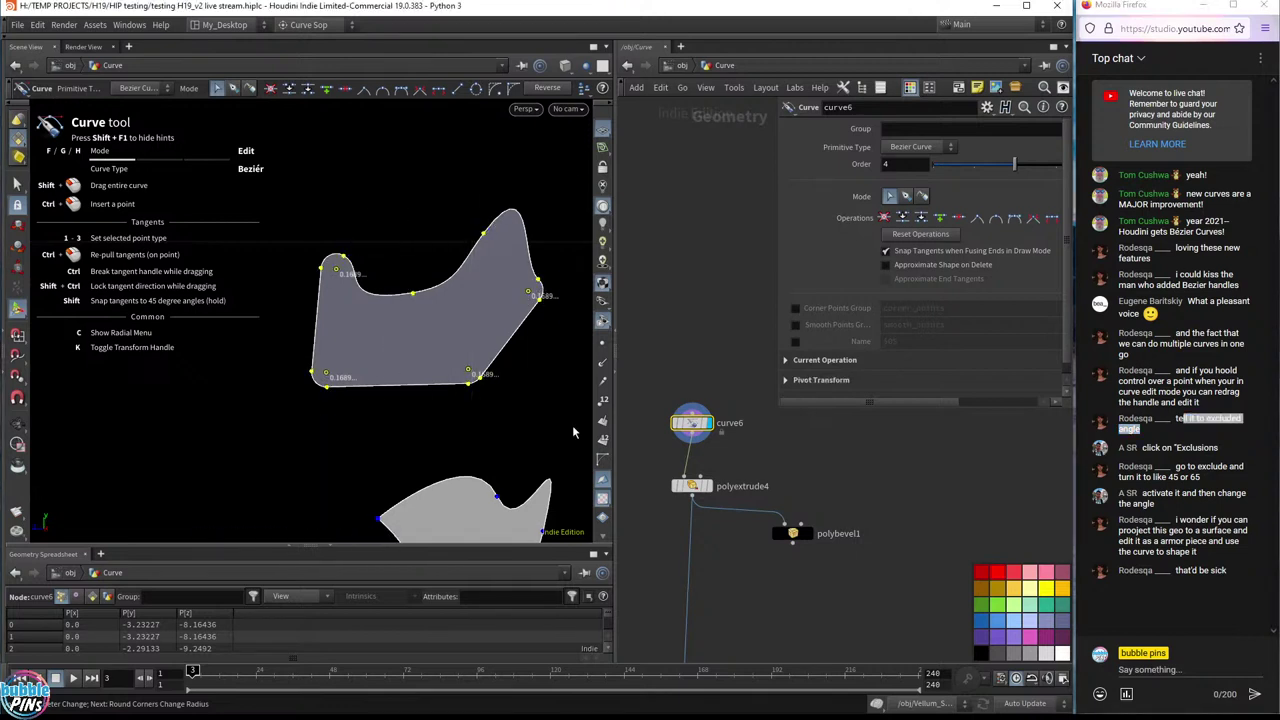
- Select the top-middle point and flatten the dip in the shape's top edge
click(484, 232)
click(233, 88)
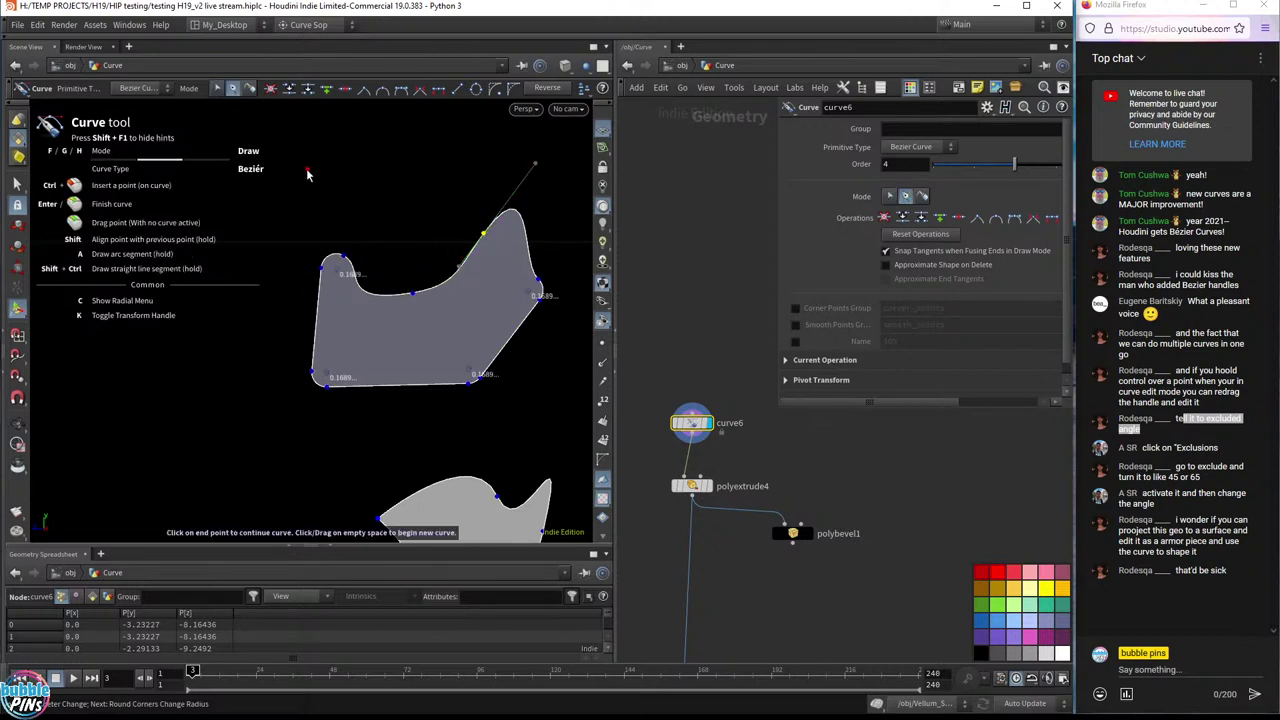
click(215, 88)
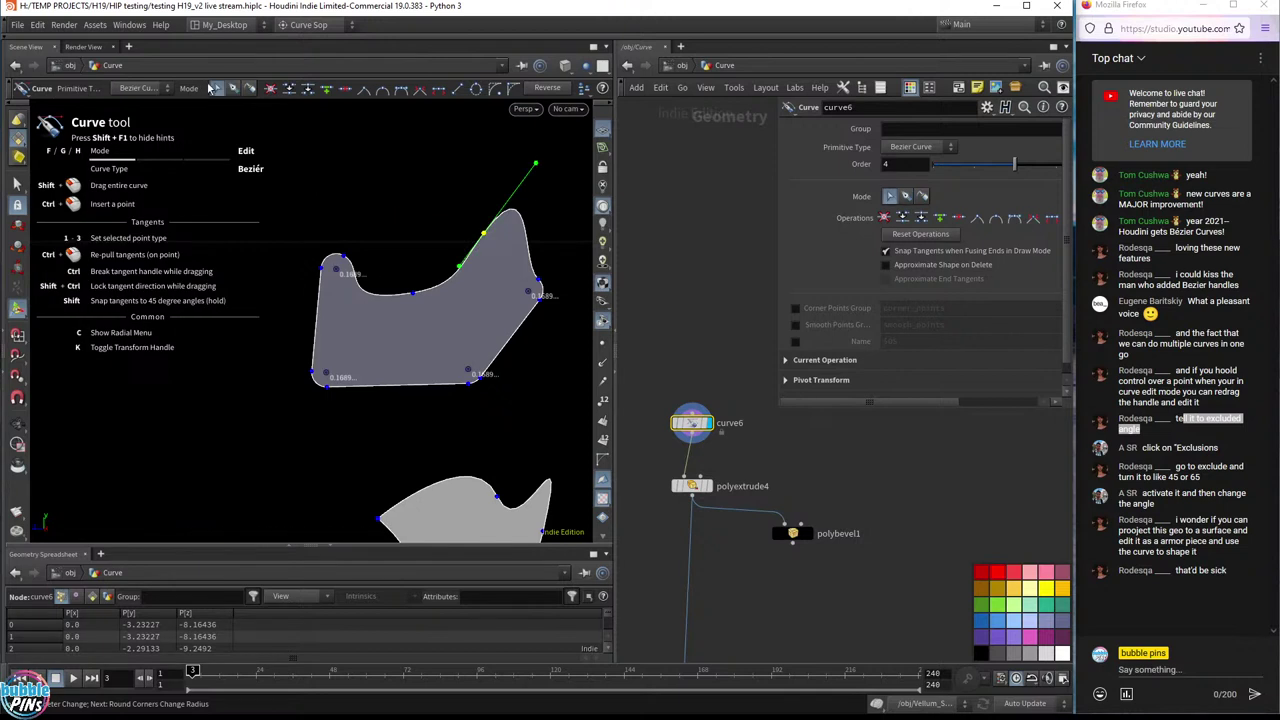
drag(290, 185, 565, 445)
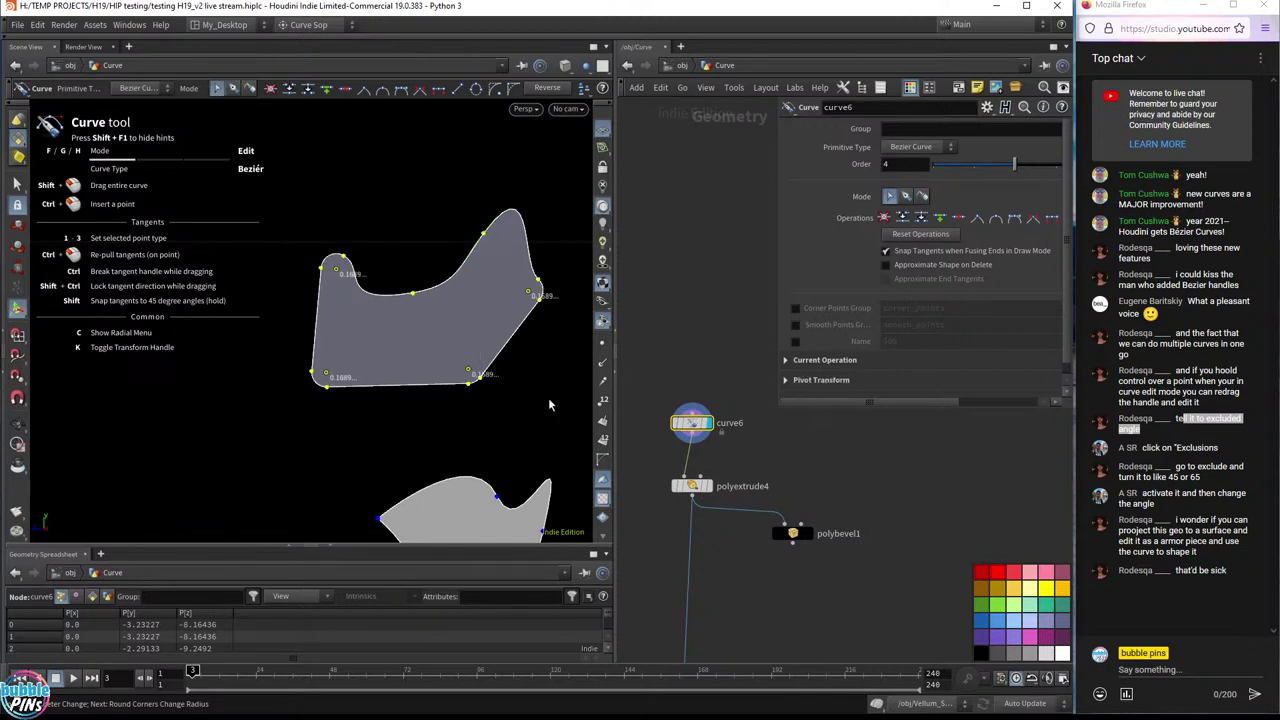
click(538, 303)
click(412, 293)
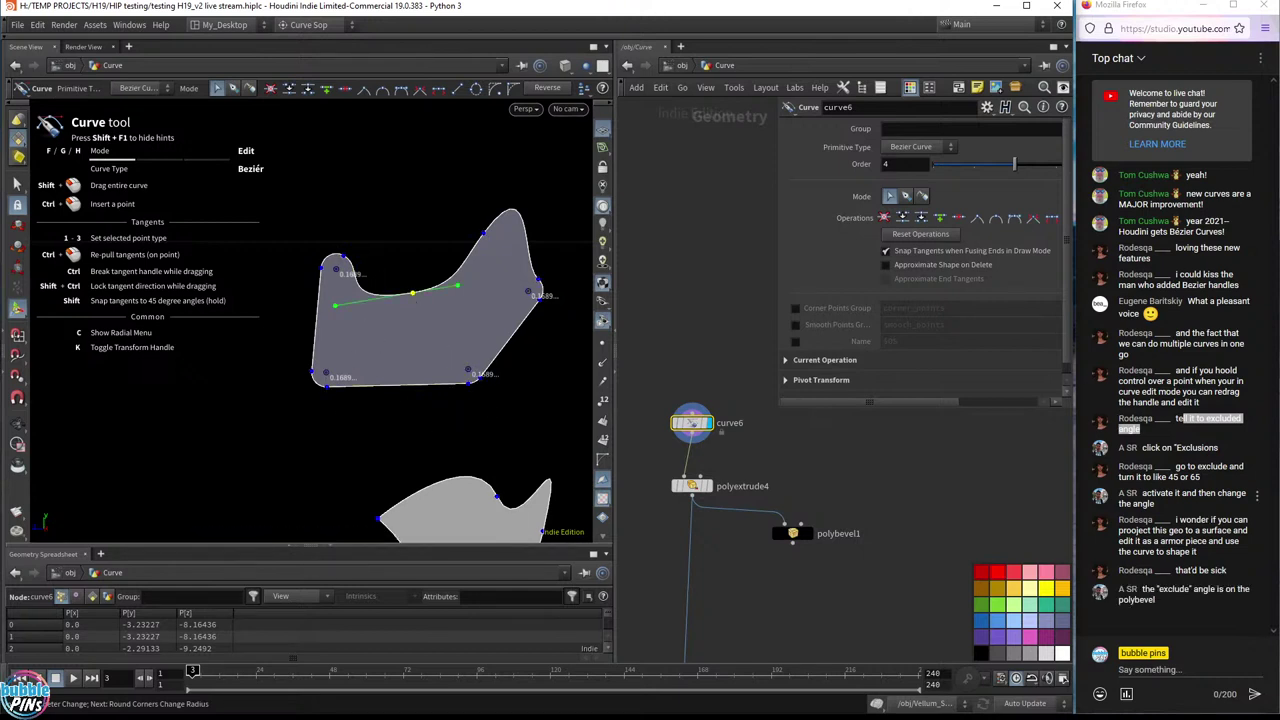
drag(1146, 448, 1218, 448)
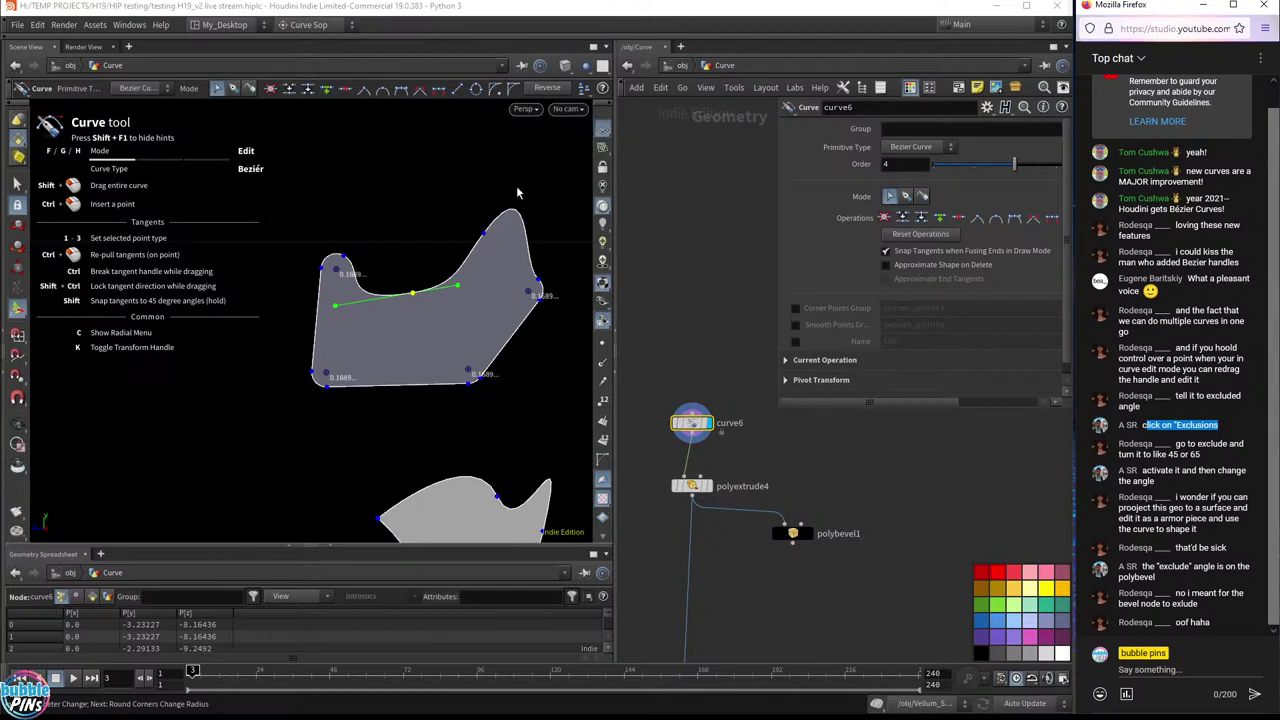
click(552, 90)
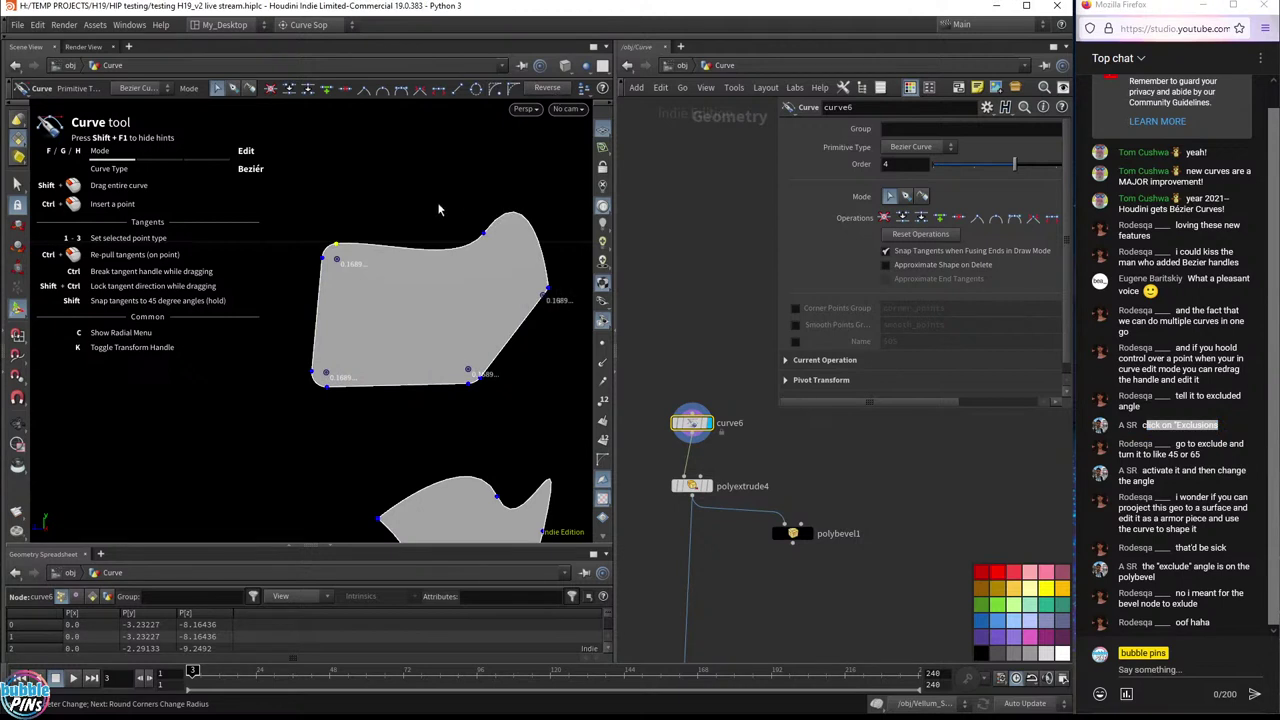
- Undo the top-edge flattening, note a chat tip on excluded angles, and enter Draw mode
key(ctrl+z)
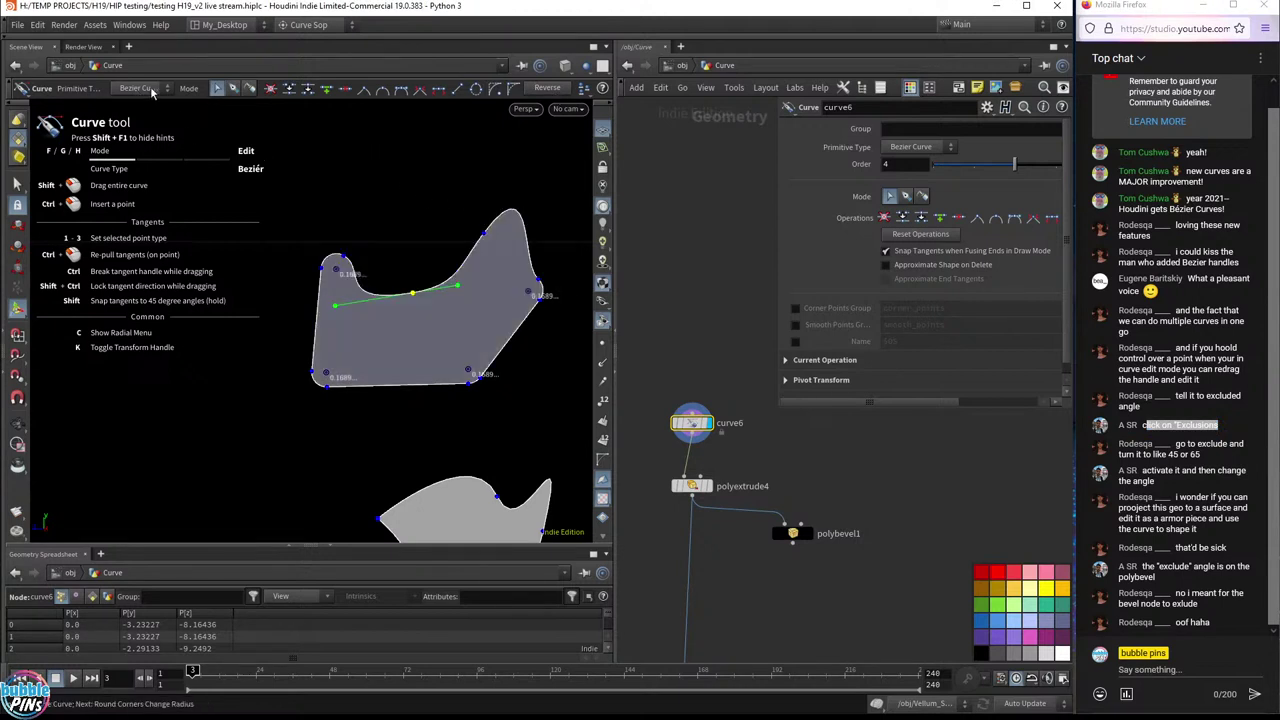
click(1190, 445)
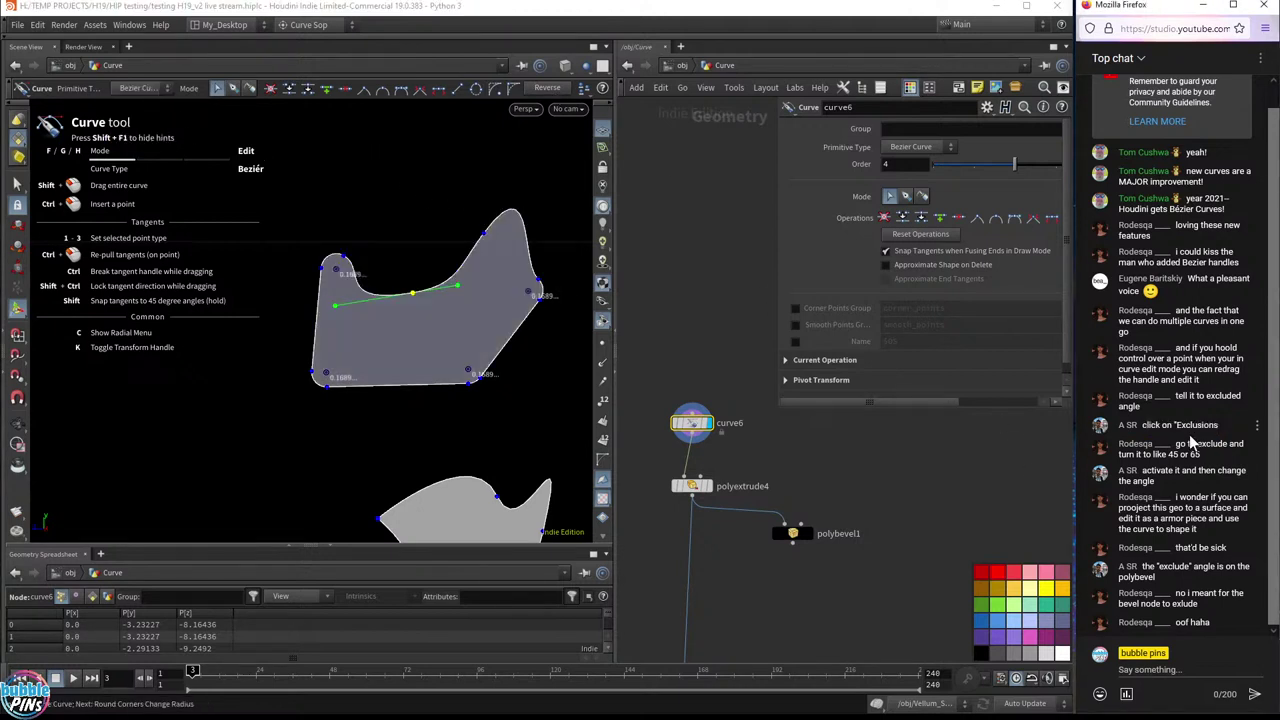
drag(1176, 444, 1201, 455)
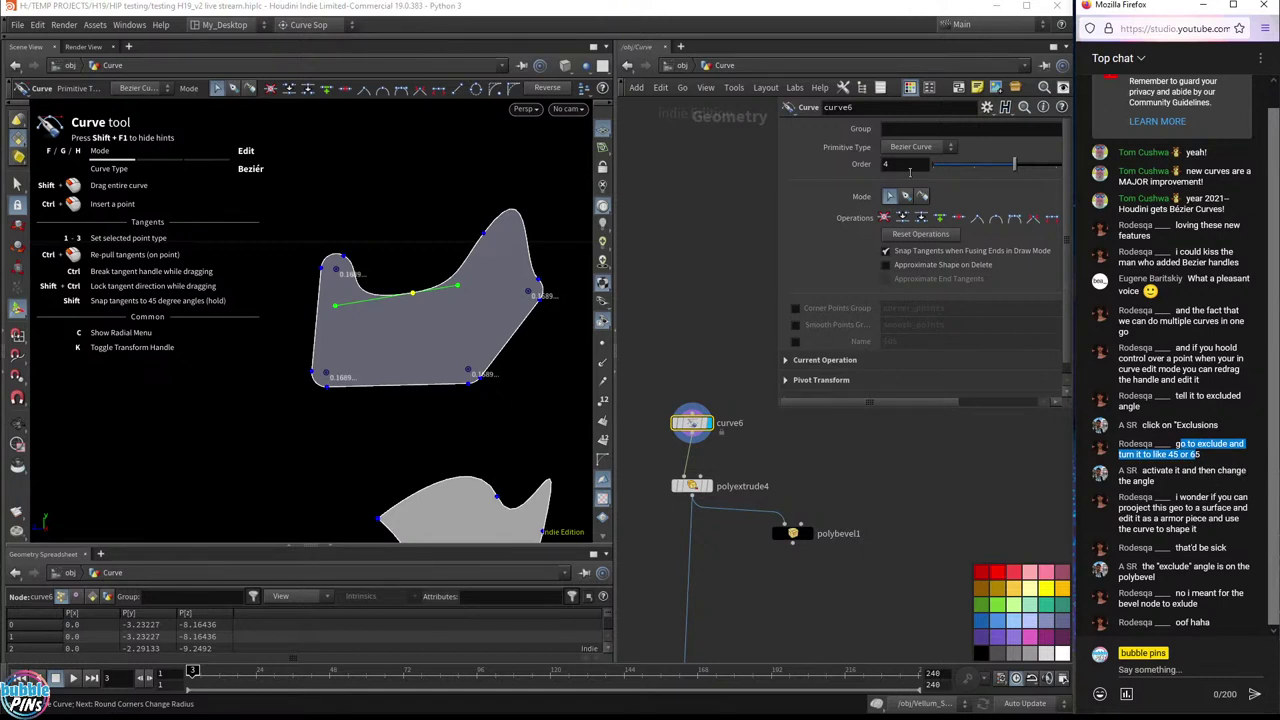
scroll(894, 332, down, 1)
scroll(833, 175, up, 1)
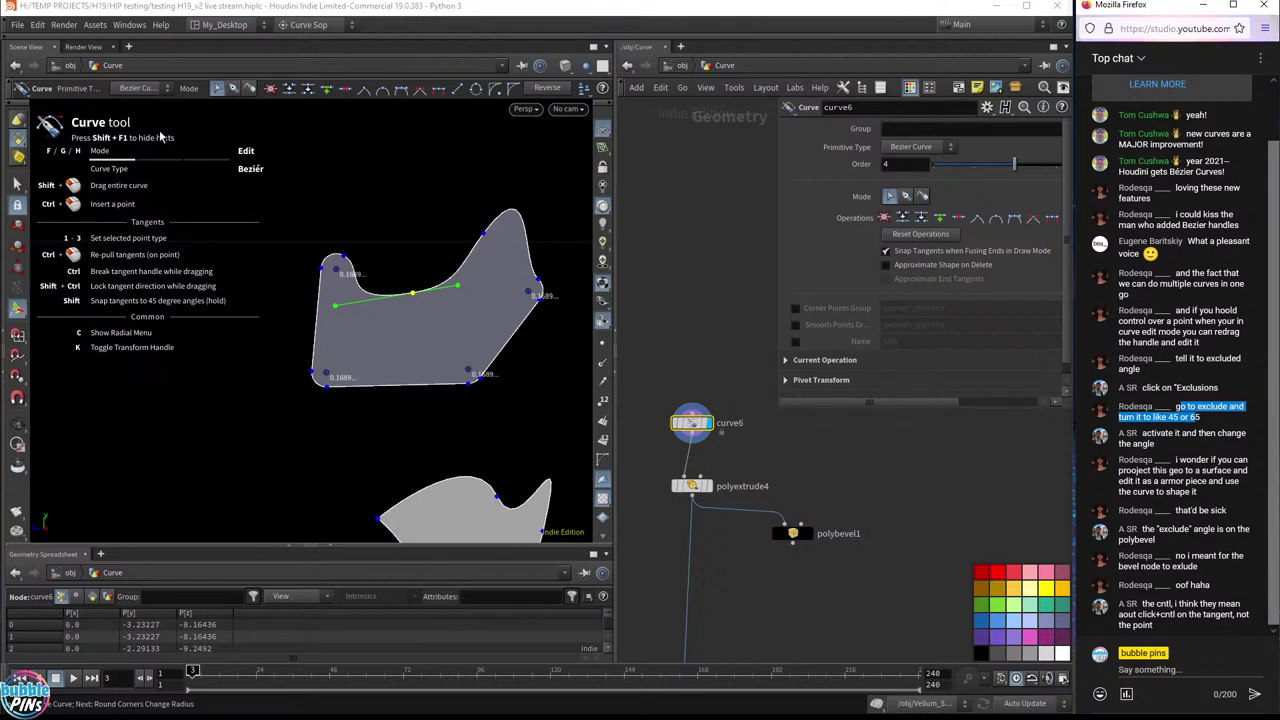
click(236, 89)
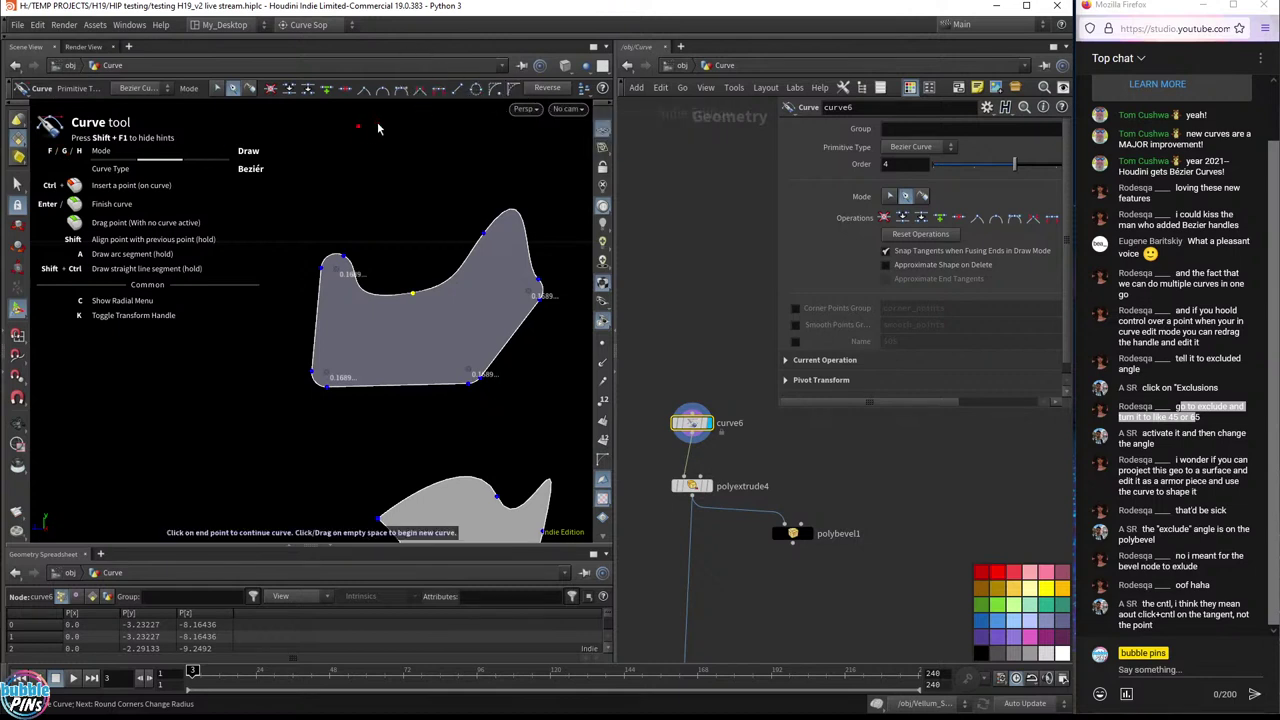
- Finish adding points to the curve from the end point's context menu
right_click(416, 298)
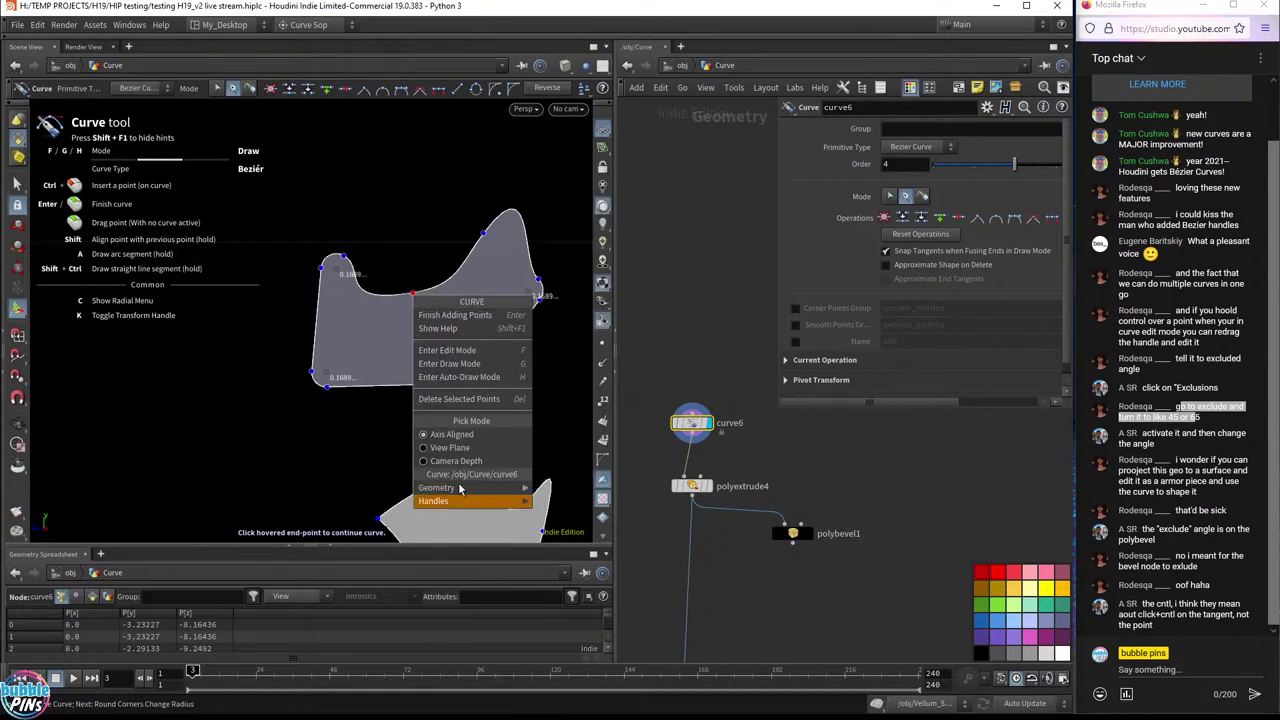
mouse_move(454, 502)
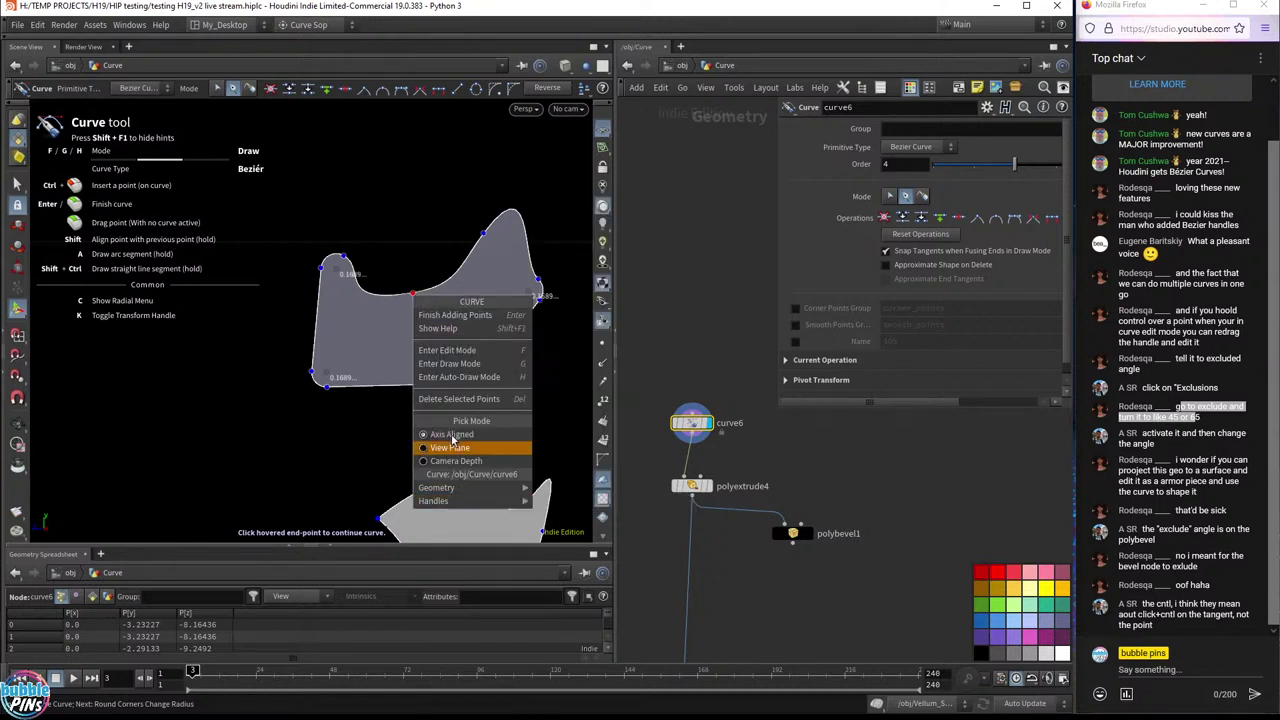
click(456, 306)
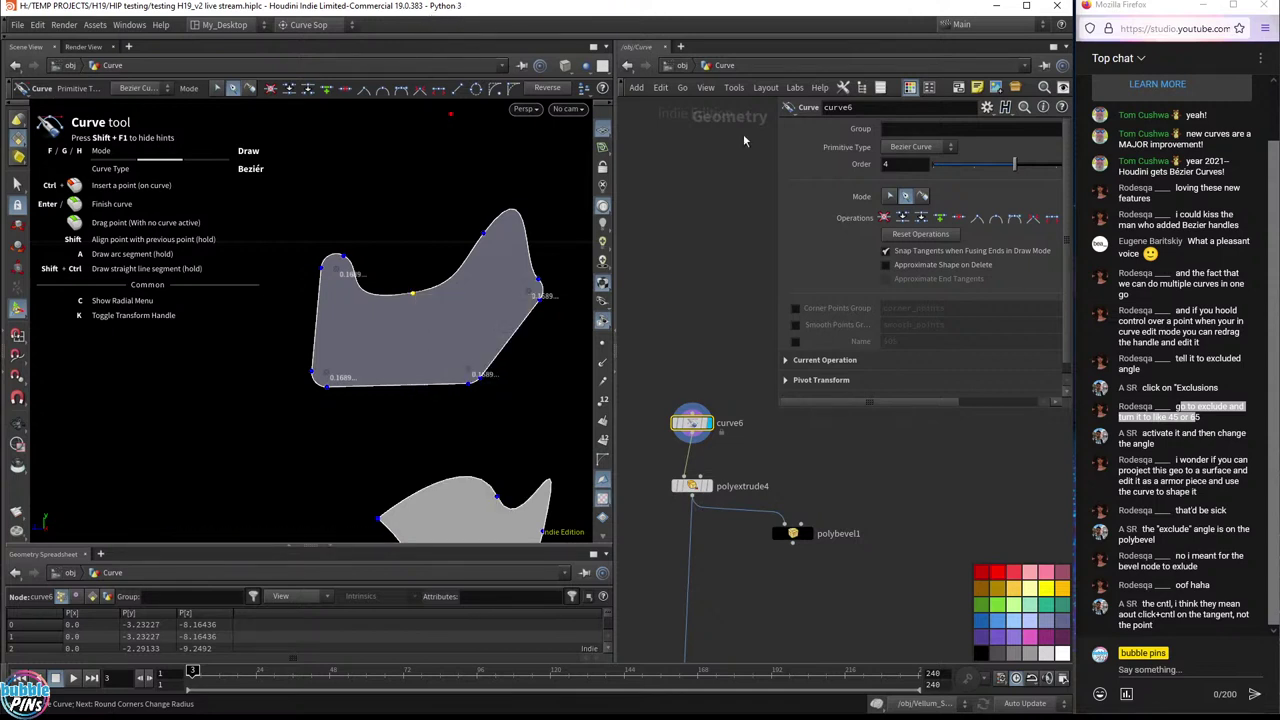
- Start a new segment from the curve's top middle point
click(1121, 439)
drag(1143, 436, 1190, 455)
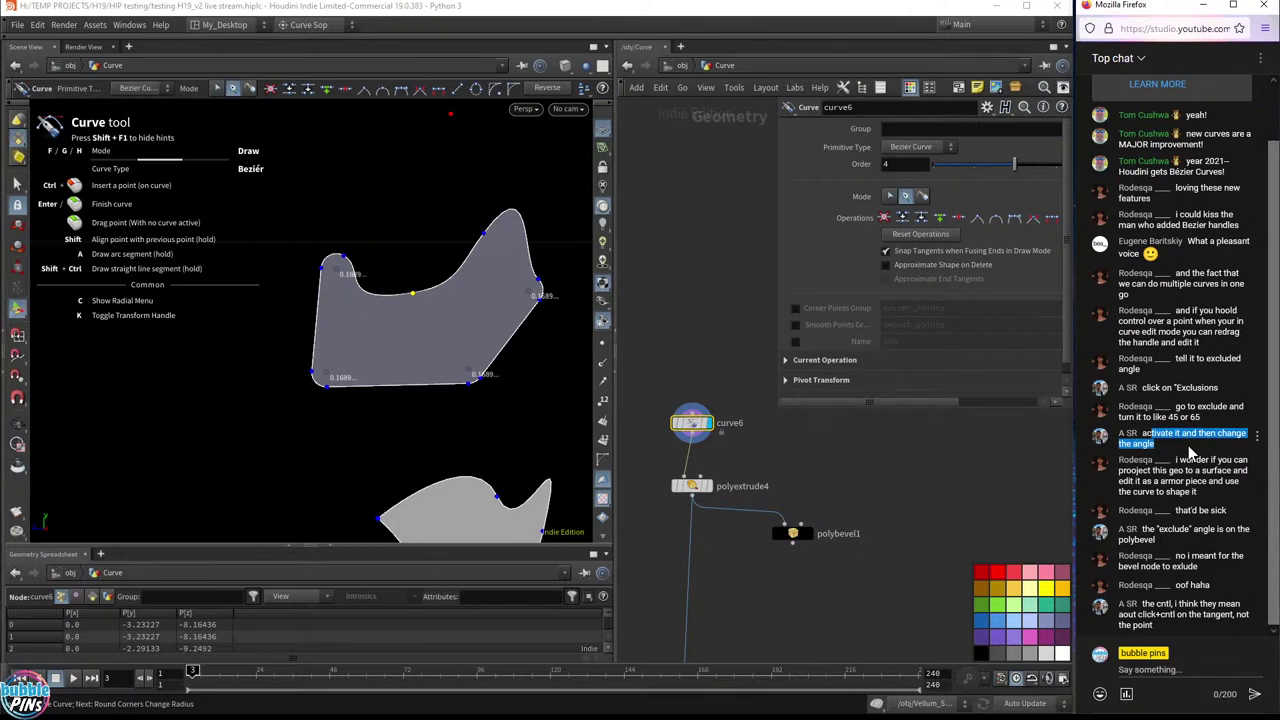
click(415, 300)
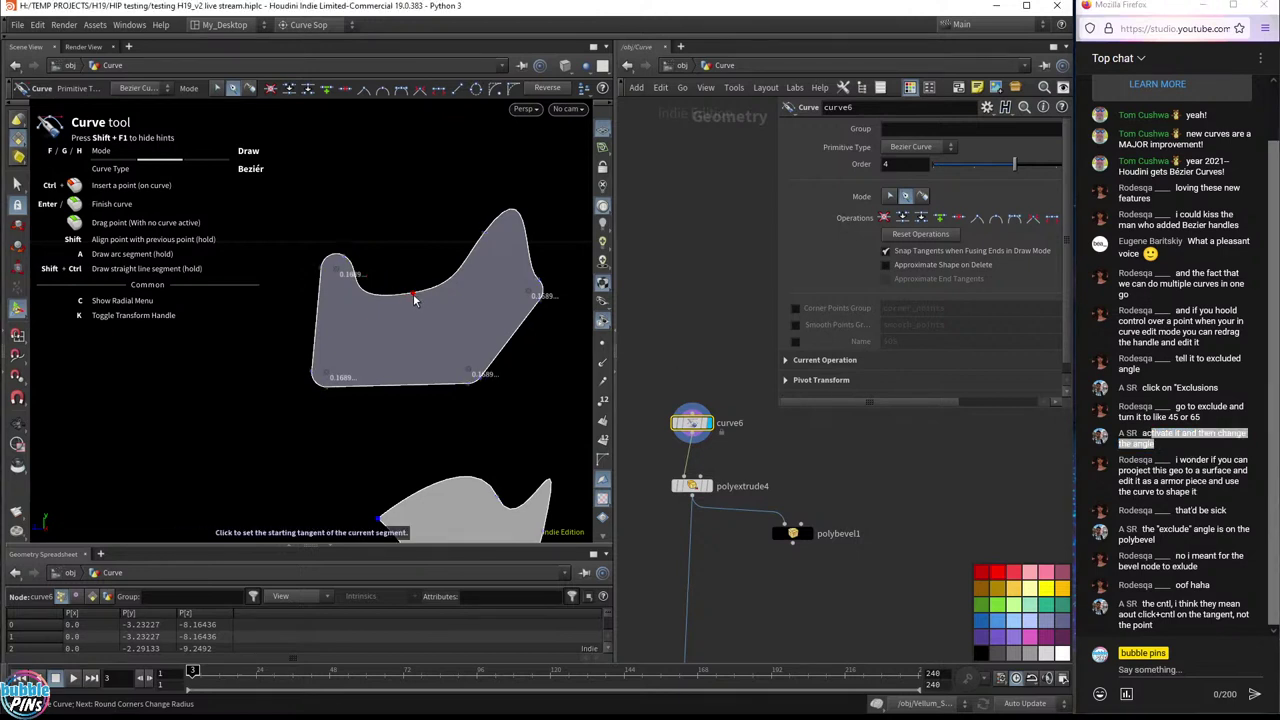
click(415, 300)
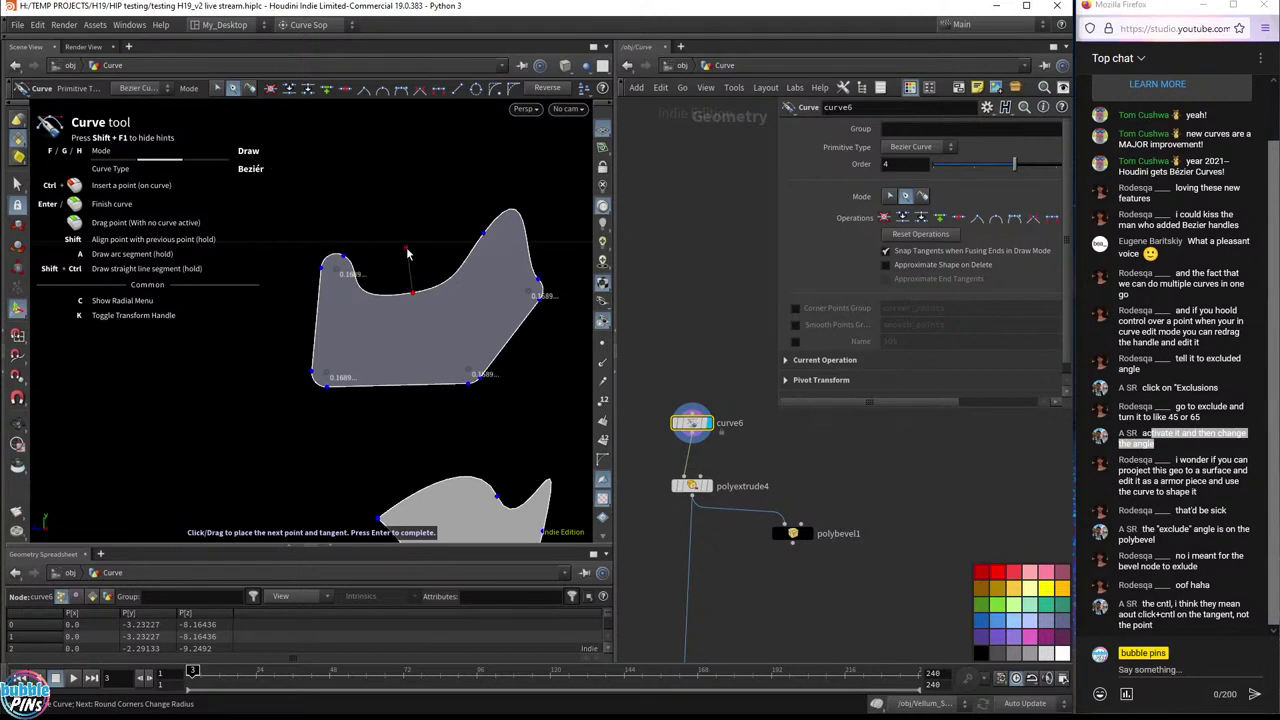
- Raise the top edge's middle point and swing its tangent up and left to soften the dip
key(Escape)
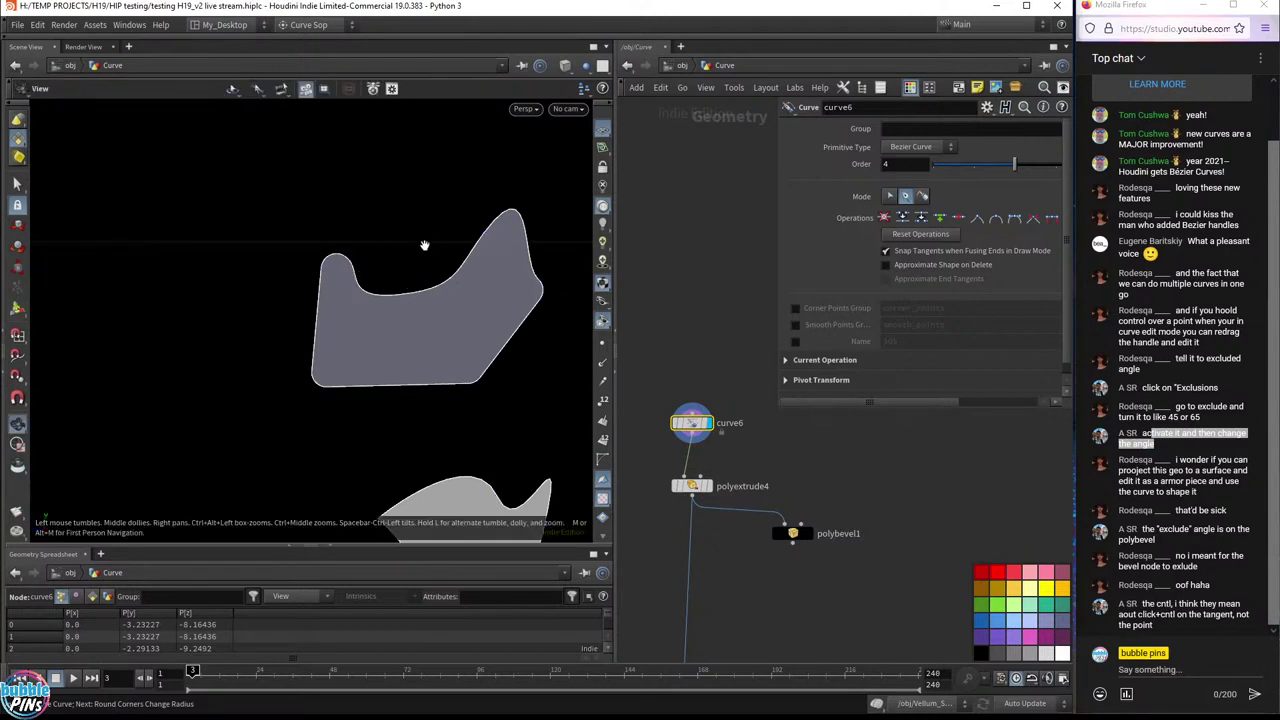
key(Return)
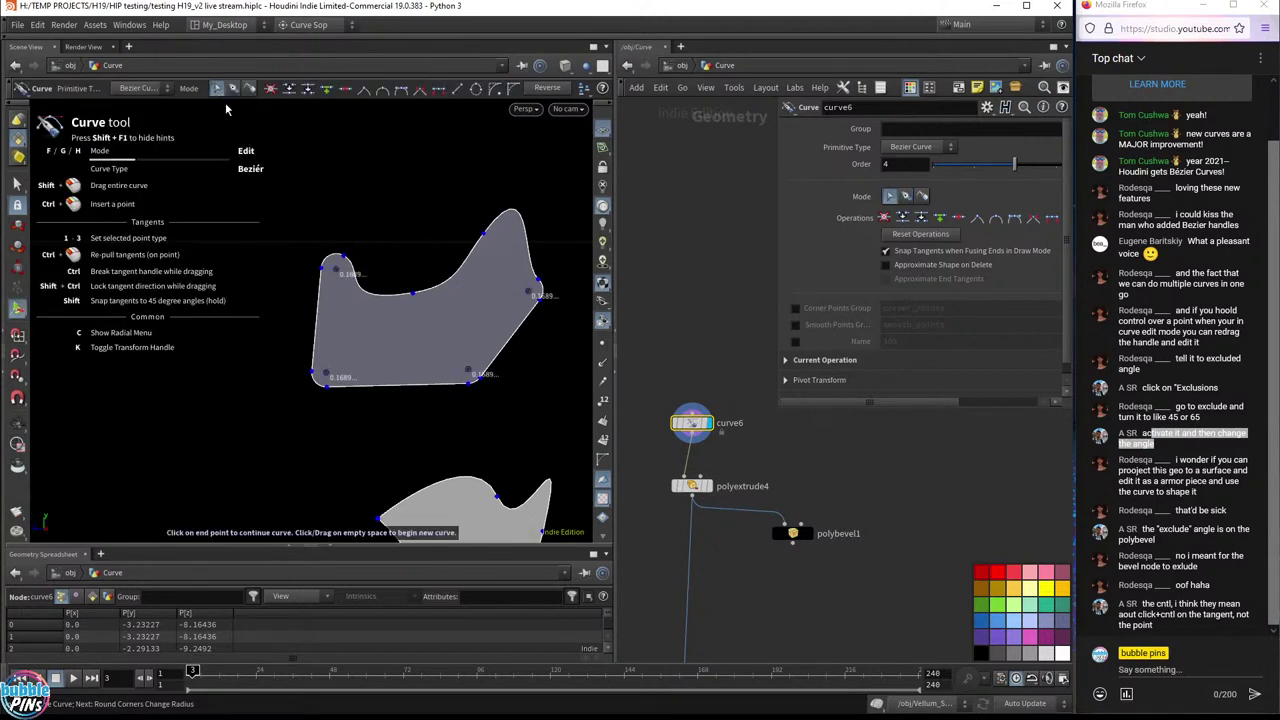
click(413, 296)
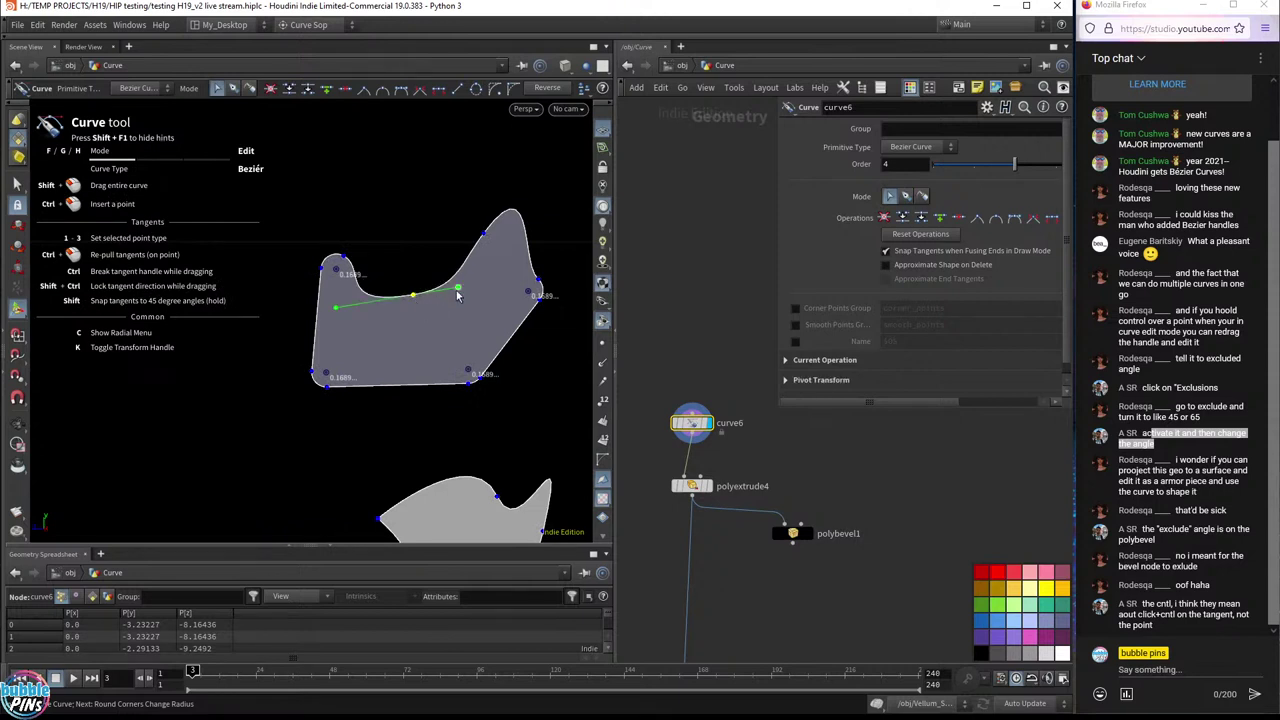
drag(457, 292, 463, 254)
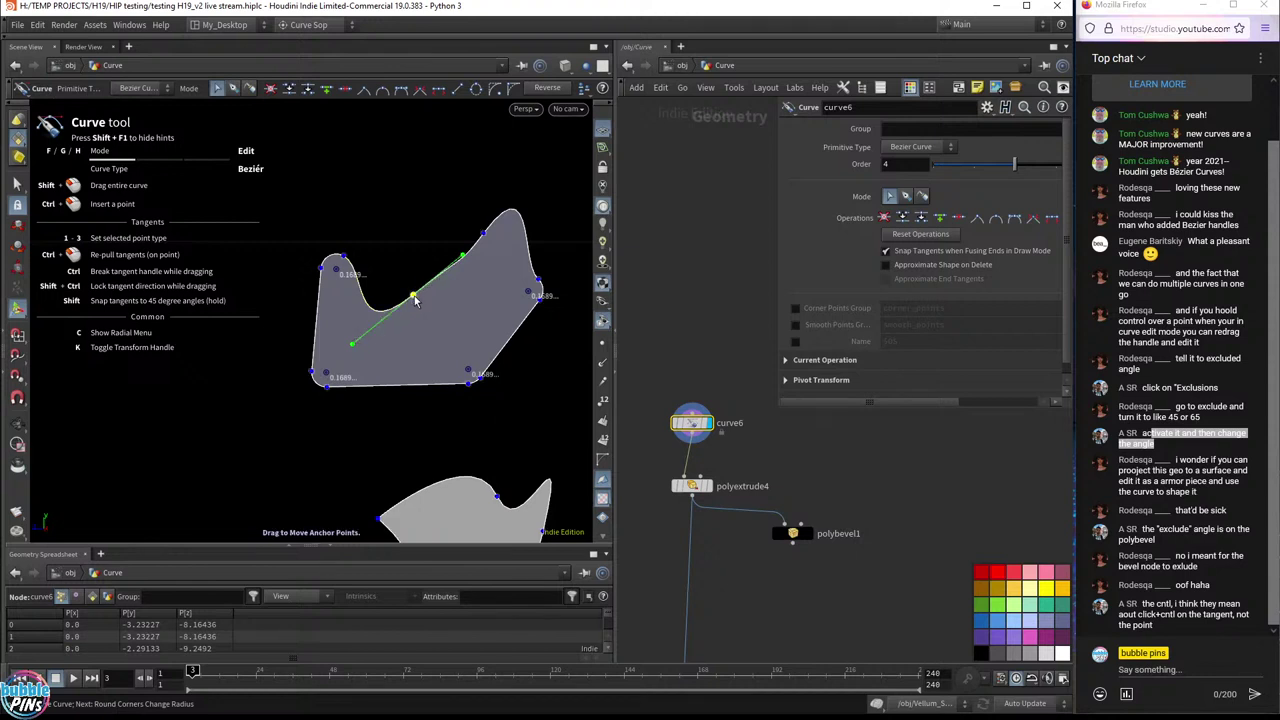
drag(418, 300, 416, 271)
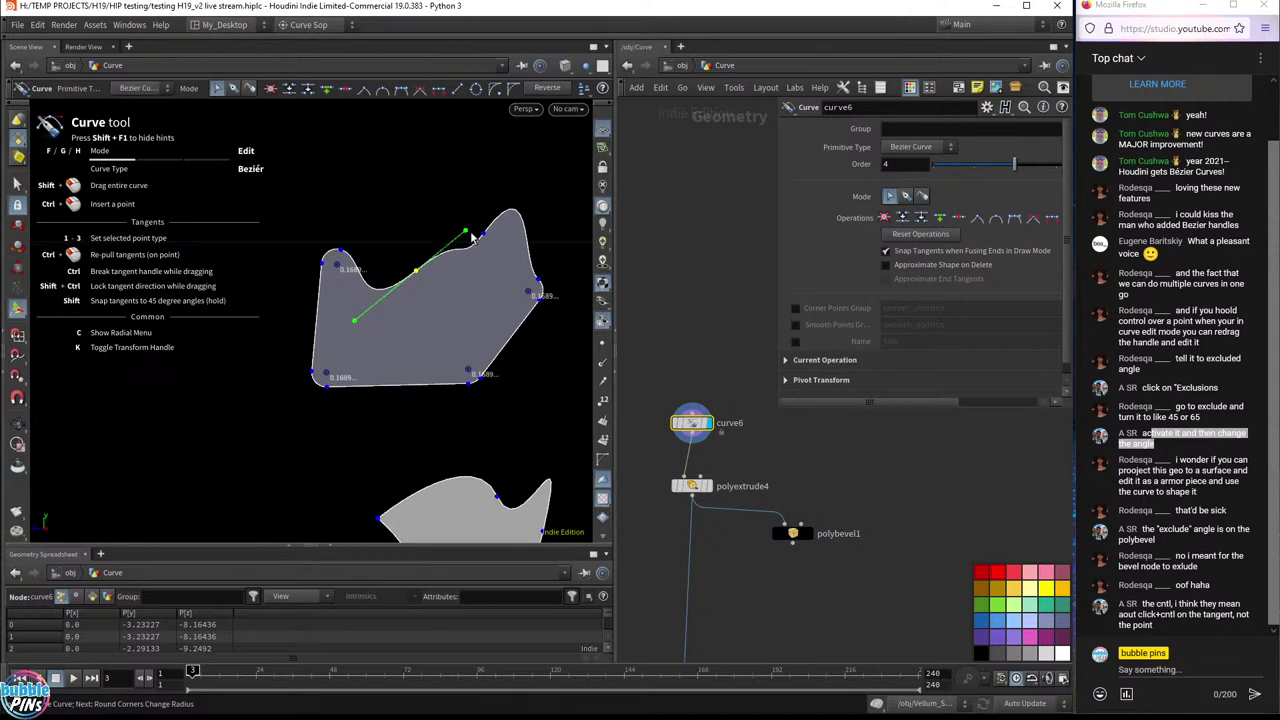
drag(465, 233, 426, 178)
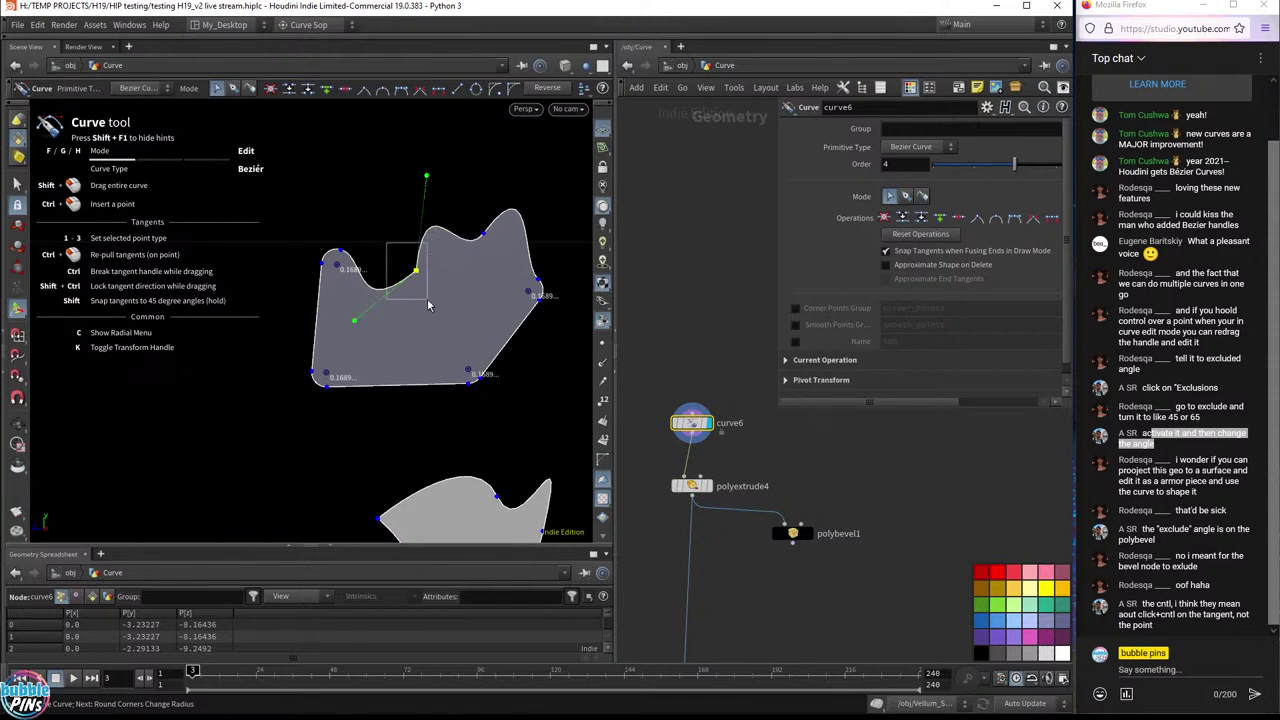
click(382, 88)
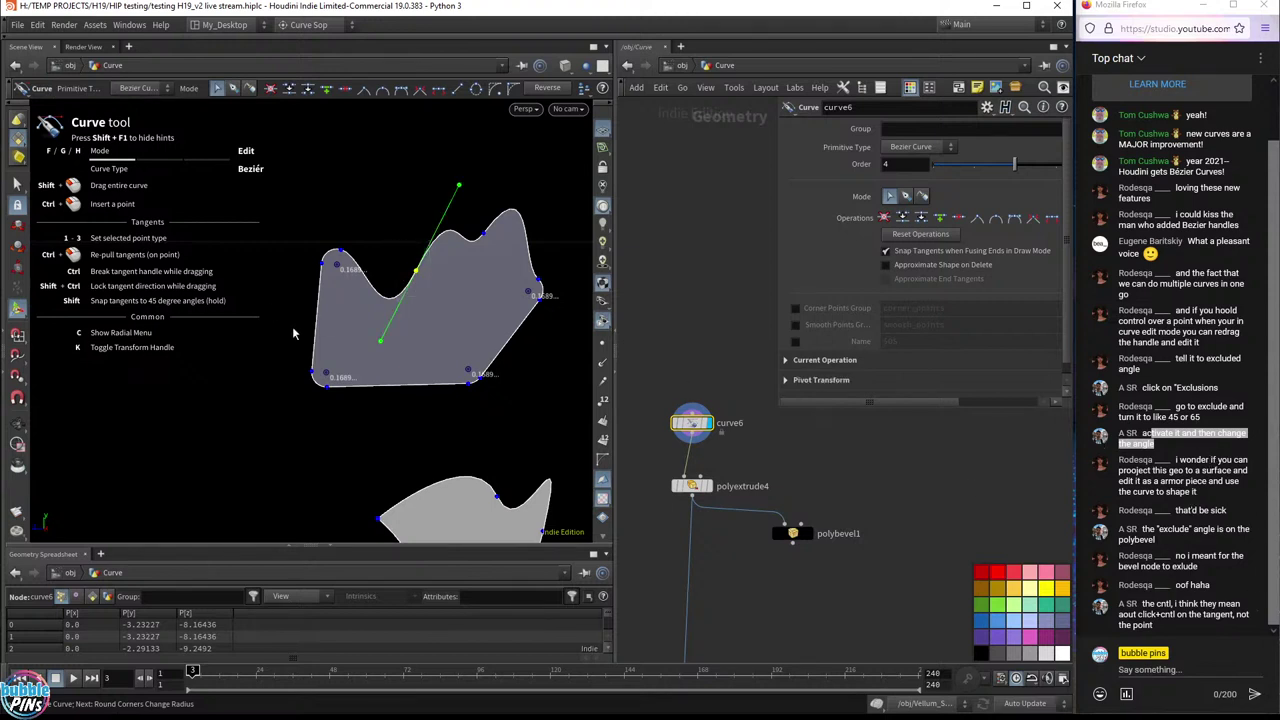
drag(400, 248, 432, 302)
- Adjust the middle point's tangent, join its broken tangents into one handle, and rotate it upright
mouse_move(417, 277)
mouse_down()
mouse_move(404, 280)
mouse_move(420, 256)
mouse_up()
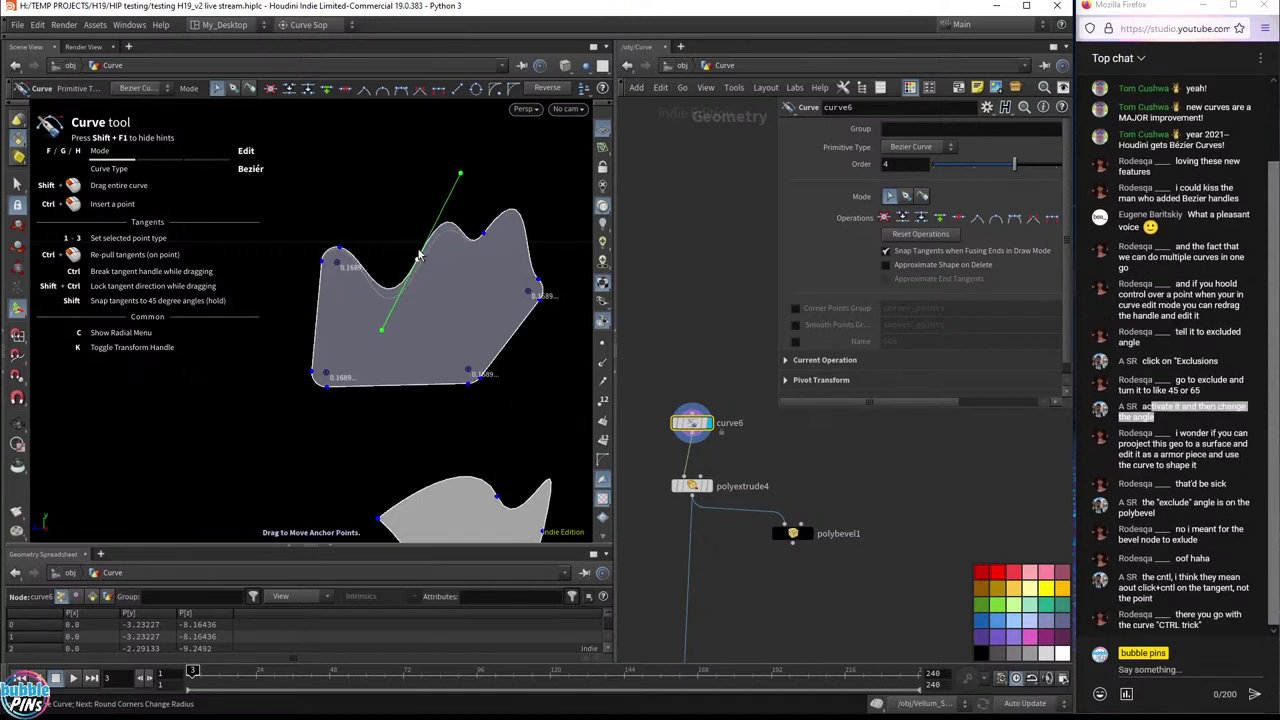
mouse_move(460, 173)
mouse_down()
mouse_move(420, 171)
mouse_move(465, 205)
mouse_move(462, 187)
mouse_up()
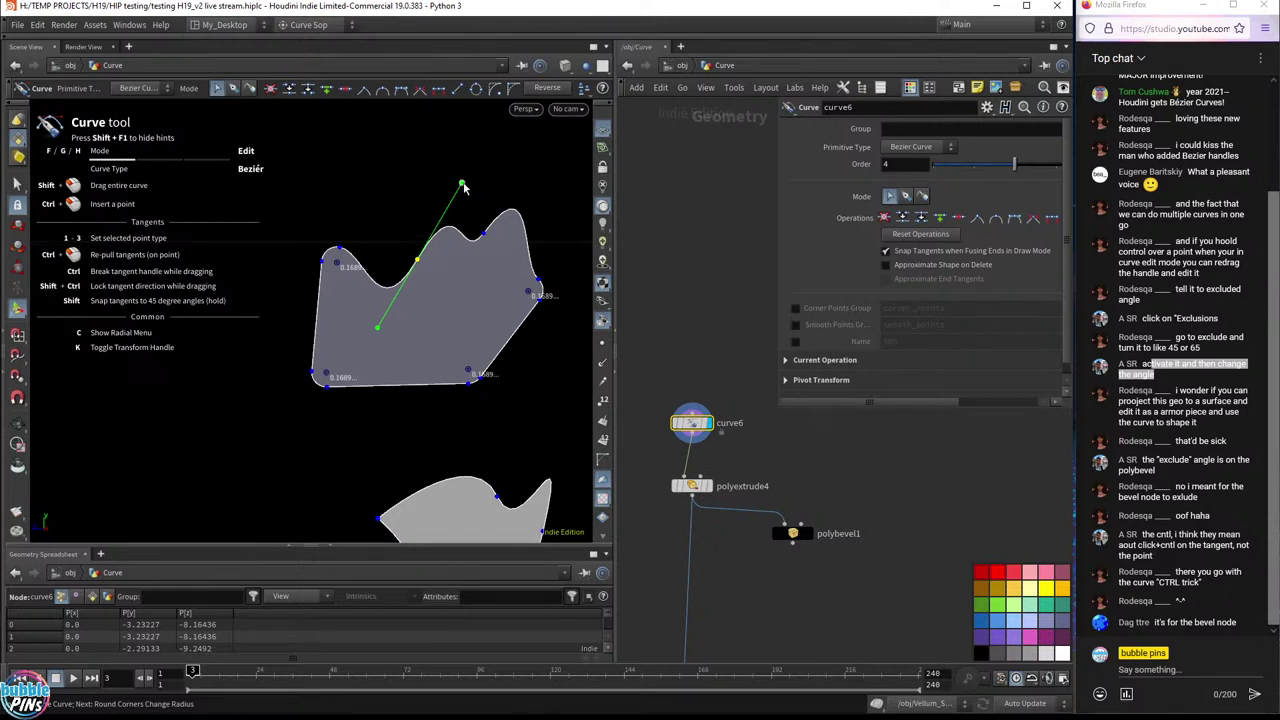
drag(463, 187, 356, 191)
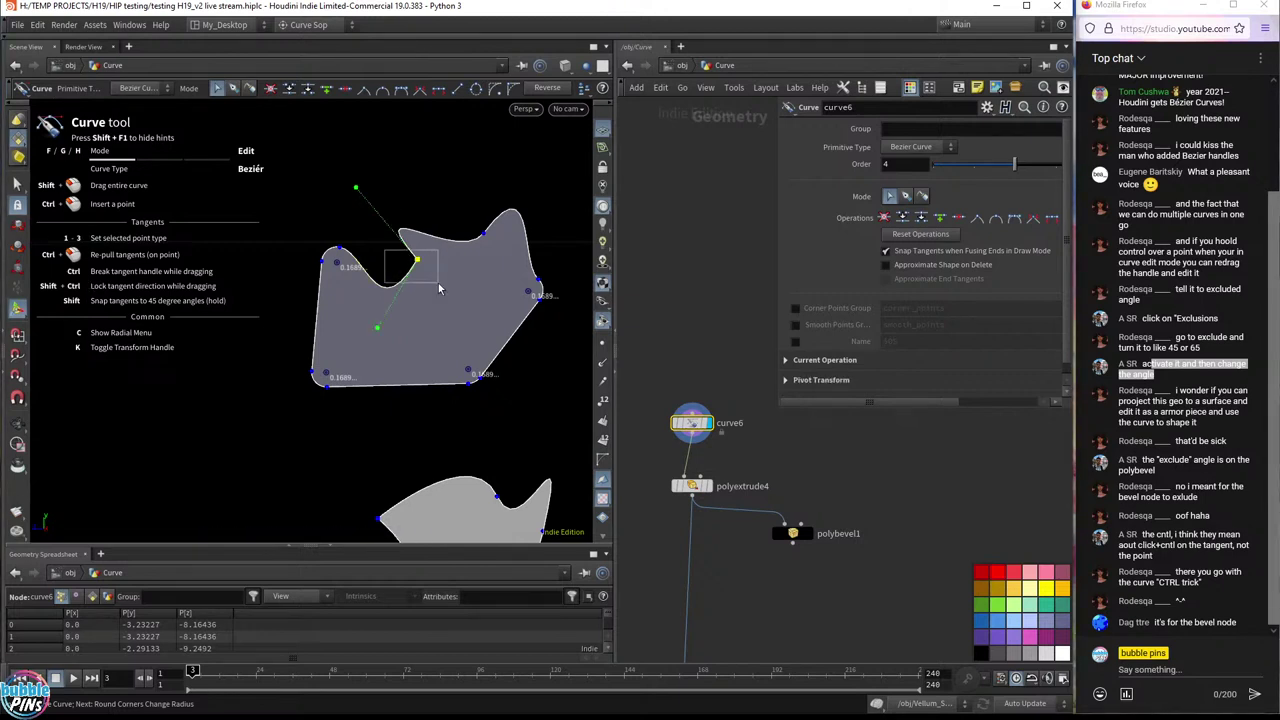
click(402, 91)
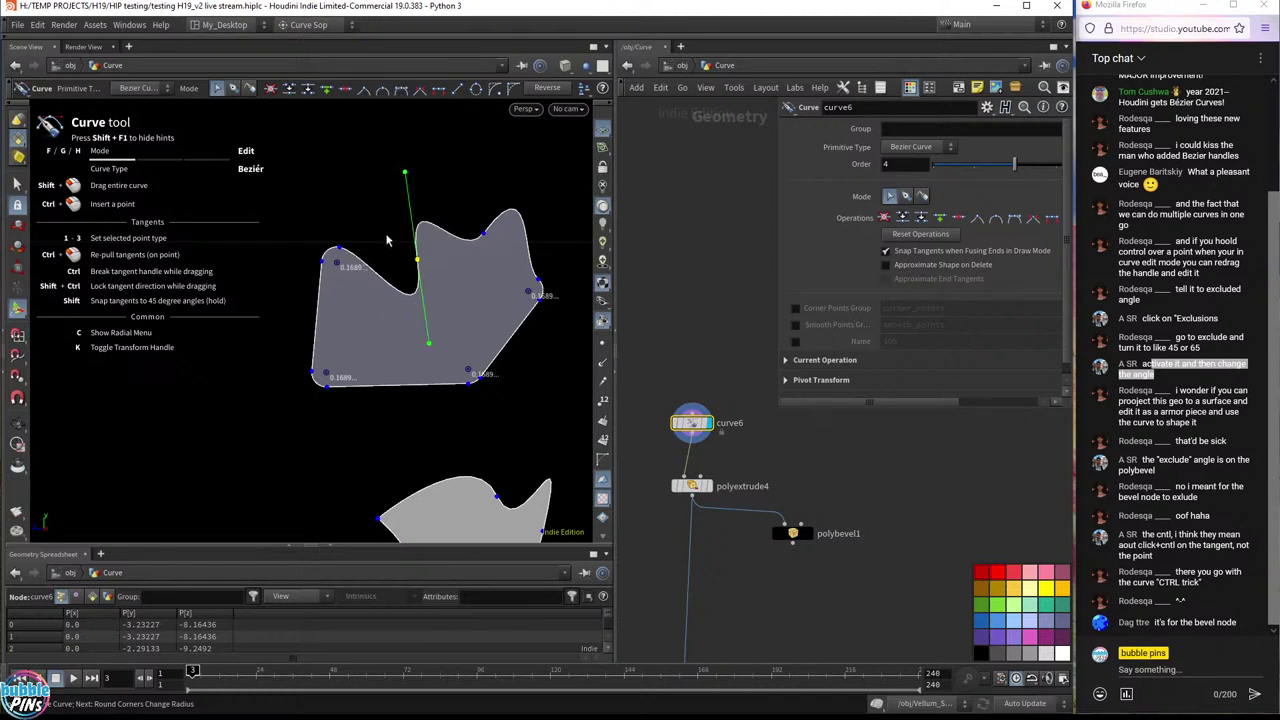
mouse_move(406, 169)
mouse_down()
mouse_move(414, 178)
mouse_move(377, 201)
mouse_move(422, 192)
mouse_move(413, 184)
mouse_up()
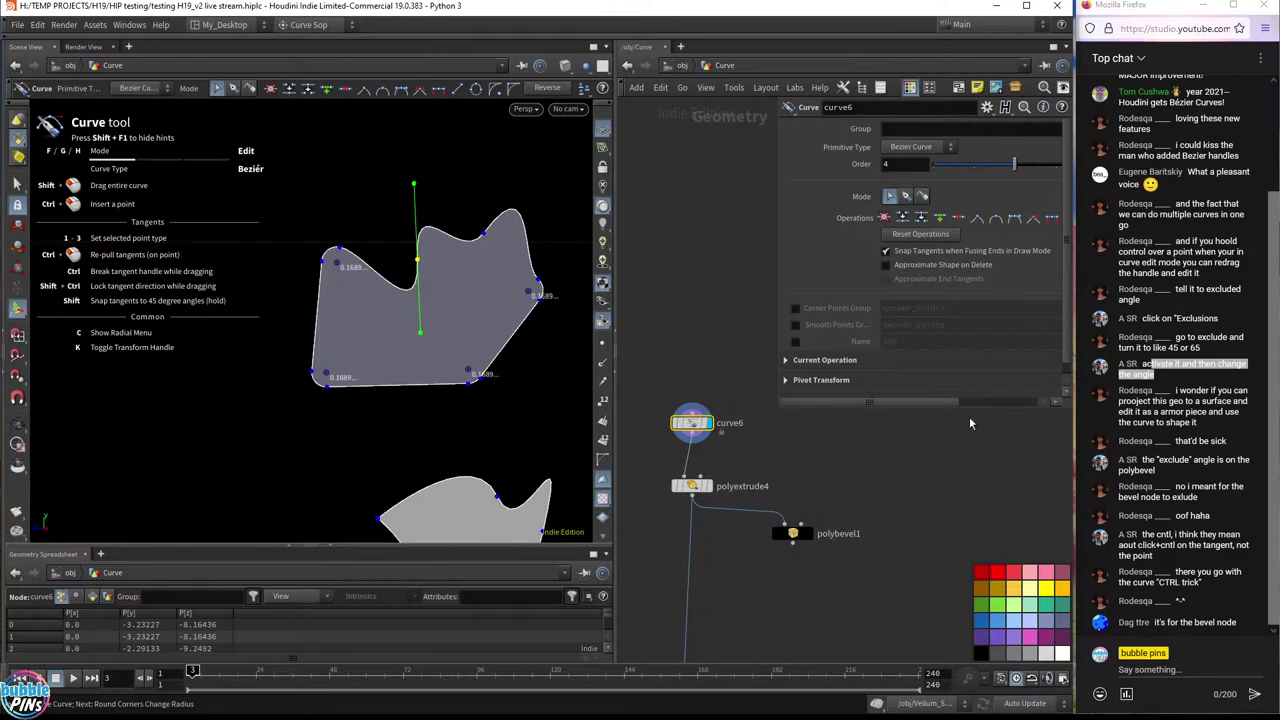
drag(1186, 401, 1210, 430)
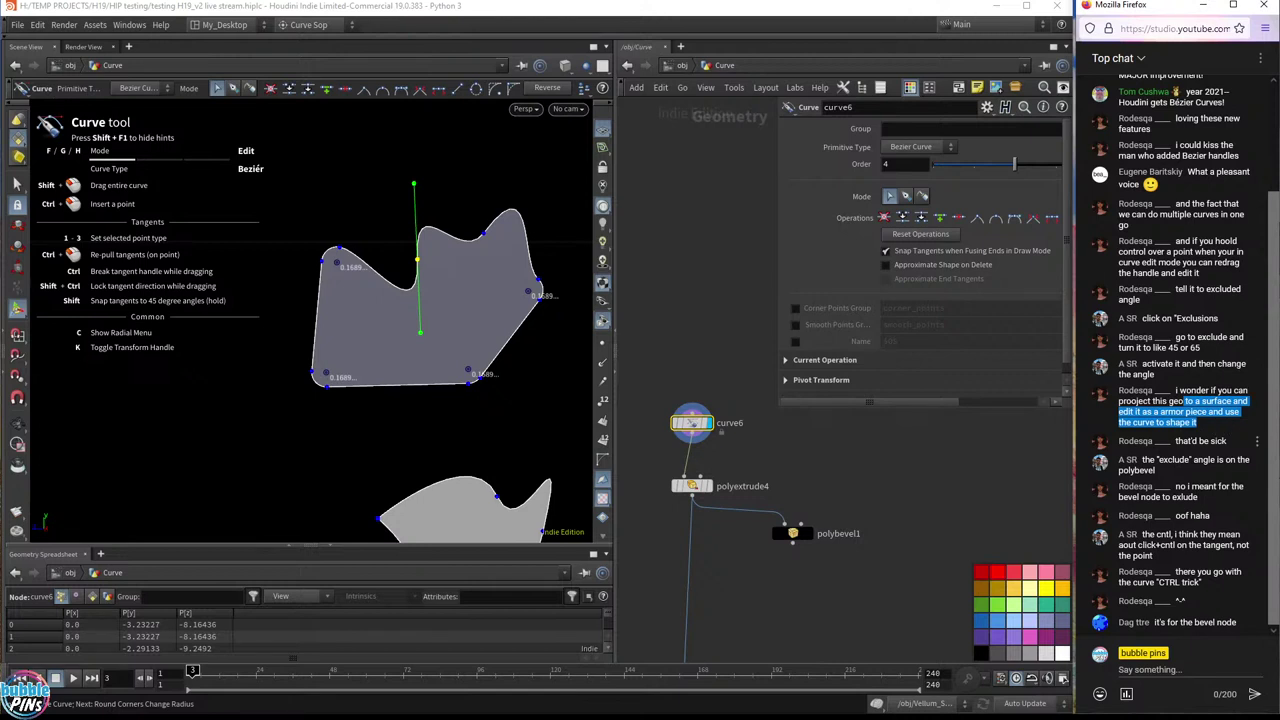
- Add a Sphere (Create) node from the Tab menu beside the curve6 chain
key(space)
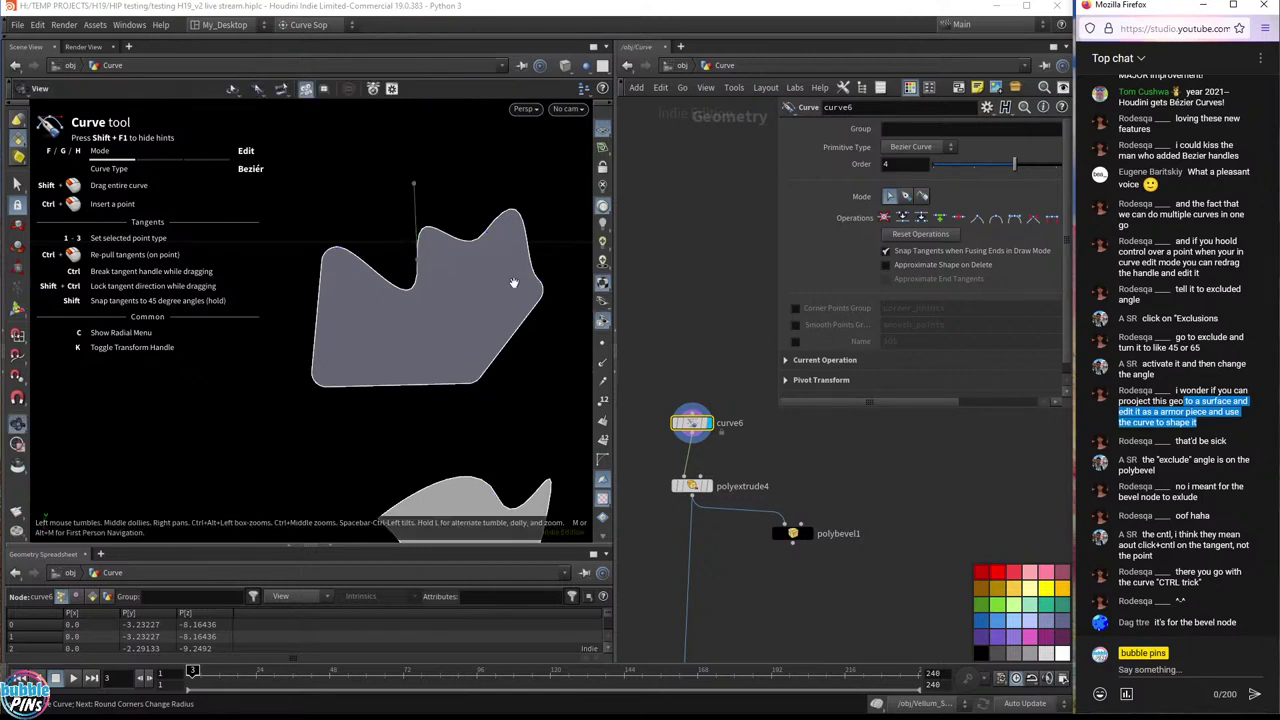
drag(514, 283, 486, 368)
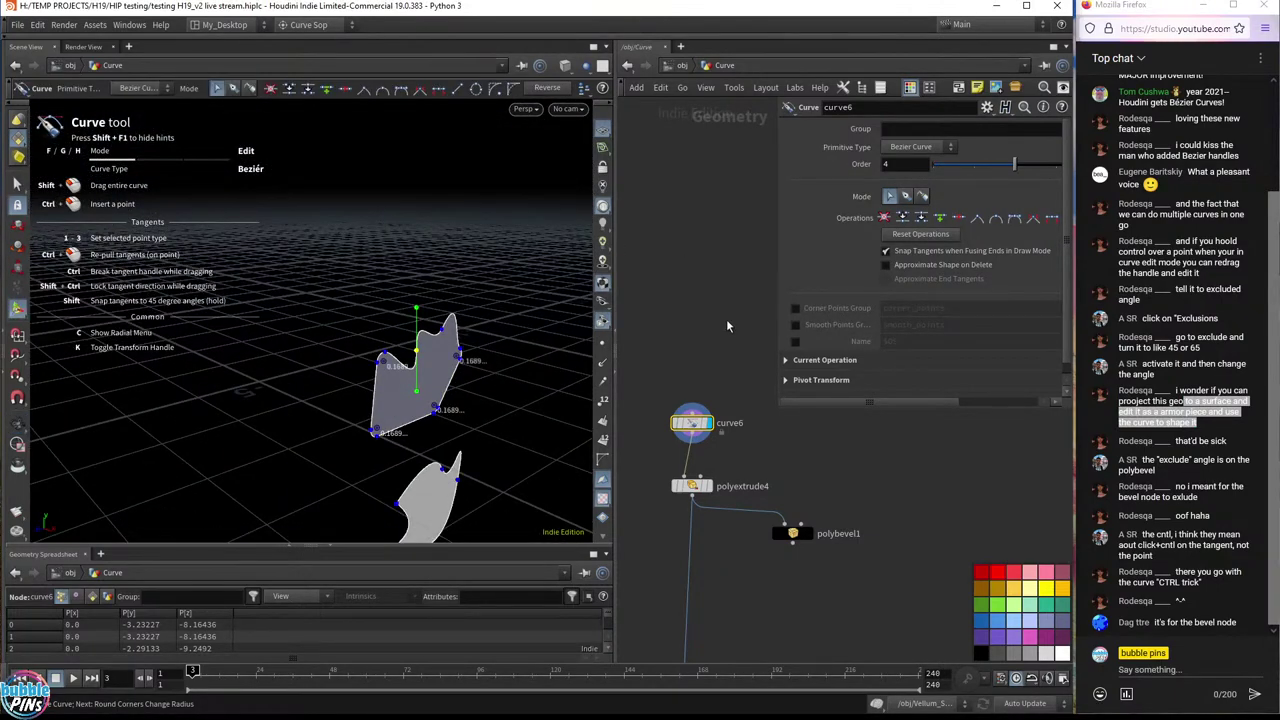
key(Tab)
text(sphere)
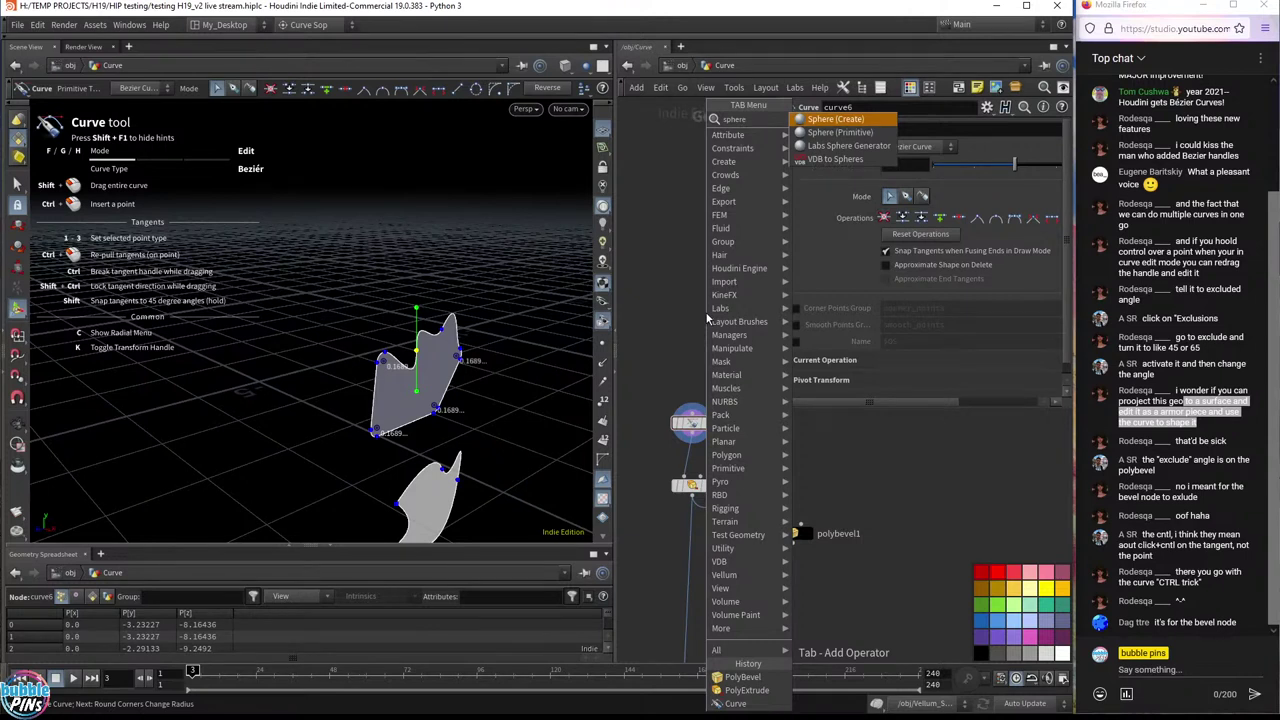
key(Down)
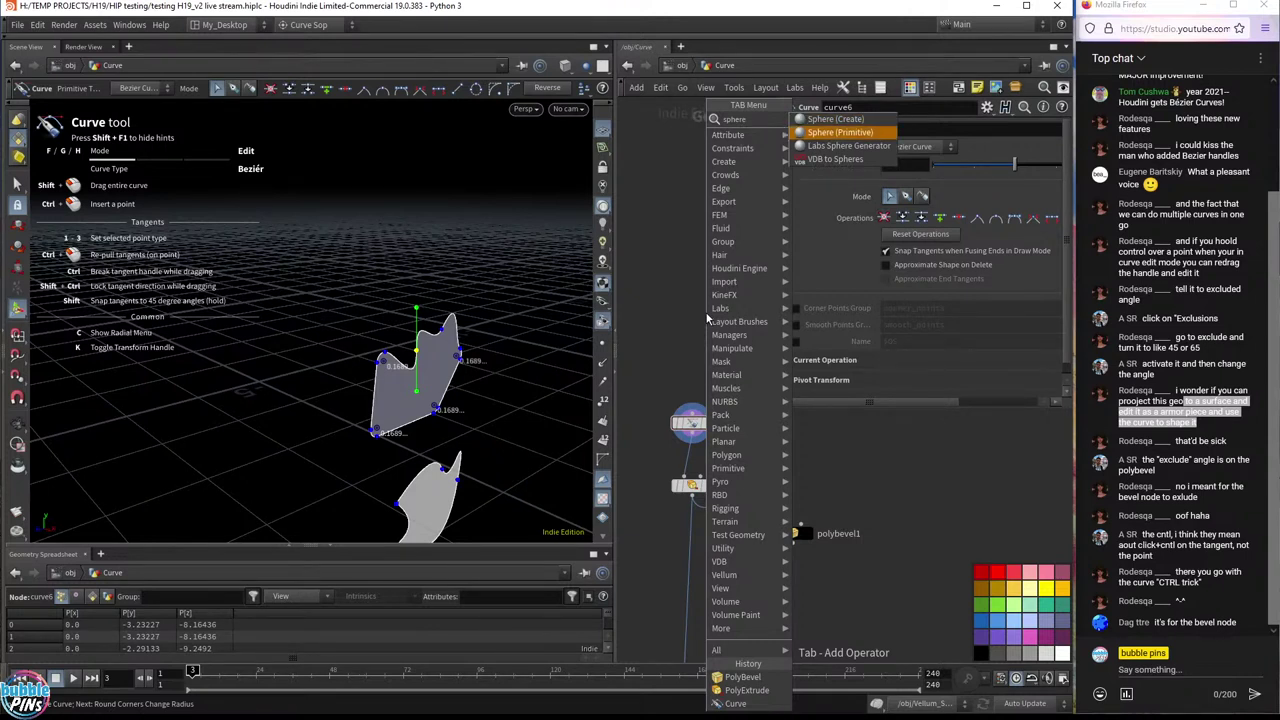
key(Up)
key(Down)
key(Up)
key(Return)
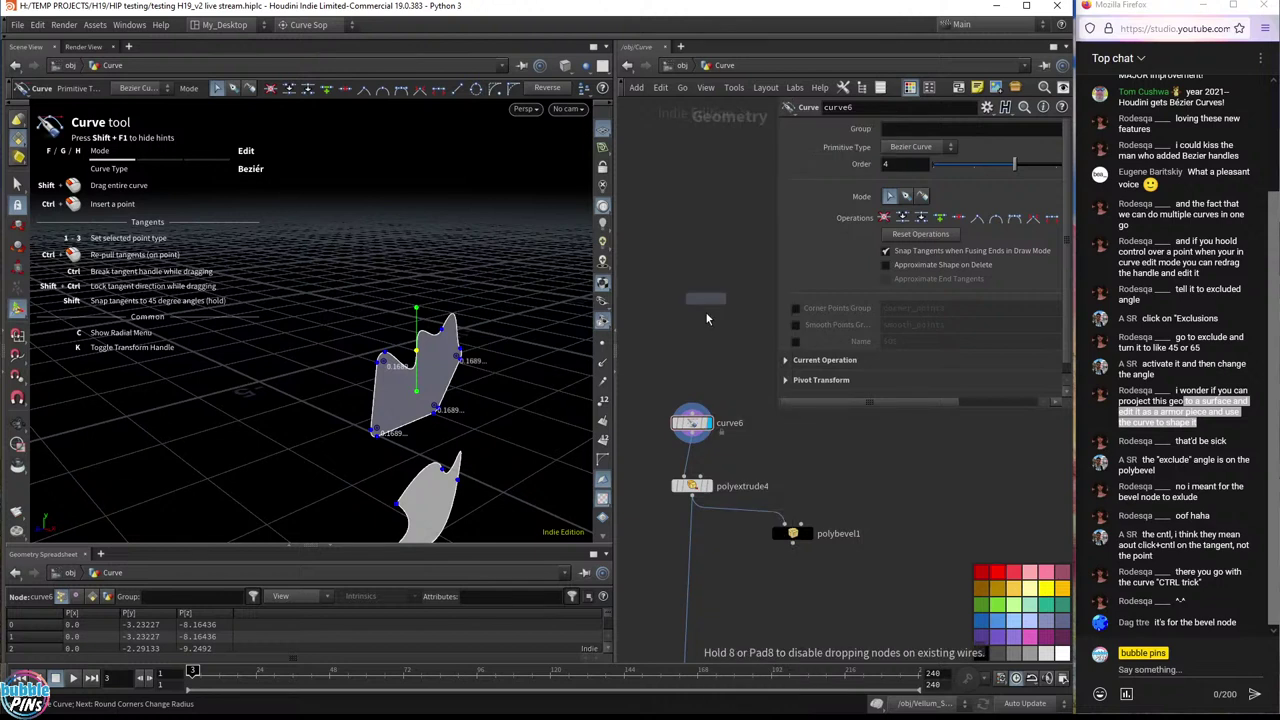
- Place sphere1 in the network, switch the display back to curve6, and frame the scene
click(704, 296)
click(706, 293)
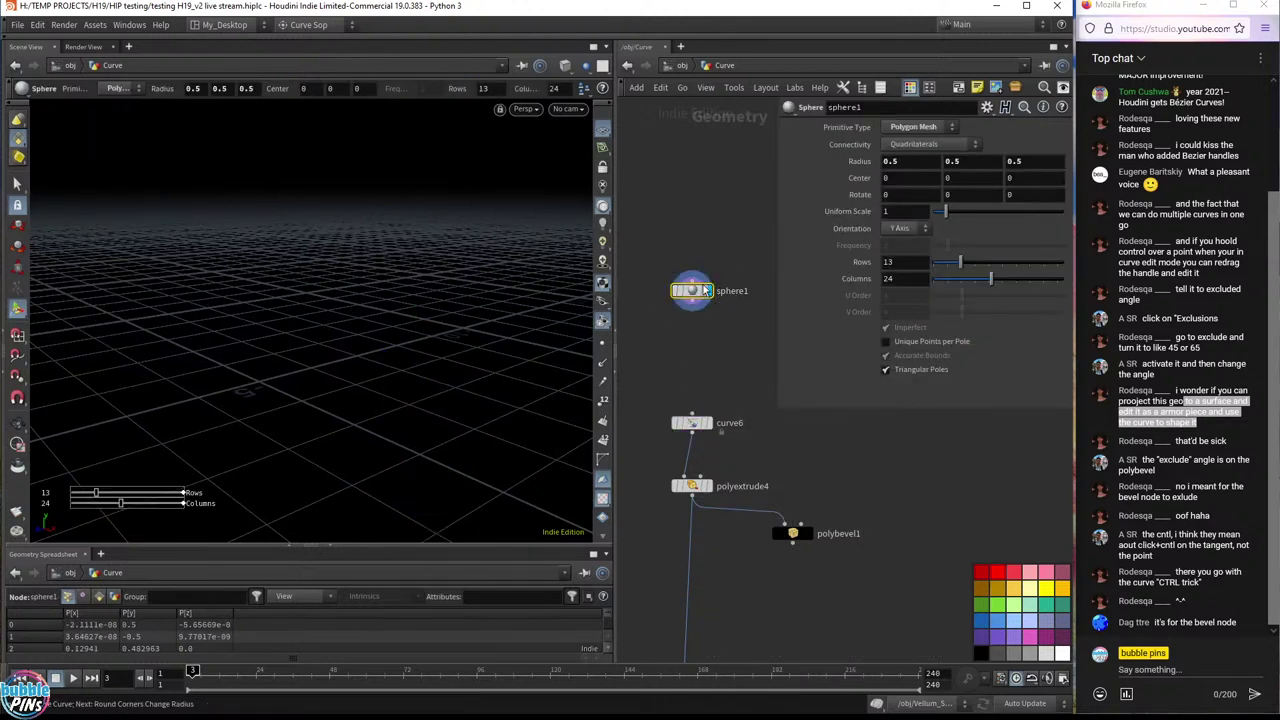
click(708, 422)
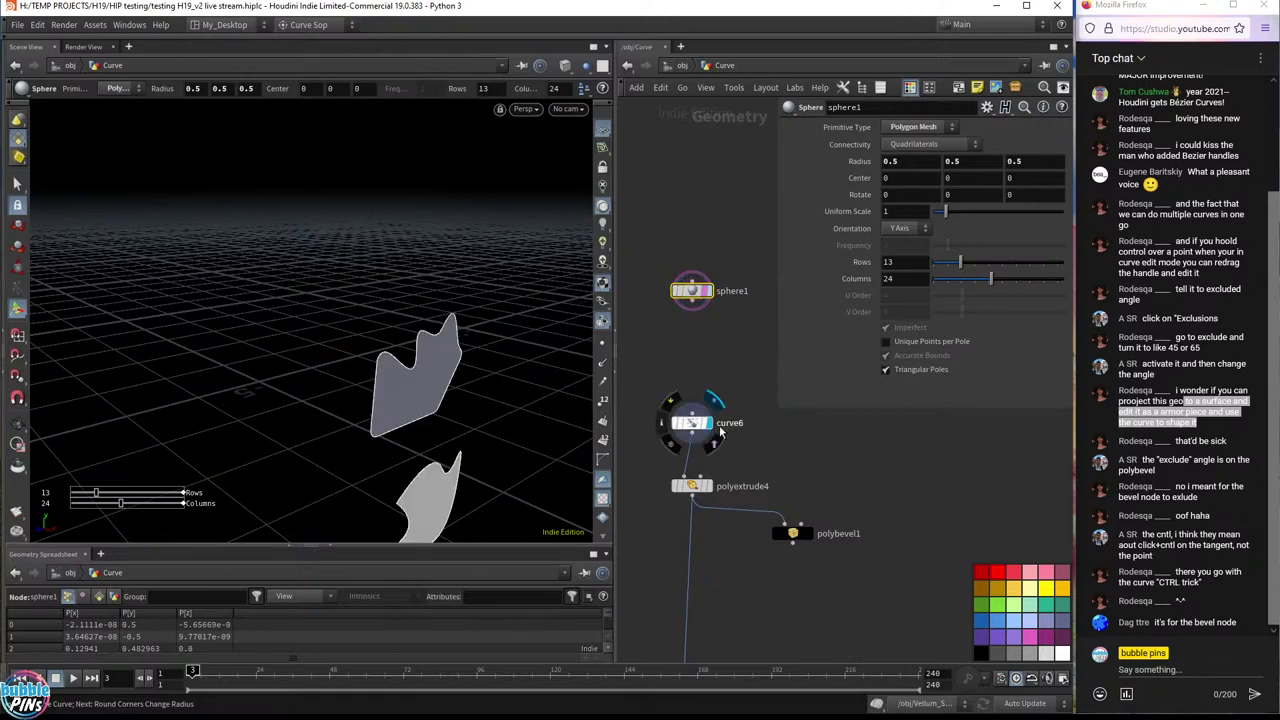
key(h)
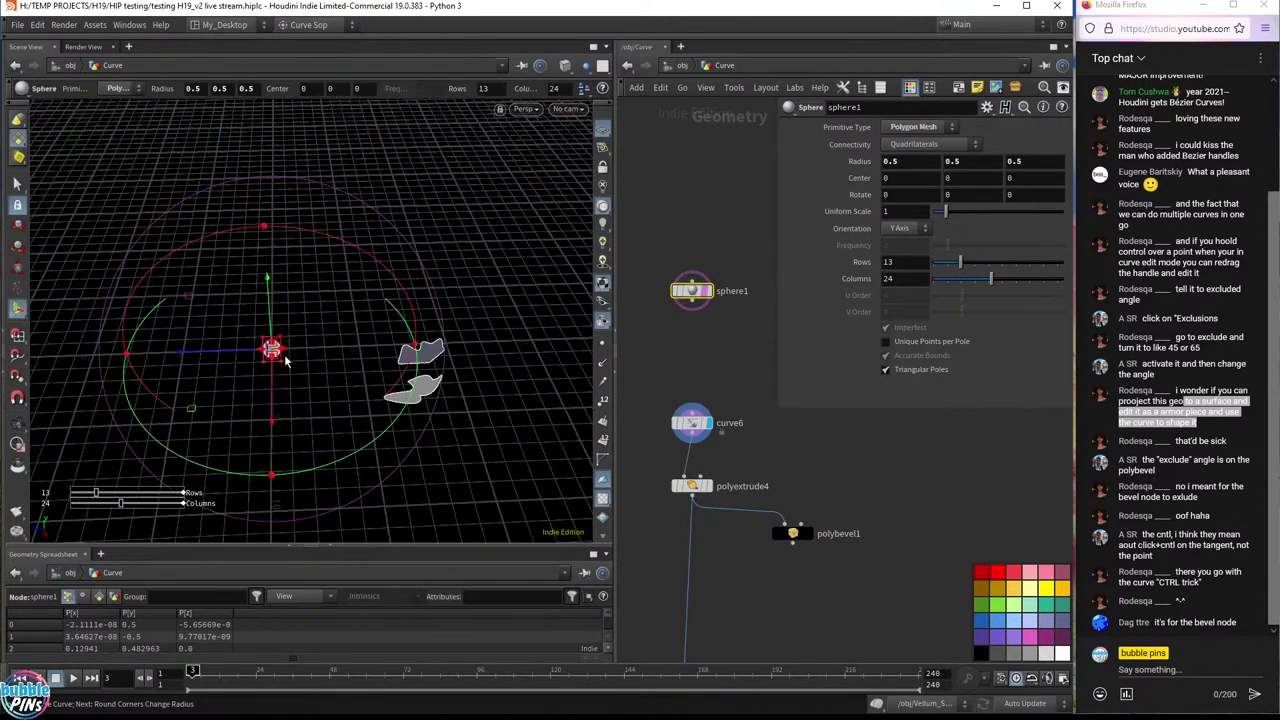
- Move the sphere to about (-5.7, 0, -8.55) and set its uniform scale to 6.8
drag(270, 350, 422, 346)
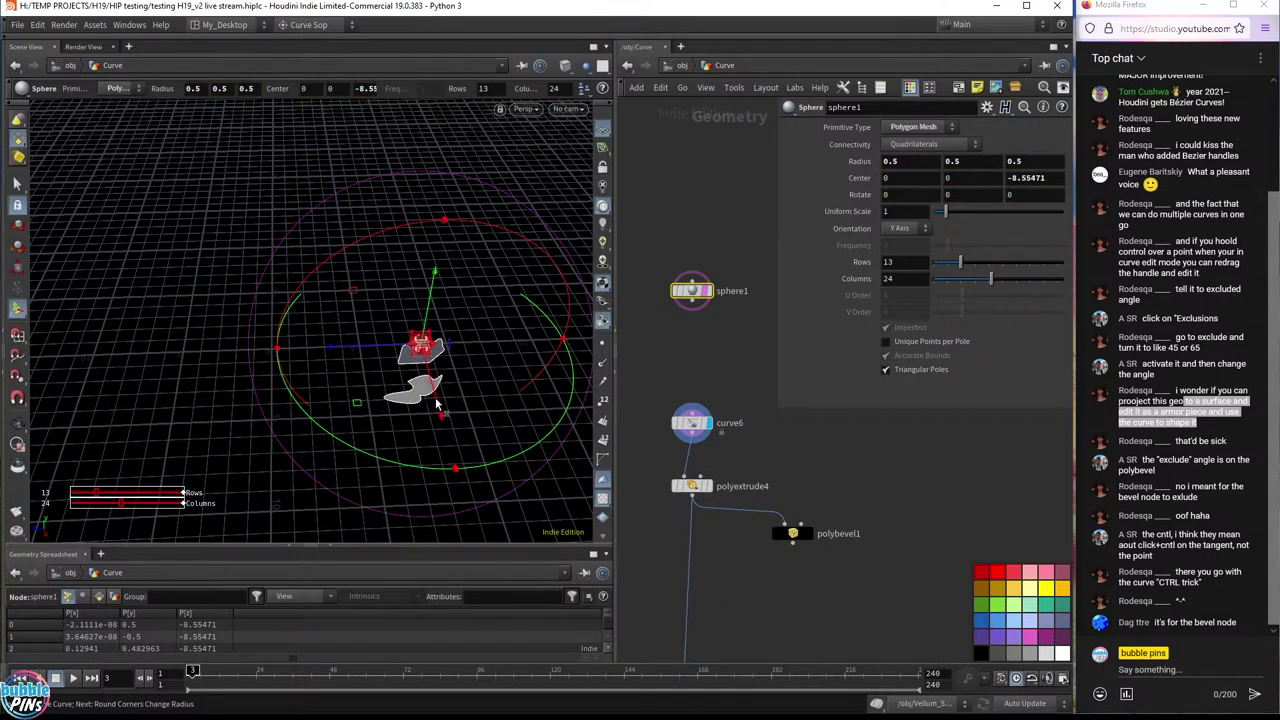
drag(436, 403, 628, 246)
middle_drag(893, 211, 928, 214)
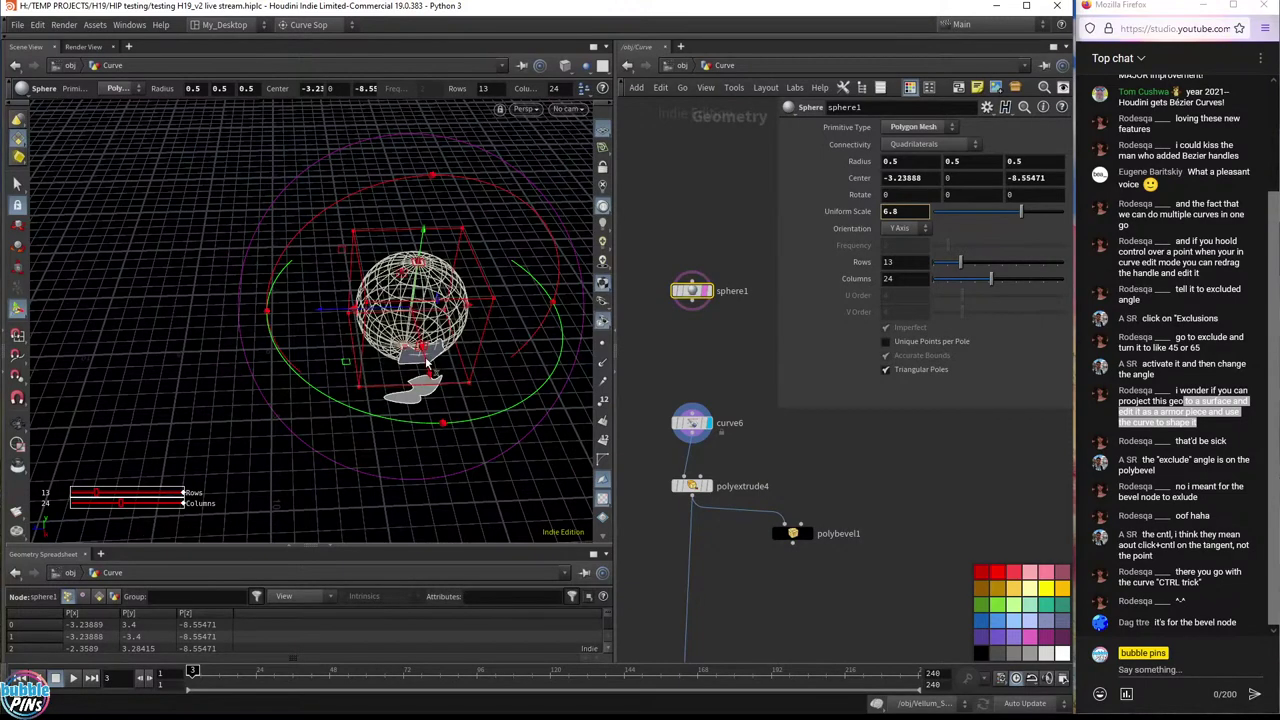
drag(430, 370, 405, 345)
key(Escape)
drag(420, 300, 300, 330)
key(Return)
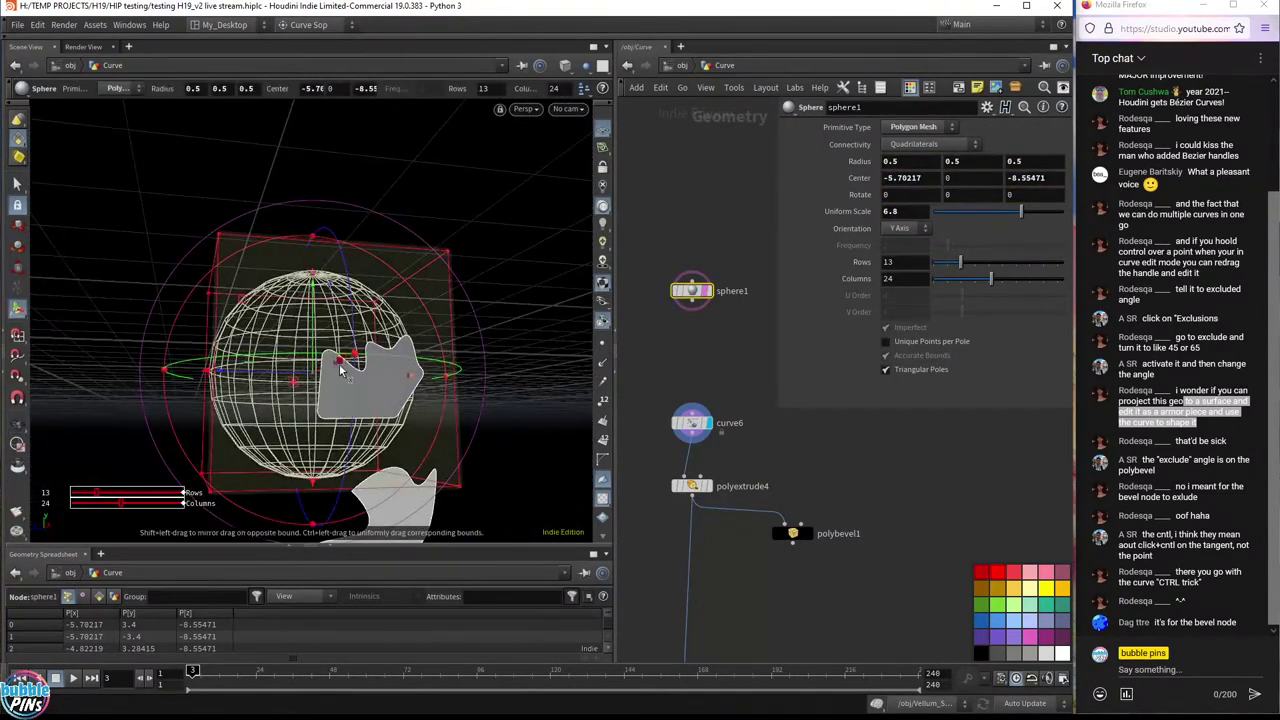
click(708, 290)
scroll(709, 291, up, 1)
scroll(719, 339, down, 3)
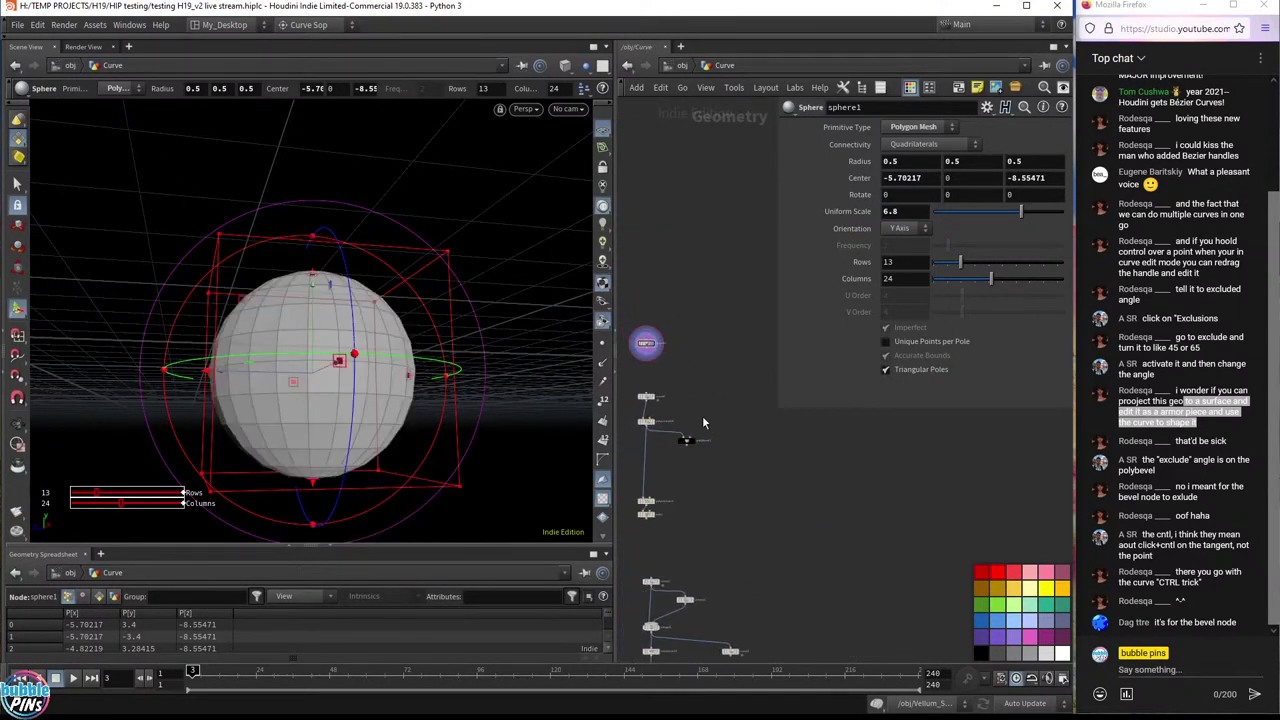
scroll(730, 300, up, 3)
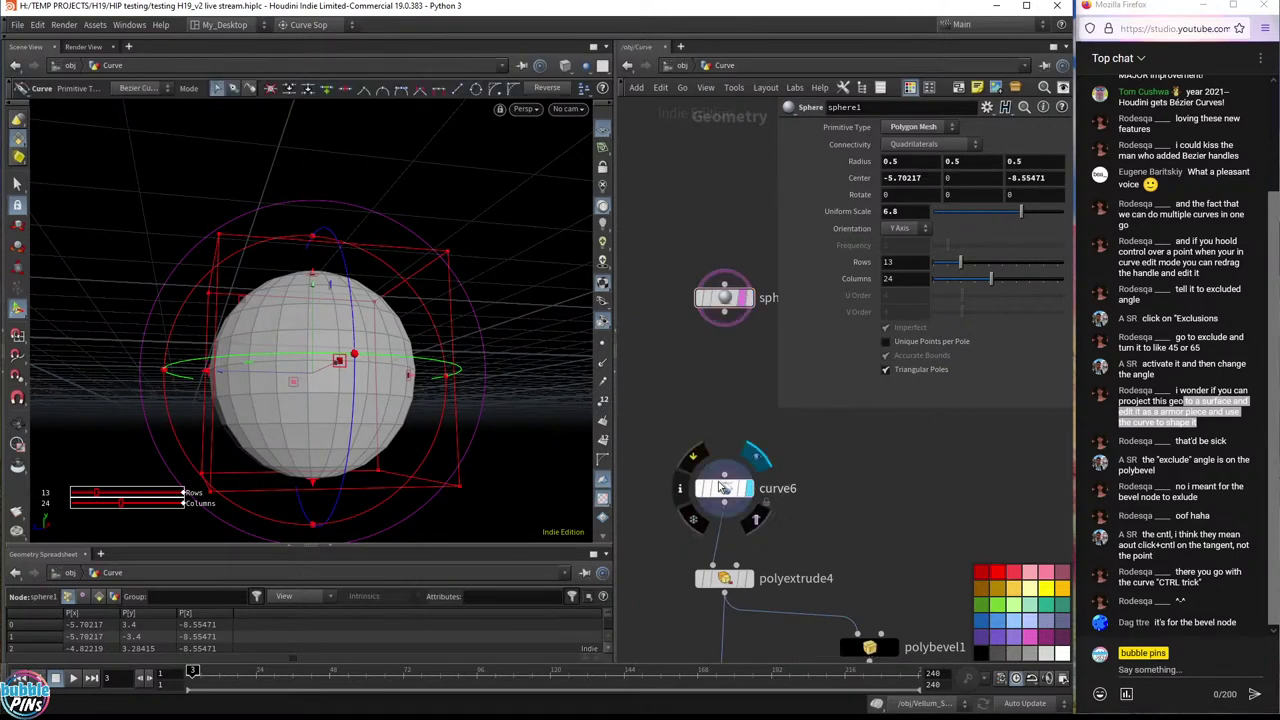
- Box-select the lower curve shape's points in curve6 and delete them
click(724, 488)
middle_drag(590, 455, 473, 415)
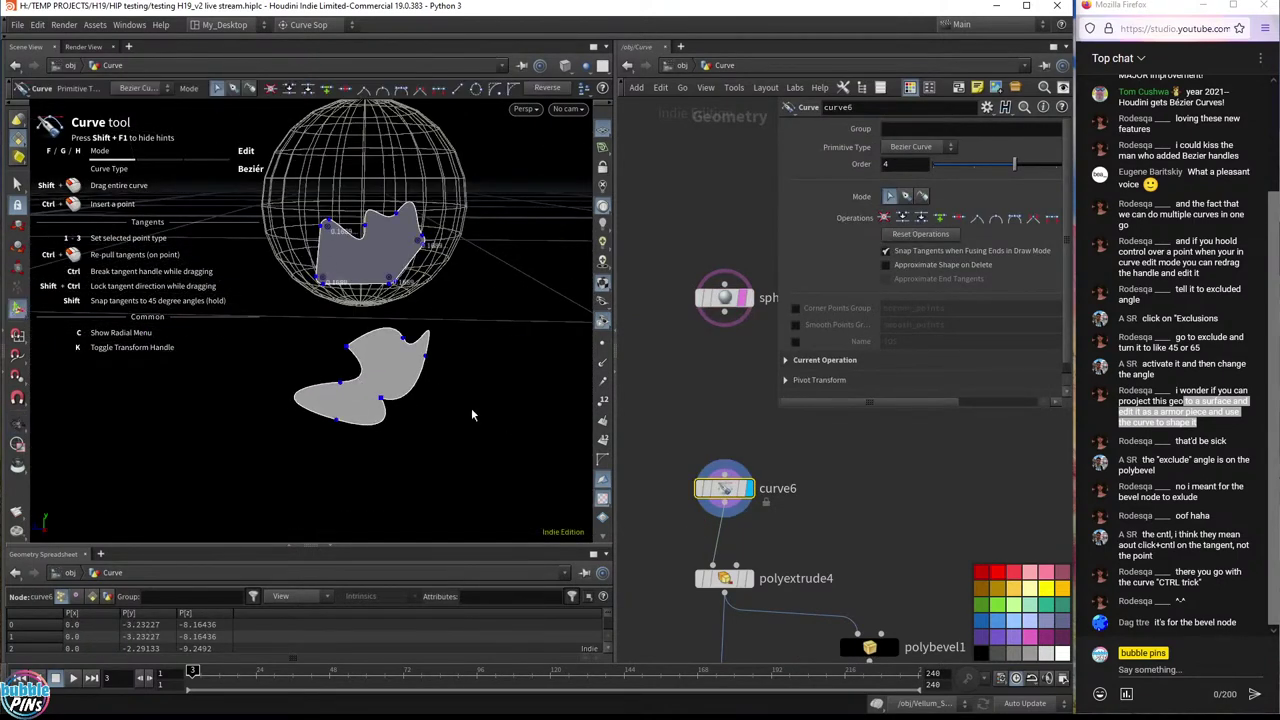
drag(292, 314, 490, 470)
key(Delete)
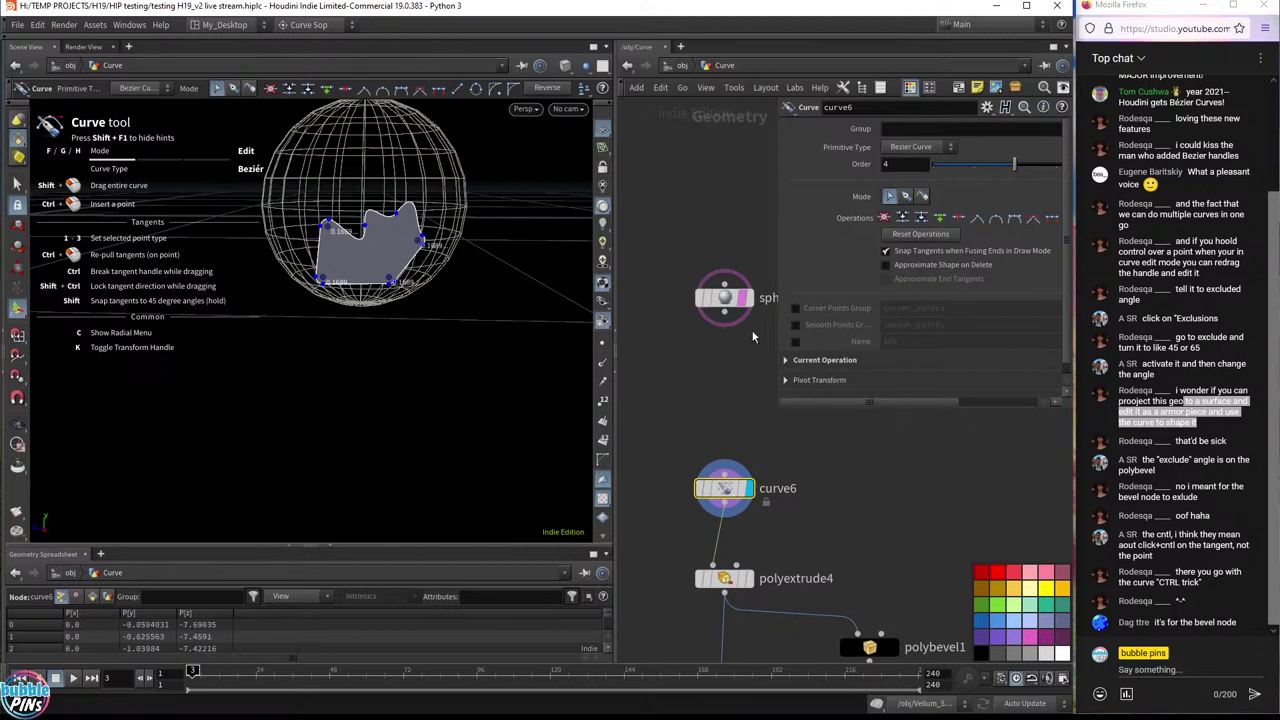
- Line sphere1 up level with curve6 in the network
drag(726, 298, 925, 479)
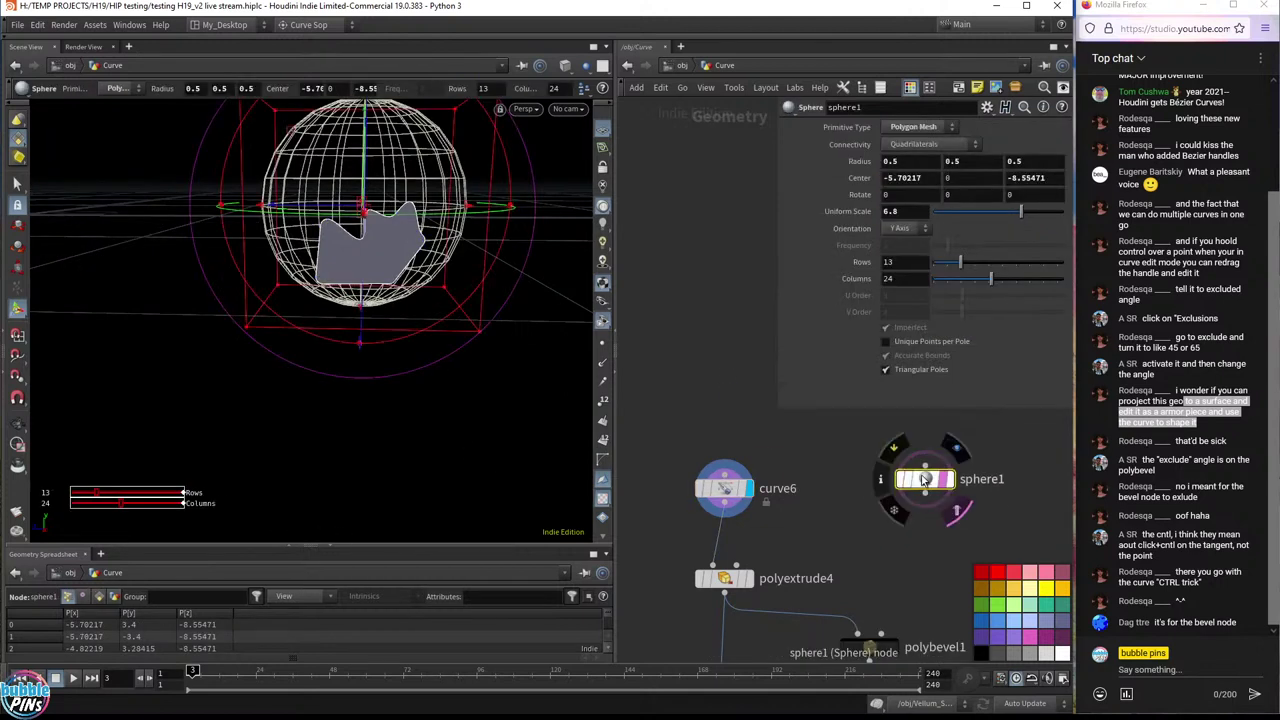
drag(724, 488, 724, 446)
drag(922, 480, 920, 447)
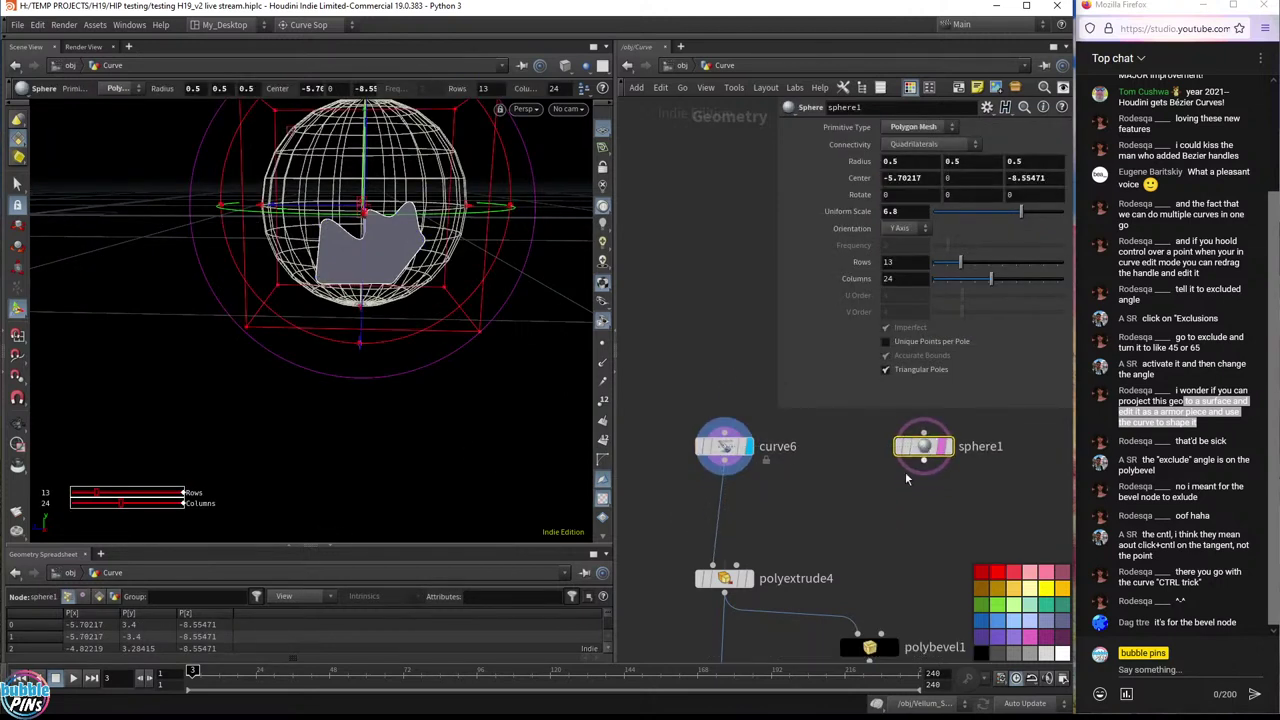
key(Tab)
- Place a Ray node below curve6 and move polyextrude4 and polybevel1 down out of the way
key(Return)
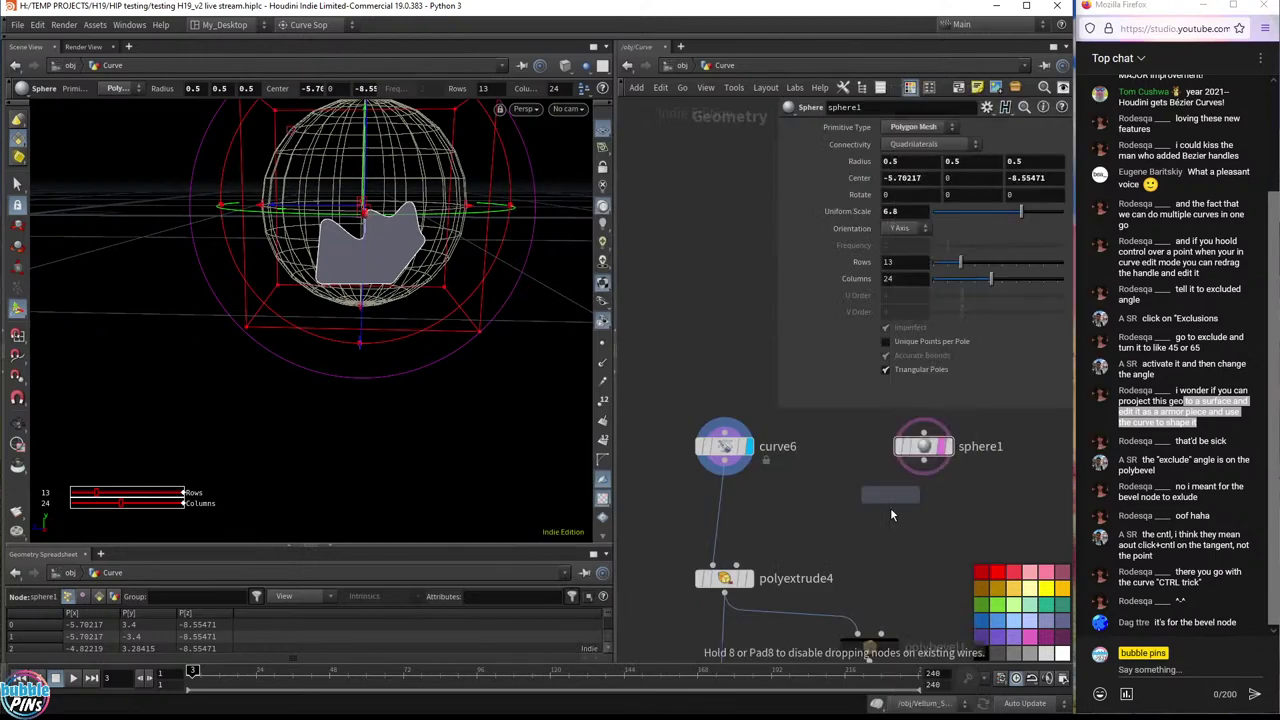
click(818, 516)
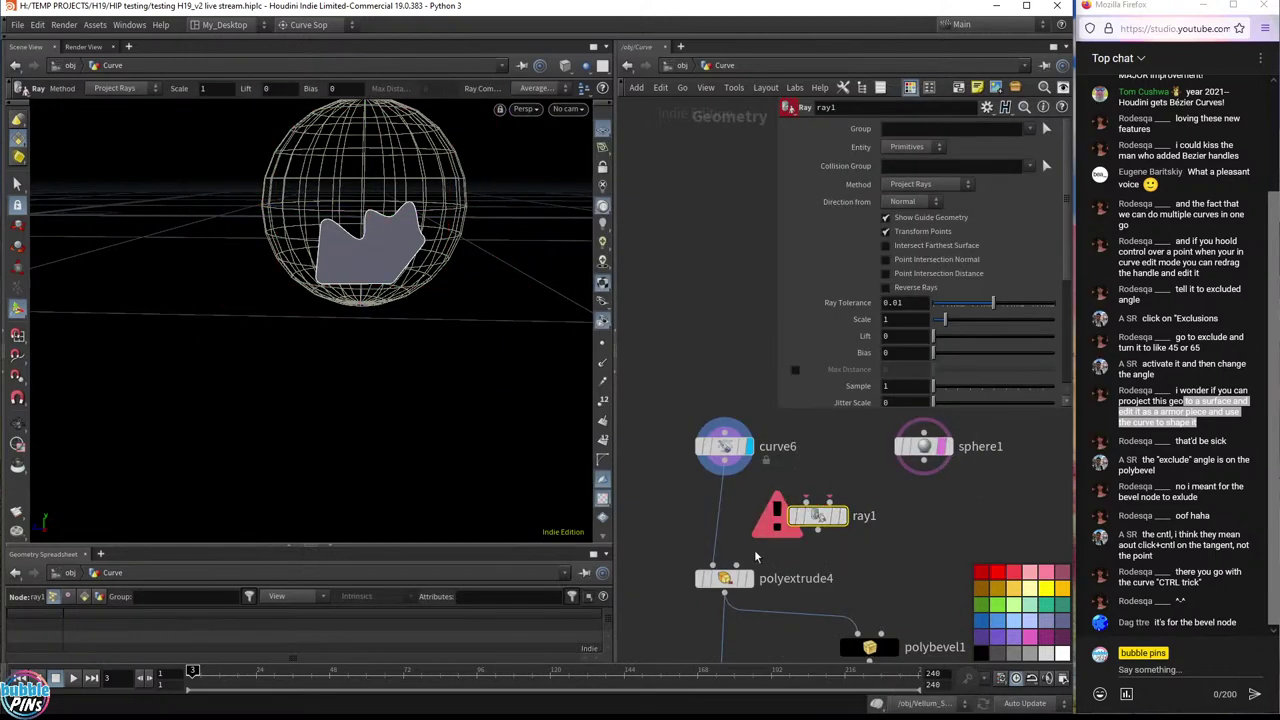
scroll(817, 434, down, 3)
drag(905, 520, 718, 584)
drag(766, 540, 770, 662)
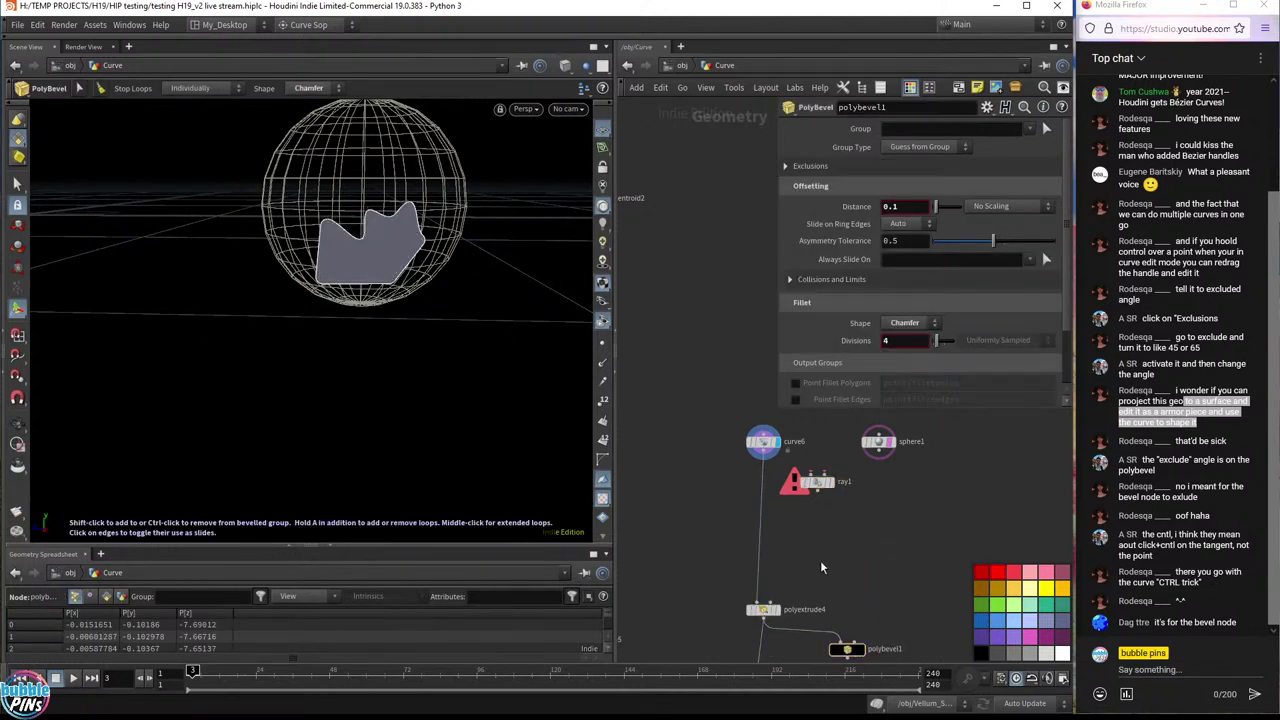
scroll(815, 519, up, 2)
scroll(815, 519, up, 3)
scroll(860, 540, down, 2)
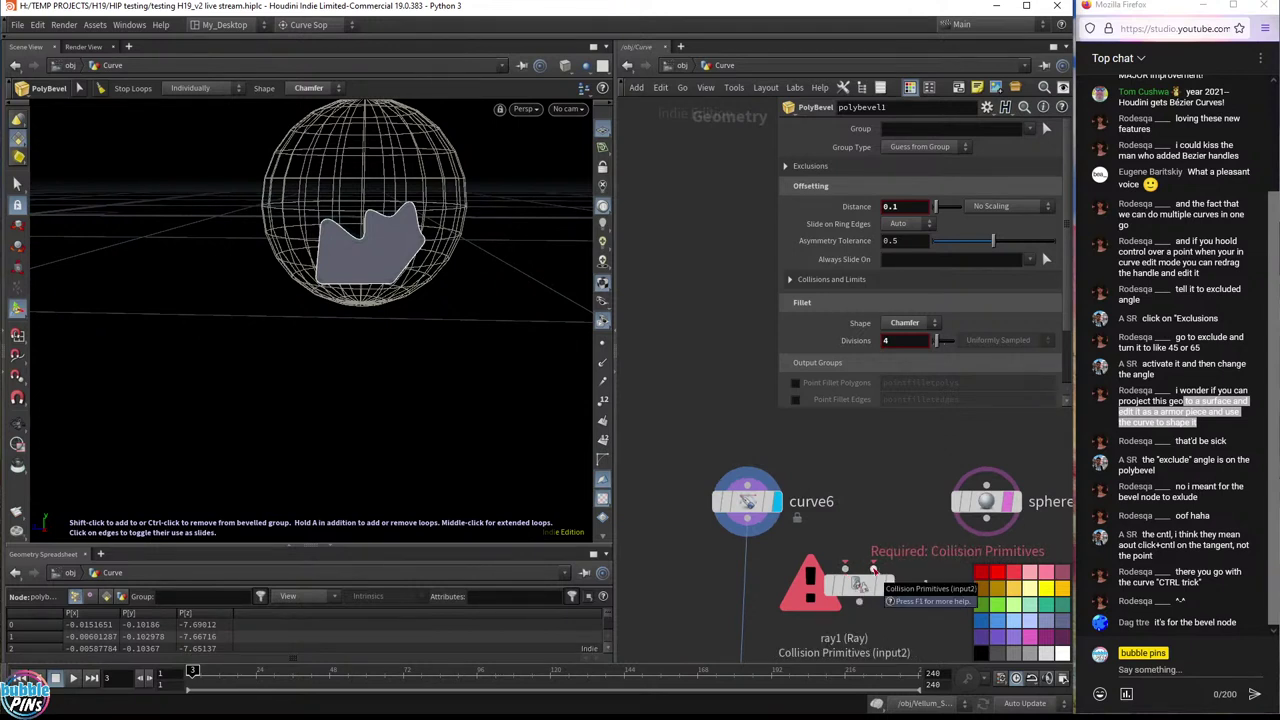
- Wire sphere1 into ray1's collision input and curve6 into its first input
middle_drag(873, 568, 836, 568)
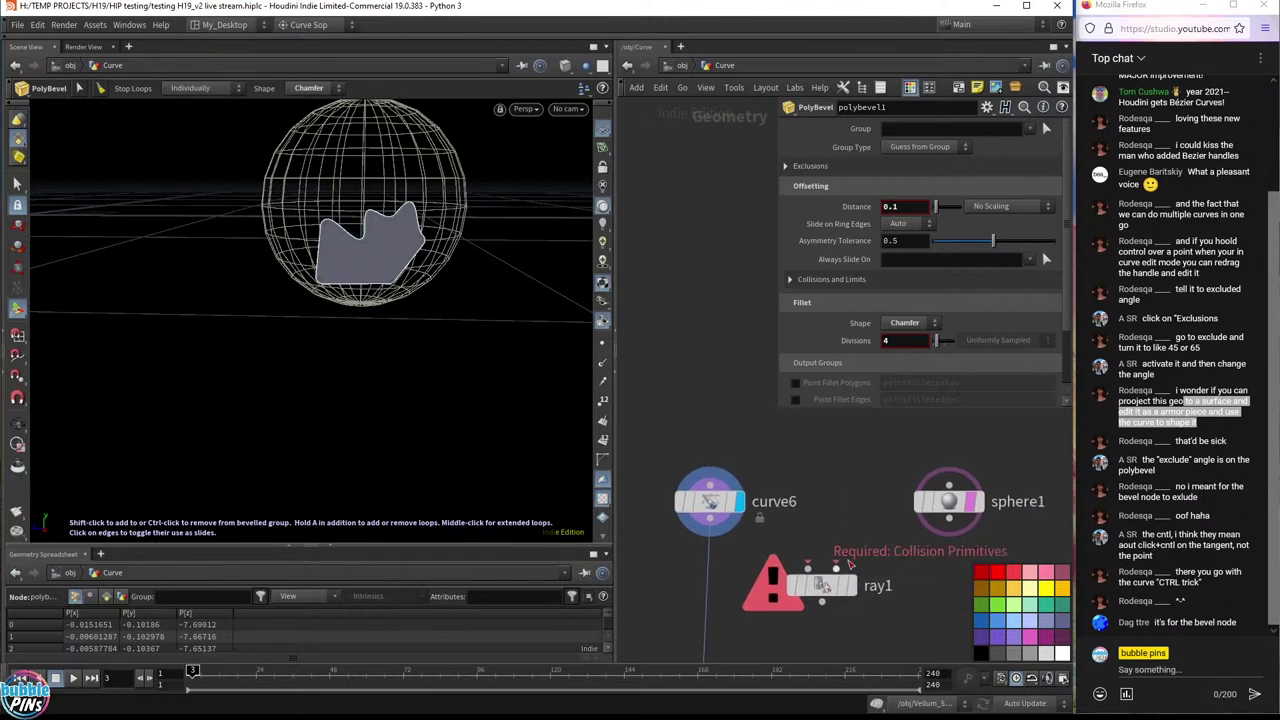
click(836, 567)
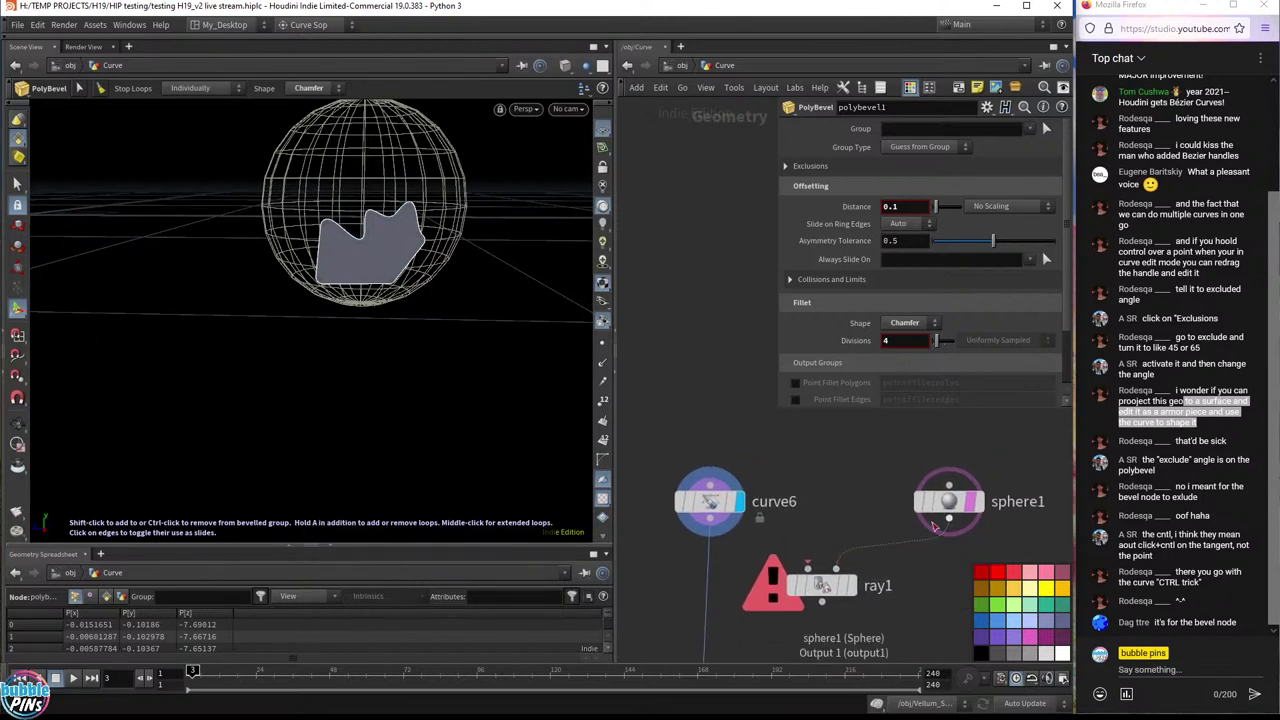
click(947, 518)
click(716, 508)
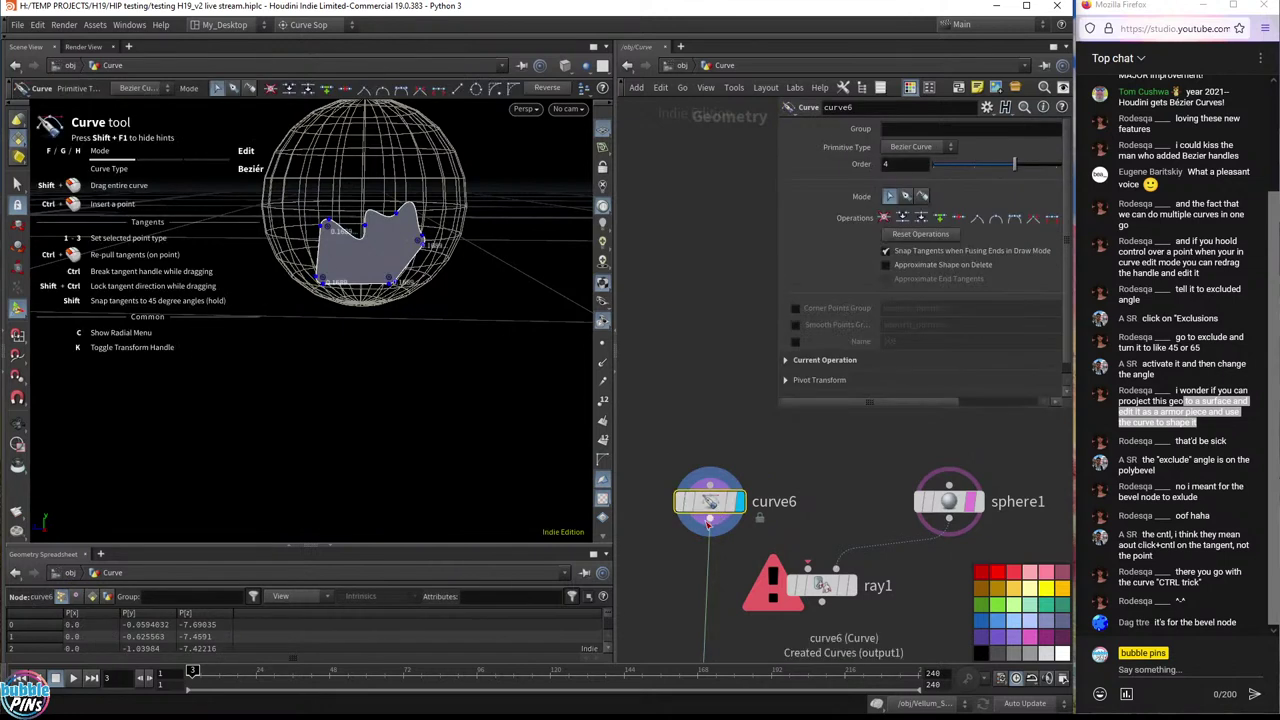
click(710, 521)
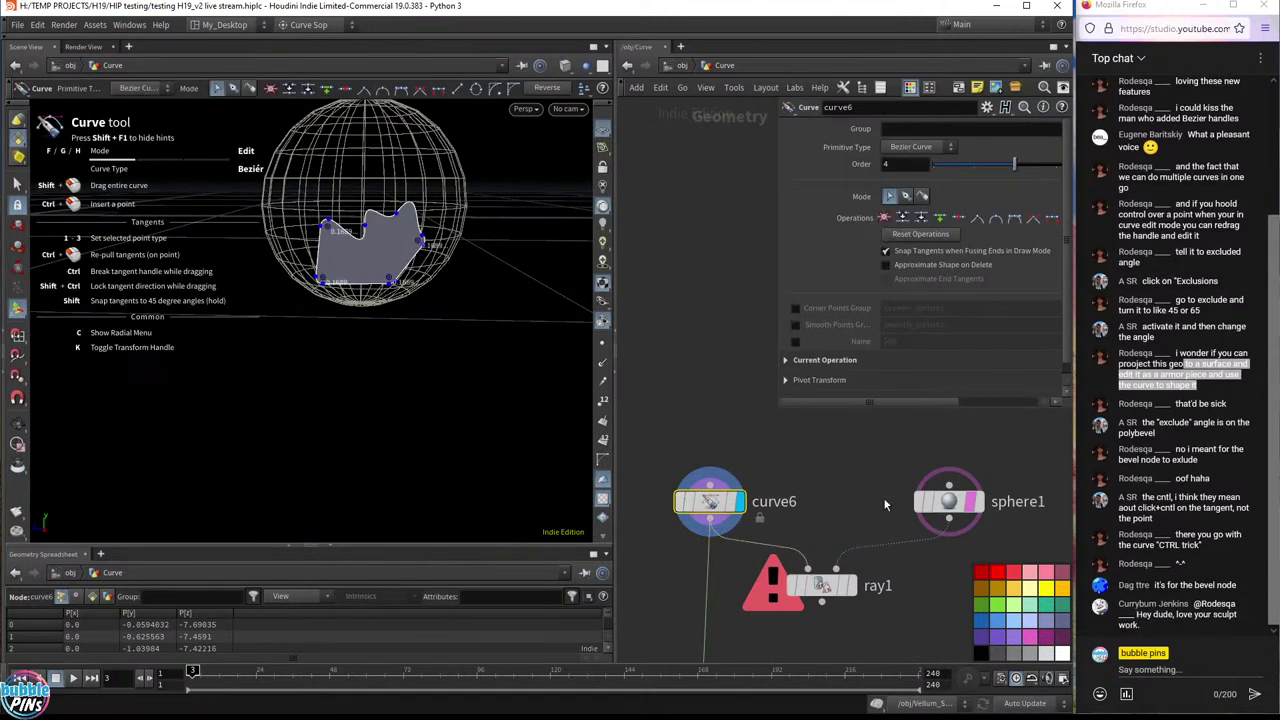
click(820, 572)
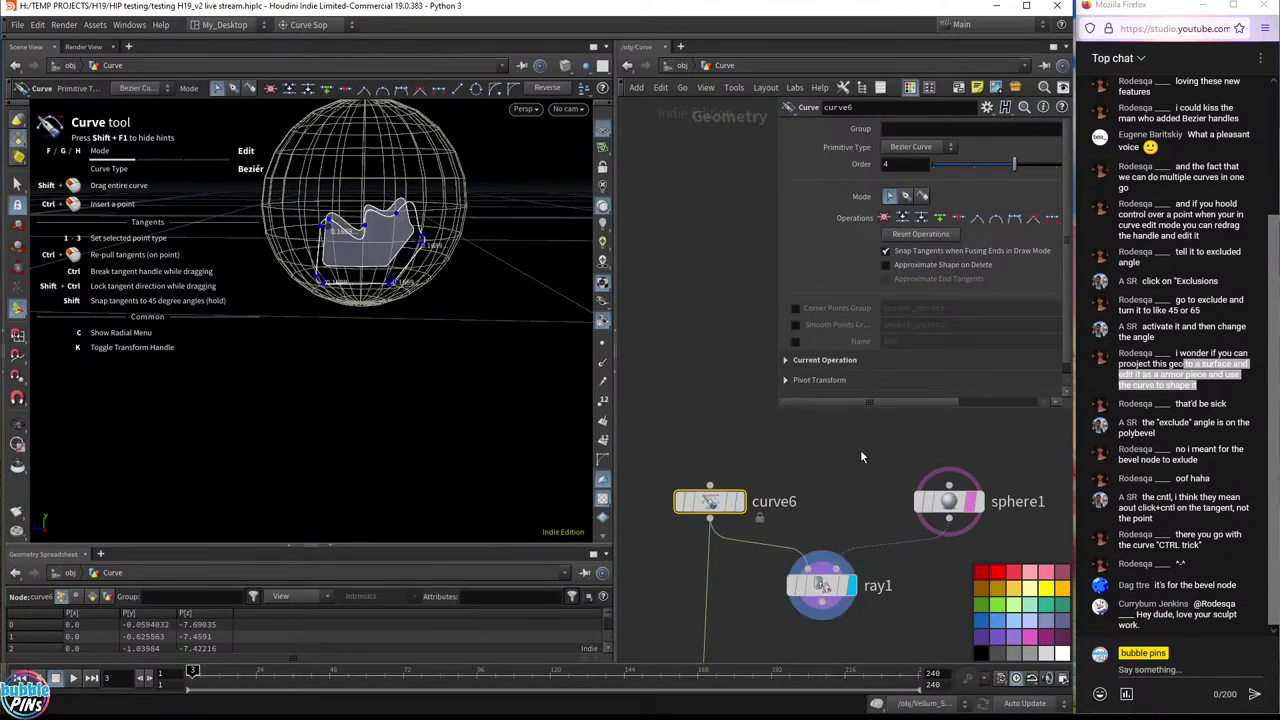
- Toggle sphere1's template display and orbit, leaving the sphere shown as a template
click(841, 583)
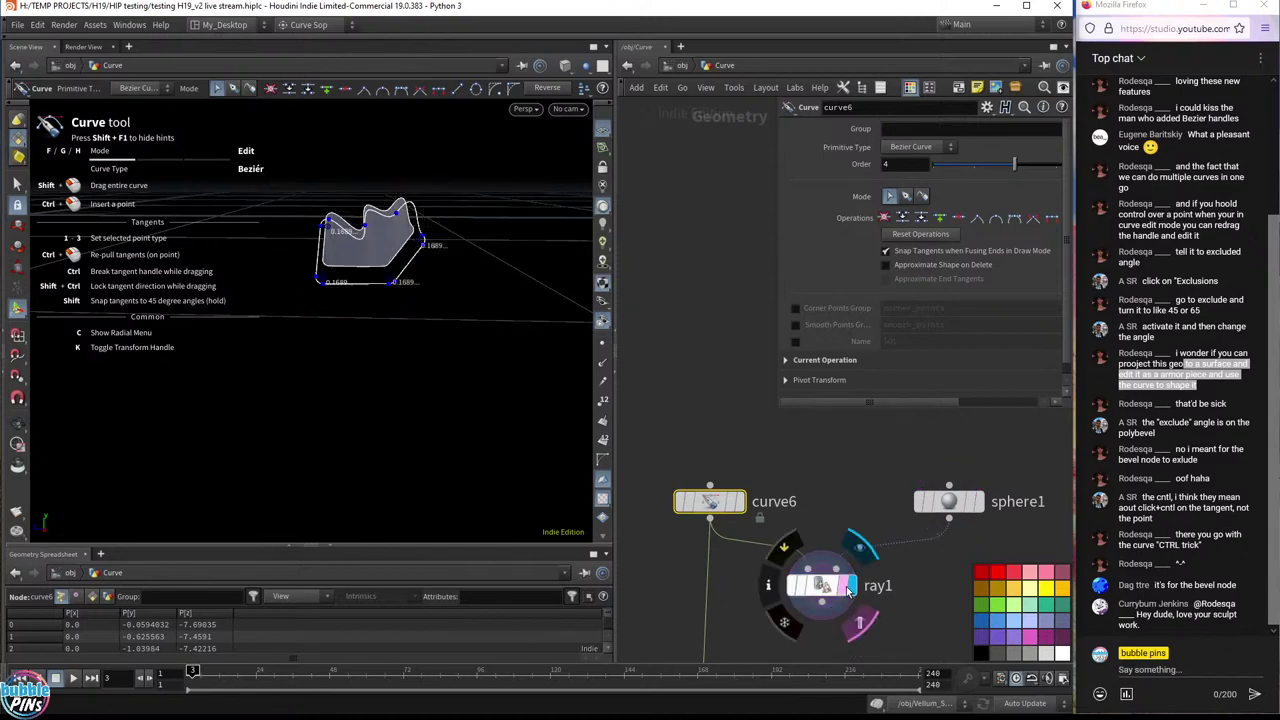
key(Escape)
drag(476, 229, 307, 368)
click(986, 539)
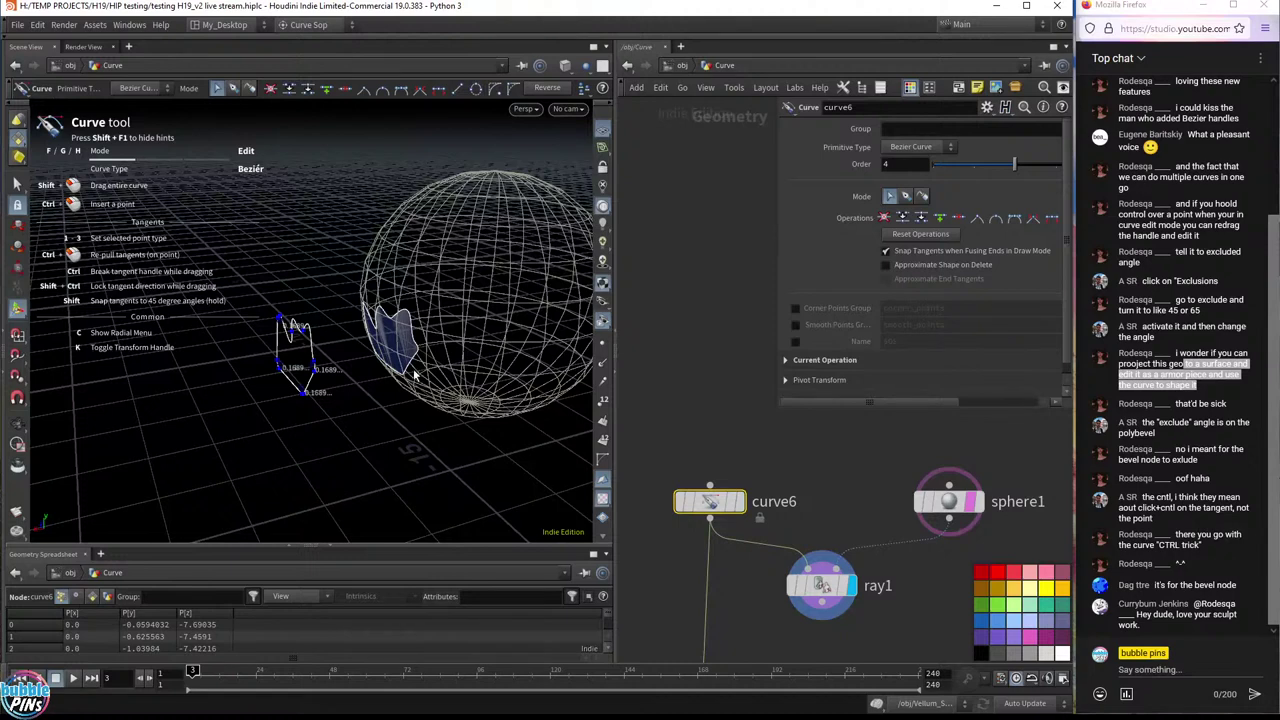
- In ray1, keep Method on Project Rays and change Direction from Normal to Vector
click(820, 585)
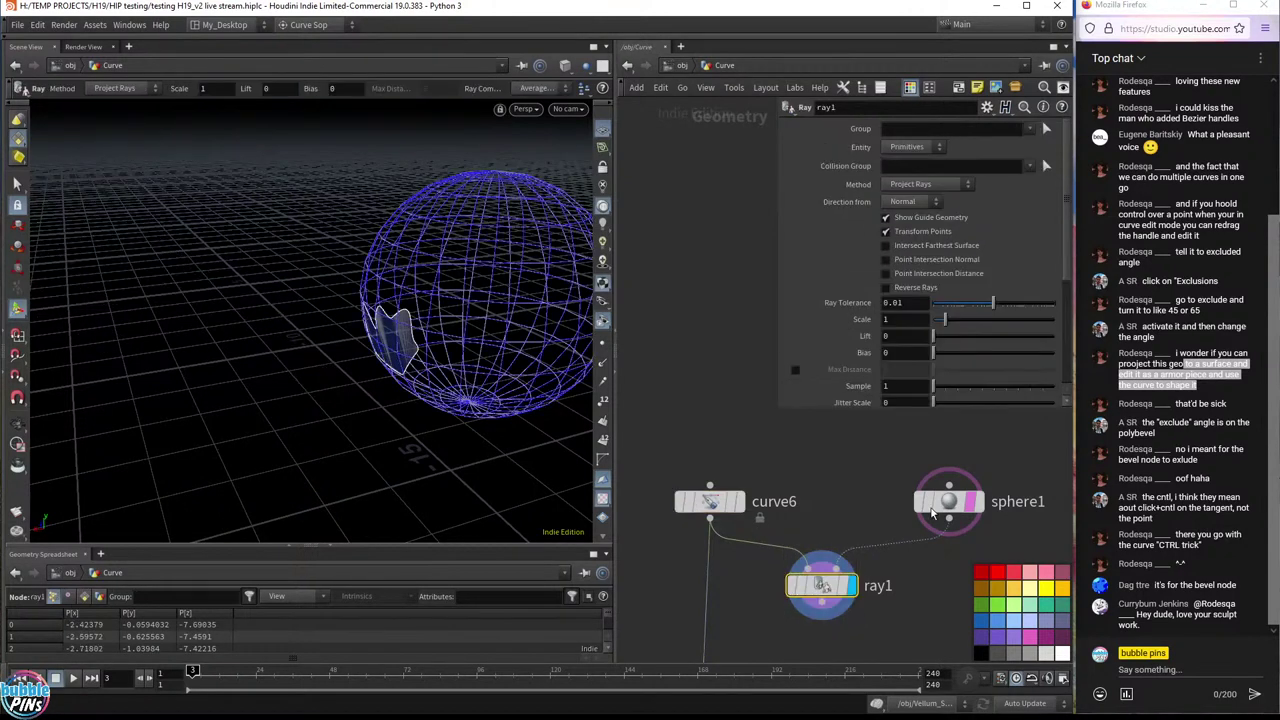
mouse_move(975, 510)
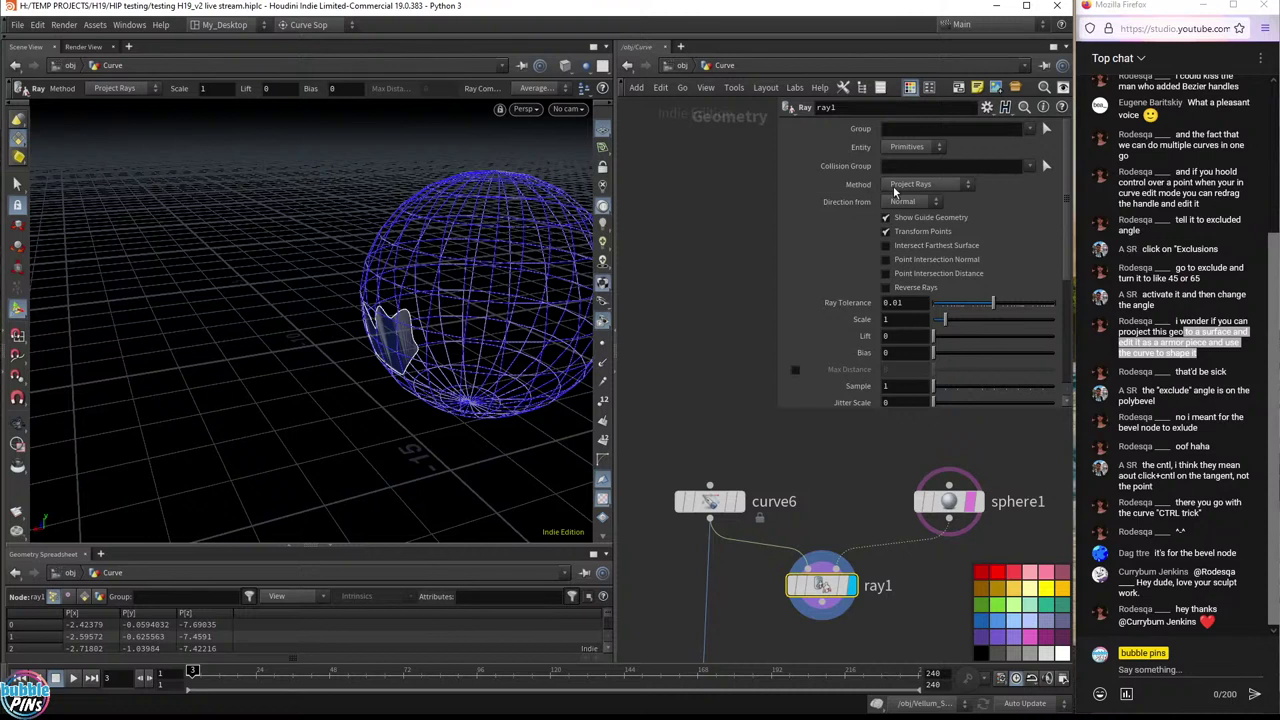
click(930, 186)
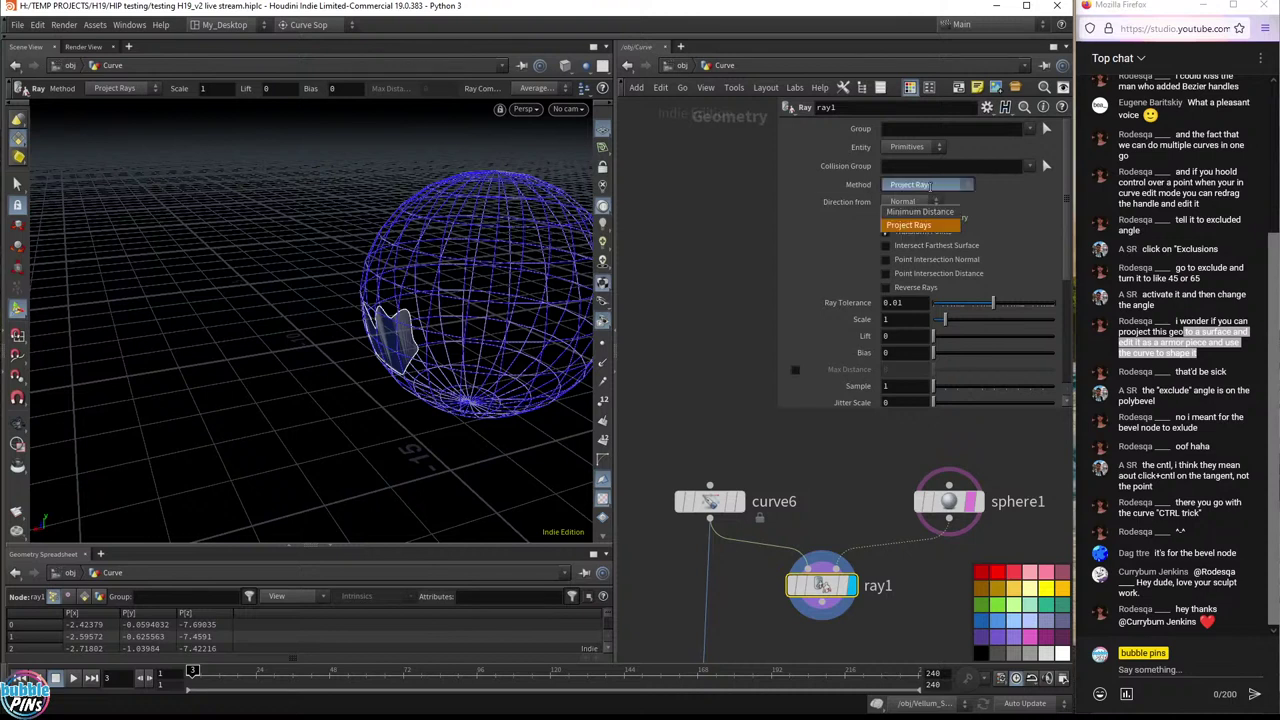
click(920, 225)
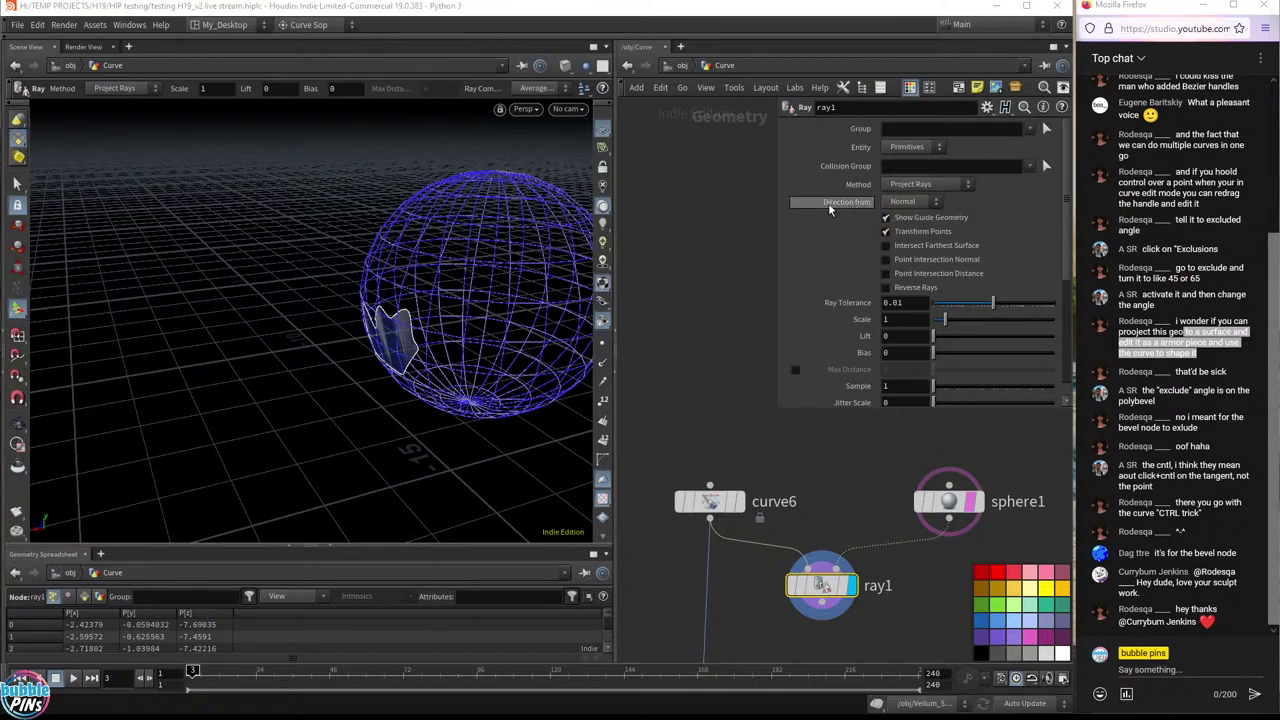
click(933, 203)
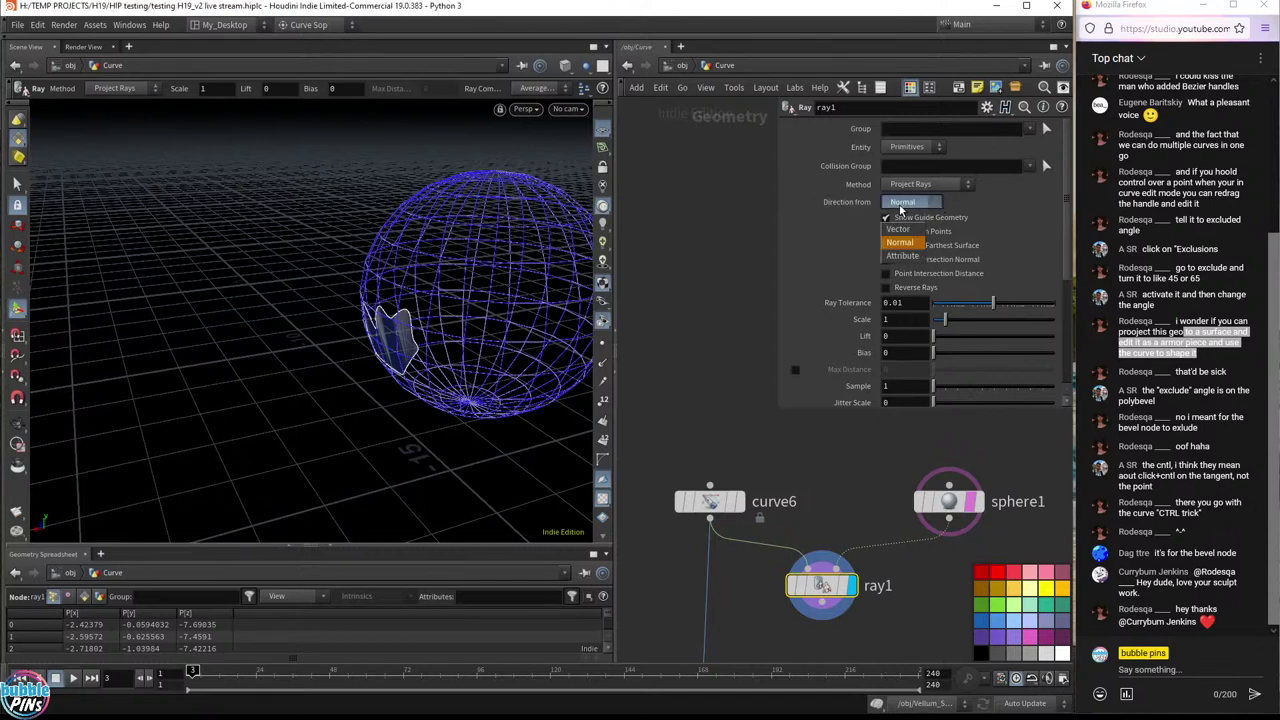
click(900, 229)
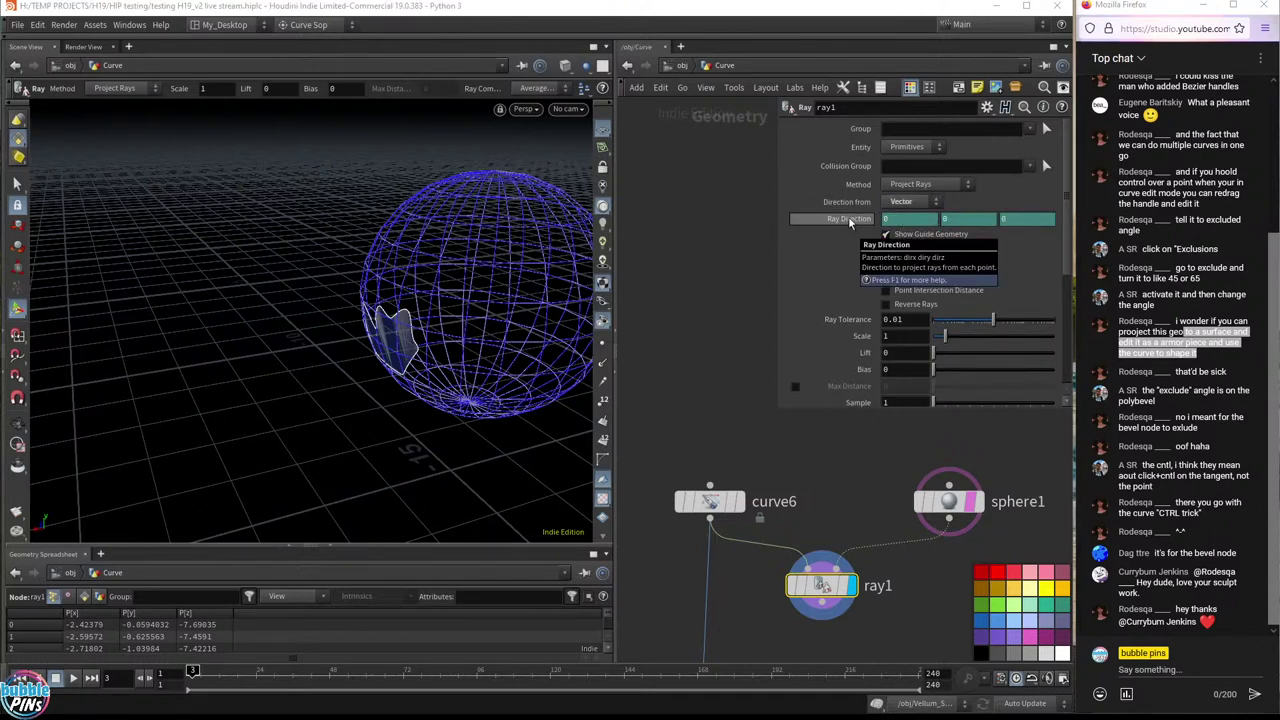
- Set ray1's Ray Direction X to -1 and orbit to see the curve projected onto the sphere
key(Escape)
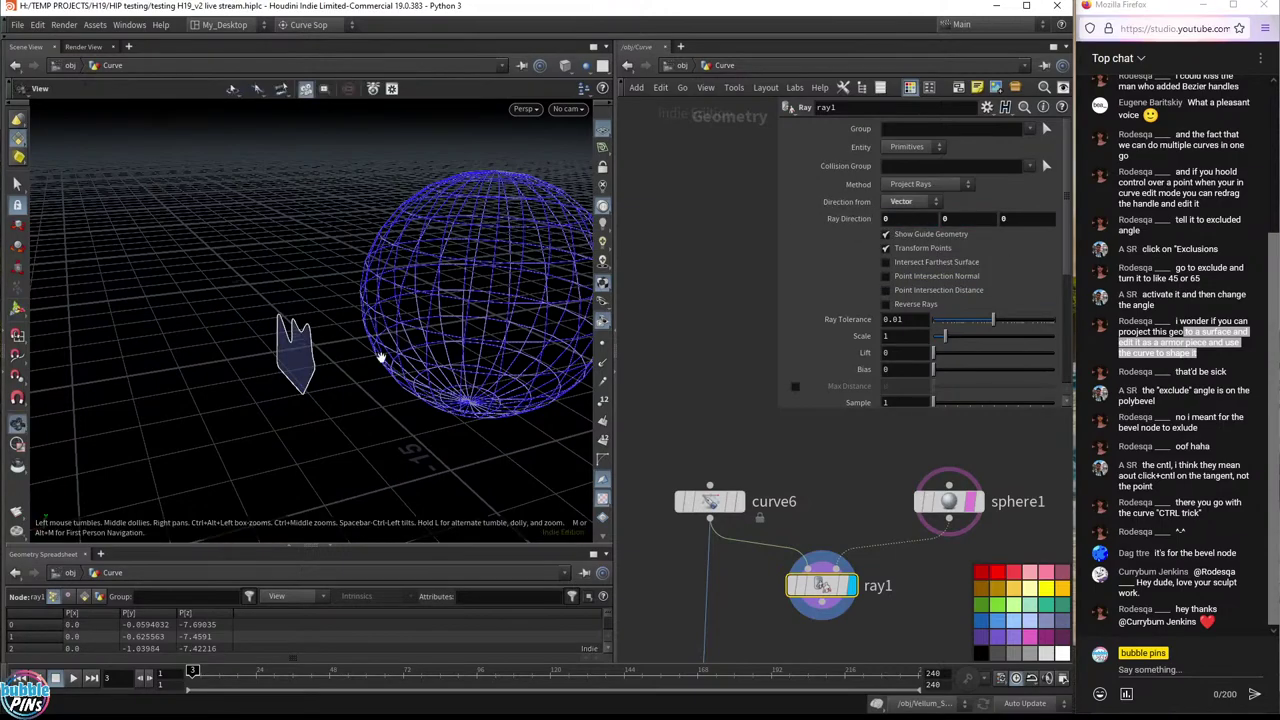
drag(380, 357, 405, 310)
key(Return)
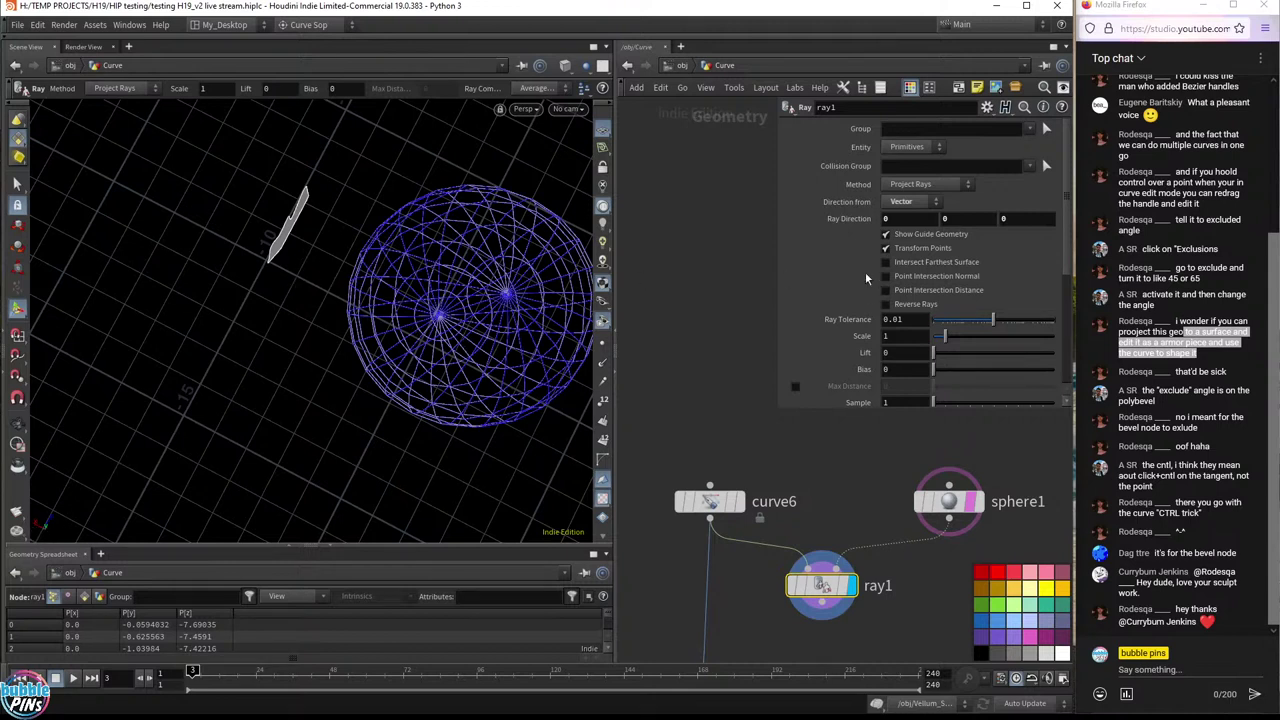
text(-1)
key(Return)
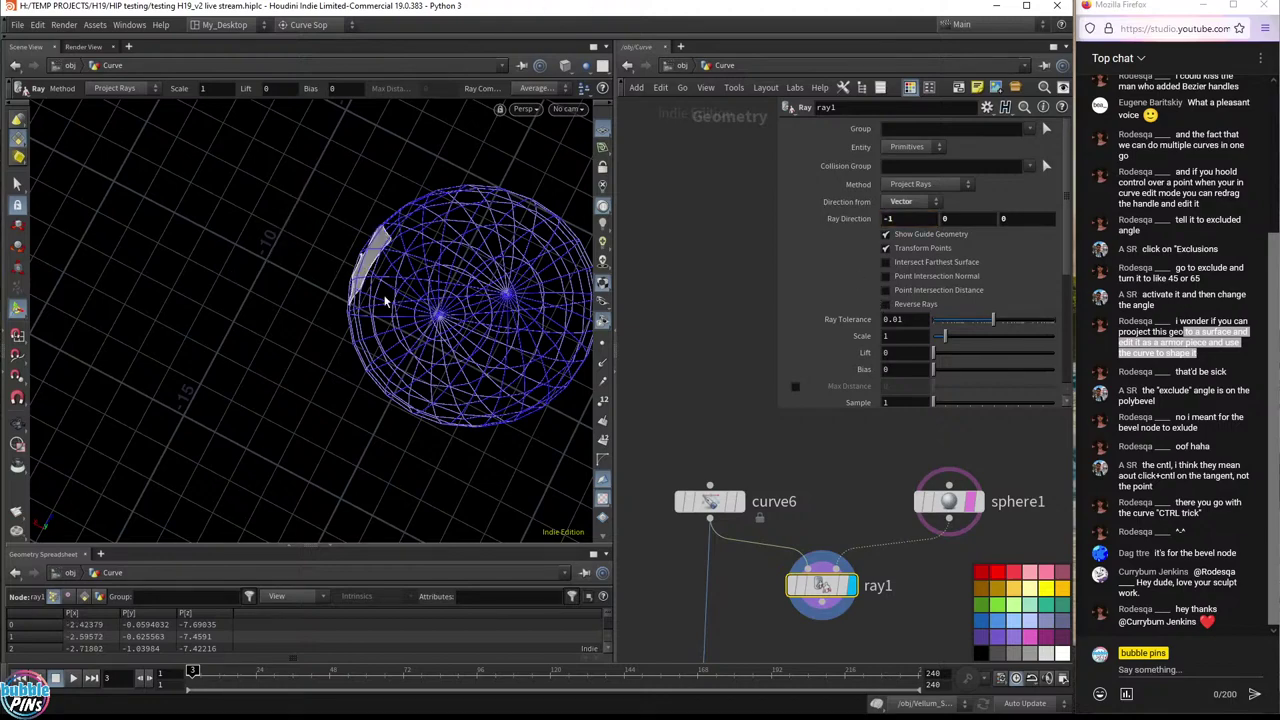
key(Escape)
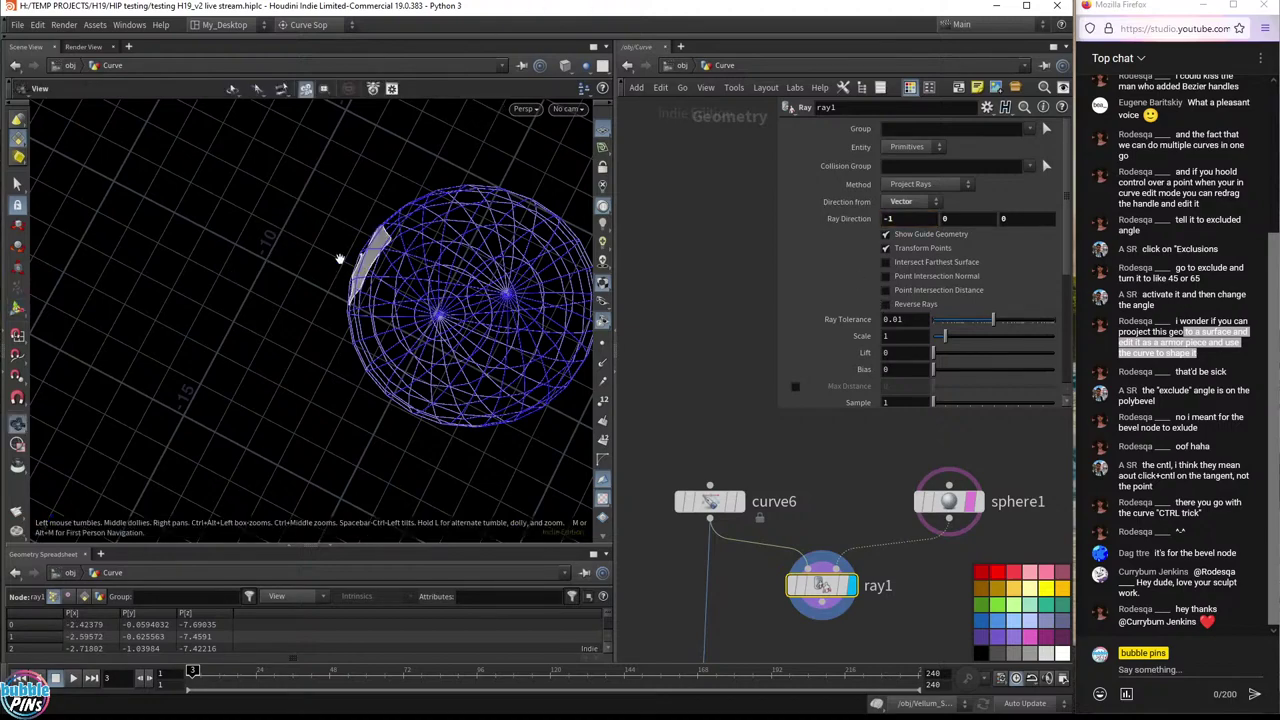
drag(411, 248, 500, 147)
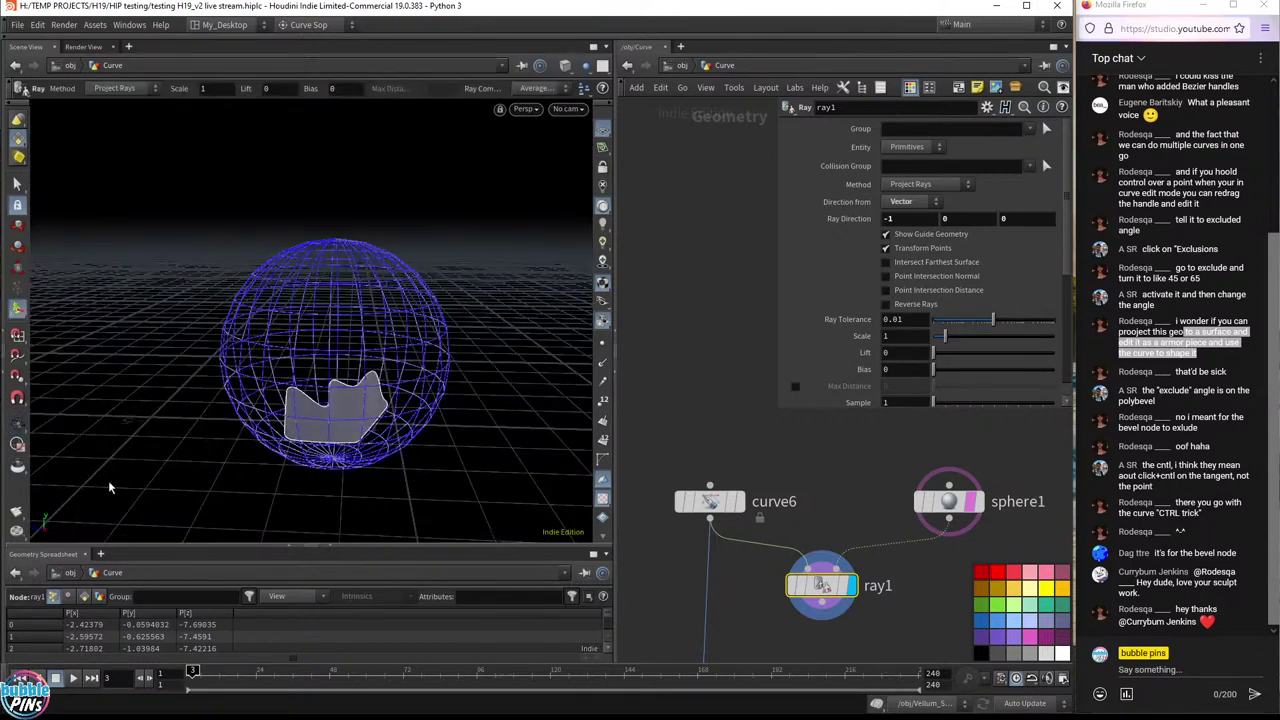
drag(108, 480, 120, 510)
key(Return)
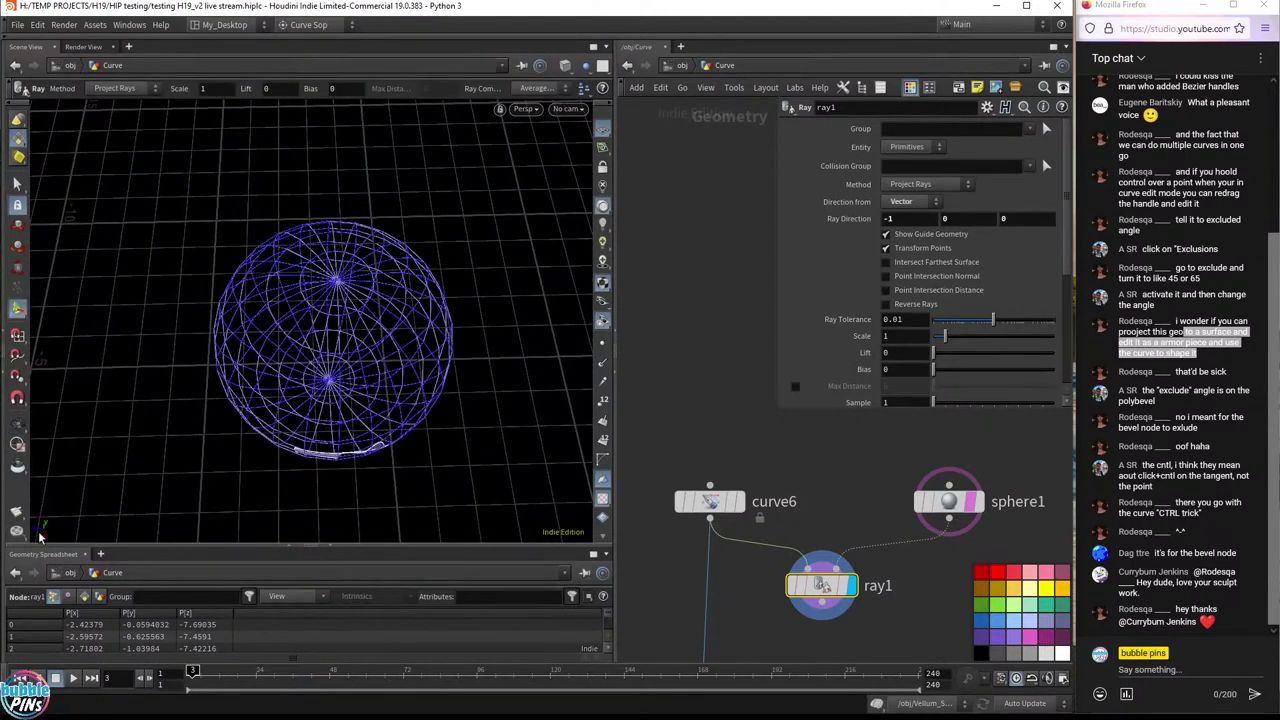
- Set the viewport background Color Scheme to Light in Display Options and close it
key(d)
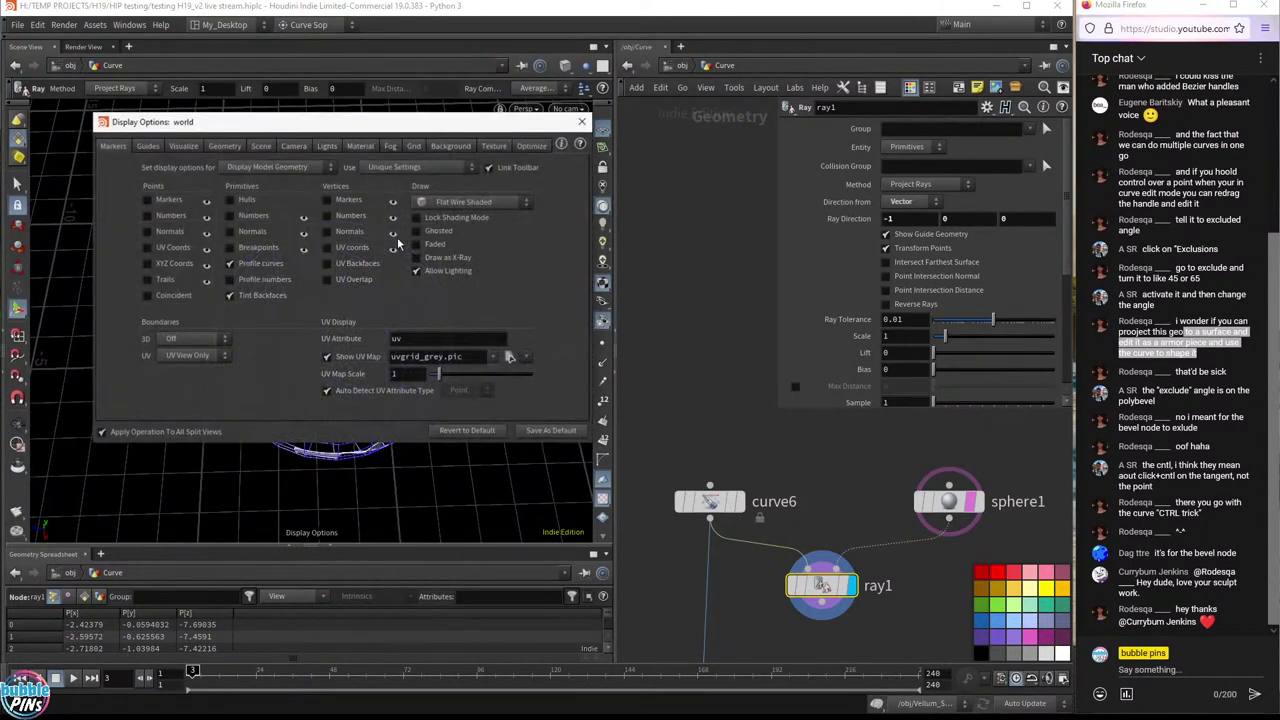
click(464, 146)
click(195, 167)
click(195, 208)
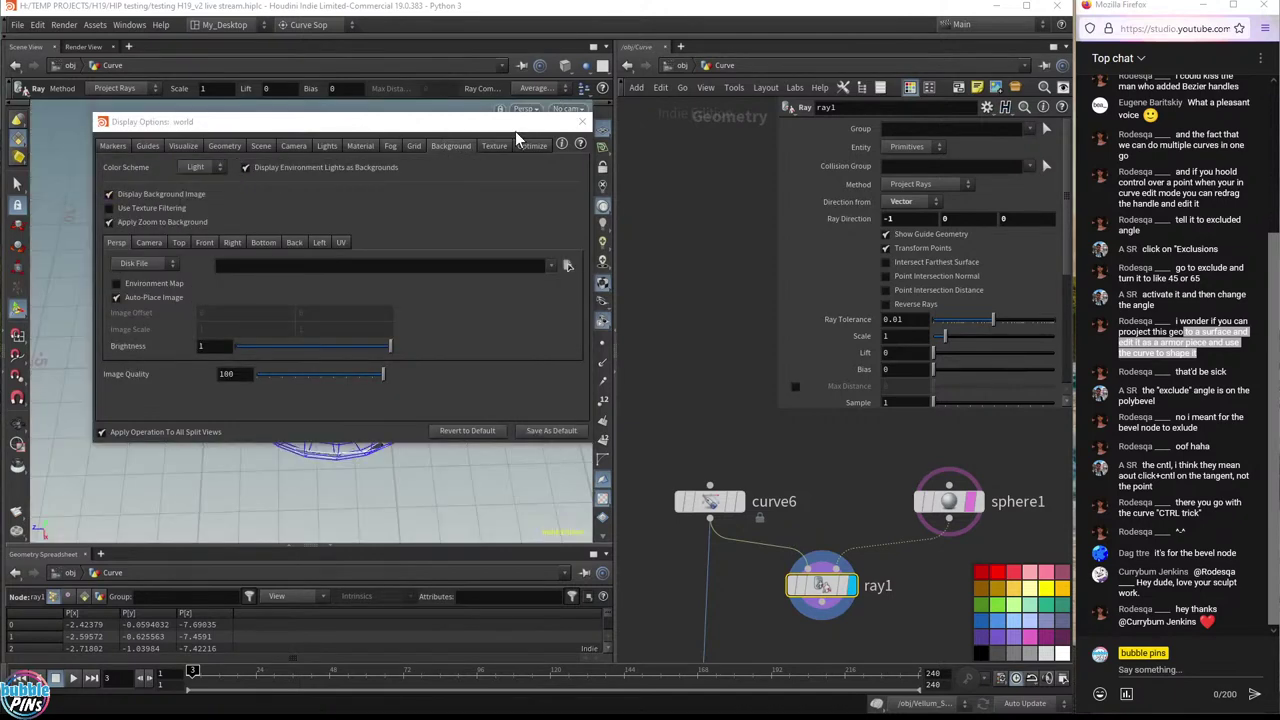
click(582, 121)
- Nudge the view and highlight a message in the live chat
mouse_move(40, 518)
mouse_down()
mouse_move(126, 449)
mouse_move(50, 530)
mouse_up()
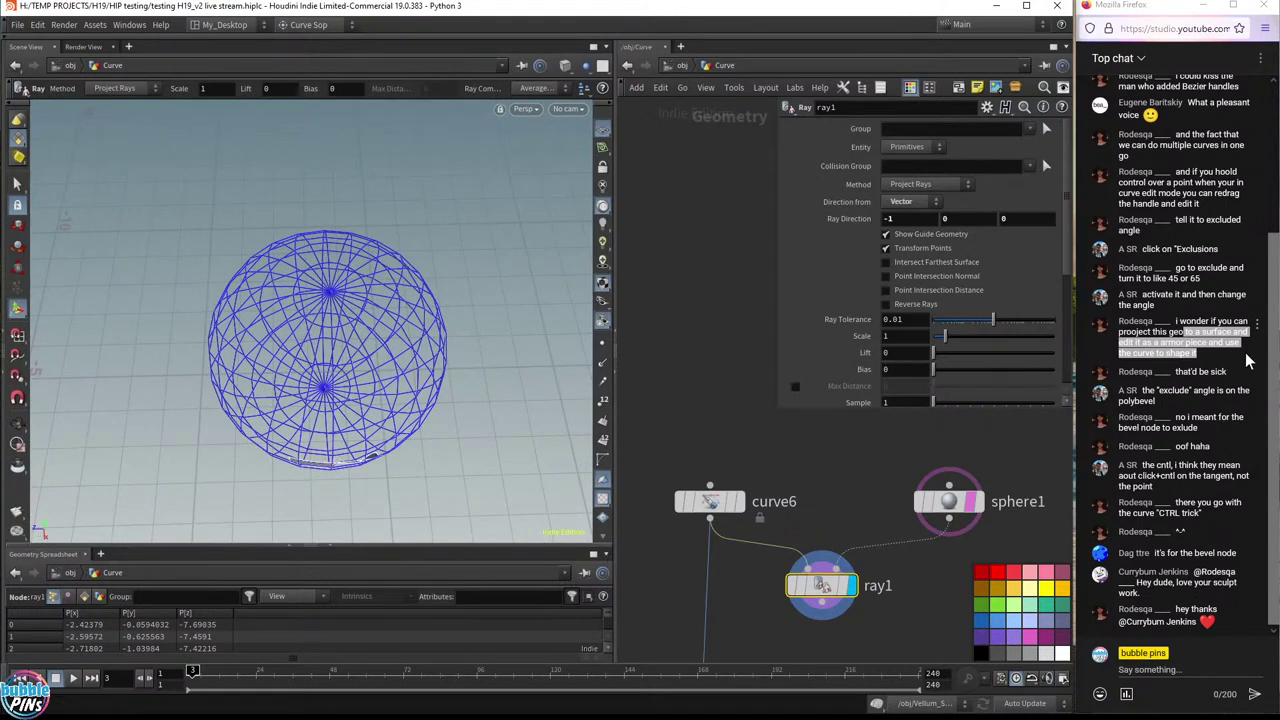
click(1200, 395)
drag(1176, 371, 1226, 371)
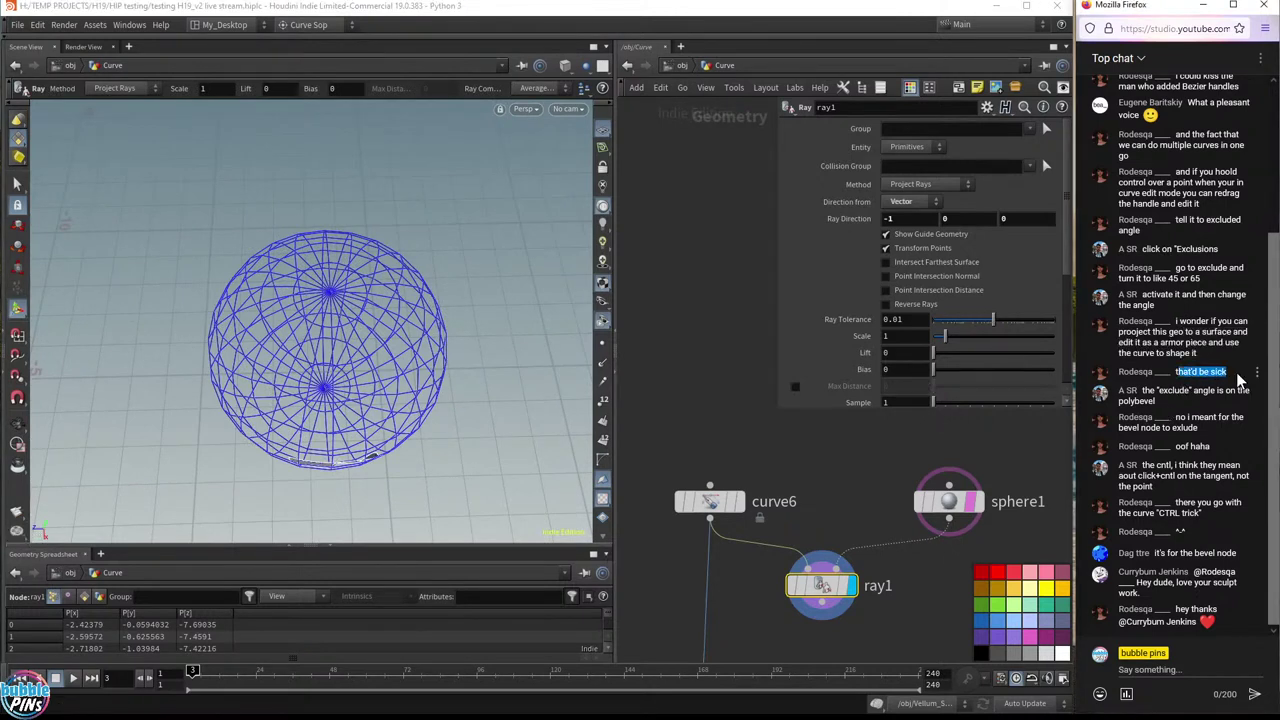
- Orbit around the sphere to inspect the projected outline on its surface
key(Escape)
drag(387, 378, 341, 382)
scroll(531, 320, up, 5)
drag(531, 320, 480, 330)
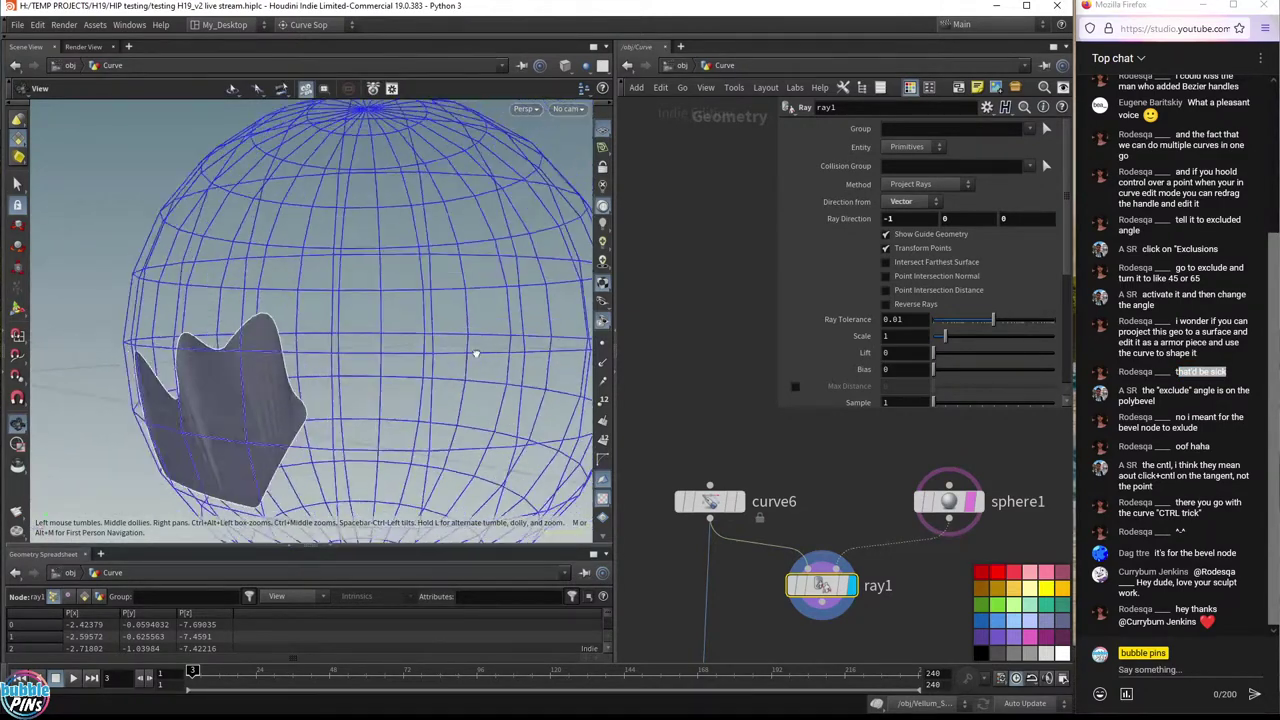
key(Return)
key(Escape)
scroll(340, 348, up, 4)
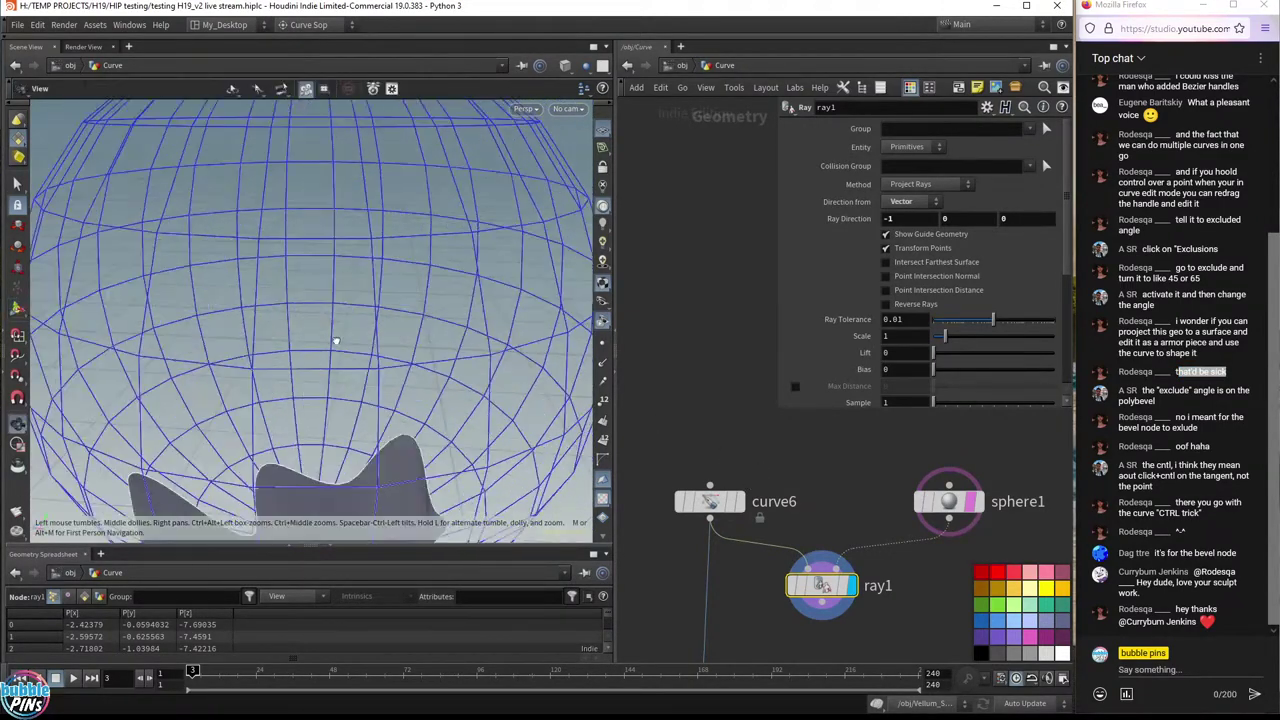
scroll(340, 348, down, 10)
drag(340, 348, 391, 403)
key(Return)
- Display curve6's original flat shape and move curve6 higher in the network
drag(427, 290, 484, 324)
click(740, 505)
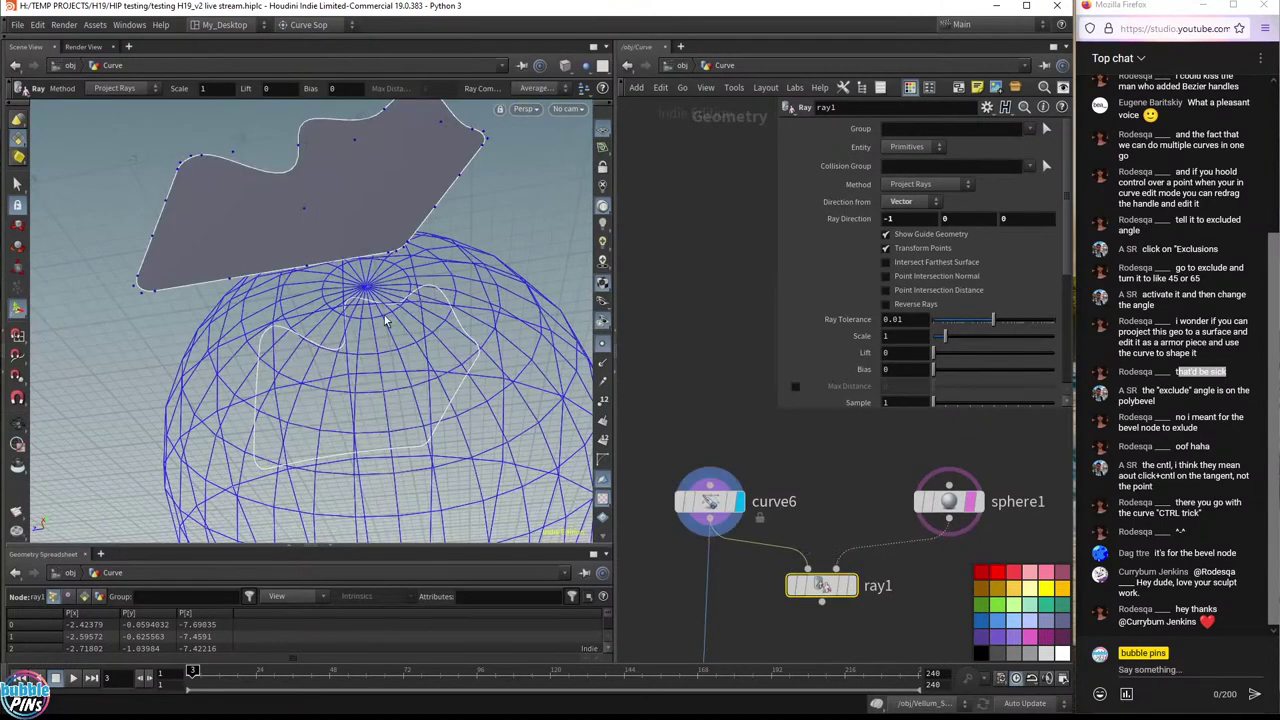
drag(384, 315, 420, 345)
drag(703, 506, 699, 366)
click(807, 468)
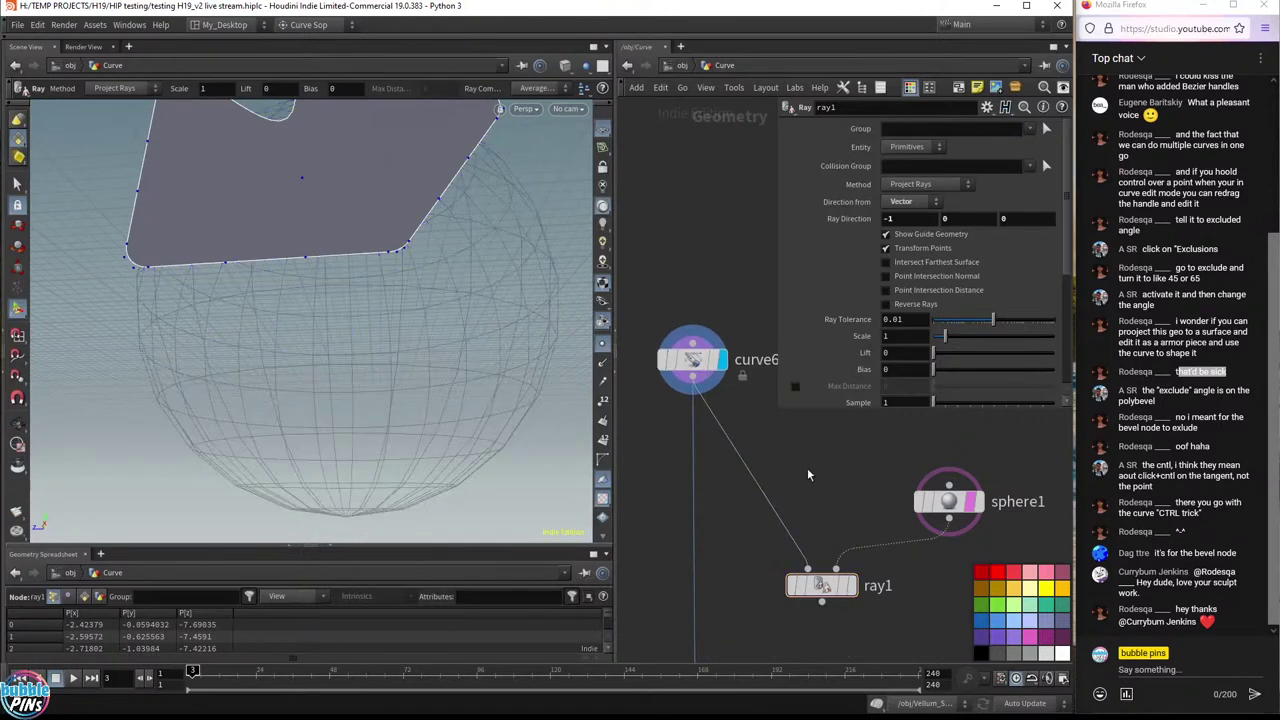
- Insert a Resample node (resample3) on the curve6–ray1 wire and display it
key(Tab)
text(resa)
key(Return)
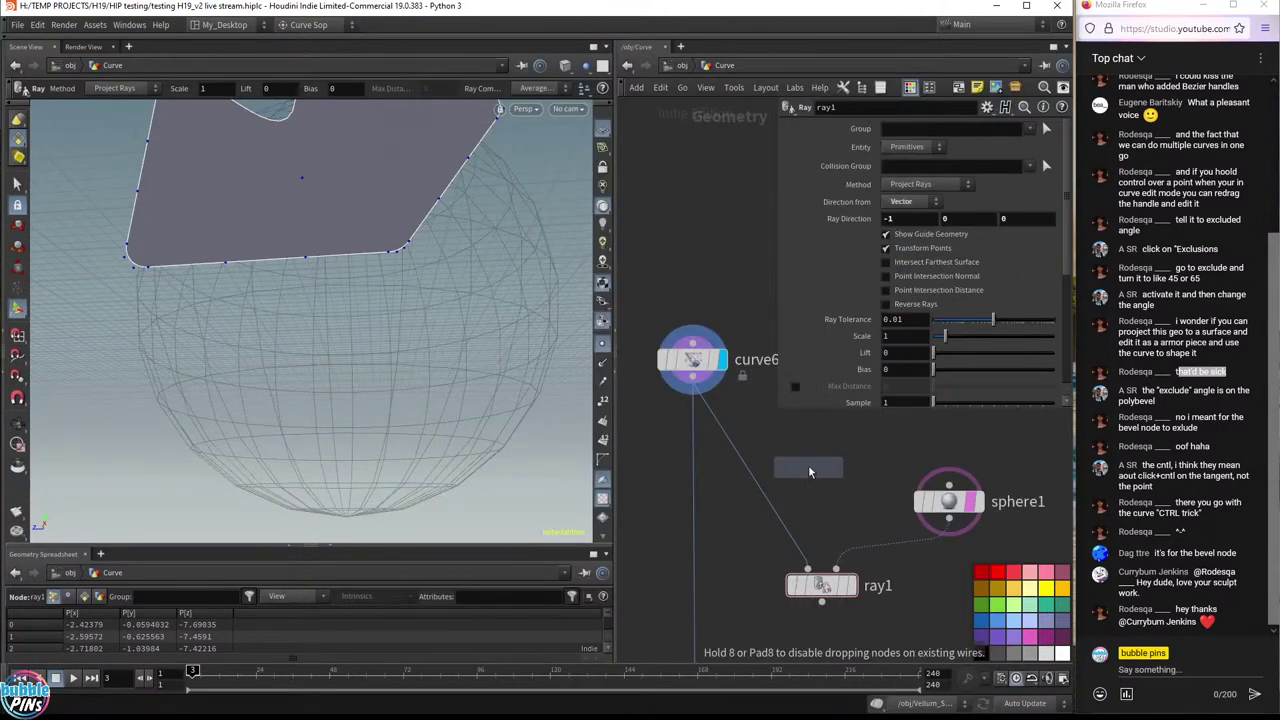
click(755, 483)
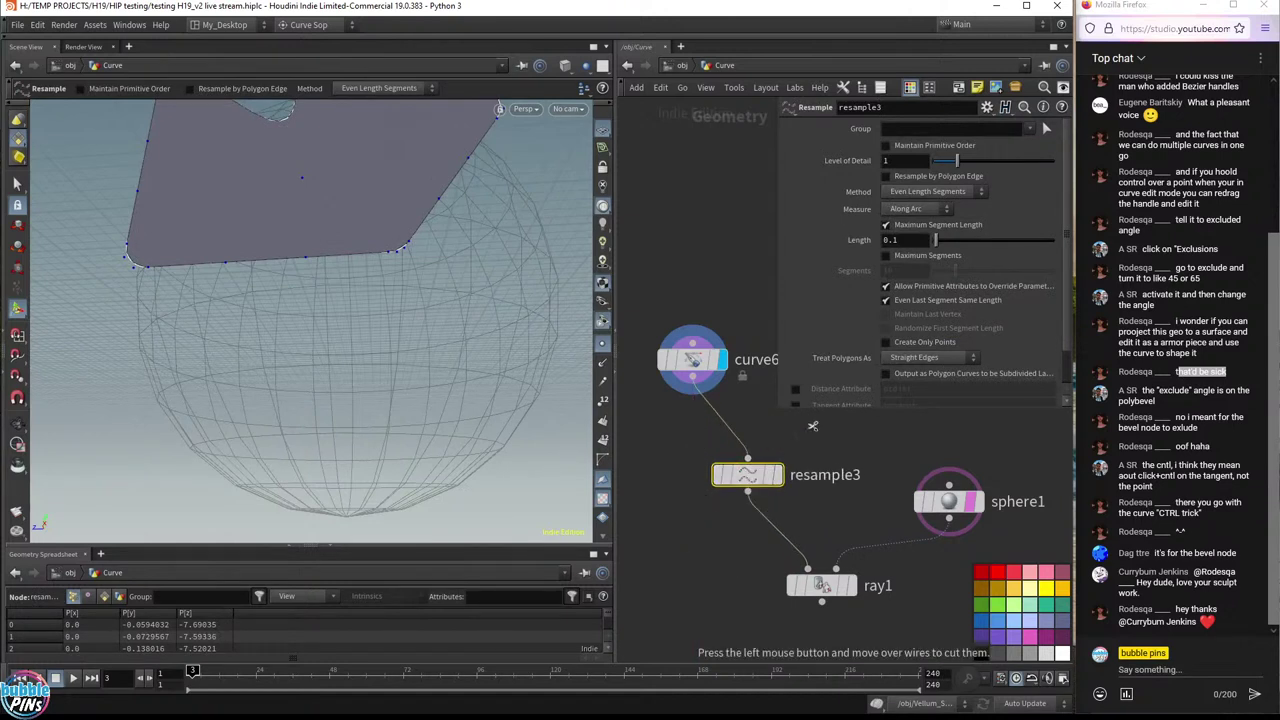
drag(782, 479, 730, 462)
click(726, 456)
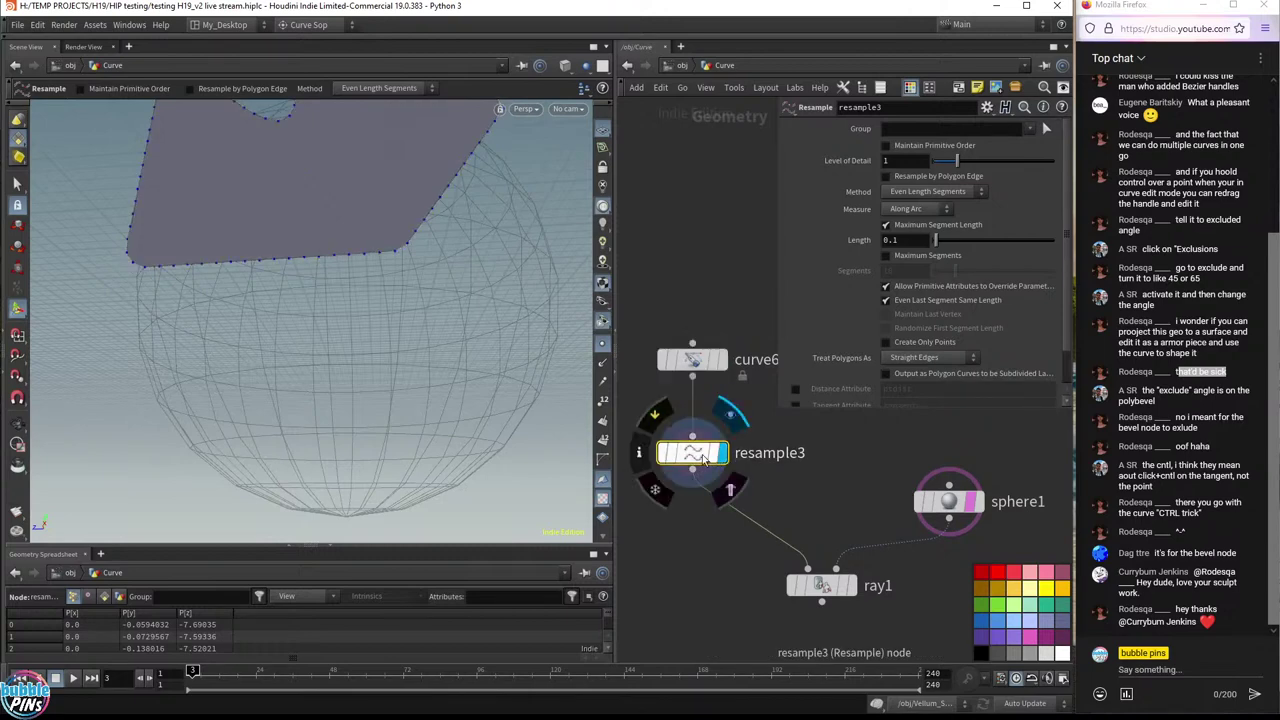
- Orbit around the resampled curve, then display ray1's projection onto the sphere
key(Escape)
scroll(481, 288, down, 5)
drag(481, 288, 301, 226)
key(Return)
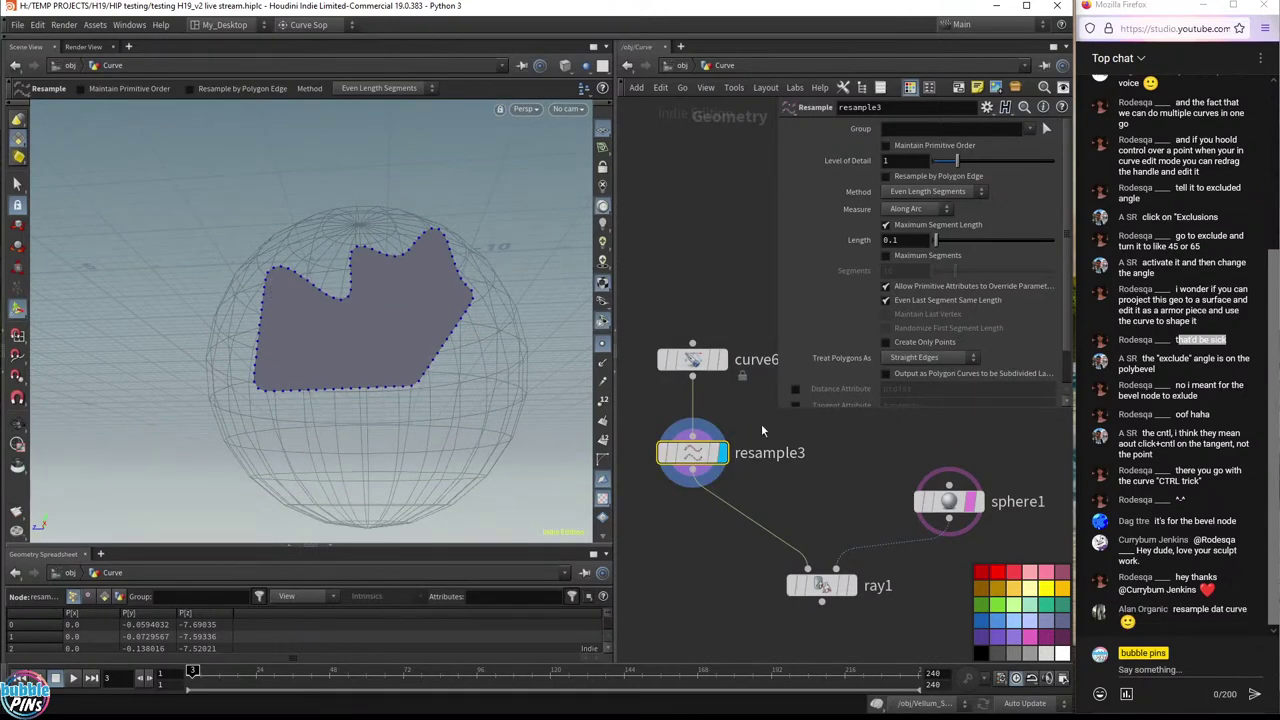
click(851, 585)
key(Escape)
drag(488, 492, 505, 270)
- Display resample3 again, orbit to inspect it, and select sphere1 and ray1 together
click(720, 453)
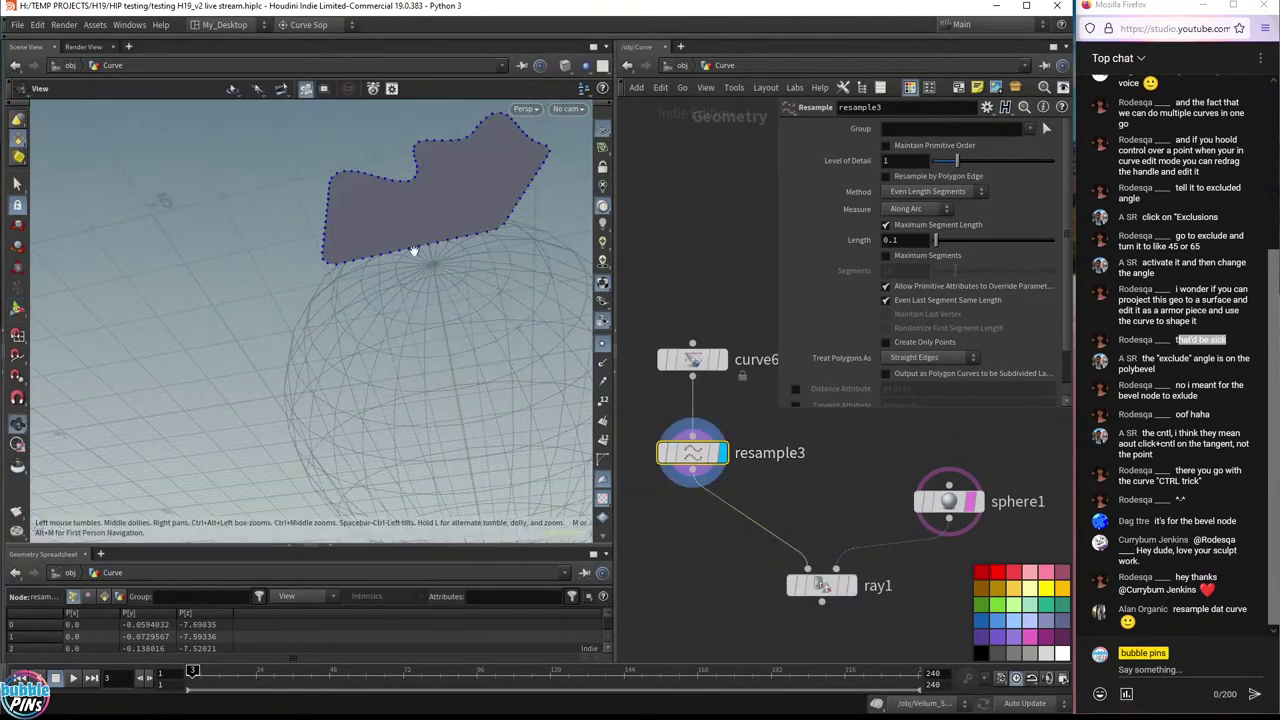
scroll(433, 325, up, 3)
scroll(433, 325, down, 3)
key(Return)
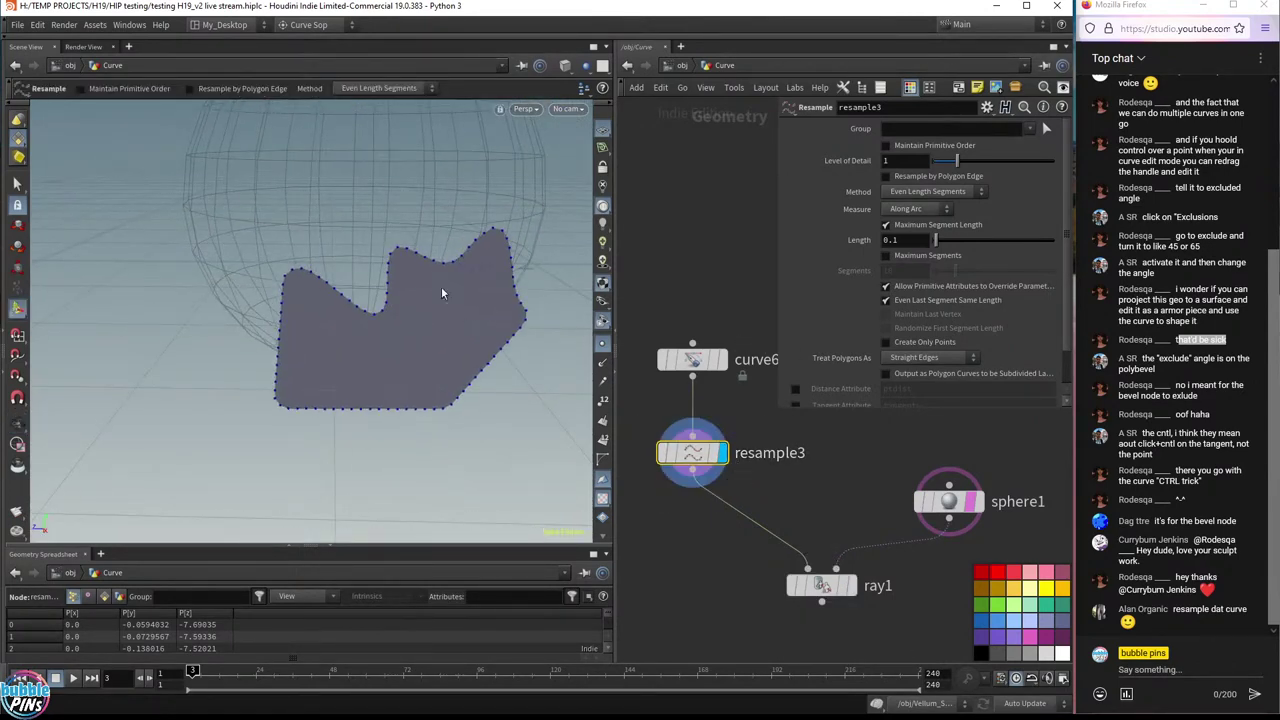
key(Escape)
drag(329, 300, 486, 268)
key(Return)
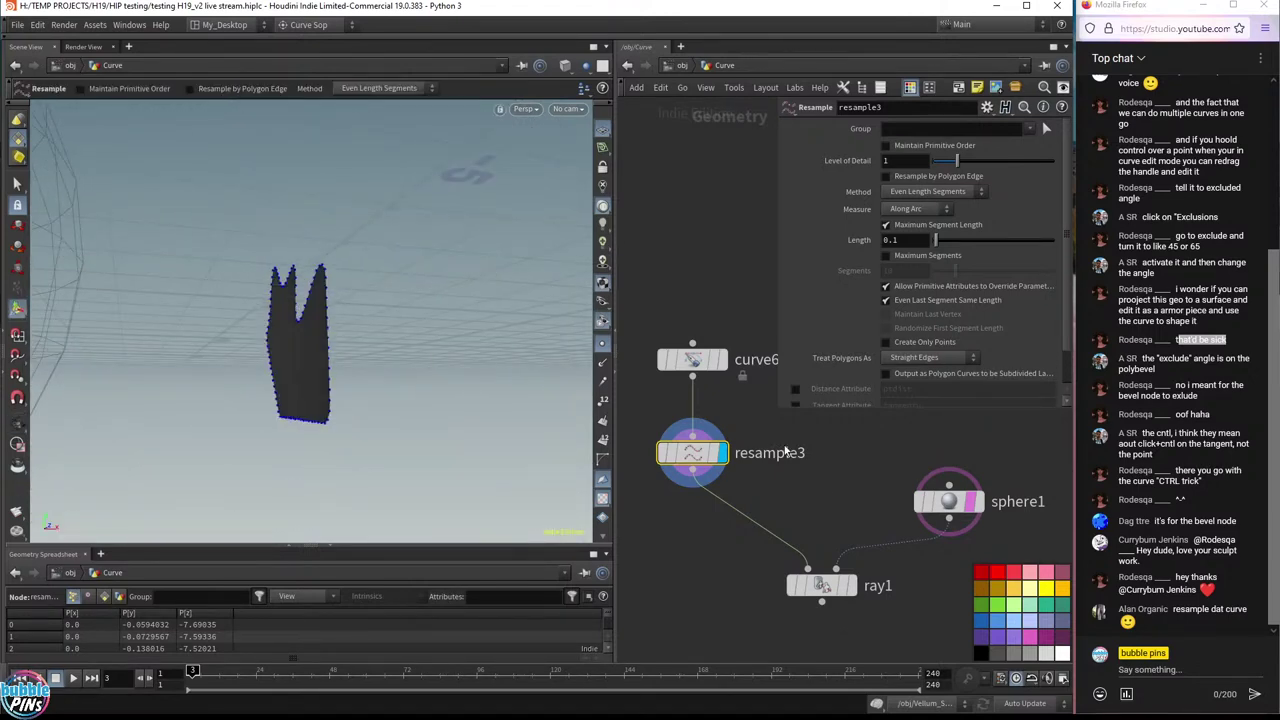
scroll(758, 492, down, 2)
drag(678, 452, 712, 556)
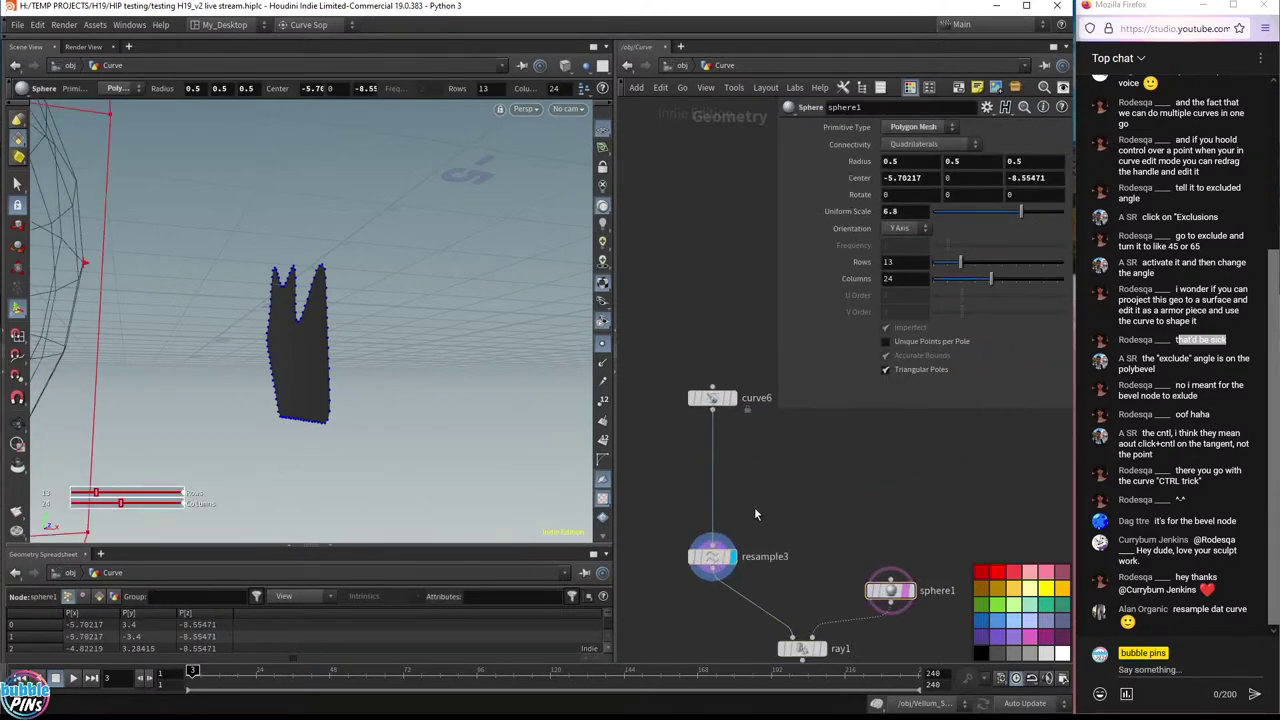
- Add a node between curve6 and resample3 from a 'polybevel' search, then delete the resulting convert1
key(Tab)
text(polybevel)
key(Return)
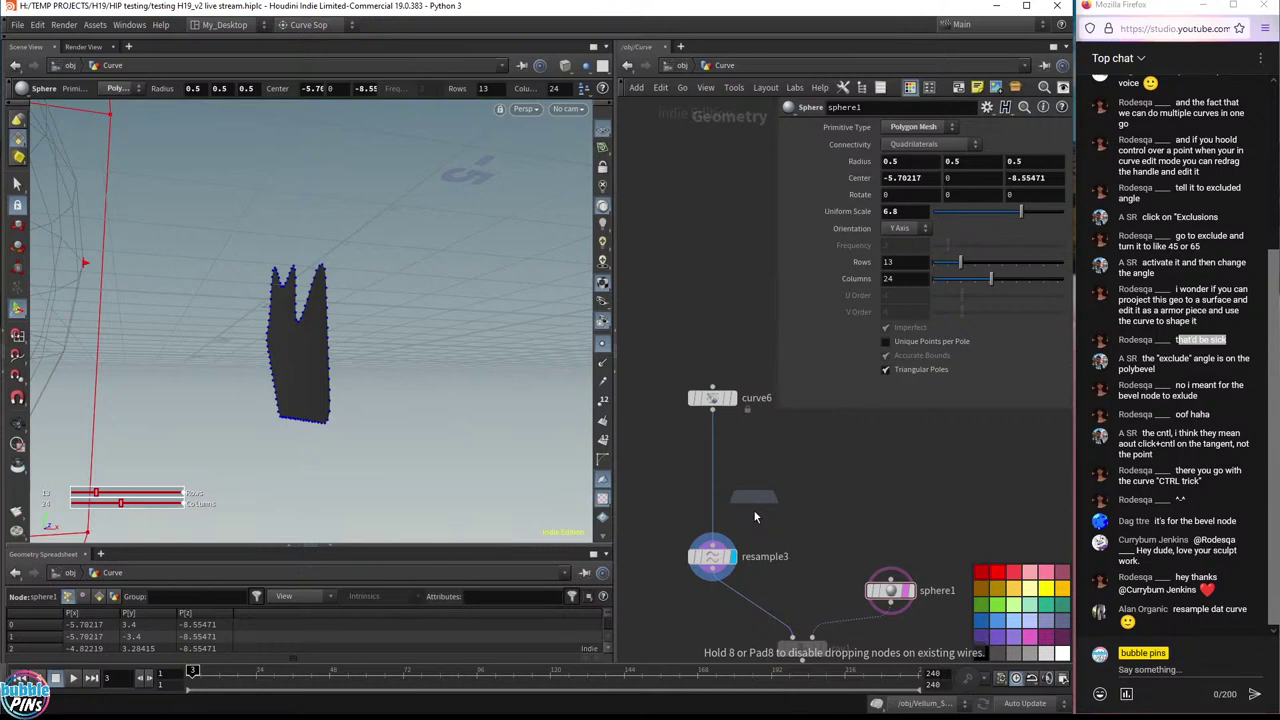
click(703, 458)
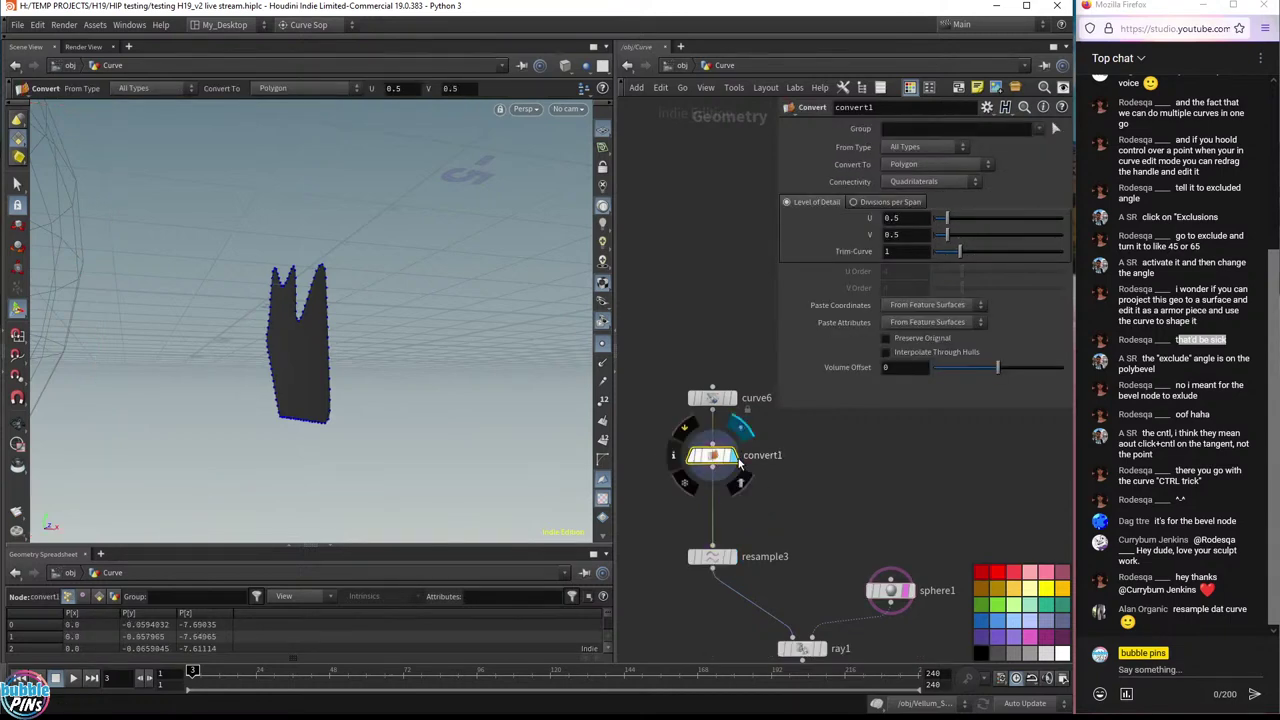
key(Escape)
drag(380, 330, 467, 345)
key(Return)
key(Delete)
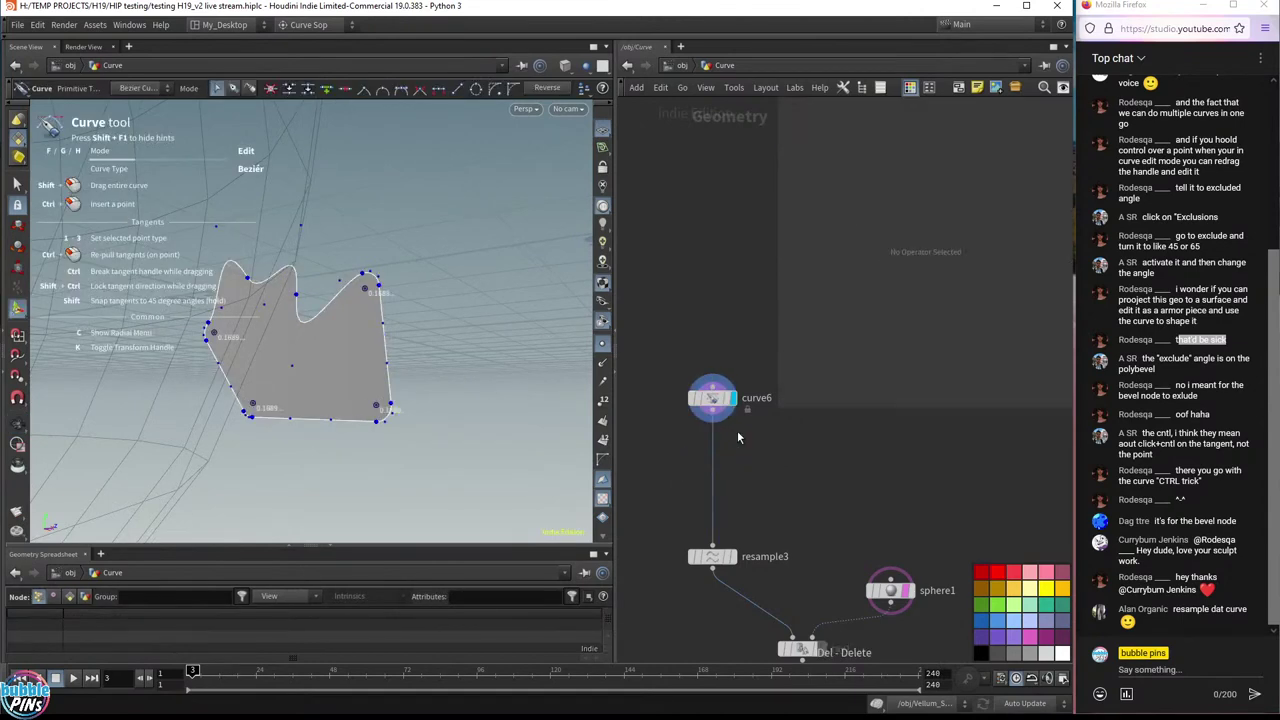
- Add a Remesh node beneath resample3 and display the remeshed shape
key(Tab)
key(Return)
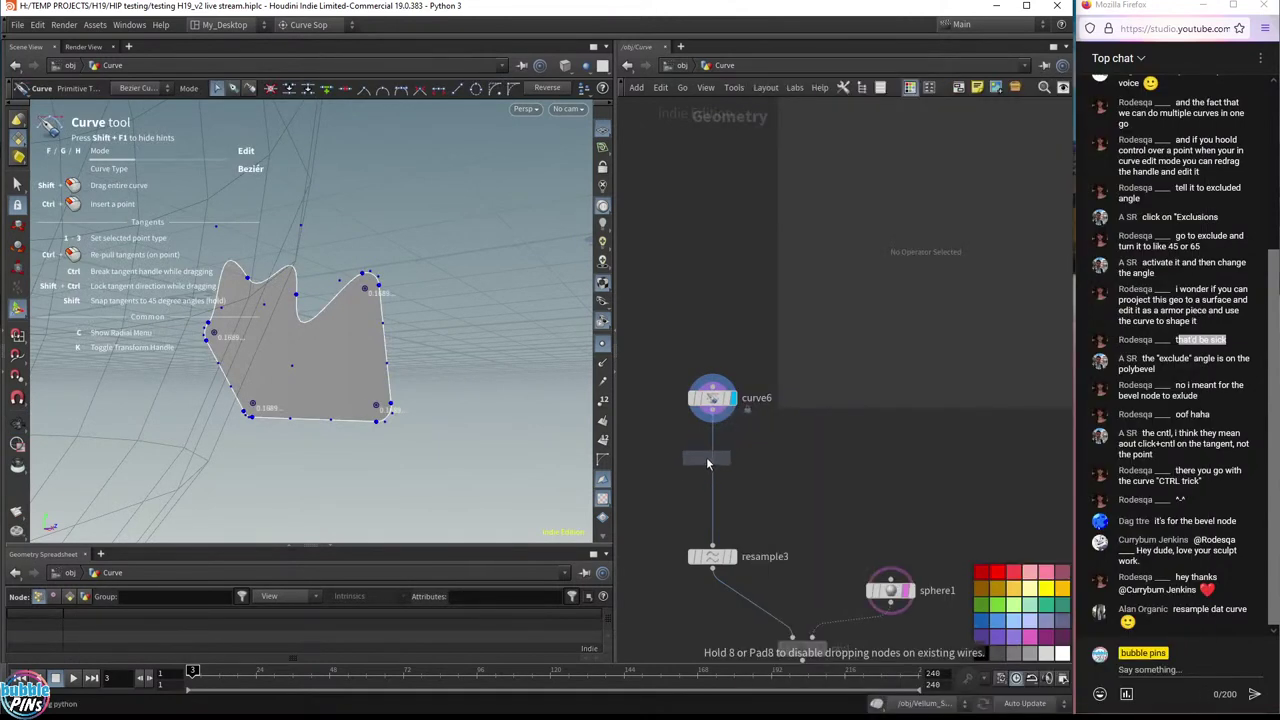
click(820, 501)
drag(709, 563, 709, 456)
drag(830, 507, 719, 521)
click(737, 522)
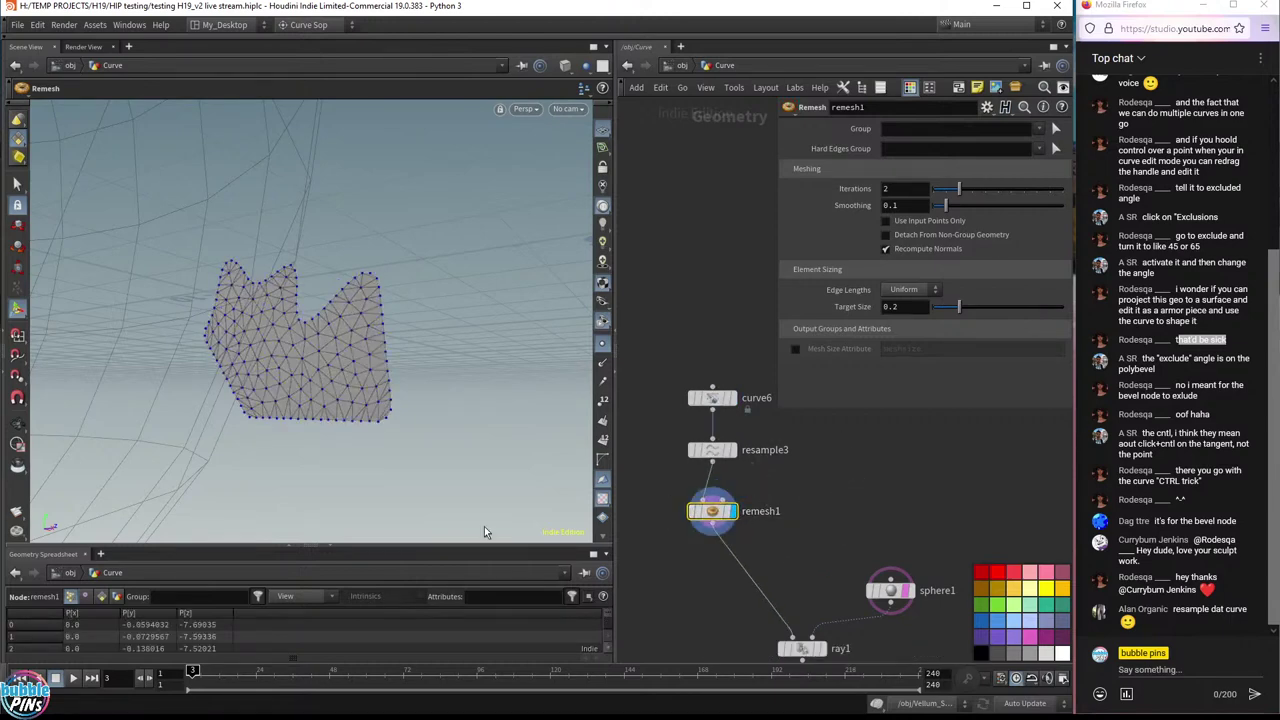
- Compare the resampled curve with the remeshed shape from a flatter angle
key(Escape)
drag(370, 345, 443, 369)
key(Return)
mouse_move(735, 460)
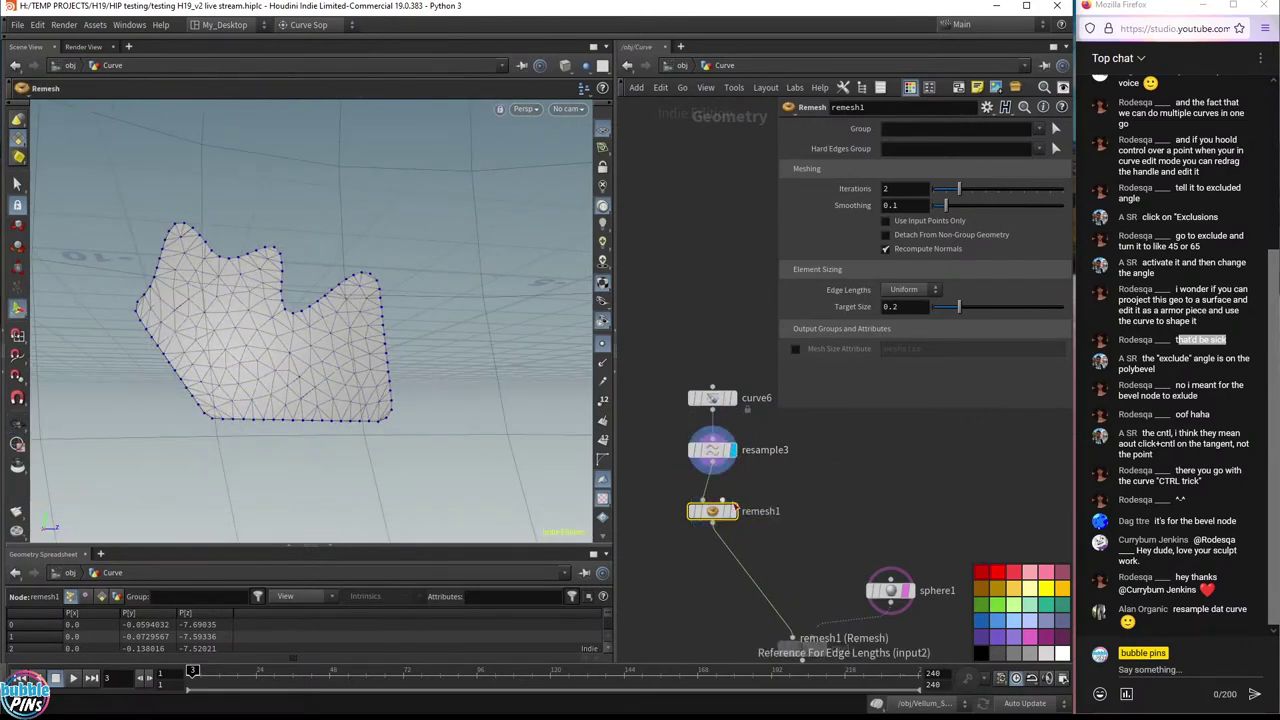
mouse_move(734, 518)
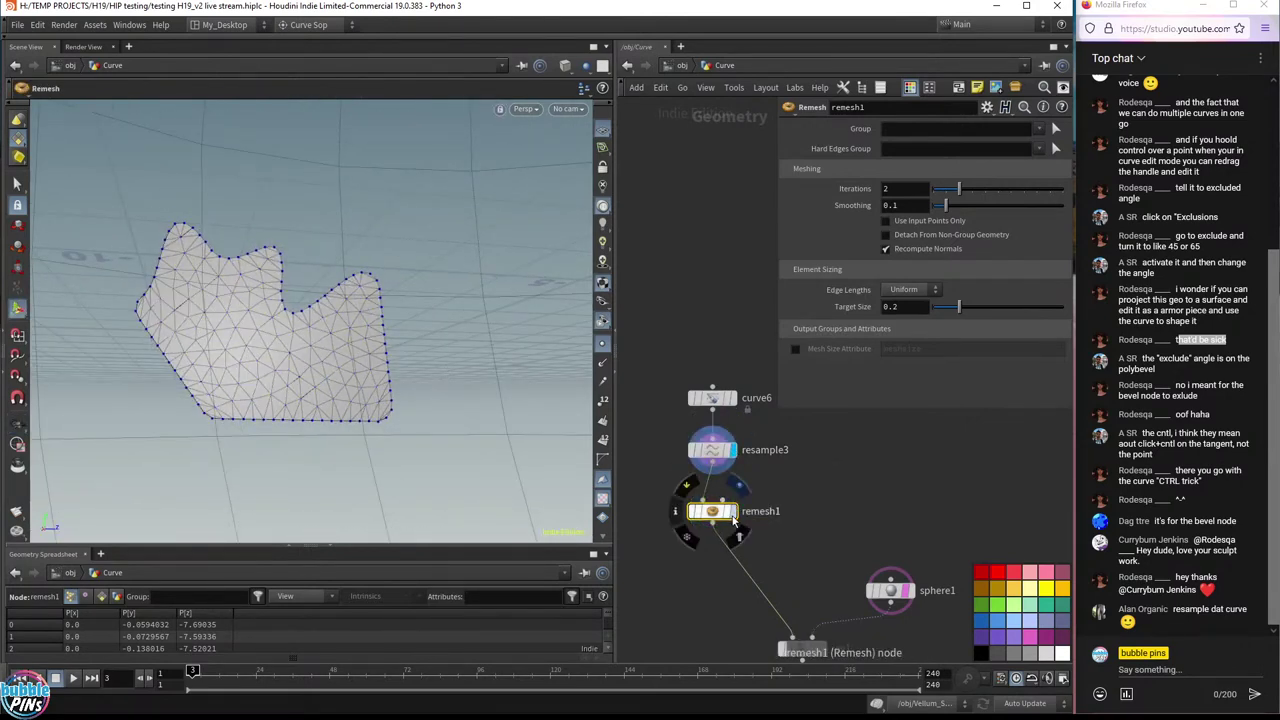
click(714, 455)
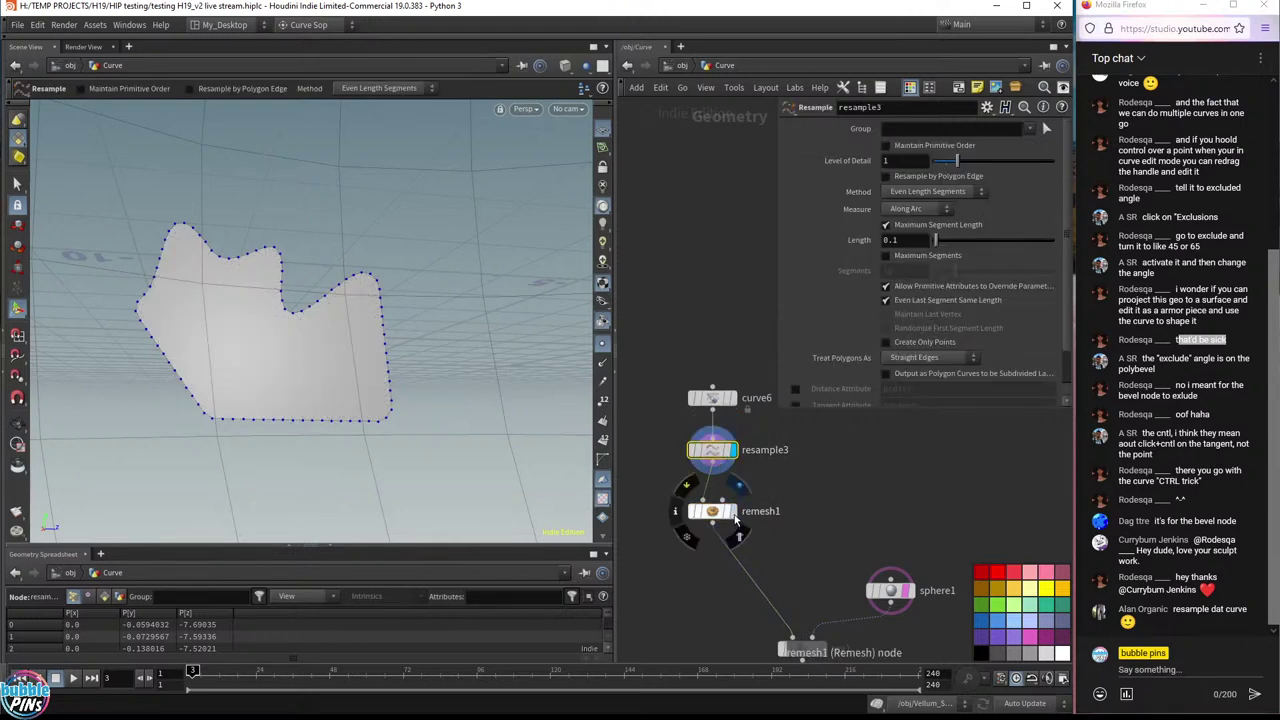
click(731, 511)
- Set remesh1's Hard Edges Group to * and Target Size to 0.1, then display ray1
click(713, 513)
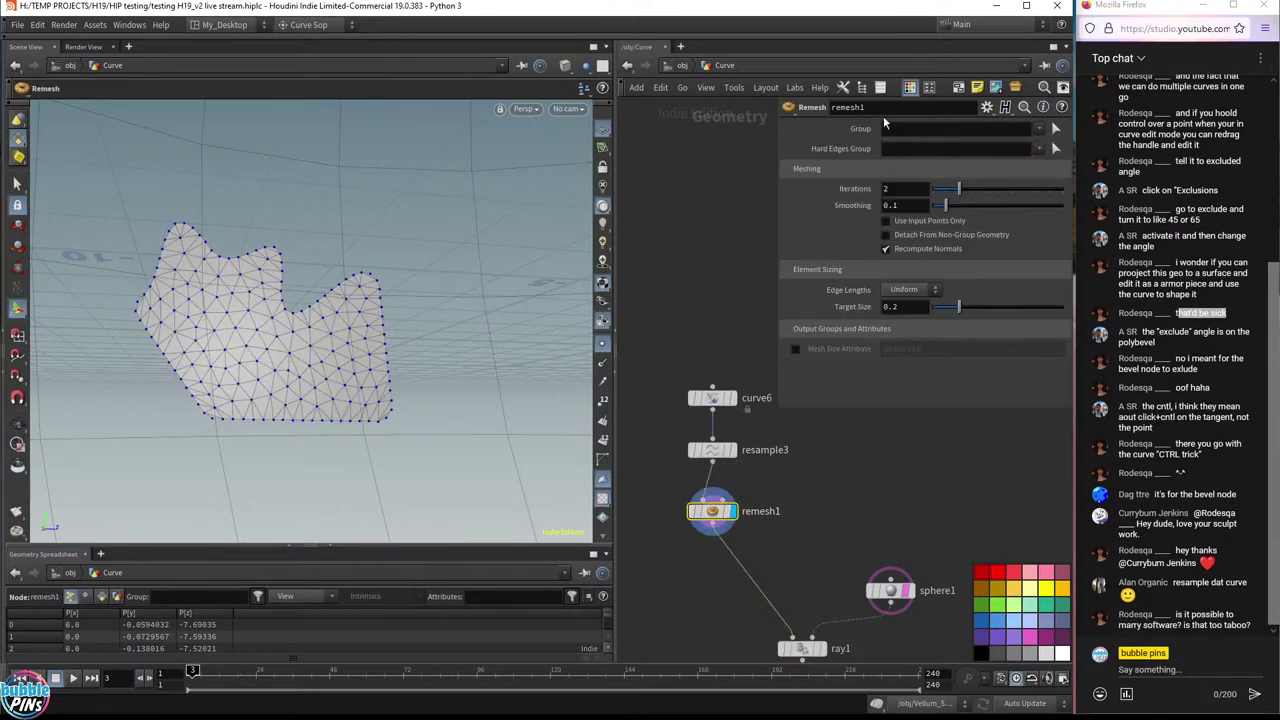
click(881, 148)
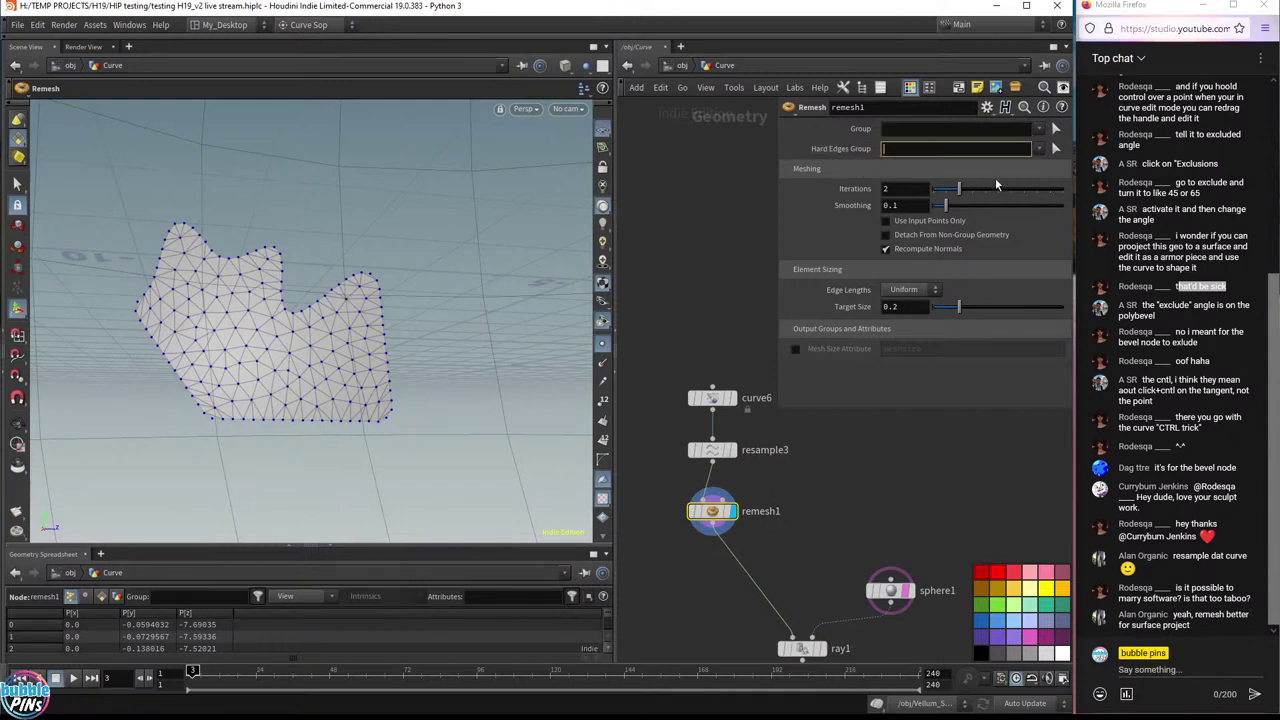
text(*)
key(Return)
click(905, 306)
text(0.1)
key(Return)
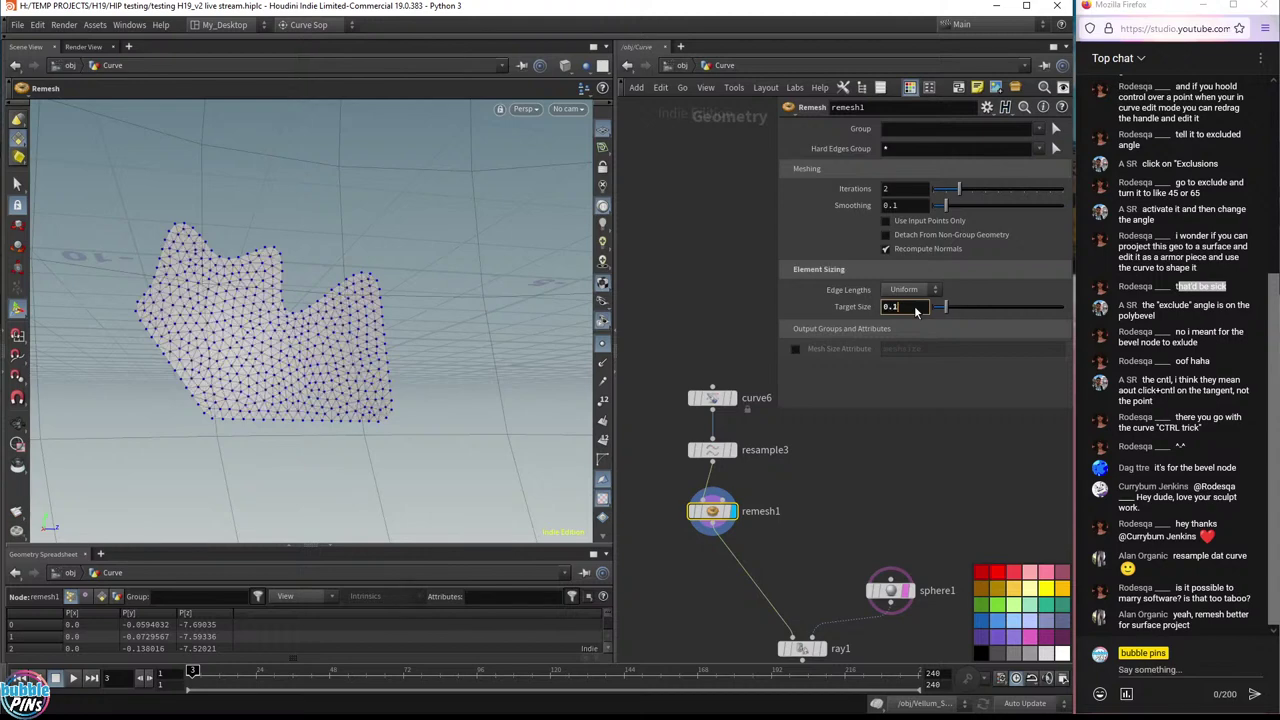
middle_drag(797, 513, 758, 413)
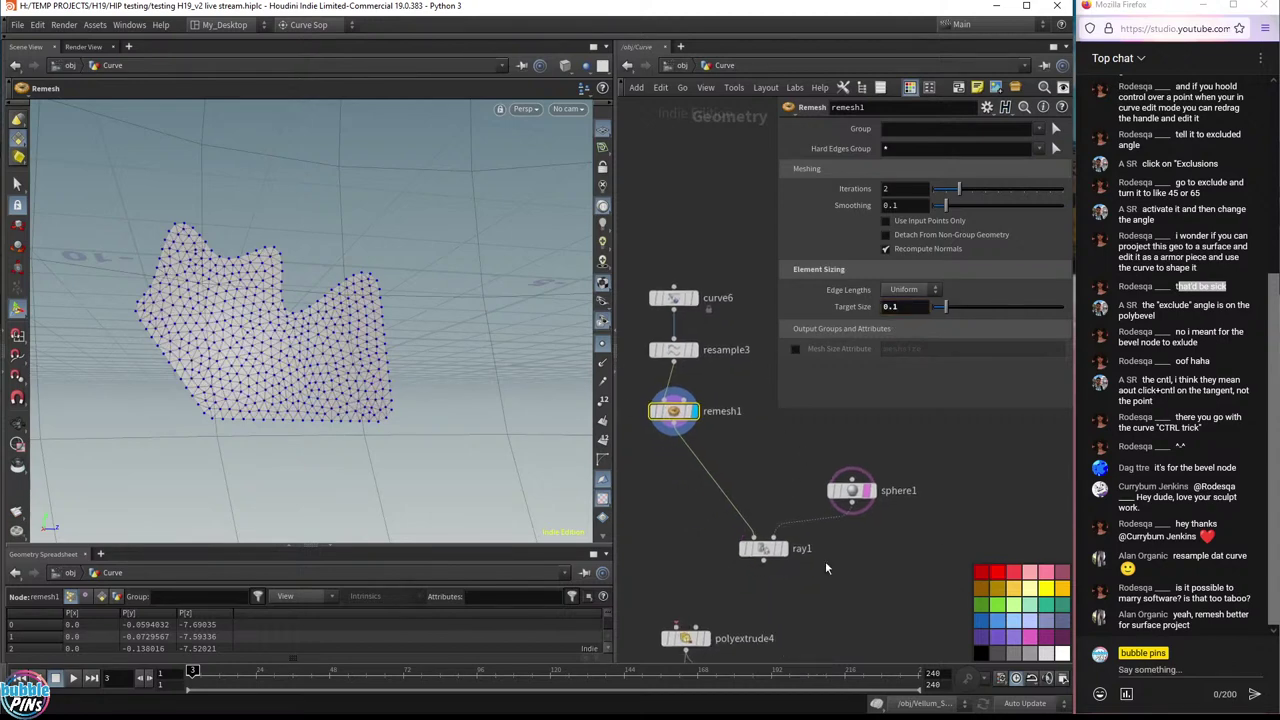
click(780, 548)
- Select ray1 and orbit to see the triangulated patch conforming to the sphere's side
click(775, 557)
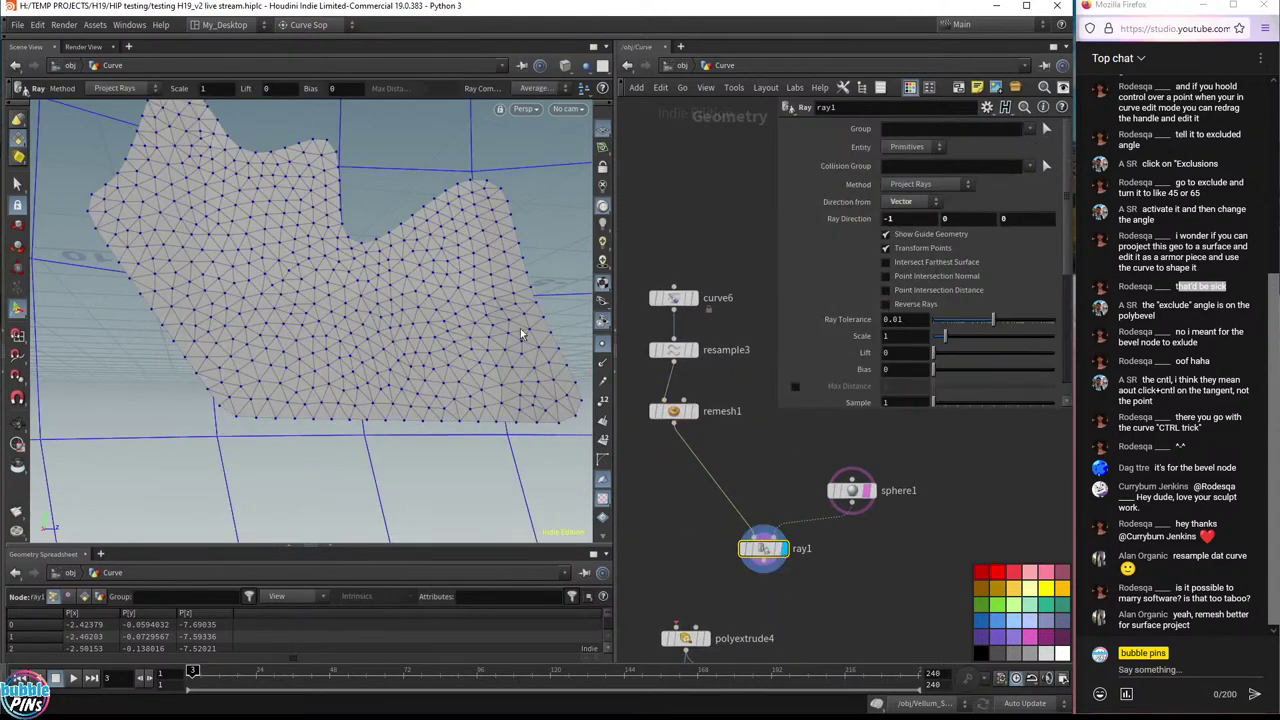
drag(466, 418, 567, 279)
drag(373, 259, 357, 370)
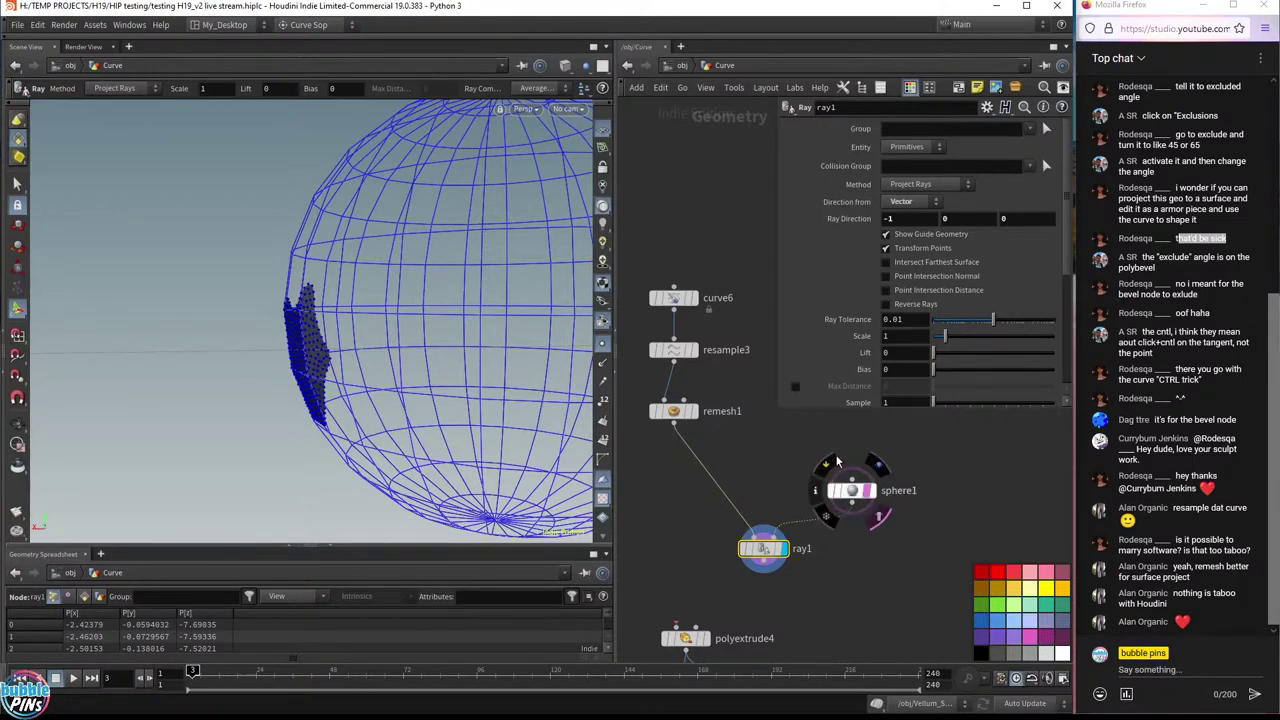
- Display sphere1 and orbit around it, then display and select ray1 to inspect its projection
click(850, 490)
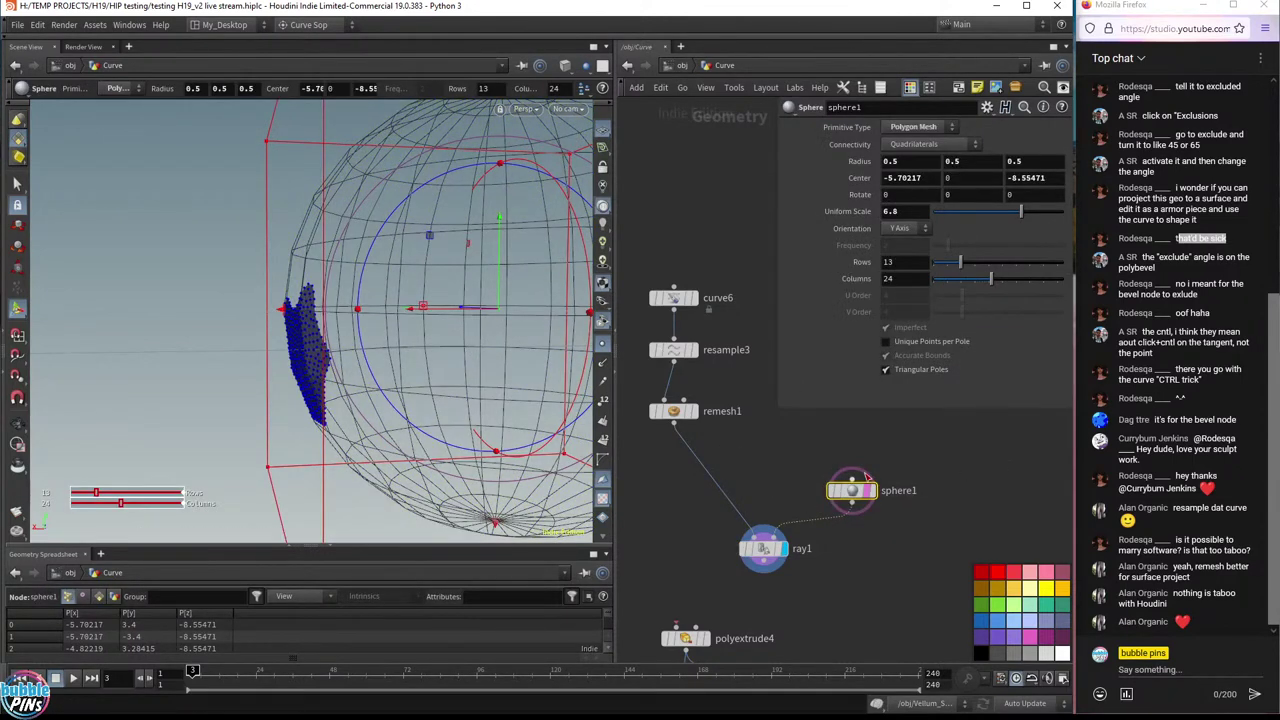
click(870, 491)
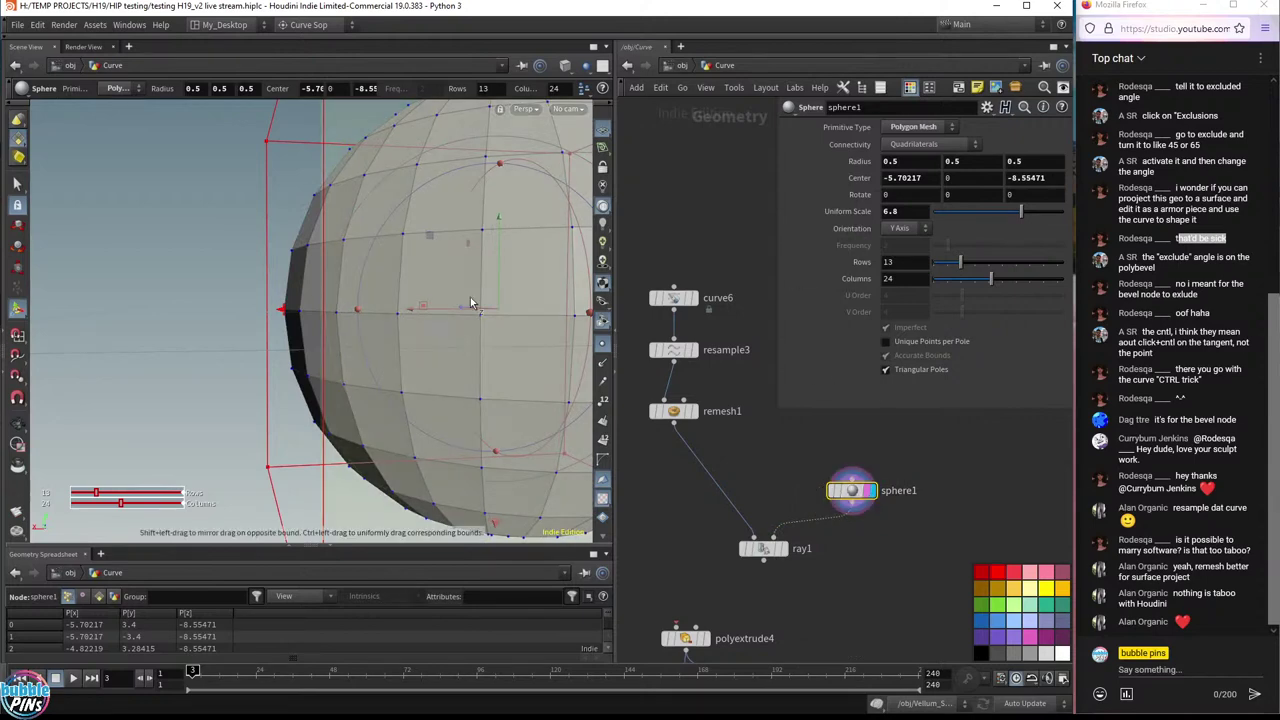
key(Escape)
drag(470, 297, 265, 281)
key(Return)
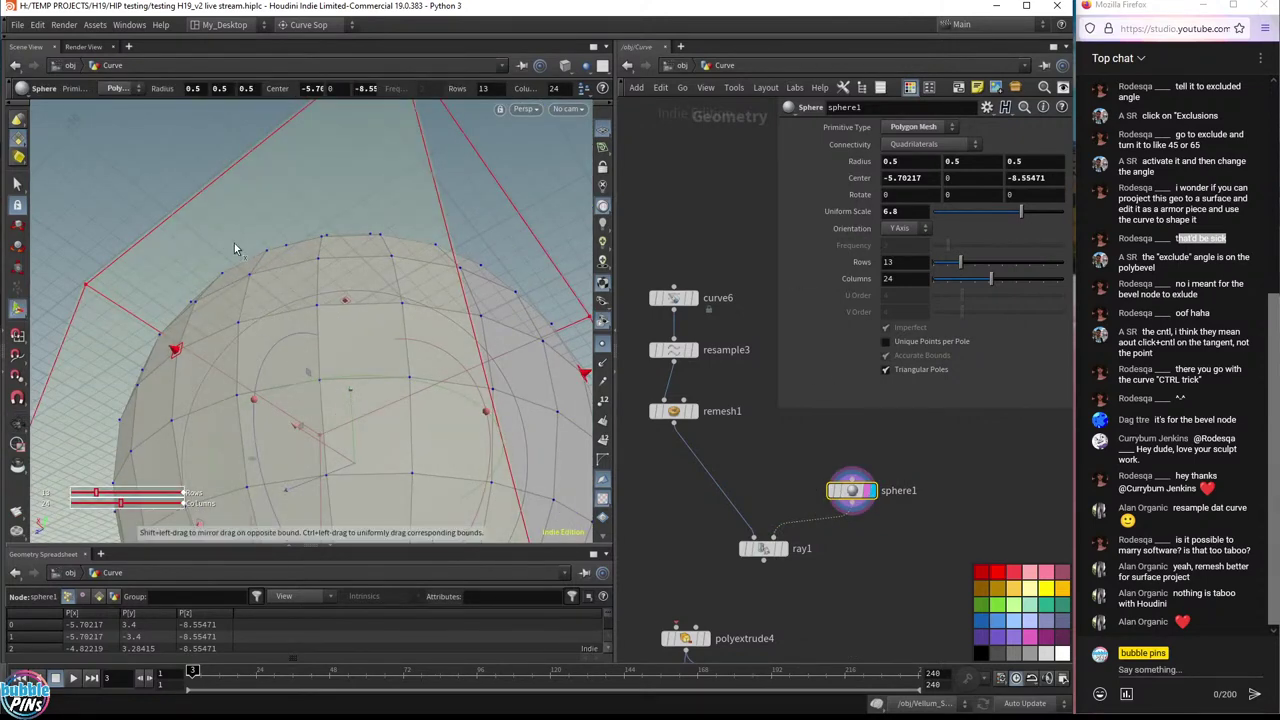
click(784, 549)
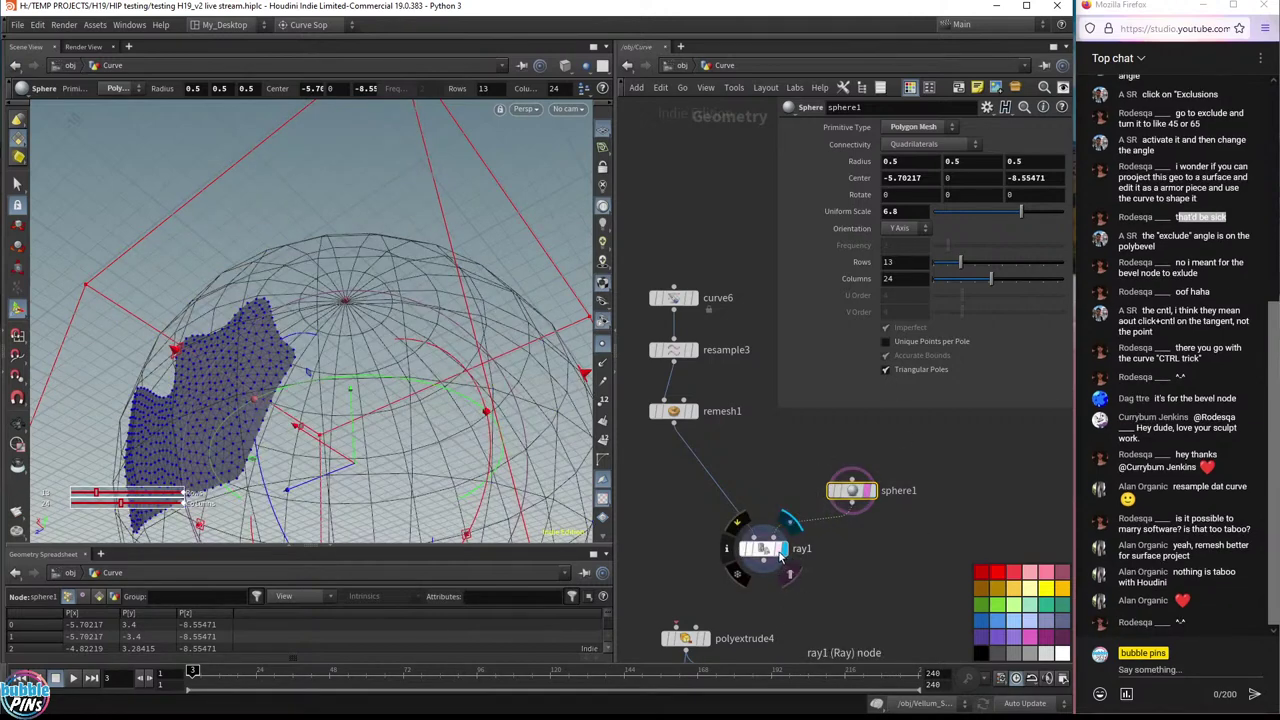
click(765, 549)
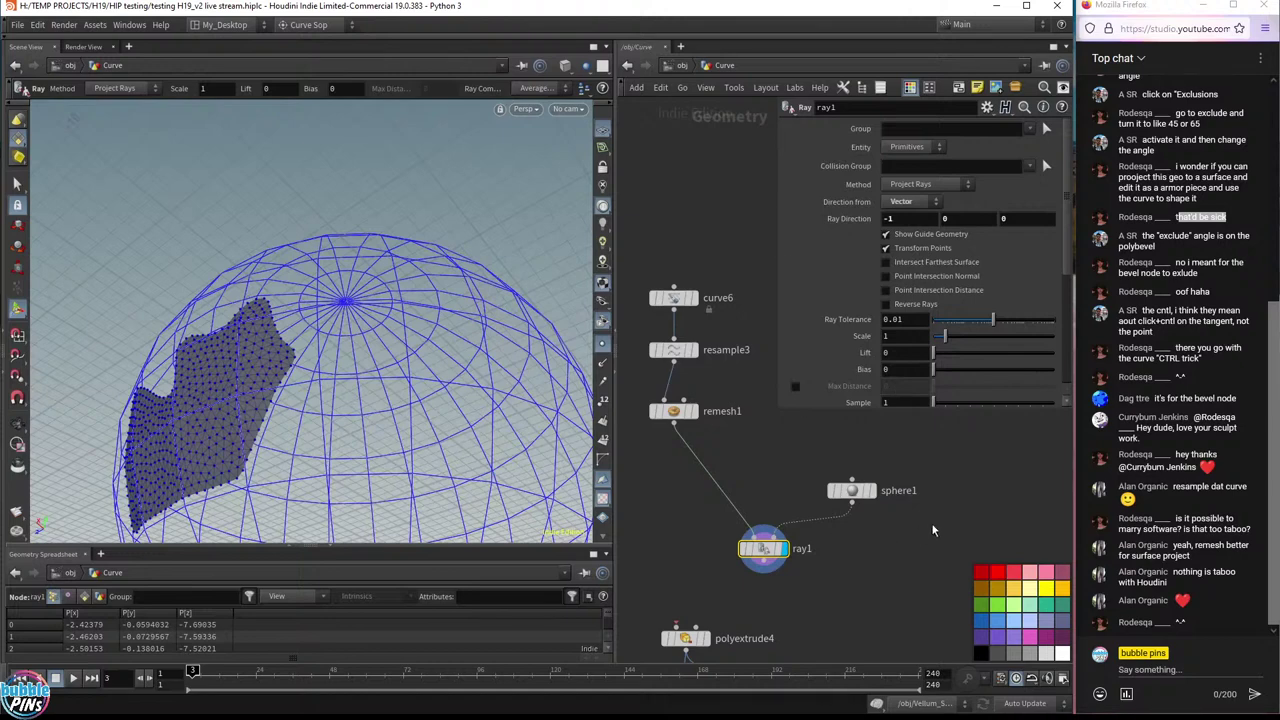
- Raise sphere1 to 40 rows and 44 columns, then select ray1 and orbit closer to the patch
click(851, 490)
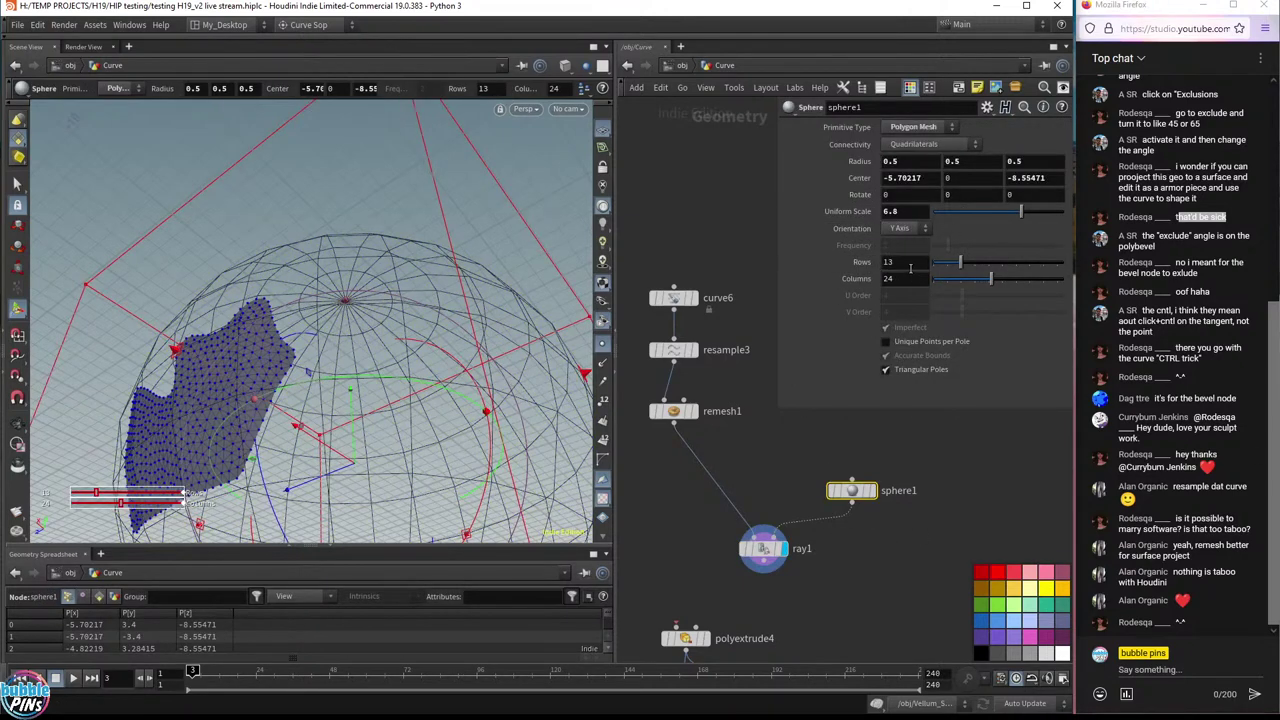
scroll(910, 262, up, 6)
scroll(906, 279, up, 3)
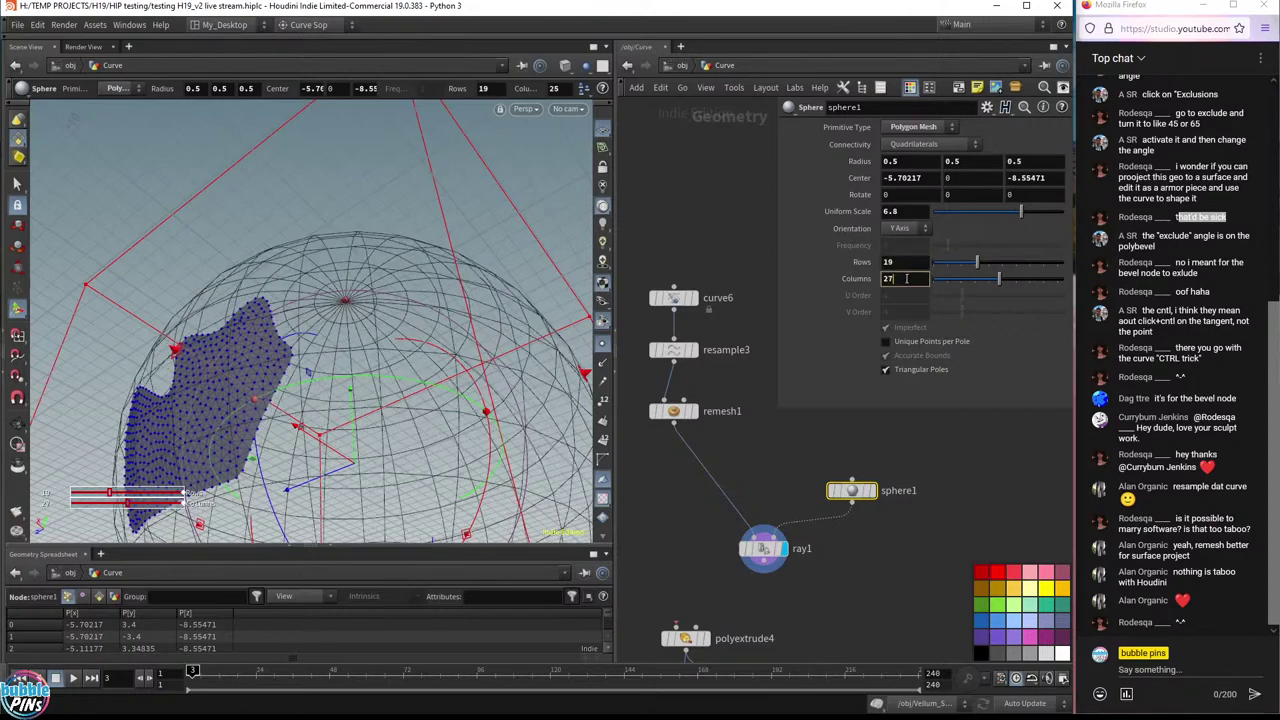
scroll(906, 279, up, 3)
scroll(907, 279, up, 4)
scroll(908, 262, up, 11)
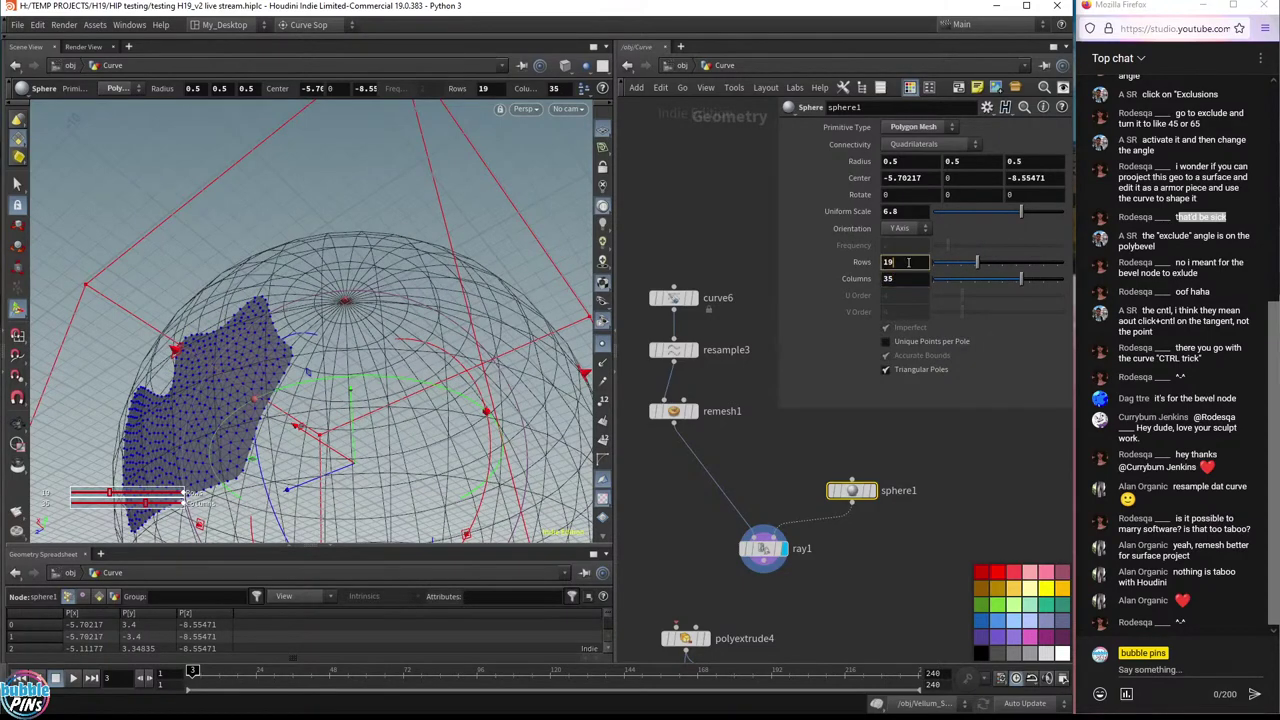
scroll(908, 262, up, 5)
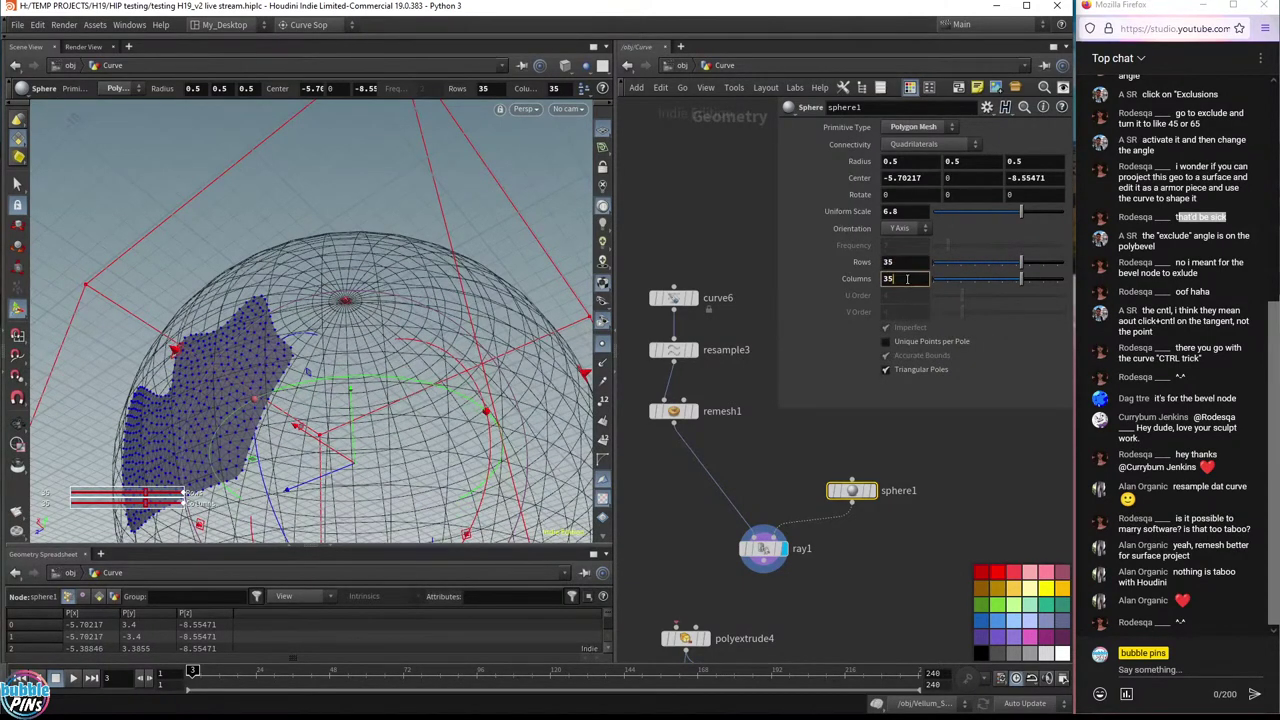
scroll(907, 279, up, 9)
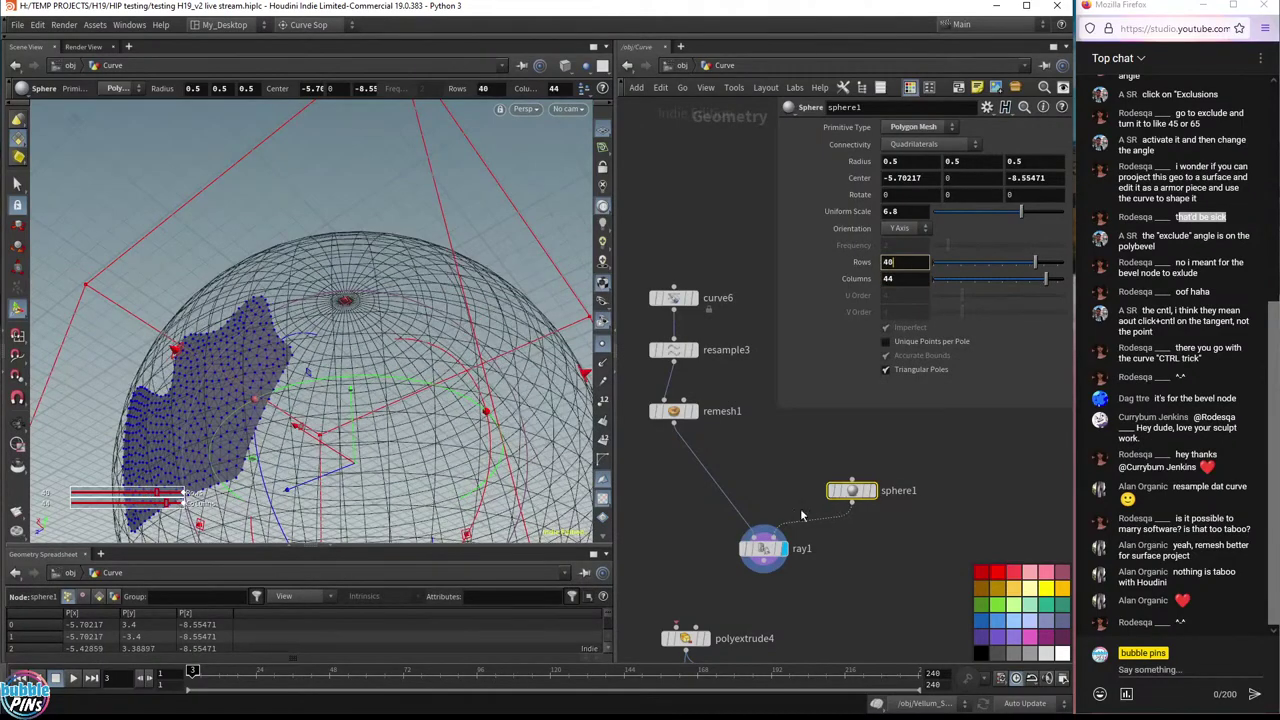
click(763, 548)
key(Escape)
drag(450, 405, 563, 363)
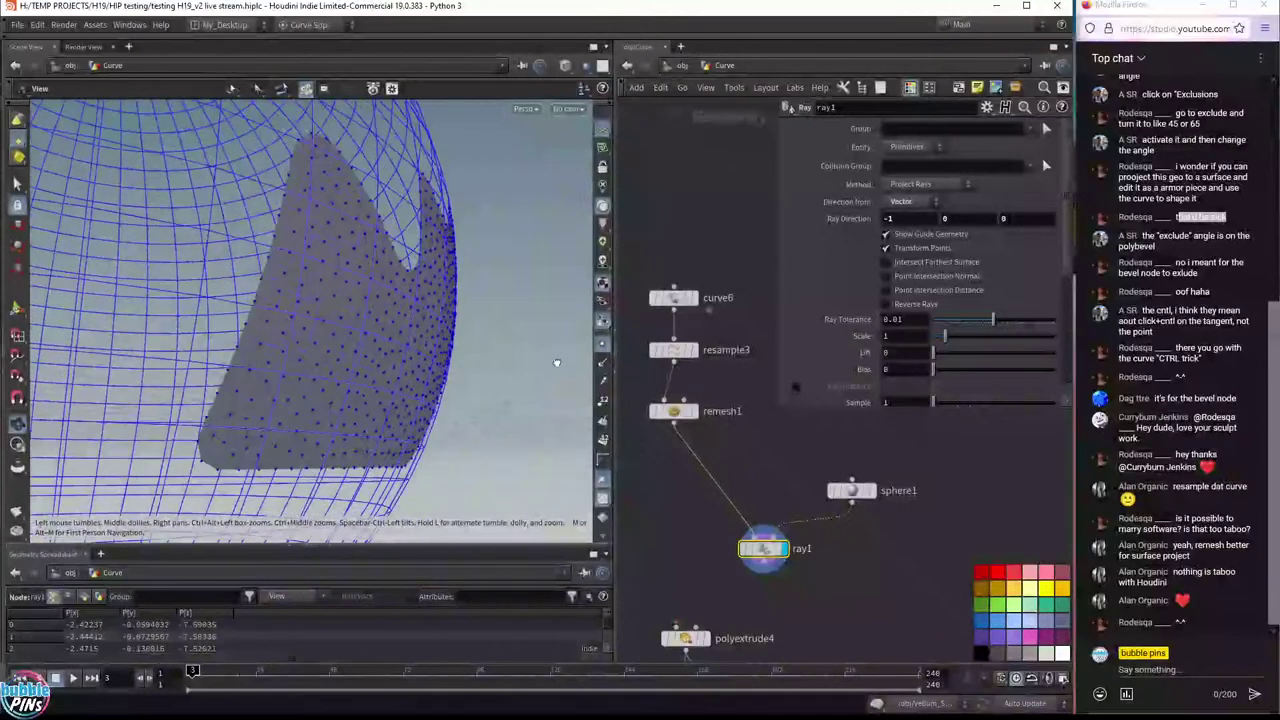
- Wire a new Null node, null1, from ray1's output and arrange it directly beneath ray1
click(764, 567)
click(828, 600)
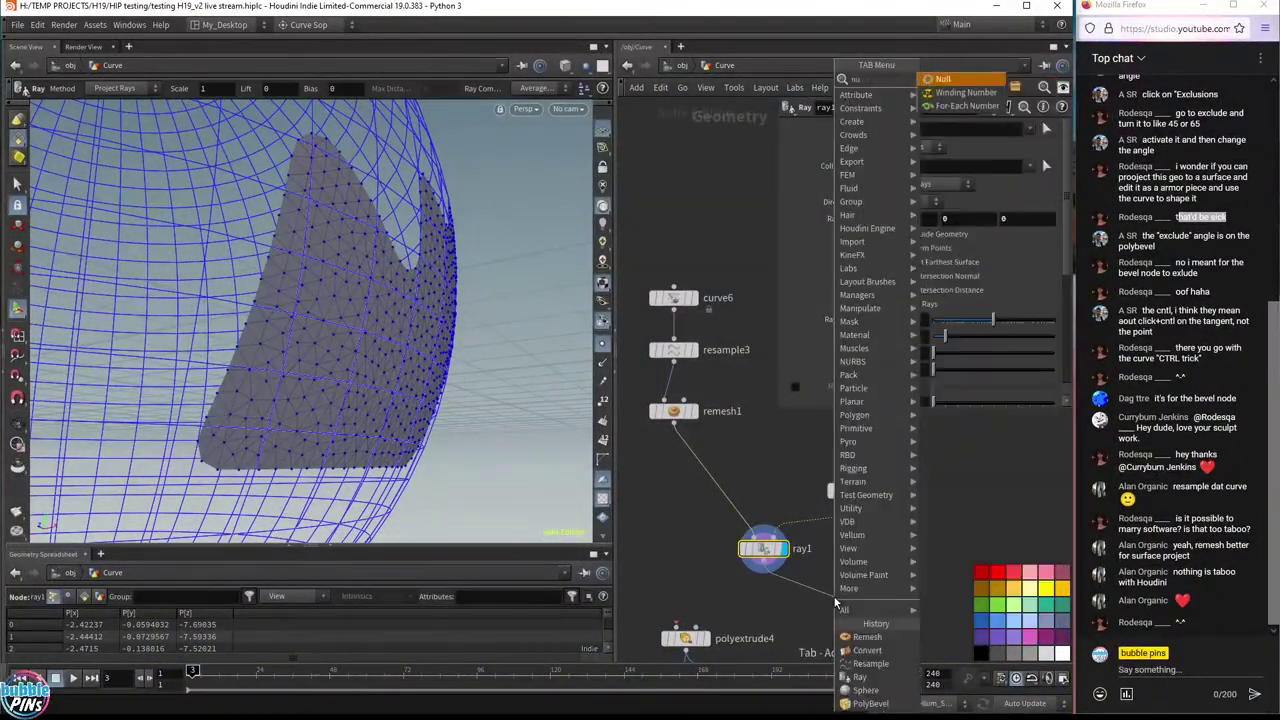
text(null)
key(Return)
drag(844, 607, 764, 597)
drag(777, 540, 777, 472)
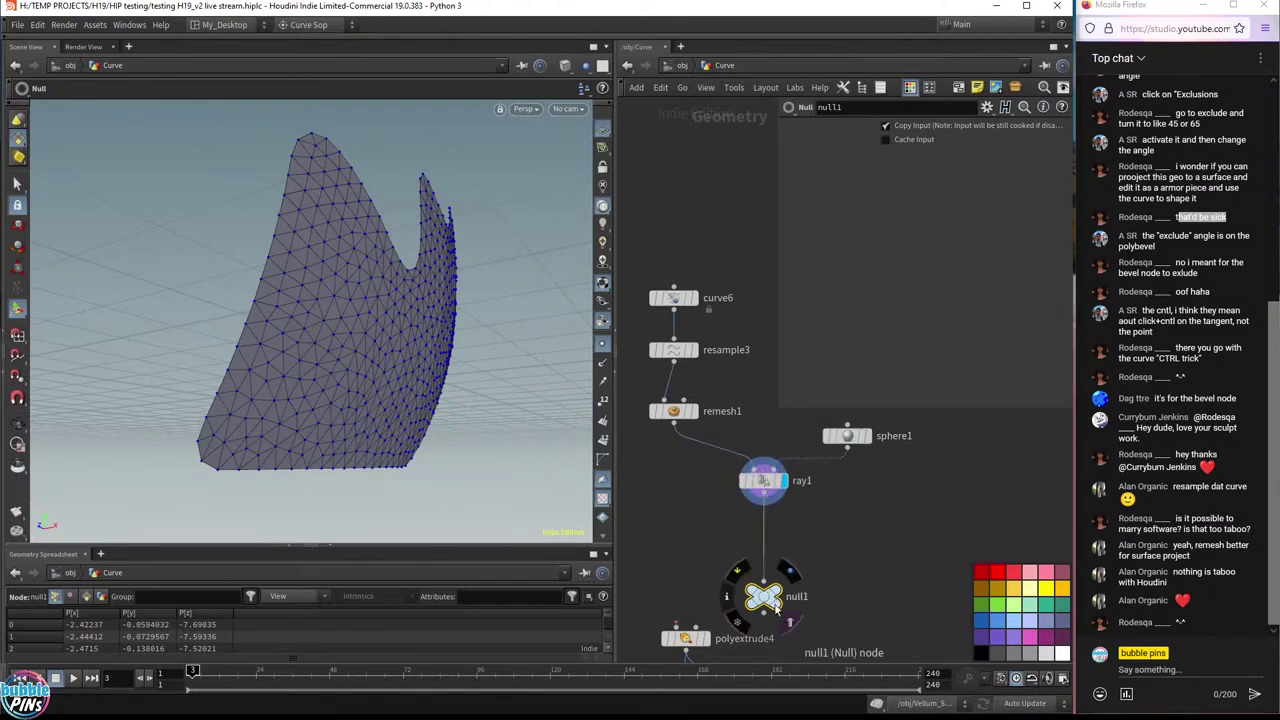
drag(765, 604, 765, 545)
- Orbit the viewport to see the conformed patch from further back and edge-on
key(Escape)
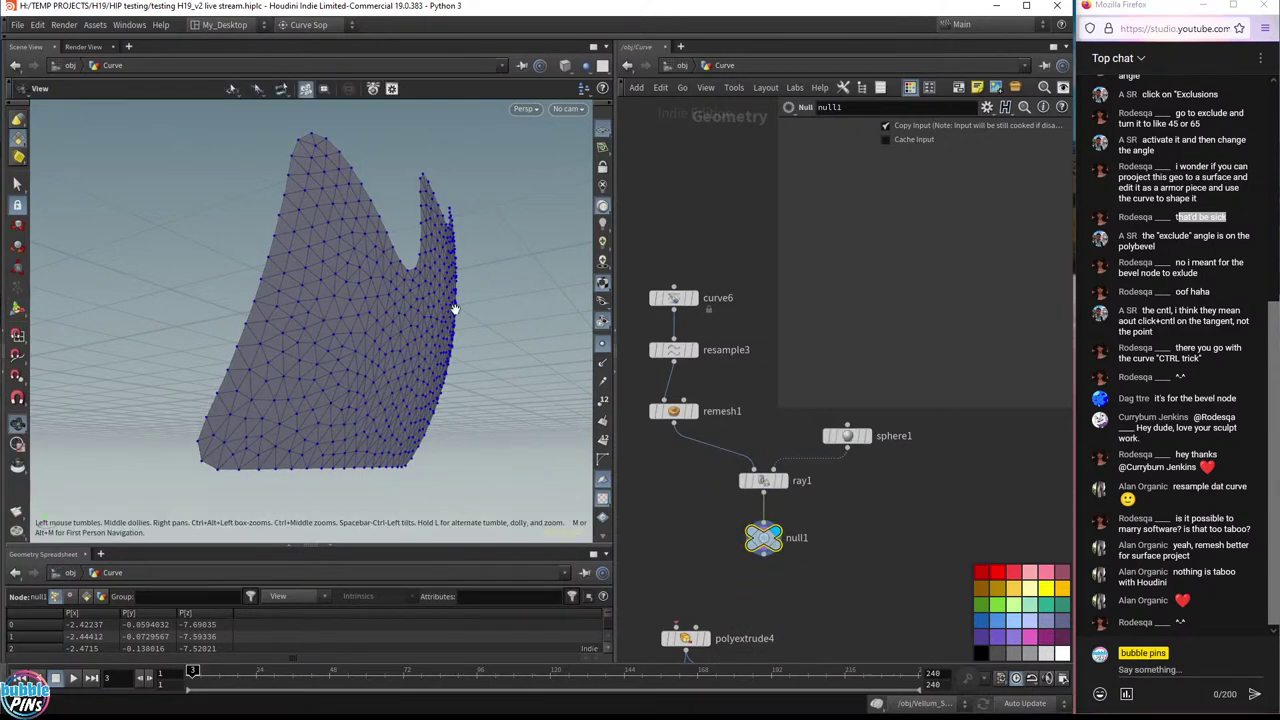
drag(455, 306, 363, 283)
key(Return)
key(Escape)
key(Return)
middle_drag(833, 601, 826, 677)
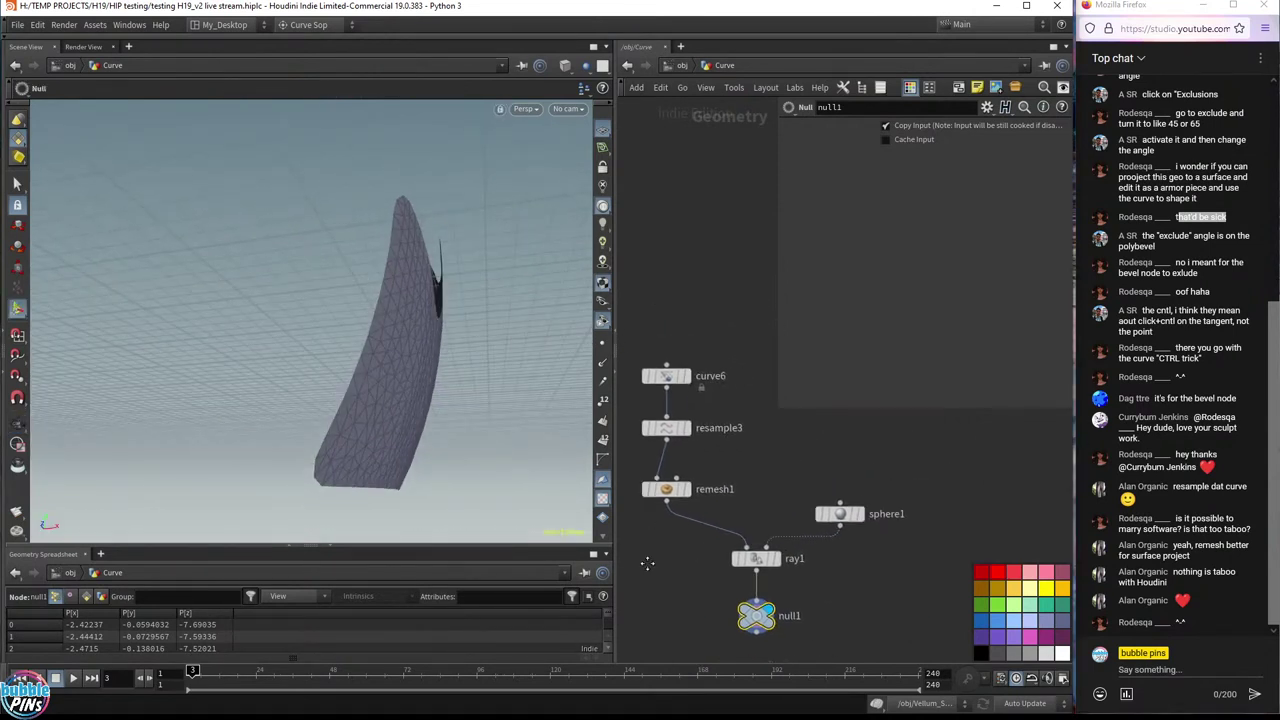
- Set the display flag on curve6 and orbit to view its filled shape from above
mouse_move(692, 372)
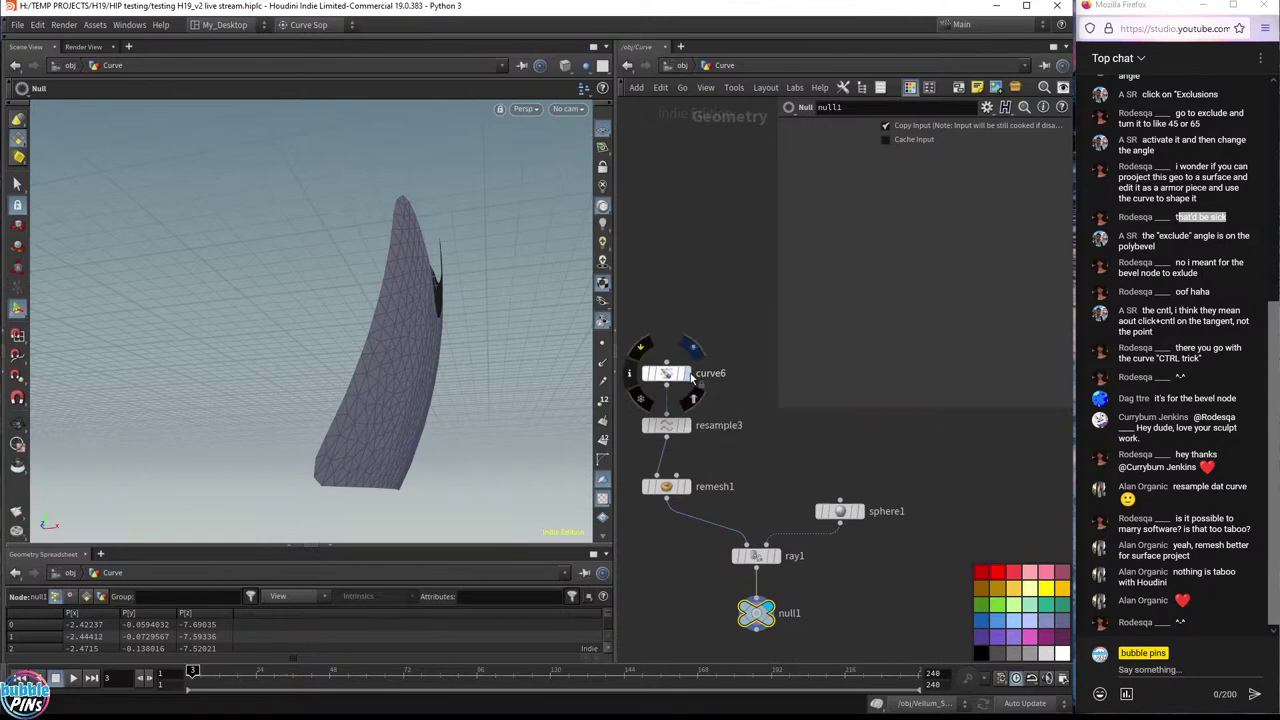
click(688, 374)
key(Escape)
drag(420, 360, 506, 383)
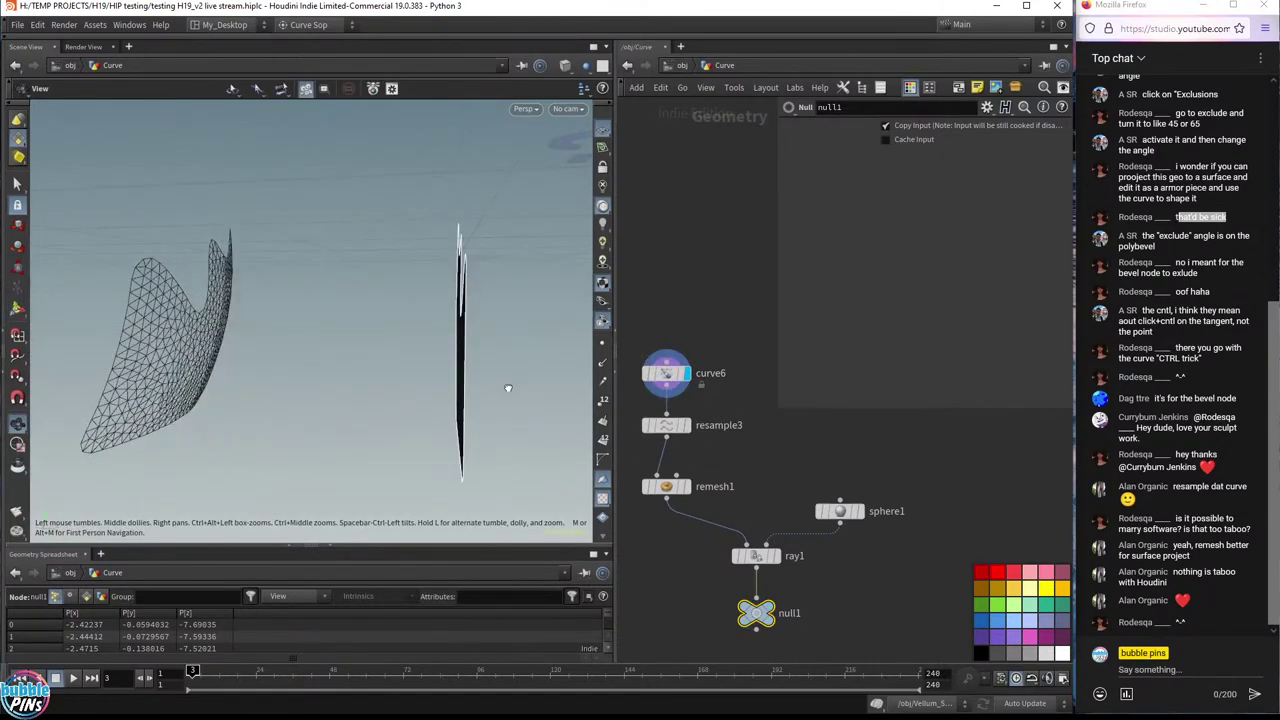
key(Return)
drag(298, 403, 526, 365)
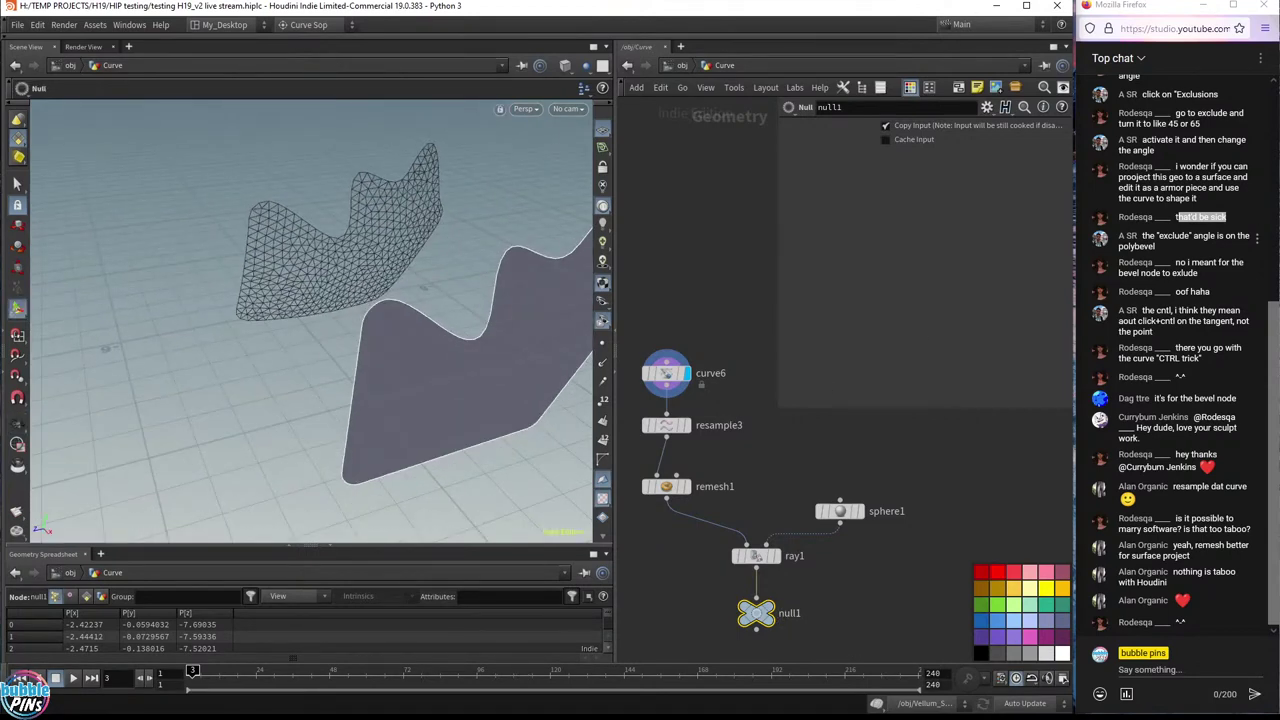
- Highlight chat messages on exclude angle, bevel node and ctrl-click tangents, then select curve6 for editing
drag(1164, 236, 1170, 258)
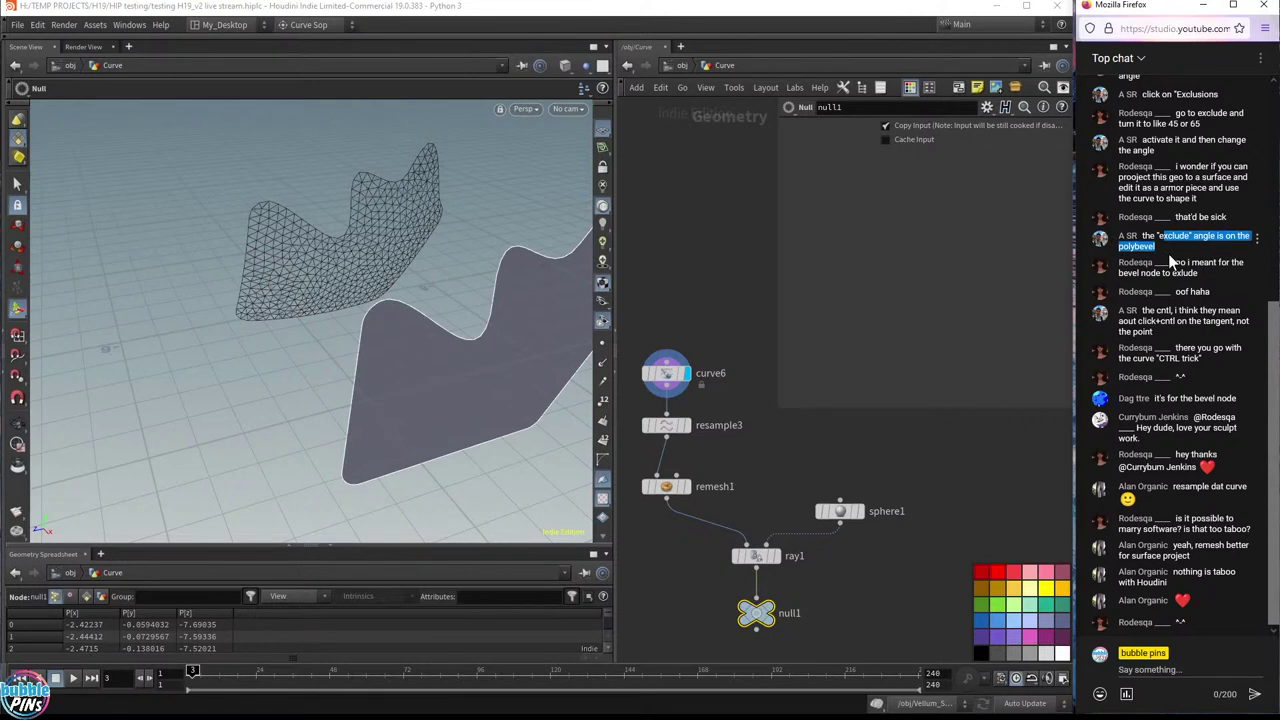
drag(1170, 260, 1165, 262)
scroll(1178, 620, up, 1)
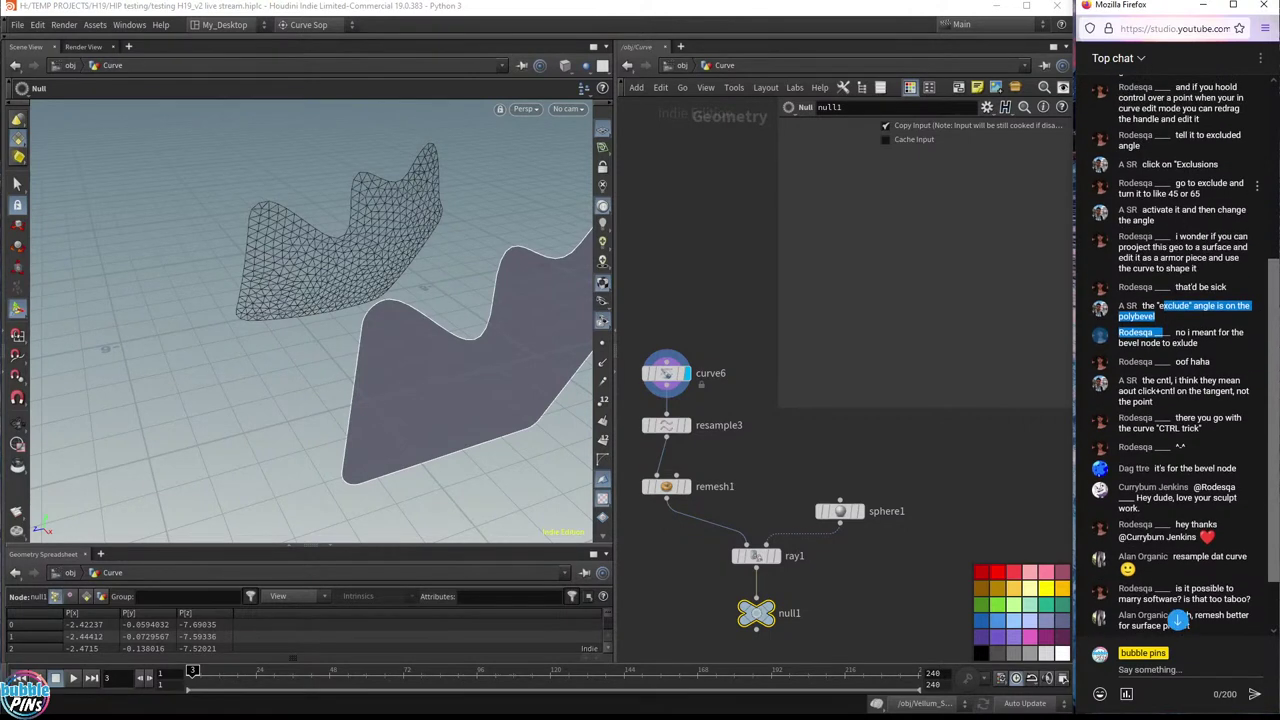
scroll(1197, 325, down, 1)
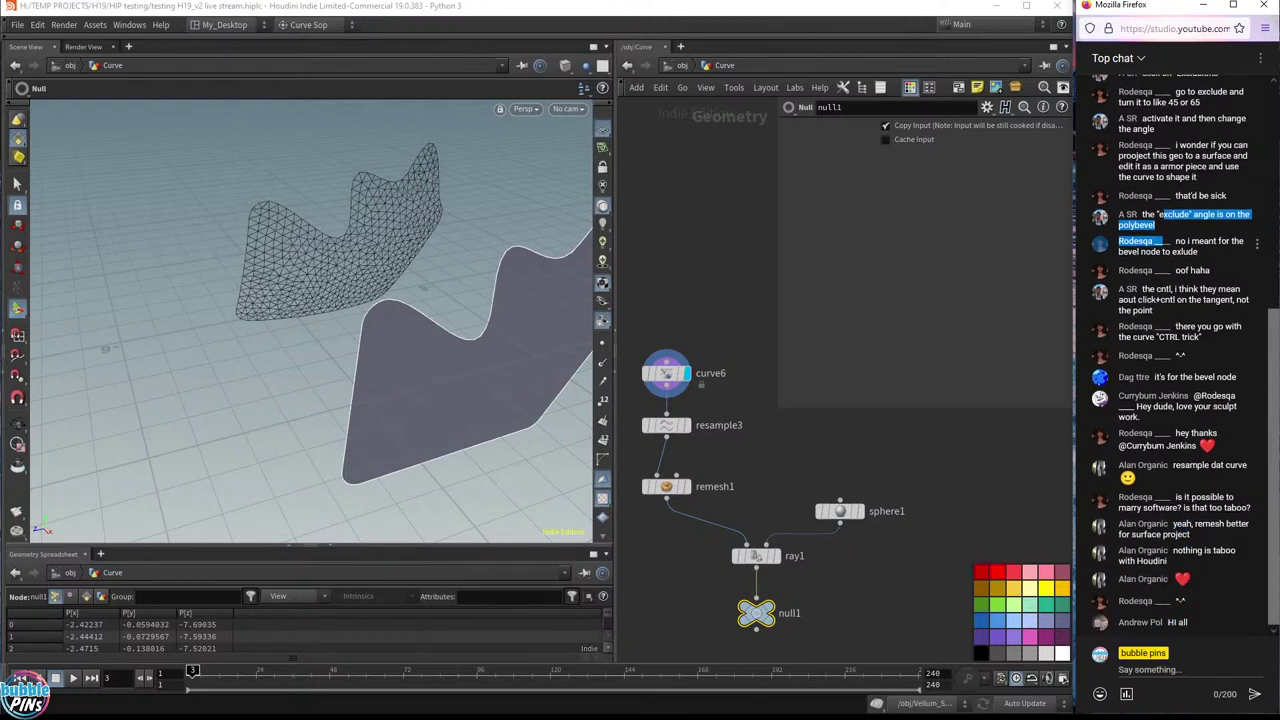
click(1155, 245)
drag(1172, 215, 1183, 233)
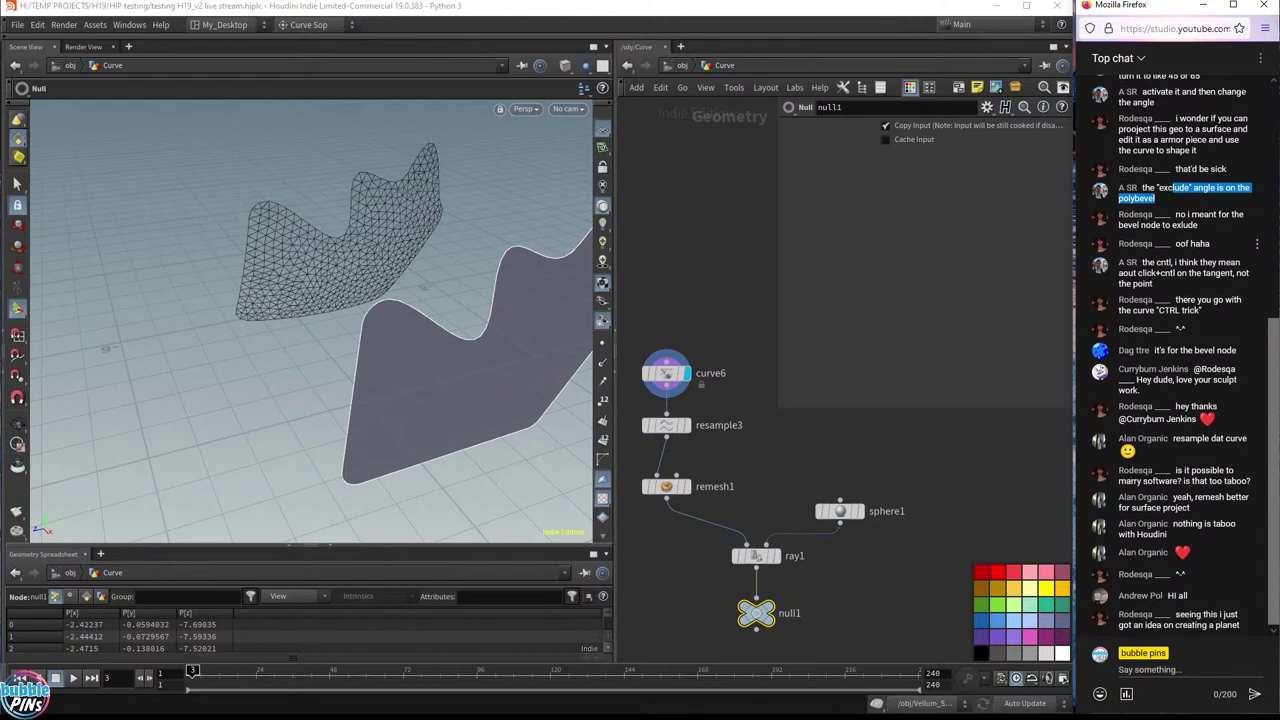
drag(1176, 215, 1218, 234)
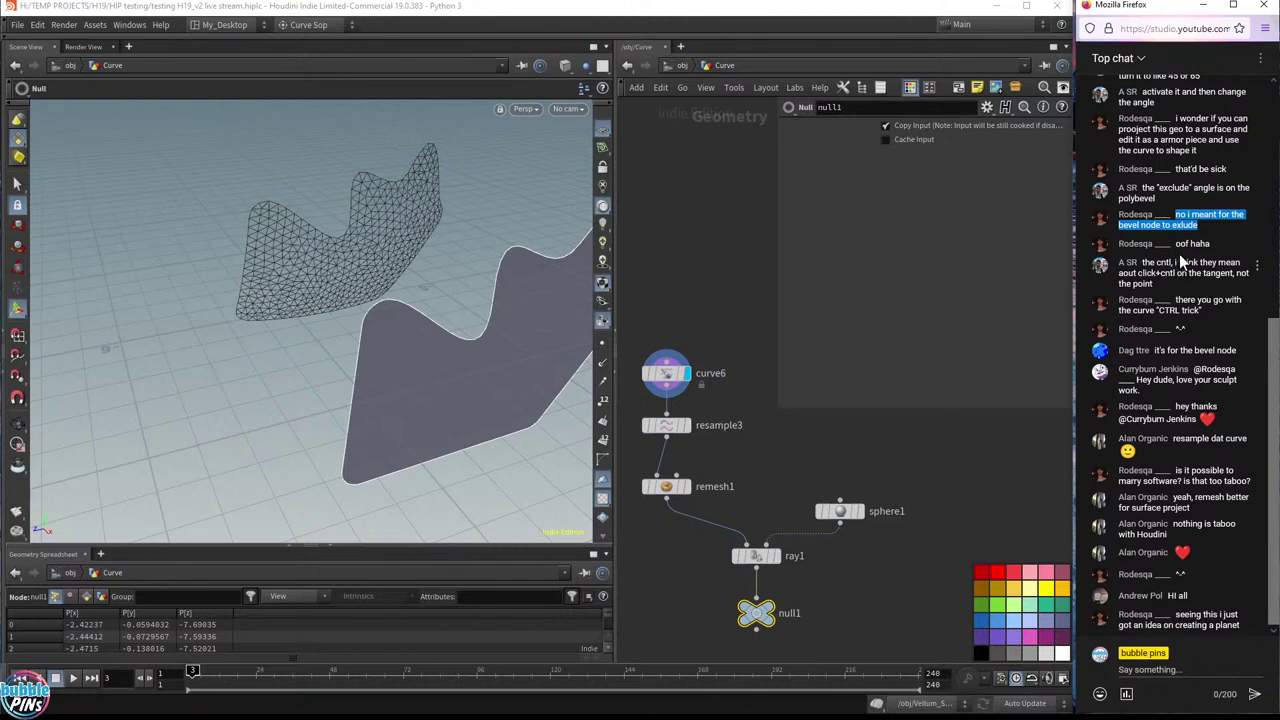
drag(1179, 243, 1220, 257)
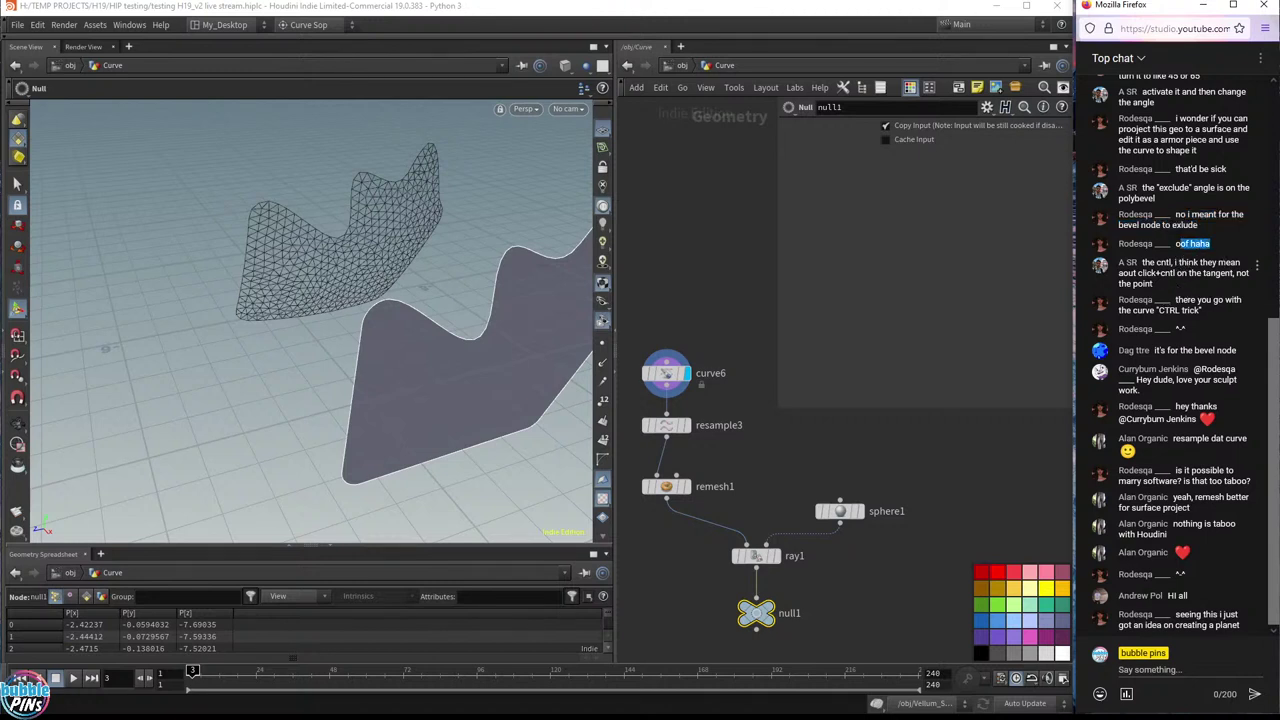
drag(1143, 262, 1220, 297)
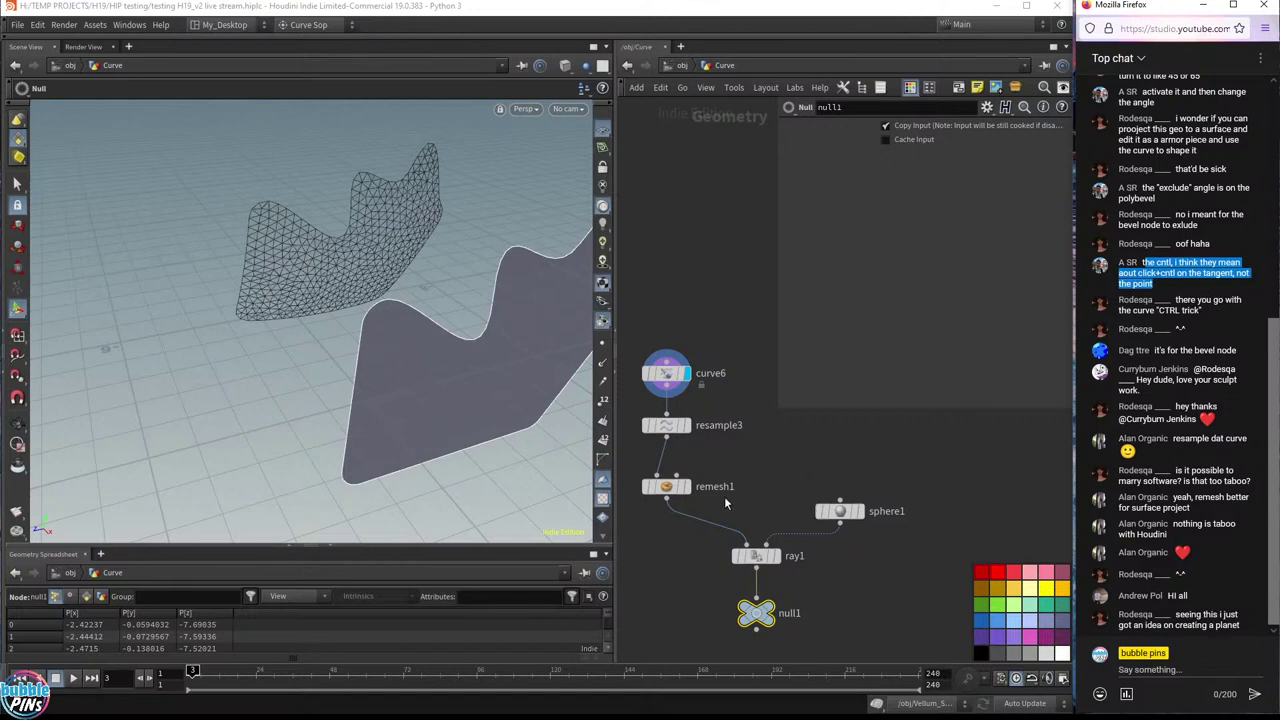
middle_drag(672, 363, 670, 467)
click(670, 467)
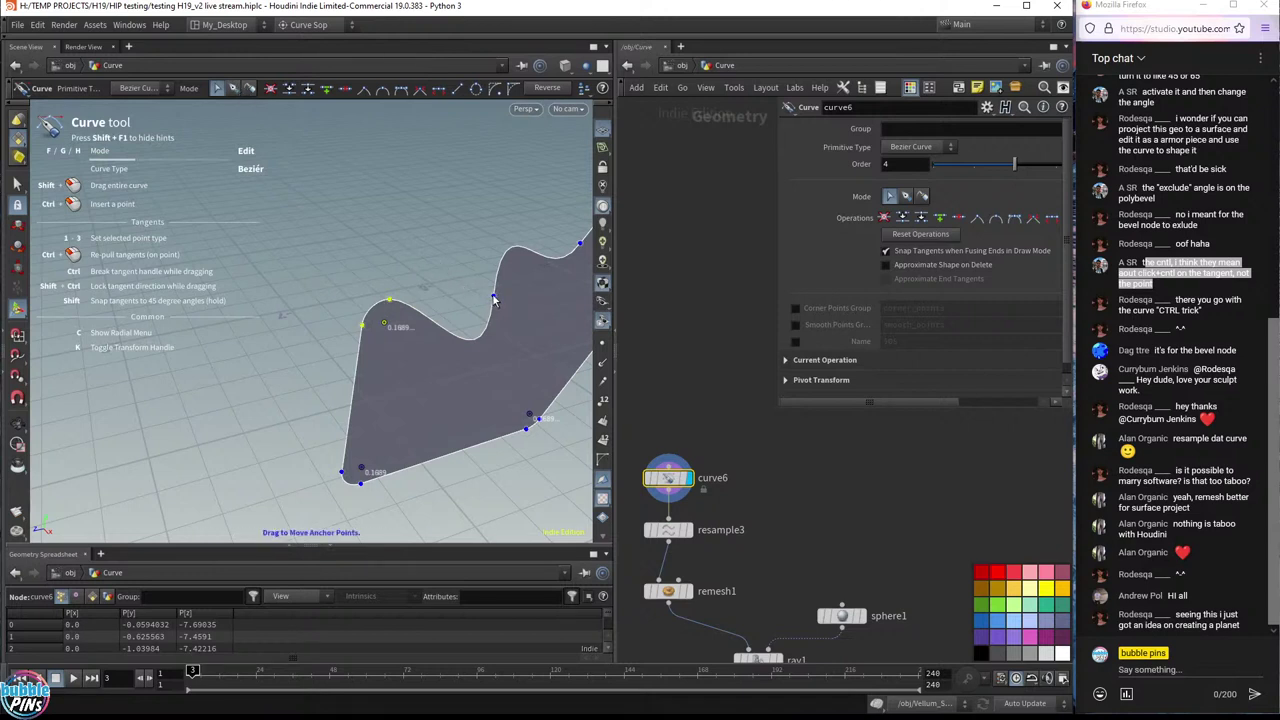
- Pull and reshape the bend point's tangent to make a sharper notch in the curve
ctrl+drag(493, 299, 517, 198)
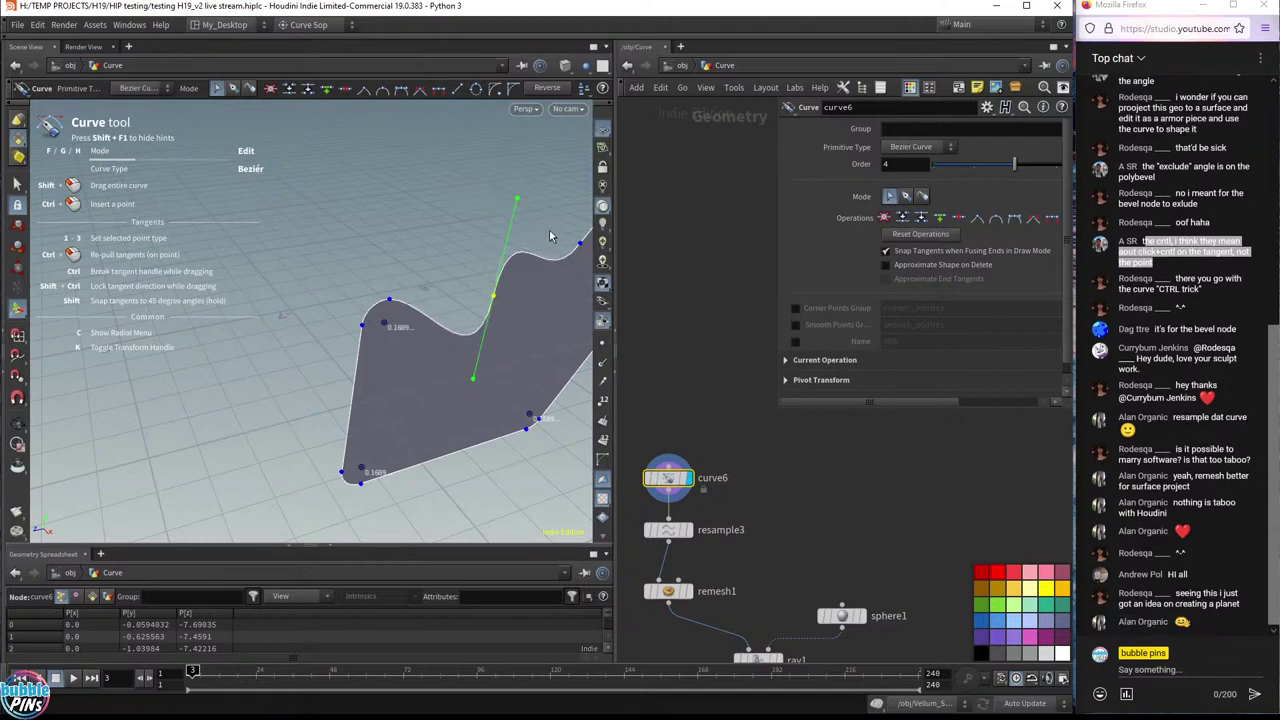
drag(519, 200, 421, 240)
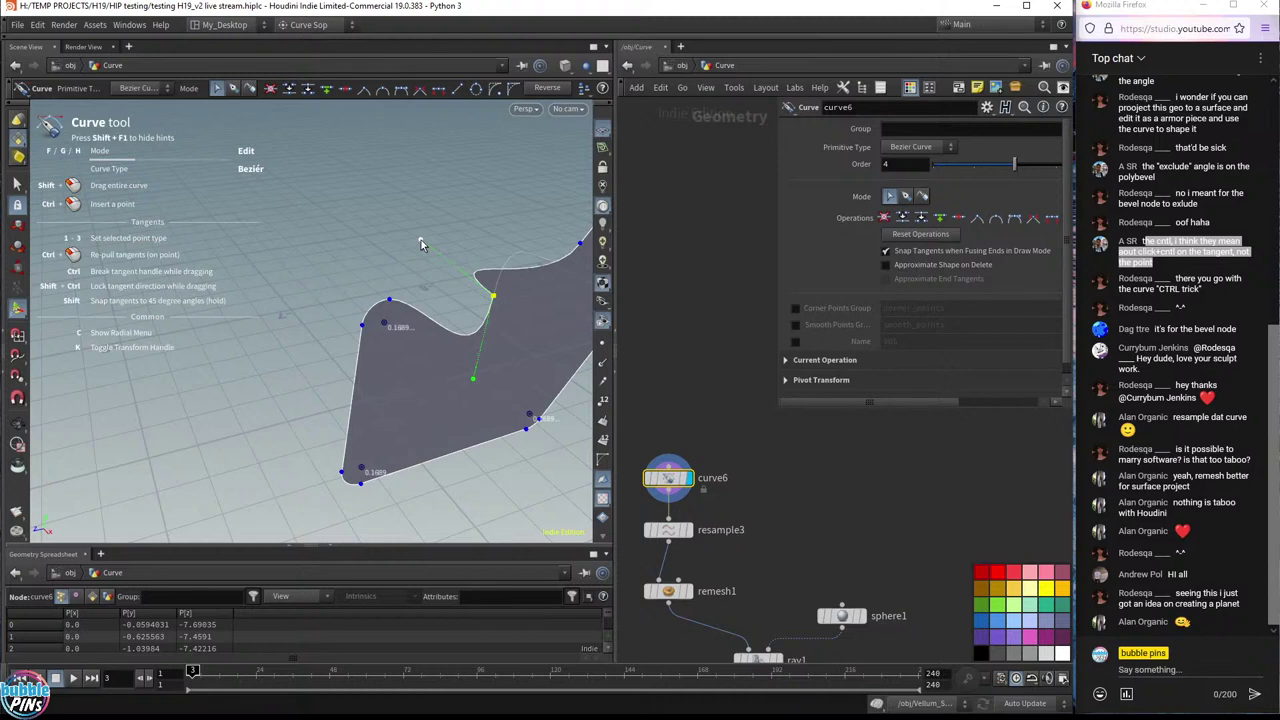
click(521, 297)
click(492, 296)
click(402, 92)
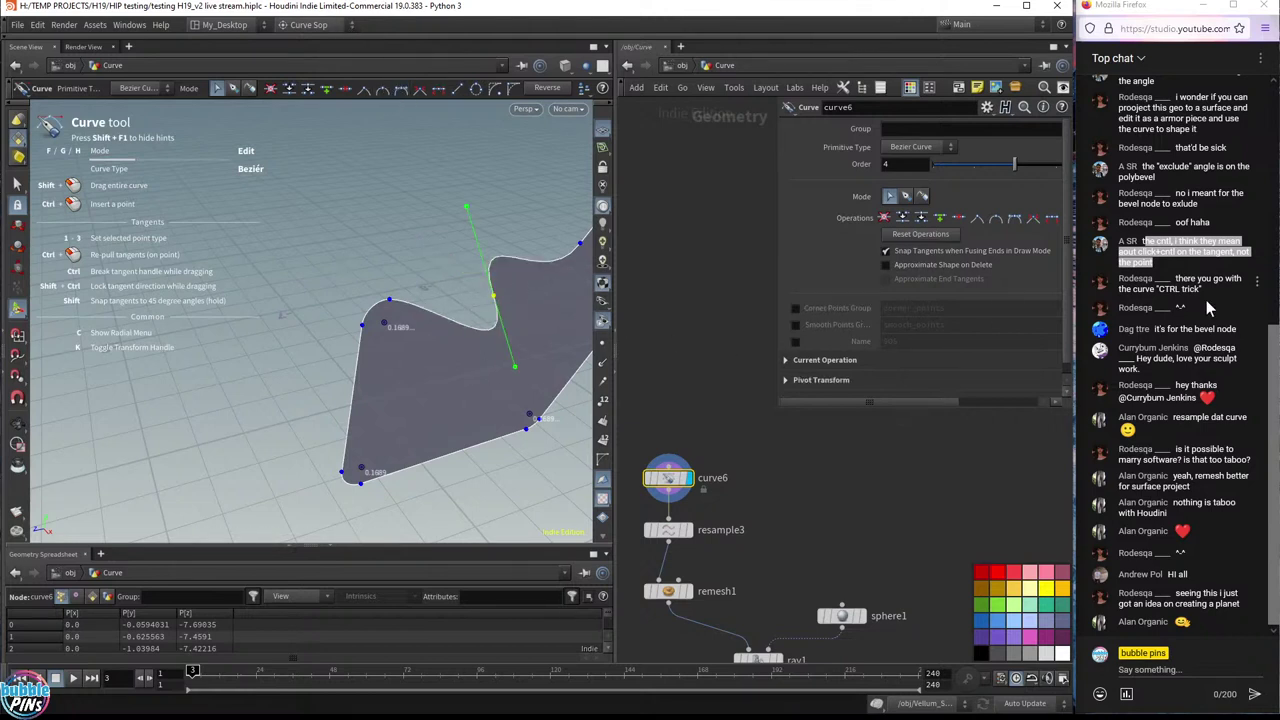
- Highlight chat messages about the curve trick, the bevel node and remeshing
drag(1177, 280, 1226, 297)
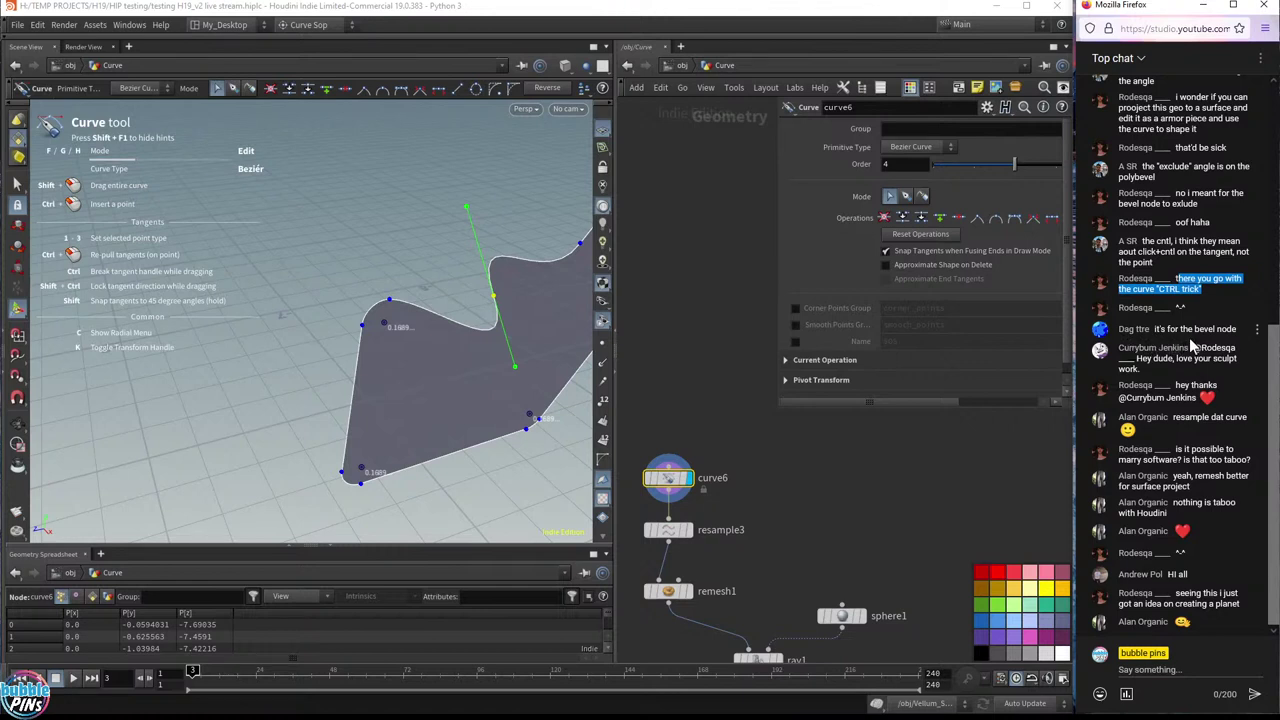
click(1127, 329)
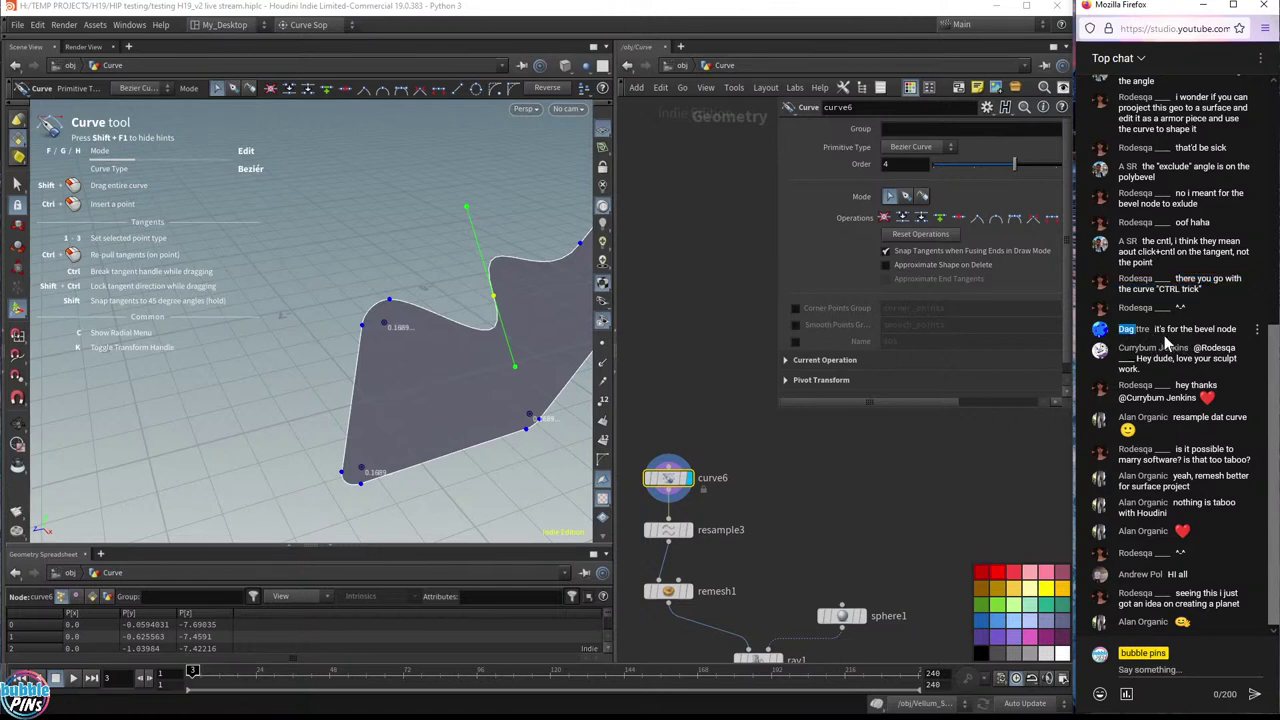
mouse_move(1155, 329)
mouse_down()
mouse_move(1238, 331)
mouse_move(1213, 359)
mouse_move(1222, 380)
mouse_move(1210, 378)
mouse_up()
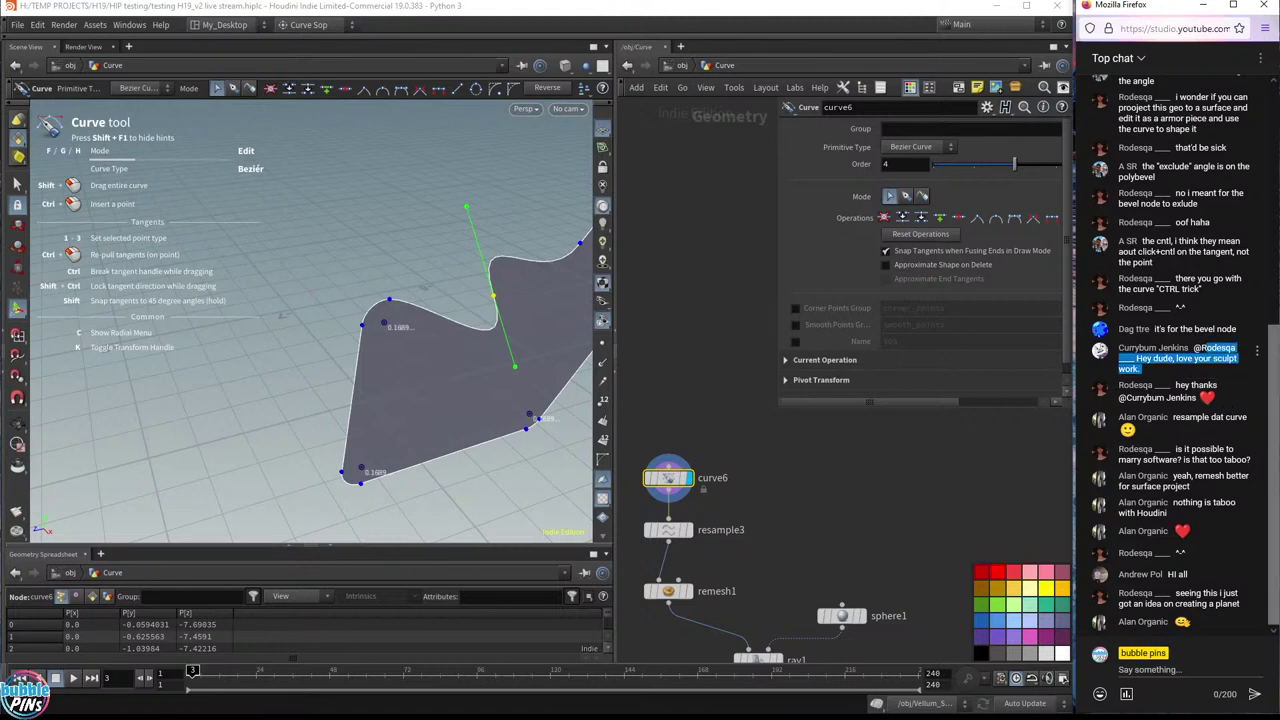
drag(1188, 385, 1250, 432)
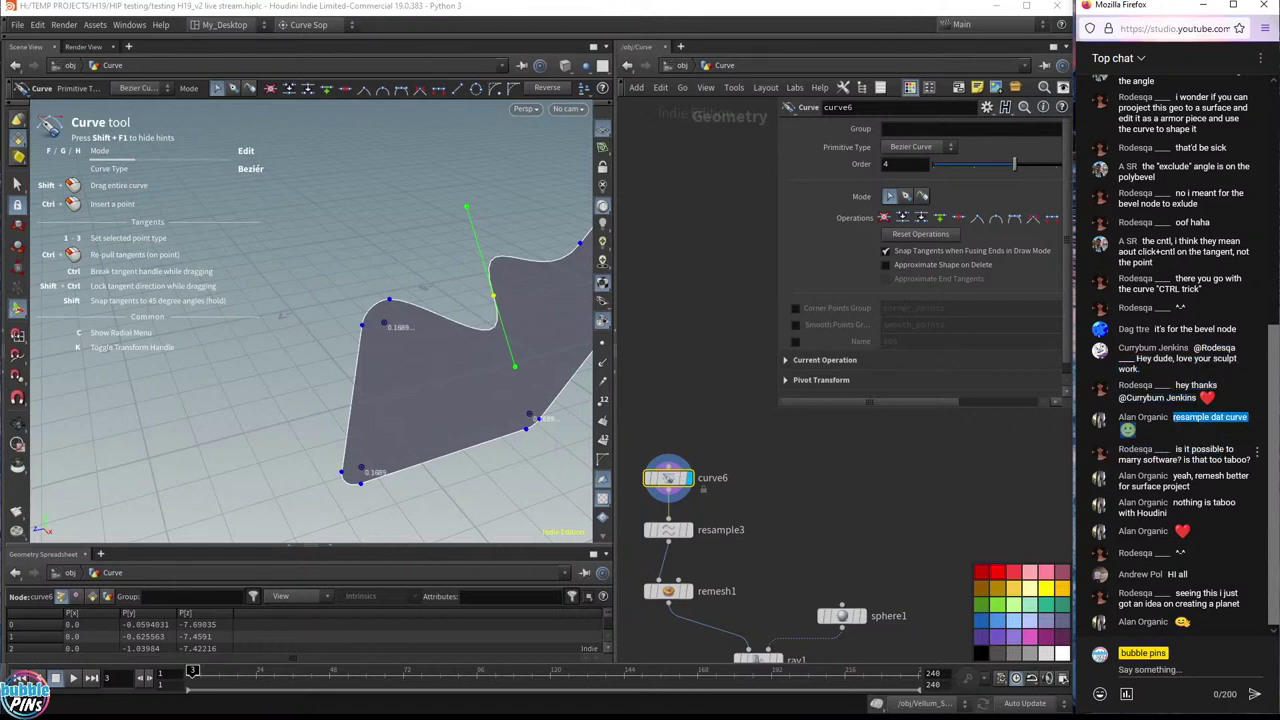
drag(1176, 450, 1222, 460)
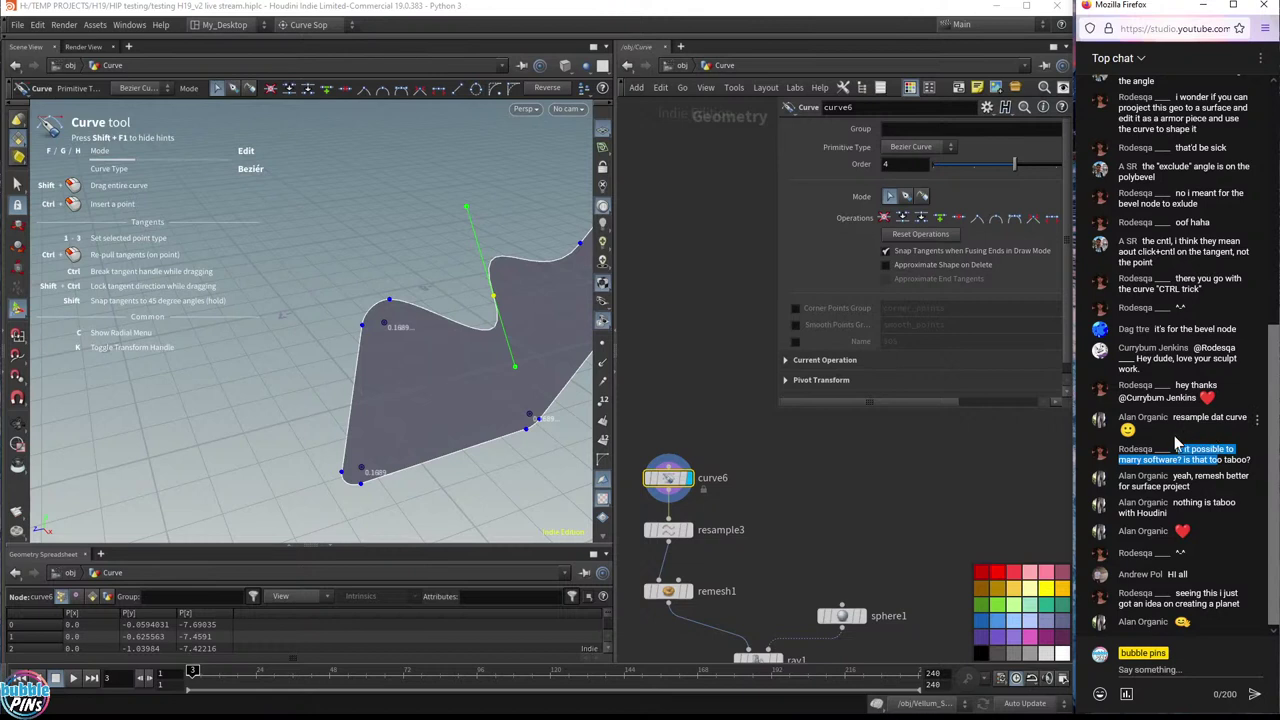
drag(1180, 476, 1218, 492)
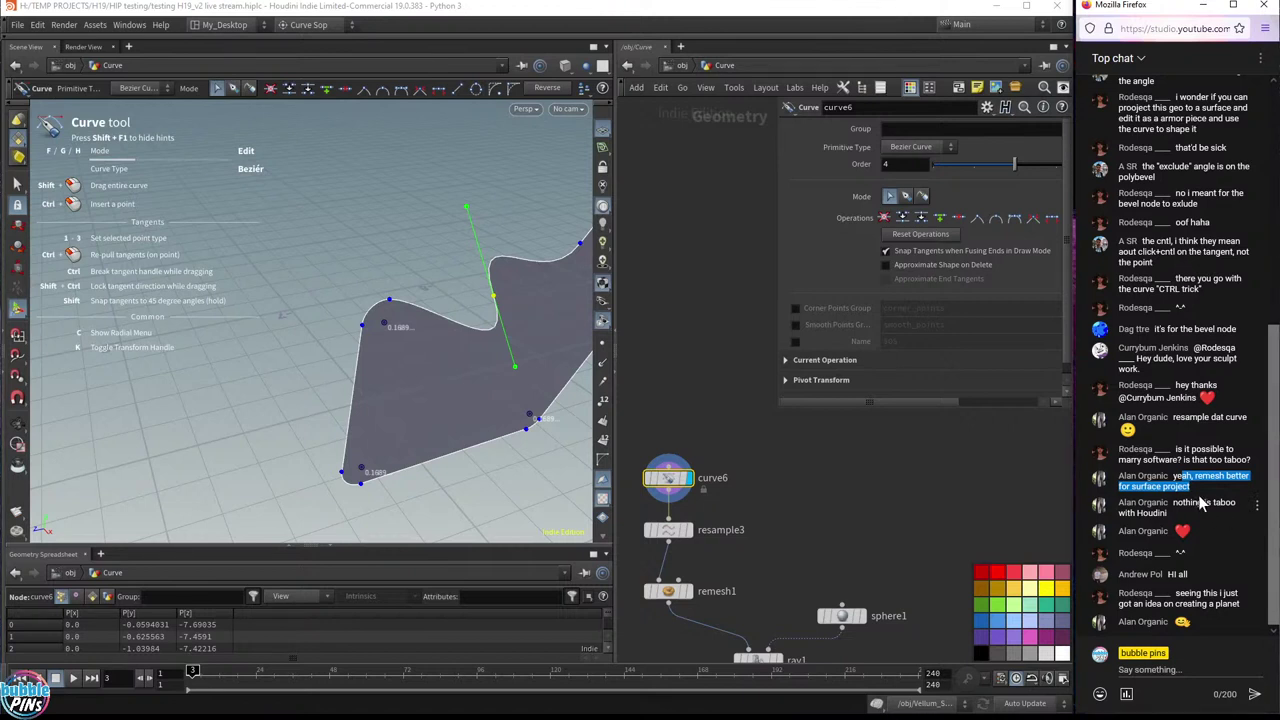
scroll(872, 481, down, 3)
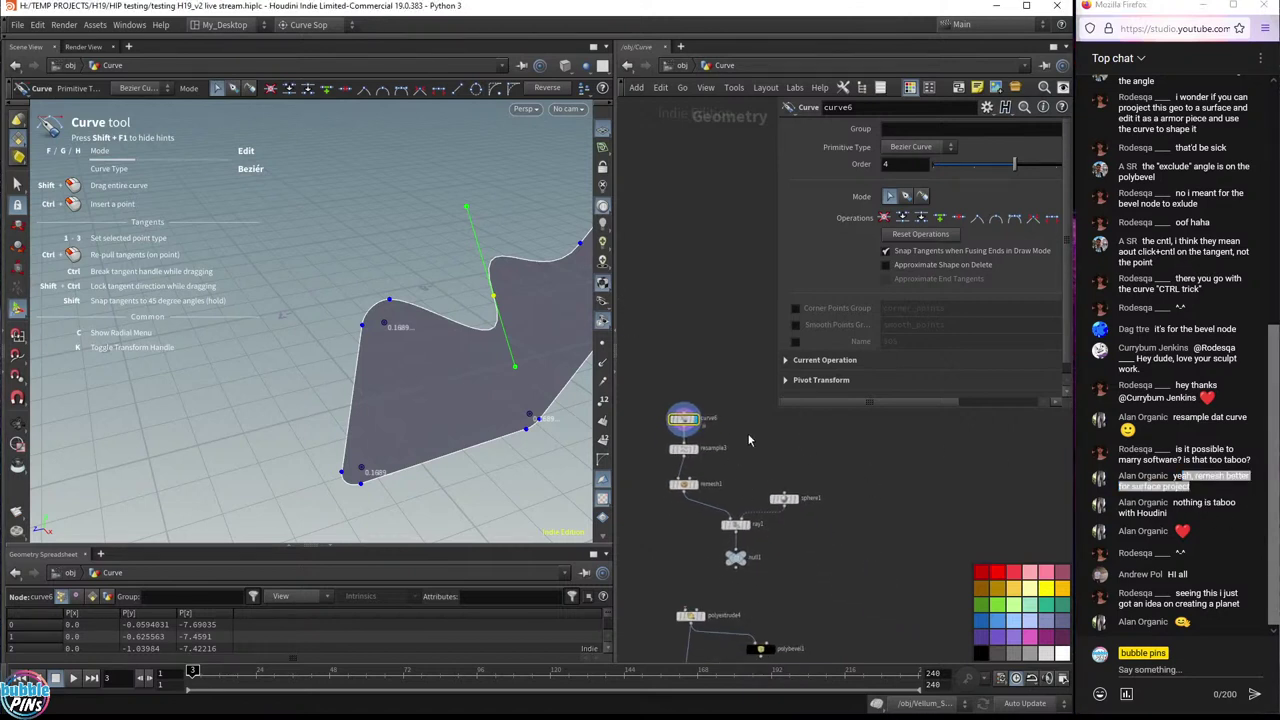
- Display remesh1, then null1's final mesh, and orbit around it with the View tool
click(696, 484)
click(745, 557)
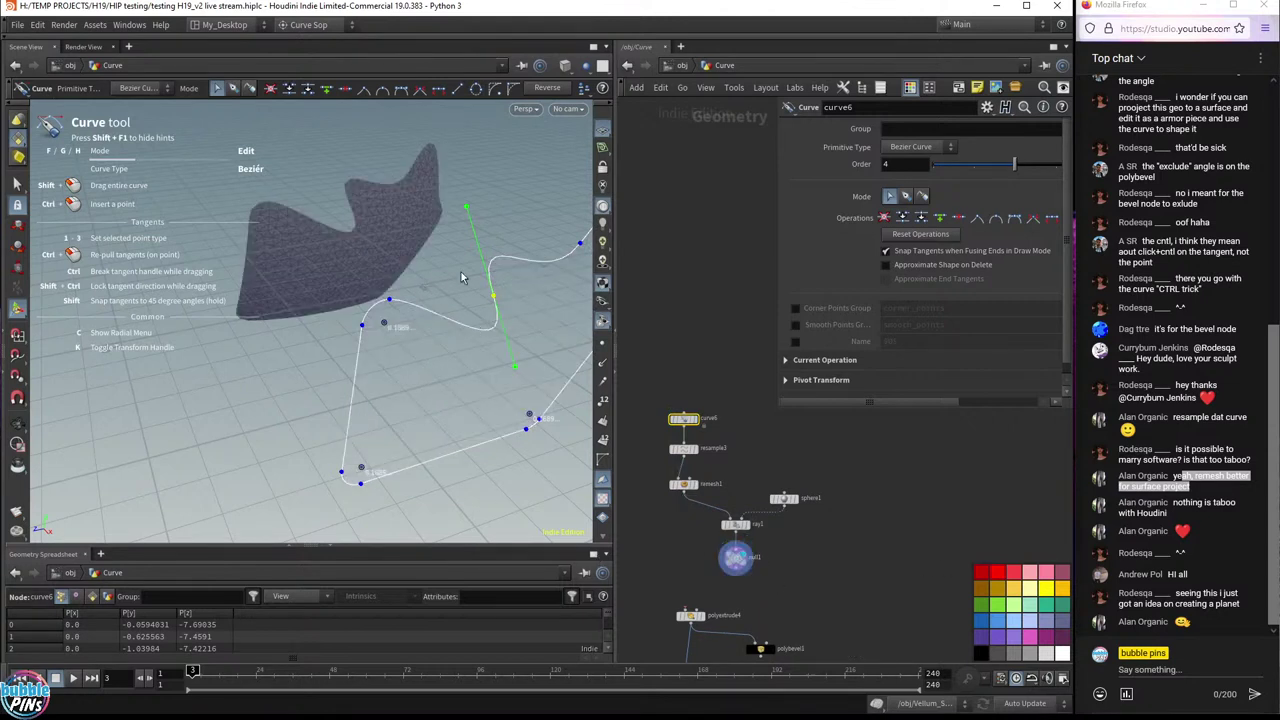
key(Escape)
drag(425, 220, 383, 222)
- Switch the viewport to solid shading and orbit around the shaded mesh
click(565, 65)
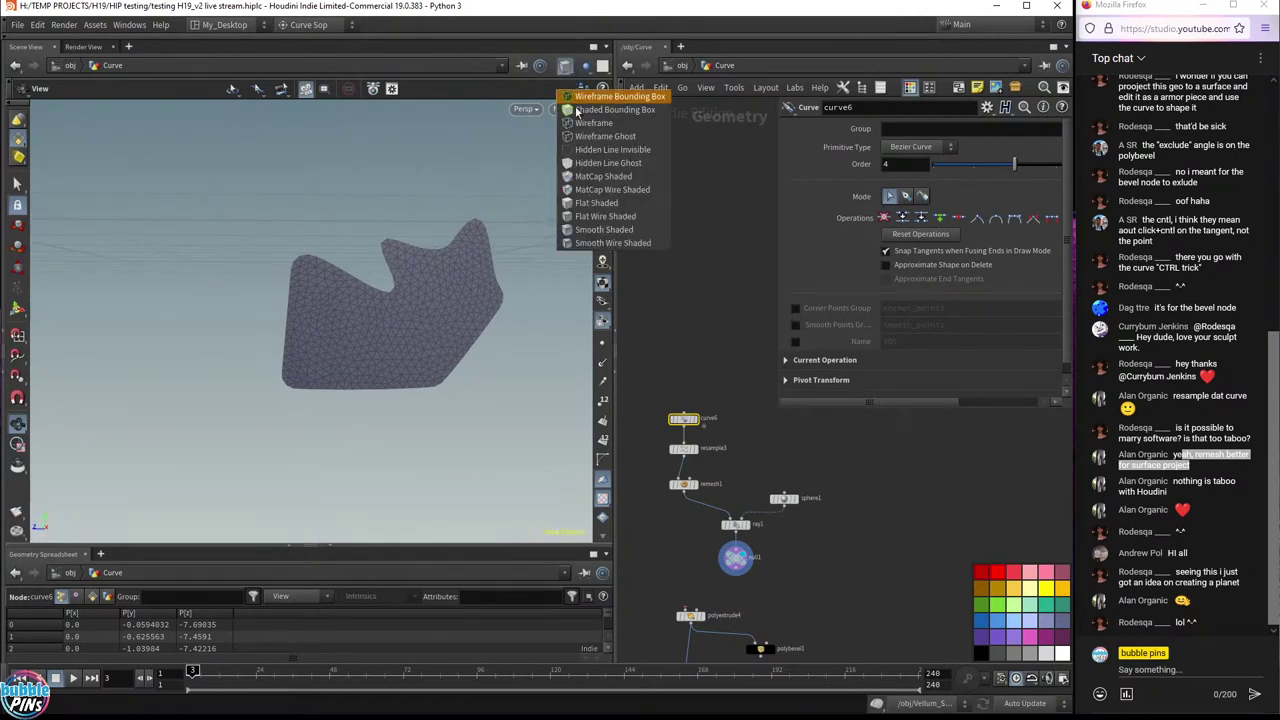
click(604, 229)
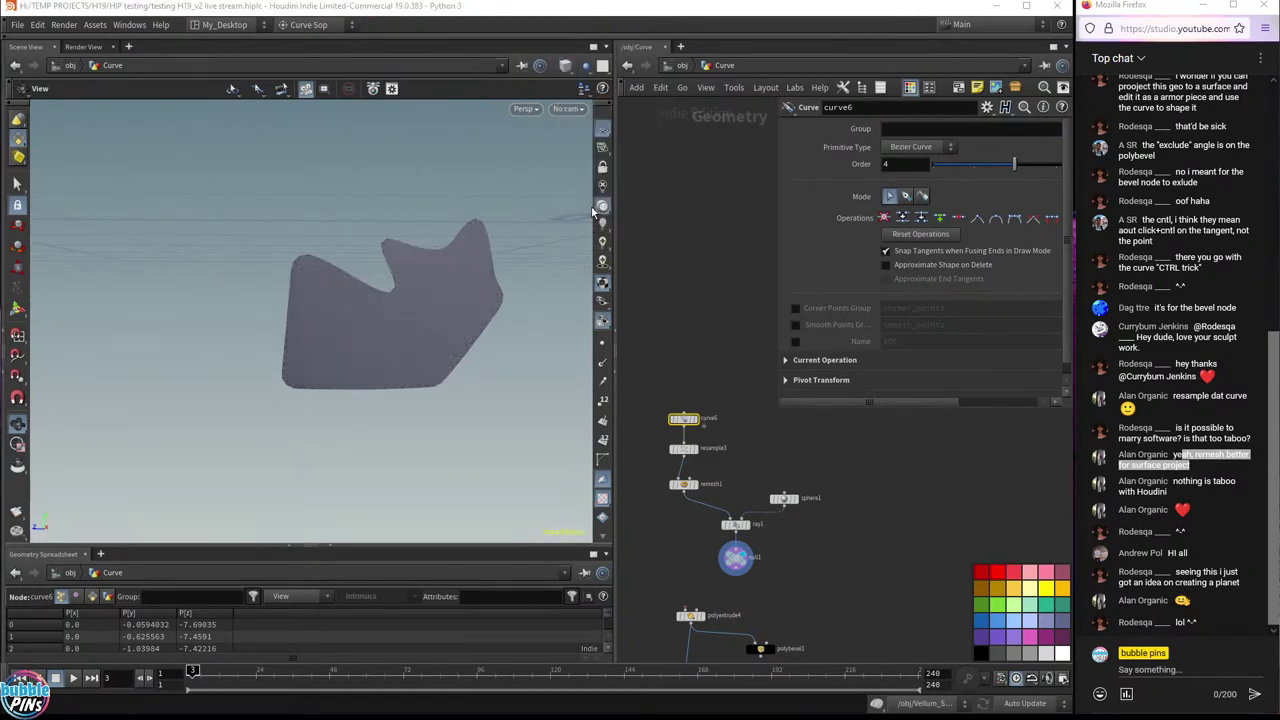
mouse_move(470, 290)
mouse_down()
mouse_move(448, 323)
mouse_move(582, 313)
mouse_move(409, 340)
mouse_move(420, 335)
mouse_up()
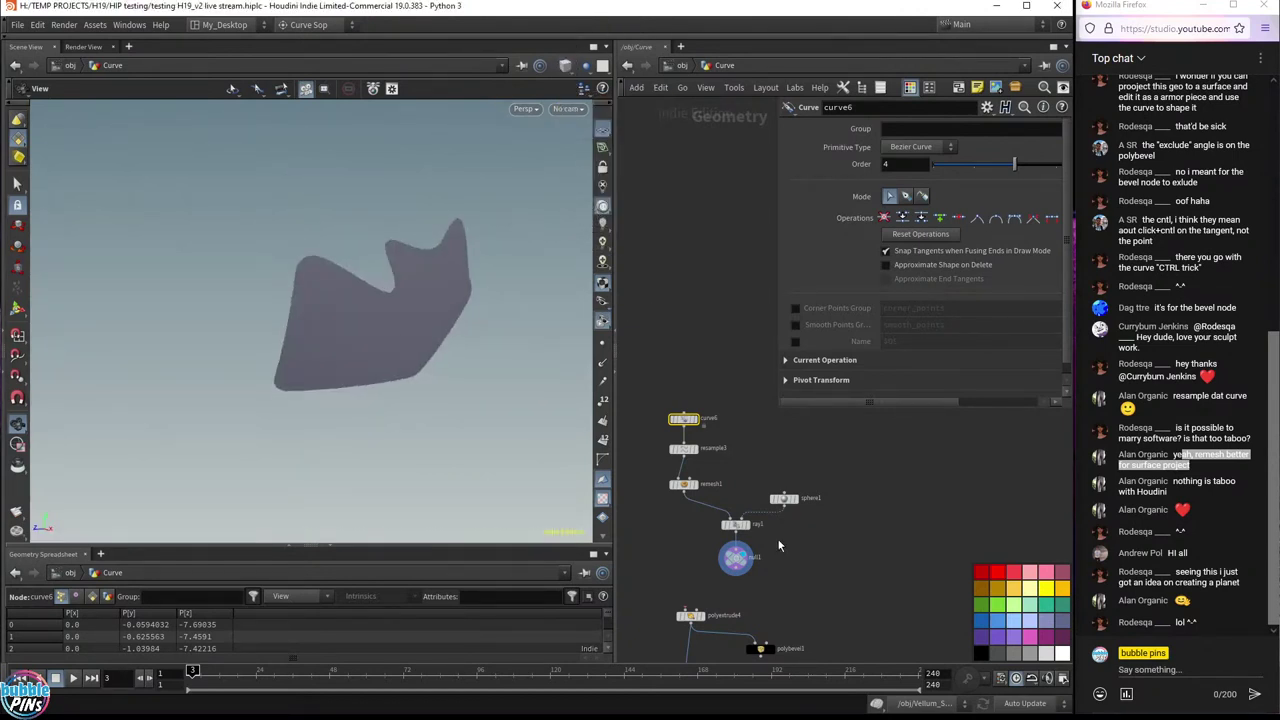
scroll(807, 522, up, 5)
- Insert a Reverse node between ray1 and null1 and orbit to inspect the flipped surface
drag(737, 488, 742, 540)
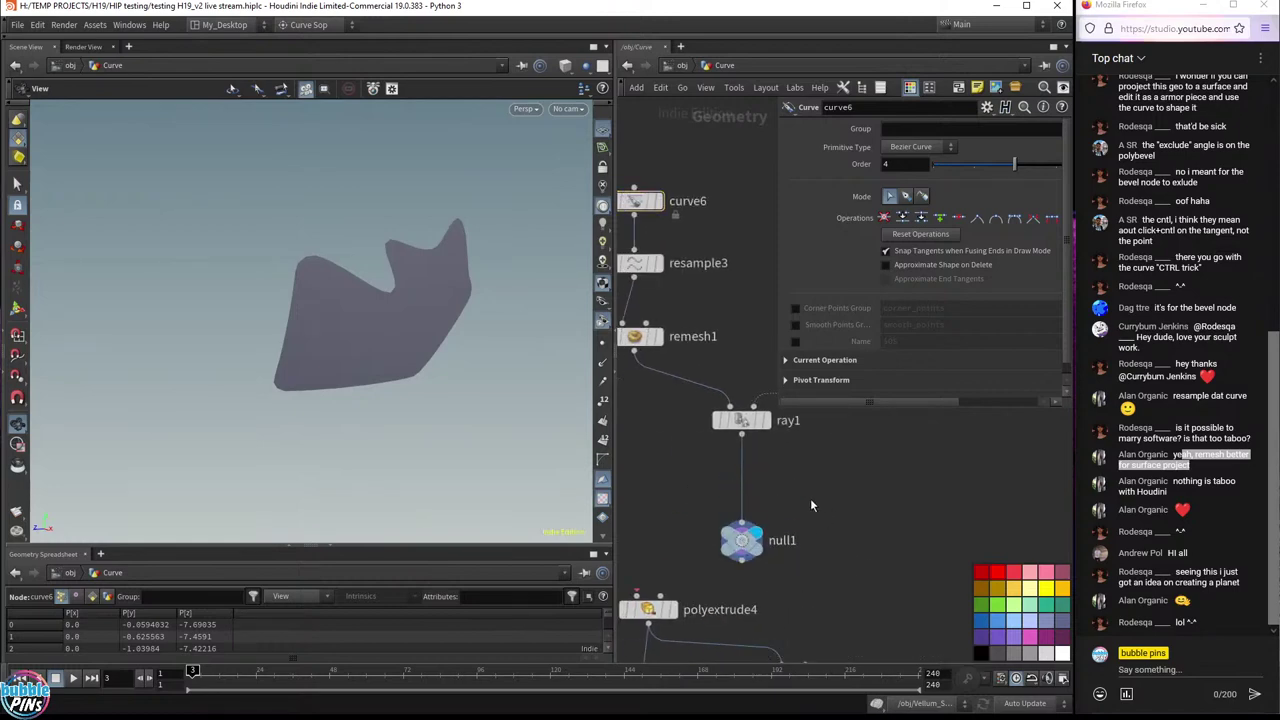
key(Tab)
text(reve)
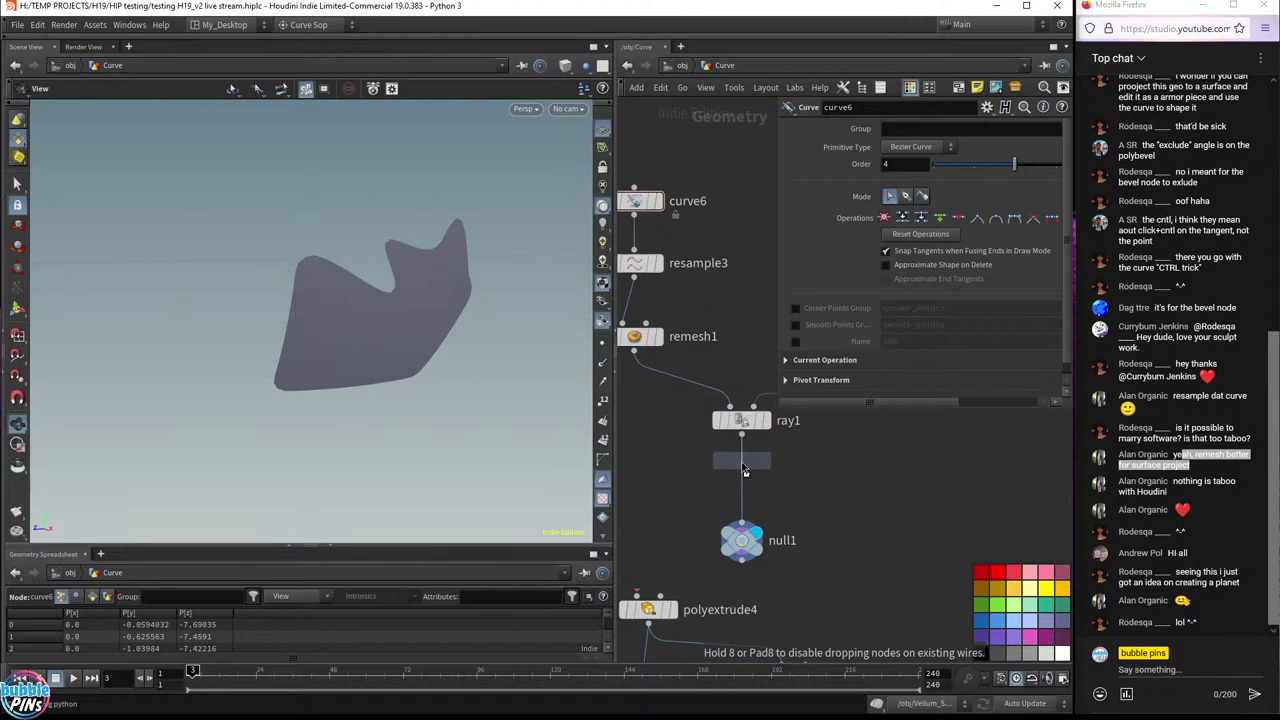
click(742, 492)
drag(400, 352, 443, 374)
- Set the viewport background Color Scheme to Dark in Display Options, then orbit the shape
key(d)
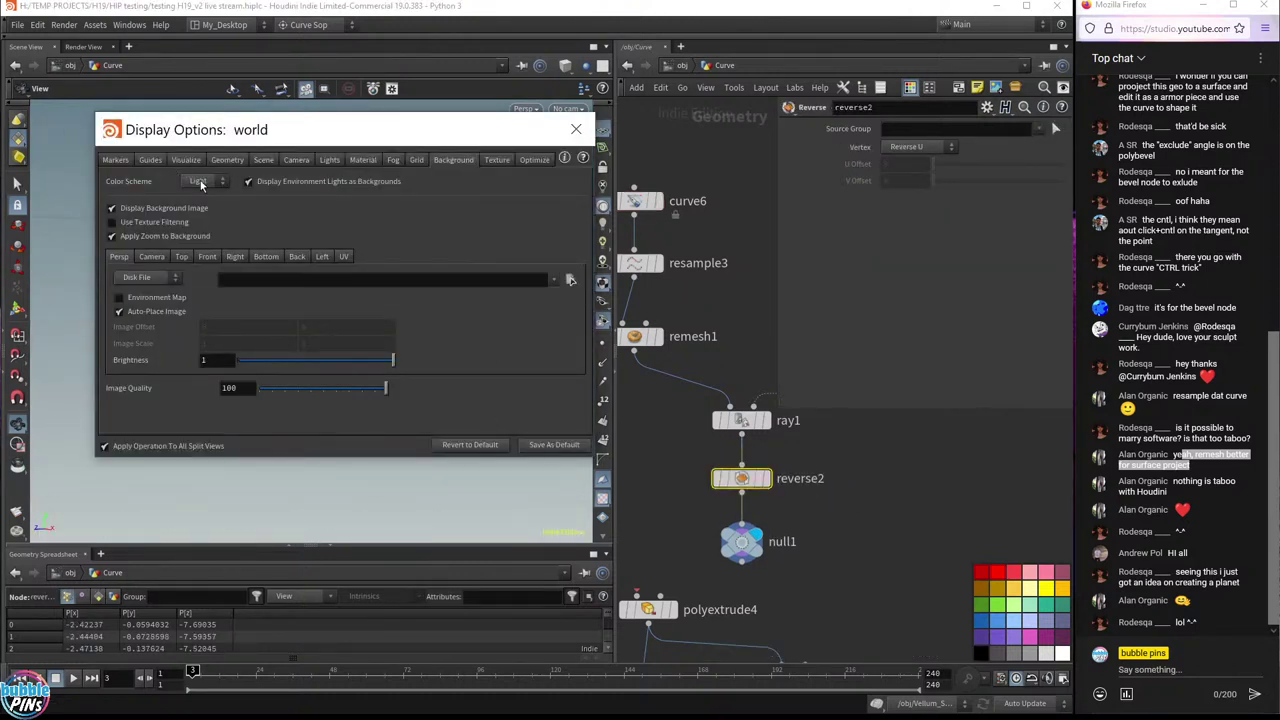
click(112, 208)
key(Escape)
drag(378, 350, 375, 237)
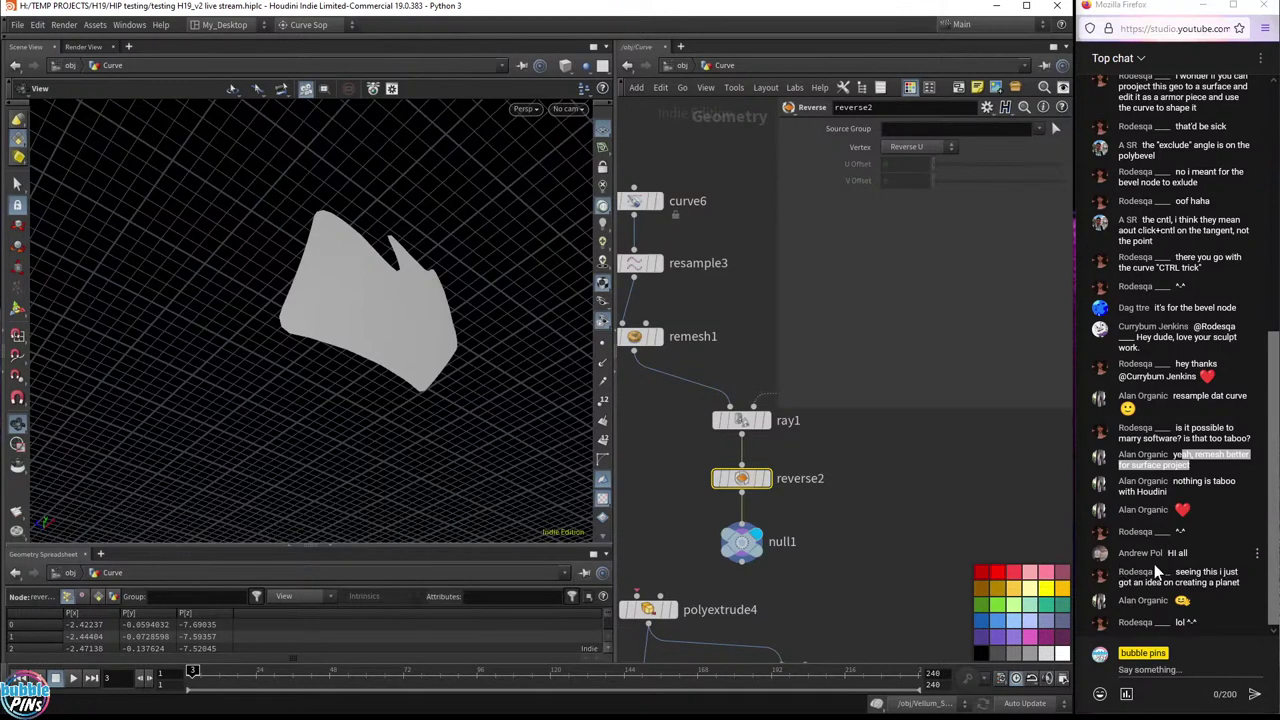
drag(1176, 571, 1213, 591)
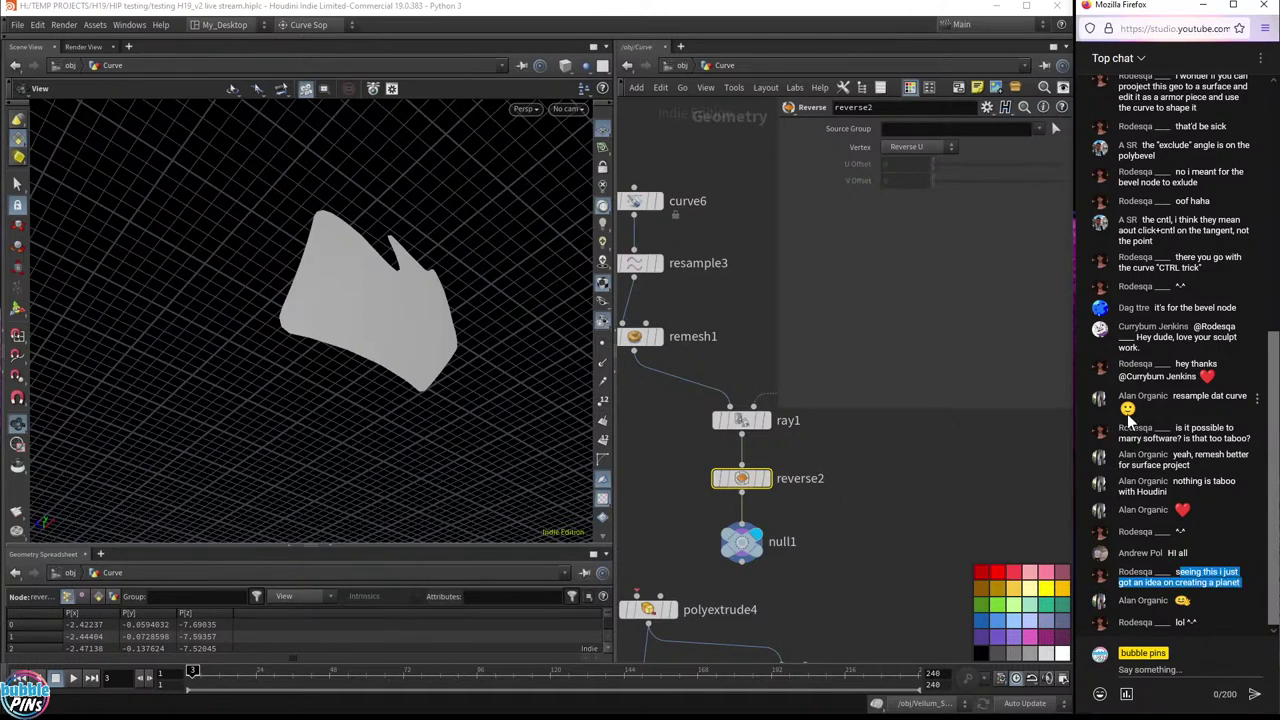
- Go up to the obj level, widen the network pane and shrink the floating parameter panel
click(683, 66)
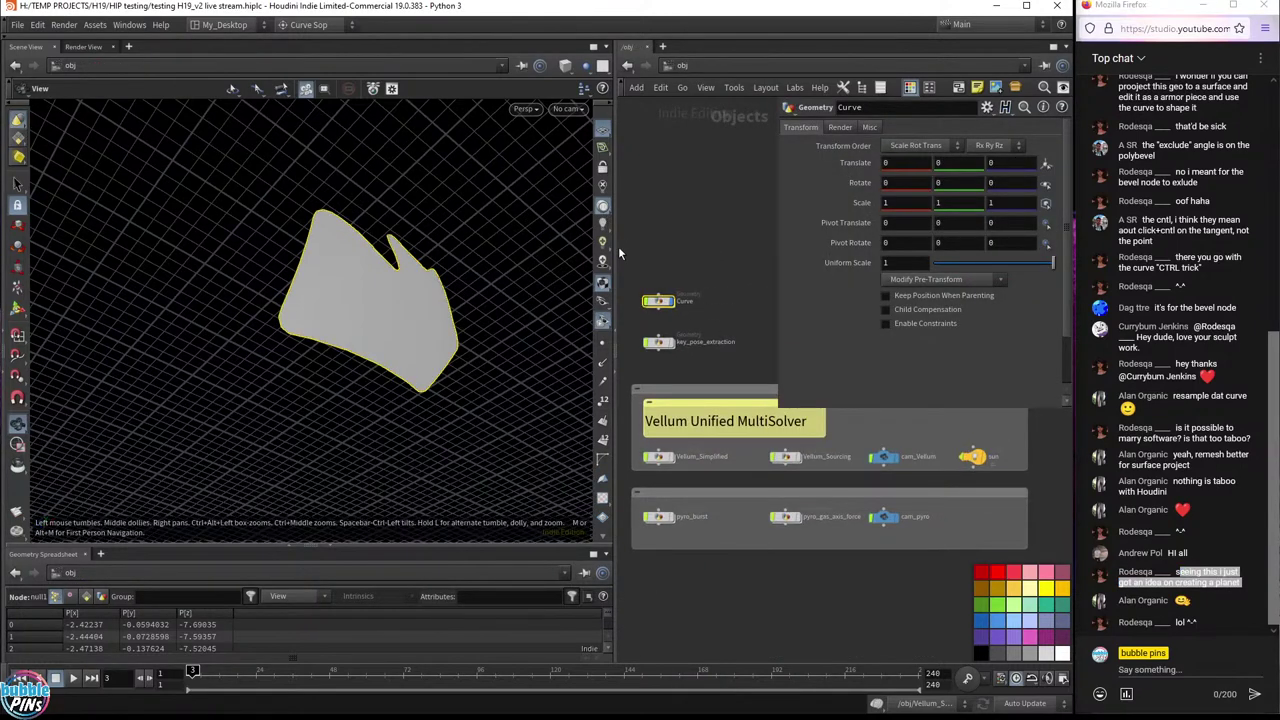
drag(618, 246, 500, 246)
drag(371, 241, 372, 345)
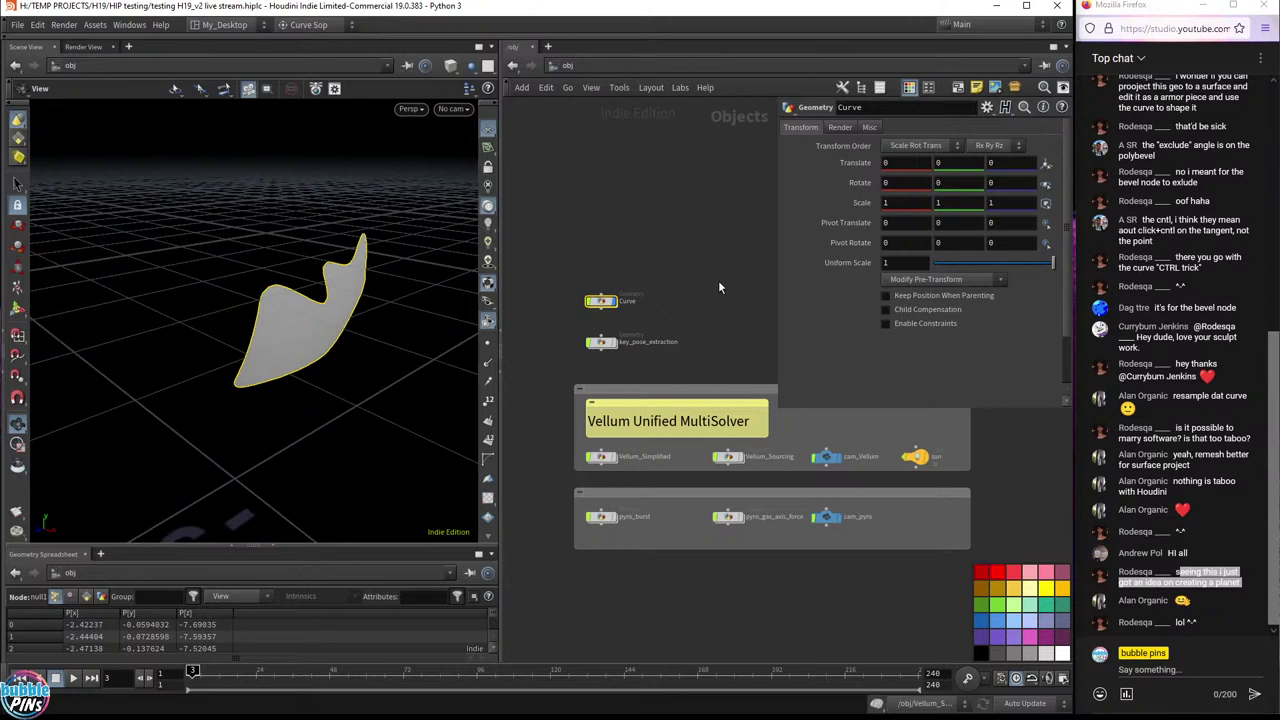
scroll(650, 341, up, 4)
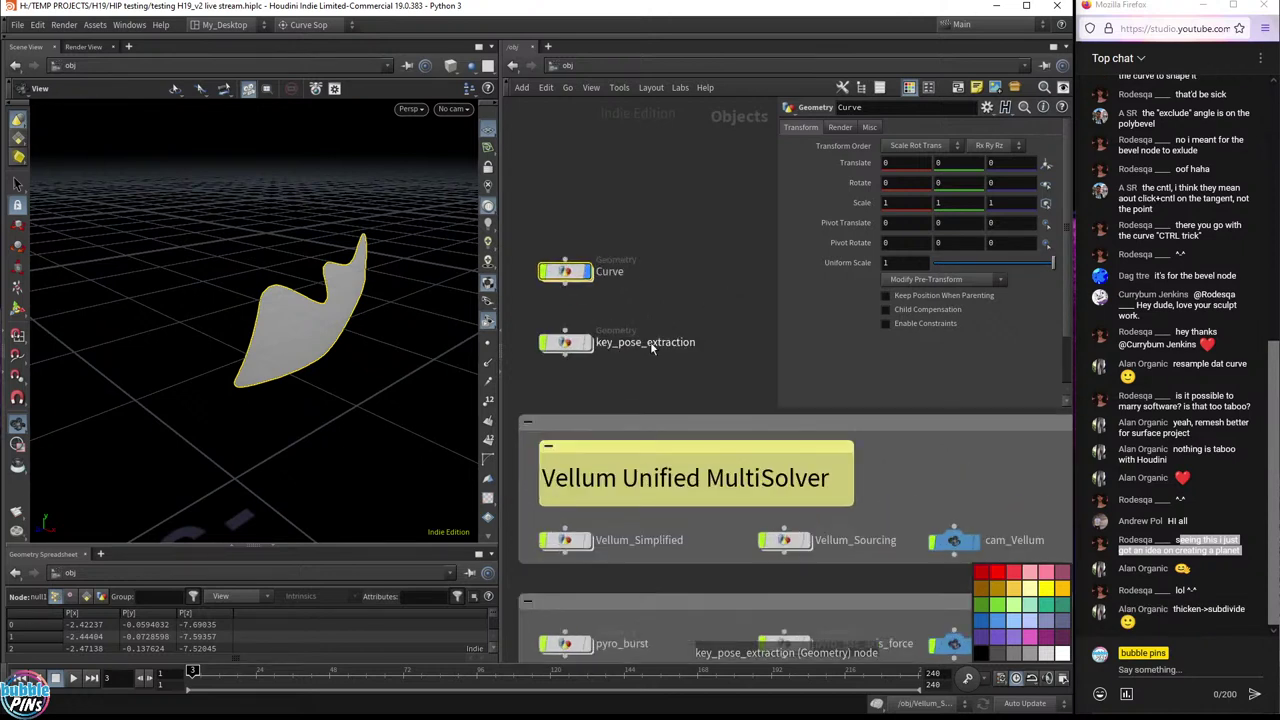
scroll(760, 380, down, 1)
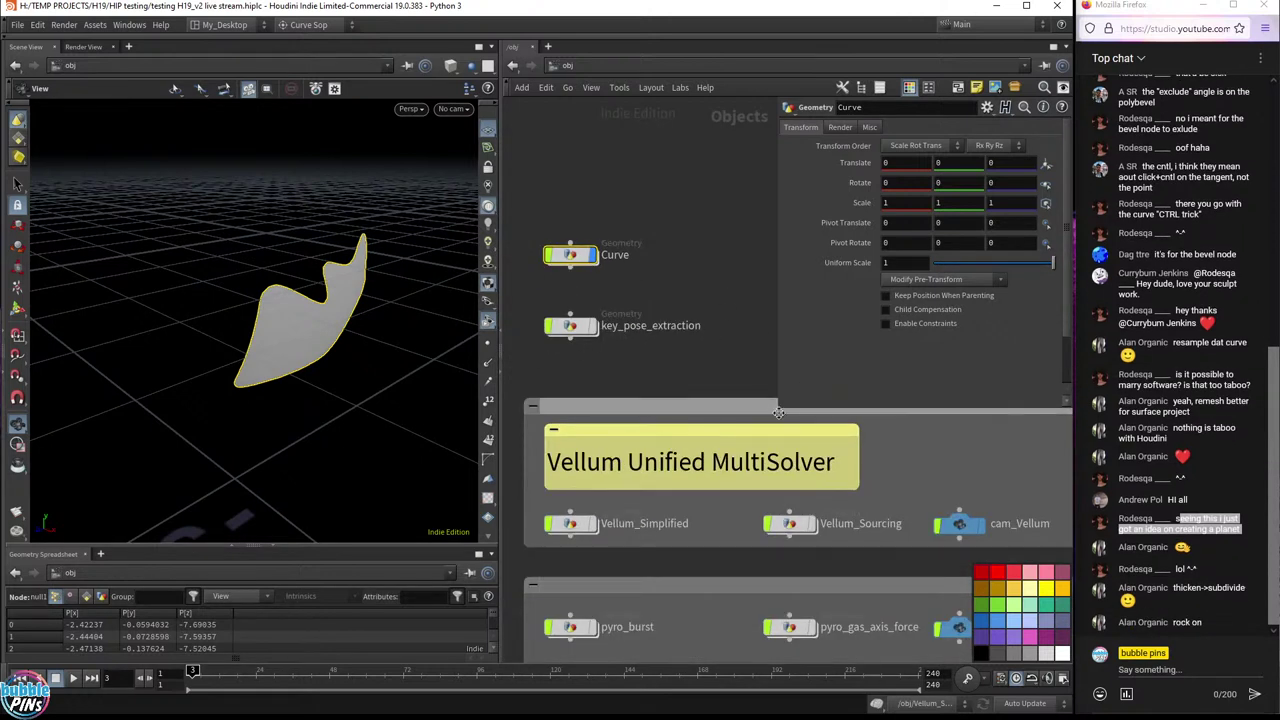
drag(782, 410, 770, 345)
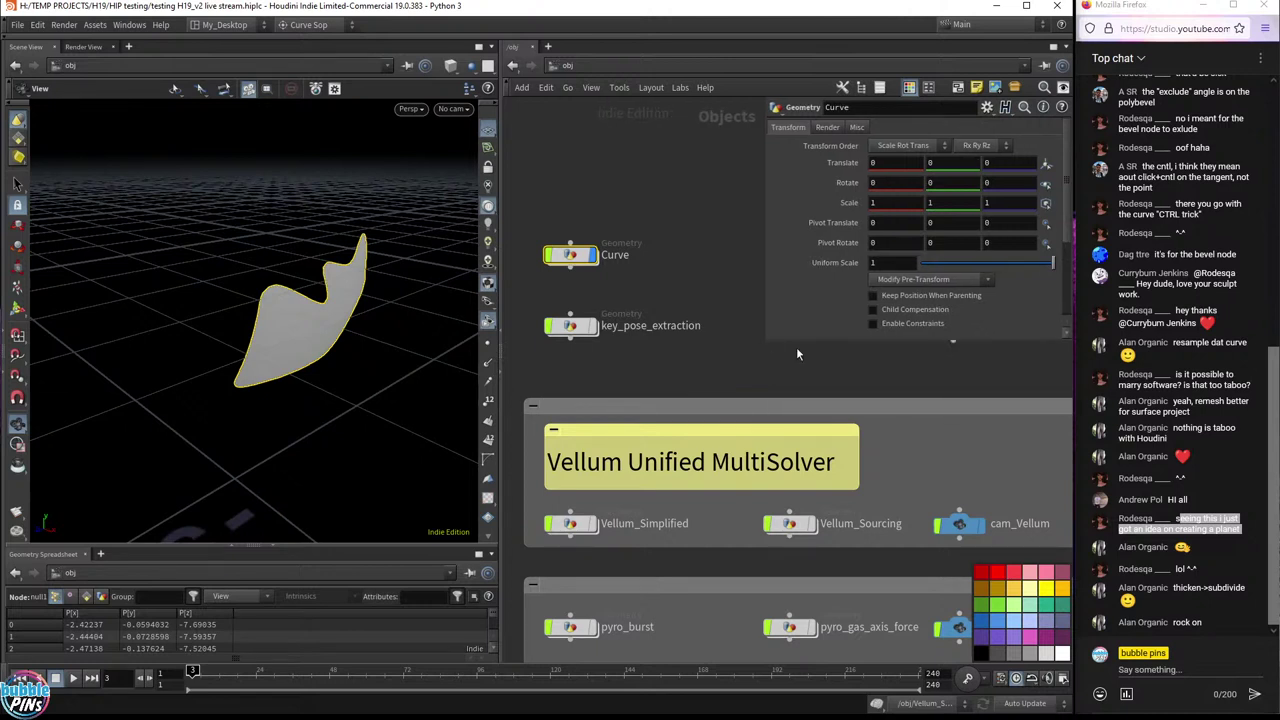
key(alt+Tab)
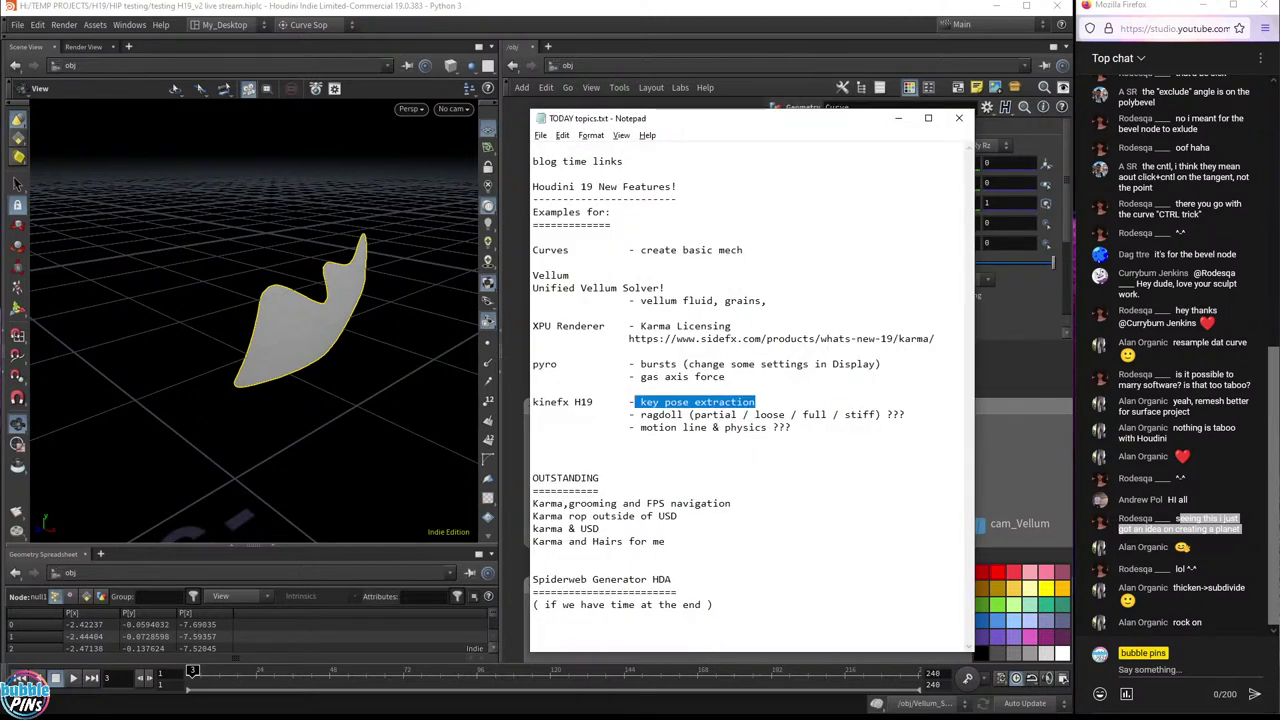
- Select the 'Unified Vellum Solver!' and '- vellum fluid, grains,' lines in TODAY topics.txt
drag(629, 300, 767, 300)
key(shift+Up)
key(shift+Up)
key(shift+Home)
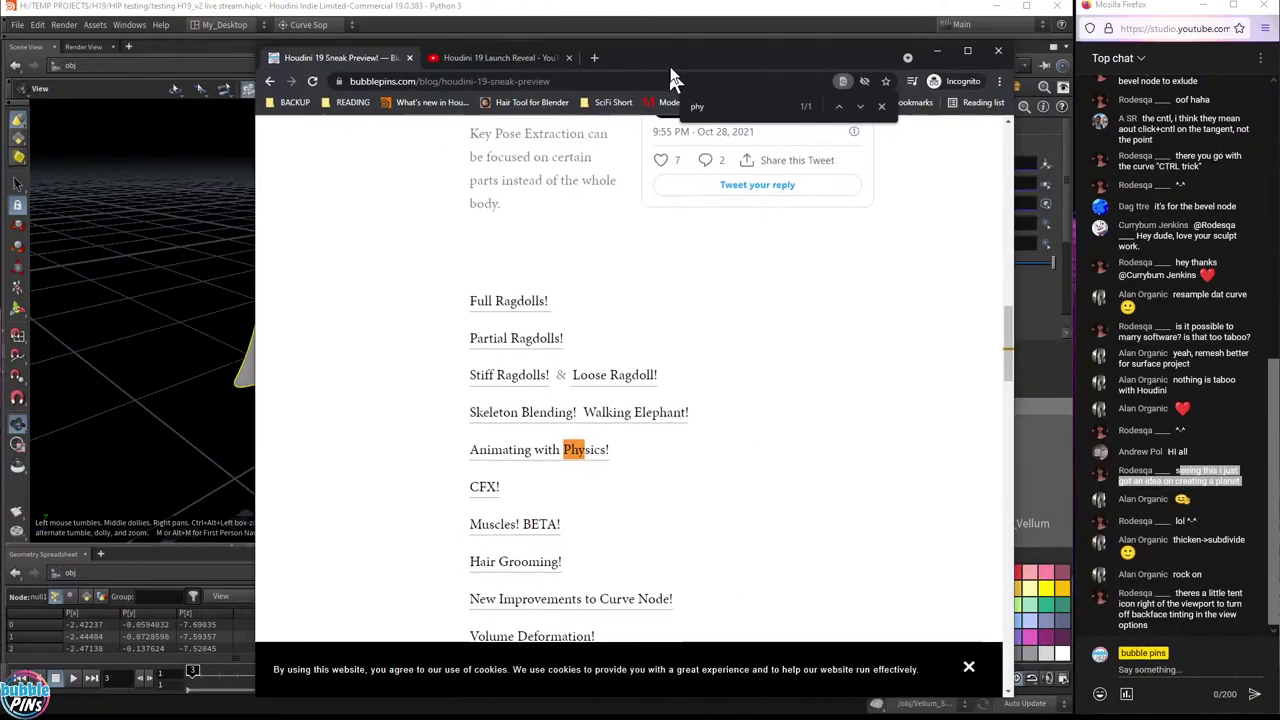
- Open the article's Unified Multi-Solver link in a new tab and switch to the Launch Reveal video
scroll(801, 407, down, 5)
scroll(801, 410, down, 5)
scroll(801, 410, up, 2)
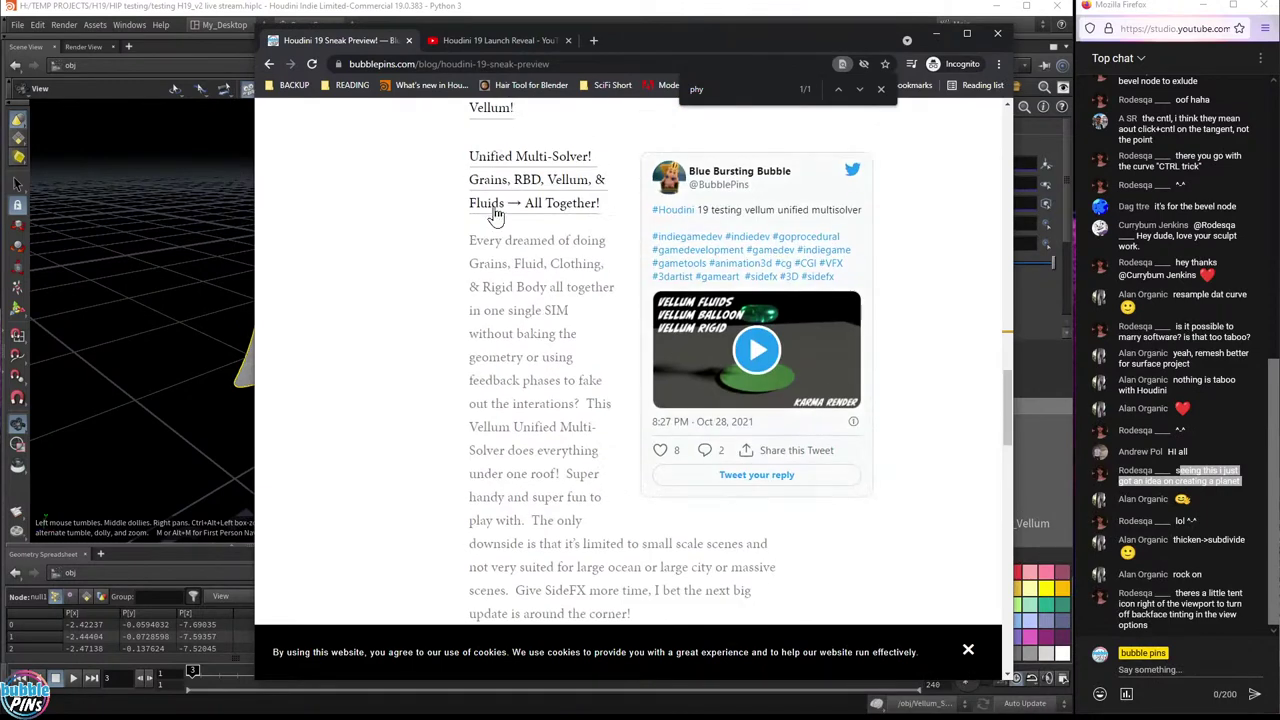
scroll(495, 215, up, 3)
right_click(542, 308)
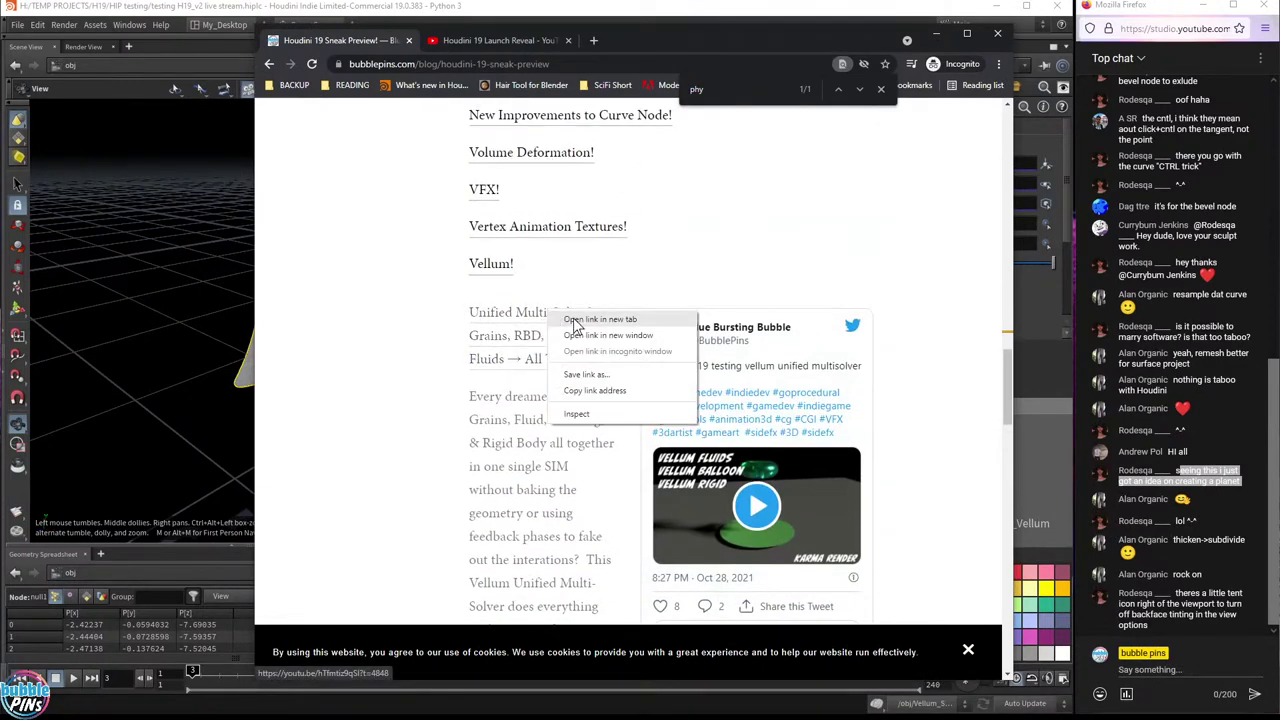
click(592, 318)
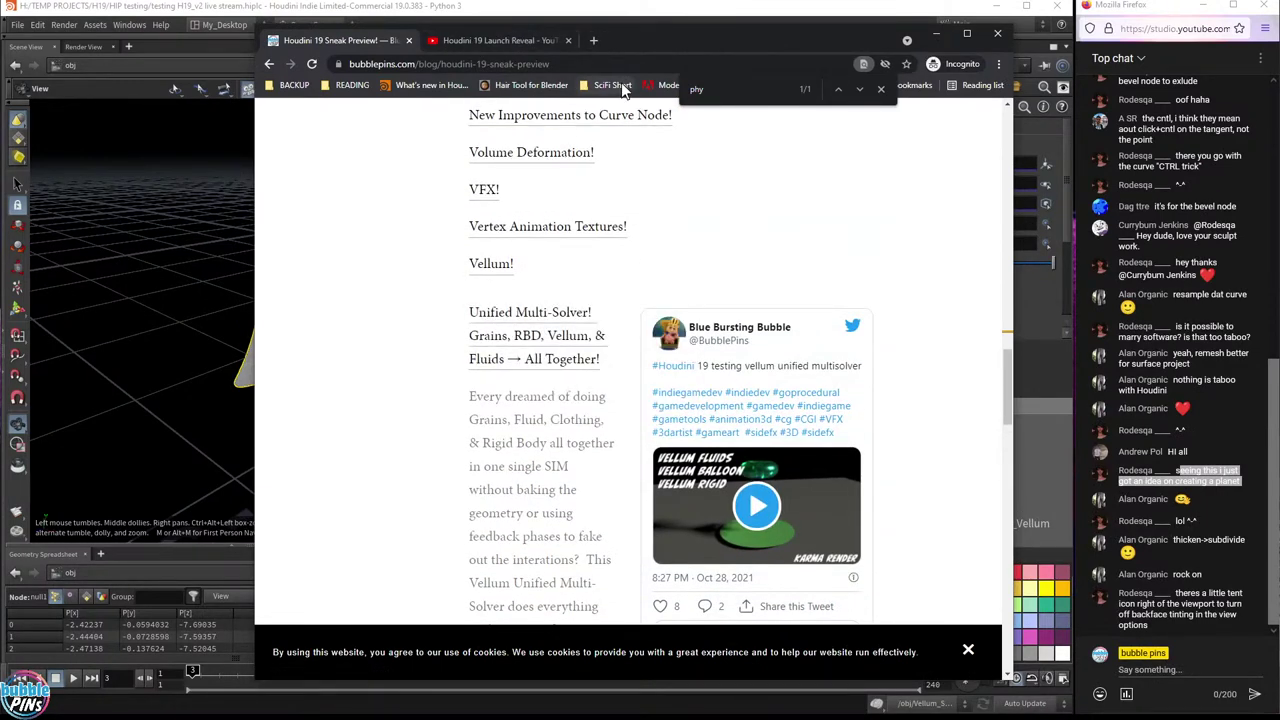
click(528, 42)
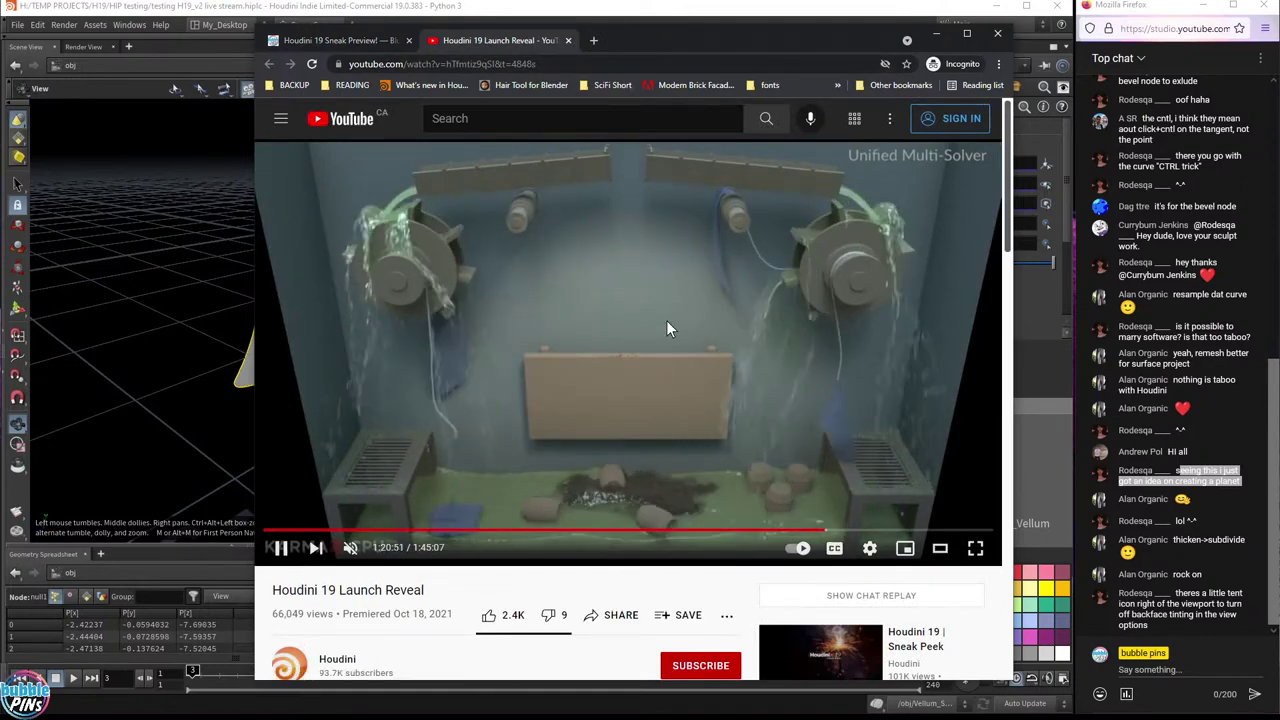
- Revisit the Rigids & Plasticity demo, then pause on the Unified Multi-Solver fluid shot at 1:21:30
click(425, 304)
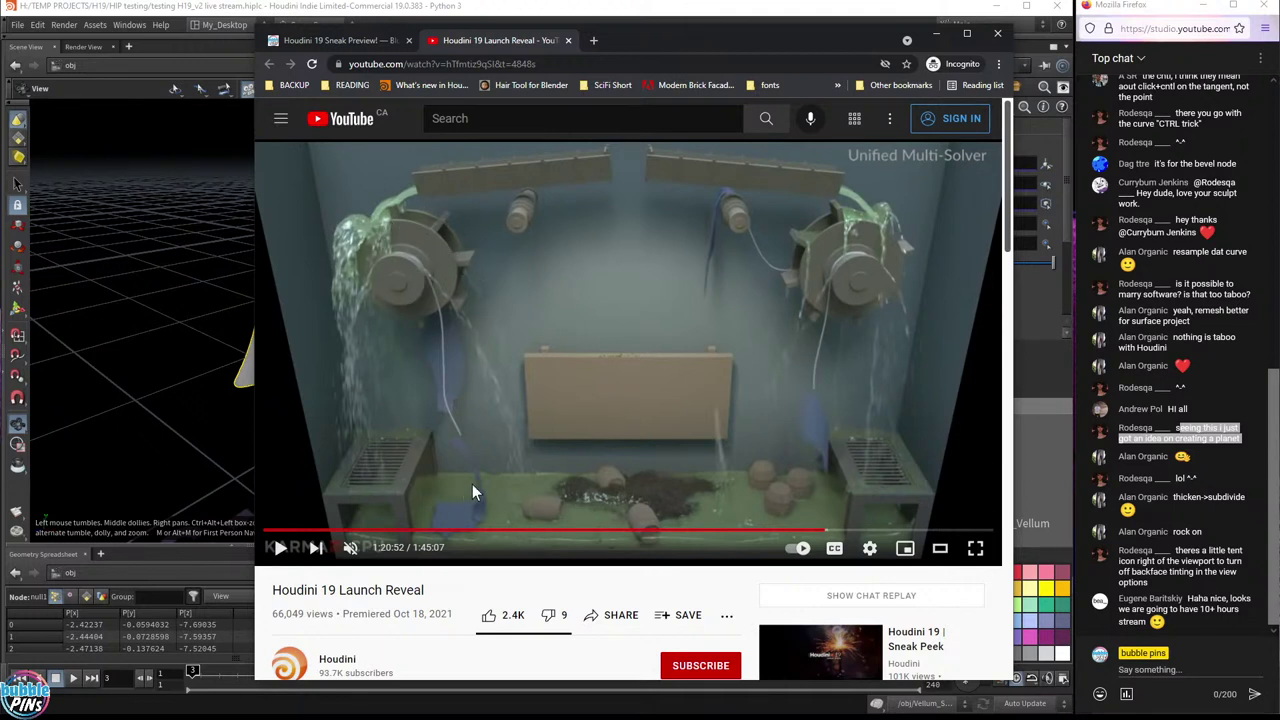
click(824, 537)
click(821, 537)
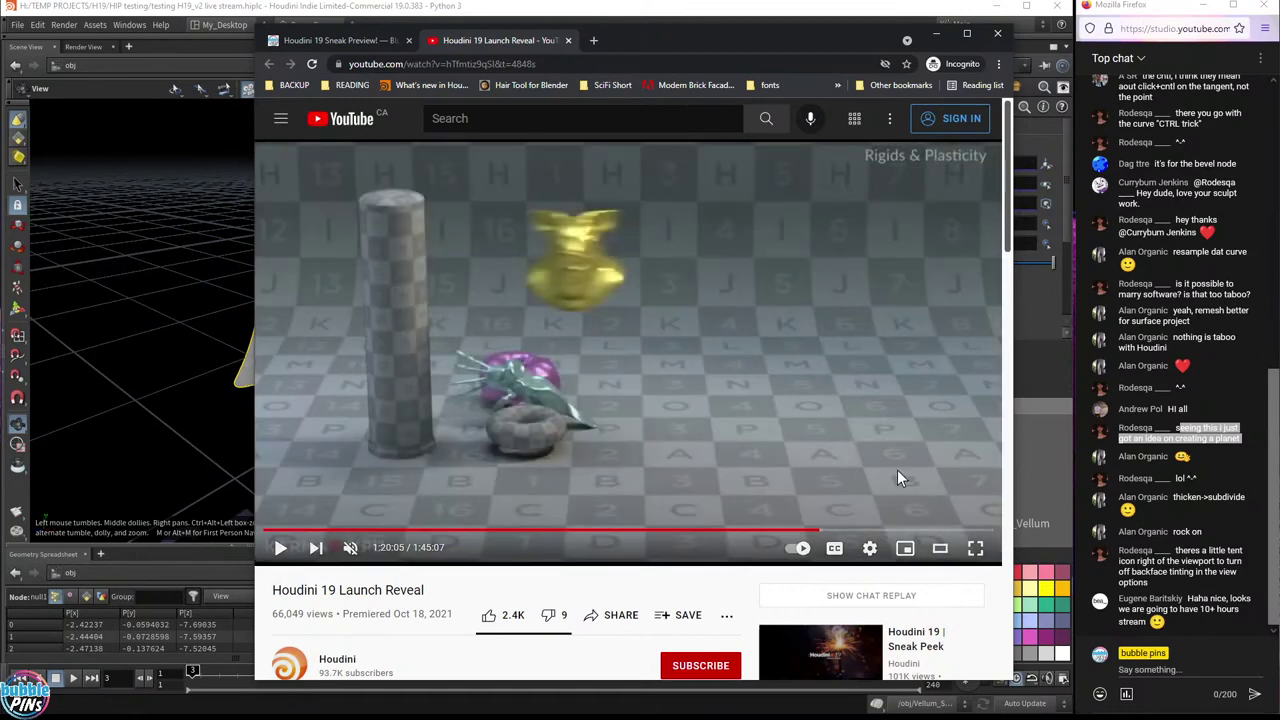
click(834, 509)
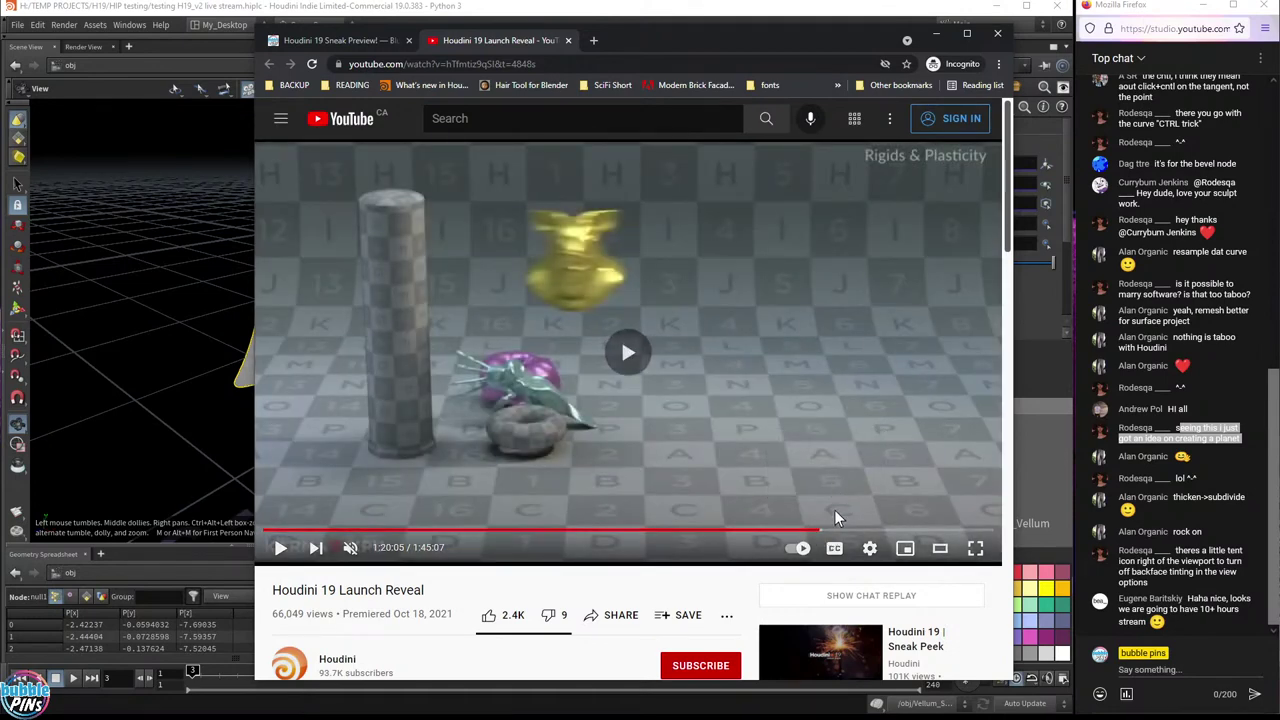
click(826, 533)
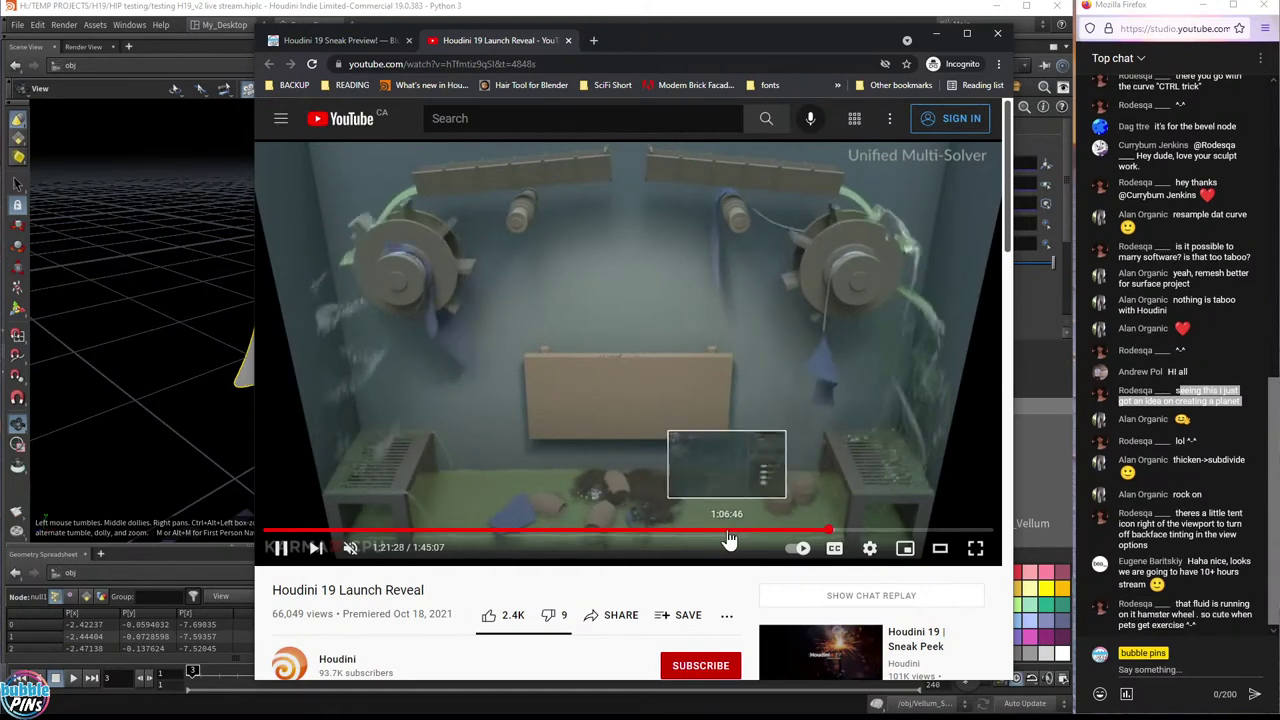
click(764, 336)
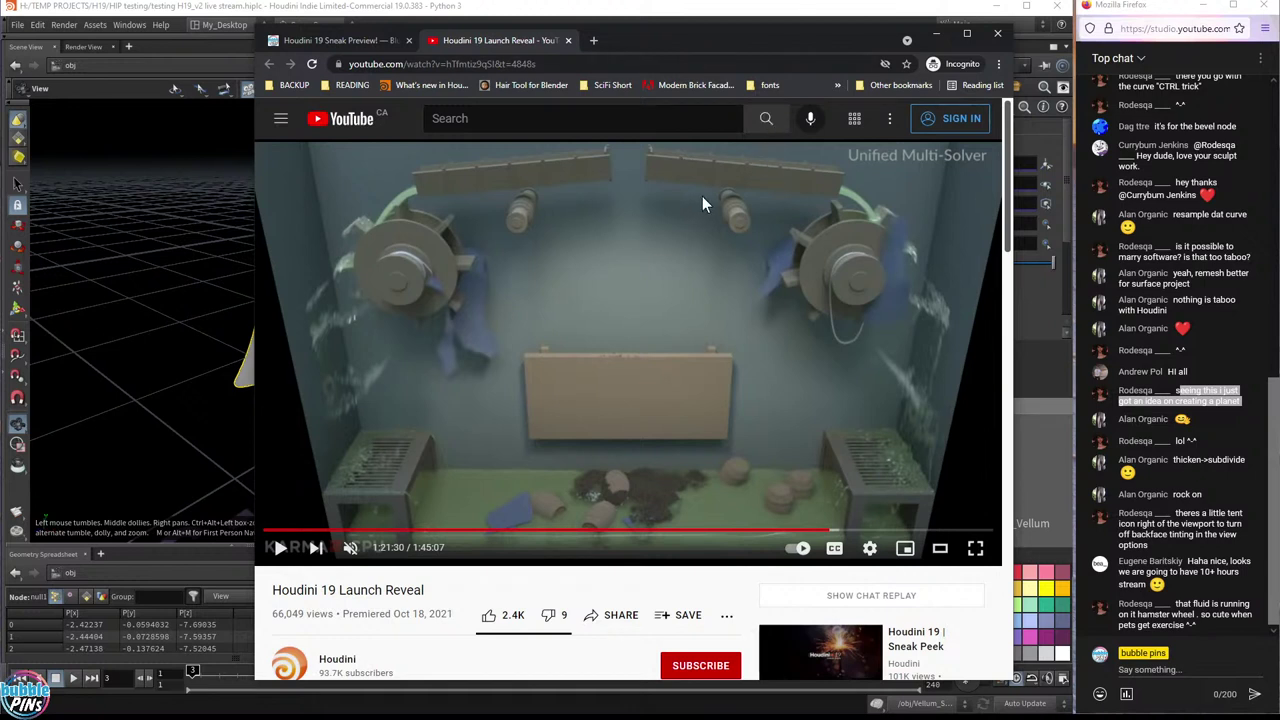
- Shrink and move the Vellum topic notes window up, then bring Houdini back to the front
drag(253, 26, 246, 90)
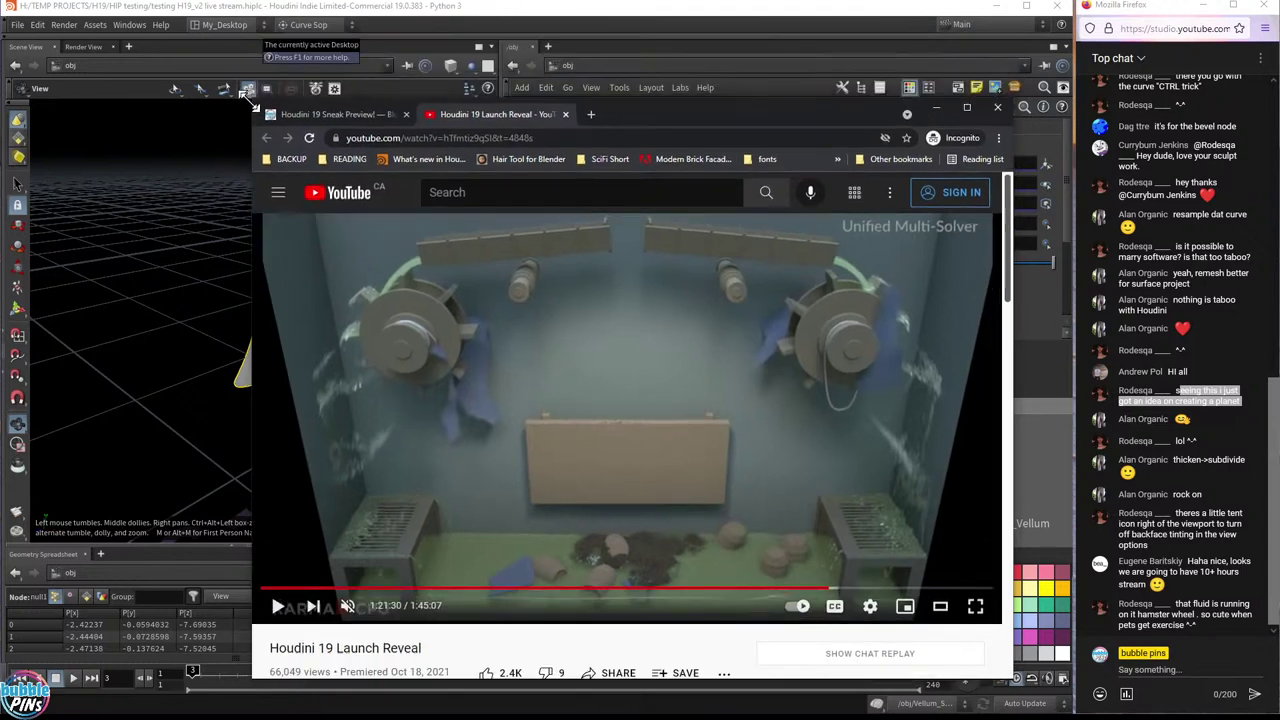
drag(670, 118, 1279, 80)
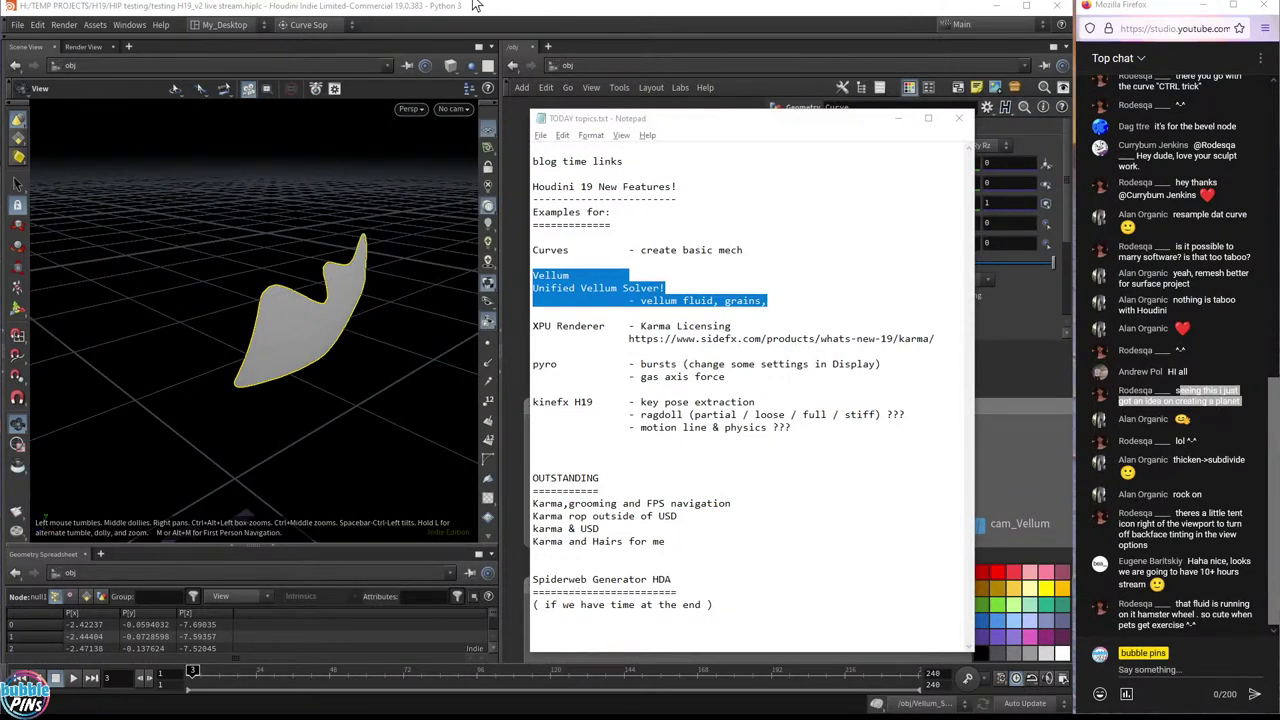
click(588, 17)
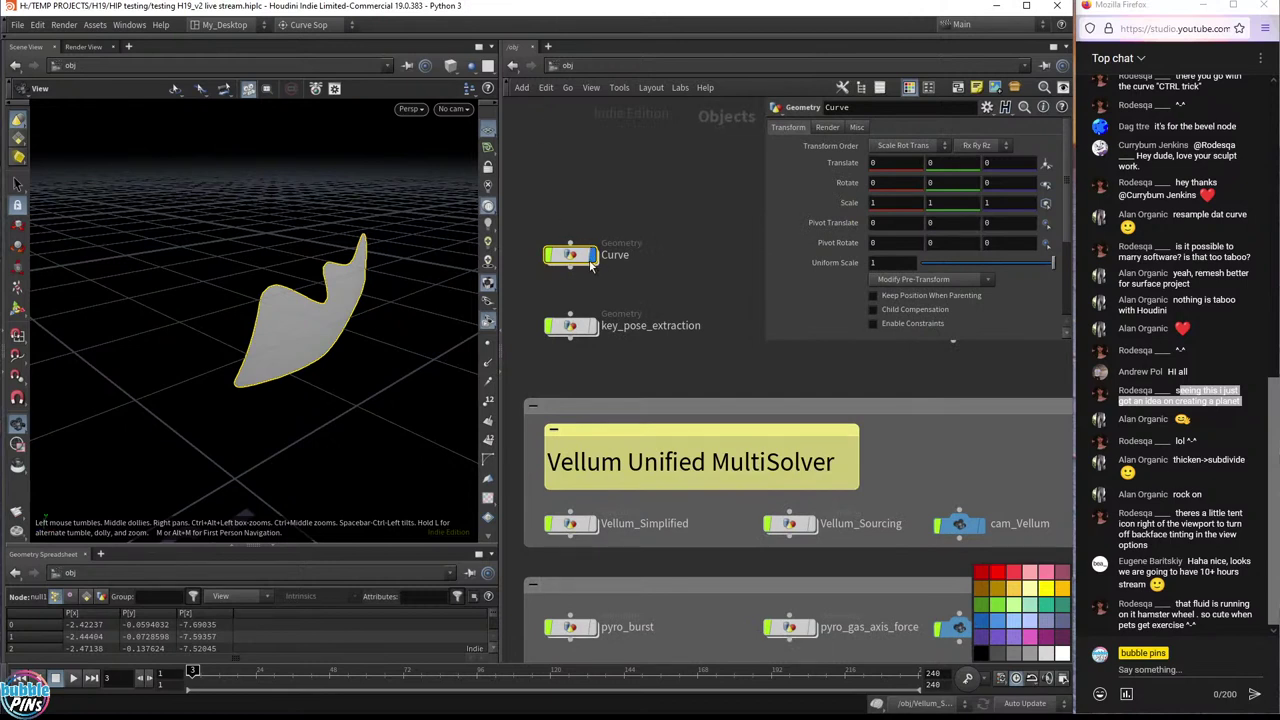
- Frame the Vellum Unified MultiSolver group, set Vellum_Simplified's display flag, and dive inside it
middle_drag(700, 290, 700, 157)
middle_drag(709, 383, 732, 416)
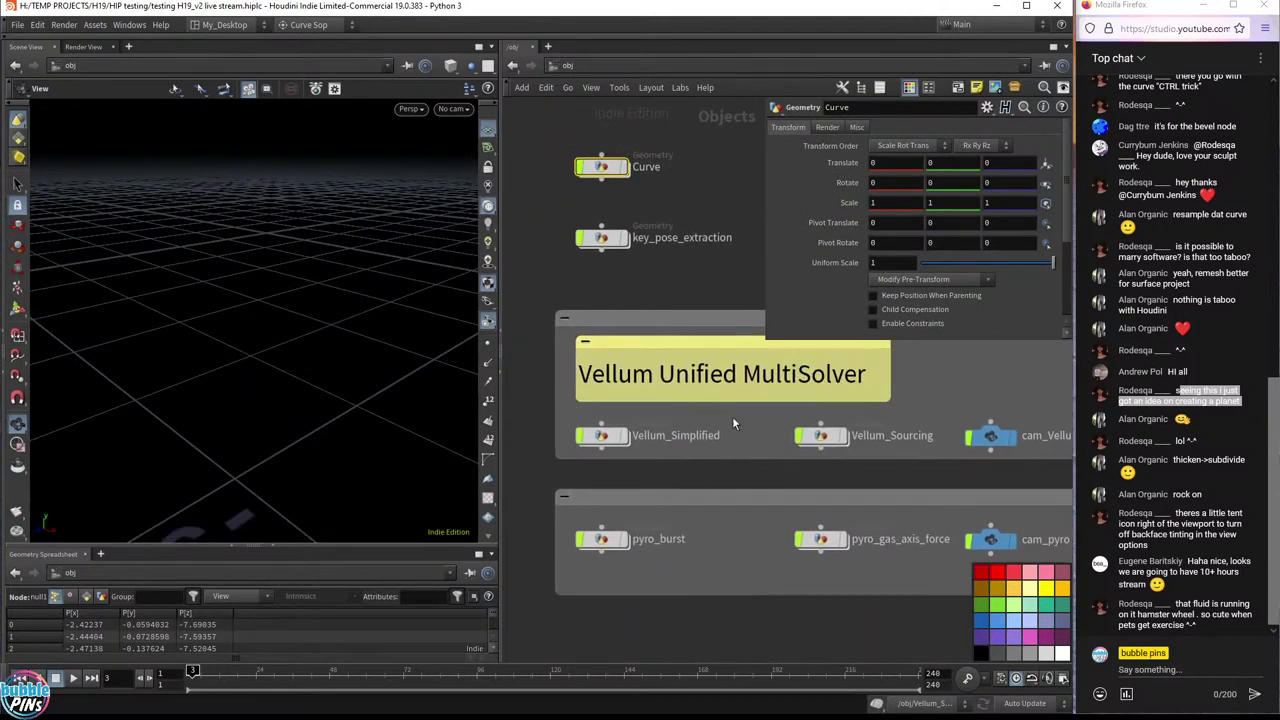
scroll(732, 416, up, 3)
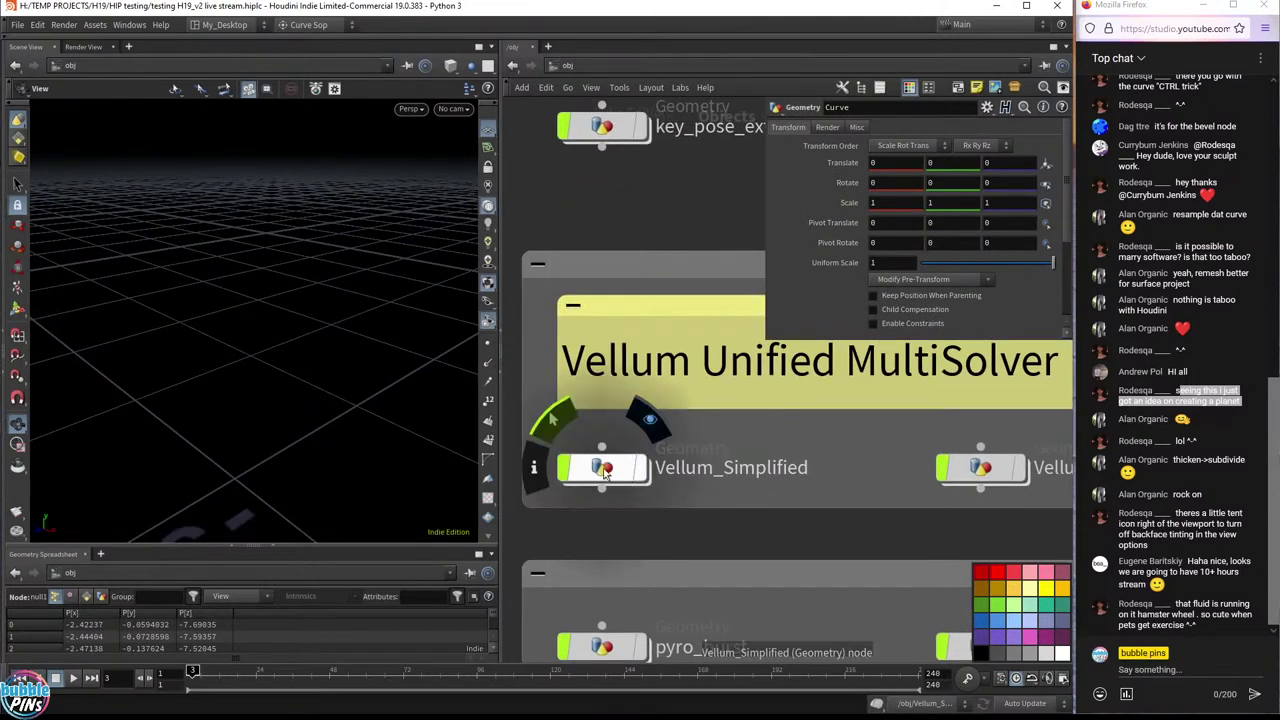
click(642, 468)
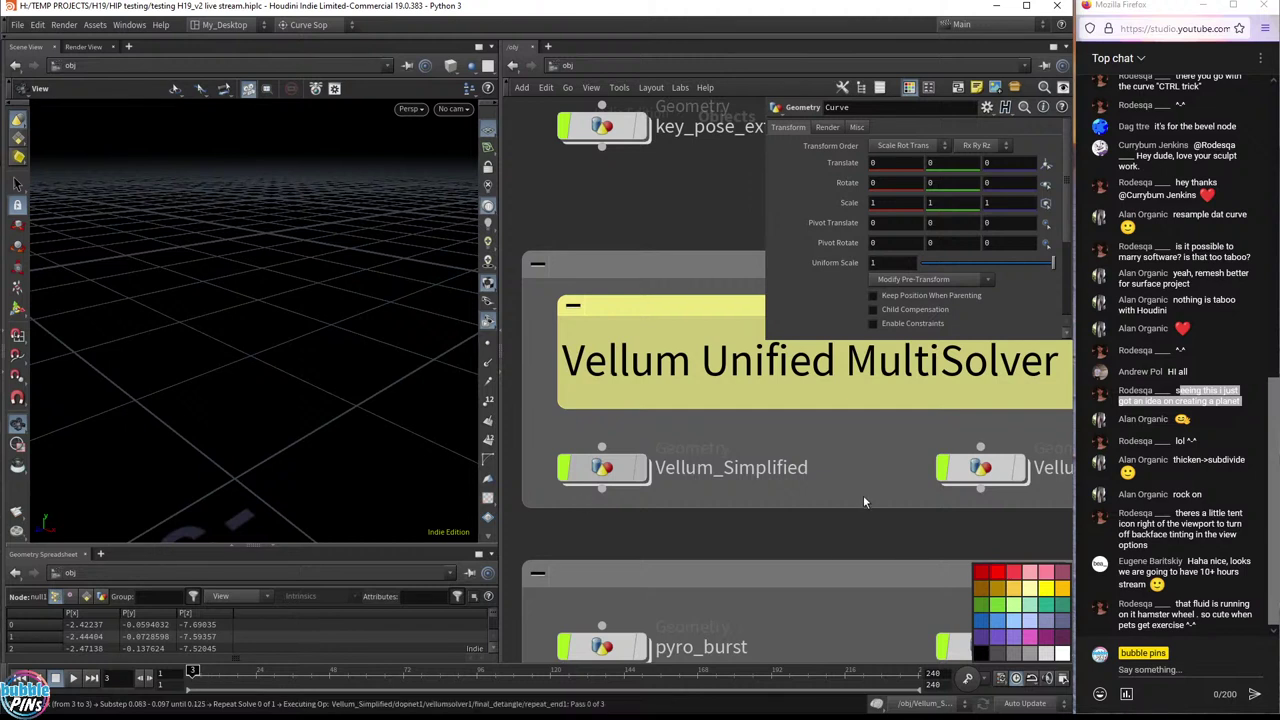
double_click(600, 467)
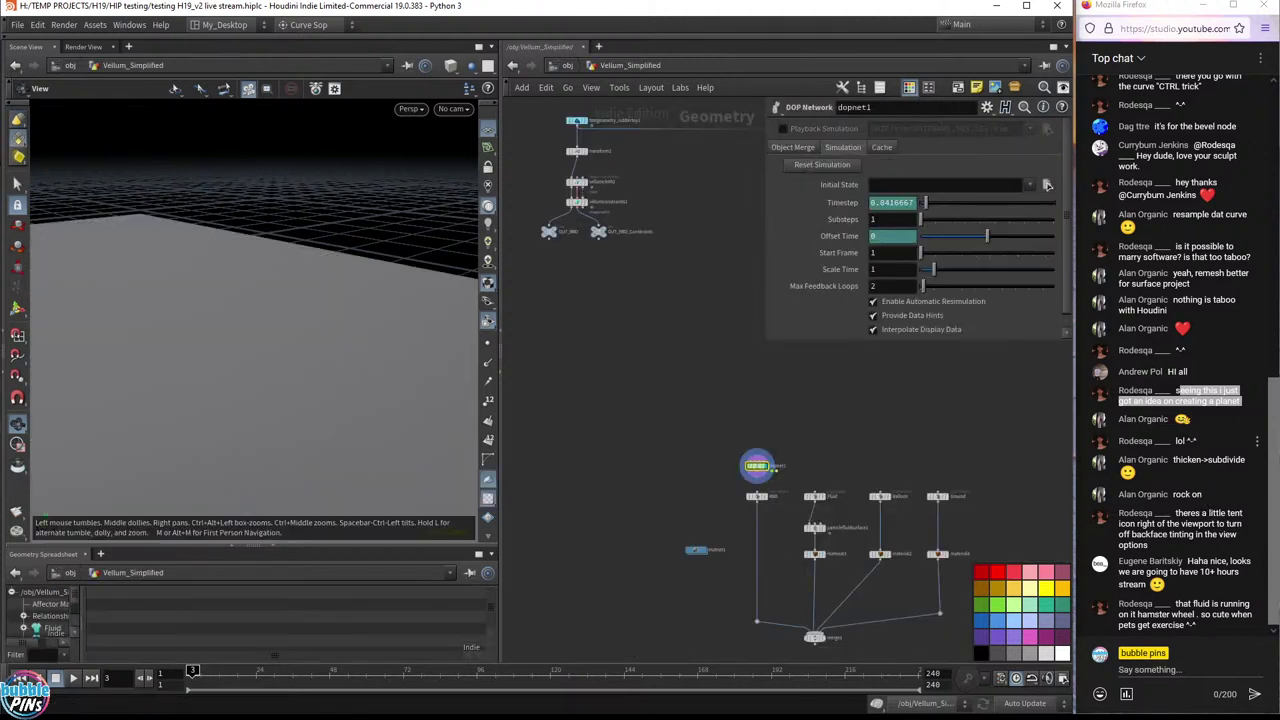
- Highlight viewer chat messages, including the thicken->subdivide and backface tinting tips
drag(1171, 459, 1224, 478)
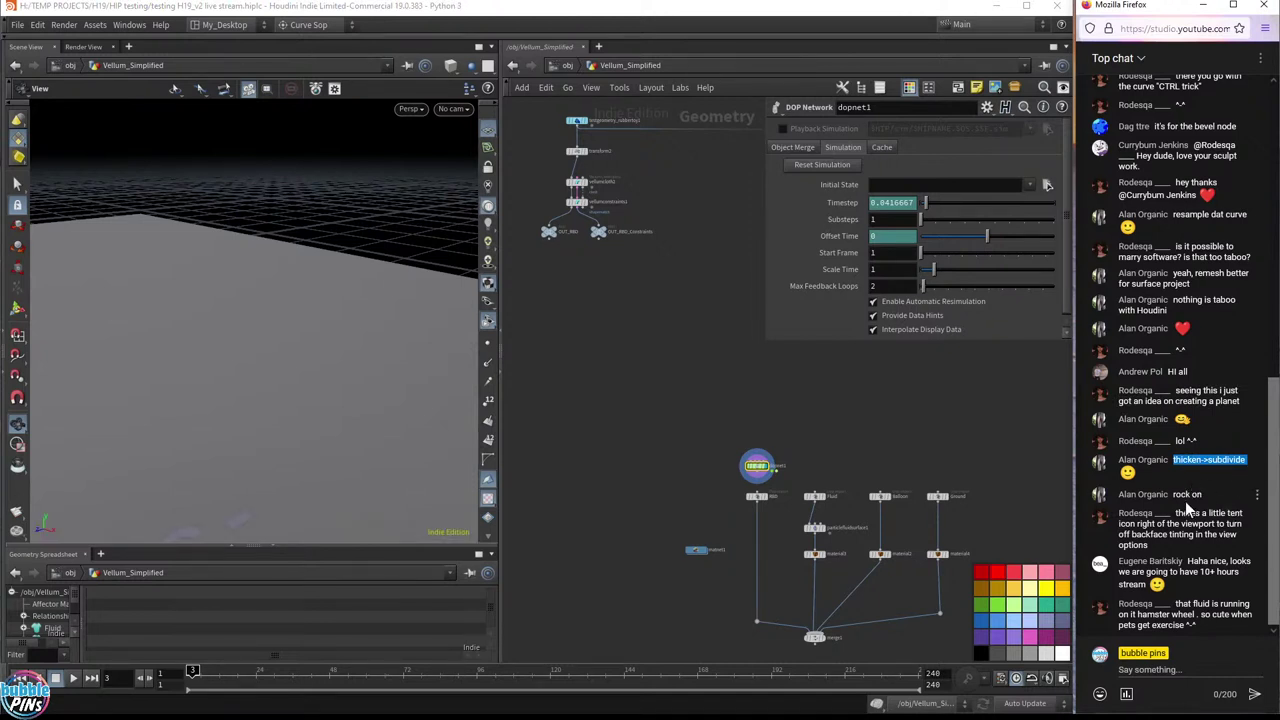
drag(1189, 497, 1229, 535)
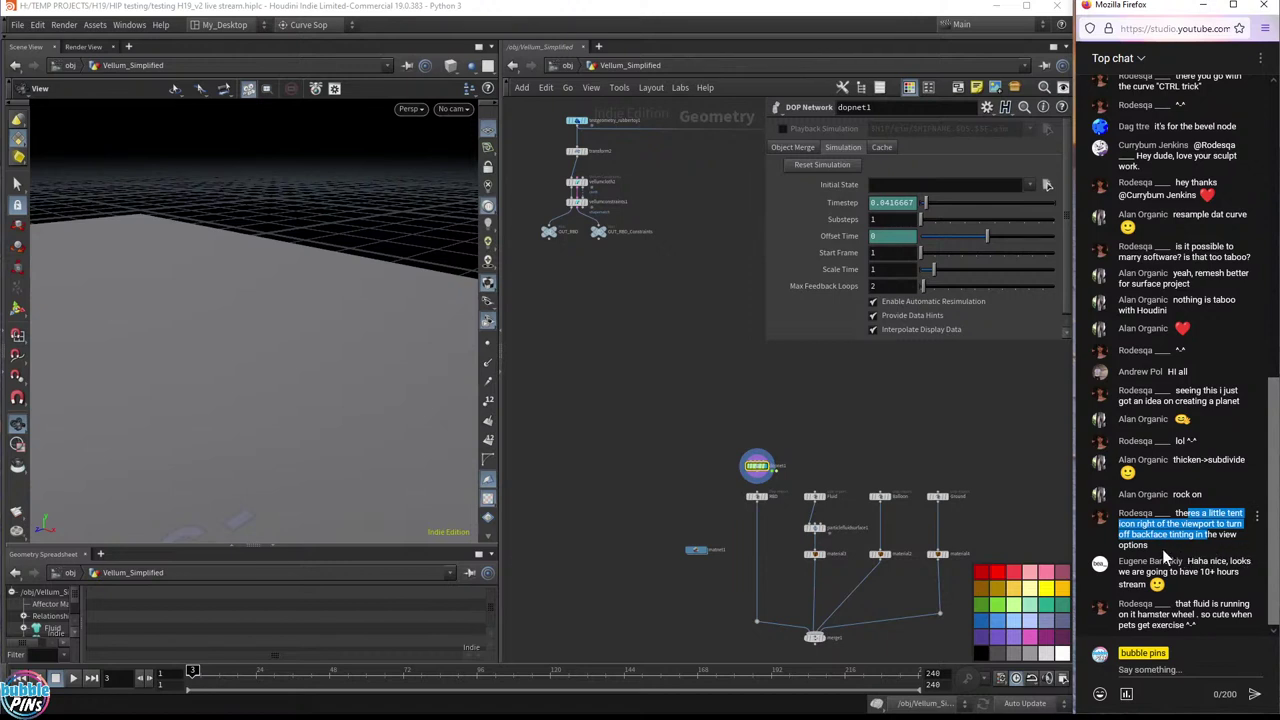
click(1200, 525)
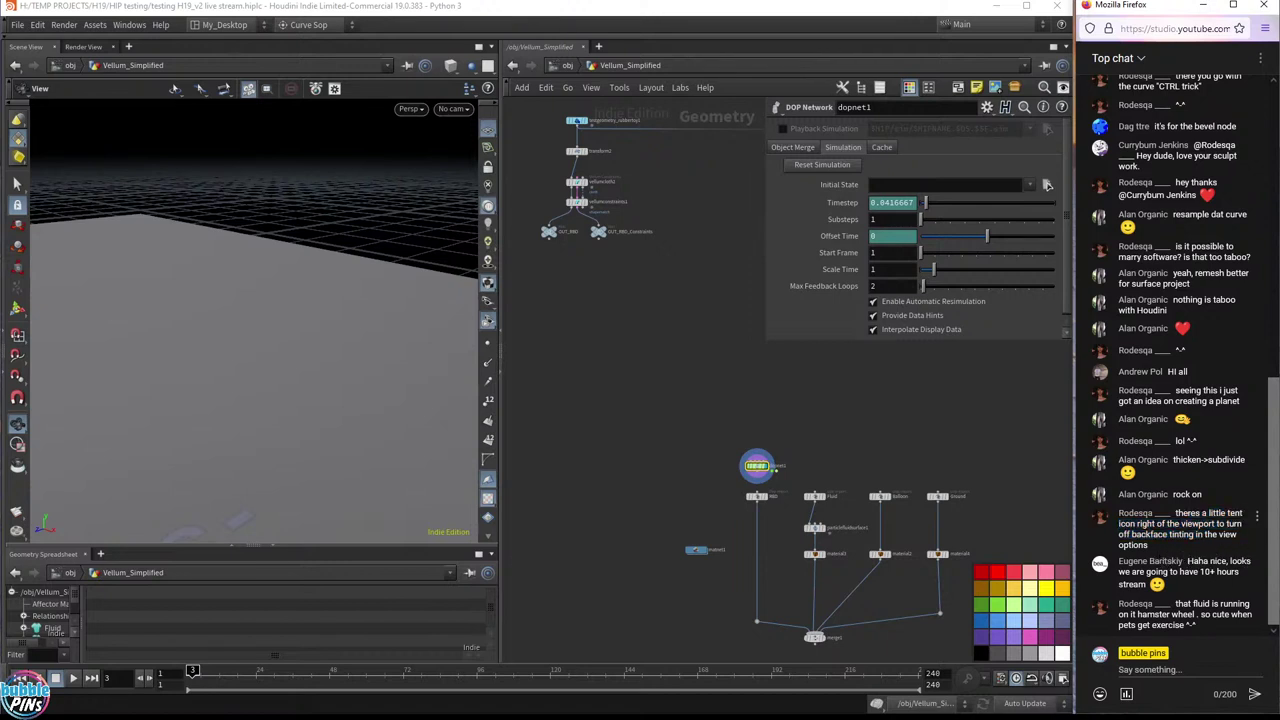
drag(1128, 513, 1150, 546)
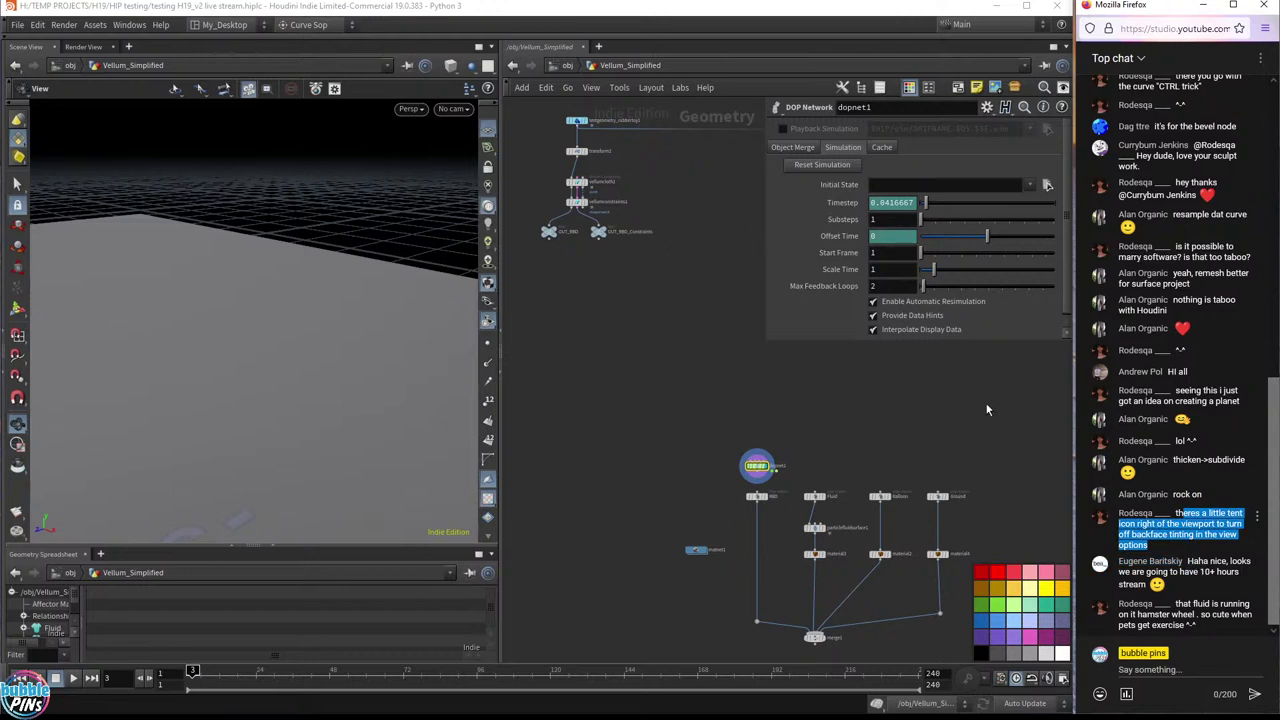
click(491, 487)
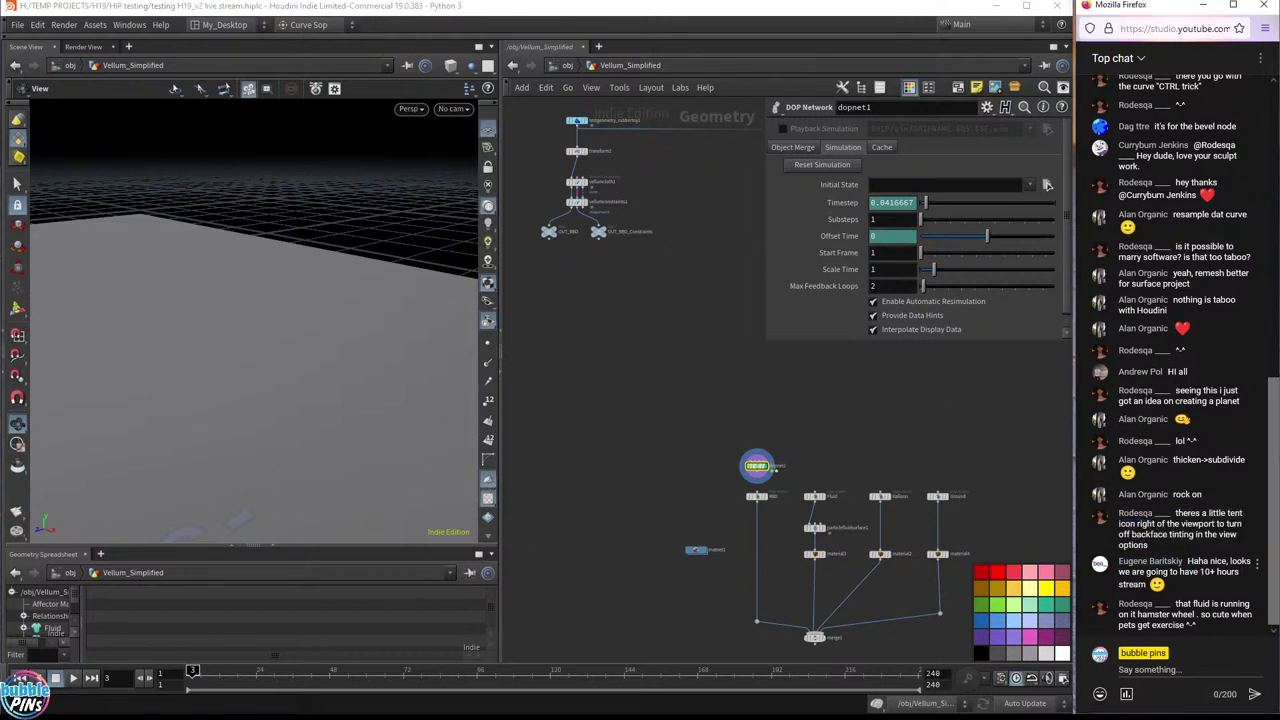
drag(1188, 561, 1213, 572)
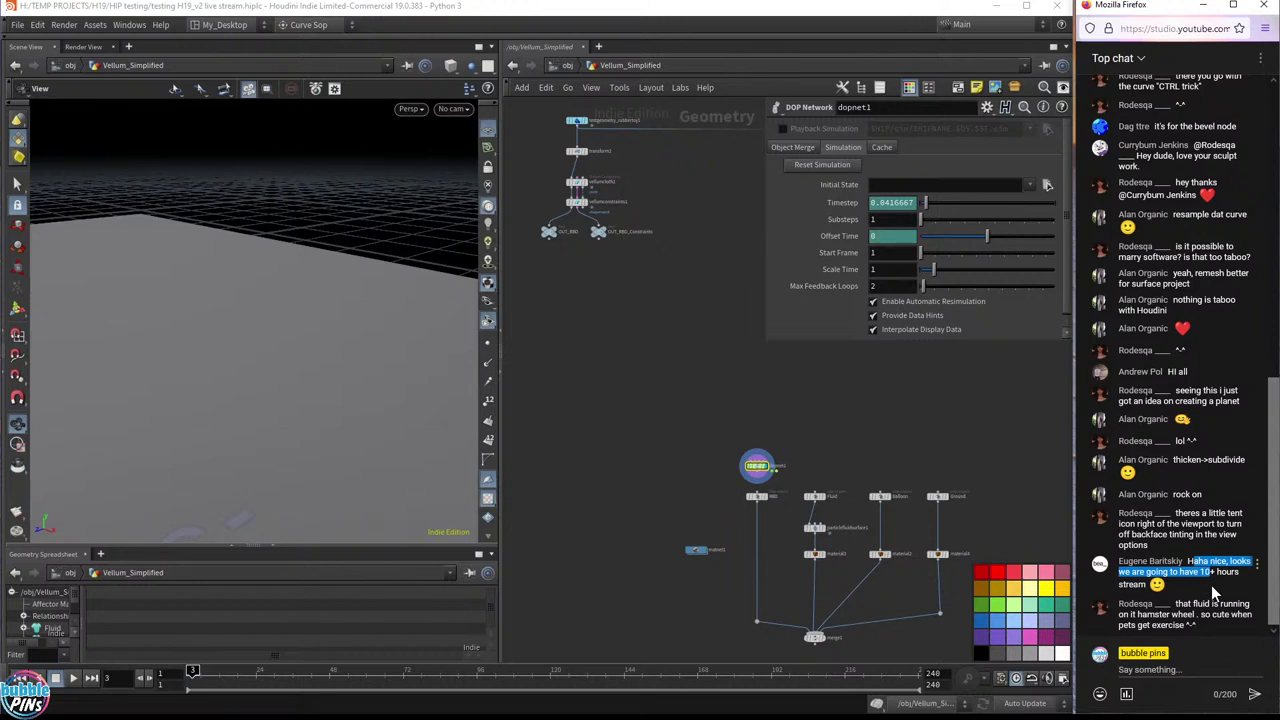
scroll(786, 412, down, 4)
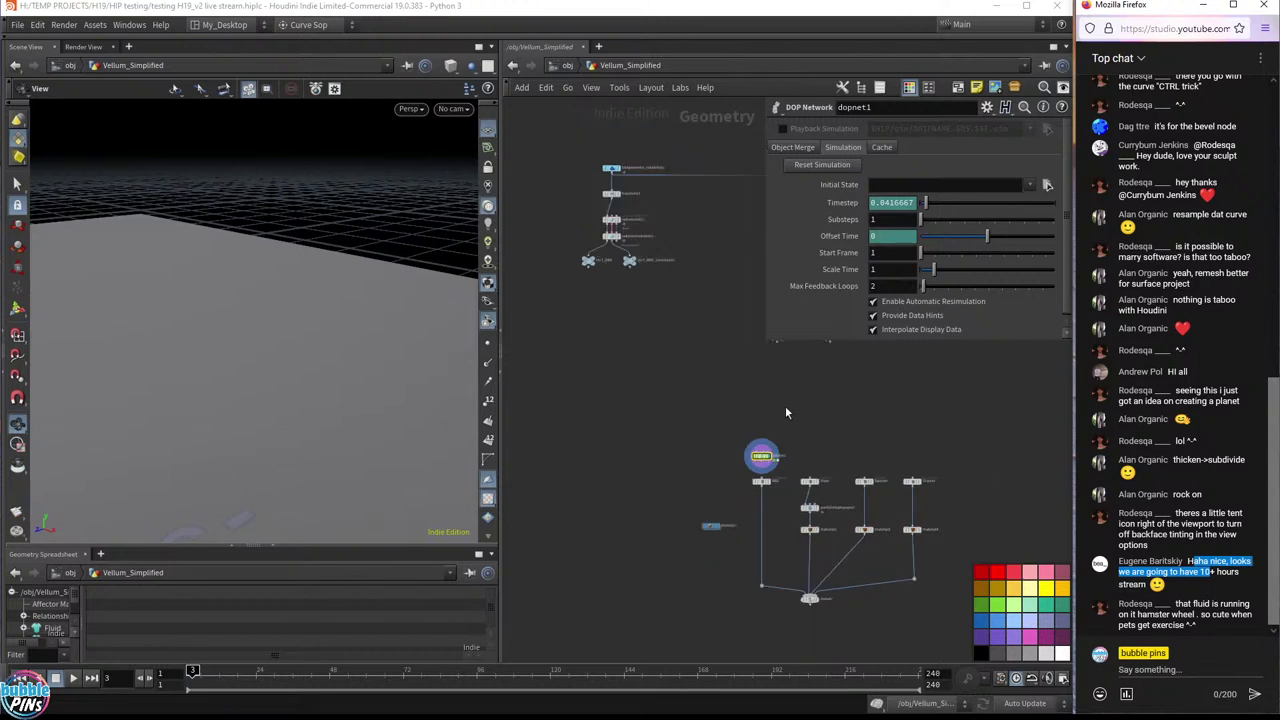
scroll(806, 494, up, 5)
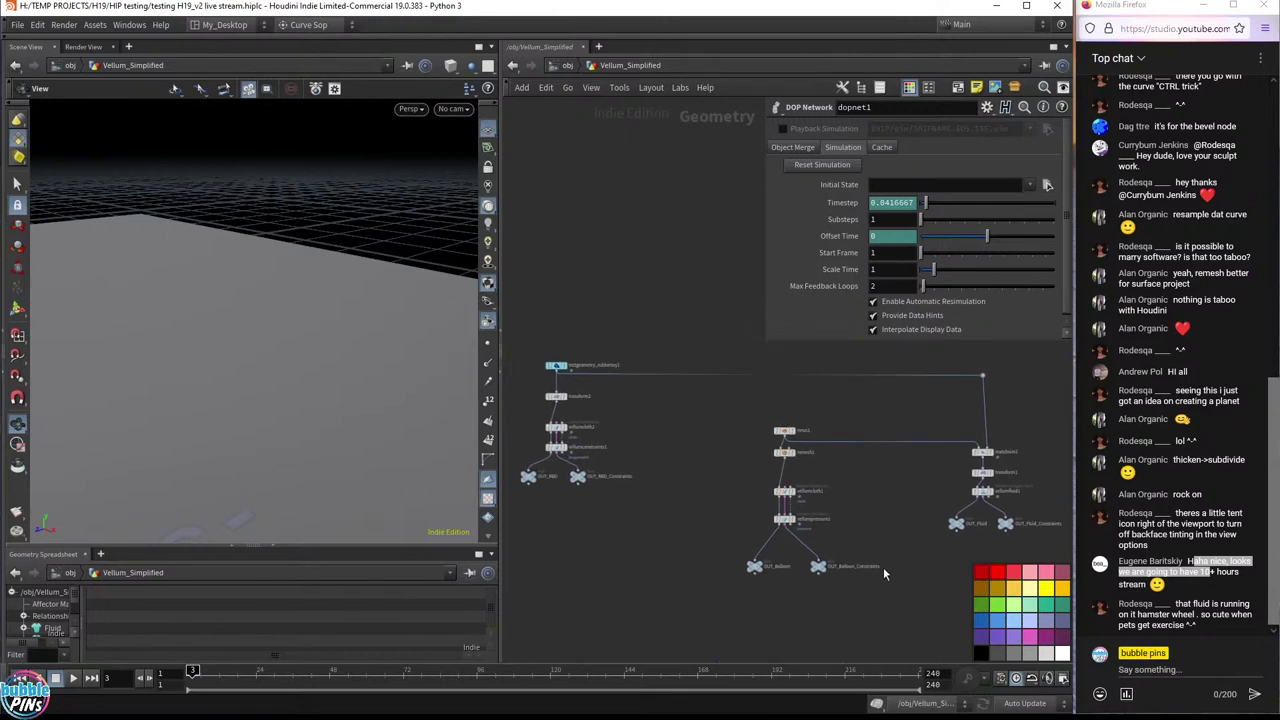
- Hide the colour palette and orbit the viewport to frame the grain sphere, toy and torus
key(c)
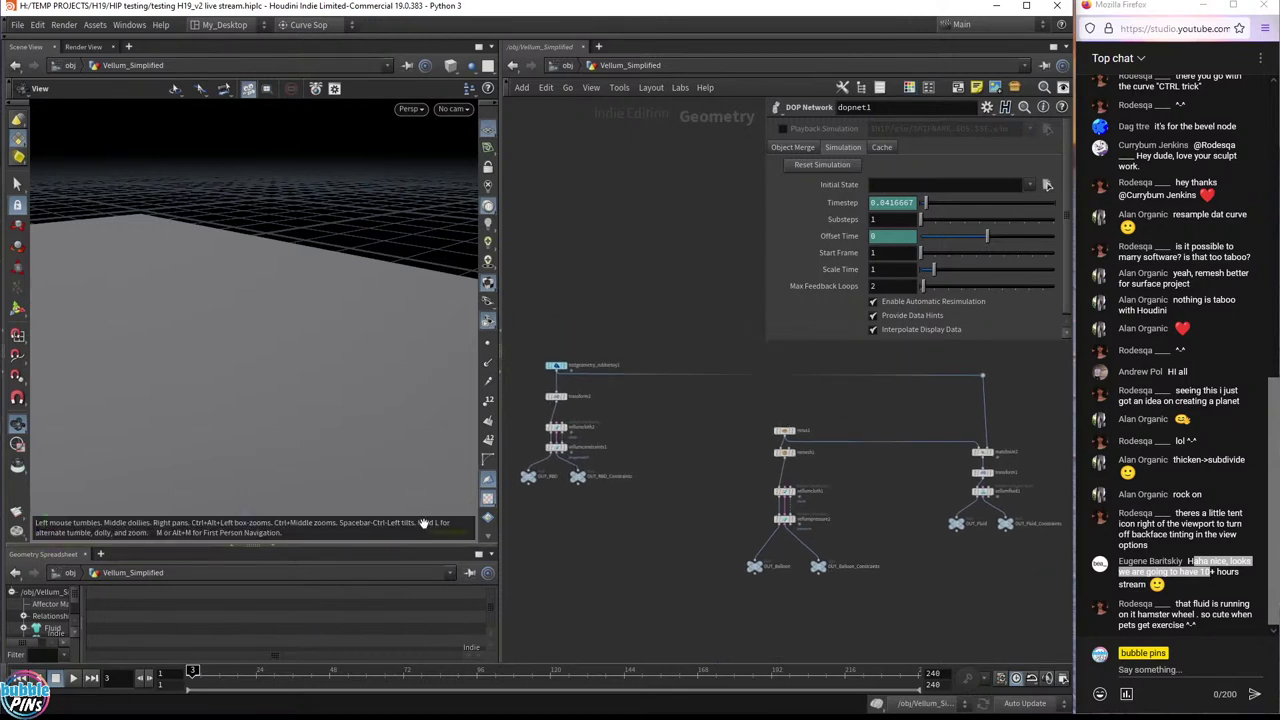
drag(371, 437, 333, 321)
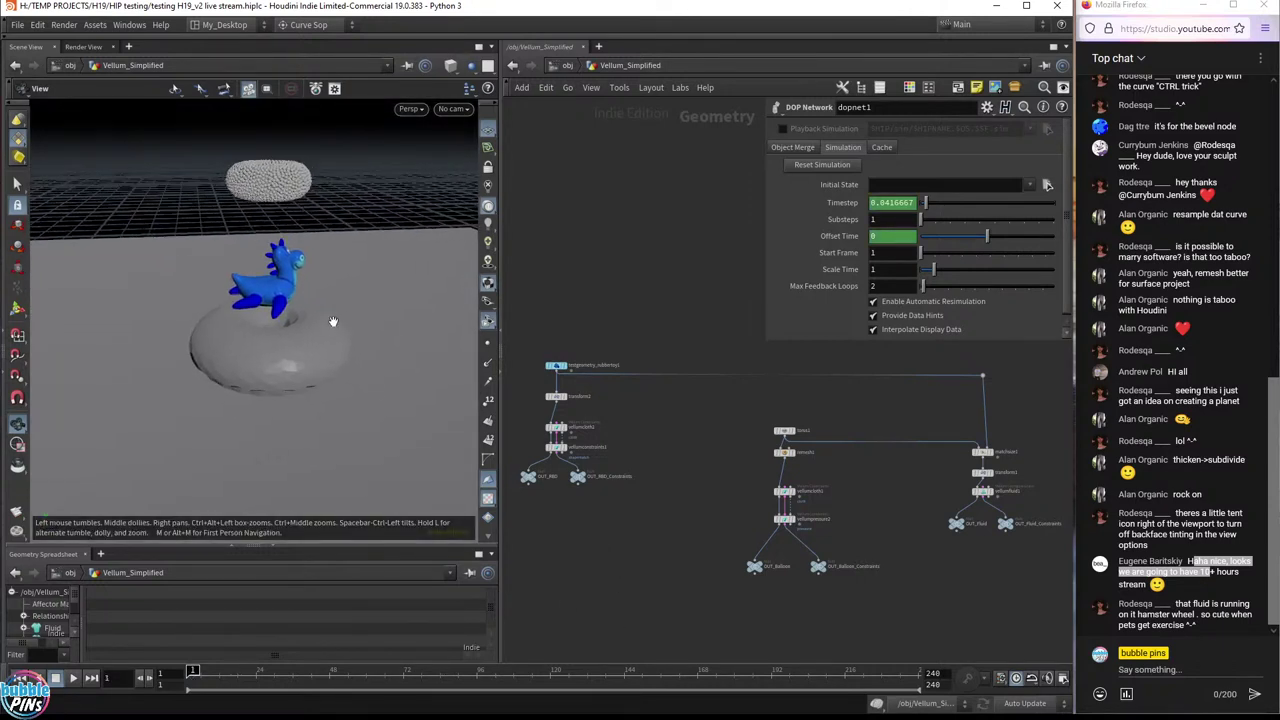
scroll(330, 330, up, 5)
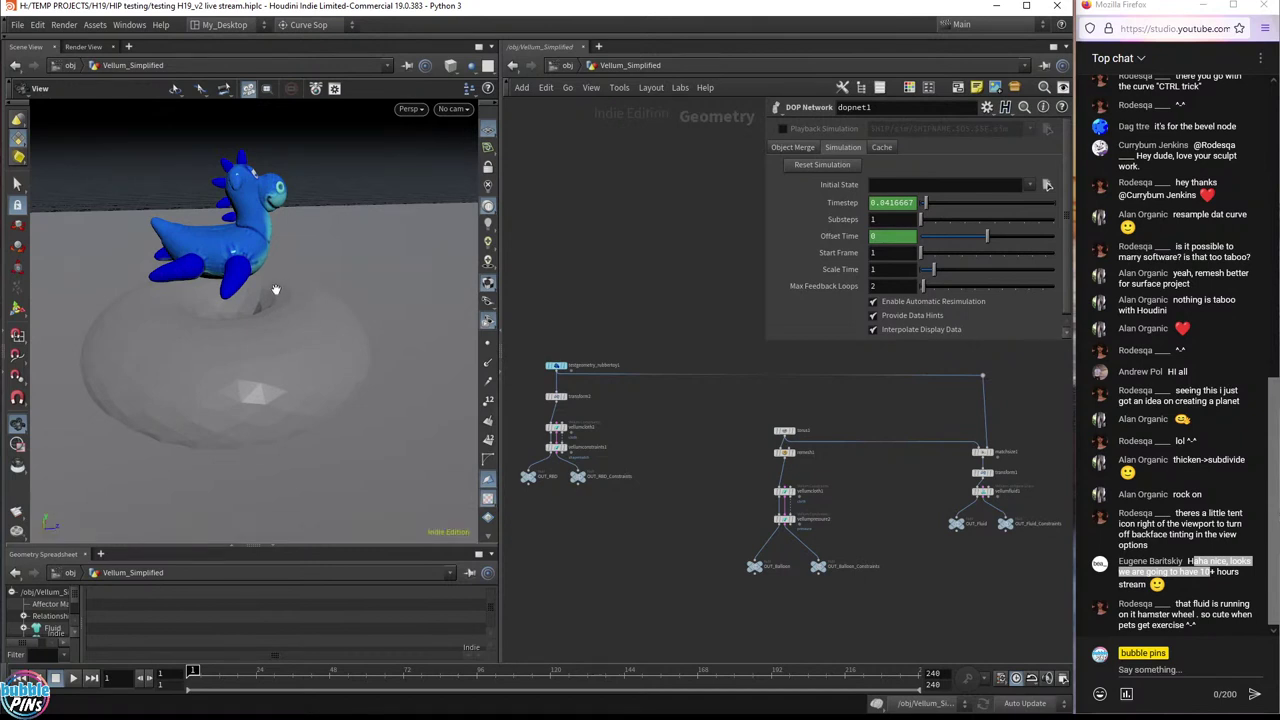
drag(275, 290, 318, 289)
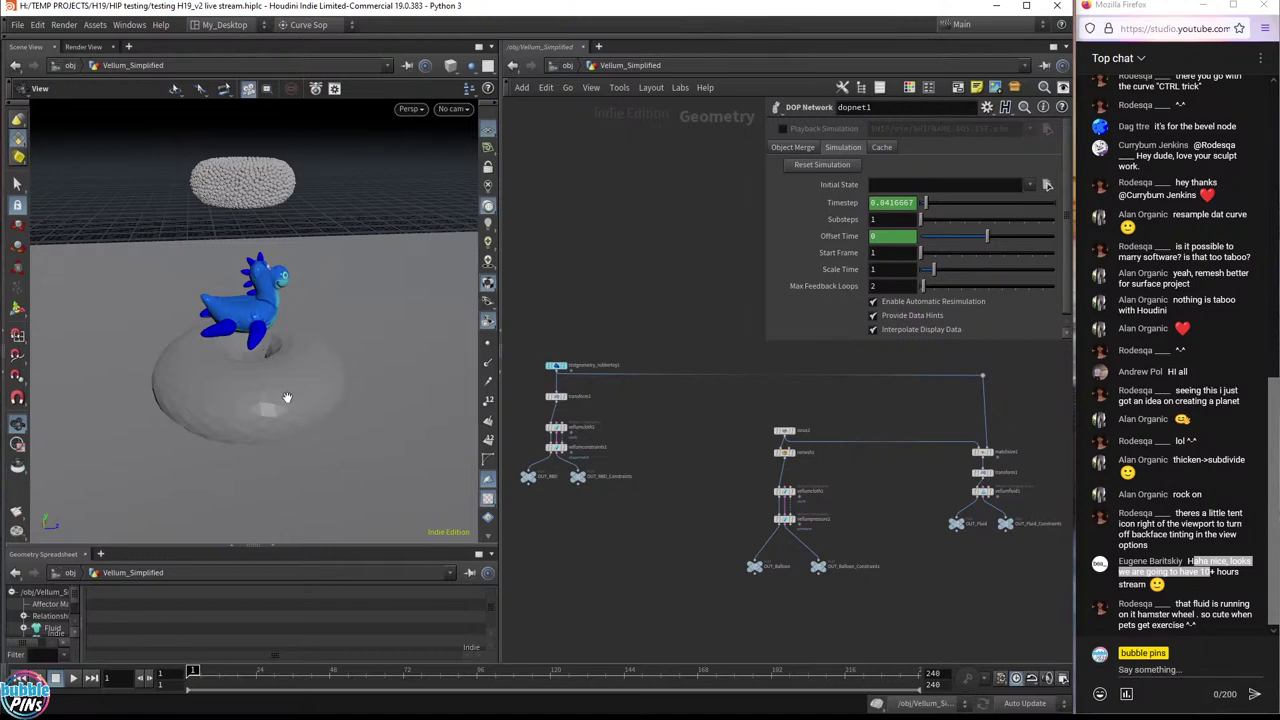
alt+drag(338, 298, 460, 330)
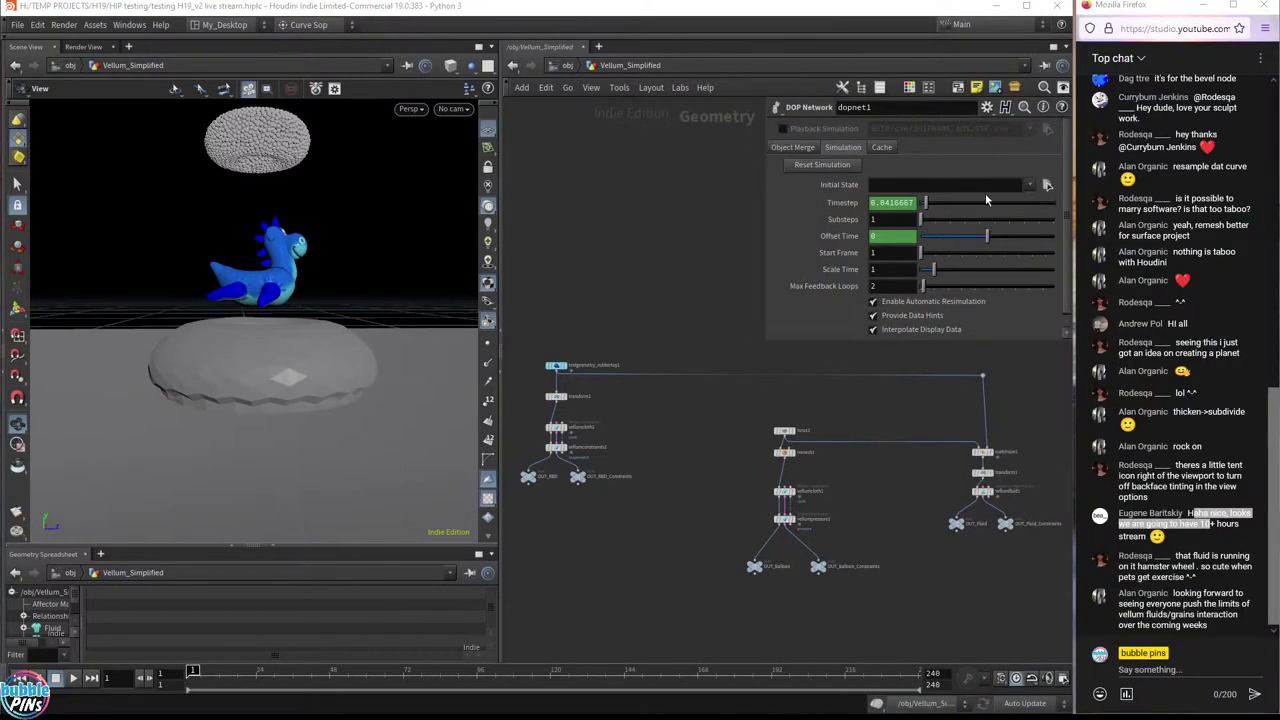
middle_drag(700, 444, 683, 636)
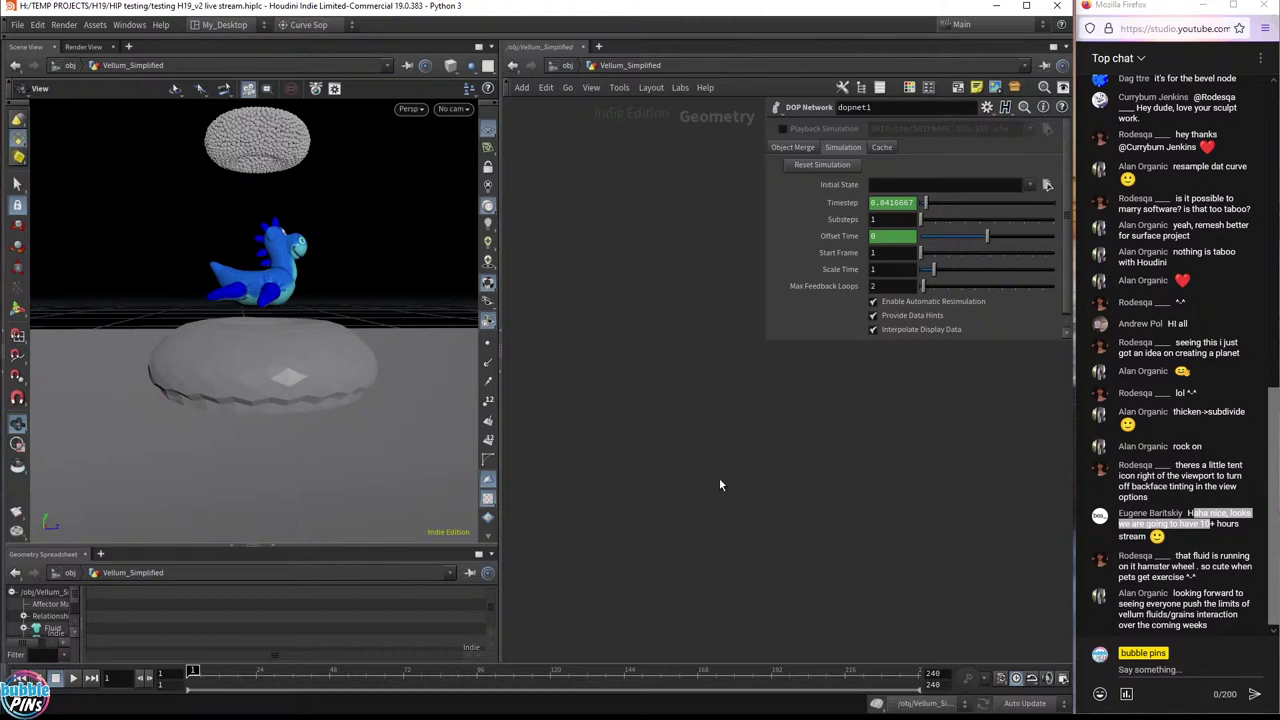
- Search the node menu for 'vellum conf' and pick Vellum Configure Grain
key(Tab)
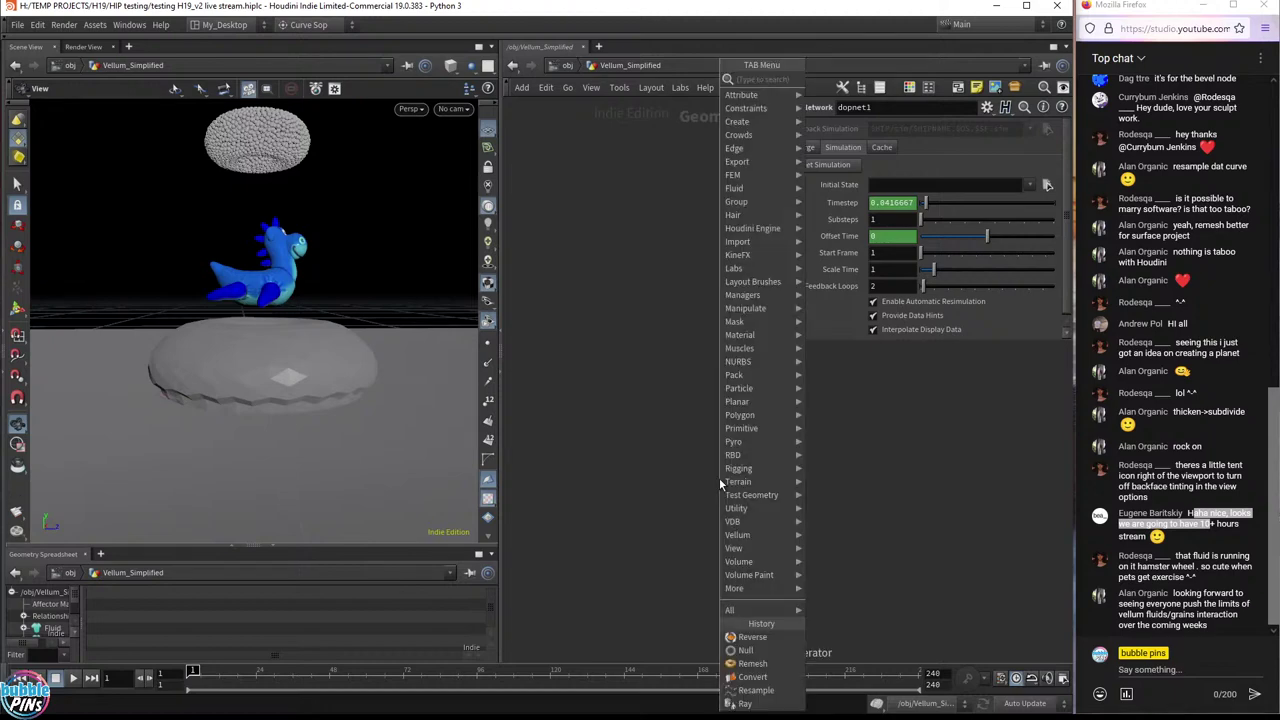
text(vellum)
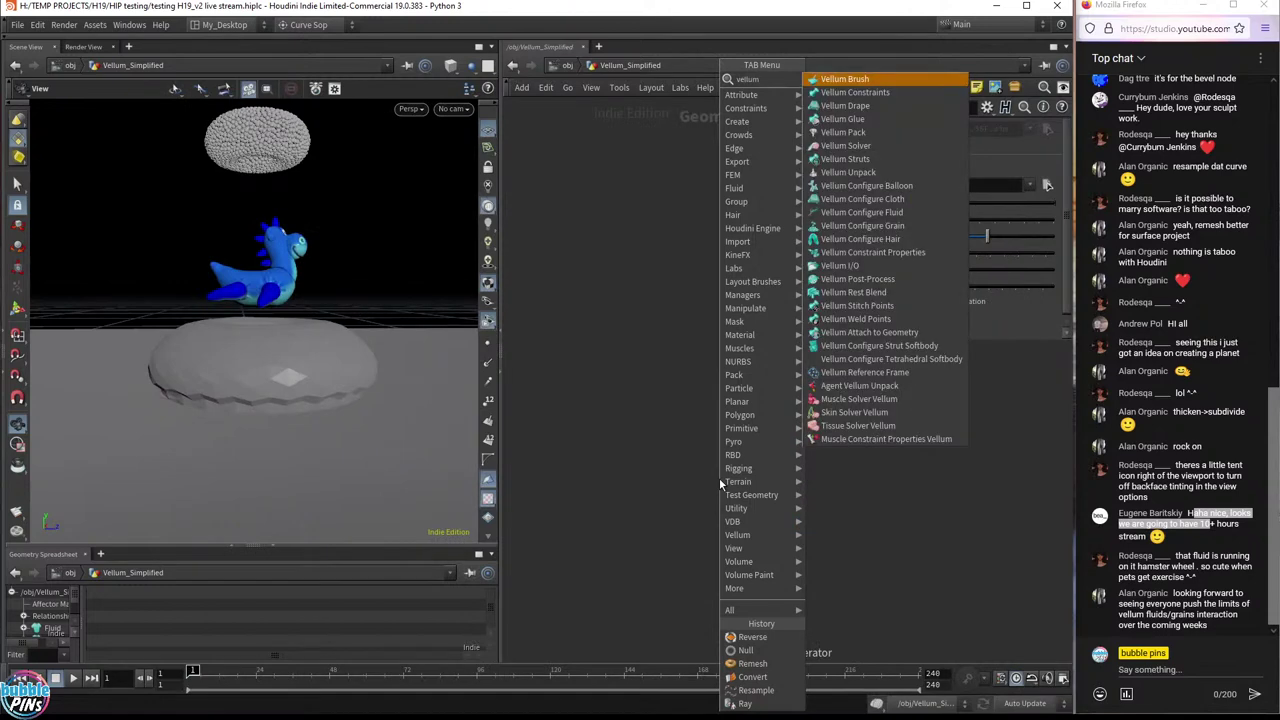
text( conf)
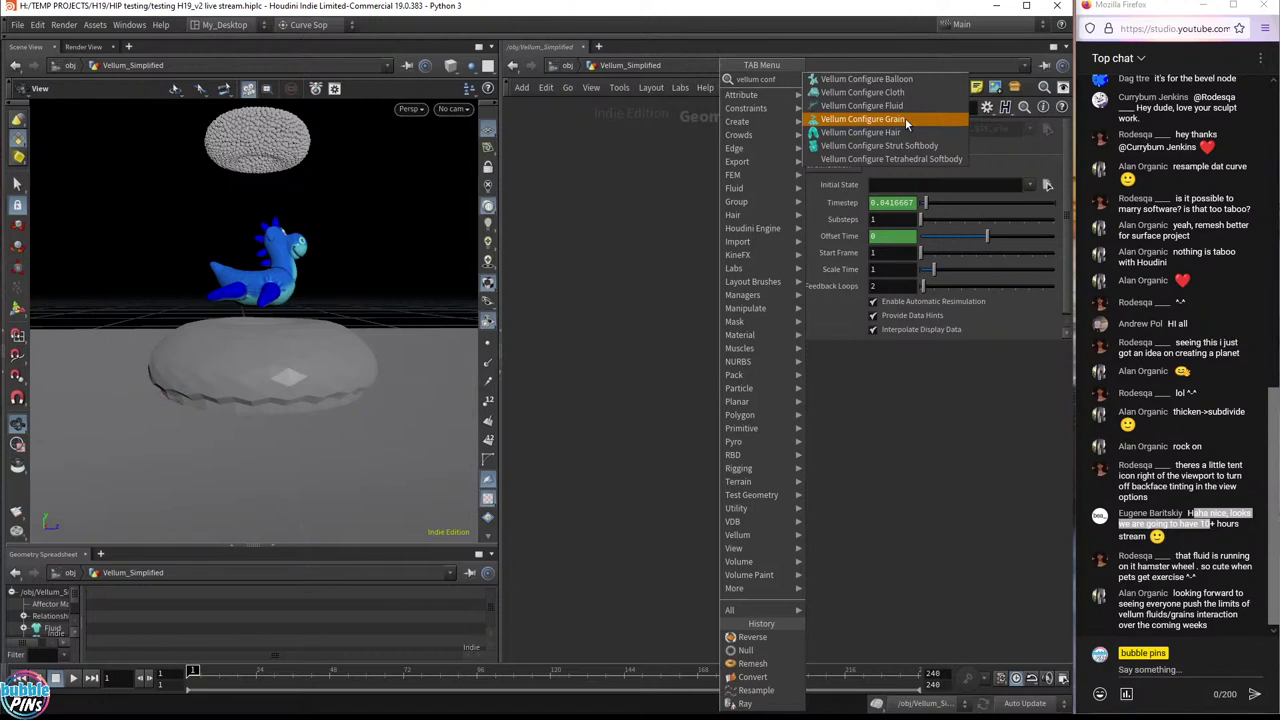
click(880, 159)
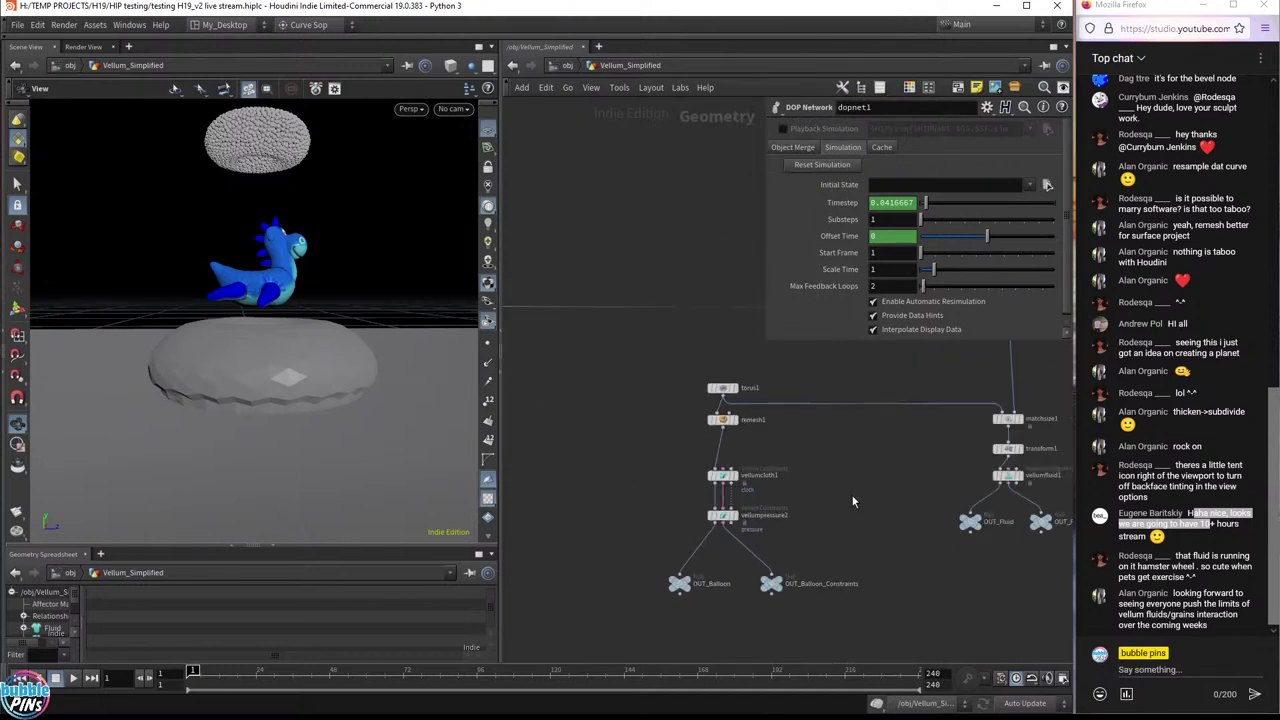
- Display torus1, then remesh1, in the viewport and show remesh1's parameters
scroll(852, 500, down, 1)
scroll(853, 500, down, 1)
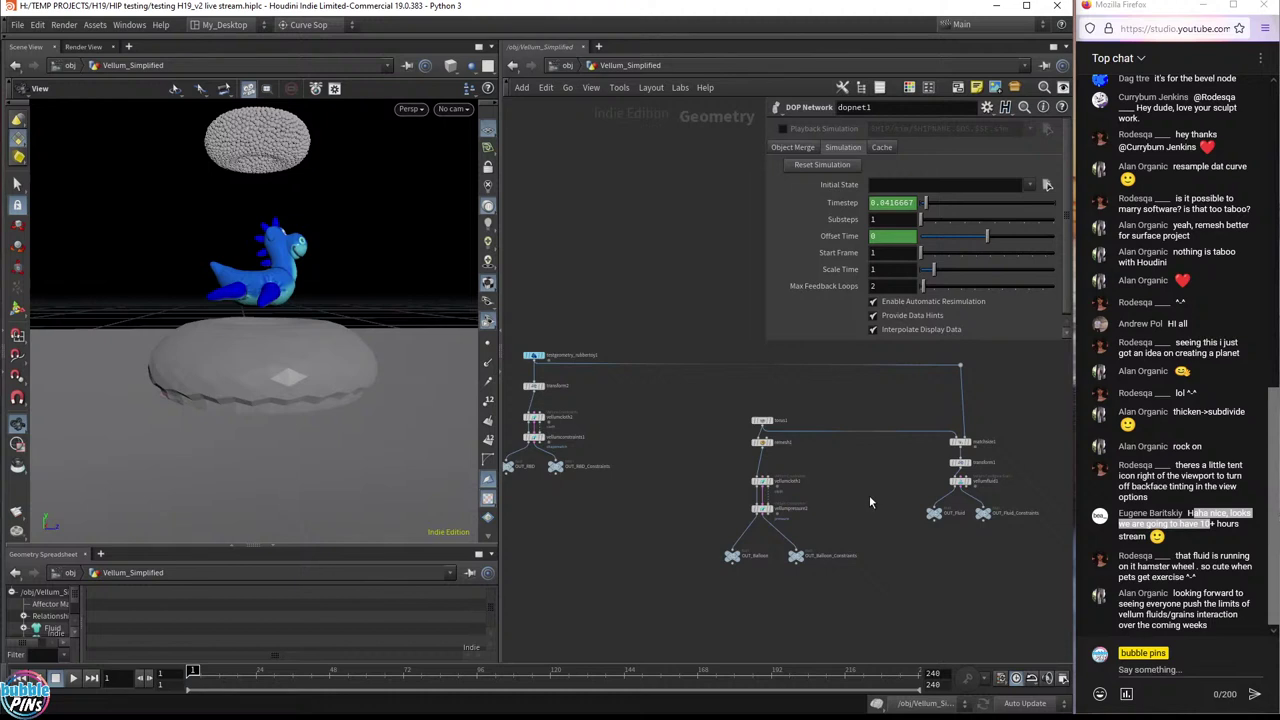
middle_drag(869, 495, 810, 489)
scroll(820, 493, up, 2)
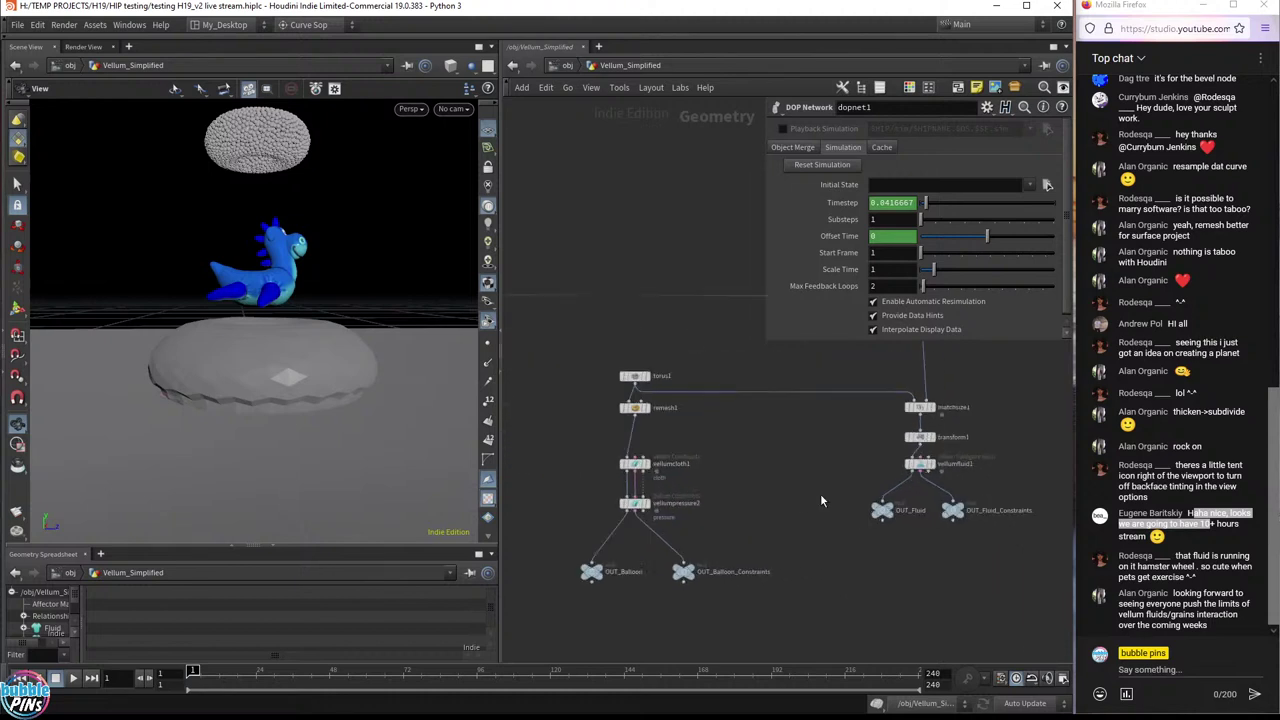
click(655, 371)
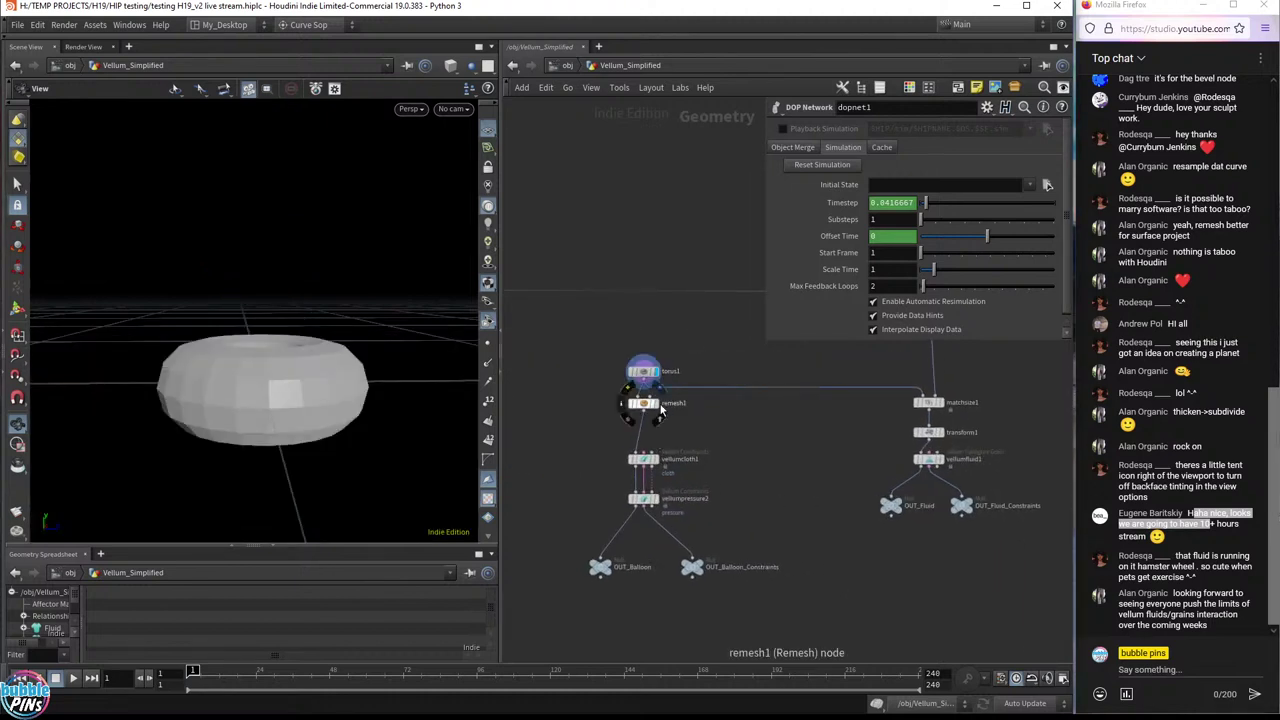
scroll(669, 403, up, 3)
click(658, 370)
click(670, 436)
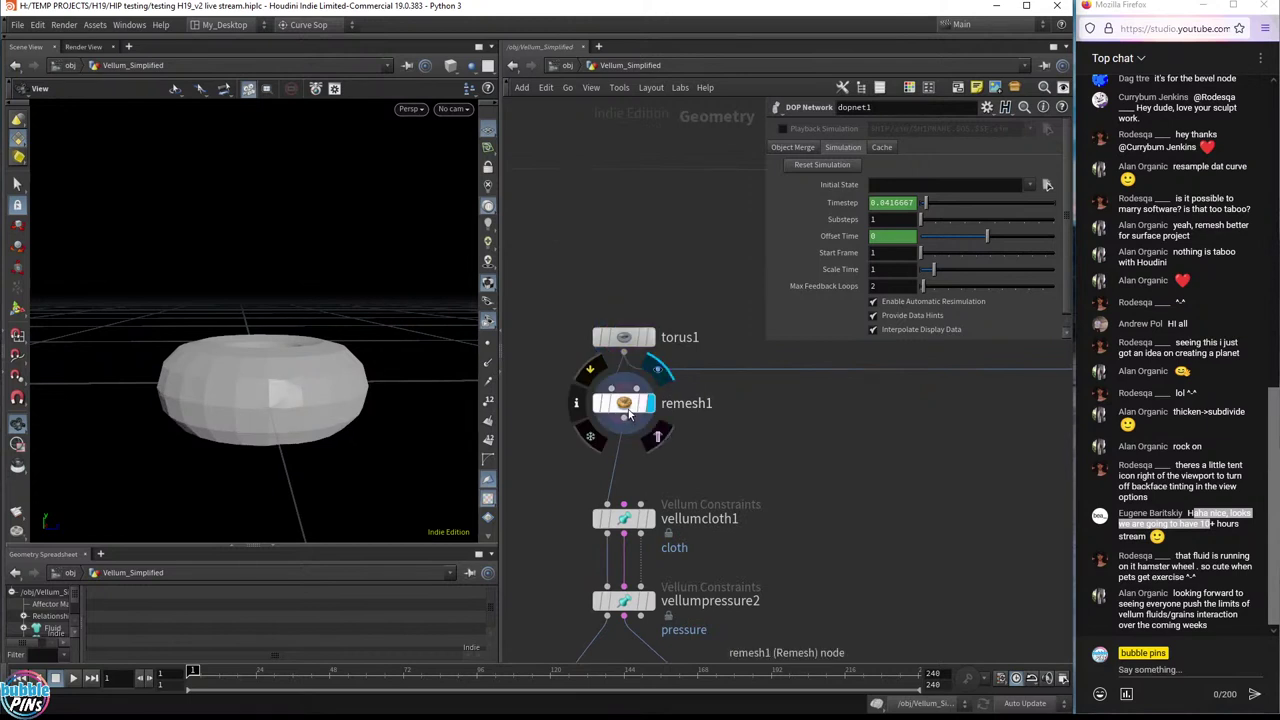
- Bring the OUT_Balloon nulls into view and show vellumpressure2's pressure constraint parameters
middle_drag(772, 443, 813, 377)
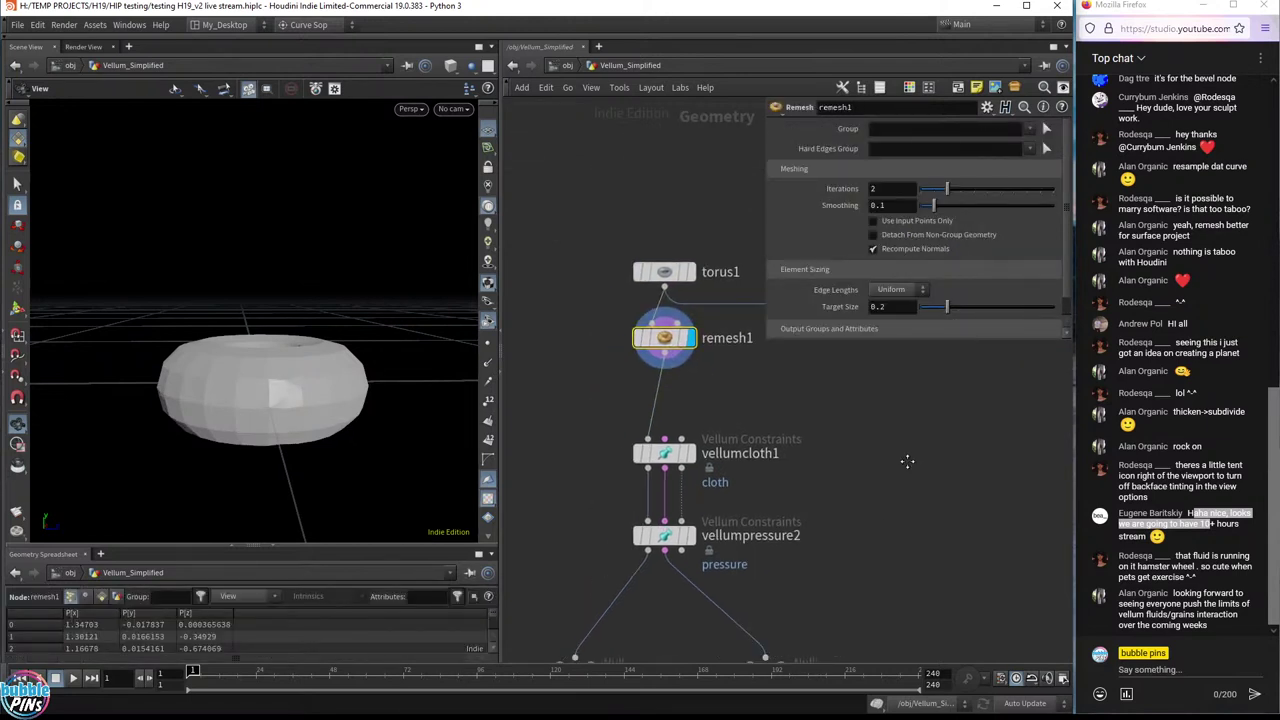
mouse_move(697, 457)
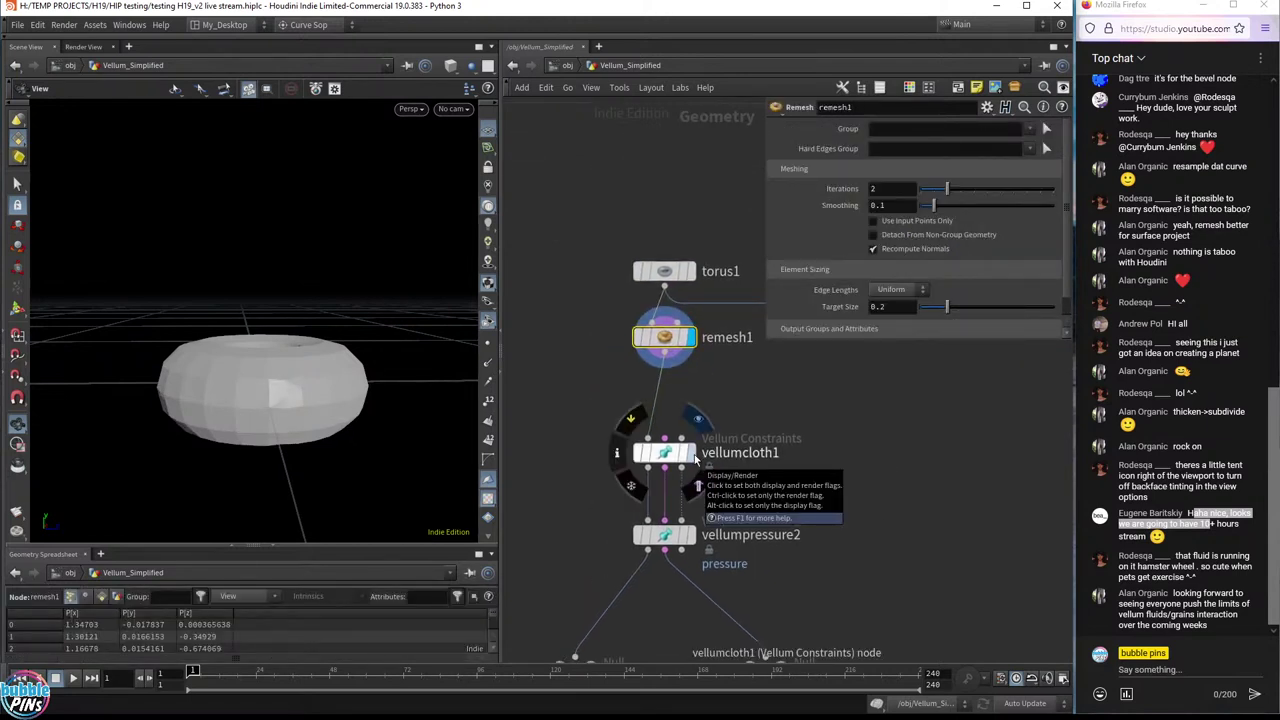
drag(420, 350, 394, 352)
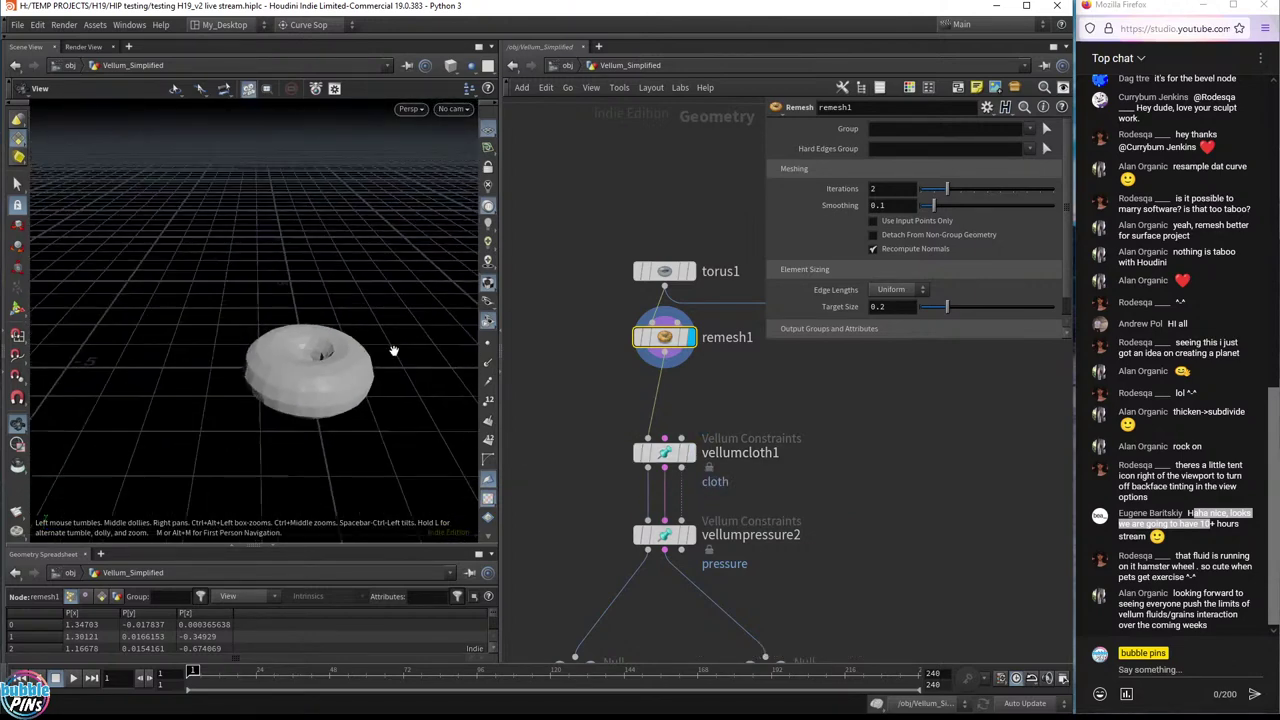
middle_drag(824, 499, 830, 425)
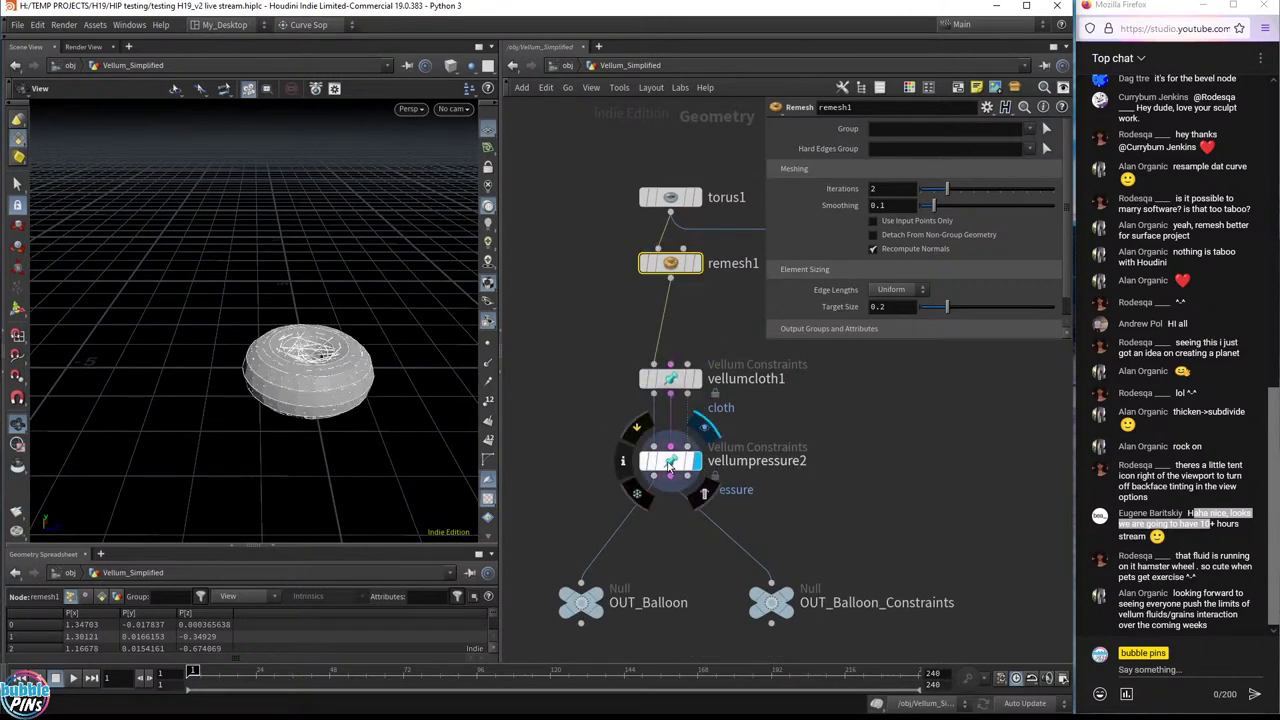
click(670, 464)
middle_drag(887, 460, 848, 463)
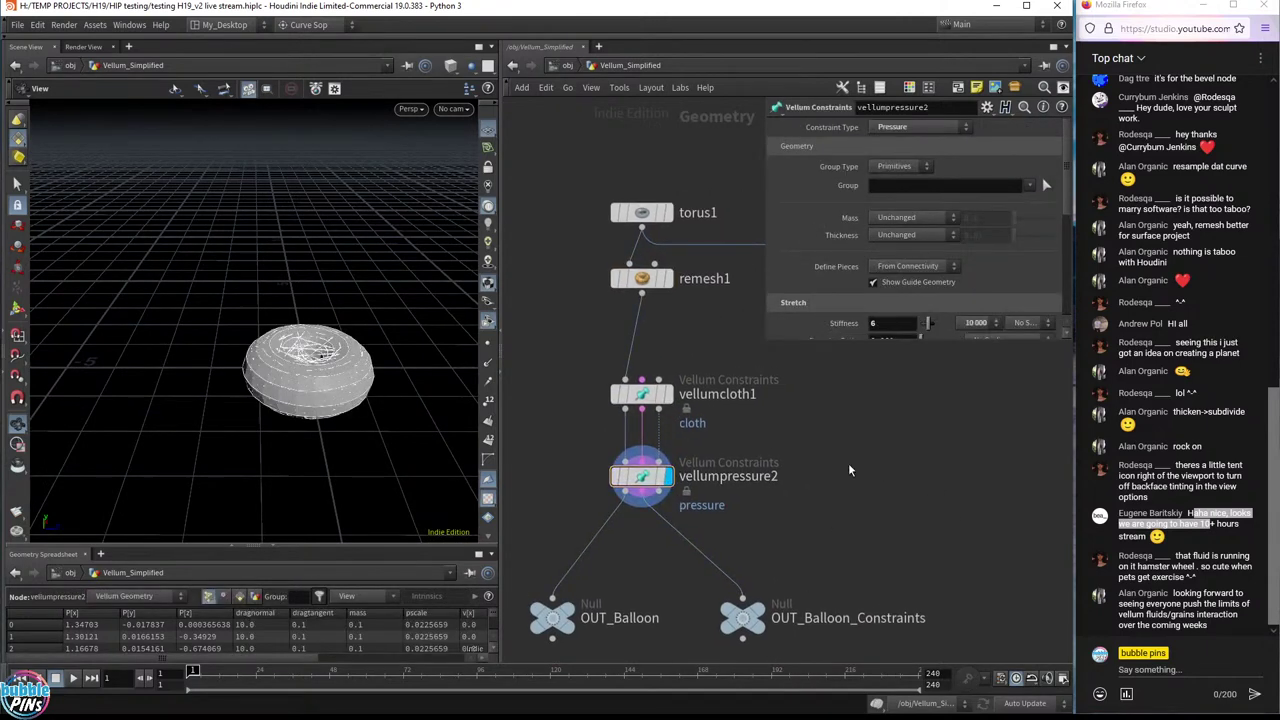
- Add Vellum Configure Balloon nodes via 'vellum confi', then delete the two extra nodes
key(Tab)
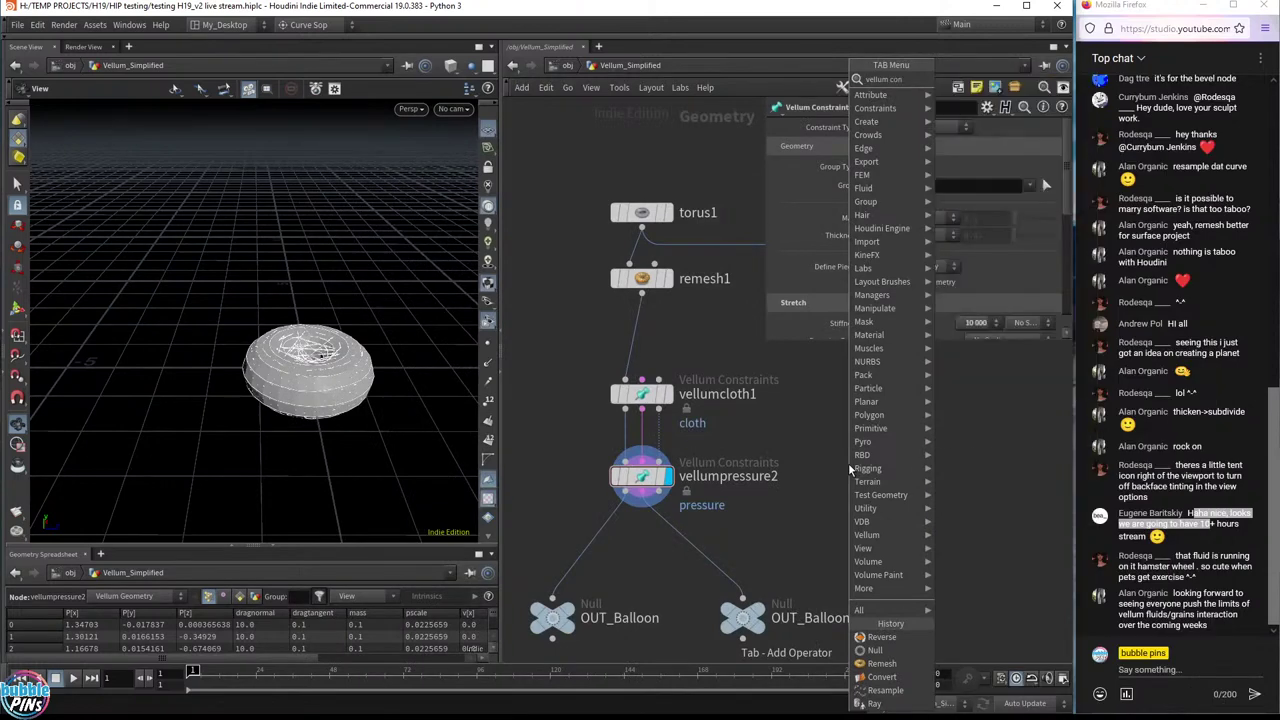
text(vellum confi)
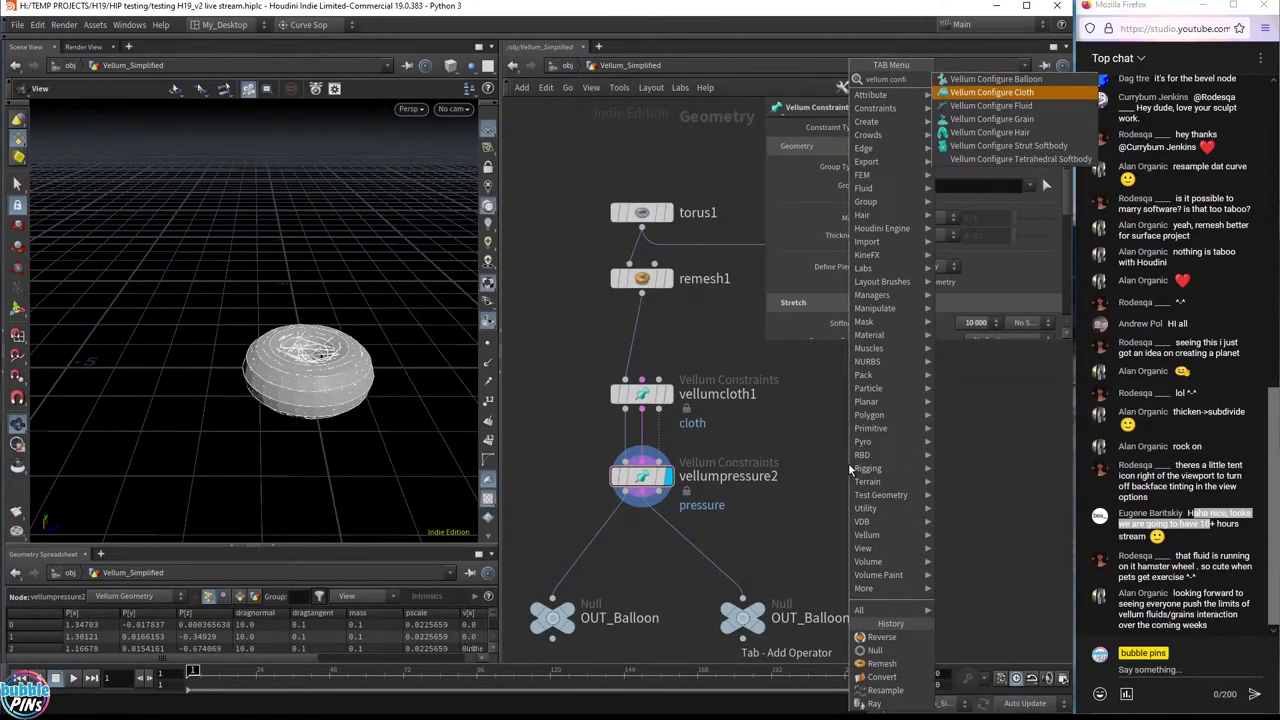
key(Return)
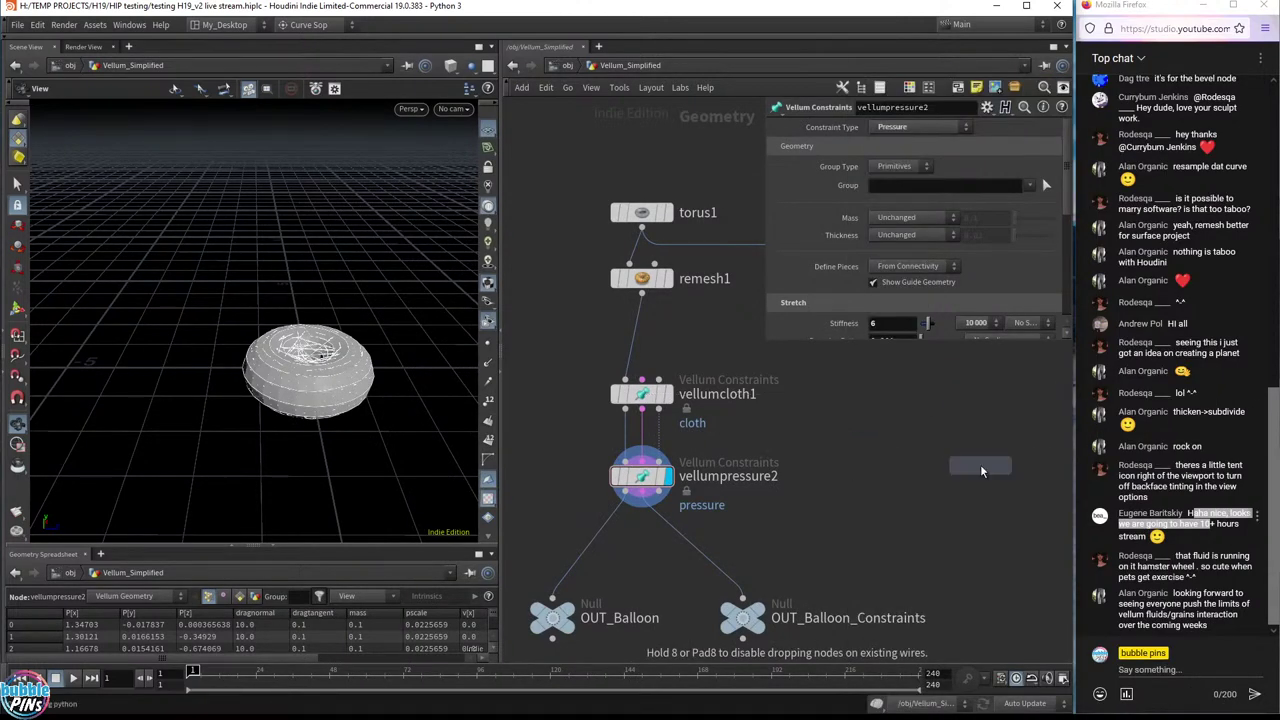
key(Escape)
key(Tab)
text(vellum confi)
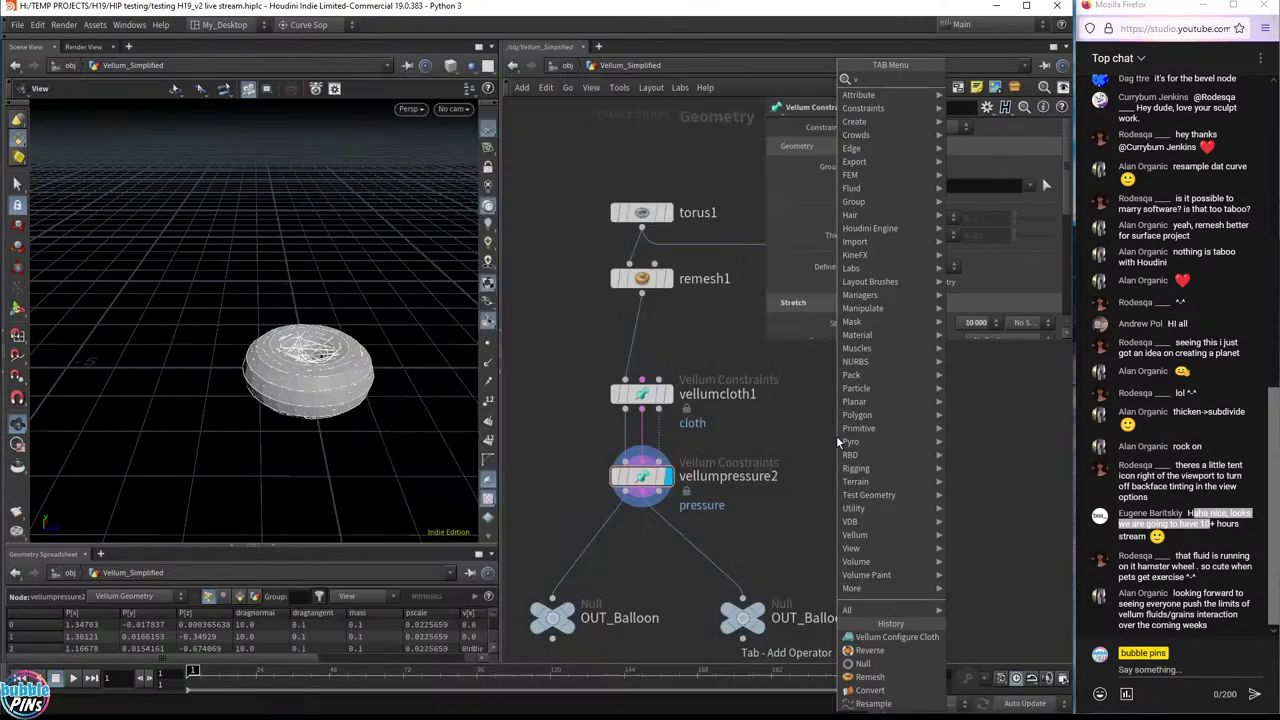
key(Return)
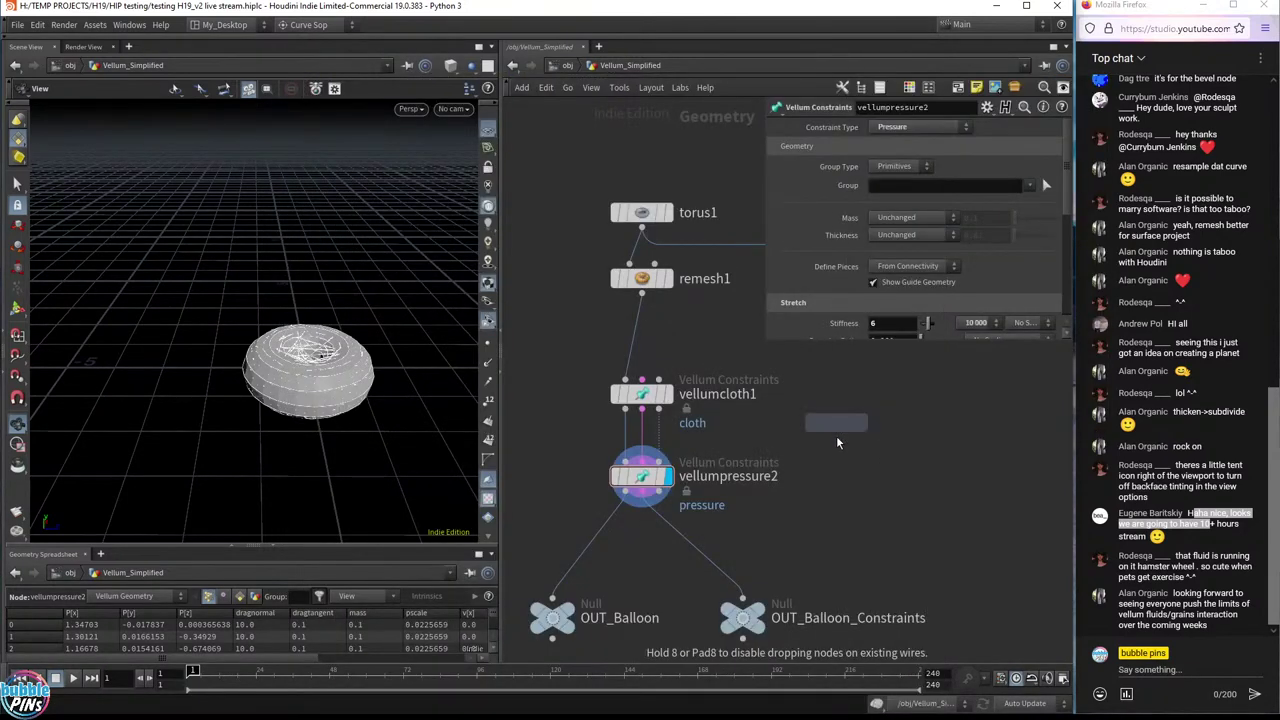
click(836, 435)
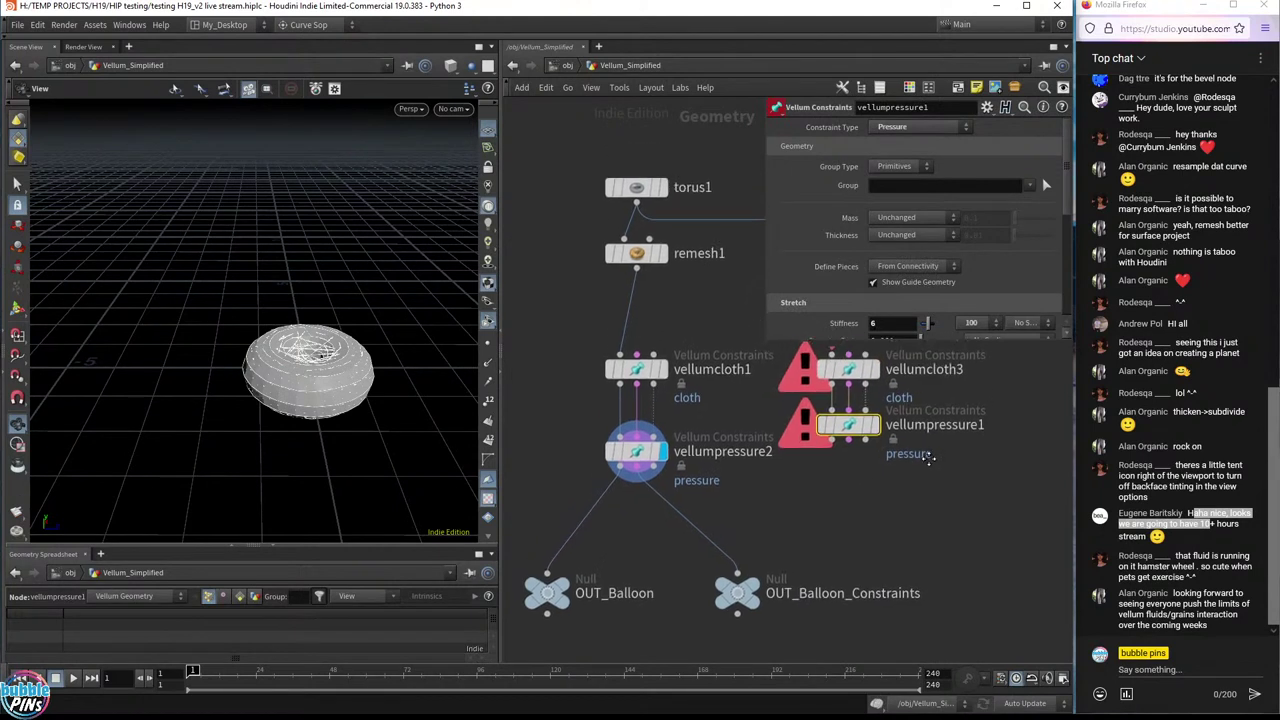
drag(819, 424, 850, 427)
key(Delete)
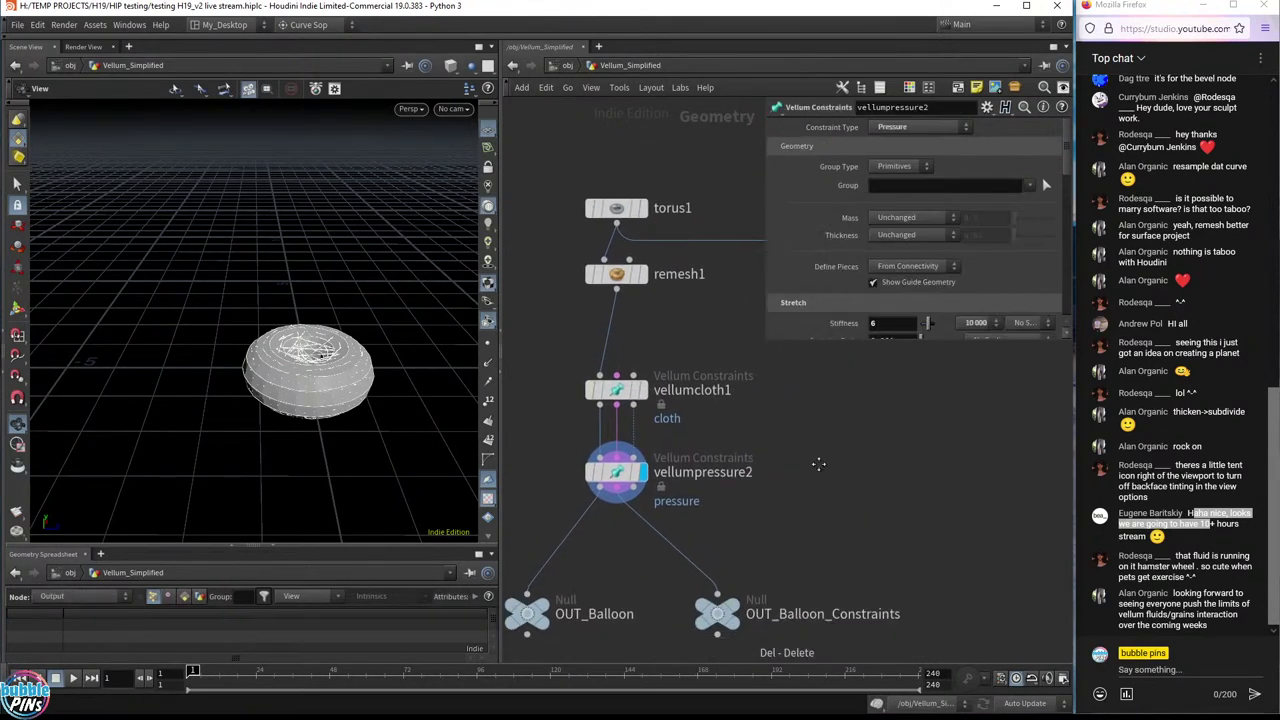
- Display OUT_Balloon's solid torus in the viewport and home the whole network
click(554, 582)
click(745, 582)
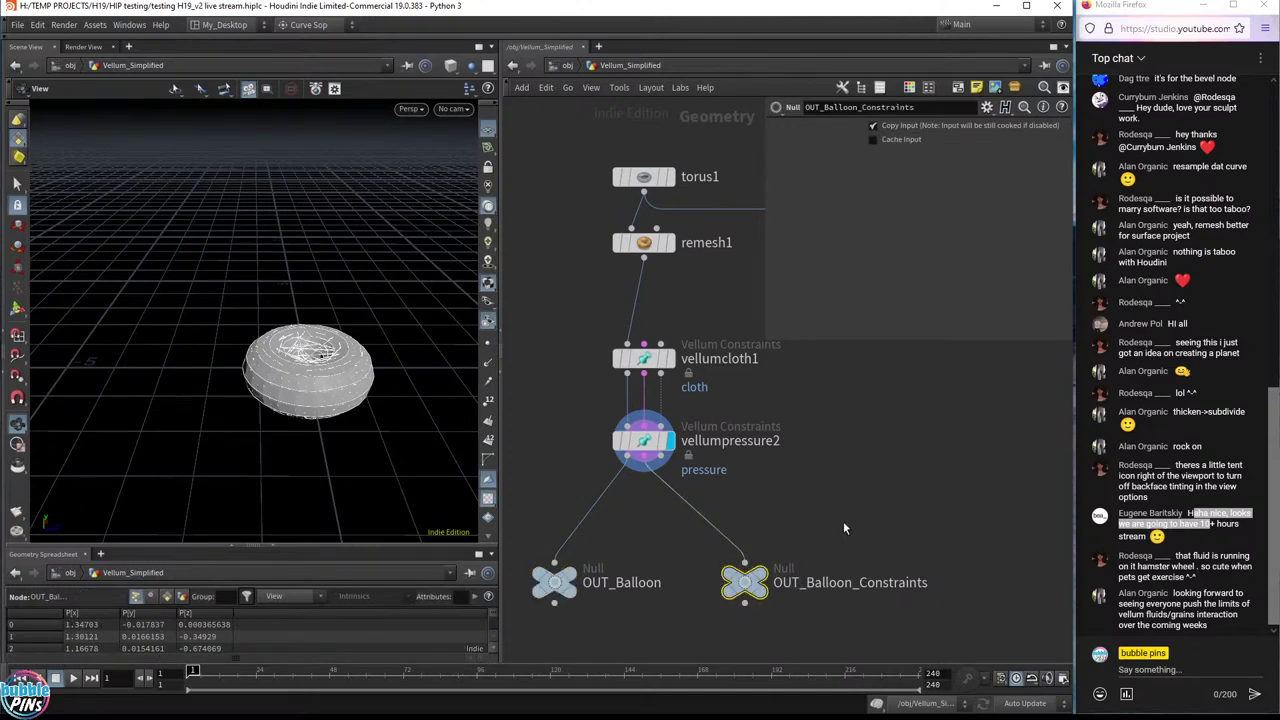
click(572, 582)
drag(319, 420, 371, 289)
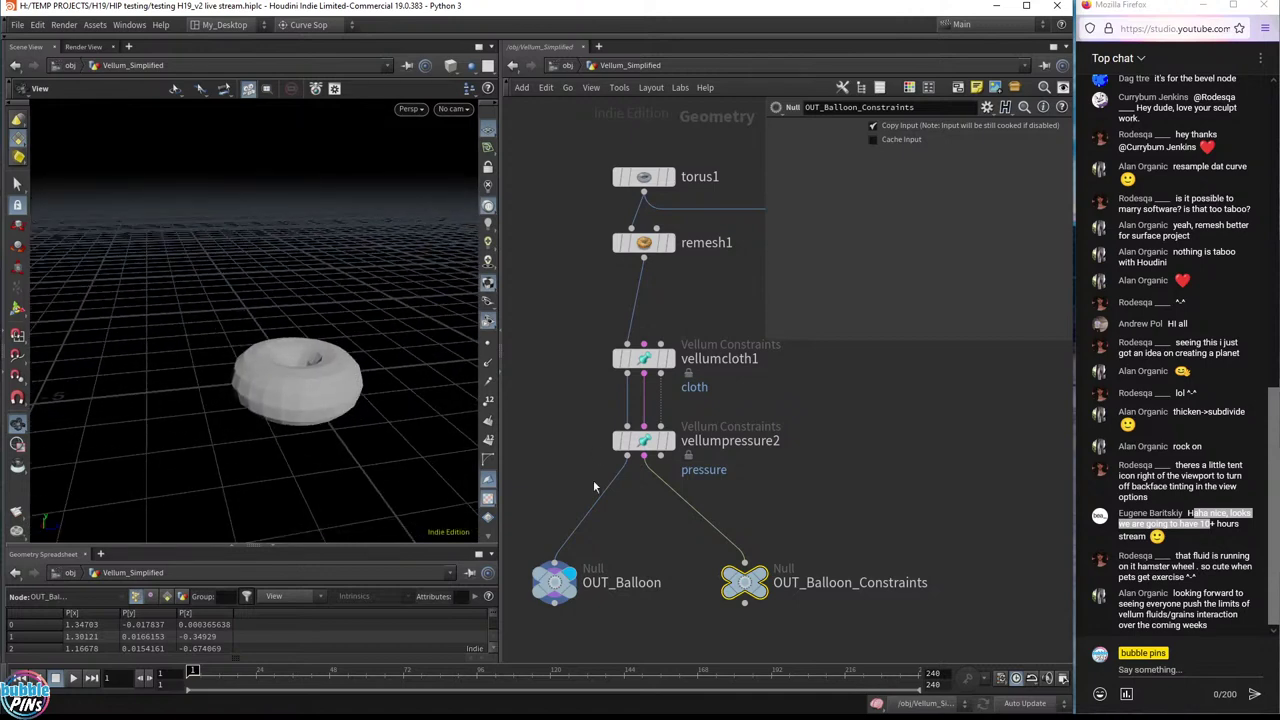
key(h)
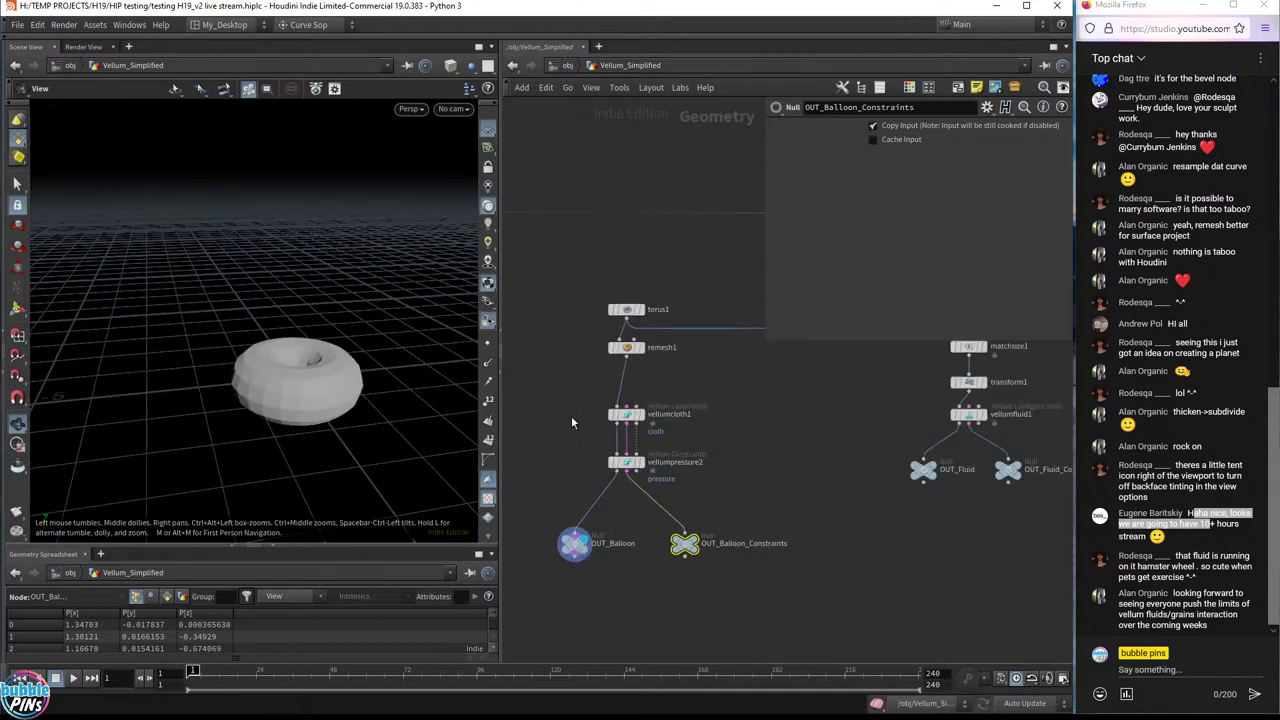
- Display matchsize1's result, then transform1's, in the viewport
middle_drag(664, 395, 559, 435)
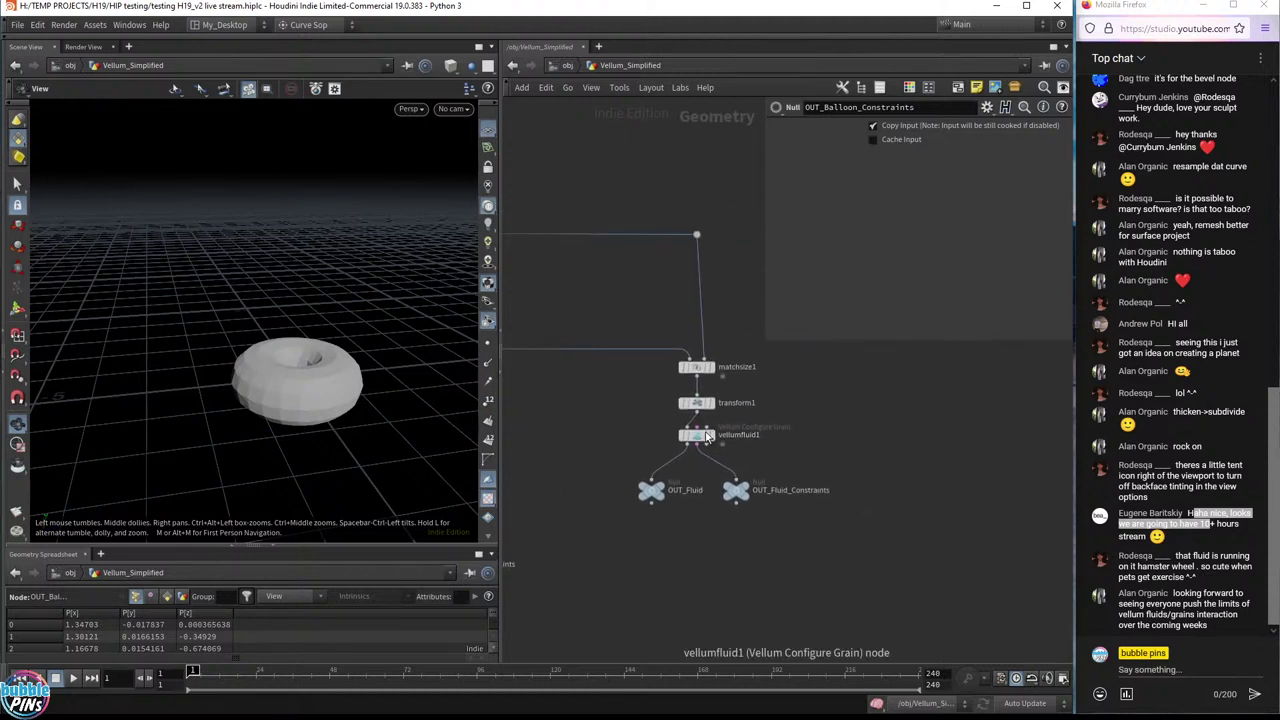
scroll(705, 425, up, 3)
click(708, 342)
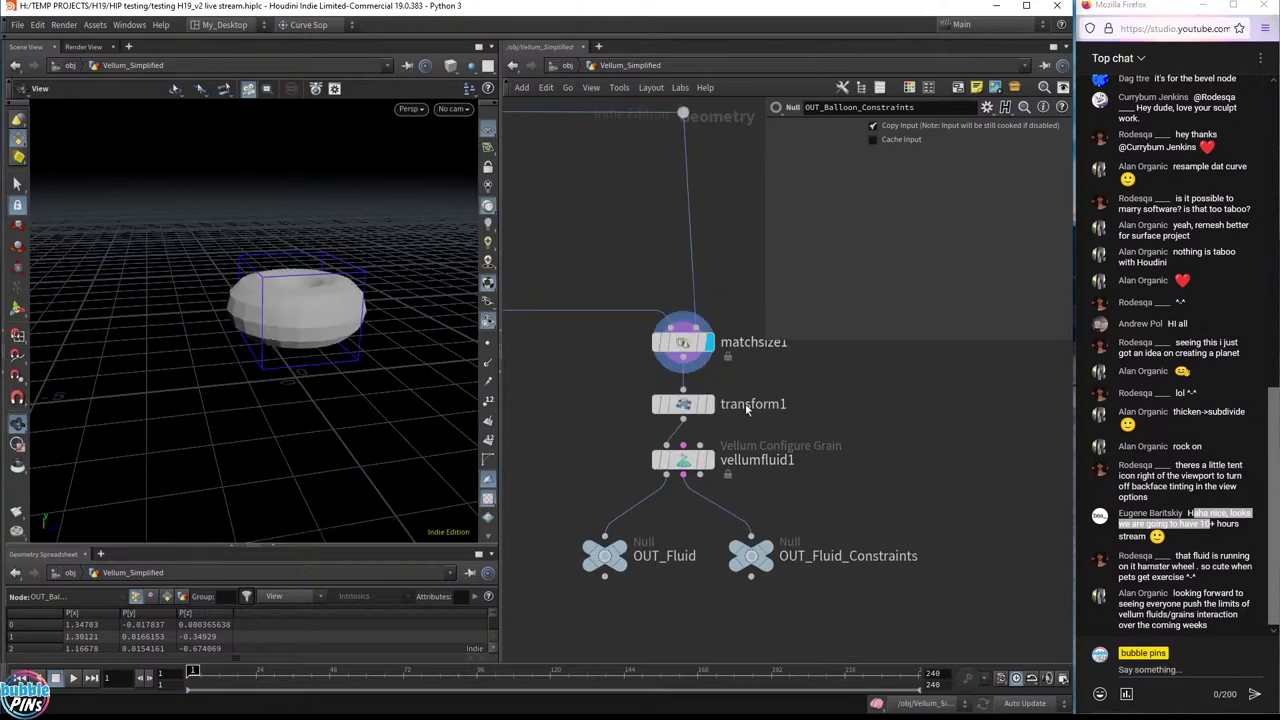
drag(350, 370, 372, 332)
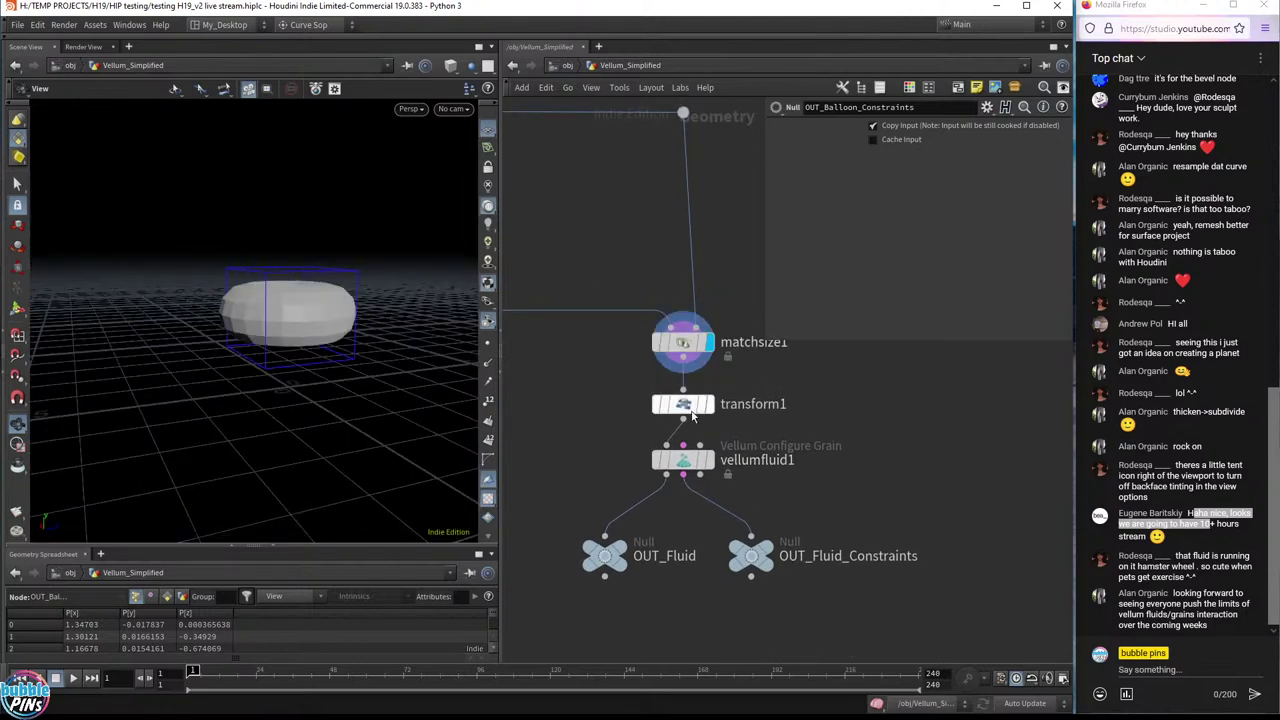
click(710, 404)
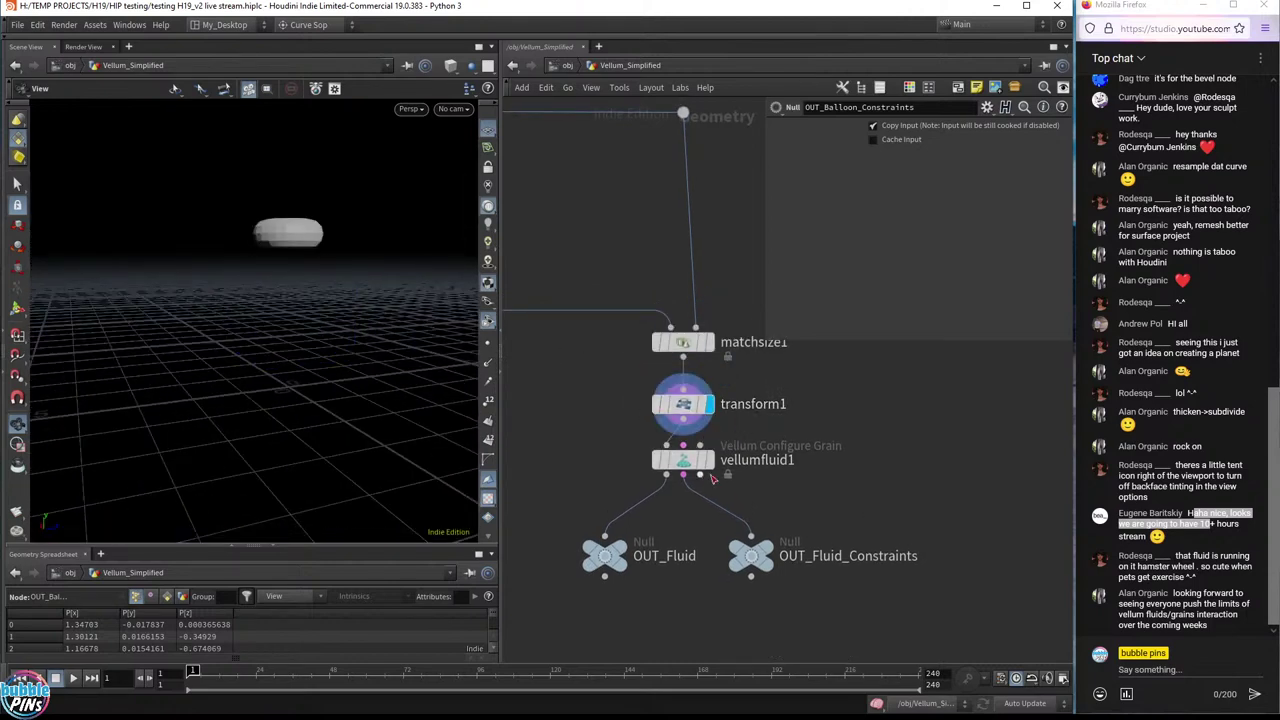
- Add a Vellum Configure Fluid node fed by transform1 and display its grain particles
mouse_move(714, 468)
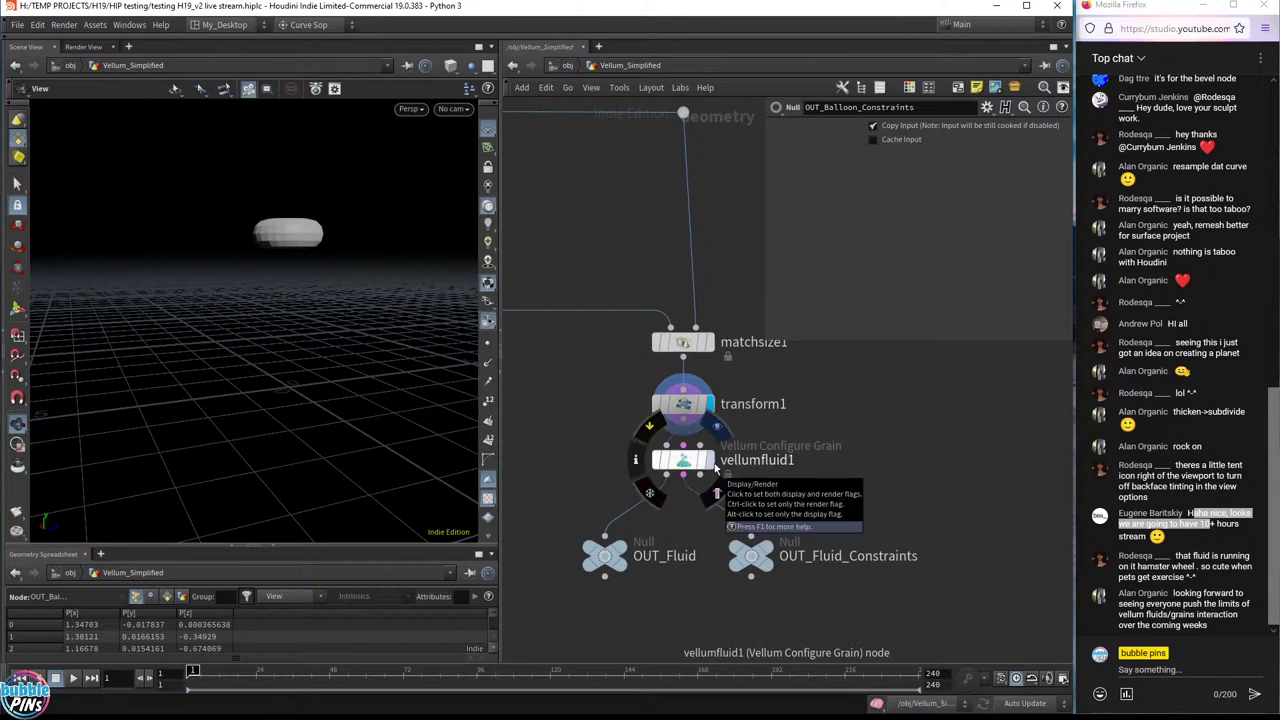
key(Tab)
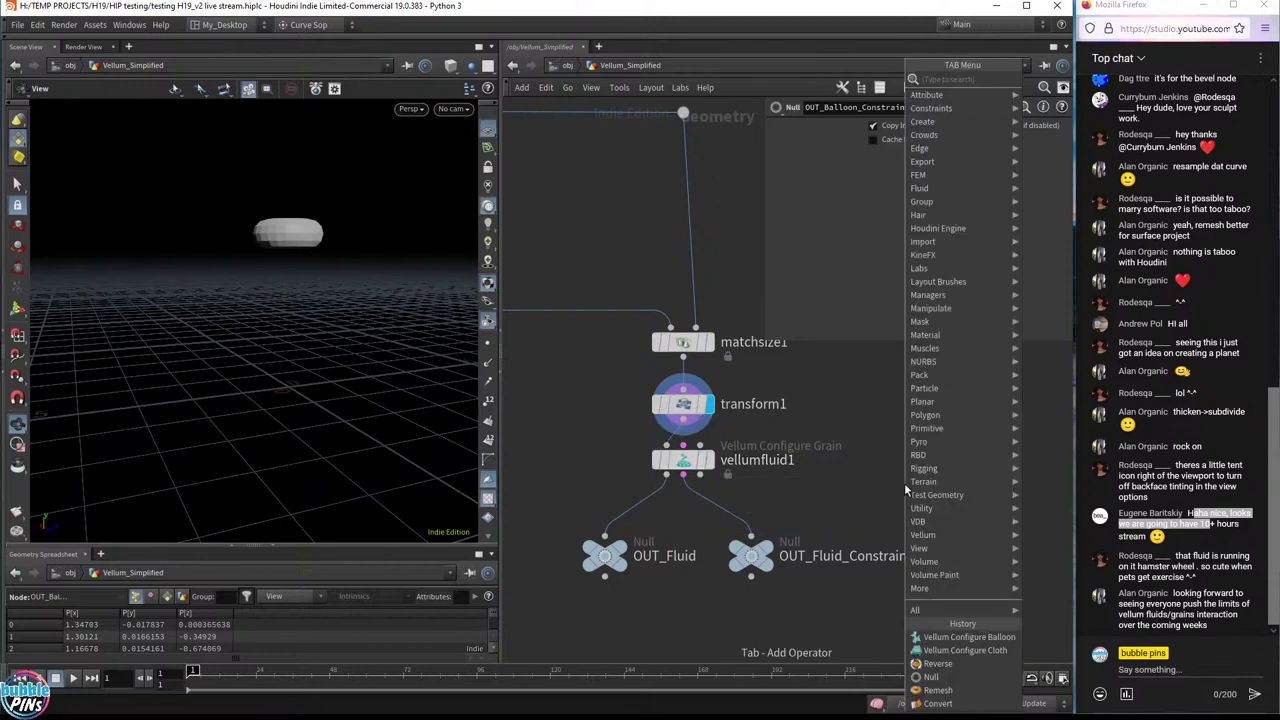
text(vellum confi)
text(gflui)
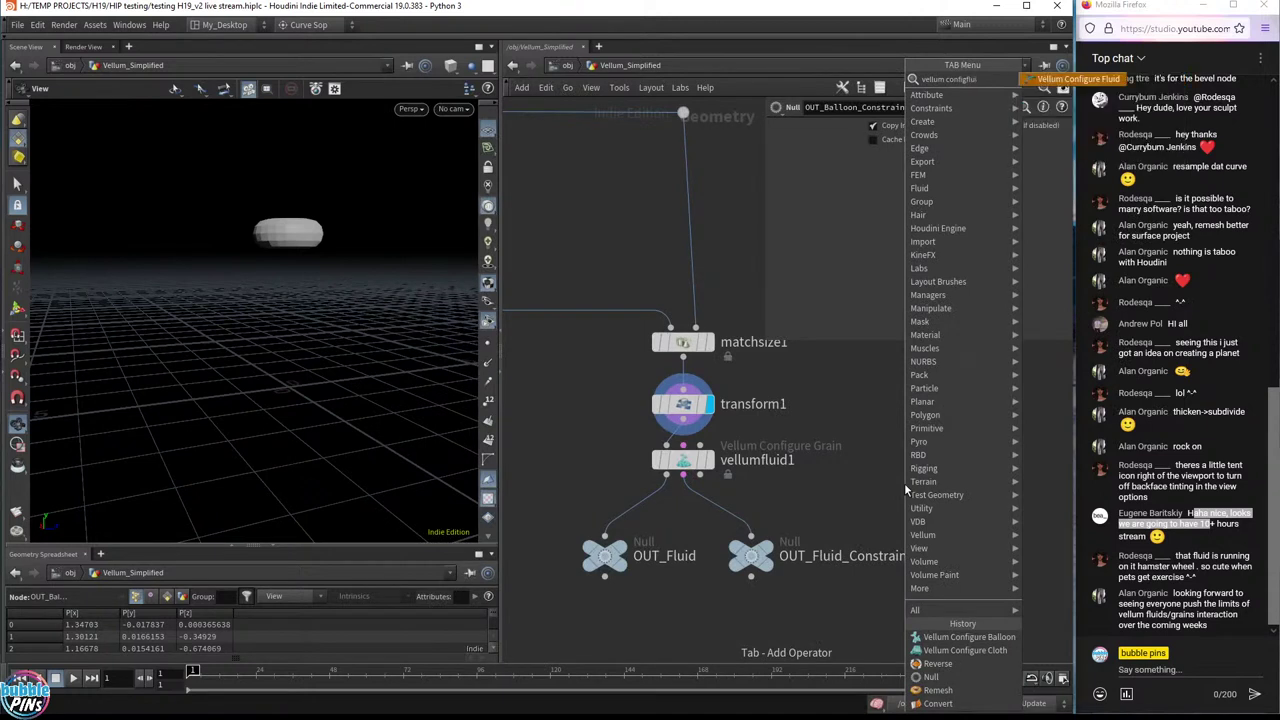
key(Return)
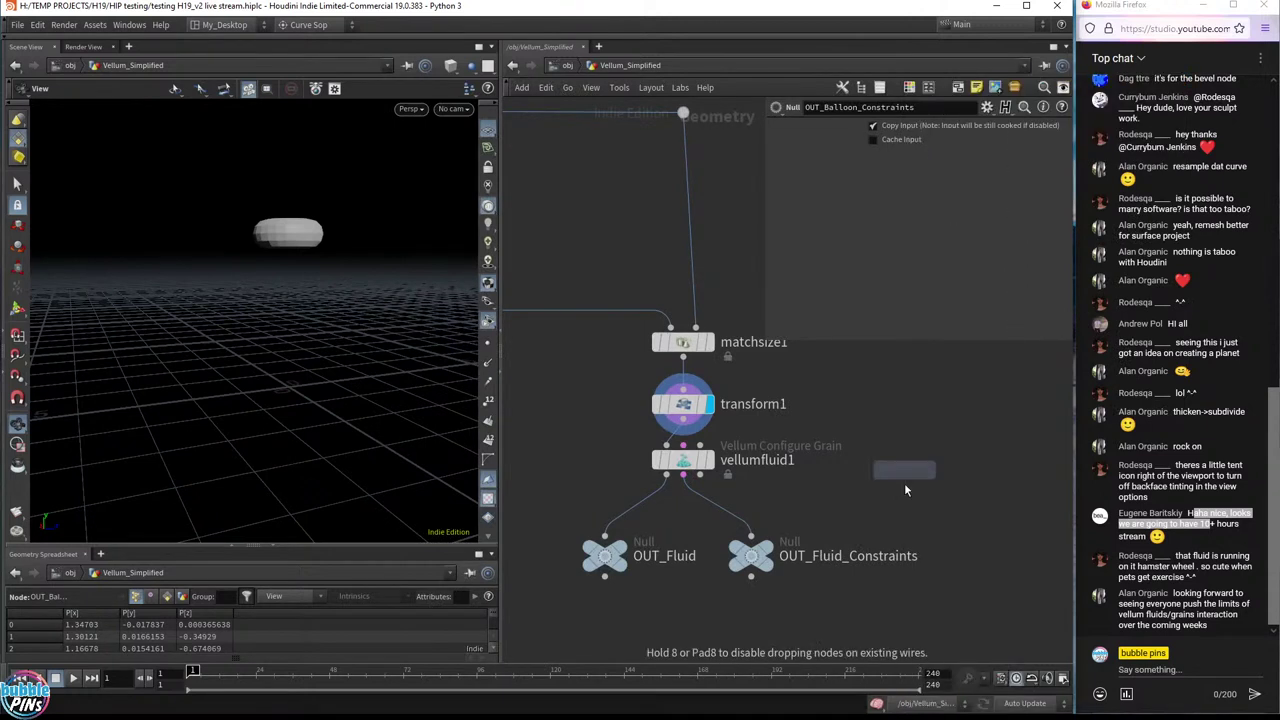
click(904, 483)
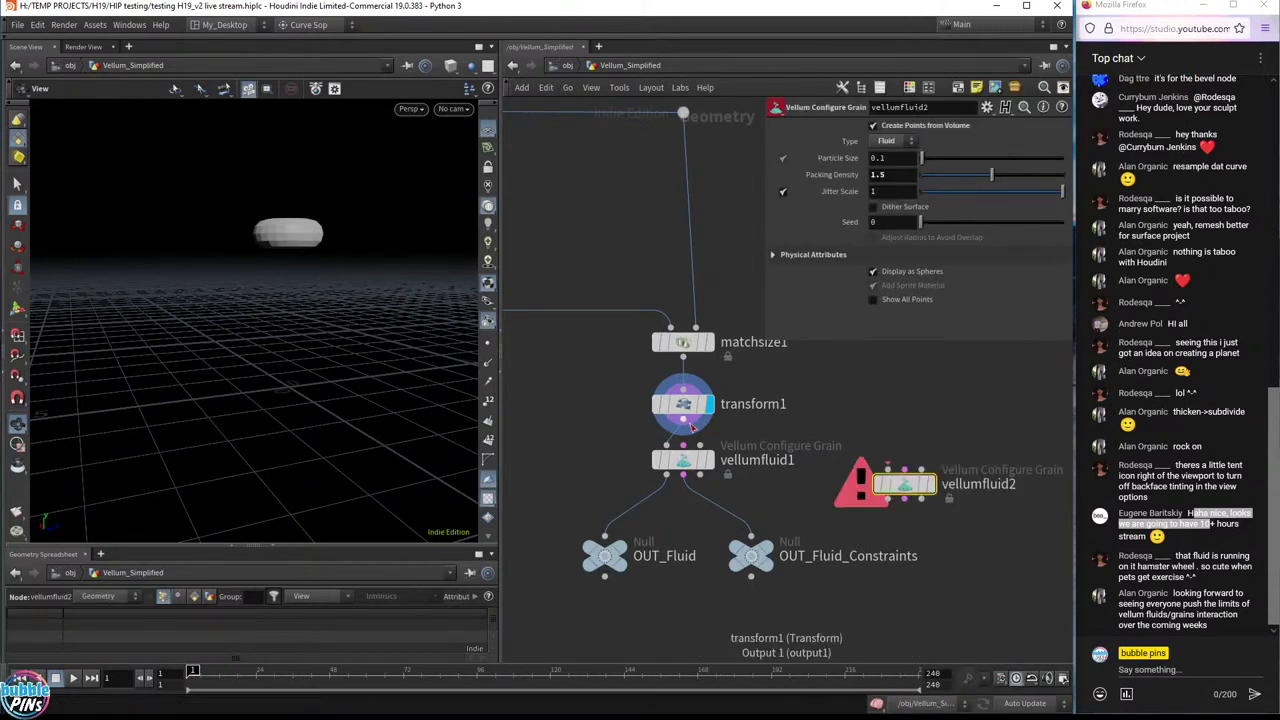
click(888, 467)
click(893, 469)
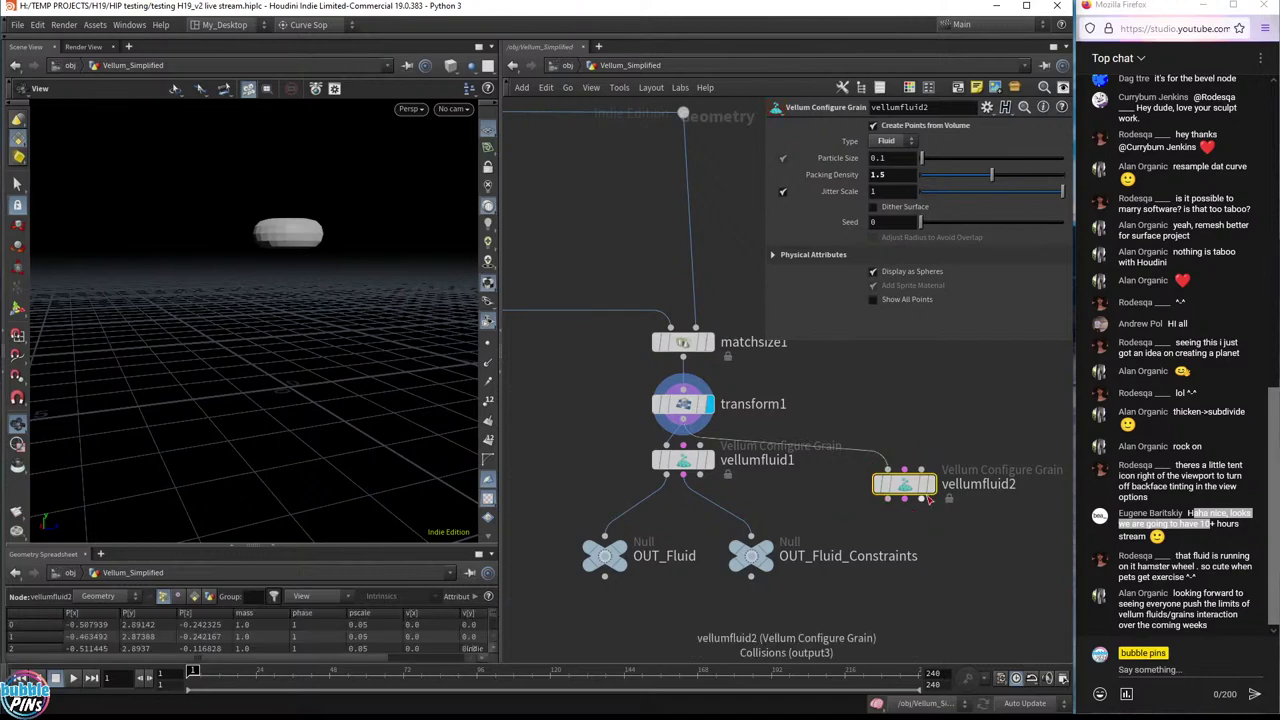
click(930, 484)
- Switch back to vellumfluid1 and display its dense disc of 0.05-size fluid particles
drag(268, 211, 280, 260)
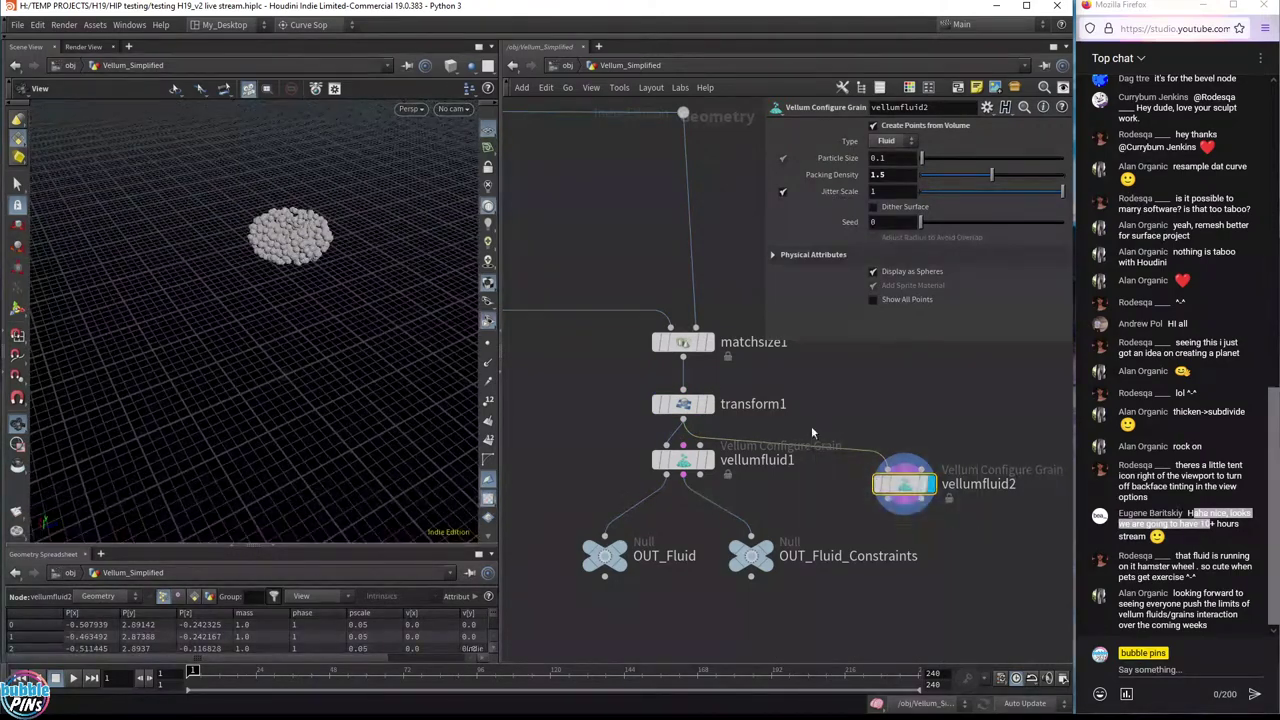
click(710, 404)
click(705, 460)
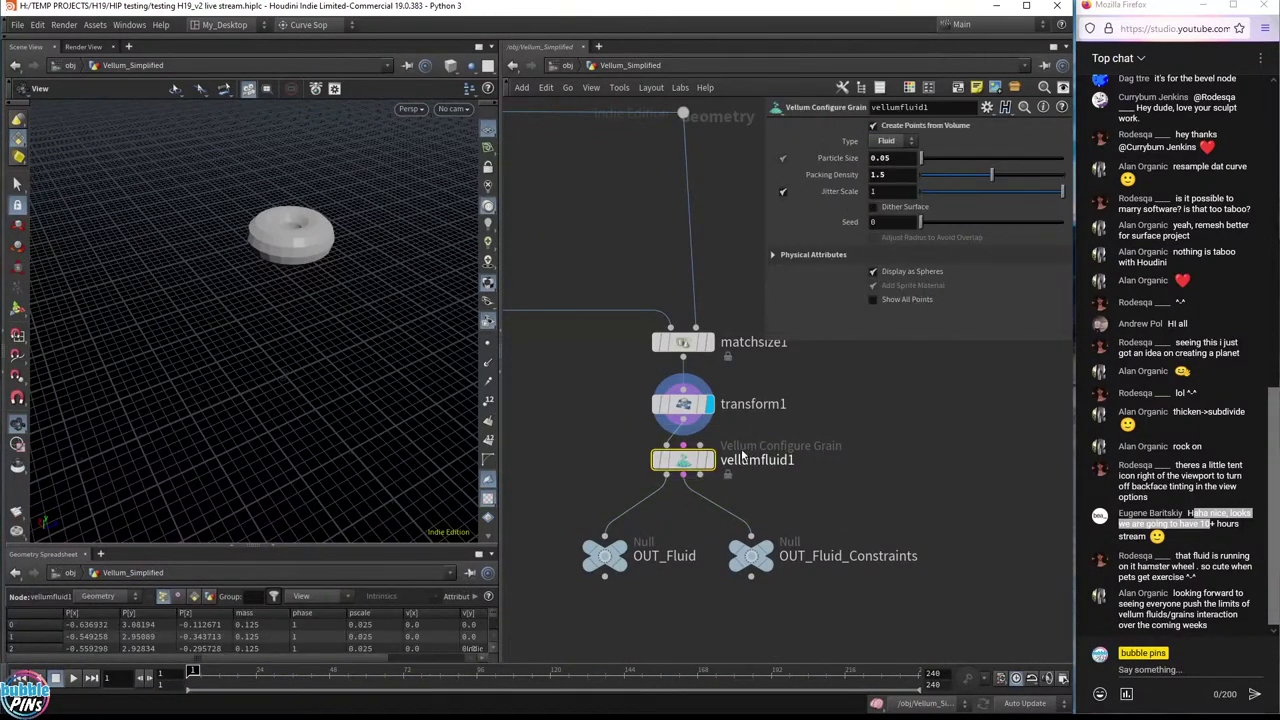
click(711, 463)
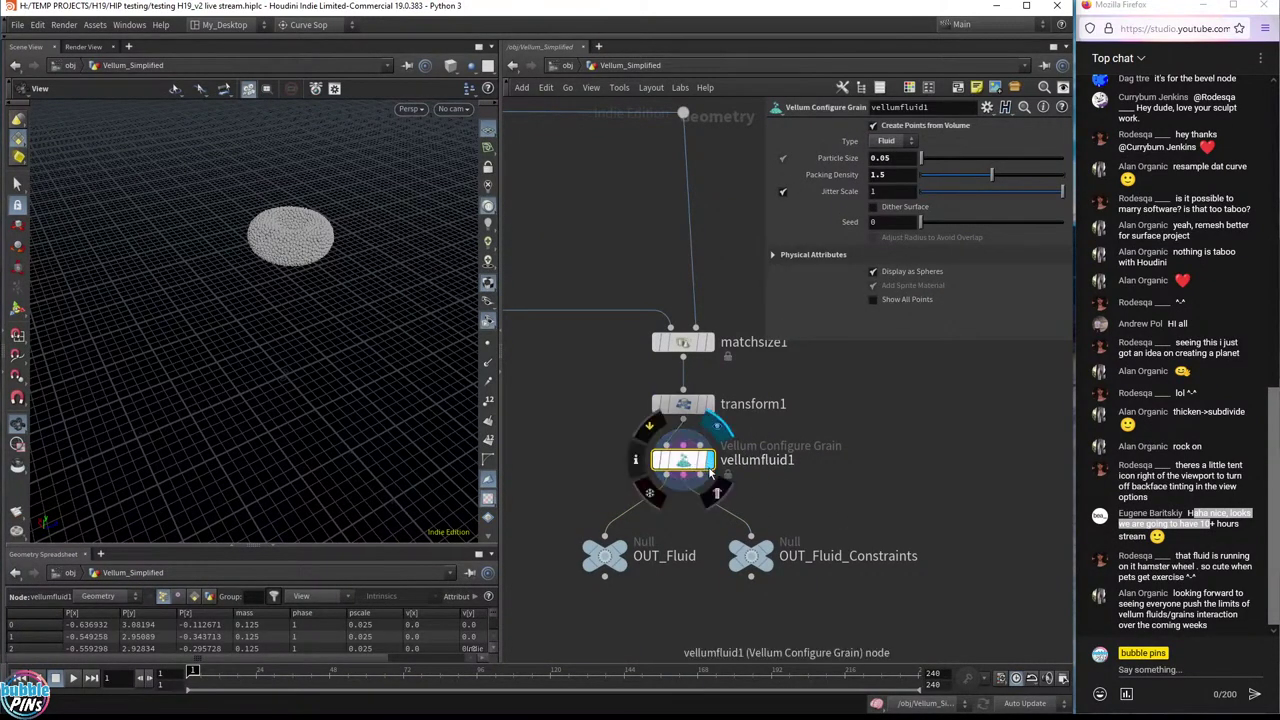
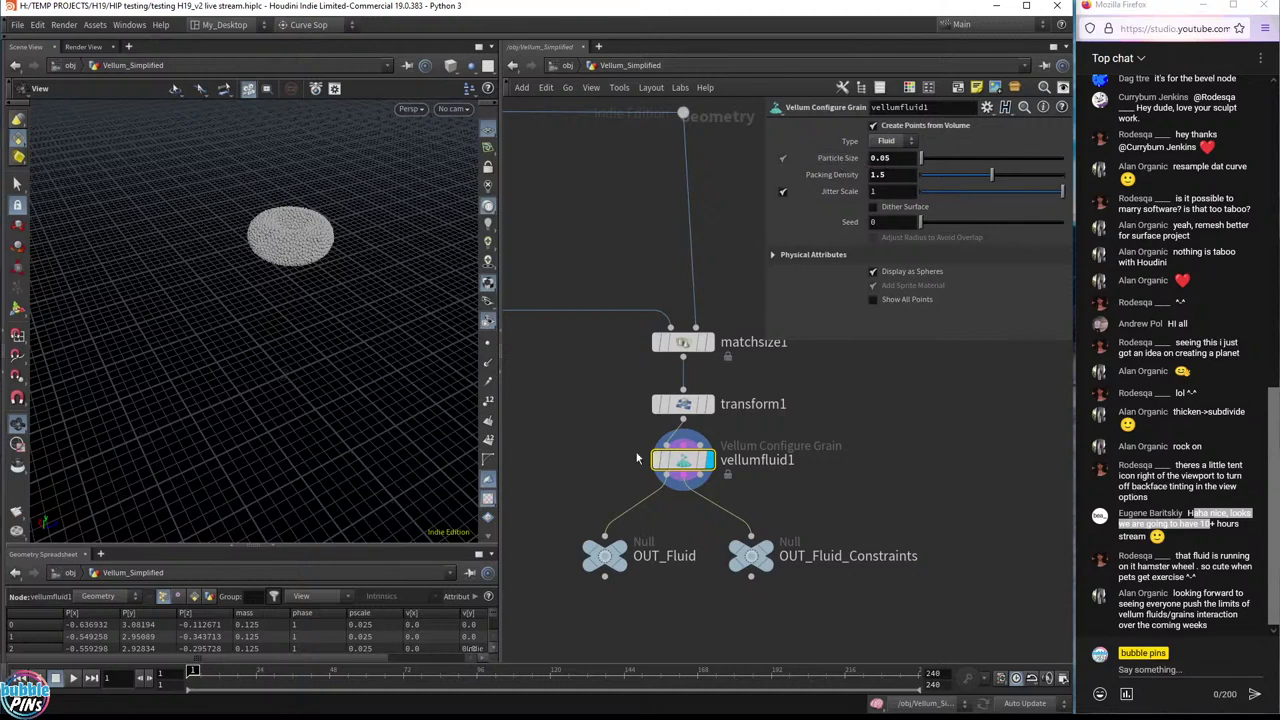
- Review the fluid source's particle size and point creation, keeping the particle type as Fluid
click(869, 157)
click(873, 127)
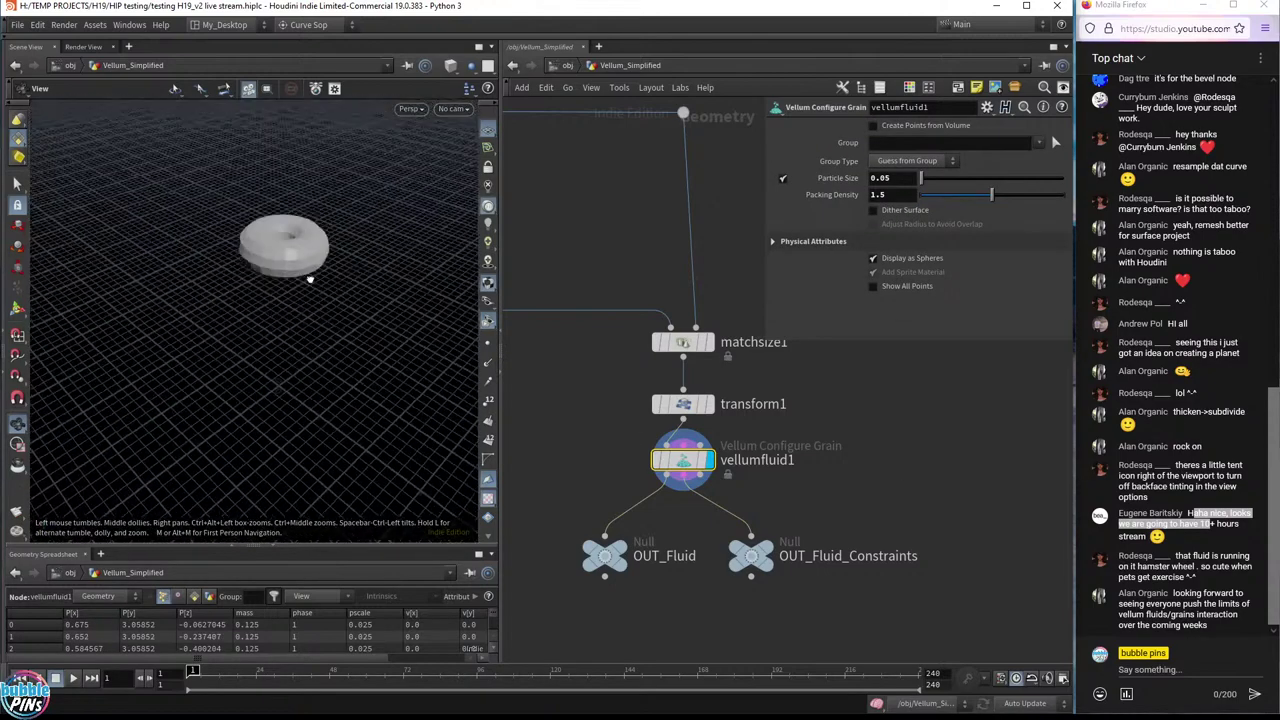
drag(310, 280, 308, 250)
scroll(400, 240, up, 3)
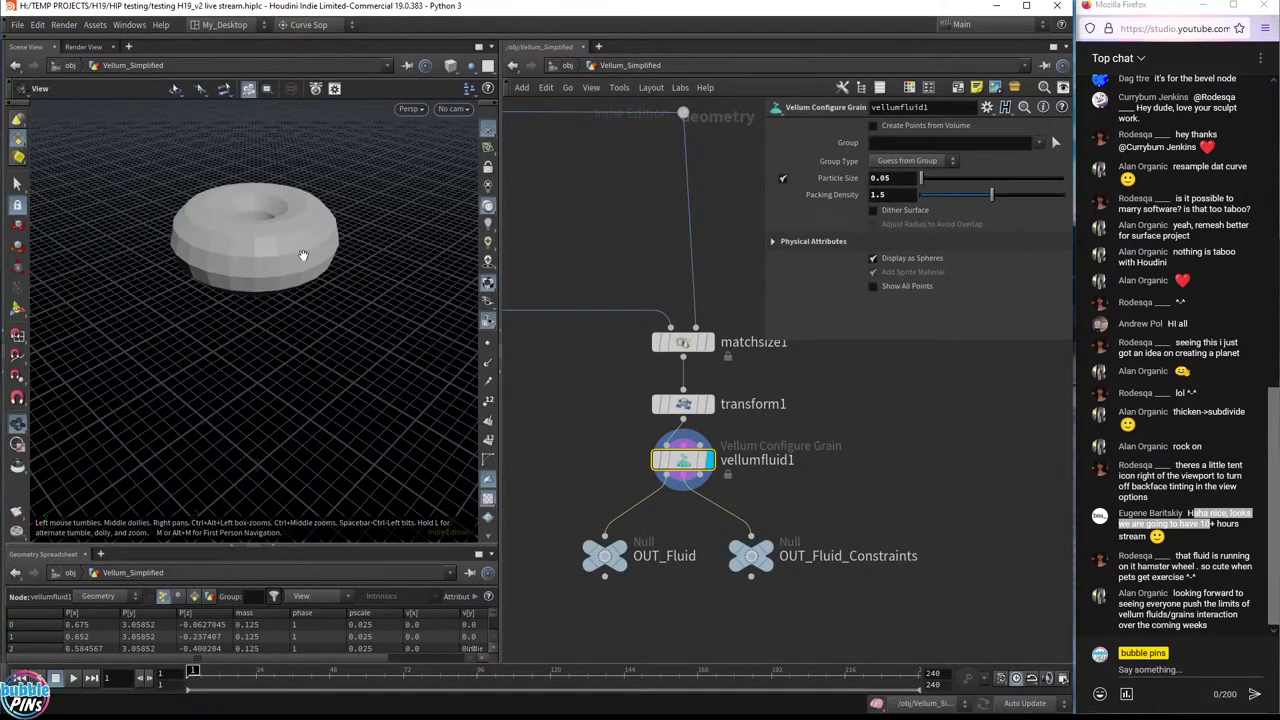
click(874, 127)
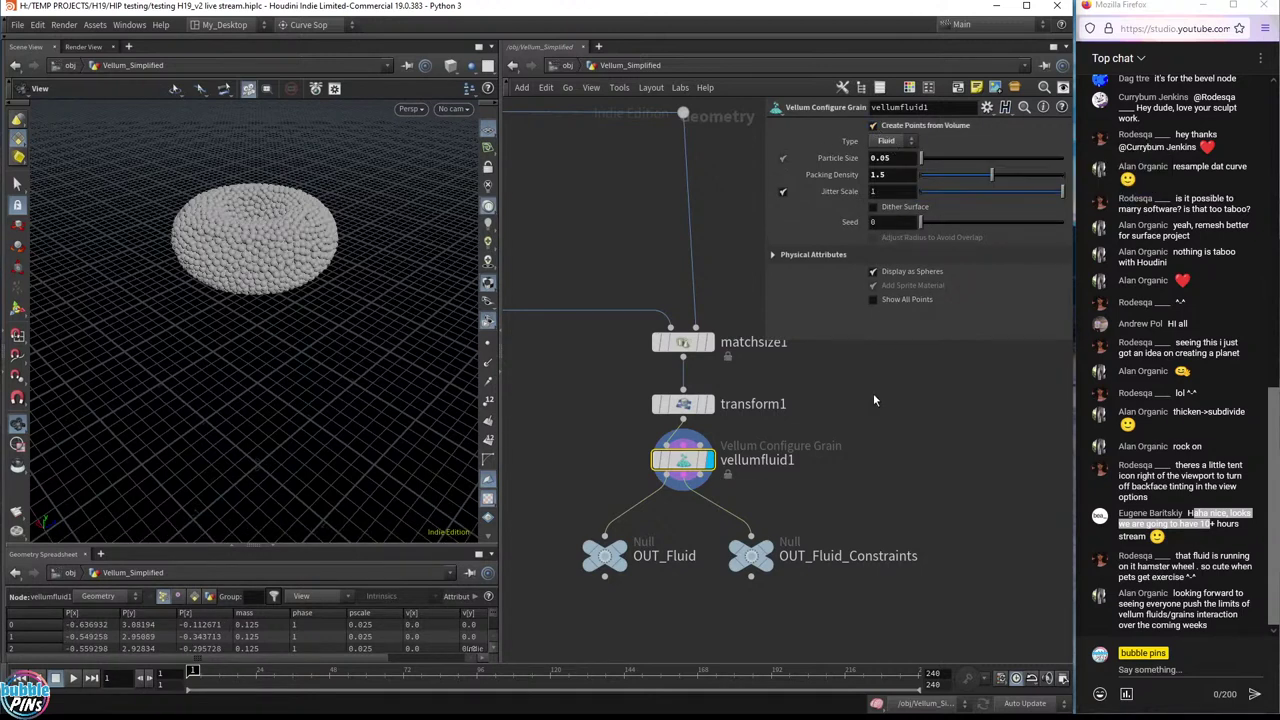
scroll(873, 400, down, 2)
click(907, 142)
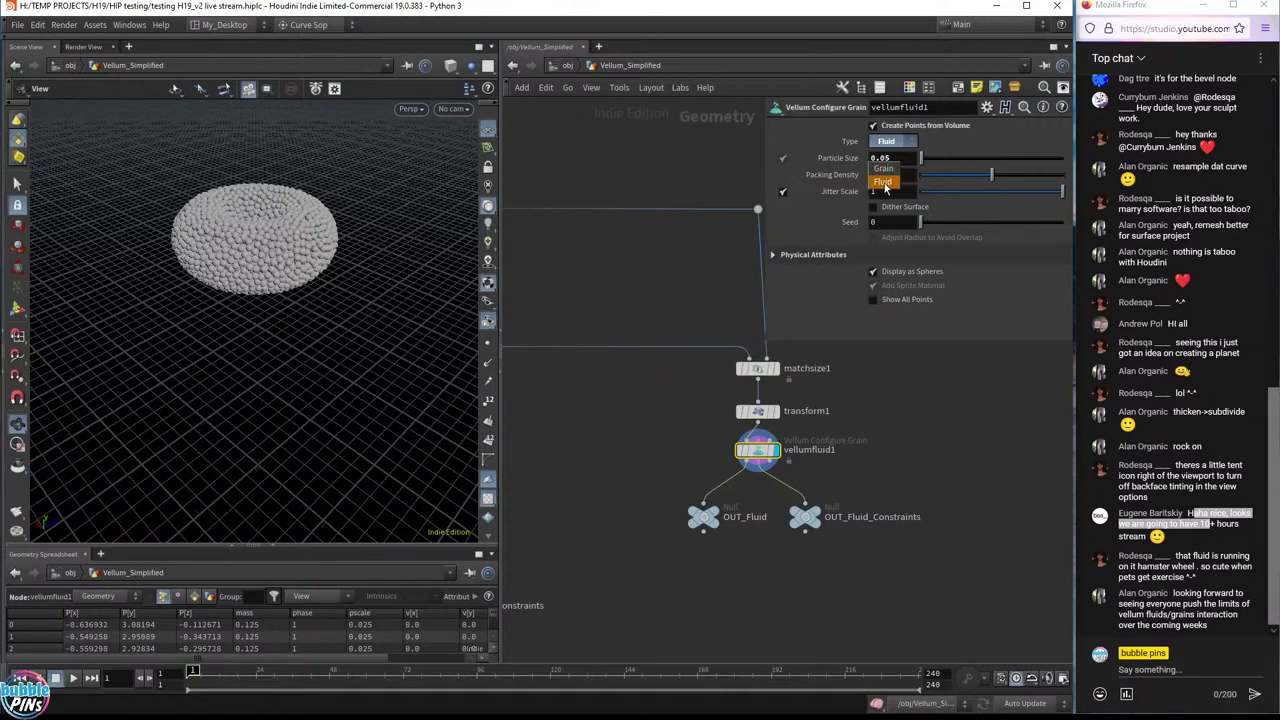
click(884, 183)
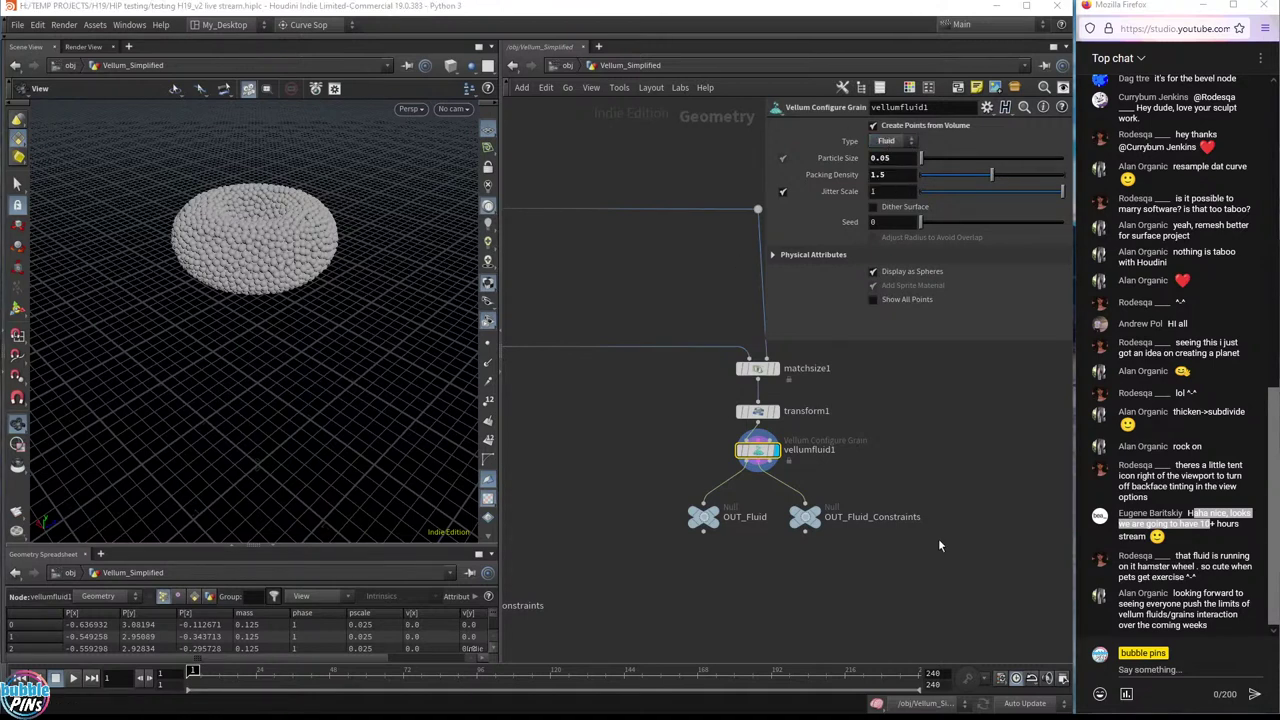
click(887, 141)
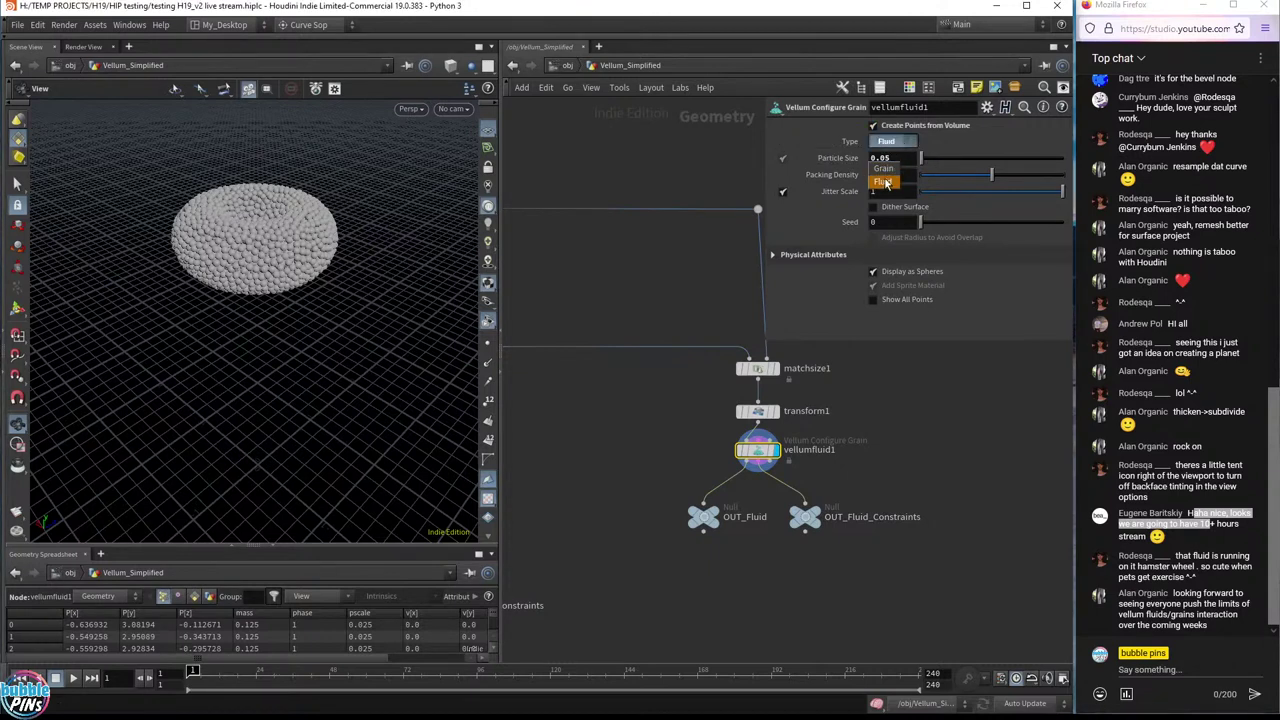
click(883, 182)
- Bring the balloon branch into view and show the dopnet1 simulation settings
middle_drag(548, 466, 797, 463)
scroll(768, 481, up, 2)
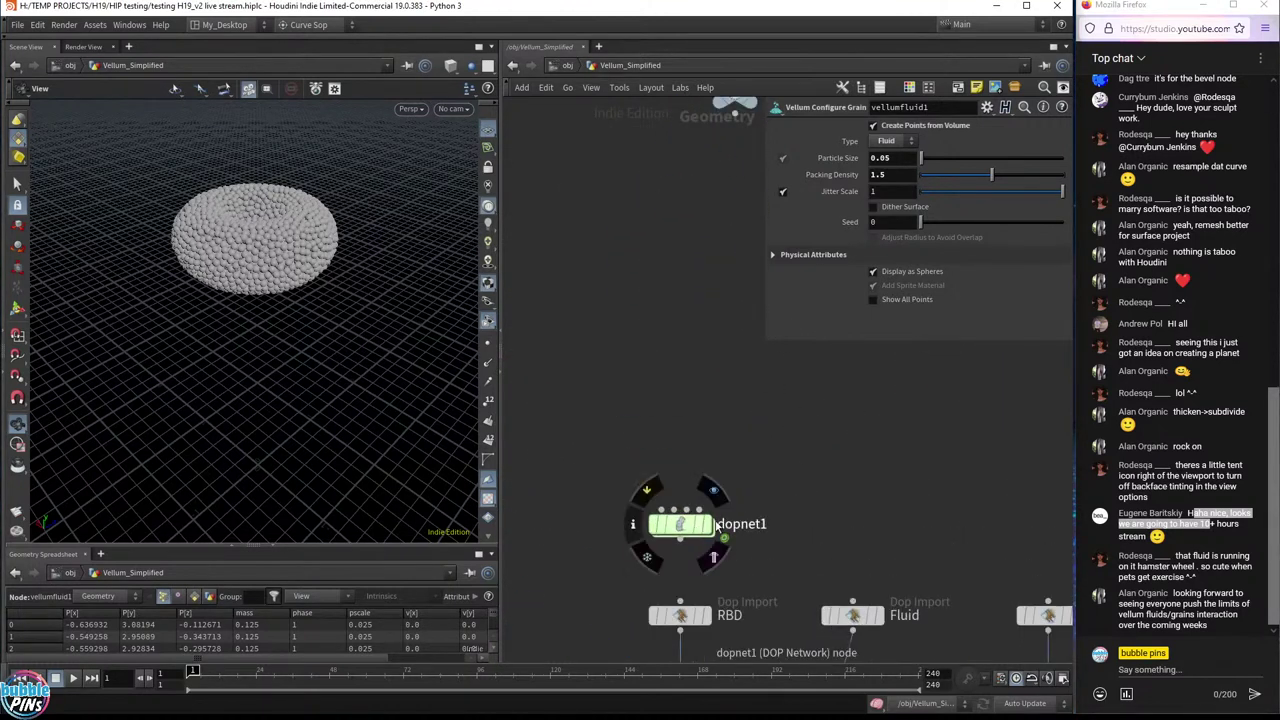
click(704, 530)
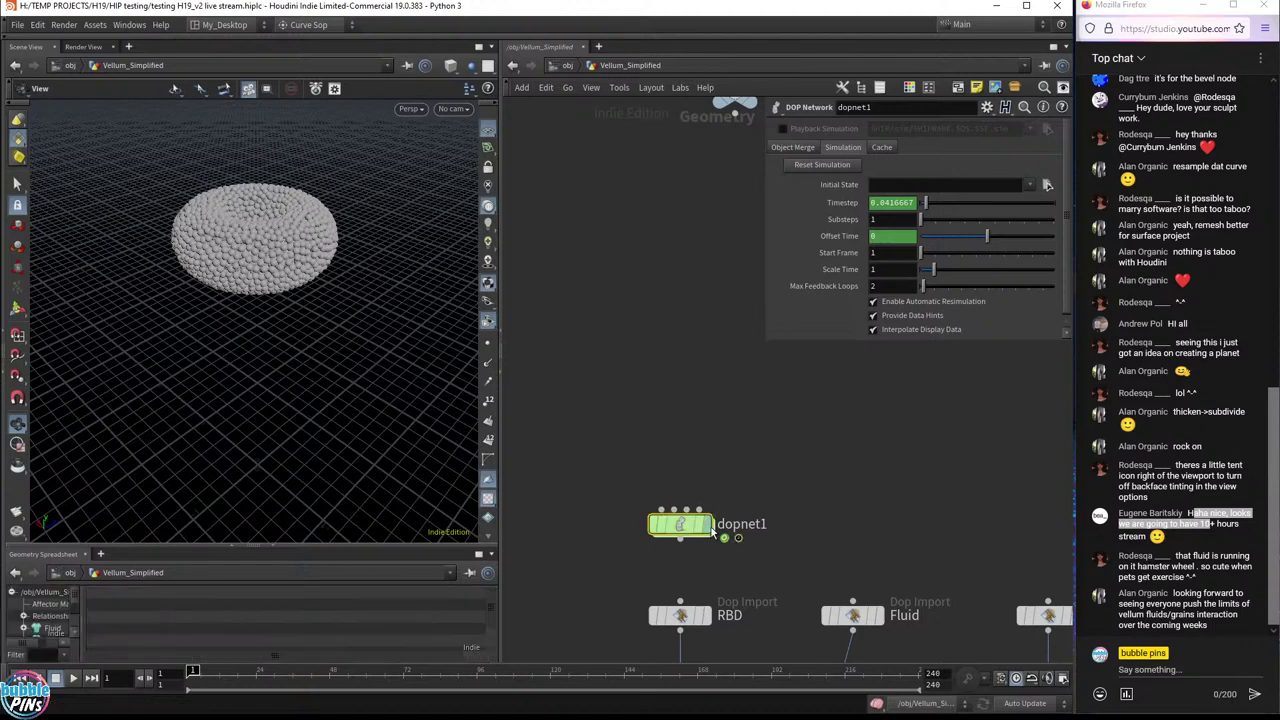
scroll(849, 485, down, 3)
middle_drag(720, 364, 742, 424)
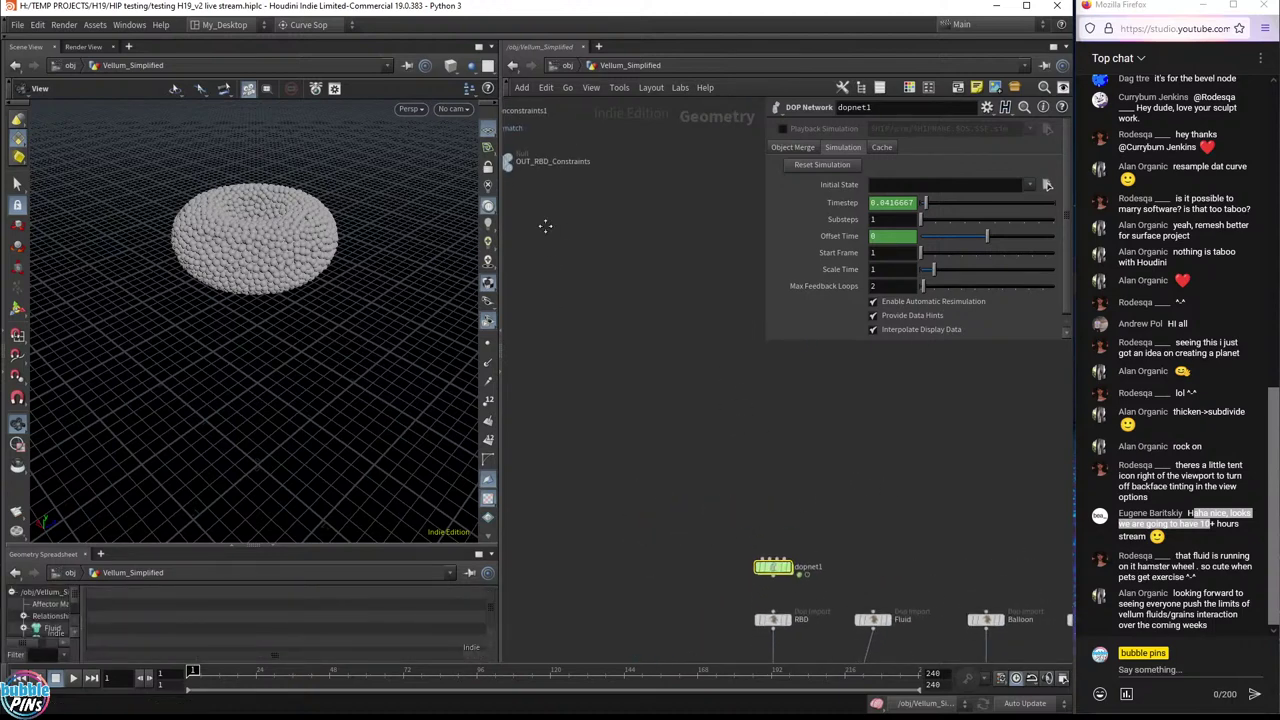
- Up at the Vellum_Simplified level, select the six nodes of the rubber toy branch
key(u)
drag(700, 490, 563, 197)
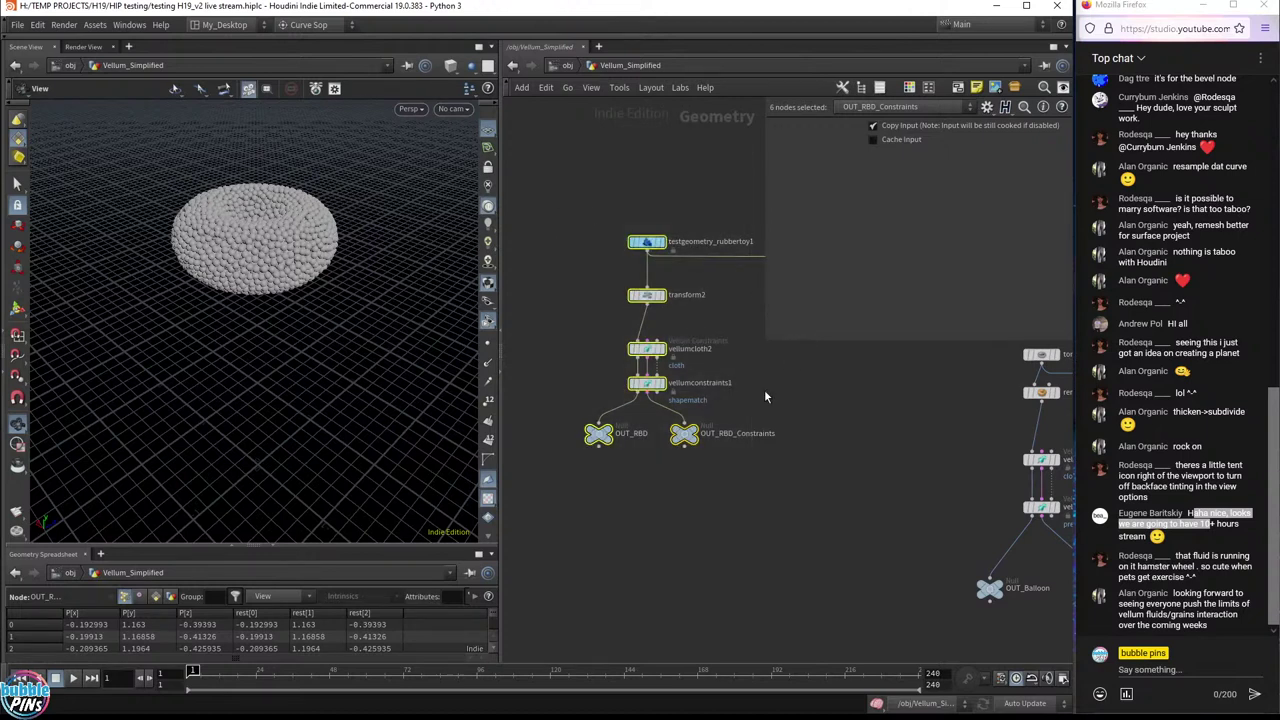
middle_drag(764, 397, 760, 479)
middle_drag(803, 402, 805, 418)
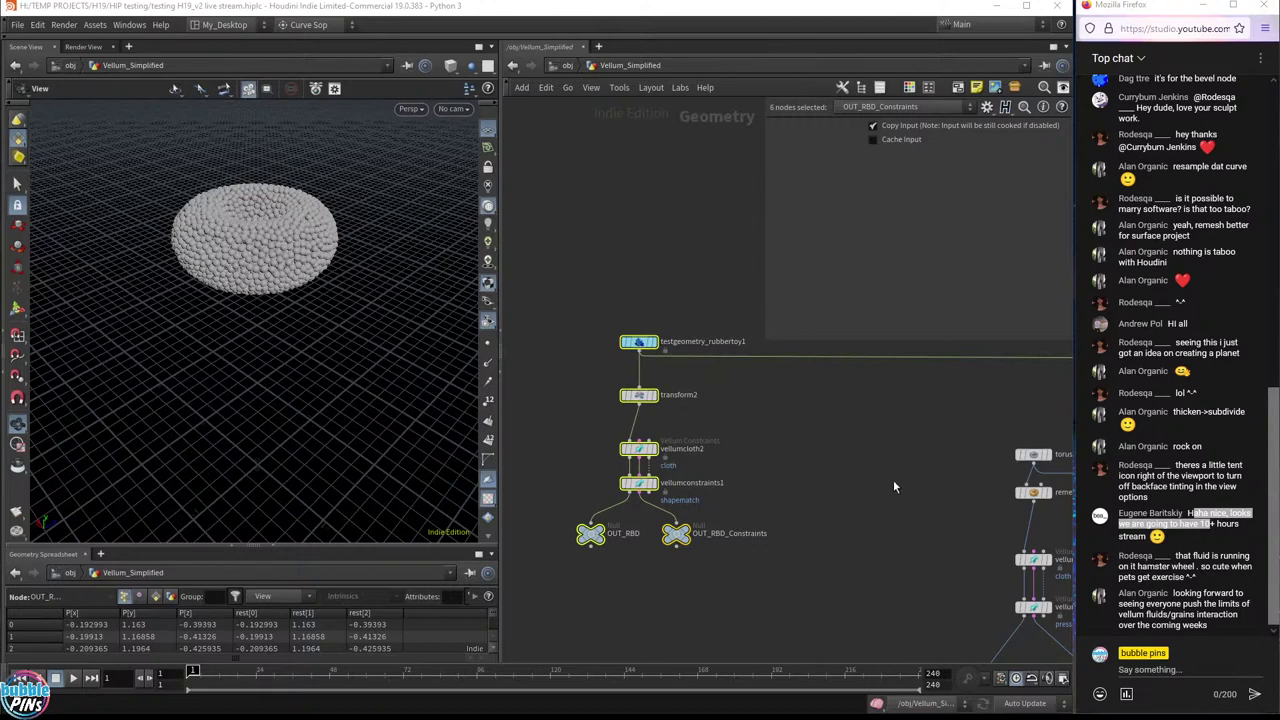
scroll(893, 484, down, 2)
- Set dopnet1 as the displayed node and go inside its DOP network
middle_drag(892, 549, 824, 452)
scroll(800, 420, up, 3)
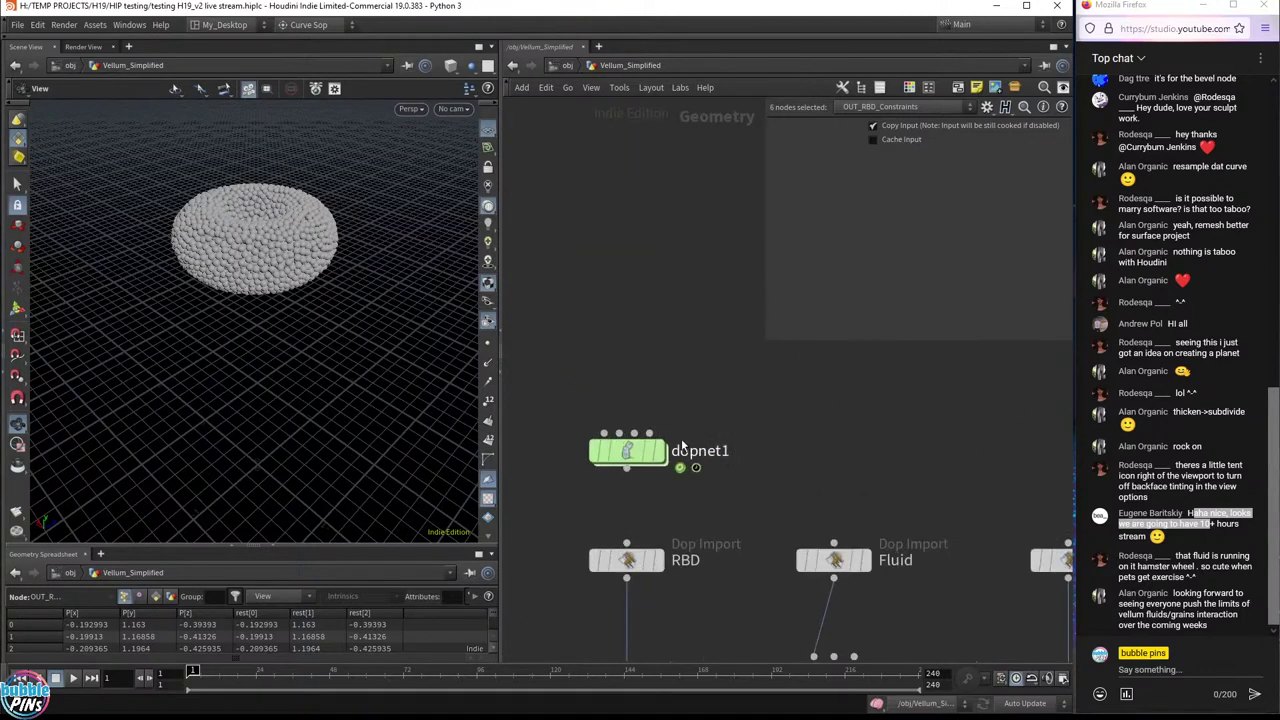
mouse_move(660, 455)
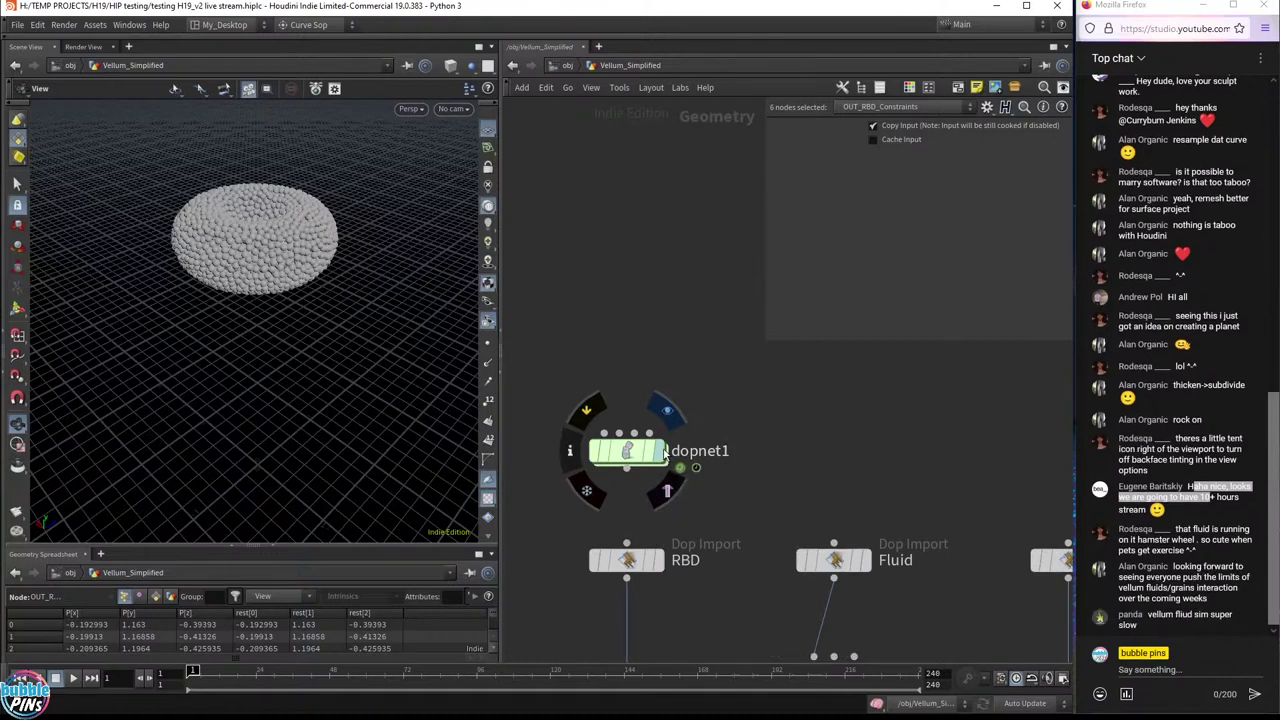
click(664, 452)
double_click(630, 452)
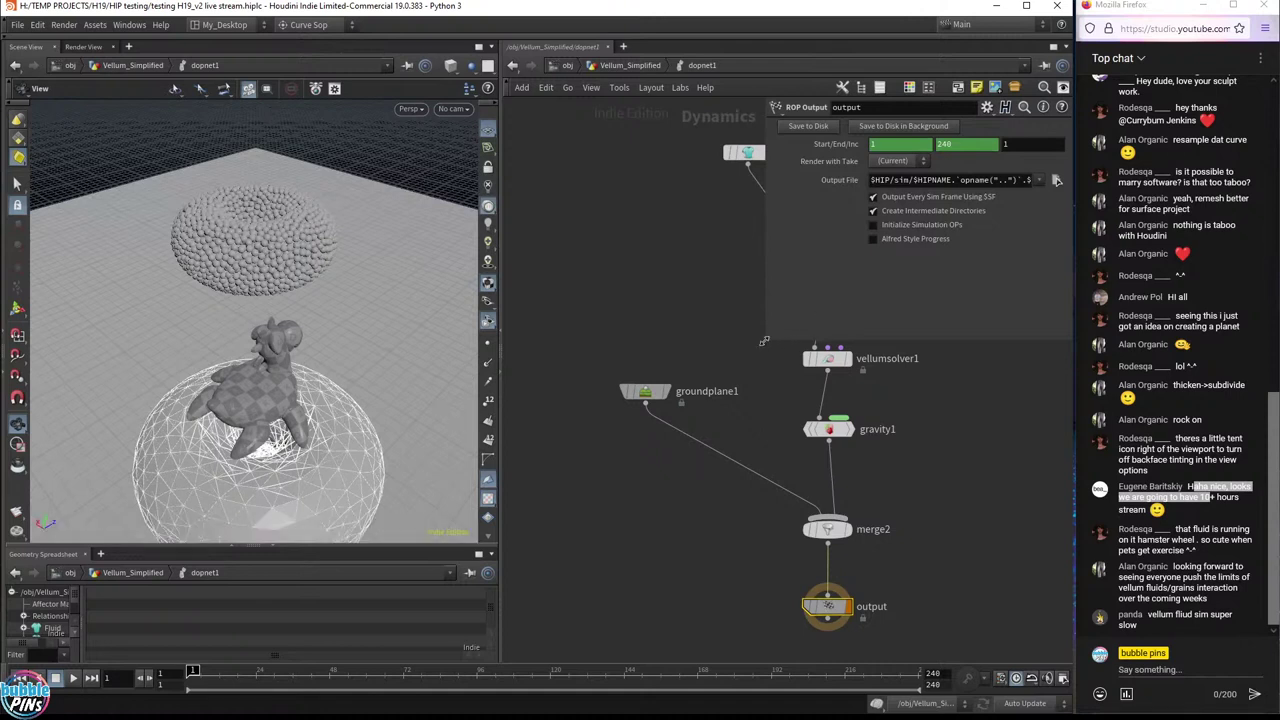
- Bypass the RBD object so the rubber toy drops out of the simulation
drag(761, 347, 878, 330)
middle_drag(955, 431, 863, 509)
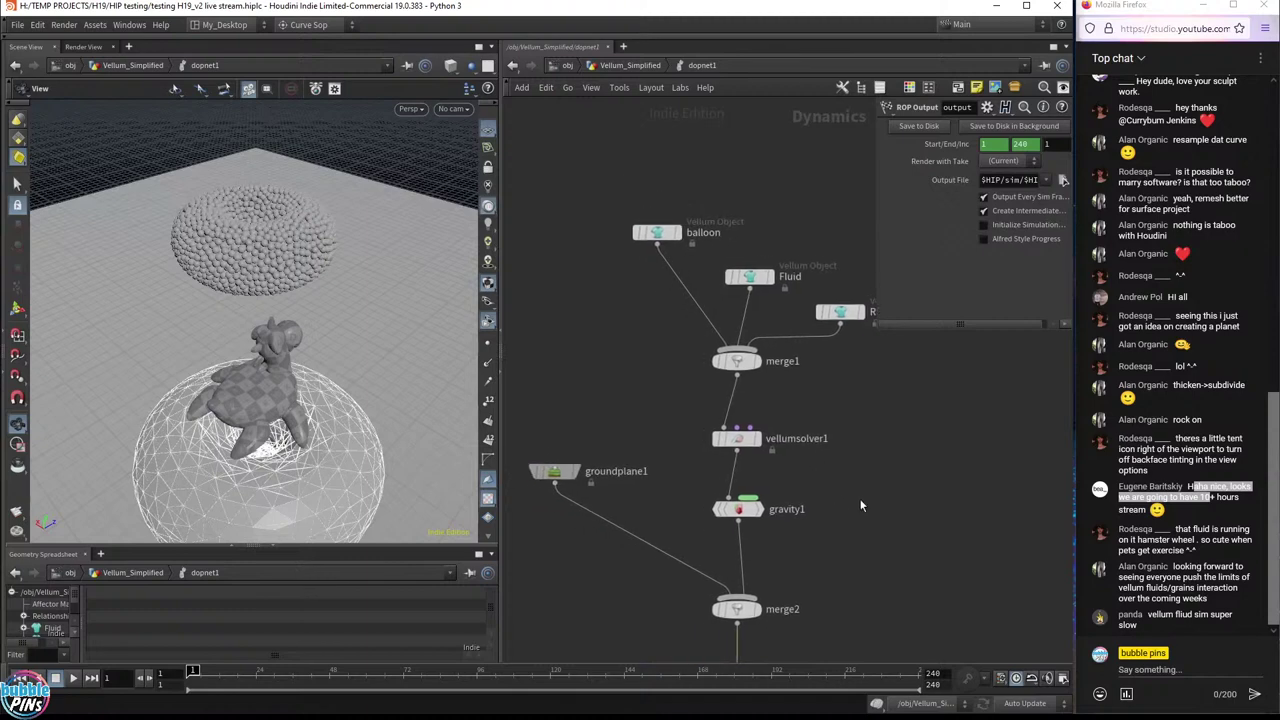
scroll(866, 490, down, 4)
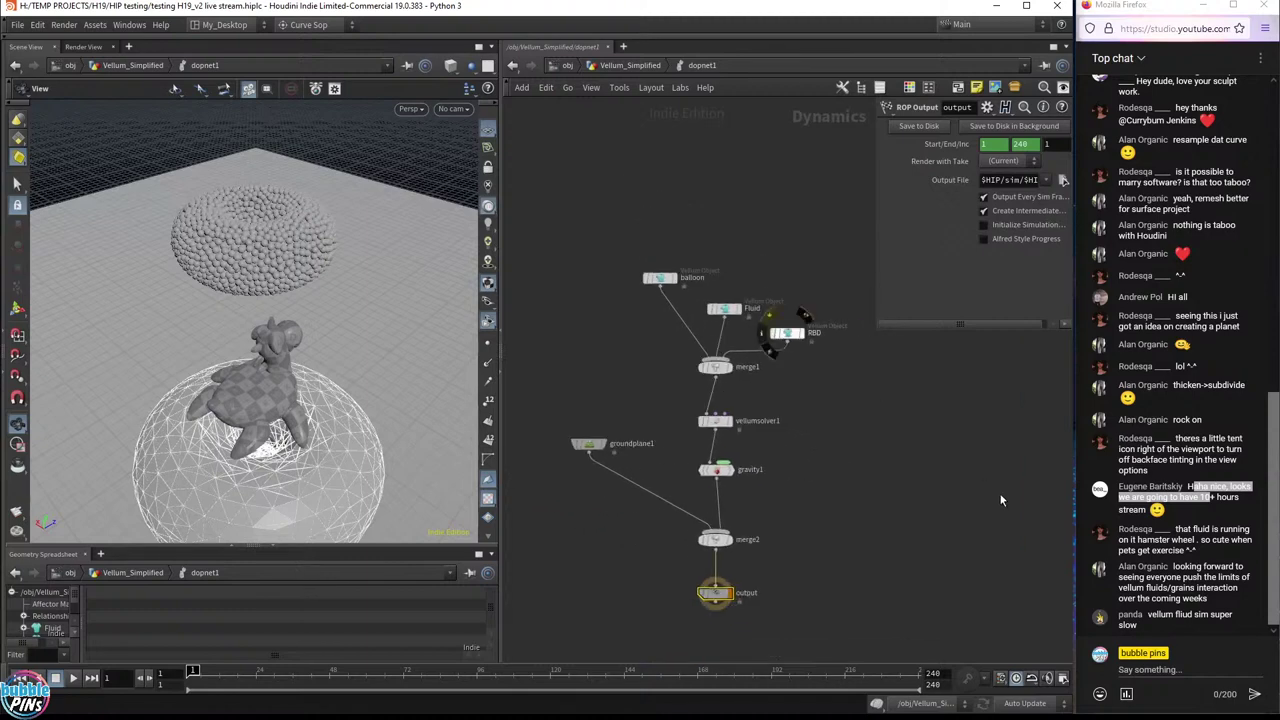
click(774, 333)
- Check the balloon Vellum Object's Initial Geometry and Initial Constraints paths
drag(412, 268, 382, 291)
scroll(387, 273, down, 5)
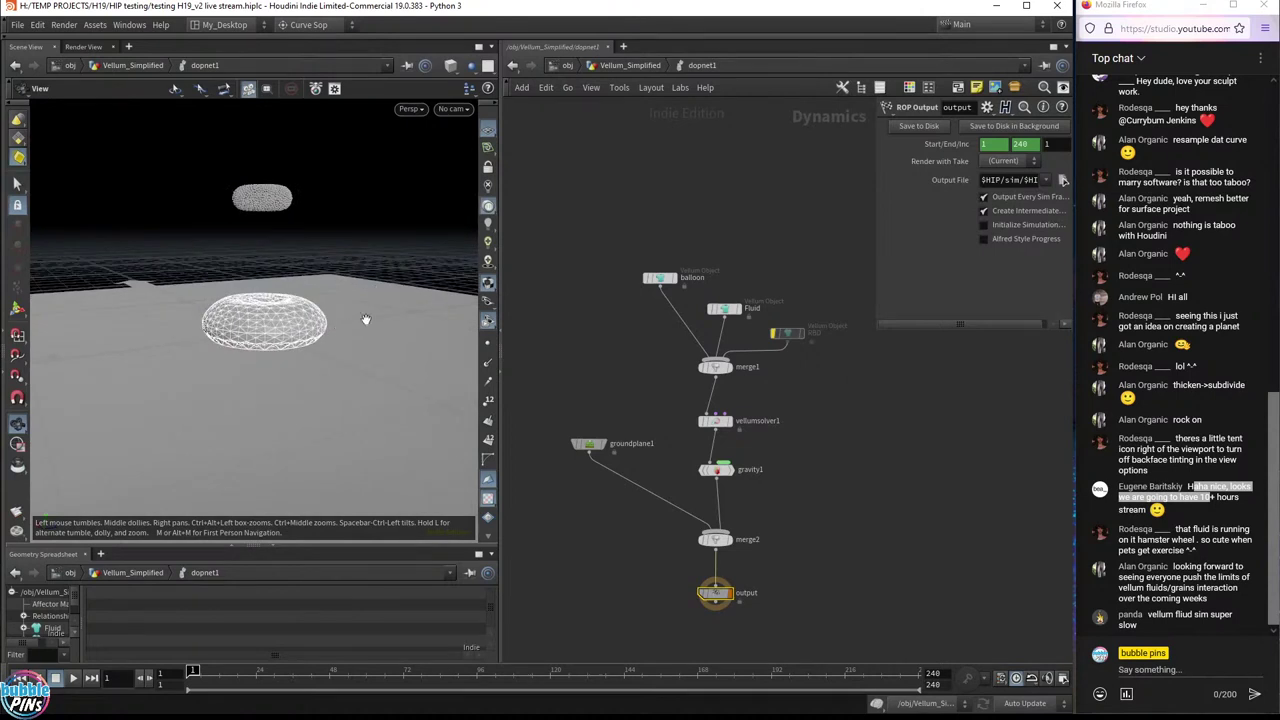
drag(622, 217, 726, 325)
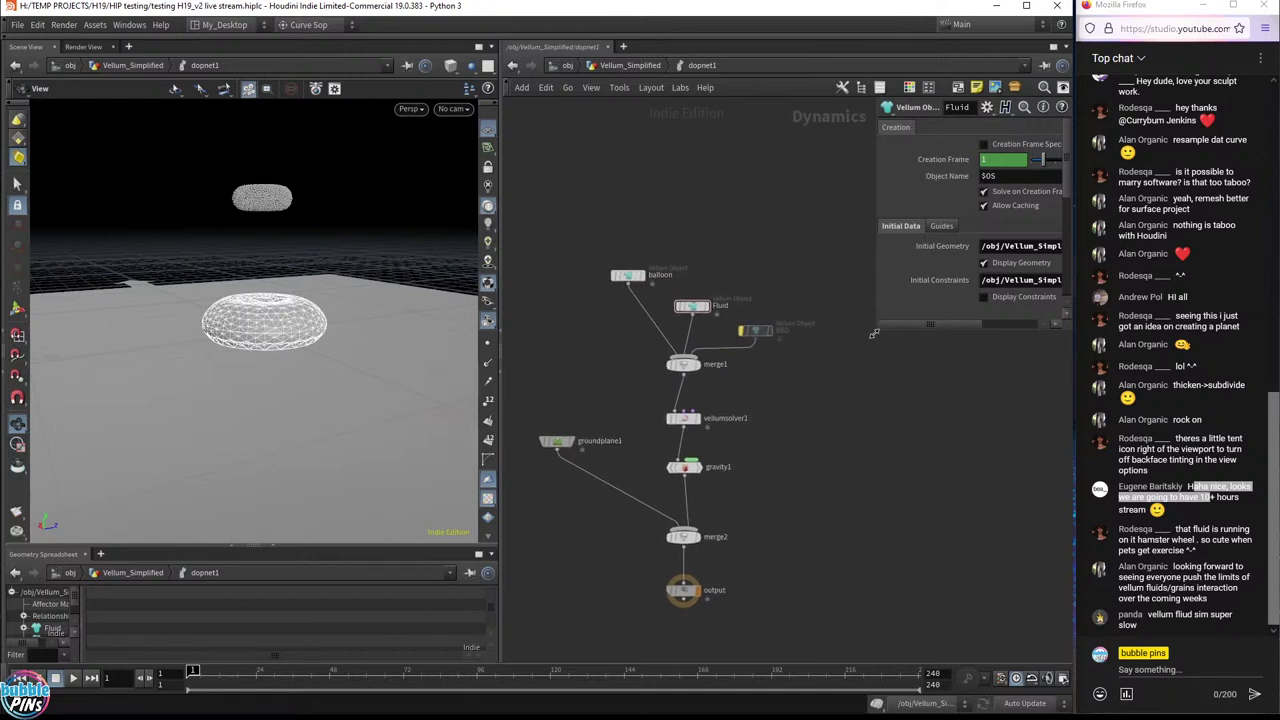
drag(873, 333, 789, 356)
drag(569, 218, 630, 299)
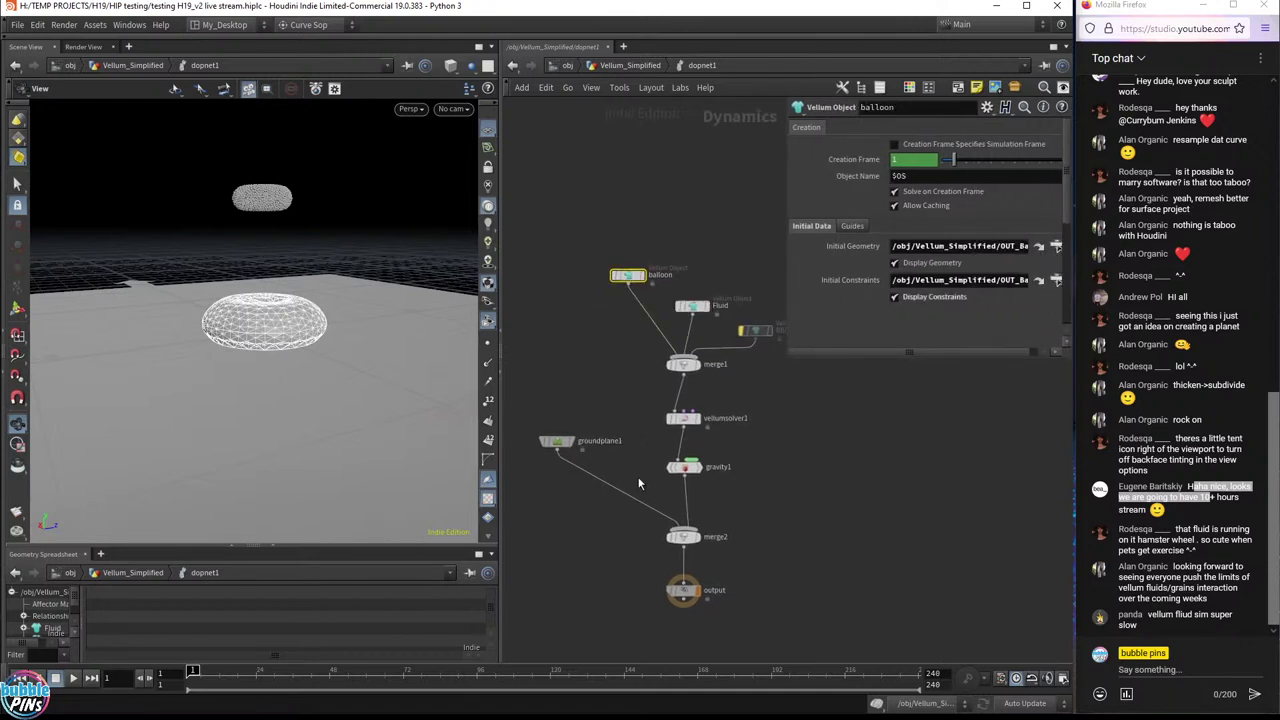
click(986, 245)
key(End)
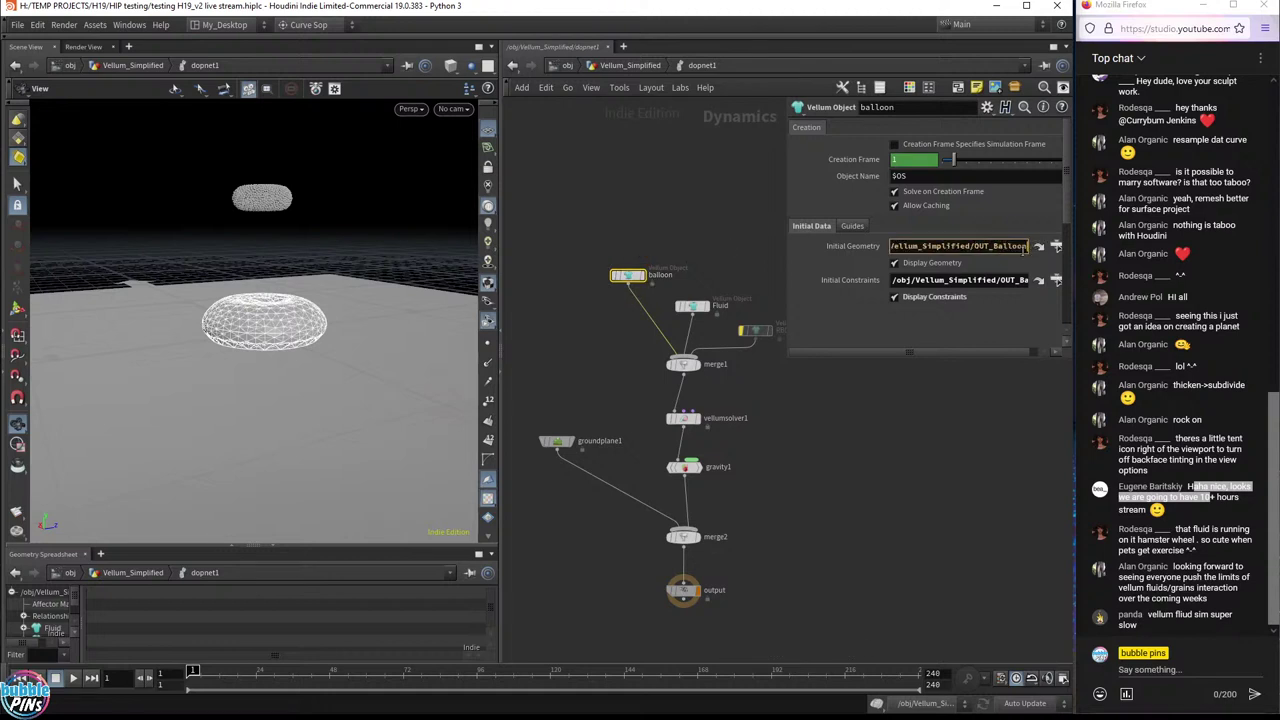
click(1015, 280)
key(End)
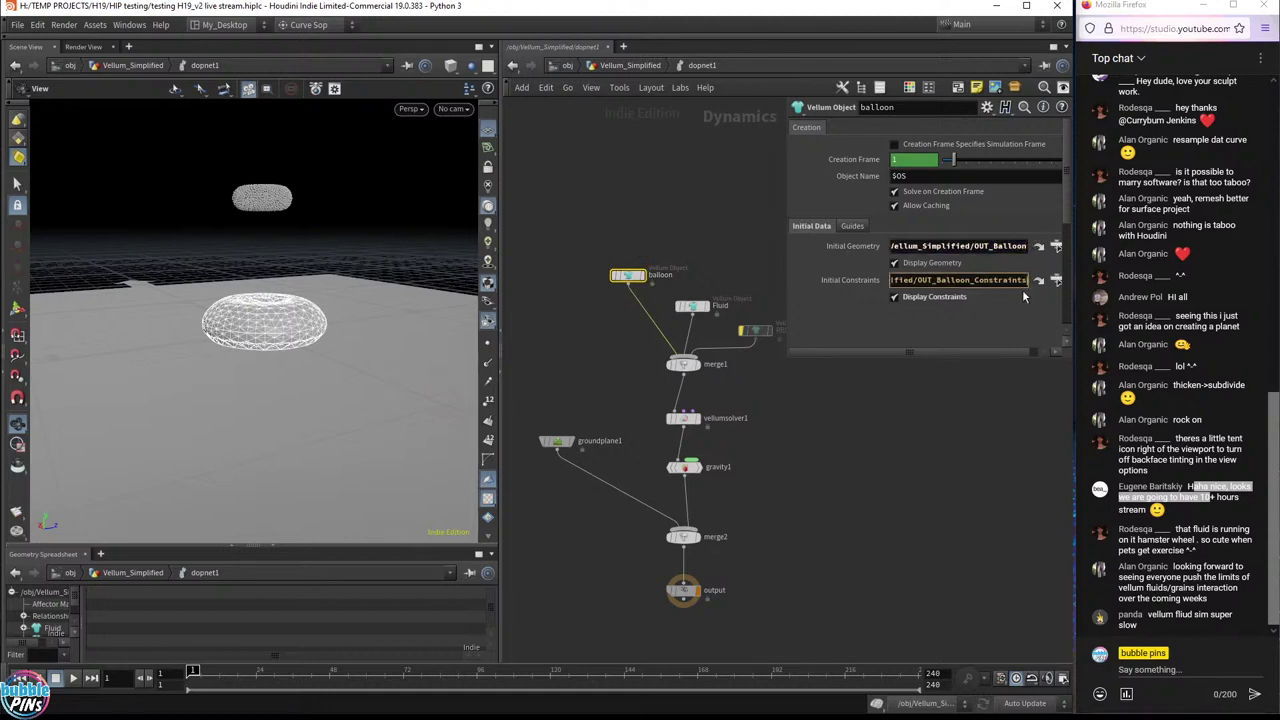
- Inspect OUT_Balloon and OUT_Balloon_Constraints in Vellum_Simplified, then return into dopnet1
click(630, 68)
scroll(706, 407, down, 5)
middle_drag(677, 187, 588, 403)
click(701, 430)
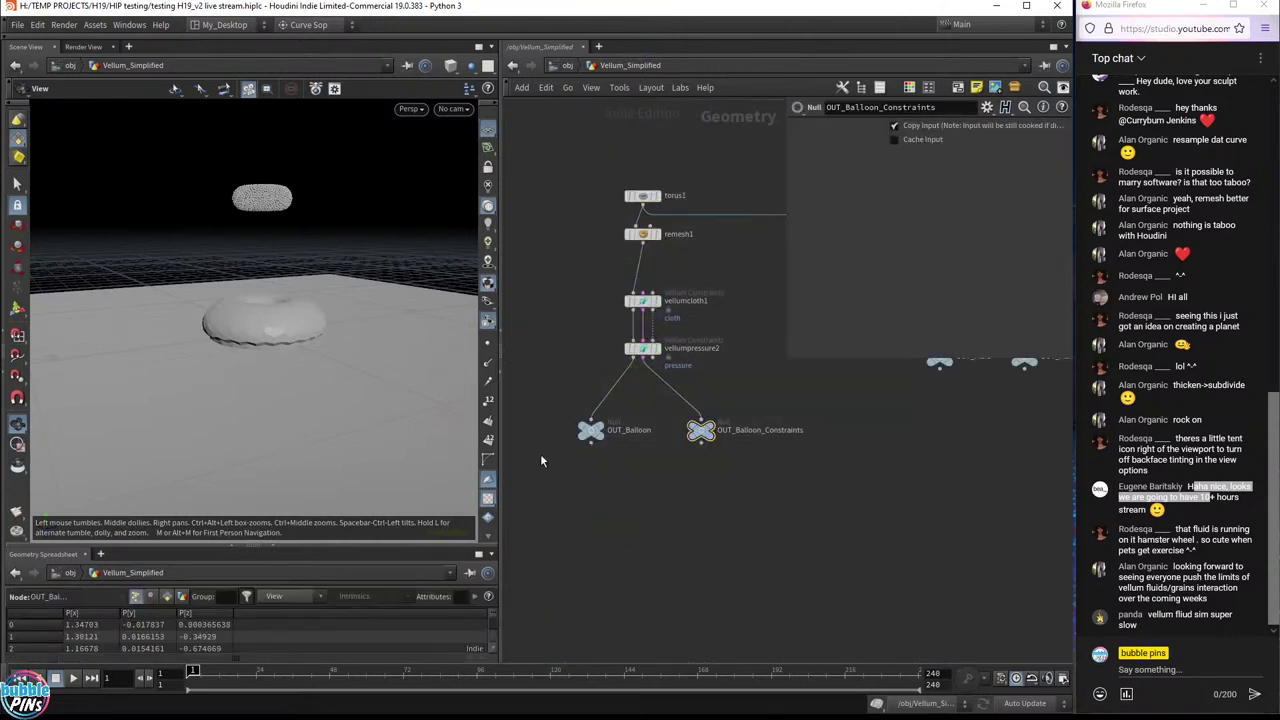
scroll(636, 364, up, 3)
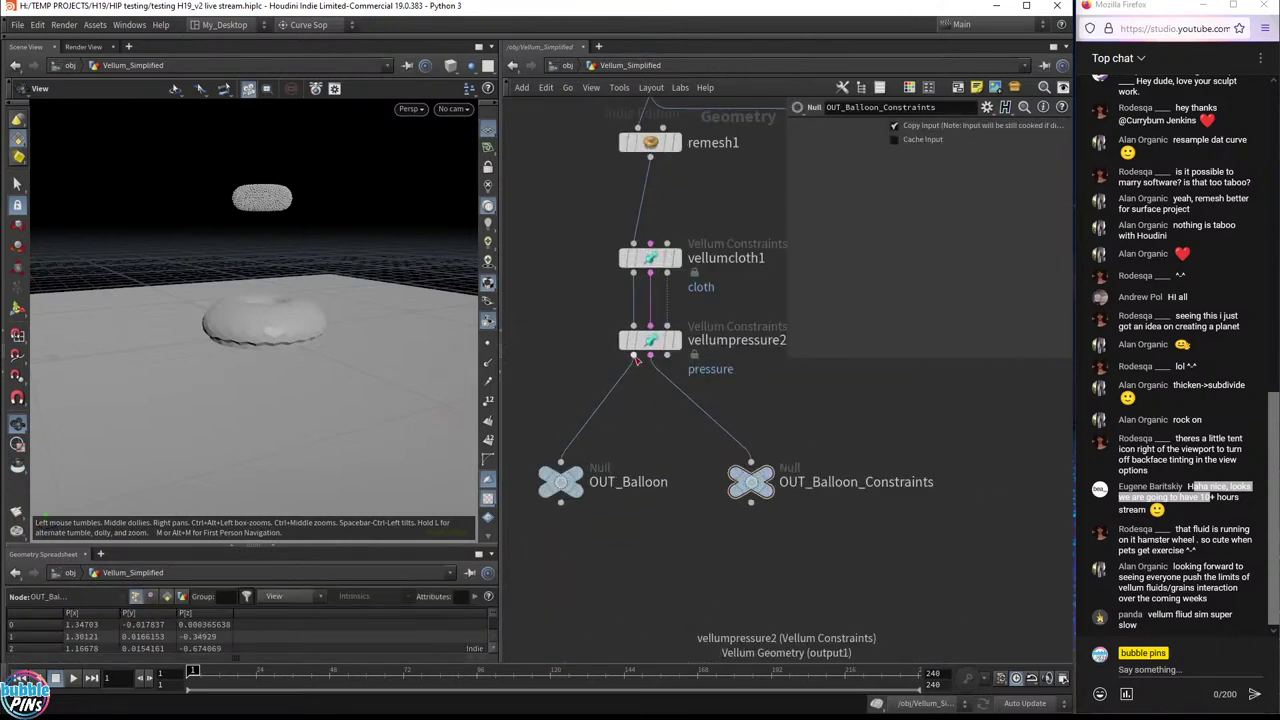
click(560, 481)
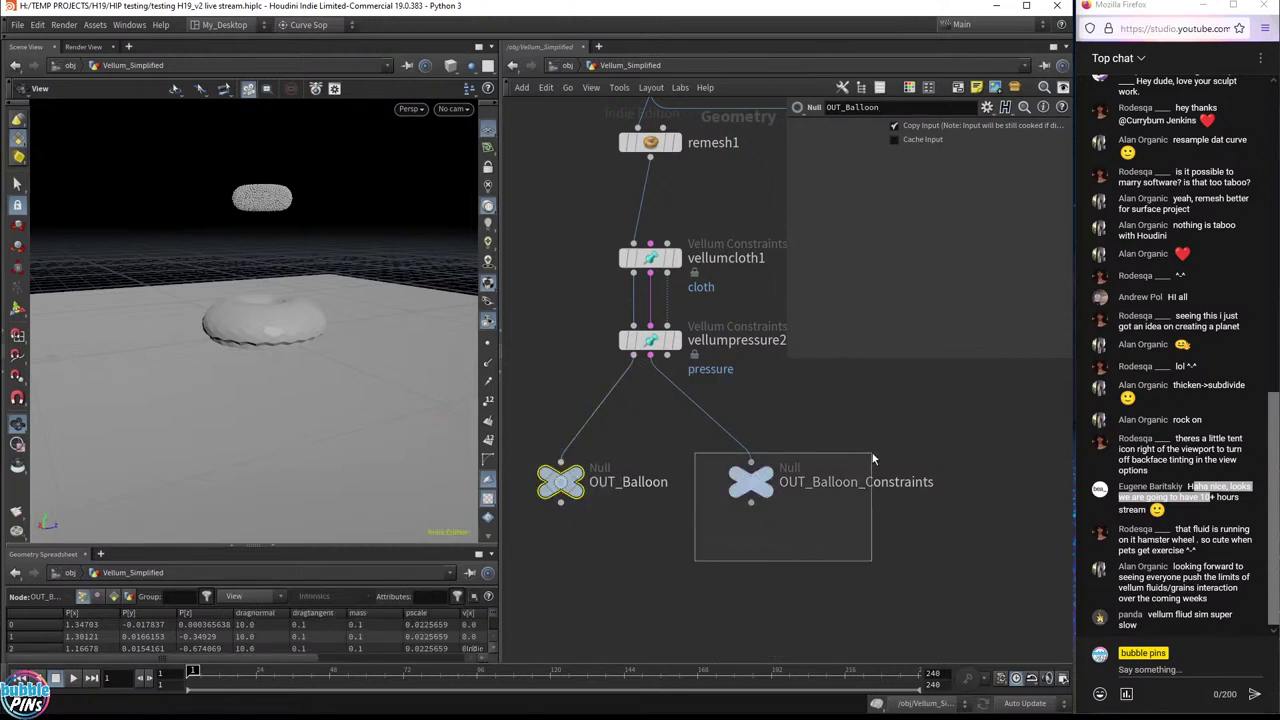
click(751, 481)
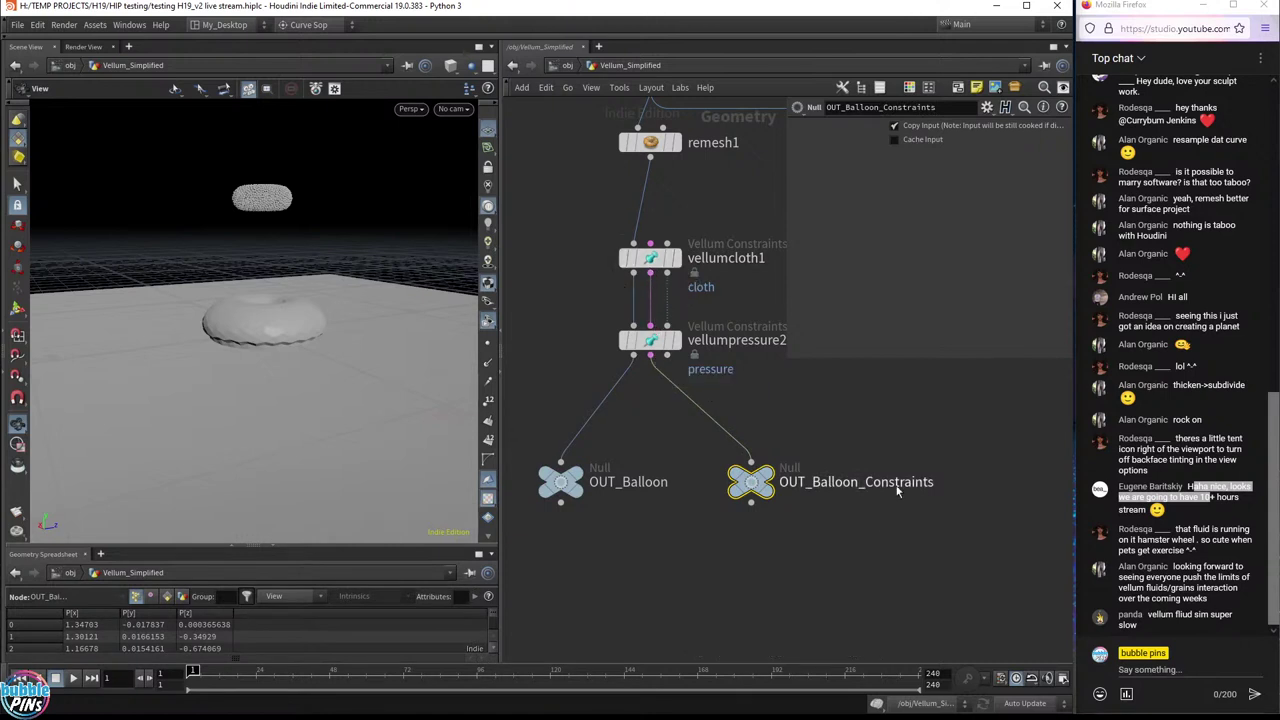
scroll(617, 514, down, 3)
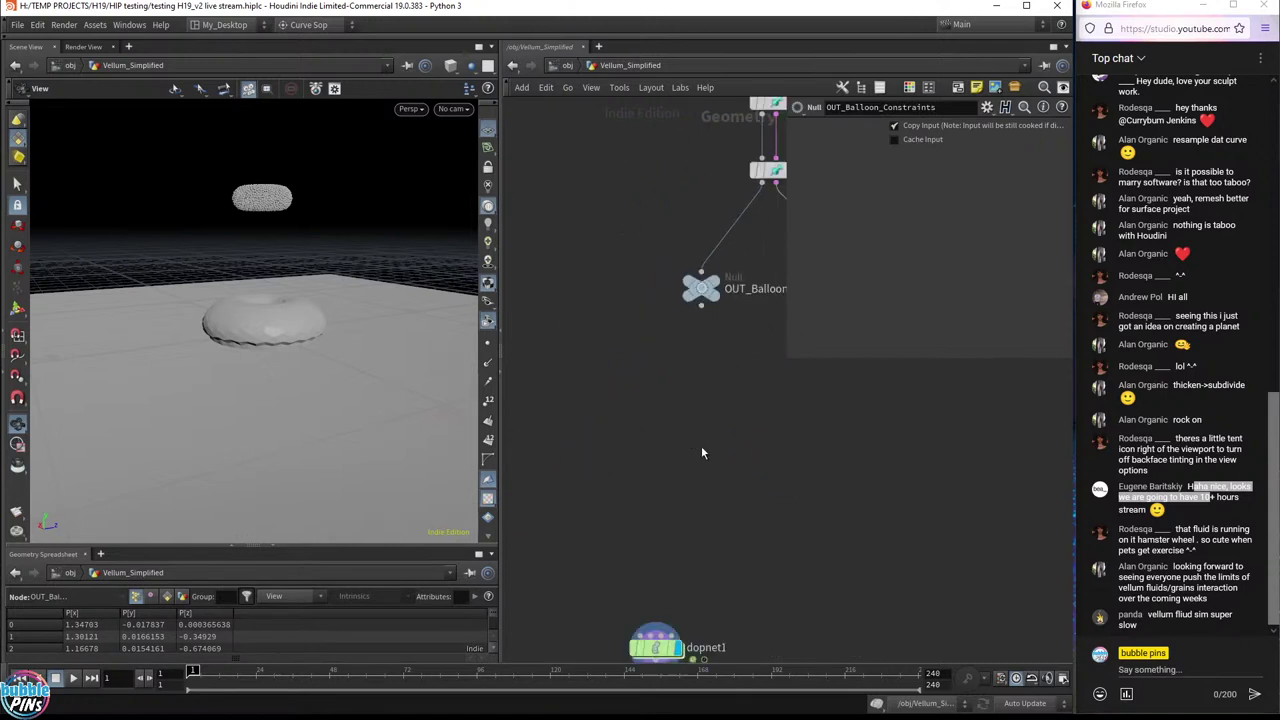
scroll(706, 413, up, 3)
double_click(677, 467)
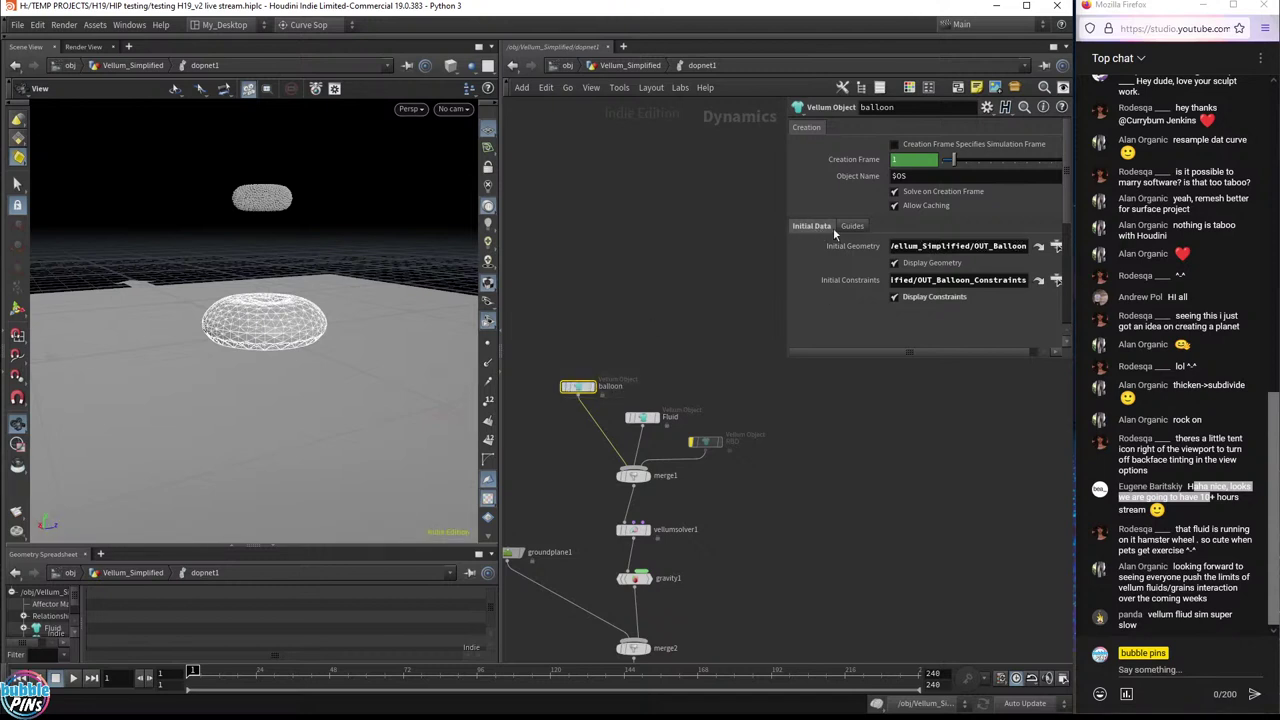
- Add a Vellum Object node via 'vellum o', then delete the unneeded vellumobject1
key(Tab)
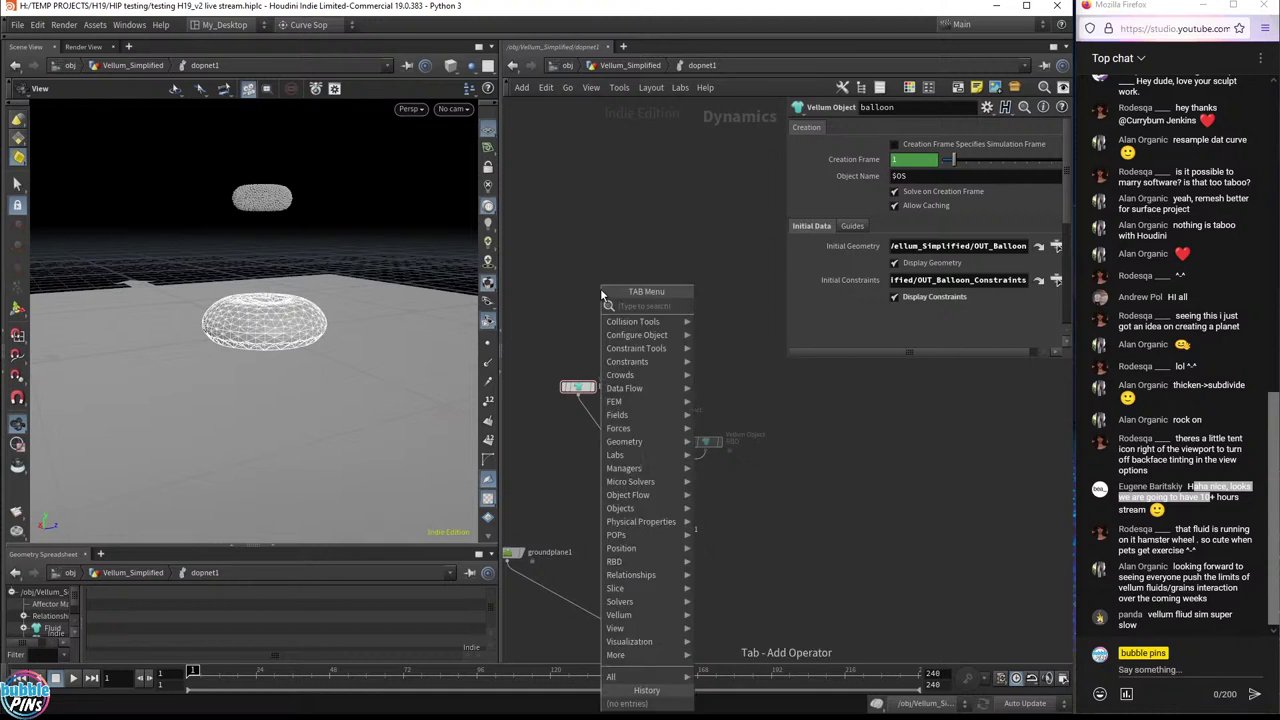
text(vellum o)
key(Return)
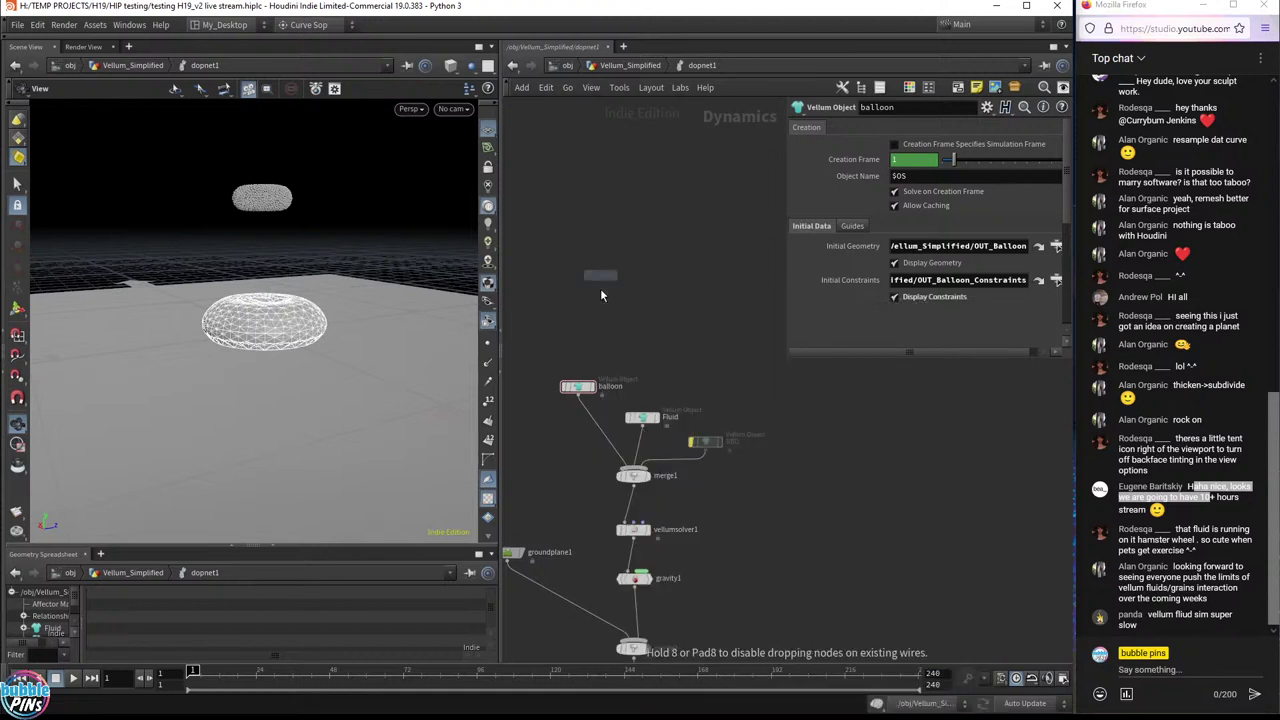
click(603, 285)
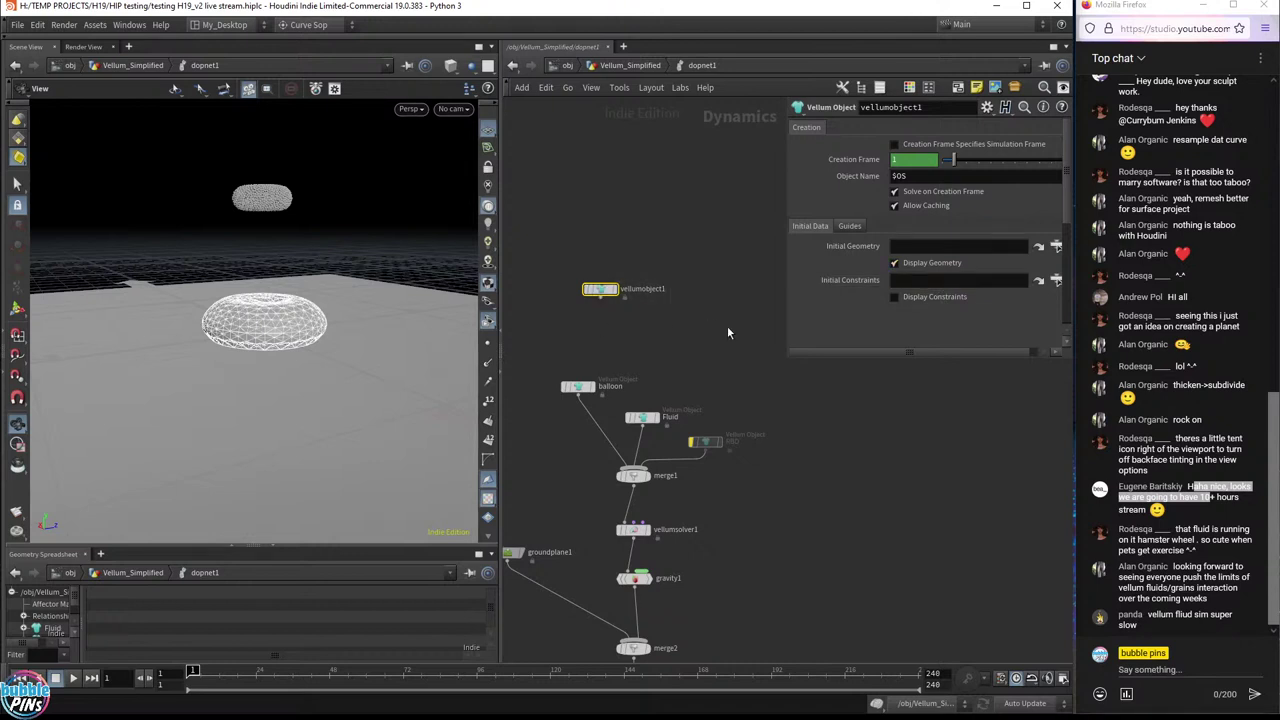
key(Delete)
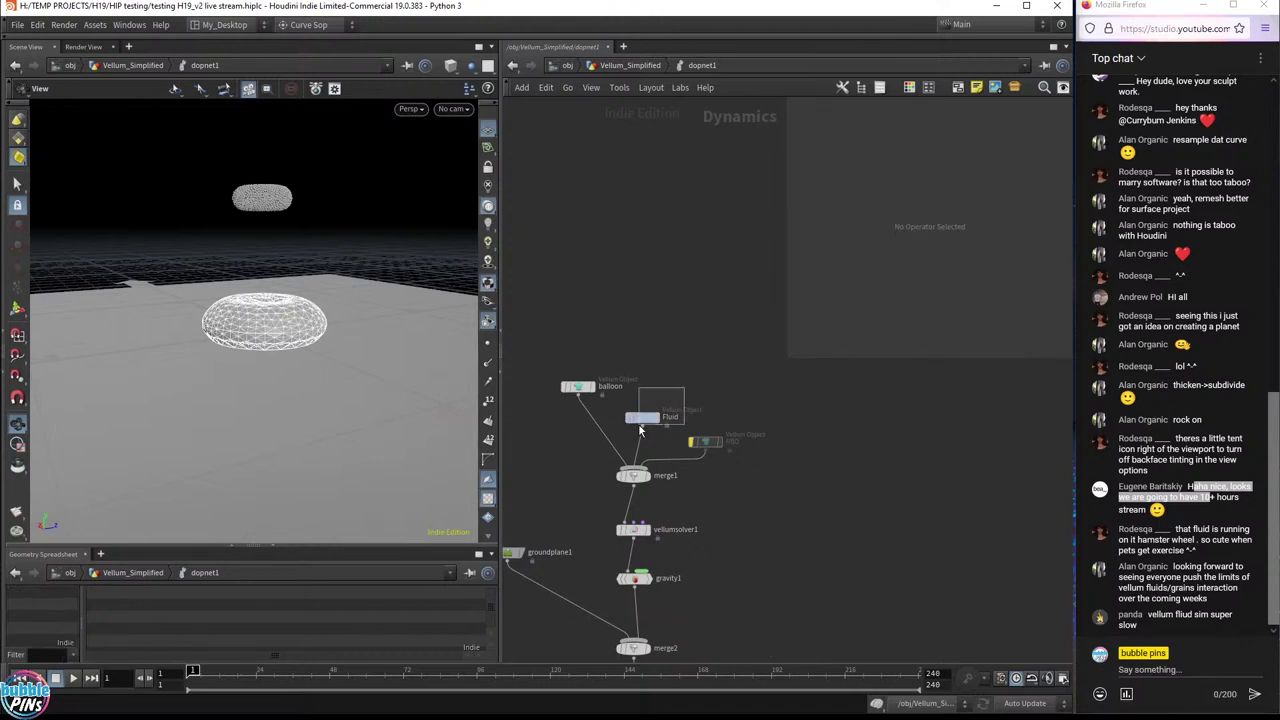
- Check the Fluid Vellum Object's Initial Geometry and Initial Constraints paths
drag(631, 430, 631, 430)
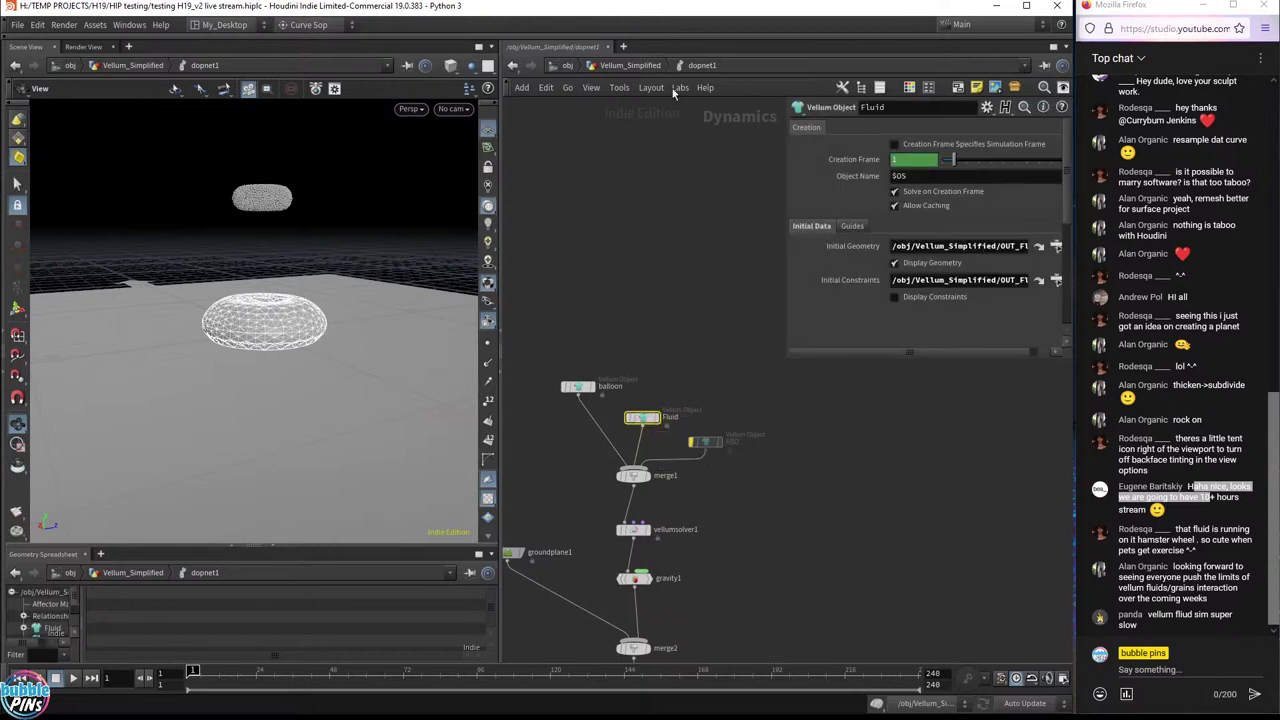
click(940, 245)
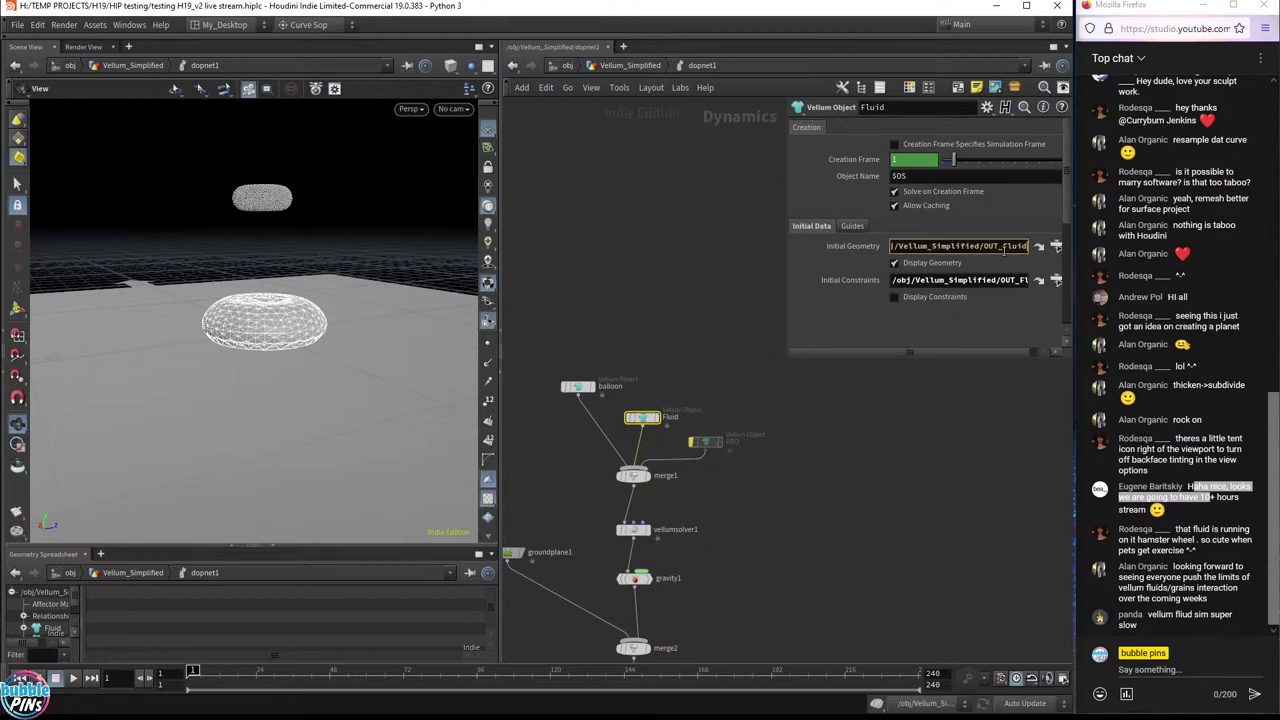
click(996, 281)
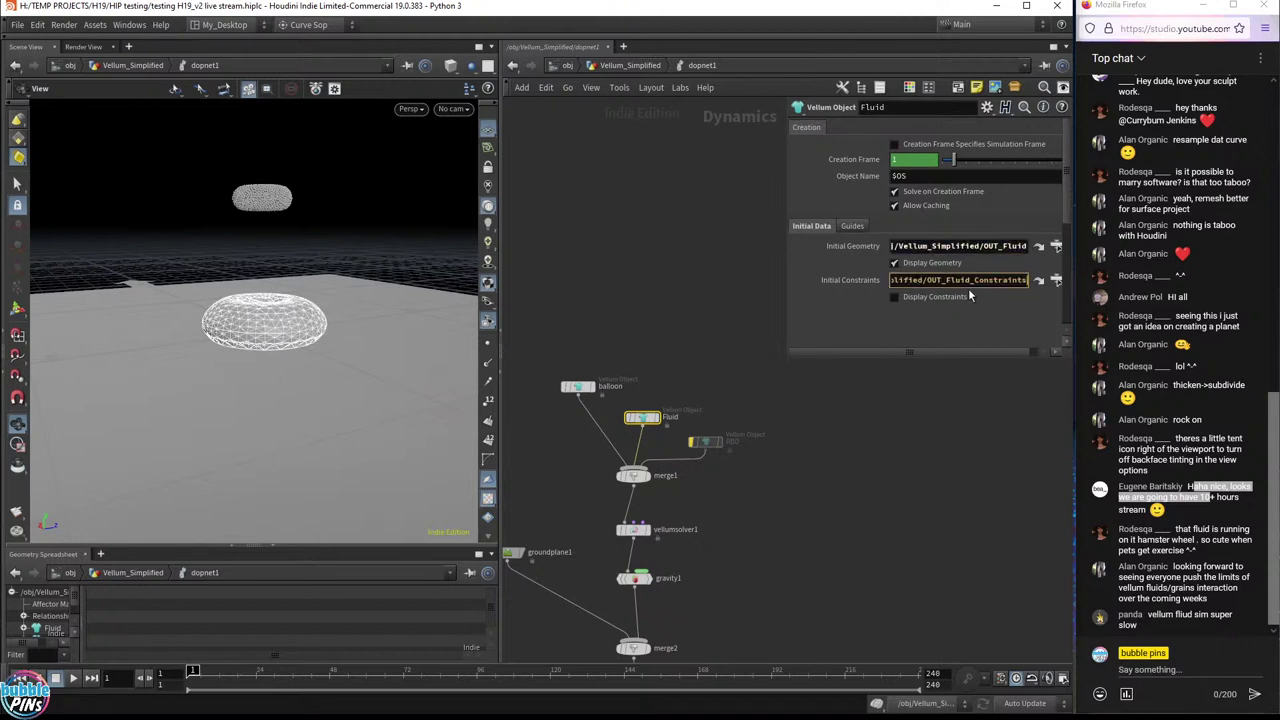
click(950, 245)
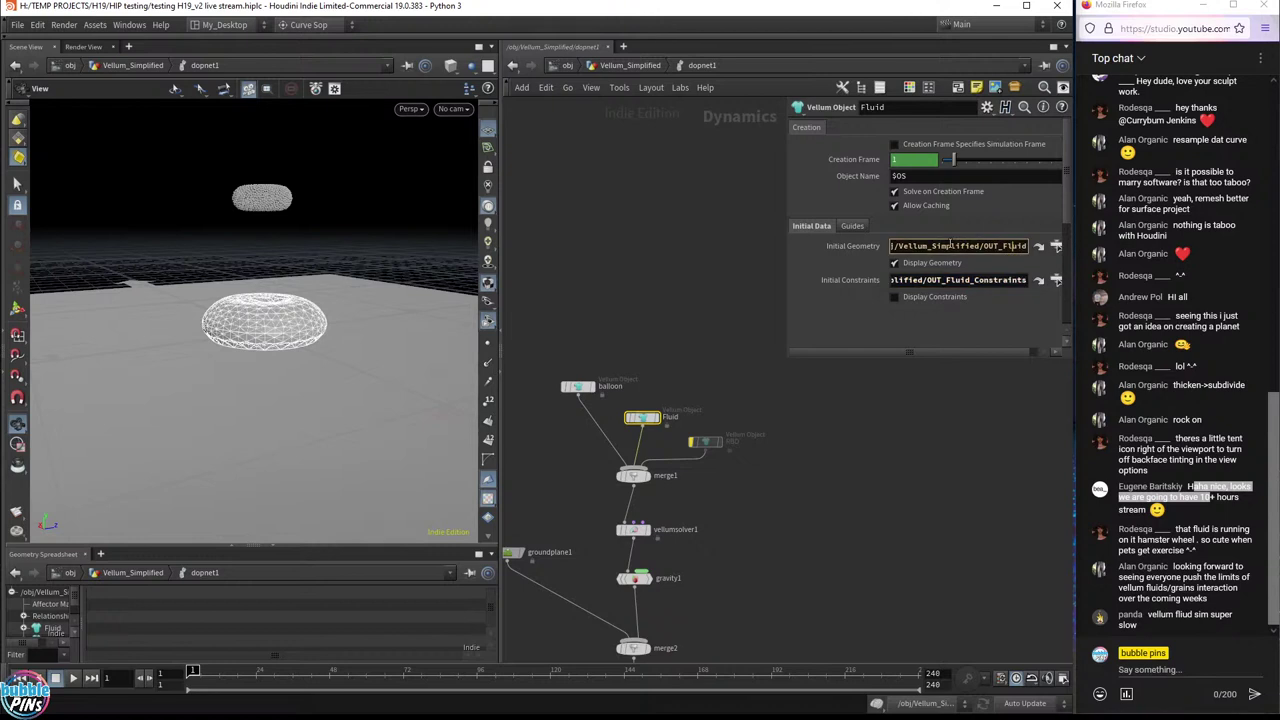
- Inspect the OUT_Fluid and OUT_Fluid_Constraints nodes in Vellum_Simplified
click(645, 66)
scroll(757, 543, up, 10)
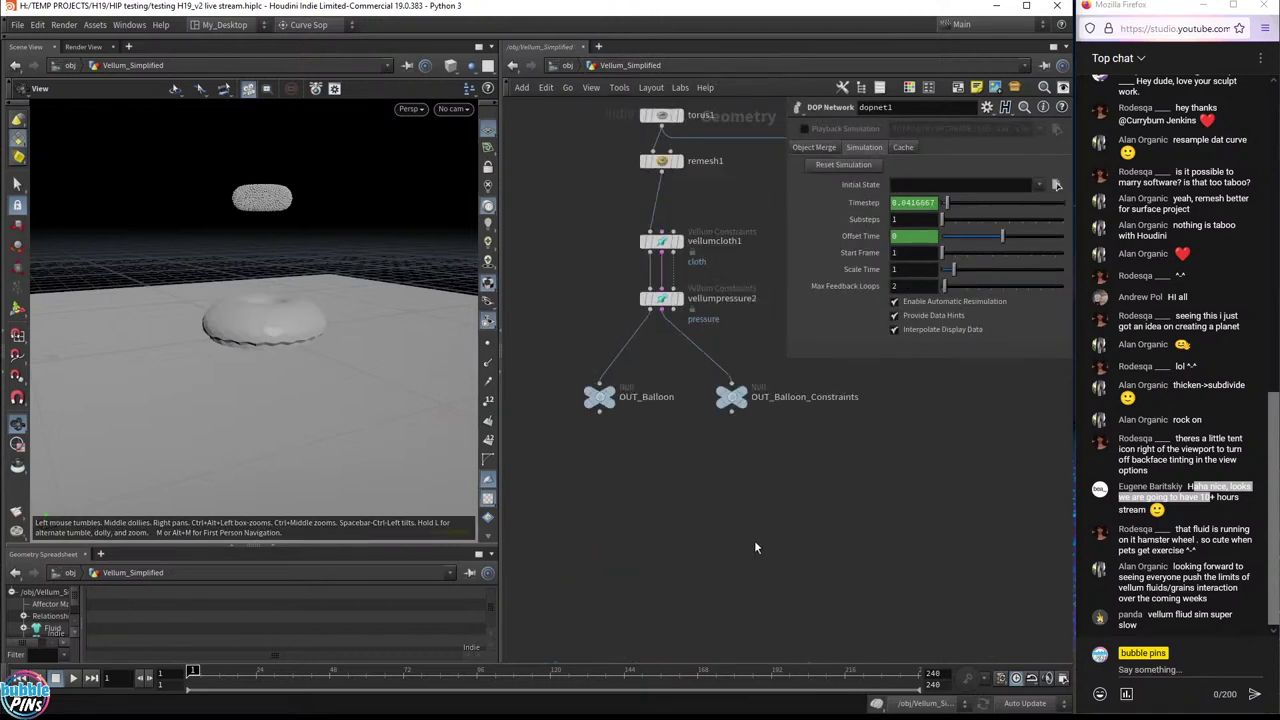
drag(828, 568, 511, 313)
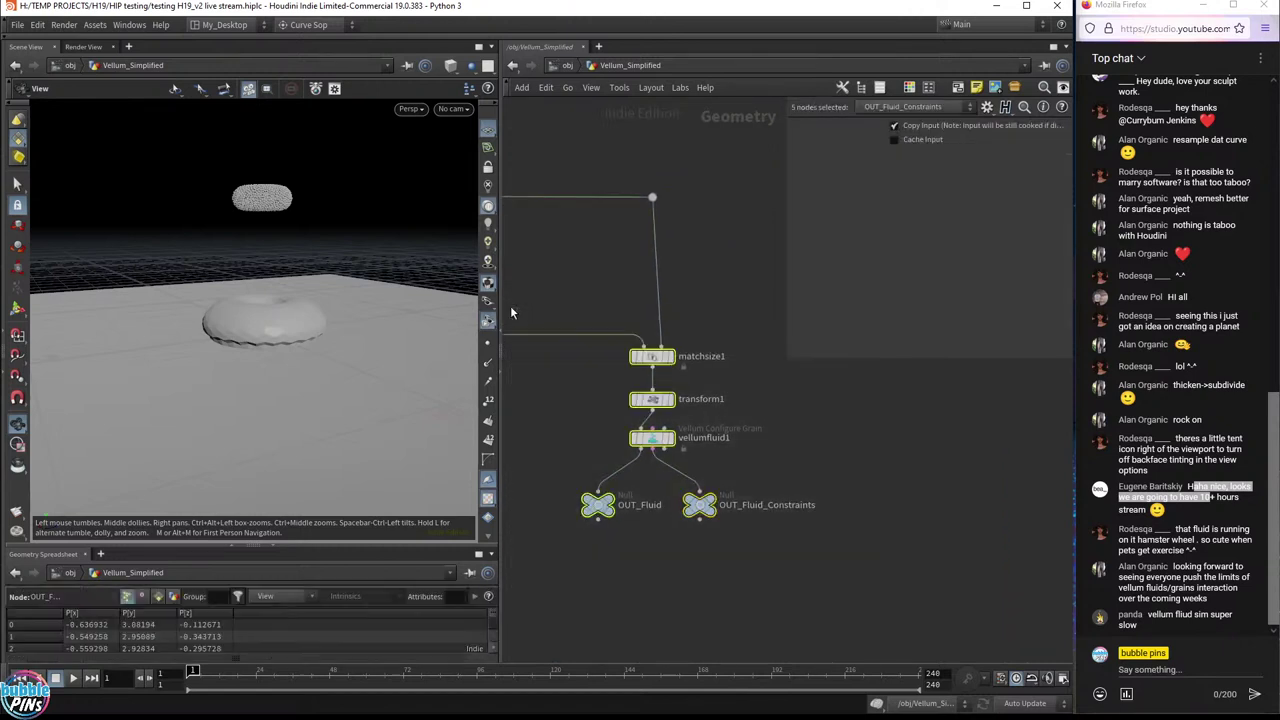
click(690, 565)
scroll(680, 520, up, 5)
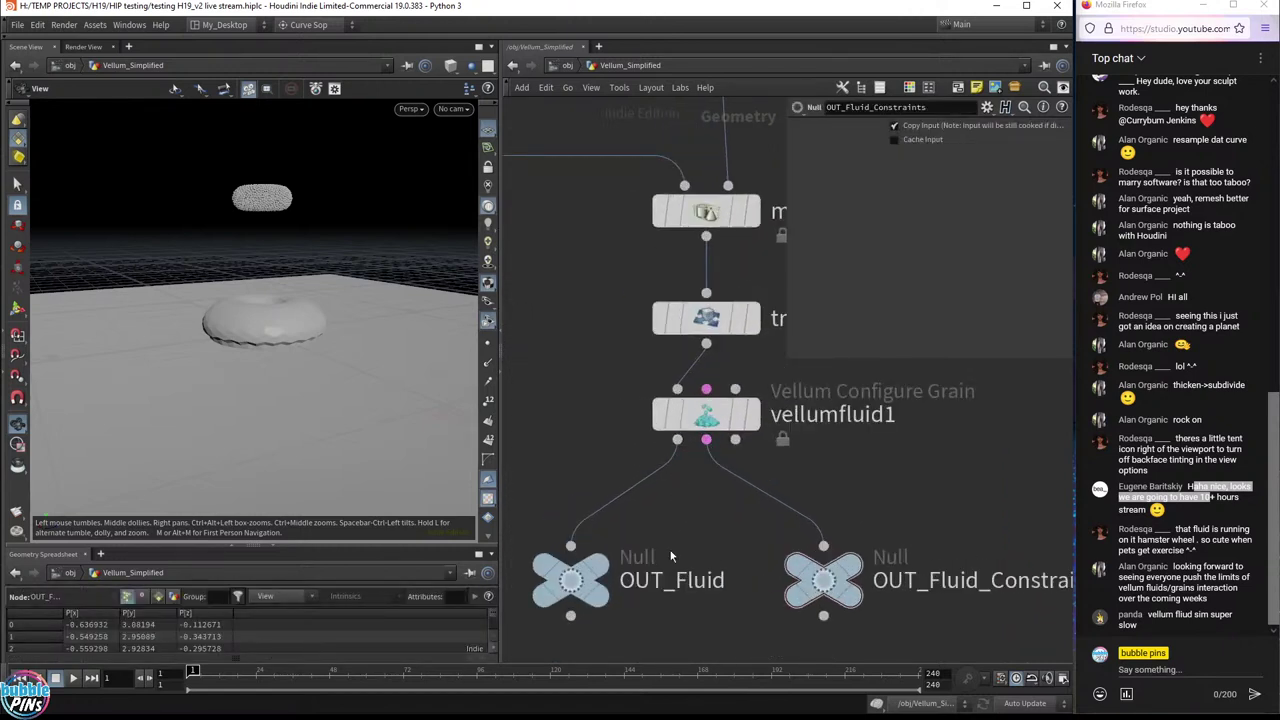
click(572, 580)
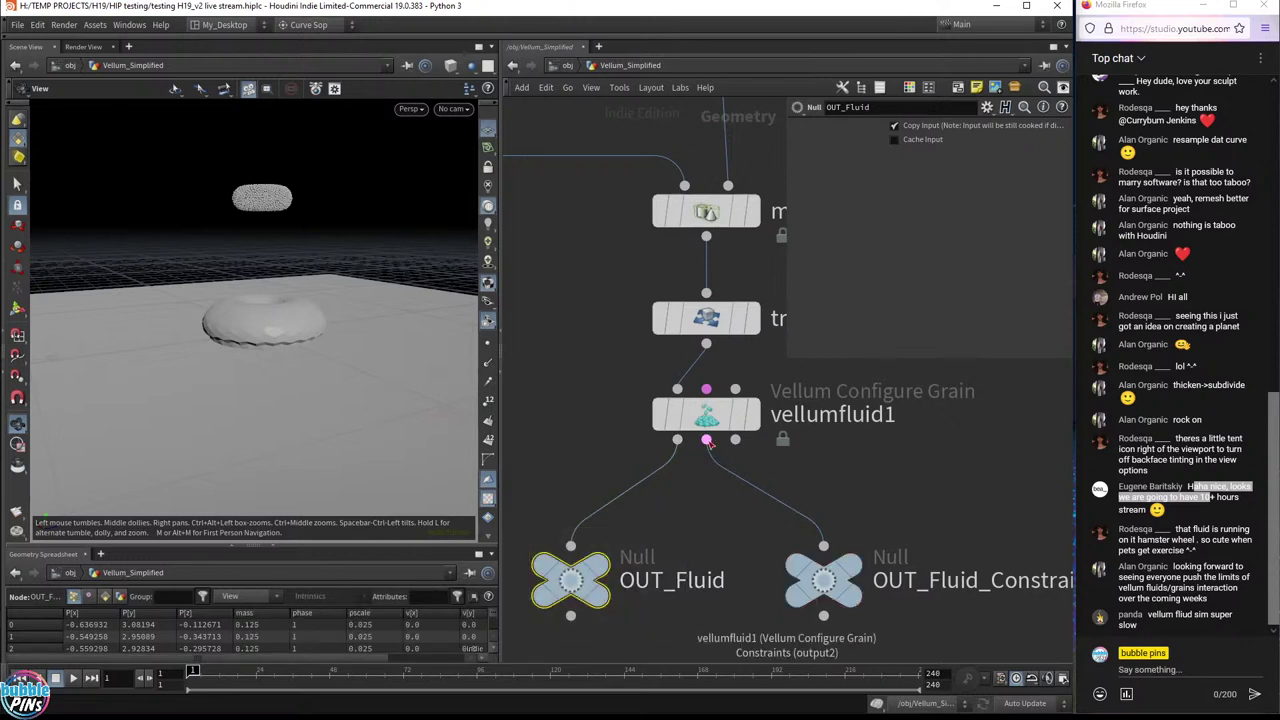
mouse_move(706, 430)
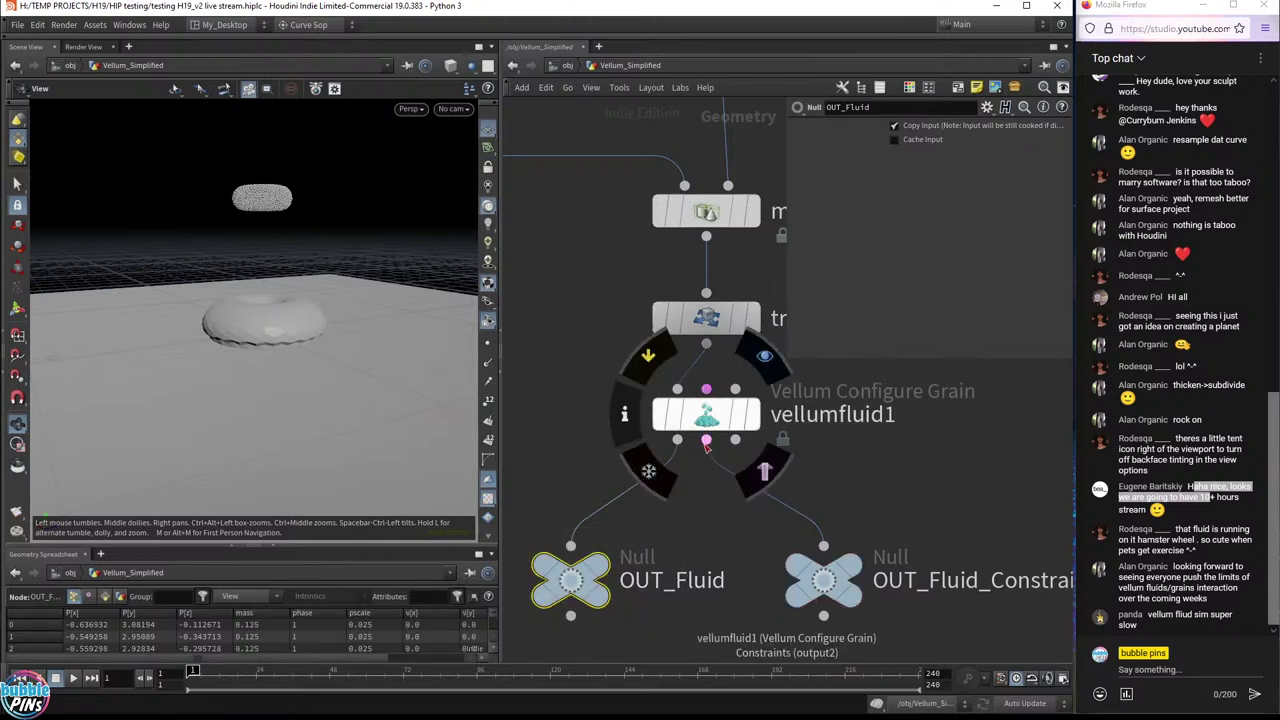
middle_drag(975, 575, 877, 564)
click(726, 568)
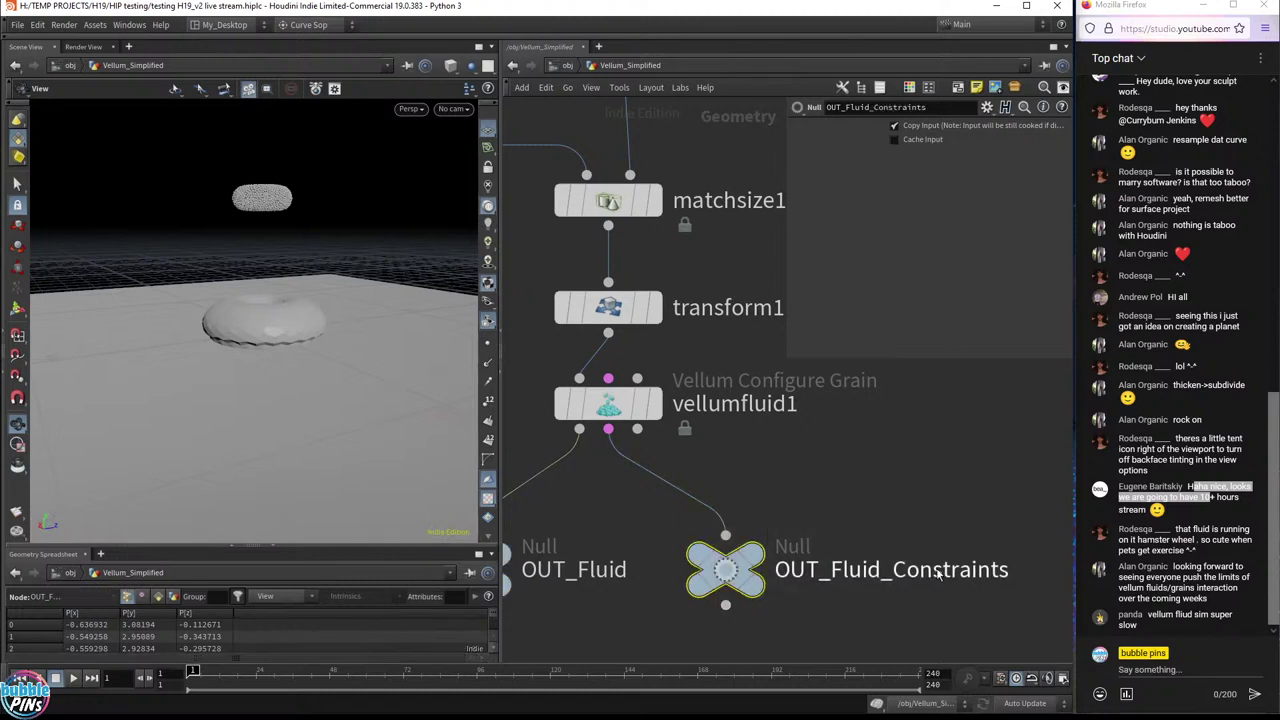
scroll(1030, 578, down, 4)
- Go back inside dopnet1 and frame the lower DOP nodes
middle_drag(797, 557, 883, 443)
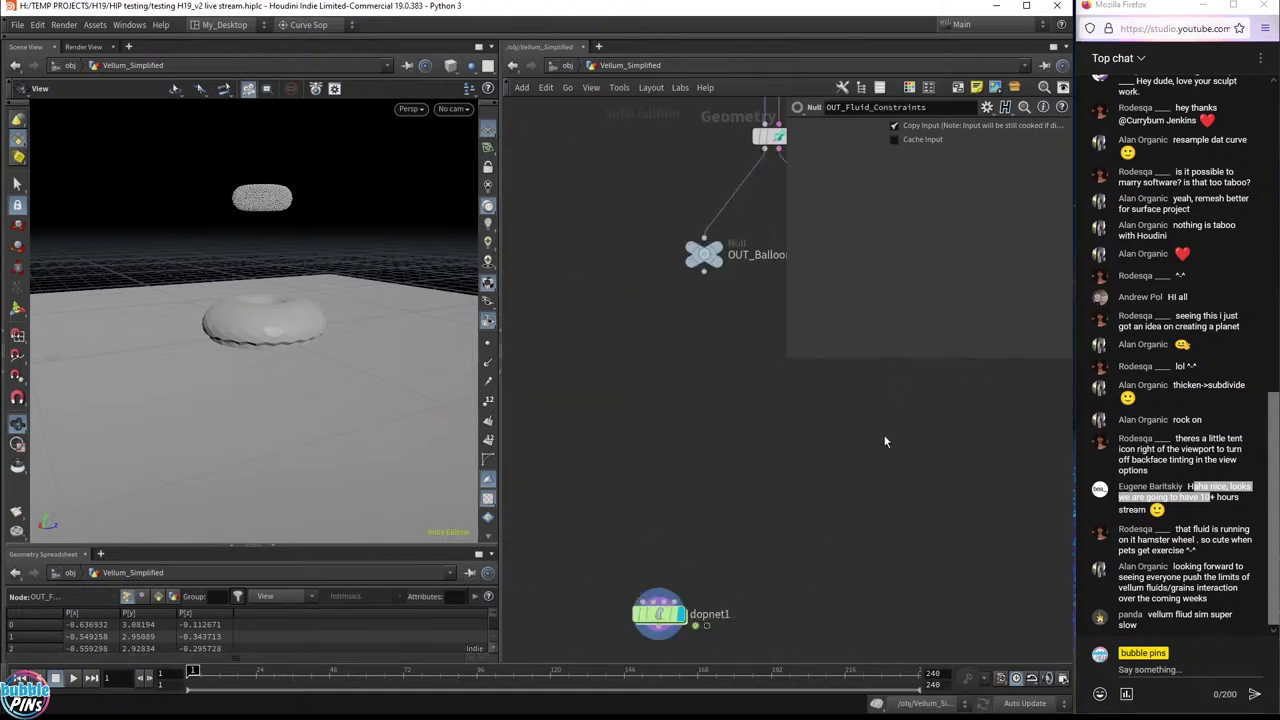
scroll(783, 473, up, 4)
click(727, 519)
double_click(727, 519)
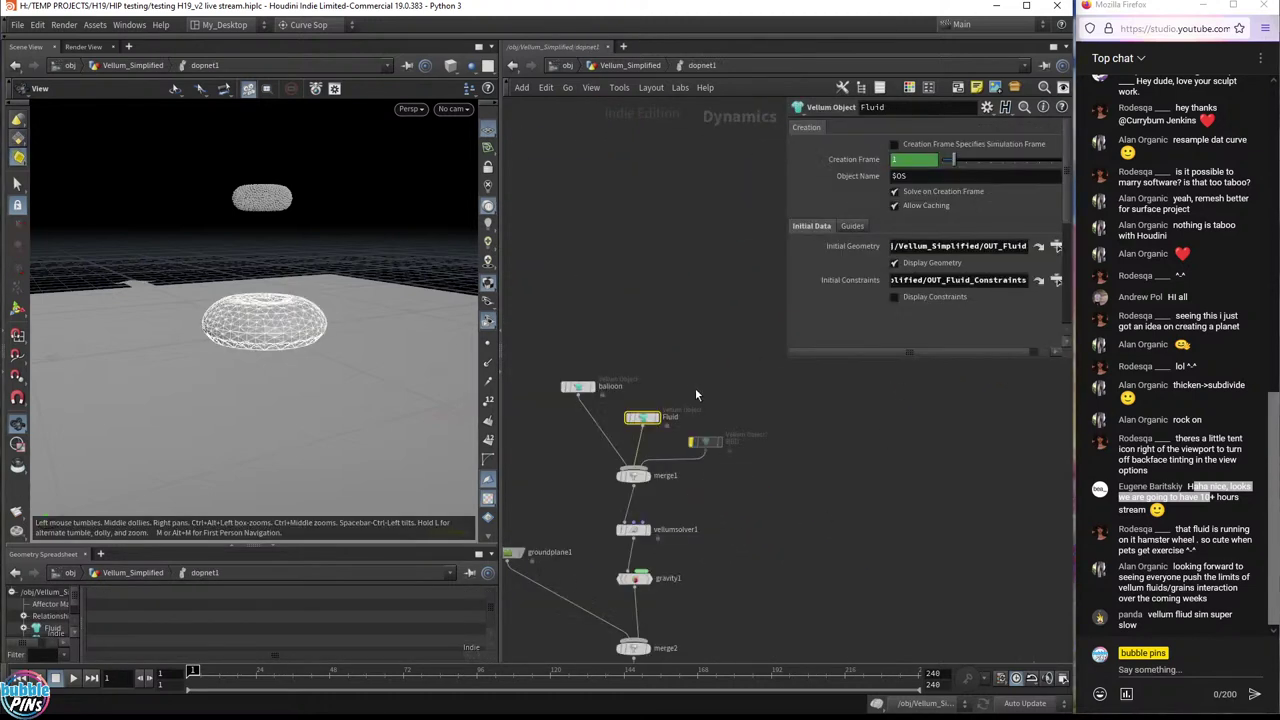
key(h)
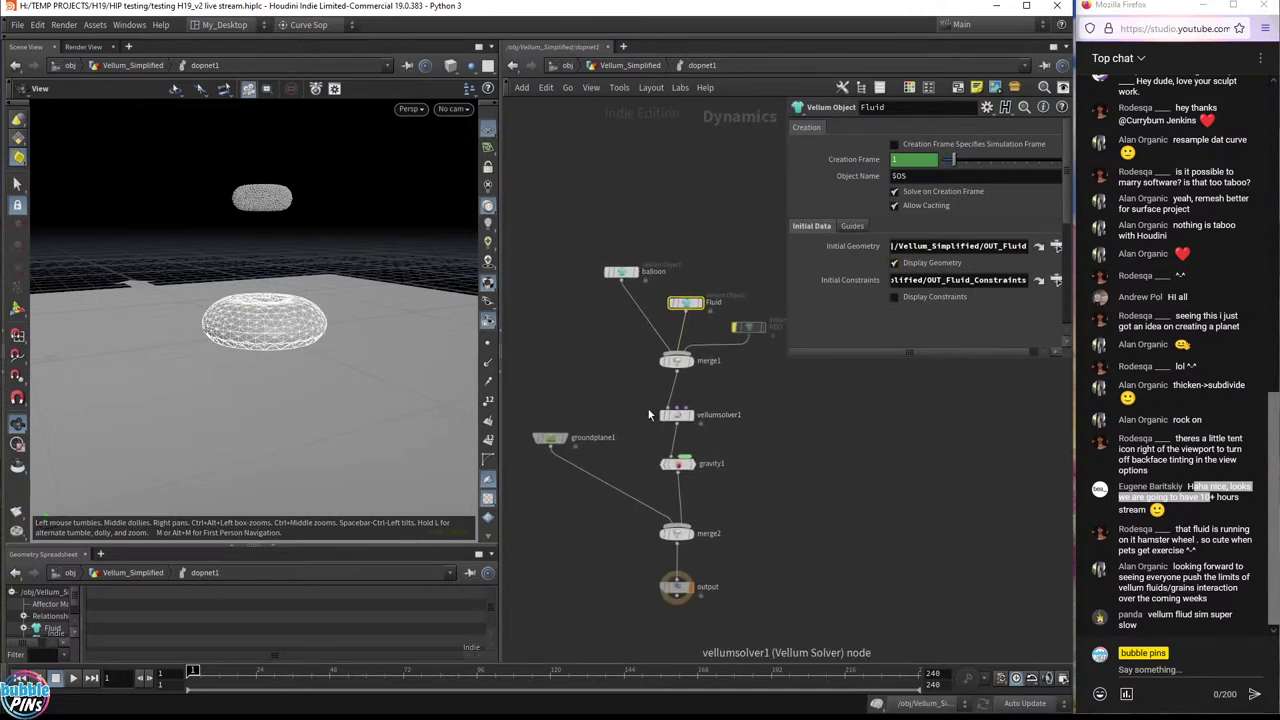
- Review vellumsolver1's Substeps of 3, then the gravity1 and groundplane1 settings
mouse_move(671, 407)
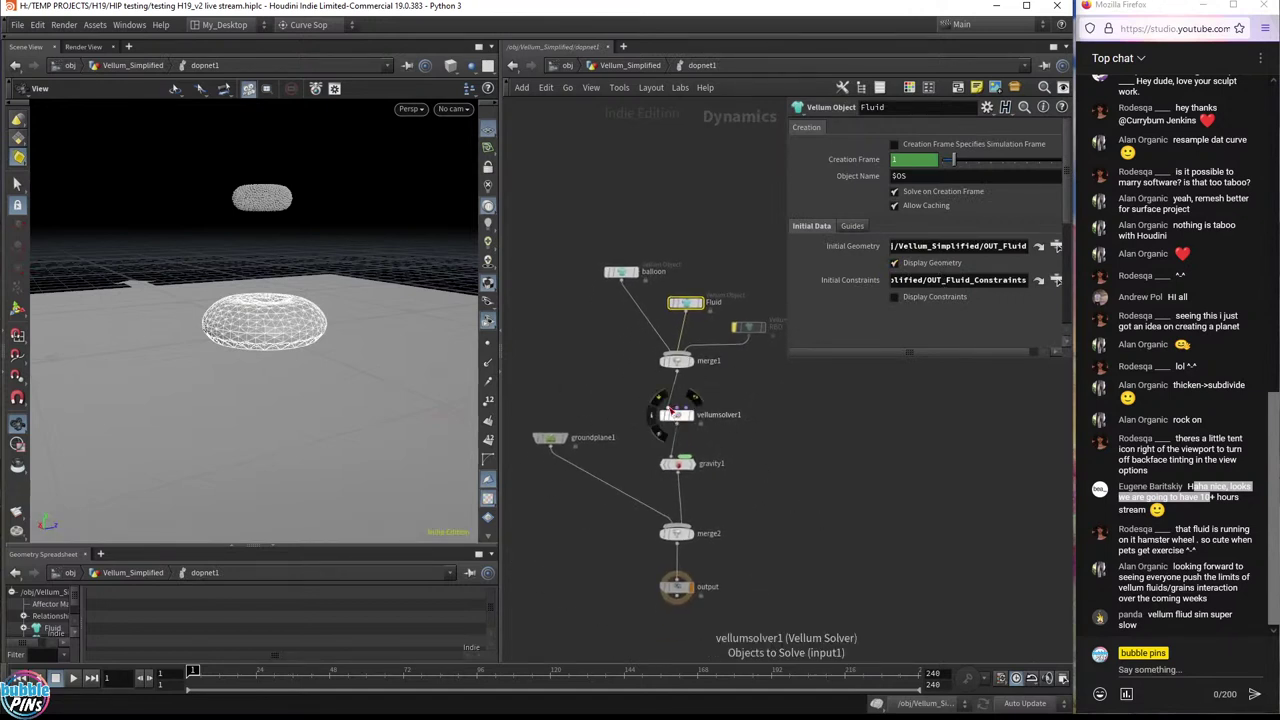
drag(716, 426, 644, 398)
mouse_move(825, 375)
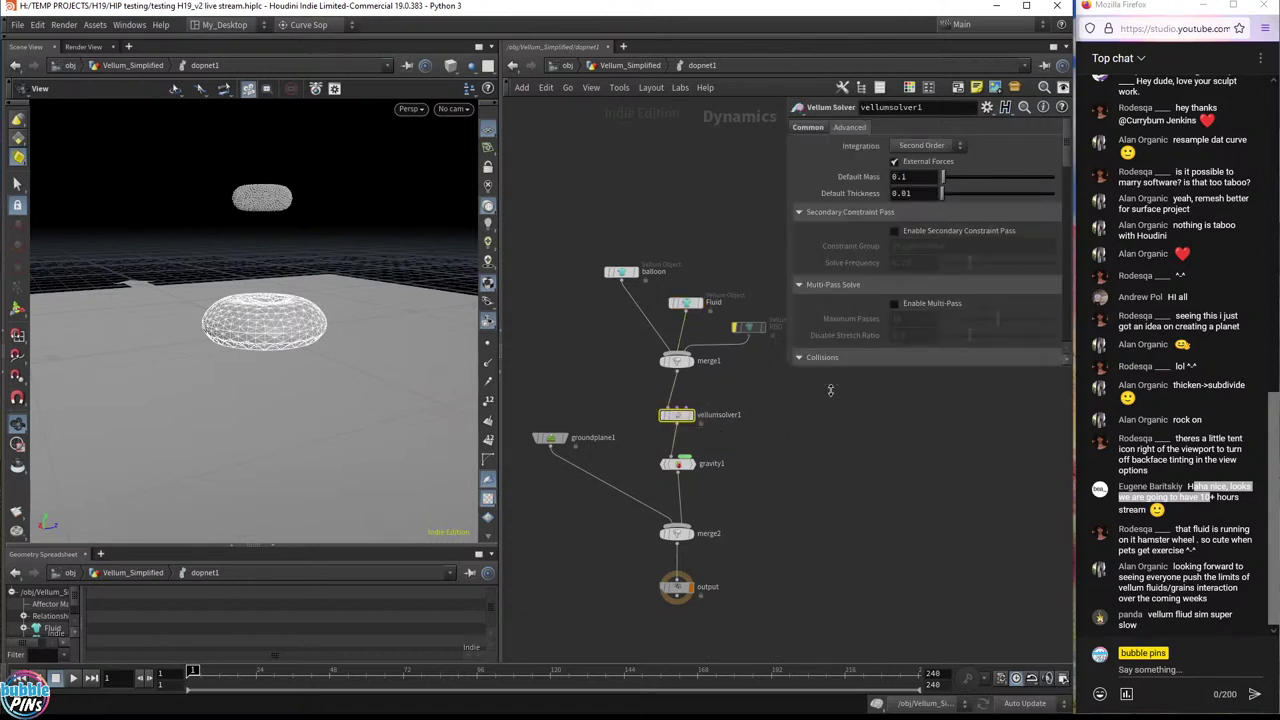
click(818, 128)
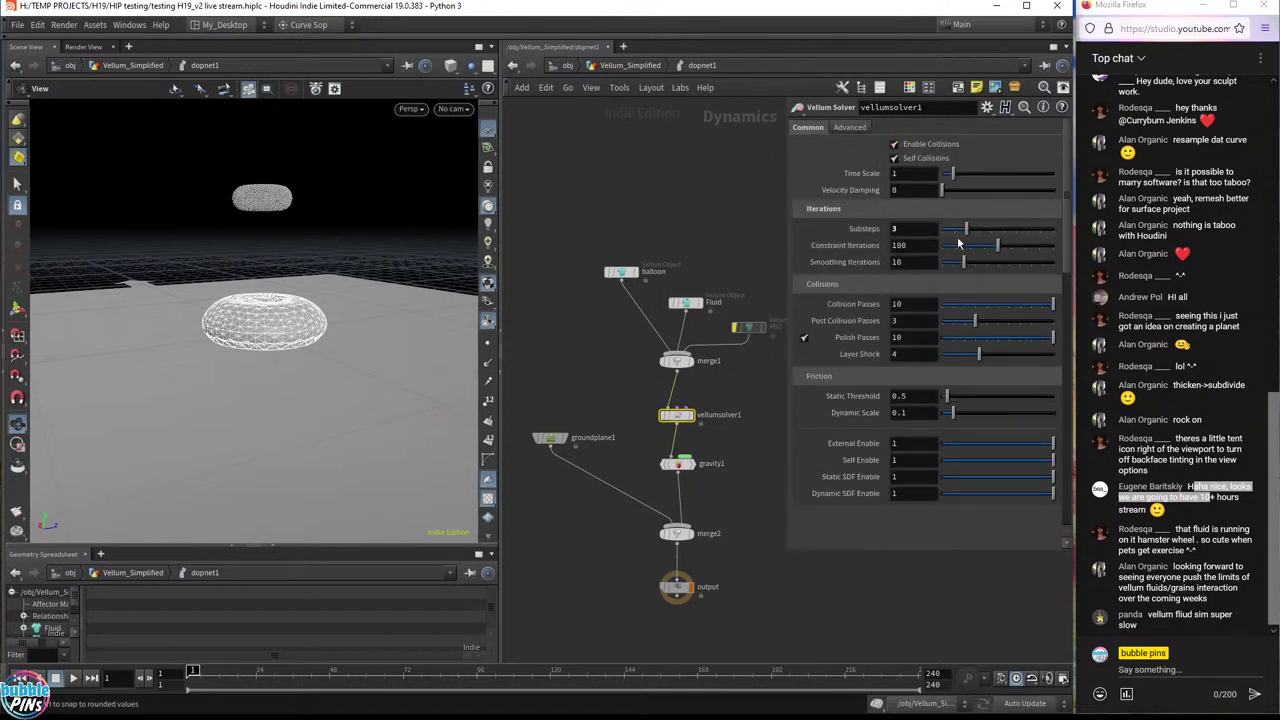
click(912, 228)
click(678, 463)
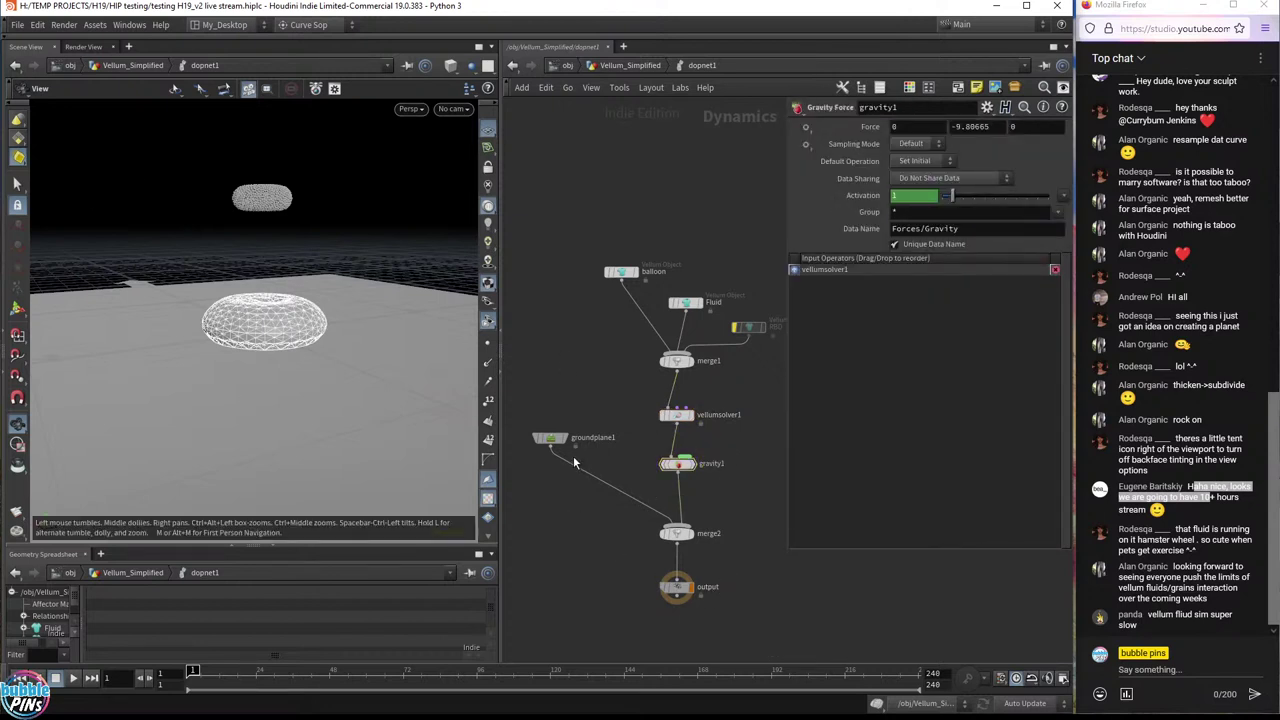
click(550, 438)
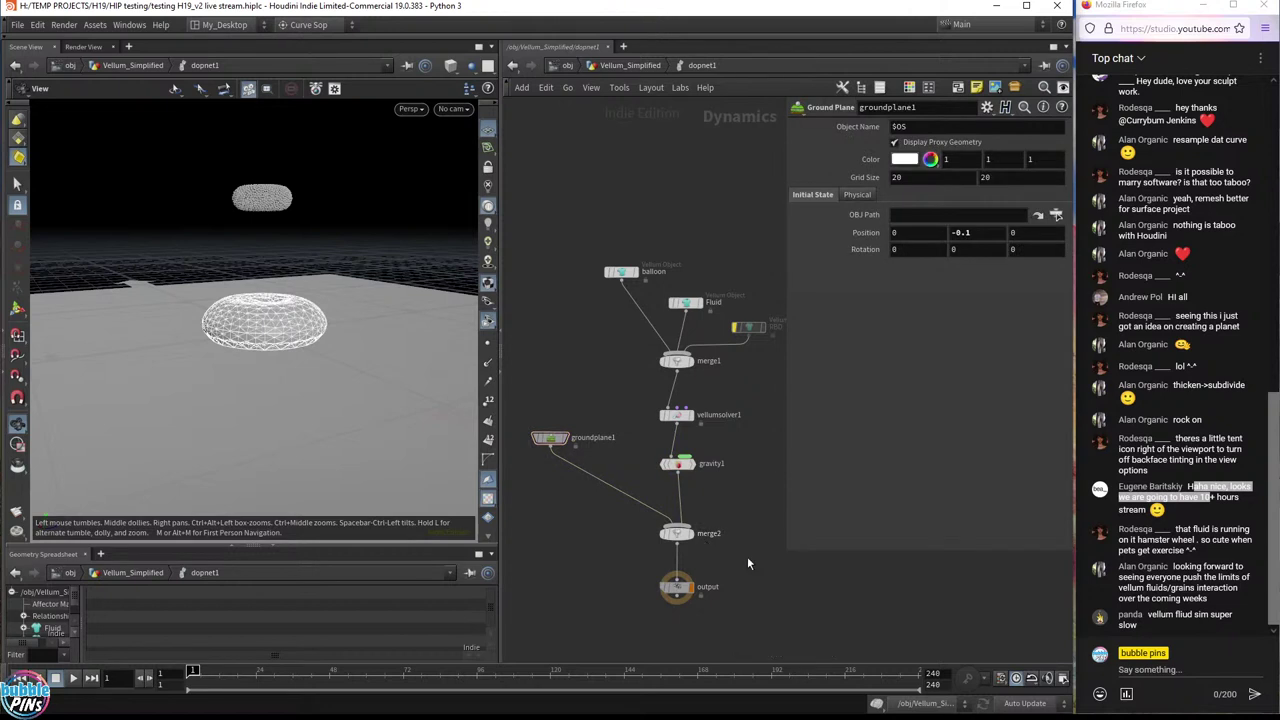
- Play the simulation to watch grains spill from the balloon, then rewind to frame 1
key(Up)
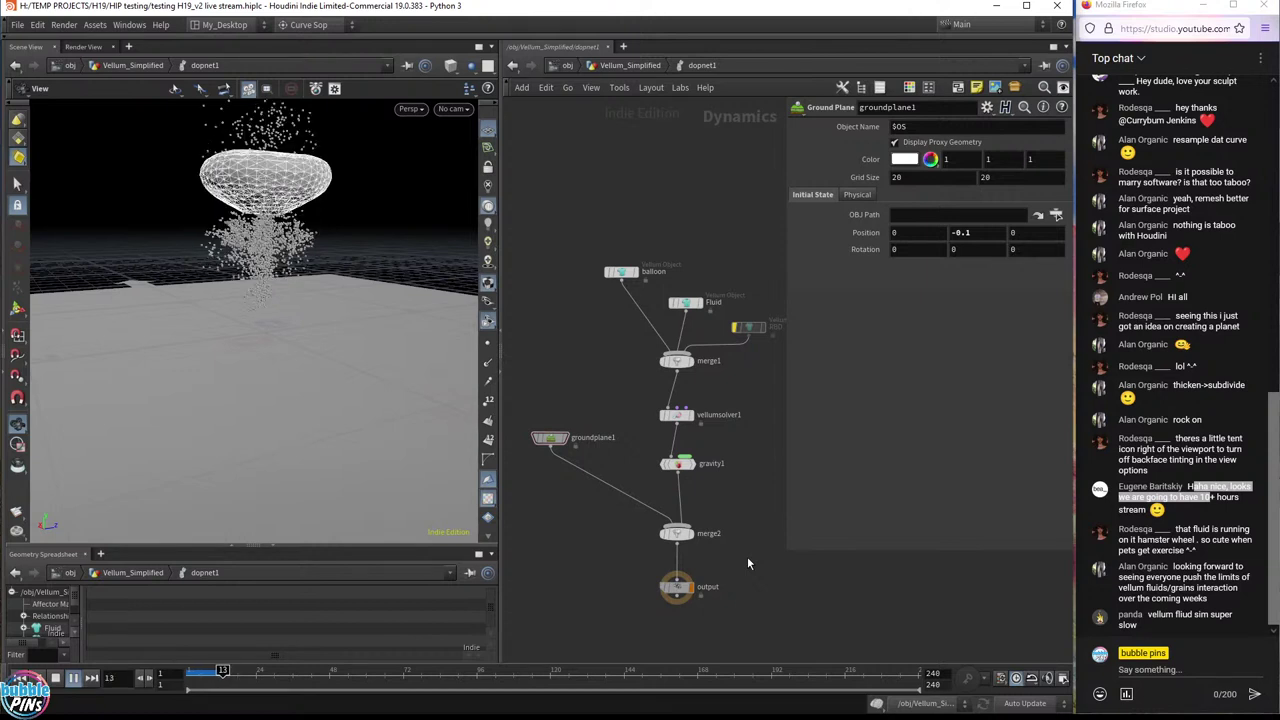
key(Up)
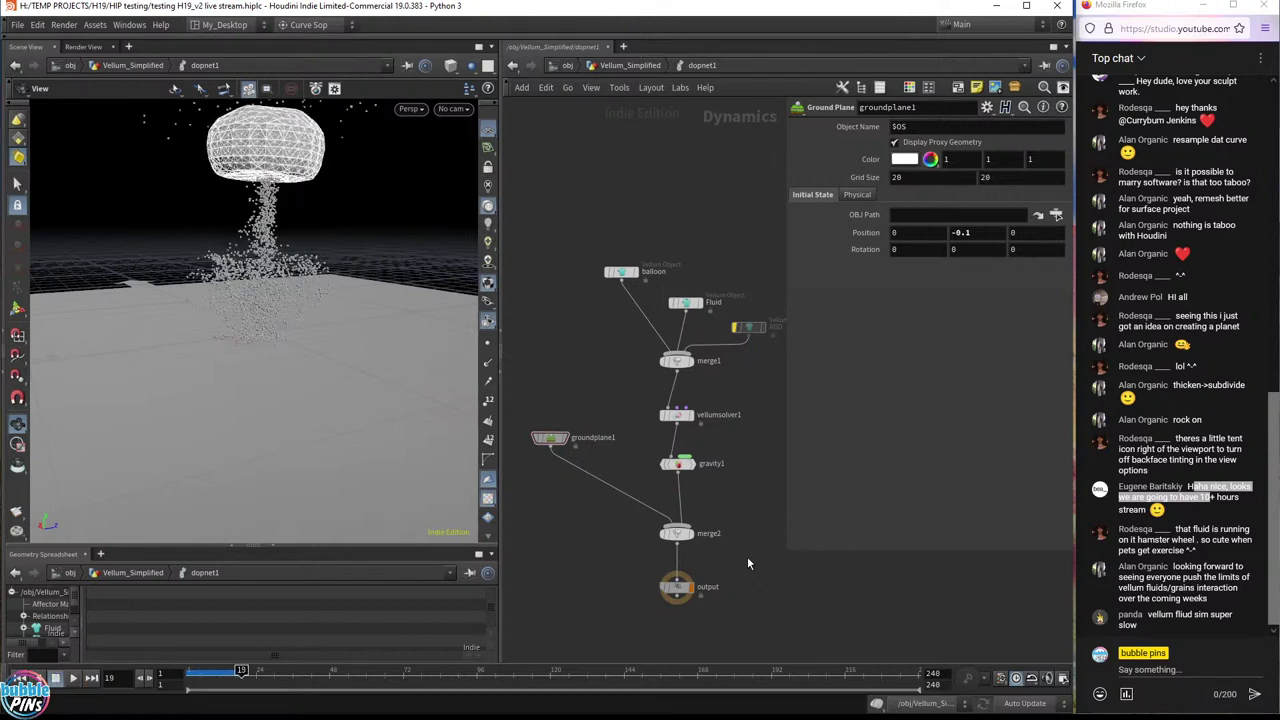
key(ctrl+Up)
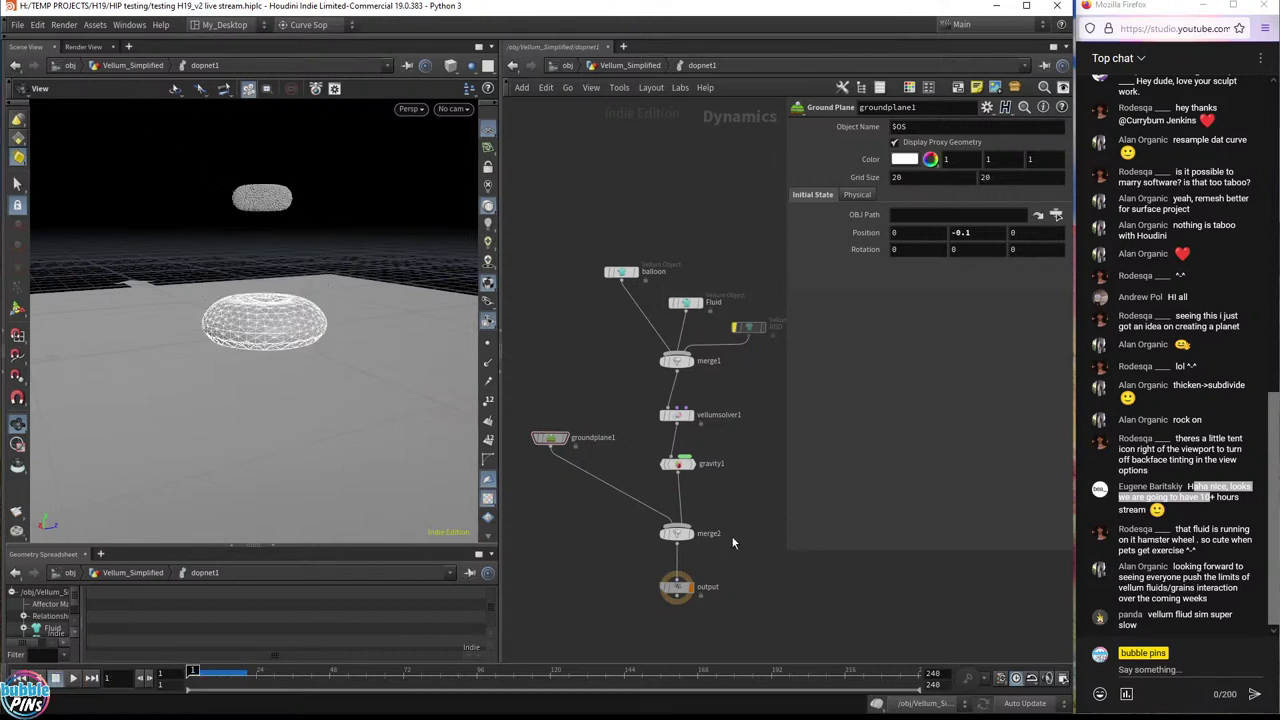
click(625, 64)
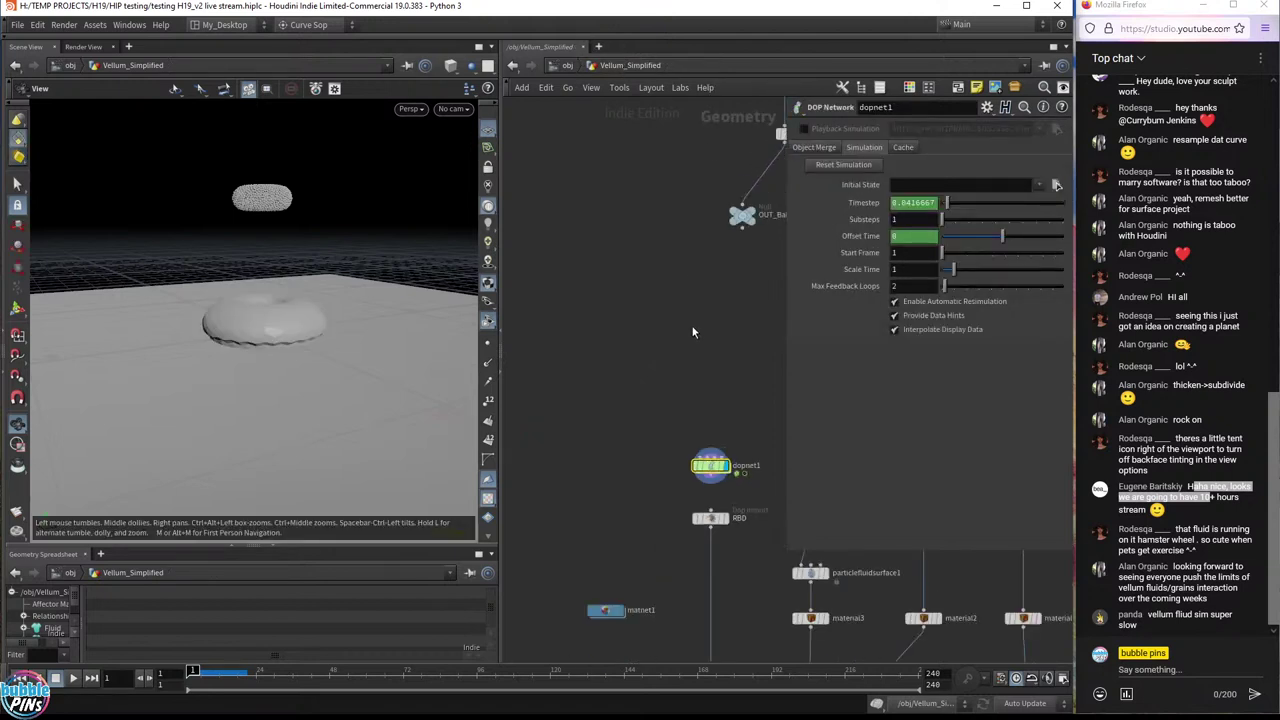
scroll(580, 565, down, 3)
middle_drag(590, 450, 617, 357)
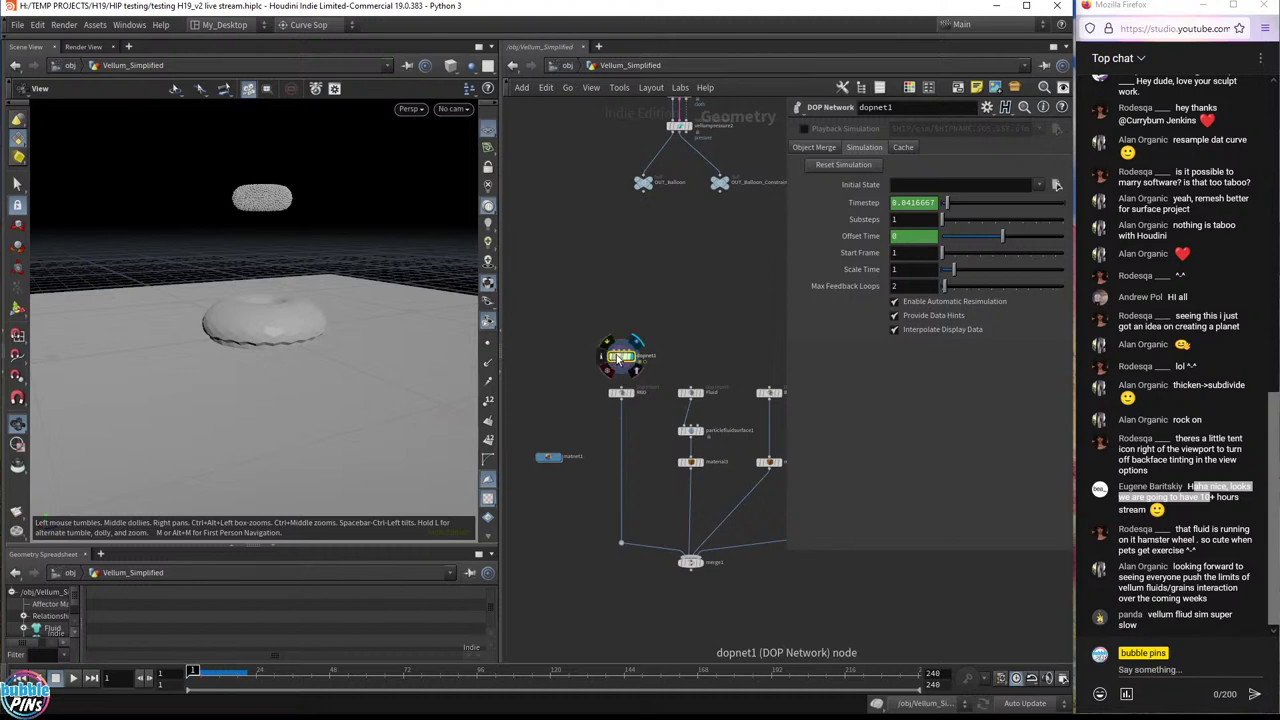
double_click(620, 356)
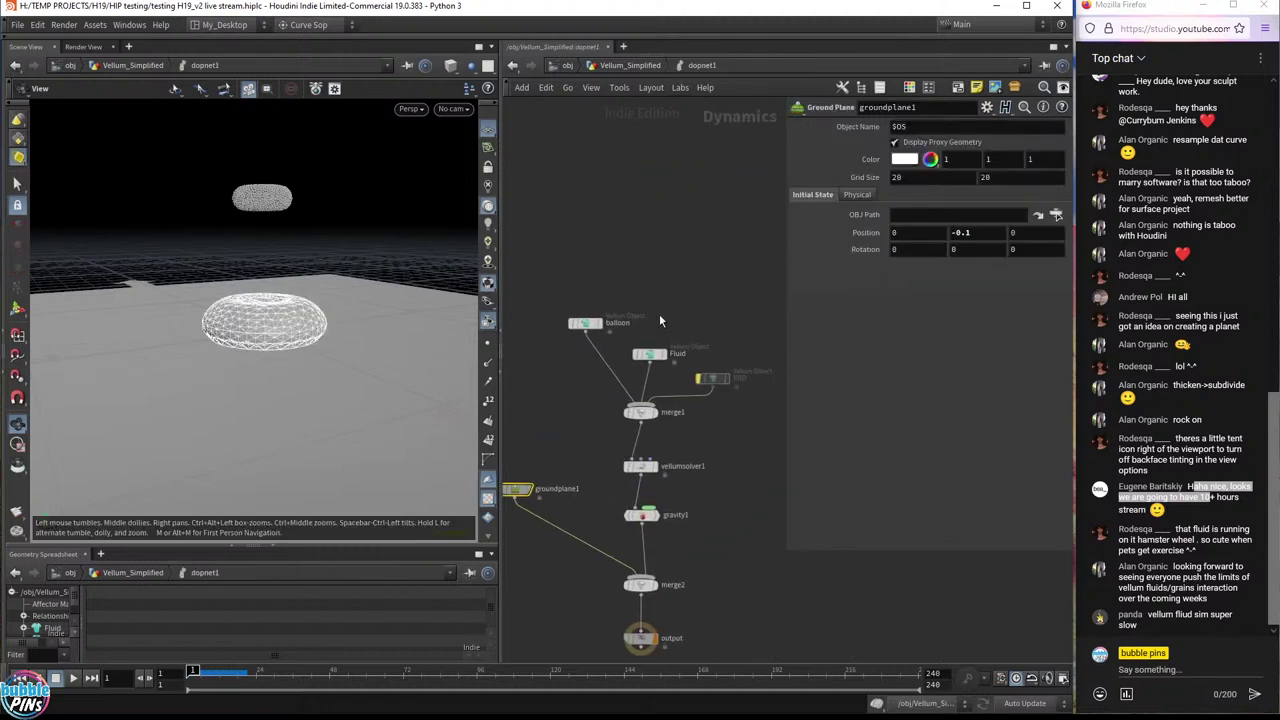
drag(636, 272, 544, 358)
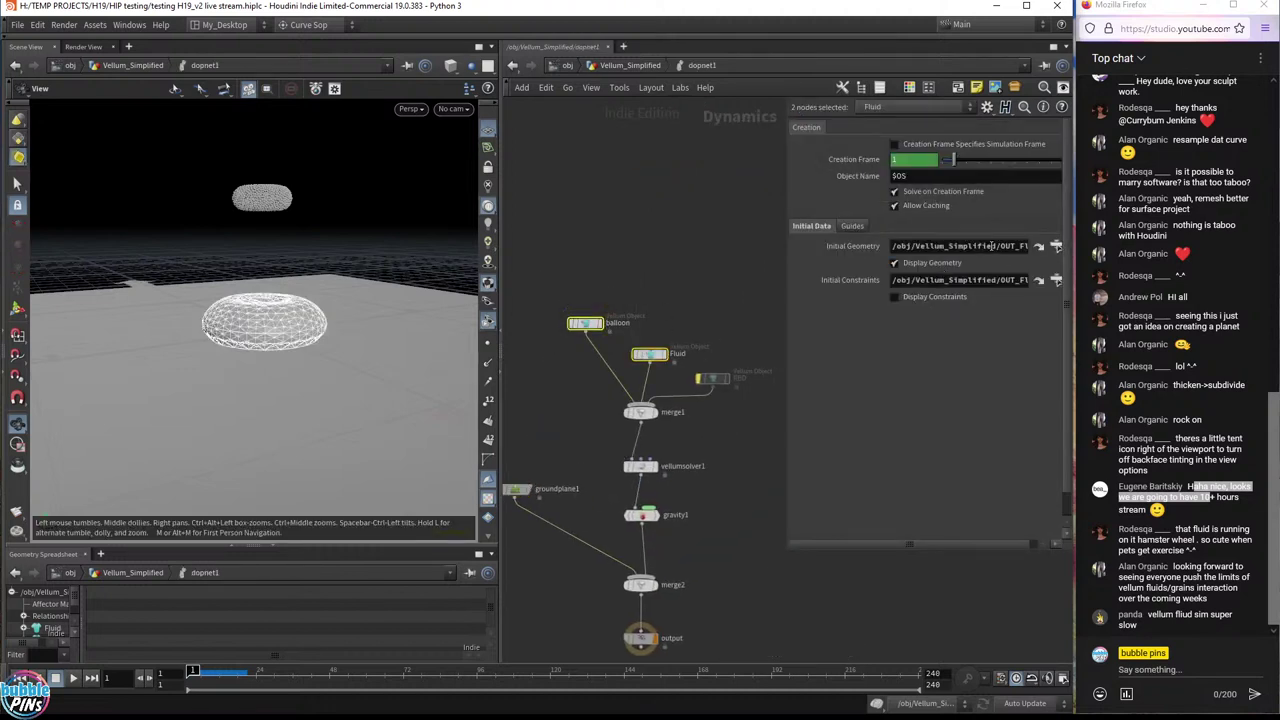
click(997, 245)
drag(634, 277, 530, 332)
click(993, 247)
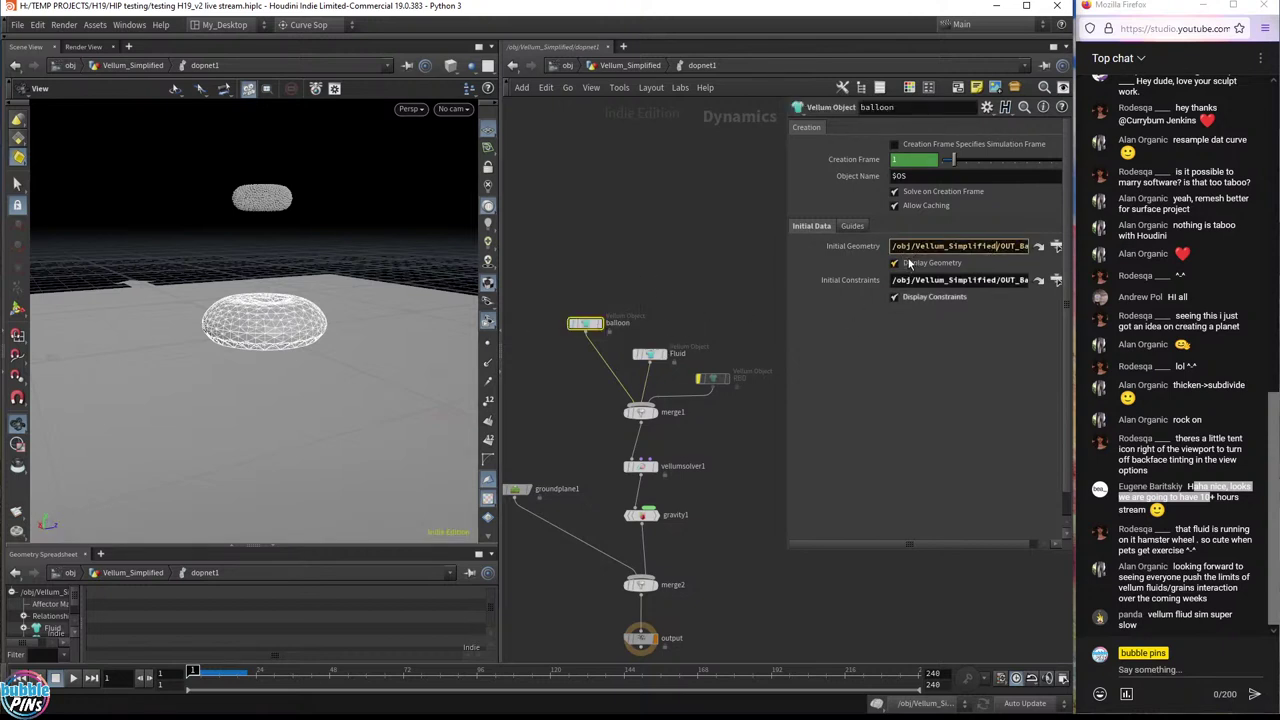
click(983, 281)
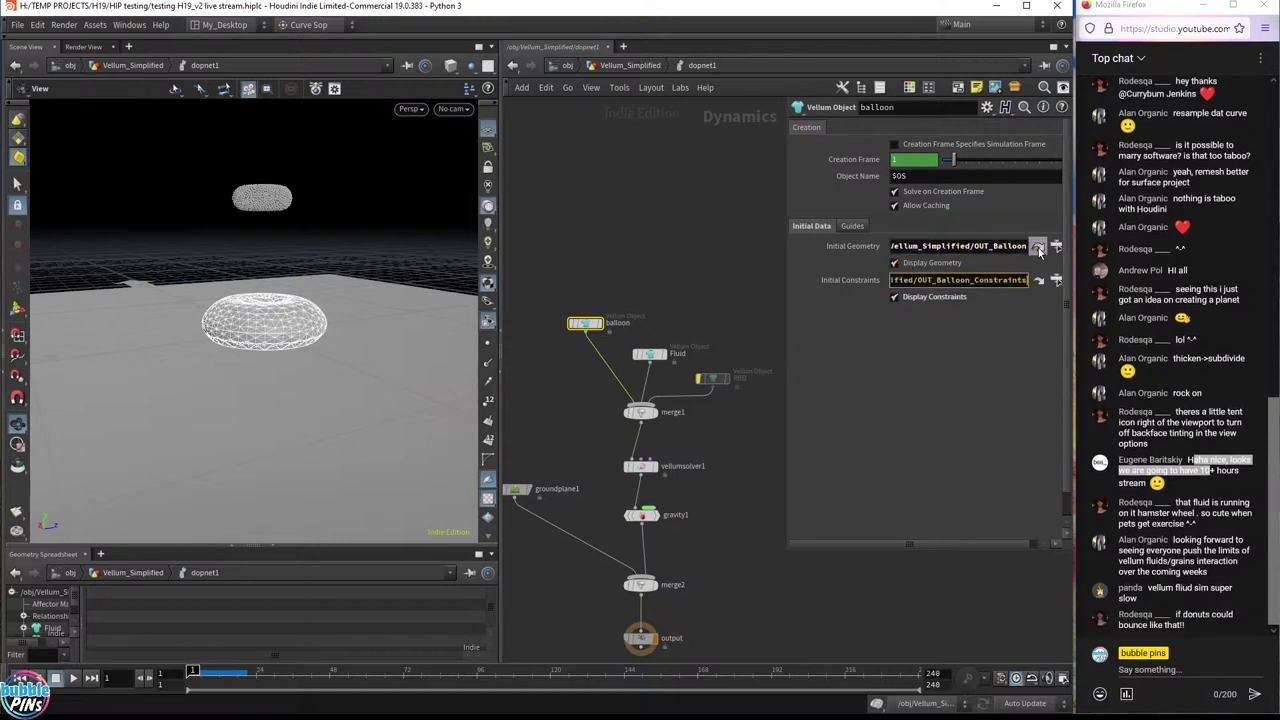
click(963, 249)
click(970, 282)
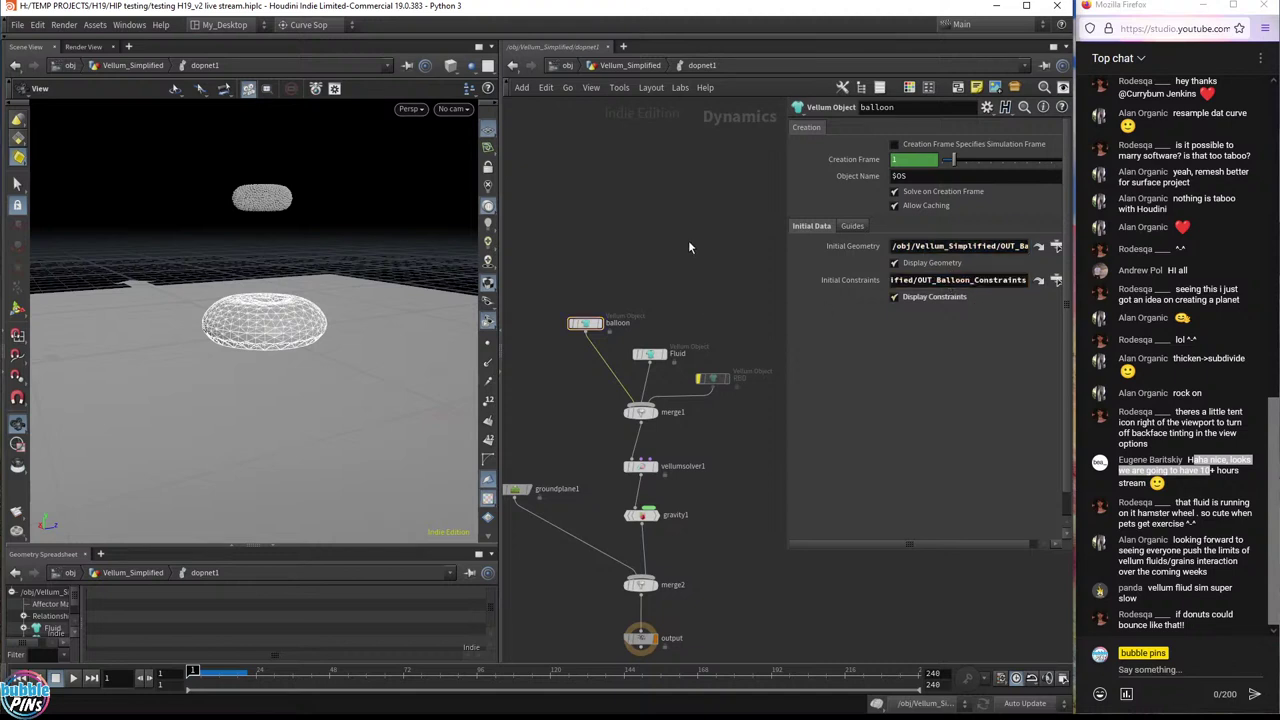
drag(240, 300, 200, 300)
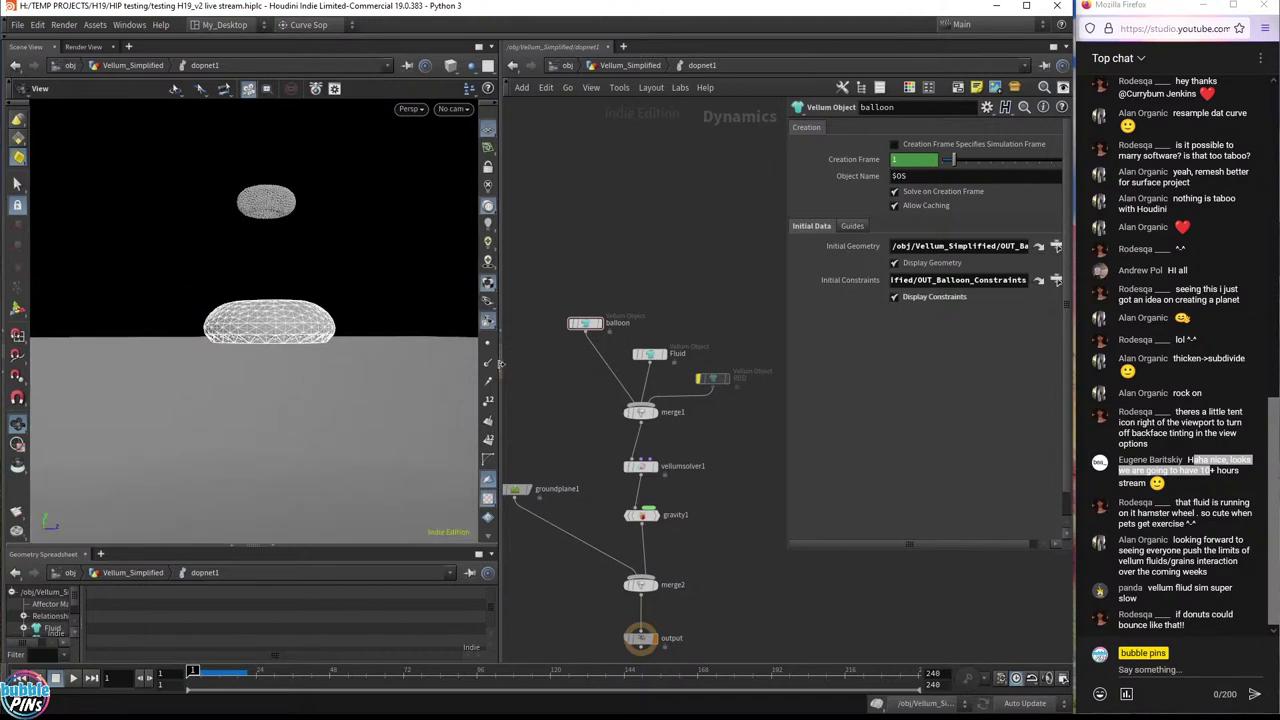
- In front view, lower groundplane1's Y position step by step to -0.6
key(space+3)
scroll(305, 318, up, 10)
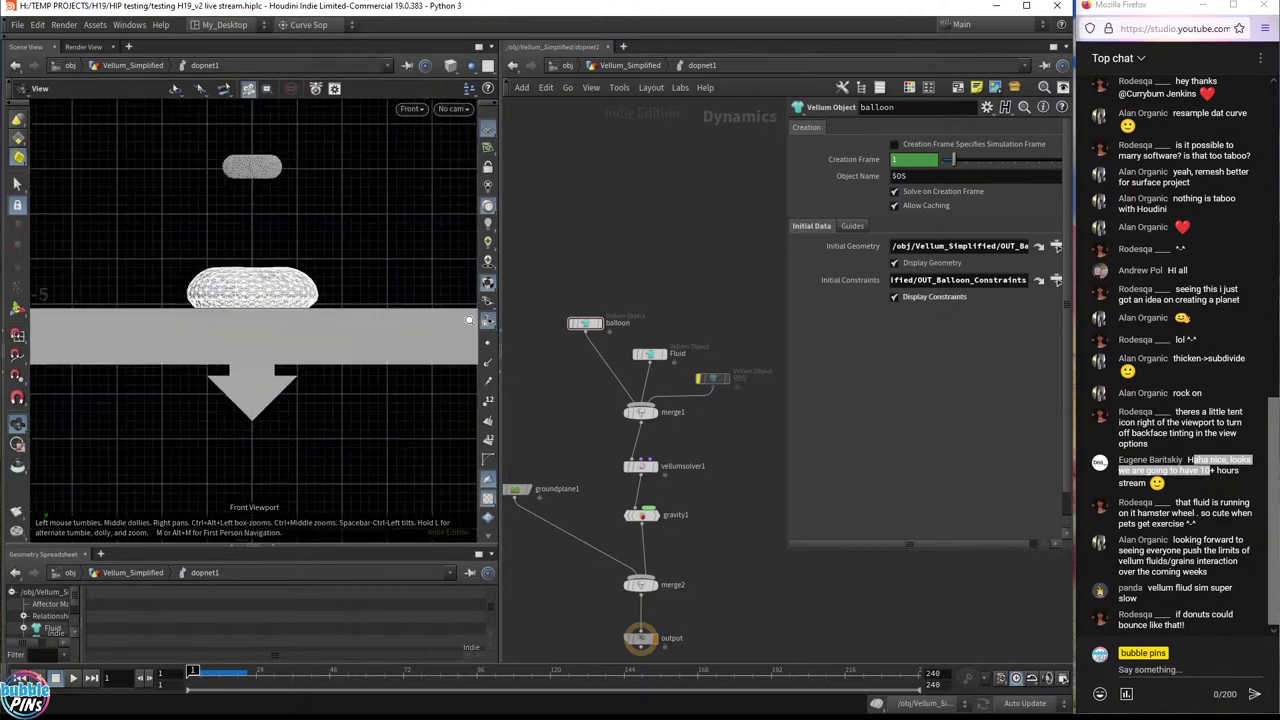
scroll(305, 318, up, 5)
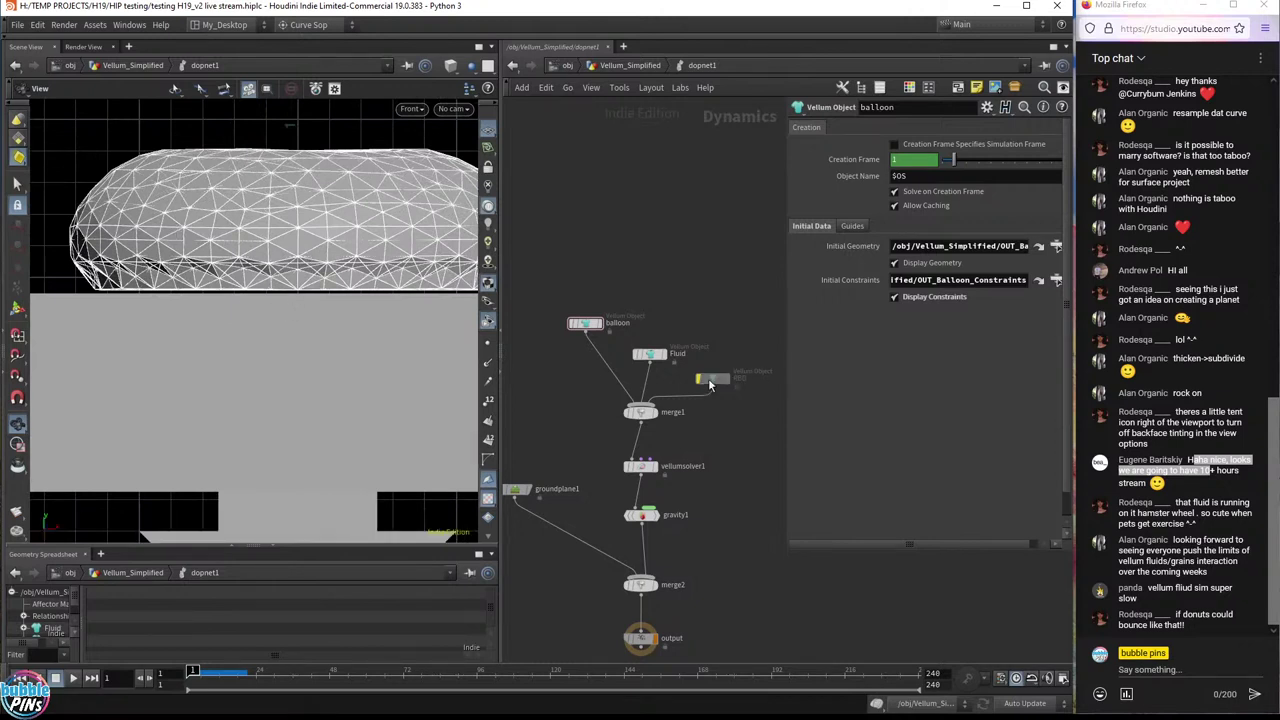
middle_drag(560, 425, 587, 379)
click(540, 442)
click(990, 232)
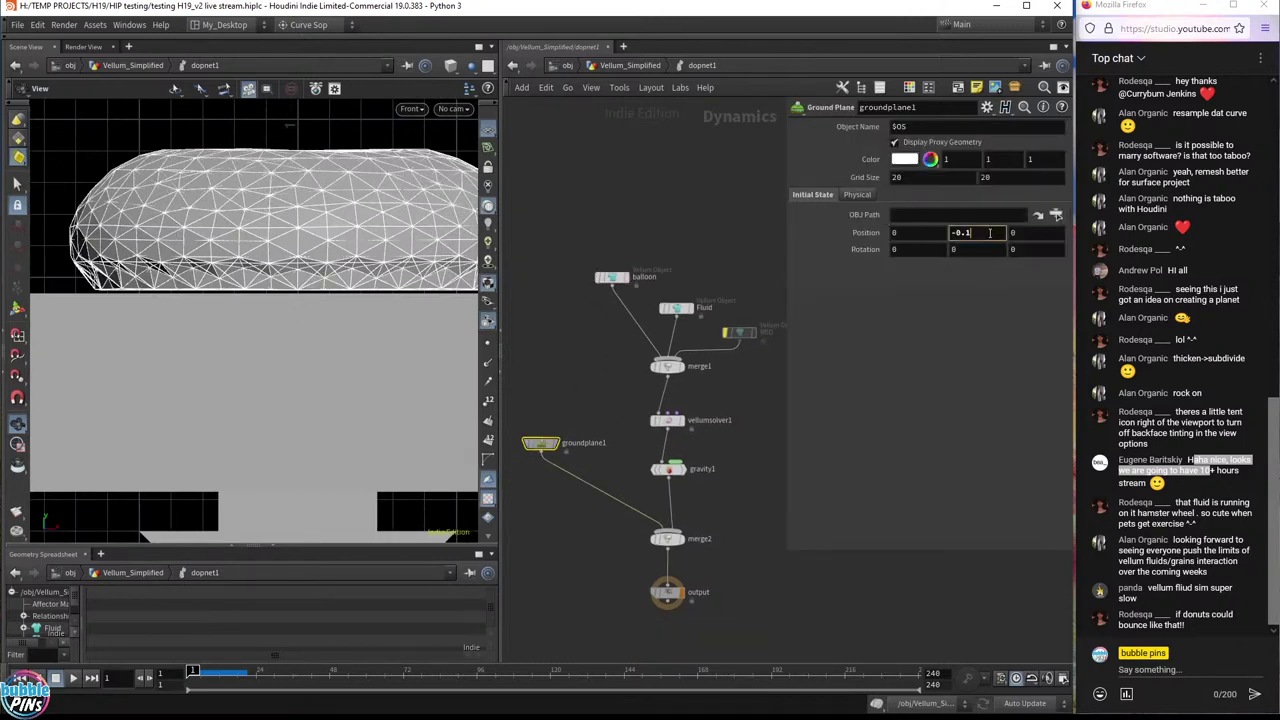
text(-0.2)
key(Return)
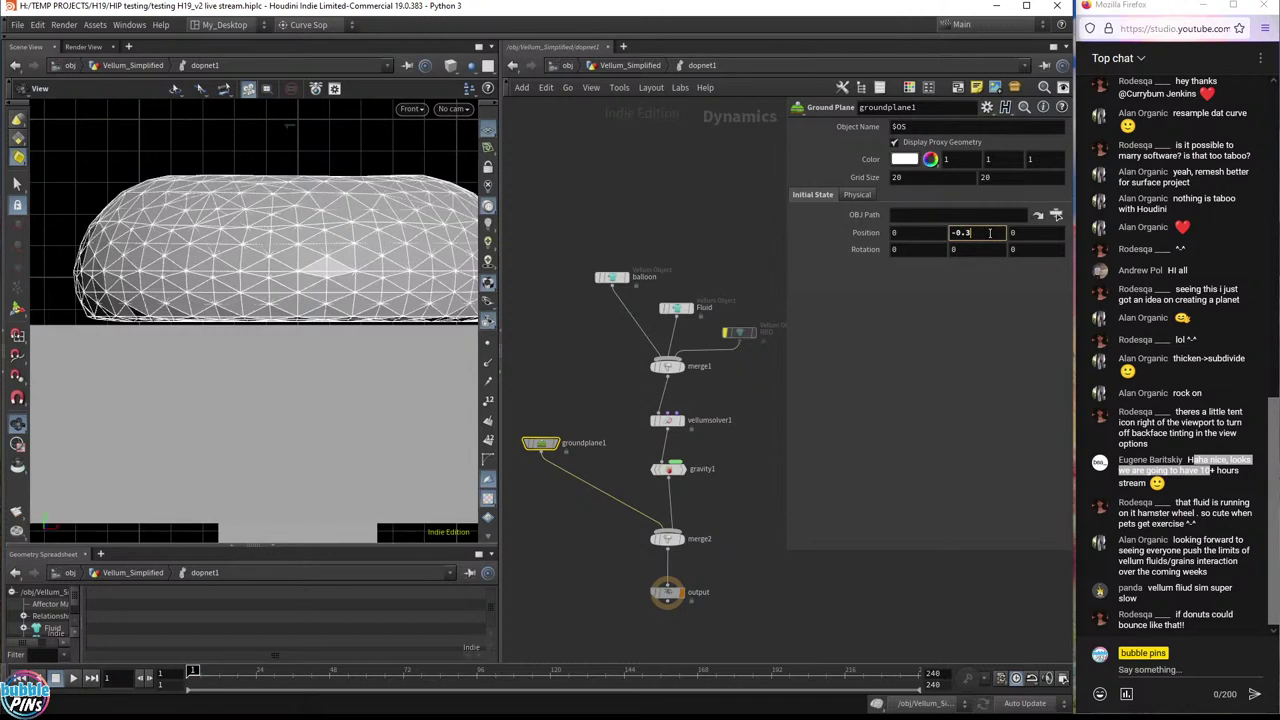
click(990, 232)
text(-0.4)
key(Return)
key(Return)
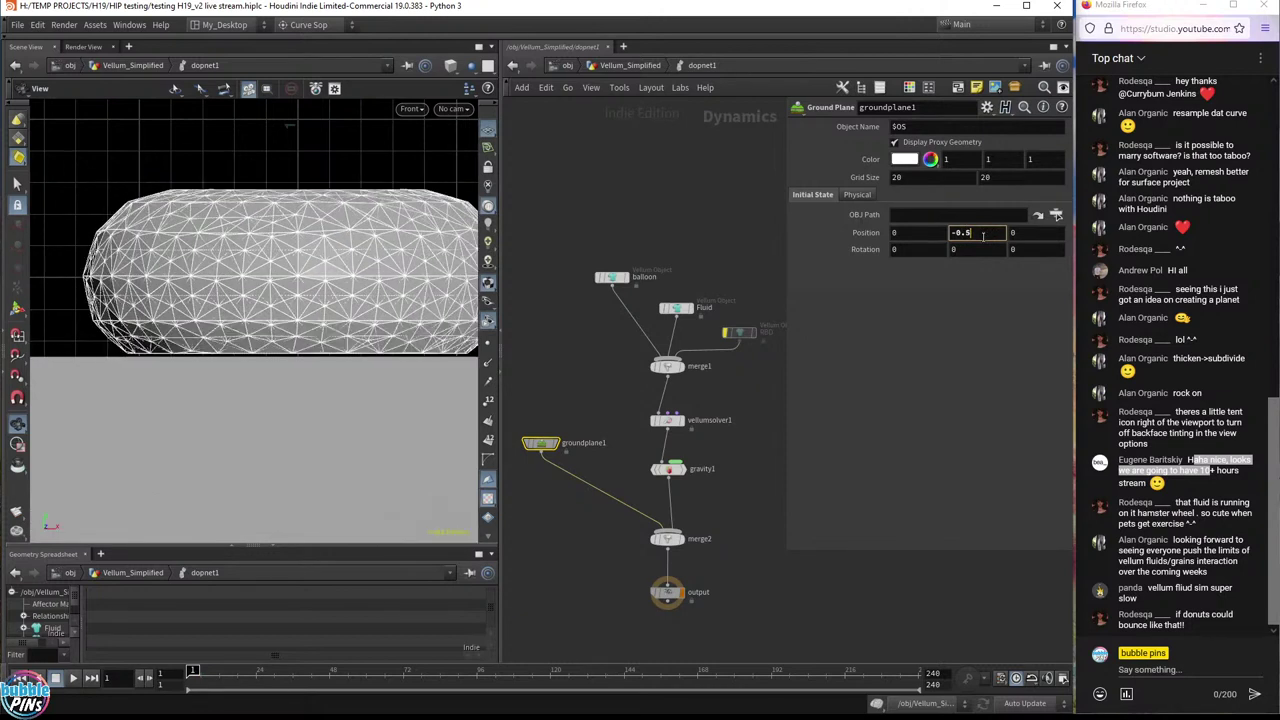
key(Return)
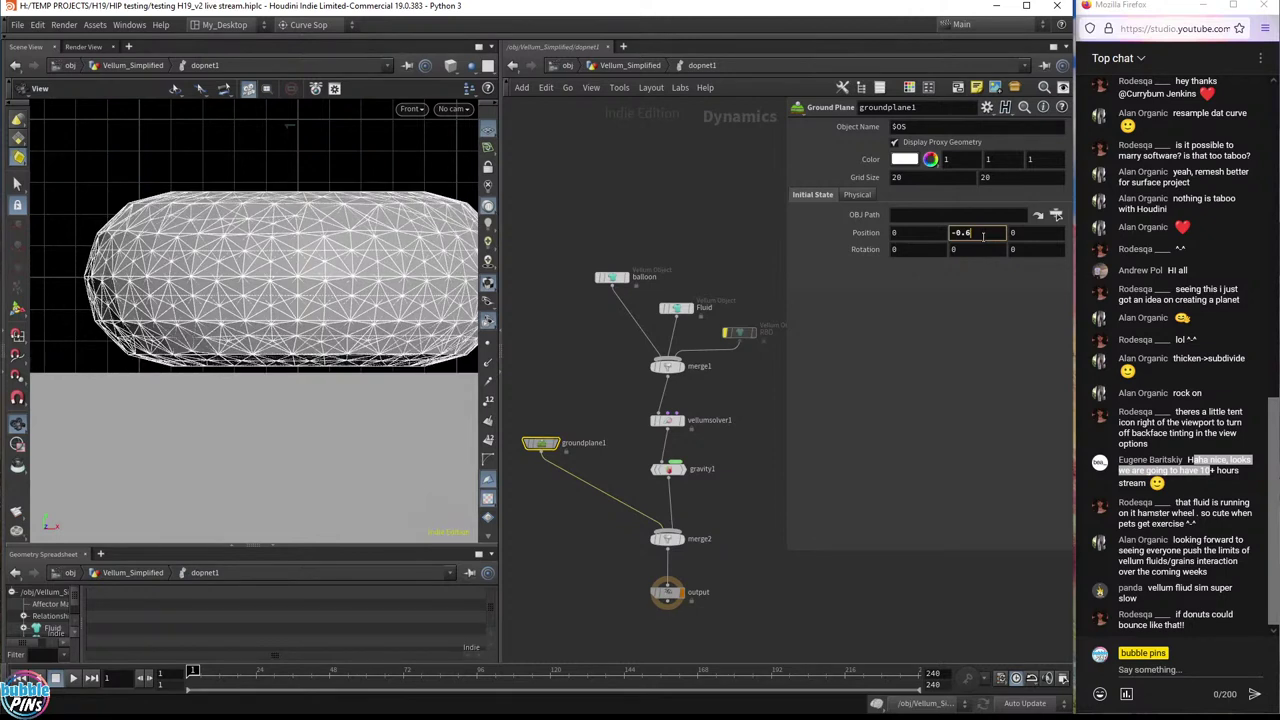
key(Return)
key(ctrl+z)
key(Return)
- Return to the perspective view and save the scene
key(space+1)
drag(400, 250, 313, 309)
key(ctrl+s)
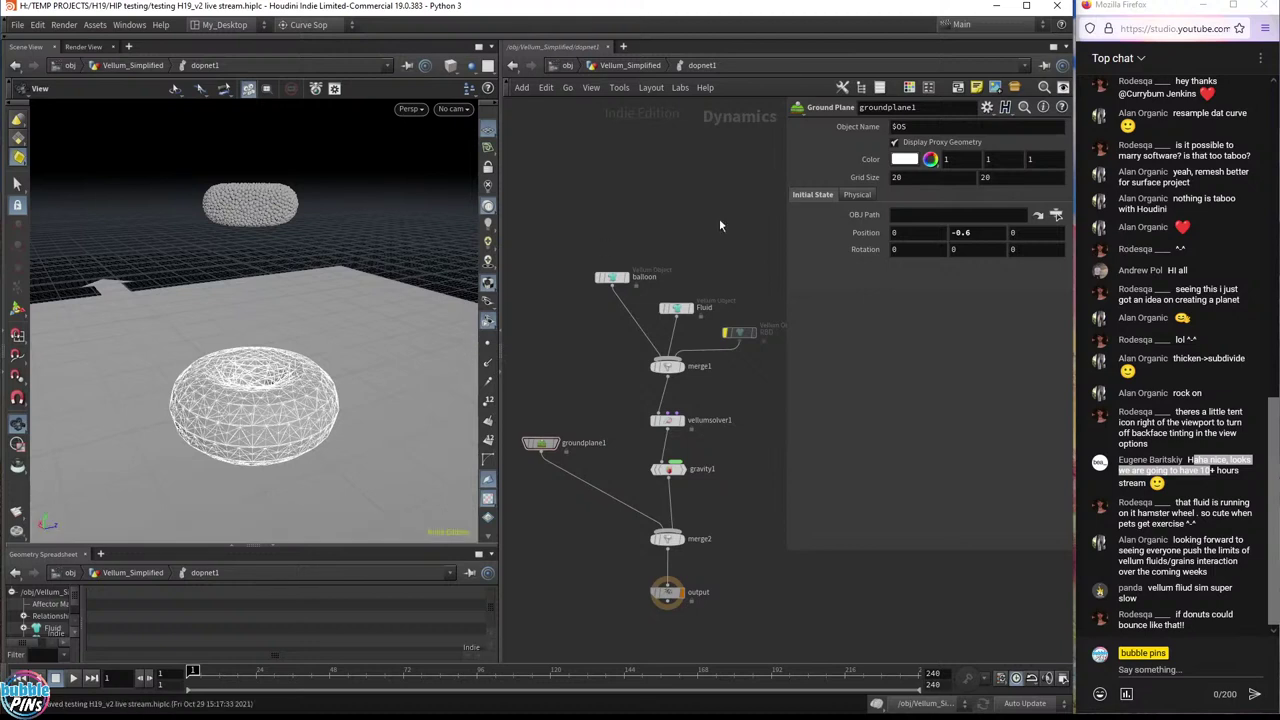
- Play the simulation to about frame 30, view the splash, then go up to Vellum_Simplified
key(Up)
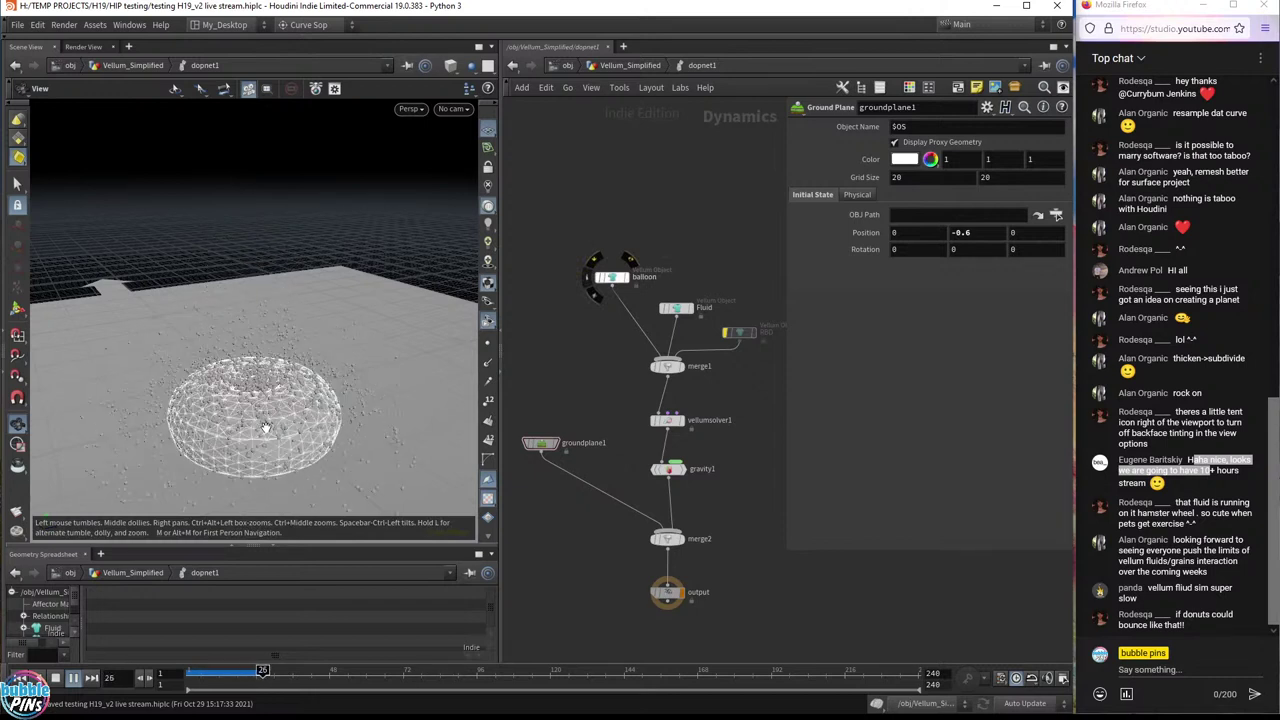
key(Up)
drag(305, 400, 300, 310)
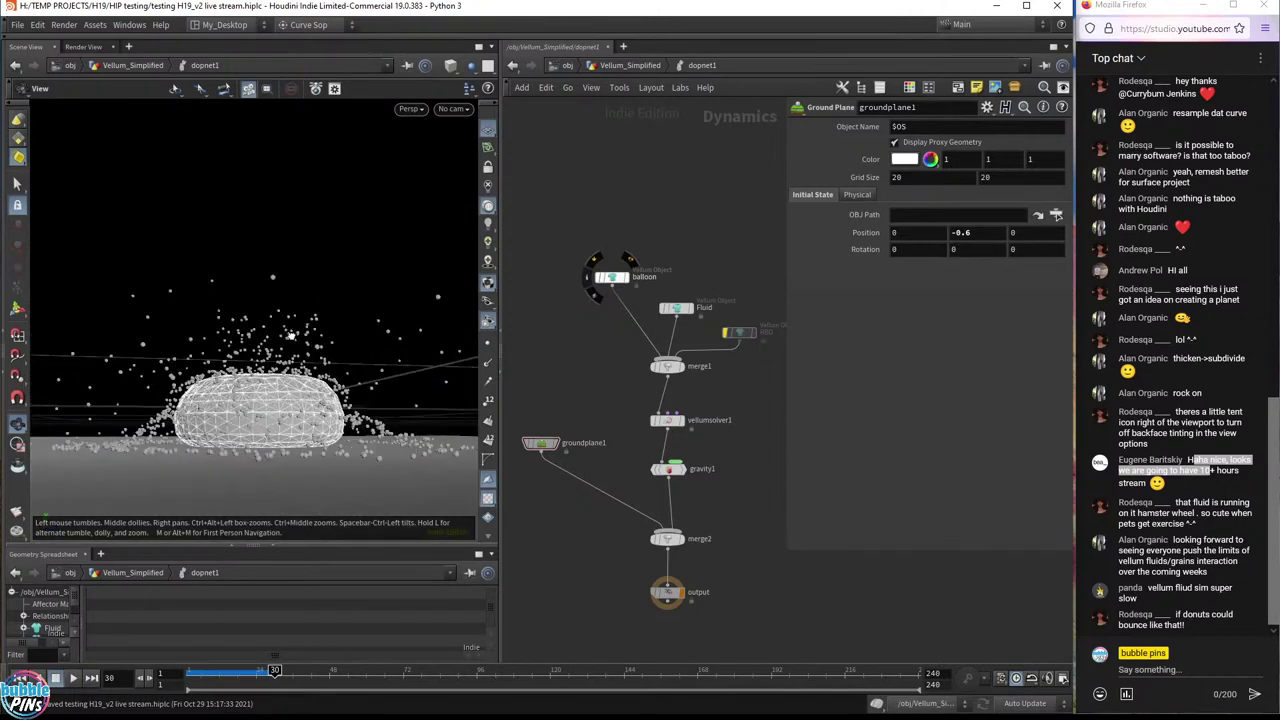
click(639, 65)
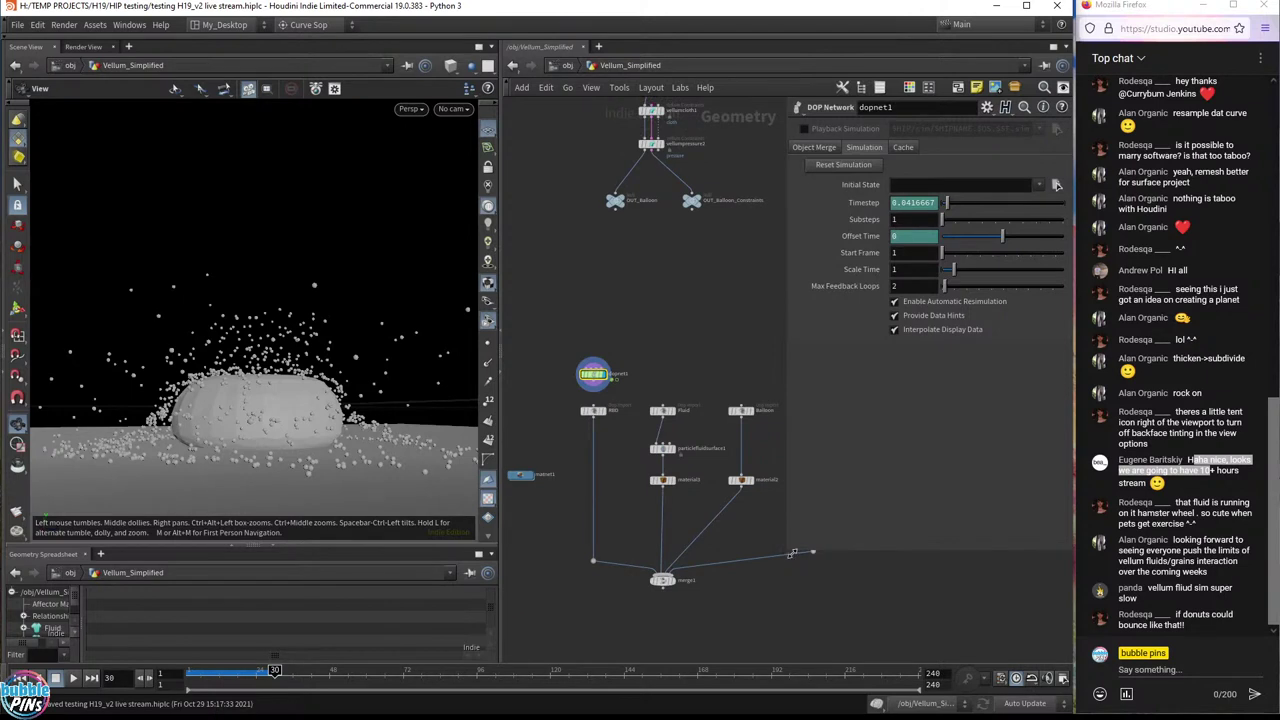
drag(791, 553, 835, 362)
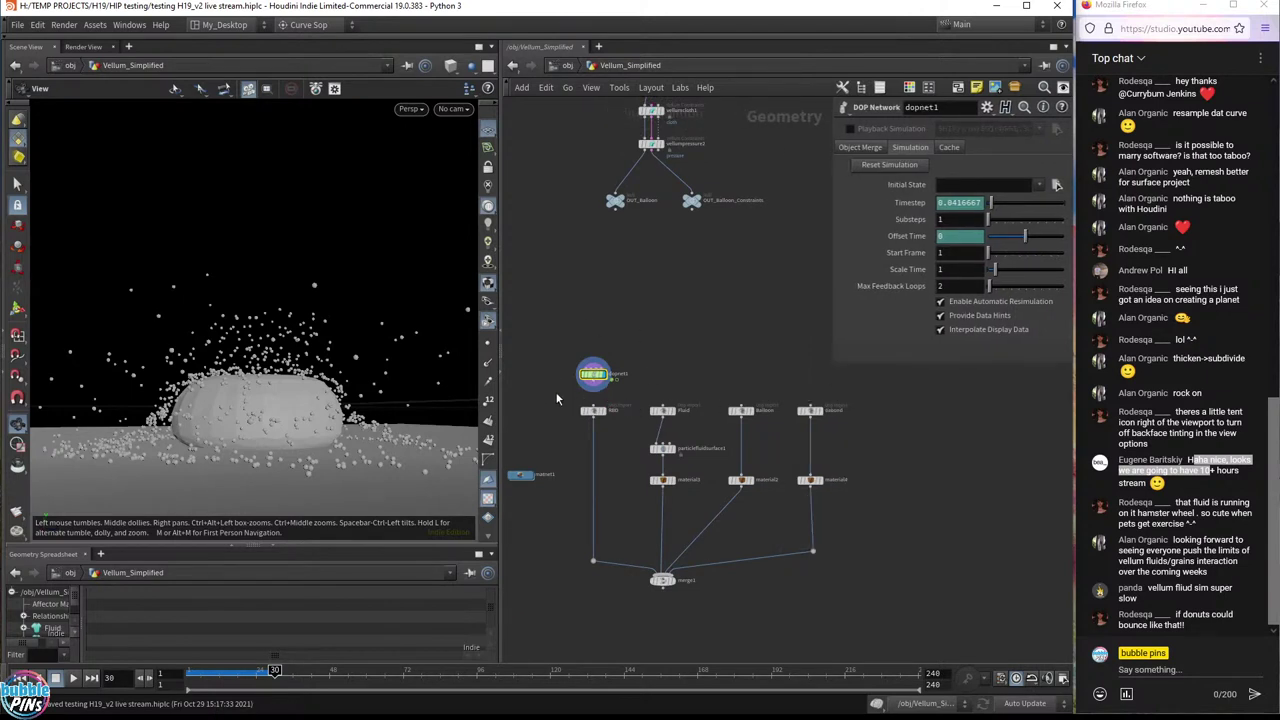
drag(557, 399, 984, 429)
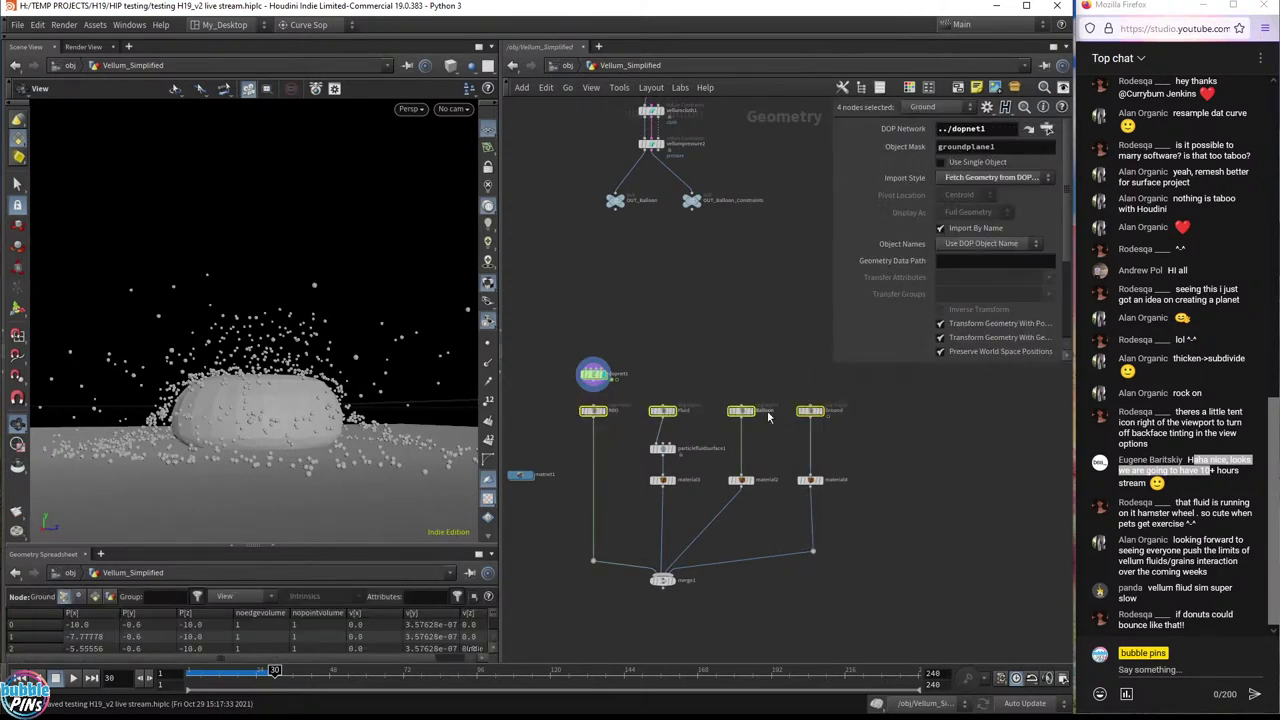
scroll(635, 381, up, 3)
scroll(635, 381, up, 1)
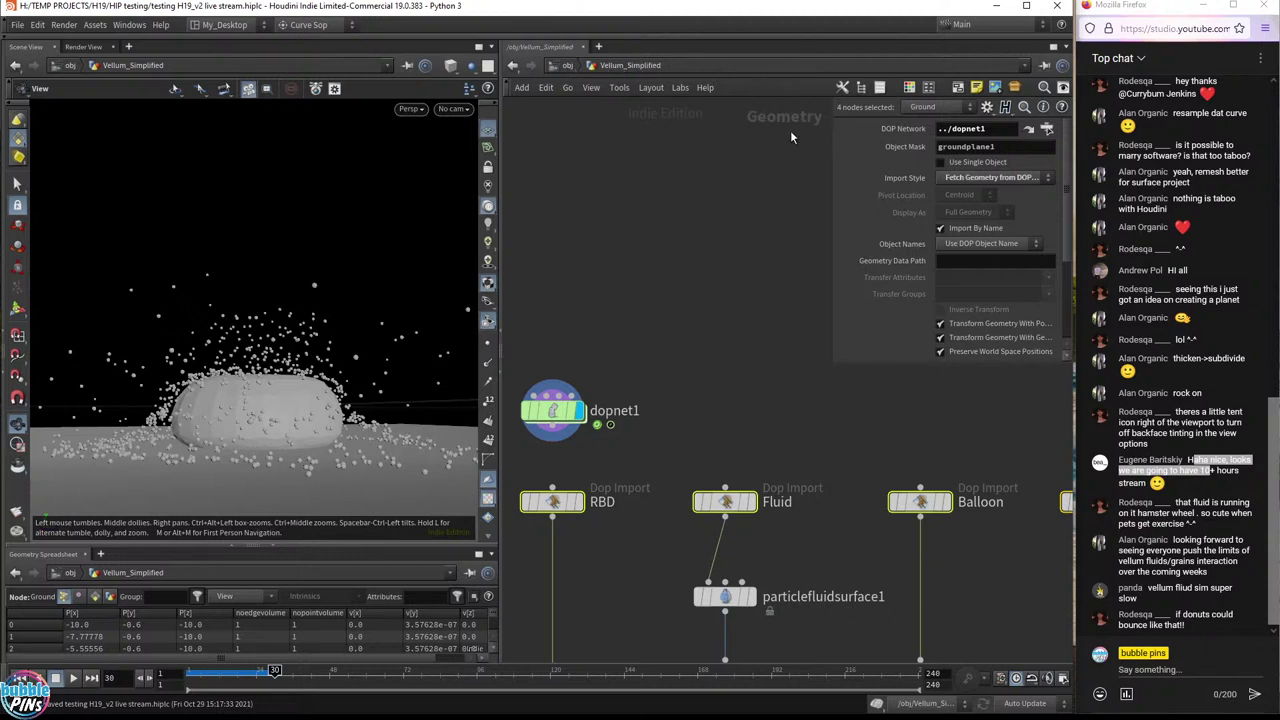
click(553, 410)
drag(650, 369, 508, 443)
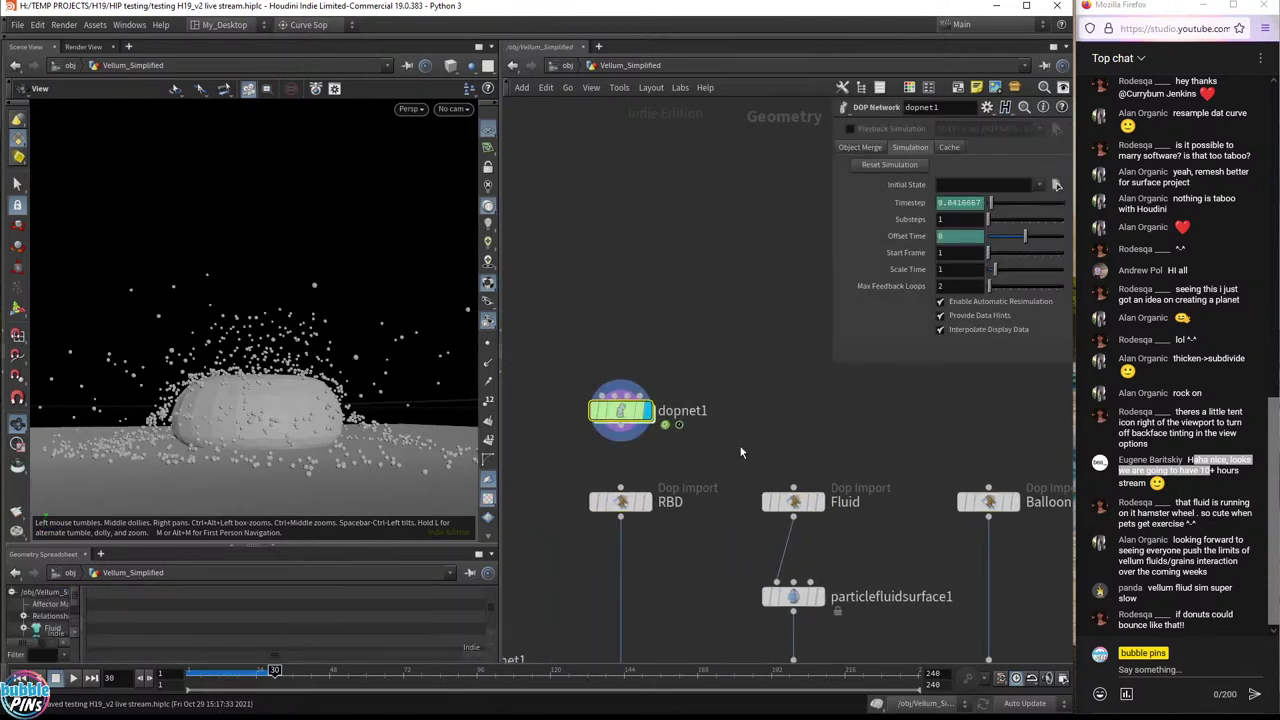
double_click(620, 411)
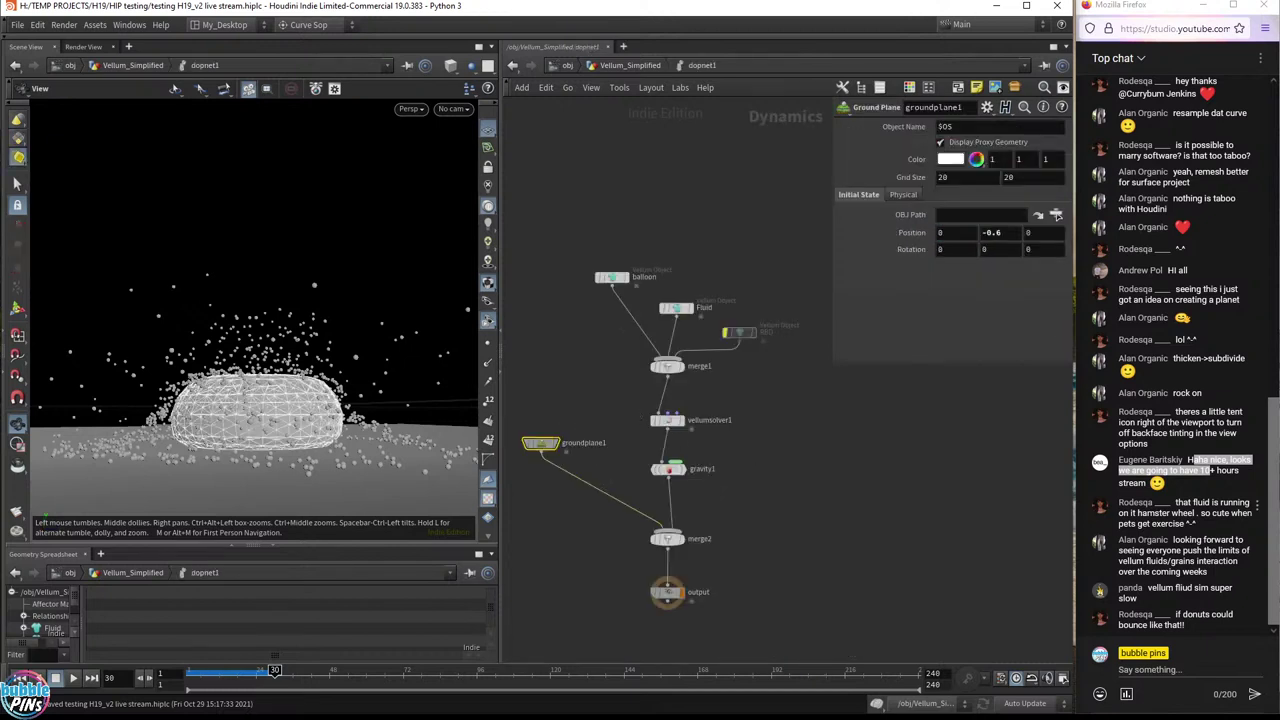
click(632, 66)
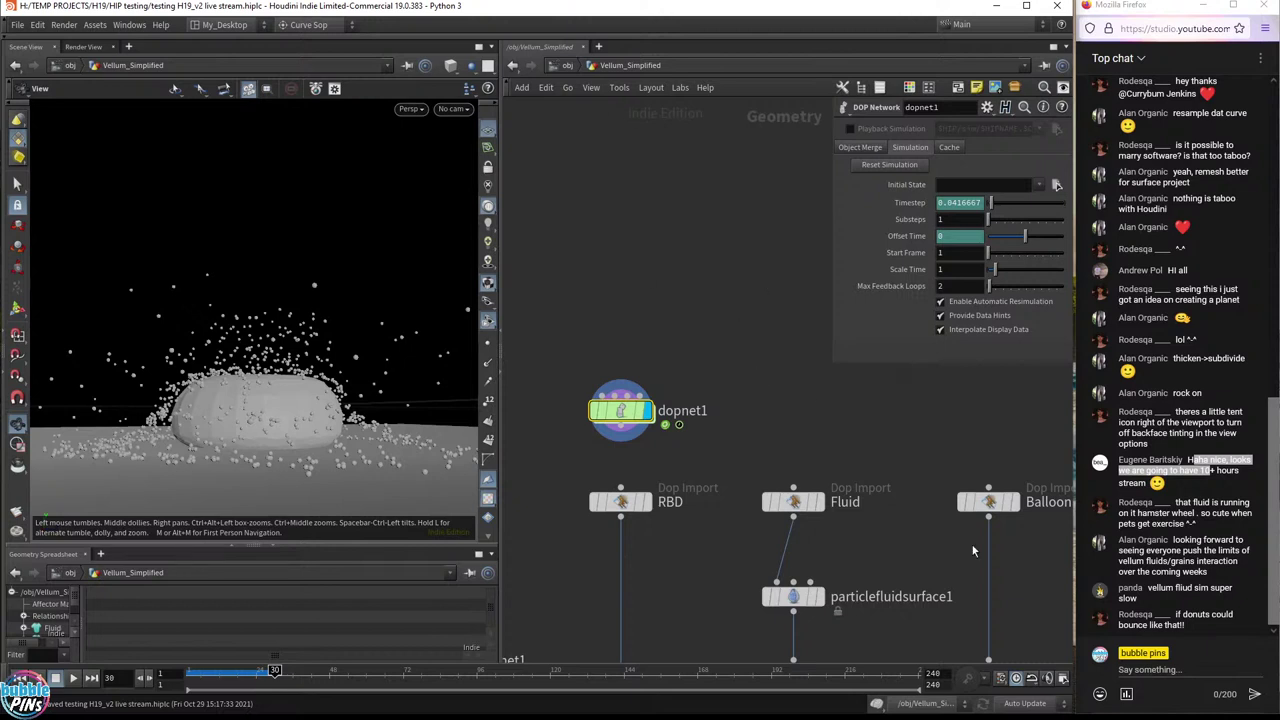
middle_drag(871, 451, 839, 439)
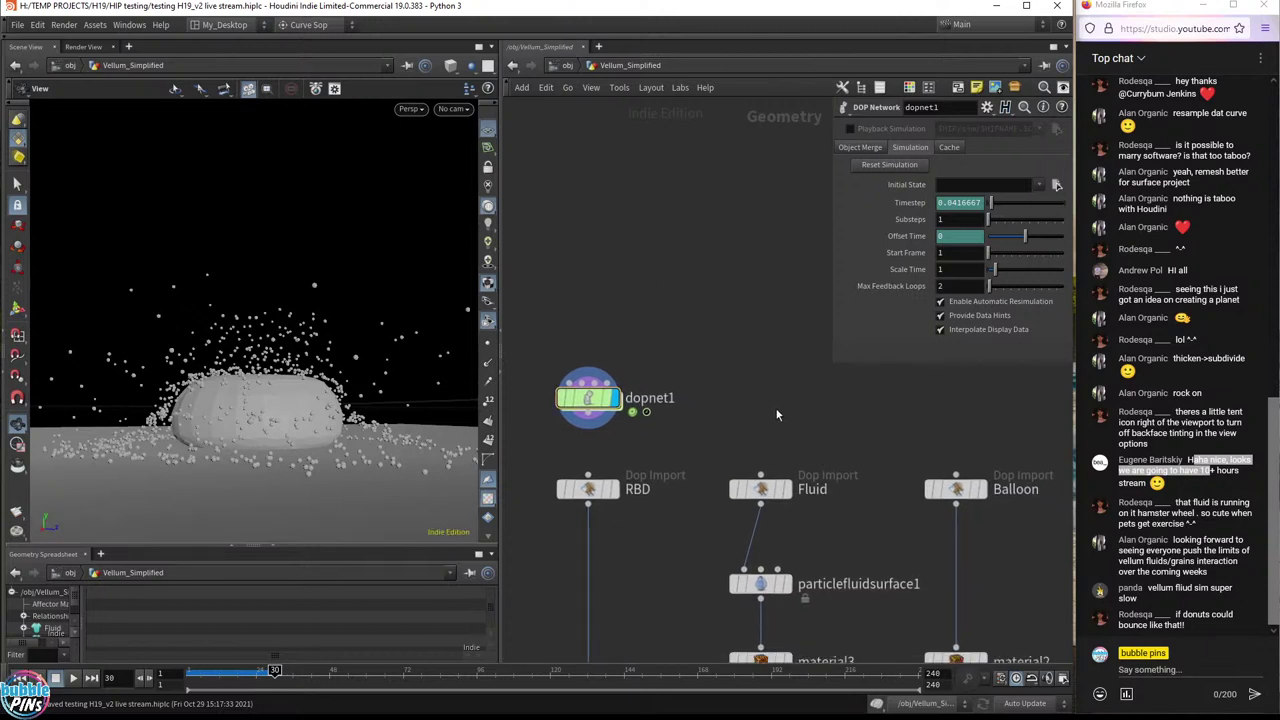
- Add a Dop Import node, dopimport1, beside dopnet1 referencing ../dopnet1 and display it
key(Tab)
text(dopim)
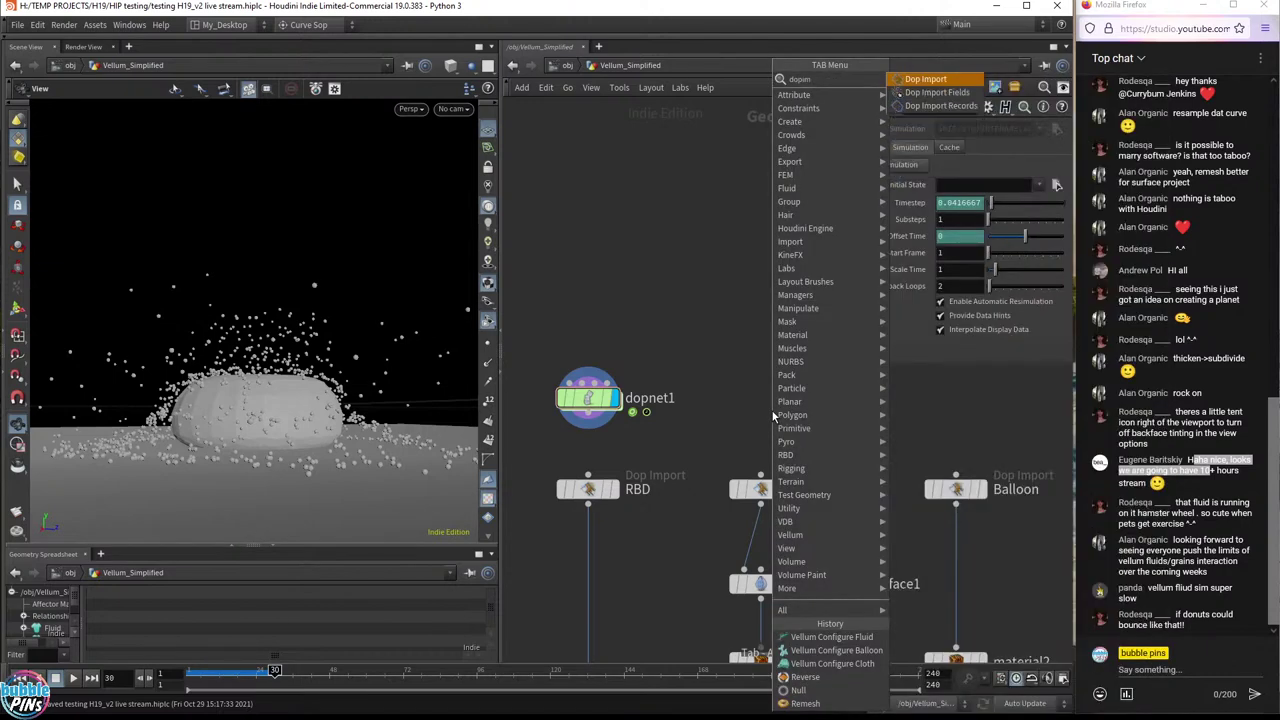
key(Return)
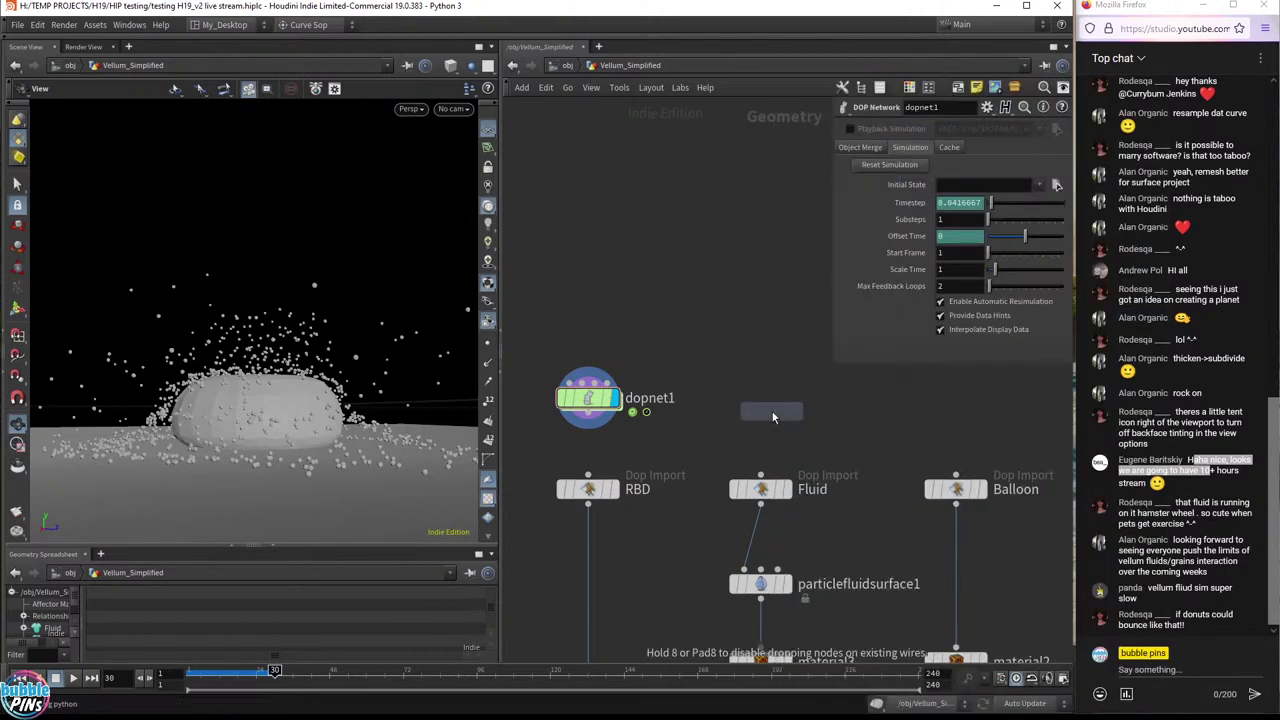
click(772, 412)
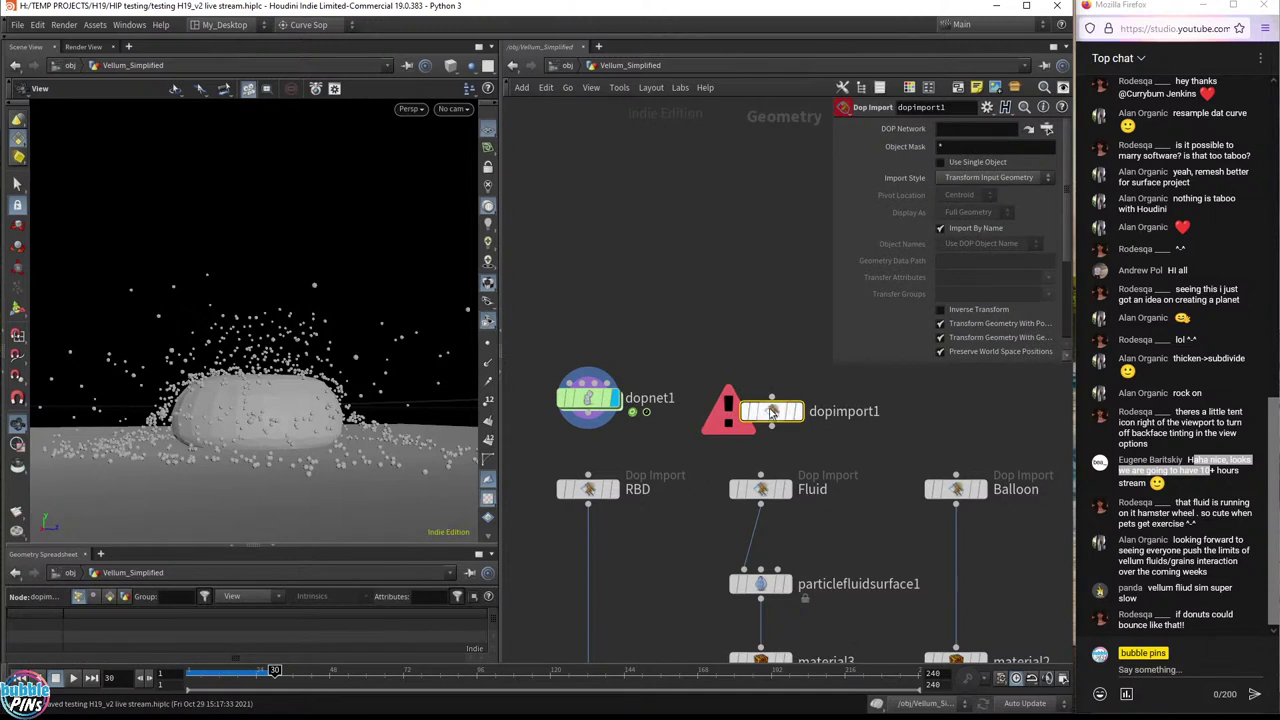
drag(772, 411, 760, 398)
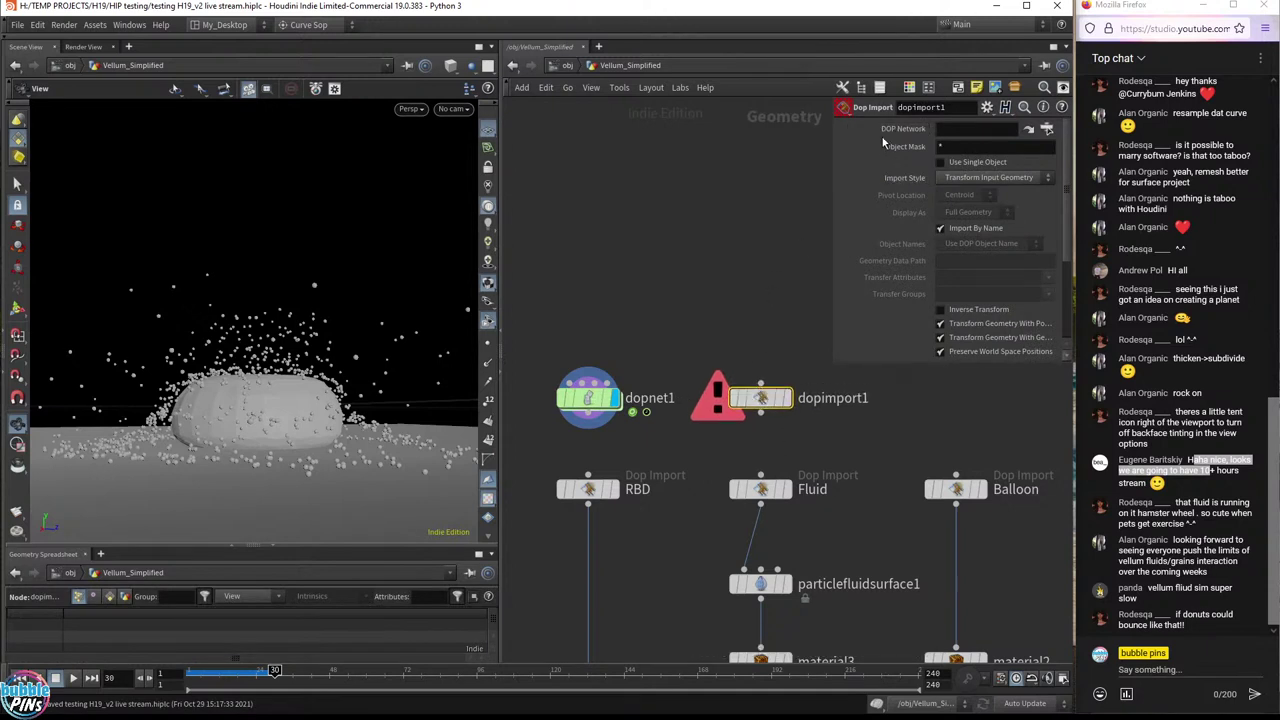
drag(914, 131, 898, 151)
drag(971, 130, 971, 130)
click(786, 398)
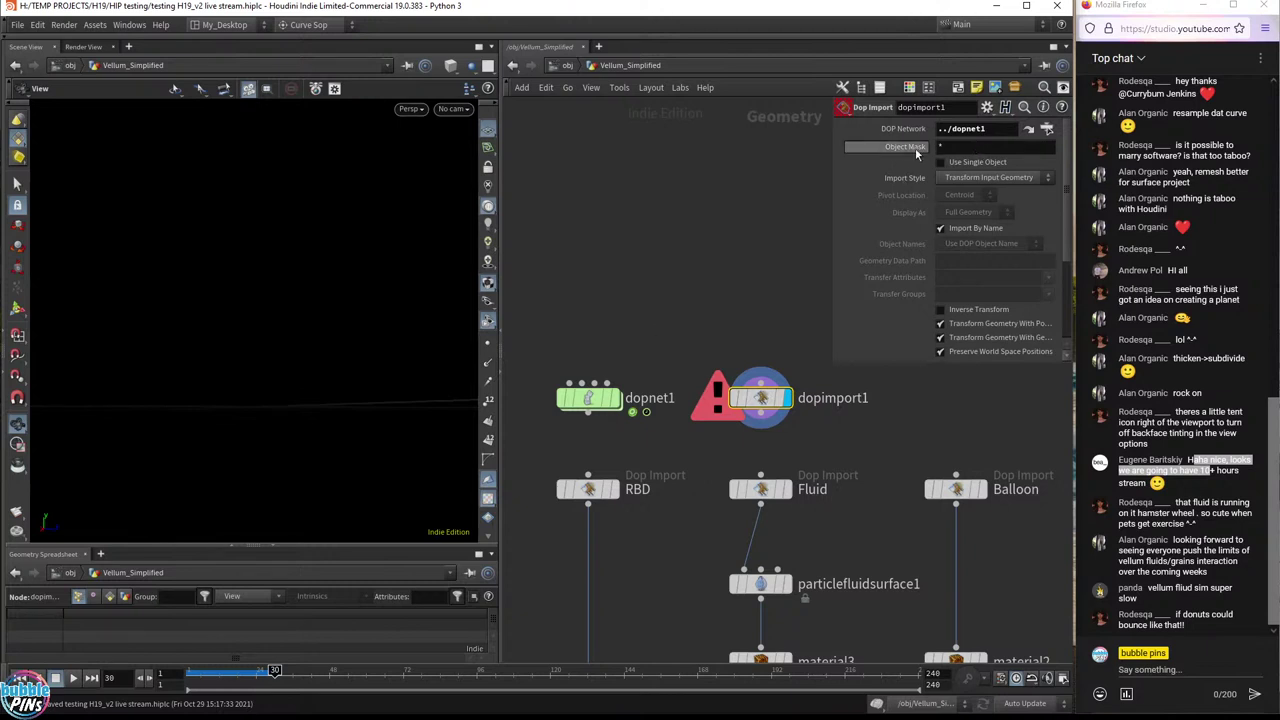
- Look over the balloon, solver, gravity and RBD nodes inside dopnet1, then go back up
double_click(588, 398)
scroll(580, 333, up, 5)
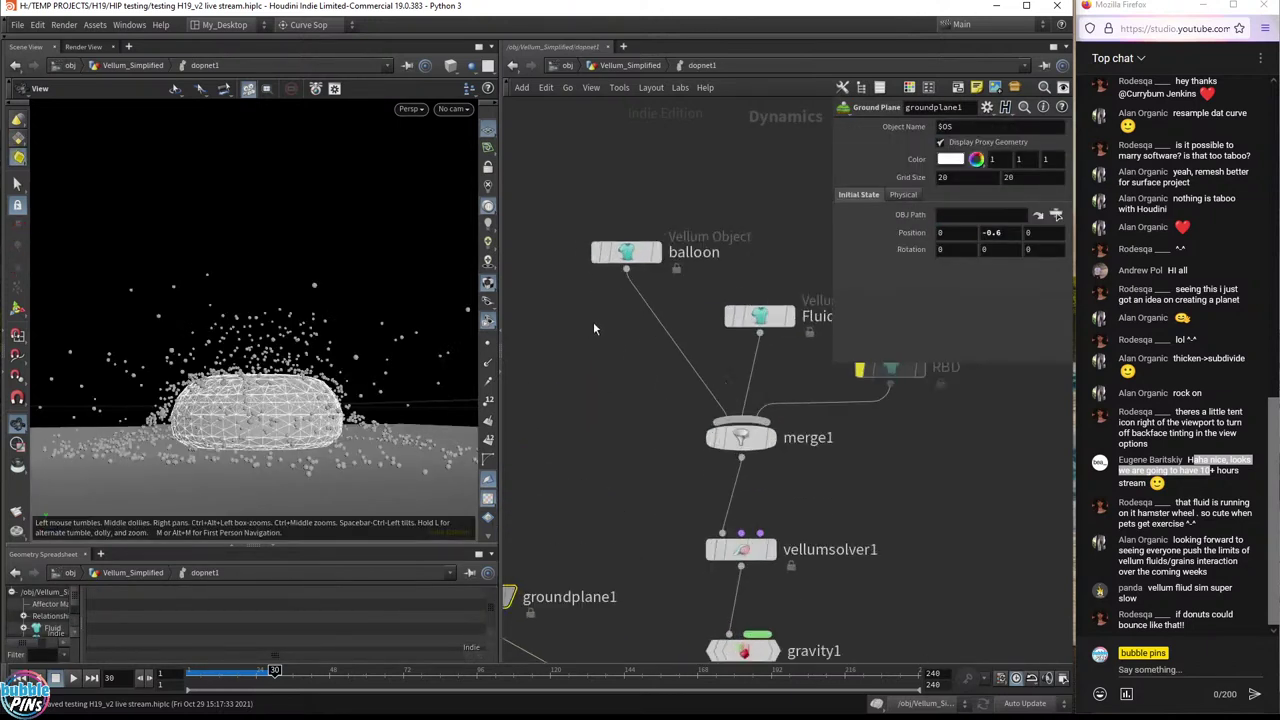
drag(572, 252, 829, 450)
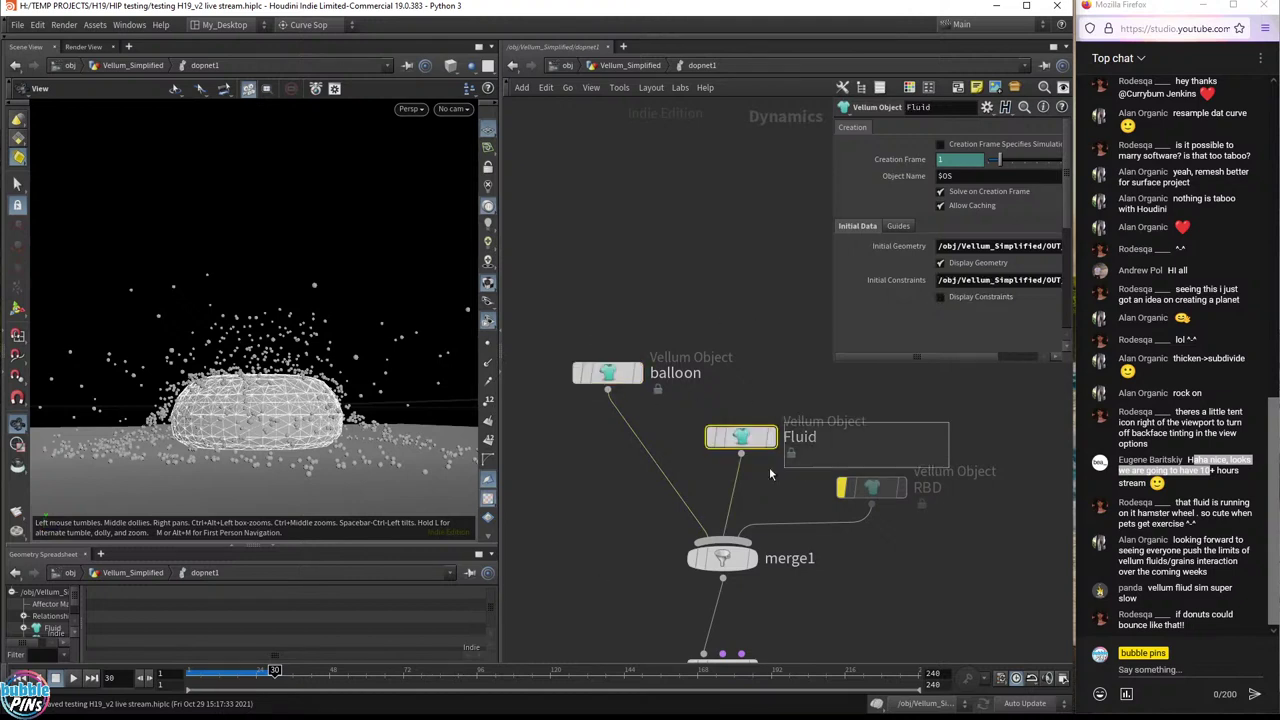
middle_drag(704, 653, 697, 437)
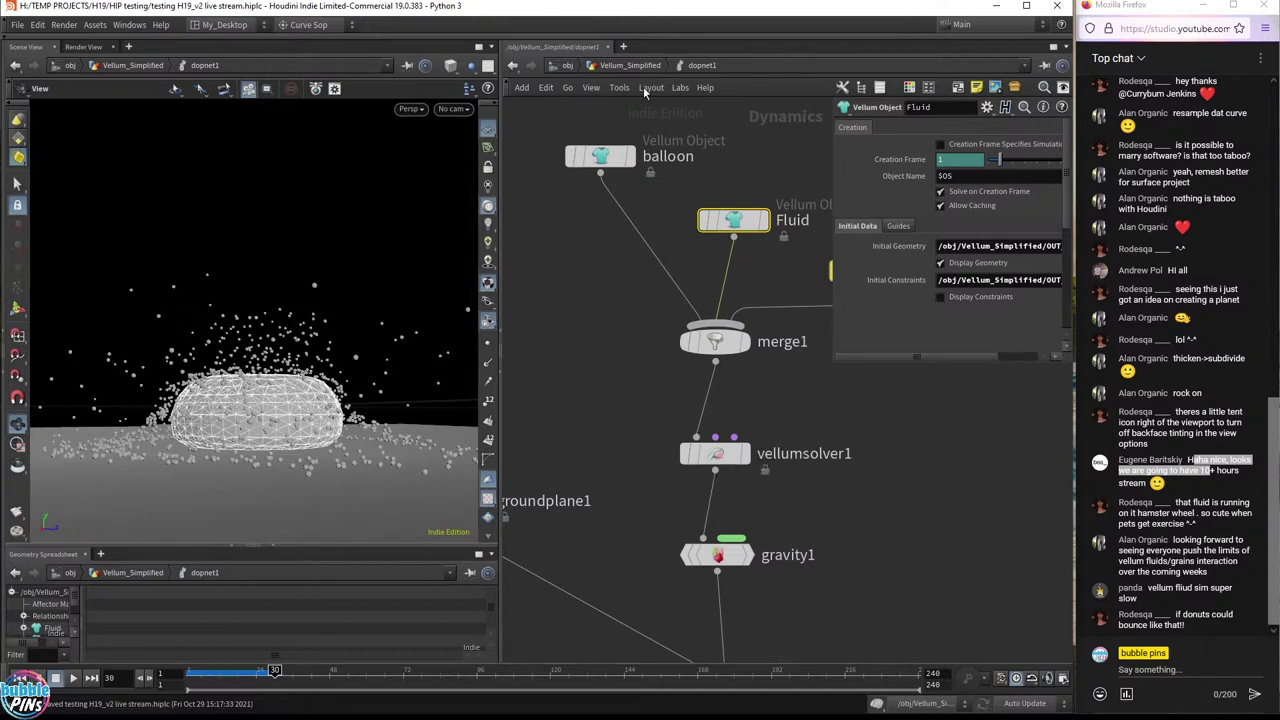
middle_drag(664, 418, 645, 540)
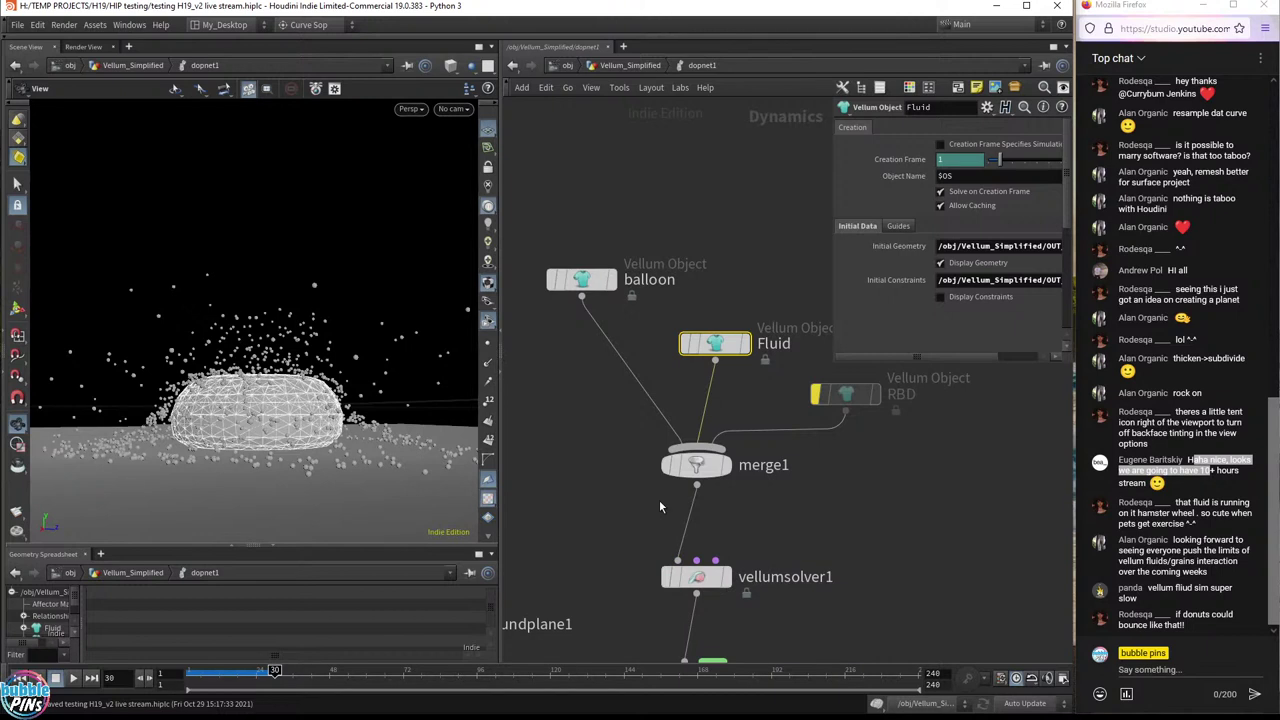
click(631, 66)
click(760, 398)
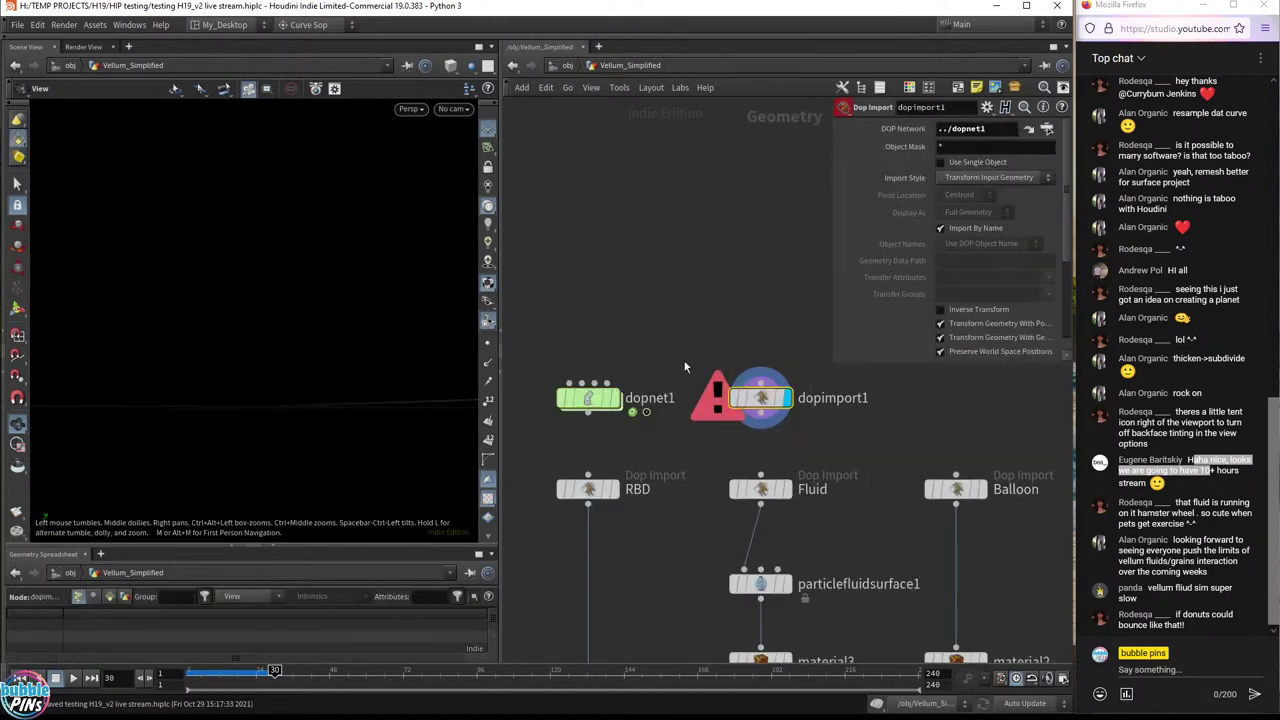
- Try Object Name 'balloon' on the balloon Vellum Object, then restore it to $OS
double_click(590, 397)
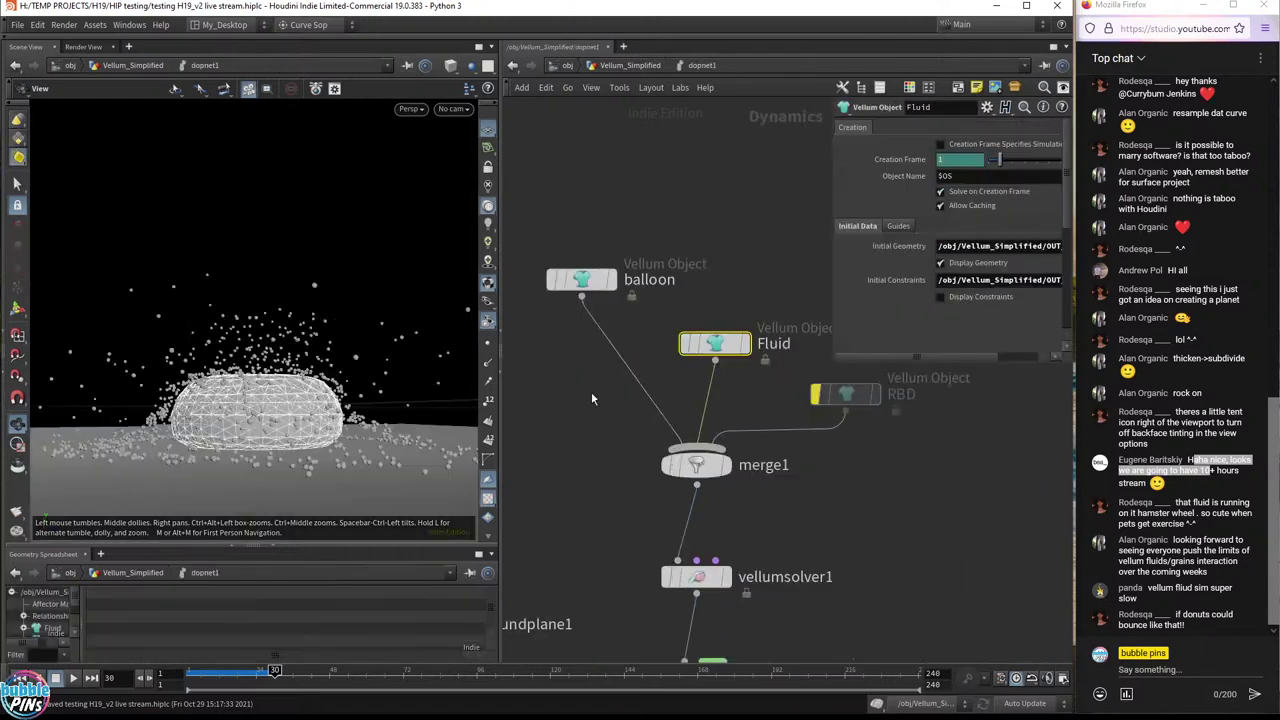
click(572, 281)
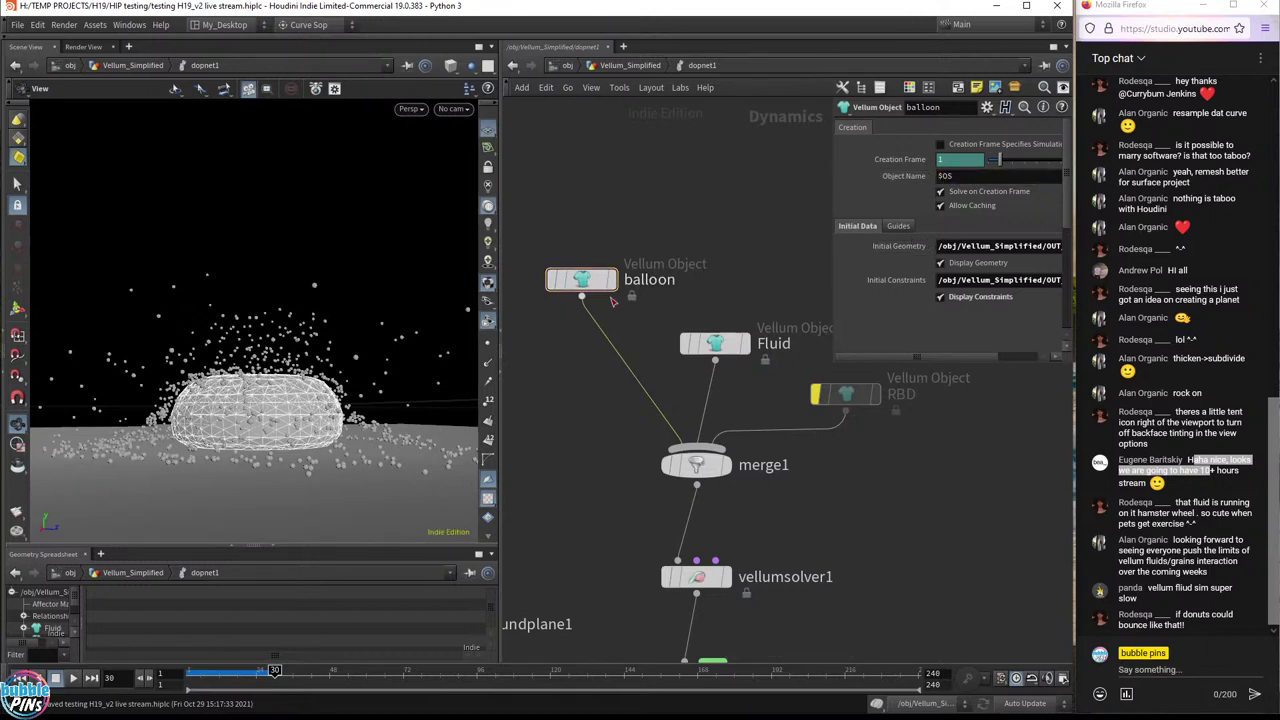
mouse_move(645, 262)
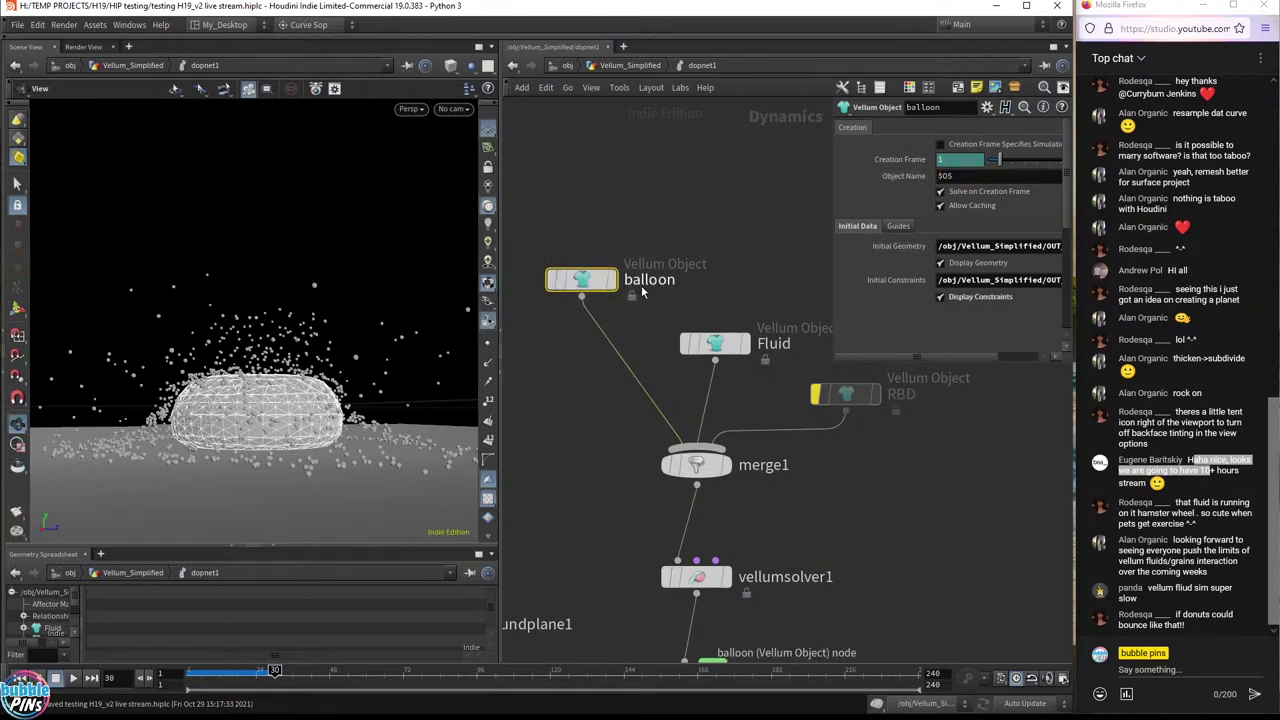
click(972, 176)
text(balloo)
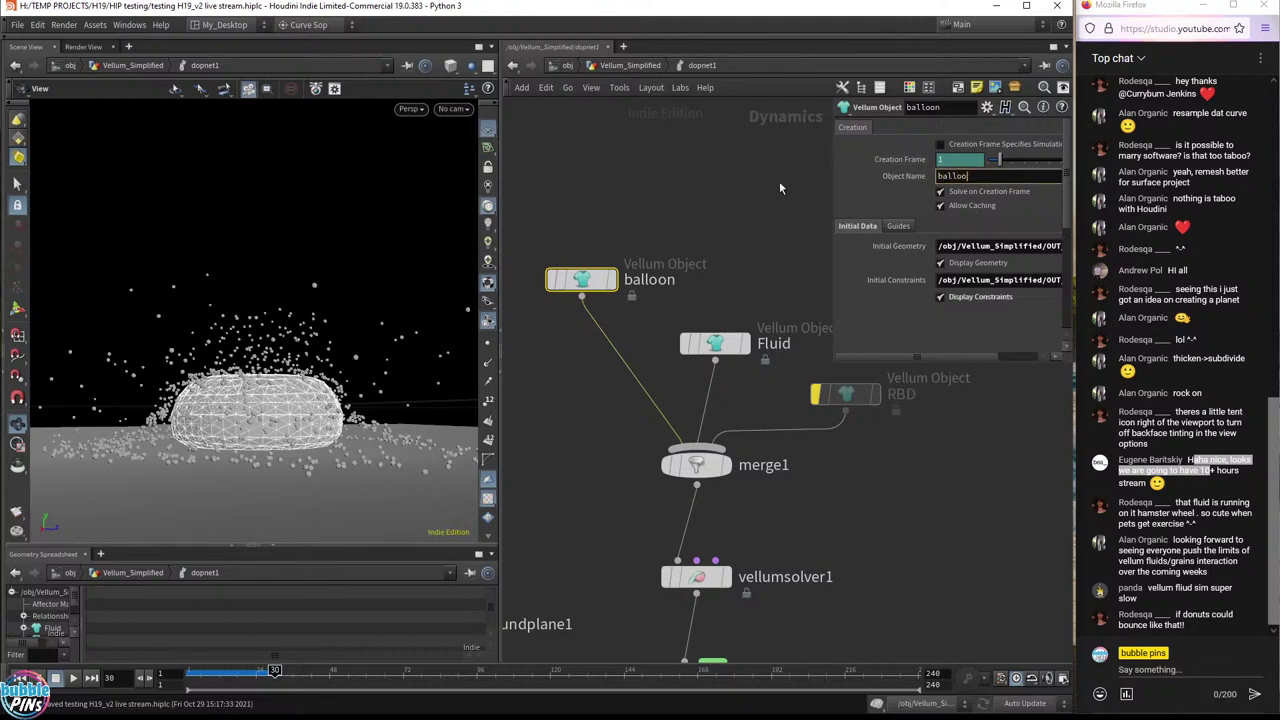
text(n)
key(Return)
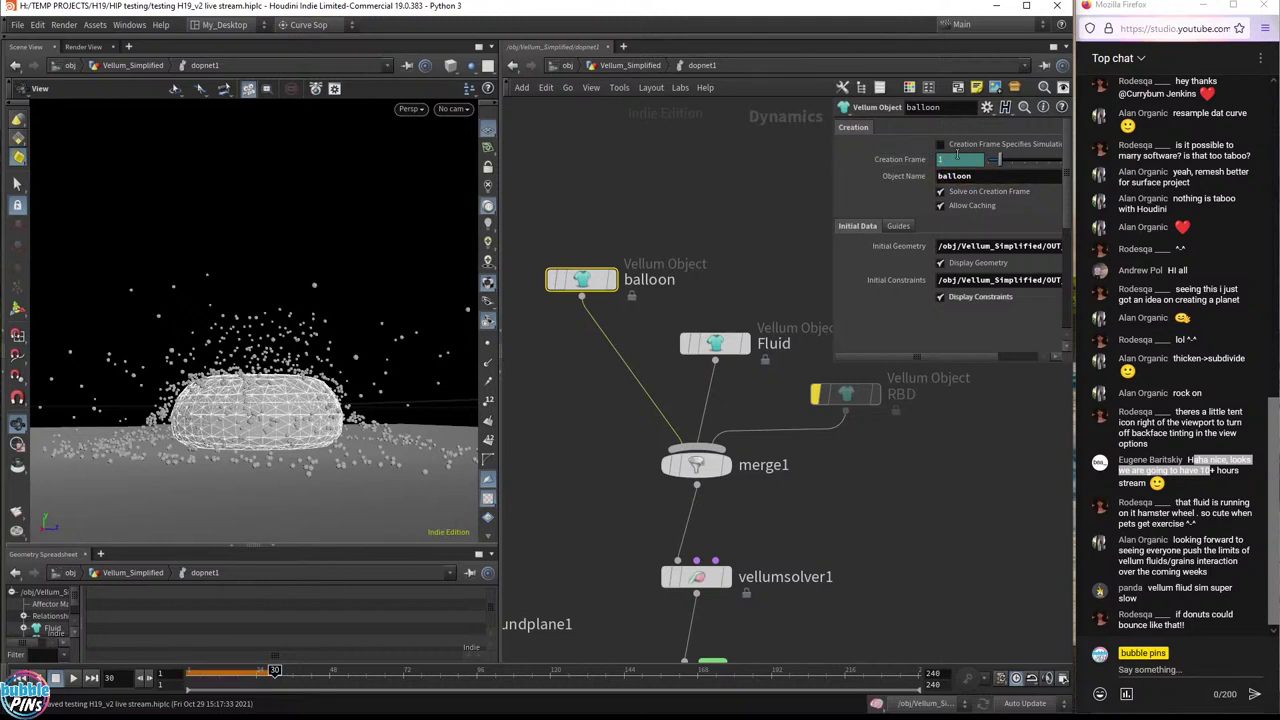
click(975, 176)
text($)
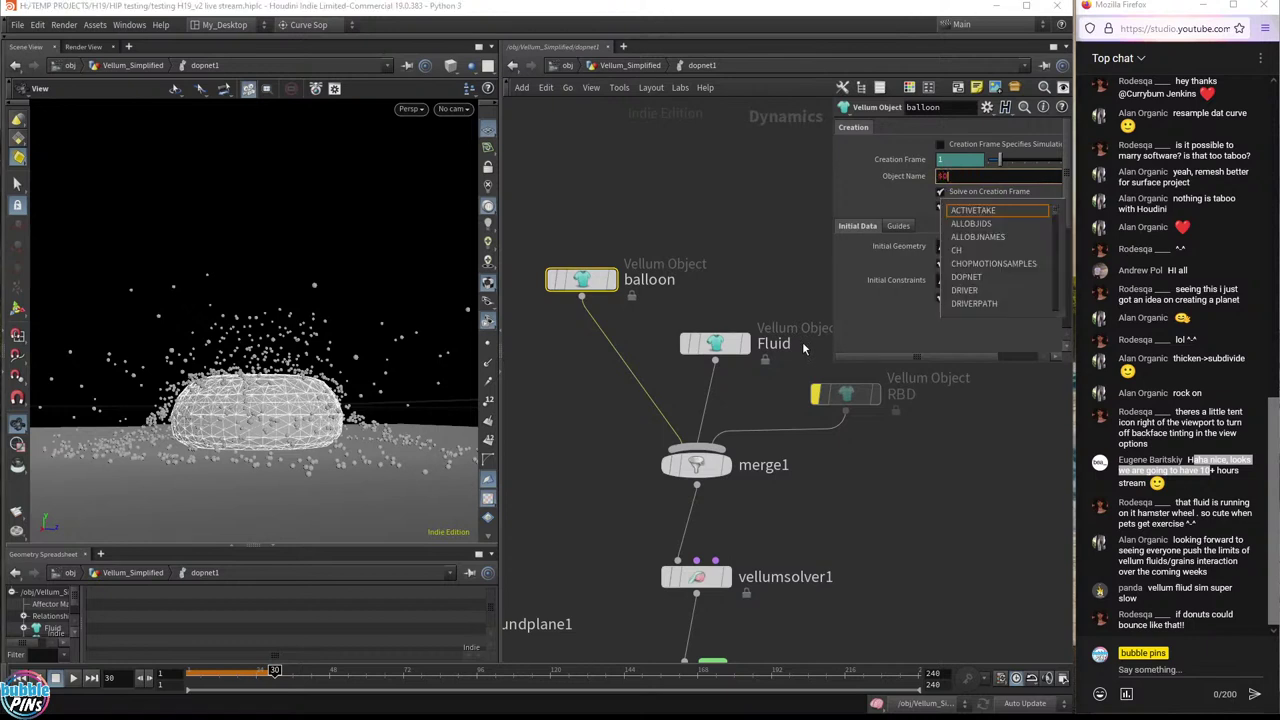
text(OS)
double_click(650, 280)
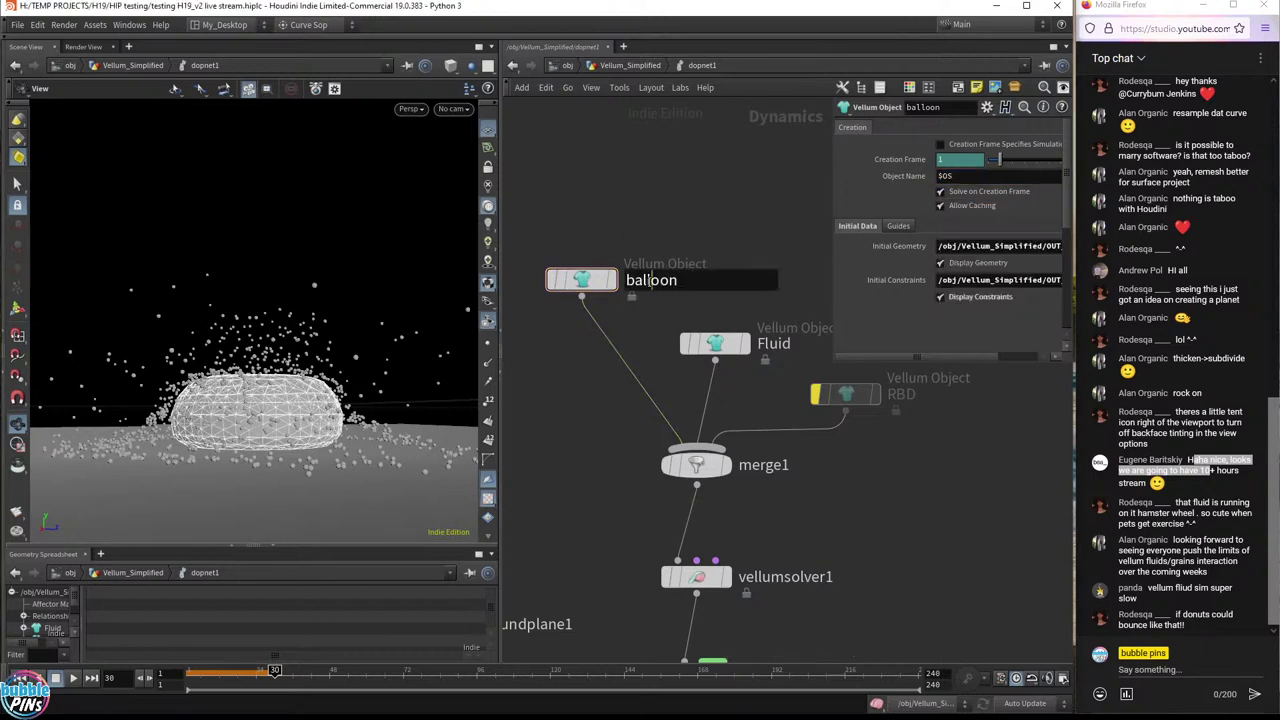
key(Return)
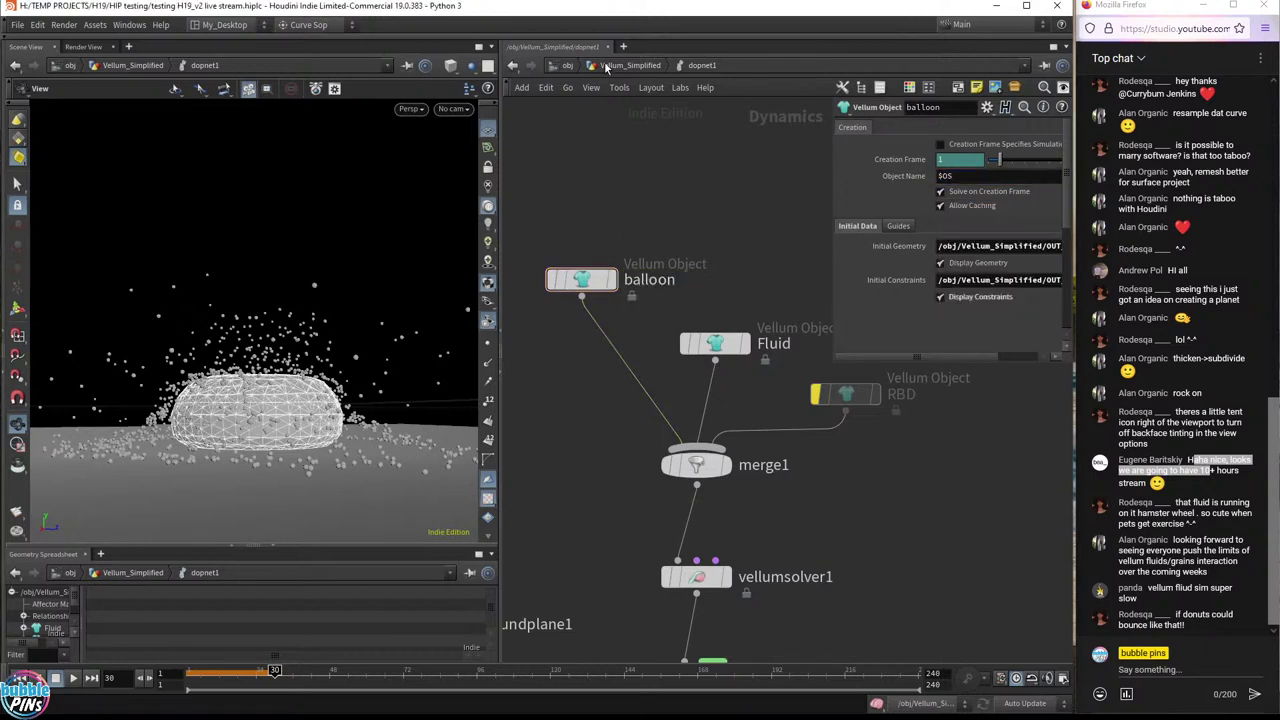
click(609, 66)
- Select dopimport1 and set its object mask to 'balloon'
drag(714, 425, 808, 349)
click(945, 147)
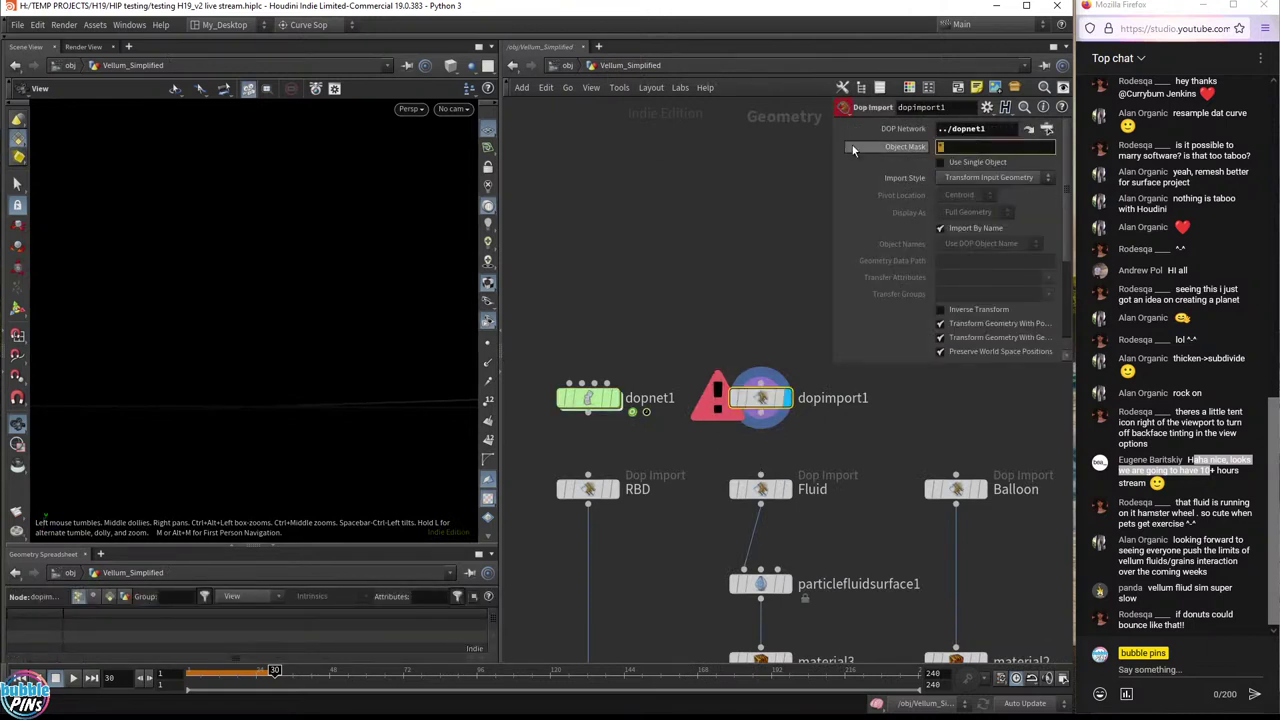
text(balloon)
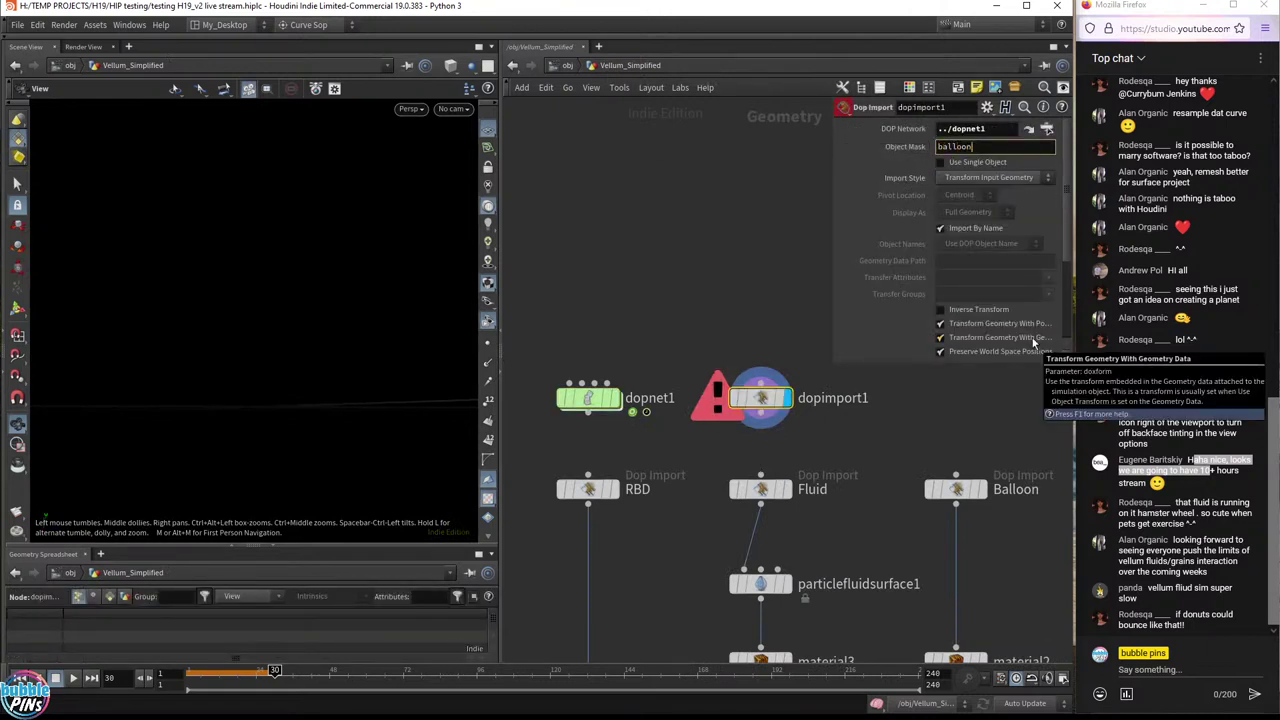
key(Return)
- Set the import style to Fetch Geometry from DOP Network and replay the simulation from frame 1
drag(304, 364, 306, 383)
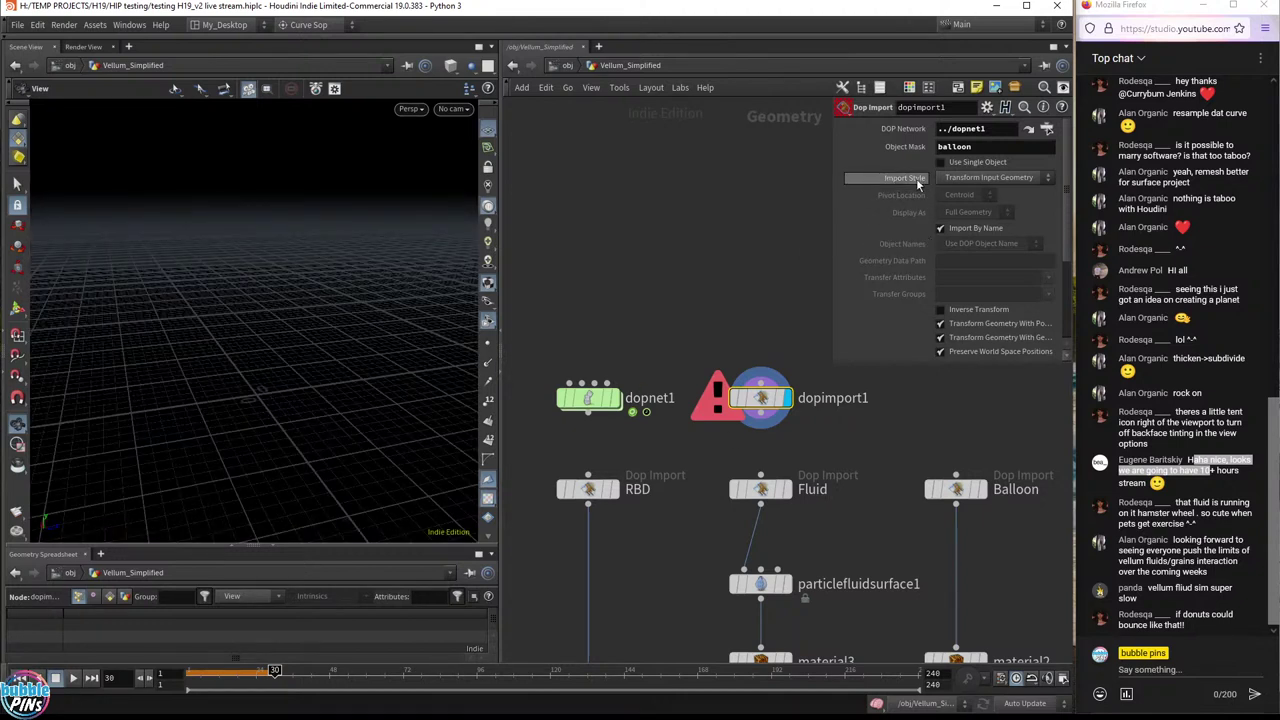
click(973, 177)
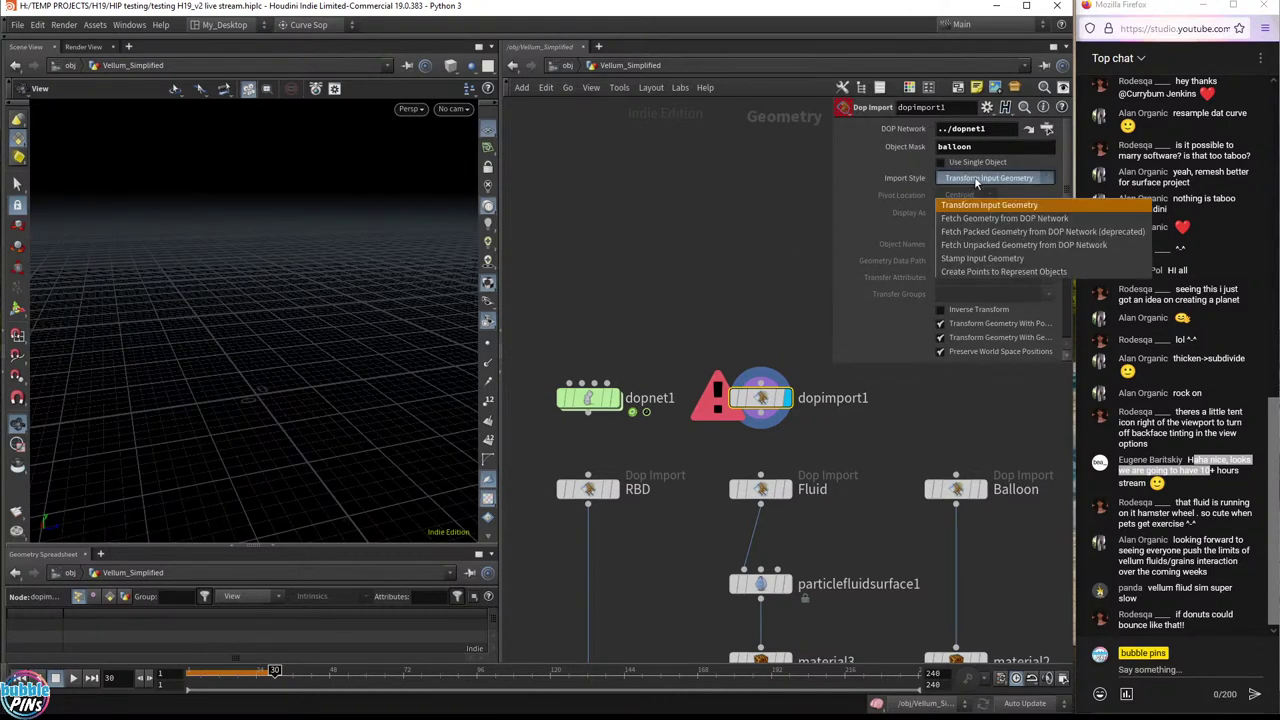
click(1045, 220)
mouse_move(385, 480)
mouse_down()
mouse_move(343, 429)
mouse_move(390, 461)
mouse_up()
key(ctrl+Up)
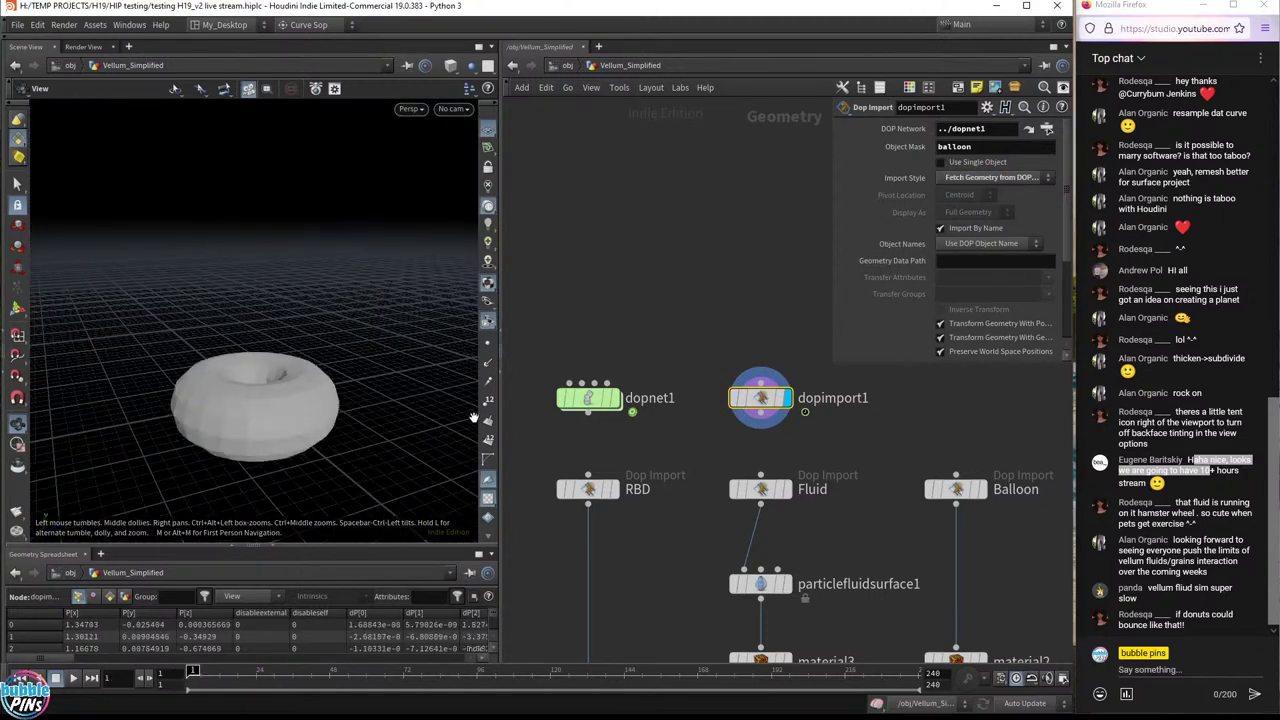
key(Up)
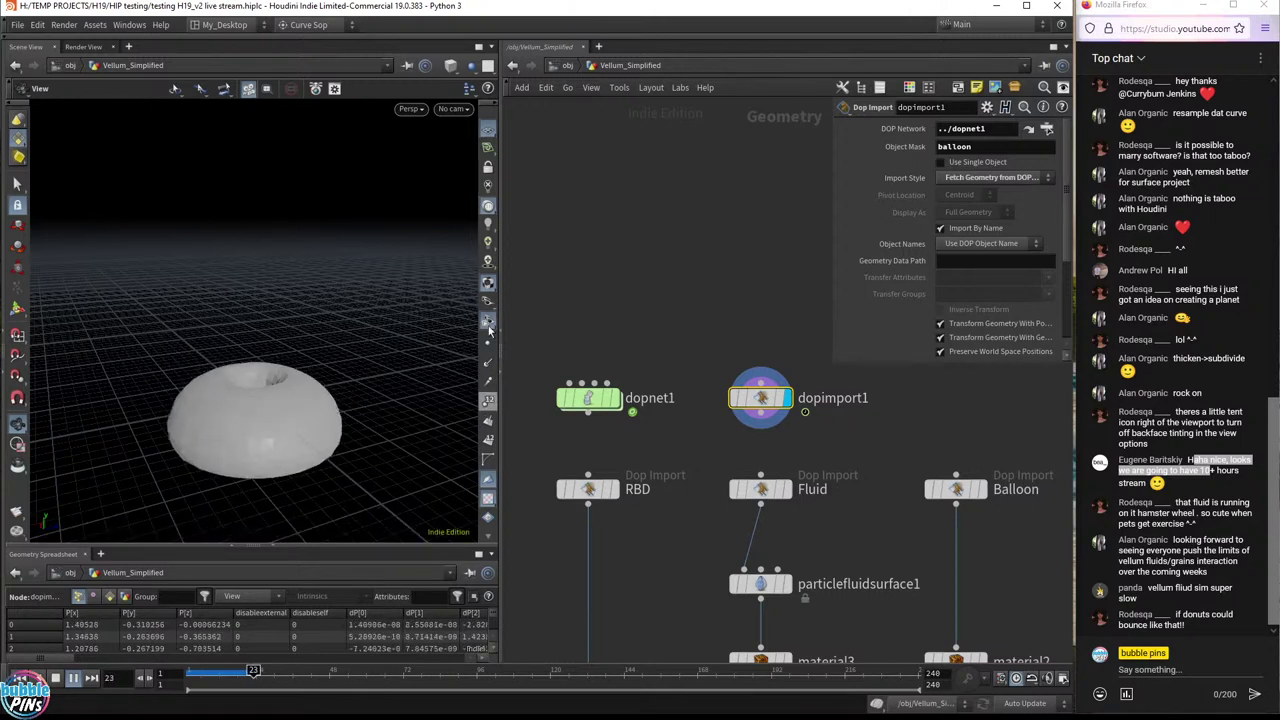
key(ctrl+Up)
- Extend the object mask to 'balloon fluid', then replace it with '*' to import everything
click(1009, 149)
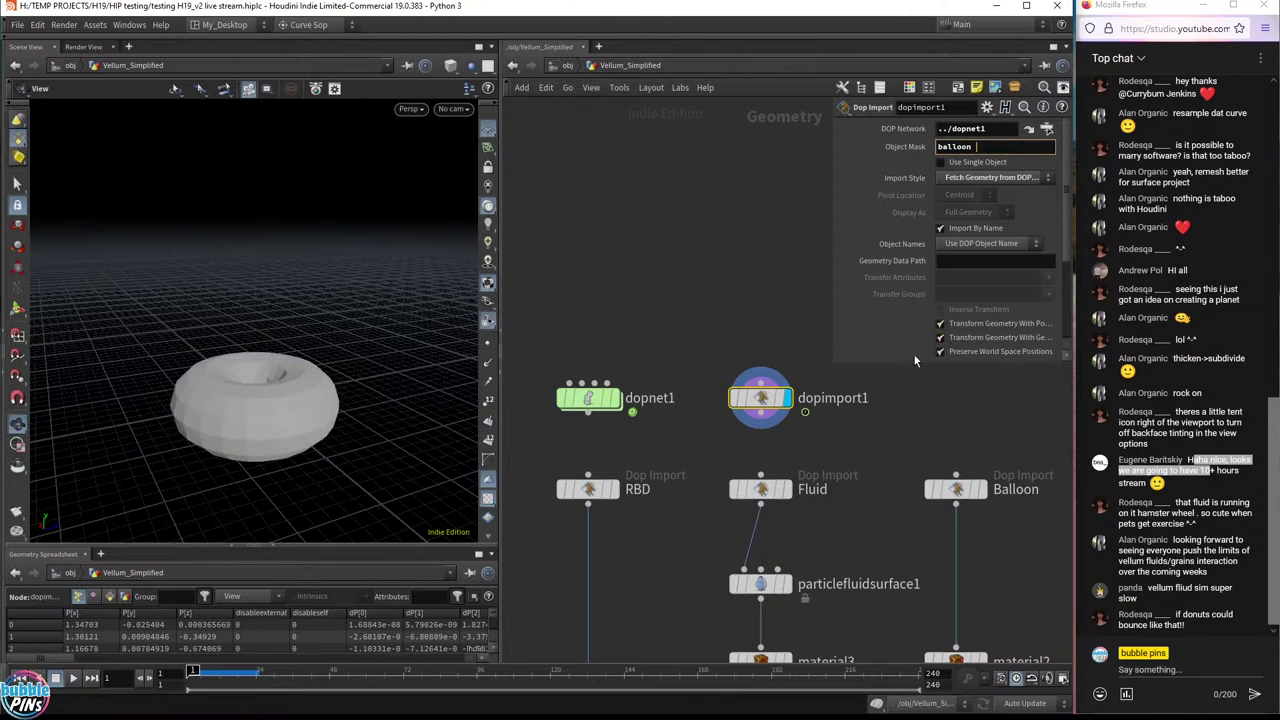
text(fluid)
key(Return)
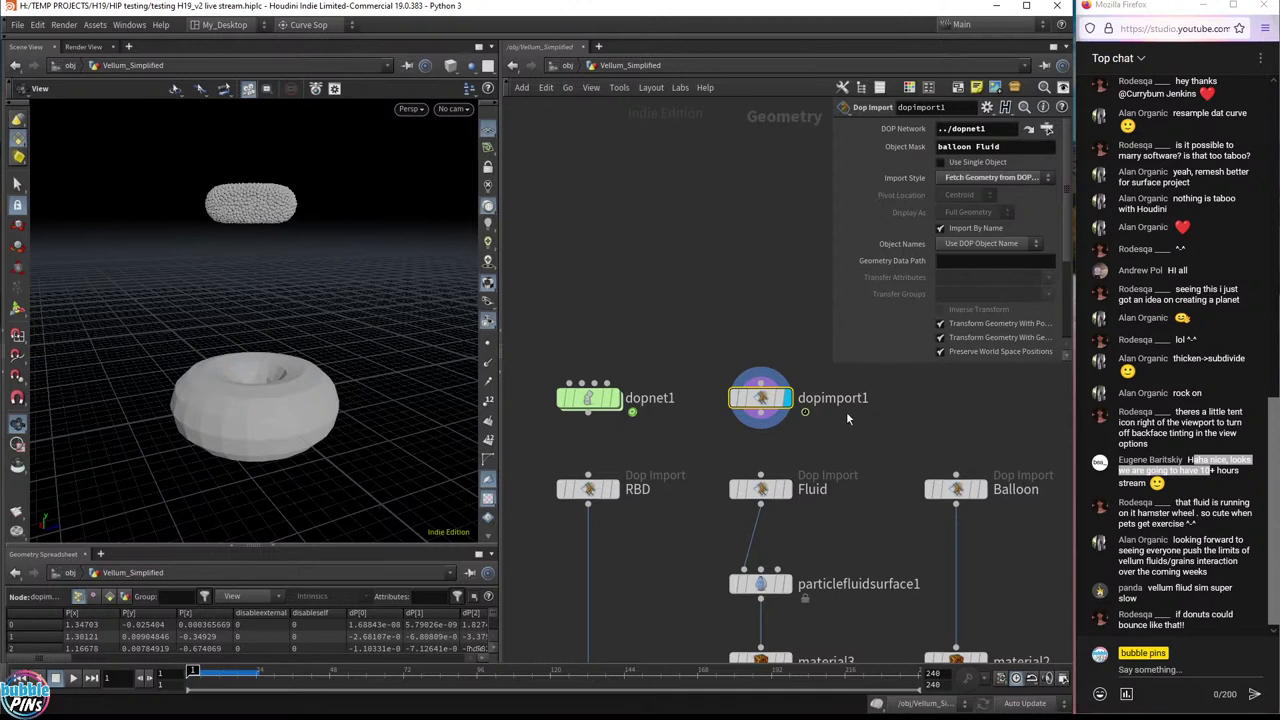
drag(1002, 147, 977, 147)
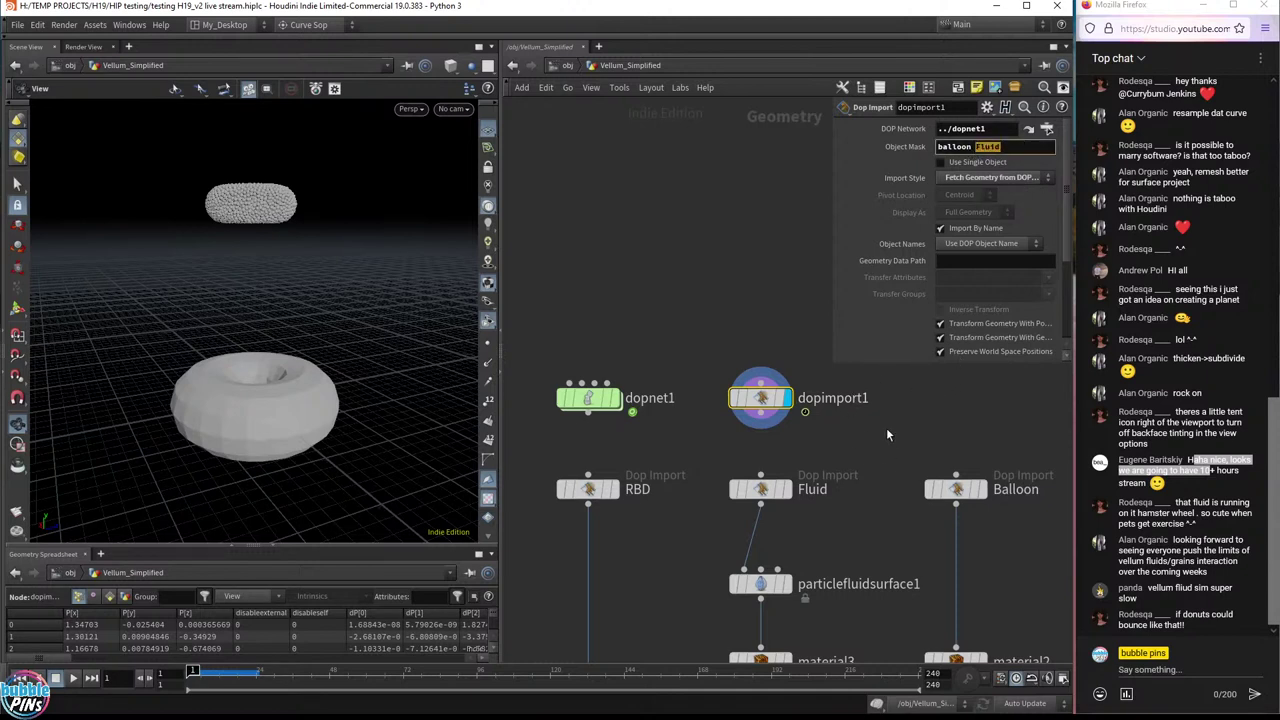
click(1010, 158)
key(Return)
text(*)
key(Return)
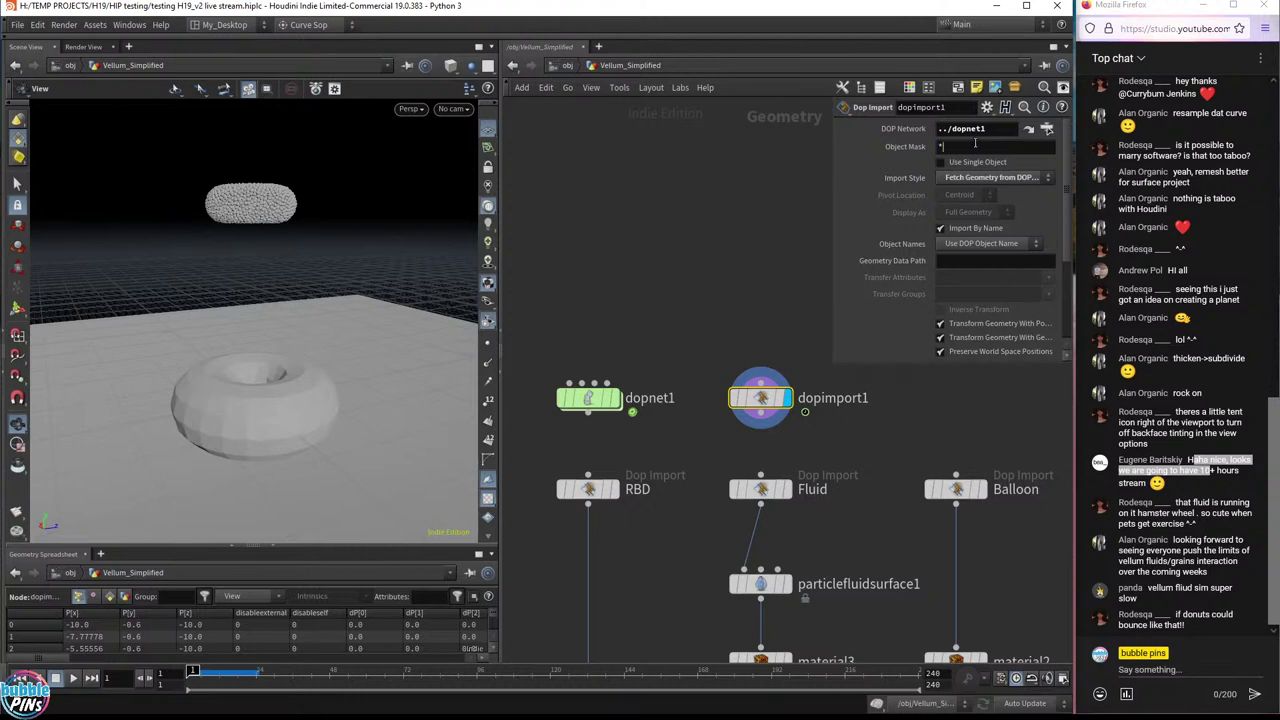
- Set the object mask to '* ^ground*' to exclude the ground, and play the simulation to check it
text(* ^ground*)
key(Return)
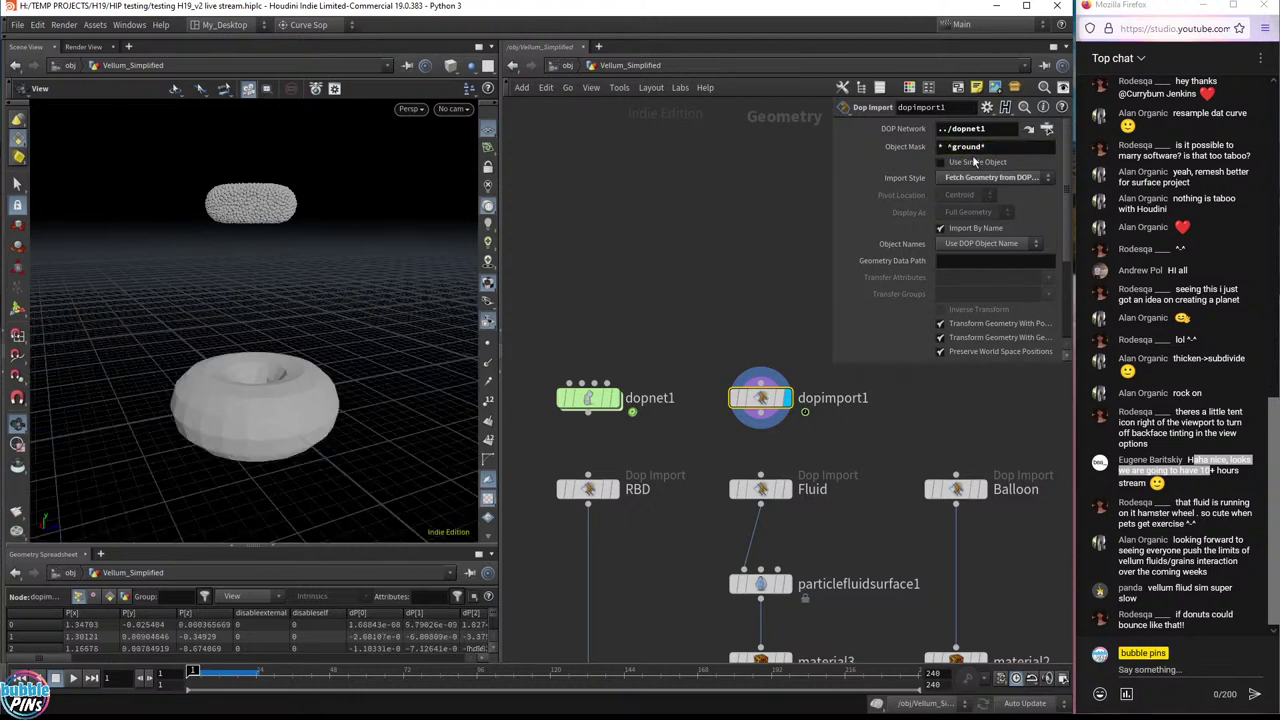
key(Up)
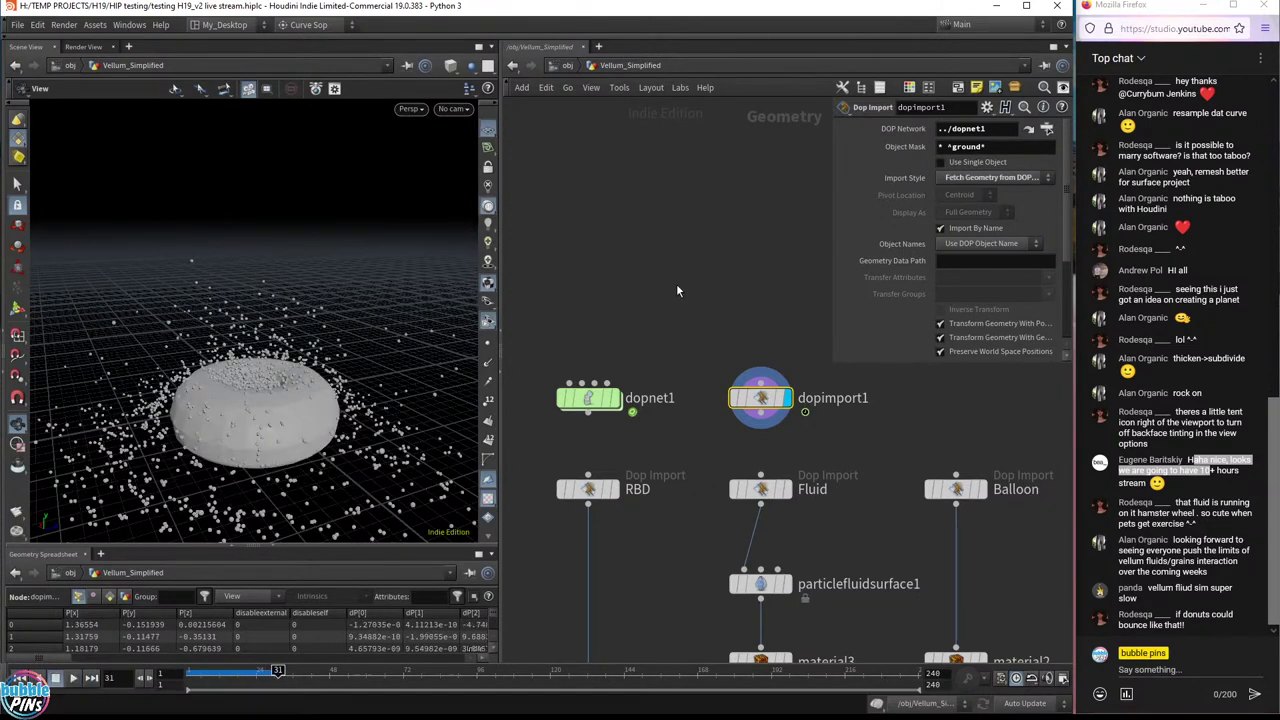
key(Up)
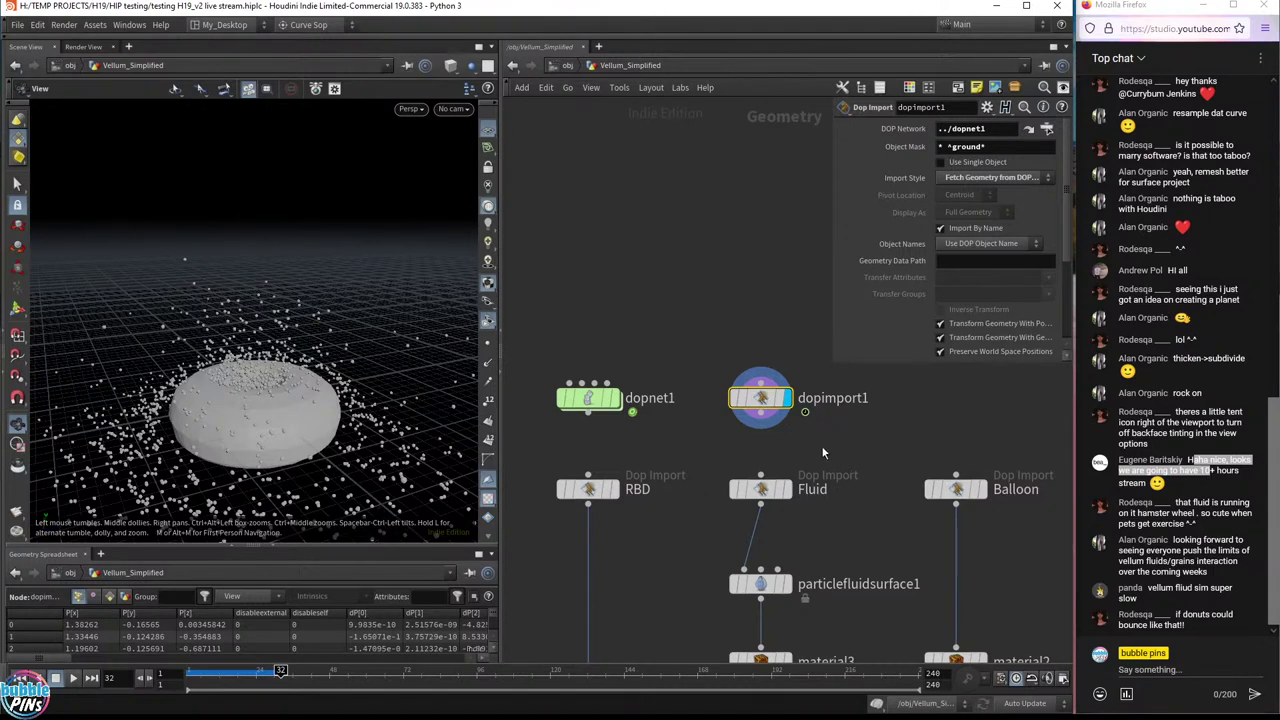
middle_drag(821, 445, 741, 274)
- Display the Fluid import's particles and view them from a higher angle
click(706, 318)
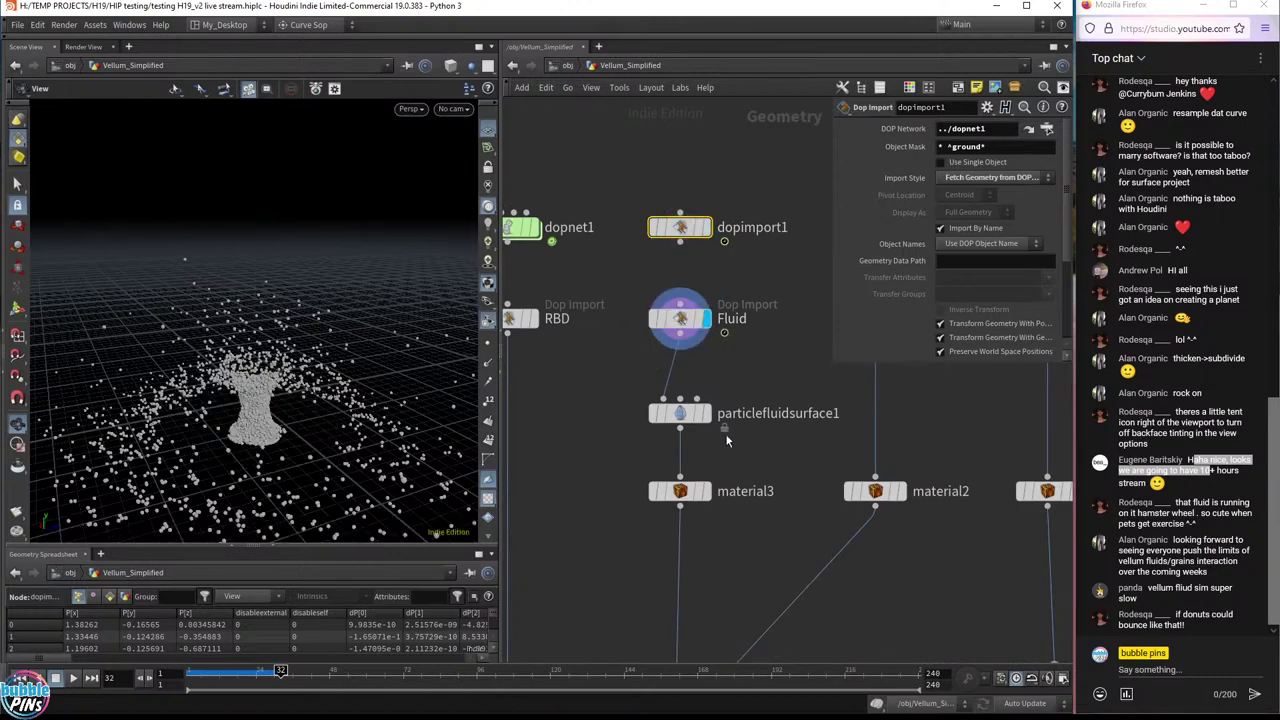
drag(745, 385, 563, 262)
drag(420, 326, 300, 325)
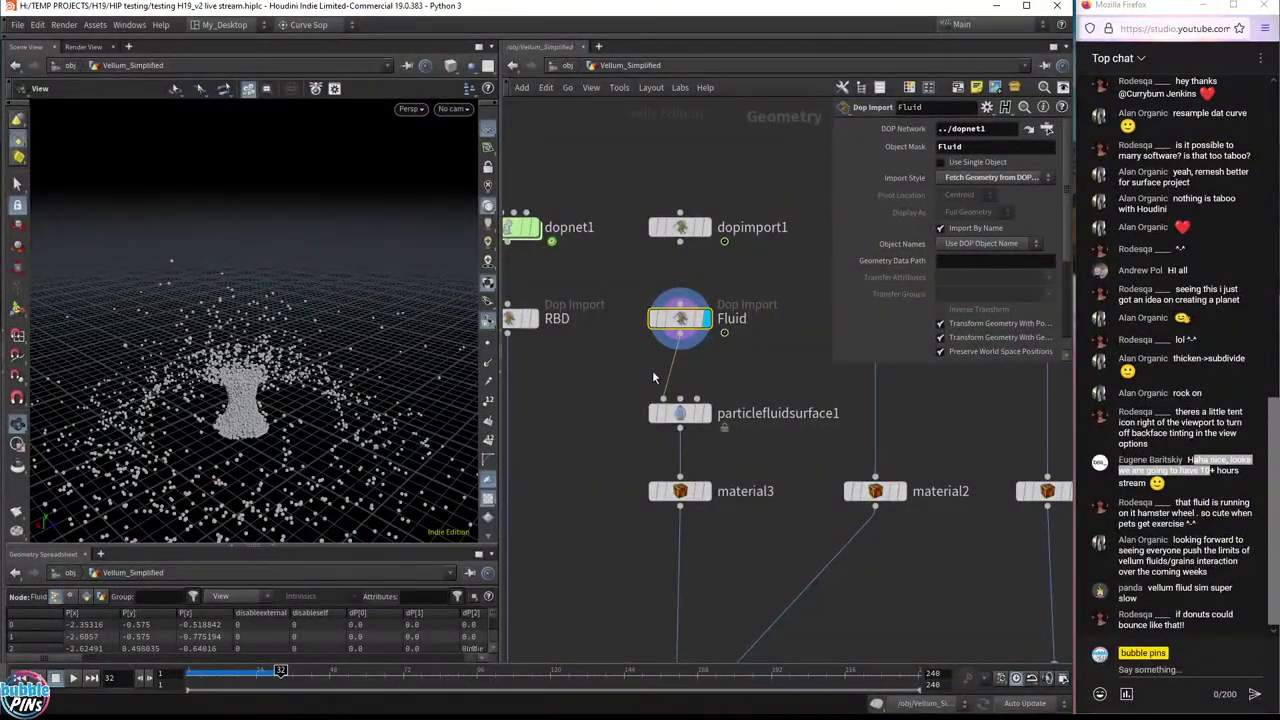
drag(672, 330, 673, 328)
- Display particlefluidsurface1's meshed fluid surface and orbit around the splash
click(709, 415)
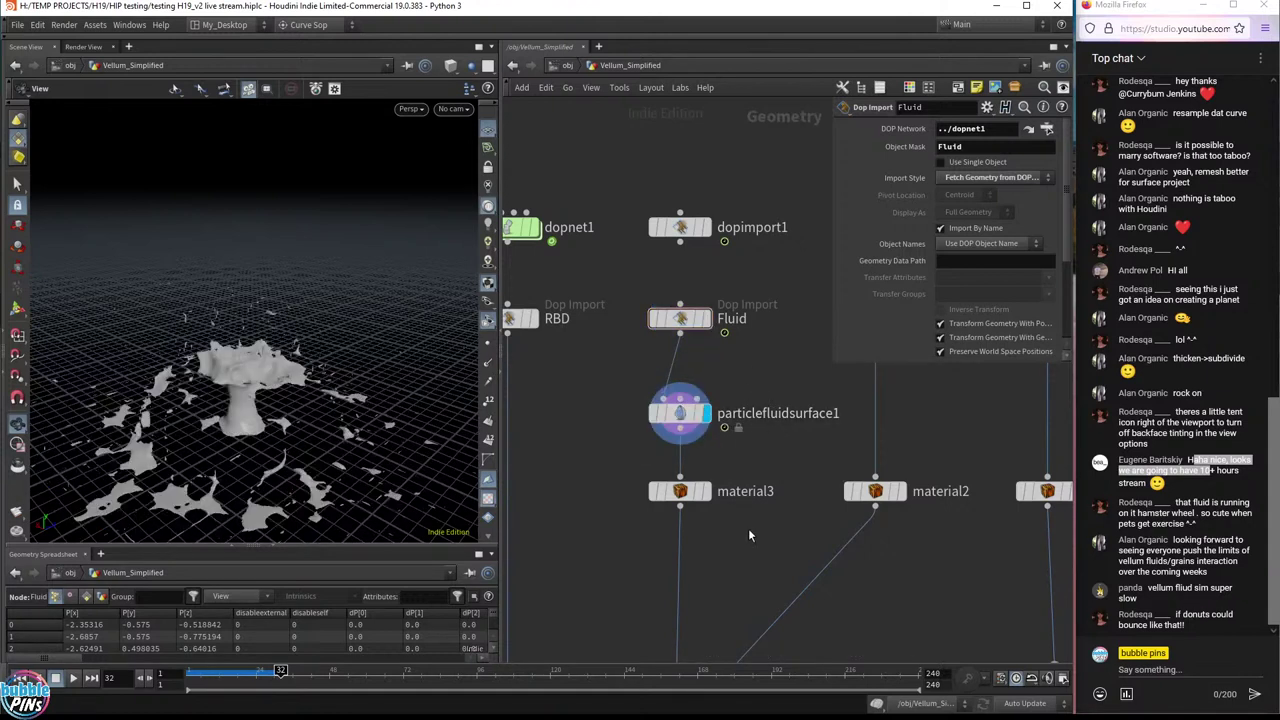
drag(275, 420, 277, 367)
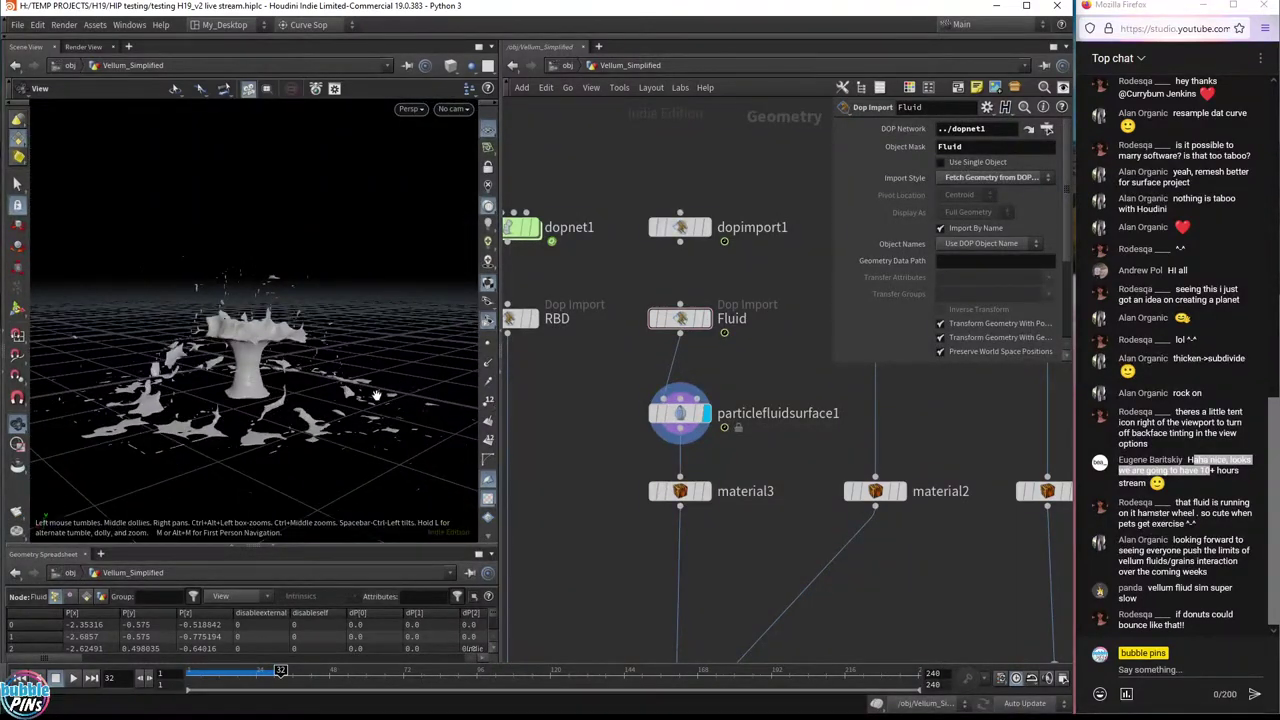
drag(321, 342, 335, 372)
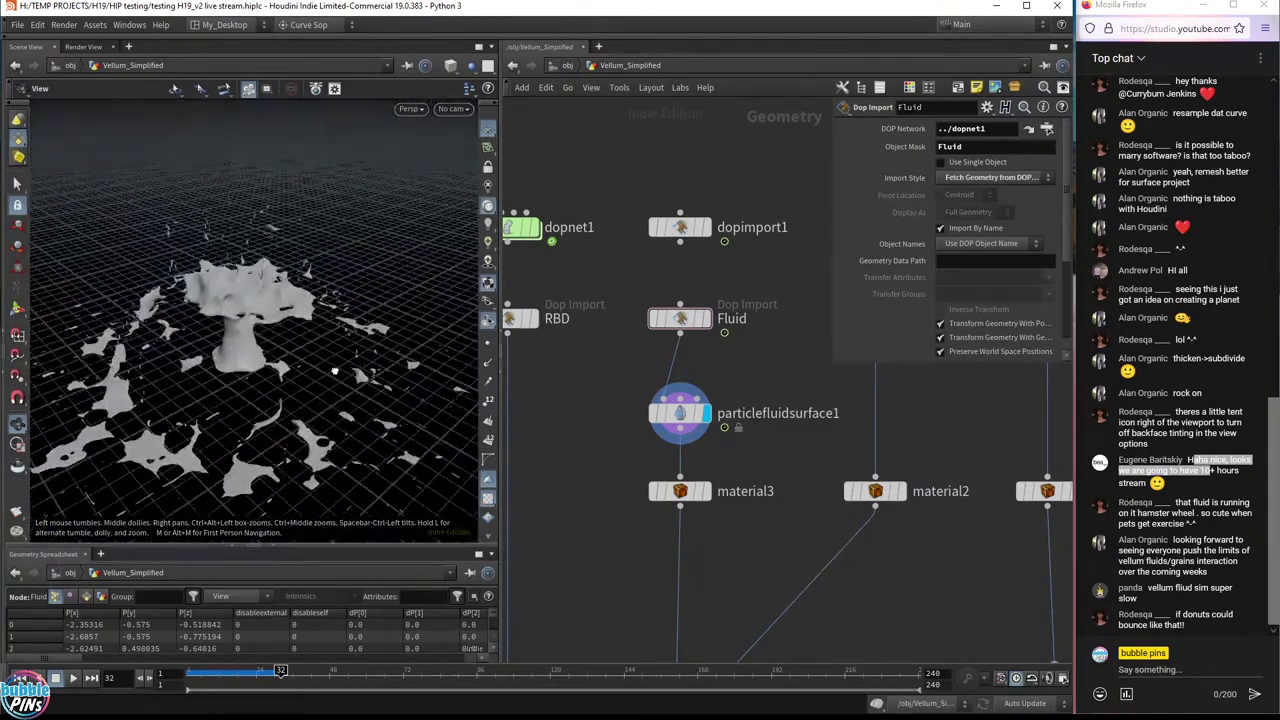
- Select particlefluidsurface1, show its Surfacing settings, and replay the fluid simulation from the start
click(680, 491)
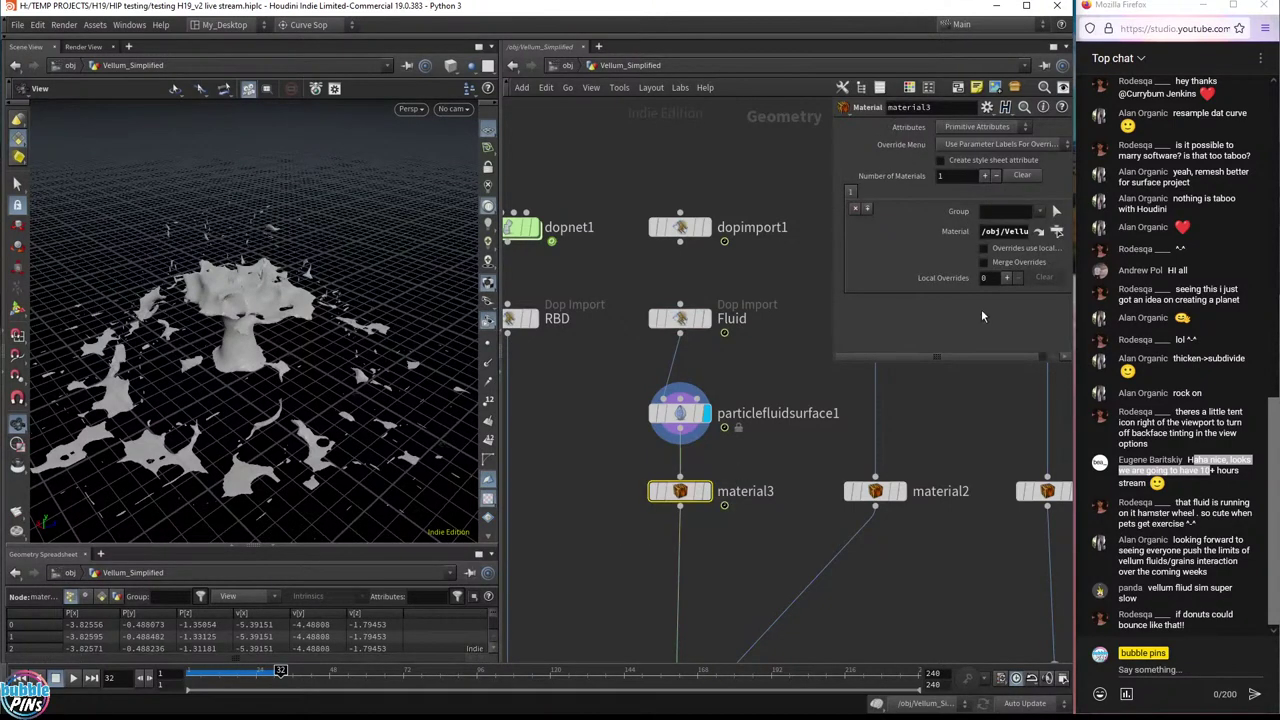
drag(770, 446, 657, 408)
drag(340, 330, 366, 308)
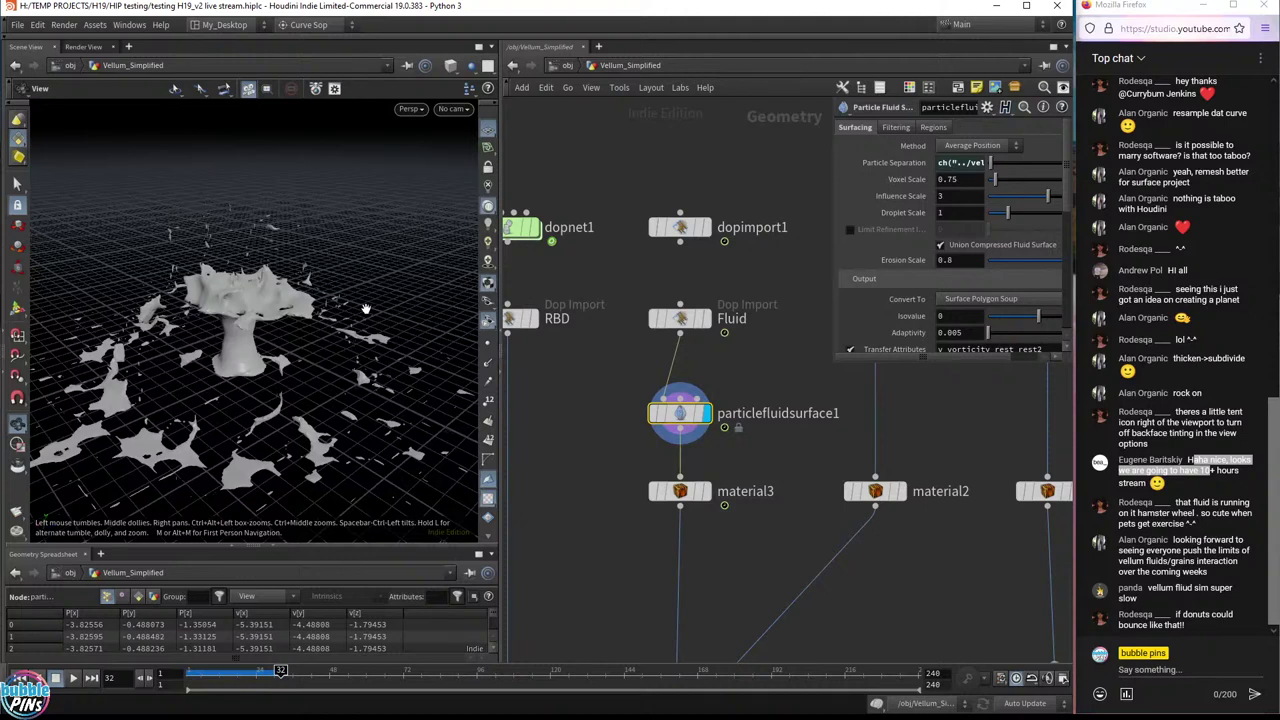
key(ctrl+Up)
key(Up)
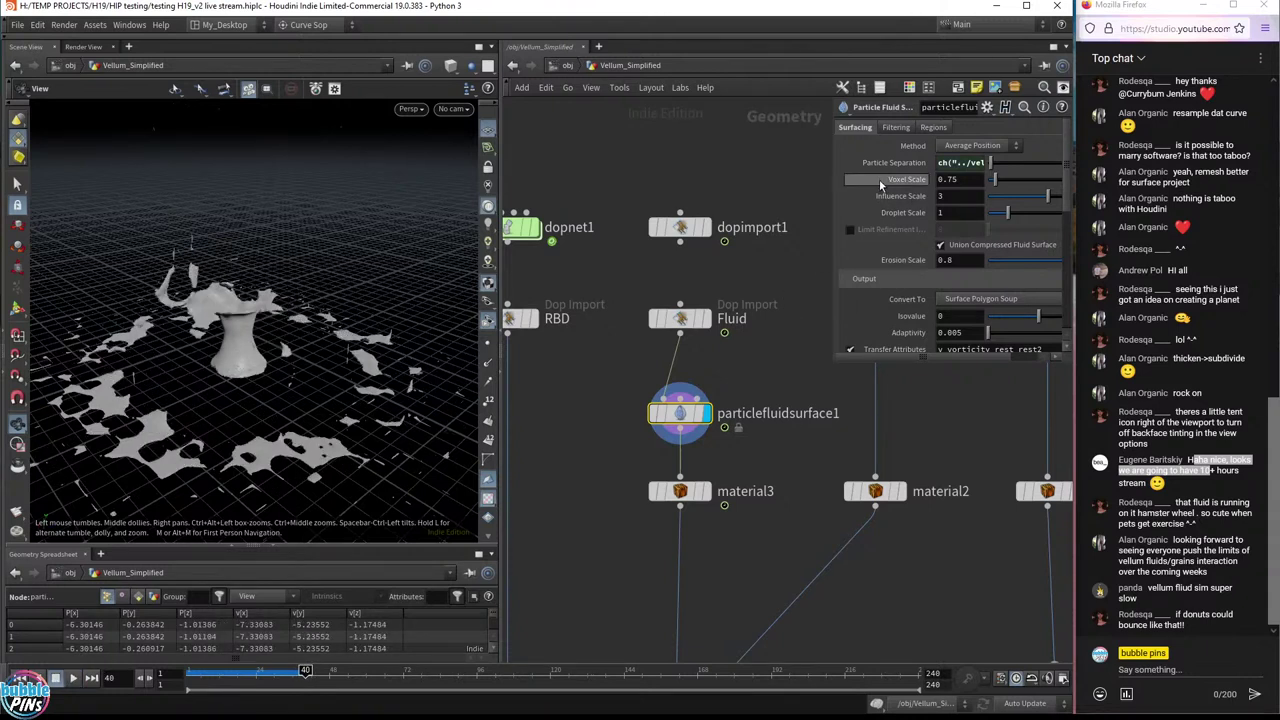
- Set Voxel Scale to 0.65, then 0.55, and view the surface from closer above
click(948, 180)
text(0.65)
key(Return)
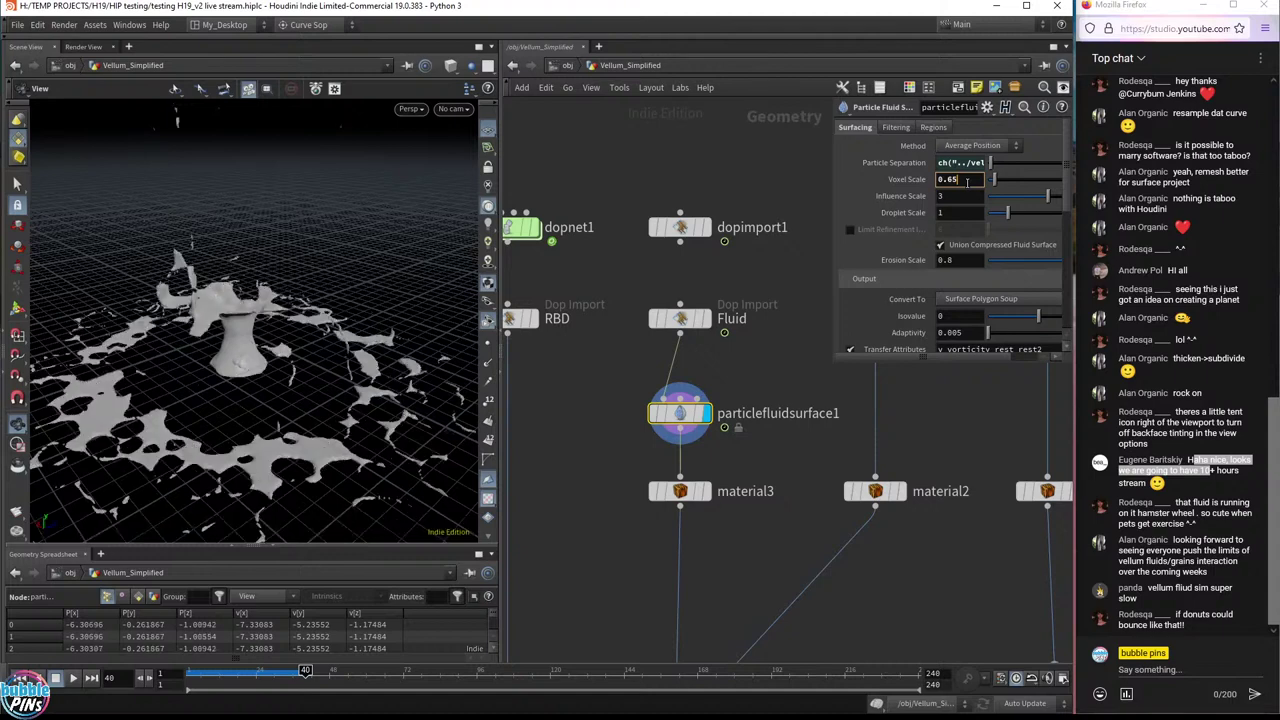
key(BackSpace)
key(BackSpace)
text(55)
key(Return)
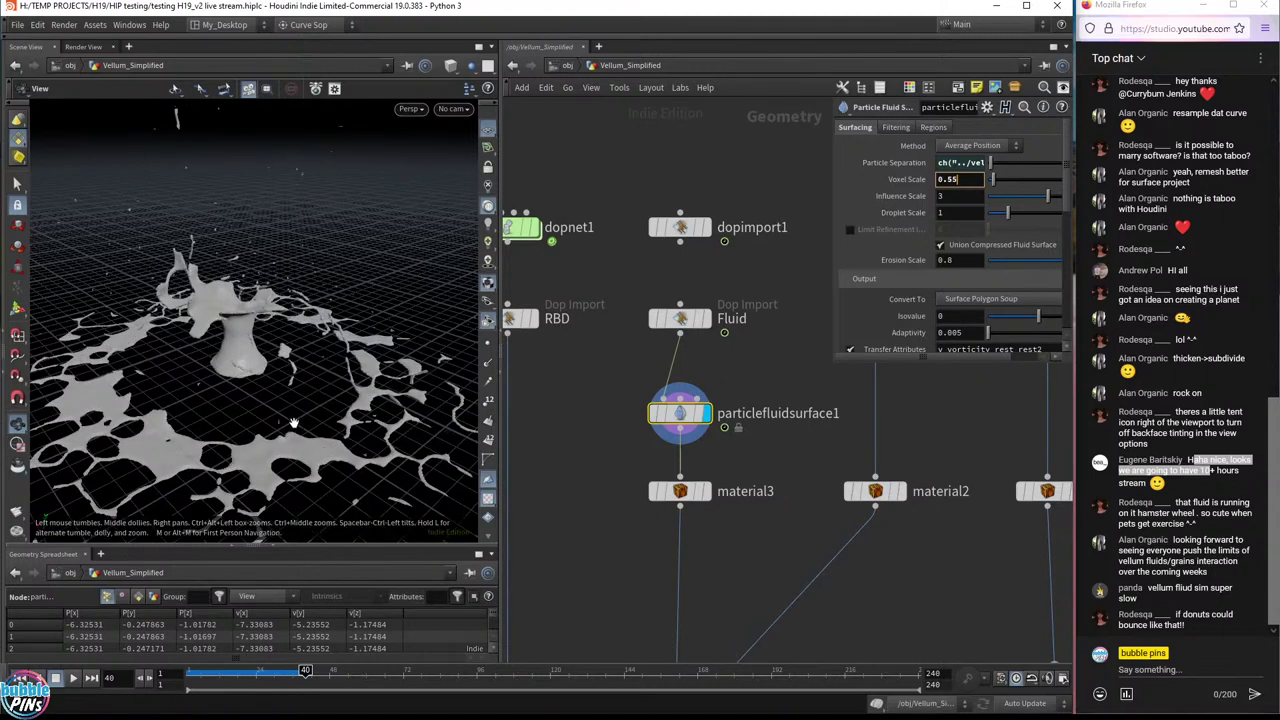
mouse_move(174, 409)
mouse_down()
mouse_move(145, 425)
mouse_move(182, 452)
mouse_move(188, 388)
mouse_up()
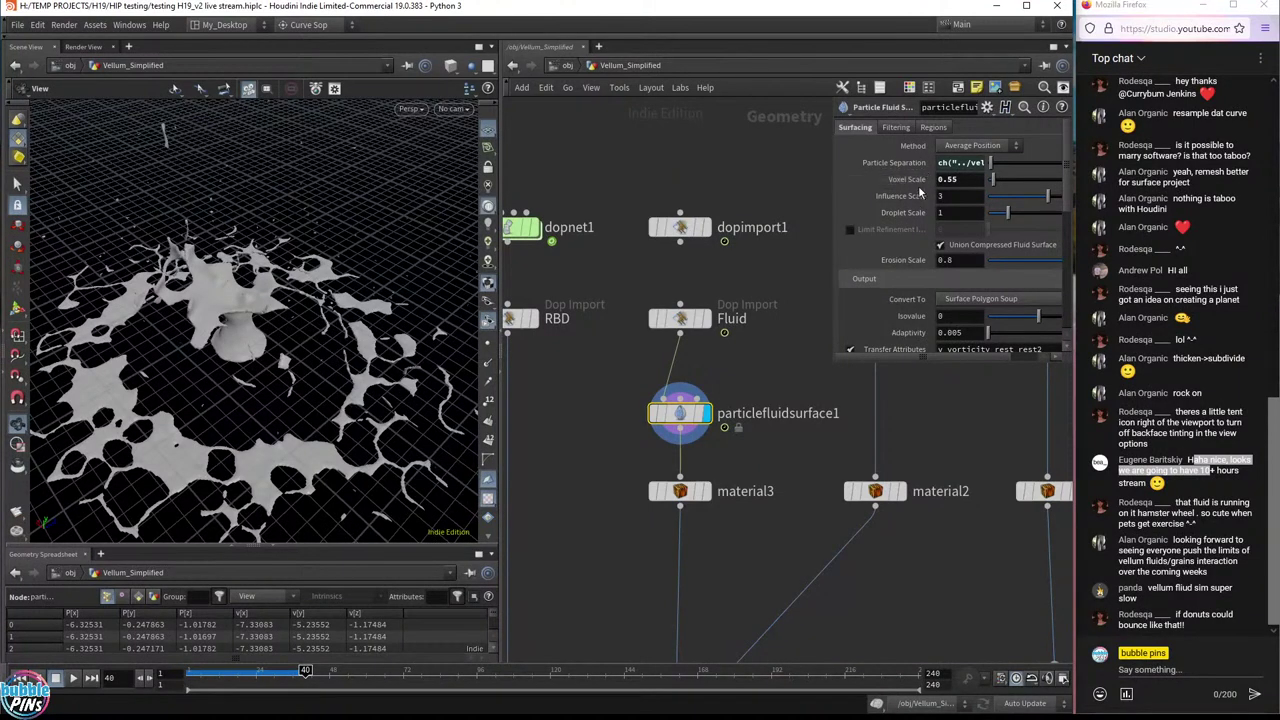
mouse_move(918, 180)
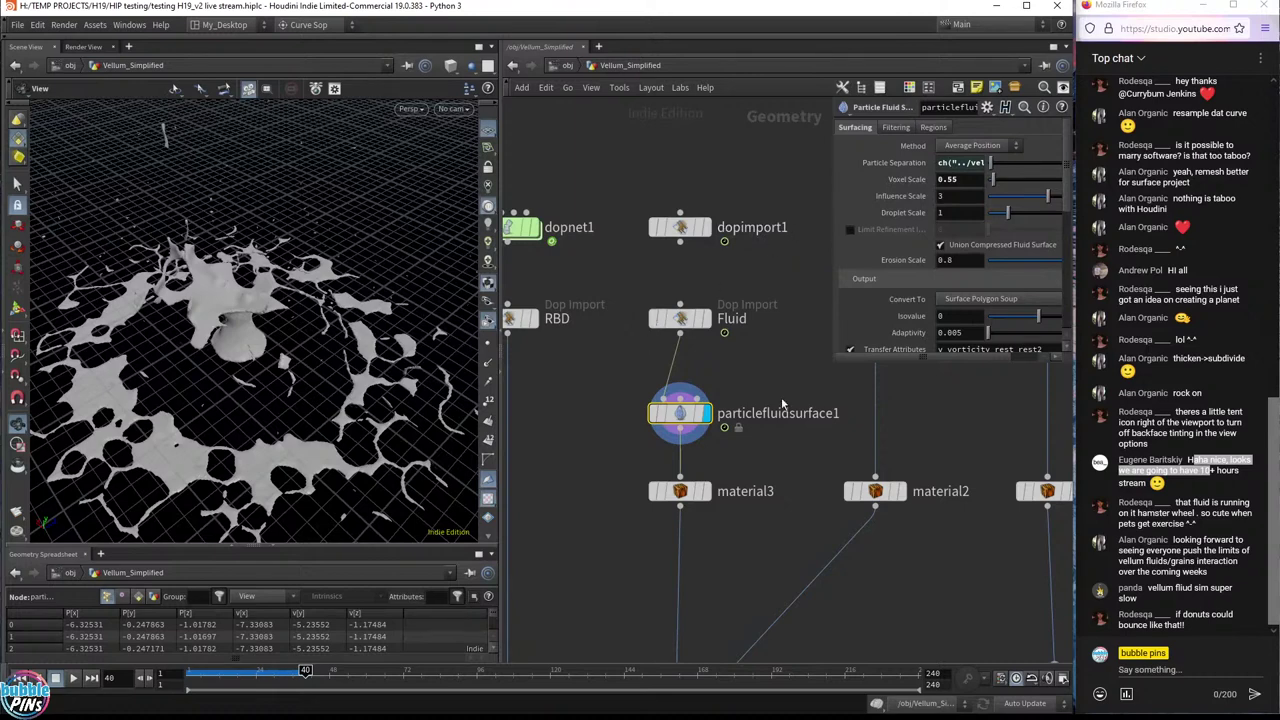
- Orbit to the green fluid donut, play the simulation from frame 1, then rewind to frame 1
drag(345, 350, 347, 333)
drag(285, 321, 294, 314)
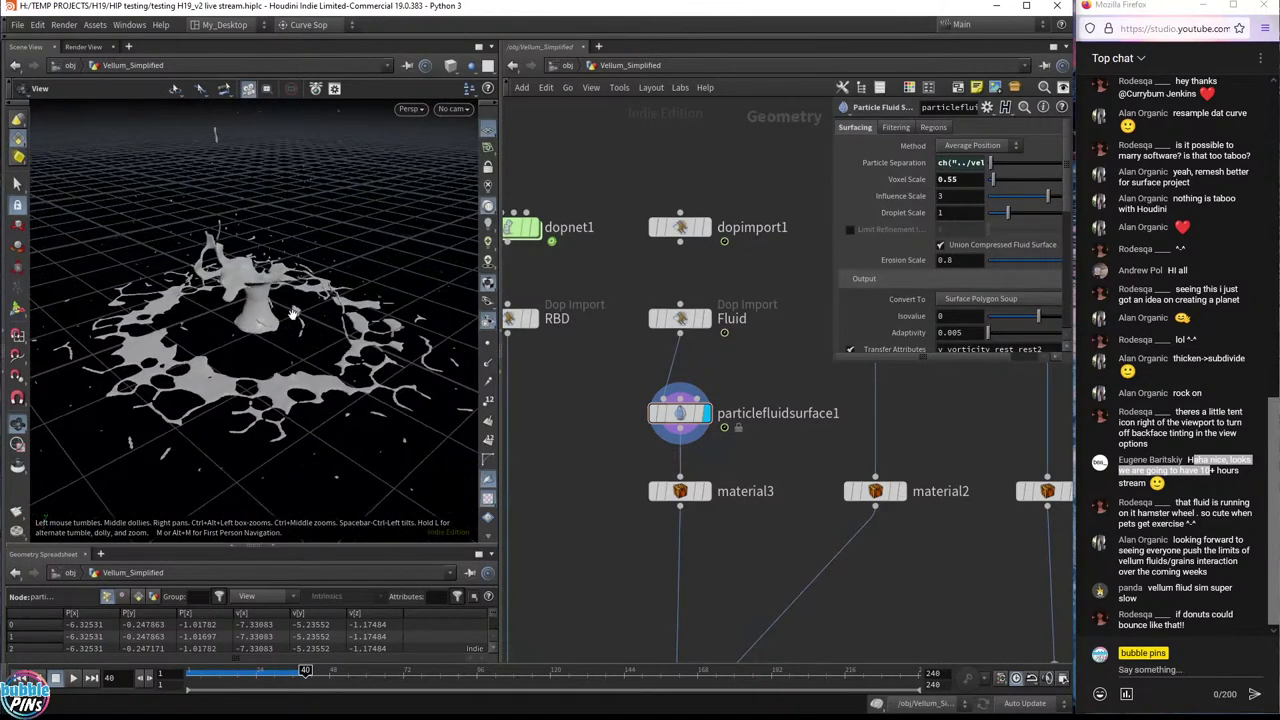
scroll(585, 402, down, 3)
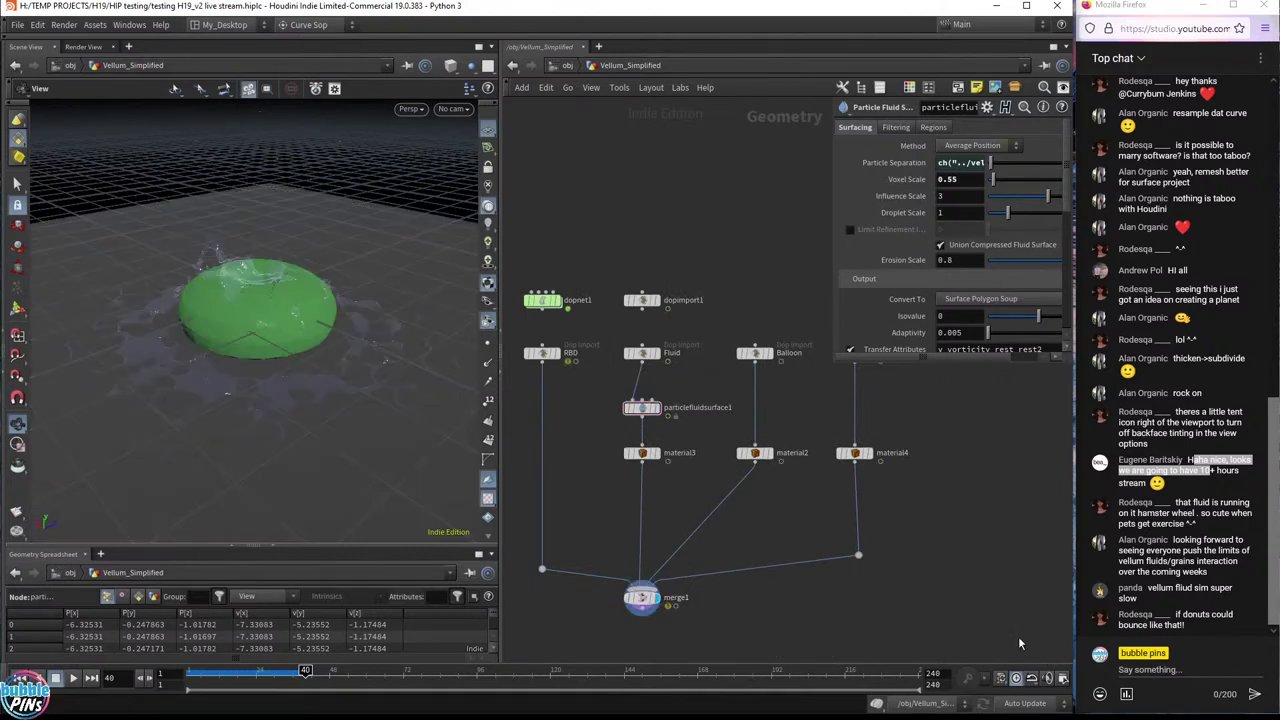
drag(266, 380, 332, 285)
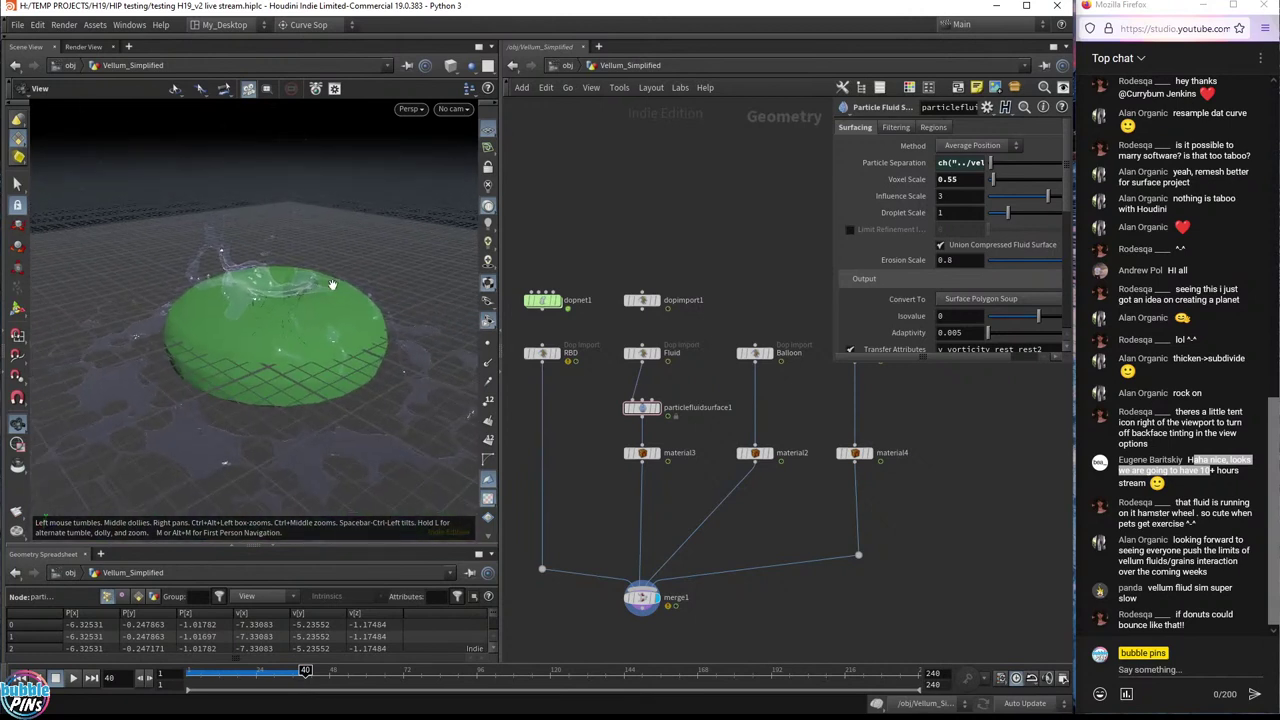
key(ctrl+Up)
key(Up)
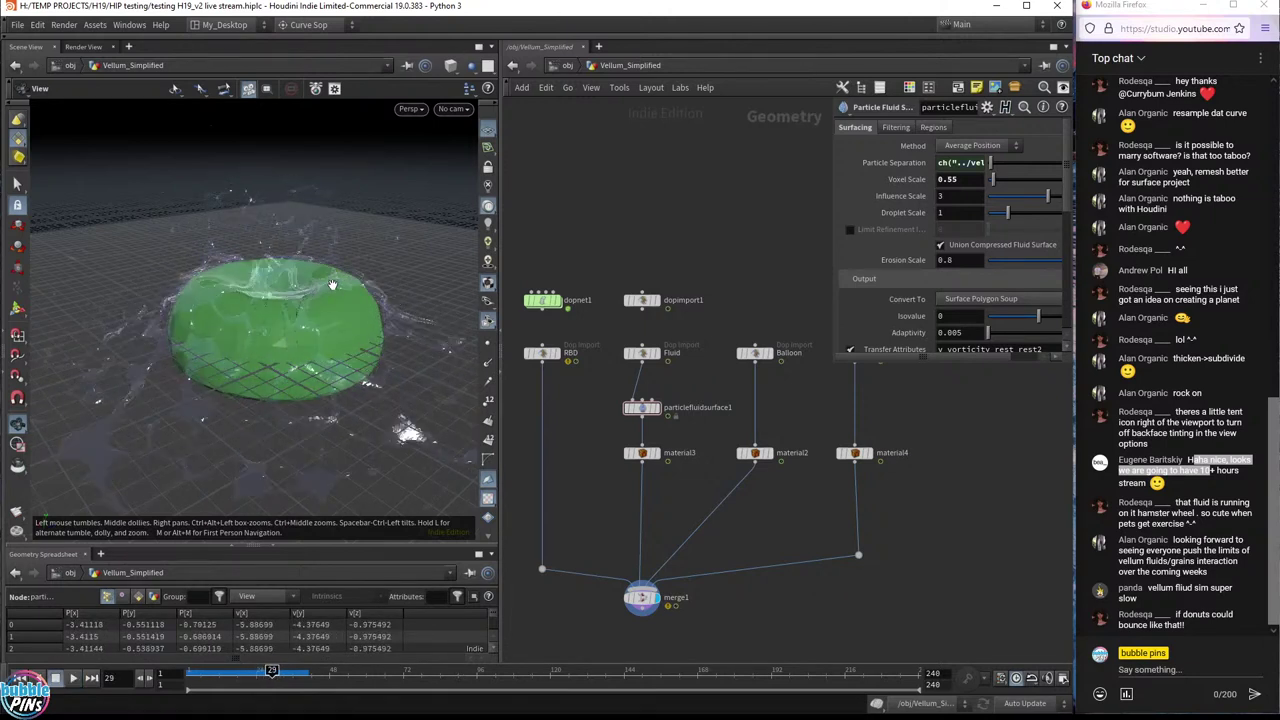
key(ctrl+Left)
scroll(667, 276, down, 3)
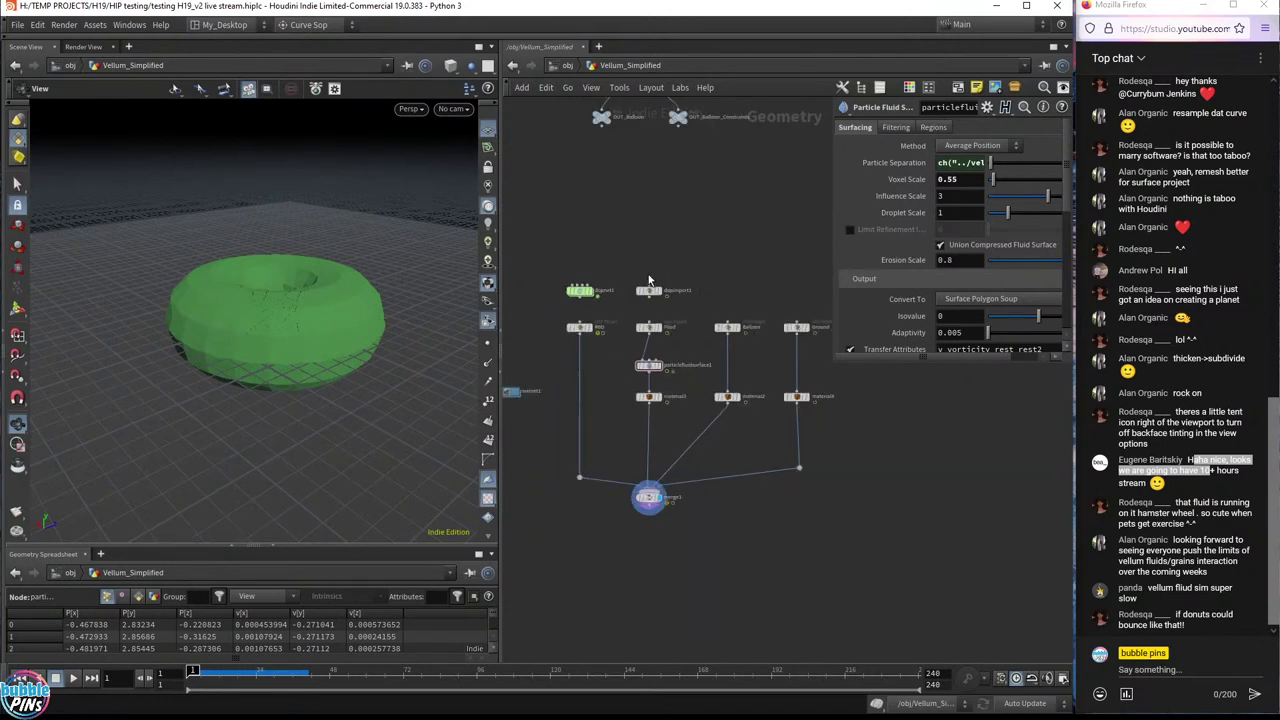
- Search the node menu for 'vellum config' without adding a node, then pull the Twitter window into view
mouse_move(585, 296)
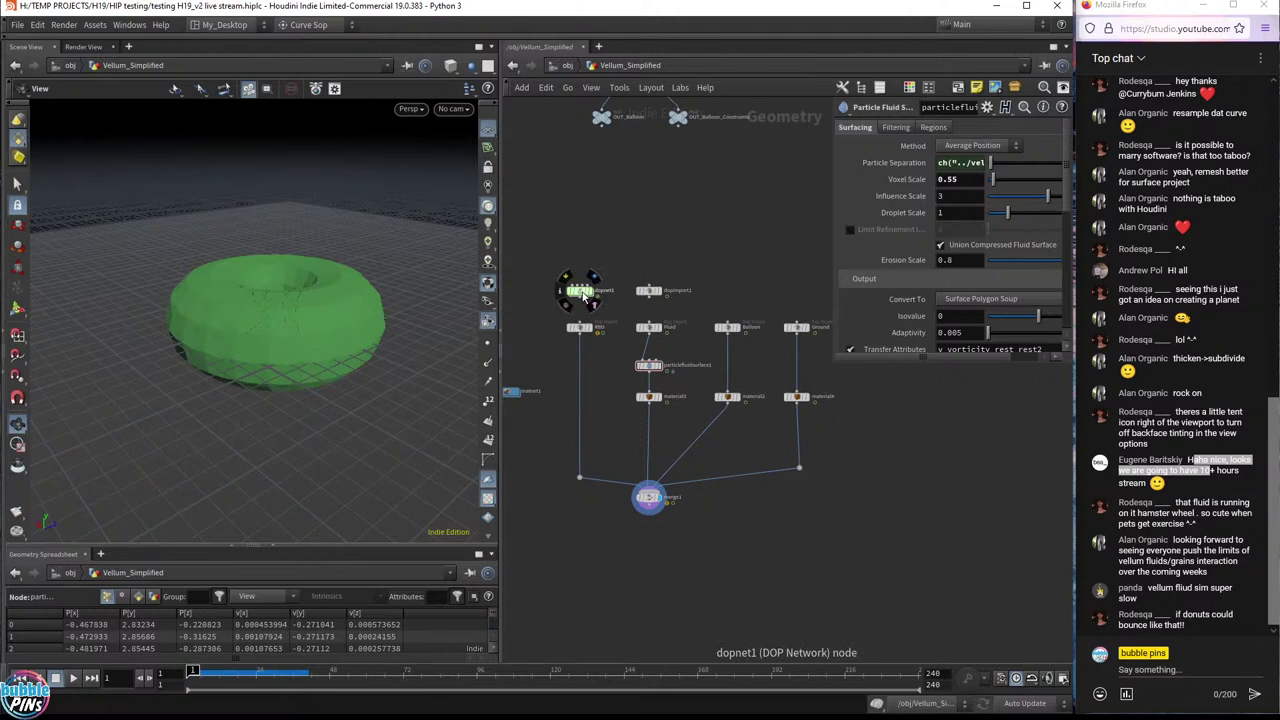
scroll(687, 443, up, 5)
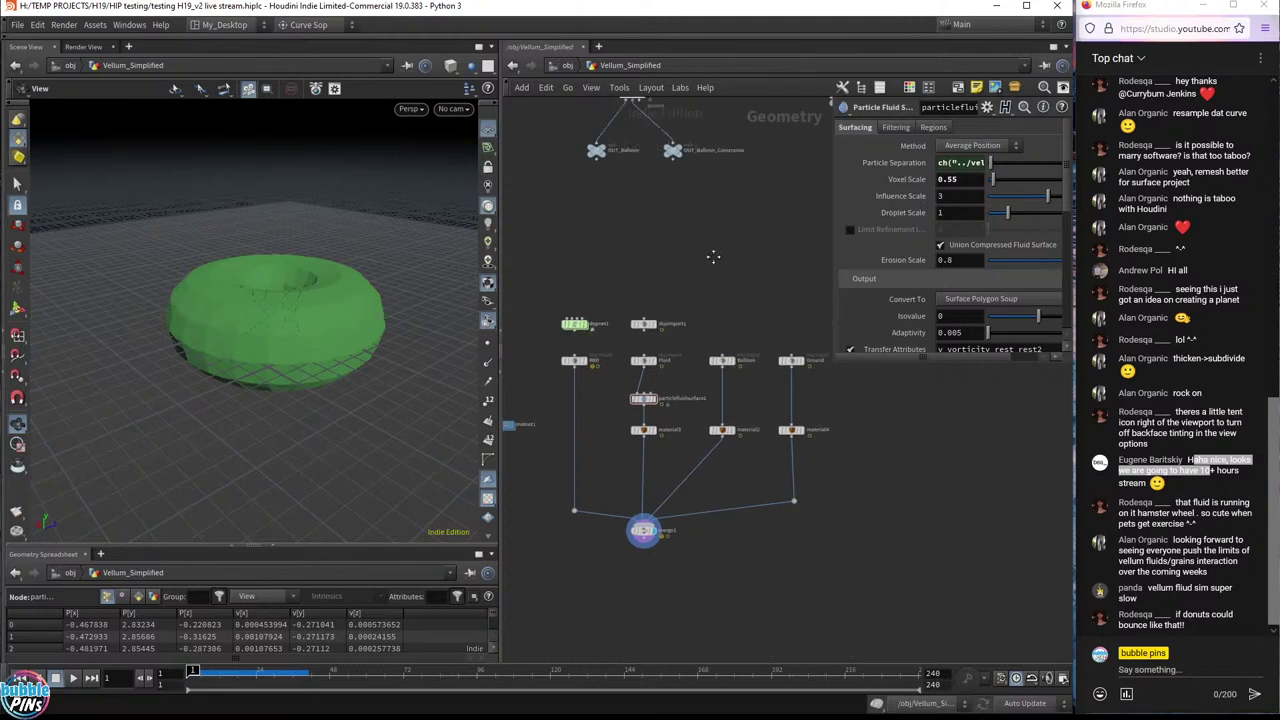
key(Tab)
text(vel)
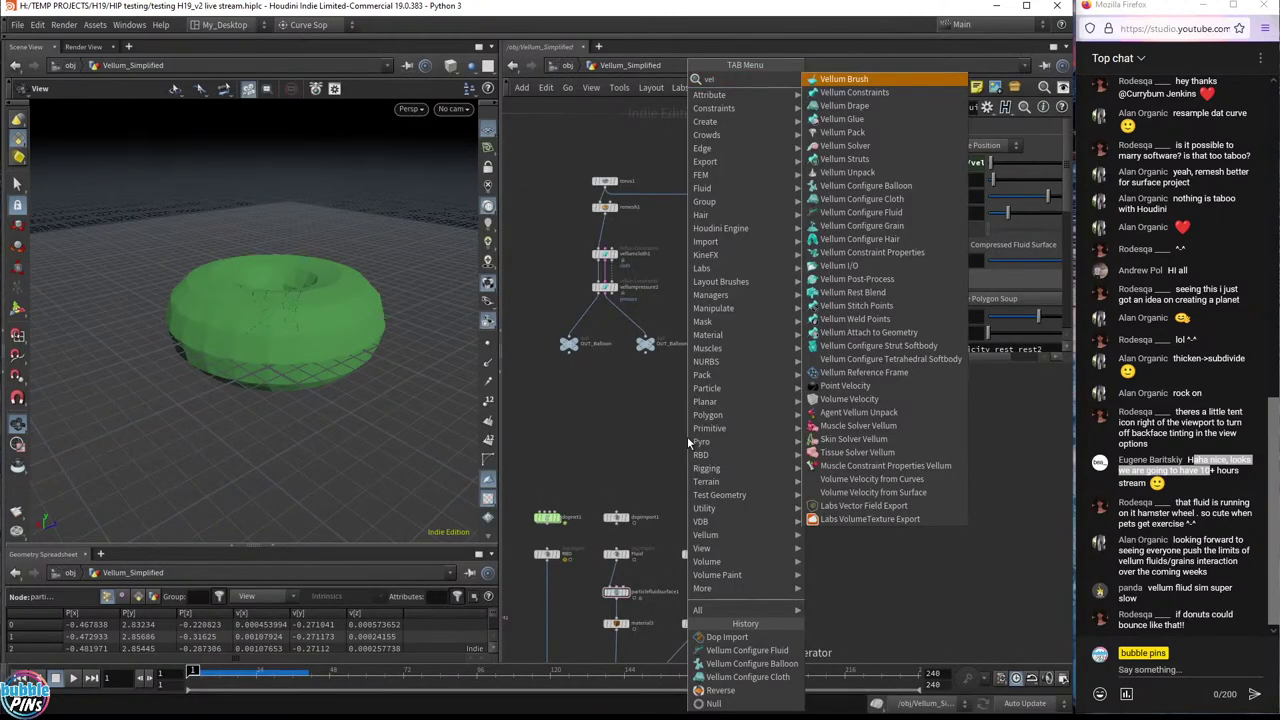
text(lum config)
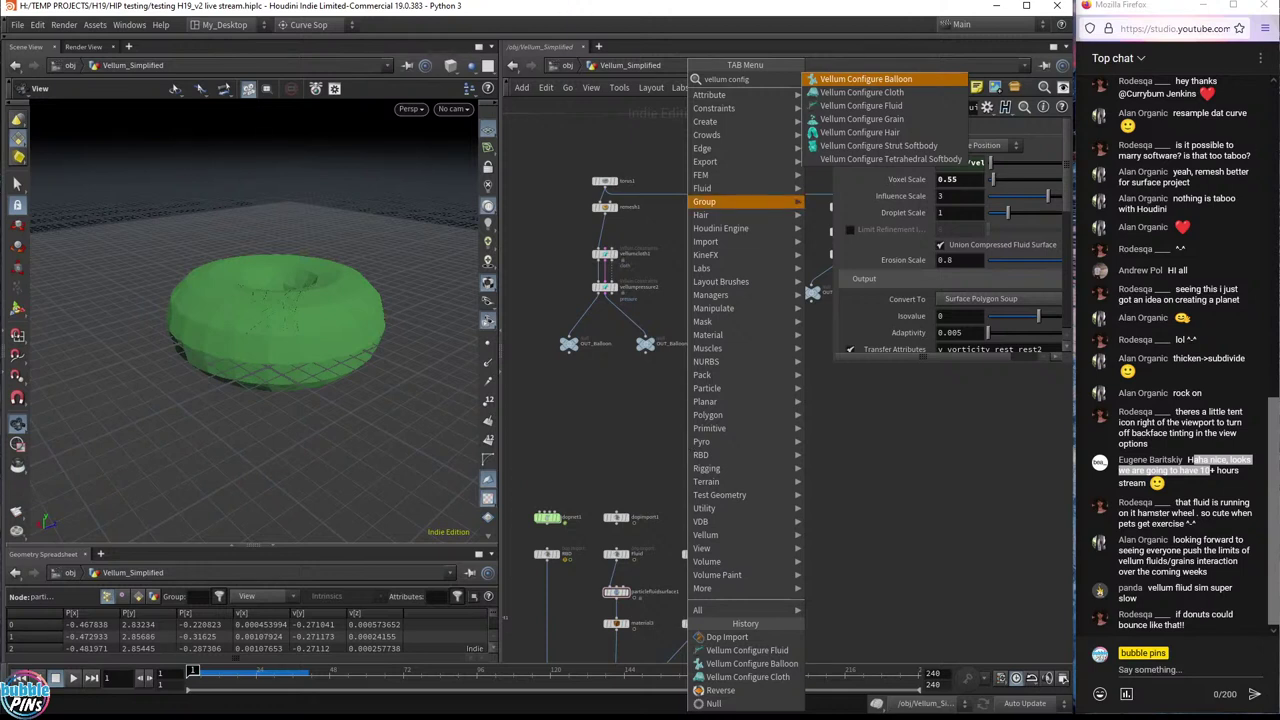
key(Escape)
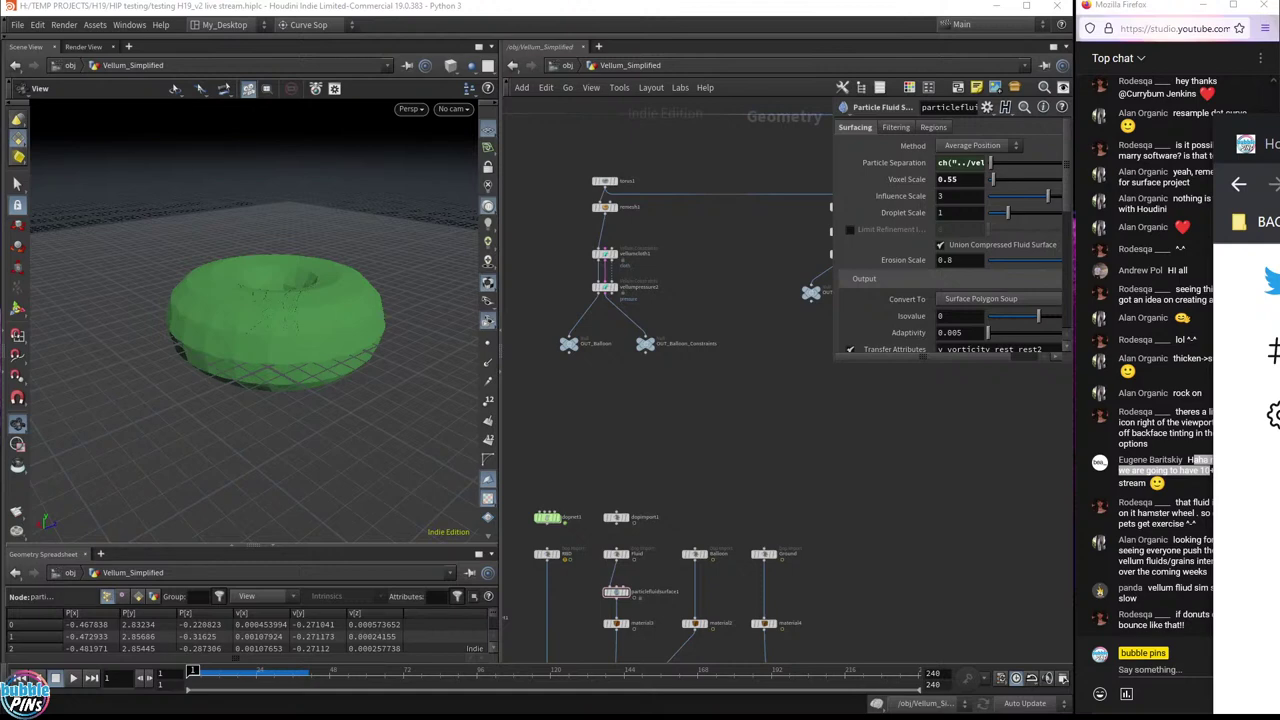
drag(1279, 151, 926, 82)
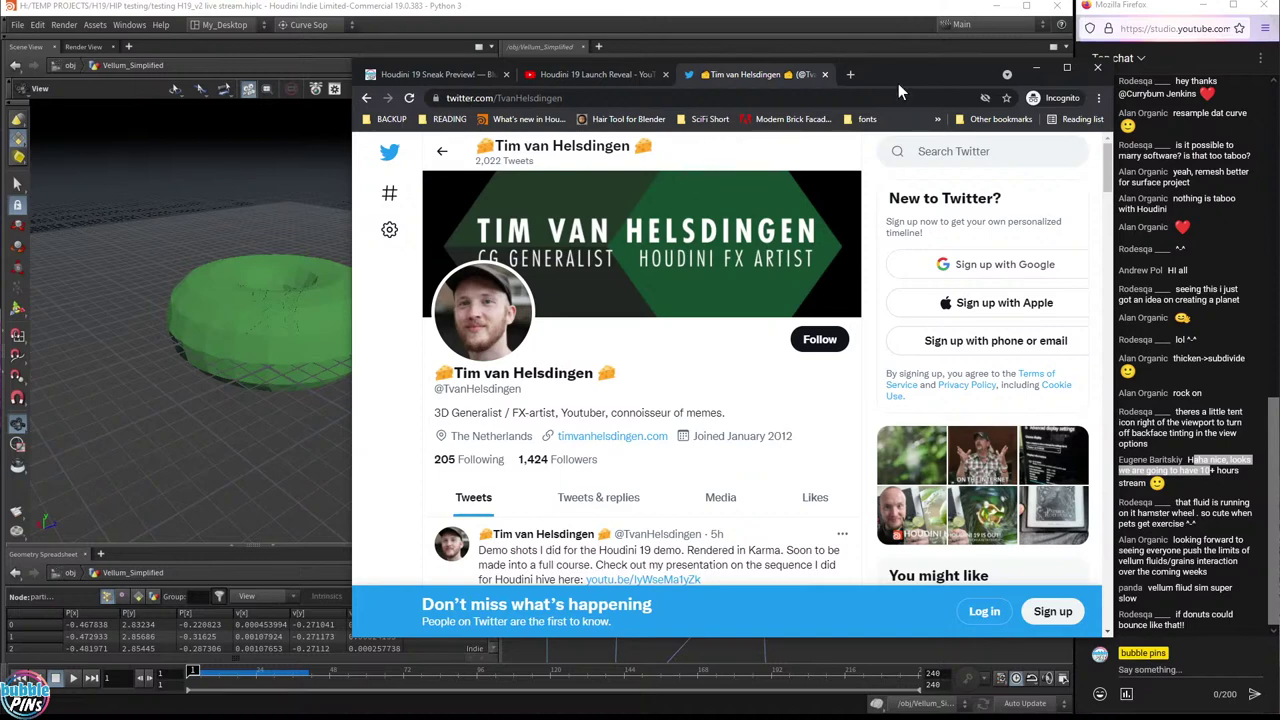
- Shift the Twitter window right and down, then bring Houdini back in front
drag(906, 72, 932, 91)
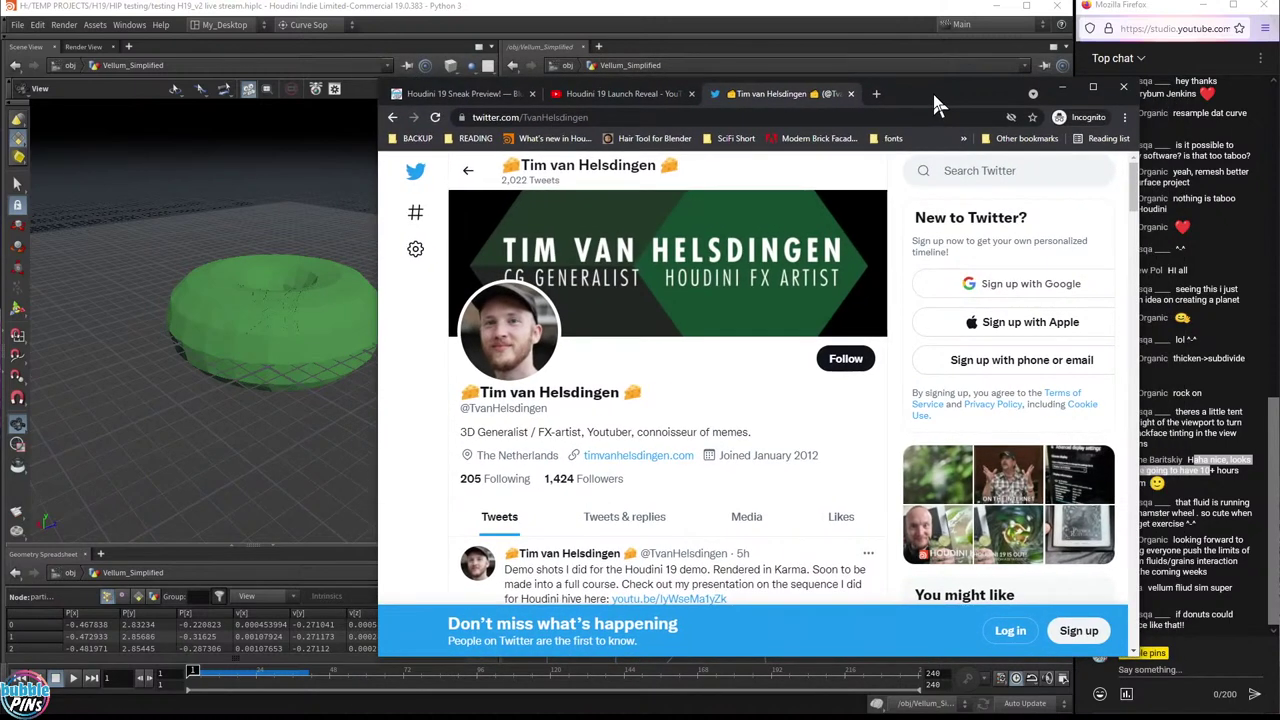
click(727, 19)
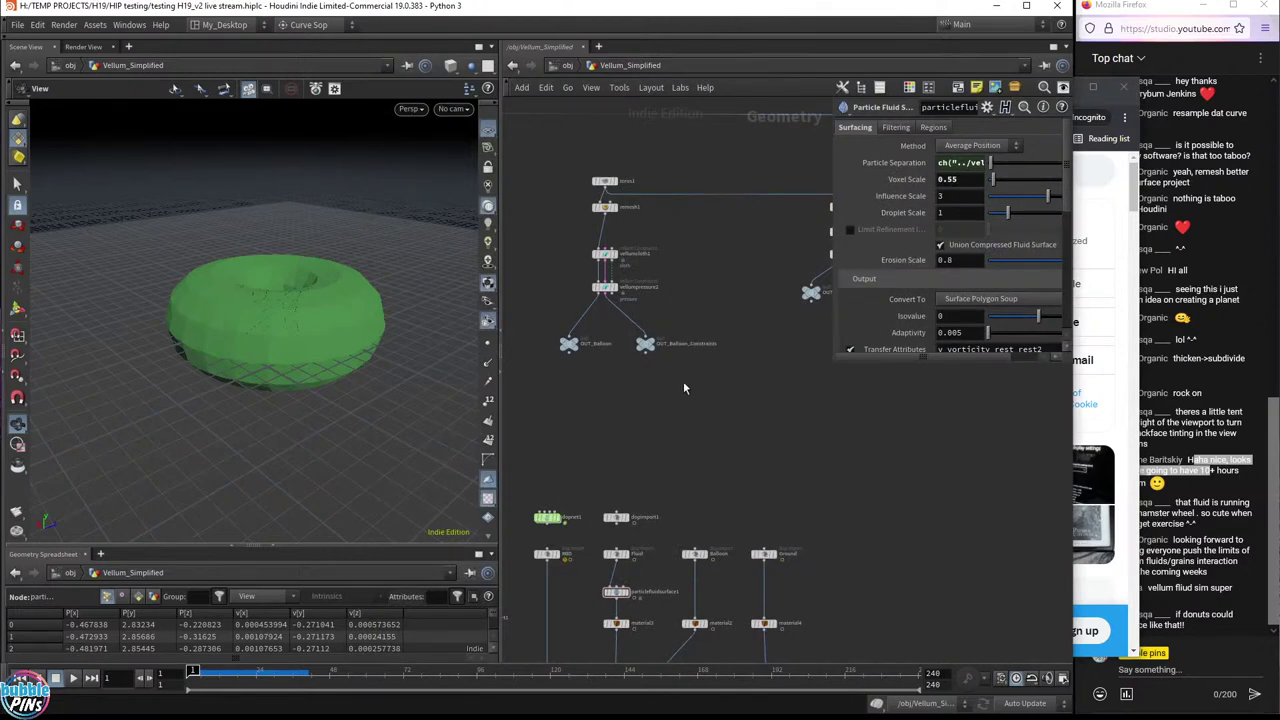
- Display testgeometry_rubbertoy1's blue rubber toy and frame it in the viewport
middle_drag(684, 347, 752, 435)
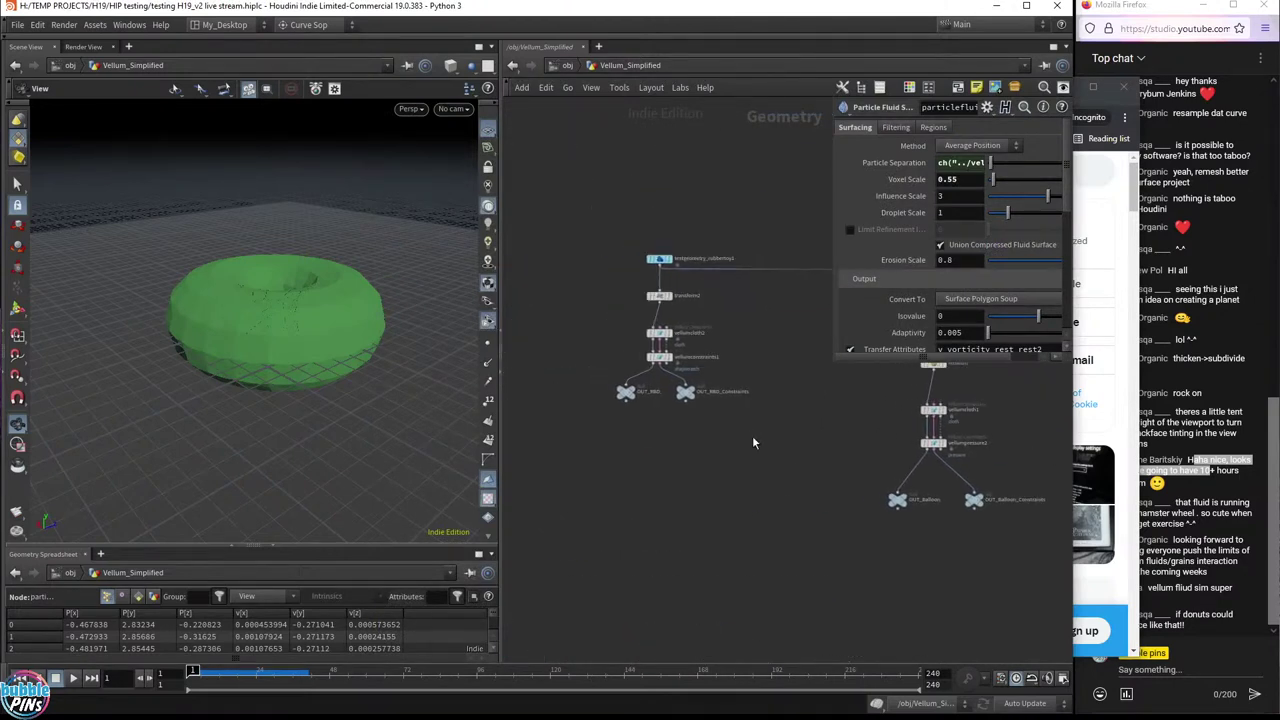
scroll(720, 390, up, 2)
scroll(690, 347, up, 1)
mouse_move(652, 177)
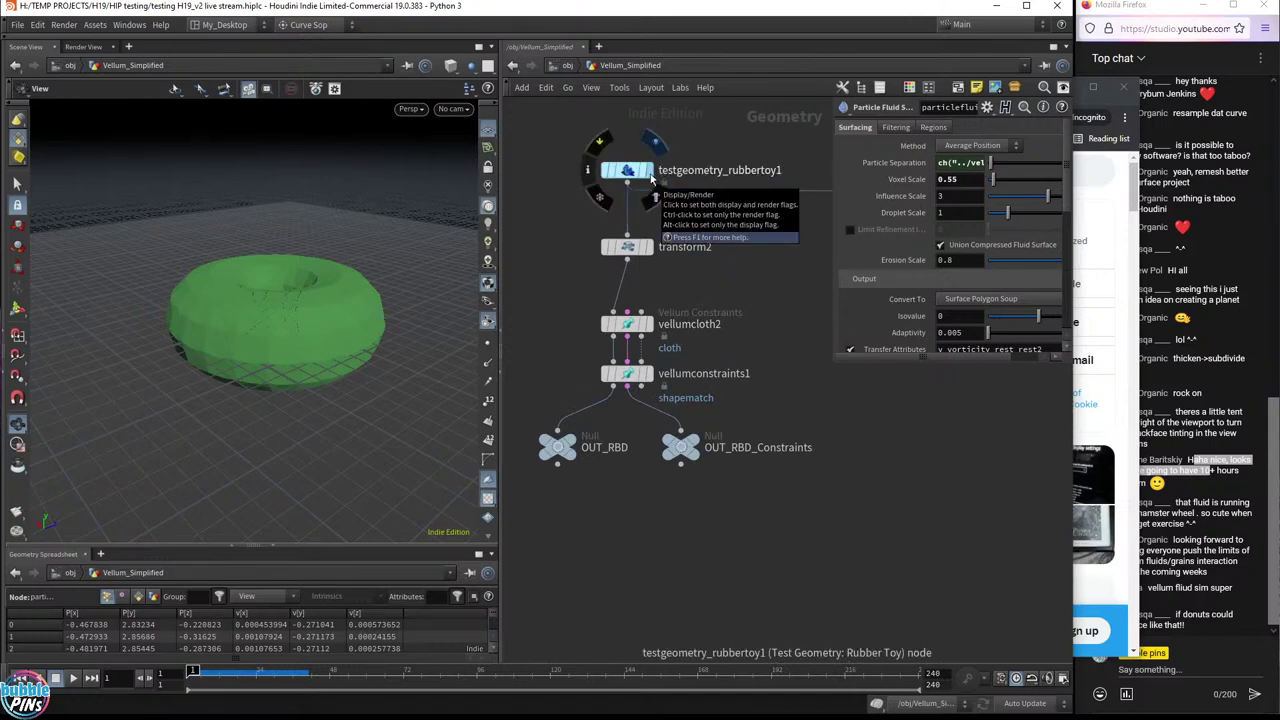
click(652, 177)
drag(280, 290, 340, 272)
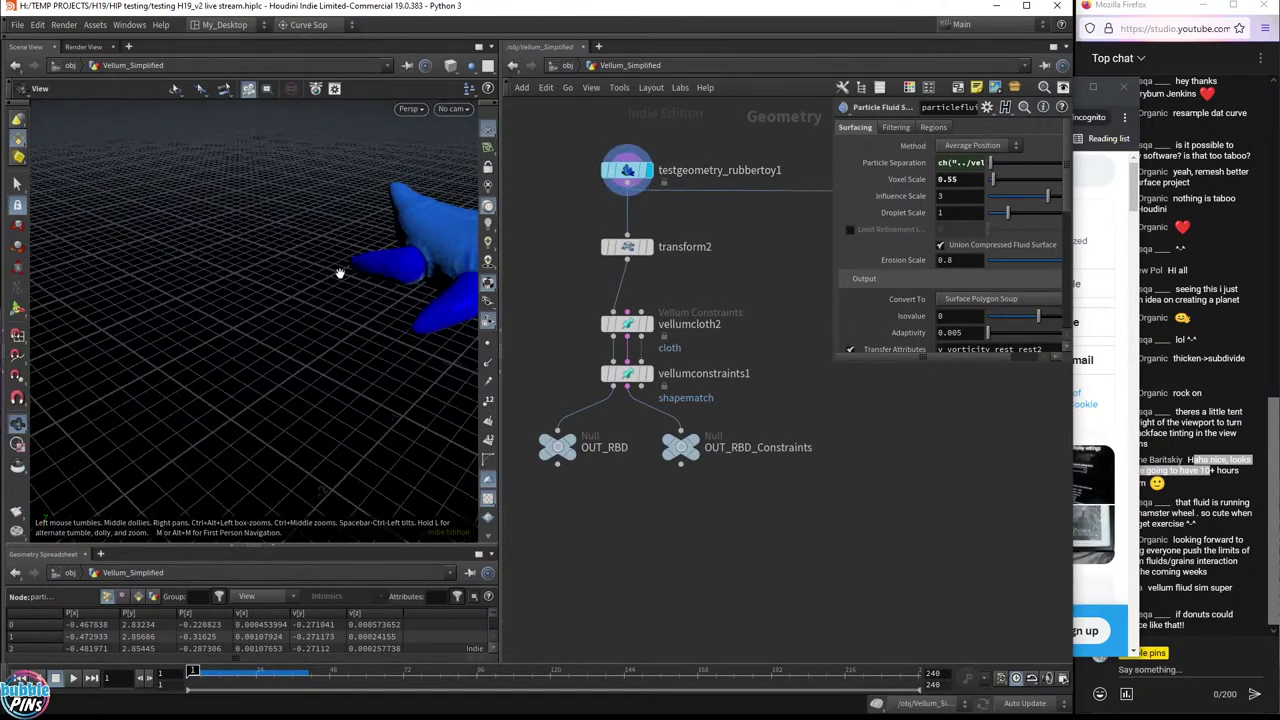
key(space+f)
drag(211, 266, 331, 298)
scroll(368, 290, down, 5)
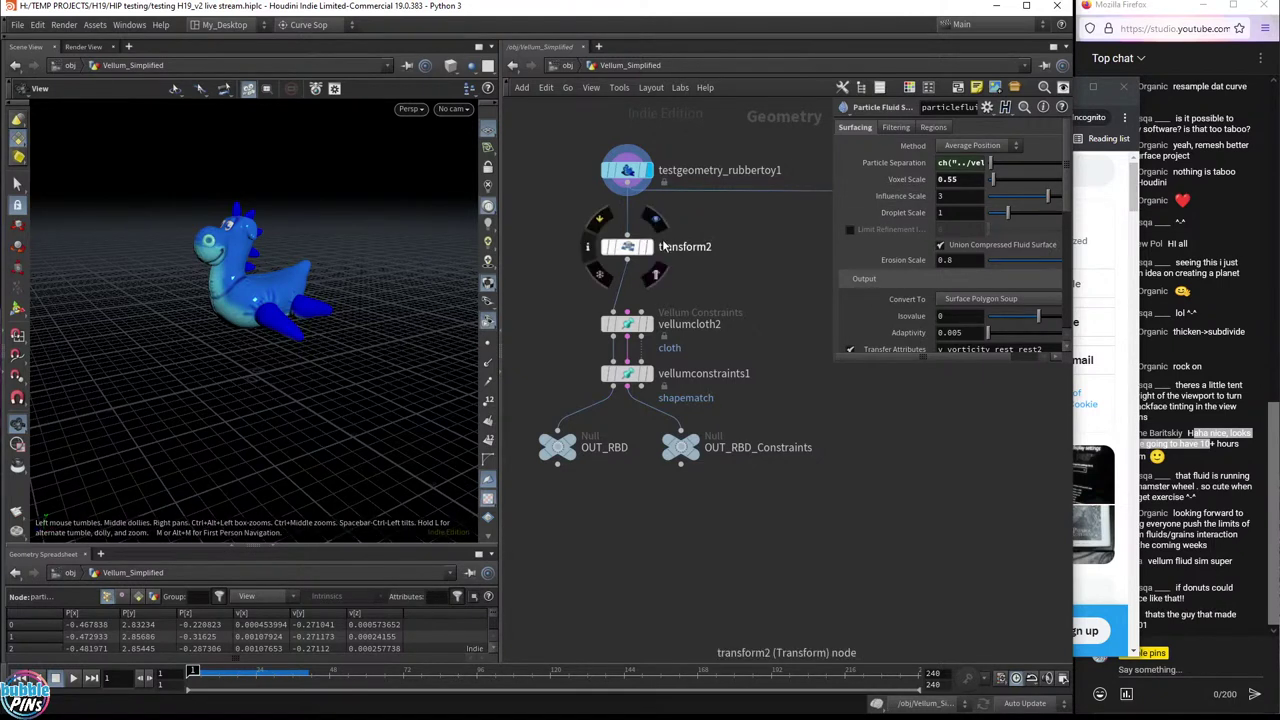
key(h)
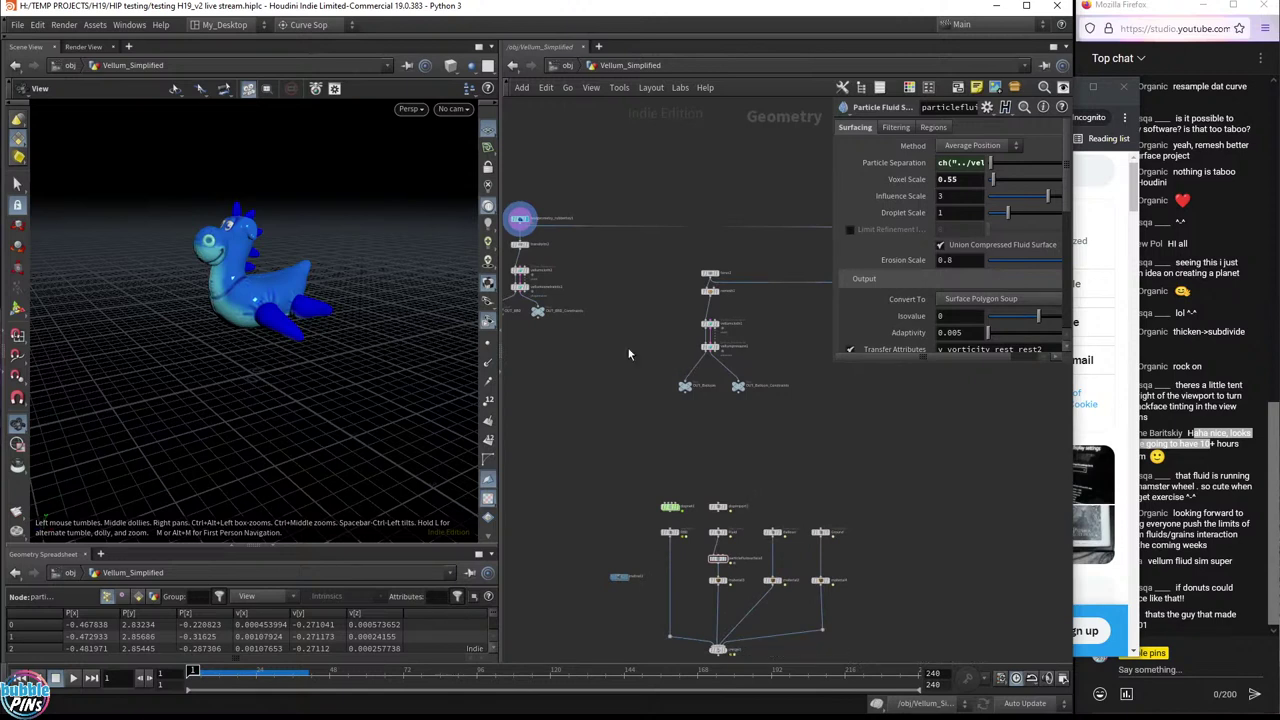
scroll(646, 378, up, 5)
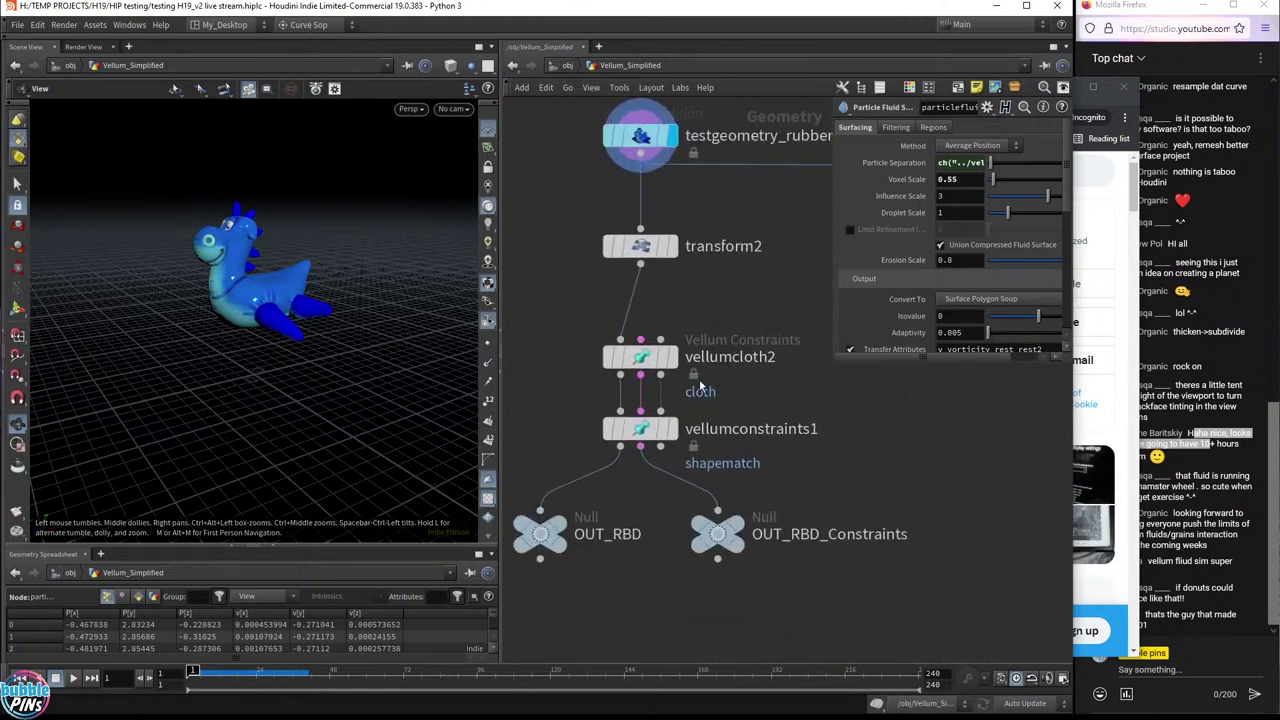
- Inspect transform2, vellumcloth2 and vellumconstraints1, then display vellumconstraints1's shape-match constraint geometry
click(672, 245)
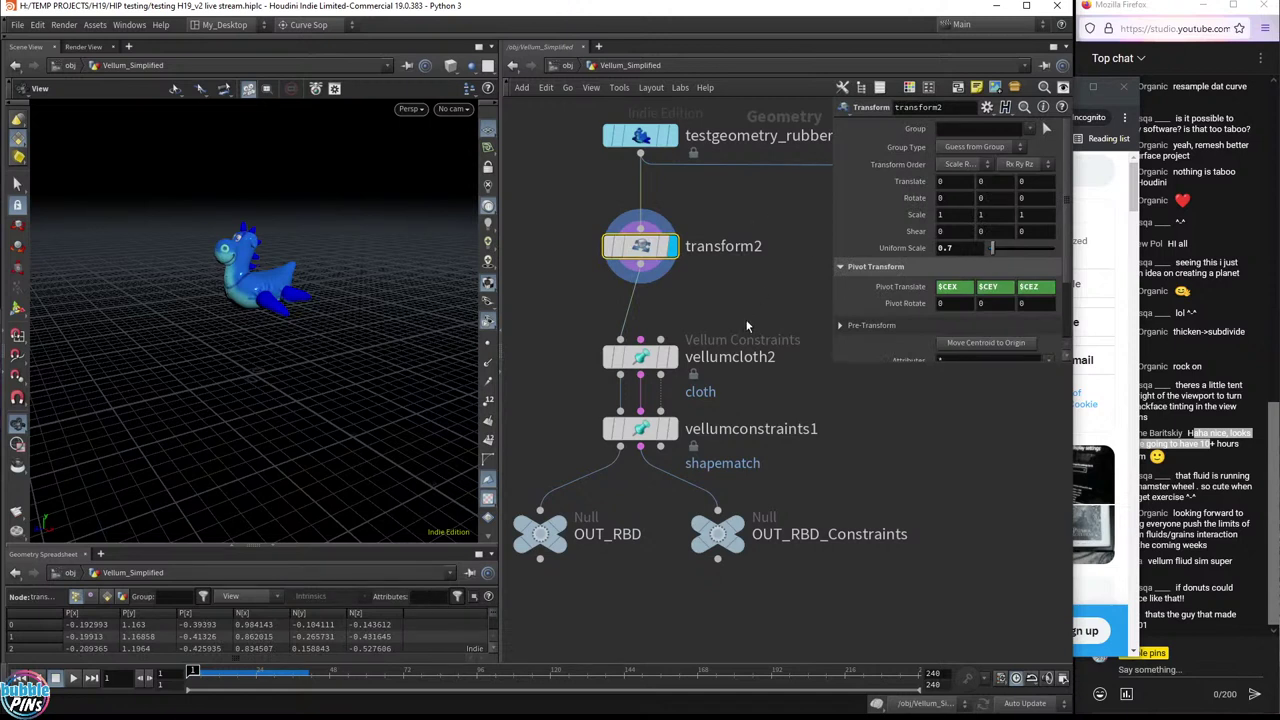
drag(563, 333, 726, 405)
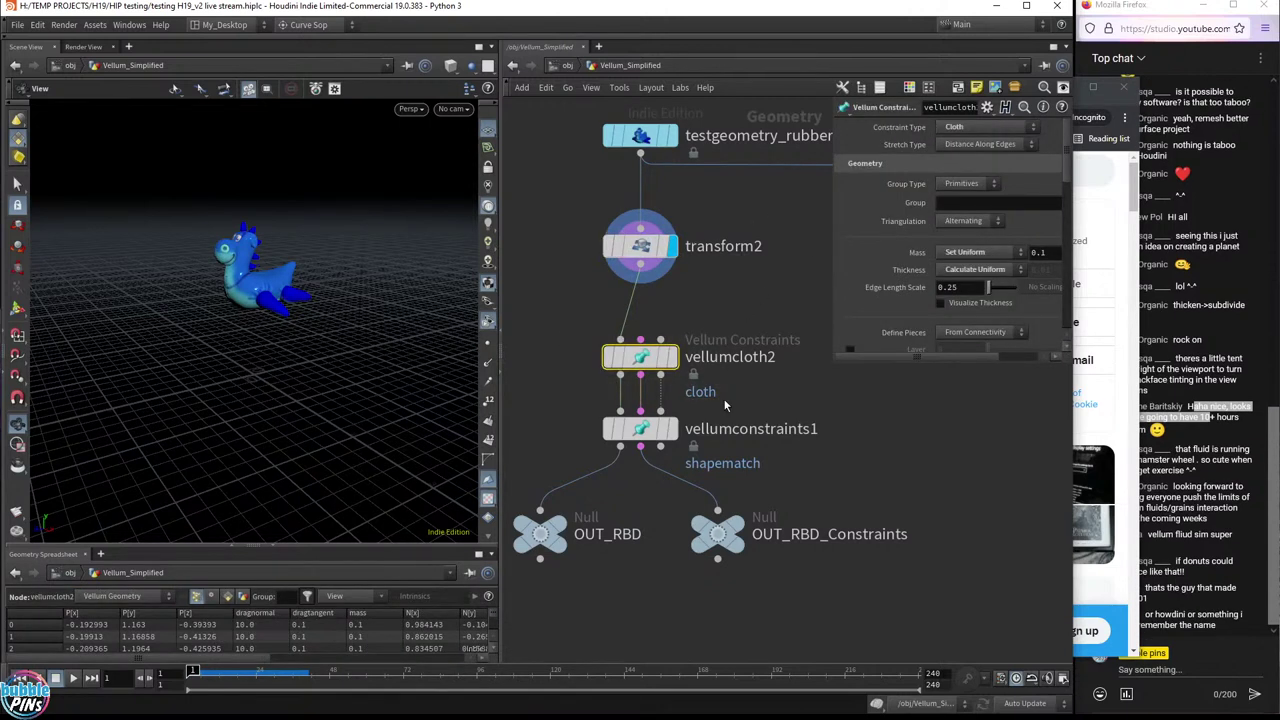
drag(535, 414, 786, 474)
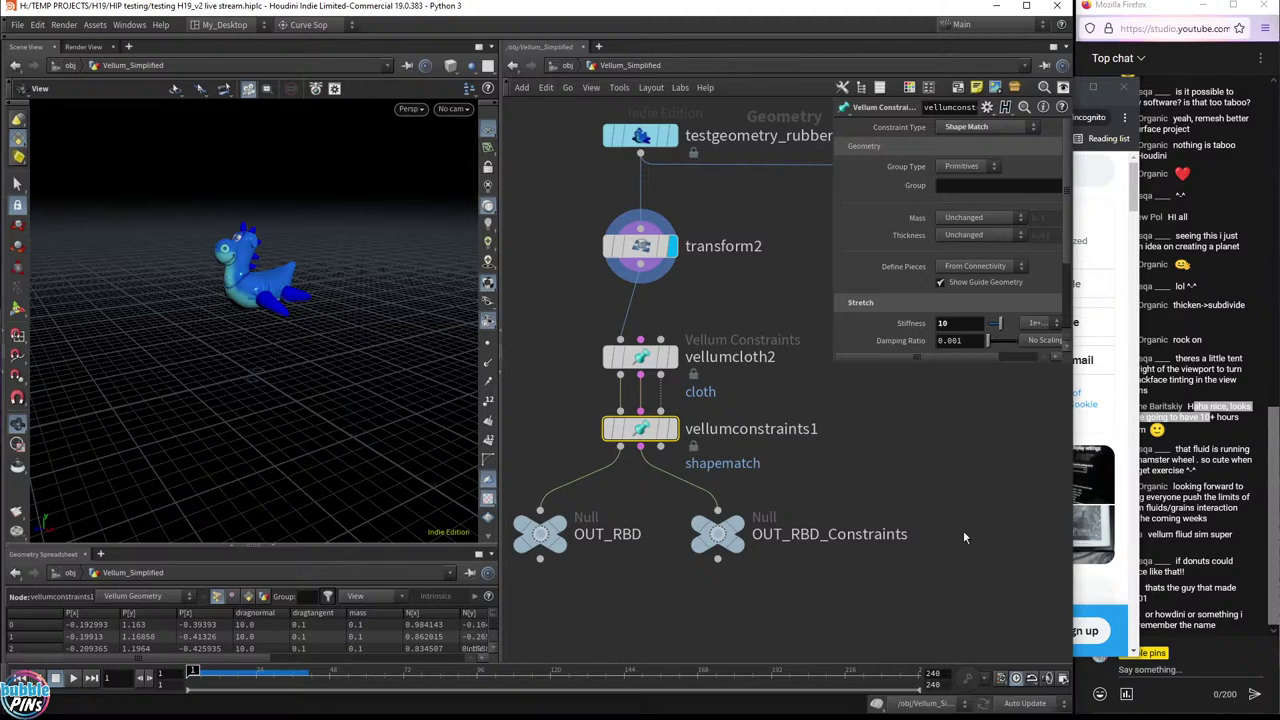
drag(283, 289, 268, 283)
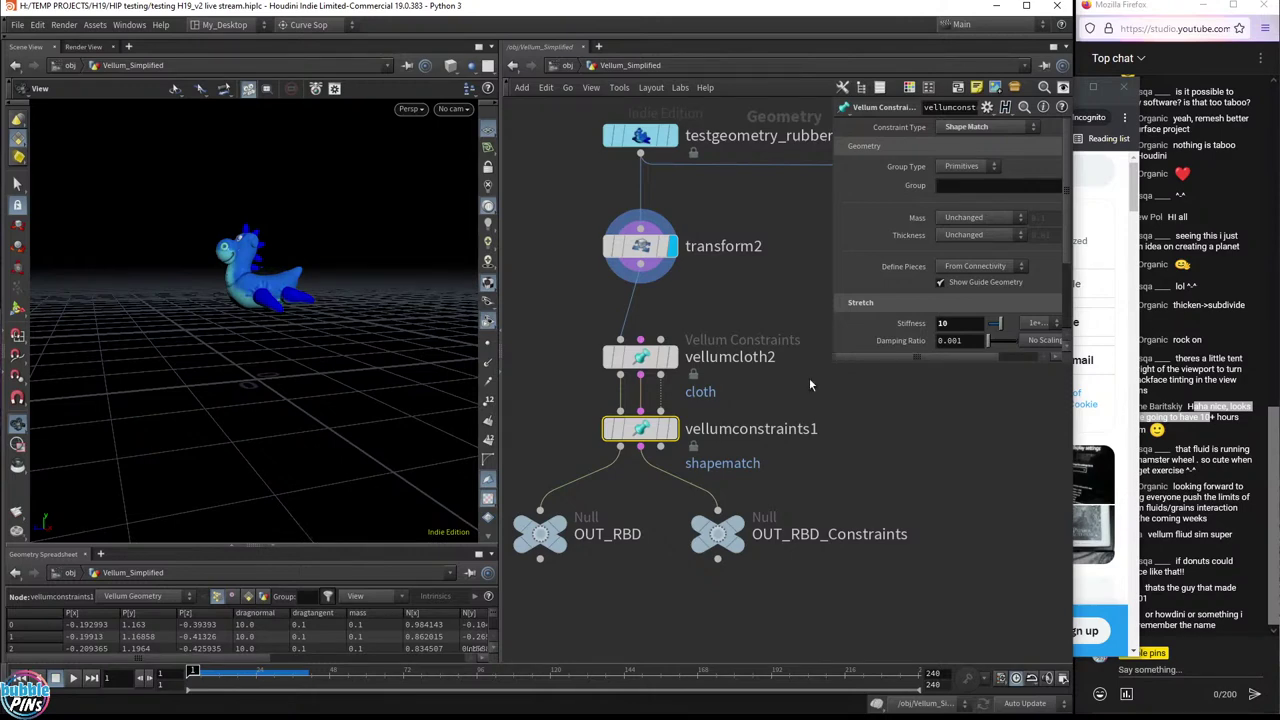
click(672, 428)
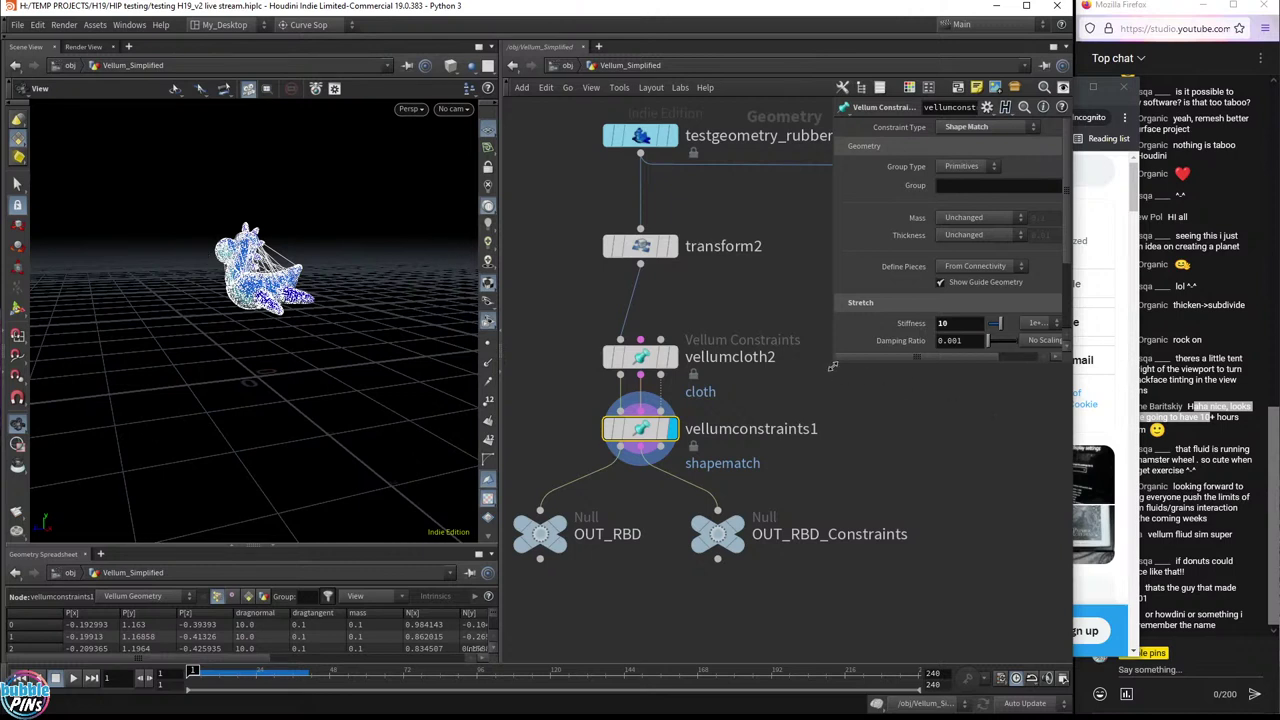
mouse_move(846, 334)
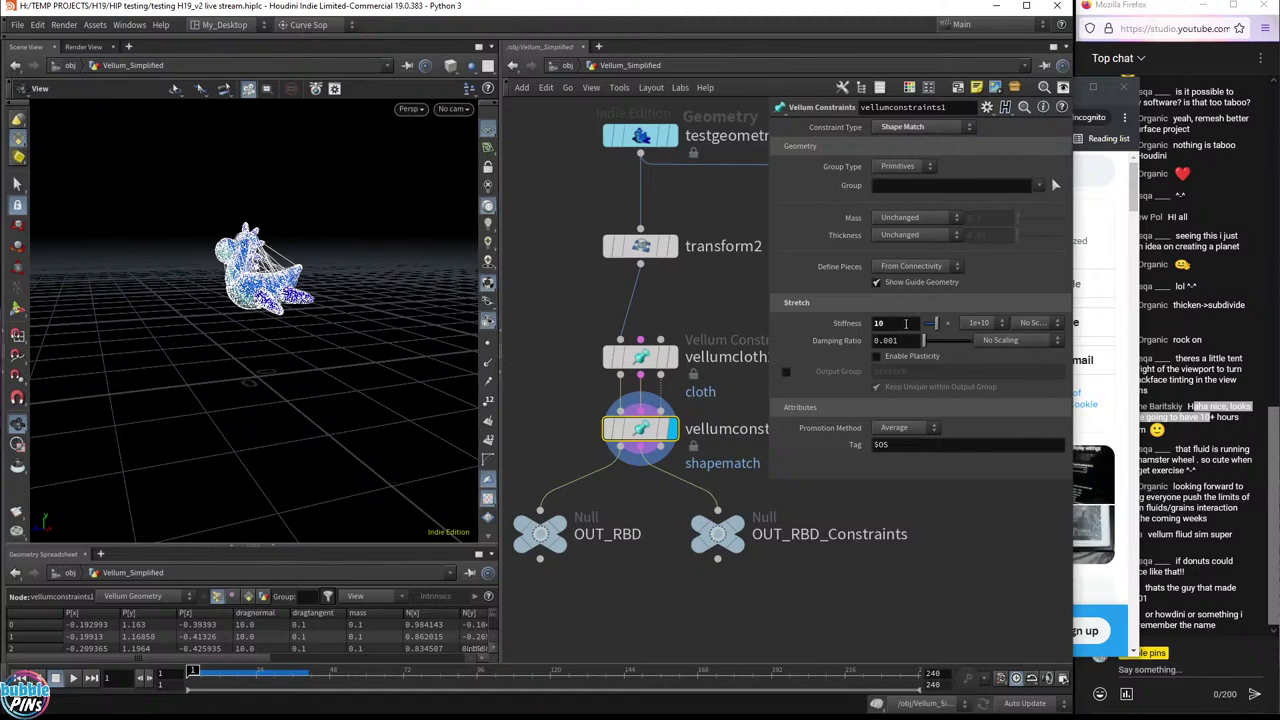
- Keep the stiffness scale at 1e+10 and orbit the rubber toy to another angle
click(997, 323)
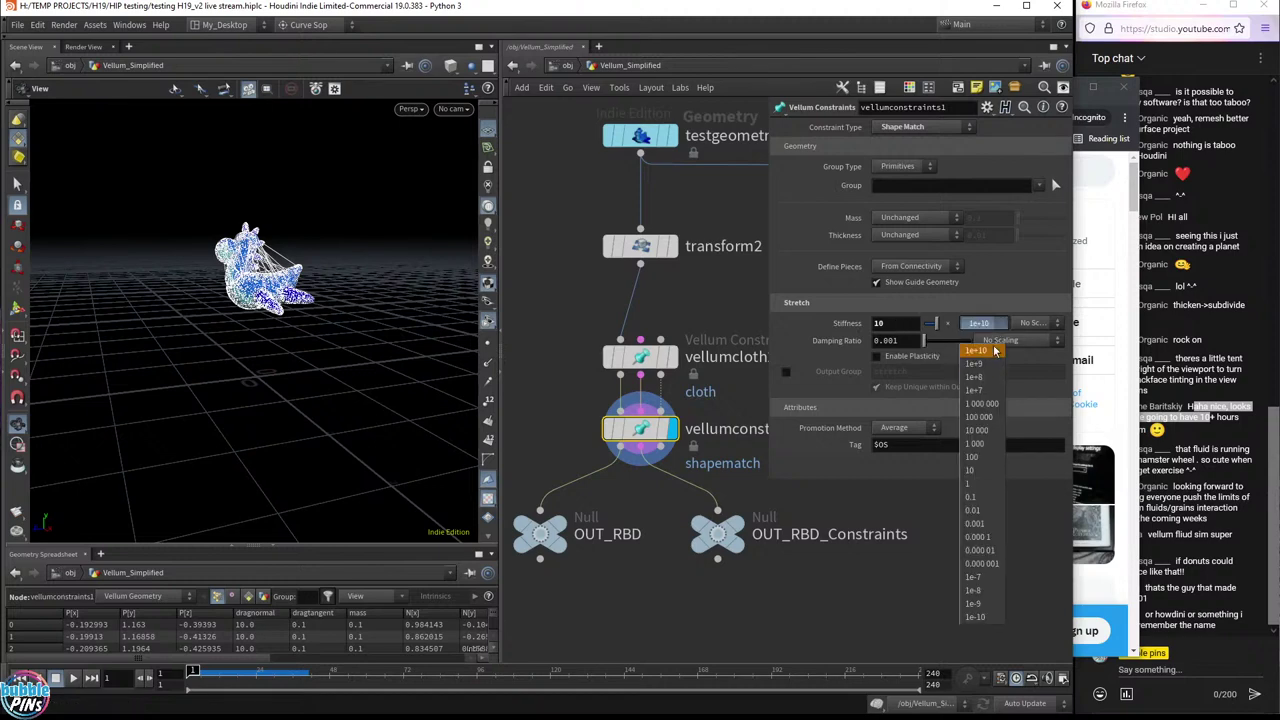
click(989, 354)
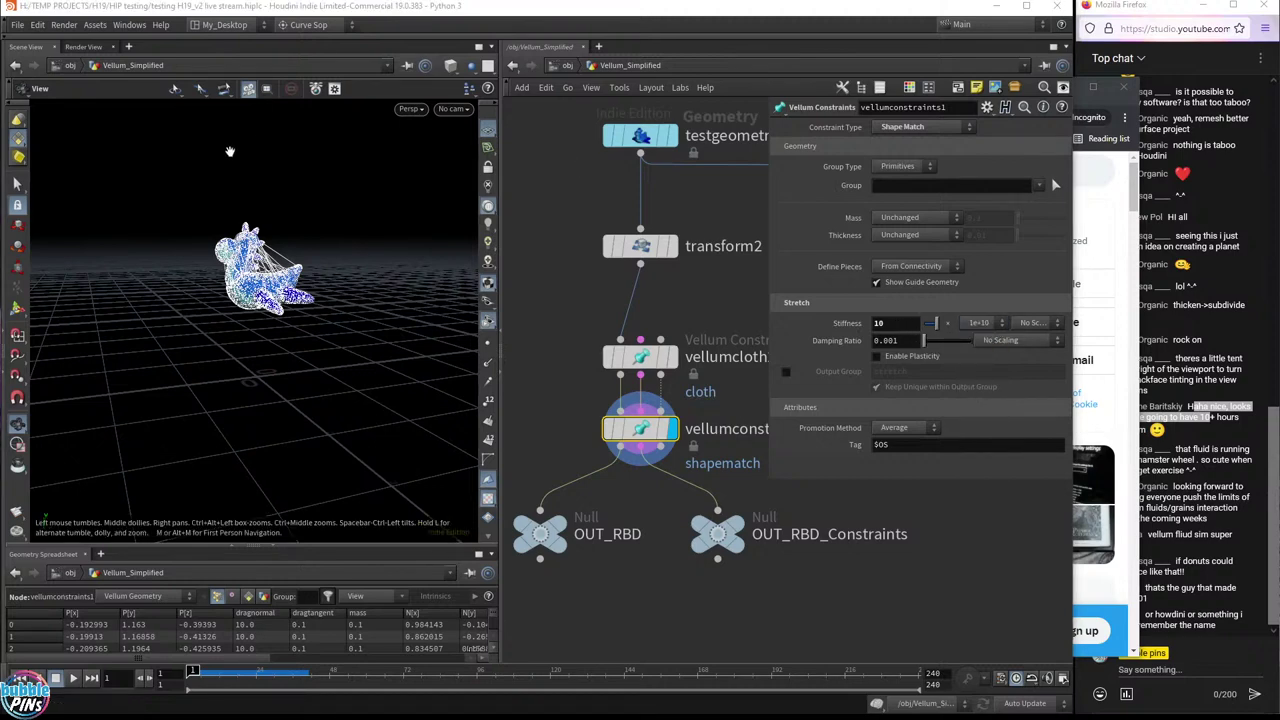
mouse_move(286, 224)
mouse_down()
mouse_move(315, 232)
mouse_move(290, 238)
mouse_up()
scroll(315, 232, up, 5)
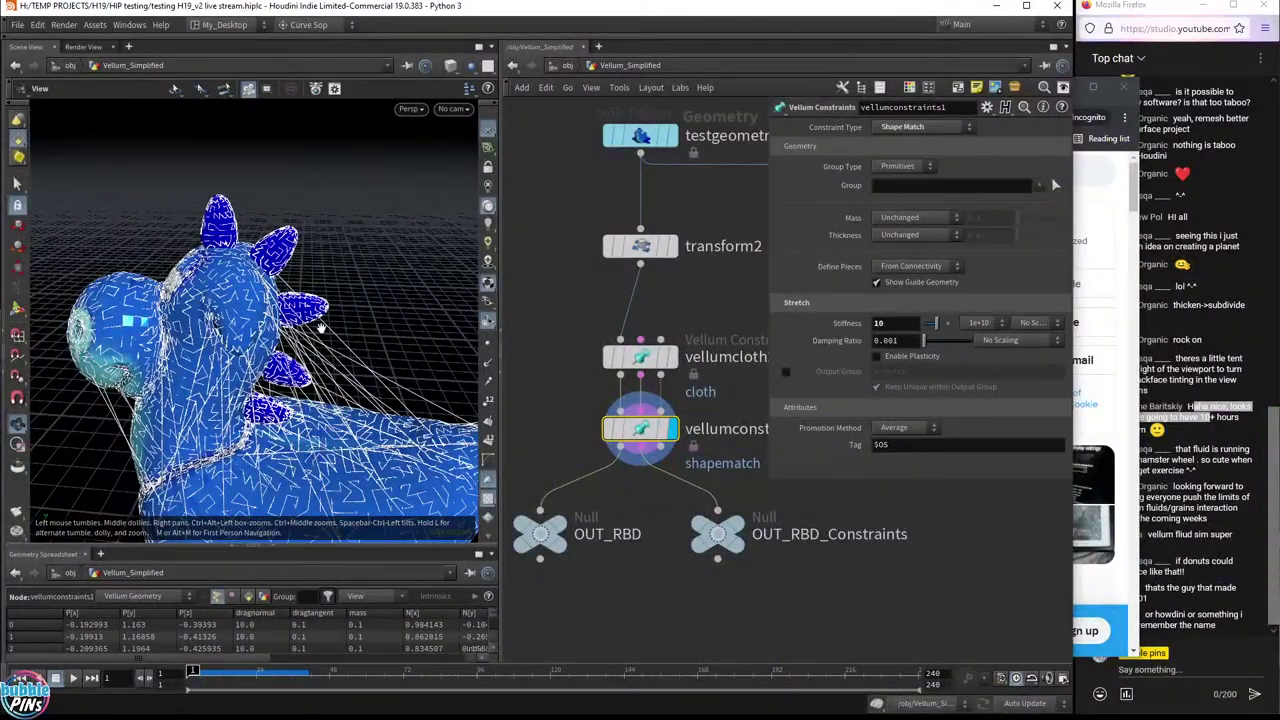
drag(315, 324, 350, 330)
- Zoom and pan the network editor down to dopnet1 and its DOP Import nodes
scroll(400, 320, down, 5)
scroll(678, 513, down, 3)
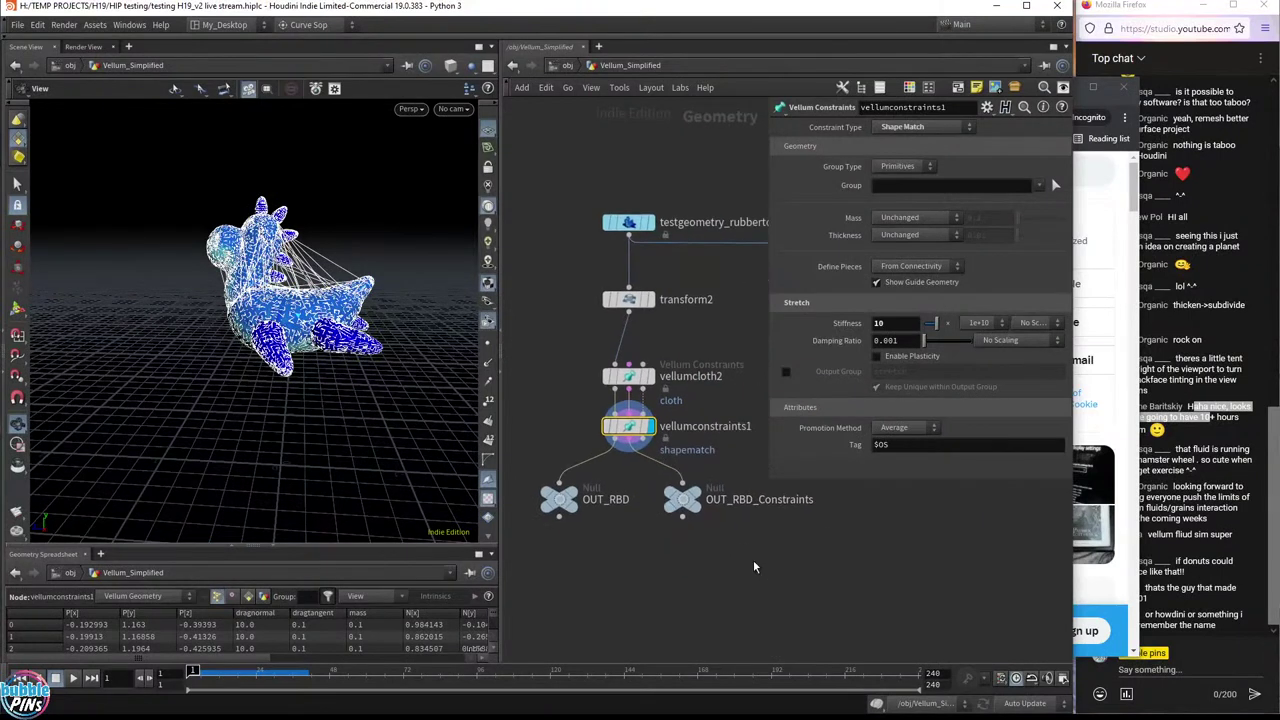
scroll(753, 560, up, 1)
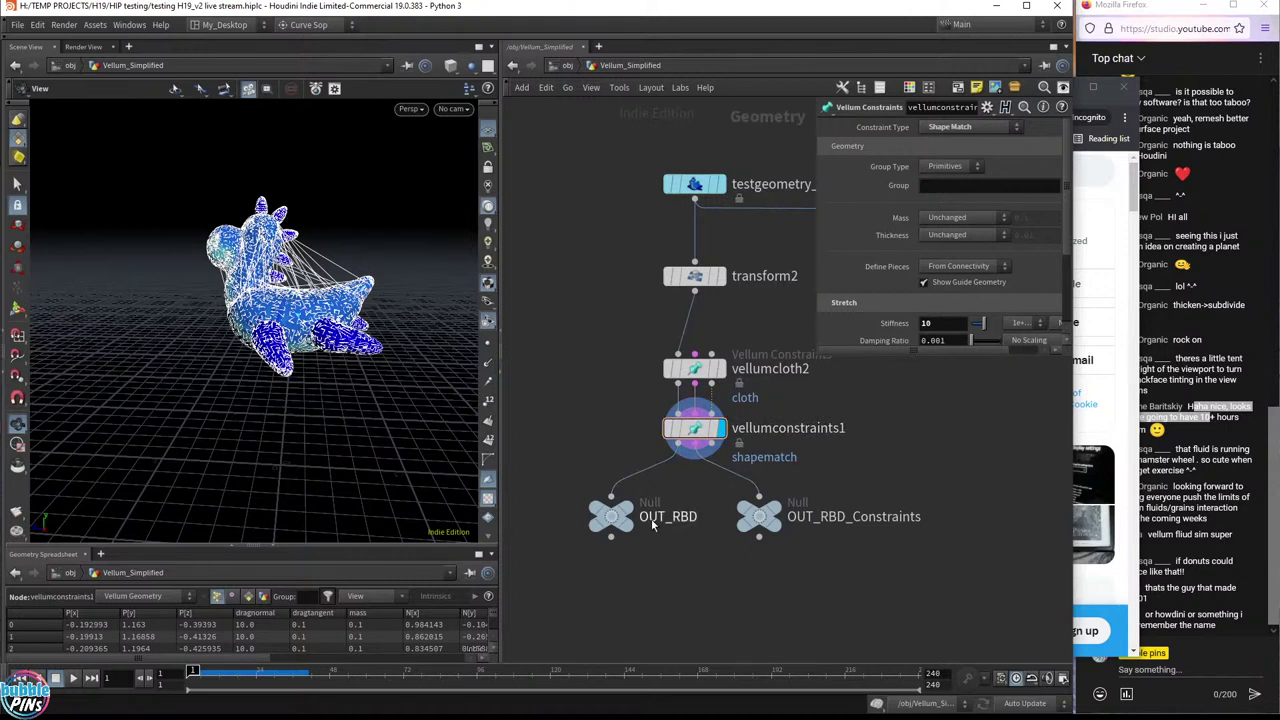
mouse_move(608, 518)
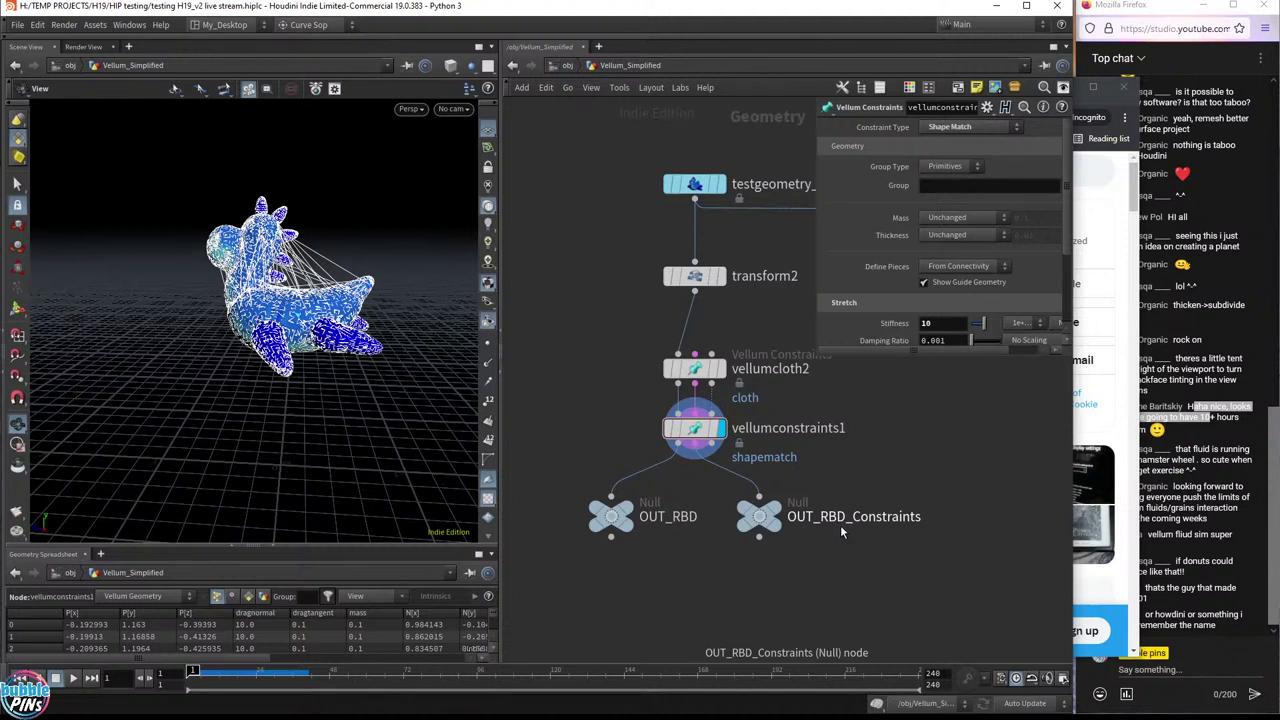
mouse_move(773, 510)
scroll(878, 516, down, 2)
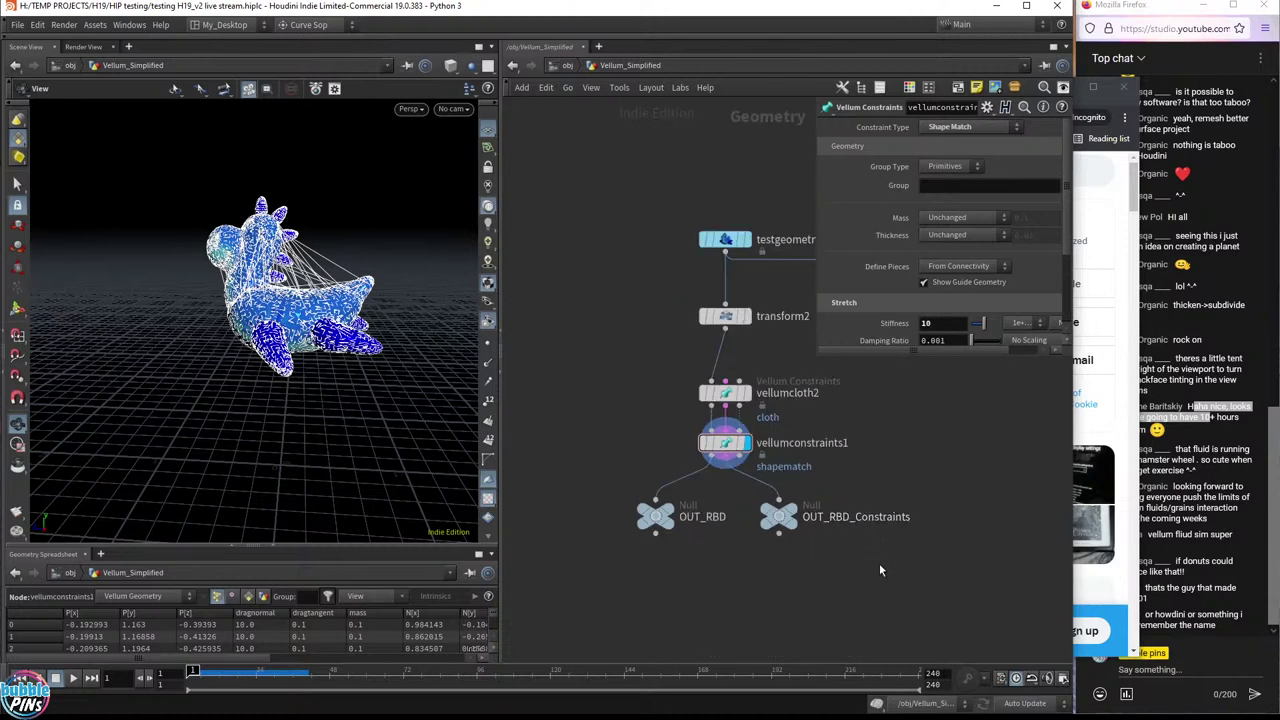
middle_drag(880, 570, 630, 368)
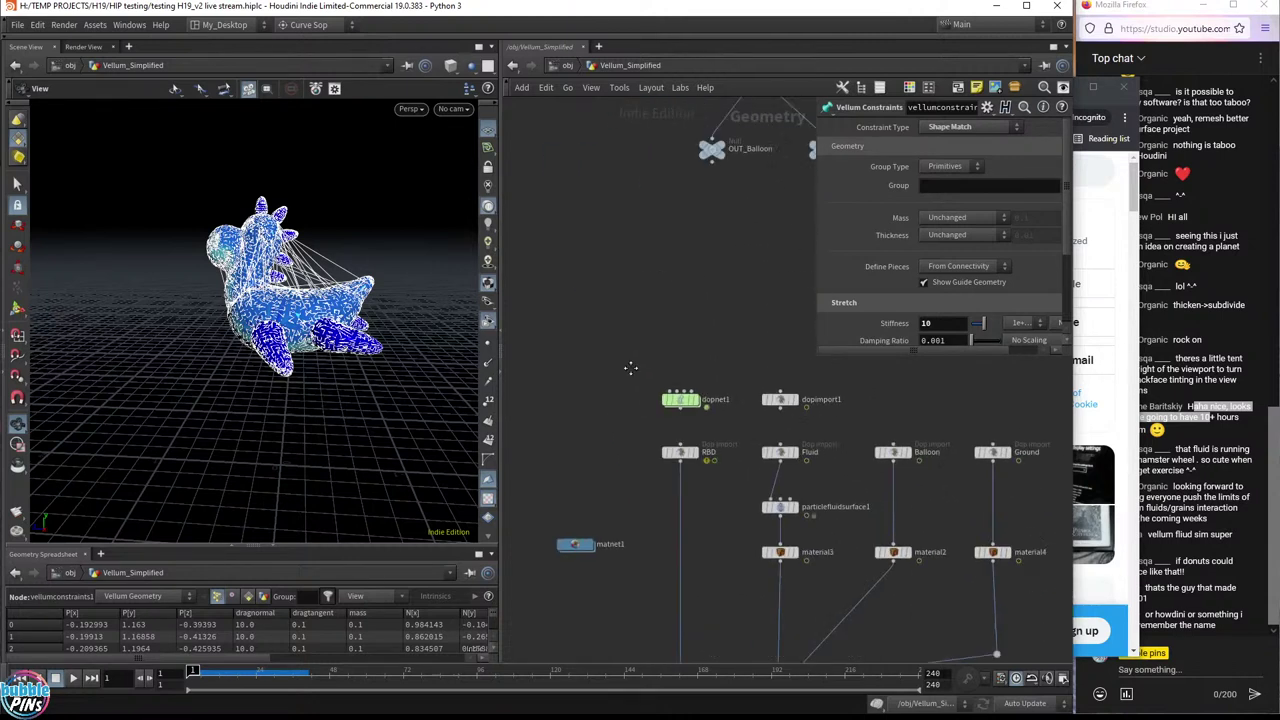
- Go inside dopnet1 and select the RBD Vellum Object to show its settings
scroll(700, 330, up, 3)
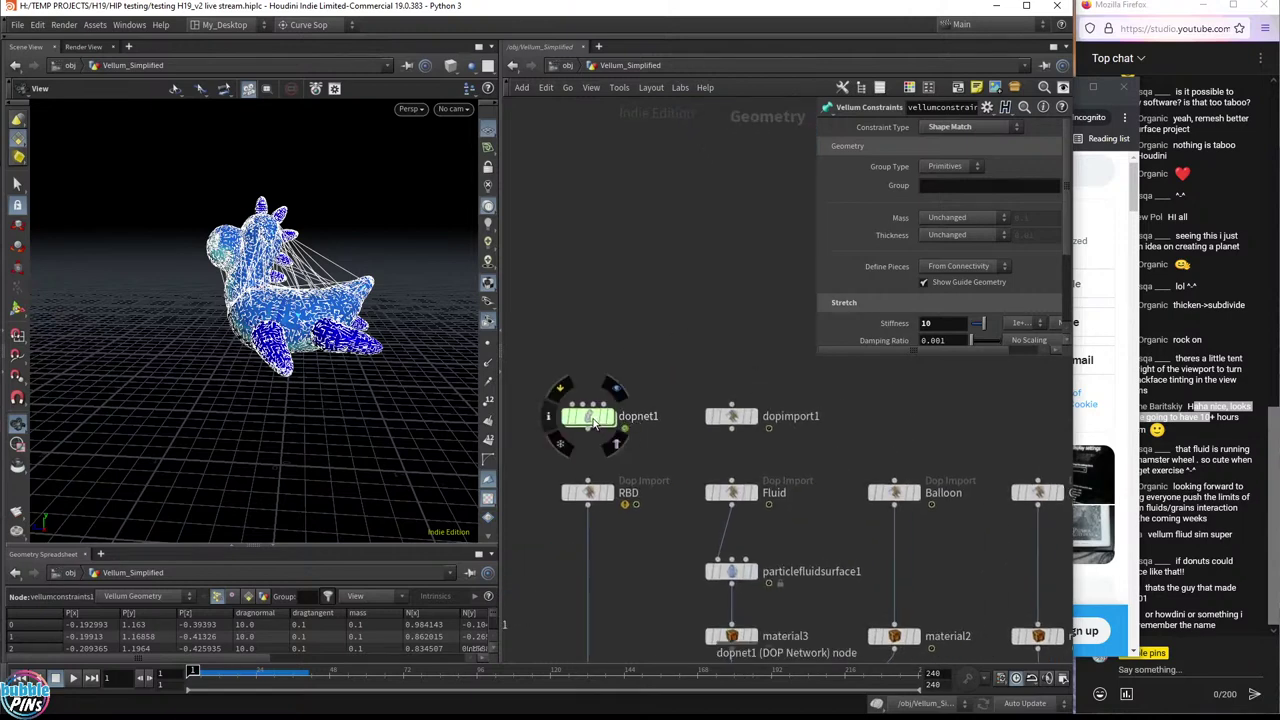
double_click(591, 418)
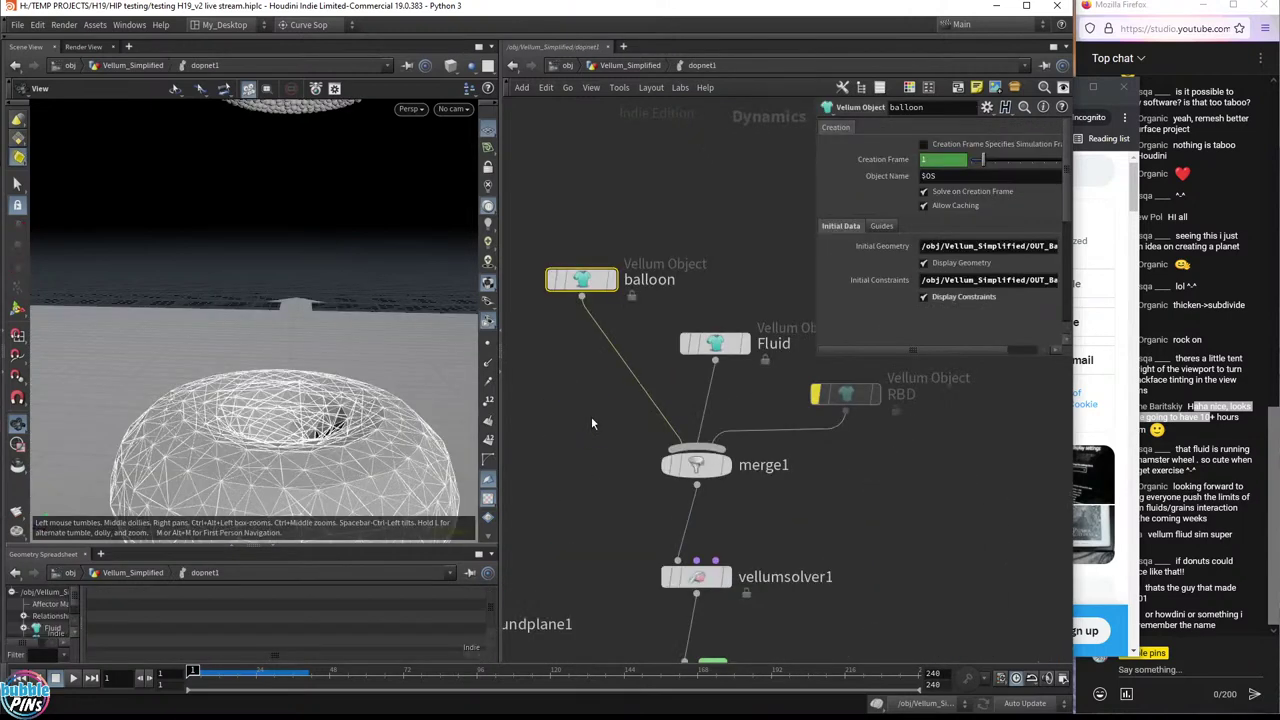
scroll(585, 460, down, 2)
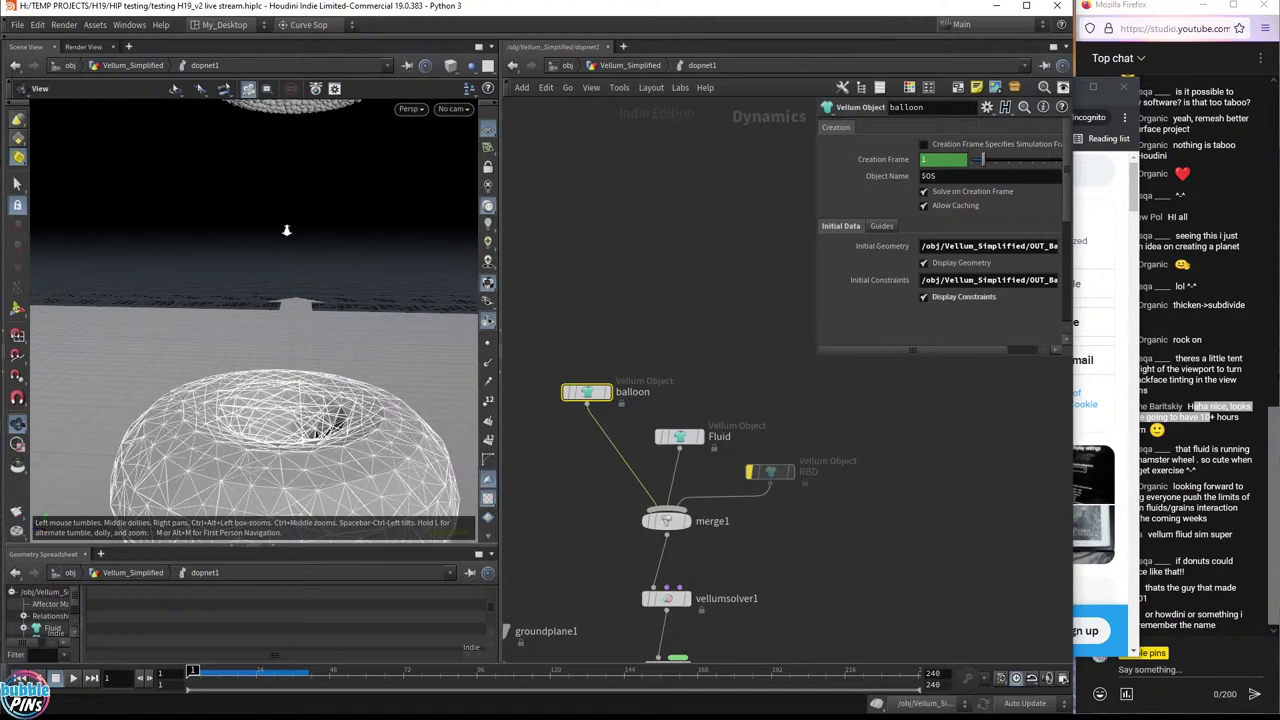
scroll(286, 230, down, 5)
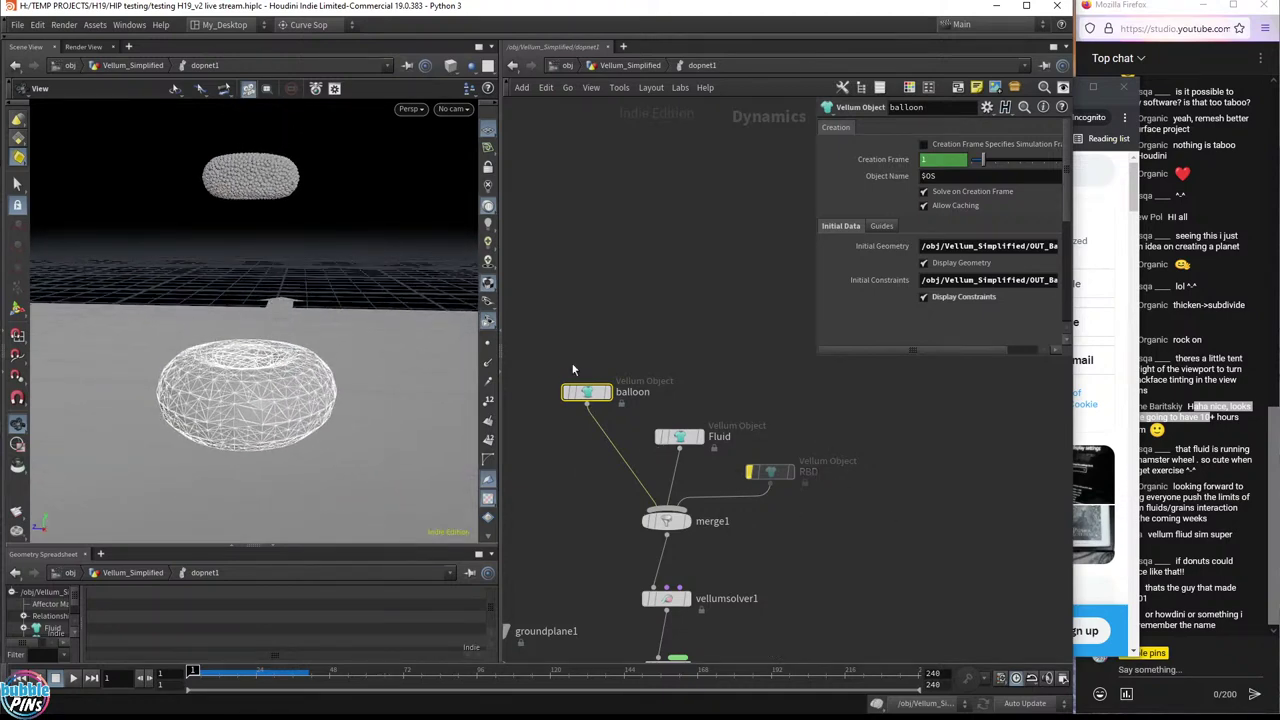
drag(546, 308, 745, 478)
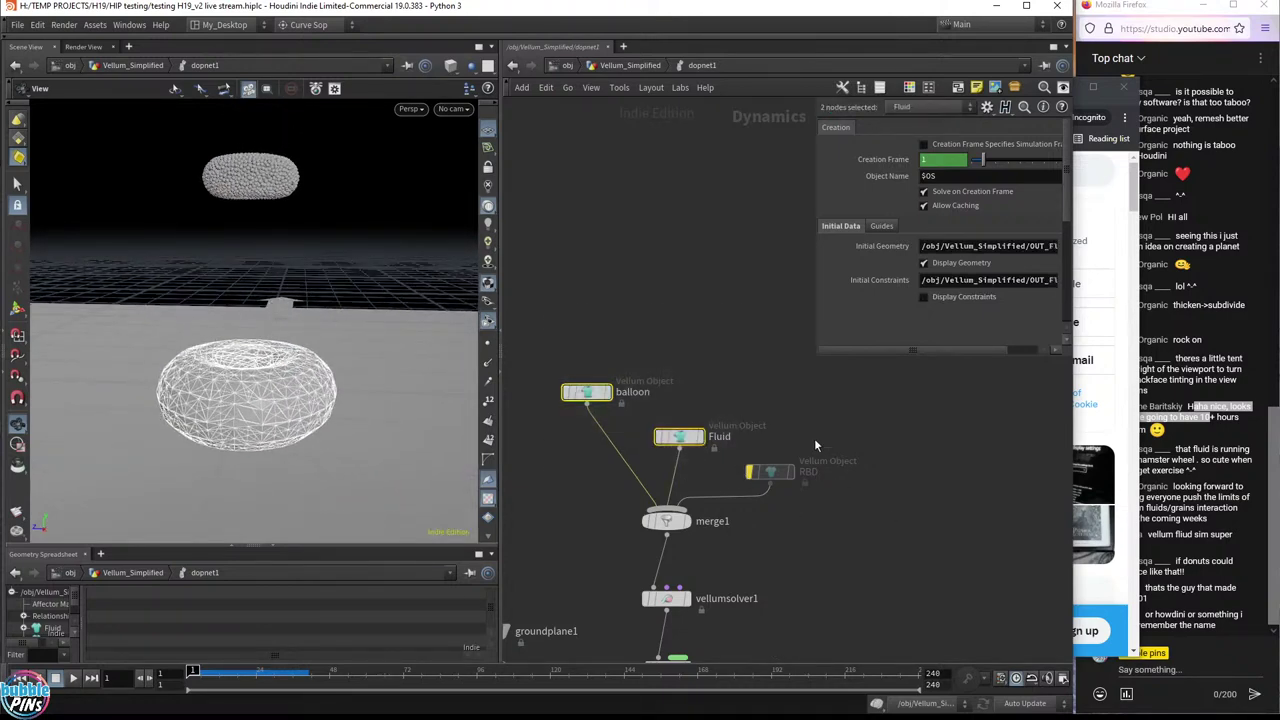
click(760, 474)
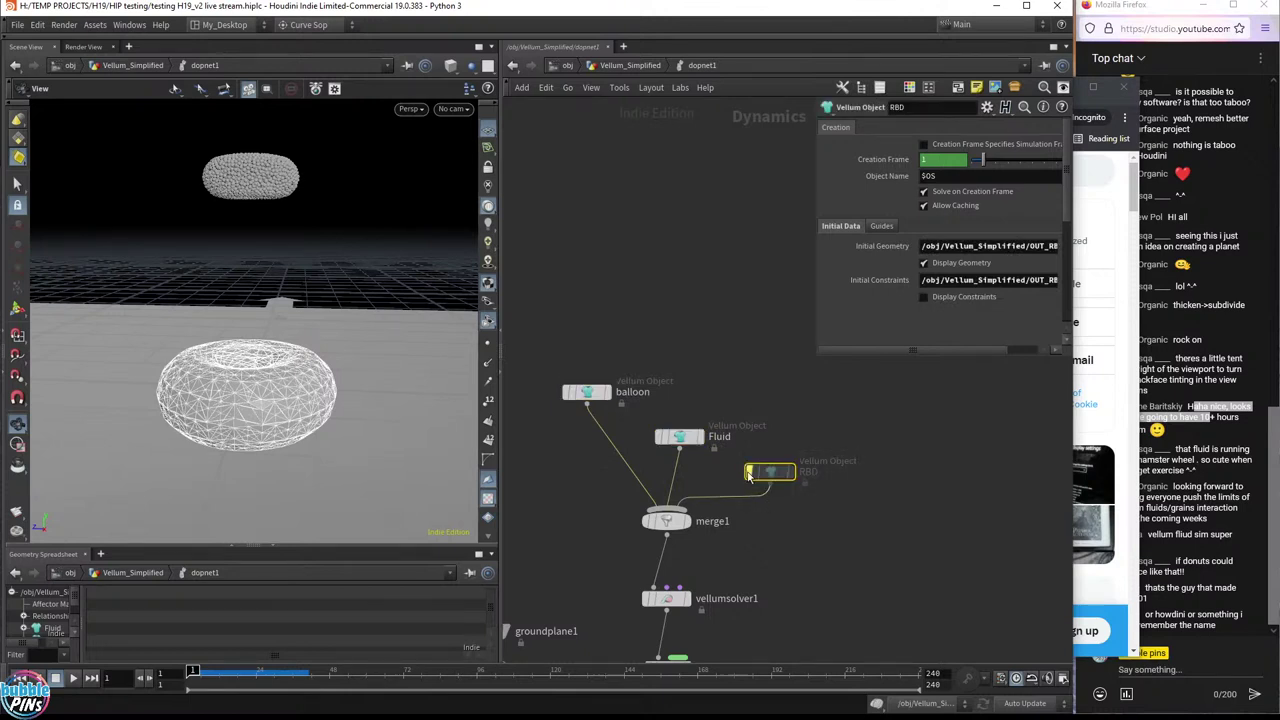
mouse_move(758, 487)
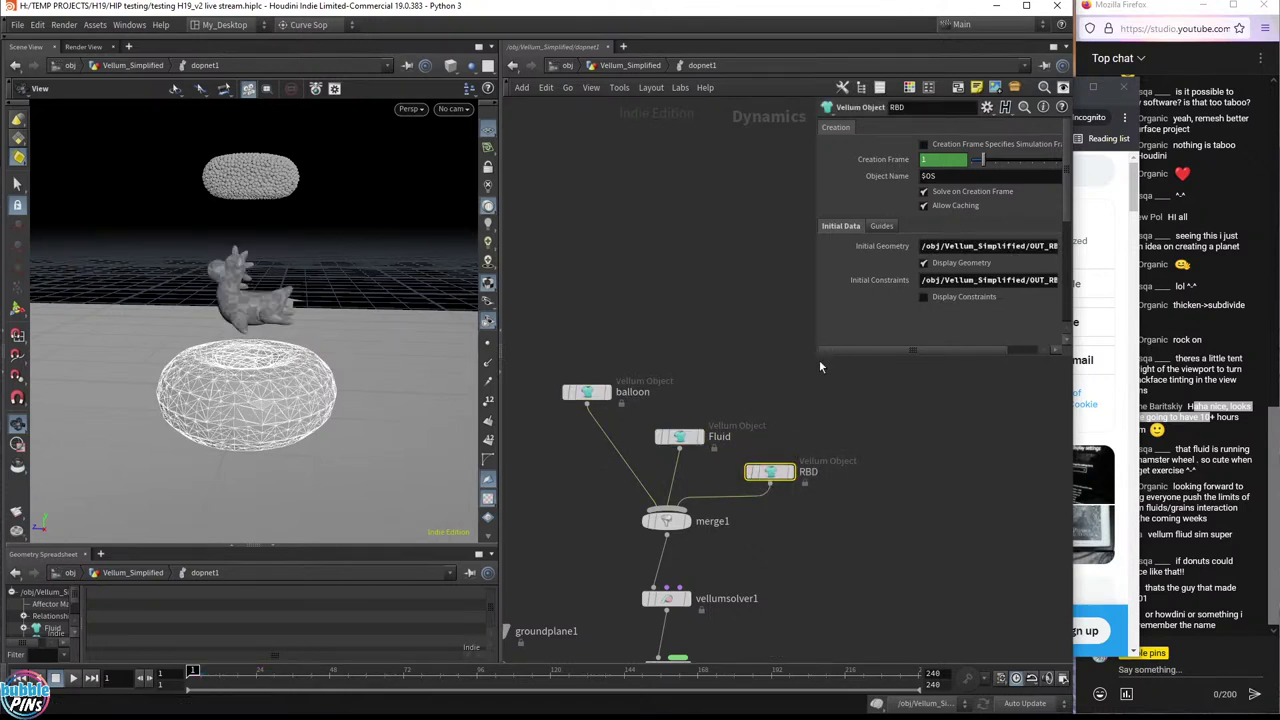
- Widen the parameter pane to read the OUT_RBD geometry path, restore it, and nudge groundplane1 right
drag(819, 358, 702, 396)
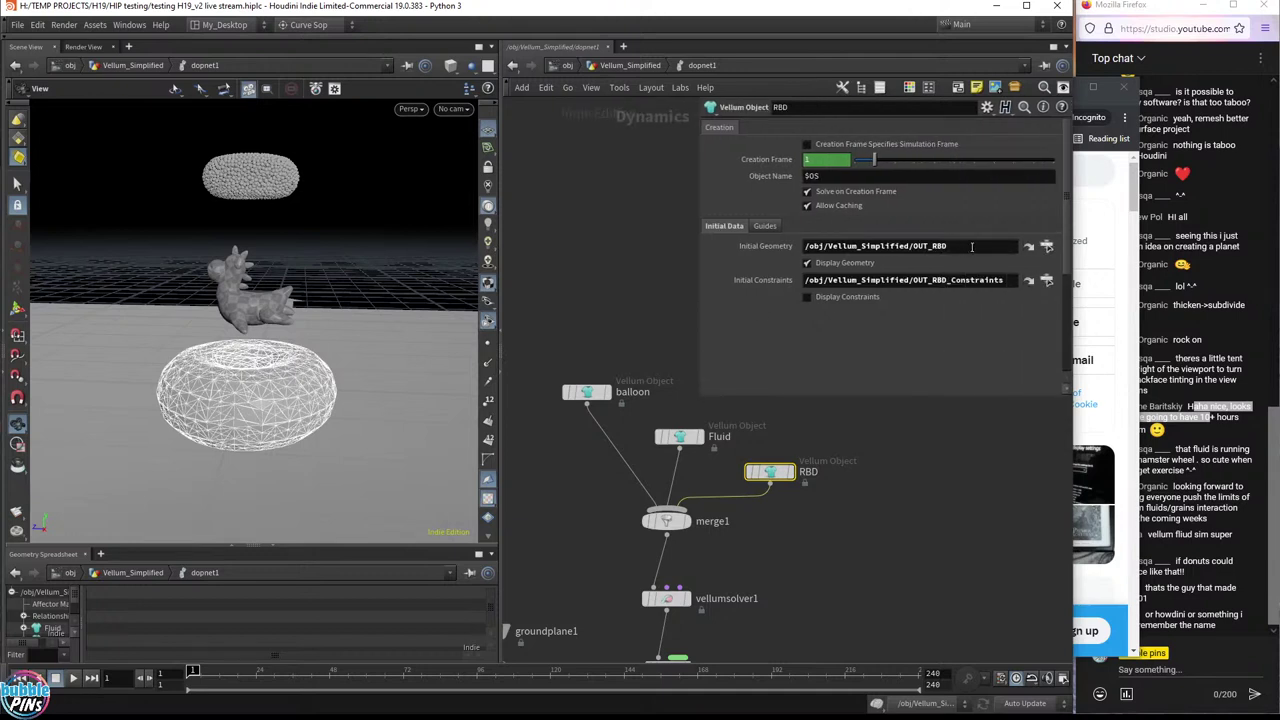
drag(971, 247, 1004, 281)
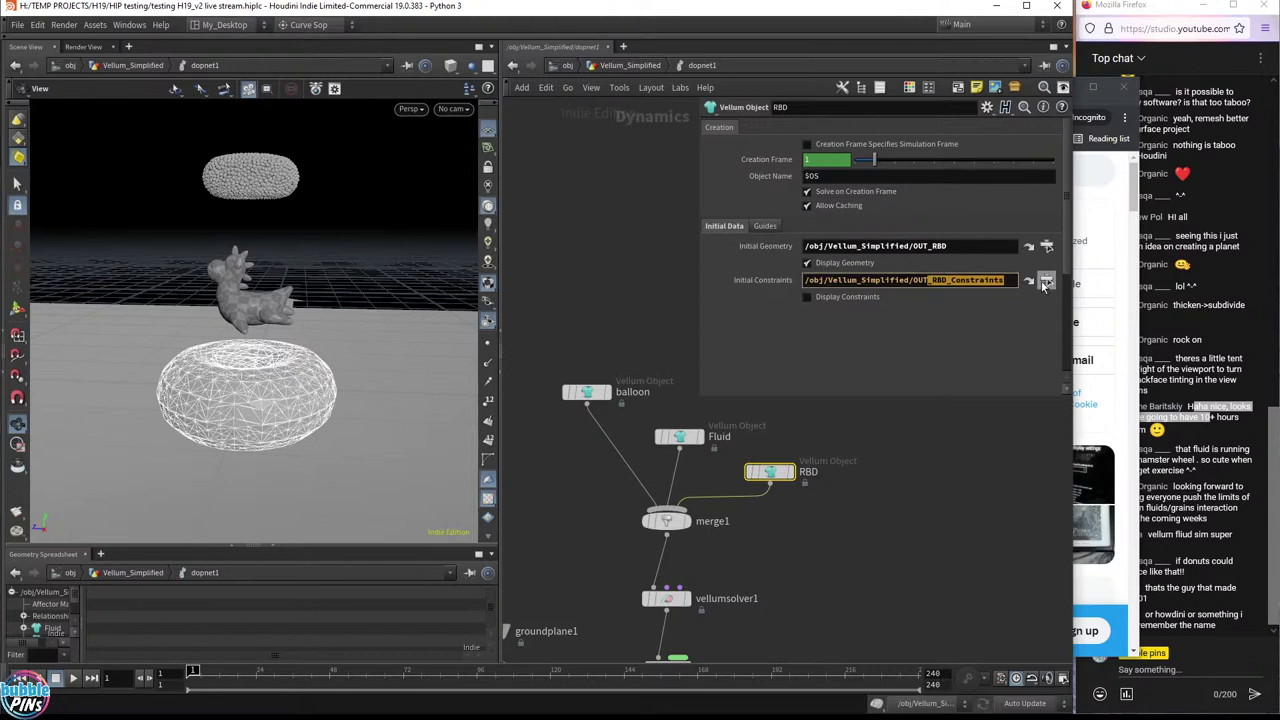
drag(272, 285, 291, 300)
middle_drag(755, 608, 755, 516)
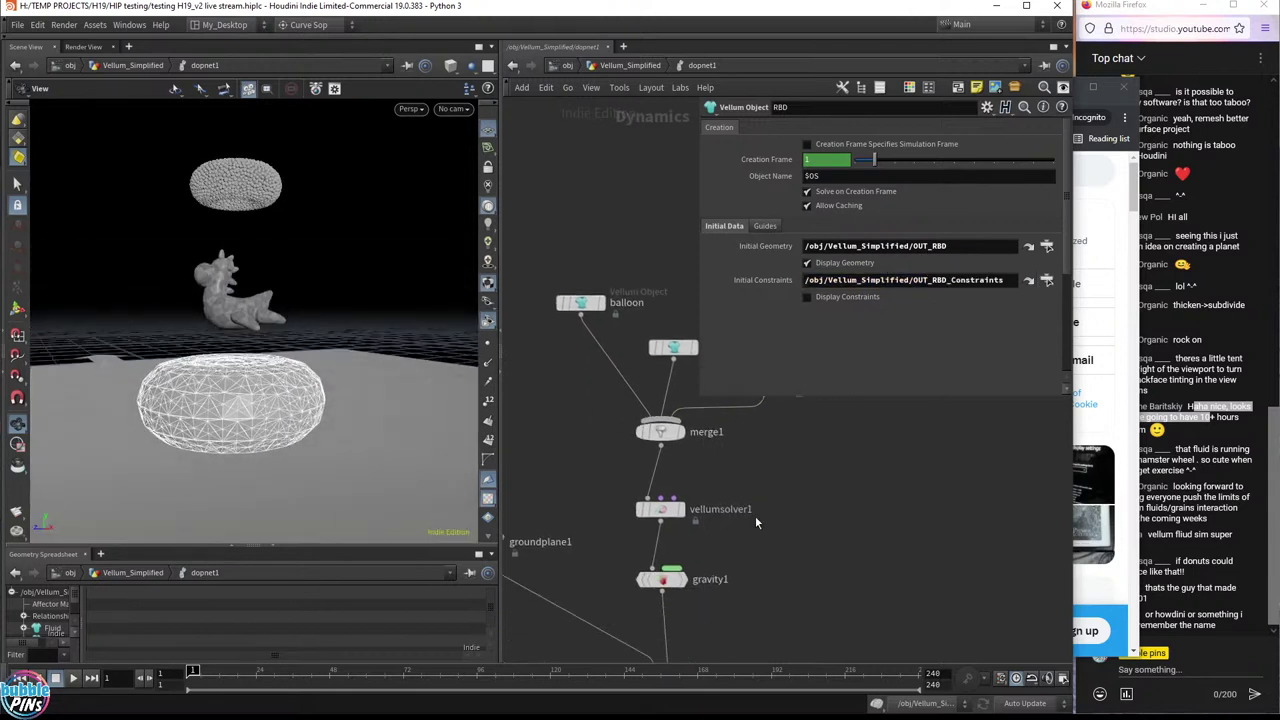
scroll(769, 510, down, 3)
drag(698, 396, 853, 379)
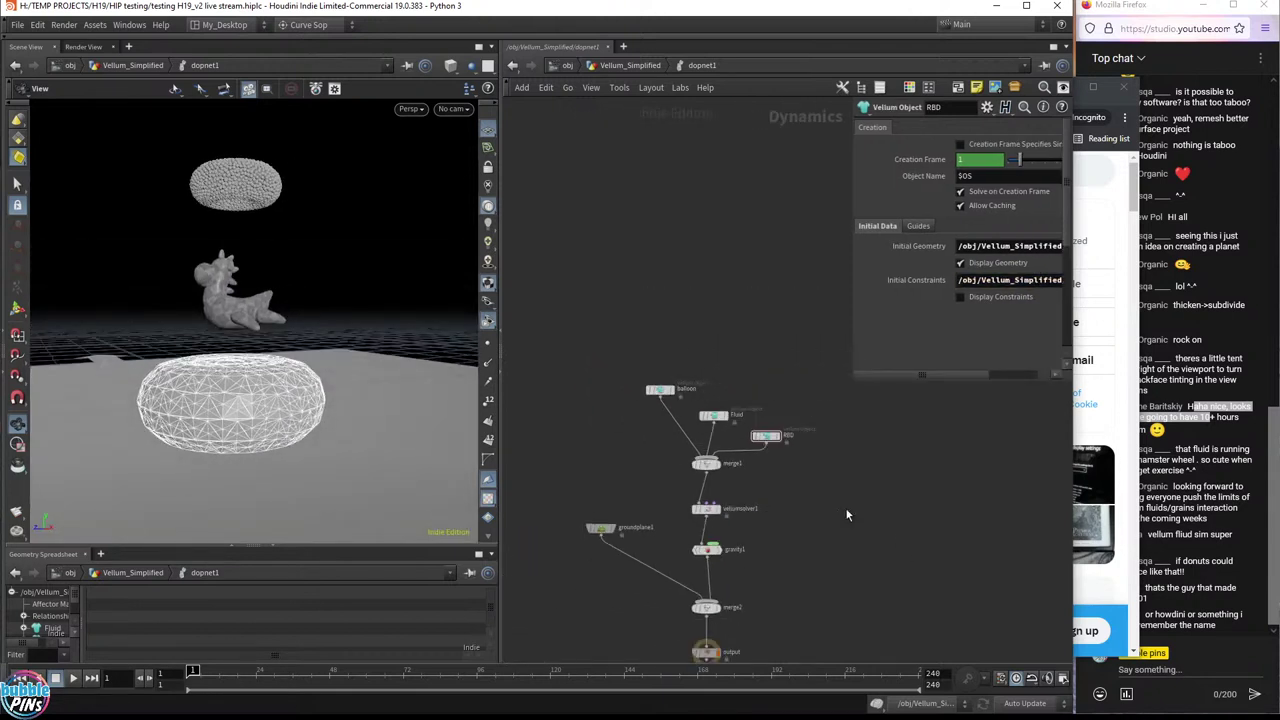
middle_drag(845, 507, 837, 452)
scroll(759, 424, up, 3)
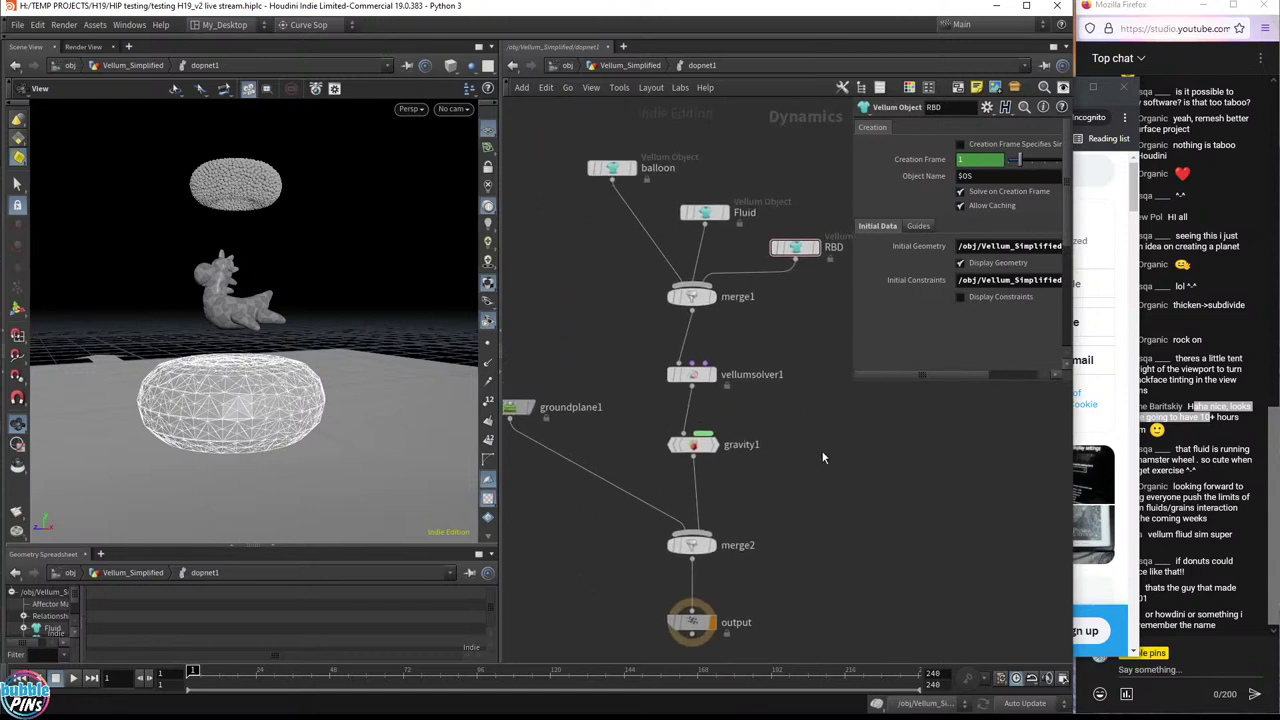
drag(532, 395, 594, 400)
- Fit the node graph, play the simulation to frame 9, then switch to the Twitter browser
key(h)
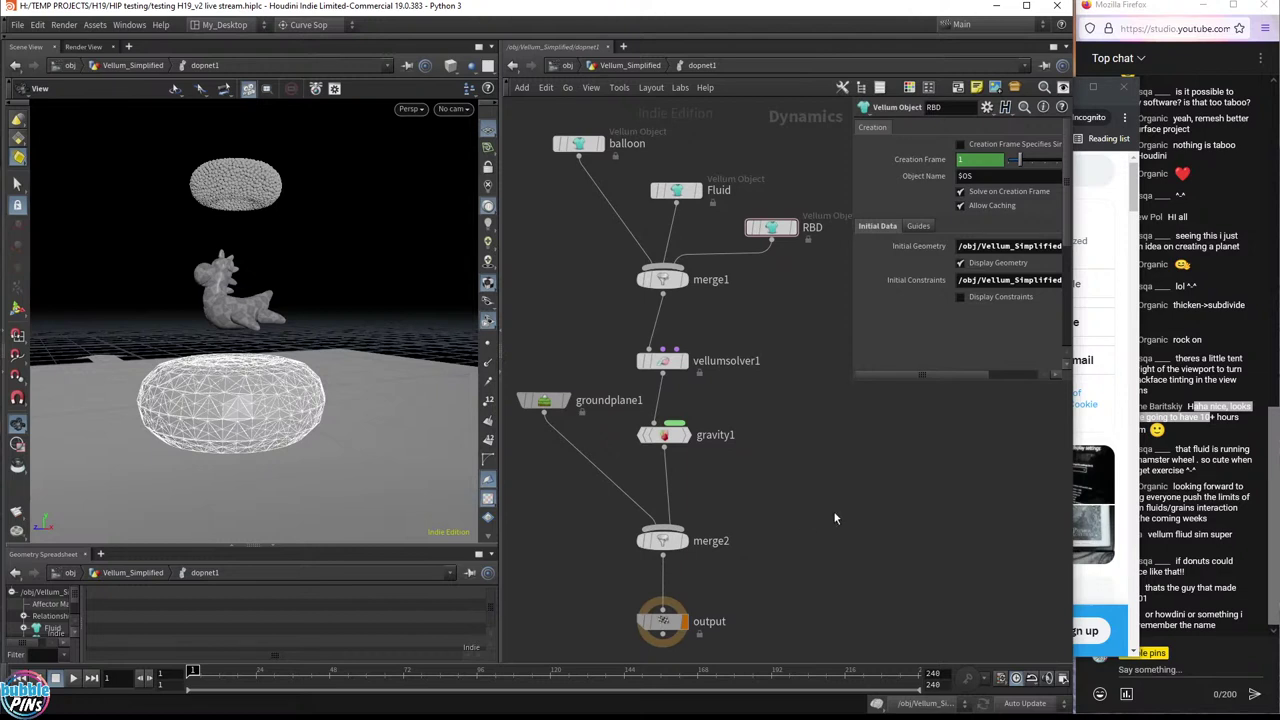
key(Up)
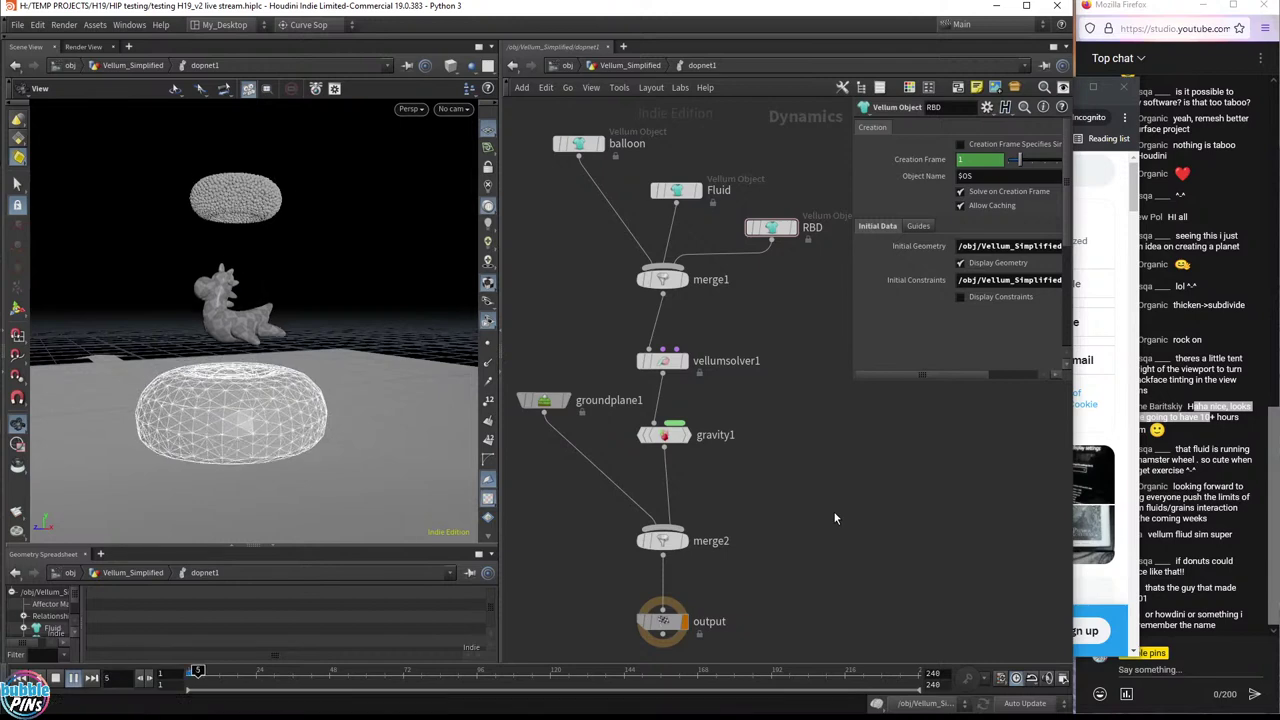
key(alt+Tab)
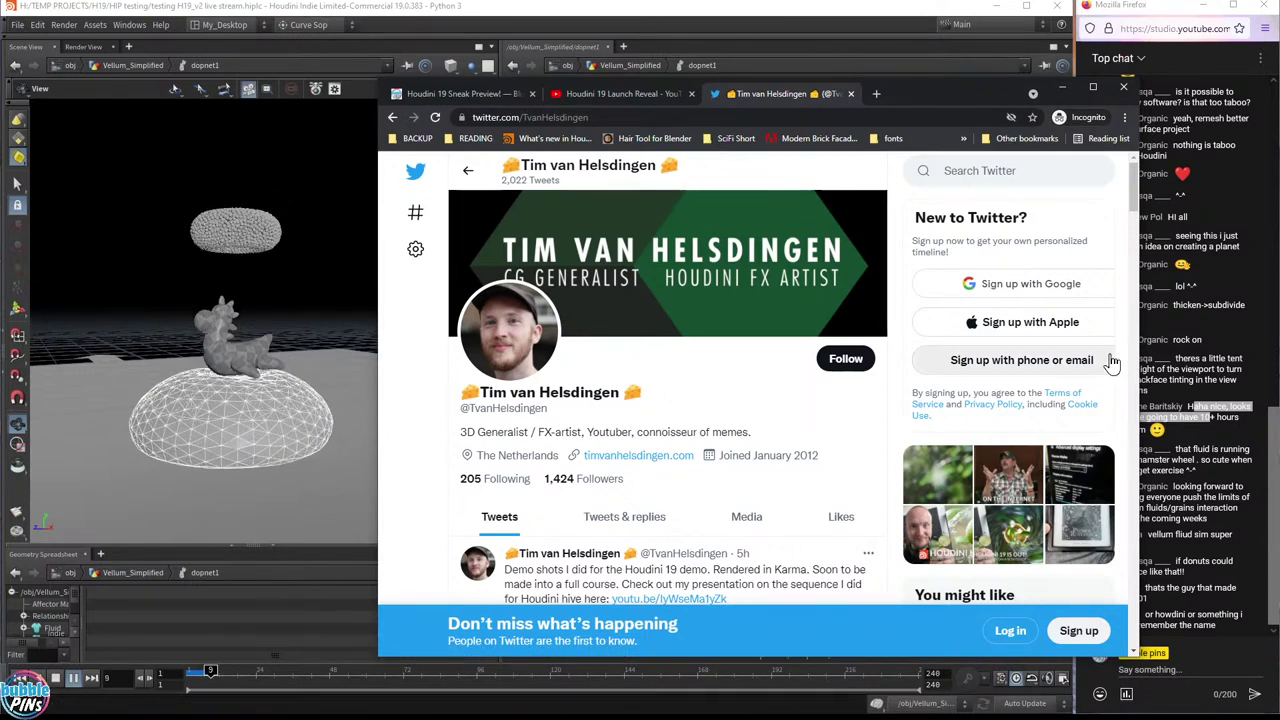
- Minimize the Twitter window so the Houdini simulation at frame 22 is in front again
click(1062, 88)
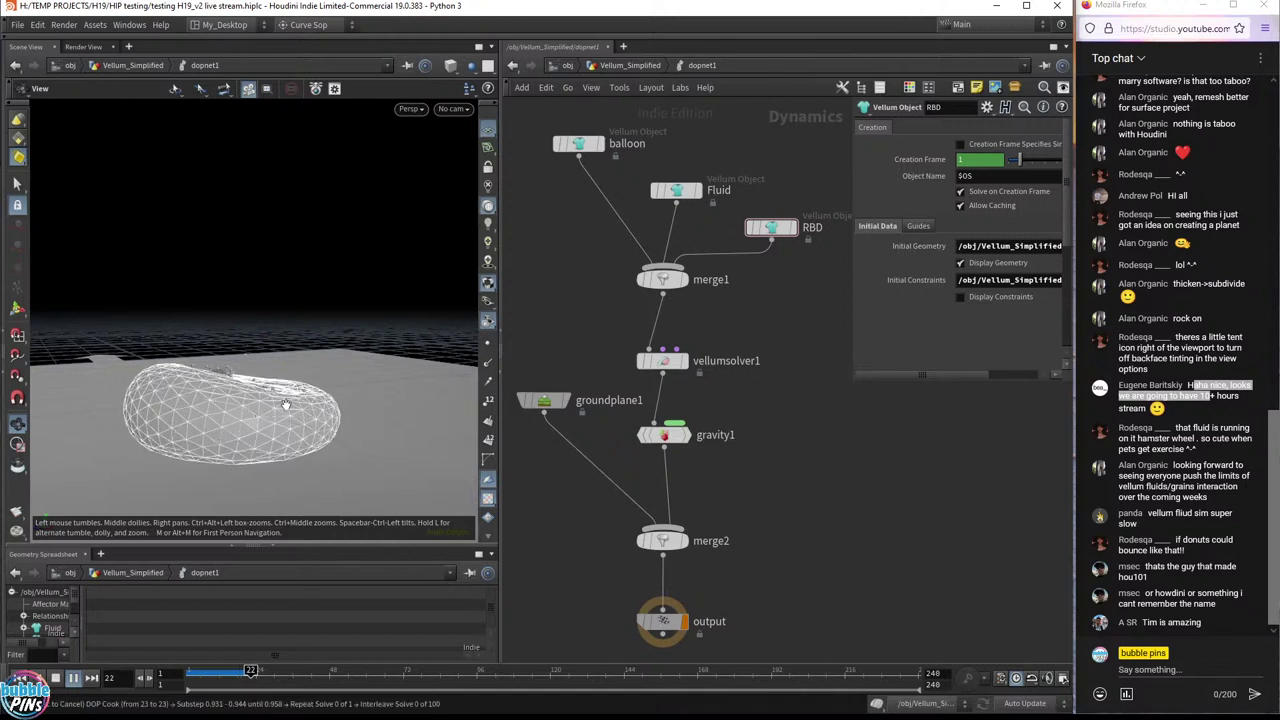
- Highlight the chat comments about the hamster wheel, pushing Vellum fluids and the slow fluid sim
drag(1189, 428, 1200, 458)
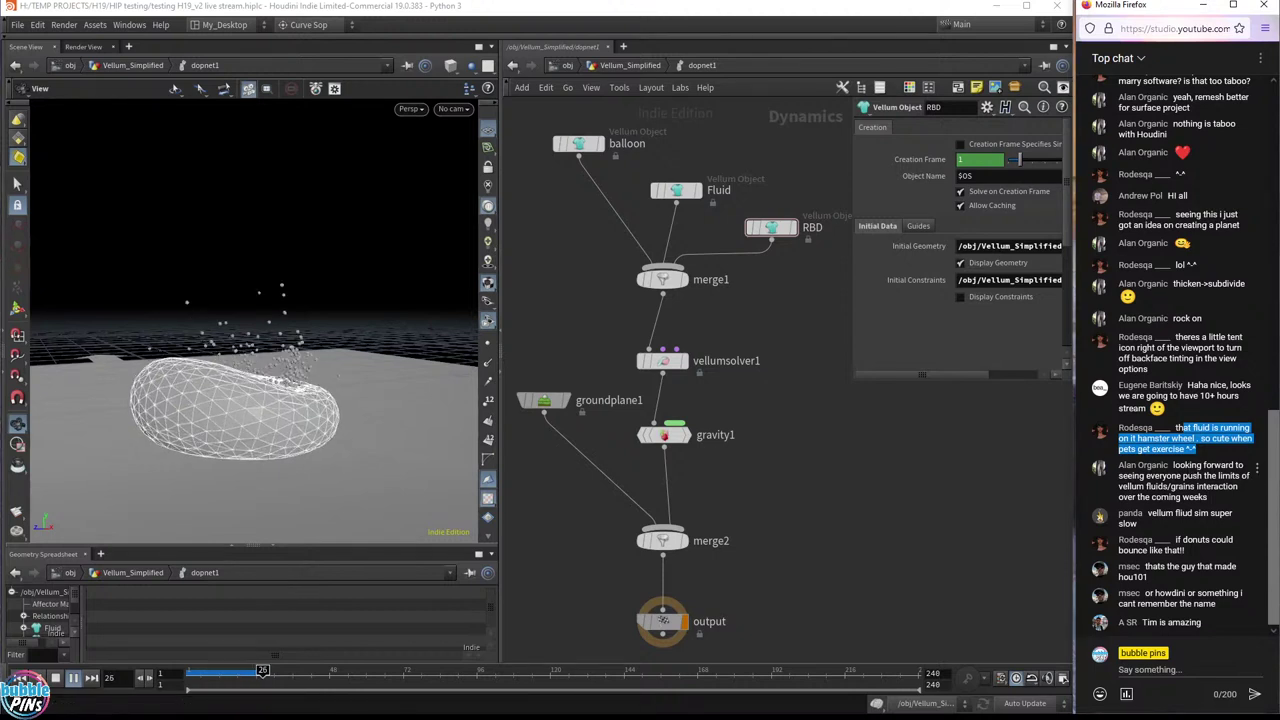
click(1213, 466)
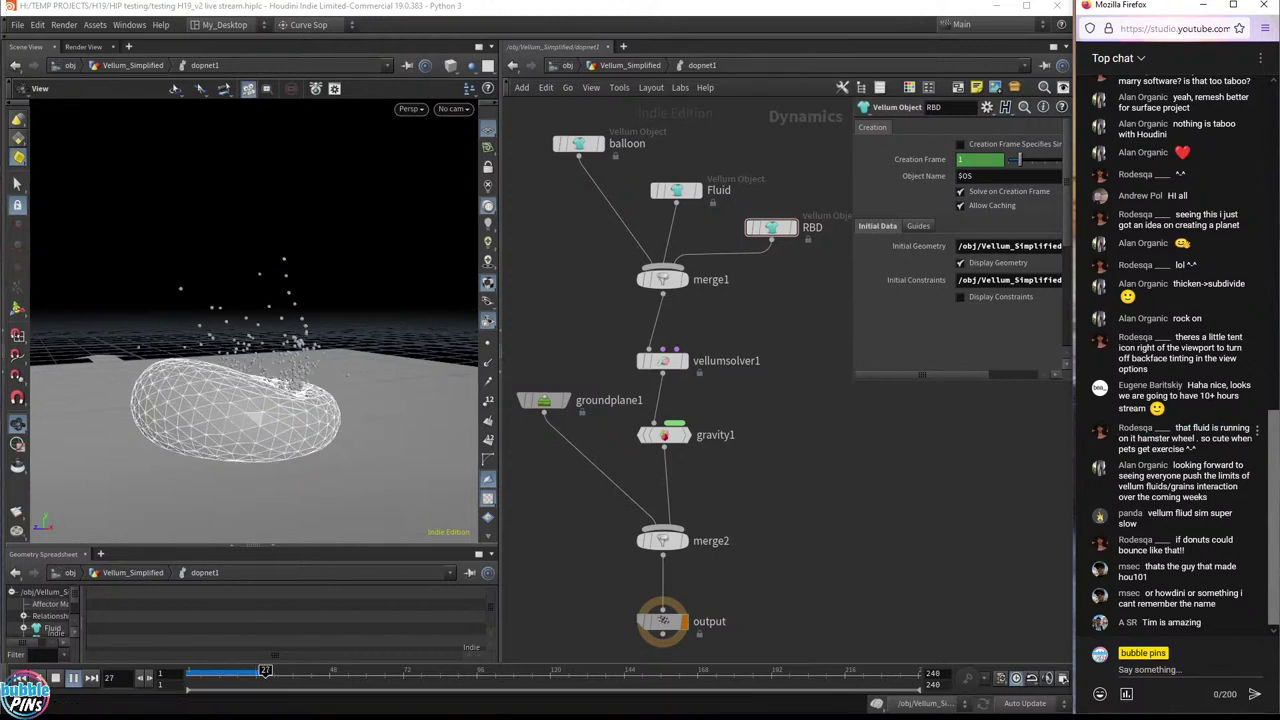
drag(1176, 428, 1205, 460)
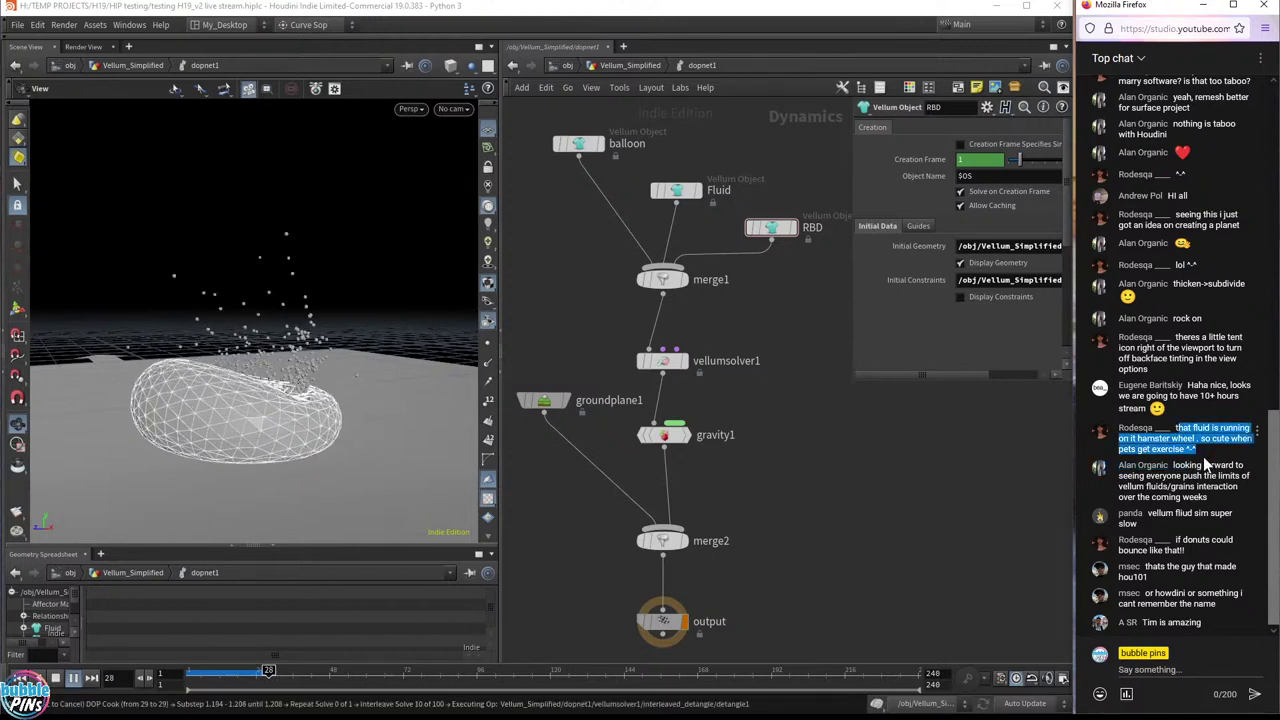
drag(1173, 465, 1248, 495)
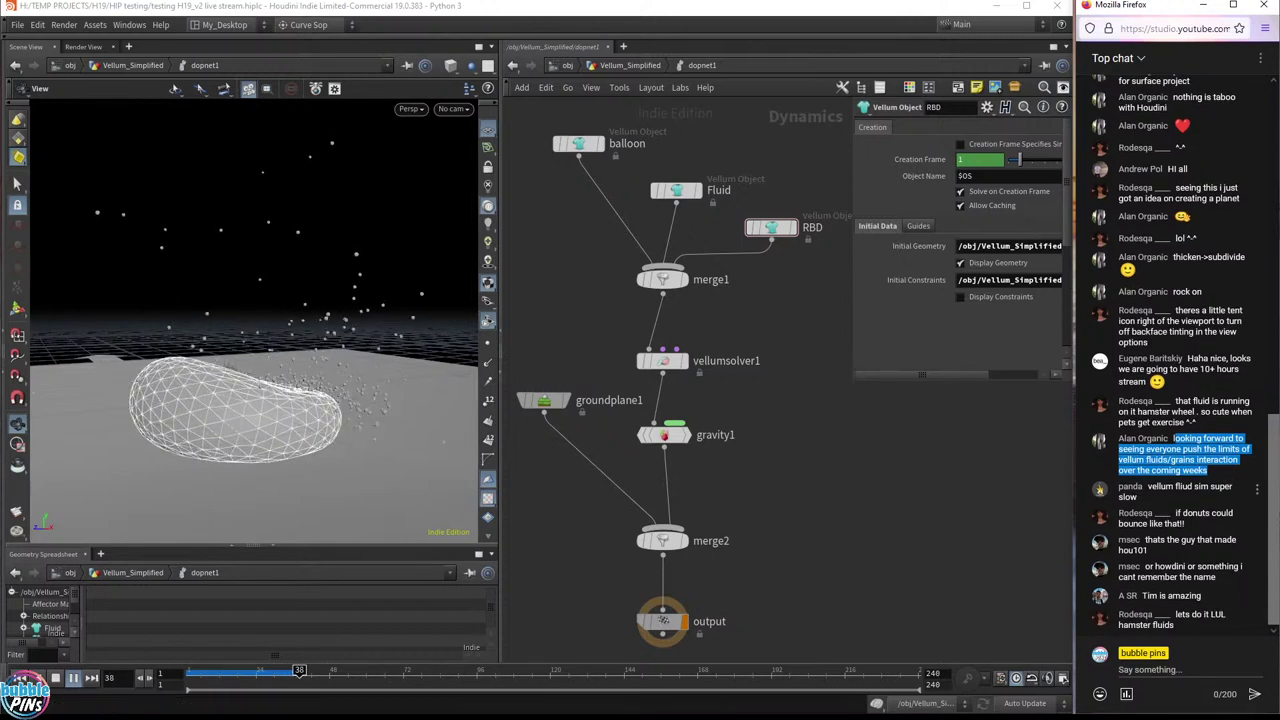
triple_click(1184, 499)
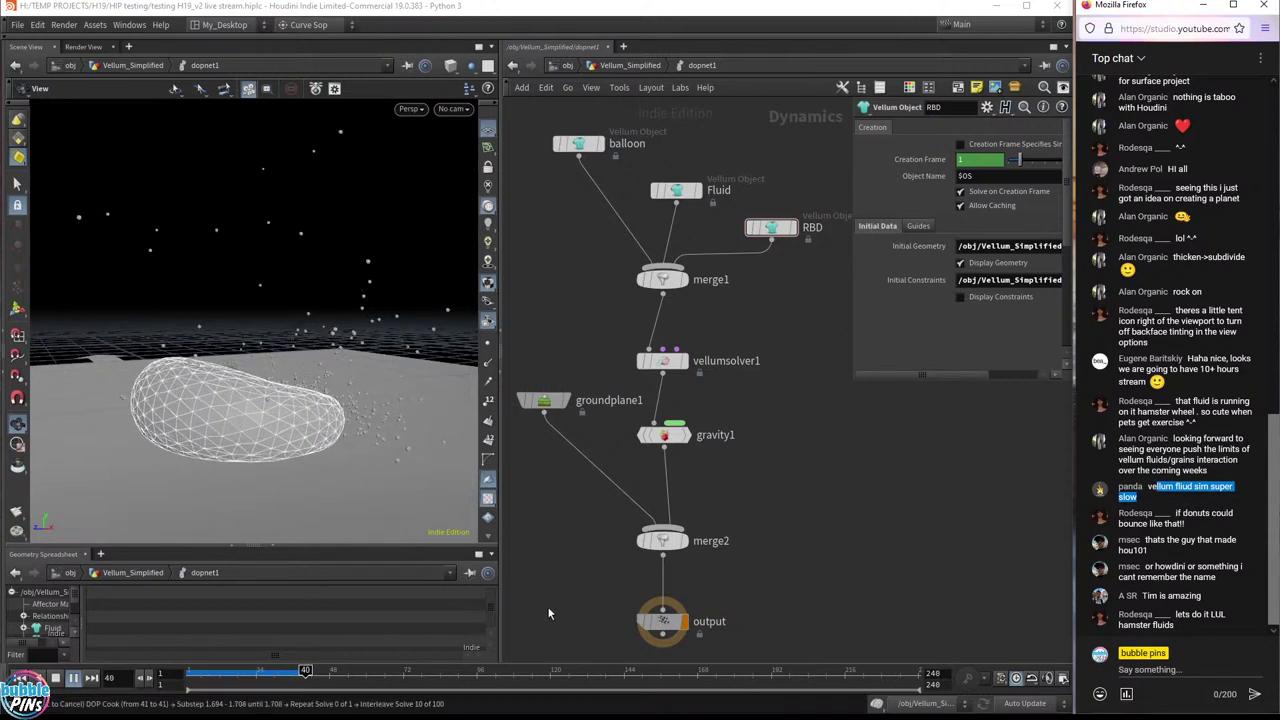
- Back in Houdini, orbit and zoom in on the balloon and spilling grains at frame 34
click(287, 680)
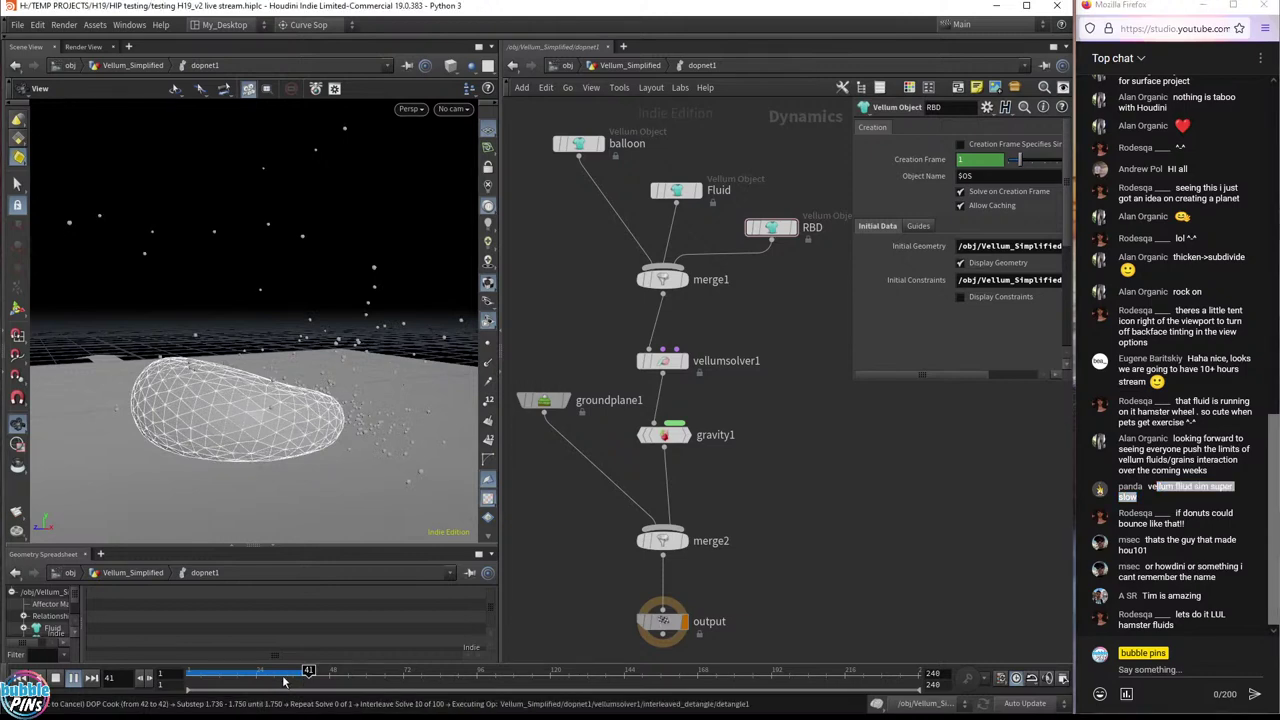
drag(341, 393, 258, 372)
scroll(252, 362, up, 5)
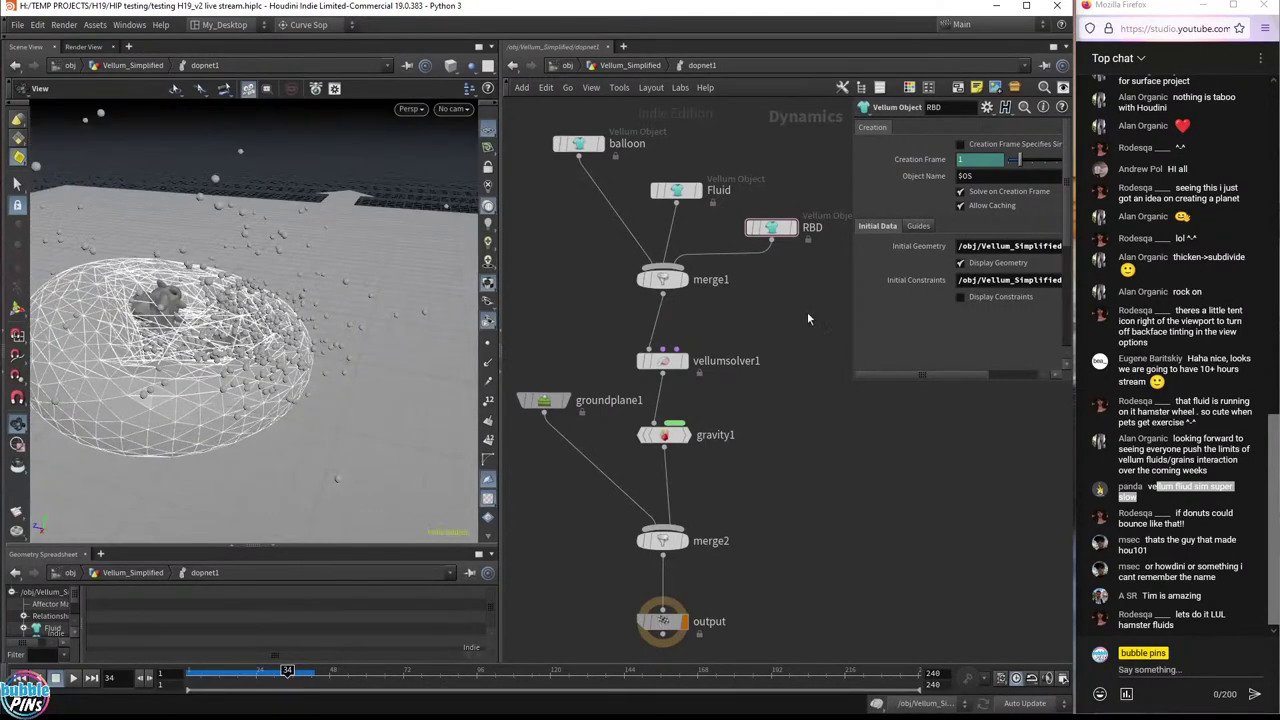
- Inspect the Fluid and balloon Vellum objects and turn off the balloon's Display Constraints
click(676, 190)
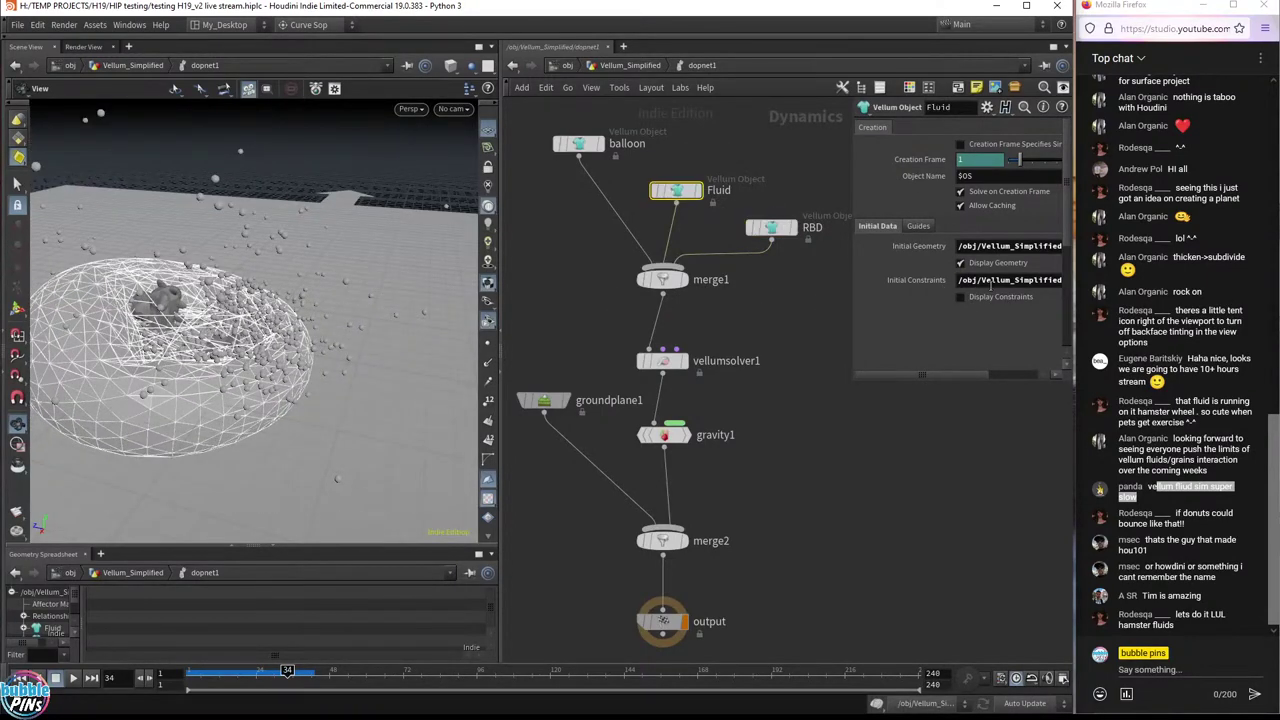
click(580, 144)
click(958, 297)
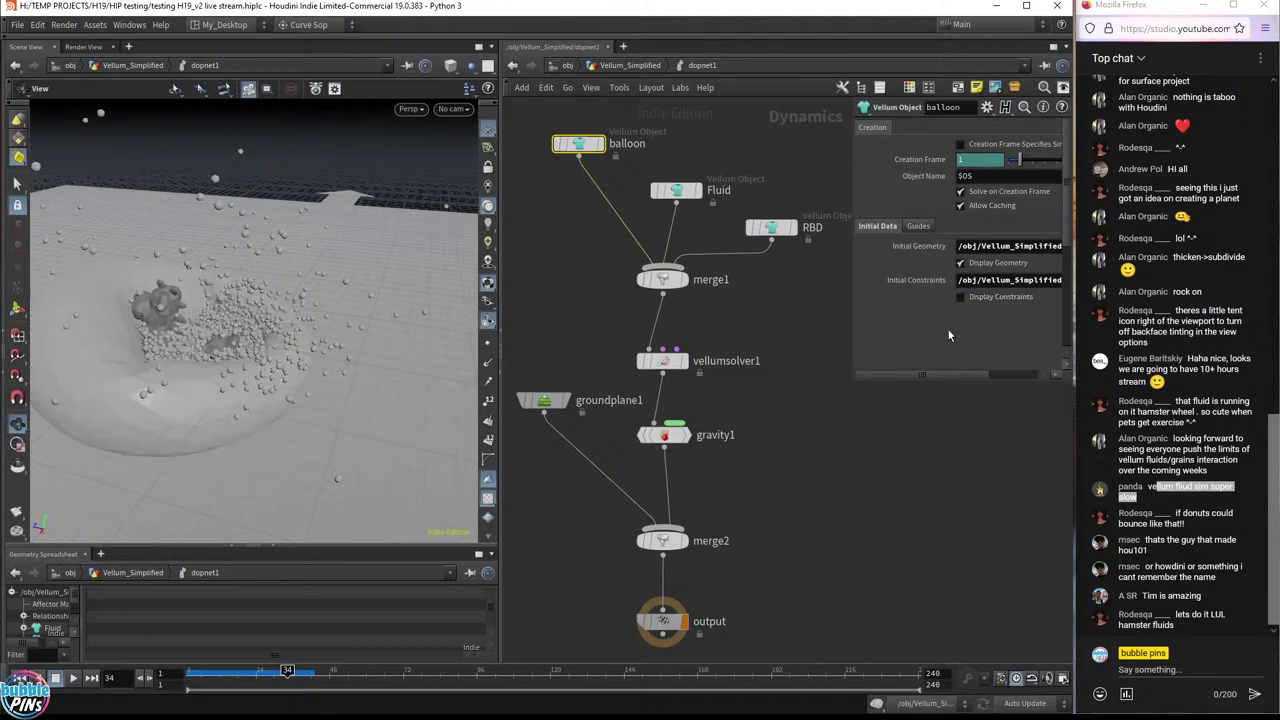
- Orbit close to the ground around the rubber toy and balloon, then rewind to frame 1
drag(250, 370, 293, 328)
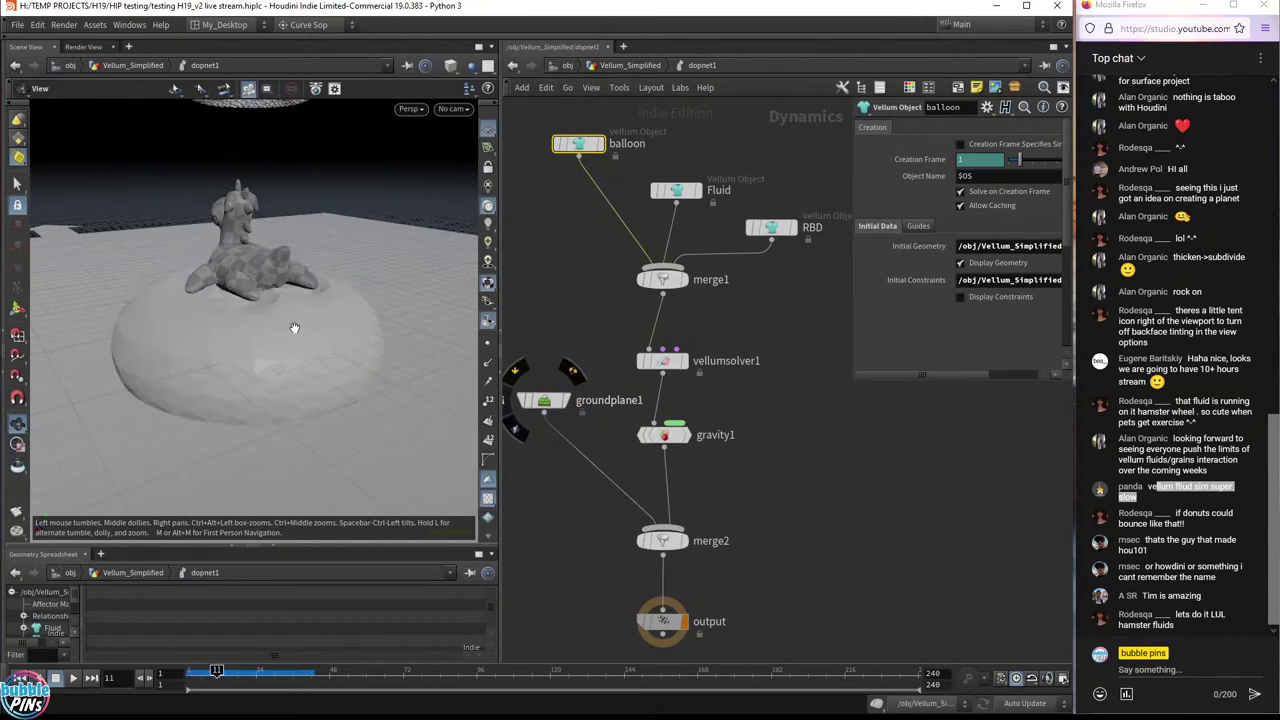
drag(294, 328, 281, 388)
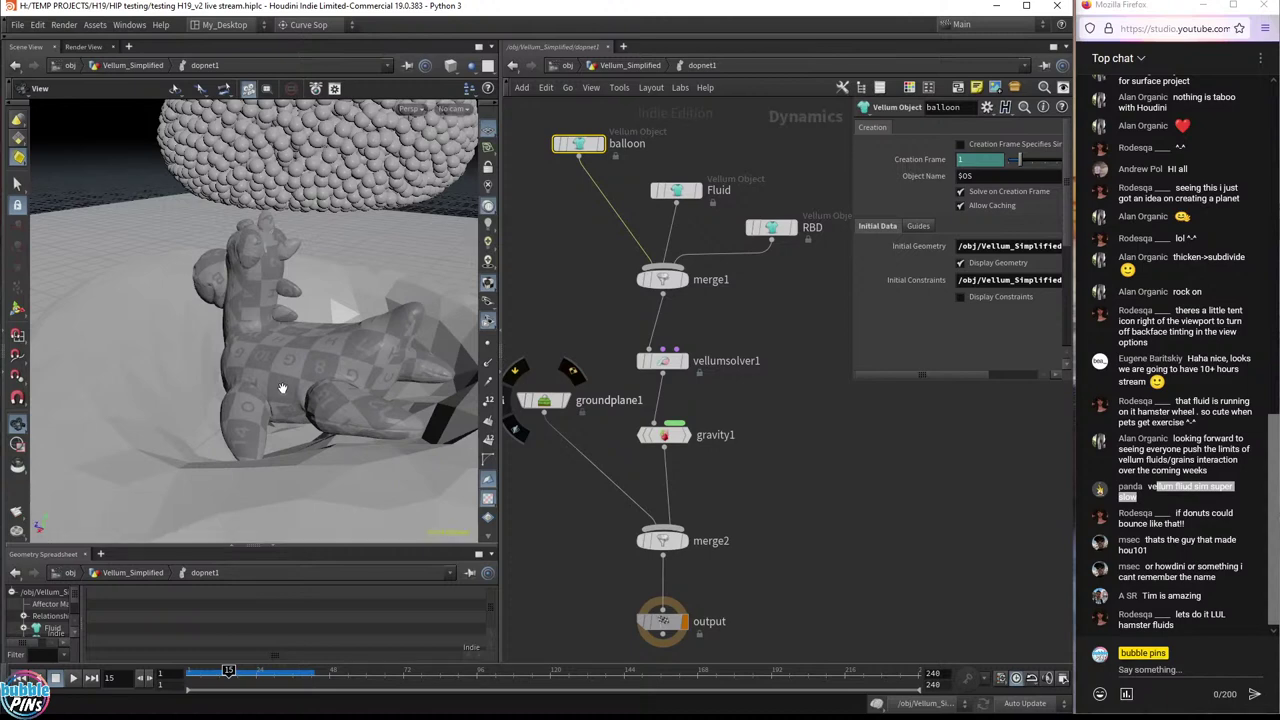
drag(281, 385, 343, 376)
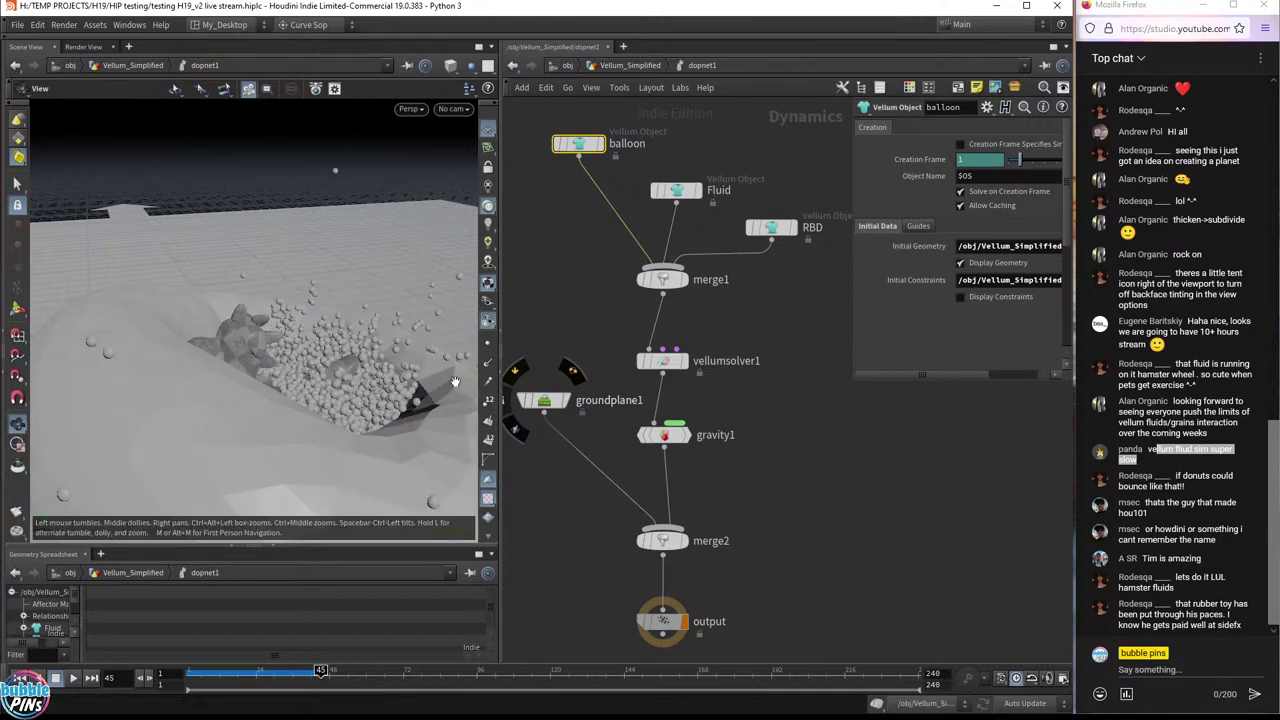
key(ctrl+Left)
- Leave dopnet1 for the top-level /obj network and select the Vellum_Sourcing object
key(u)
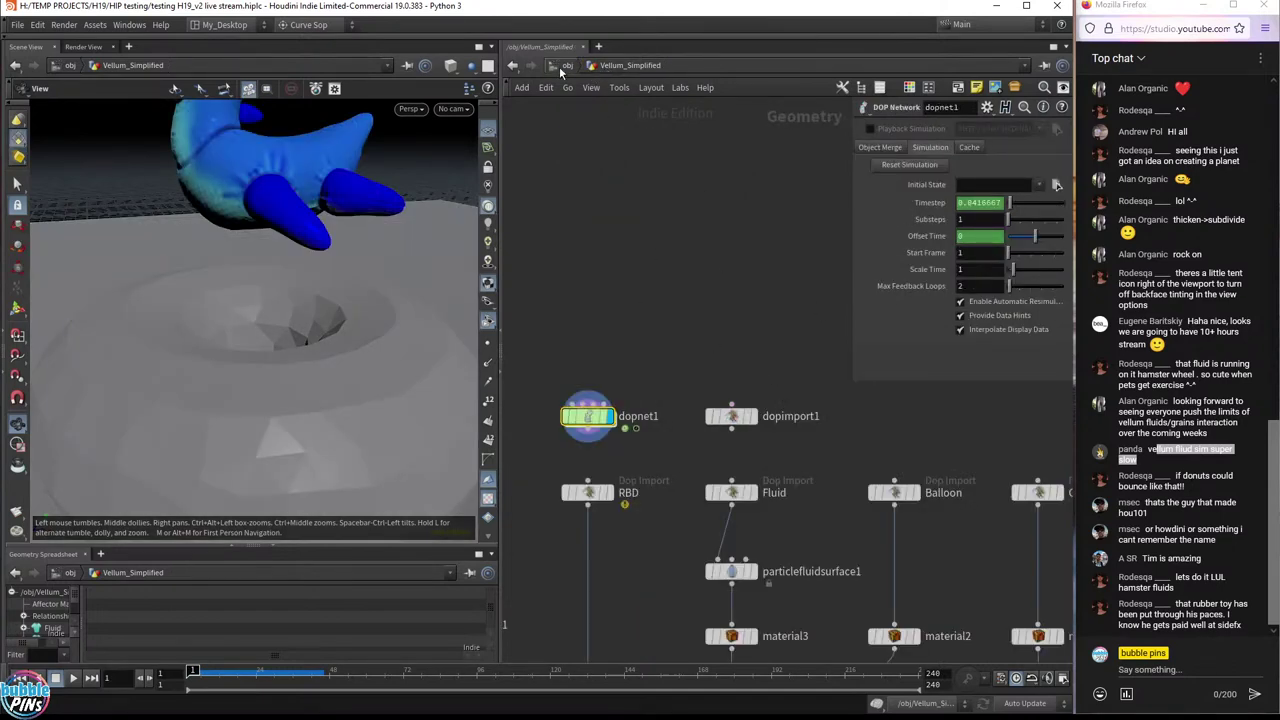
click(566, 66)
middle_drag(856, 450, 567, 455)
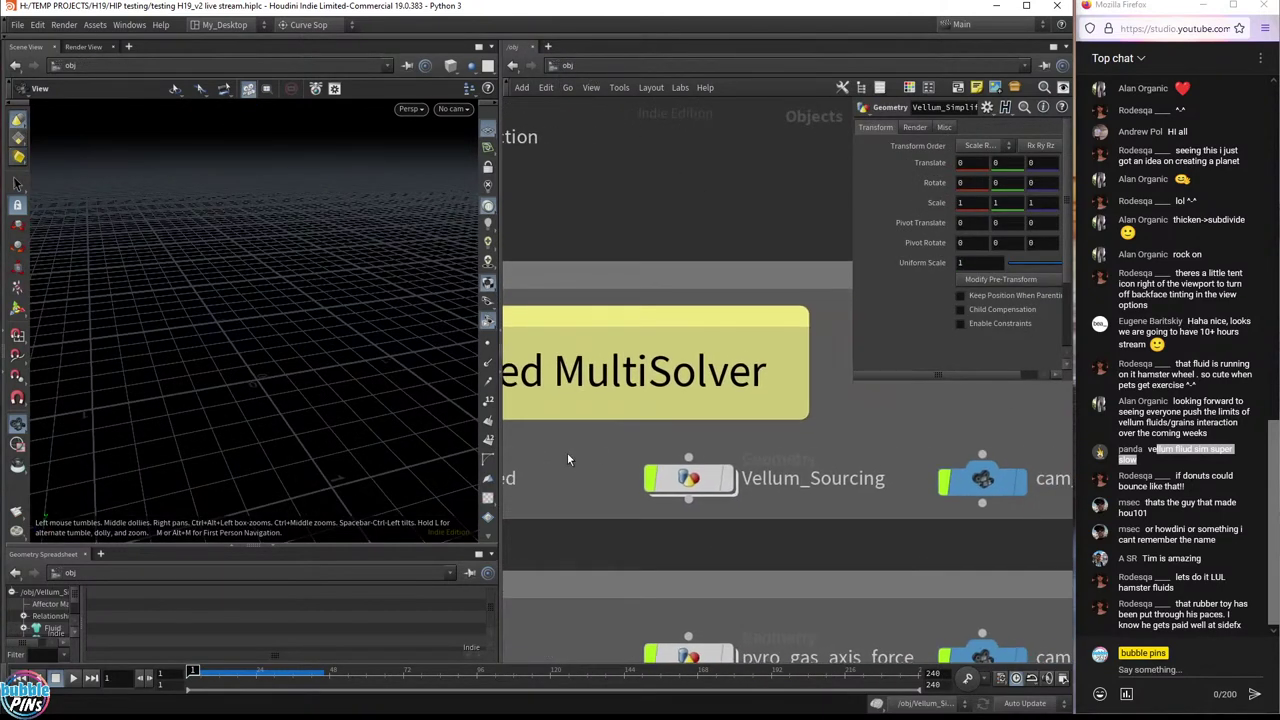
click(703, 482)
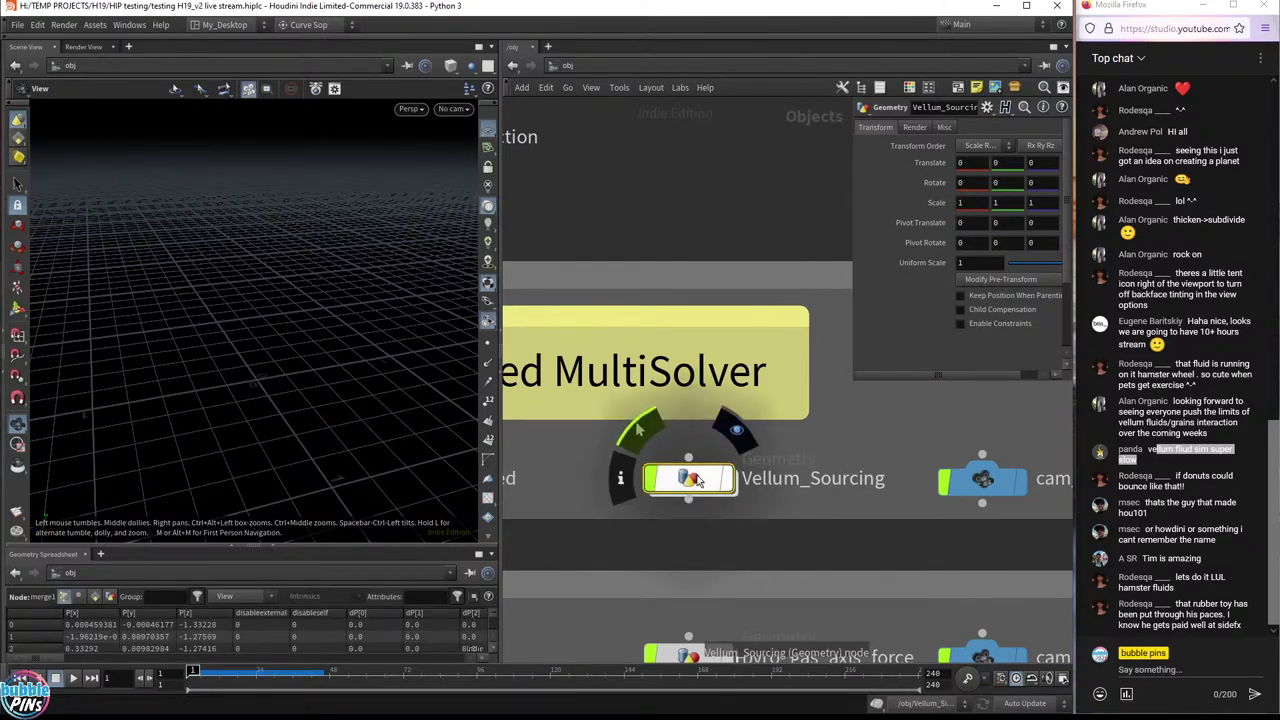
- Dive into Vellum_Sourcing to view the pink toy, glass torus and green disc, re-entering it from /obj
double_click(699, 481)
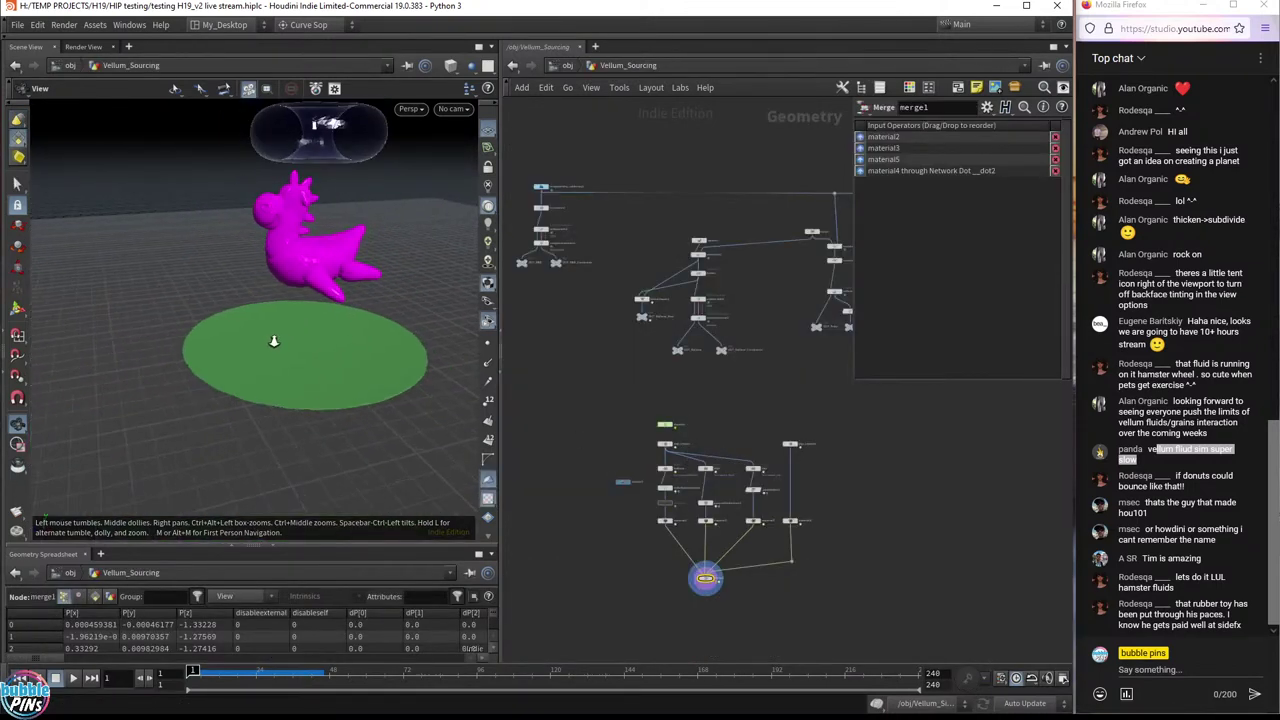
drag(274, 341, 360, 284)
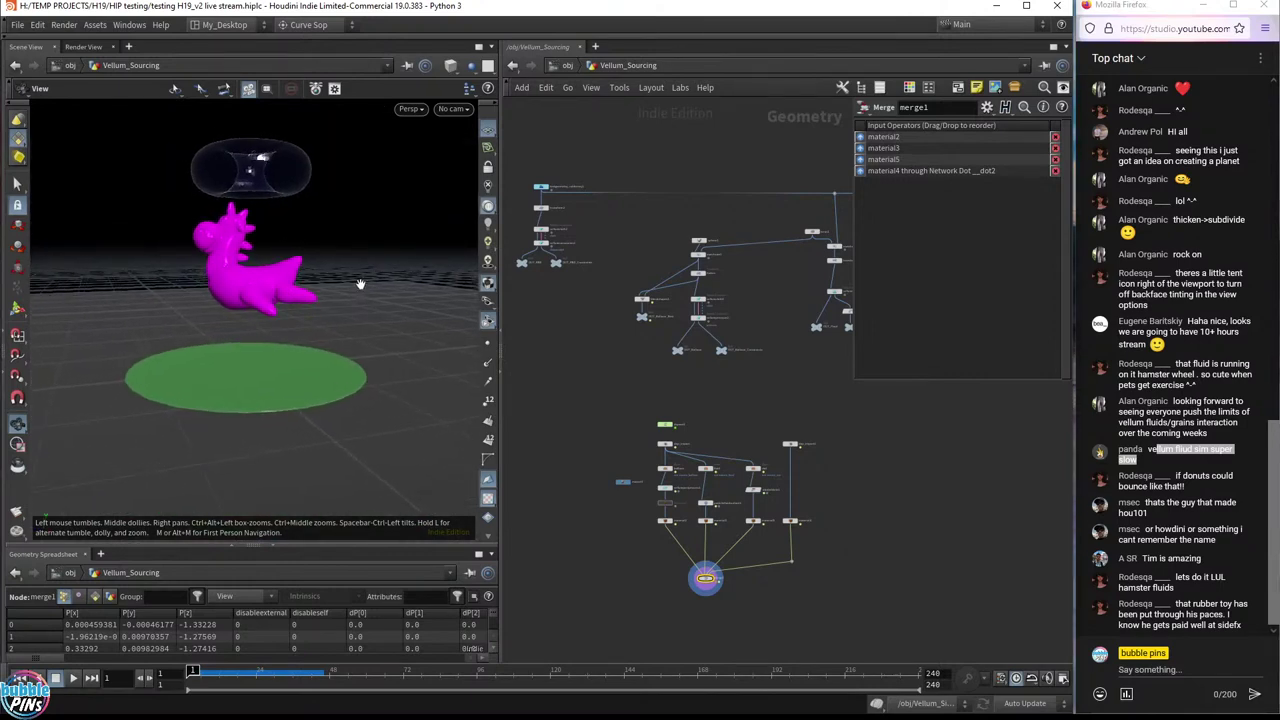
click(567, 65)
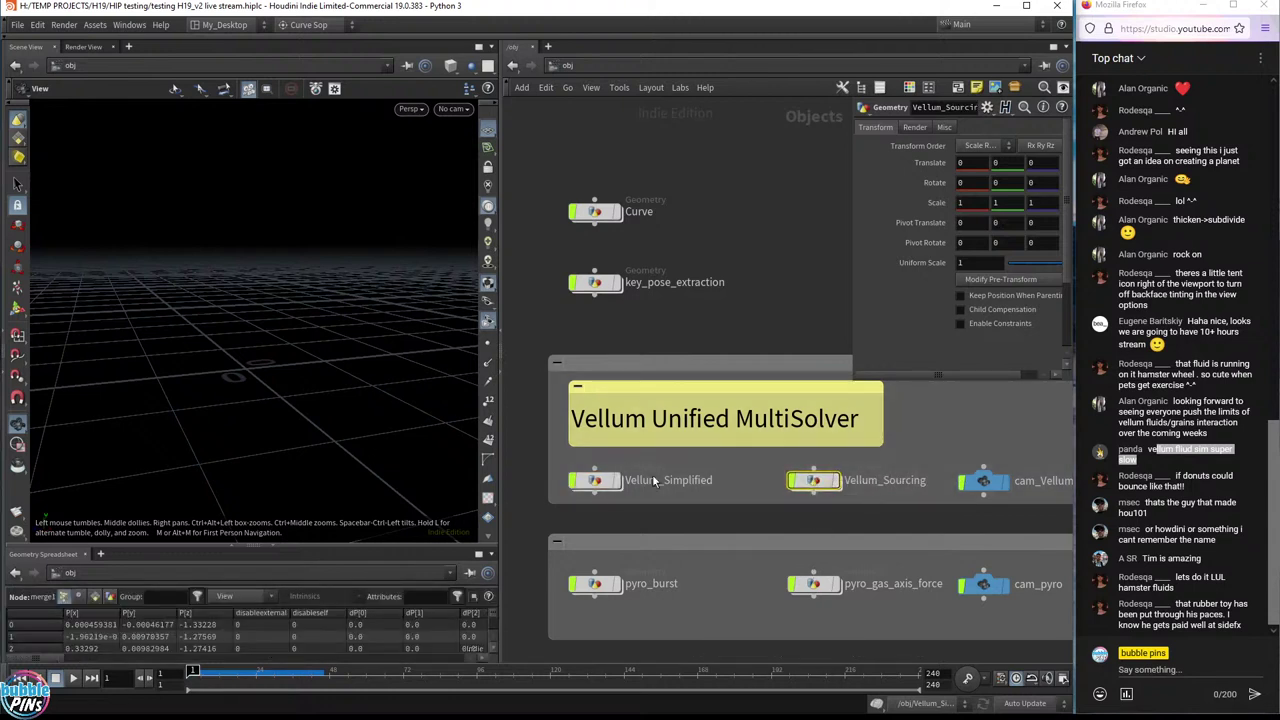
click(604, 486)
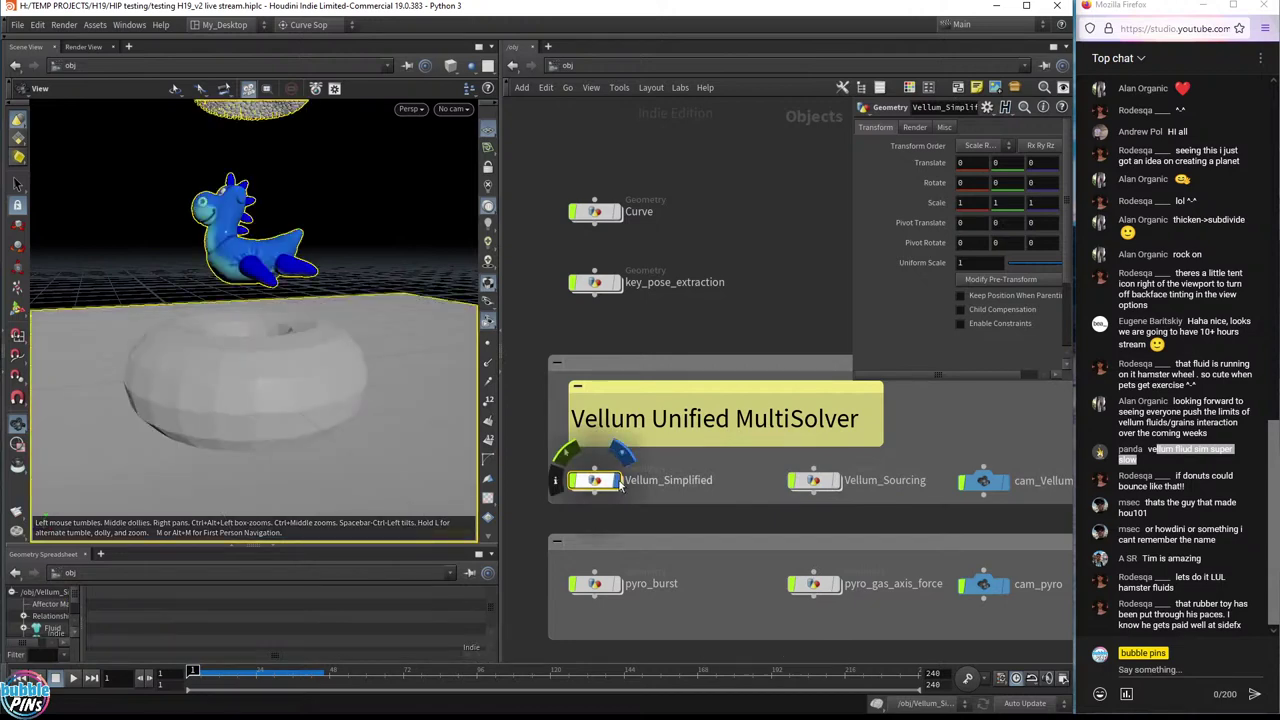
click(816, 483)
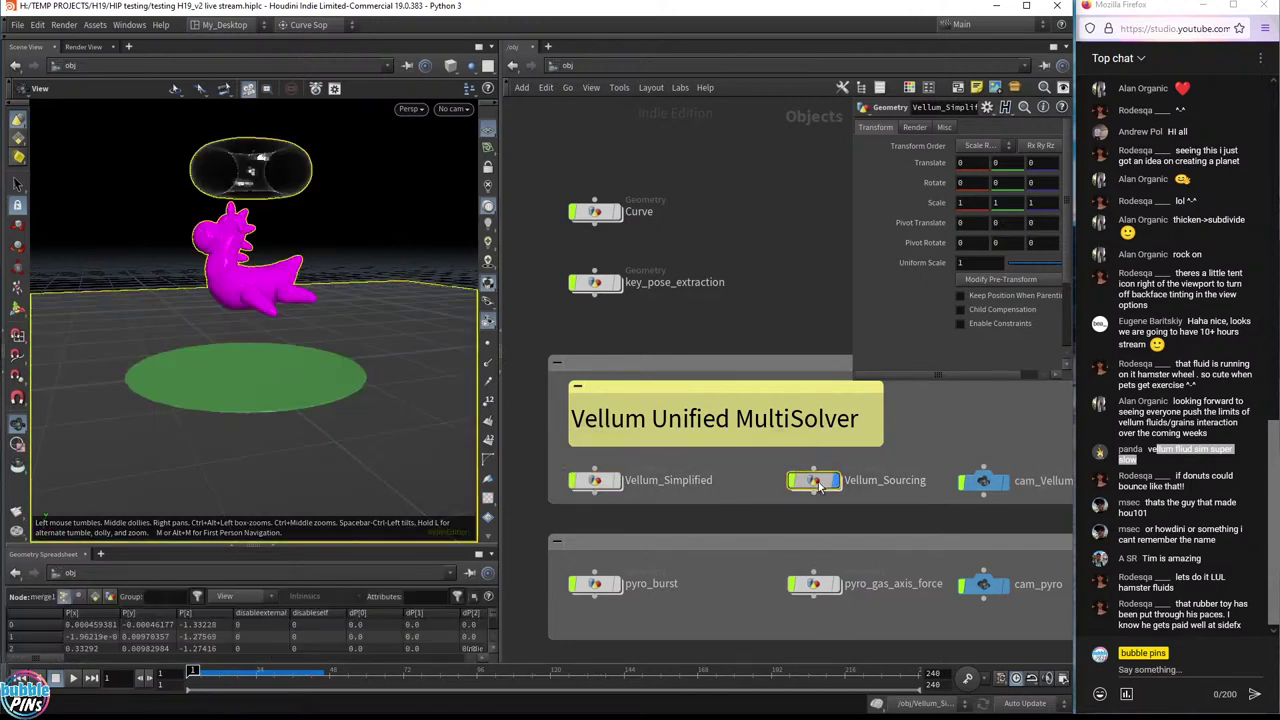
double_click(816, 483)
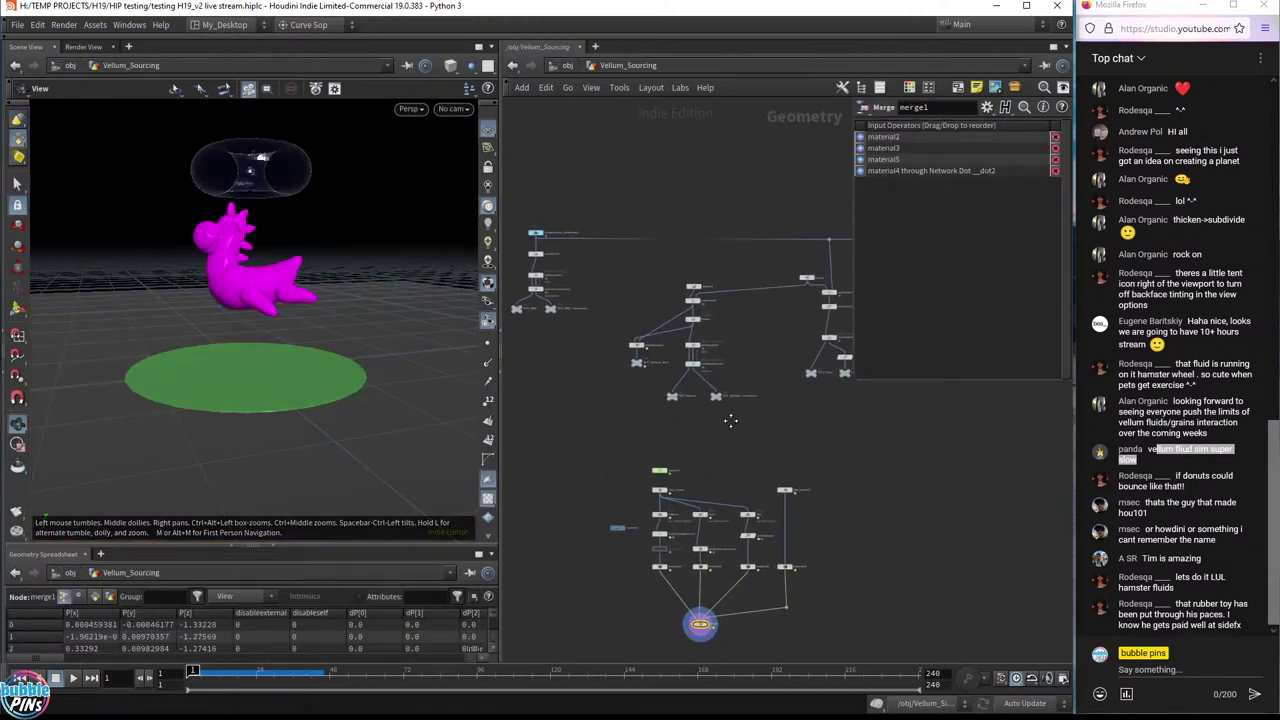
- Zoom out the network editor and centre the sphere1 balloon node chain
scroll(828, 378, up, 2)
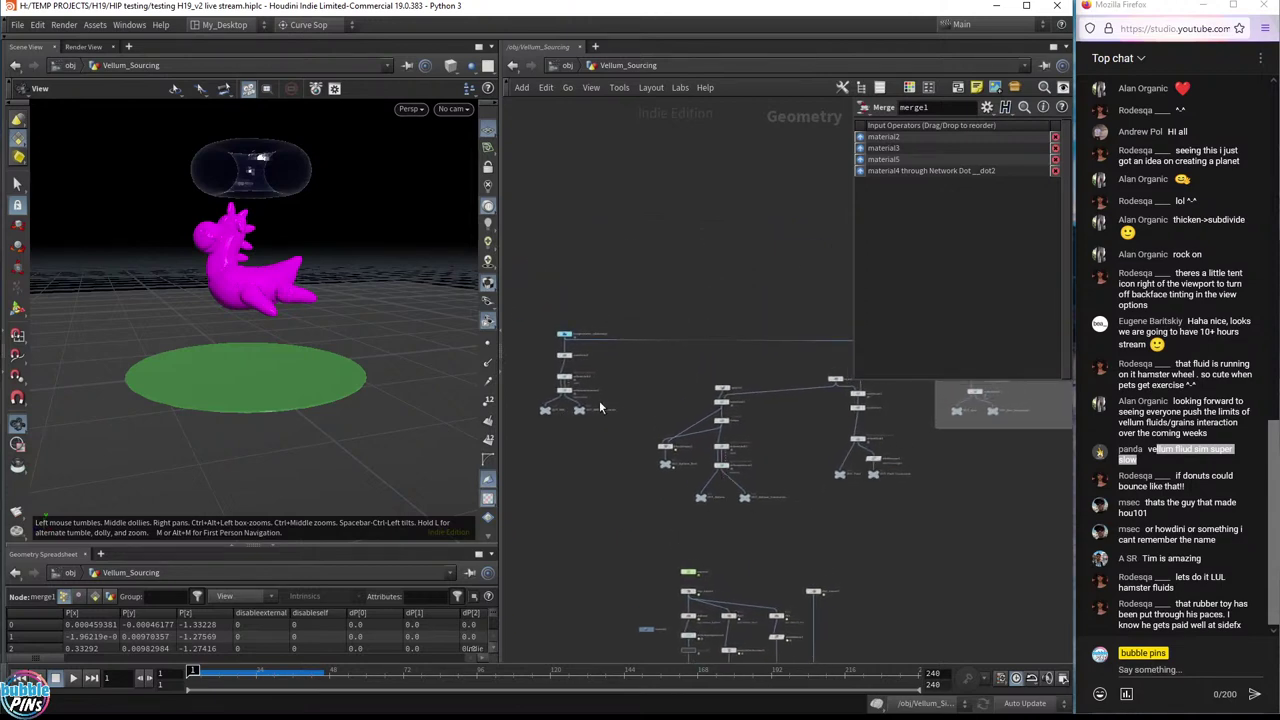
scroll(597, 412, up, 4)
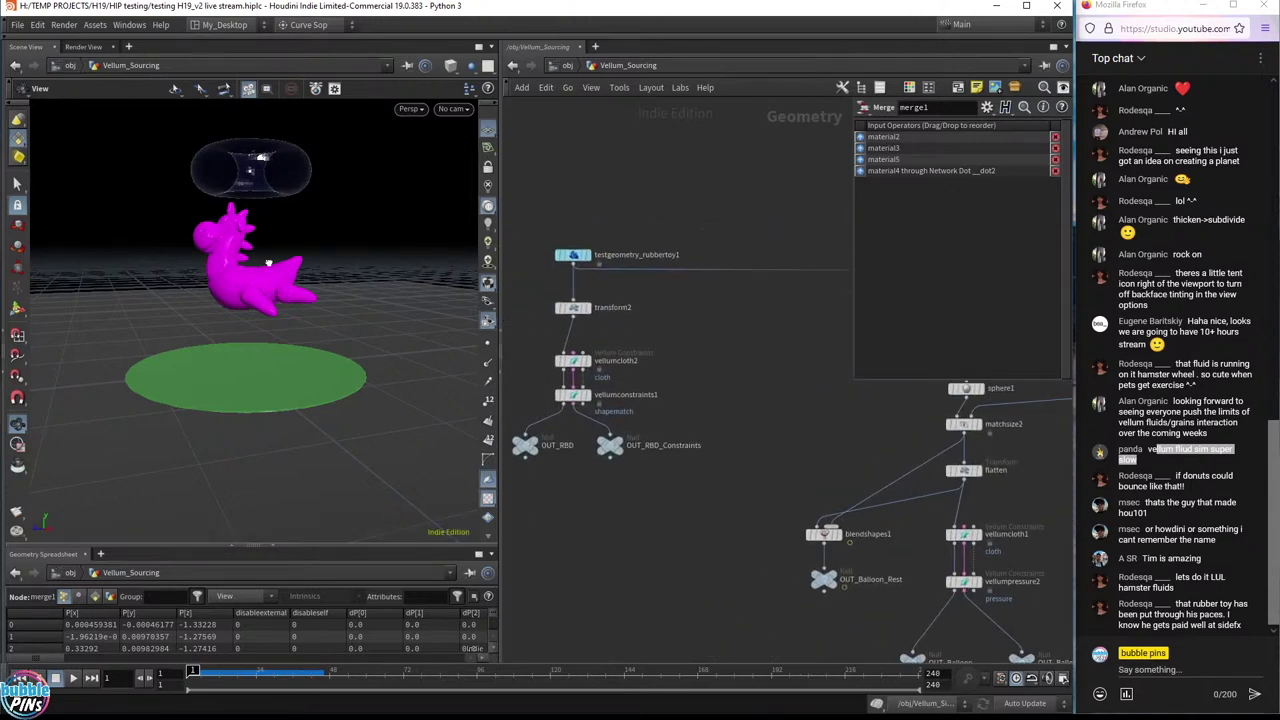
drag(261, 246, 287, 186)
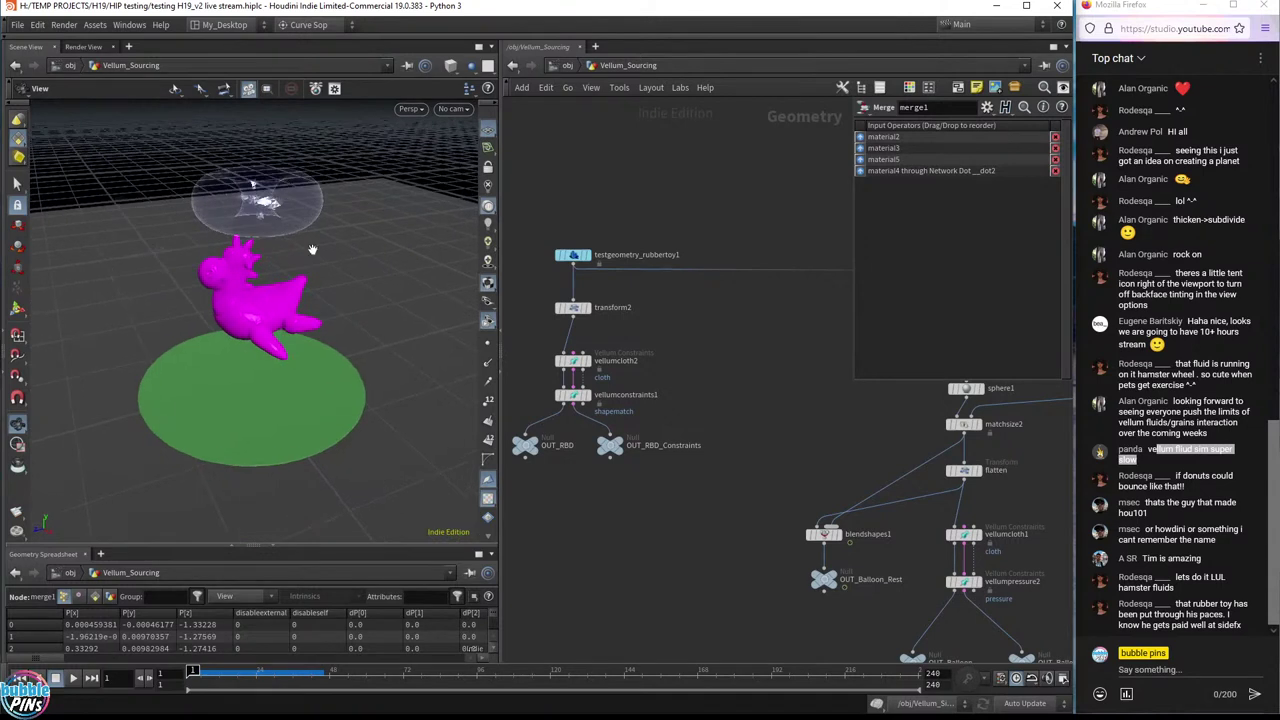
middle_drag(762, 410, 535, 268)
middle_drag(679, 521, 665, 543)
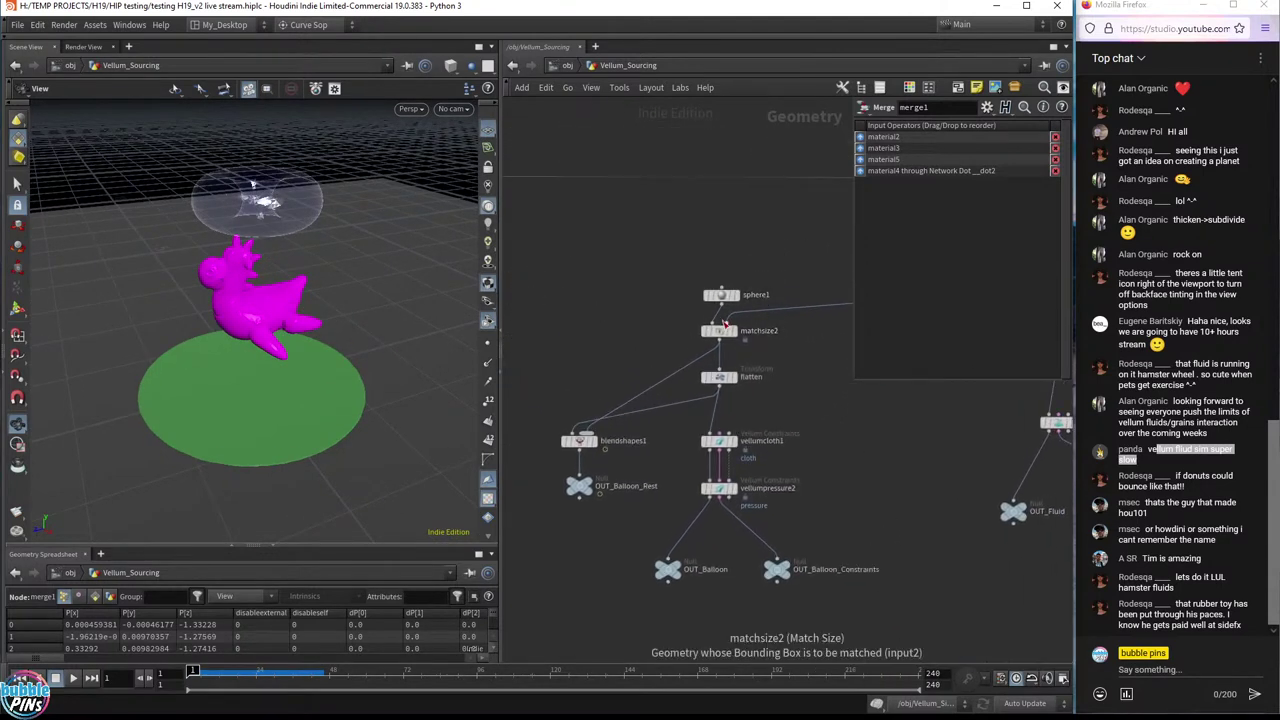
- Orbit the viewport from edge-on down to a top view of the ground disc
mouse_move(258, 375)
mouse_down()
mouse_move(266, 354)
mouse_move(274, 368)
mouse_up()
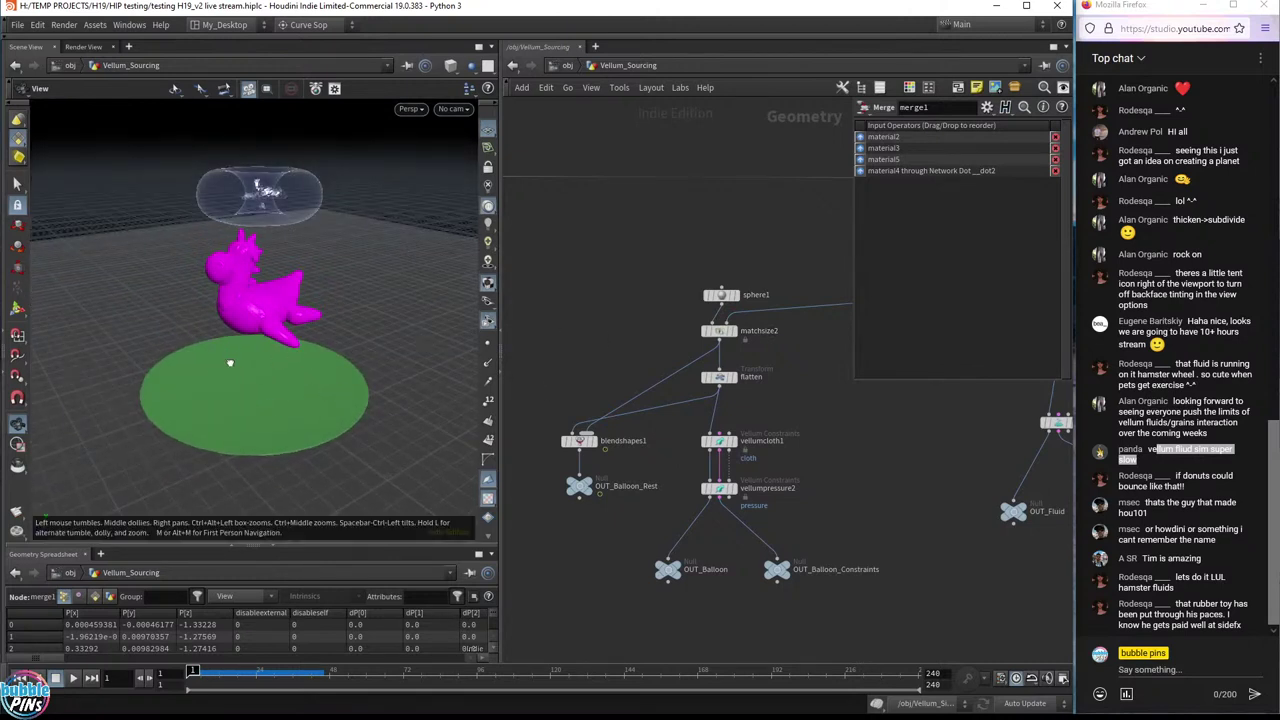
drag(258, 300, 262, 321)
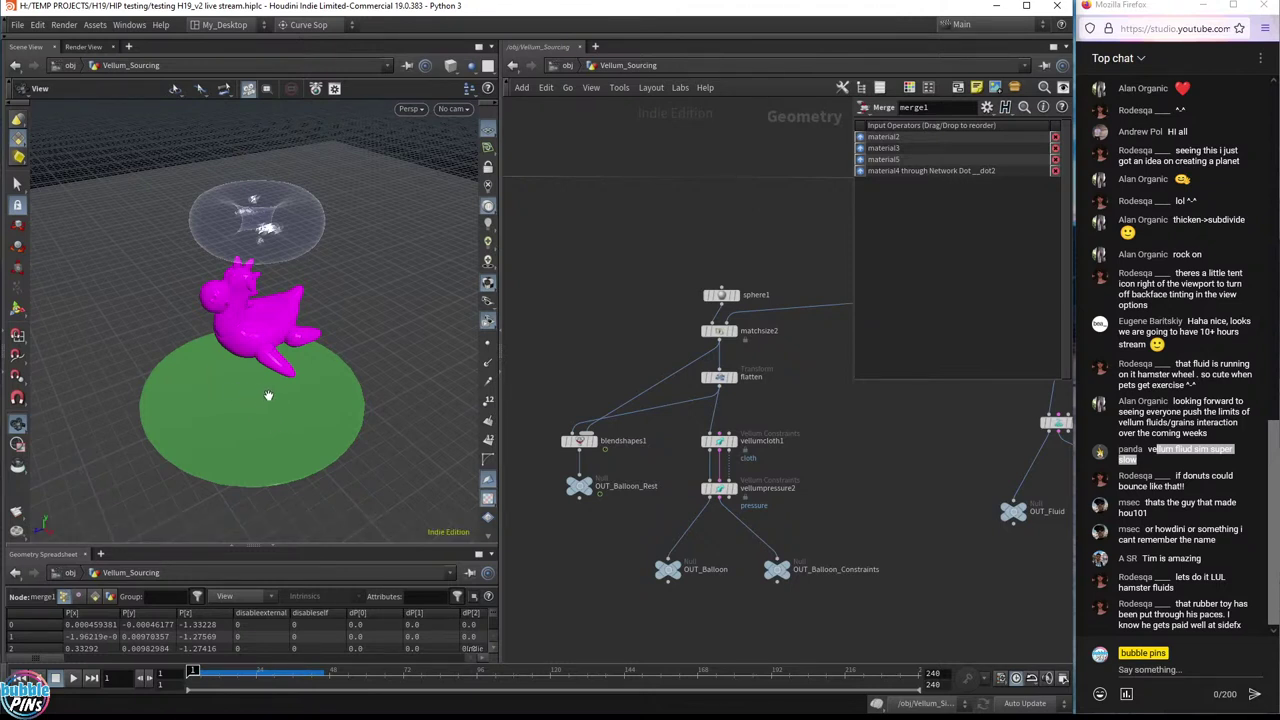
mouse_move(288, 394)
mouse_down()
mouse_move(289, 363)
mouse_move(272, 378)
mouse_up()
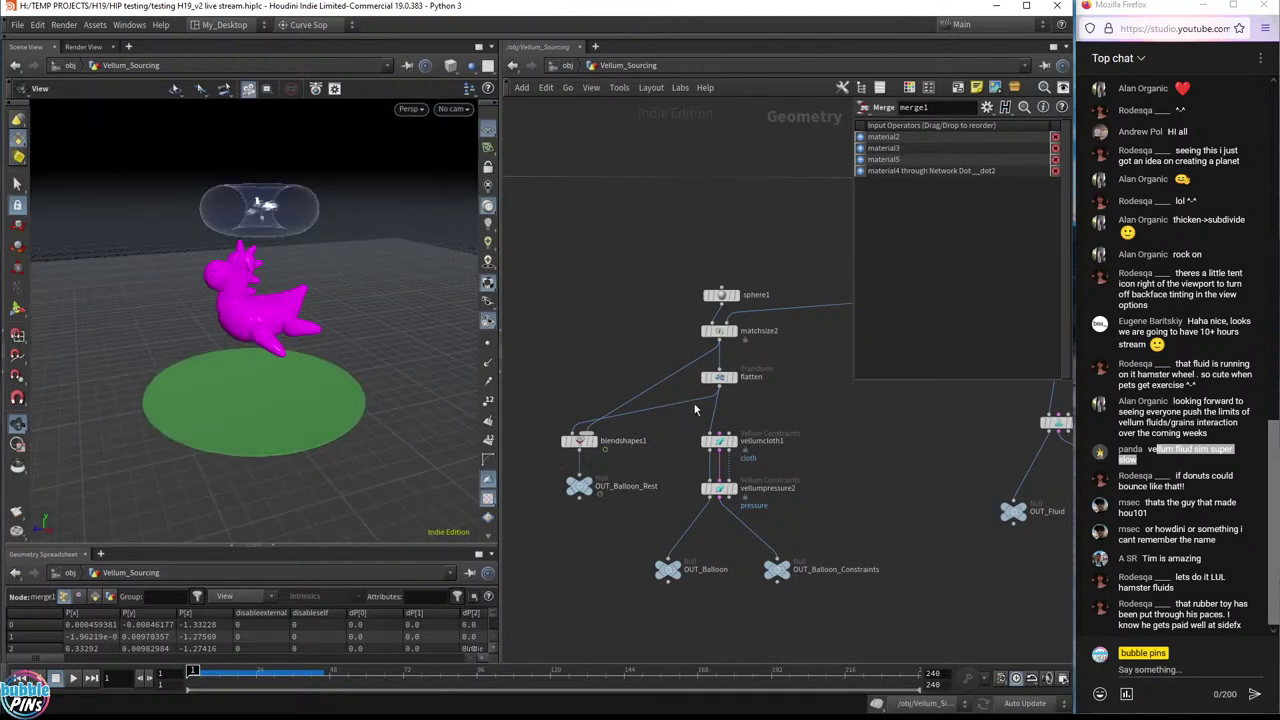
drag(264, 402, 249, 372)
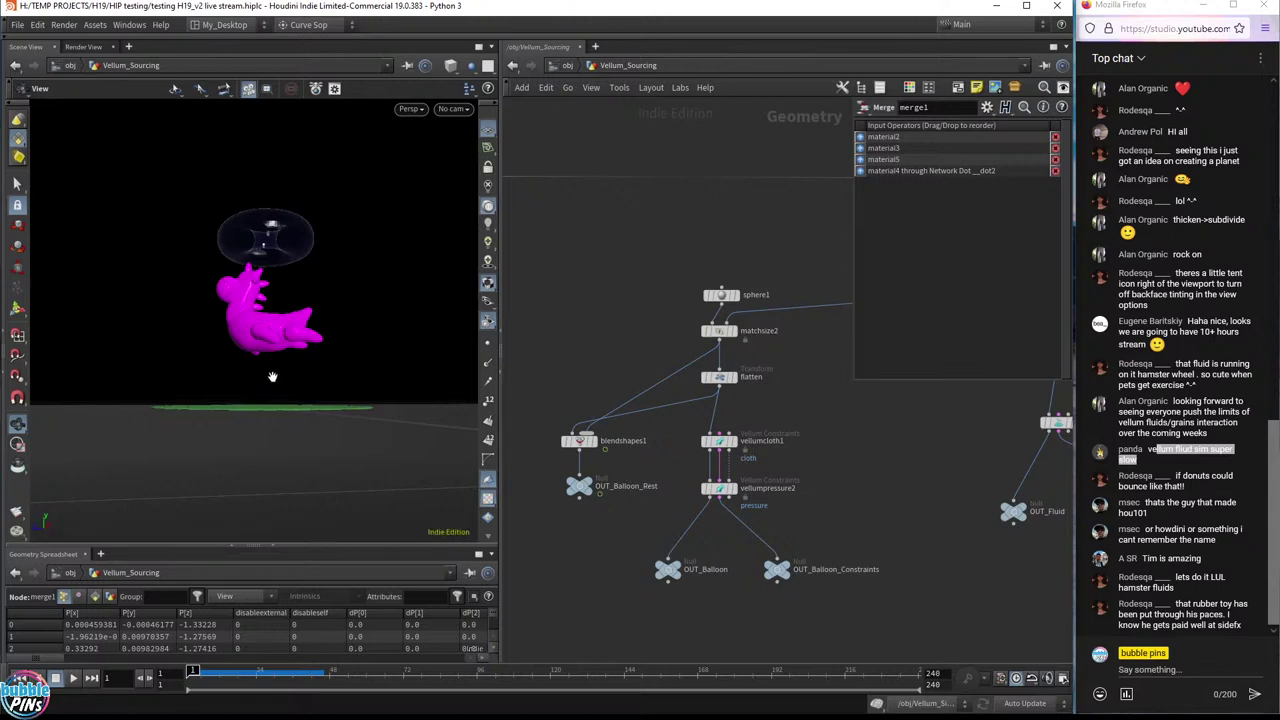
drag(316, 364, 303, 304)
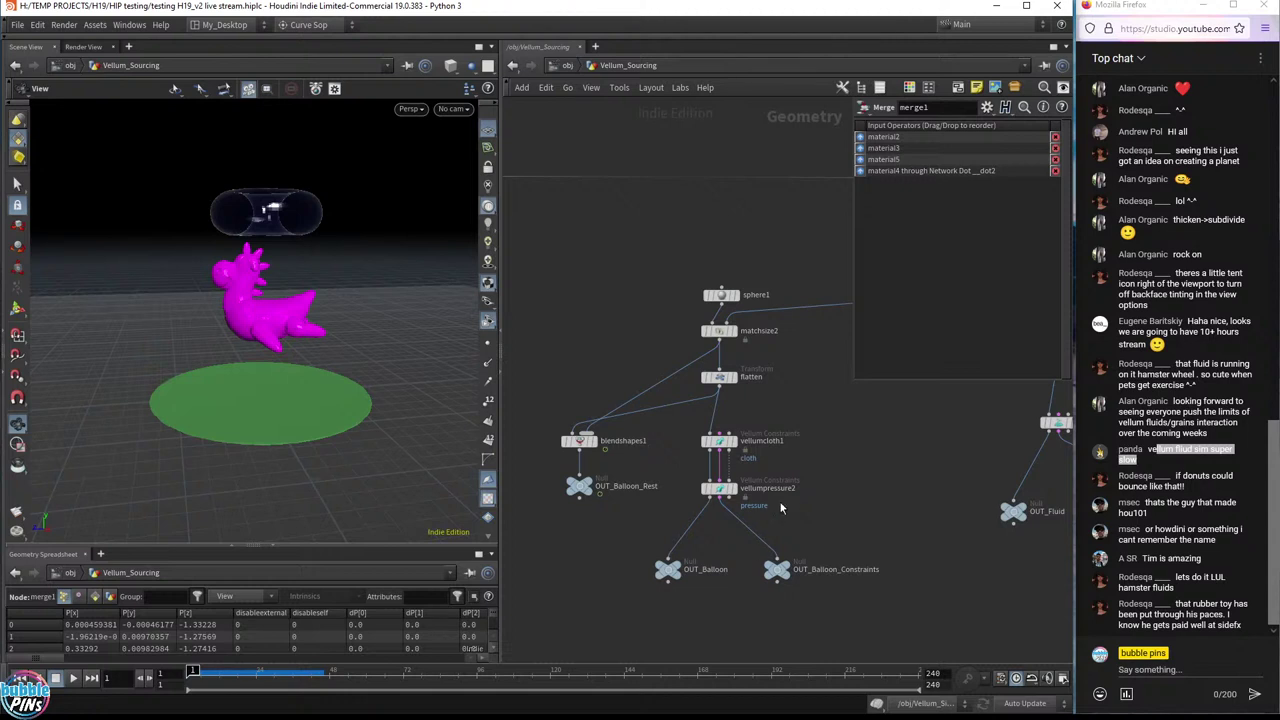
- Display the OUT_Hair output showing the white hair clump, then pan to the balloon setup and dopnet1
middle_drag(781, 508, 633, 422)
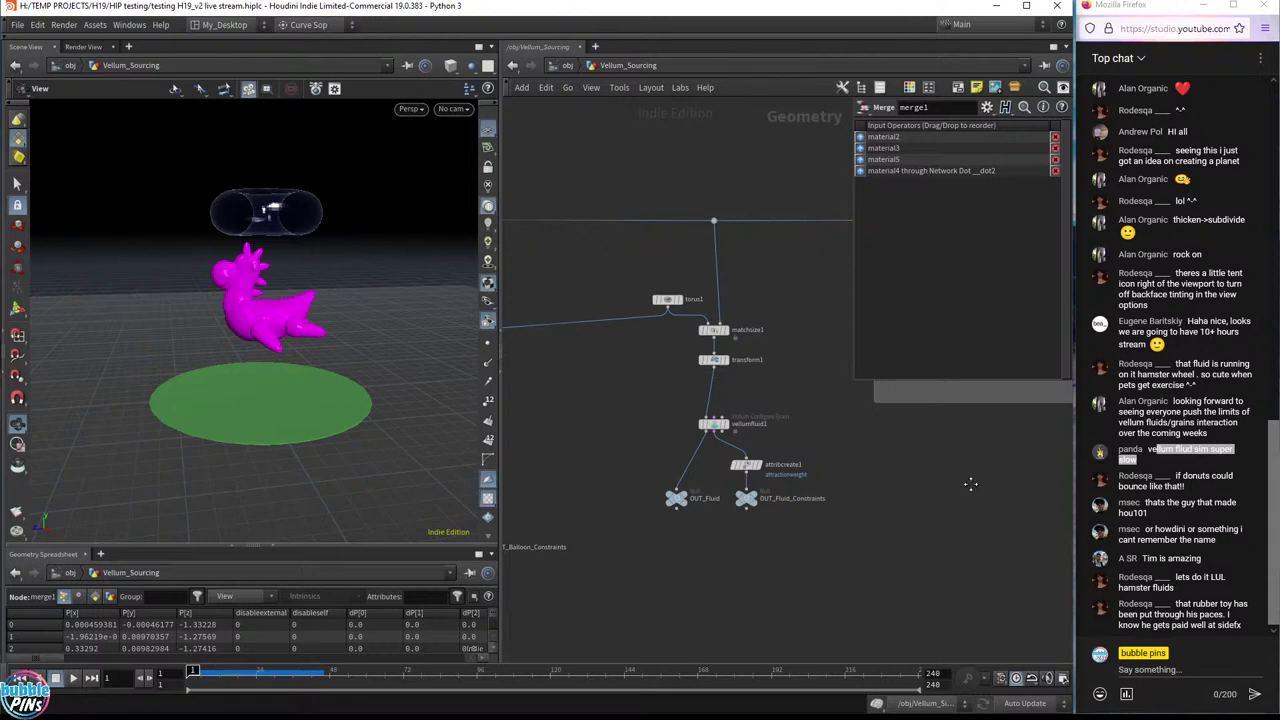
middle_drag(968, 490, 661, 509)
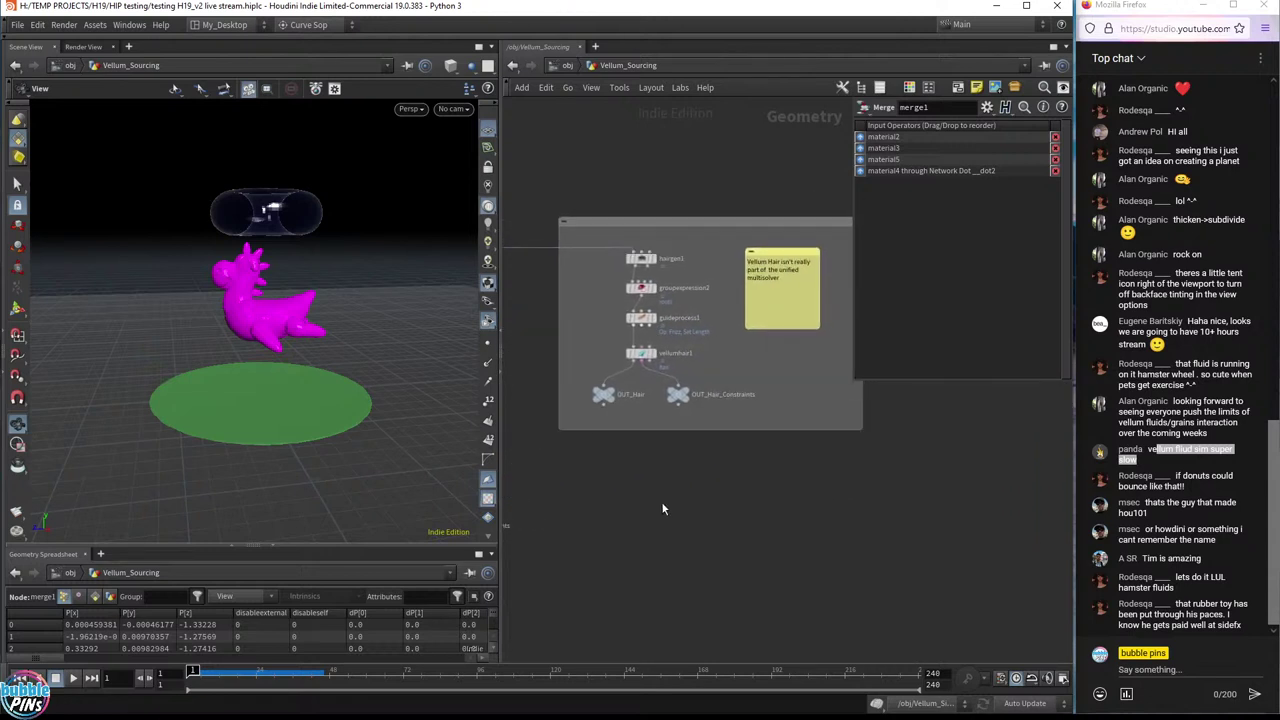
scroll(612, 392, up, 3)
click(616, 393)
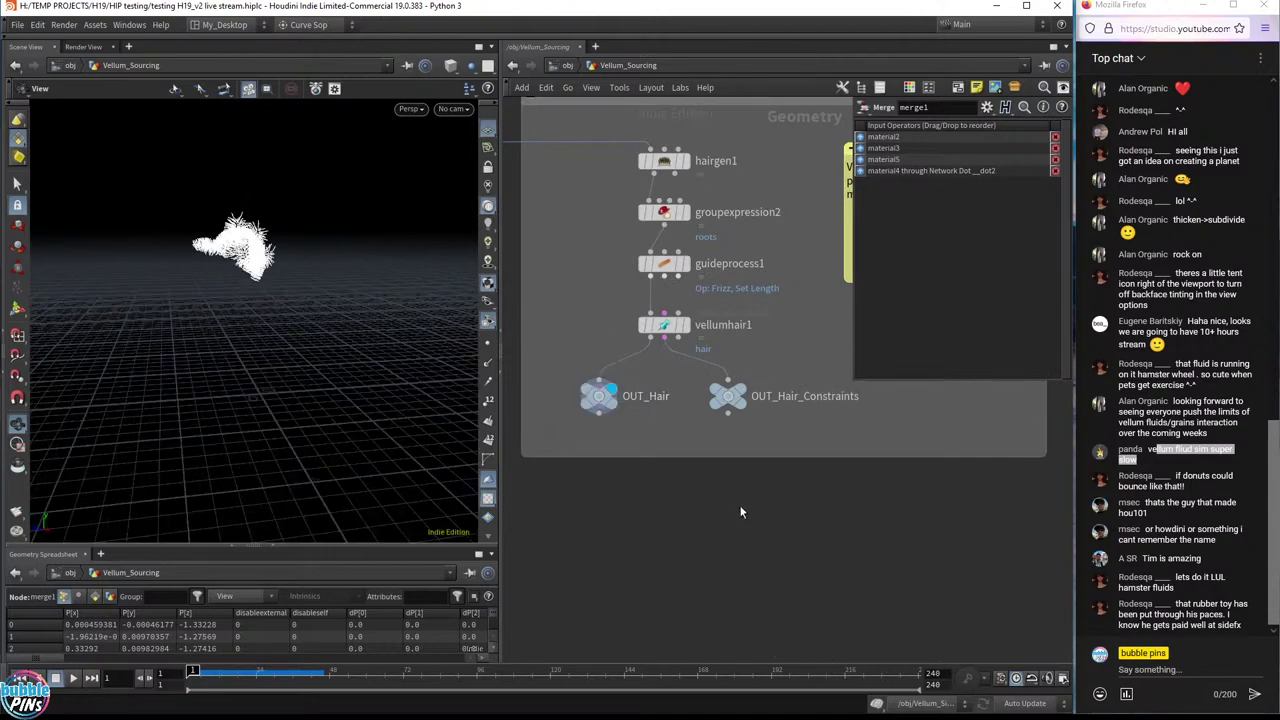
drag(330, 300, 275, 268)
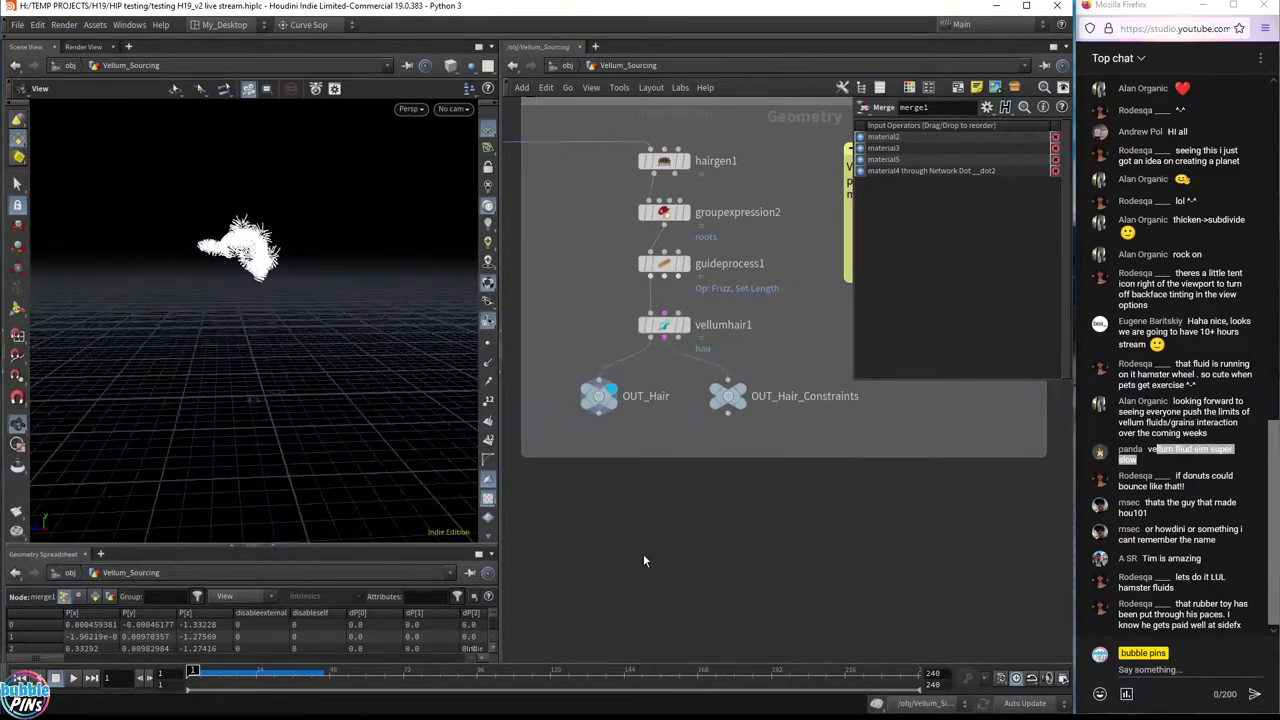
scroll(594, 534, down, 4)
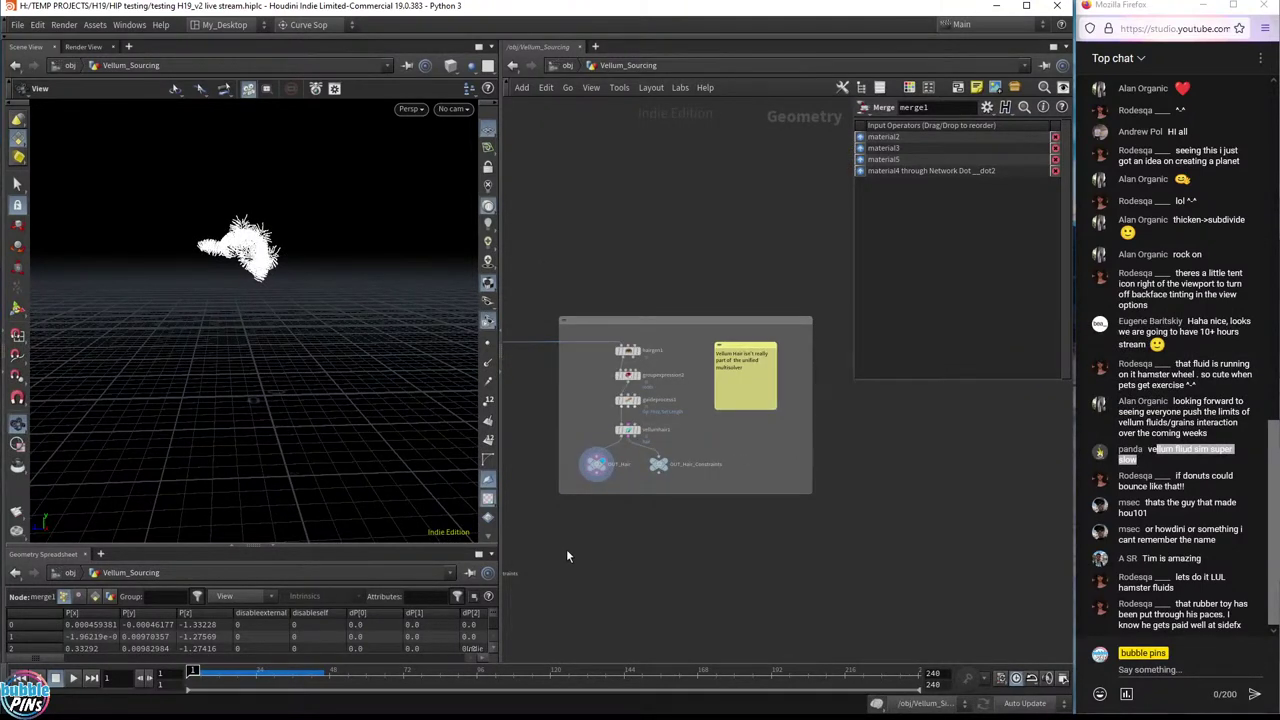
middle_drag(586, 517, 857, 459)
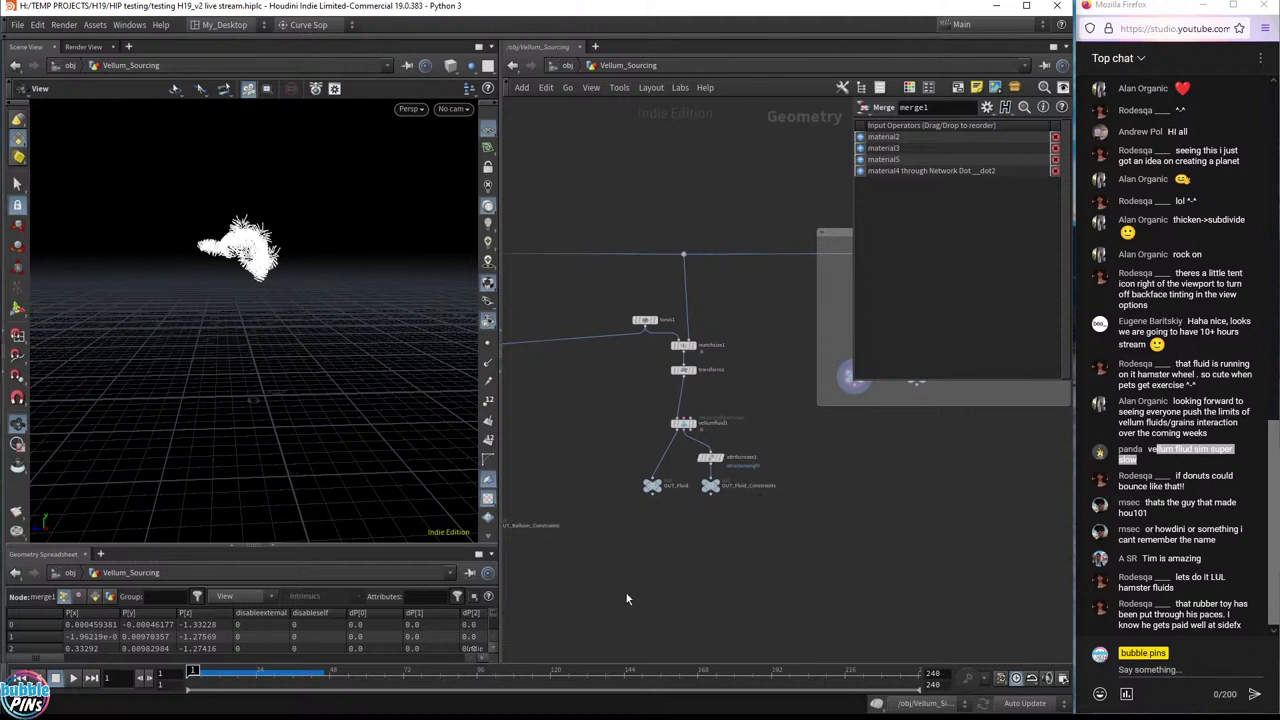
middle_drag(627, 598, 713, 476)
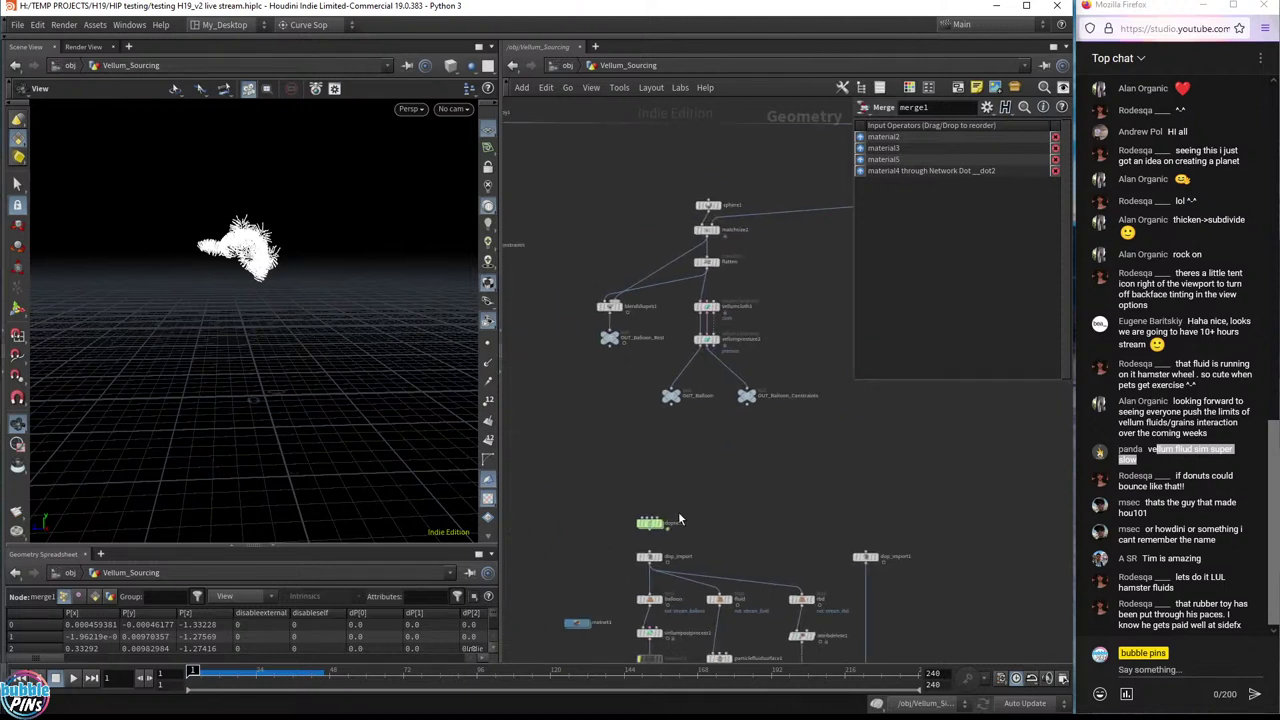
- Set dopnet1's display flag to show the balloon and toy simulation in the viewport
click(652, 524)
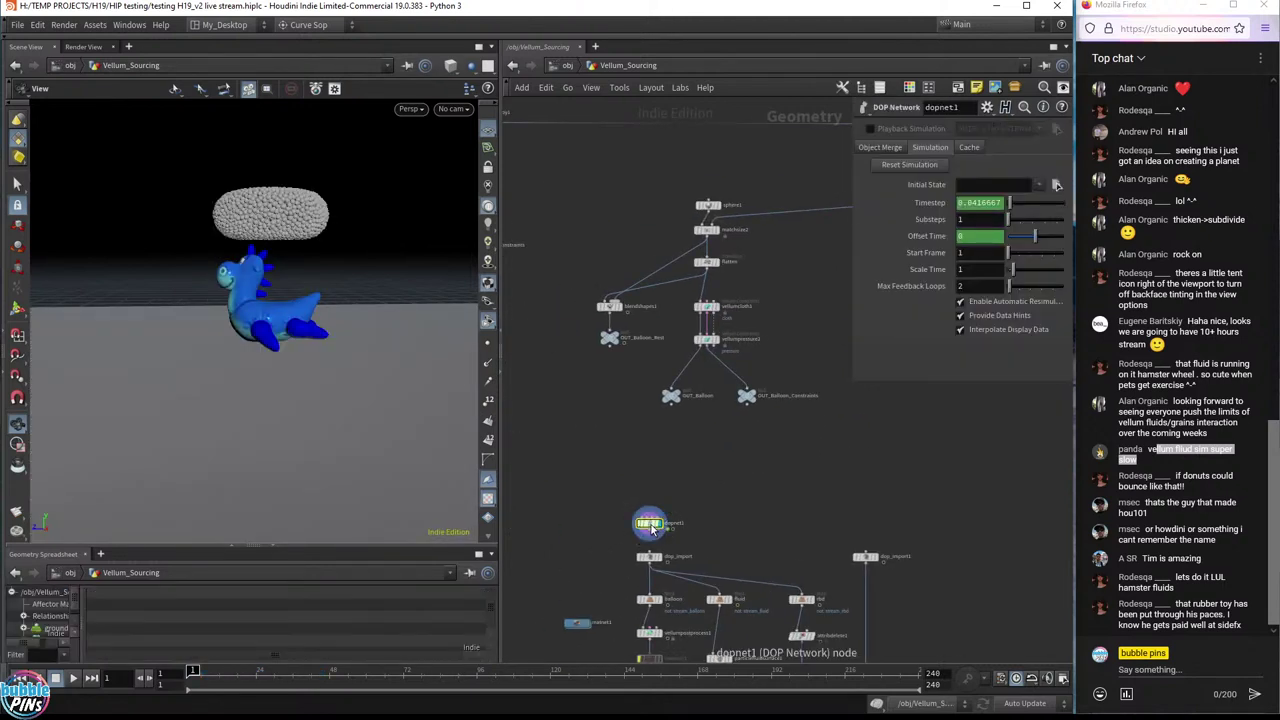
drag(354, 420, 531, 357)
middle_drag(732, 481, 713, 456)
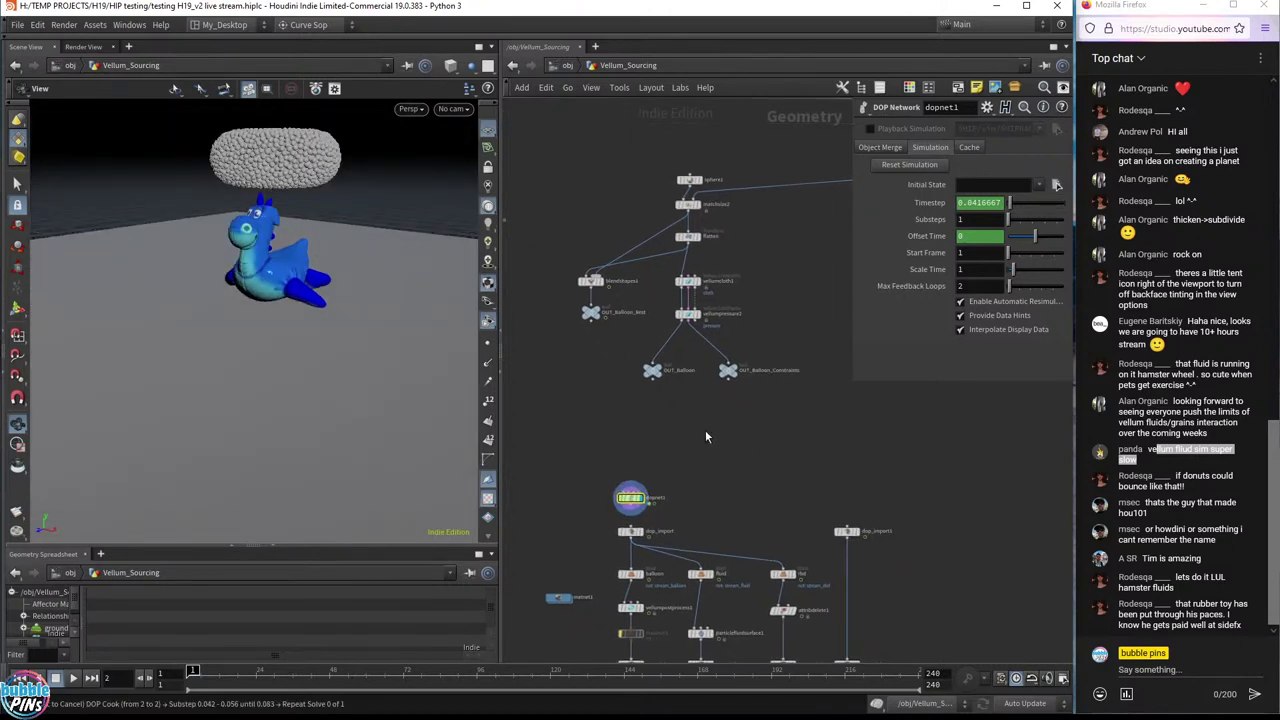
- Dive into dopnet1 and widen the network pane to see the sources feeding vellumsolver1
double_click(630, 497)
scroll(634, 501, down, 2)
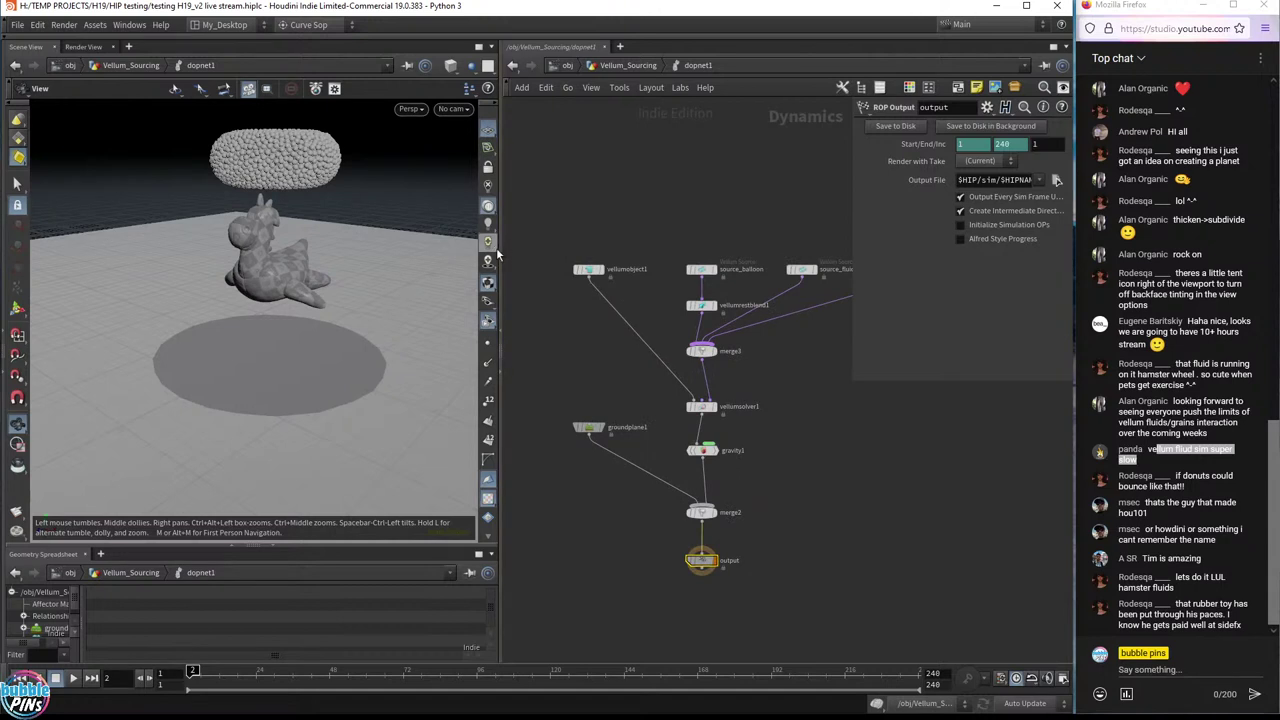
drag(501, 251, 273, 335)
middle_drag(273, 335, 300, 360)
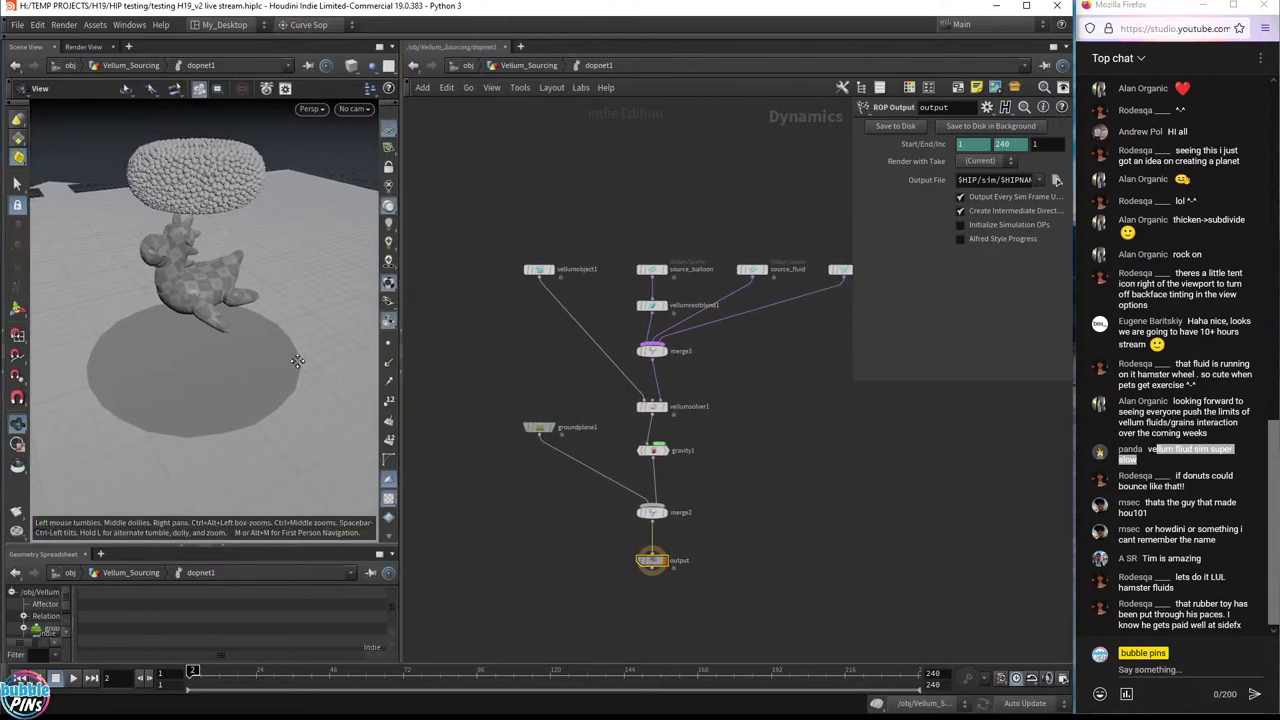
middle_drag(746, 368, 655, 388)
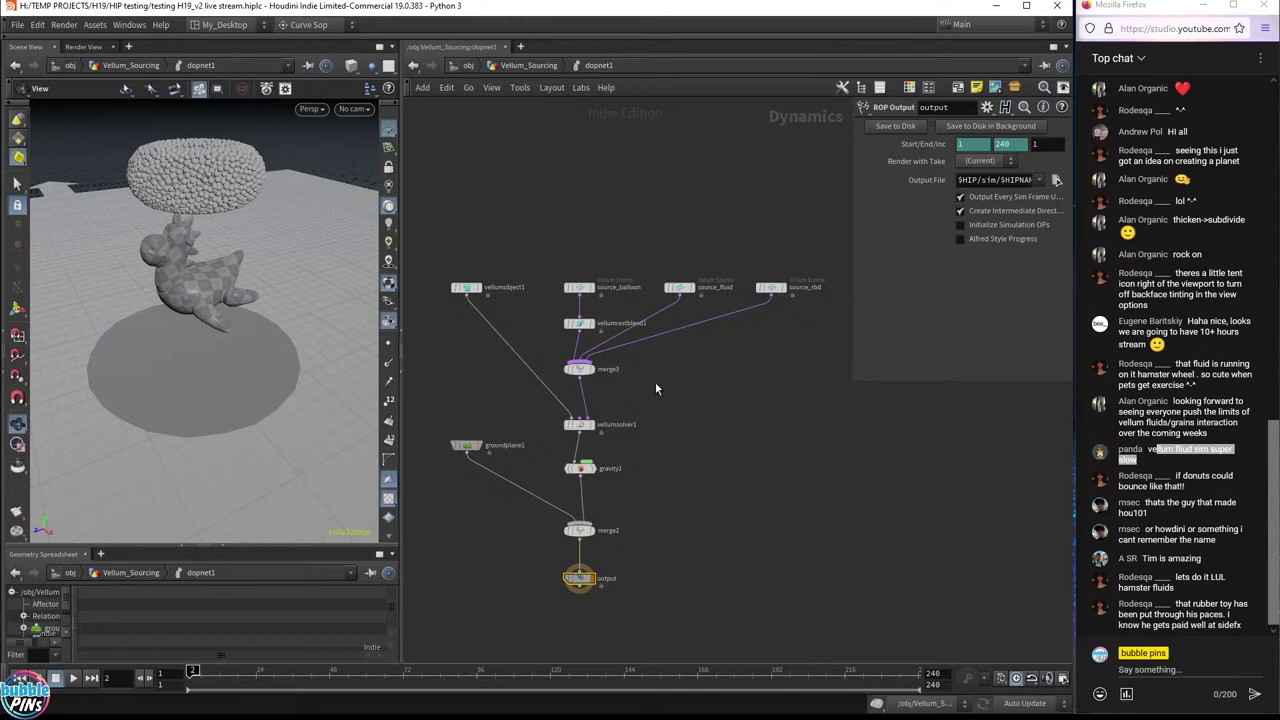
- Move the source chain and merge3 right, placing source_rbd beside source_fluid
drag(565, 243, 815, 378)
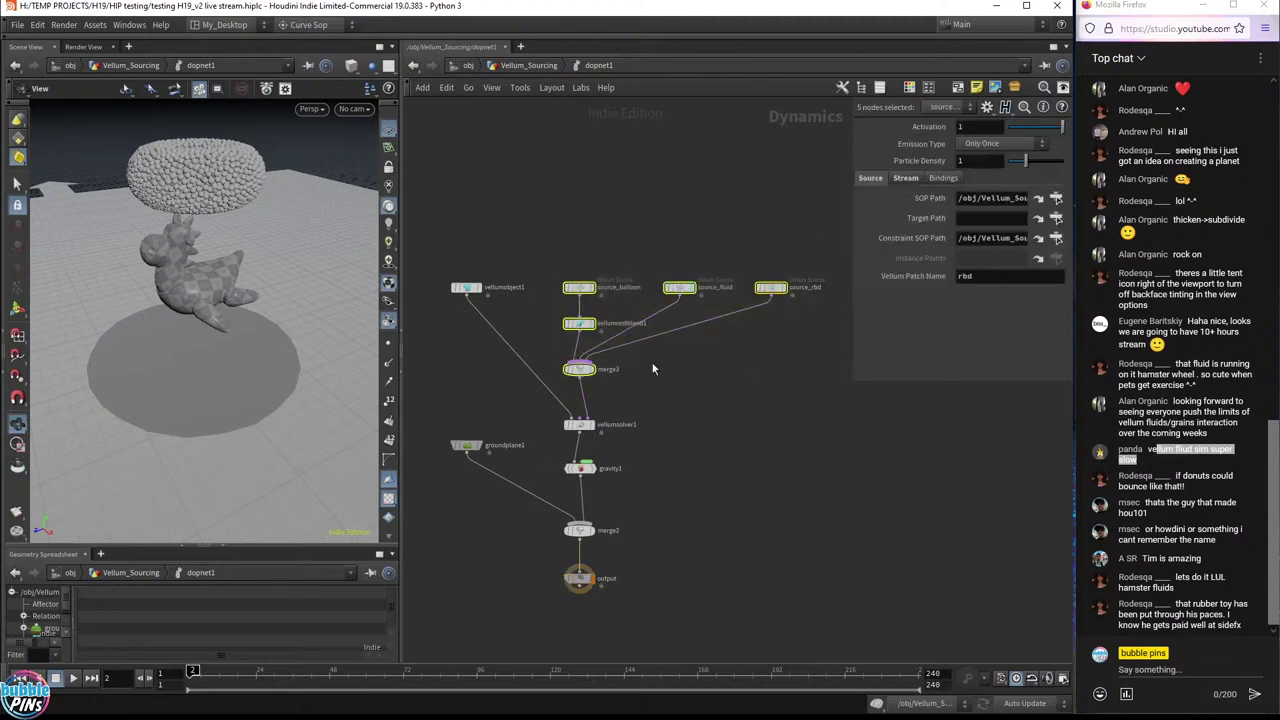
drag(582, 369, 717, 381)
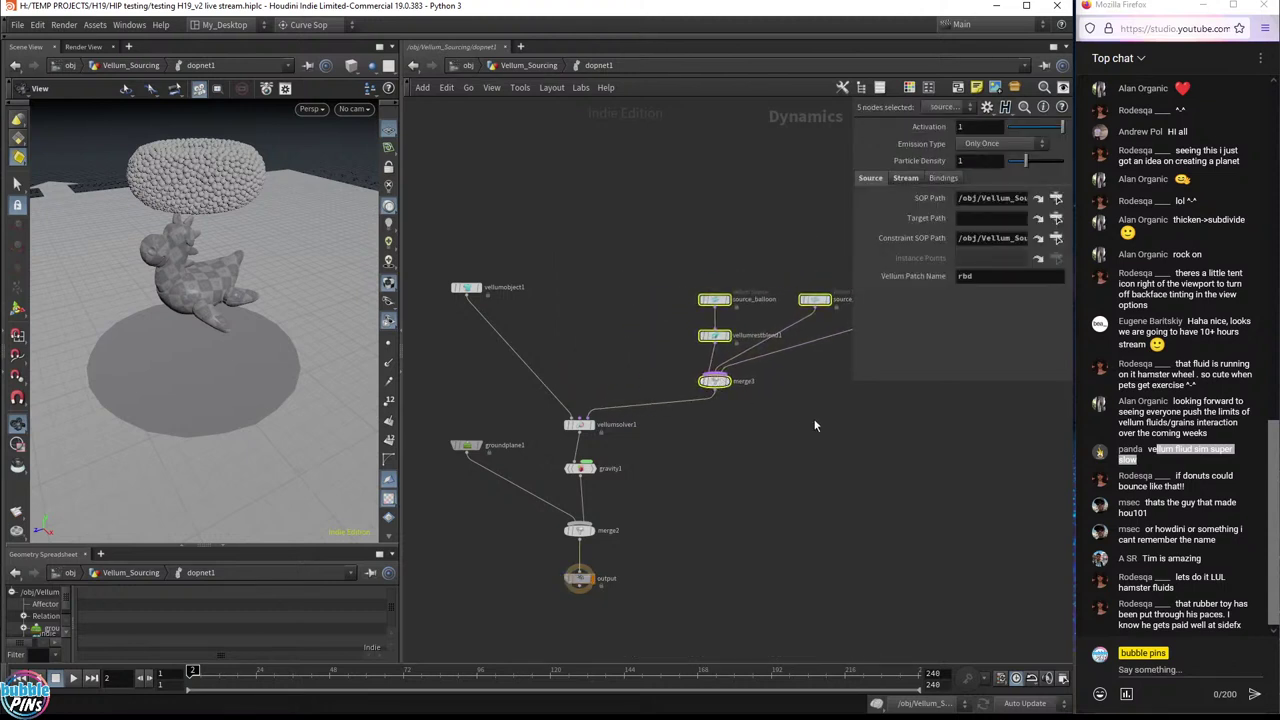
middle_drag(815, 425, 764, 481)
drag(764, 355, 736, 336)
mouse_move(850, 345)
mouse_down()
mouse_move(776, 320)
mouse_move(849, 305)
mouse_move(840, 365)
mouse_up()
middle_drag(850, 434, 830, 486)
drag(838, 408, 765, 366)
middle_drag(733, 510, 777, 428)
- Shift the chain left, move vellumobject1 and groundplane1 near the solver, and inspect vellumobject1
drag(675, 466, 826, 258)
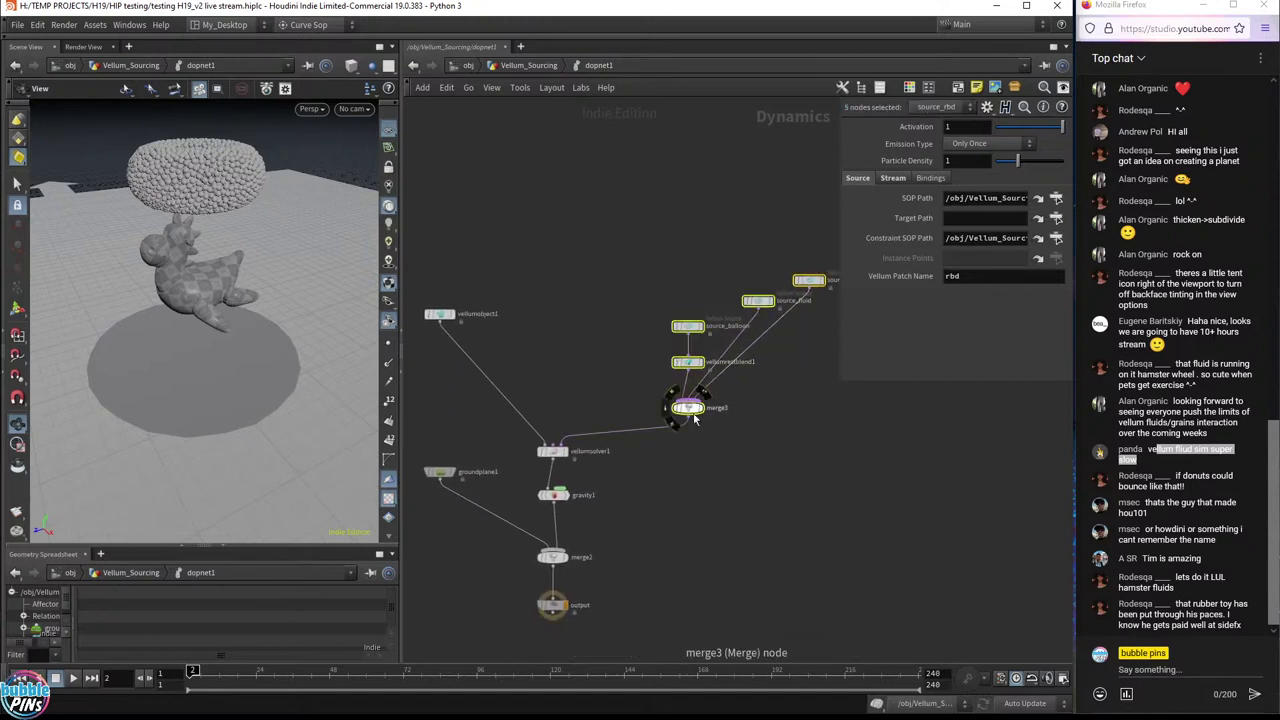
drag(695, 418, 604, 413)
middle_drag(604, 413, 676, 330)
drag(516, 235, 563, 337)
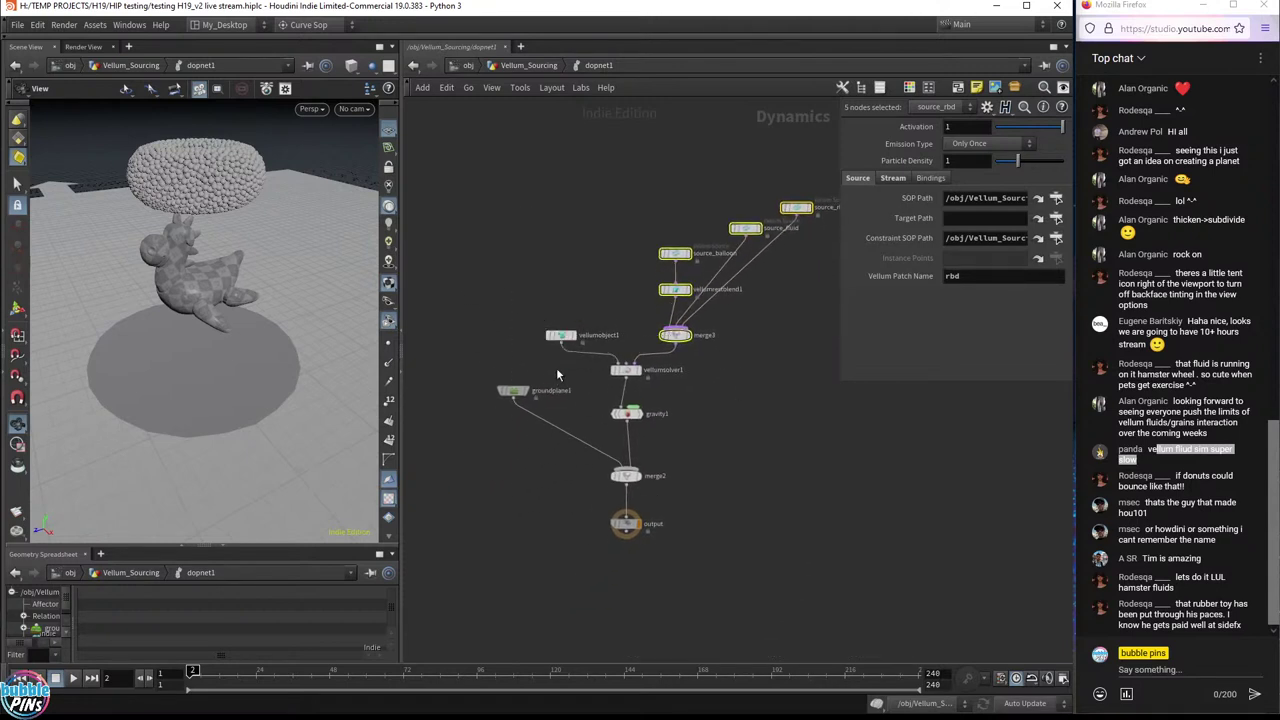
drag(512, 390, 560, 454)
middle_drag(733, 452, 670, 439)
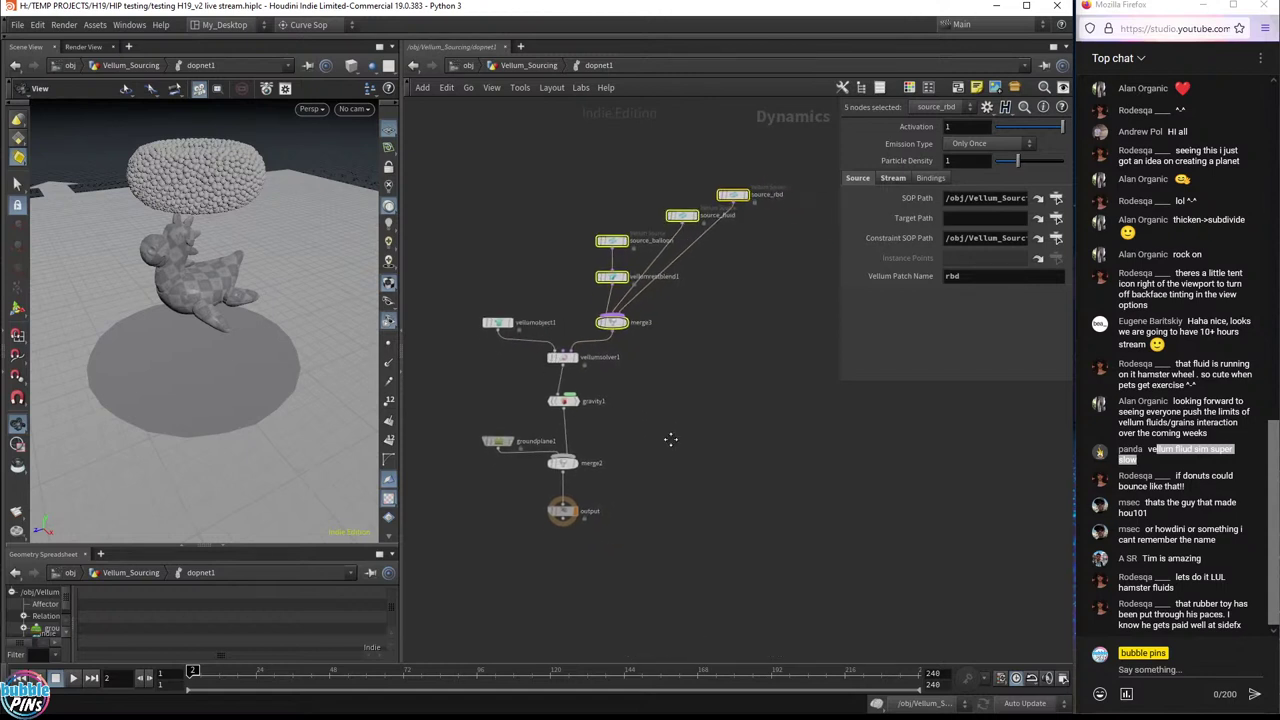
scroll(661, 427, up, 3)
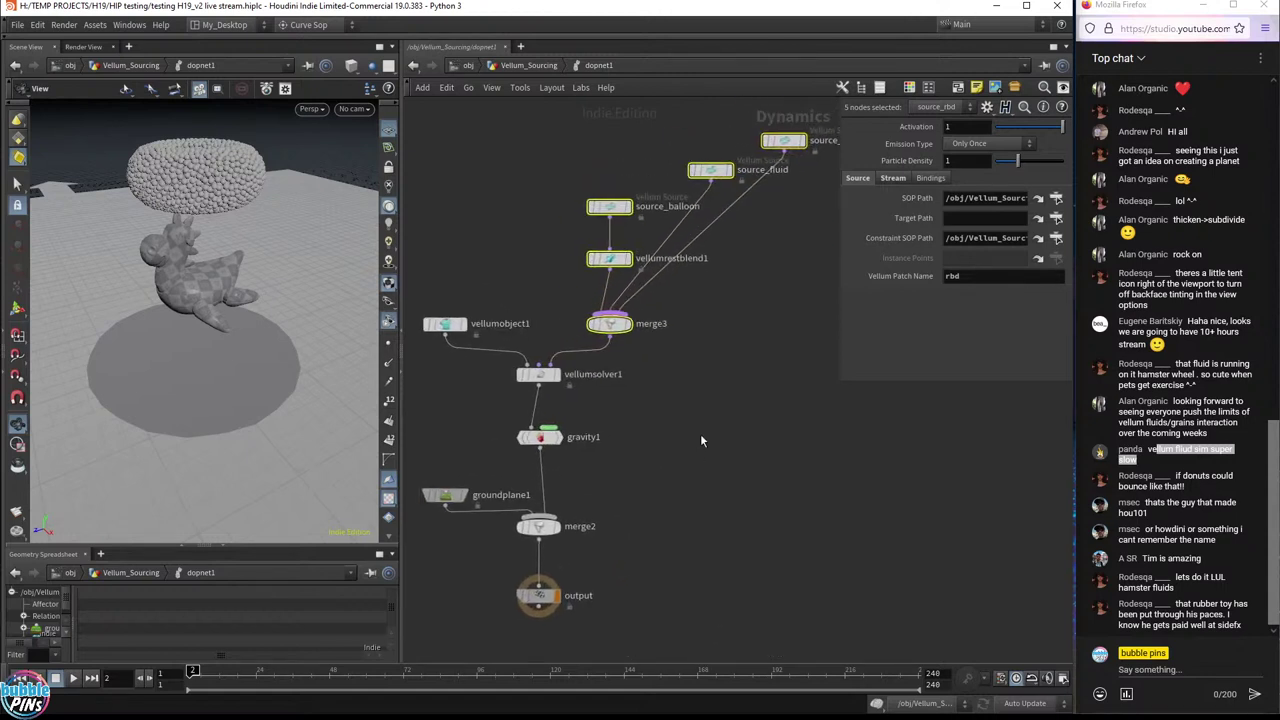
scroll(701, 440, down, 2)
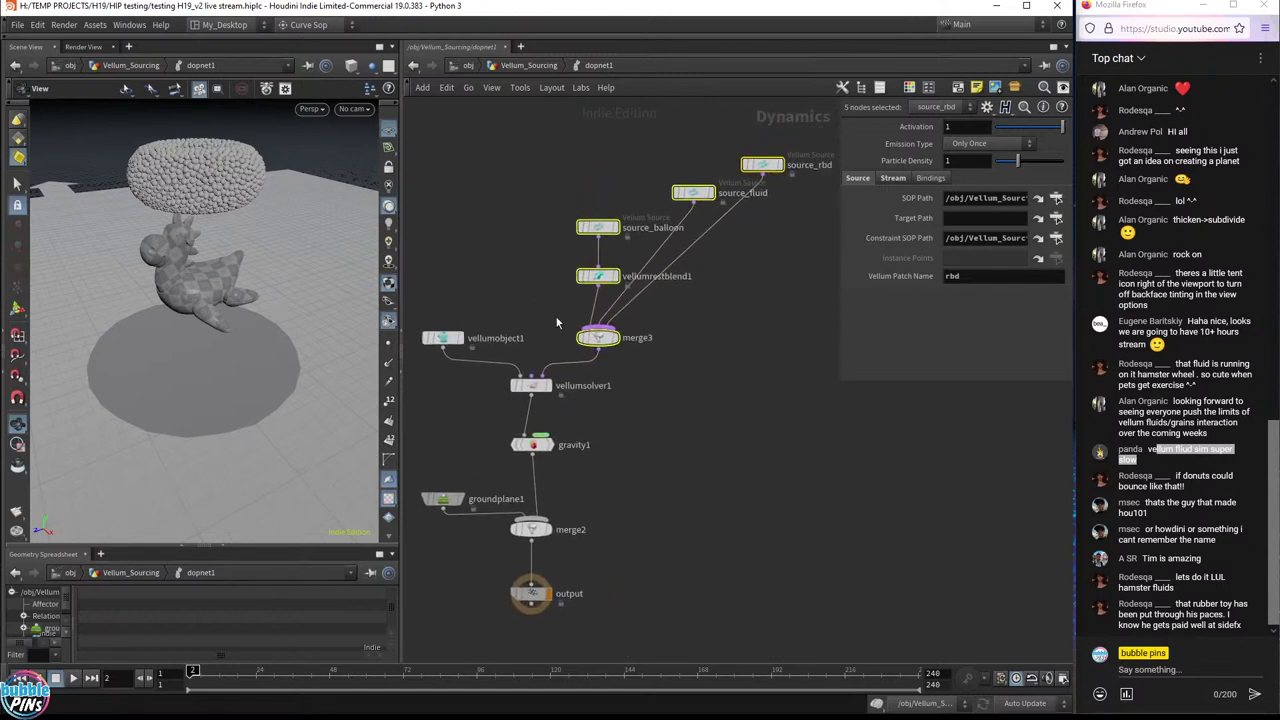
click(443, 338)
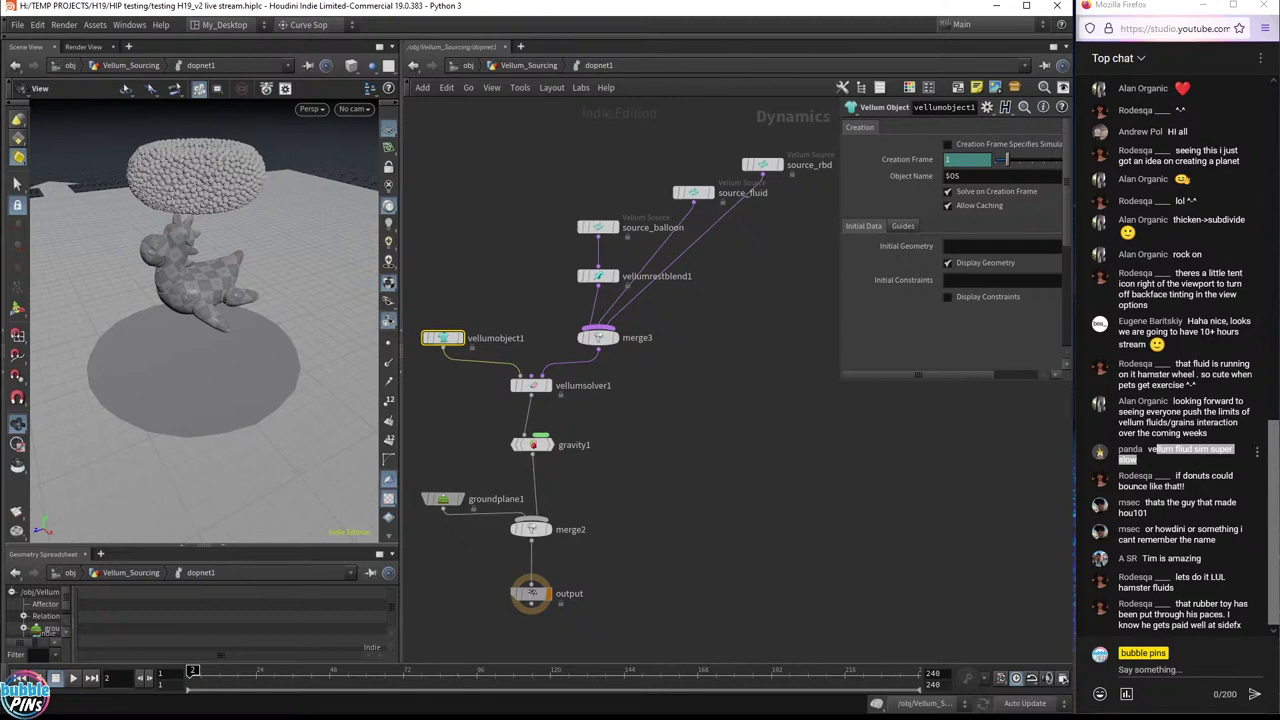
- Highlight the viewer chat messages, including those praising Tim and about the rubber toy
drag(1182, 476, 1176, 518)
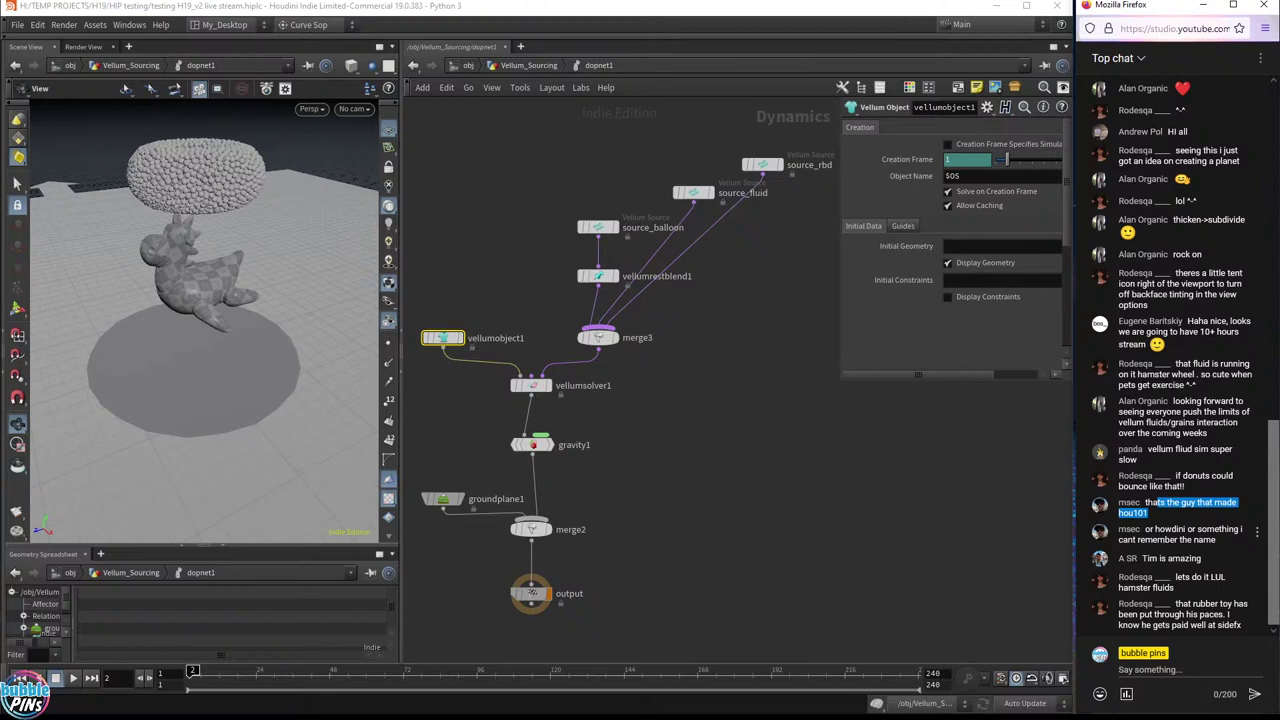
drag(1150, 529, 1216, 537)
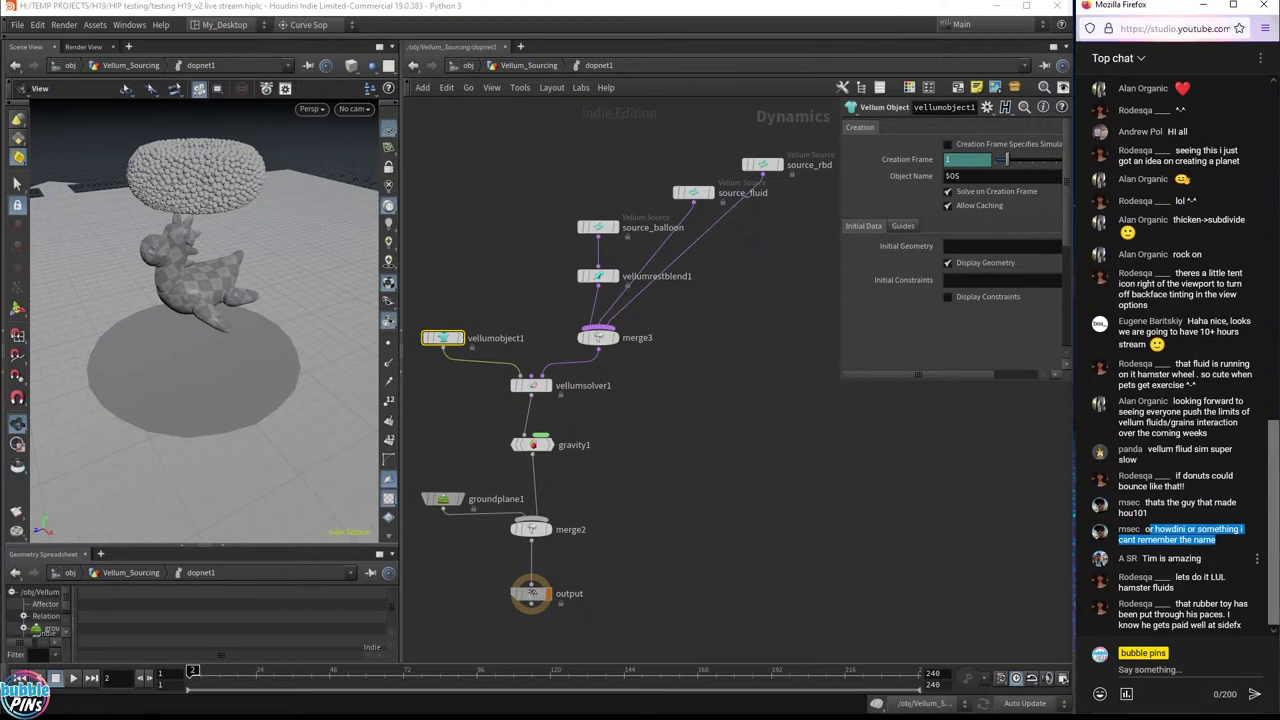
drag(1143, 558, 1175, 589)
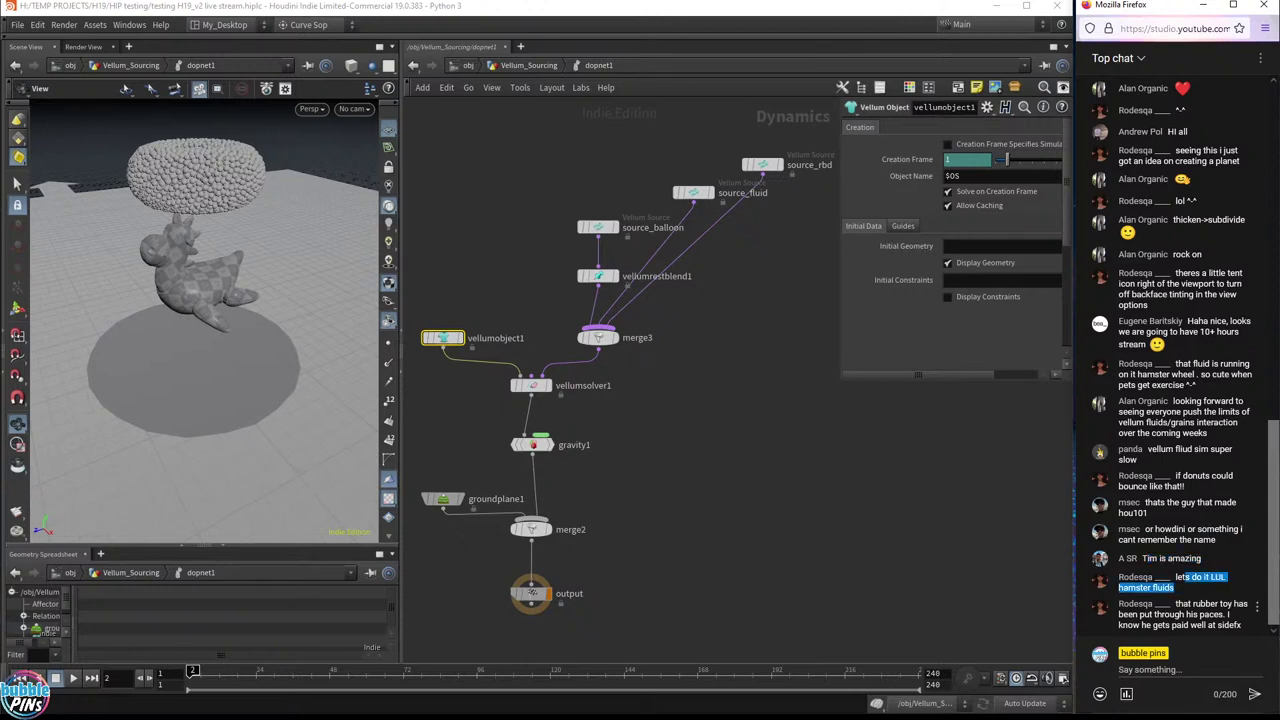
drag(1177, 604, 1218, 625)
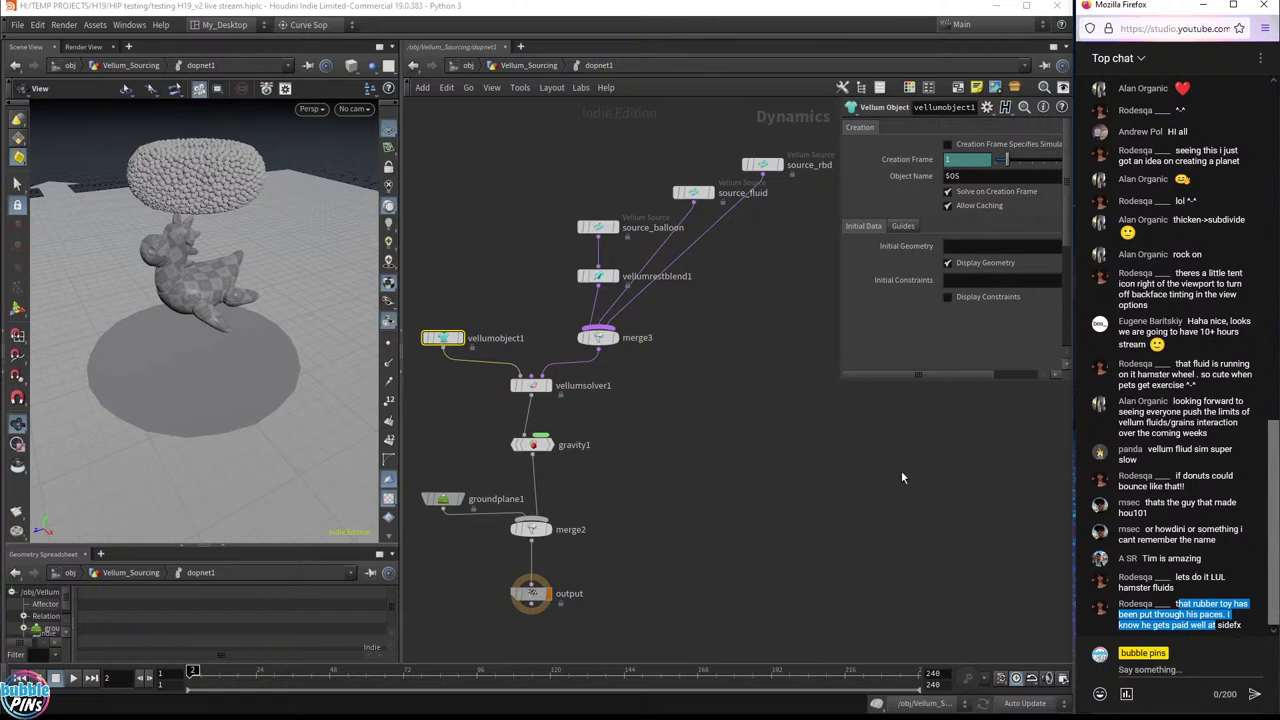
- Shift source_fluid and source_rbd left, inspect source_rbd, and start the simulation playing
drag(790, 232, 662, 150)
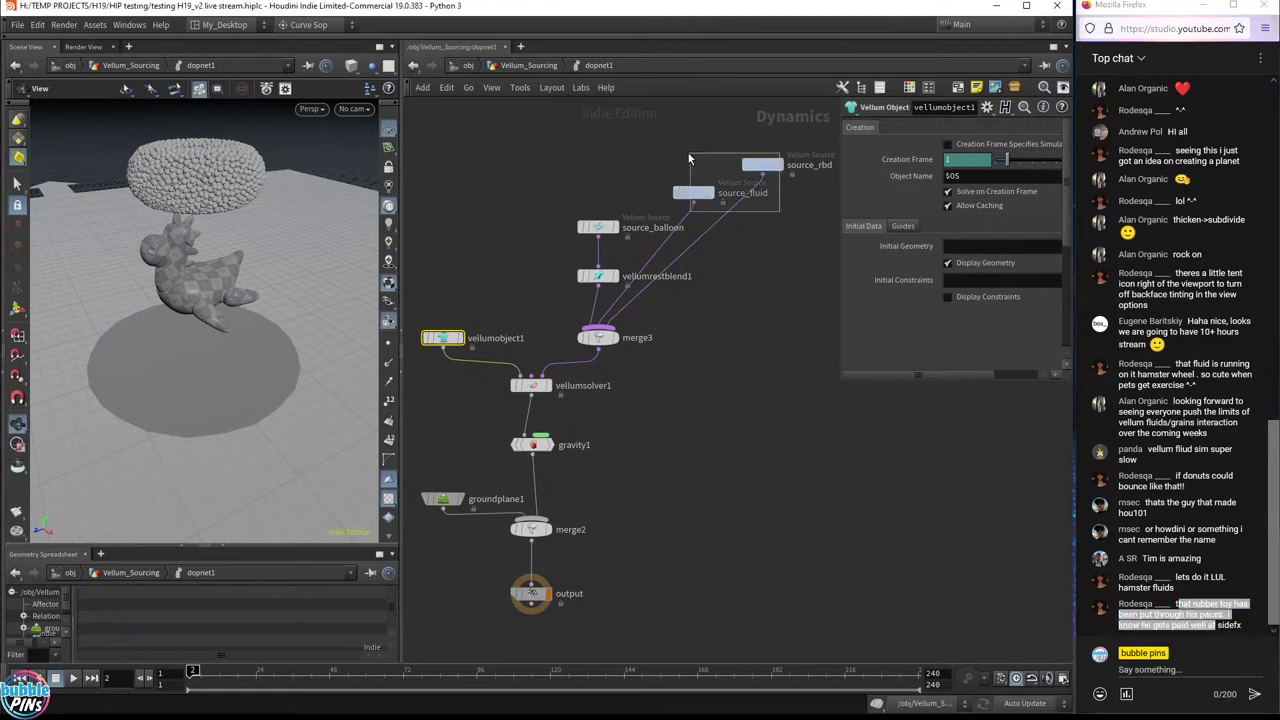
drag(700, 194, 675, 193)
click(690, 213)
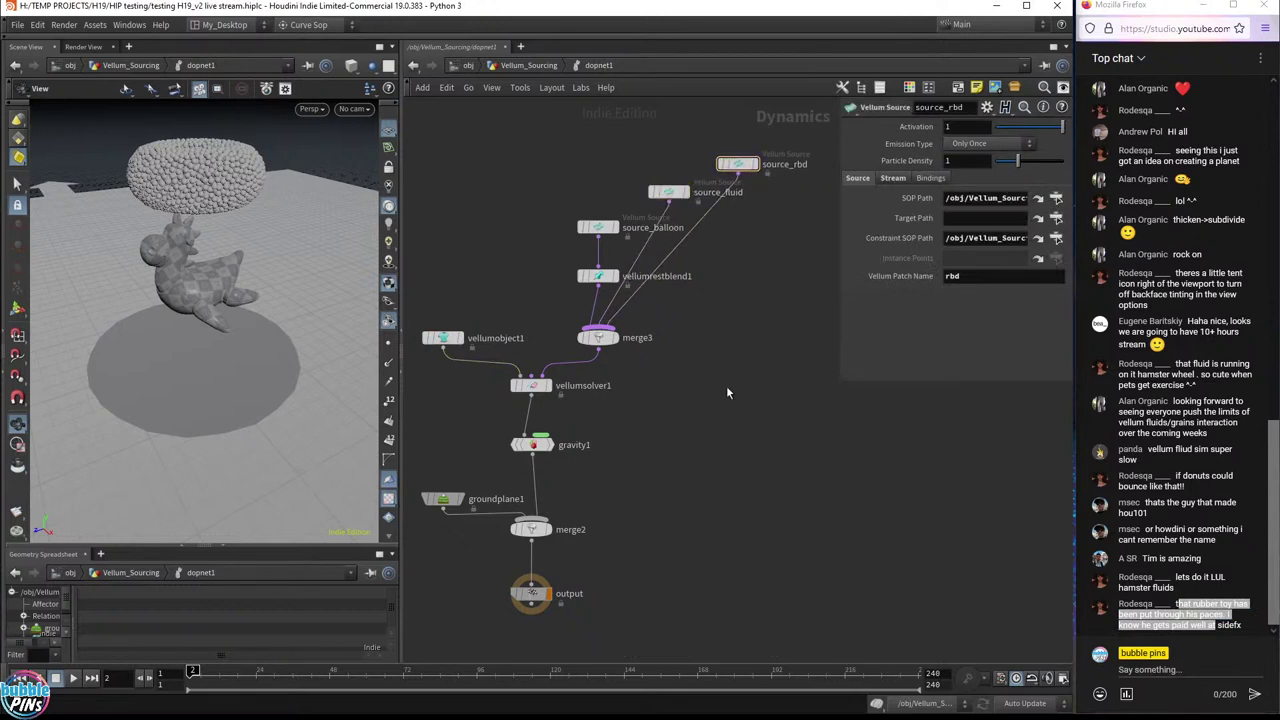
middle_drag(727, 386, 732, 393)
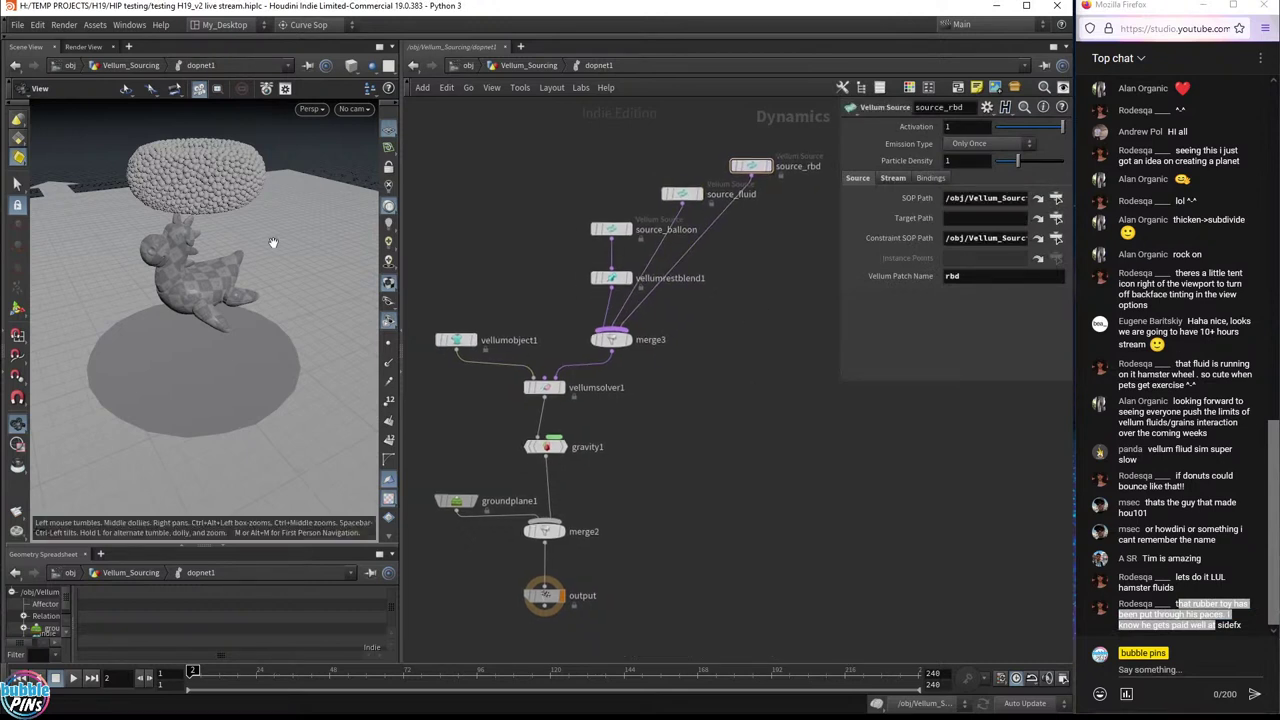
drag(240, 330, 290, 322)
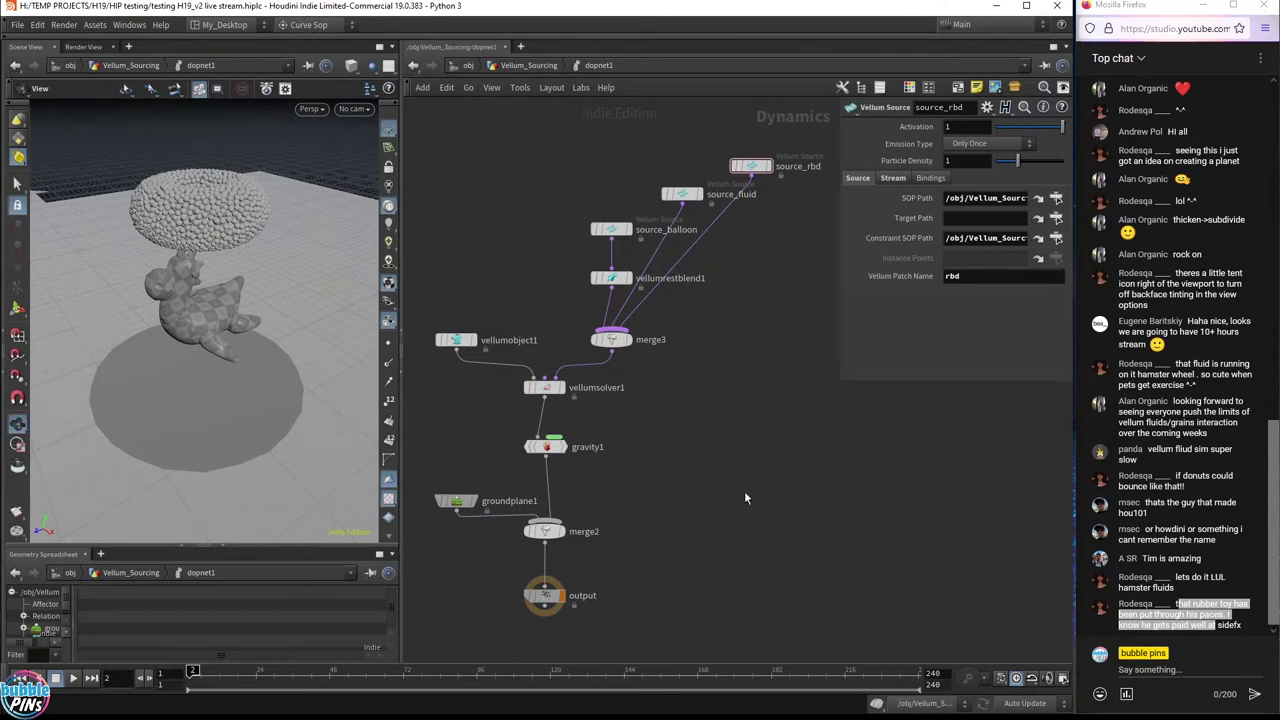
key(Up)
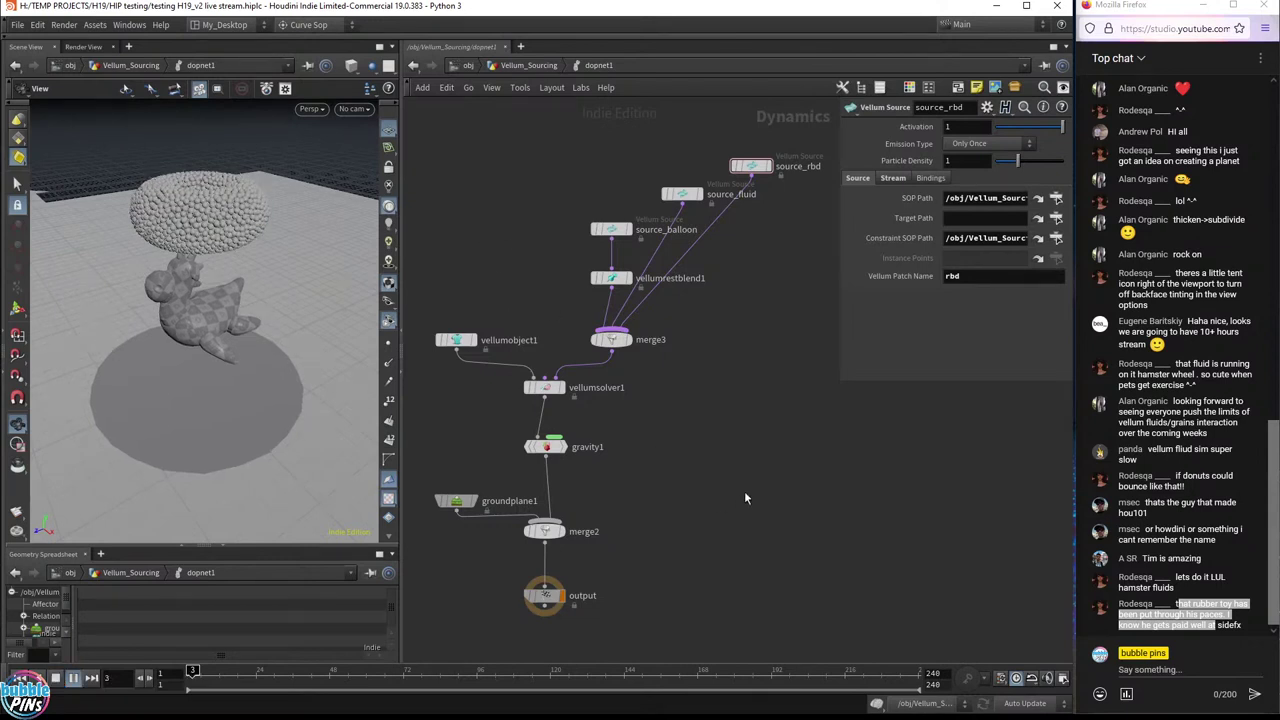
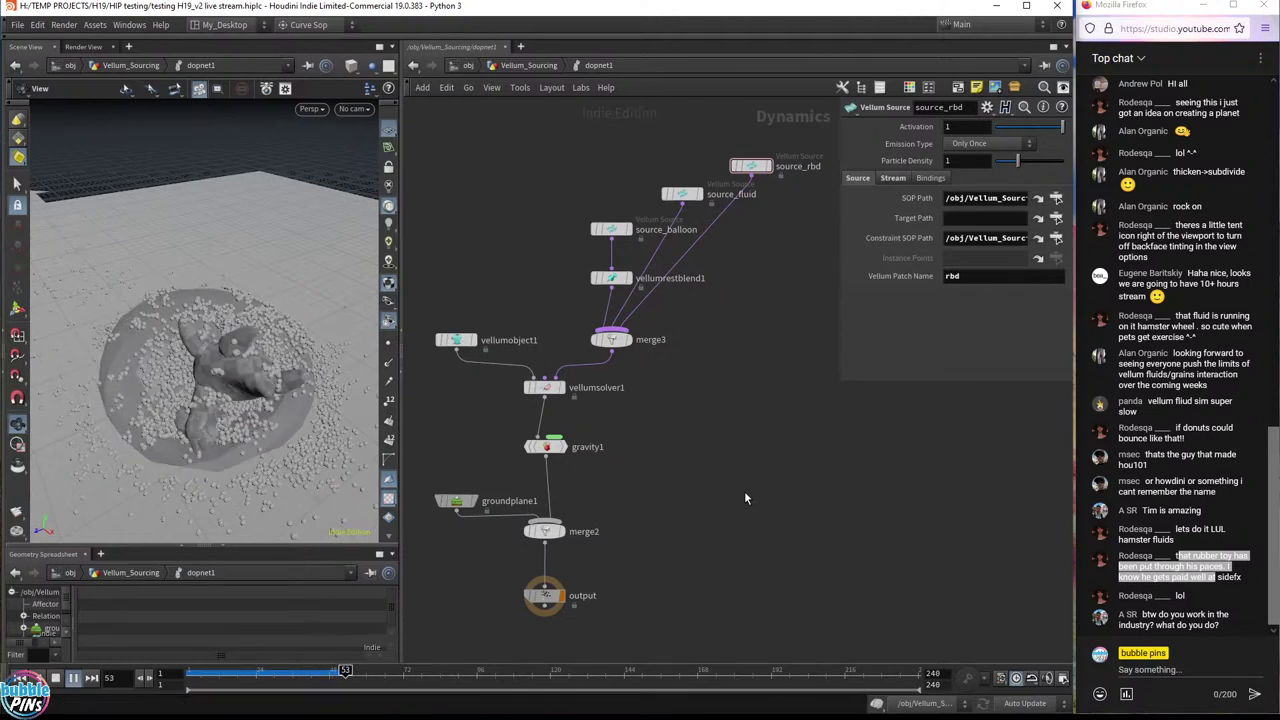
- Pause the simulation playback, orbit down to the ground, and return to the Vellum_Sourcing network
key(Escape)
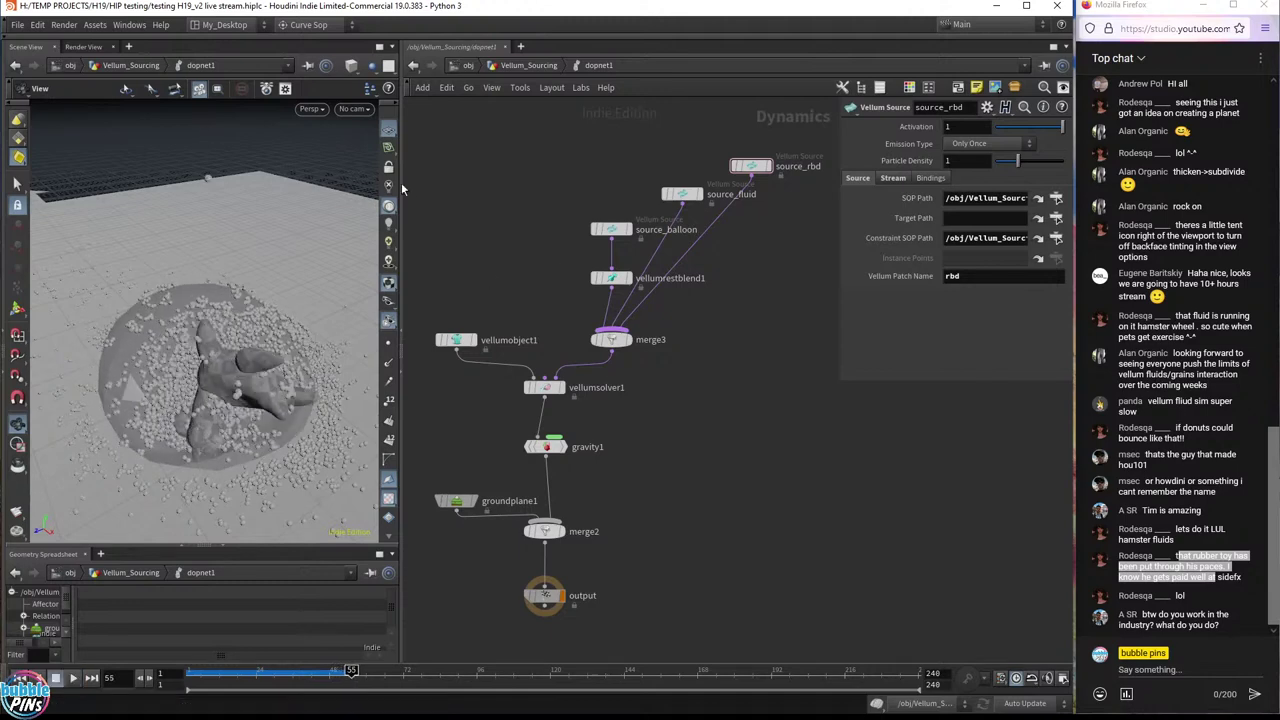
drag(298, 396, 288, 313)
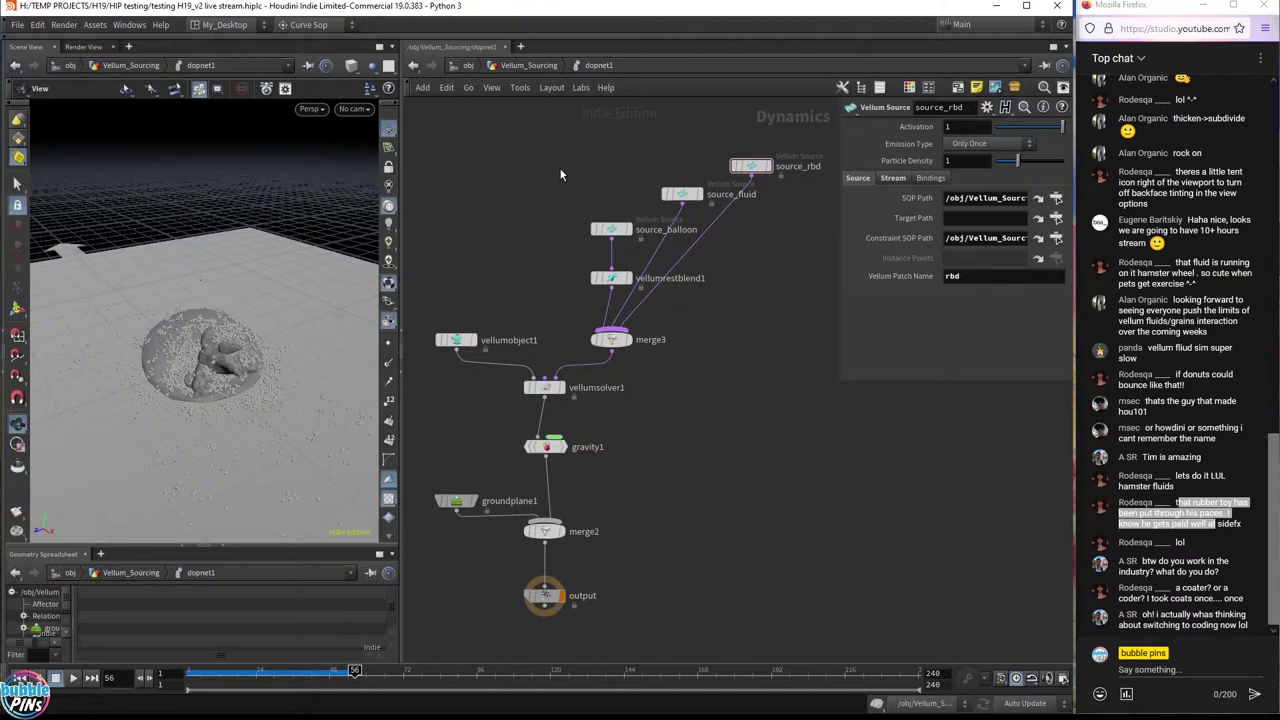
click(518, 66)
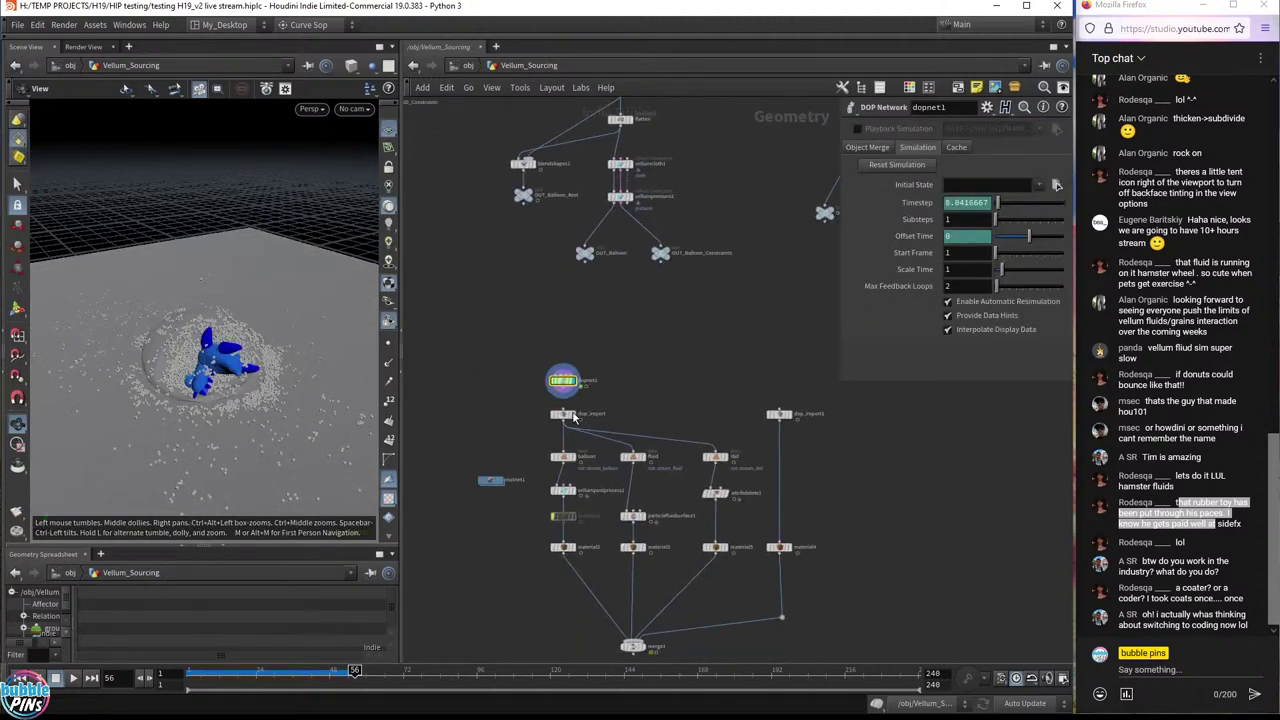
- Enter dopnet1 from the Vellum_Sourcing network to see its solver nodes
scroll(573, 418, up, 5)
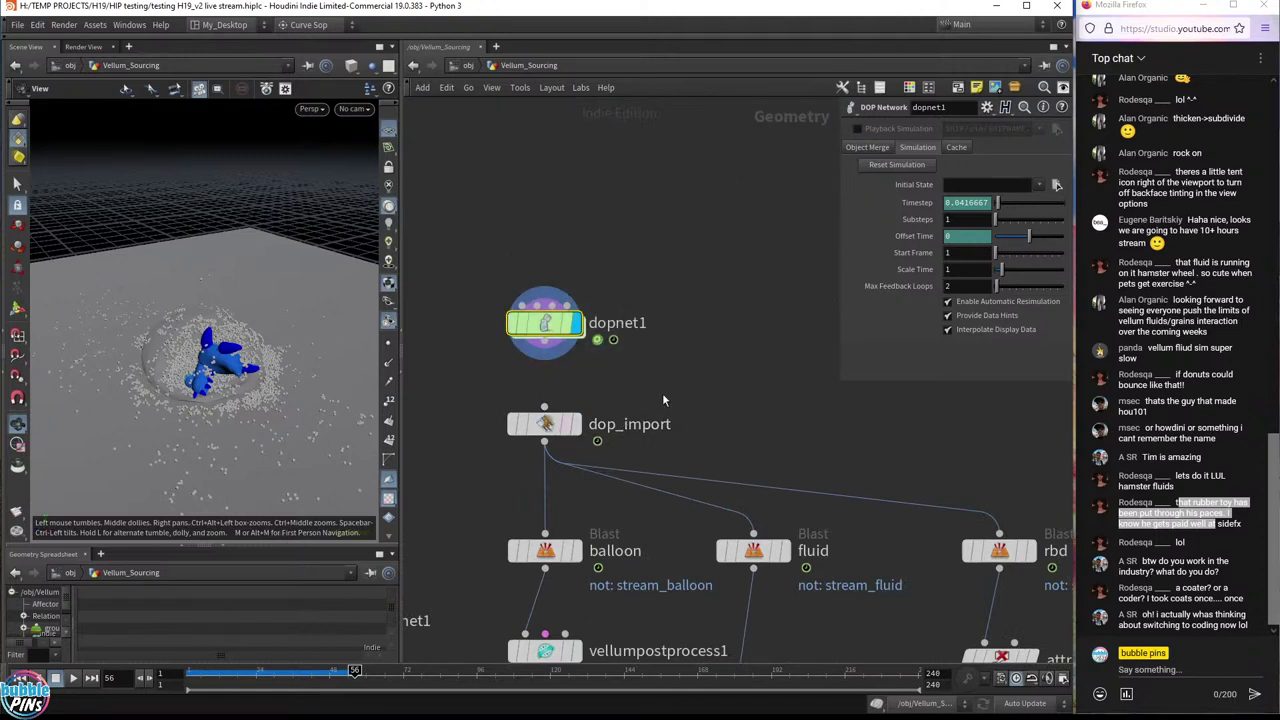
click(544, 424)
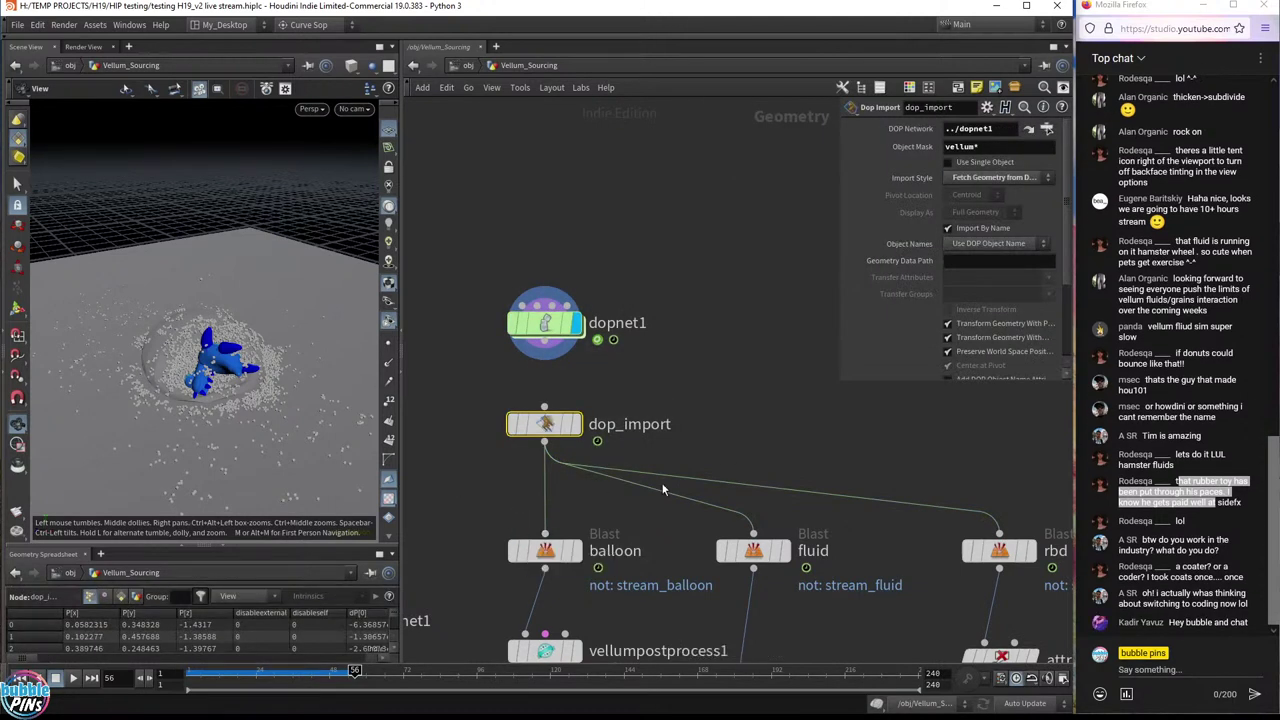
drag(671, 382, 515, 474)
drag(679, 369, 494, 278)
double_click(547, 320)
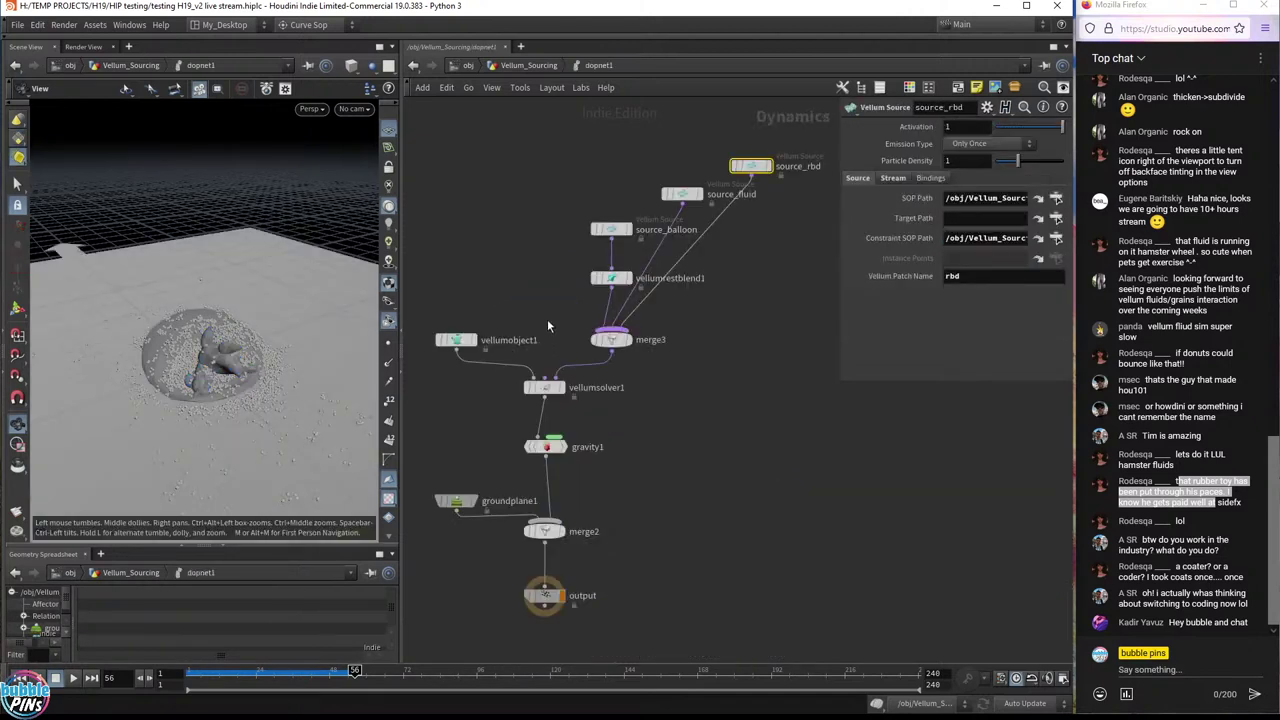
- Select vellumobject1 and enlarge the Geometry Spreadsheet so full DOP object names show
click(484, 361)
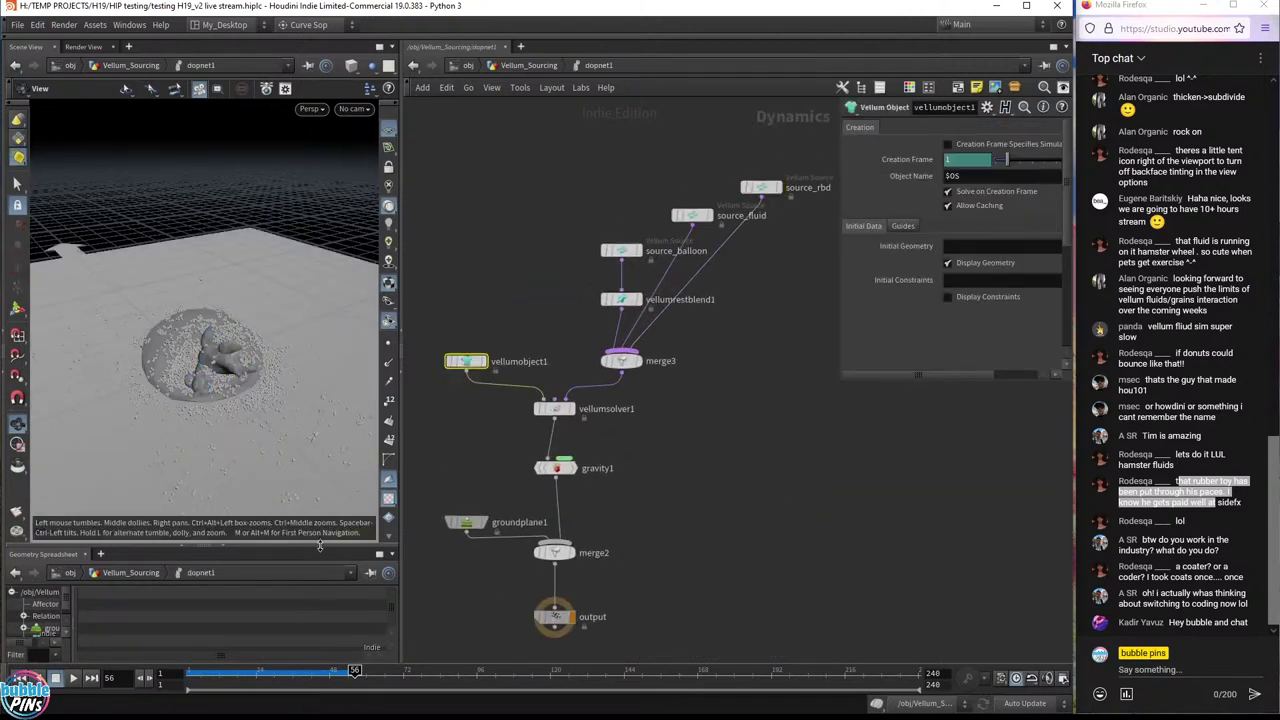
drag(317, 546, 197, 427)
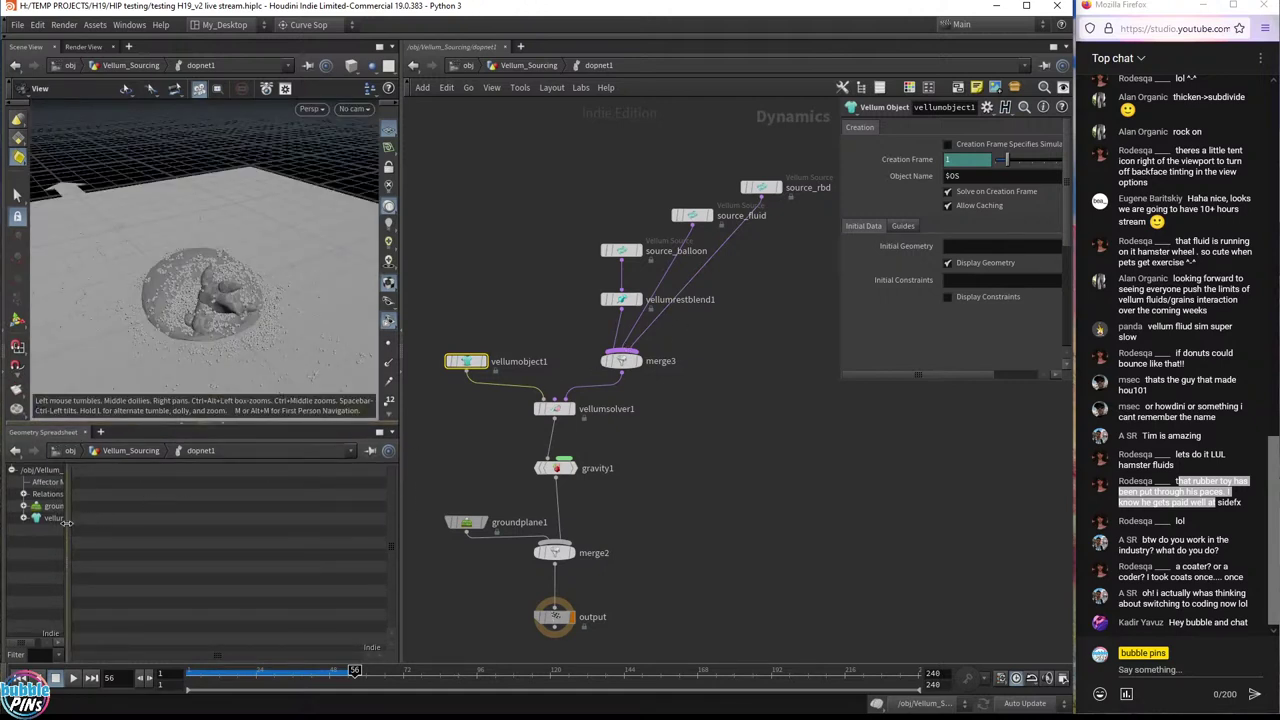
drag(68, 519, 136, 520)
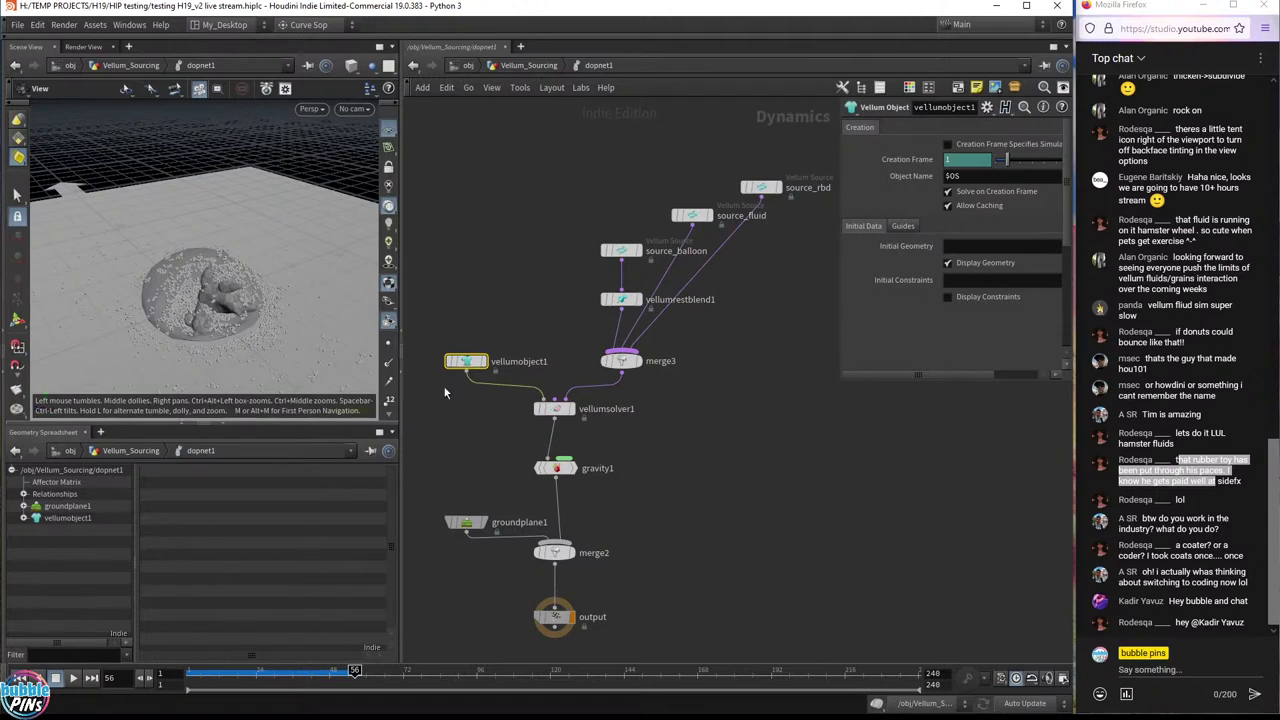
- Go inside Vellum_Simplified from the object level and rewind the timeline to frame 1
click(470, 66)
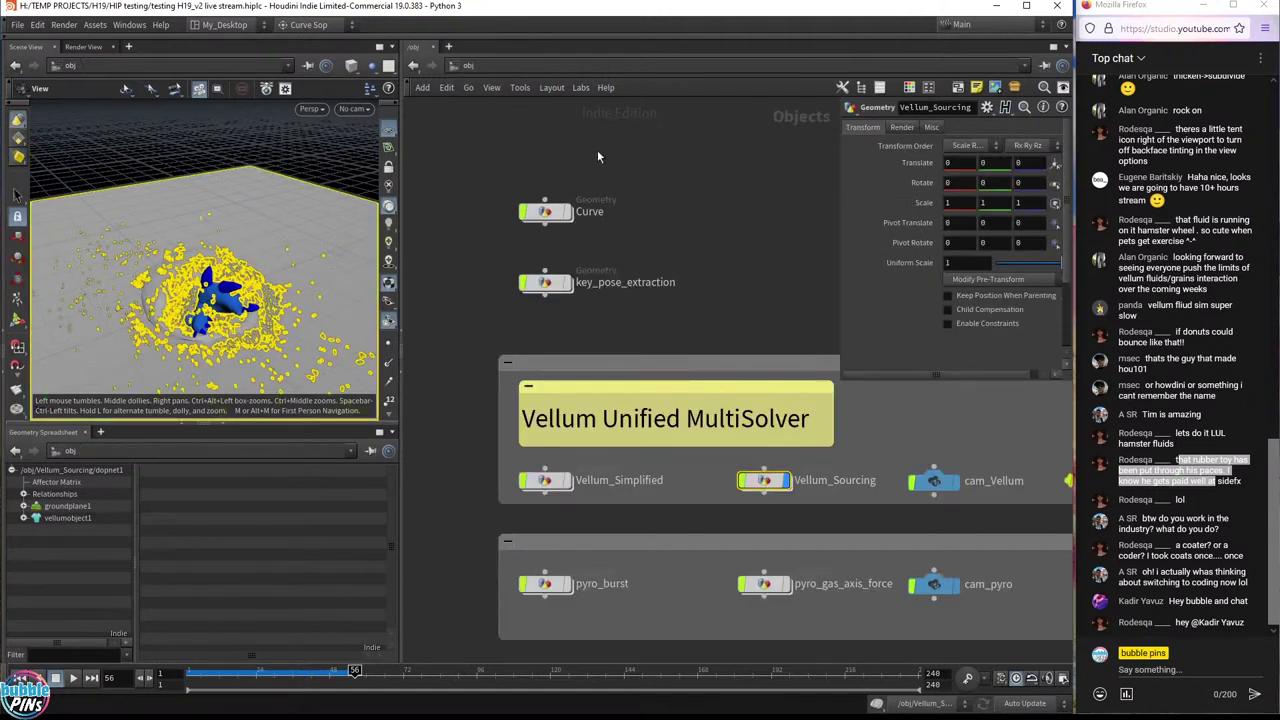
click(544, 484)
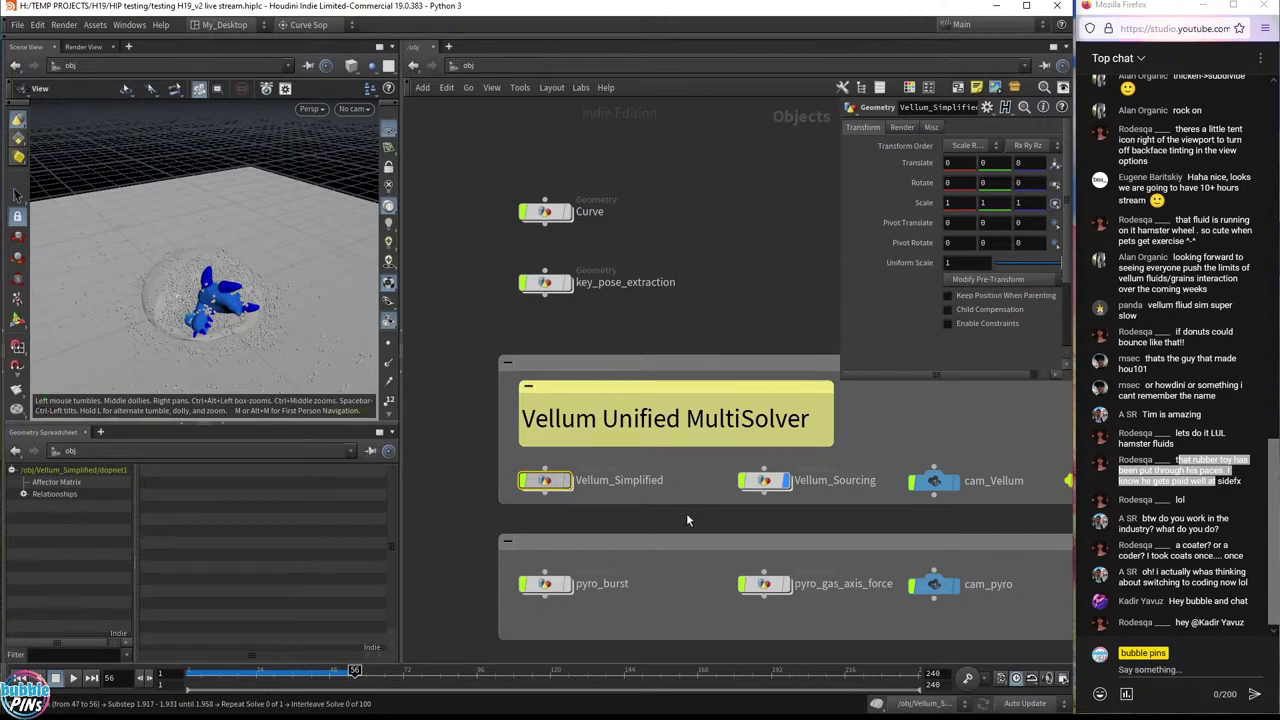
key(i)
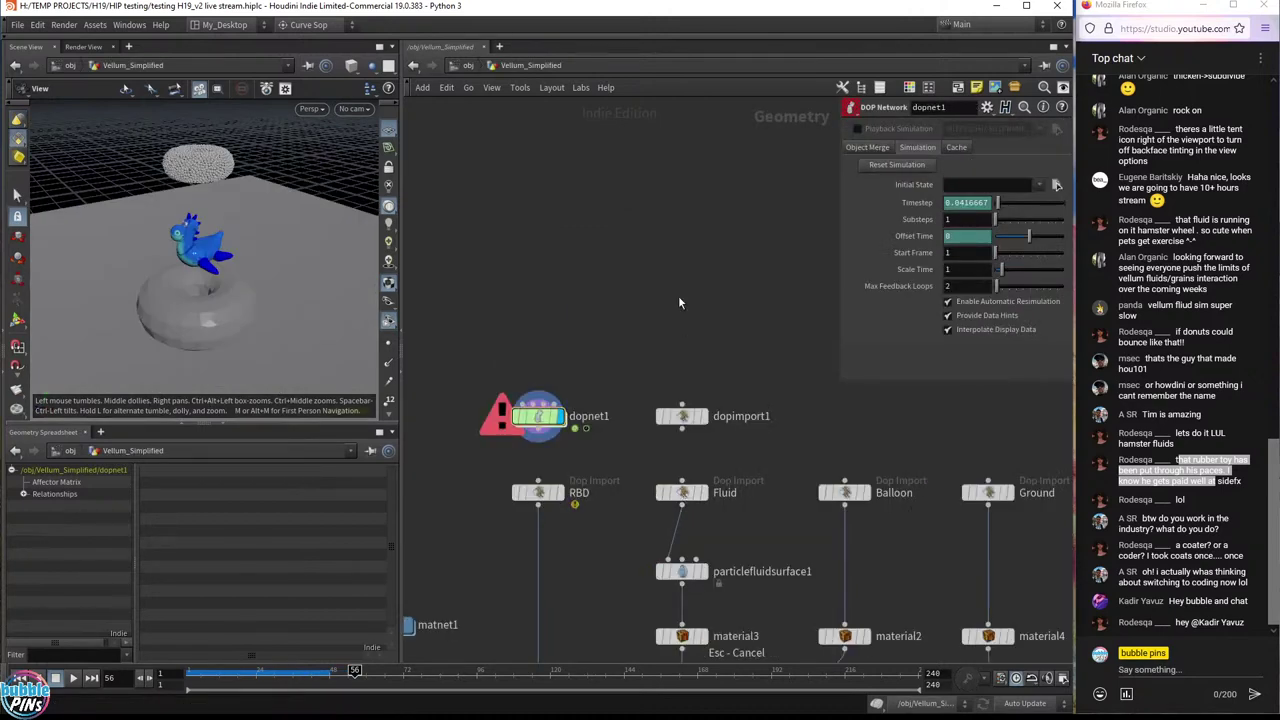
key(ctrl+Up)
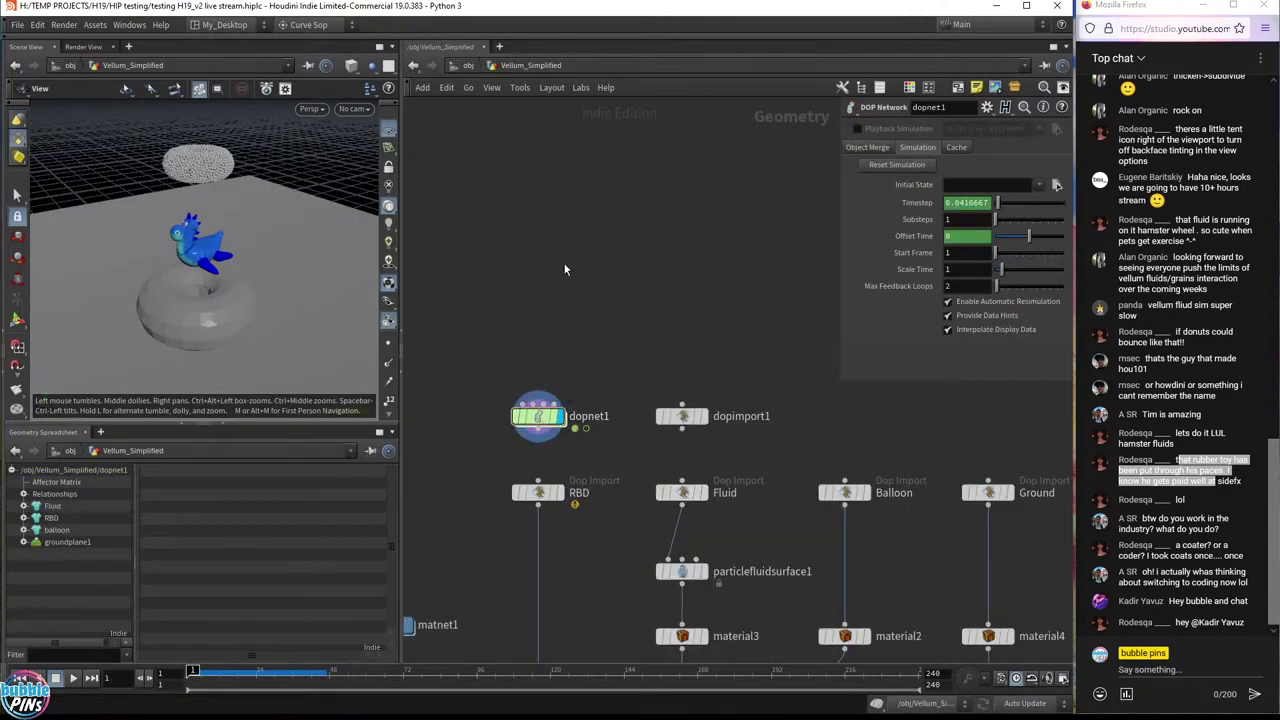
scroll(564, 269, down, 5)
middle_drag(645, 268, 663, 320)
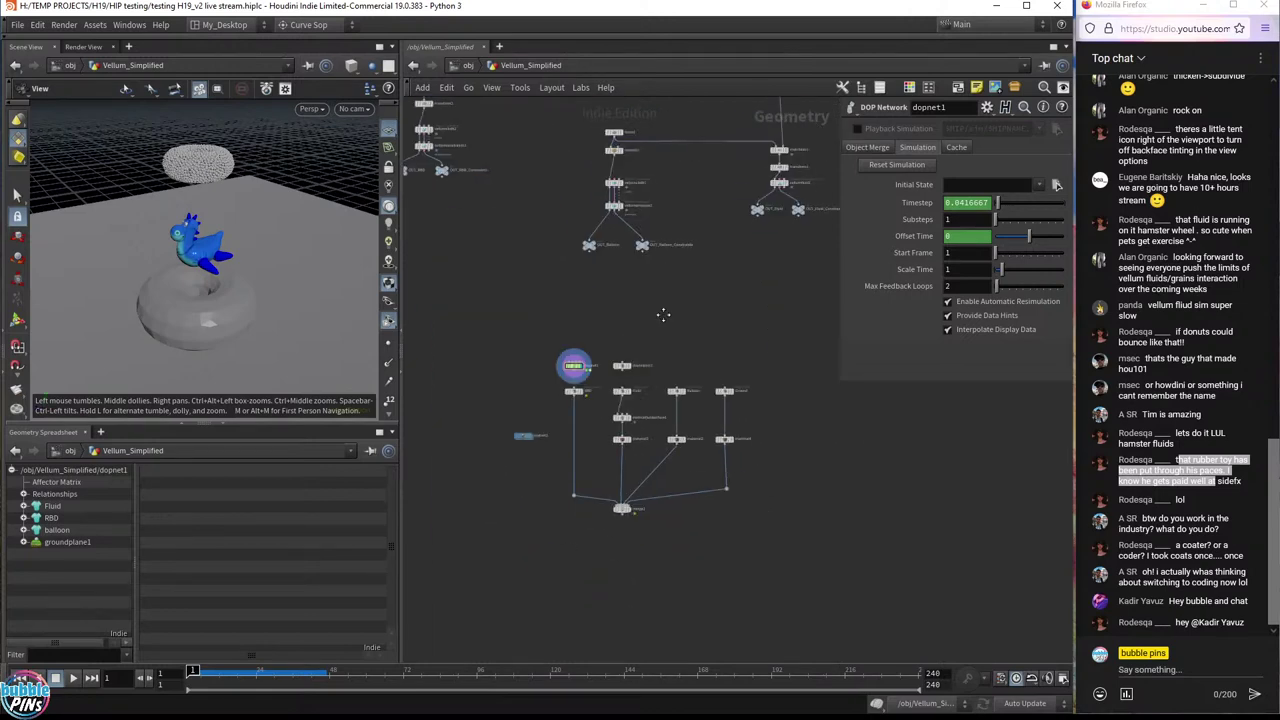
scroll(530, 350, up, 8)
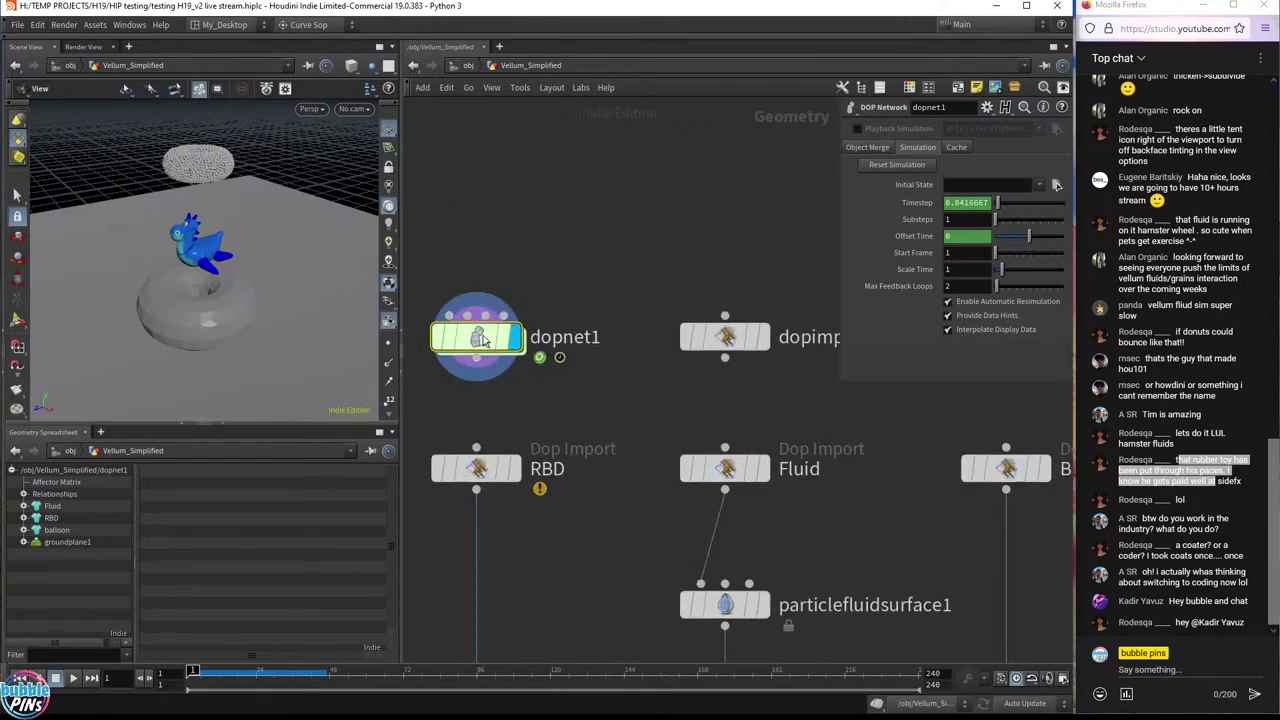
- In Vellum_Simplified's dopnet1, review the RBD and balloon objects' simulation properties
double_click(497, 340)
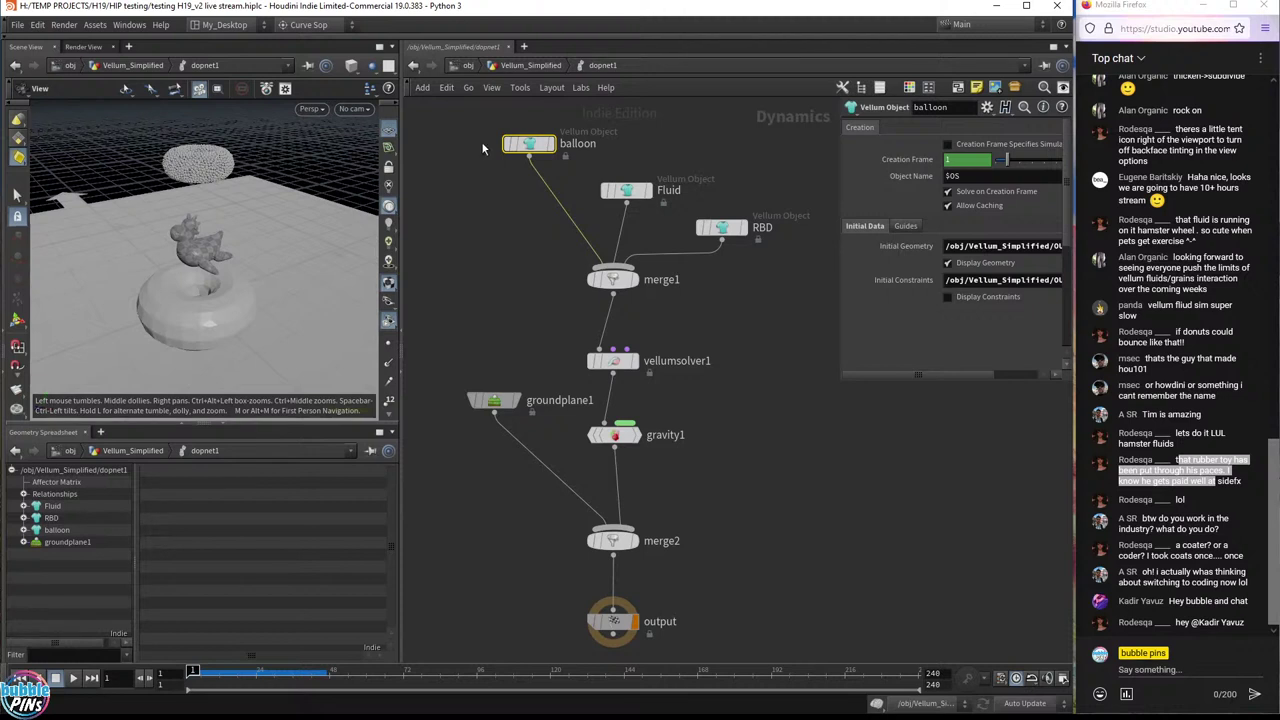
drag(473, 121, 672, 165)
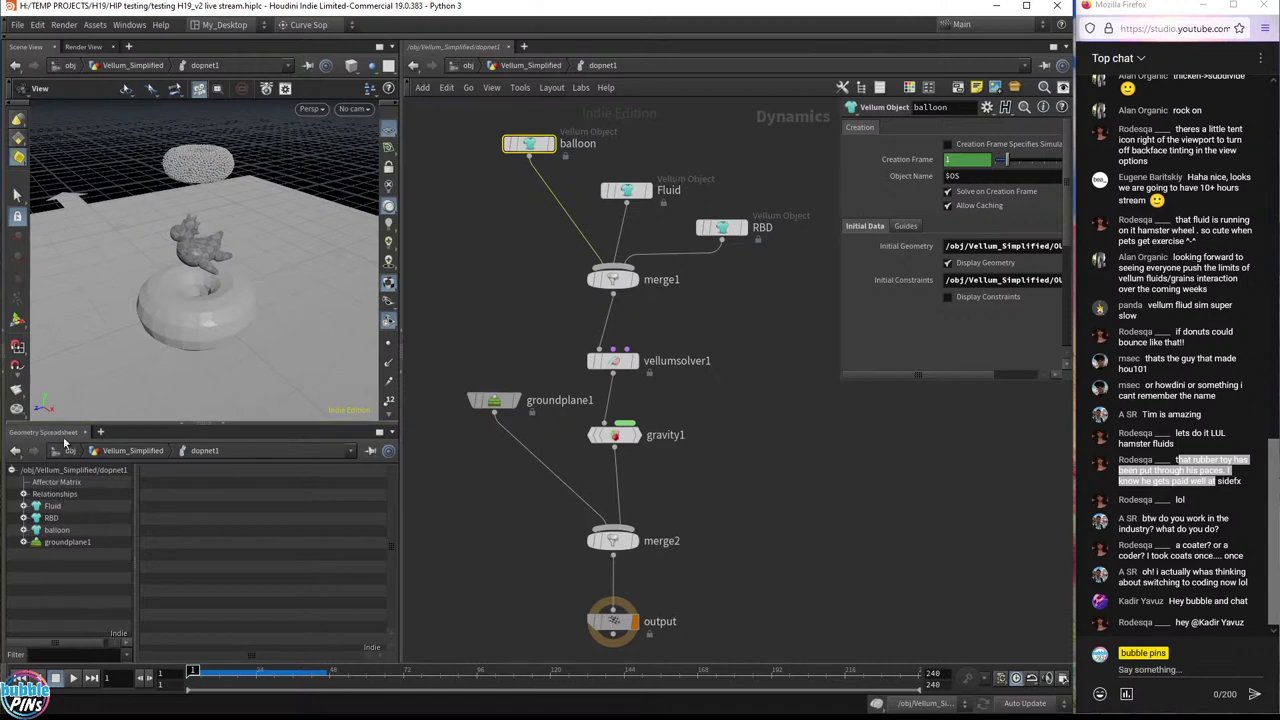
click(52, 518)
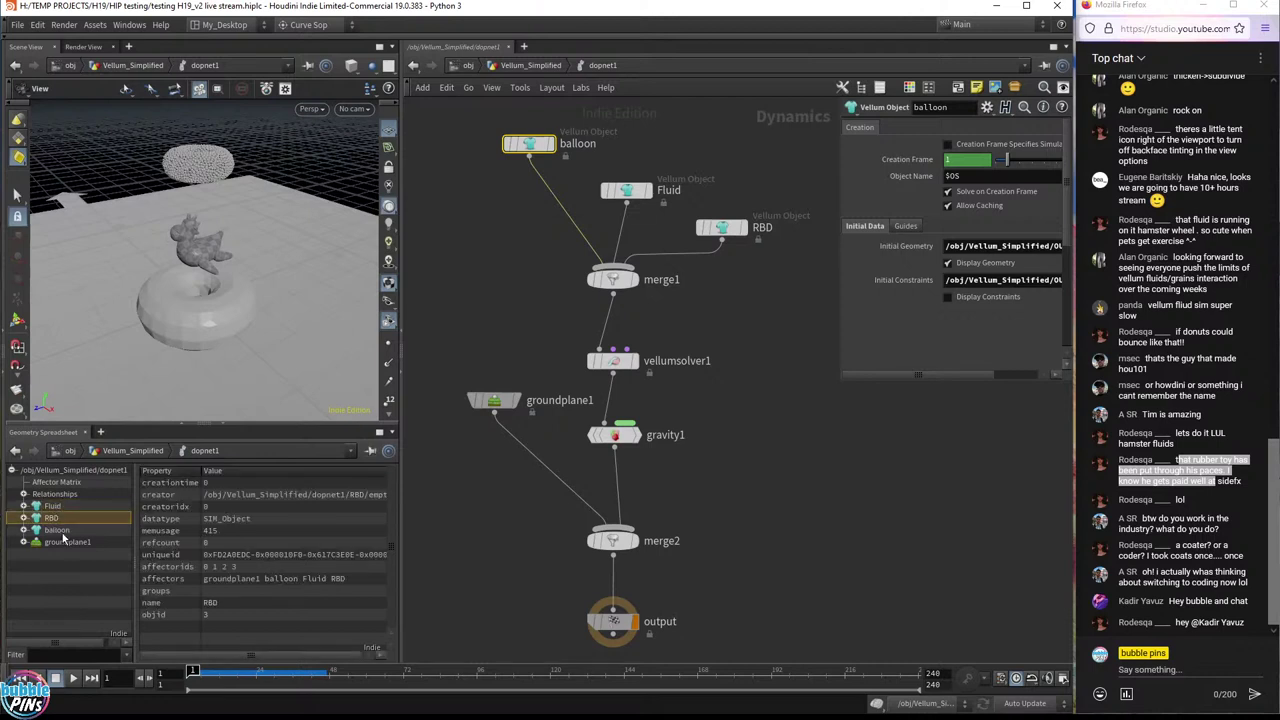
click(60, 531)
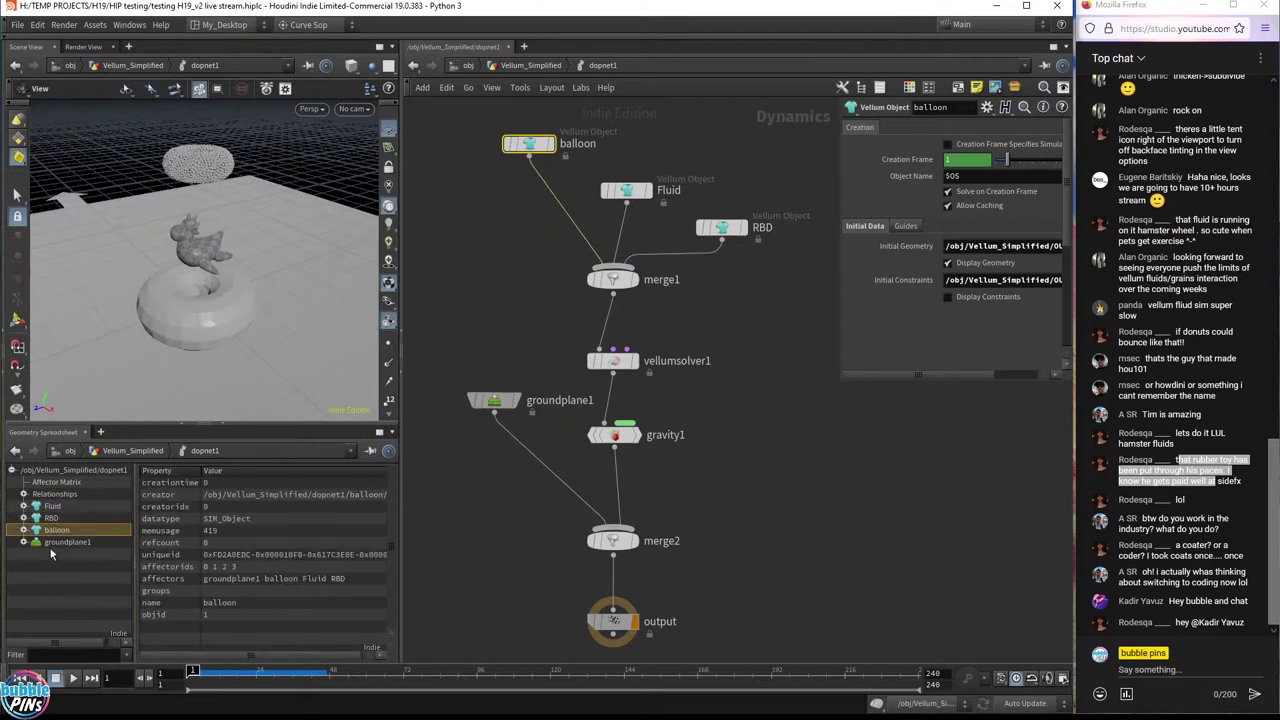
drag(476, 124, 819, 248)
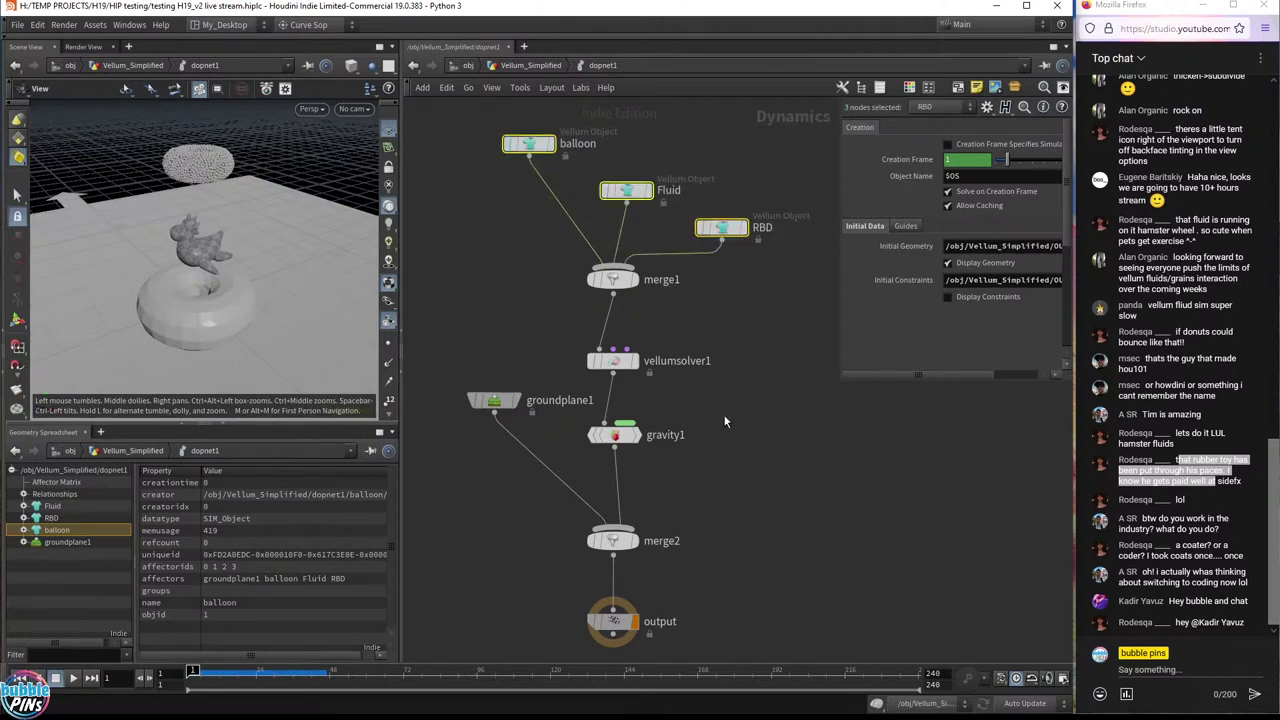
click(794, 410)
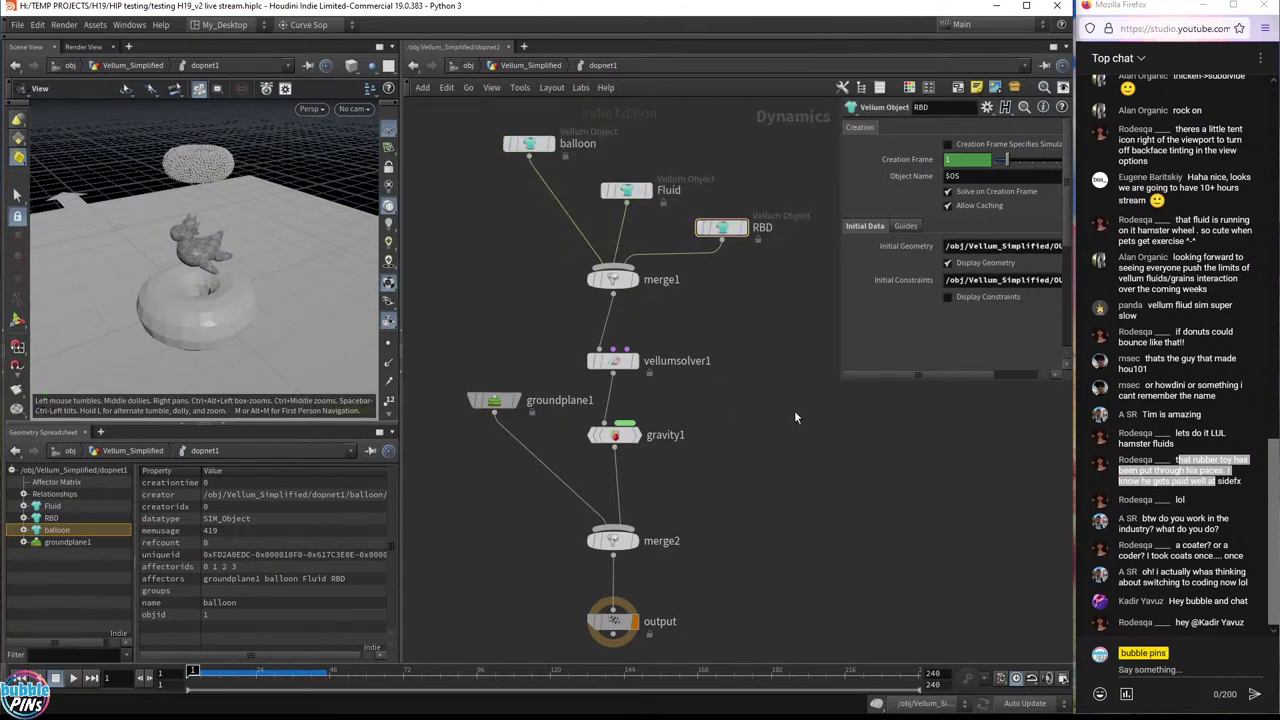
- Select dopimport1 in Vellum_Simplified, then return to the object-level network
click(531, 65)
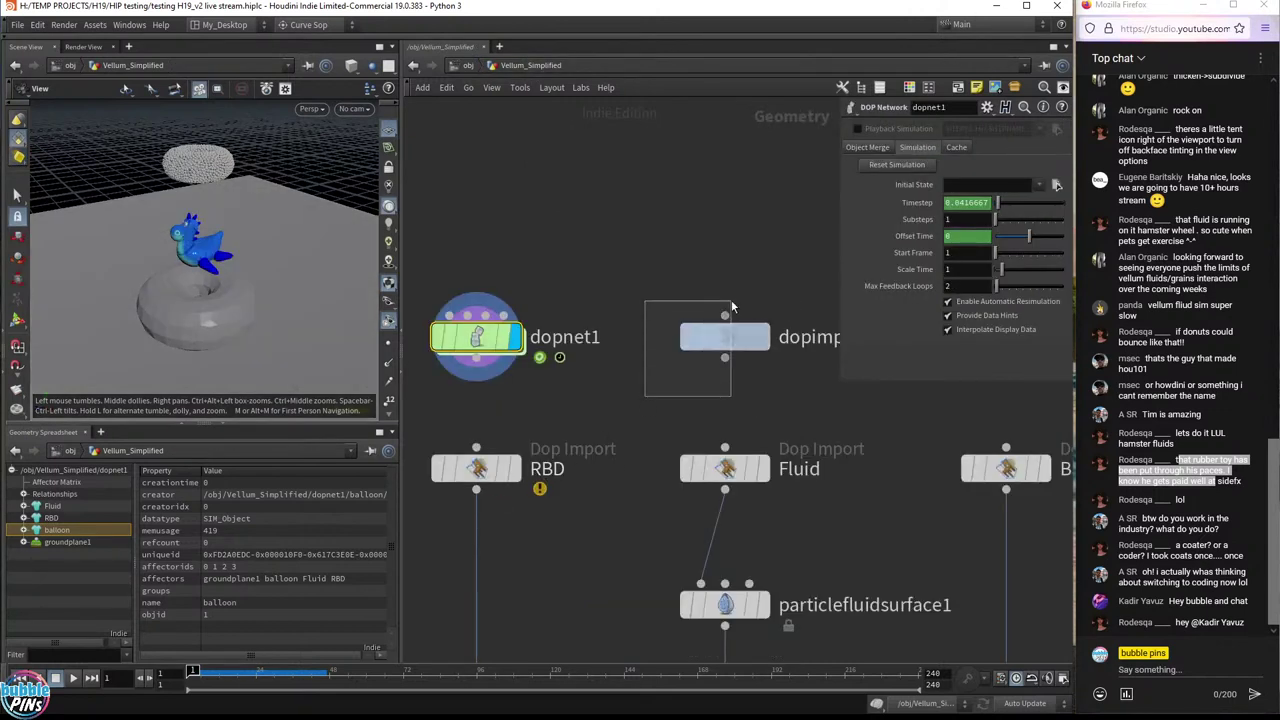
drag(731, 300, 776, 398)
middle_drag(785, 267, 732, 282)
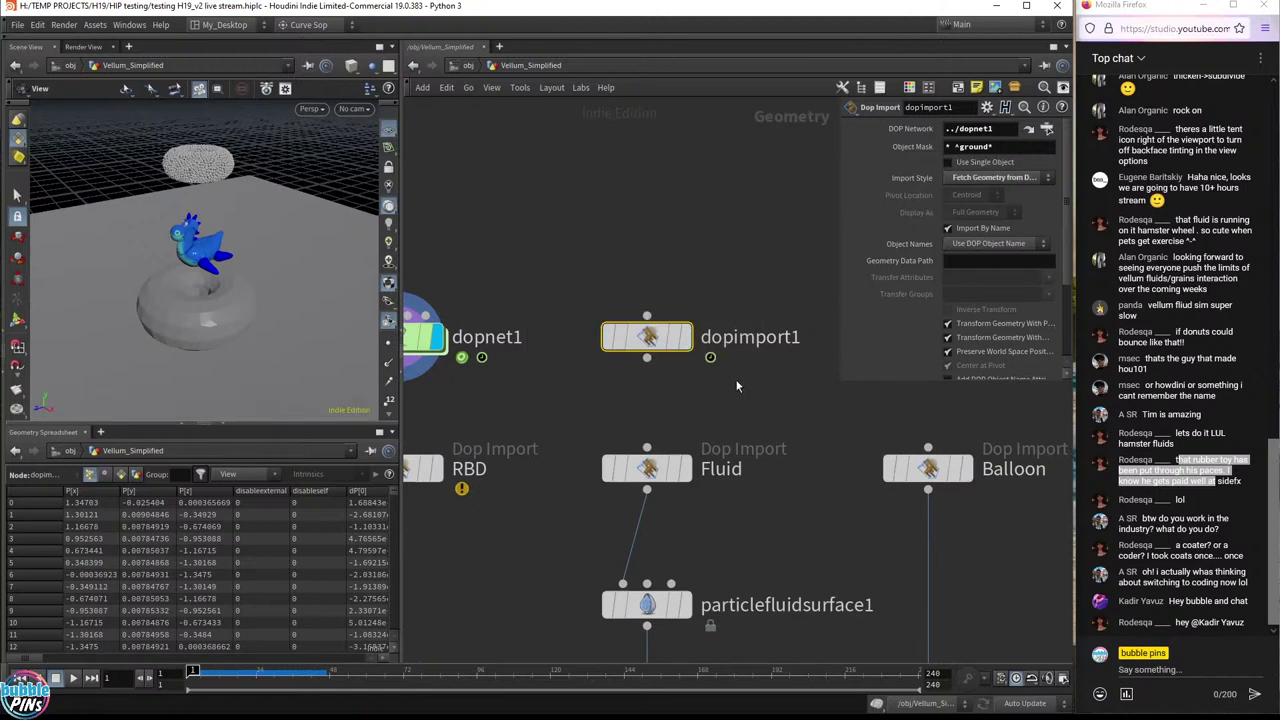
click(467, 65)
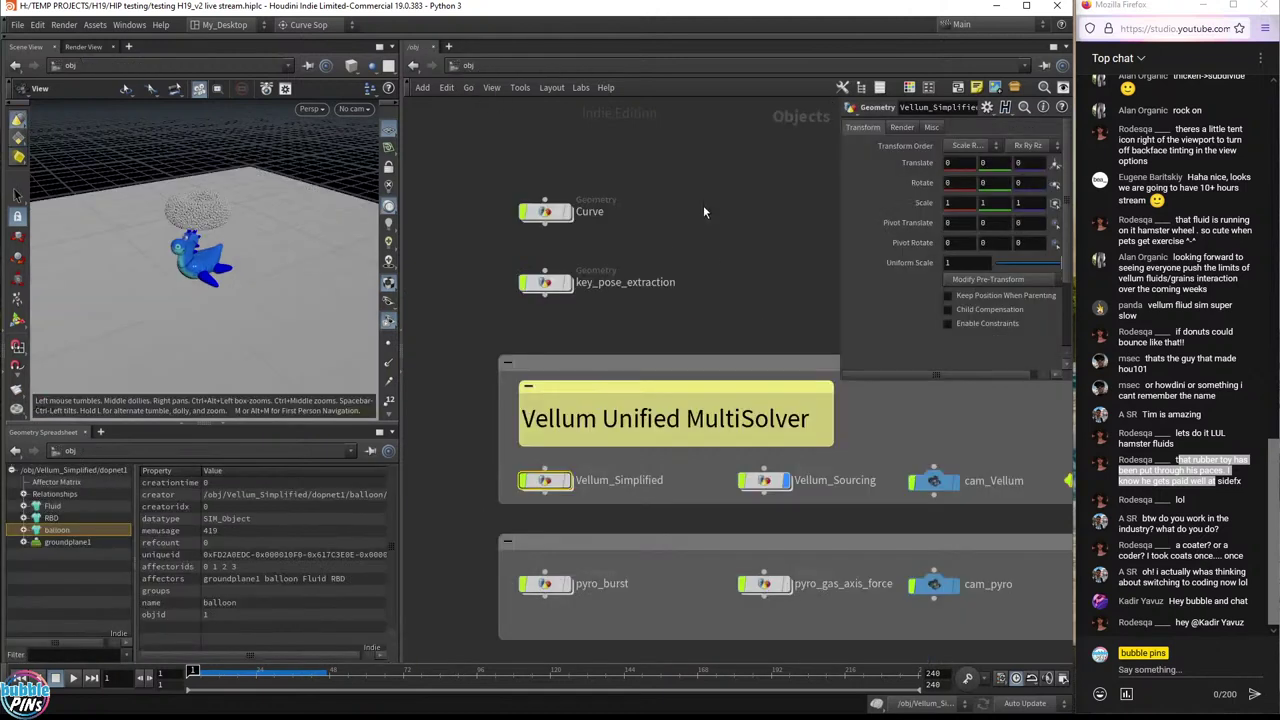
- Enter Vellum_Sourcing and inspect the three source nodes and vellumobject1's simulation properties
click(766, 481)
double_click(766, 481)
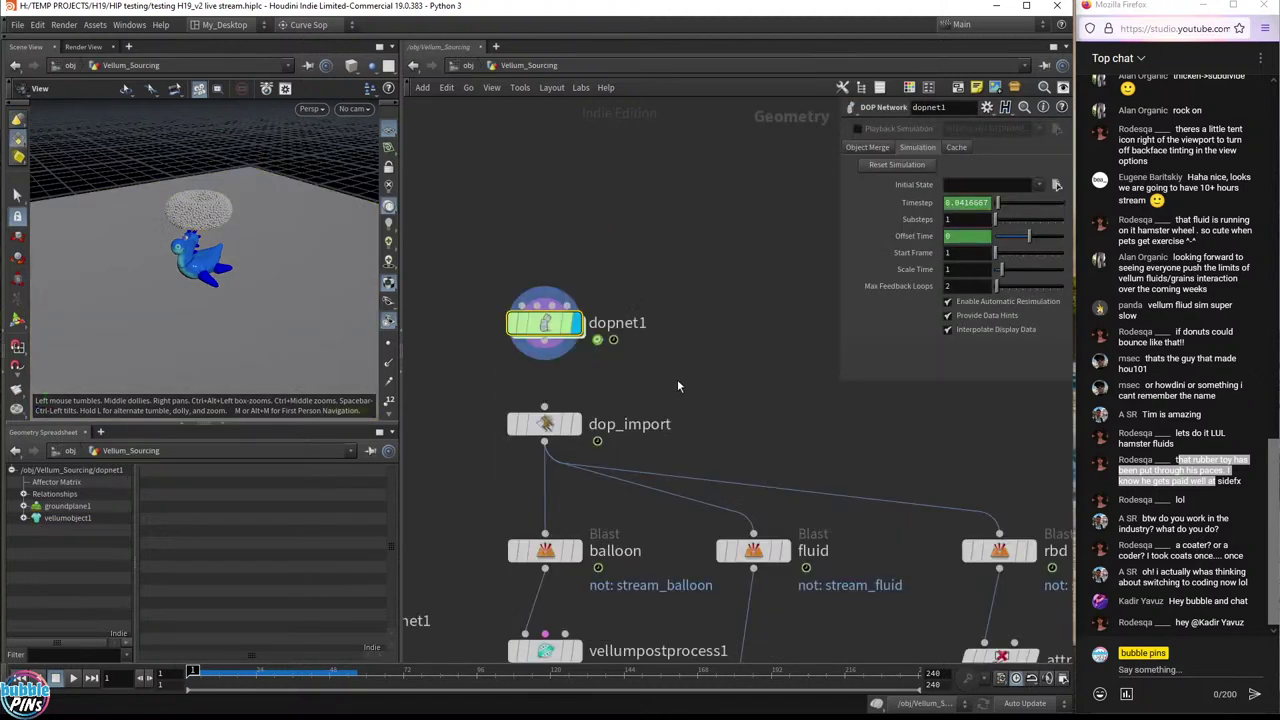
mouse_move(570, 320)
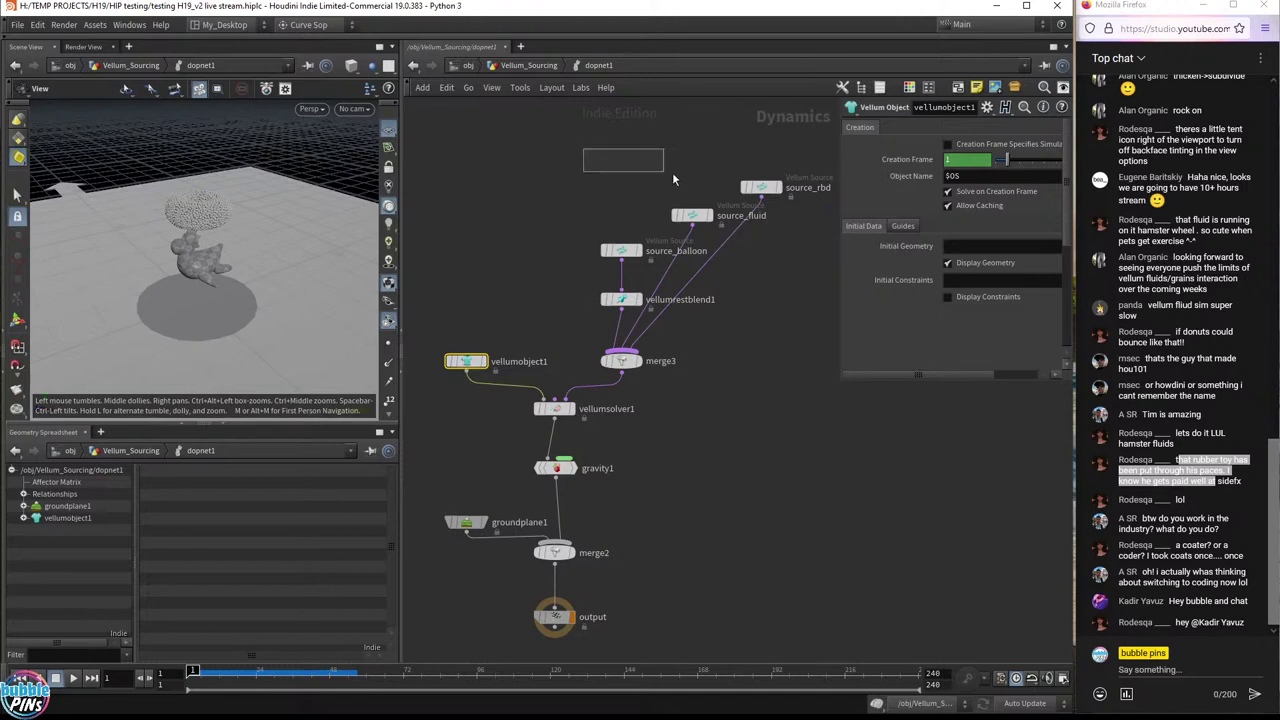
drag(672, 180, 813, 264)
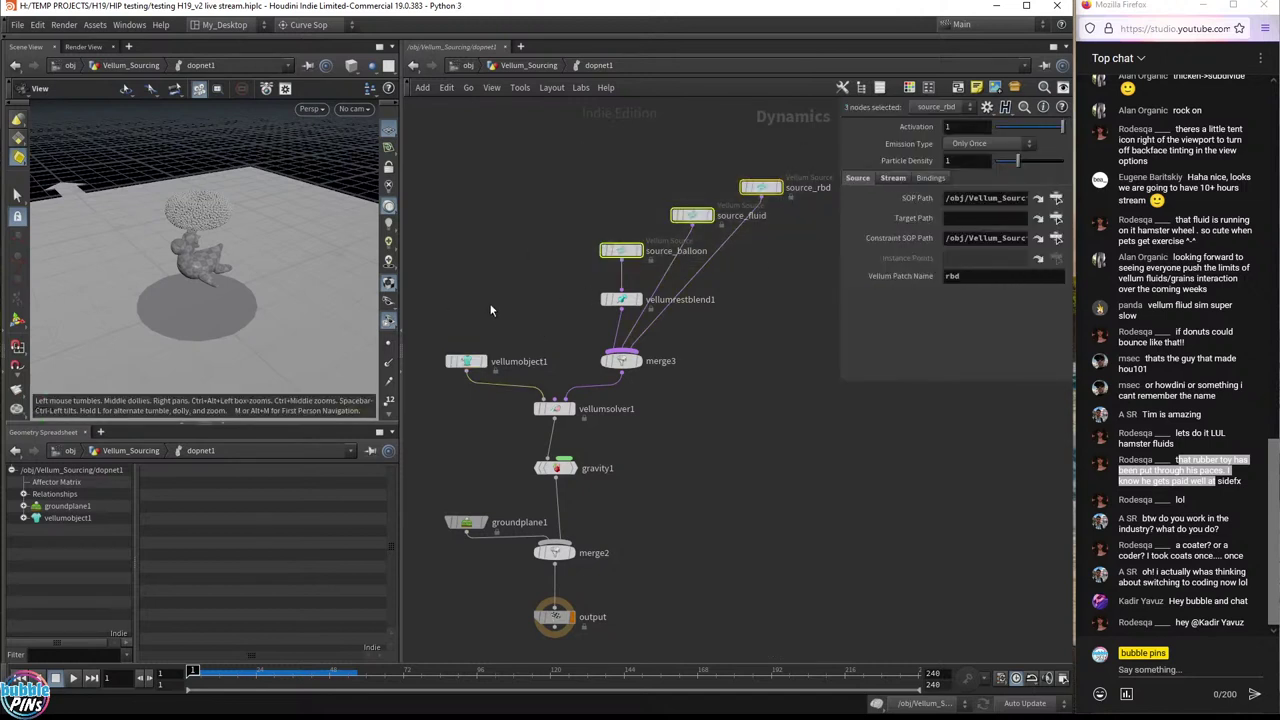
drag(520, 300, 436, 388)
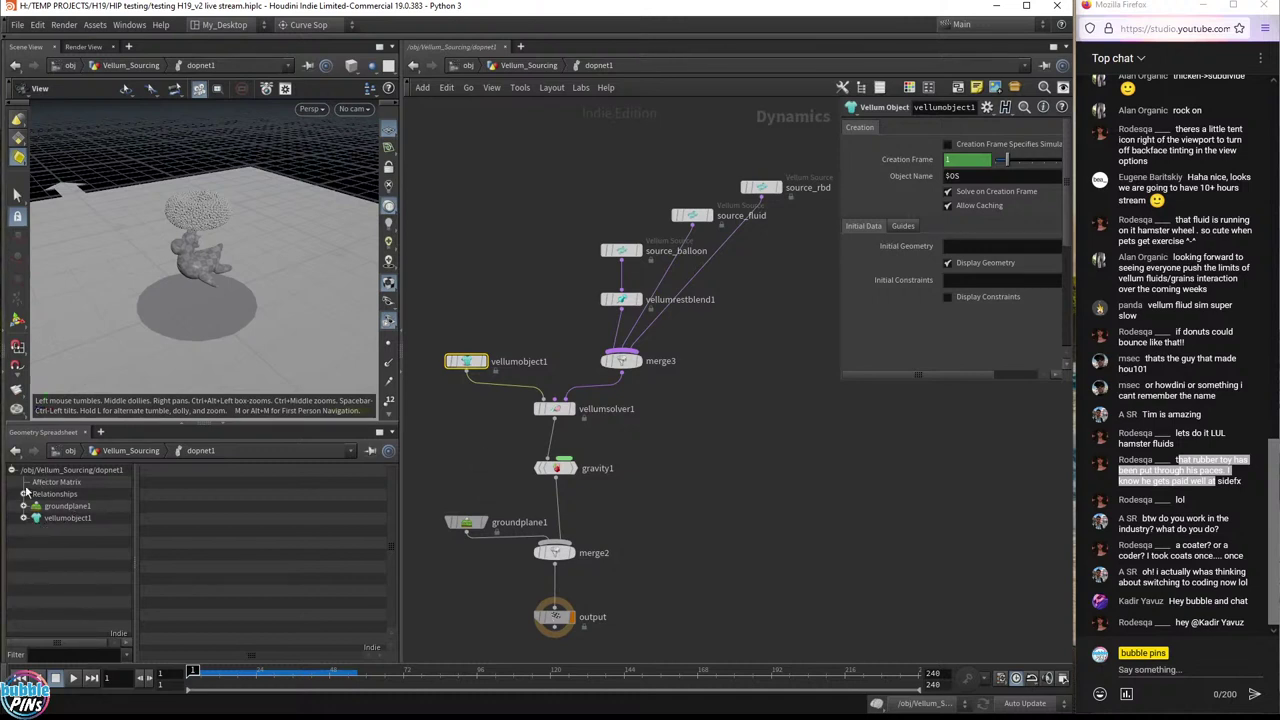
click(62, 518)
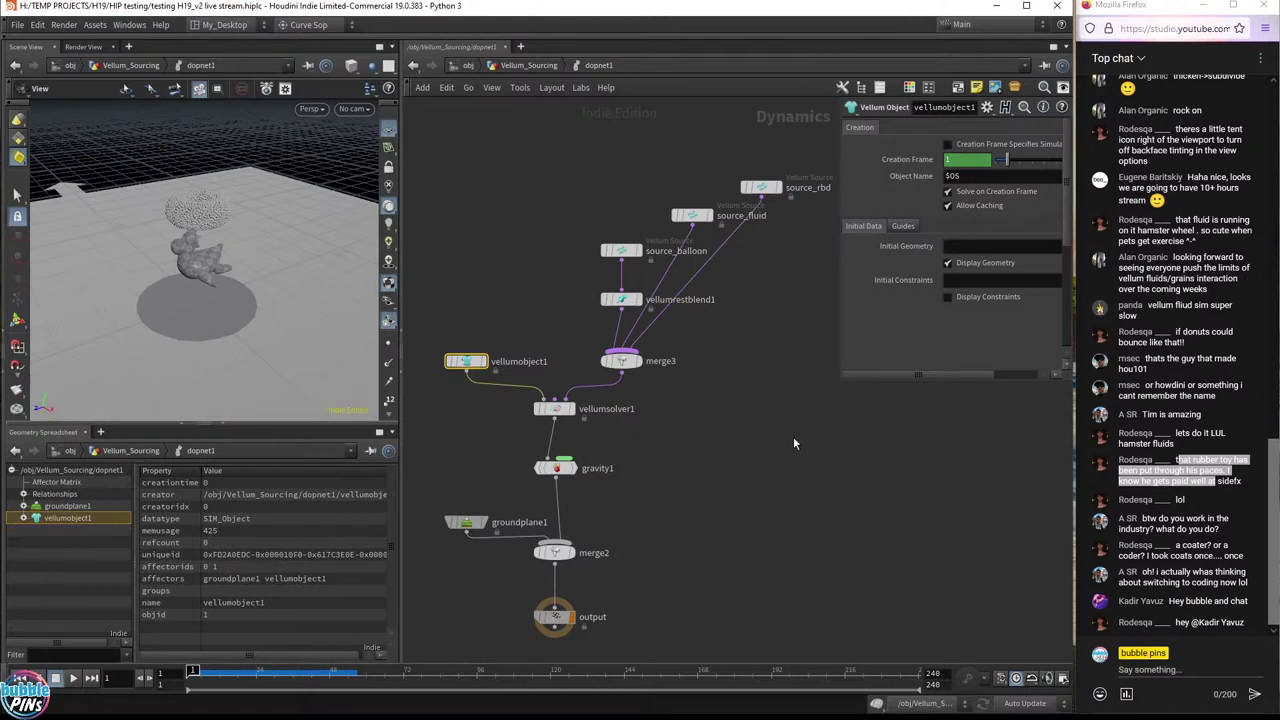
- Back in the Vellum_Sourcing network, set the display flag on dop_import
click(515, 67)
drag(729, 397, 475, 452)
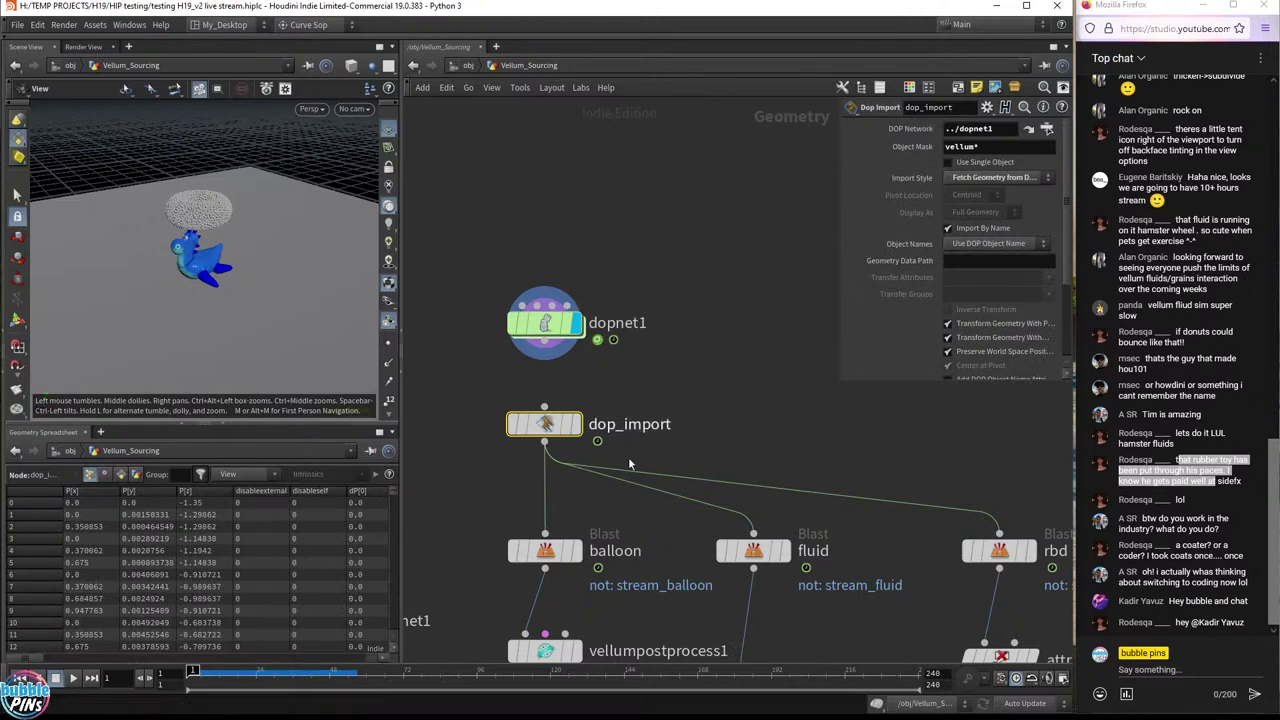
click(581, 430)
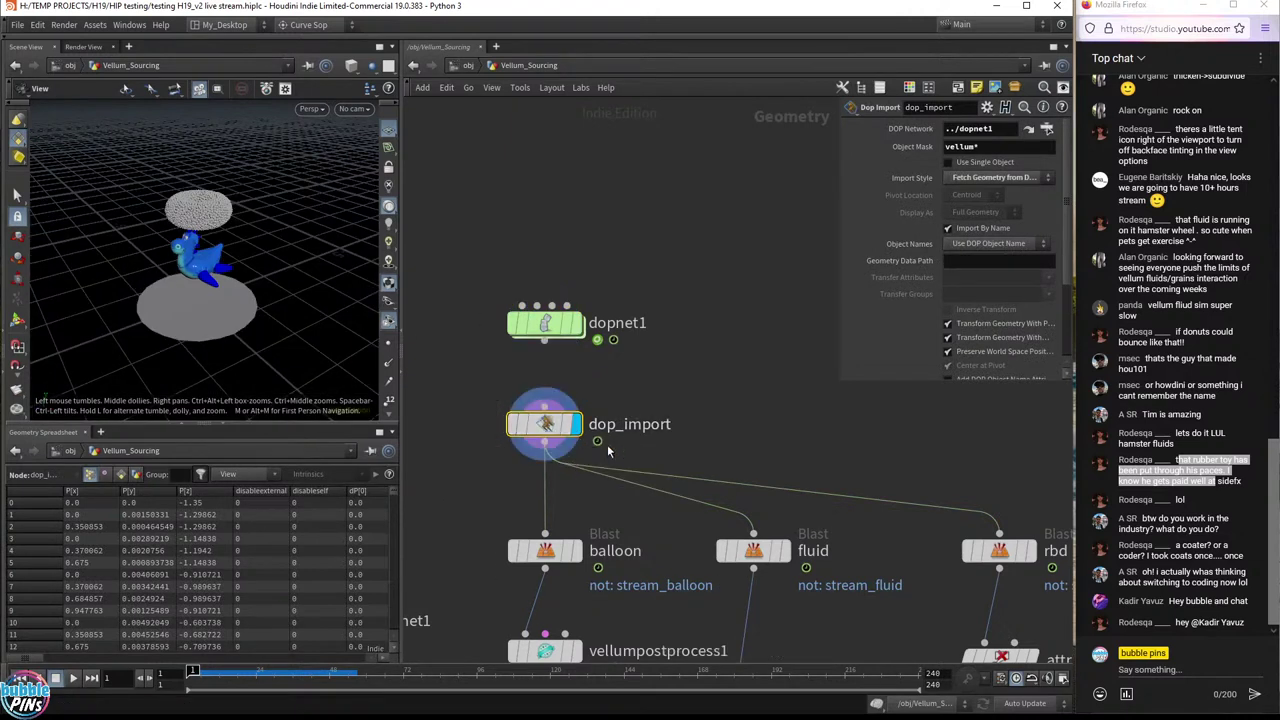
drag(471, 469, 473, 467)
- Create a Dop Import node beside dopnet1 and make it the displayed output
key(Tab)
text(dop im)
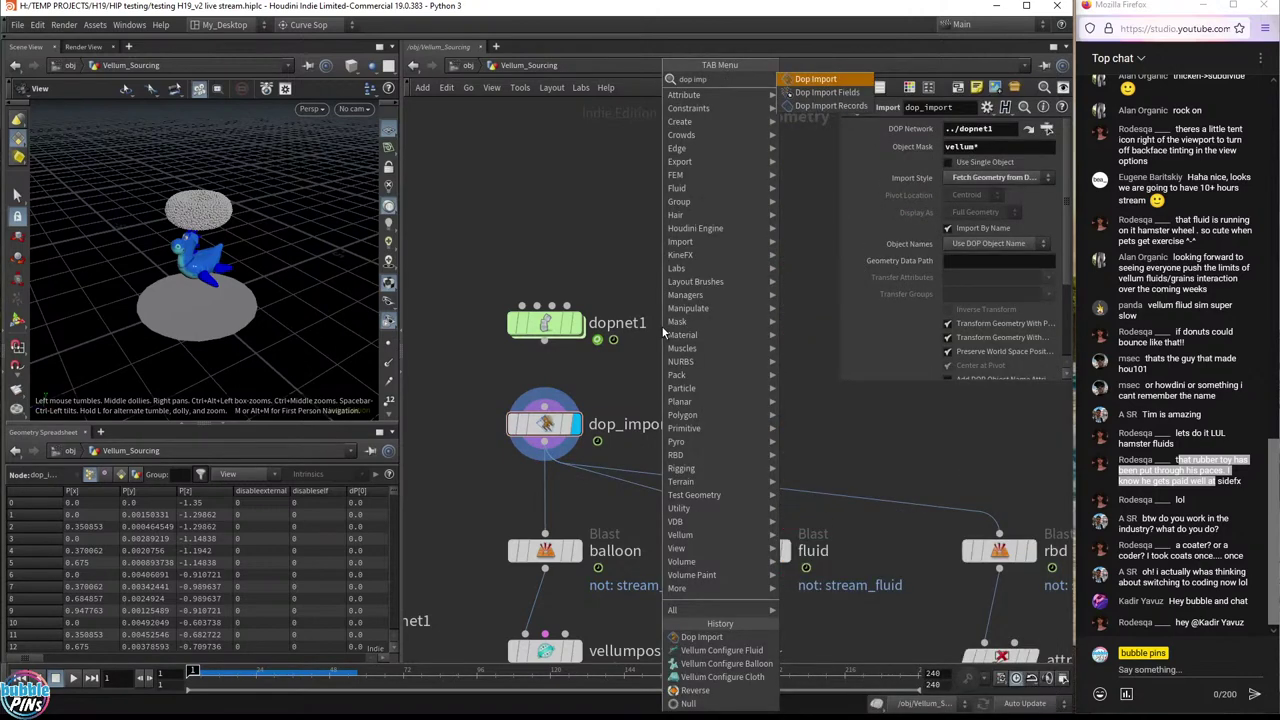
text(p)
key(Return)
click(738, 330)
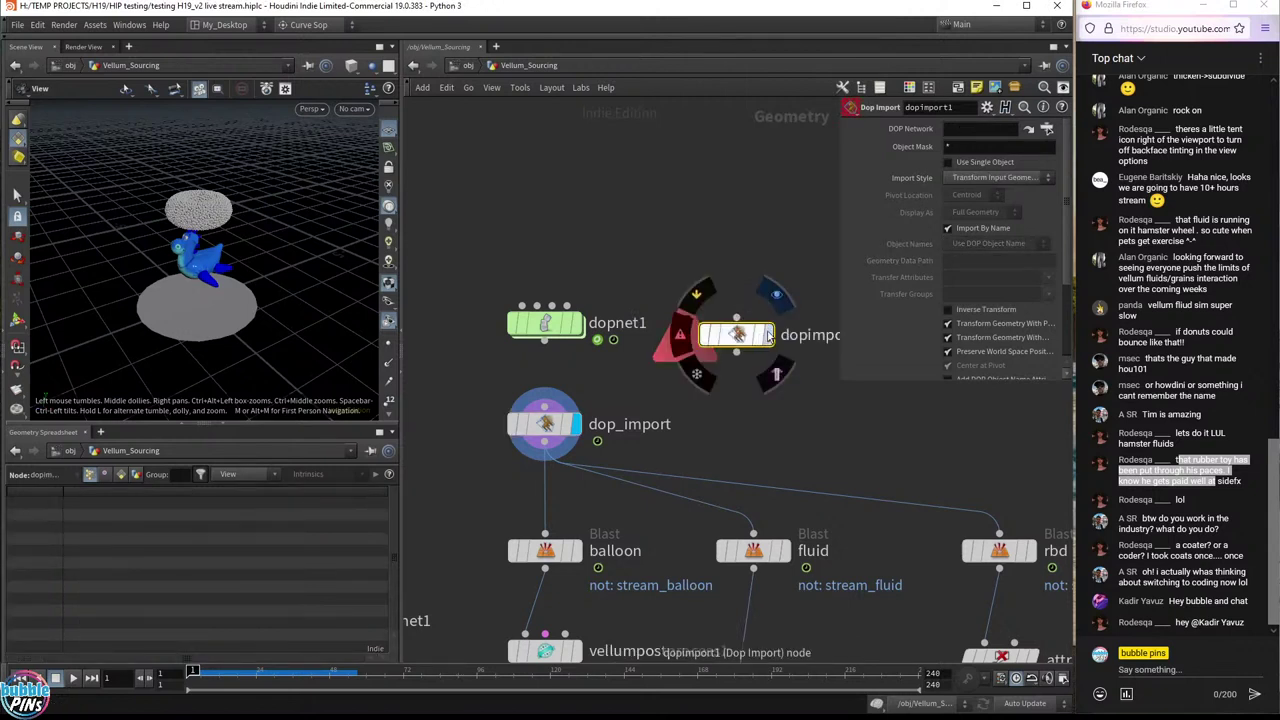
click(768, 335)
middle_drag(548, 332, 500, 340)
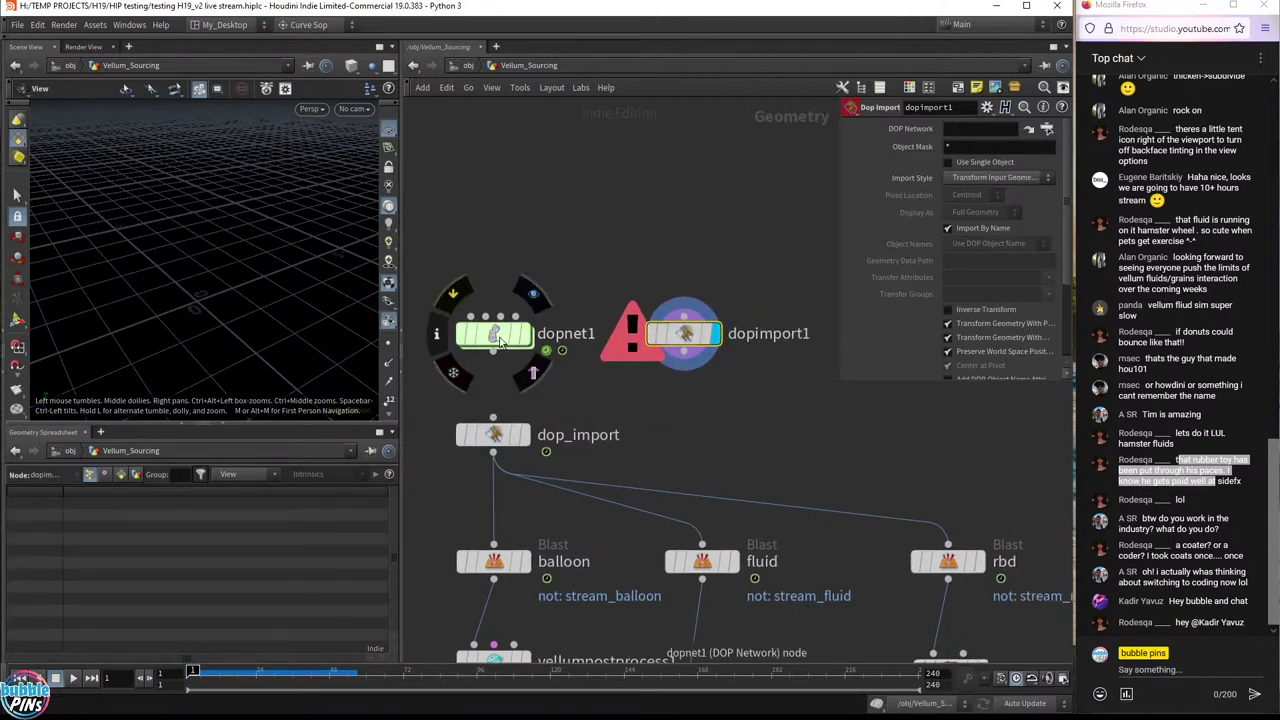
drag(426, 266, 752, 395)
middle_drag(710, 241, 706, 381)
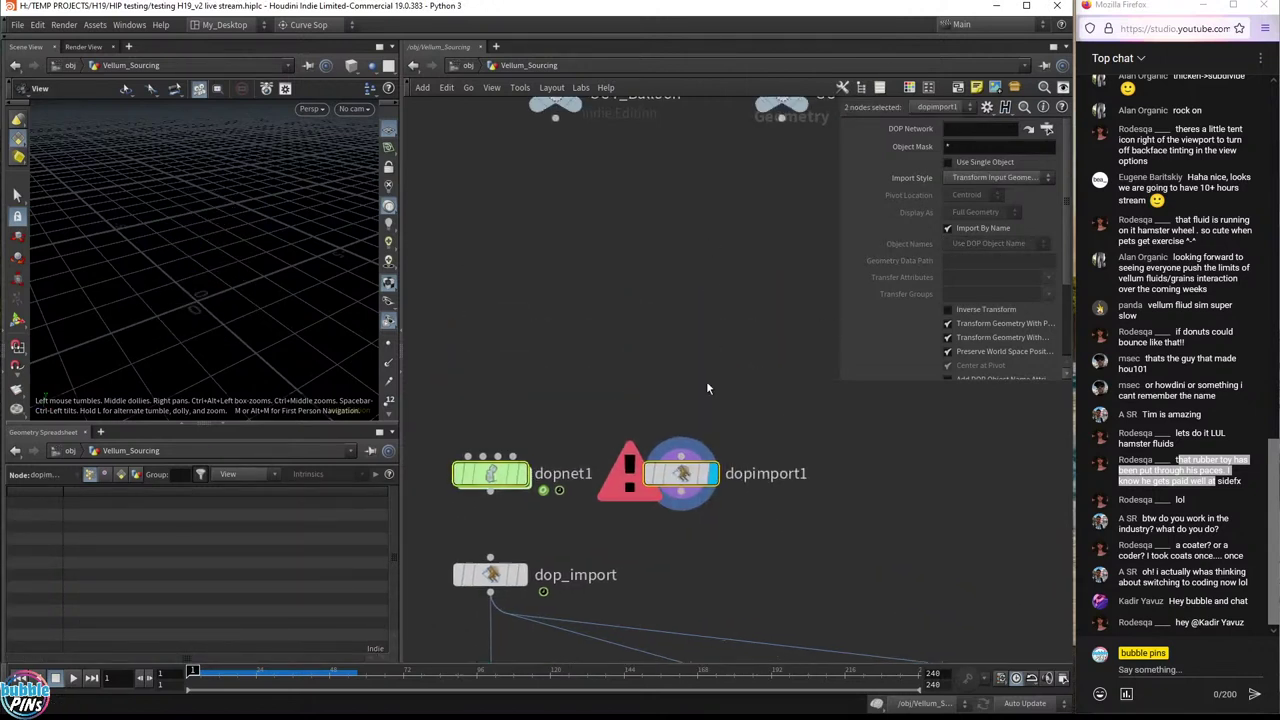
drag(506, 476, 506, 366)
middle_drag(631, 434, 619, 519)
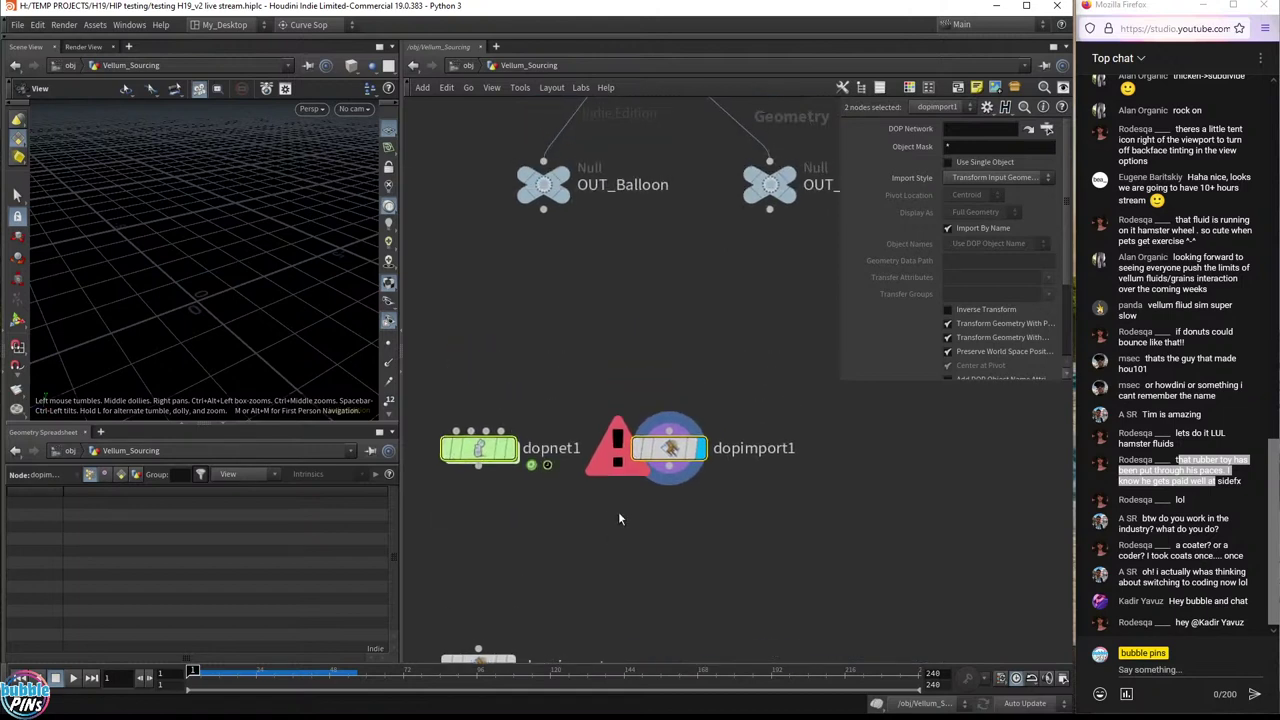
scroll(620, 510, up, 4)
- Set dopimport1's DOP Network to ../dopnet1 and Import Style to Fetch Geometry from DOP Network
click(549, 449)
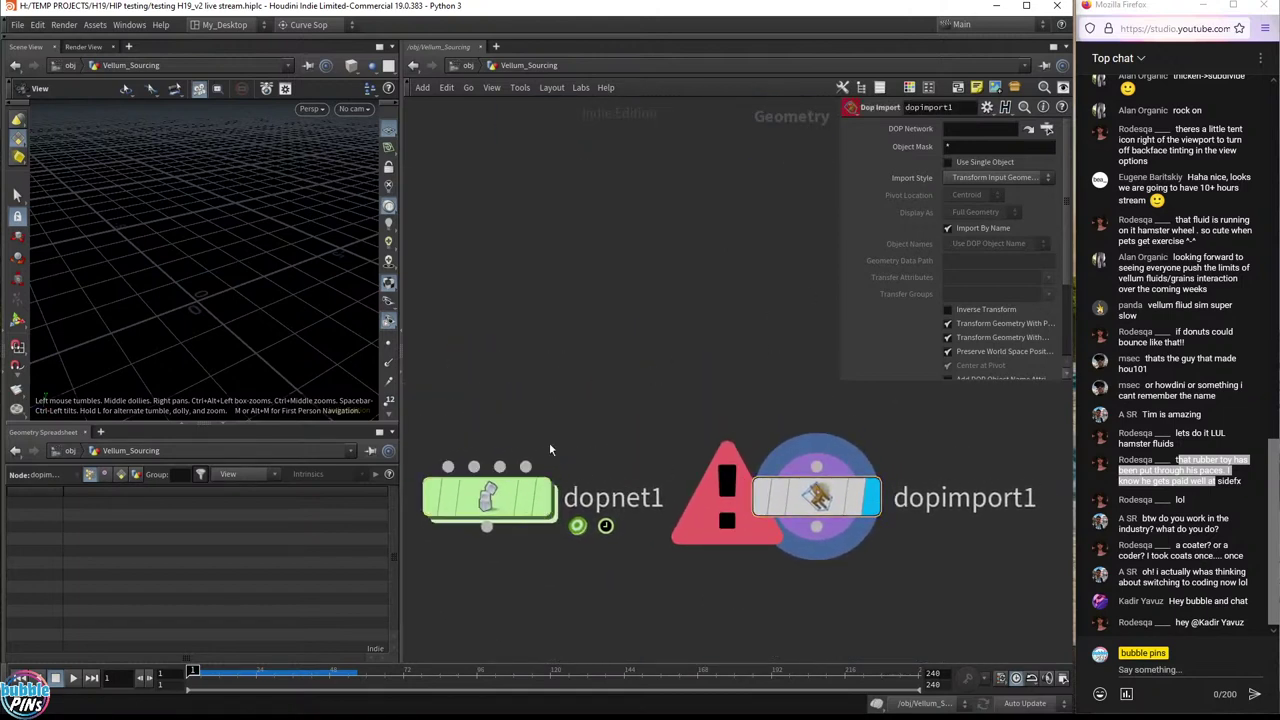
drag(838, 380, 736, 387)
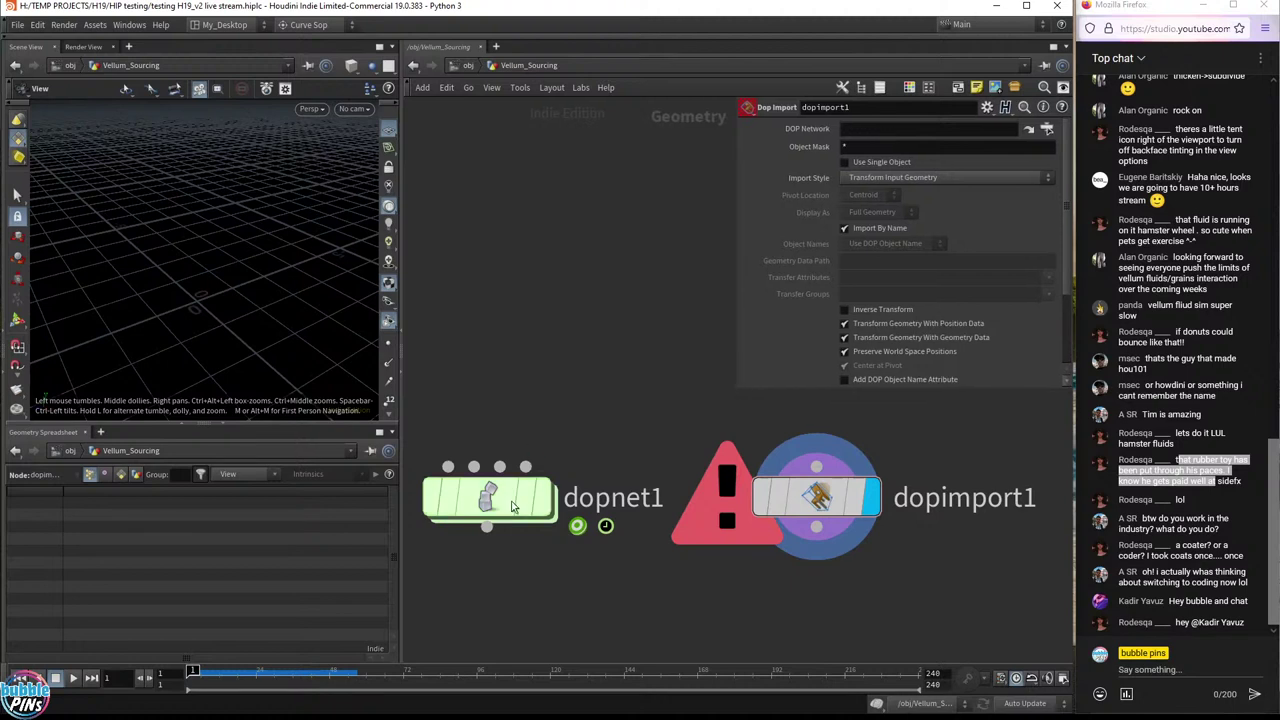
drag(742, 585, 963, 456)
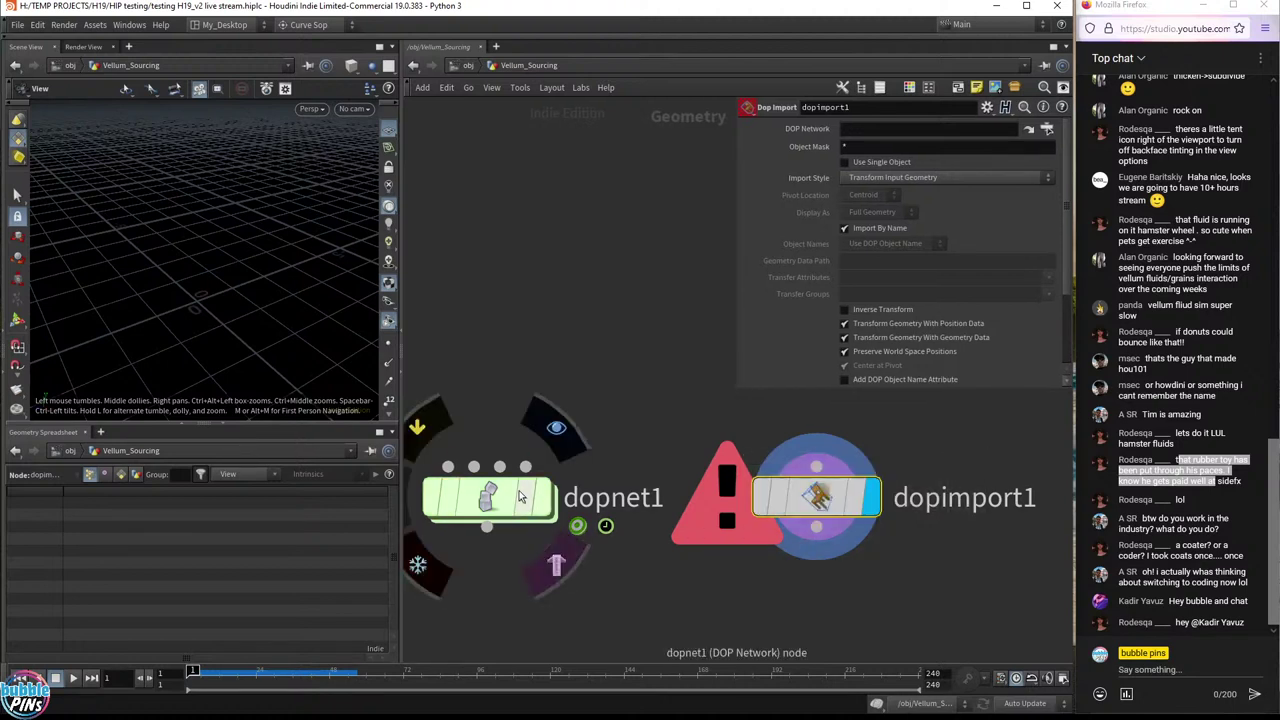
drag(486, 495, 790, 126)
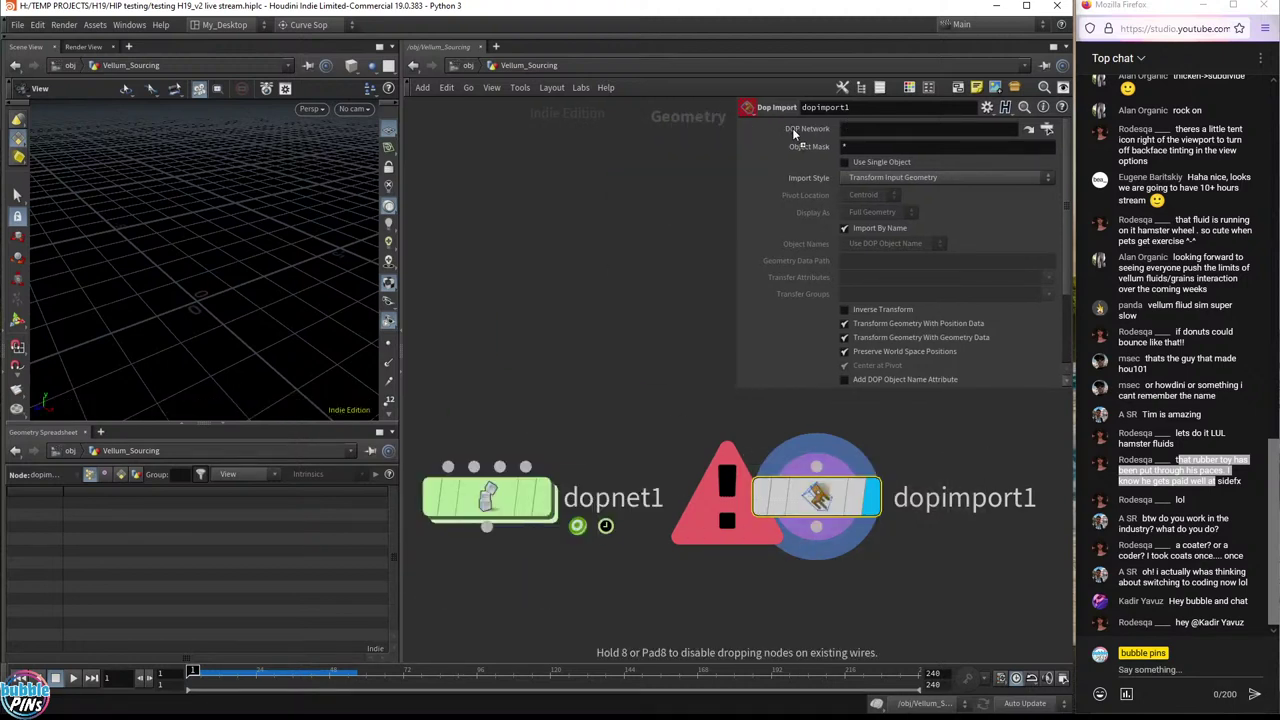
click(856, 128)
text(../dopnet1)
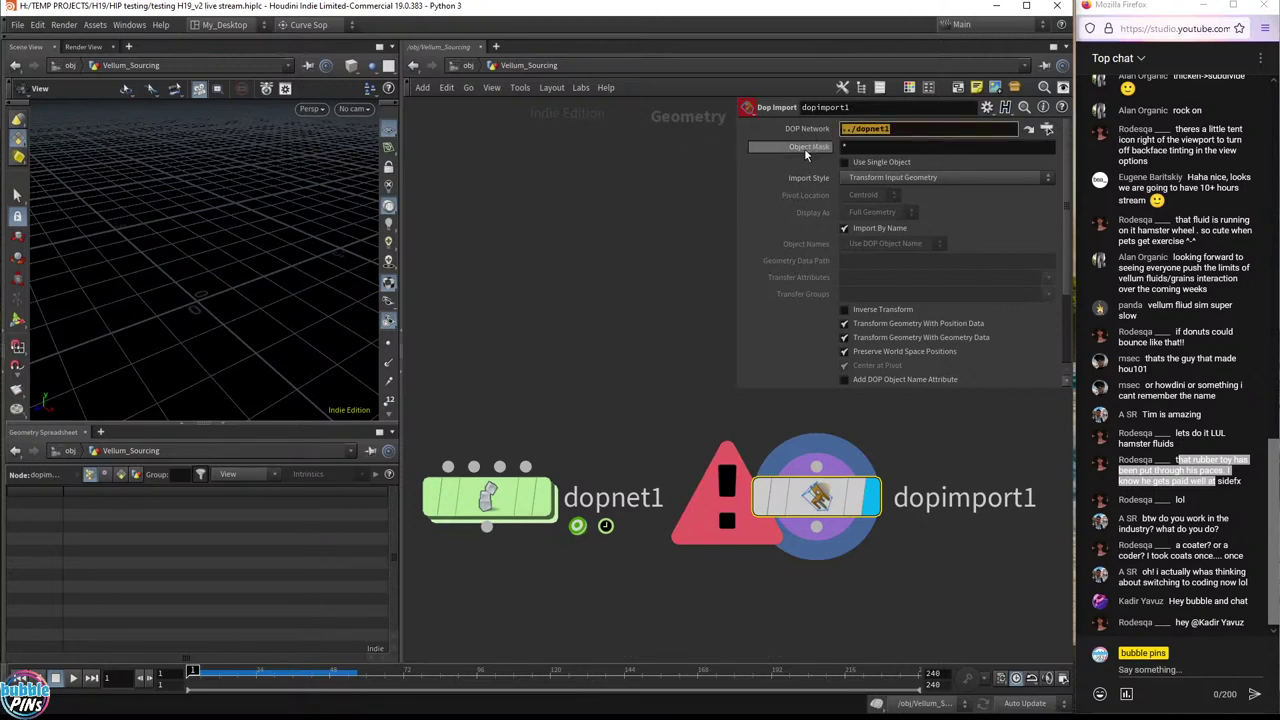
click(884, 147)
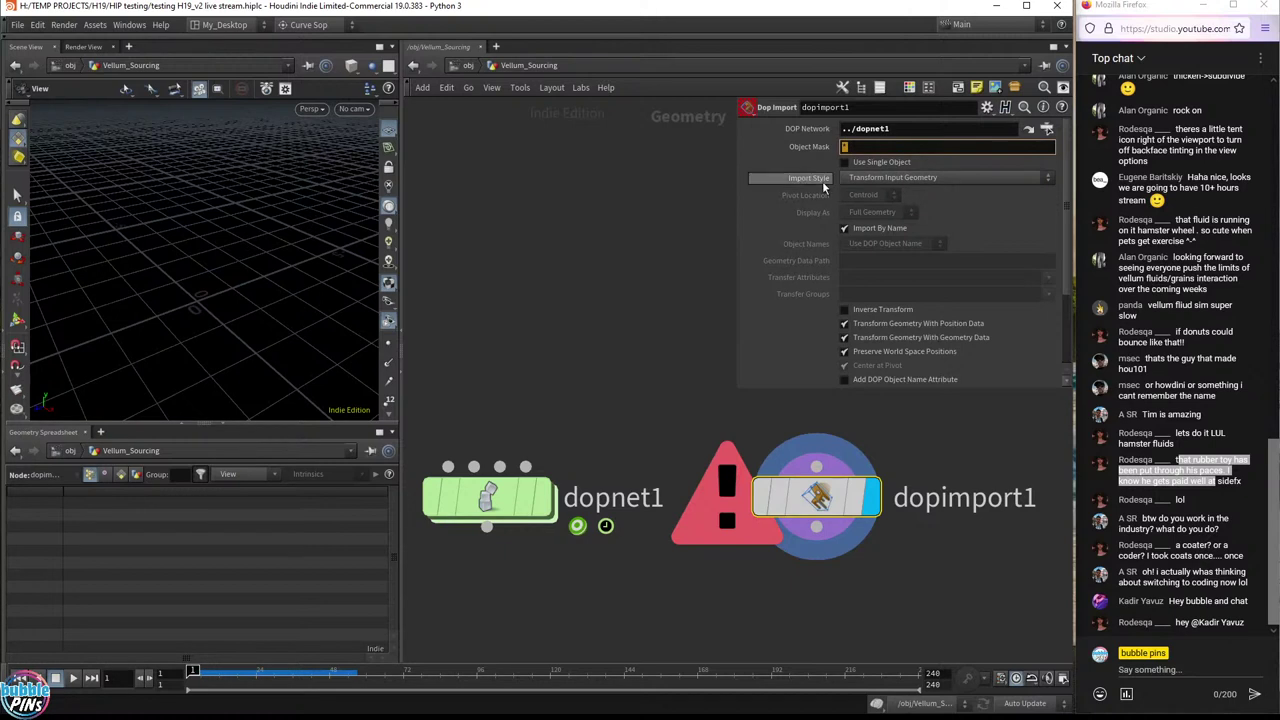
click(877, 177)
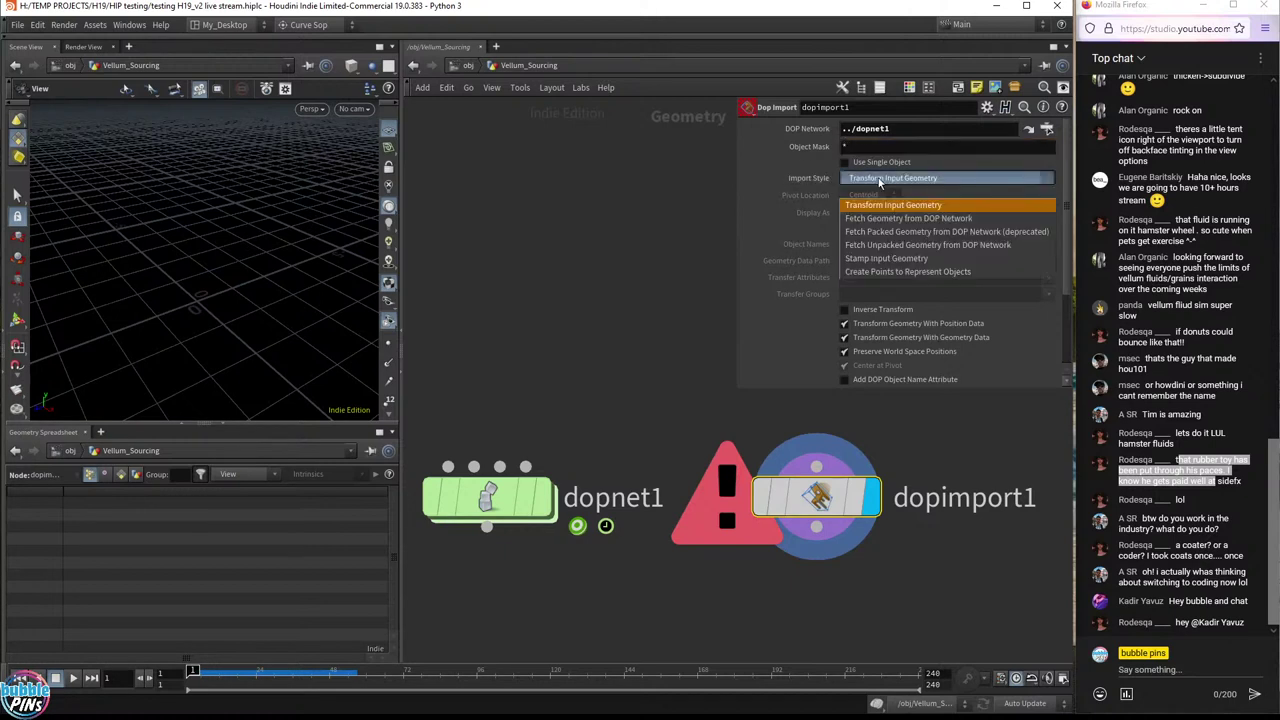
click(913, 222)
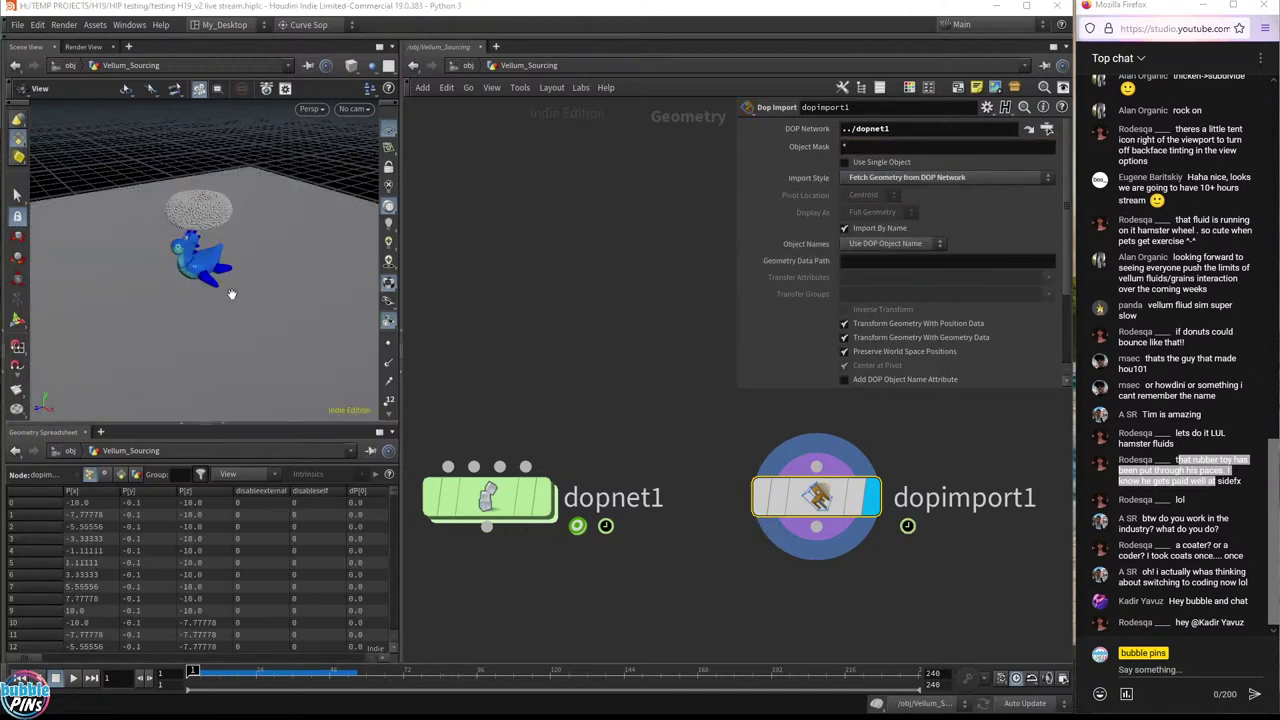
- Jump to frame 7 and tumble the viewport to inspect the fetched simulation
mouse_move(229, 286)
mouse_down()
mouse_move(323, 257)
mouse_move(227, 272)
mouse_up()
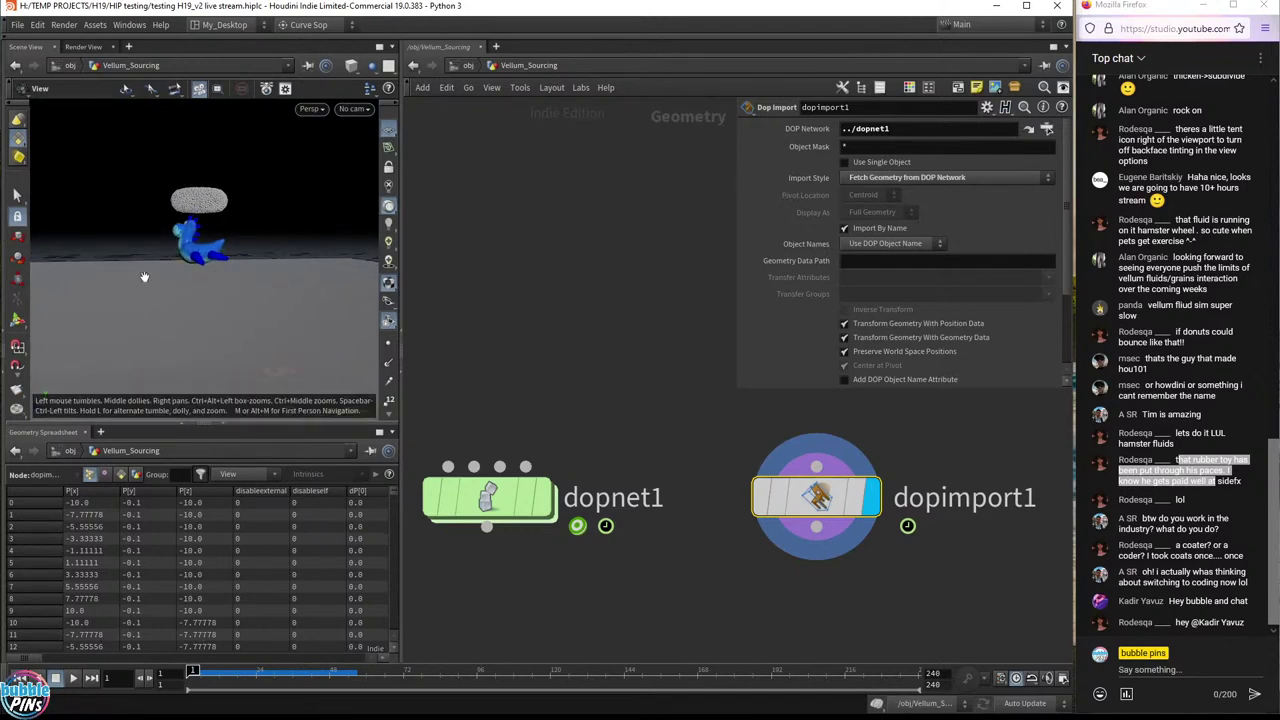
click(205, 673)
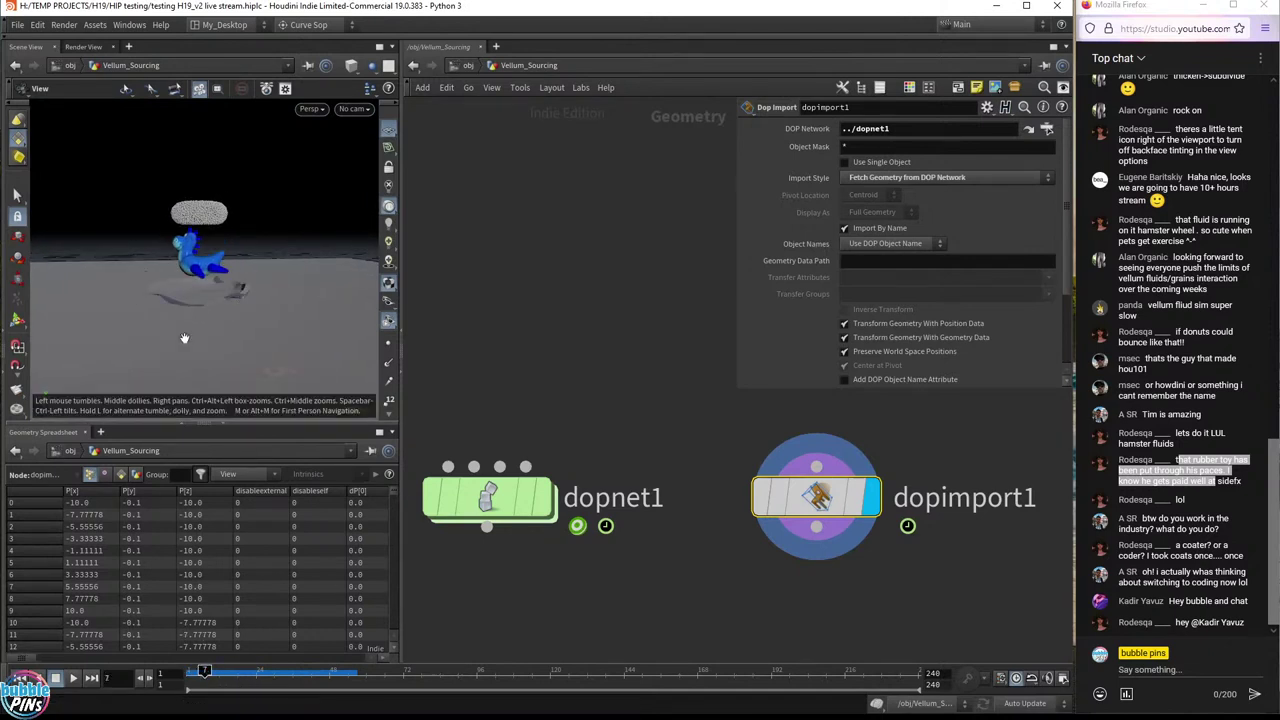
drag(185, 305, 269, 306)
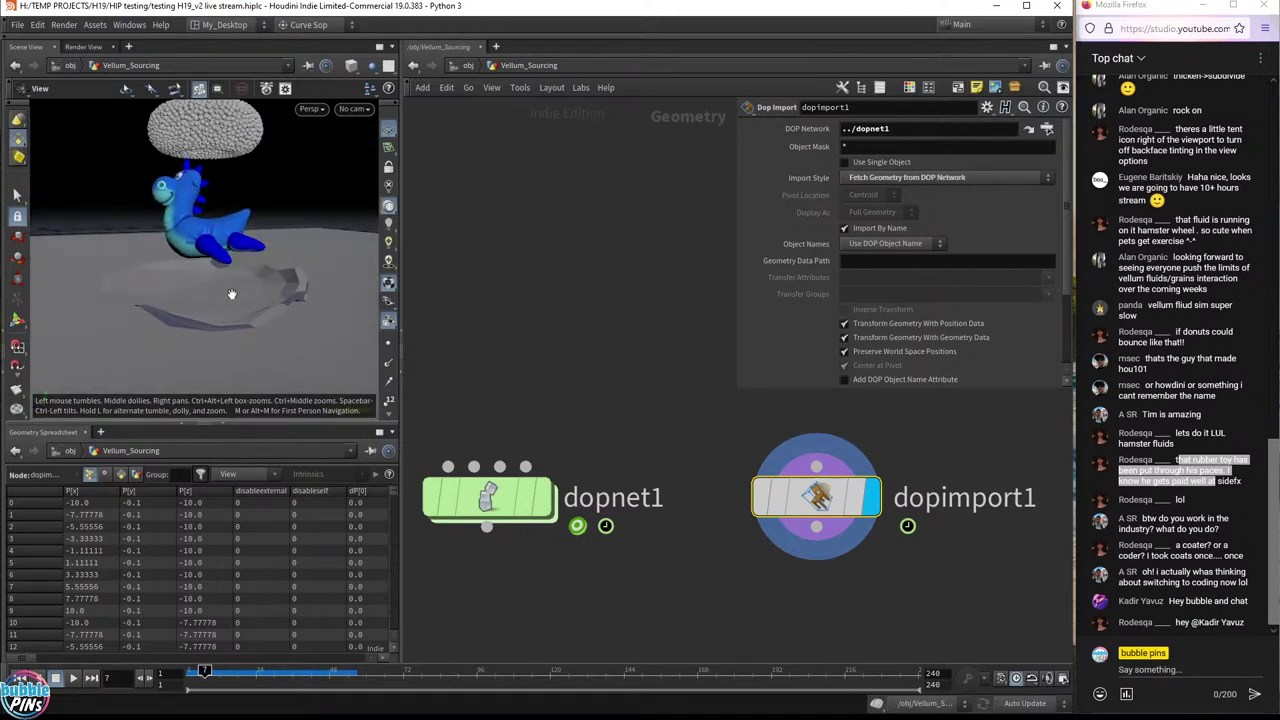
mouse_move(487, 497)
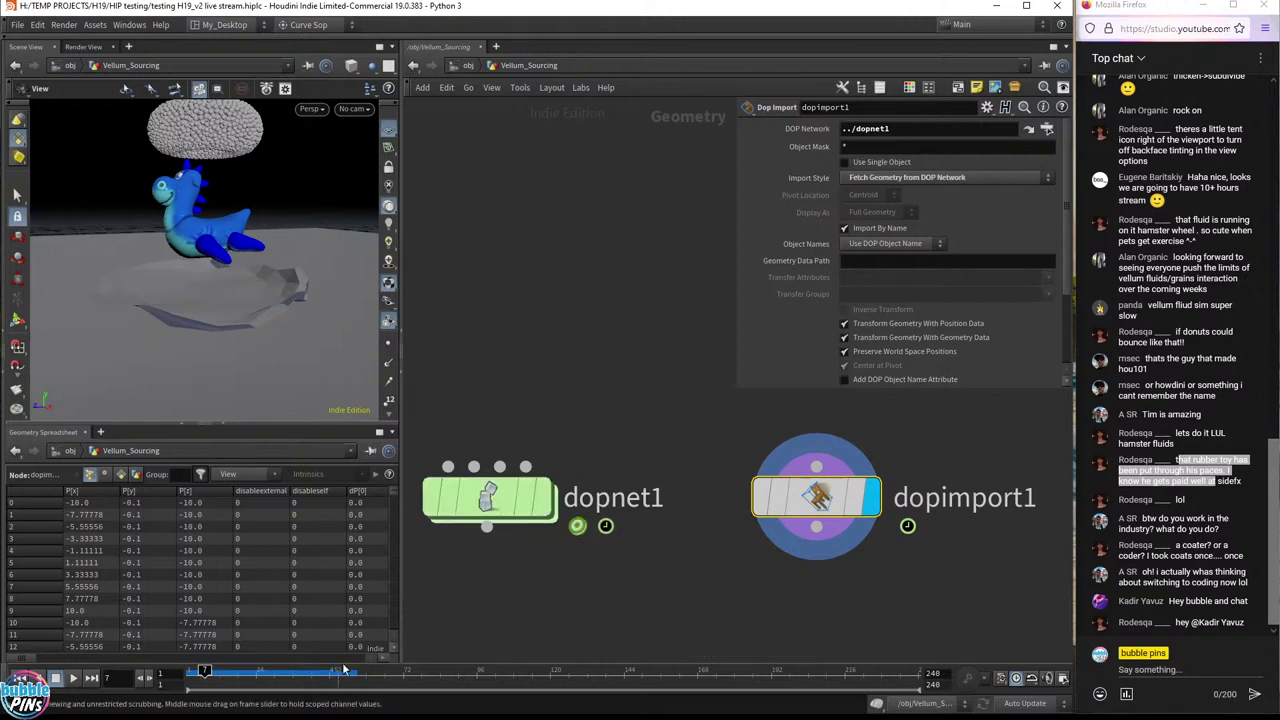
- Enter dopnet1 and inspect the source_balloon node's parameters
double_click(490, 500)
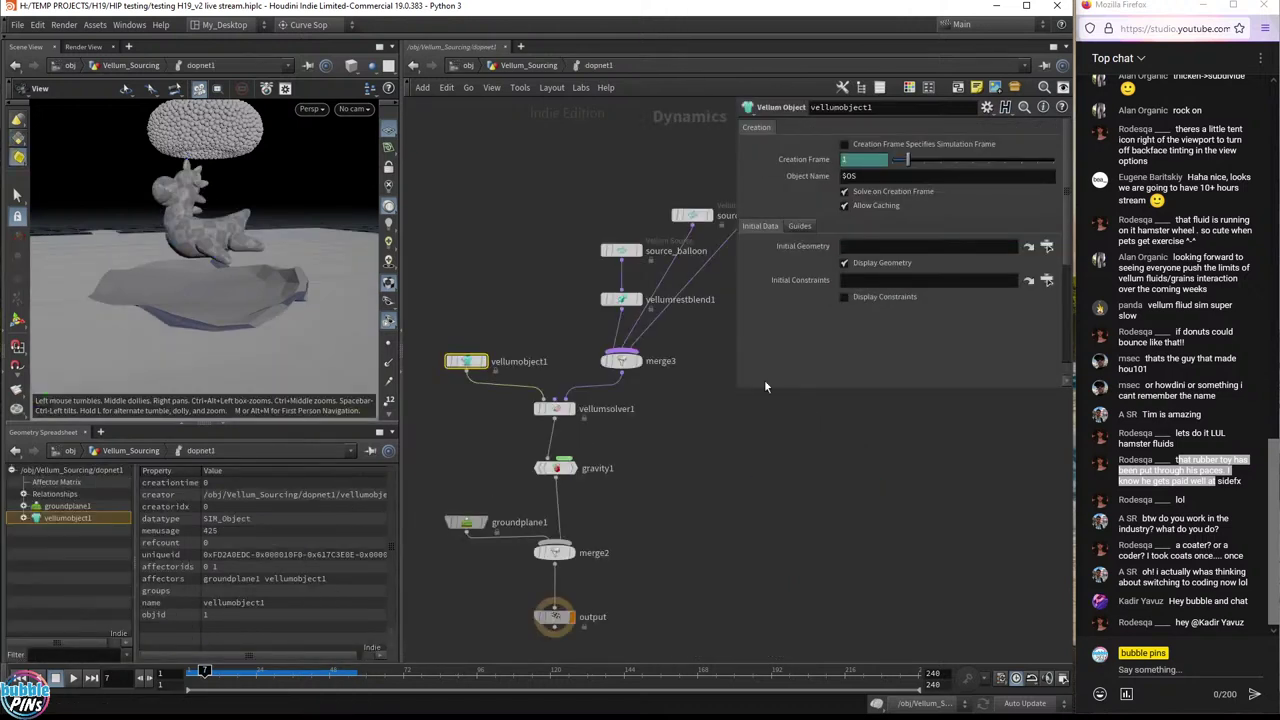
drag(740, 388, 822, 360)
middle_drag(822, 360, 731, 549)
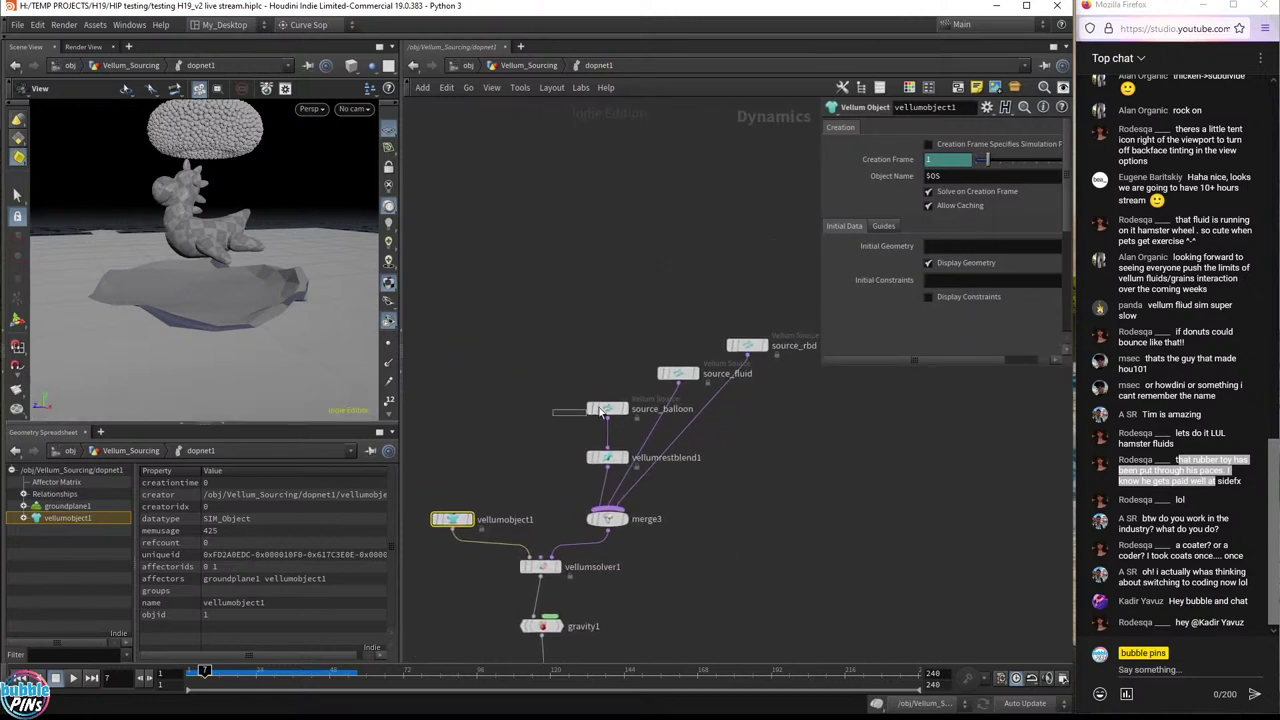
click(605, 410)
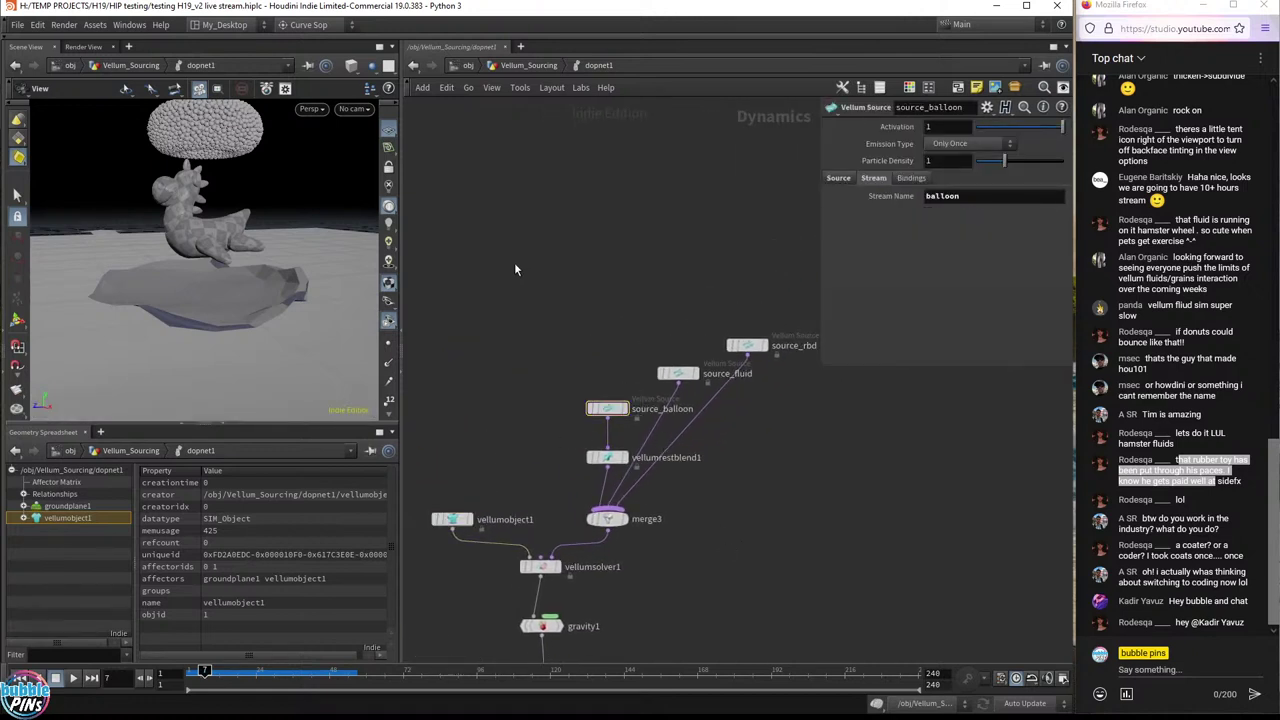
- Add a Vellum Source node, vellumsource1, above the sources, then return to Vellum_Sourcing
key(Tab)
text(vellum s)
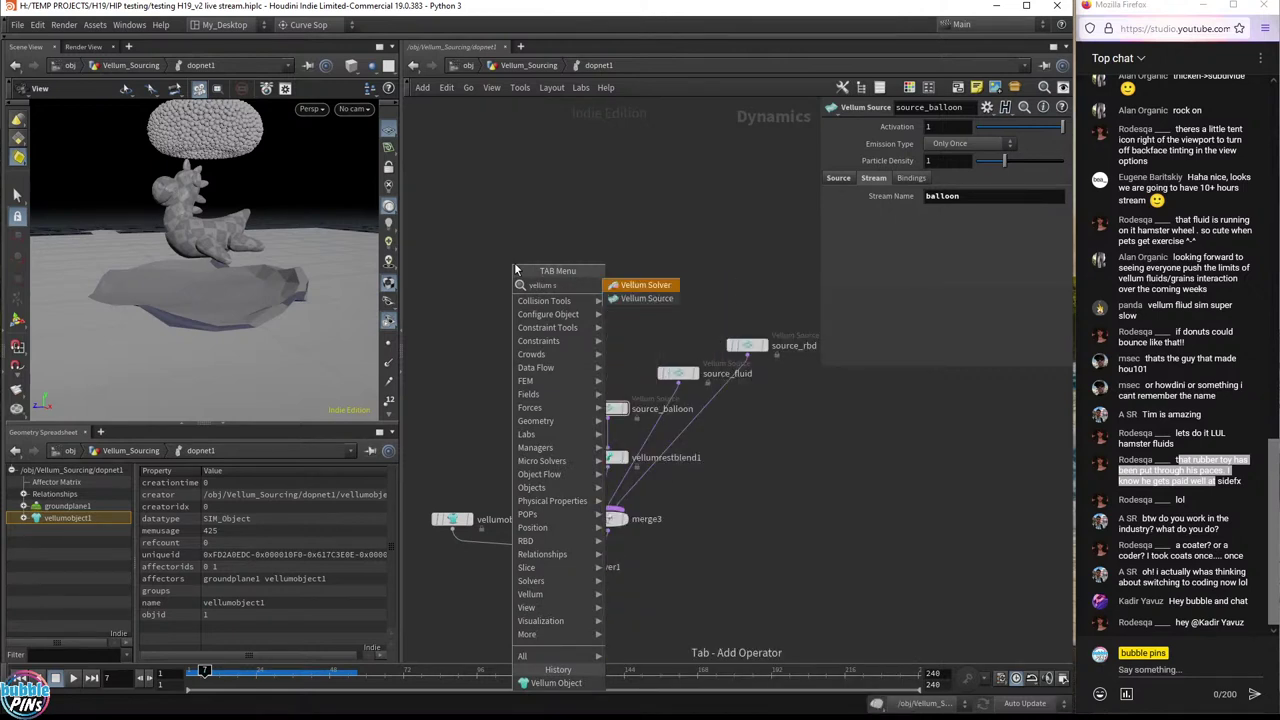
key(Down)
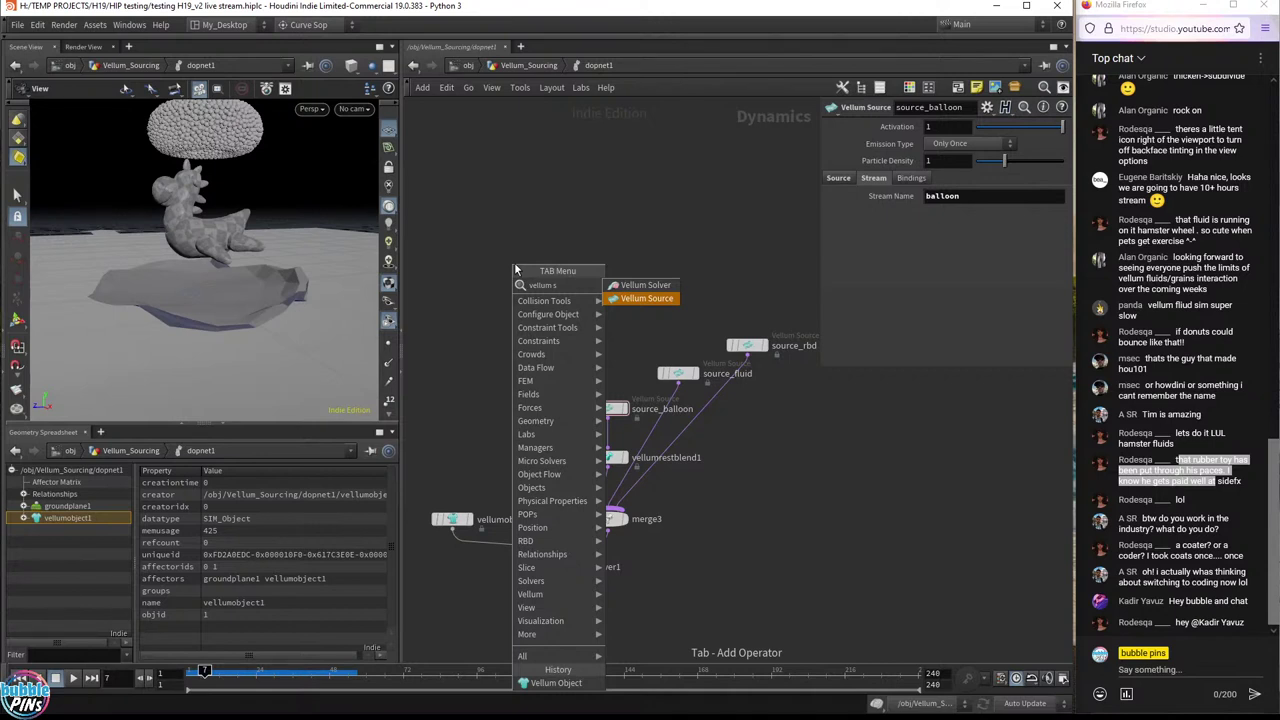
key(Return)
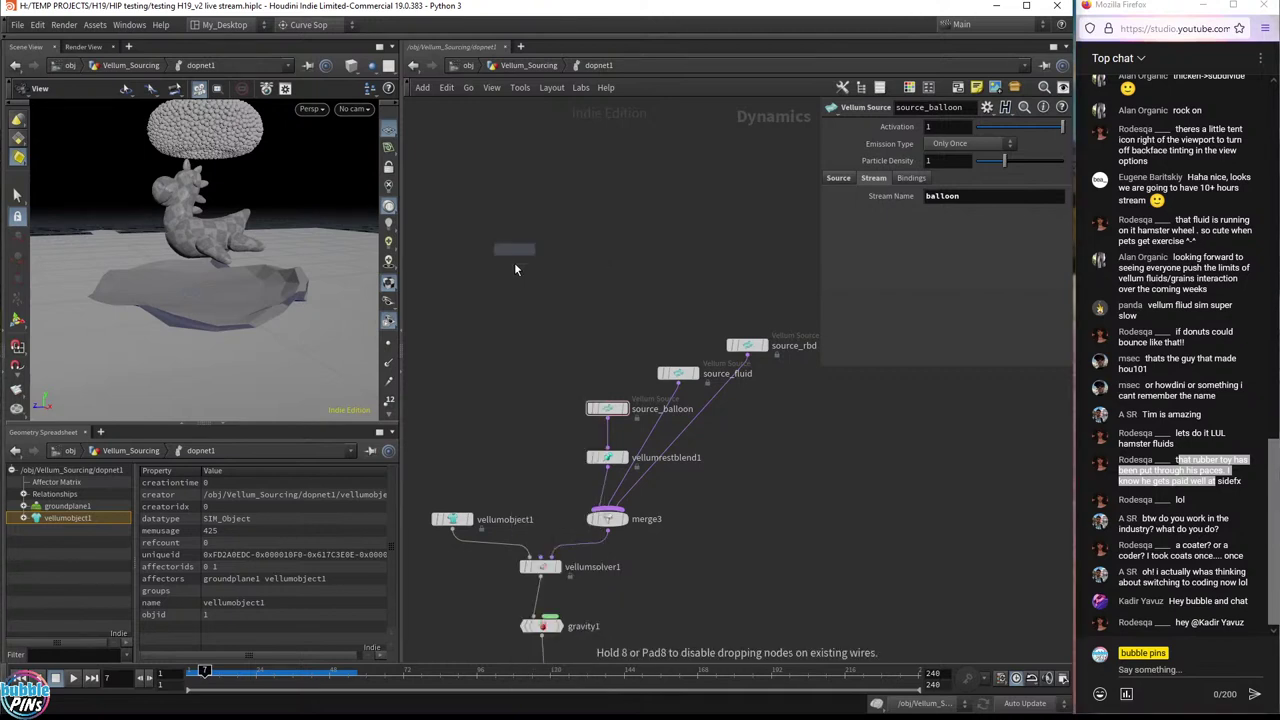
click(563, 291)
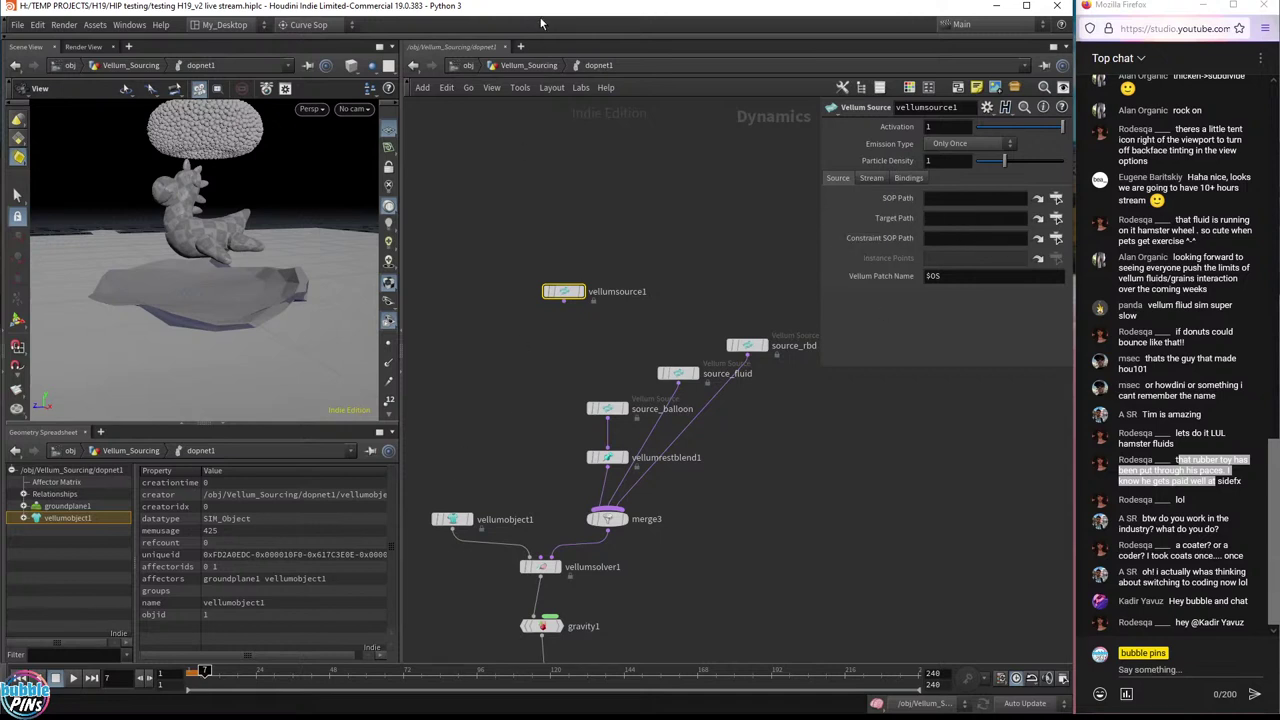
click(540, 66)
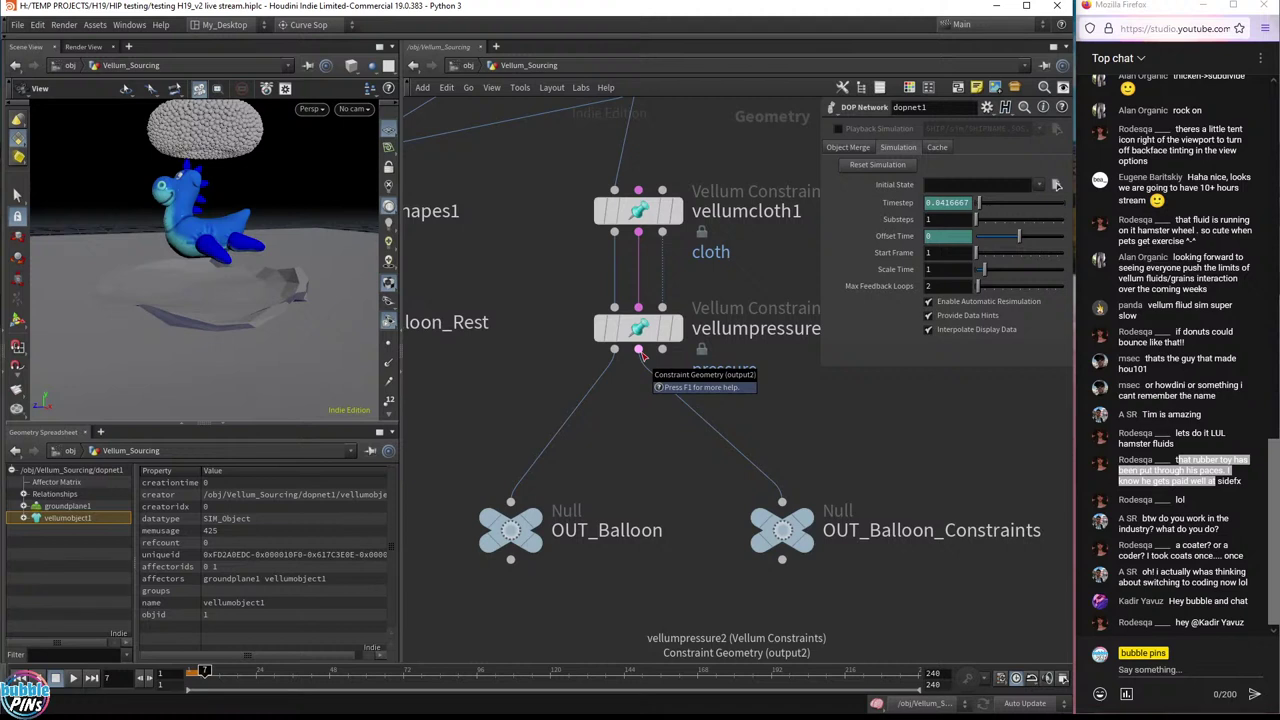
- Re-enter dopnet1, delete vellumsource1, and select source_balloon
middle_drag(675, 575, 792, 224)
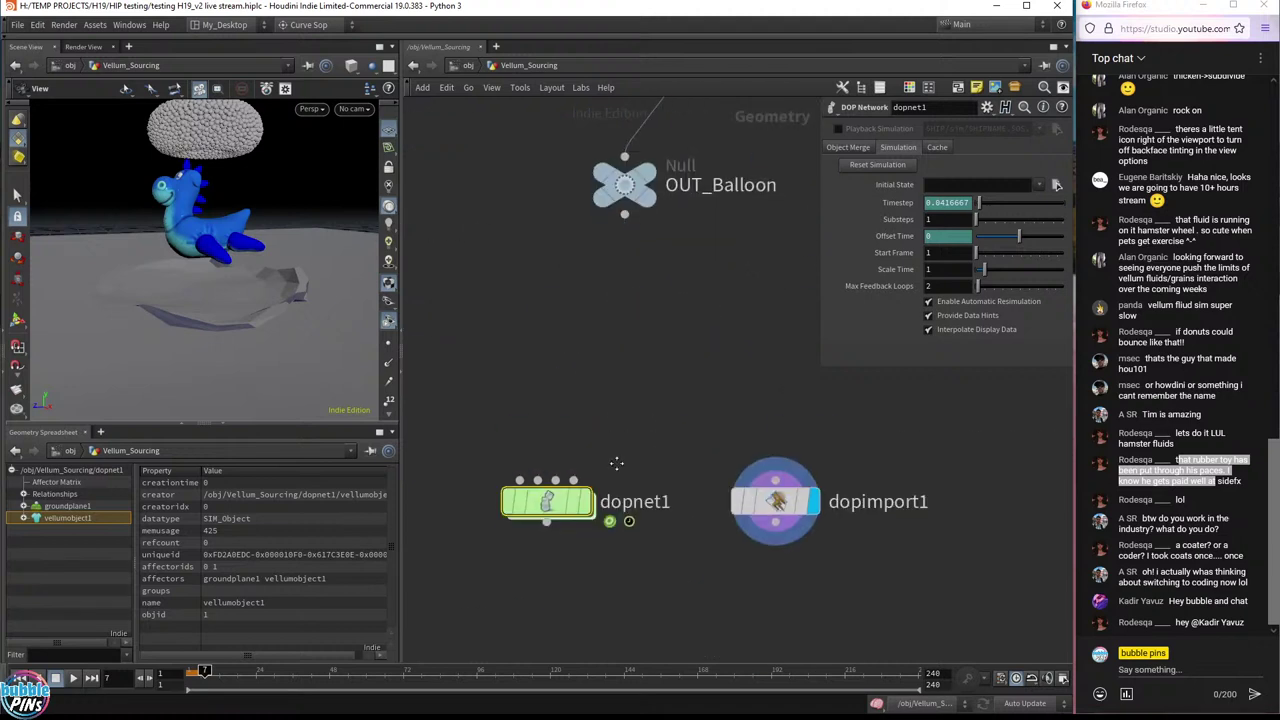
double_click(550, 515)
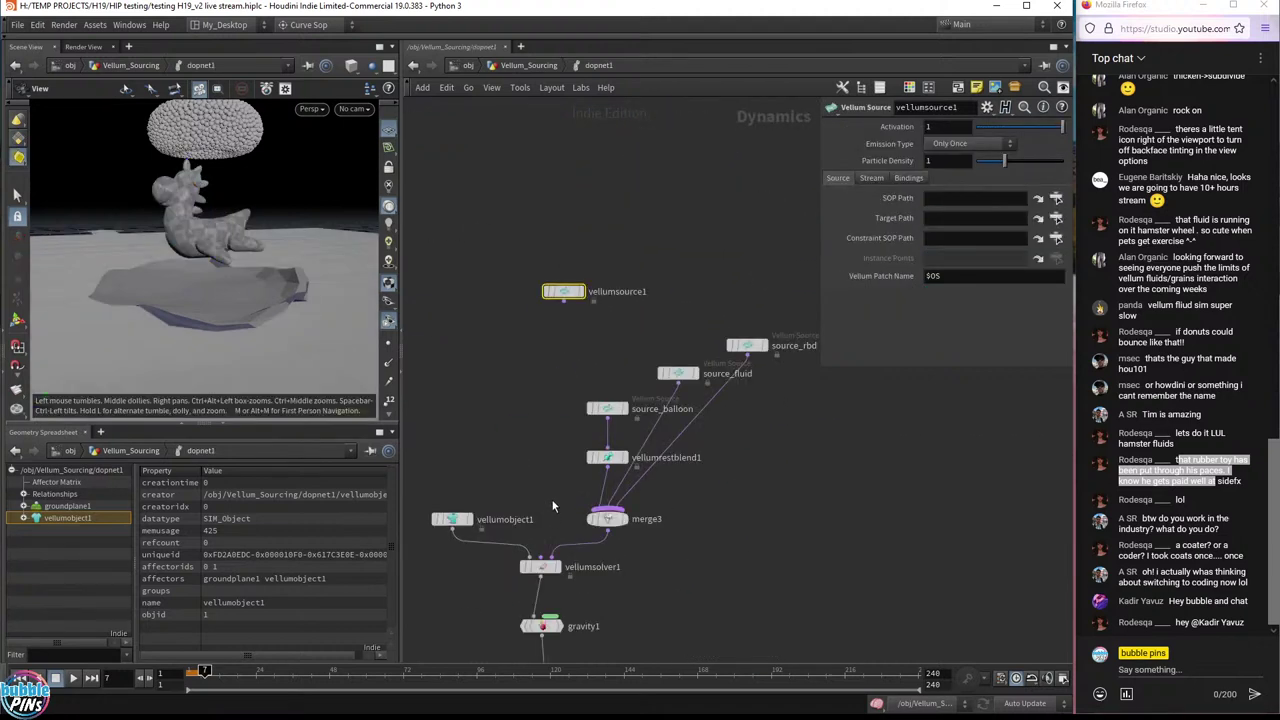
click(938, 240)
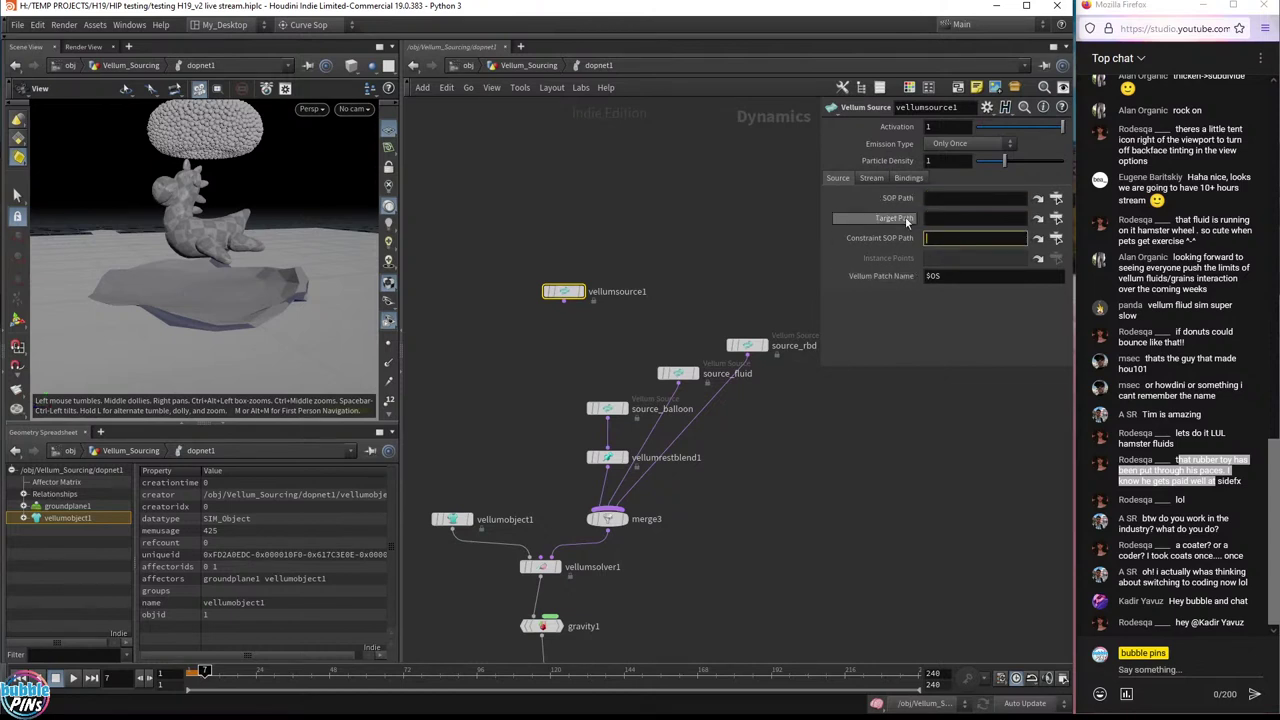
mouse_move(906, 281)
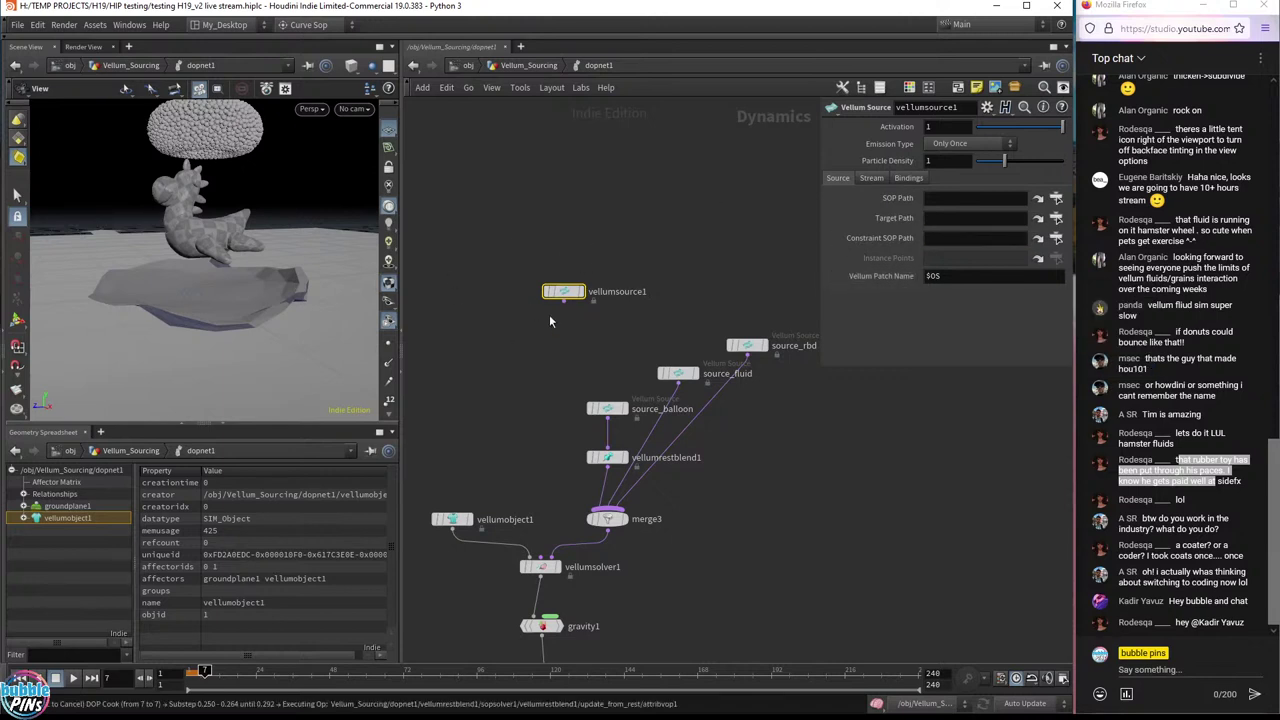
key(Delete)
drag(544, 348, 640, 426)
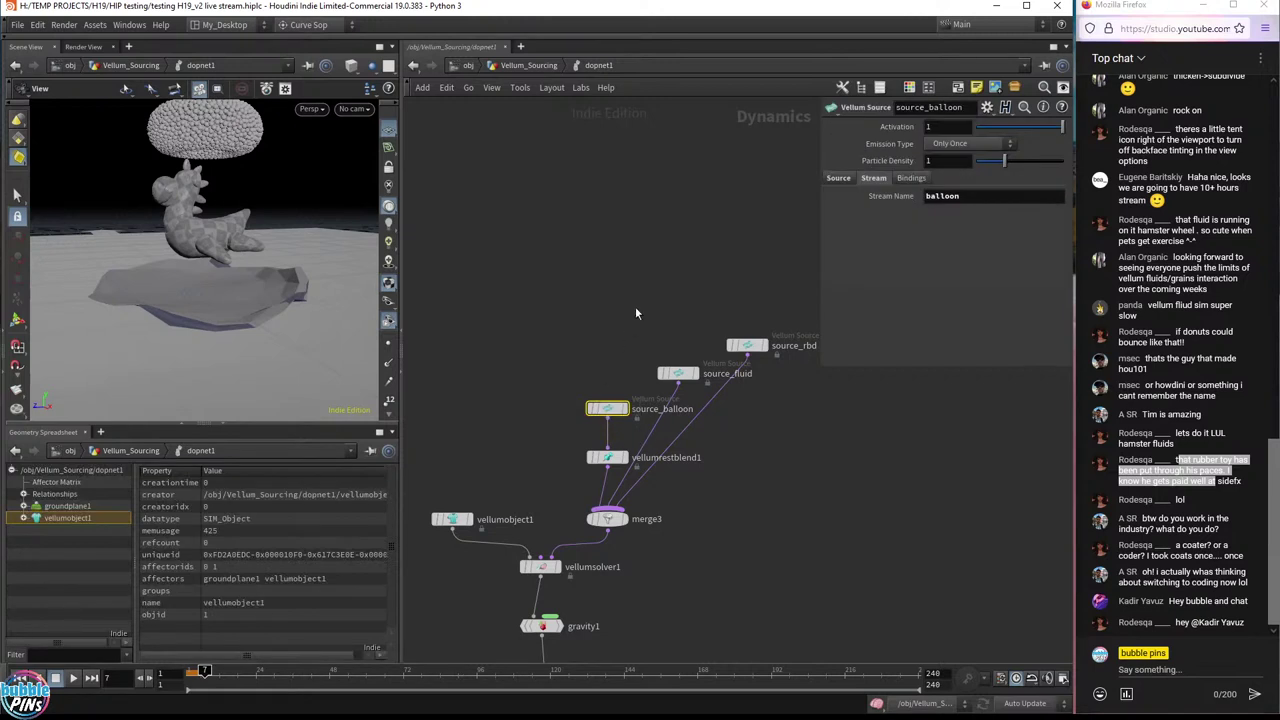
- Check source_balloon's Vellum Patch Name and its stream name, balloon
scroll(547, 380, up, 5)
middle_drag(596, 369, 529, 362)
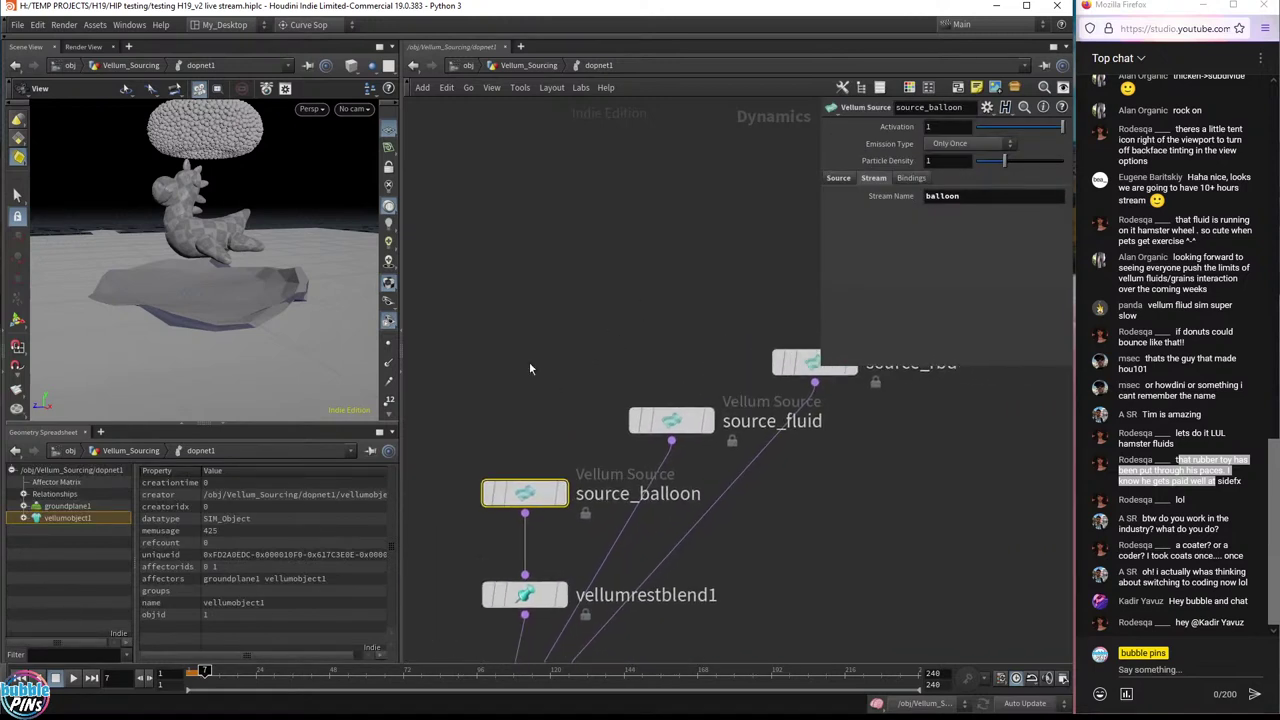
click(838, 177)
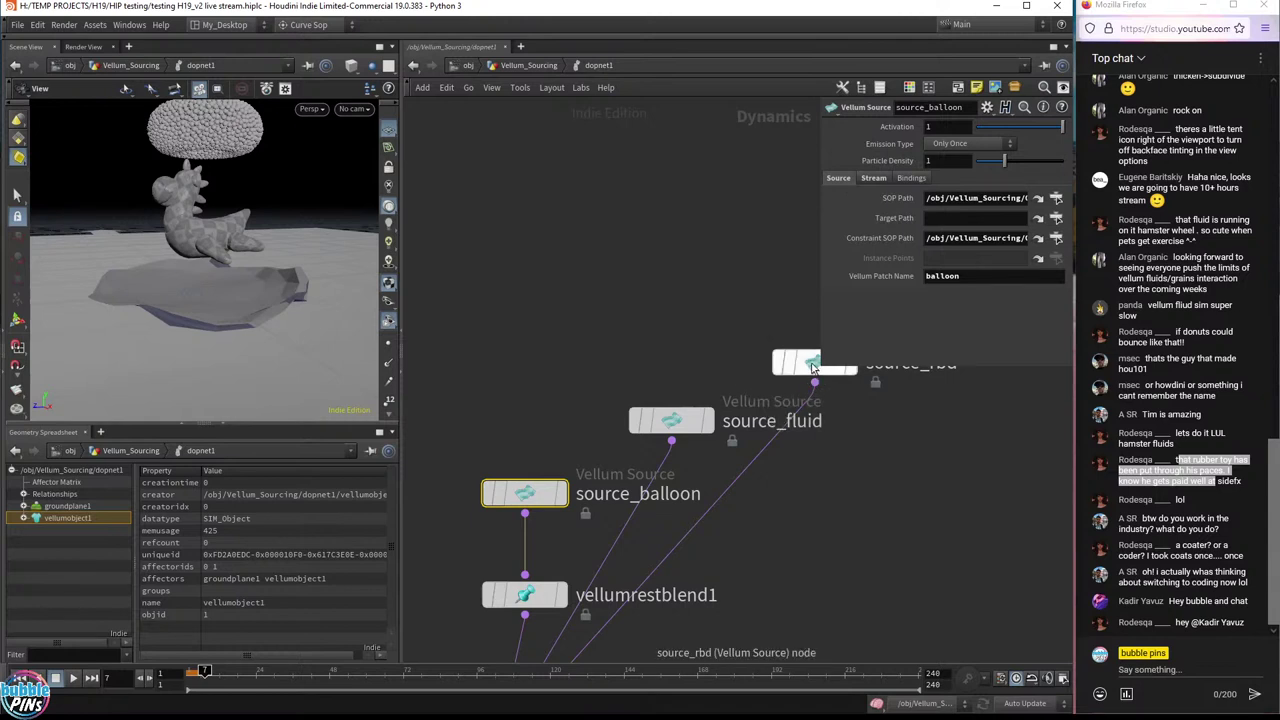
drag(823, 366, 451, 382)
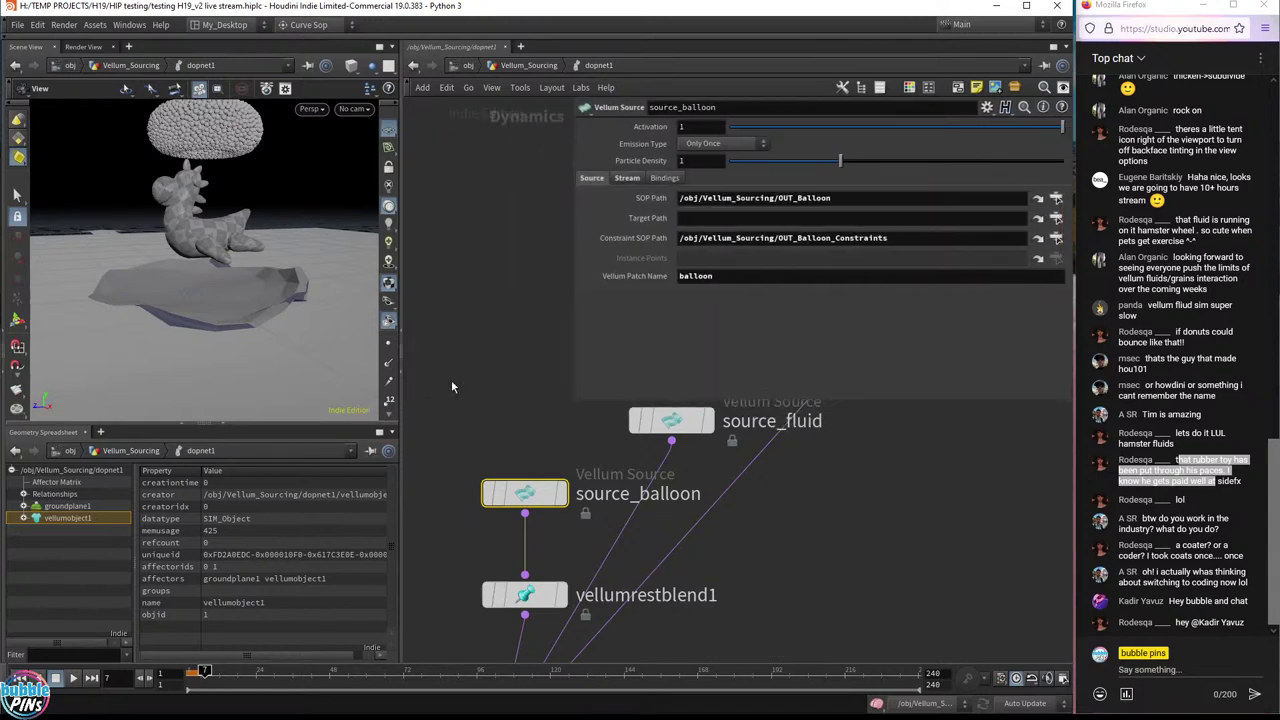
click(686, 277)
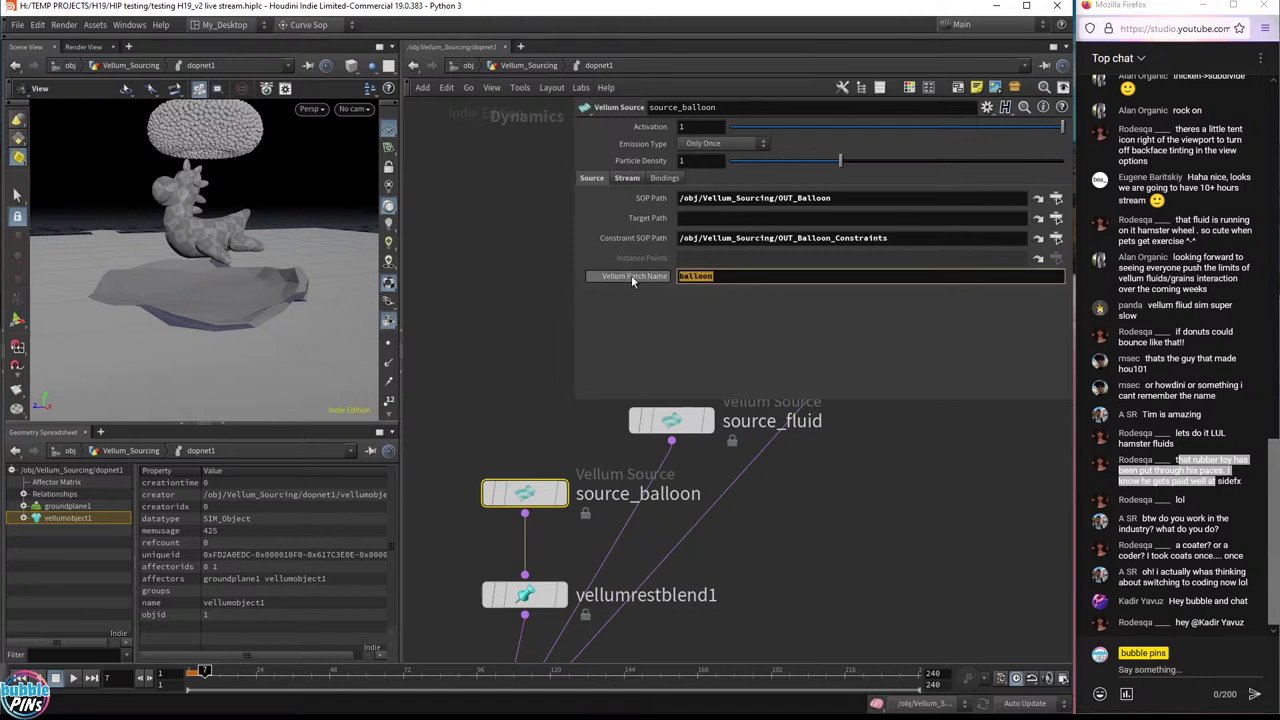
click(713, 281)
click(628, 179)
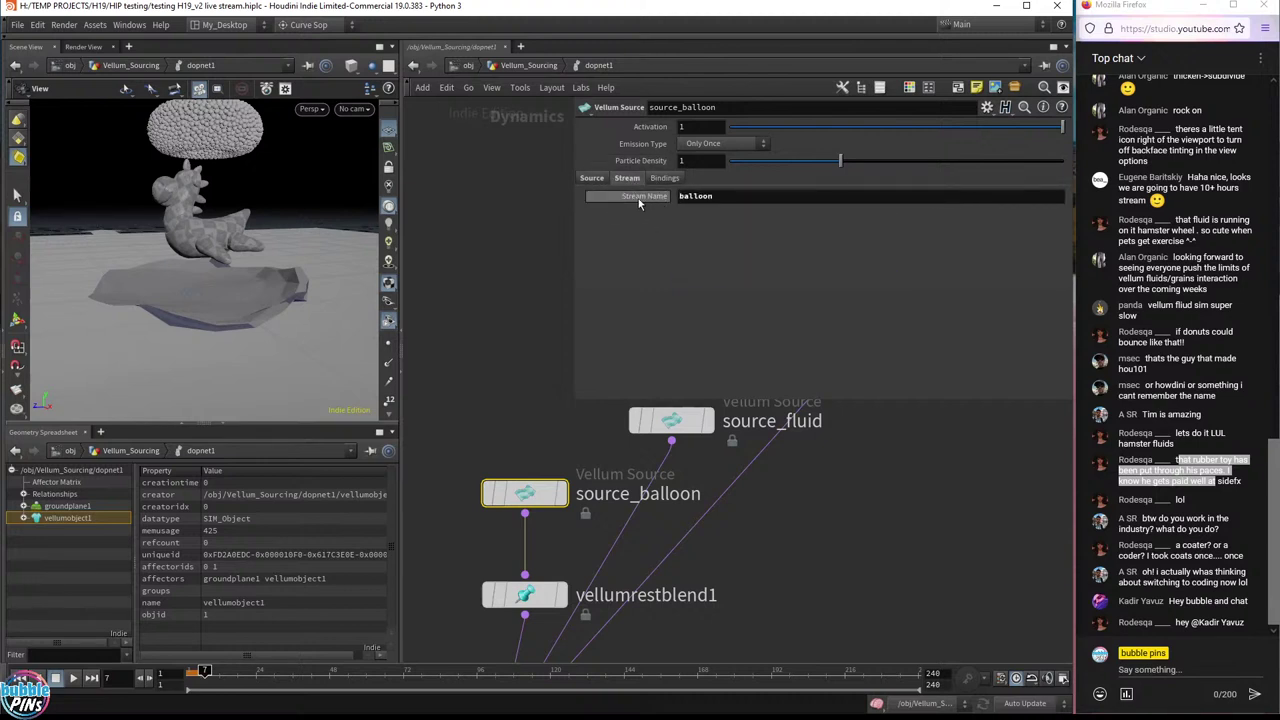
double_click(696, 196)
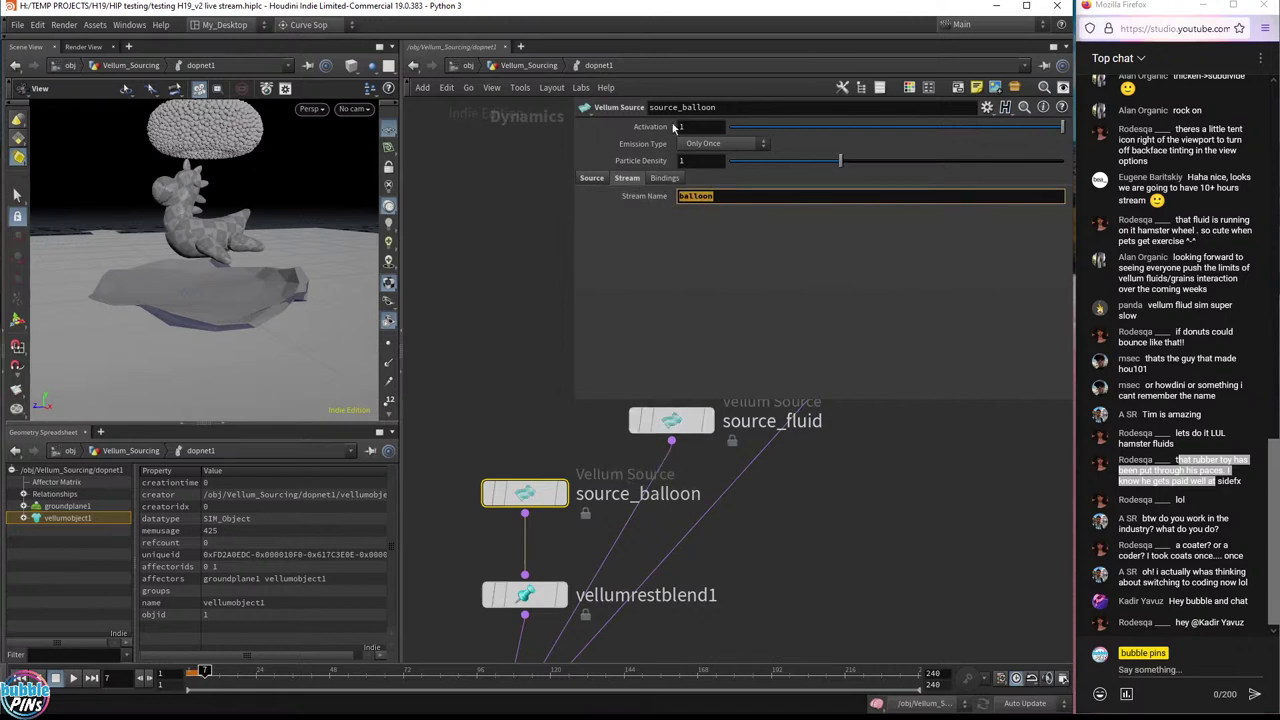
click(598, 180)
double_click(761, 279)
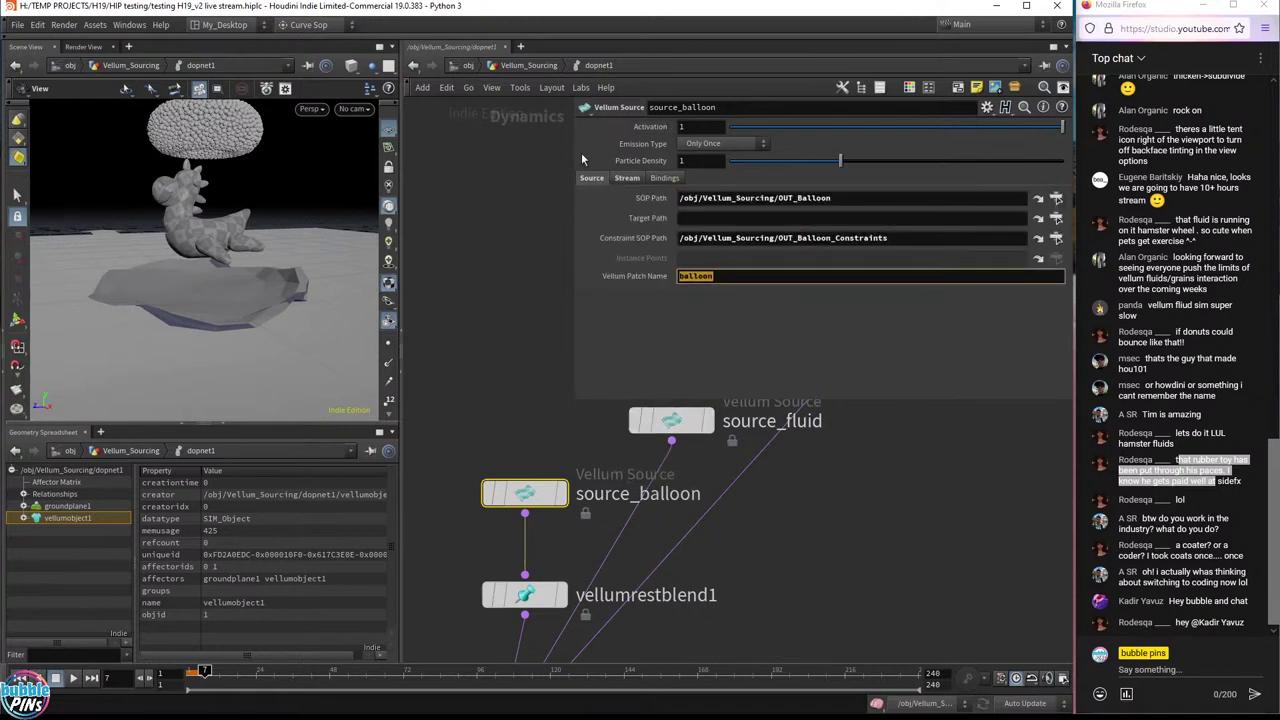
click(626, 178)
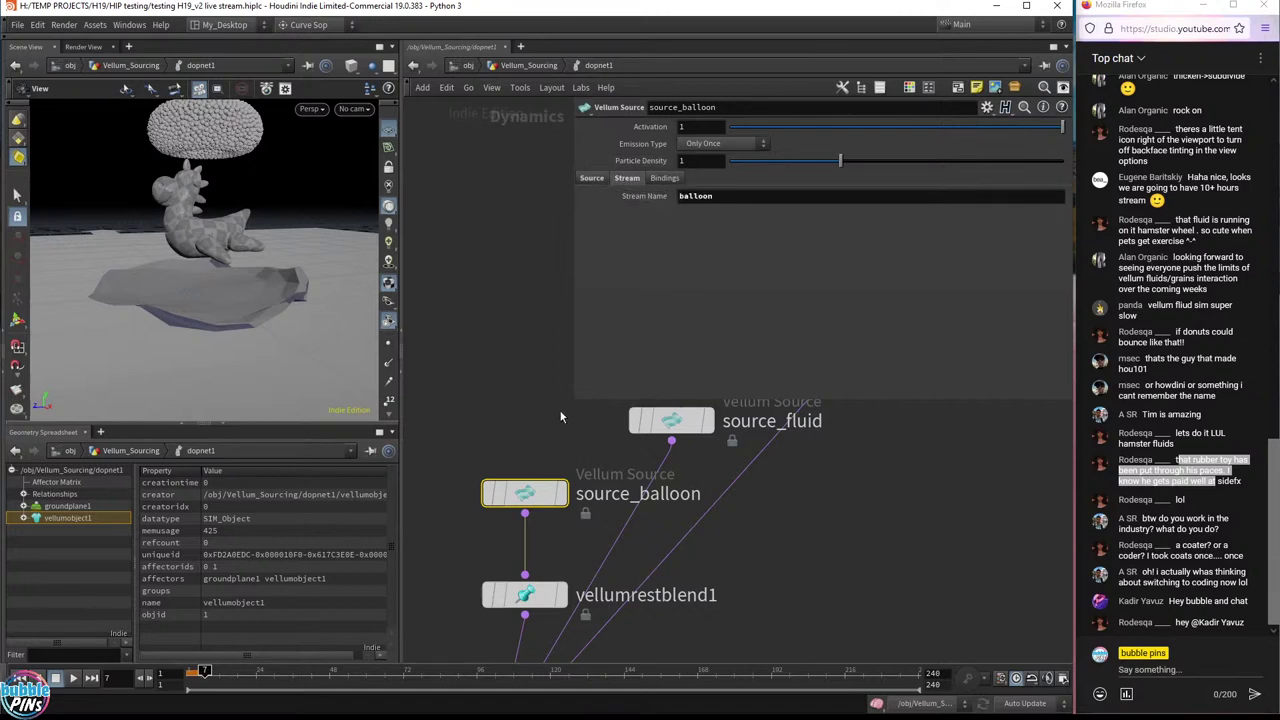
- Check source_fluid's patch name, then select vellumobject1
middle_drag(566, 418, 547, 513)
drag(580, 458, 716, 533)
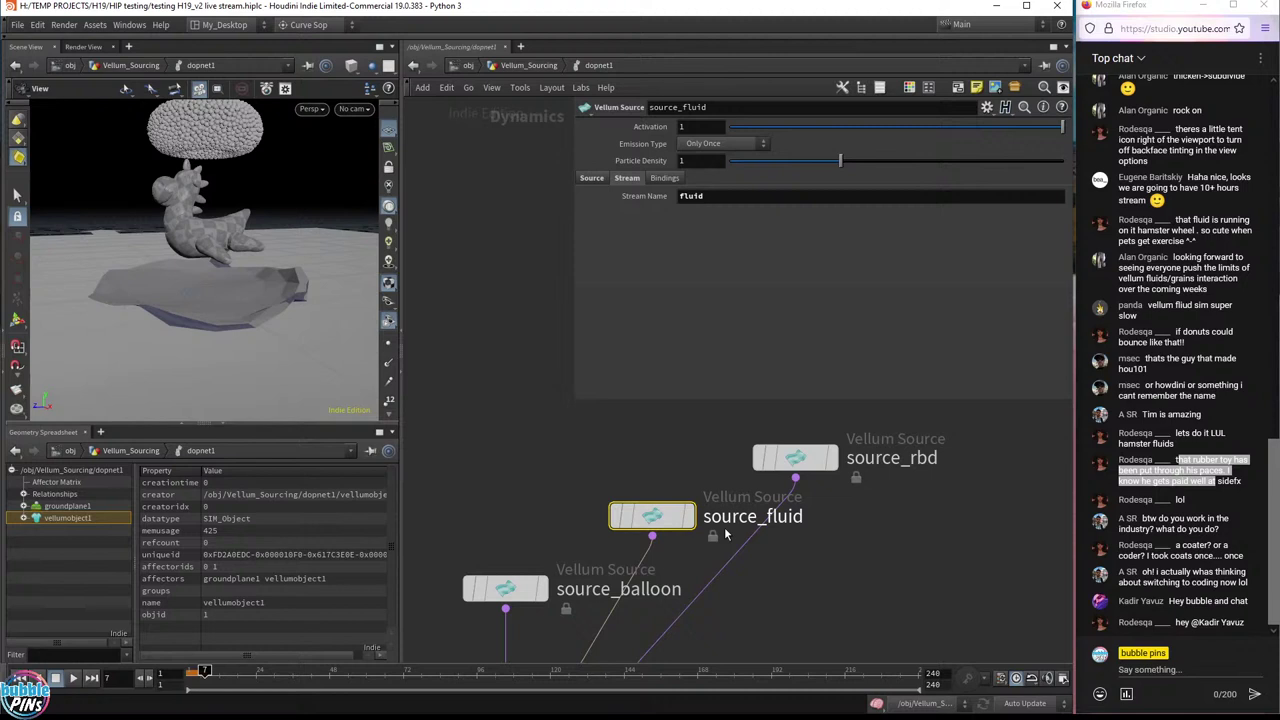
click(591, 178)
double_click(700, 277)
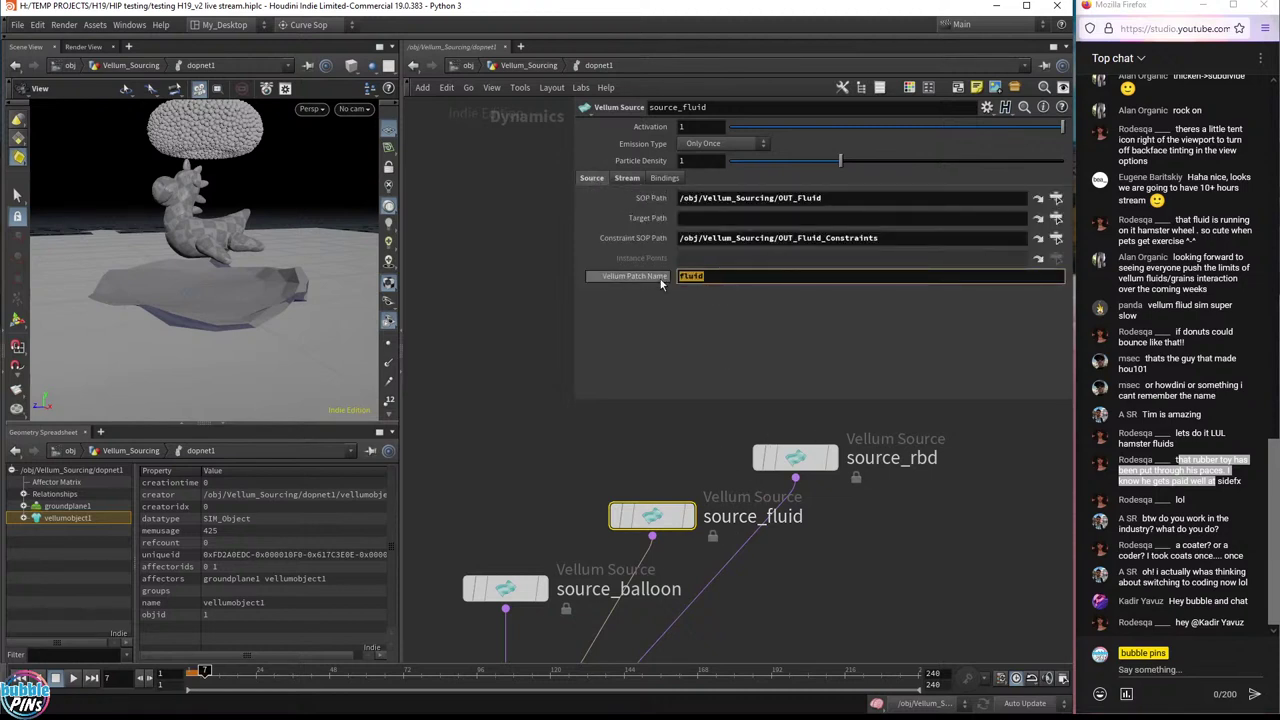
scroll(626, 455, down, 3)
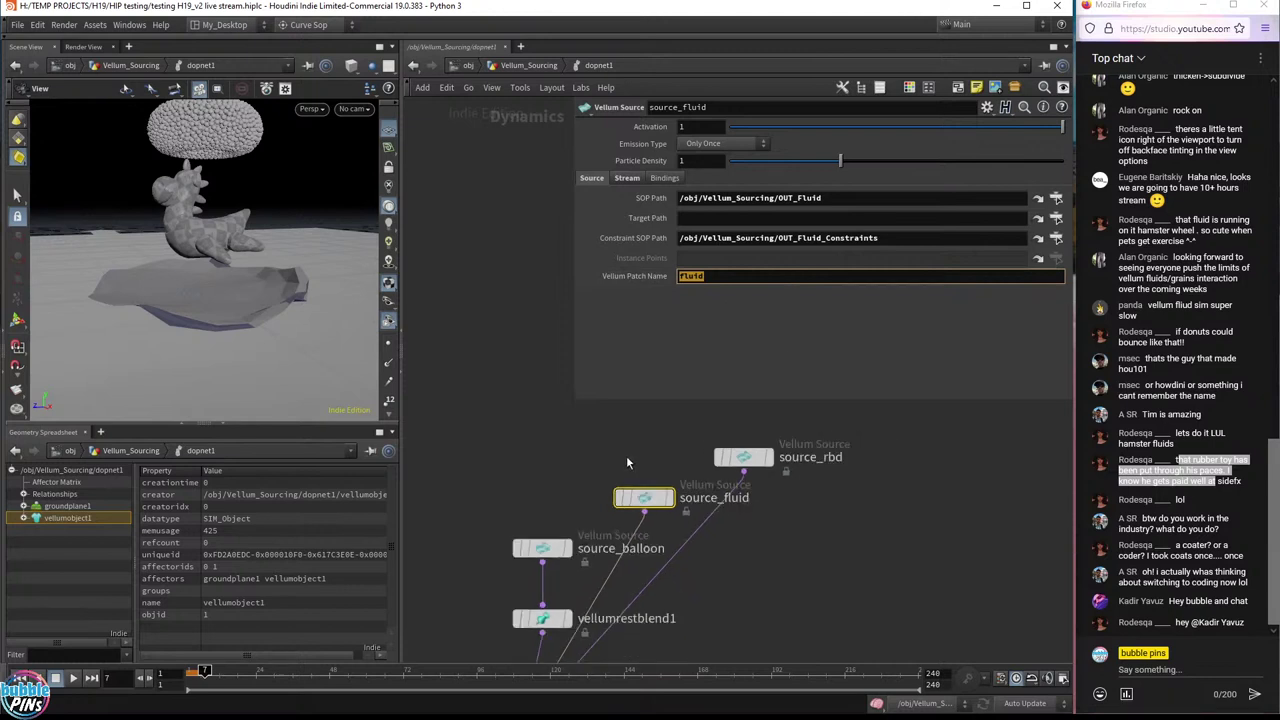
drag(615, 505, 565, 595)
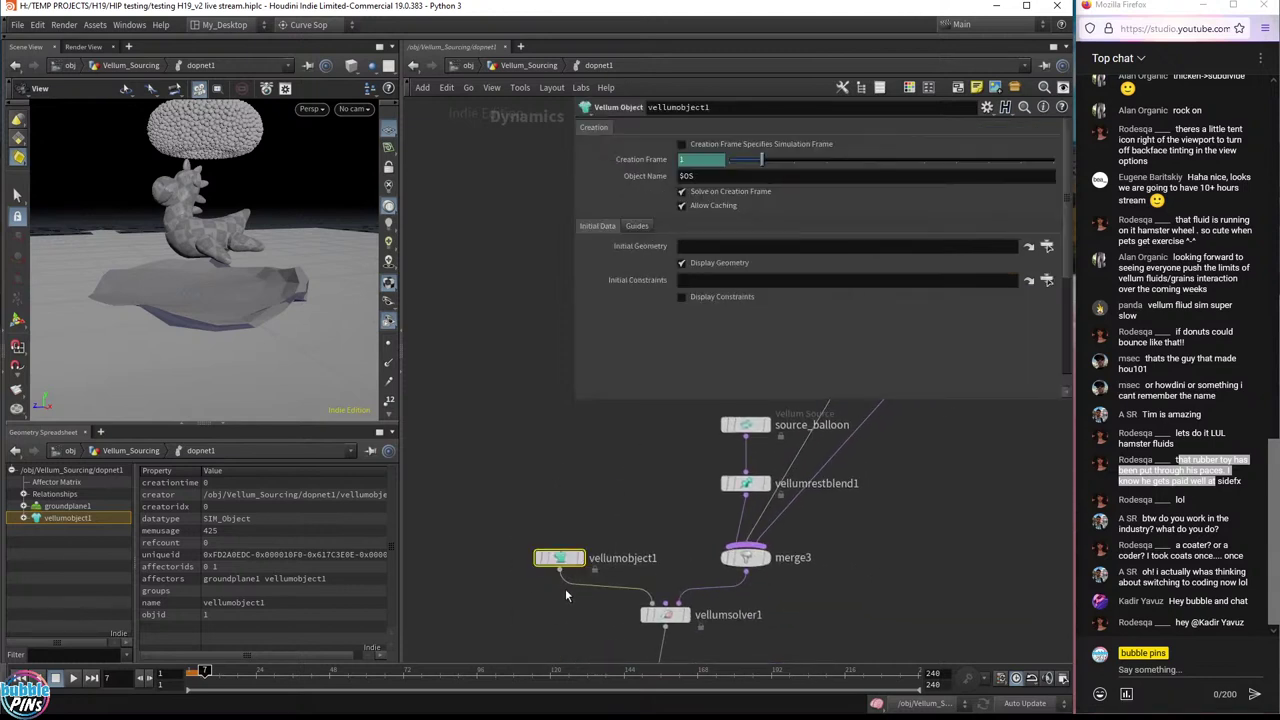
- Check vellumobject1's Guides and Initial Data tabs and $OS object name, then select source_balloon
drag(594, 486, 515, 575)
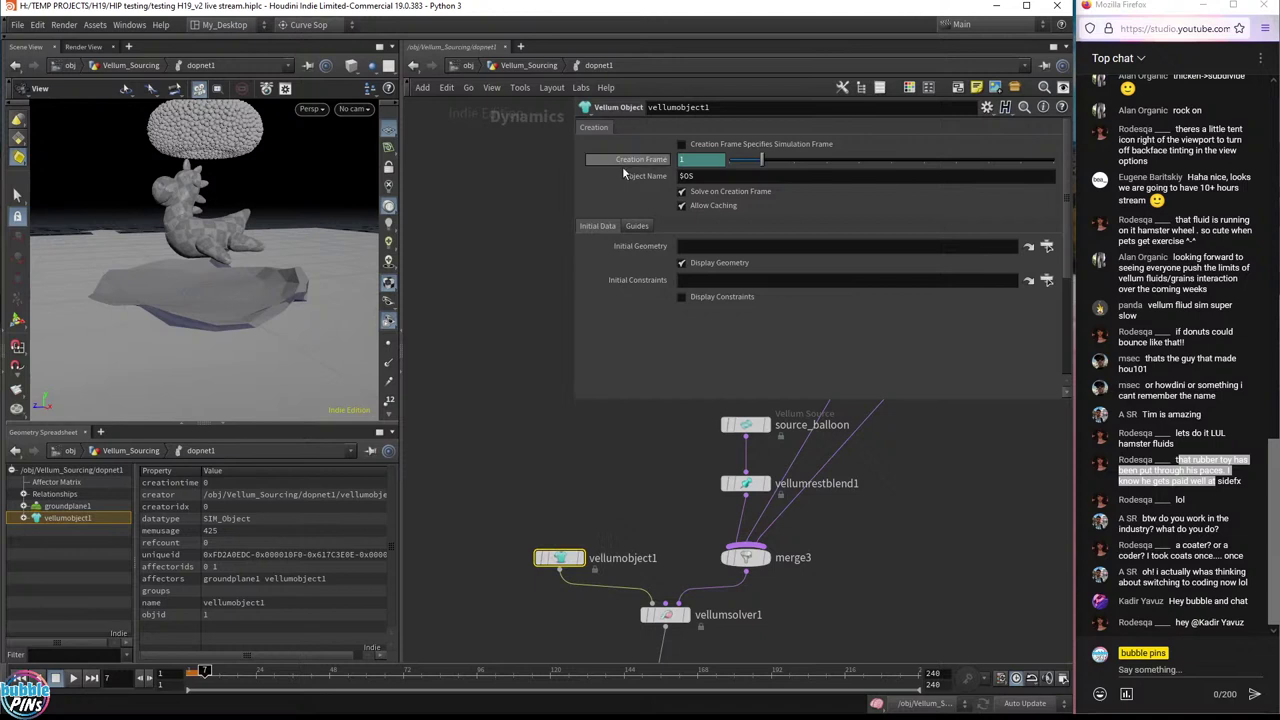
click(639, 226)
click(598, 226)
click(680, 178)
key(ctrl+c)
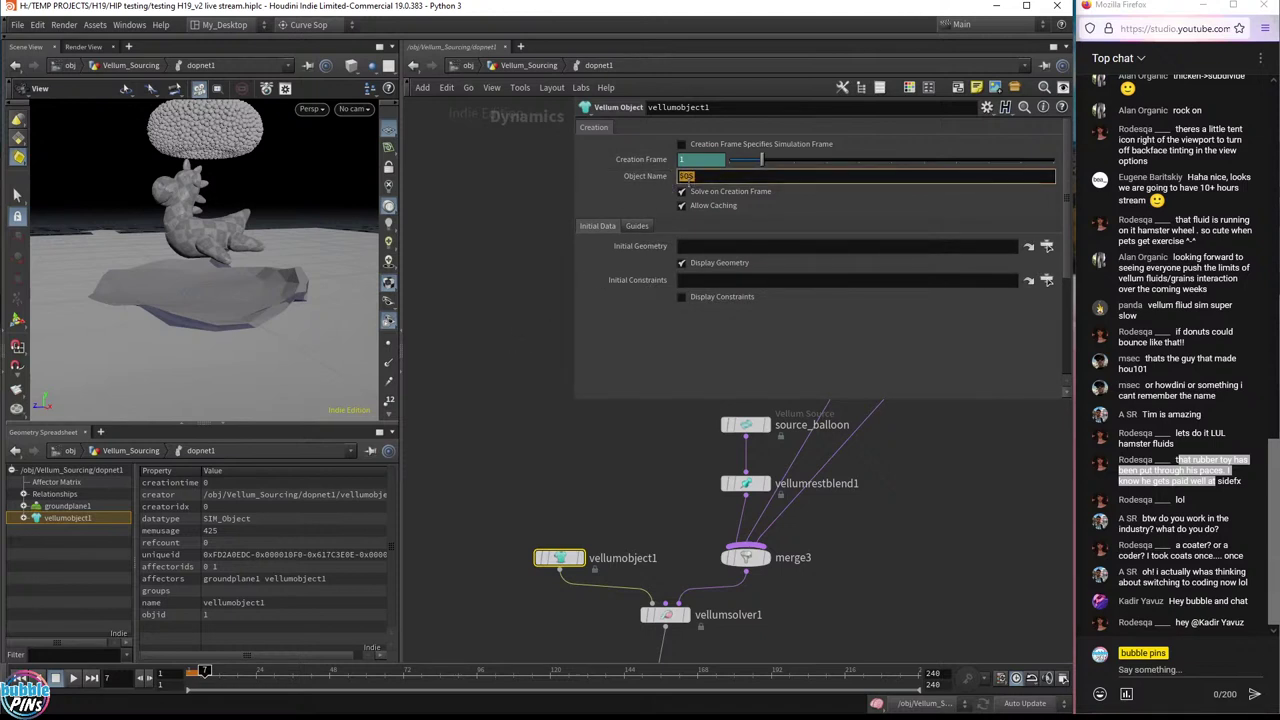
mouse_move(534, 481)
middle_down()
mouse_move(555, 439)
mouse_move(523, 497)
mouse_move(535, 497)
middle_up()
drag(504, 498, 578, 586)
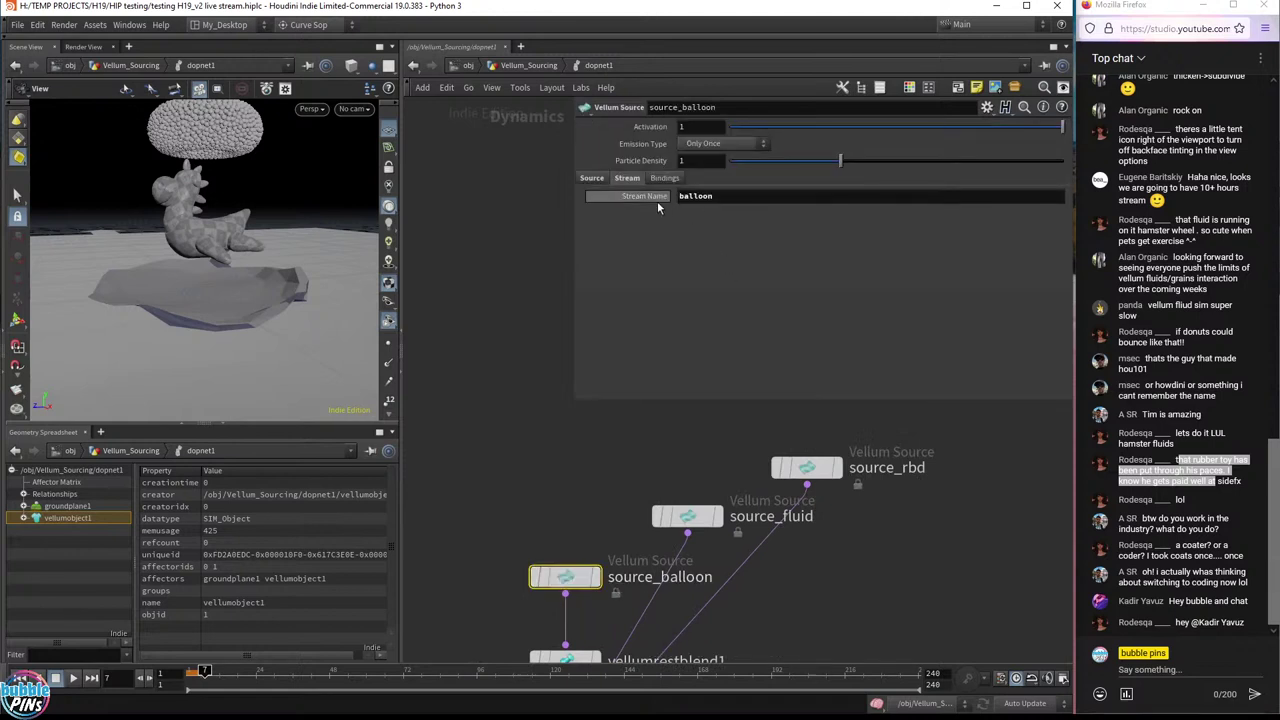
double_click(738, 279)
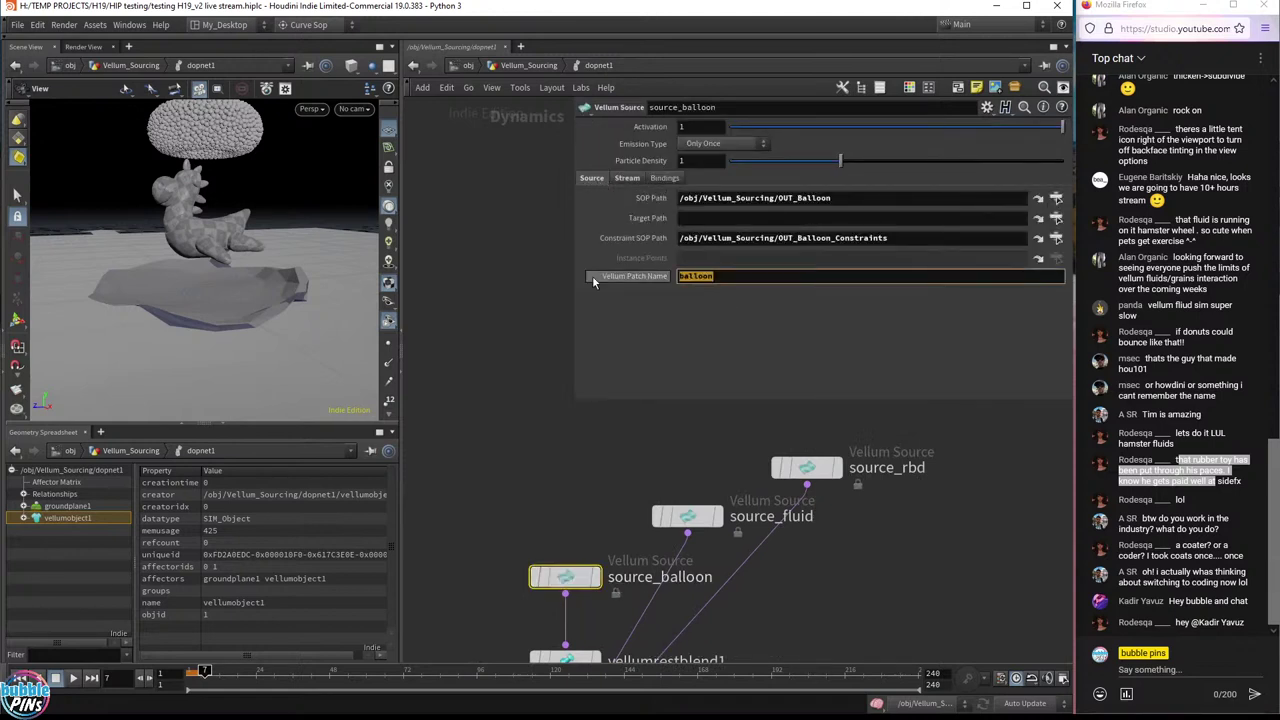
key(ctrl+v)
key(Return)
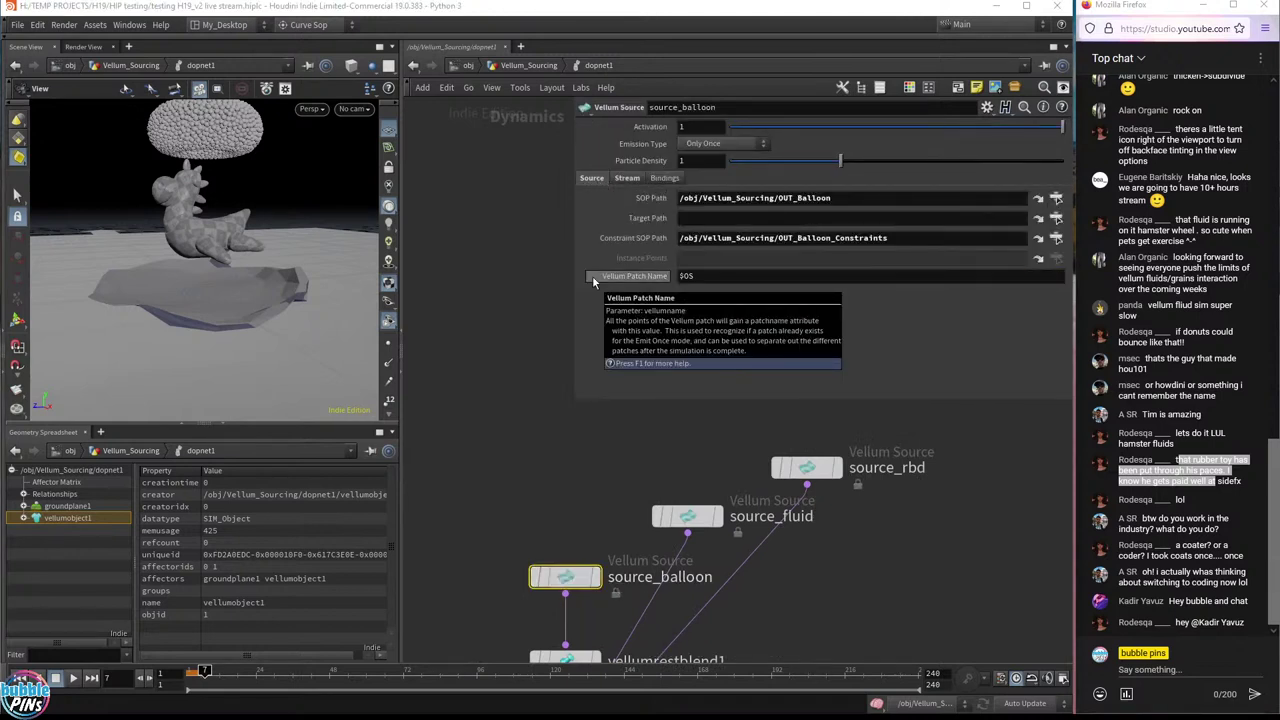
click(628, 178)
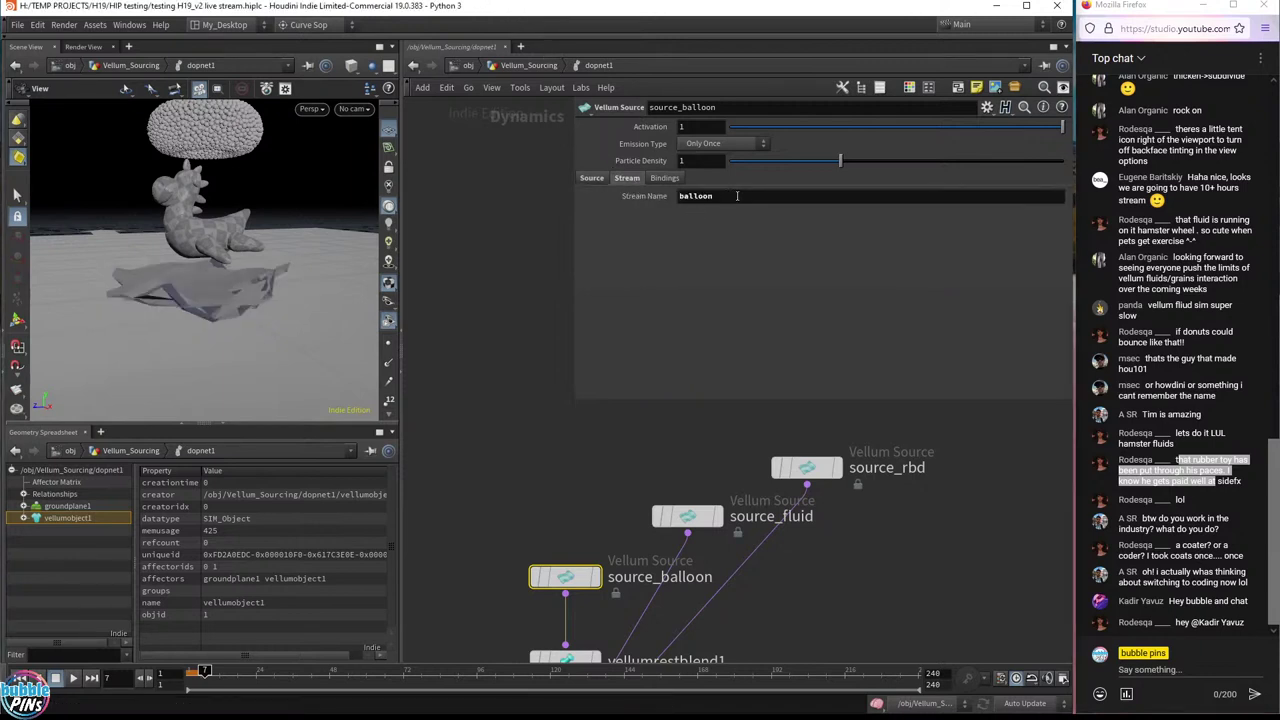
key(ctrl+v)
key(Return)
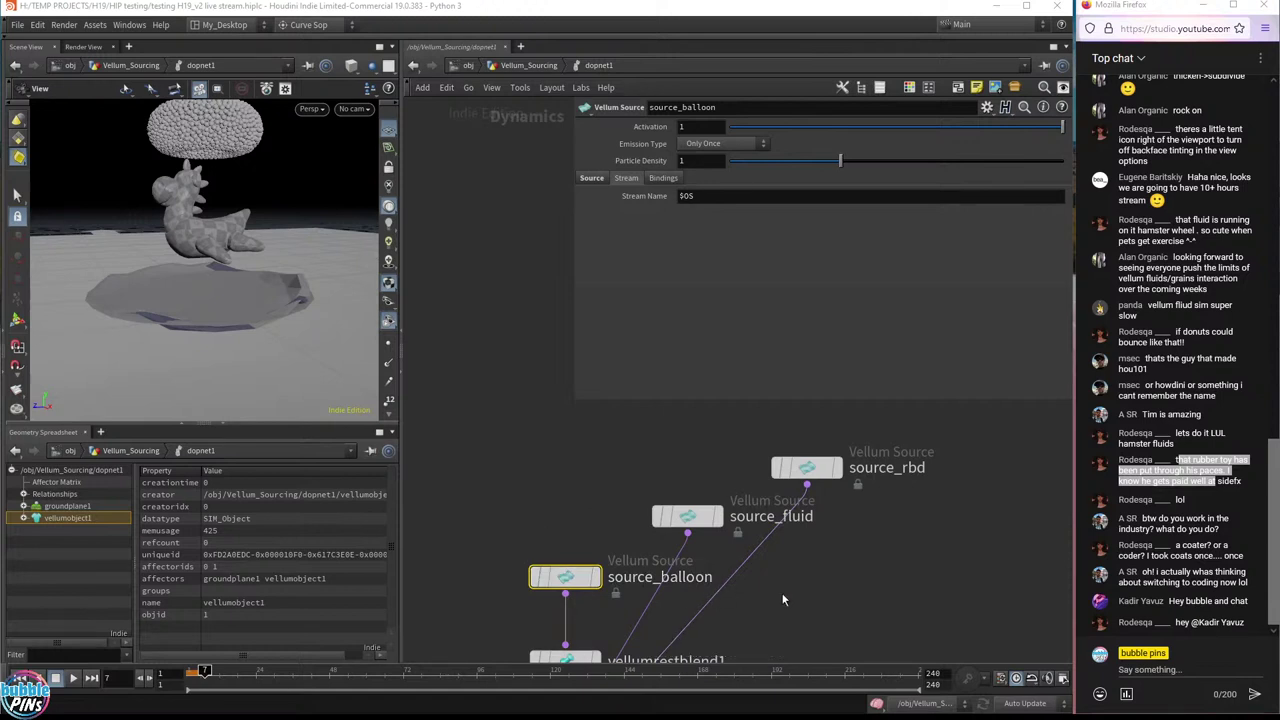
click(688, 197)
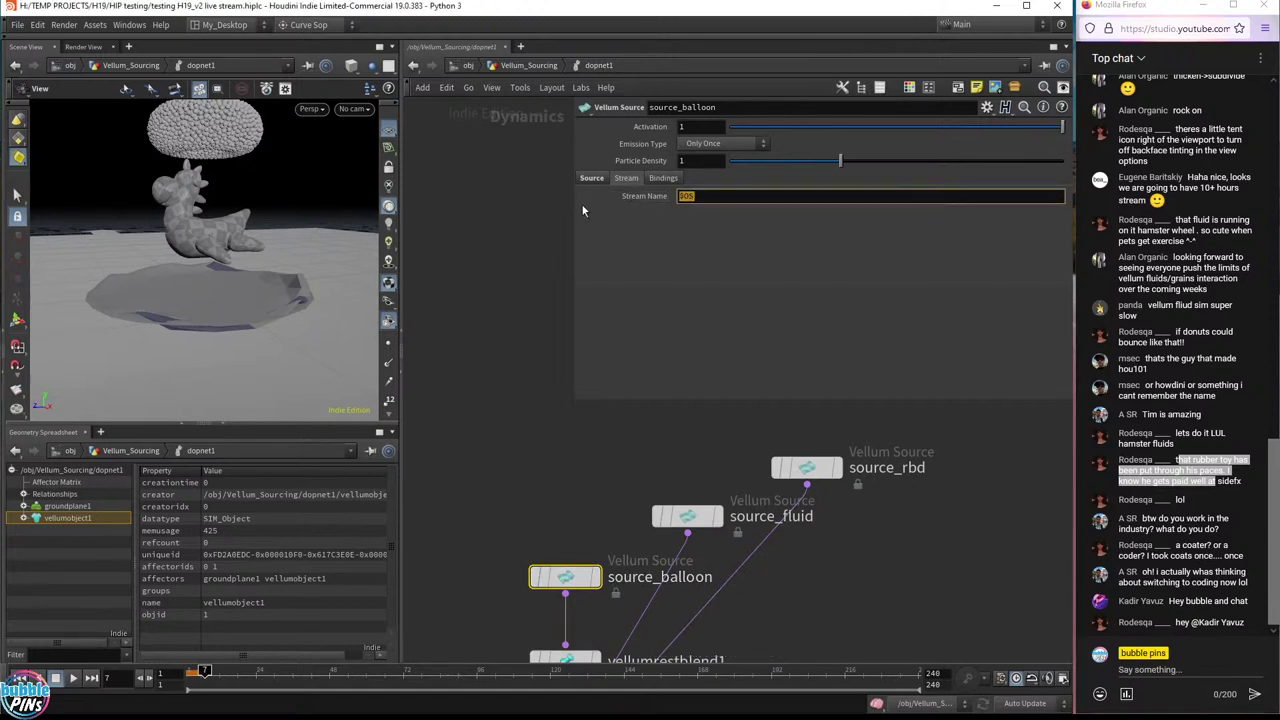
text(balloon)
key(Return)
click(625, 206)
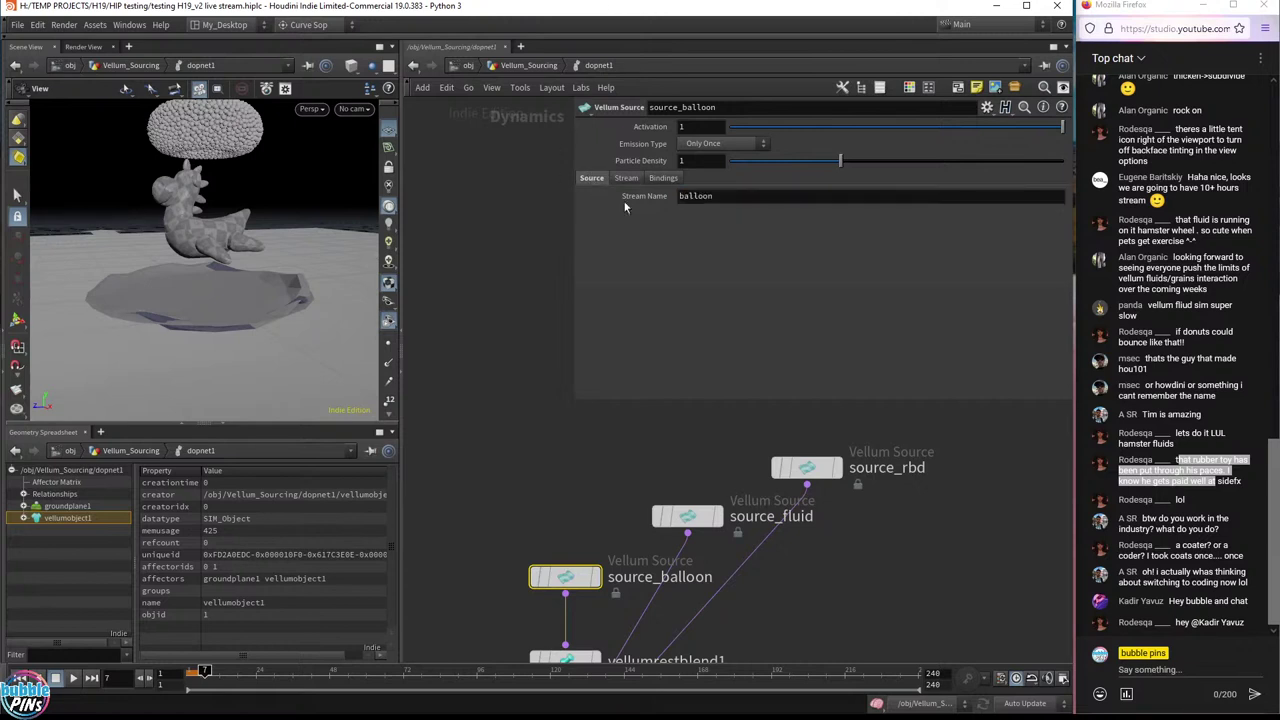
click(627, 178)
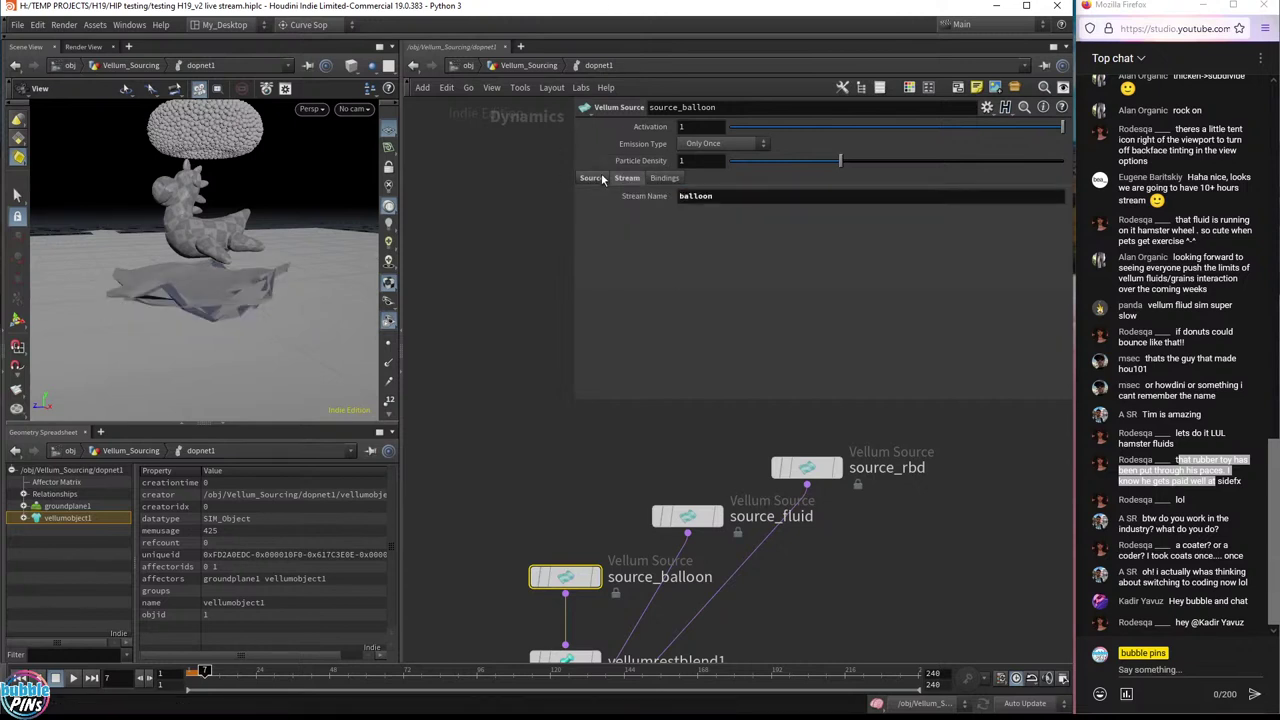
double_click(724, 275)
text(balloon)
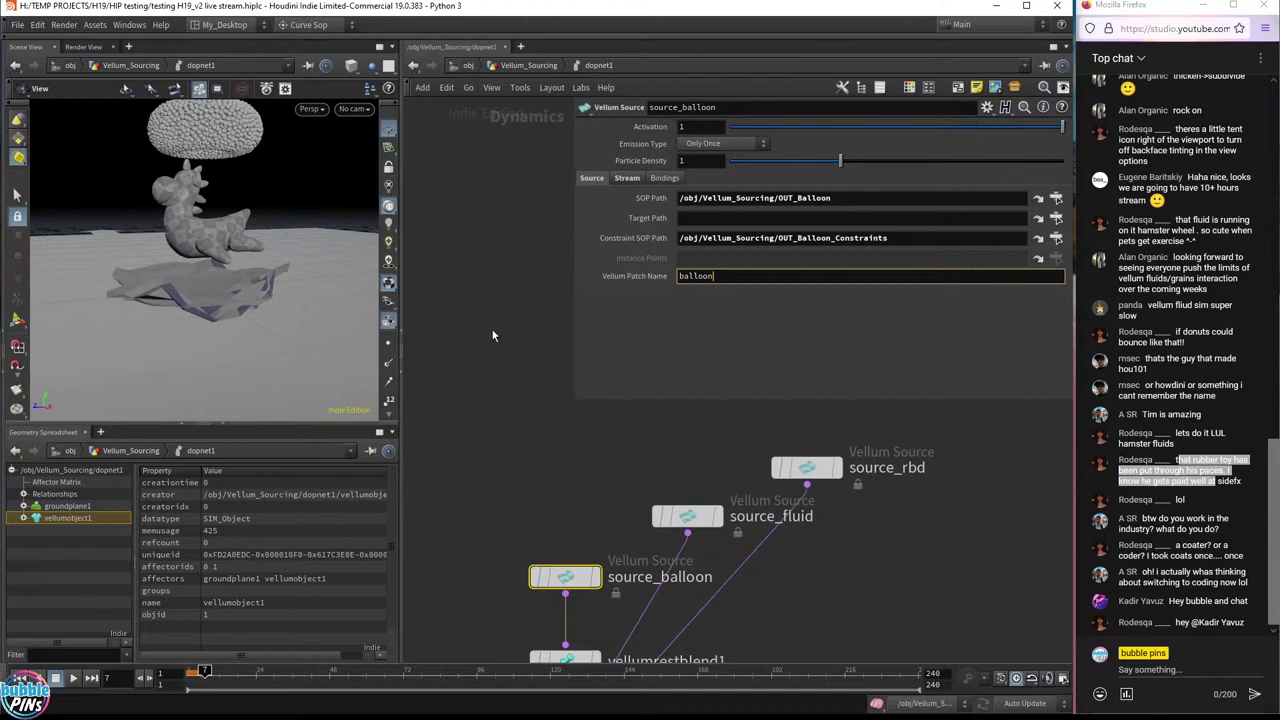
key(Return)
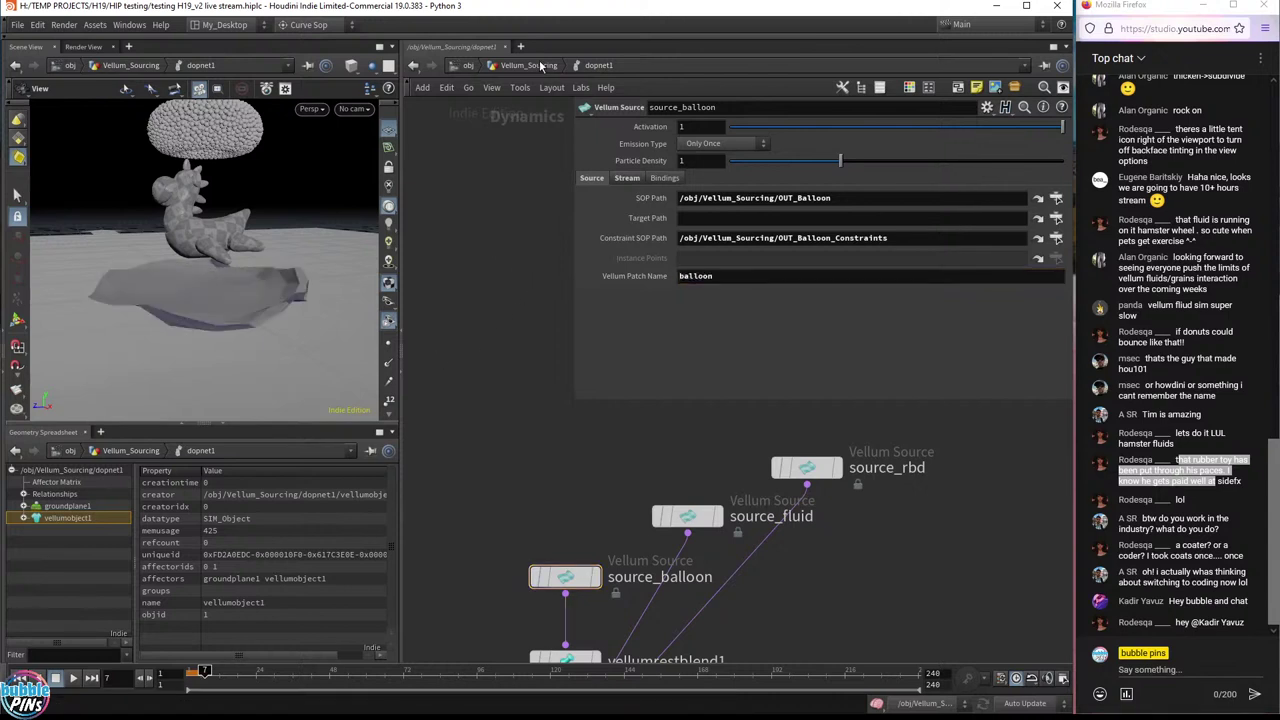
- Select dopimport1 in Vellum_Sourcing, orbit to view the balloon over the toy, and start a wire from its output
click(530, 65)
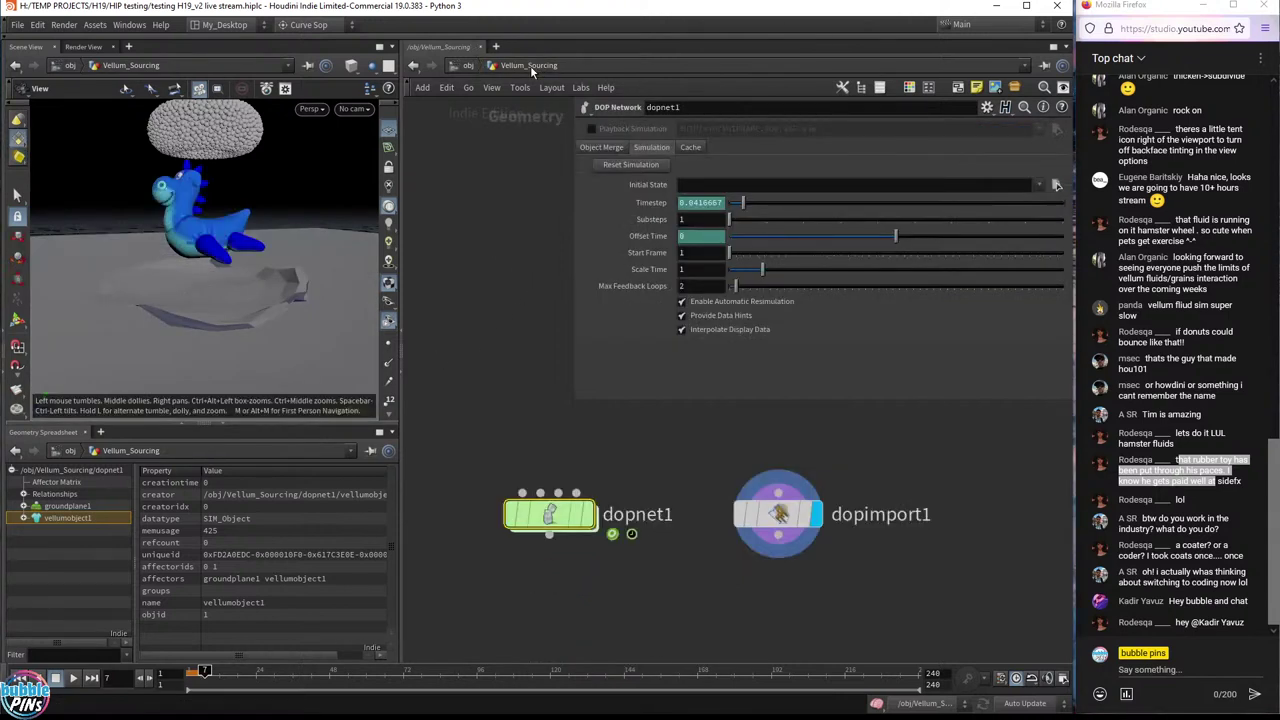
click(779, 514)
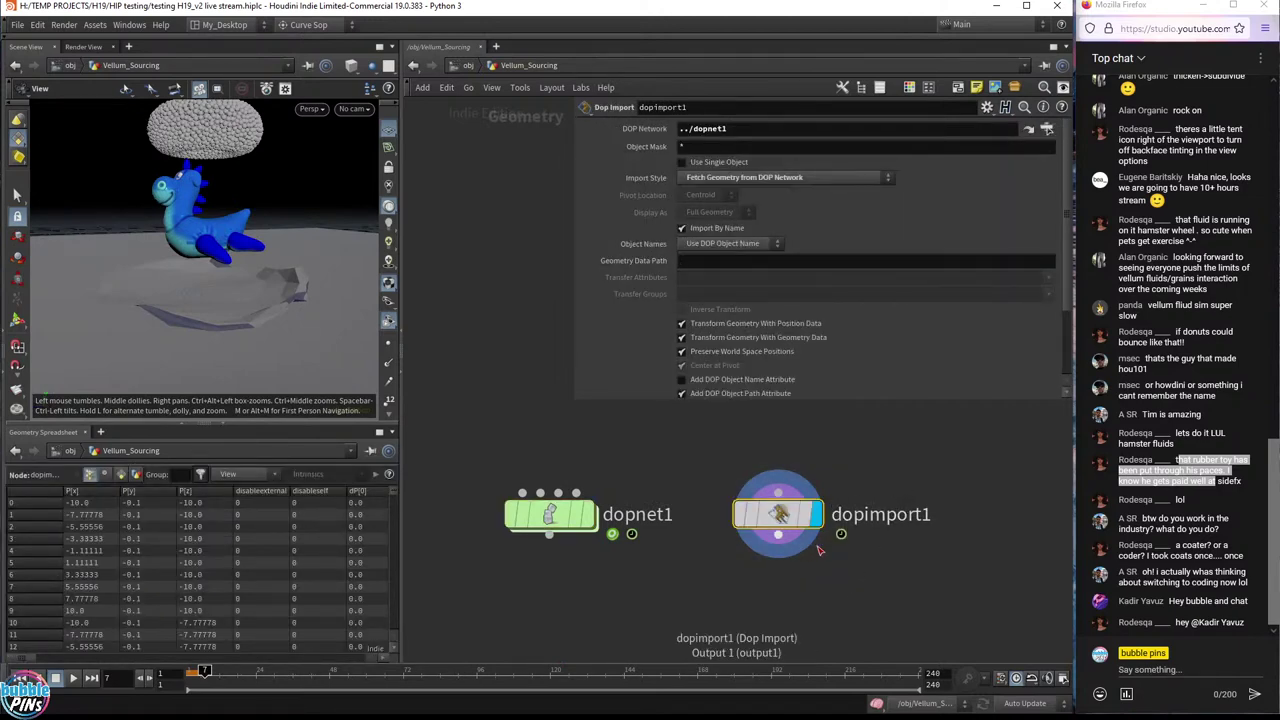
mouse_move(205, 270)
mouse_down()
mouse_move(265, 276)
mouse_move(215, 255)
mouse_move(210, 290)
mouse_up()
drag(300, 425, 300, 526)
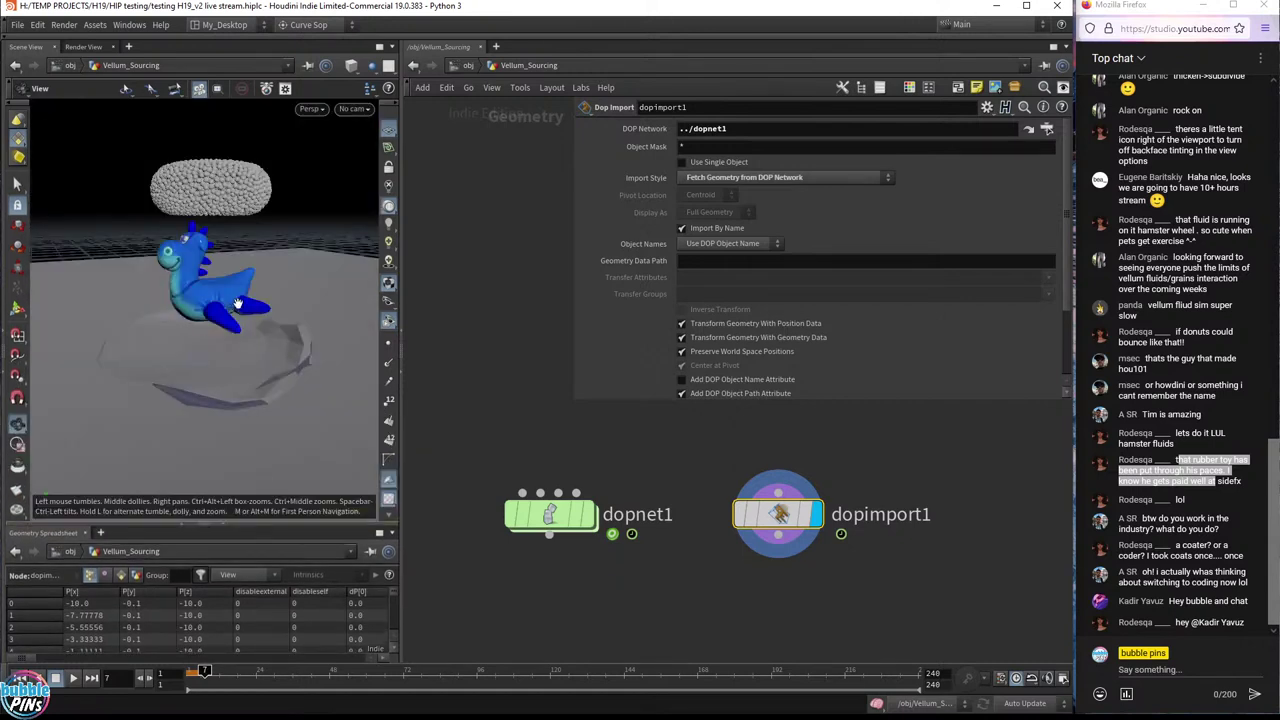
drag(251, 323, 261, 245)
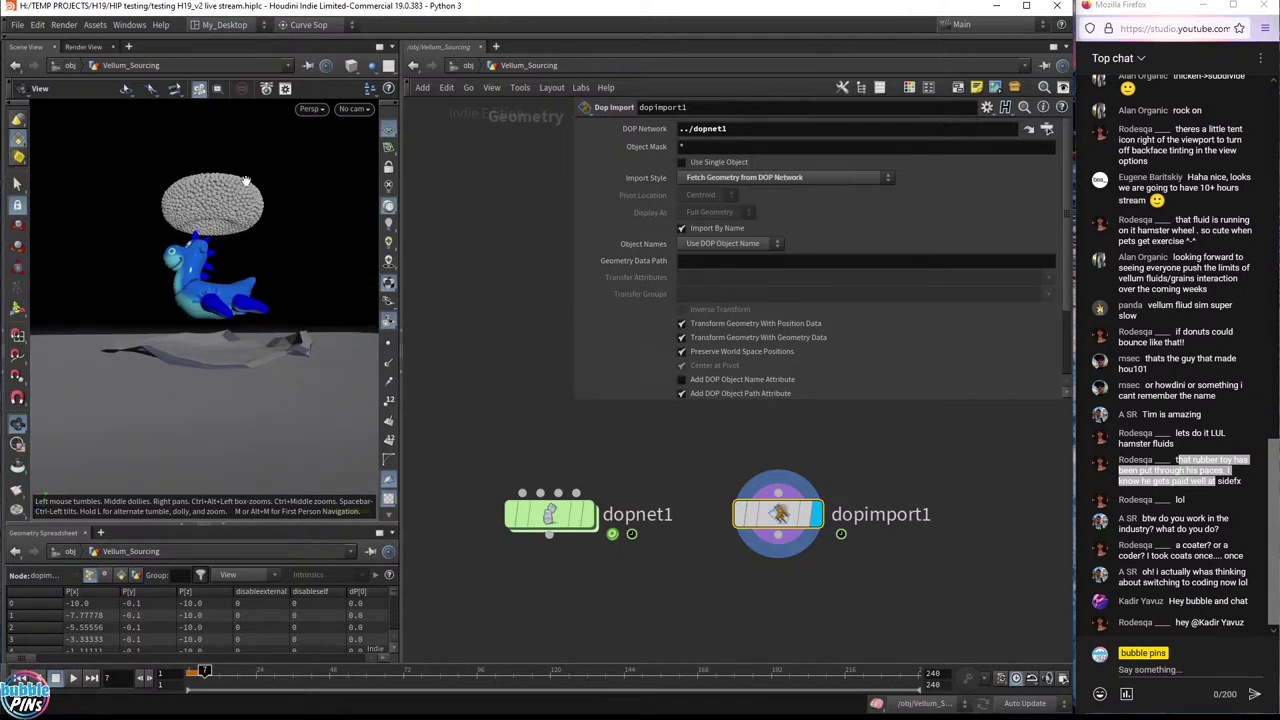
click(777, 528)
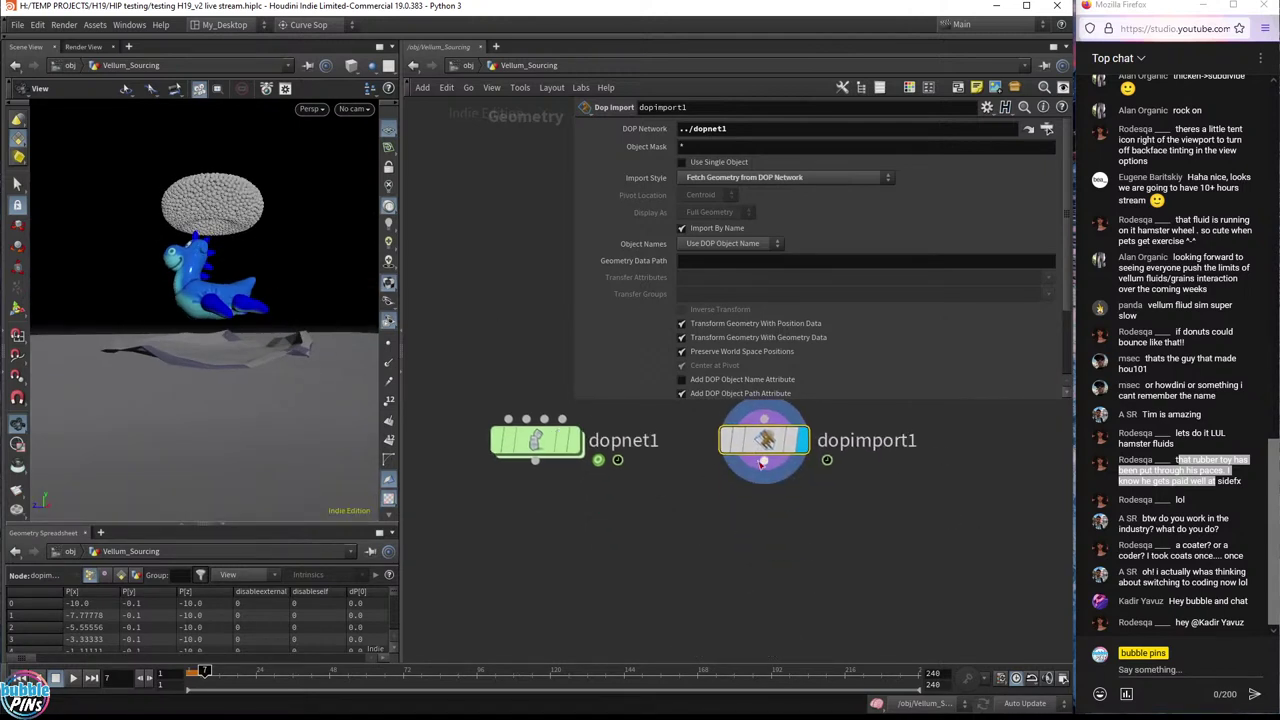
- Add a Blast node (blast1) under dopimport1 and display its result
click(766, 530)
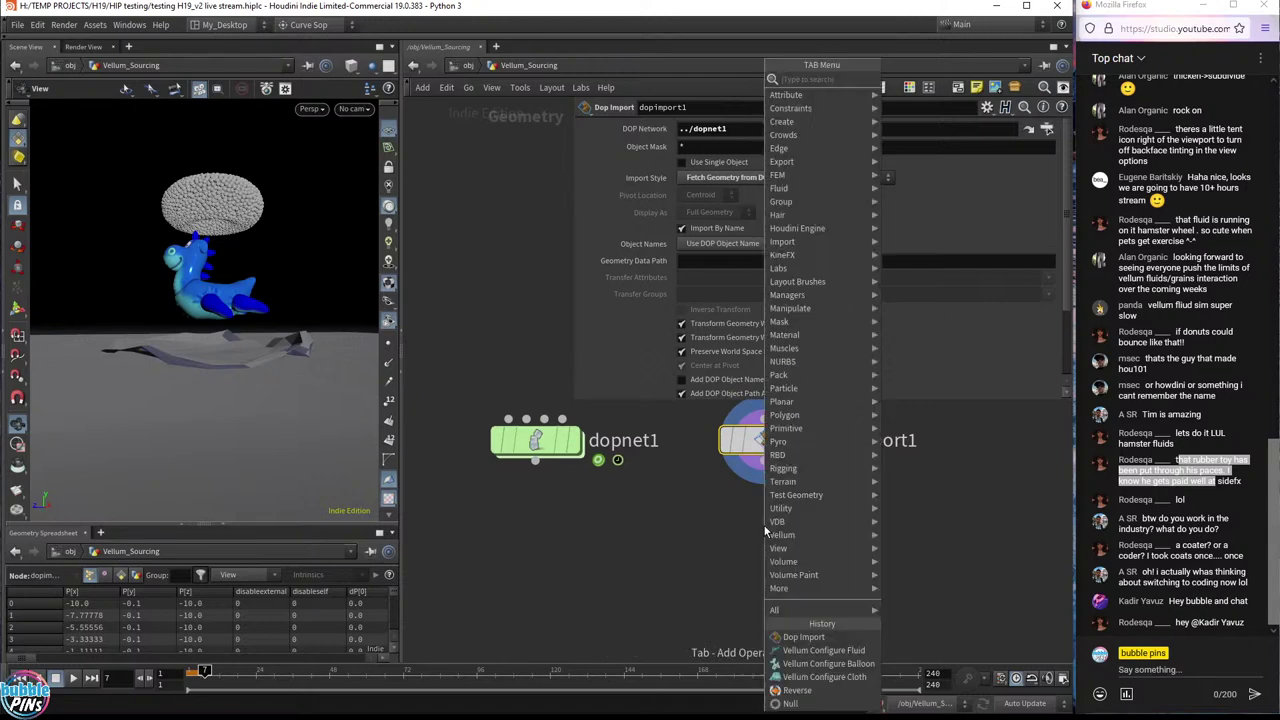
text(blast)
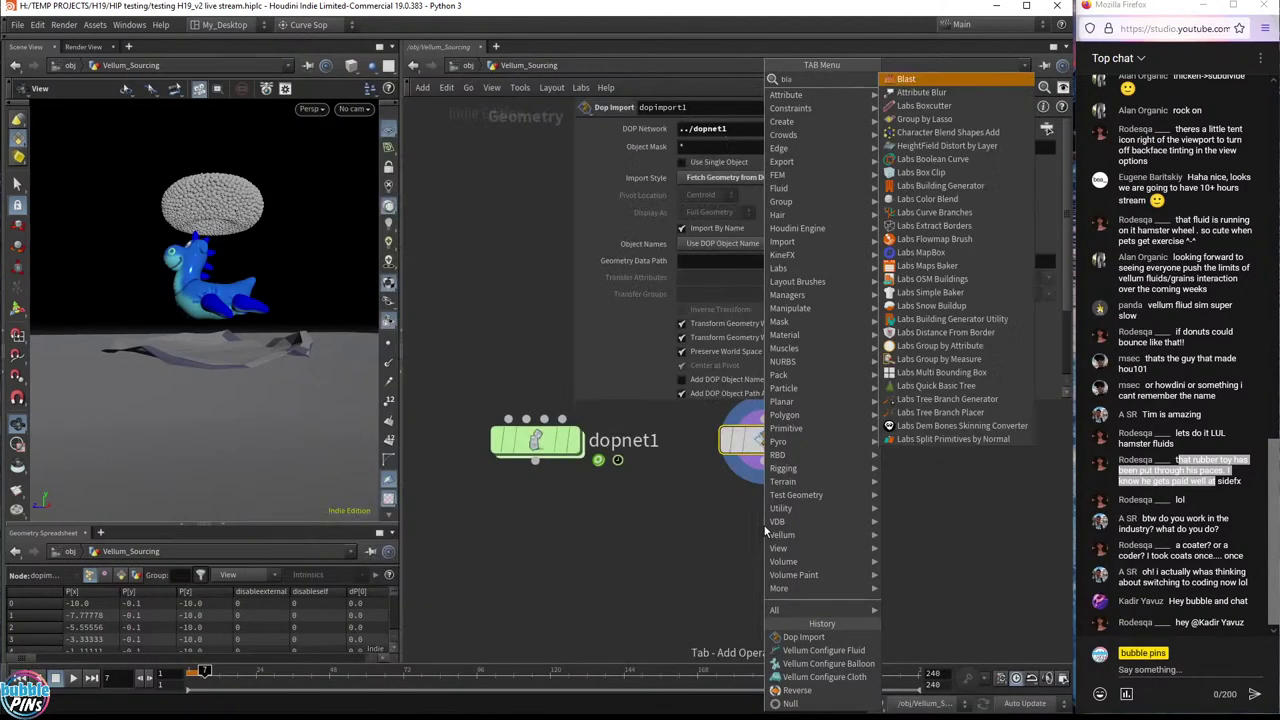
key(Return)
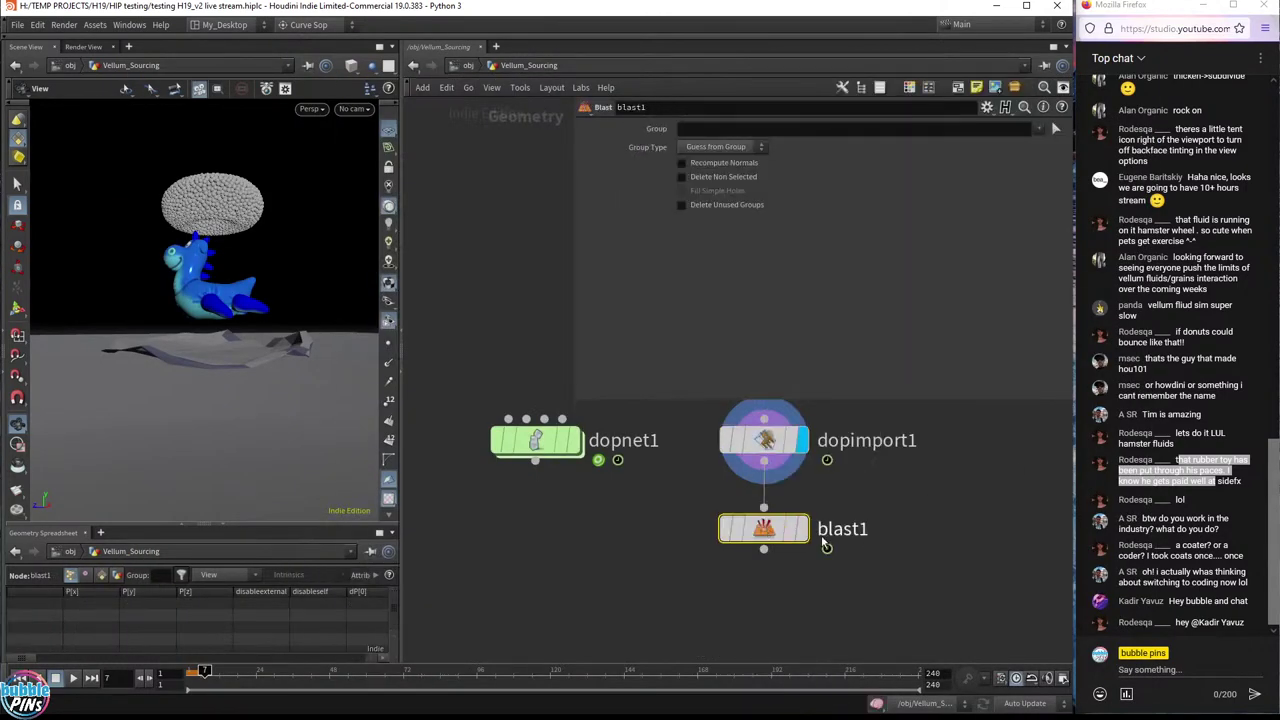
drag(790, 531, 793, 557)
click(801, 553)
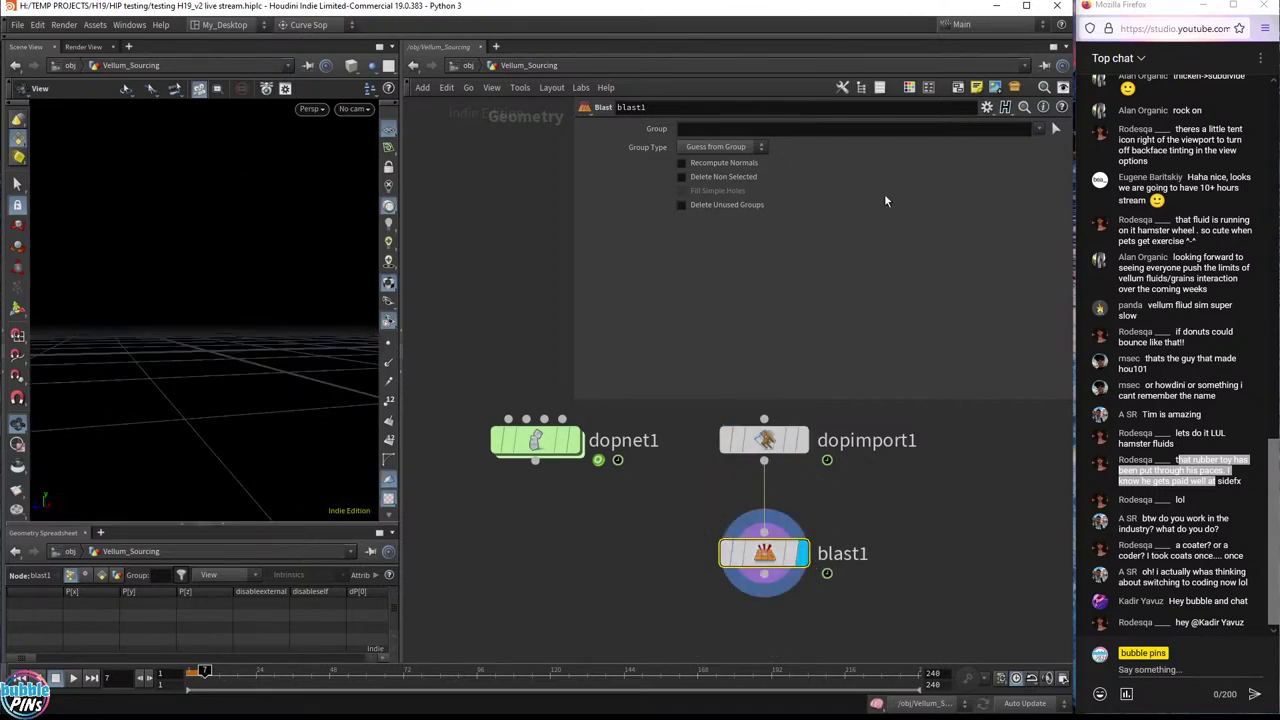
- Check blast1's groups, save and replay dopnet1's simulation, then reselect blast1 for display
click(1037, 127)
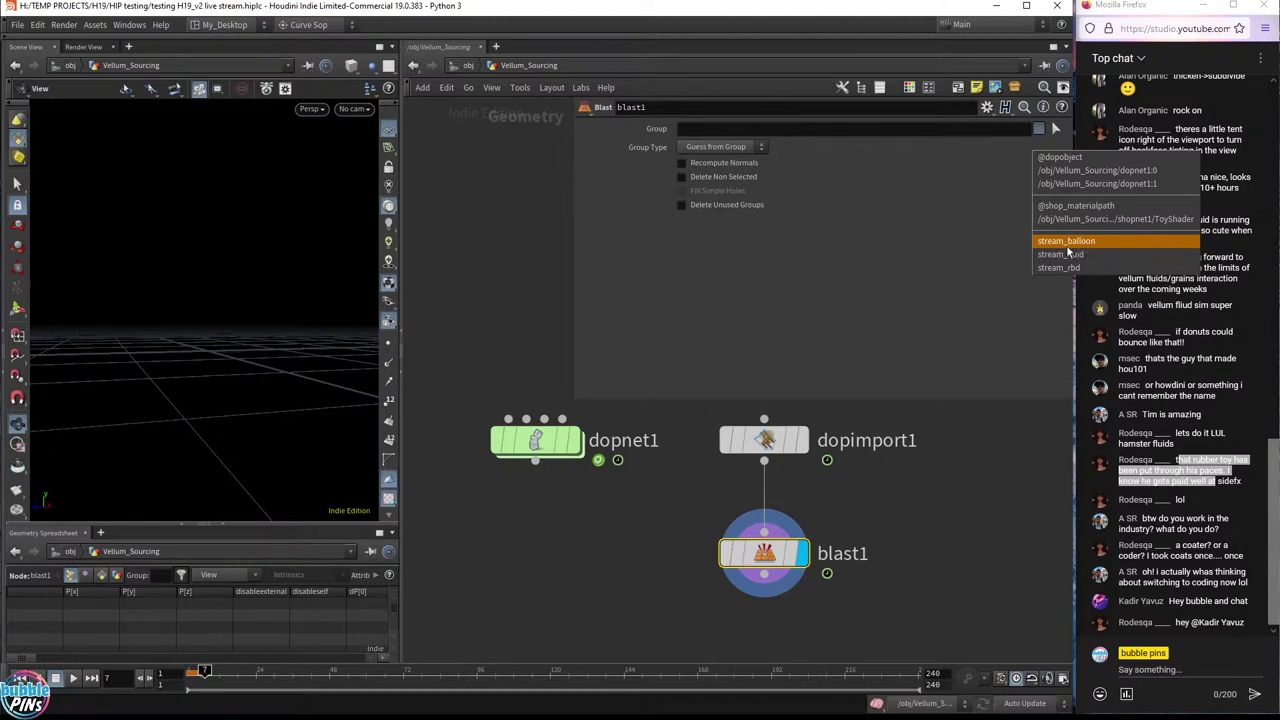
click(574, 440)
click(550, 445)
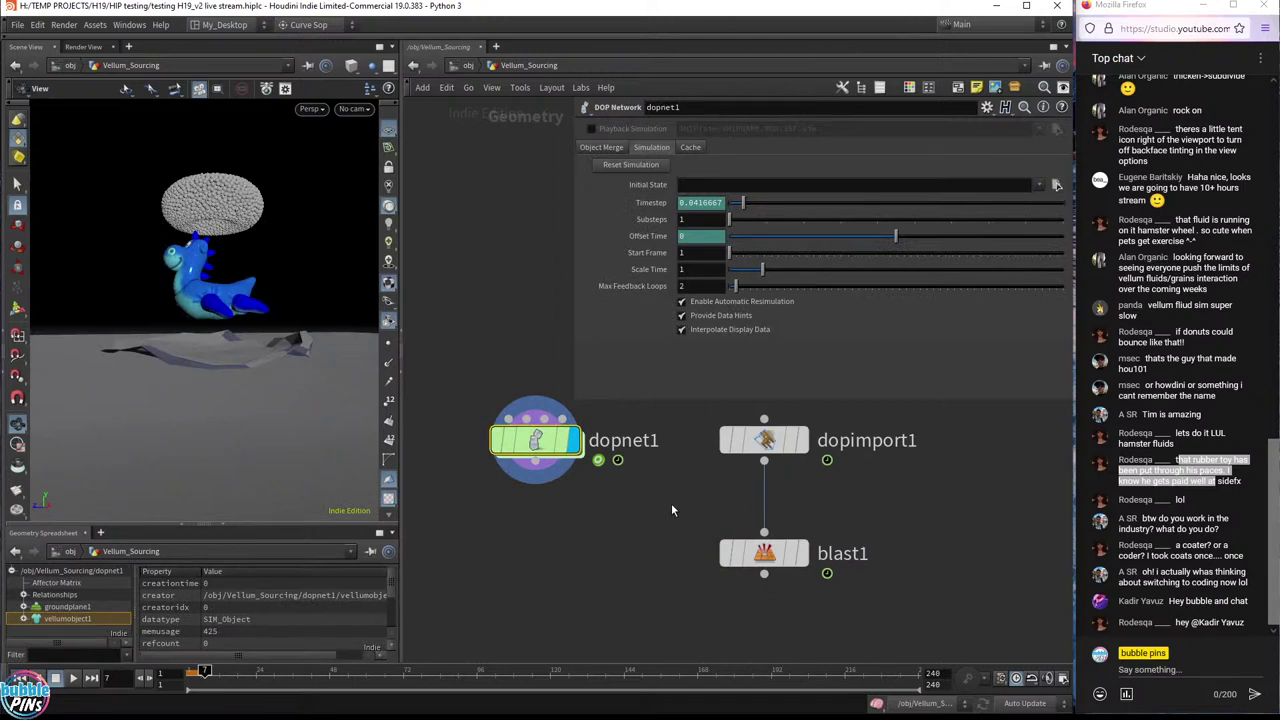
key(ctrl+Up)
key(ctrl+s)
key(Up)
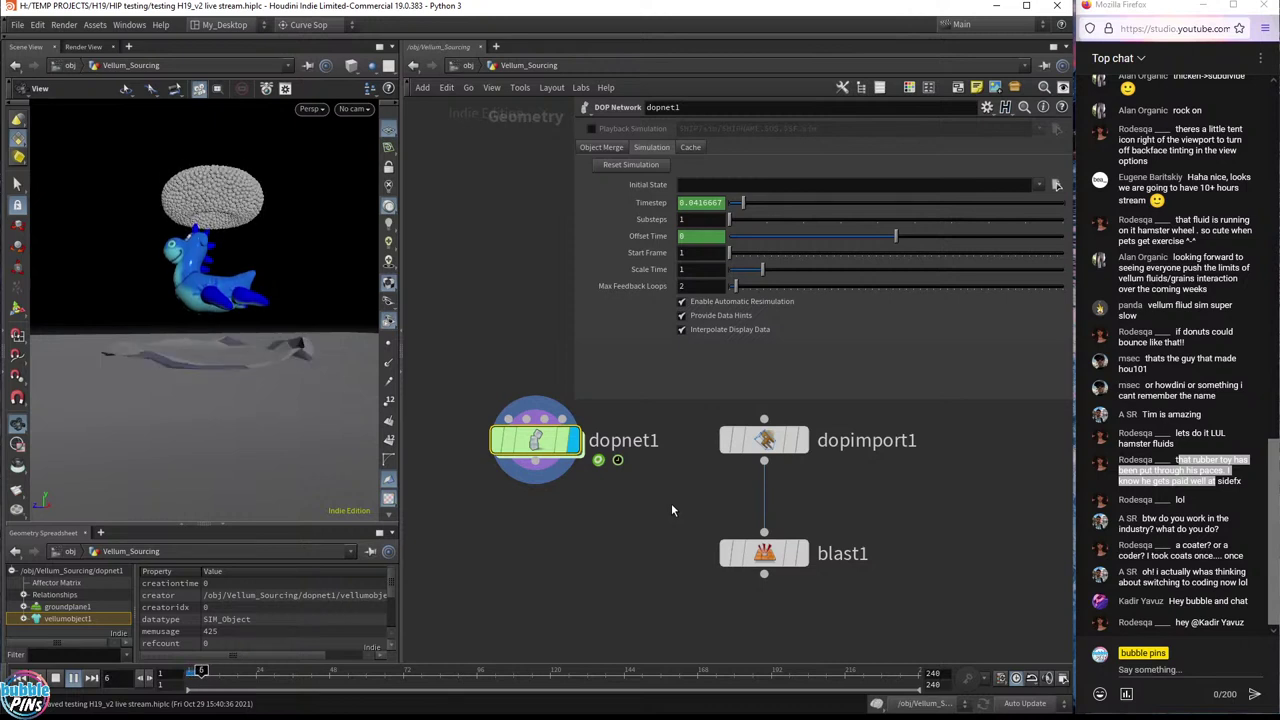
click(795, 558)
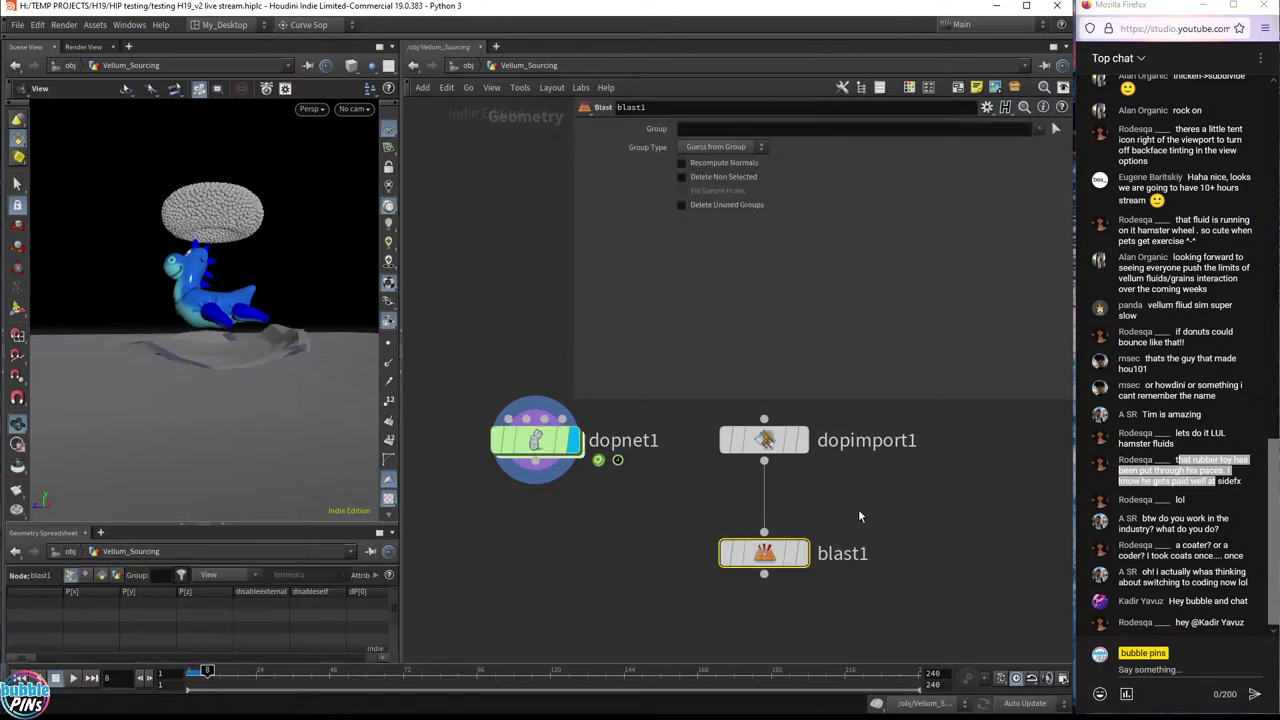
click(1040, 128)
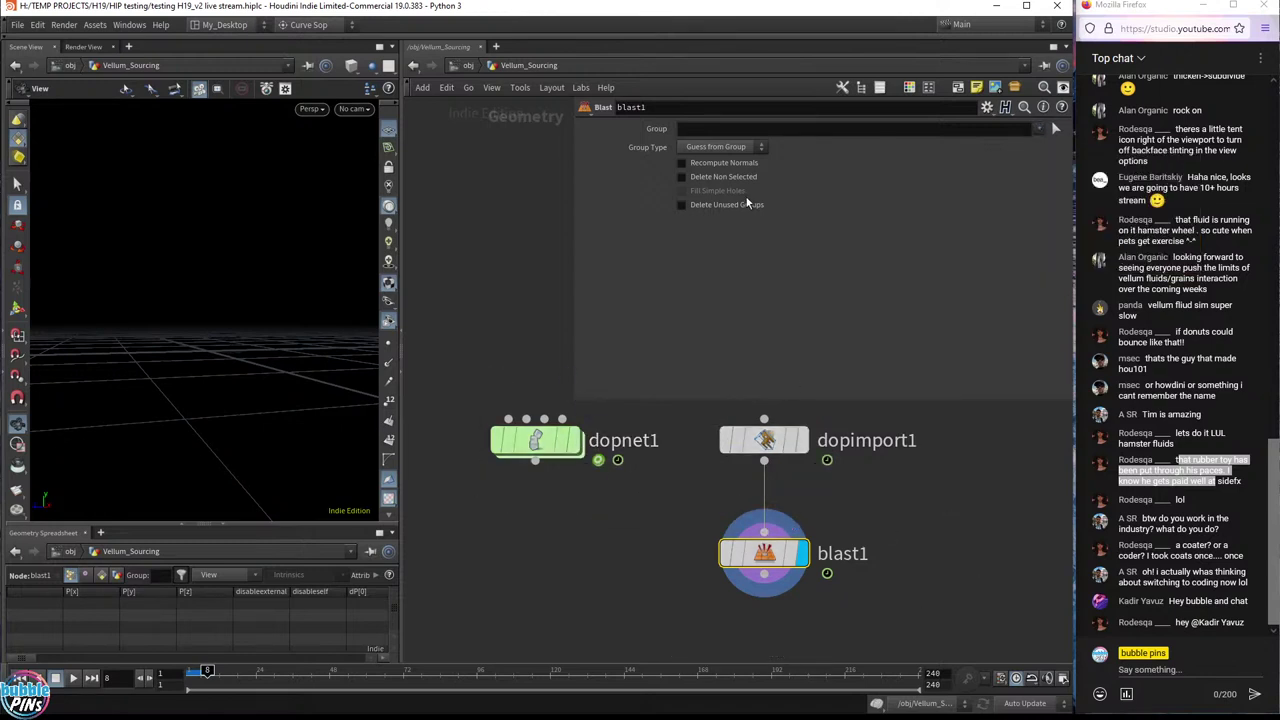
- Set blast1's Group to stream_fluid only, with Delete Non Selected enabled
click(1040, 129)
click(1060, 245)
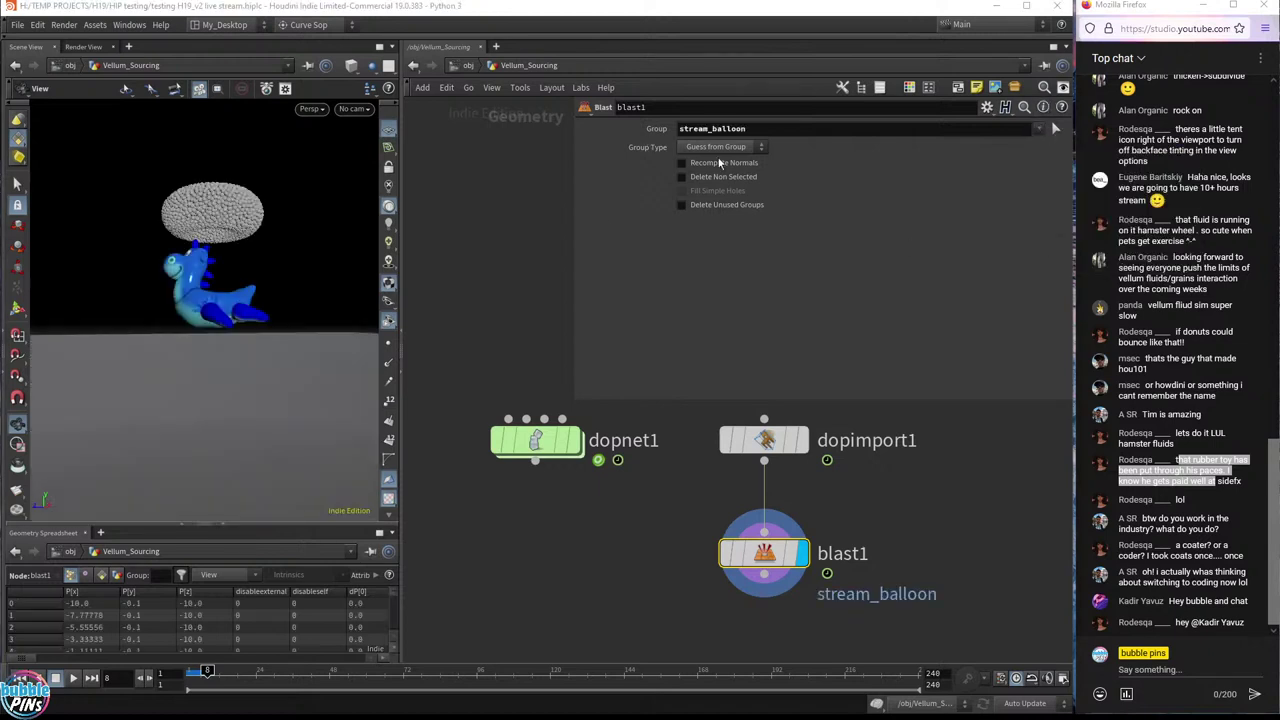
click(701, 176)
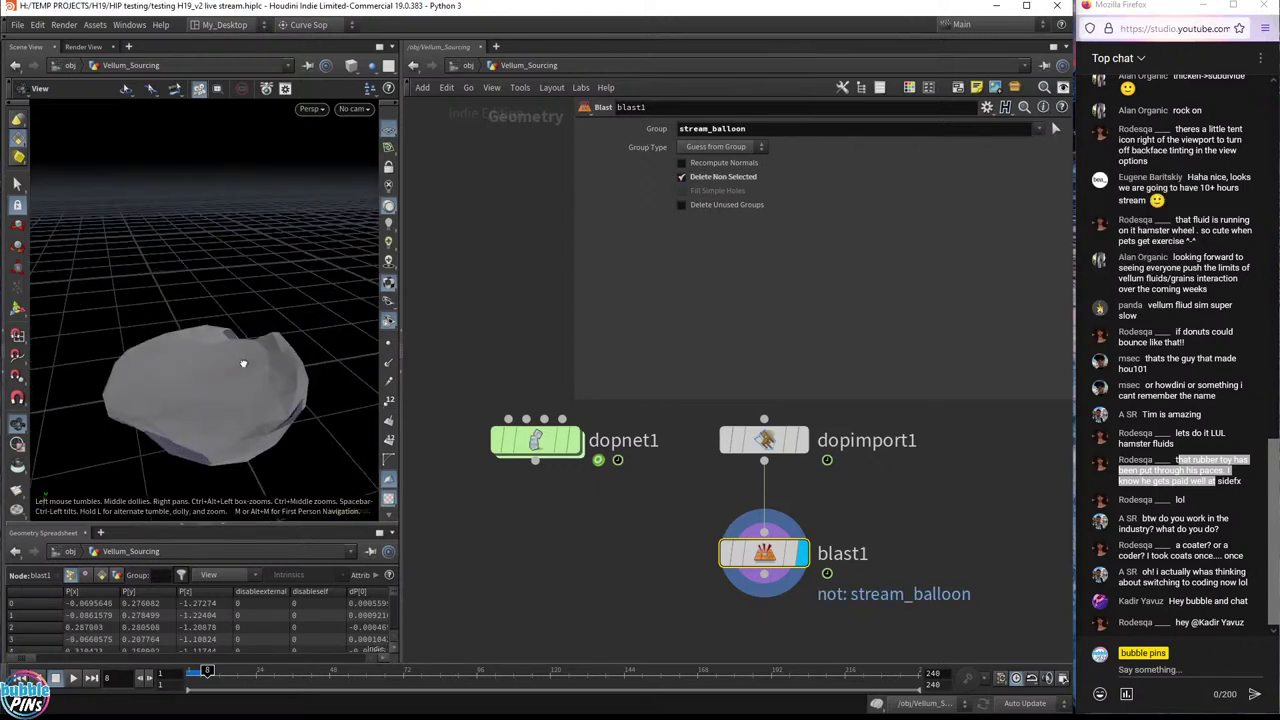
click(1040, 129)
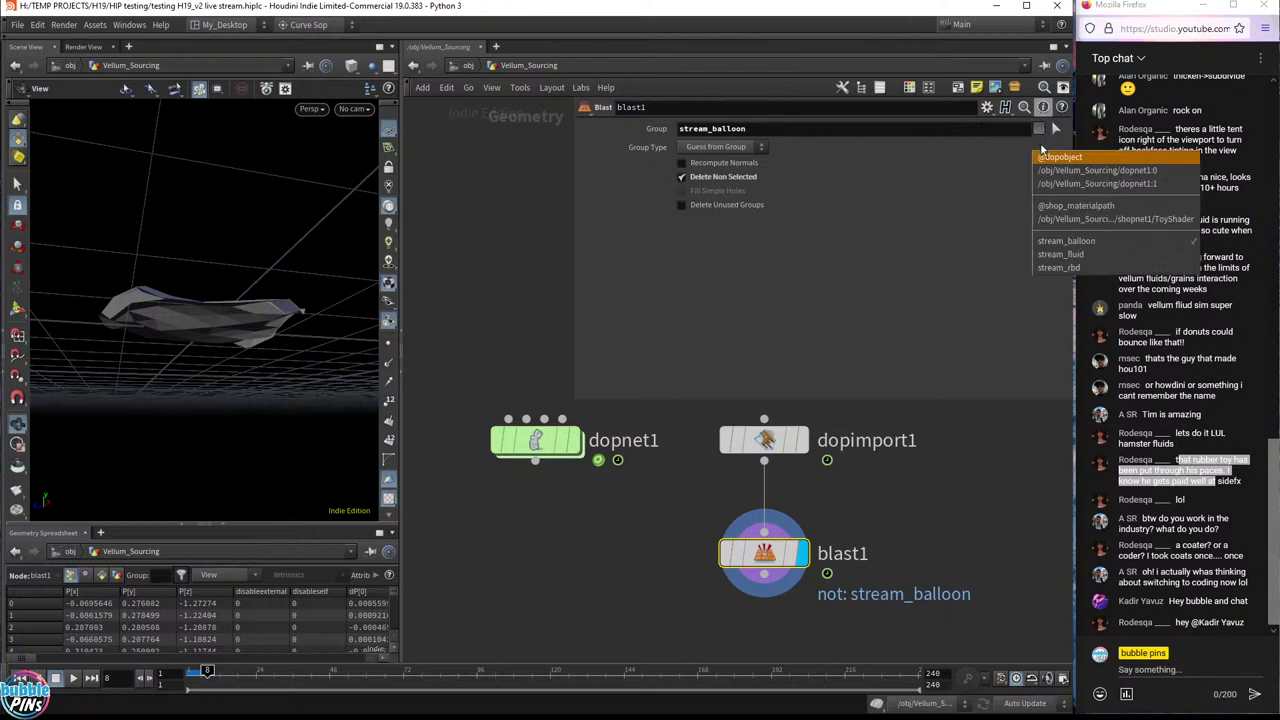
click(1066, 241)
click(1040, 129)
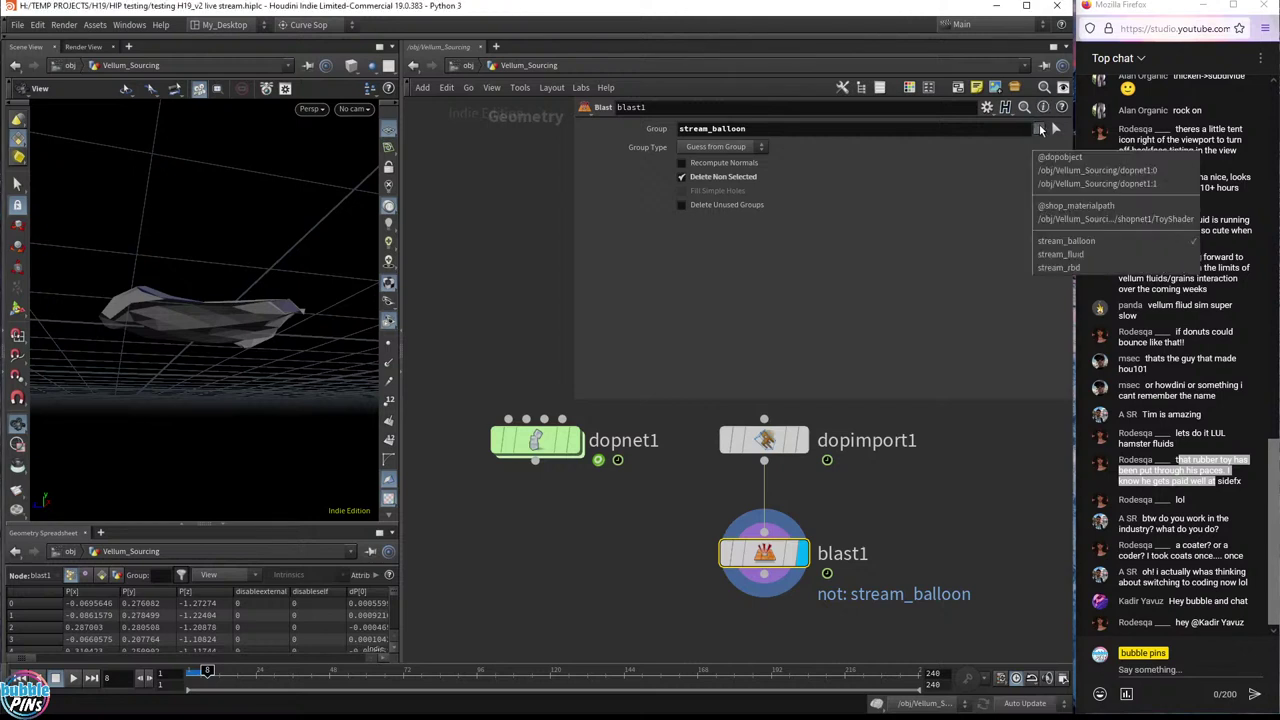
click(1045, 254)
drag(752, 130, 609, 144)
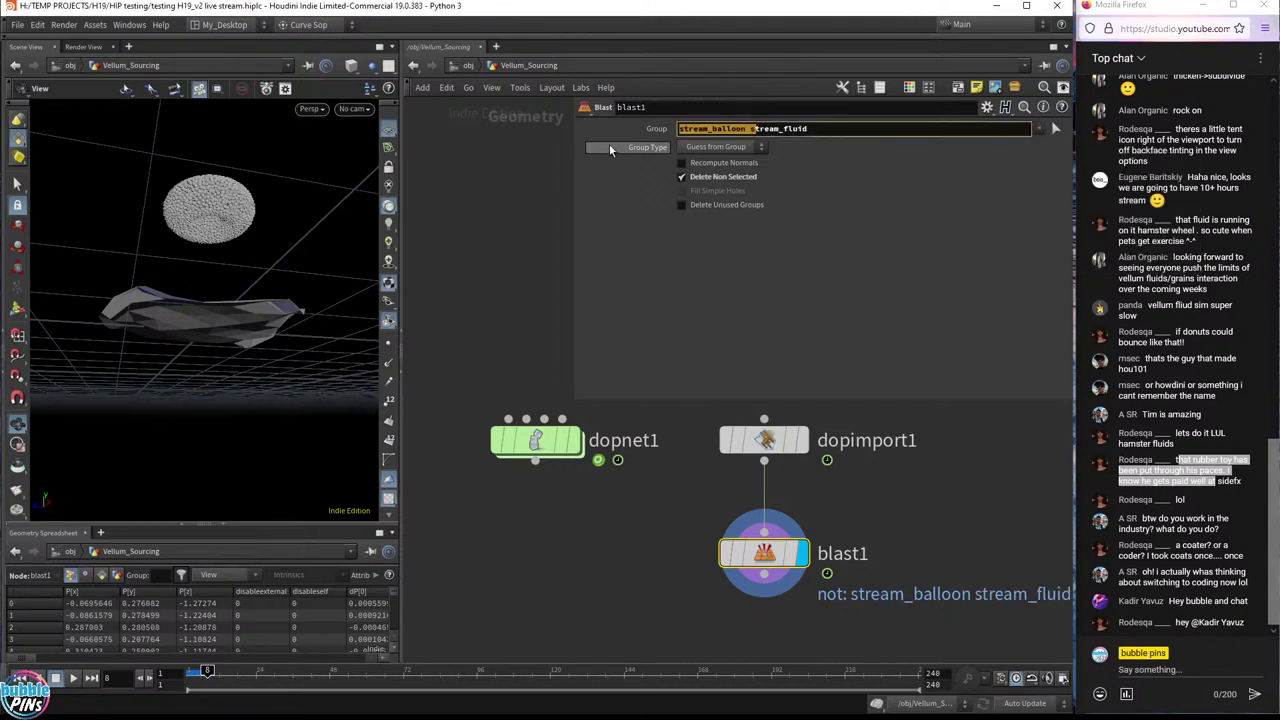
key(BackSpace)
key(Return)
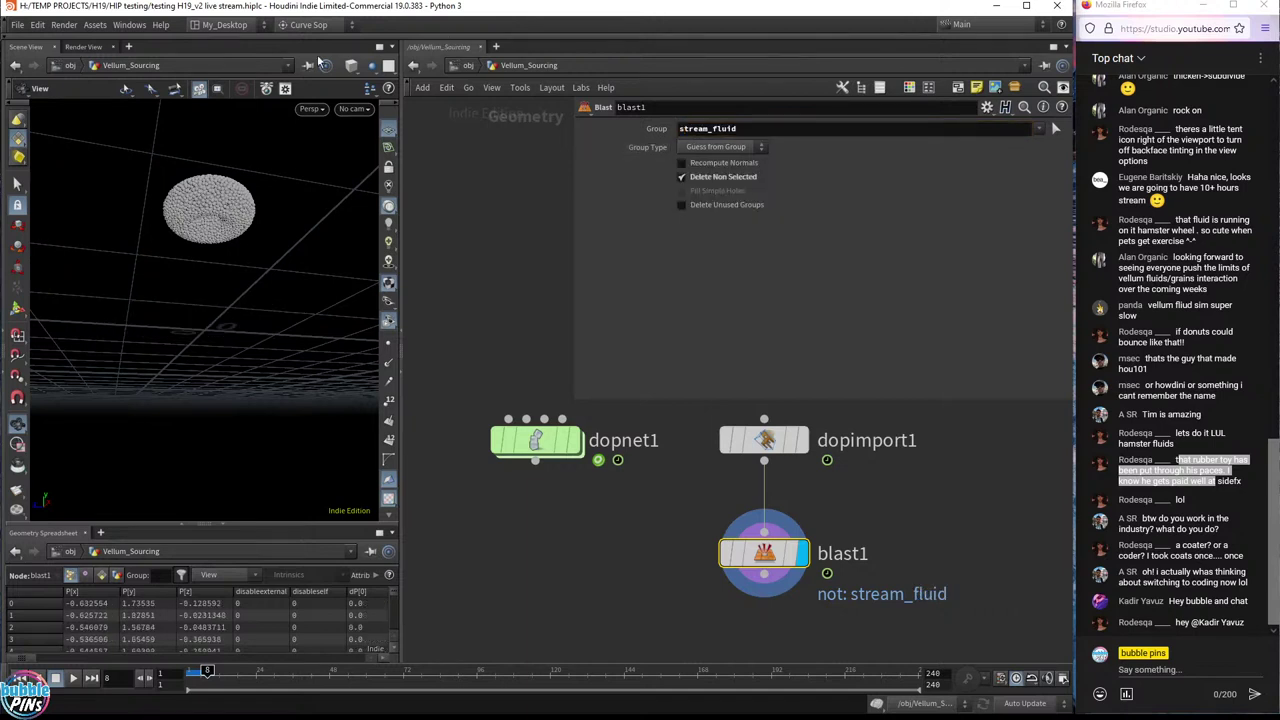
drag(240, 330, 262, 225)
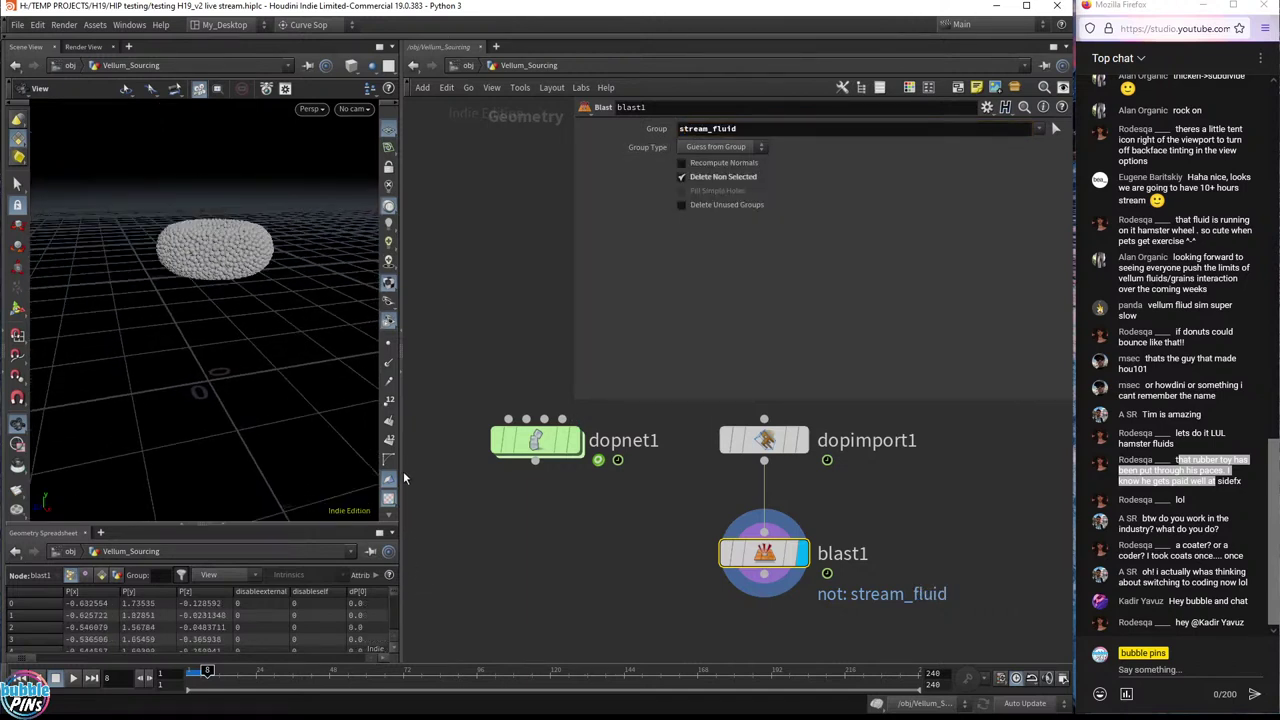
- Enlarge the spreadsheet, select dopimport1 and filter its points by the stream* group pattern
drag(398, 475, 866, 475)
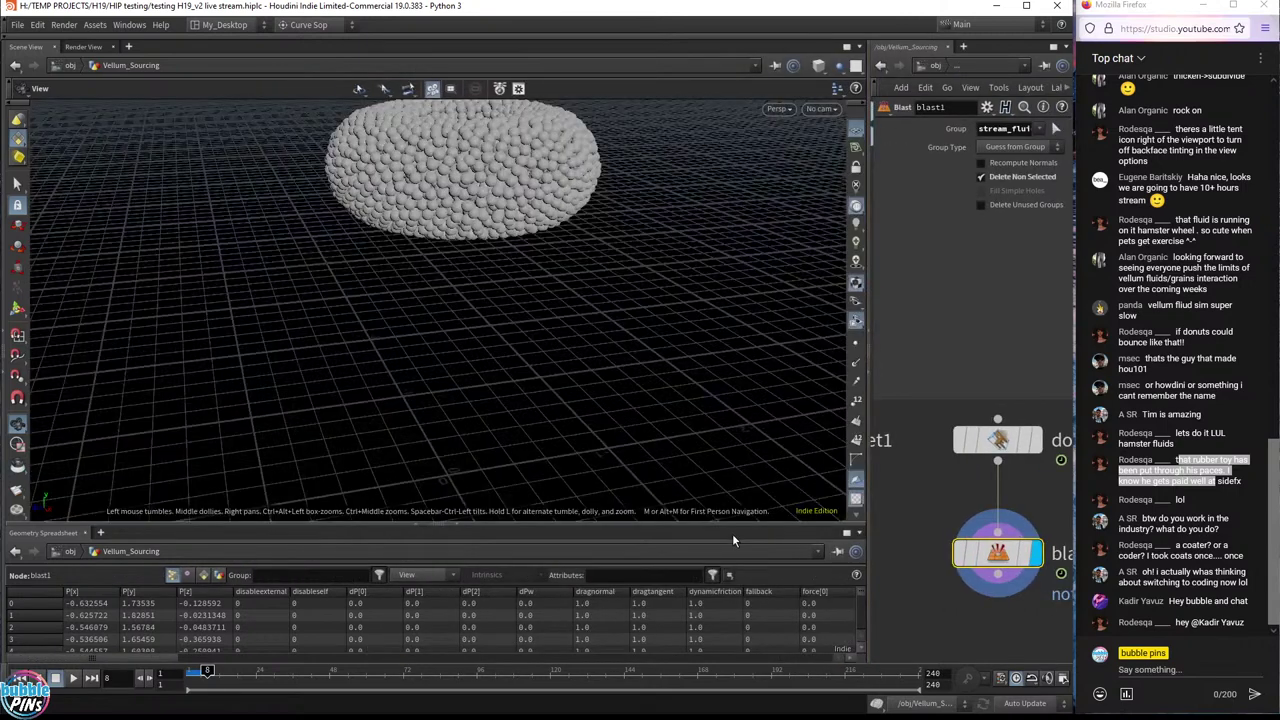
drag(733, 525, 726, 457)
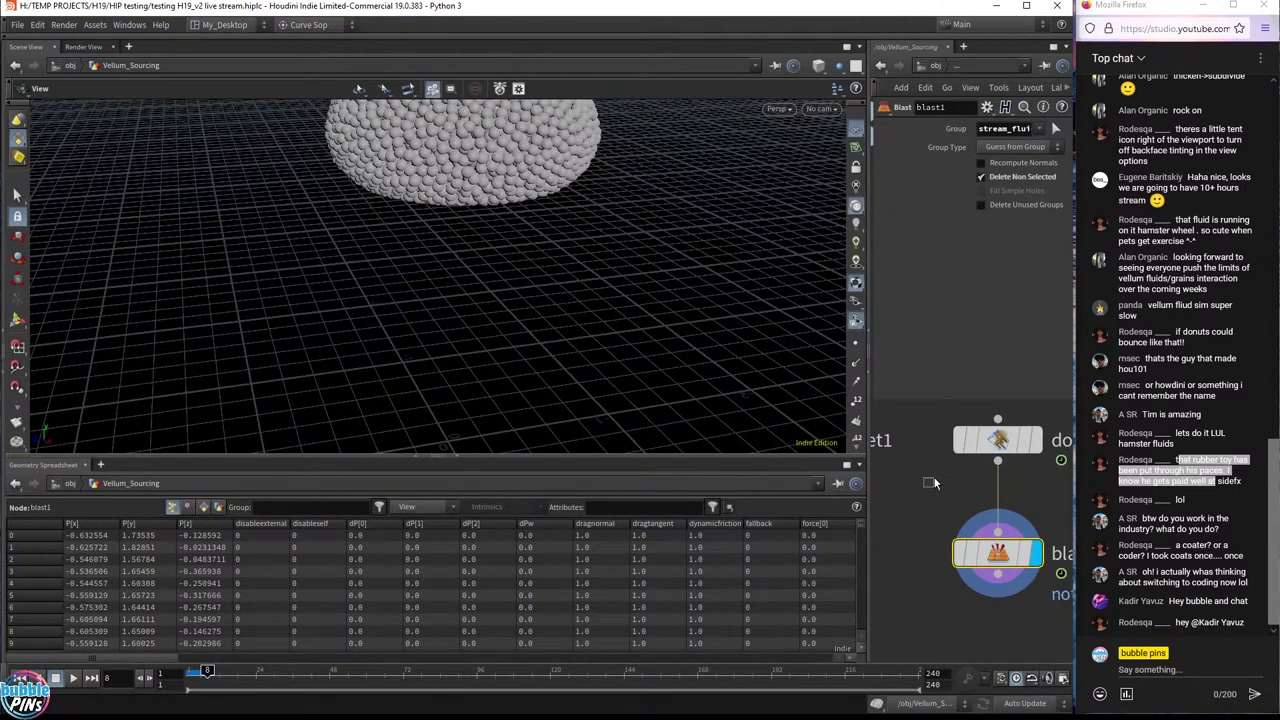
click(997, 440)
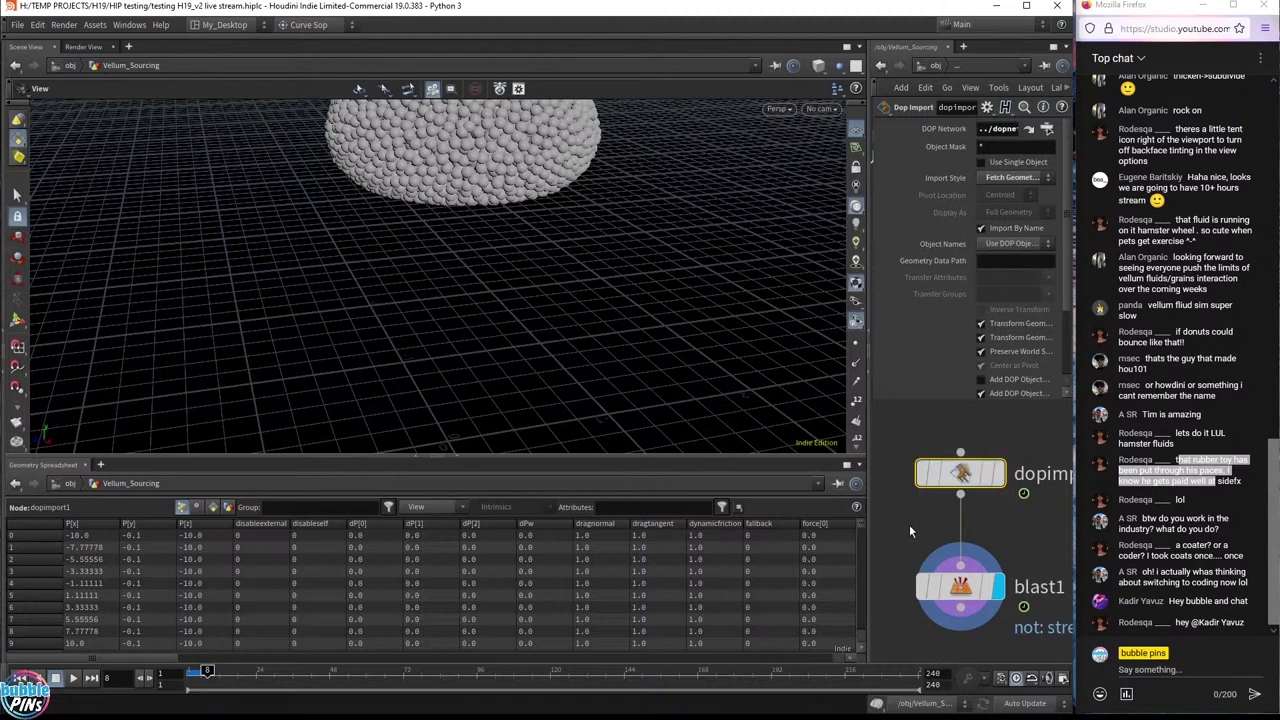
mouse_move(154, 656)
mouse_down()
mouse_move(655, 663)
mouse_move(169, 663)
mouse_up()
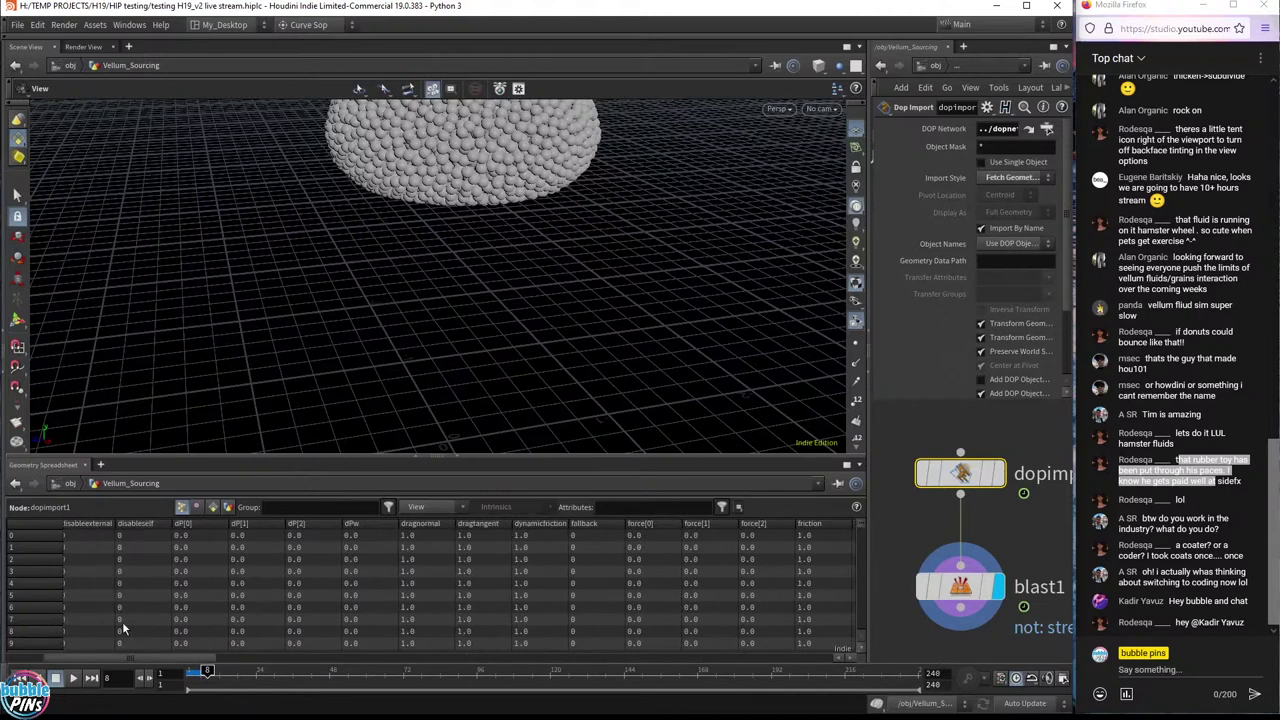
click(297, 508)
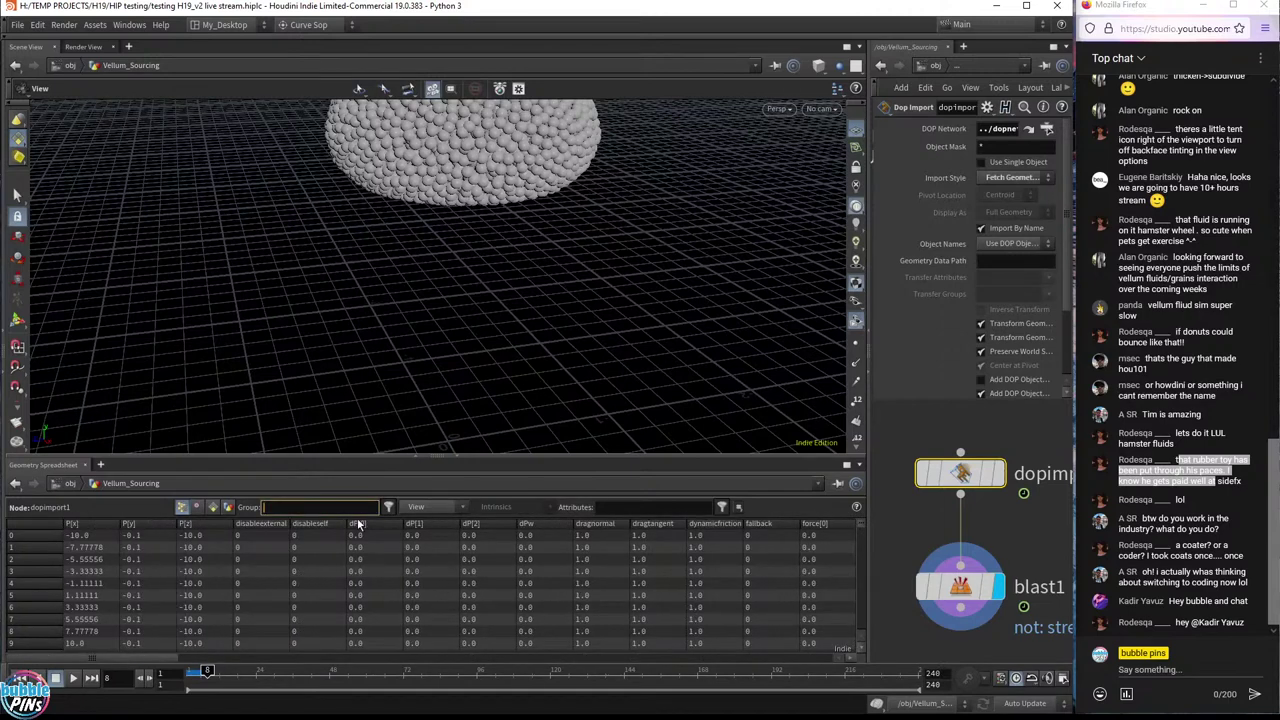
text(stream*)
key(Return)
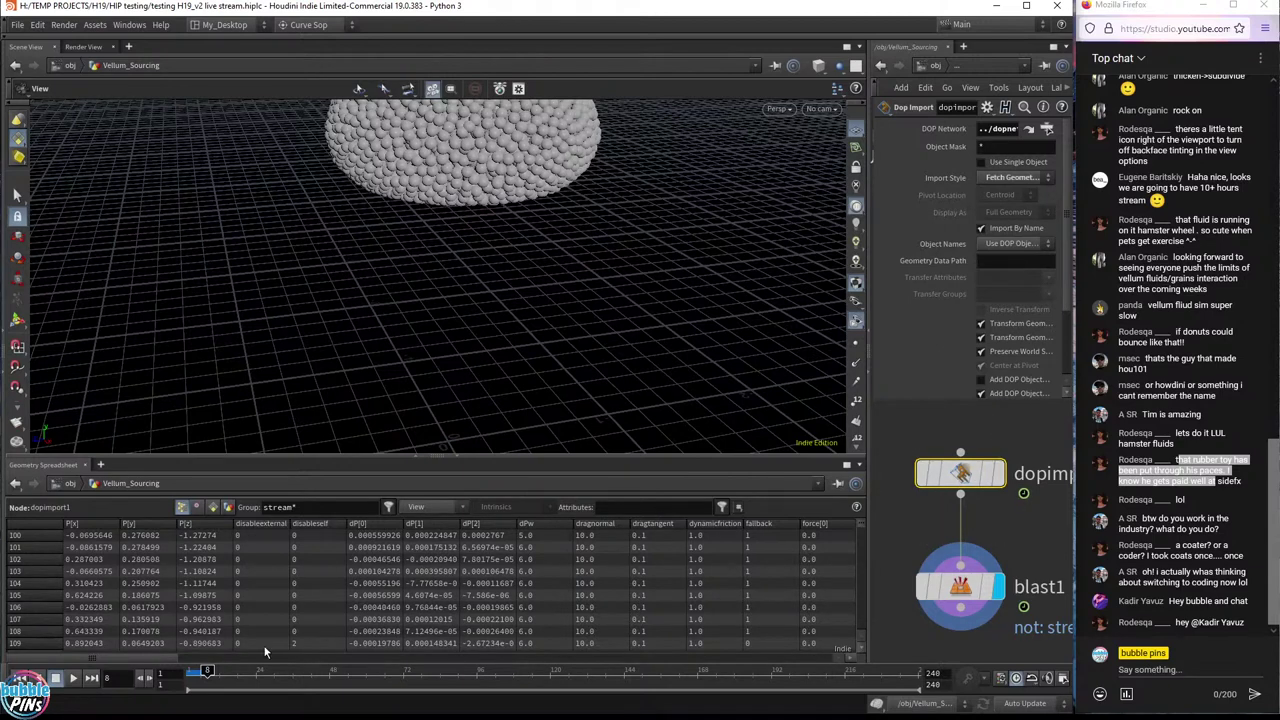
- Try a * attribute filter, clear it, and widen the group:stream_balloon column
drag(156, 655, 86, 668)
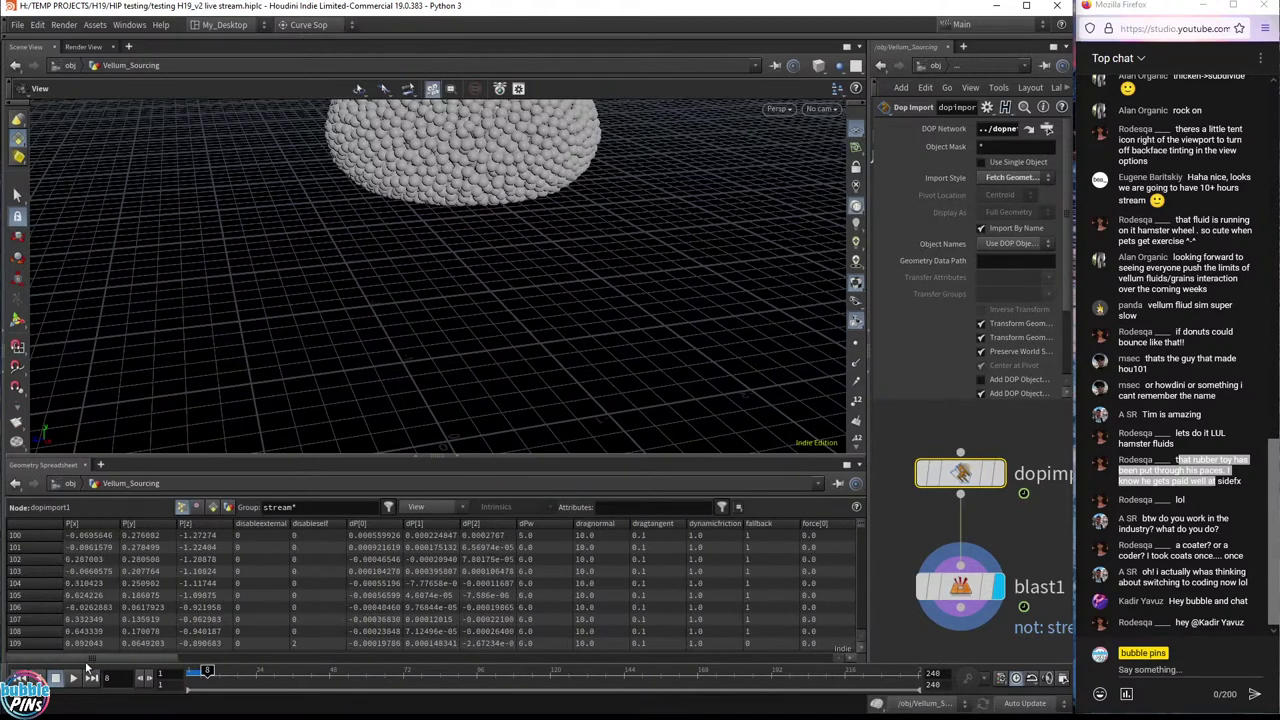
click(646, 512)
text(*)
key(Return)
click(600, 507)
key(Return)
drag(165, 659, 840, 650)
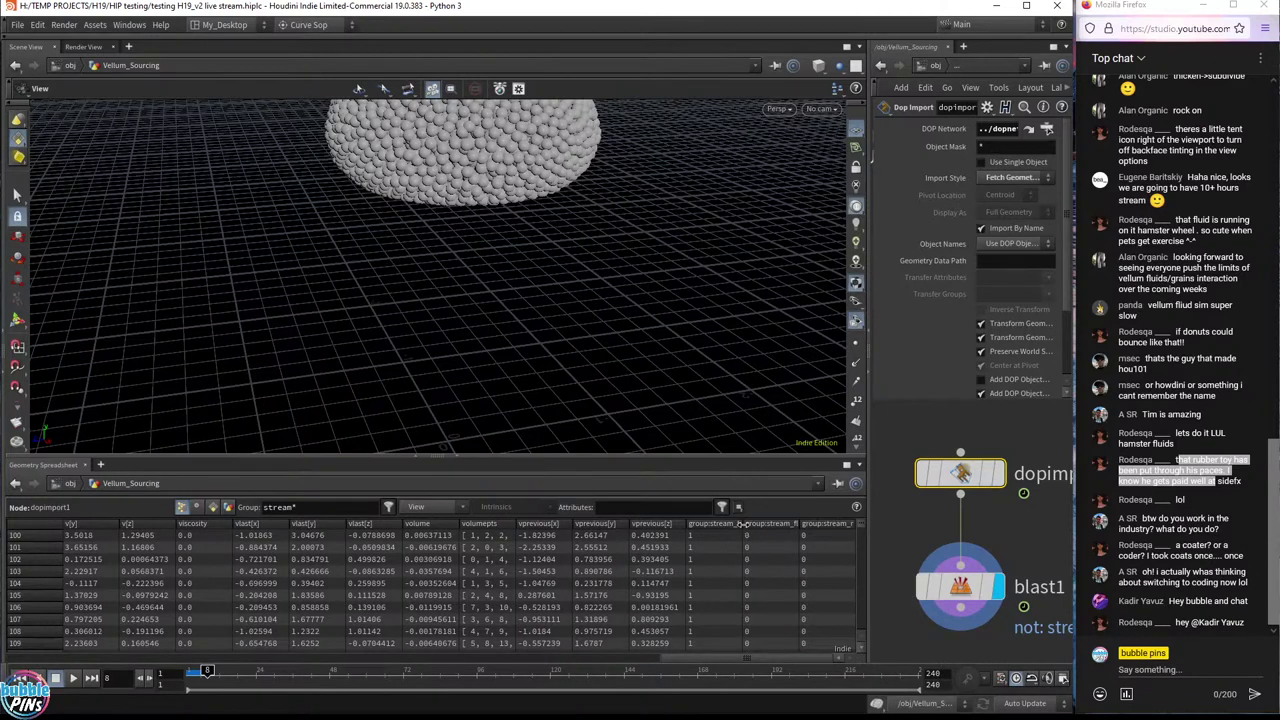
drag(742, 523, 795, 538)
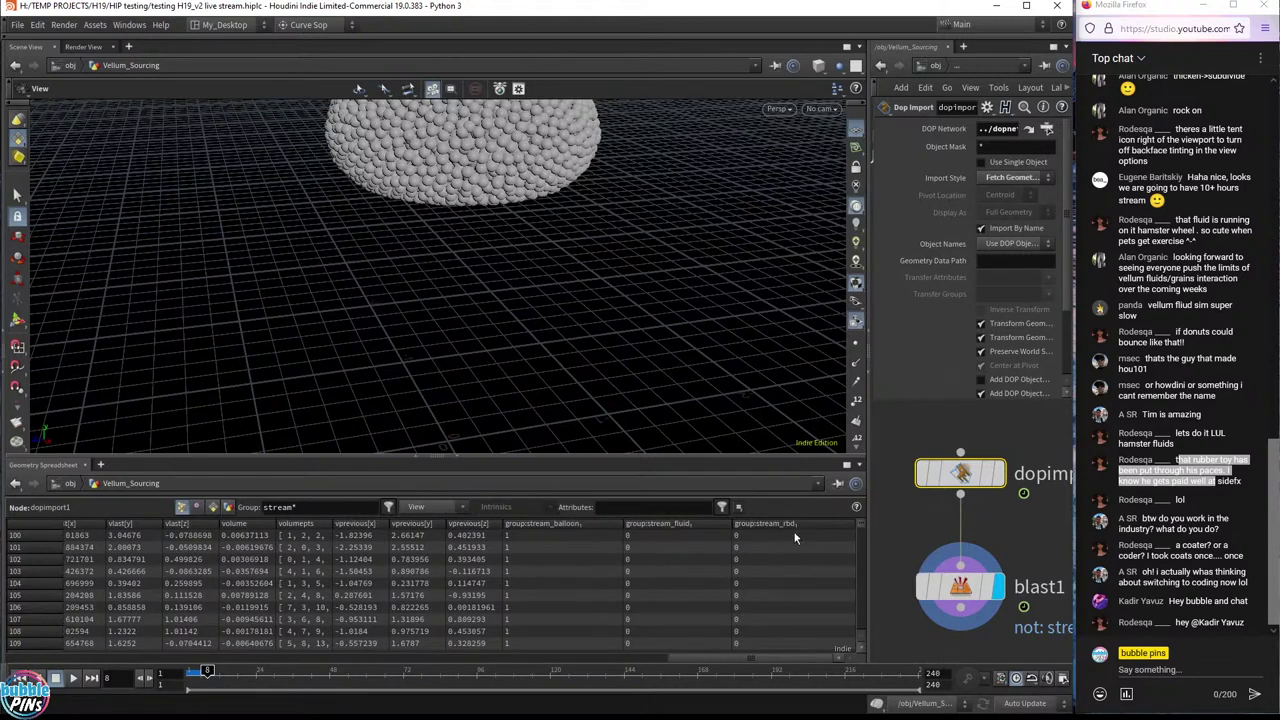
drag(870, 408, 355, 408)
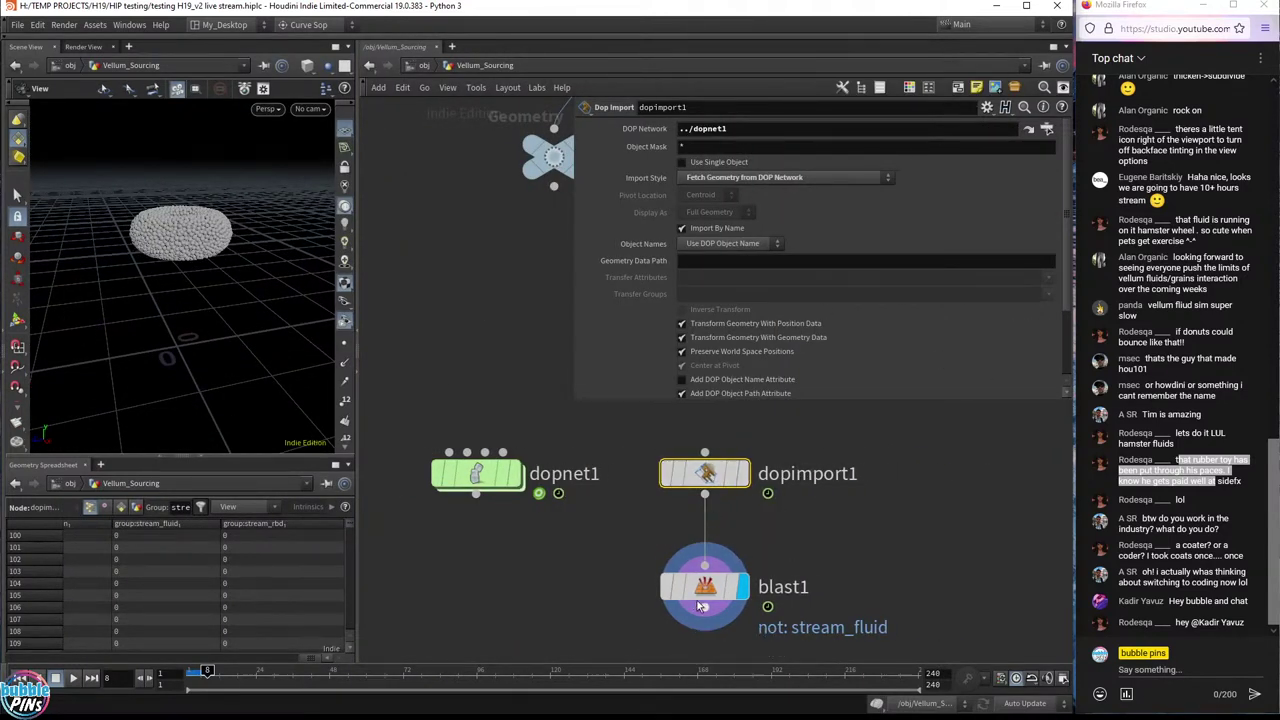
- Duplicate blast1 as blast2 fed by dopimport1 and set its Group to stream_balloon
key(Tab)
click(966, 584)
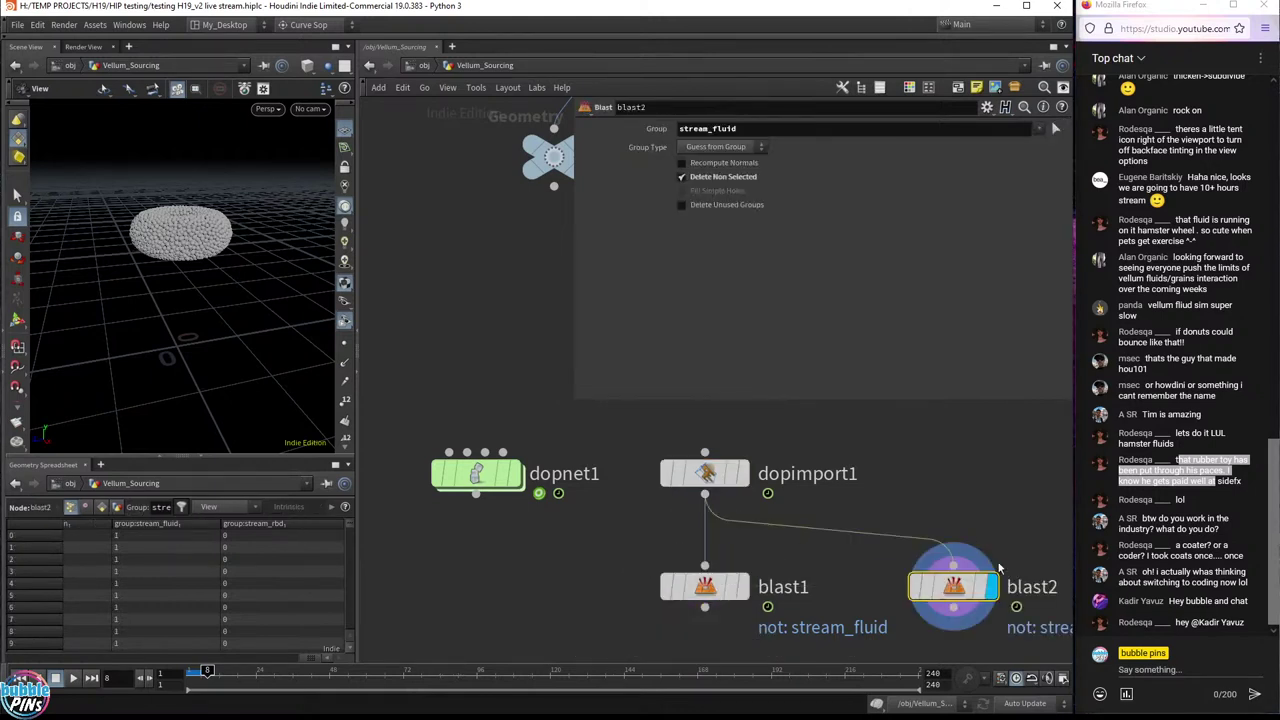
click(1040, 130)
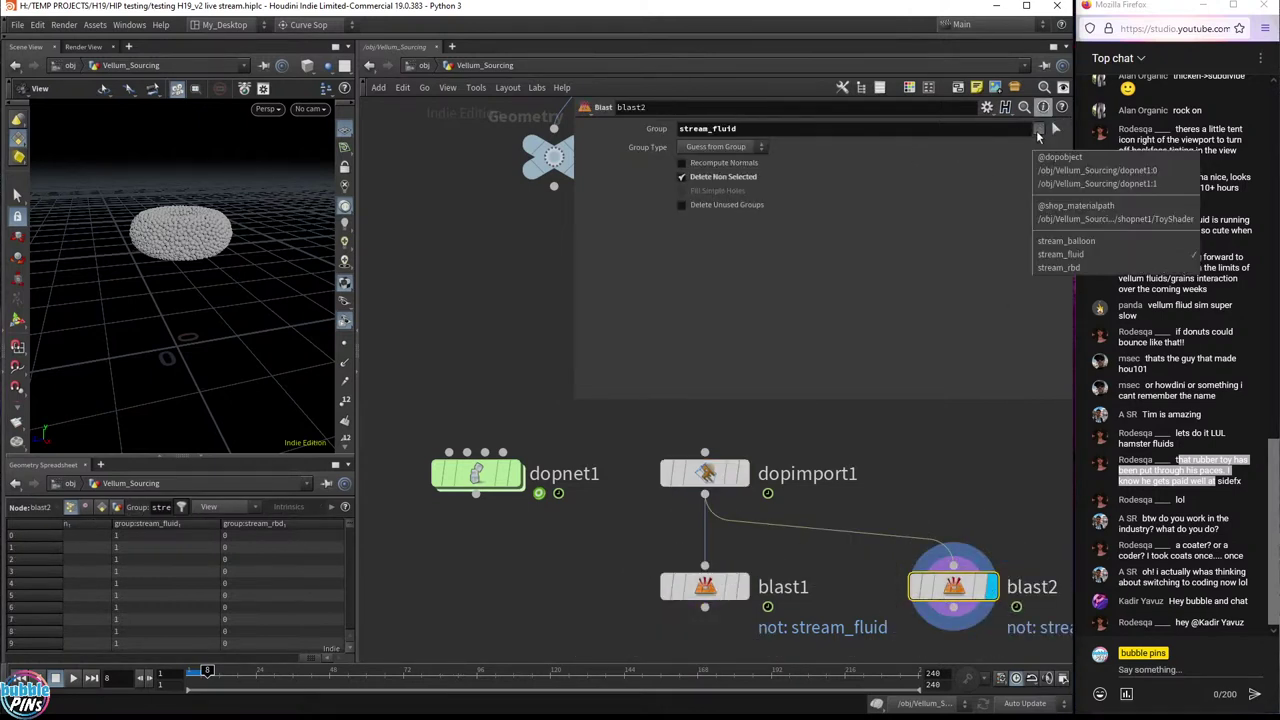
click(1070, 246)
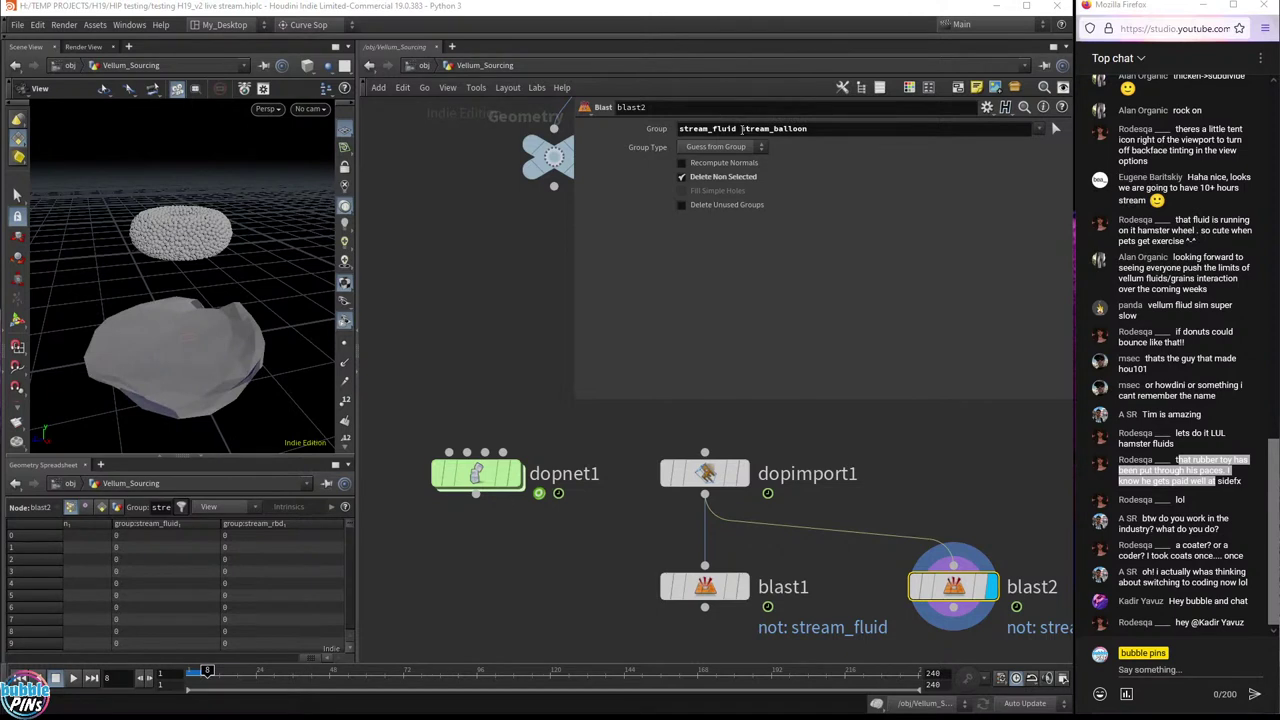
click(742, 129)
key(shift+Home)
key(BackSpace)
key(Return)
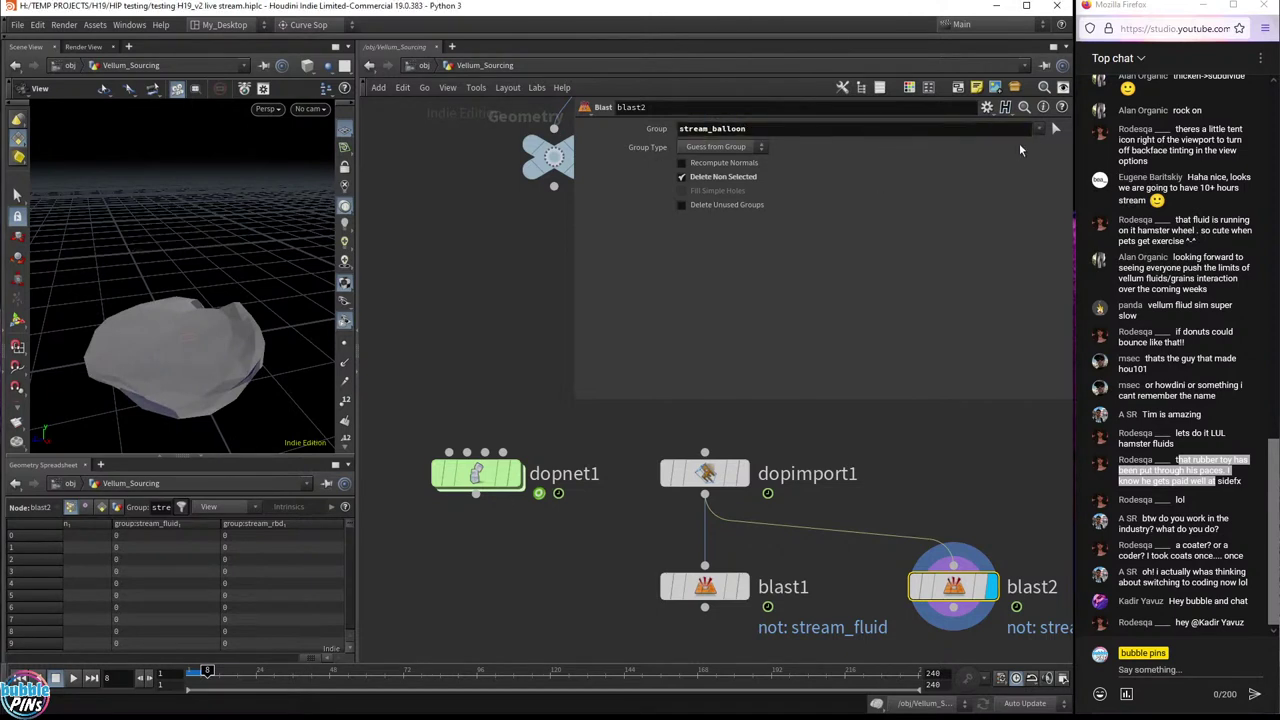
- Add stream_rbd to blast2's group, then remove it so only stream_balloon remains
click(1040, 130)
click(1070, 268)
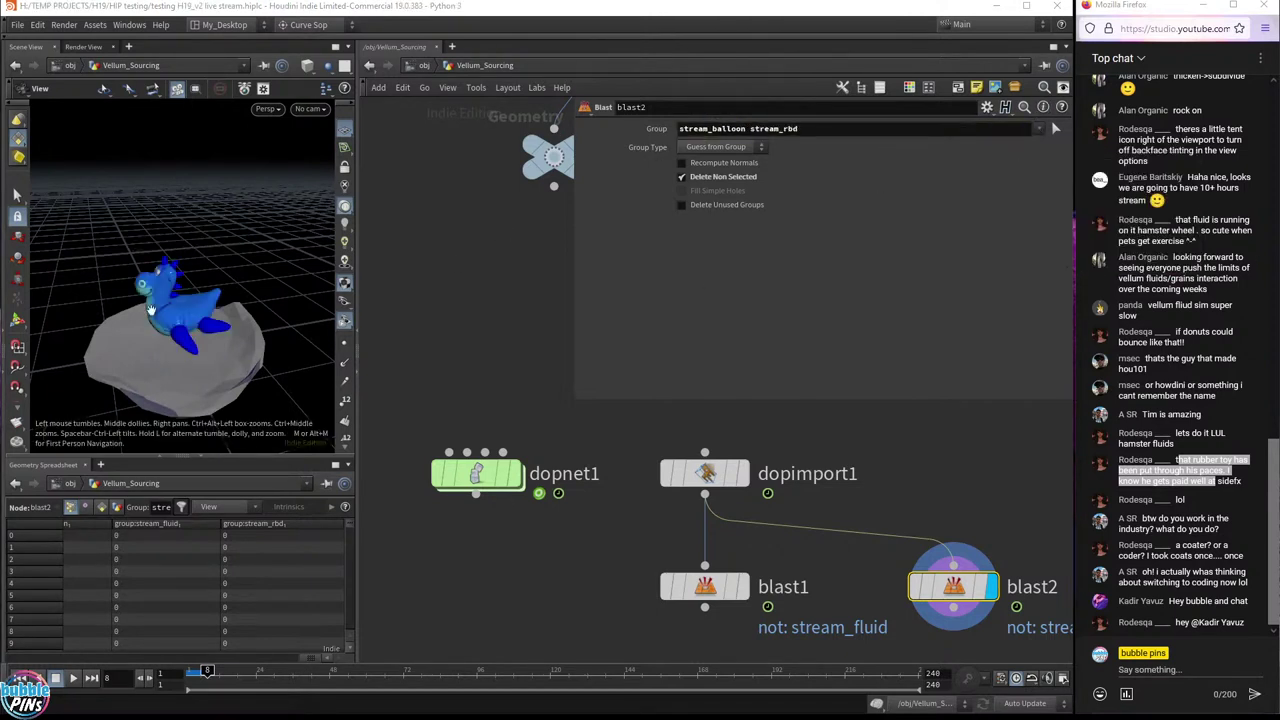
double_click(772, 129)
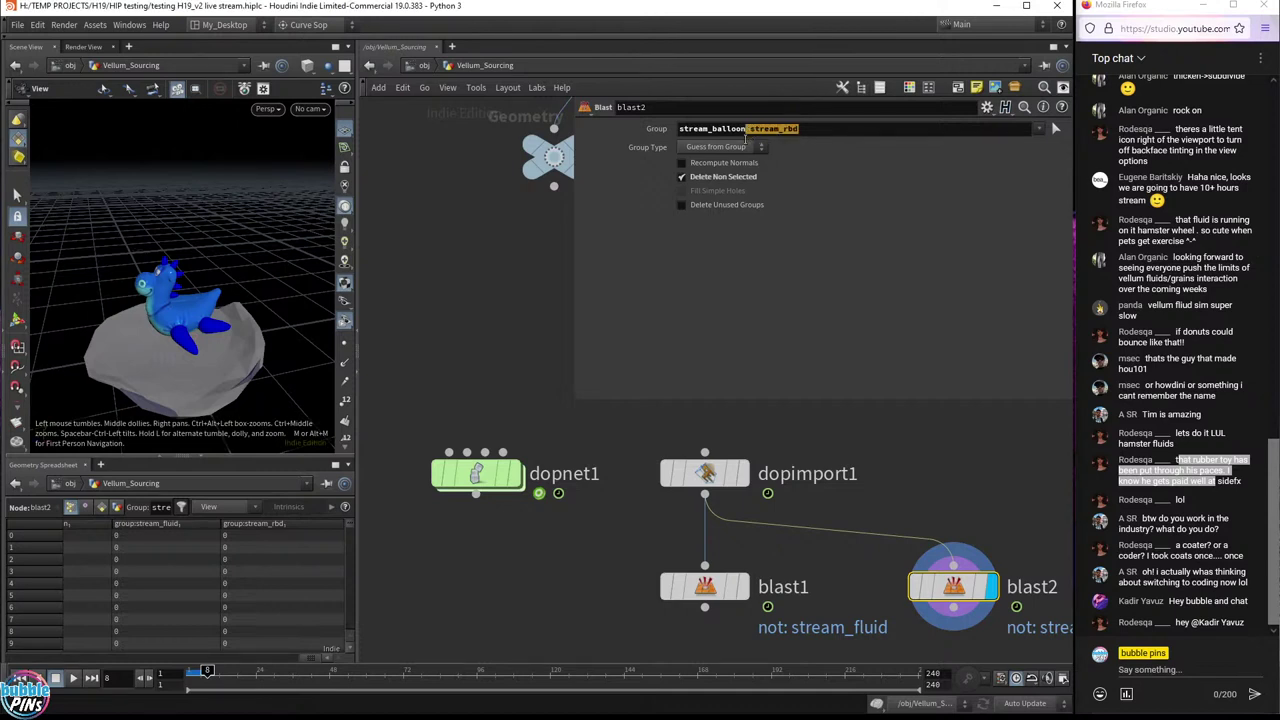
key(BackSpace)
key(Return)
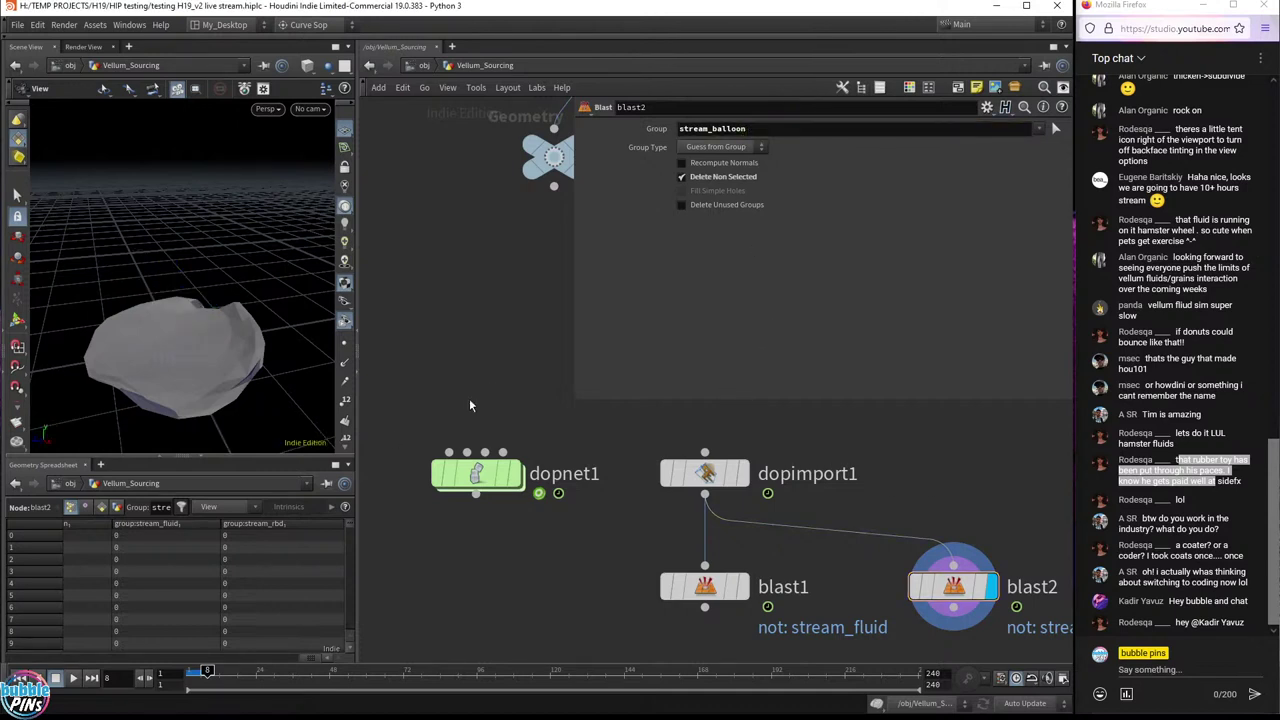
- Display dopnet1, dive inside it, and rearrange the parameter and viewport panes
click(516, 474)
click(478, 474)
double_click(478, 474)
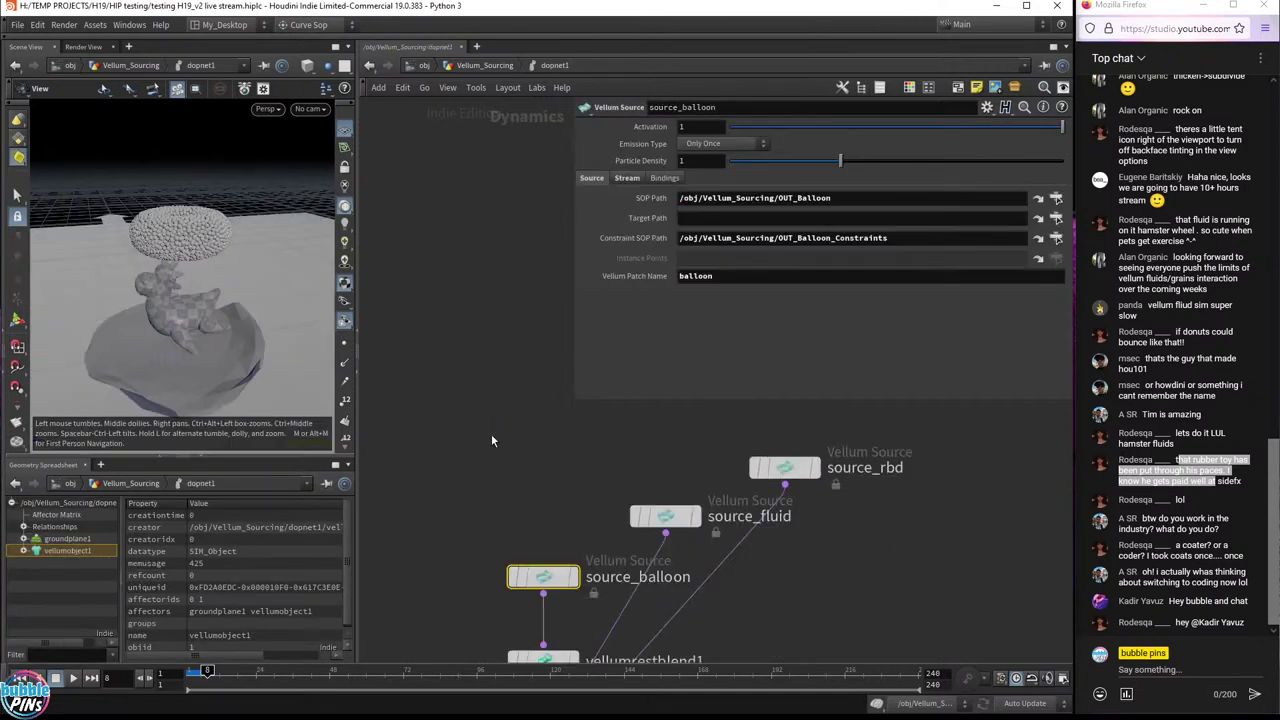
scroll(590, 460, down, 6)
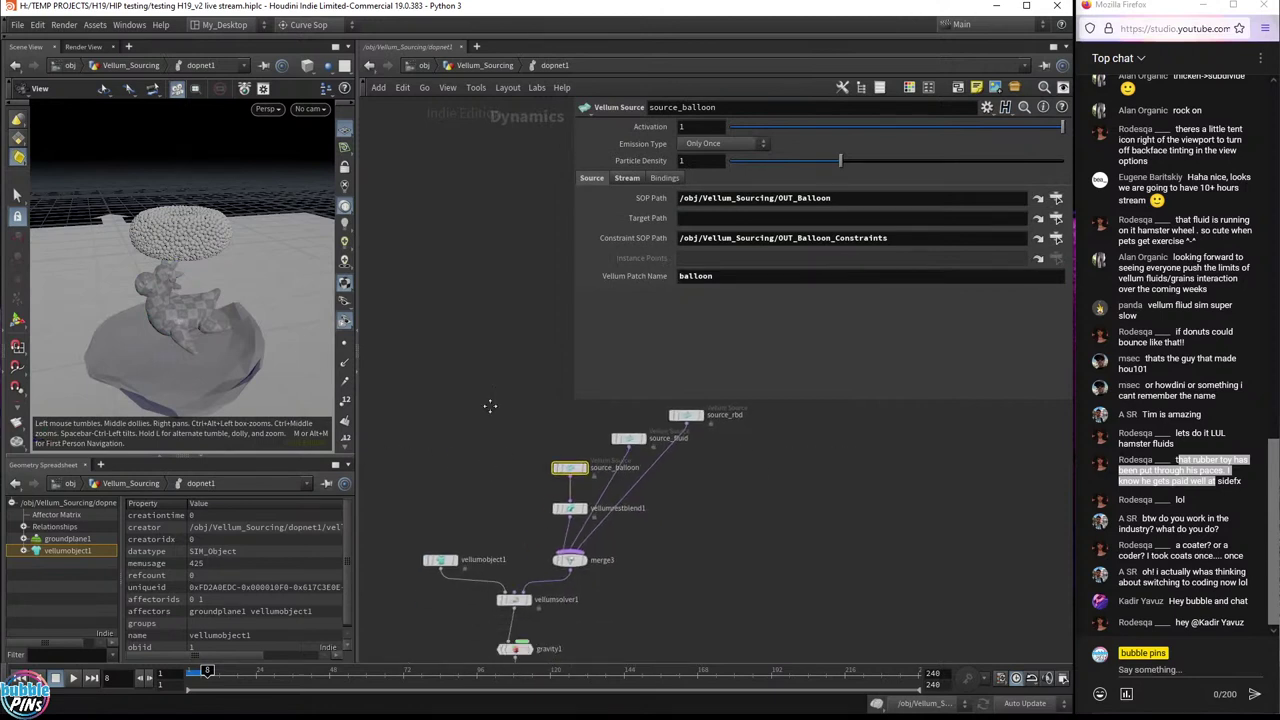
drag(578, 407, 807, 410)
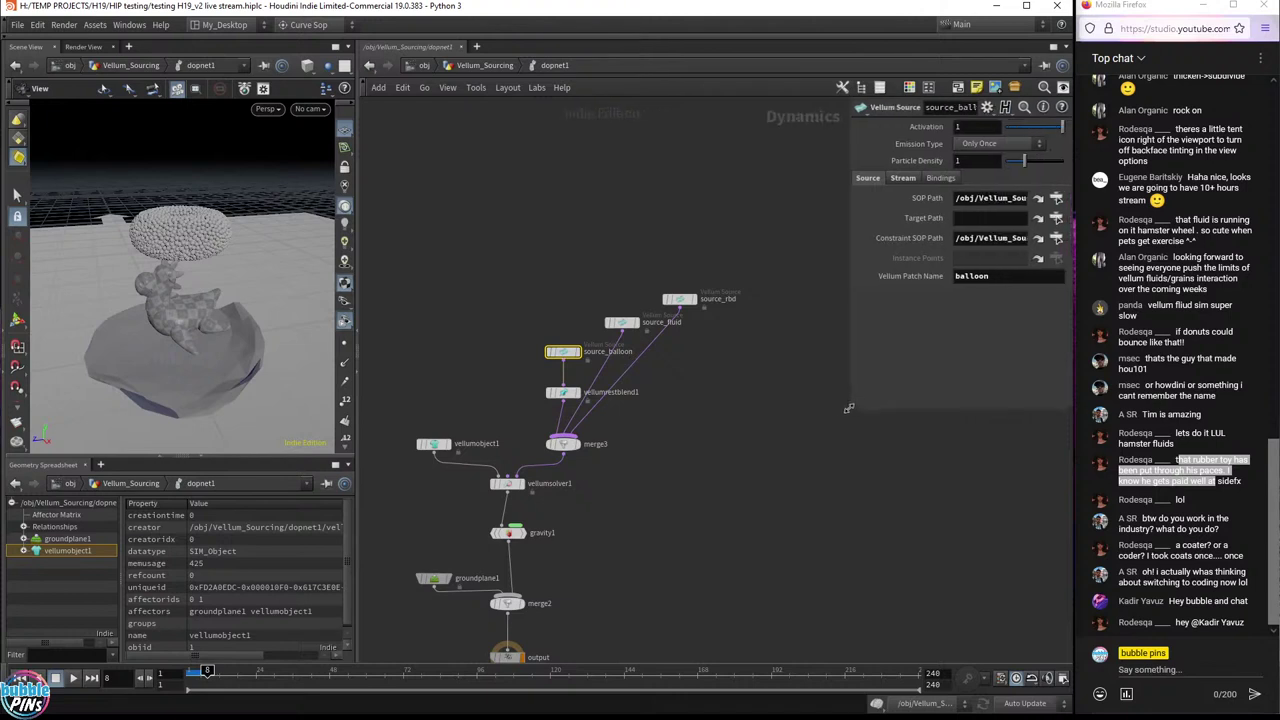
middle_drag(679, 488, 737, 437)
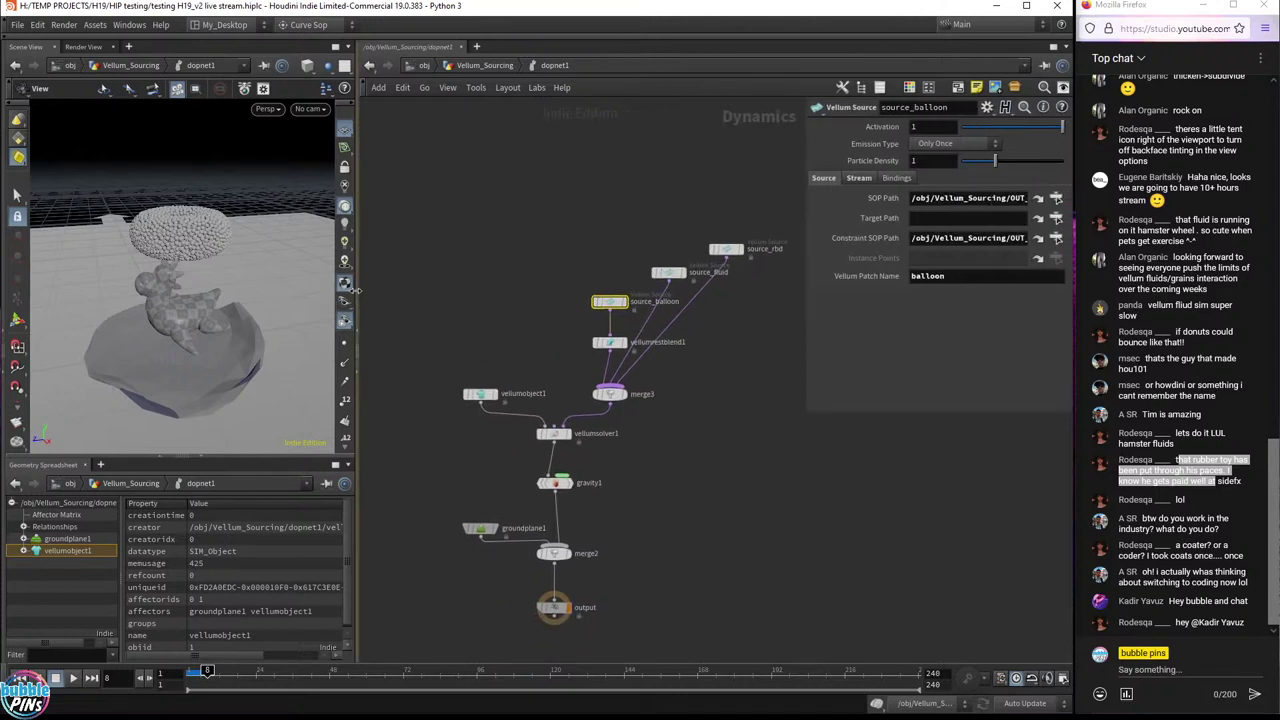
drag(352, 301, 488, 278)
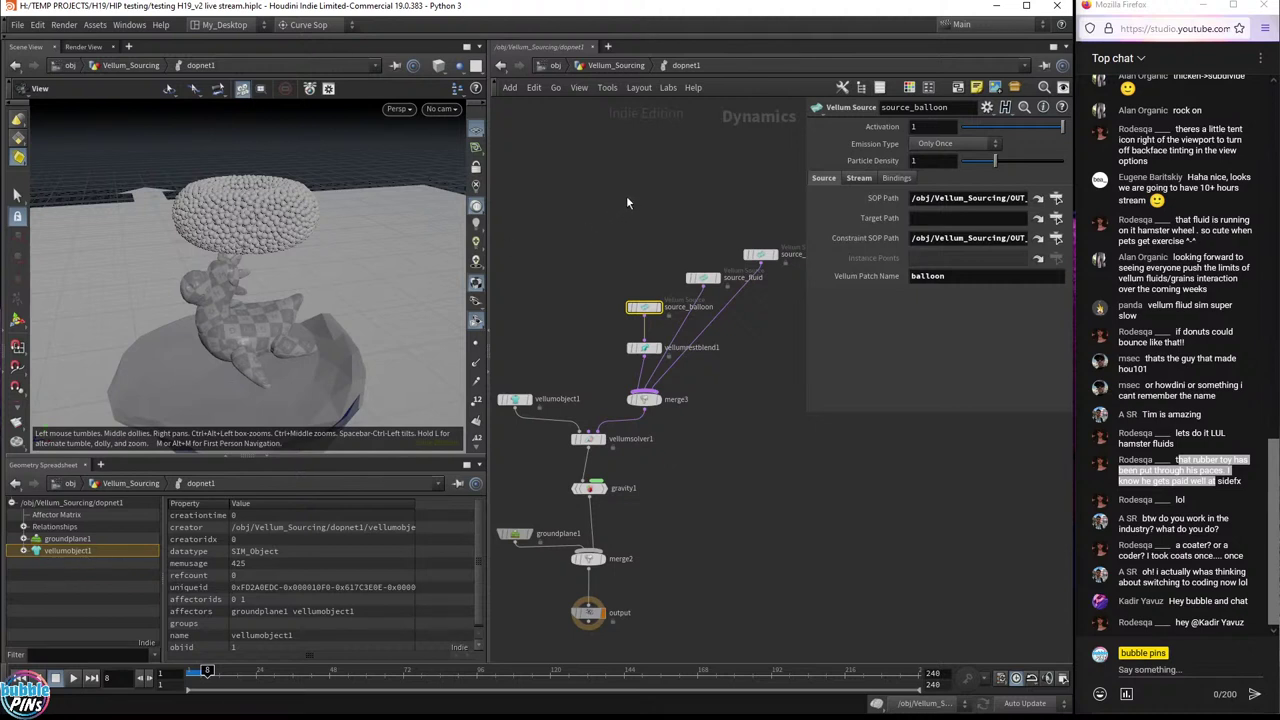
- Select the three Vellum source nodes, frame vellumobject1 and groundplane1, and list vellumobject1's data
drag(599, 203, 799, 337)
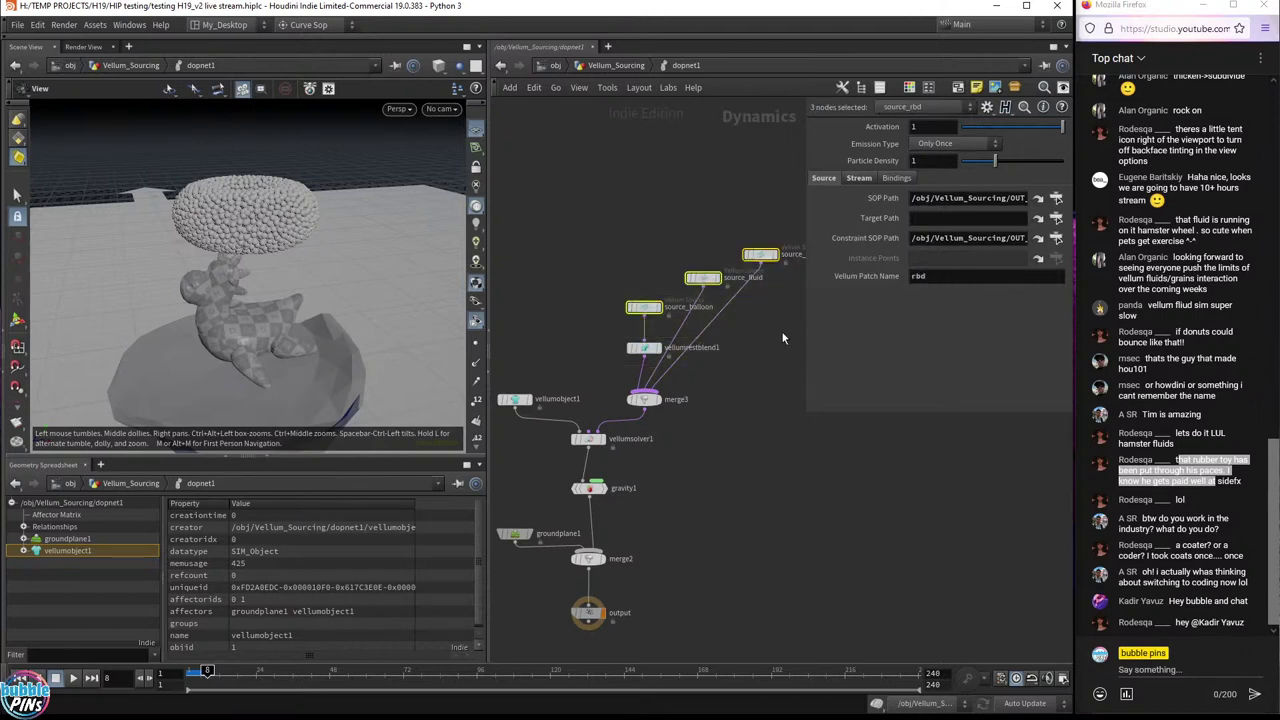
middle_drag(719, 318, 631, 319)
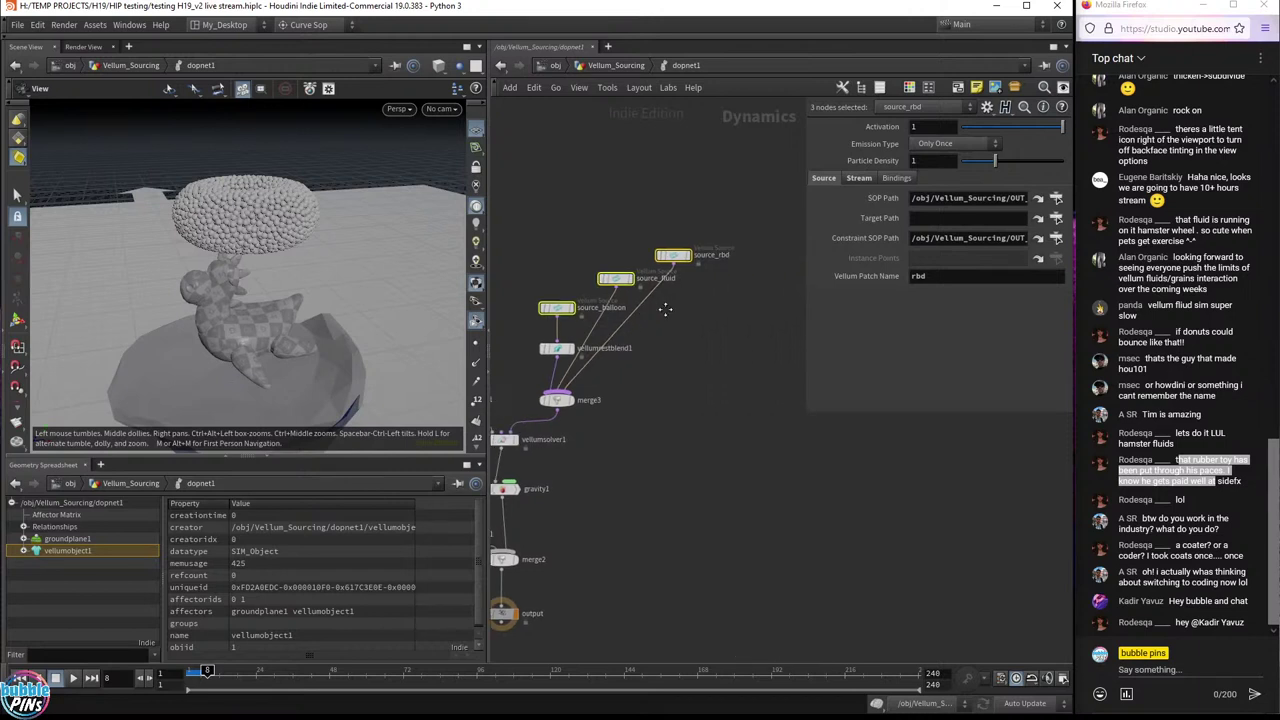
middle_drag(723, 265, 797, 253)
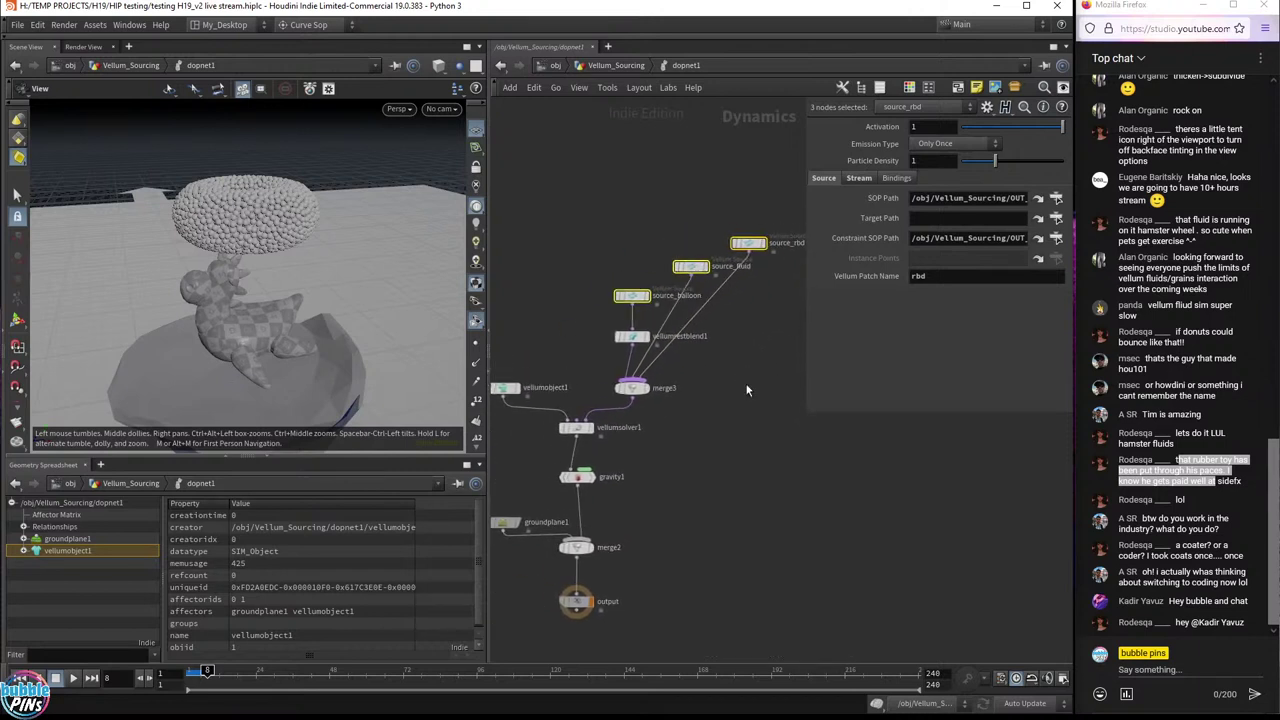
click(24, 552)
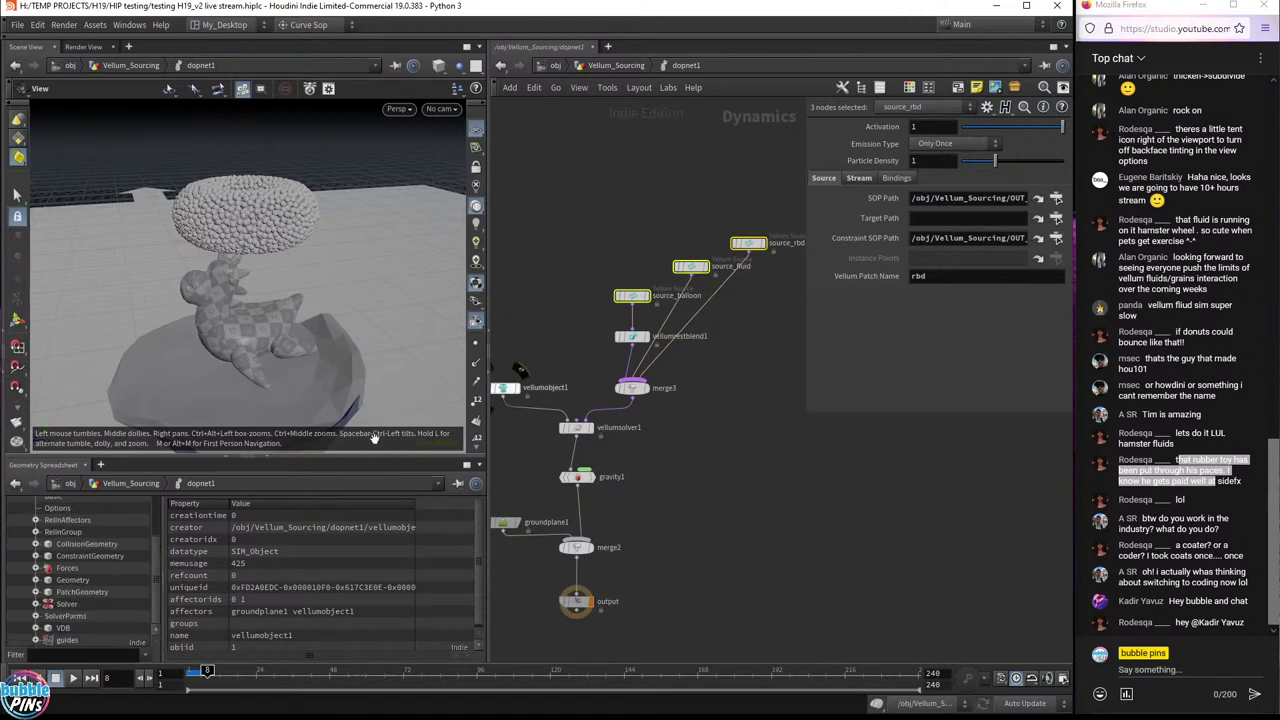
drag(380, 456, 365, 345)
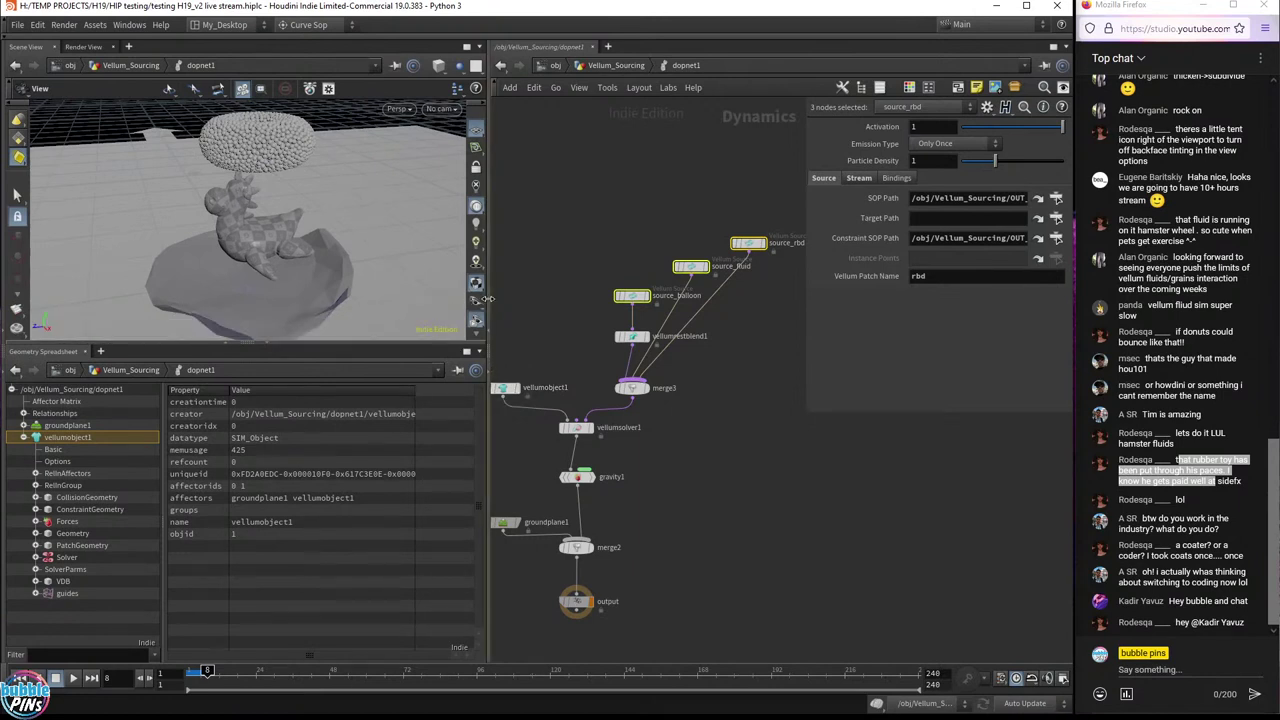
- Widen the panes and show vellumobject1's Geometry points, widening the group:stream_balloon column
drag(488, 305, 650, 314)
drag(625, 313, 651, 313)
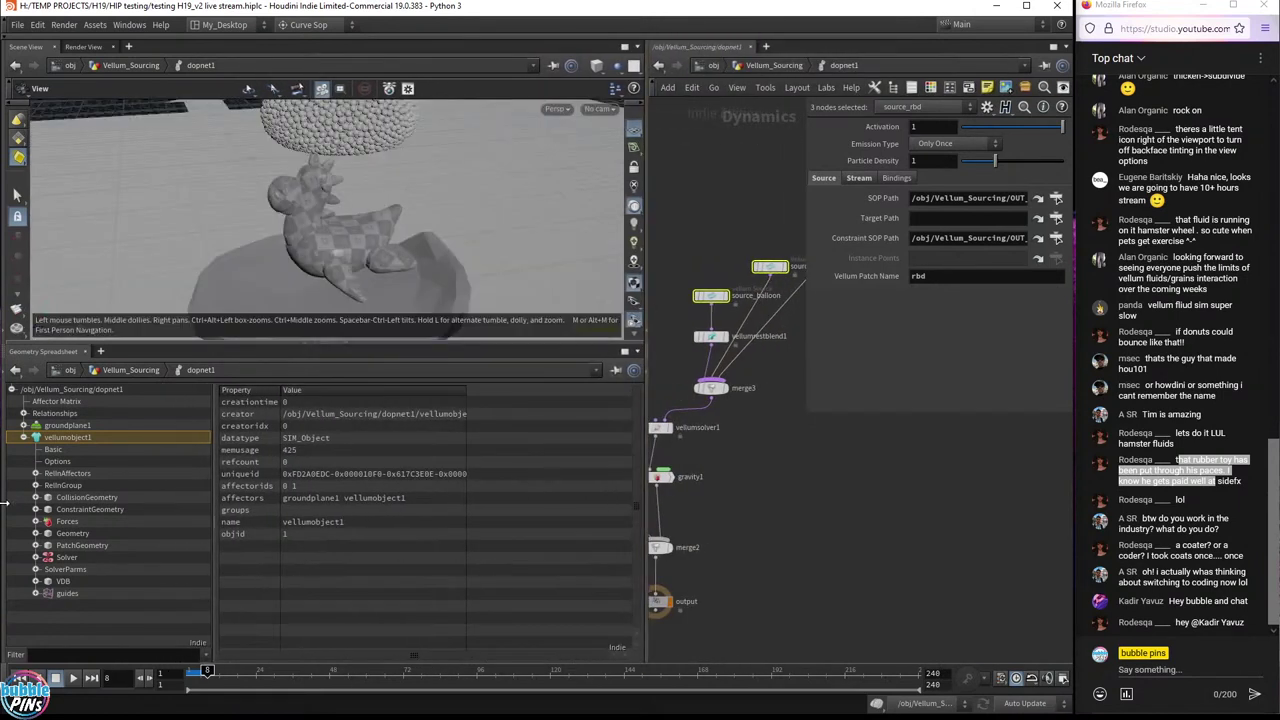
drag(222, 476, 147, 476)
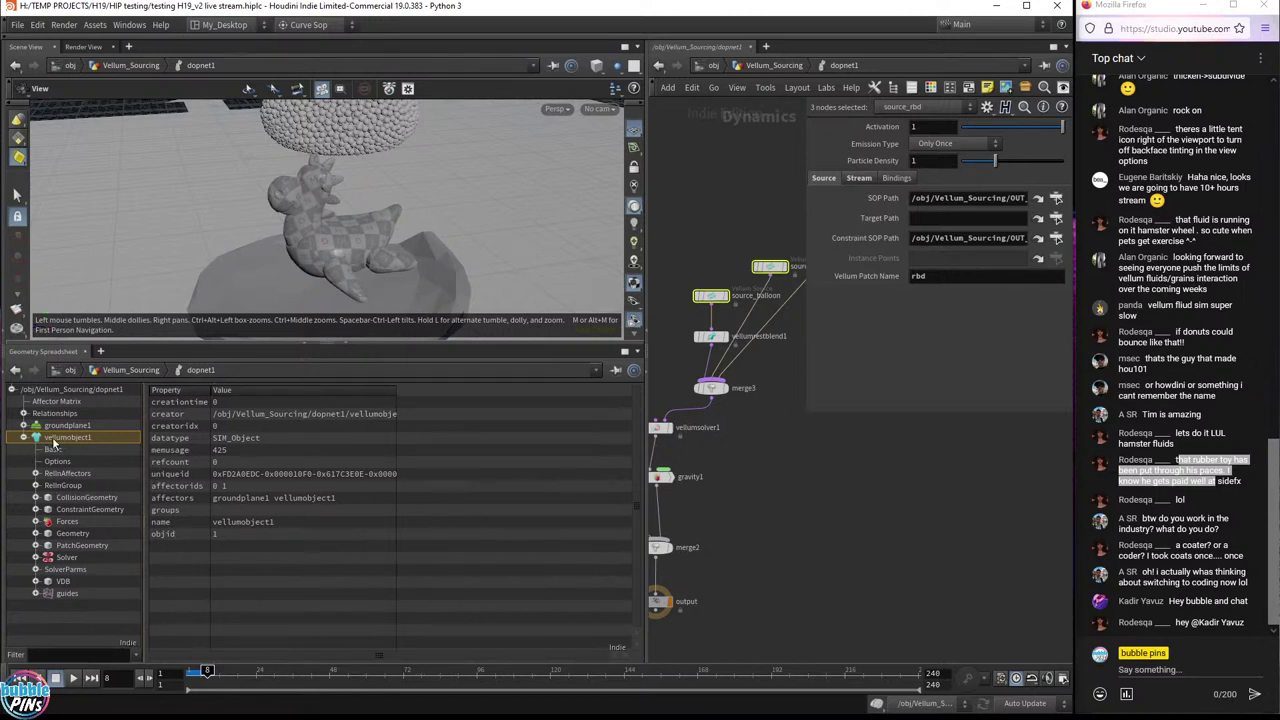
click(24, 438)
click(24, 438)
click(80, 535)
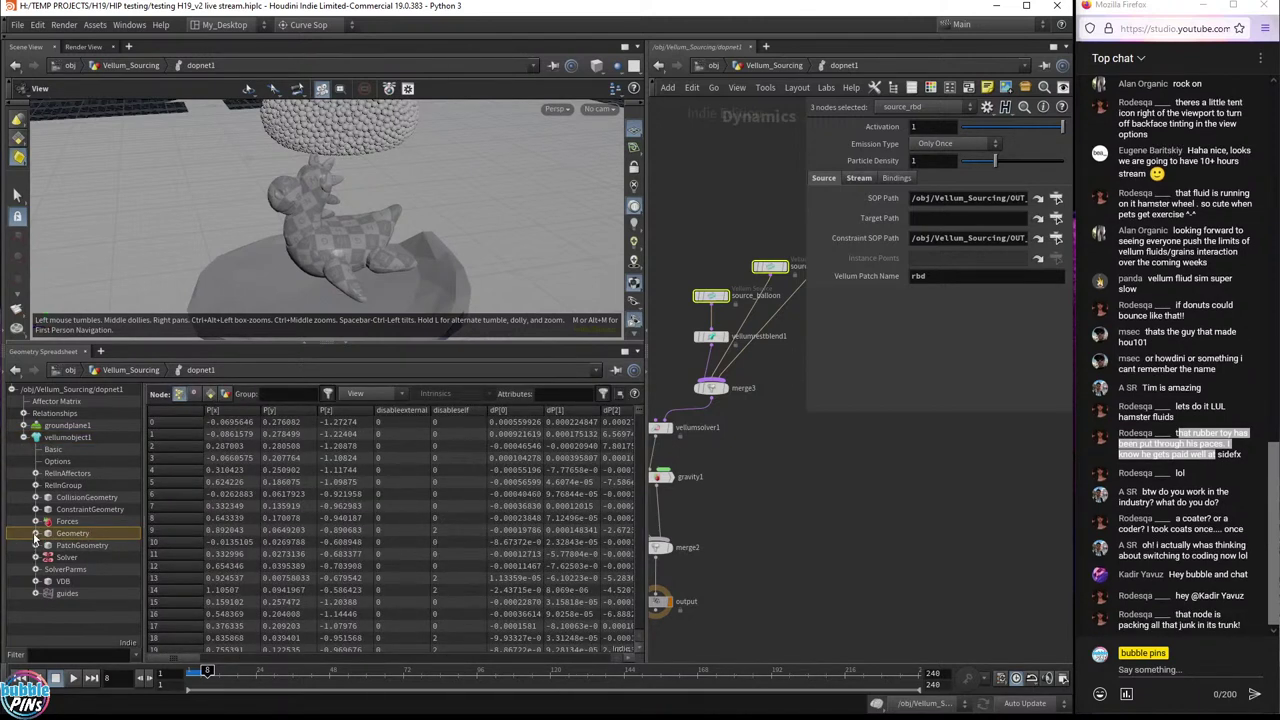
drag(188, 657, 630, 656)
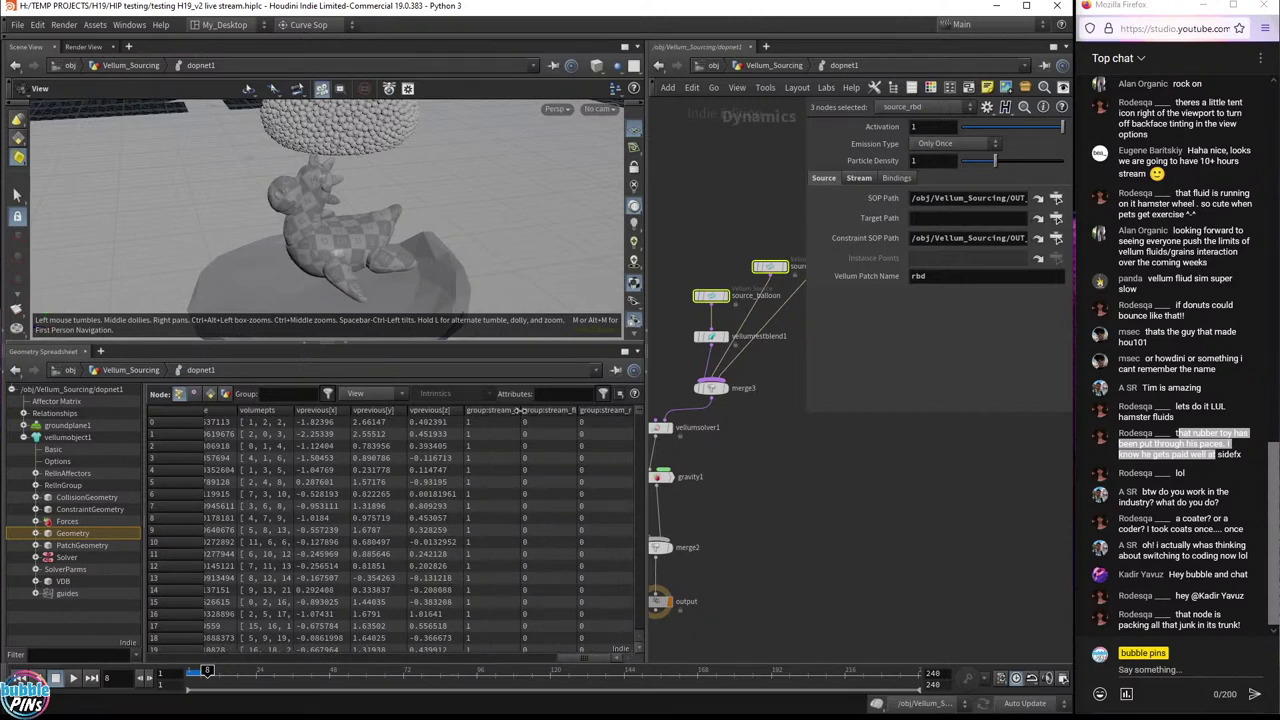
drag(521, 411, 672, 411)
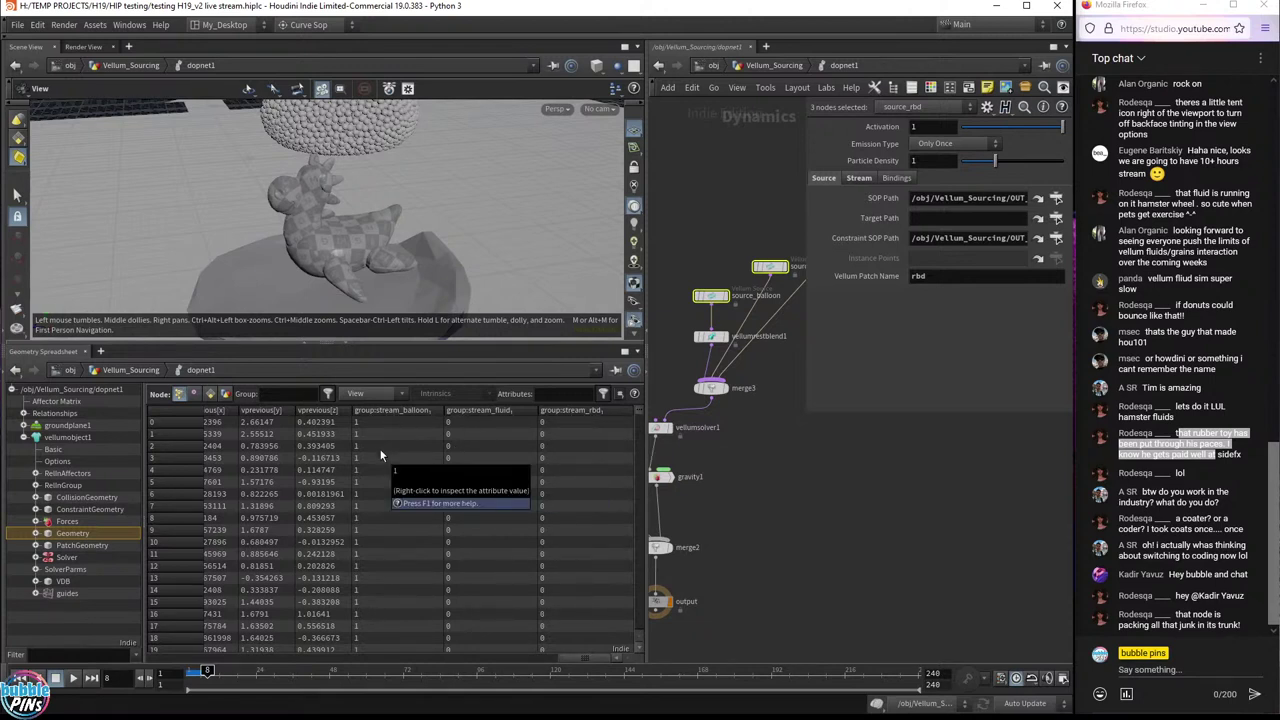
- Check ConstraintGeometry's attributes, then return to Geometry's sub-entries and scroll the columns
click(62, 511)
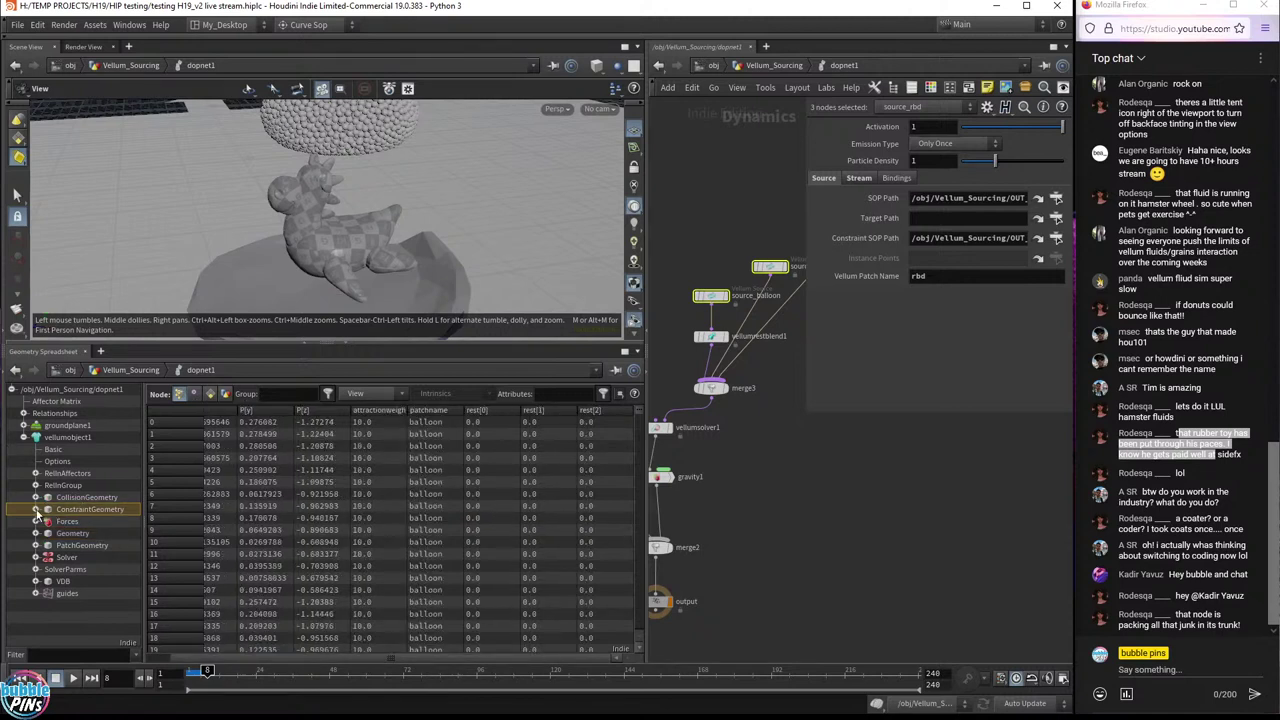
click(36, 509)
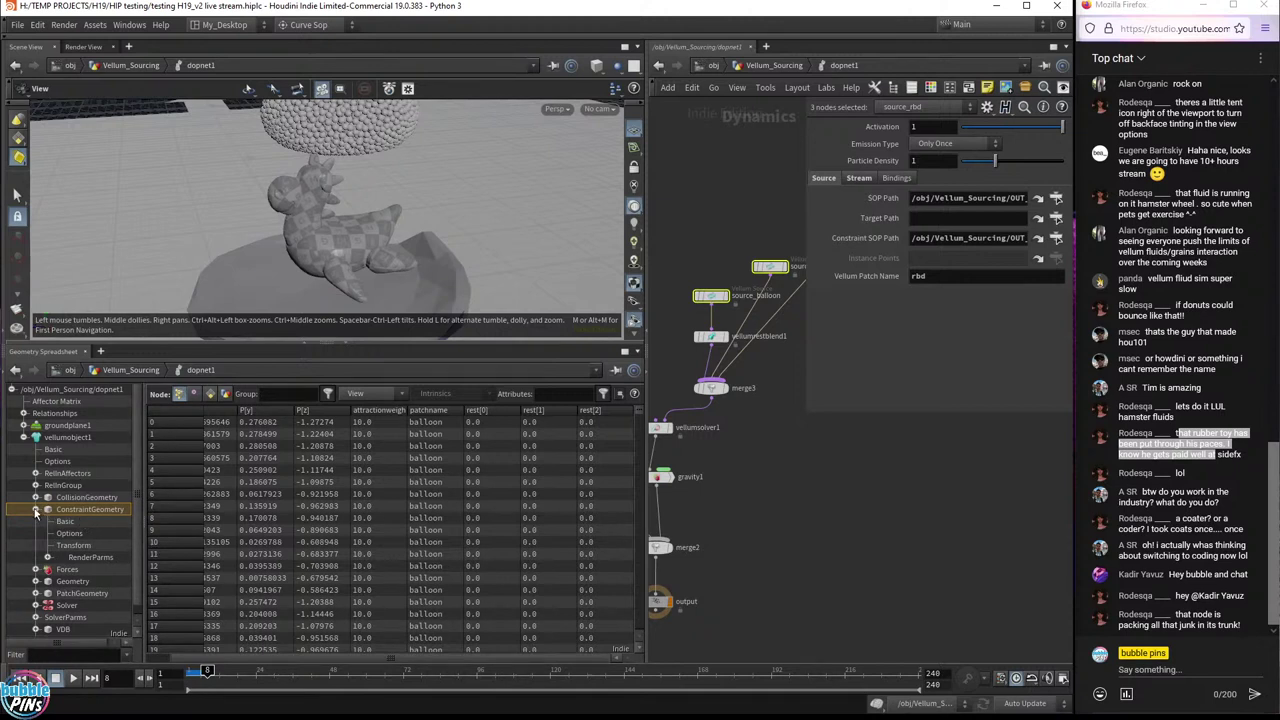
click(36, 509)
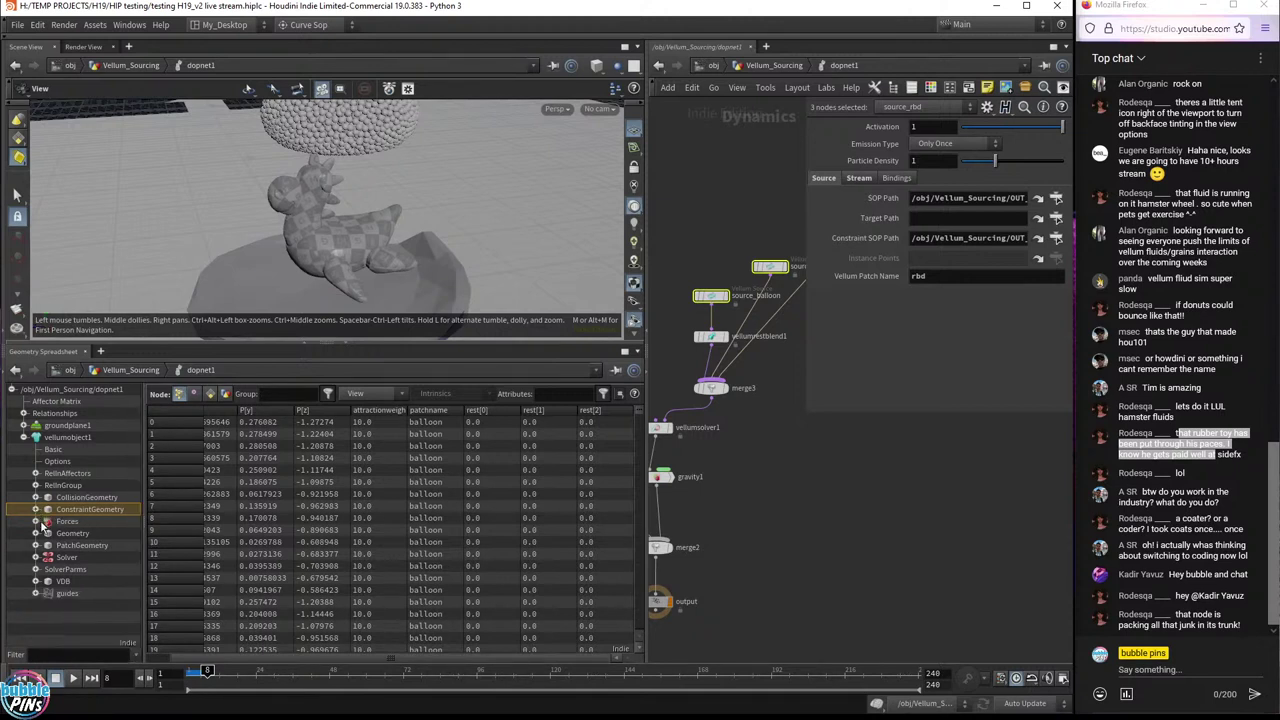
click(36, 533)
click(72, 533)
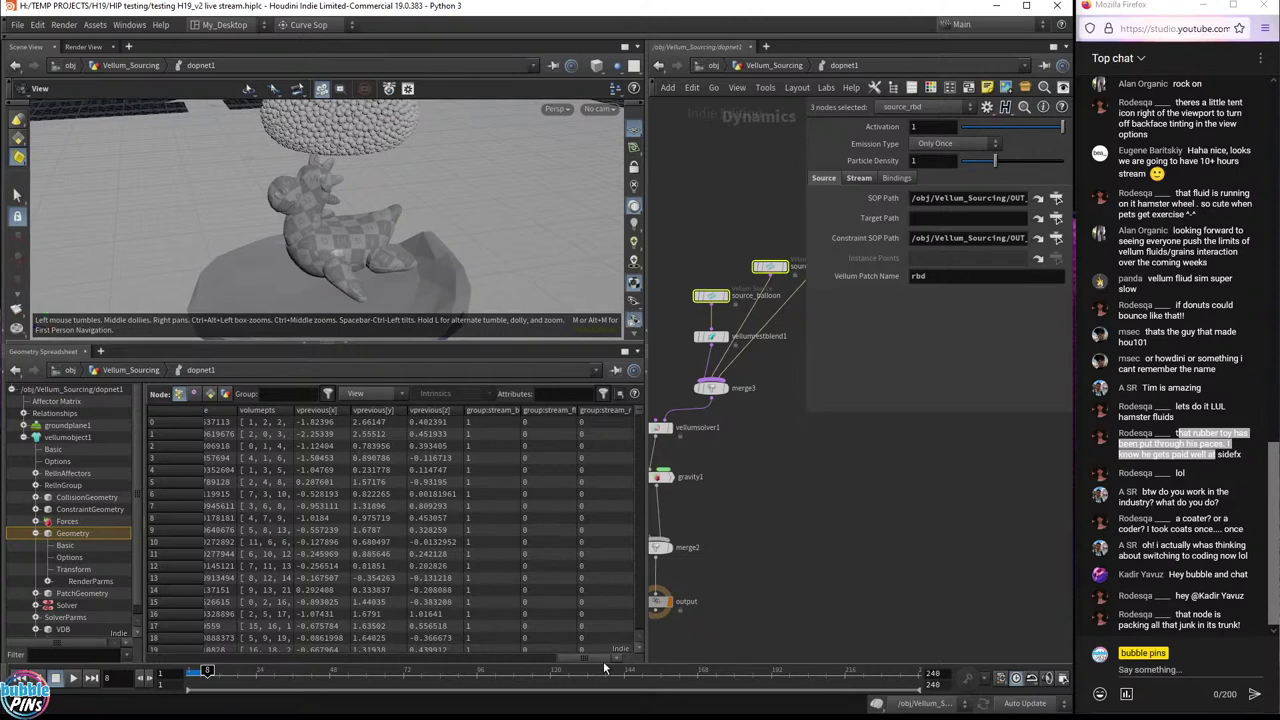
scroll(603, 663, right, 5)
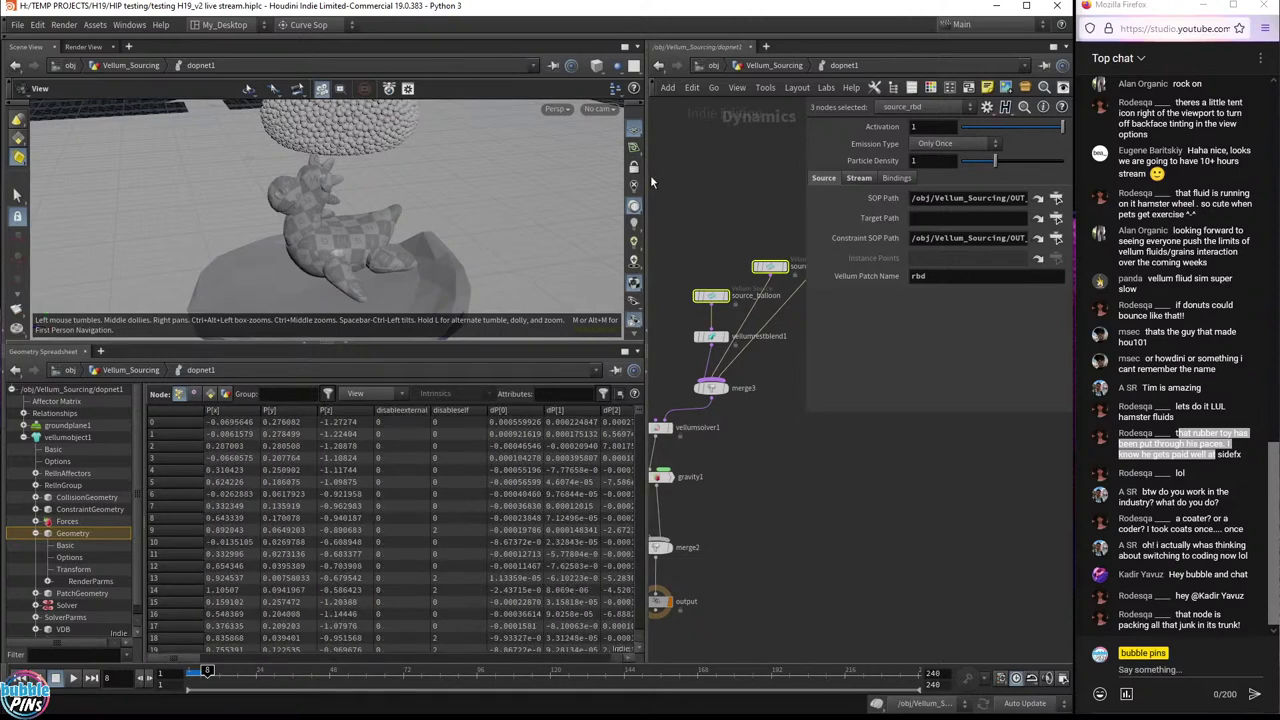
- Enlarge the viewport and network view, highlight YouTube chat messages, and return to Vellum_Sourcing
drag(465, 344, 463, 549)
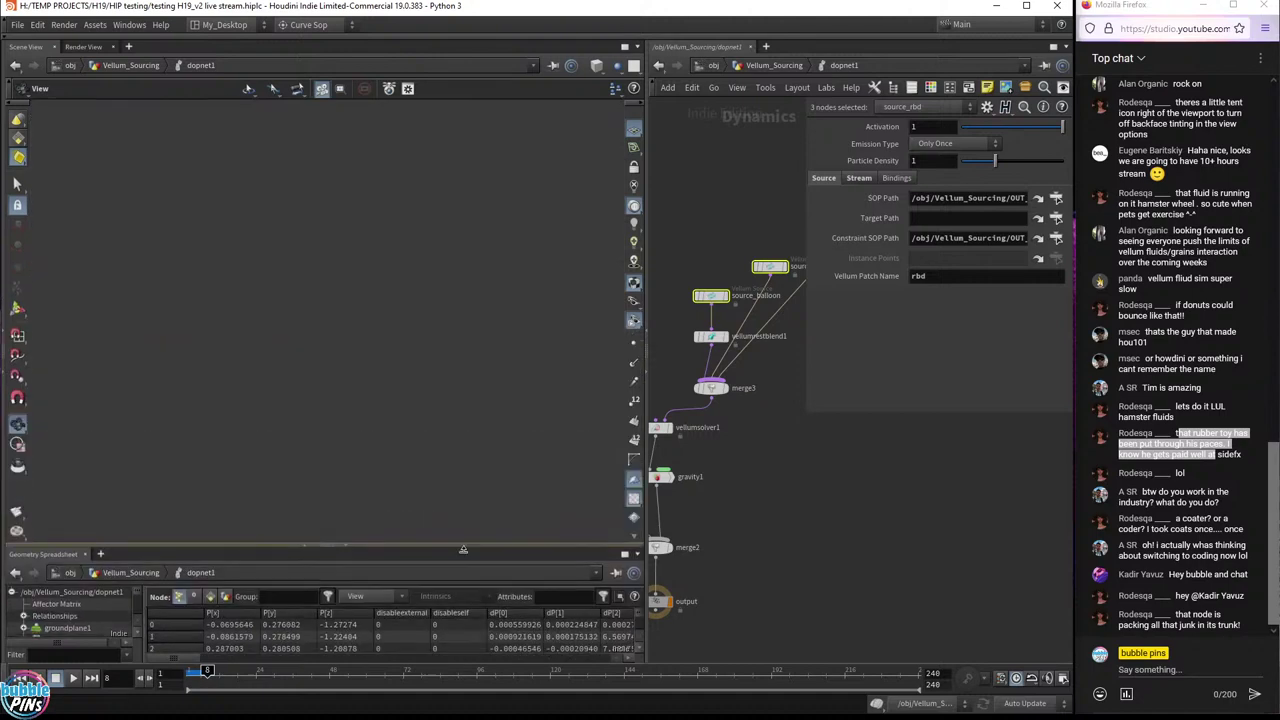
drag(645, 447, 432, 447)
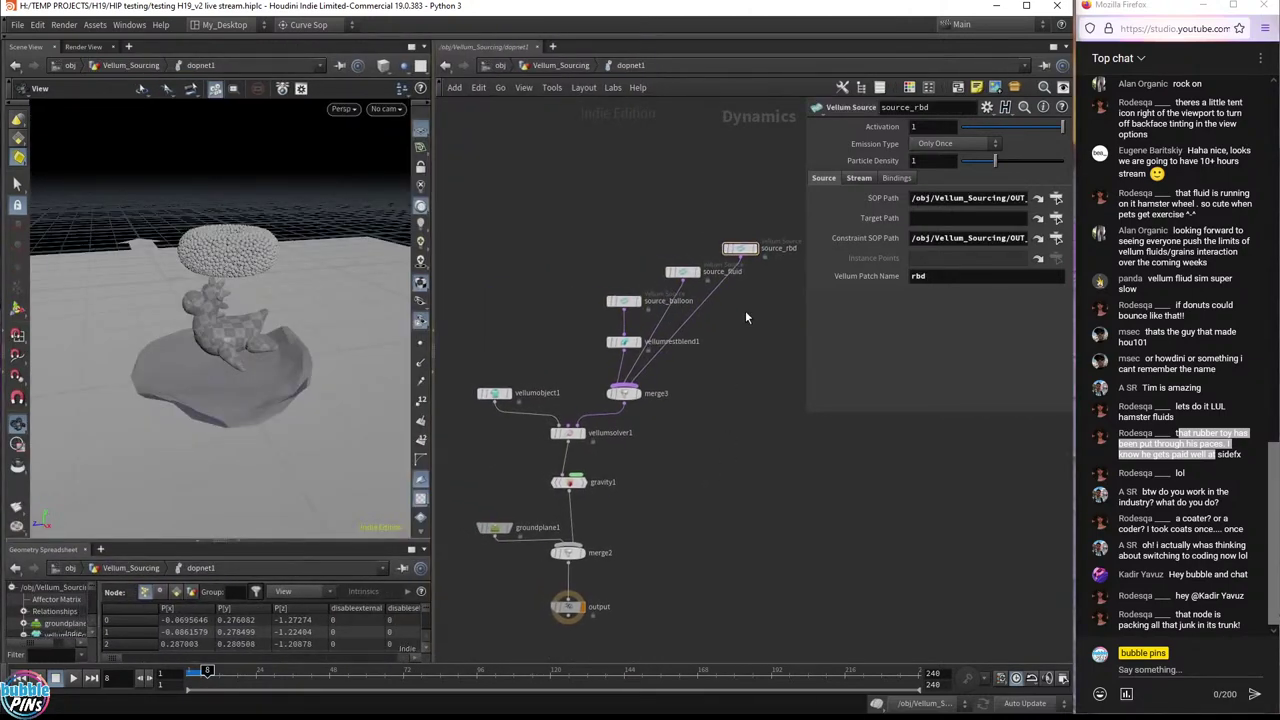
click(1200, 480)
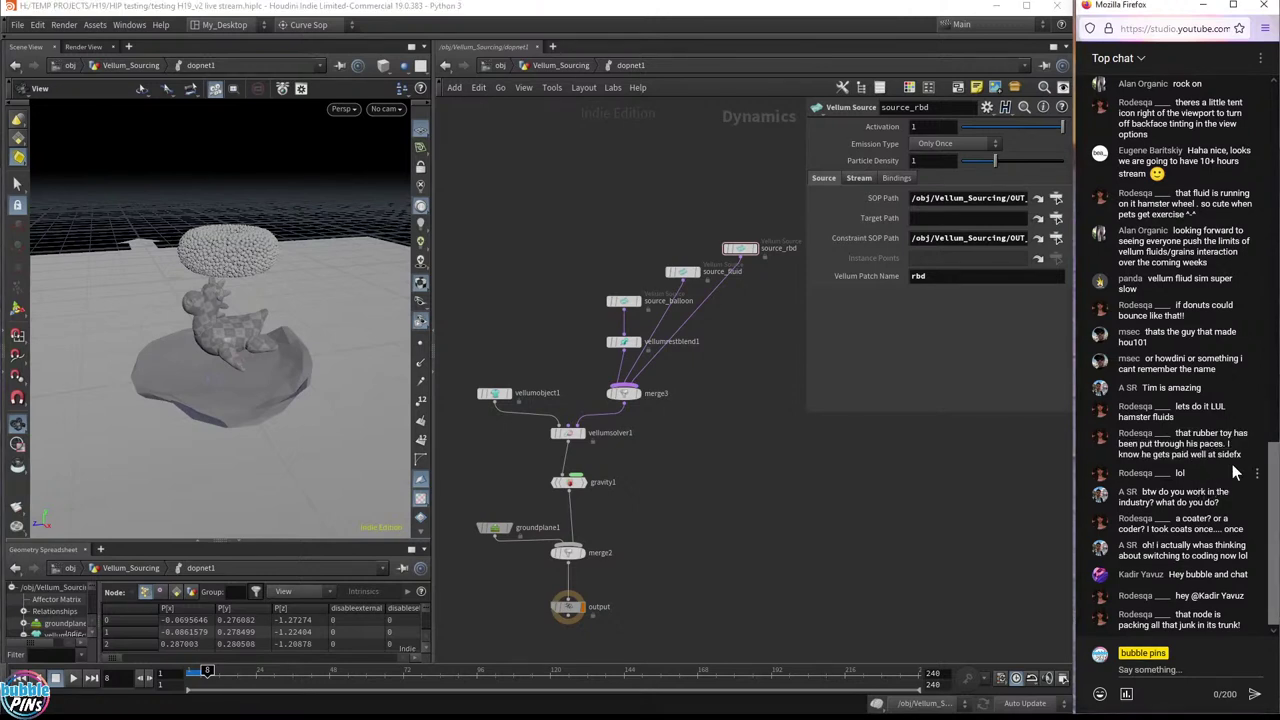
triple_click(1228, 505)
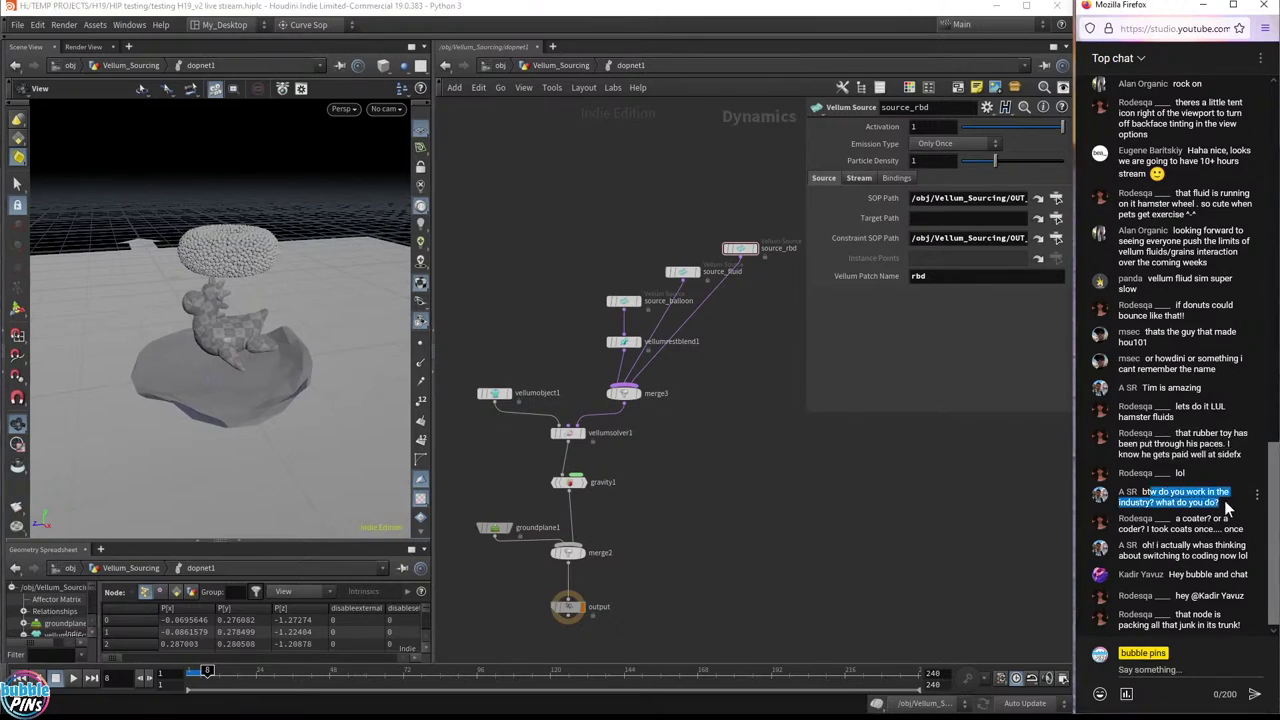
drag(1175, 518, 1246, 545)
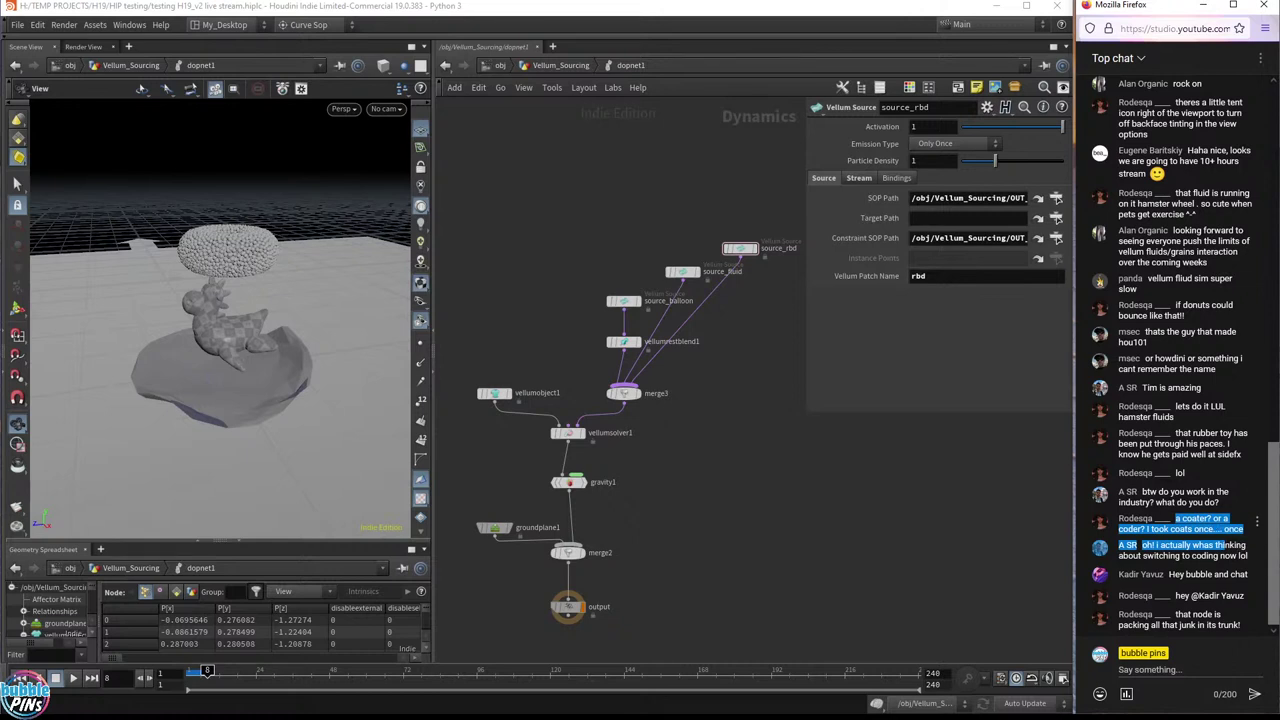
click(1130, 529)
double_click(1130, 529)
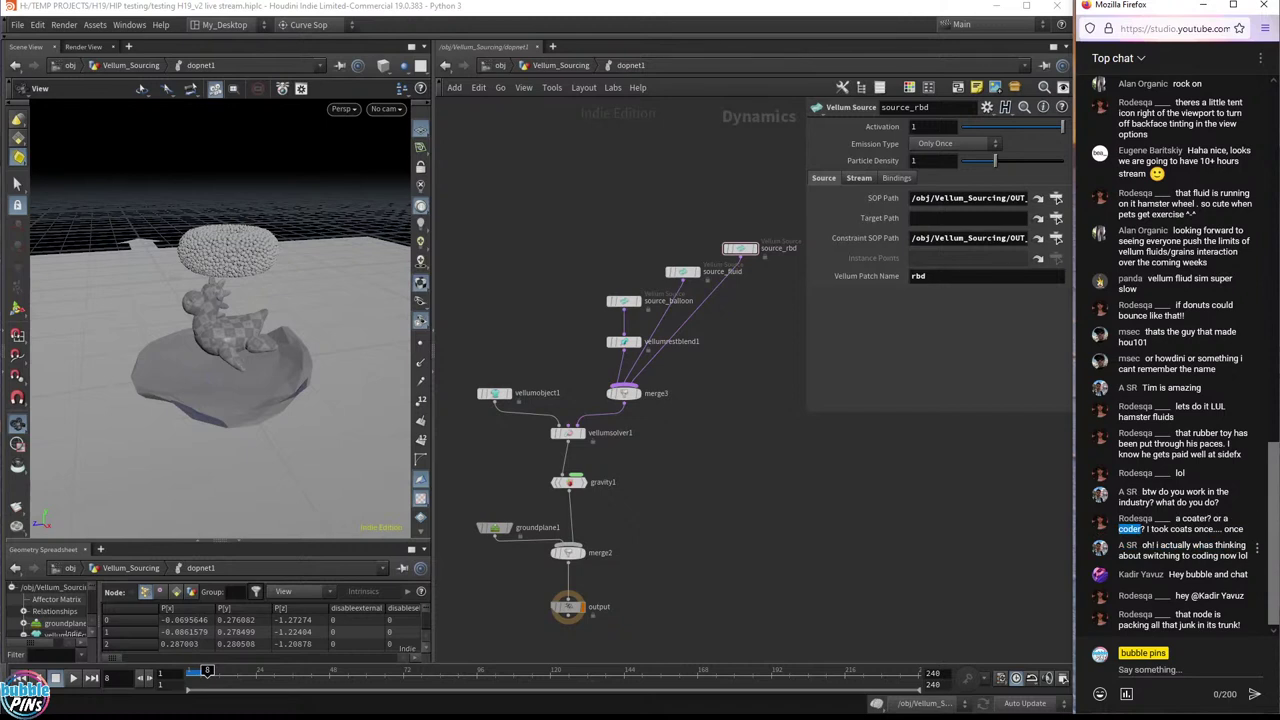
drag(1199, 545, 1211, 556)
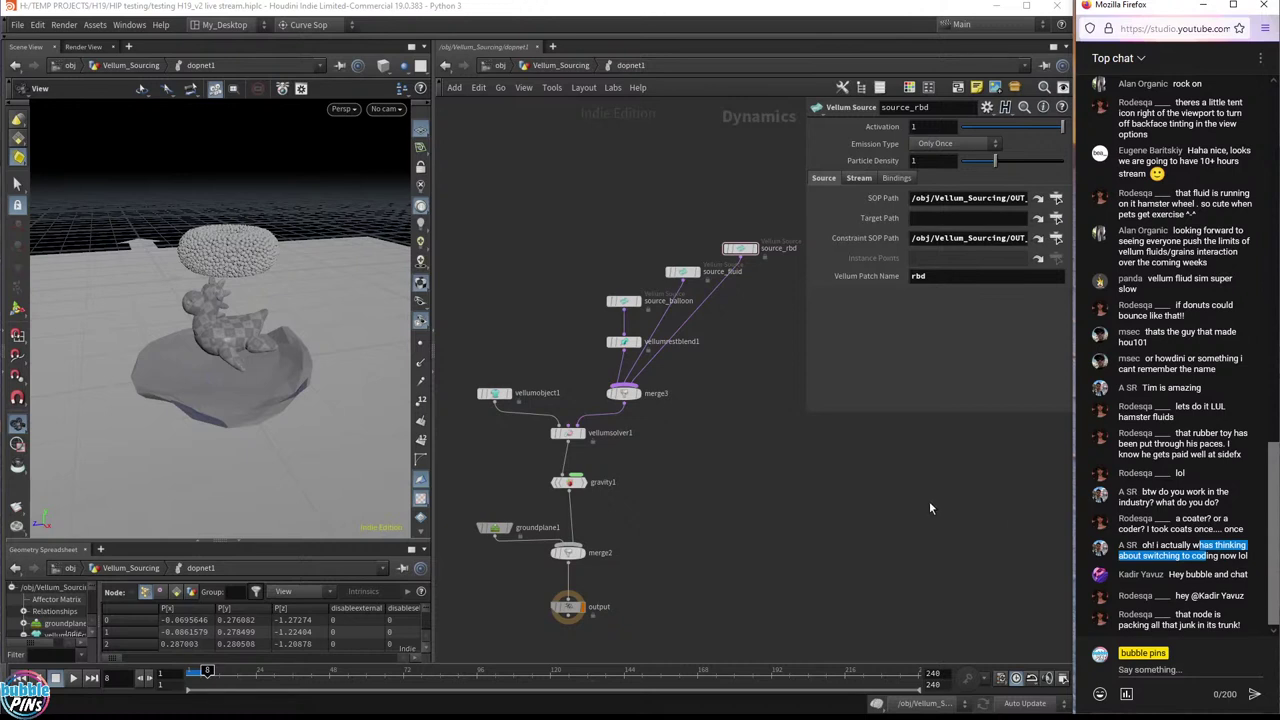
click(550, 67)
- Select dopnet1 alone to show its settings: timestep 0.0416667, 1 substep, start frame 1
drag(503, 360, 622, 542)
drag(671, 371, 870, 530)
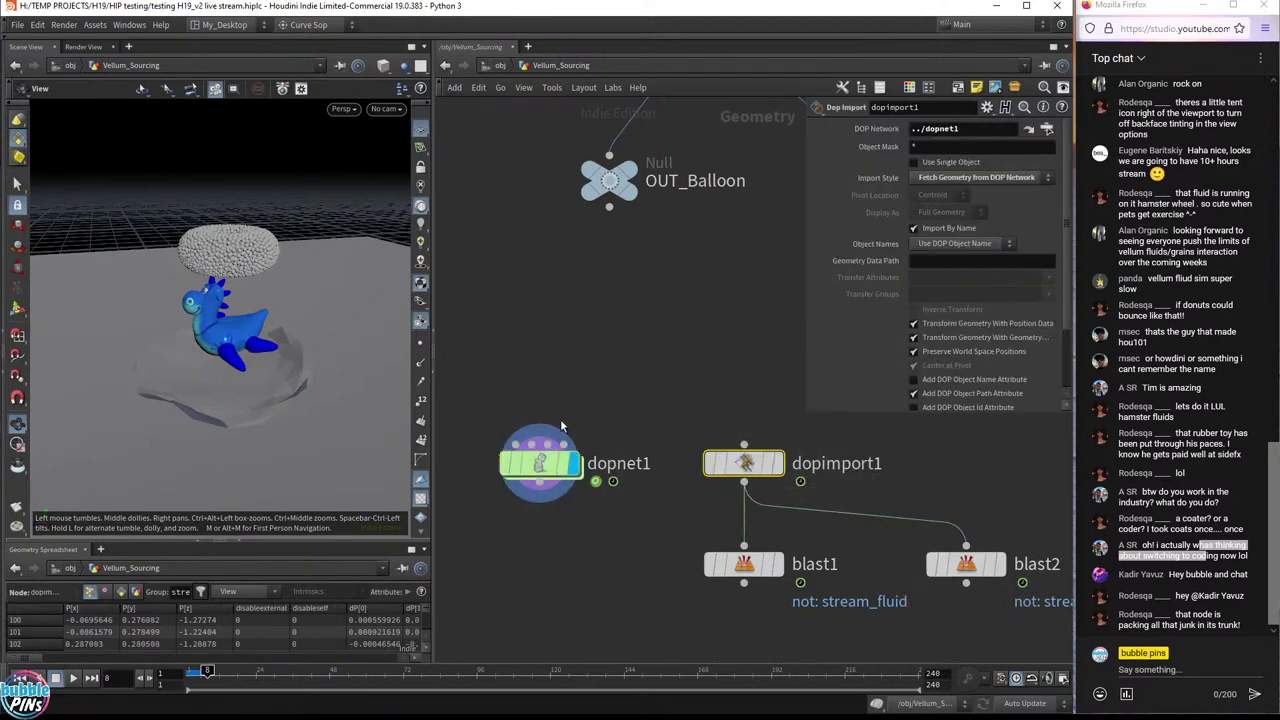
drag(480, 390, 865, 508)
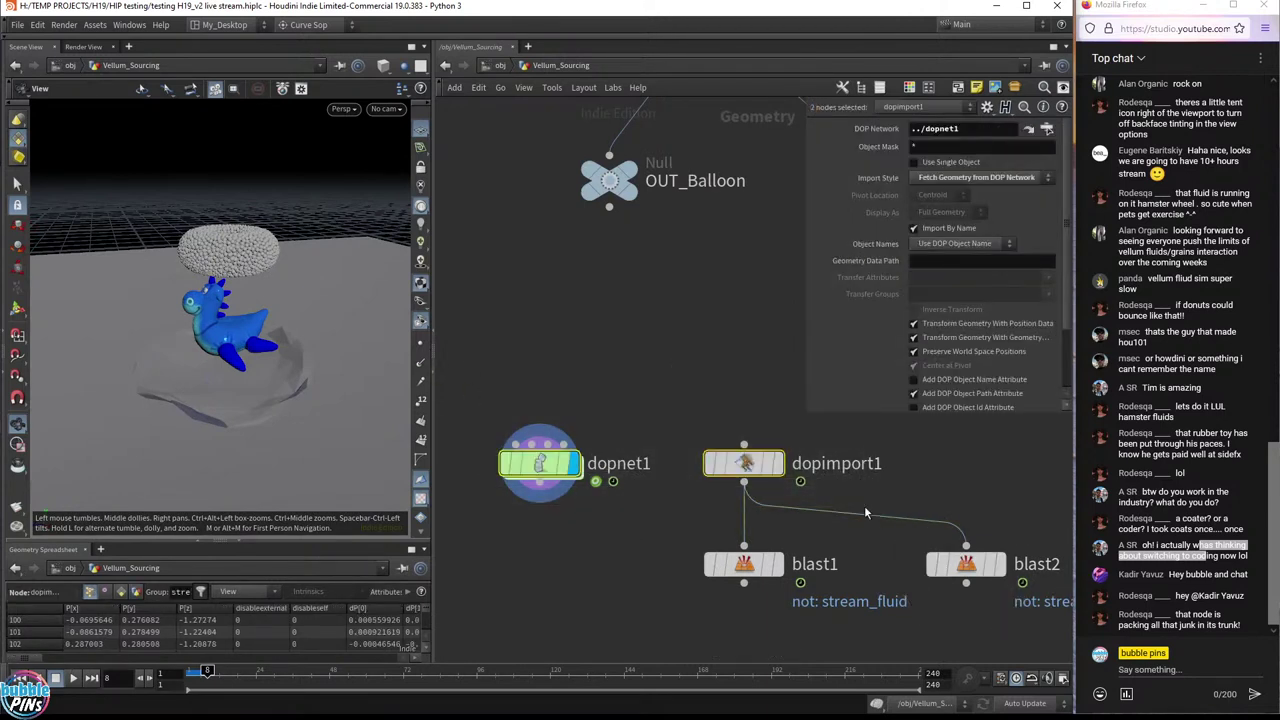
click(643, 505)
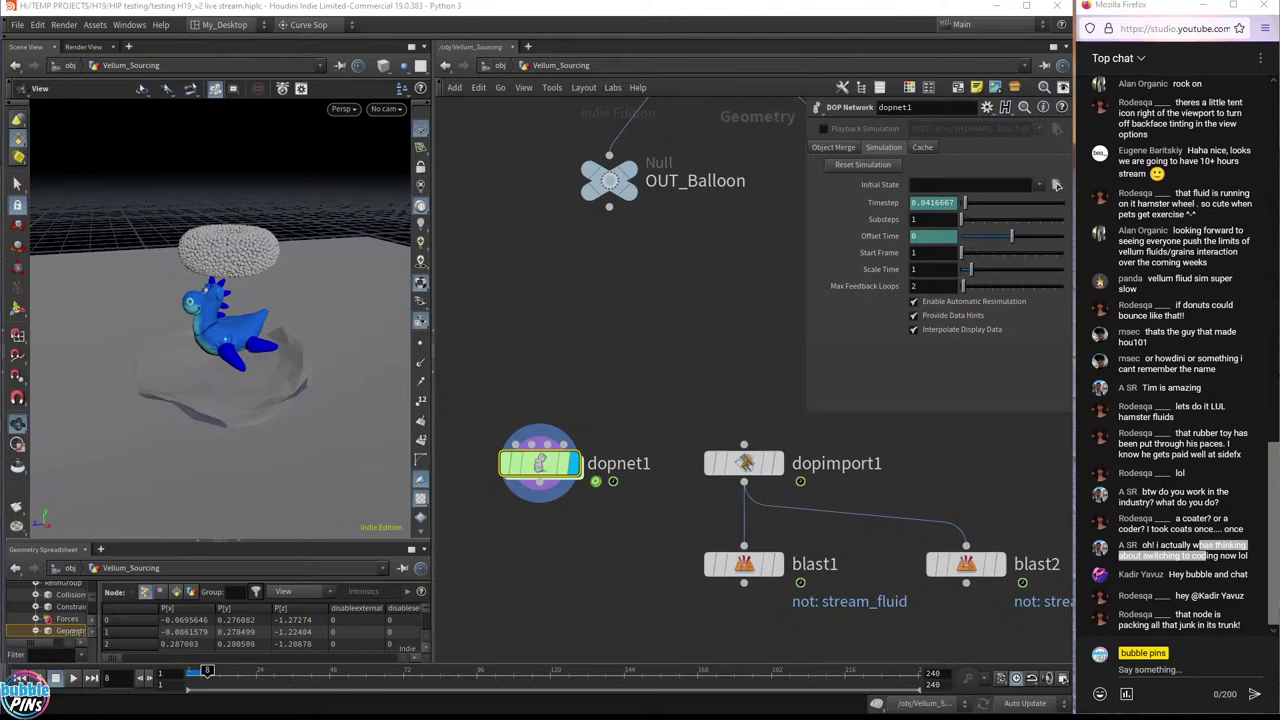
- Center the Notepad away note on screen and set its font size to 22
drag(1279, 288, 760, 288)
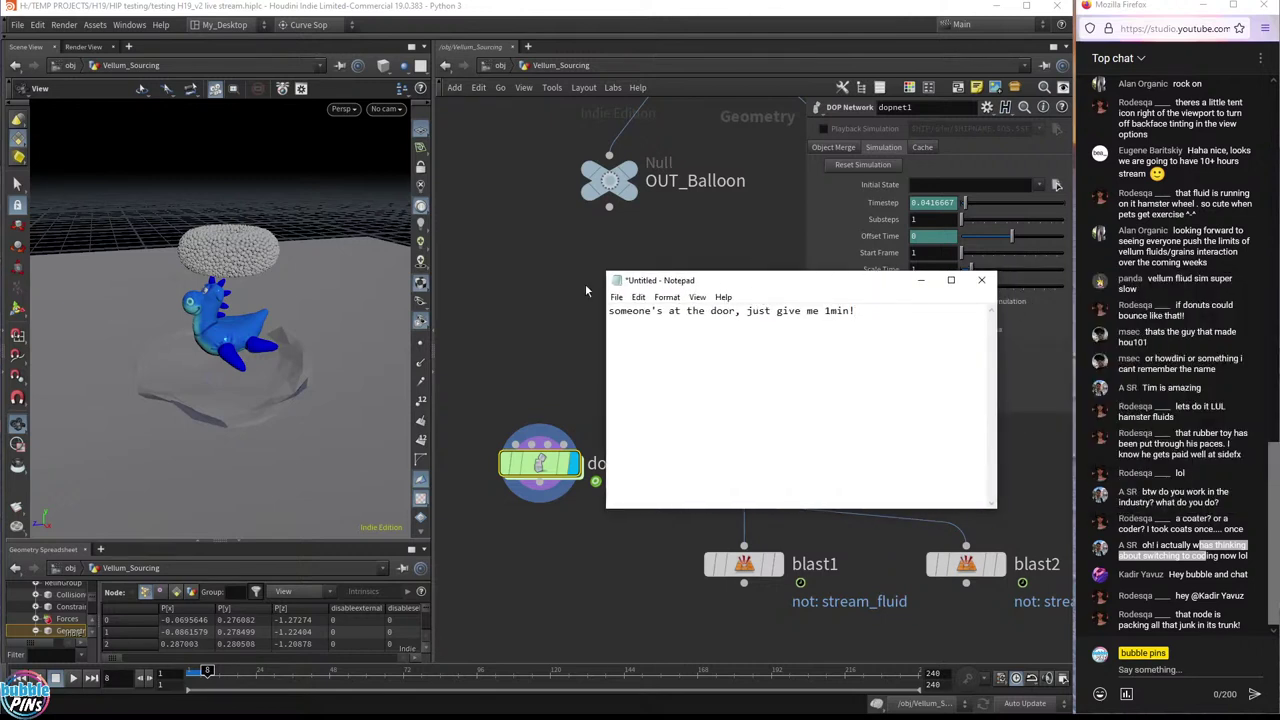
click(697, 298)
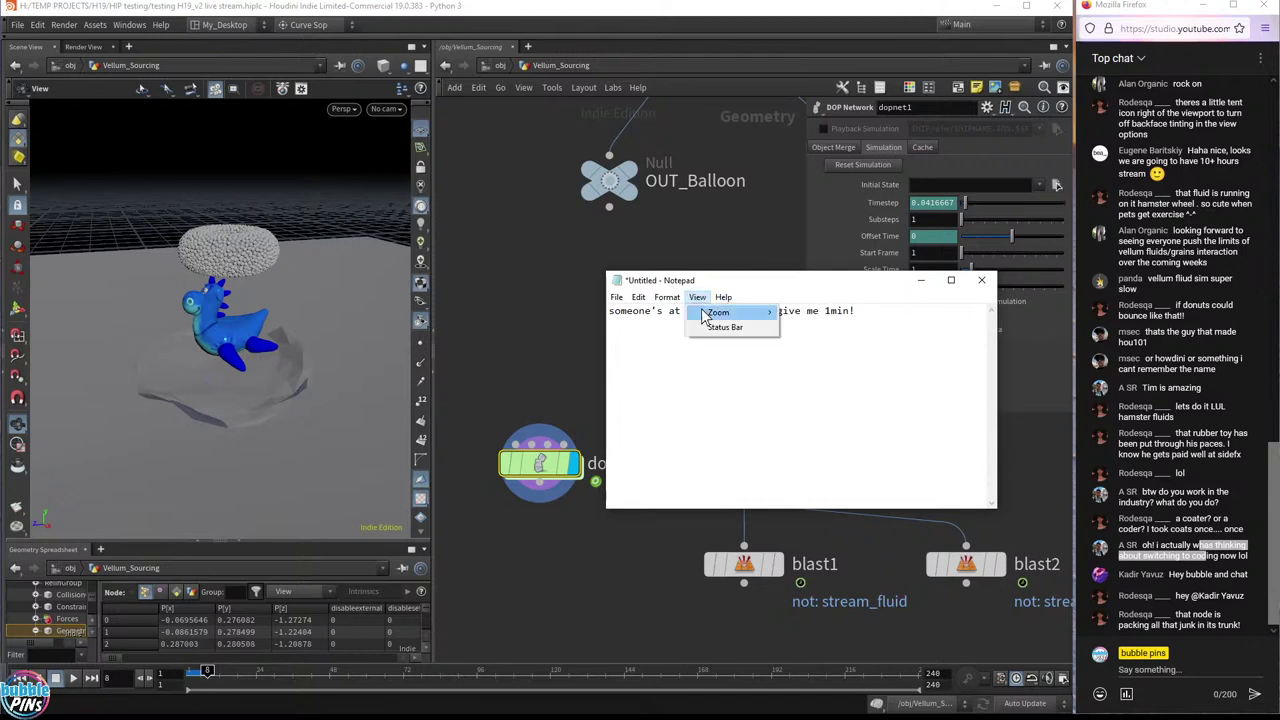
mouse_move(722, 314)
click(697, 297)
click(666, 297)
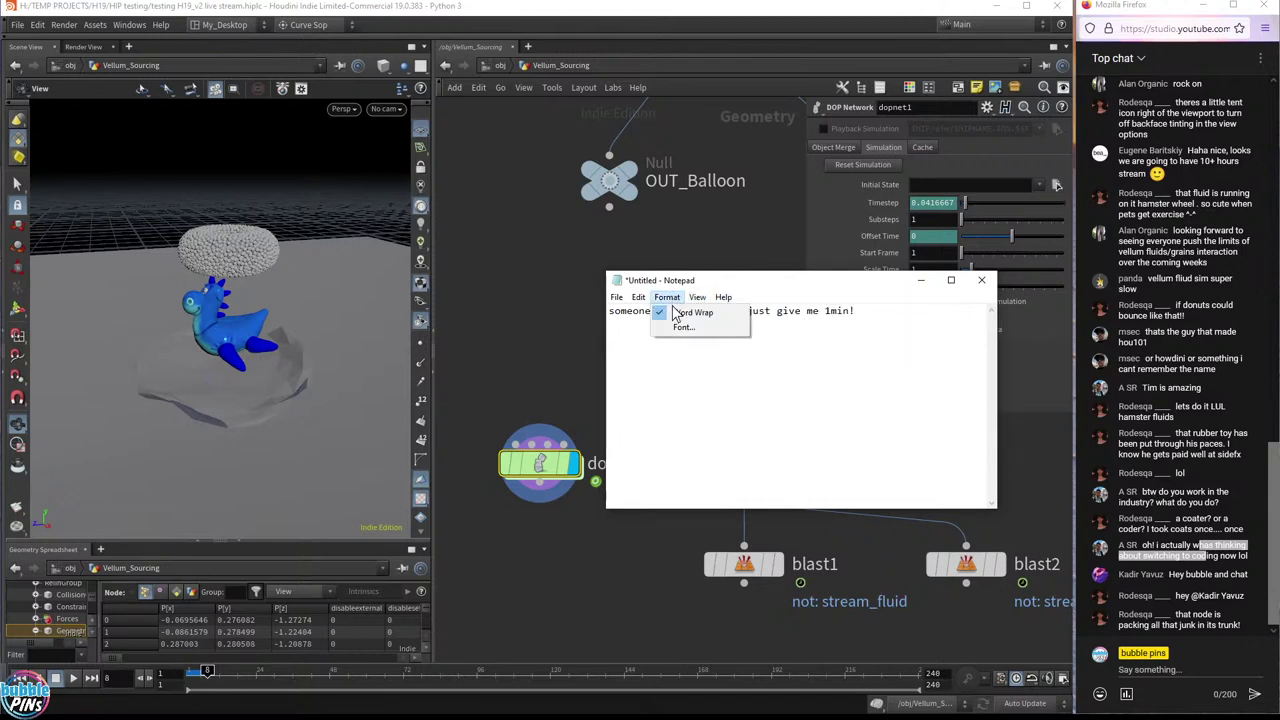
click(673, 327)
click(864, 474)
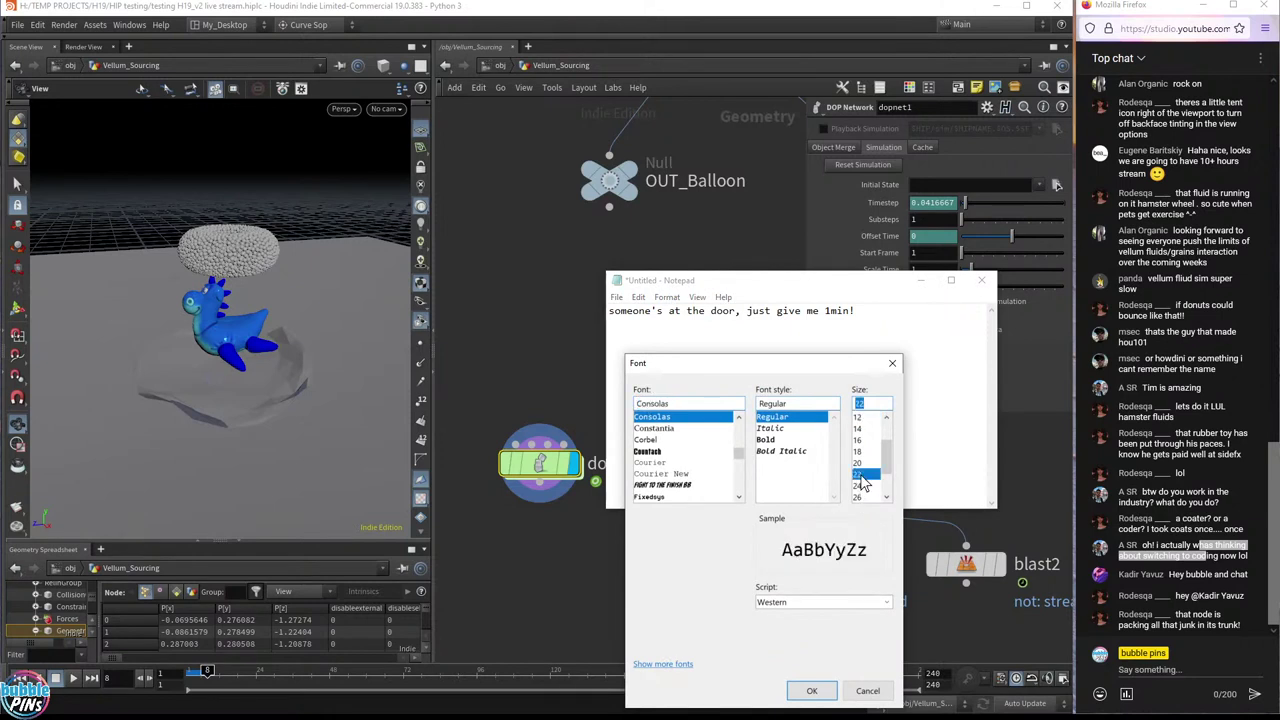
click(812, 690)
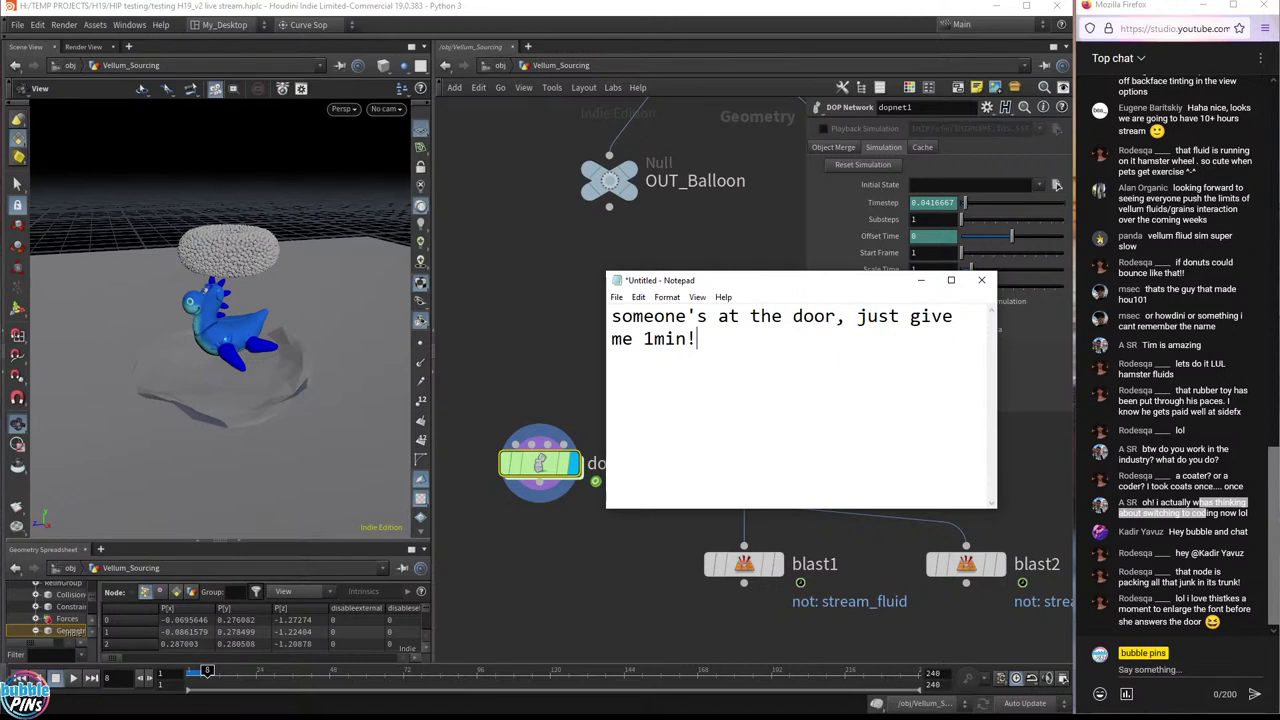
key(alt+Tab)
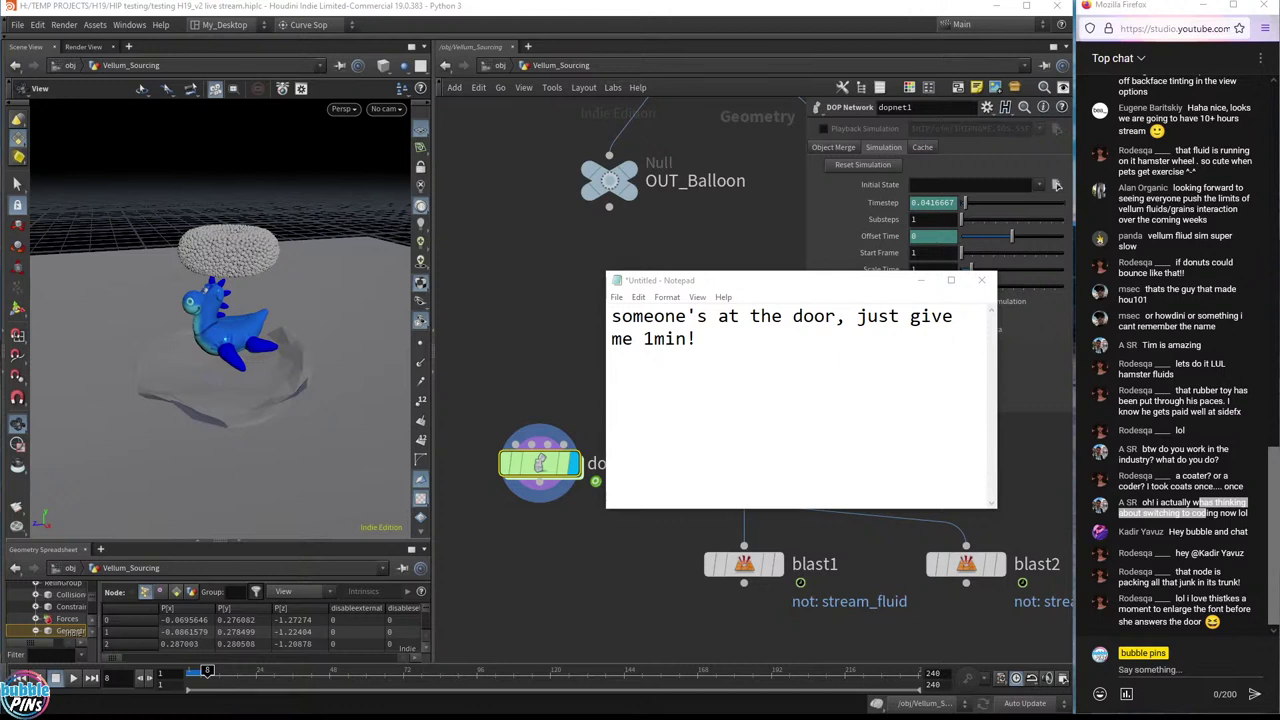
- Add an apology line ('sorry 3min') to the away note, then move Notepad off the network
click(729, 287)
key(Return)
key(Return)
text(I'm sos o)
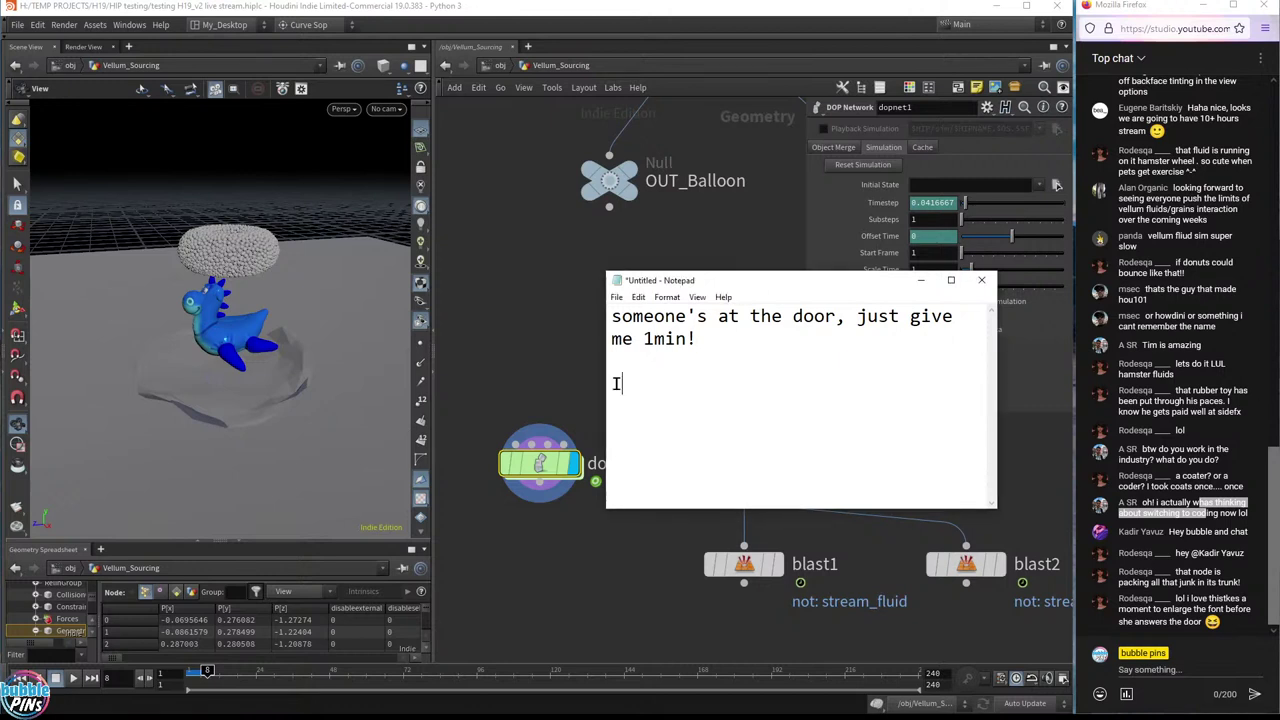
key(BackSpace)
key(BackSpace)
key(BackSpace)
text(sorry 3min)
key(Return)
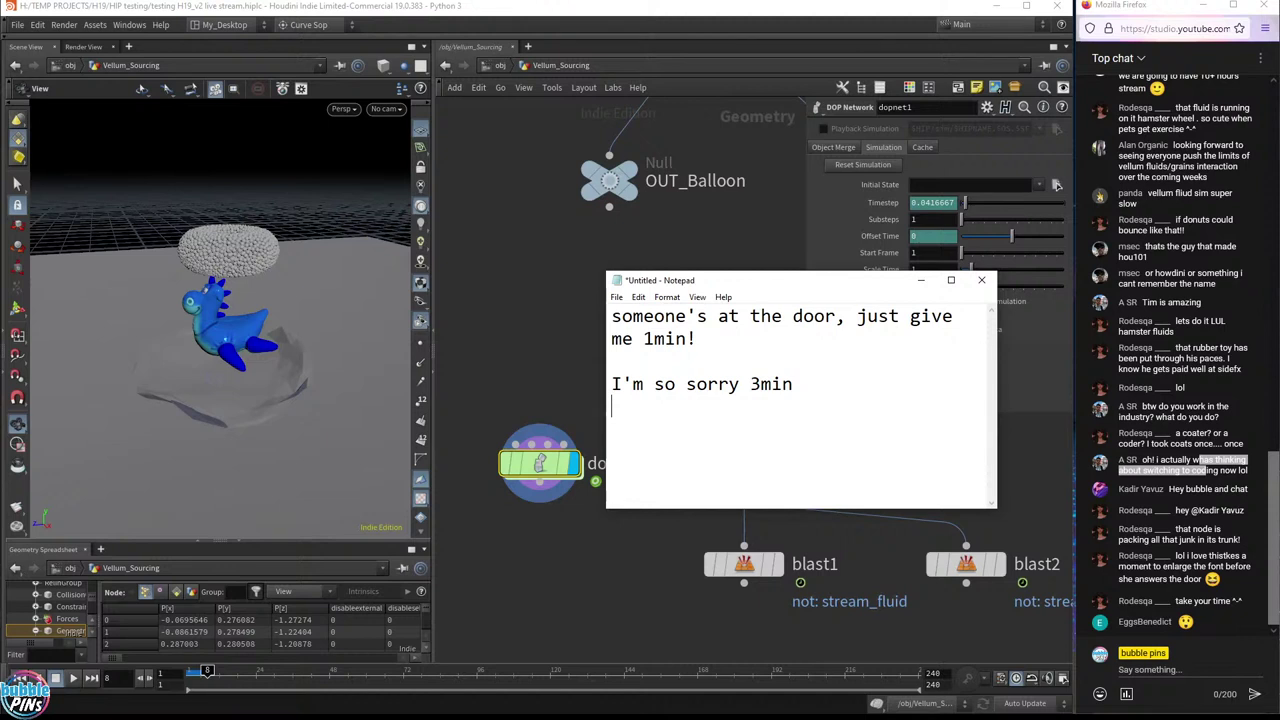
drag(760, 280, 870, 276)
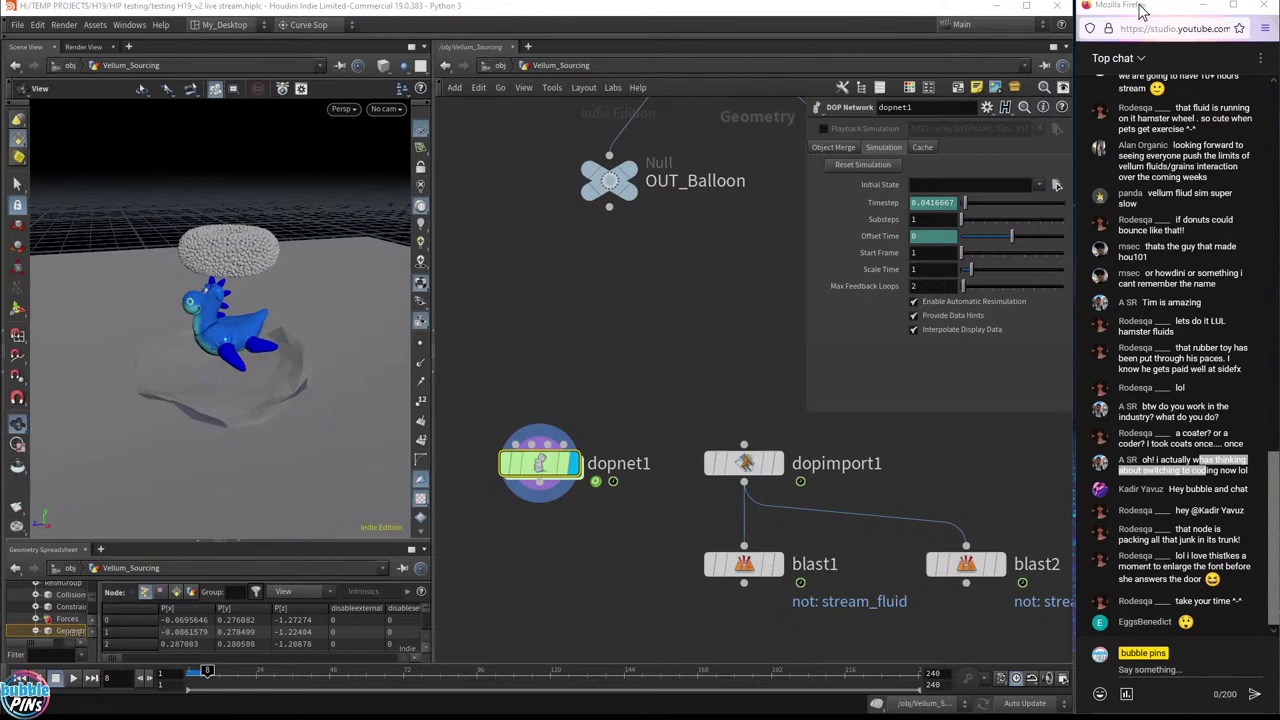
- Highlight the greeting, node-packing and font-size chat messages, then raise the Notepad away note
drag(1170, 489, 1246, 500)
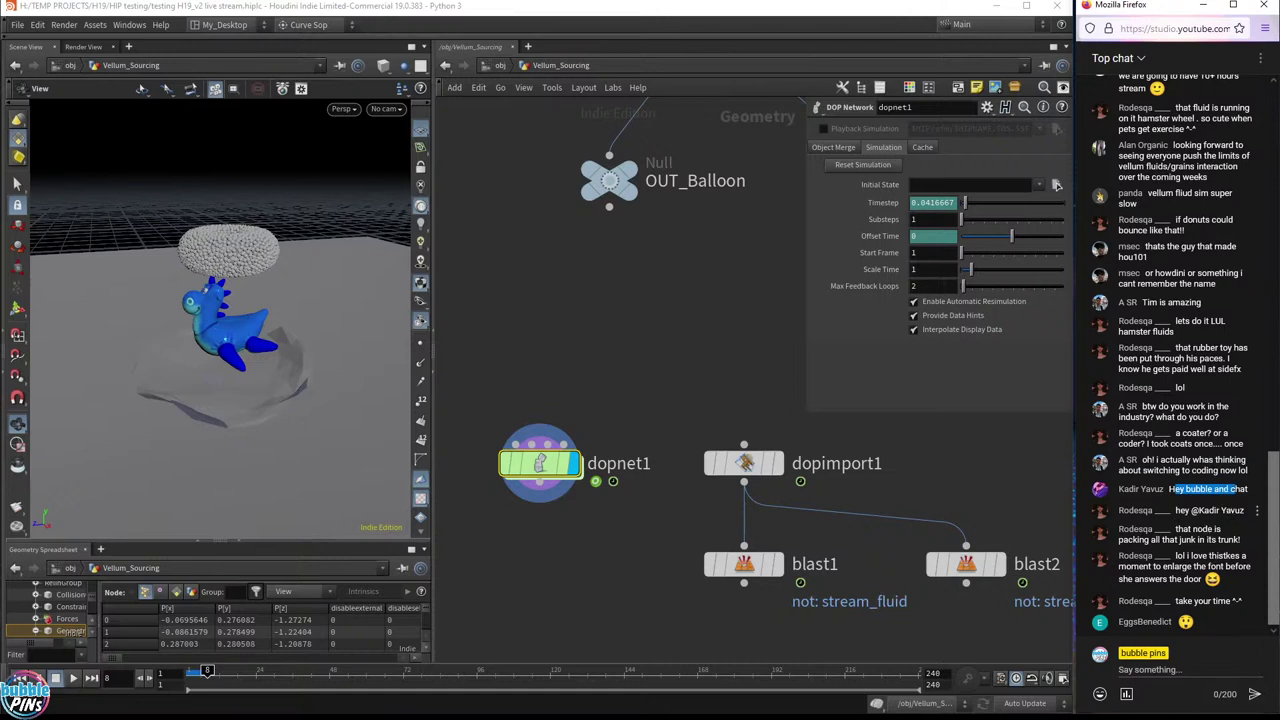
drag(1182, 529, 1247, 548)
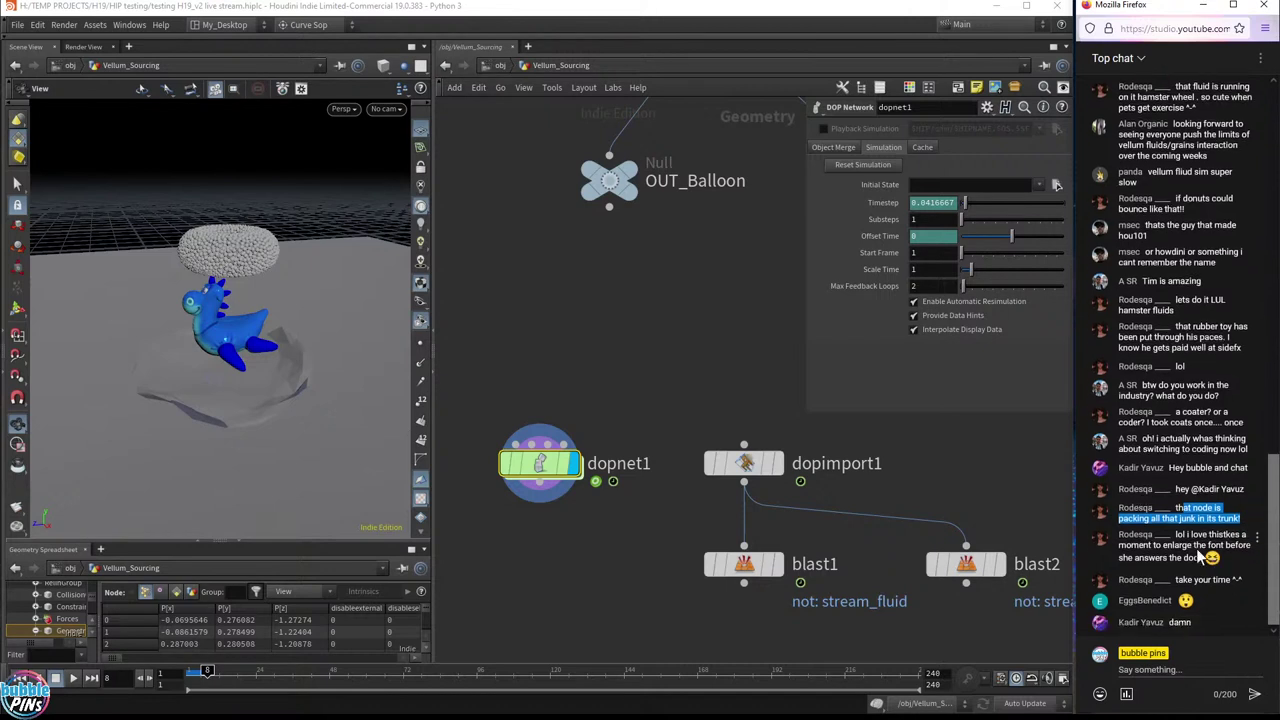
triple_click(1248, 546)
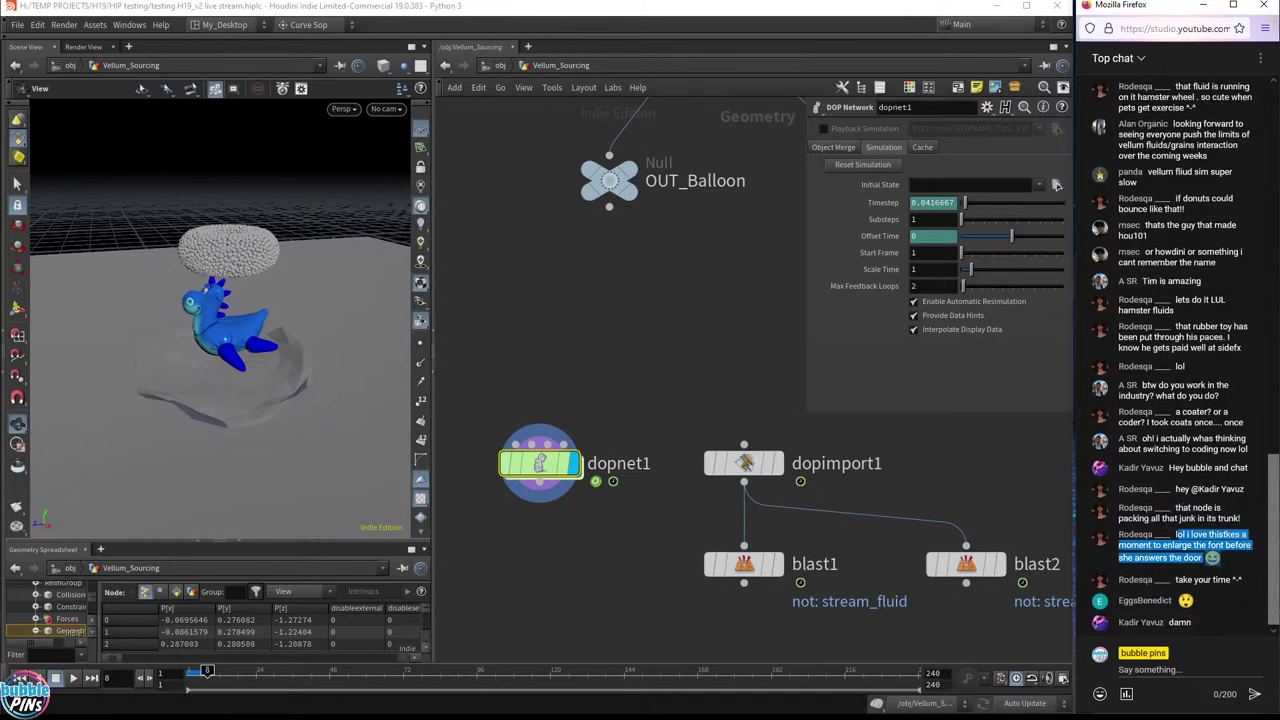
key(alt+Tab)
drag(720, 432, 685, 291)
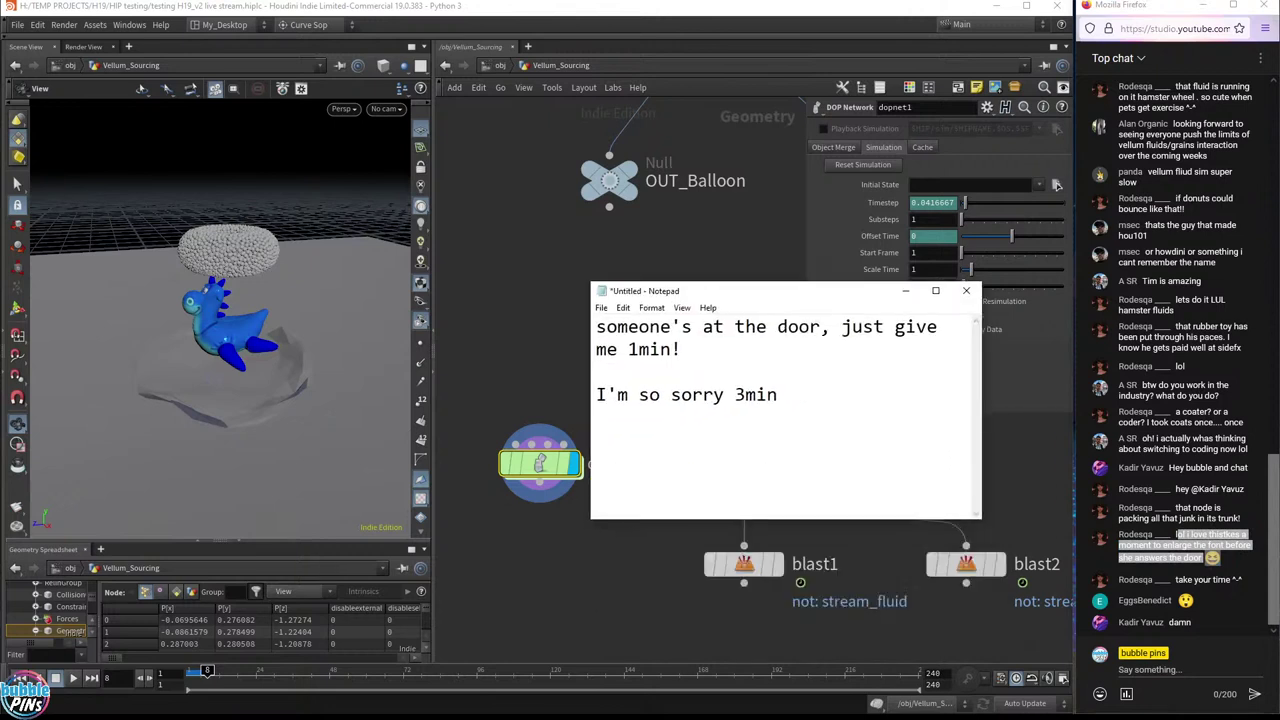
click(651, 307)
click(672, 338)
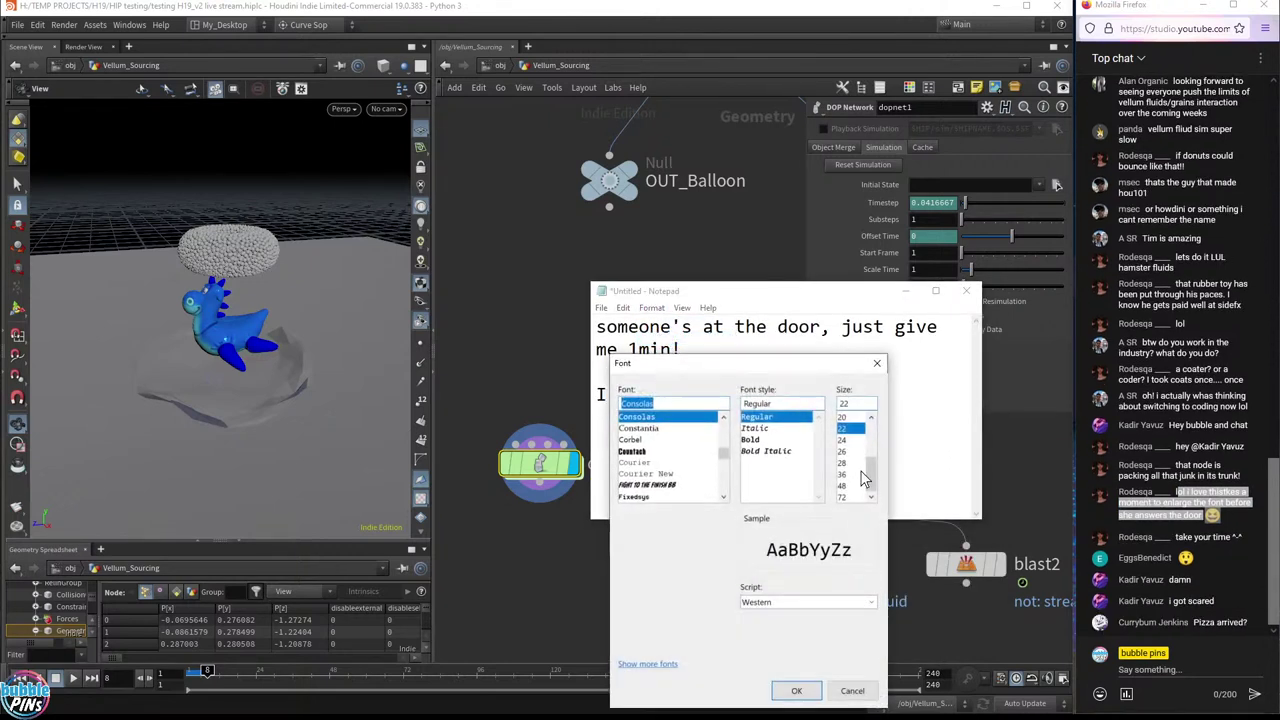
scroll(858, 457, down, 2)
click(876, 366)
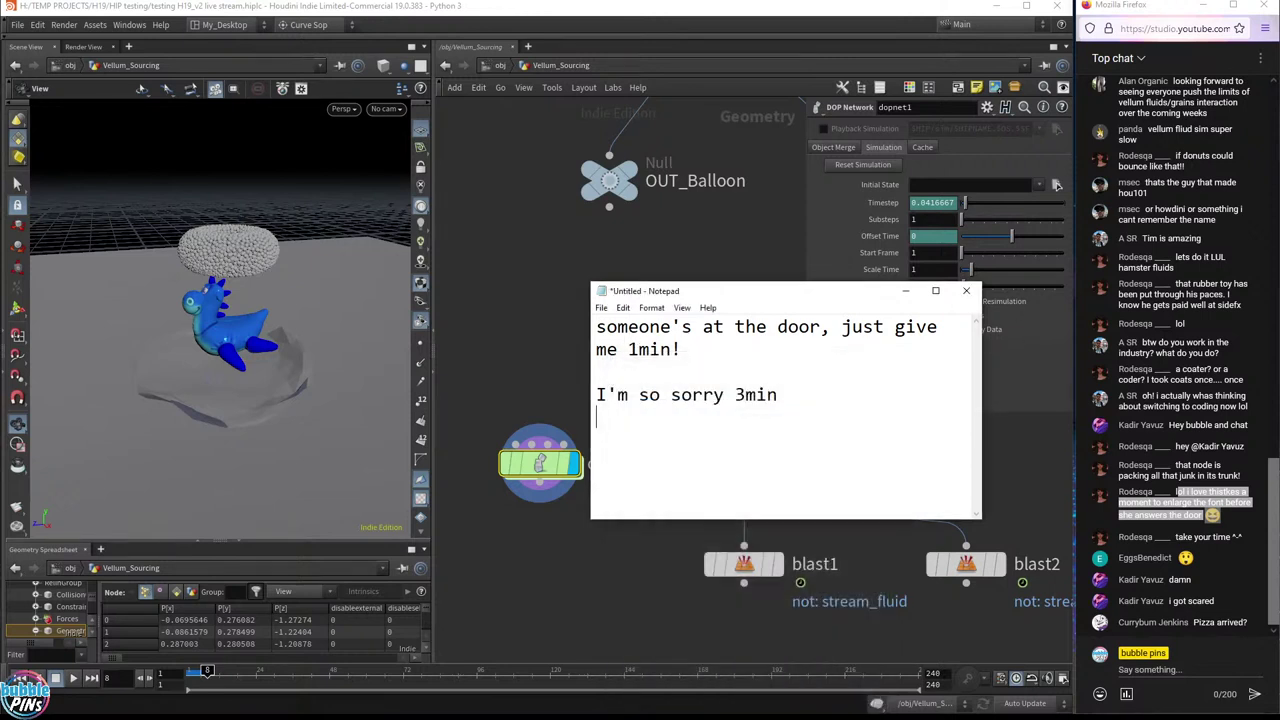
drag(726, 299, 1279, 300)
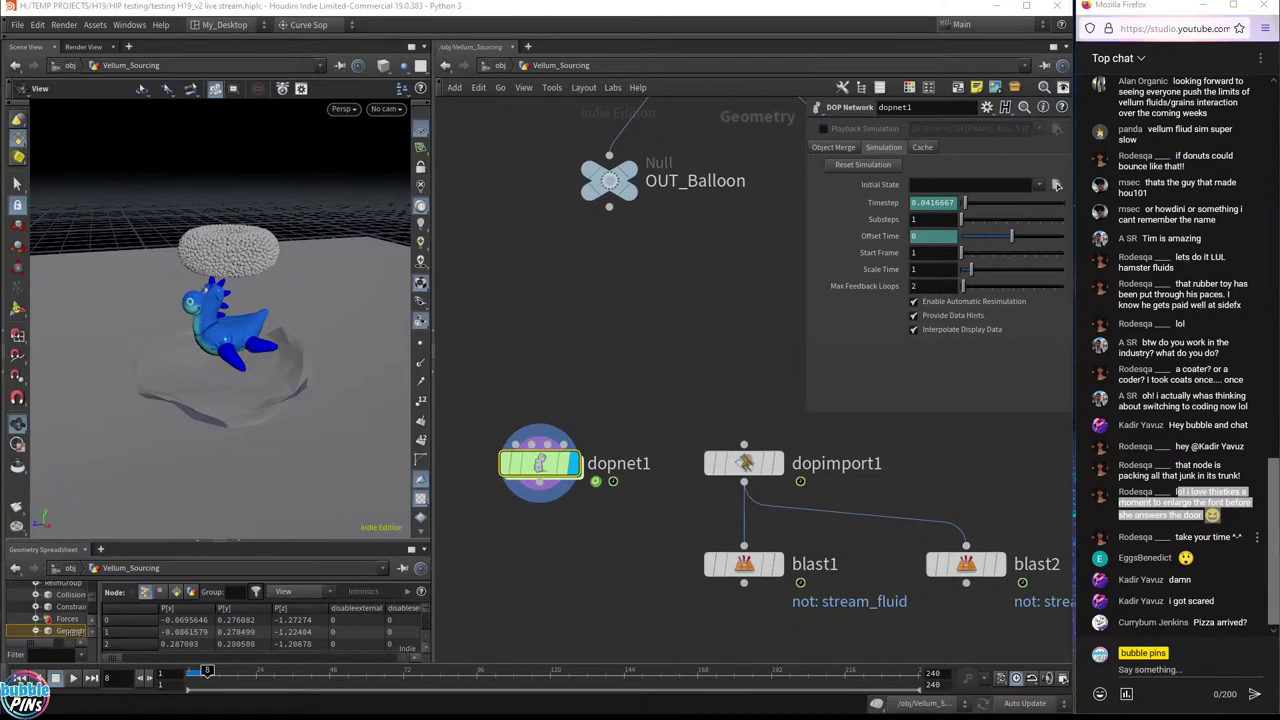
- Highlight the 'take your time' and 'i got scared' chat messages, then clear the highlight
drag(1193, 537, 1250, 537)
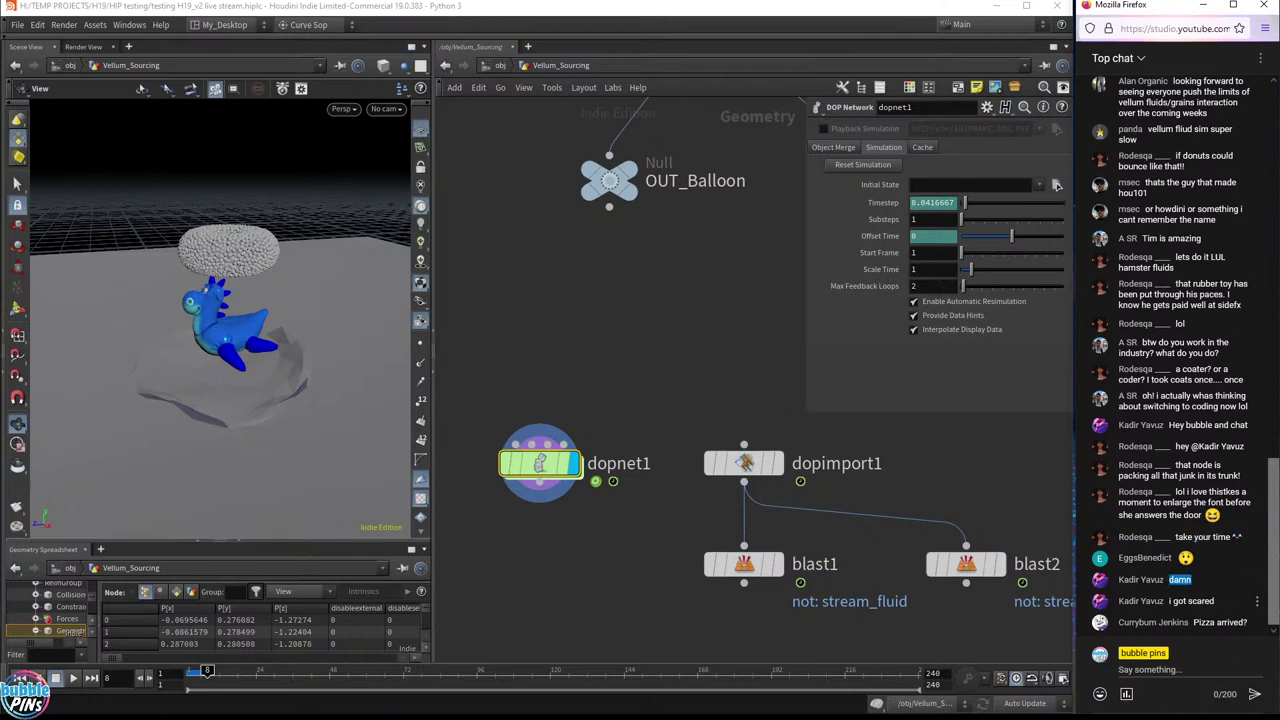
drag(1172, 601, 1214, 601)
click(1205, 605)
- Zoom and pan the network to frame dop_import with its balloon, fluid and material nodes
scroll(682, 340, up, 3)
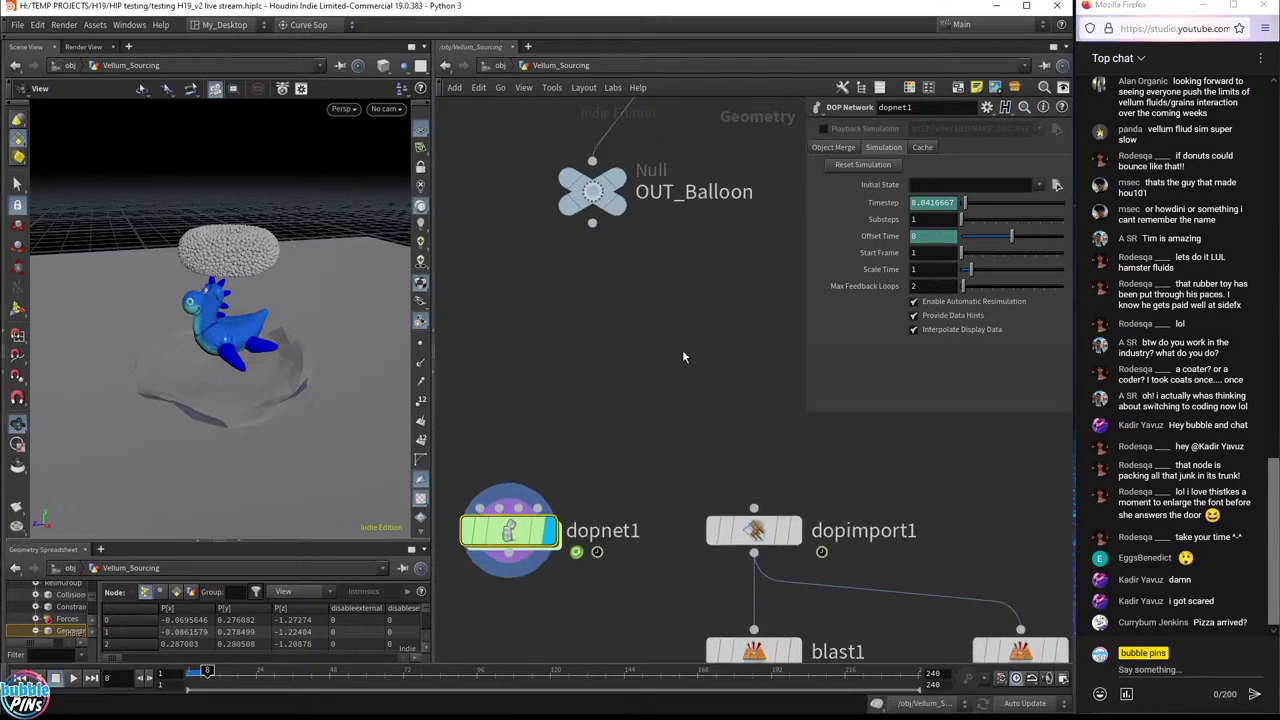
mouse_move(706, 287)
middle_down()
mouse_move(731, 253)
mouse_move(729, 280)
middle_up()
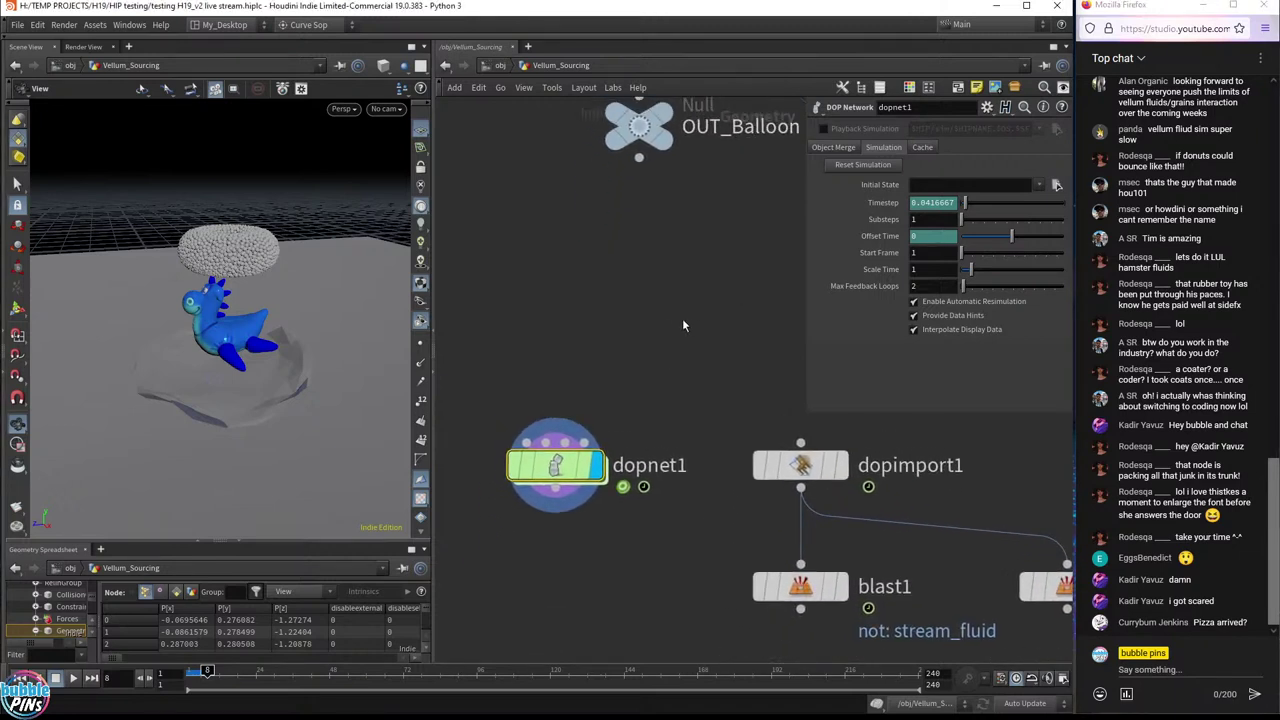
scroll(676, 348, down, 5)
scroll(676, 351, up, 2)
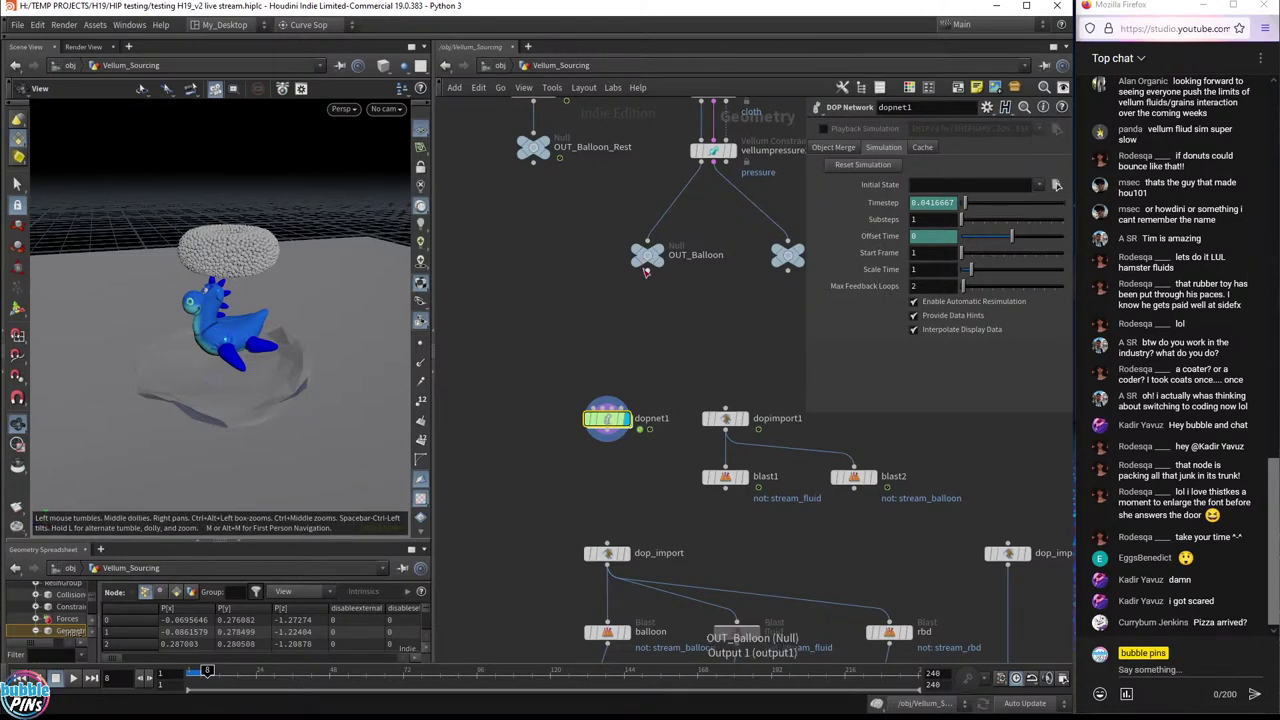
scroll(652, 345, down, 1)
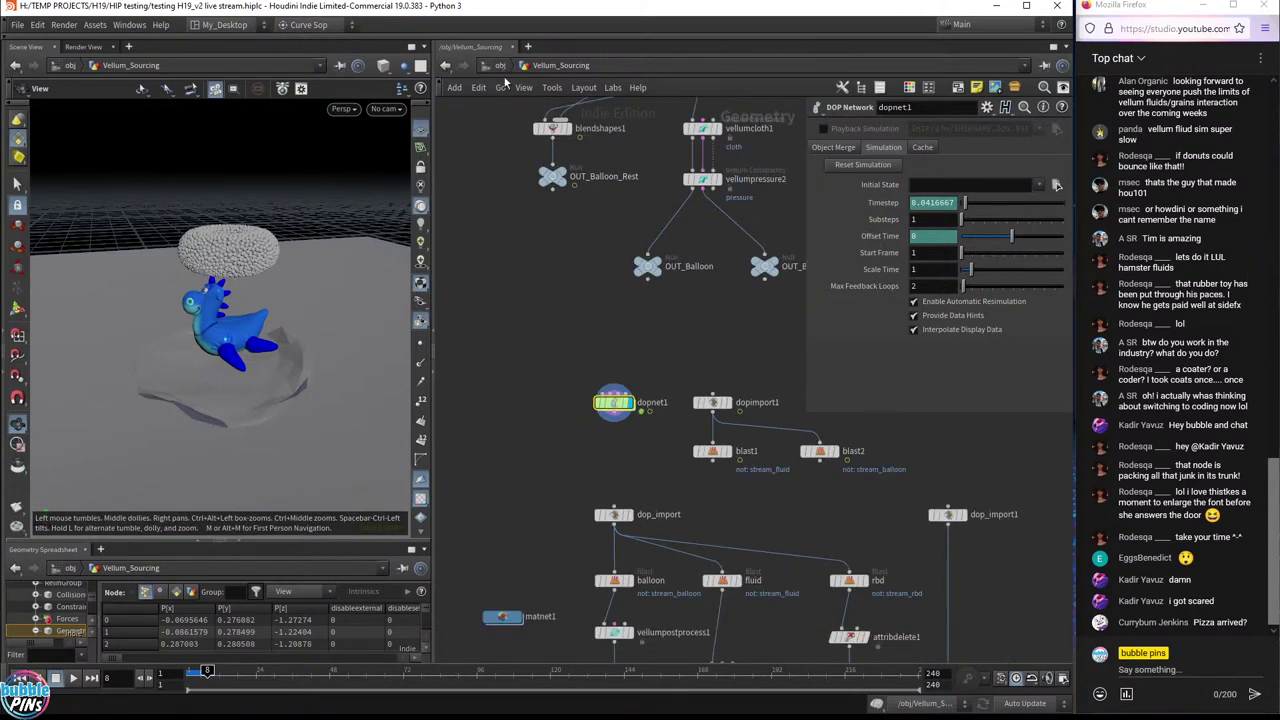
scroll(633, 211, down, 4)
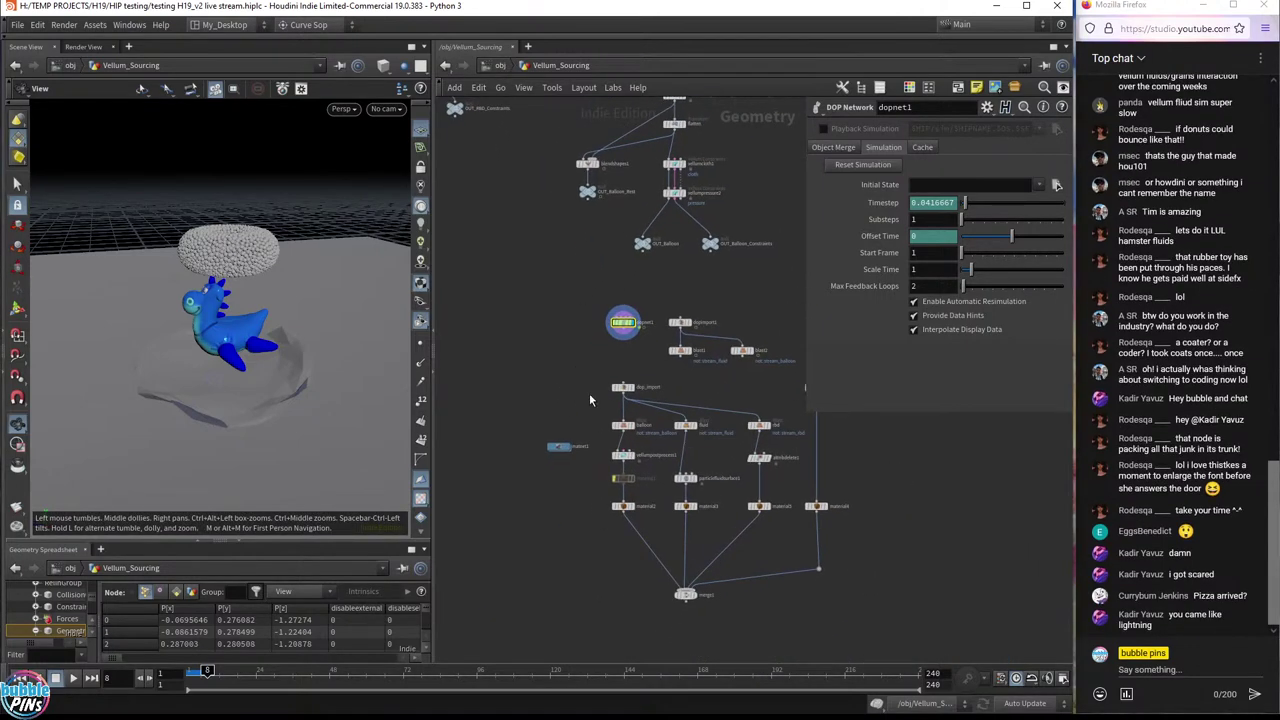
scroll(589, 400, up, 5)
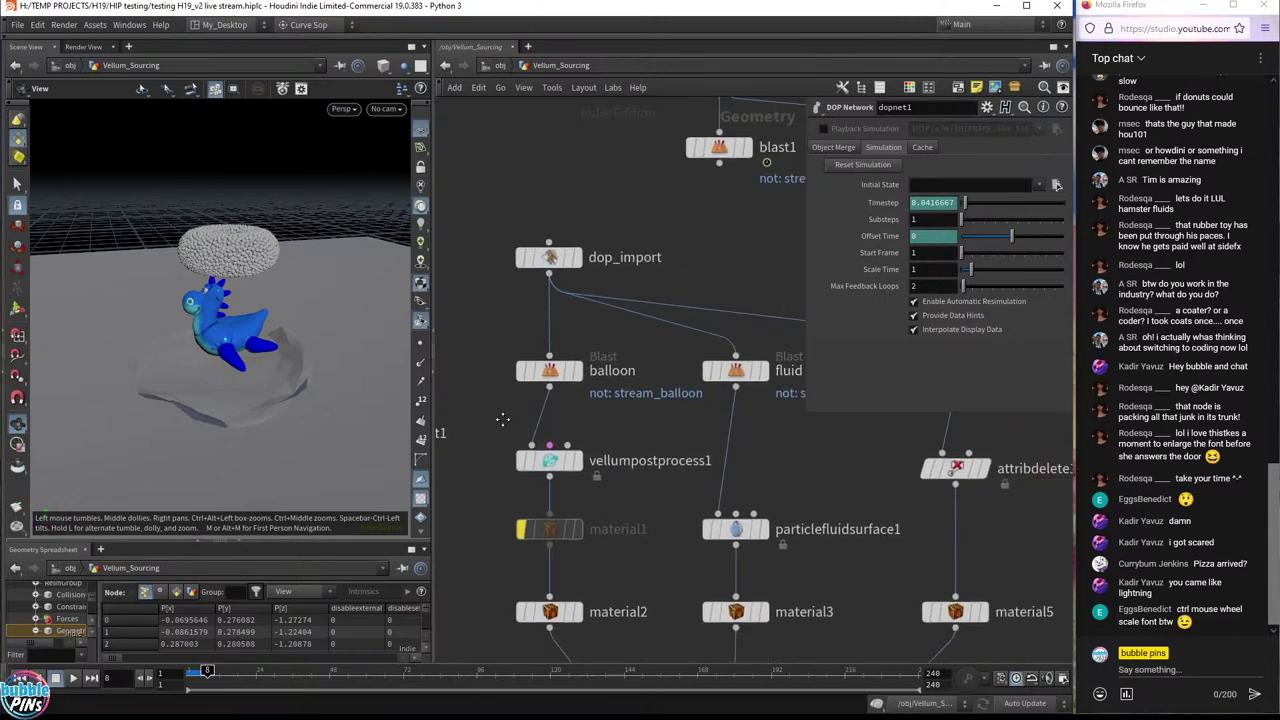
- Select particlefluidsurface1 to show its surfacing settings, and pan down until merge1 is visible
drag(864, 482, 668, 573)
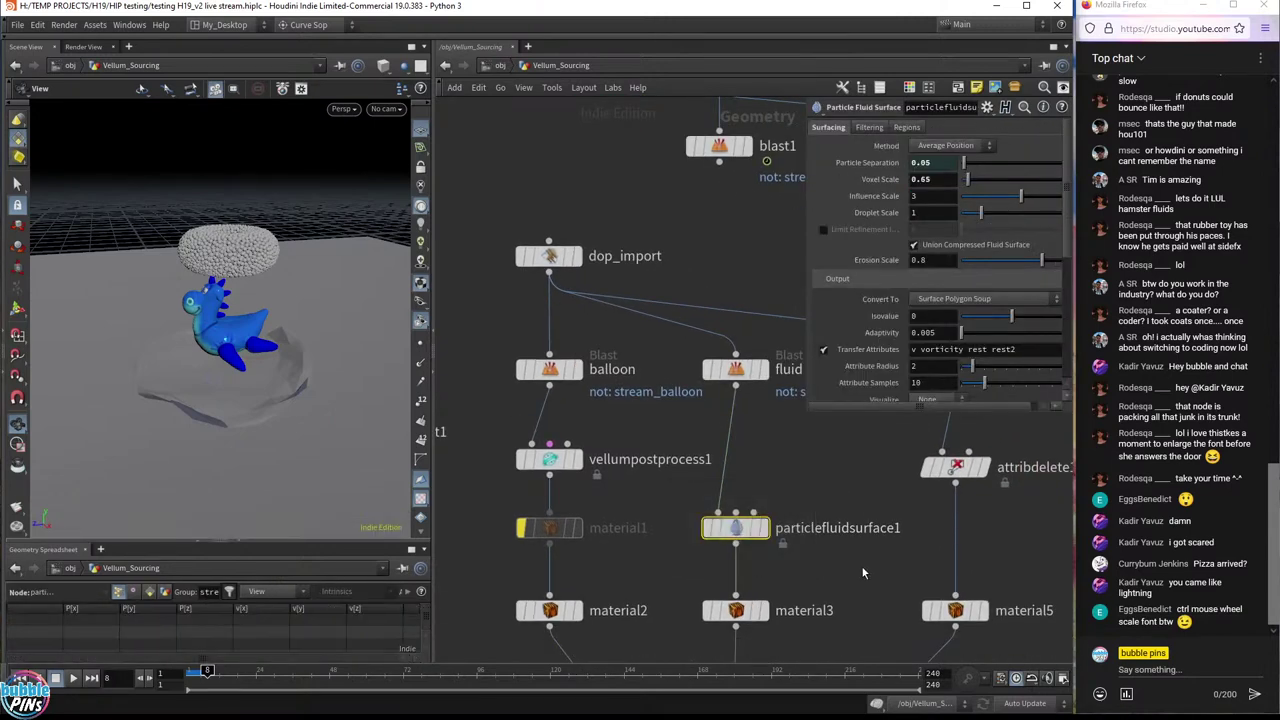
scroll(863, 573, down, 5)
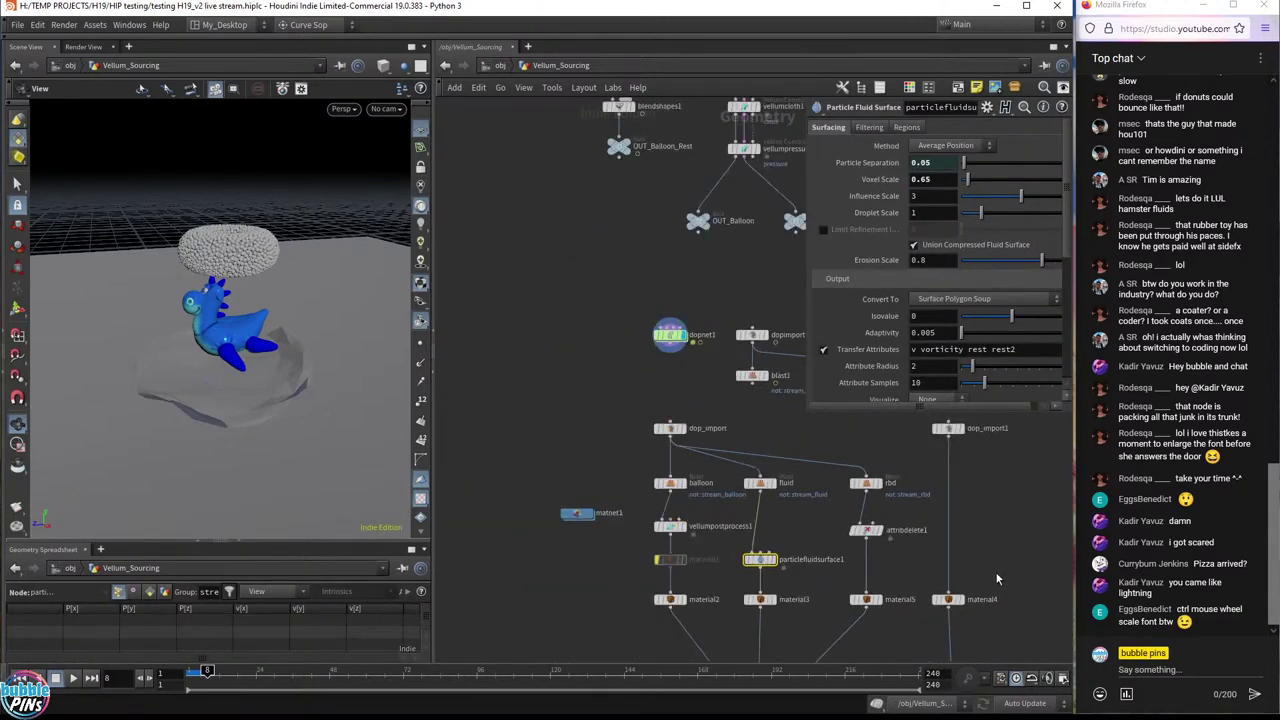
middle_drag(997, 578, 949, 475)
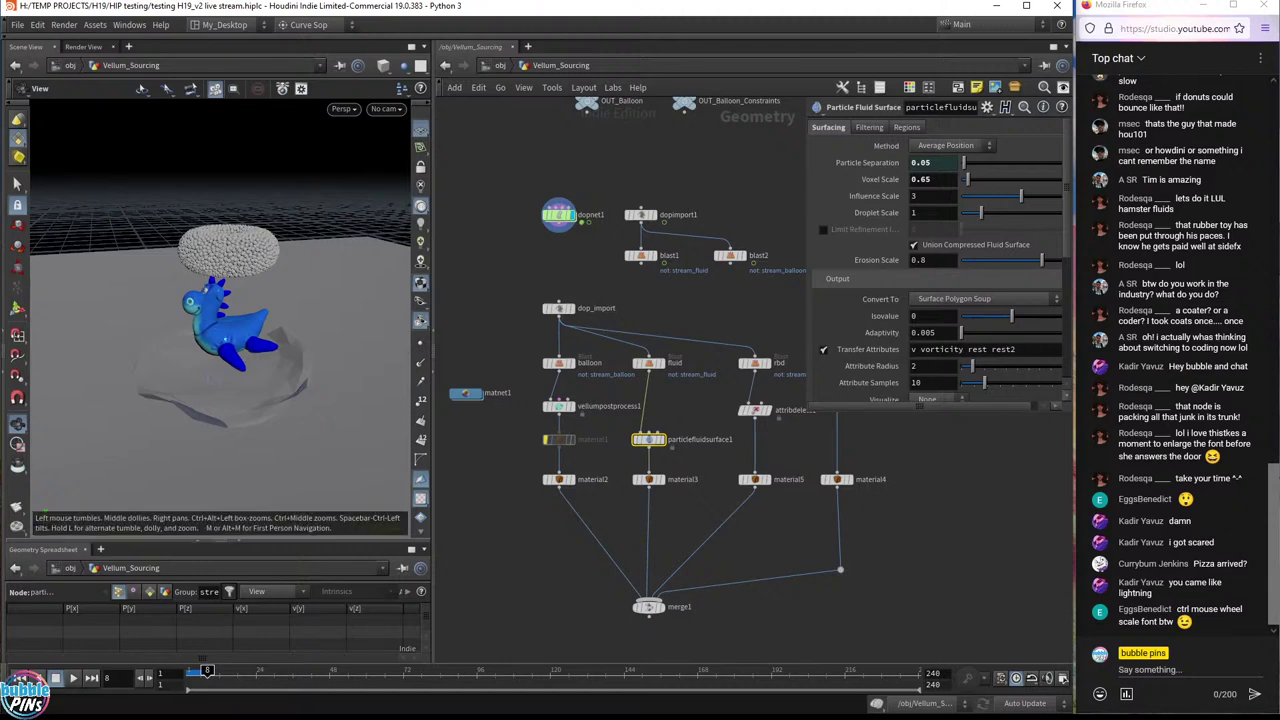
key(alt+Tab)
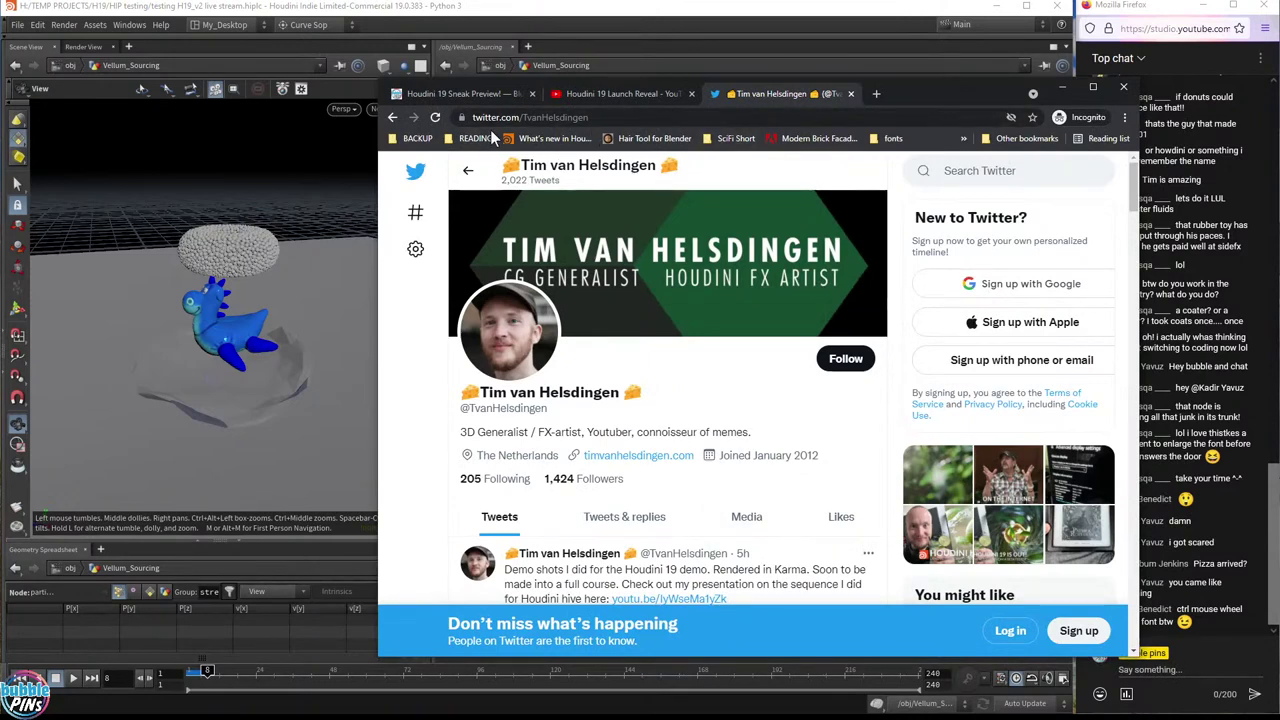
click(486, 93)
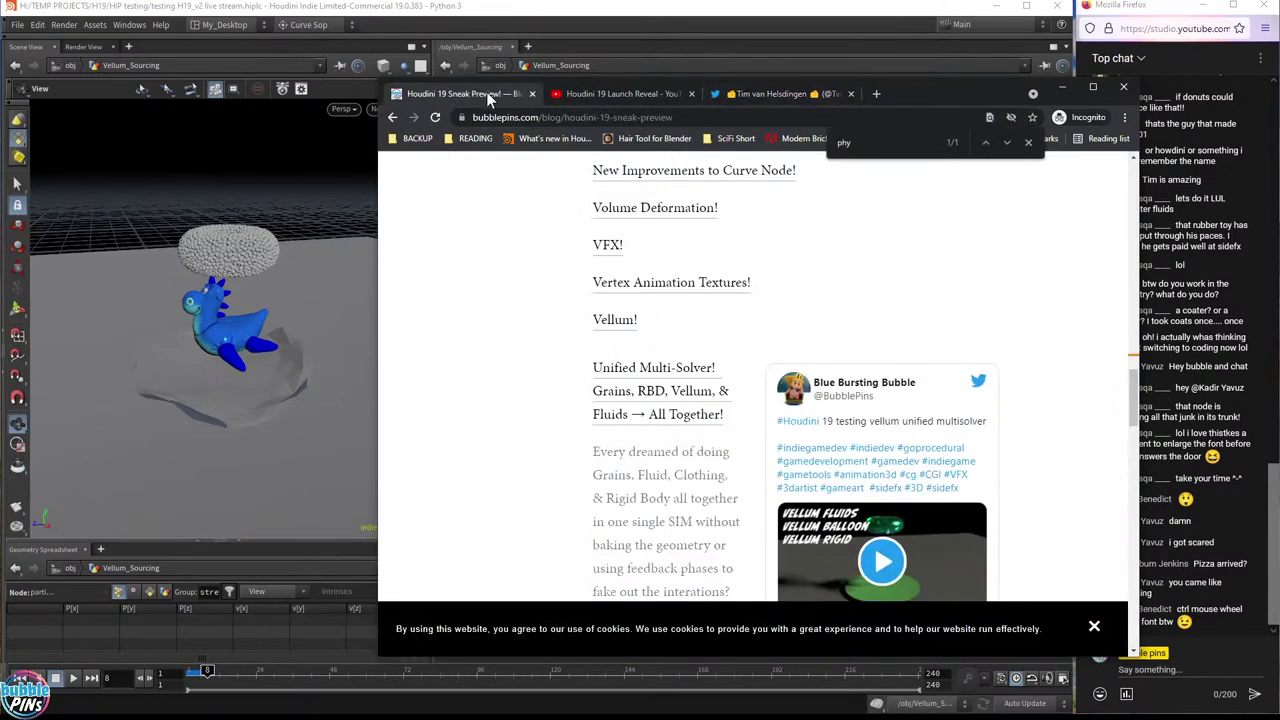
scroll(987, 455, down, 5)
scroll(987, 455, up, 4)
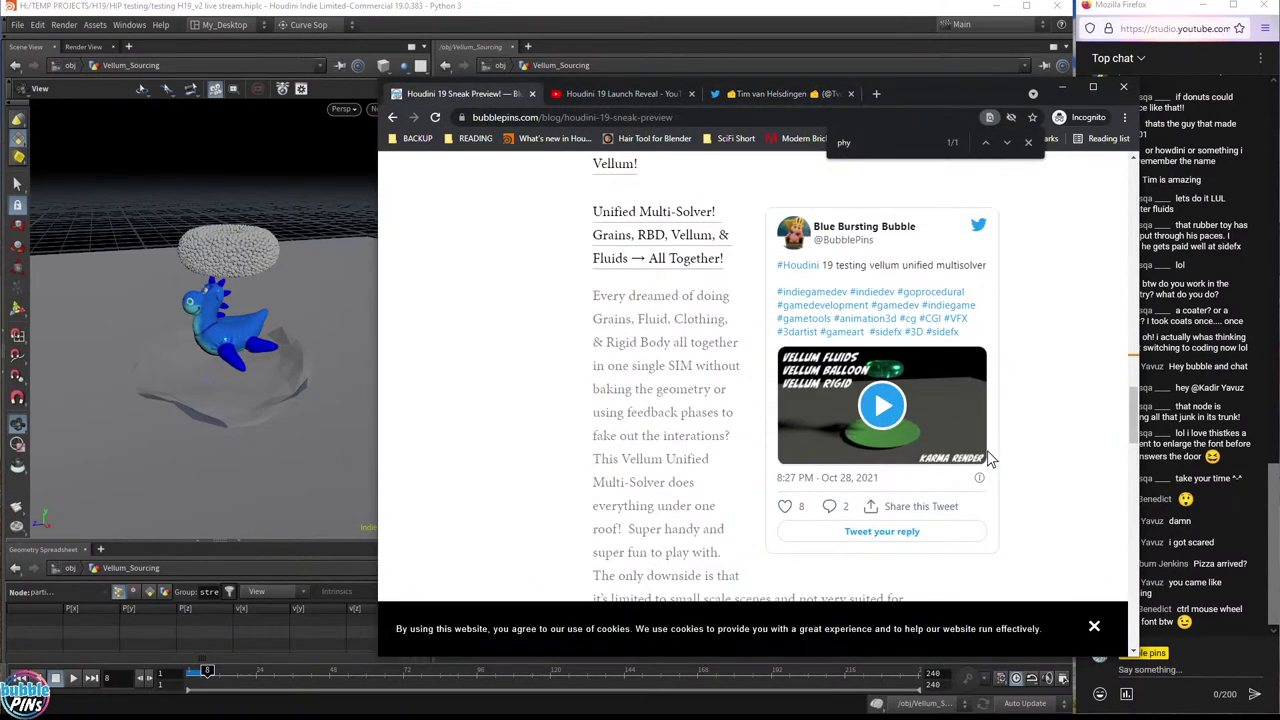
click(886, 408)
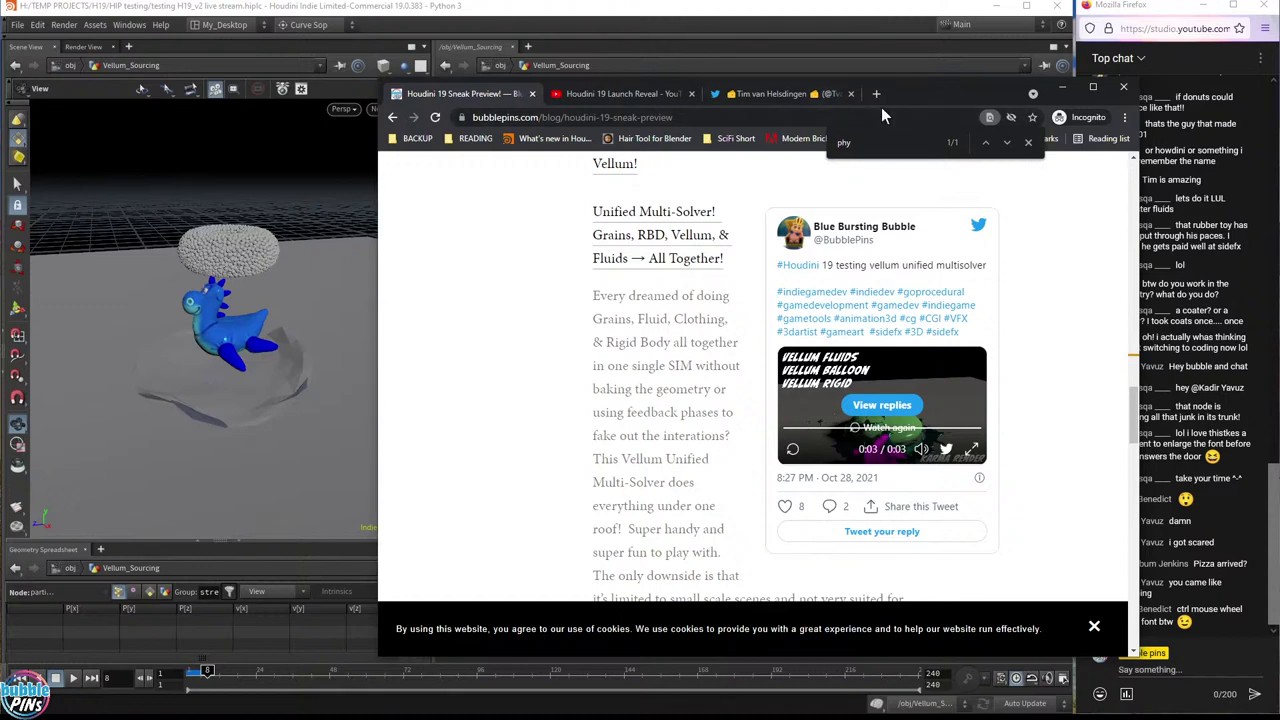
key(alt+F4)
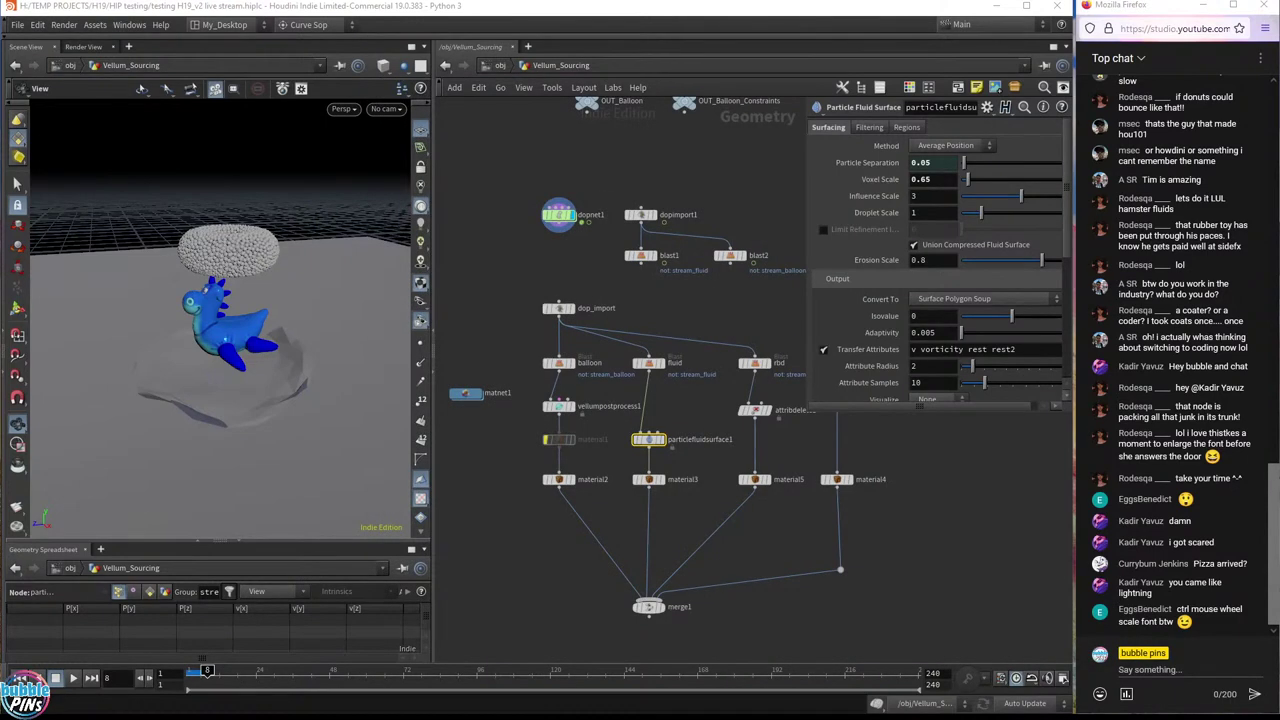
- Set the display flag on merge1 to show the merged result, and nudge merge1 upward
click(866, 546)
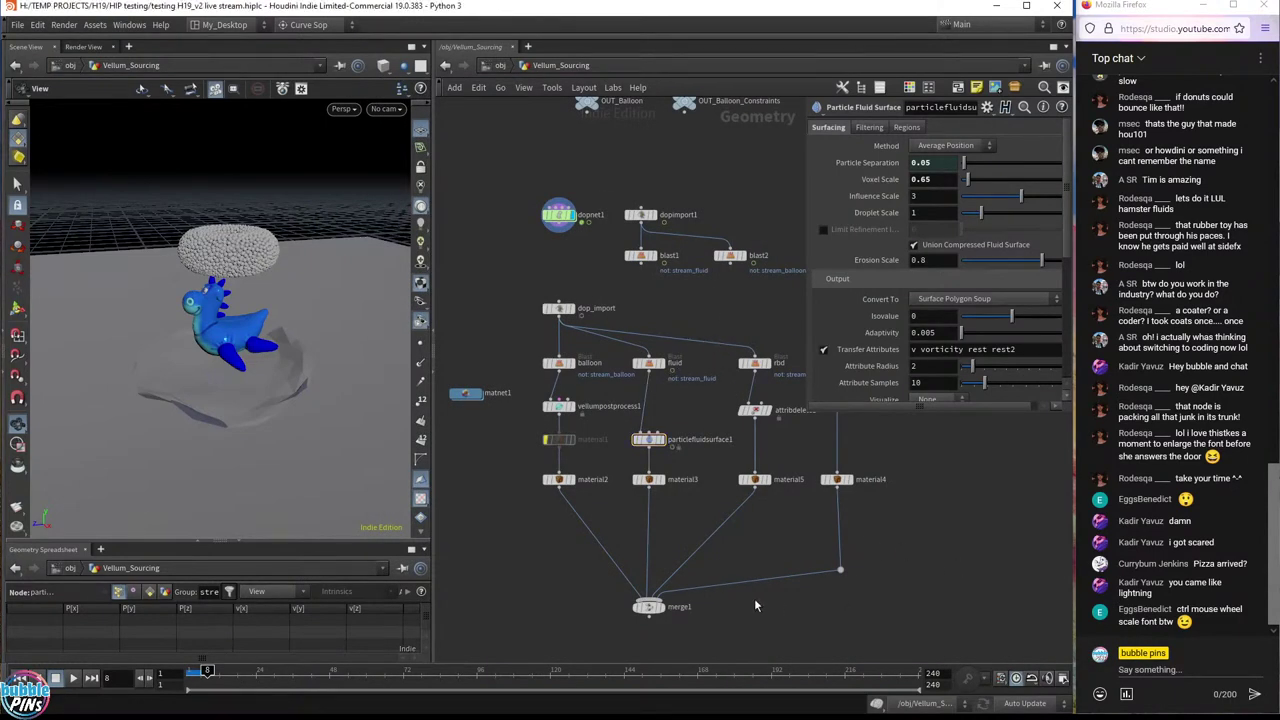
mouse_move(660, 612)
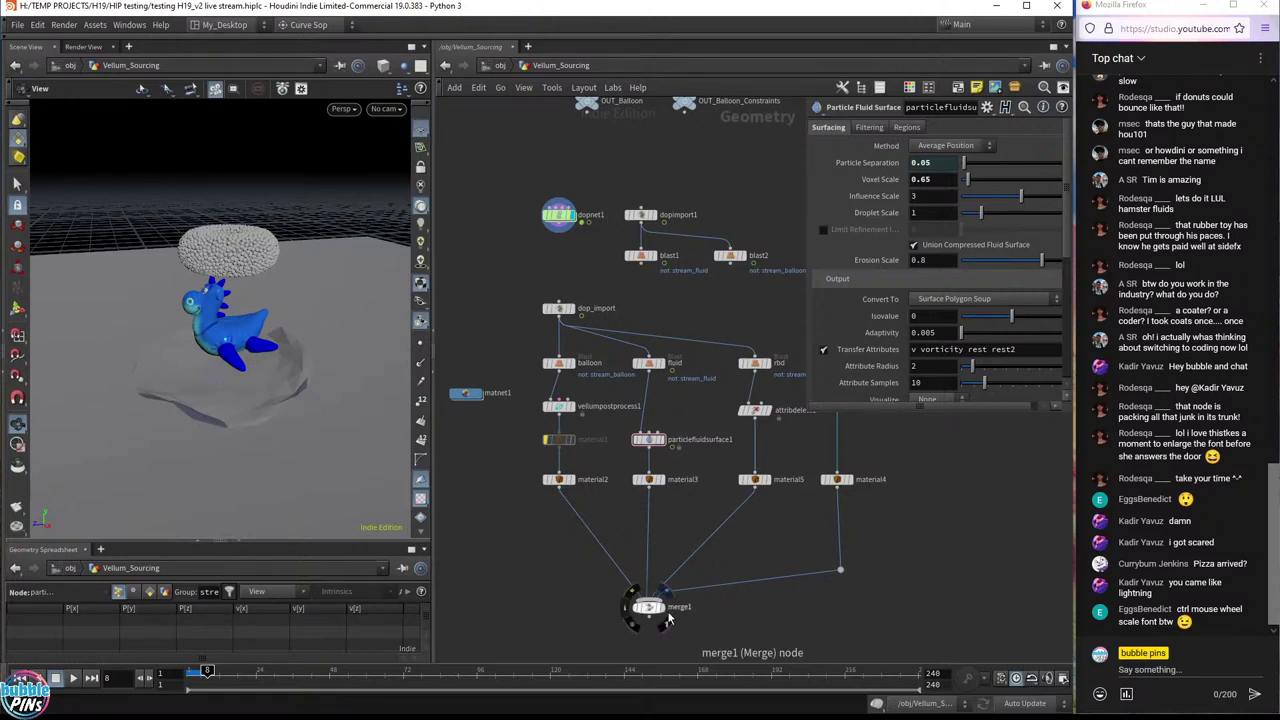
click(669, 612)
mouse_move(648, 608)
mouse_down()
mouse_move(648, 625)
mouse_move(648, 595)
mouse_up()
- Select the four material nodes, keep material4 current, and return to the obj level
drag(888, 522, 520, 463)
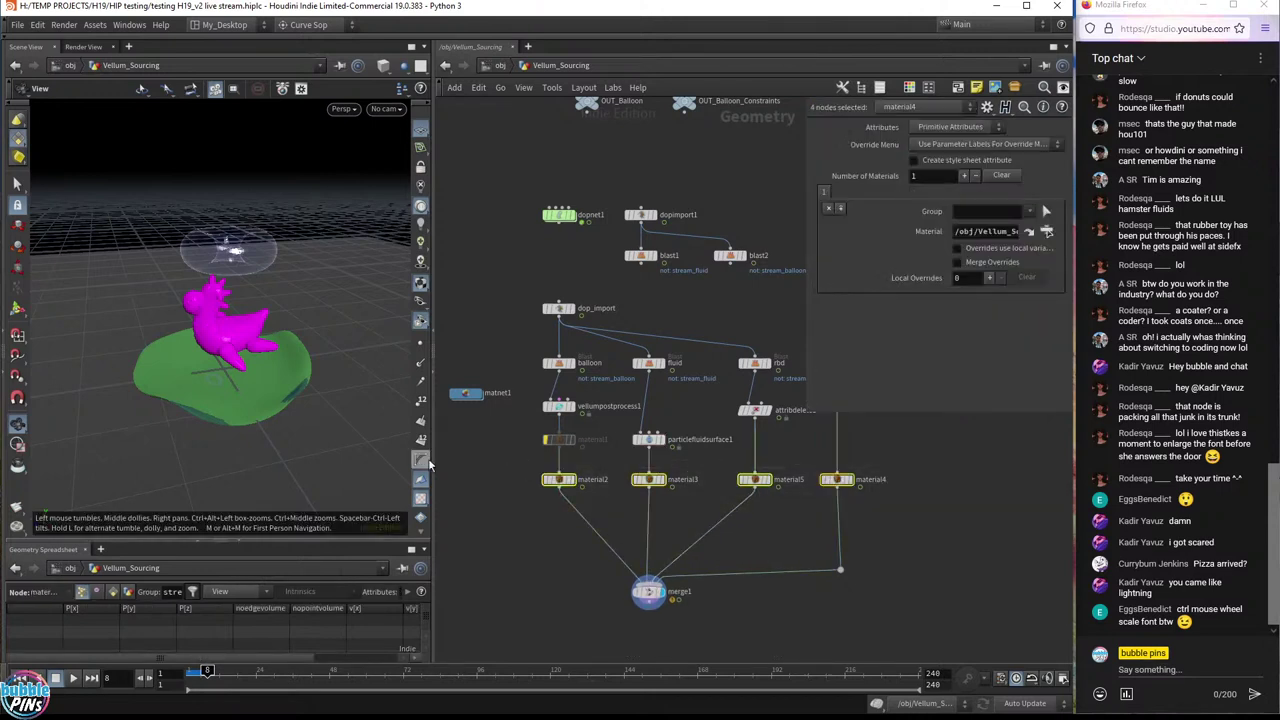
click(490, 470)
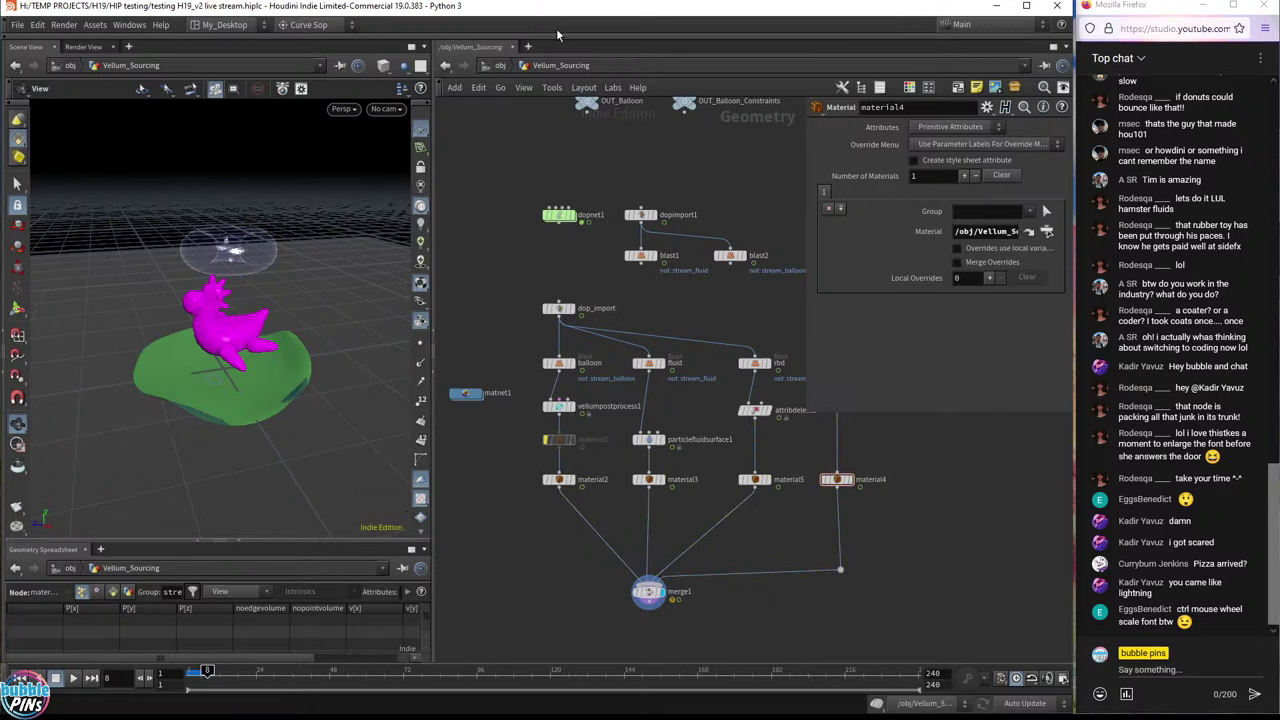
click(499, 66)
- Switch to the /out network and frame the karma1 render node with its parameters enlarged
click(520, 66)
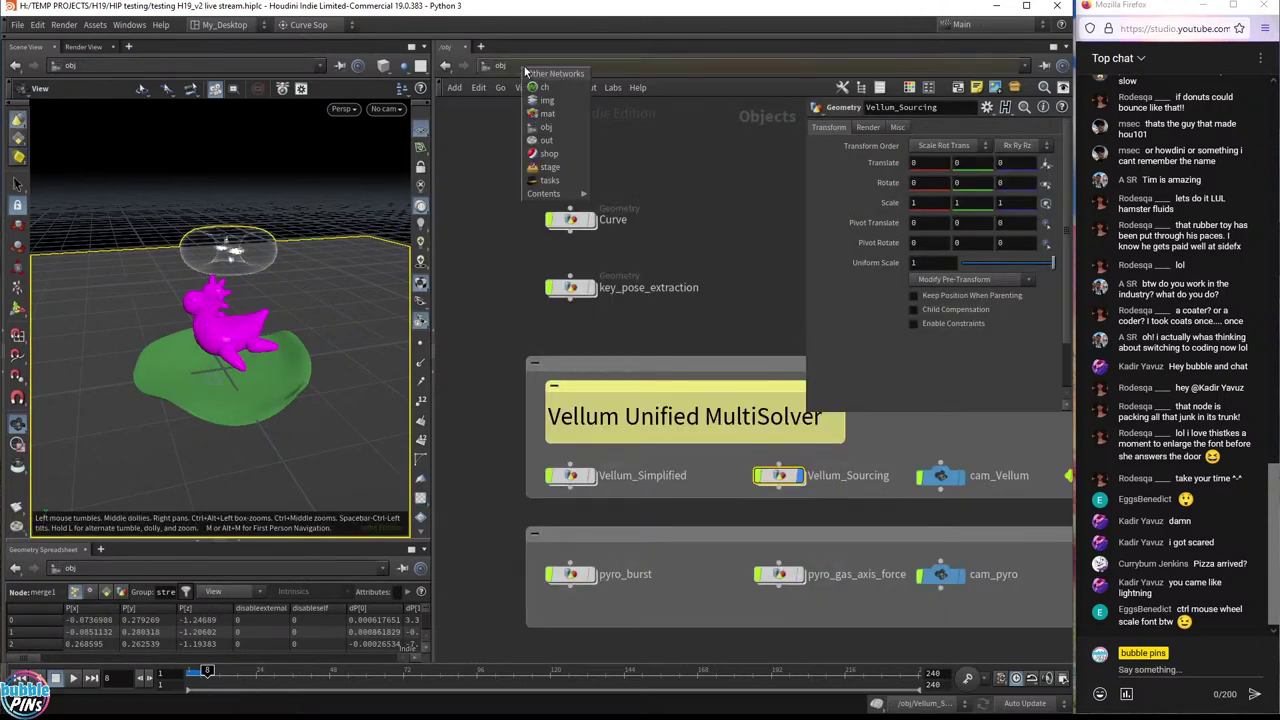
click(543, 145)
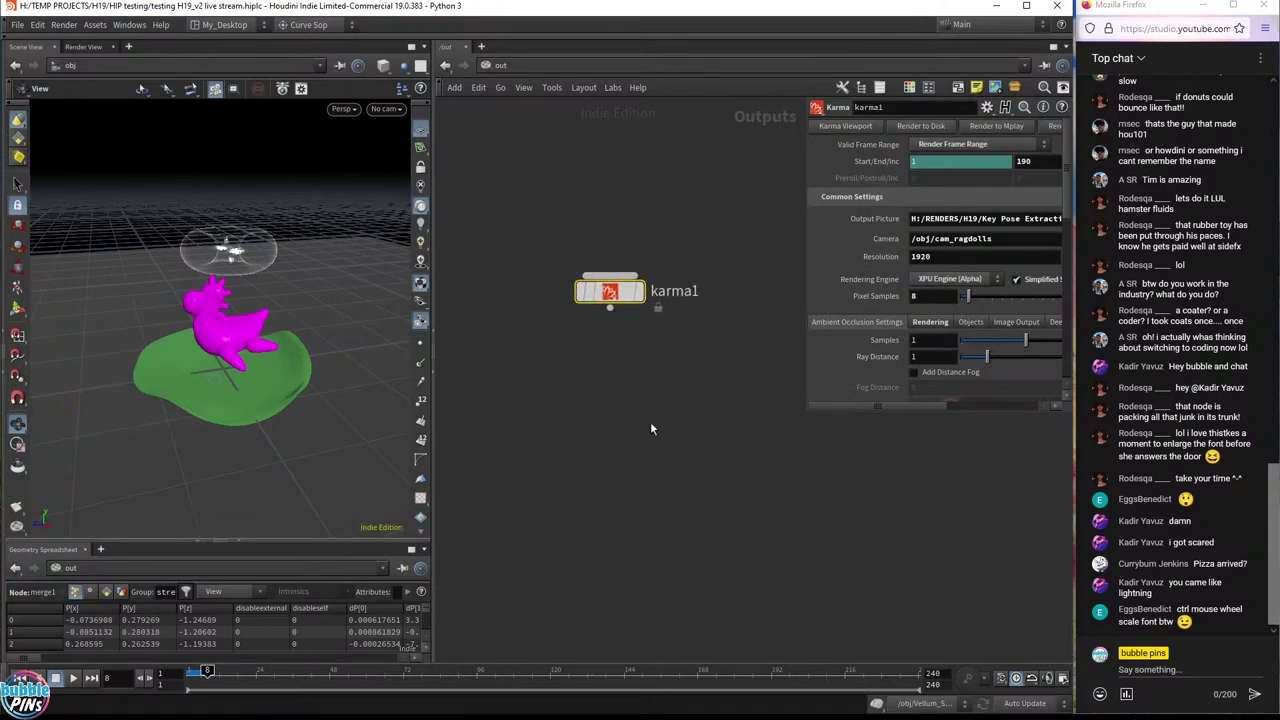
drag(555, 368, 694, 236)
key(Tab)
text(karma)
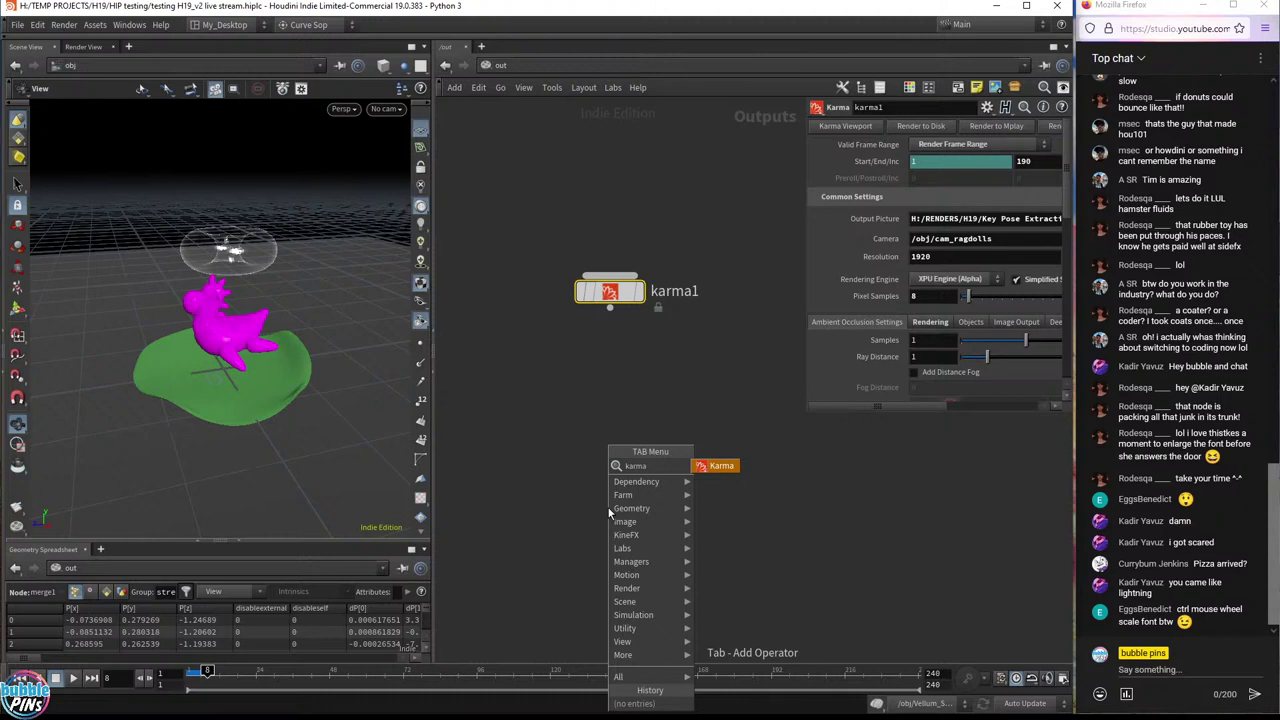
drag(806, 415, 666, 458)
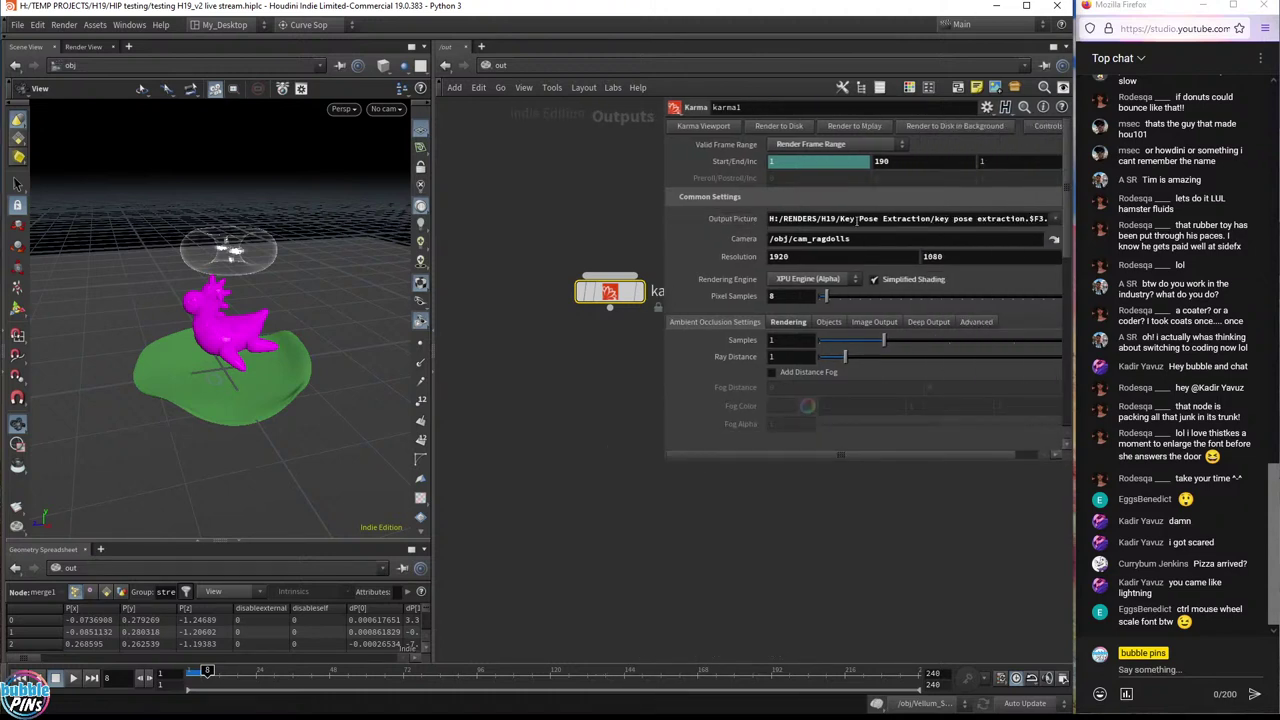
key(l)
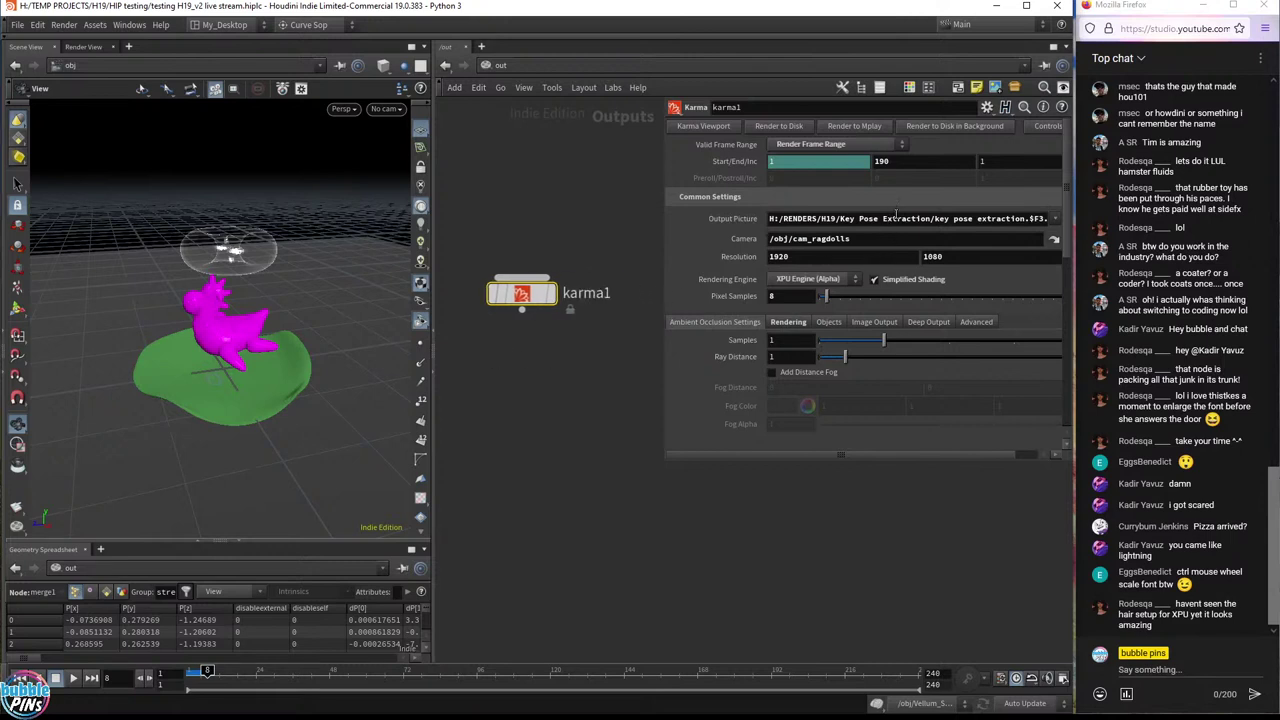
- Confirm karma1's output picture, cam_ragdolls camera, 1920×1080 resolution and XPU Engine (Alpha)
click(884, 219)
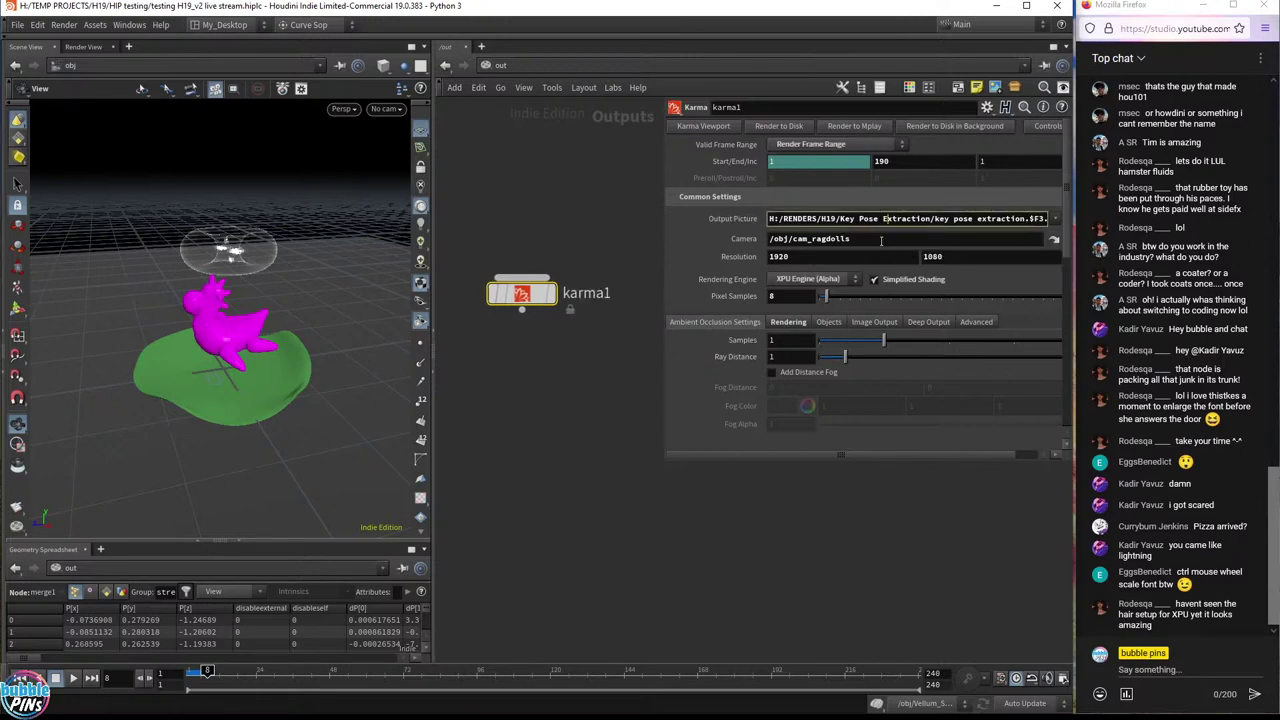
click(881, 240)
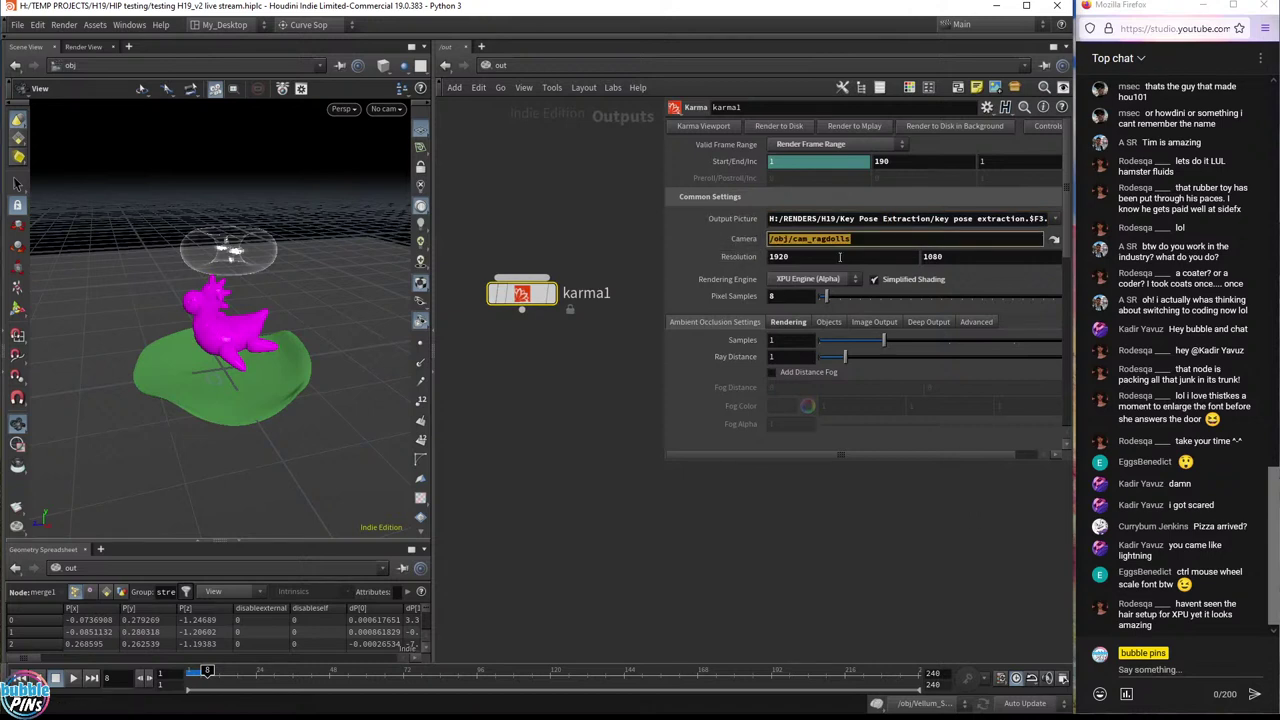
click(840, 257)
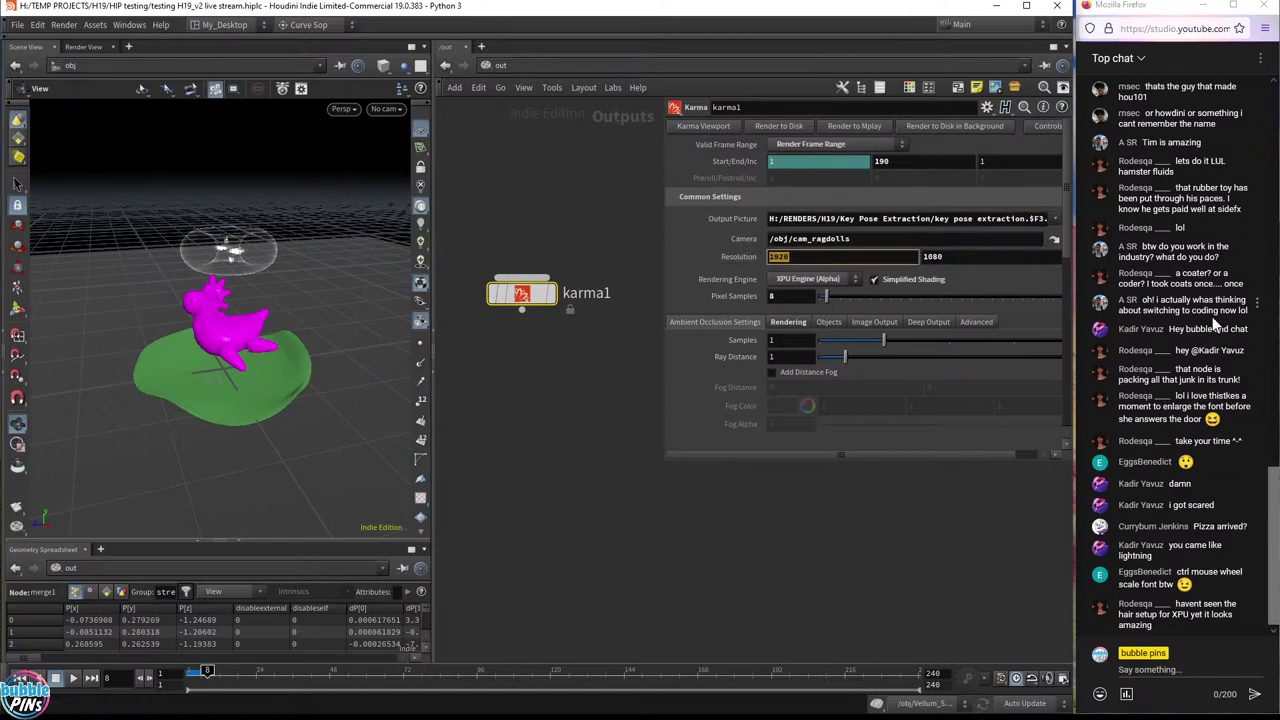
click(812, 283)
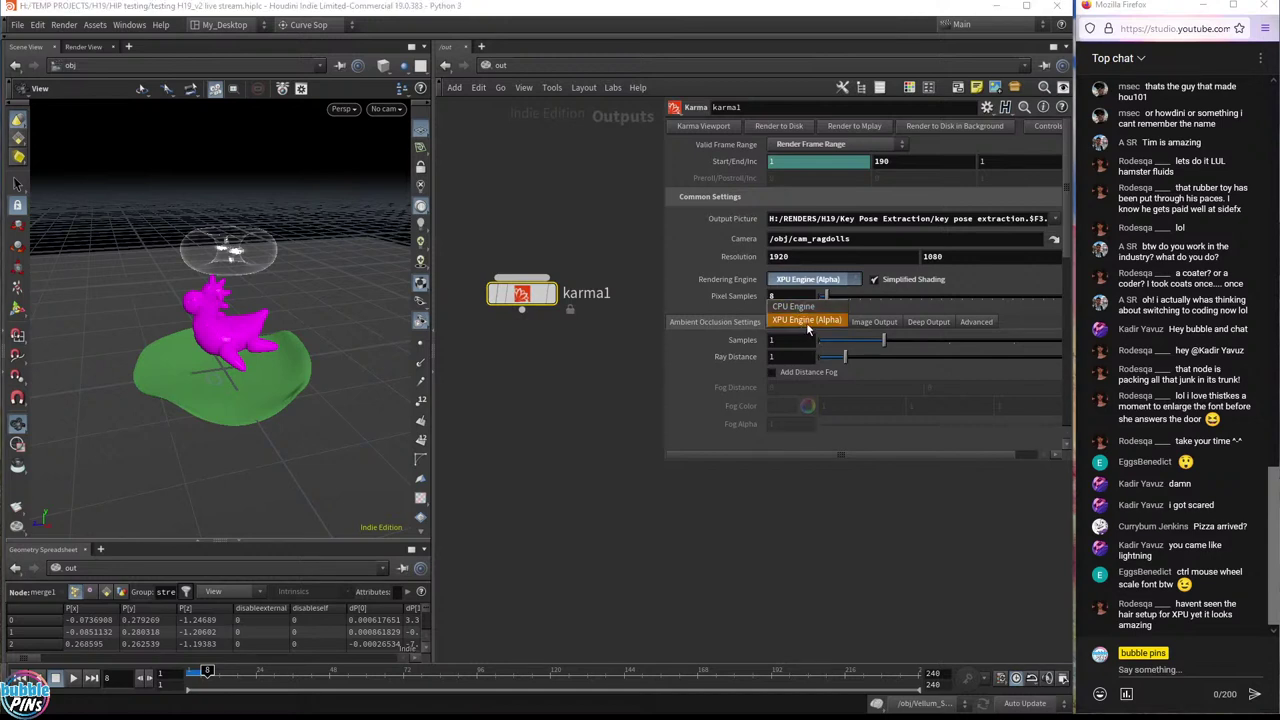
click(806, 321)
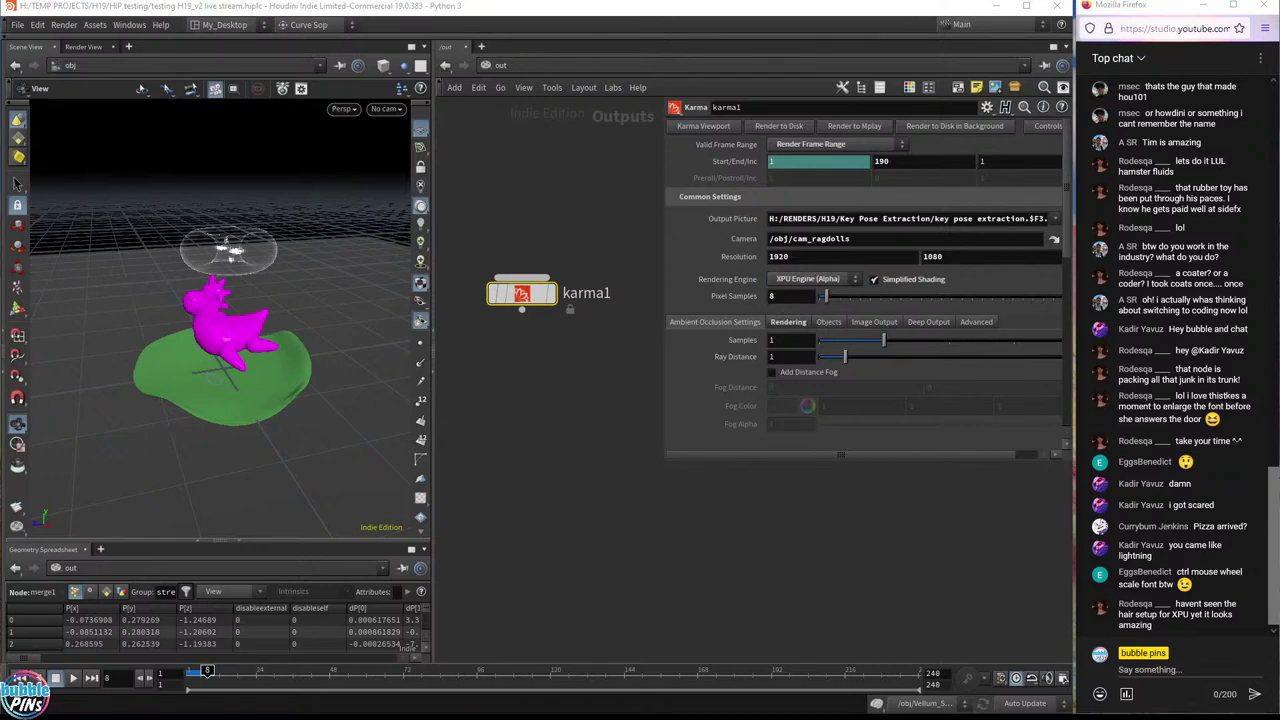
- Place Chrome beside Houdini and load sidefx.com in a new incognito tab
key(alt+Tab)
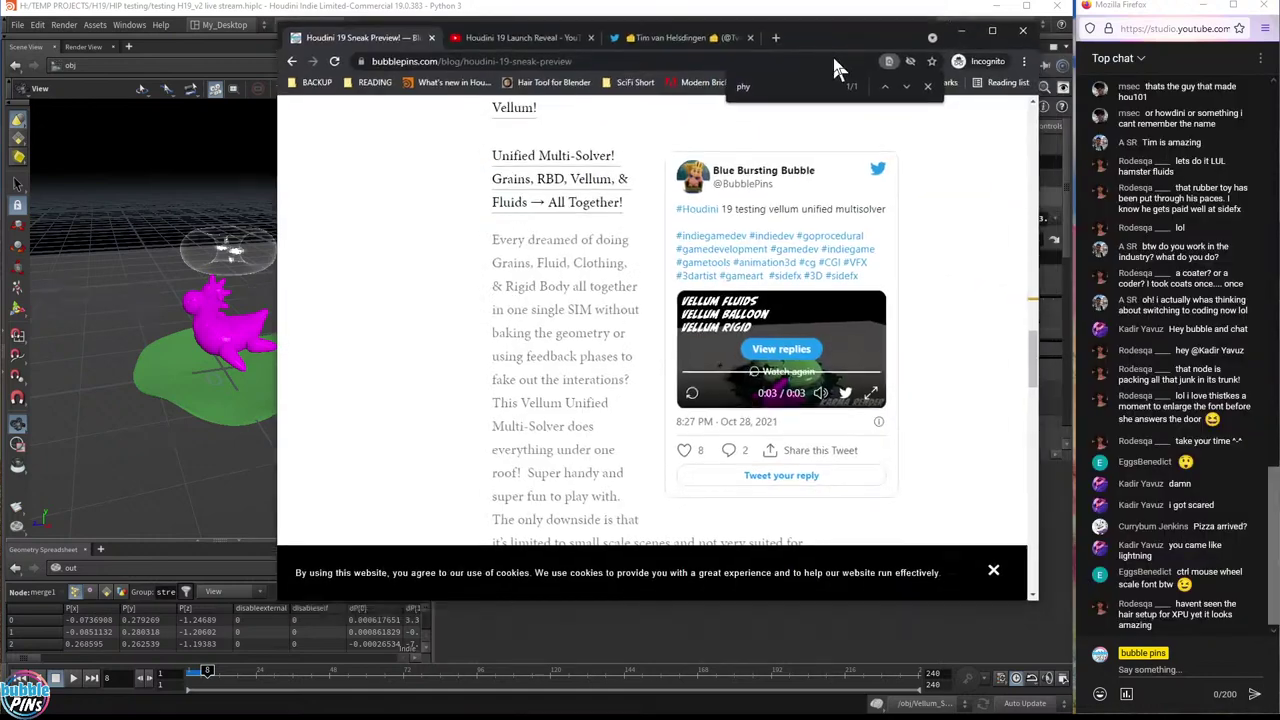
drag(832, 55, 616, 114)
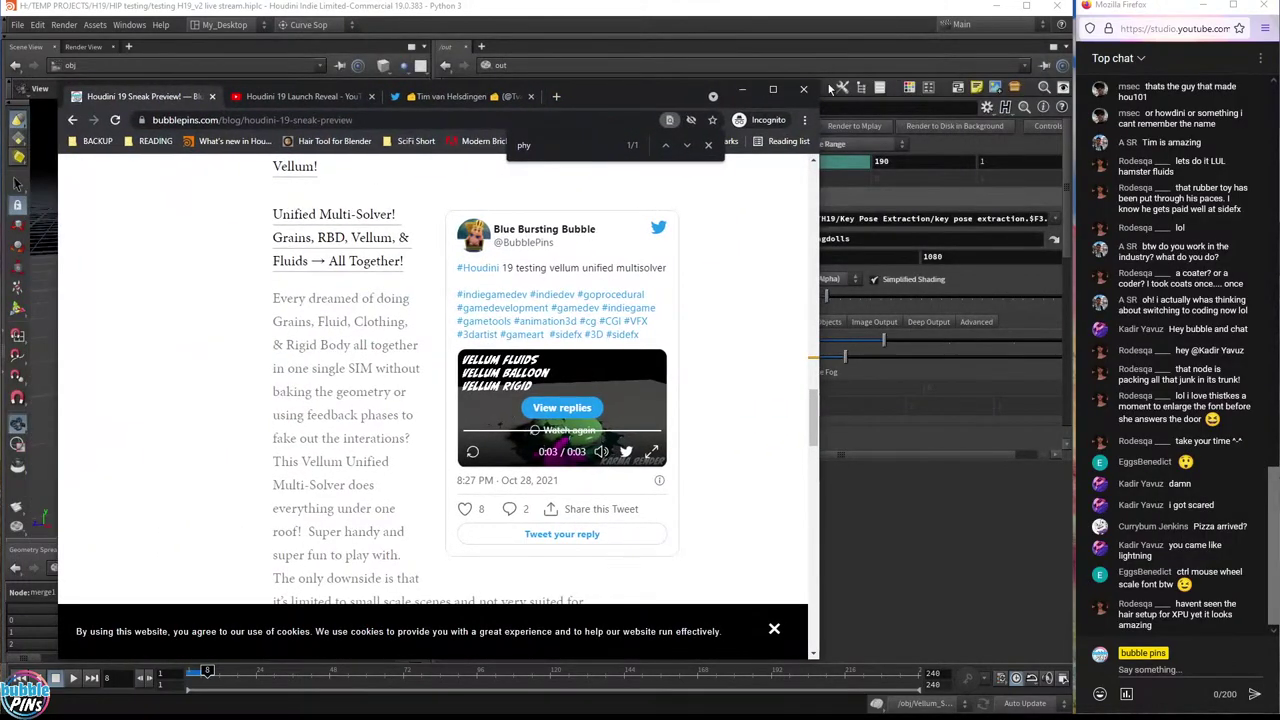
drag(818, 83, 659, 90)
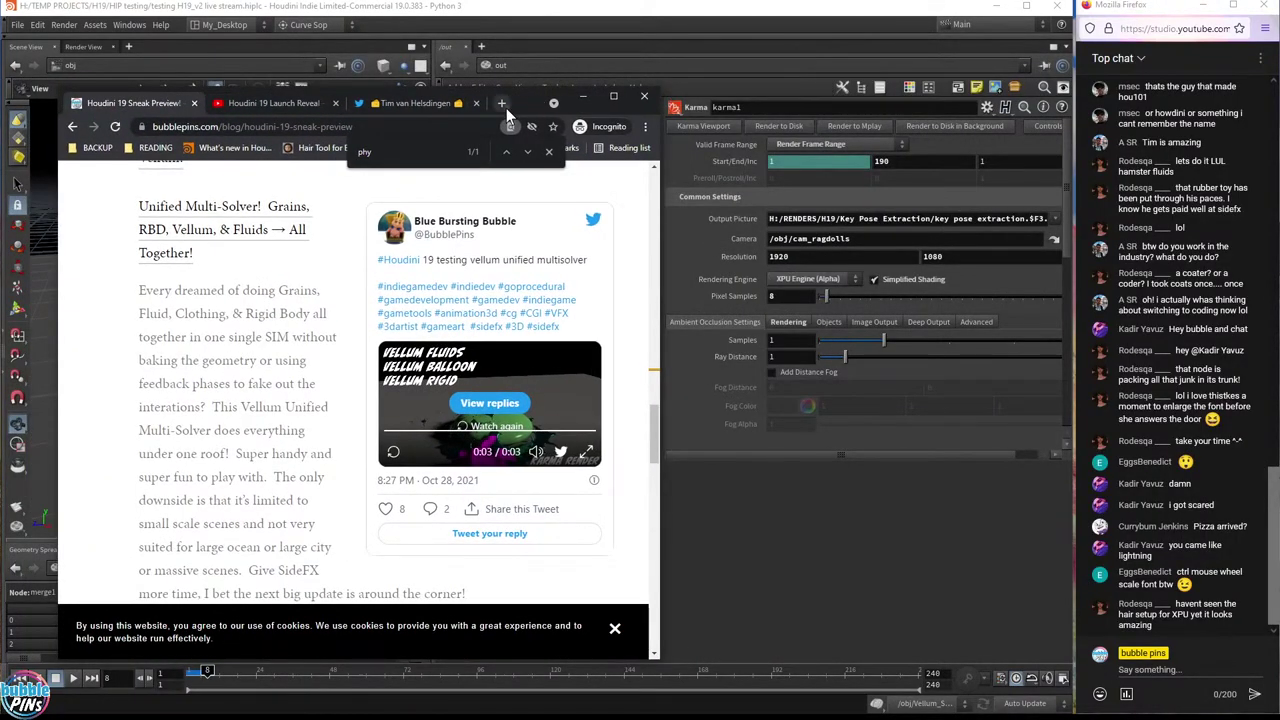
click(503, 104)
text(sidefx)
key(Return)
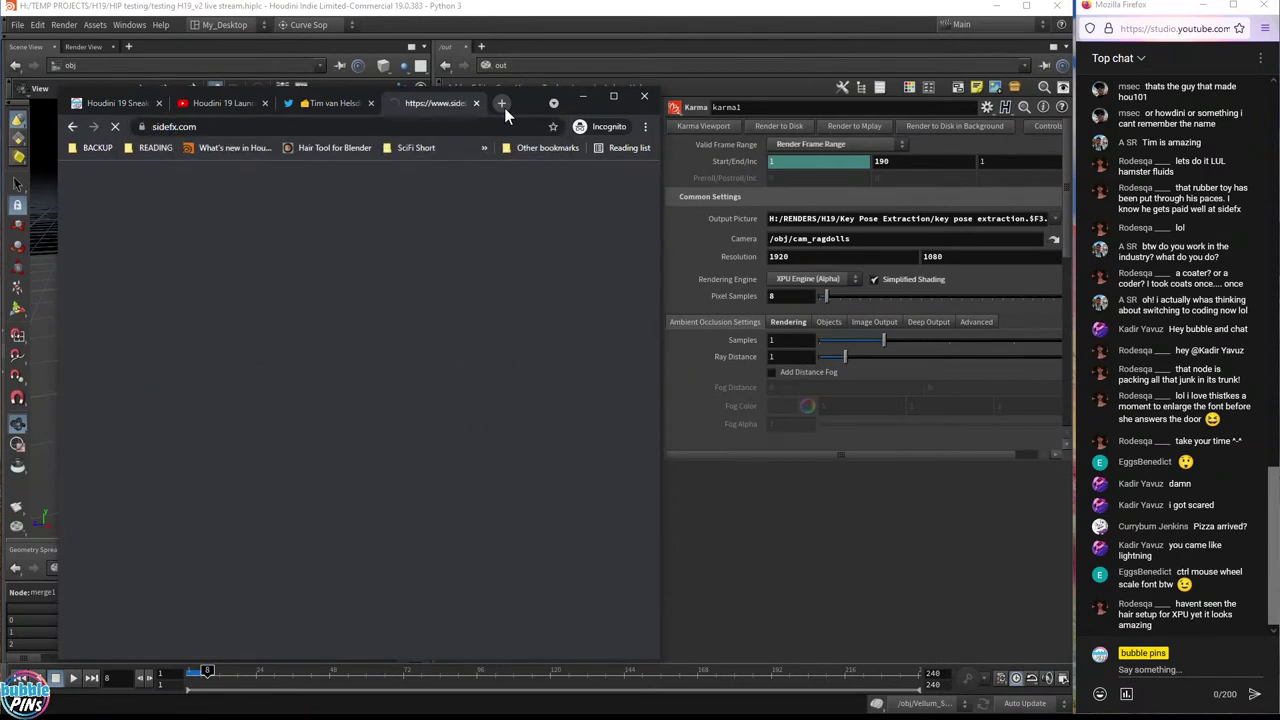
- Open the What's New in Houdini 19 page and its Karma section
click(366, 381)
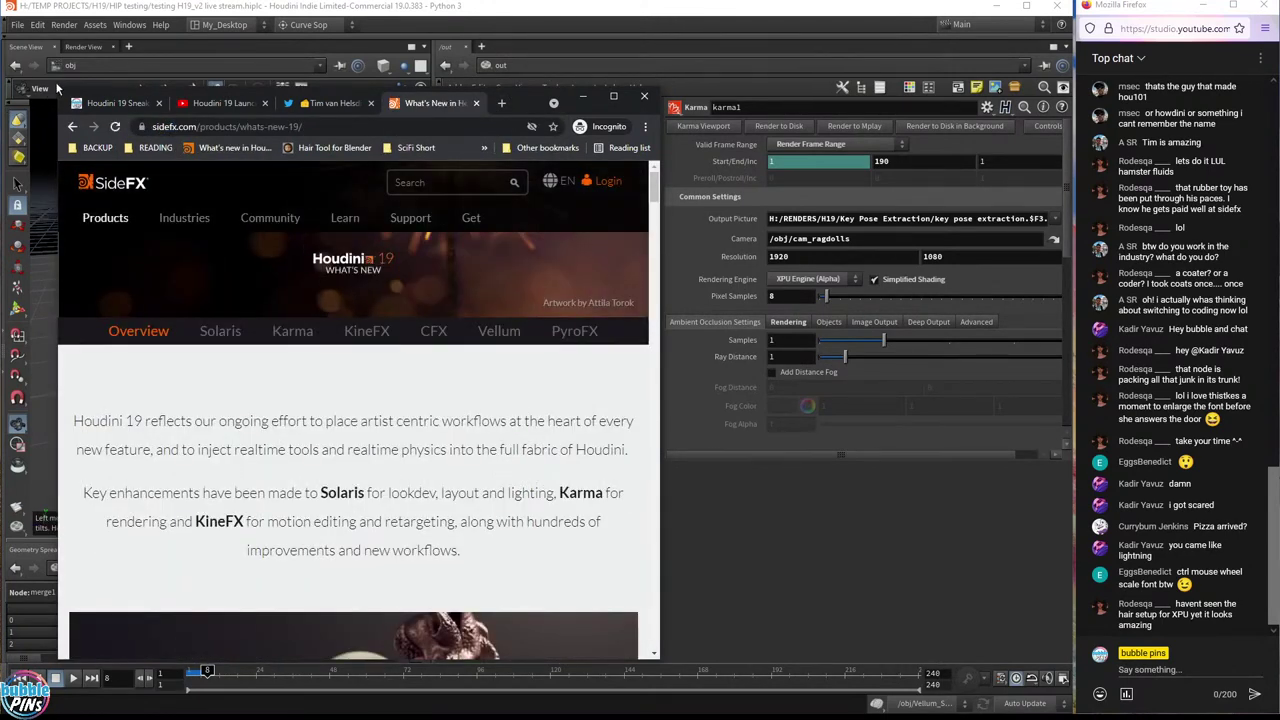
drag(58, 89, 12, 15)
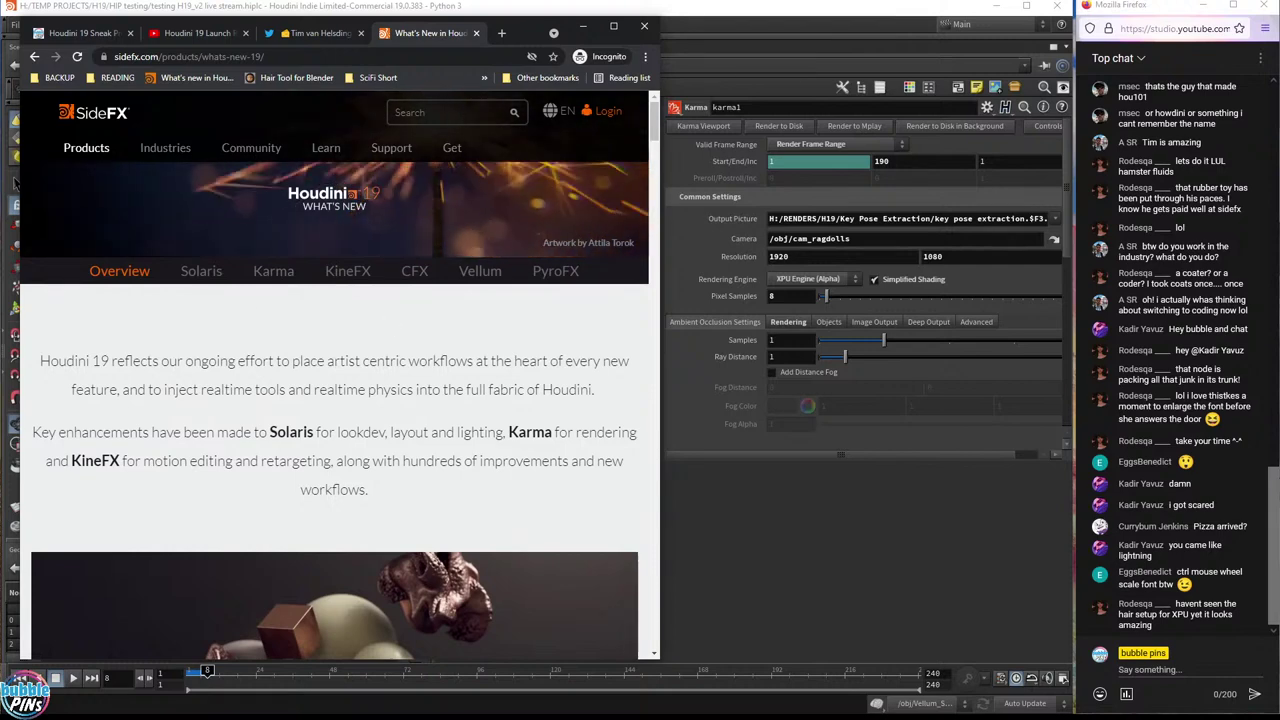
click(93, 112)
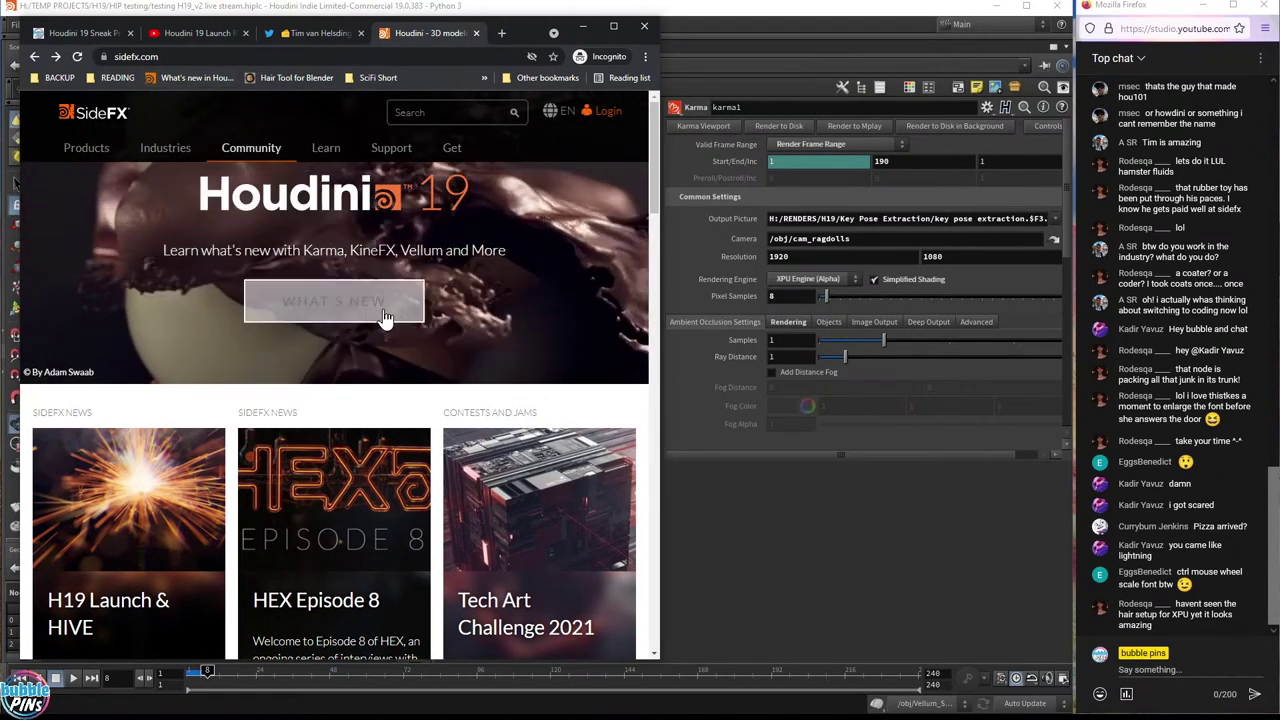
click(331, 303)
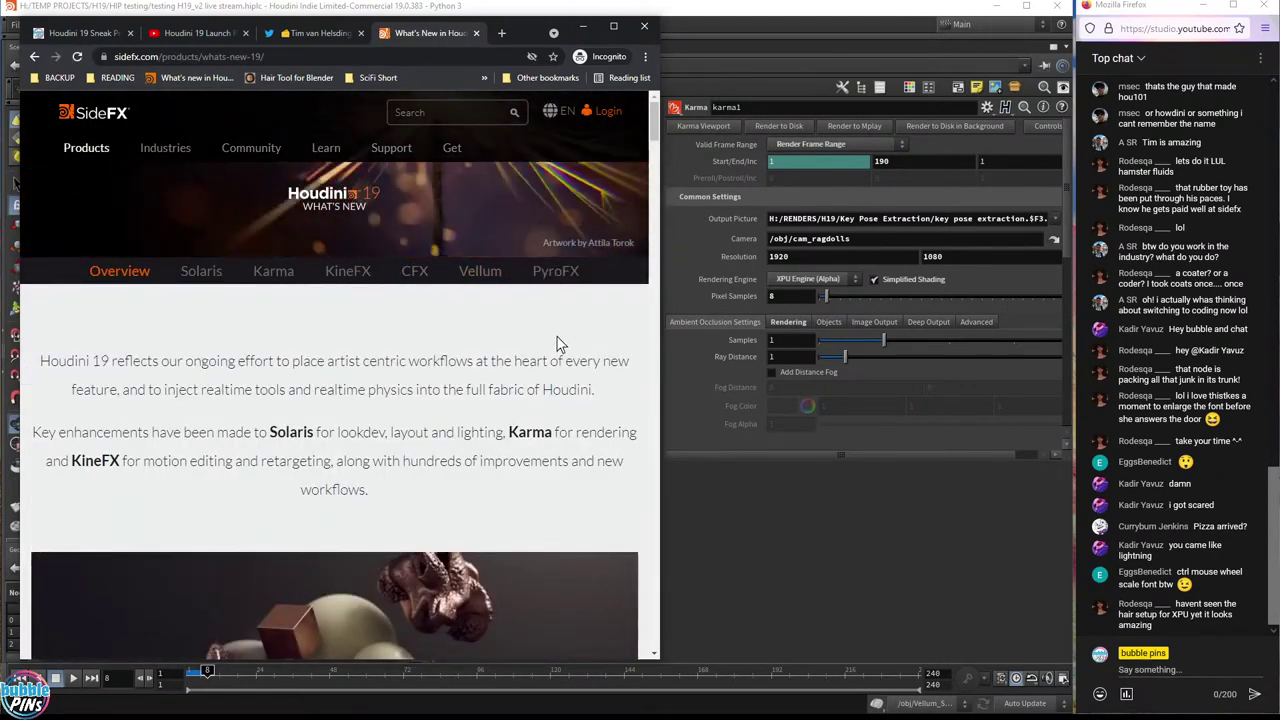
click(274, 270)
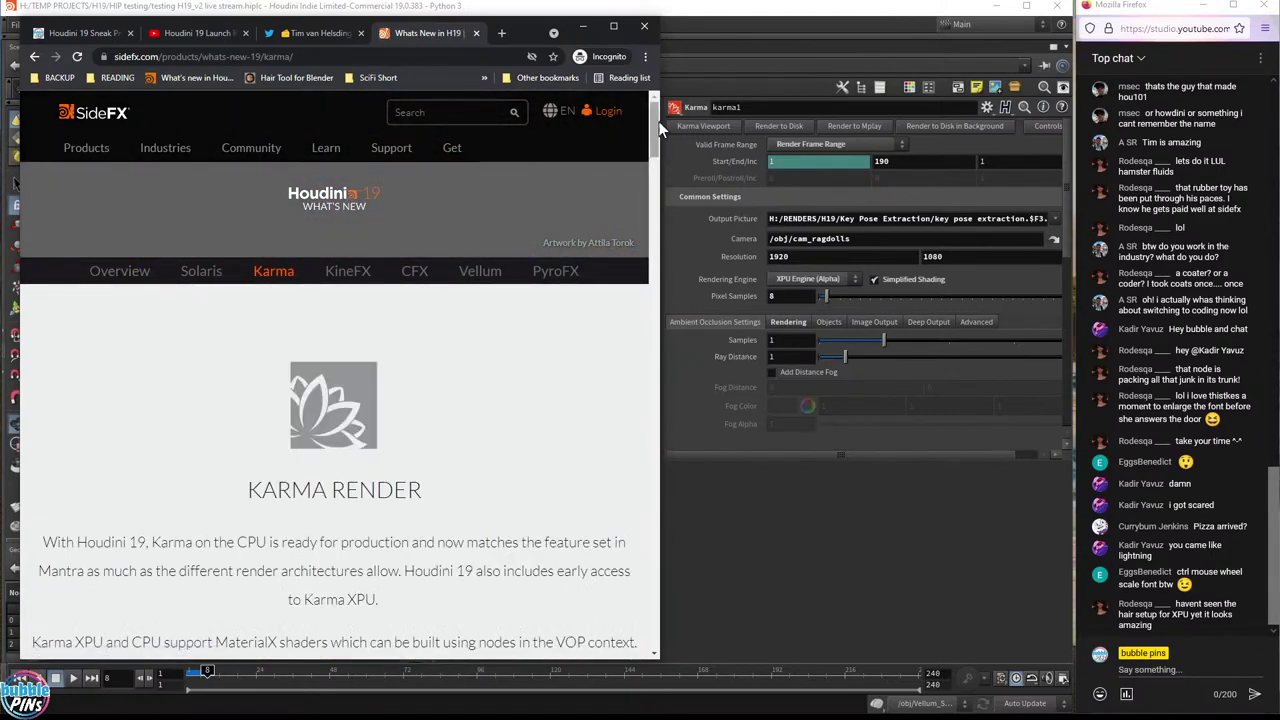
drag(655, 133, 673, 633)
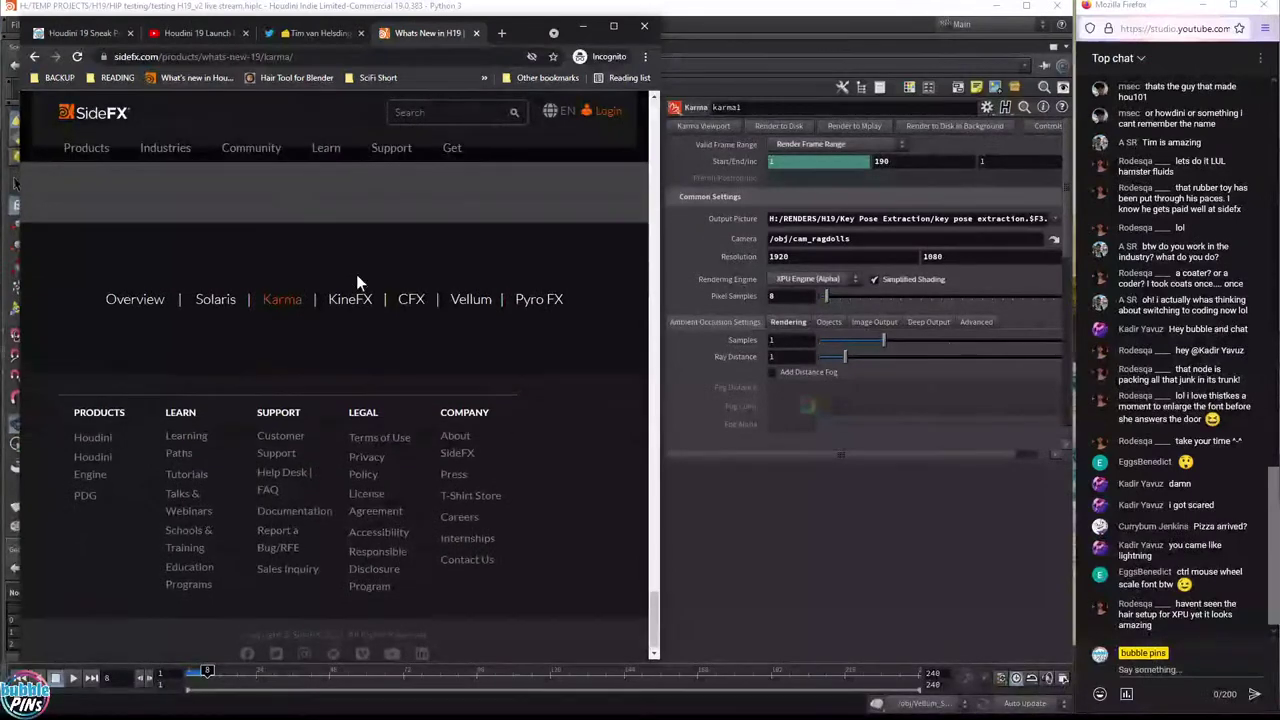
scroll(356, 274, up, 5)
scroll(352, 288, up, 3)
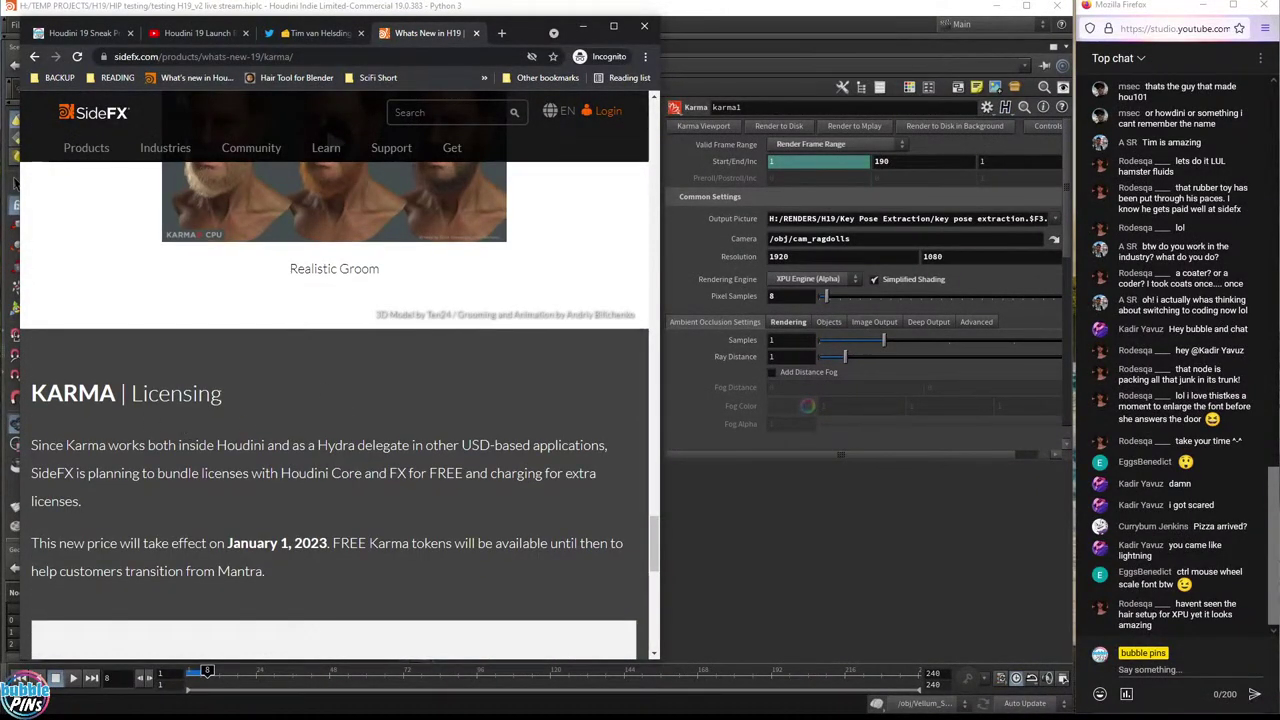
- Highlight the Karma licensing details: Hydra delegate, extra-licence charges, and the January 1, 2023 price date
drag(32, 445, 603, 449)
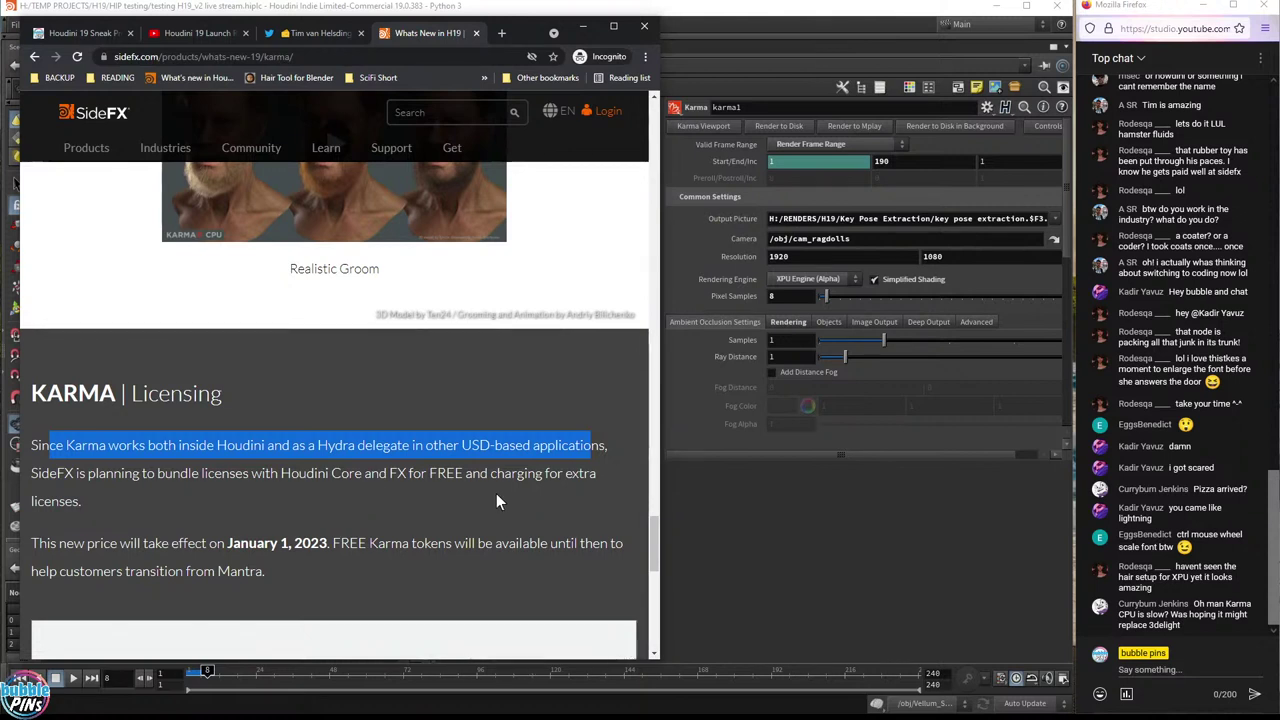
drag(490, 473, 538, 492)
click(446, 509)
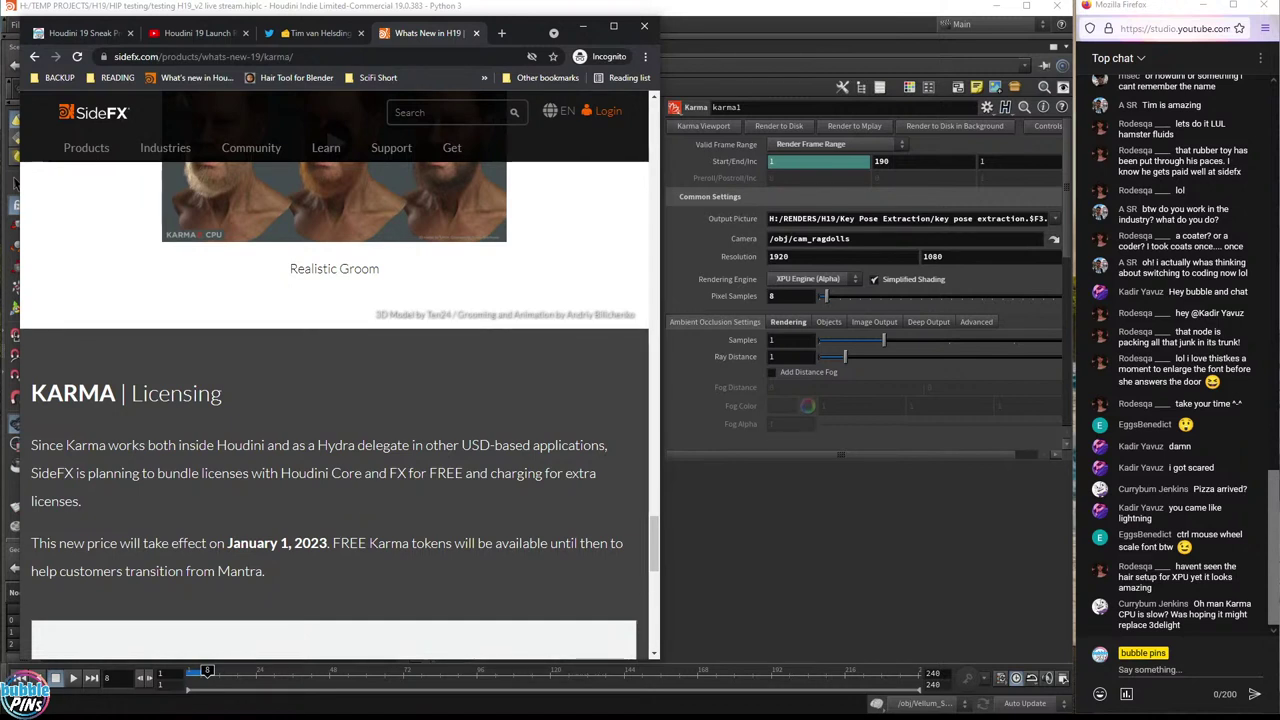
drag(331, 543, 57, 543)
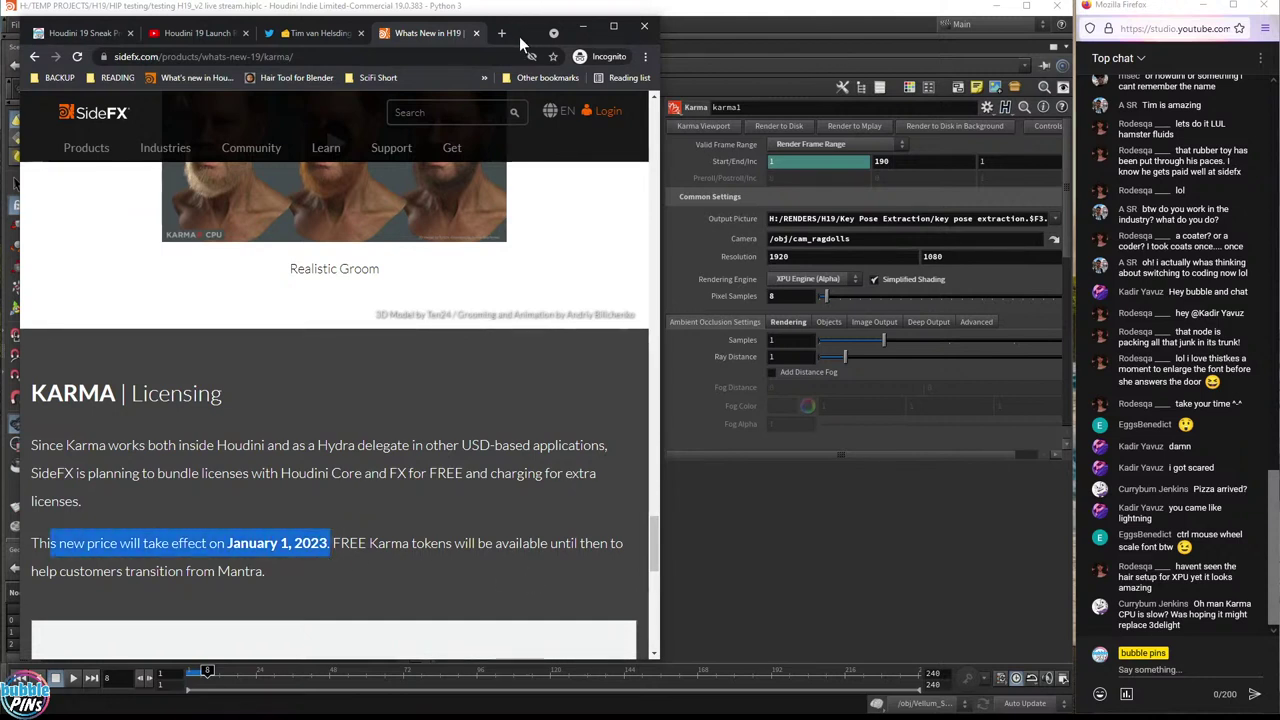
drag(518, 38, 1279, 30)
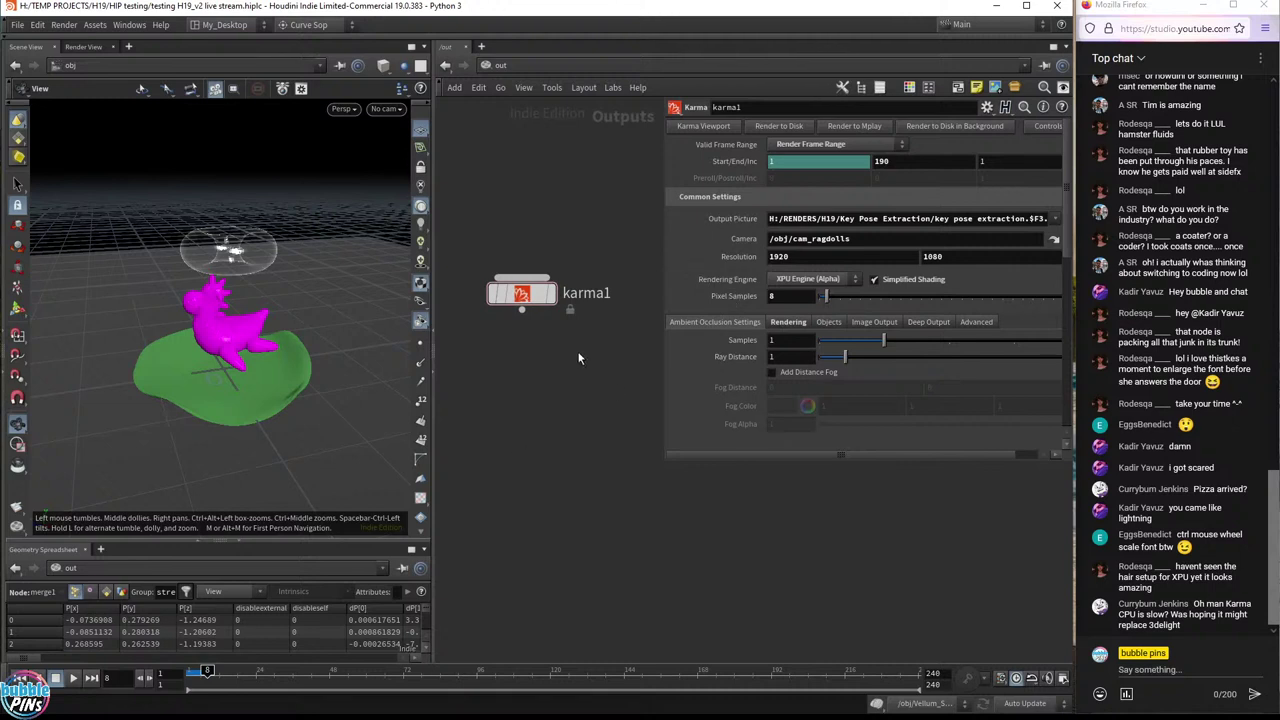
- Select karma1 and open a floating Karma viewport, moved down to uncover the panes
click(545, 293)
click(719, 127)
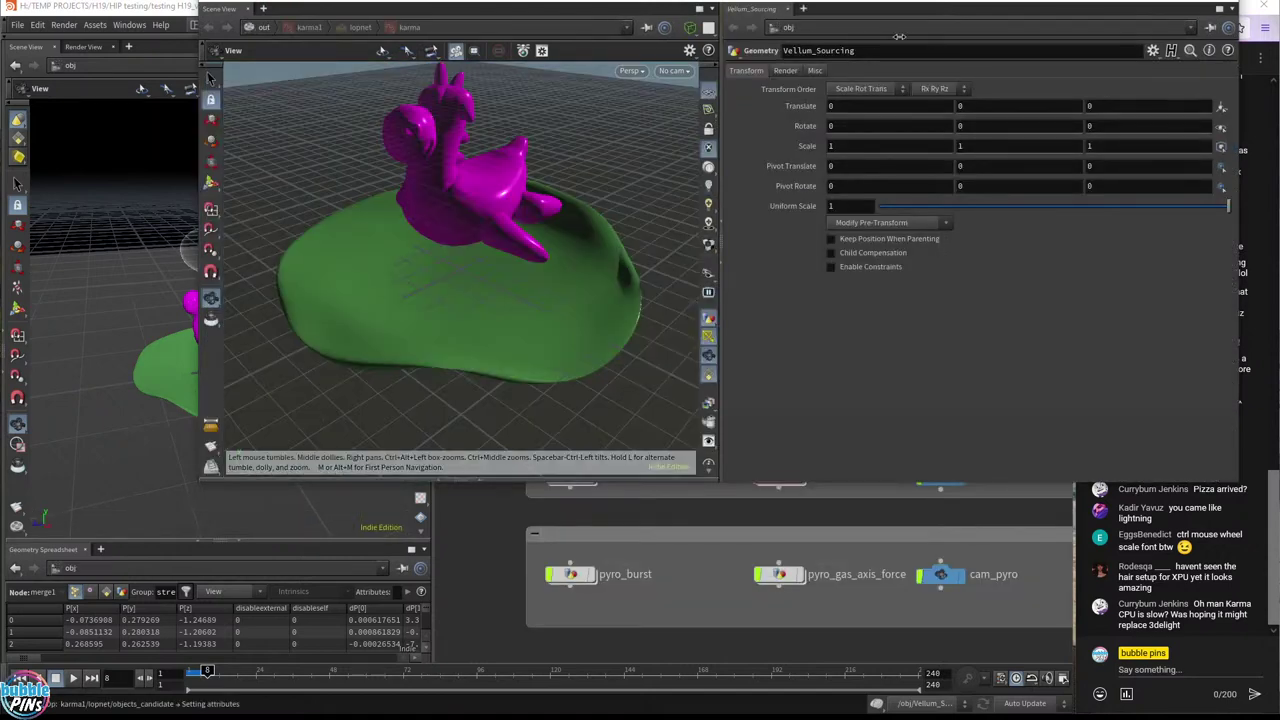
drag(914, 5, 820, 127)
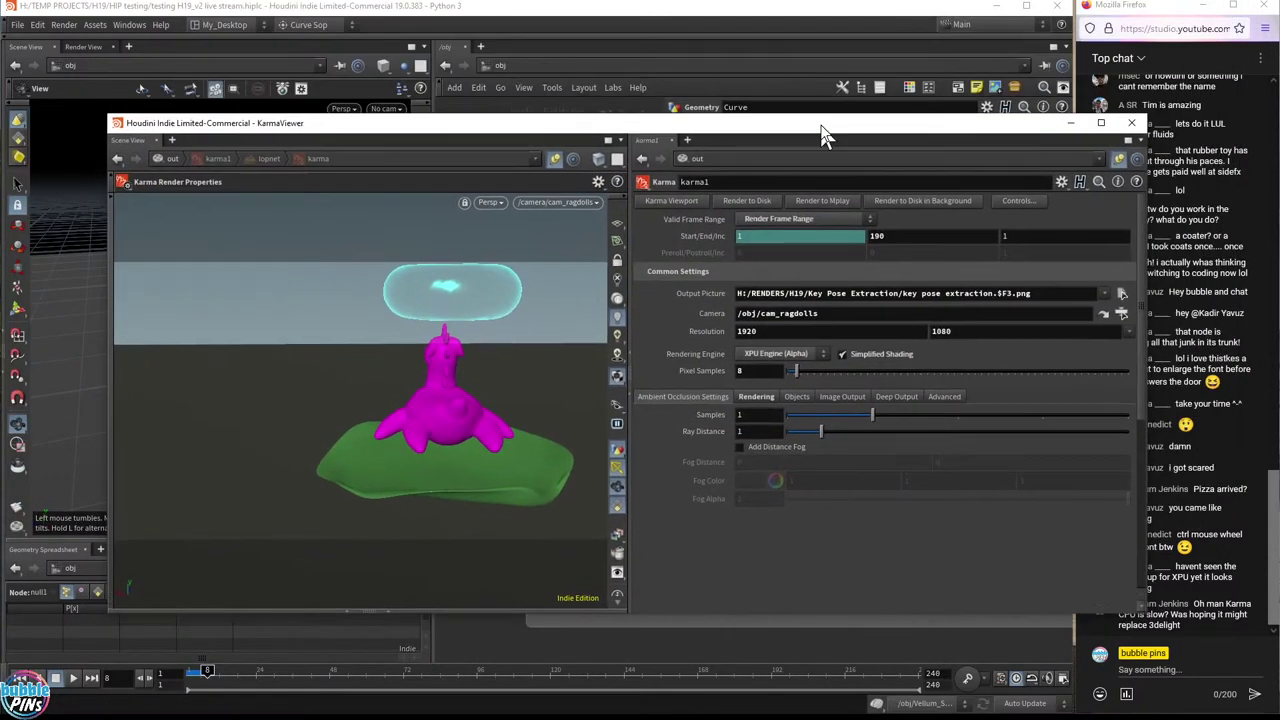
drag(730, 114, 744, 449)
- Switch the network view to /out and widen the karma1 parameter panel
click(531, 70)
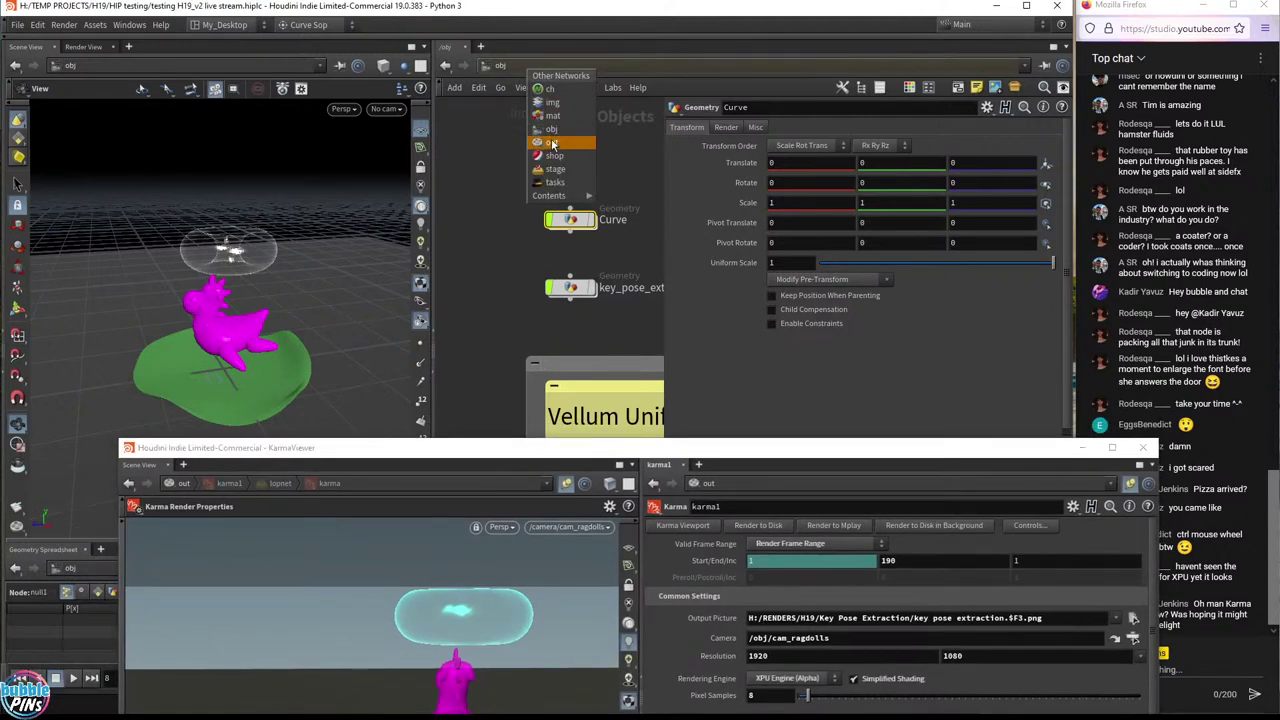
click(556, 117)
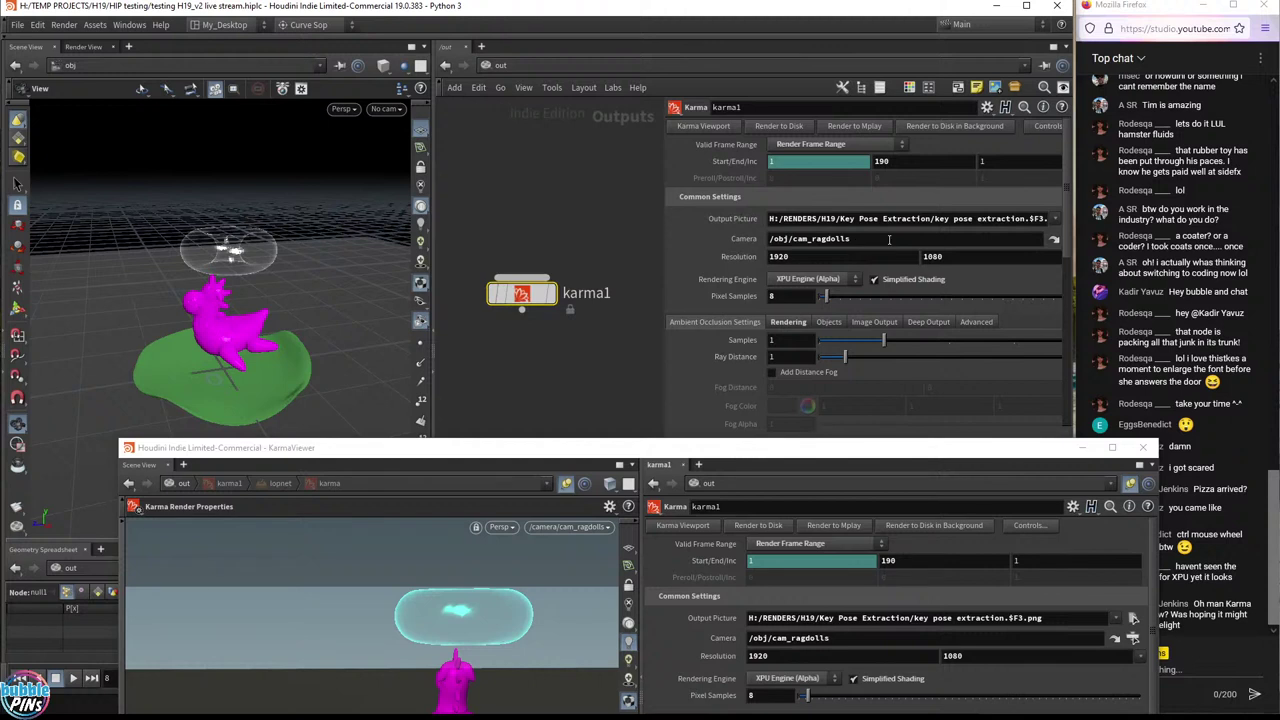
drag(666, 255, 583, 255)
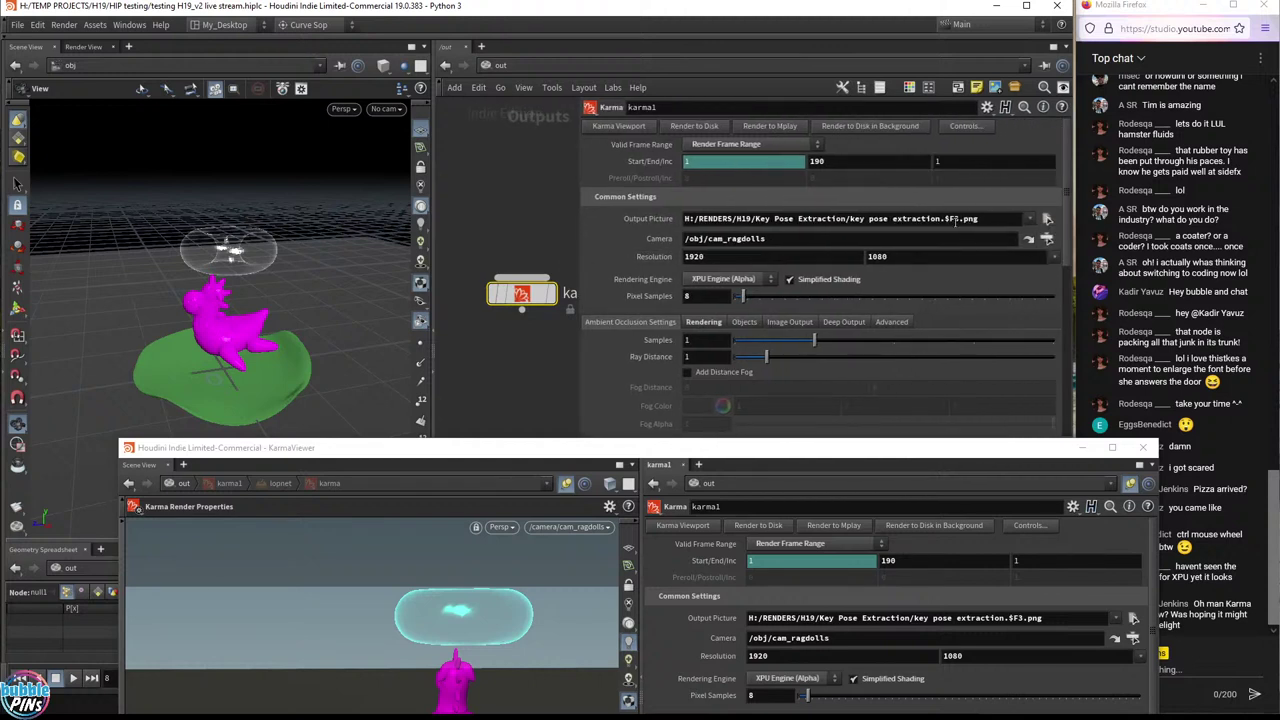
- Set karma1's render camera to cam_Vellum and view through cam_Vellum in the Karma viewer
click(1047, 239)
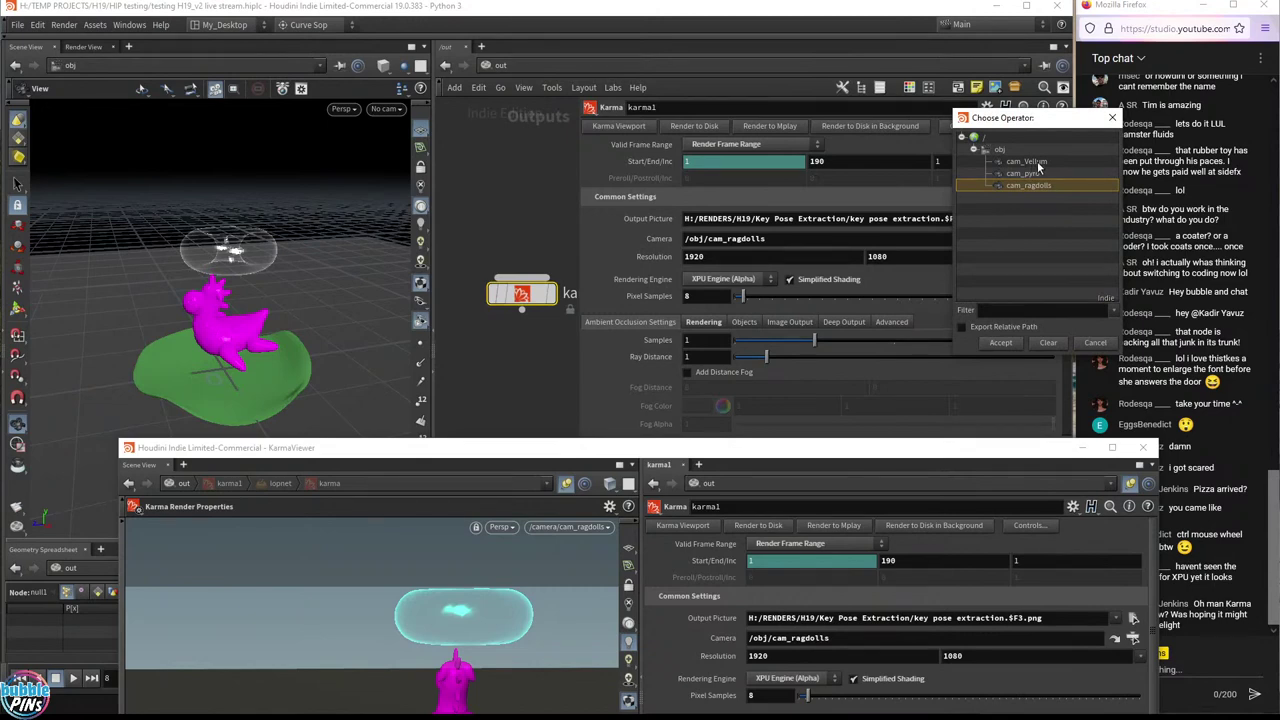
double_click(1037, 166)
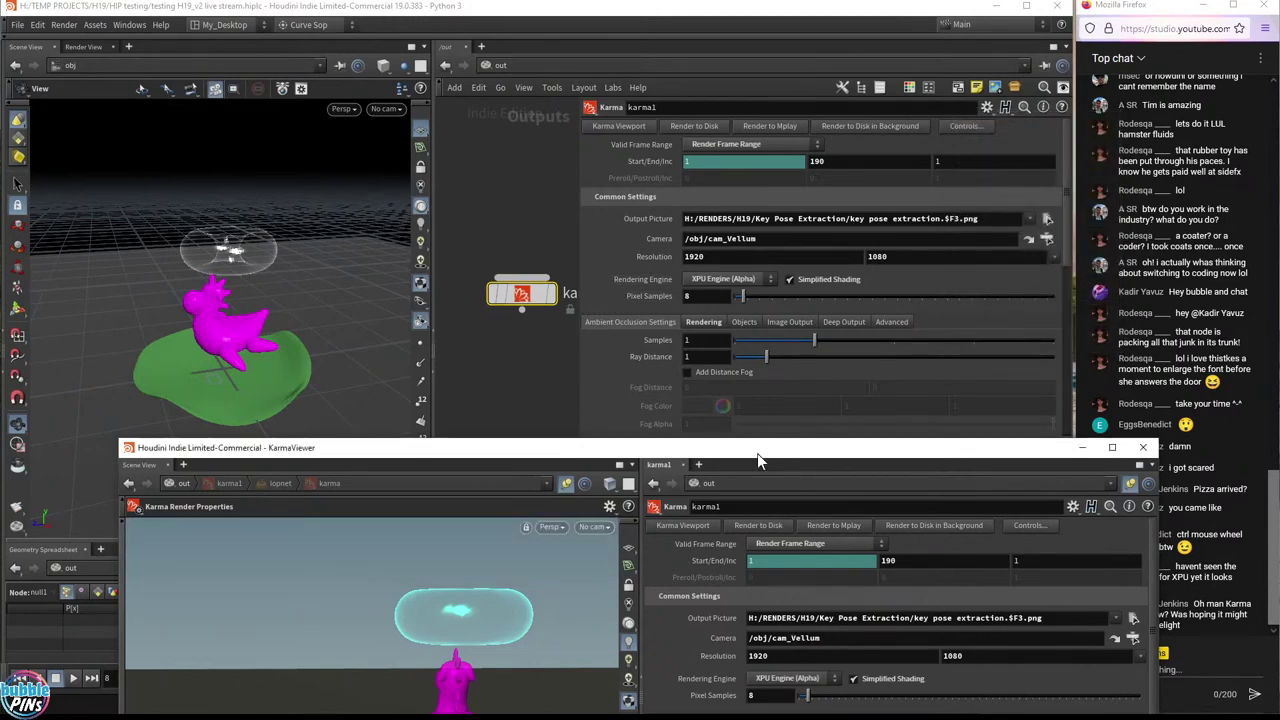
drag(757, 453, 747, 104)
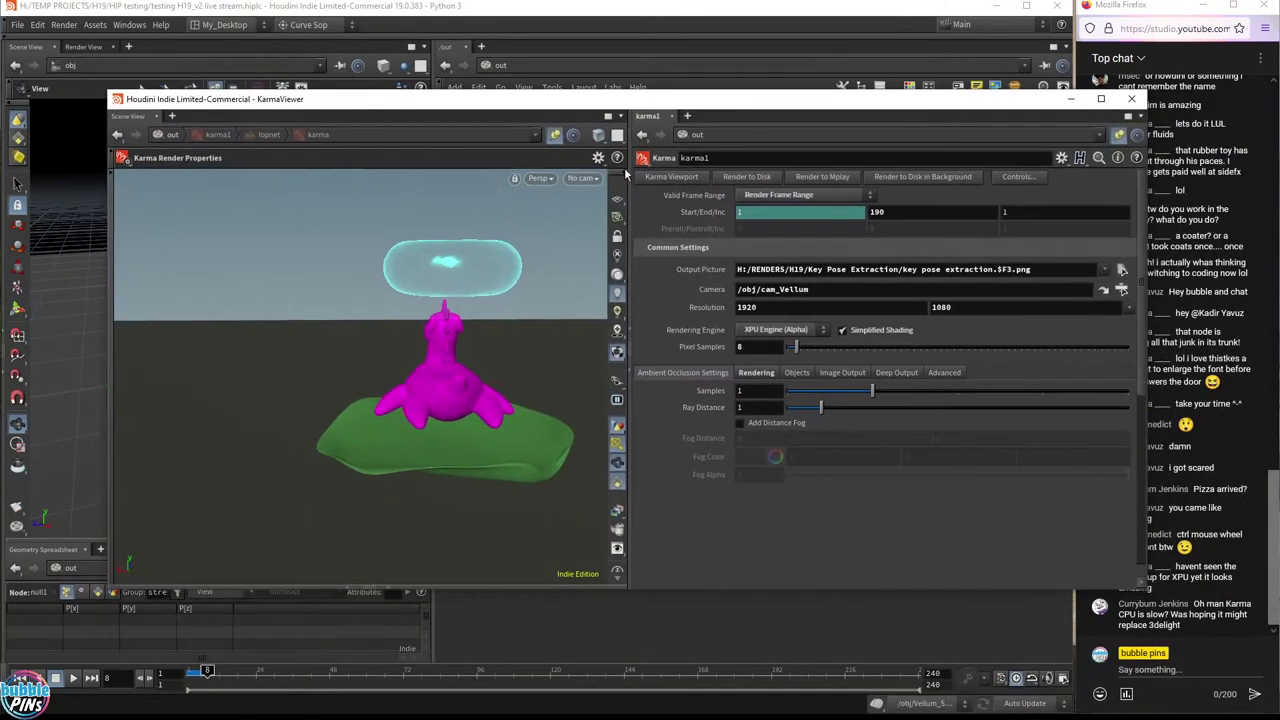
click(583, 178)
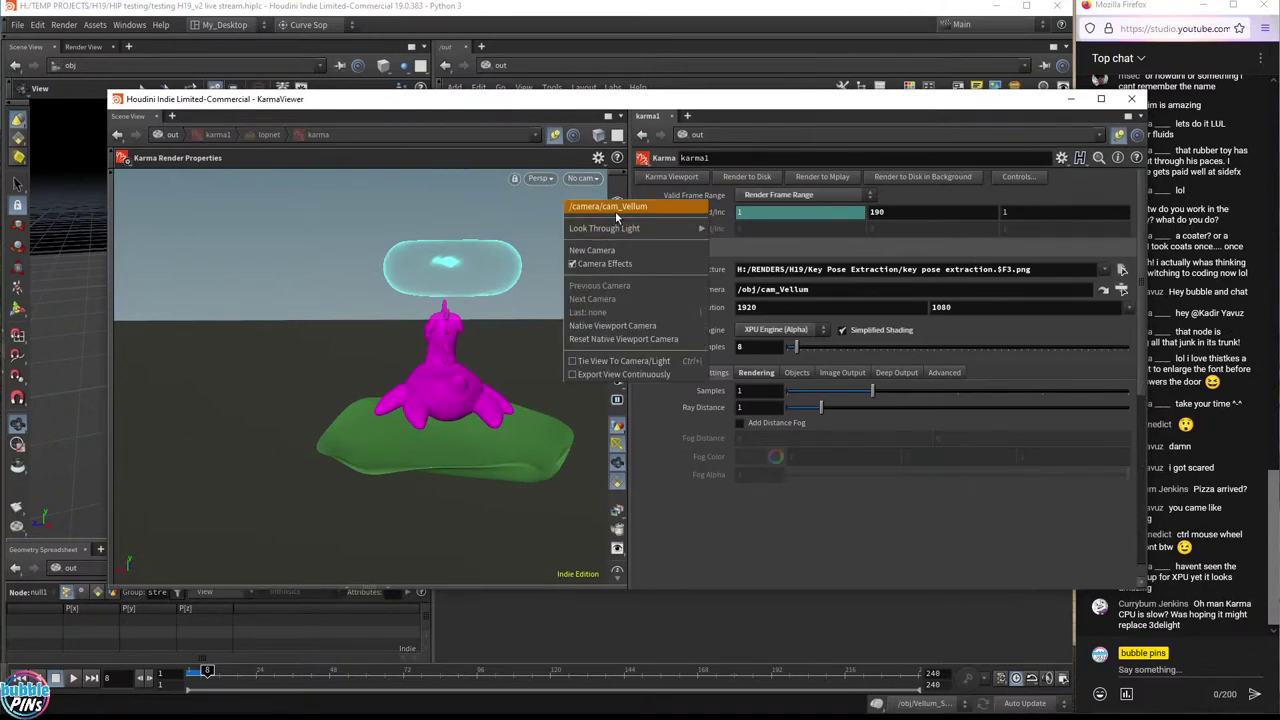
click(616, 210)
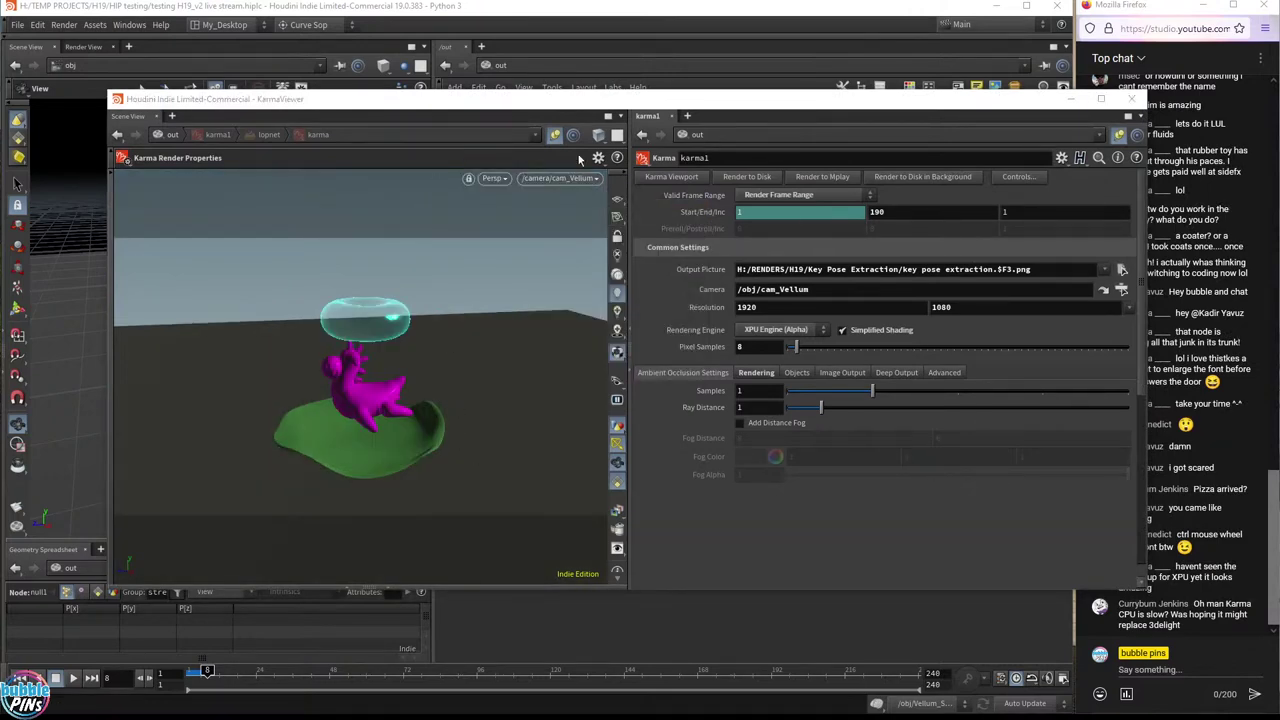
drag(700, 117, 697, 388)
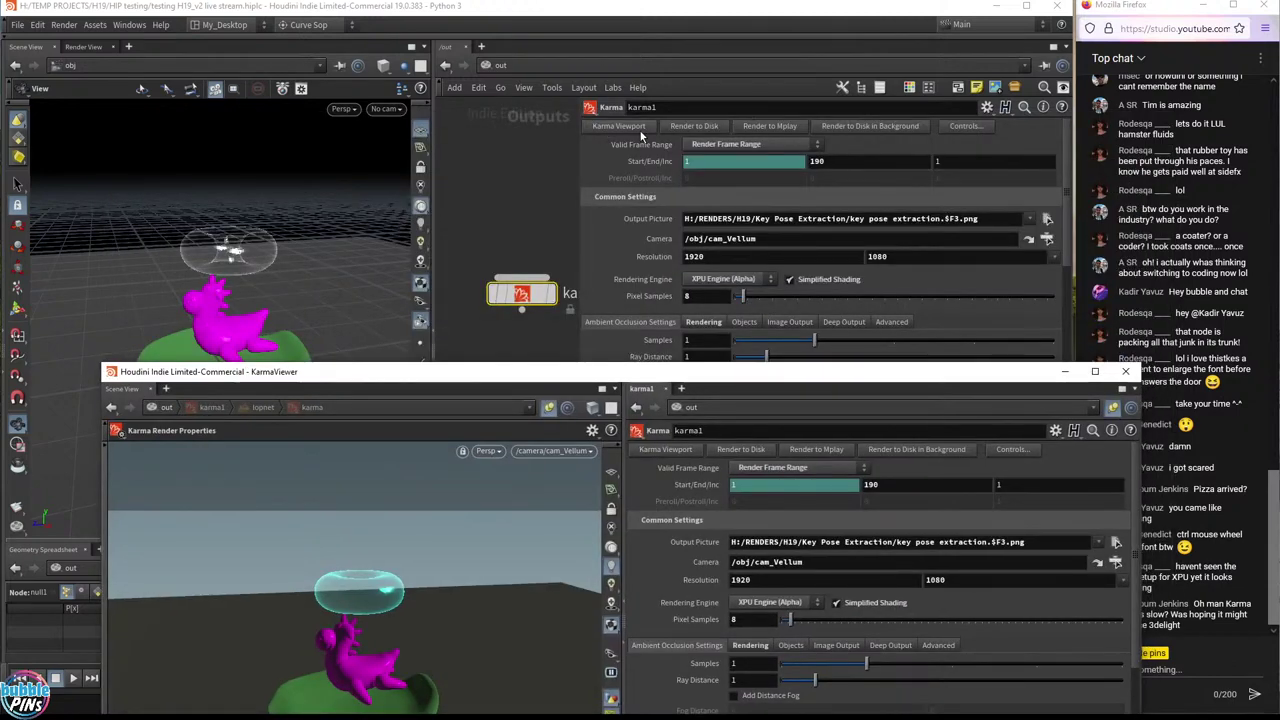
drag(557, 378, 676, 383)
alt+drag(230, 300, 300, 285)
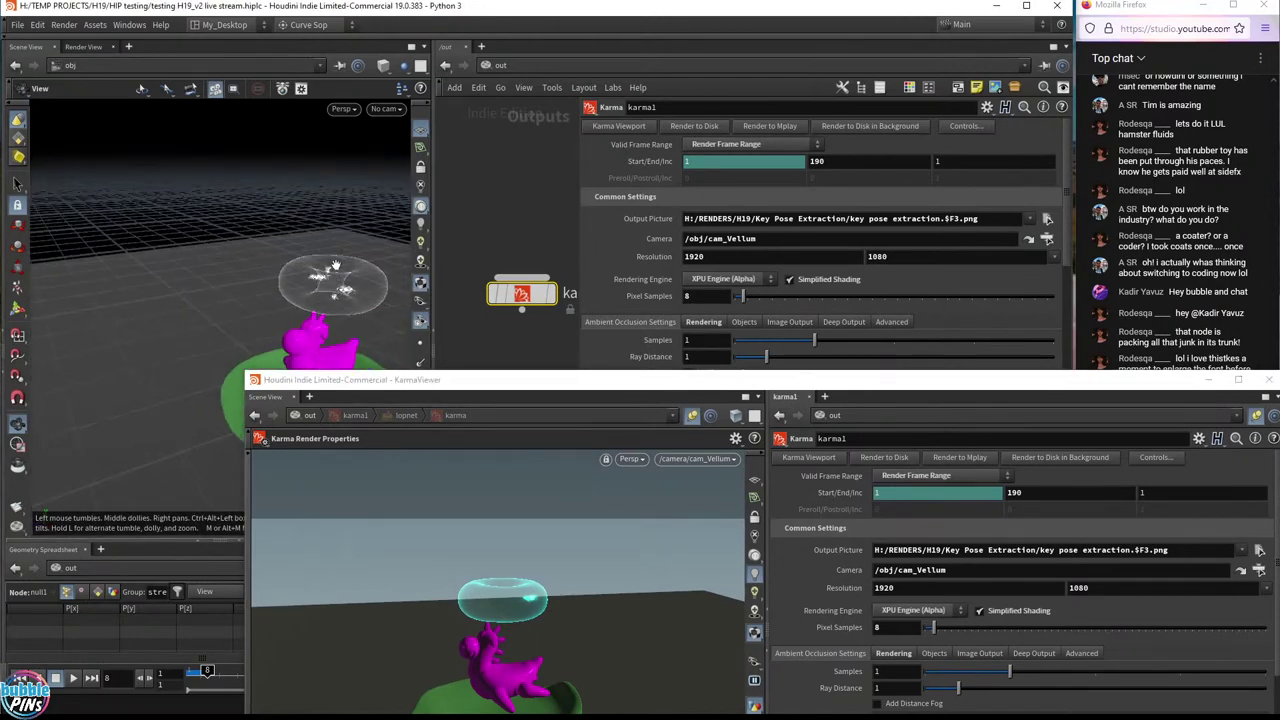
drag(853, 397, 986, 355)
- Switch the network to the obj level and frame the Vellum Unified MultiSolver nodes
click(514, 72)
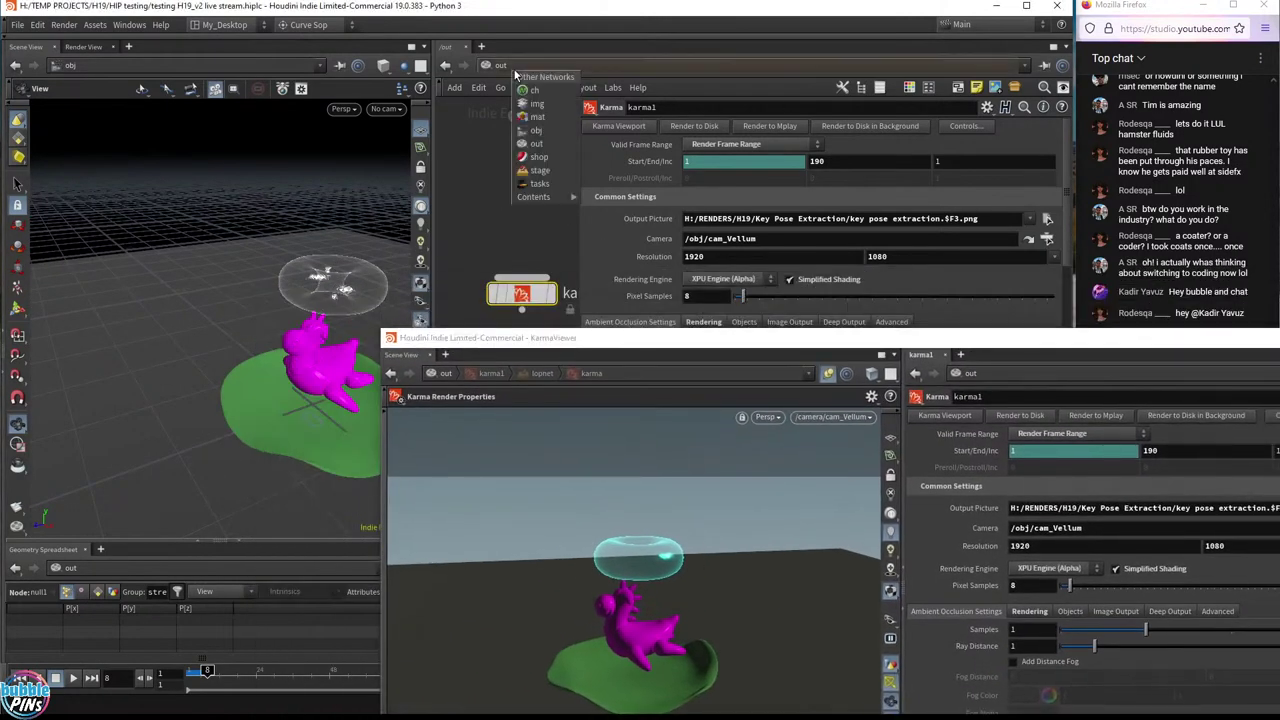
click(537, 130)
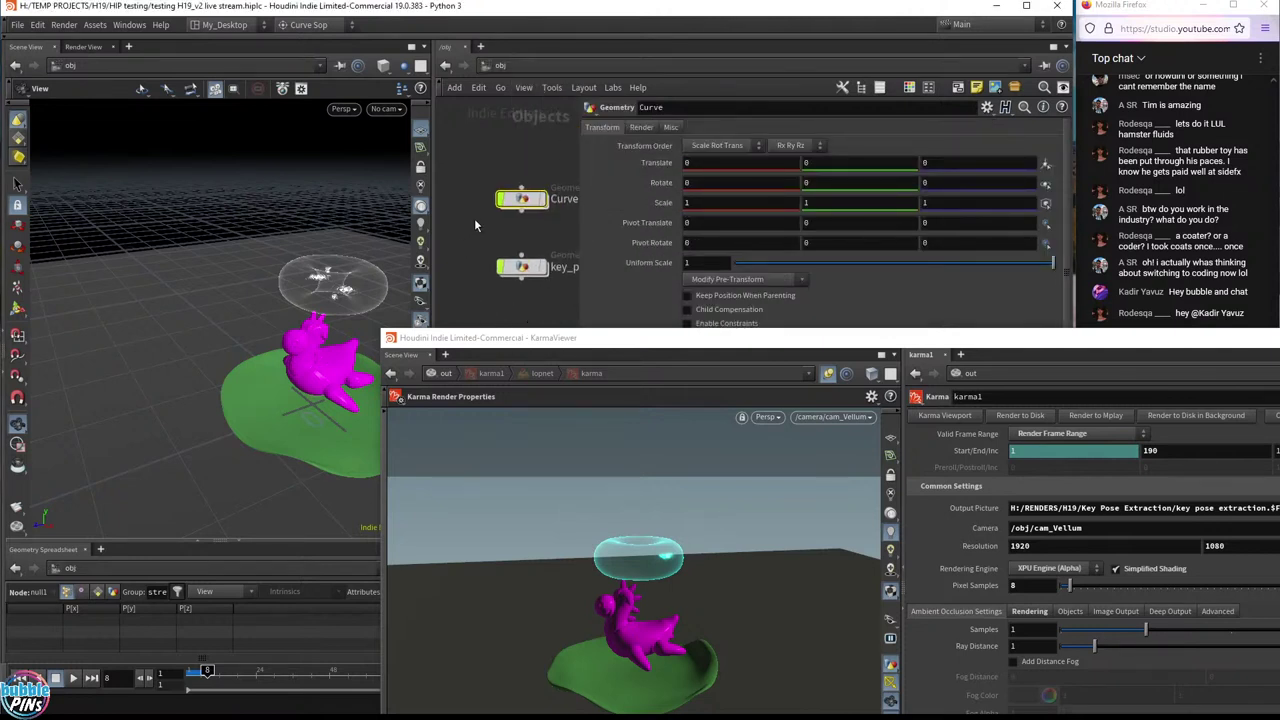
middle_drag(560, 312, 537, 204)
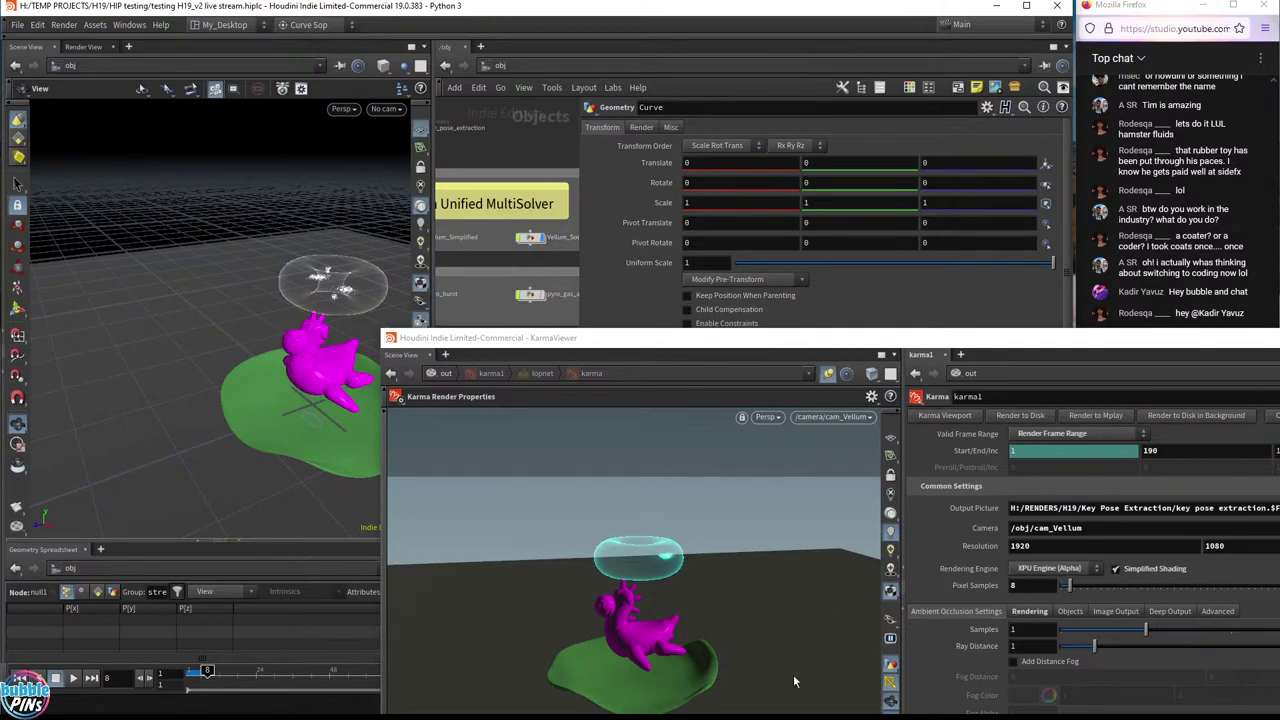
drag(860, 338, 750, 500)
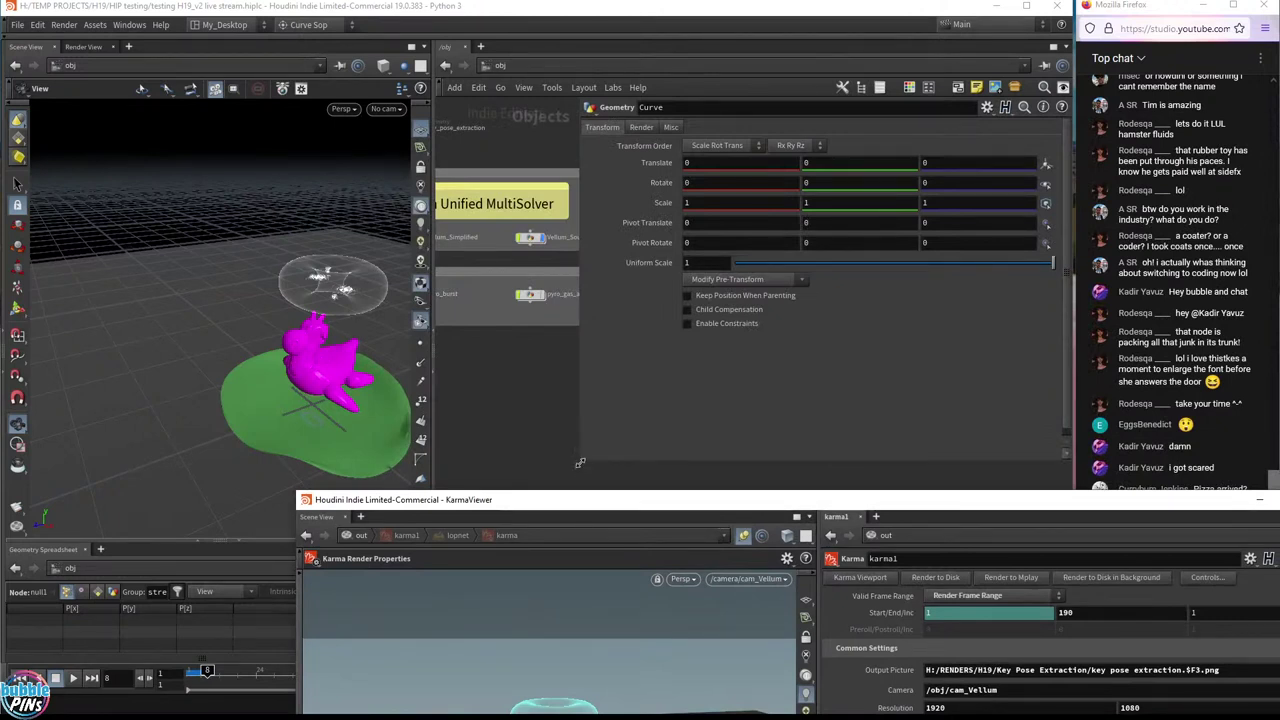
drag(578, 463, 762, 412)
middle_drag(686, 404, 681, 443)
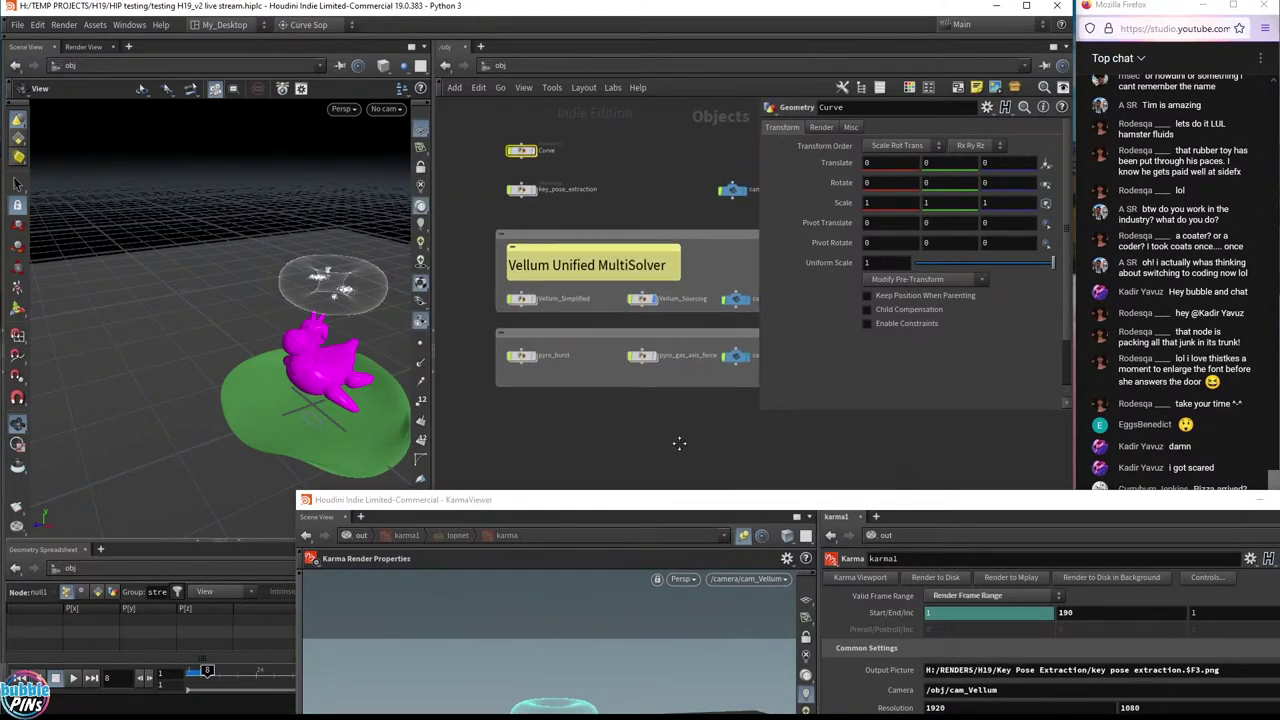
- Toggle Vellum_Sourcing's display off and back on, and move the Karma viewer to the top left
click(655, 299)
drag(755, 505, 731, 154)
drag(851, 148, 809, 117)
click(656, 299)
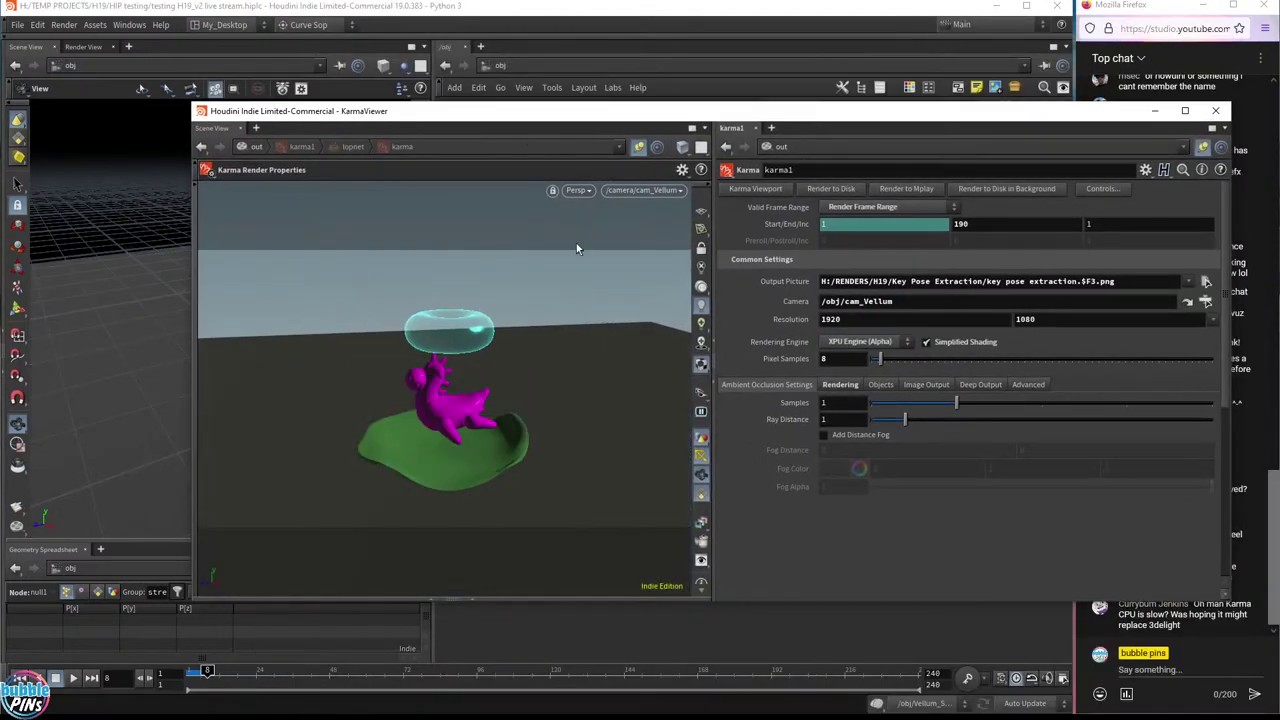
drag(703, 112, 583, 44)
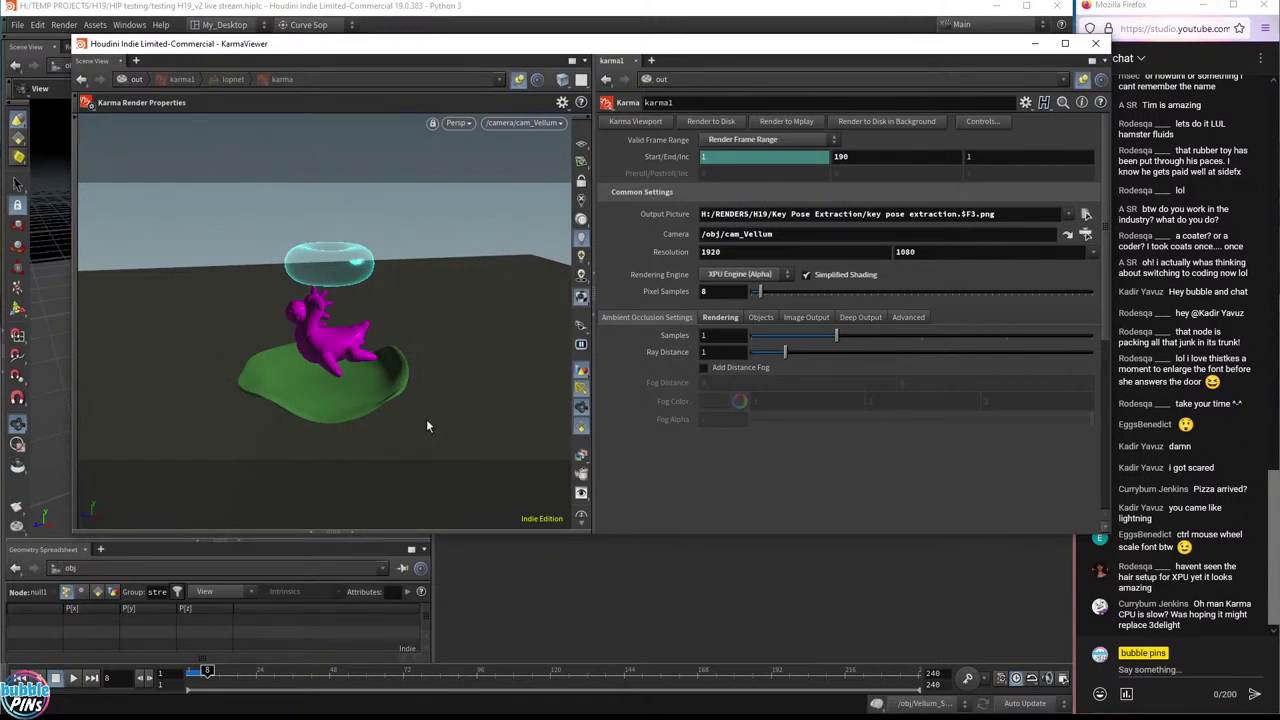
click(456, 123)
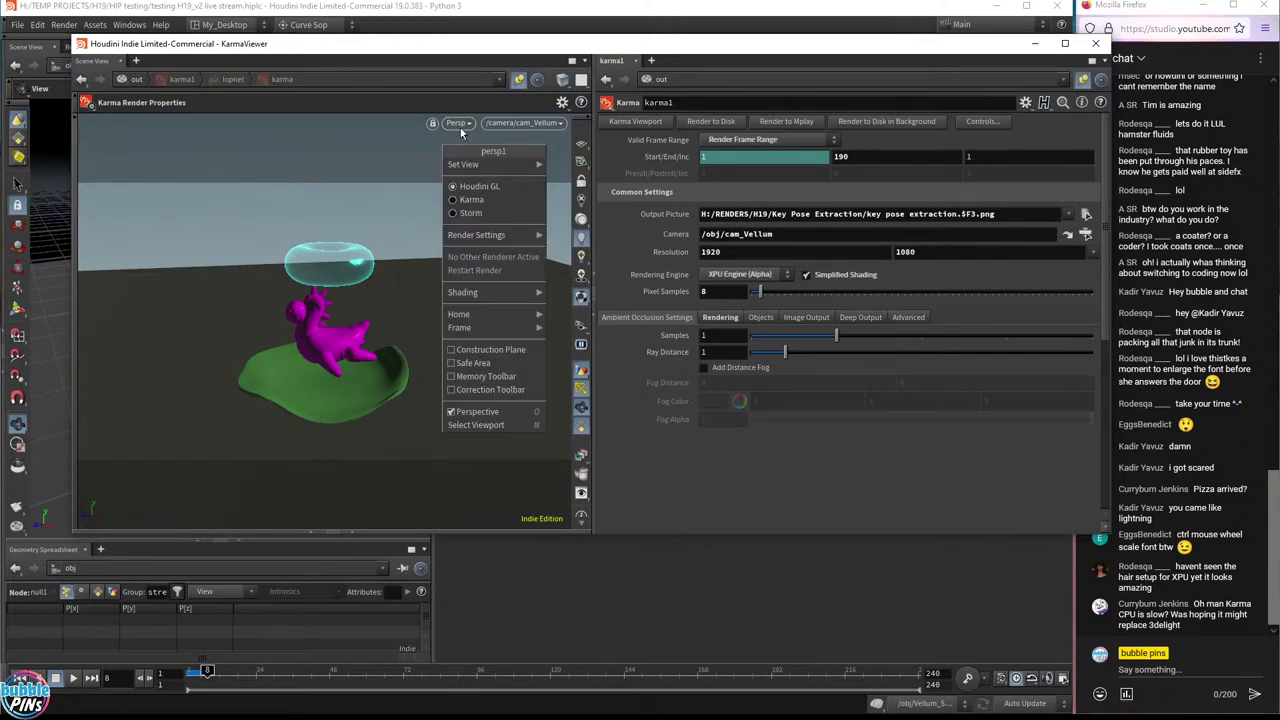
- Render the viewer with Karma, uncheck Simplified Shading on karma1, then close the viewer
click(476, 200)
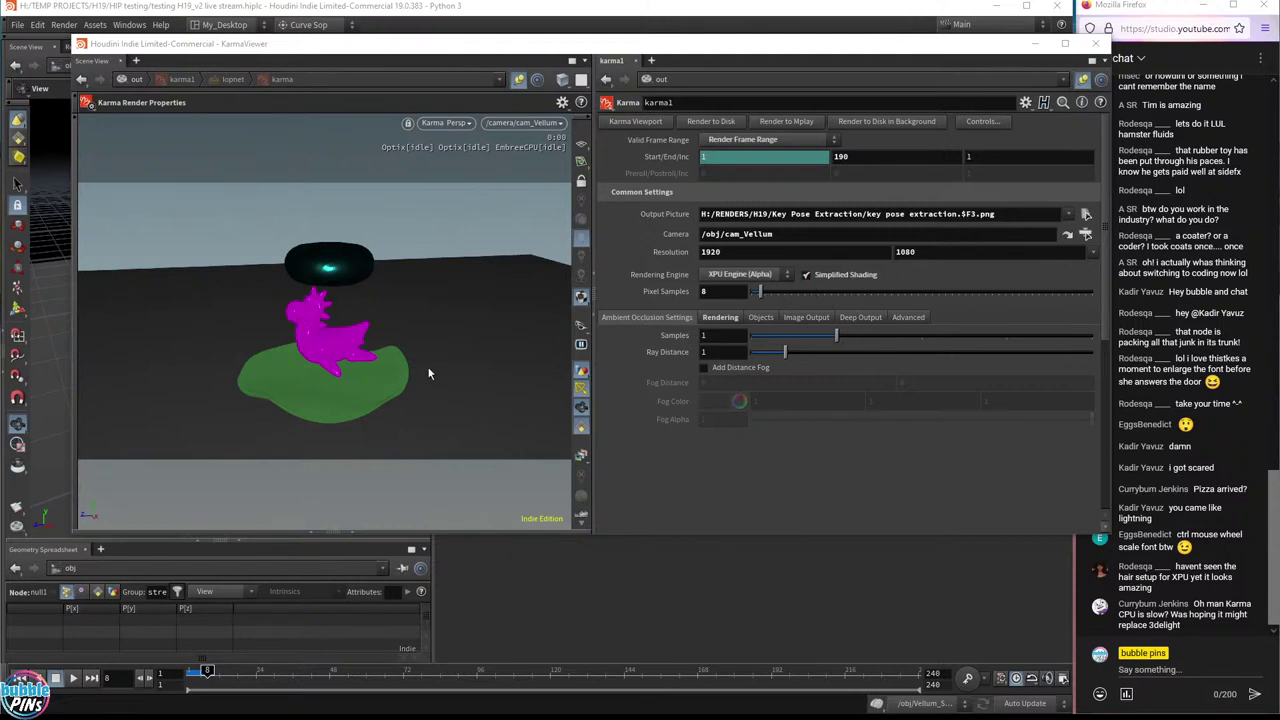
click(806, 275)
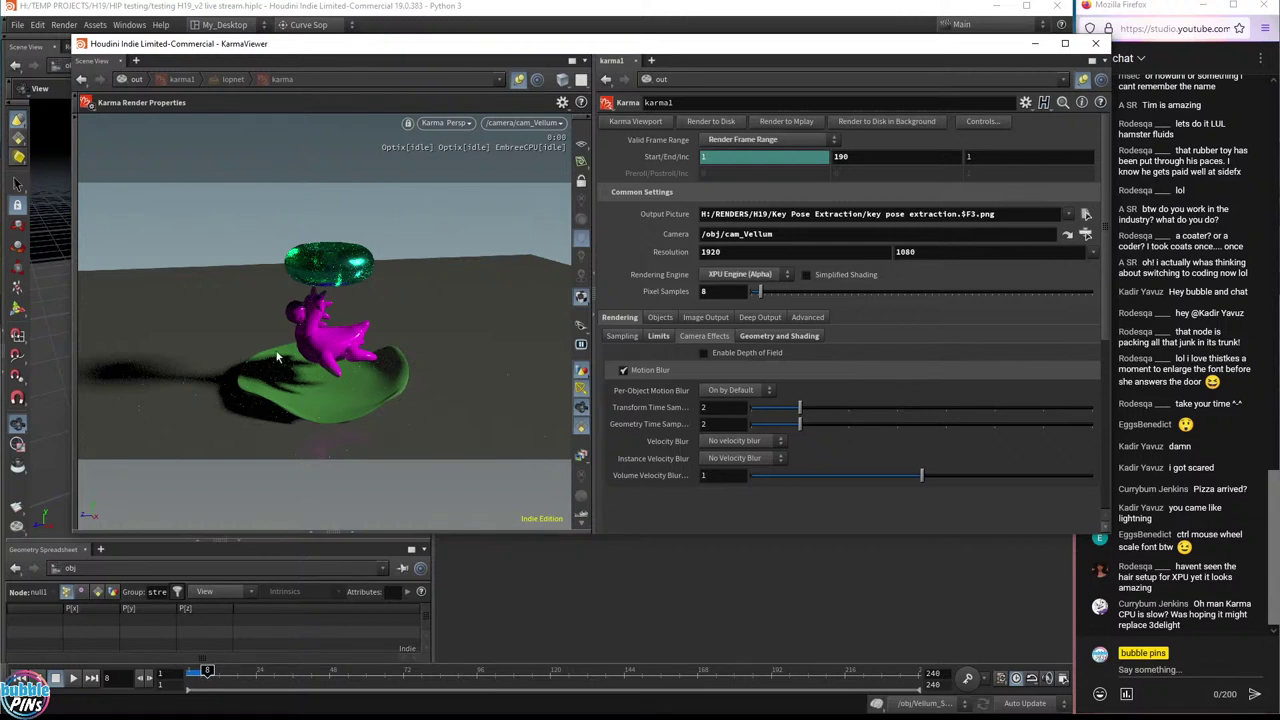
click(1097, 44)
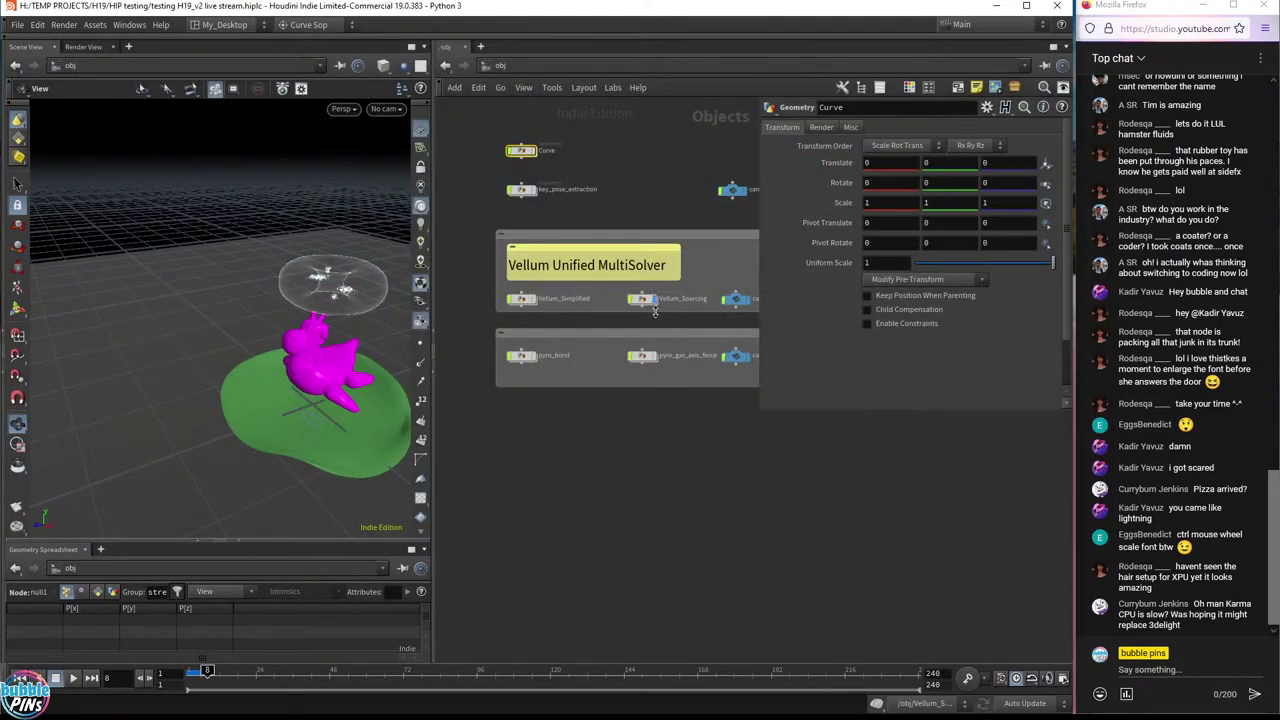
- Enter the Vellum_Sourcing network and select matnet1 beside the material nodes feeding merge1
scroll(656, 325, up, 3)
middle_drag(723, 440, 702, 440)
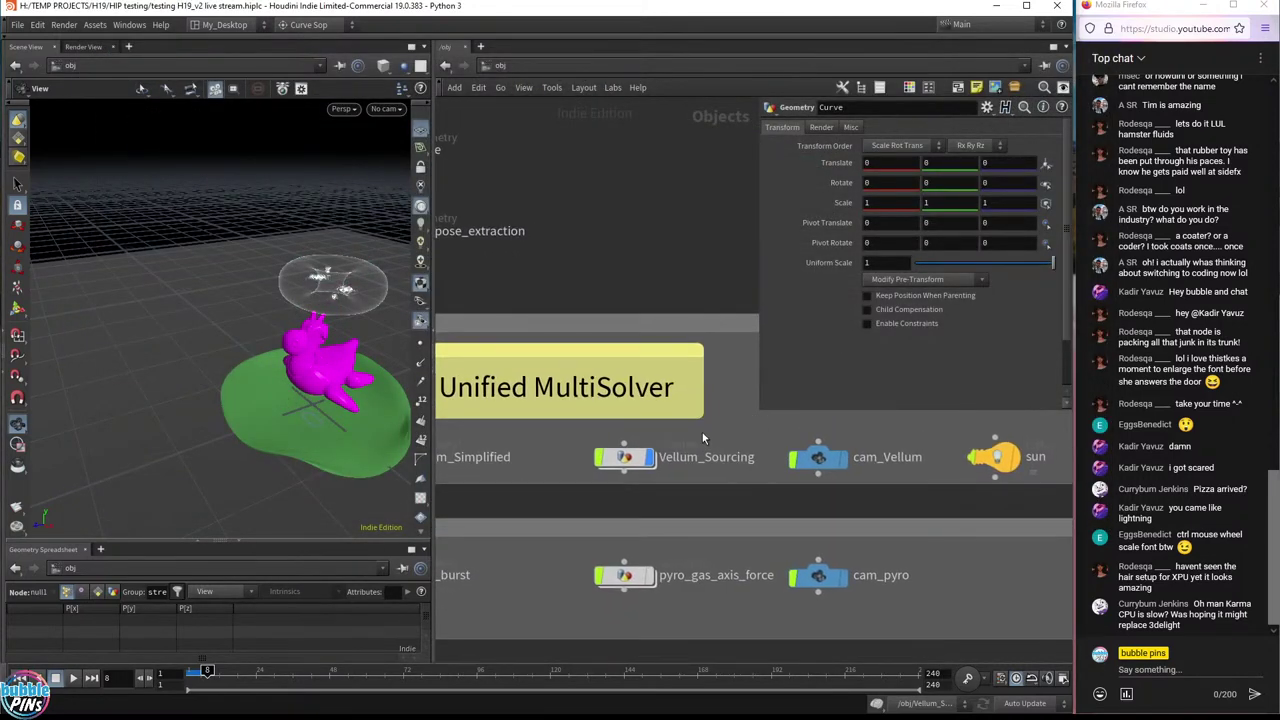
double_click(630, 463)
middle_drag(880, 537, 824, 561)
drag(465, 535, 542, 499)
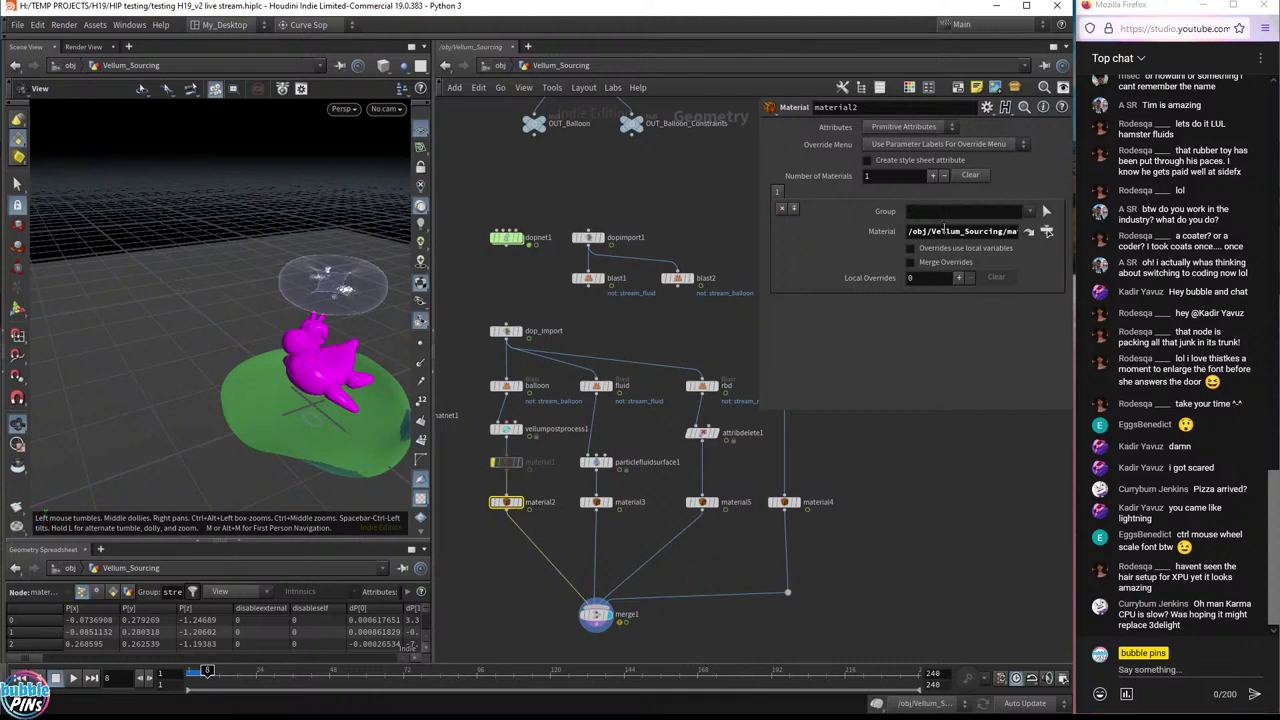
middle_drag(536, 543, 690, 558)
click(567, 431)
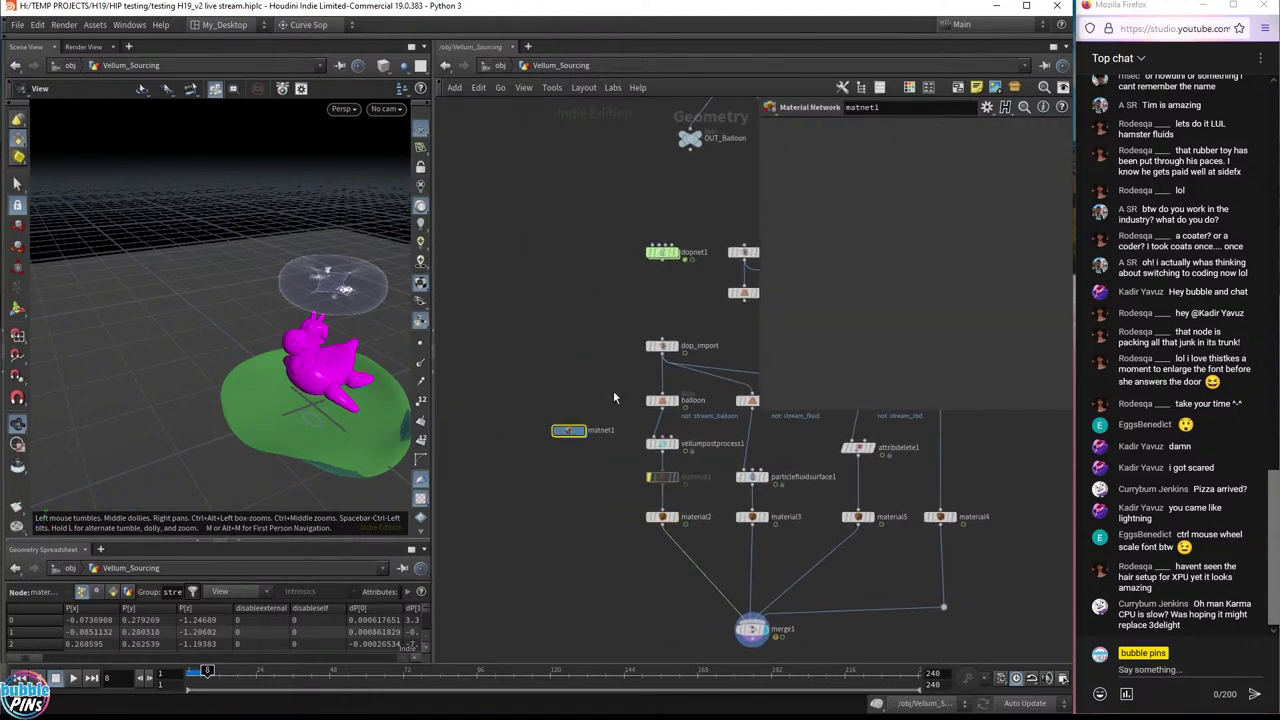
- Inside matnet1, delete the blackrubber and basicliquid shaders and move toy beside balloon
double_click(566, 432)
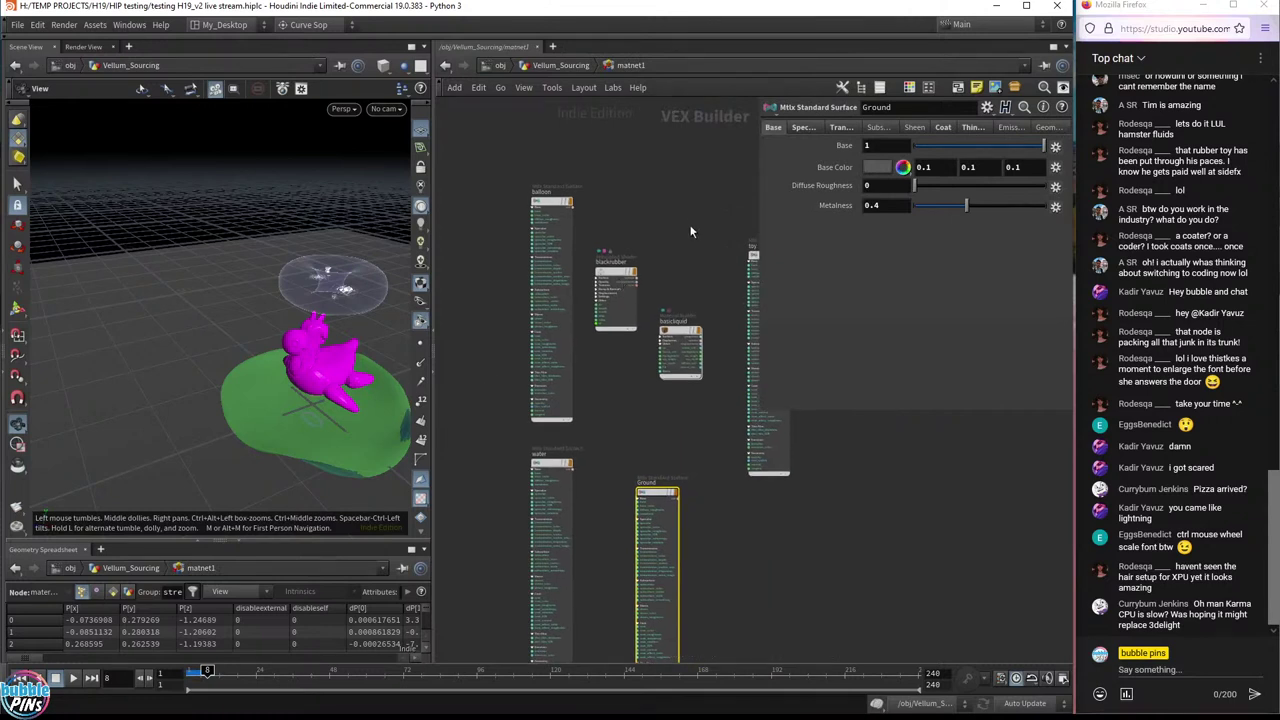
drag(690, 232, 612, 413)
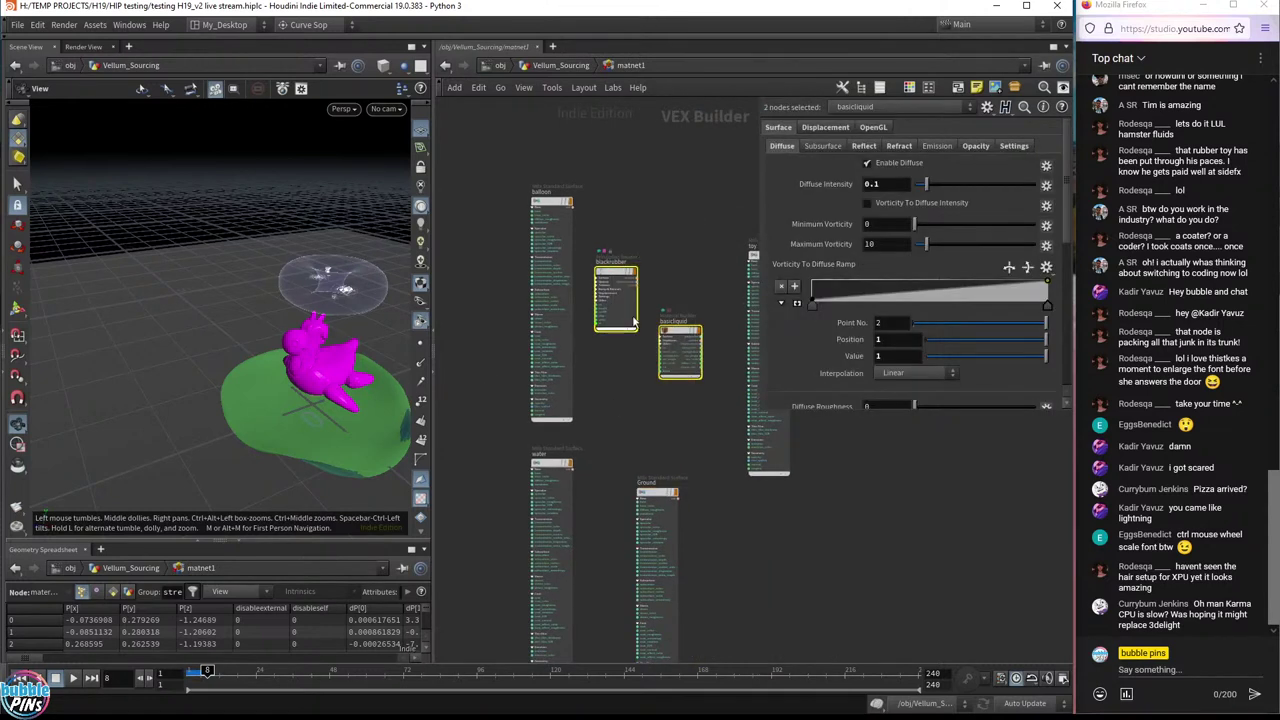
key(Delete)
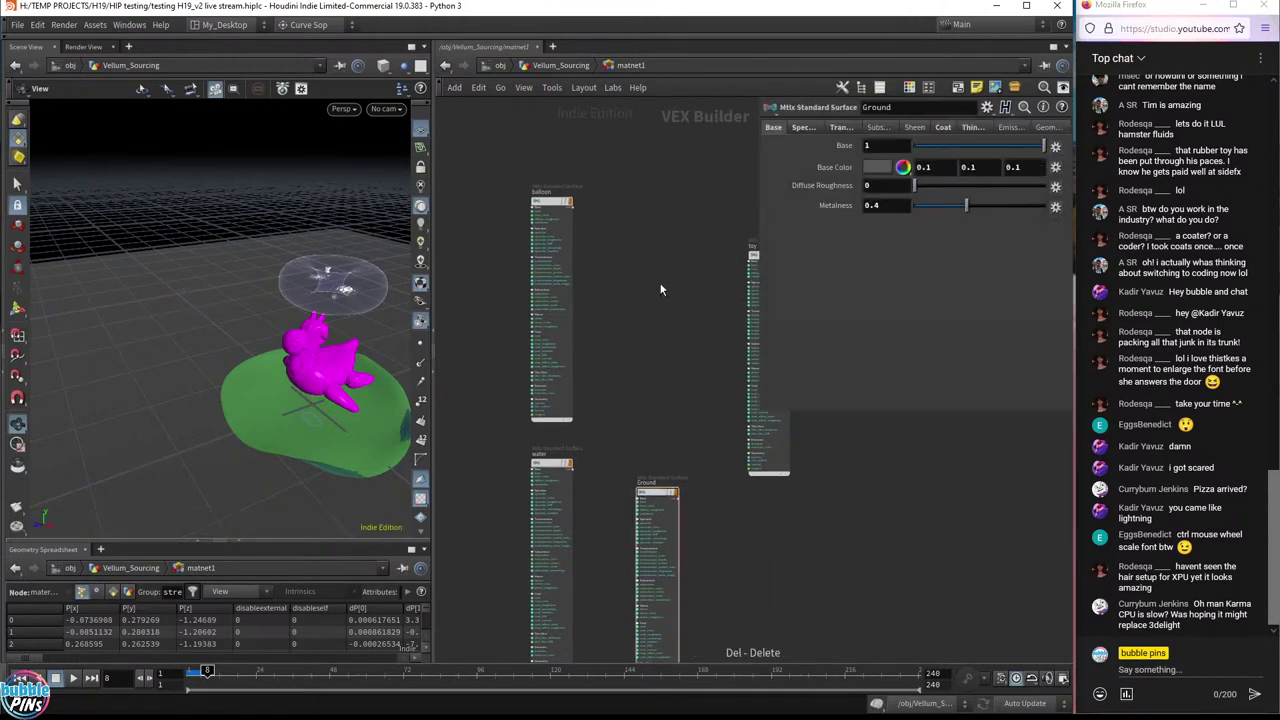
middle_drag(606, 246, 563, 216)
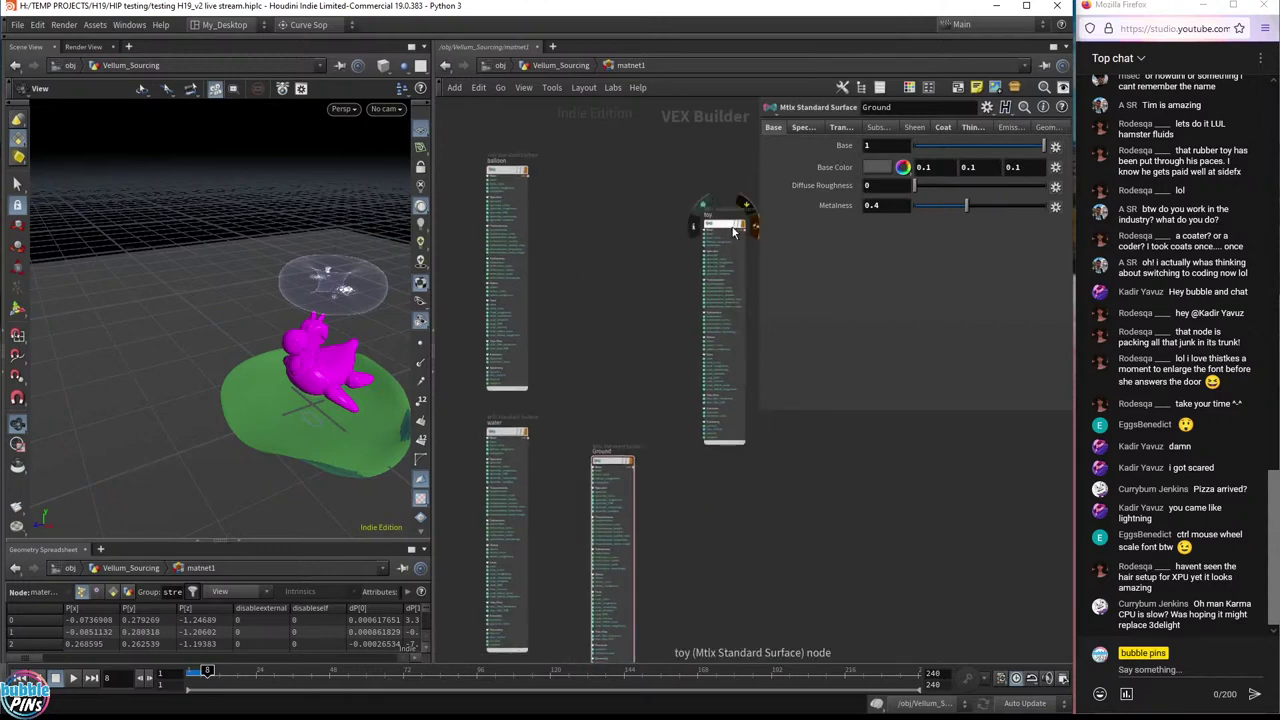
drag(721, 216, 626, 180)
- Filter the node search with 'mtl' to list the available MaterialX nodes
scroll(600, 275, up, 6)
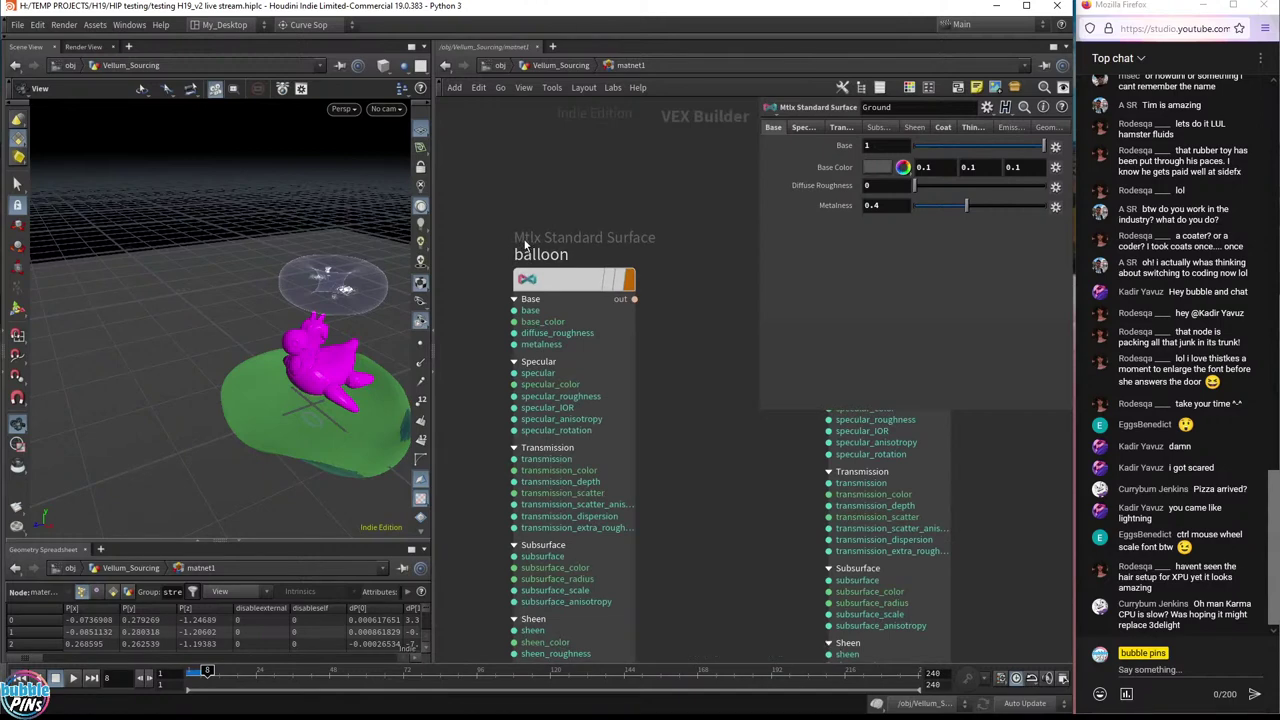
scroll(600, 265, down, 3)
scroll(619, 271, up, 4)
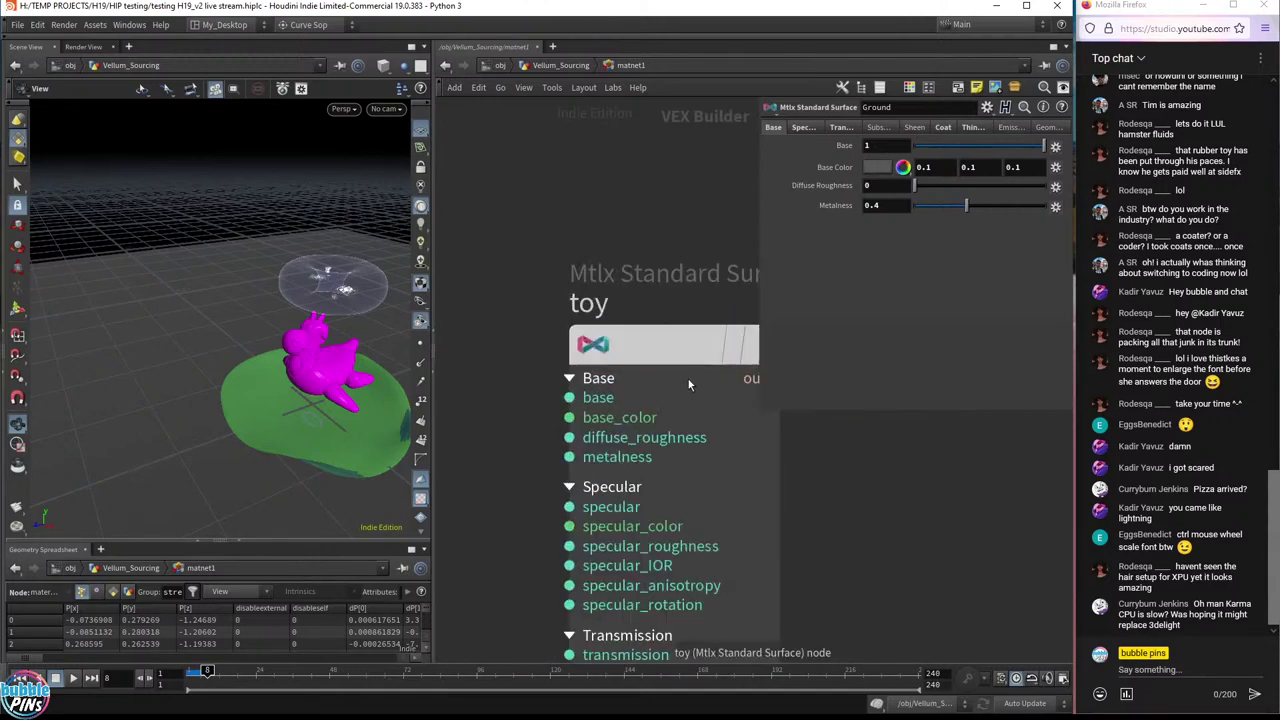
scroll(670, 382, up, 2)
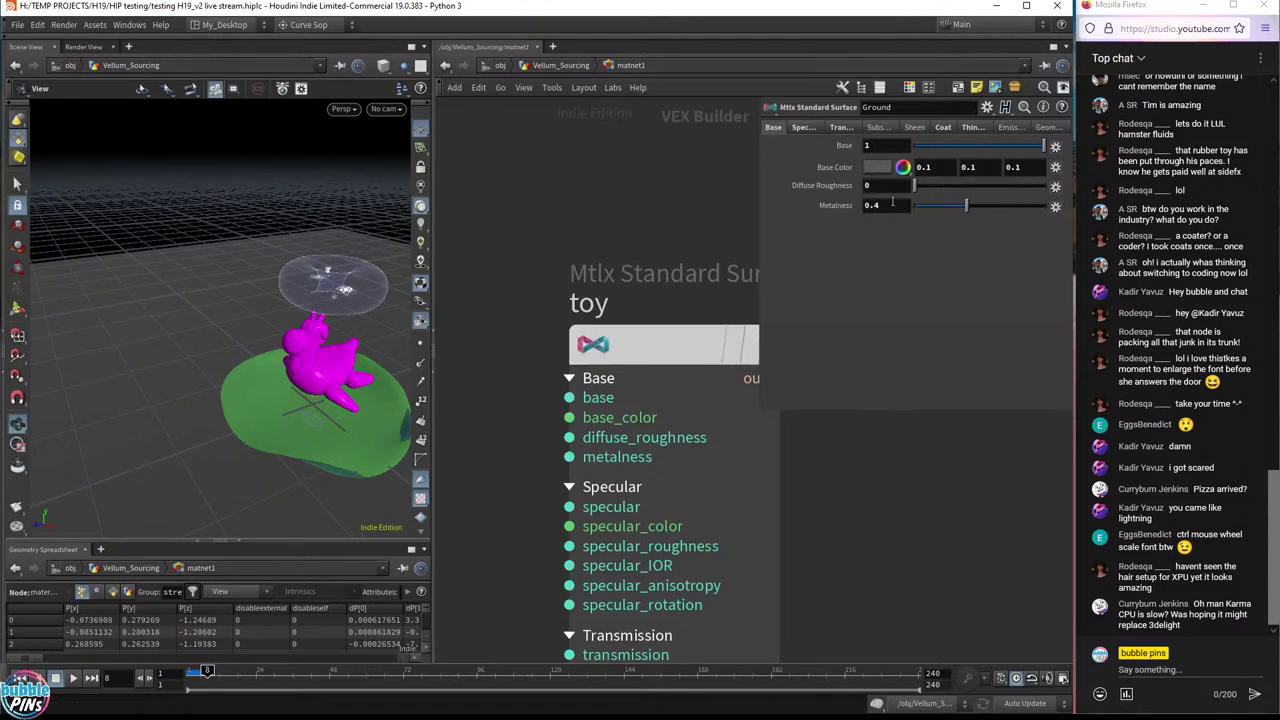
middle_drag(586, 326, 536, 326)
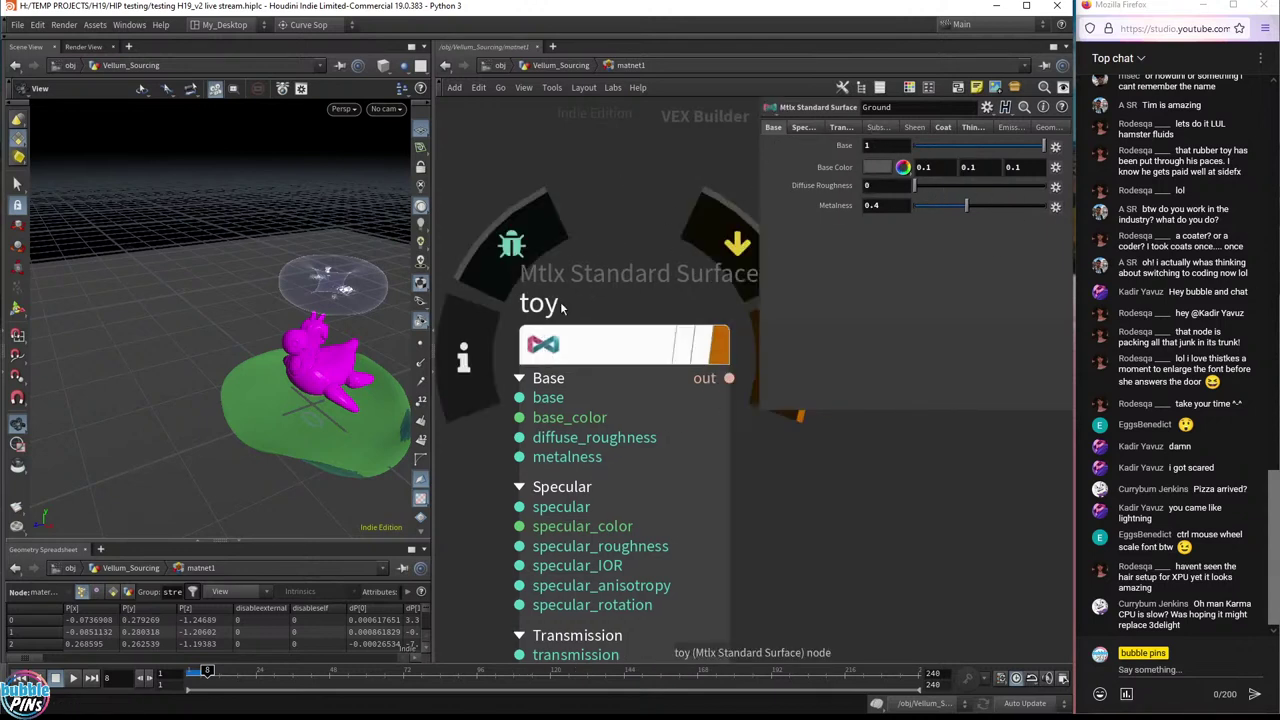
scroll(593, 303, down, 5)
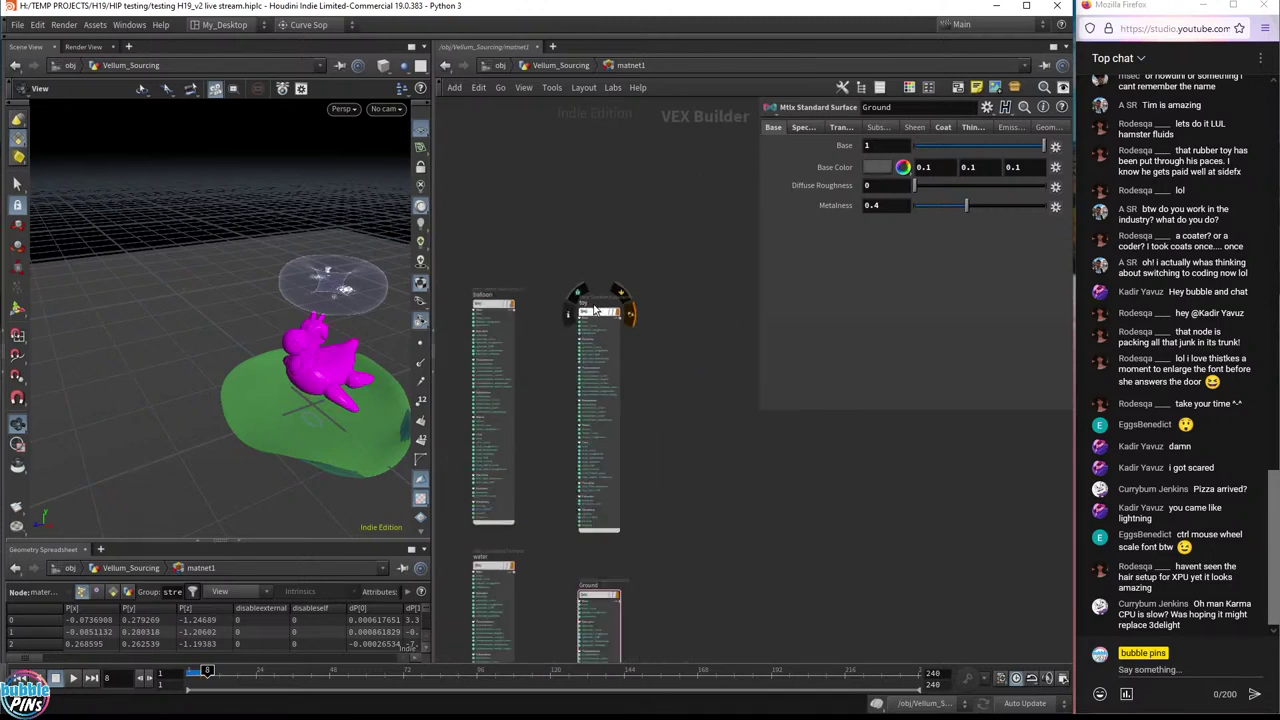
scroll(575, 540, down, 1)
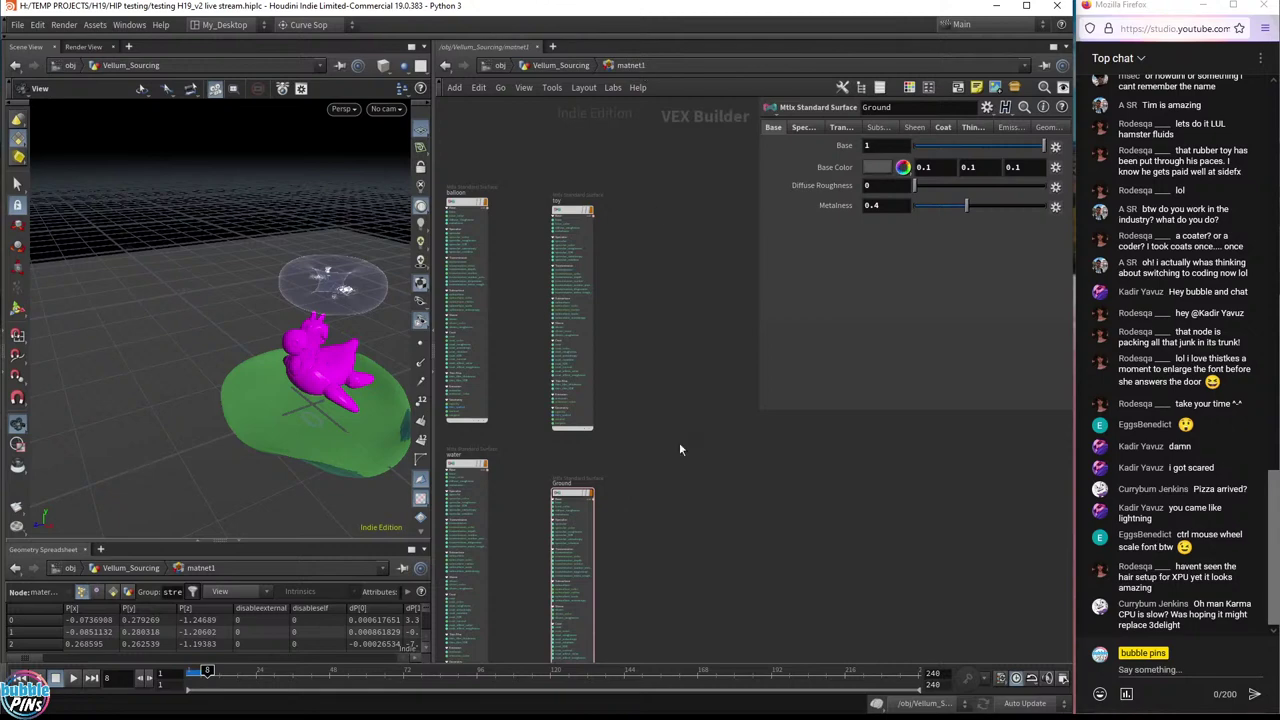
key(Tab)
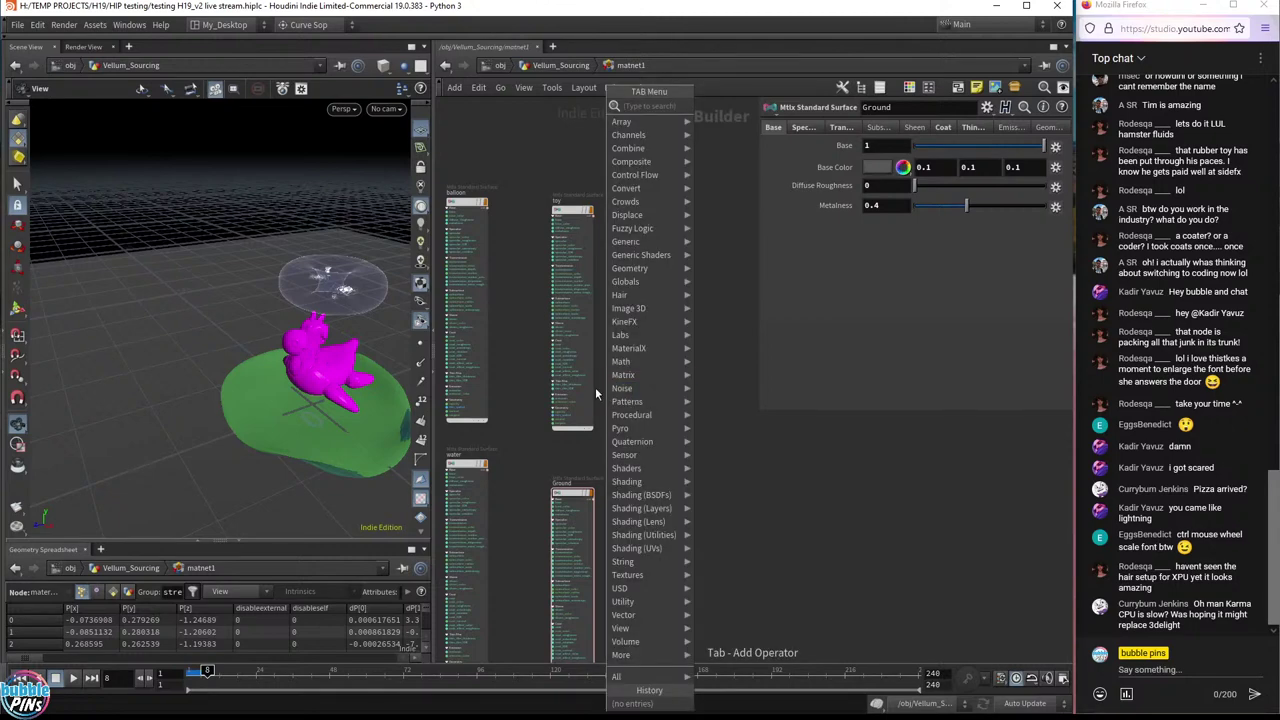
text(mtlx)
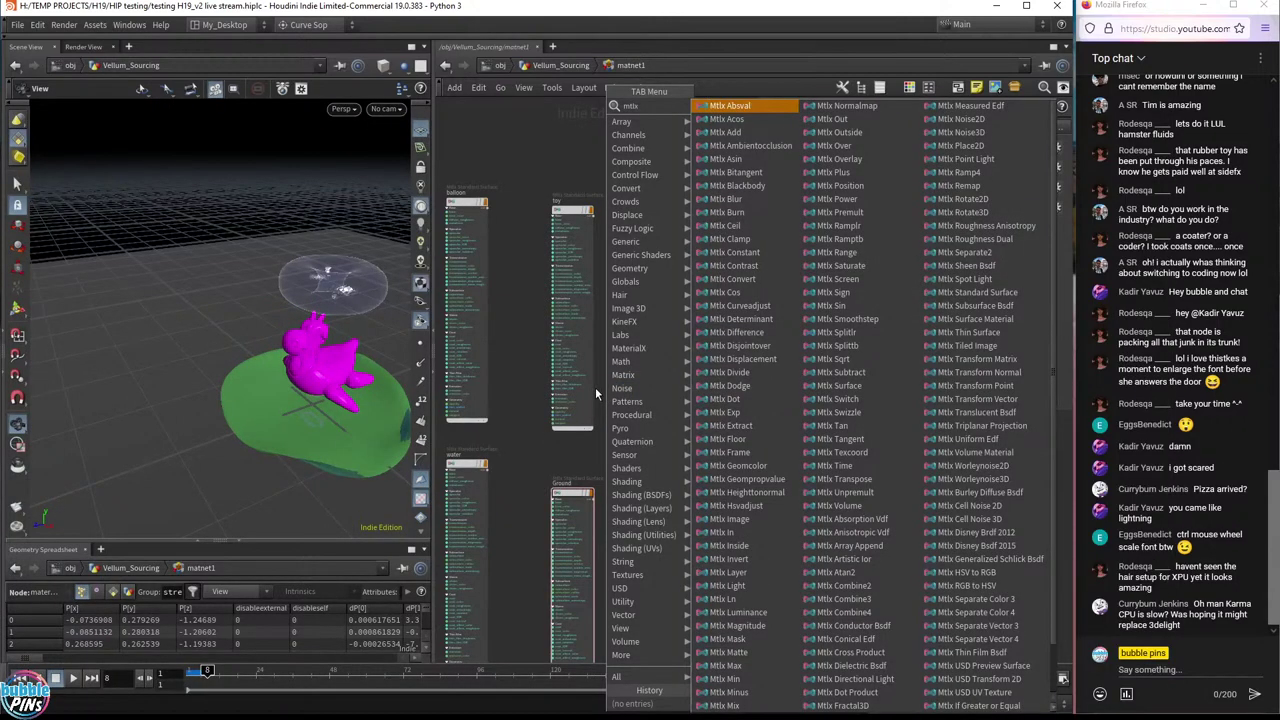
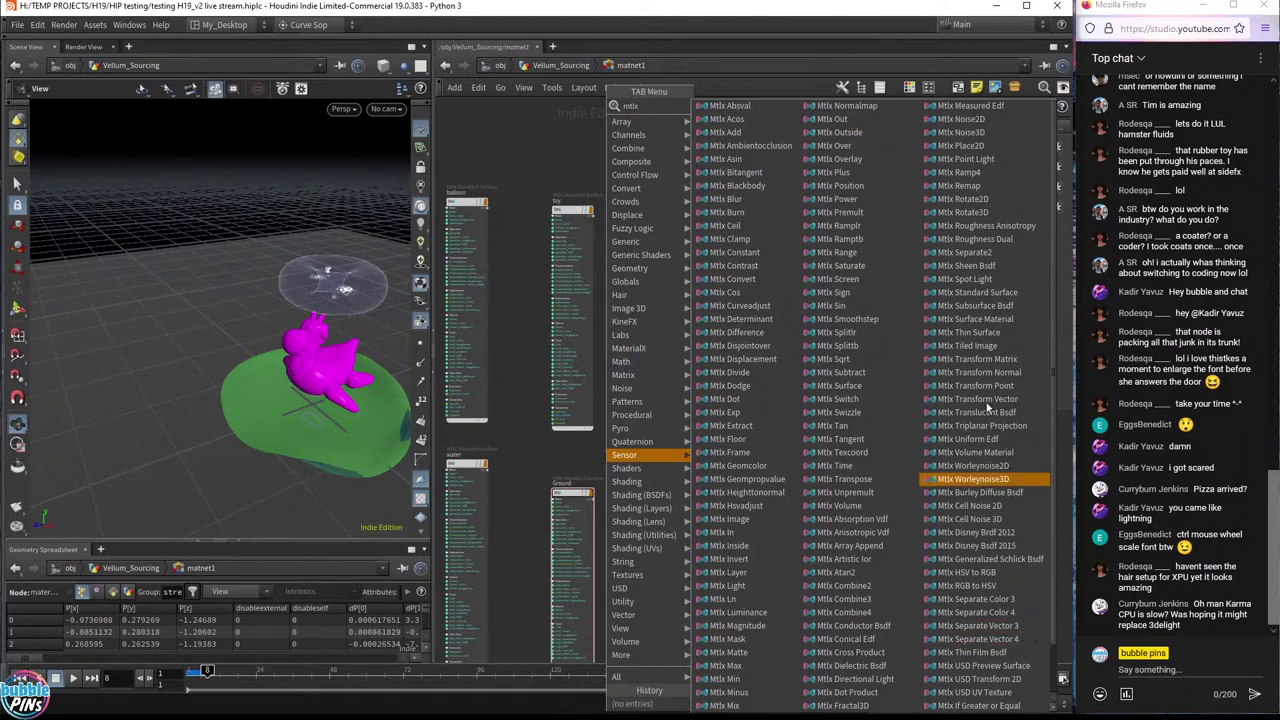
- Add a MaterialX standard surface, check its transmission and specular settings, then delete it
click(995, 299)
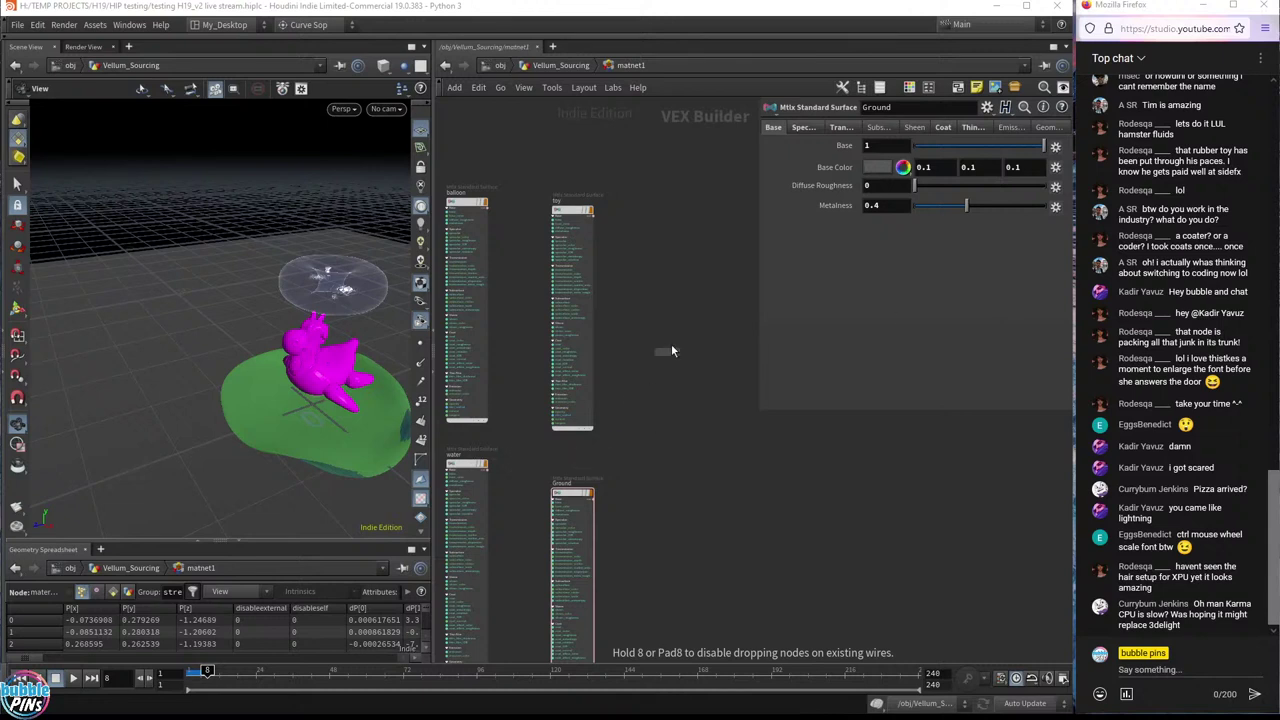
click(671, 350)
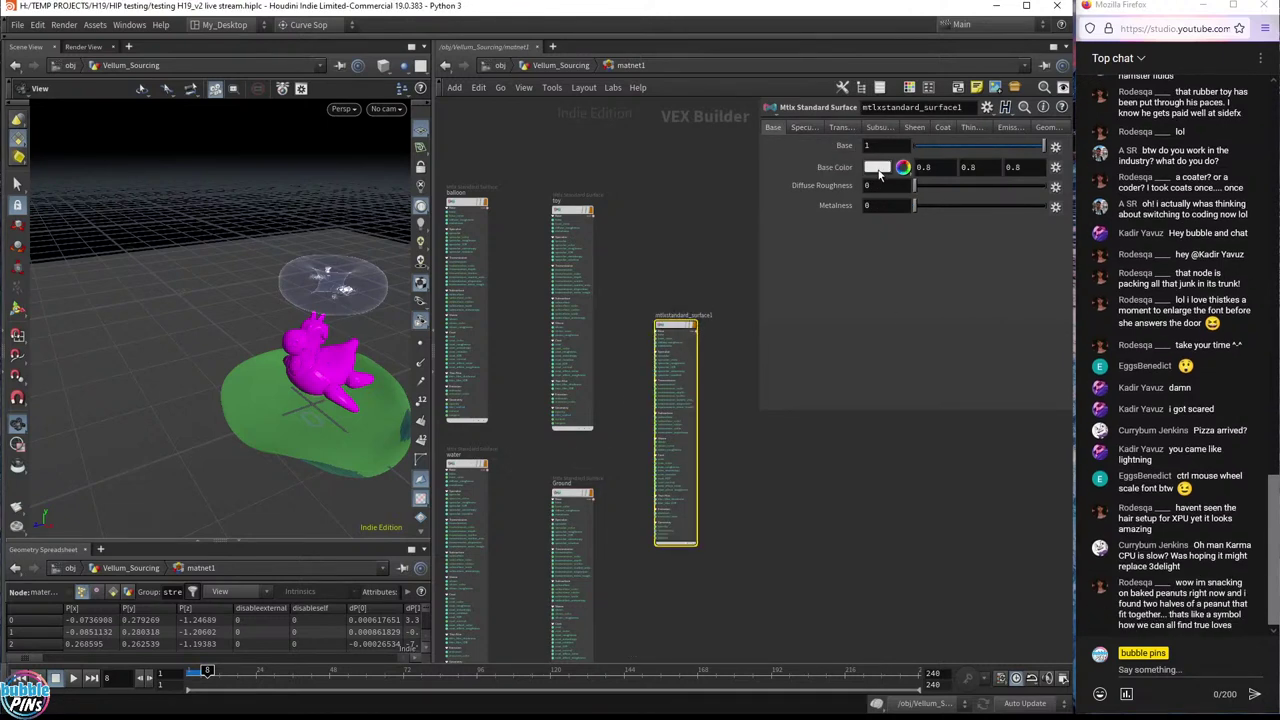
click(841, 127)
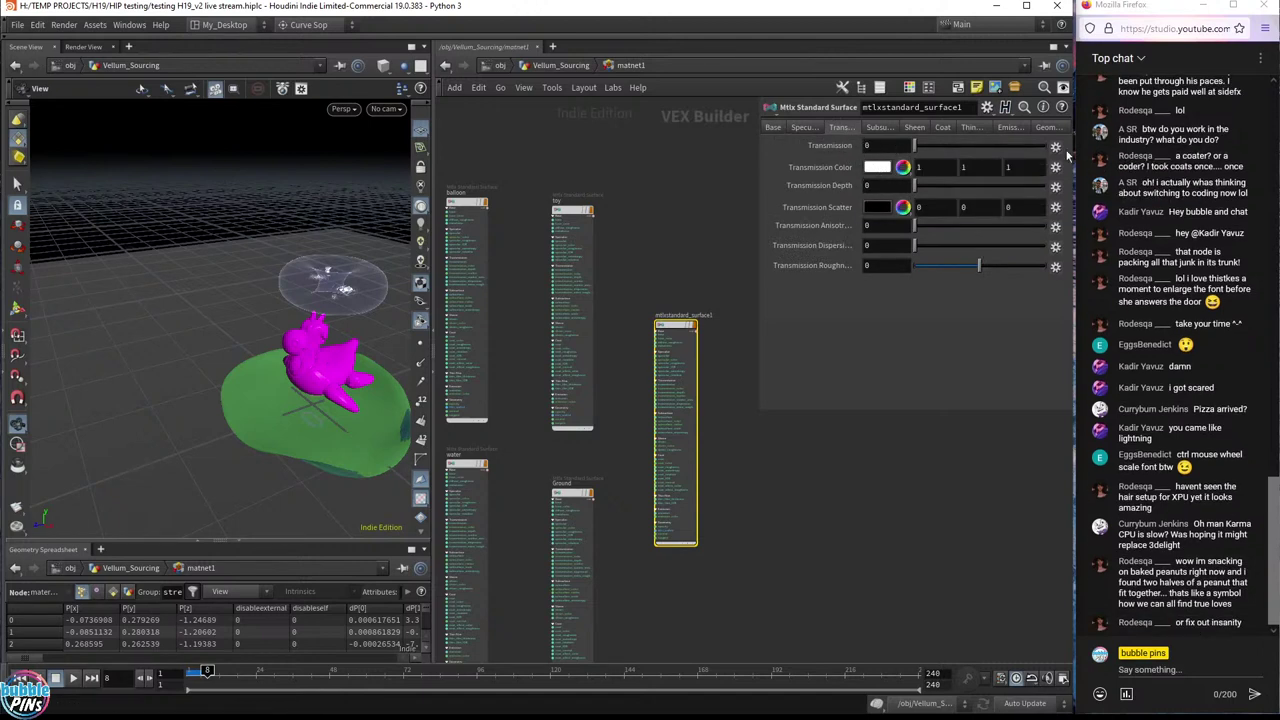
click(797, 130)
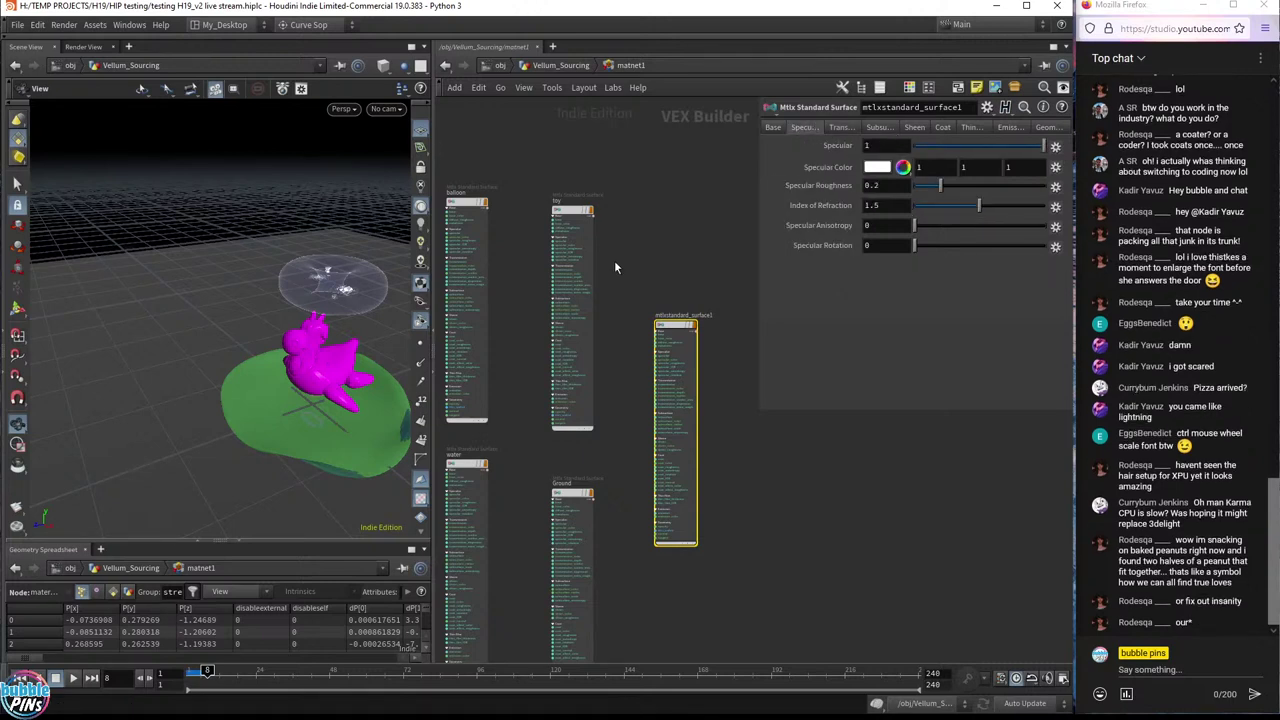
key(Delete)
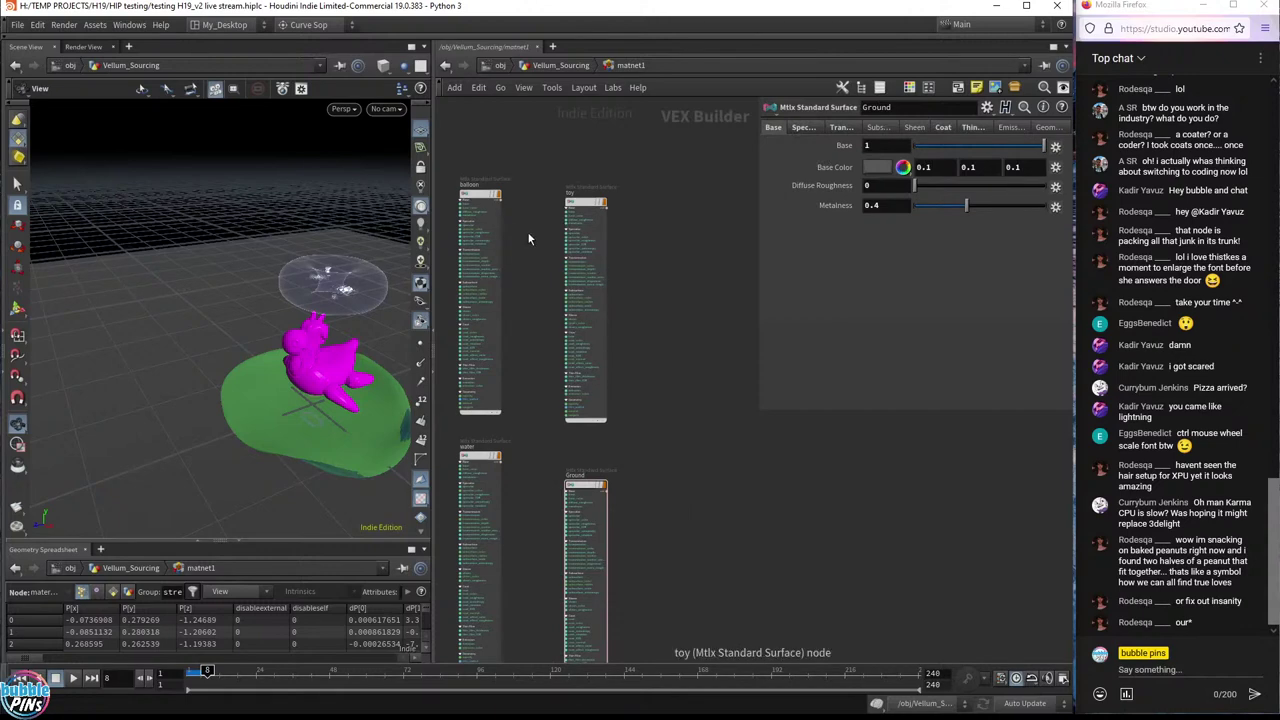
- Inspect the water material's base, specular, transmission, thin film and emission settings
middle_drag(516, 470, 585, 345)
click(549, 336)
scroll(608, 309, up, 5)
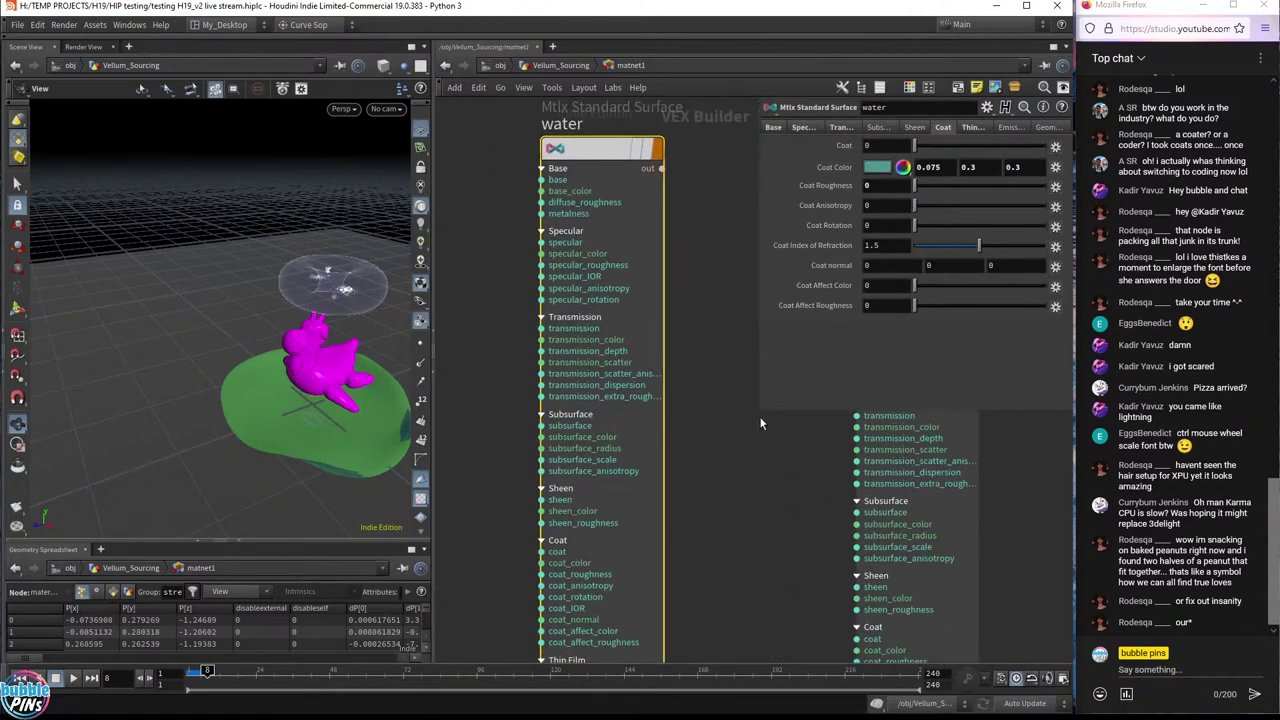
drag(760, 412, 700, 448)
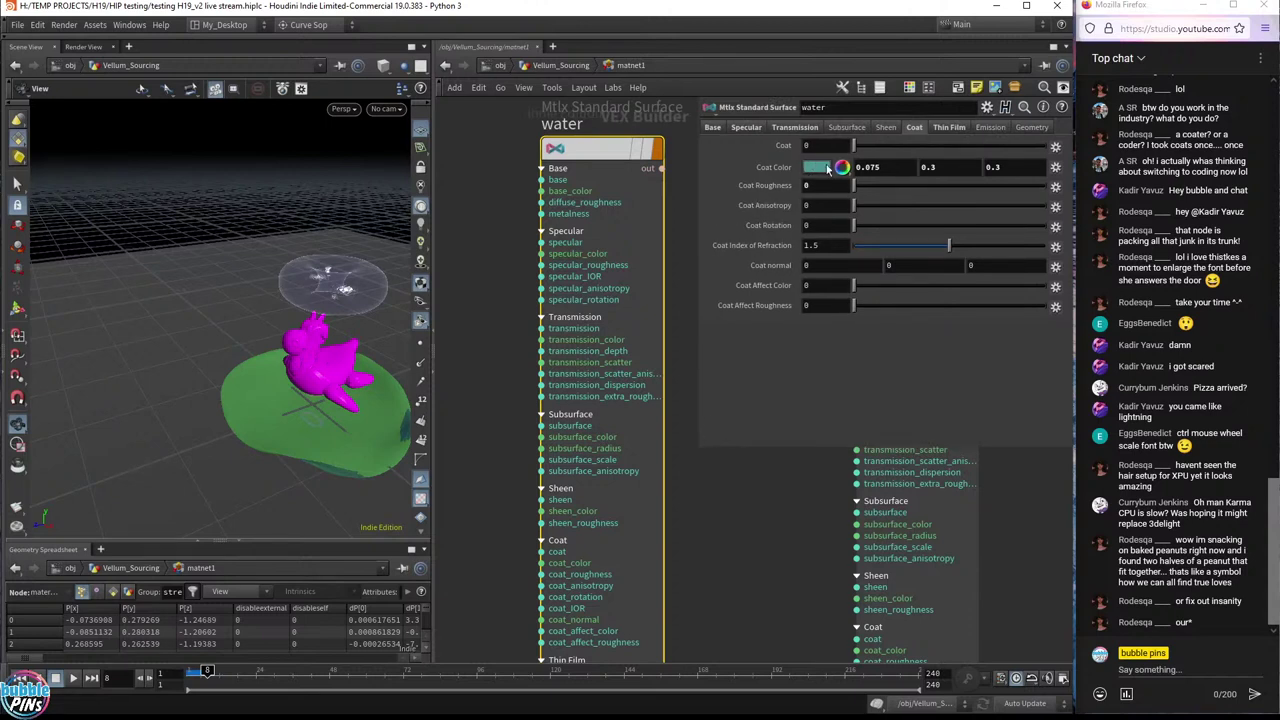
click(713, 128)
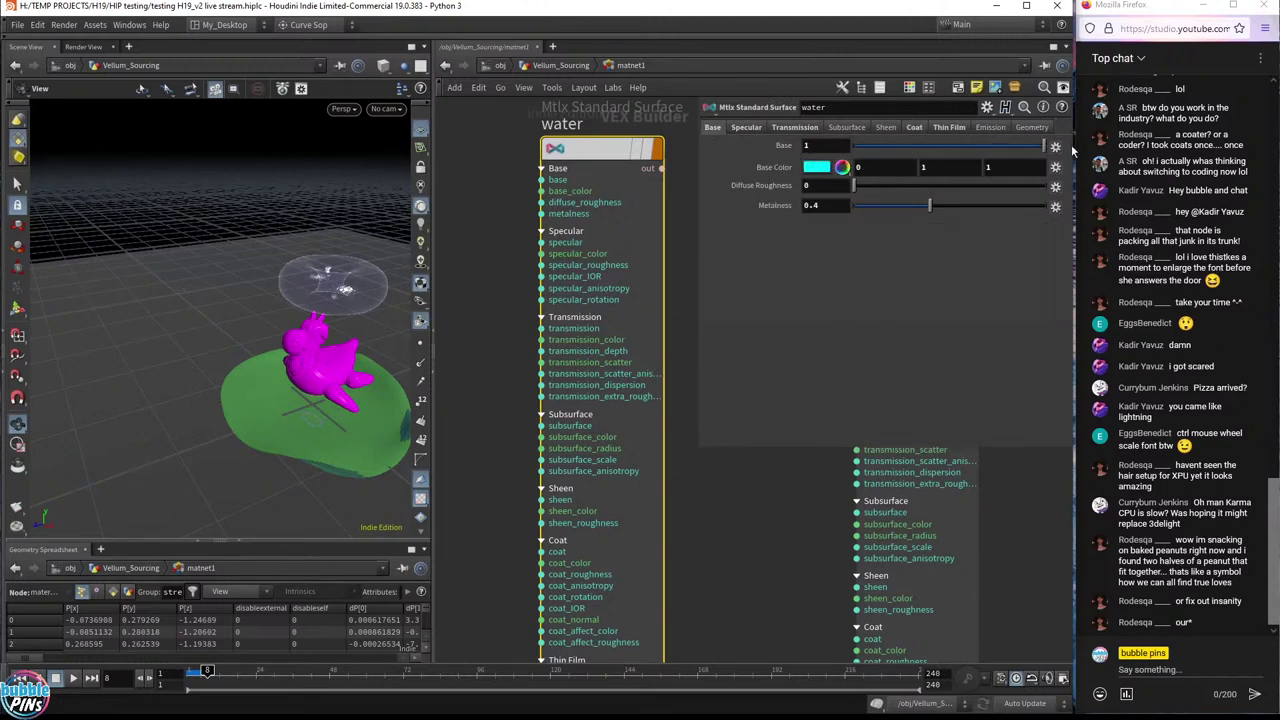
click(750, 128)
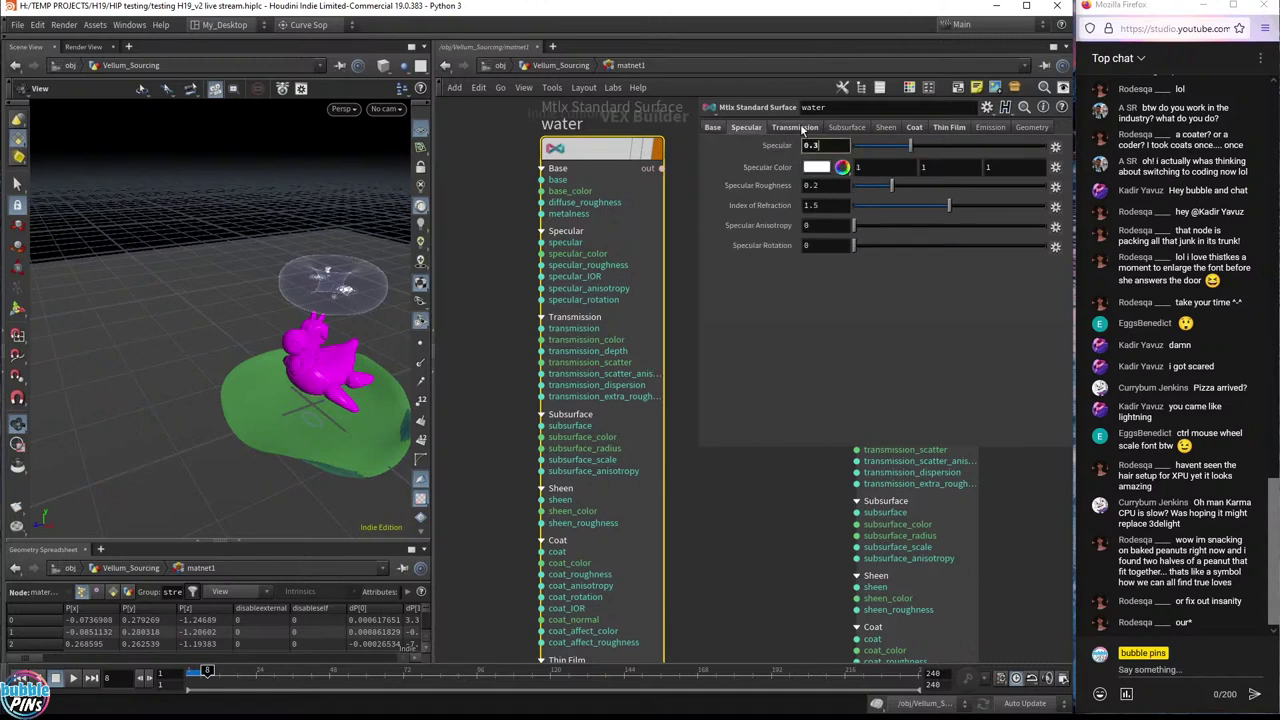
click(801, 128)
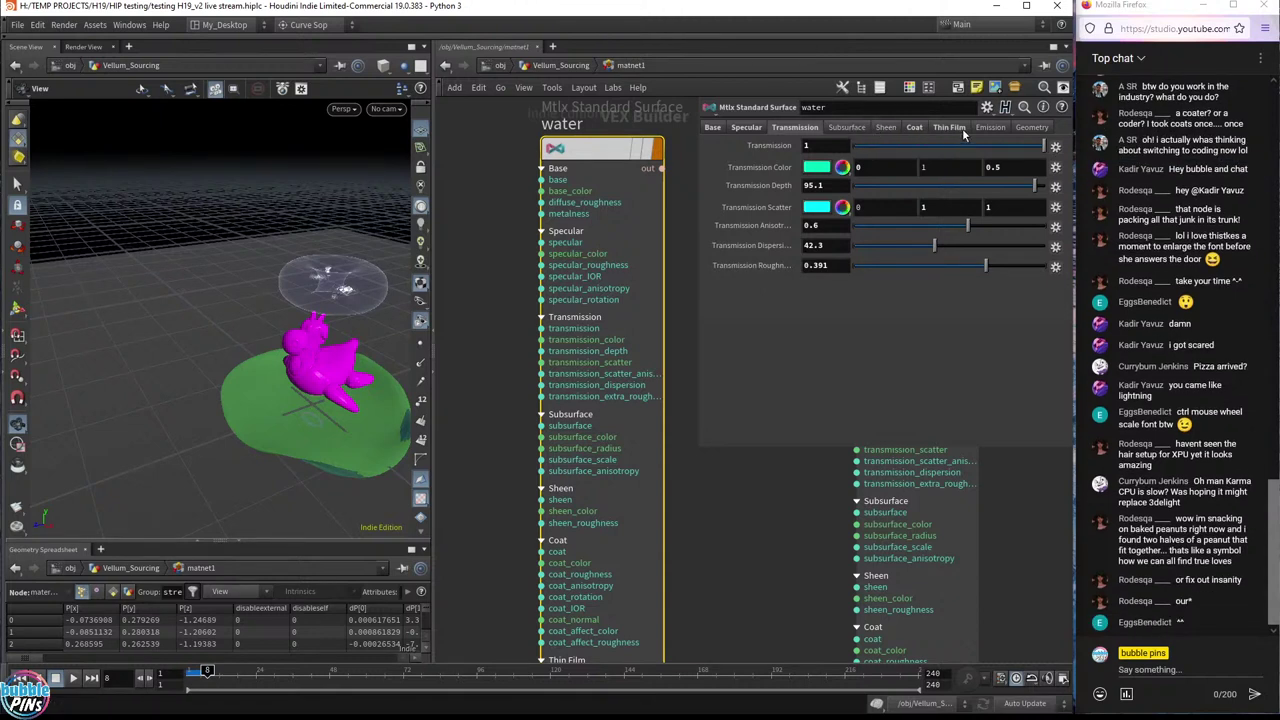
click(960, 128)
click(996, 130)
- Review the water material's subsurface, sheen, coat, emission and geometry settings
click(885, 127)
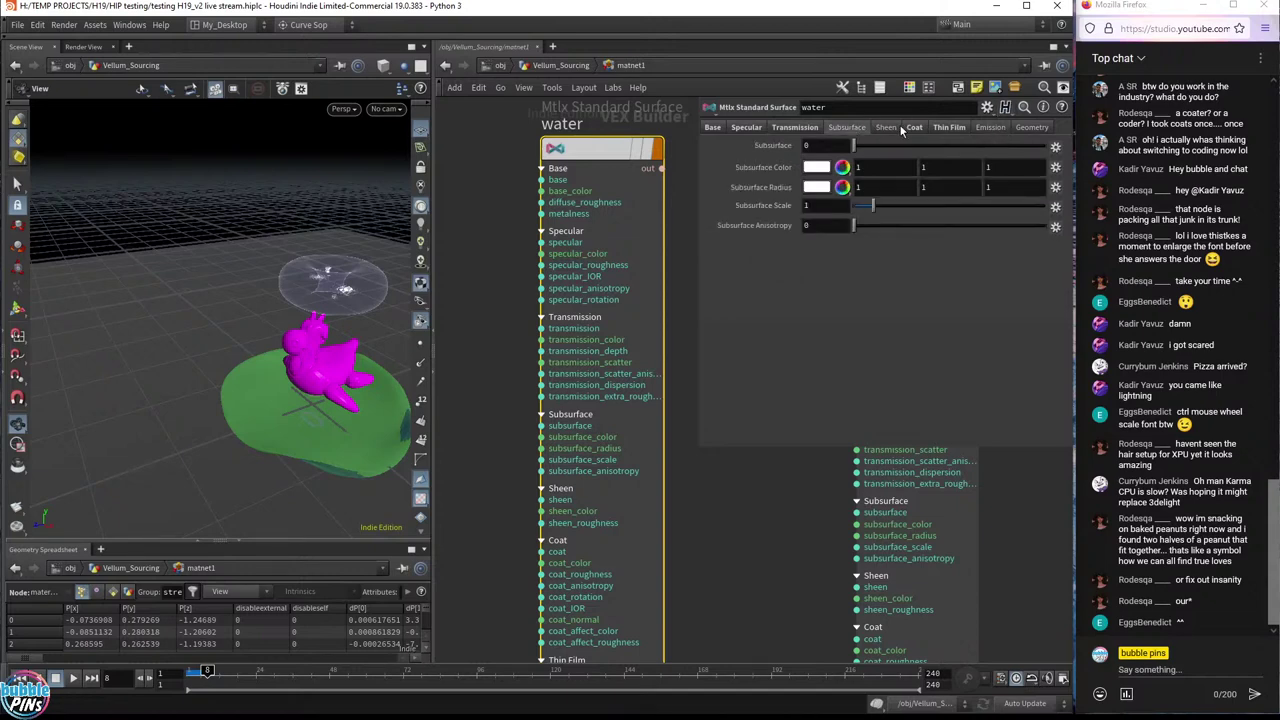
click(914, 127)
click(948, 127)
click(990, 127)
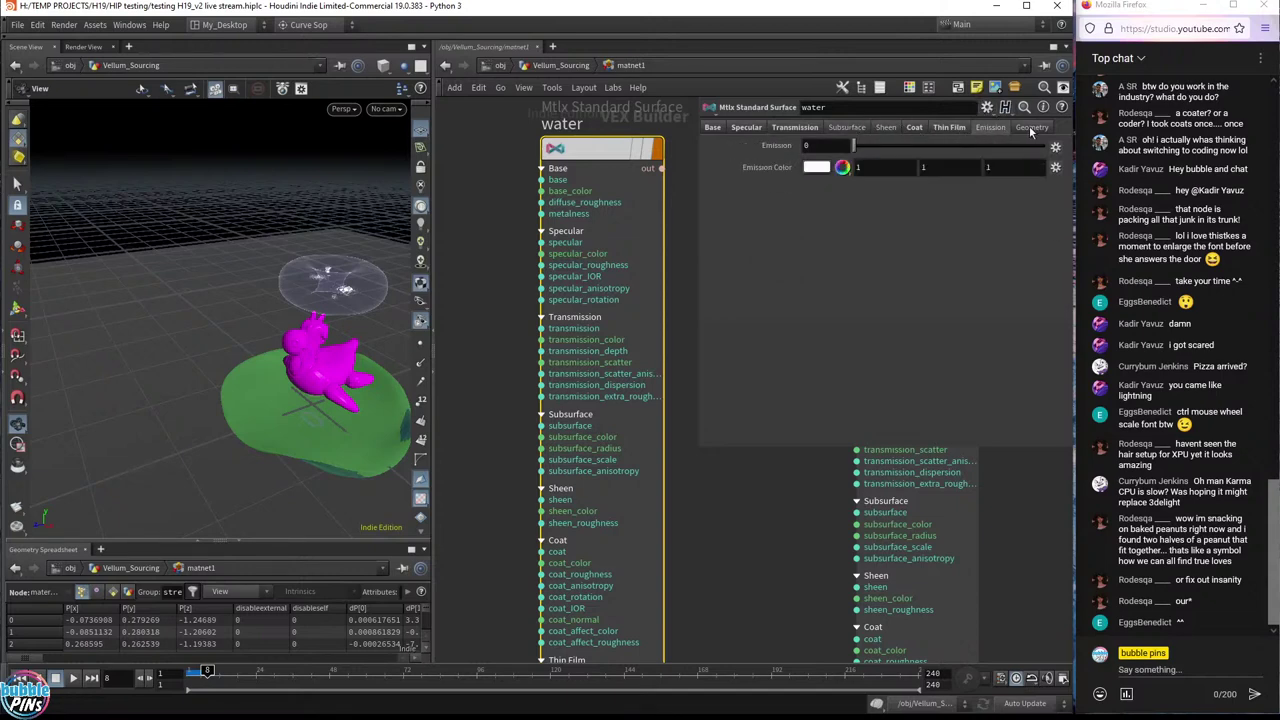
click(1030, 127)
scroll(711, 543, down, 3)
scroll(711, 543, down, 5)
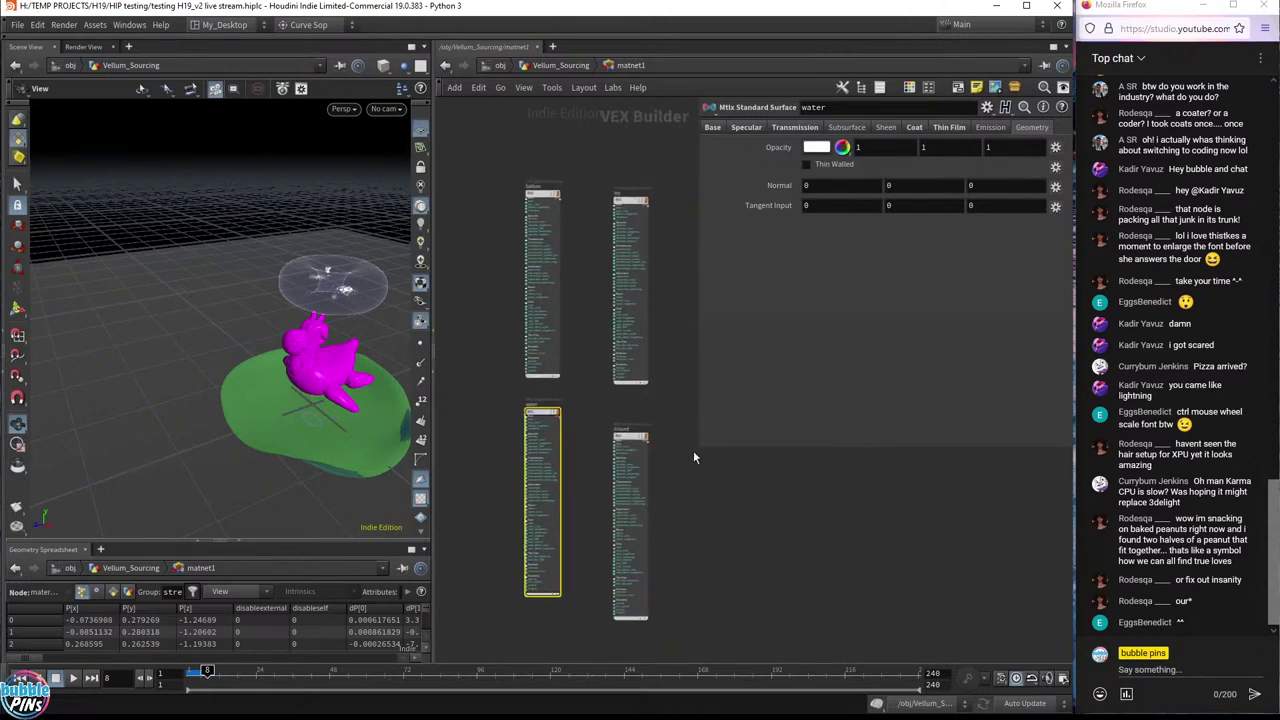
- Return to the Vellum_Sourcing network and select the dop_import node
click(555, 66)
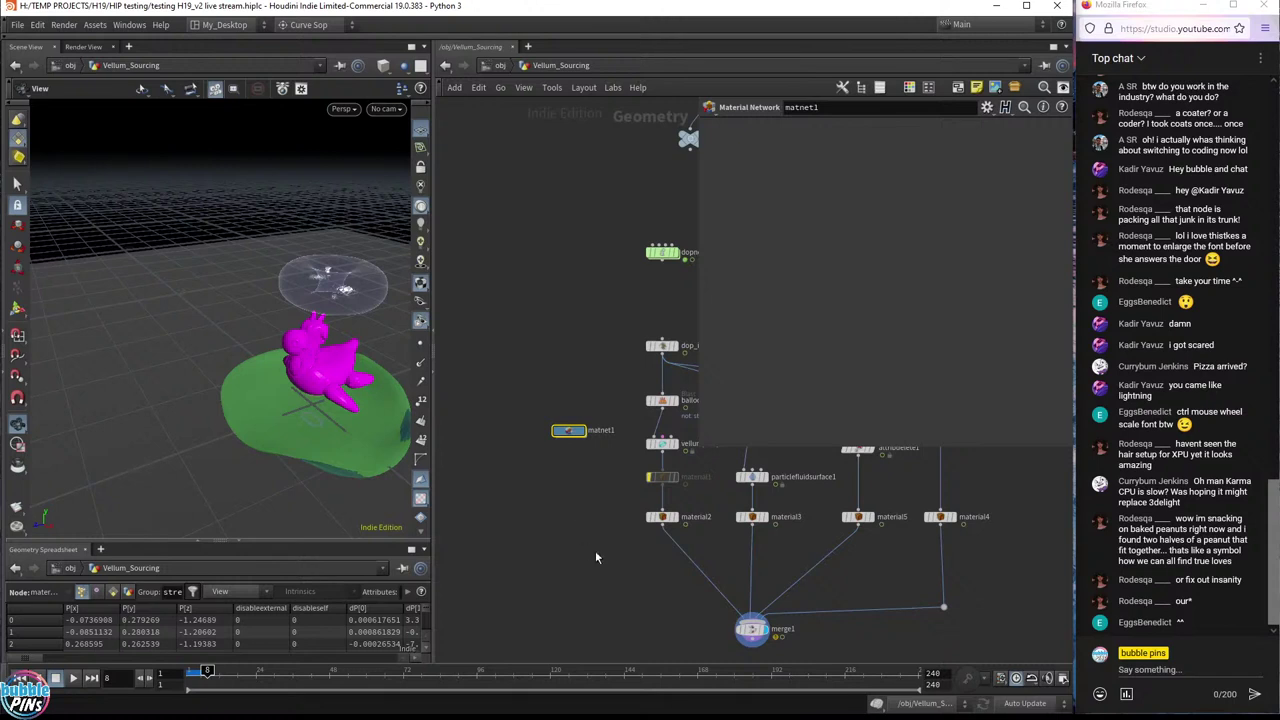
drag(606, 555, 1016, 494)
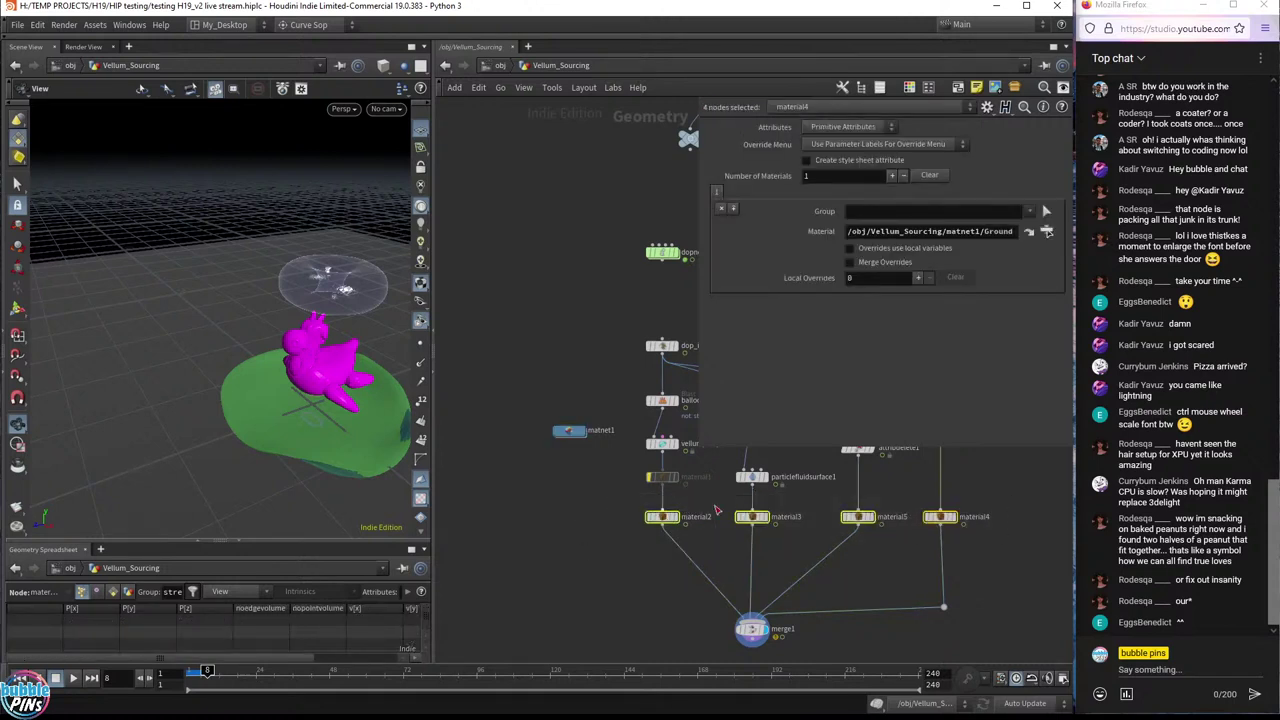
middle_drag(738, 432, 622, 527)
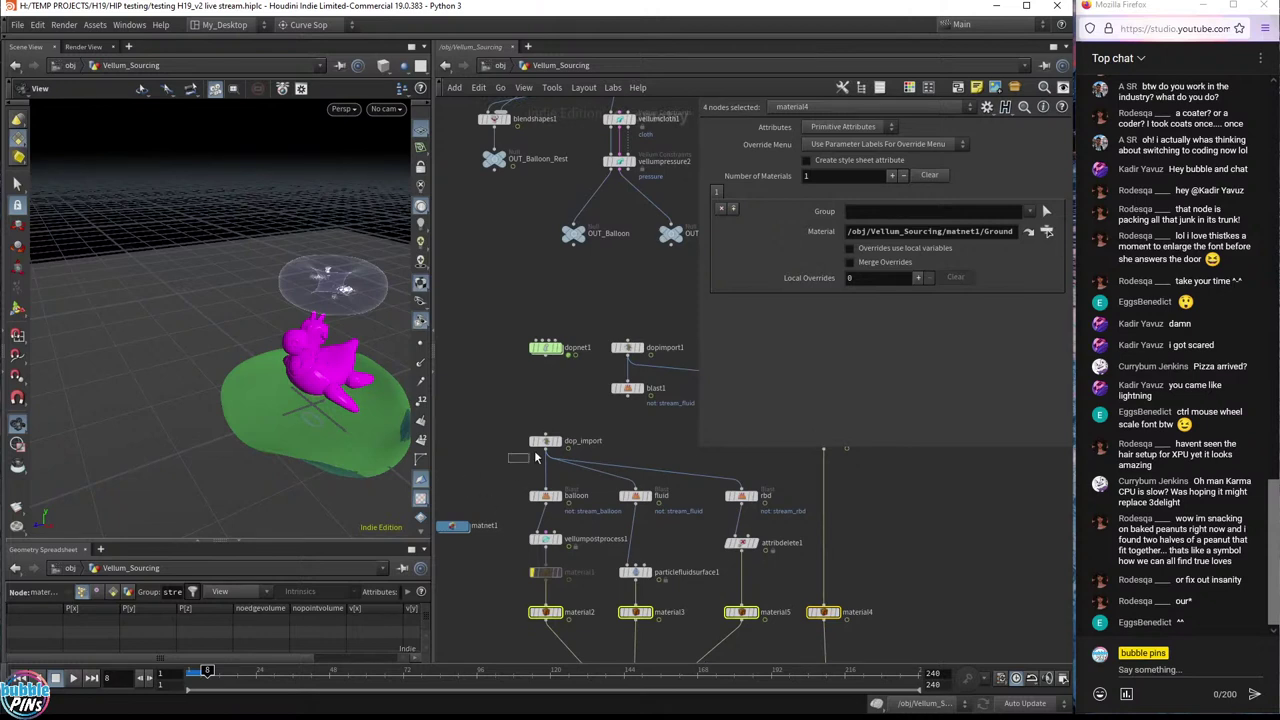
drag(535, 457, 608, 432)
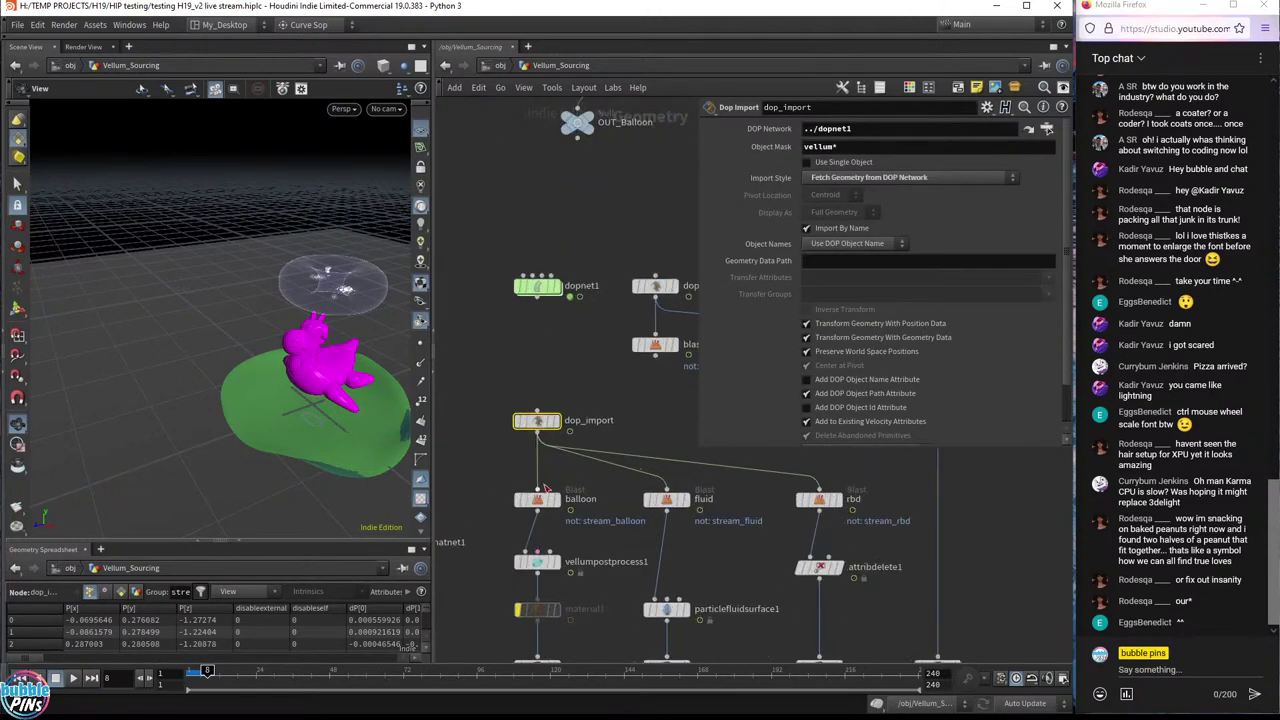
scroll(556, 461, up, 5)
middle_drag(556, 461, 545, 552)
- Display the balloon Blast output, read the XPU hair chat message, and switch to the topics notes
click(489, 574)
click(522, 573)
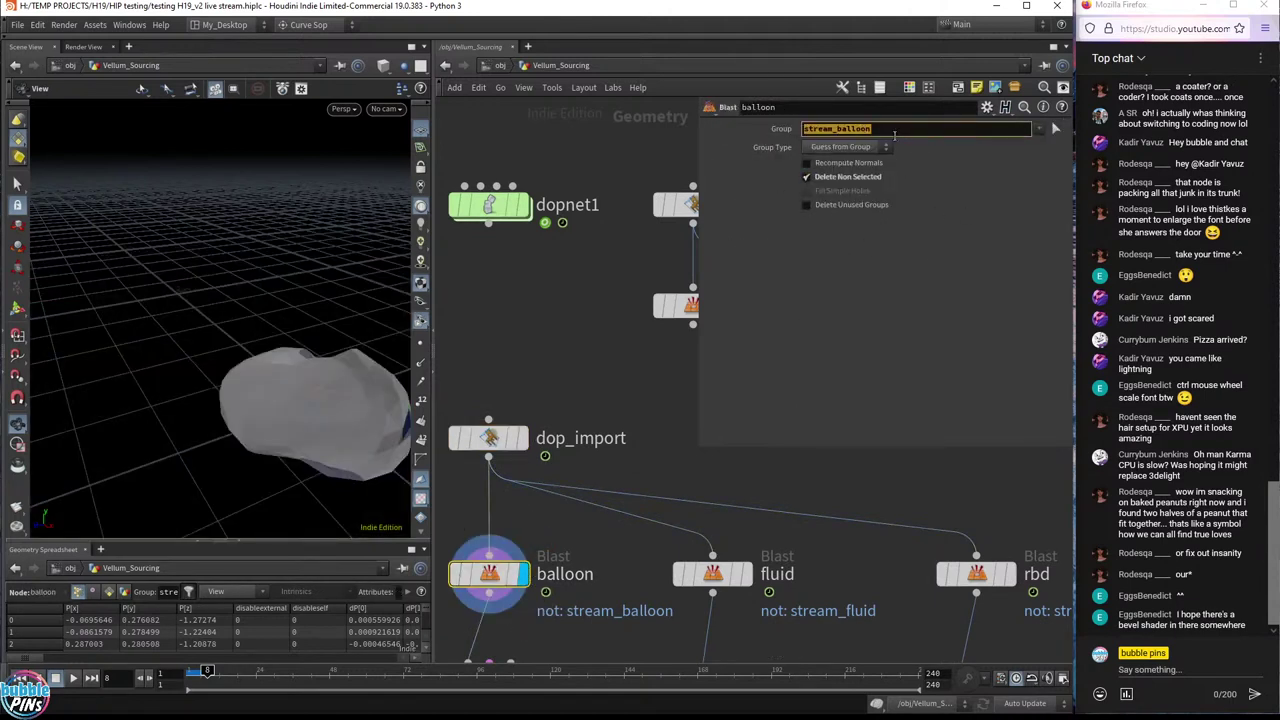
click(1165, 490)
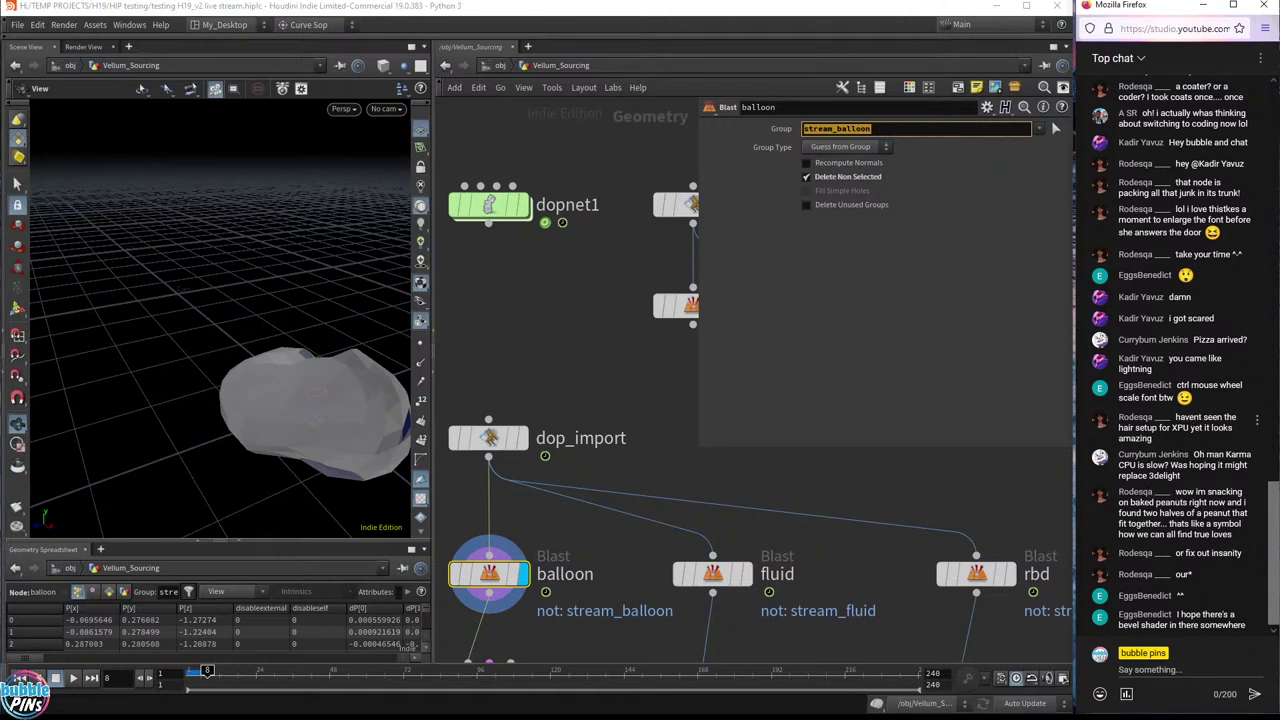
drag(1121, 427, 1201, 427)
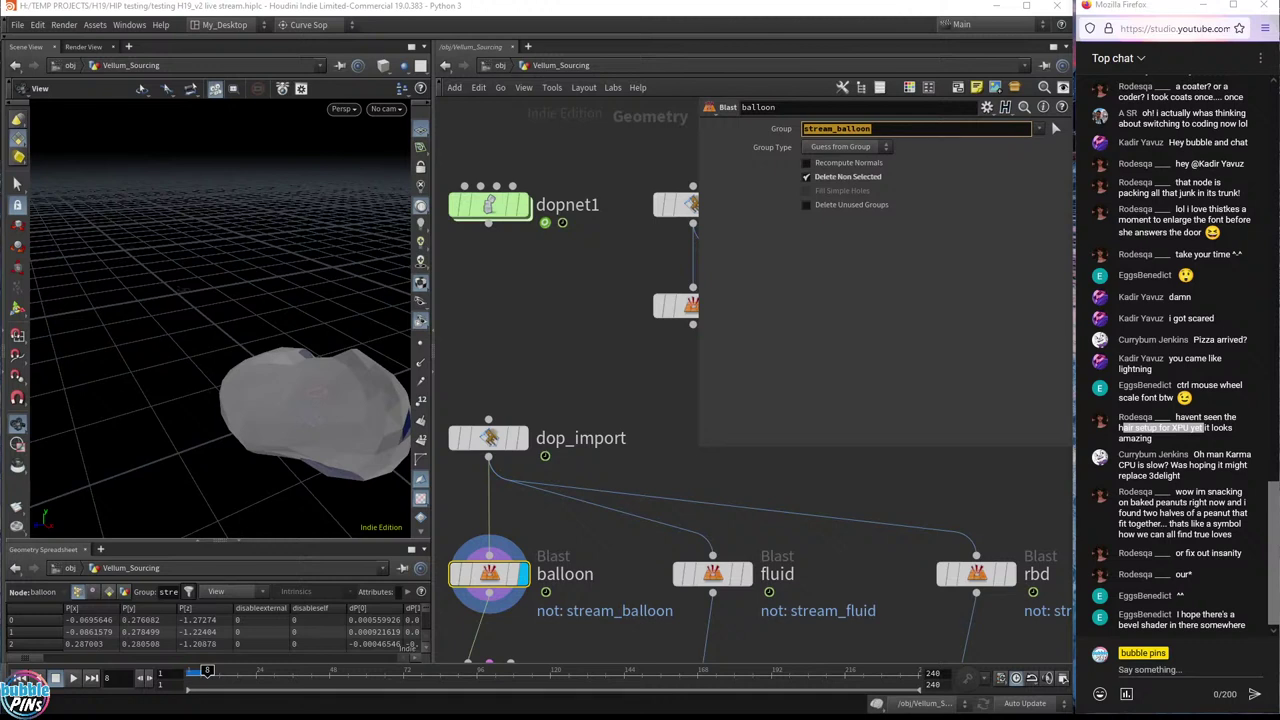
key(alt+Tab)
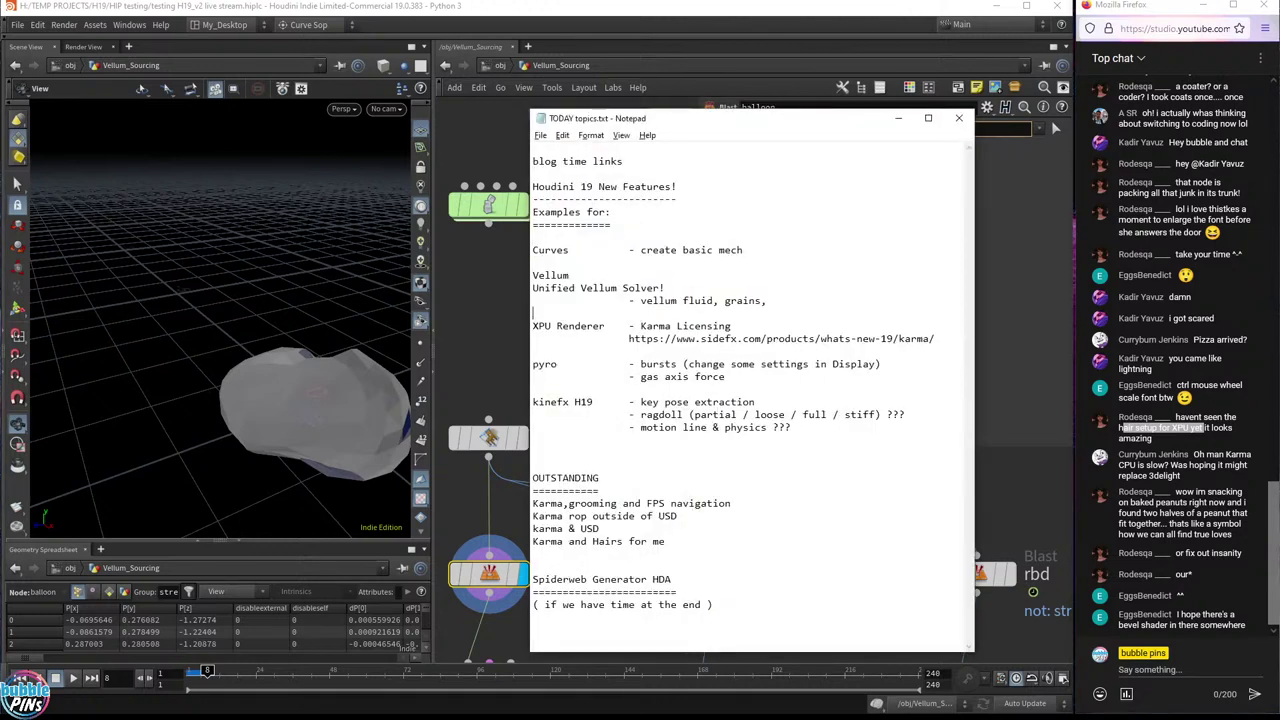
- Highlight the XPU Renderer, pyro and OUTSTANDING notes, extending up to the ragdoll line
click(730, 338)
drag(533, 350, 533, 326)
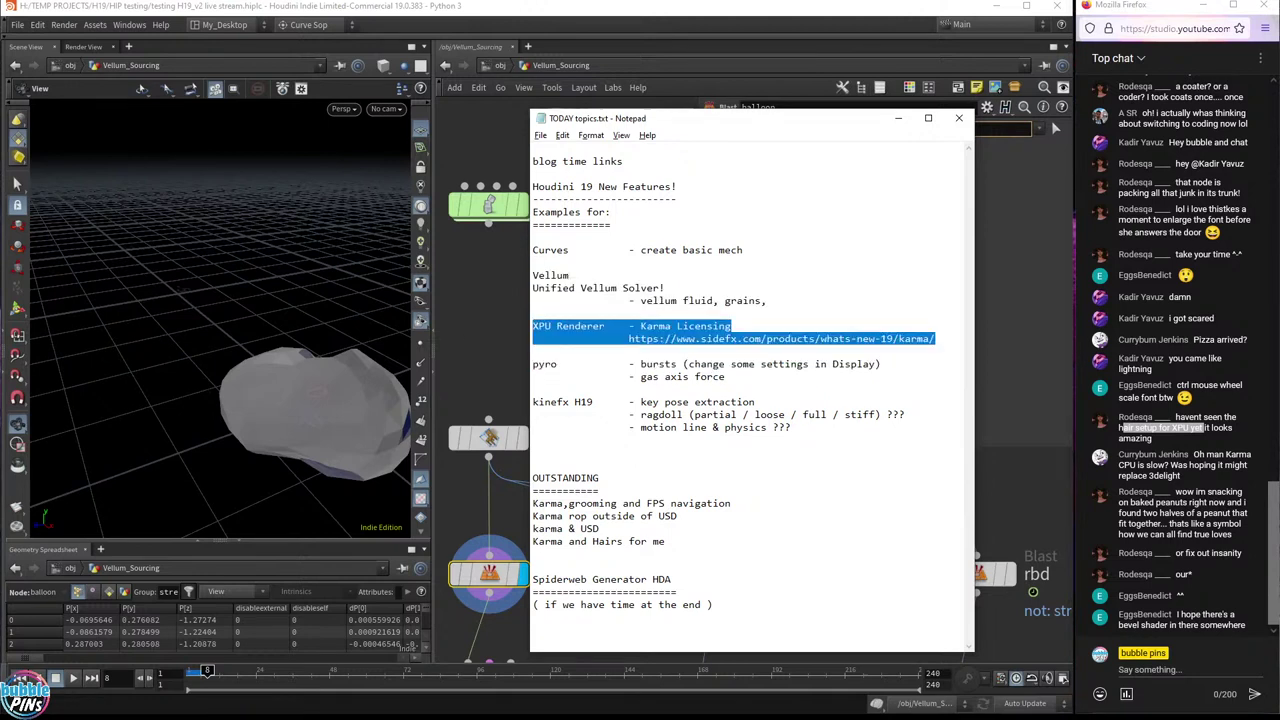
drag(532, 377, 533, 350)
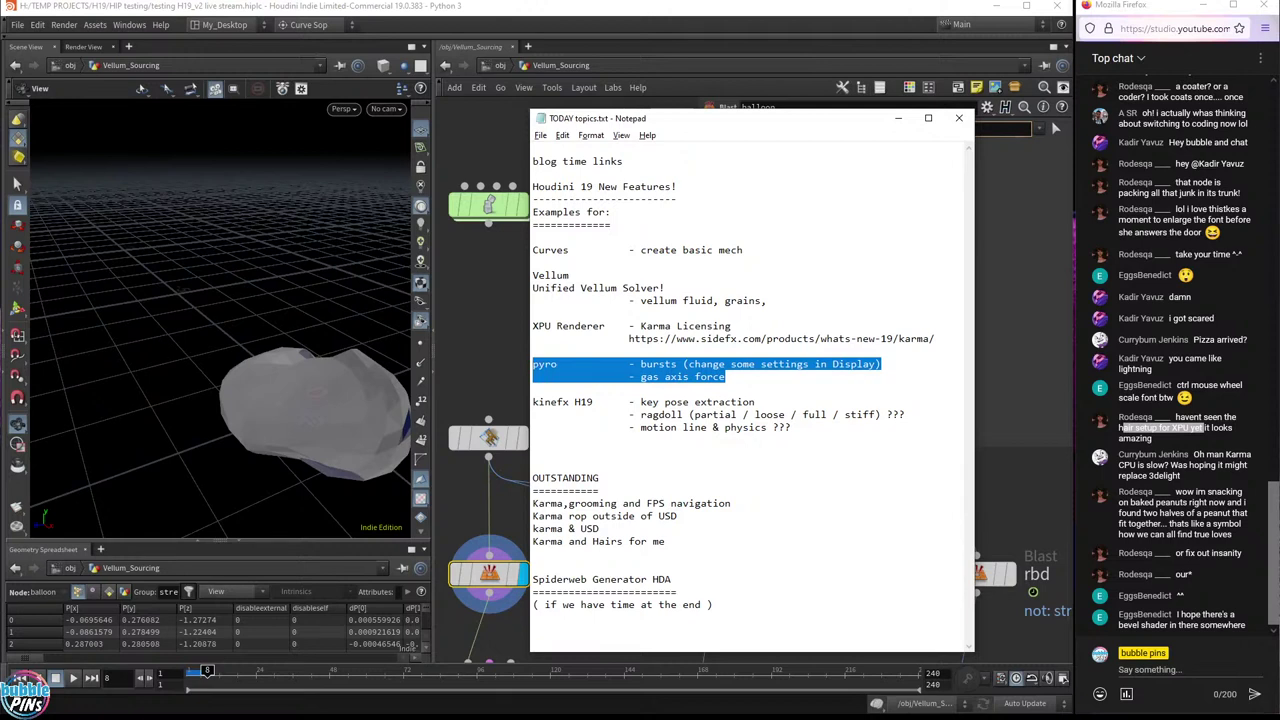
drag(714, 606, 532, 478)
click(600, 528)
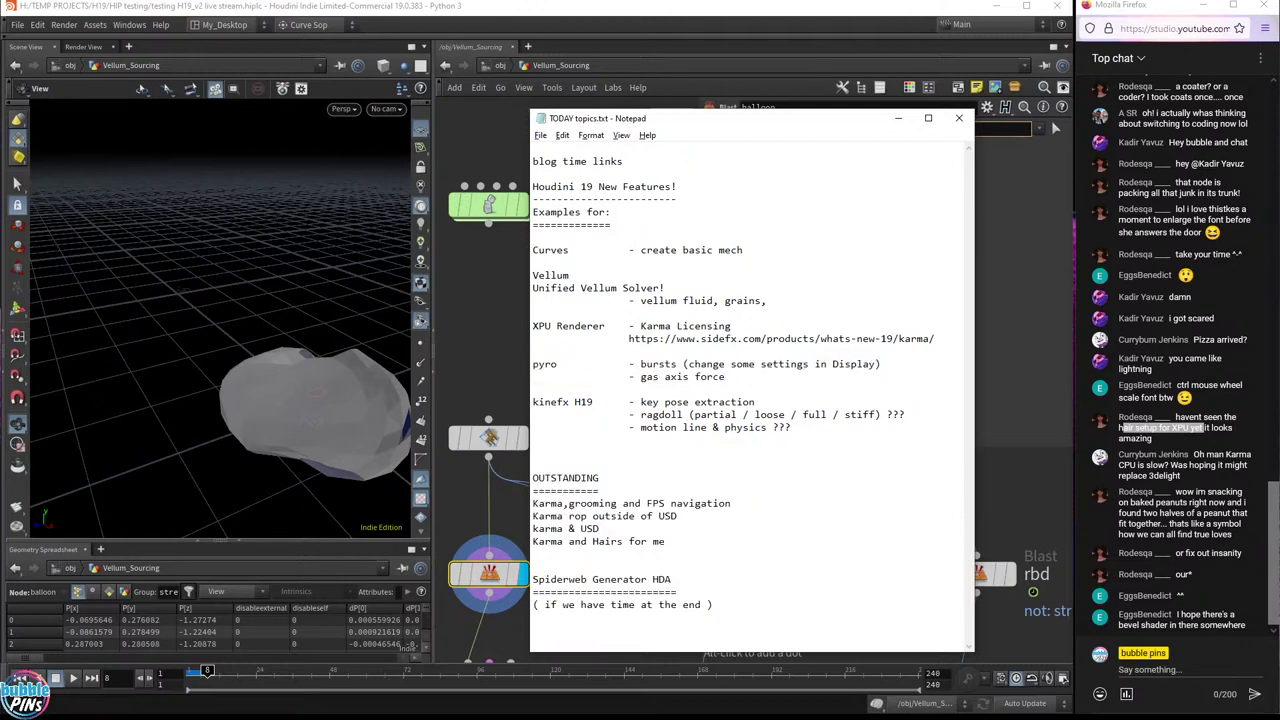
drag(665, 541, 532, 478)
drag(665, 541, 532, 414)
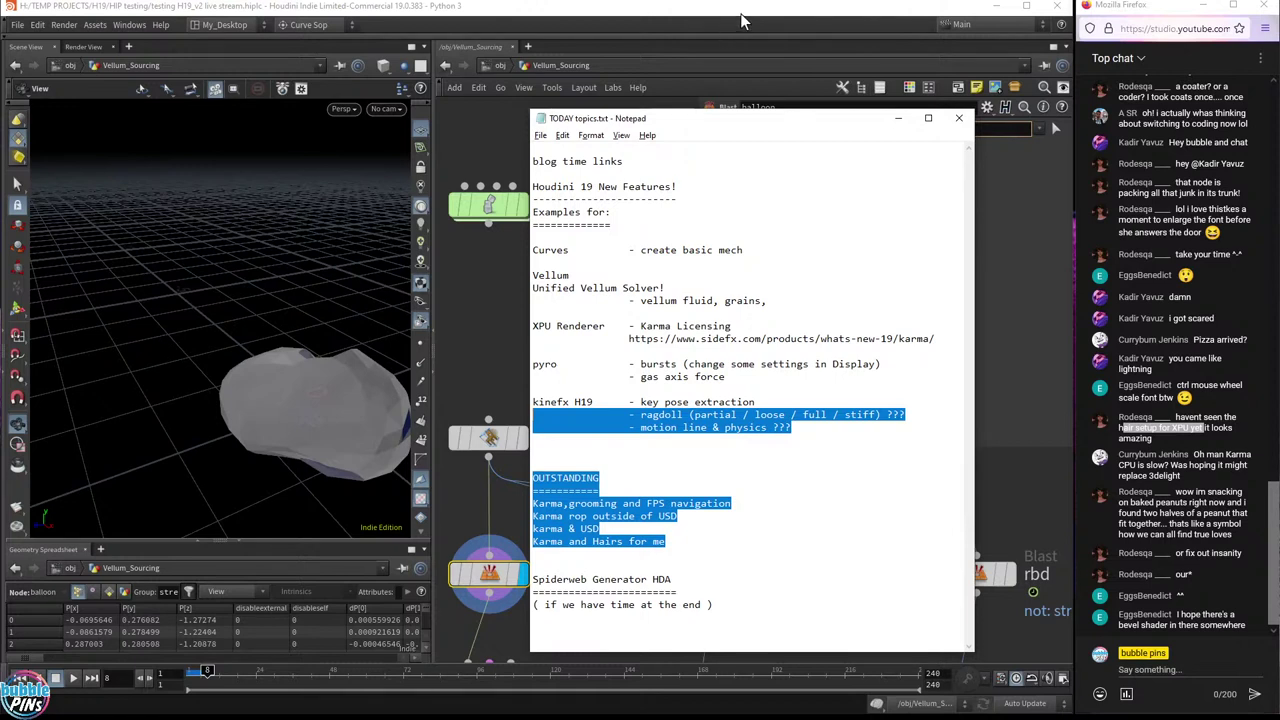
- Highlight chat messages about Karma CPU speed and a bevel shader
click(1160, 348)
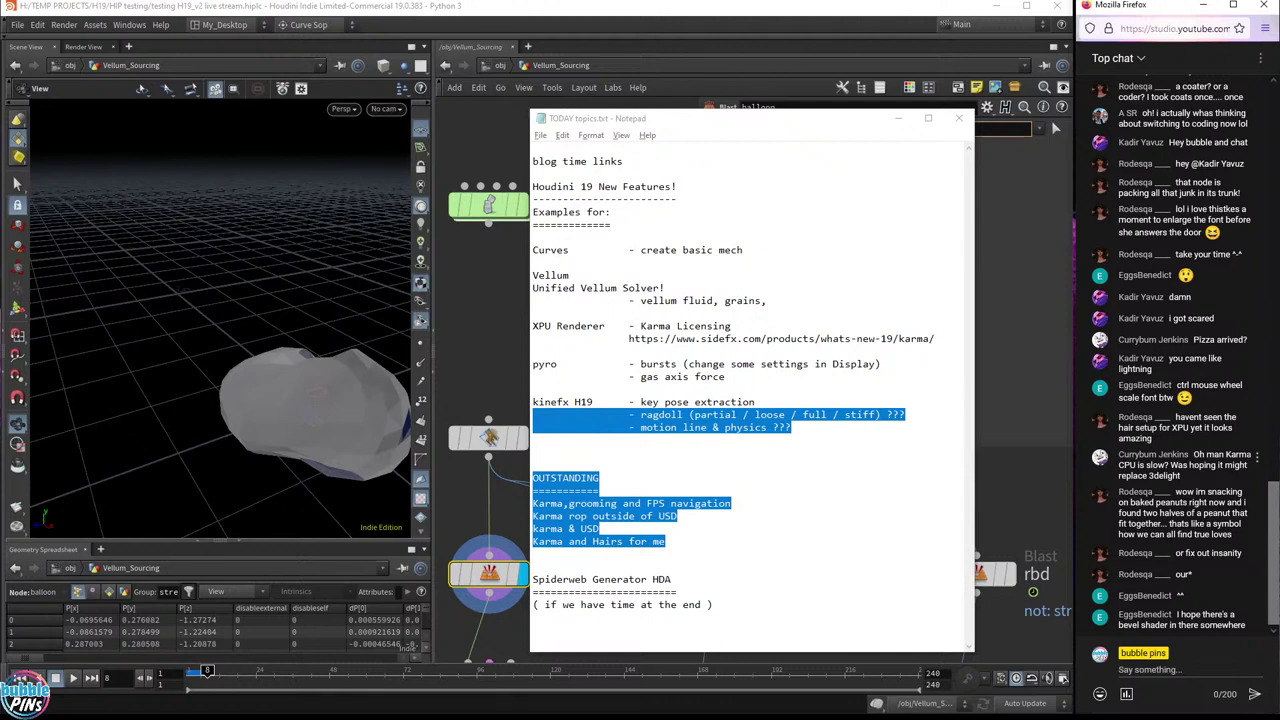
drag(1193, 455, 1248, 476)
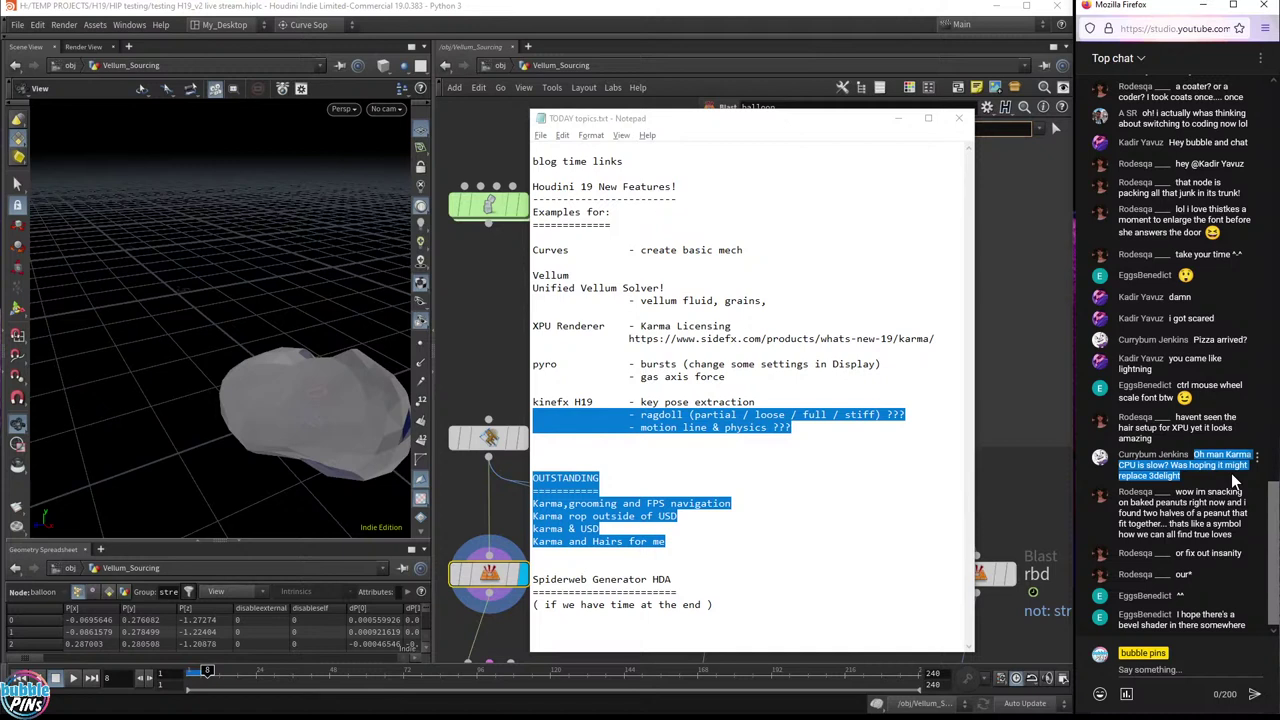
drag(1187, 502, 1200, 523)
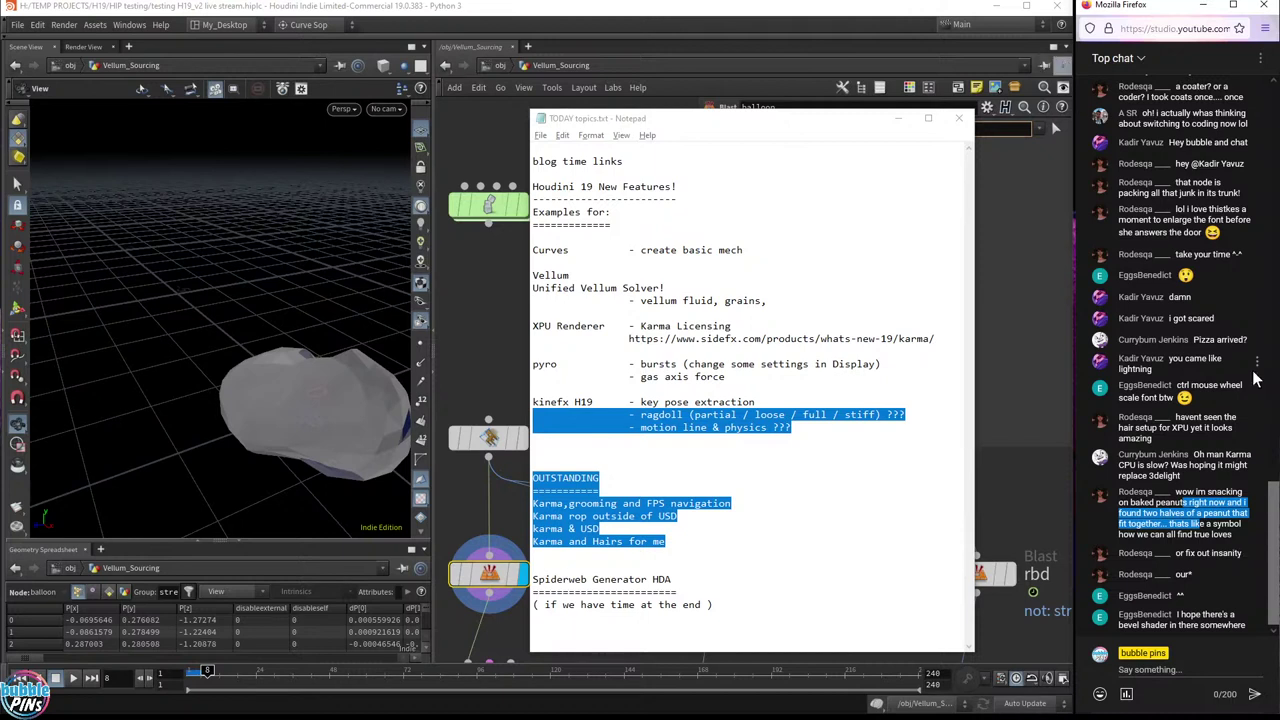
drag(1186, 553, 1248, 560)
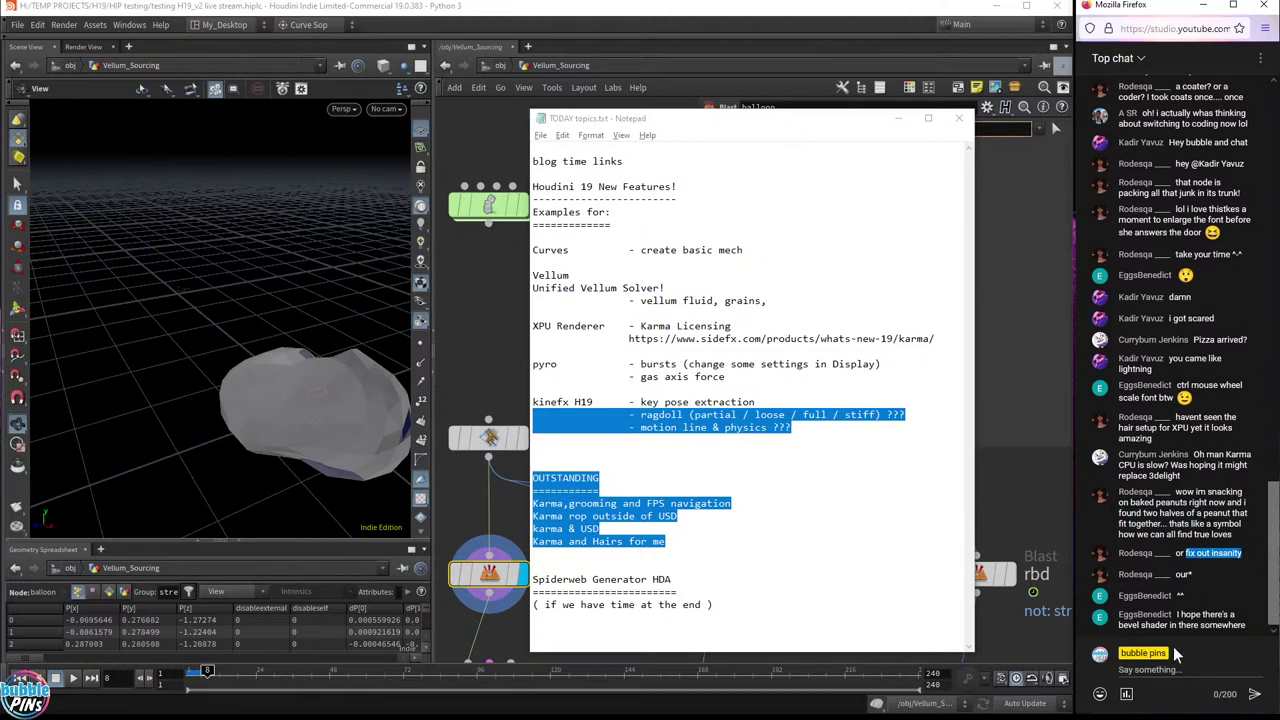
click(1192, 595)
drag(1190, 614, 1213, 632)
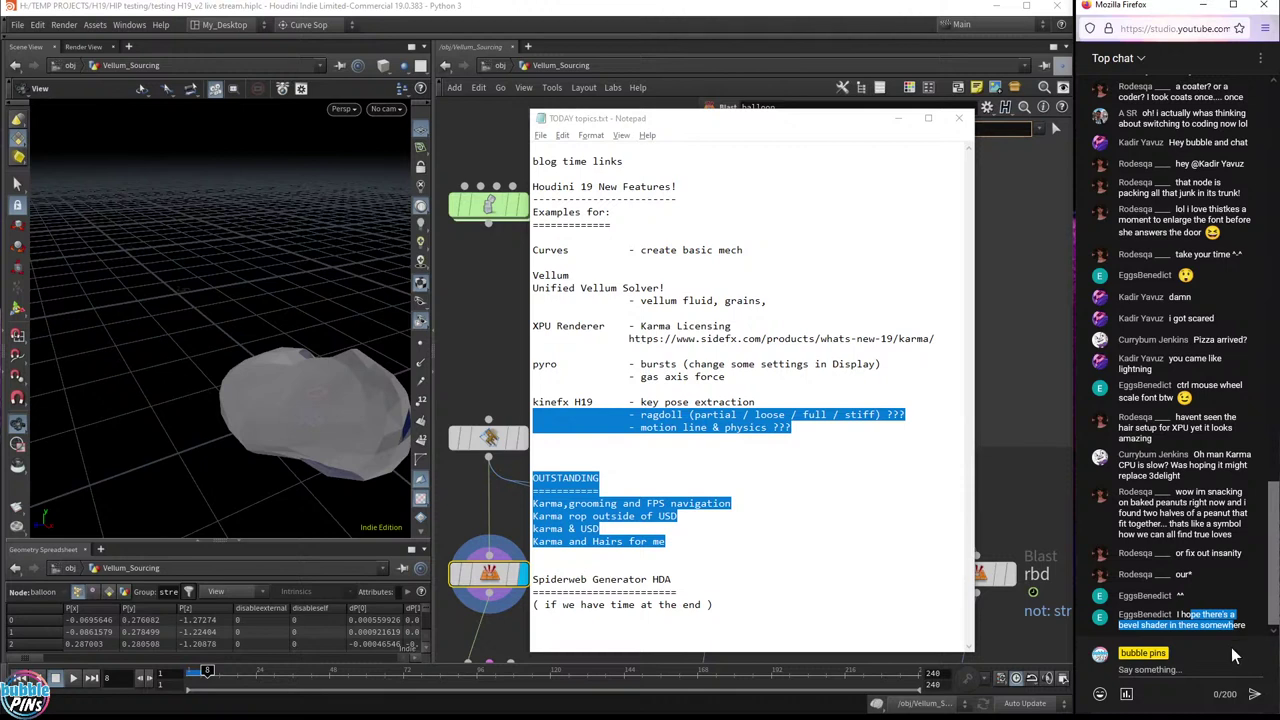
click(1276, 622)
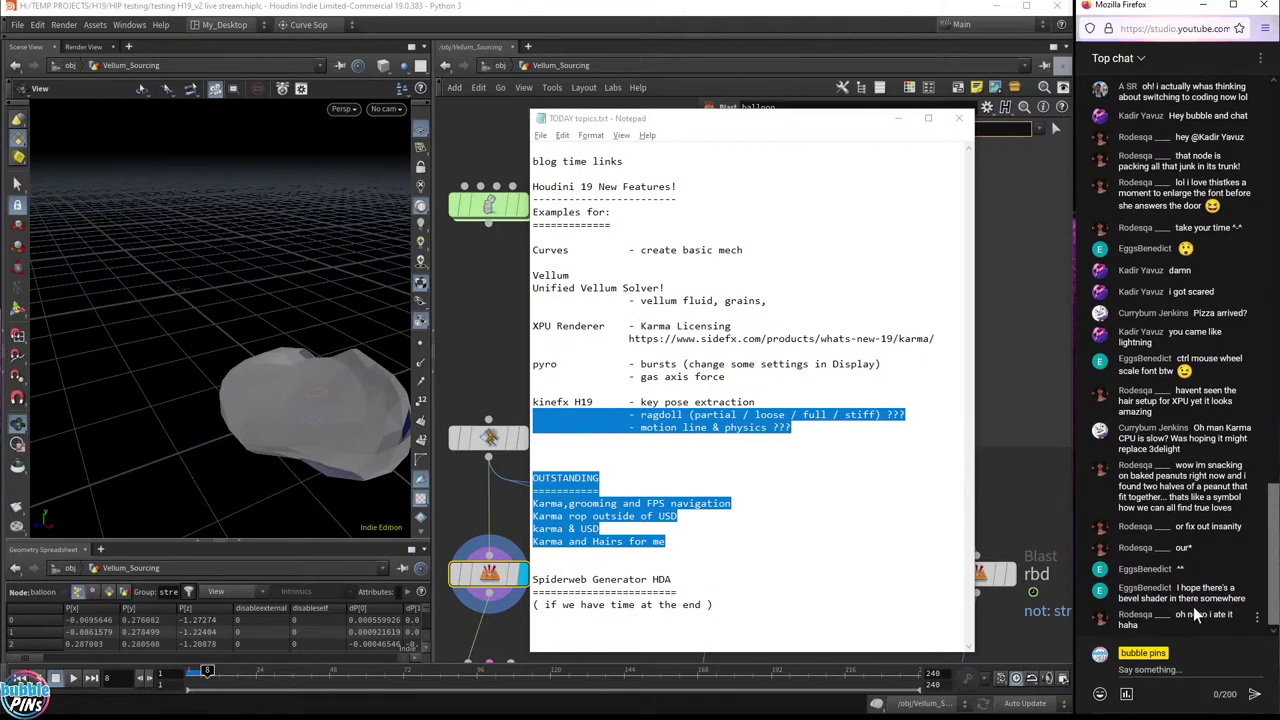
drag(1180, 588, 1245, 599)
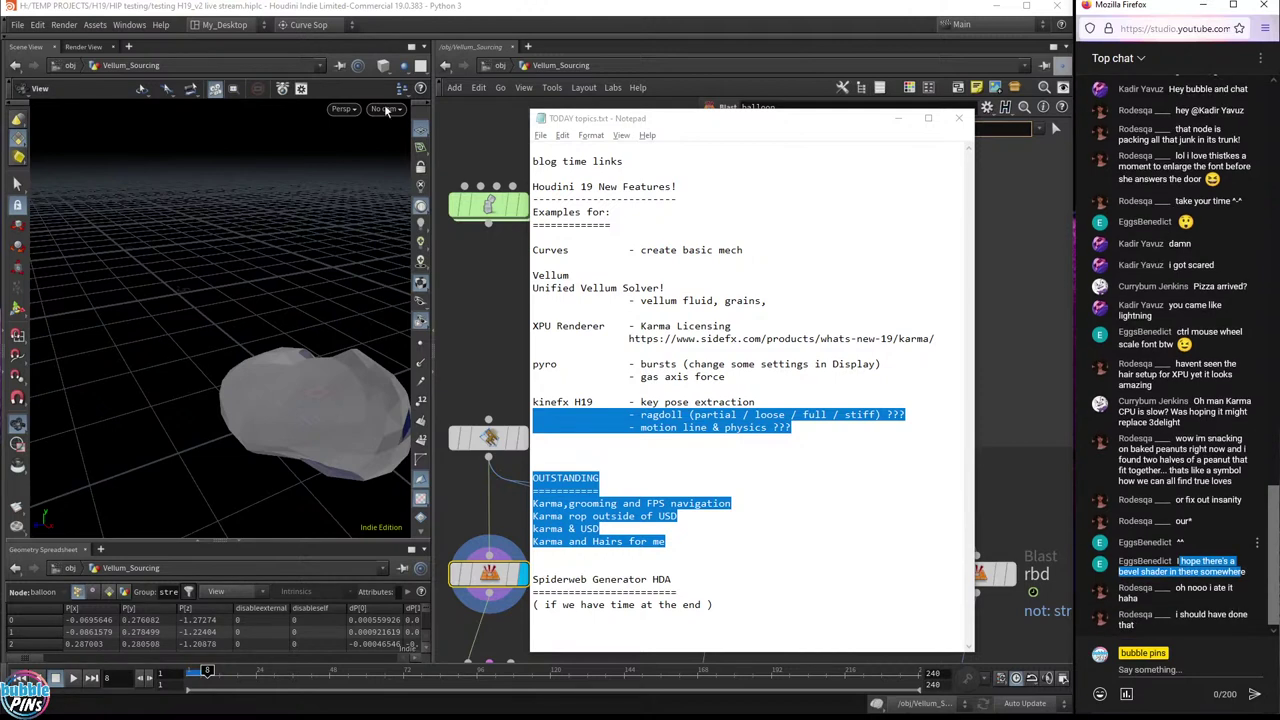
- Bring Houdini forward and add a Measure node to the Vellum_Sourcing network
click(680, 13)
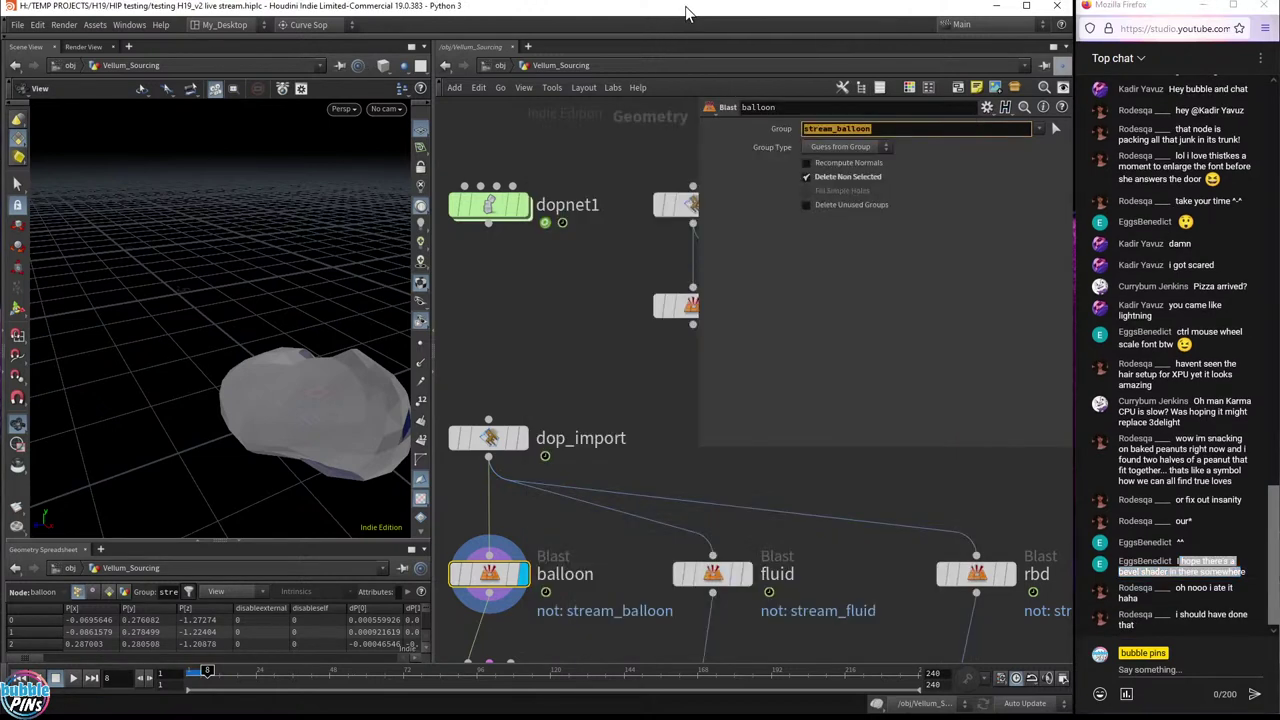
scroll(627, 419, down, 5)
drag(698, 451, 832, 386)
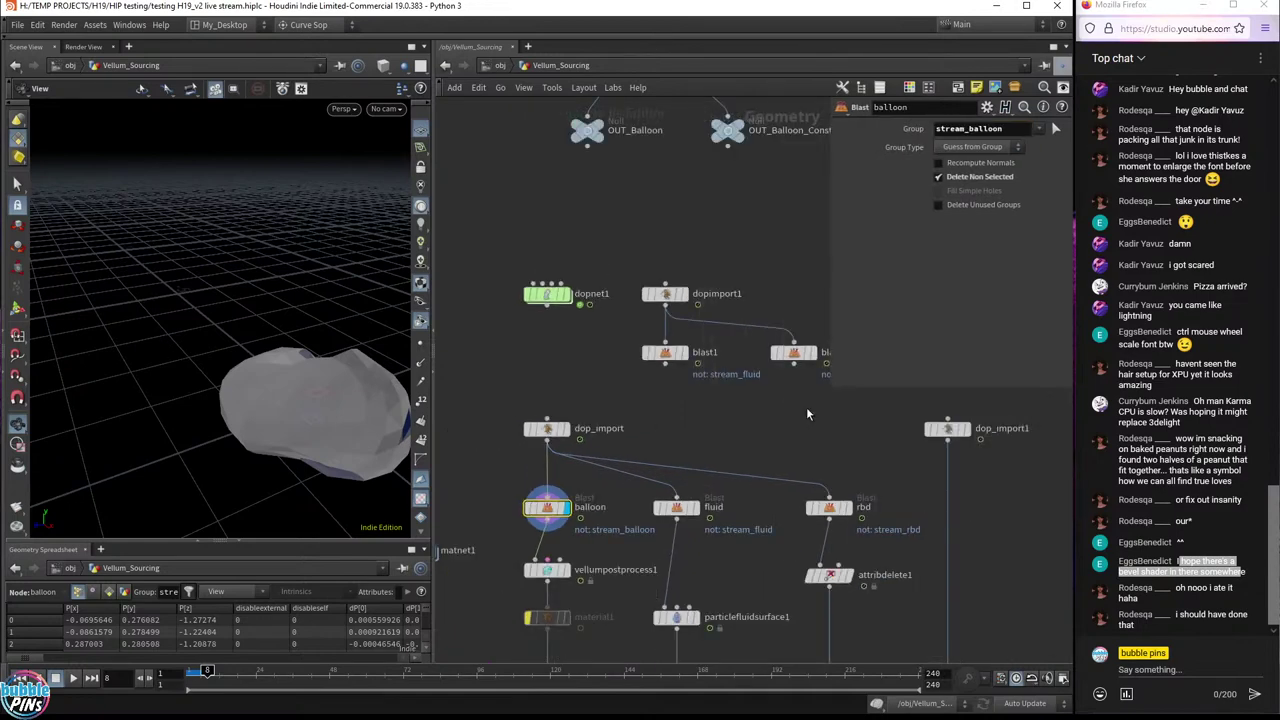
middle_drag(520, 229, 650, 421)
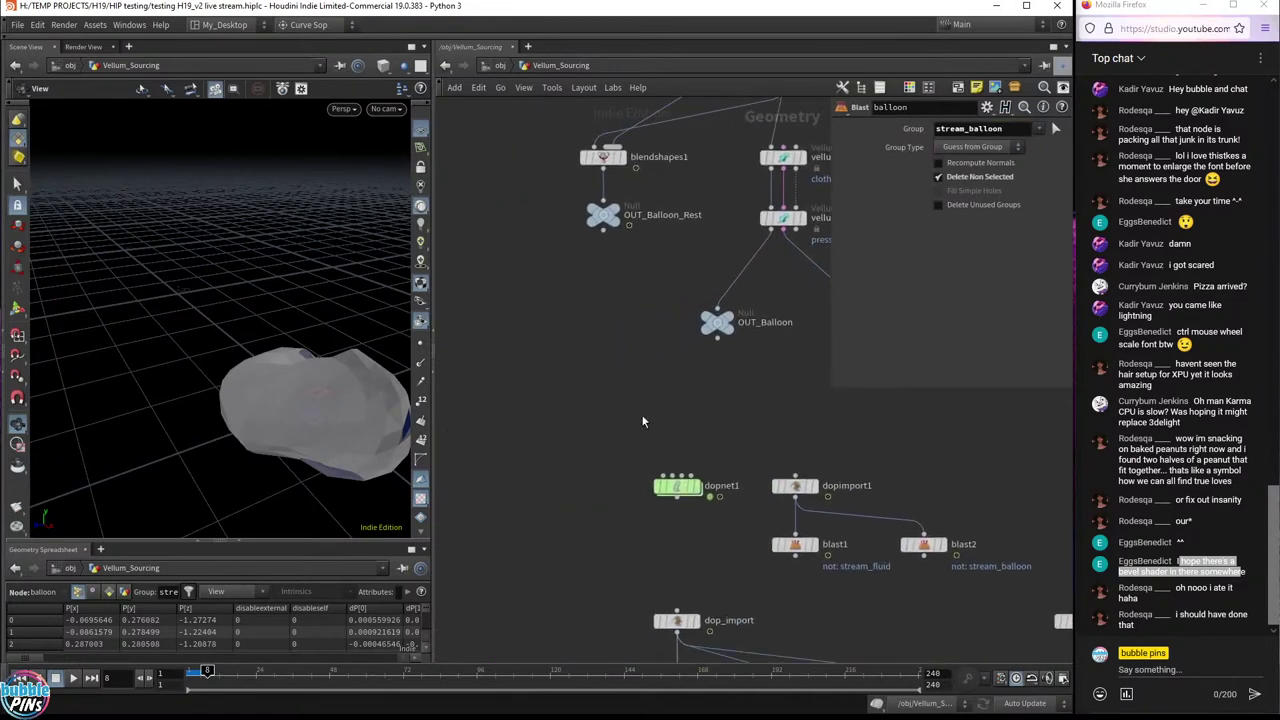
key(Tab)
text(dopnet)
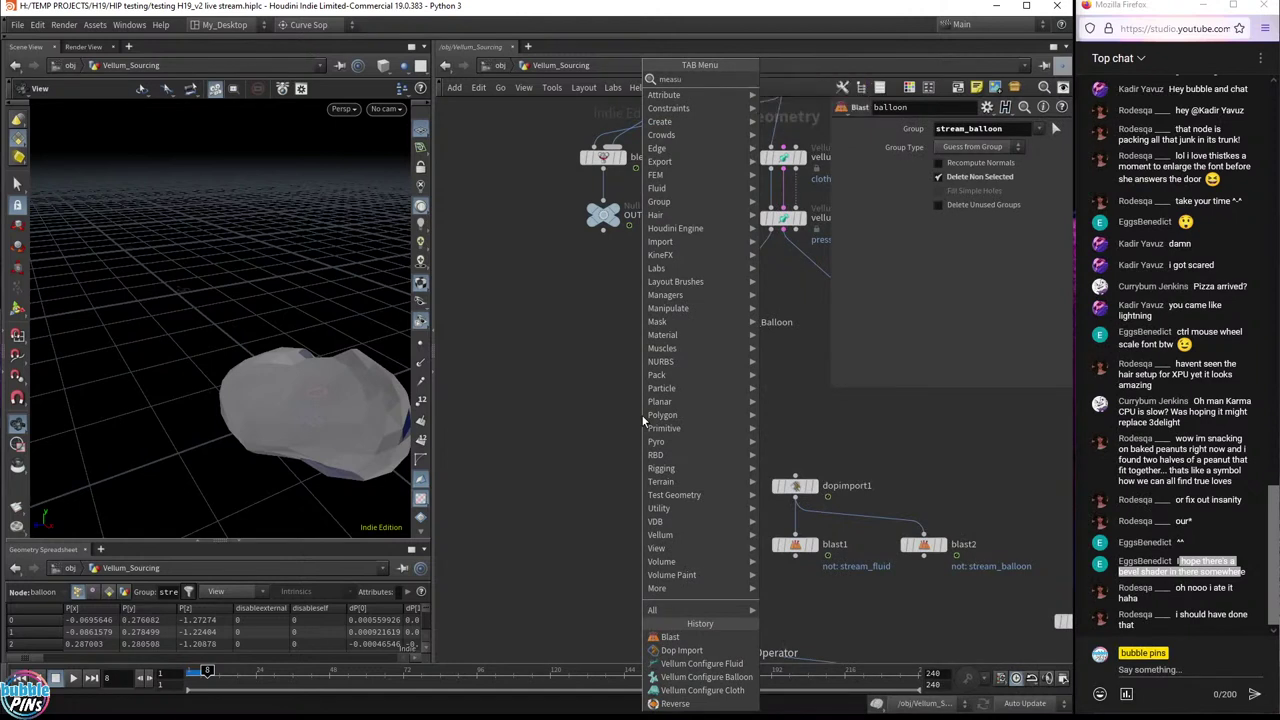
key(Return)
click(552, 445)
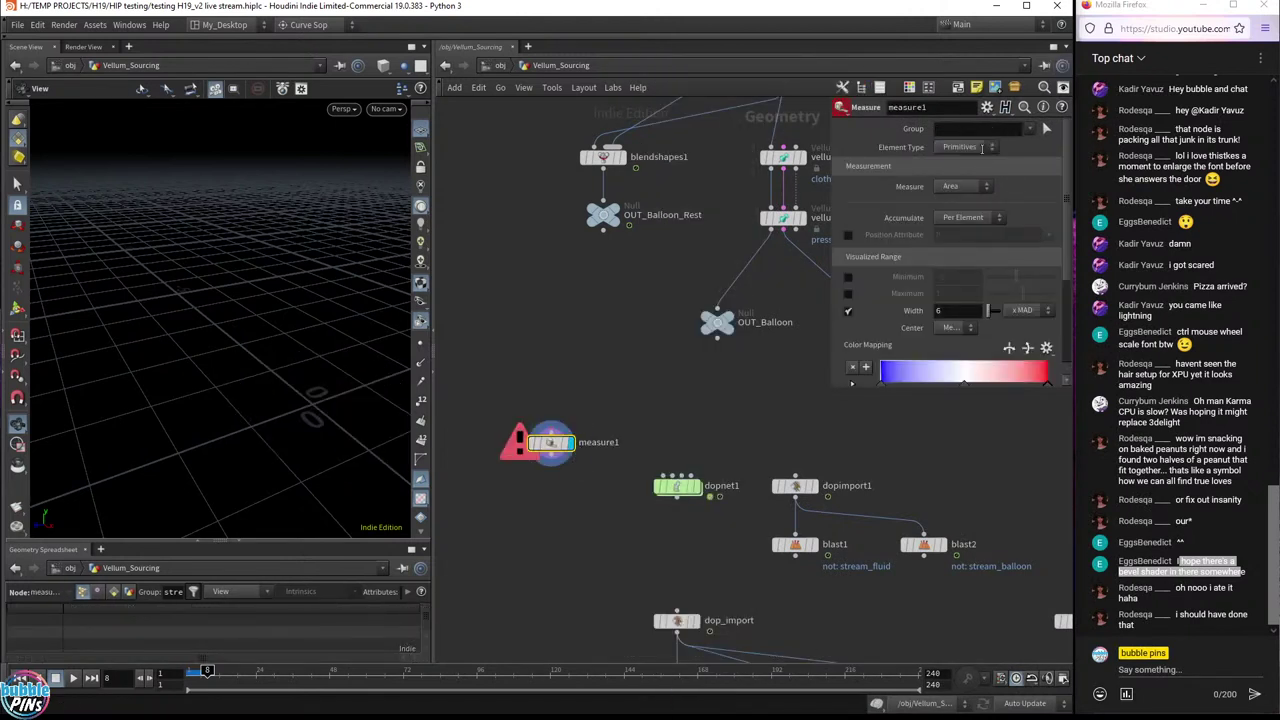
- Set measure1's Measure type to Curvature instead of Area
click(976, 220)
click(976, 221)
click(976, 185)
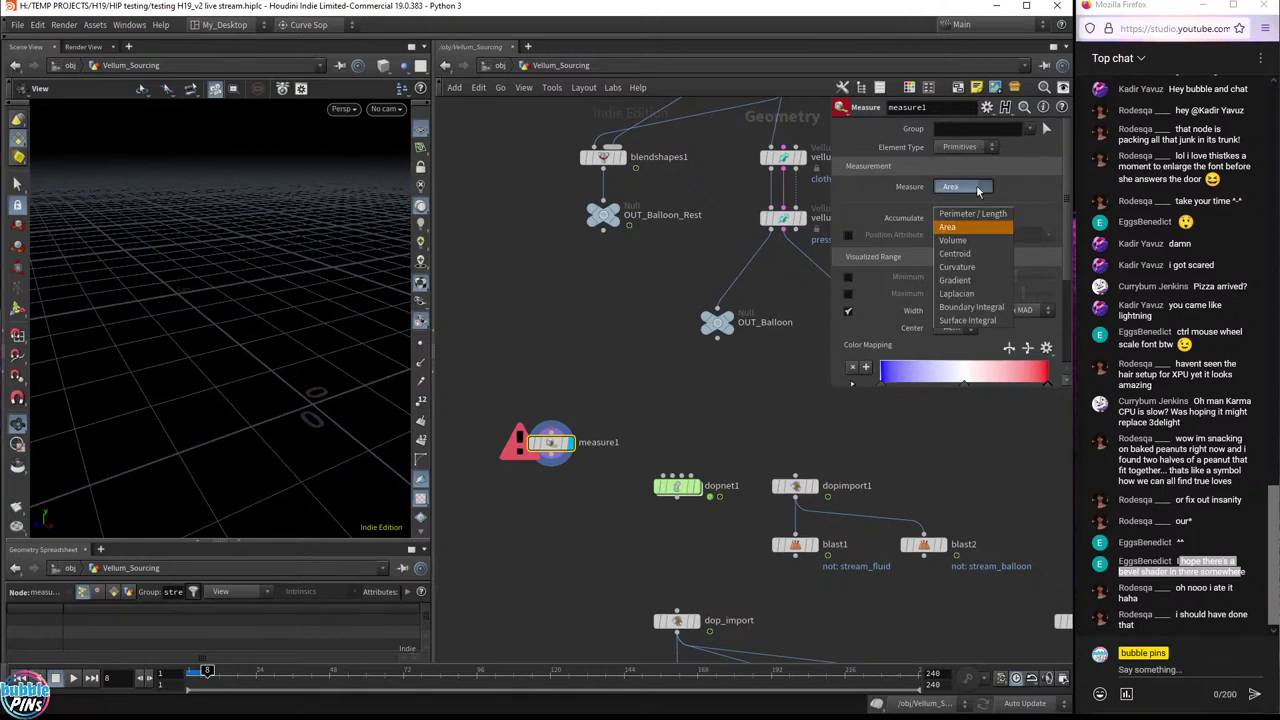
click(976, 267)
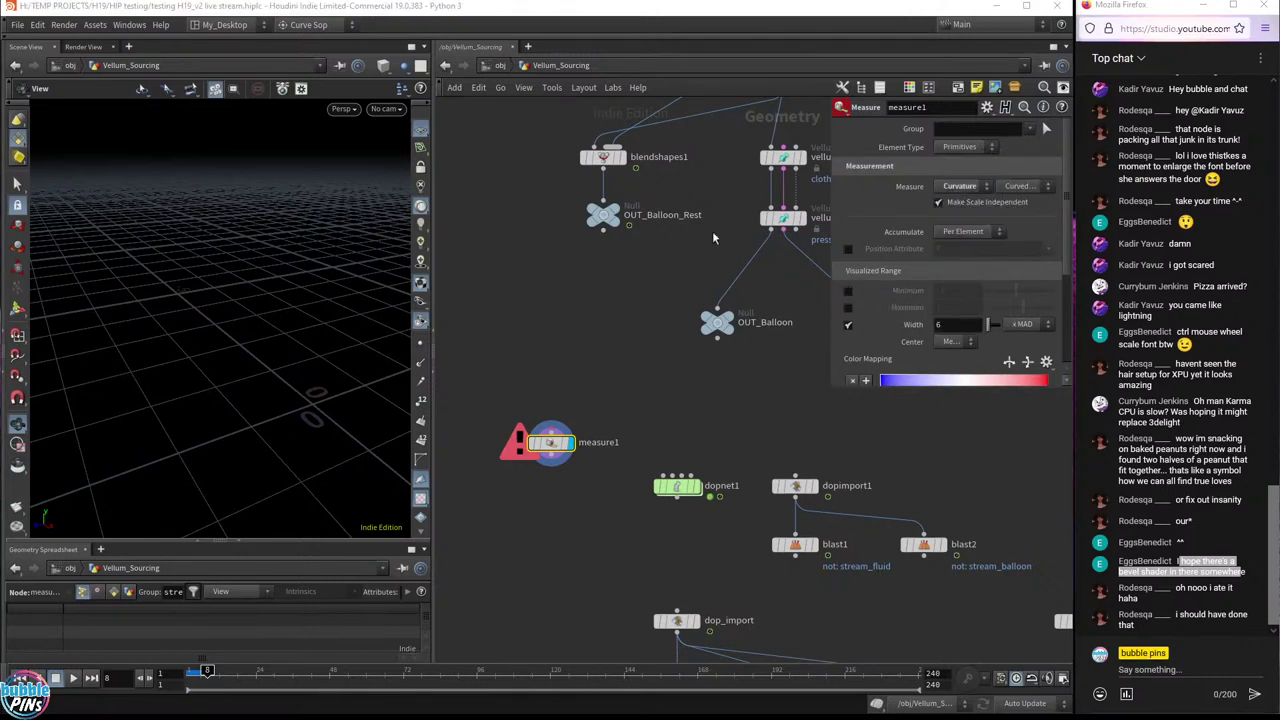
- Add a Rubber Toy test geometry node and wire it into measure1
middle_drag(621, 250, 748, 366)
key(Tab)
text(rubb)
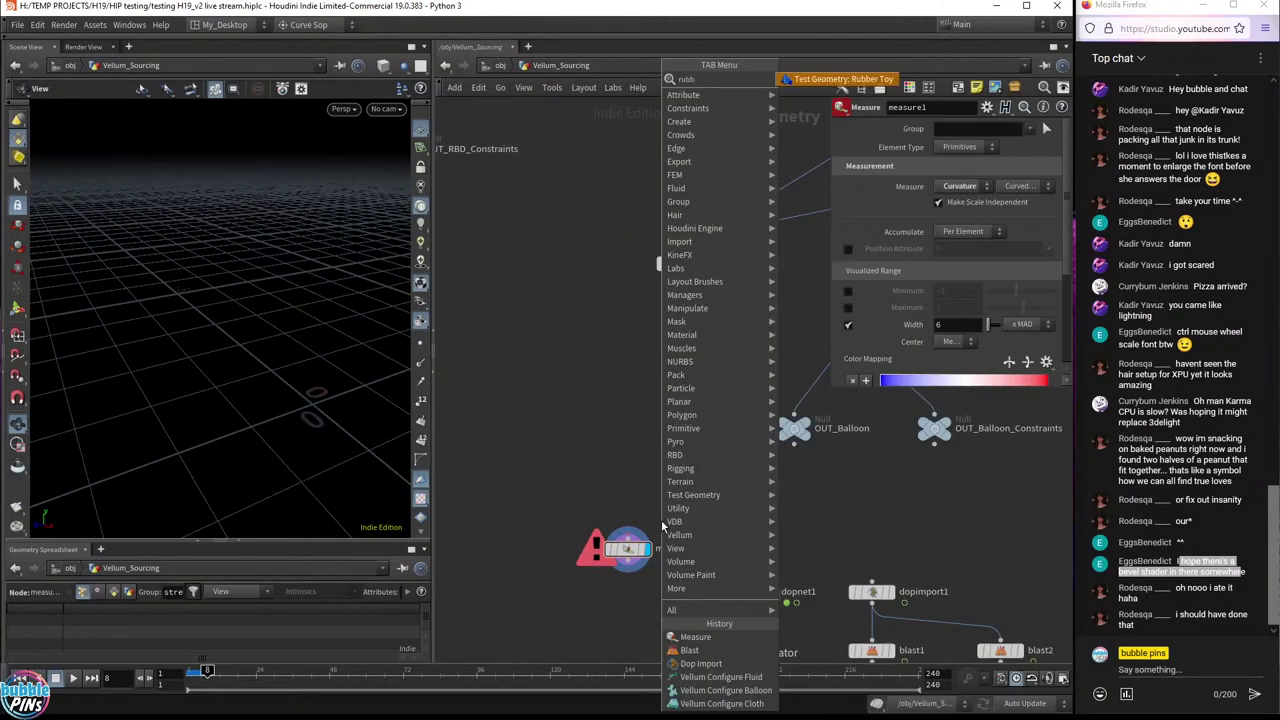
key(Return)
click(628, 468)
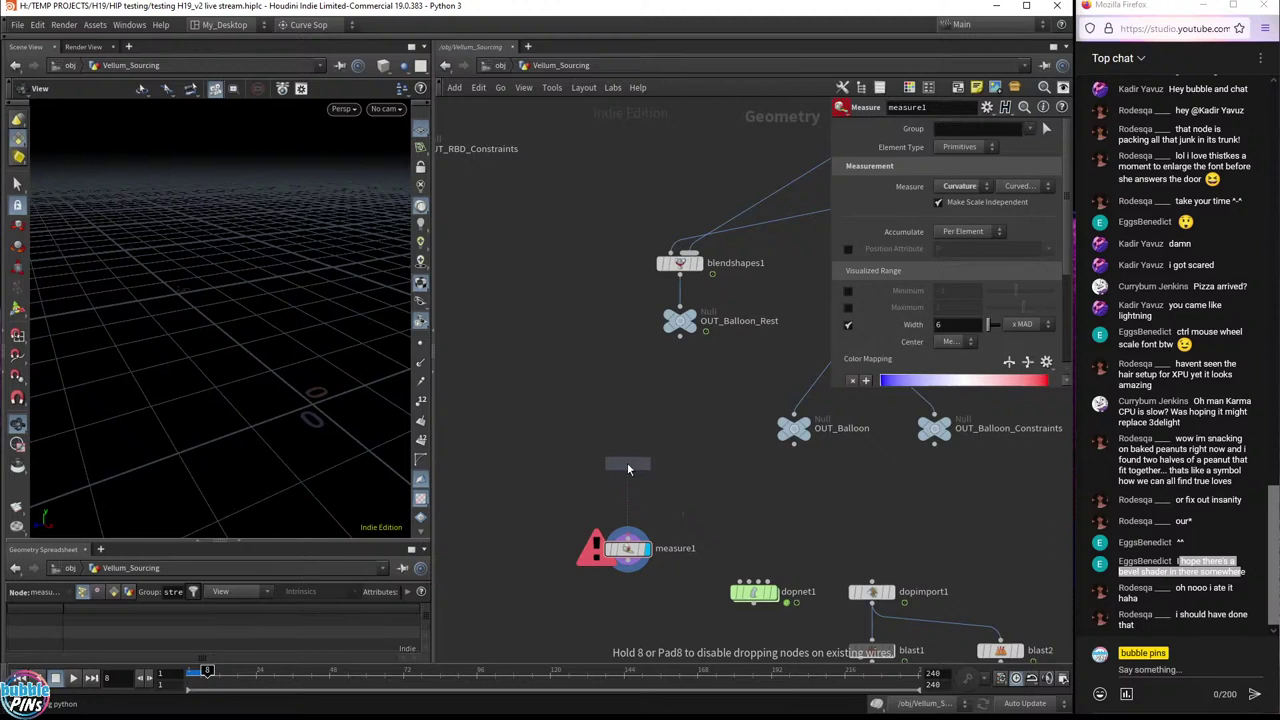
drag(628, 476, 627, 533)
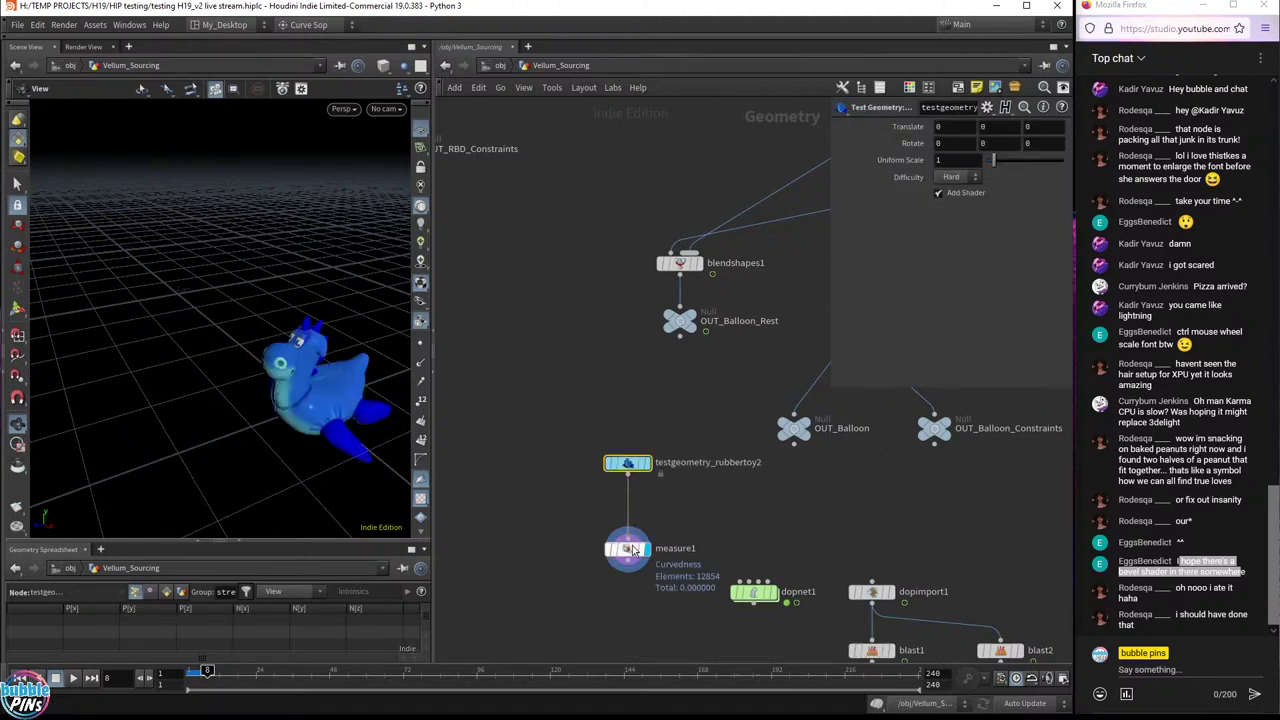
click(627, 548)
- Display measure1 on the toy and clear the spreadsheet Group filter to list all points
drag(380, 450, 440, 262)
click(420, 262)
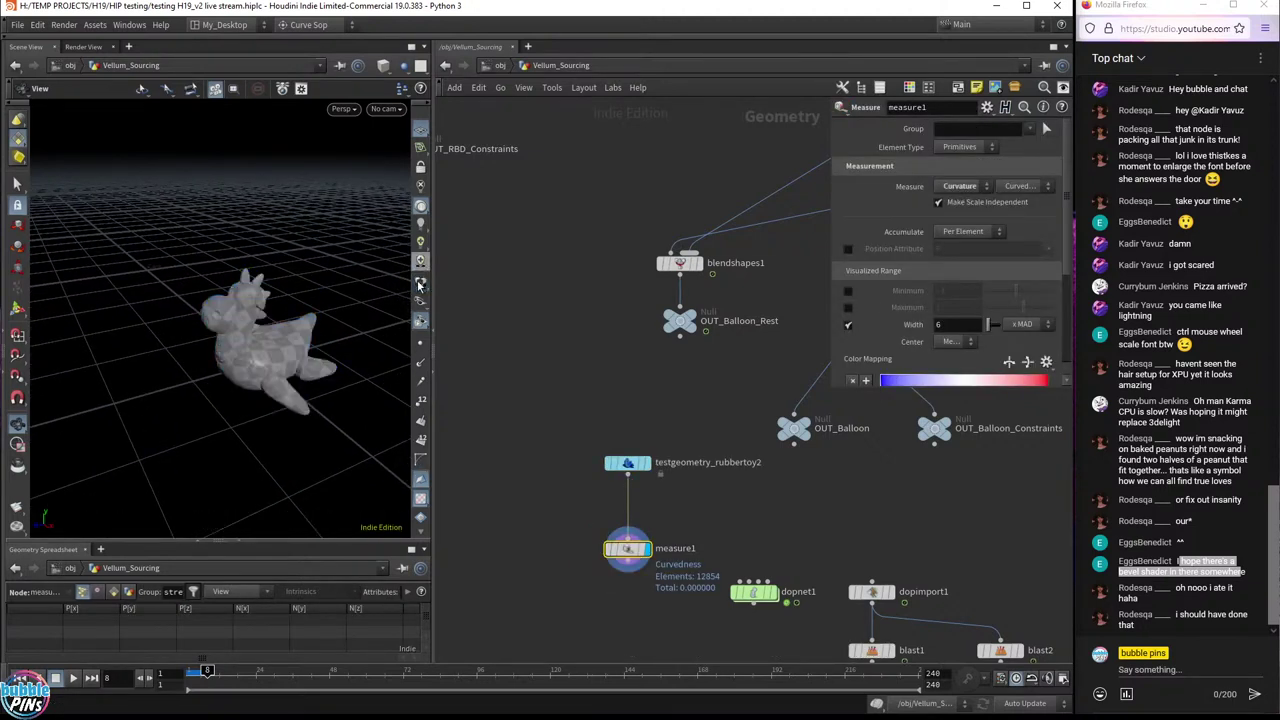
drag(300, 543, 300, 421)
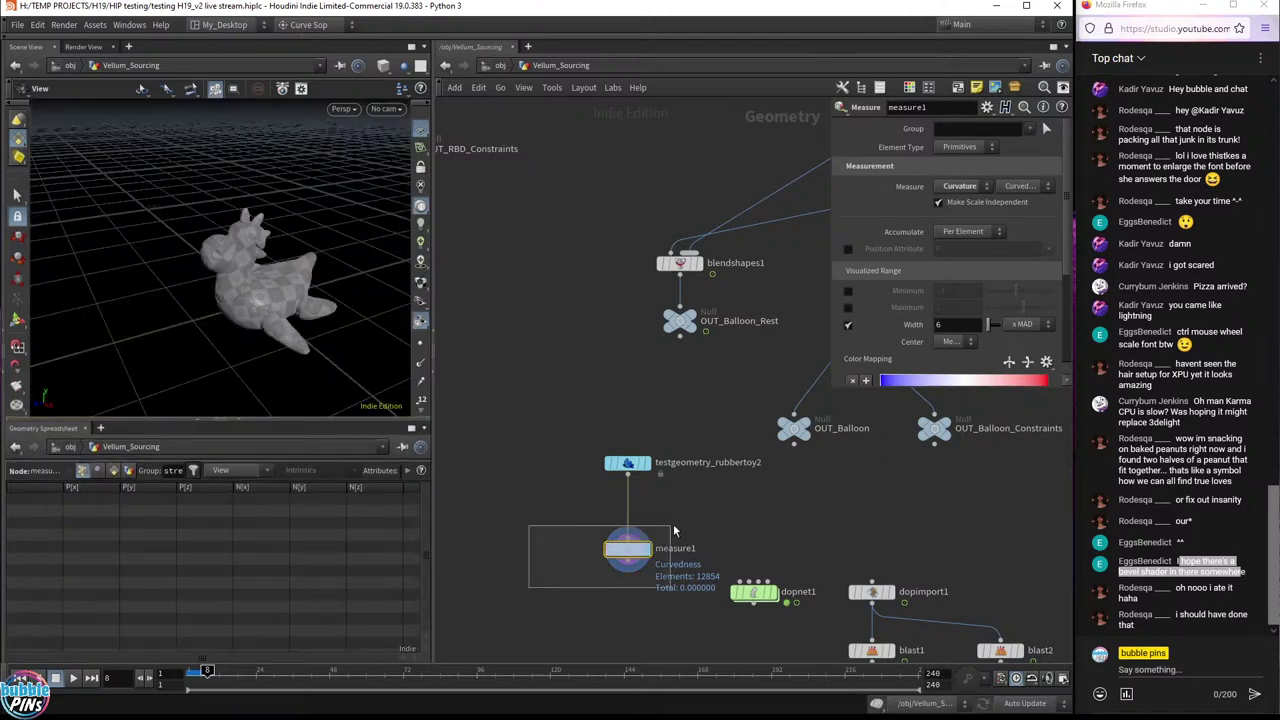
double_click(174, 471)
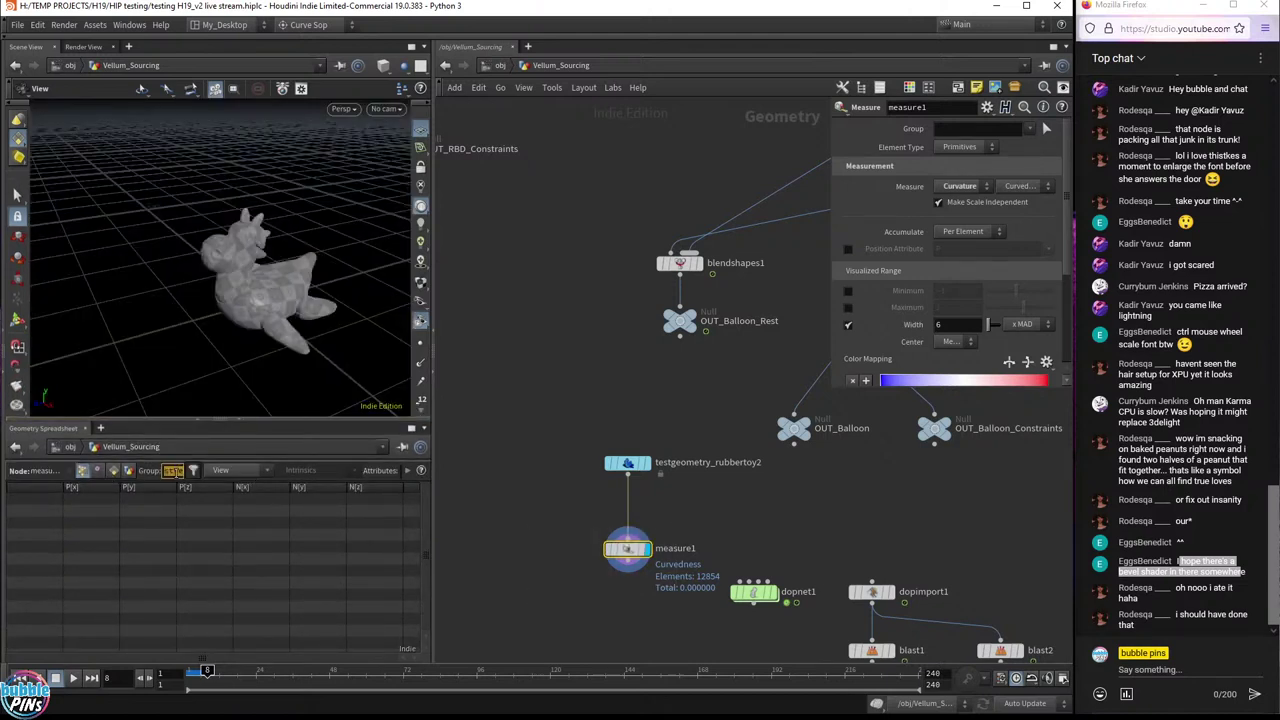
key(BackSpace)
key(Return)
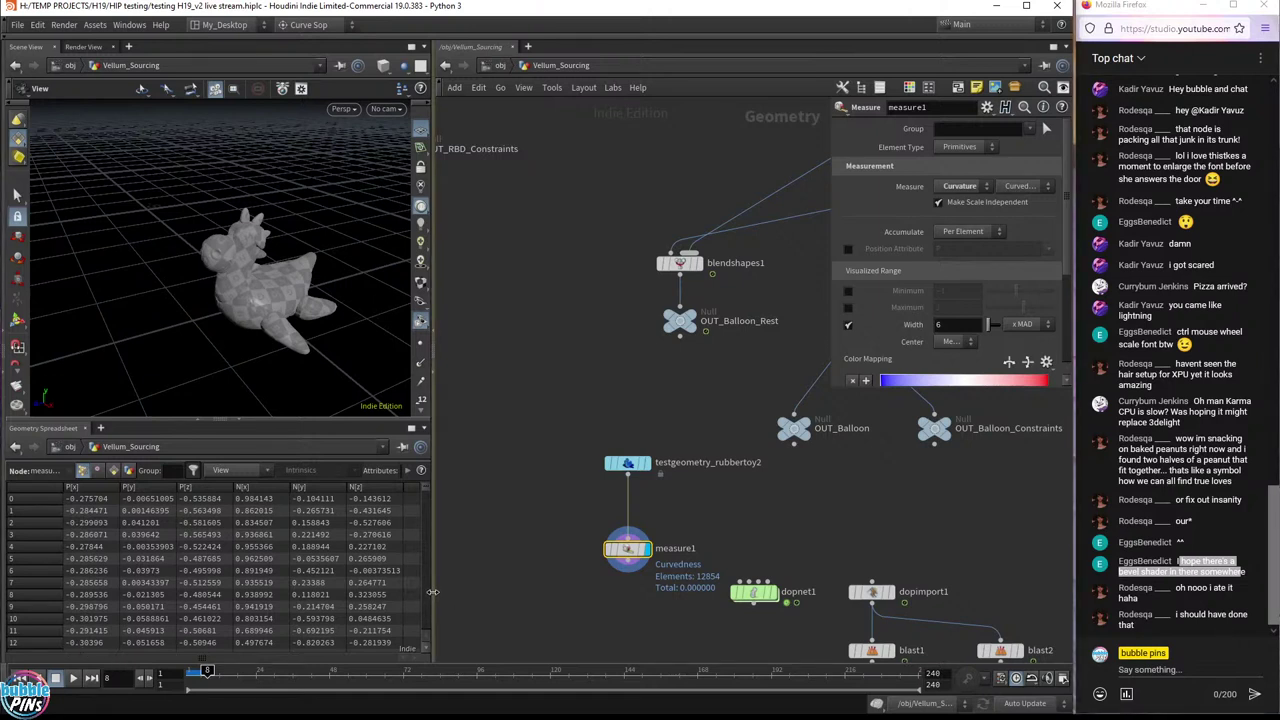
- List the toy's primitives in the spreadsheet sorted by curvature, highest first
drag(430, 593, 478, 593)
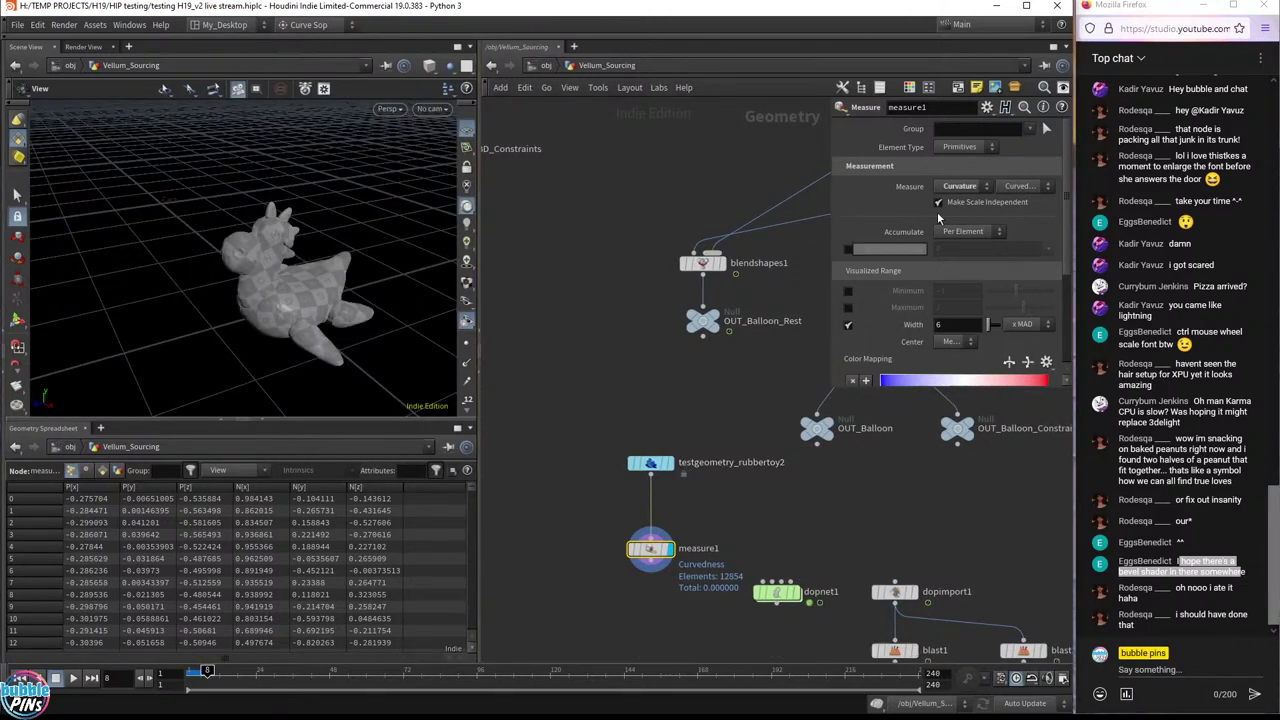
click(107, 471)
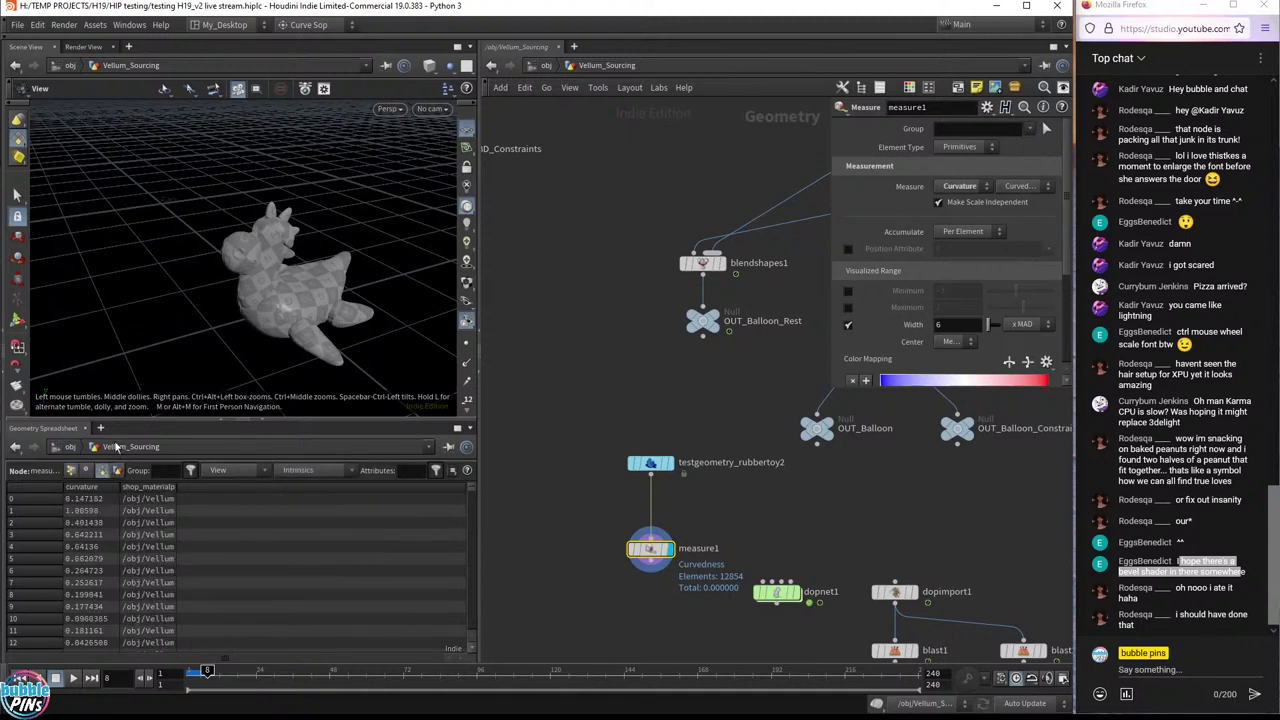
click(97, 487)
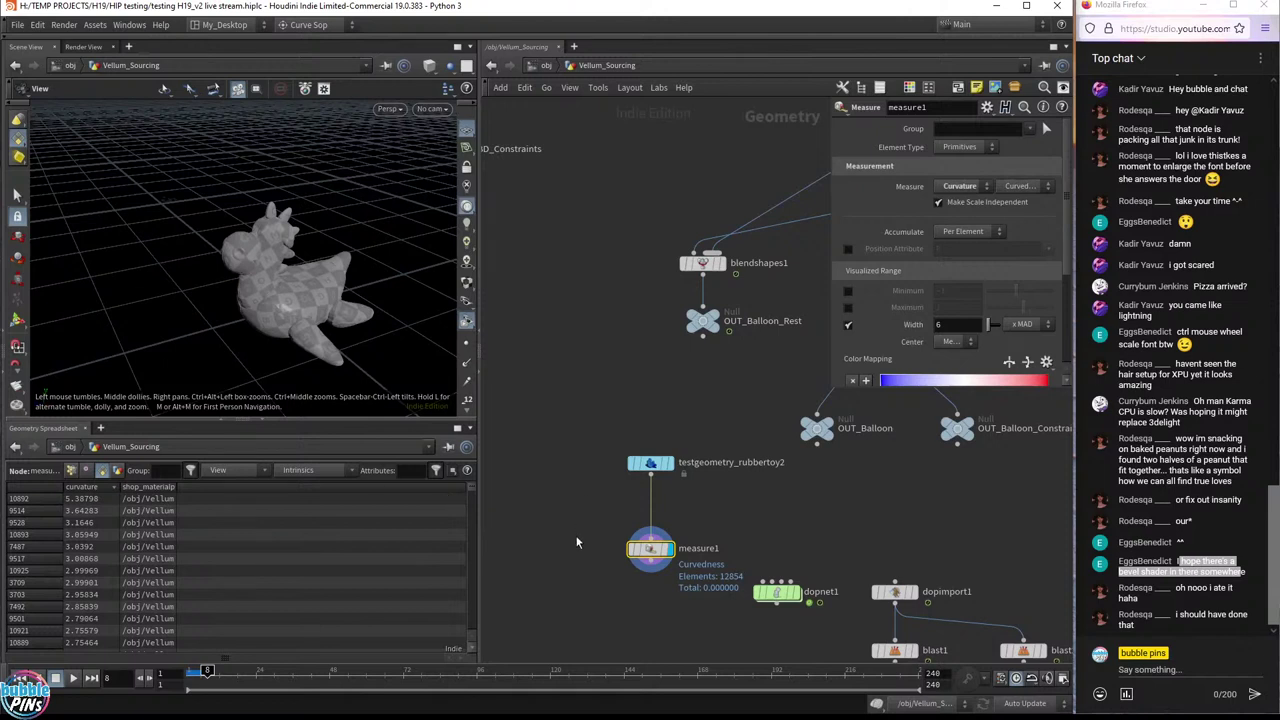
- Place measure1 directly beneath the rubber toy and start a wire from its output
drag(592, 592, 593, 377)
click(593, 513)
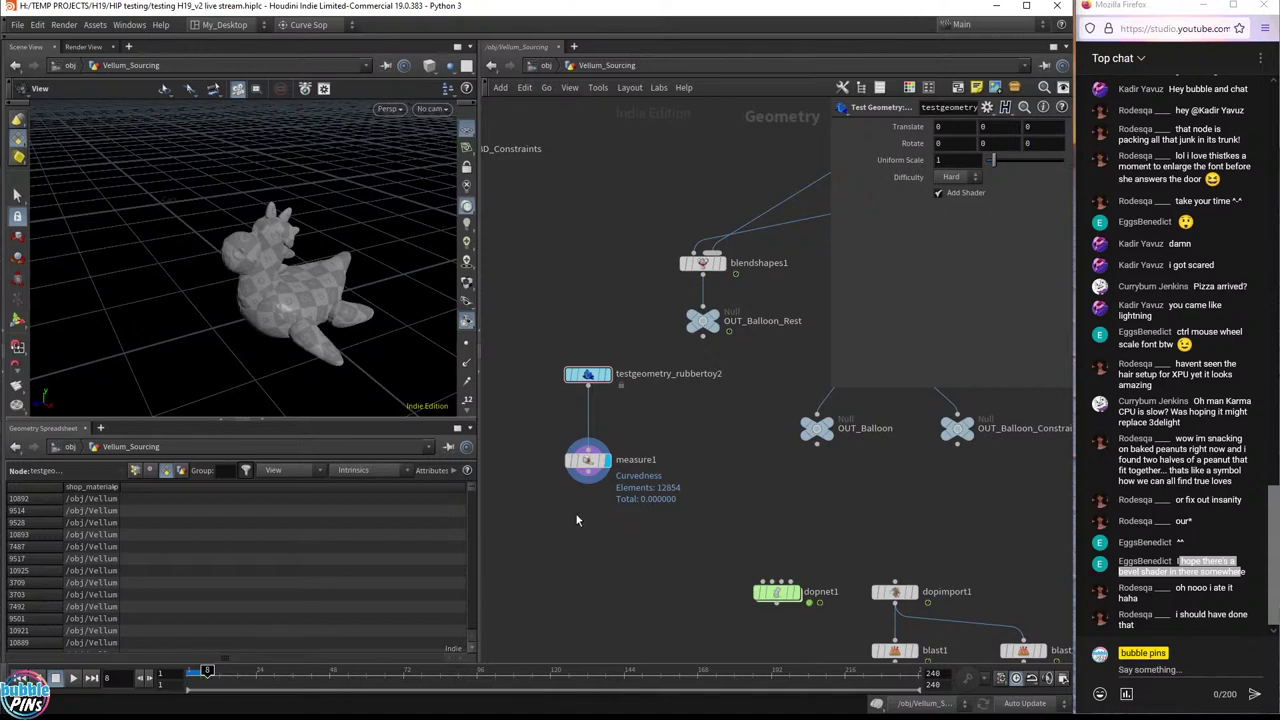
drag(590, 460, 590, 430)
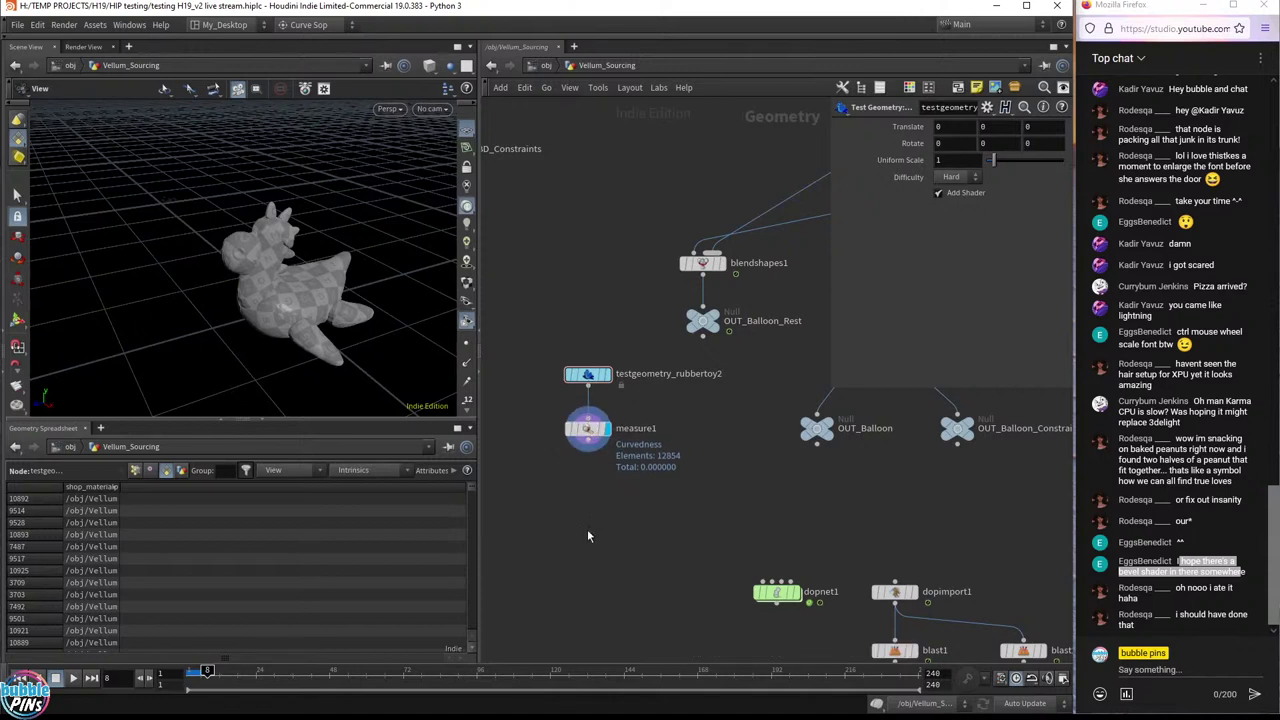
click(590, 452)
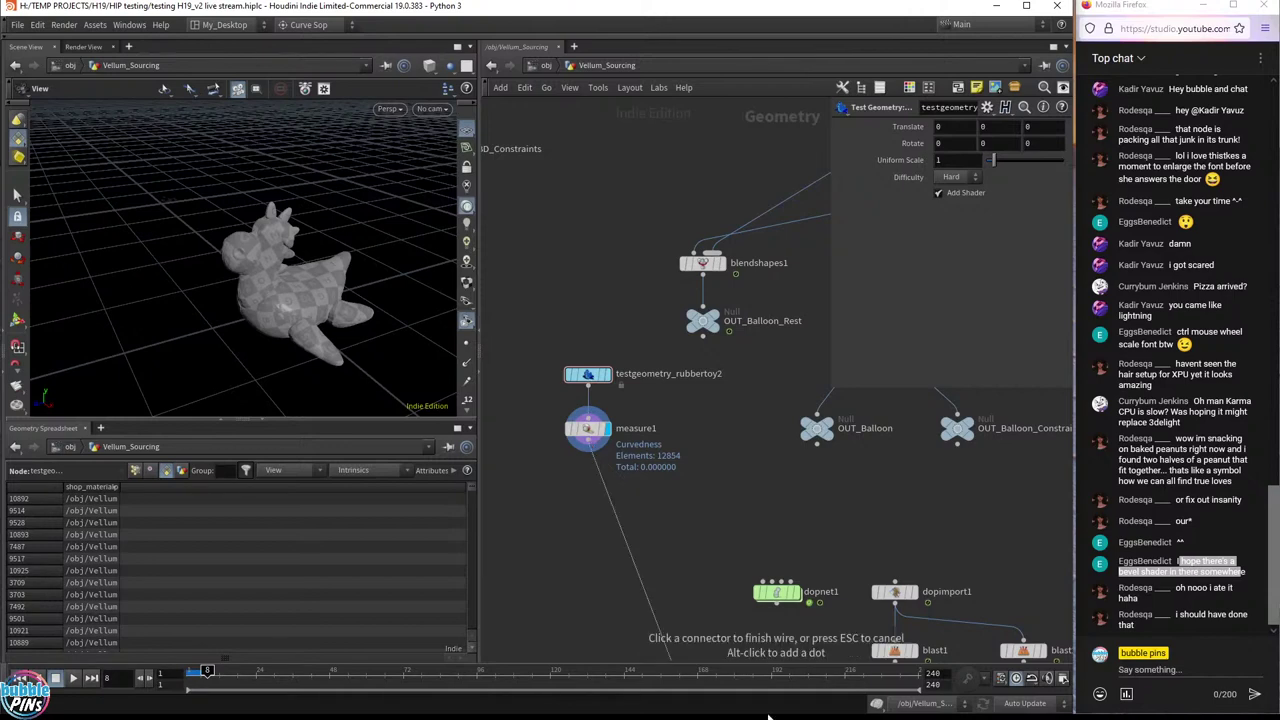
- Create a Color node wired from measure1 and place it beneath it
click(725, 619)
text(color)
key(Return)
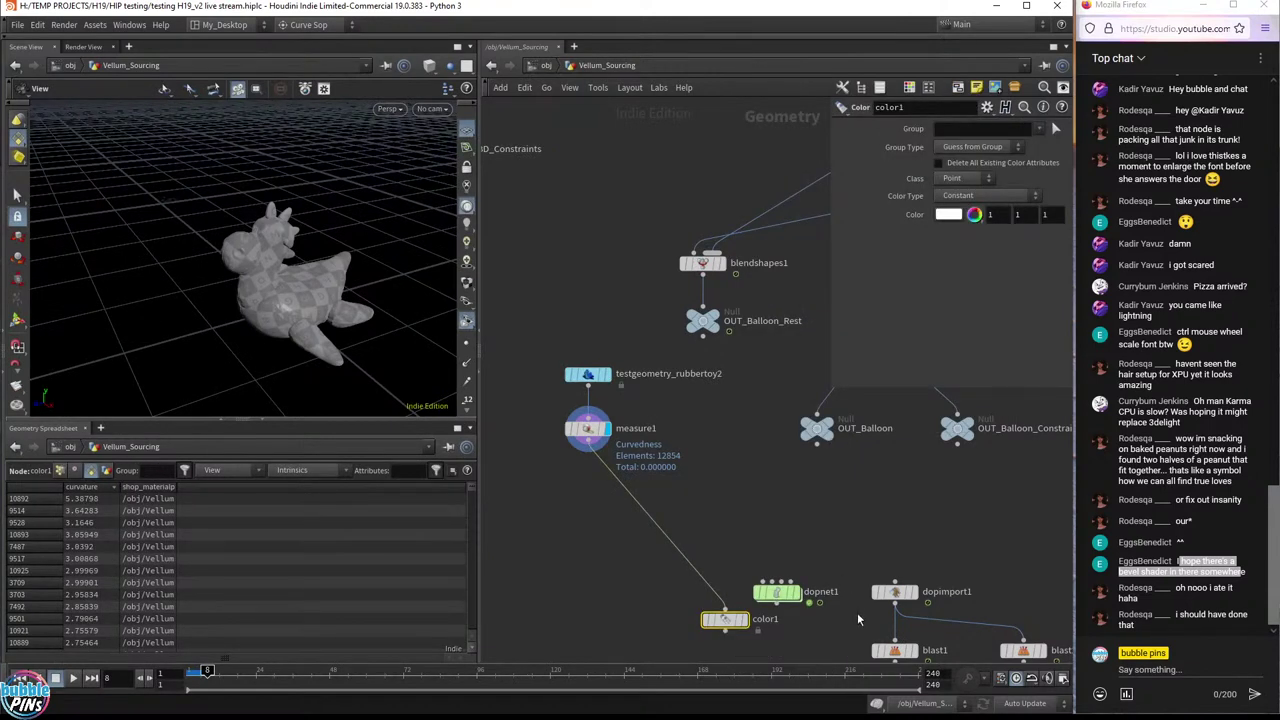
drag(725, 619, 588, 505)
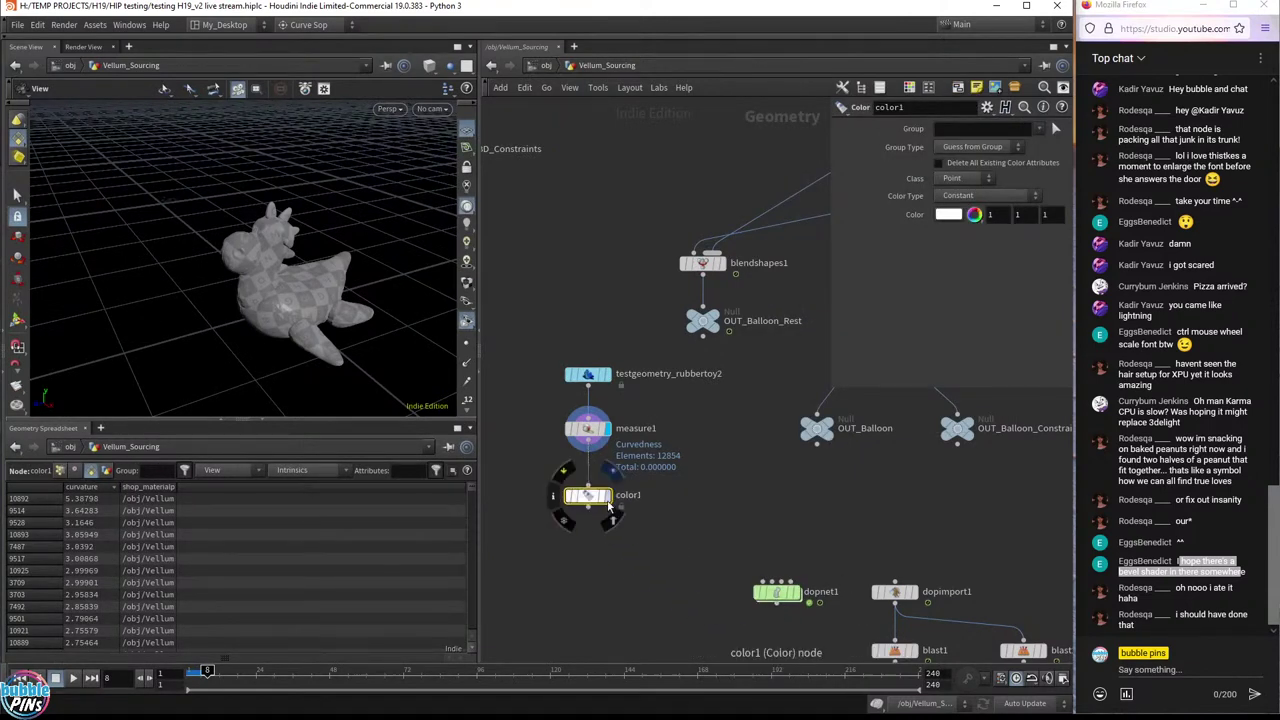
- Set color1 to colour primitives with an Attribute Ramp
click(960, 179)
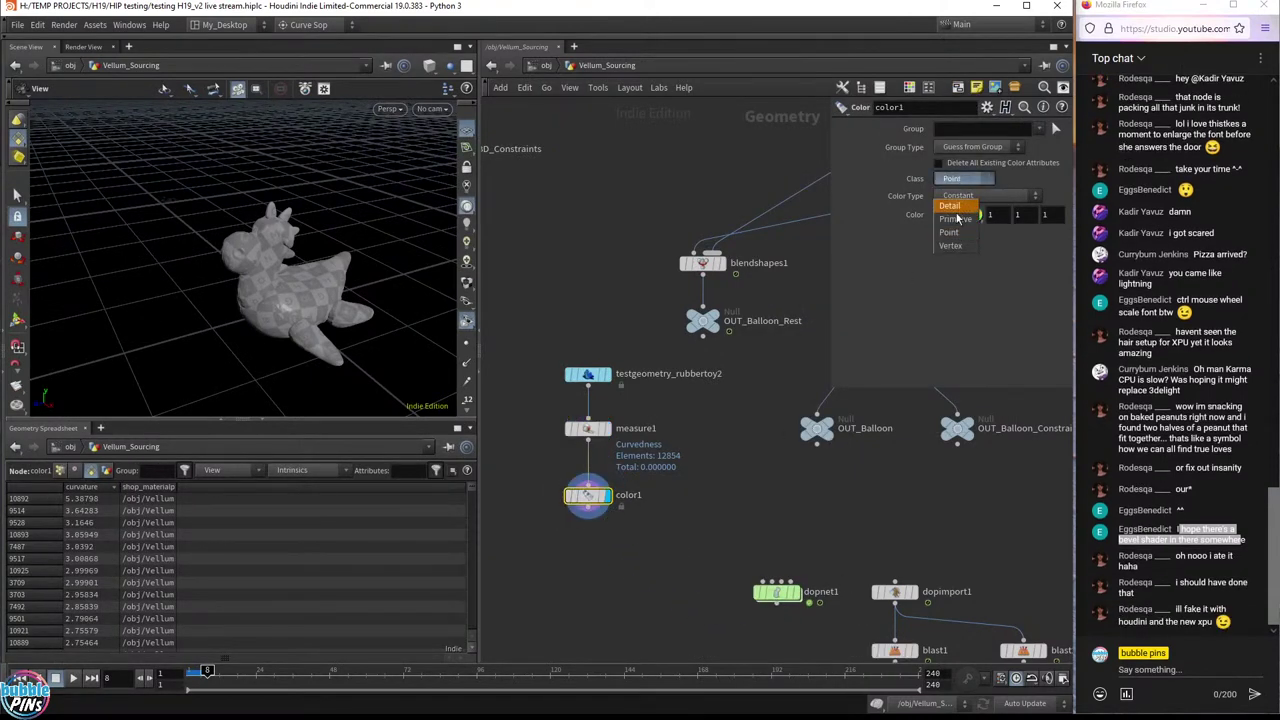
click(955, 218)
click(960, 196)
click(985, 262)
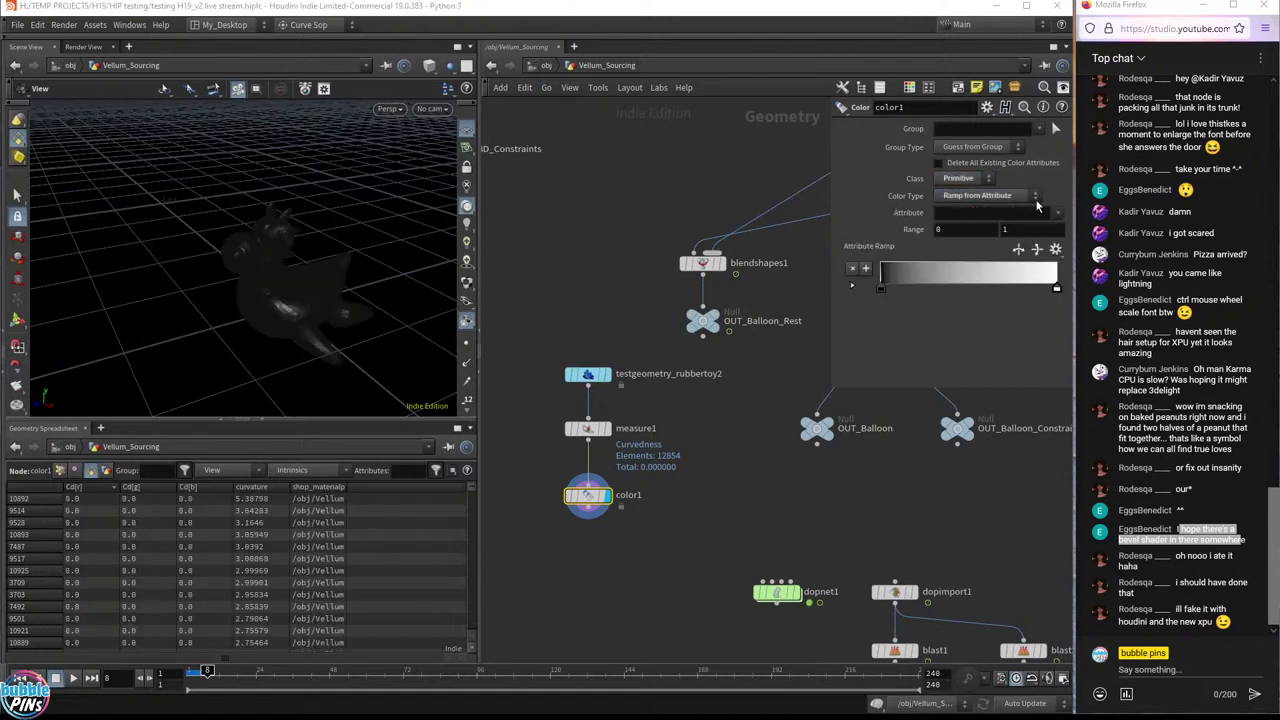
click(1057, 214)
click(1070, 228)
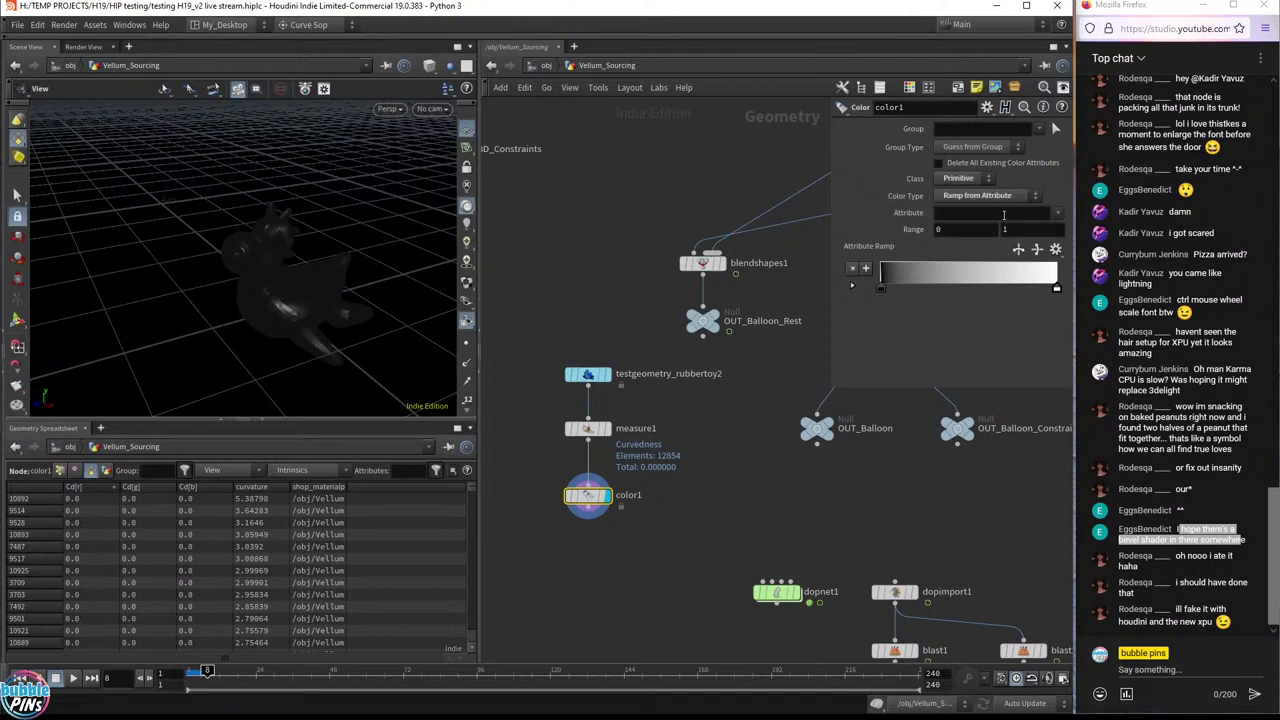
- Set color1's ramp attribute to curvature on primitives and inspect the recoloured toy
click(966, 180)
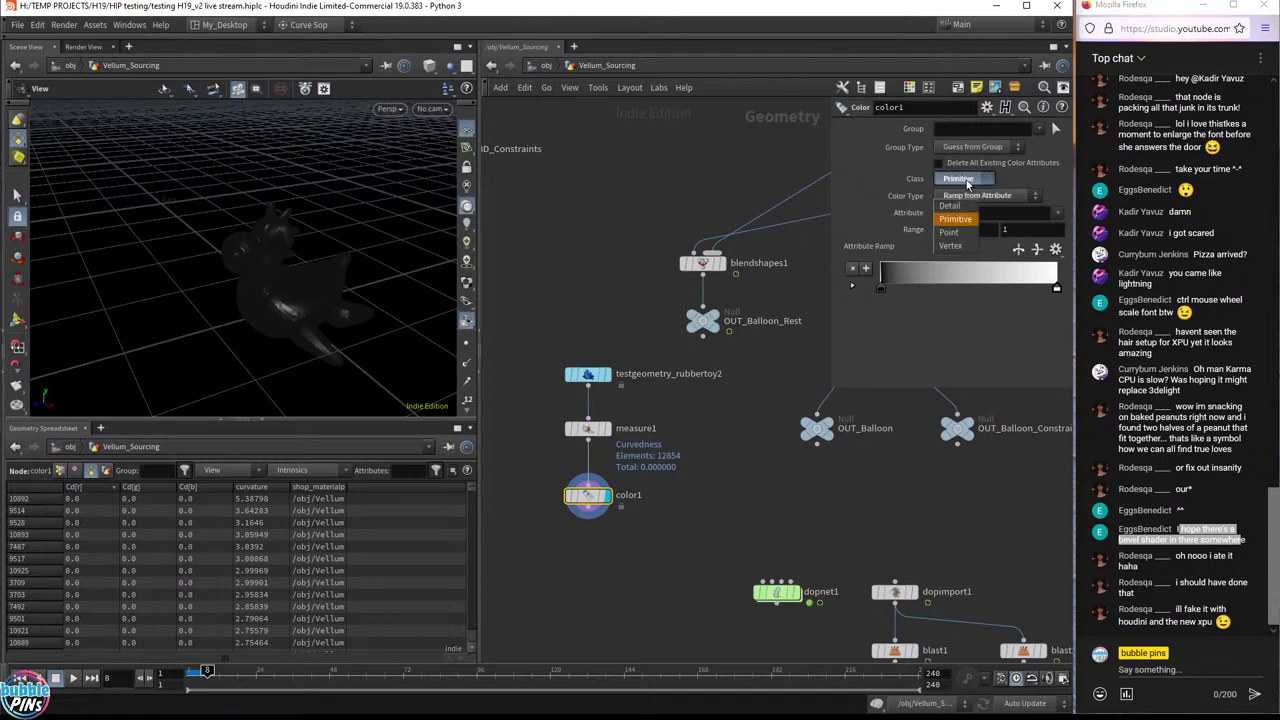
click(949, 232)
click(1056, 214)
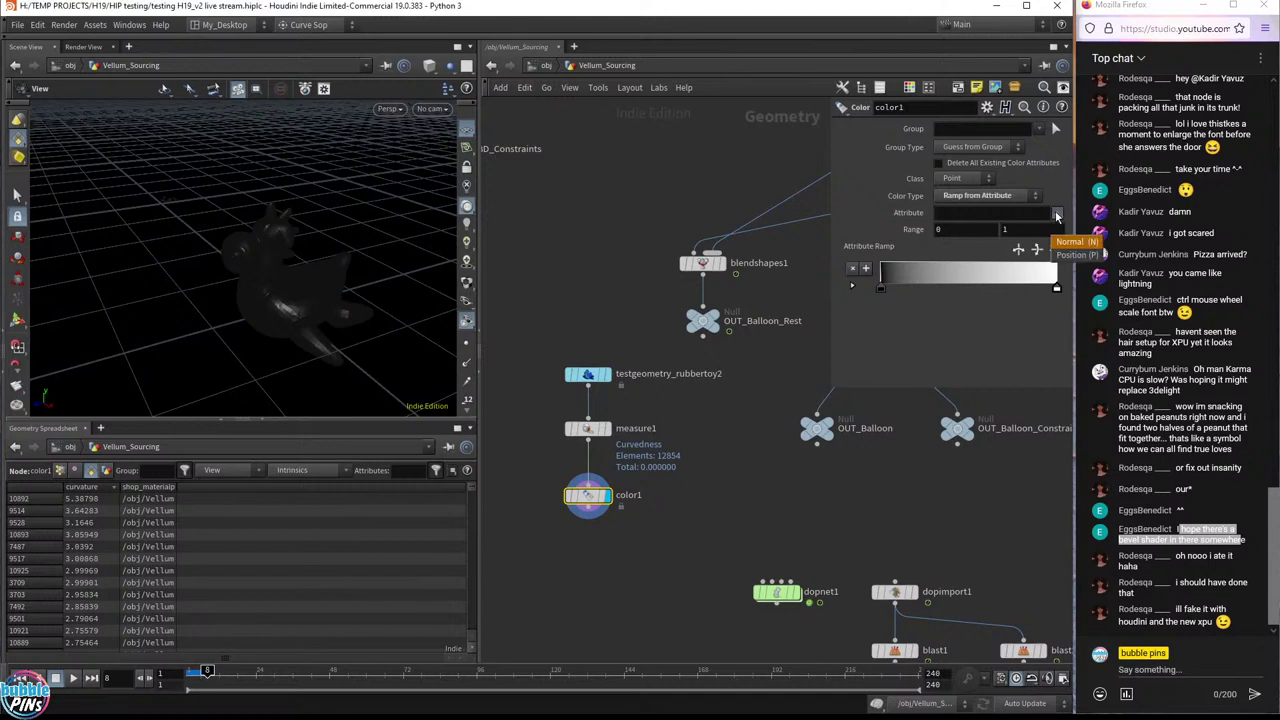
click(1056, 214)
mouse_move(587, 495)
mouse_down()
mouse_move(672, 513)
mouse_move(587, 497)
mouse_up()
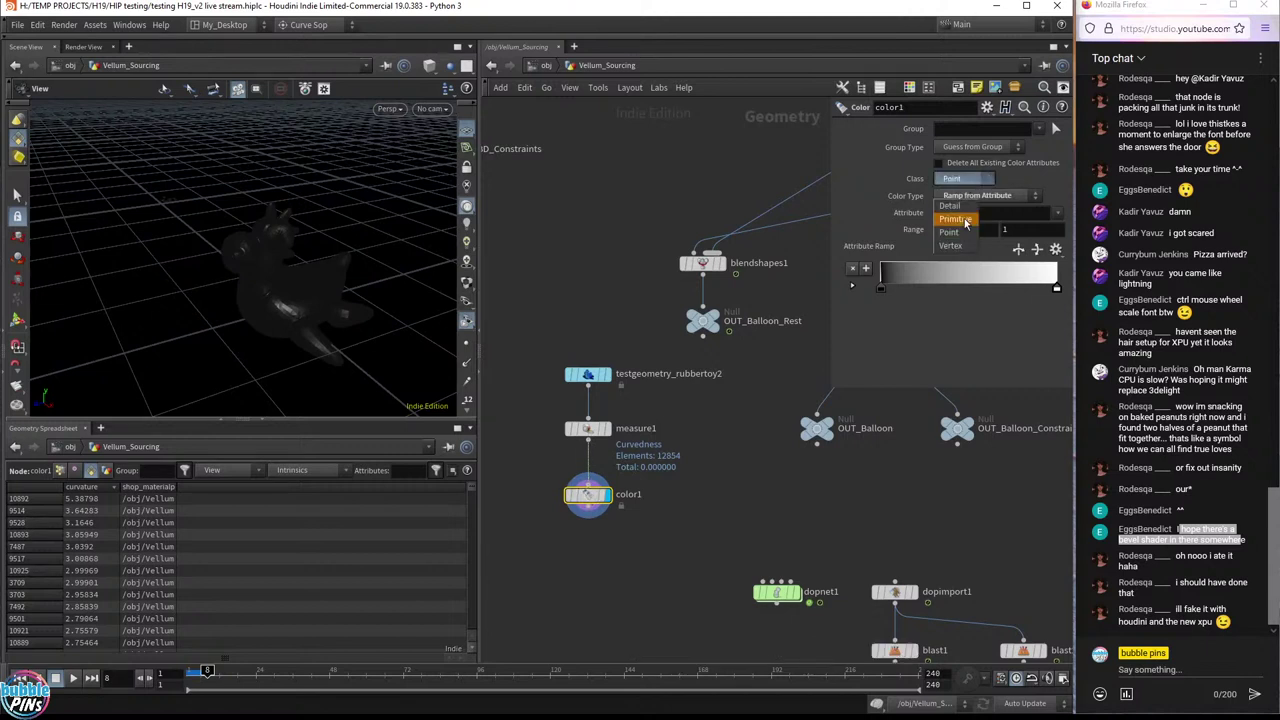
click(966, 218)
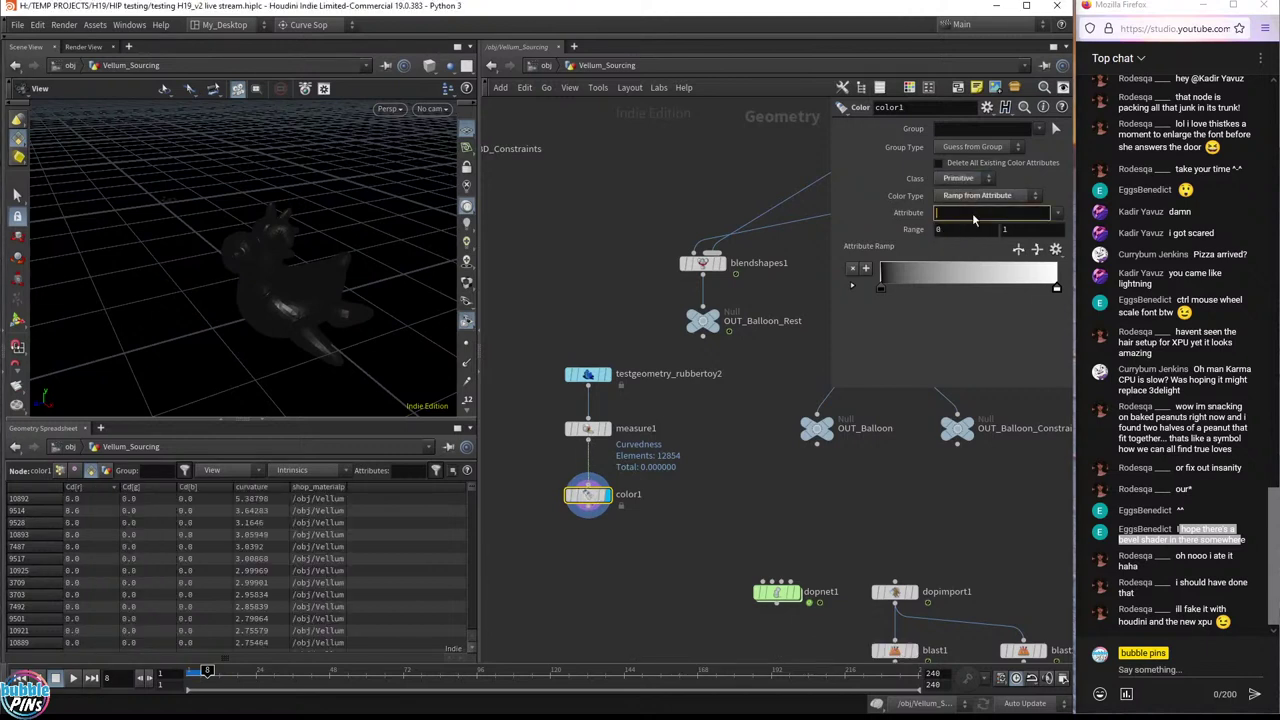
text(curvature)
key(Return)
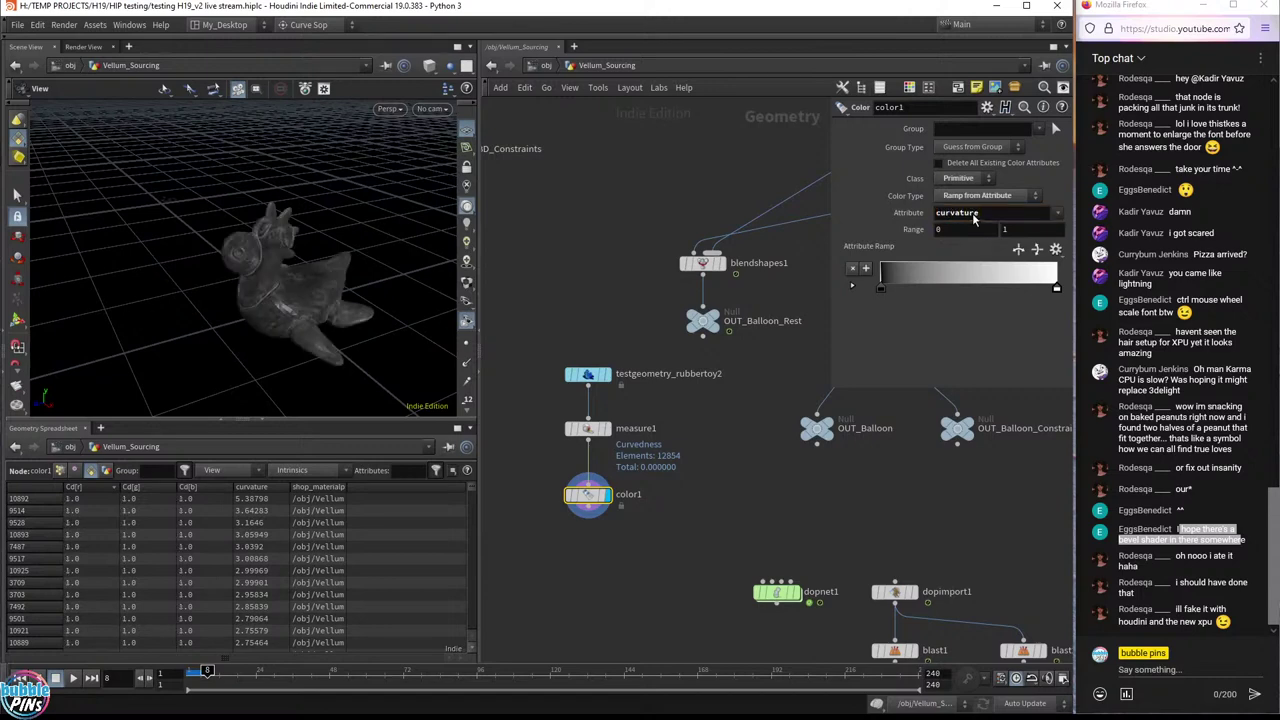
drag(420, 320, 360, 240)
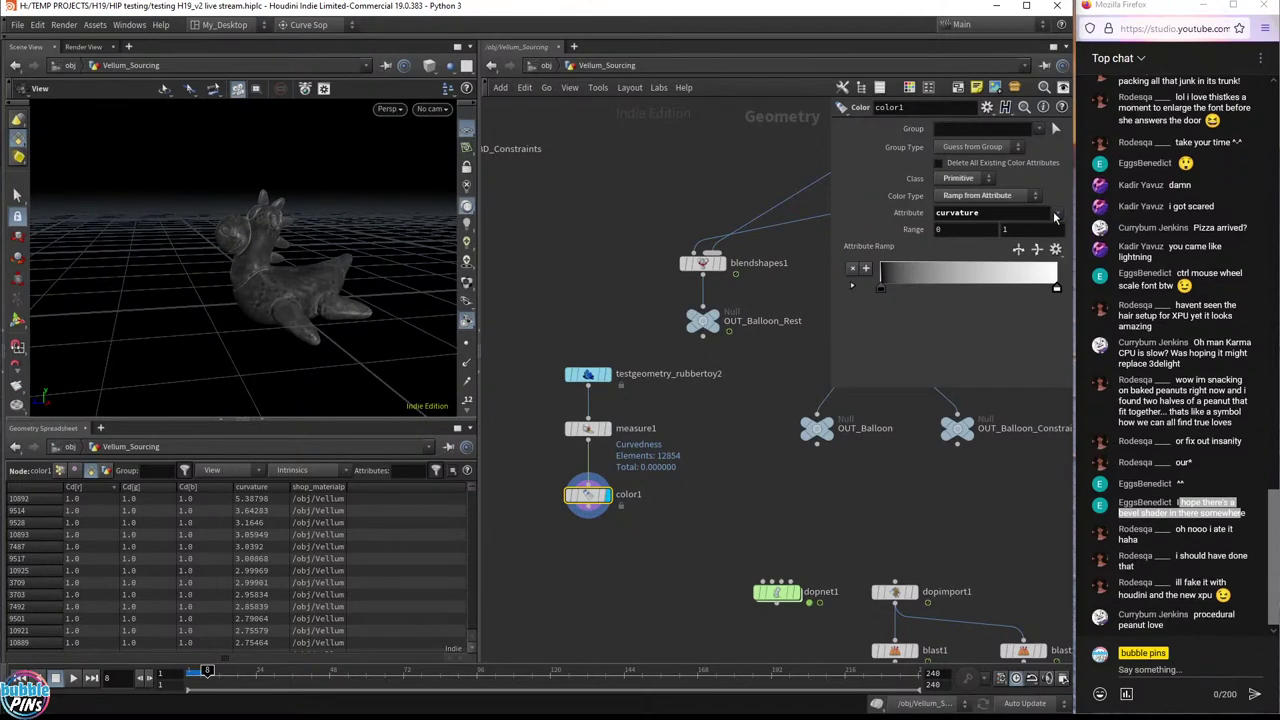
scroll(389, 286, up, 5)
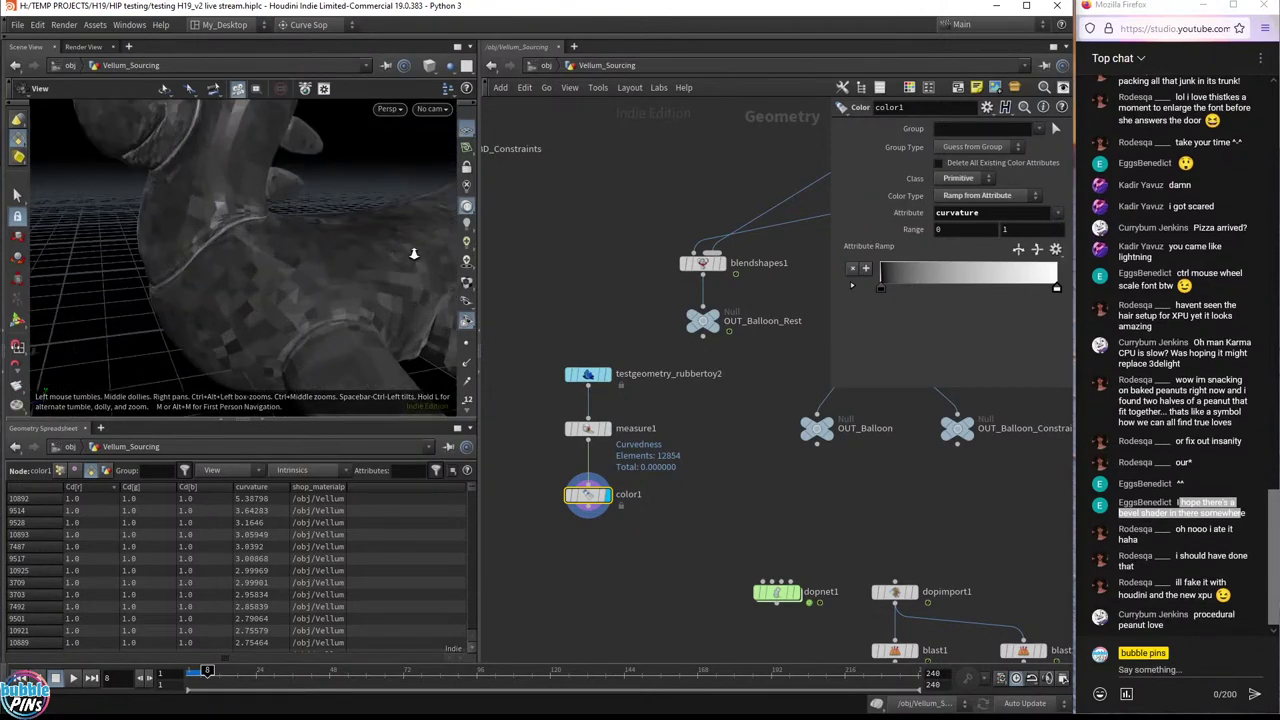
scroll(413, 253, down, 4)
drag(380, 232, 330, 300)
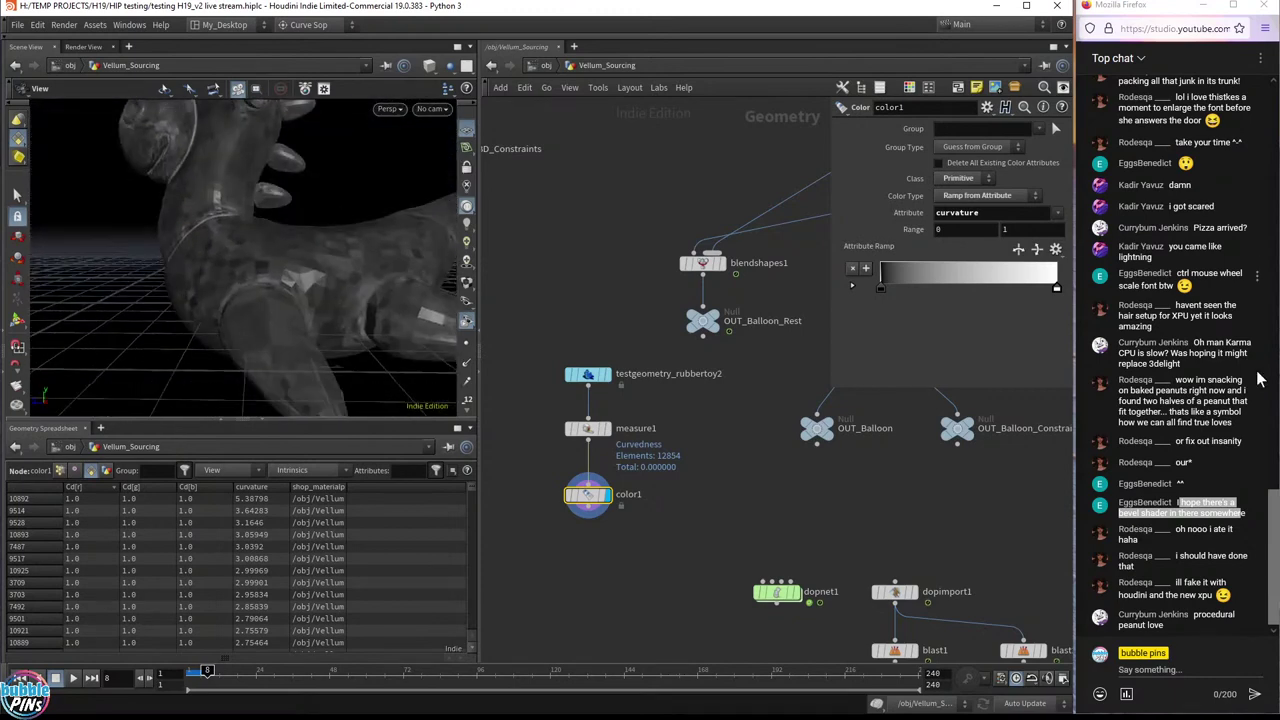
- Set color1's ramp keys to white and red so high-curvature areas turn pink
double_click(880, 288)
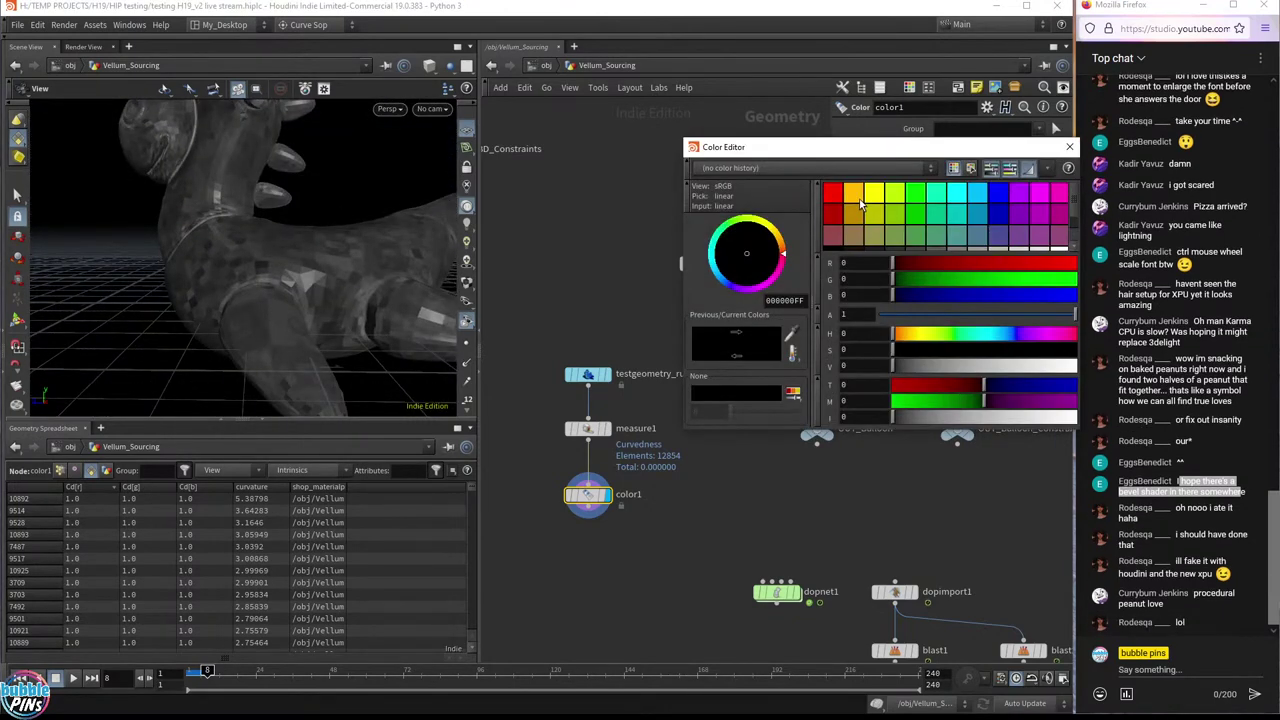
click(1065, 255)
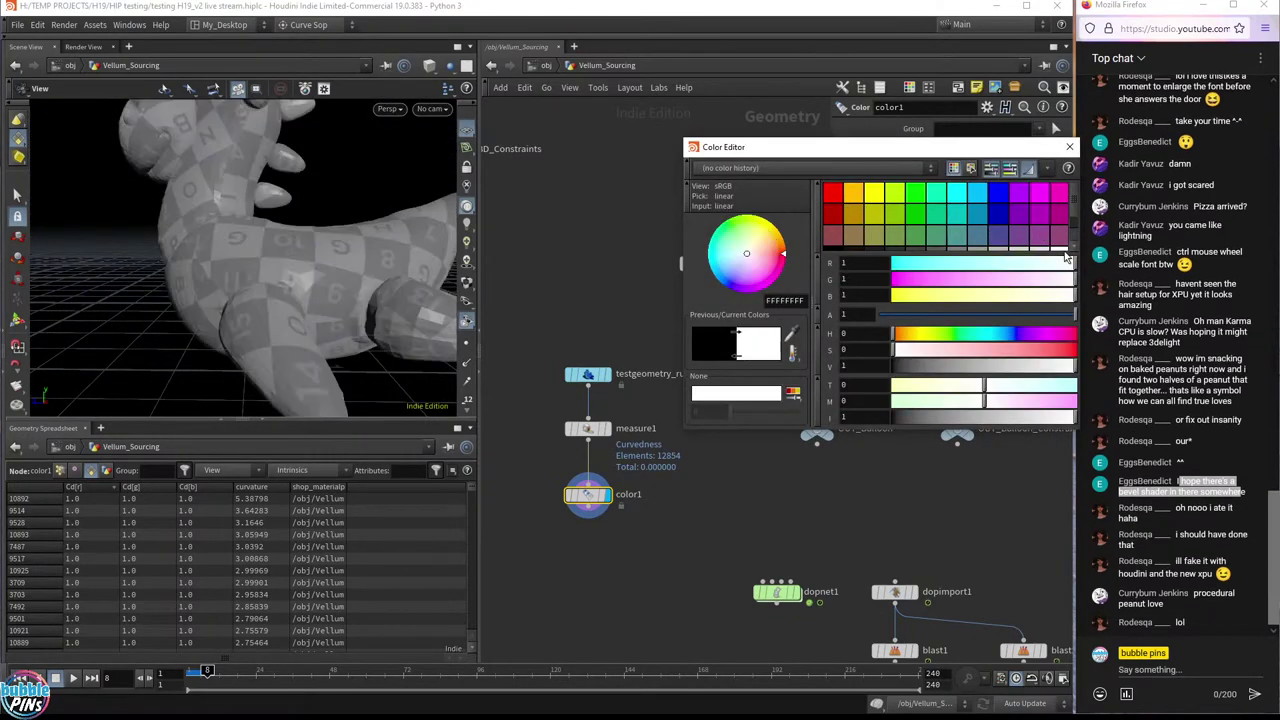
click(1069, 147)
double_click(1060, 292)
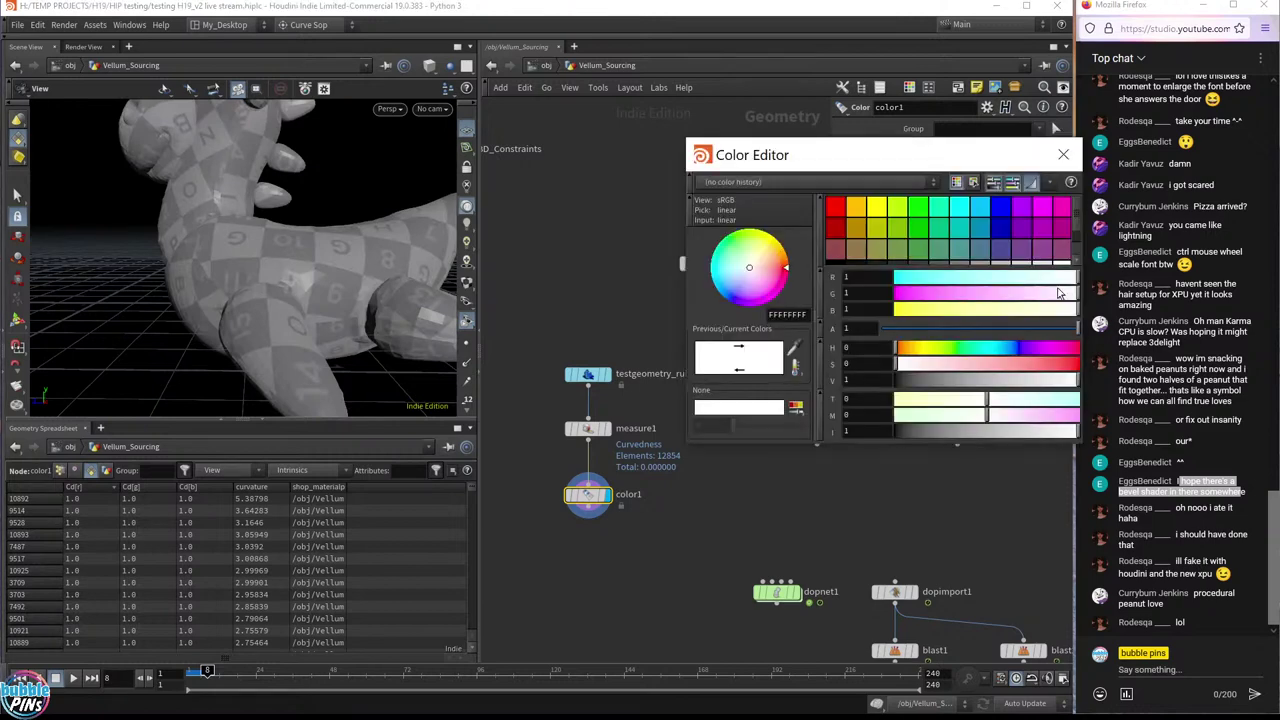
click(836, 206)
click(1063, 154)
mouse_move(250, 280)
mouse_down()
mouse_move(137, 291)
mouse_move(312, 287)
mouse_move(260, 280)
mouse_move(271, 263)
mouse_move(398, 252)
mouse_move(280, 277)
mouse_move(294, 277)
mouse_move(328, 188)
mouse_up()
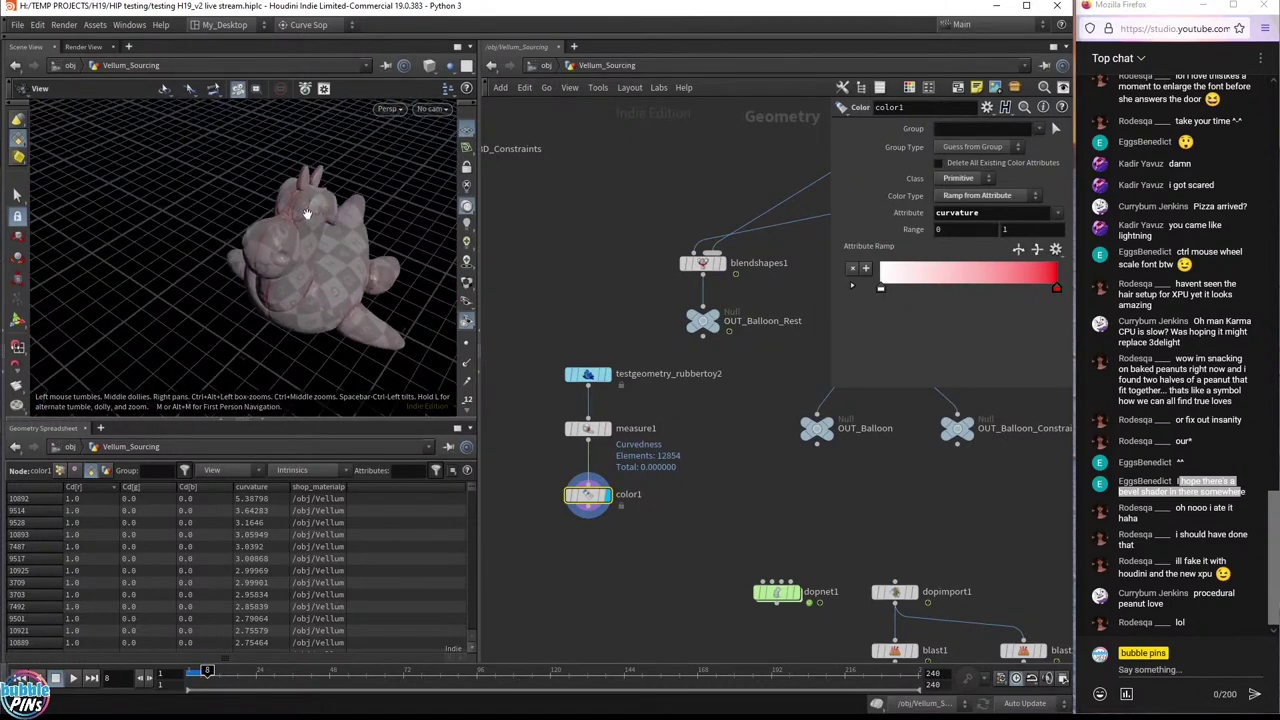
scroll(318, 200, up, 5)
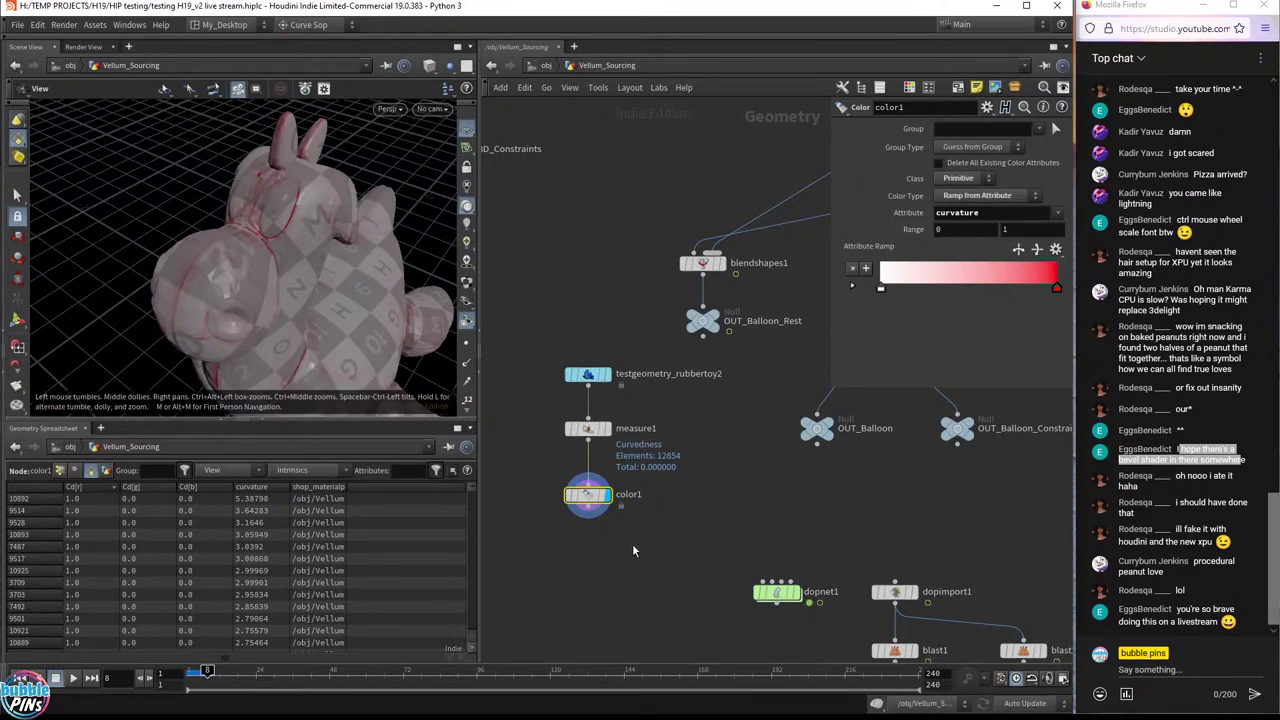
mouse_move(590, 500)
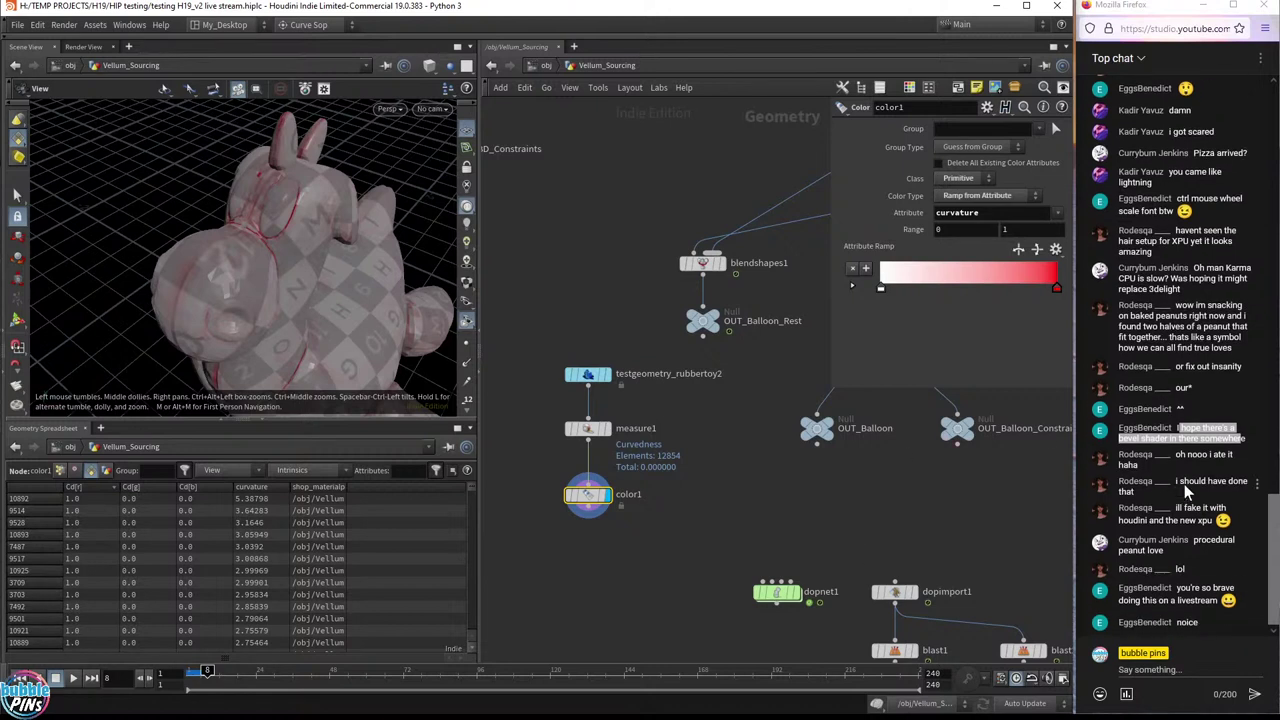
- Read chat messages and enlarge the 3-D viewport above the spreadsheet
drag(1176, 455, 1238, 500)
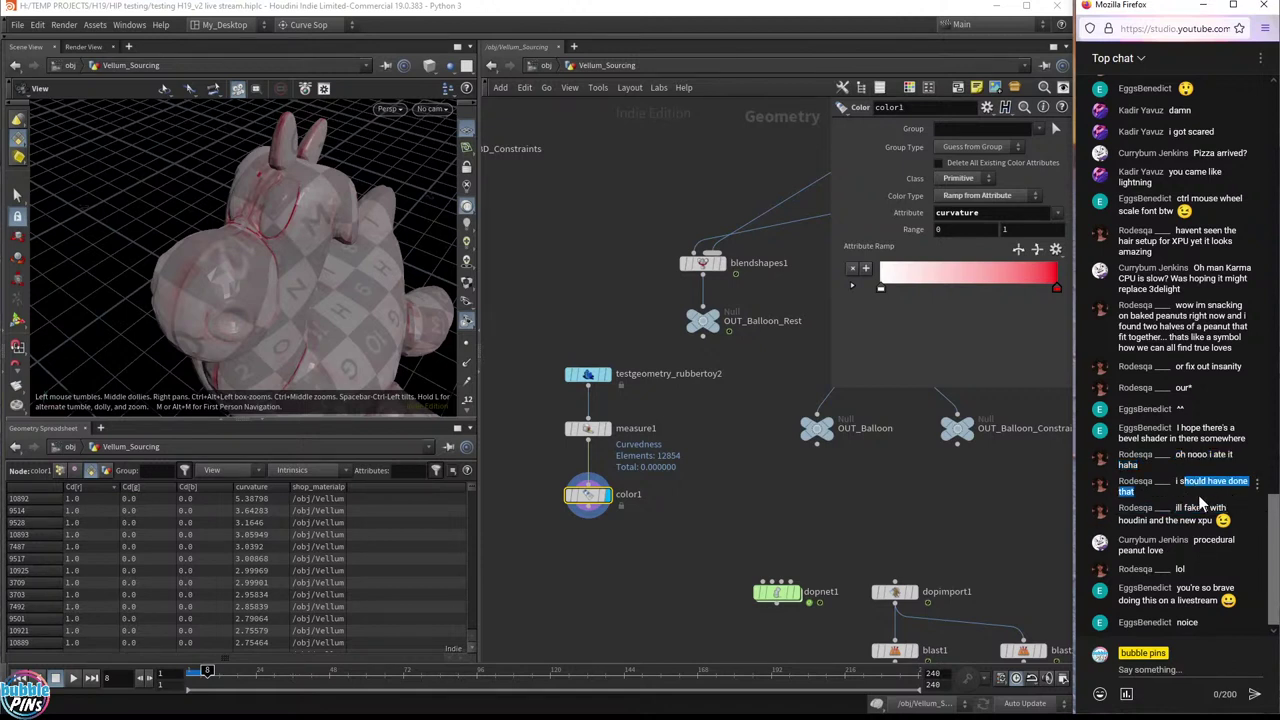
click(1198, 507)
drag(1184, 508, 1181, 520)
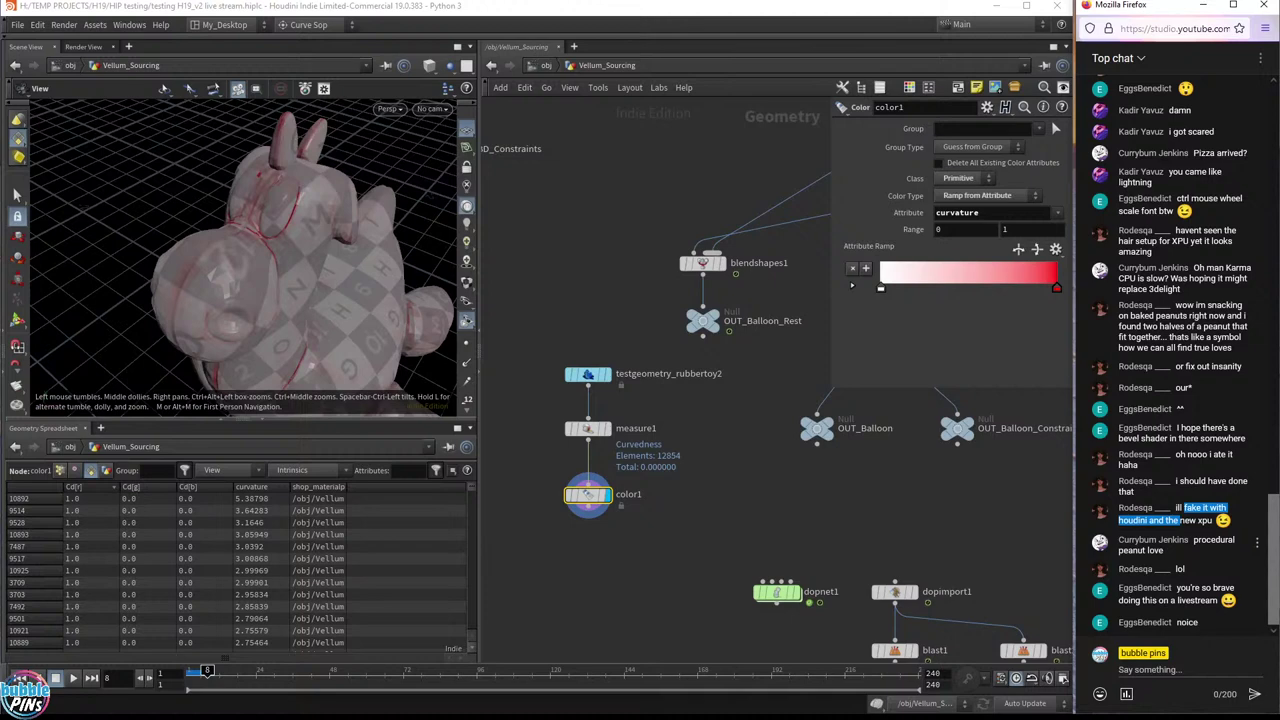
drag(430, 419, 452, 545)
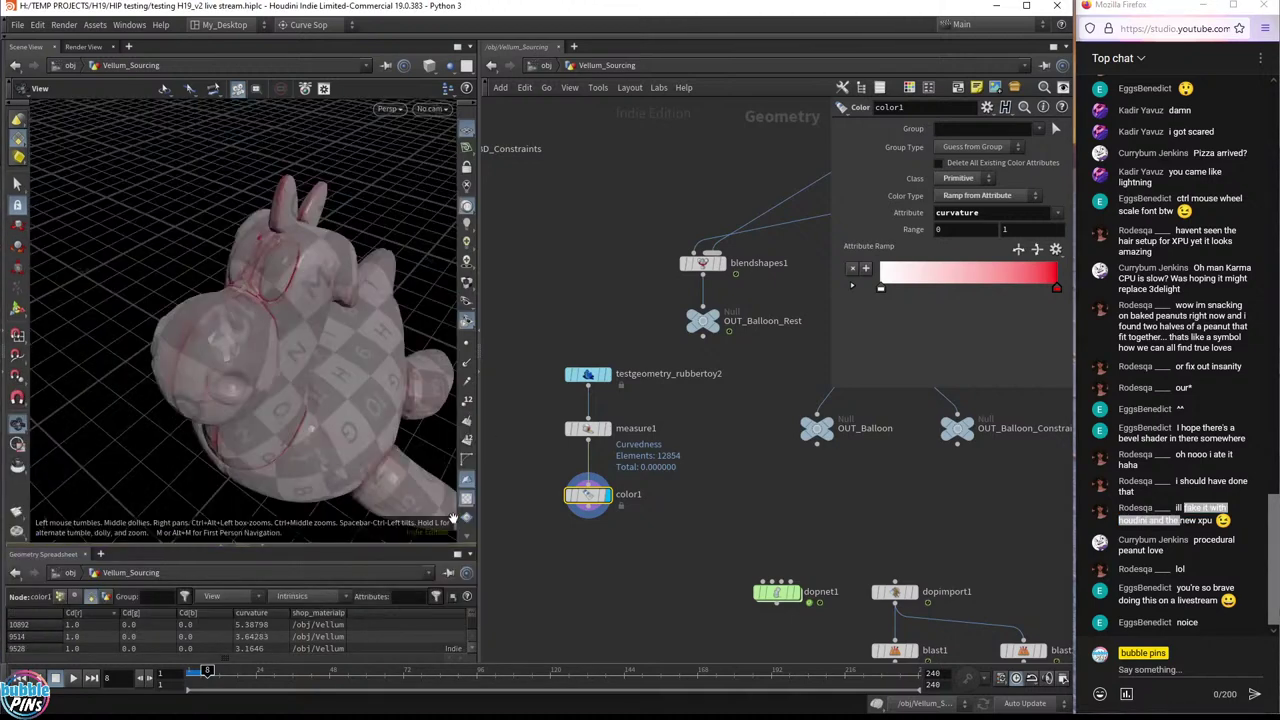
drag(306, 394, 272, 320)
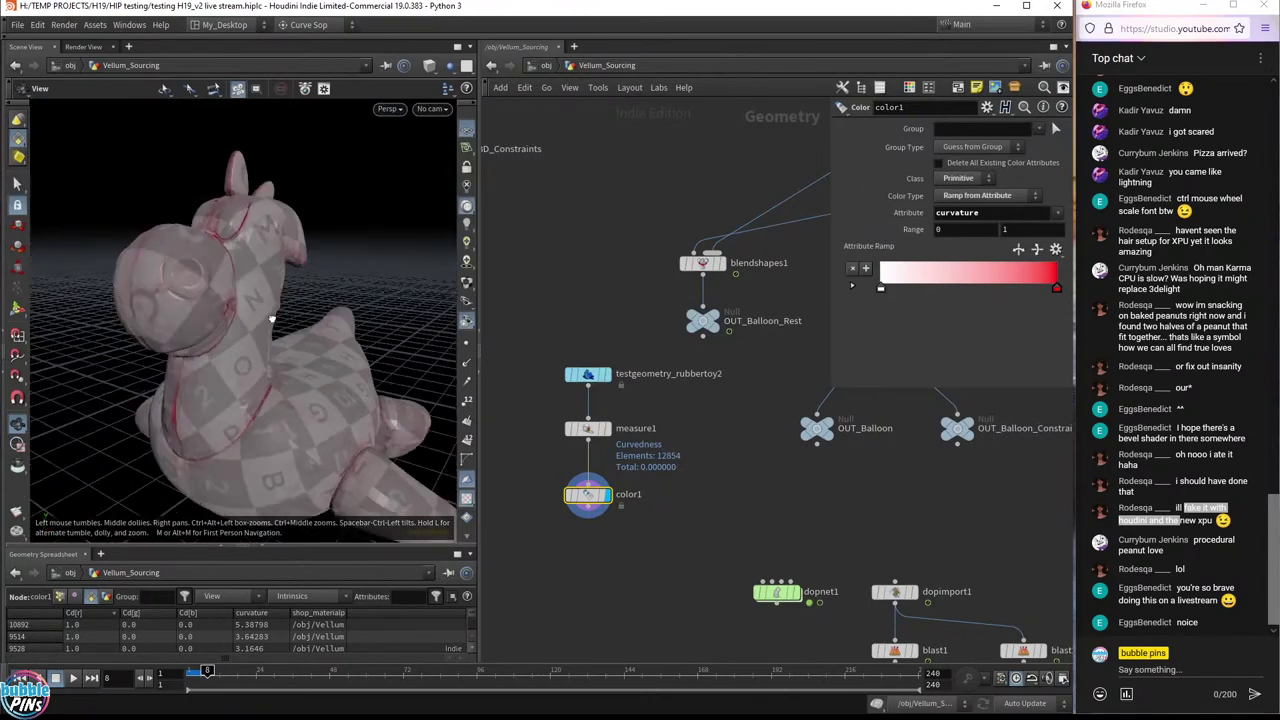
- Highlight chat comments, then move the rubber toy, measure1 and color1 nodes beside dopnet1
double_click(1214, 540)
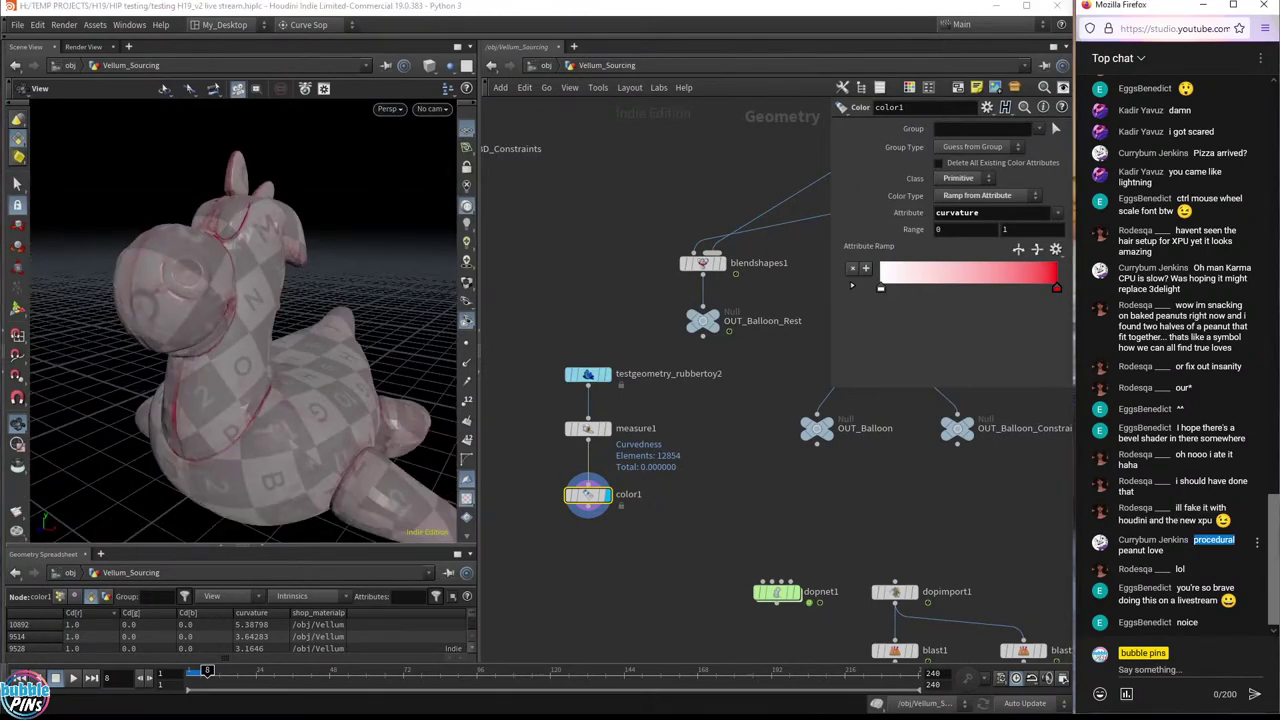
click(1210, 562)
drag(1188, 588, 1211, 606)
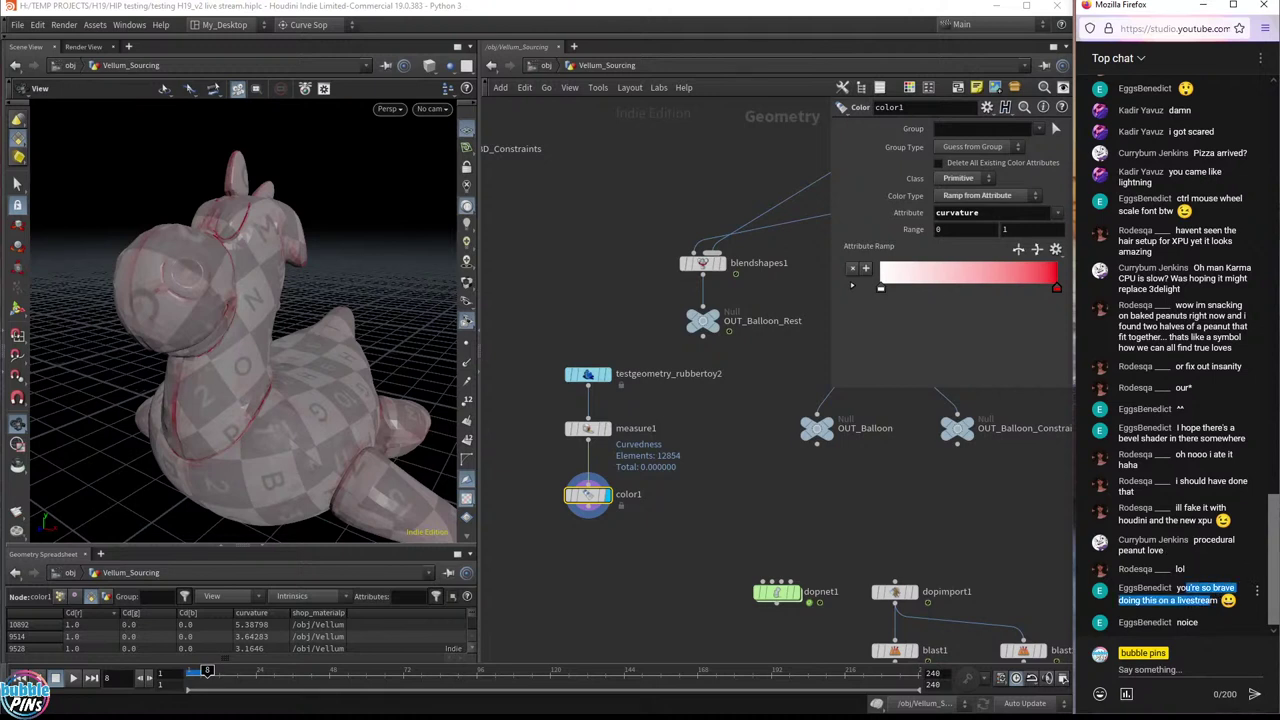
click(1208, 623)
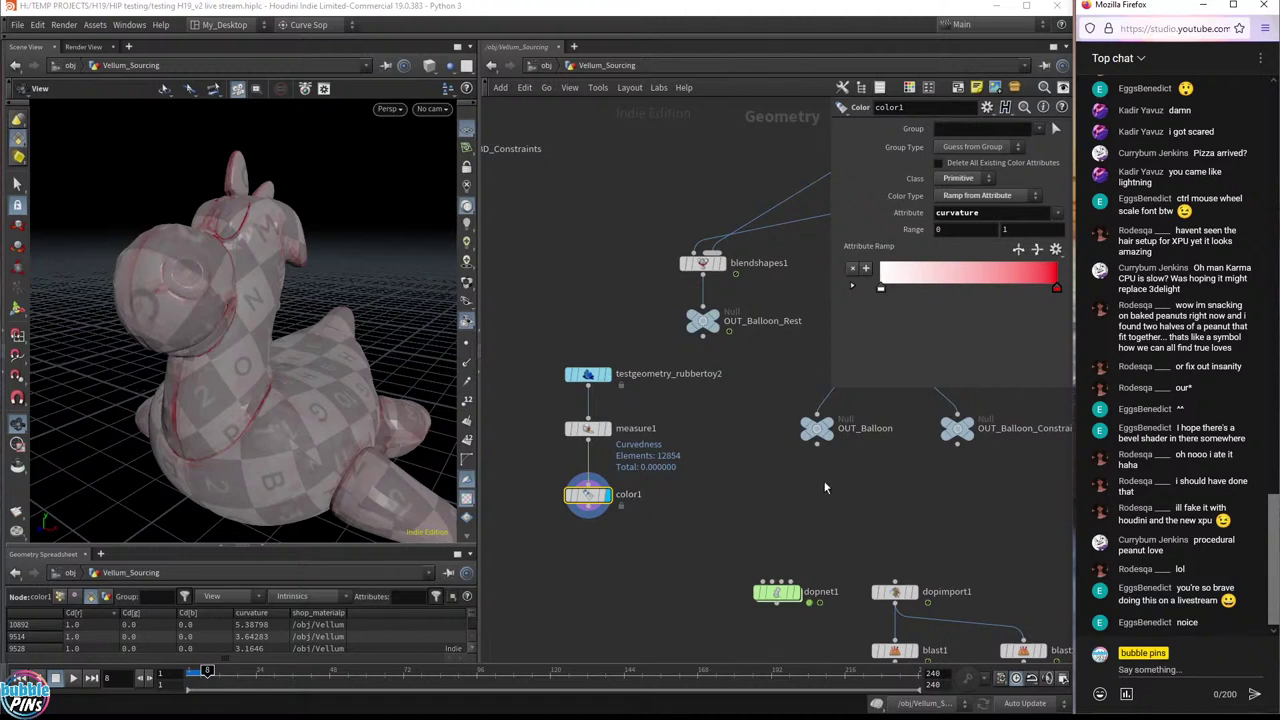
scroll(665, 514, down, 4)
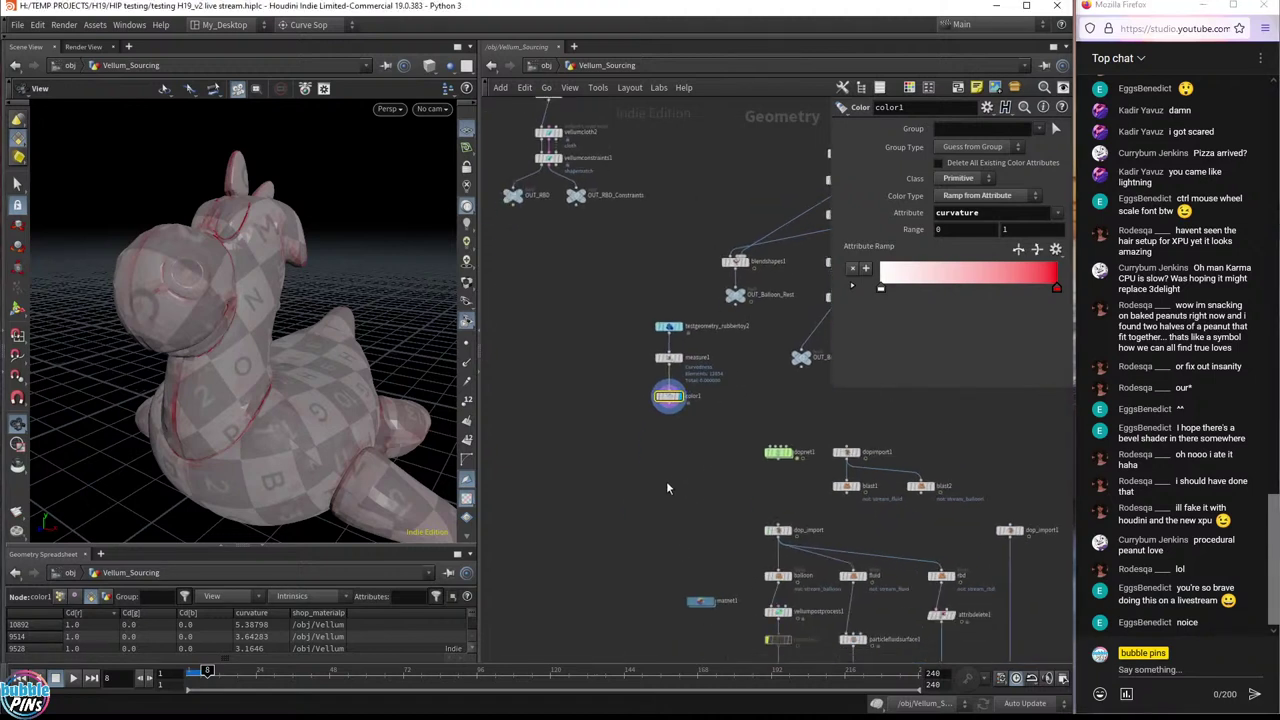
drag(668, 488, 645, 315)
middle_drag(685, 404, 648, 283)
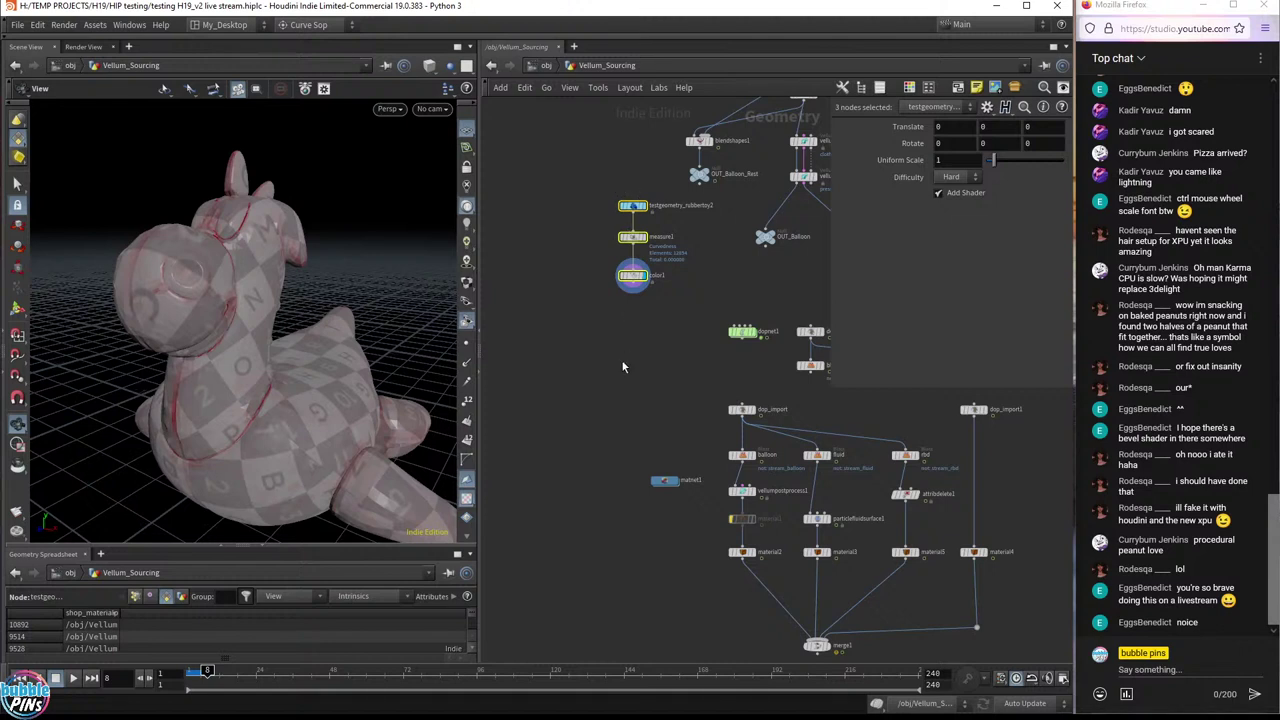
drag(622, 366, 551, 337)
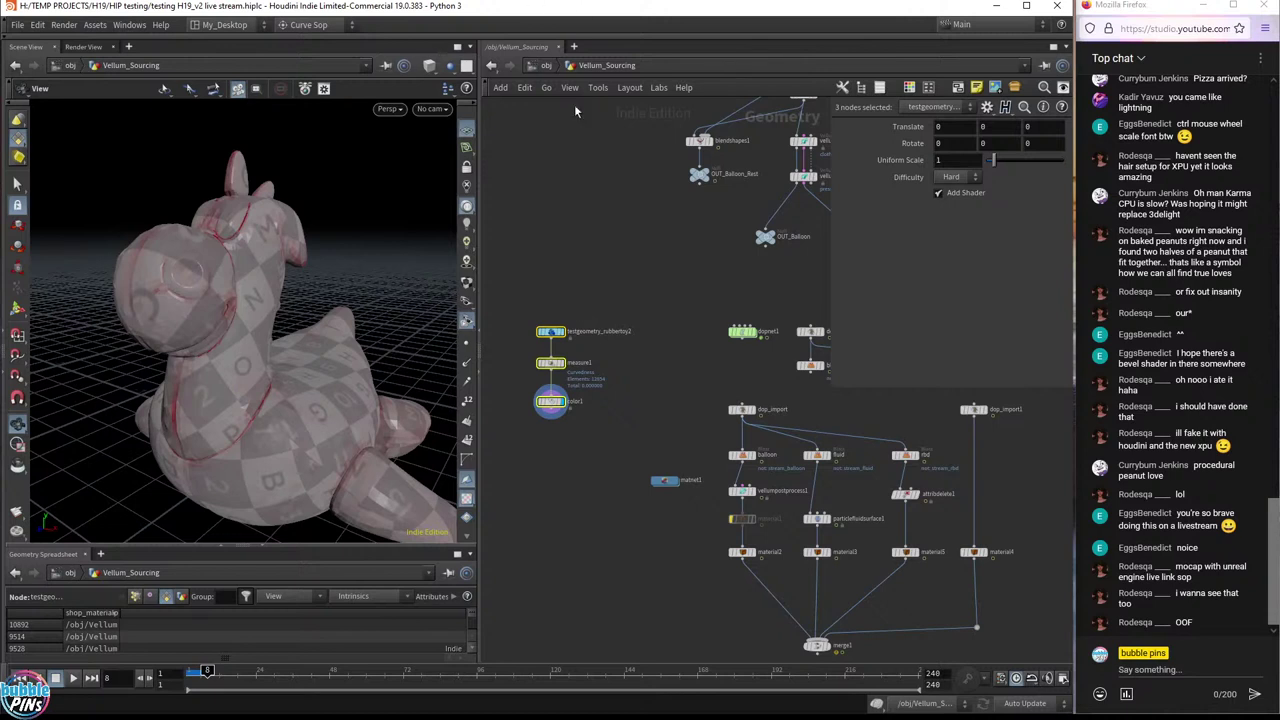
click(1240, 575)
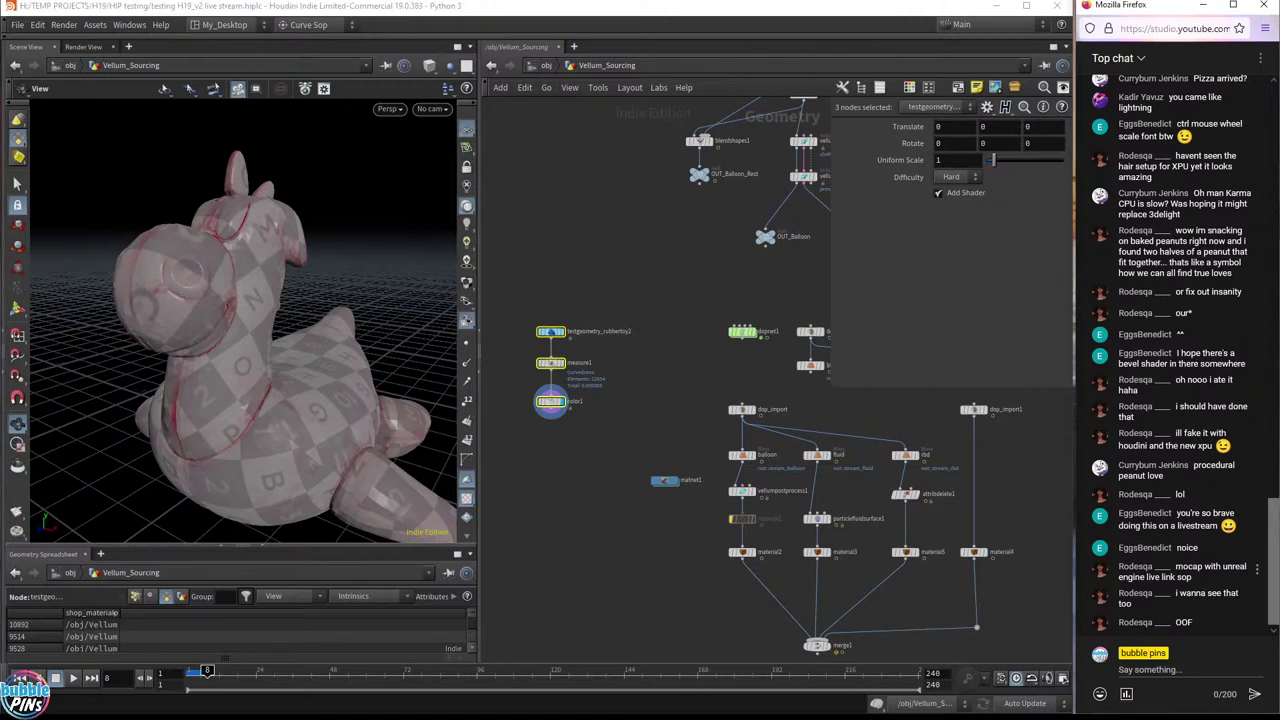
drag(1197, 566, 1228, 588)
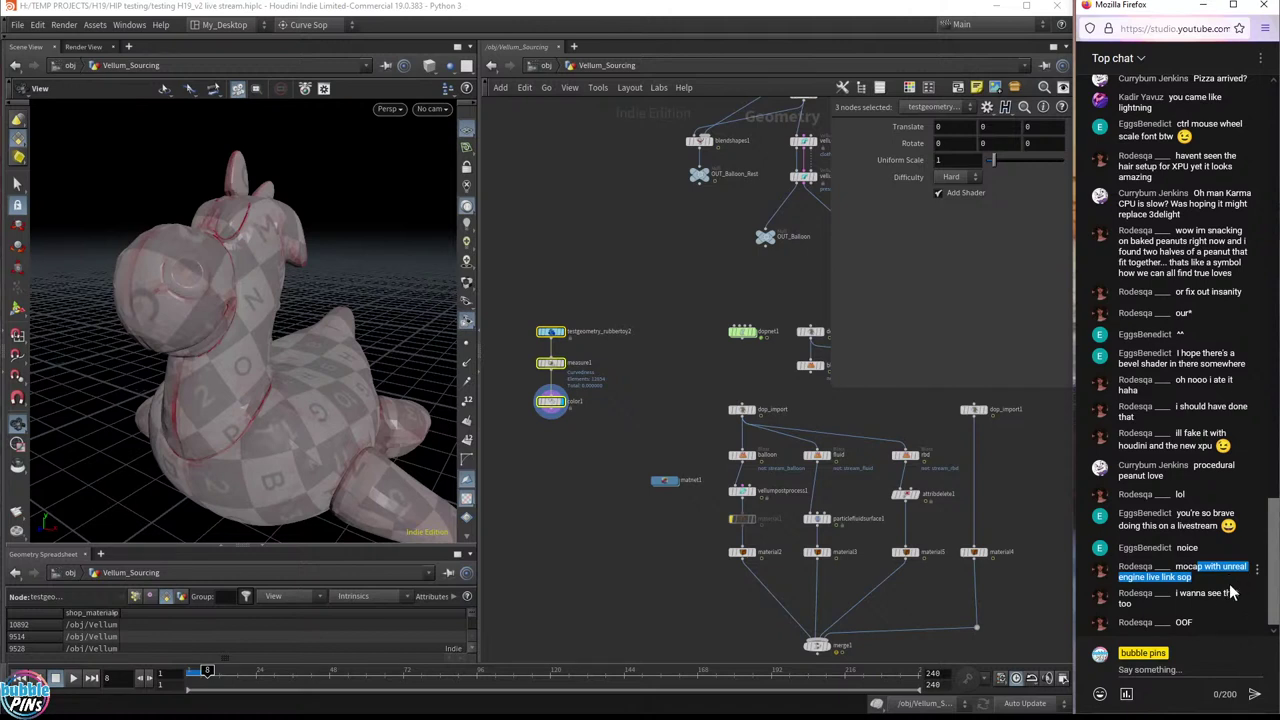
click(1226, 590)
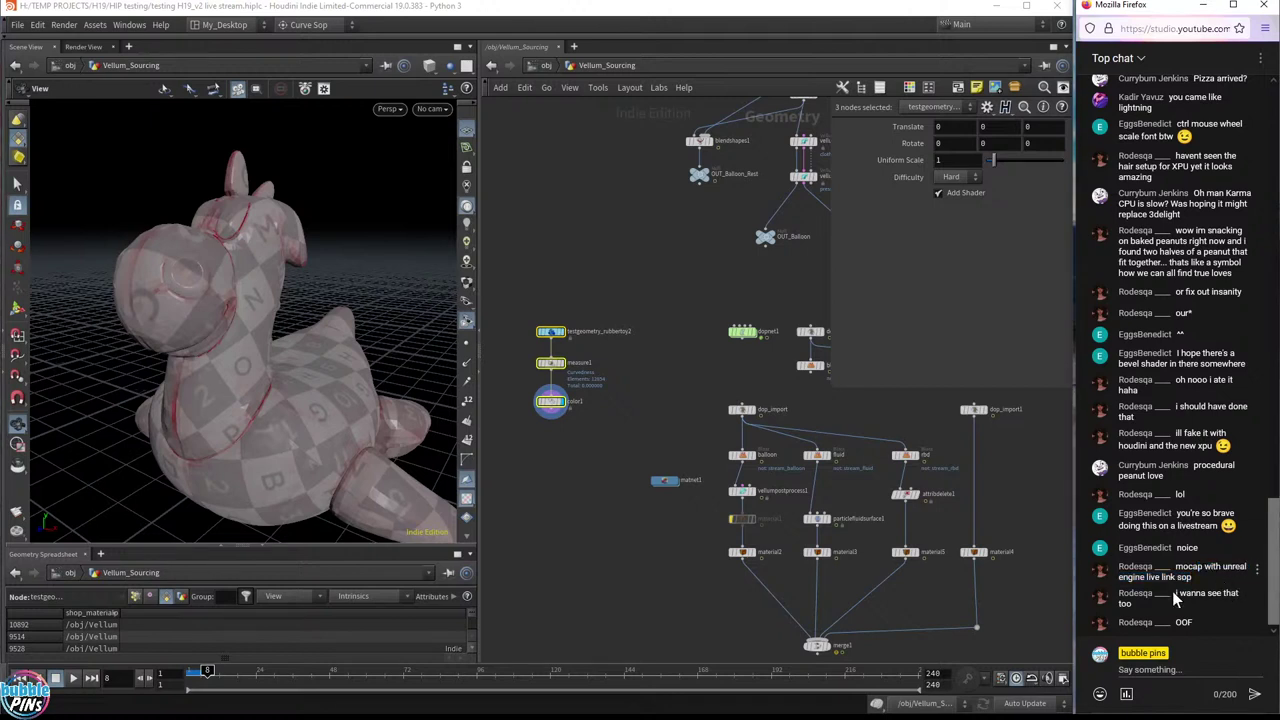
drag(1147, 577, 1175, 577)
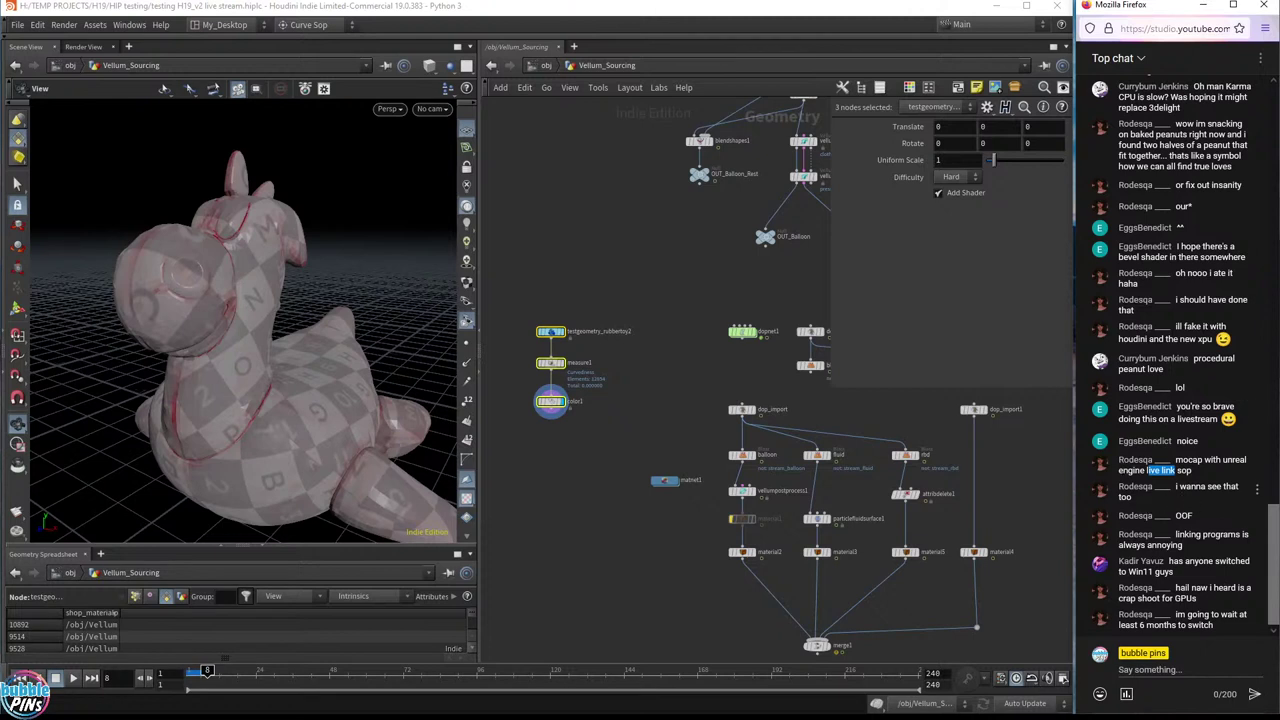
click(1186, 504)
drag(1180, 535, 1196, 555)
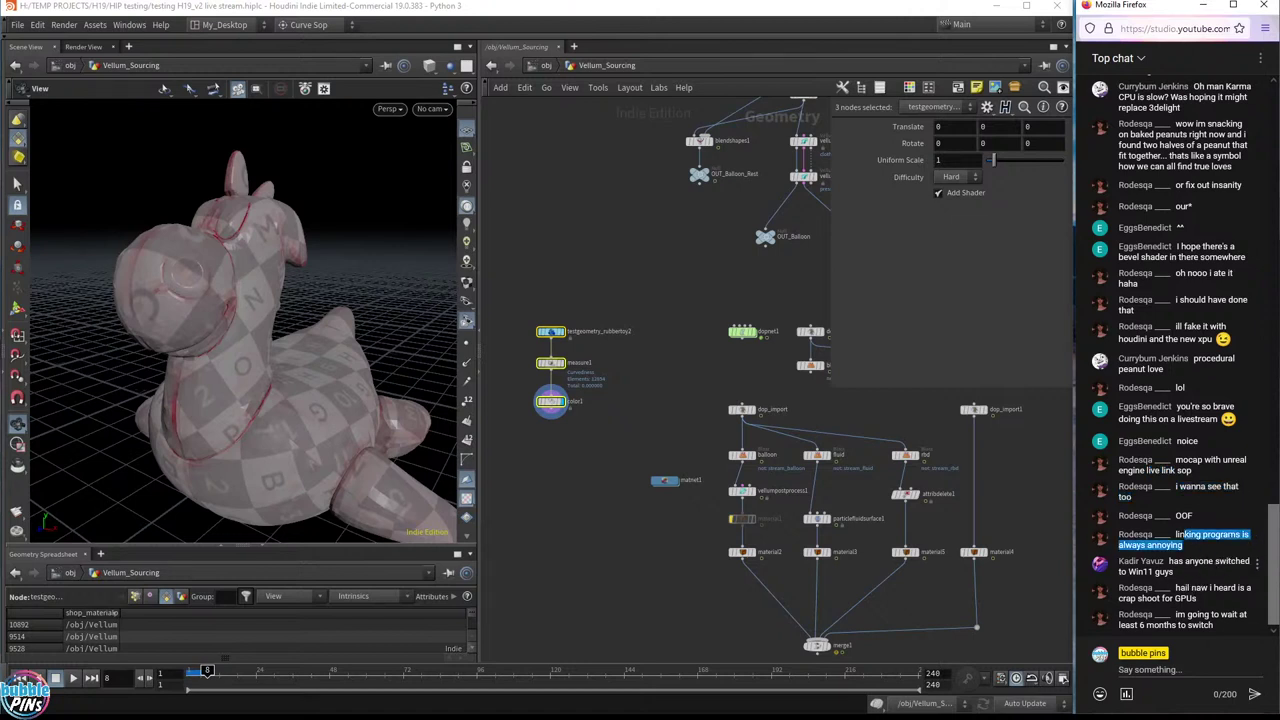
drag(1184, 561, 1194, 583)
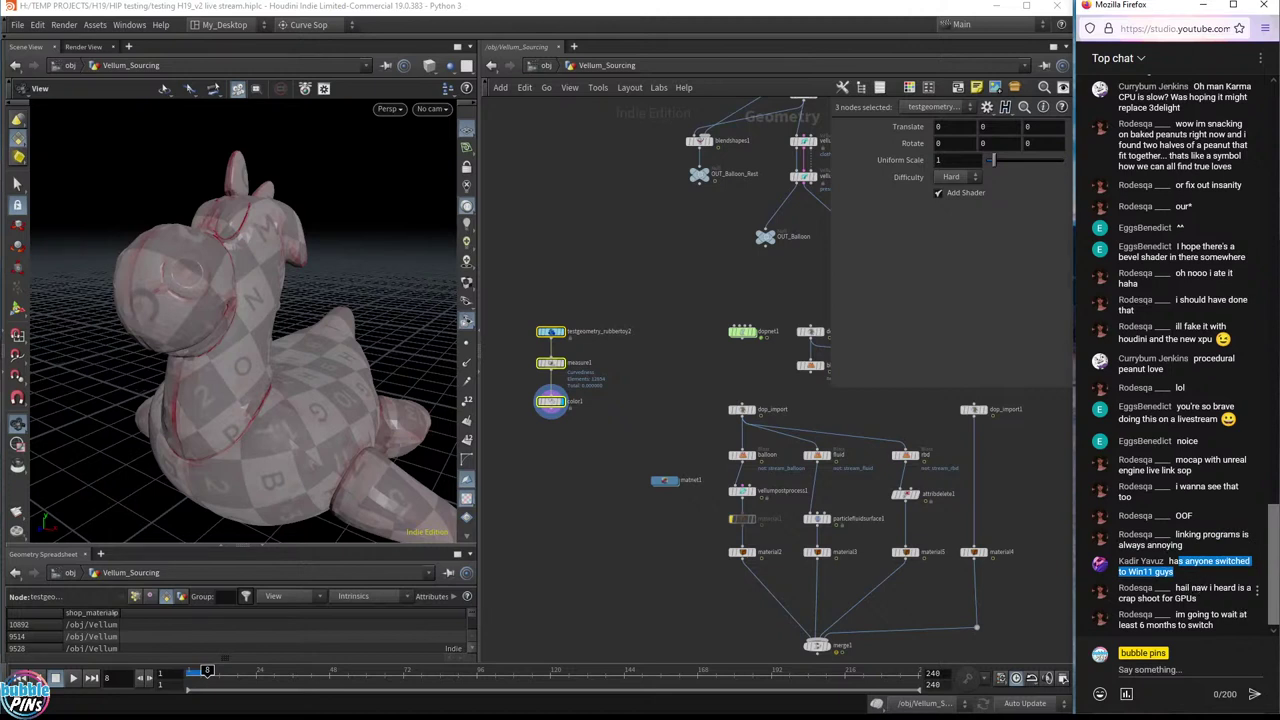
drag(1176, 588, 1212, 604)
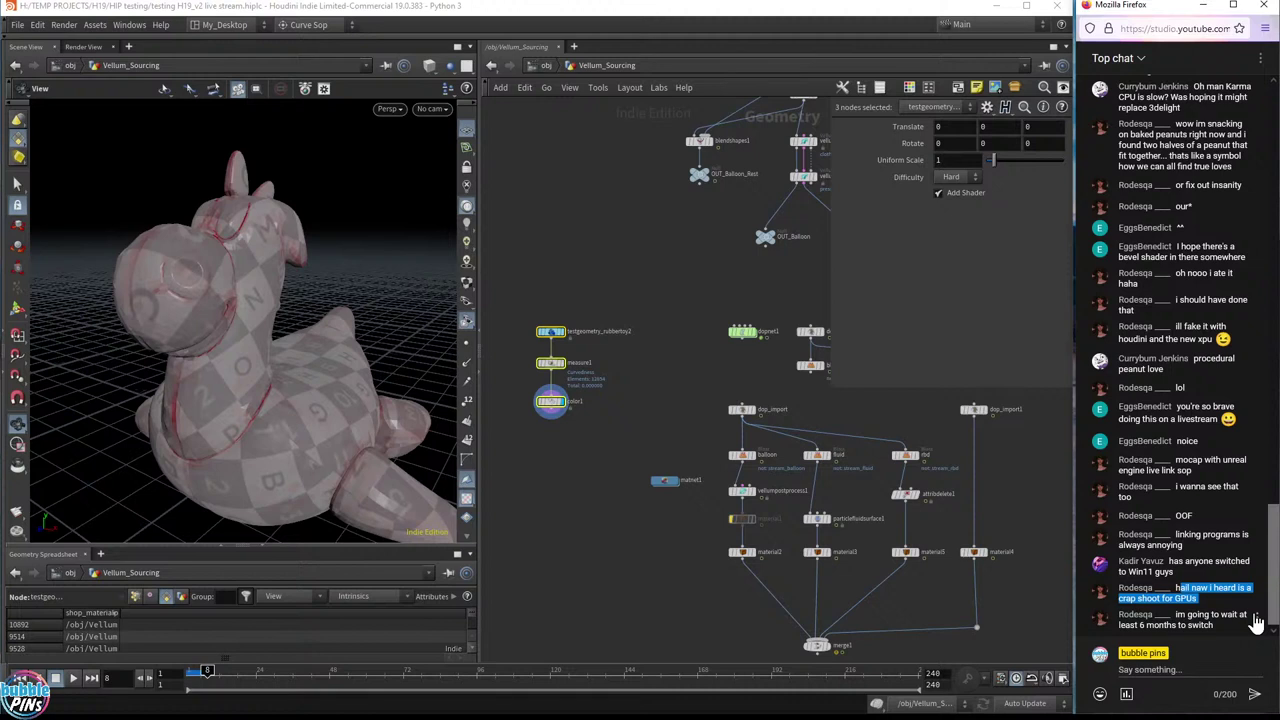
click(1226, 606)
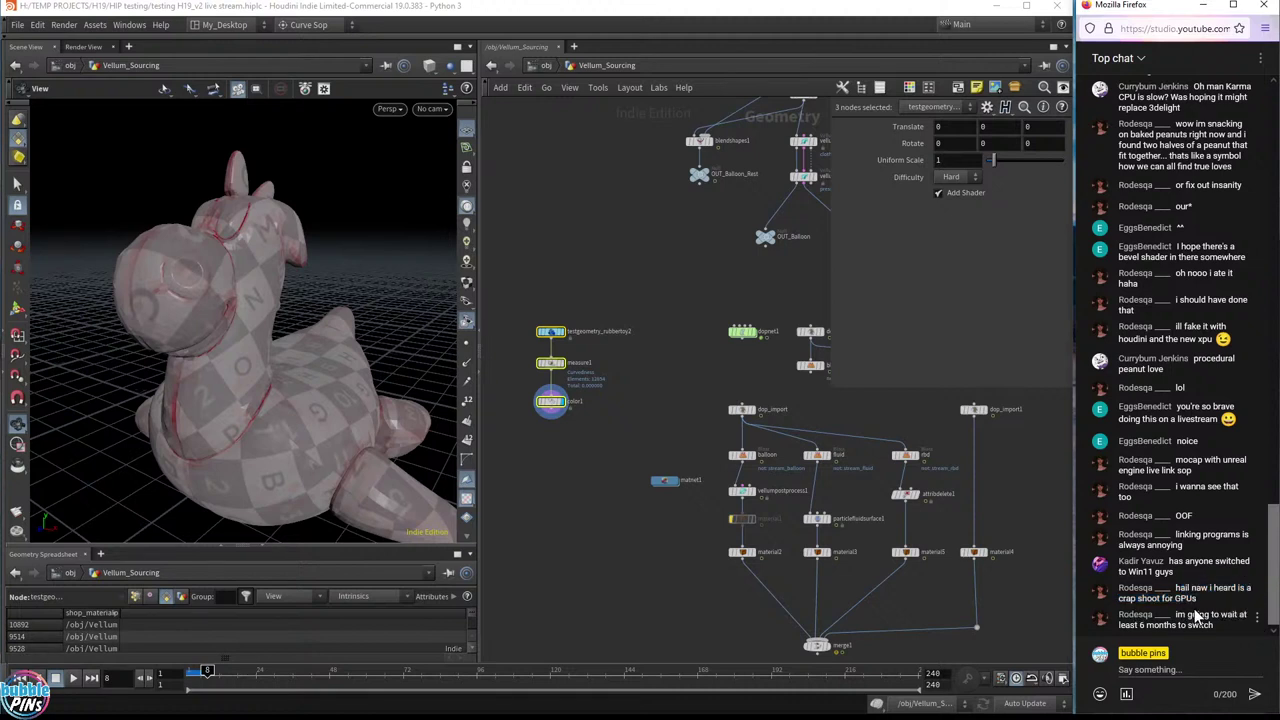
triple_click(1206, 603)
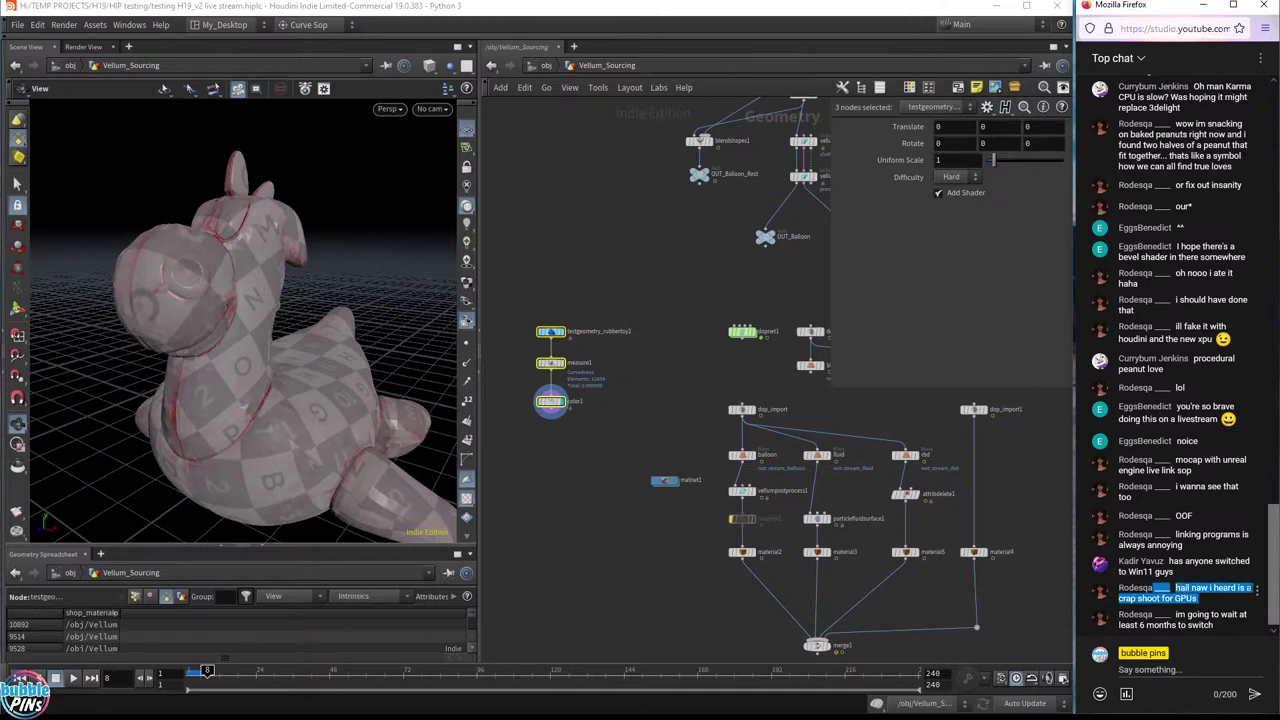
click(1224, 607)
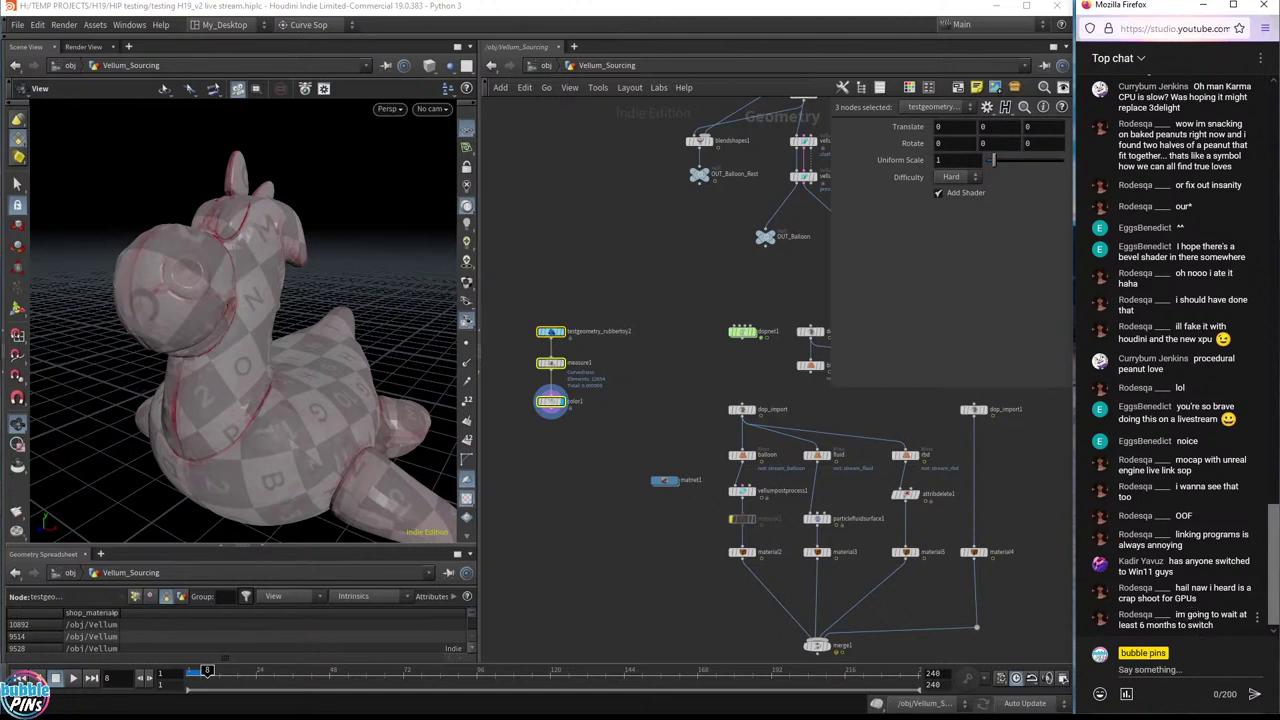
drag(1178, 614, 1226, 632)
click(1240, 636)
click(650, 298)
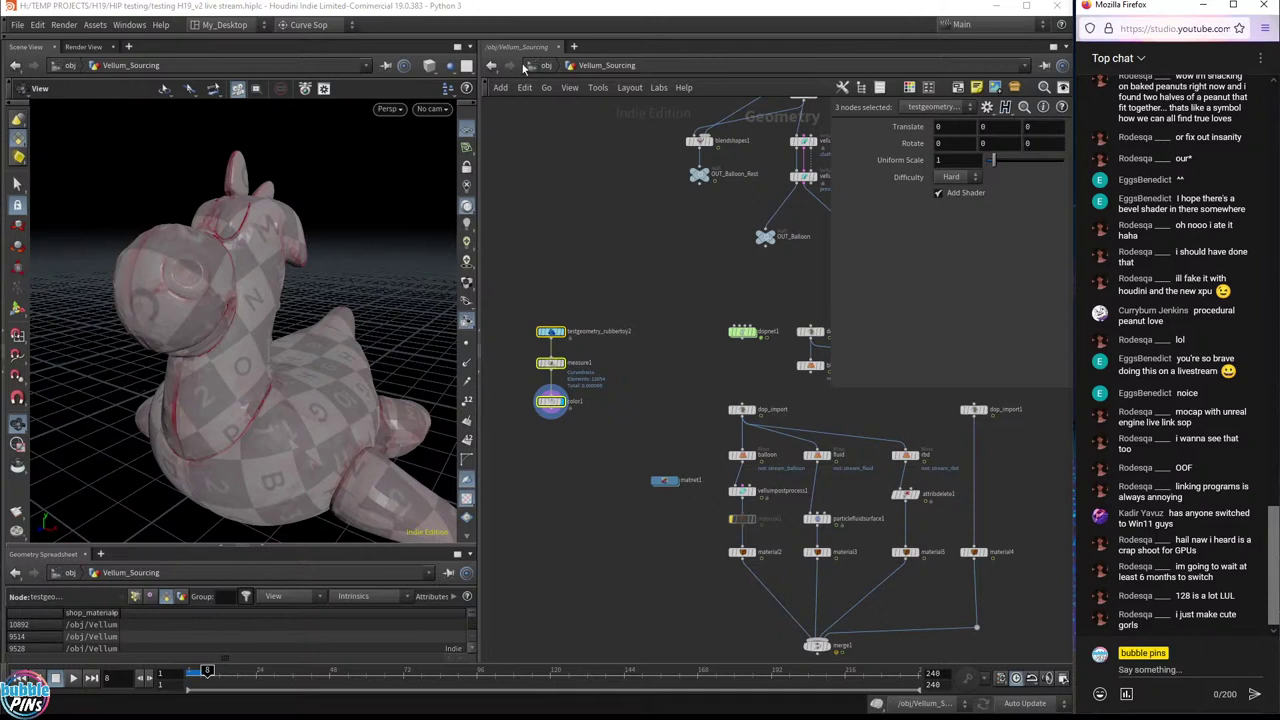
- Go up to /obj and select the key_pose_extraction object
key(u)
click(719, 231)
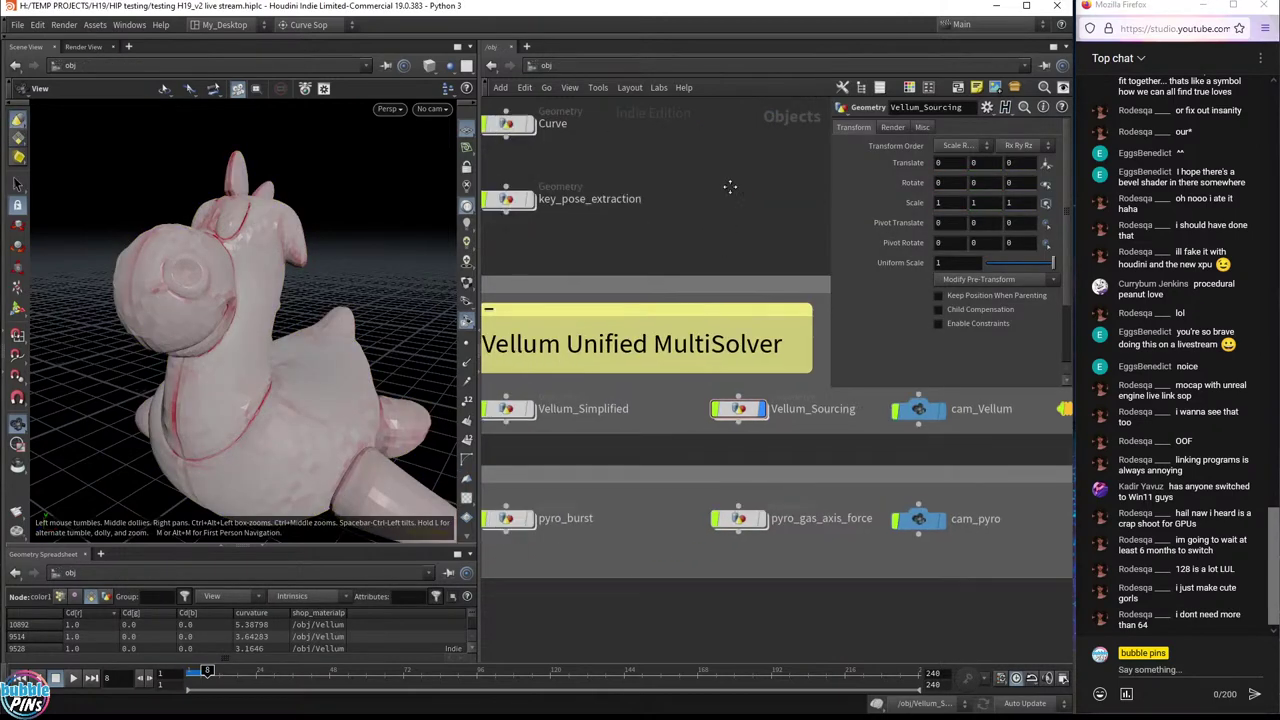
drag(330, 270, 266, 274)
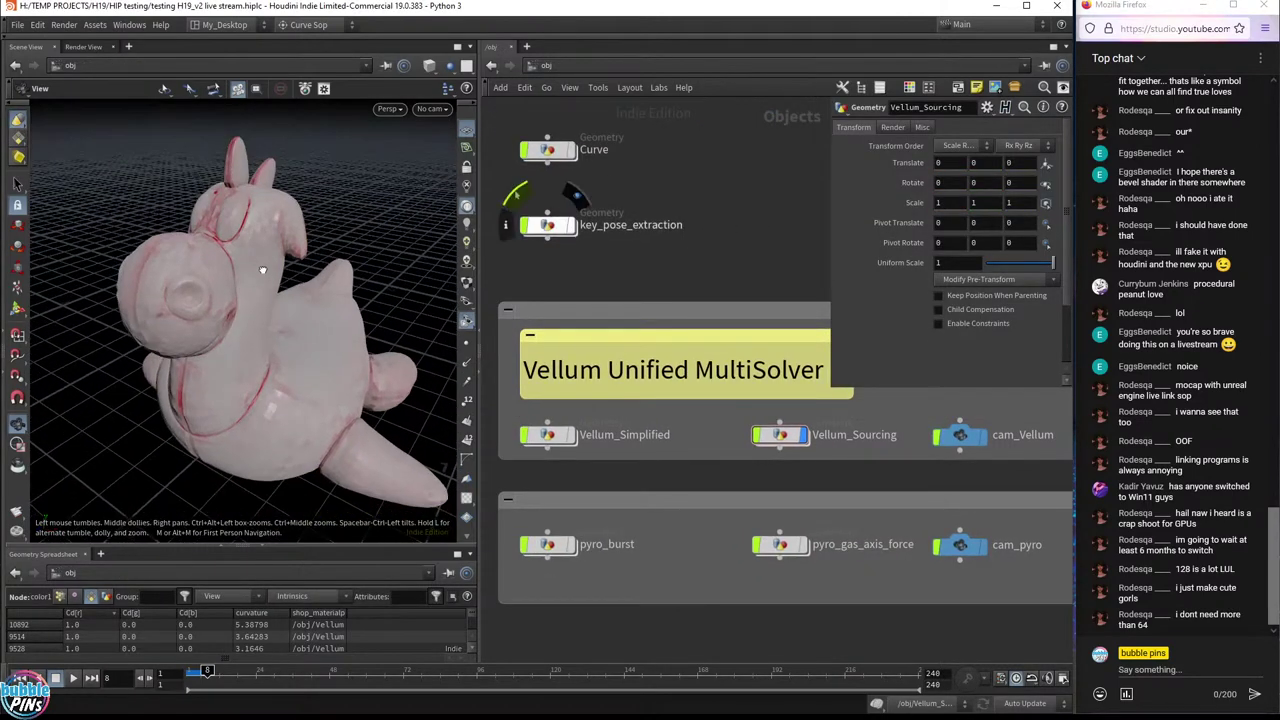
click(780, 544)
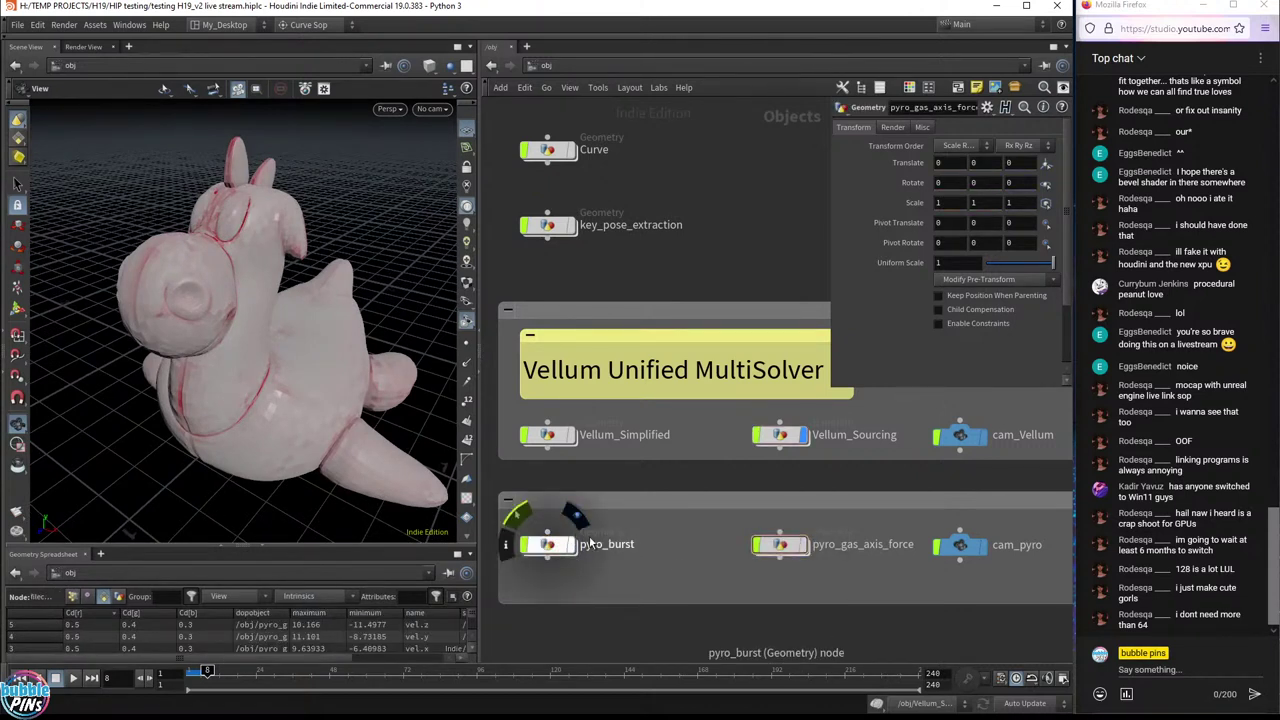
click(548, 224)
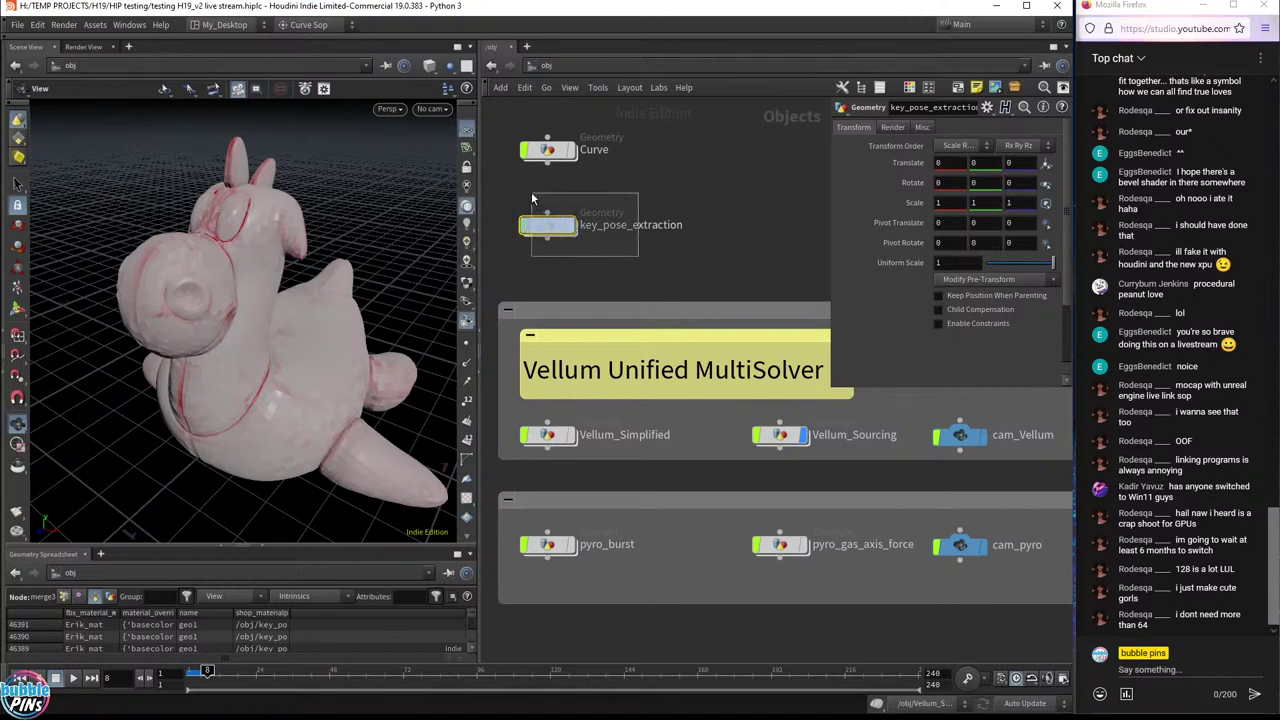
- Open key_pose_extraction and show the Original and Key Pose Extraction characters textured
double_click(552, 228)
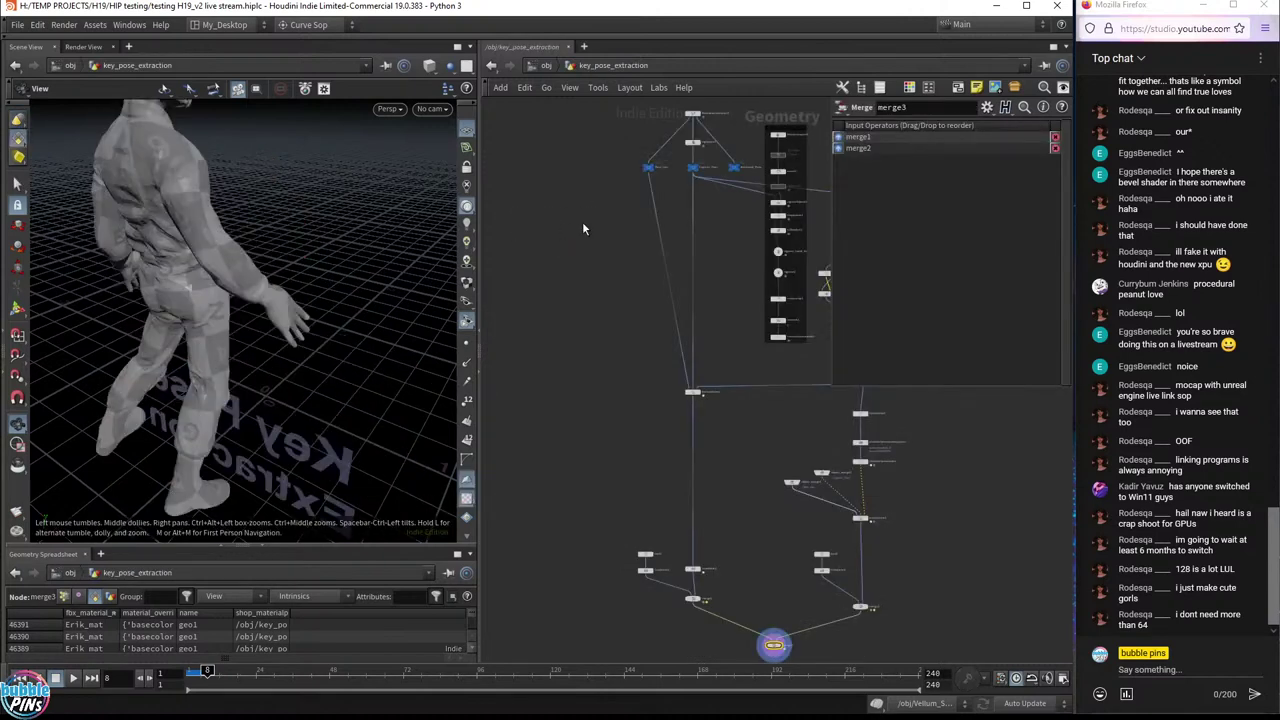
mouse_move(376, 272)
mouse_down()
mouse_move(164, 231)
mouse_move(250, 240)
mouse_move(290, 225)
mouse_move(341, 244)
mouse_move(363, 270)
mouse_up()
click(468, 287)
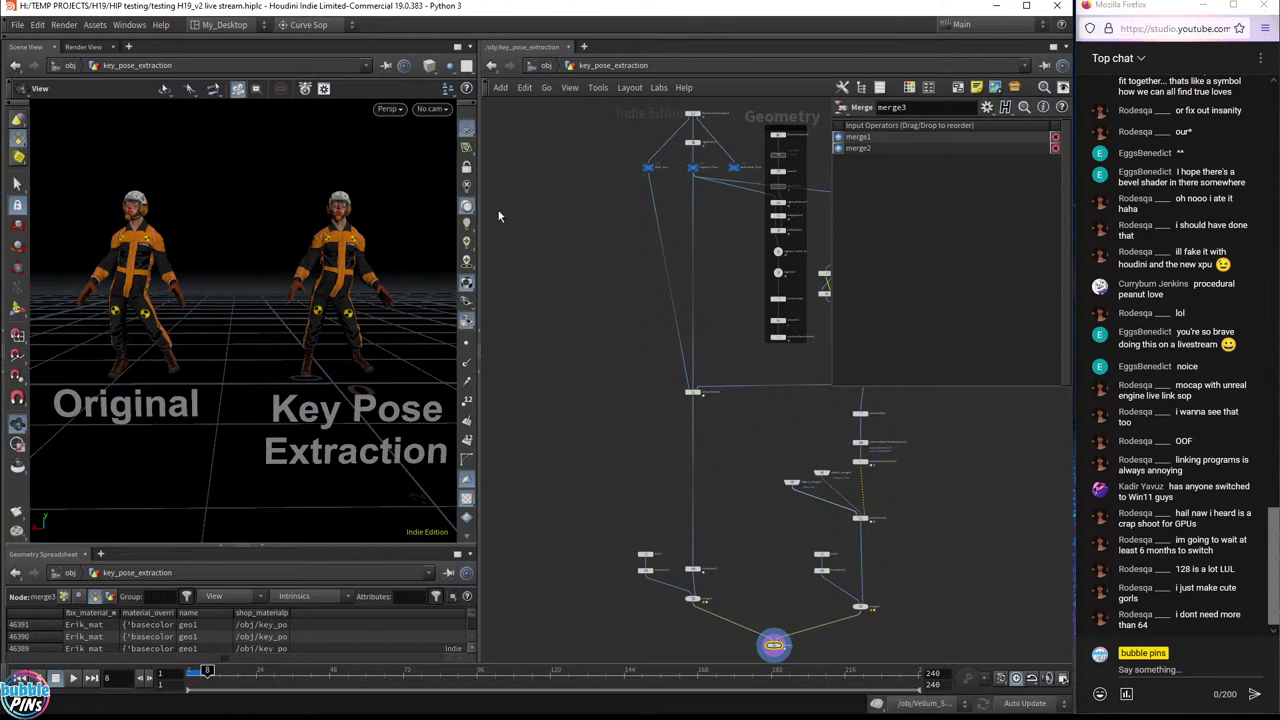
click(465, 113)
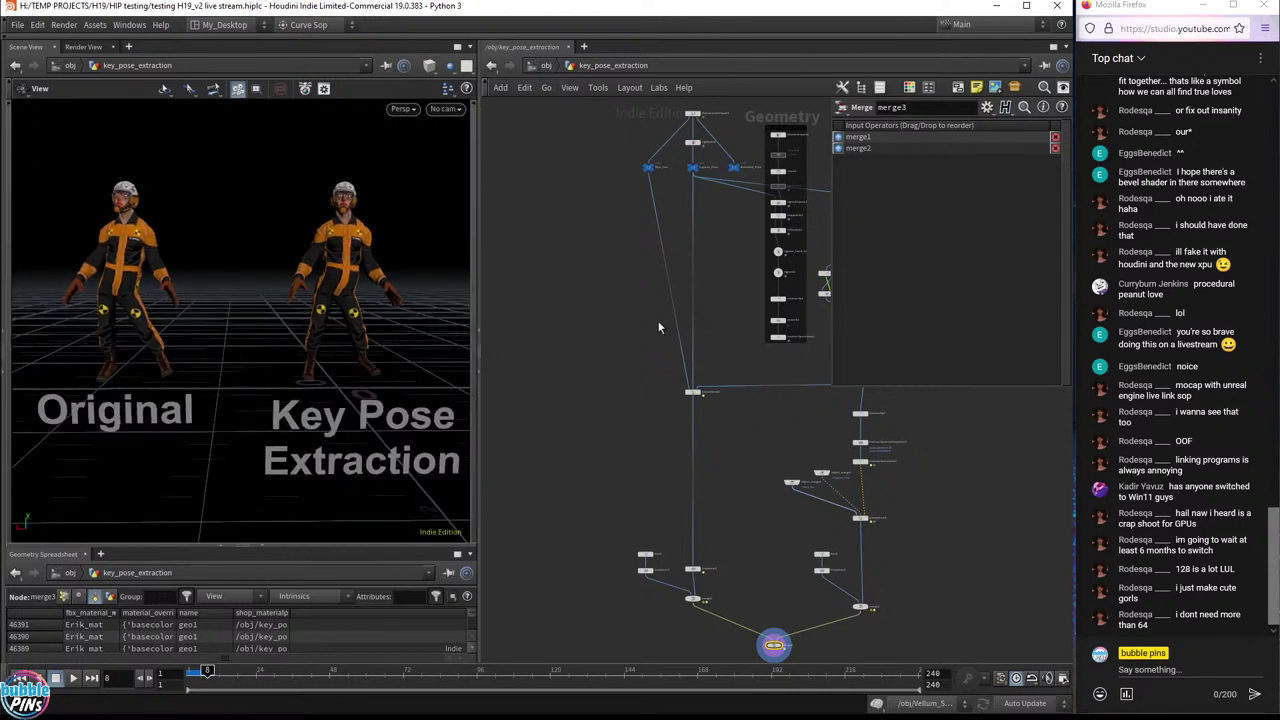
- Hide the floating merge3 parameters and pan the network to its upper nodes
key(p)
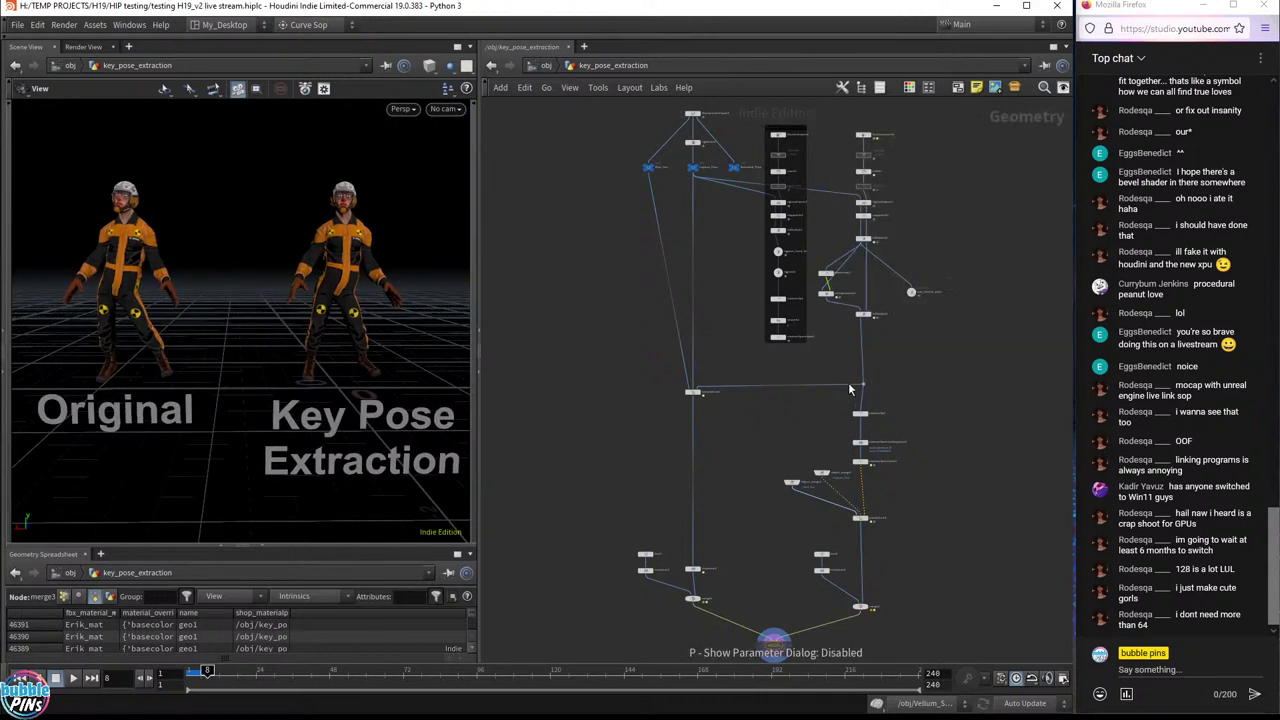
middle_drag(848, 382, 921, 283)
scroll(802, 380, up, 3)
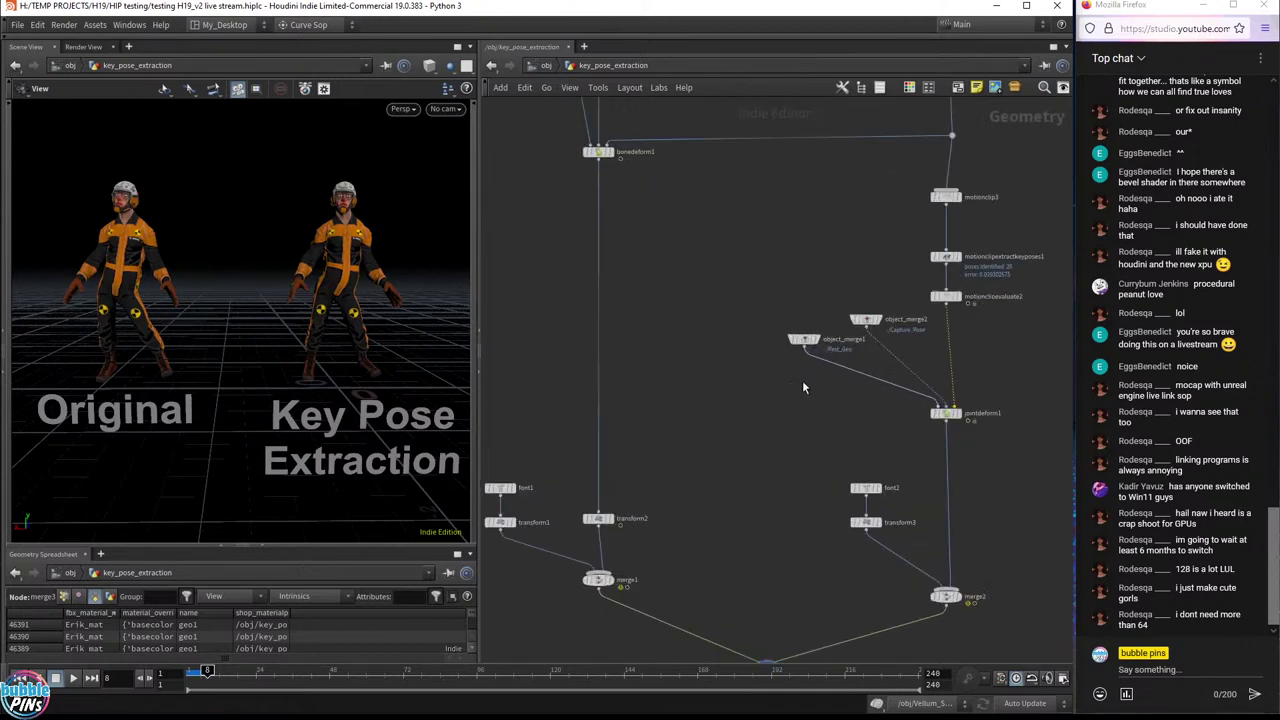
scroll(802, 380, down, 3)
middle_drag(802, 380, 799, 592)
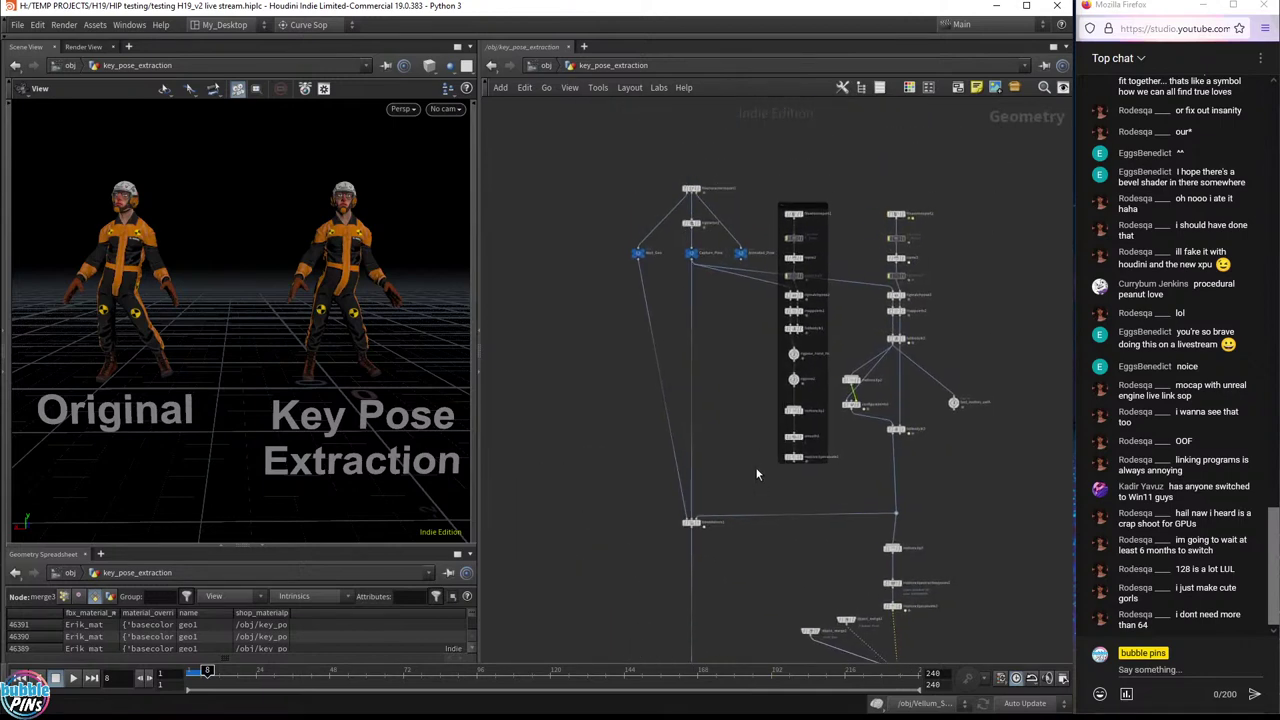
drag(243, 363, 267, 328)
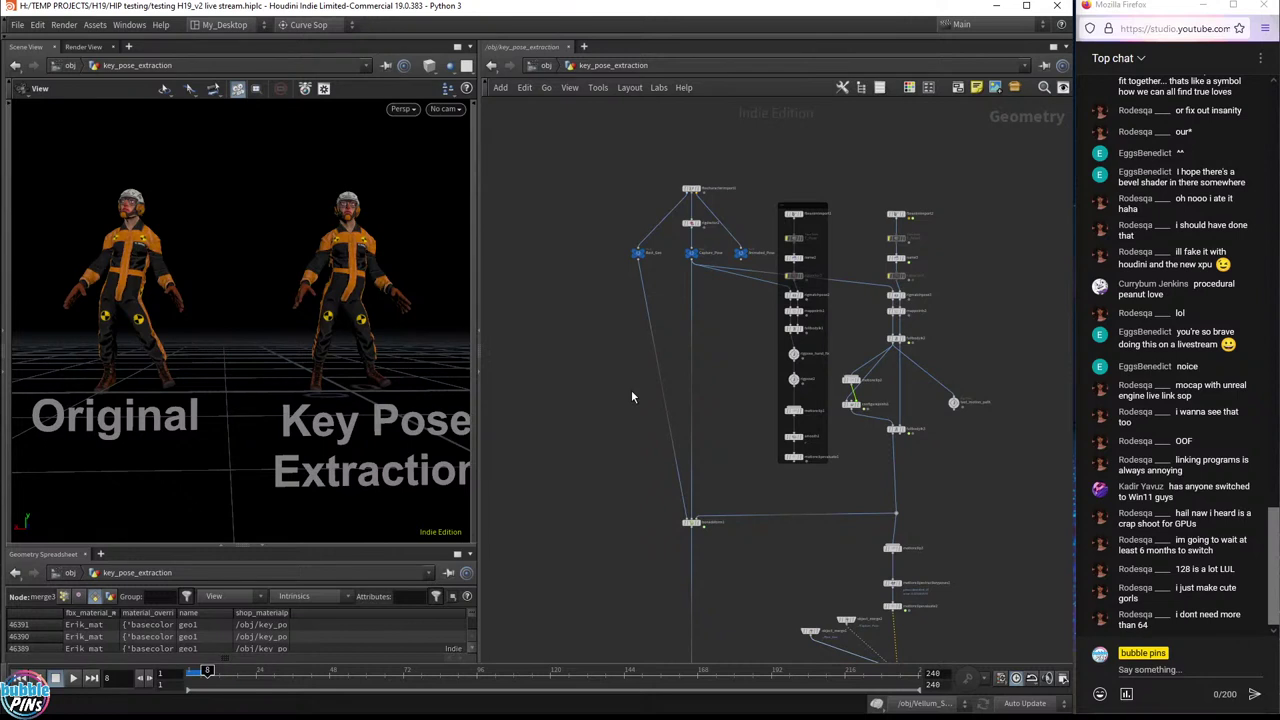
- Play the animation in a widened 3D viewport framing both the Original and key-pose characters with their labels
key(Up)
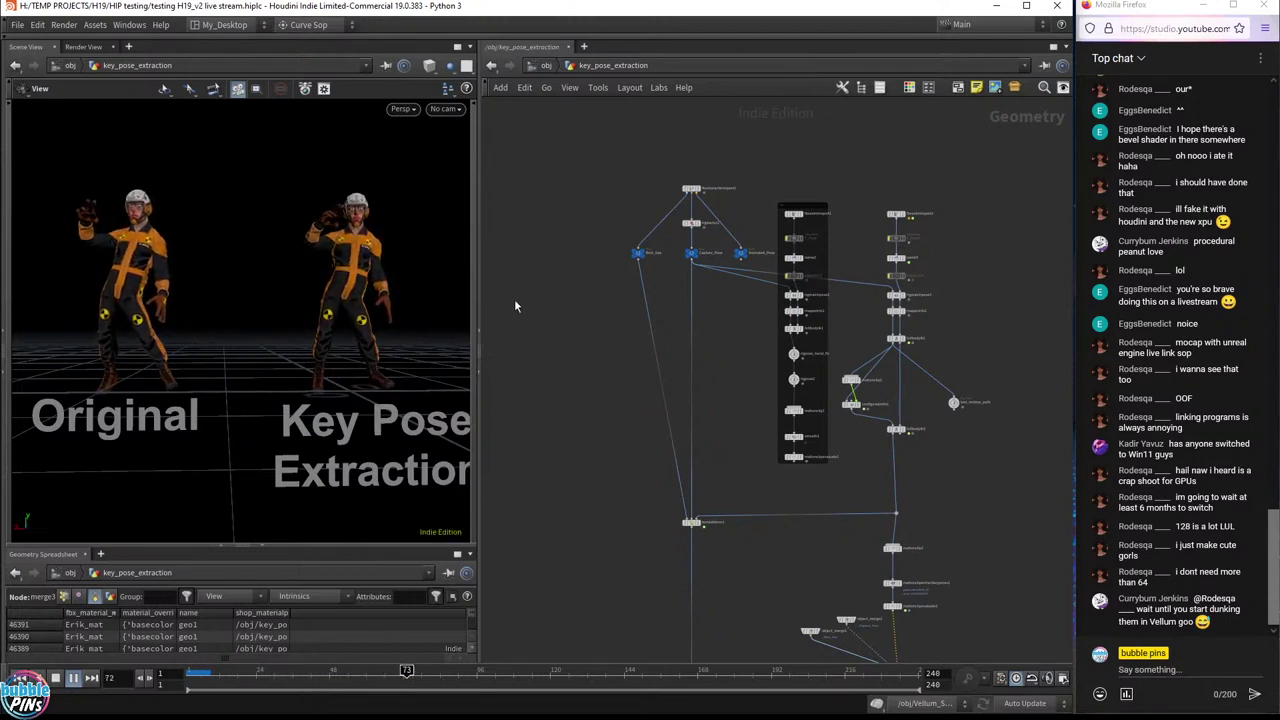
drag(479, 298, 703, 298)
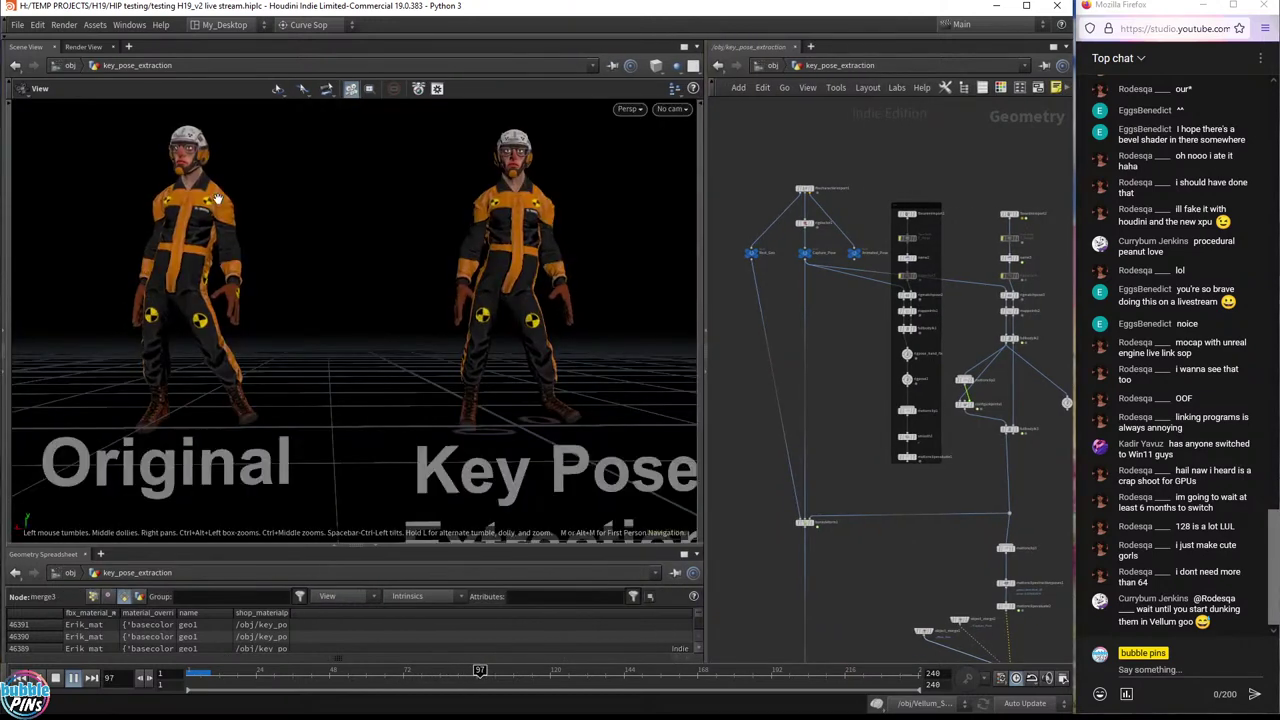
scroll(323, 186, up, 5)
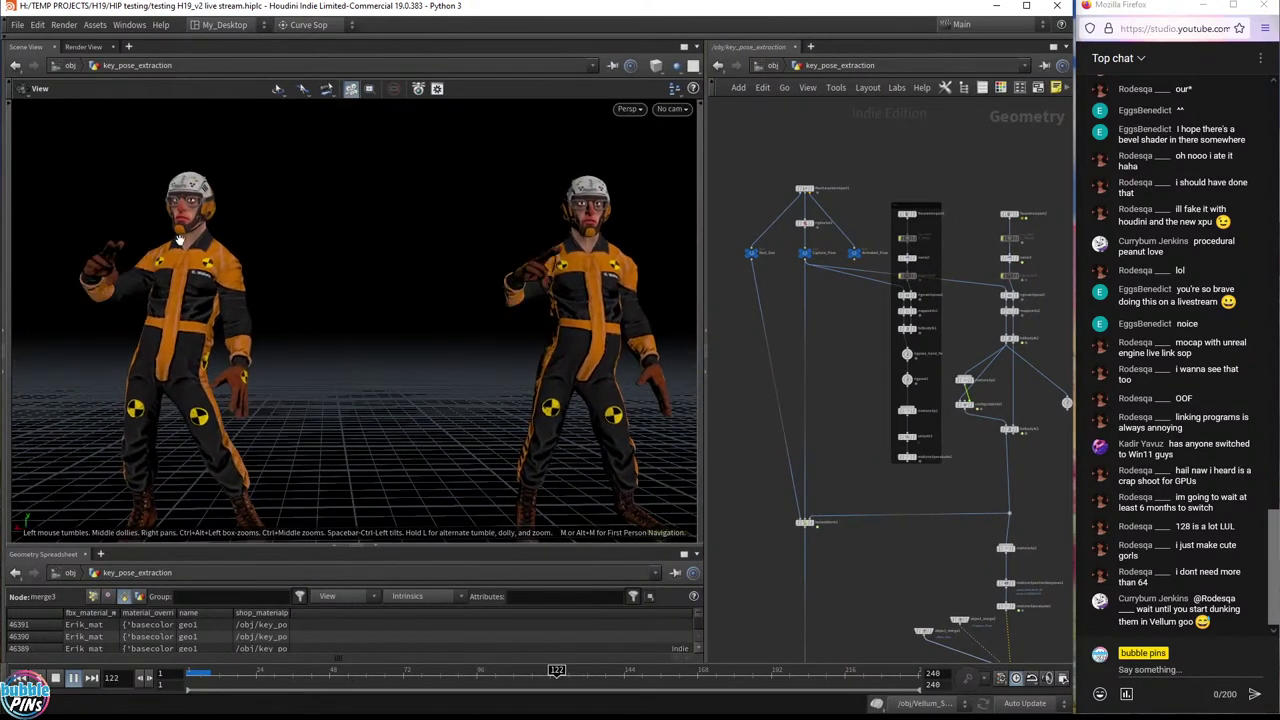
drag(358, 205, 380, 357)
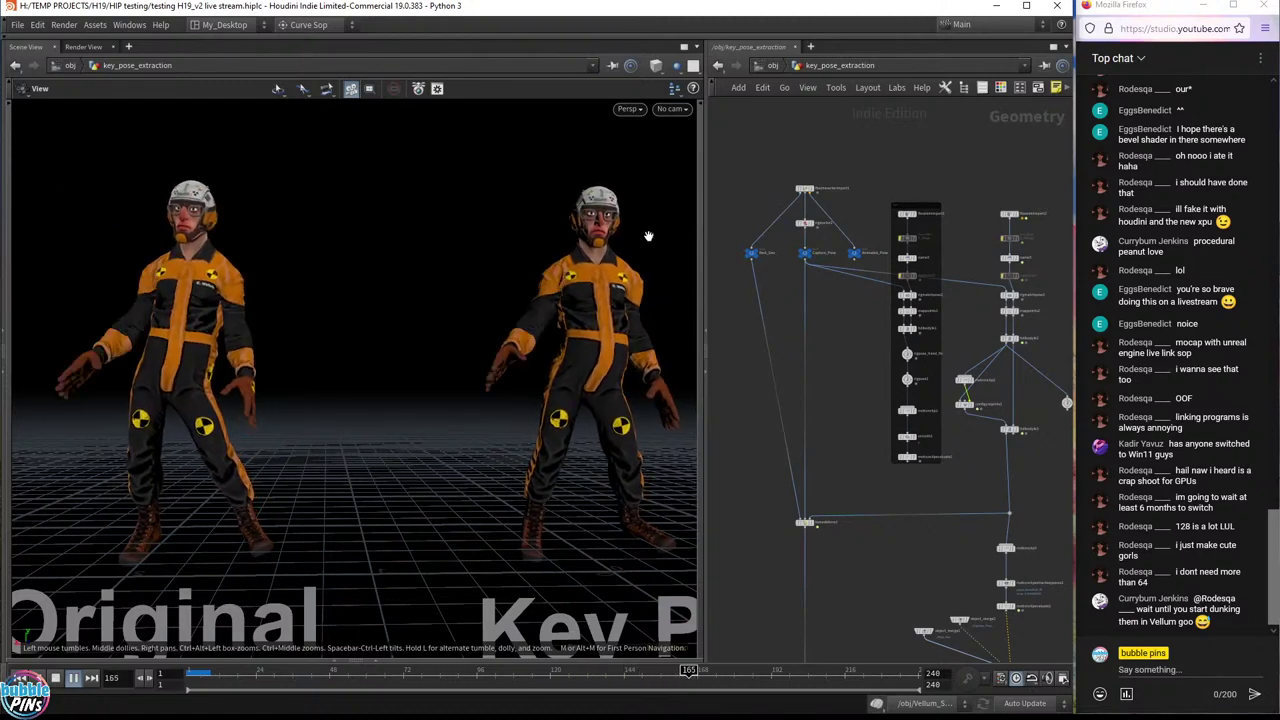
right_drag(626, 236, 450, 490)
middle_drag(450, 490, 428, 490)
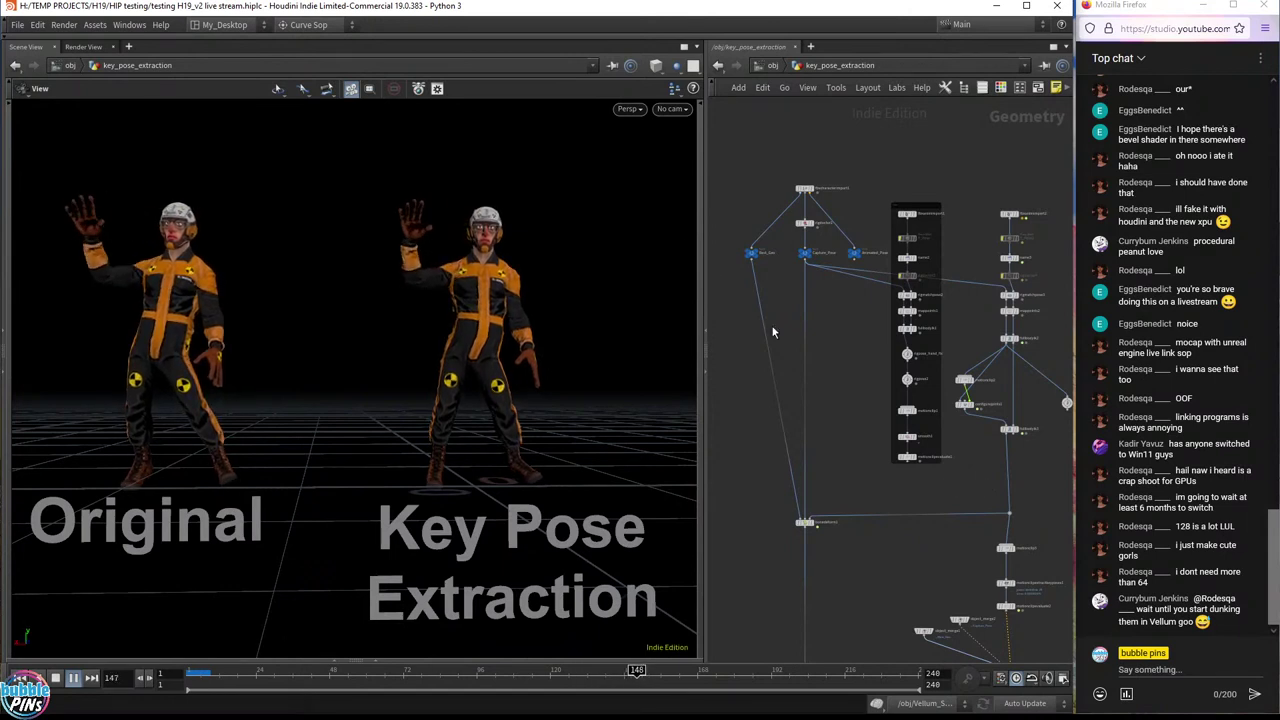
- Widen the network editor and zoom onto the configurejoints1 and fullbodyik3 branch
drag(707, 288, 466, 300)
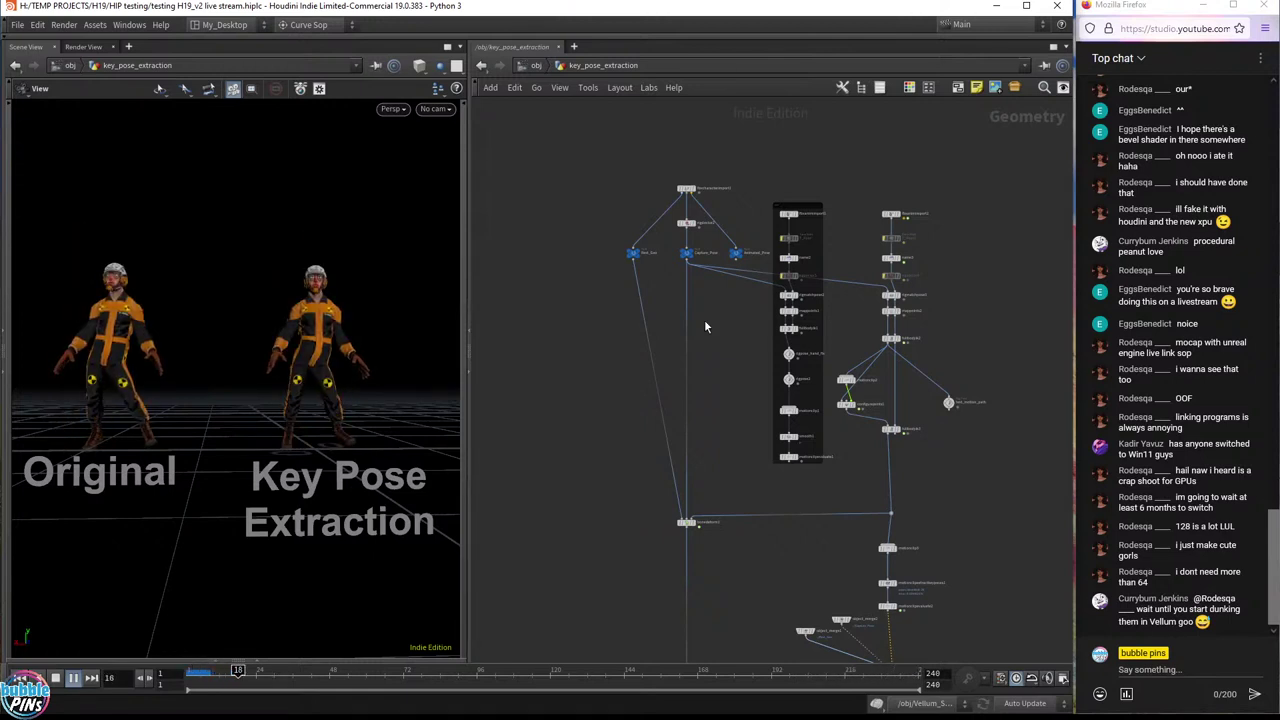
scroll(951, 306, down, 4)
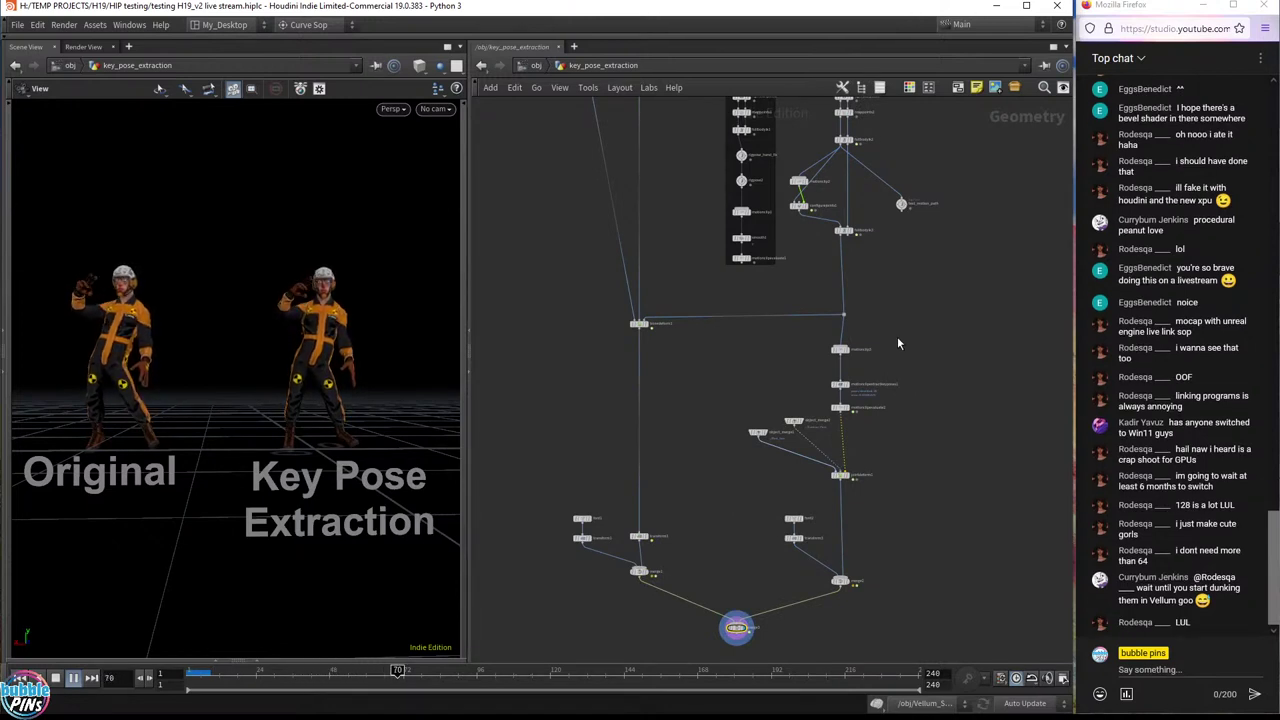
scroll(864, 285, up, 6)
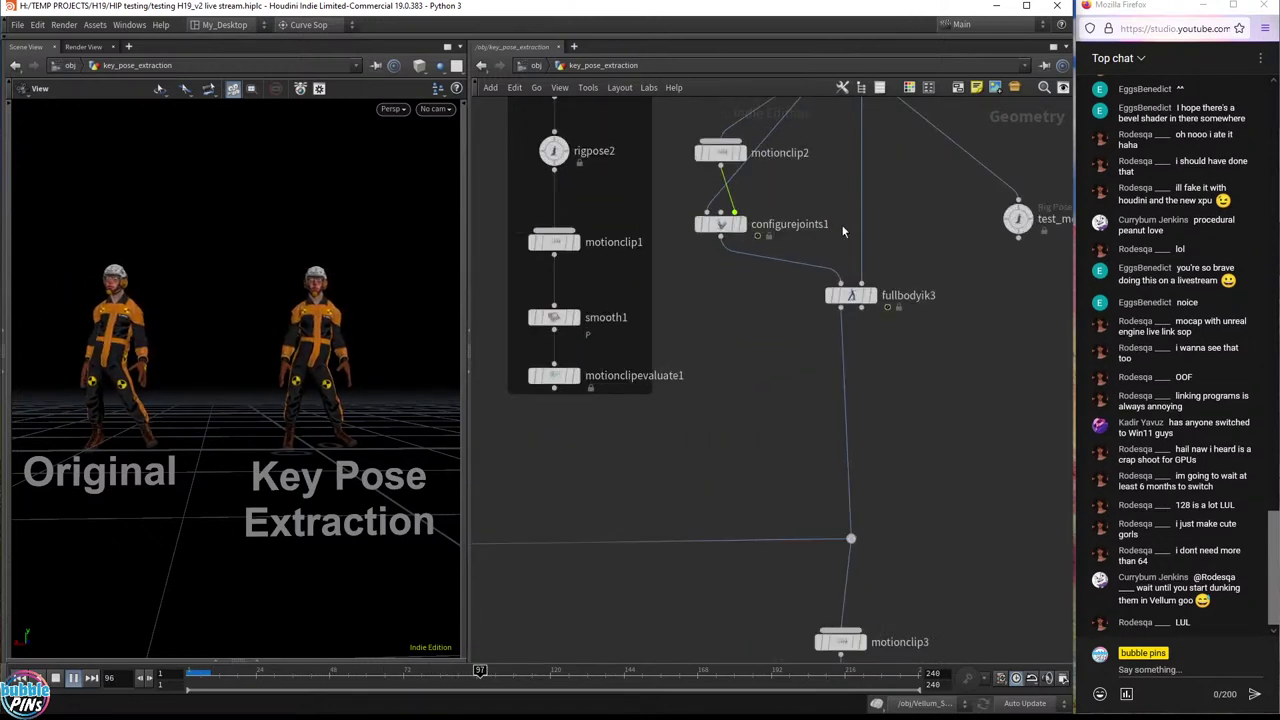
scroll(864, 285, up, 2)
- Select configurejoints1 and its neighbouring nodes, then stop playback at frame 22
click(766, 324)
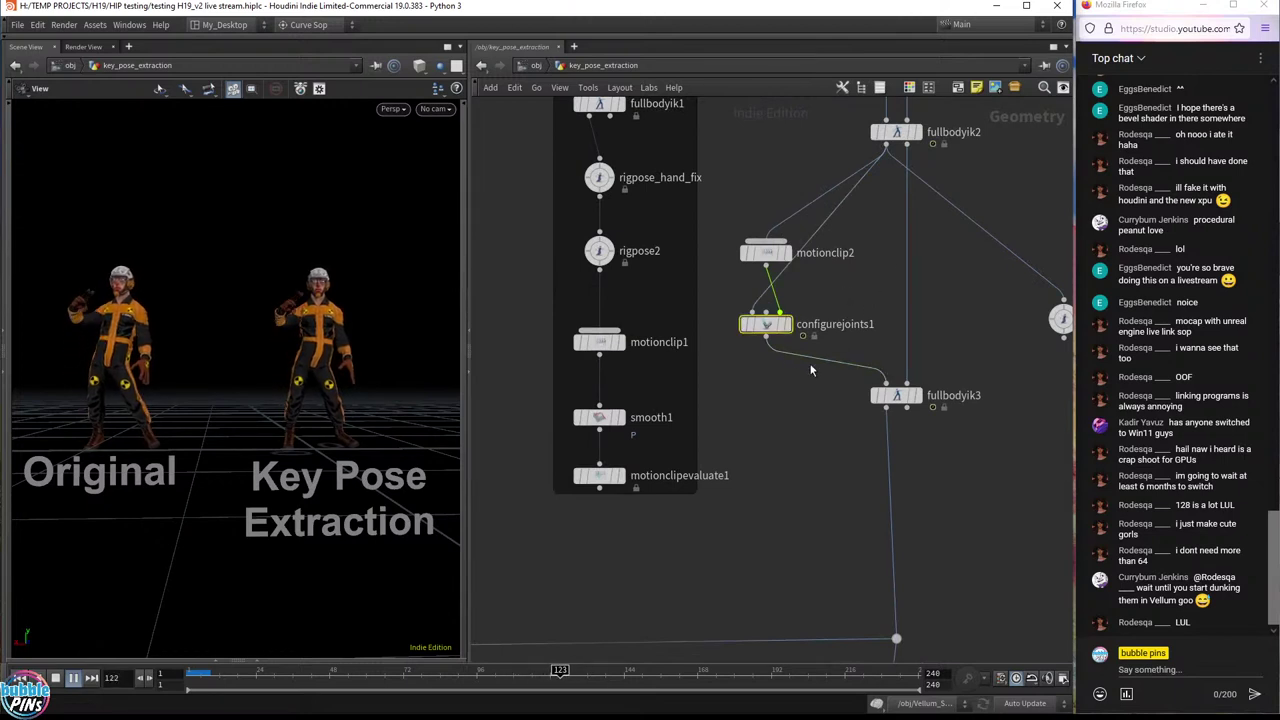
drag(736, 392, 838, 302)
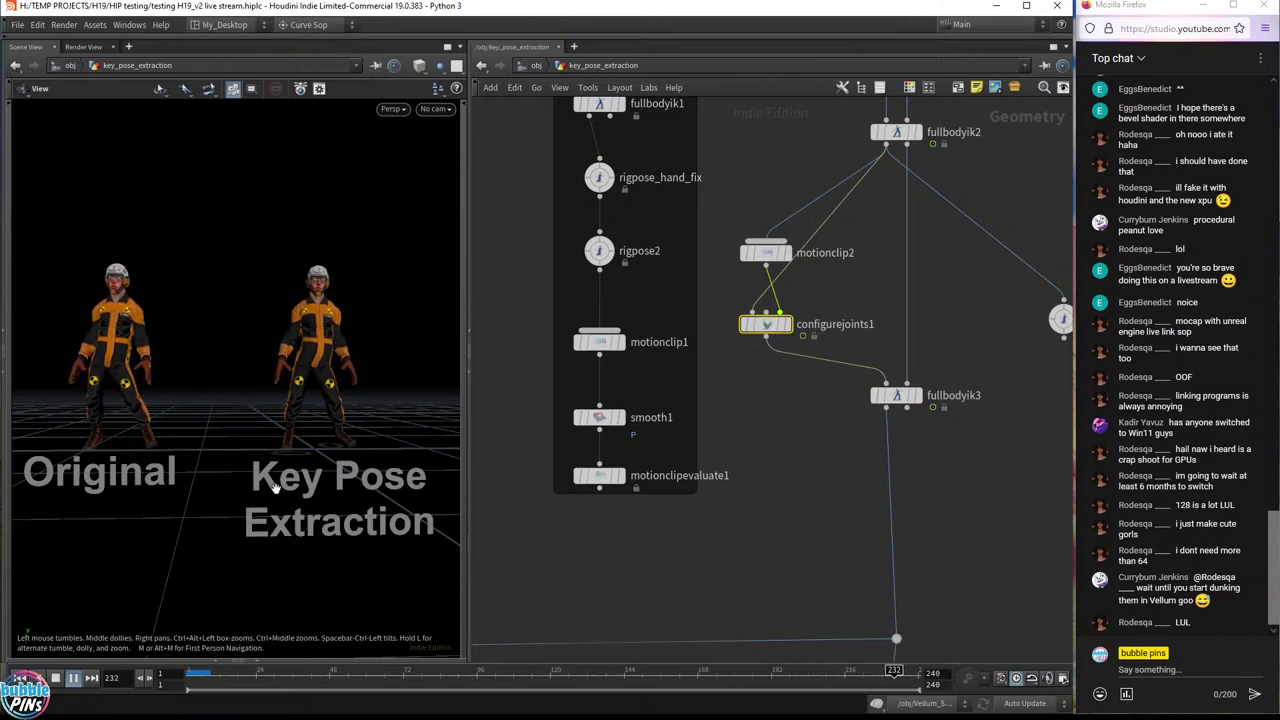
scroll(760, 508, down, 5)
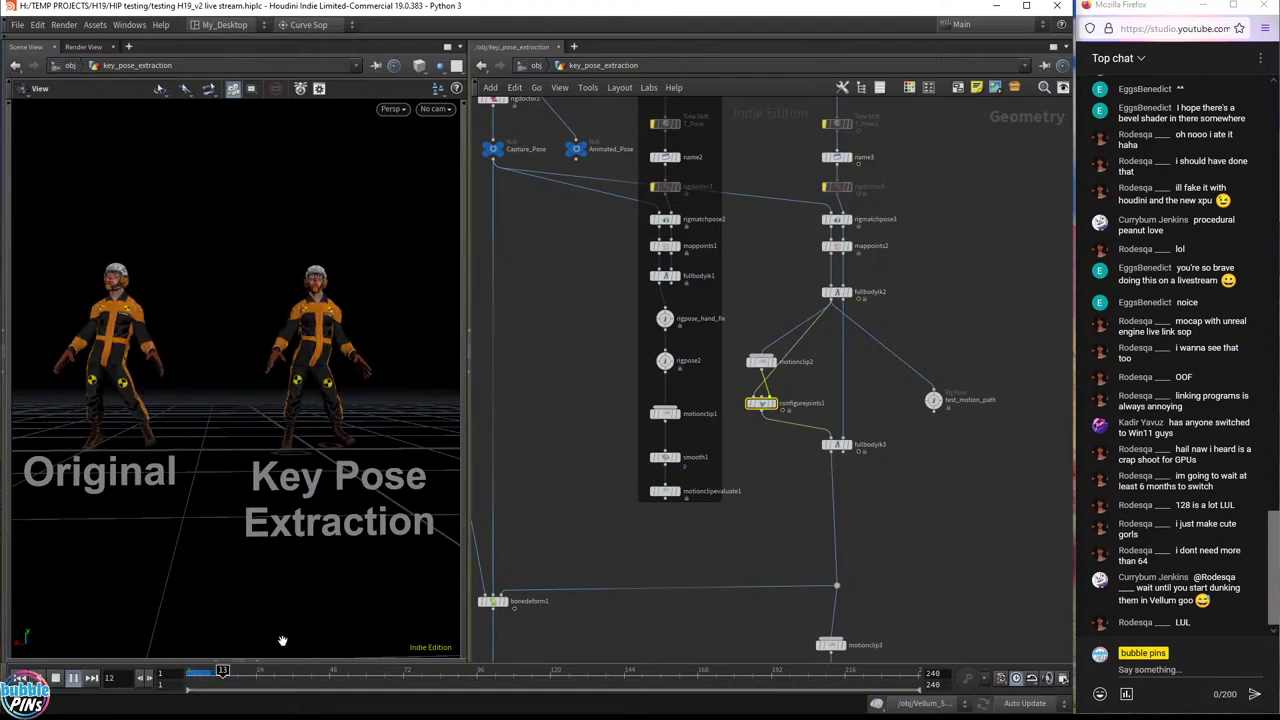
key(Escape)
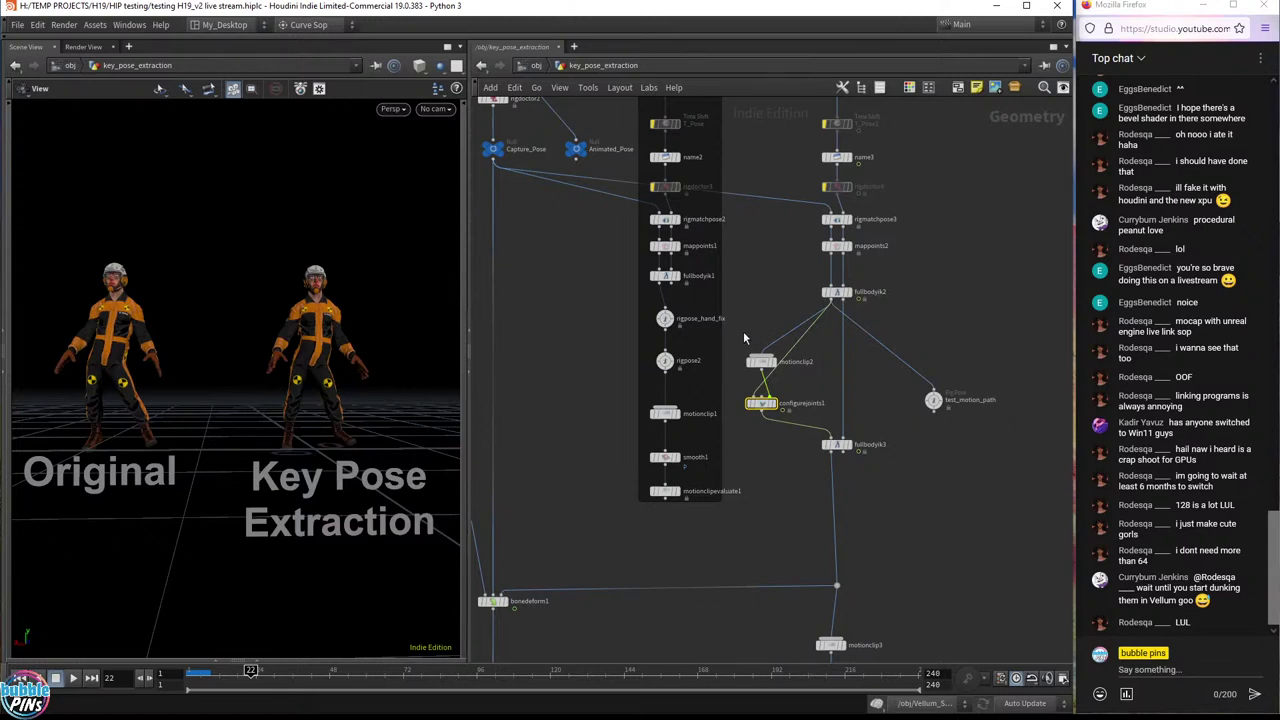
- Wrap motionclip2, configurejoints1 and fullbodyik3 in a network box and shift it down-right
drag(740, 333, 870, 470)
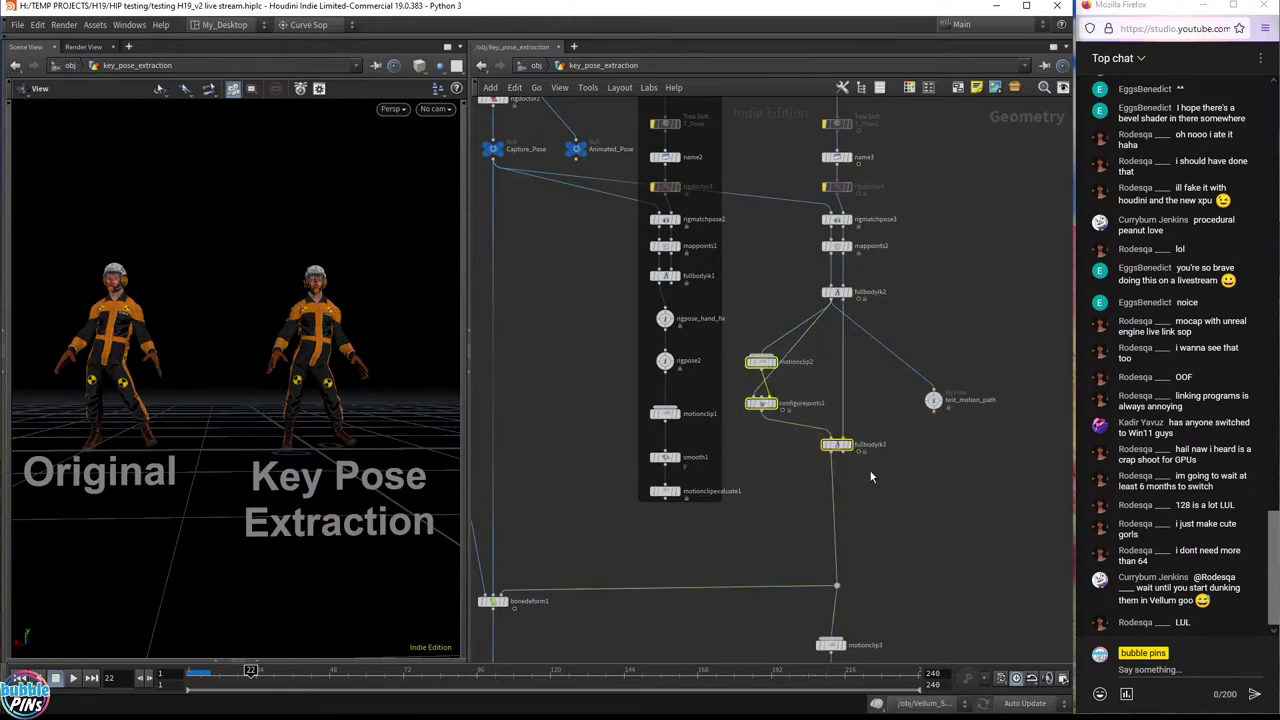
click(977, 89)
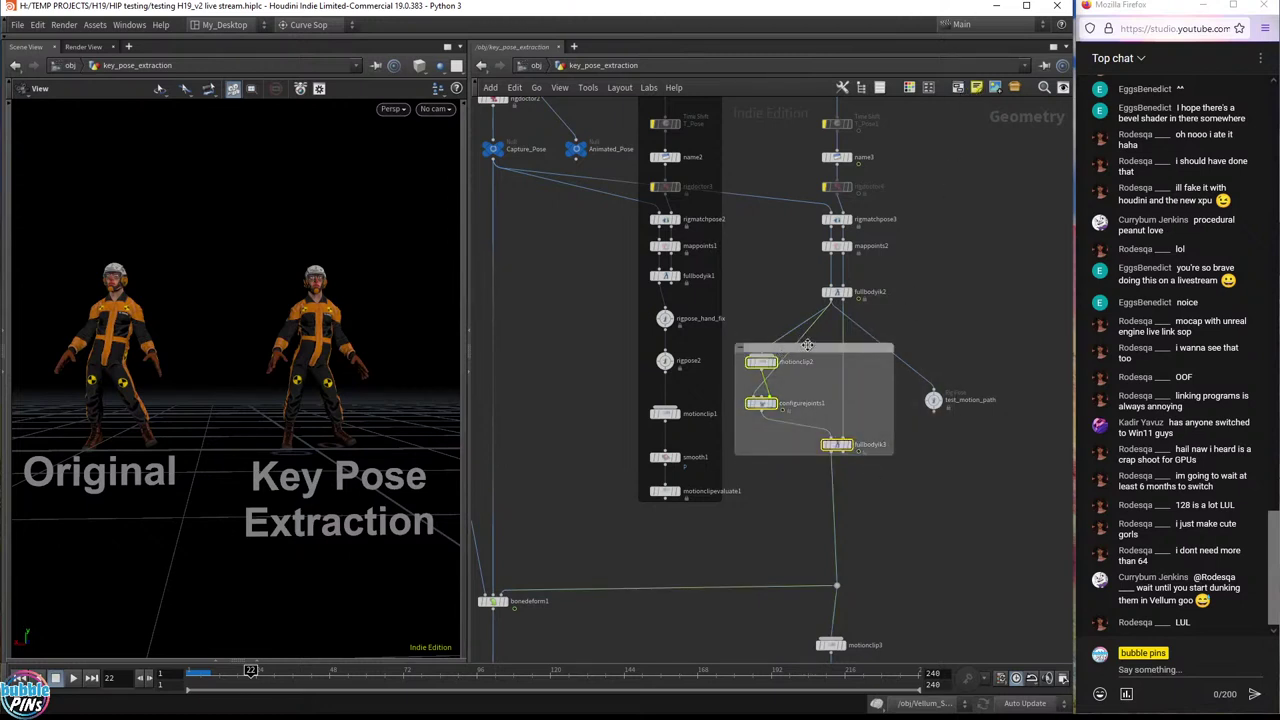
drag(807, 348, 809, 363)
- Wire fullbodyik2's output into bonedeform1's input
click(923, 314)
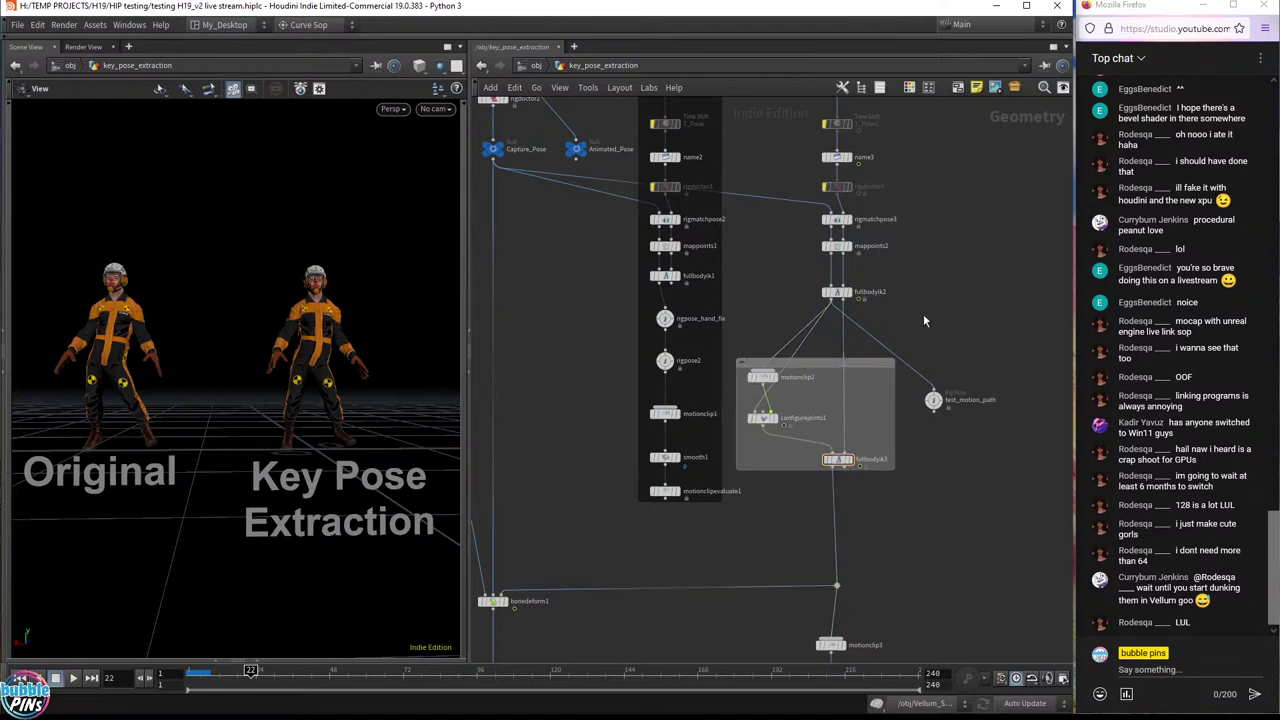
click(835, 305)
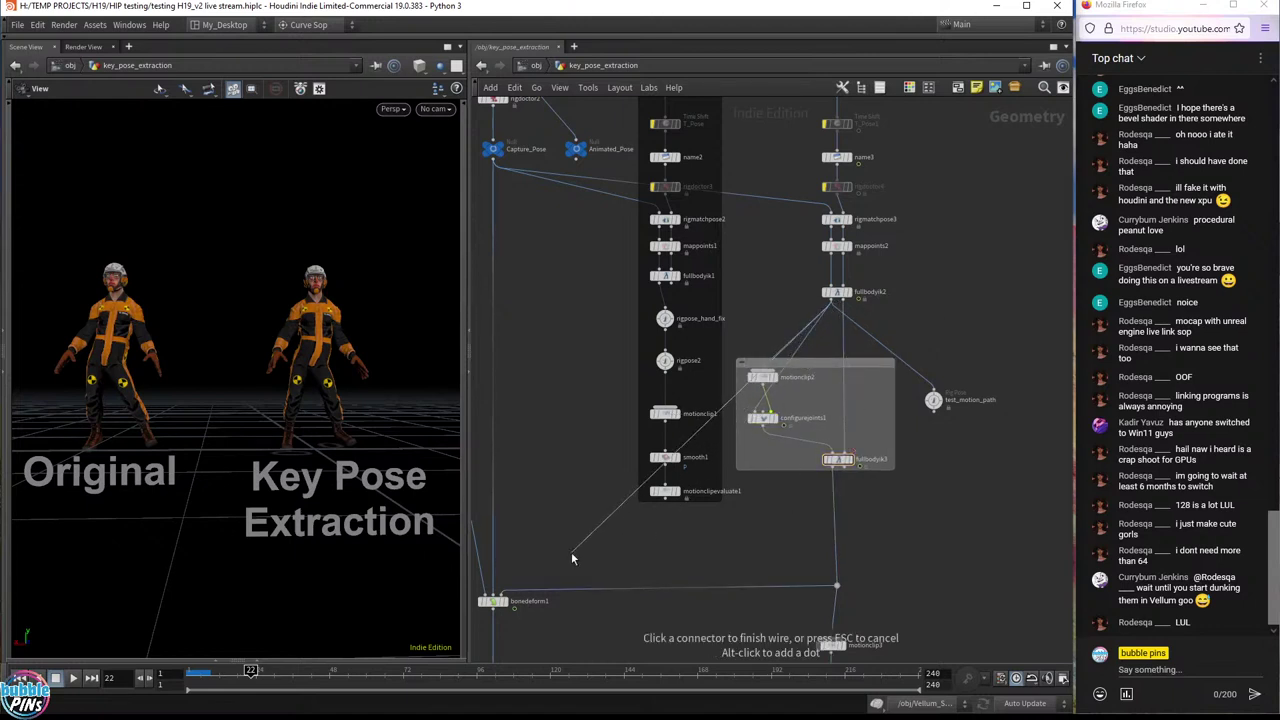
click(506, 602)
- Display bonedeform1's result and preview the animation, stepping back to frame 60
click(503, 601)
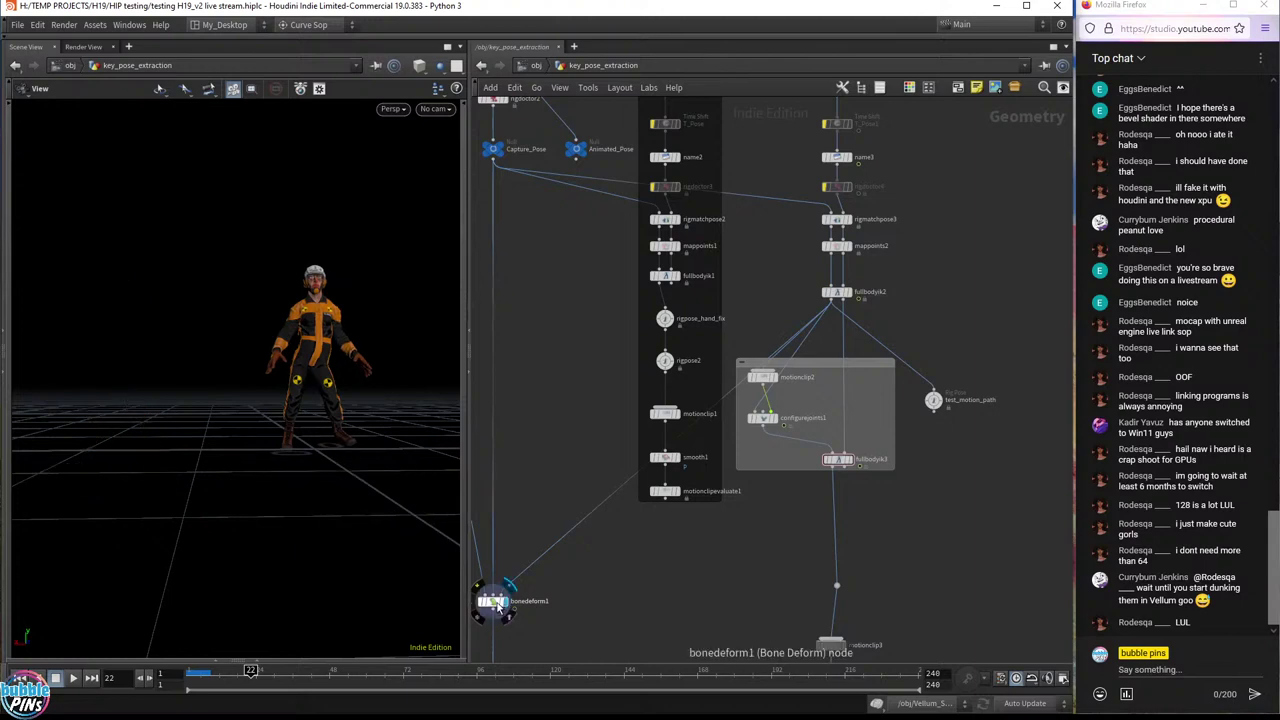
drag(260, 310, 452, 287)
key(Up)
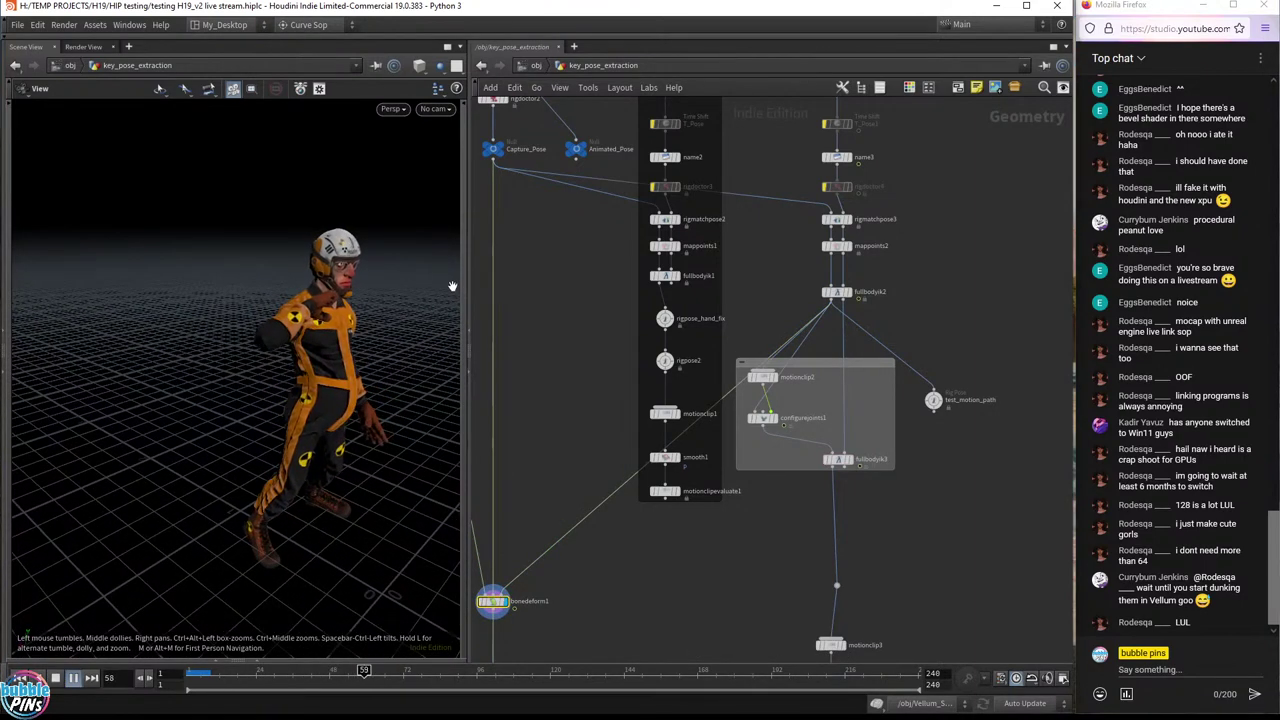
key(Up)
key(Left)
key(Left)
key(Left)
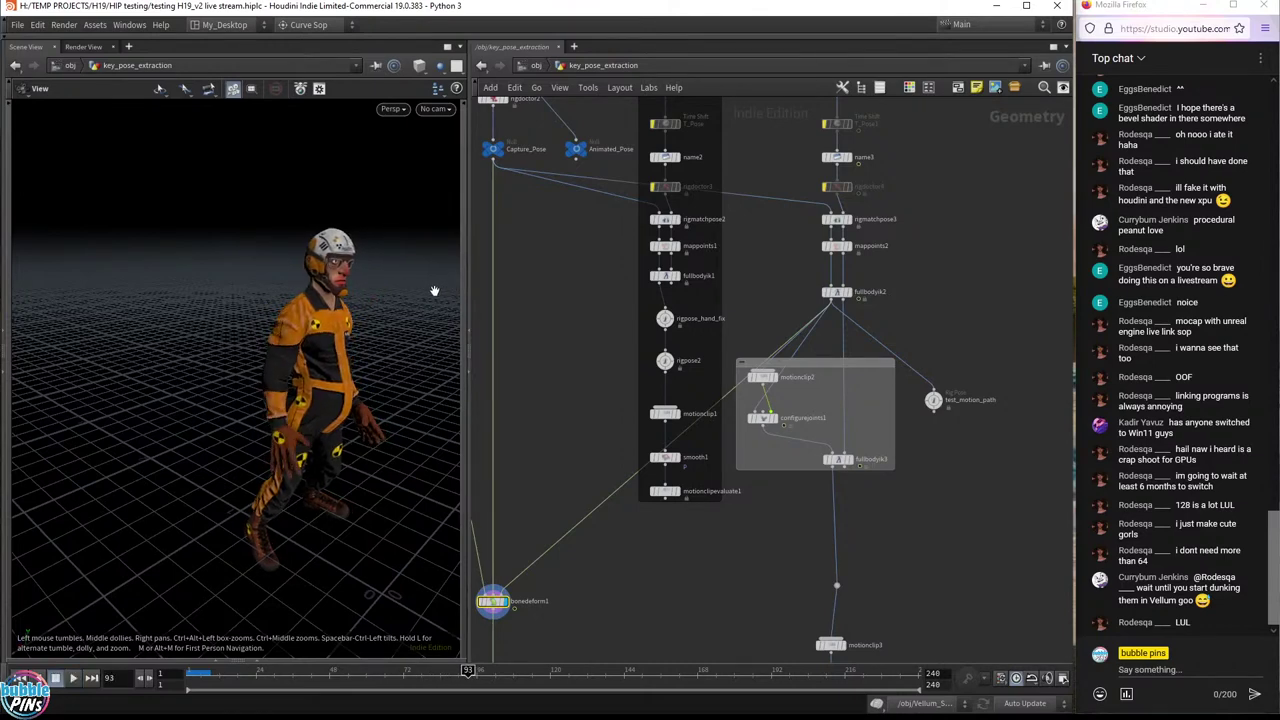
key(Left)
key(Left)
key(Left)
key(Left)
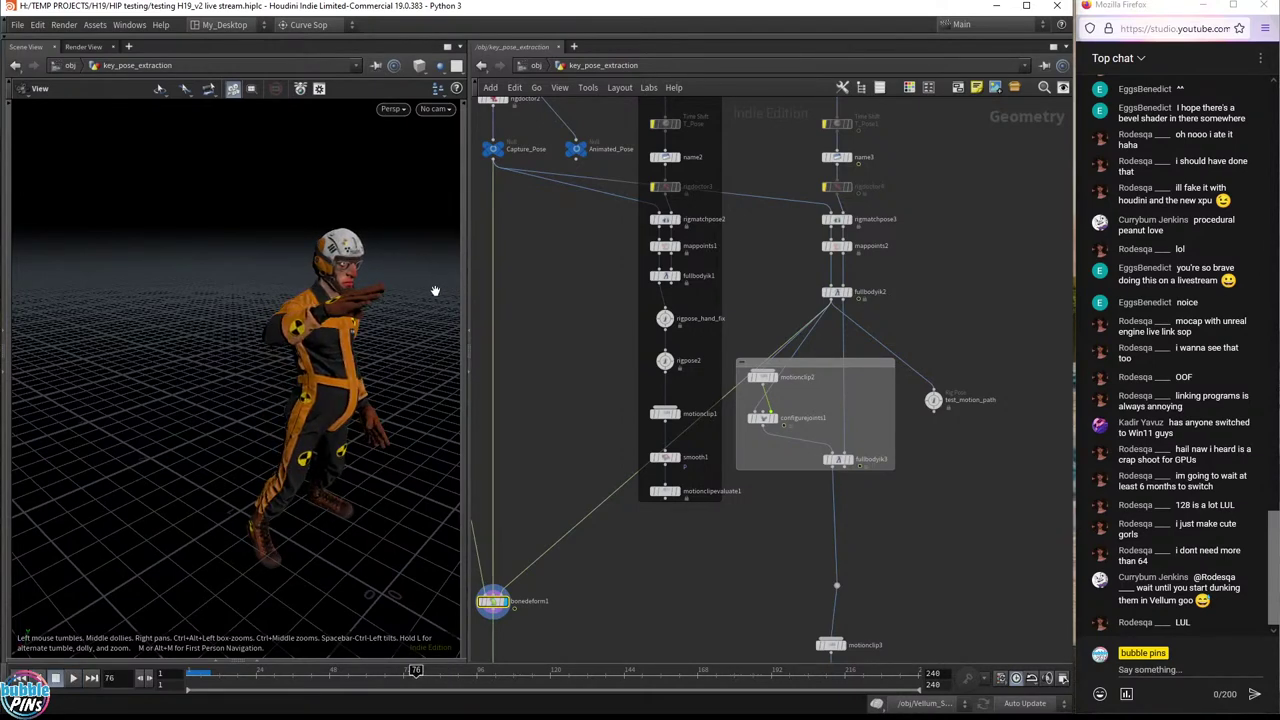
key(Left)
key(Left)
key(Left)
key(Left)
key(Left)
key(Left)
key(Left)
key(Left)
key(Left)
key(Left)
key(Left)
key(Left)
key(Left)
key(Left)
key(Left)
key(Left)
drag(435, 291, 325, 280)
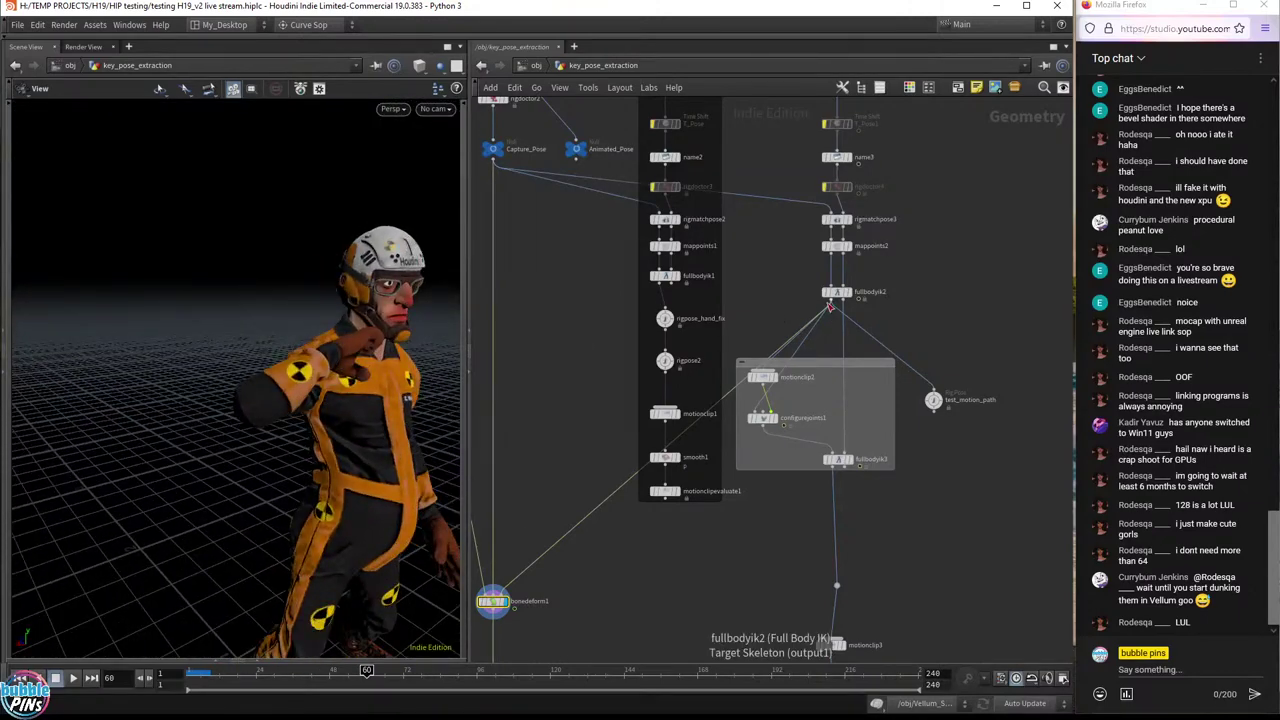
- Plug fullbodyik3's output into bonedeform1 and play the animation to review the character
drag(832, 468, 491, 596)
drag(445, 470, 349, 300)
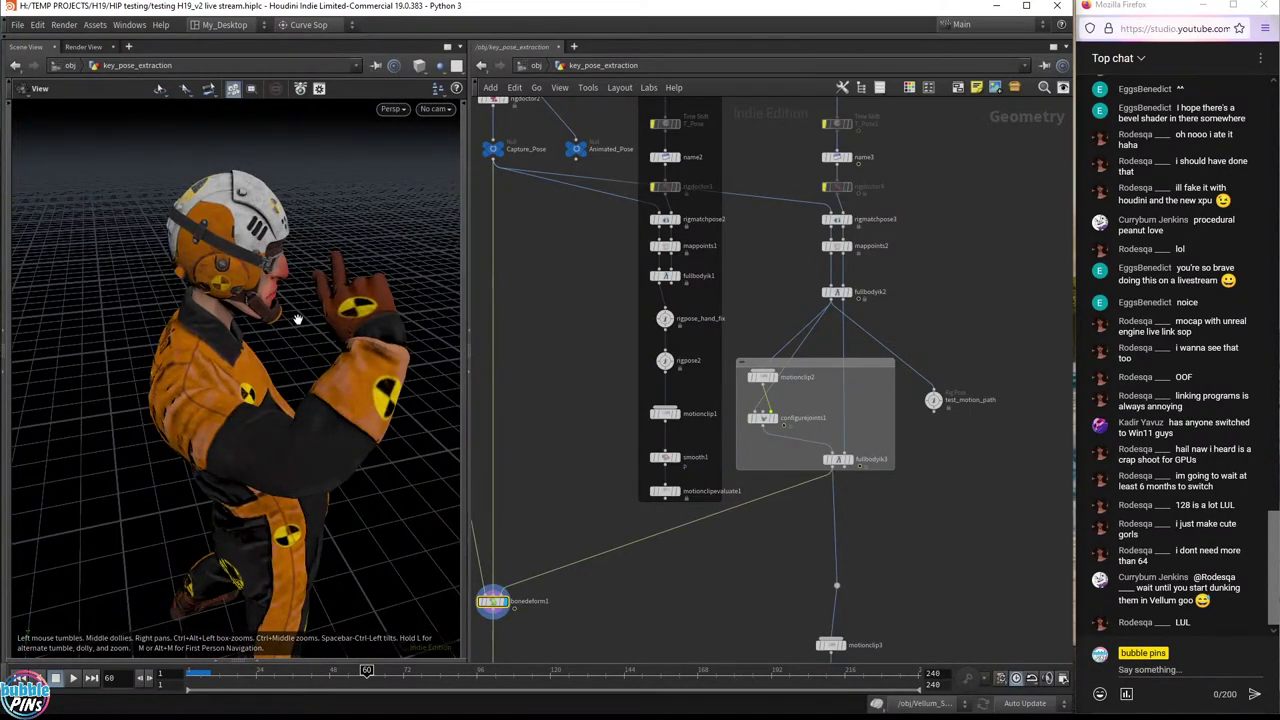
key(Up)
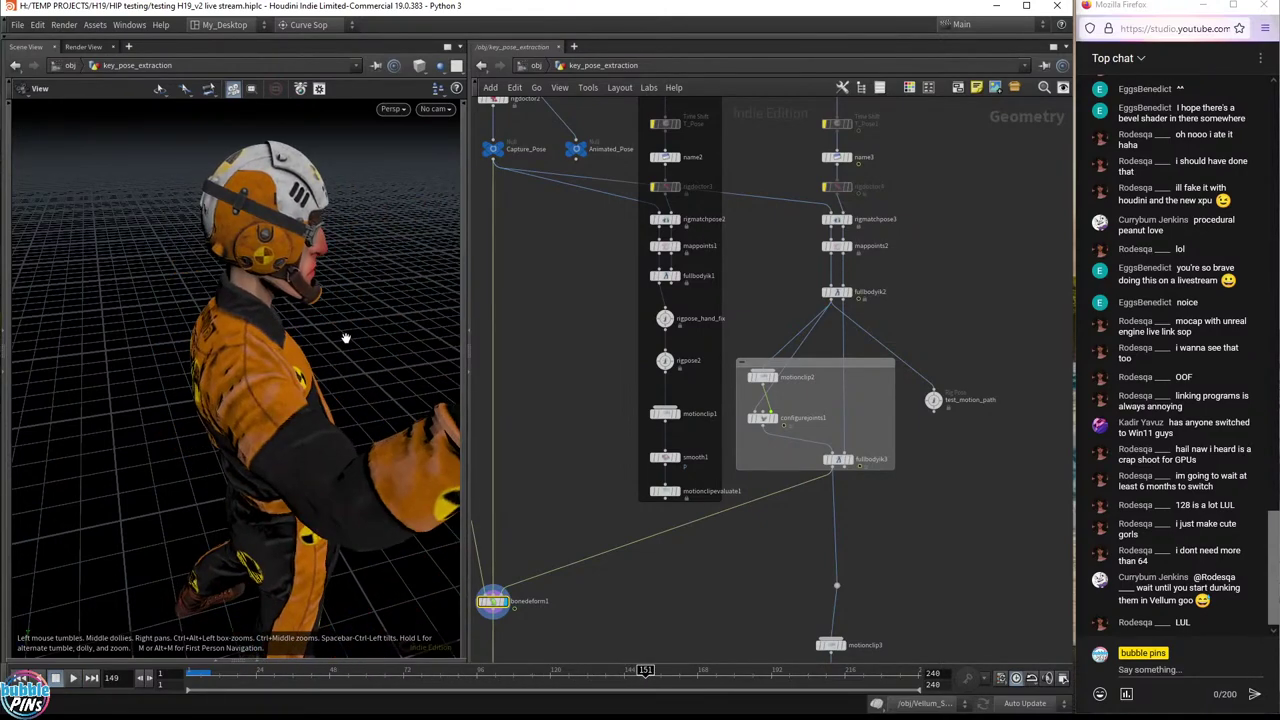
drag(343, 337, 50, 374)
- Nudge the network box into place and open configurejoints1's parameters in a floating panel
scroll(797, 421, up, 6)
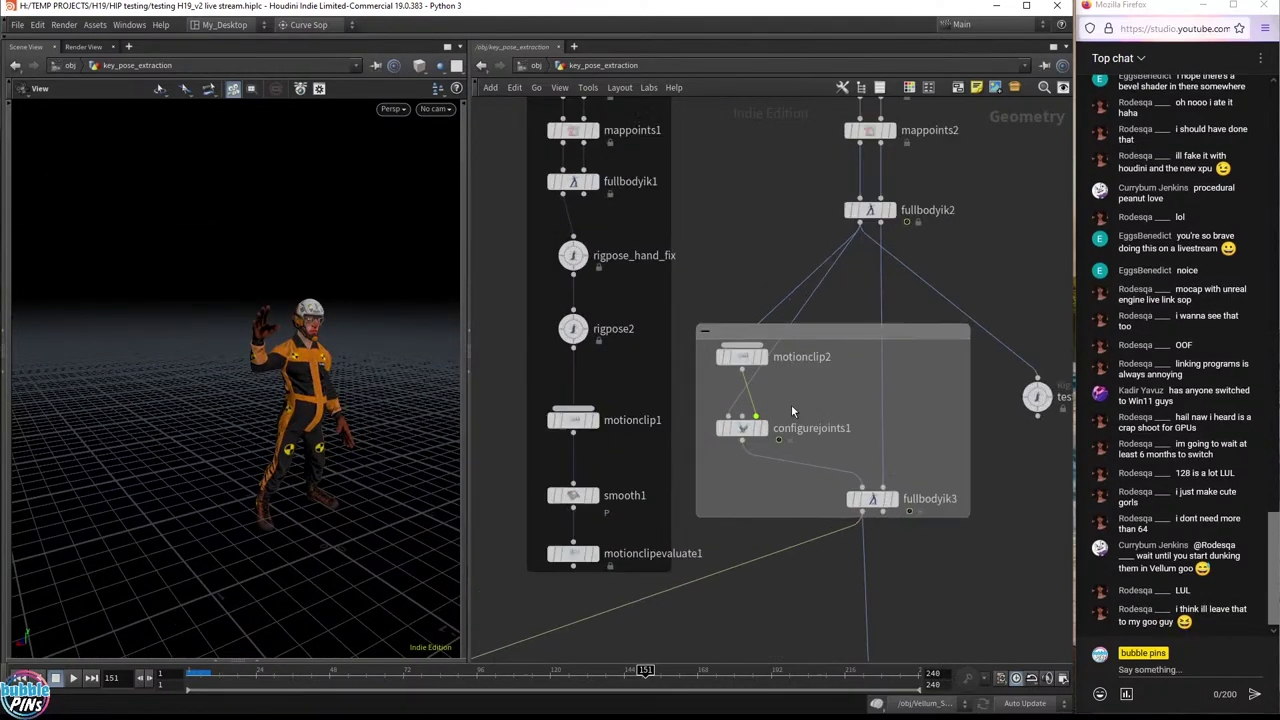
drag(727, 293, 729, 310)
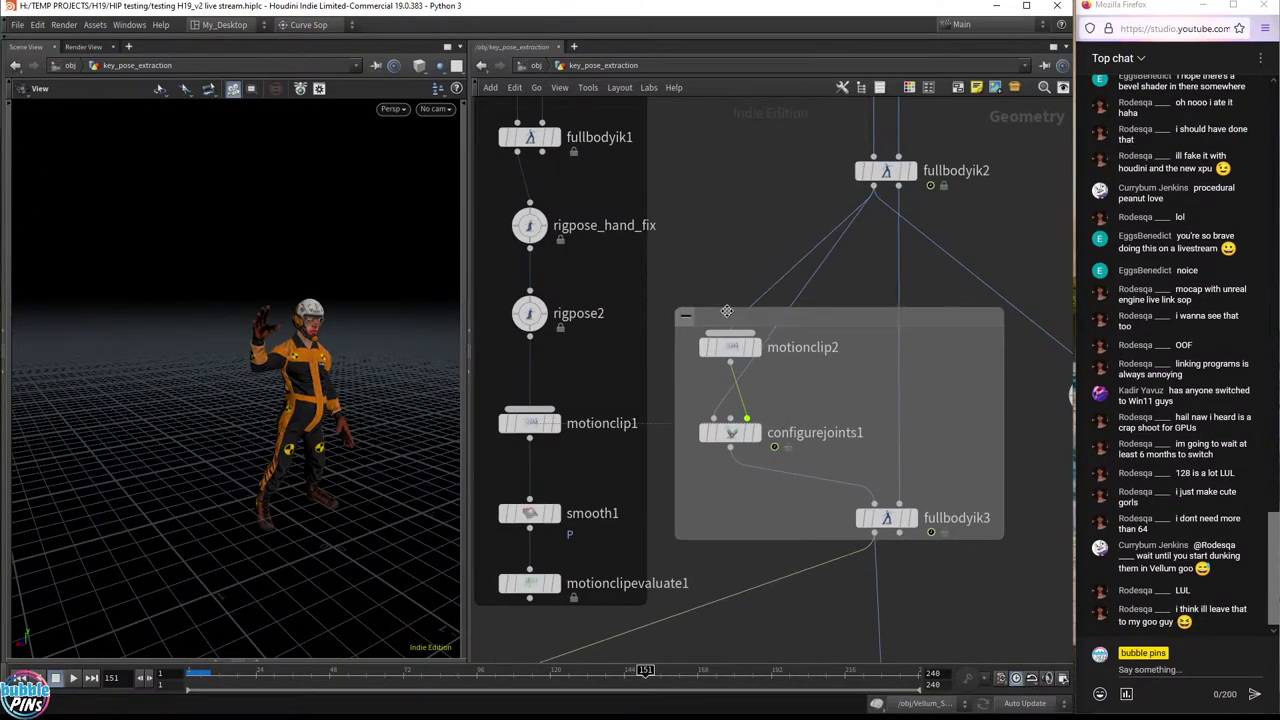
drag(940, 307, 938, 302)
click(729, 428)
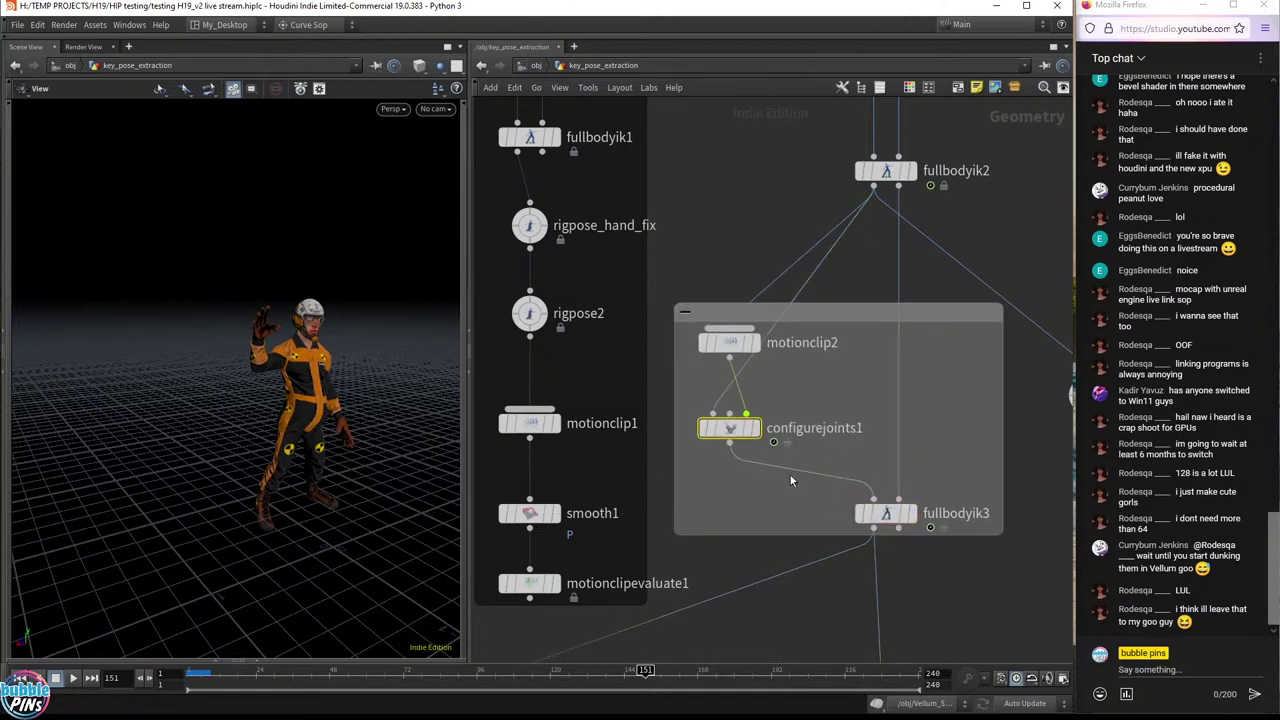
key(p)
- Inspect fullbodyik2 and motionclip2, extend the network box upward, and return to configurejoints1's parameters
middle_drag(803, 384, 617, 497)
scroll(705, 490, down, 5)
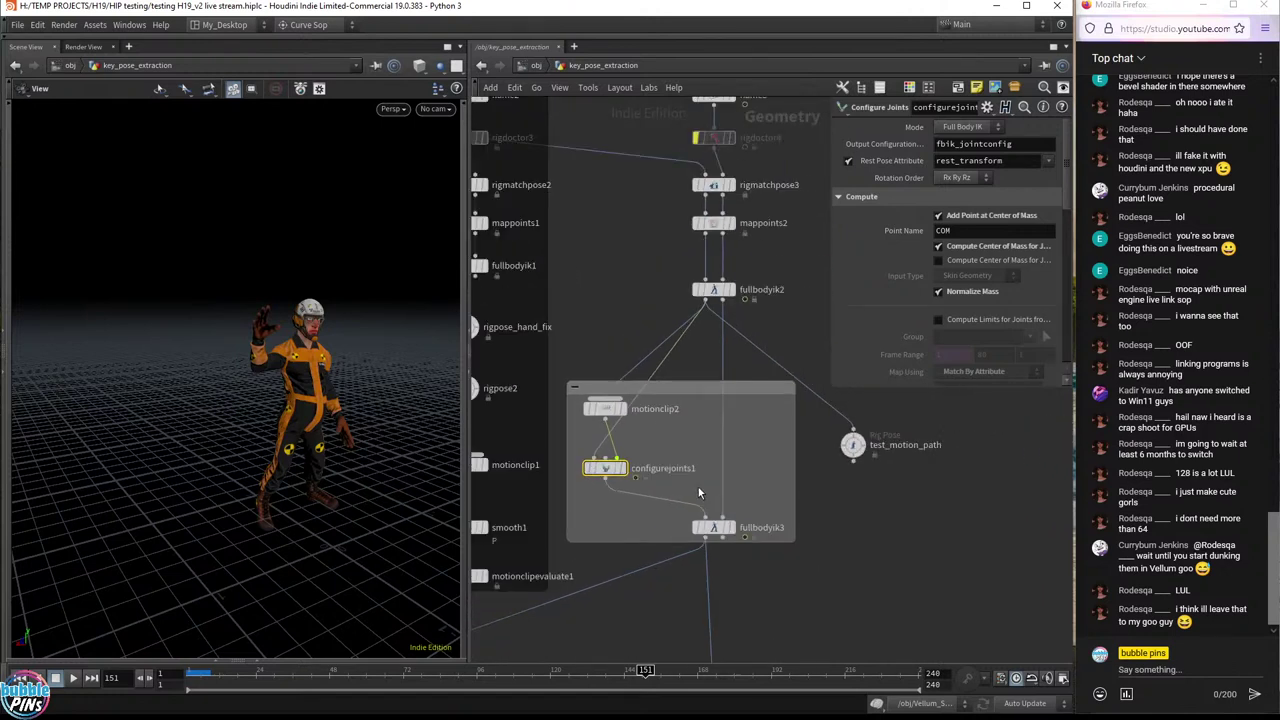
click(689, 318)
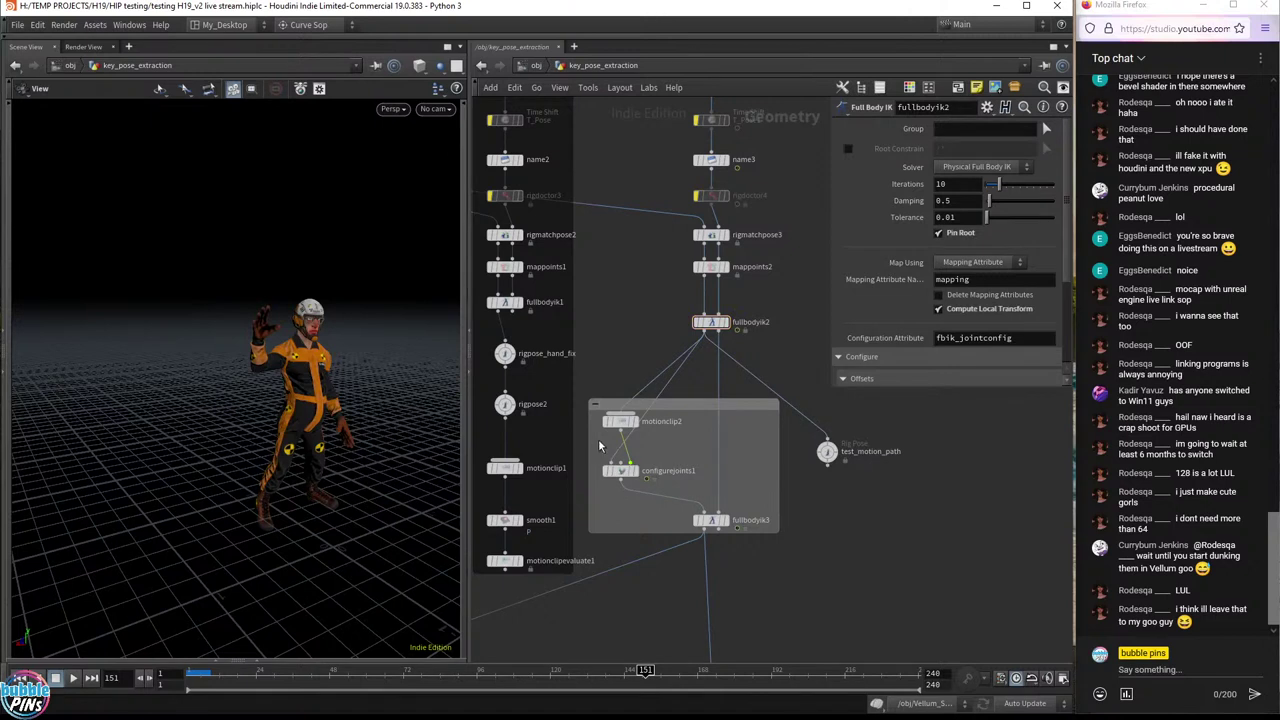
click(620, 421)
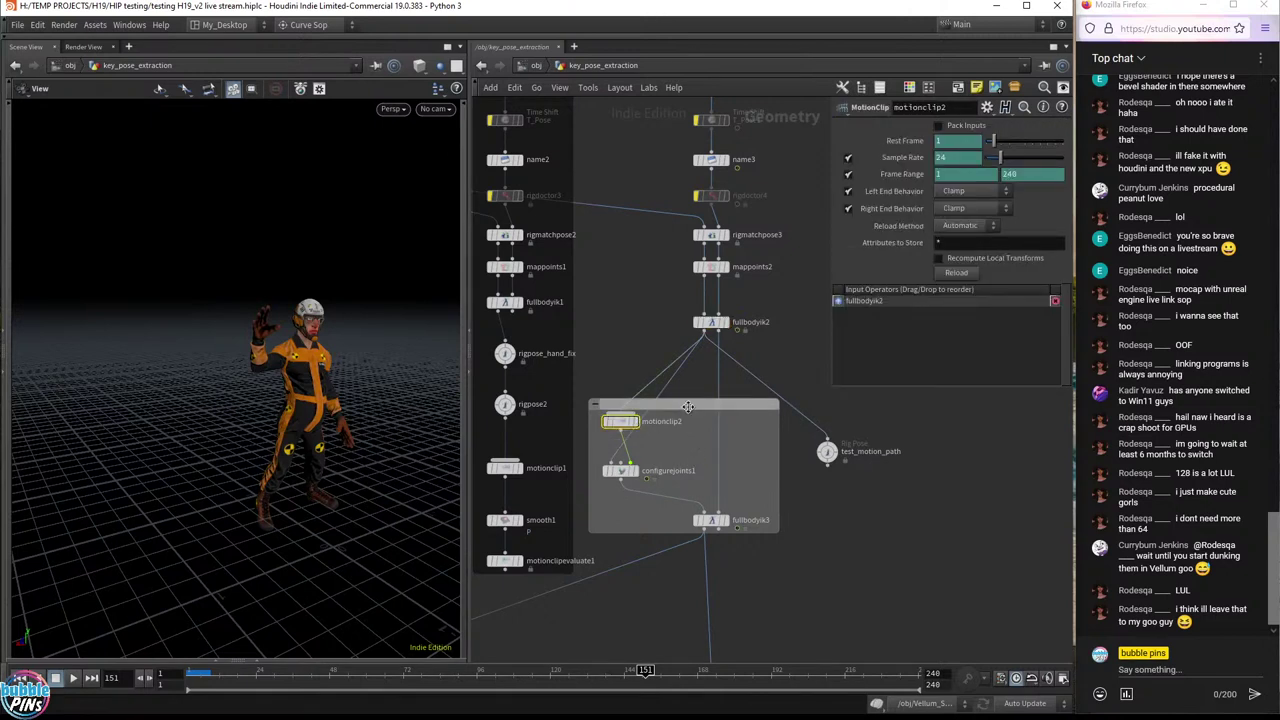
drag(693, 401, 693, 384)
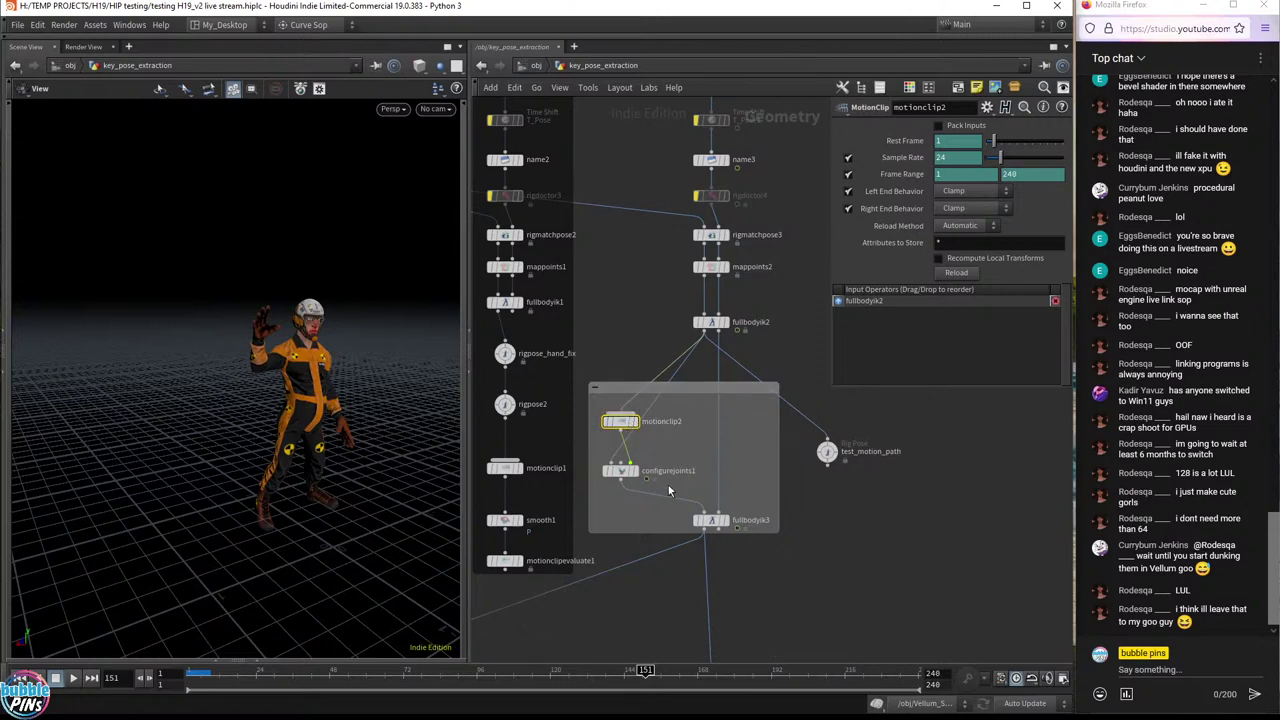
click(620, 470)
scroll(640, 471, up, 5)
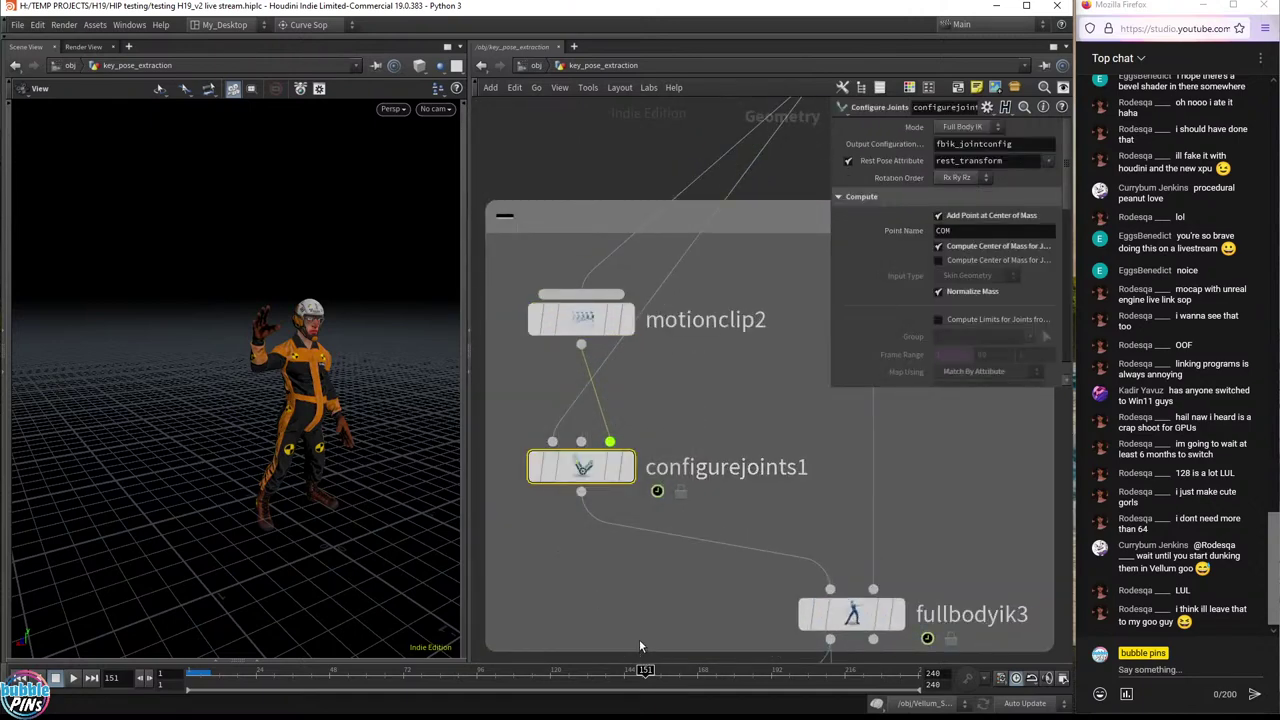
- Pan and zoom the network to bring the IK branch nodes into view
scroll(639, 645, down, 3)
mouse_move(565, 495)
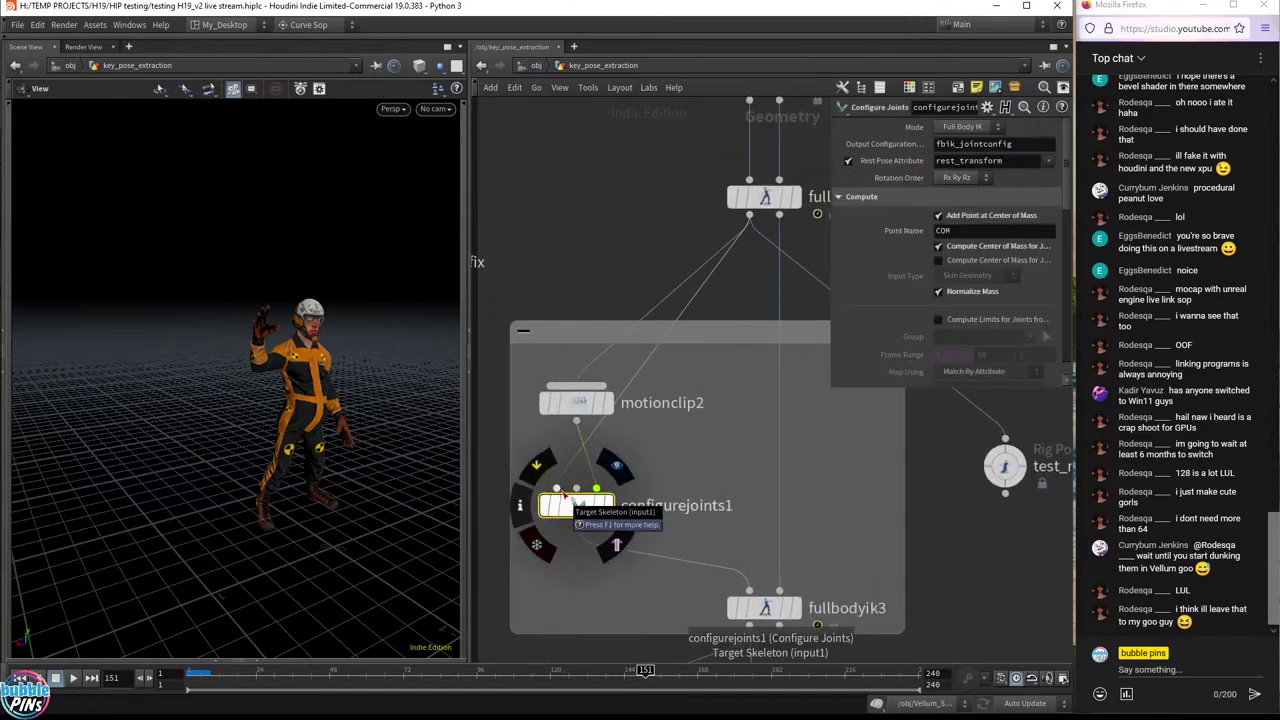
drag(724, 197, 738, 166)
scroll(617, 220, down, 3)
scroll(745, 453, down, 5)
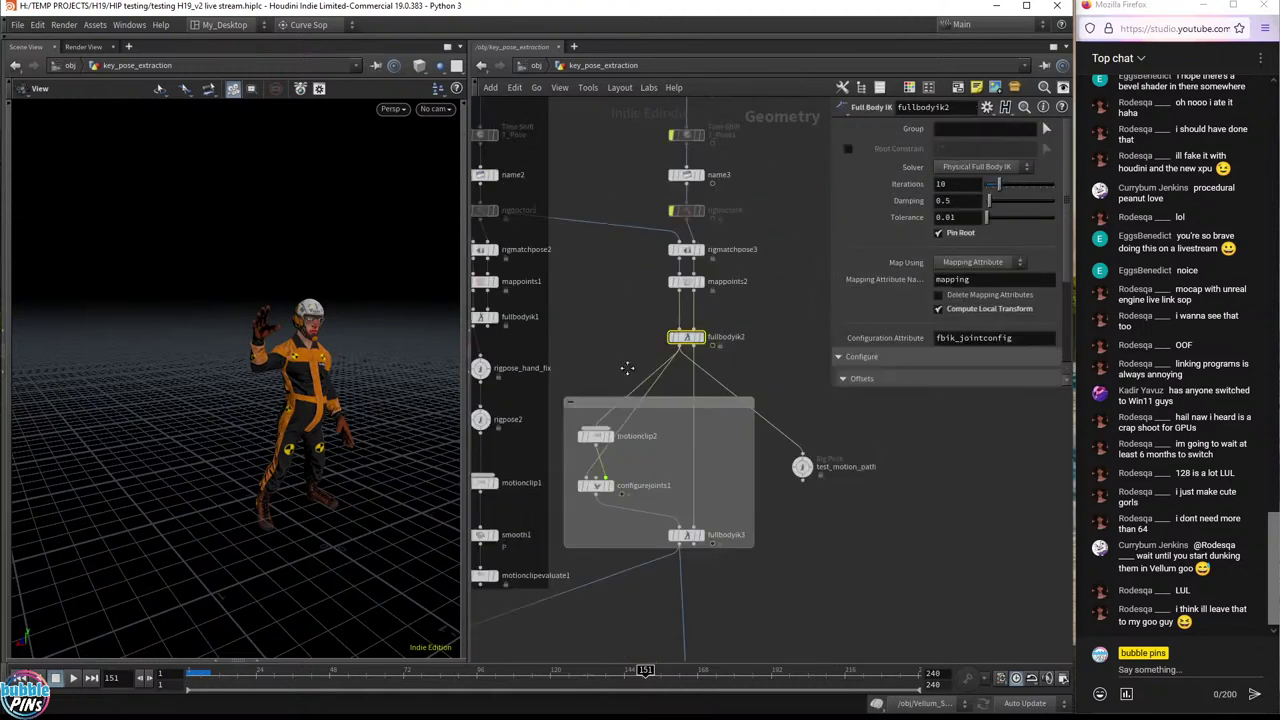
middle_drag(745, 453, 723, 437)
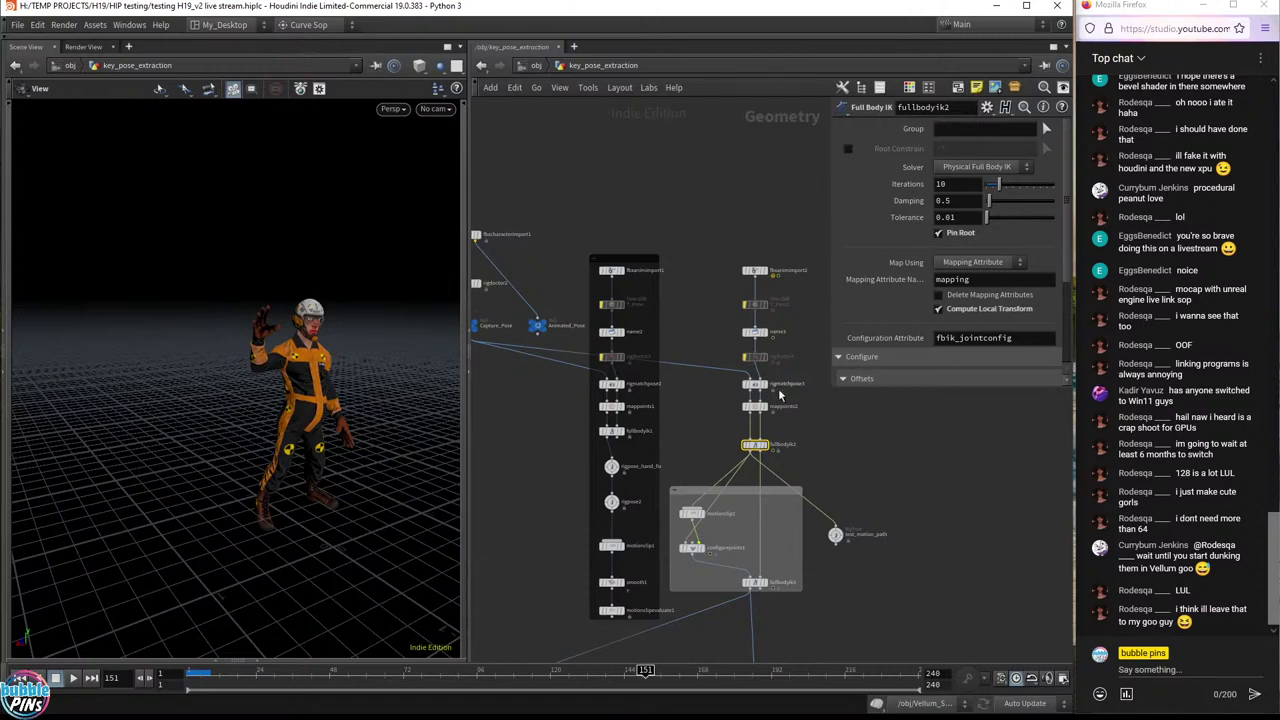
scroll(790, 475, up, 5)
scroll(870, 464, up, 2)
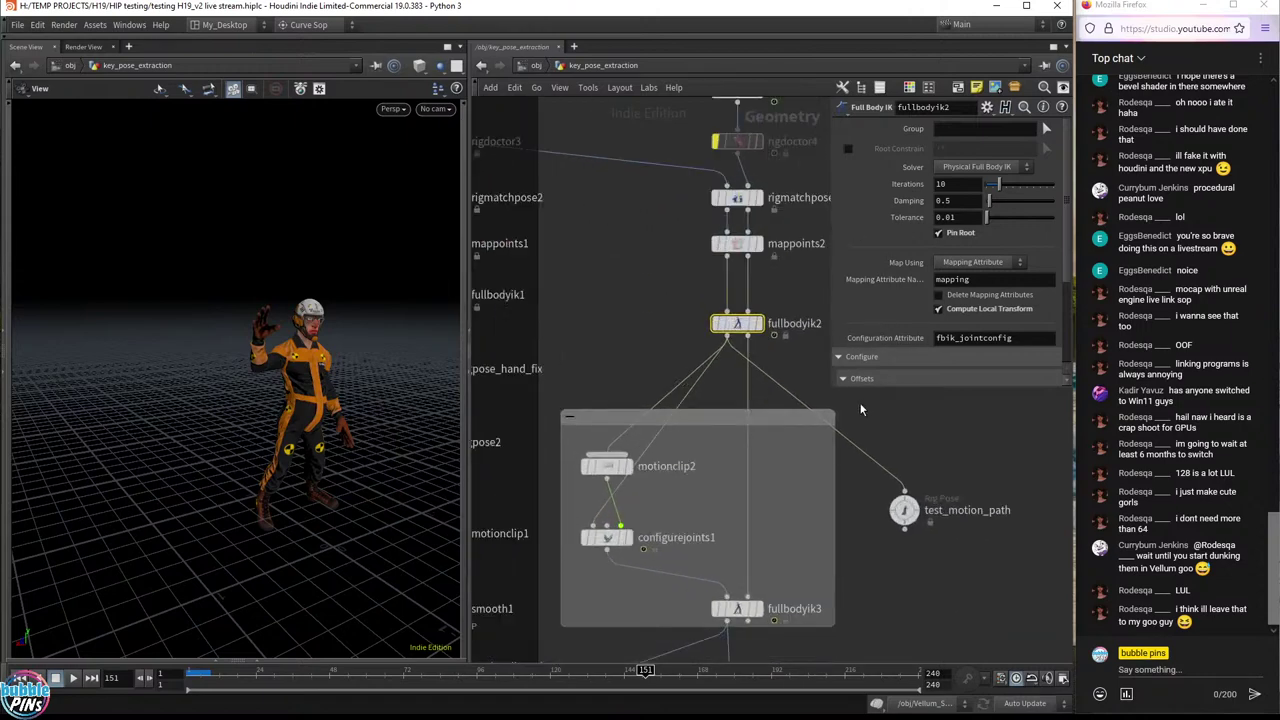
middle_drag(600, 640, 550, 497)
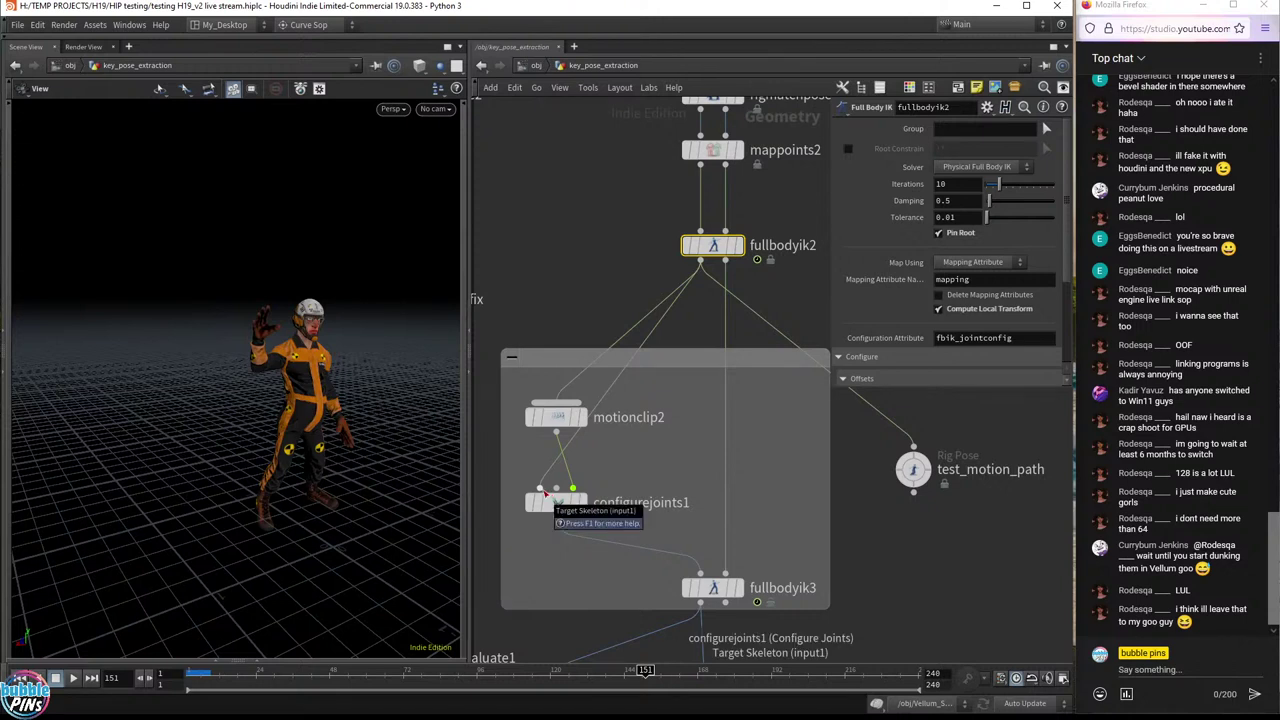
- Reselect configurejoints1 and enlarge its floating parameter panel to reveal the joint-limit options
click(556, 500)
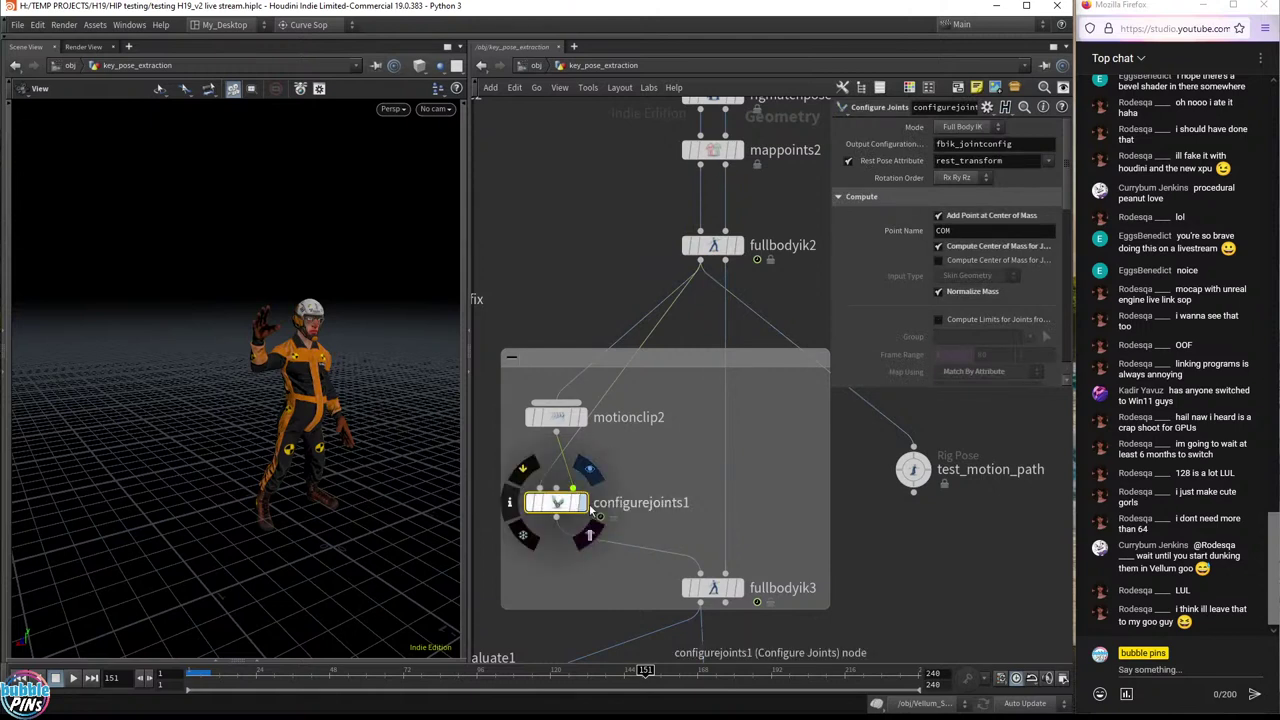
drag(632, 465, 504, 544)
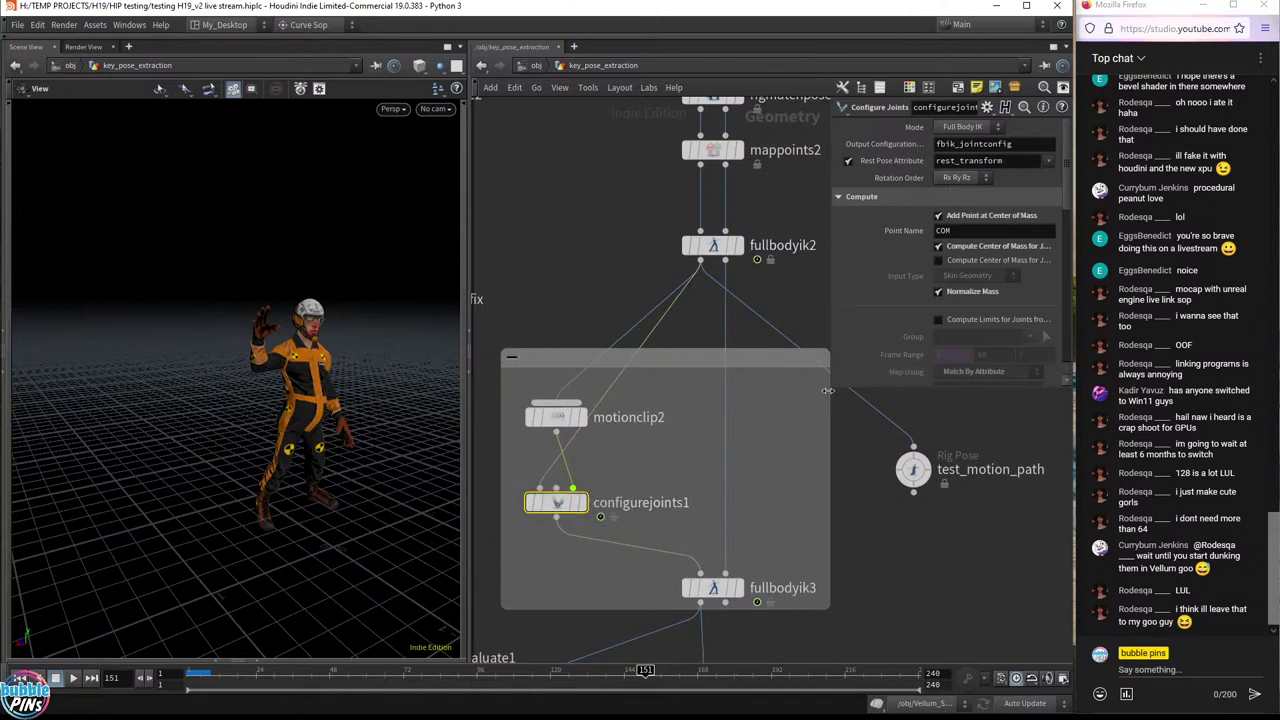
drag(832, 389, 702, 452)
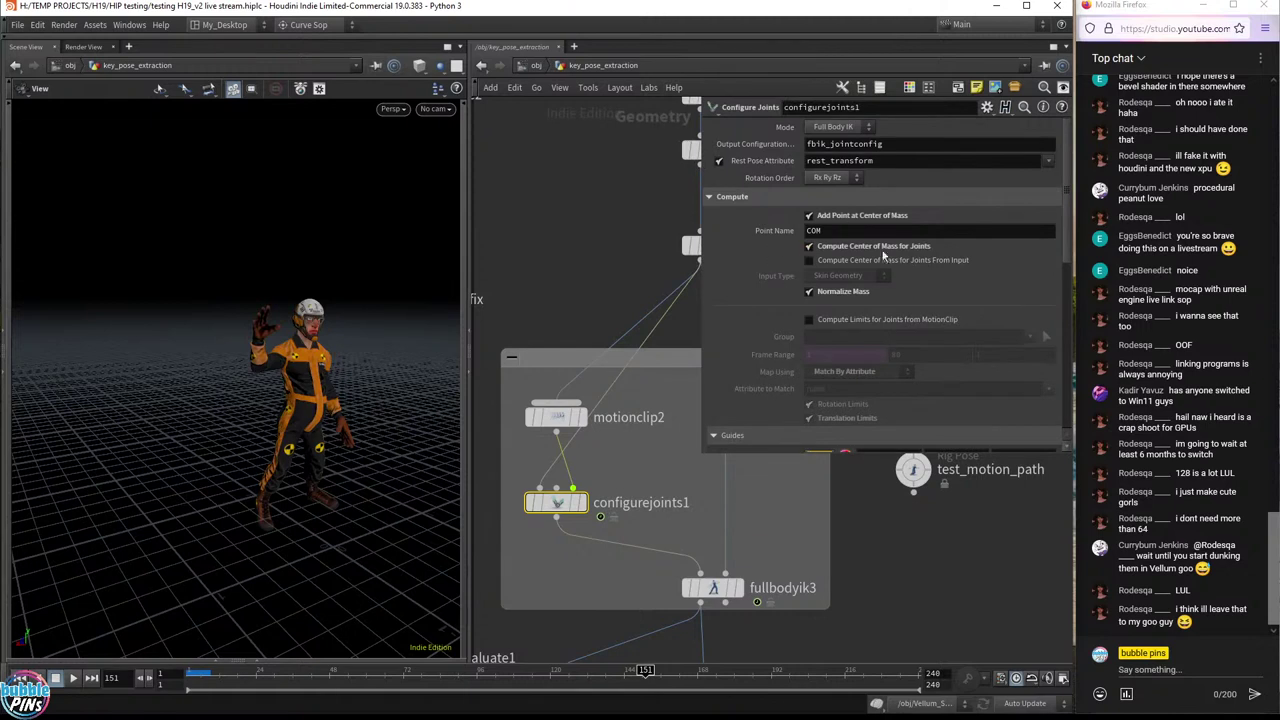
- Enable Compute Limits for Joints from MotionClip, play to test, then disable it after the character collapses
scroll(862, 272, down, 3)
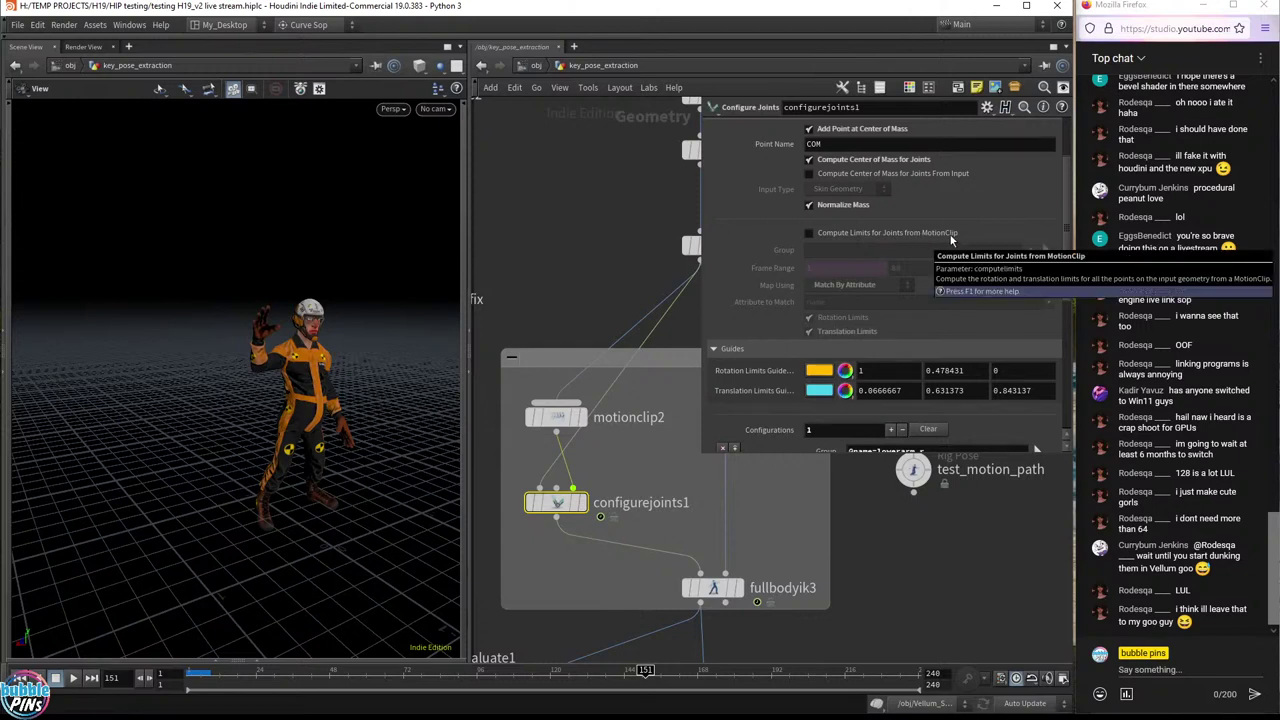
drag(560, 421, 560, 410)
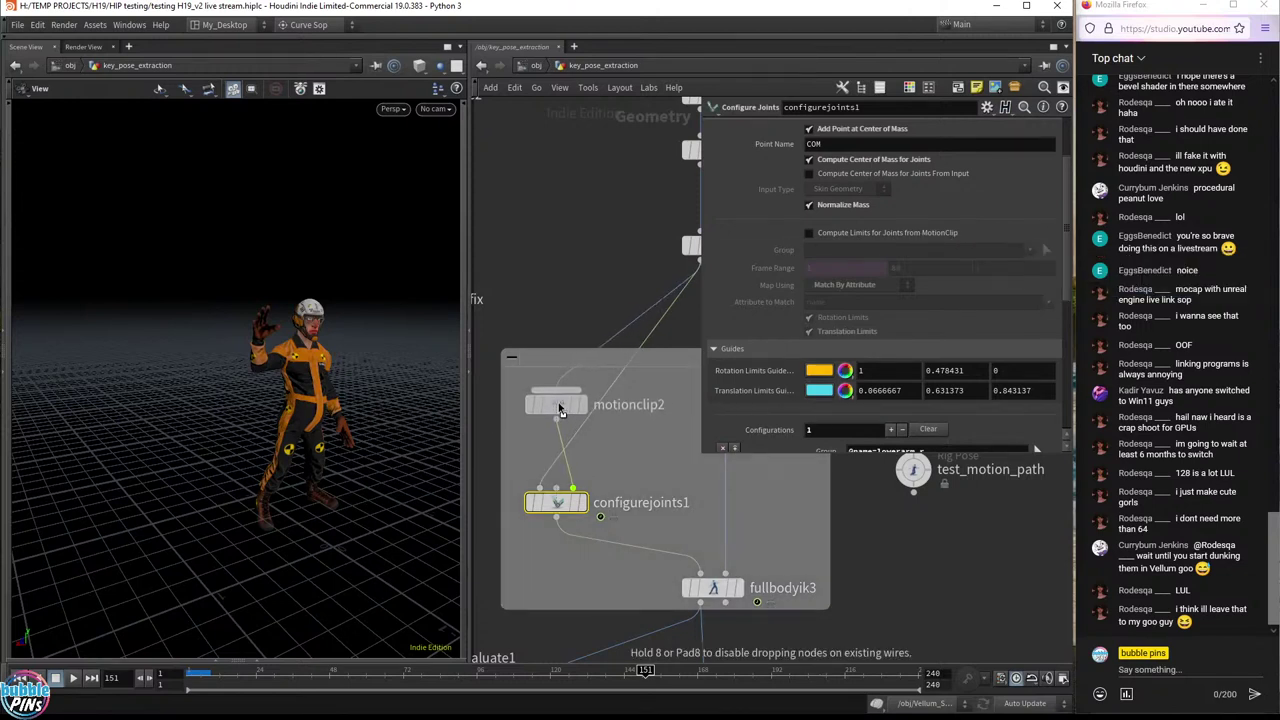
click(810, 240)
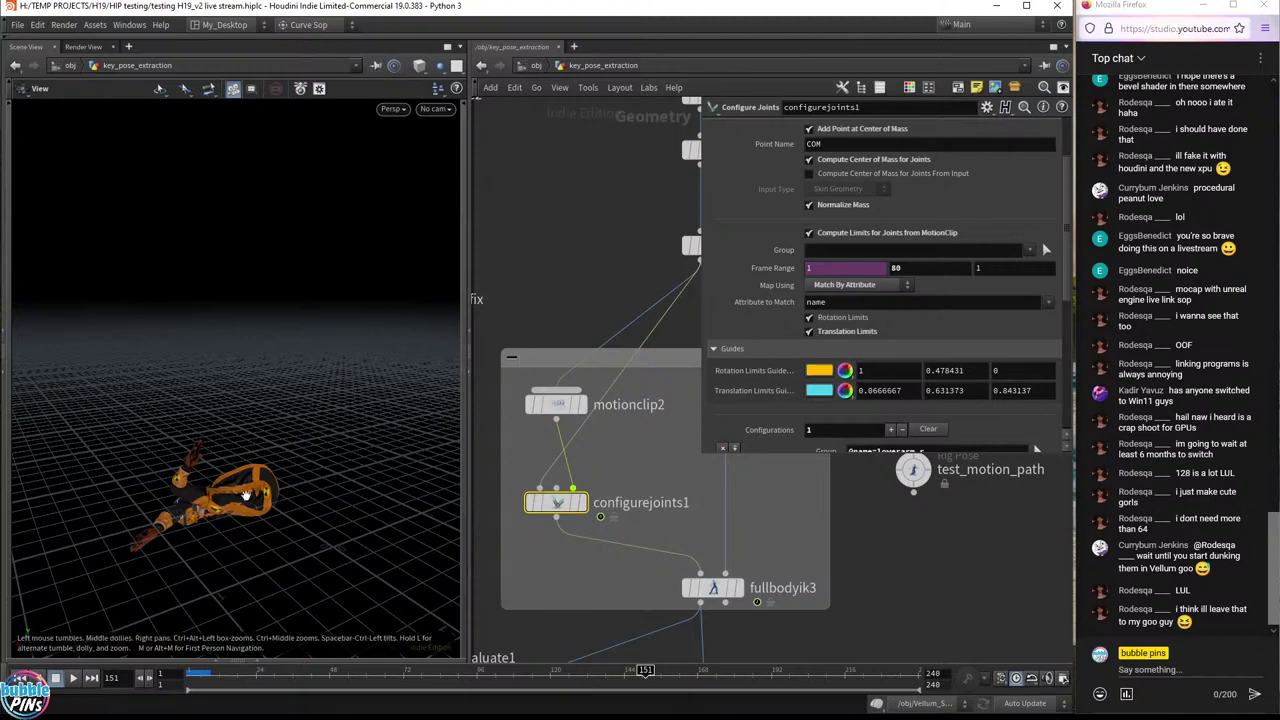
drag(240, 480, 329, 404)
key(Up)
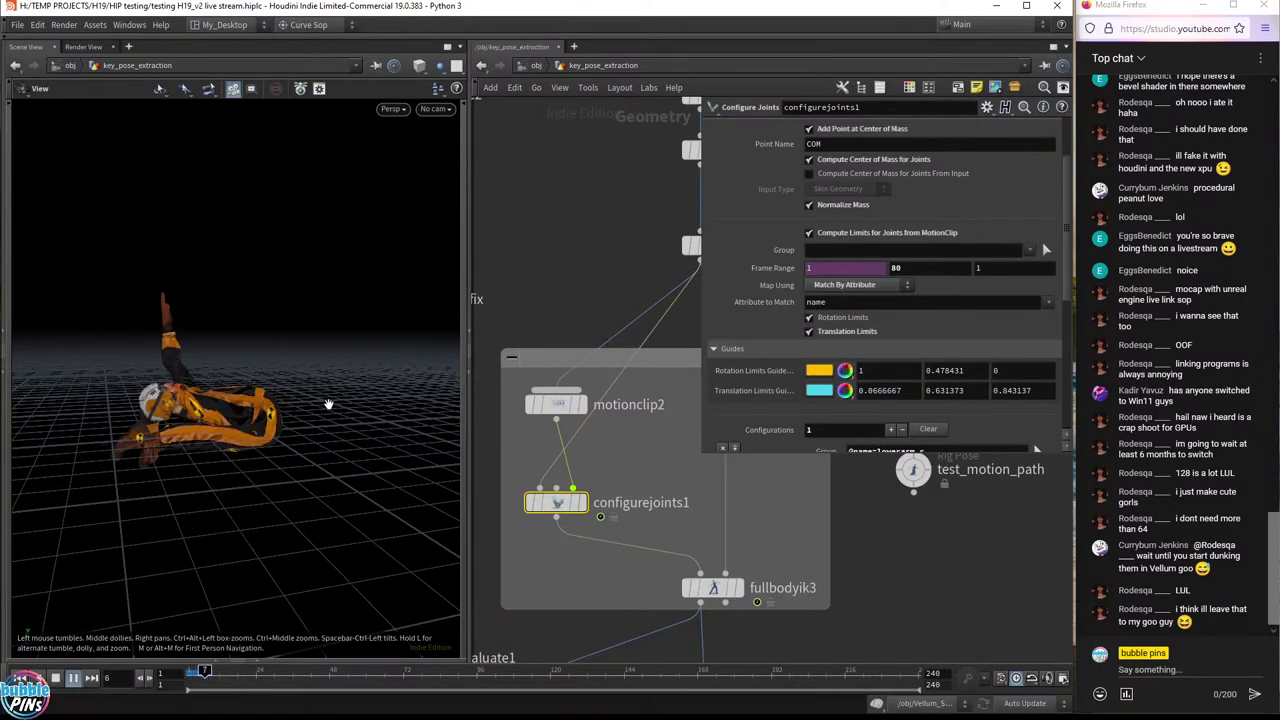
key(Up)
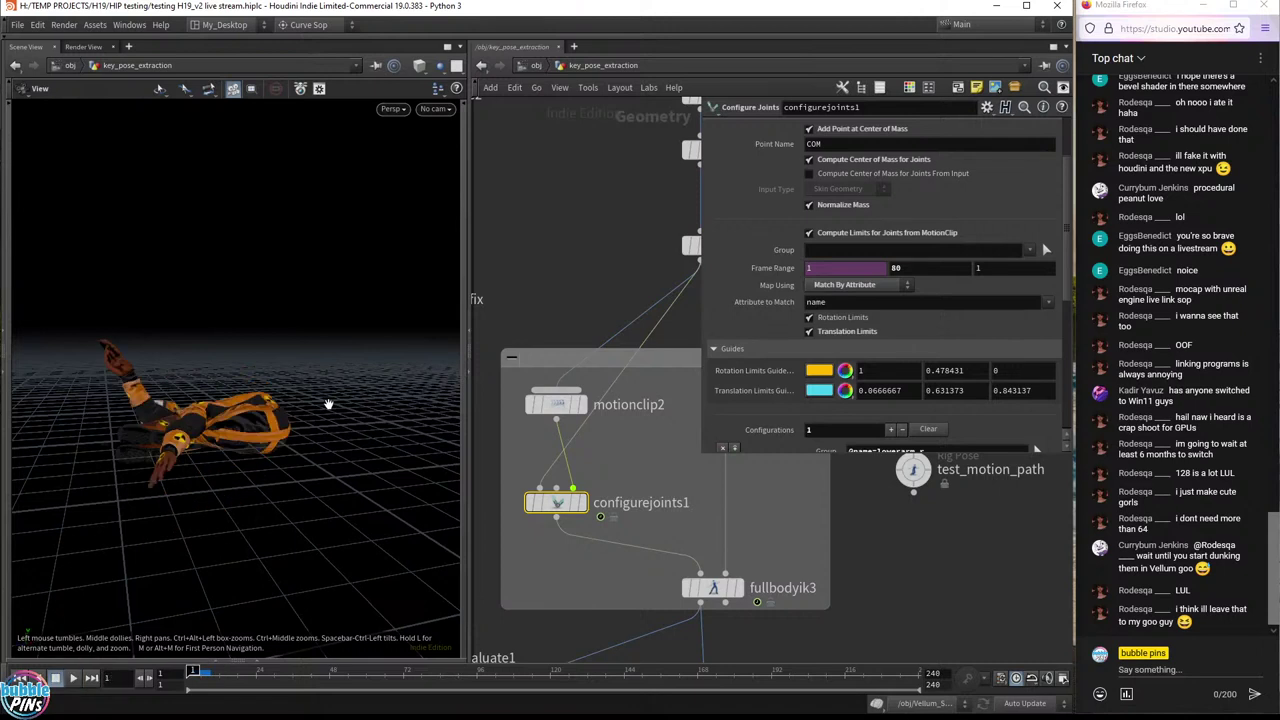
click(809, 233)
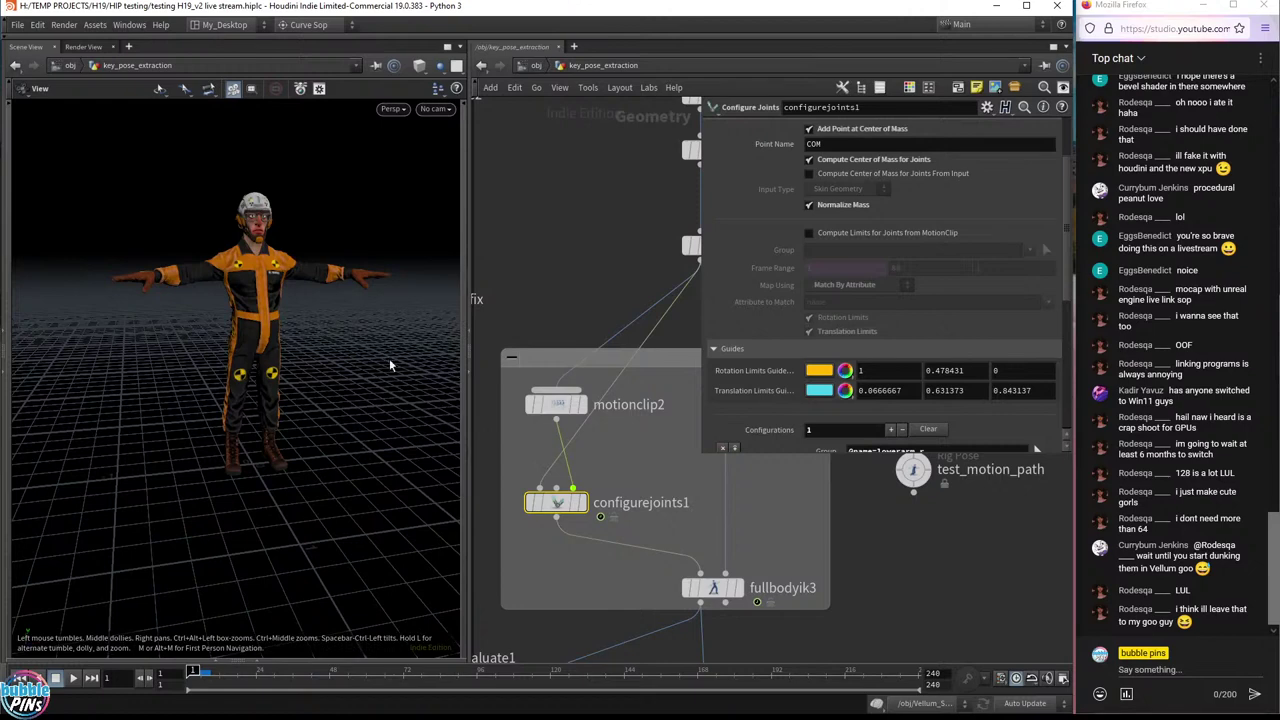
- Show the joint-configuration handles in the viewport and inspect, then deselect, the lowerarm_r joint
key(Return)
key(Escape)
drag(425, 358, 345, 346)
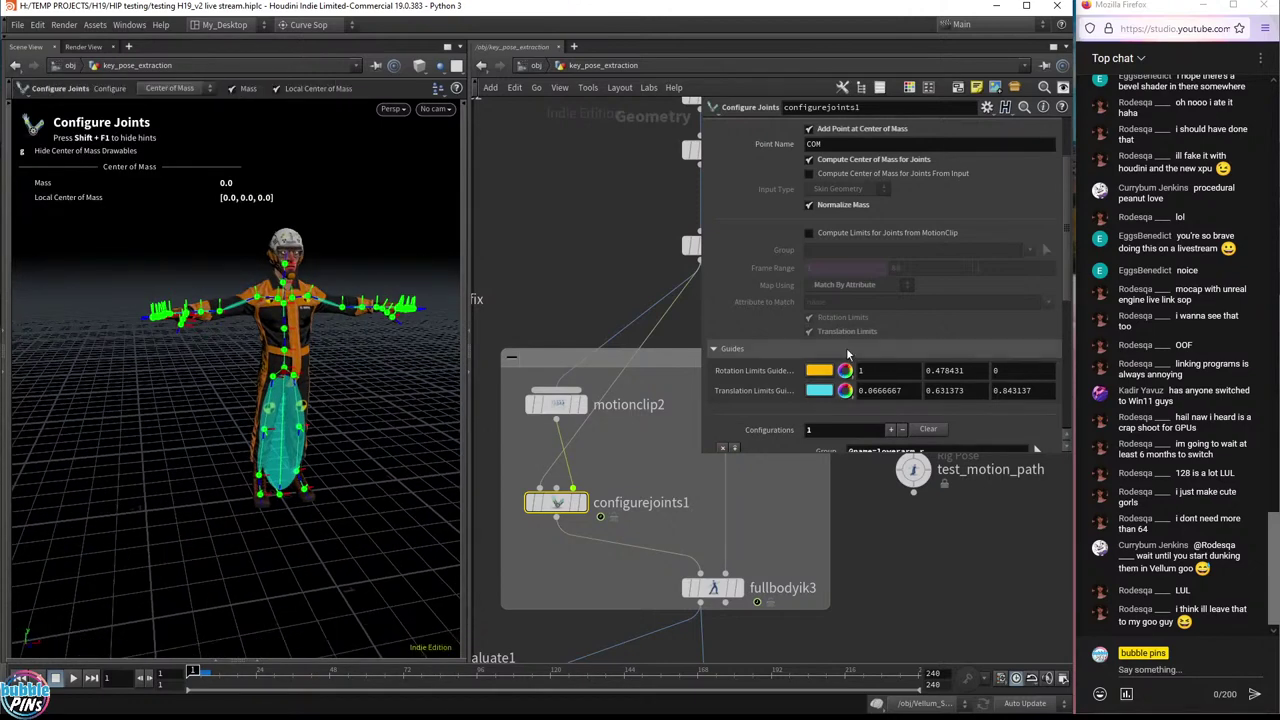
scroll(1033, 304, down, 5)
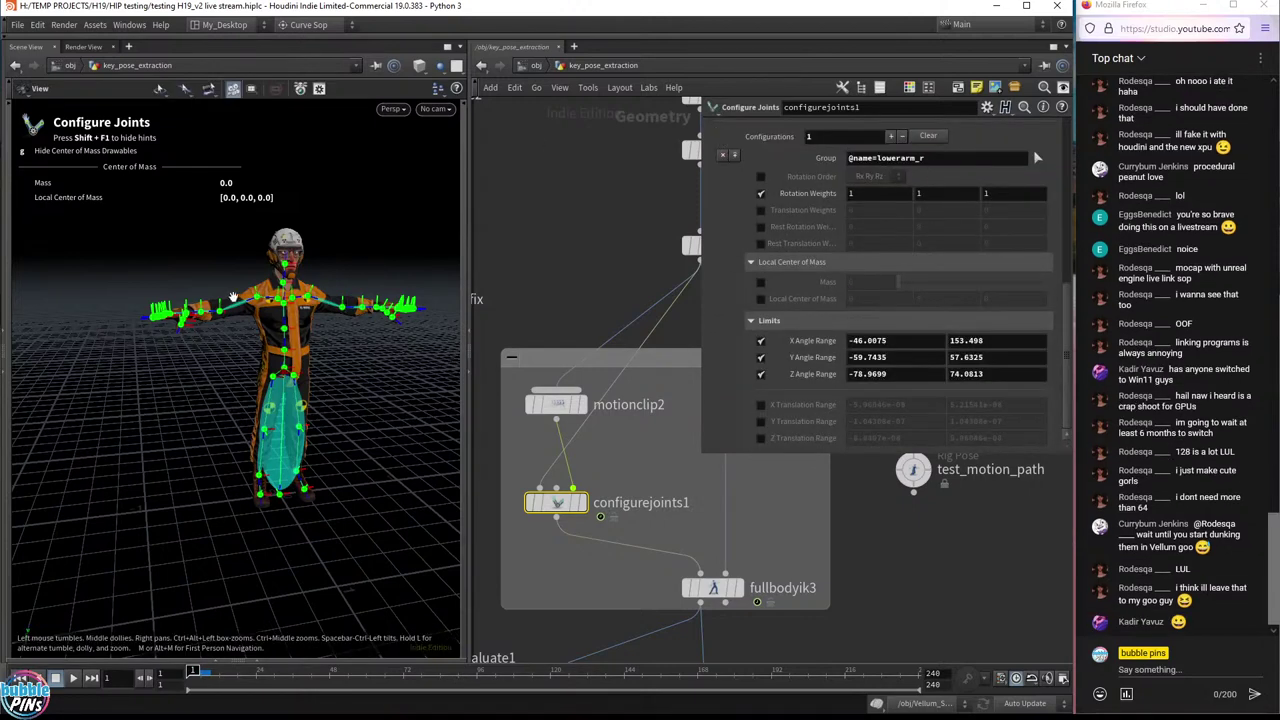
scroll(170, 347, up, 6)
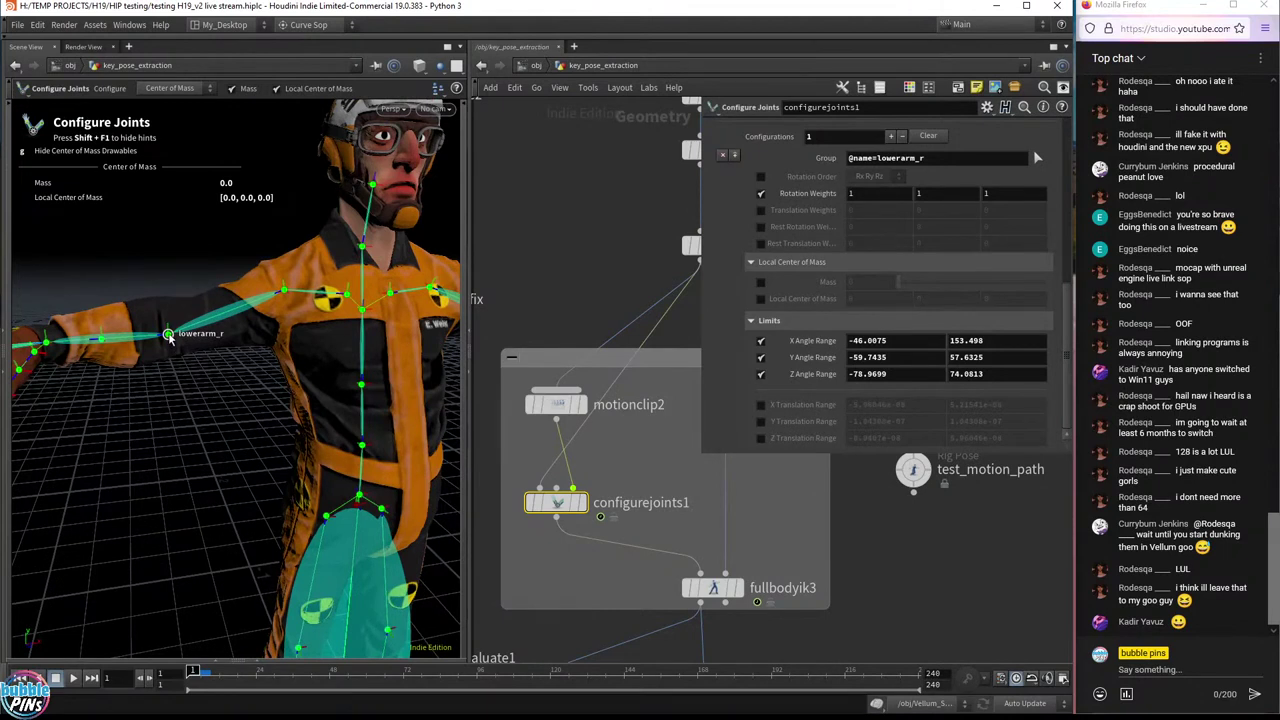
click(200, 522)
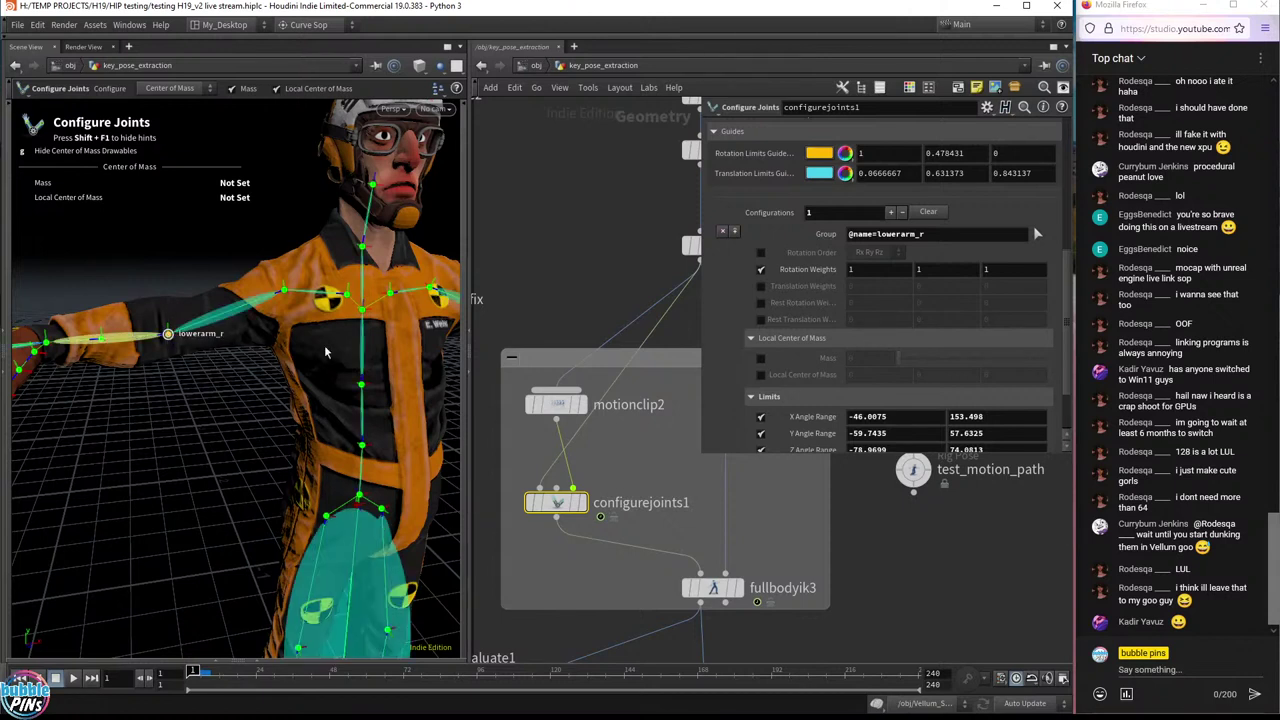
- Orbit around the skeleton and scroll through configurejoints1's Limits parameters
key(space)
drag(168, 336, 289, 375)
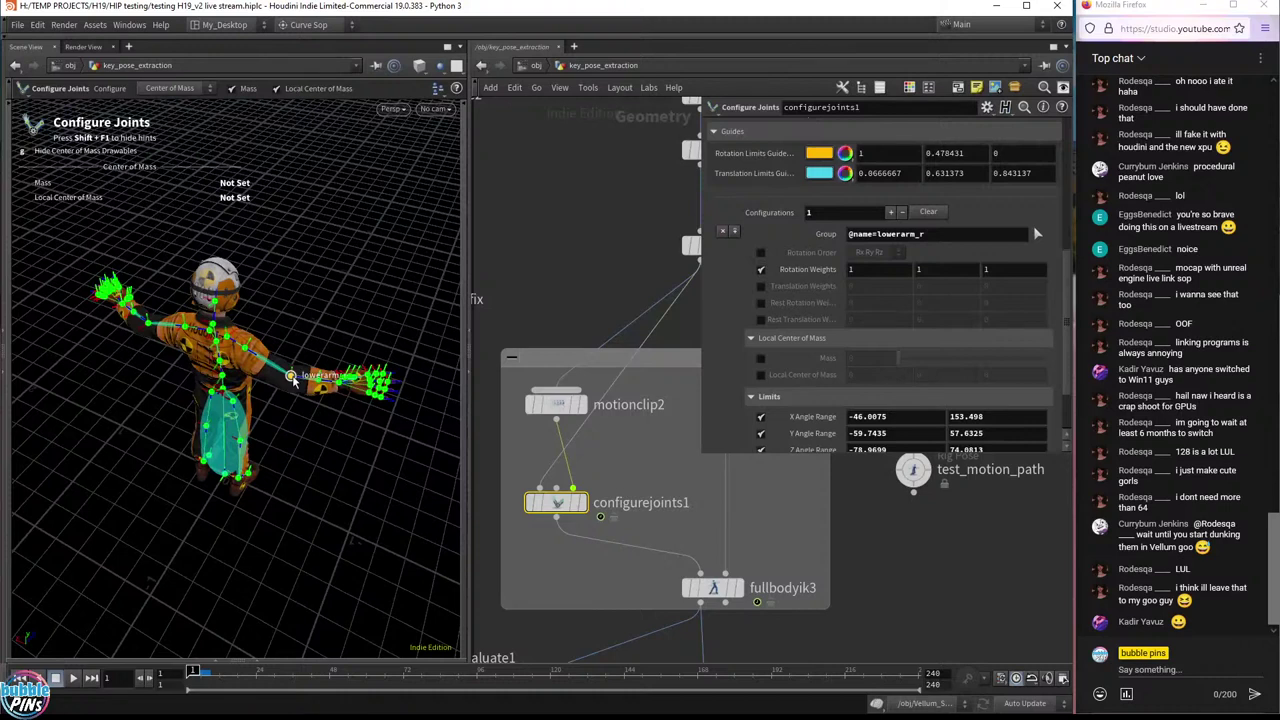
mouse_move(587, 511)
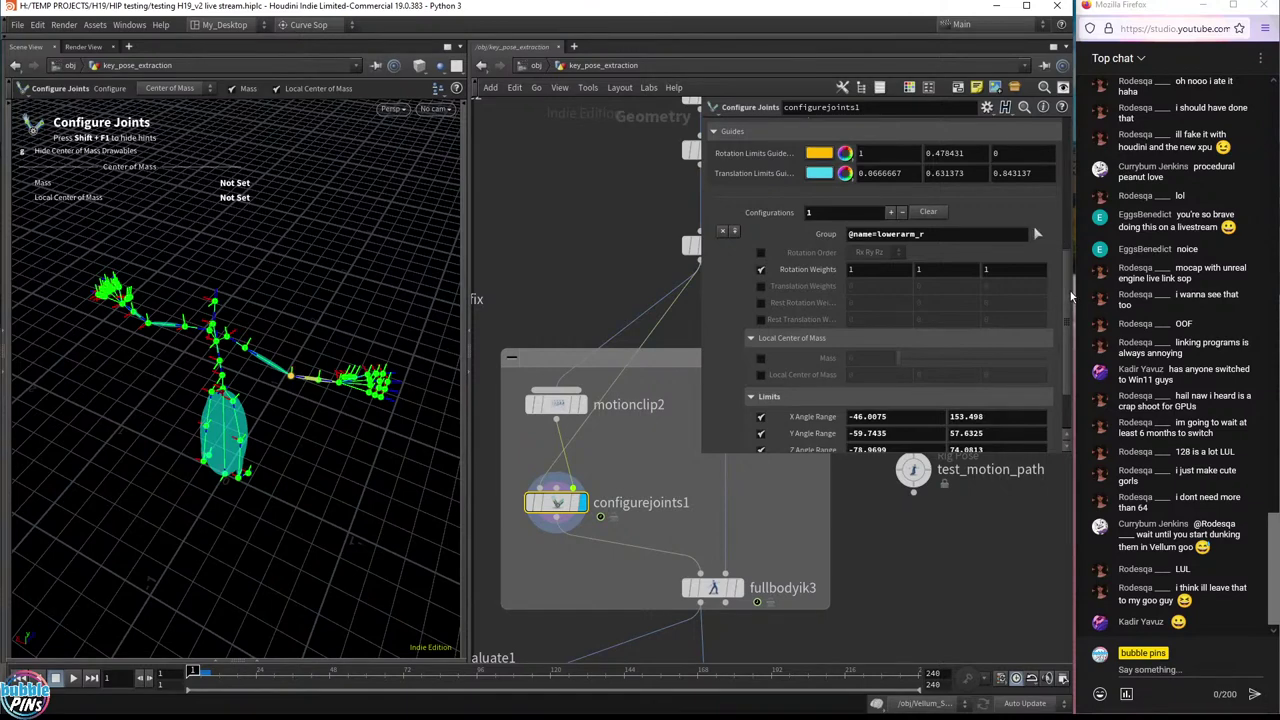
scroll(1052, 285, up, 5)
drag(1082, 185, 1082, 331)
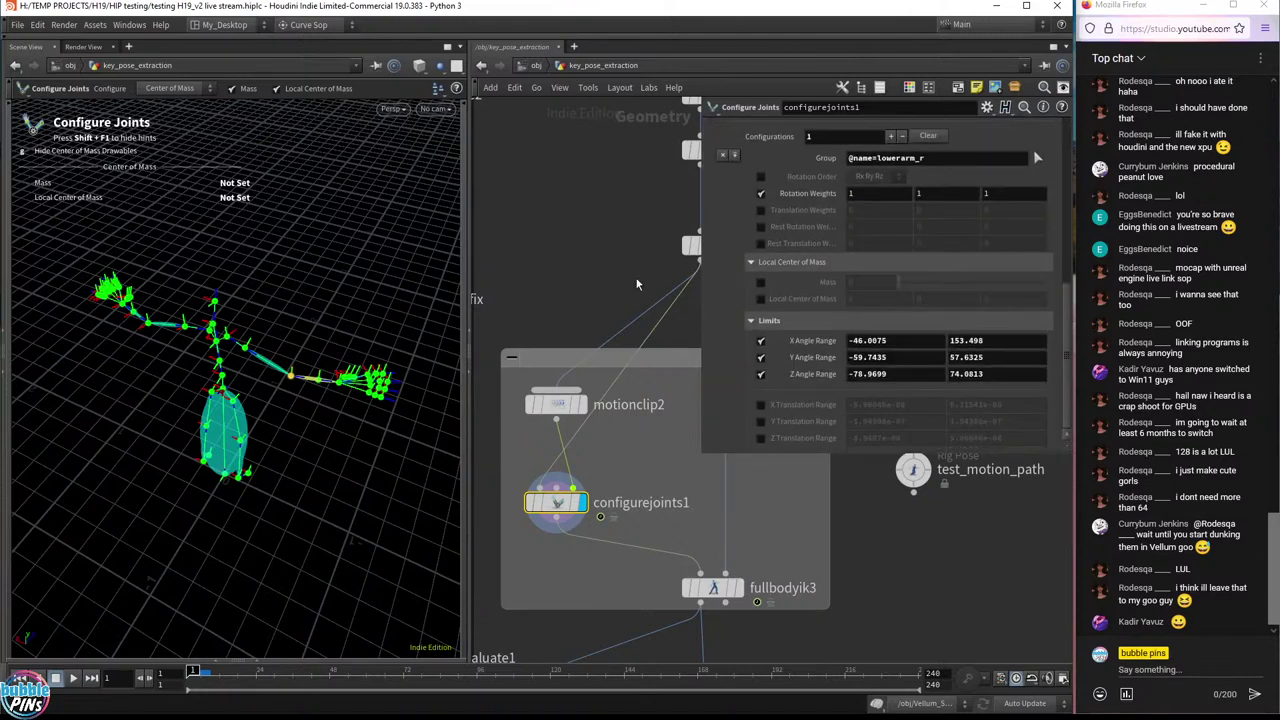
- Select the right shoulder joint, creating a shoulder_r entry, and orbit to review it
click(270, 362)
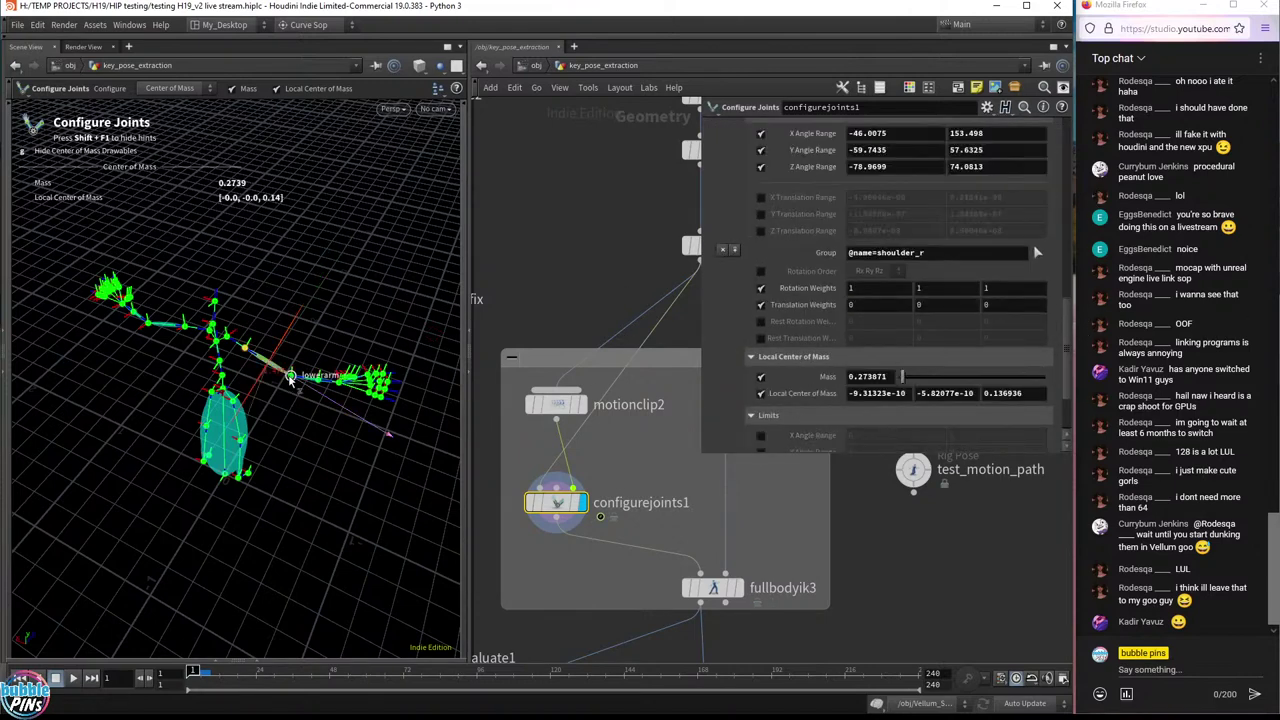
key(space)
drag(364, 314, 267, 284)
drag(358, 282, 274, 263)
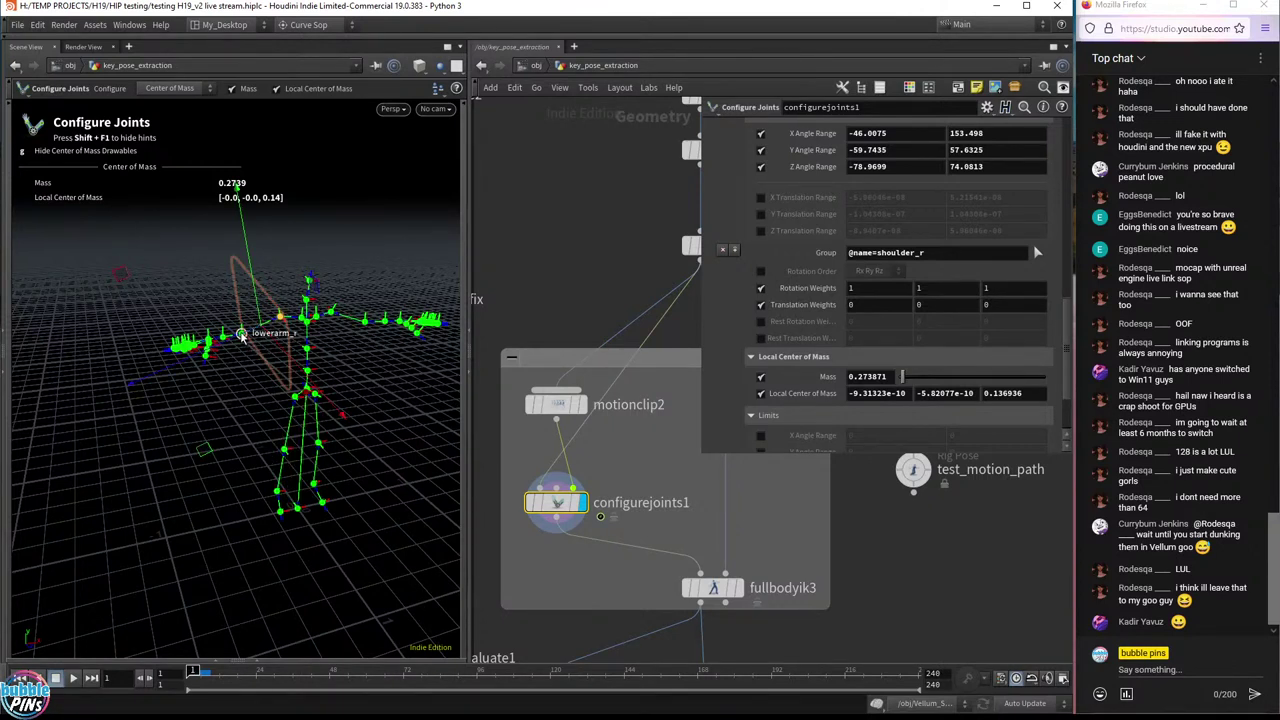
key(space)
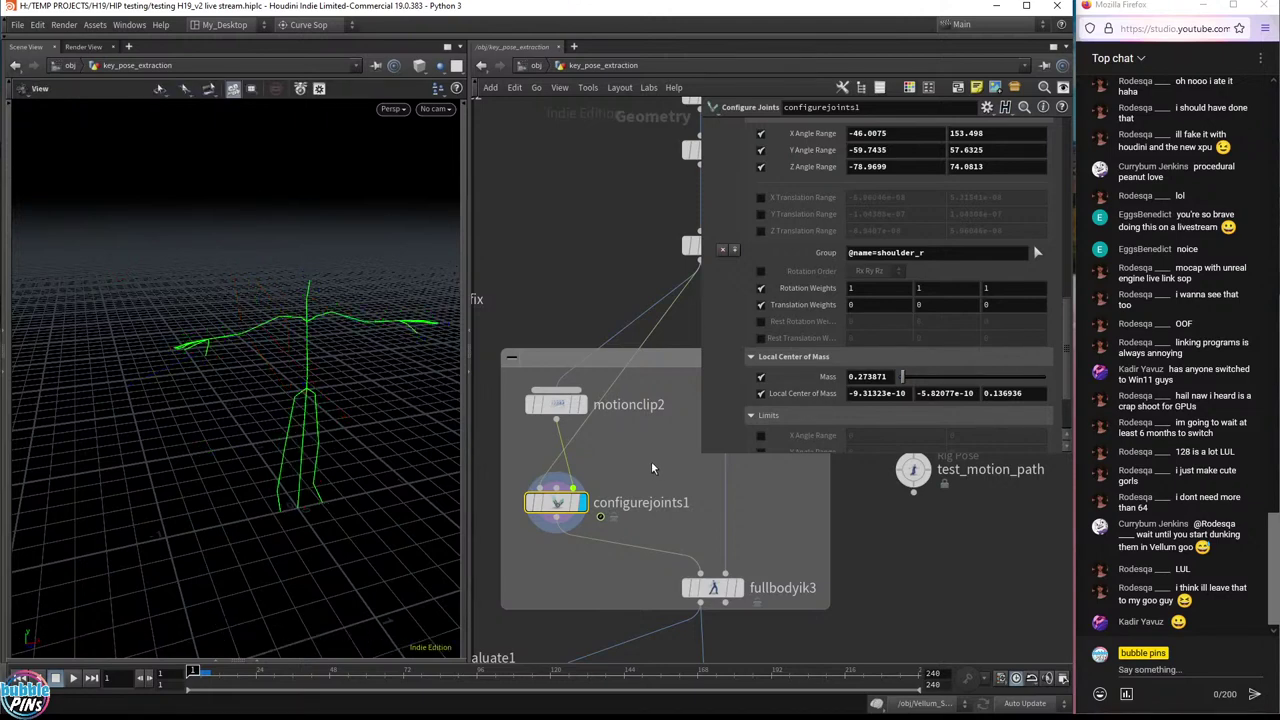
- Add a Configure Joints node via the Tab menu search 'config' and place it
scroll(588, 486, down, 4)
key(Tab)
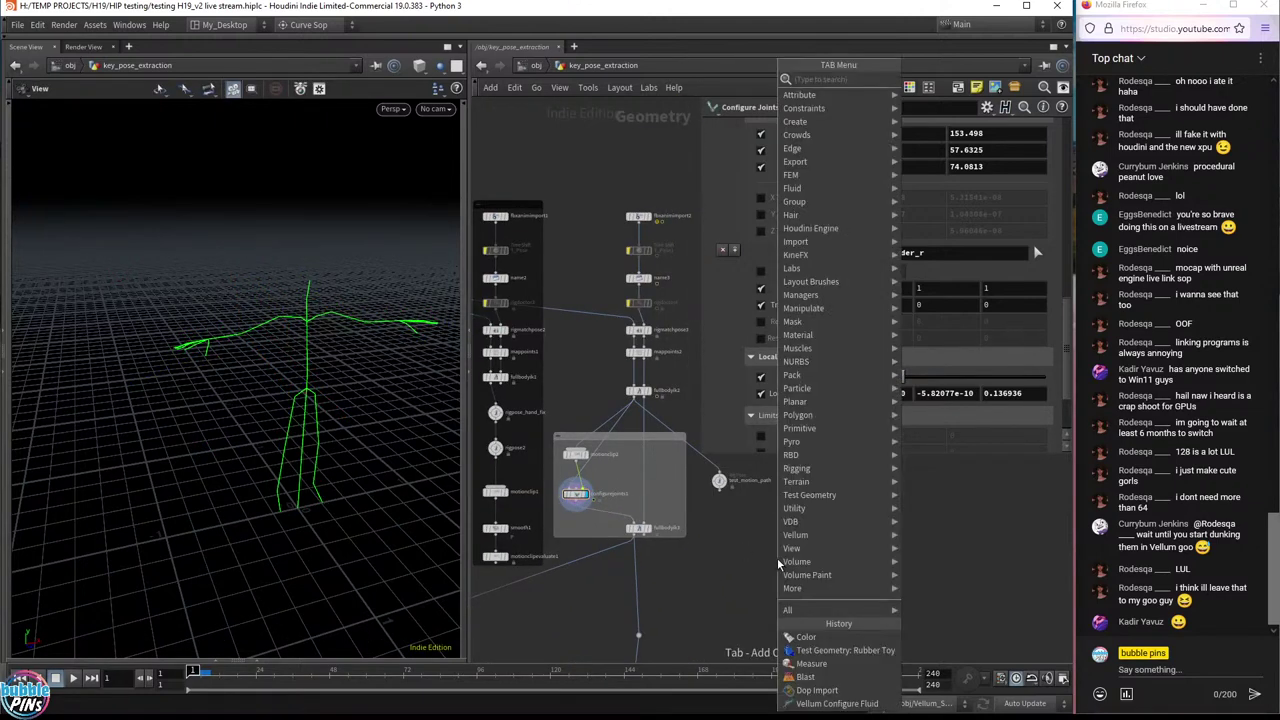
text(config)
key(Return)
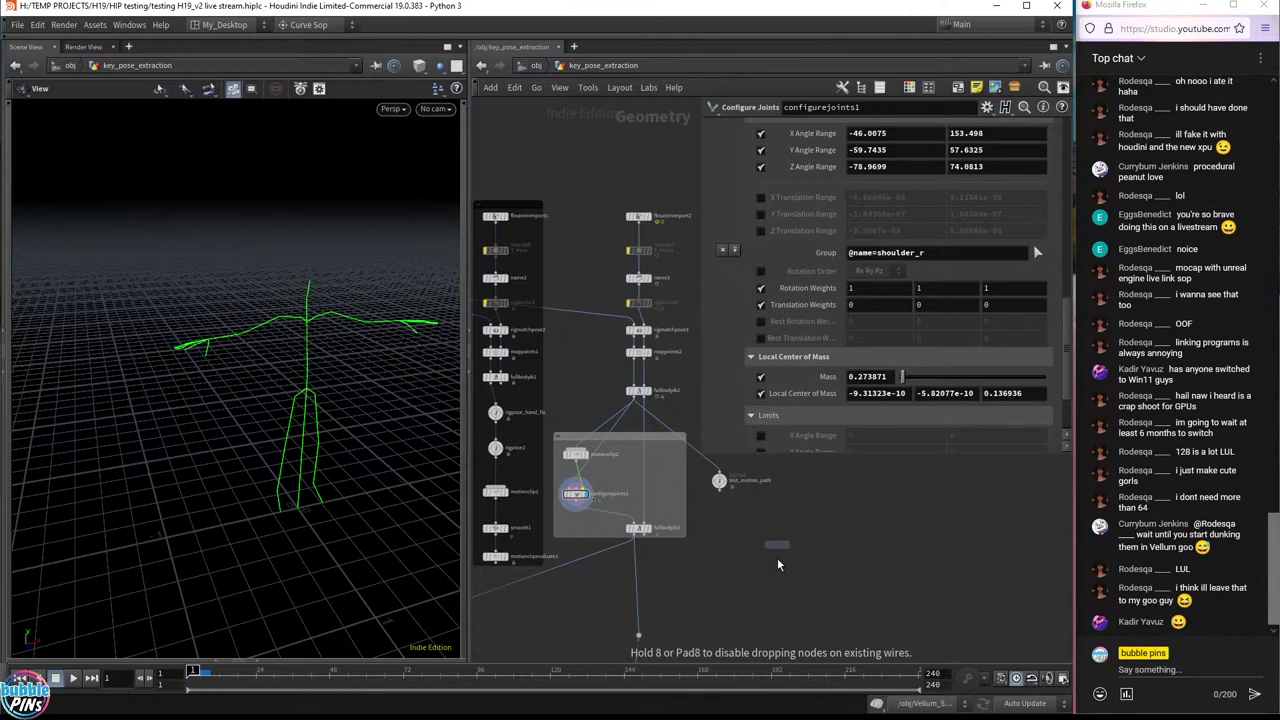
click(777, 558)
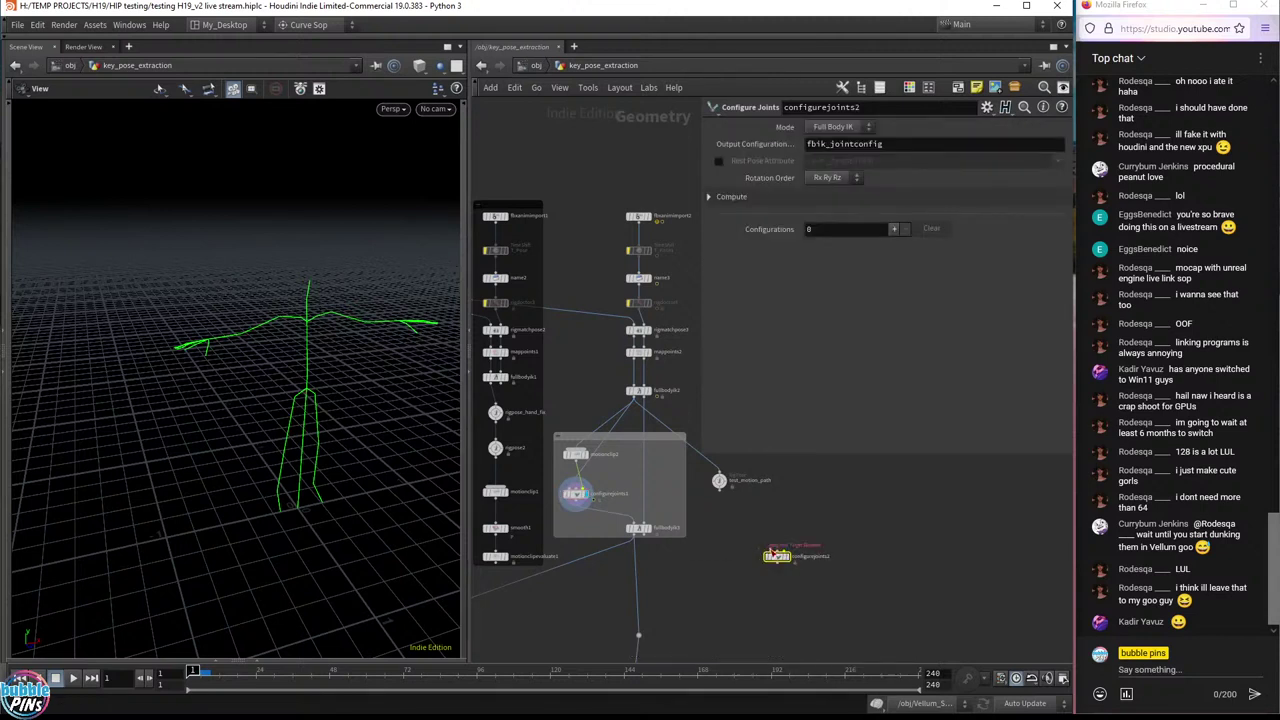
- Wire motionclip2's output into configurejoints2 and move the node up-left beside the branch
click(776, 549)
click(687, 435)
scroll(700, 460, up, 5)
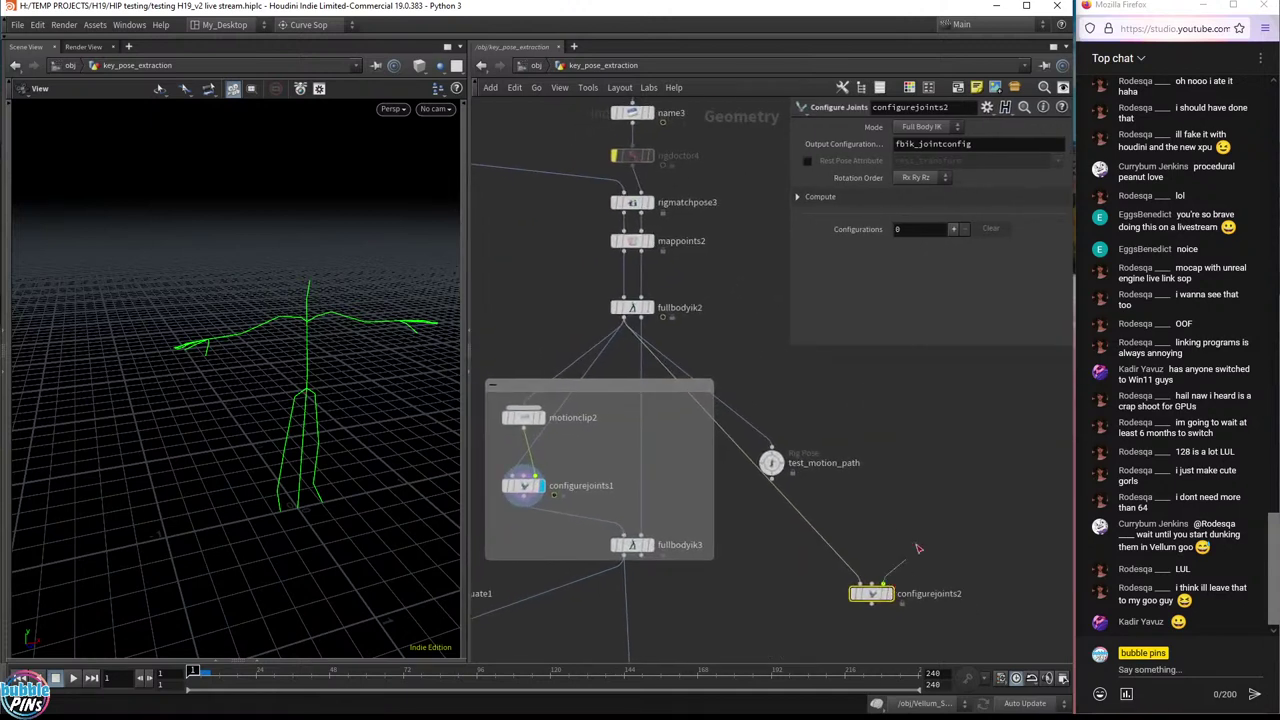
drag(882, 584, 526, 421)
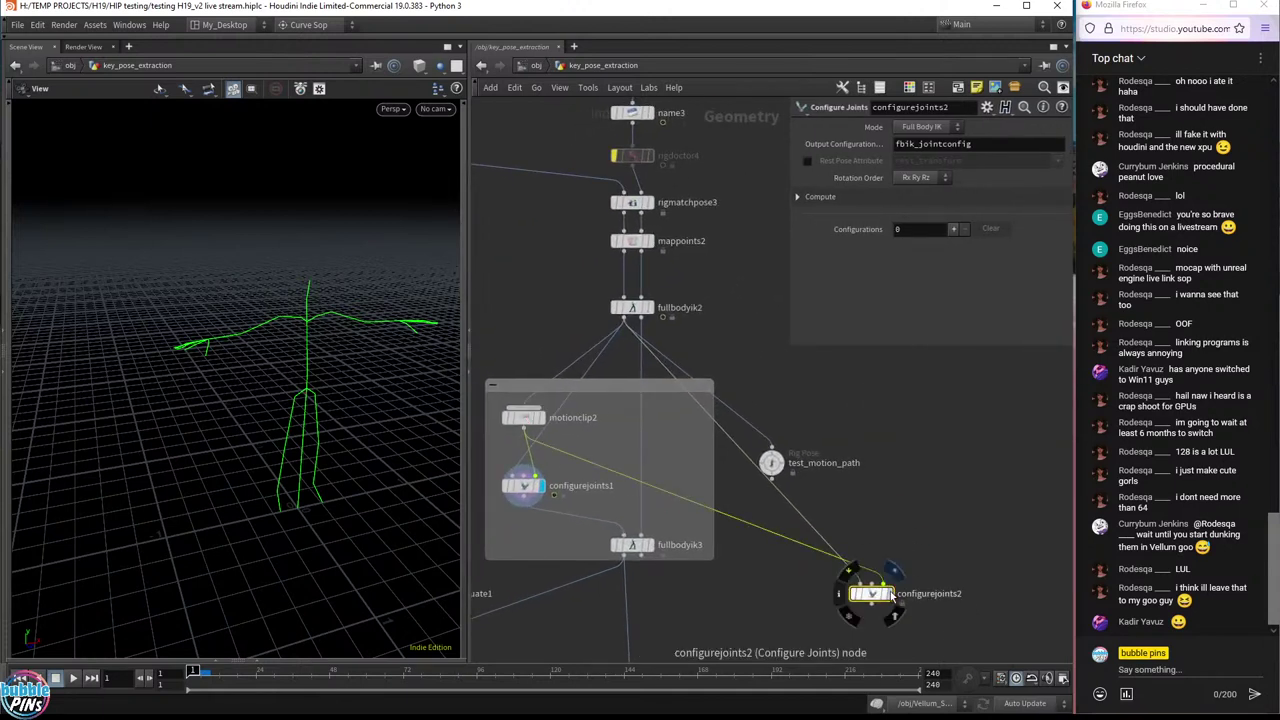
drag(881, 608, 782, 575)
drag(376, 369, 309, 357)
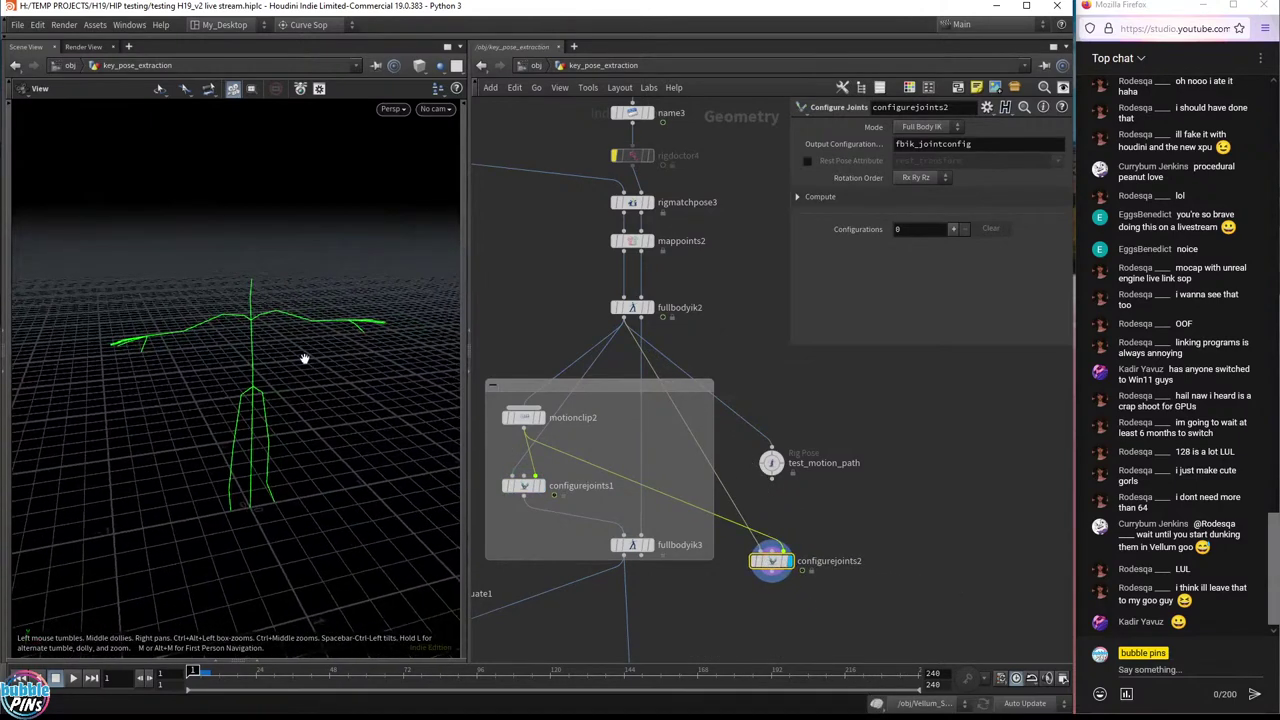
- In the Full Body IK joint-configuration state, select the right lower arm joint to add a lowerarm_r entry
key(Return)
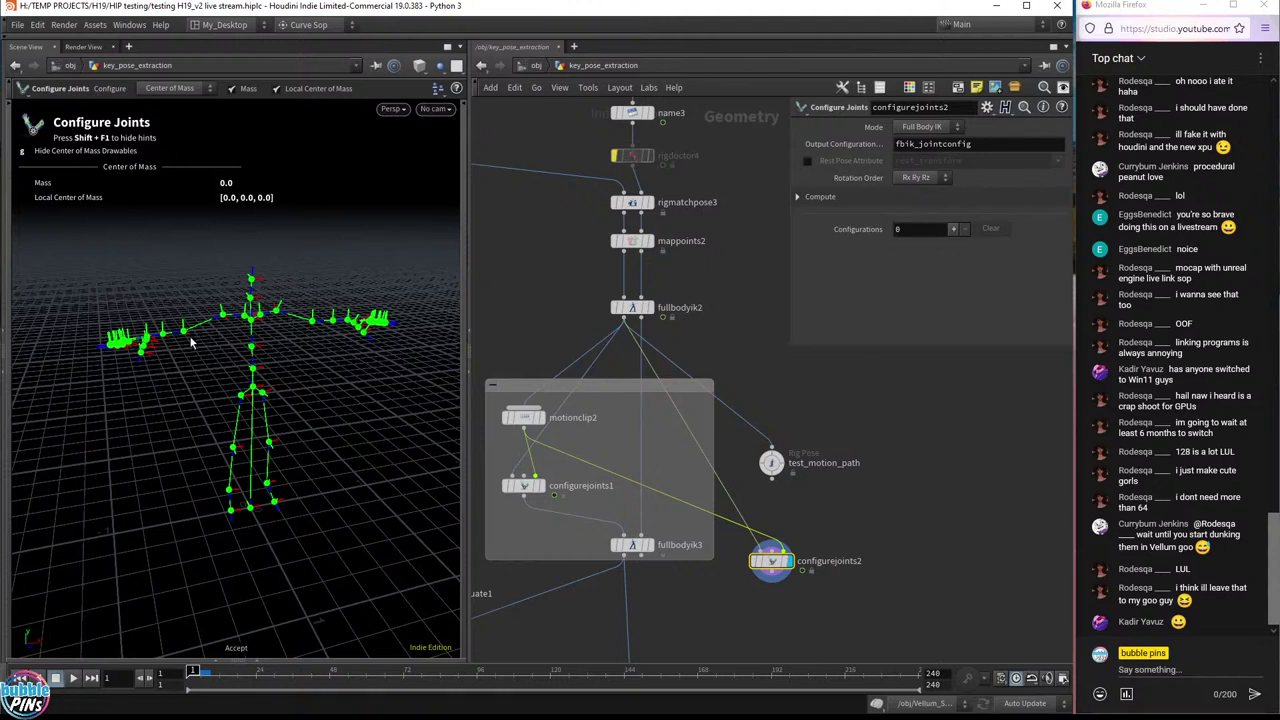
click(189, 332)
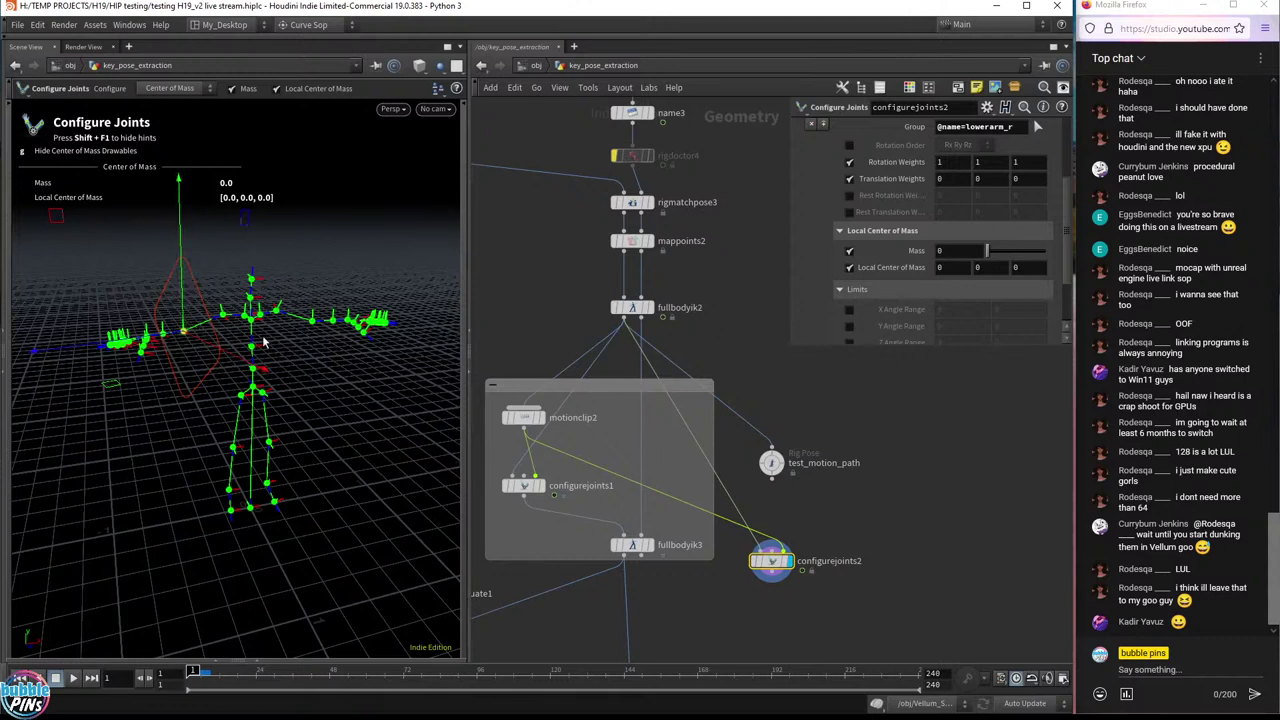
scroll(854, 268, up, 1)
scroll(852, 275, up, 5)
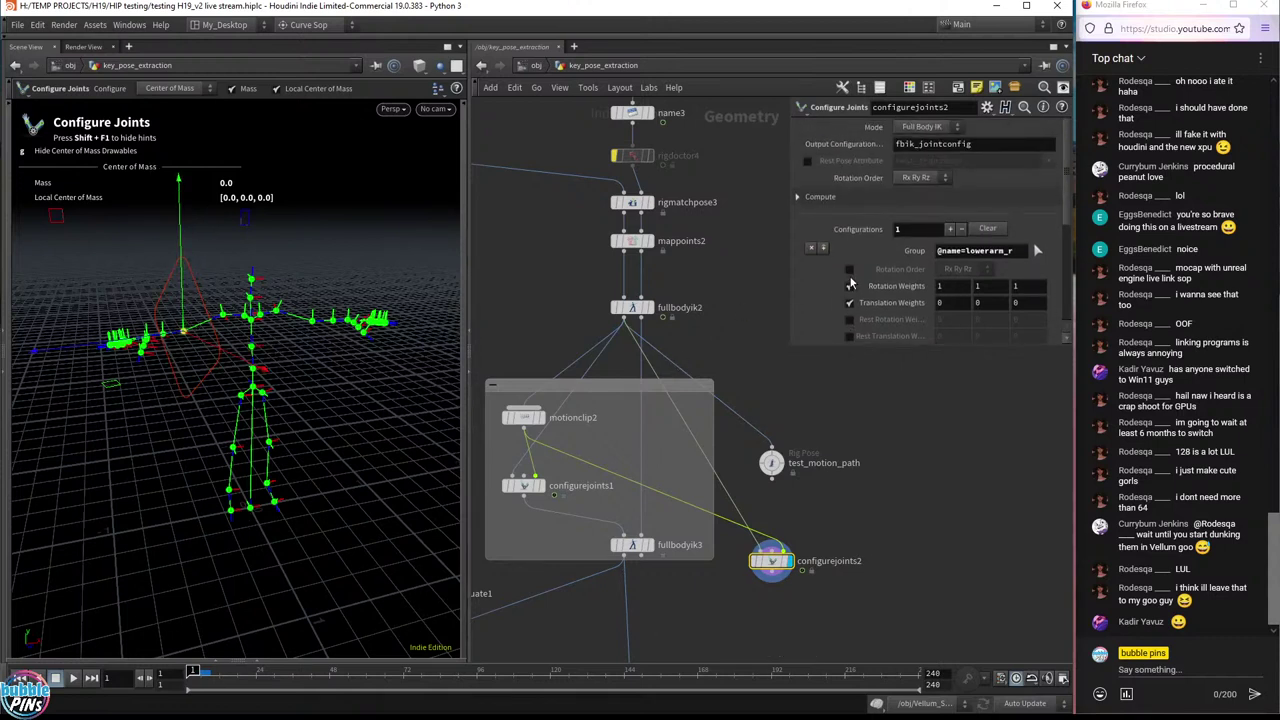
click(936, 128)
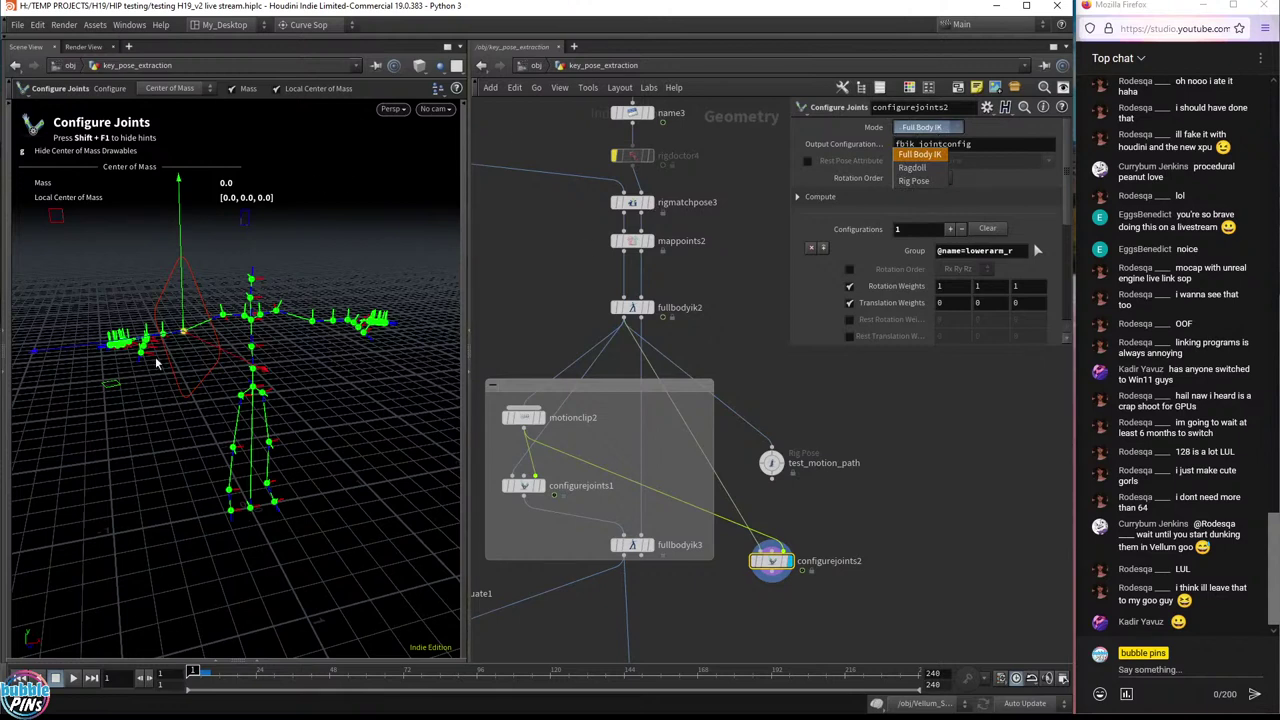
click(183, 335)
click(183, 335)
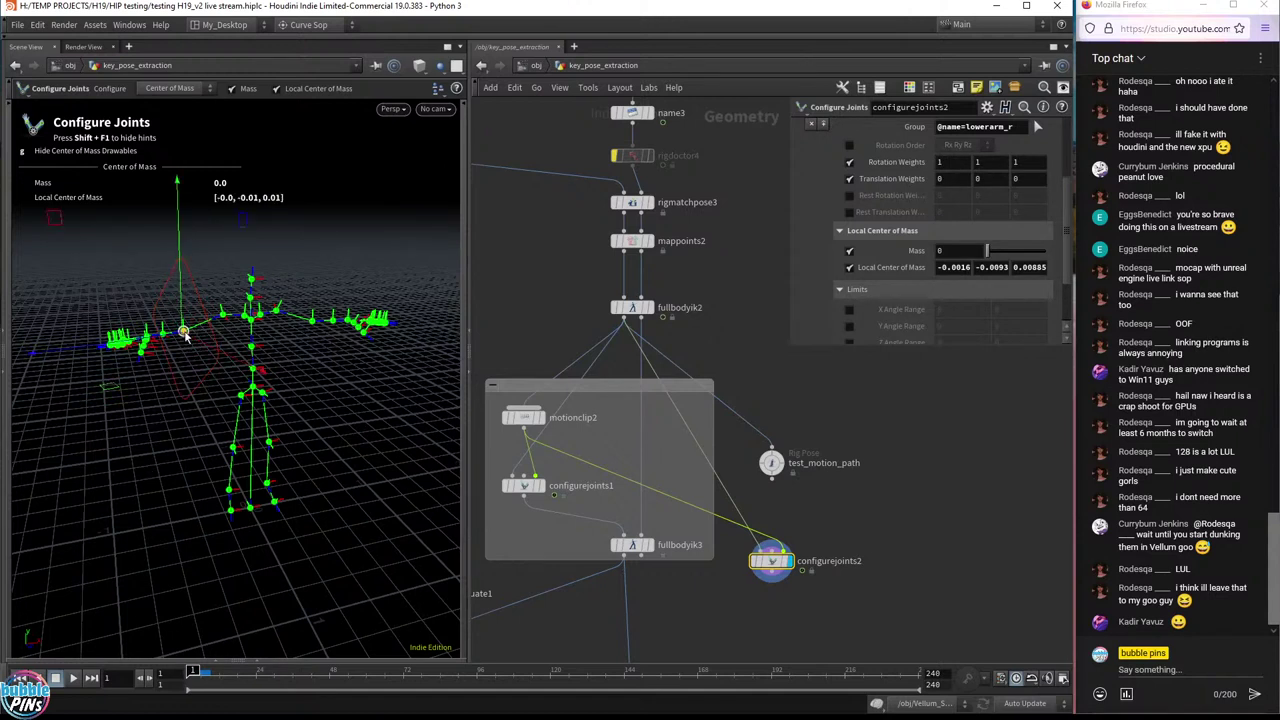
click(222, 315)
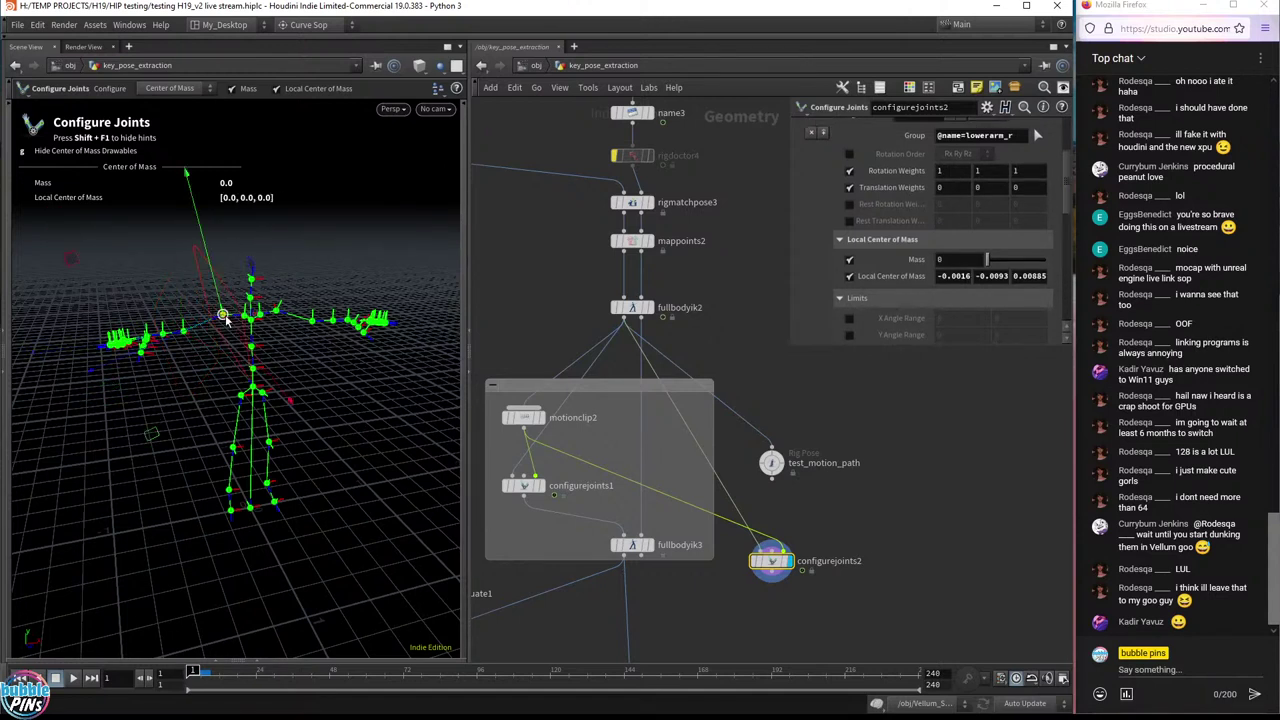
click(237, 320)
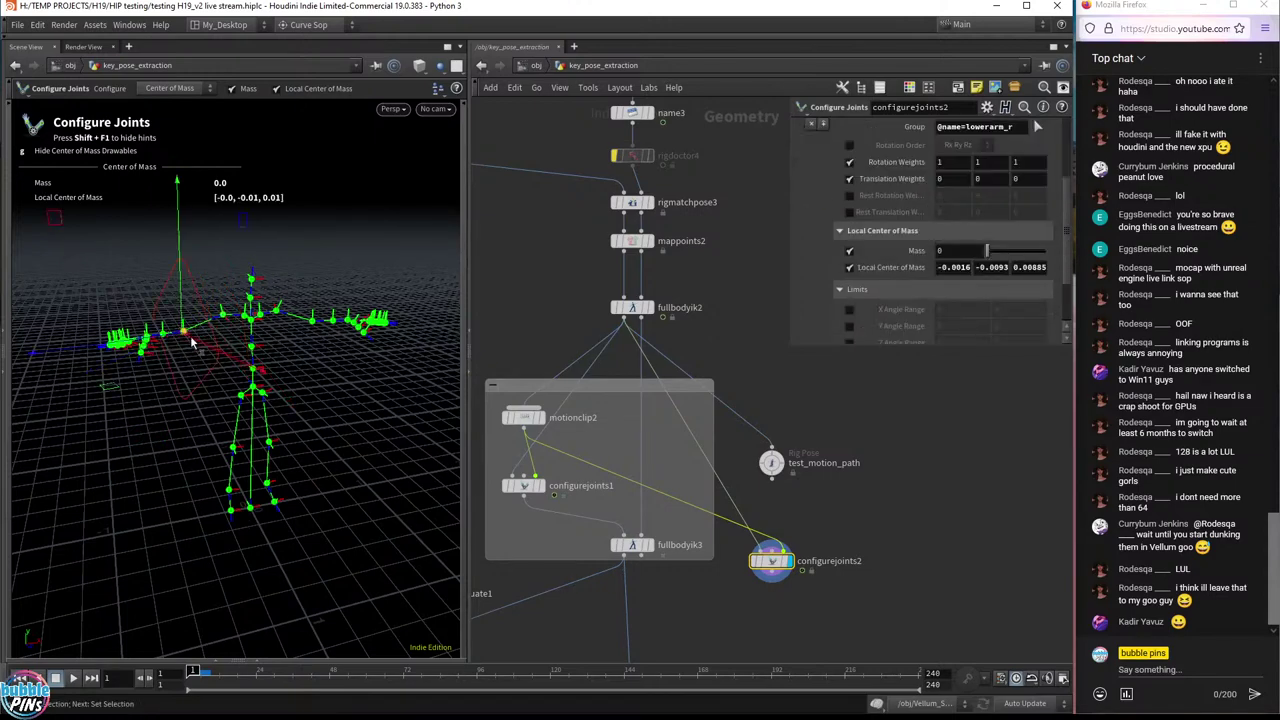
- Orbit the skeleton and set the lower arm's centre of mass to -0.0016, -0.0093, 0.00885
key(Escape)
drag(178, 346, 296, 458)
key(Return)
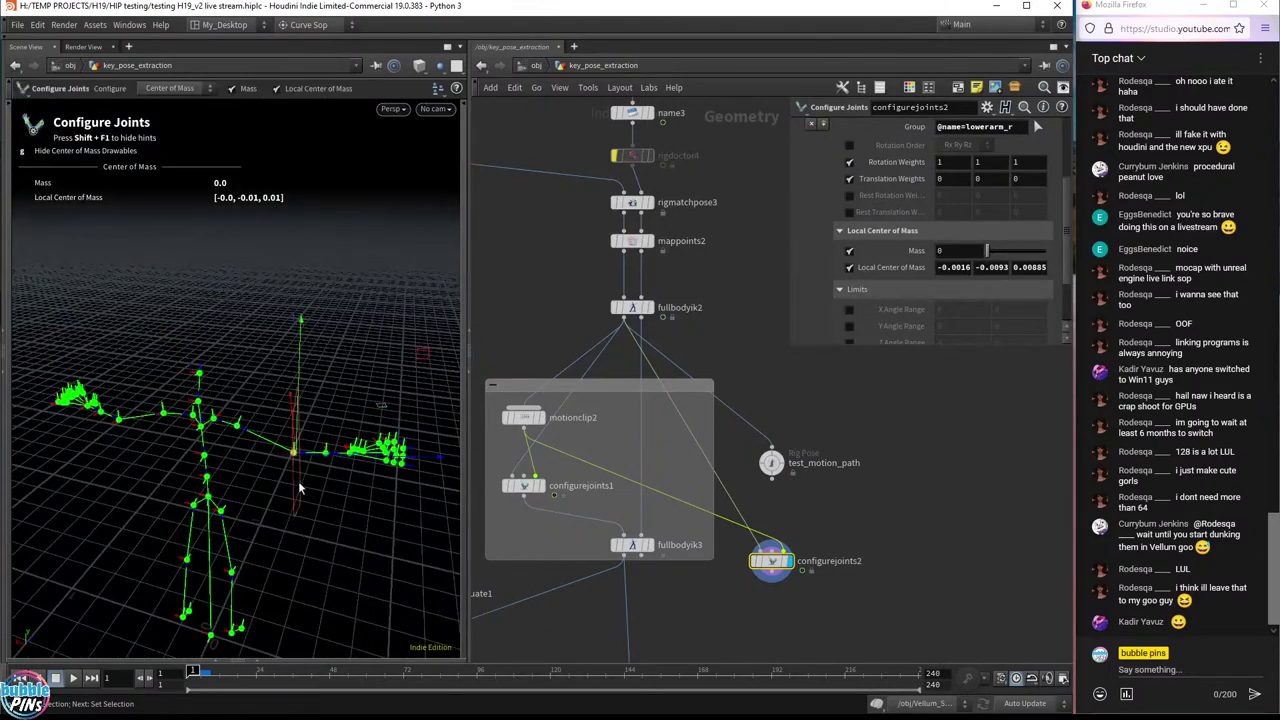
right_click(293, 455)
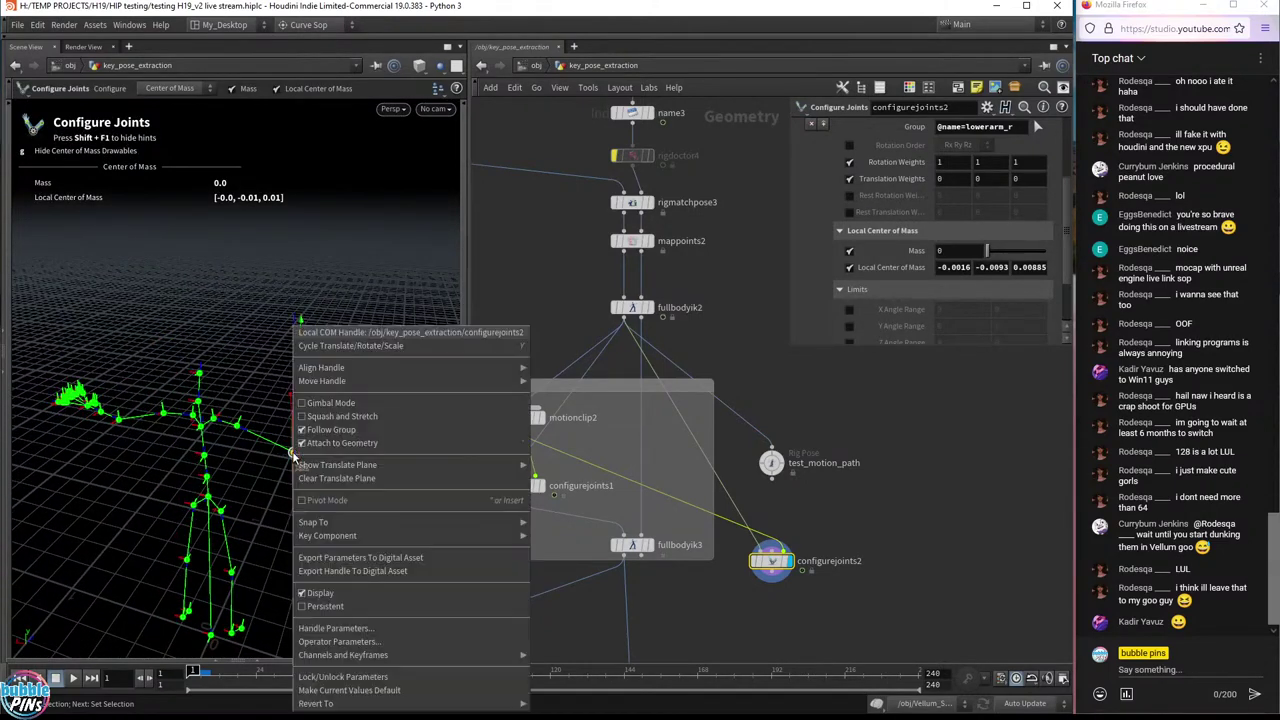
mouse_move(363, 372)
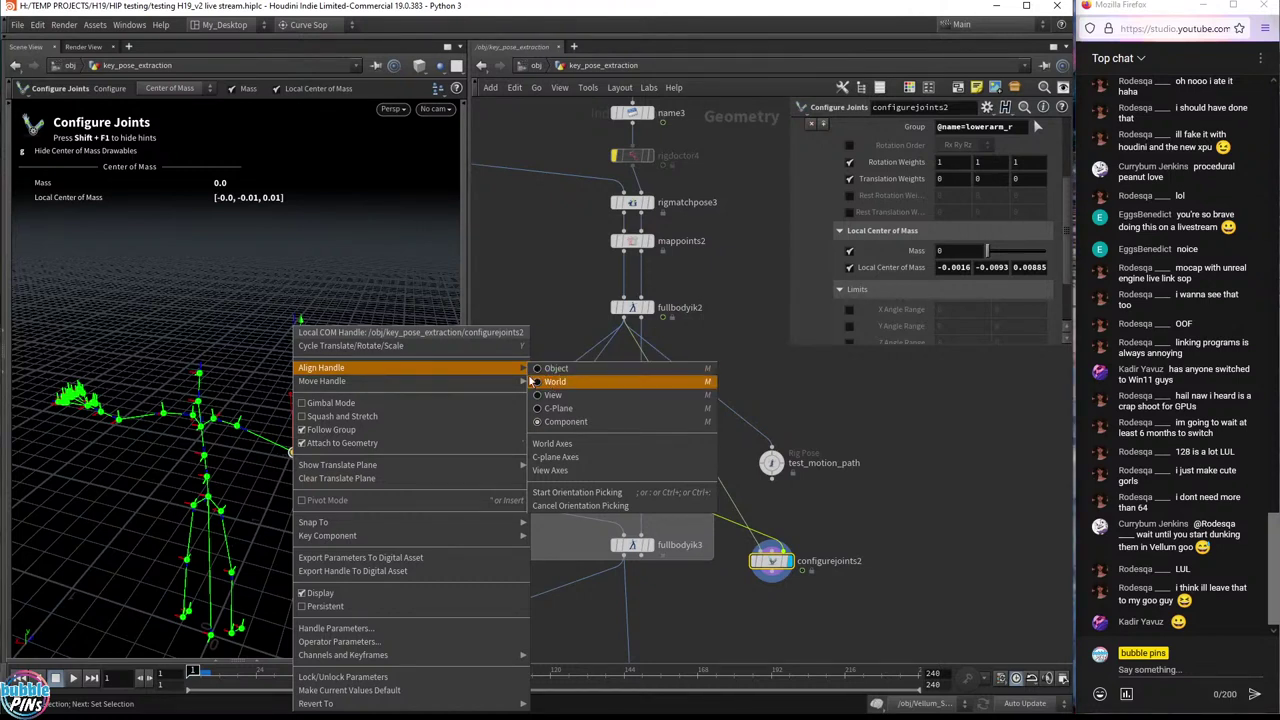
click(366, 241)
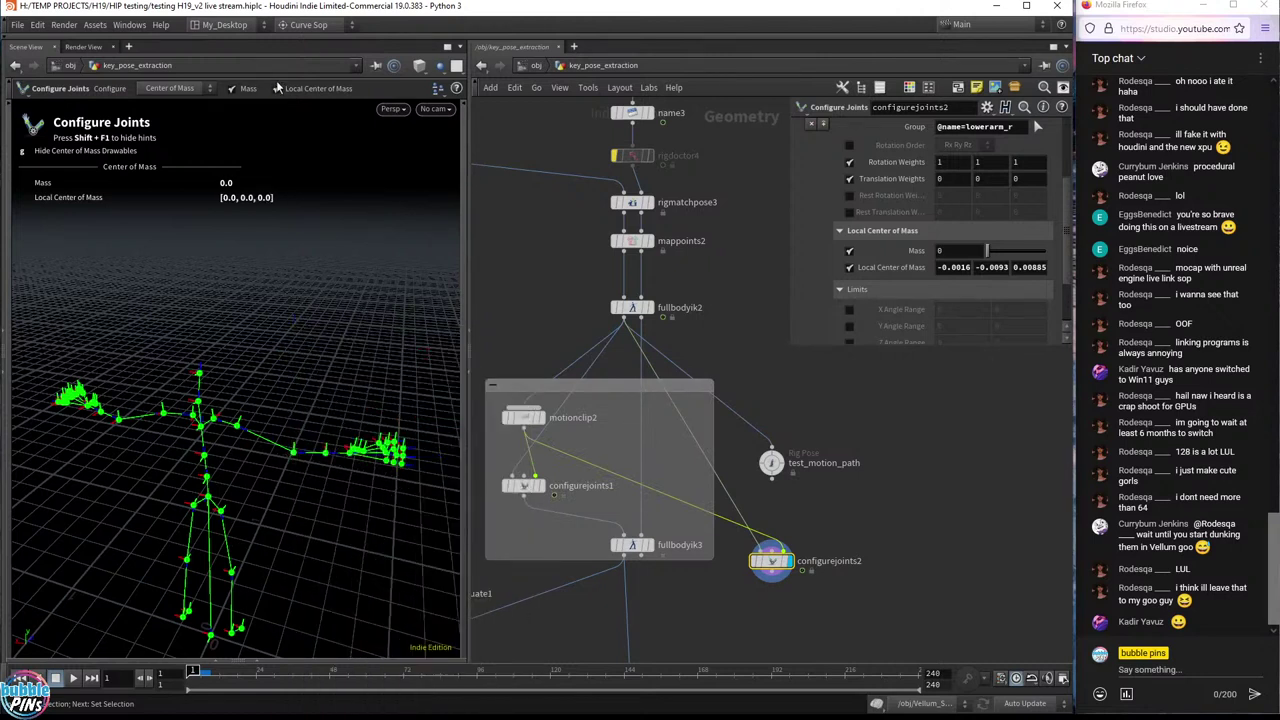
- Switch the viewport display to joint Limits and inspect the lower arm joint from another angle
click(170, 88)
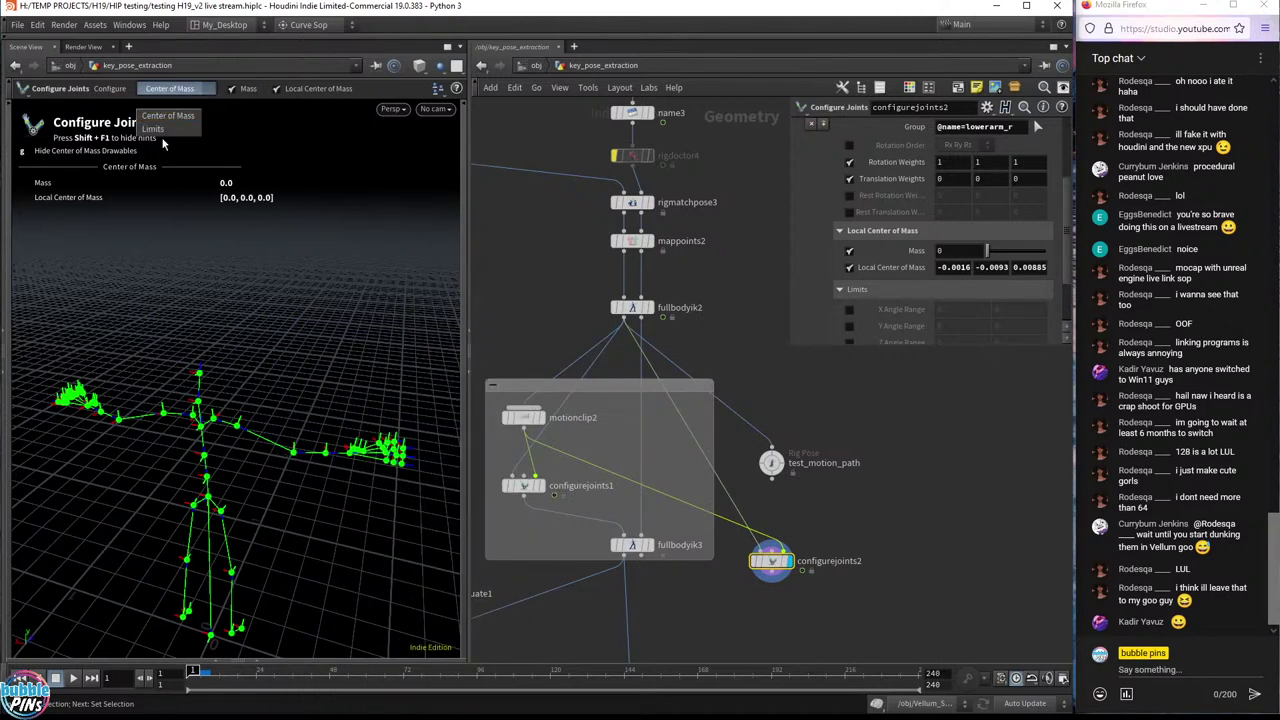
click(163, 137)
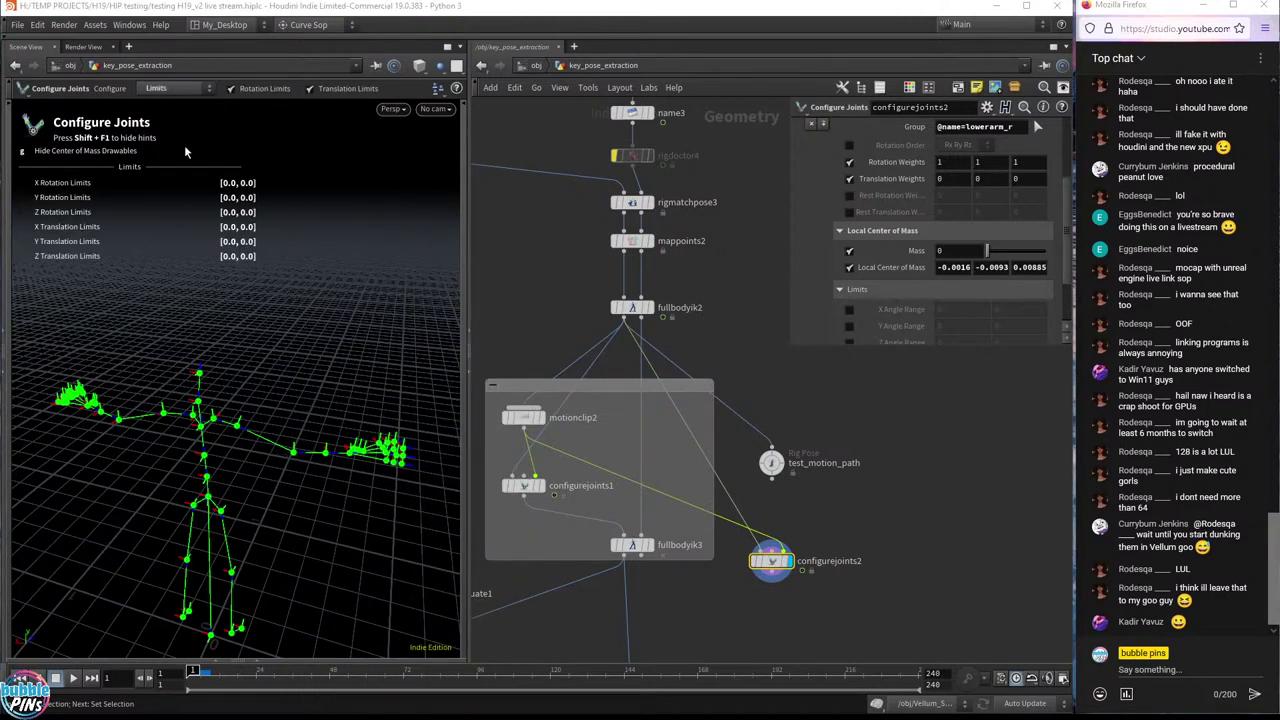
click(162, 91)
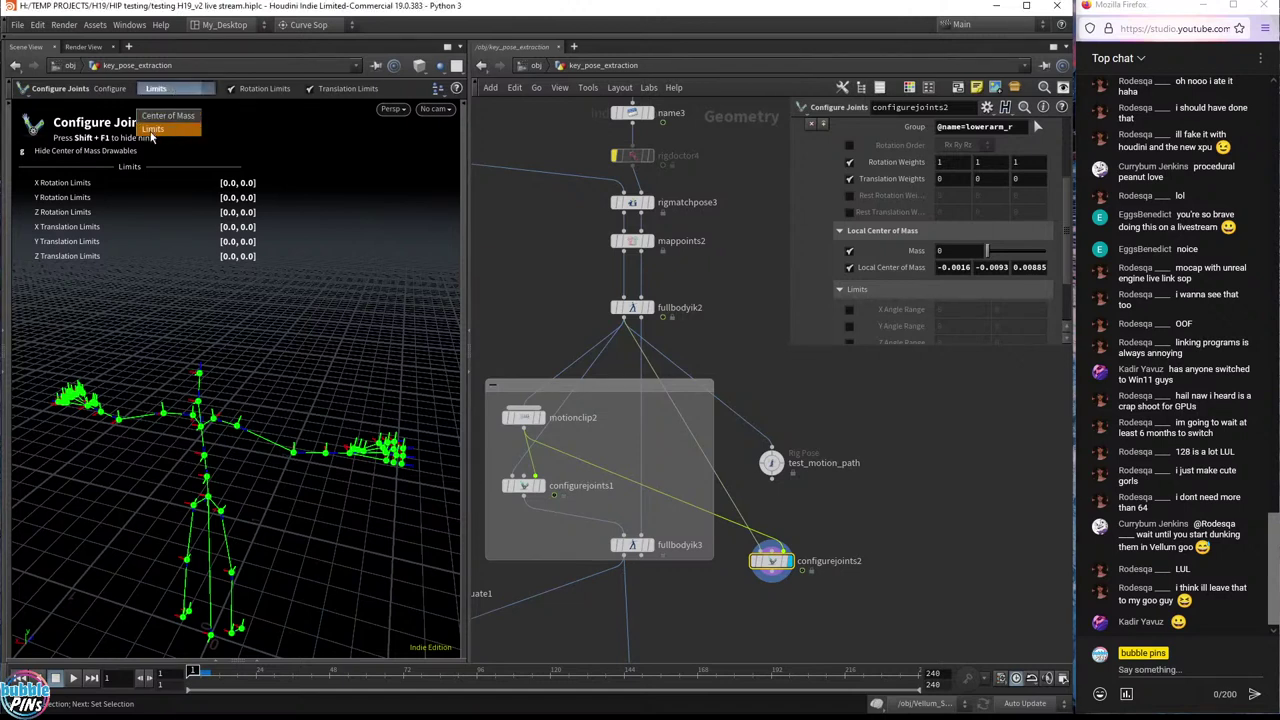
click(153, 132)
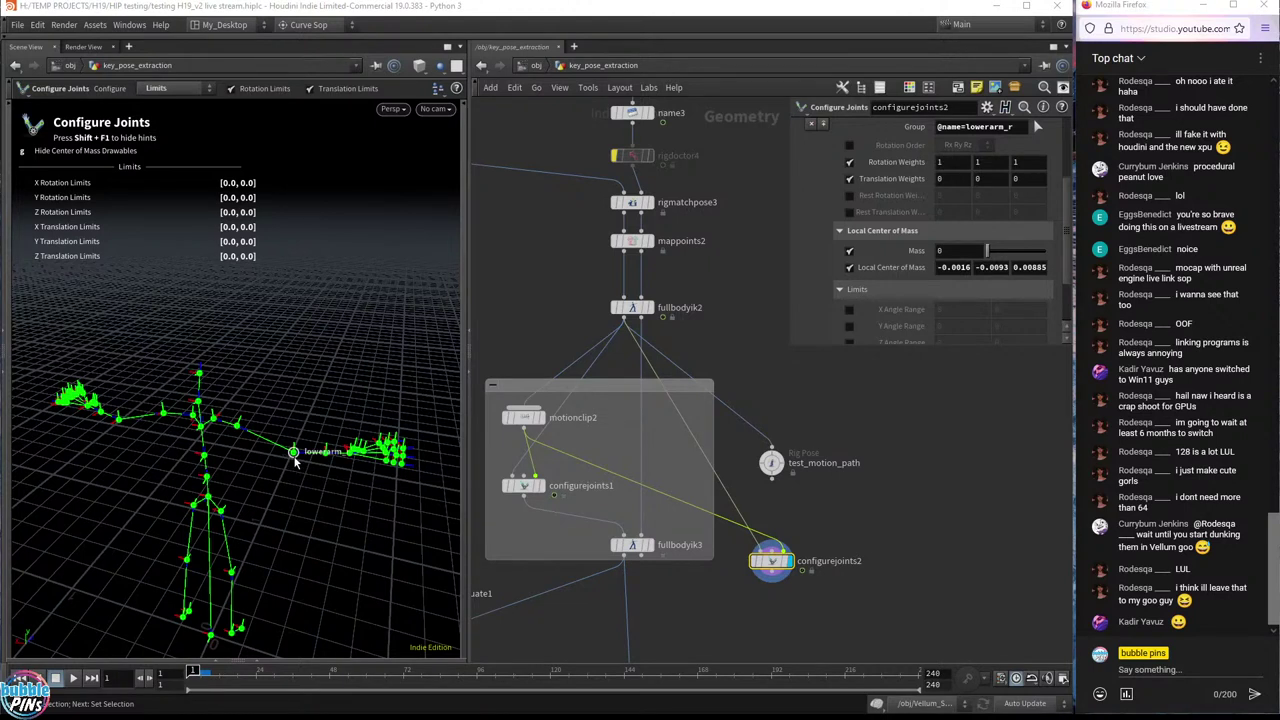
click(293, 454)
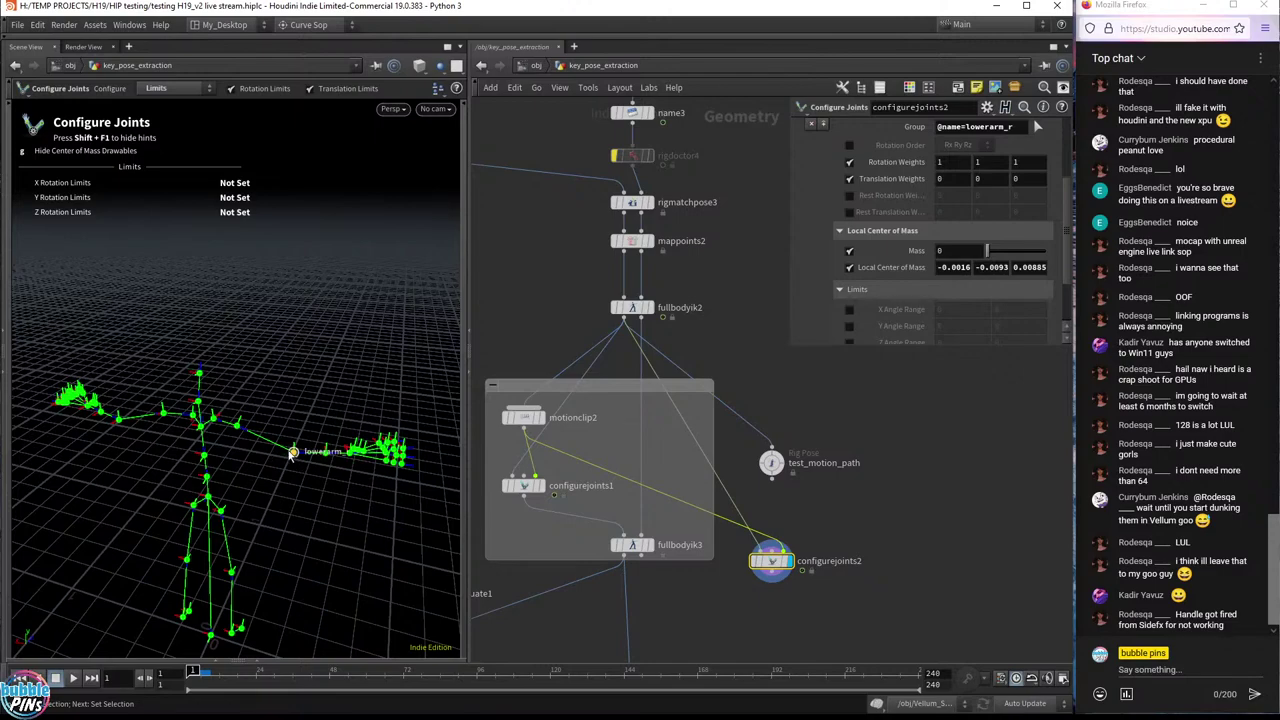
key(space)
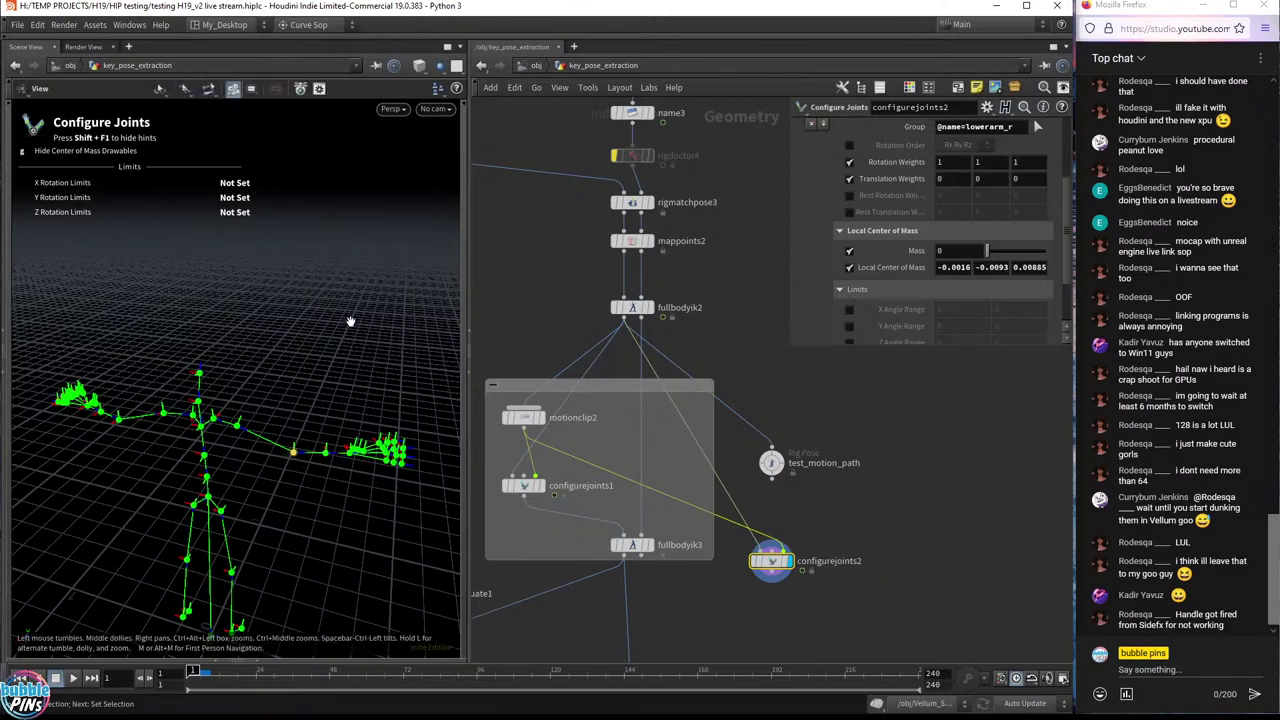
drag(355, 320, 240, 425)
key(space)
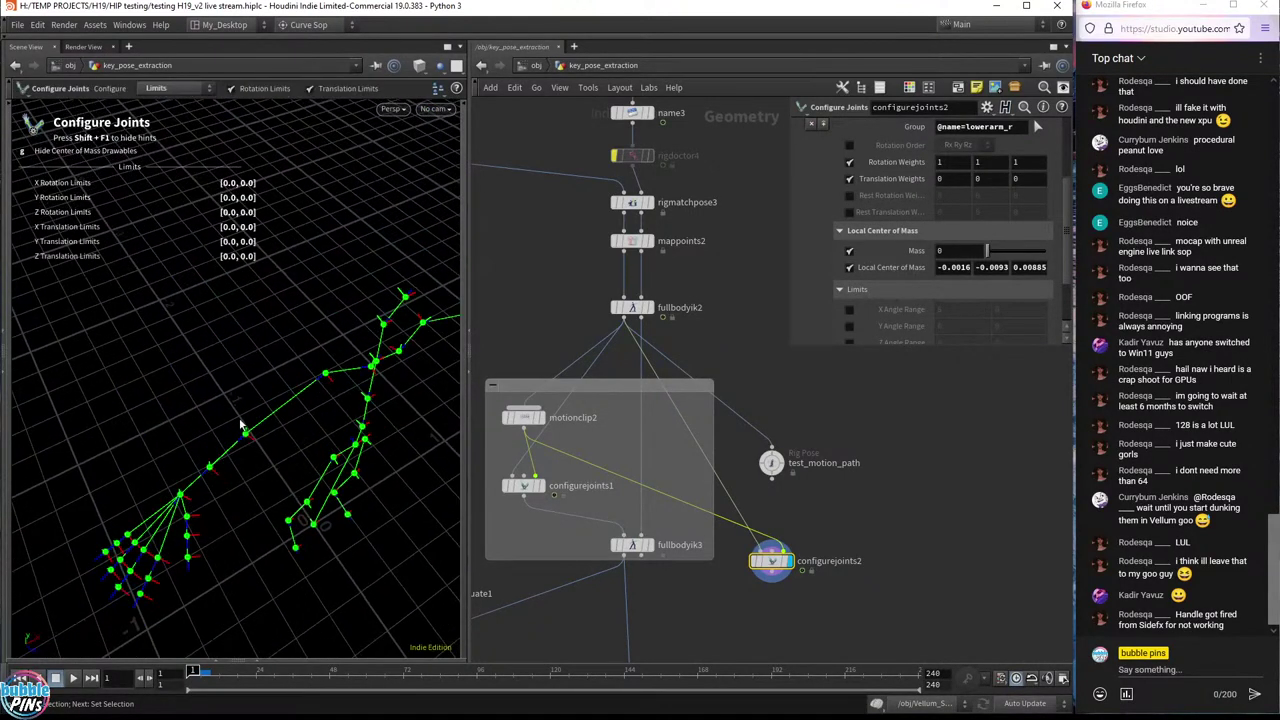
- Select the right lower arm joint, then clear Configurations so none remain
click(246, 440)
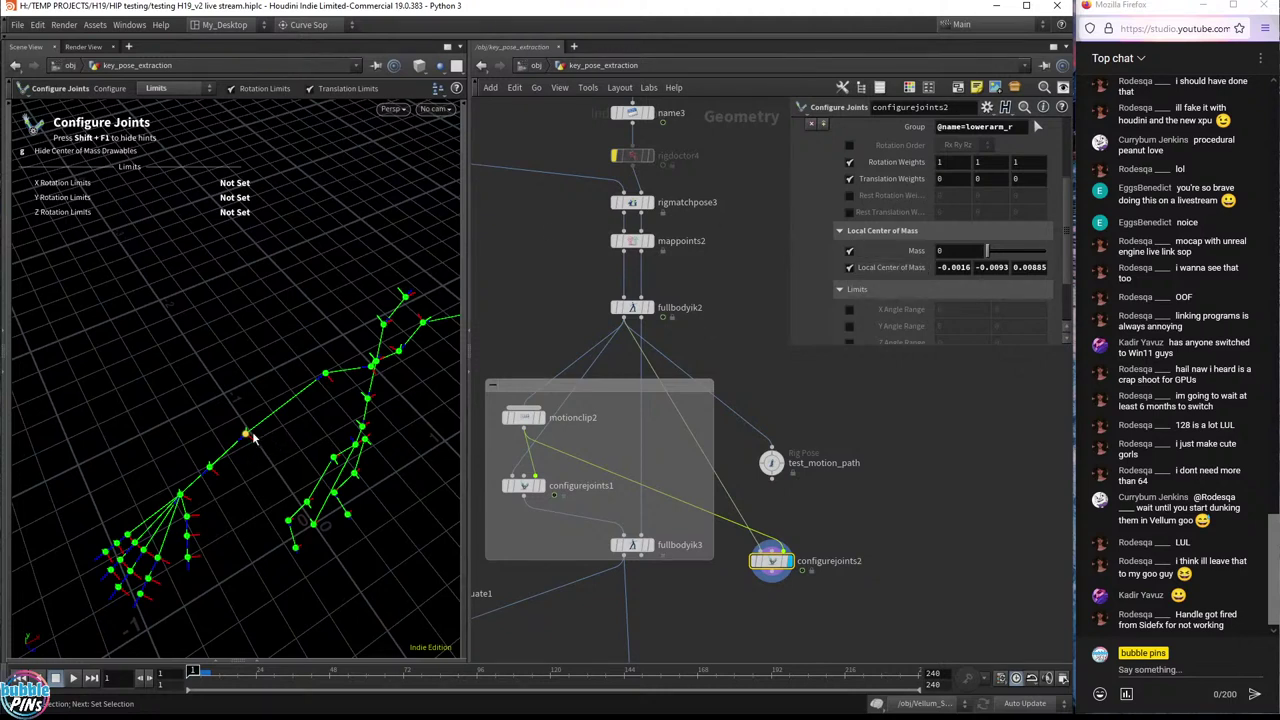
click(328, 378)
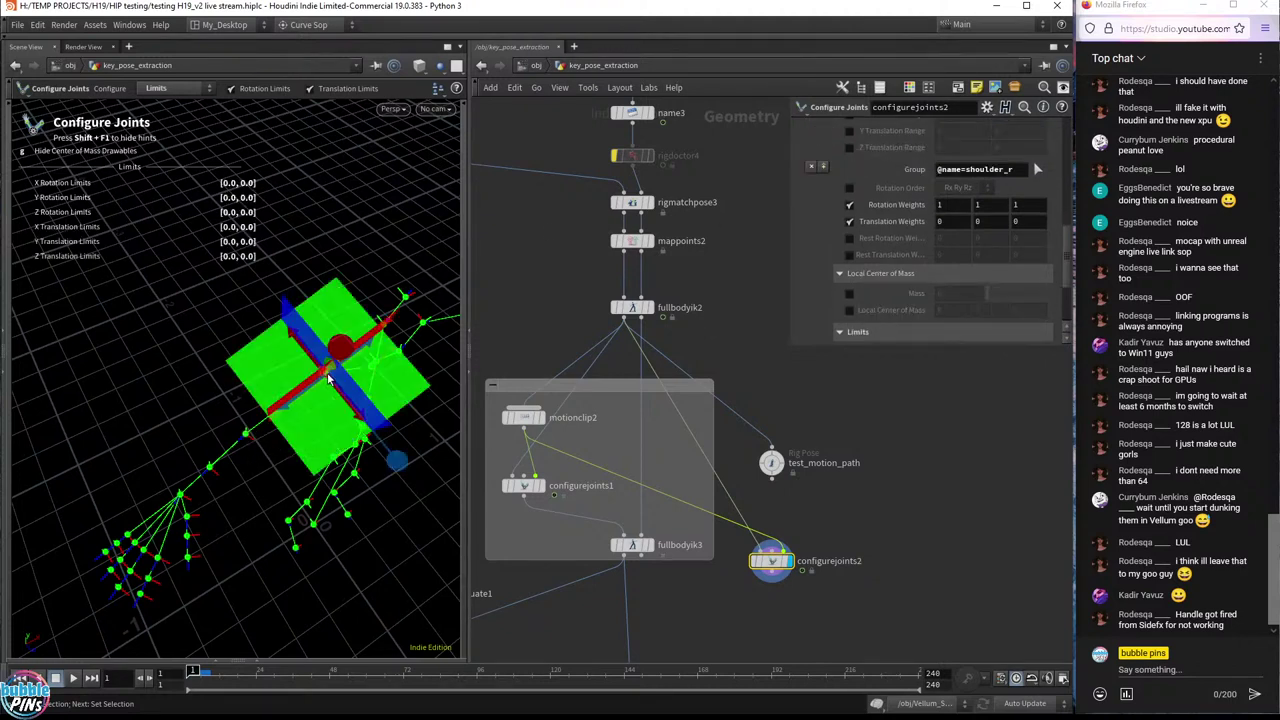
click(328, 399)
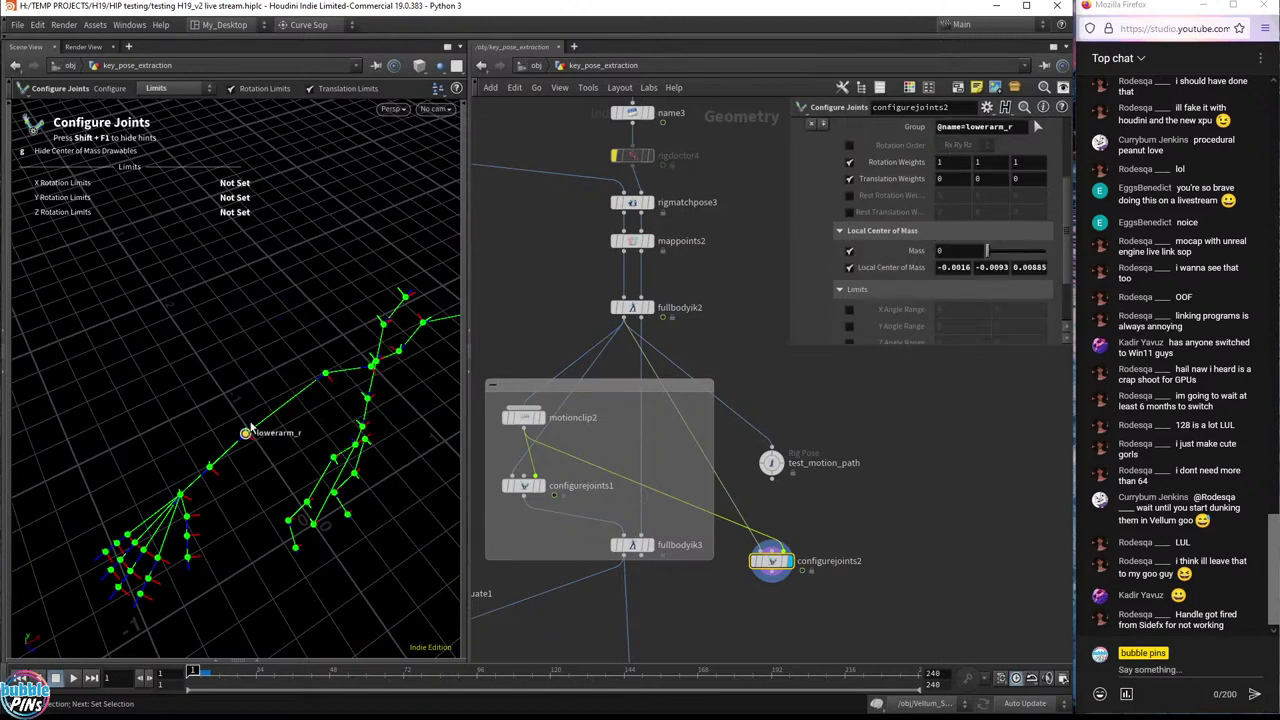
click(221, 372)
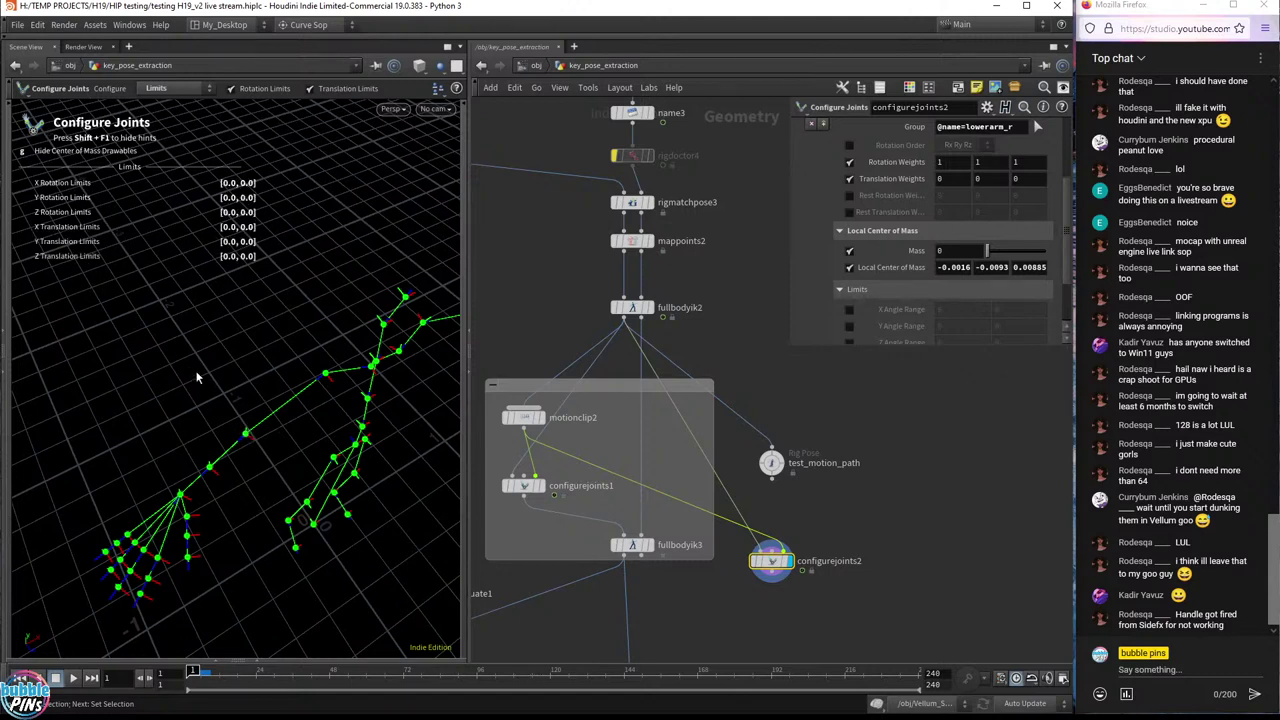
click(246, 435)
scroll(890, 248, up, 3)
click(993, 231)
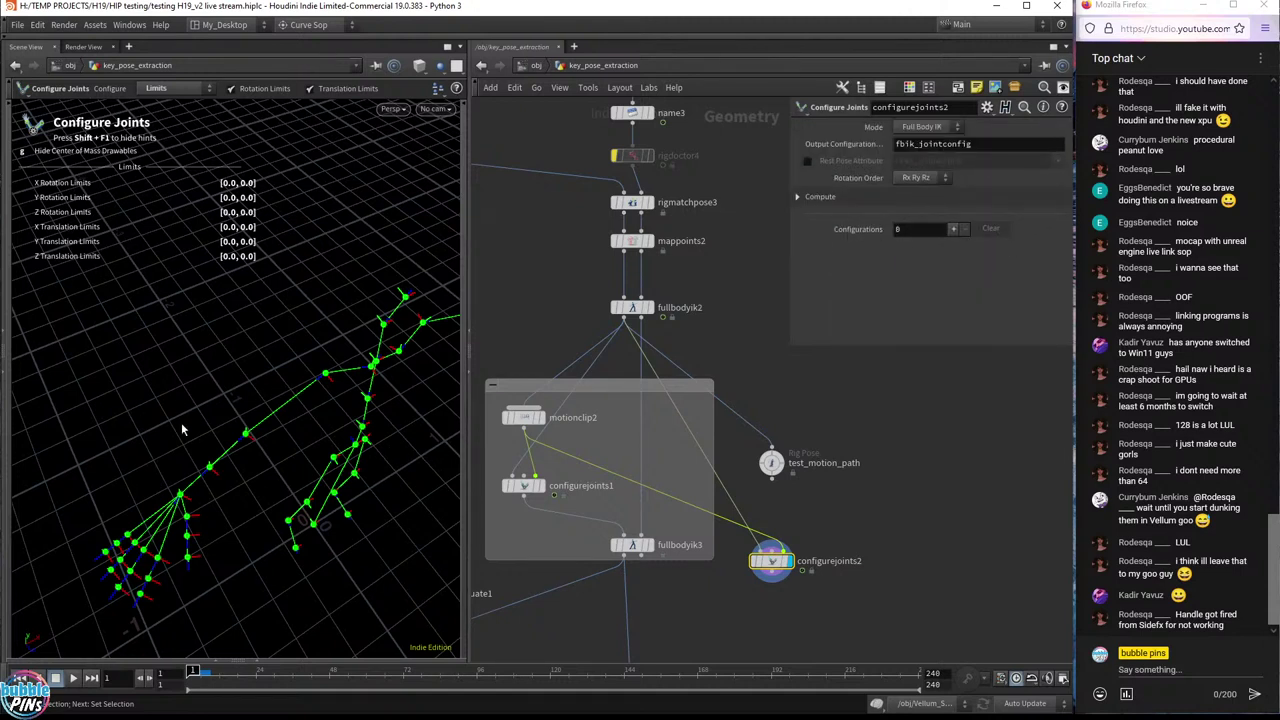
click(247, 437)
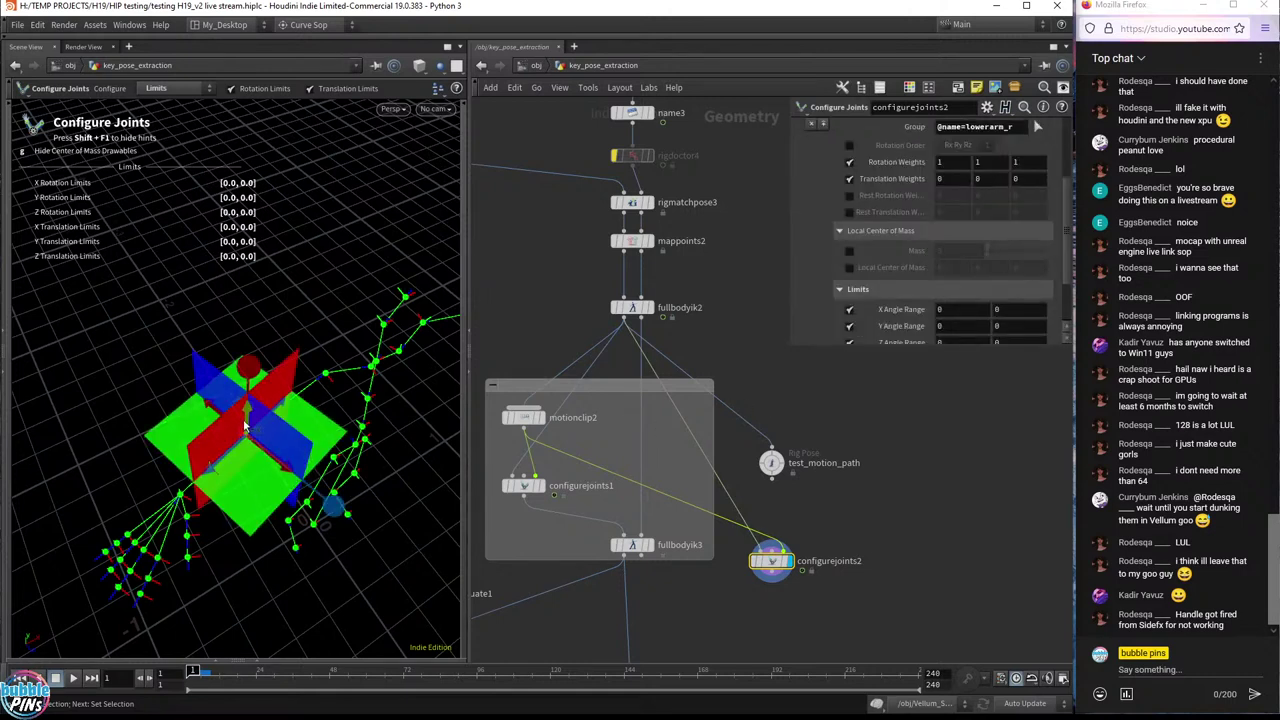
scroll(970, 254, up, 3)
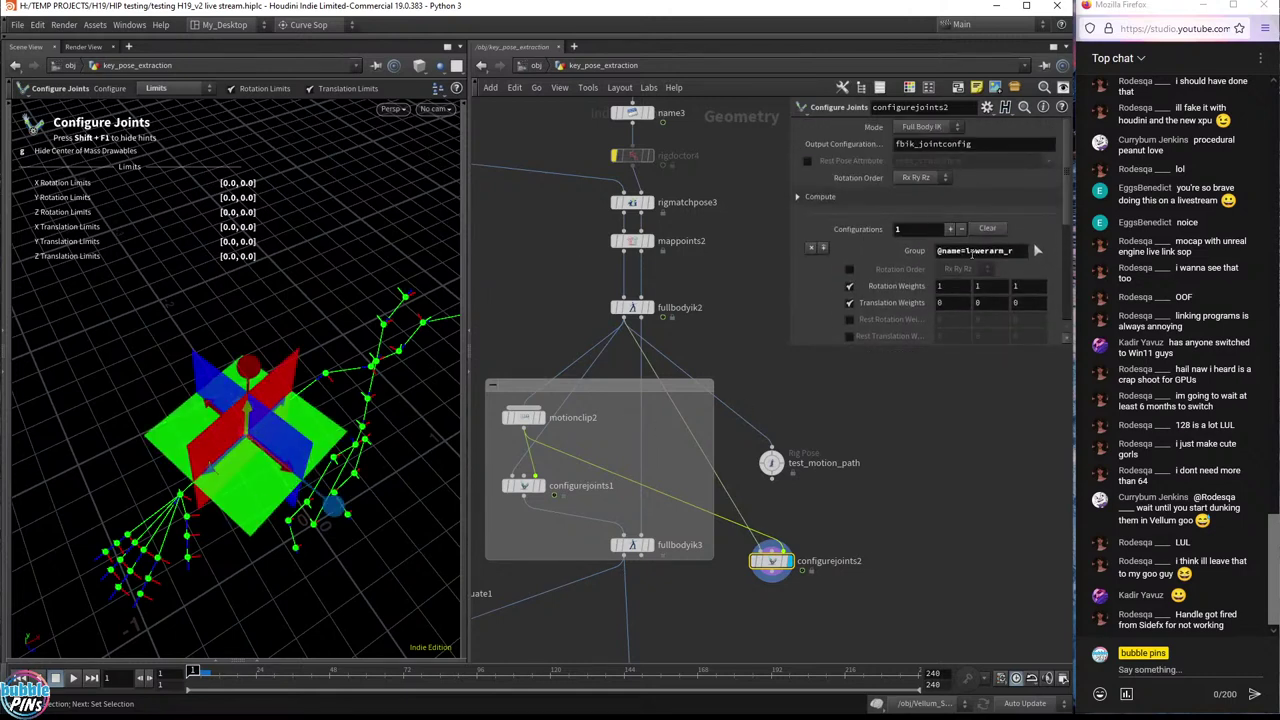
alt+drag(300, 425, 203, 393)
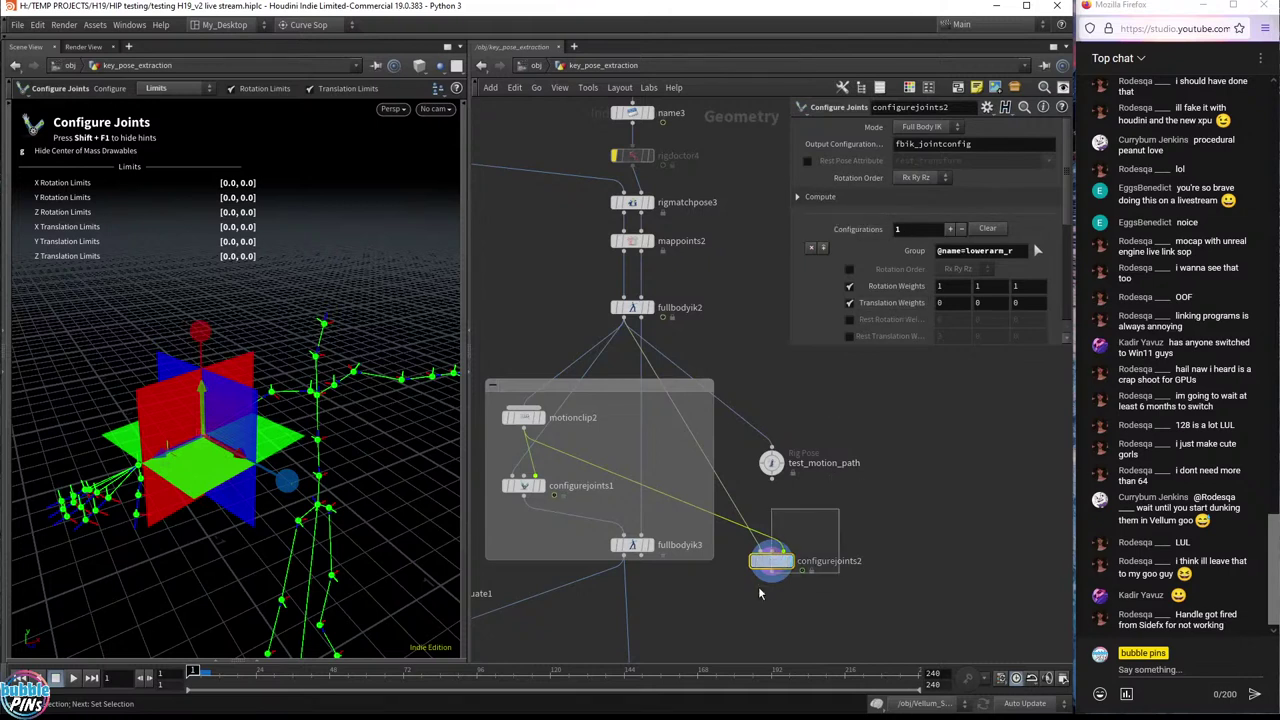
drag(796, 347, 799, 396)
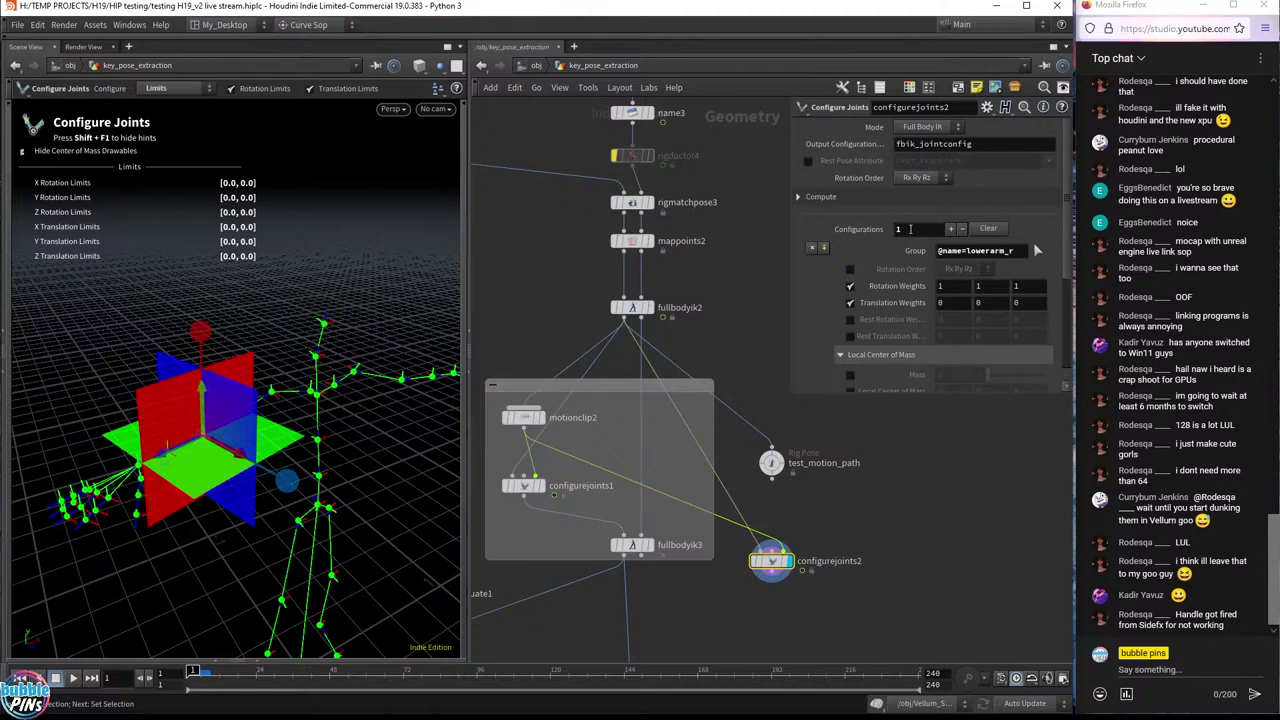
click(986, 228)
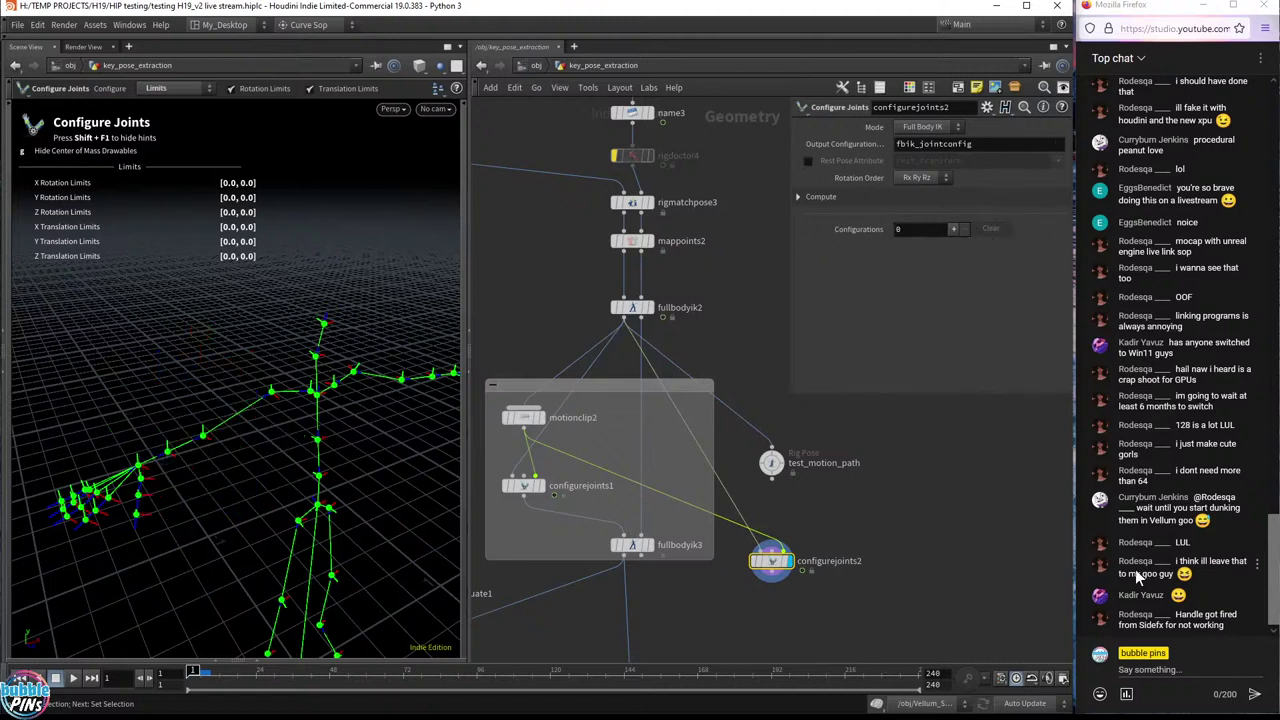
click(203, 437)
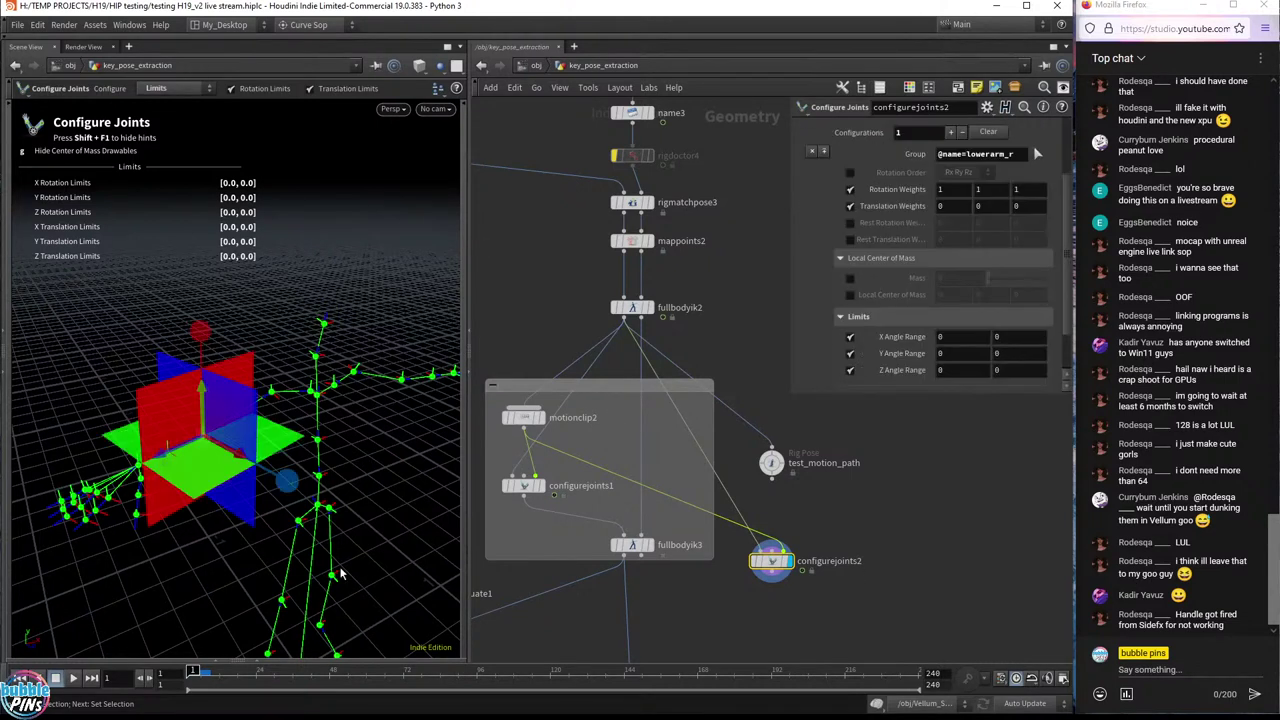
click(155, 89)
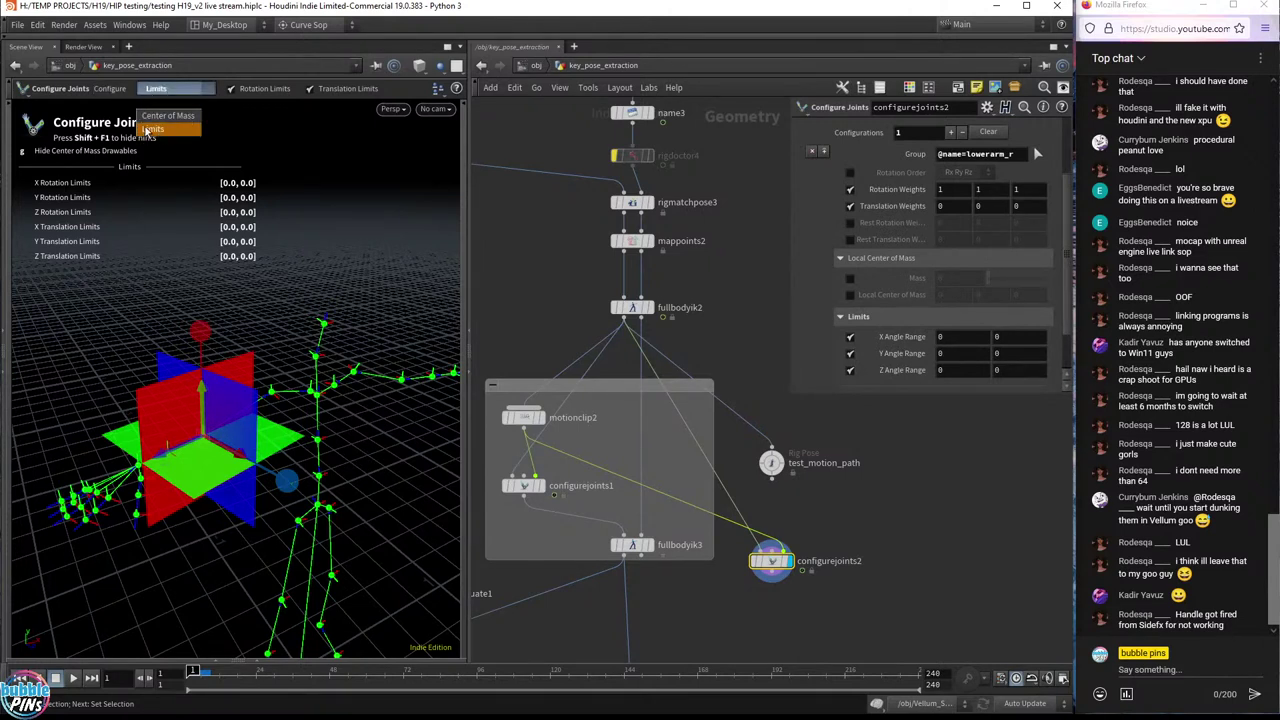
click(160, 130)
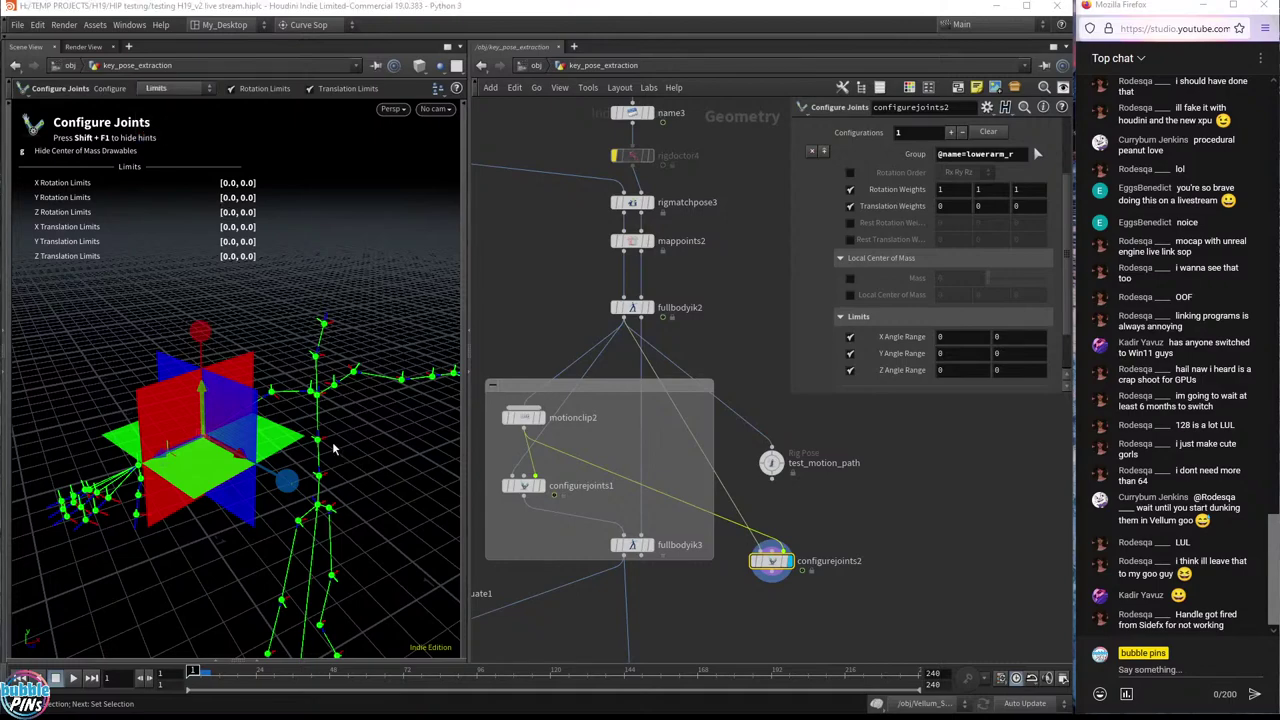
alt+drag(333, 451, 345, 333)
key(ctrl+z)
key(Escape)
key(Return)
drag(312, 440, 360, 370)
key(Escape)
key(Return)
- Compute lowerarm_r limits from the motion clip: X -75.04–71.56, Y -6.08–130.75, Z -61.67–78.88
click(988, 131)
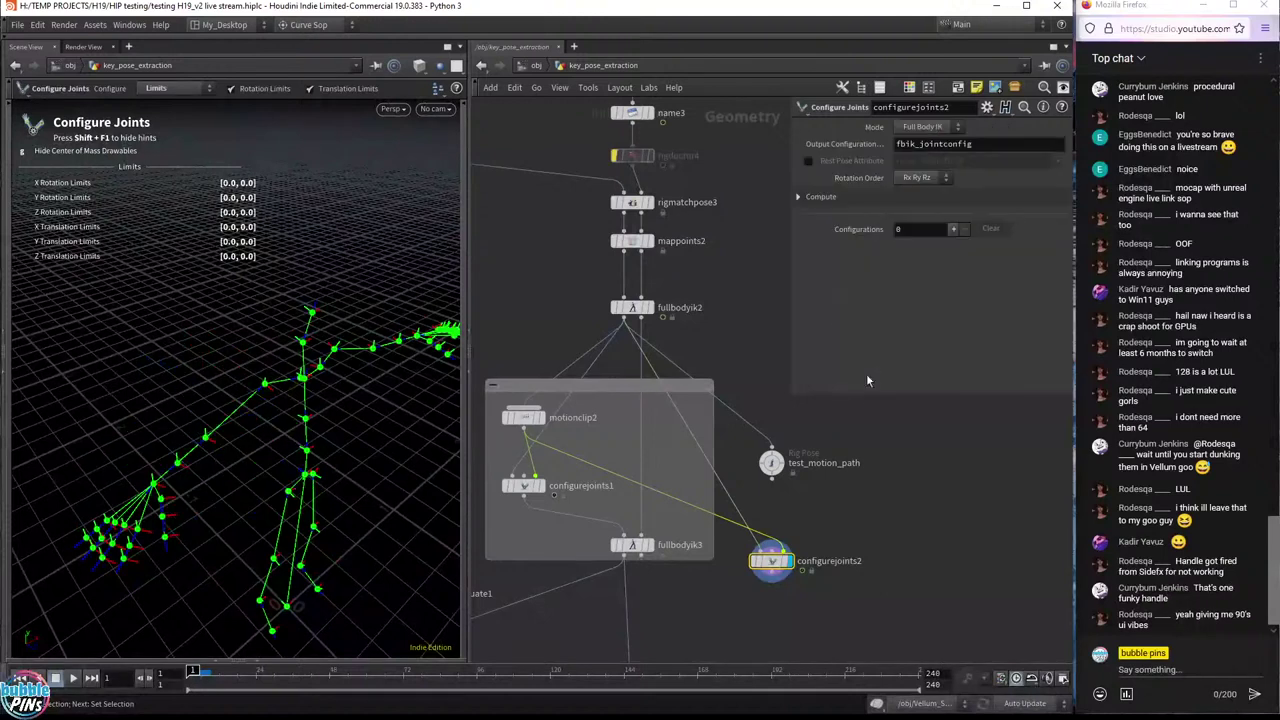
click(799, 196)
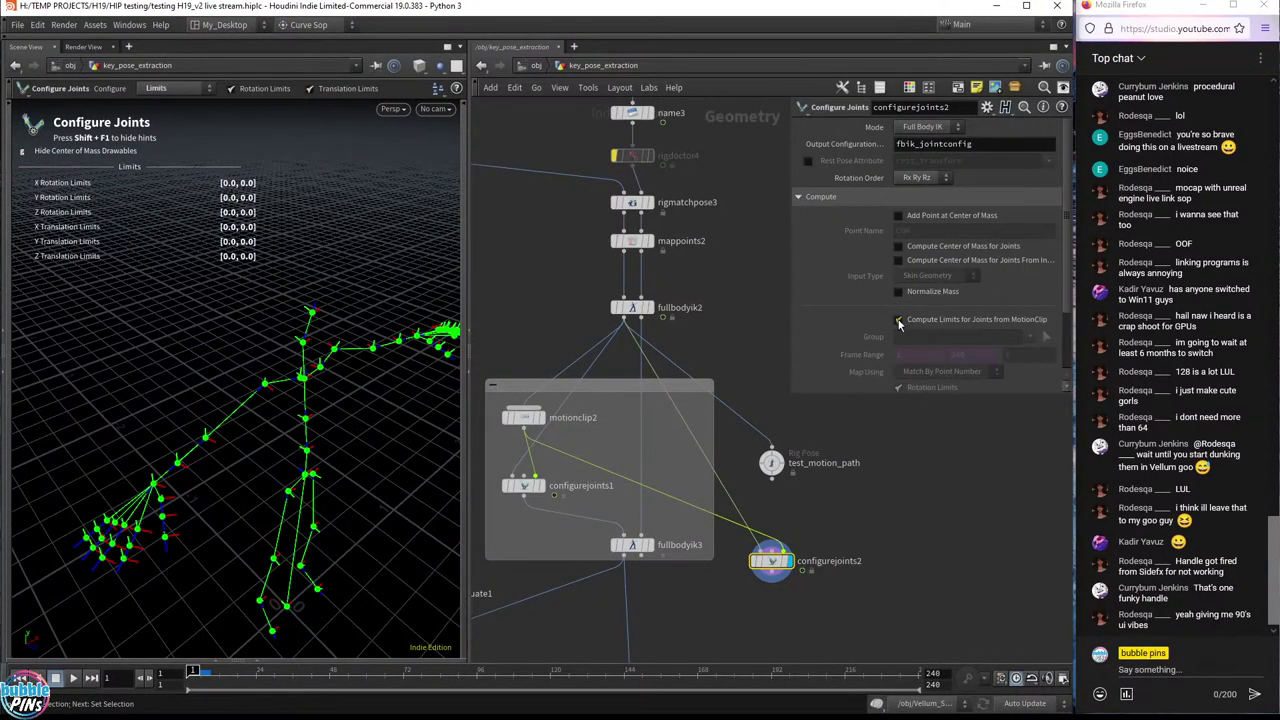
click(898, 320)
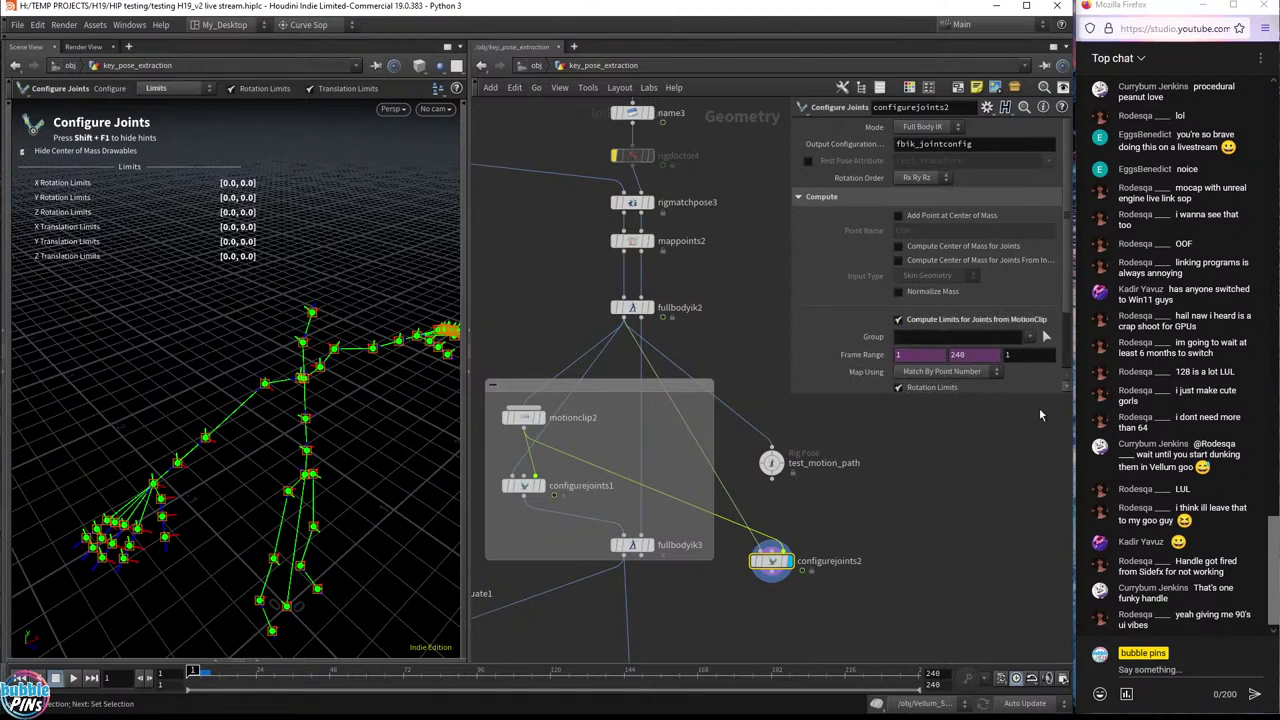
scroll(972, 352, down, 2)
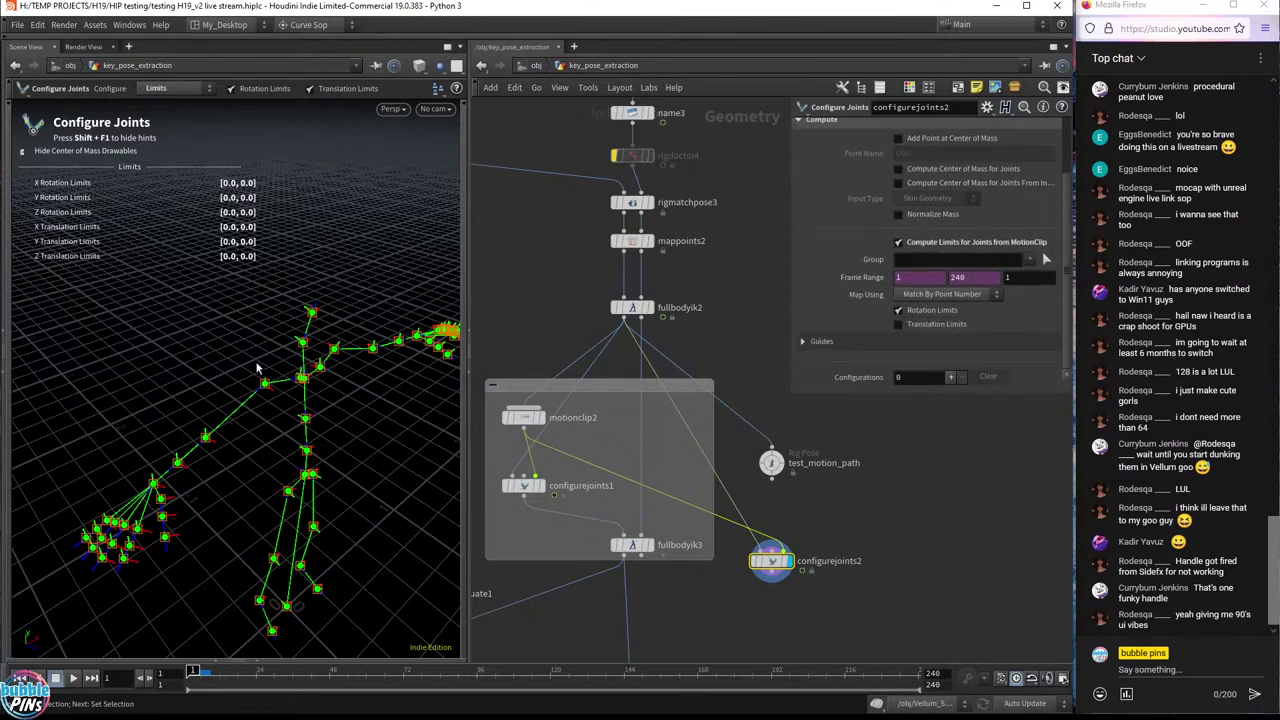
click(206, 438)
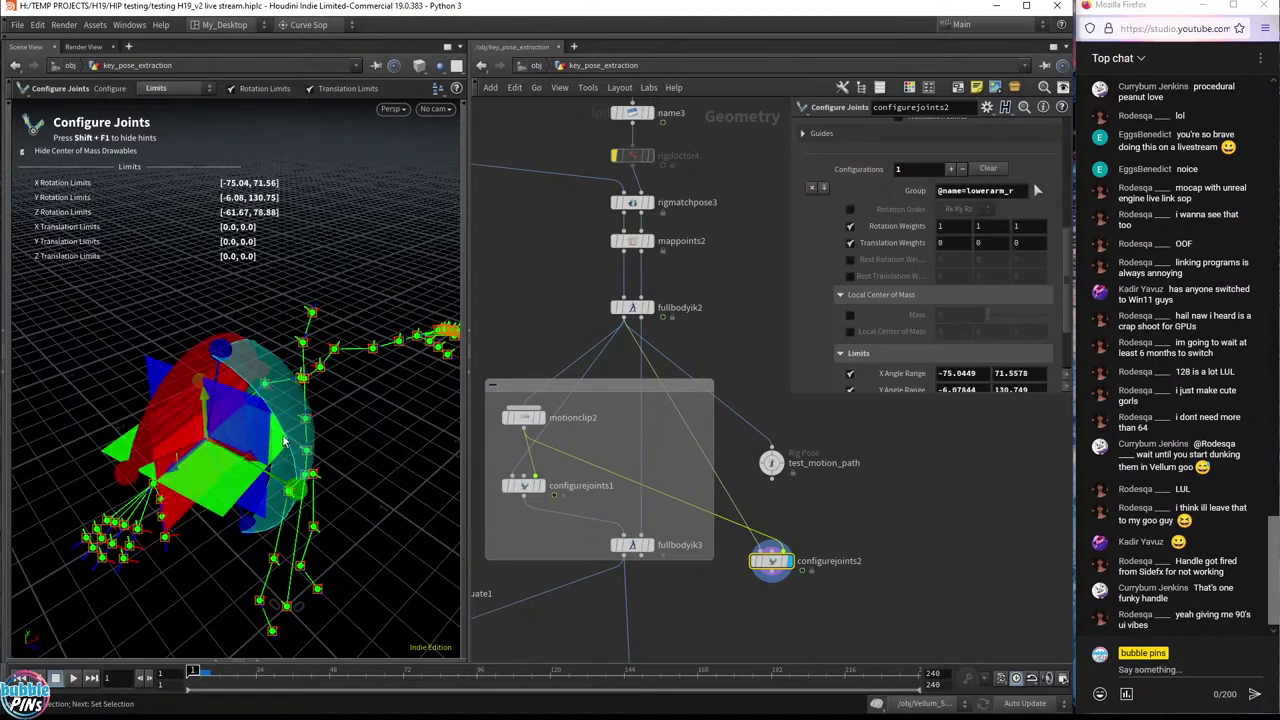
scroll(910, 158, up, 3)
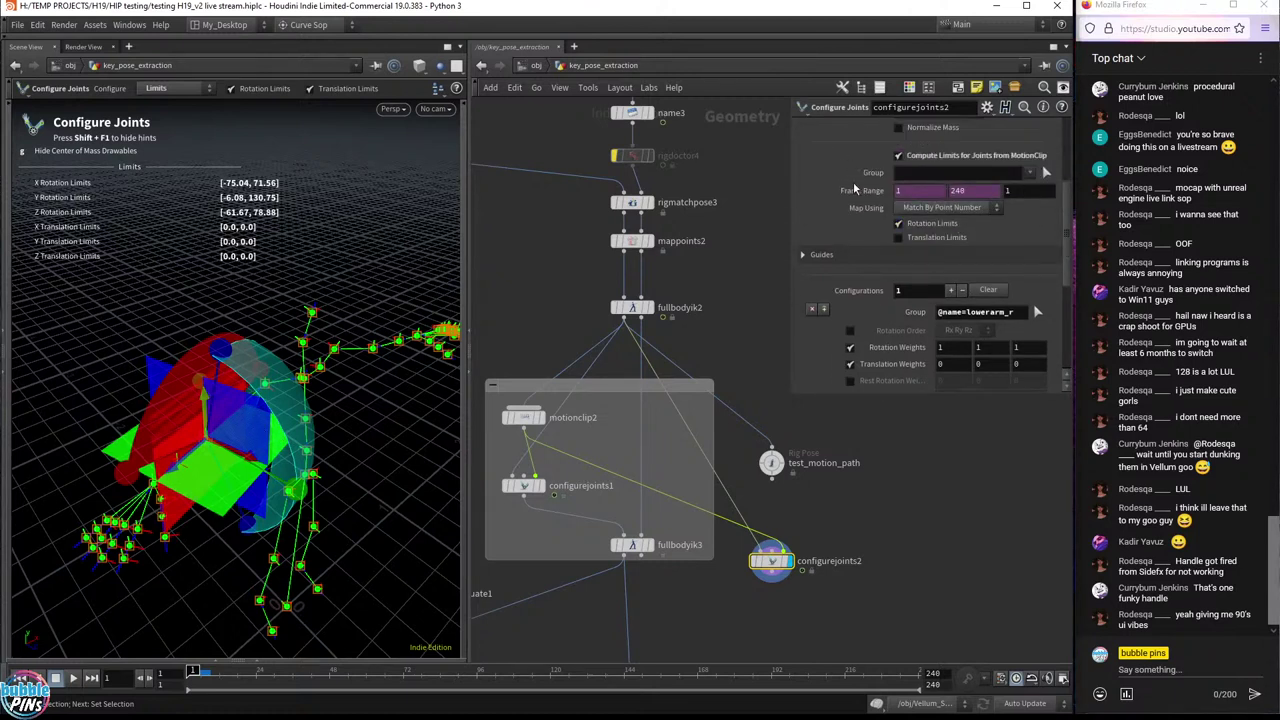
click(910, 158)
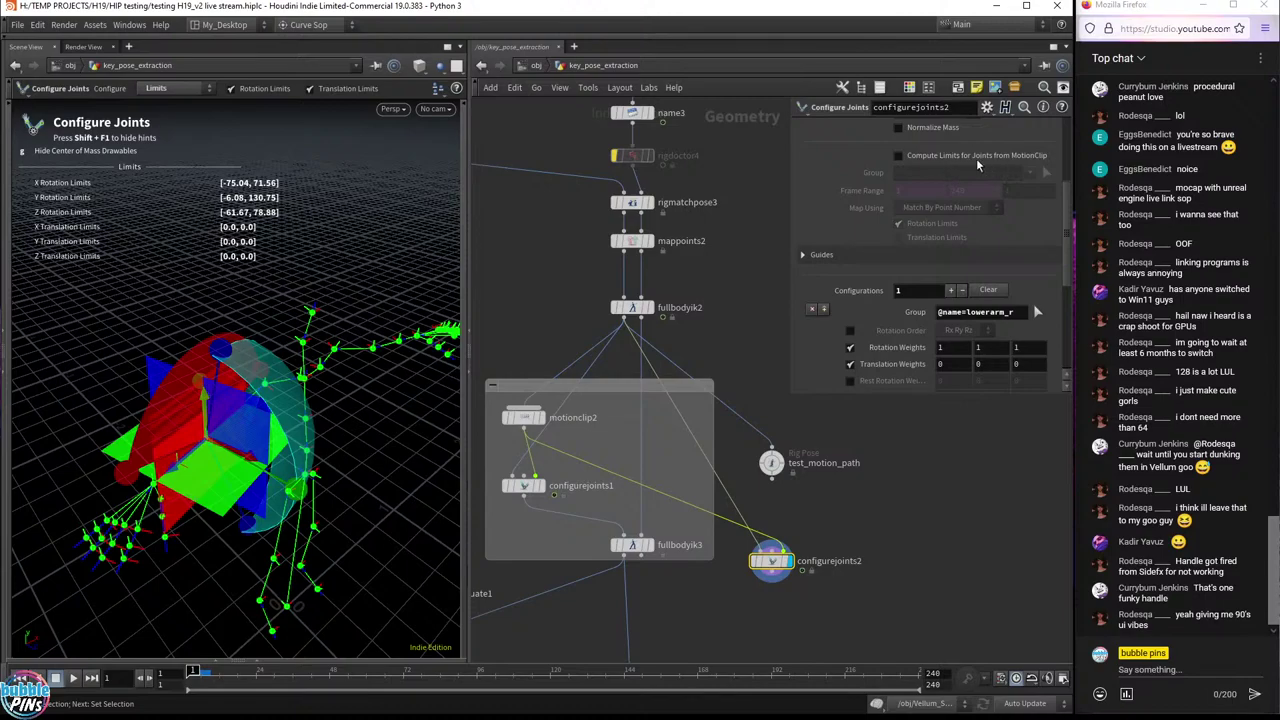
- Drag the lower arm's Z limit maximum down to 72.43 and shift configurejoints2 right
key(Escape)
drag(300, 460, 204, 430)
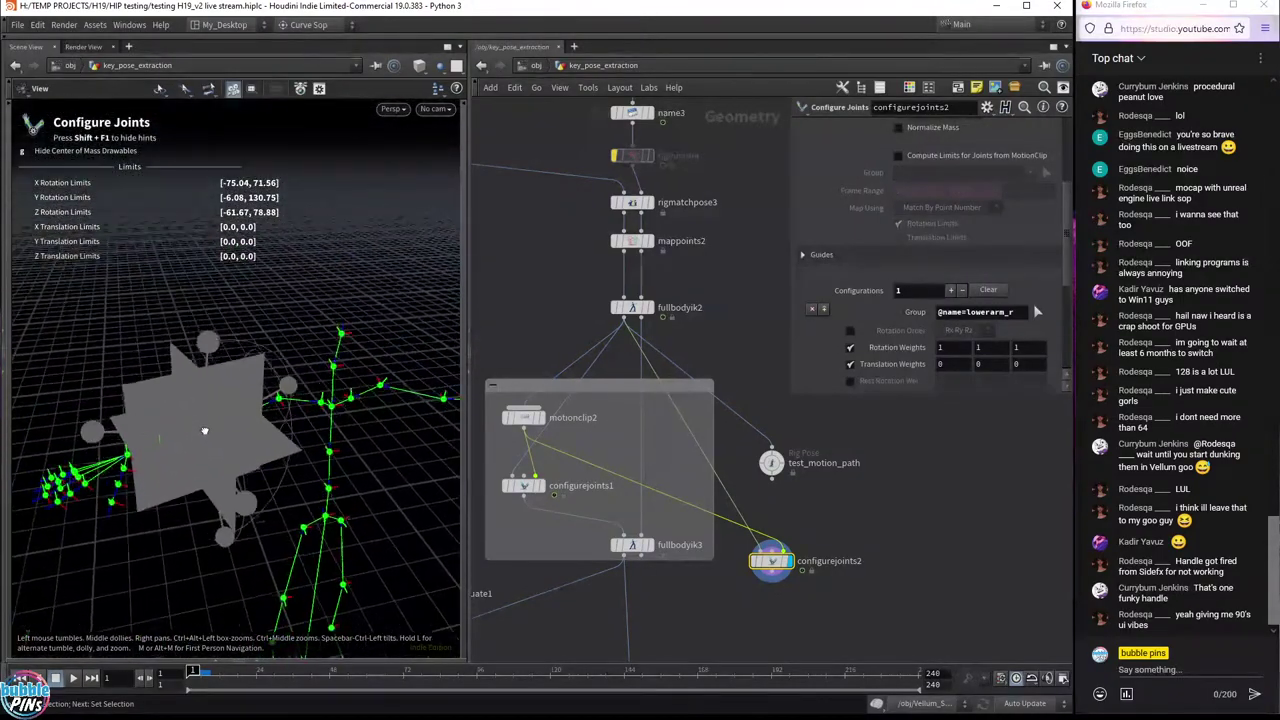
key(Return)
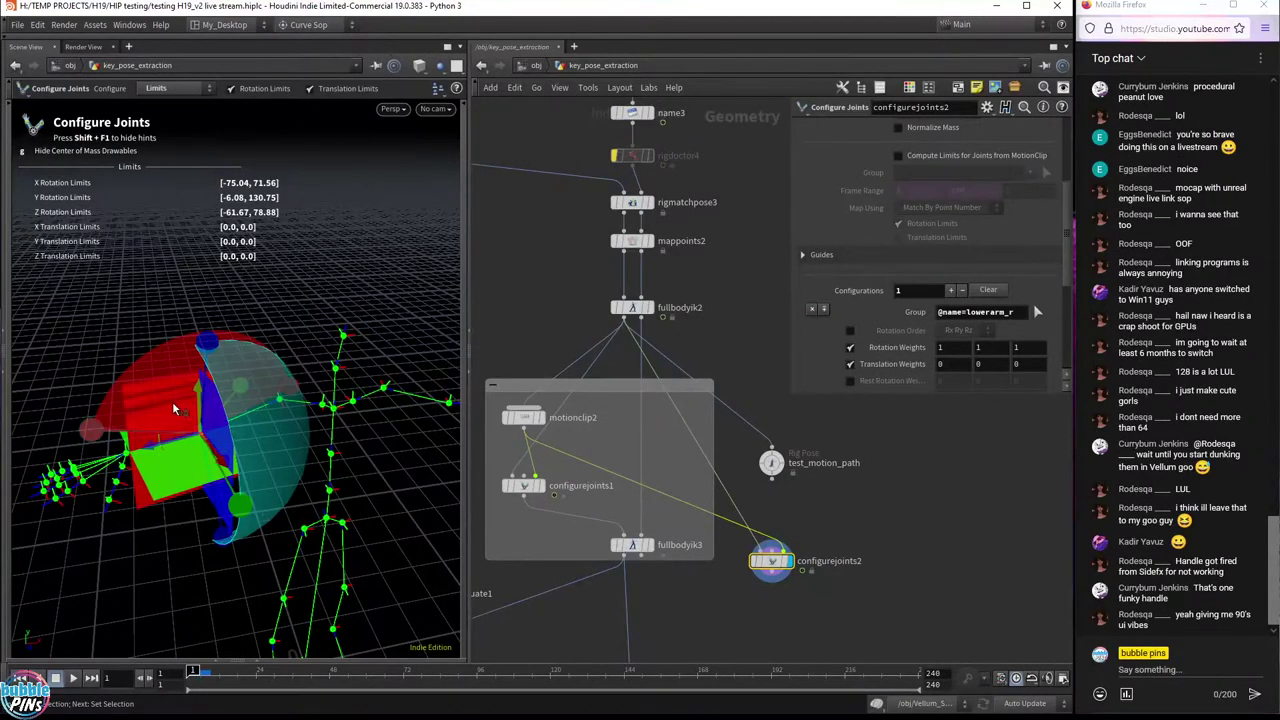
drag(211, 353, 221, 345)
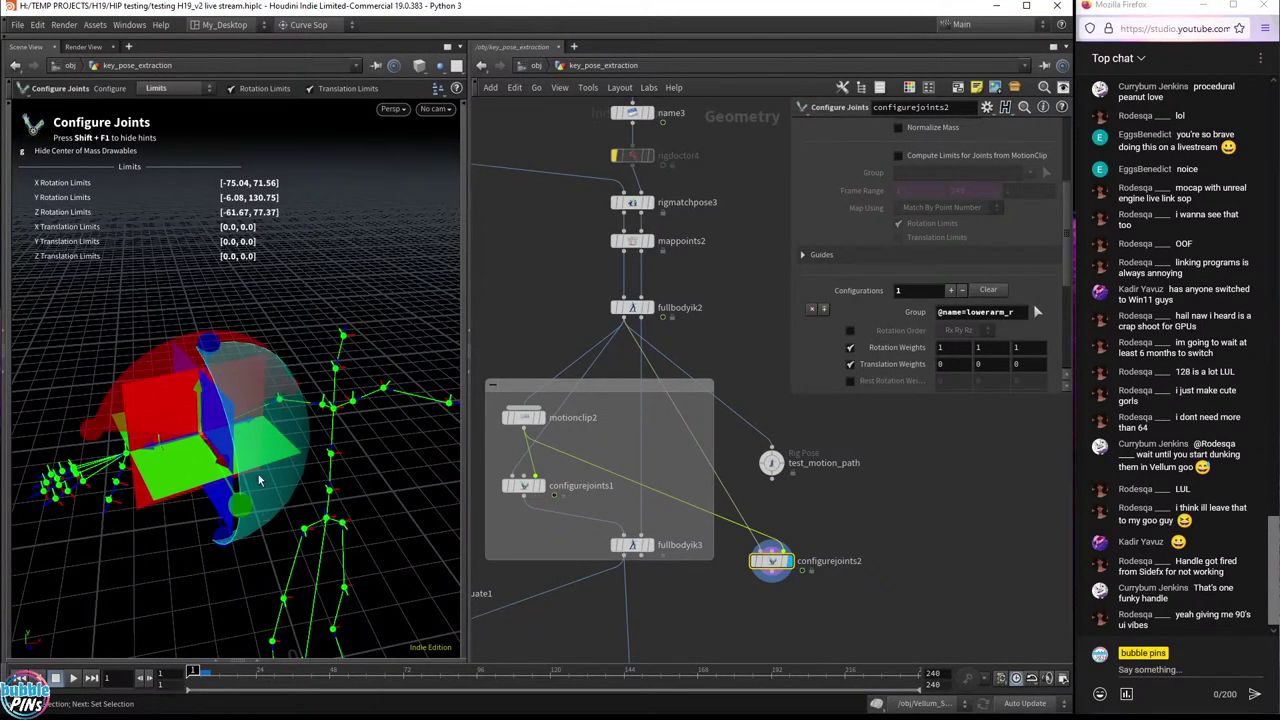
drag(207, 350, 240, 347)
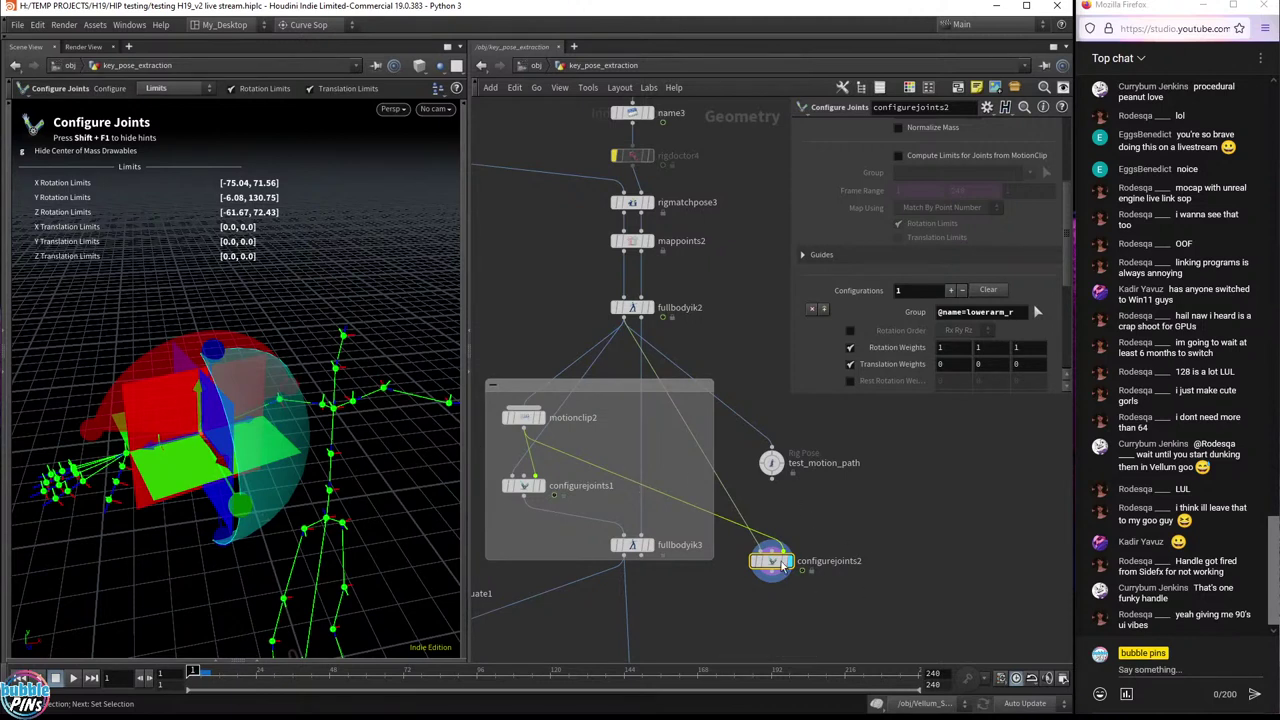
drag(783, 567, 962, 474)
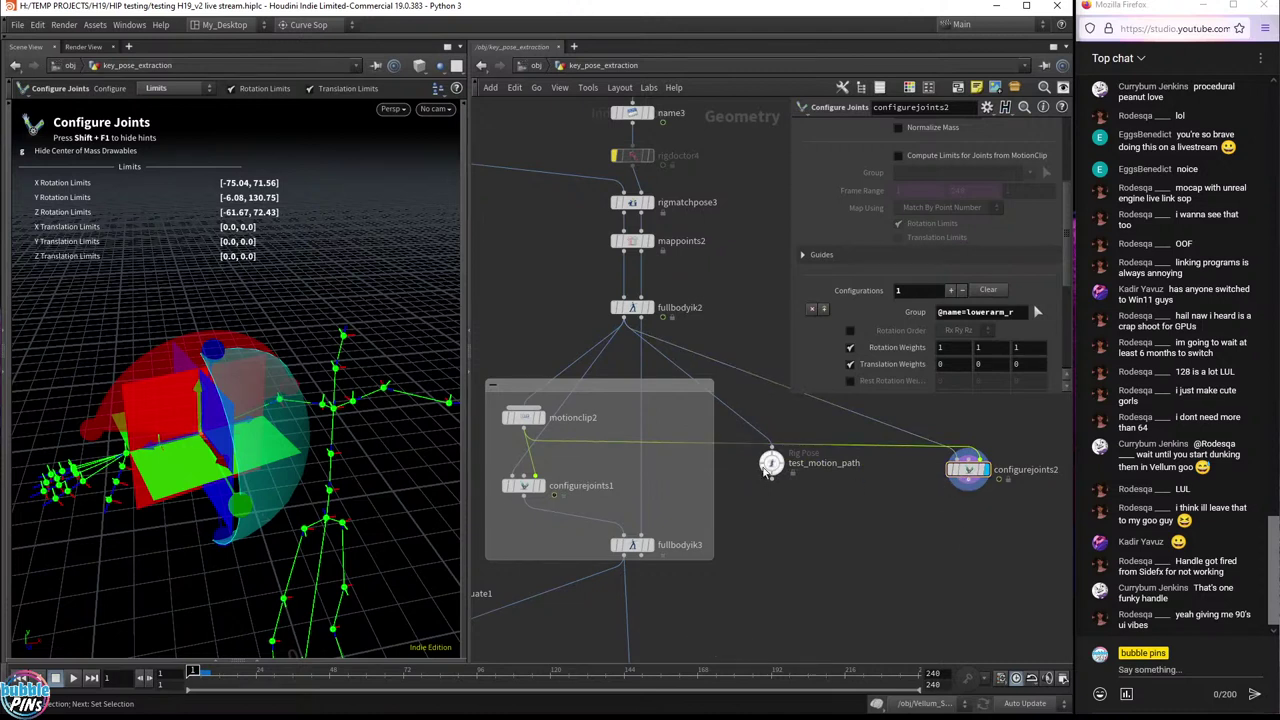
- Move test_motion_path up near rigdoctor4, place configurejoints2 beside the network box, and select configurejoints1
drag(766, 470, 768, 172)
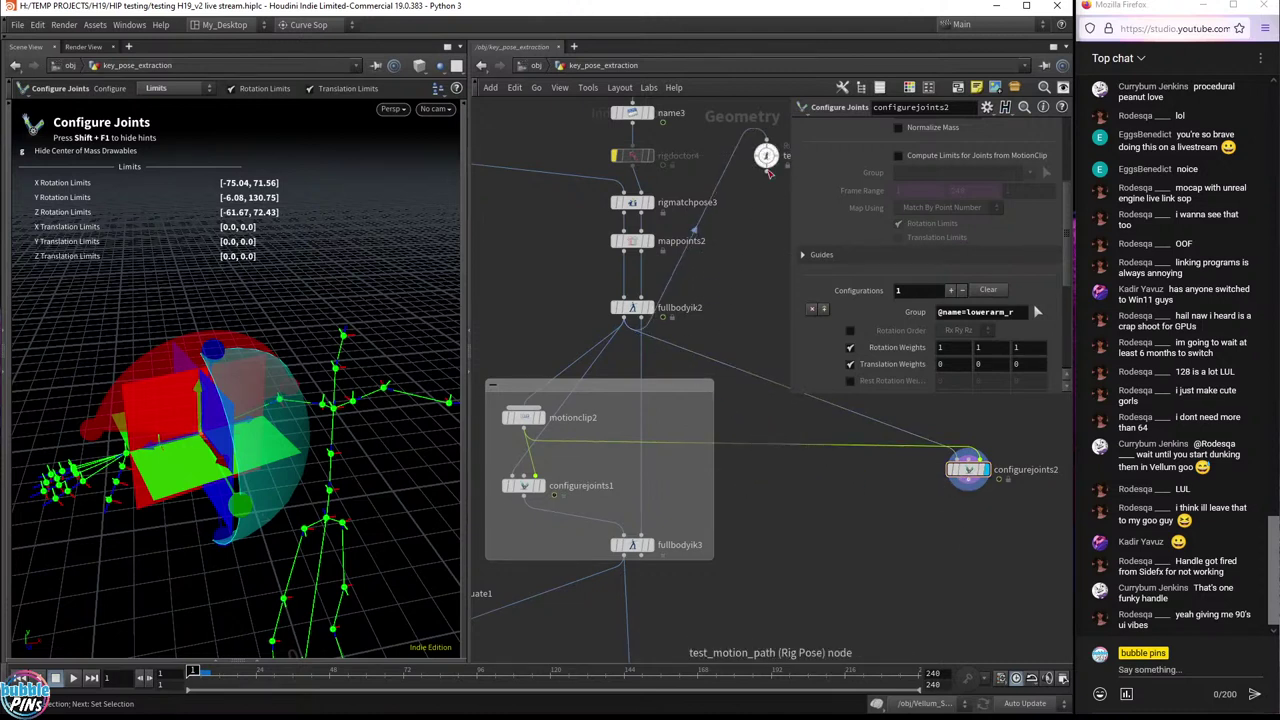
drag(973, 470, 524, 428)
click(806, 455)
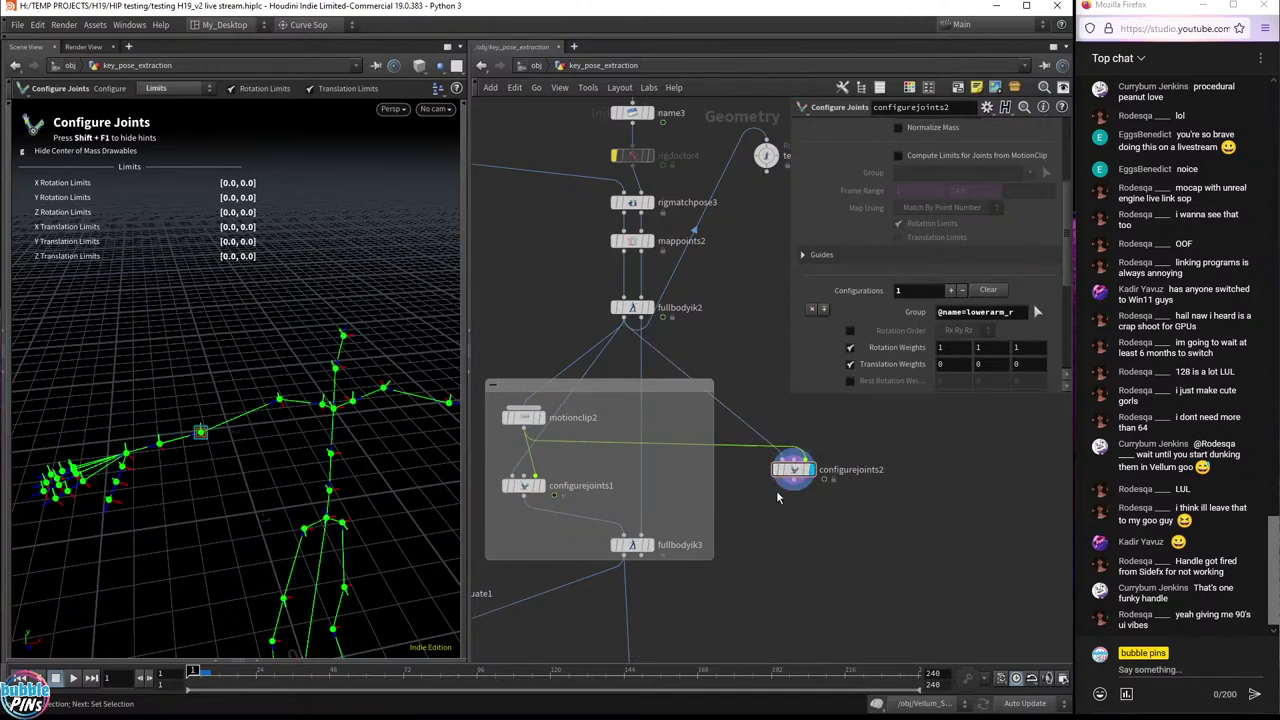
drag(788, 470, 676, 548)
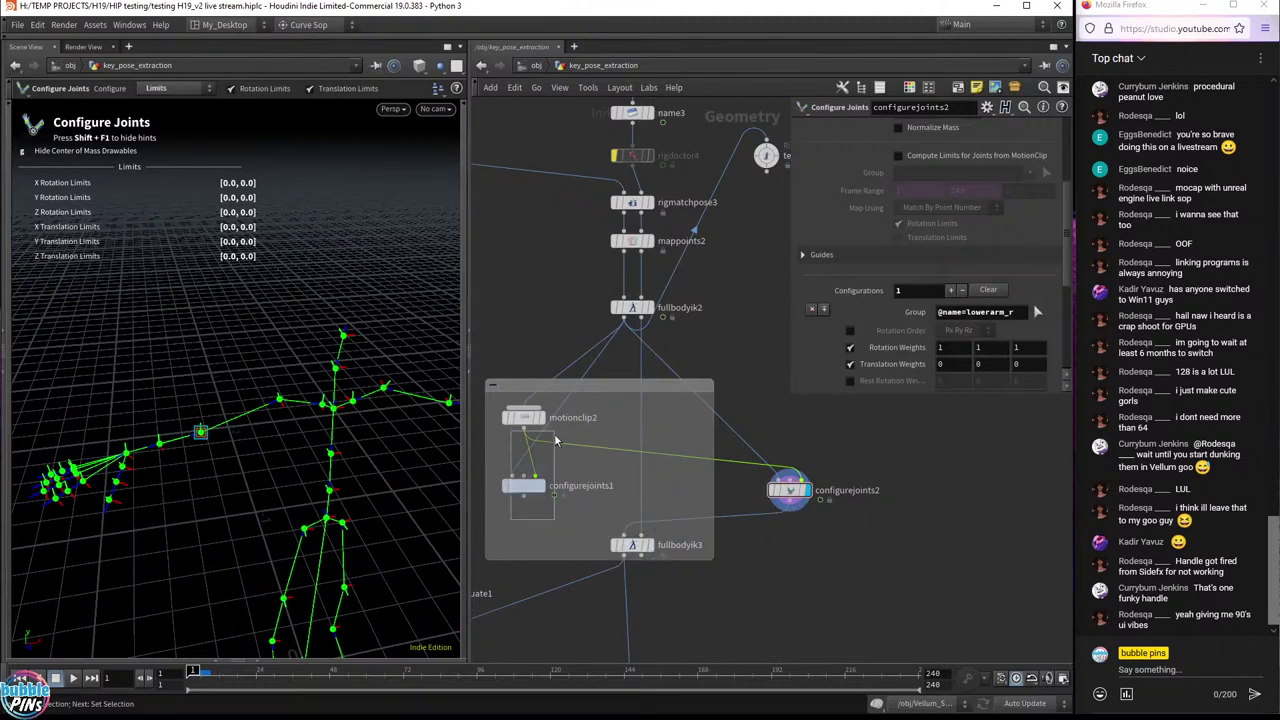
click(524, 485)
- Colour configurejoints1 black and move configurejoints2 into the widened network box beside it
key(c)
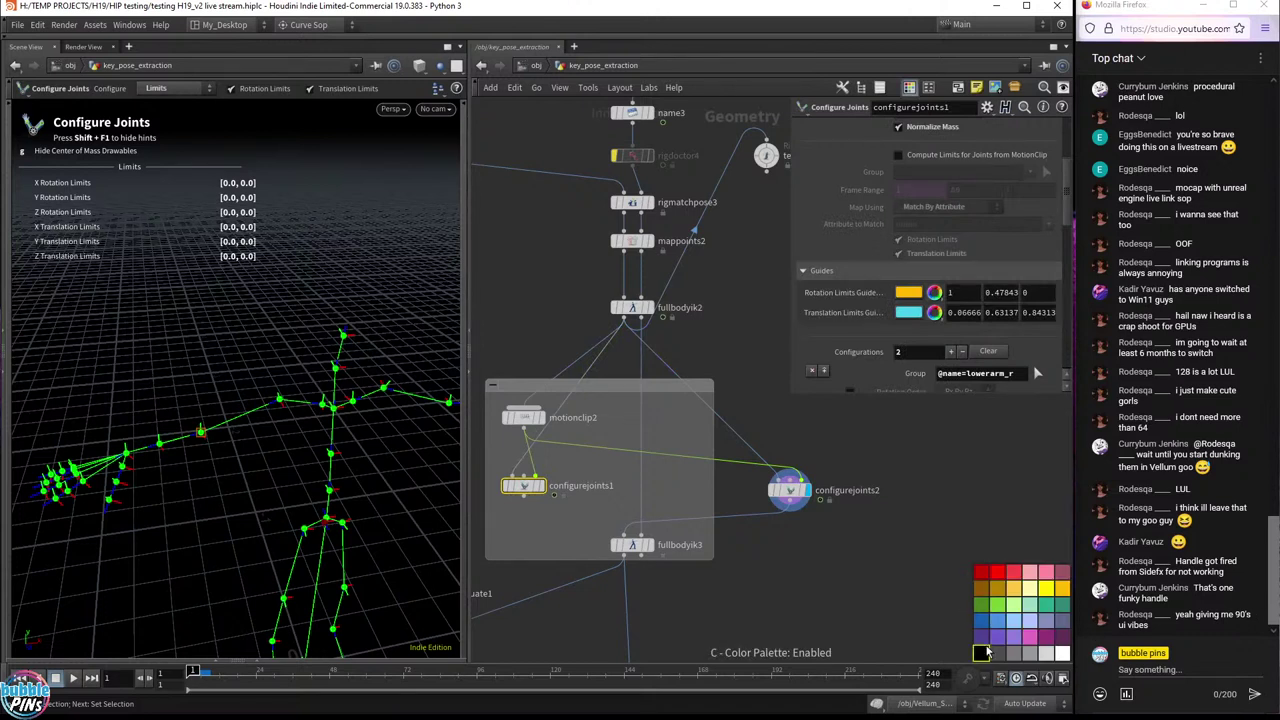
click(981, 653)
drag(790, 492, 584, 516)
drag(712, 480, 836, 480)
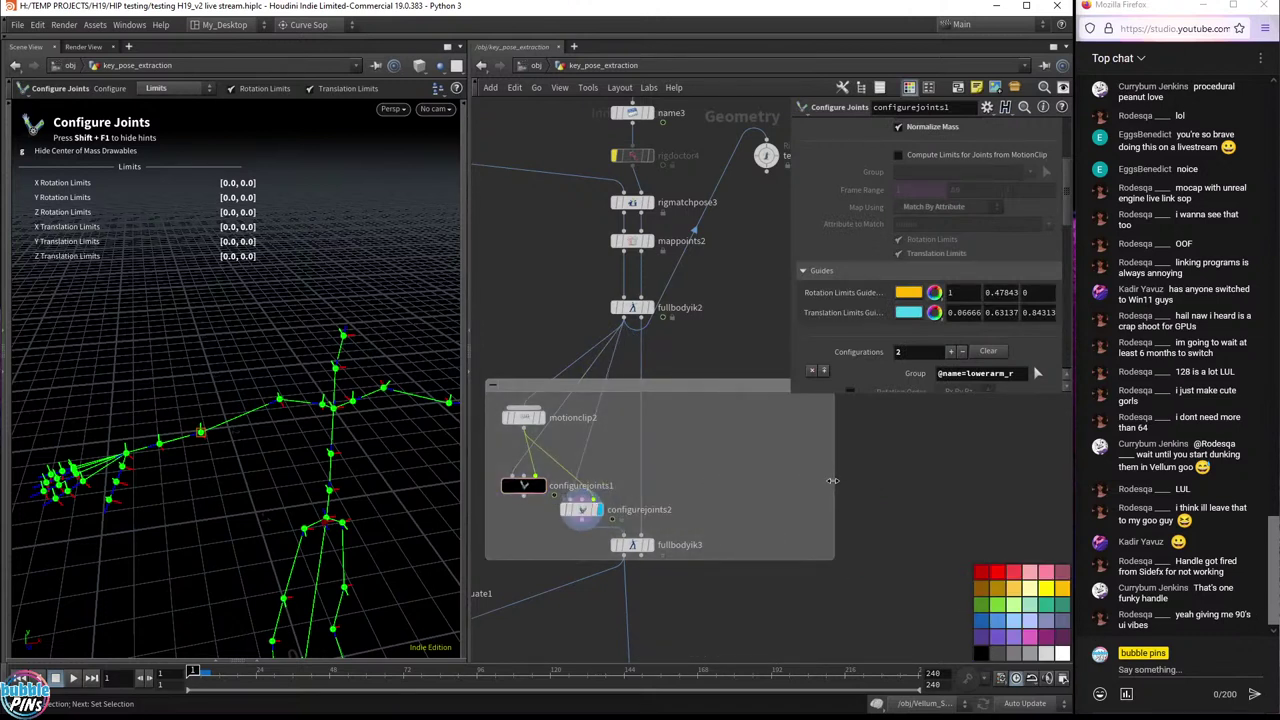
drag(632, 545, 745, 543)
drag(614, 516, 680, 492)
drag(530, 492, 591, 509)
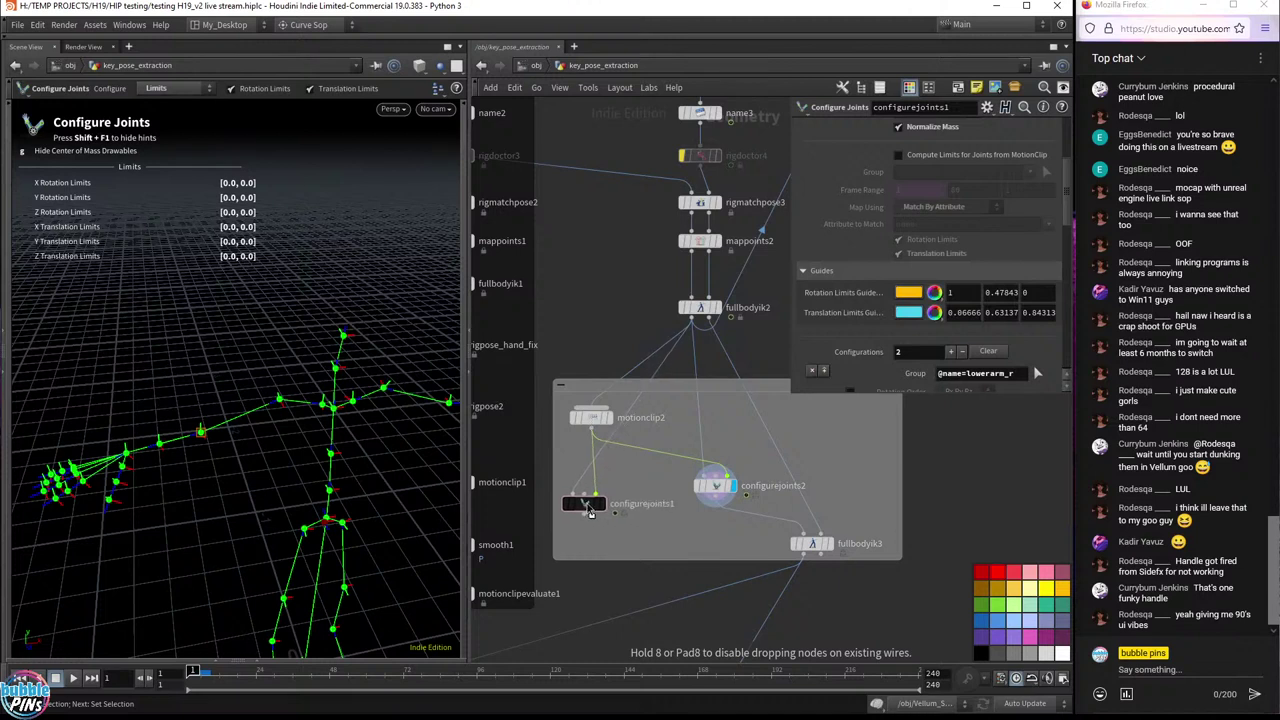
- Reroute the fullbodyik2 wire through a dot and arrange motionclip2 and configurejoints2 inside the box
drag(592, 421, 664, 437)
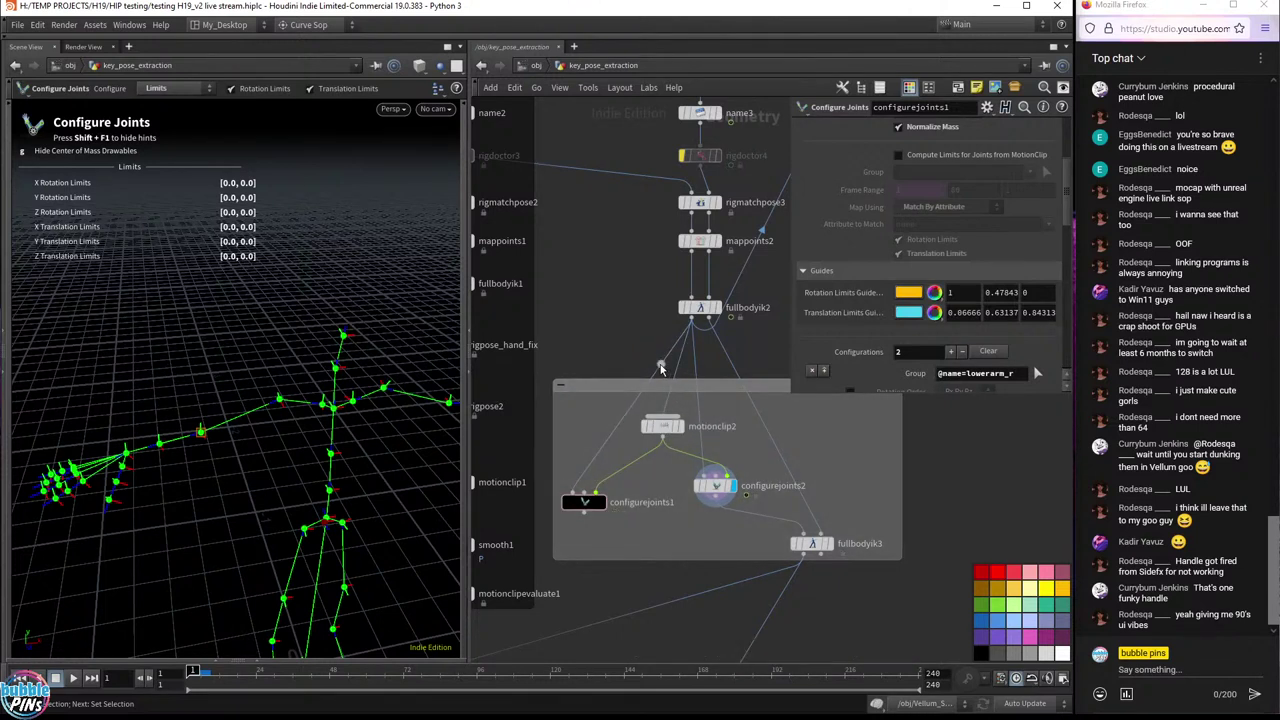
alt+drag(660, 372, 560, 337)
middle_drag(610, 386, 522, 347)
scroll(549, 351, up, 1)
drag(590, 490, 522, 518)
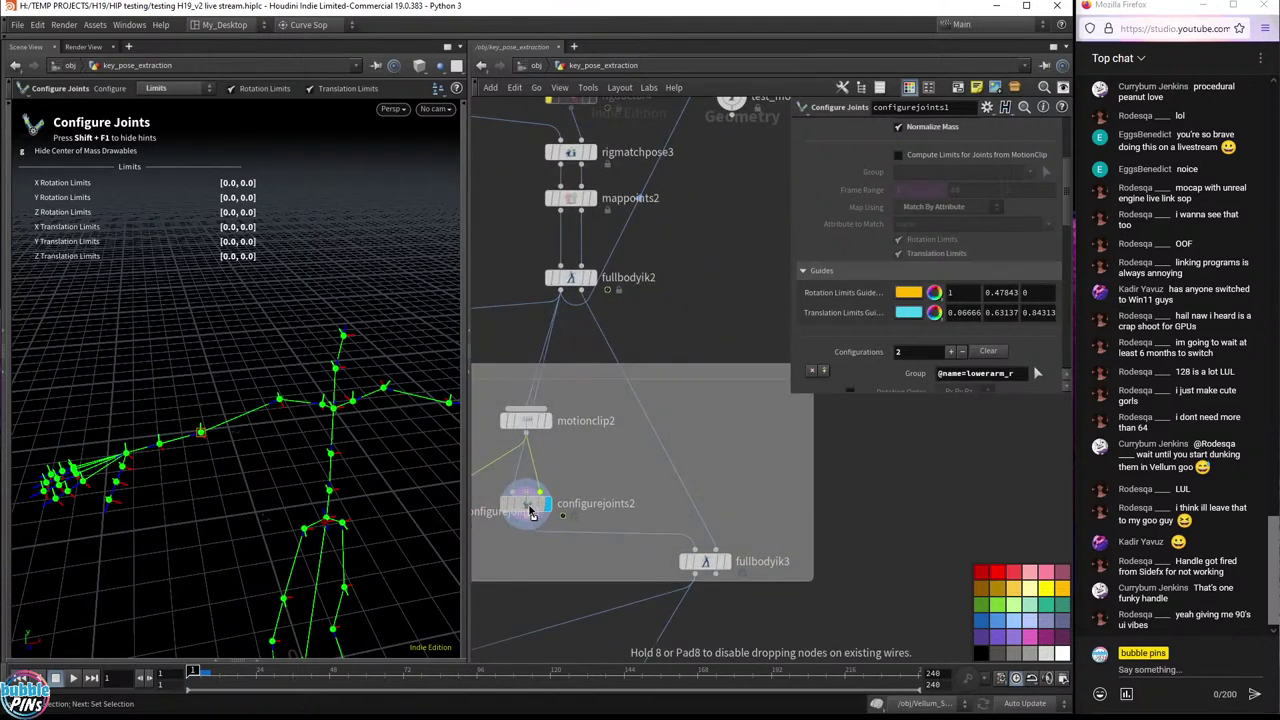
shift+click(525, 422)
drag(525, 422, 576, 428)
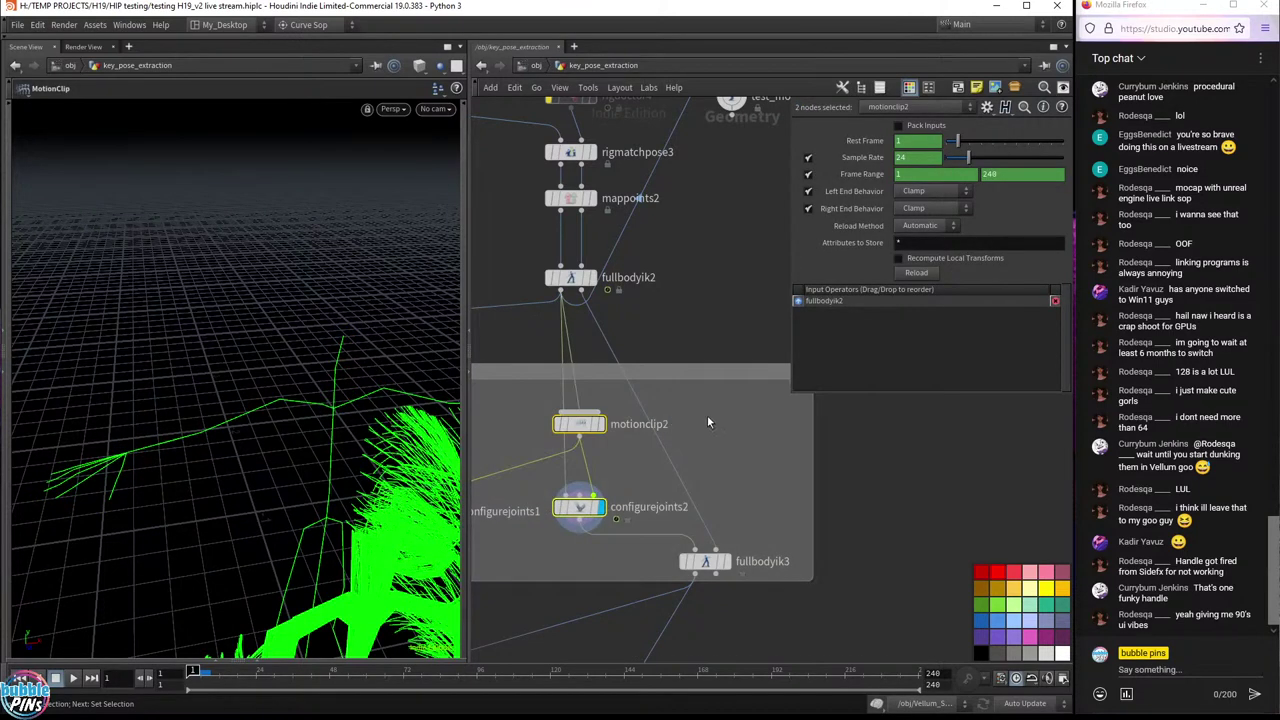
- Move the wire dot aside and connect motionclip2 directly to fullbodyik2
alt+click(562, 389)
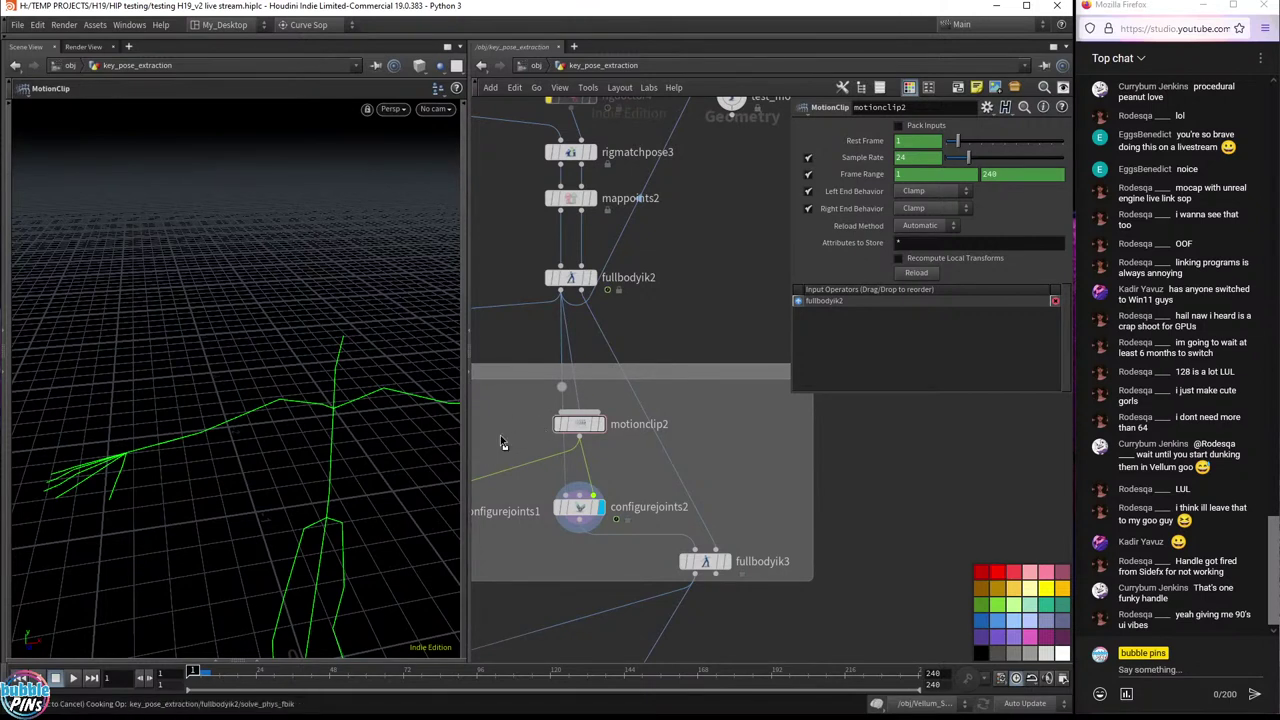
drag(561, 386, 498, 410)
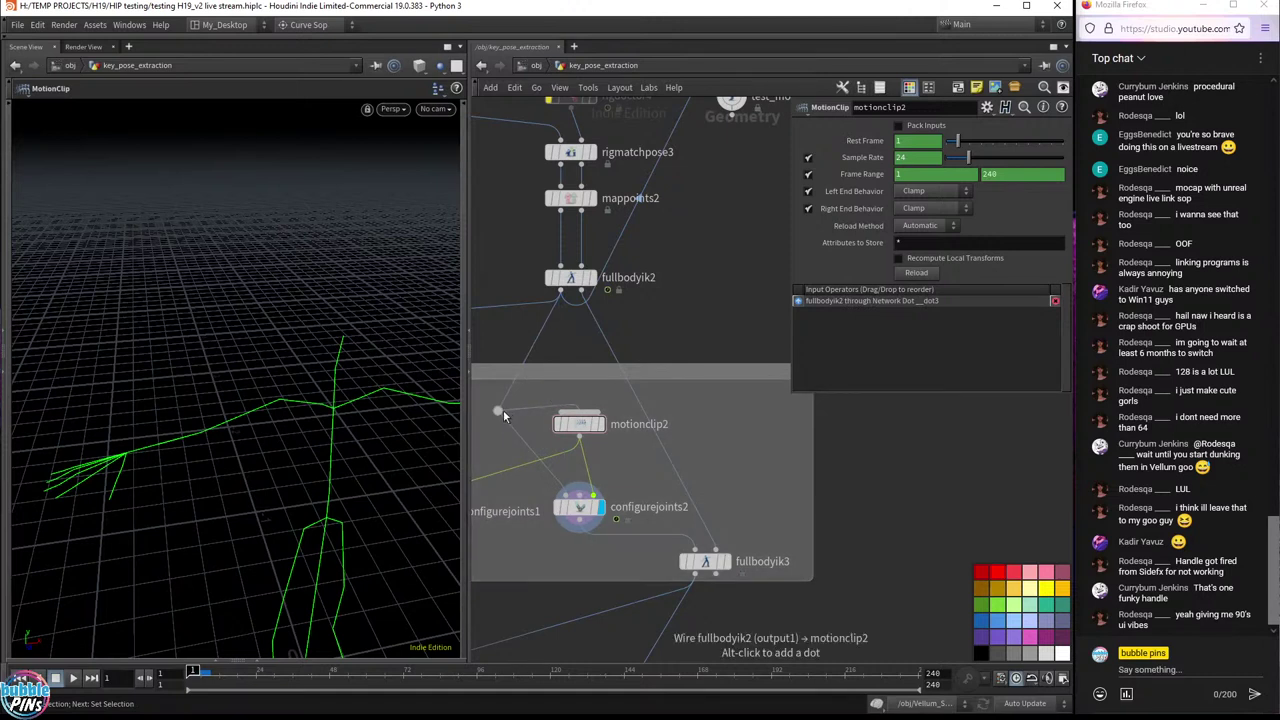
click(536, 411)
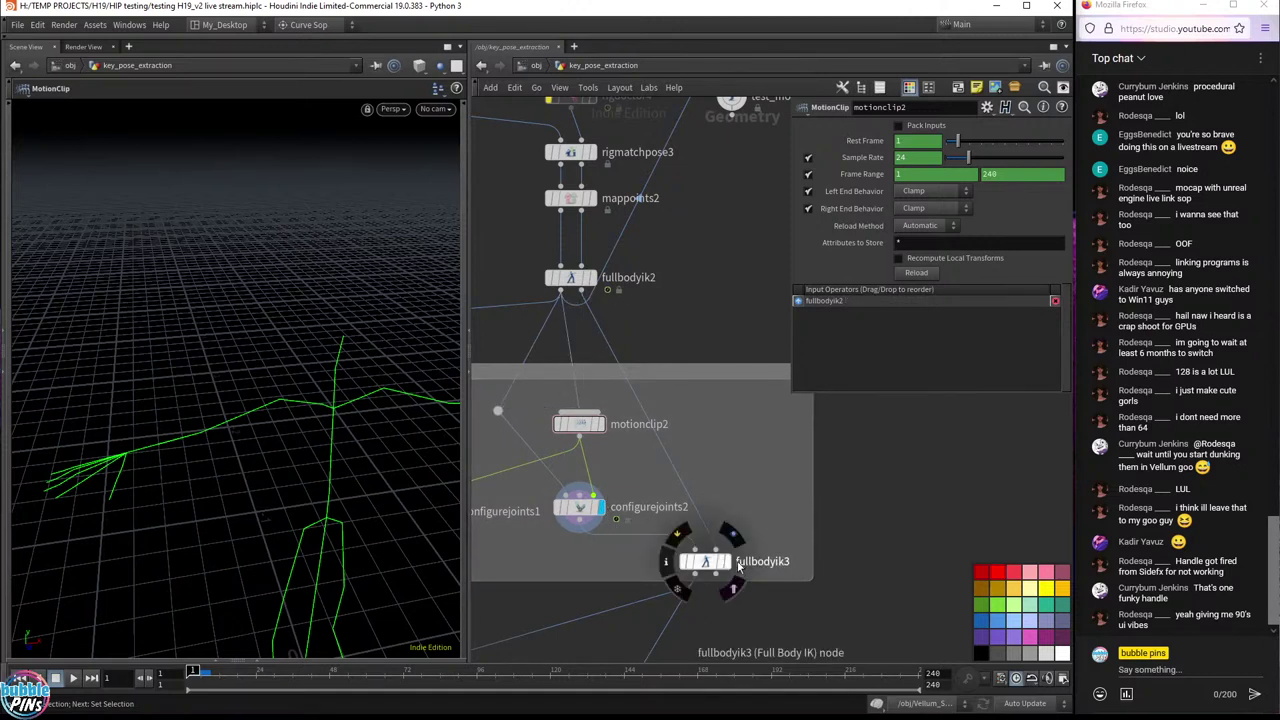
- Set the display flag on fullbodyik3 and bring the configure joints nodes into view
double_click(741, 562)
click(725, 561)
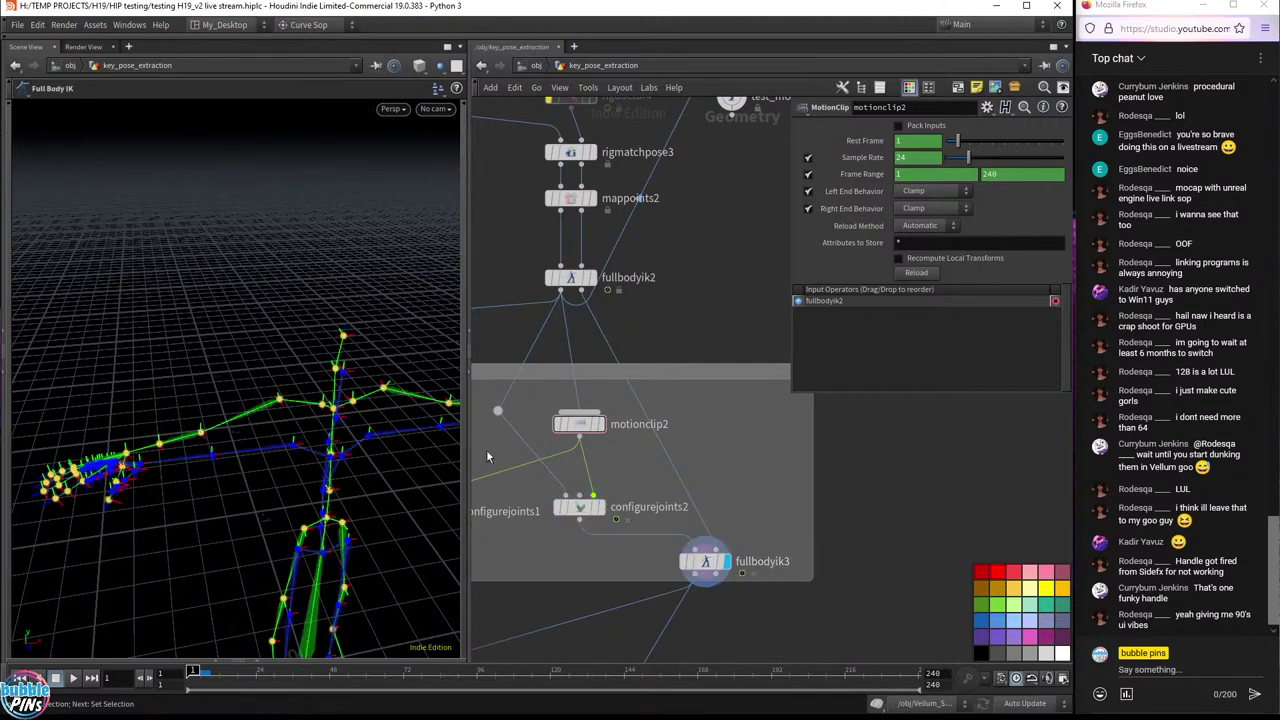
scroll(680, 480, down, 4)
scroll(618, 503, up, 5)
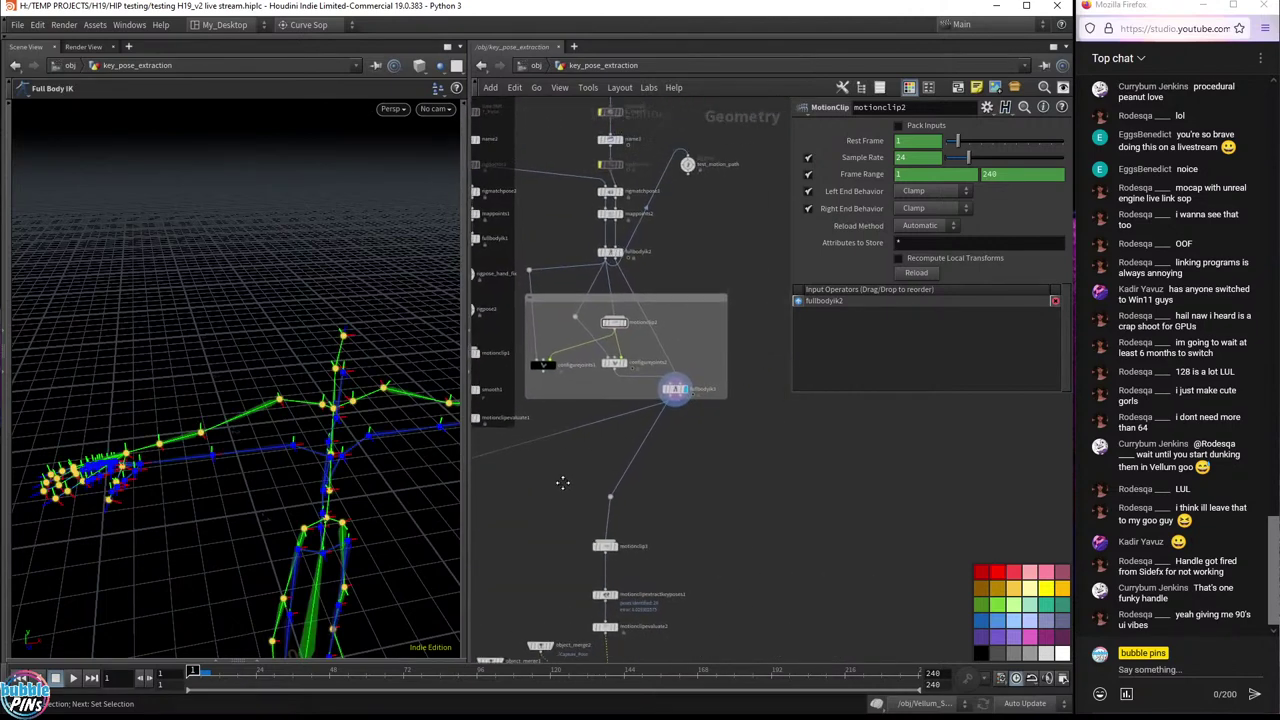
middle_drag(597, 362, 709, 358)
- Flag bonedeform1 for display so the deformed character shows in the viewport
click(736, 437)
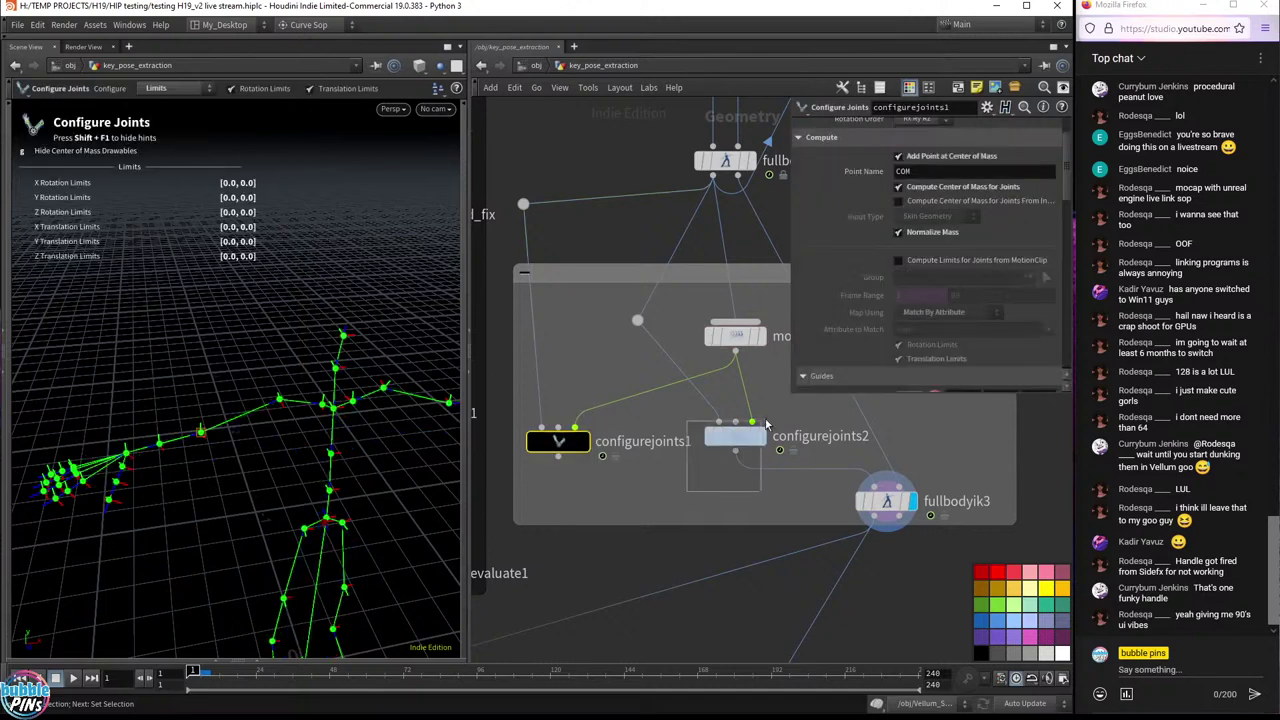
scroll(650, 540, down, 5)
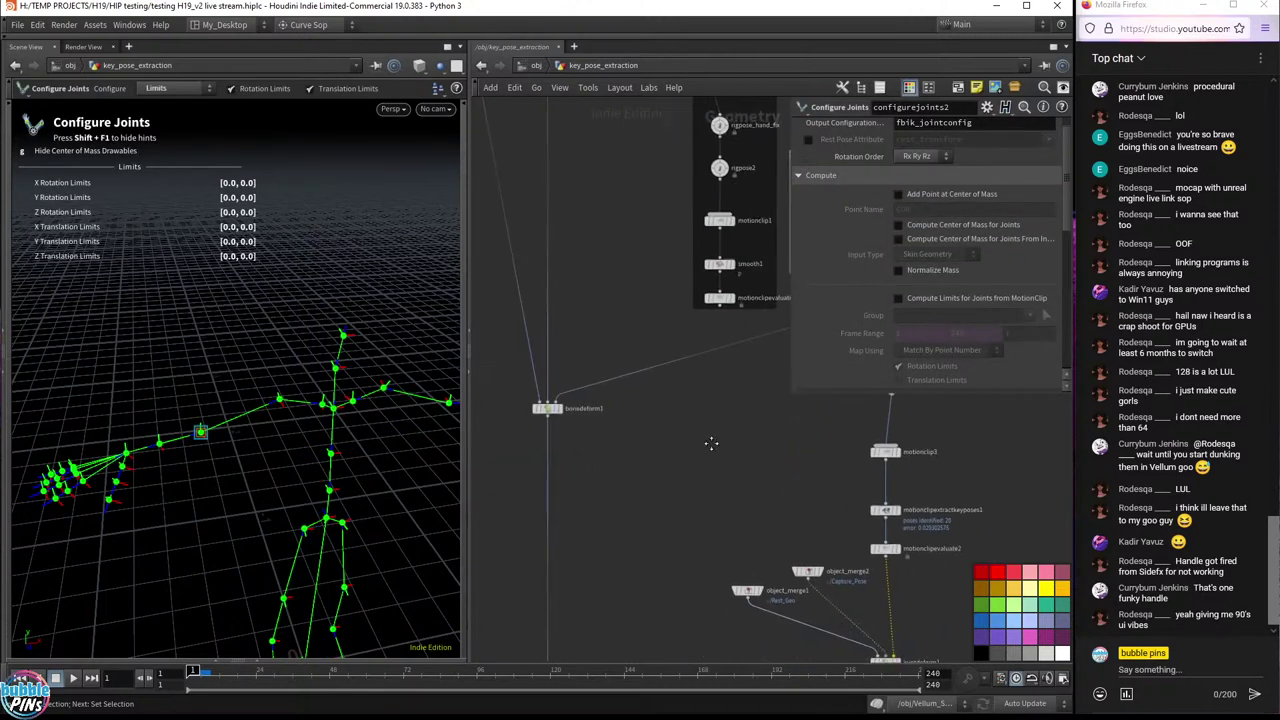
click(552, 420)
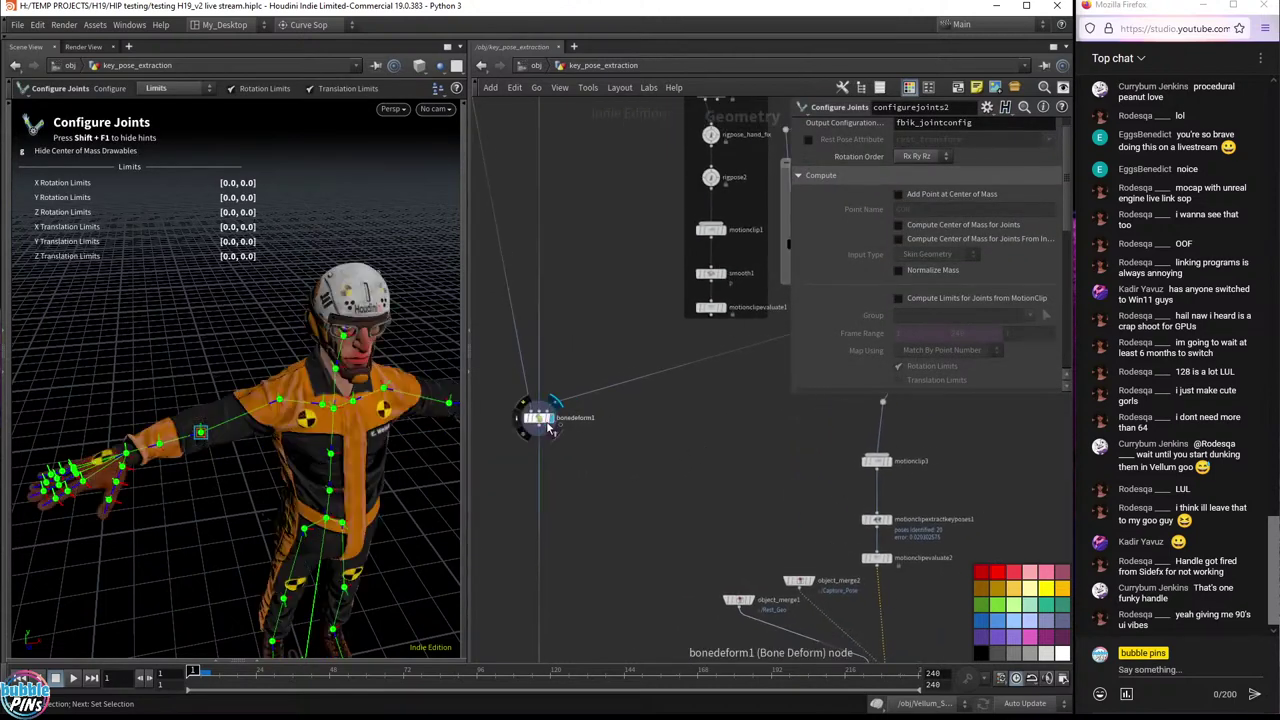
click(538, 417)
middle_drag(802, 396, 510, 554)
scroll(686, 417, up, 4)
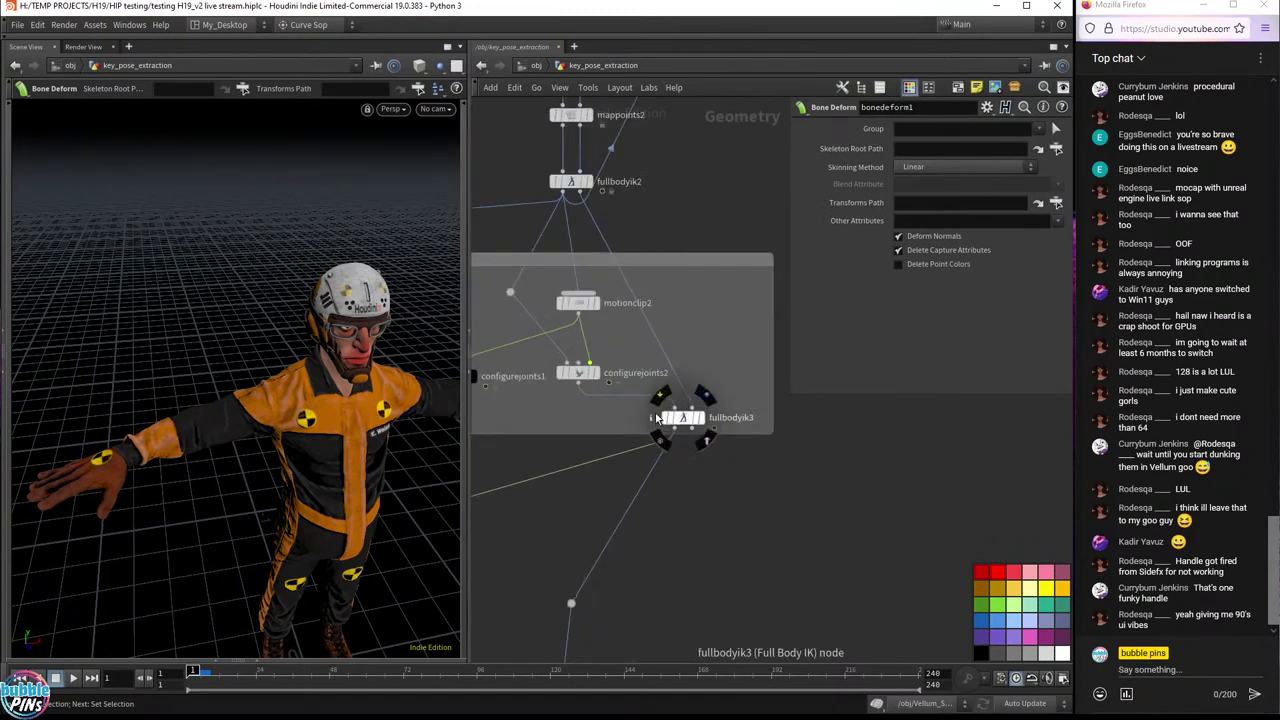
- Select configurejoints2 to check its parameters and start animation playback
click(563, 364)
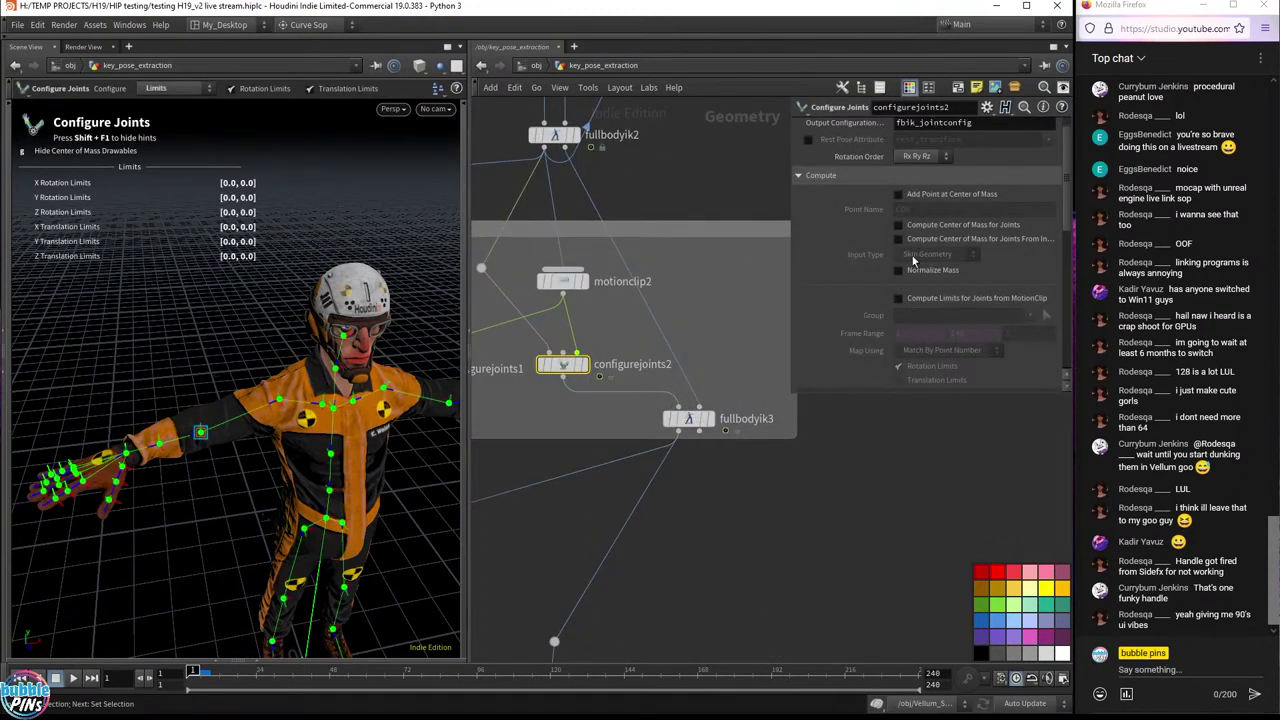
scroll(935, 185, up, 1)
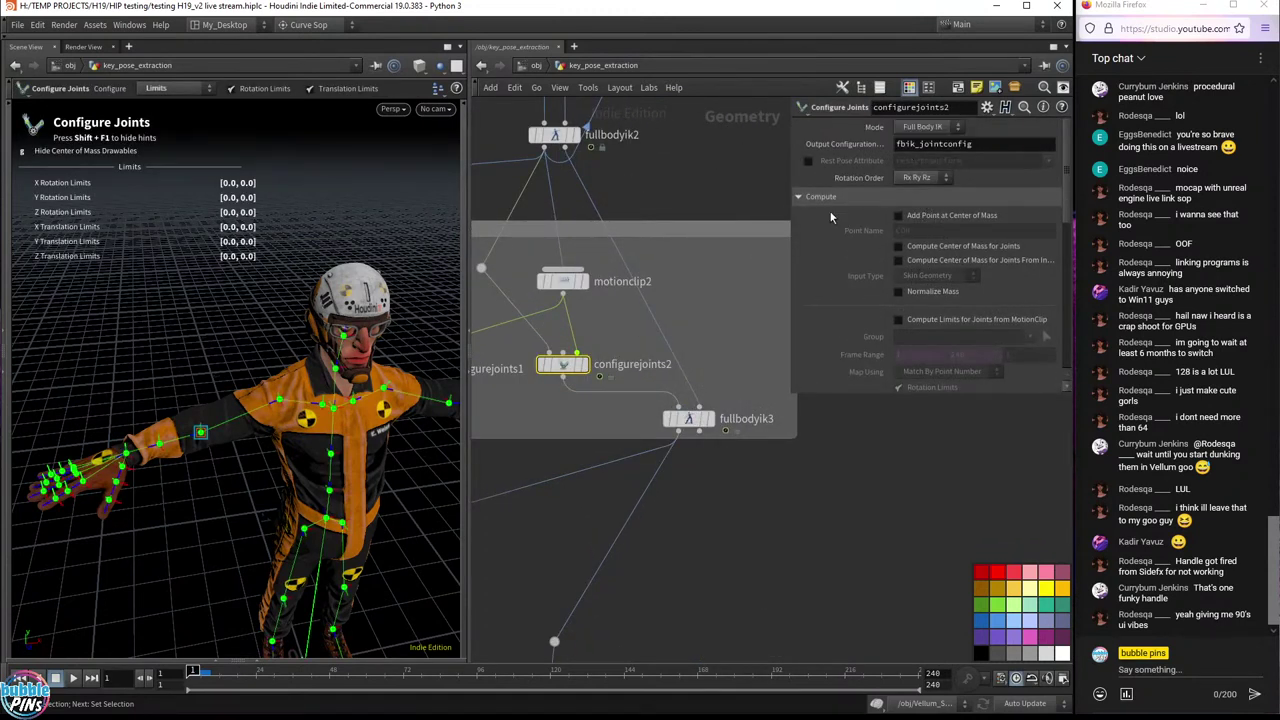
scroll(917, 299, down, 2)
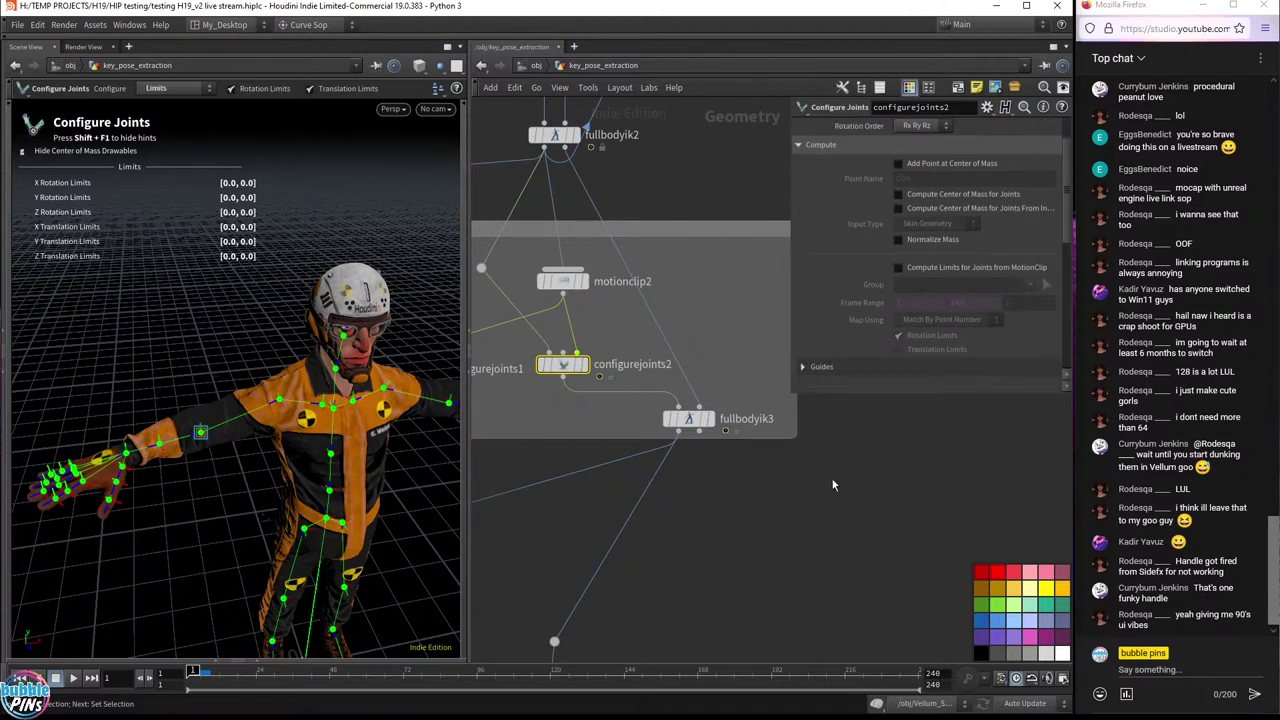
key(Up)
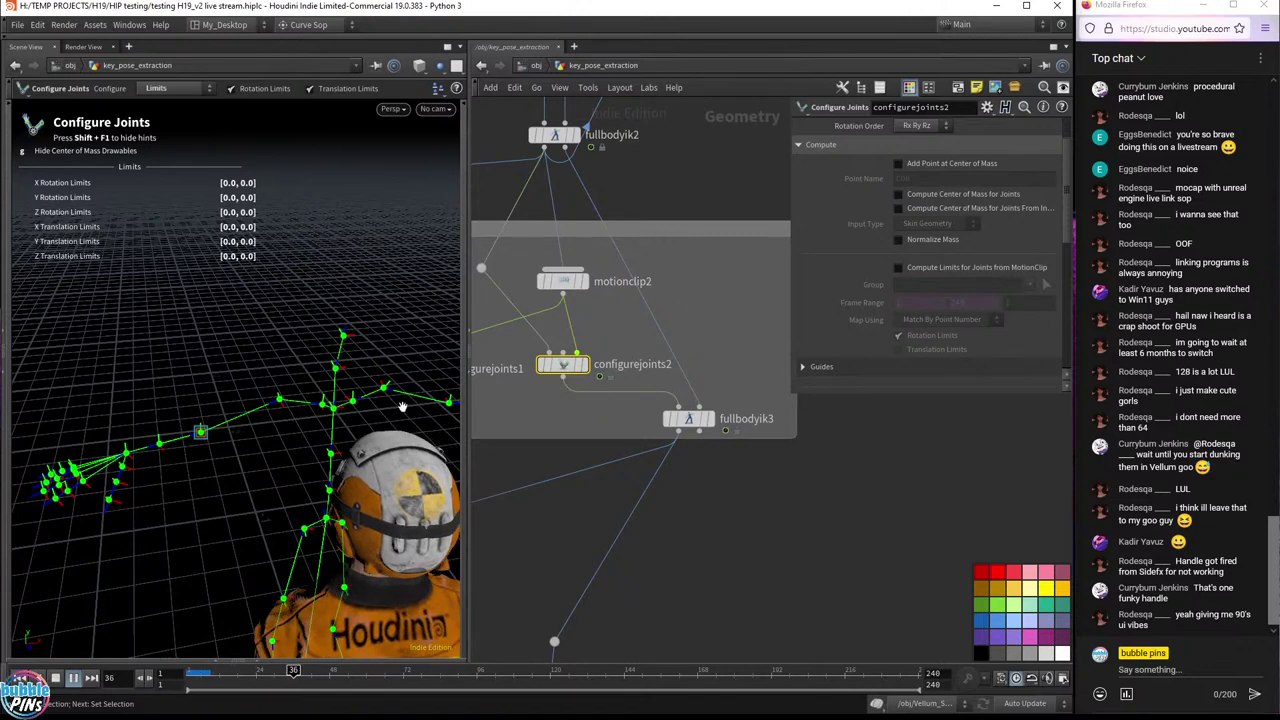
- Dismiss the three Python error dialogs
key(Return)
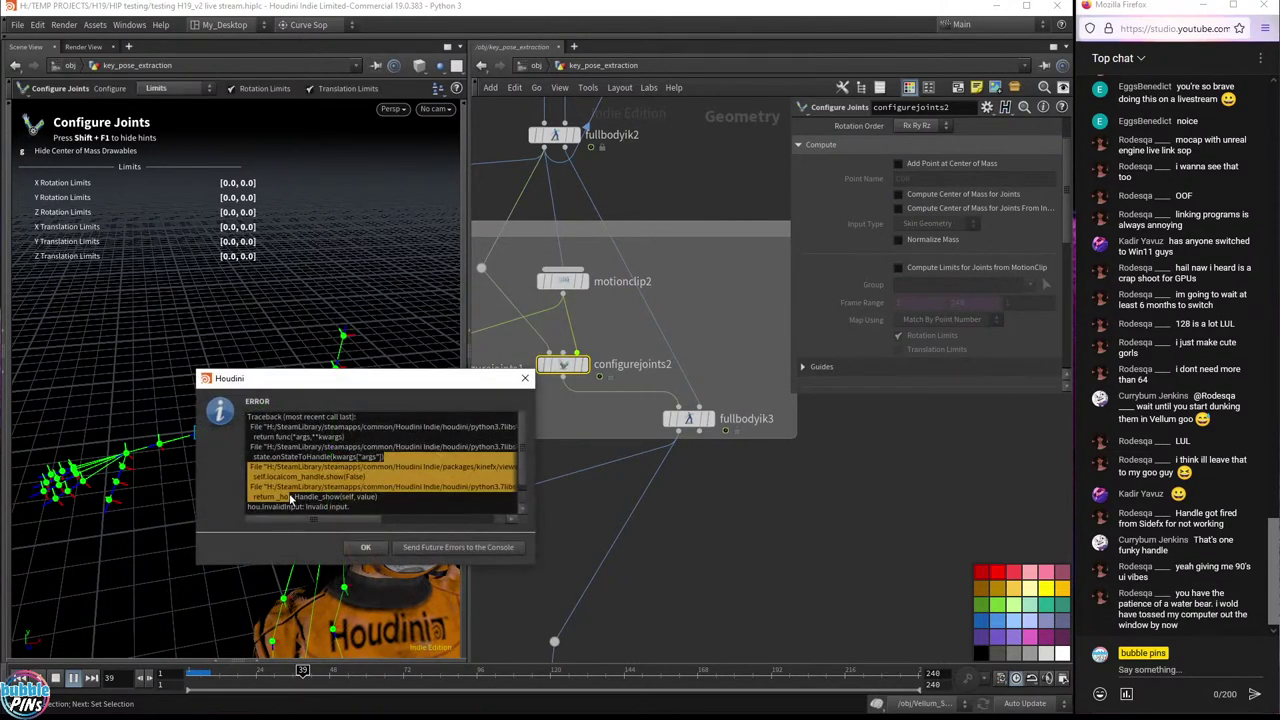
click(372, 556)
click(500, 632)
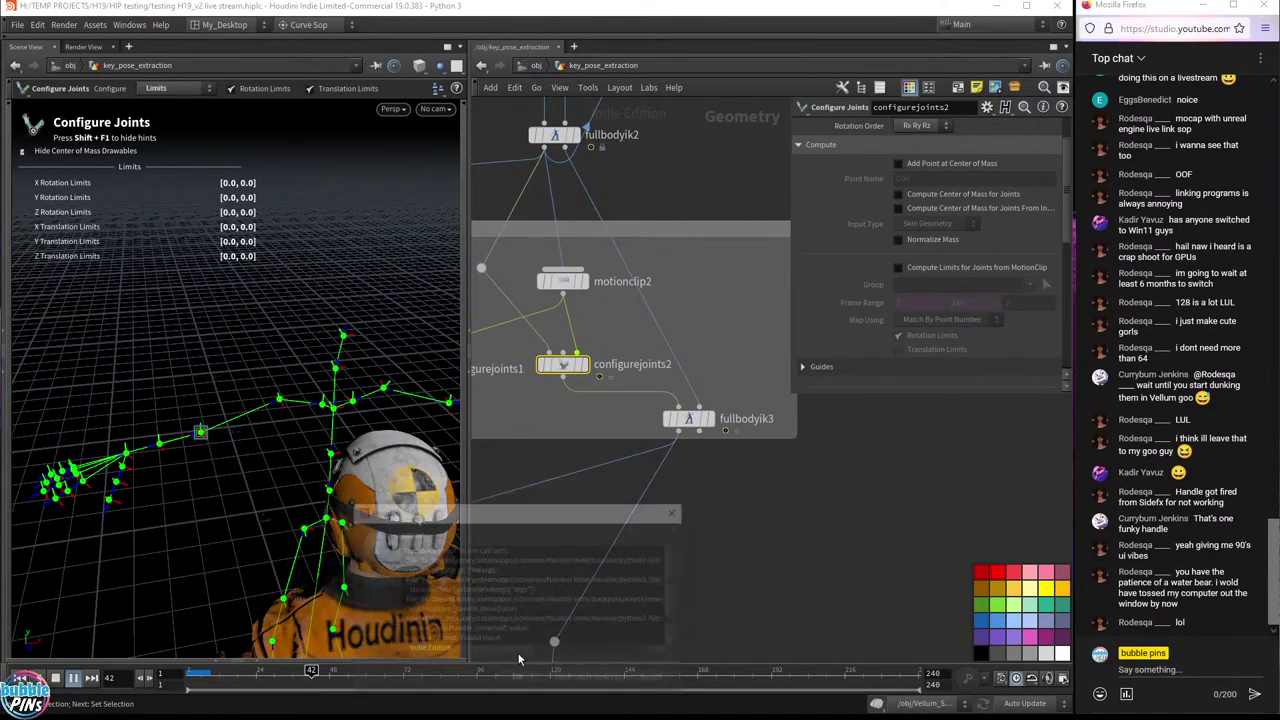
click(518, 680)
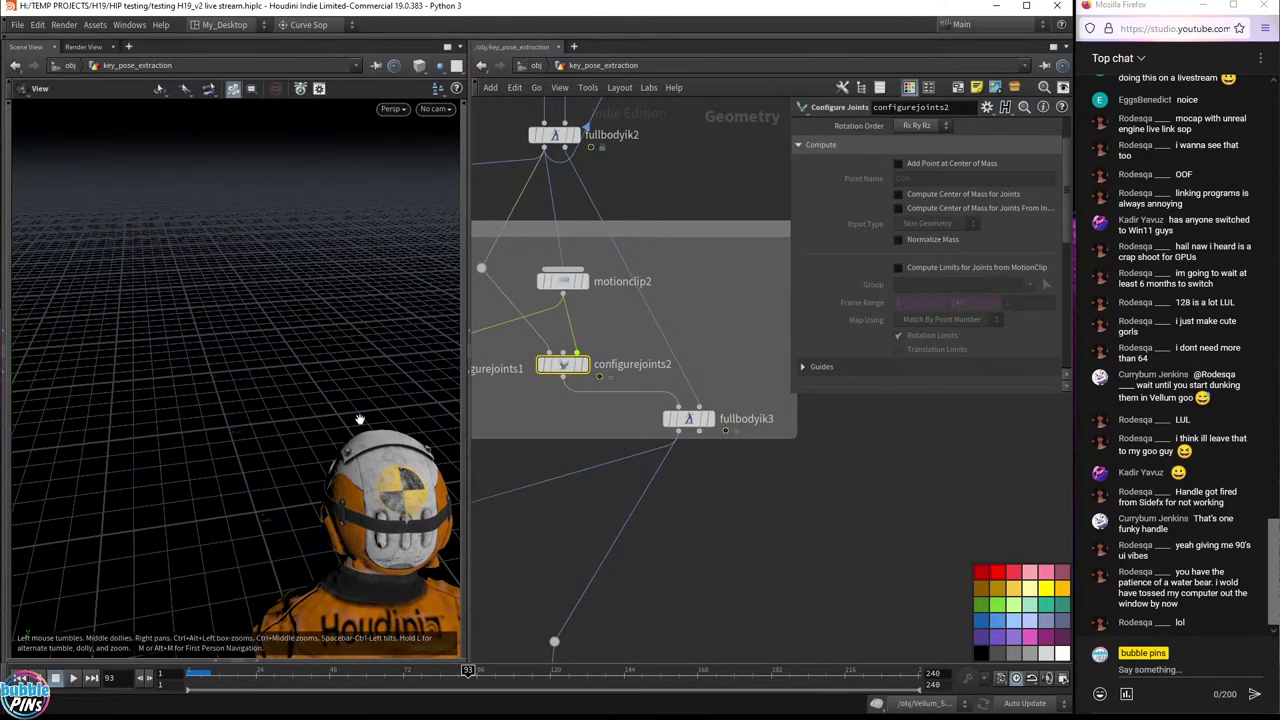
- Review the character from front and high side views, then re-enter the Configure Joints state
drag(360, 420, 160, 432)
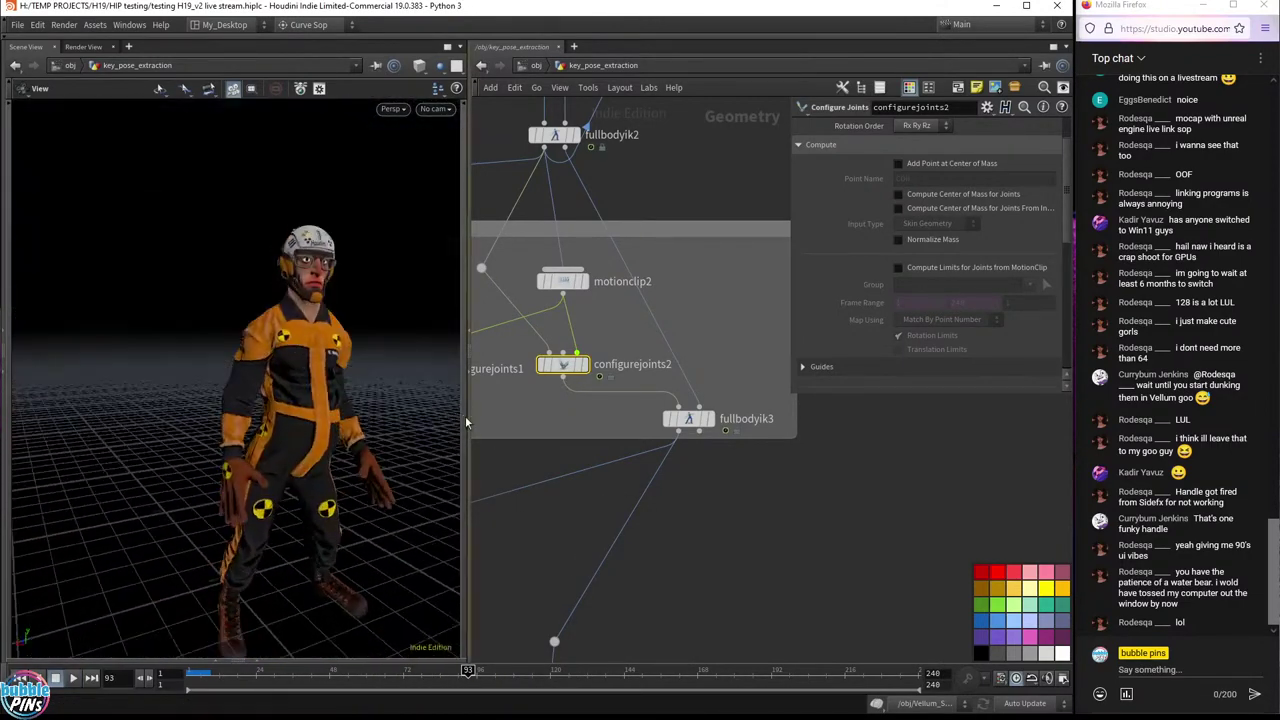
key(ctrl+Left)
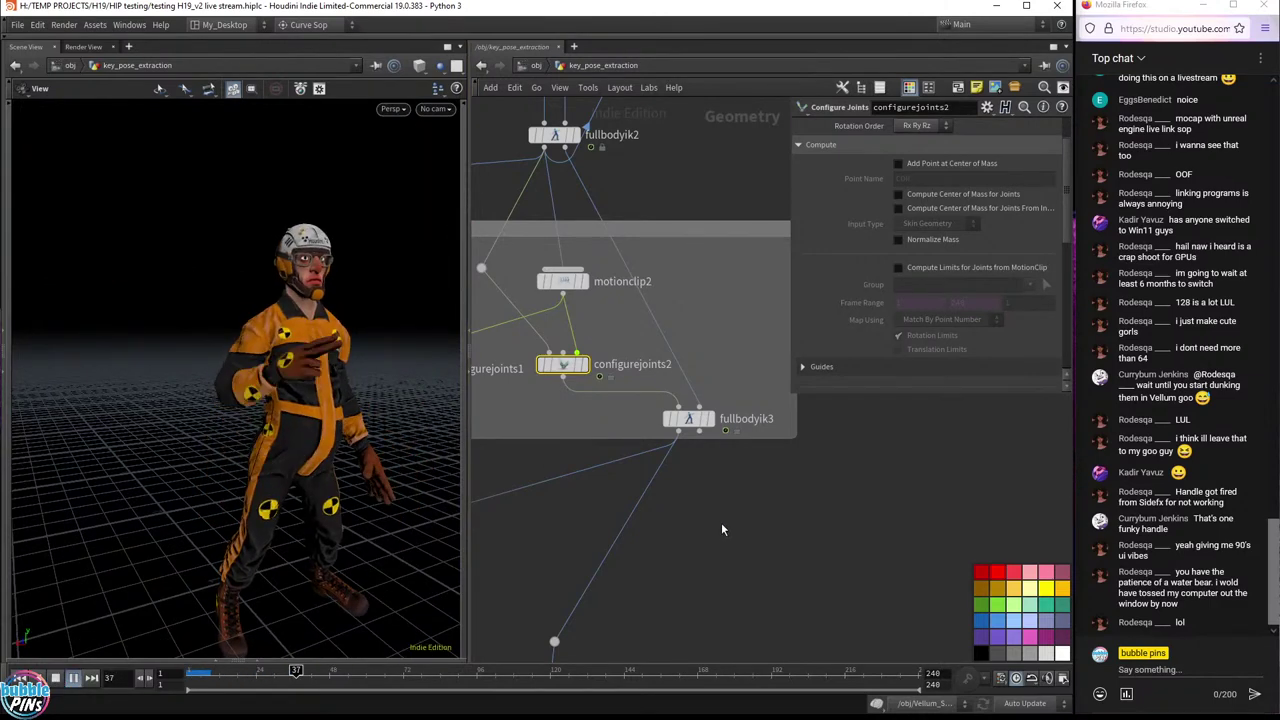
drag(424, 448, 355, 350)
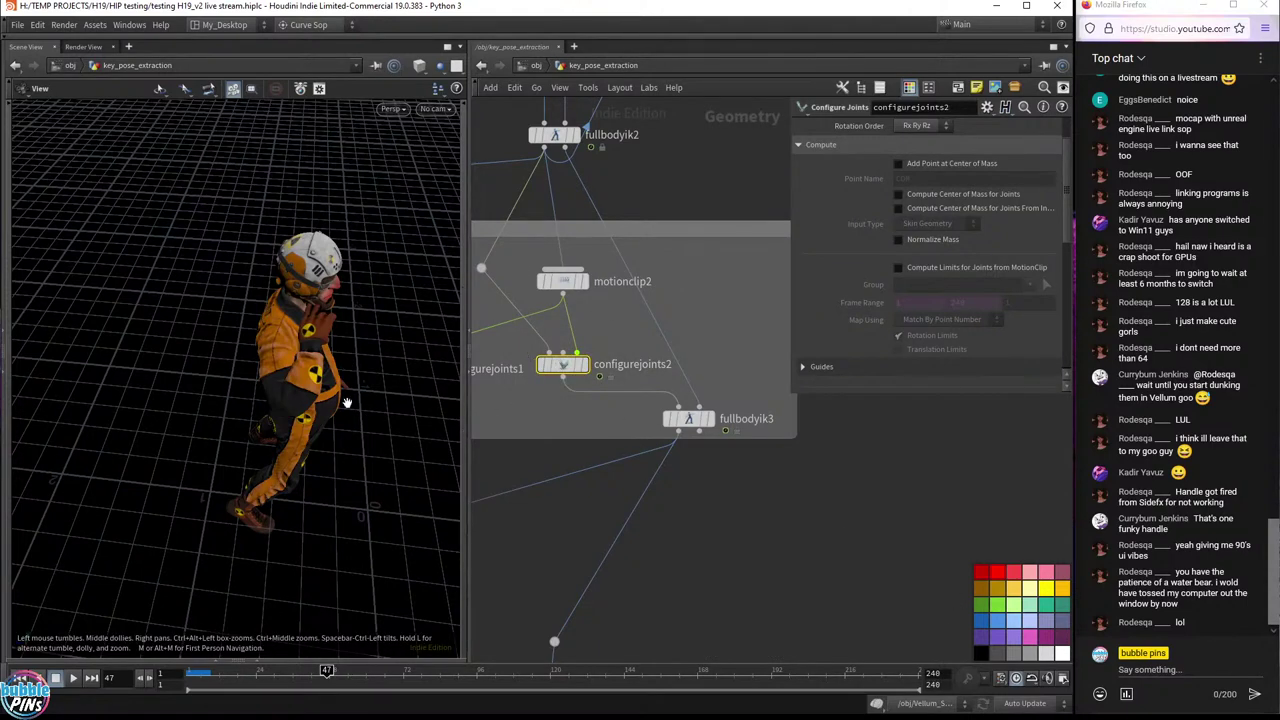
key(Return)
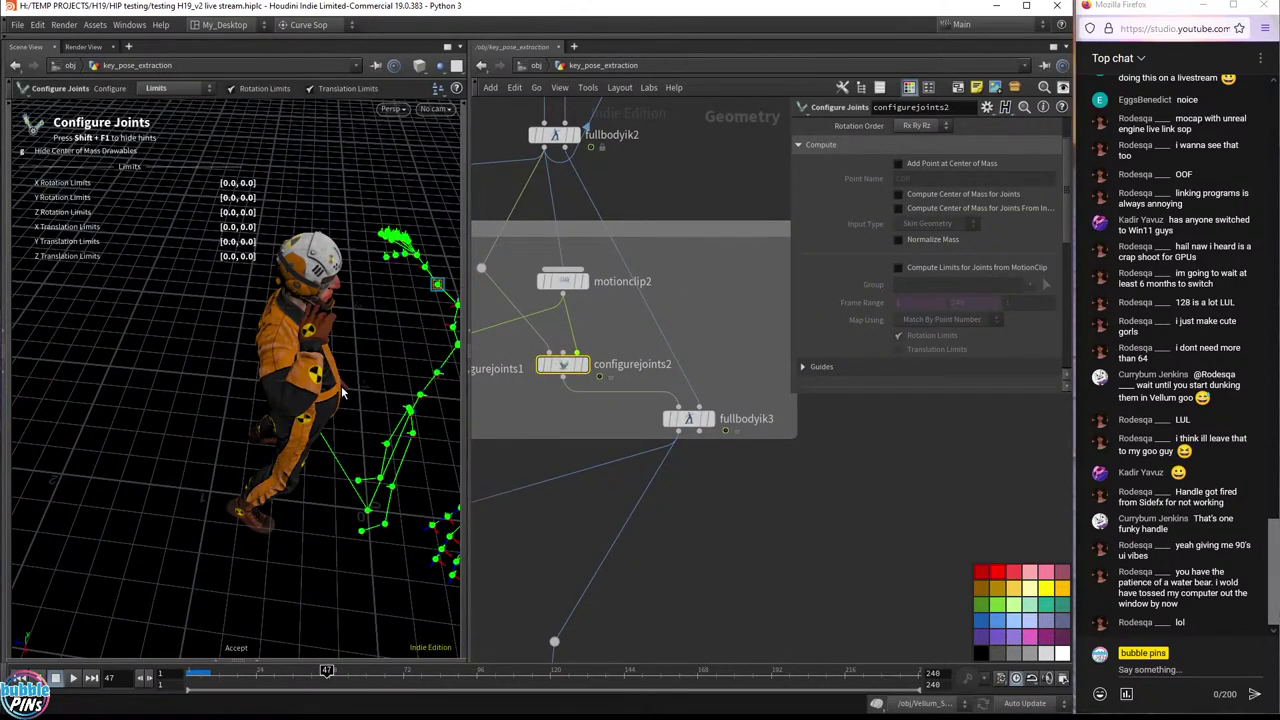
- Pick the lowerarm_r joint to add its rotation-limit configuration and orbit around the right arm
drag(382, 364, 257, 370)
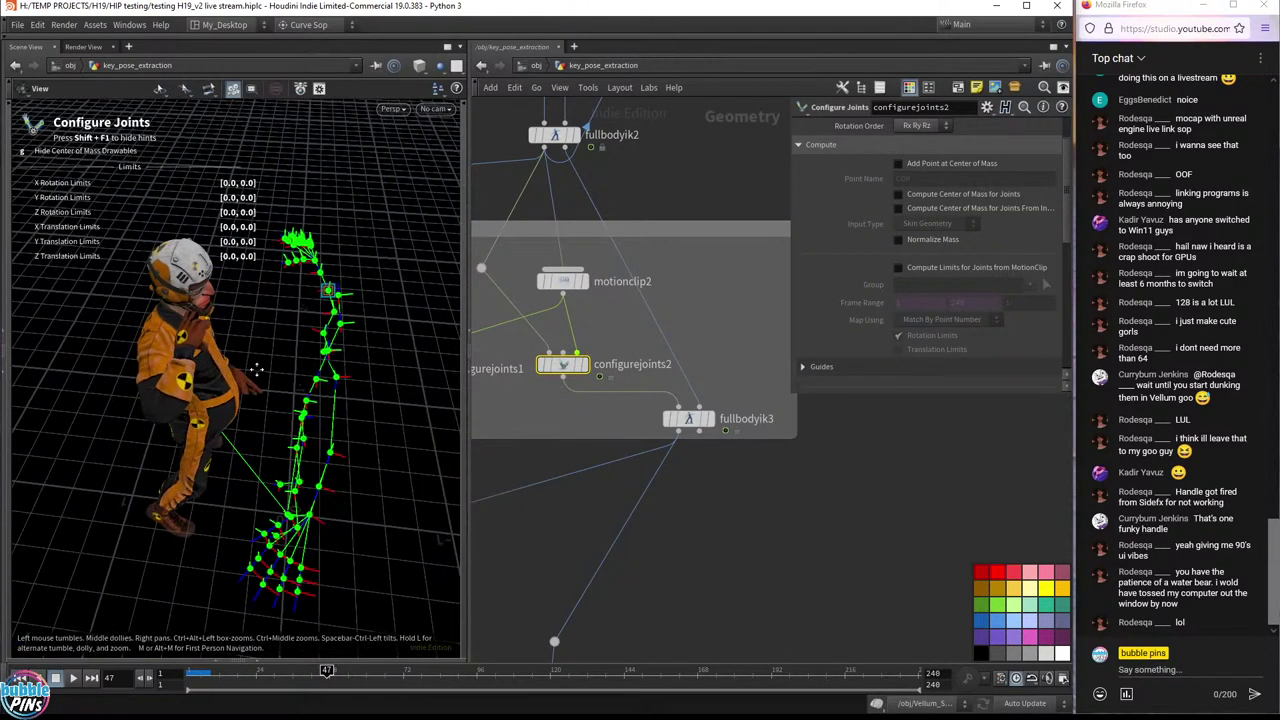
click(330, 291)
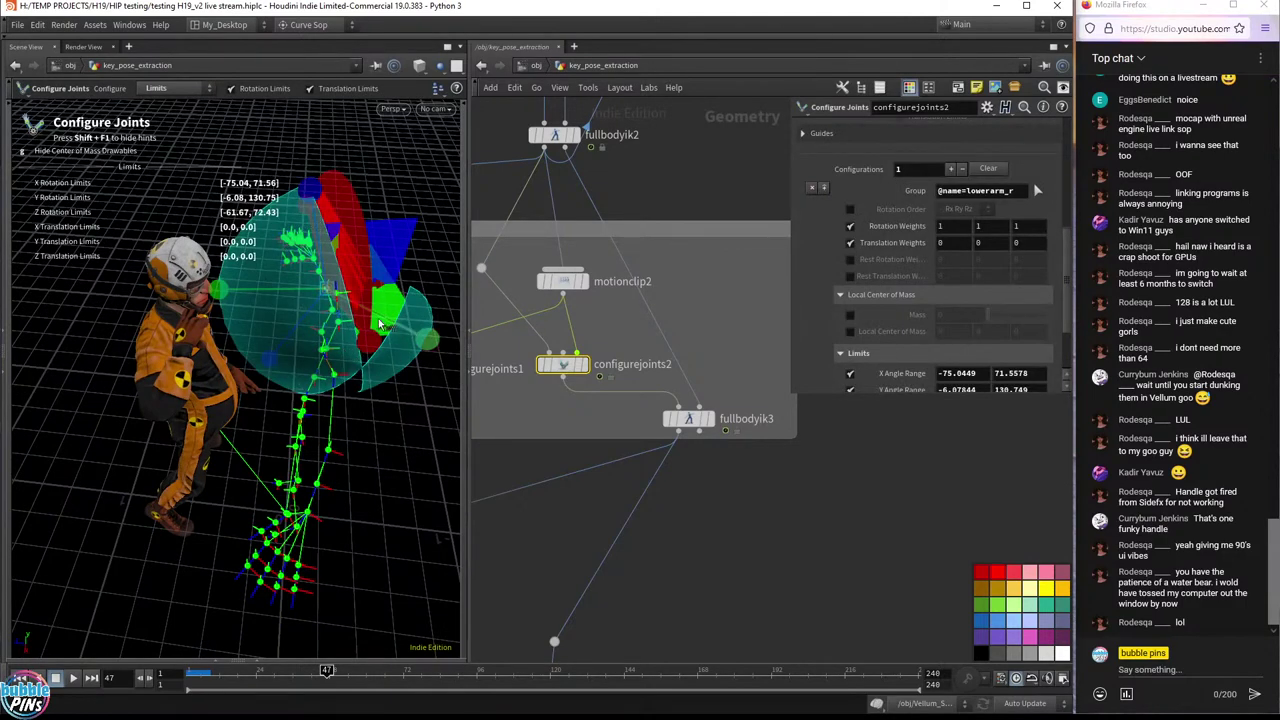
key(space)
drag(266, 262, 366, 342)
key(Return)
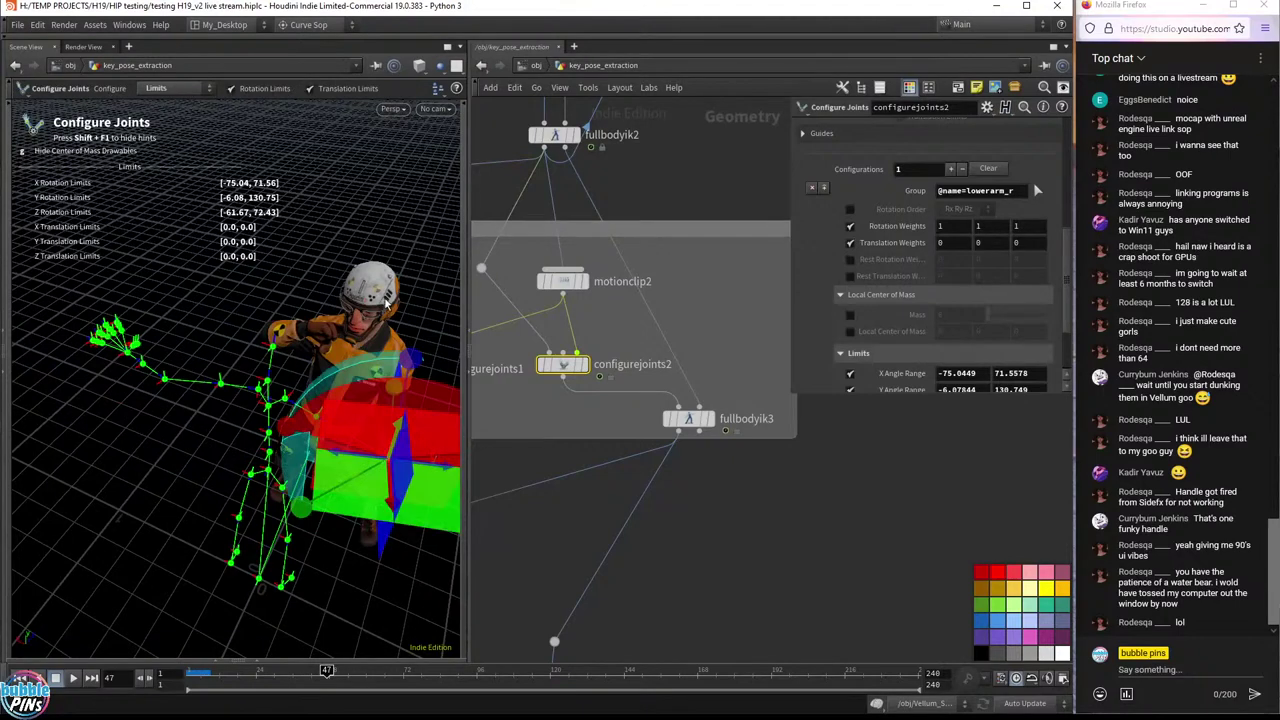
- Pan the network to configurejoints2 and fullbodyik3, then orbit around the arm's limit handles
scroll(540, 500, down, 5)
scroll(723, 428, up, 8)
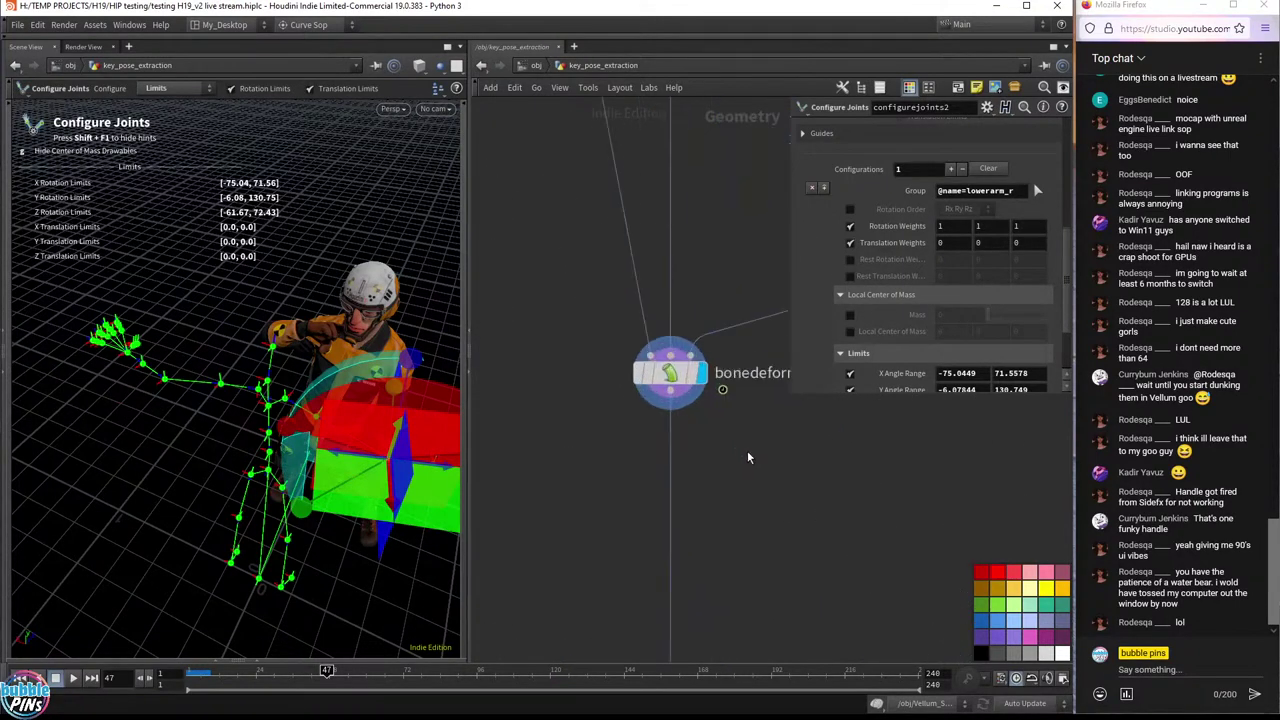
middle_drag(777, 457, 708, 498)
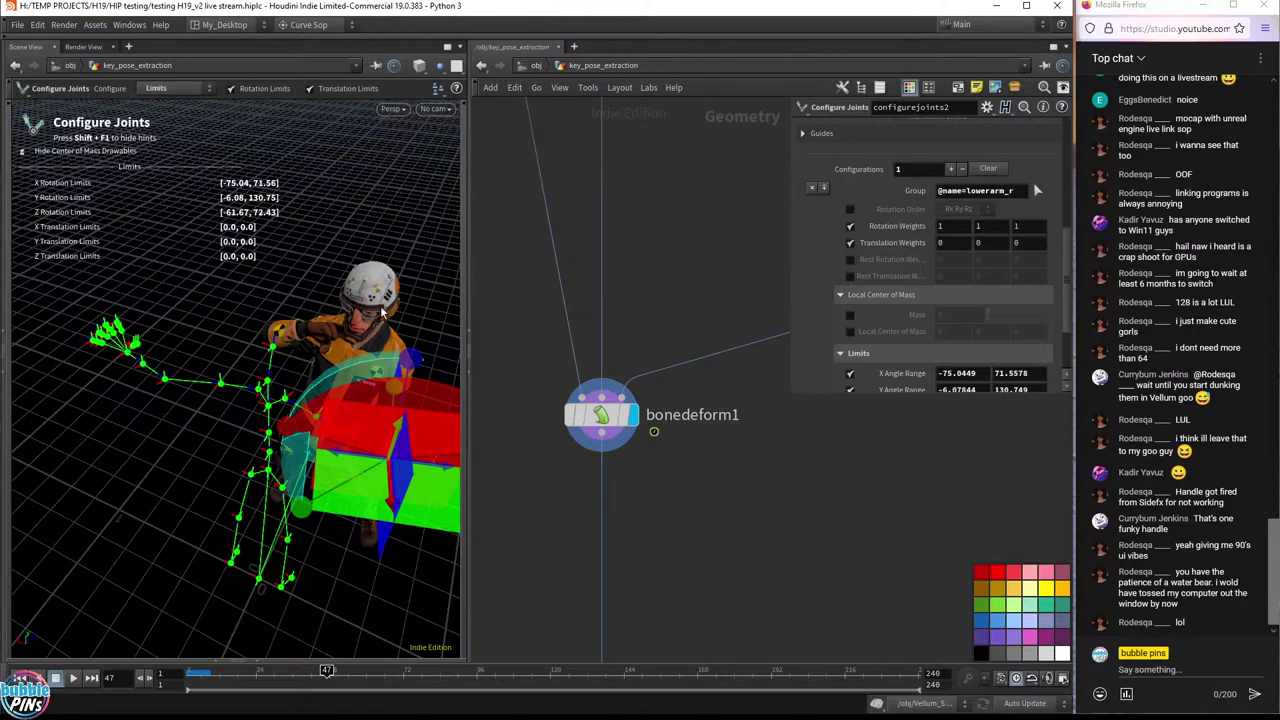
scroll(722, 502, down, 4)
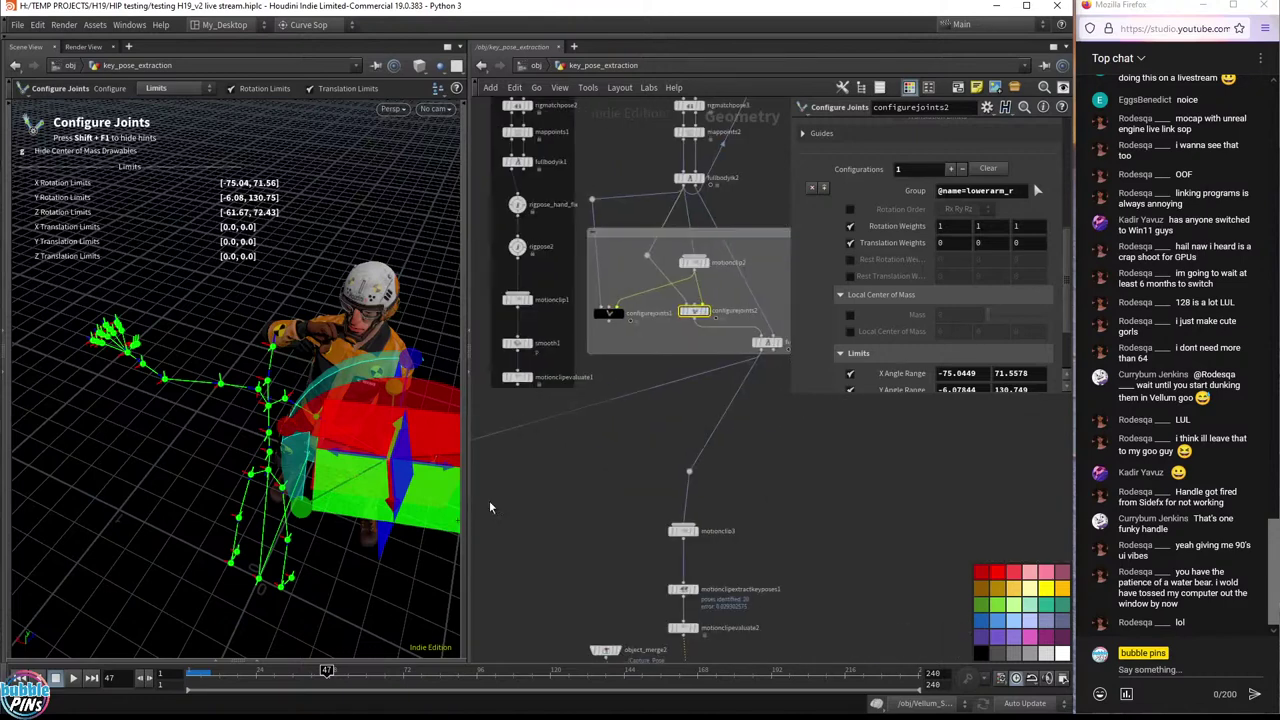
scroll(613, 453, up, 6)
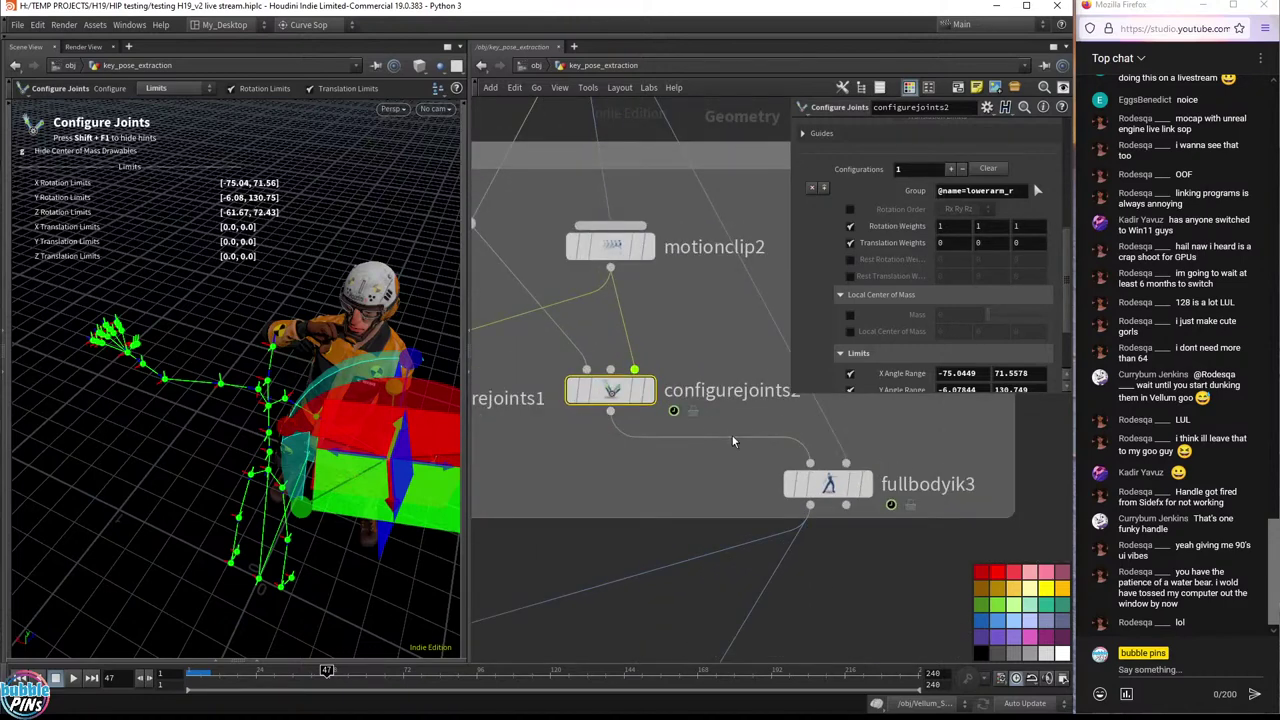
middle_drag(732, 440, 690, 504)
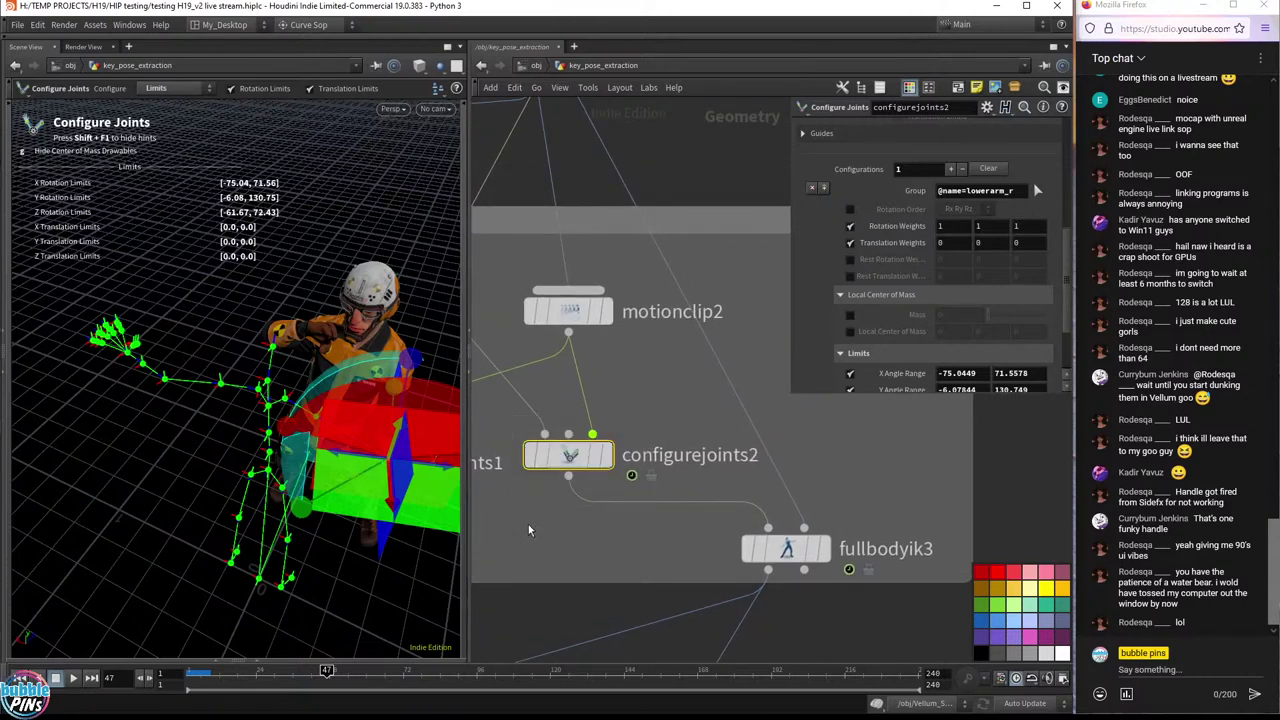
alt+drag(354, 416, 256, 370)
drag(343, 337, 420, 241)
click(456, 65)
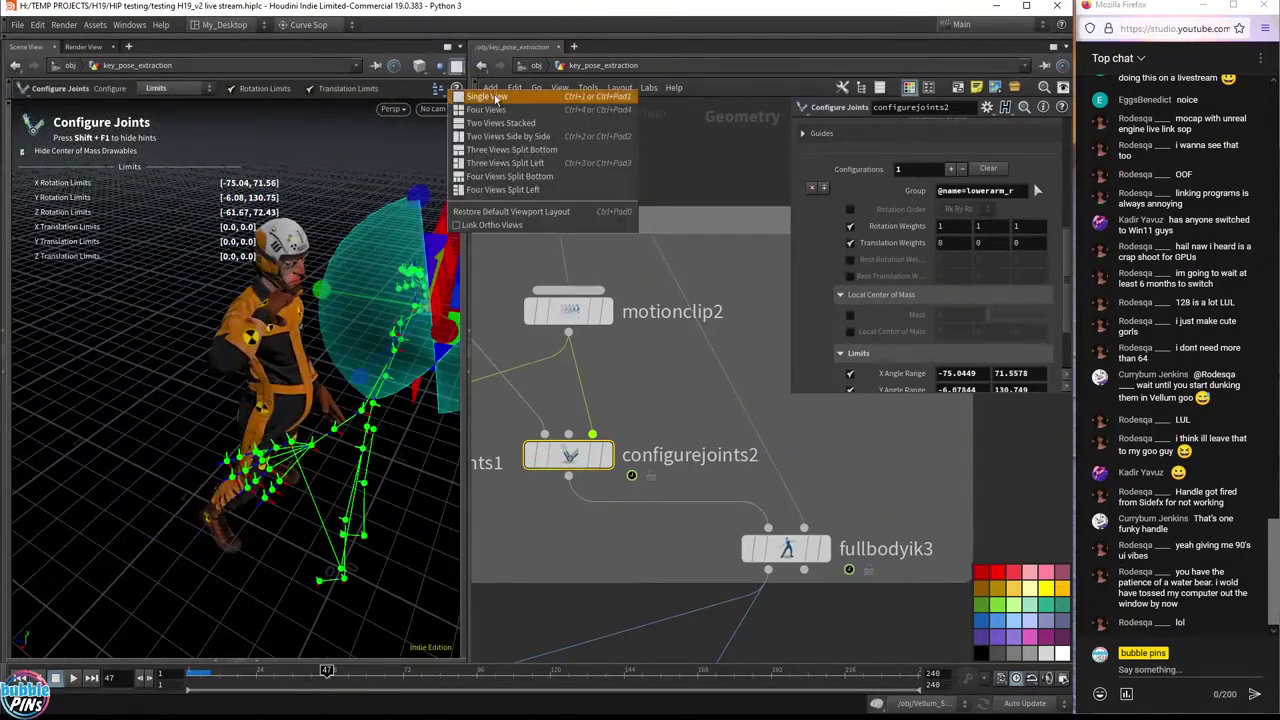
click(500, 123)
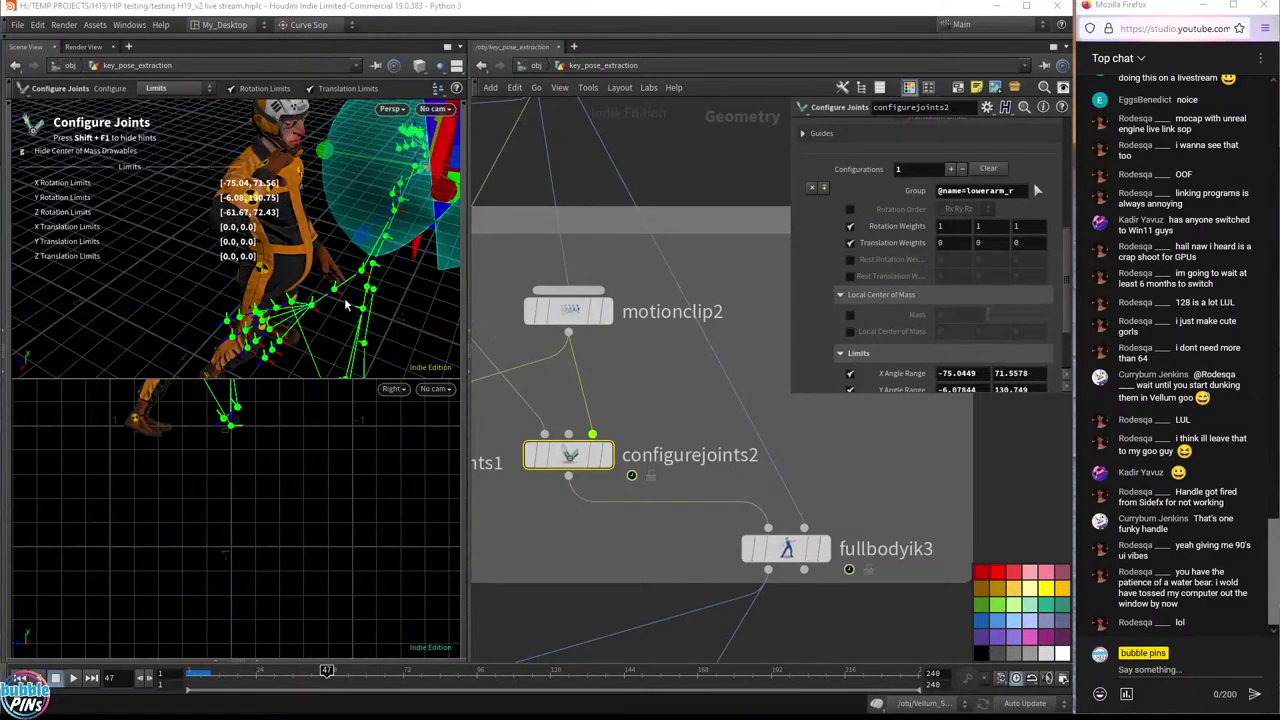
key(space)
drag(345, 305, 330, 340)
click(396, 389)
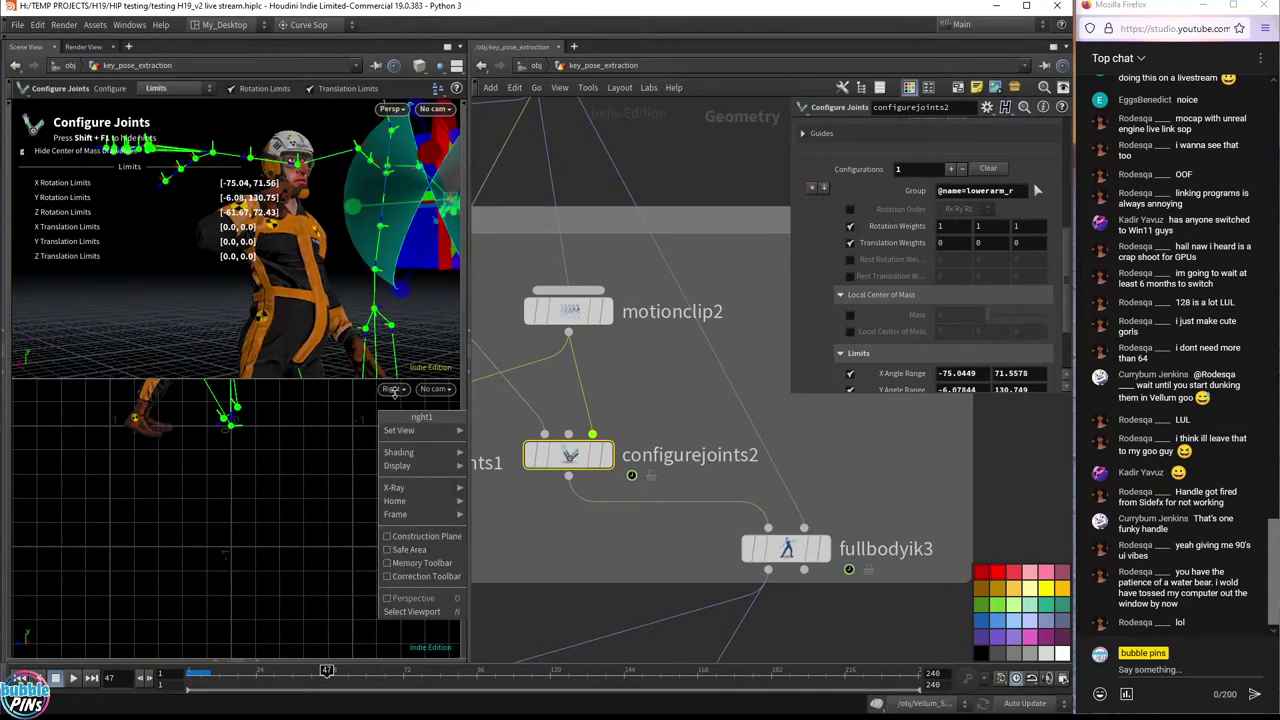
mouse_move(402, 426)
click(490, 432)
key(space)
drag(431, 506, 339, 546)
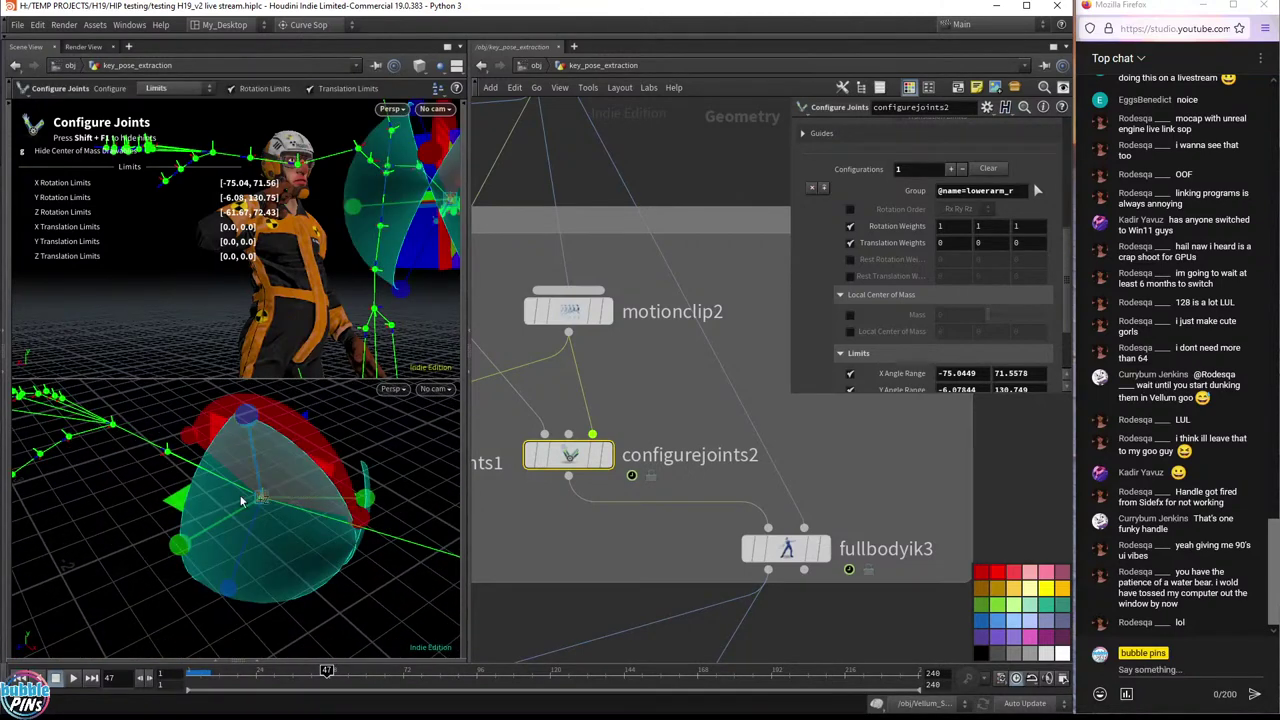
drag(330, 340, 243, 237)
key(Escape)
key(Return)
click(243, 237)
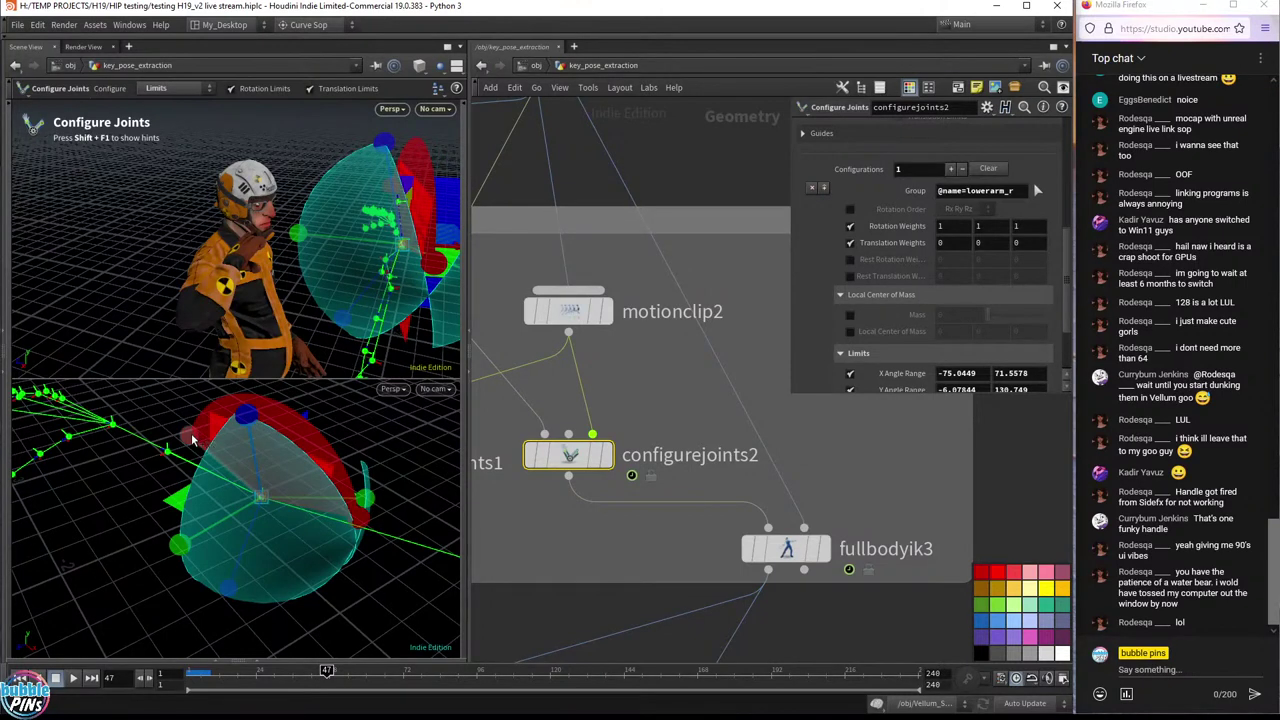
- Raise the lower arm's X rotation maximum to 85.2 with the viewport limit handles
mouse_move(193, 438)
mouse_down()
mouse_move(251, 420)
mouse_move(294, 432)
mouse_move(307, 498)
mouse_move(262, 440)
mouse_move(199, 434)
mouse_move(195, 458)
mouse_up()
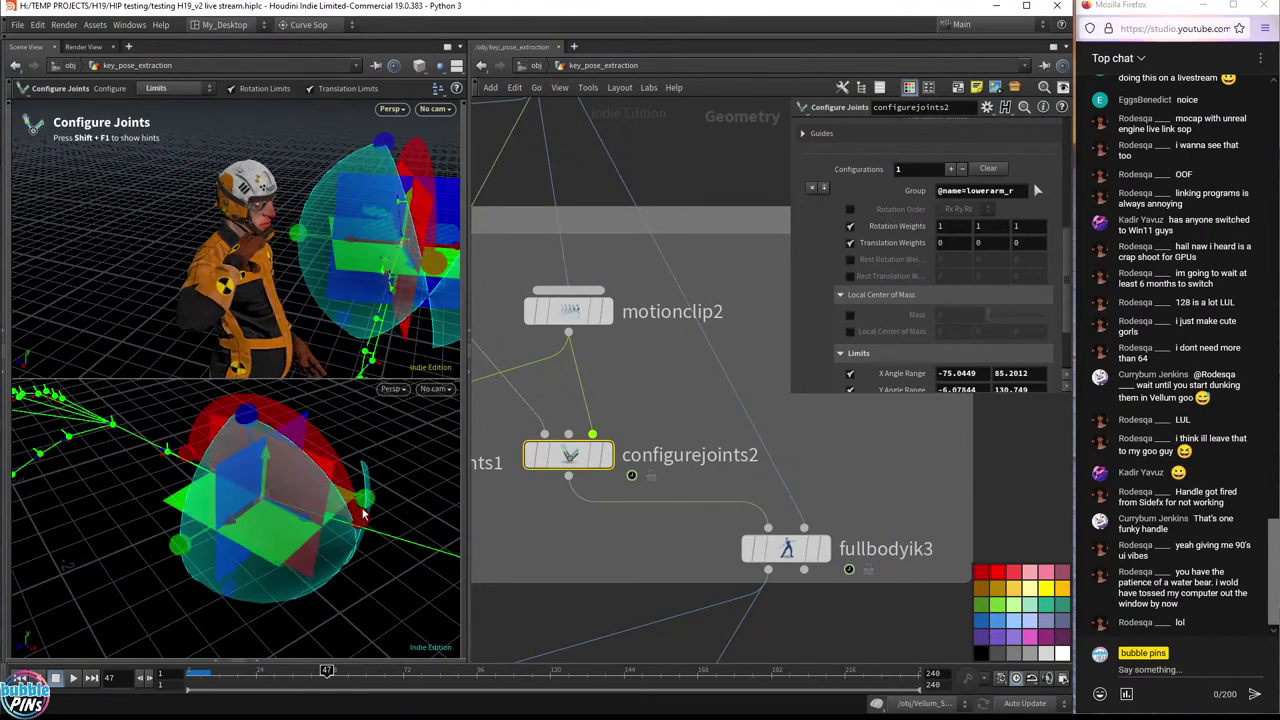
click(260, 496)
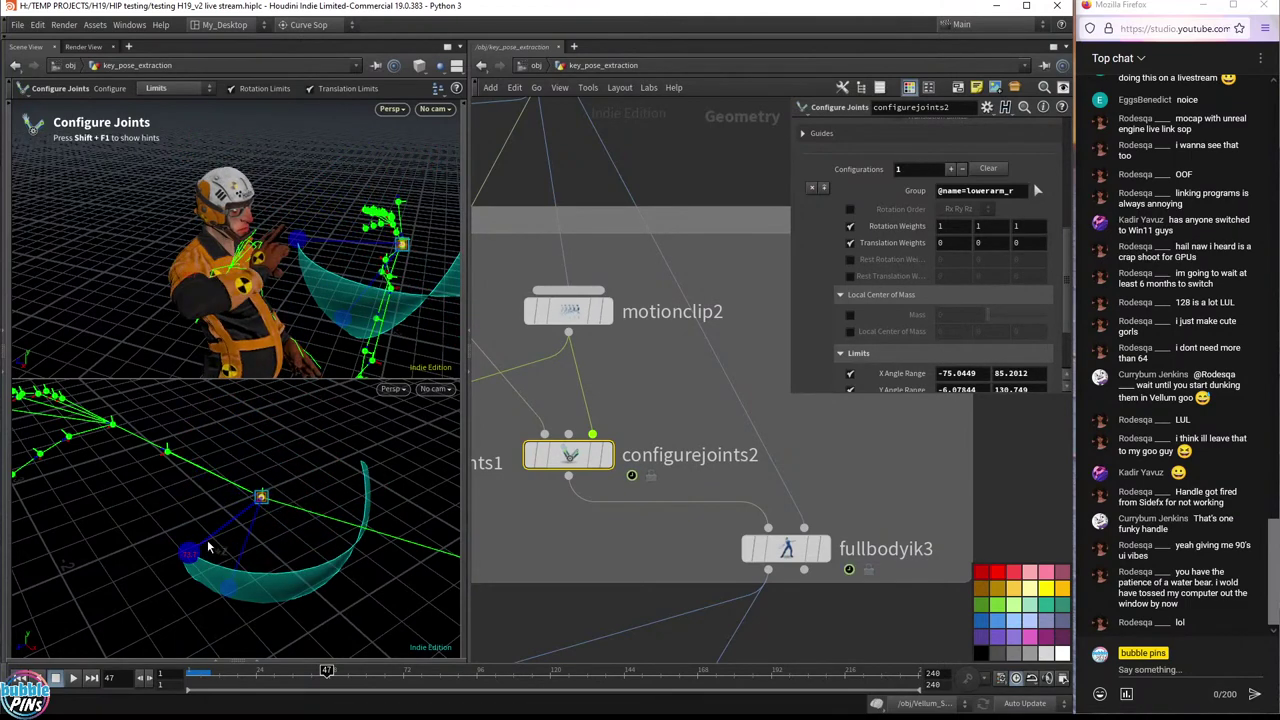
drag(208, 546, 275, 425)
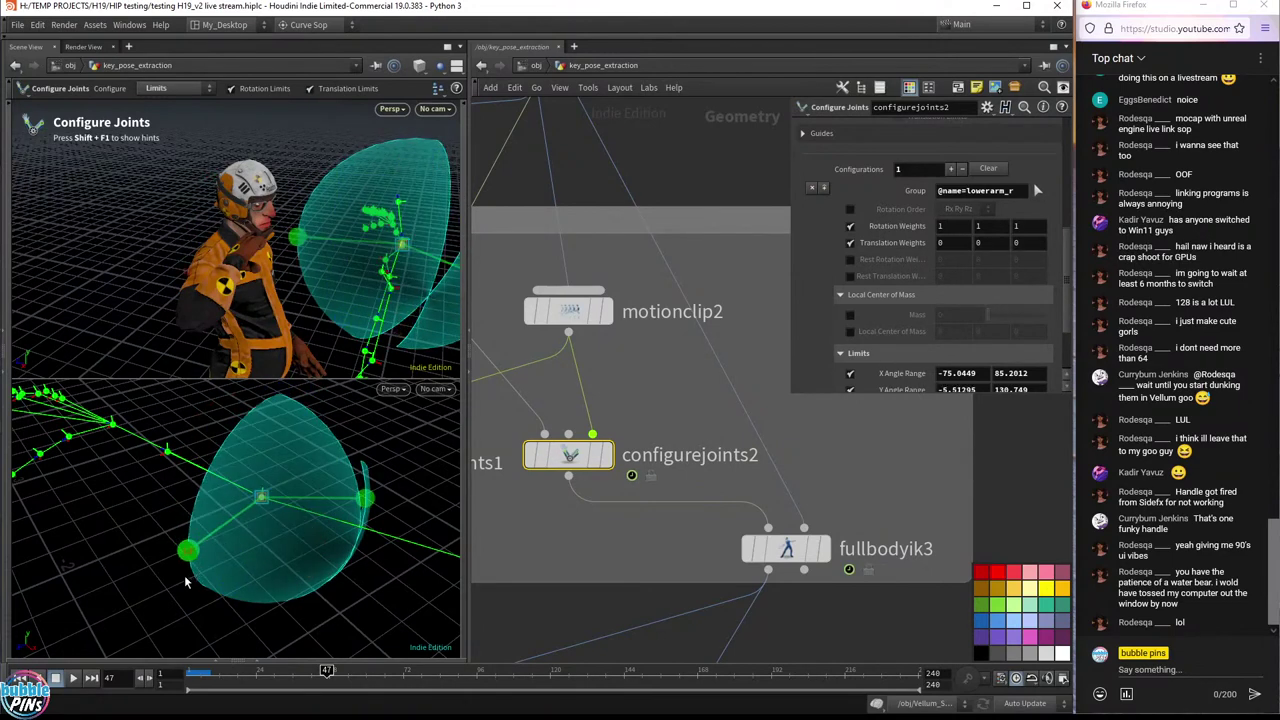
drag(184, 582, 184, 545)
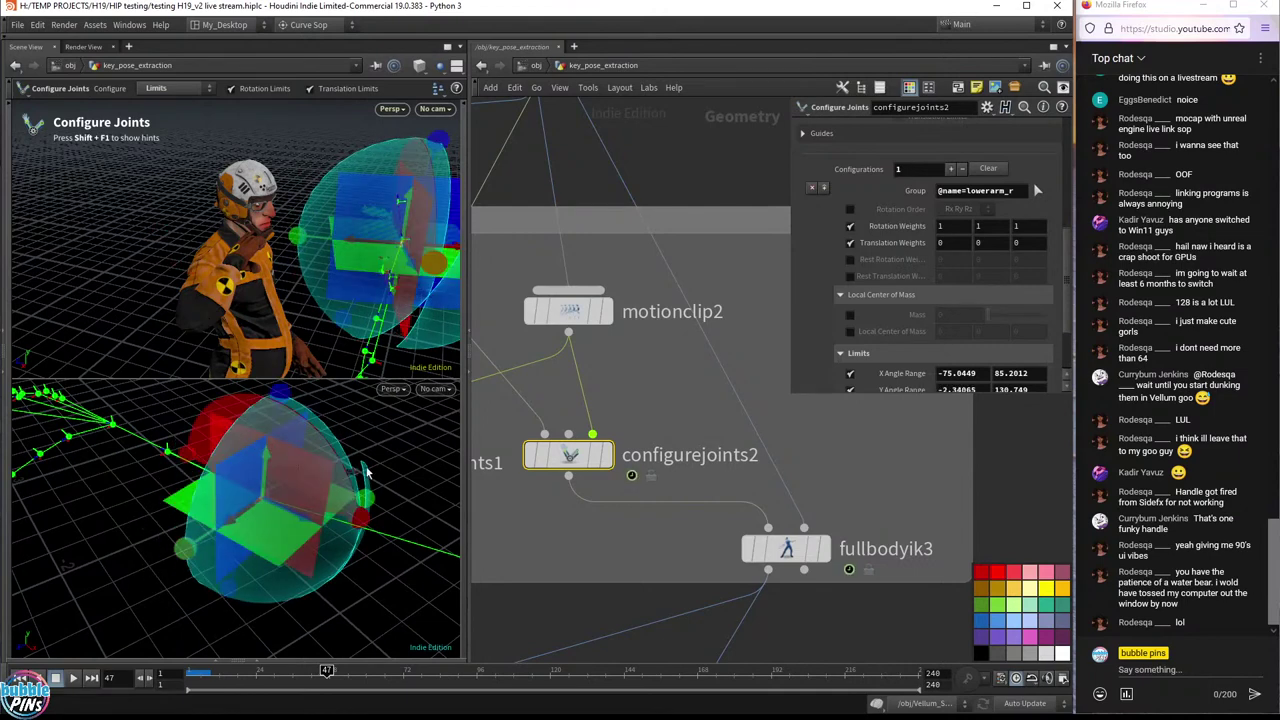
- Tighten the Y range to -2.34–91.49, review all three limit planes, and exit the tool
drag(364, 500, 366, 548)
click(384, 350)
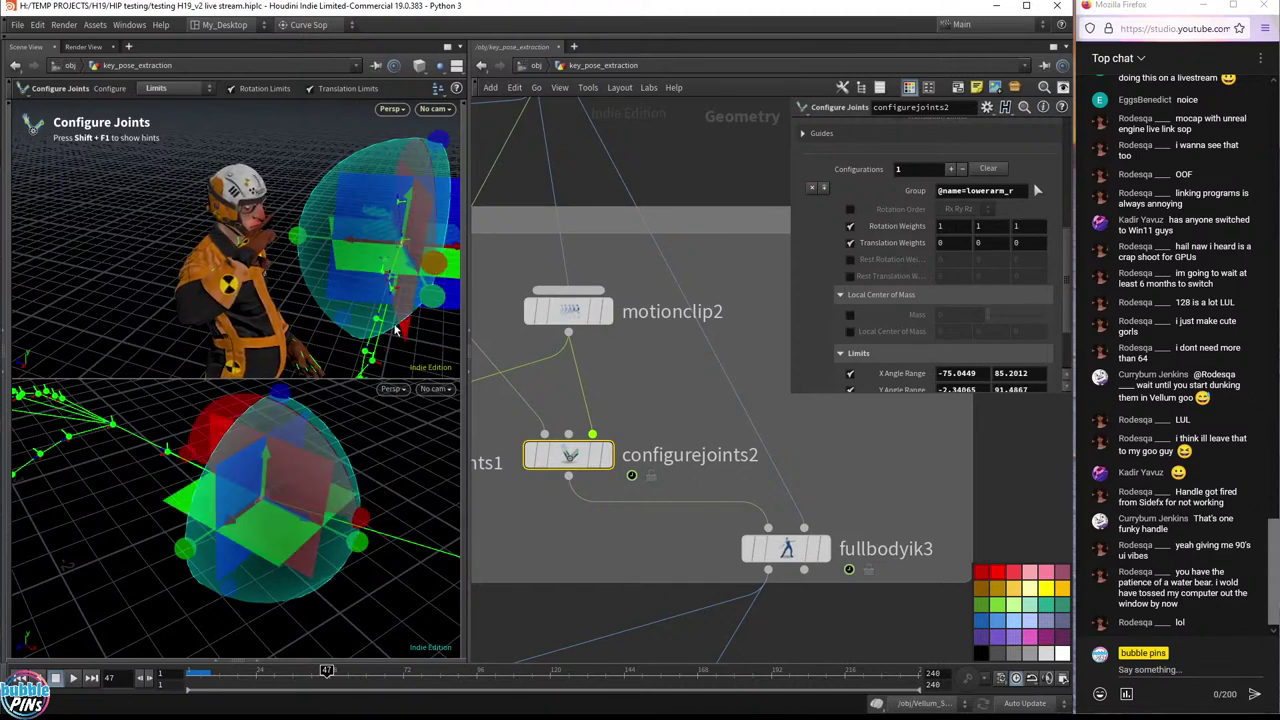
key(Escape)
drag(400, 260, 307, 255)
key(Return)
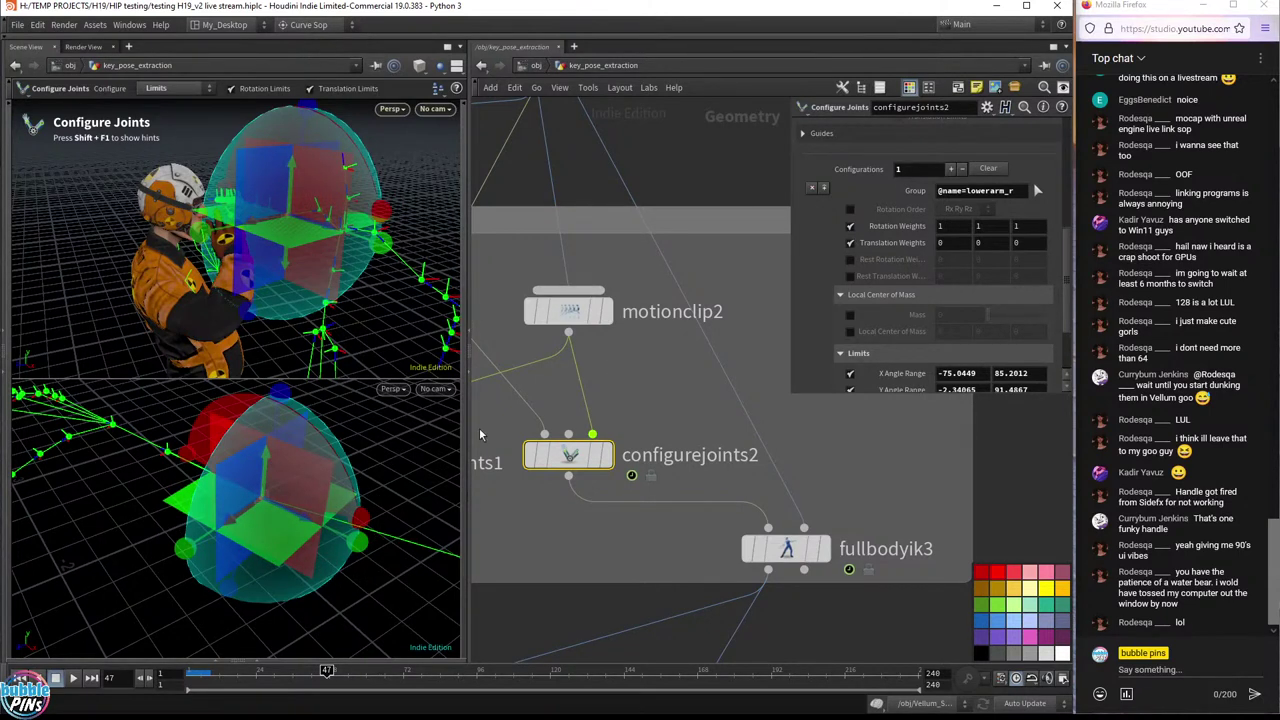
key(Escape)
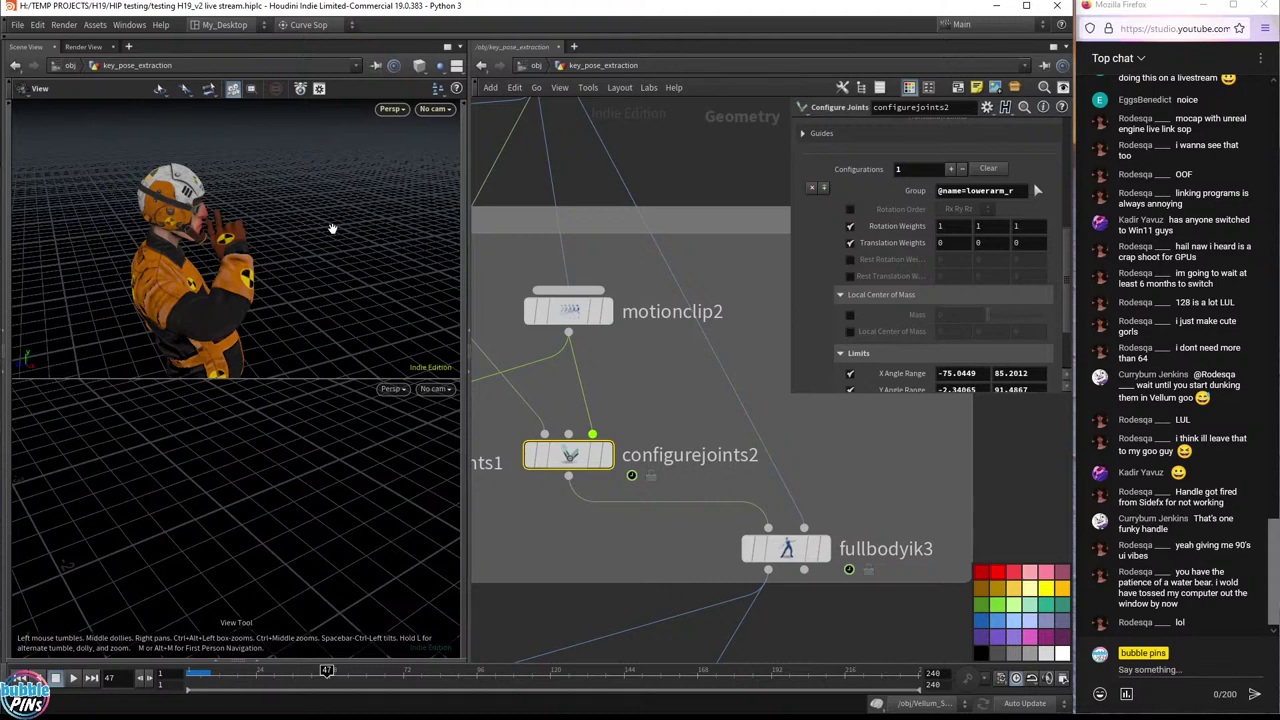
- Play back the animation, orbiting to watch the limited lower-arm motion, then return to frame 1
drag(268, 244, 281, 248)
key(Up)
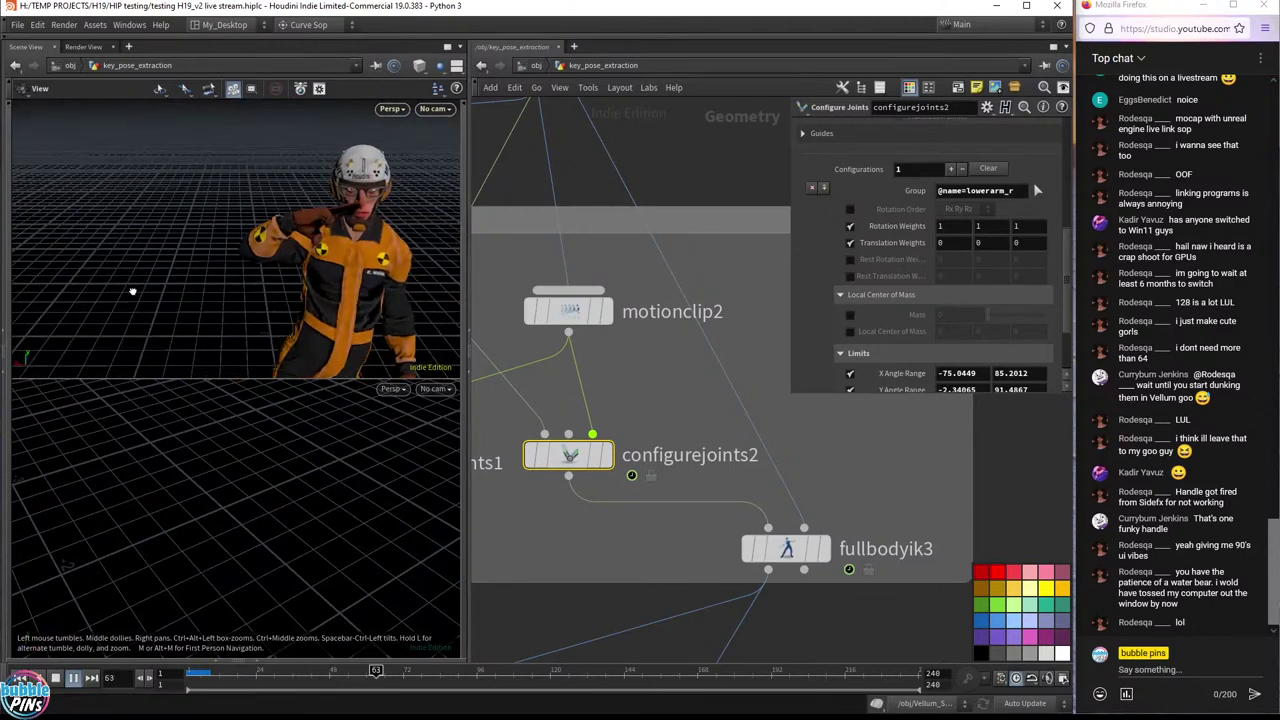
drag(131, 289, 233, 300)
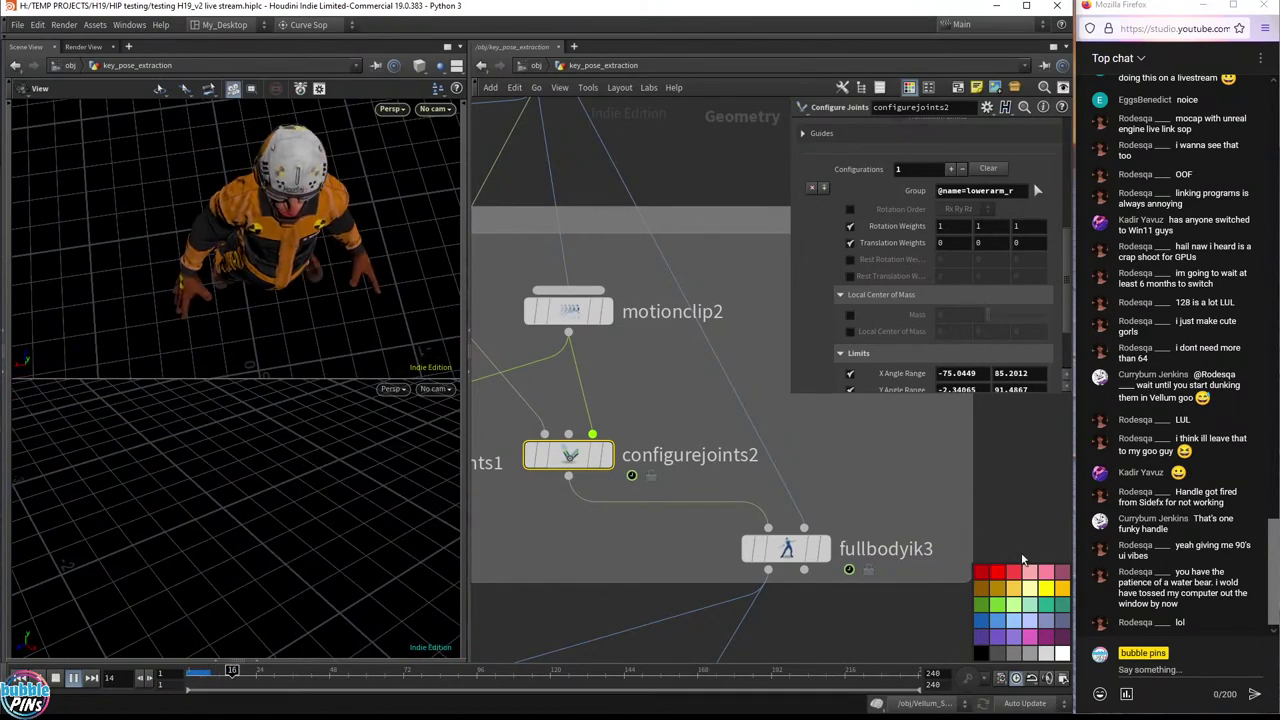
key(ctrl+Left)
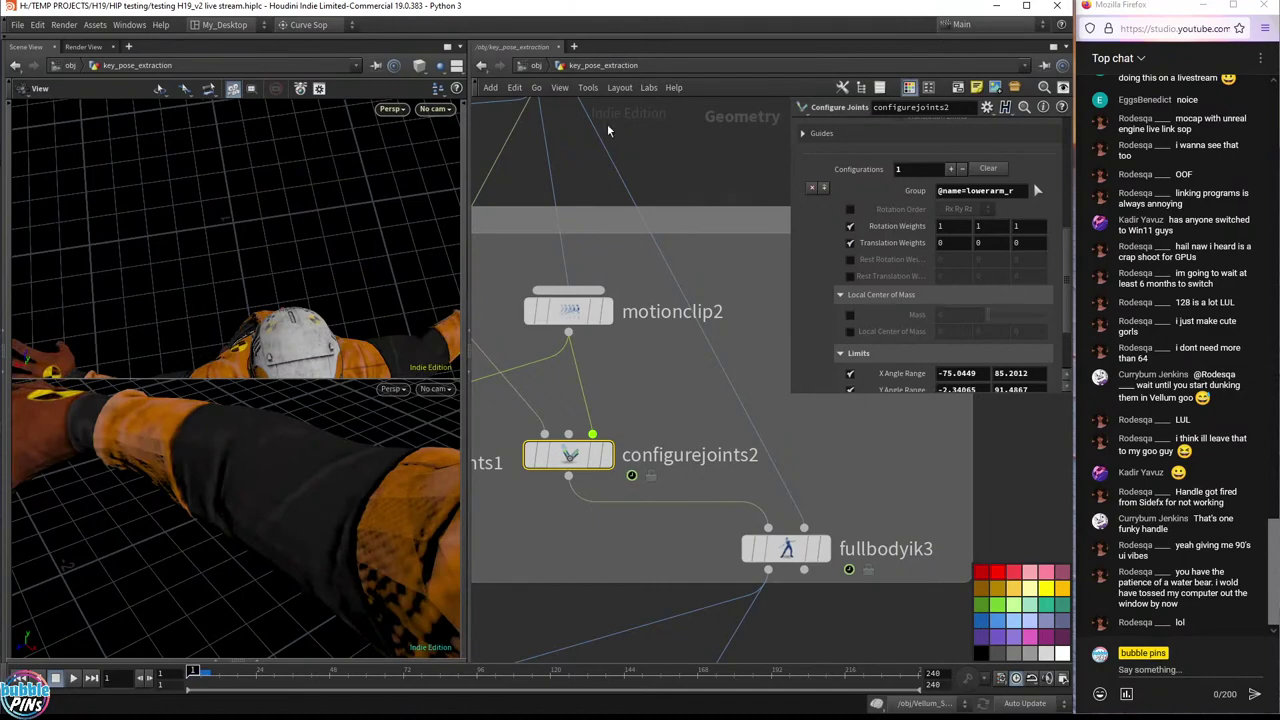
click(456, 66)
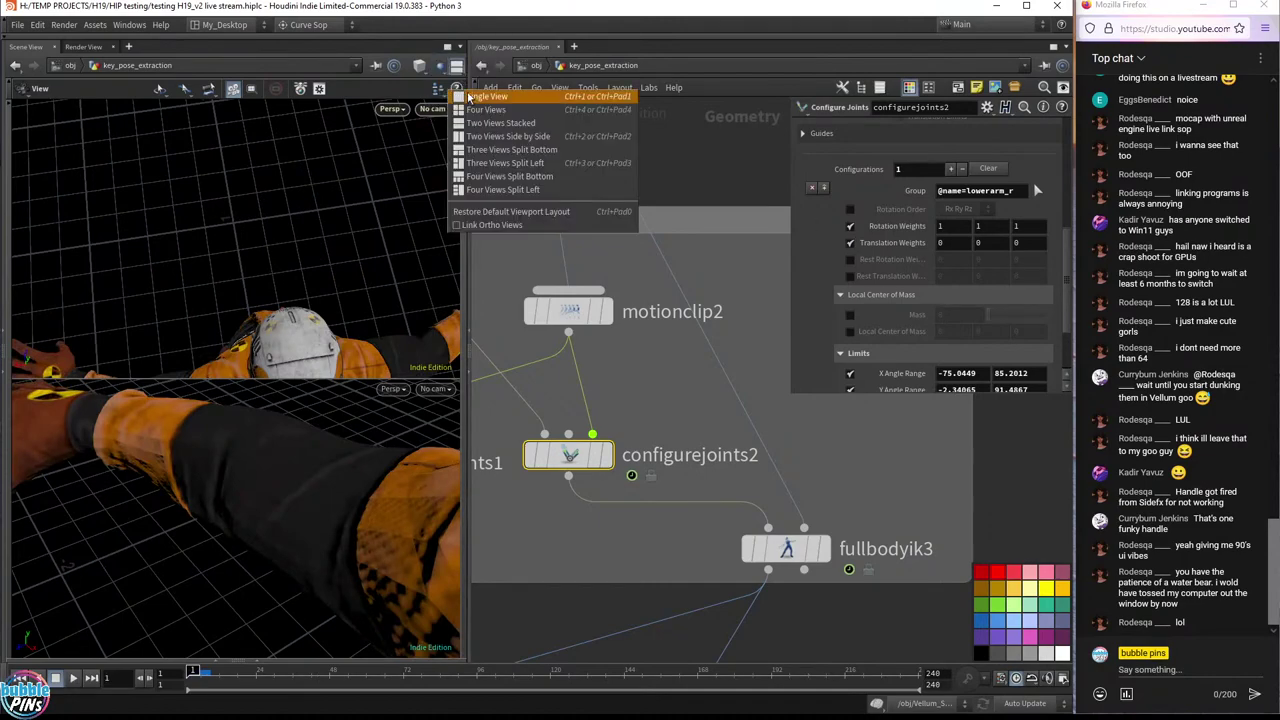
- Switch the viewport to Single View and stretch the network box down around fullbodyik3
click(467, 96)
drag(235, 320, 214, 281)
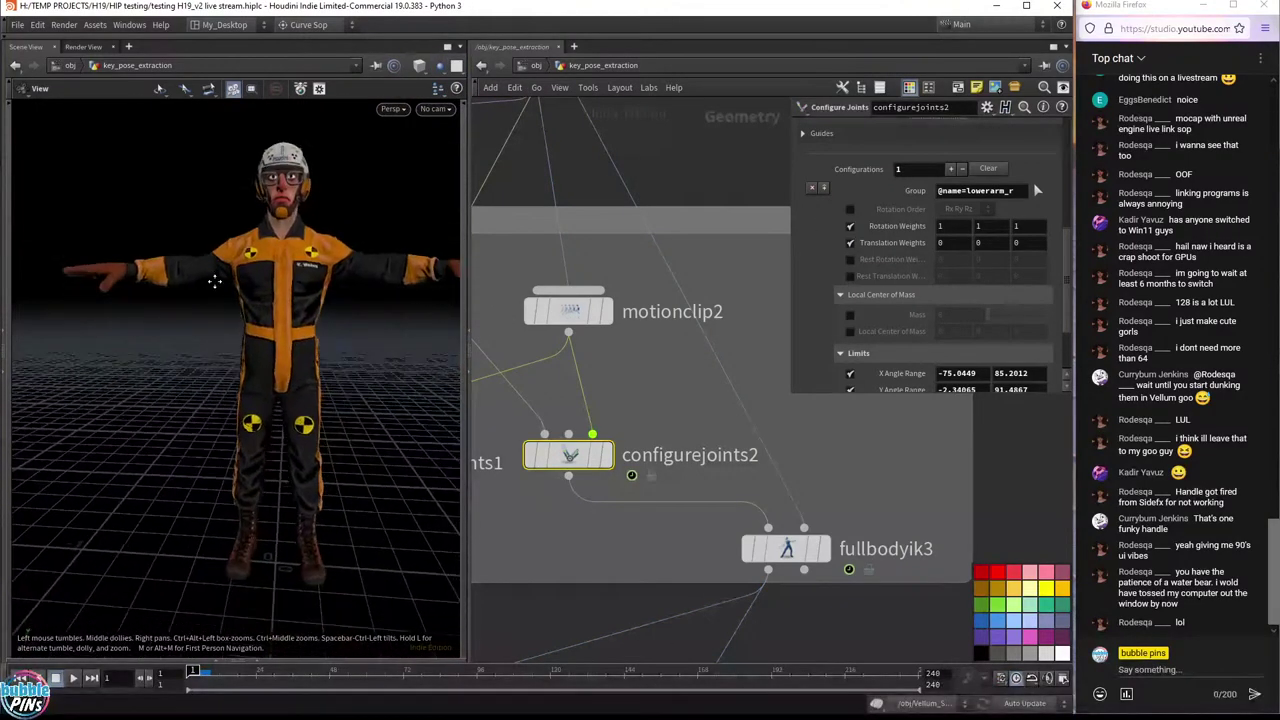
scroll(785, 490, down, 6)
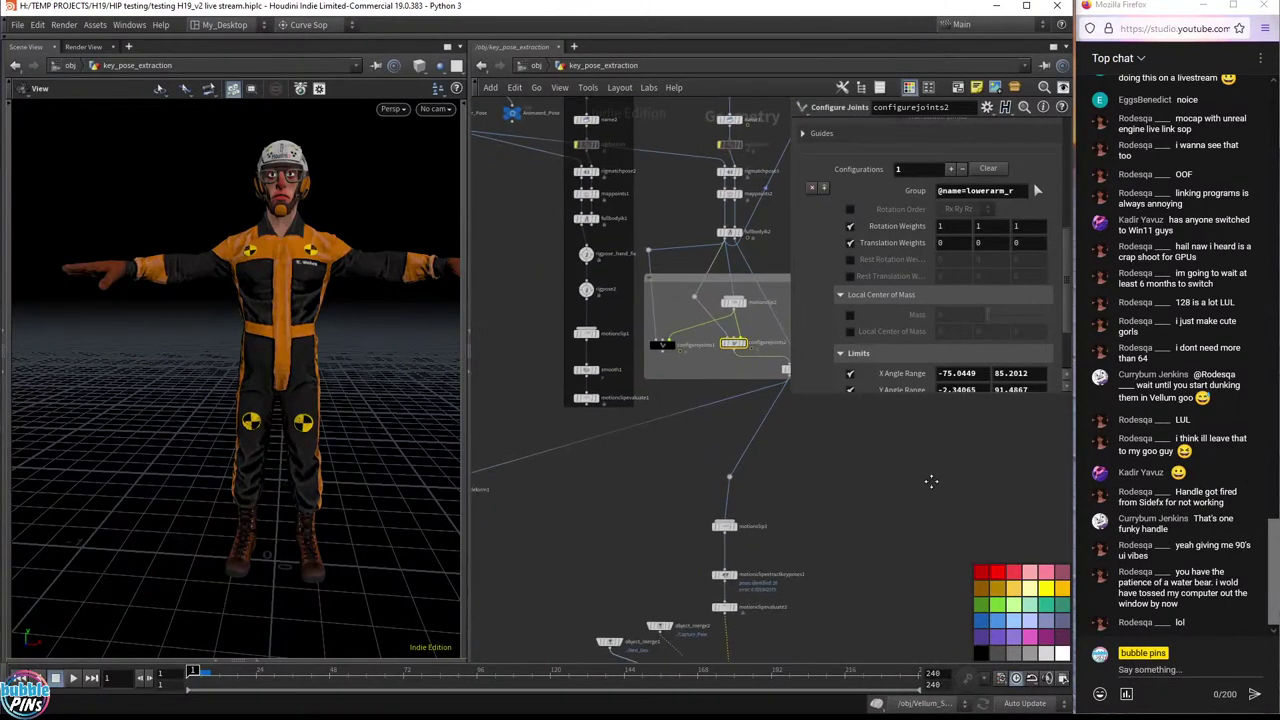
drag(693, 318, 711, 354)
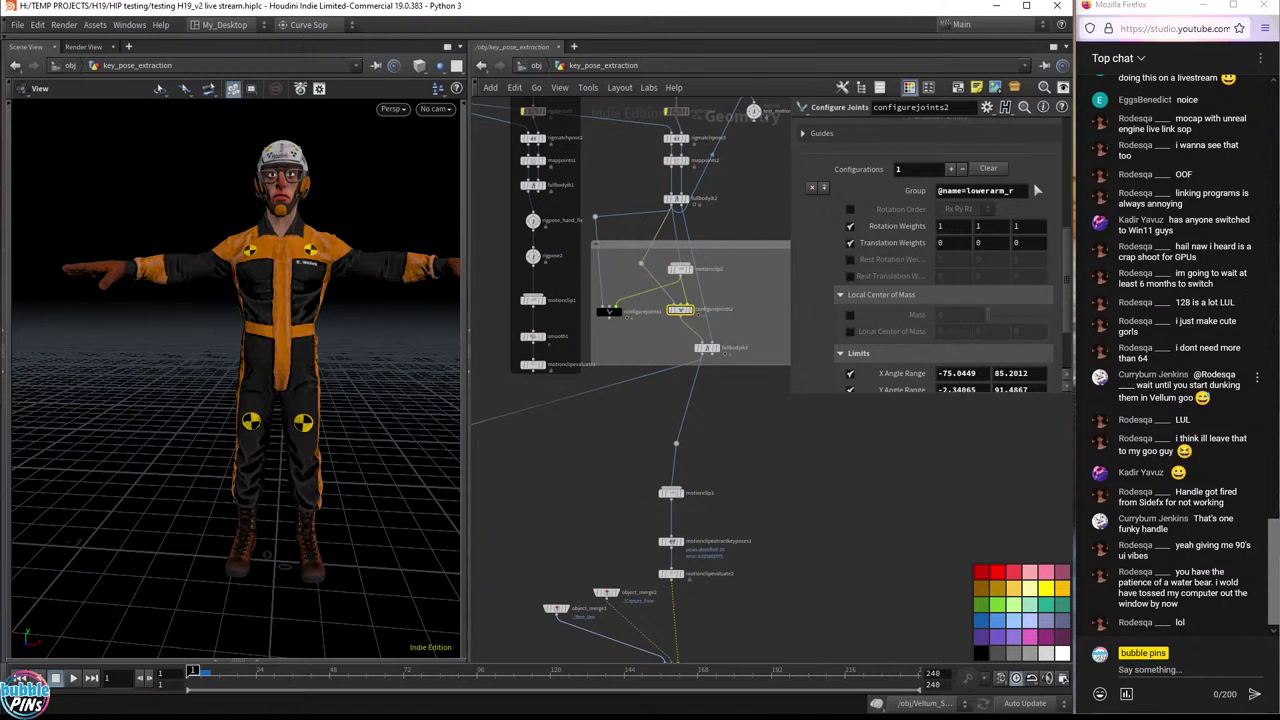
drag(1186, 273, 1253, 323)
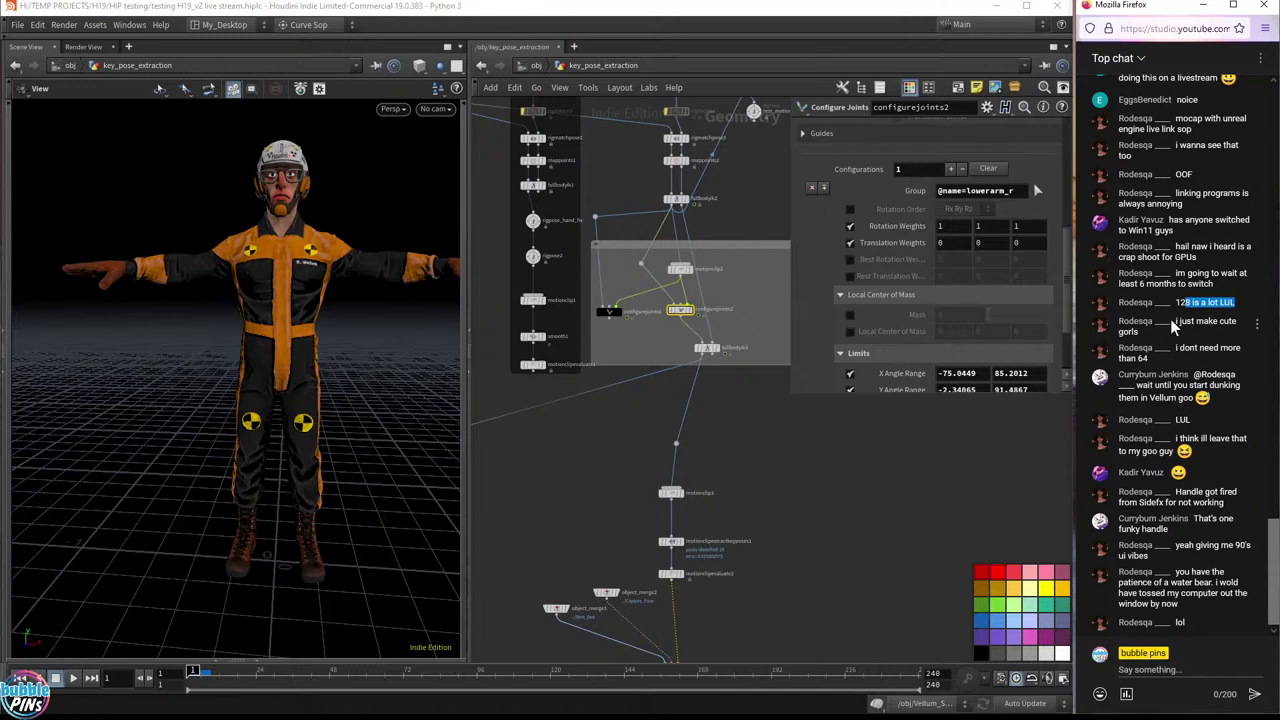
drag(1179, 321, 1141, 332)
drag(1184, 348, 1201, 360)
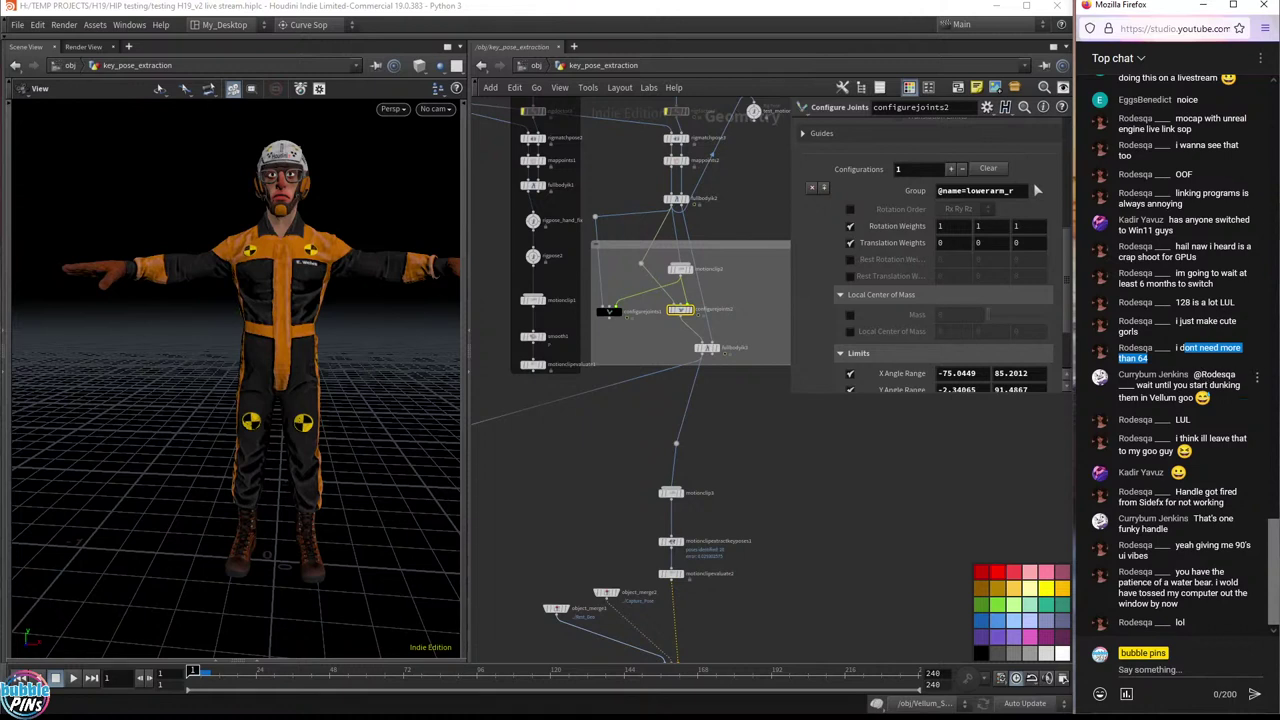
drag(1190, 385, 1255, 395)
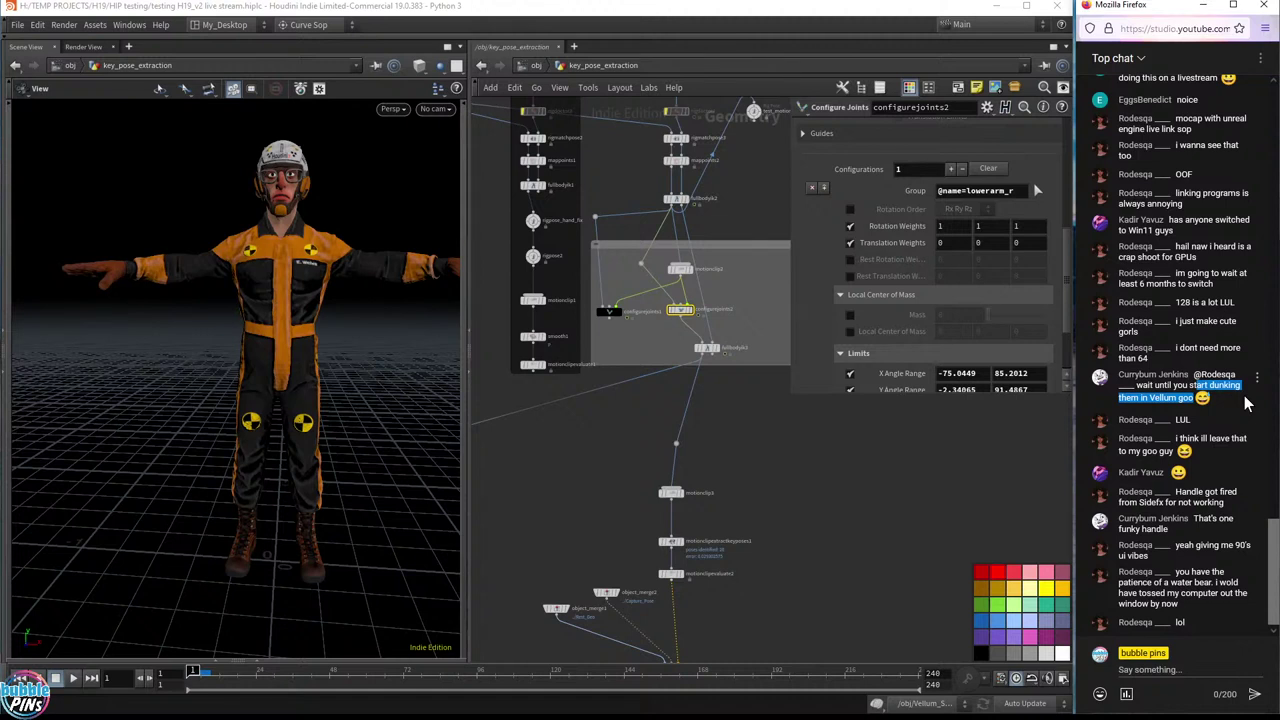
drag(1200, 438, 1252, 458)
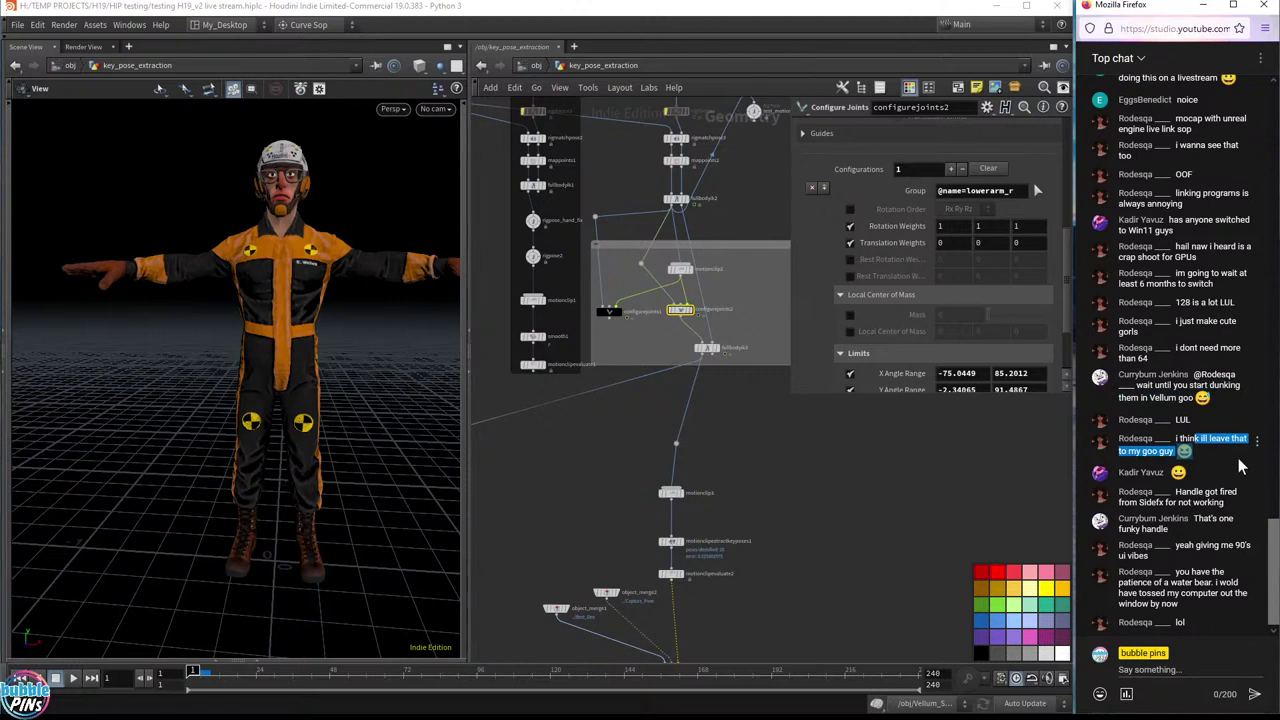
click(1225, 468)
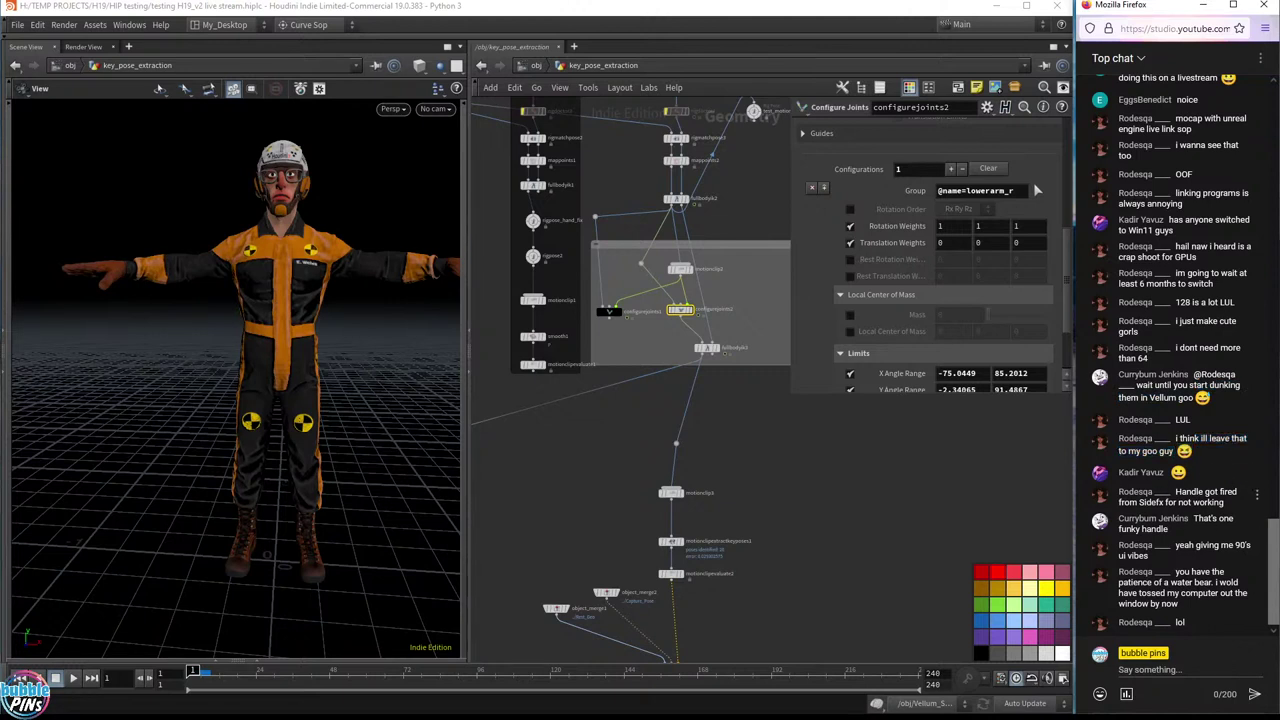
drag(1184, 492, 1230, 512)
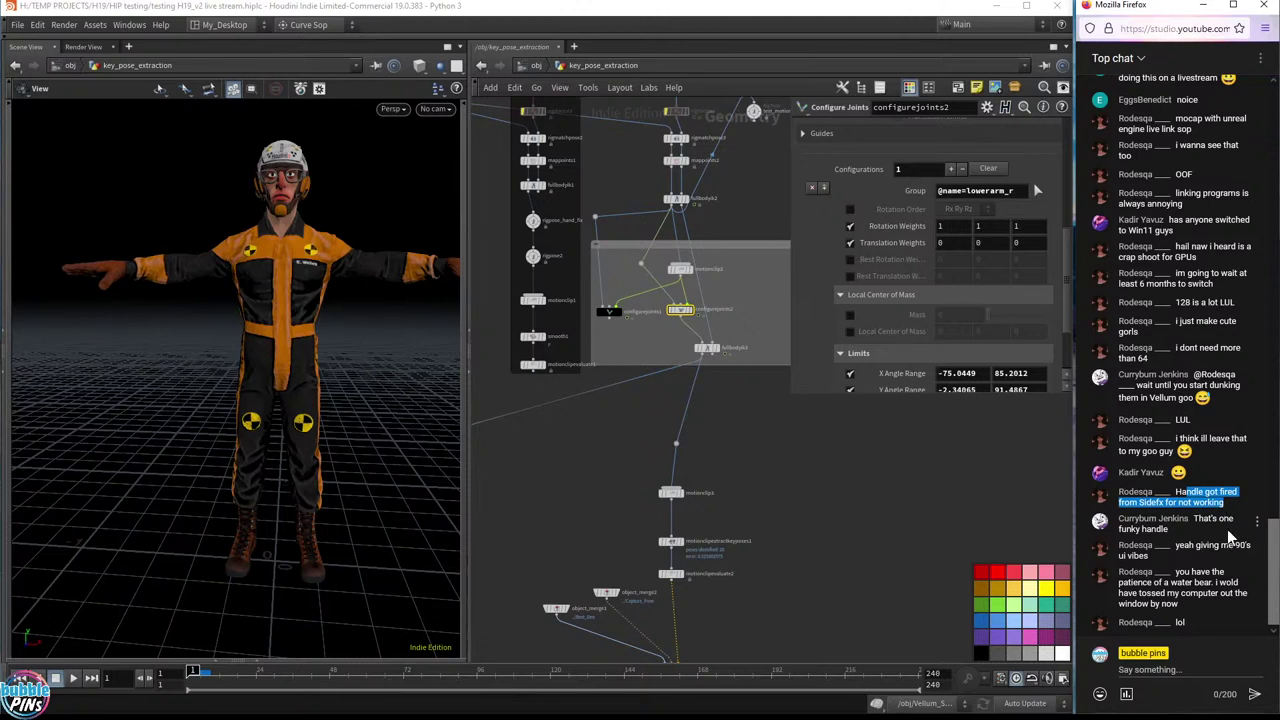
click(1230, 538)
drag(1189, 519, 1222, 528)
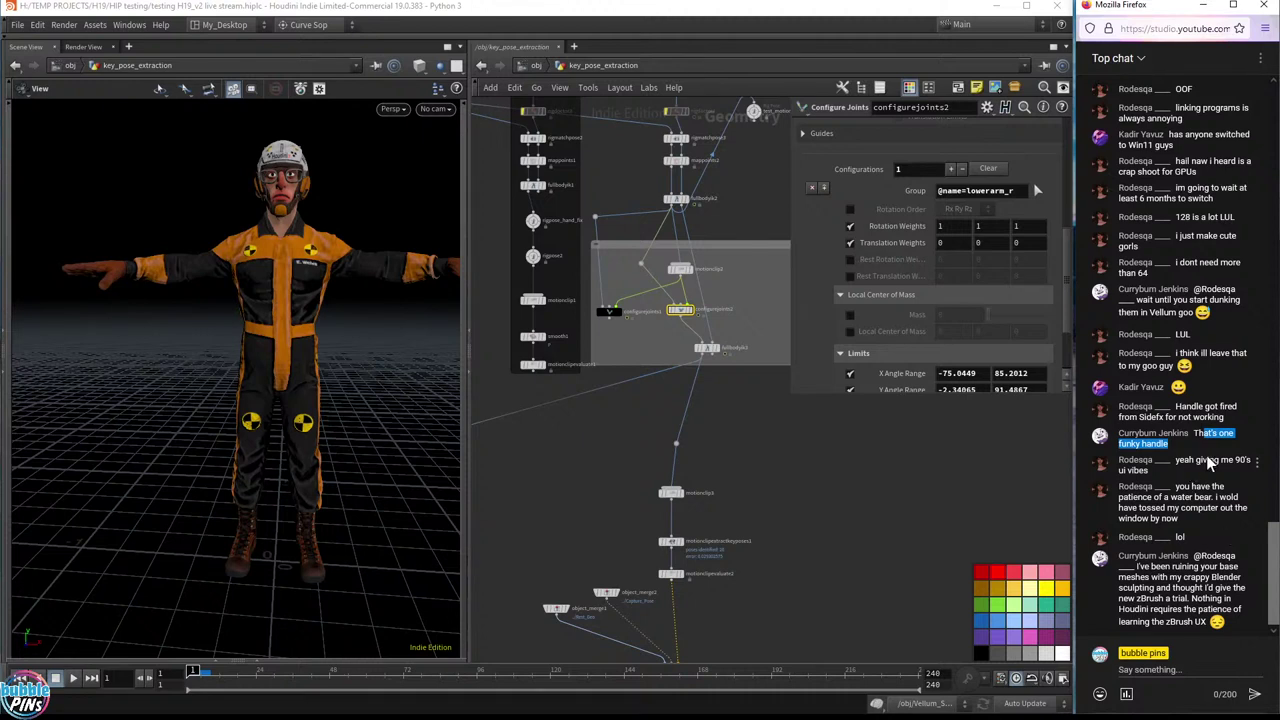
drag(1176, 460, 1213, 497)
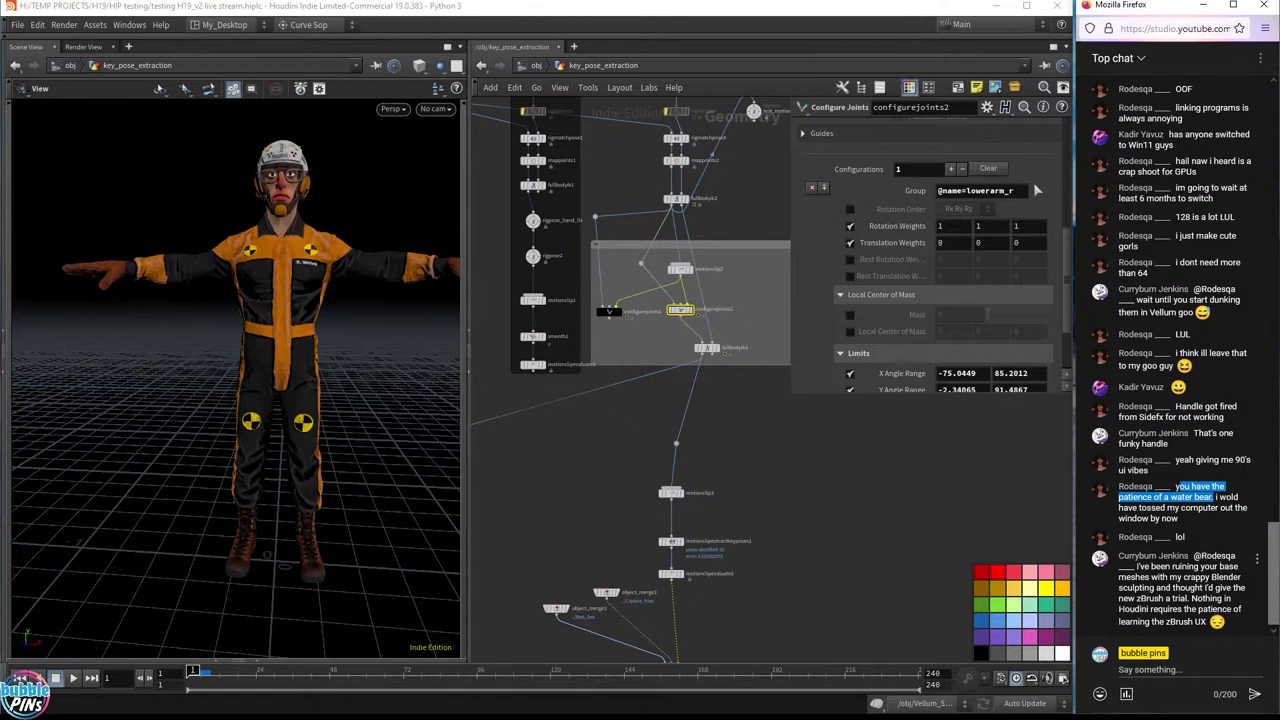
click(1228, 522)
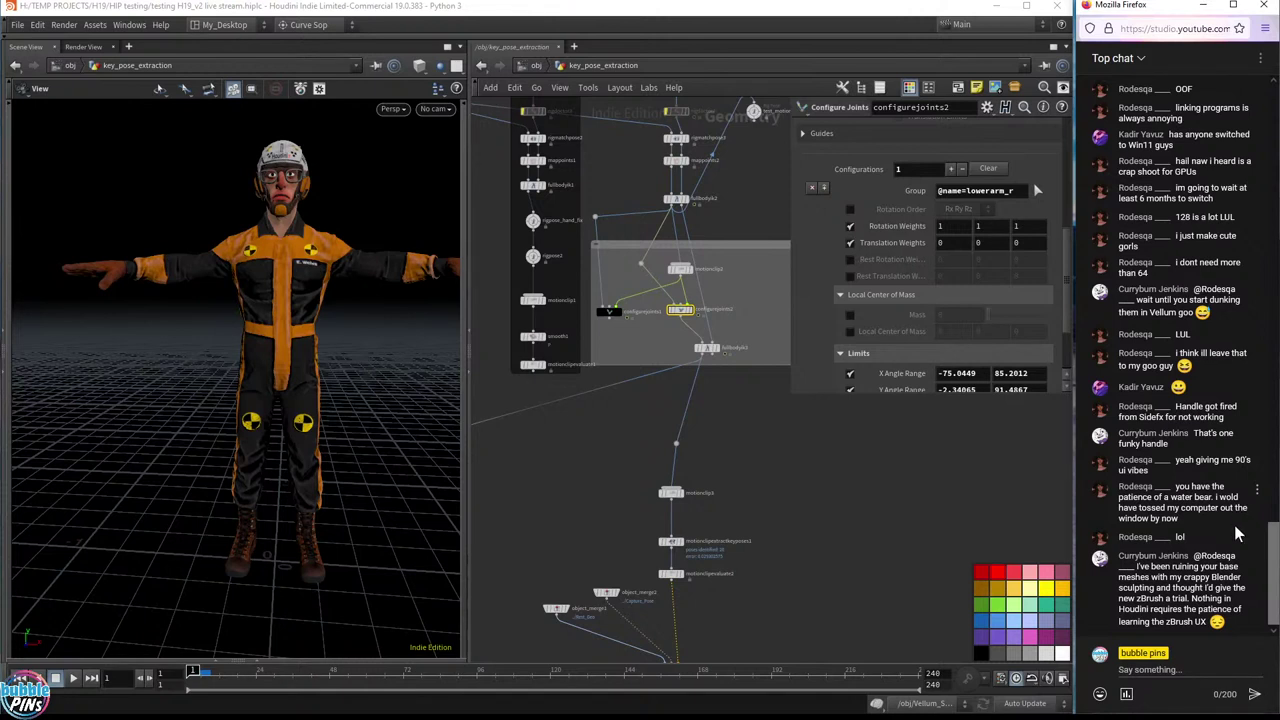
triple_click(1205, 465)
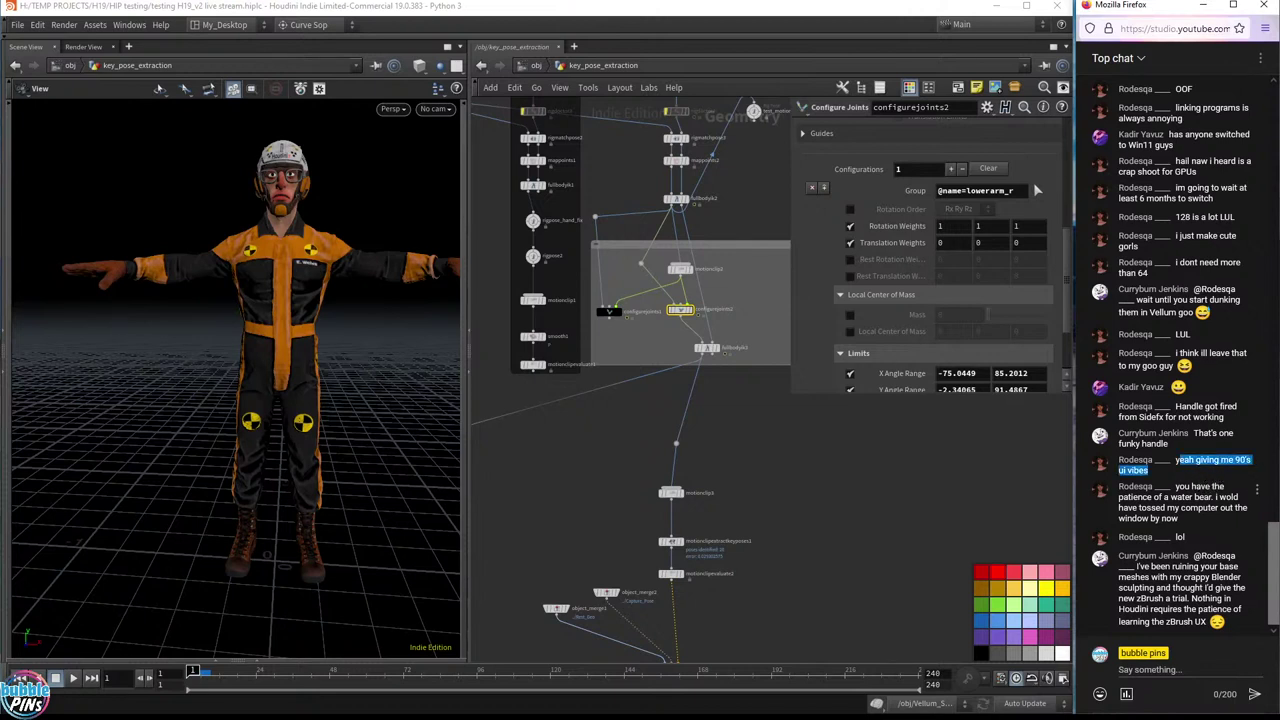
drag(1176, 487, 1211, 513)
click(1211, 518)
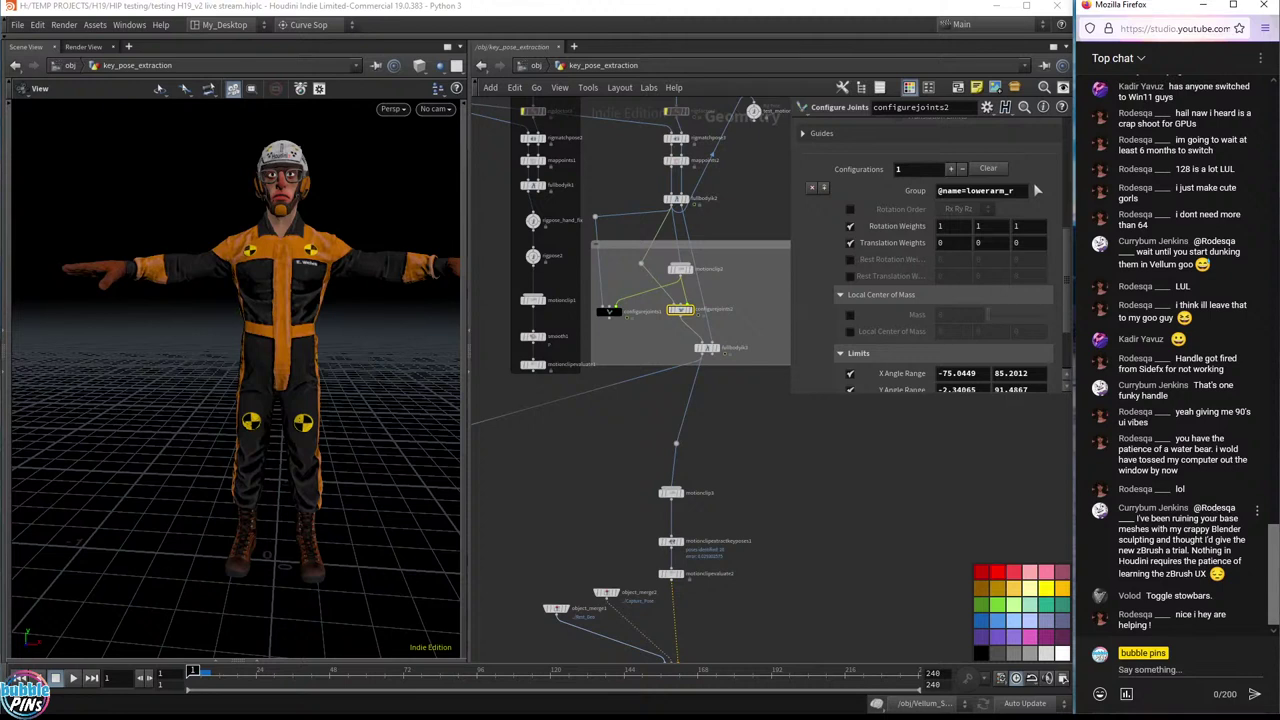
drag(1137, 518, 1214, 540)
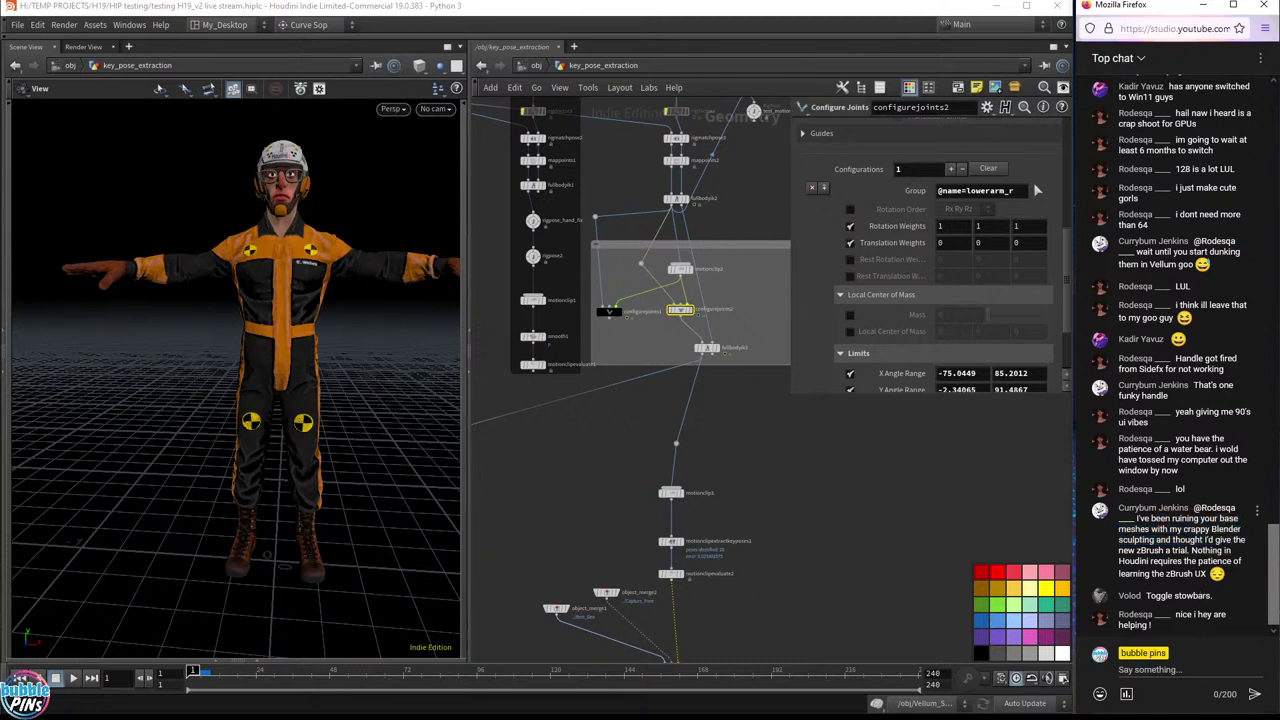
drag(1153, 518, 1208, 575)
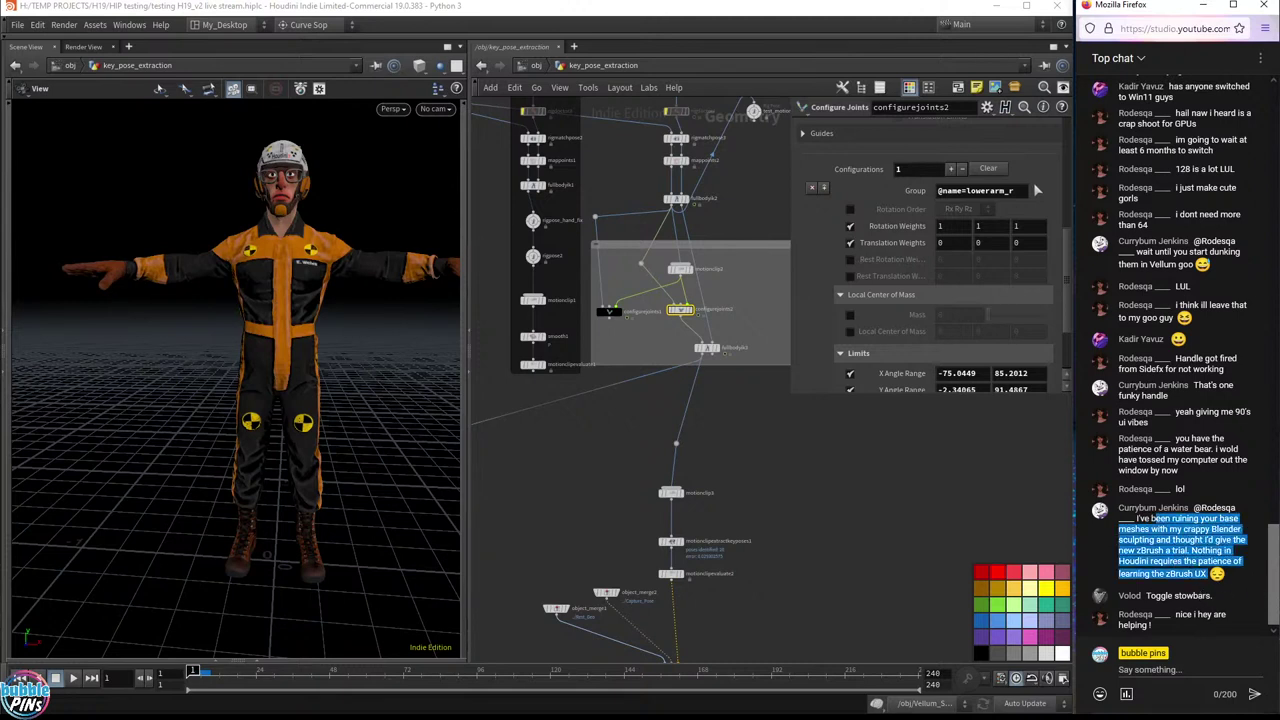
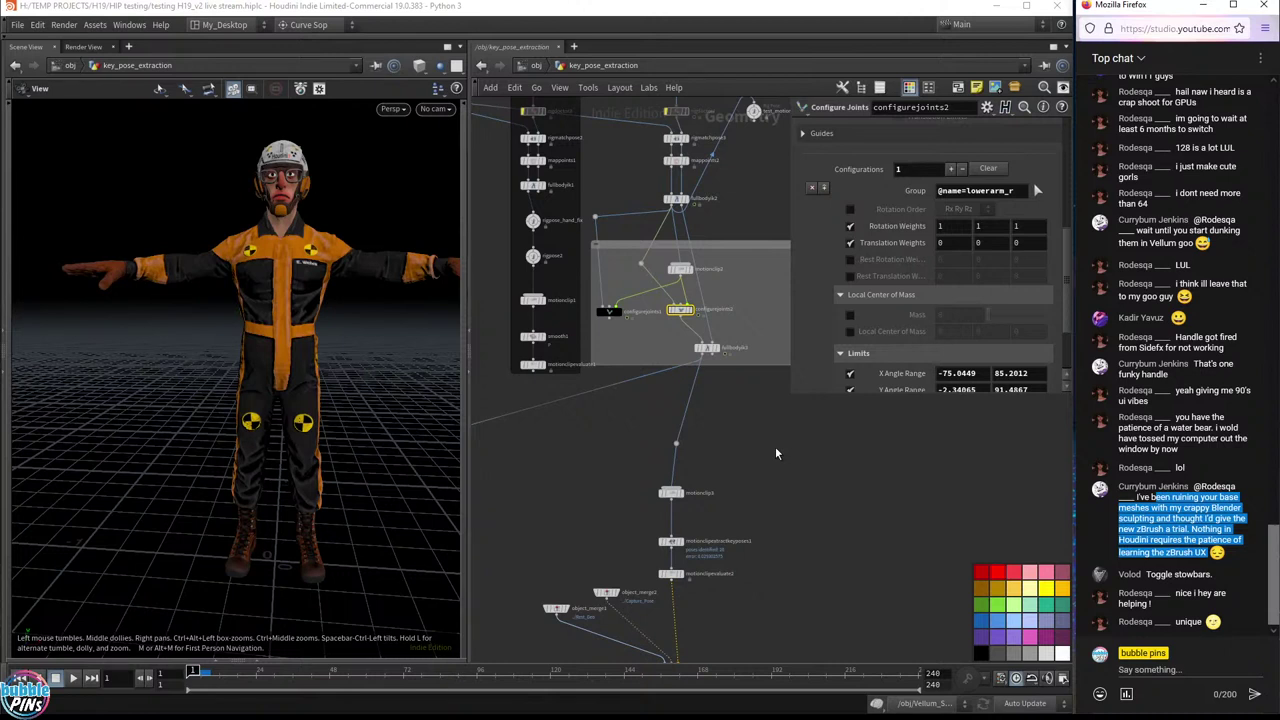
- Delete the stray wire dot, tidy the fullbodyik node, and display its green skeleton
middle_drag(776, 453, 809, 371)
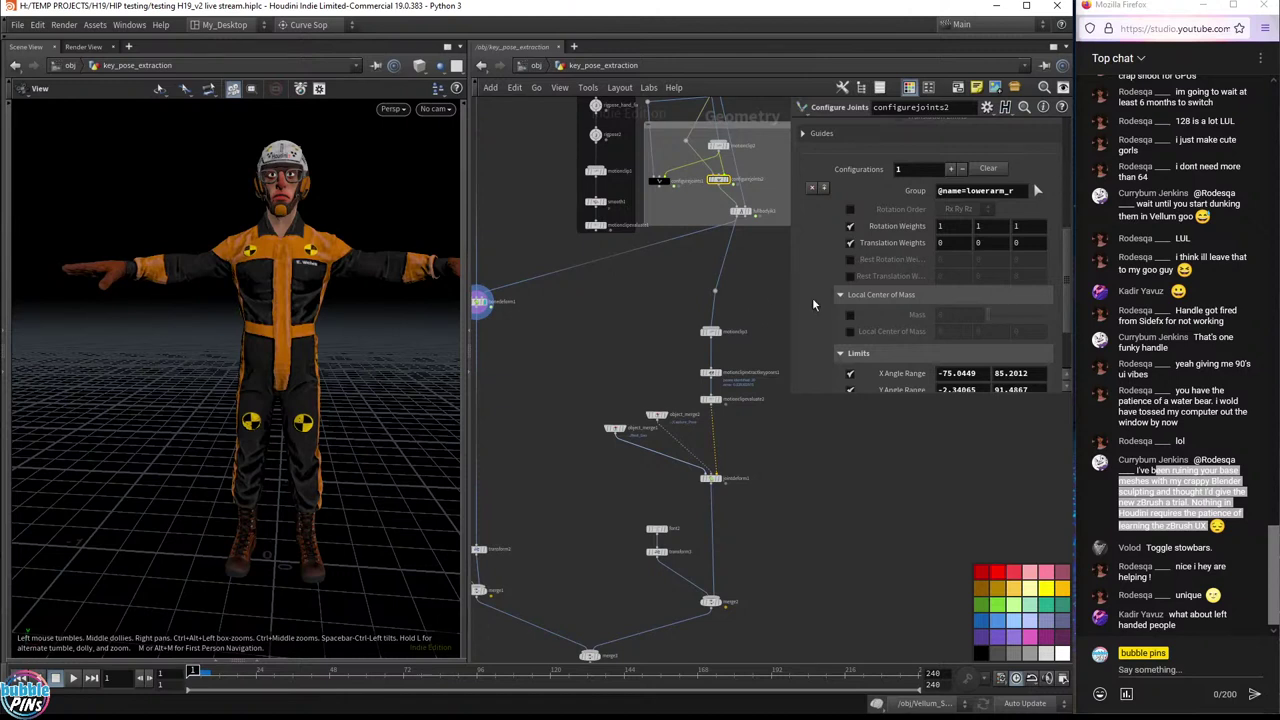
middle_drag(776, 278, 746, 284)
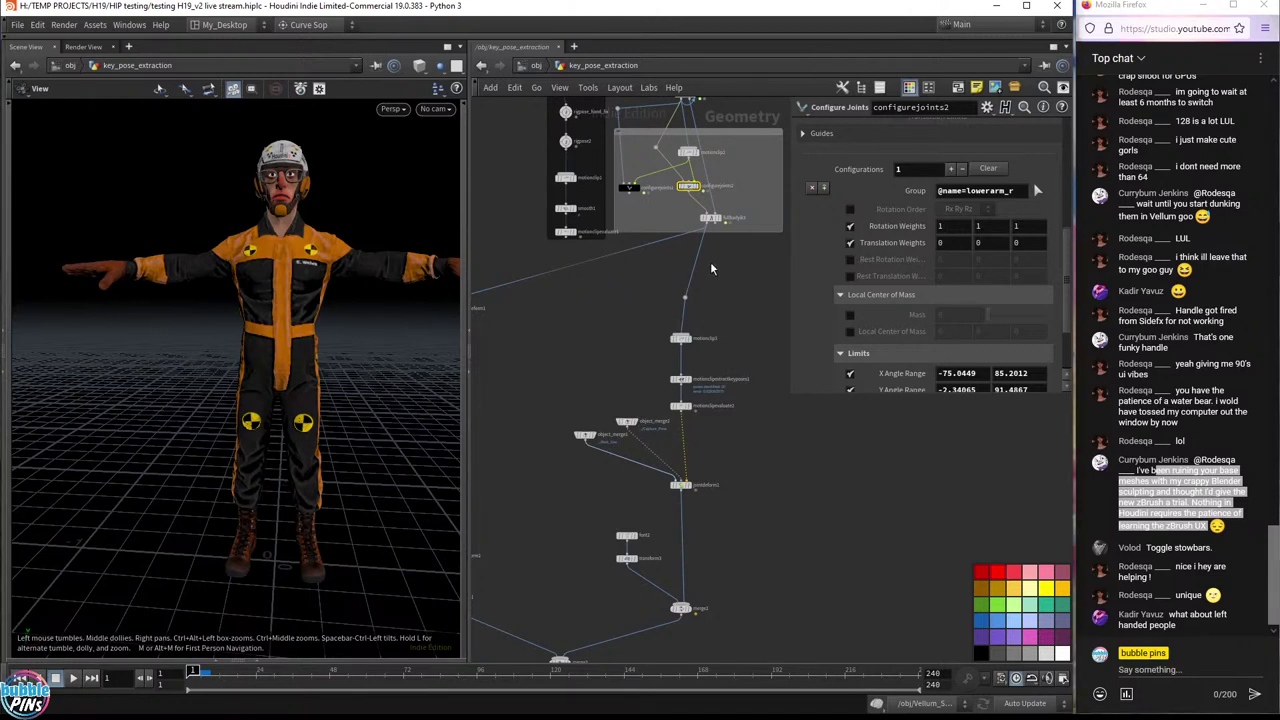
key(Delete)
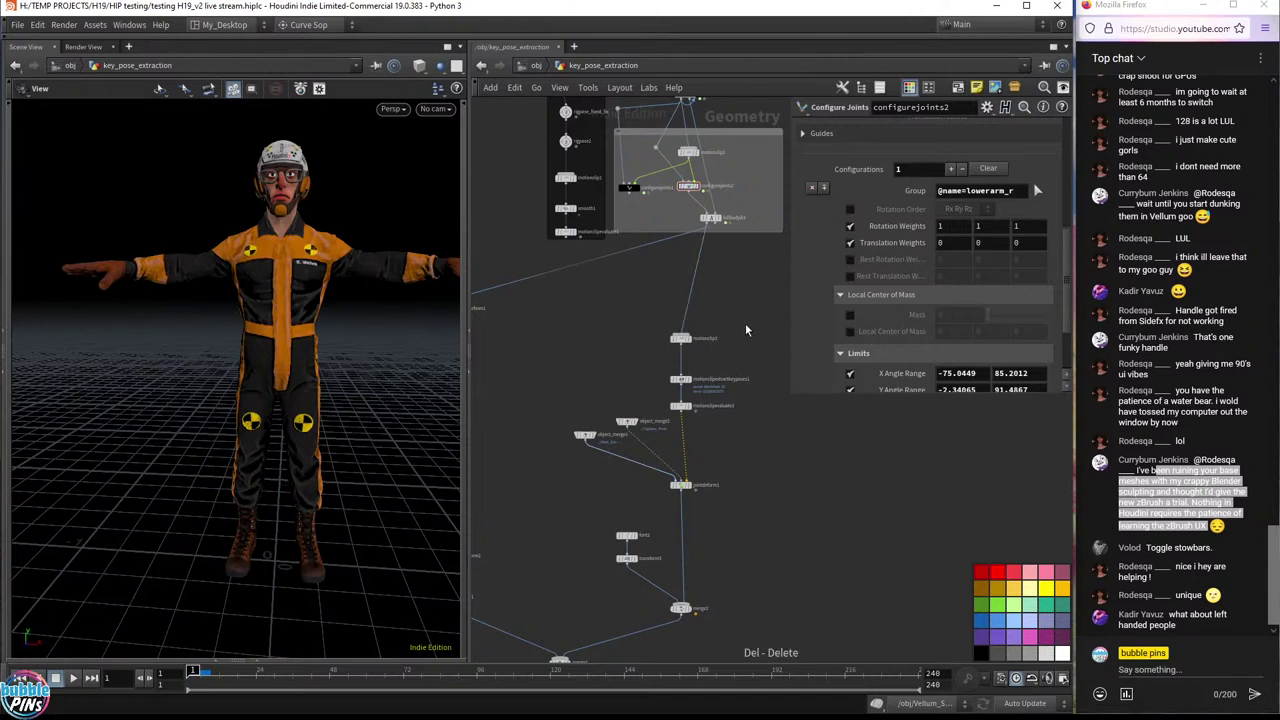
drag(718, 226, 697, 228)
scroll(697, 228, up, 3)
click(752, 301)
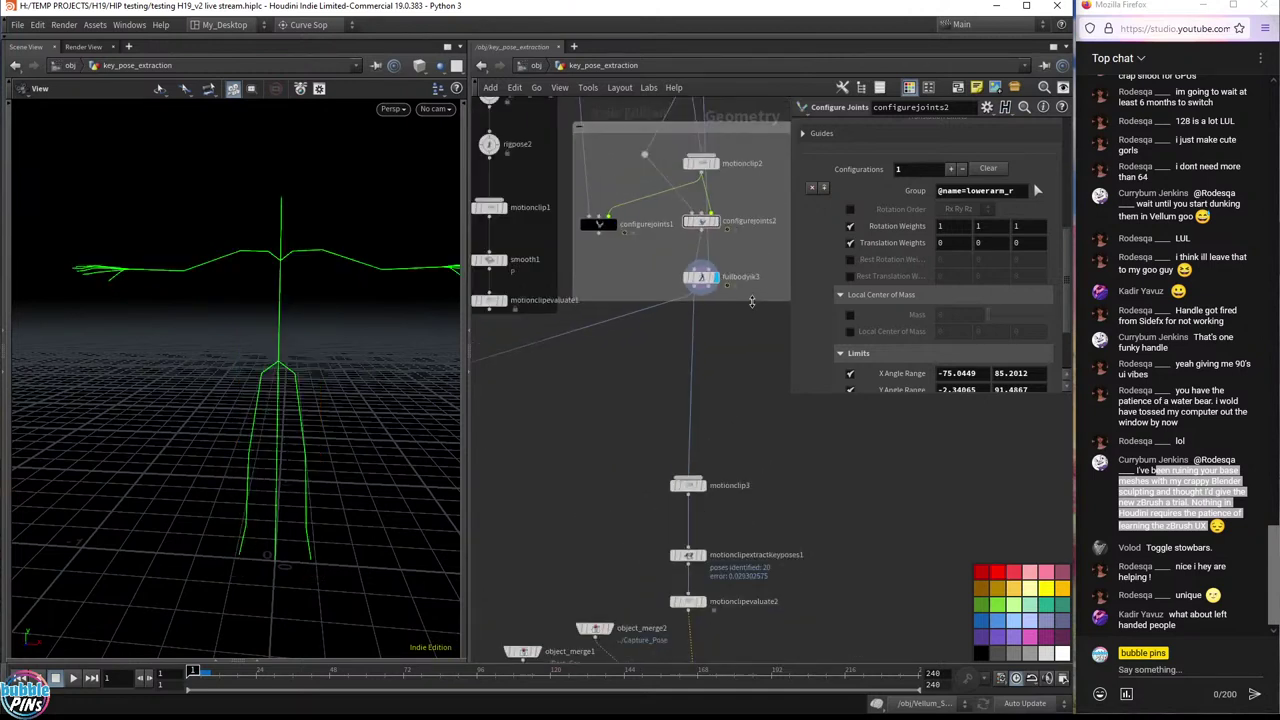
- Rewire configurejoints2's output, save the scene, and select fullbodyik3
middle_drag(752, 301, 710, 345)
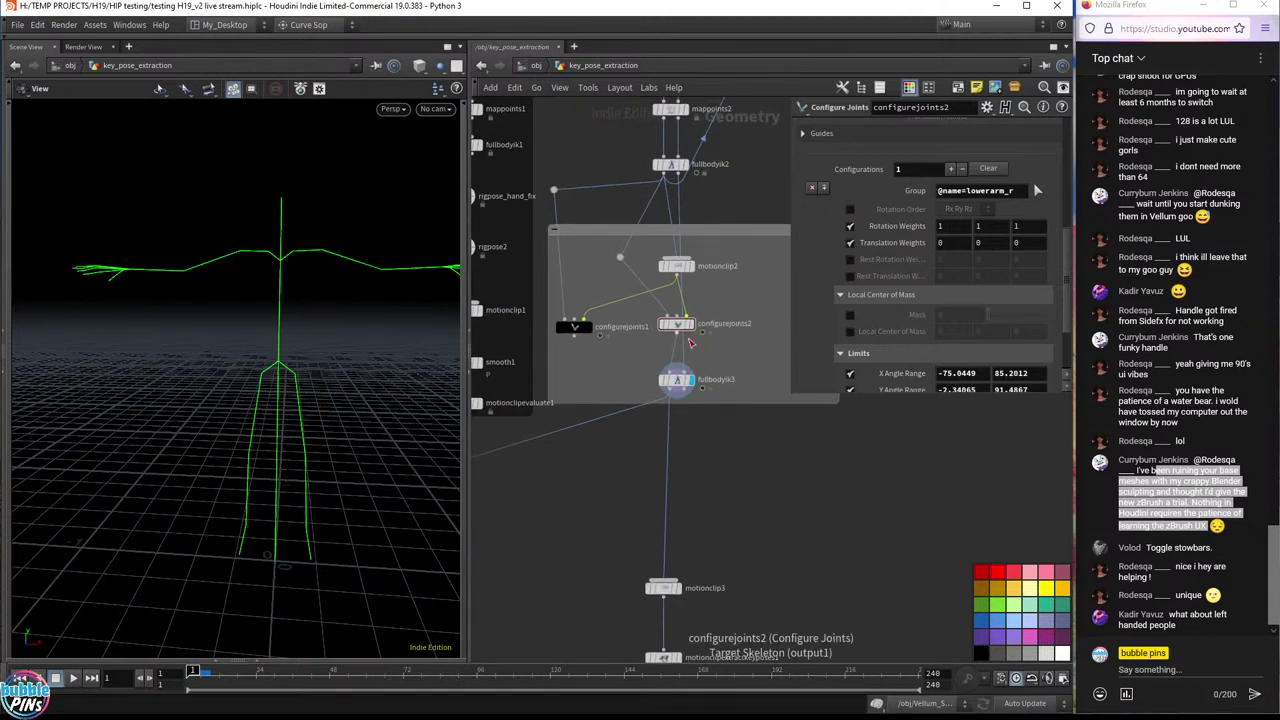
drag(689, 342, 781, 327)
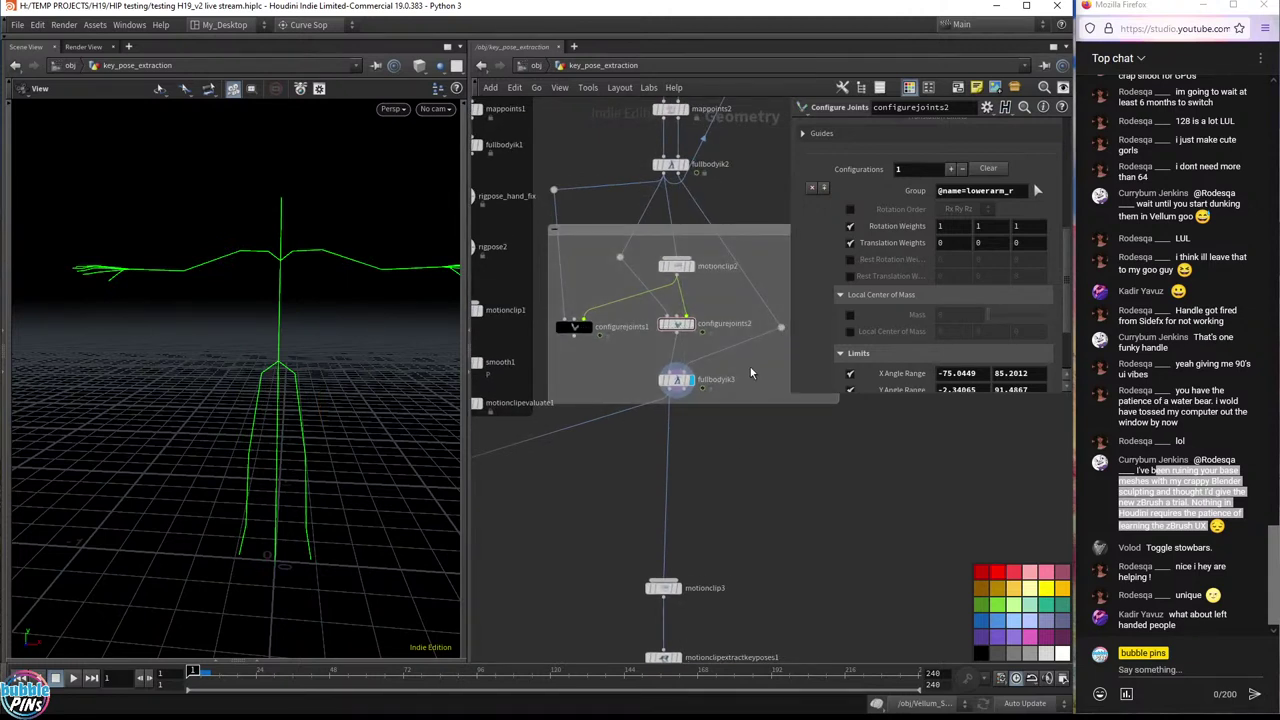
key(ctrl+s)
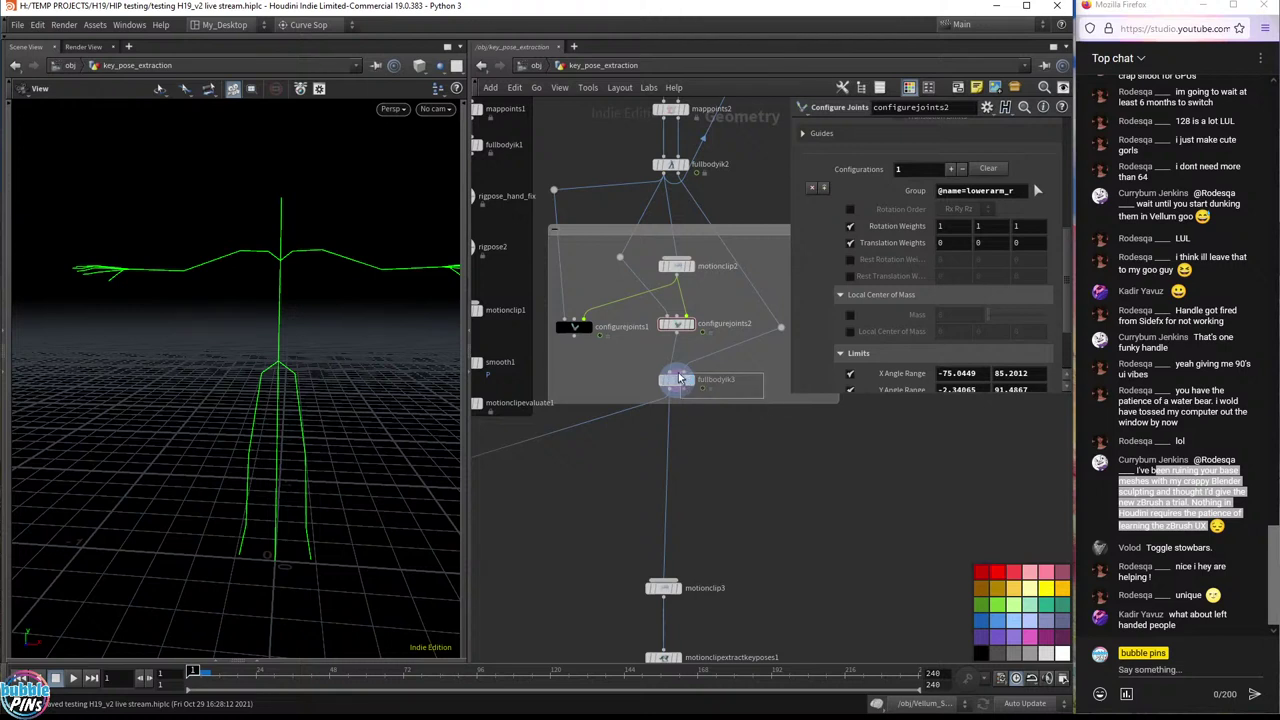
click(679, 378)
middle_drag(725, 449, 709, 240)
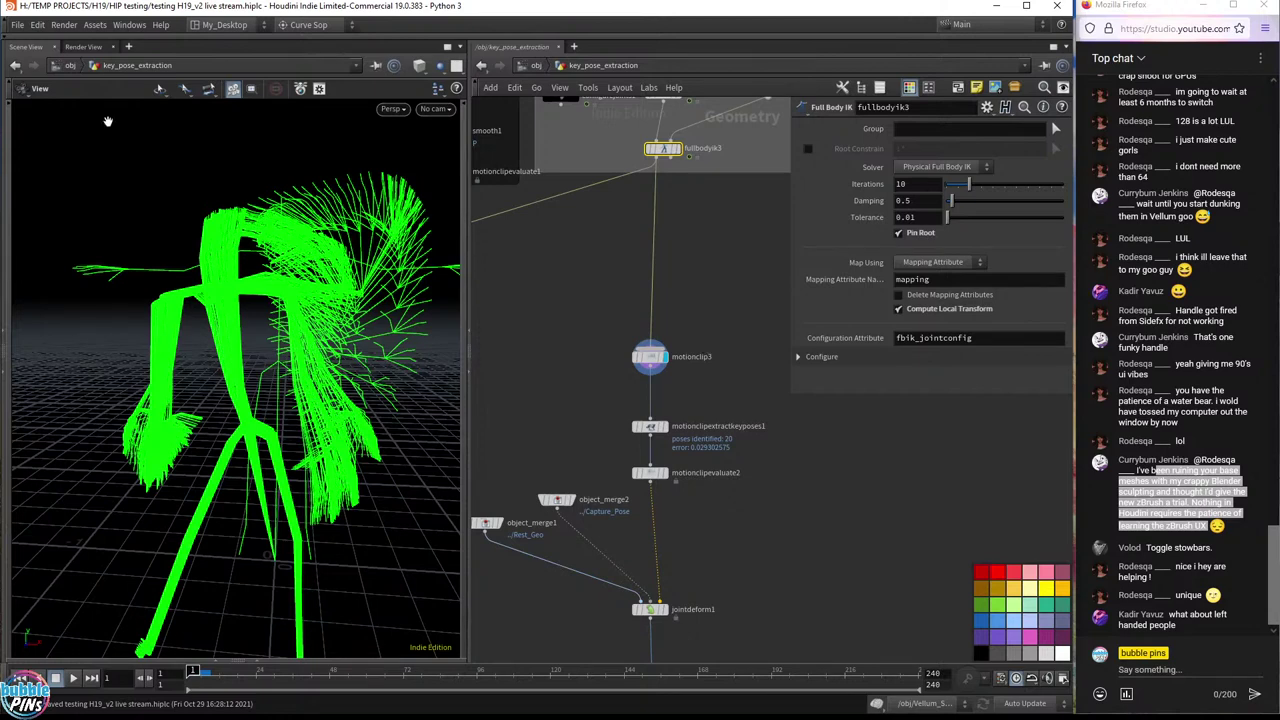
click(650, 356)
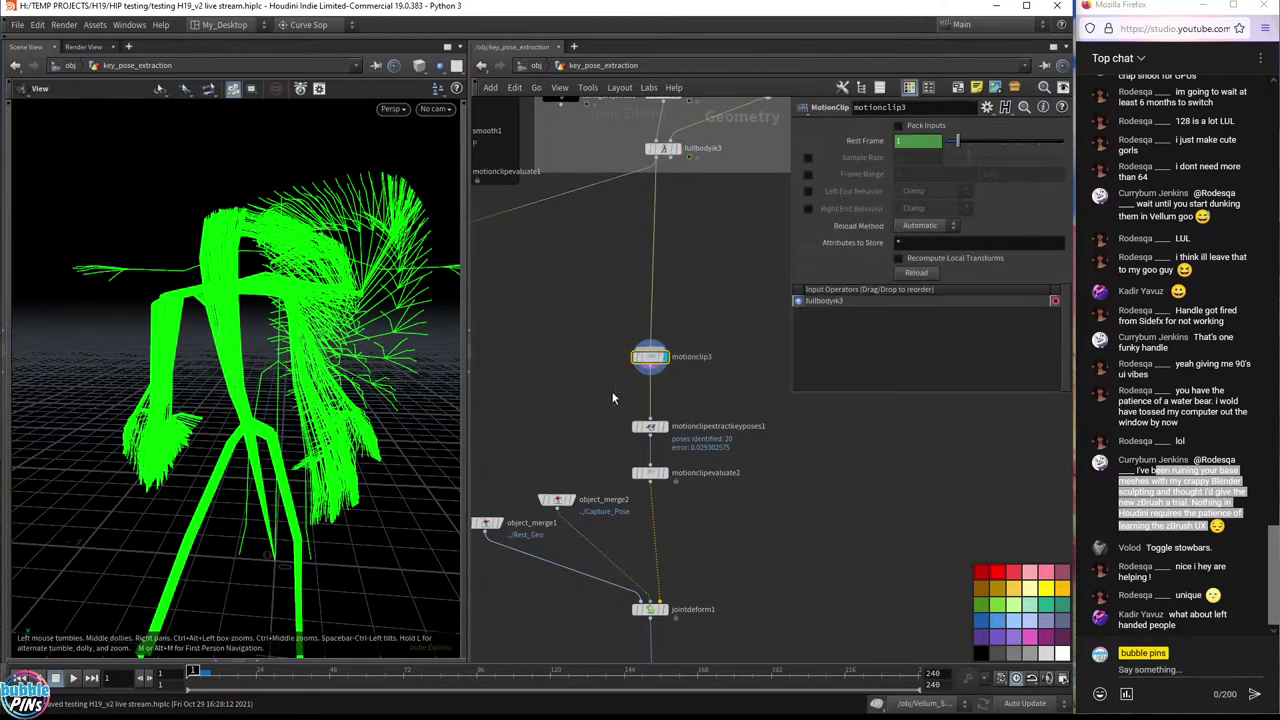
click(676, 148)
click(660, 148)
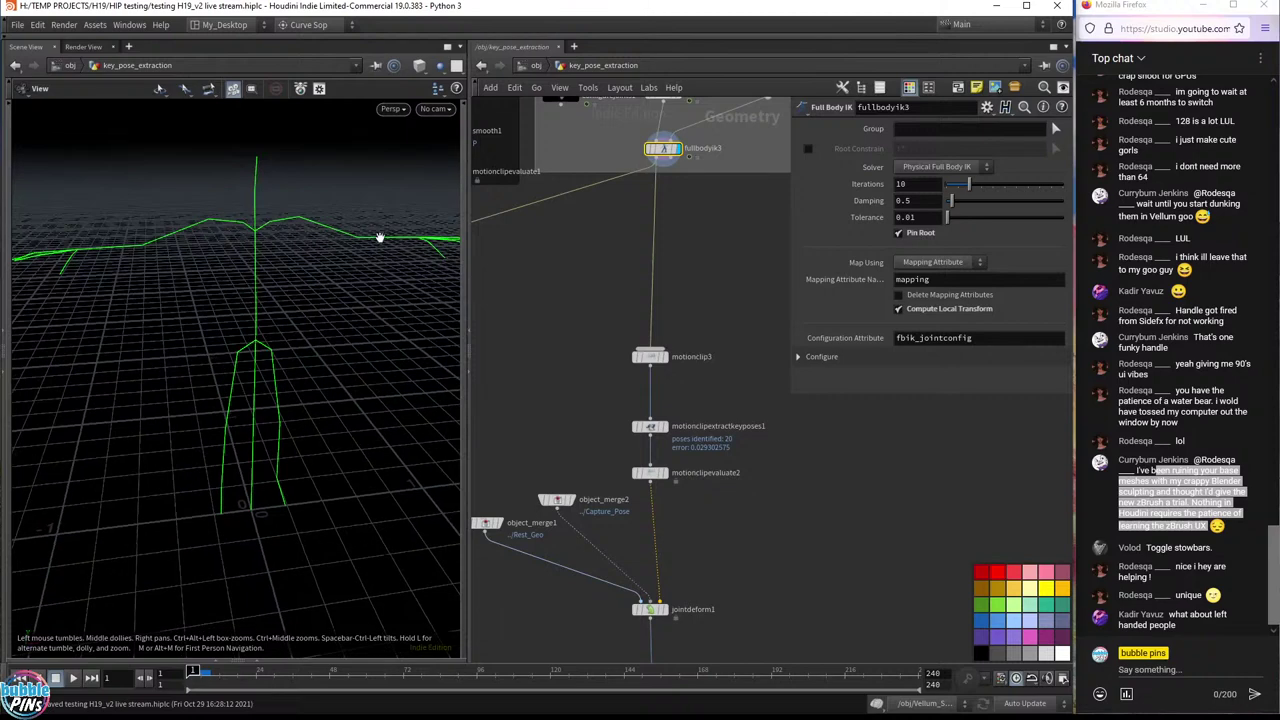
drag(195, 671, 395, 671)
click(650, 356)
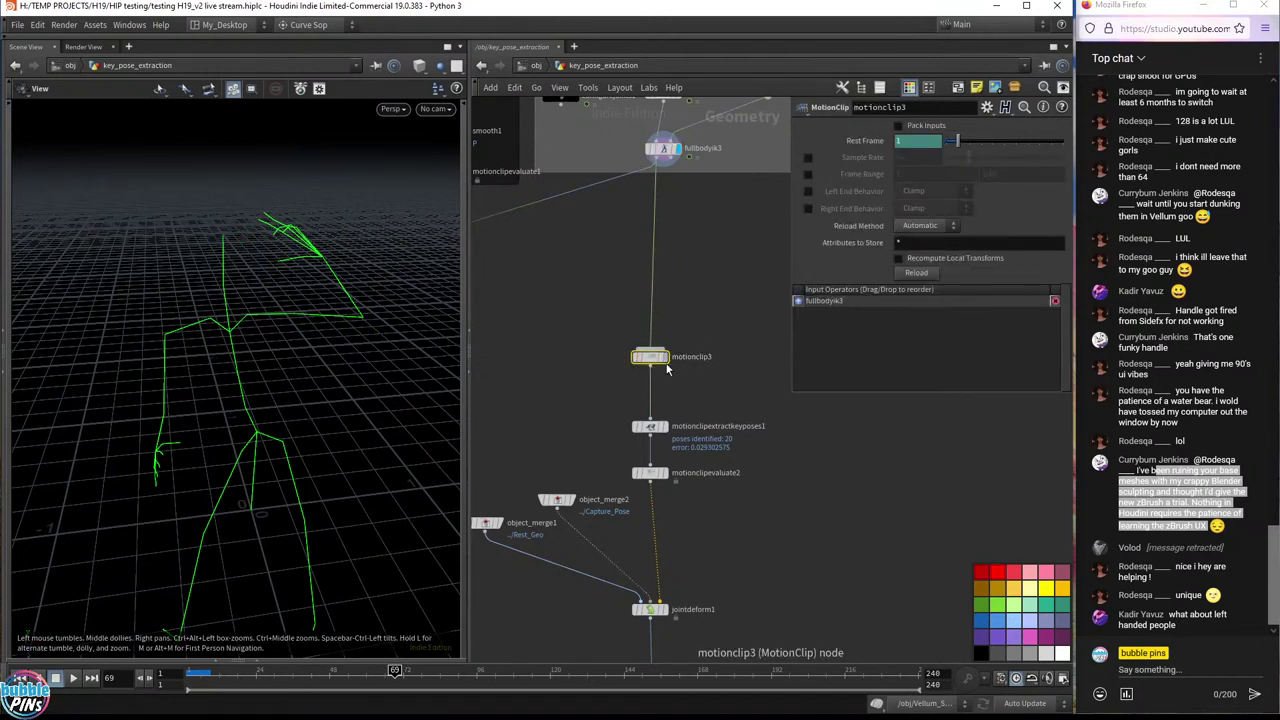
click(667, 357)
key(Up)
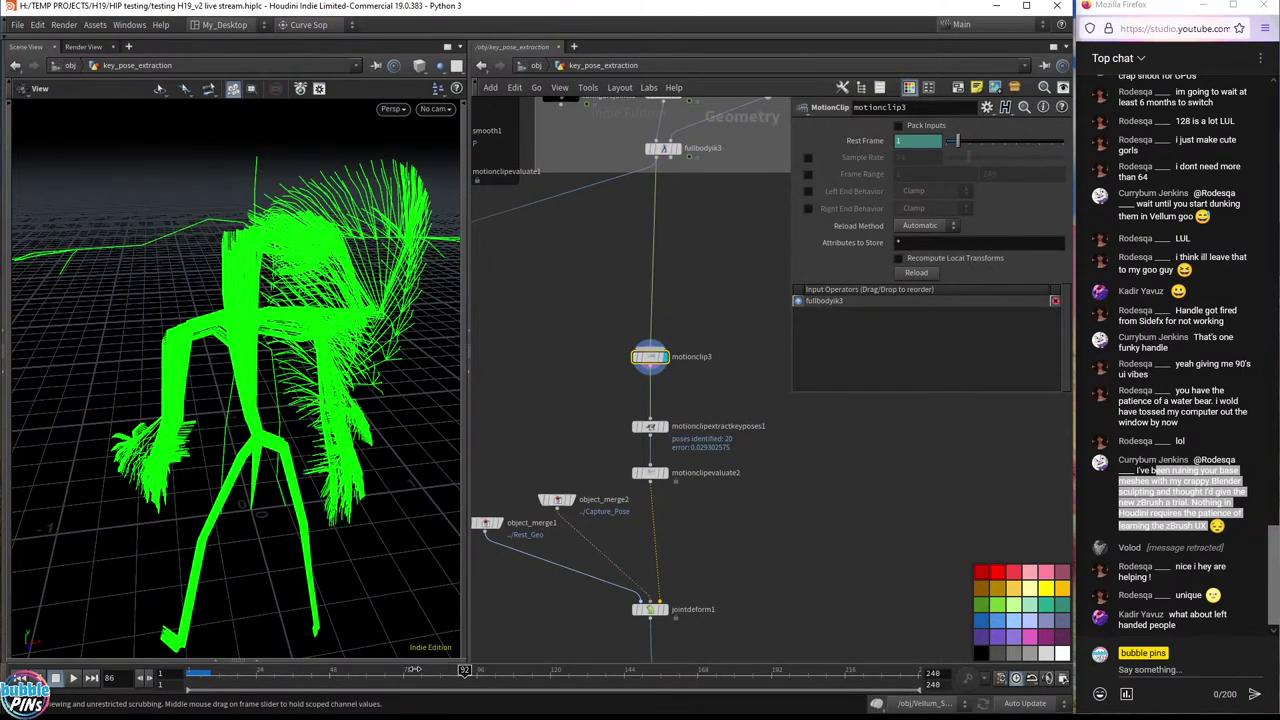
click(193, 672)
drag(225, 390, 202, 265)
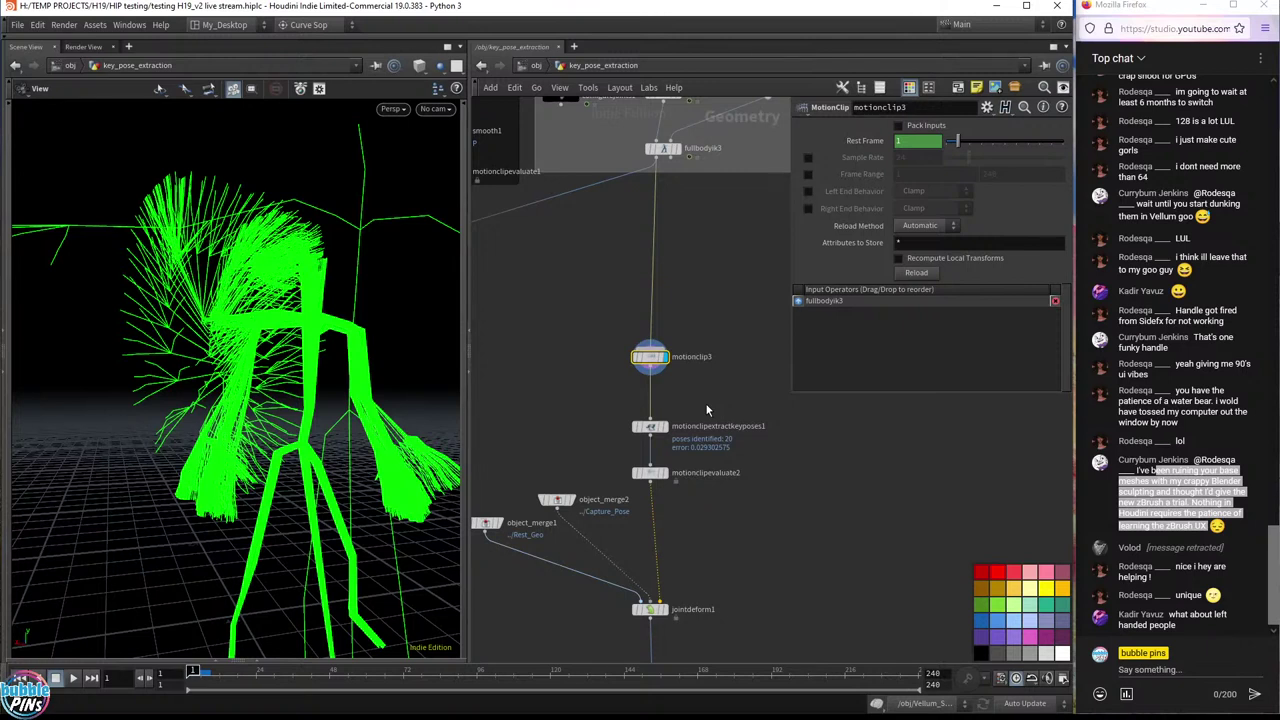
- Add an unconnected MotionClip Extract Key Poses node (motionclipextractkeyposes2) beside the existing chain
click(650, 426)
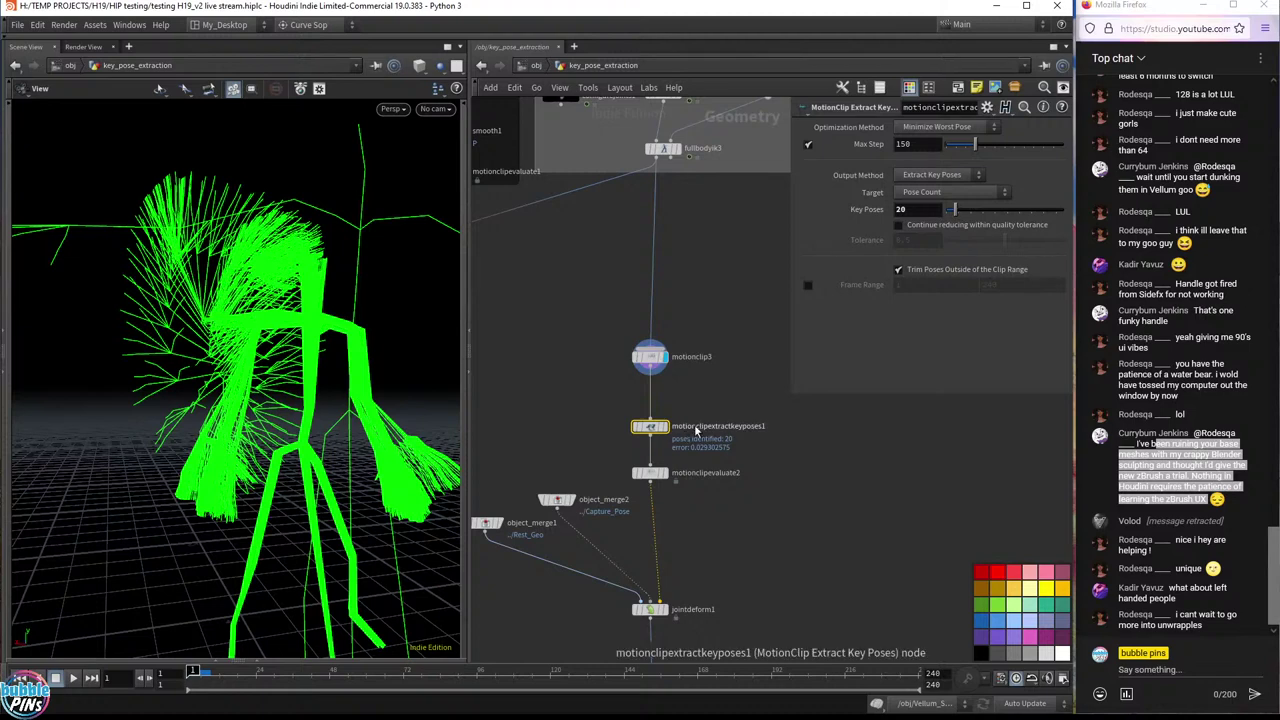
scroll(697, 430, up, 2)
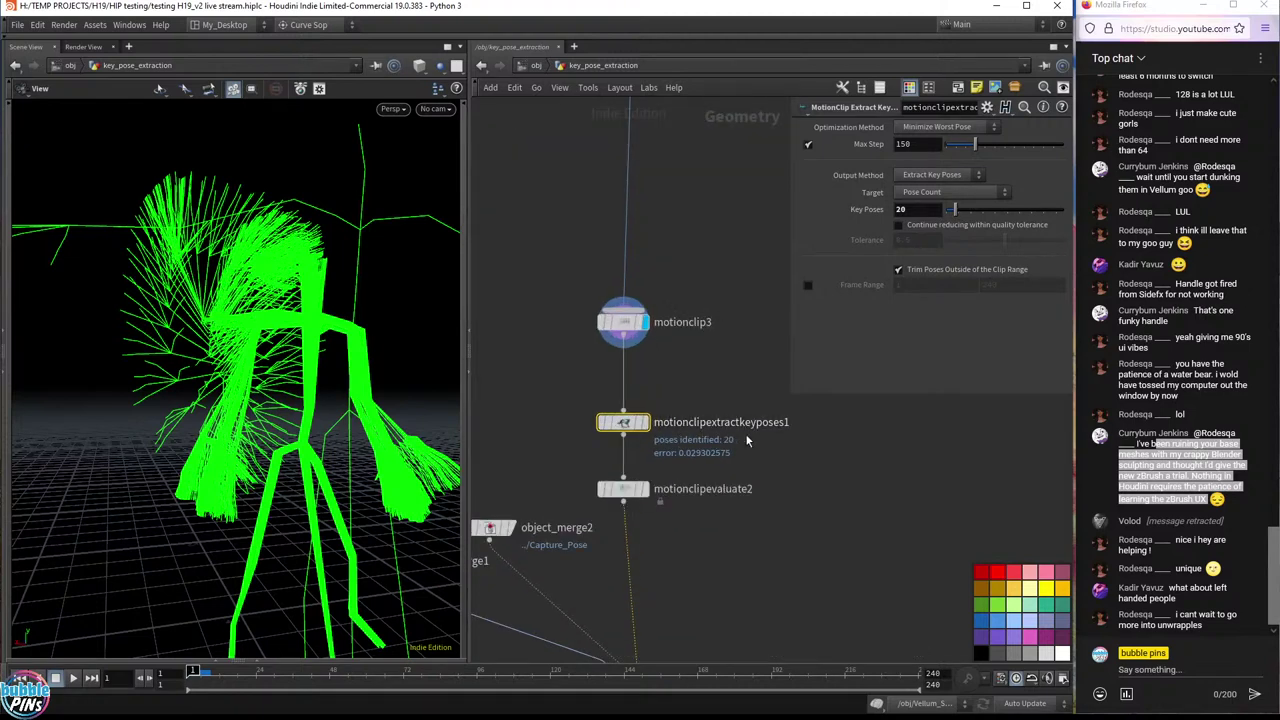
key(Tab)
text(motion)
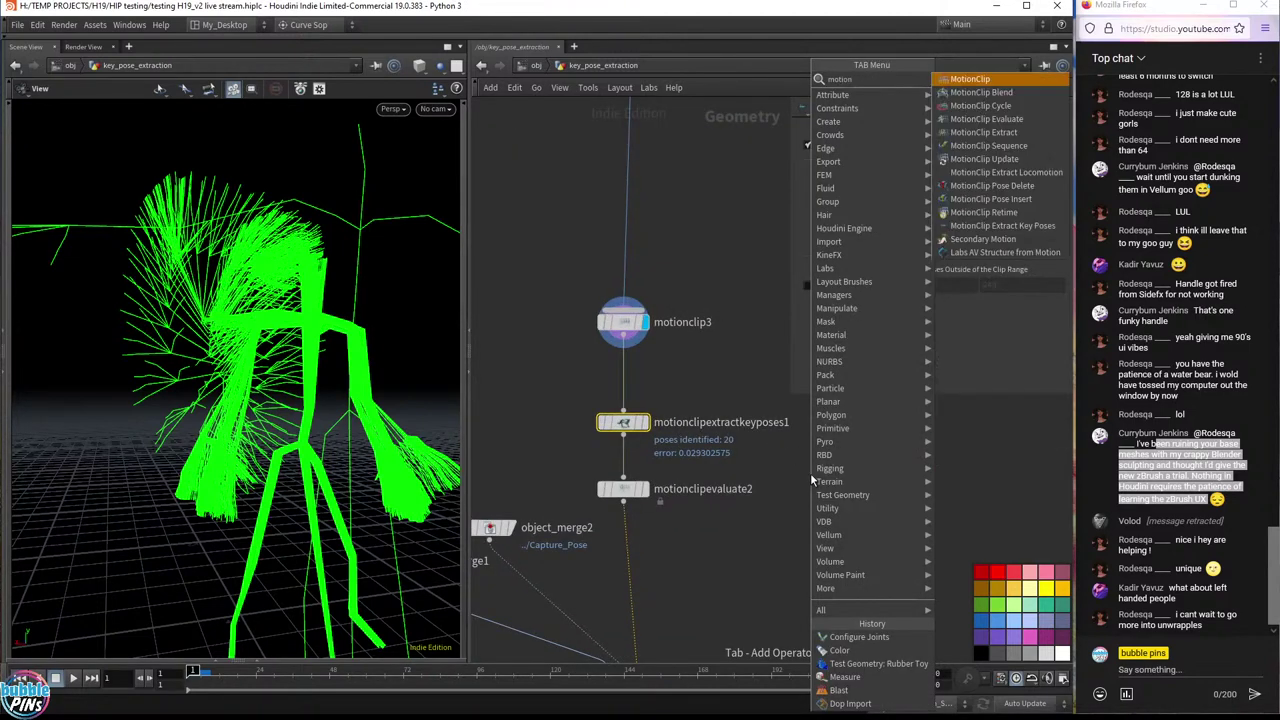
text(clip ext)
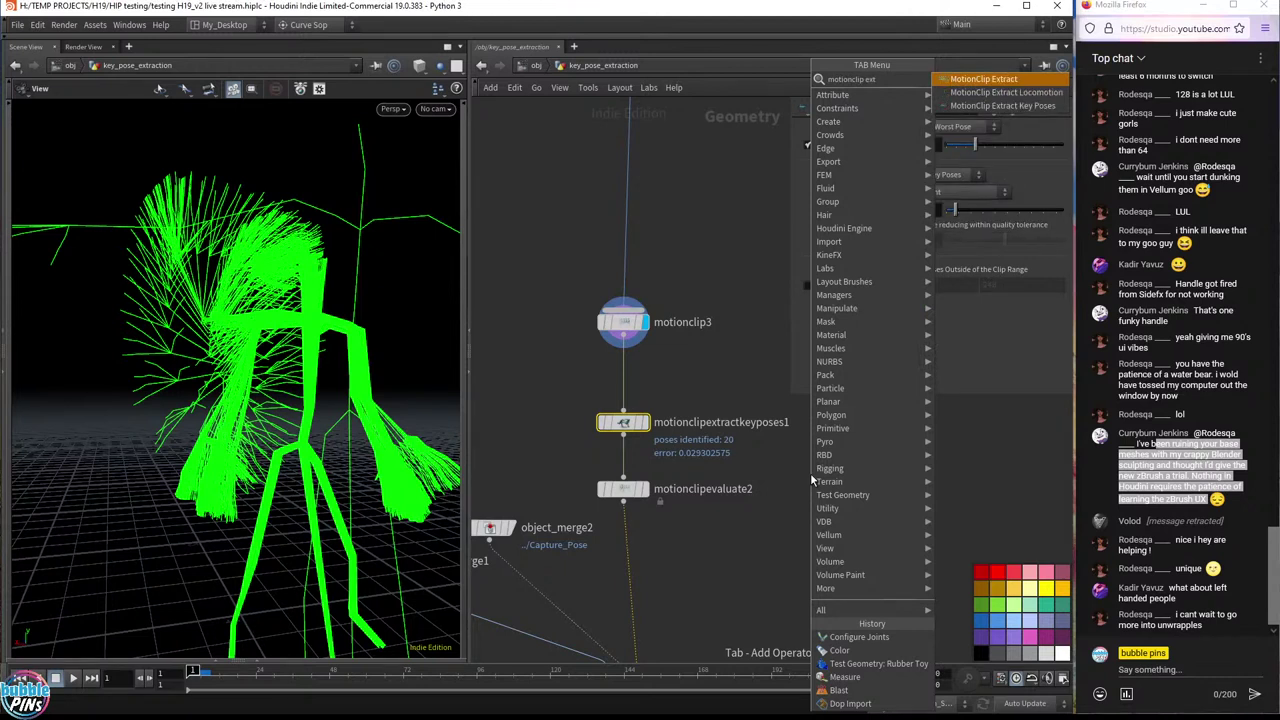
key(Down)
key(Down)
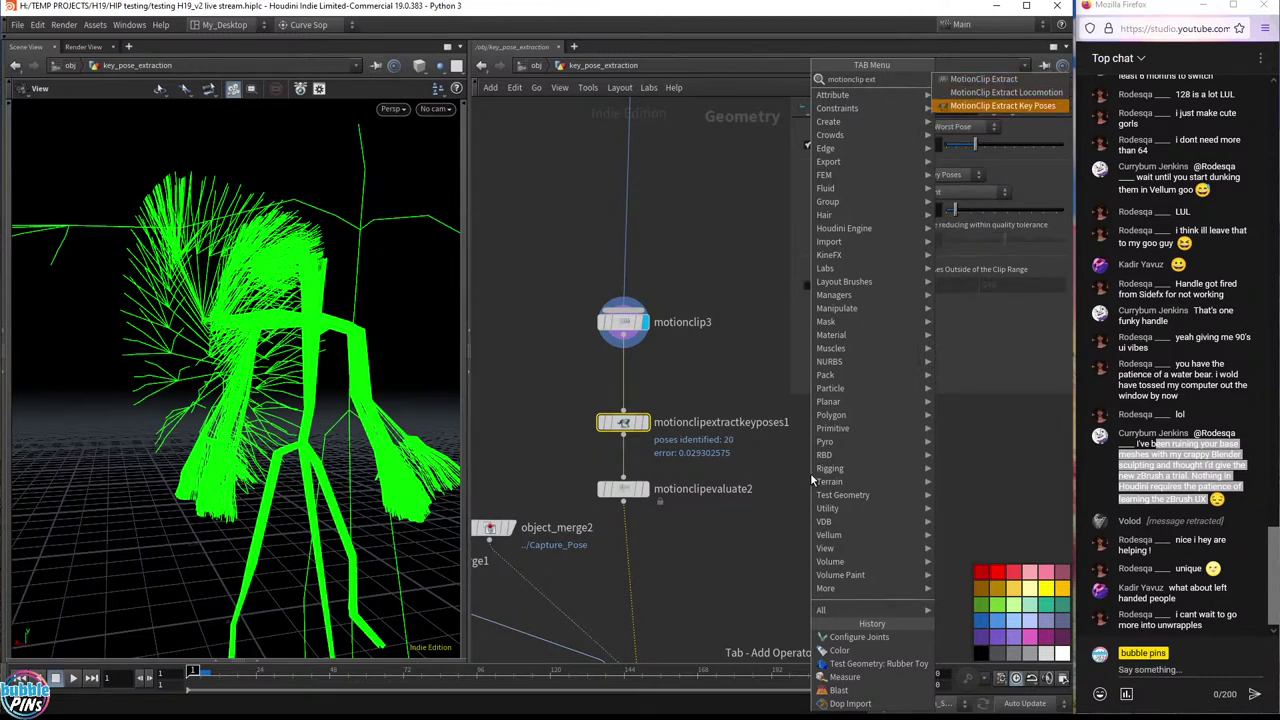
key(Return)
click(810, 473)
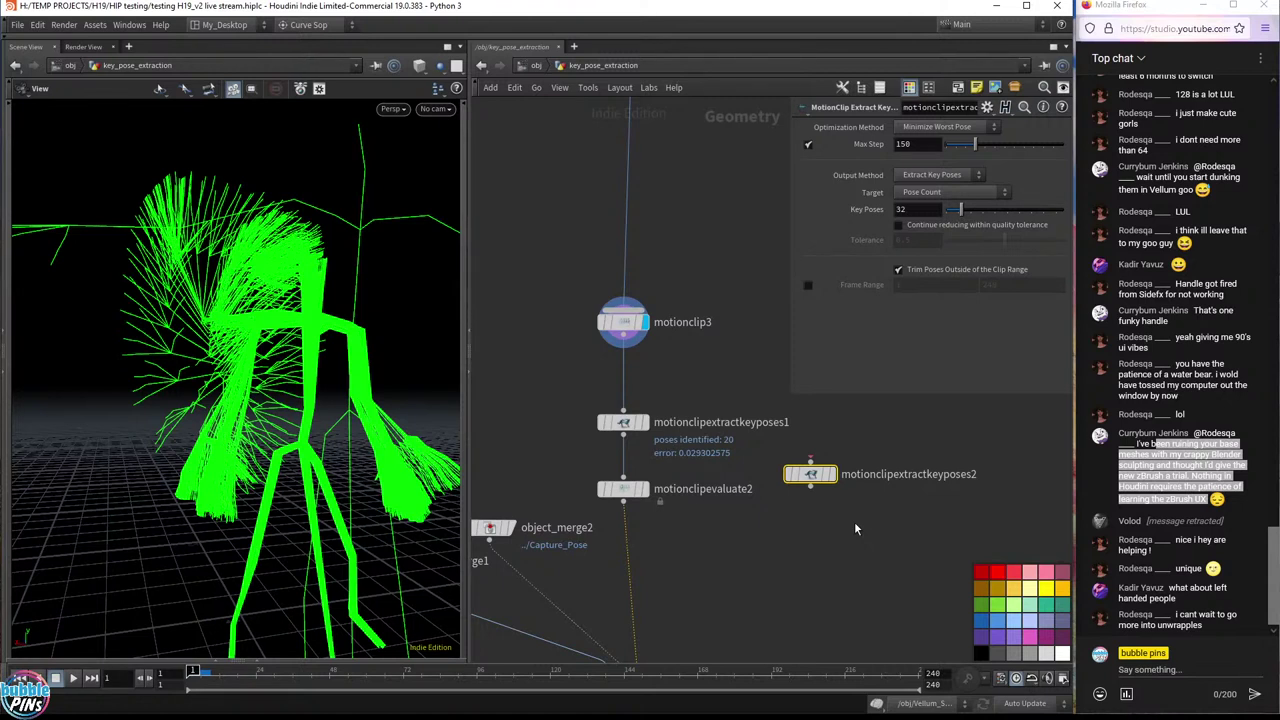
scroll(854, 528, down, 5)
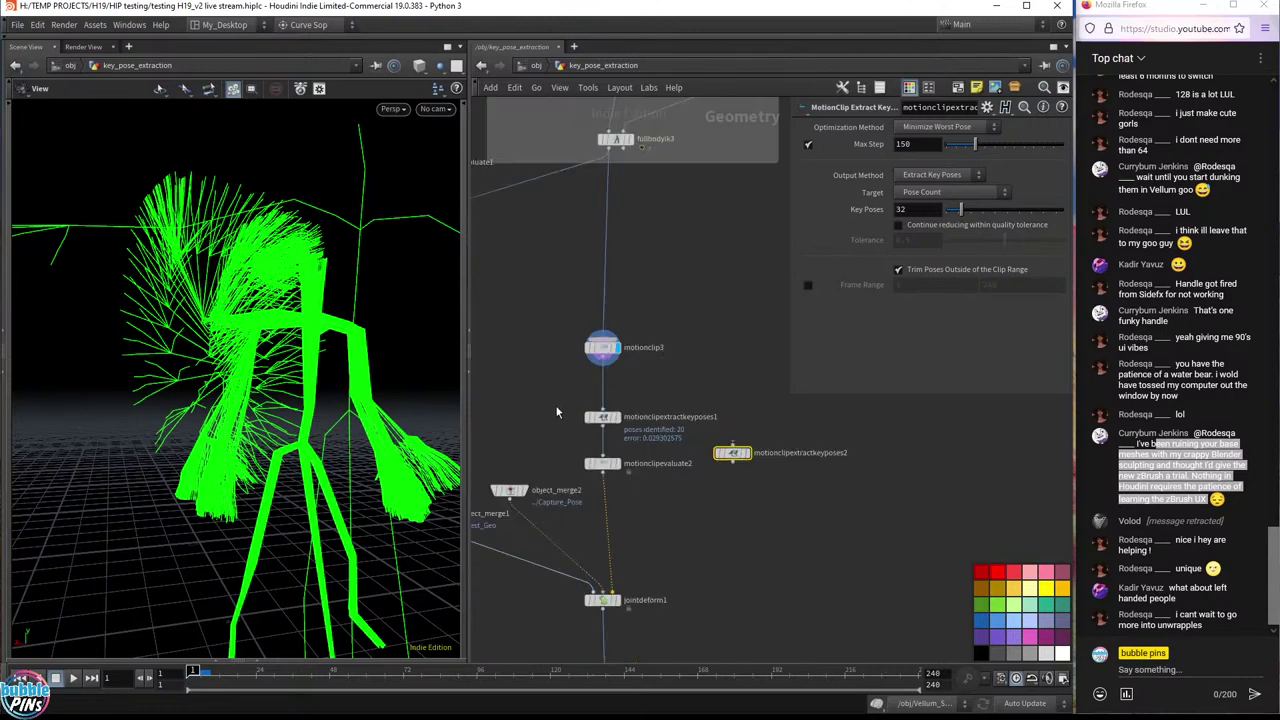
click(563, 379)
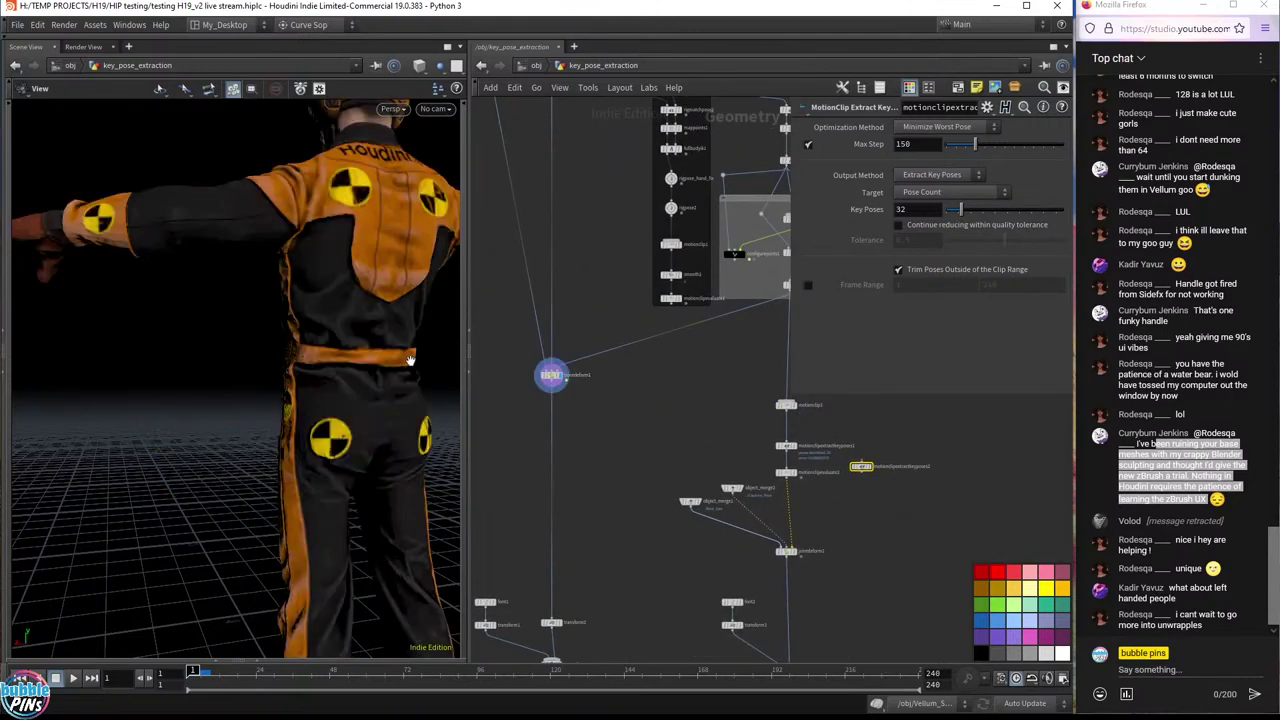
scroll(338, 263, down, 5)
scroll(360, 270, up, 8)
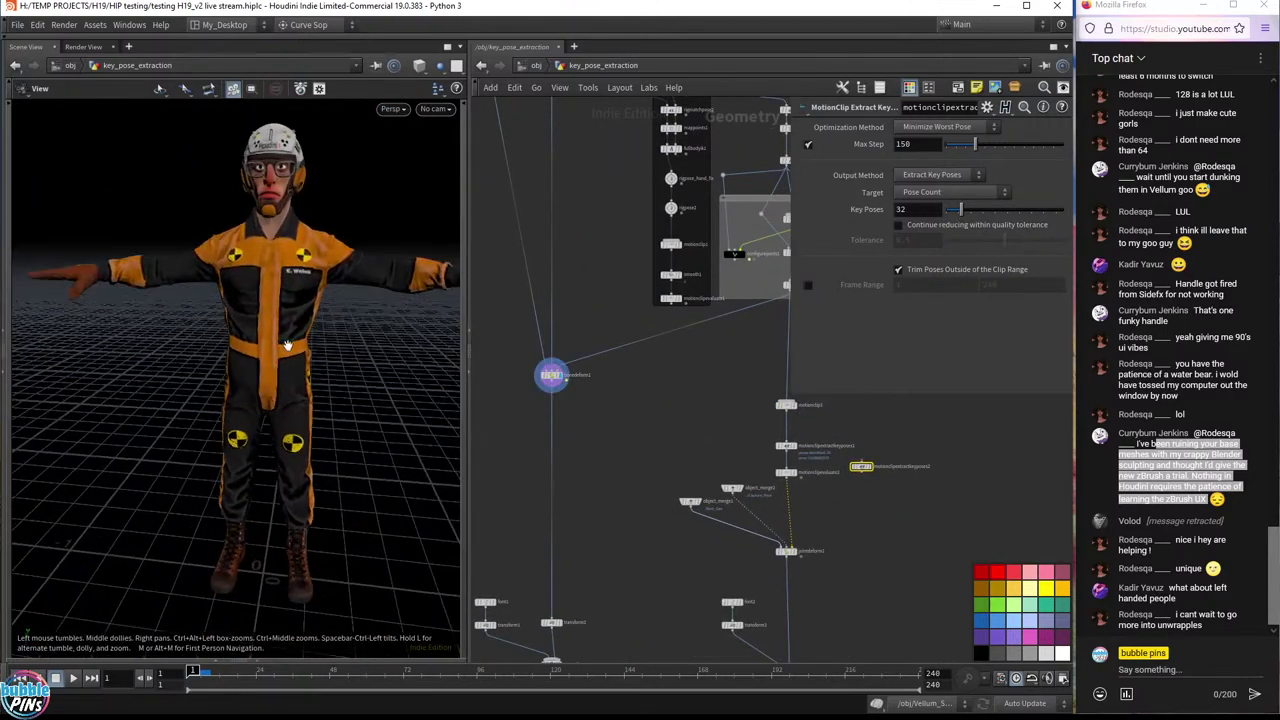
scroll(384, 281, down, 5)
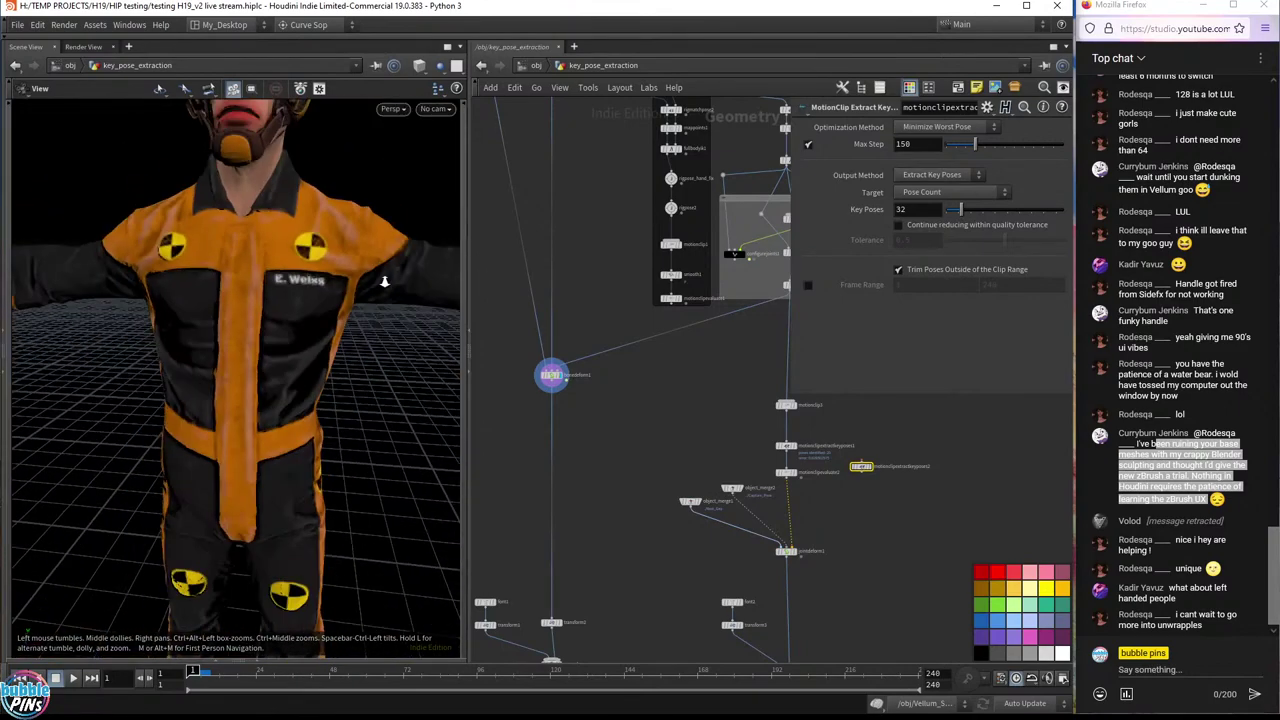
scroll(384, 281, up, 4)
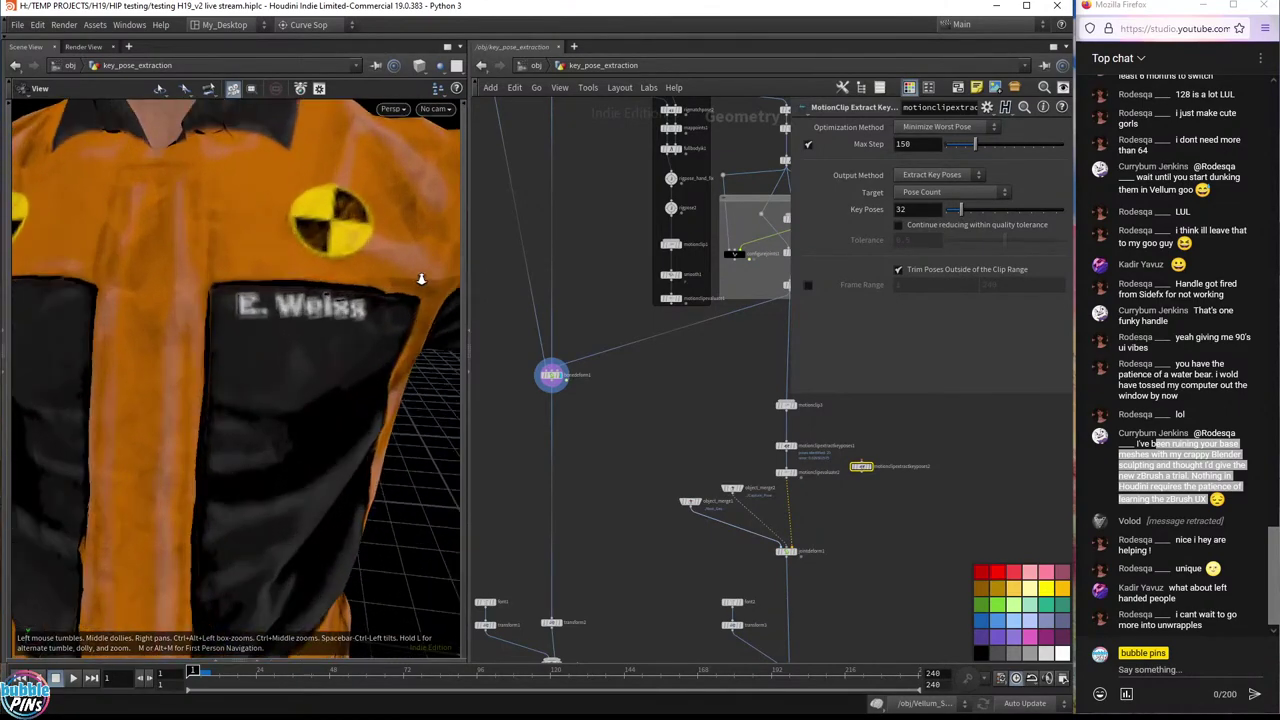
drag(420, 277, 376, 326)
scroll(349, 328, down, 5)
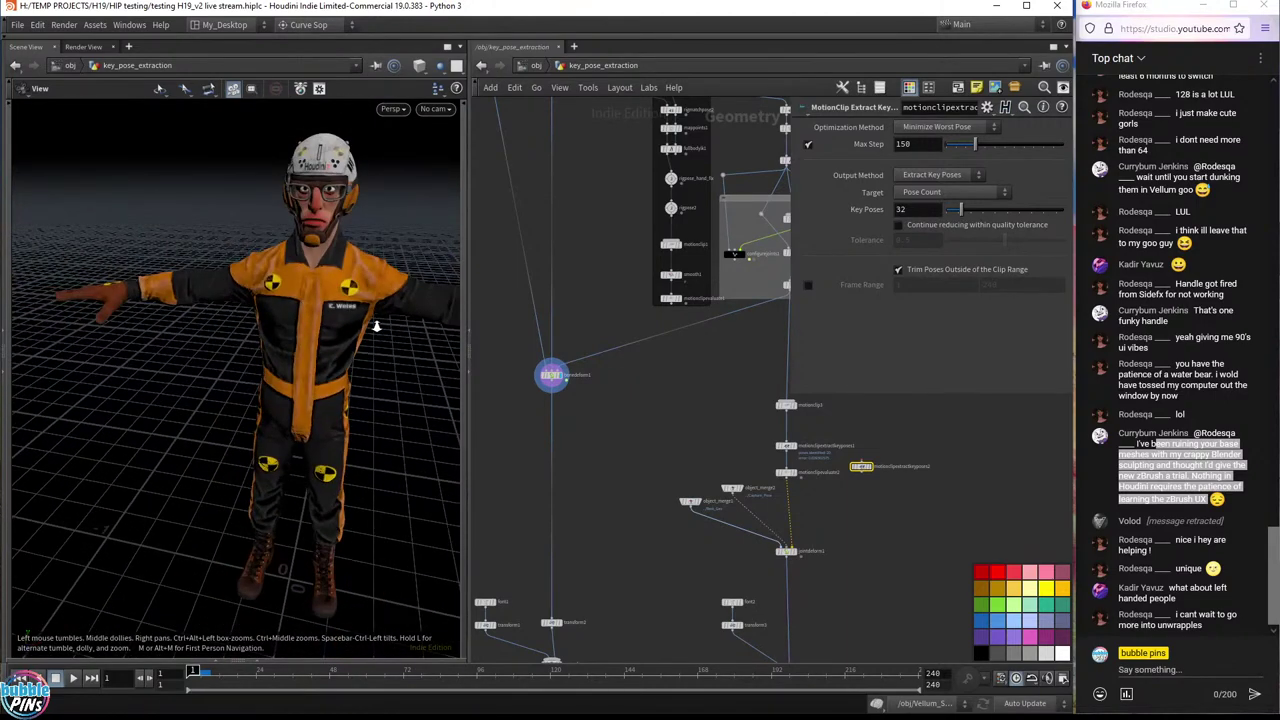
scroll(376, 326, up, 5)
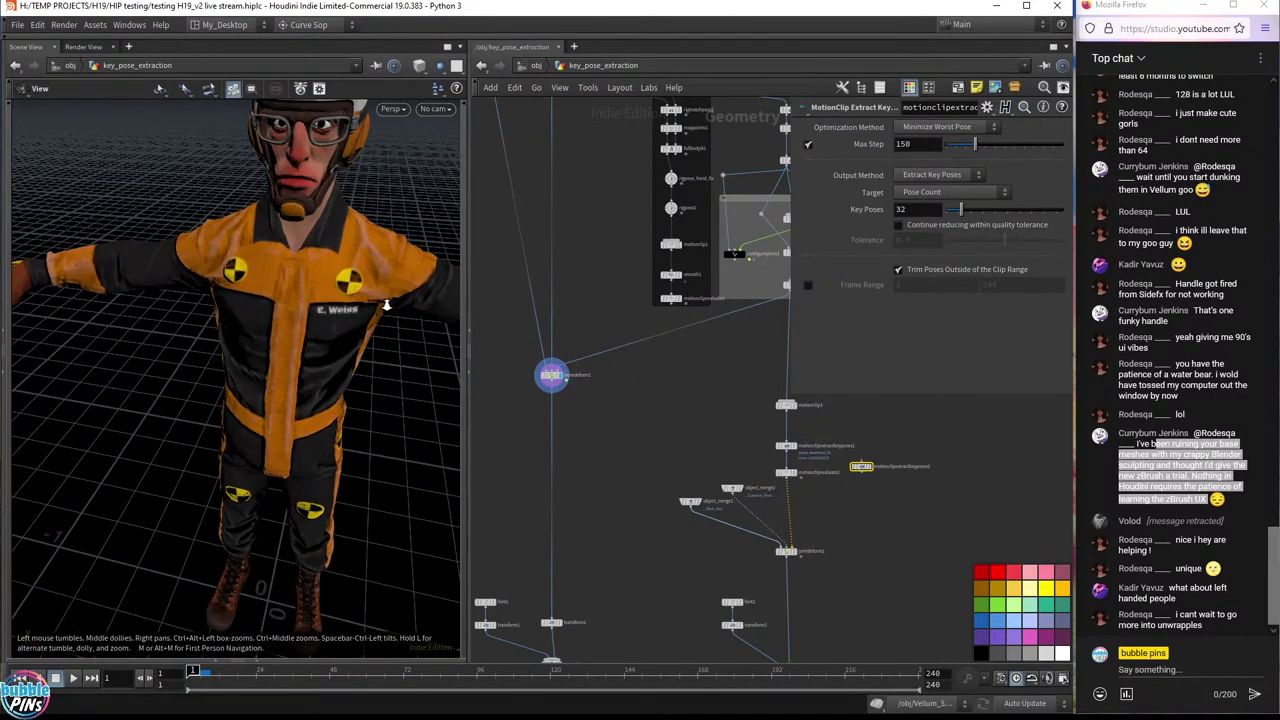
mouse_move(386, 305)
mouse_down()
mouse_move(331, 335)
mouse_move(375, 288)
mouse_up()
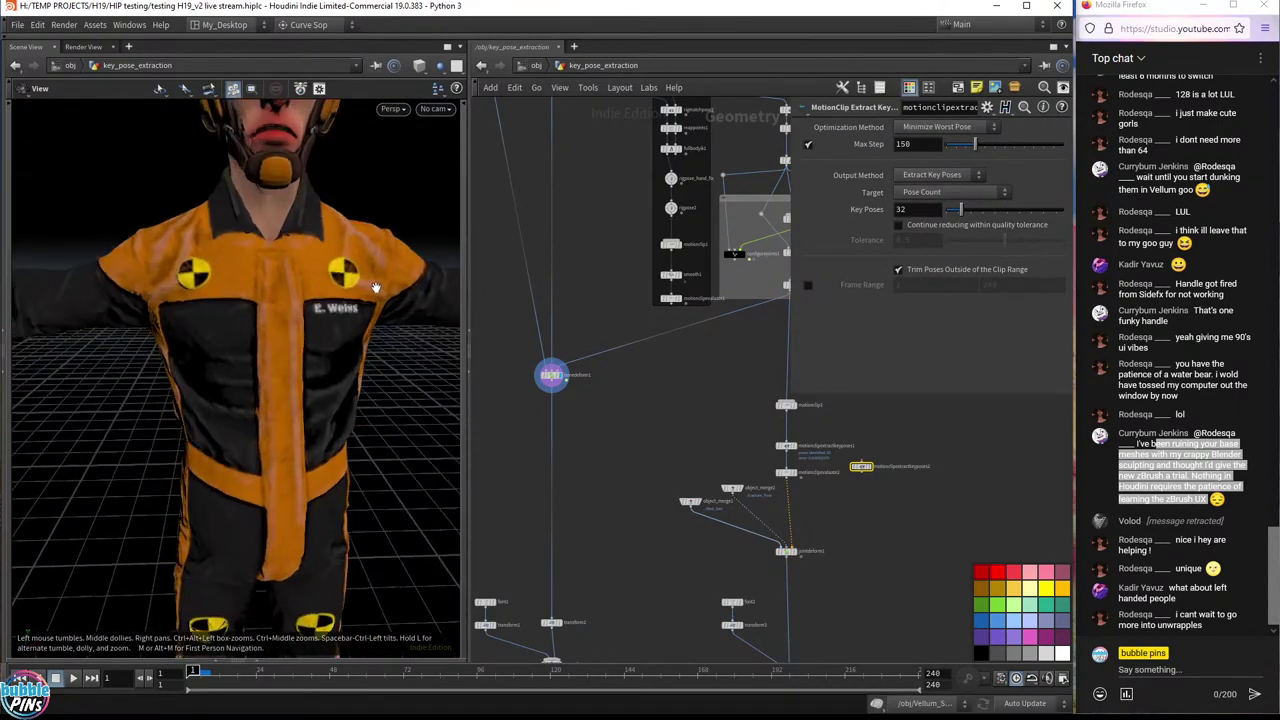
scroll(375, 288, down, 5)
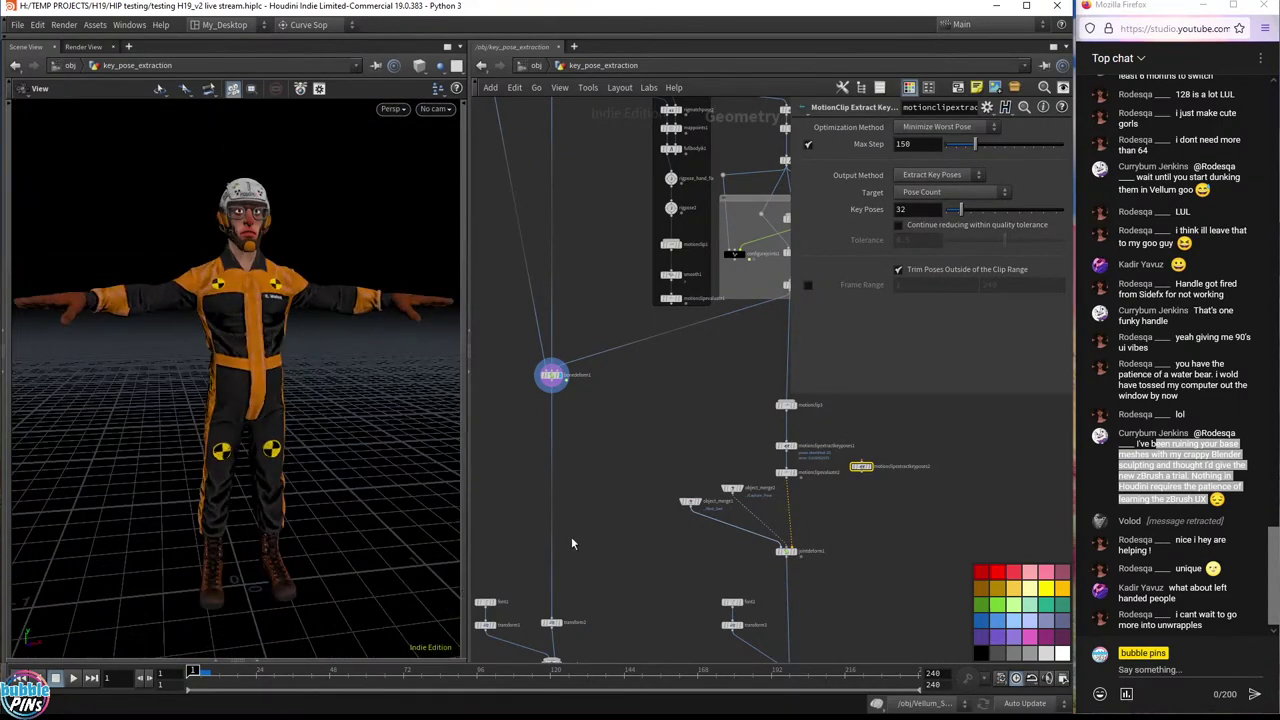
scroll(526, 369, up, 6)
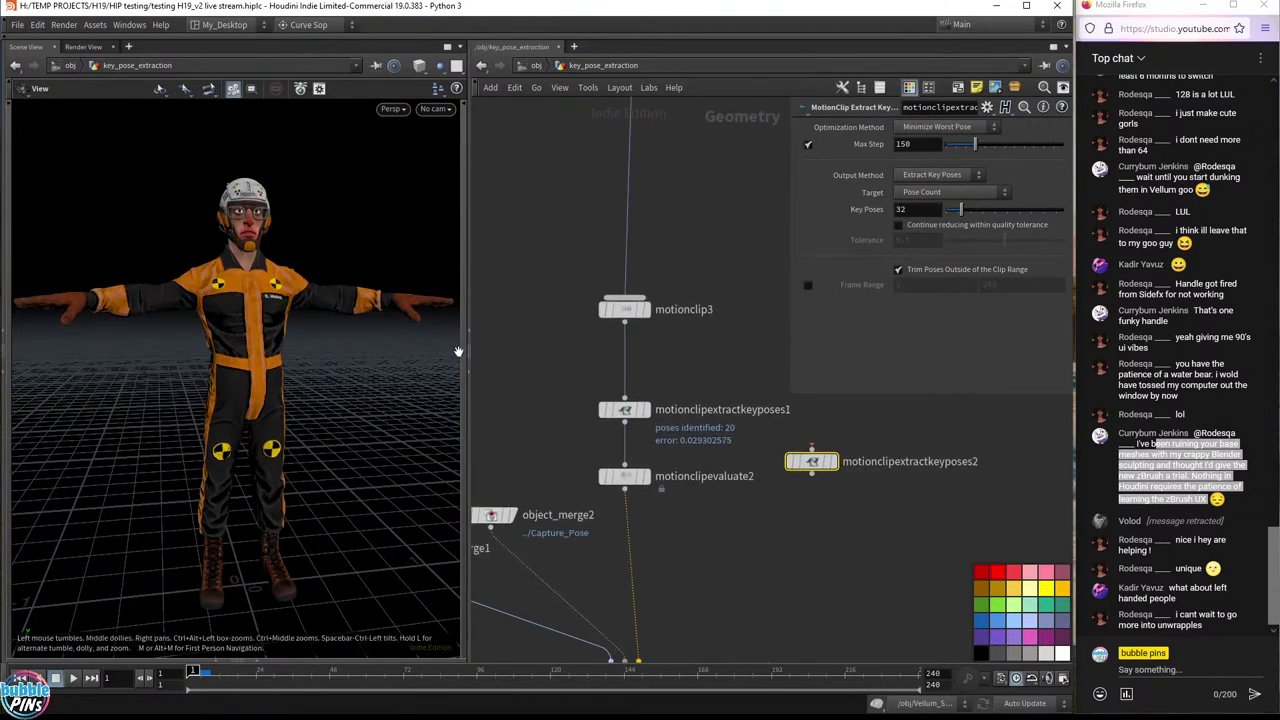
- Remove the extra key pose extraction node, then display motionclip3 and check its node info
drag(513, 371, 740, 444)
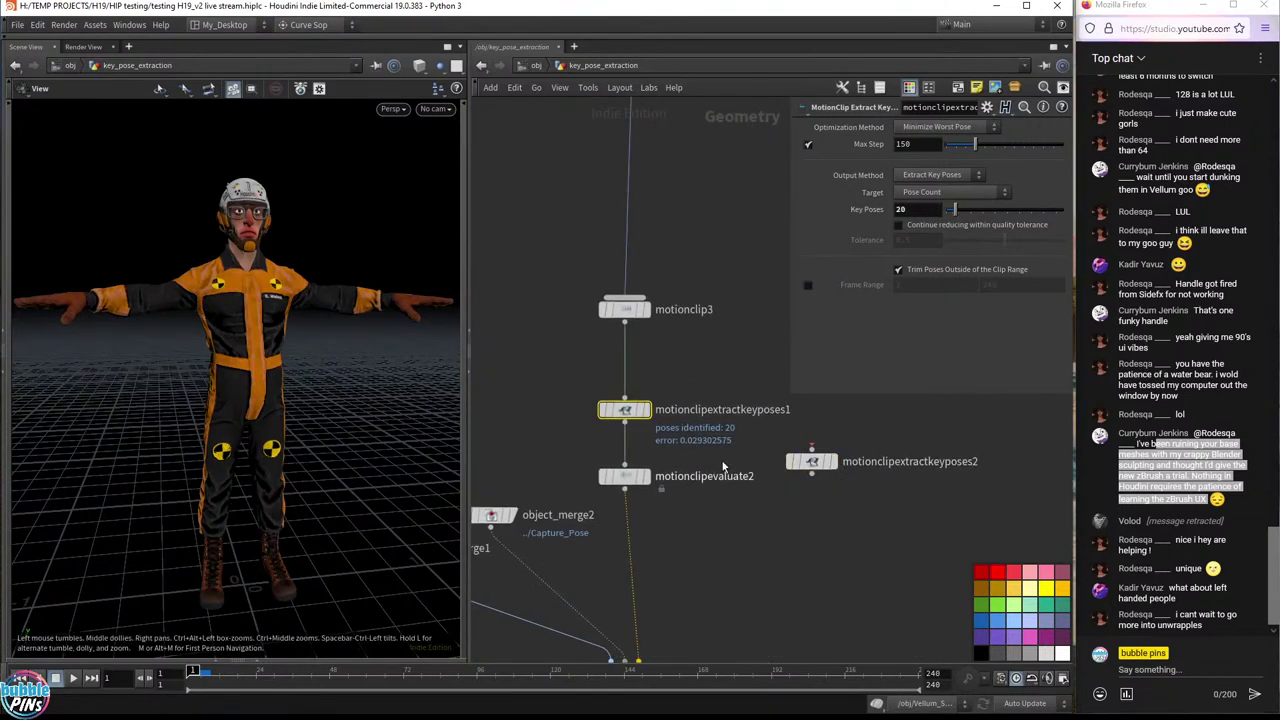
click(798, 457)
key(Delete)
click(625, 310)
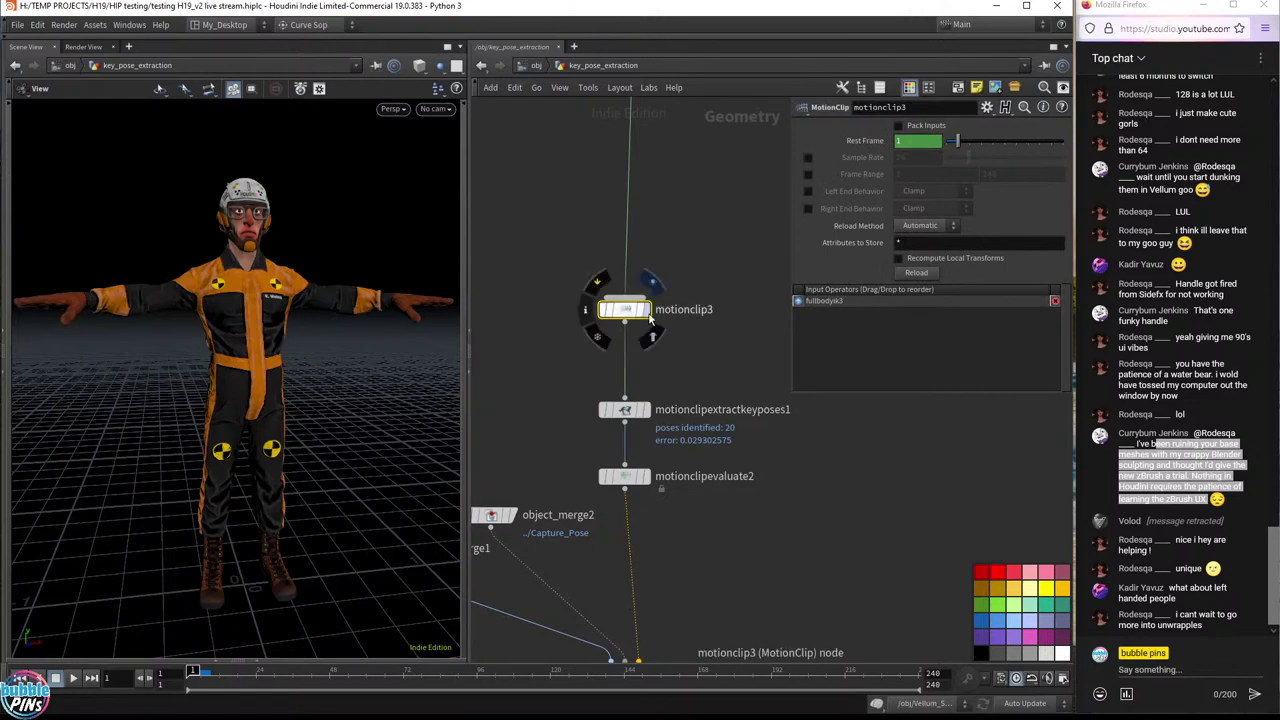
click(646, 310)
middle_click(640, 310)
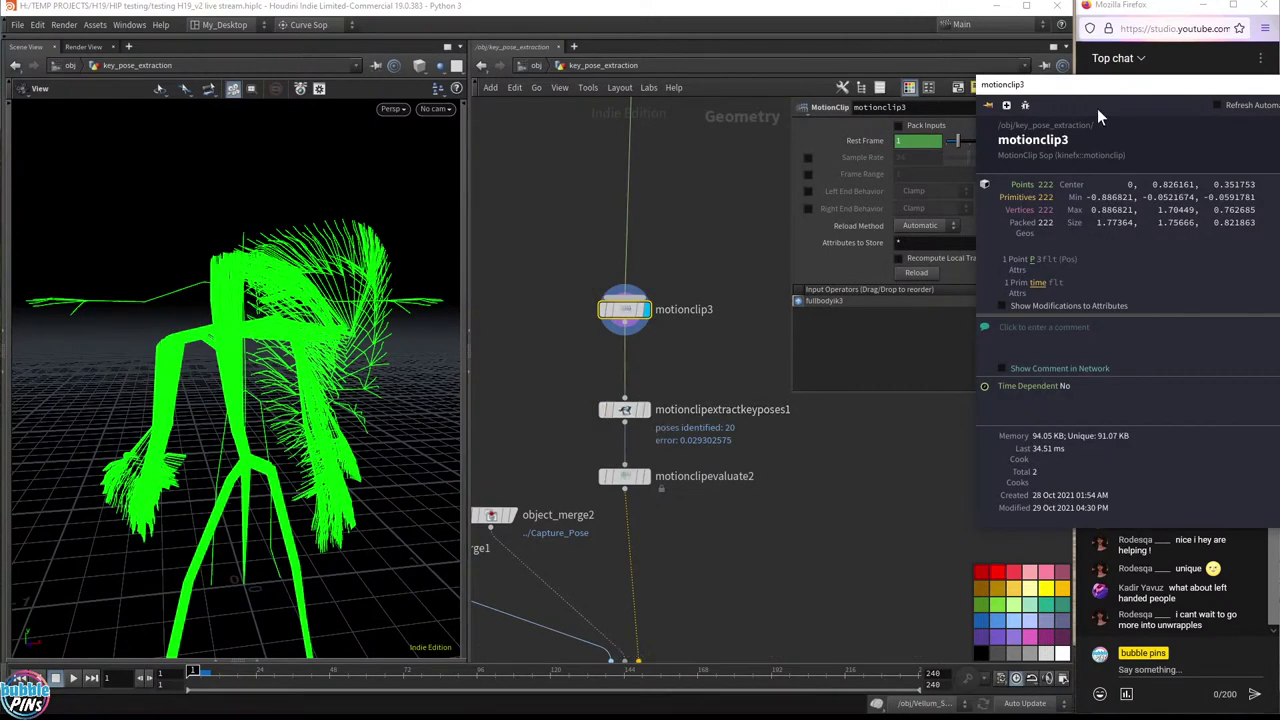
drag(1097, 112, 889, 138)
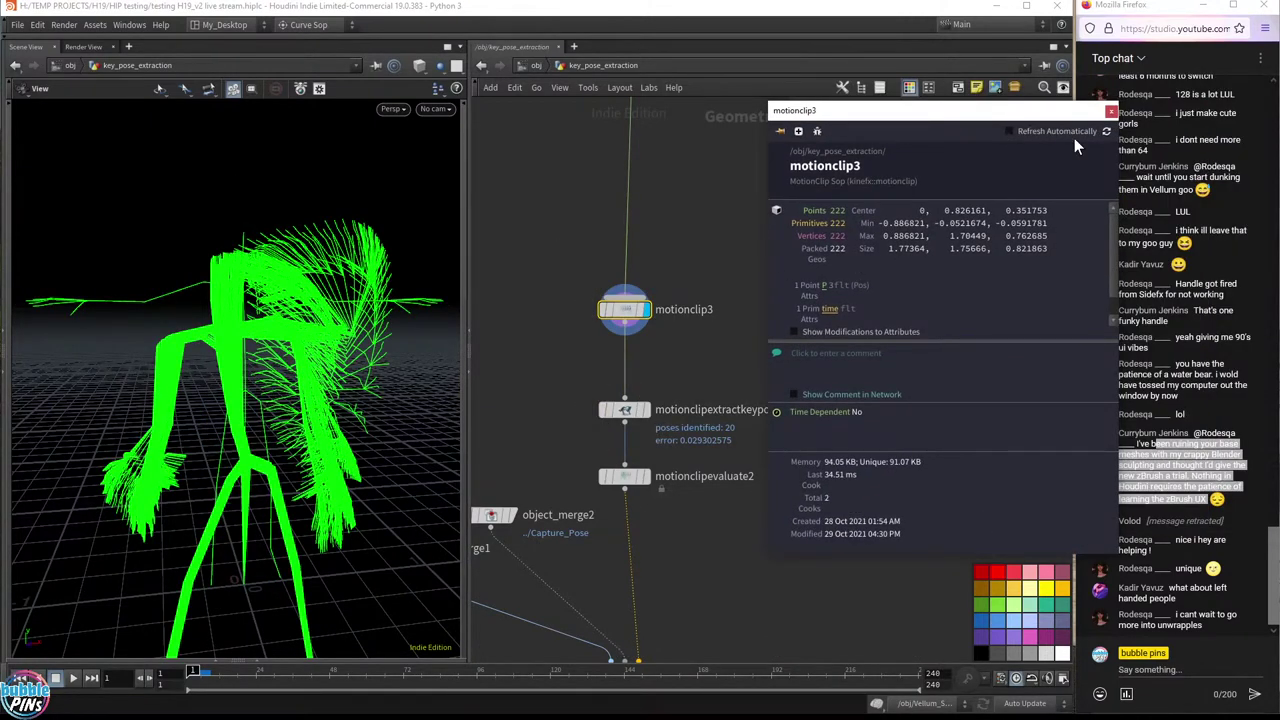
click(1109, 112)
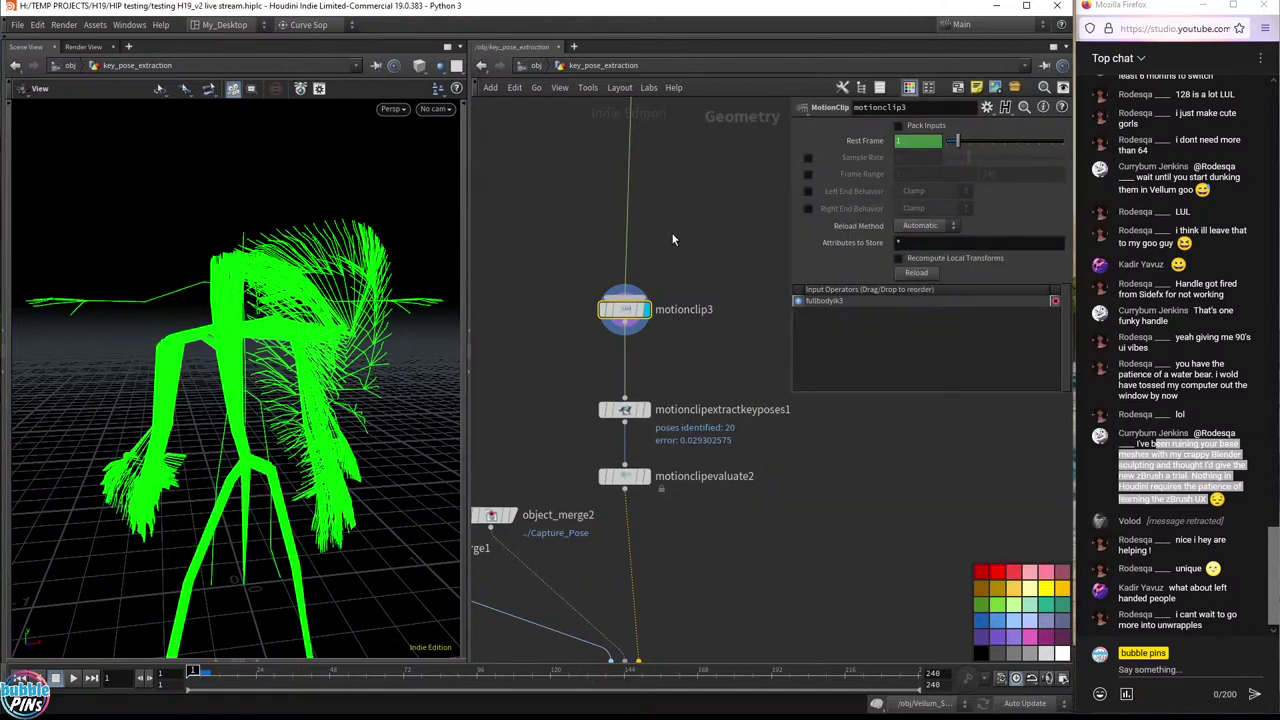
- Show the clipinfo detail attributes in an enlarged Geometry Spreadsheet and select fullbodyik3
middle_drag(671, 234, 657, 448)
middle_drag(660, 333, 639, 188)
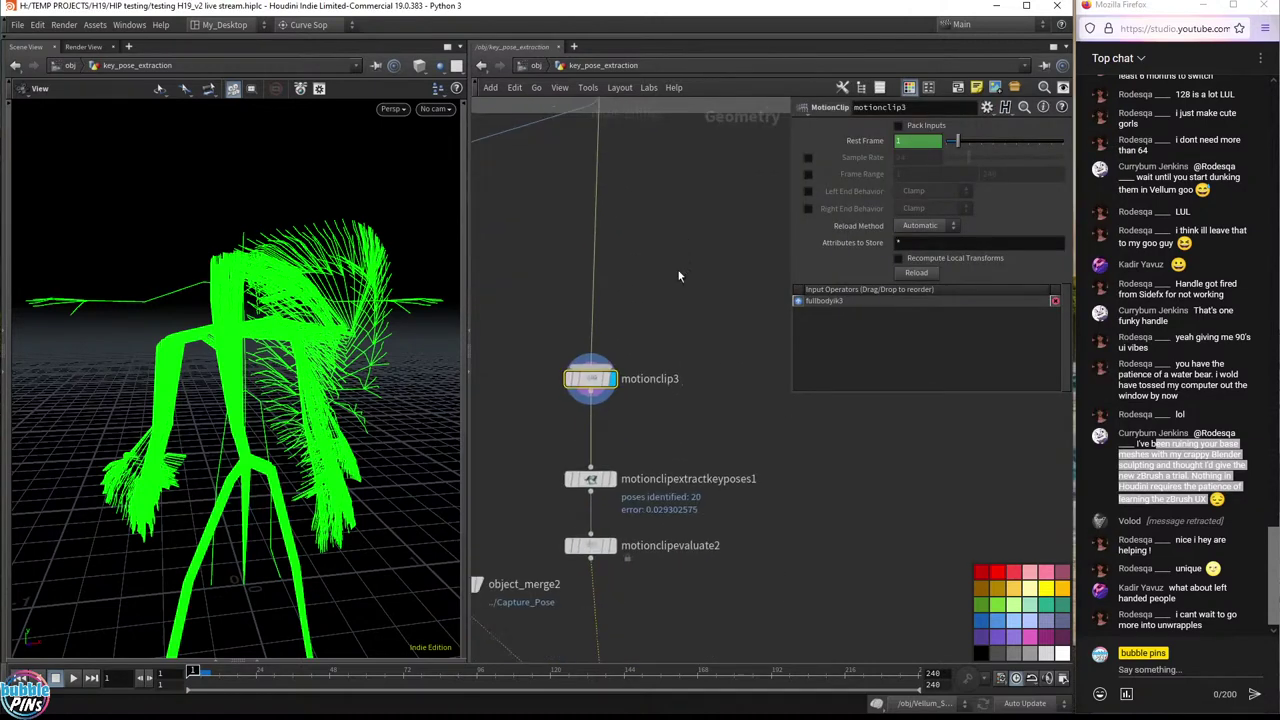
click(259, 668)
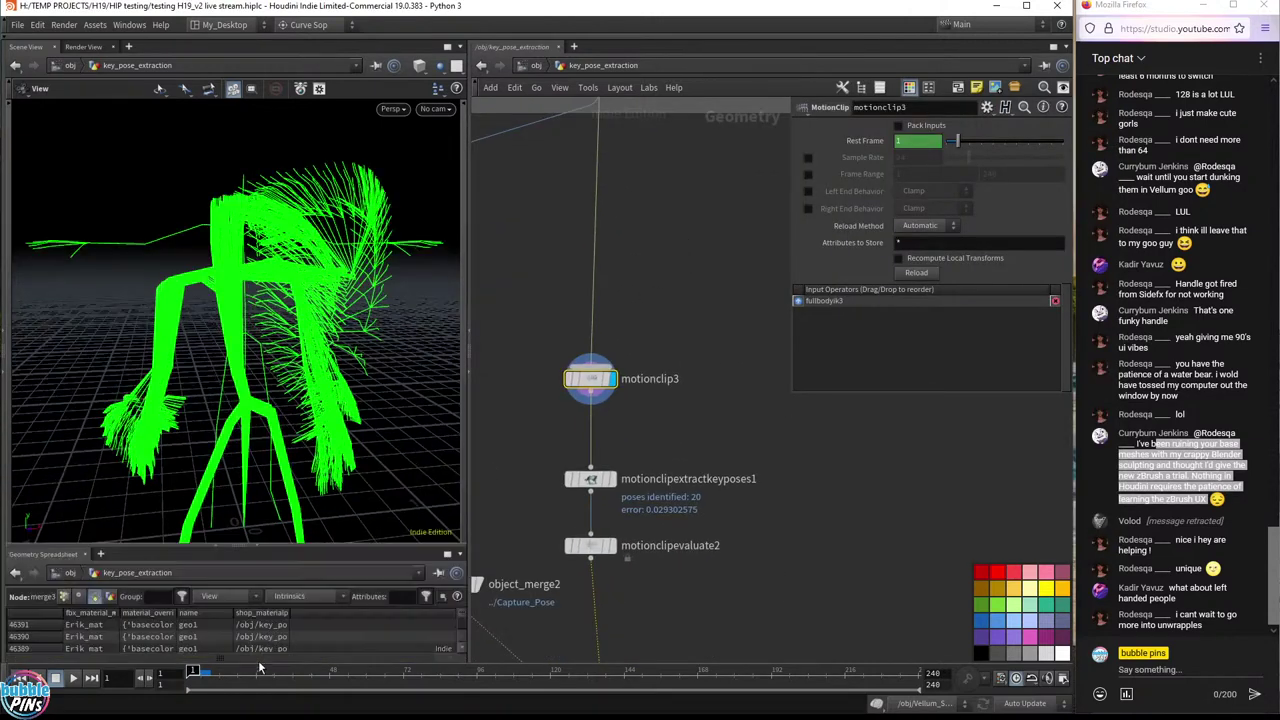
click(135, 597)
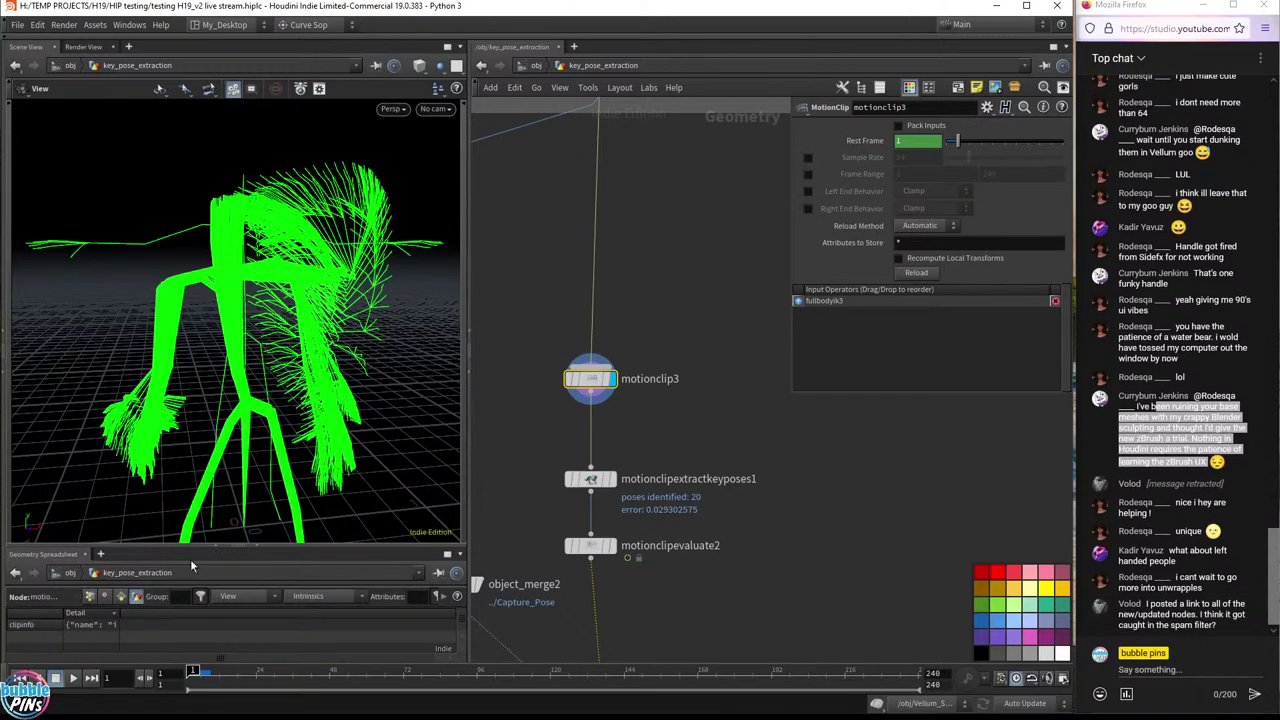
drag(193, 545, 193, 502)
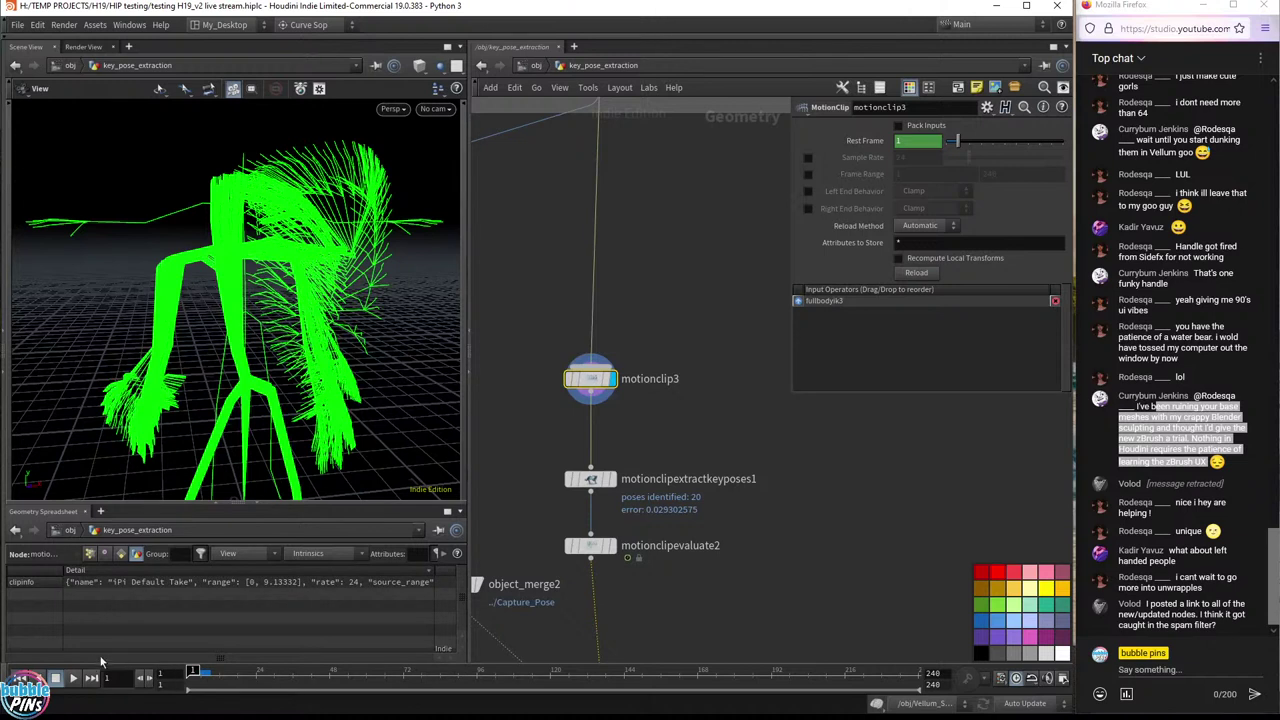
middle_drag(674, 240, 674, 405)
click(615, 250)
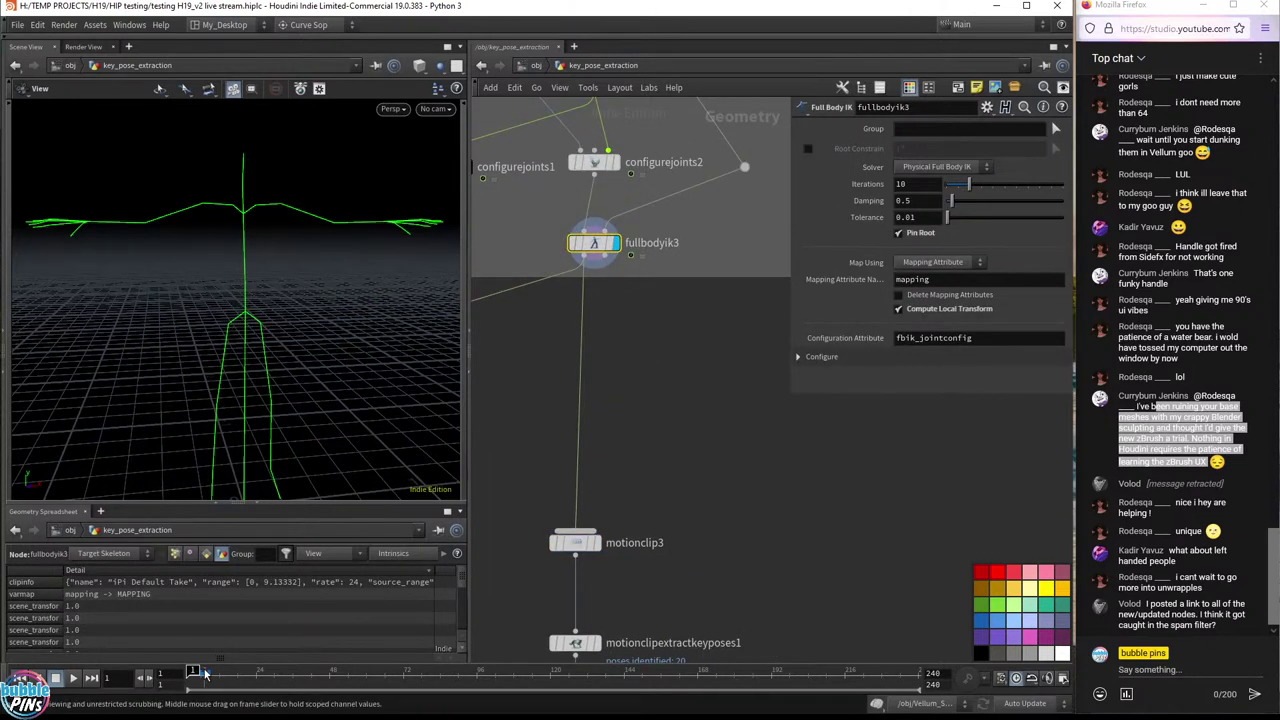
- Scrub the animation, display motionclip3's overlaid poses, and select motionclipextractkeyposes1
mouse_move(200, 670)
mouse_down()
mouse_move(792, 683)
mouse_move(192, 684)
mouse_up()
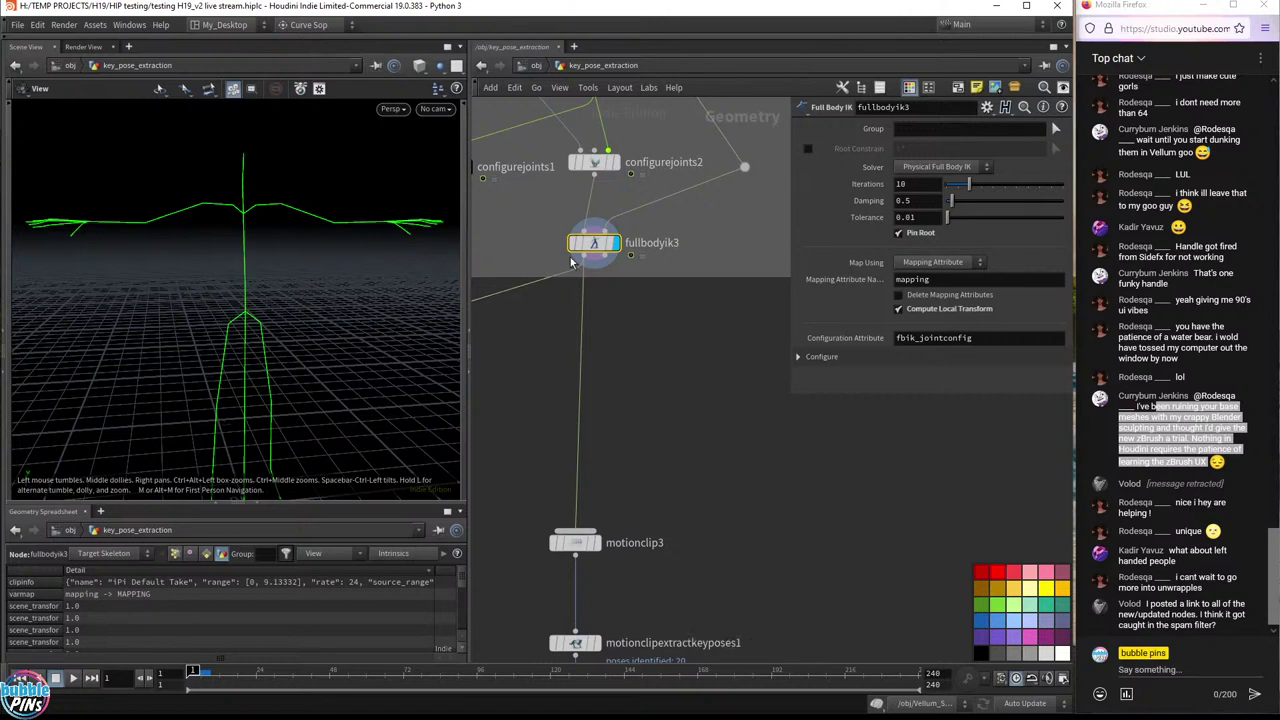
middle_drag(770, 477, 785, 429)
click(592, 494)
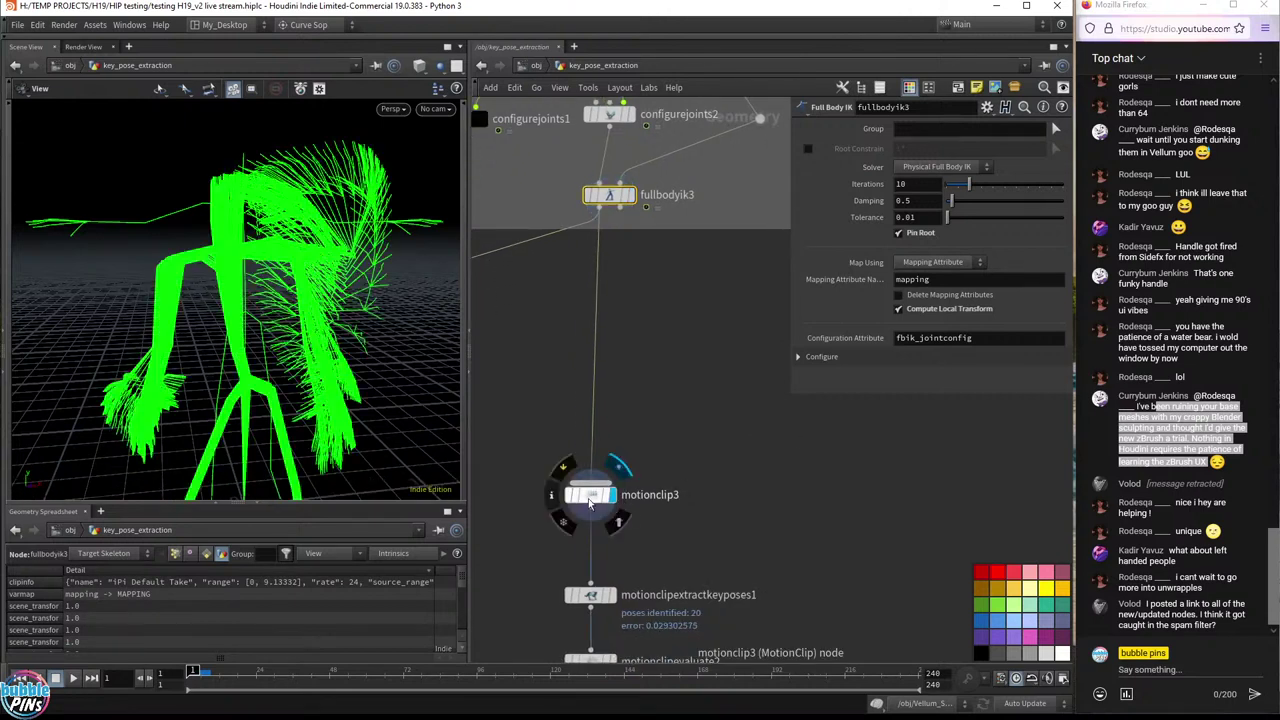
middle_drag(743, 523, 730, 418)
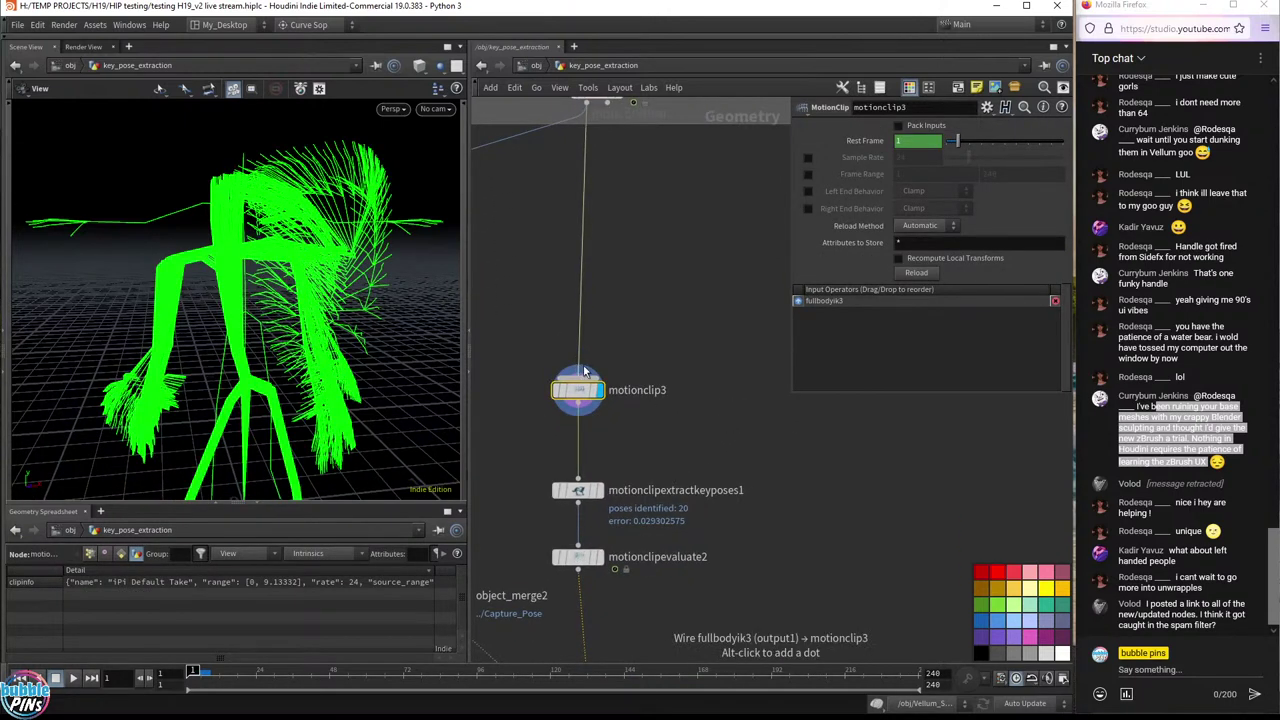
click(578, 490)
mouse_move(602, 507)
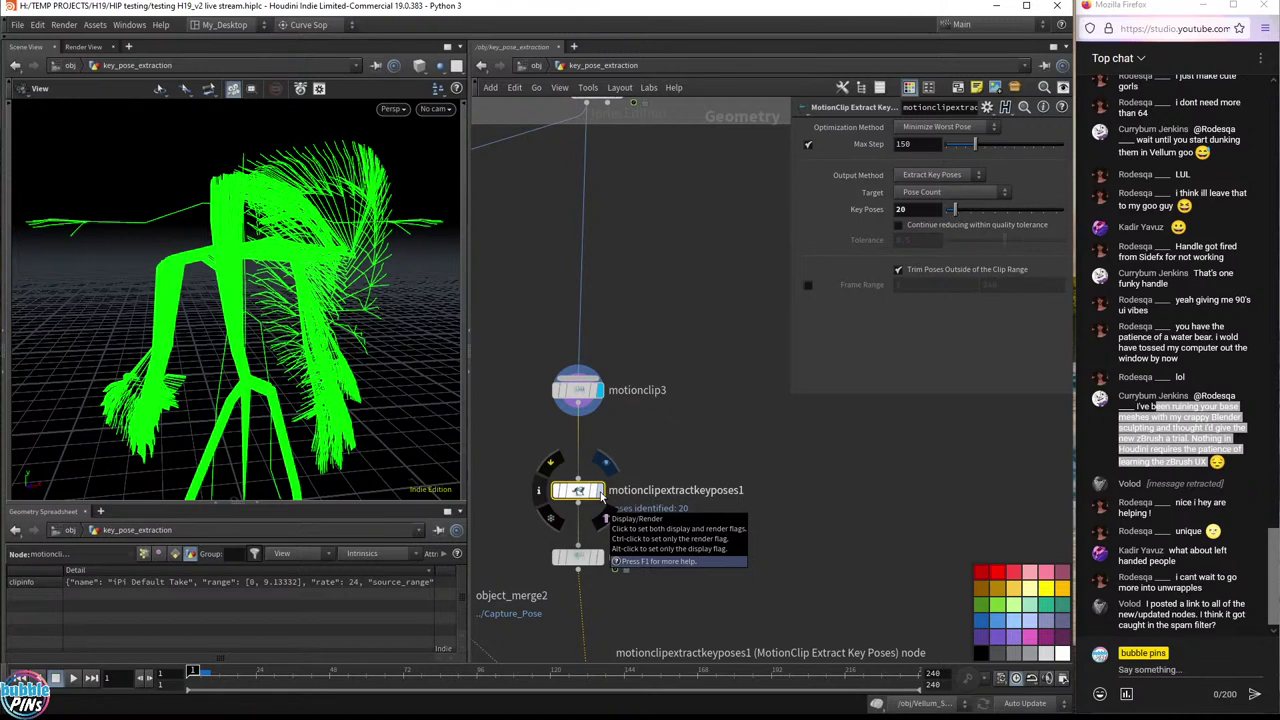
- Display only motionclipextractkeyposes1's extracted key poses and orbit around them
click(917, 209)
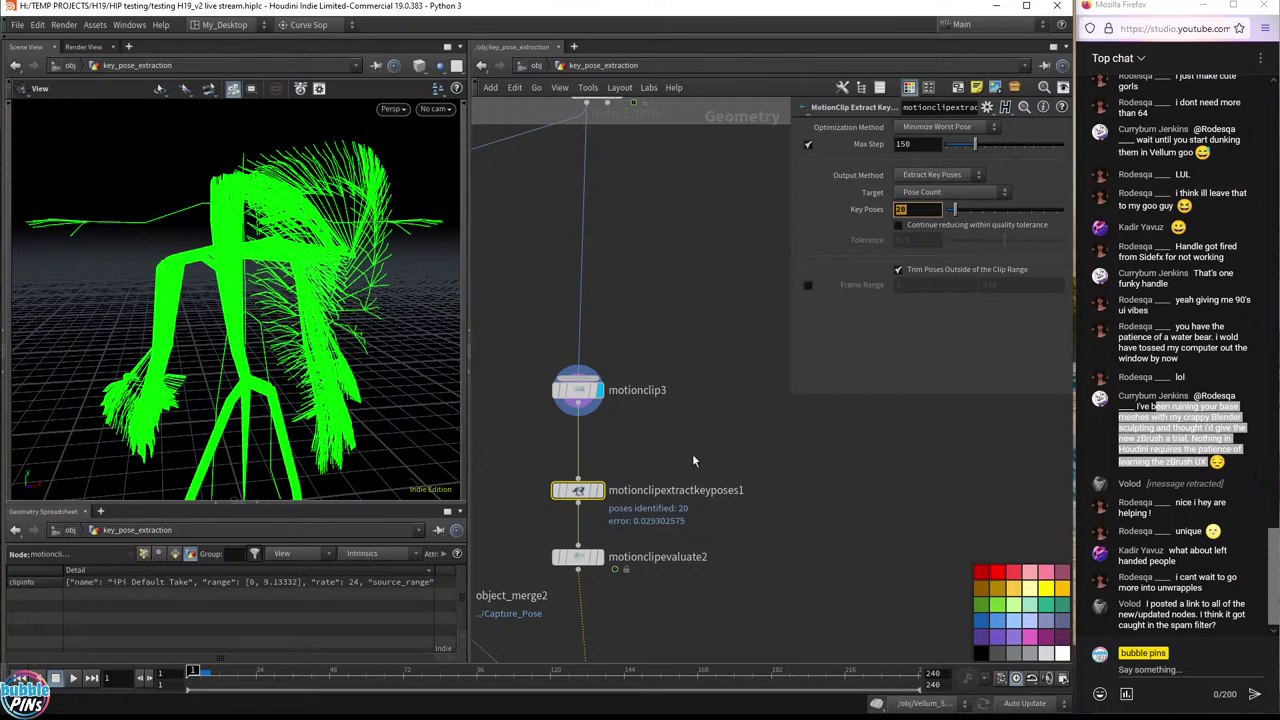
click(580, 490)
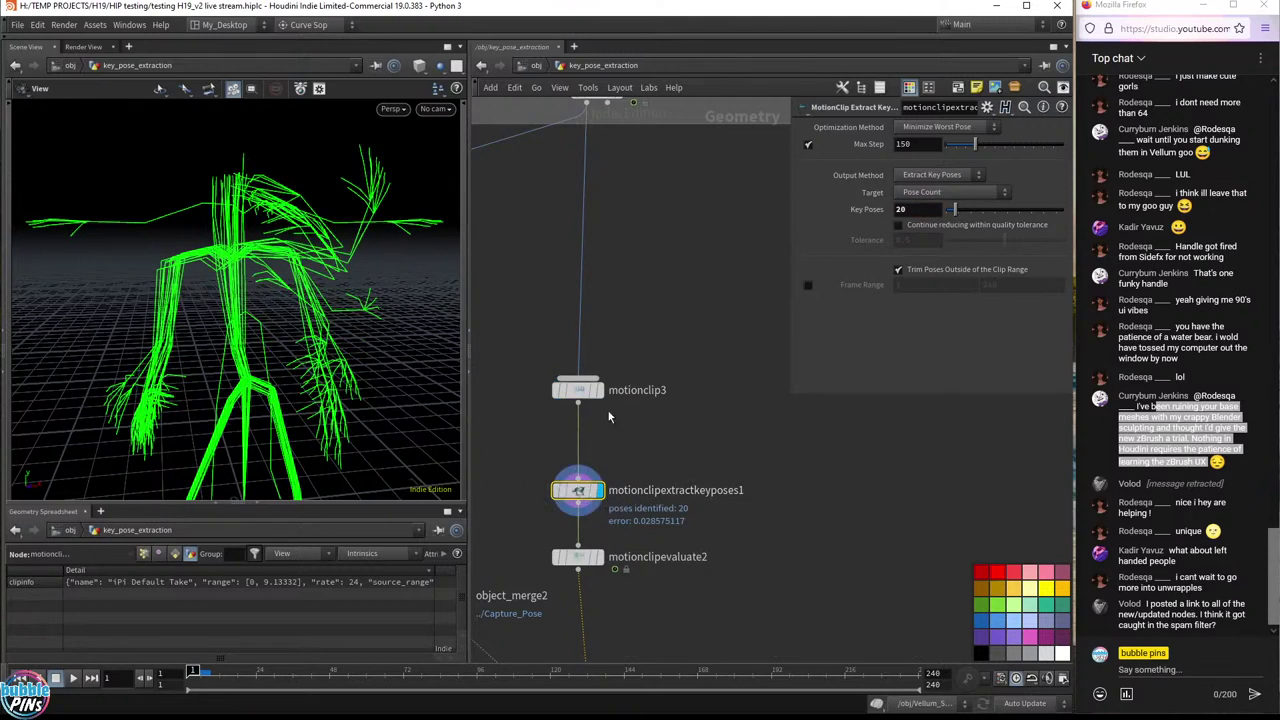
drag(330, 284, 105, 323)
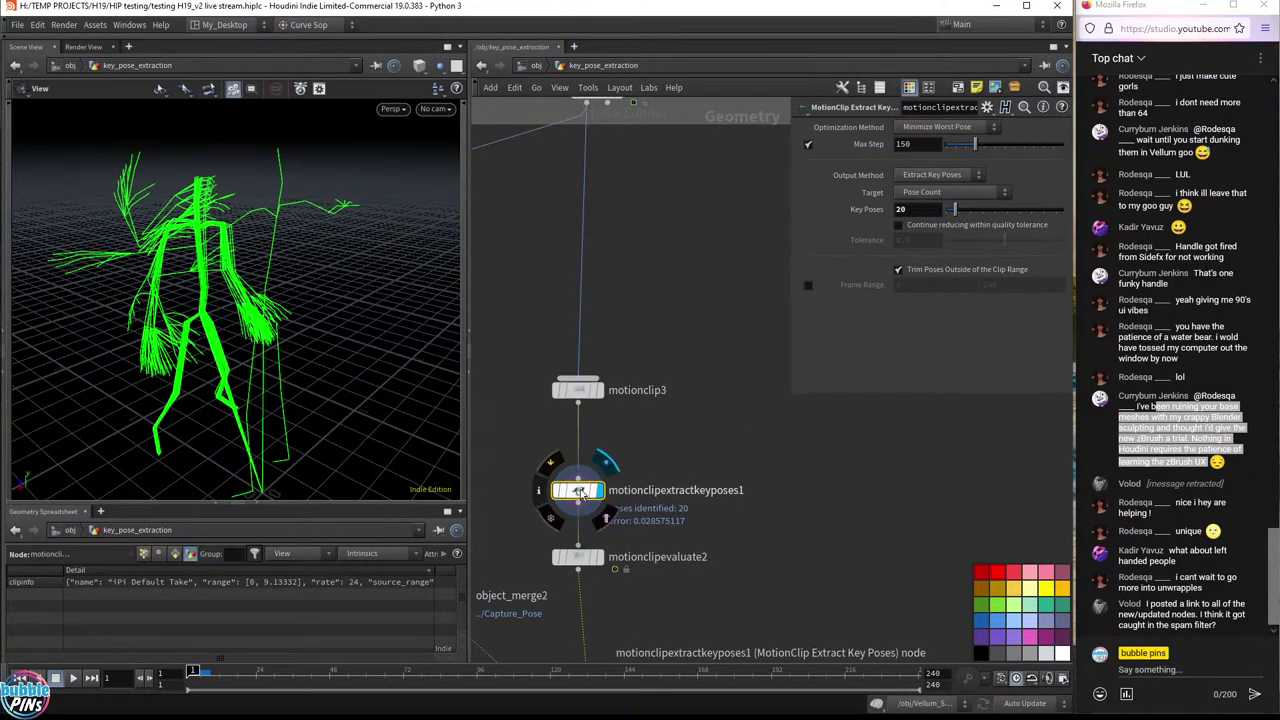
drag(585, 494, 589, 477)
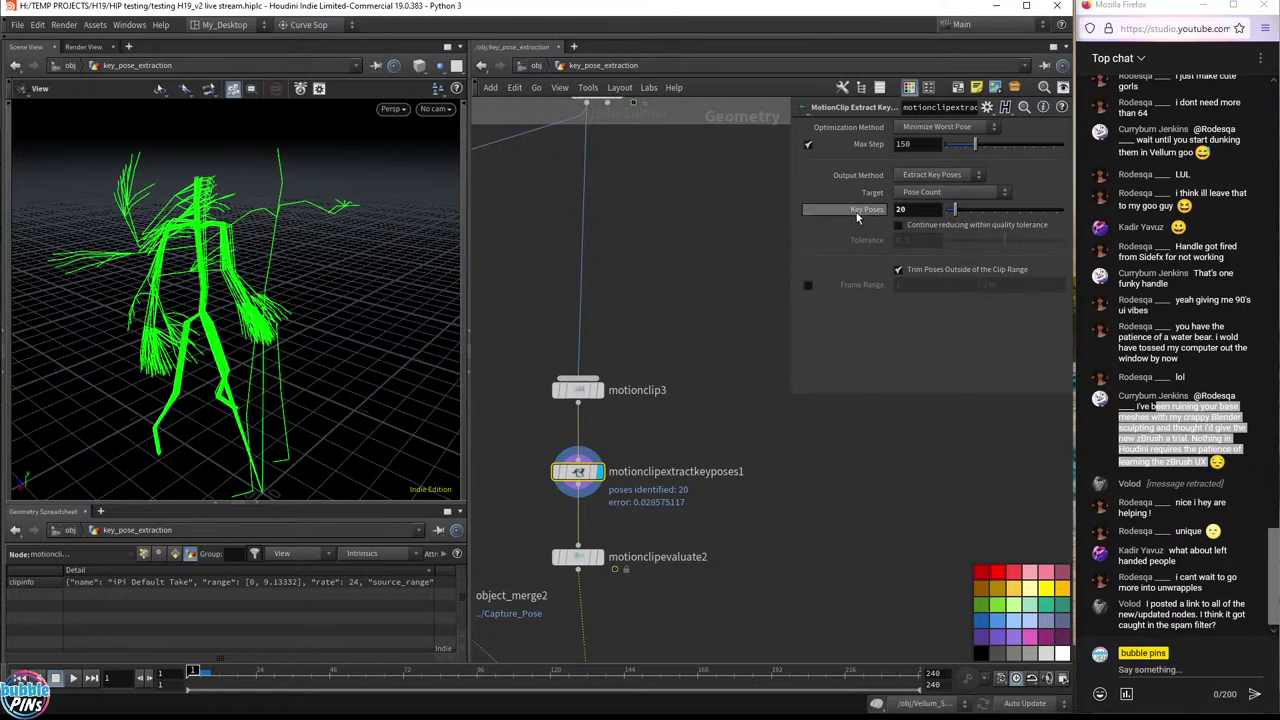
- Try Key Poses counts of about 99, 215 and 65, then settle on 20
drag(958, 212, 1007, 218)
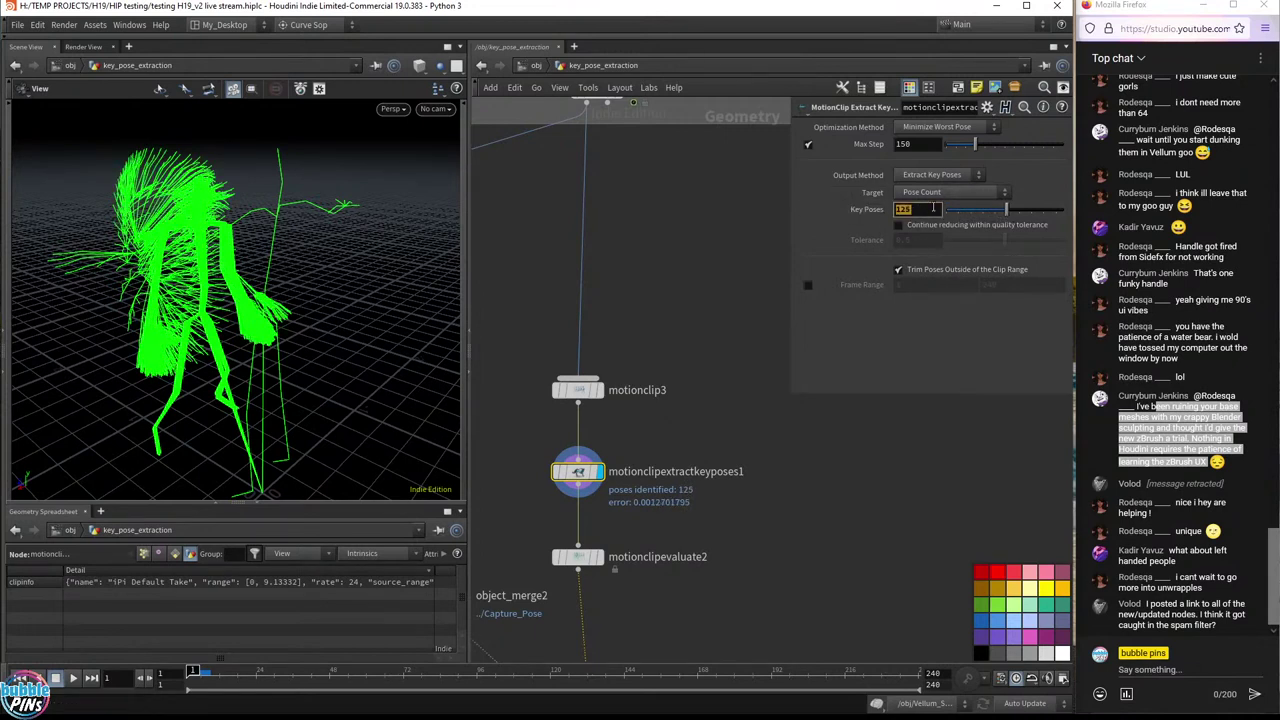
drag(1008, 214, 1052, 213)
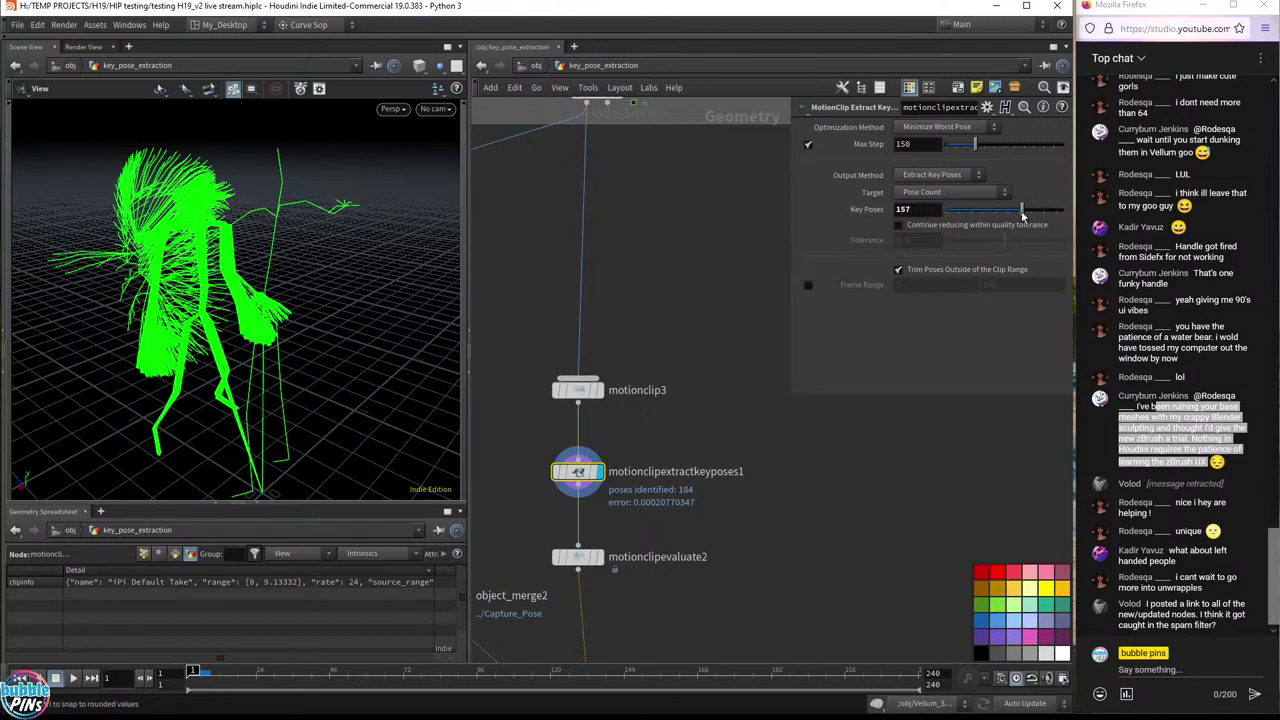
drag(1021, 214, 963, 217)
click(905, 209)
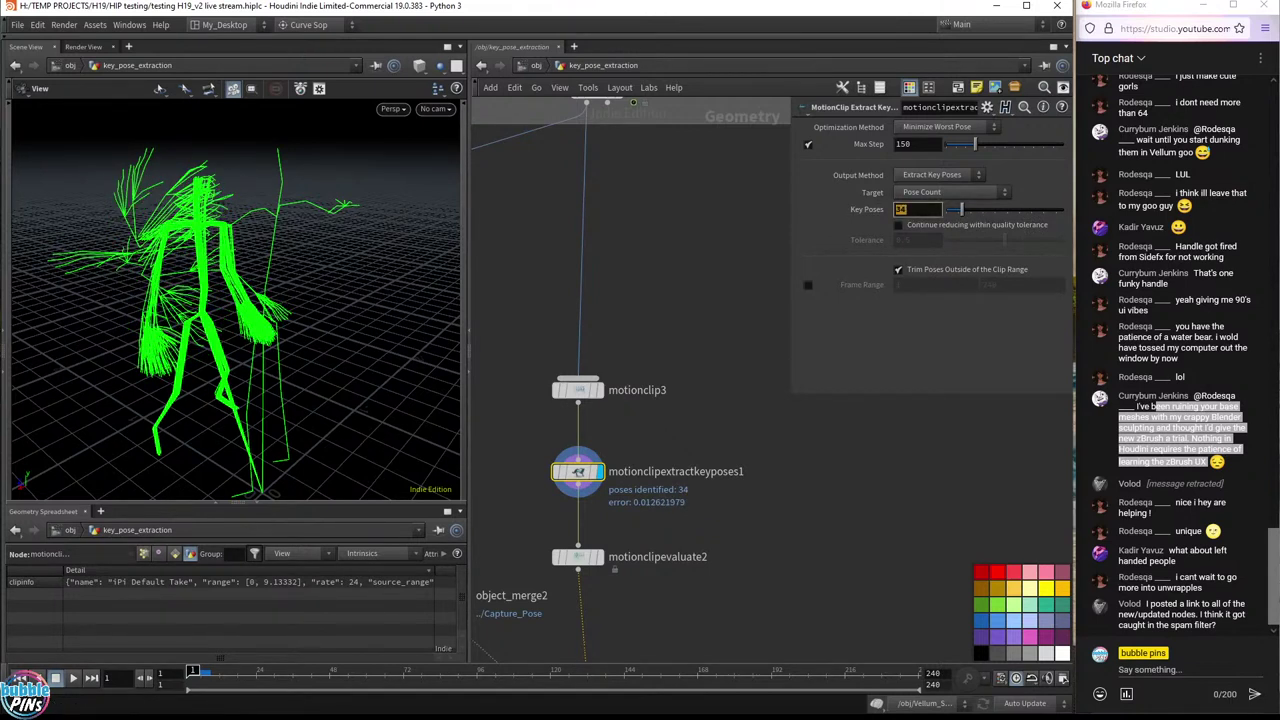
text(20)
key(Return)
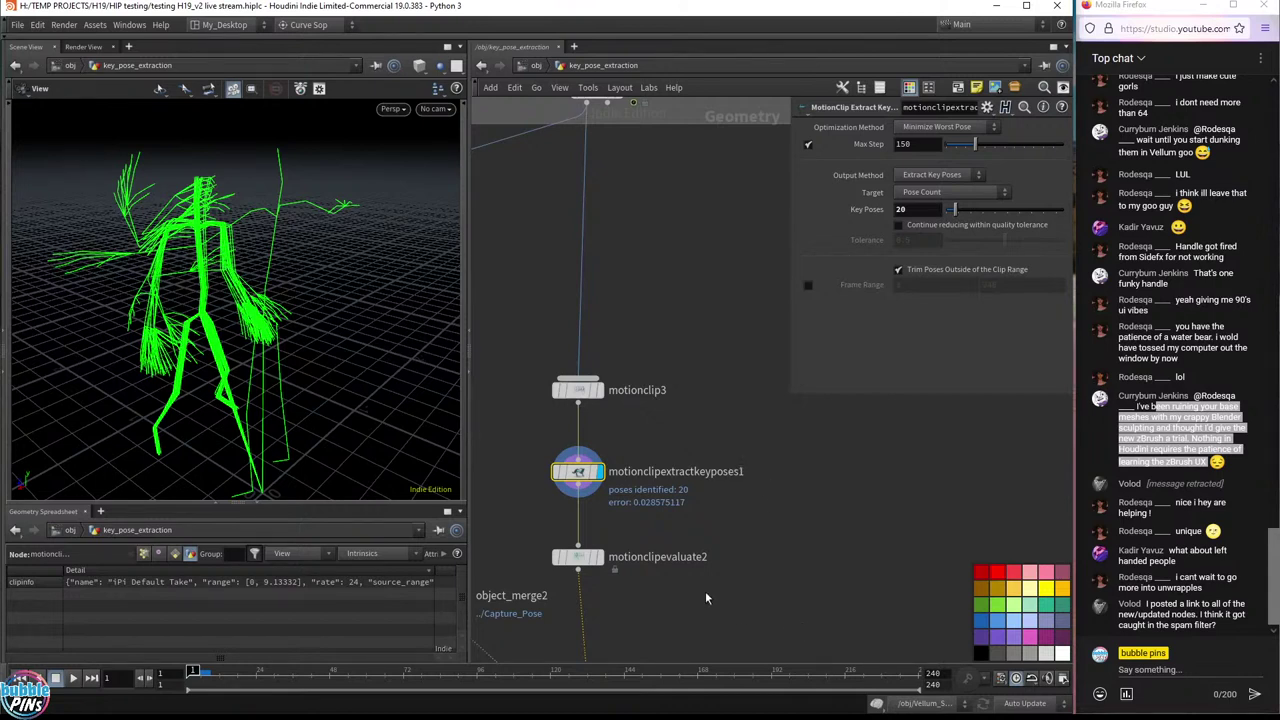
click(579, 557)
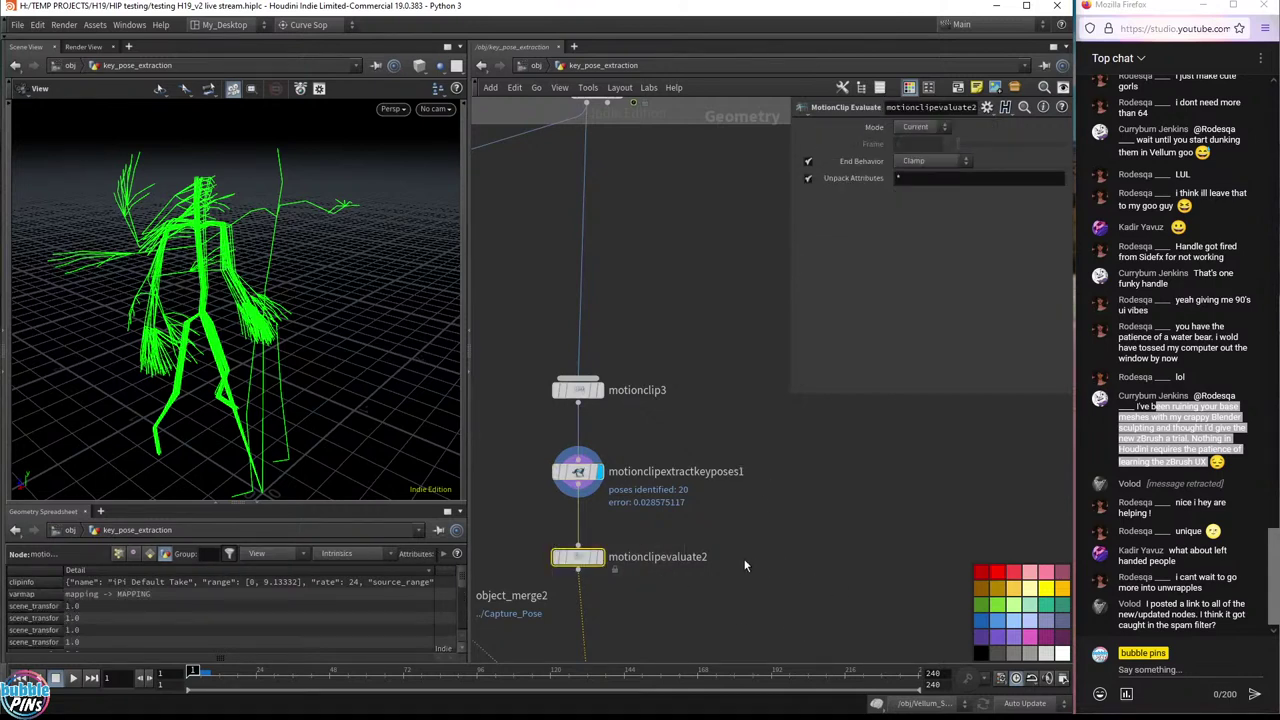
- Display motionclipevaluate2's evaluated pose and play the animation while orbiting the skeleton
click(605, 568)
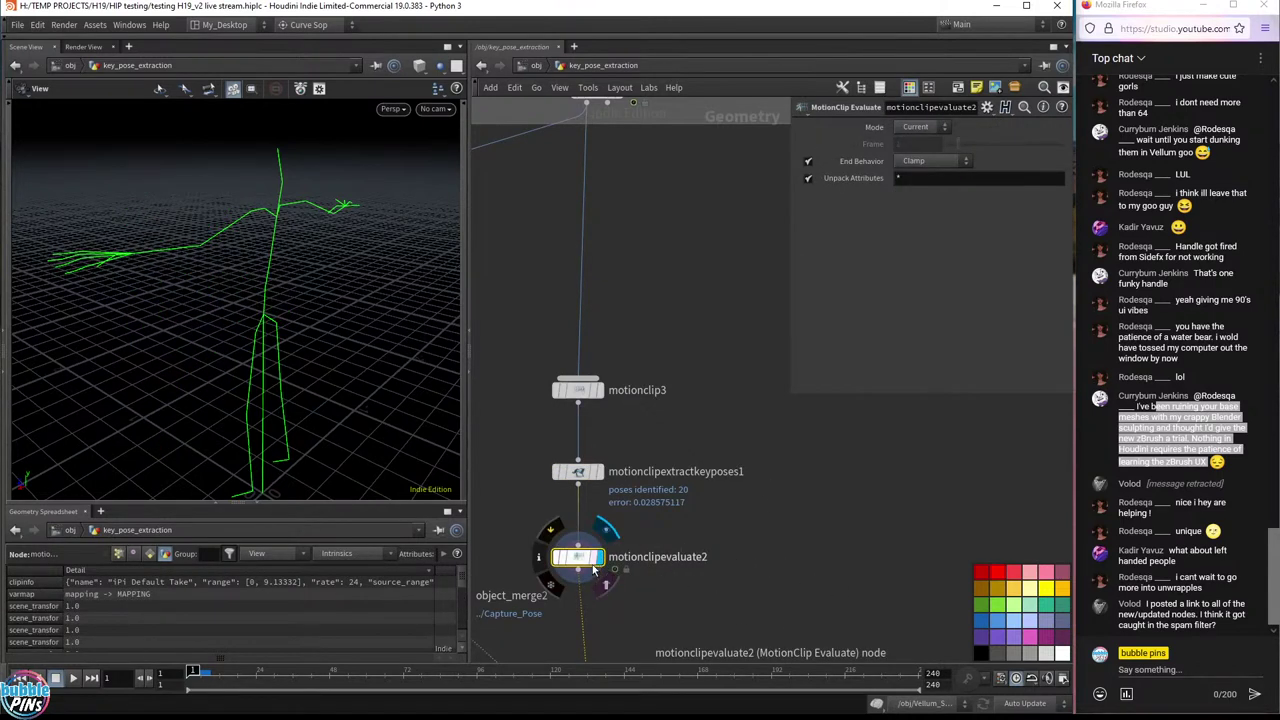
key(Up)
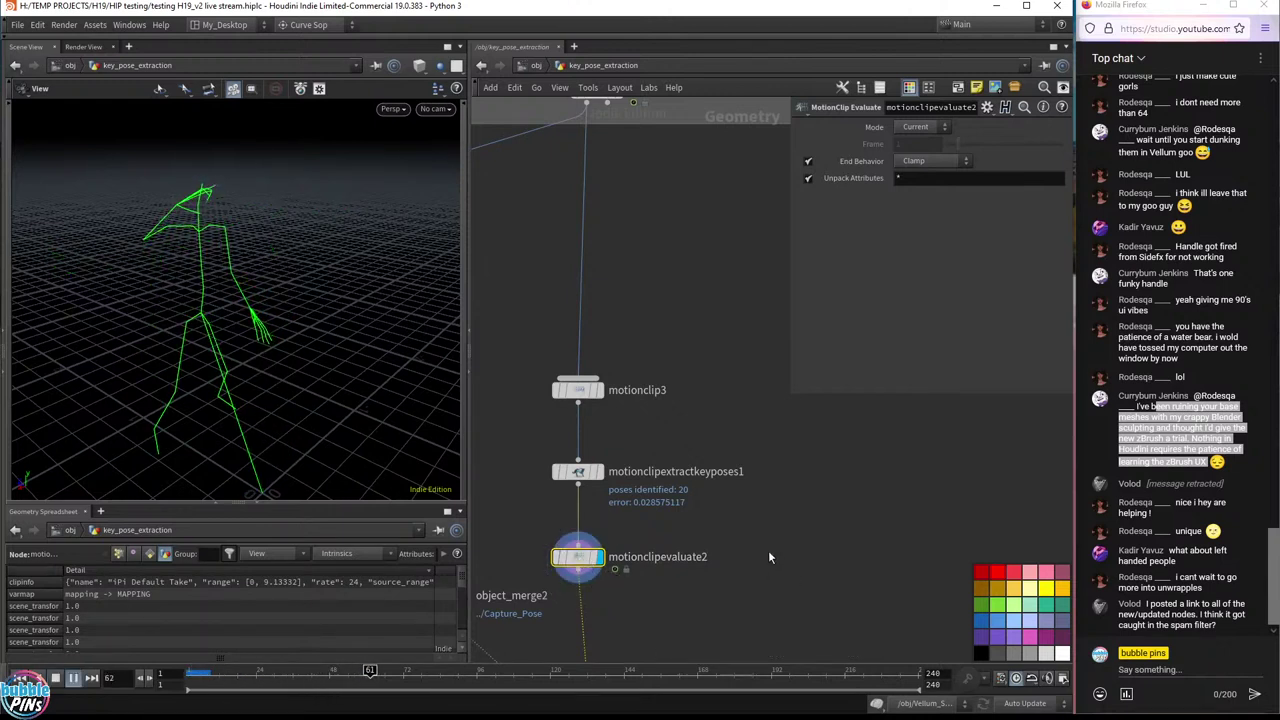
drag(229, 366, 290, 310)
middle_drag(760, 488, 796, 464)
scroll(796, 464, down, 2)
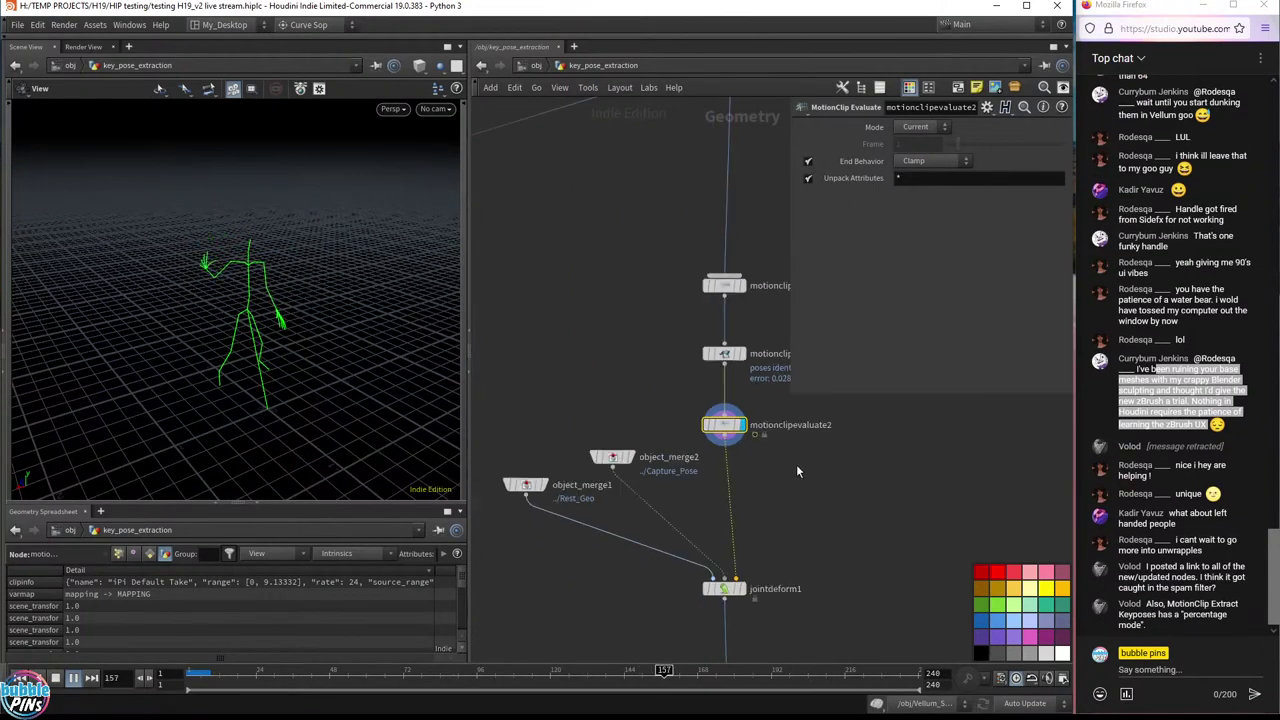
- Display and select jointdeform1's skinned character, stopping playback at frame 127
middle_drag(825, 526, 788, 543)
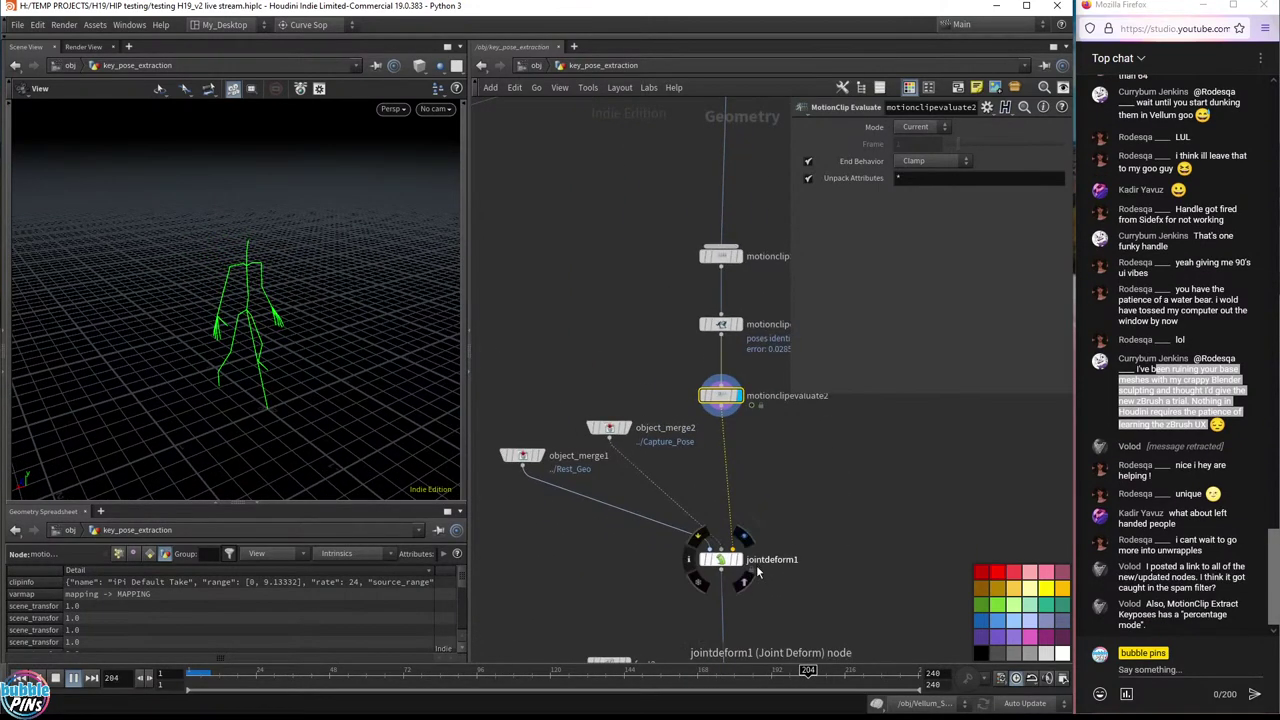
click(743, 565)
click(720, 559)
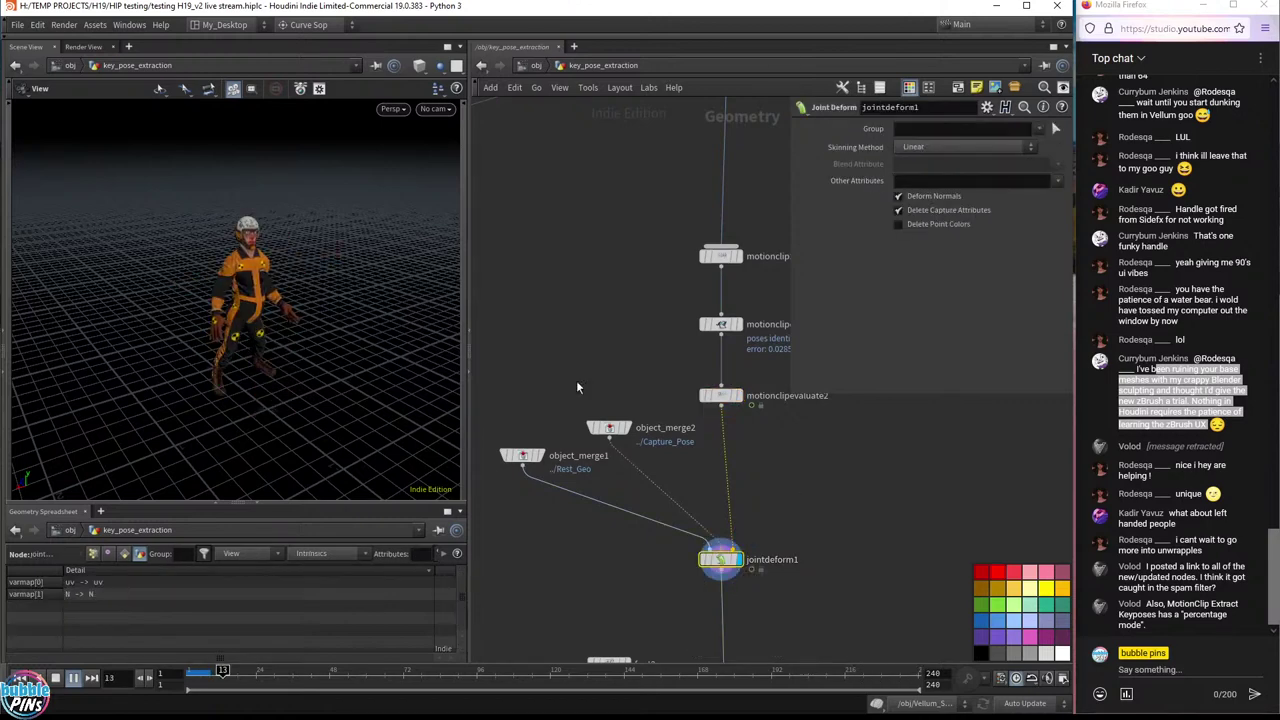
scroll(297, 320, up, 3)
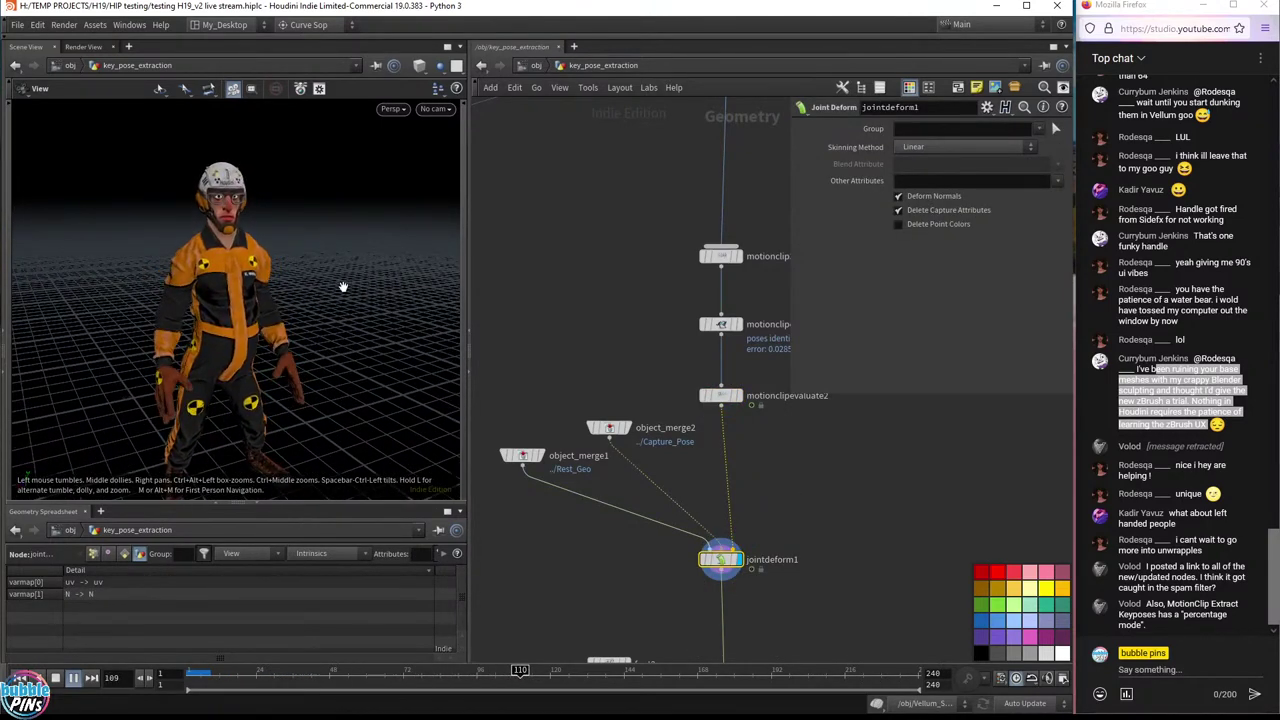
key(Down)
scroll(622, 315, down, 5)
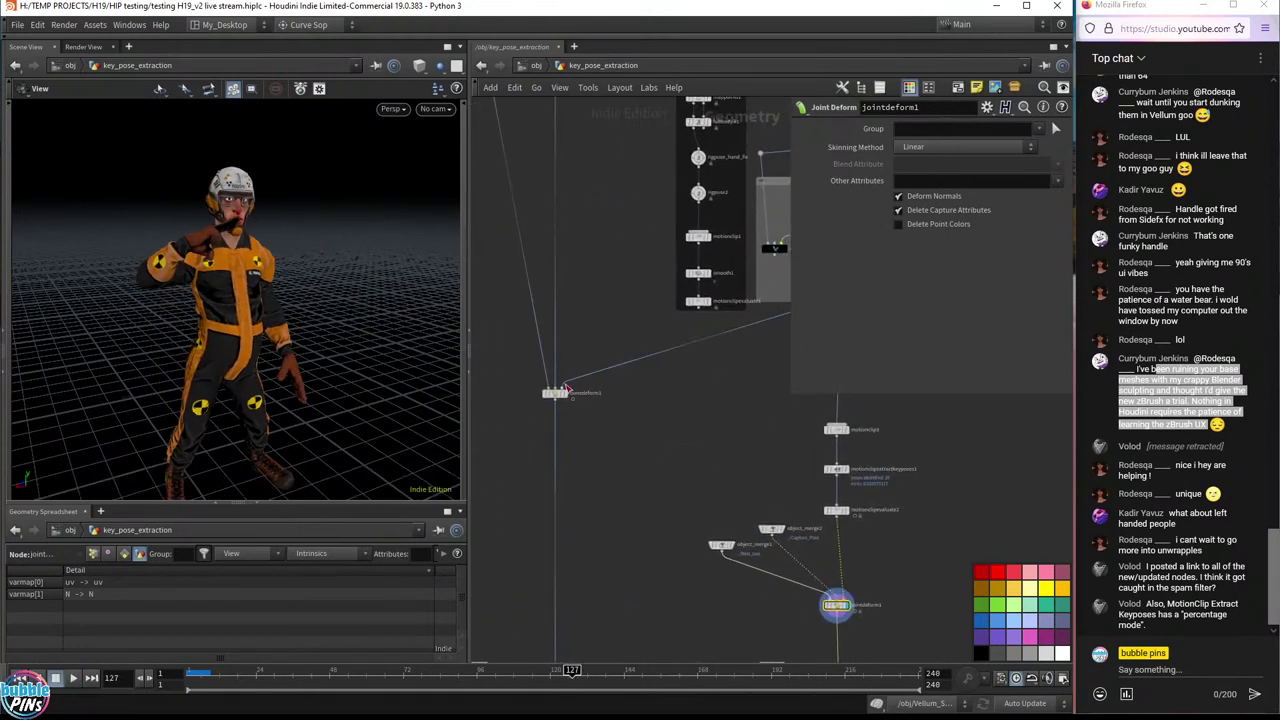
- Wire jointdeform1 into motionclipevaluate2, then compare bonedeform1 and jointdeform1 settings, stopping at frame 51
click(566, 388)
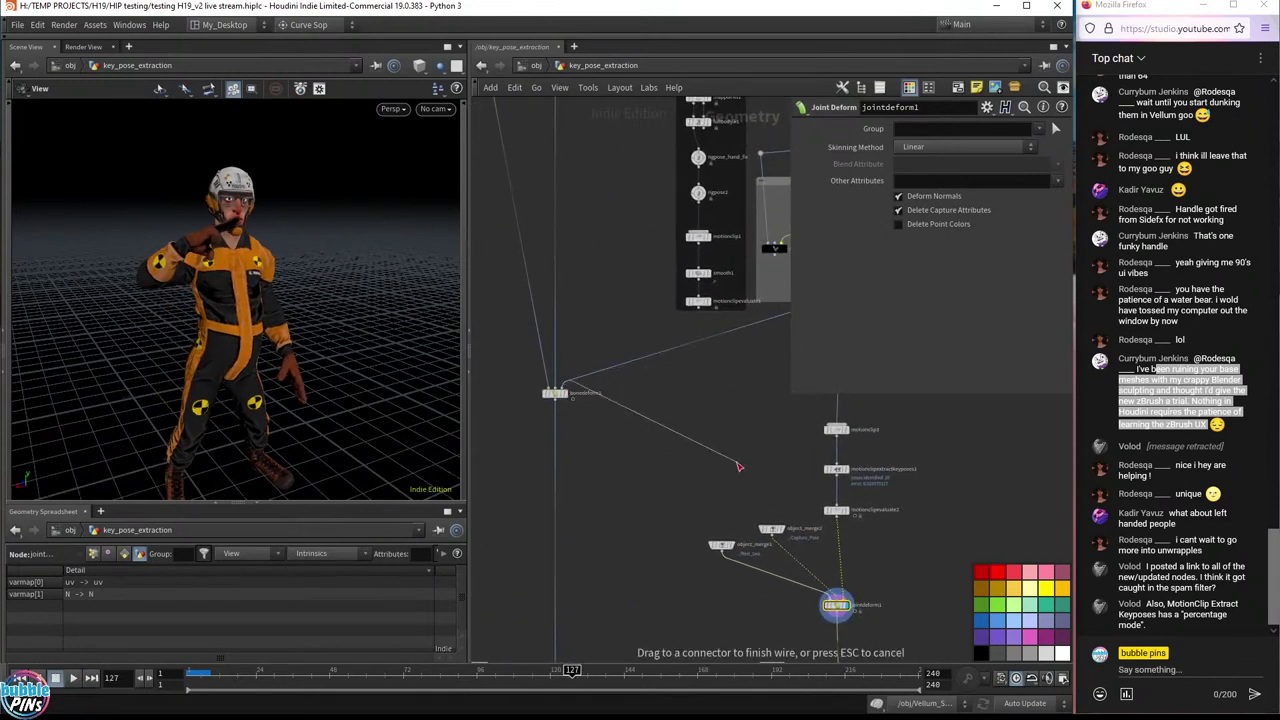
click(829, 518)
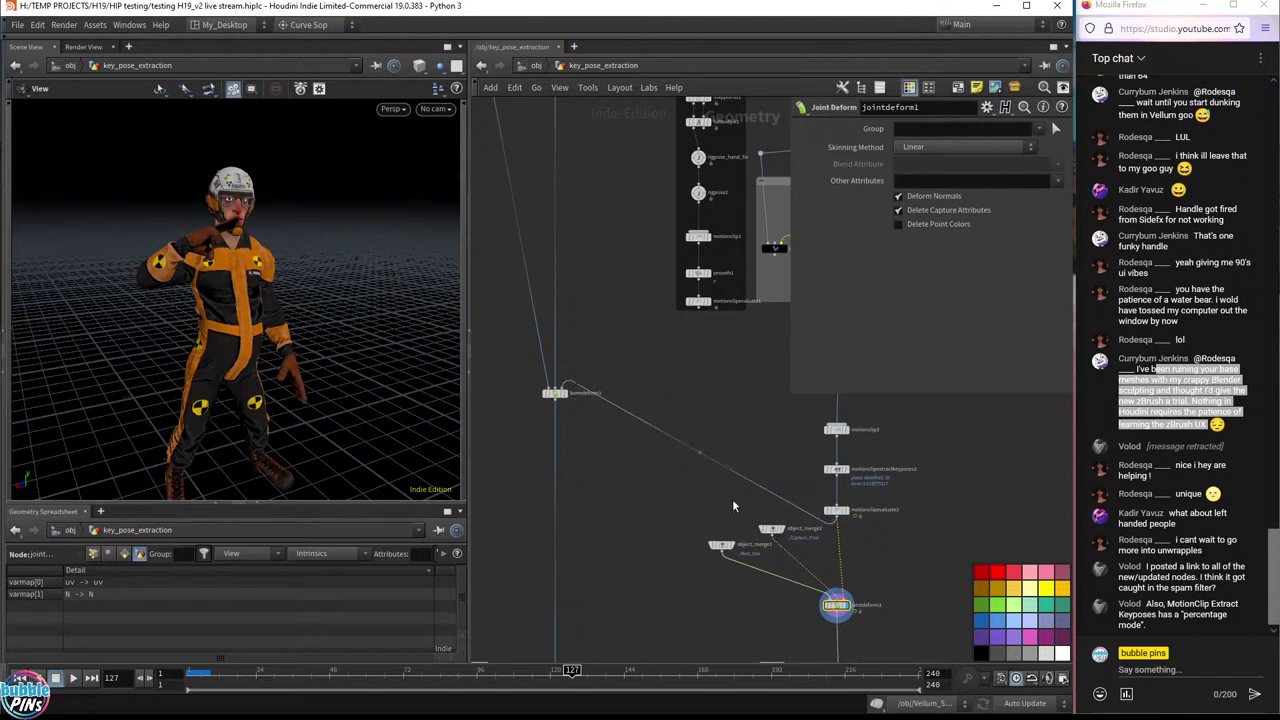
click(562, 394)
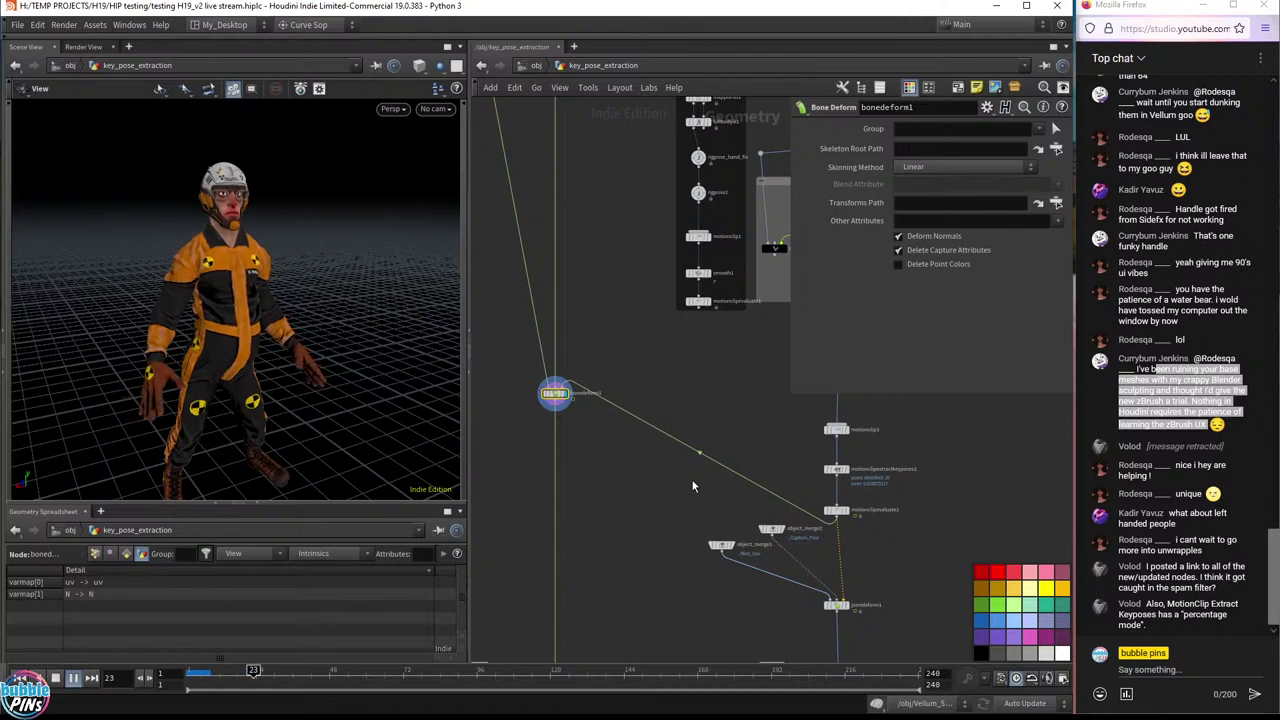
key(Escape)
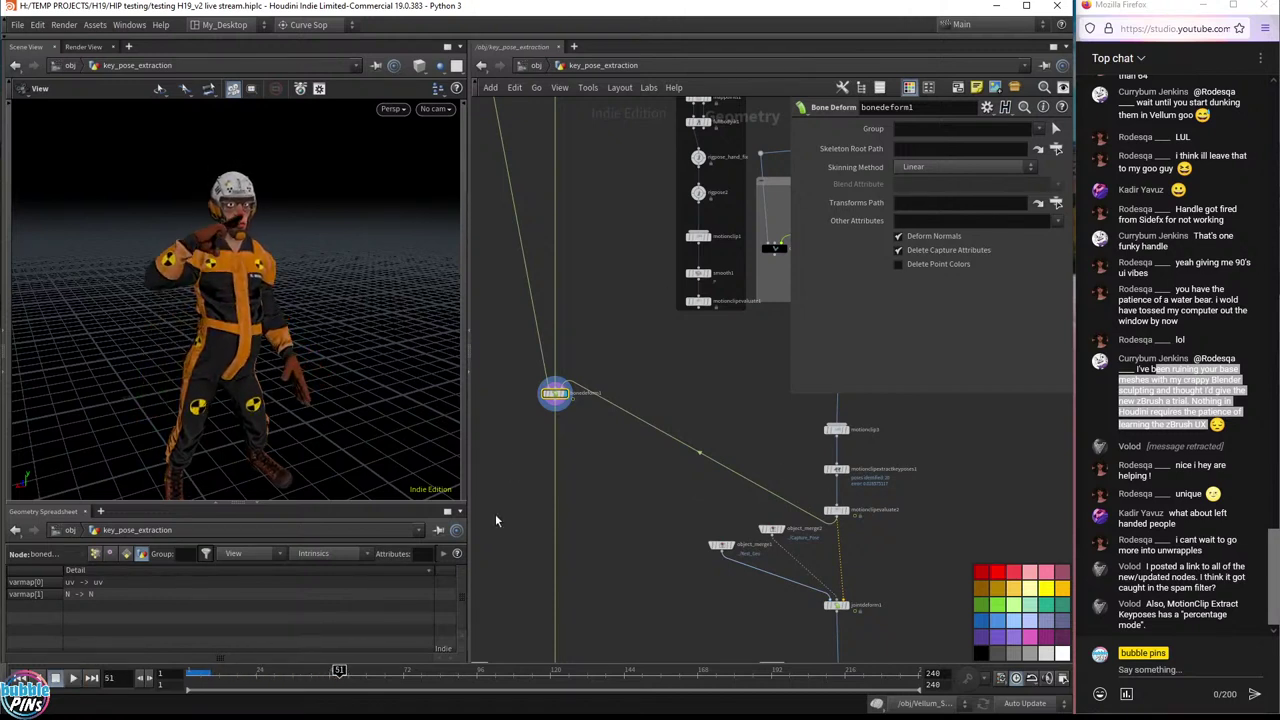
click(836, 605)
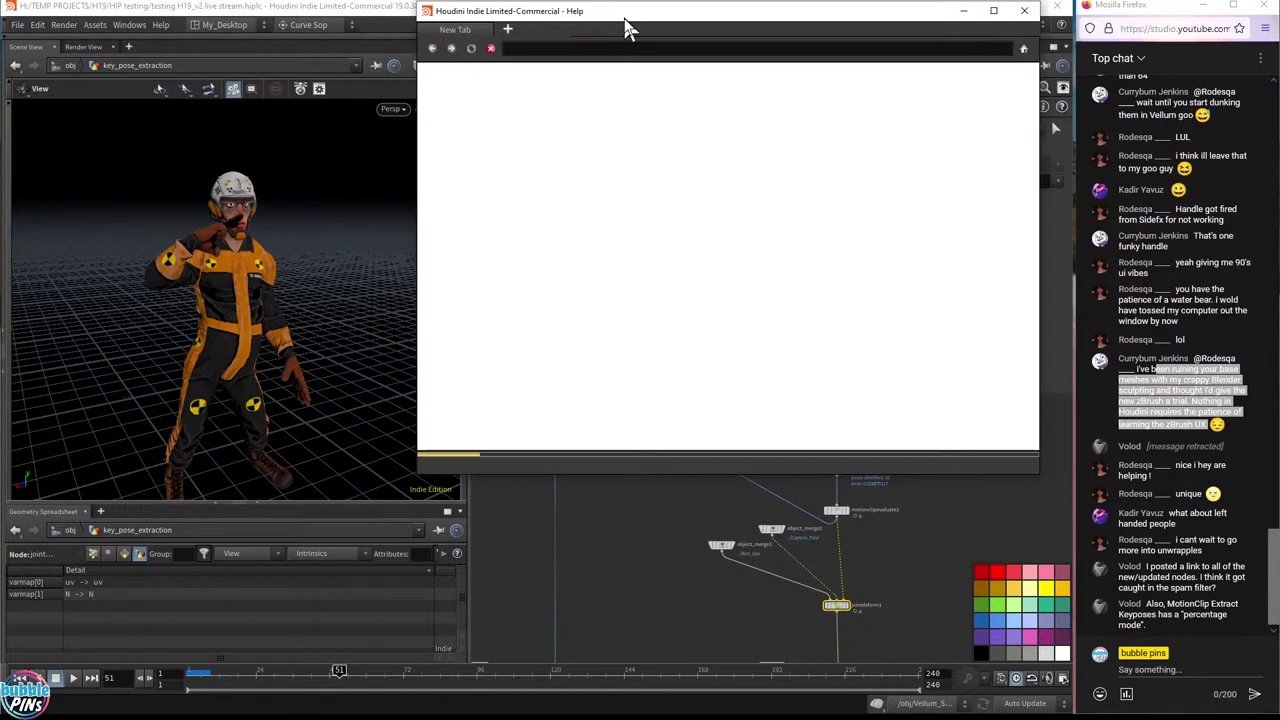
drag(628, 20, 472, 330)
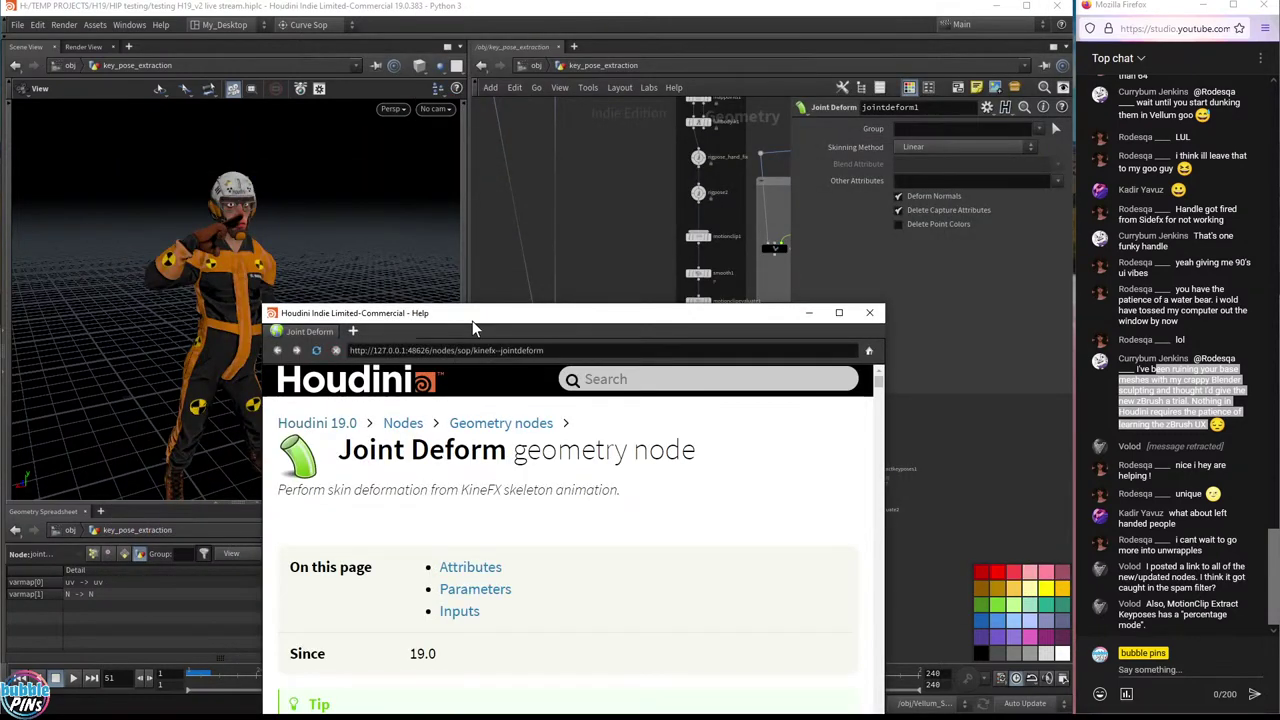
drag(556, 325, 609, 206)
scroll(730, 450, up, 4)
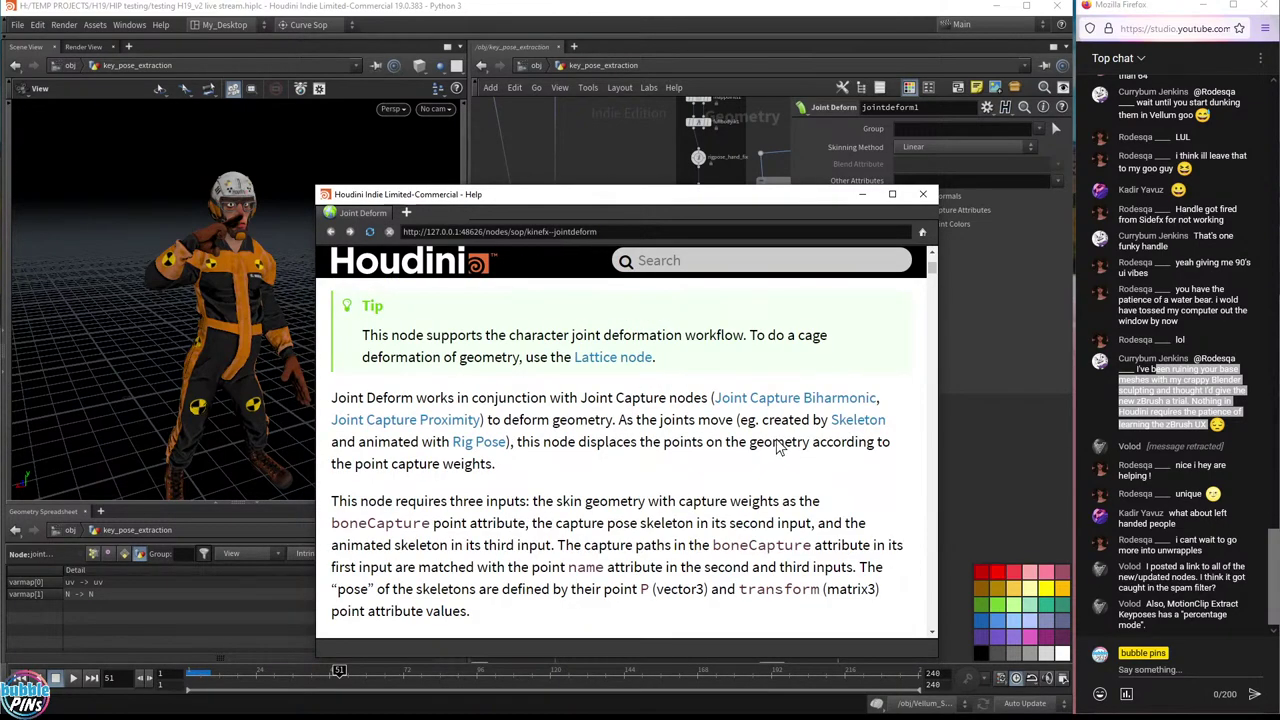
scroll(772, 445, down, 15)
scroll(765, 440, down, 15)
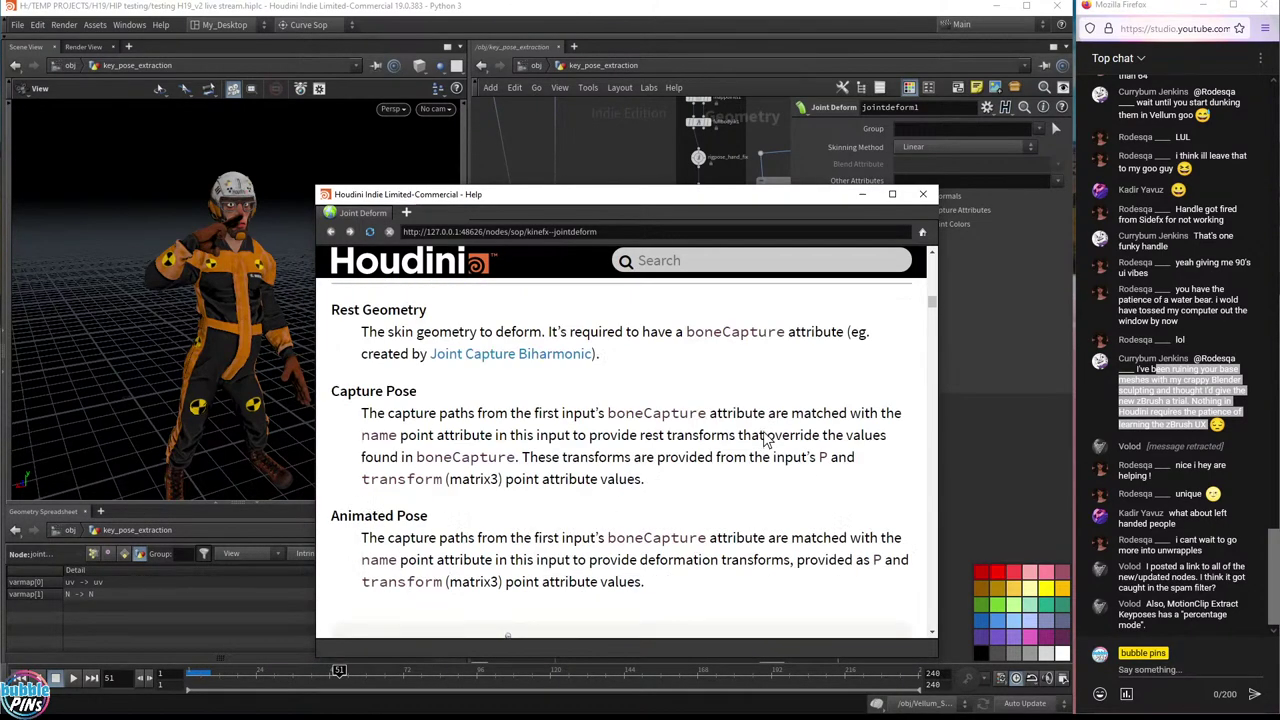
scroll(763, 437, up, 10)
scroll(757, 437, up, 15)
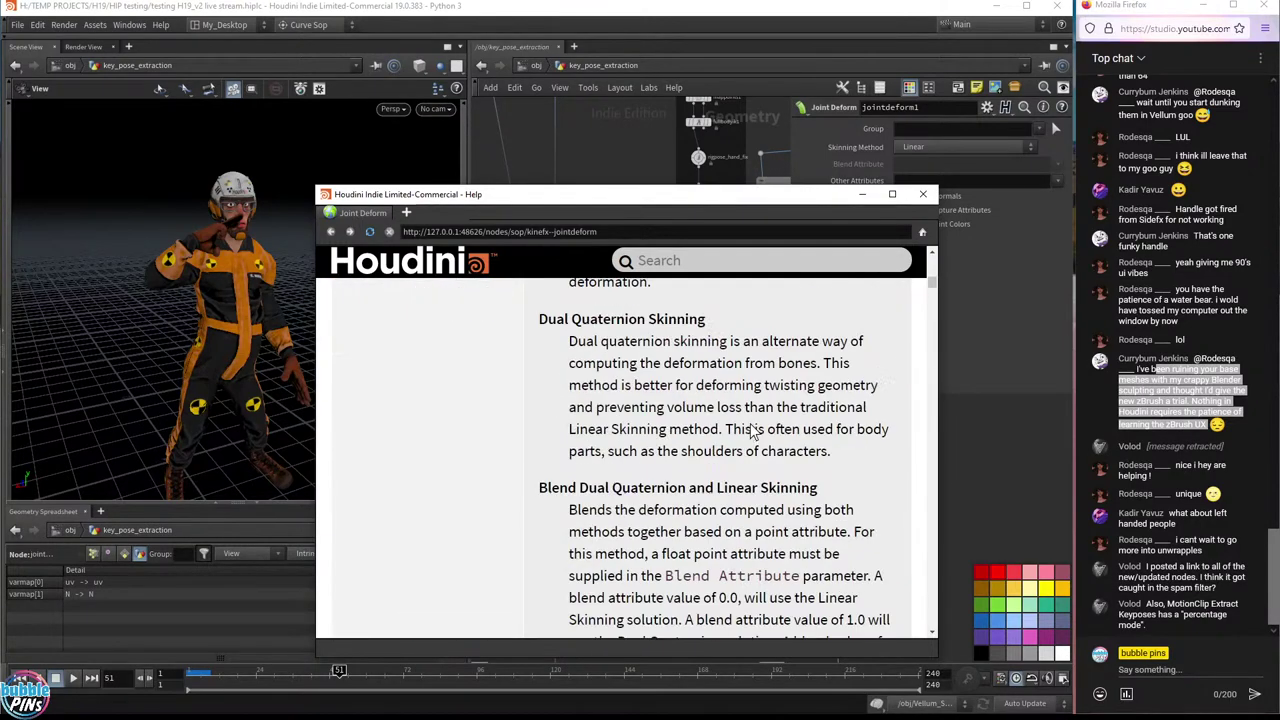
scroll(830, 227, up, 3)
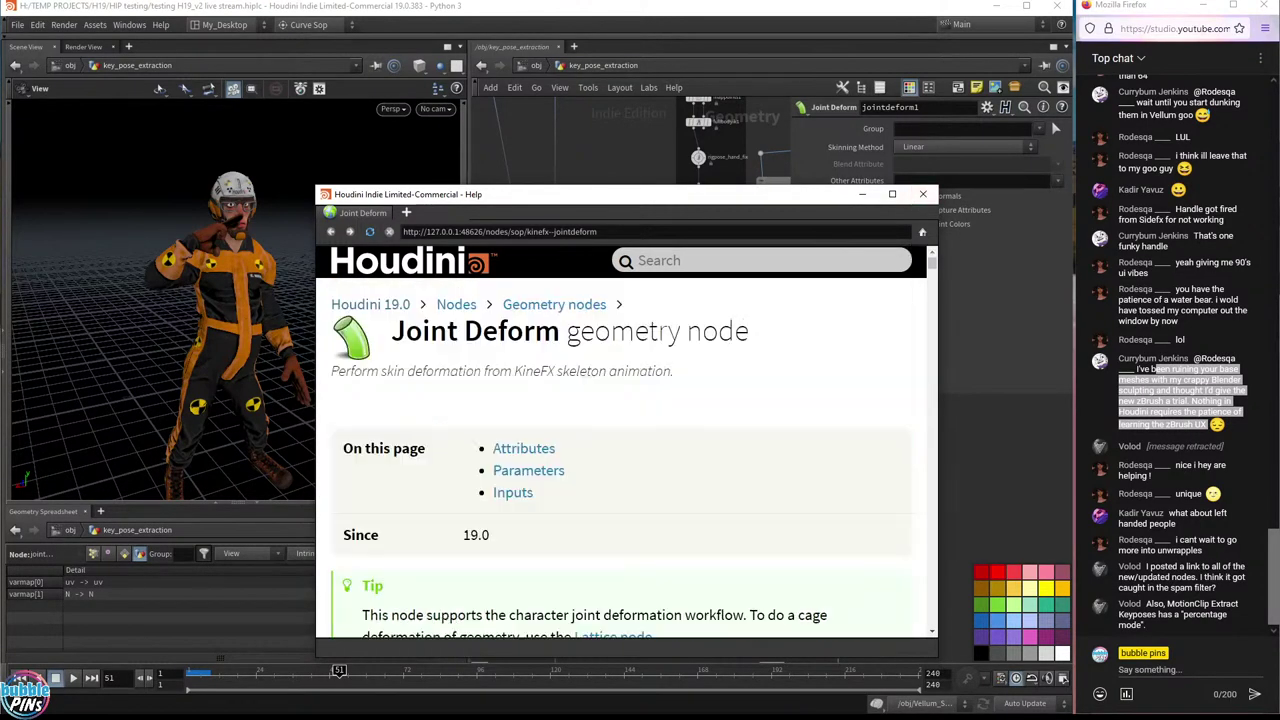
drag(351, 535, 489, 535)
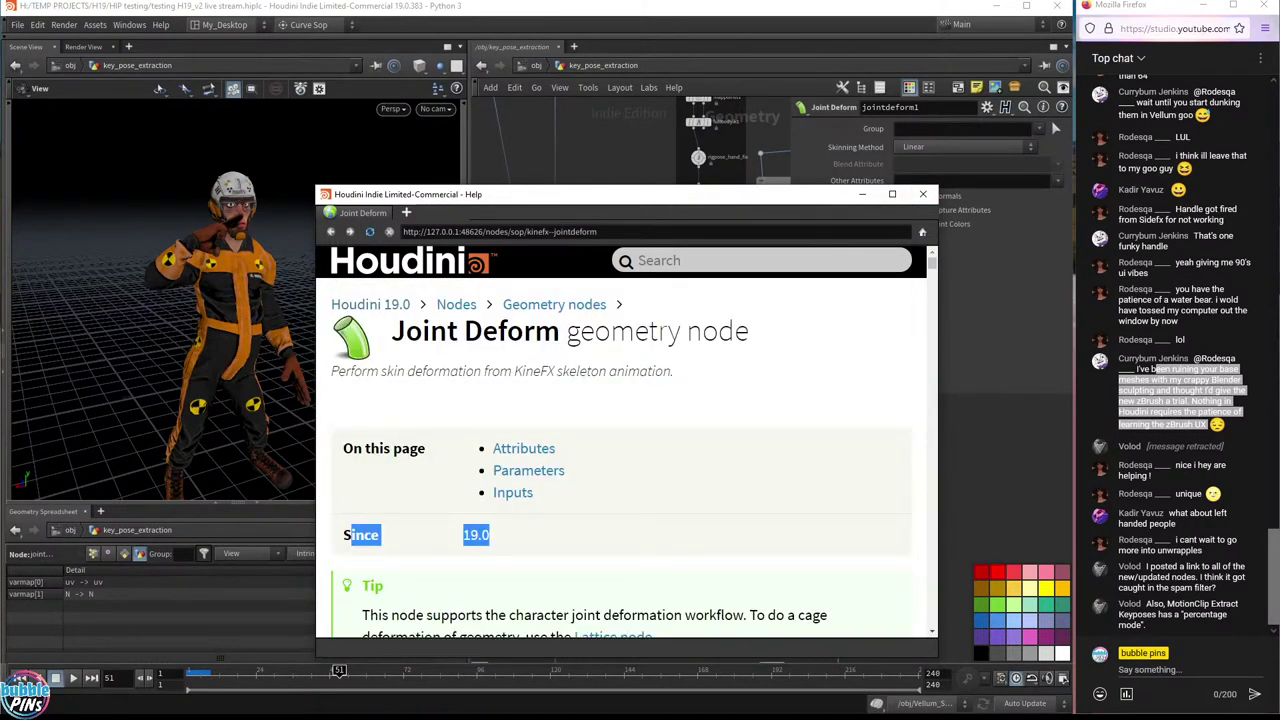
click(489, 535)
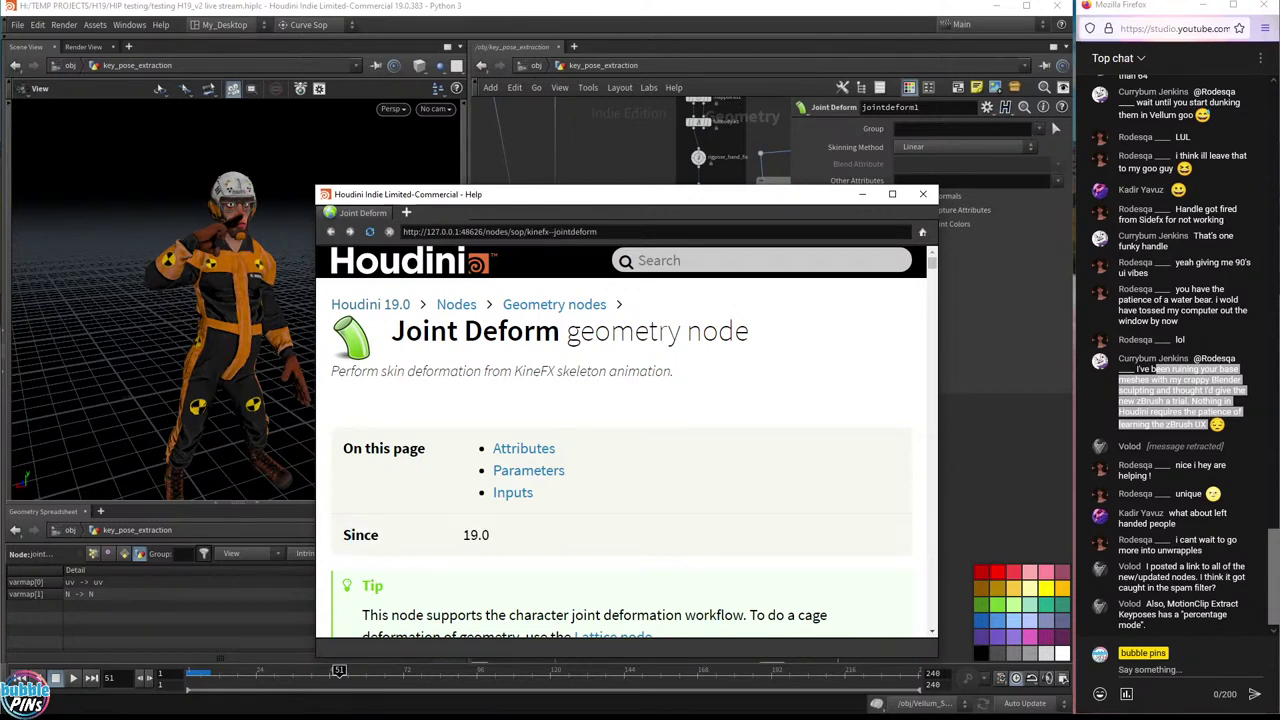
drag(422, 331, 702, 331)
drag(362, 535, 489, 535)
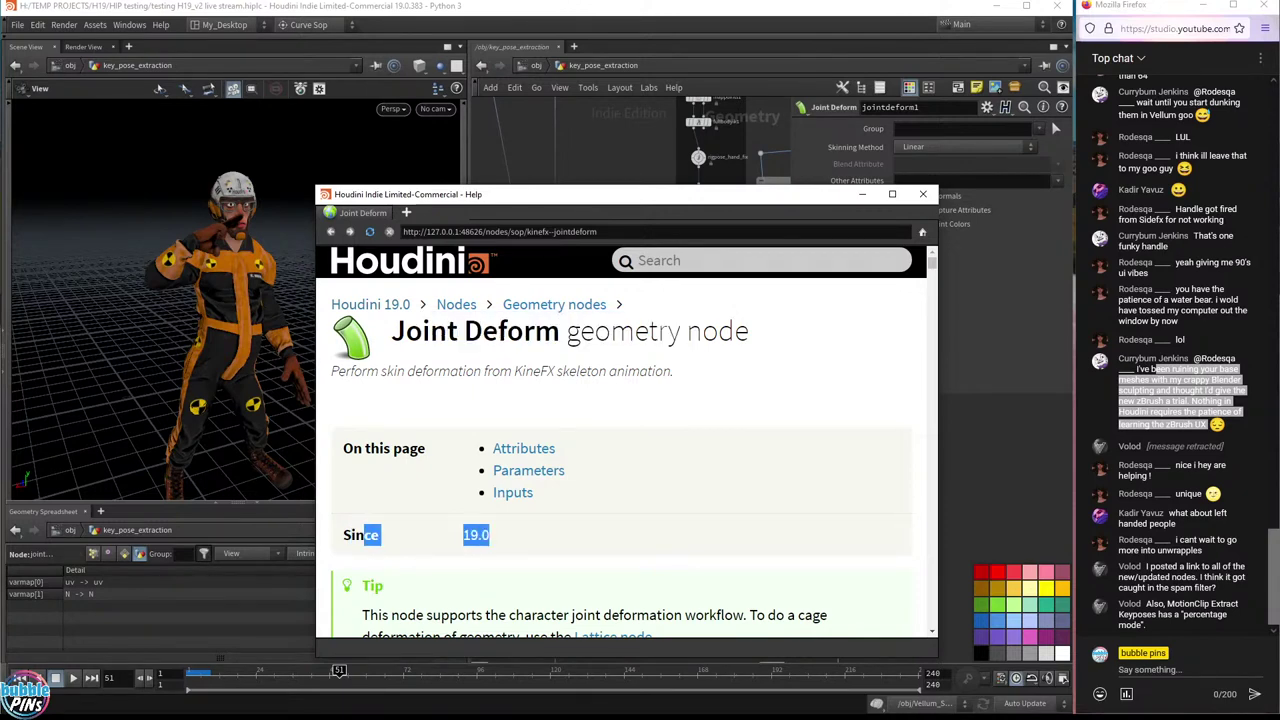
click(489, 535)
scroll(620, 450, down, 3)
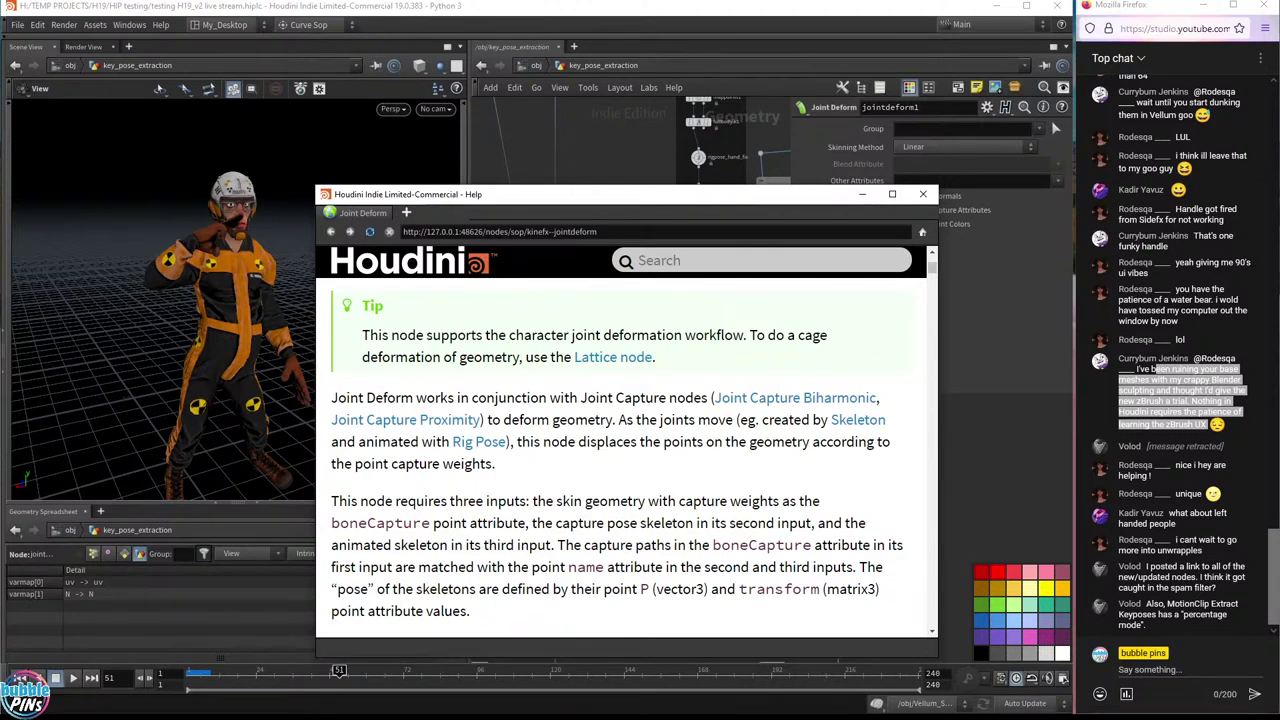
scroll(622, 440, down, 1)
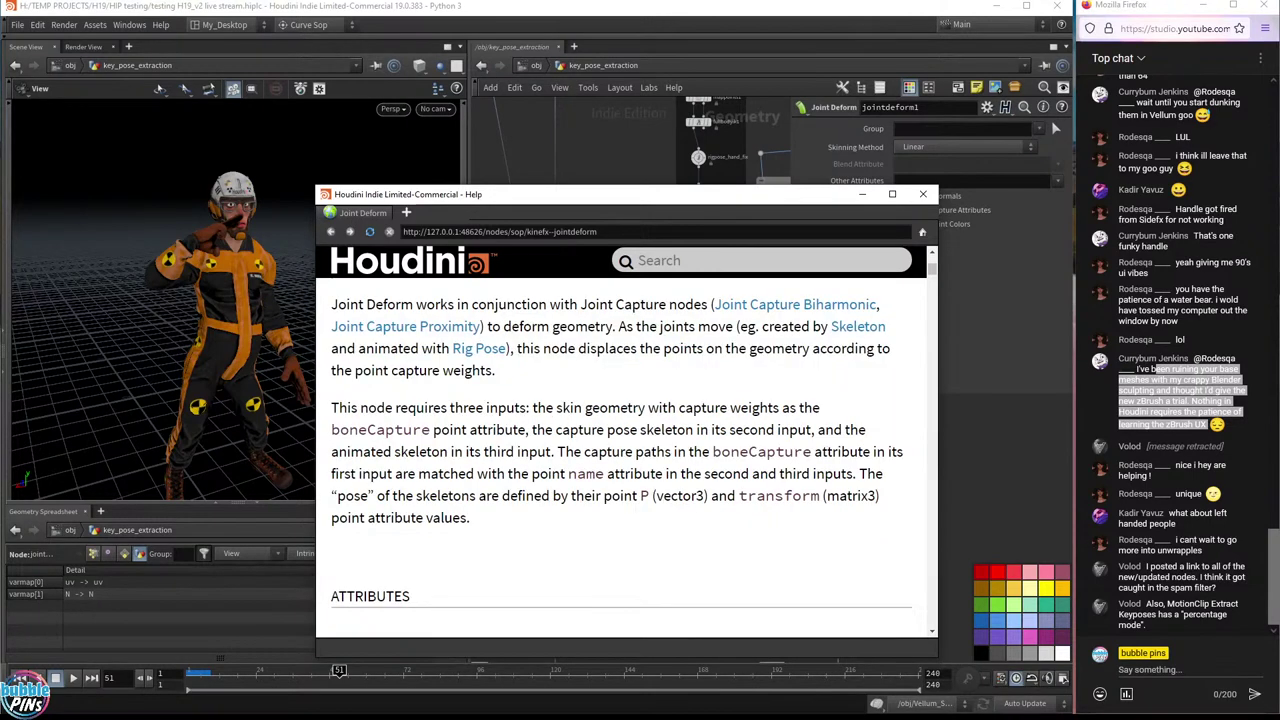
scroll(622, 440, down, 2)
scroll(622, 440, down, 6)
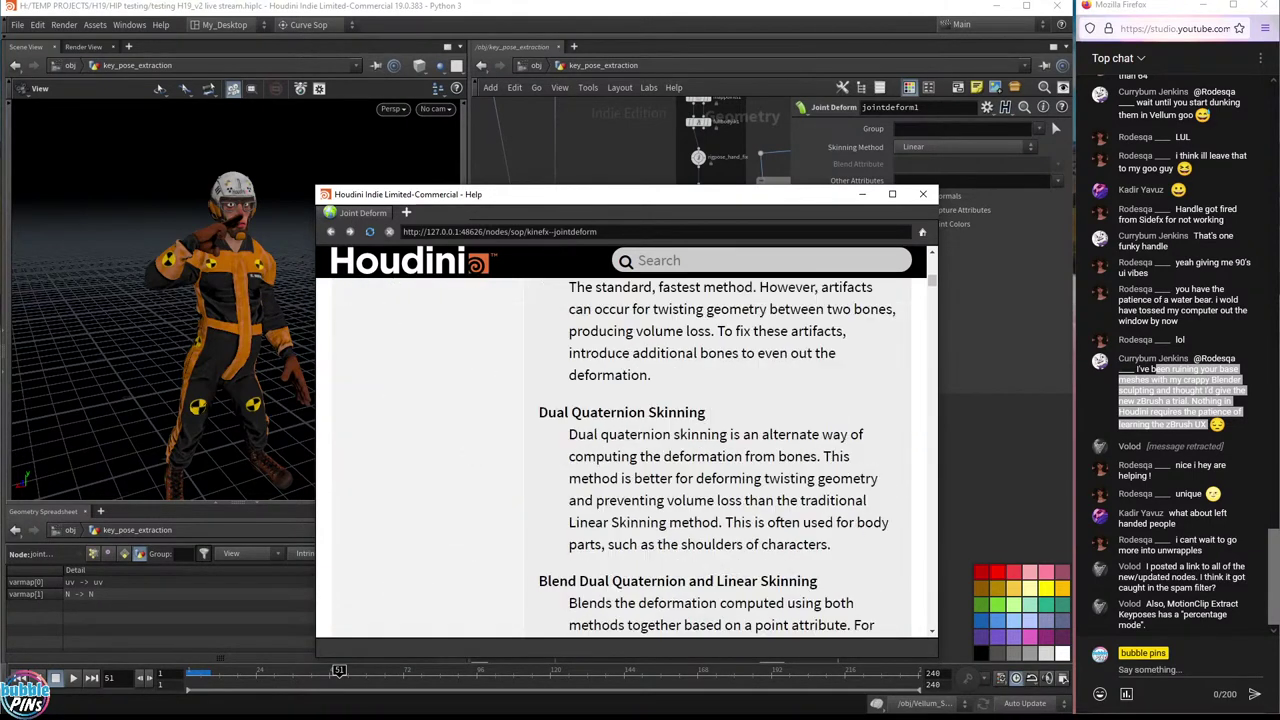
- Close the Joint Deform help, glance at the topics notepad, and return to /obj
click(922, 194)
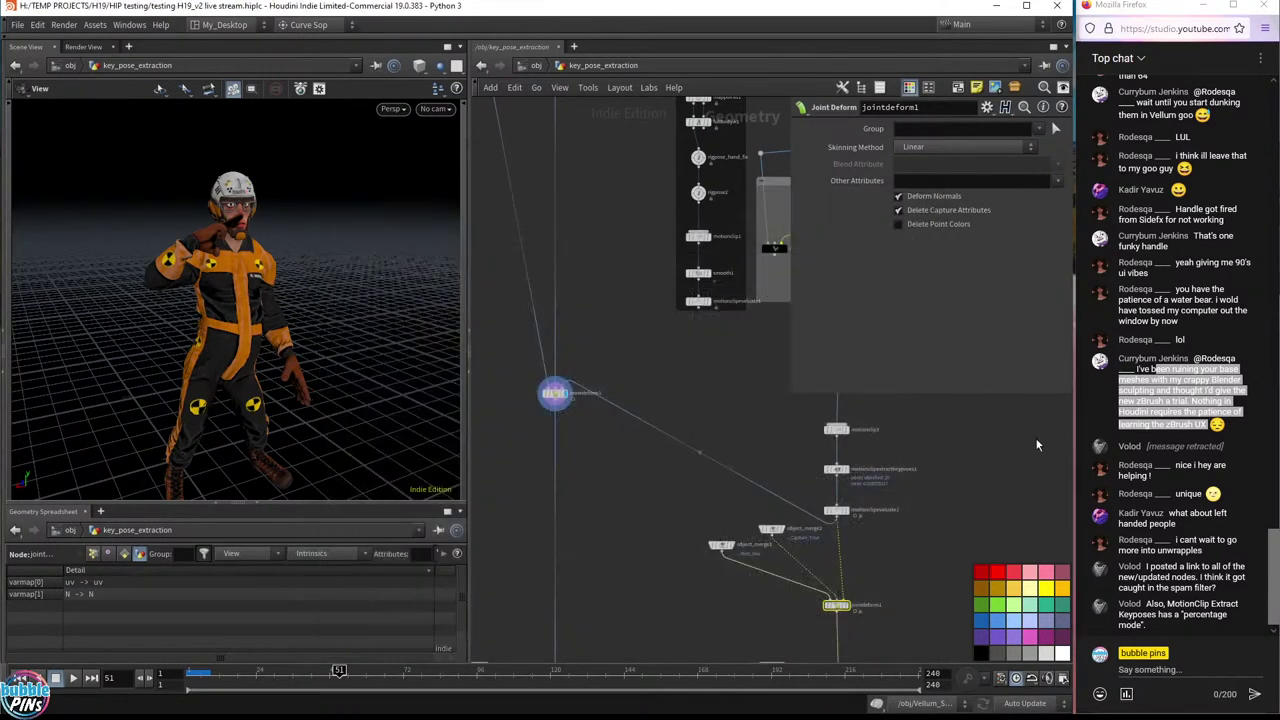
middle_drag(939, 503, 870, 388)
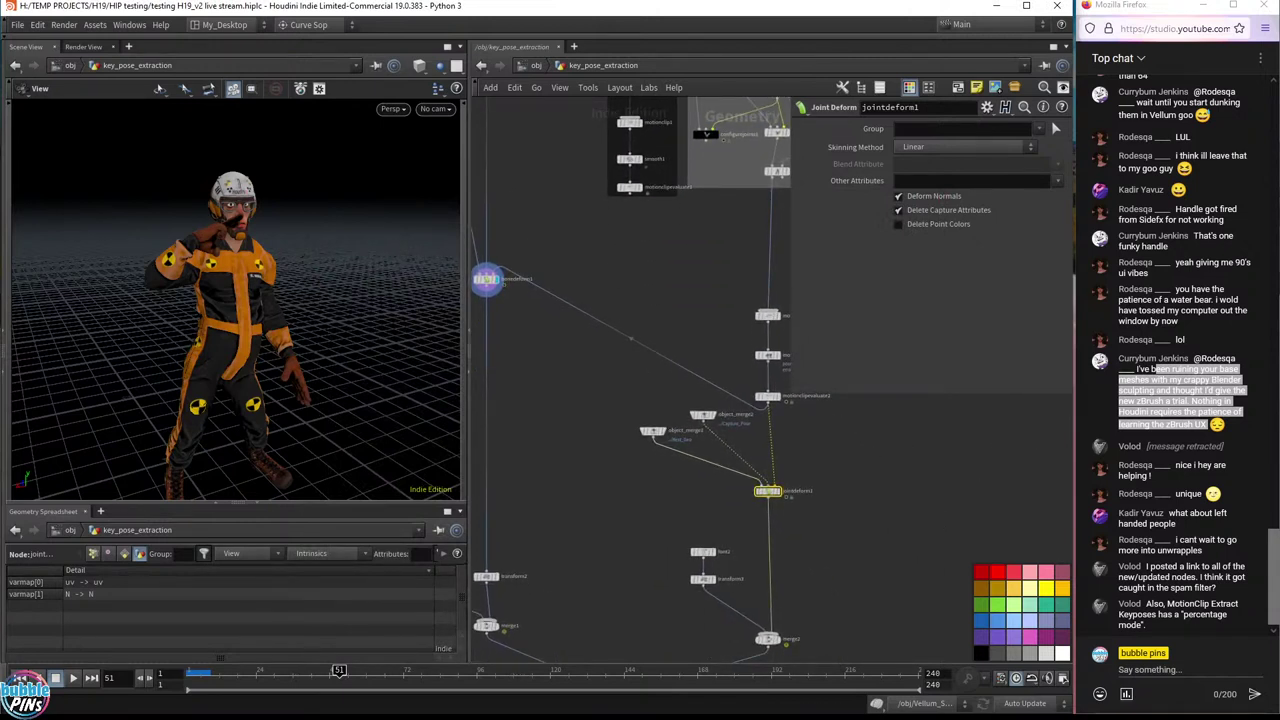
scroll(879, 504, down, 2)
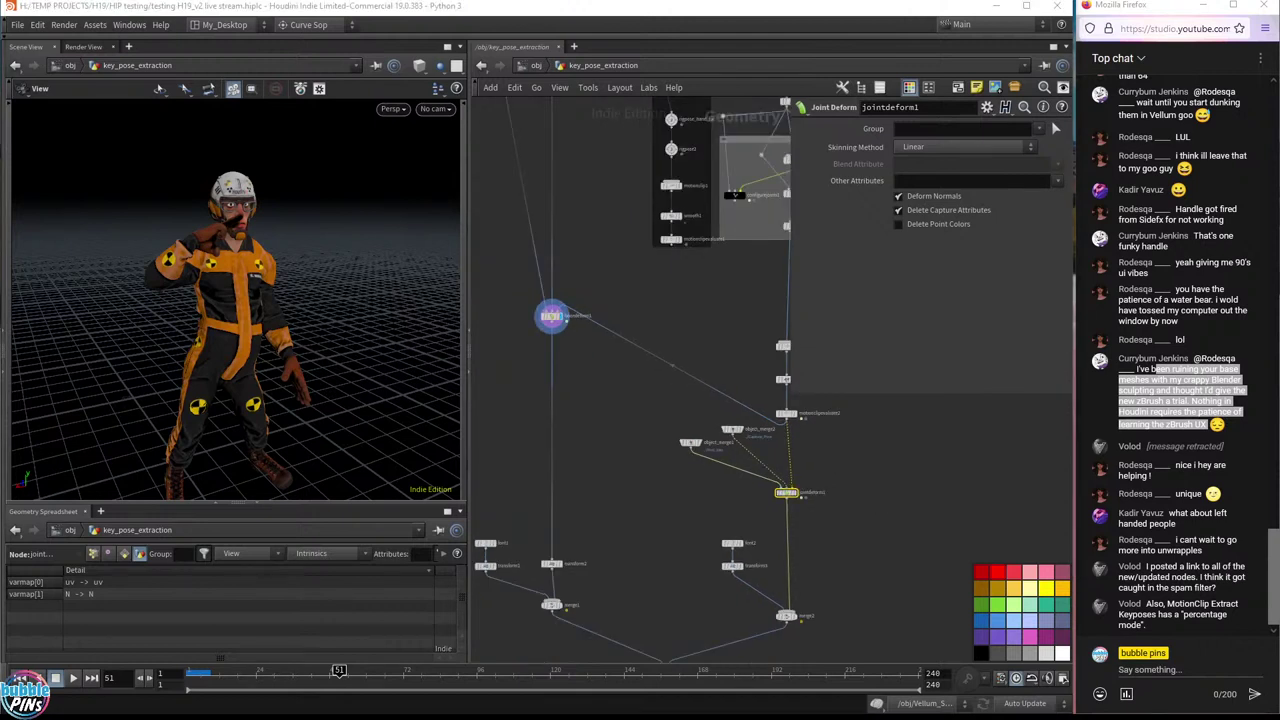
key(alt+Tab)
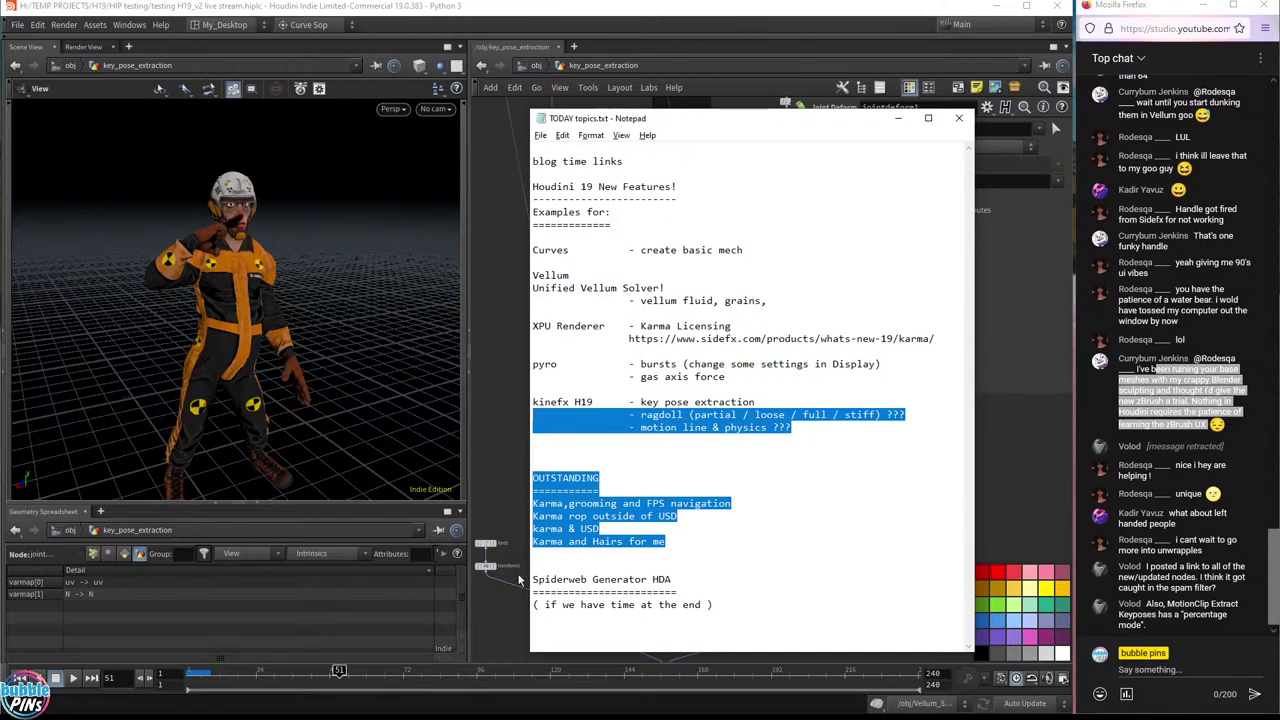
key(alt+Tab)
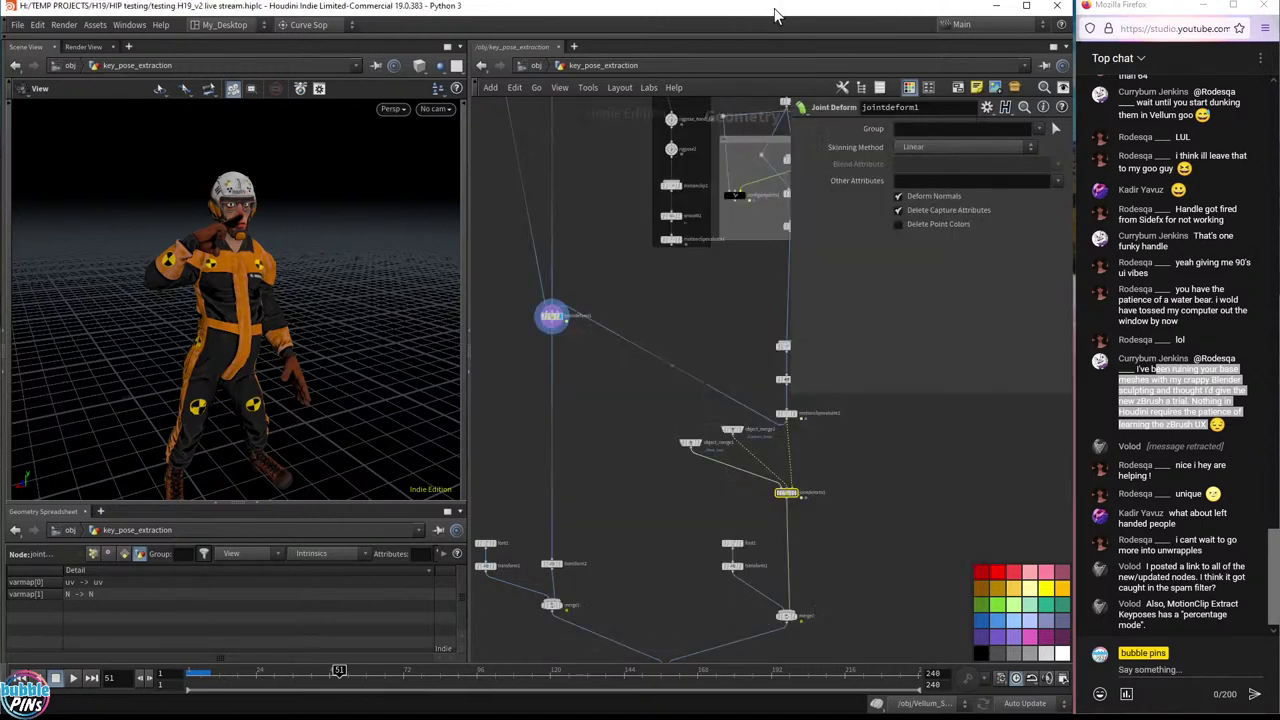
scroll(826, 436, down, 2)
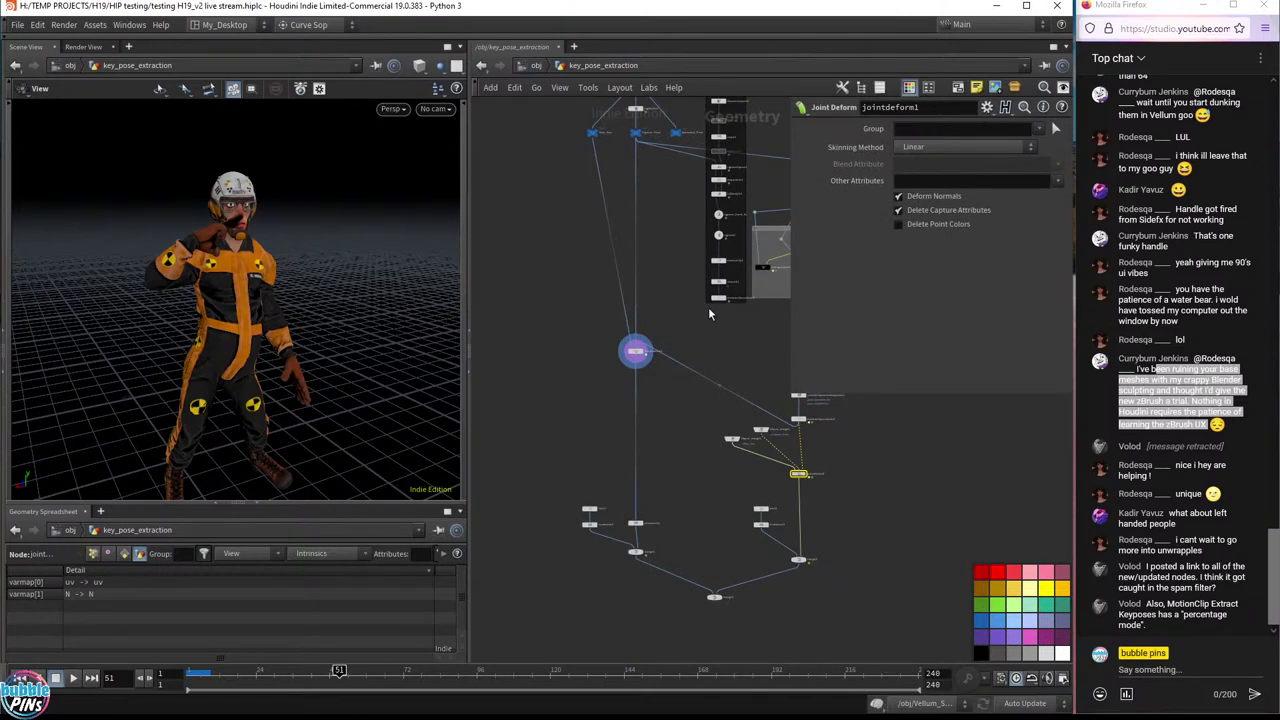
scroll(789, 515, up, 3)
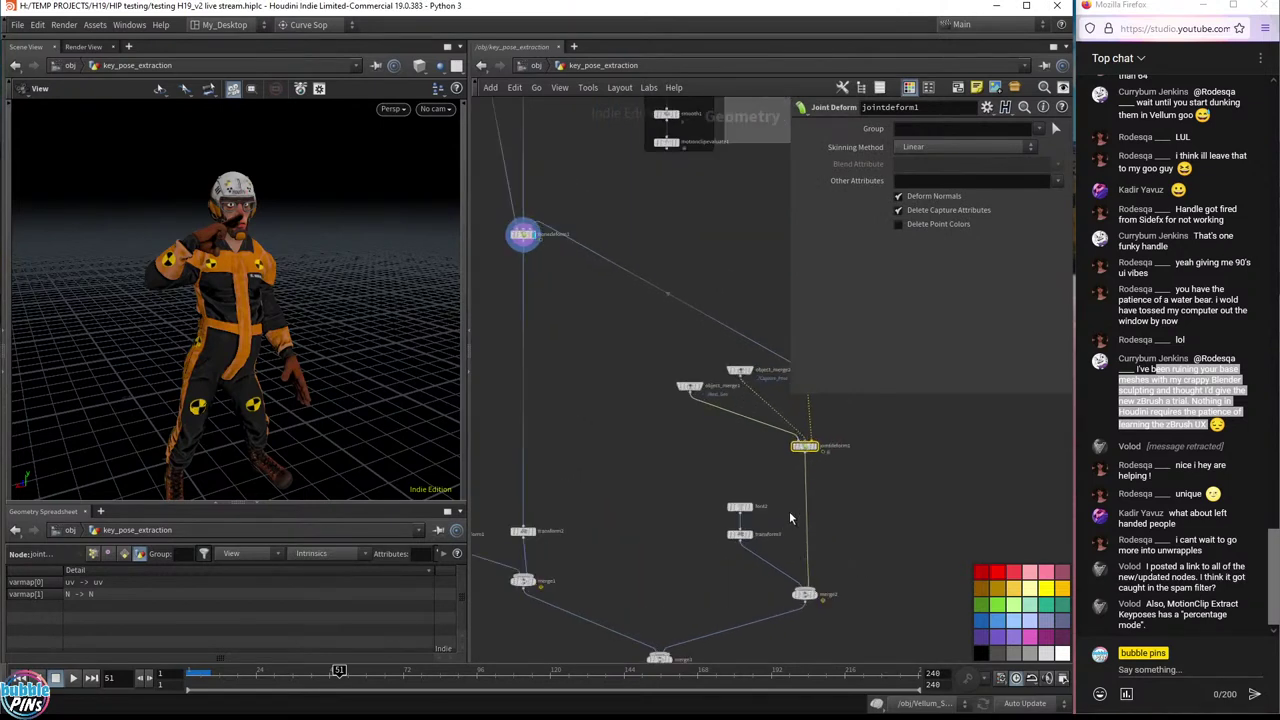
click(536, 66)
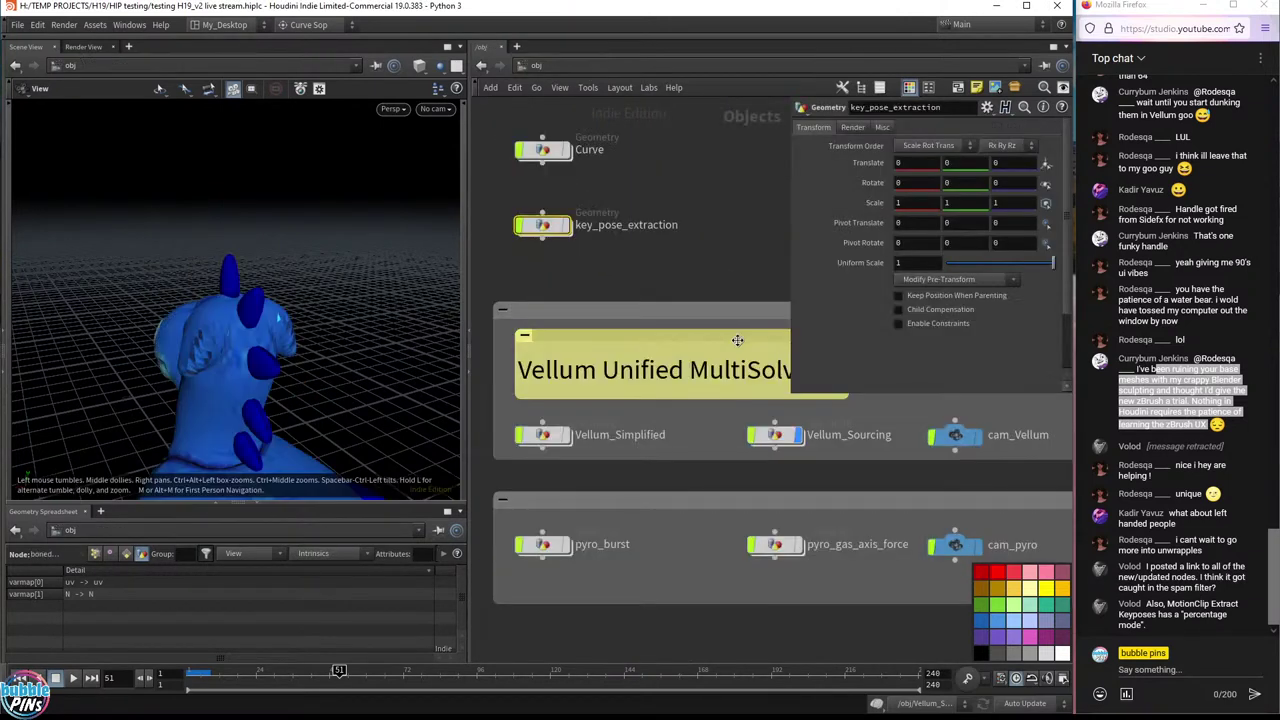
click(804, 438)
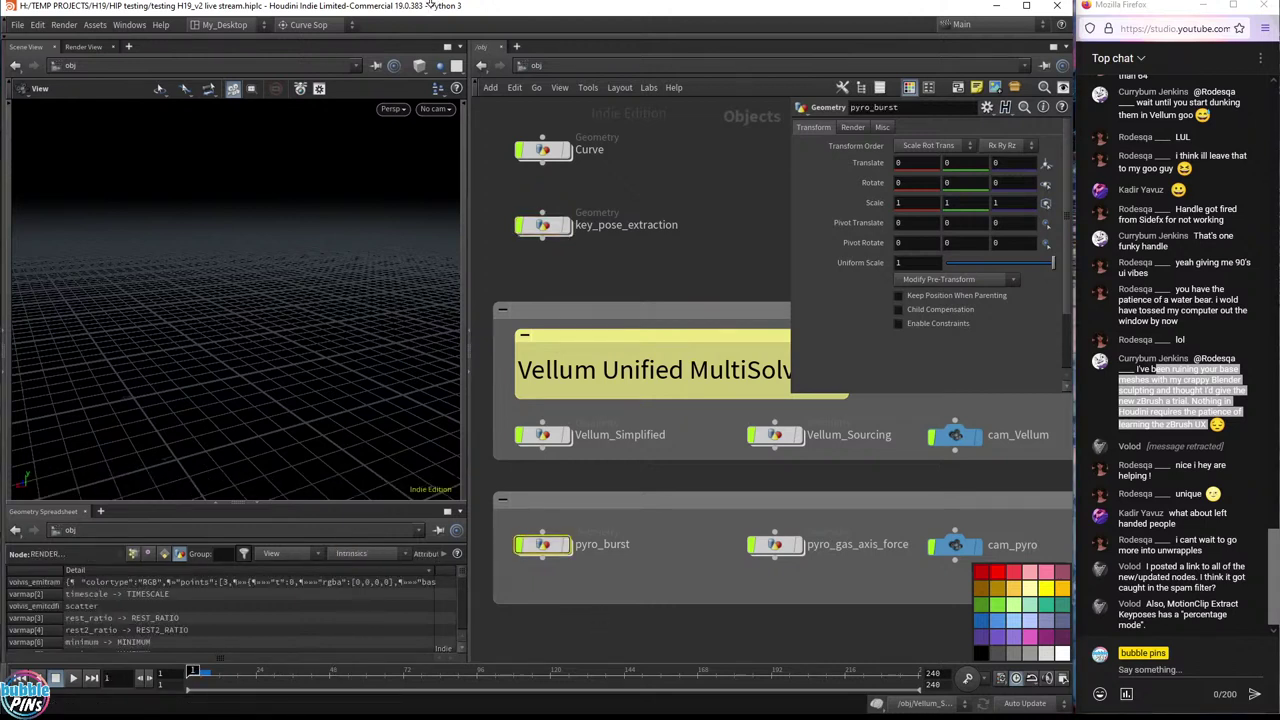
double_click(553, 542)
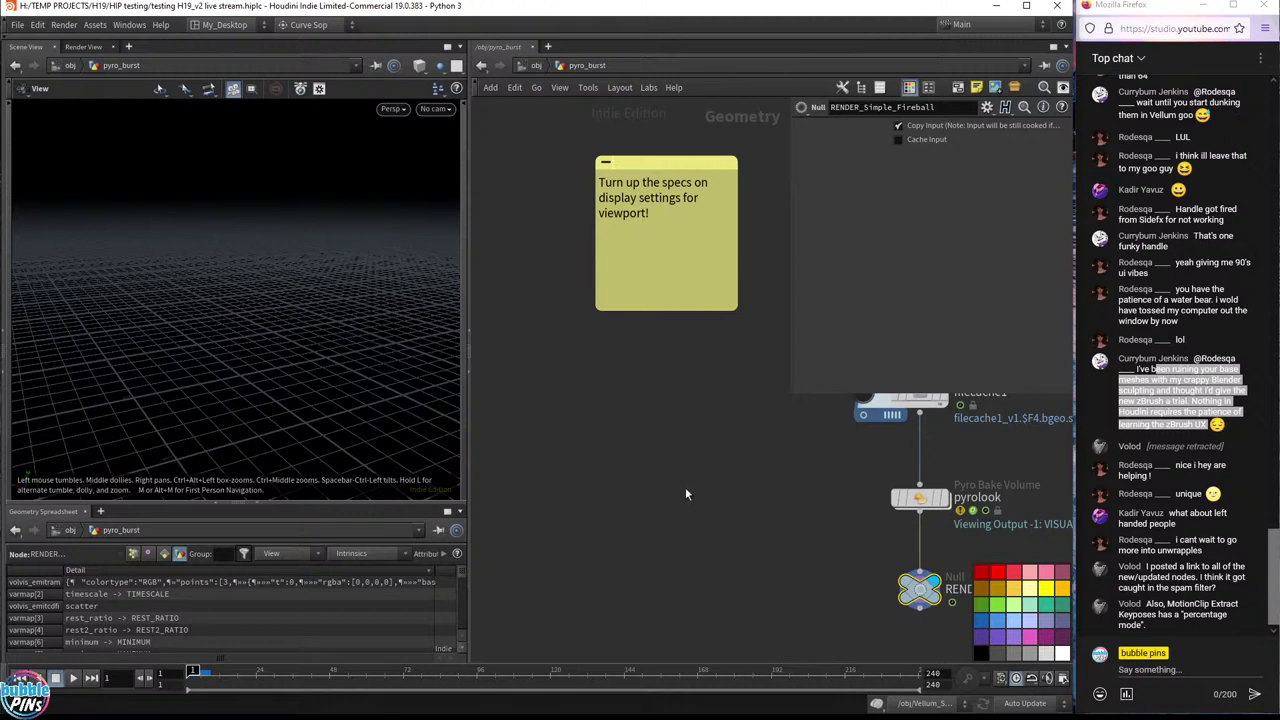
scroll(585, 440, down, 2)
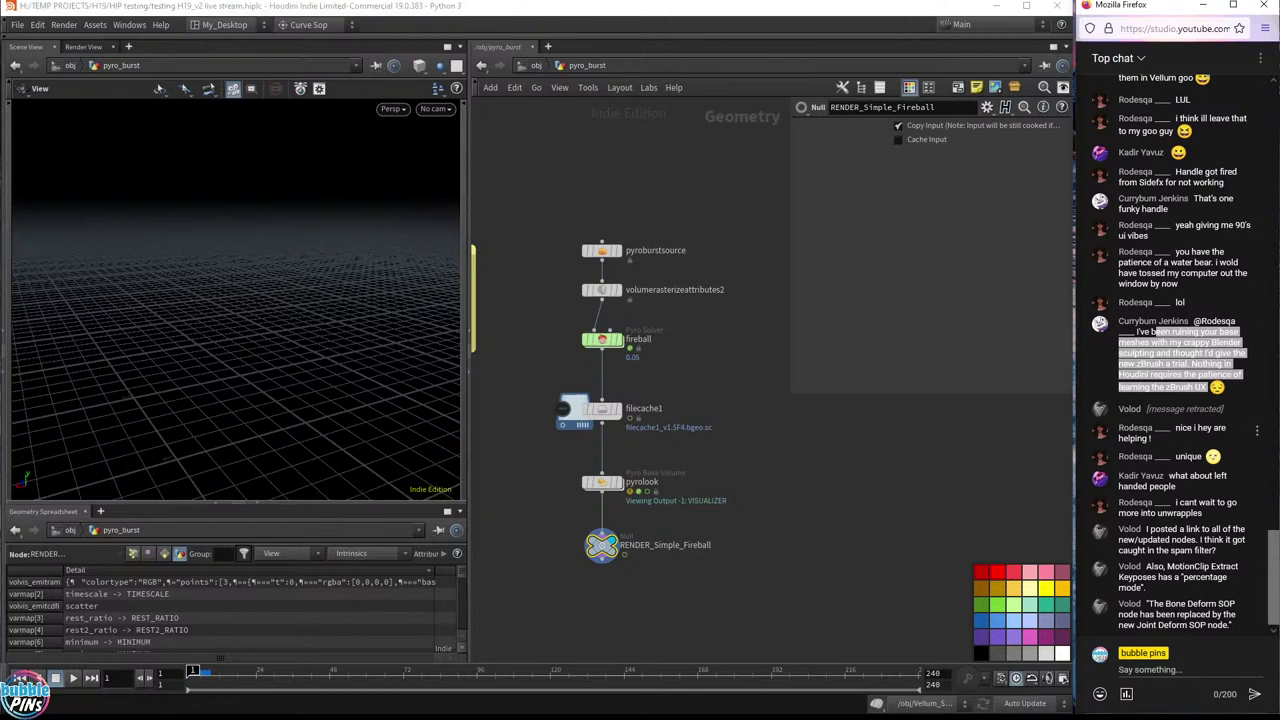
drag(1187, 428, 1193, 450)
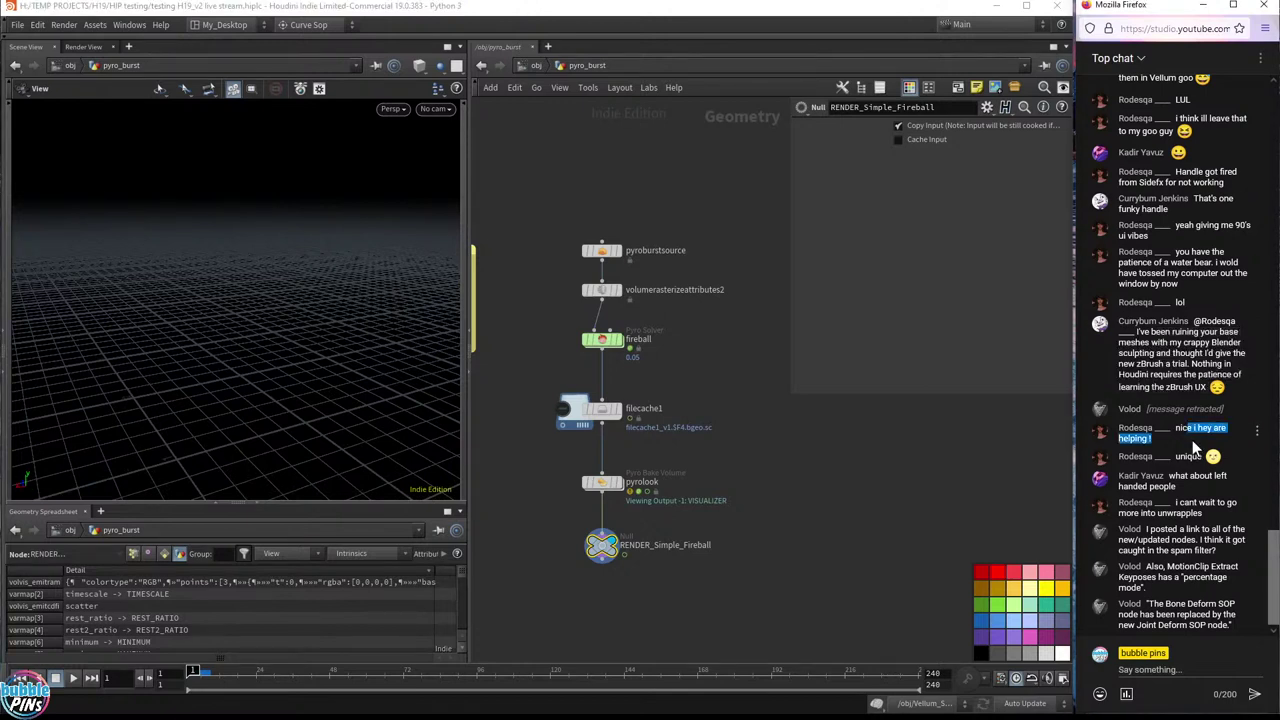
mouse_move(1169, 476)
mouse_down()
mouse_move(1186, 470)
mouse_move(1183, 495)
mouse_up()
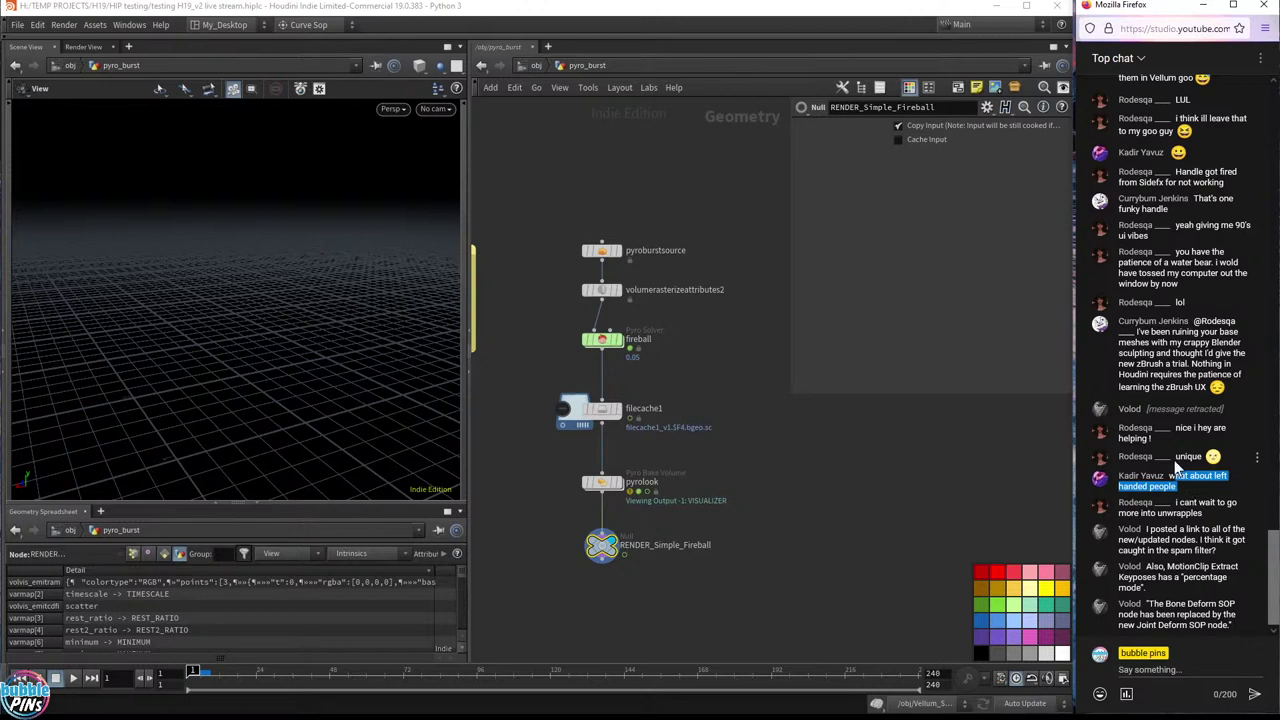
click(1211, 520)
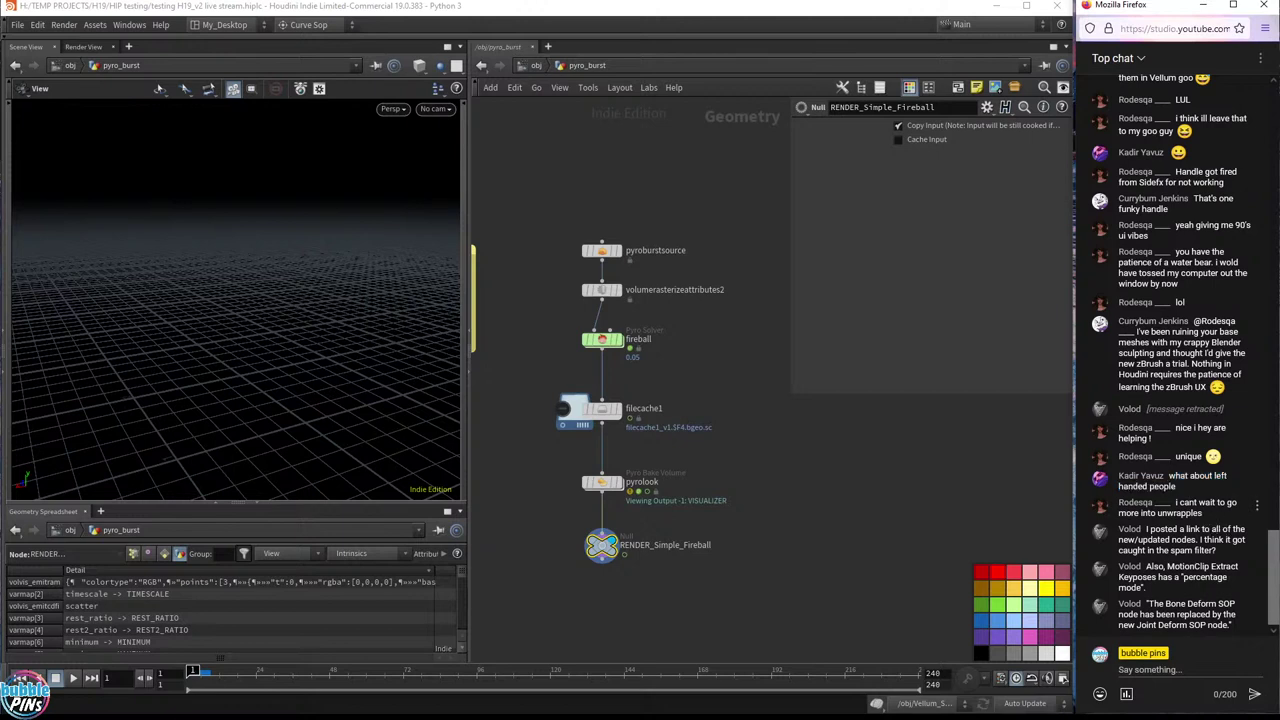
triple_click(1186, 503)
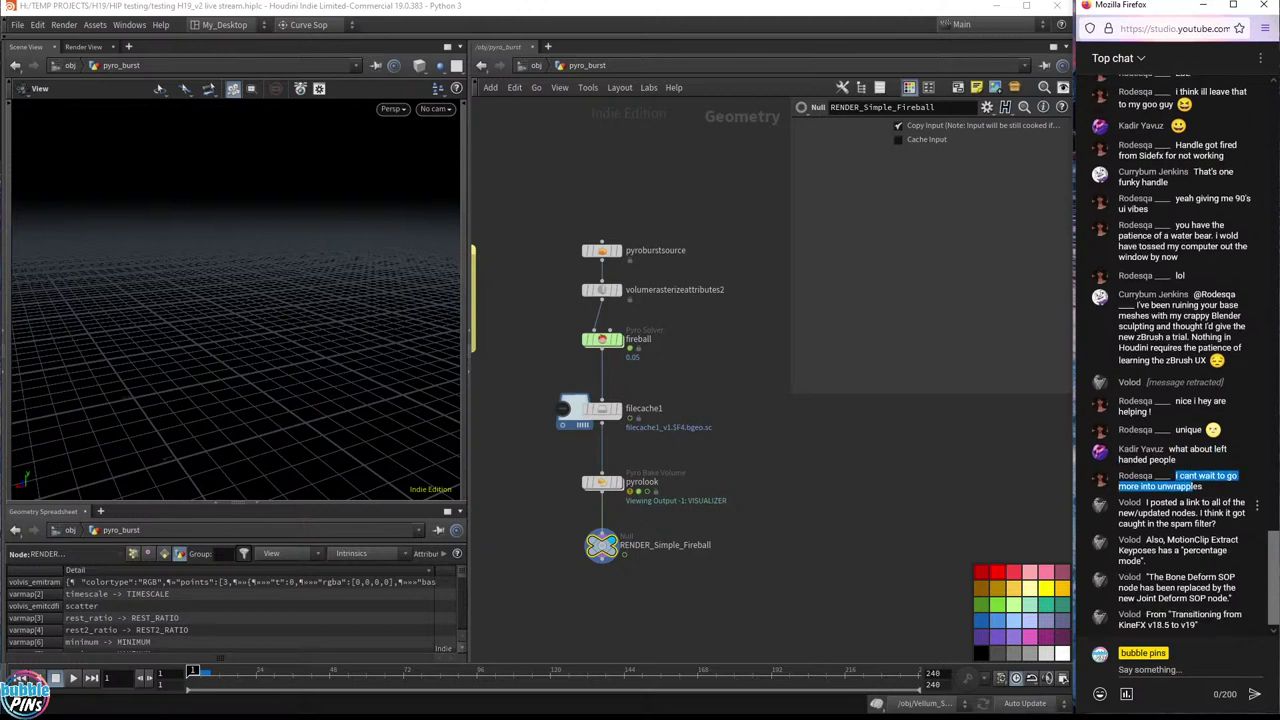
click(1213, 491)
double_click(1180, 486)
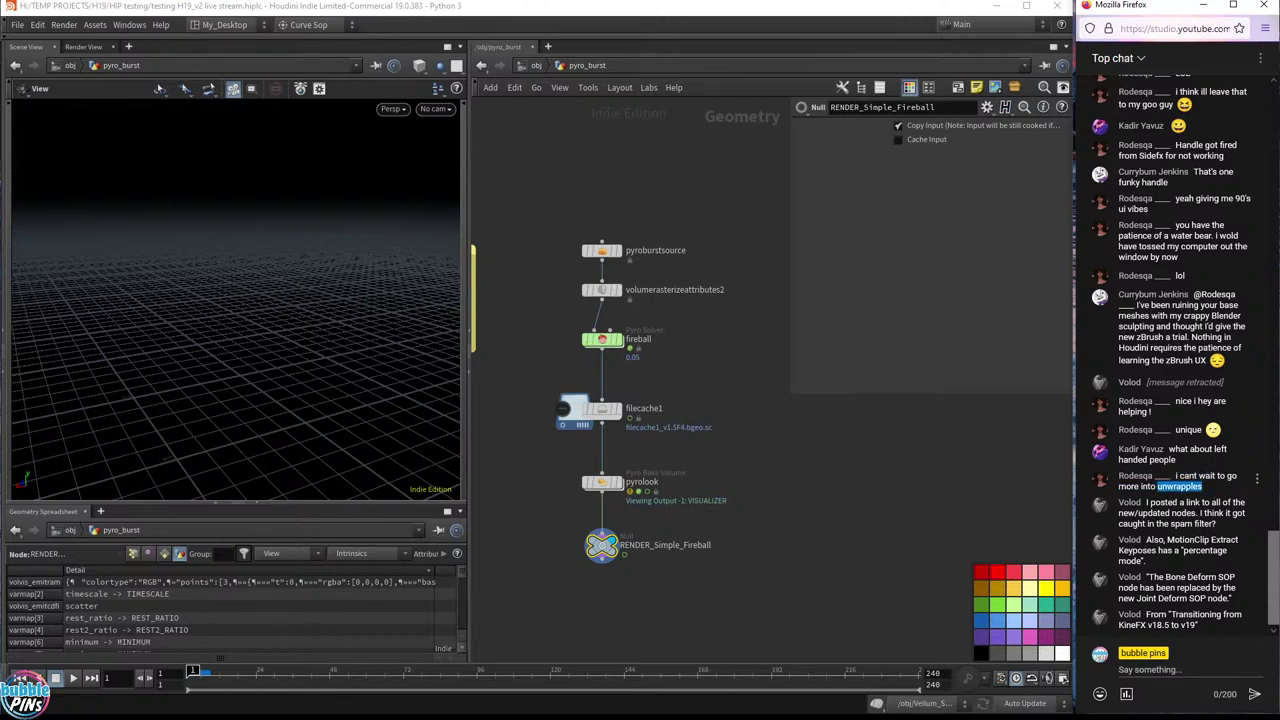
drag(1146, 504, 1230, 527)
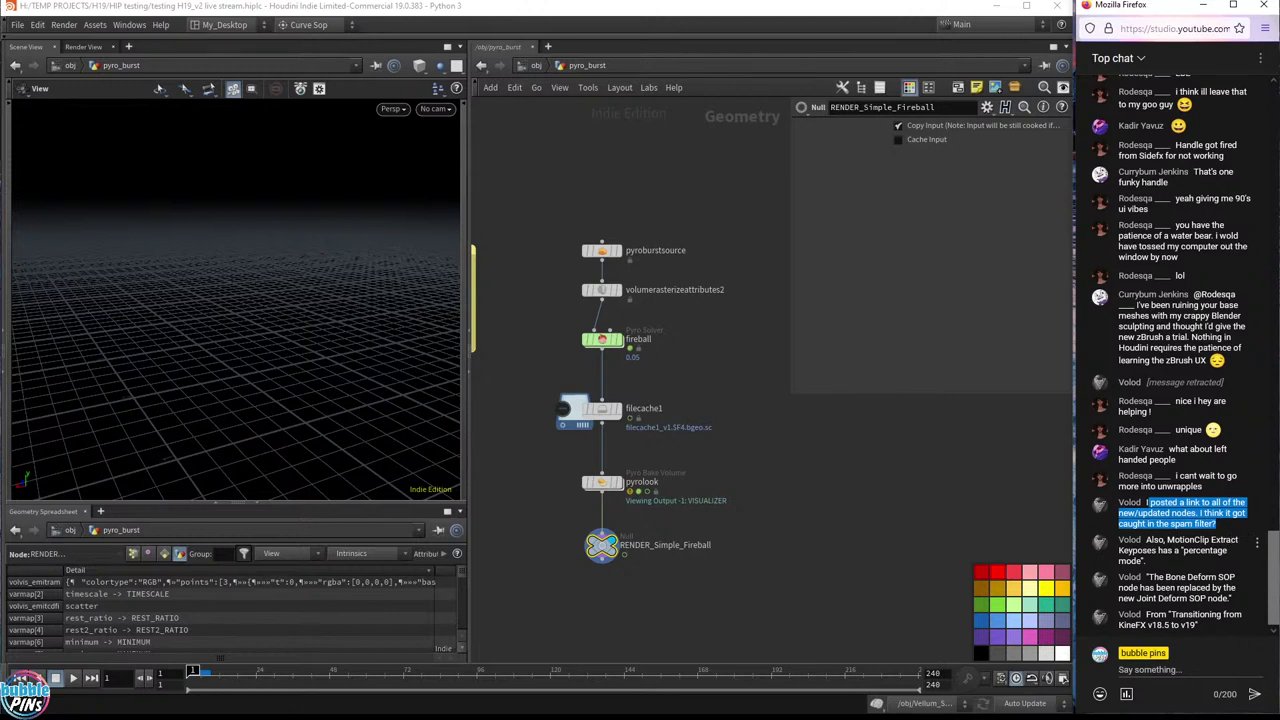
drag(1124, 383, 1224, 383)
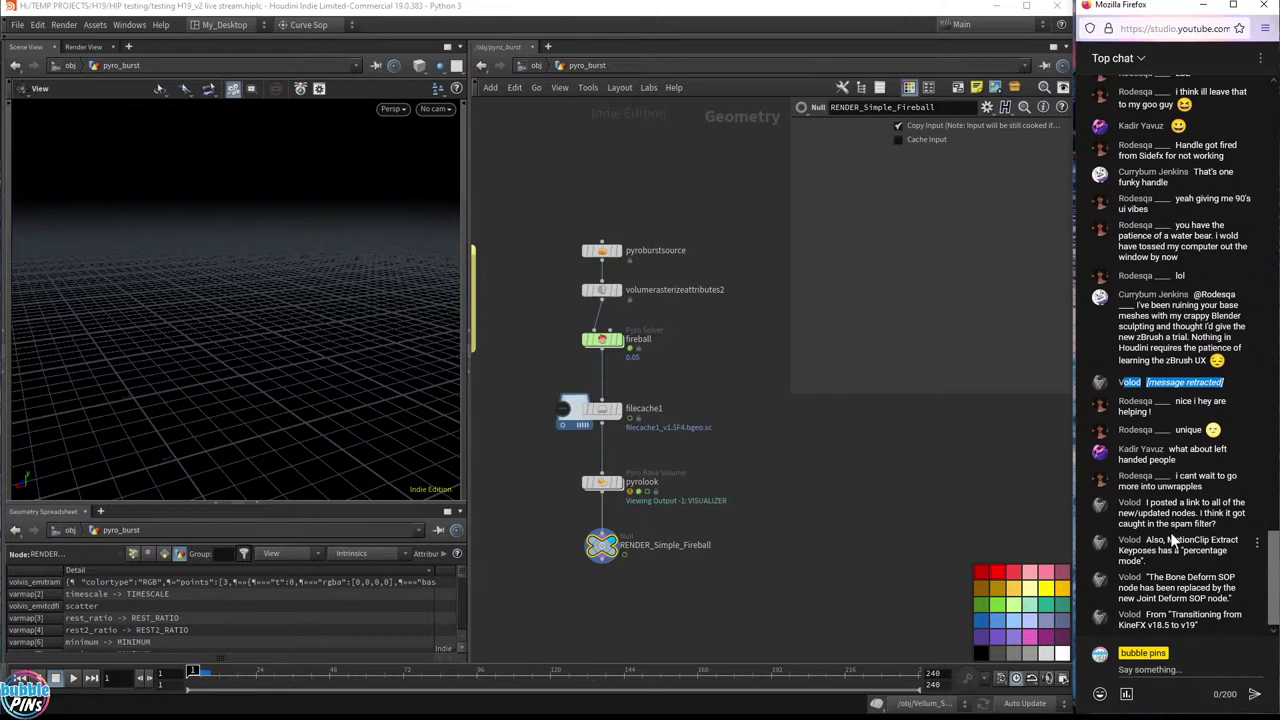
drag(1147, 502, 1180, 527)
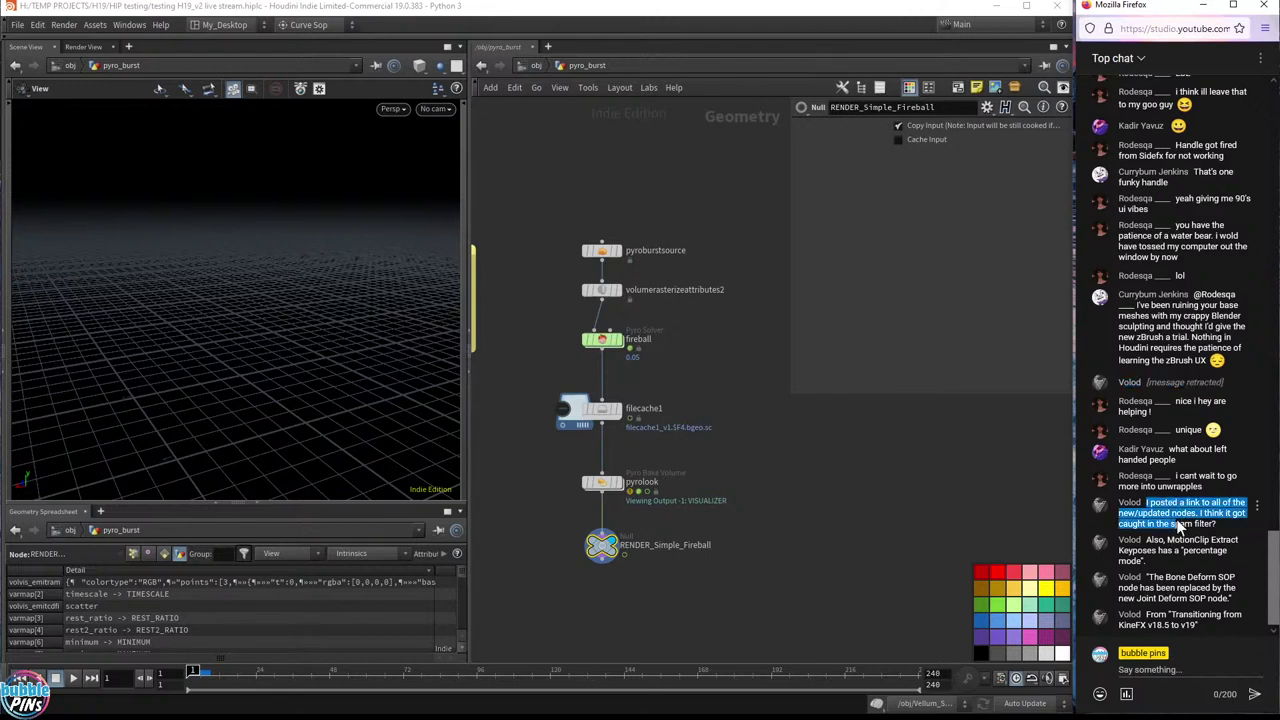
click(1222, 528)
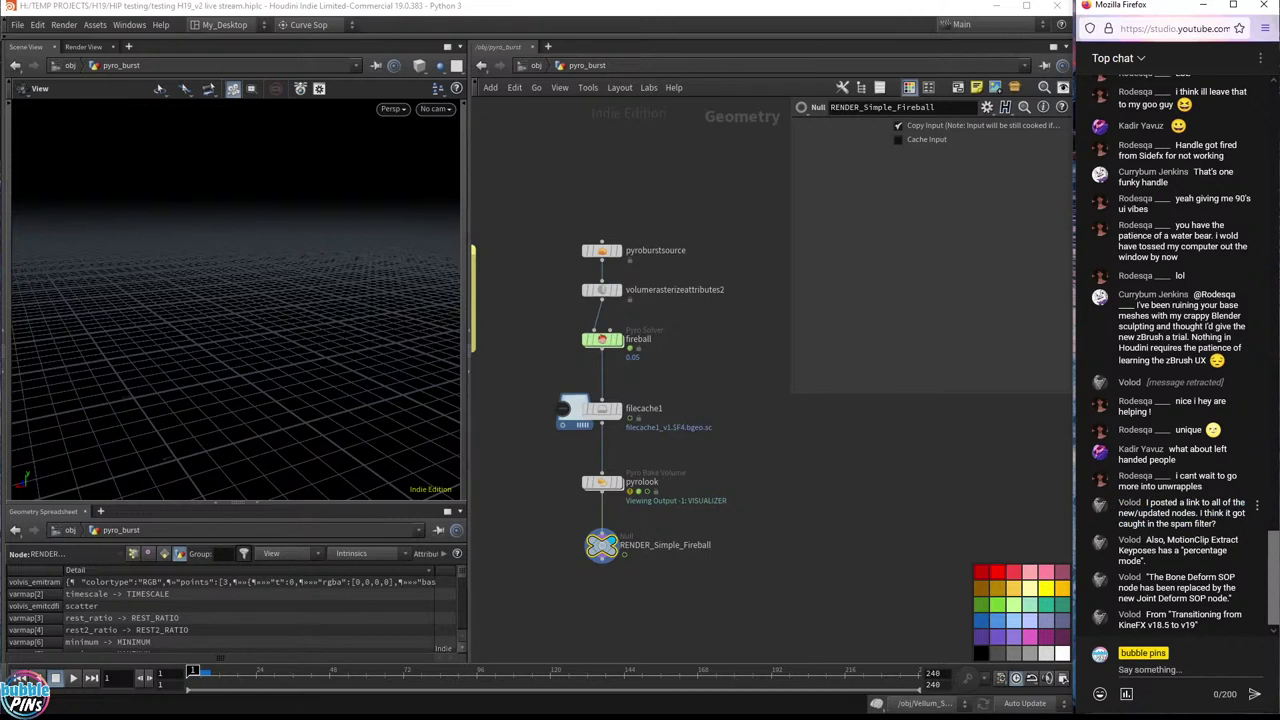
drag(1120, 500, 1216, 526)
click(1195, 567)
drag(1147, 540, 1193, 567)
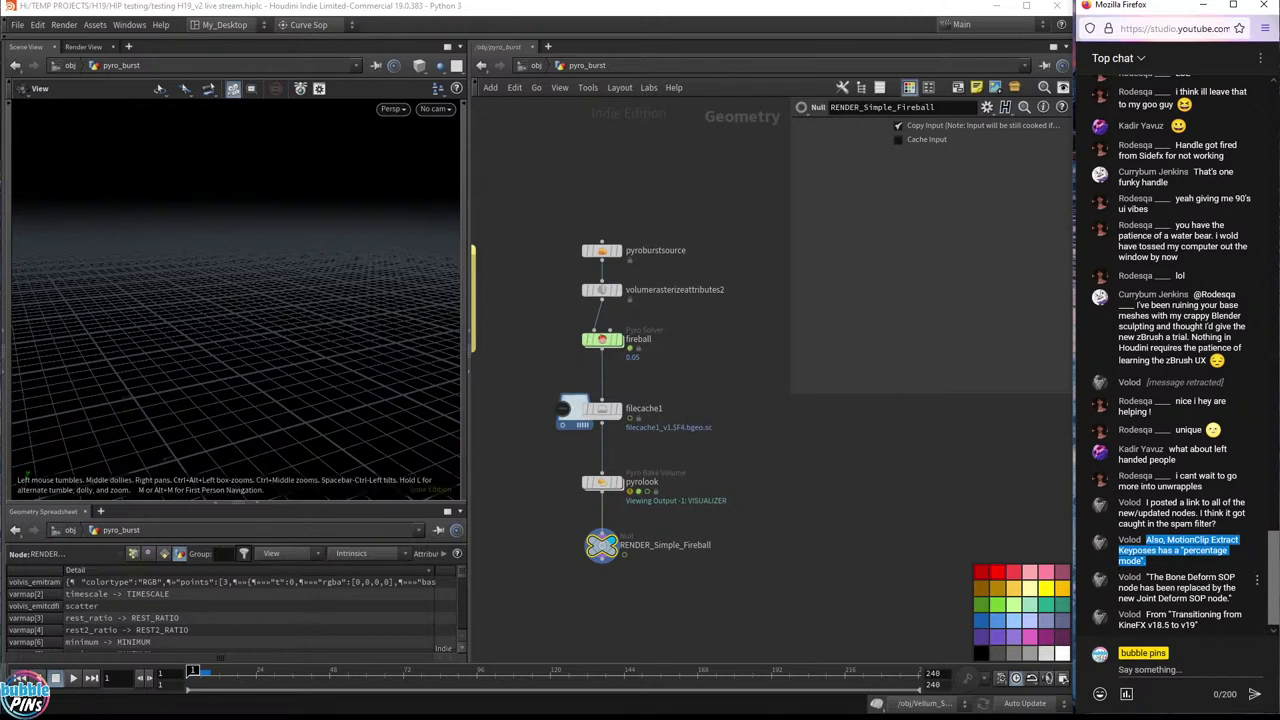
drag(1159, 577, 1240, 599)
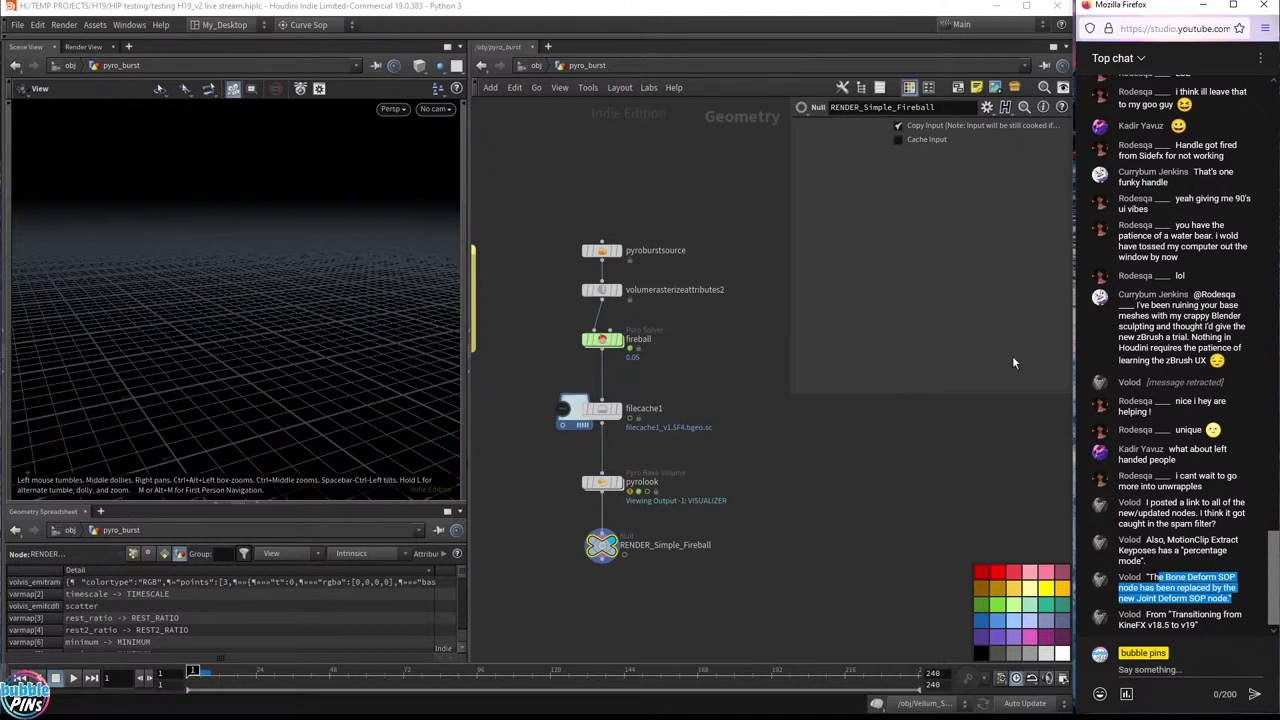
click(1190, 580)
drag(1150, 577, 1241, 607)
click(815, 542)
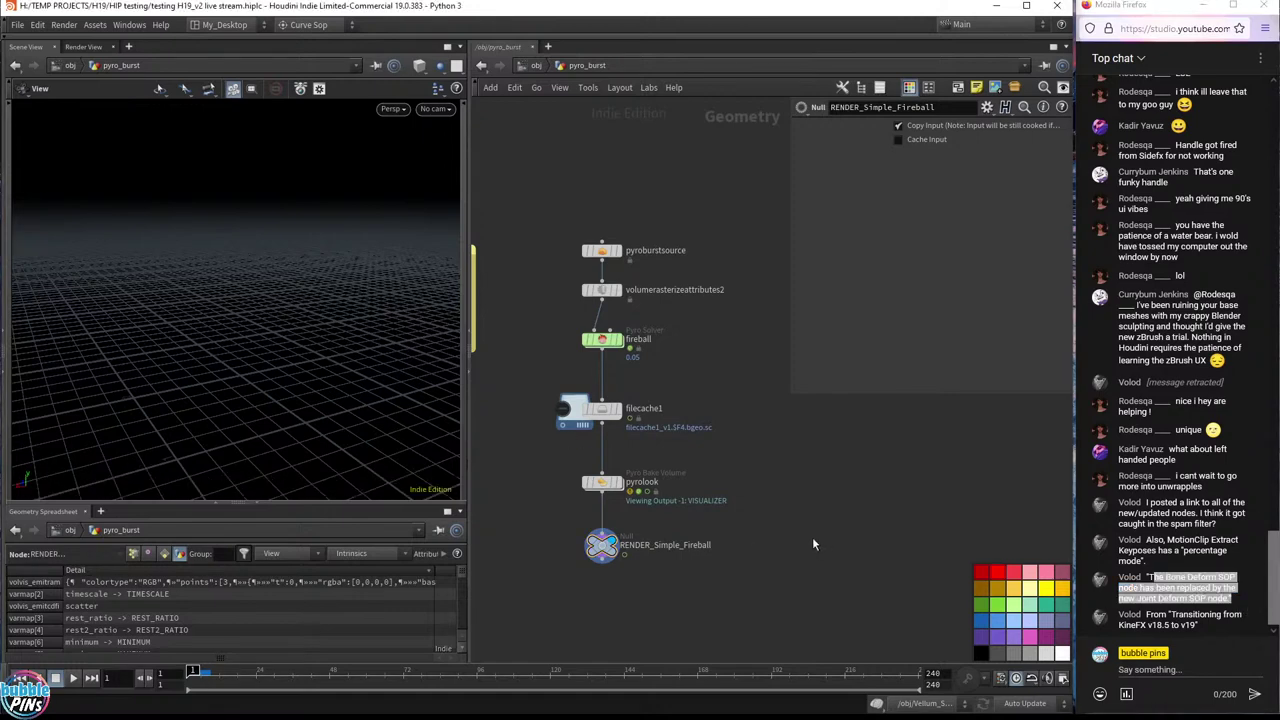
key(Tab)
text(bone)
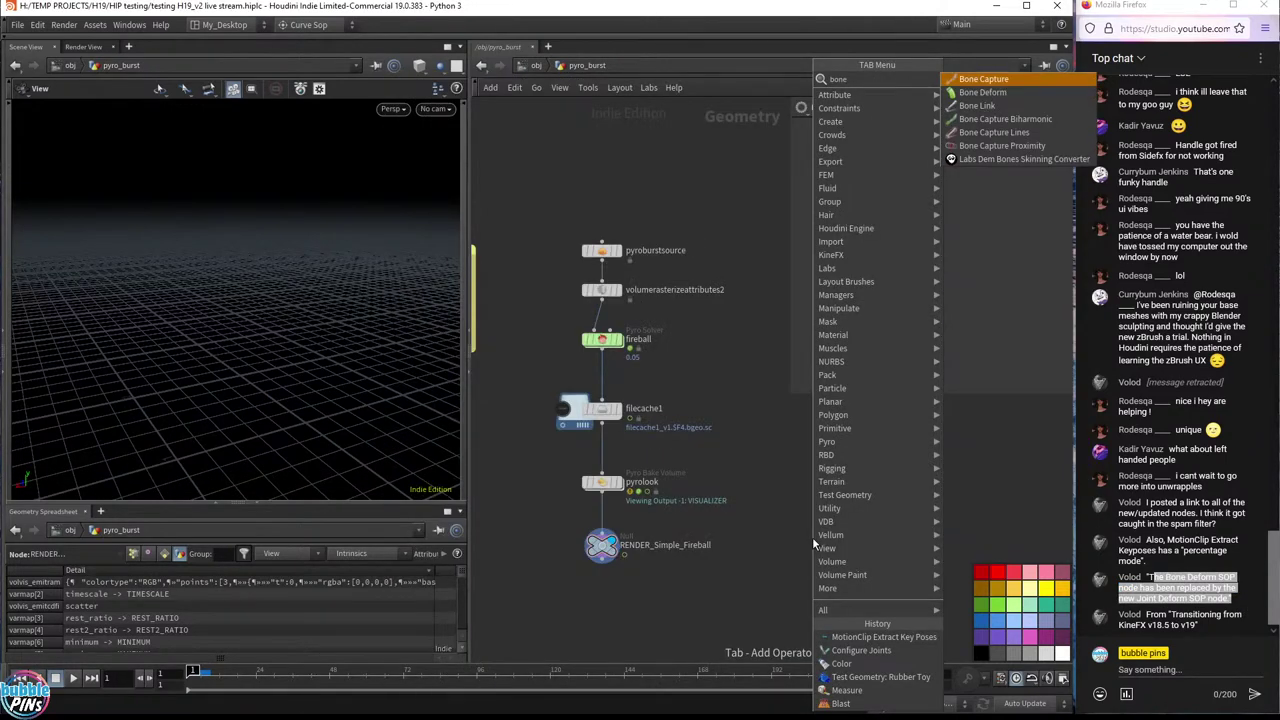
key(Down)
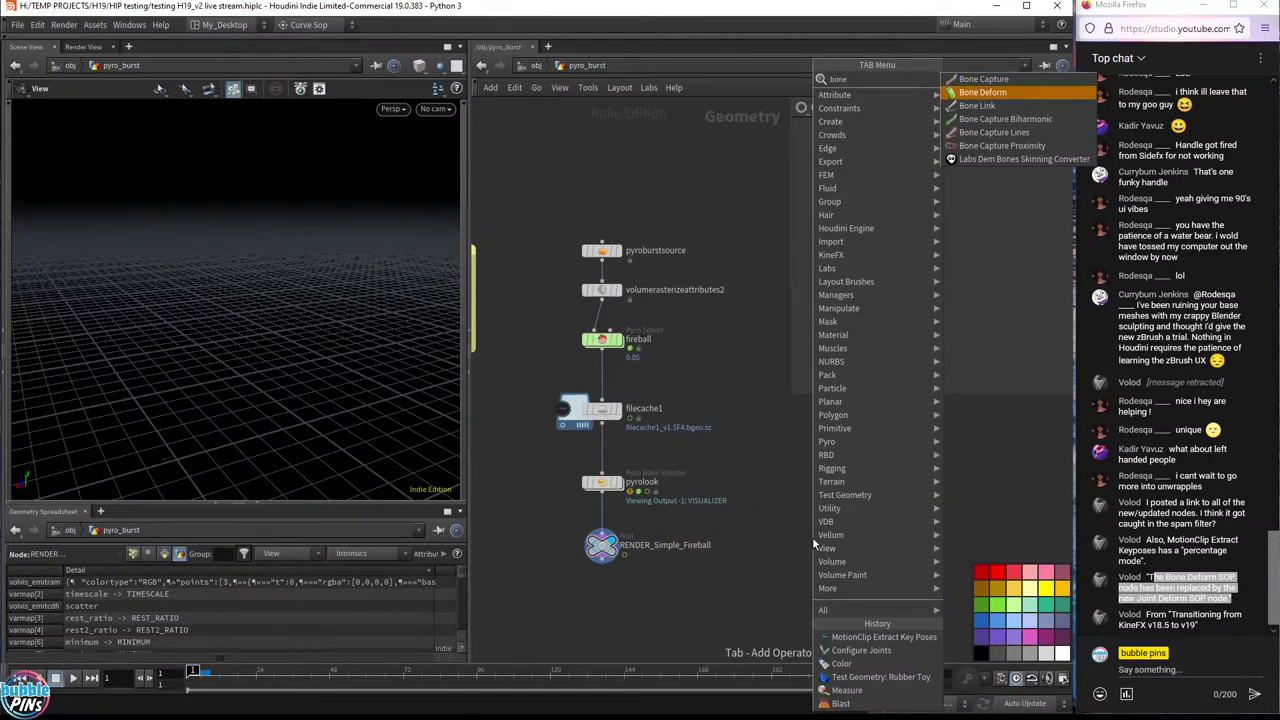
key(BackSpace)
key(BackSpace)
key(BackSpace)
key(BackSpace)
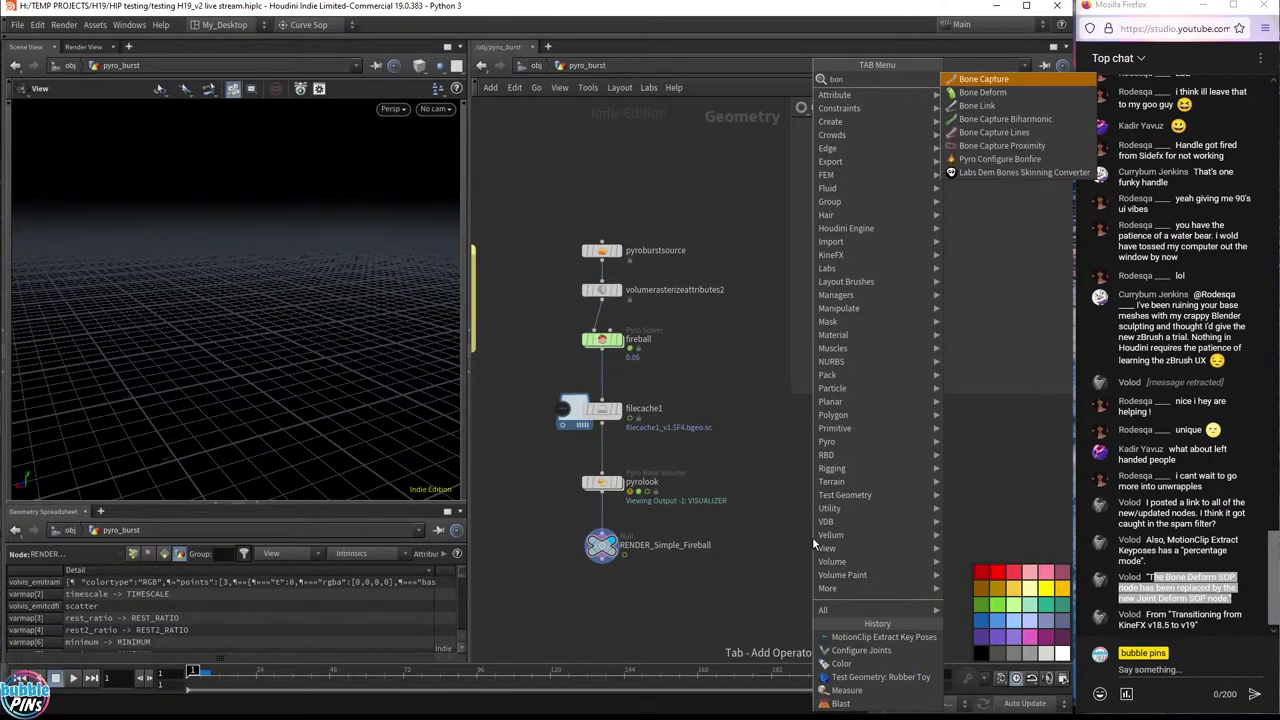
text(joint)
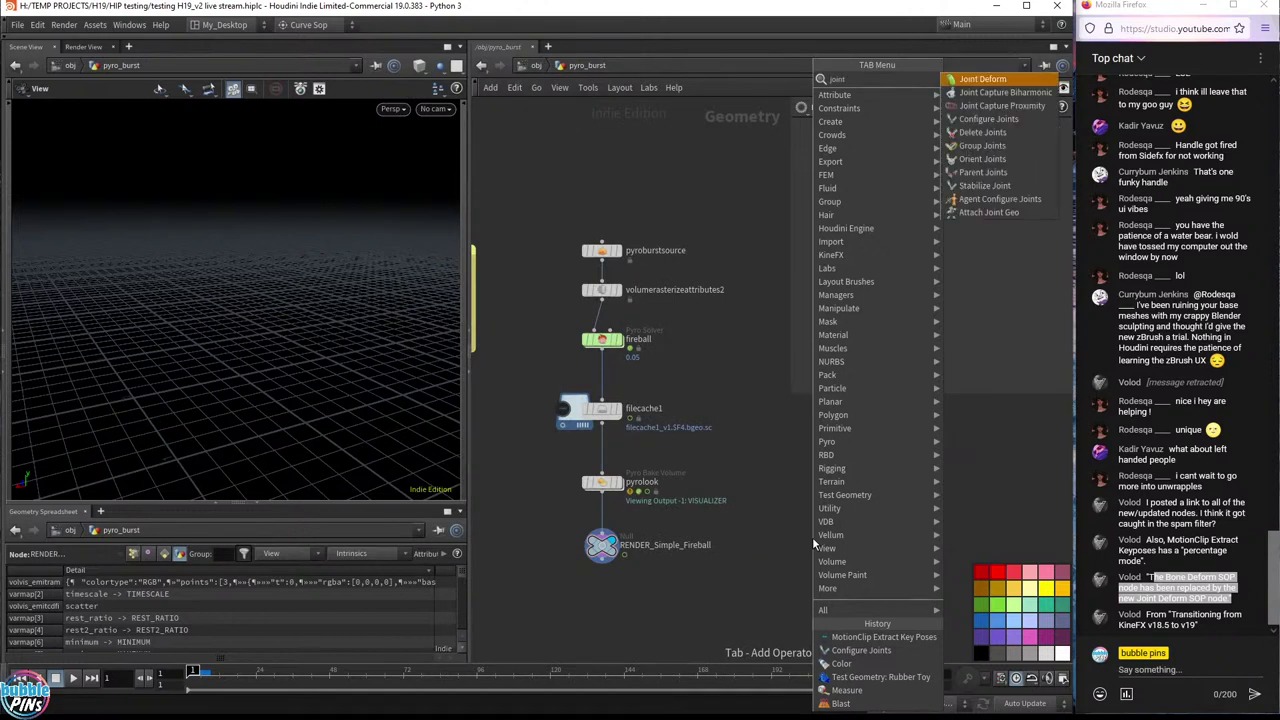
key(Escape)
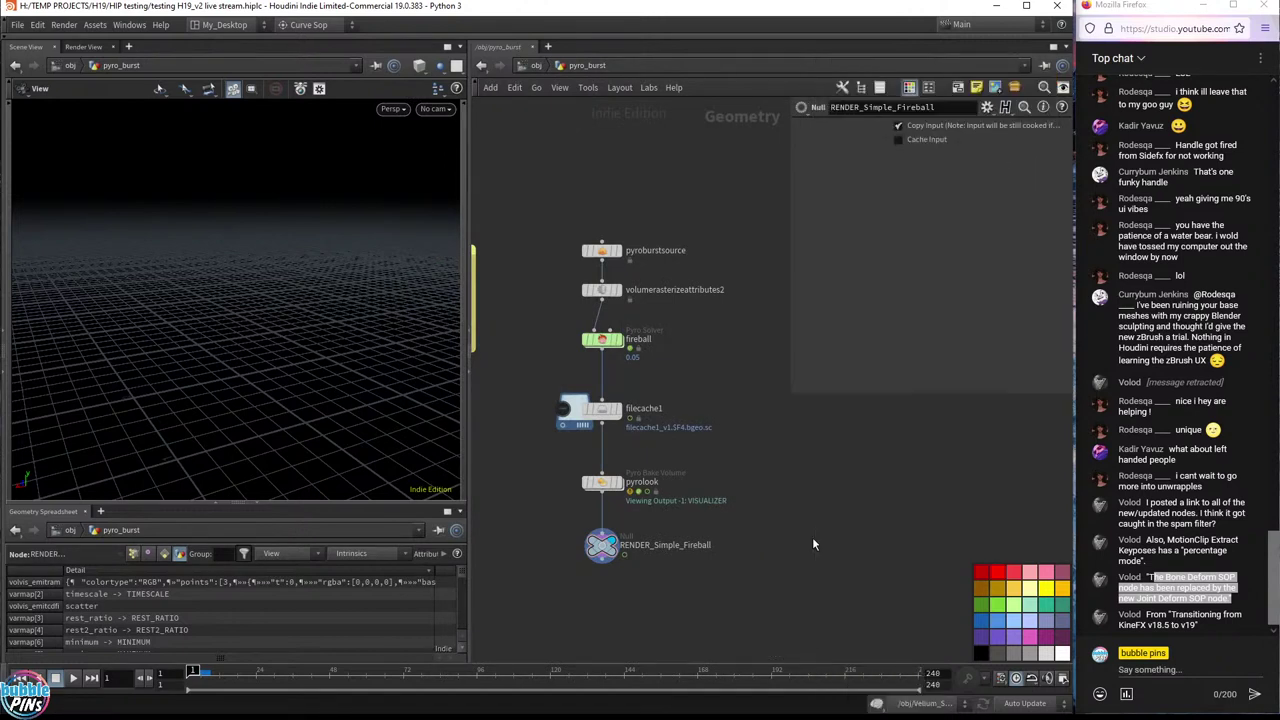
drag(1199, 614, 1234, 627)
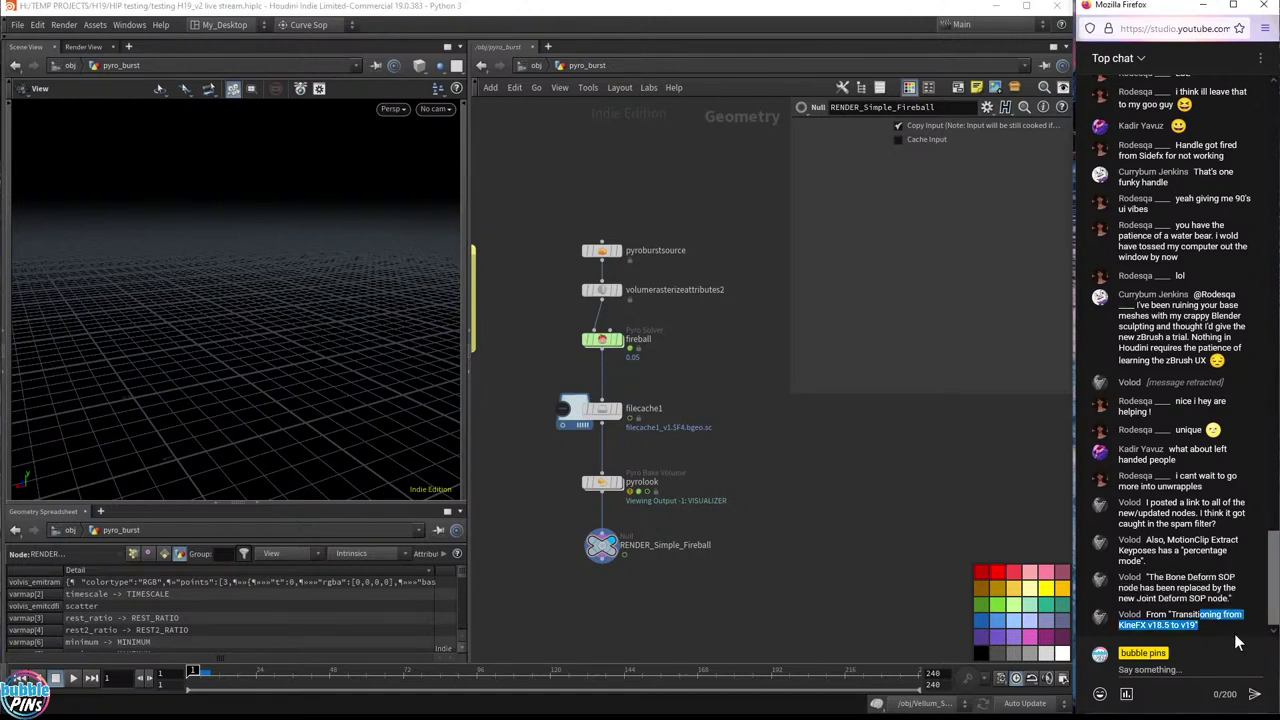
click(1200, 627)
drag(1150, 613, 1218, 628)
click(1217, 620)
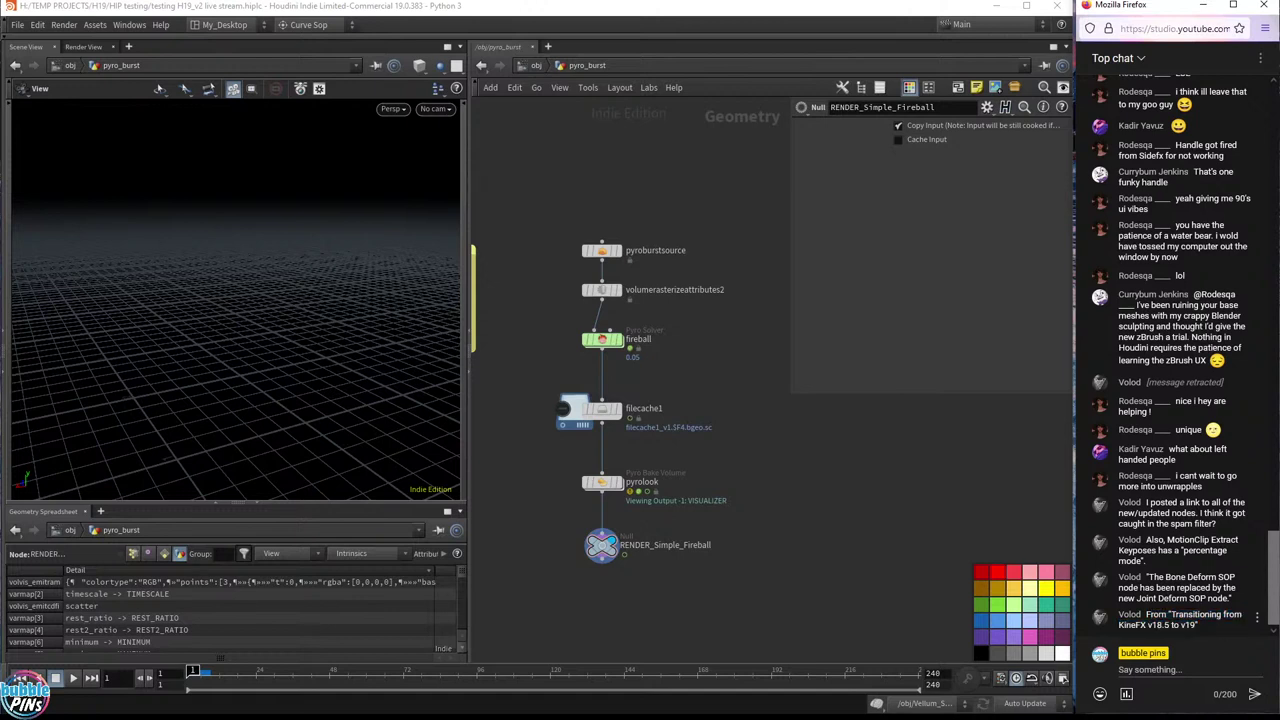
click(866, 518)
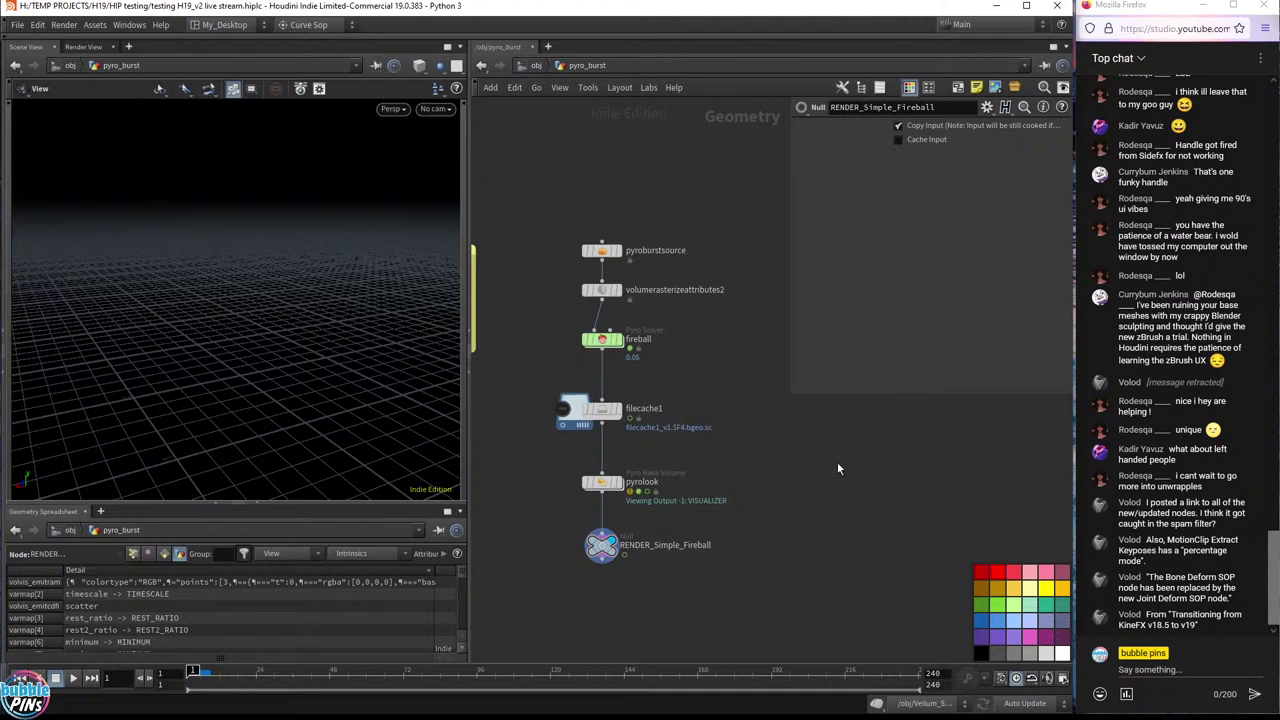
middle_drag(753, 433, 886, 438)
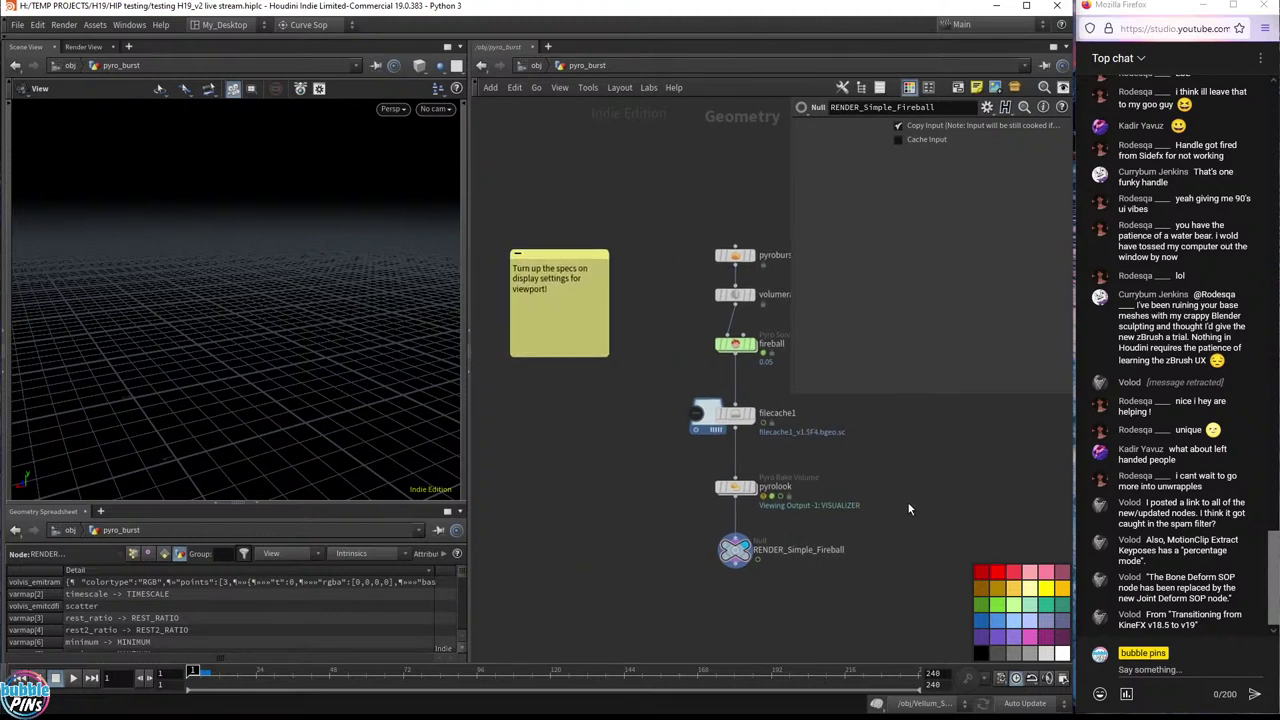
middle_drag(909, 509, 712, 472)
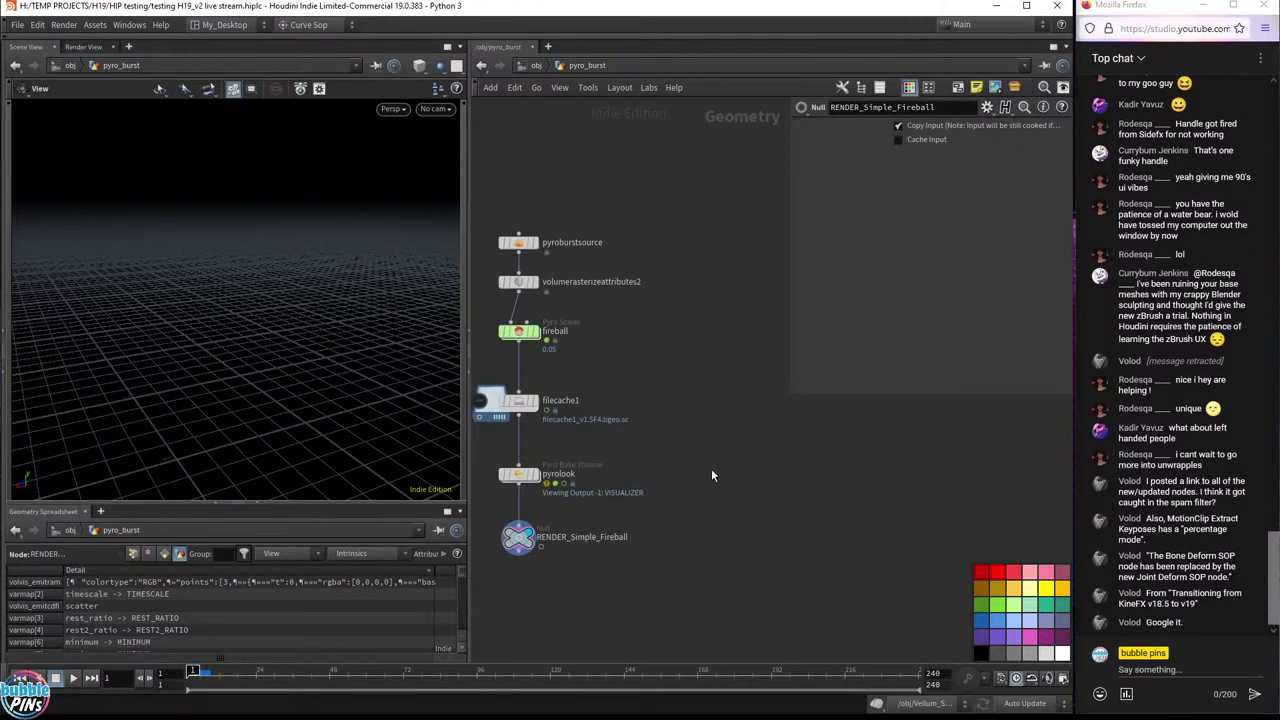
scroll(751, 462, down, 3)
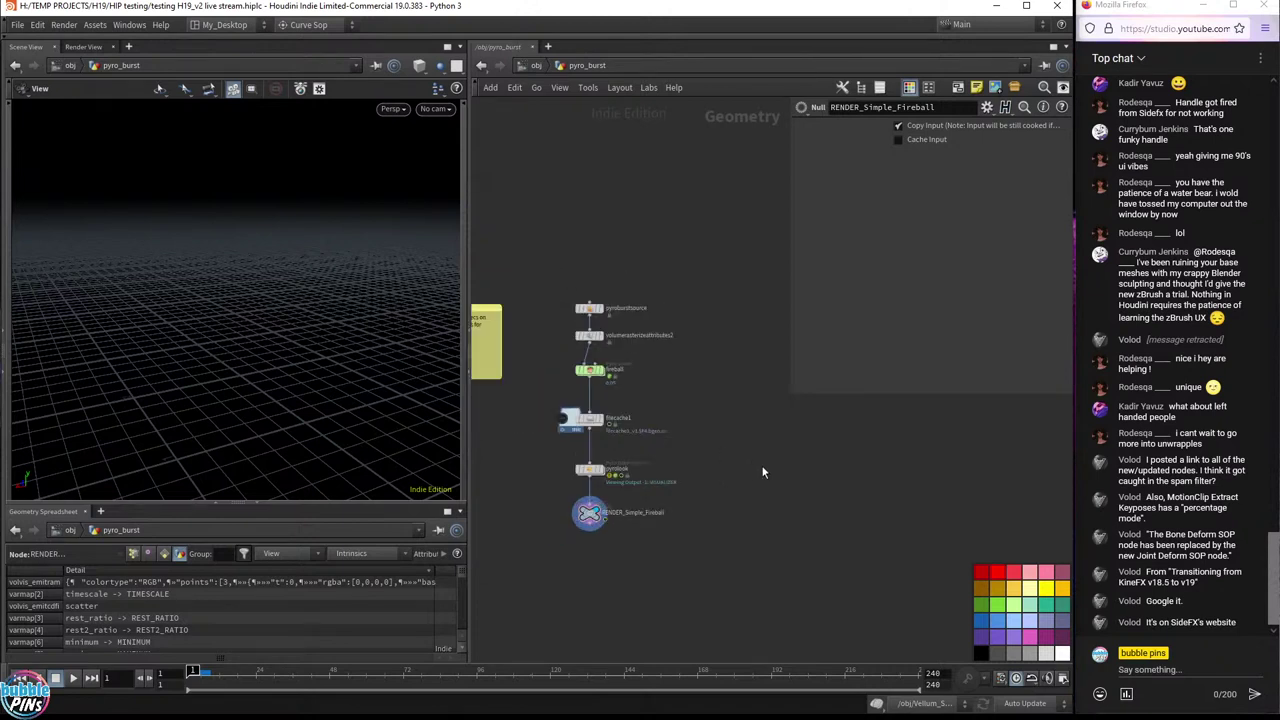
click(530, 36)
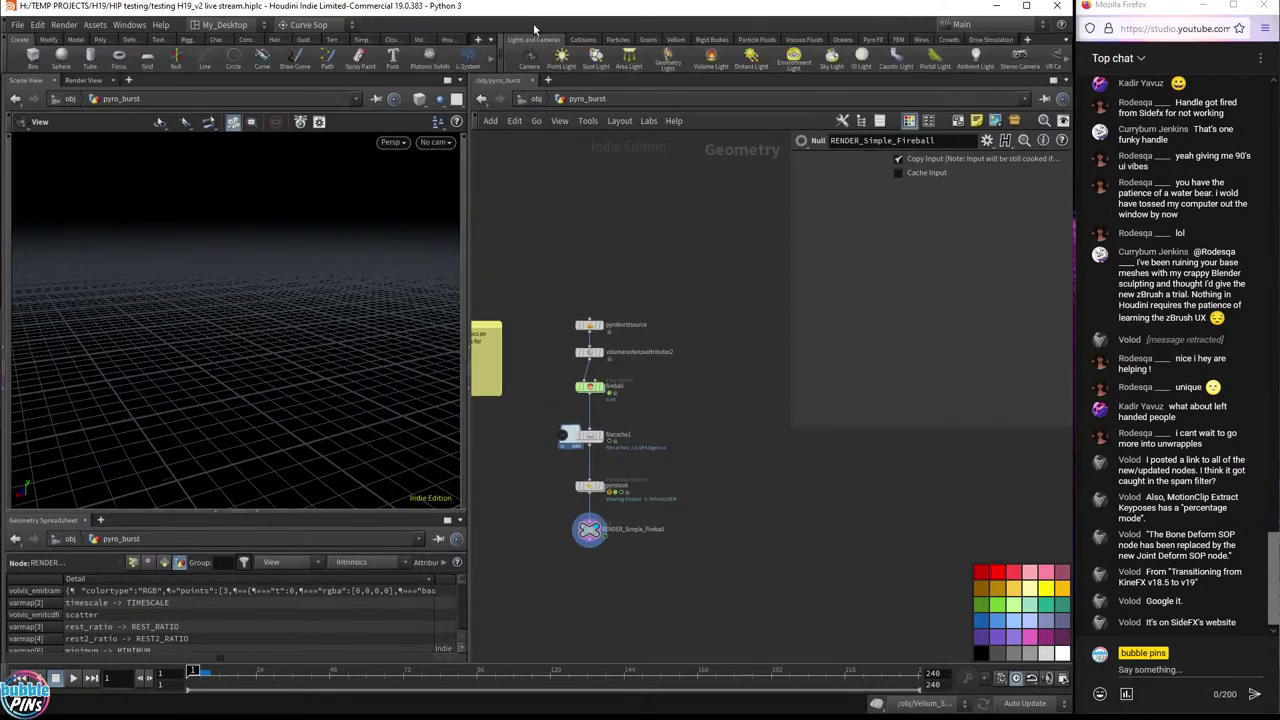
click(874, 40)
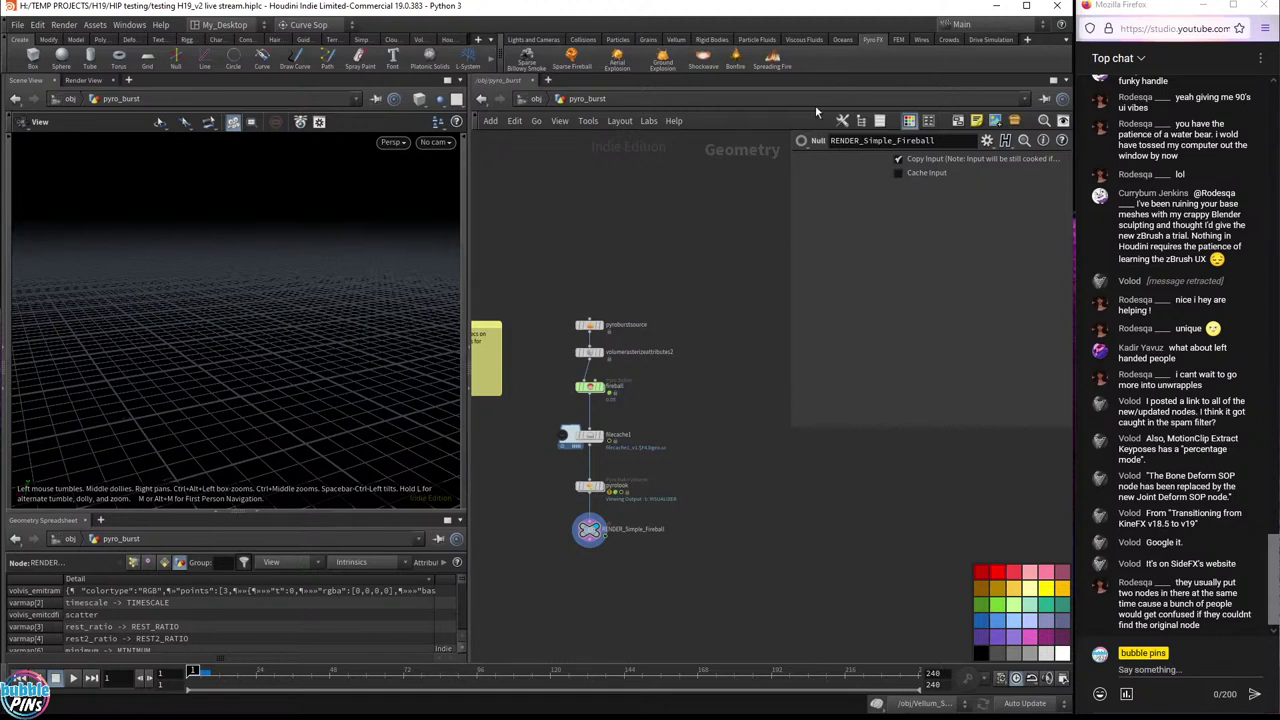
click(5, 52)
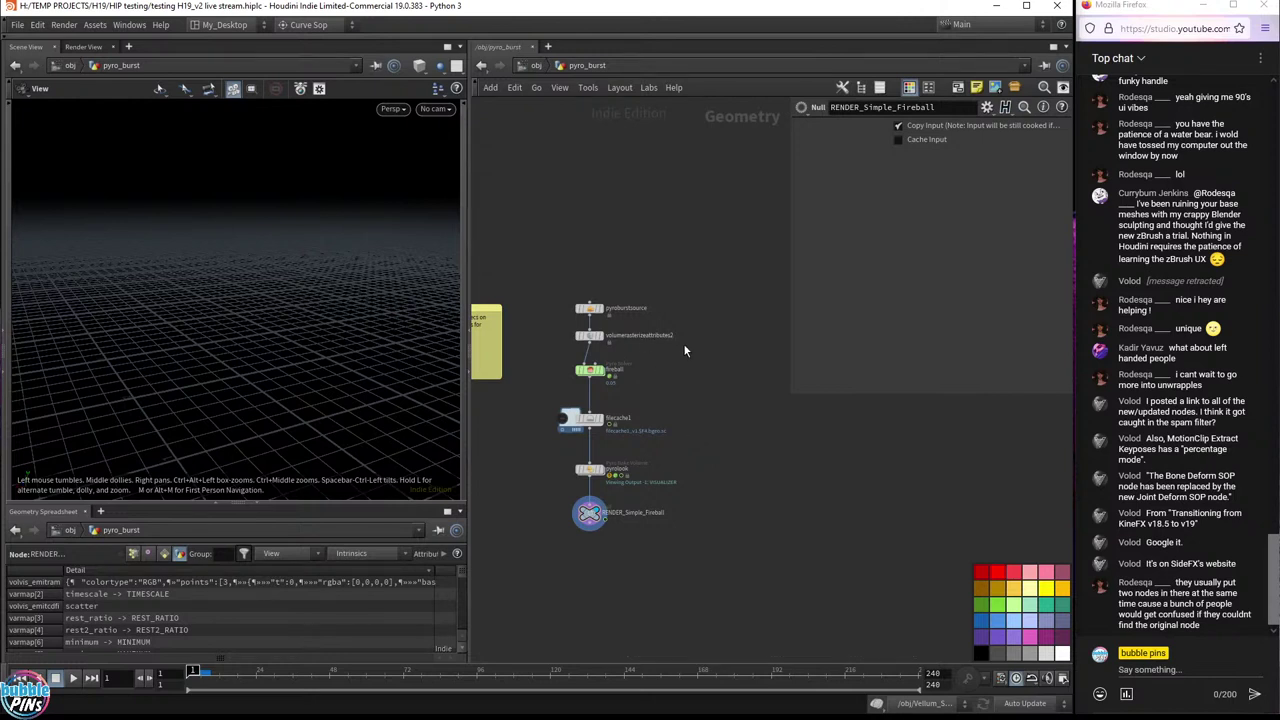
scroll(687, 344, up, 3)
middle_drag(702, 337, 697, 345)
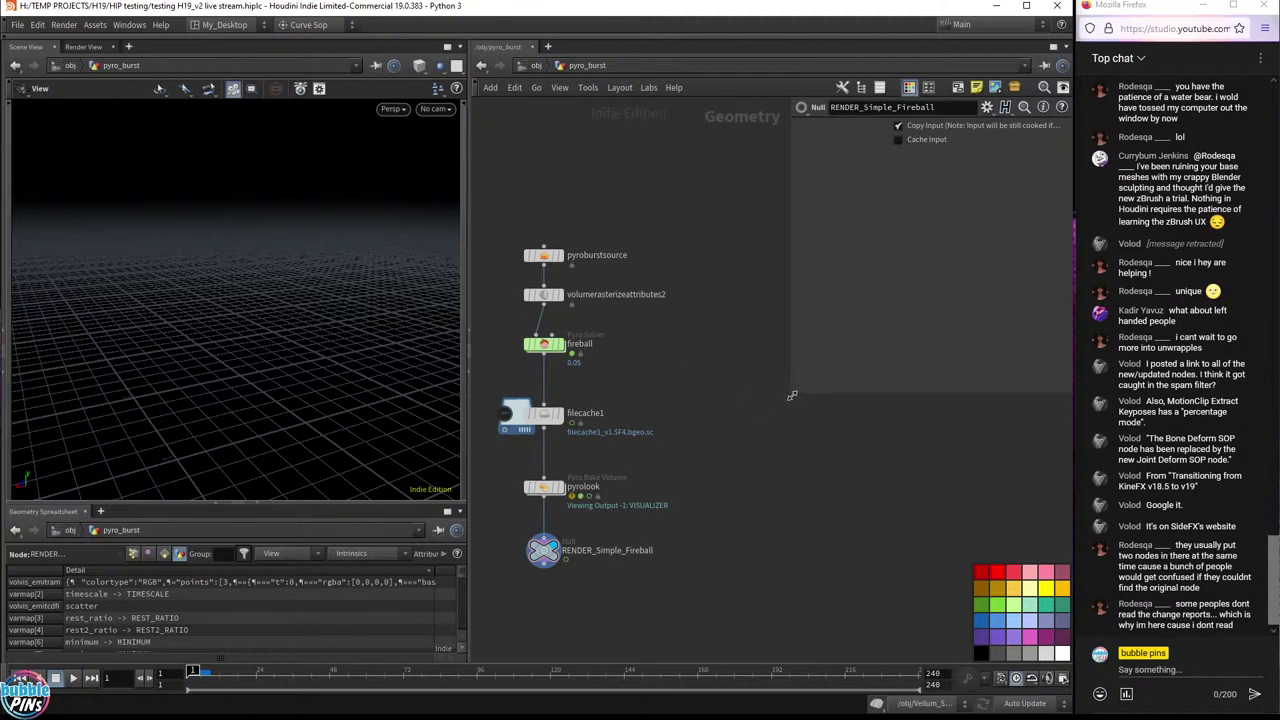
- Search 'pyrocon' in the node menu and pick Pyro Configure Fireball rather than Bonfire
drag(791, 392, 877, 323)
key(Tab)
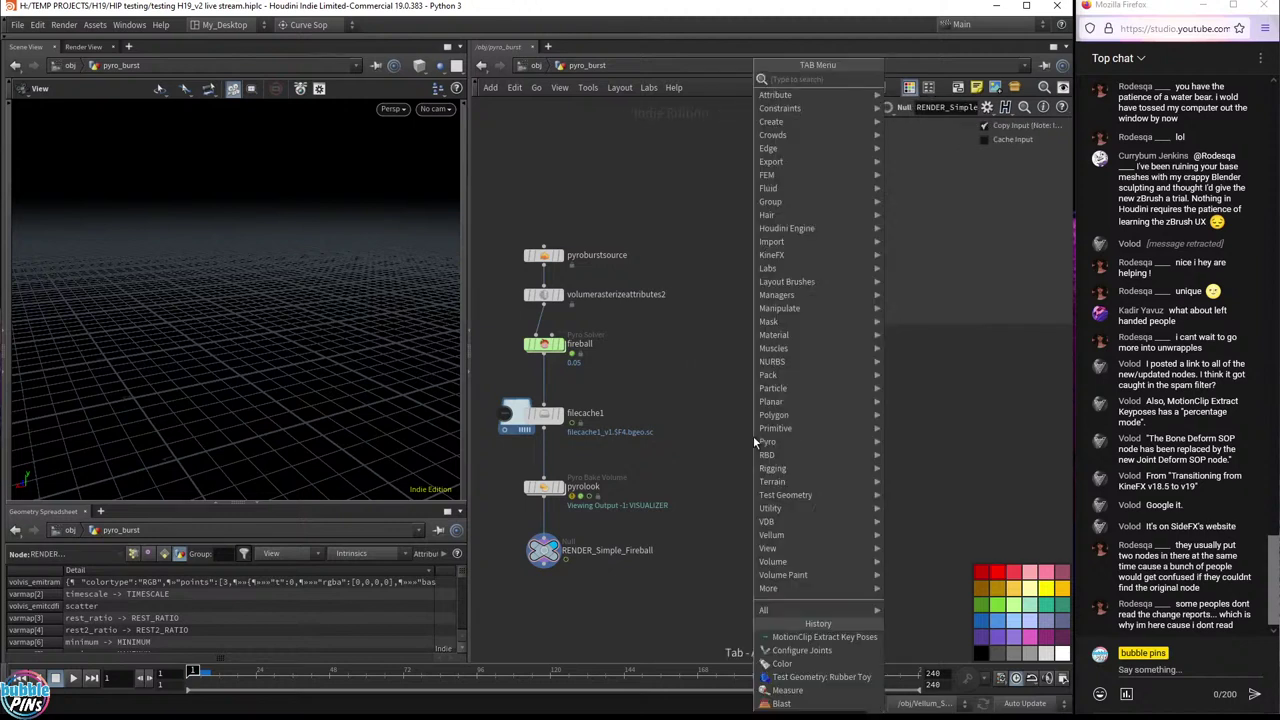
text(pyroconf)
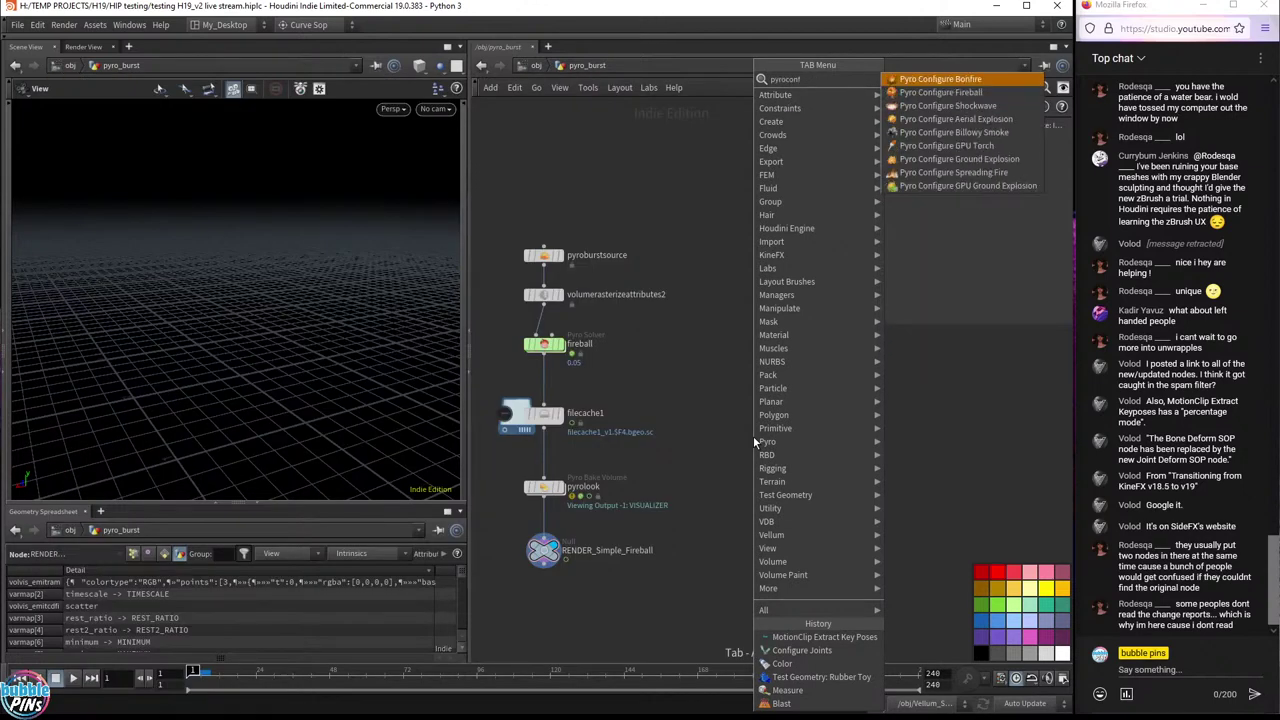
key(Down)
key(Down)
key(Down)
key(Down)
key(Down)
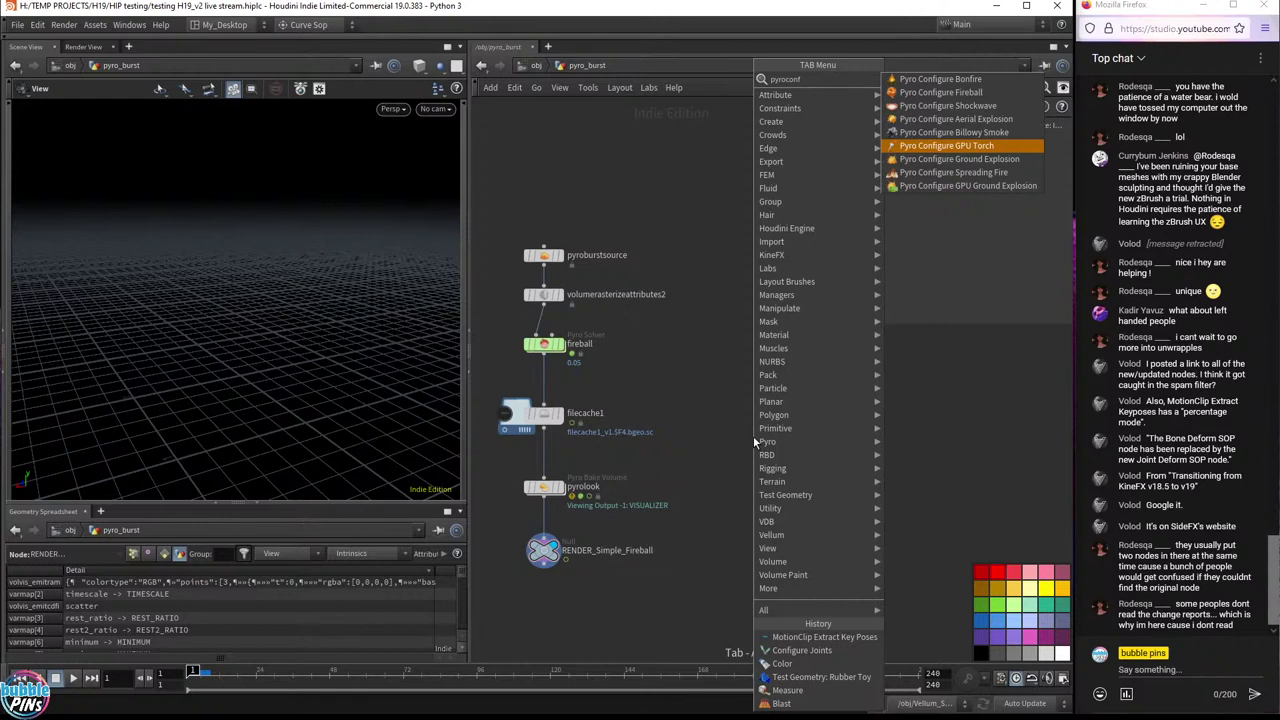
key(Up)
key(Up)
key(Up)
key(Up)
key(Up)
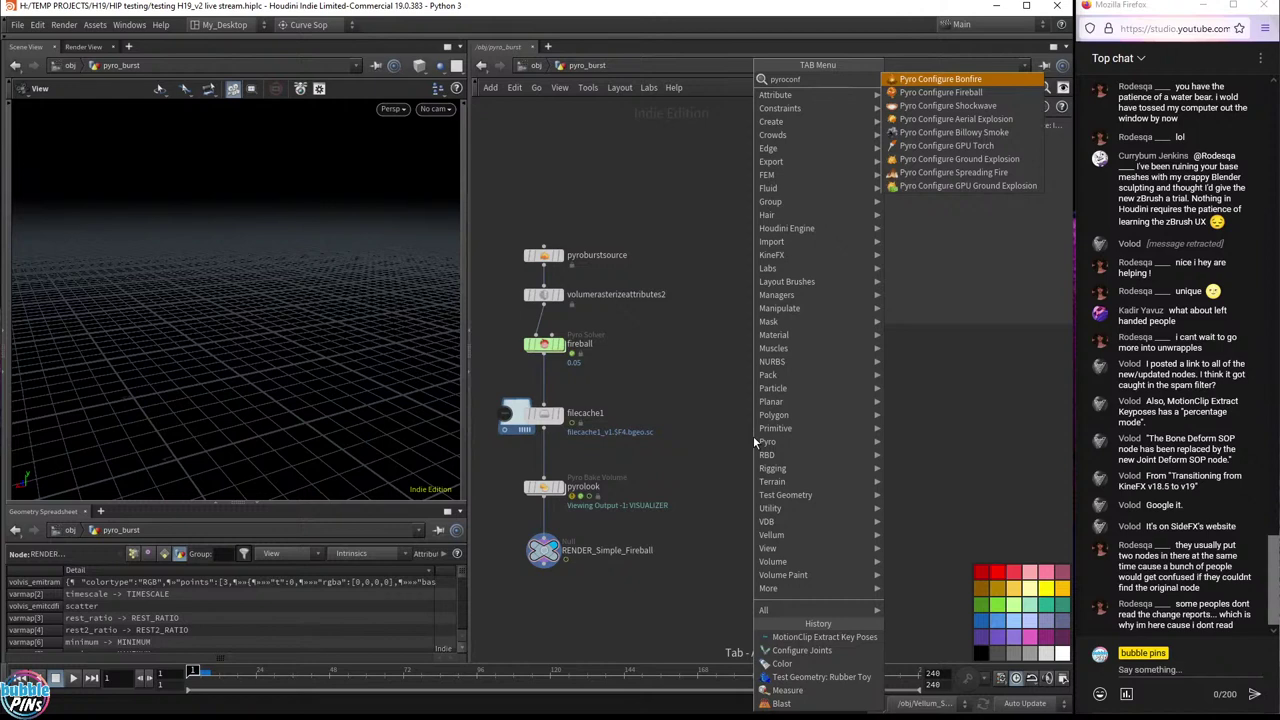
key(Down)
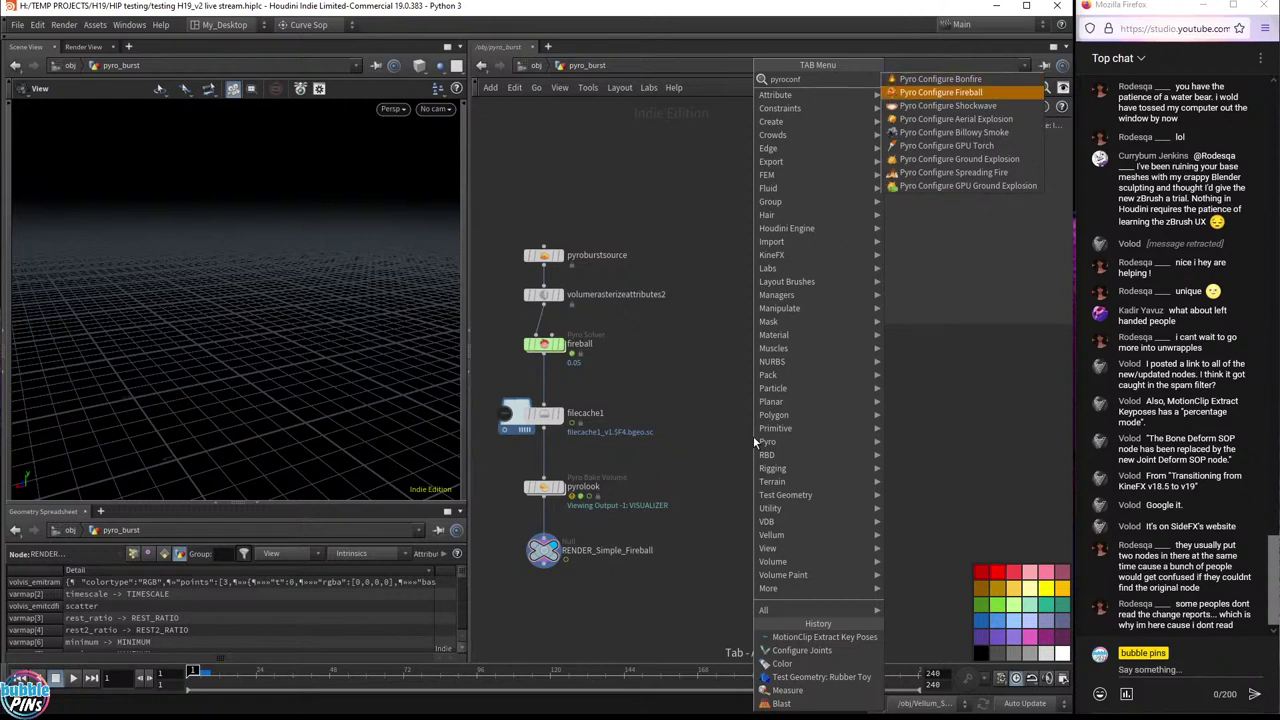
key(Return)
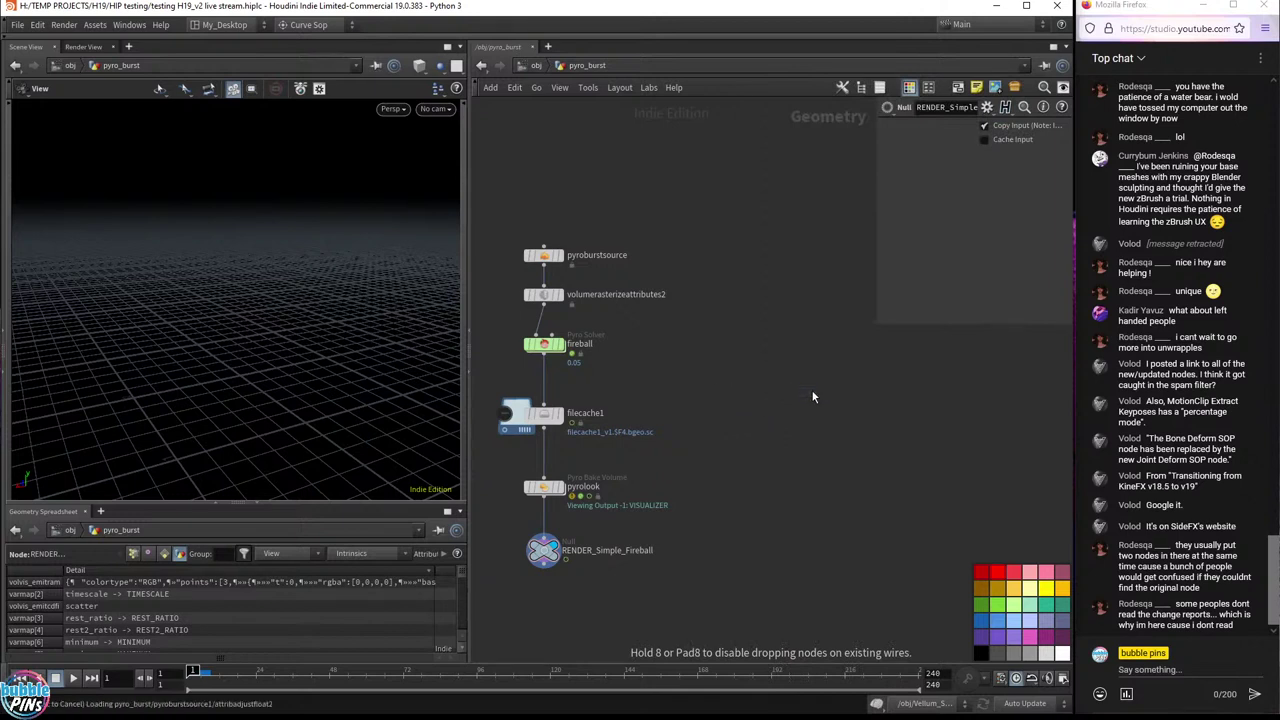
- Place the new fireball chain, select it, and display and frame RENDER_Simple_Fireball1
click(812, 397)
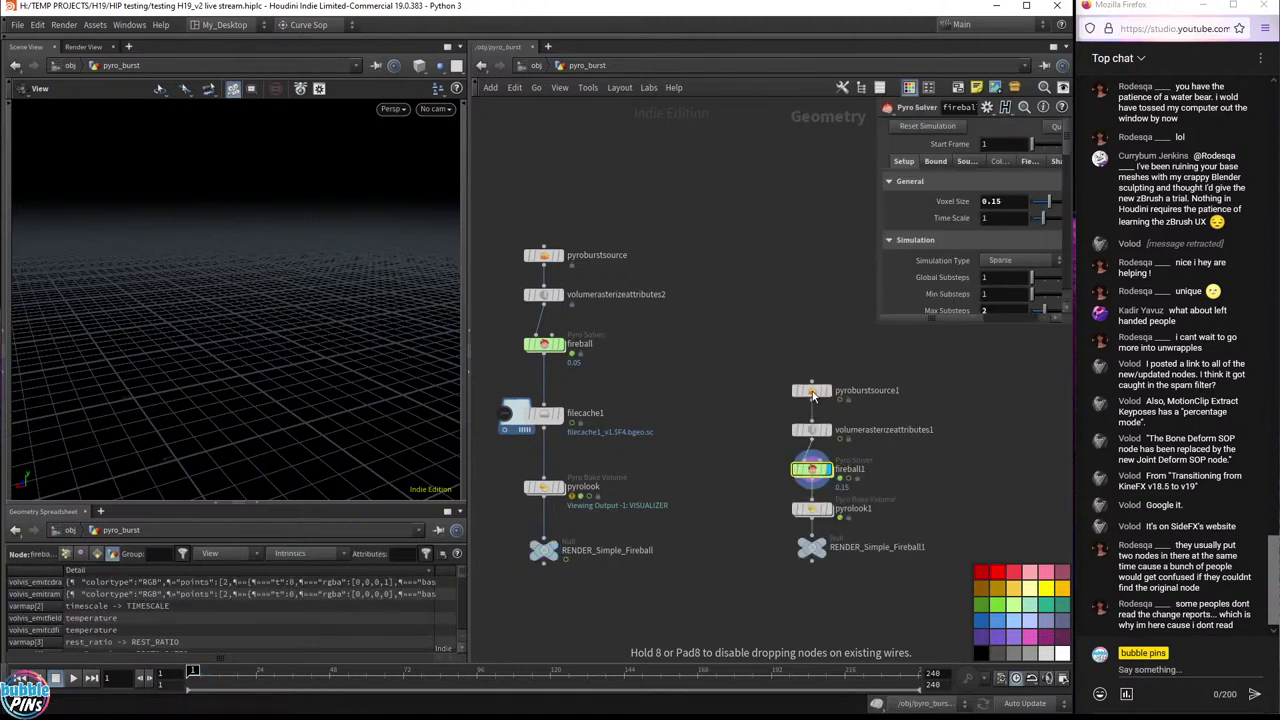
drag(734, 348, 963, 611)
middle_drag(963, 611, 767, 548)
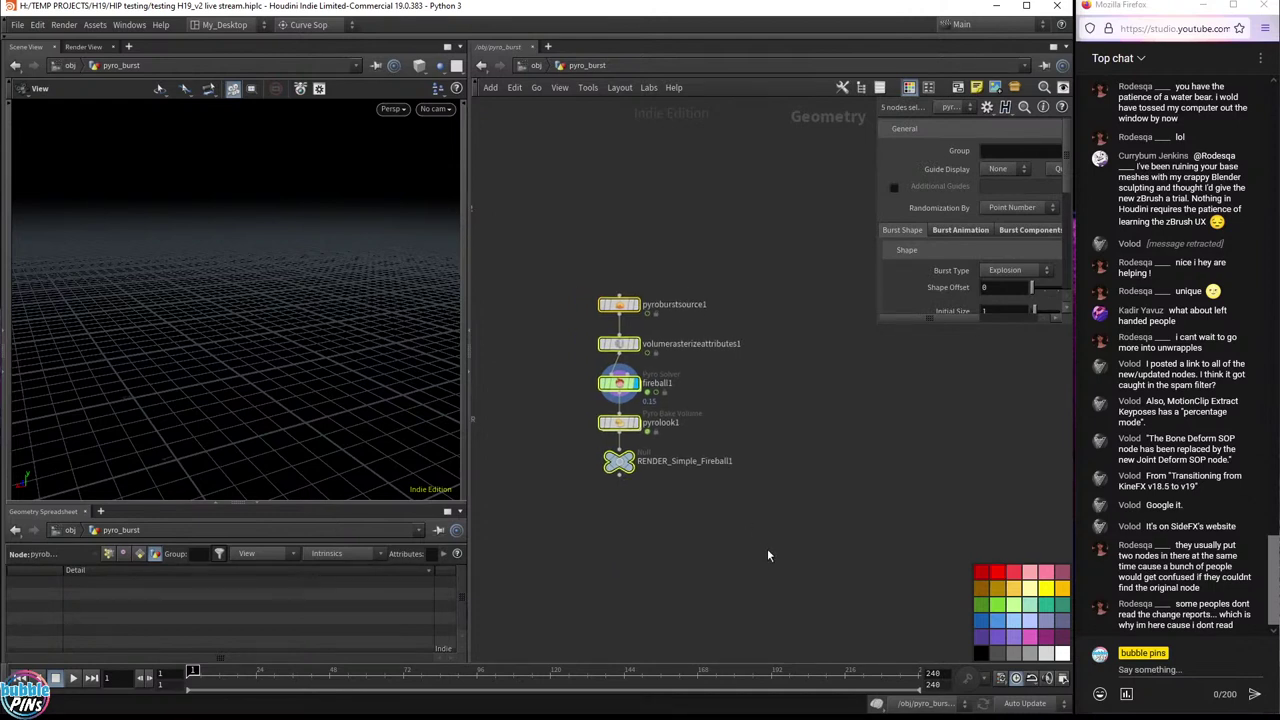
click(767, 548)
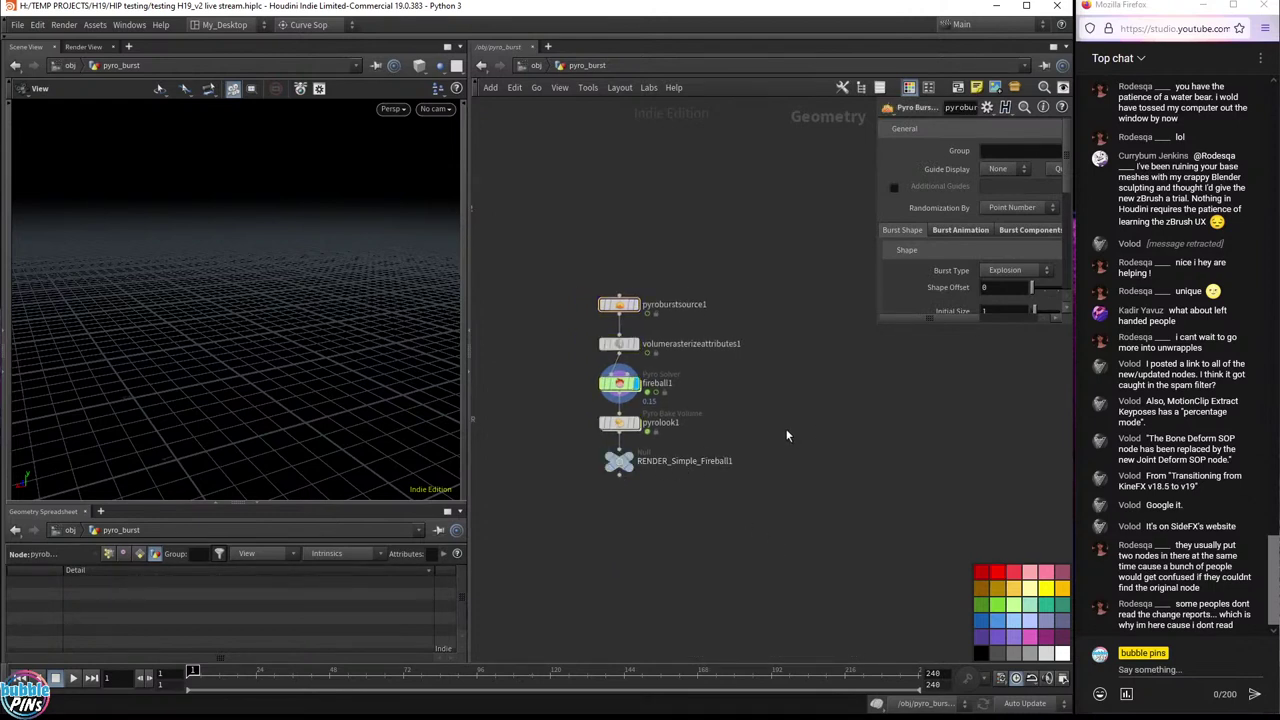
click(629, 450)
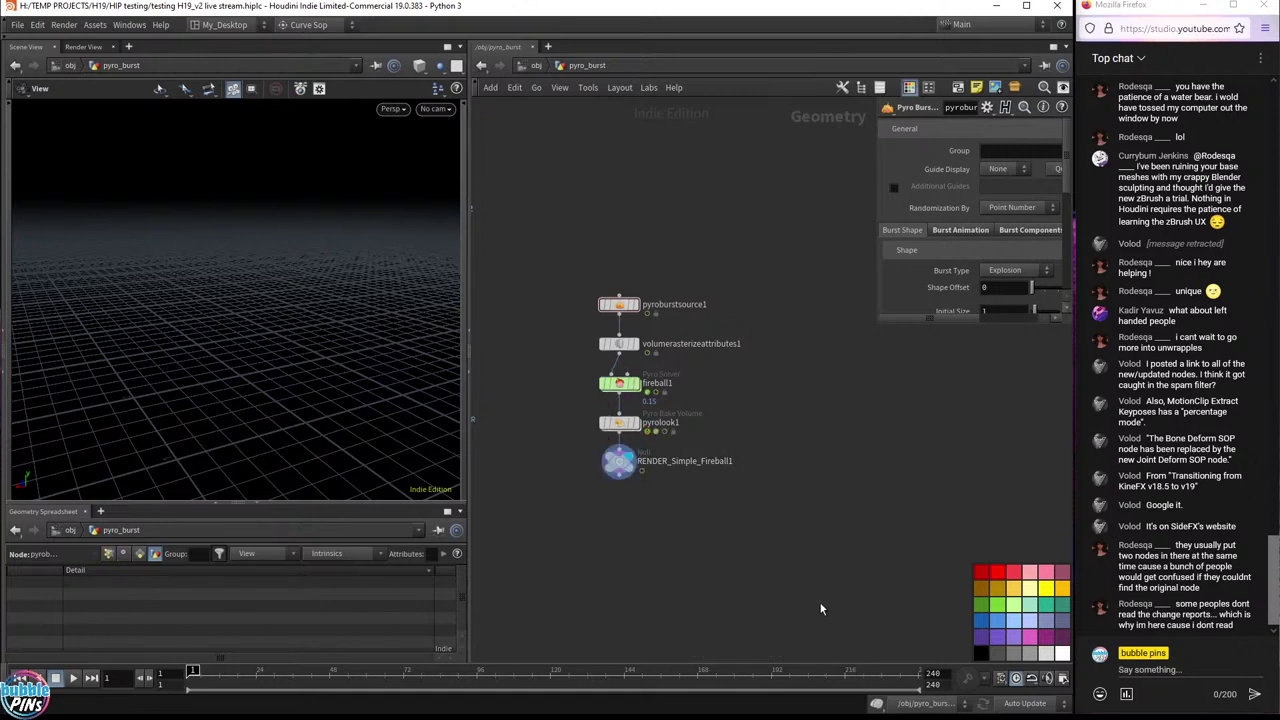
key(f)
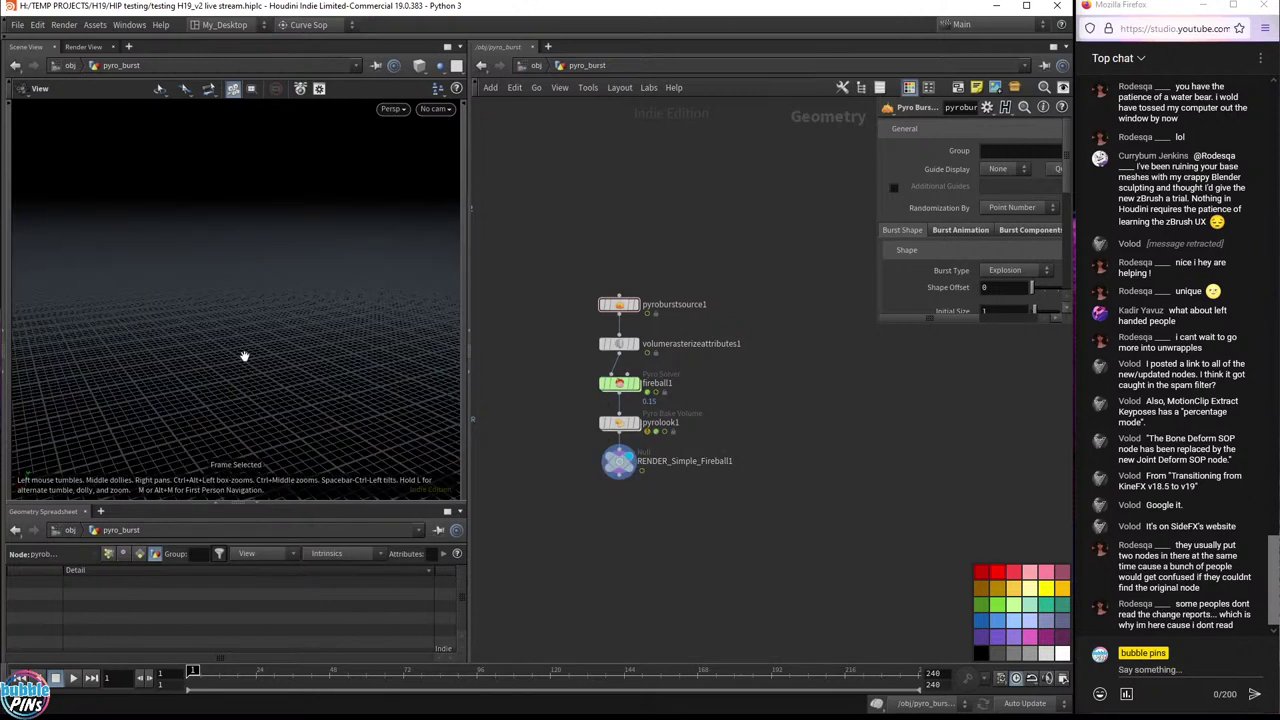
- Play the fireball from the first frame while tumbling and zooming, then select the original chain
key(Up)
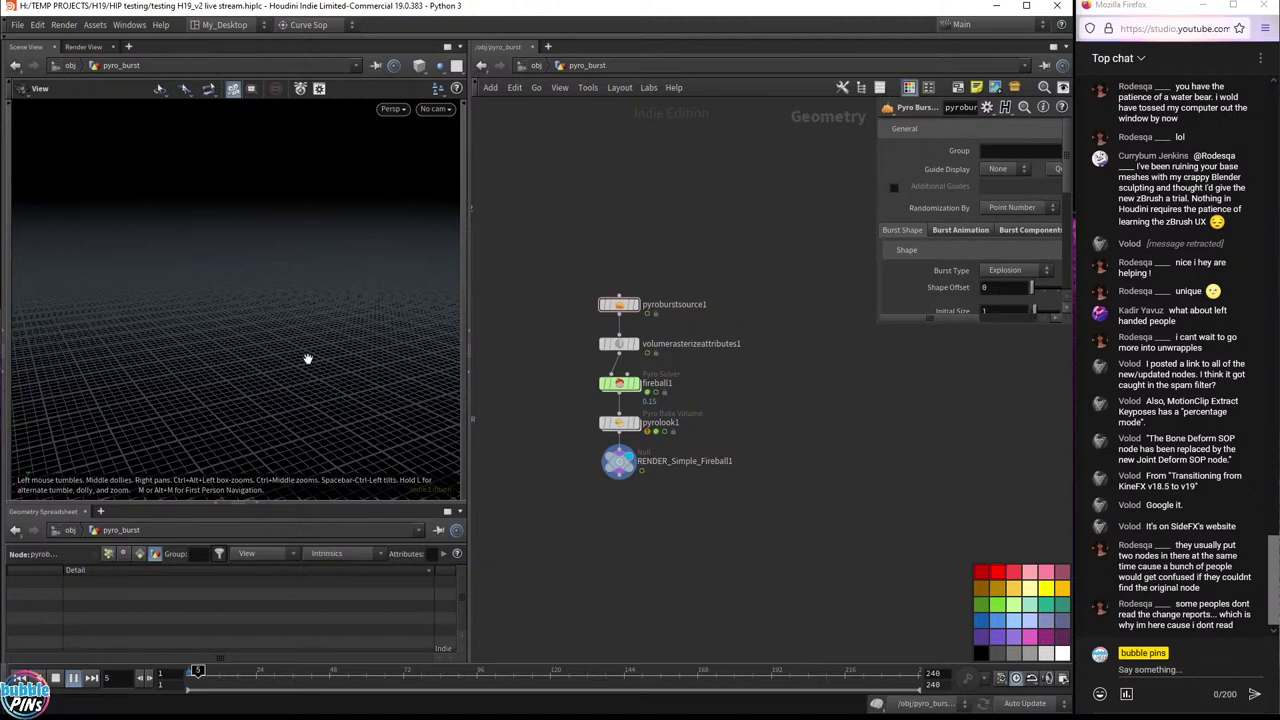
key(Up)
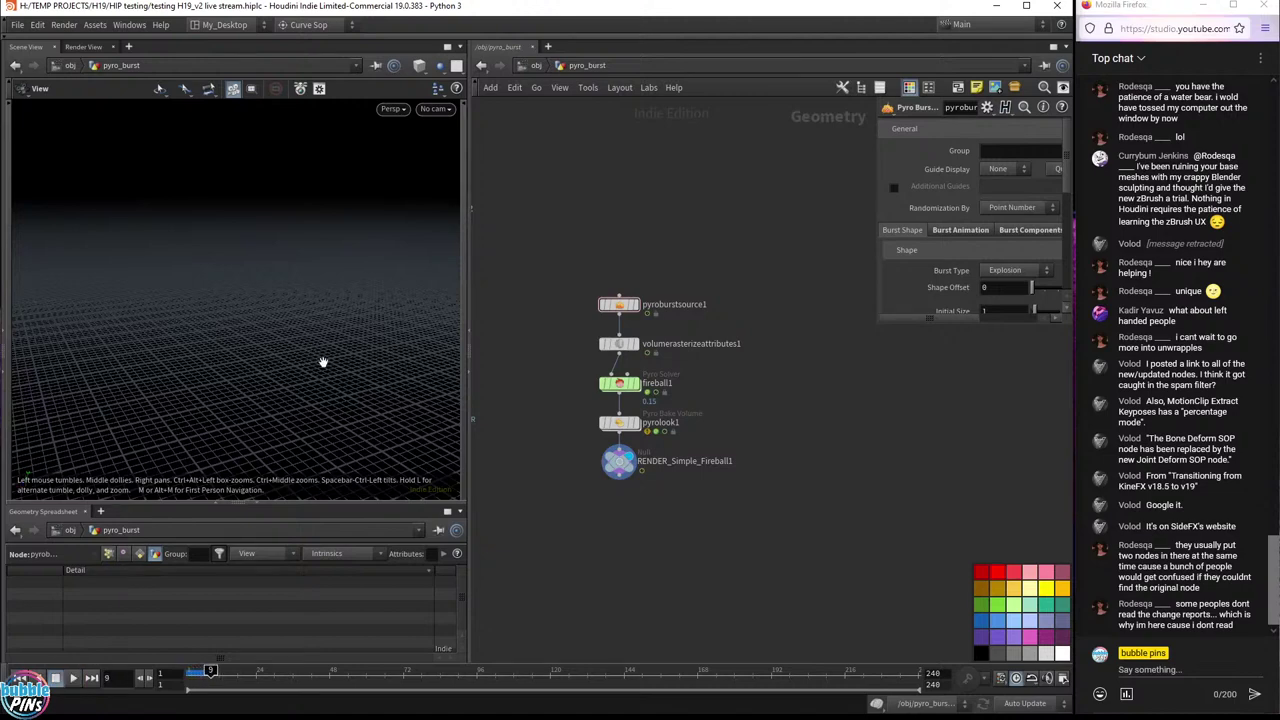
key(f)
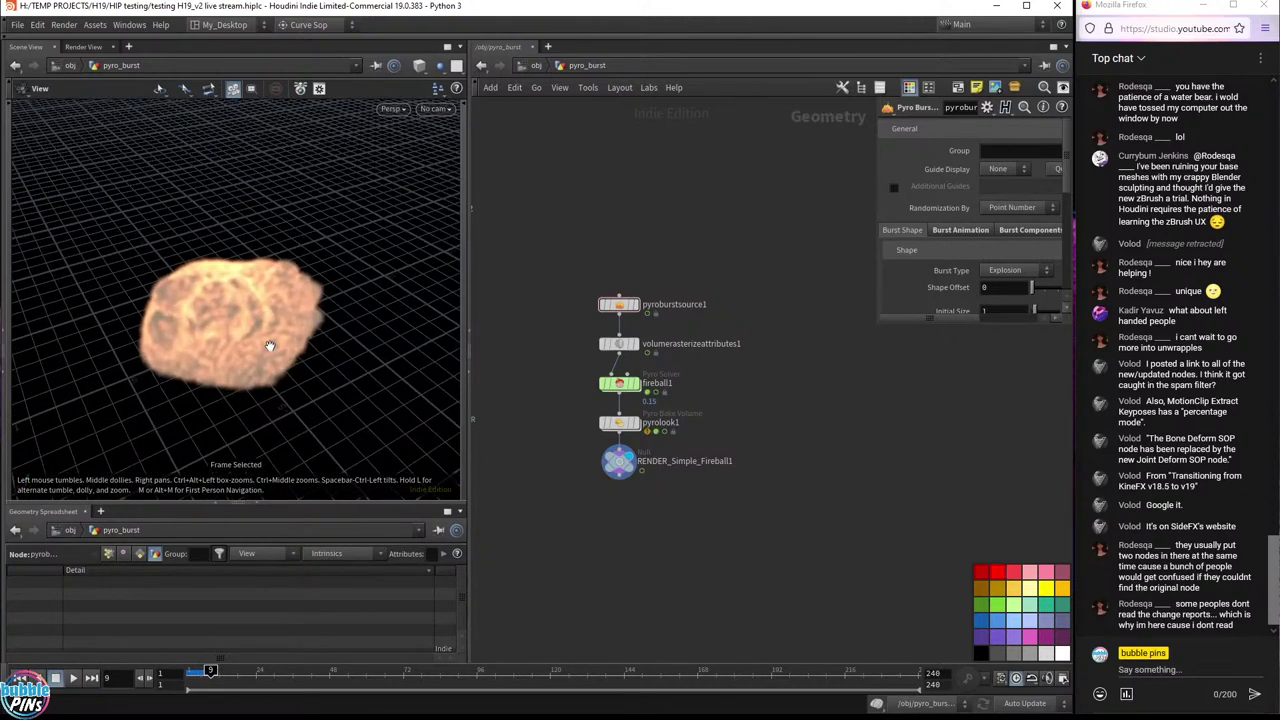
drag(269, 345, 264, 293)
key(ctrl+Up)
key(Up)
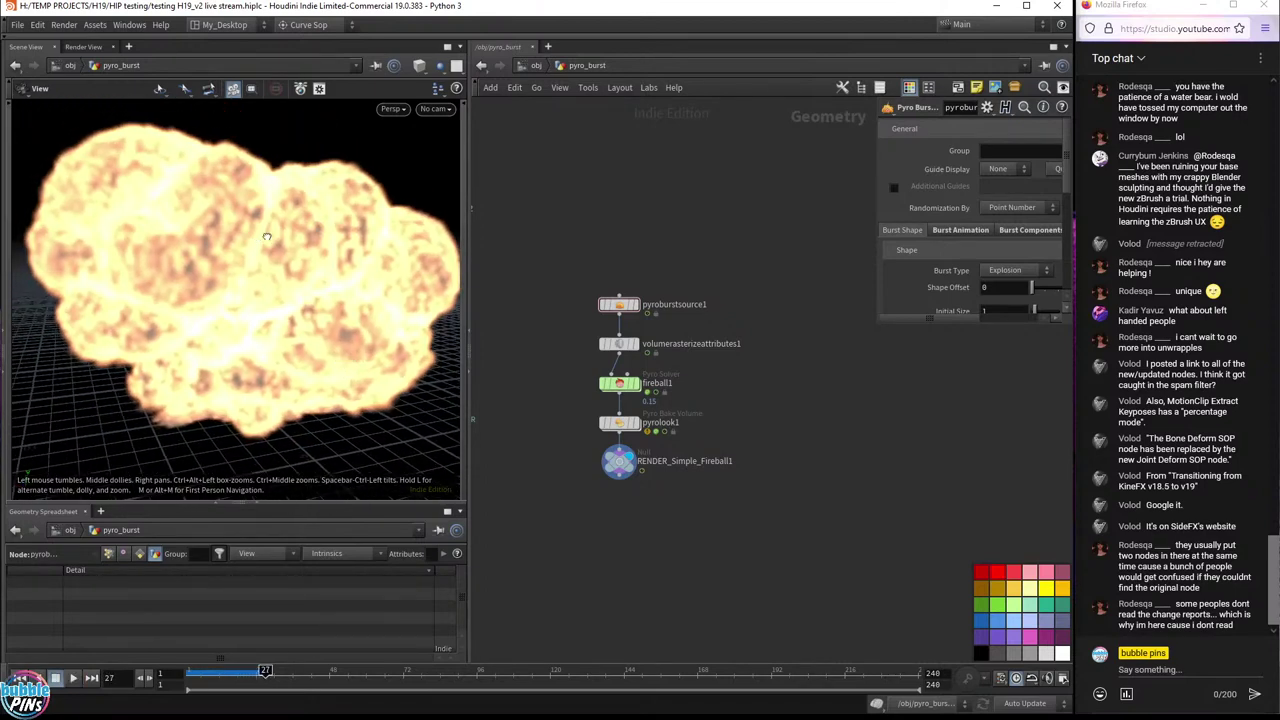
mouse_move(266, 237)
mouse_down()
mouse_move(323, 251)
mouse_move(416, 328)
mouse_move(274, 249)
mouse_up()
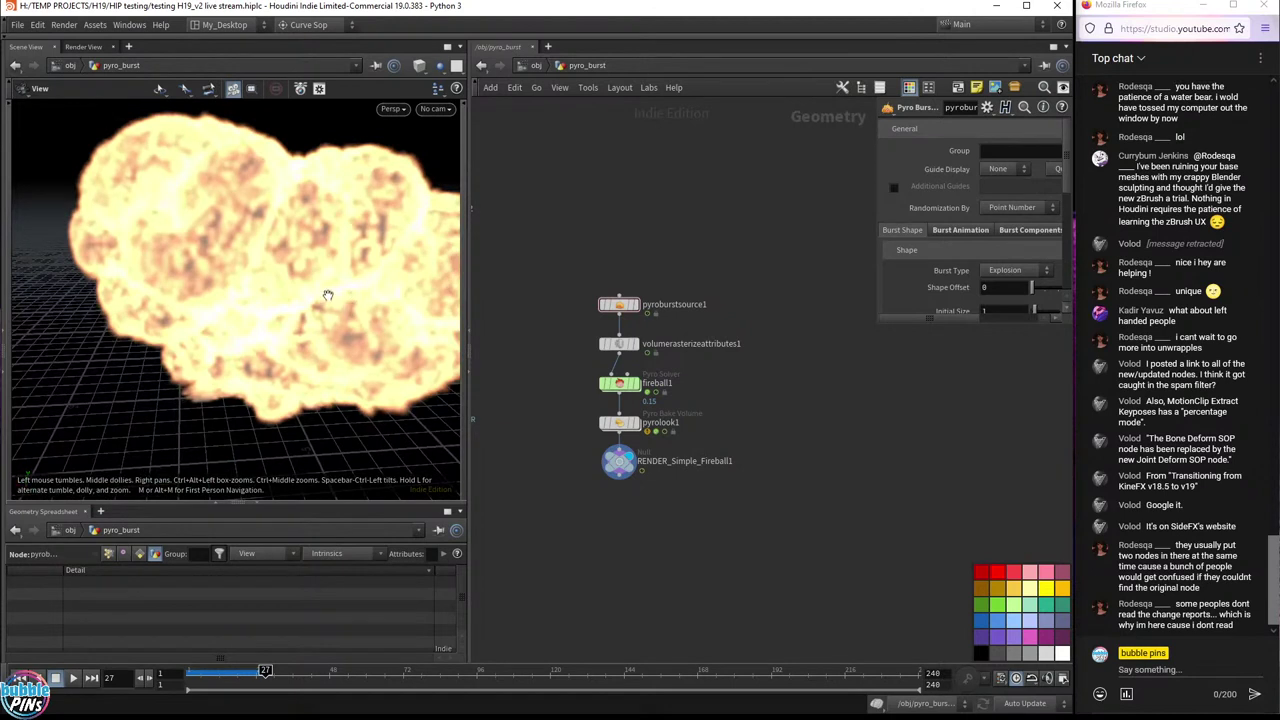
drag(328, 295, 288, 322)
middle_drag(530, 413, 839, 480)
drag(792, 194, 578, 593)
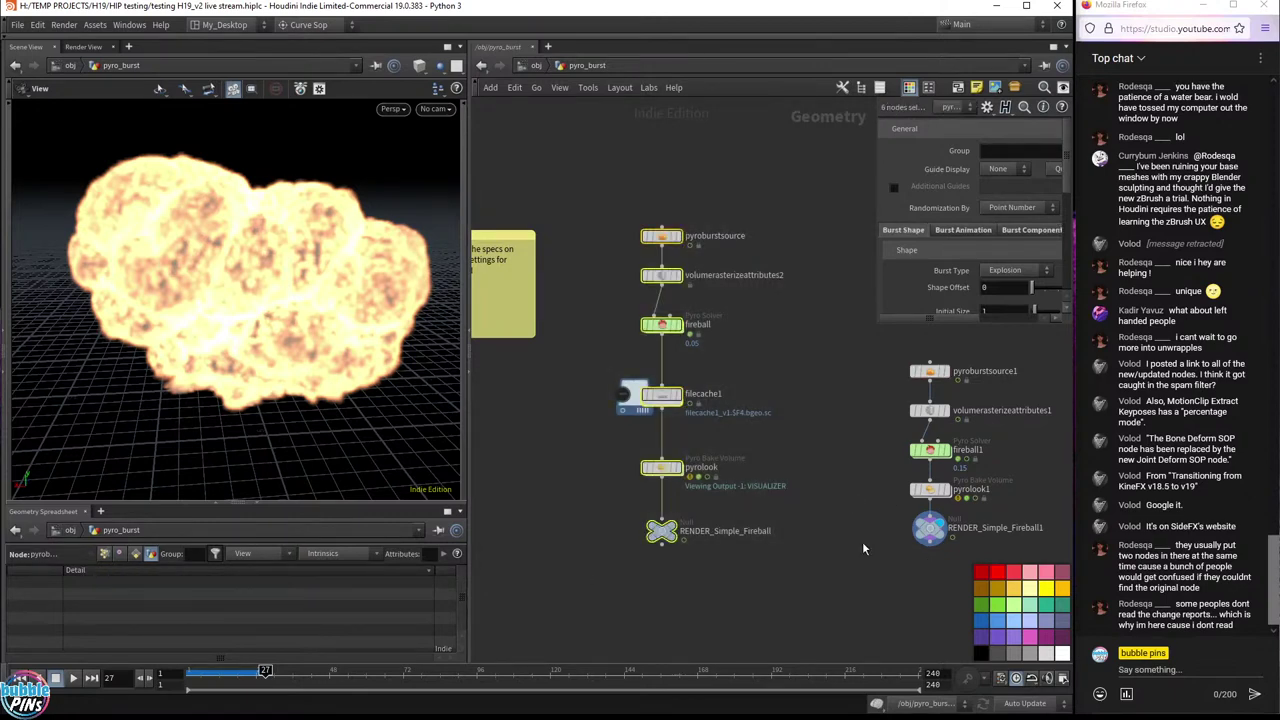
- Add a Pyro Configure Fireball setup from the 'pyro conf' search and select the fireball solver node
key(Tab)
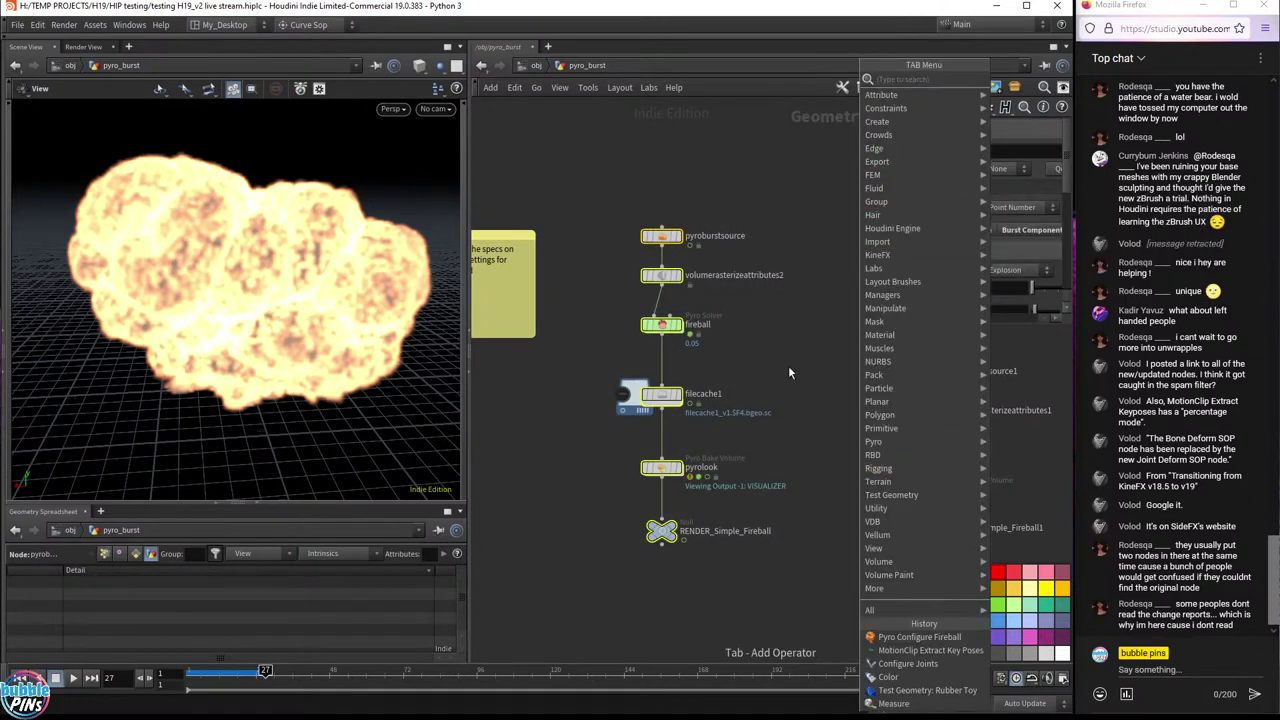
text(pyro confi)
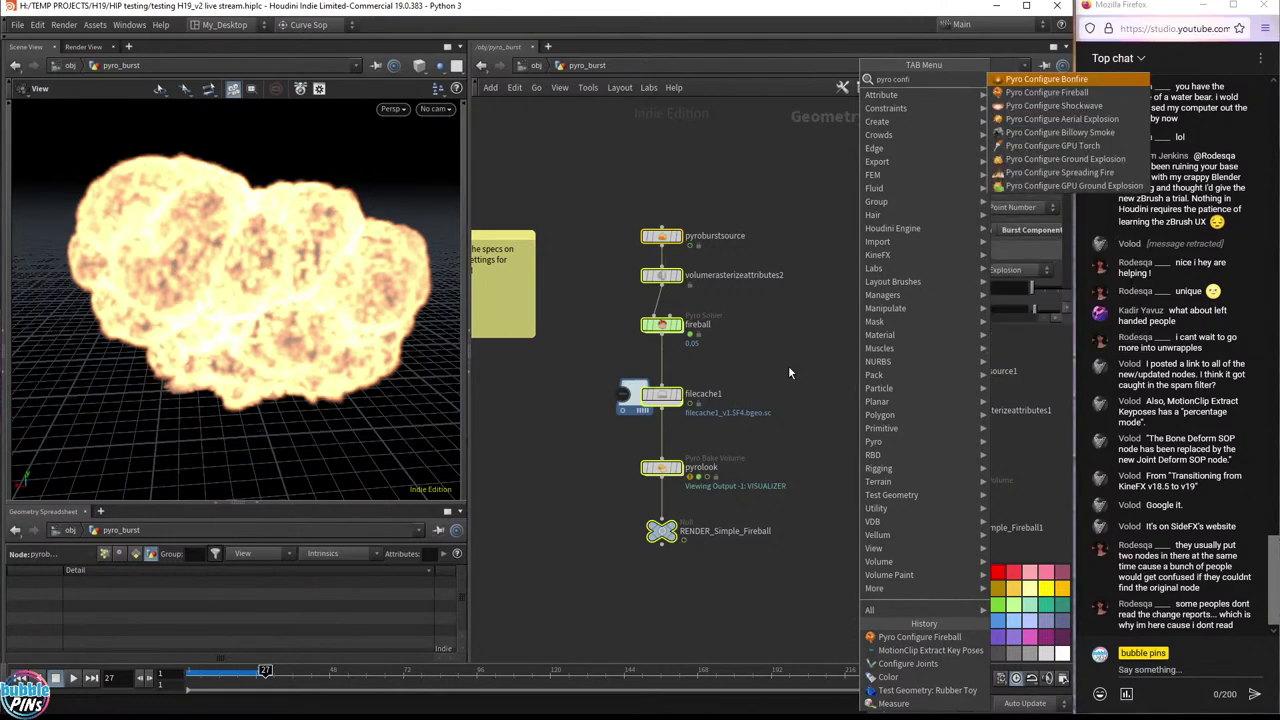
key(Down)
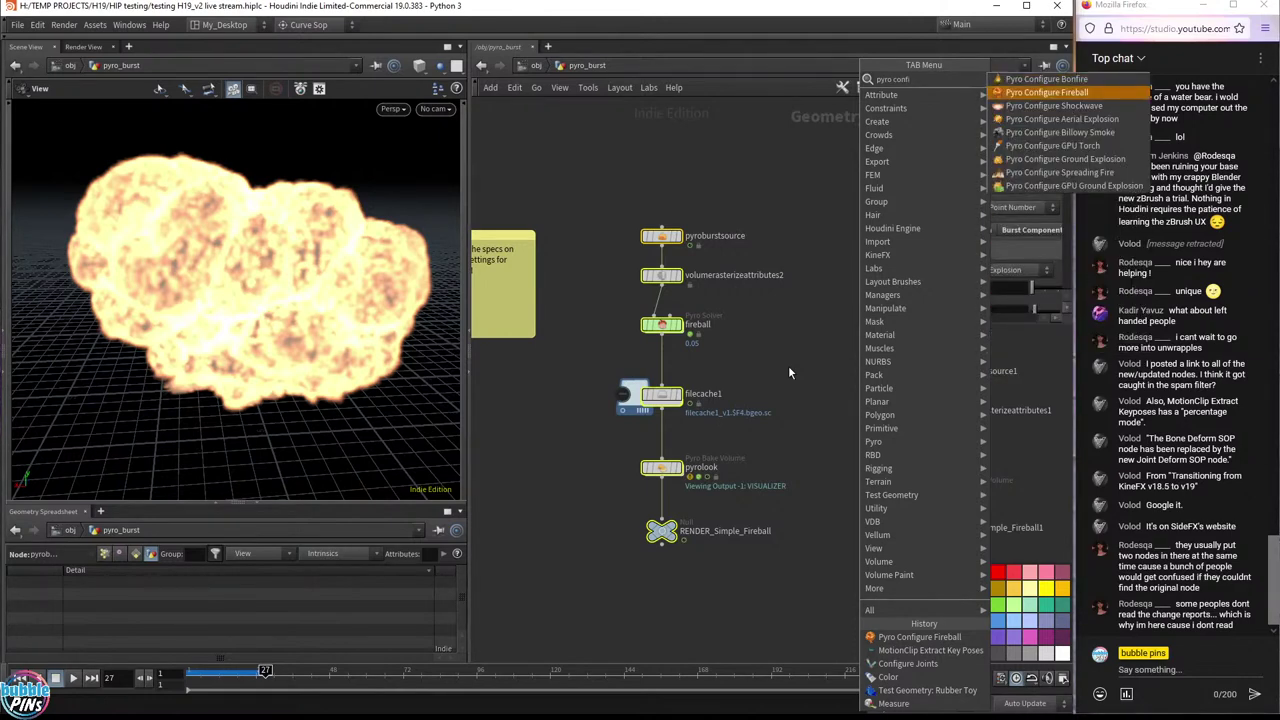
key(Return)
drag(757, 348, 626, 313)
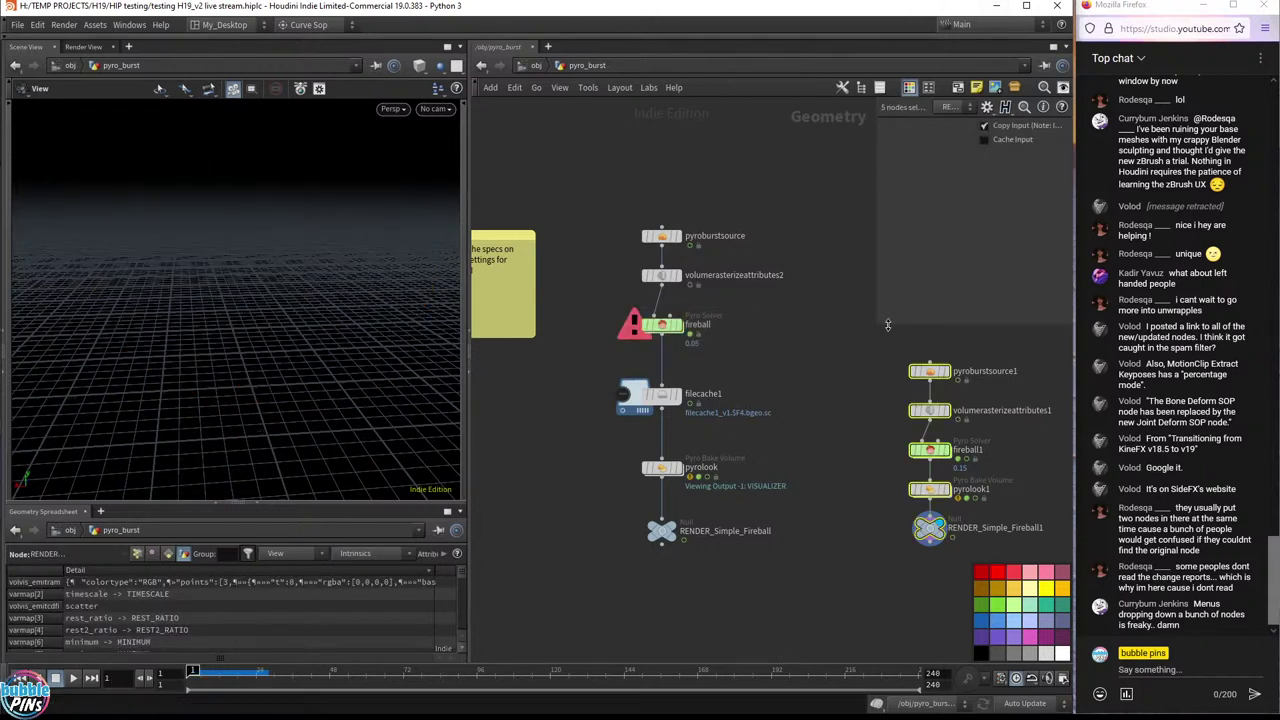
- Delete the duplicate right-hand node chain and play the original fireball Pyro Solver simulation
drag(870, 322, 1068, 578)
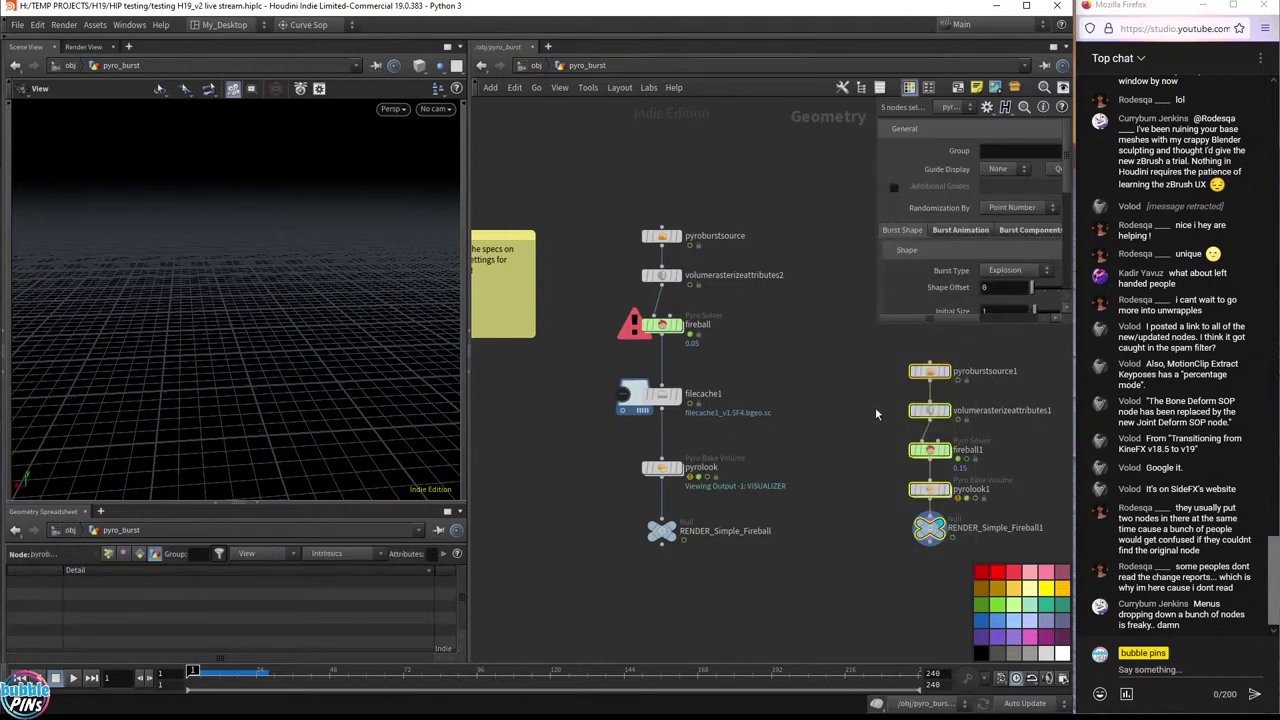
key(Delete)
click(710, 336)
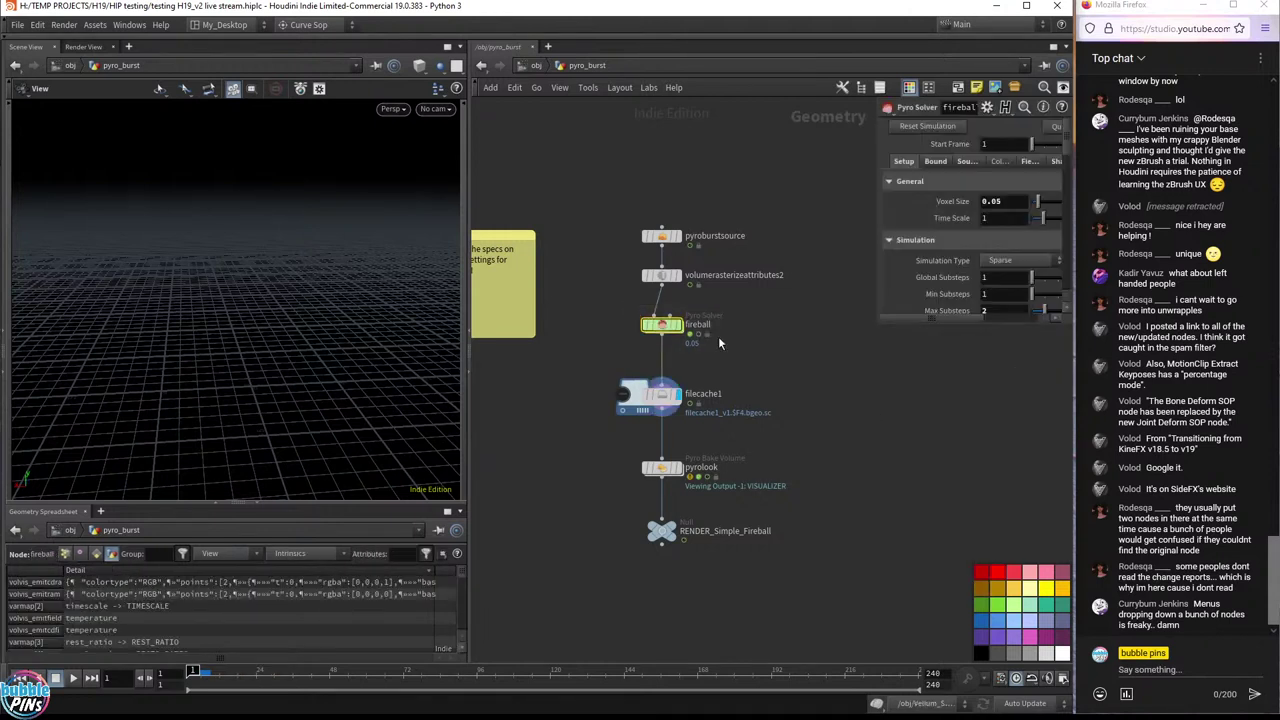
key(Up)
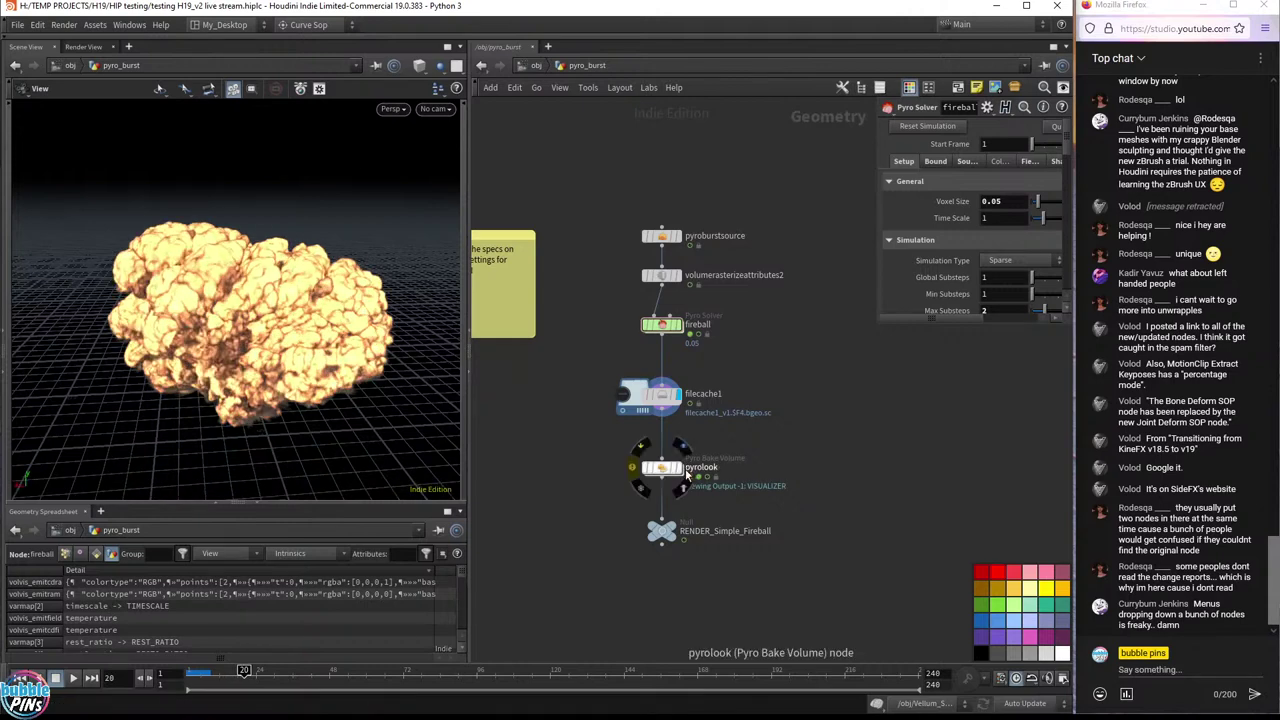
- Orbit around the playing fireball and select the pyrolook node
drag(300, 320, 270, 290)
mouse_move(680, 472)
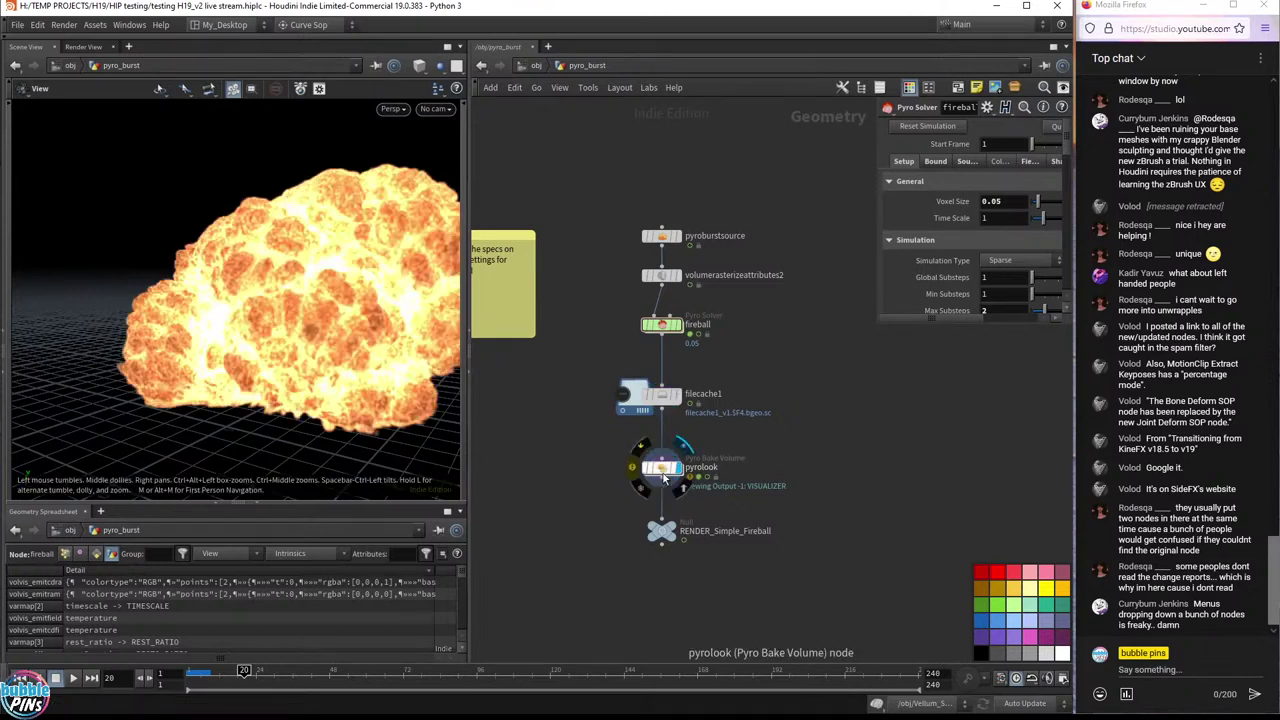
drag(584, 490, 838, 449)
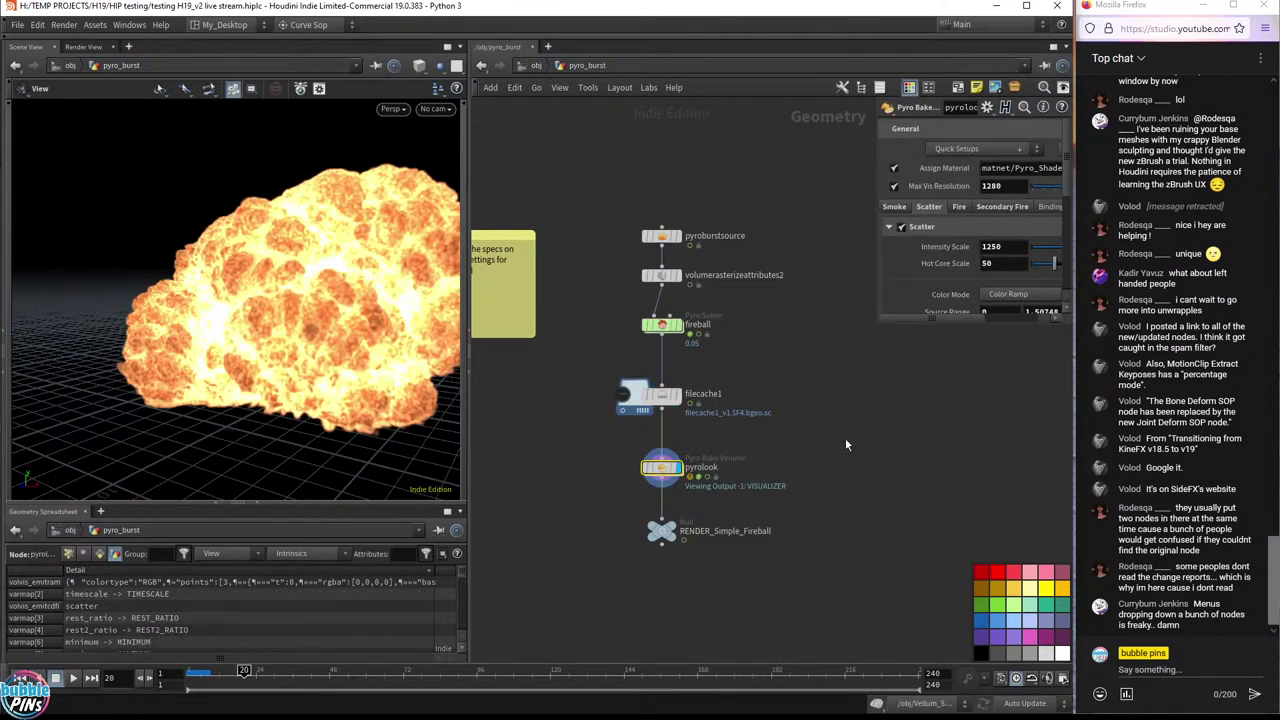
- Enlarge the pyrolook parameter pane and the 3D viewport, then open Display Options with D
drag(879, 323, 720, 463)
middle_drag(890, 524, 785, 528)
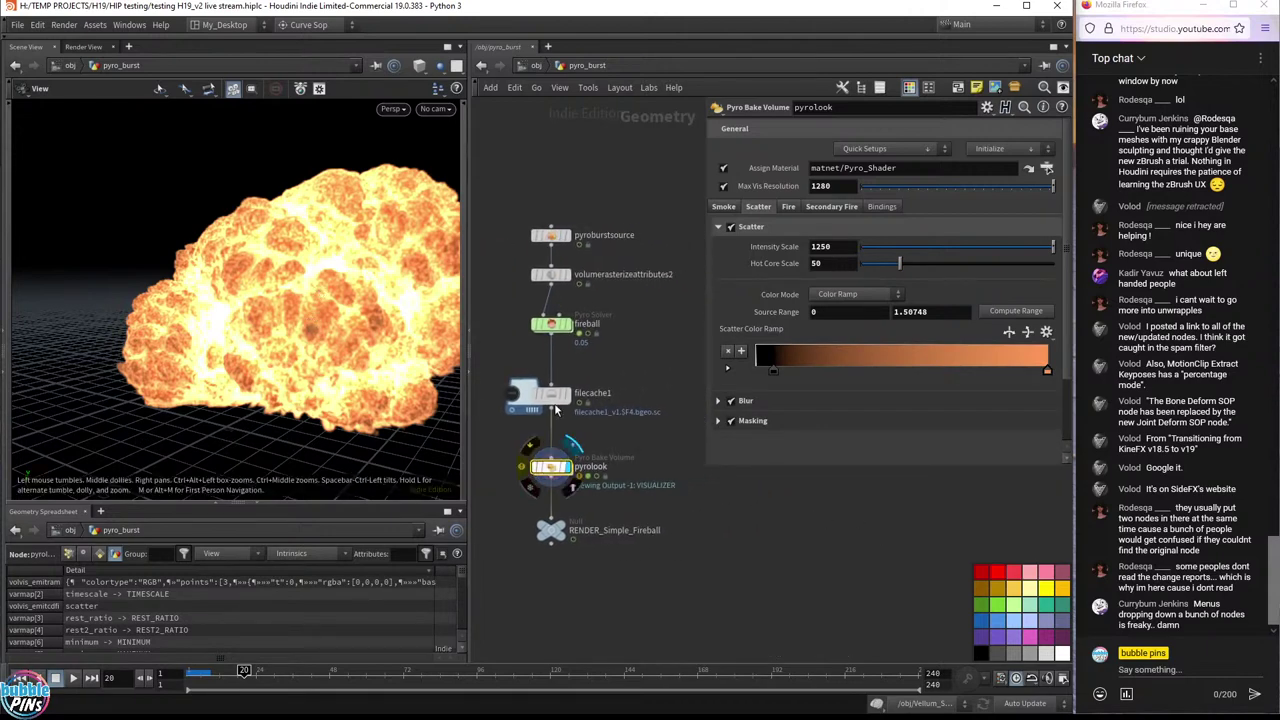
drag(343, 273, 324, 545)
scroll(386, 291, up, 5)
scroll(380, 291, down, 5)
mouse_move(295, 320)
mouse_down()
mouse_move(300, 350)
mouse_move(268, 338)
mouse_move(303, 328)
mouse_up()
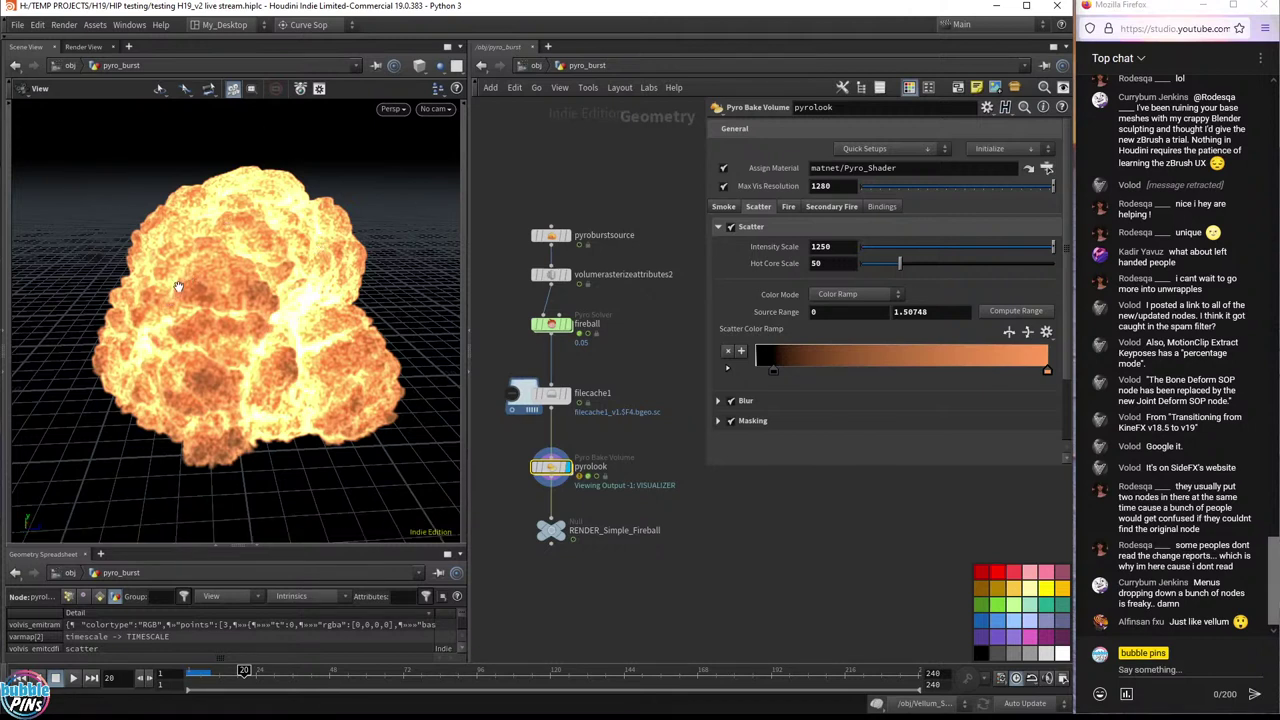
key(d)
drag(286, 126, 491, 217)
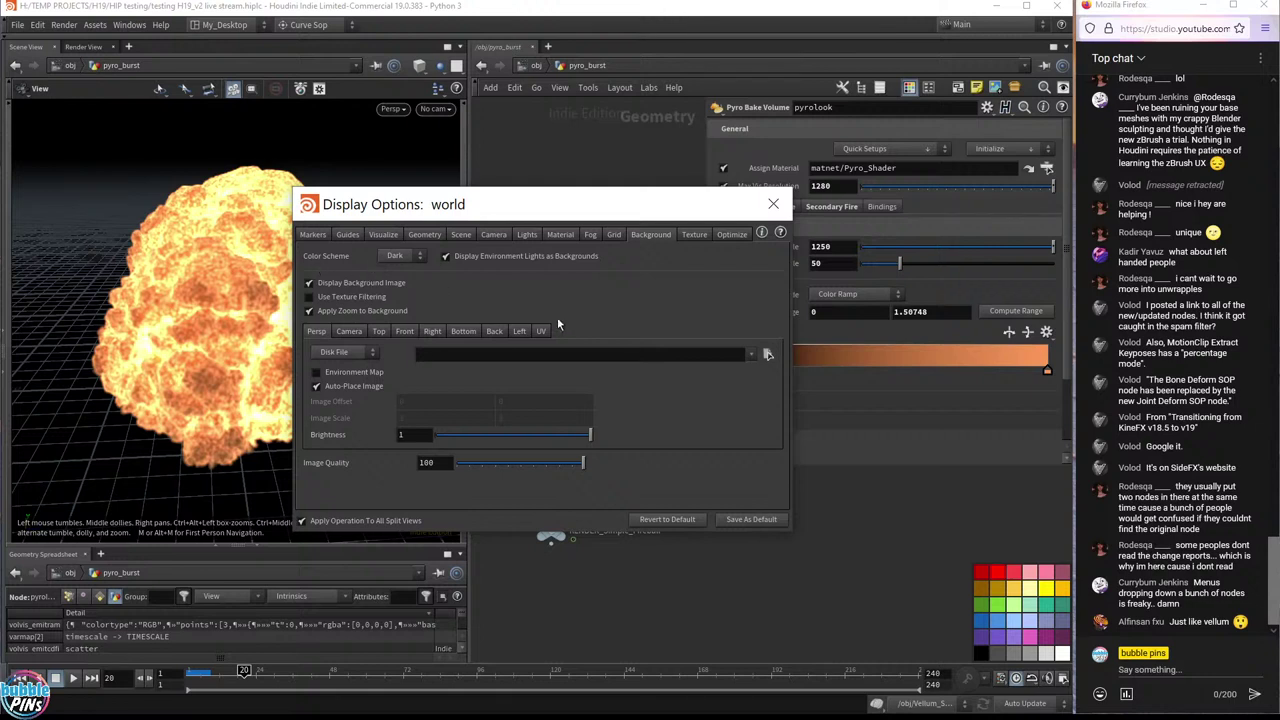
- Page through the Markers, Guides, Visualize and Geometry display settings, keeping Volume Quality at High
click(313, 234)
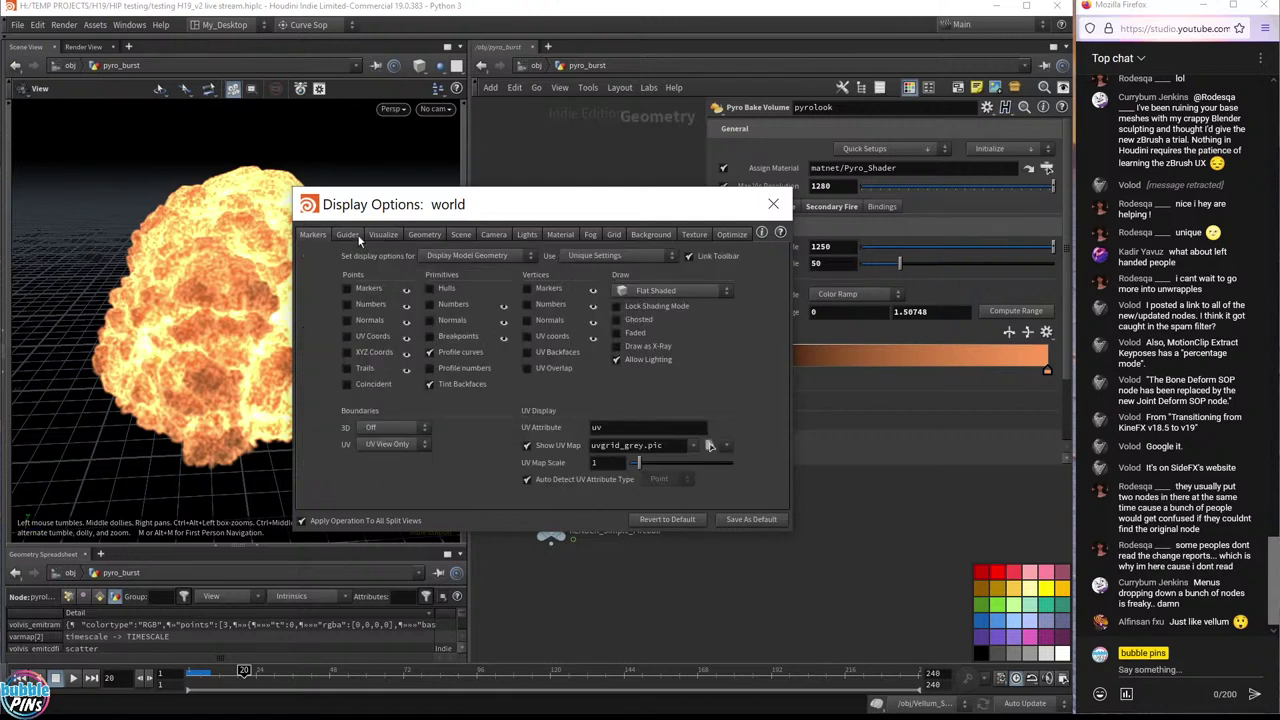
click(352, 235)
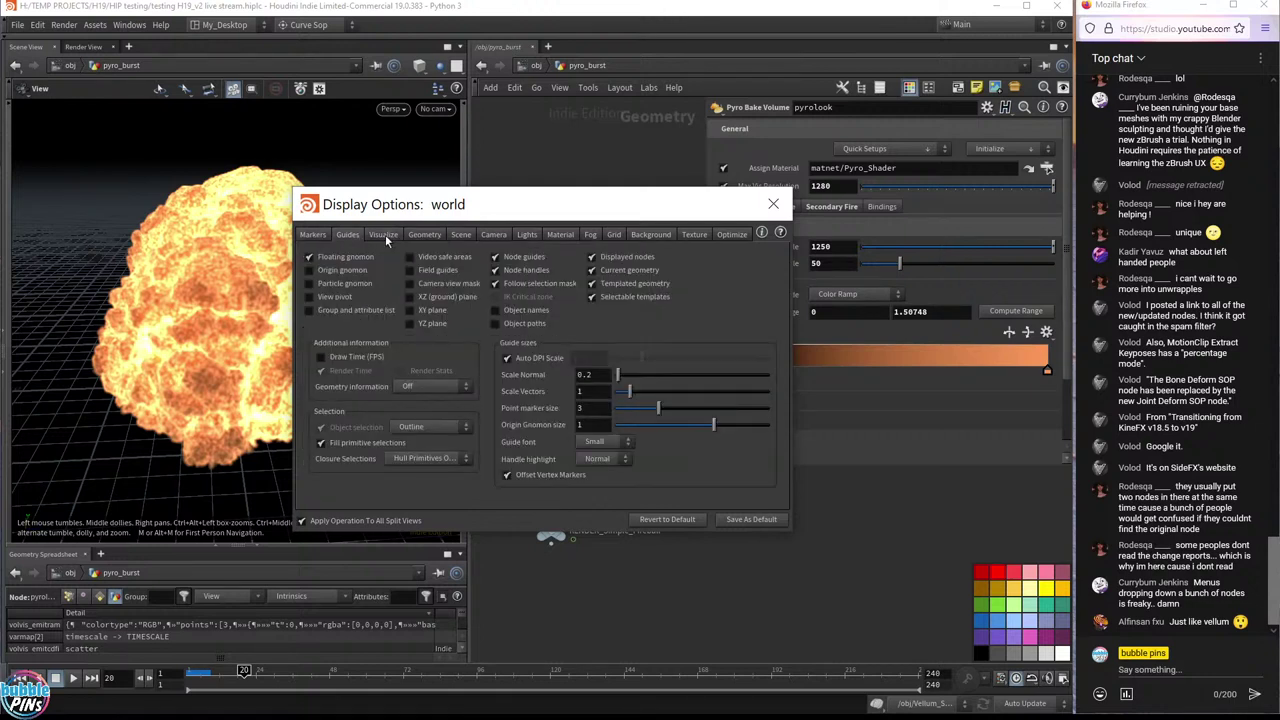
click(384, 235)
click(424, 237)
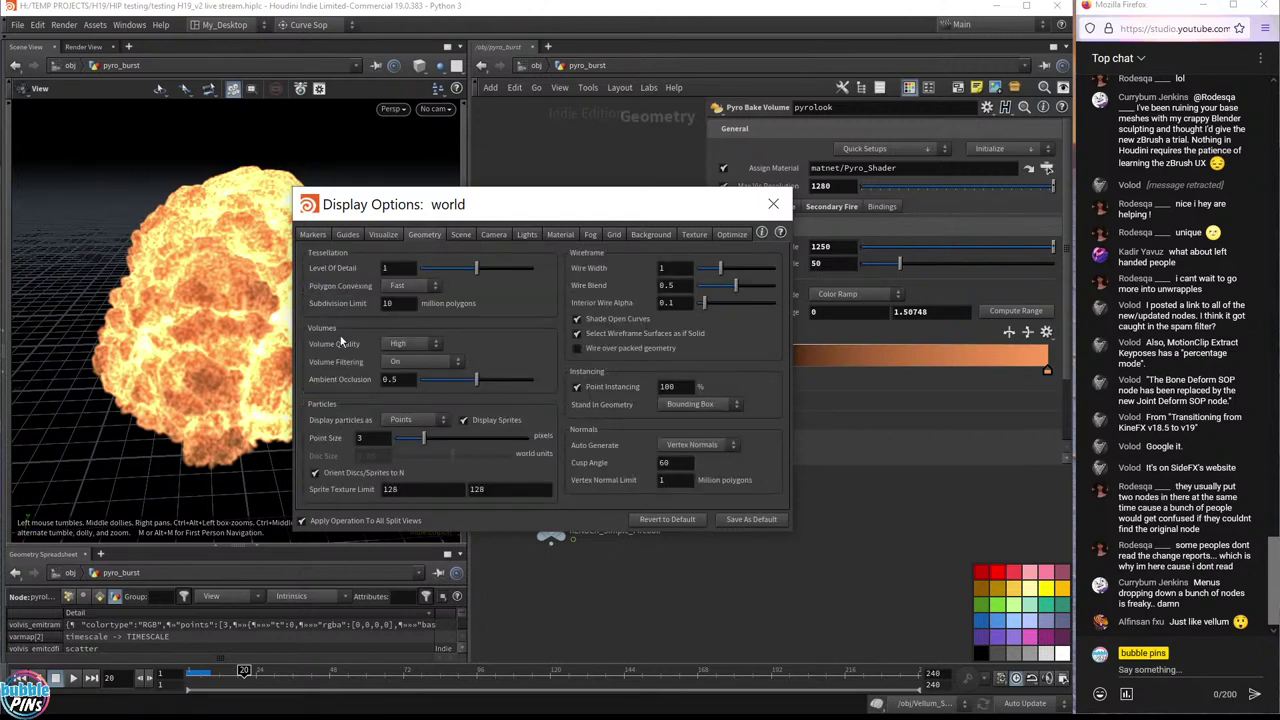
click(402, 344)
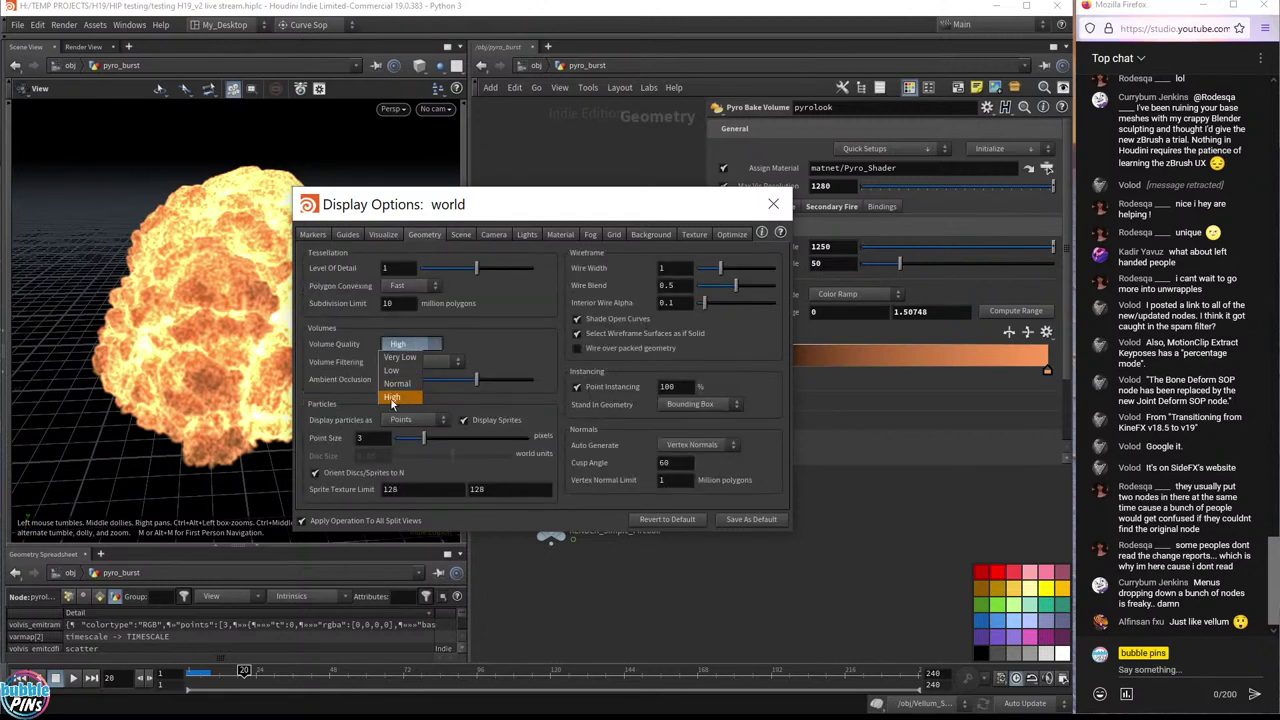
click(392, 398)
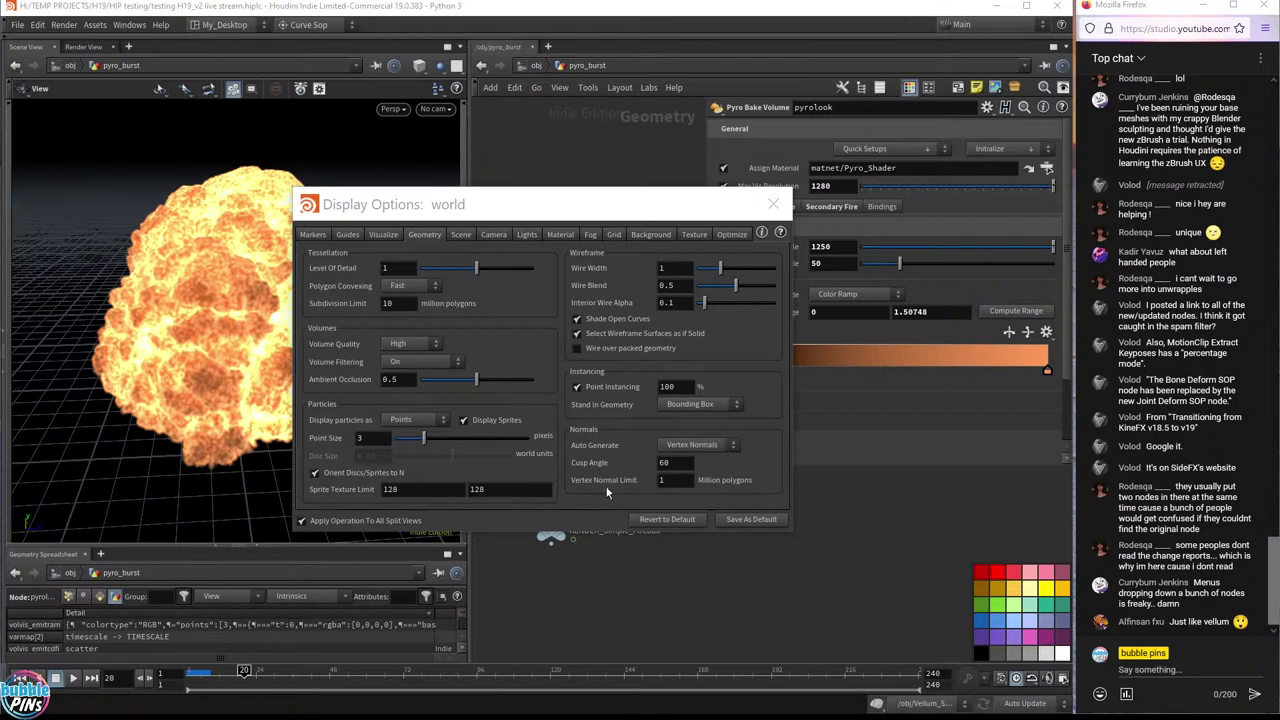
- Review the Scene, Camera, Lights, Material, Fog, Grid and Background display settings
click(461, 235)
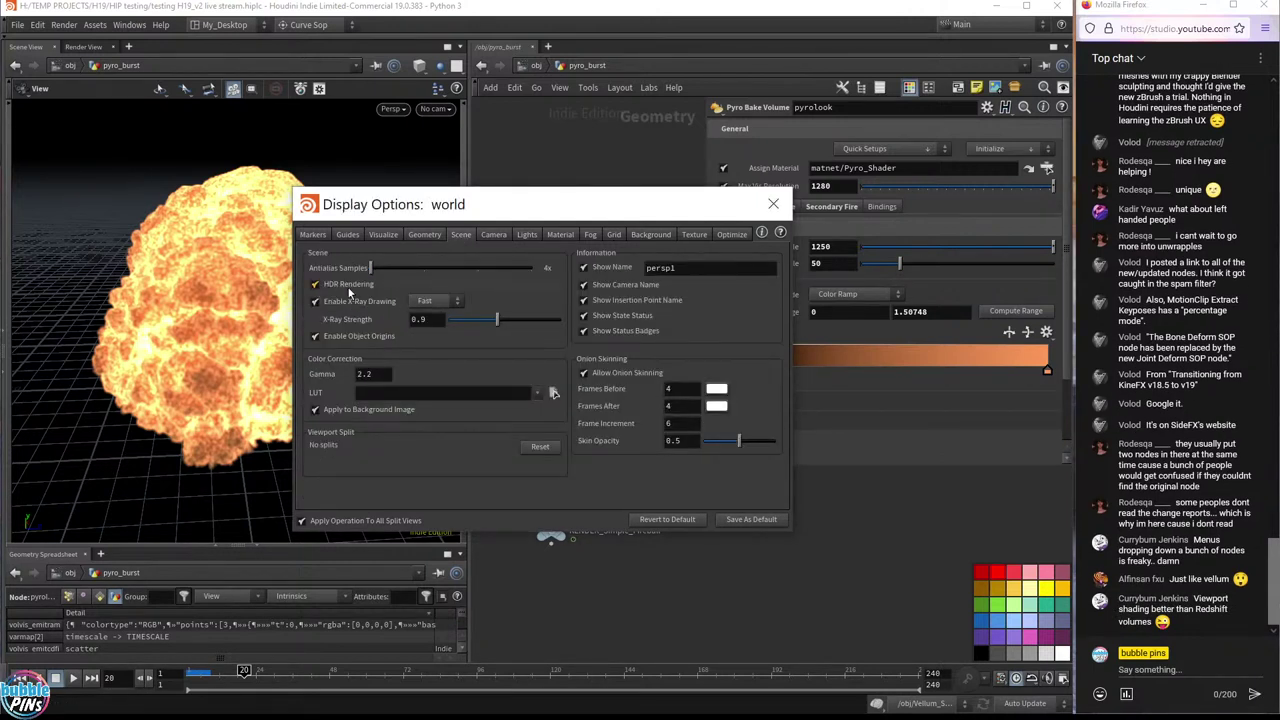
mouse_move(358, 286)
click(495, 236)
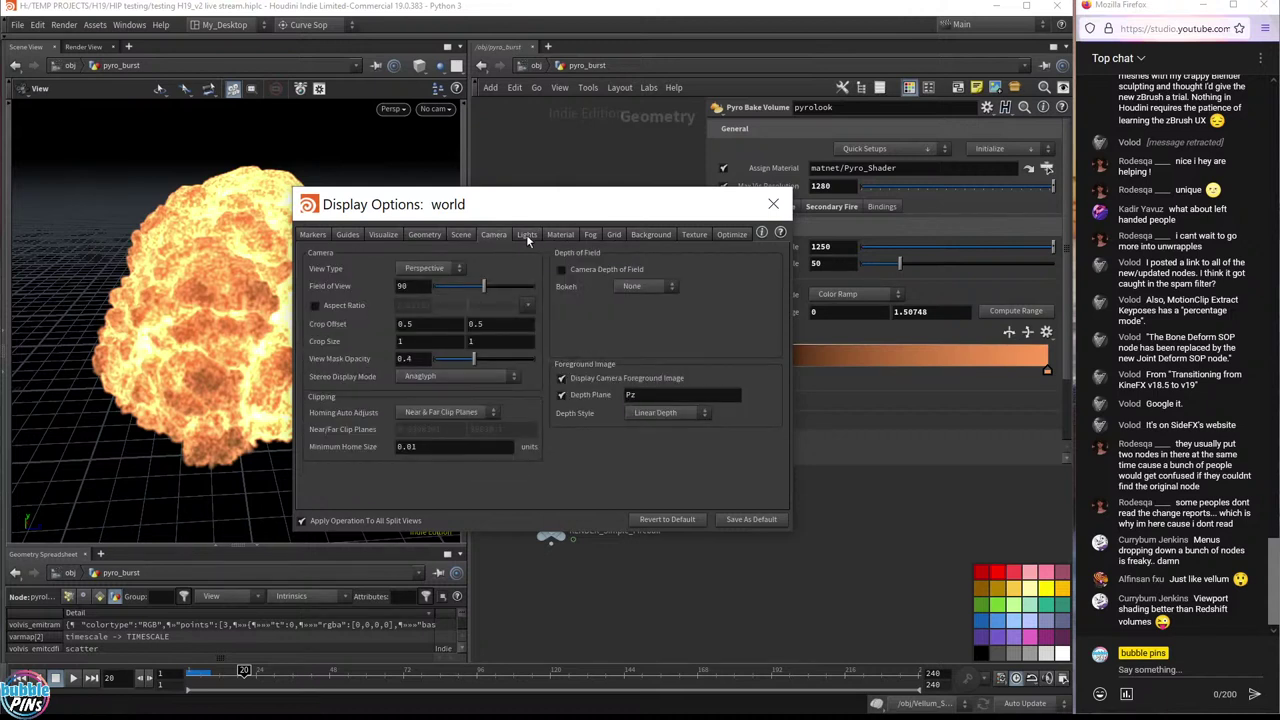
click(527, 236)
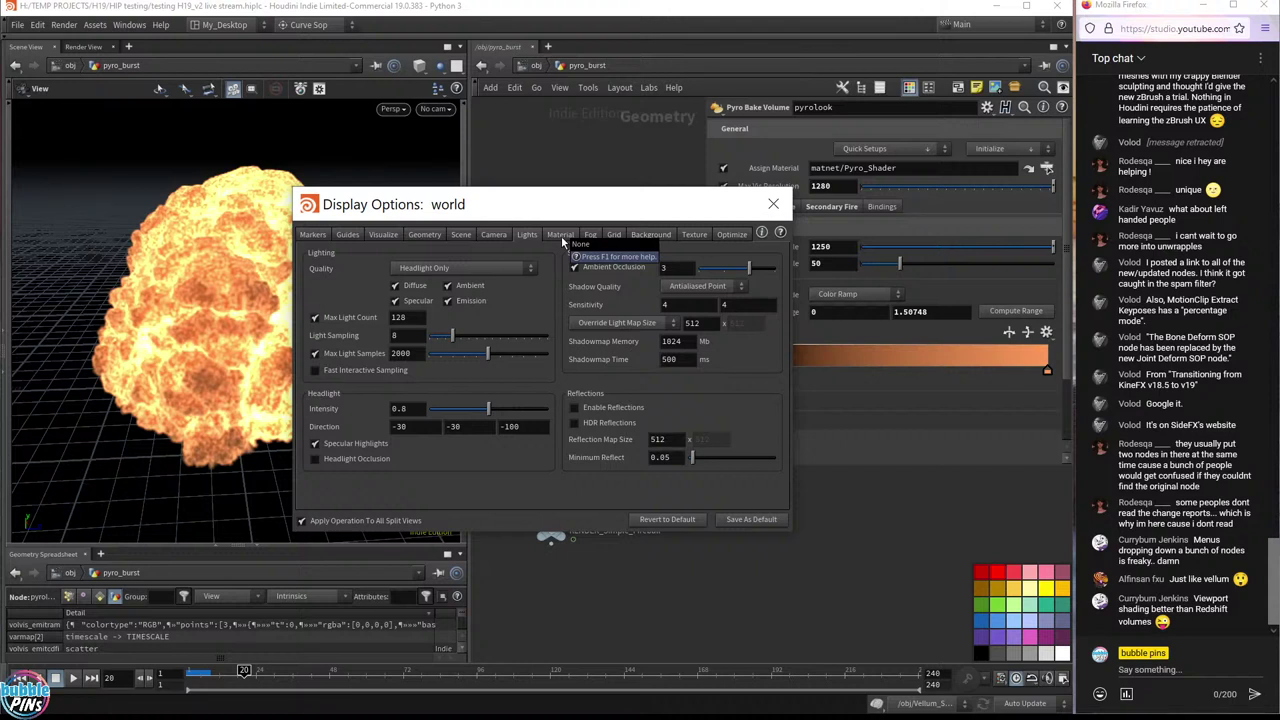
click(561, 236)
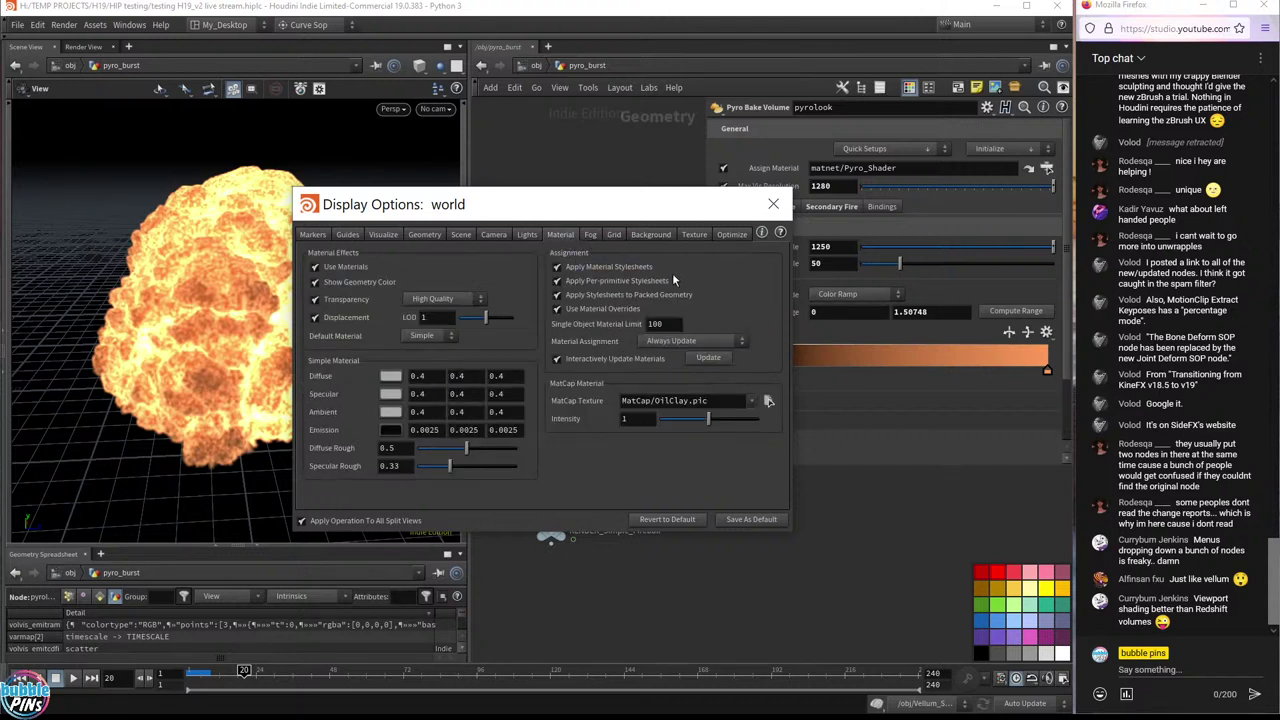
click(591, 236)
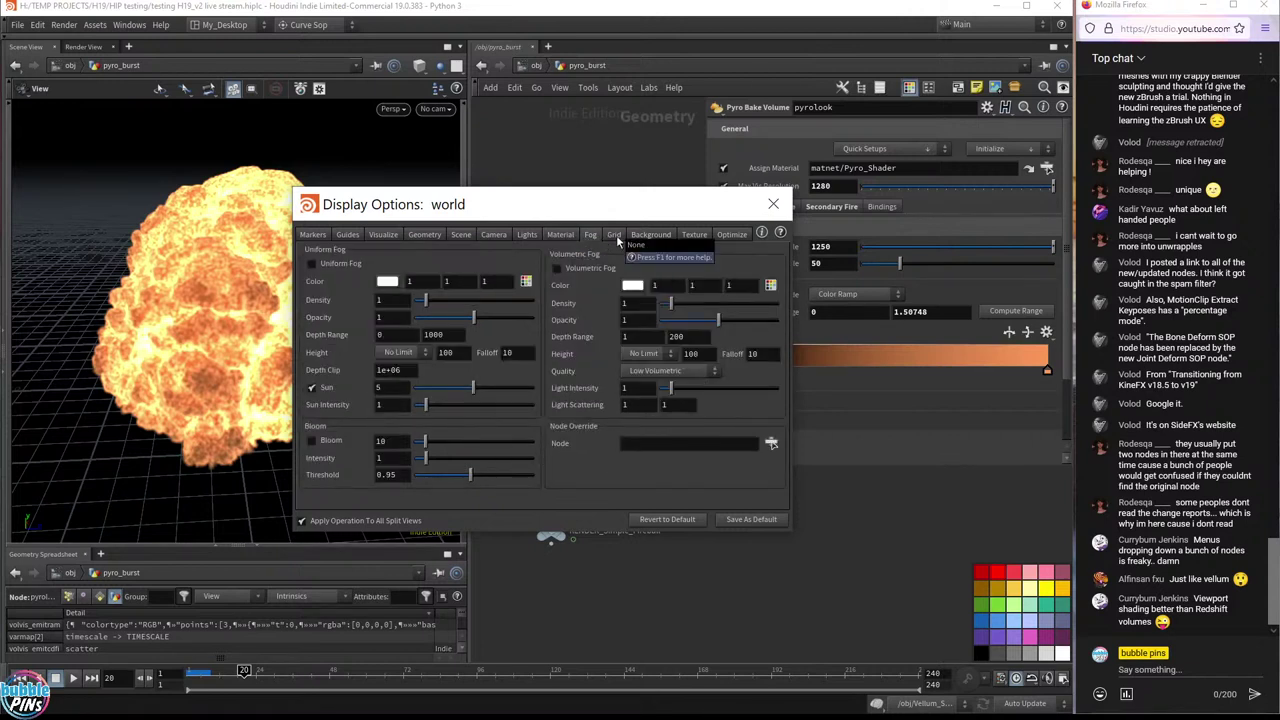
click(615, 236)
click(659, 235)
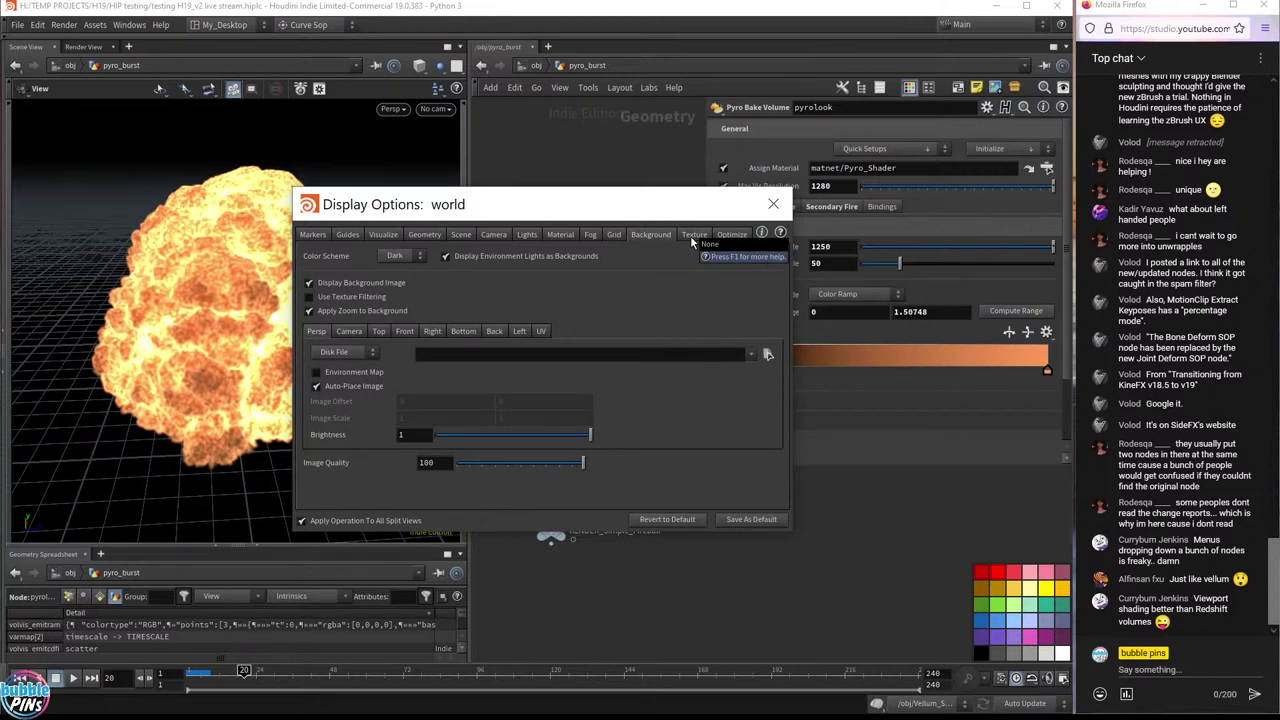
- Check the Texture 3D resolution limits, keep Full HDR for 3D textures, and close Display Options
click(693, 236)
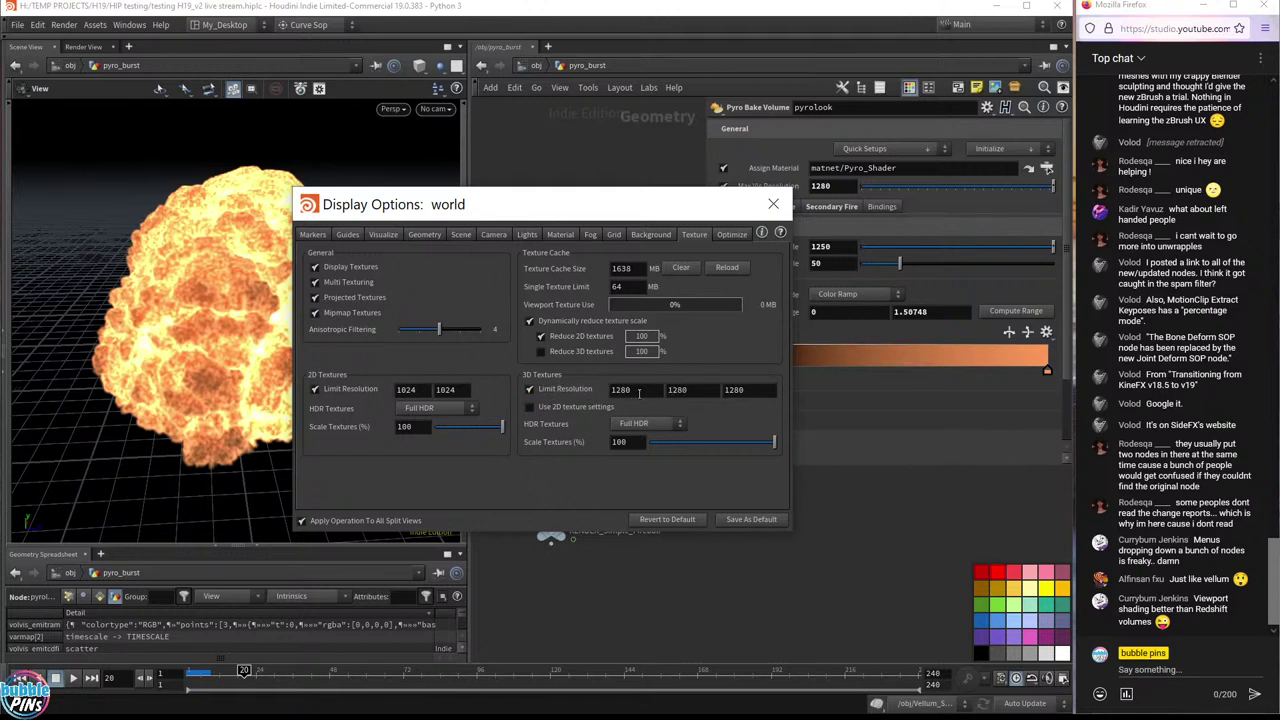
click(650, 391)
key(Tab)
key(Tab)
click(633, 391)
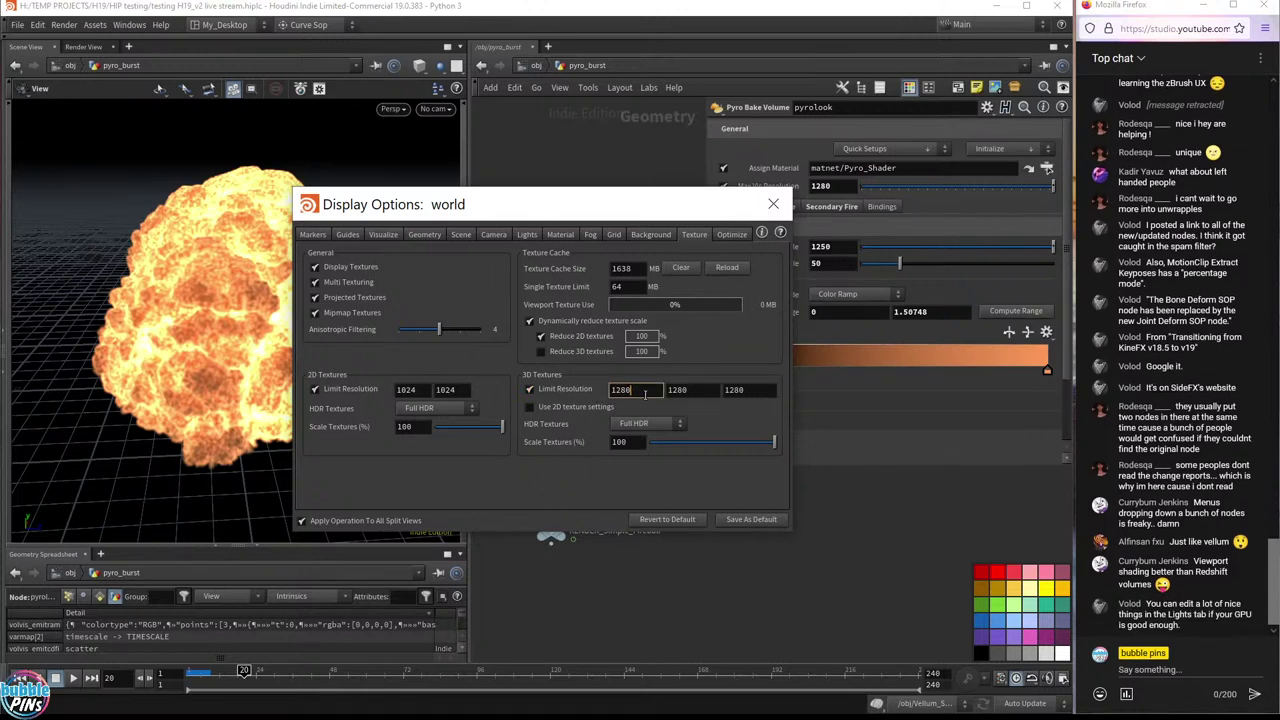
click(729, 237)
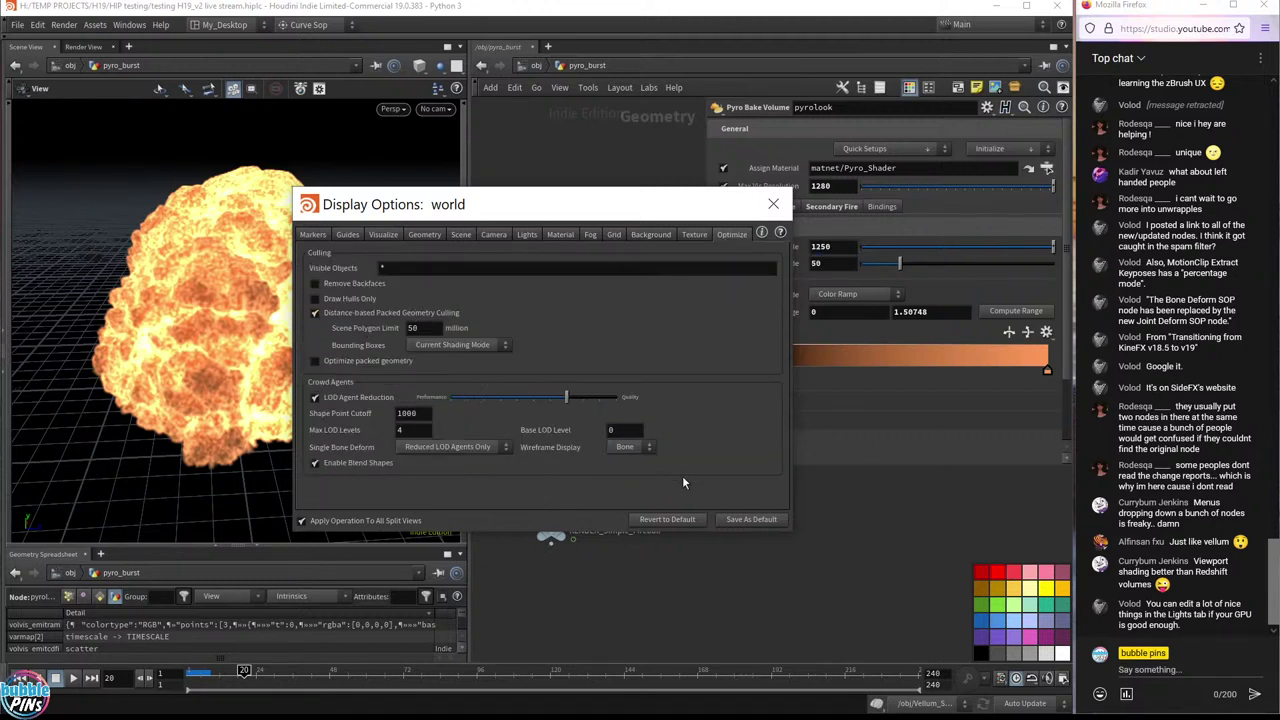
click(687, 237)
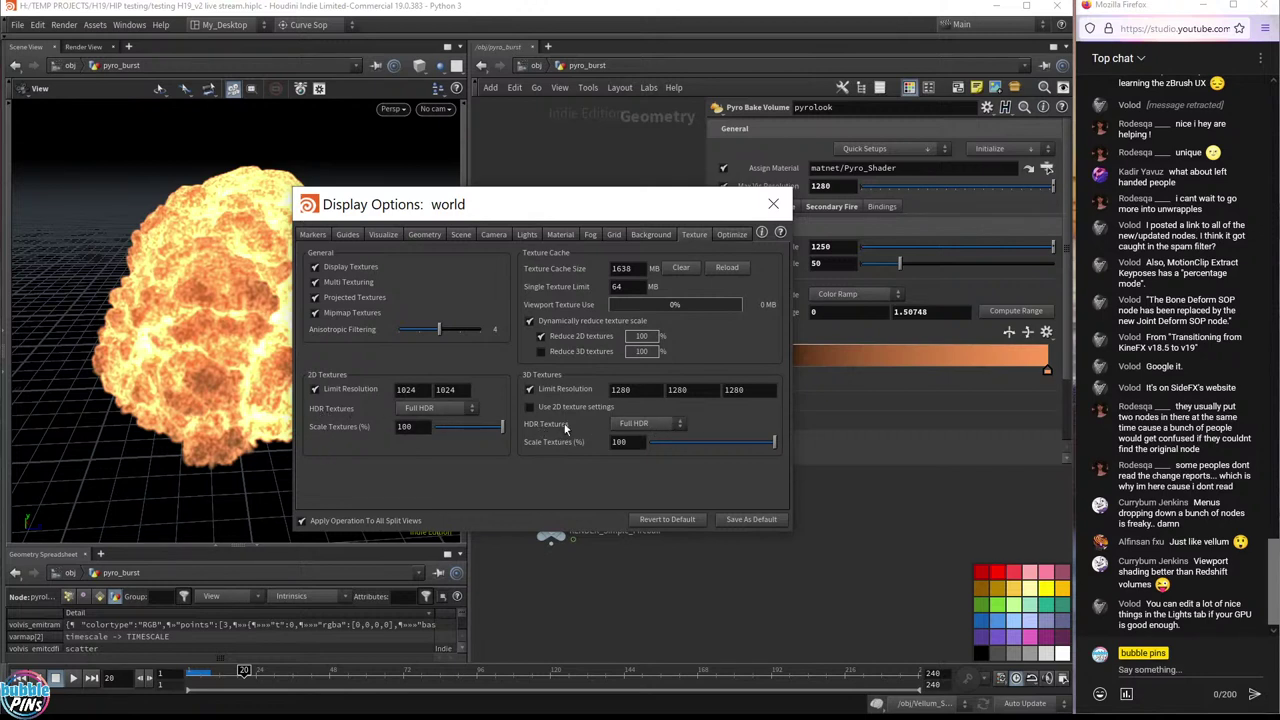
click(659, 428)
click(648, 438)
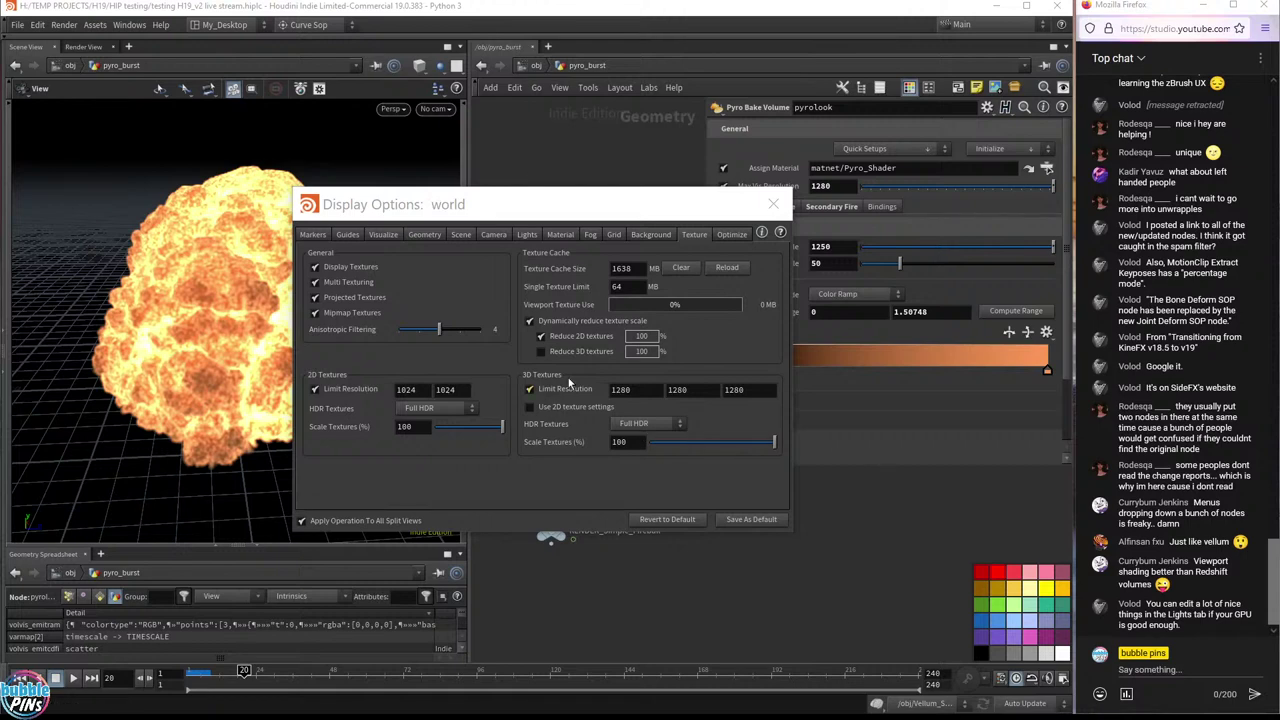
click(773, 205)
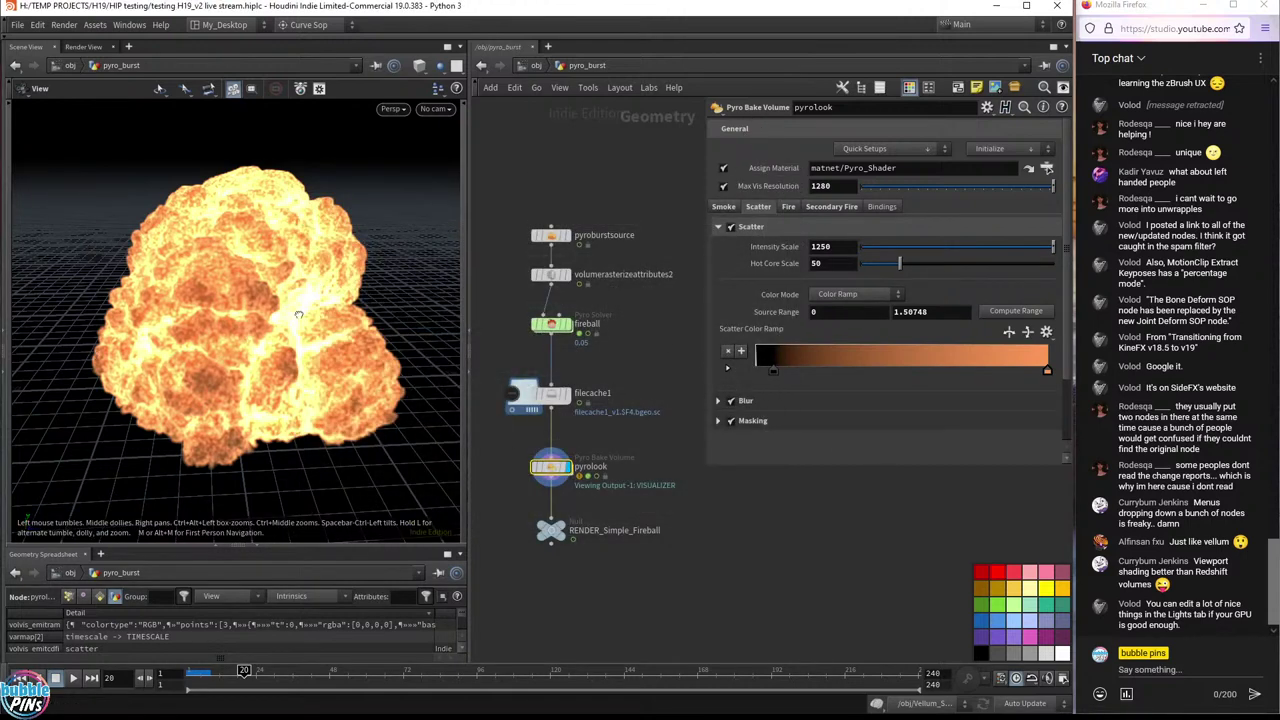
- Toggle Max Vis Resolution off and back on at 1280, replay the simulation, and select the fireball node
drag(242, 338, 350, 332)
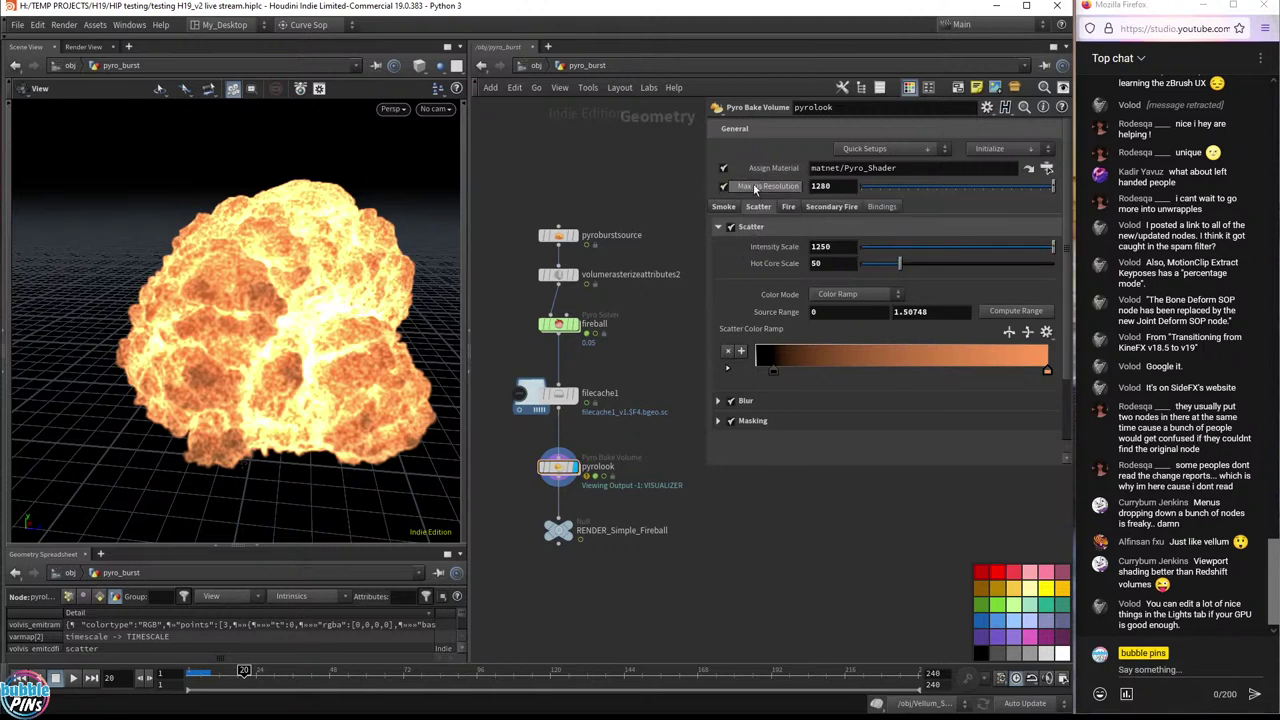
click(724, 187)
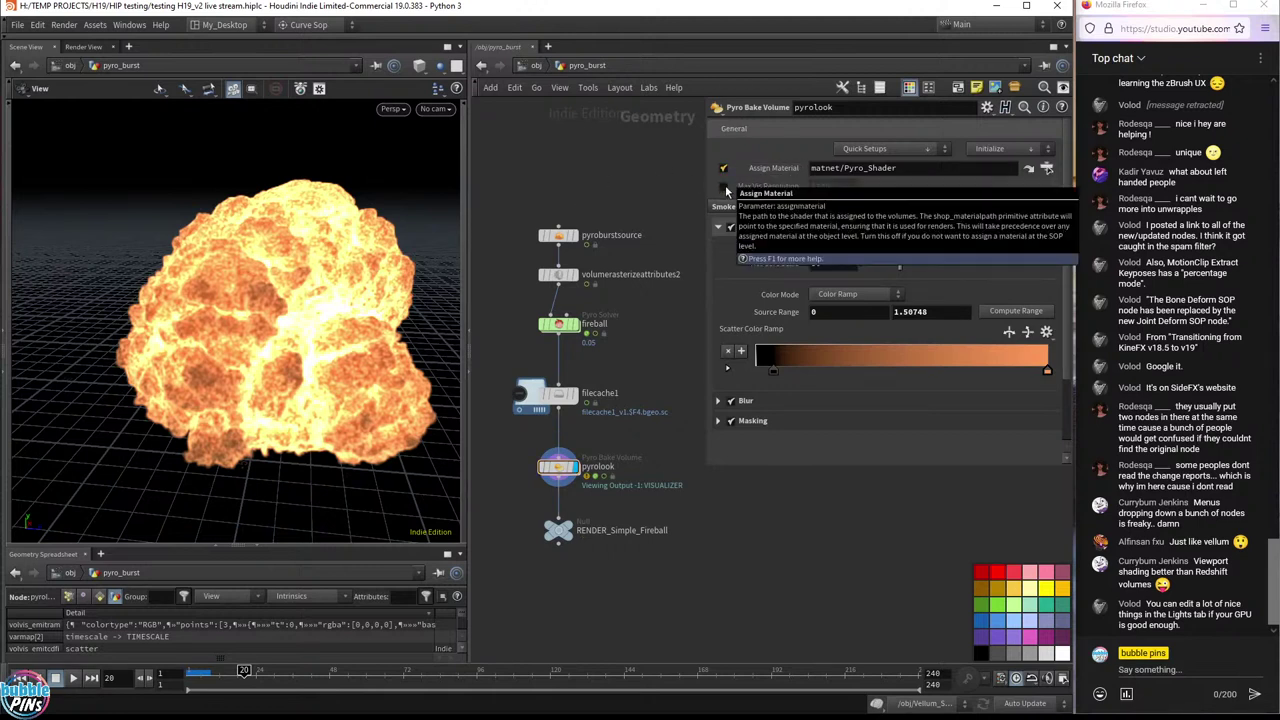
drag(360, 248, 400, 260)
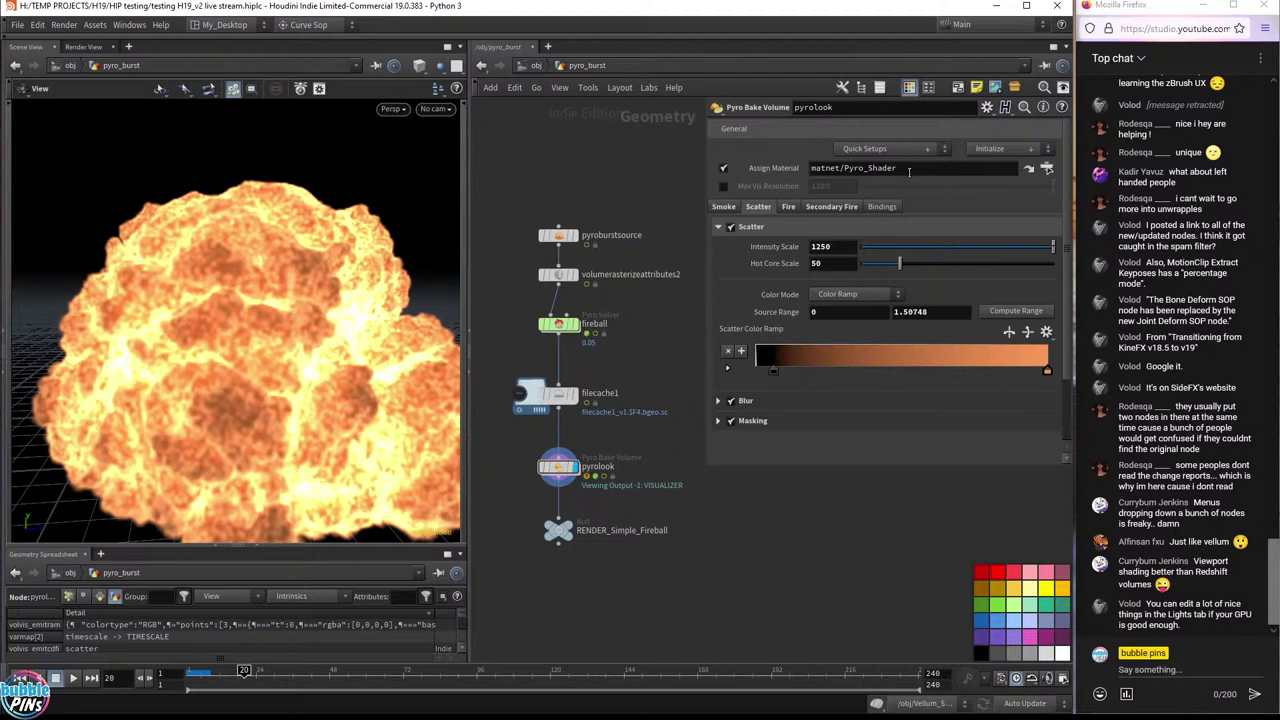
click(723, 188)
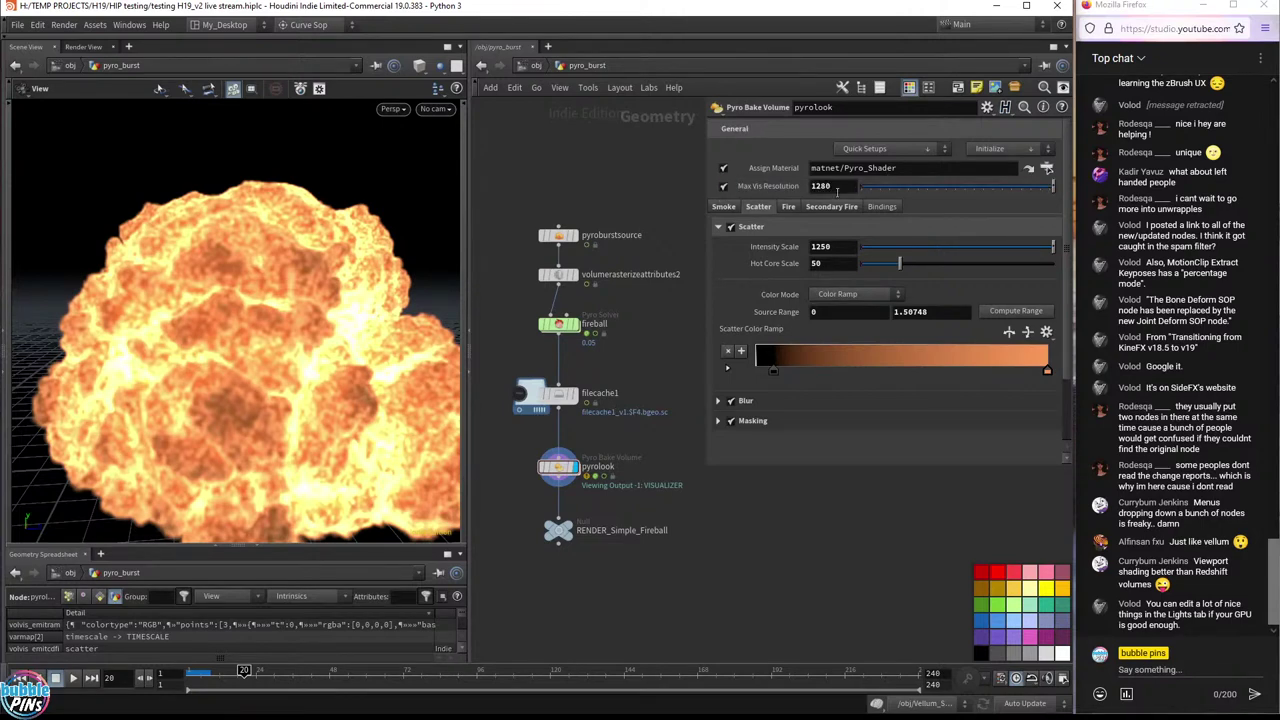
drag(297, 291, 293, 336)
scroll(336, 285, down, 3)
key(Up)
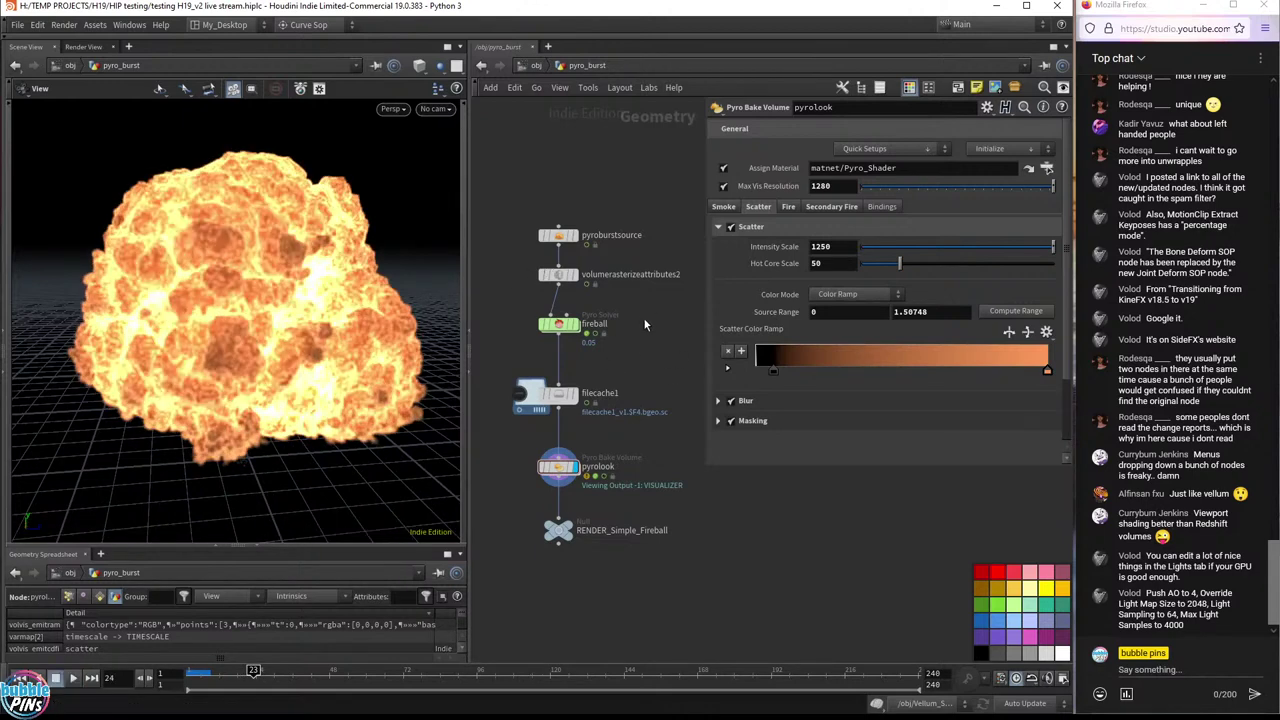
drag(510, 312, 598, 350)
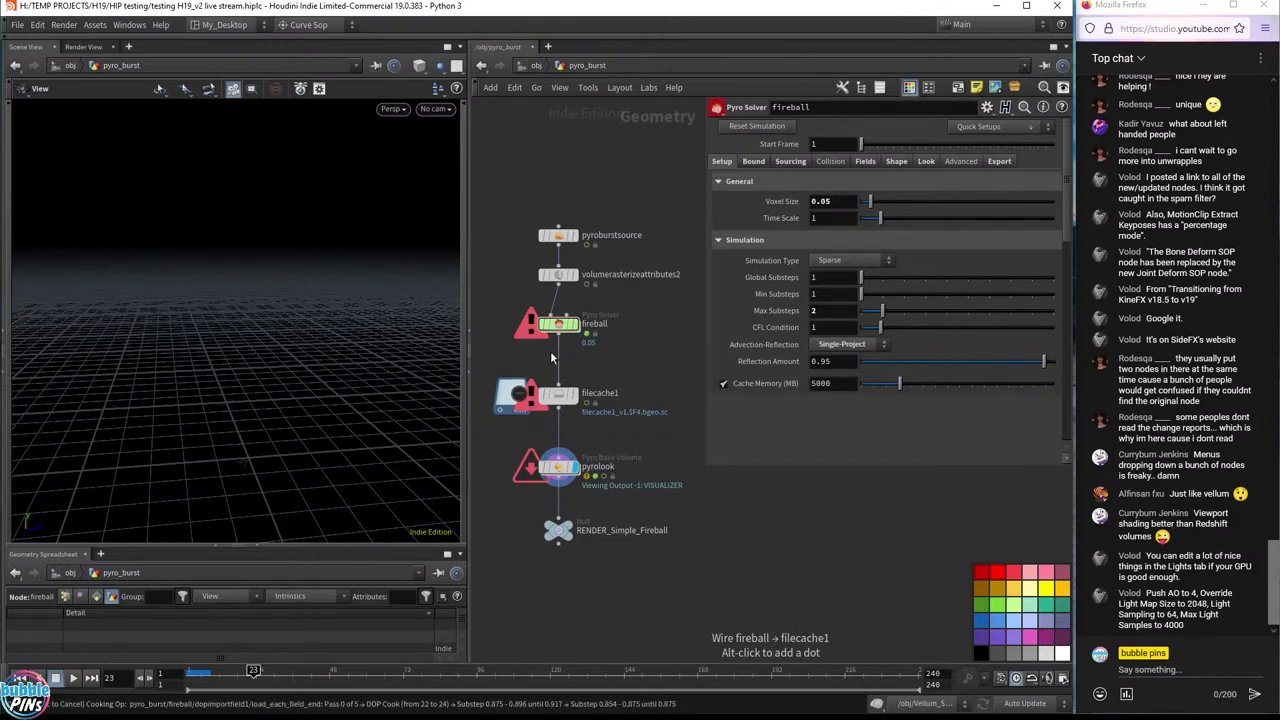
- Stop cooking at frame 1, select the fireball solver and inspect its 0.05 Voxel Size
key(Escape)
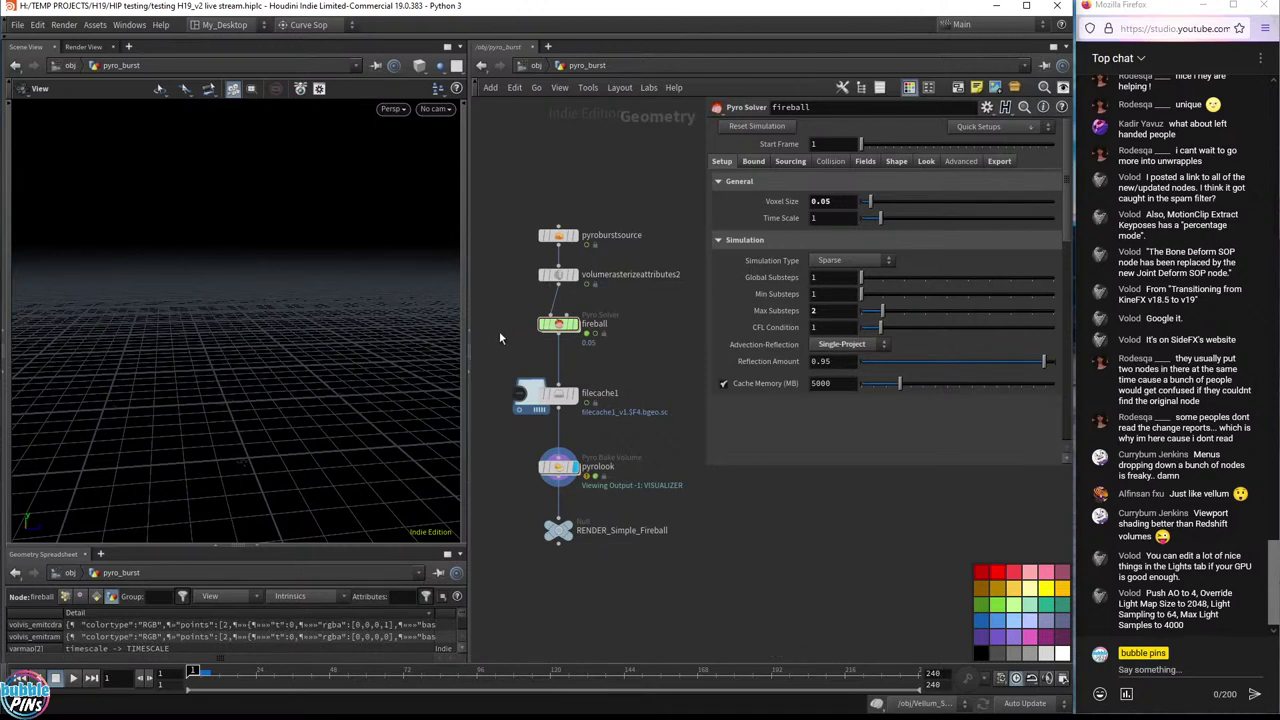
drag(499, 335, 652, 312)
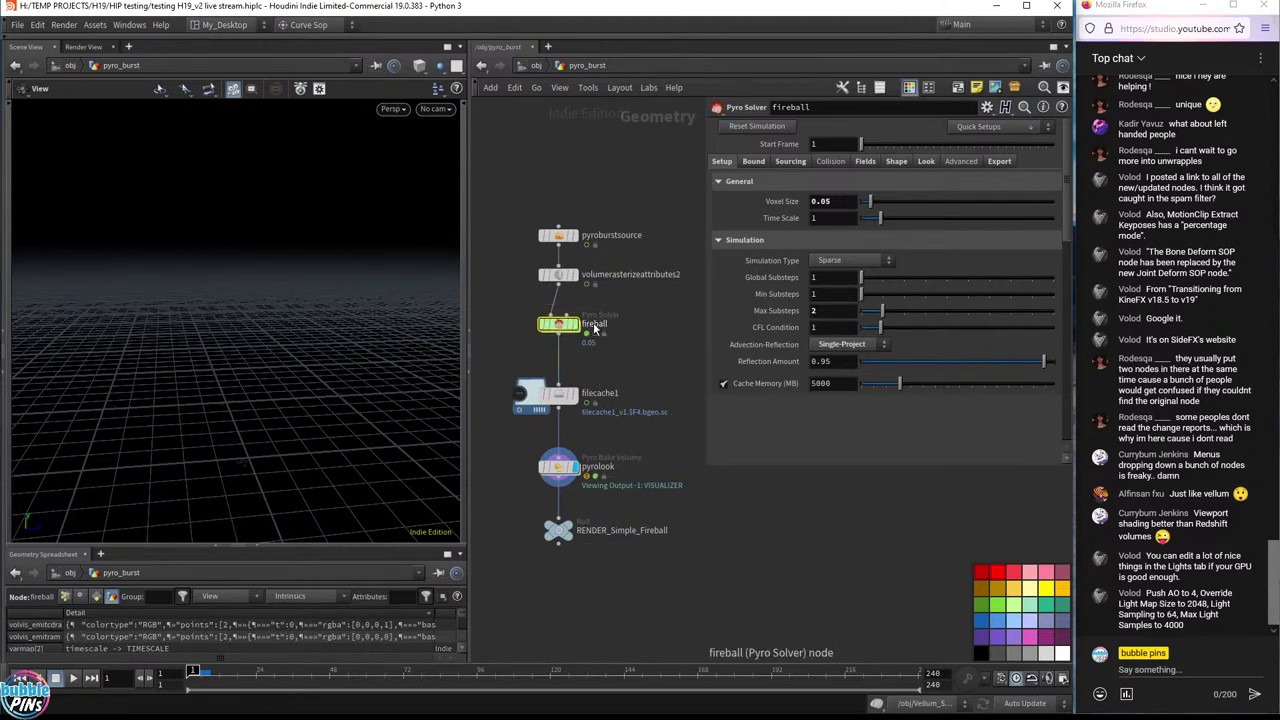
mouse_move(580, 333)
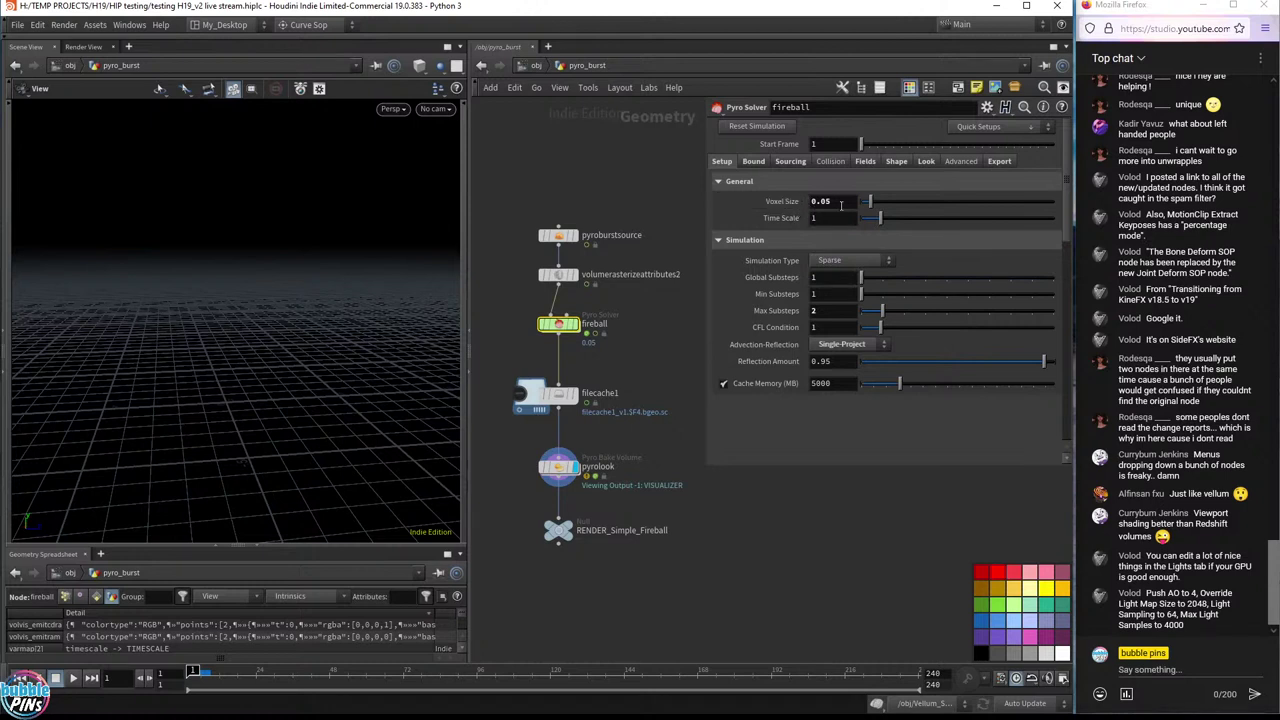
double_click(851, 202)
- Inspect volumerasterizeattributes2's Voxel Size, switching between its expression and evaluated value
click(545, 278)
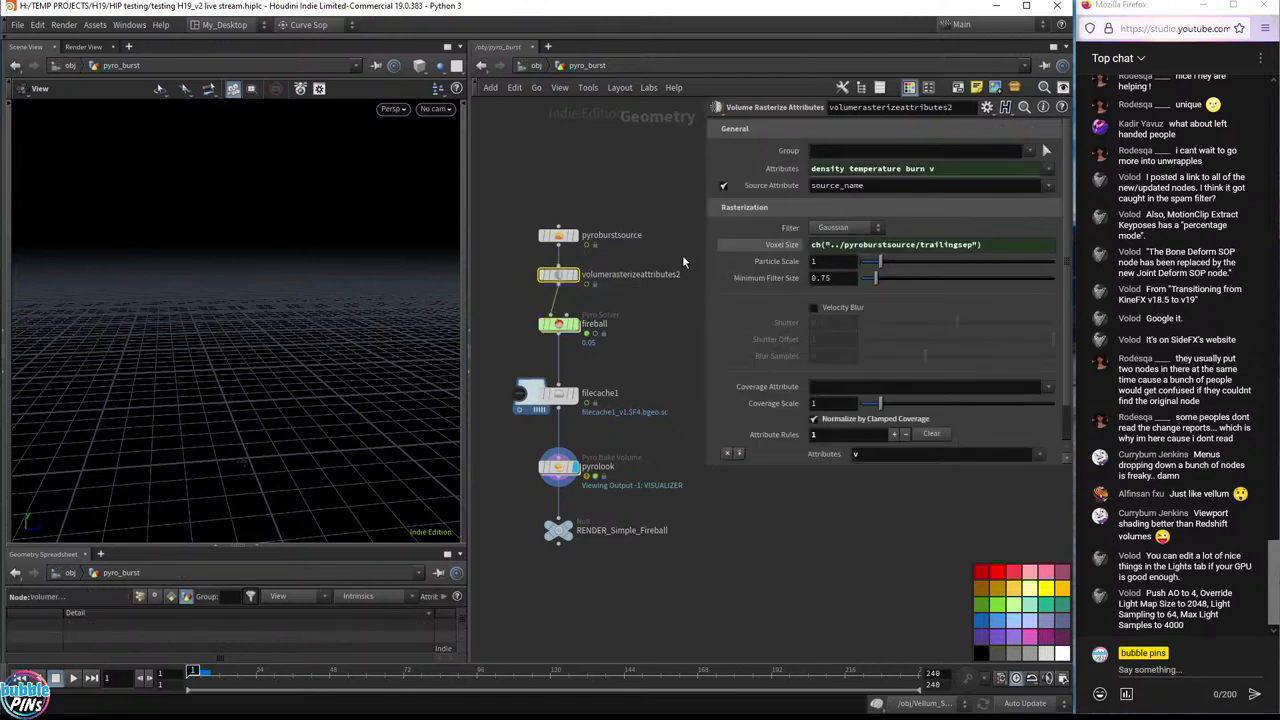
click(792, 248)
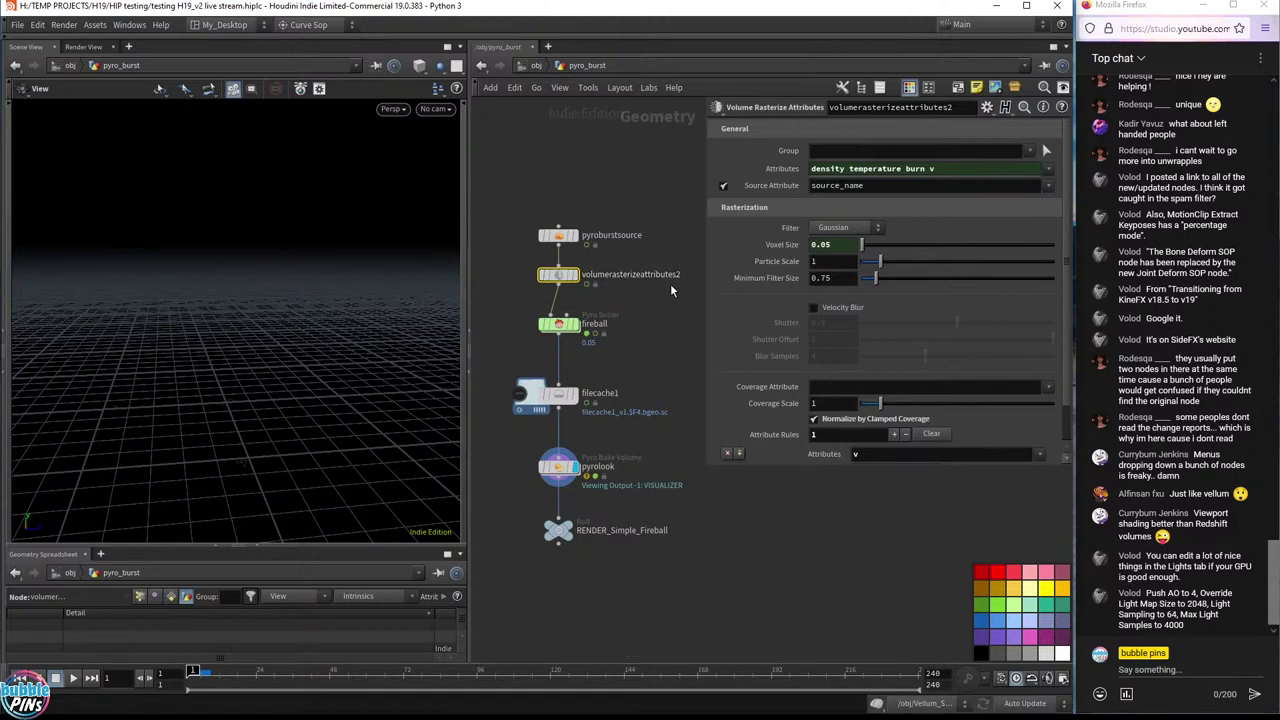
click(782, 244)
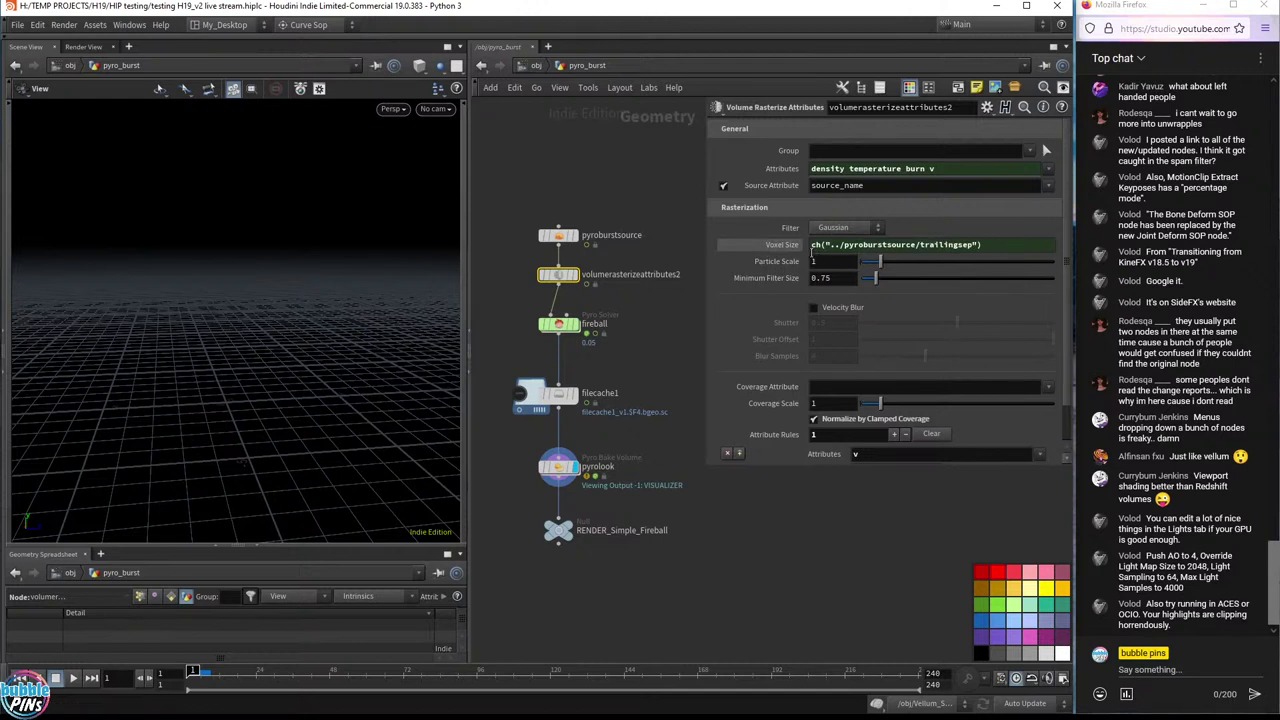
click(782, 245)
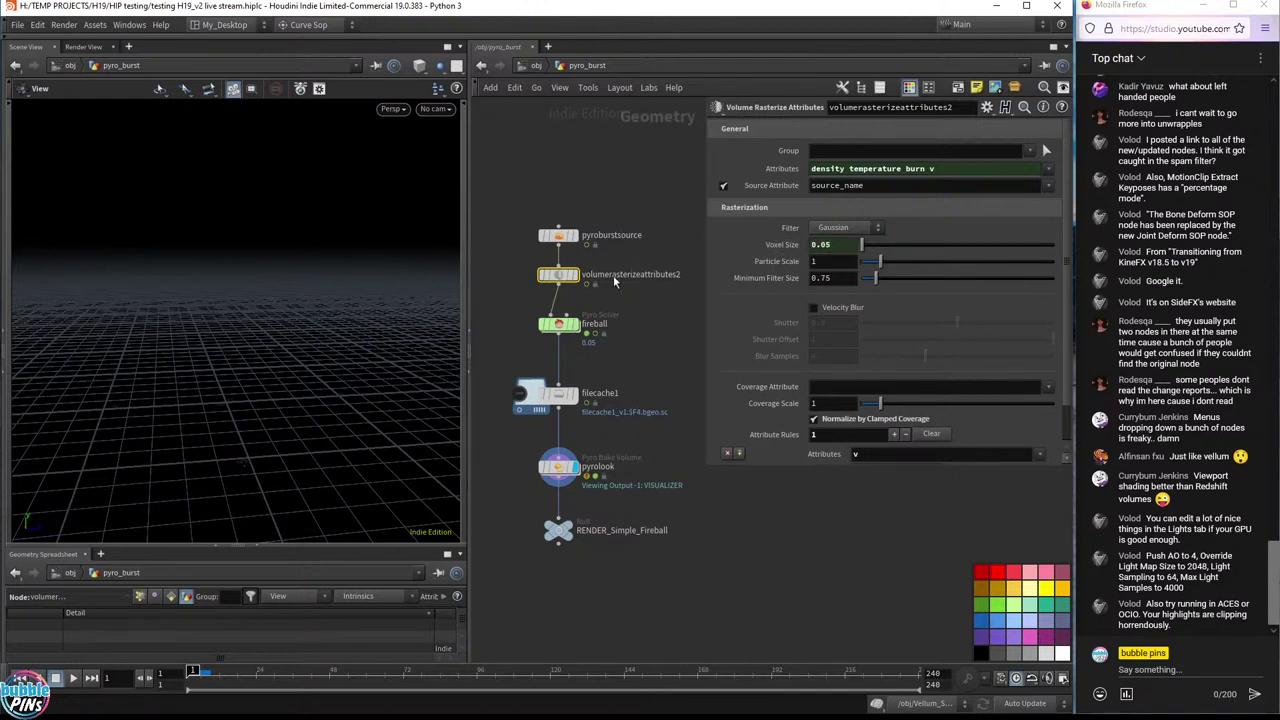
- Review the pyroburstsource parameters, including its burst animation and output attributes settings
click(578, 234)
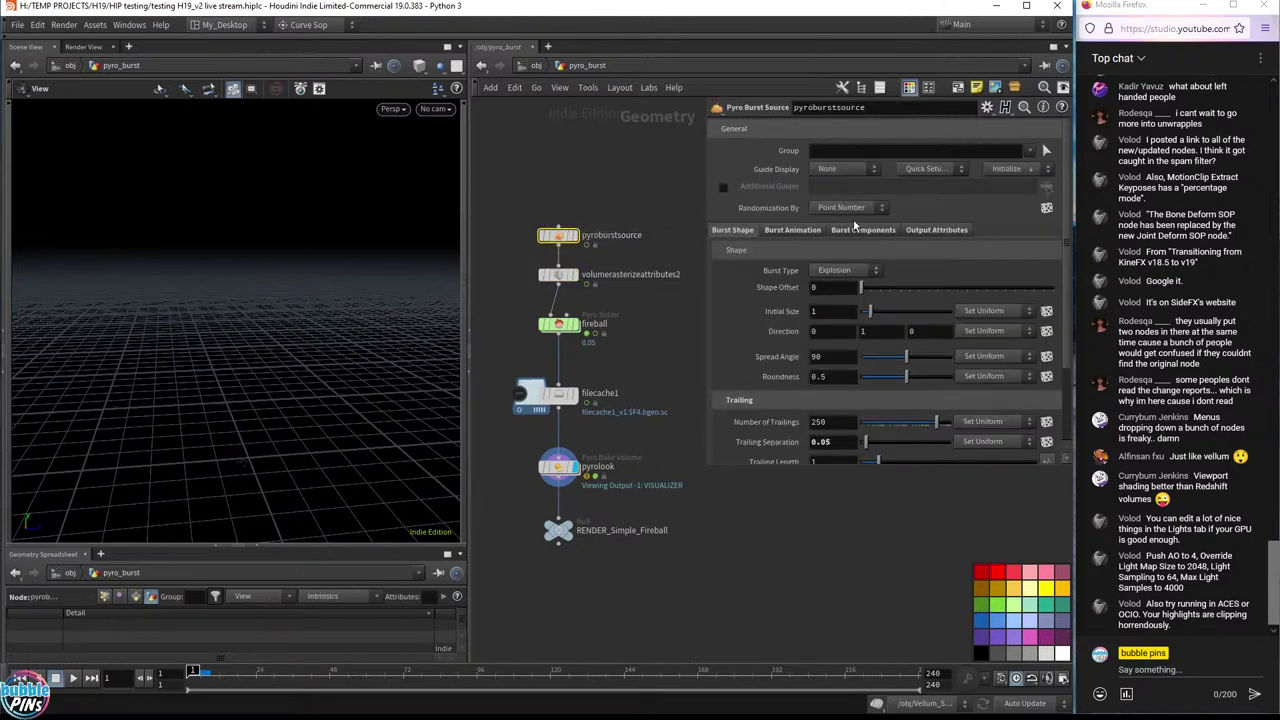
scroll(960, 294, down, 3)
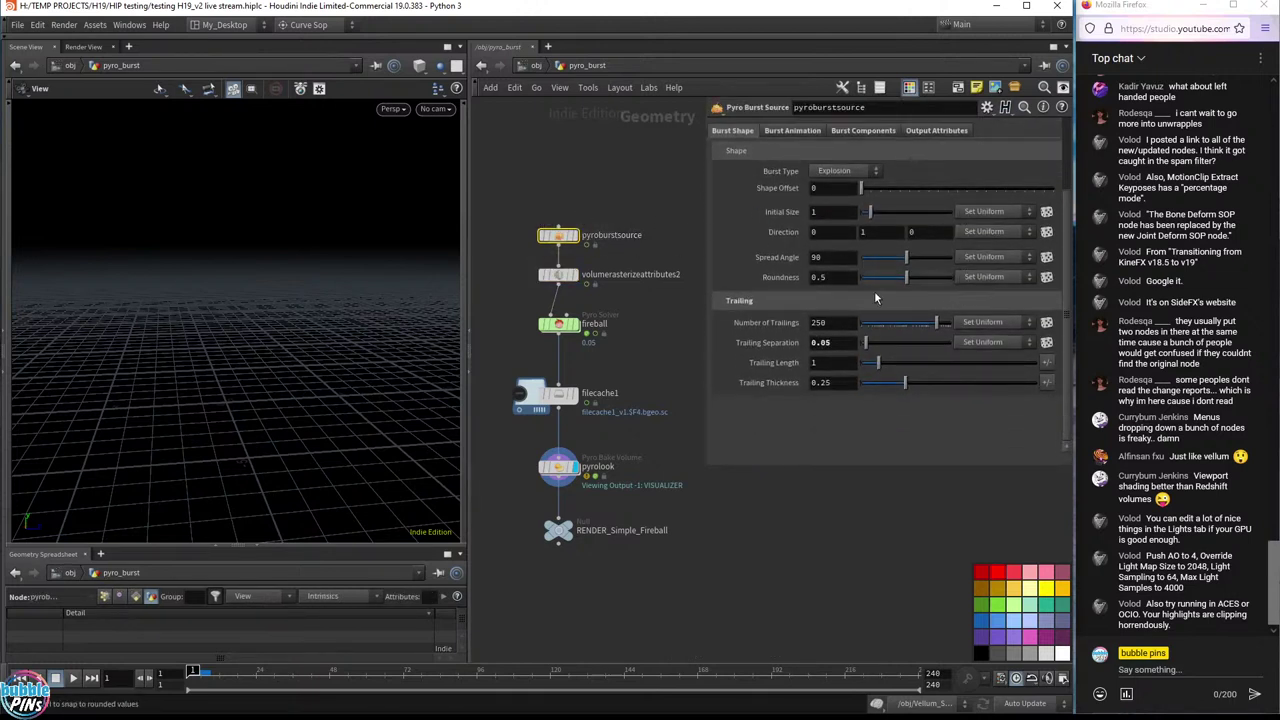
scroll(926, 428, up, 3)
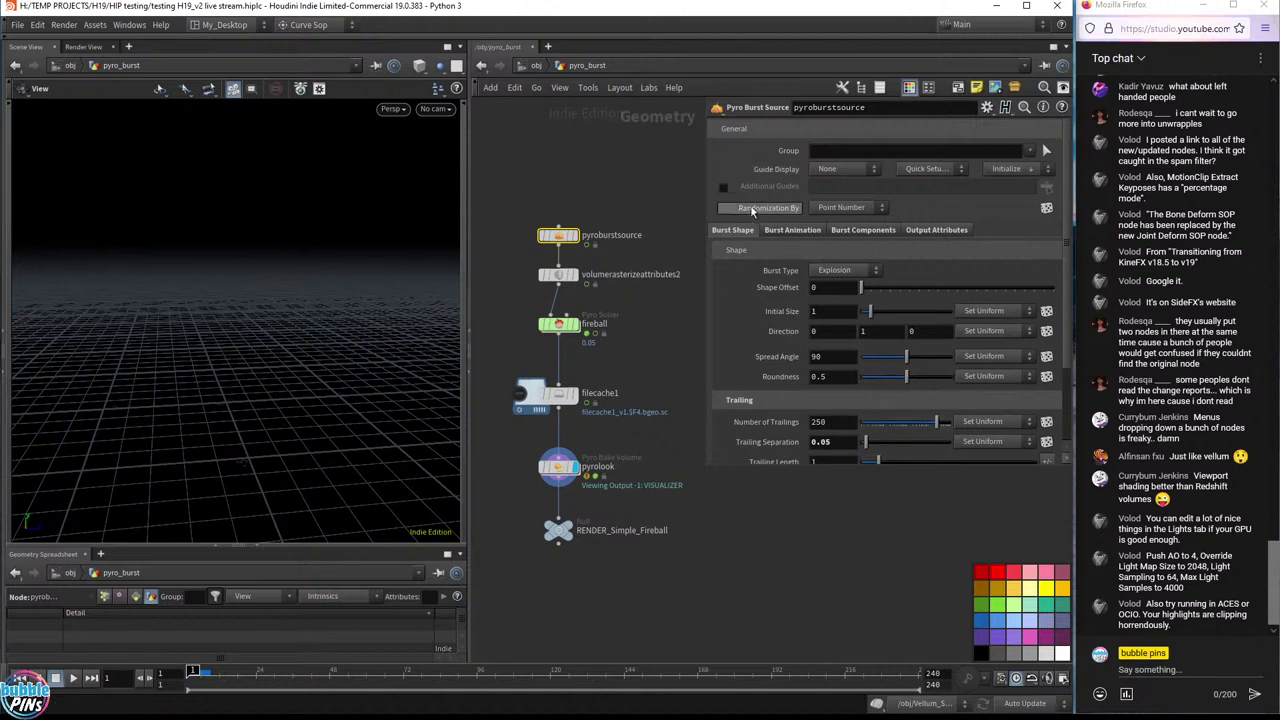
mouse_move(579, 244)
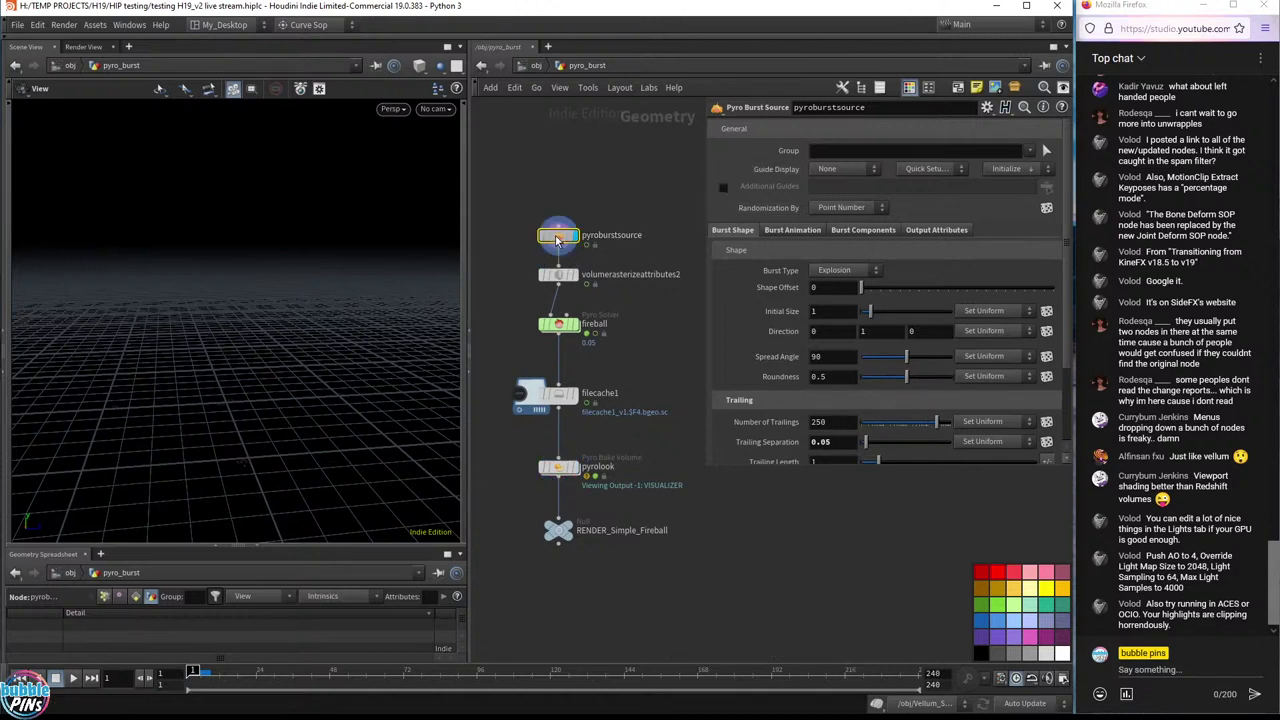
click(806, 234)
click(932, 233)
click(933, 233)
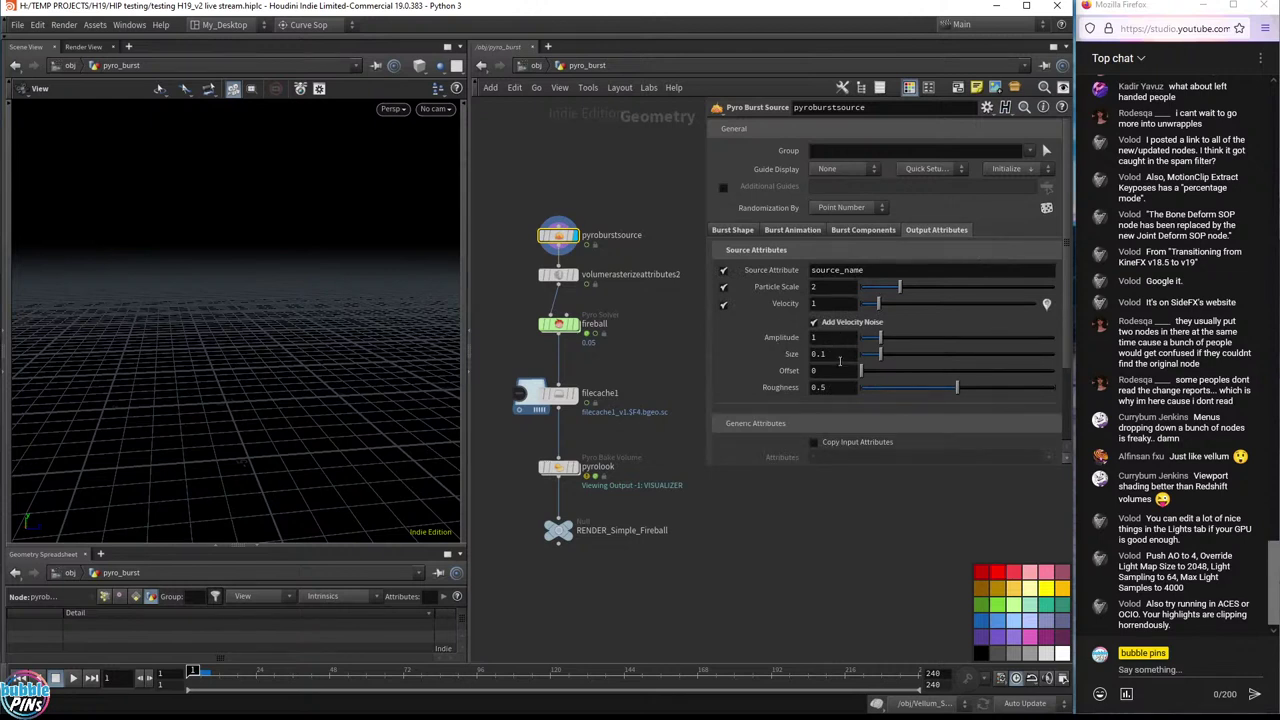
scroll(768, 368, down, 3)
scroll(768, 362, down, 1)
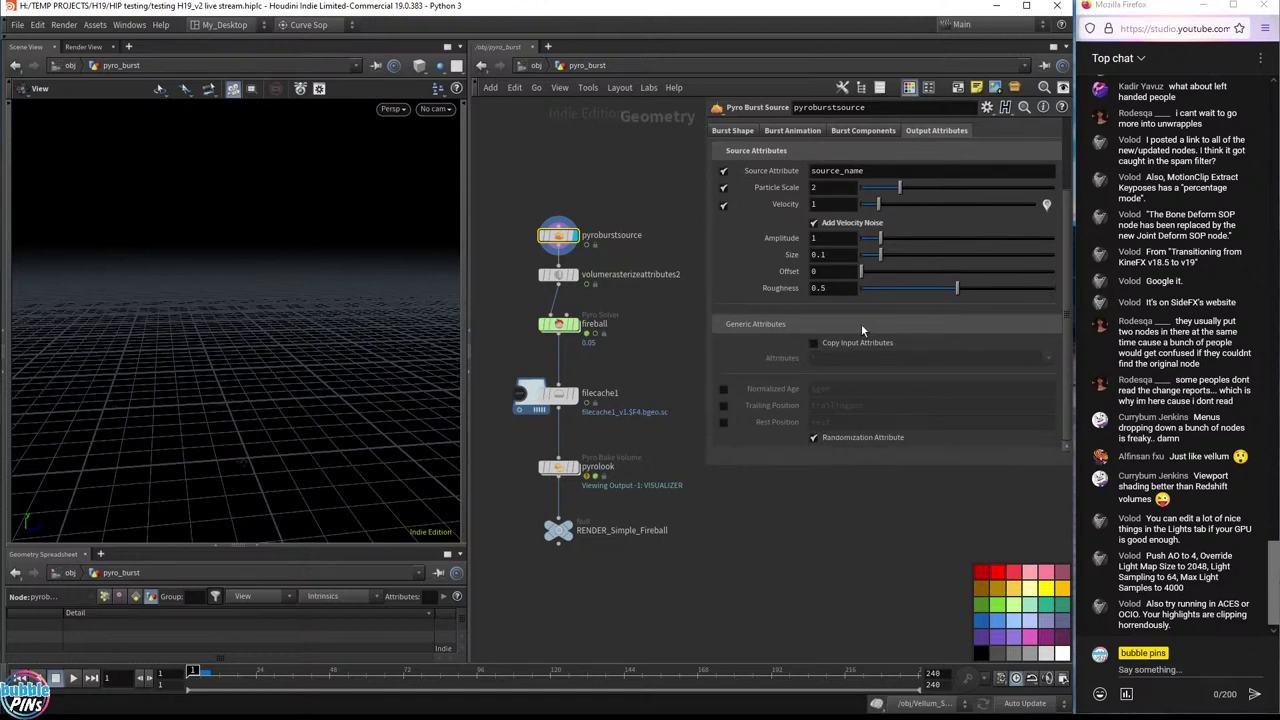
scroll(861, 324, up, 4)
- Compare the fireball Pyro Solver and volumerasterizeattributes2 settings, then select the pyrolook node
click(560, 324)
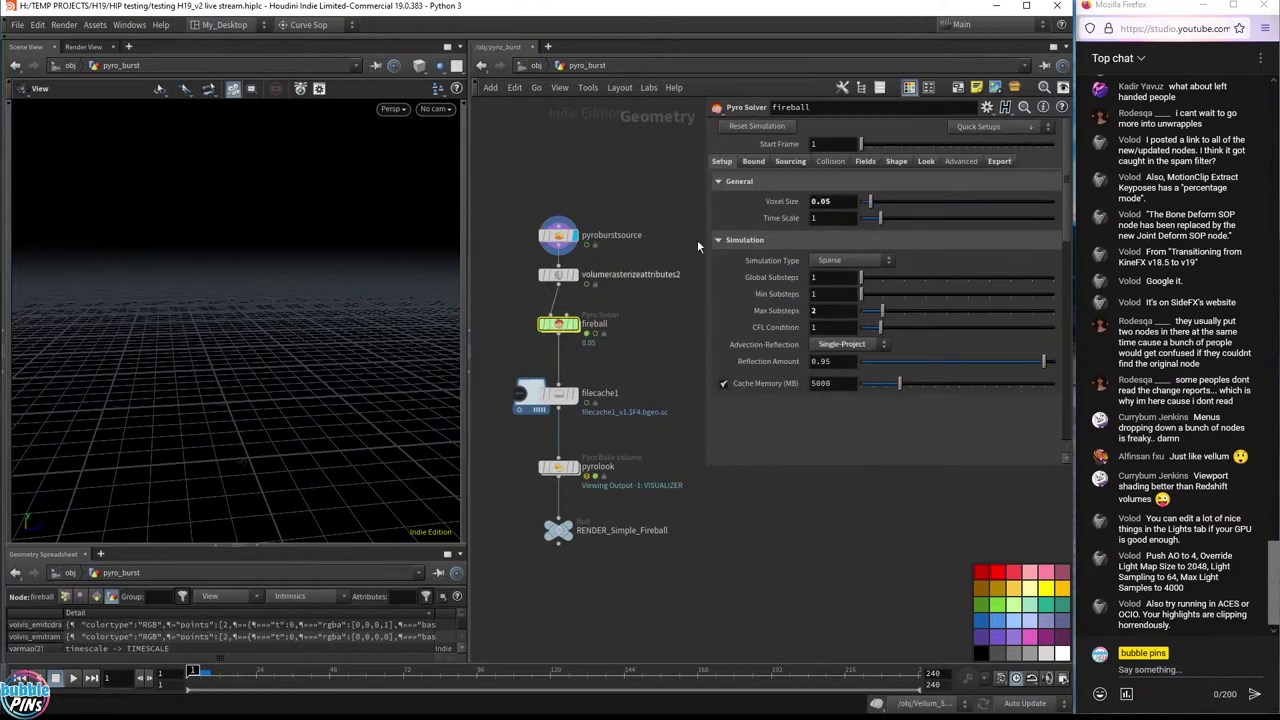
click(560, 274)
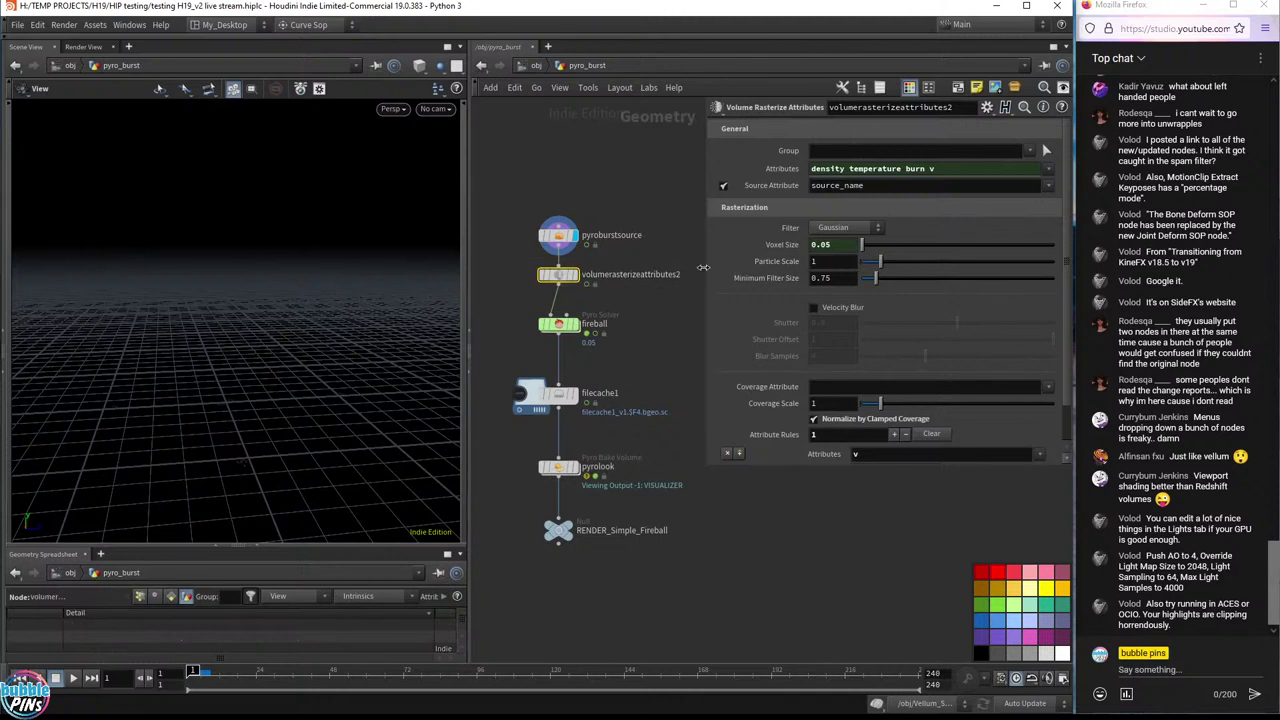
click(600, 318)
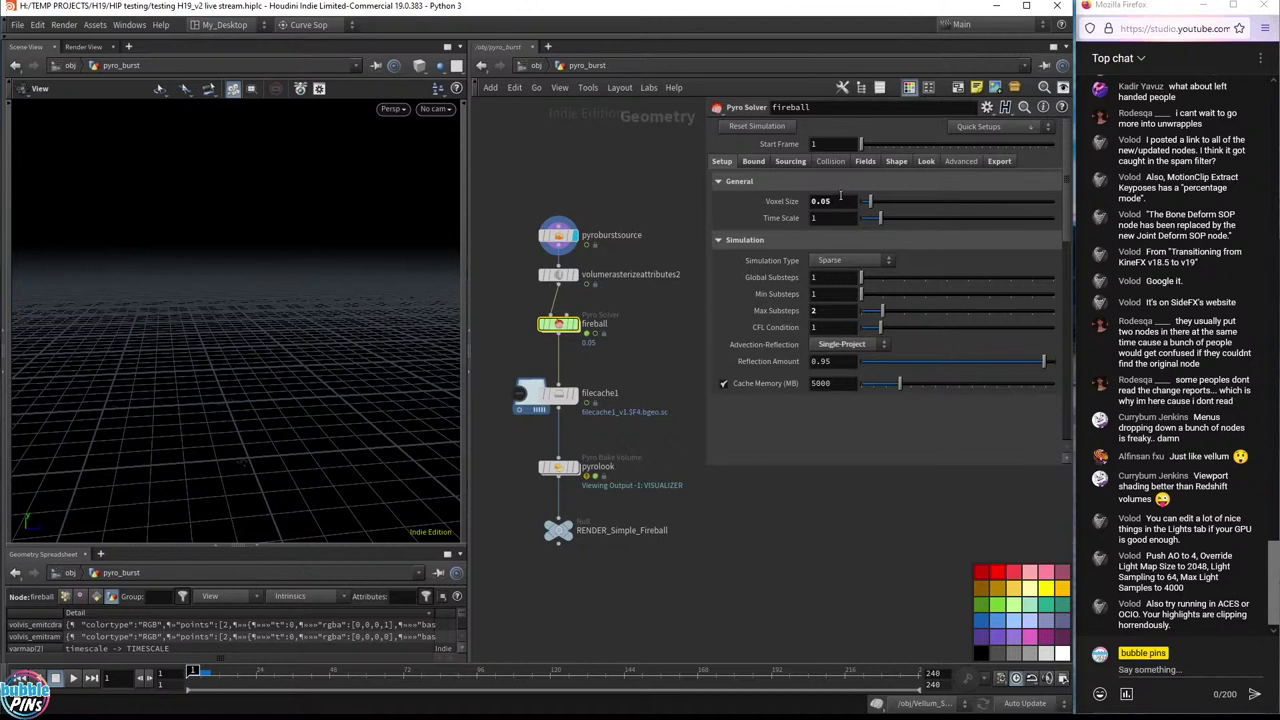
drag(665, 447, 521, 501)
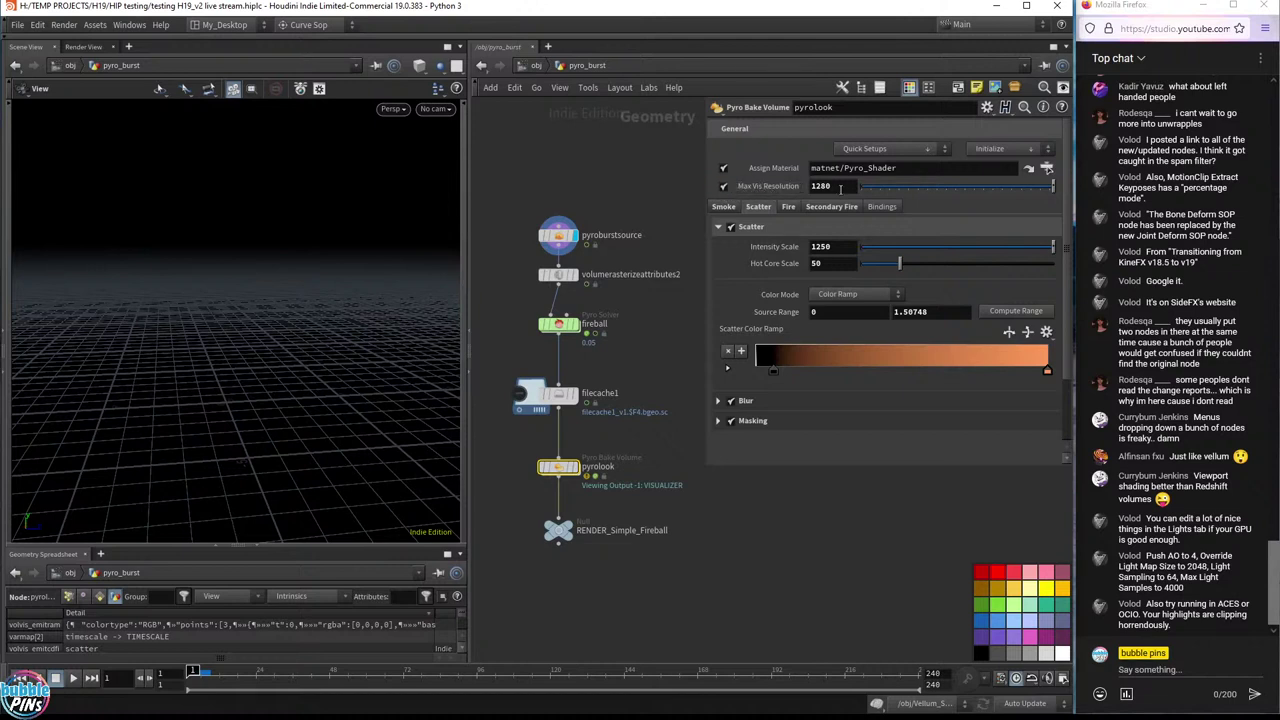
click(836, 187)
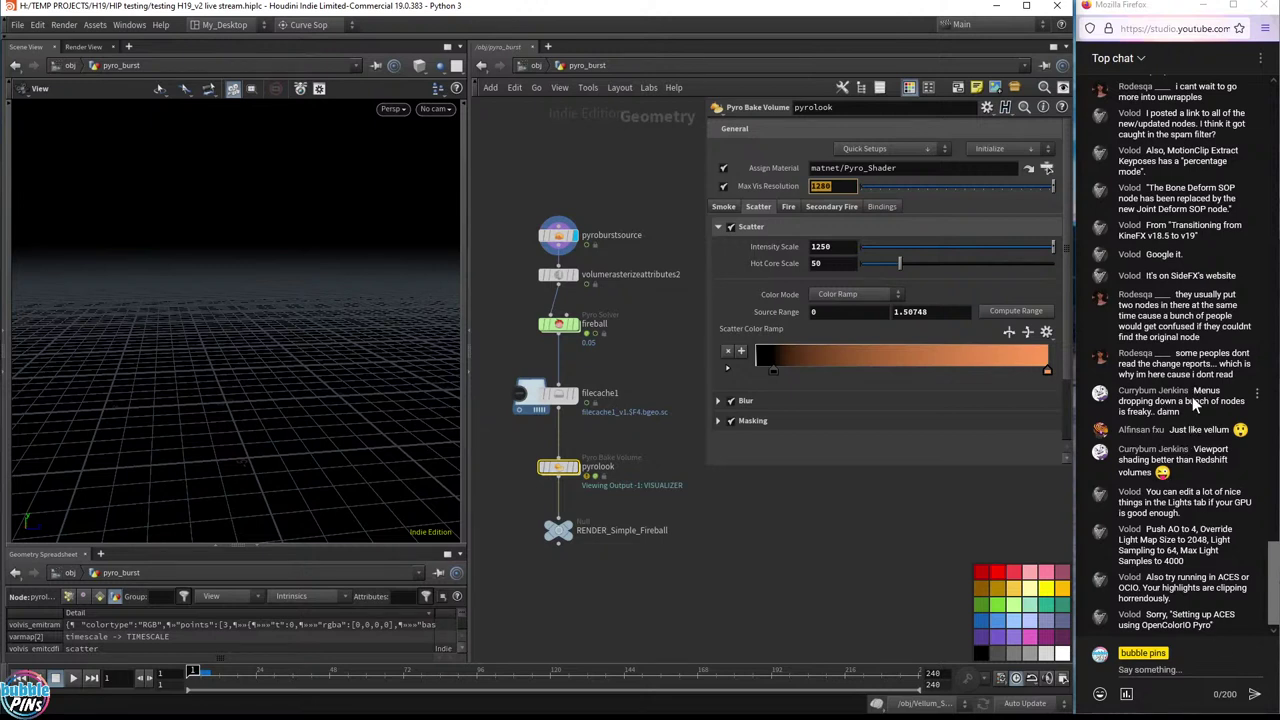
drag(1193, 391, 1207, 403)
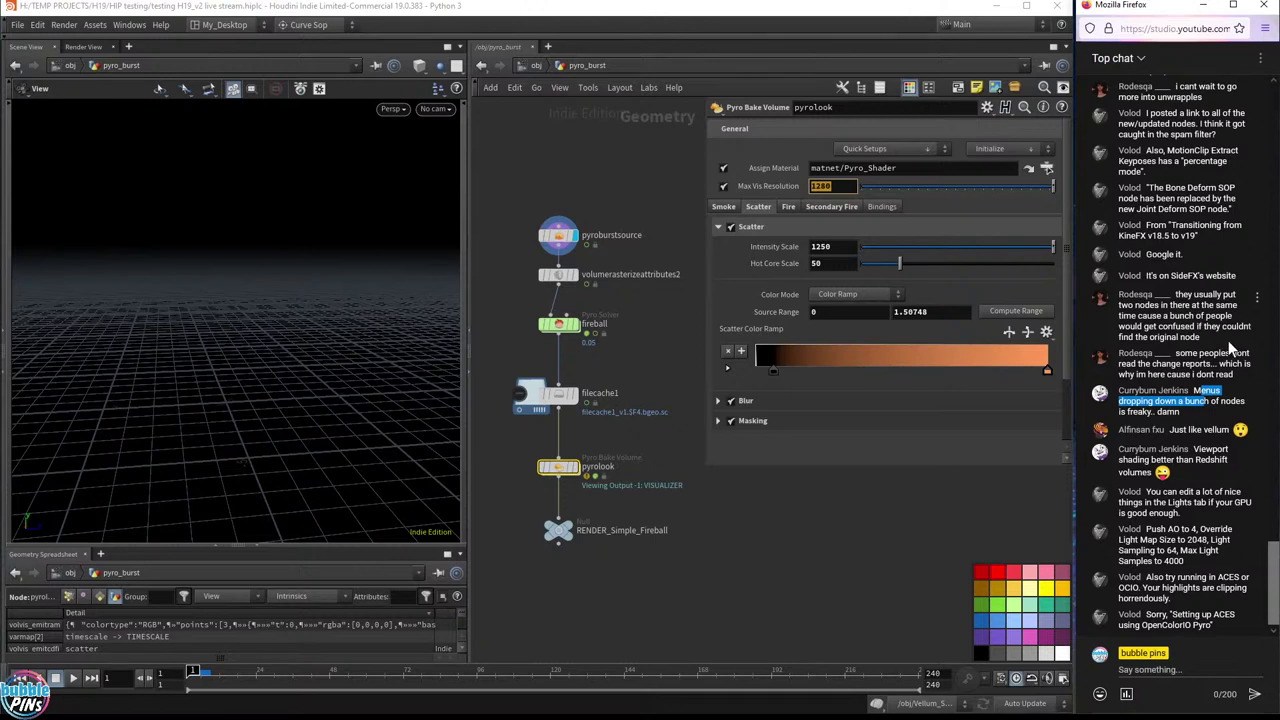
drag(1133, 337, 1218, 337)
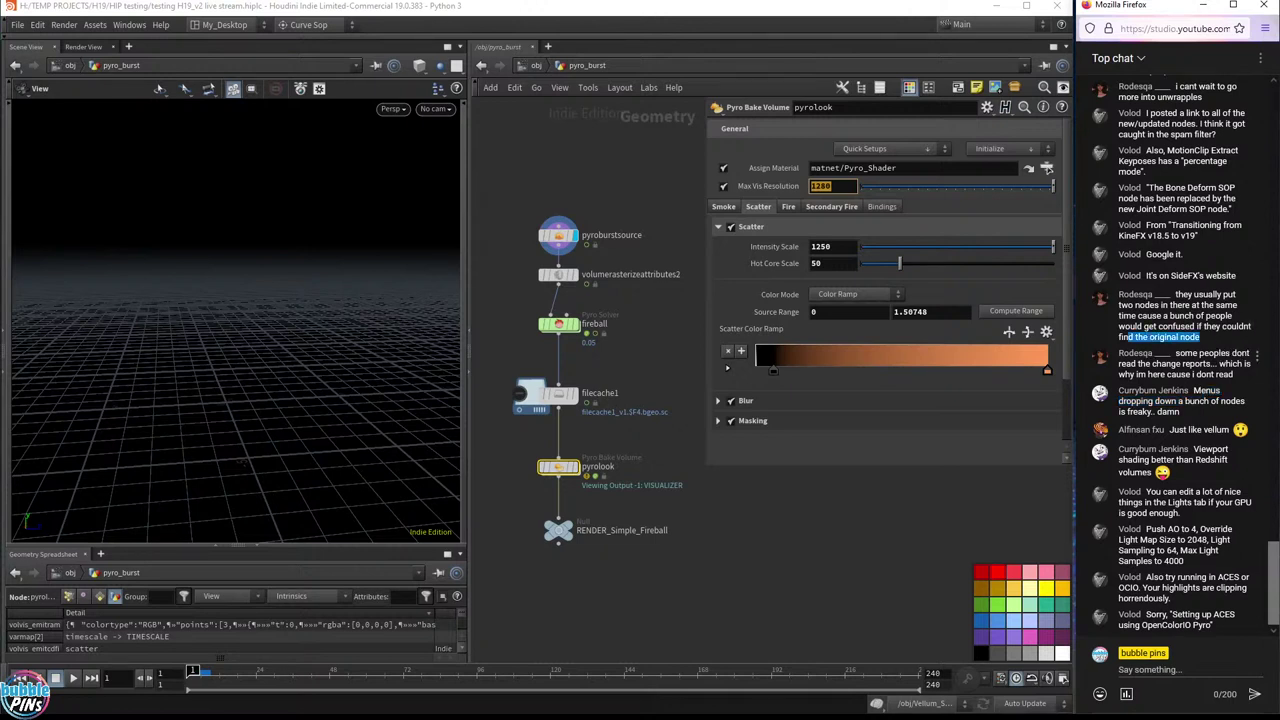
triple_click(1219, 339)
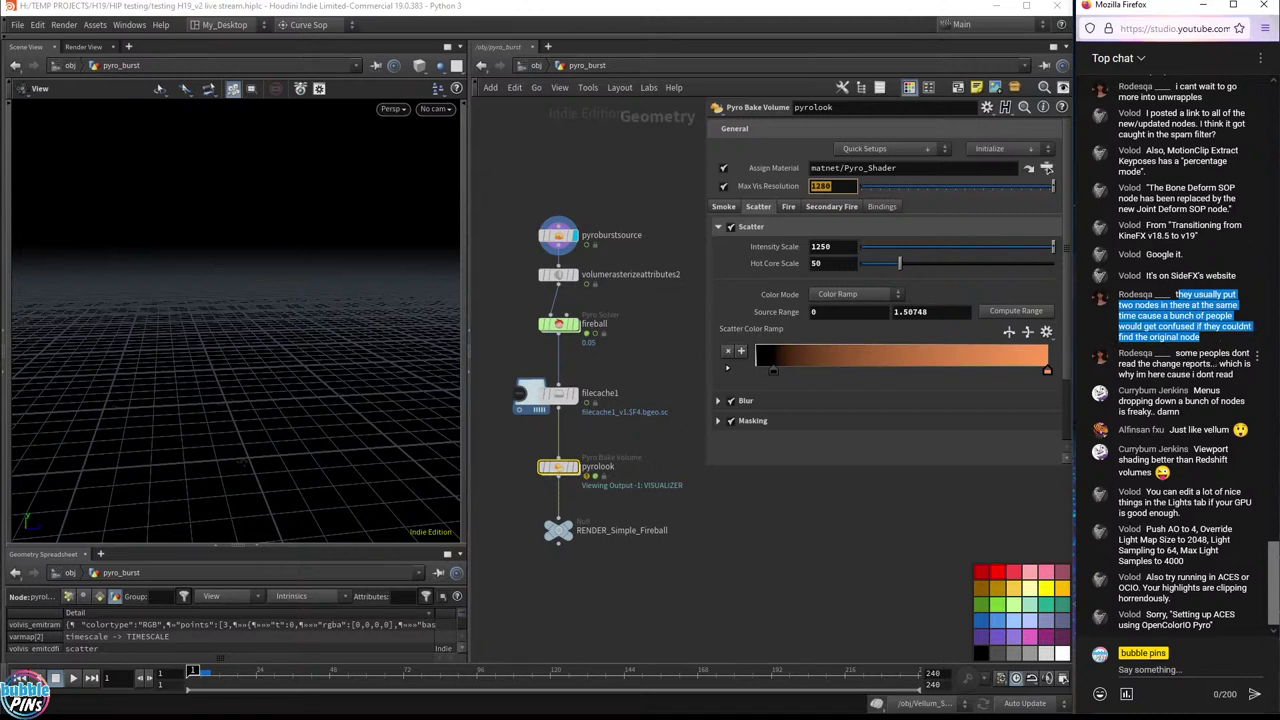
triple_click(1186, 355)
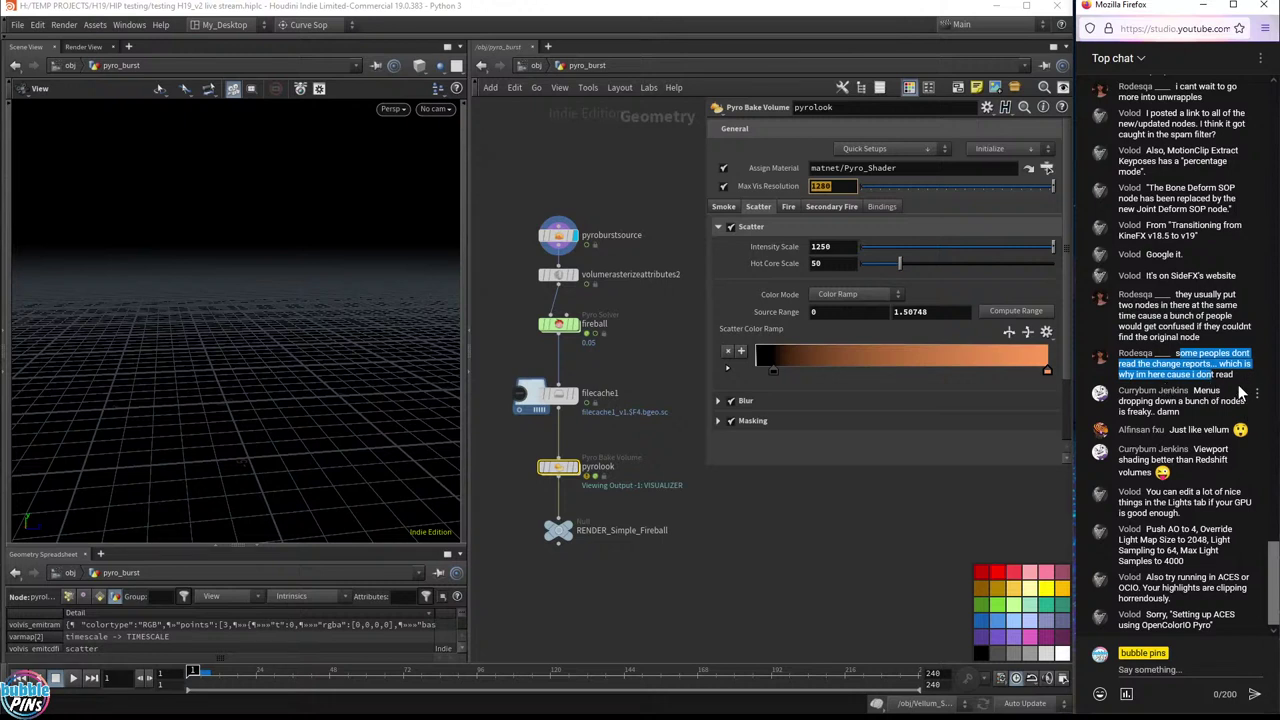
triple_click(1178, 362)
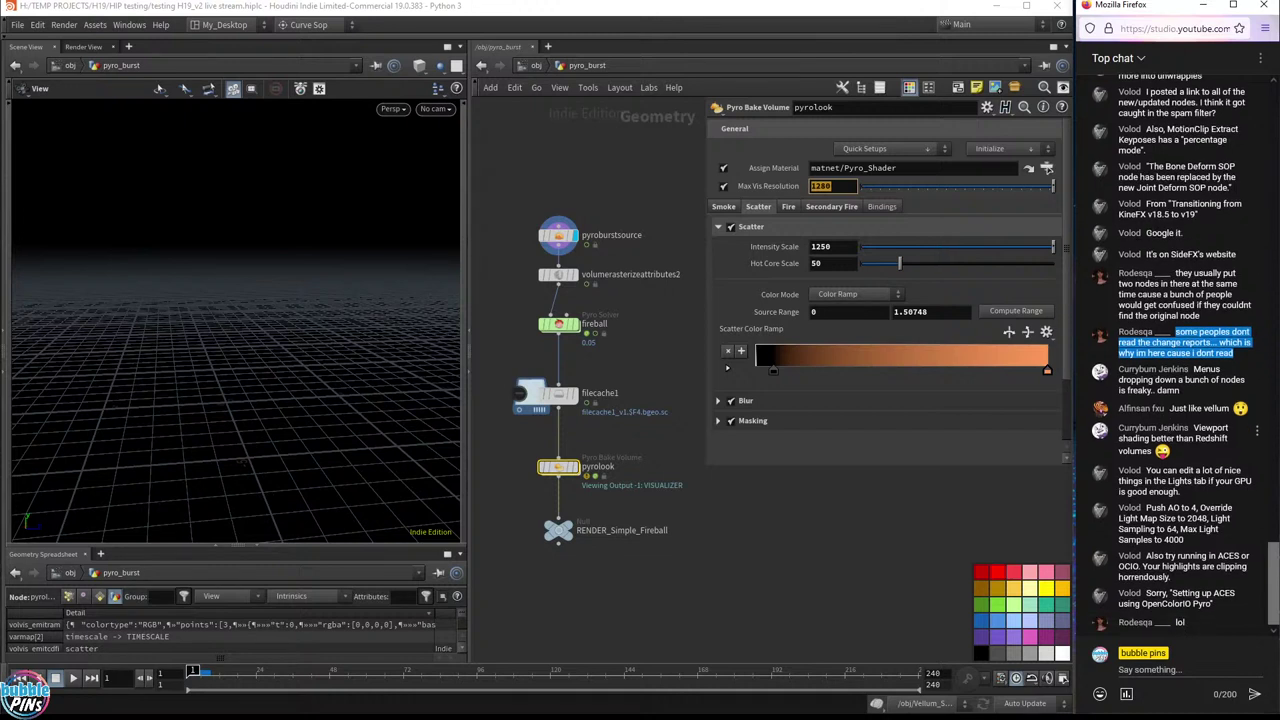
drag(1193, 369, 1230, 409)
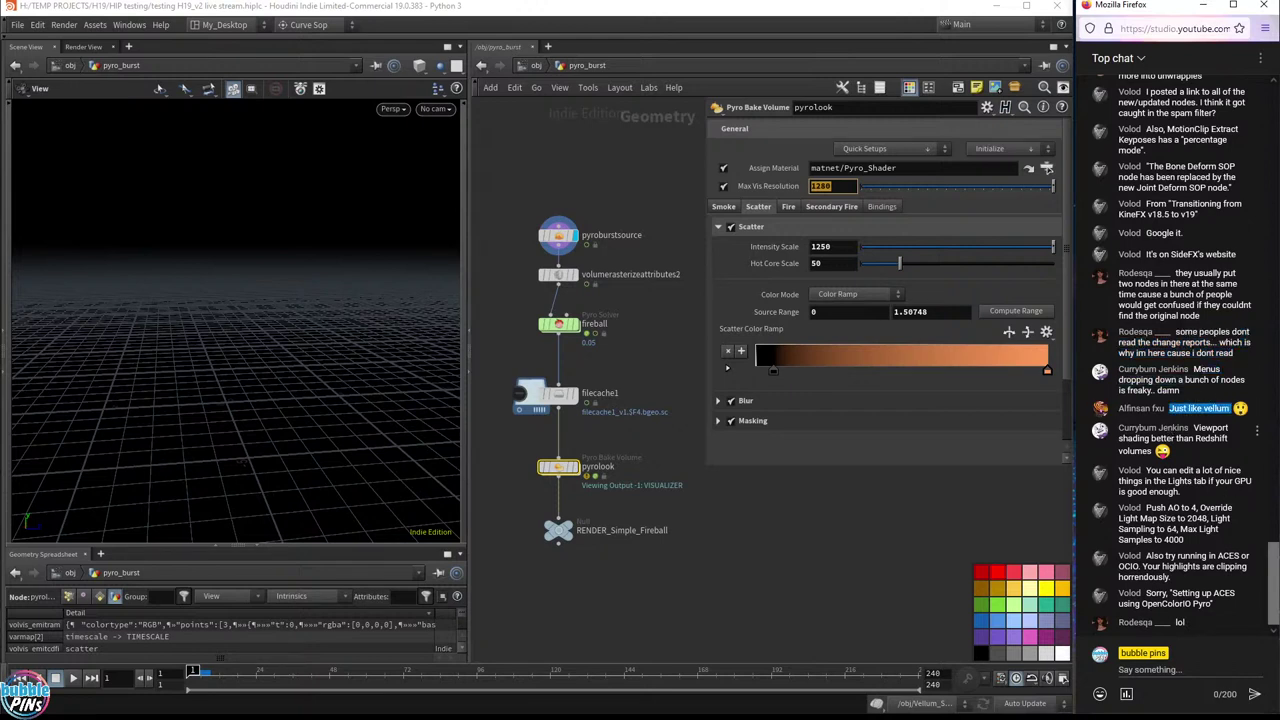
click(1212, 422)
drag(1171, 408, 1230, 409)
triple_click(1200, 457)
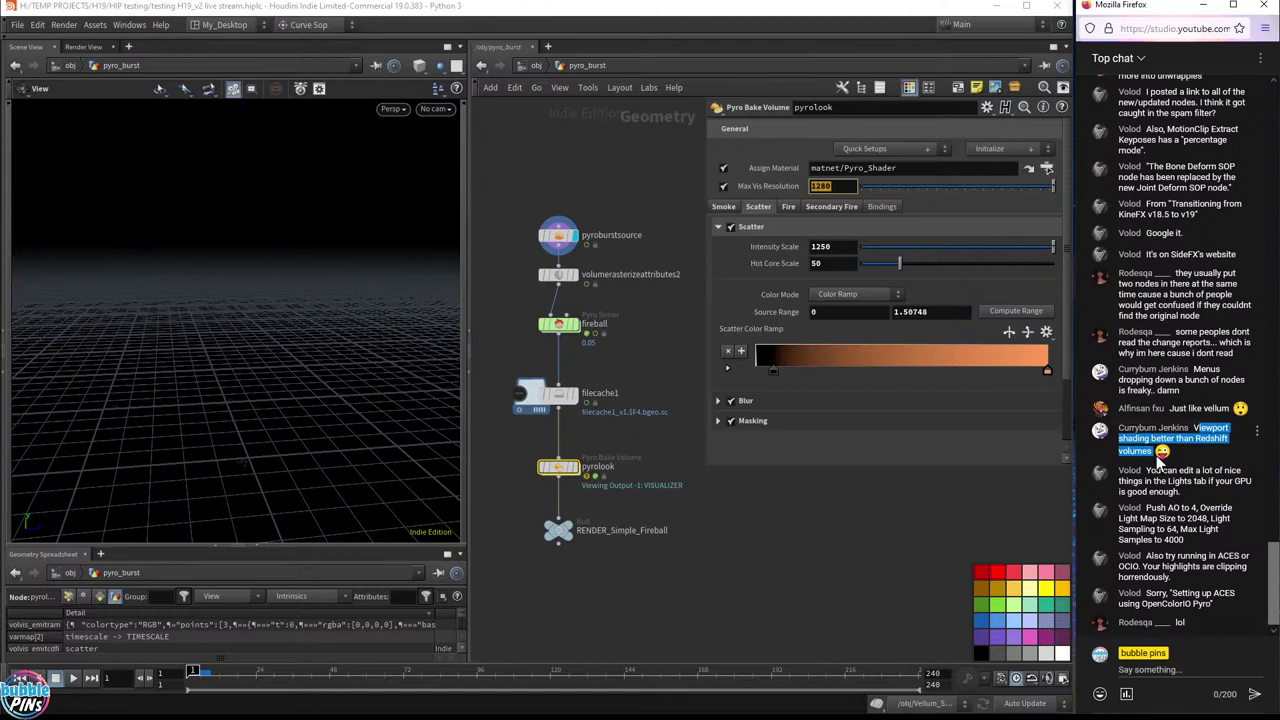
click(1220, 451)
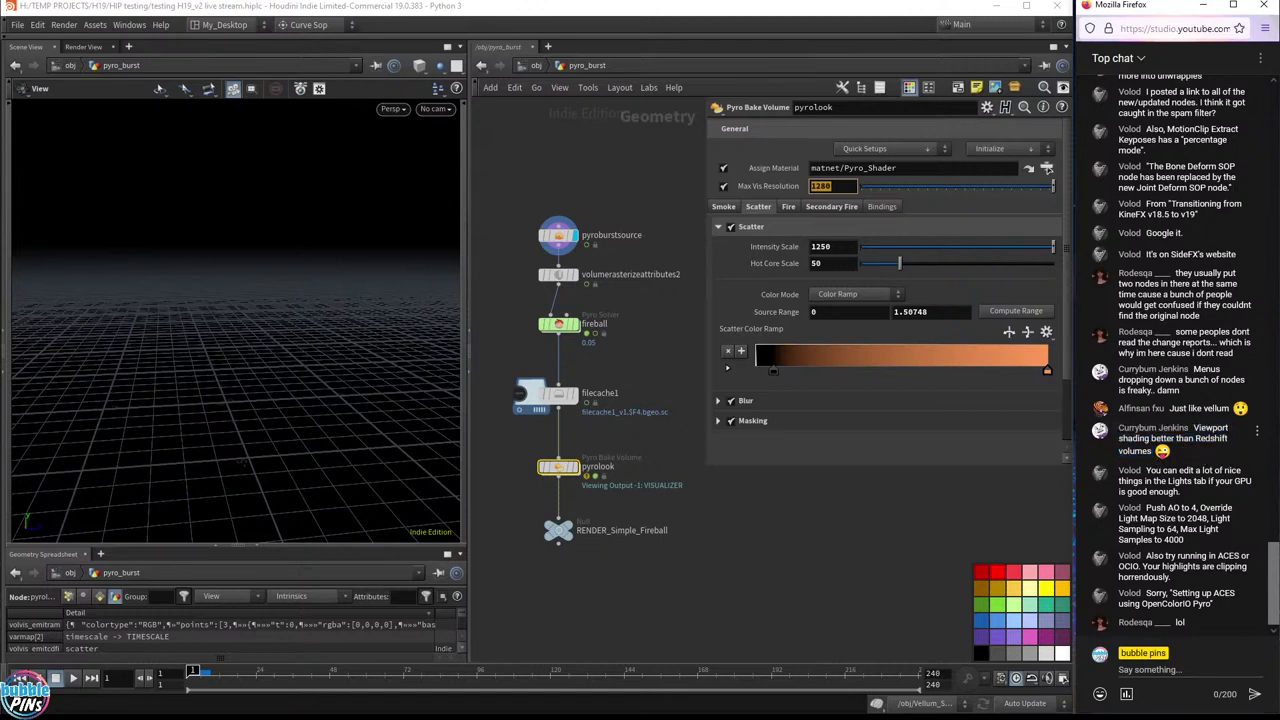
triple_click(1208, 452)
click(1196, 466)
- Check filecache1's load settings, orbit the empty viewport, then select the fireball Pyro Solver
mouse_move(577, 435)
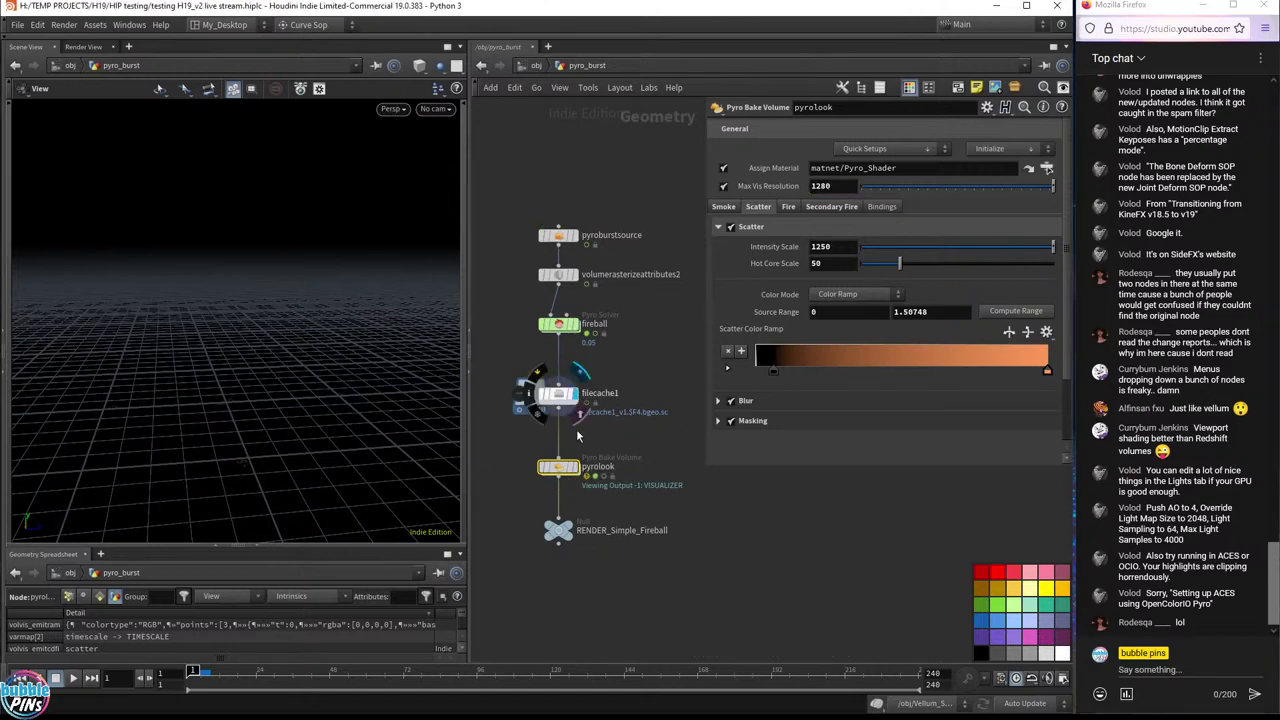
click(559, 394)
drag(208, 392, 305, 474)
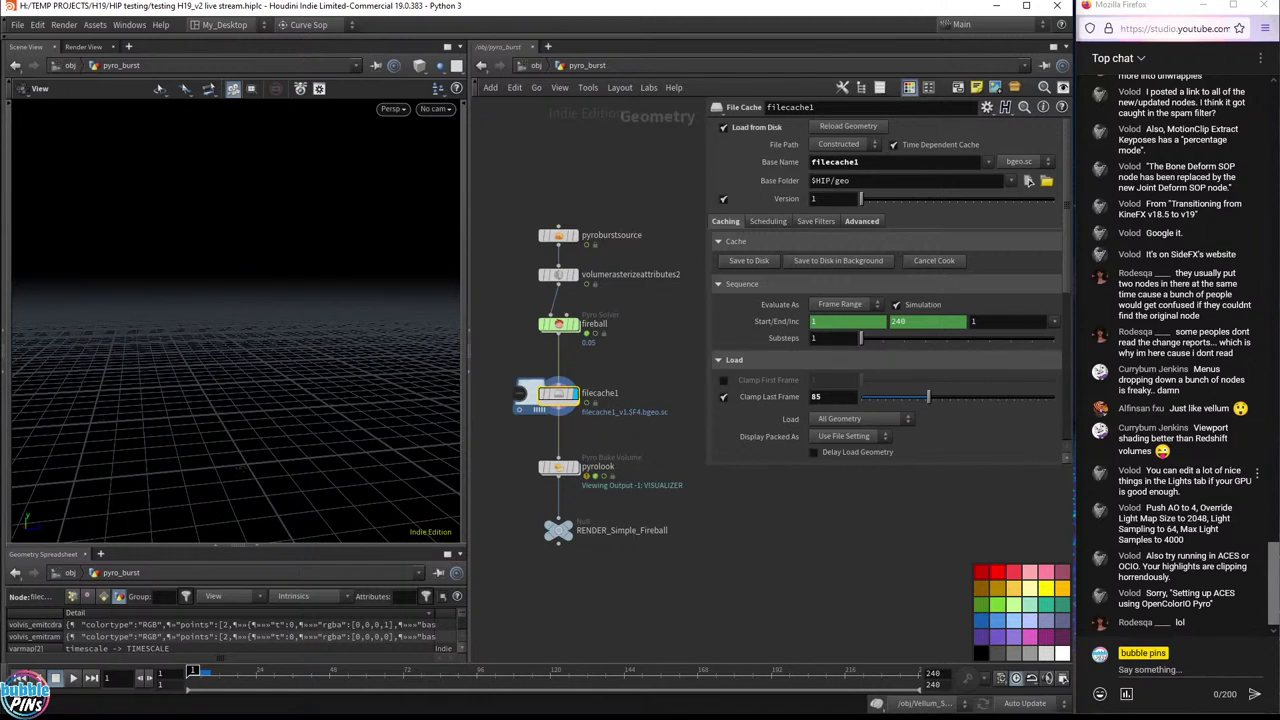
drag(1148, 470, 1186, 490)
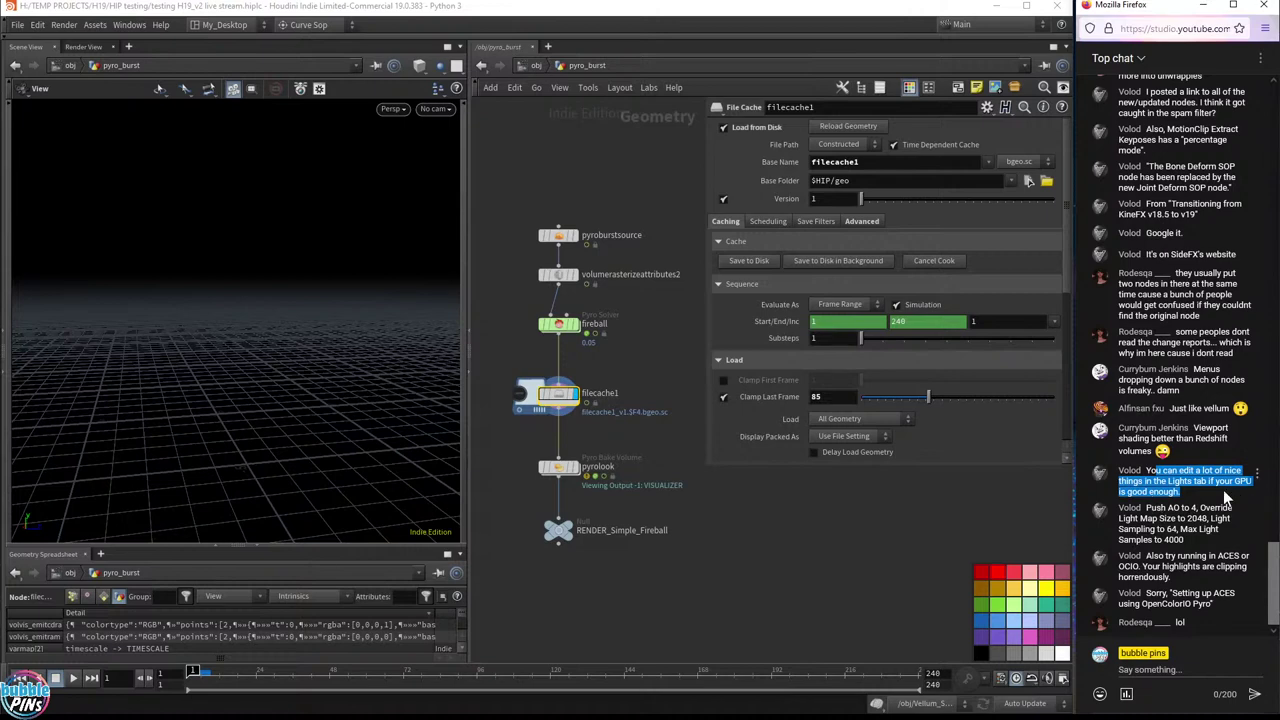
drag(300, 340, 135, 352)
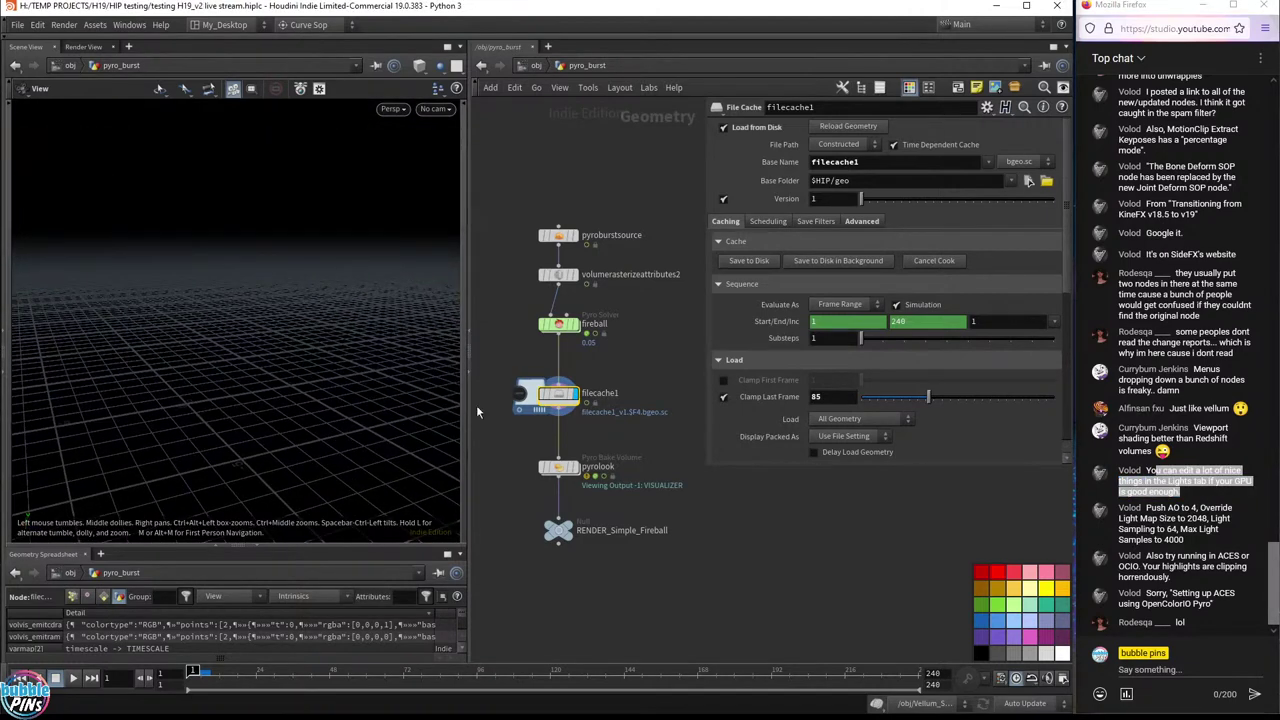
click(597, 324)
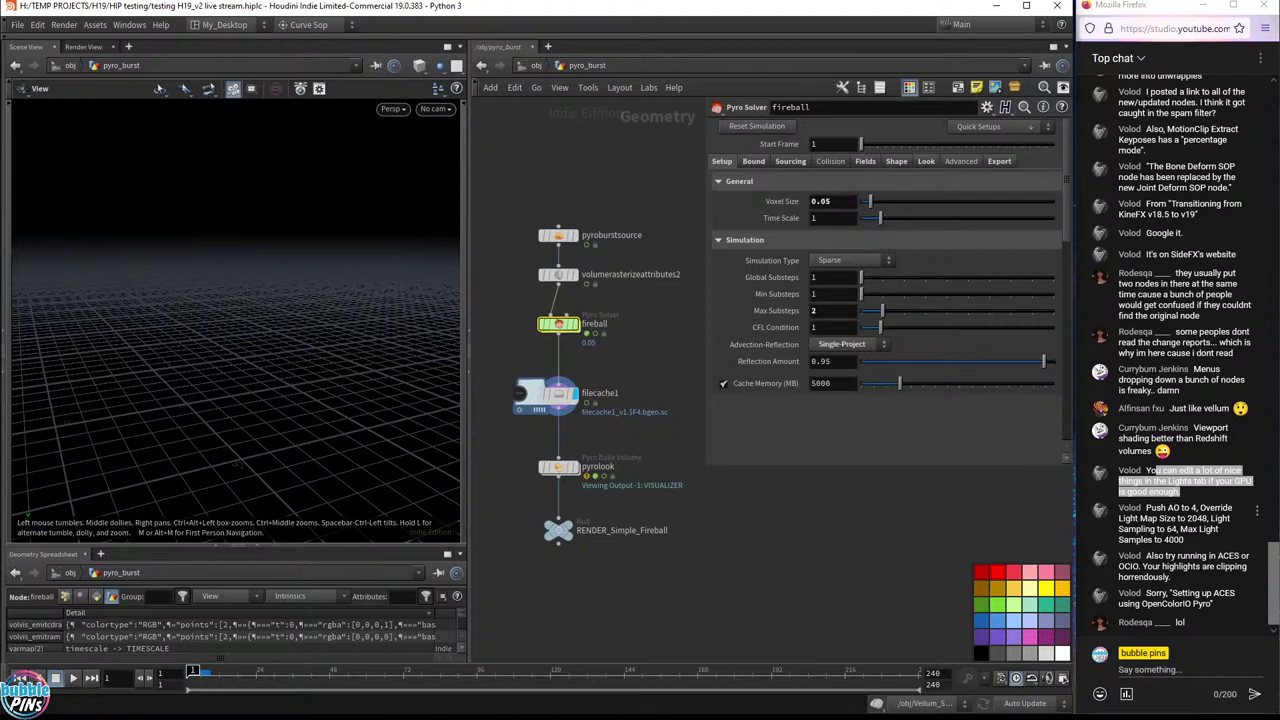
drag(1147, 508, 1203, 518)
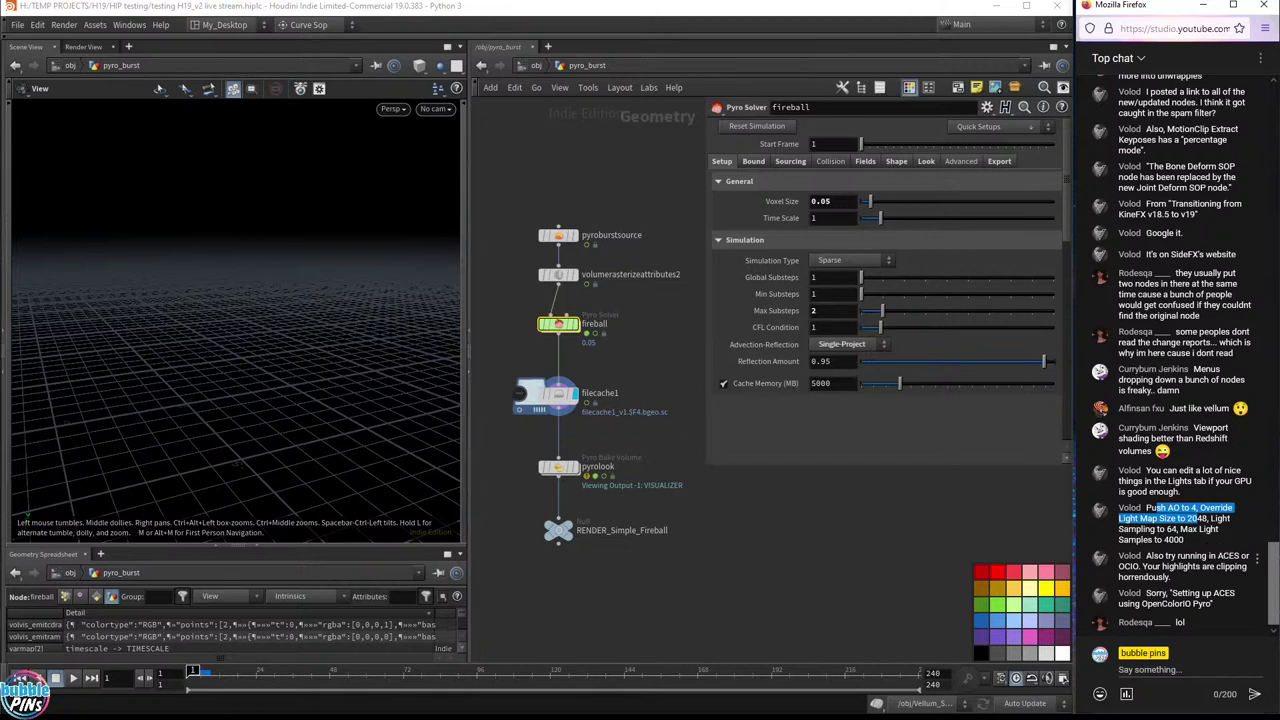
shift+click(1185, 540)
shift+click(1146, 508)
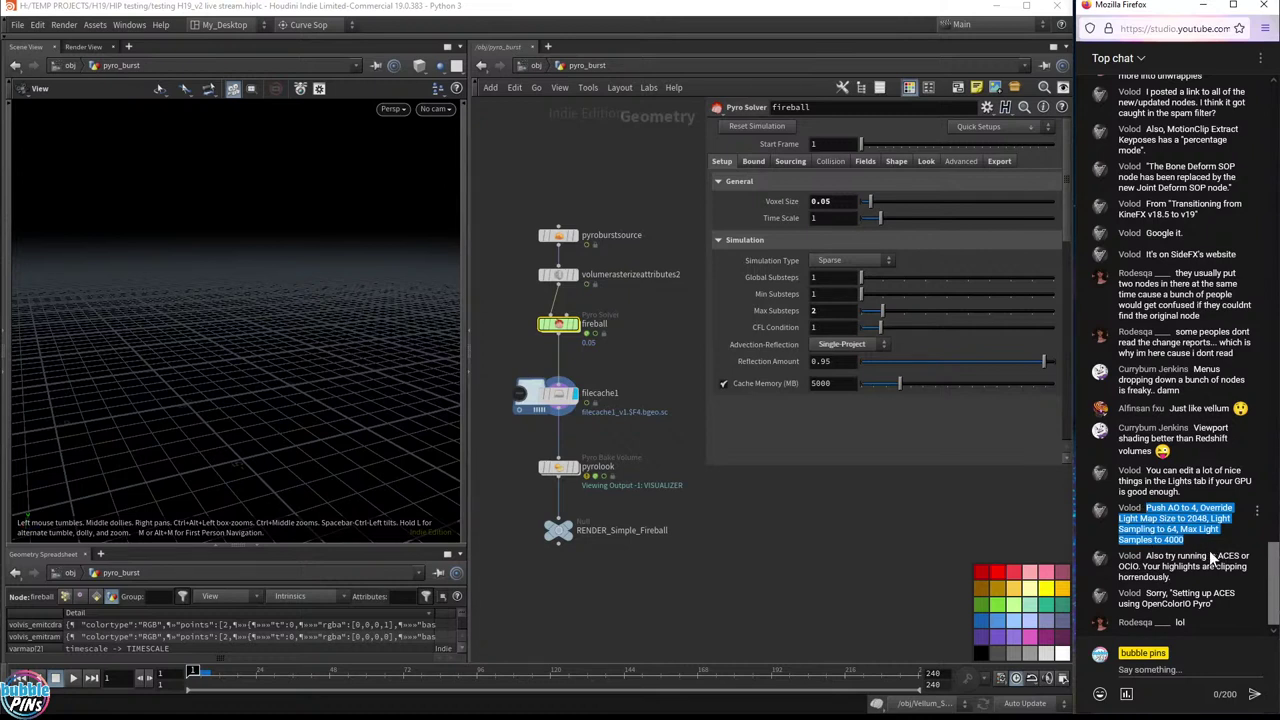
drag(1149, 556, 1191, 578)
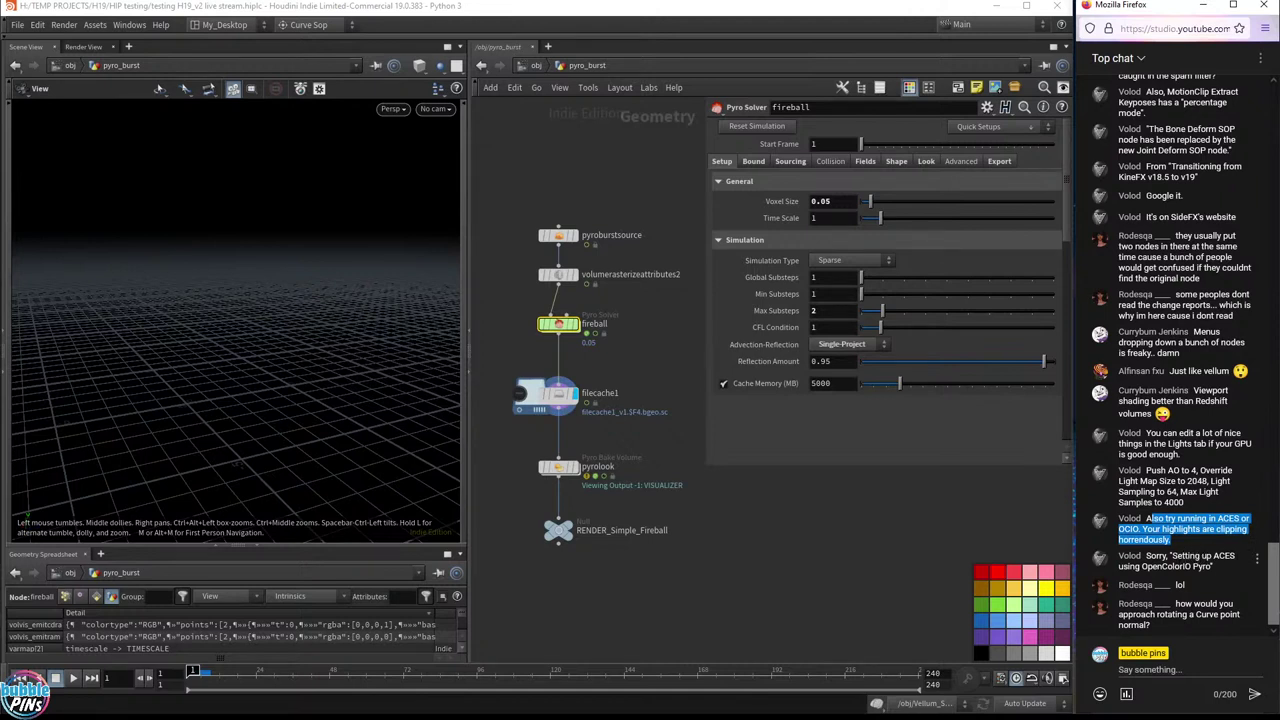
drag(1153, 556, 1214, 567)
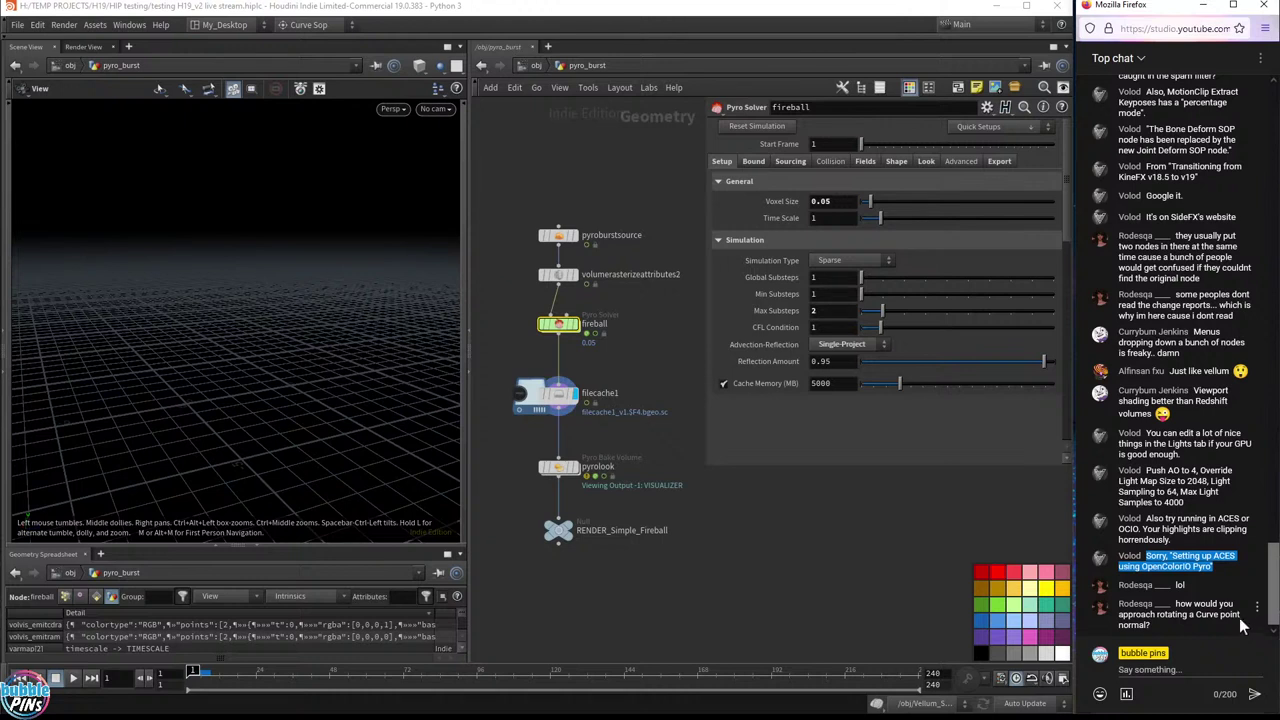
drag(1176, 605, 1152, 626)
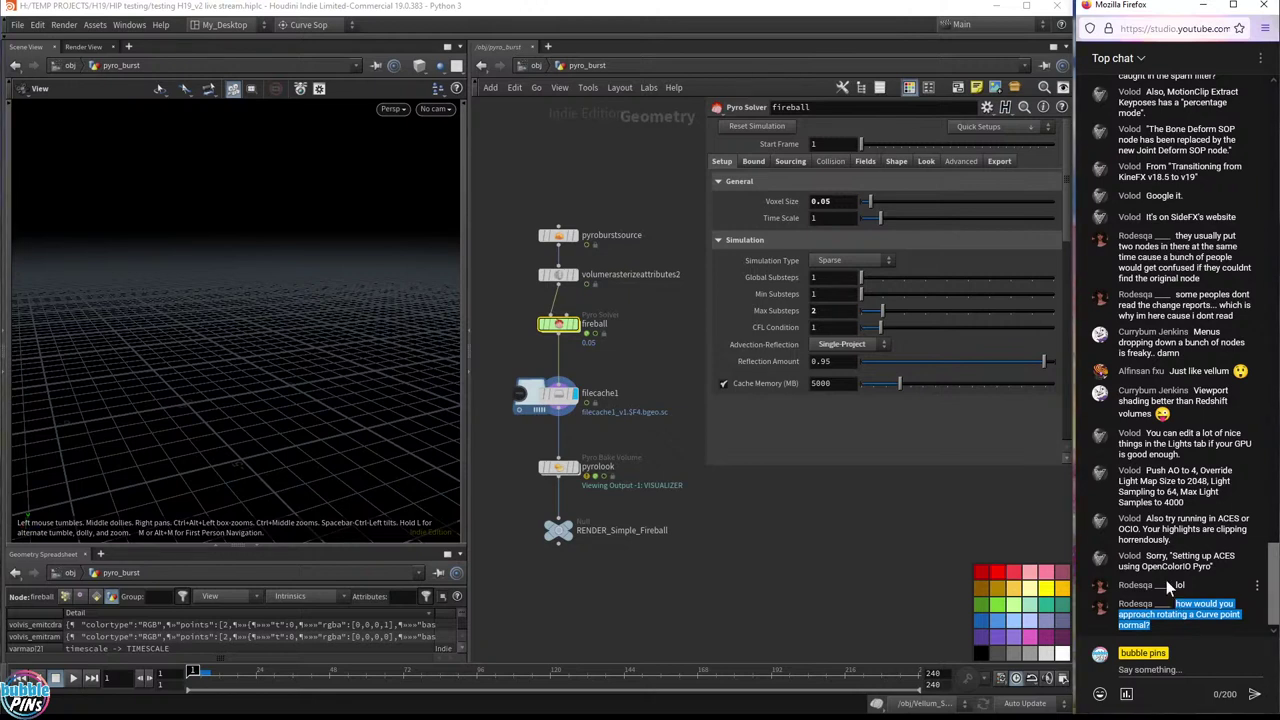
- Go up to /obj and pan the network down to the Vellum nodes
click(535, 66)
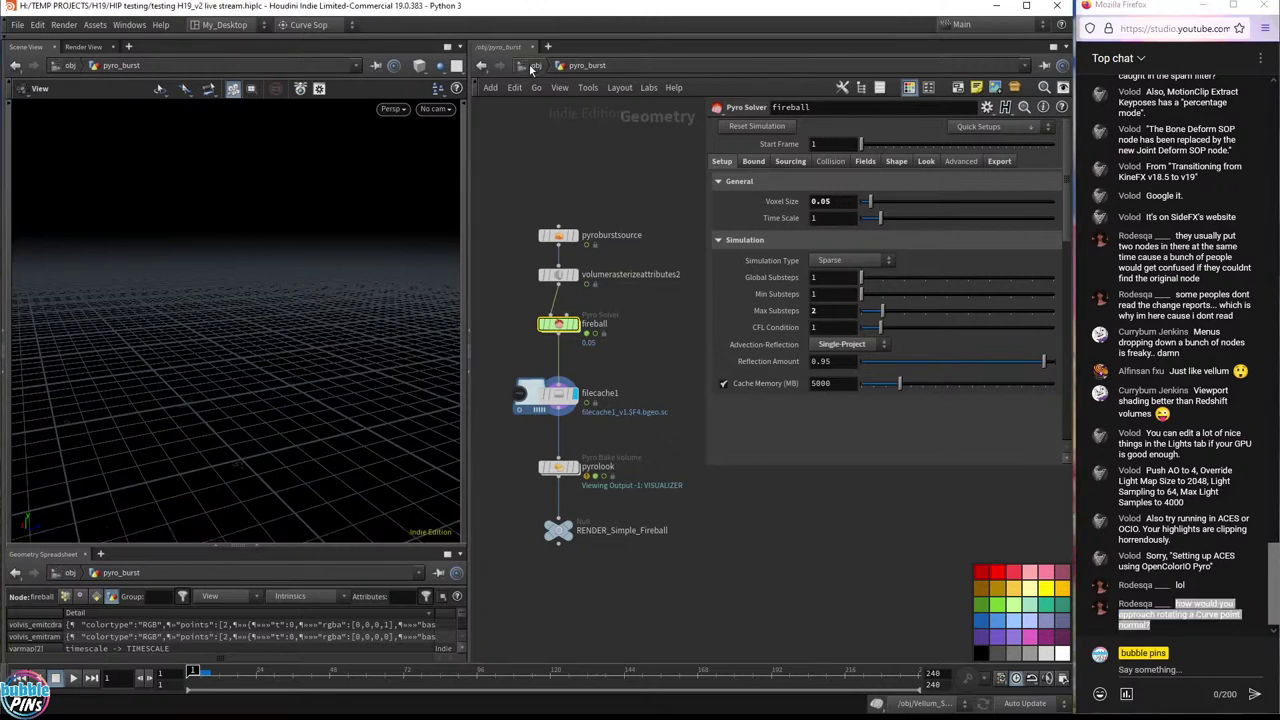
middle_drag(562, 277, 552, 434)
mouse_move(535, 310)
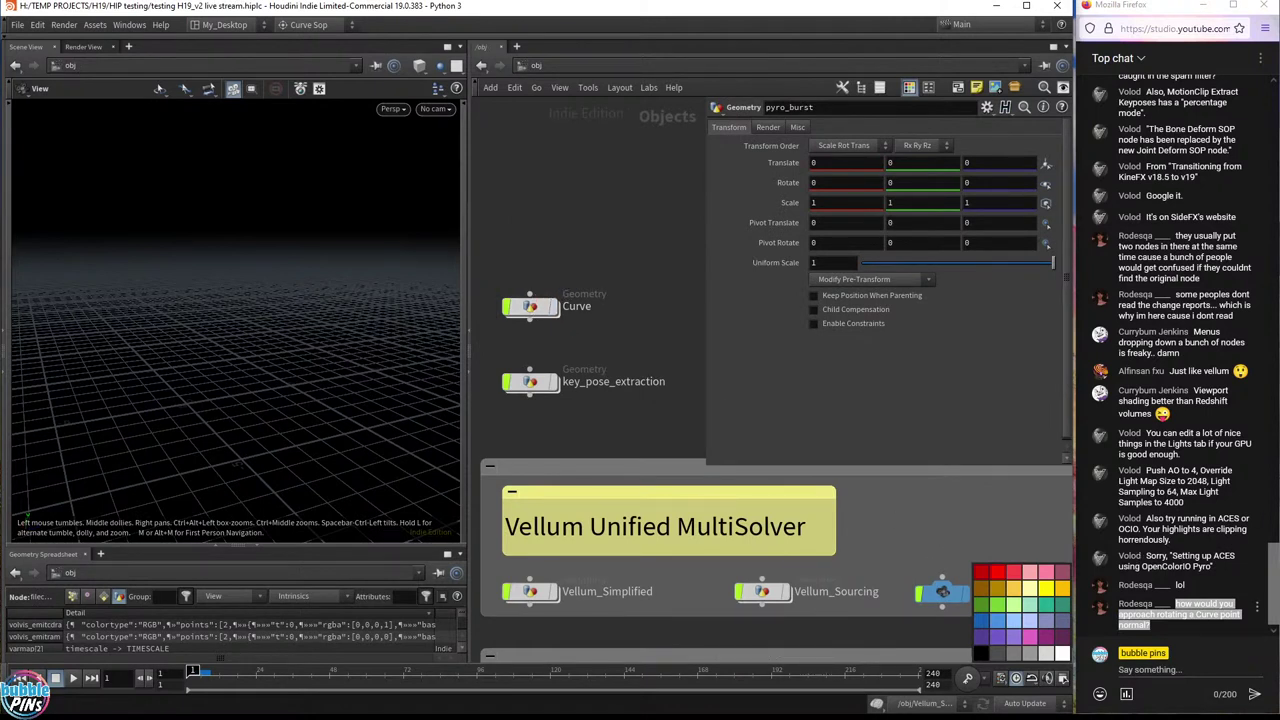
click(1190, 628)
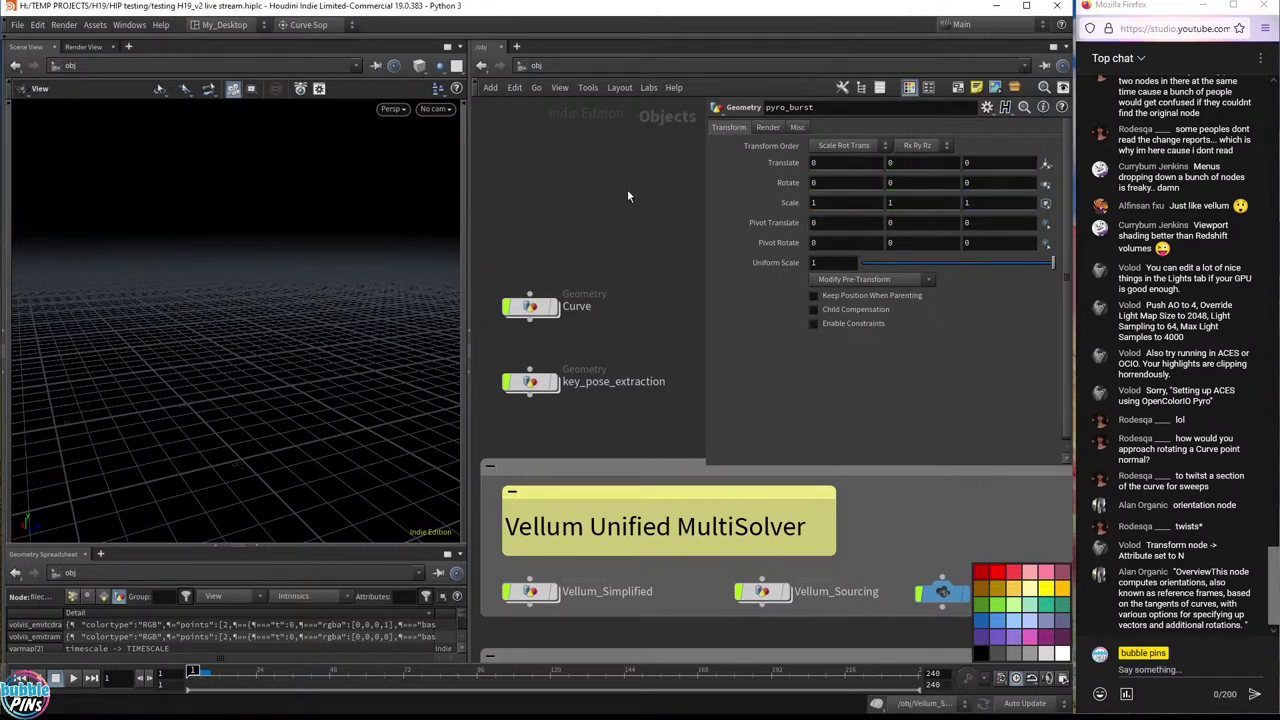
- Create a new Geometry object, geo1, and dive inside it
key(Tab)
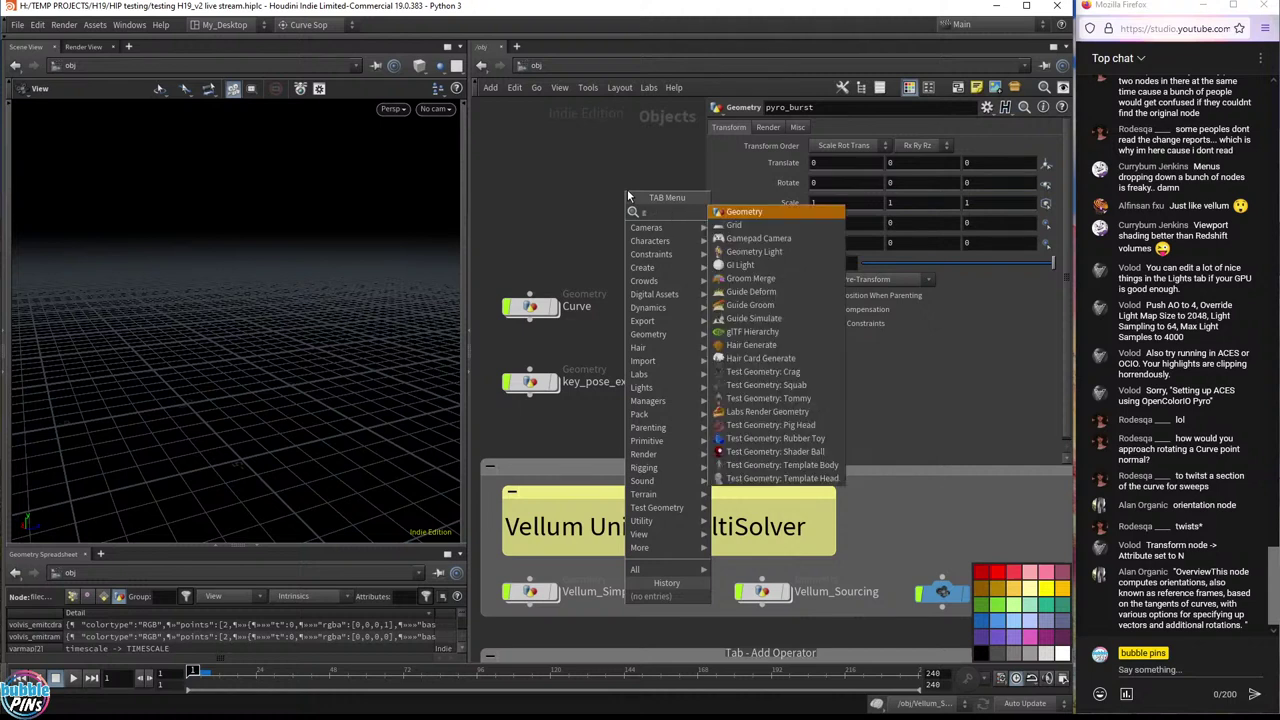
click(770, 293)
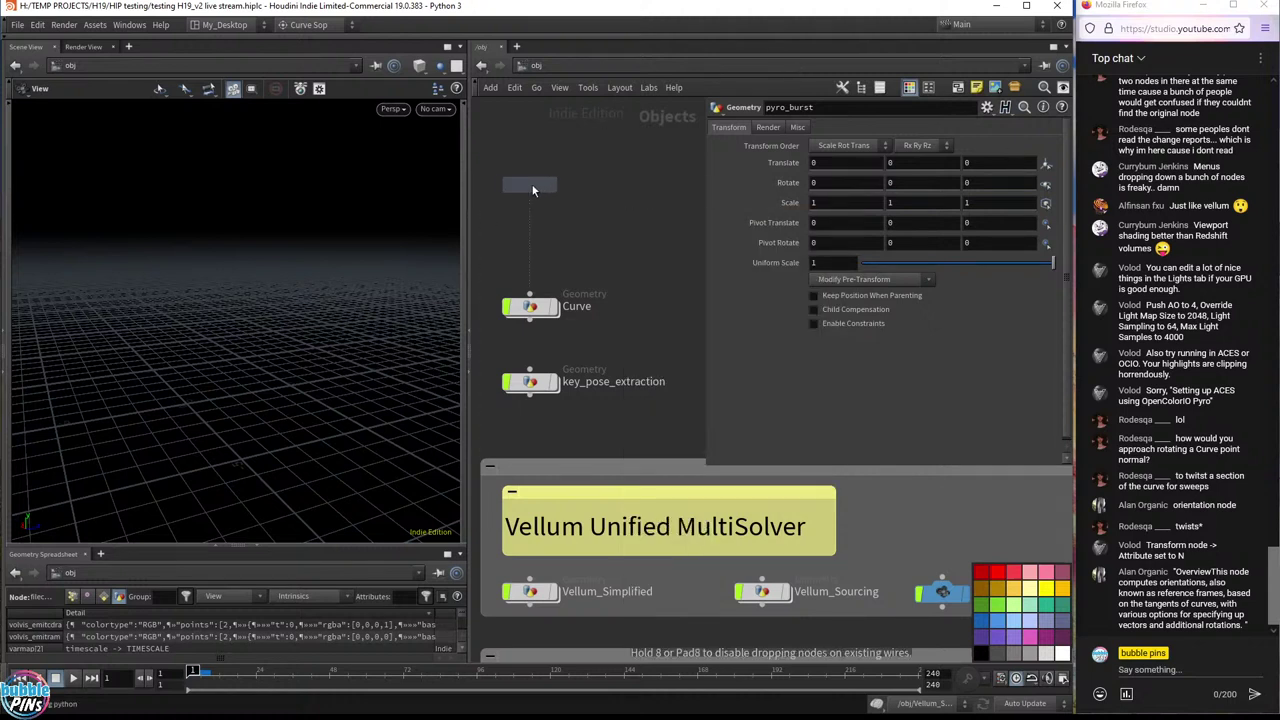
click(524, 186)
double_click(528, 184)
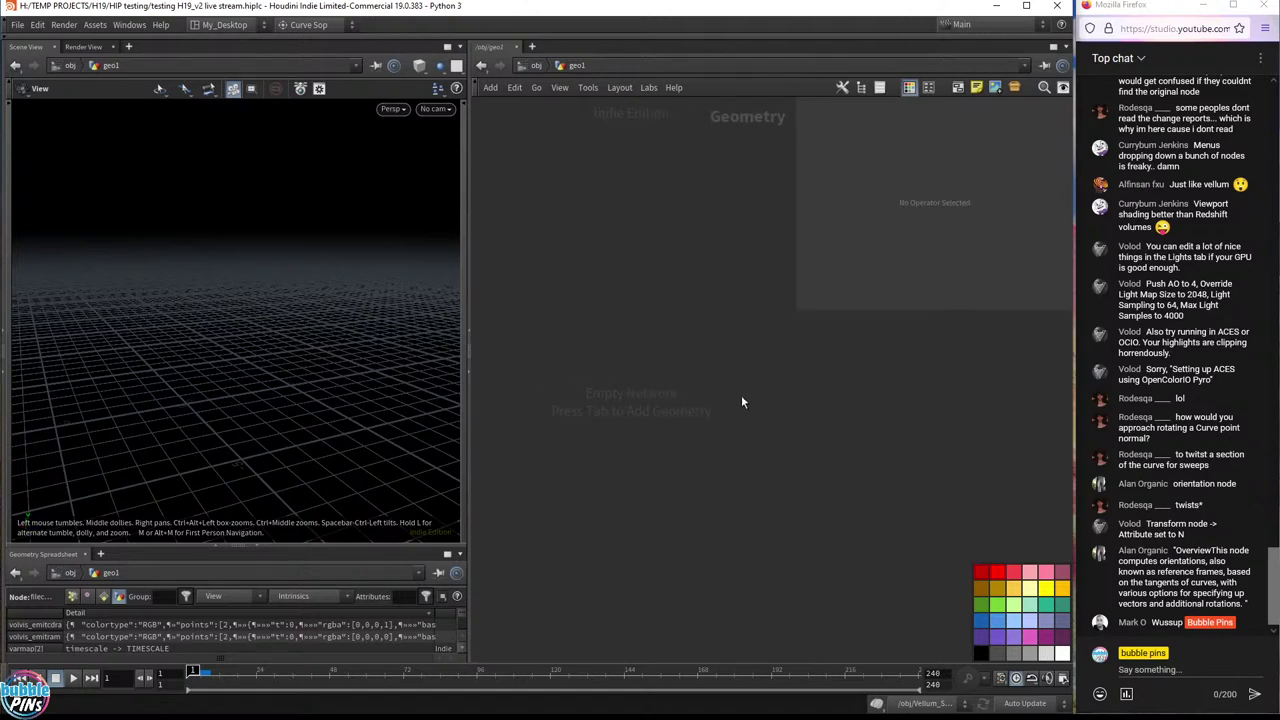
- Inside geo1, create a Sphere node and duplicate it as sphere2
key(Tab)
text(curve)
key(Return)
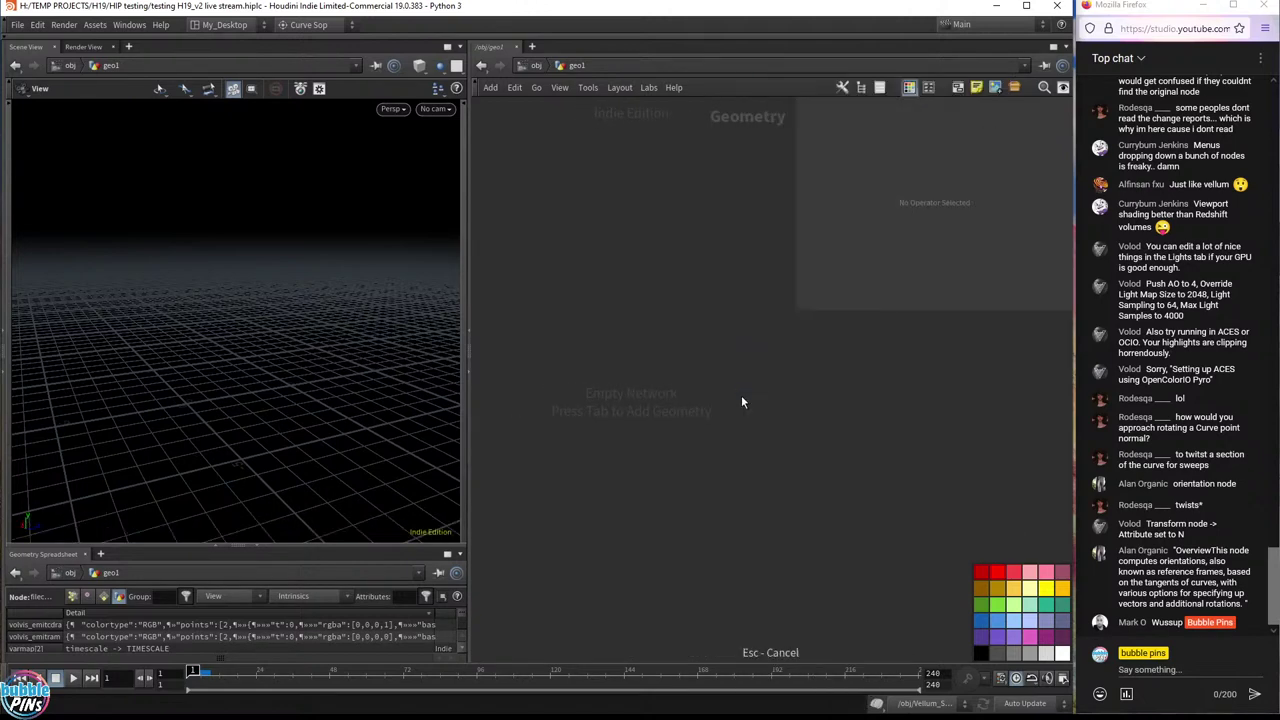
key(Tab)
text(sphere)
key(Return)
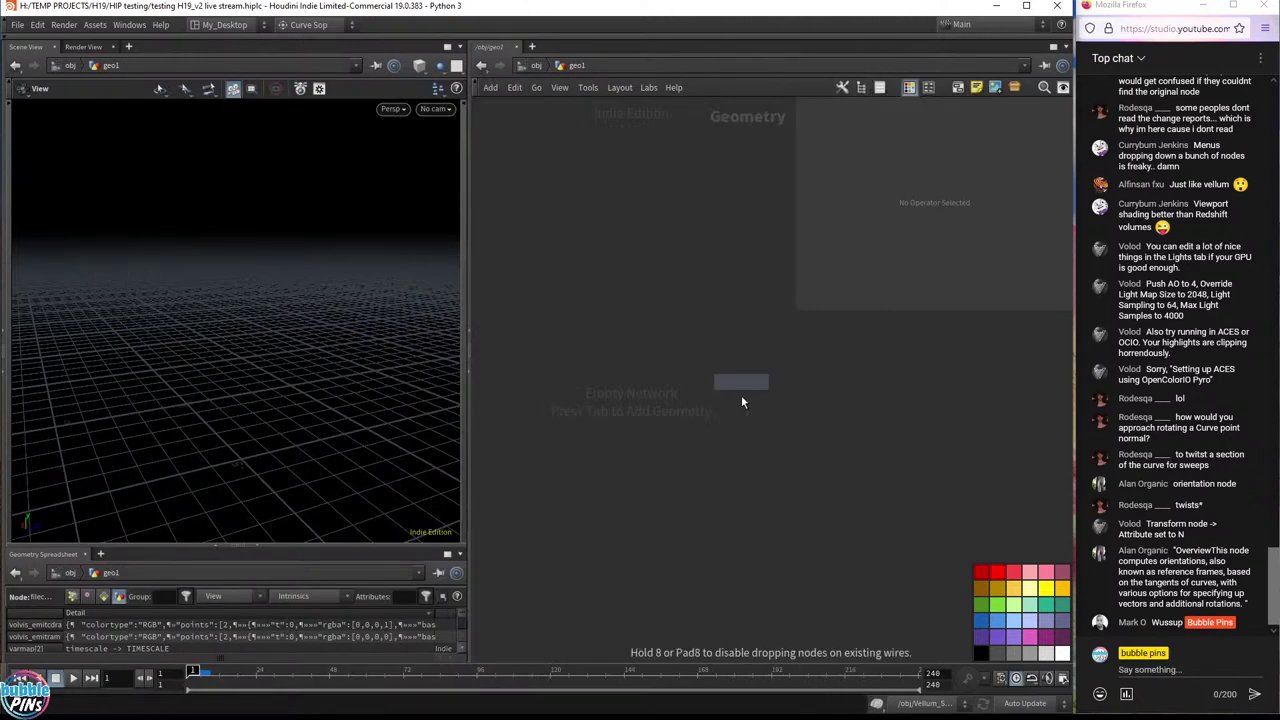
click(629, 272)
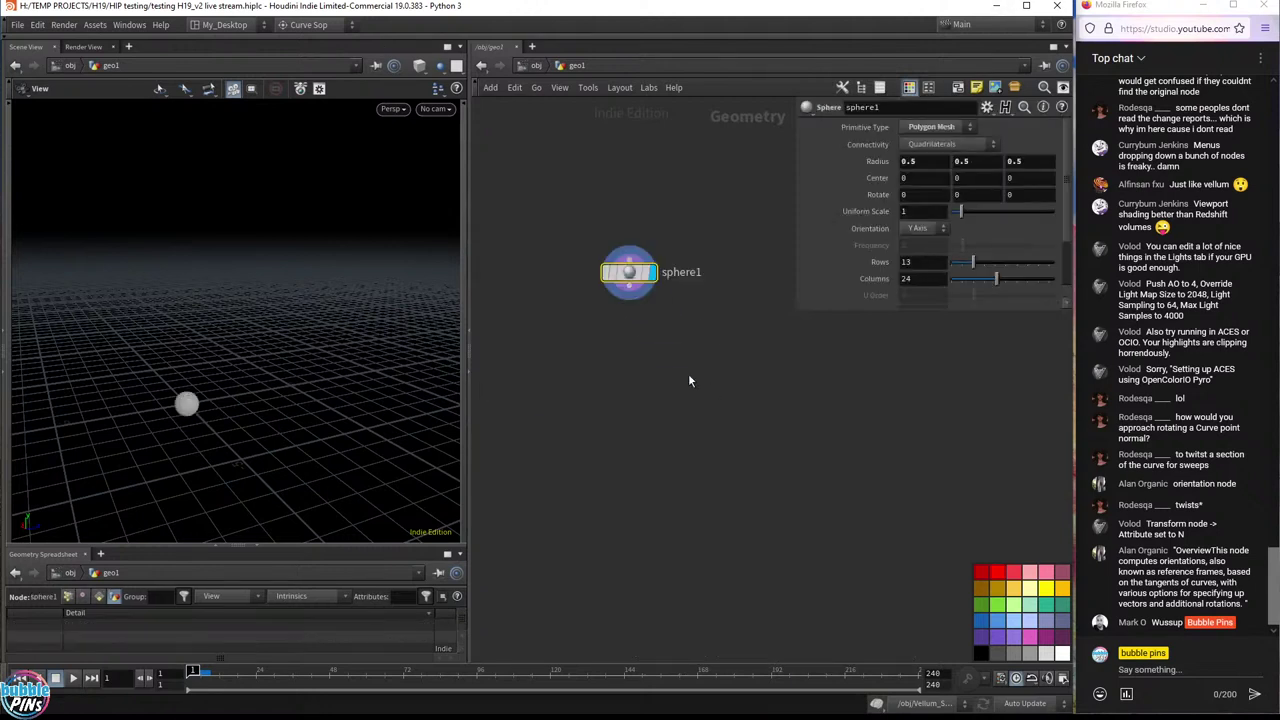
key(ctrl+c)
key(ctrl+v)
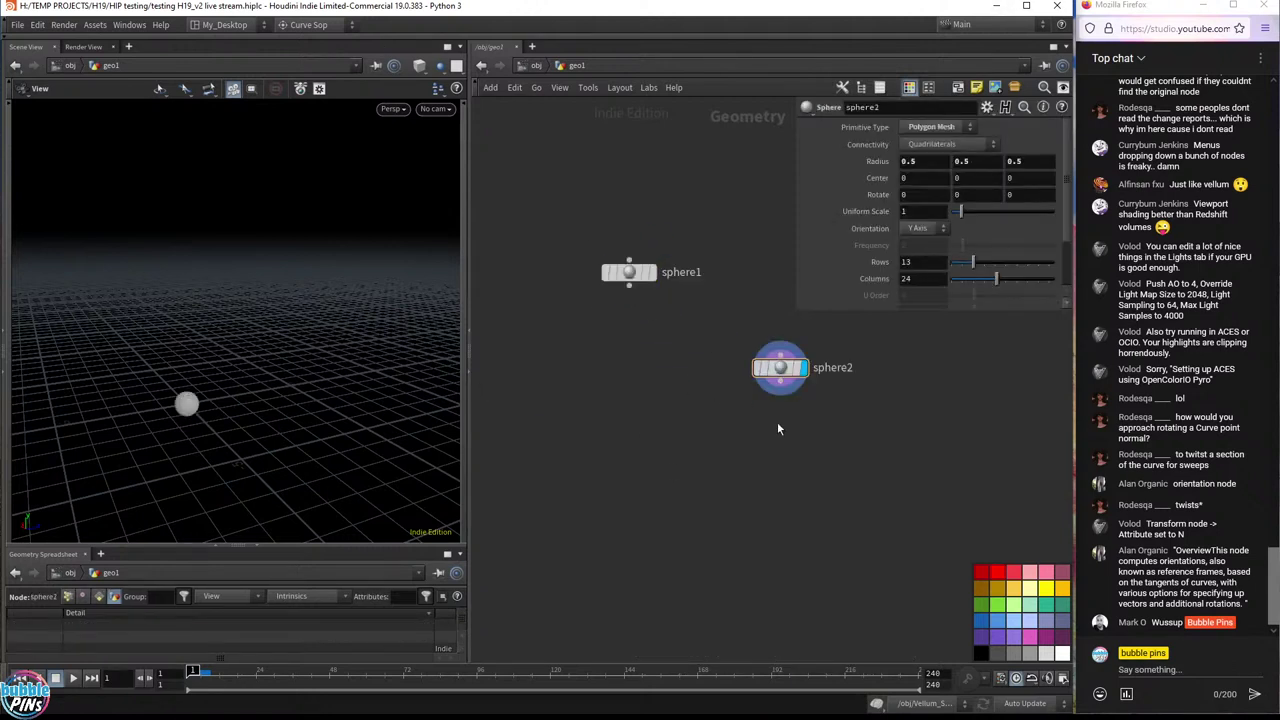
- Set sphere2's Center to 1.2, 3.6, 0
click(930, 178)
text(.1)
key(BackSpace)
key(BackSpace)
key(BackSpace)
text(1.2)
key(Tab)
text(1.6)
scroll(985, 185, up, 10)
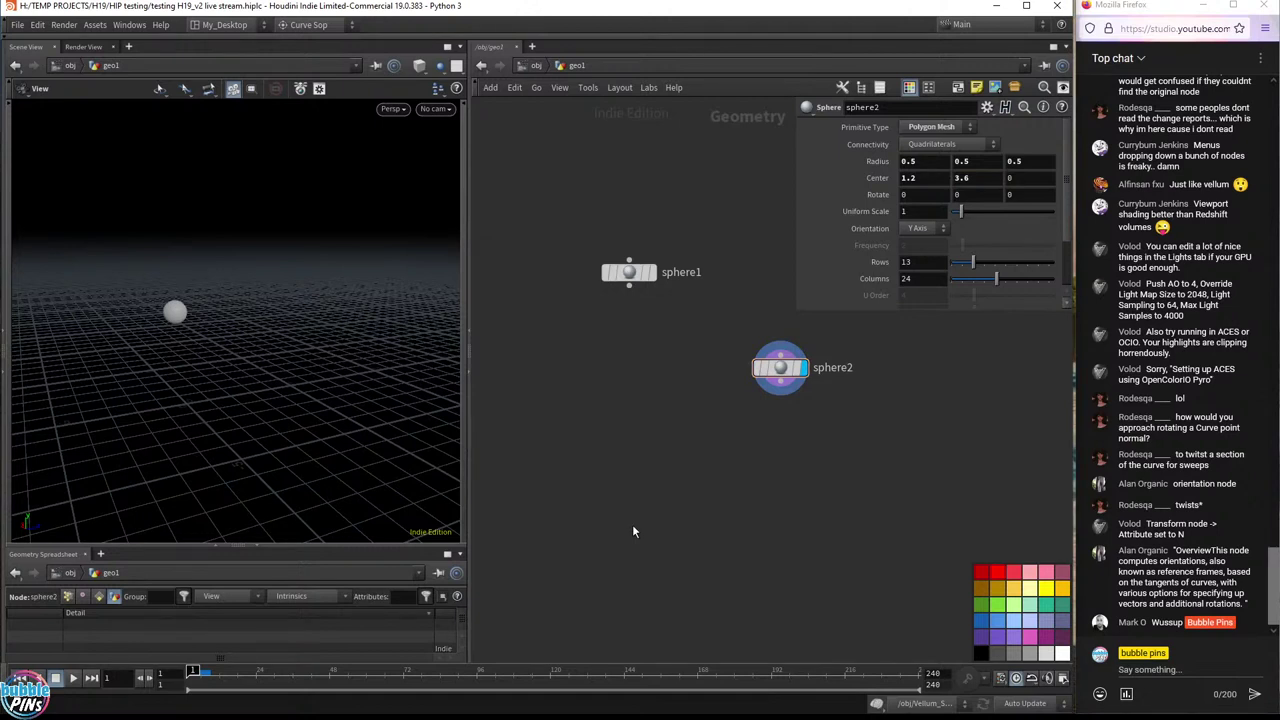
key(Tab)
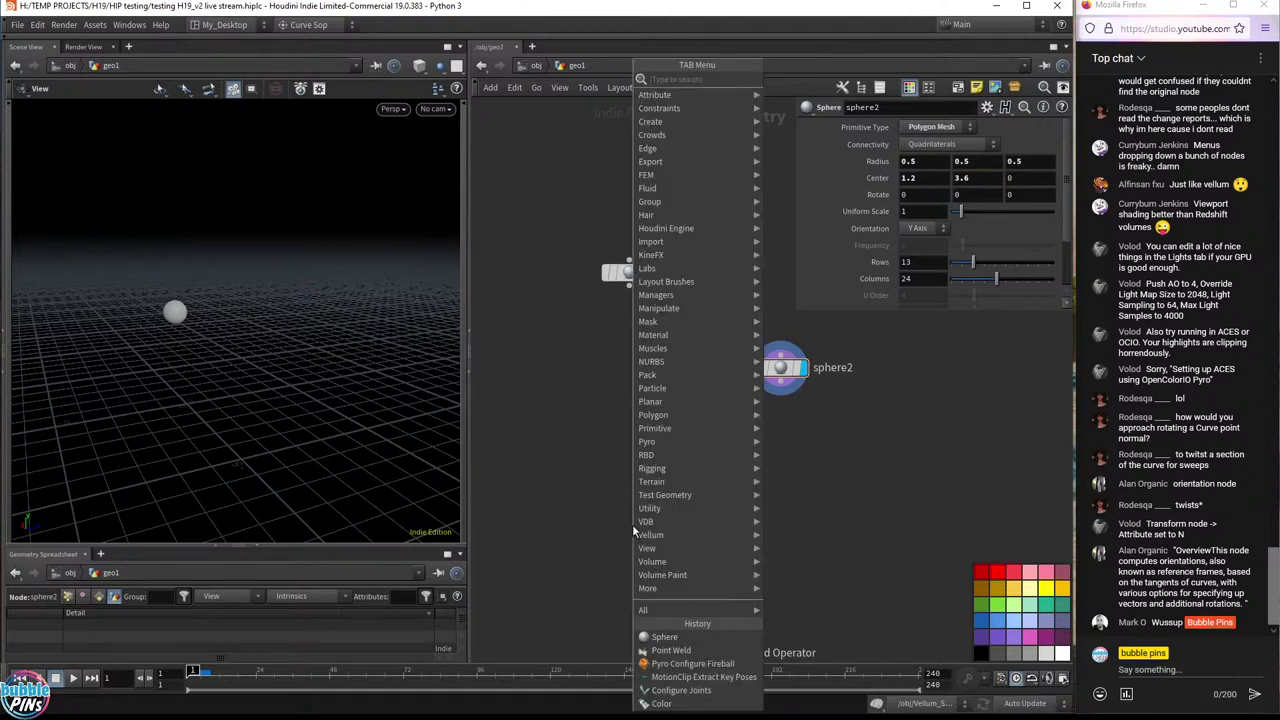
- Add an Extract Centroid node under sphere1 with Piece Elements set to Point
text(orient)
key(Return)
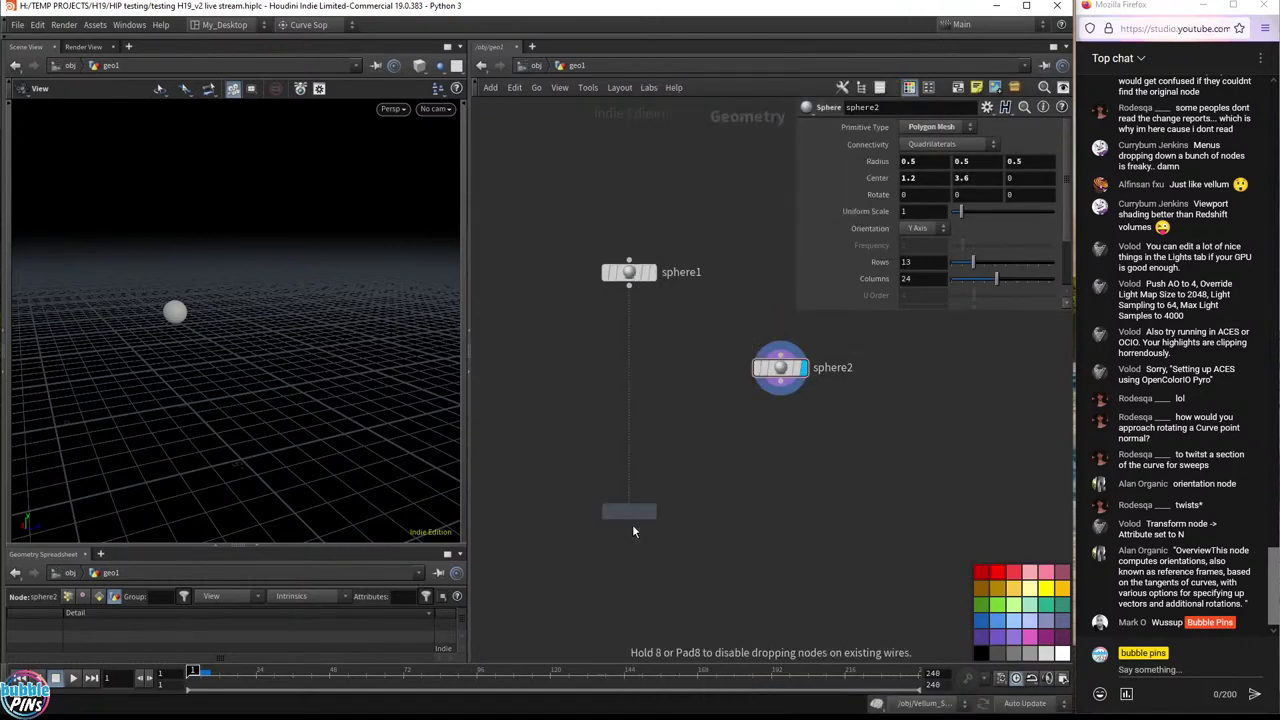
click(622, 367)
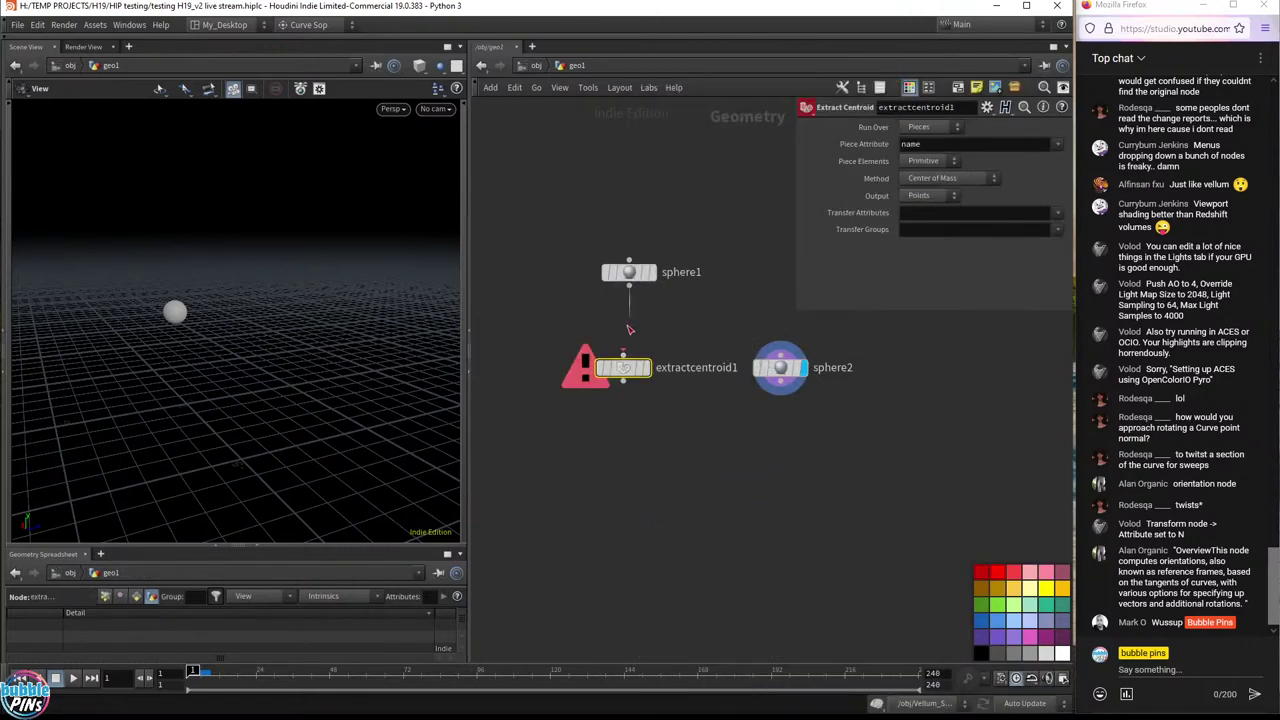
drag(622, 368, 637, 374)
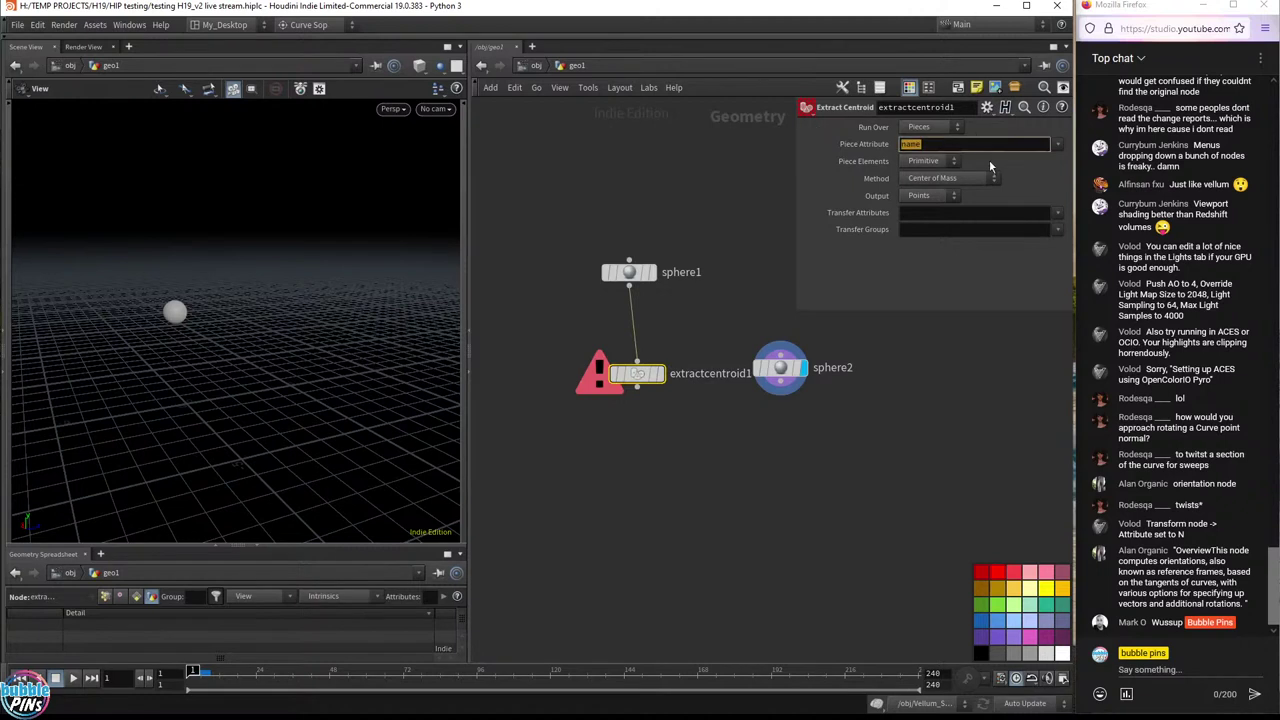
click(930, 161)
click(921, 185)
- Copy the centroid node as extractcentroid2 and wire it to sphere2
drag(636, 382, 787, 459)
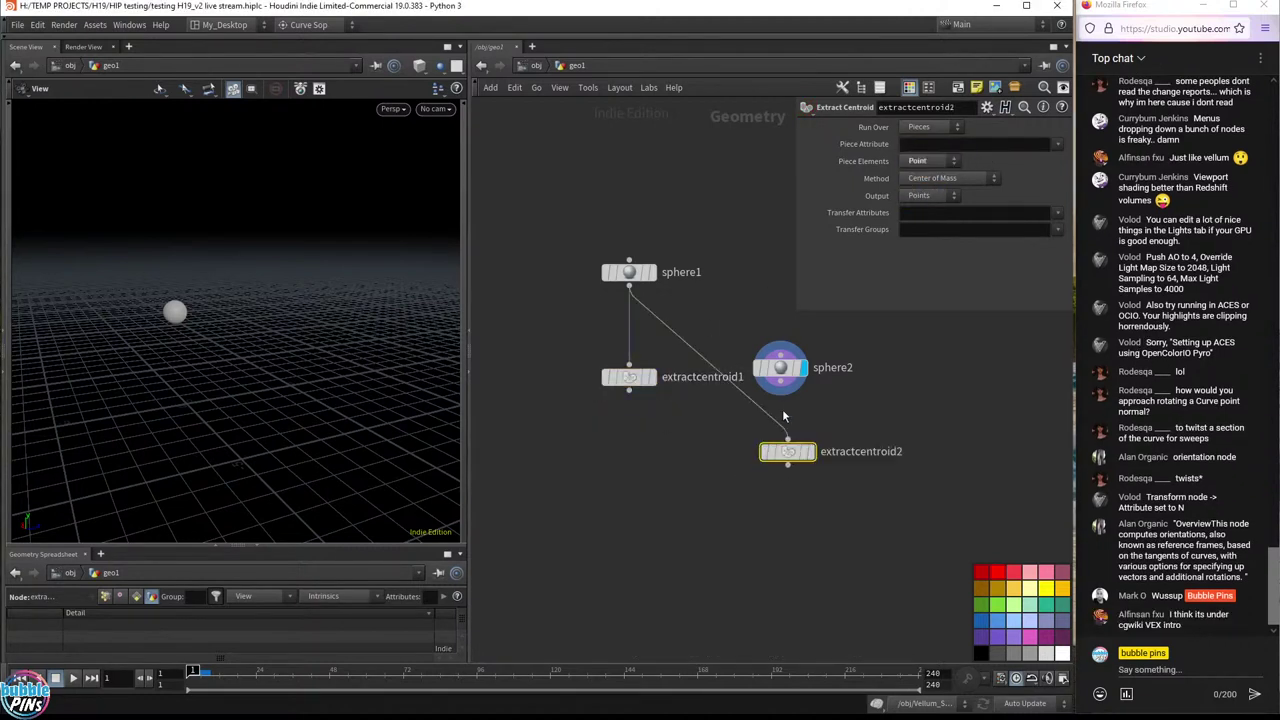
drag(781, 394, 690, 540)
shift+click(775, 451)
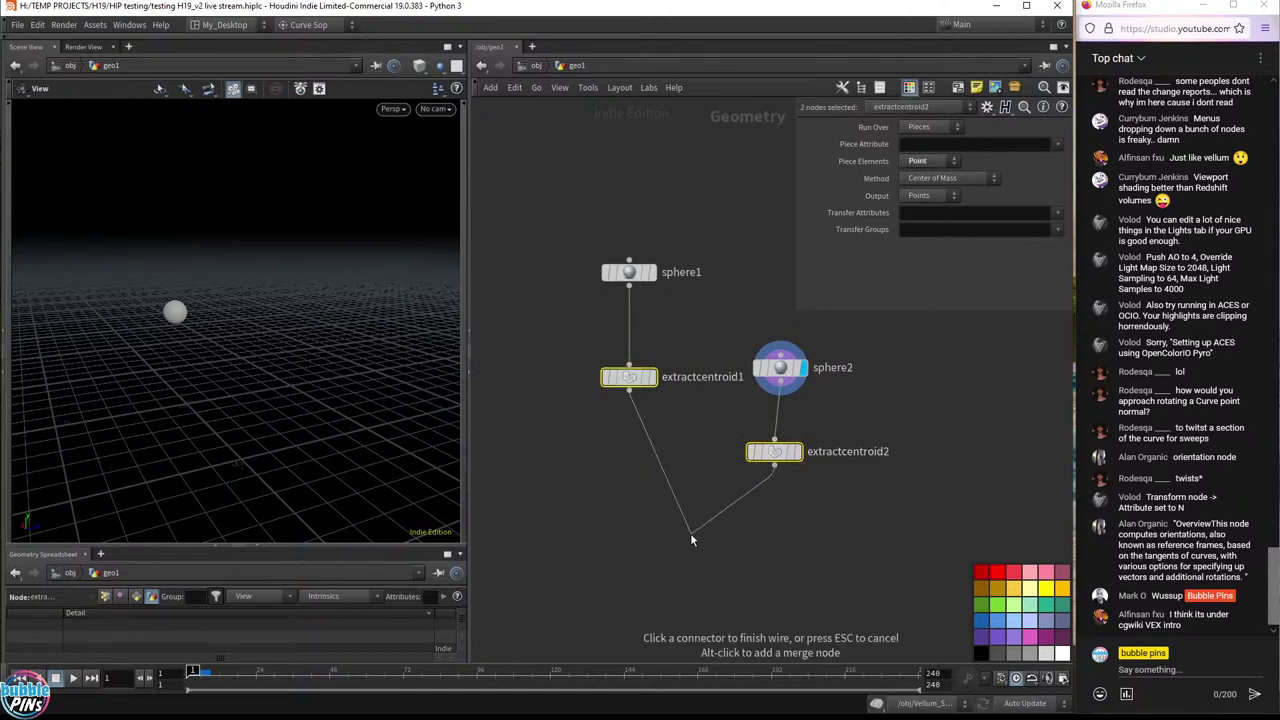
key(Escape)
click(673, 337)
- Merge both centroid nodes into merge1, display it, and show points in the viewport
drag(705, 490, 850, 430)
drag(774, 465, 672, 540)
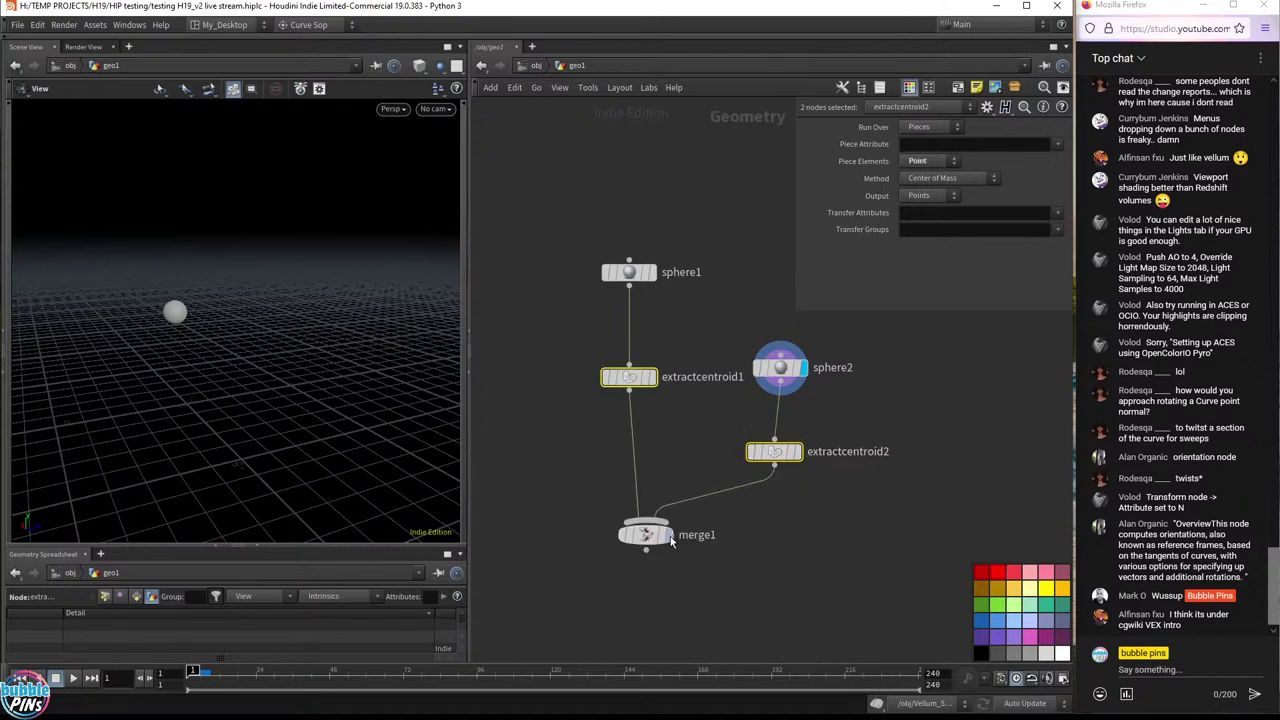
click(668, 536)
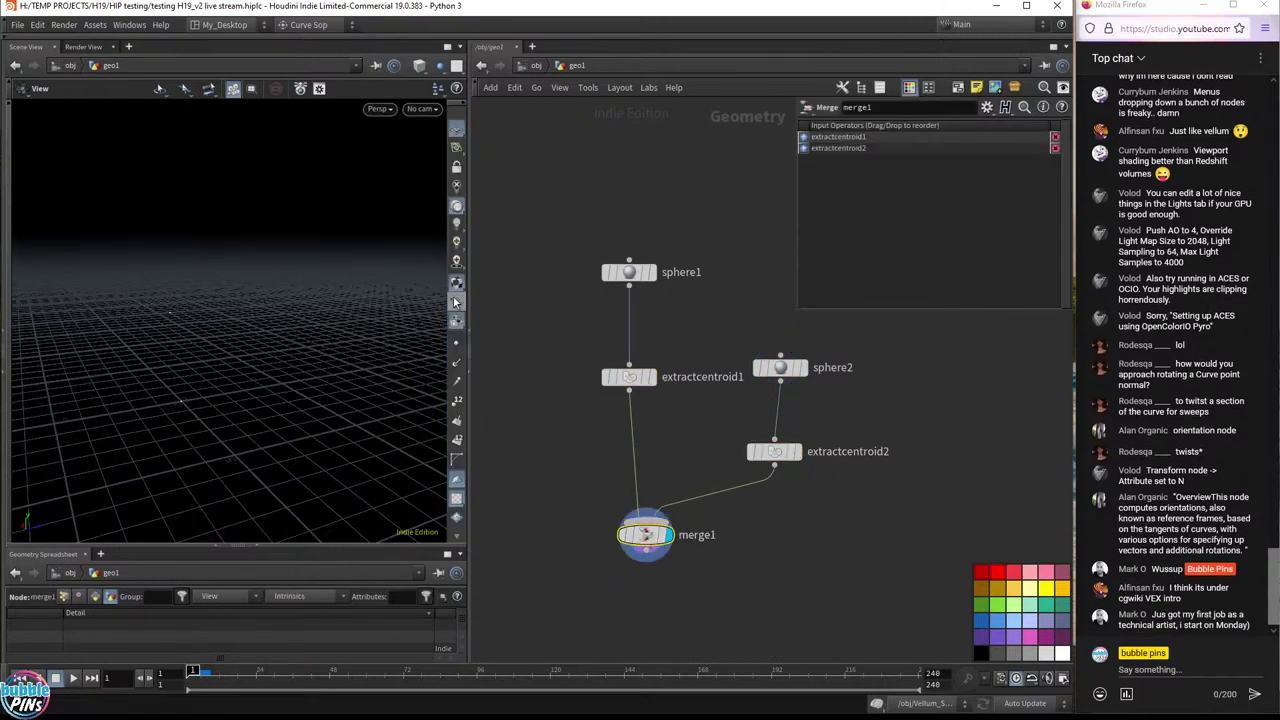
click(456, 343)
drag(340, 335, 448, 380)
scroll(749, 537, down, 3)
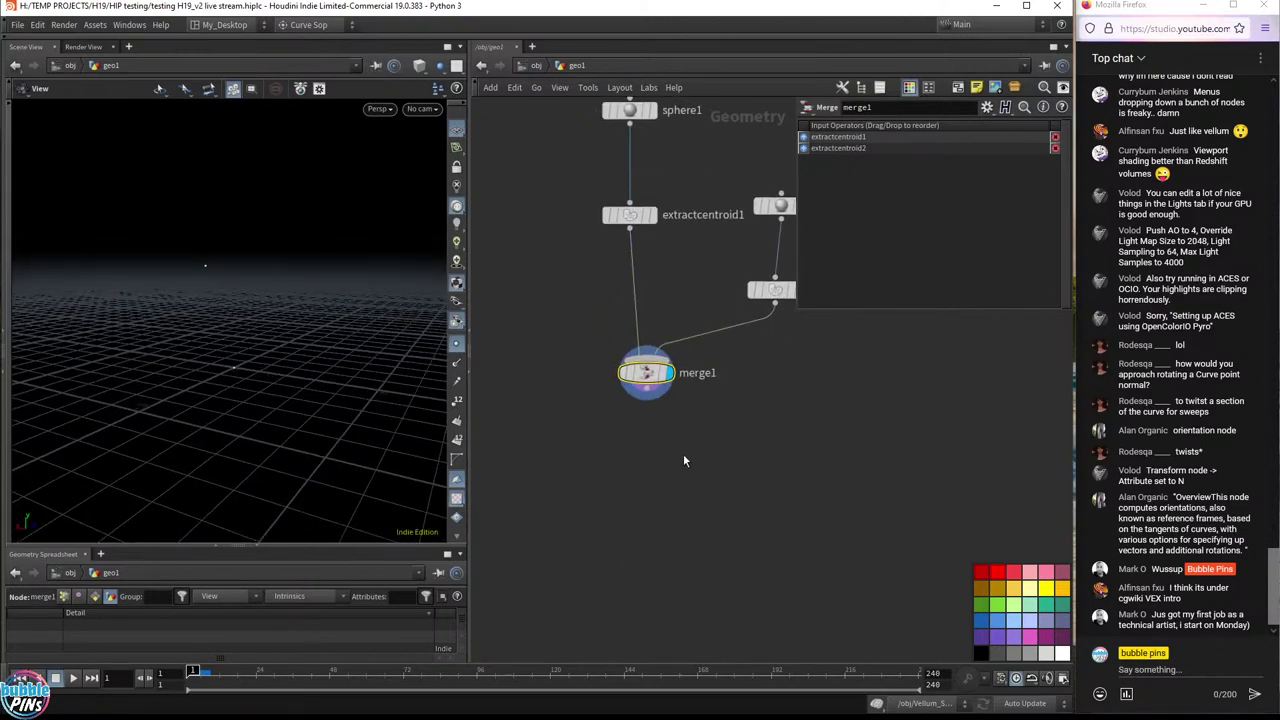
- Append an Add node, add1, after merge1 and display it
click(650, 397)
key(Tab)
text(add)
key(Return)
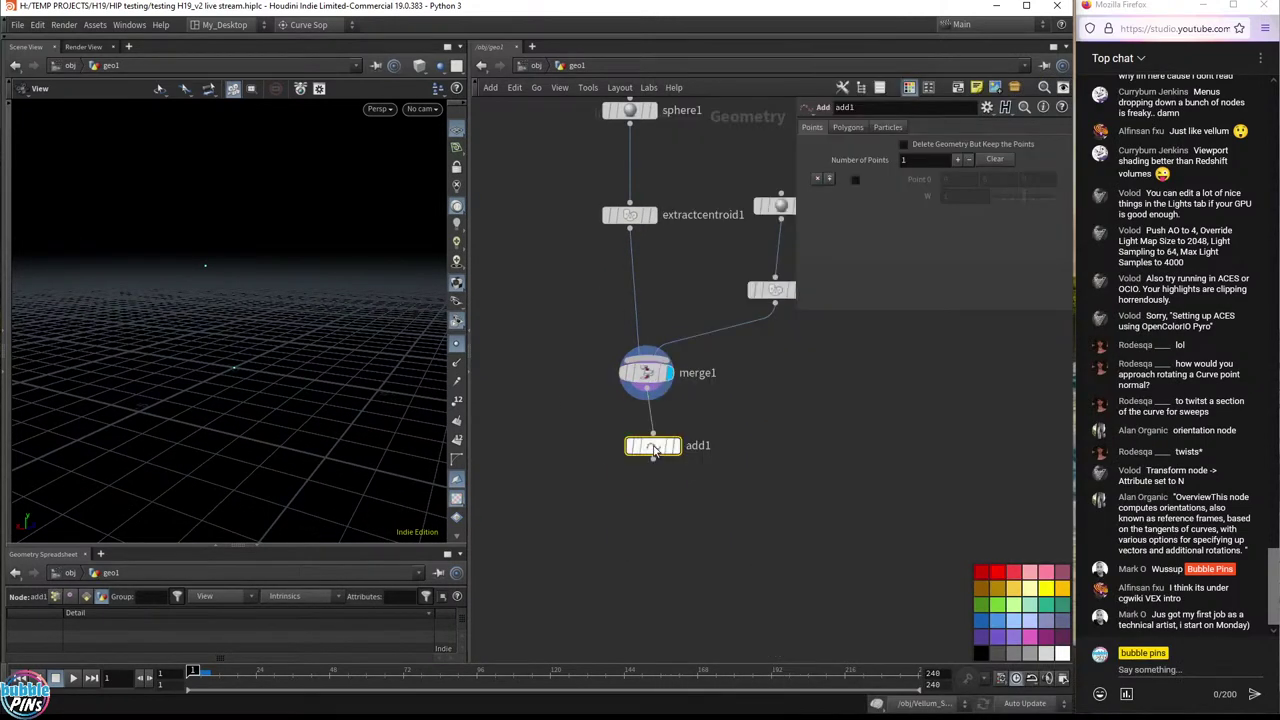
click(645, 462)
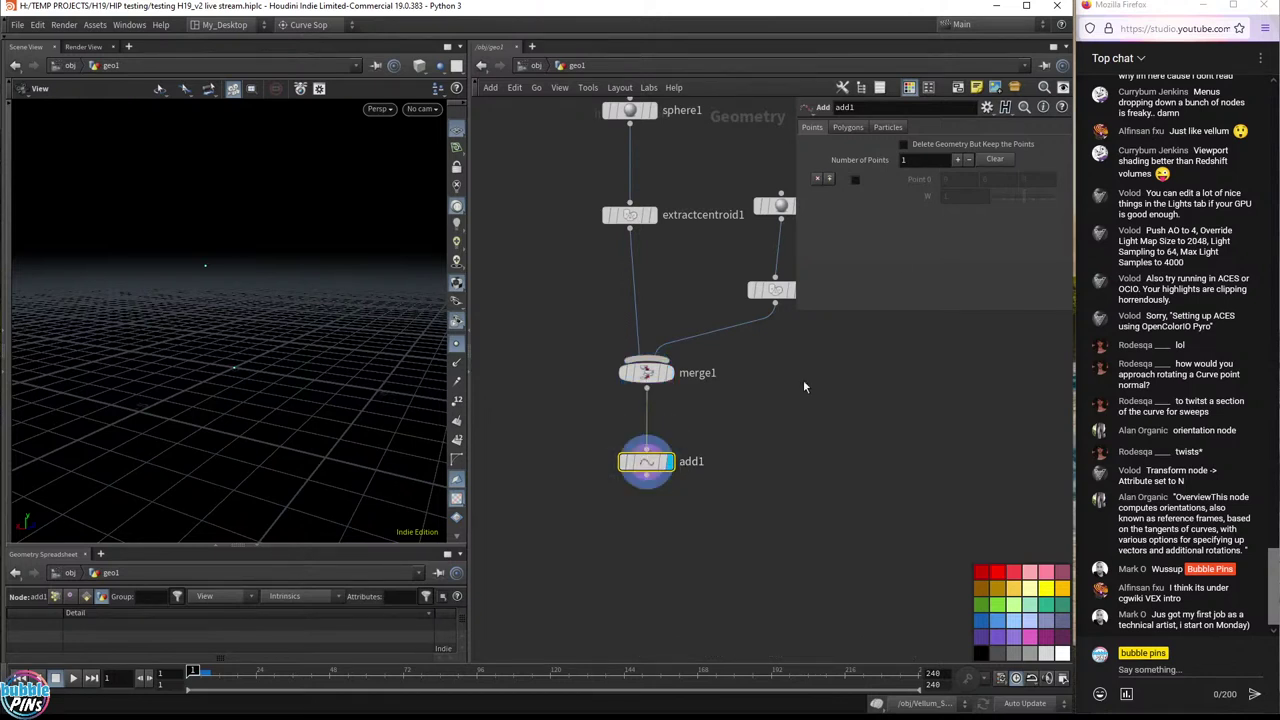
- Set add1's Polygon 0 pattern to '0 1' to draw a line between the centroids
click(848, 127)
click(990, 198)
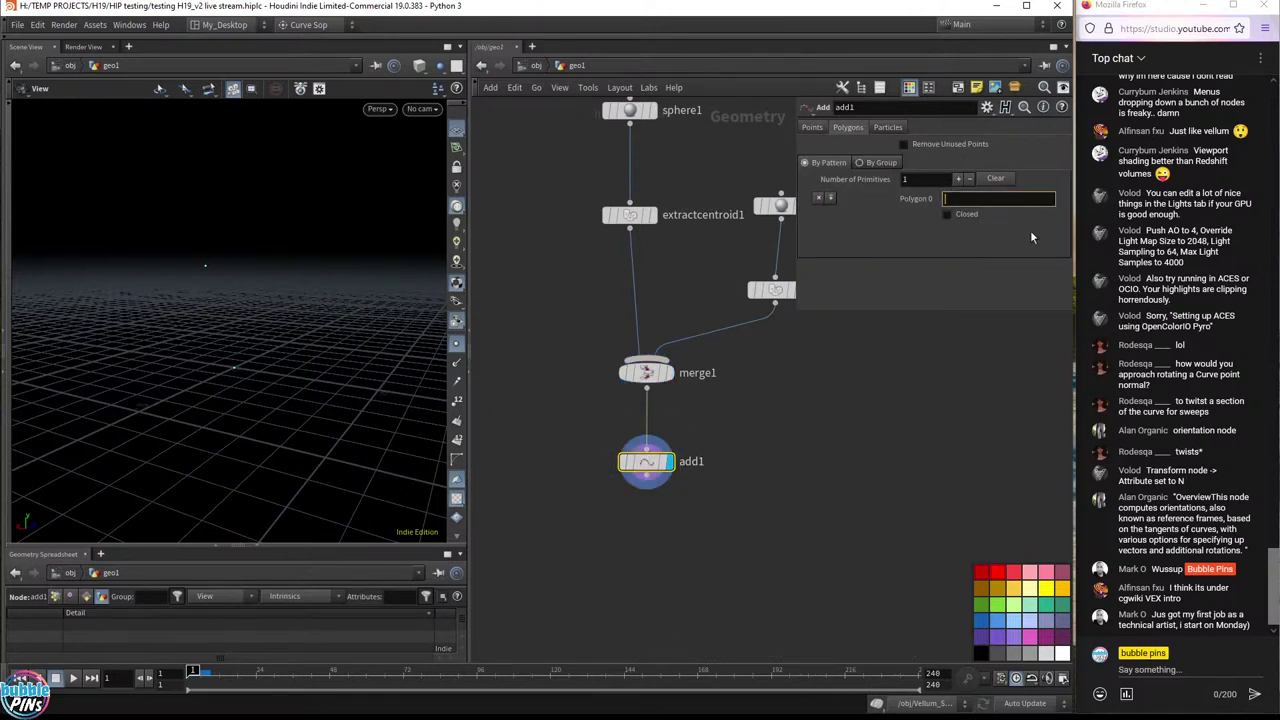
text(0 1)
key(Return)
- Frame the network, move sphere2 higher, and confirm its Center X value
key(h)
click(730, 295)
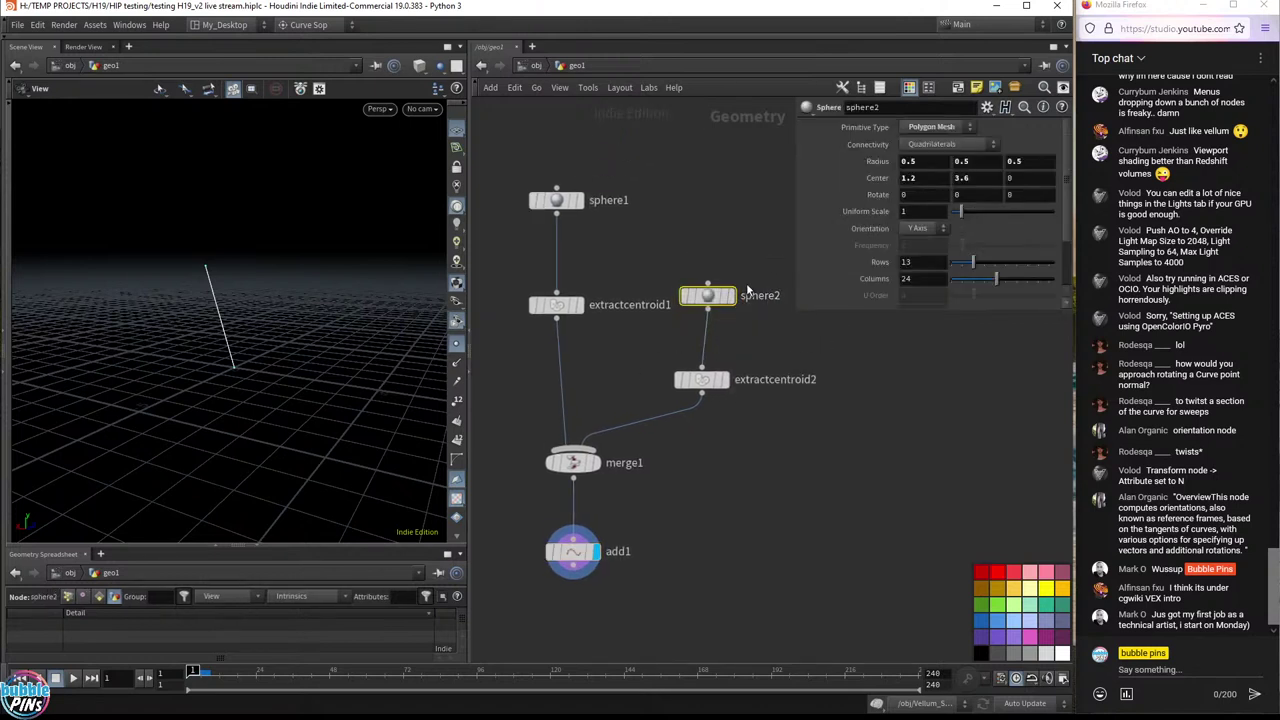
drag(710, 295, 712, 228)
click(933, 176)
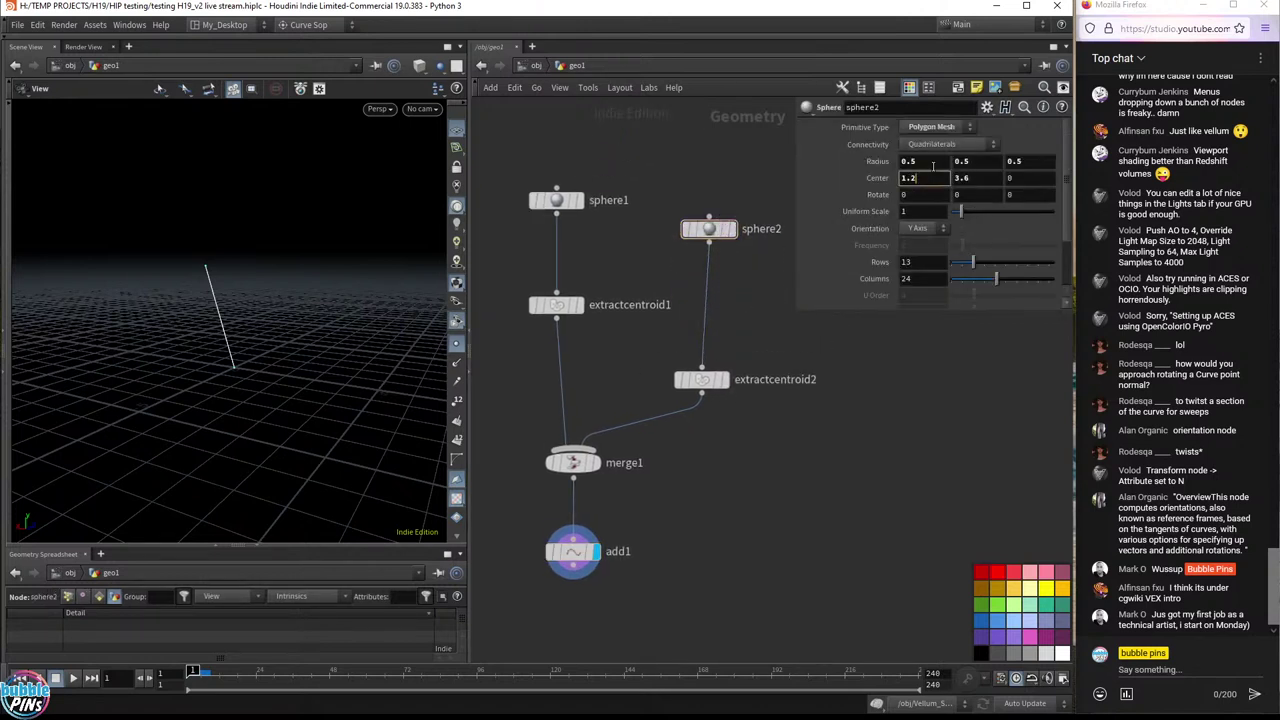
key(Return)
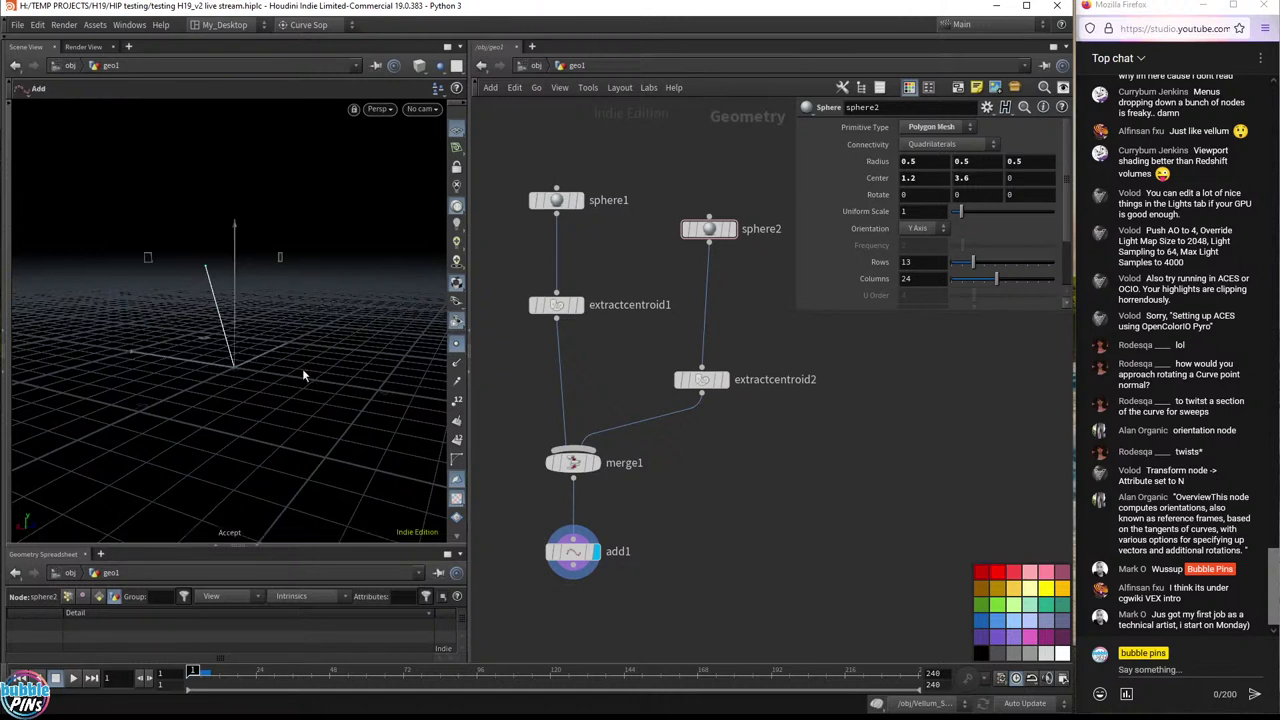
key(Escape)
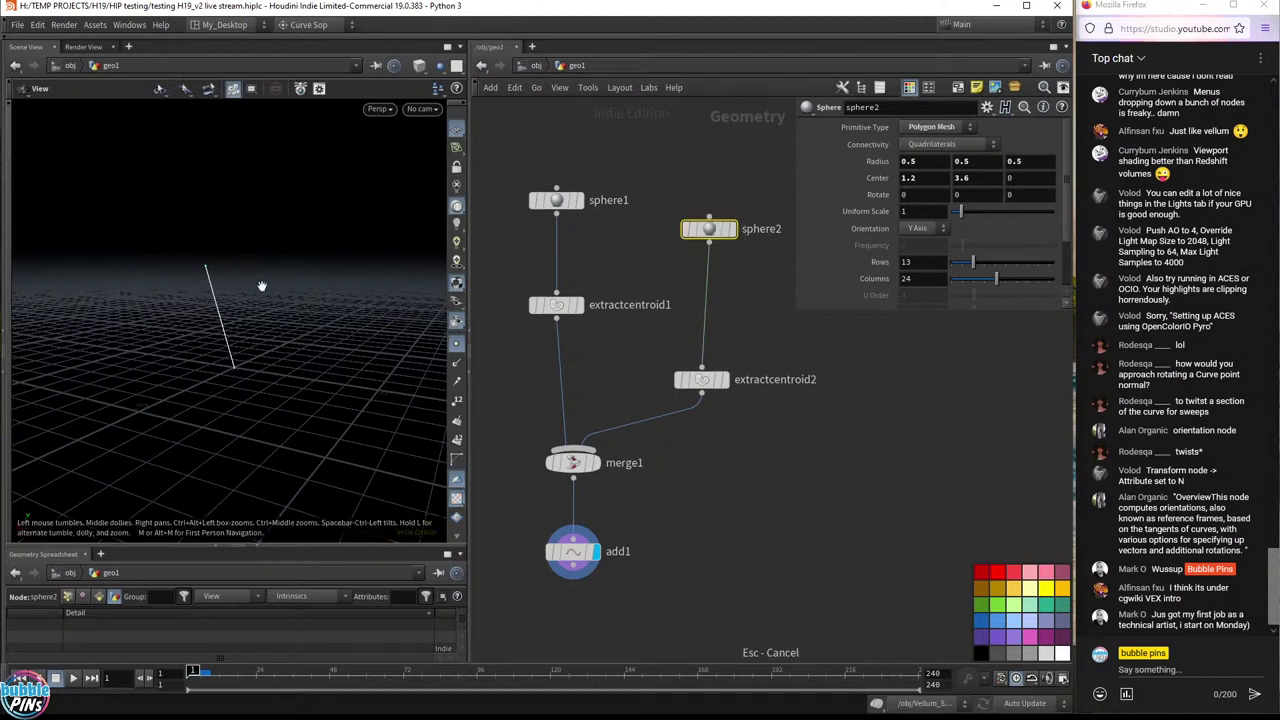
- Drag sphere2's handle to move it to about -2.52, 3.41, 0
key(Return)
mouse_move(288, 289)
mouse_down()
mouse_move(256, 287)
mouse_move(322, 288)
mouse_move(280, 288)
mouse_move(305, 289)
mouse_up()
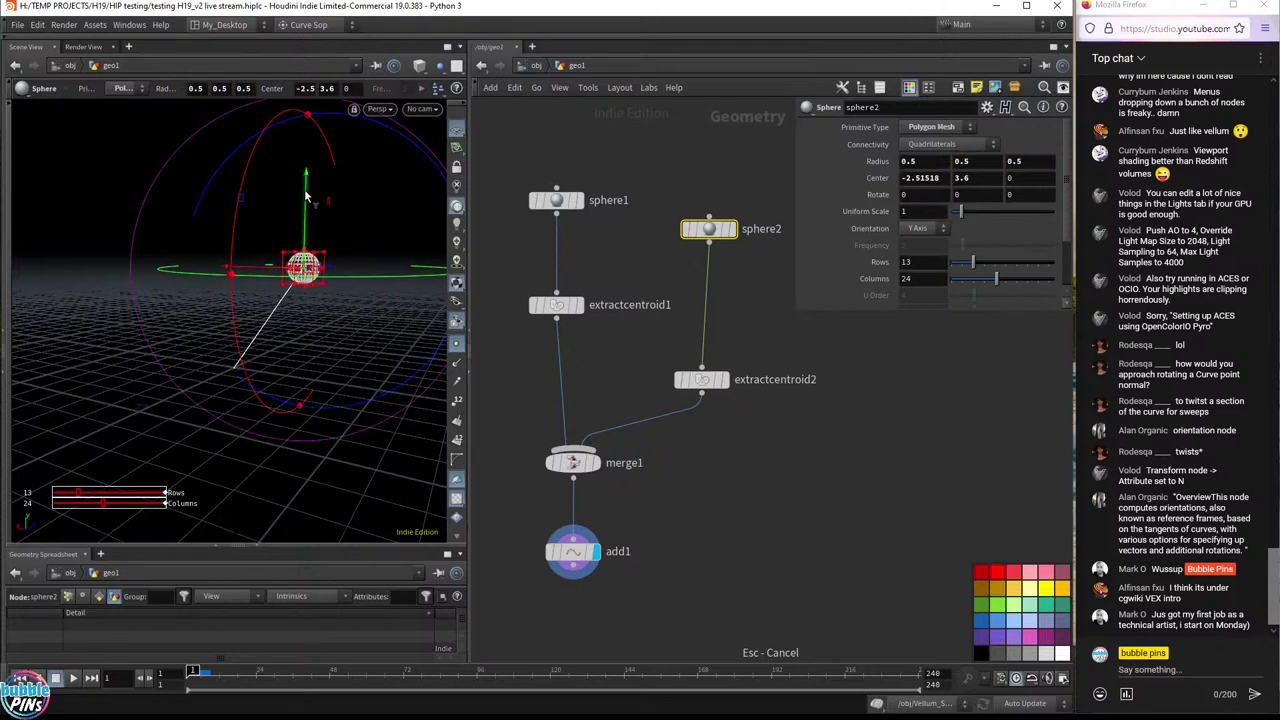
drag(305, 195, 309, 229)
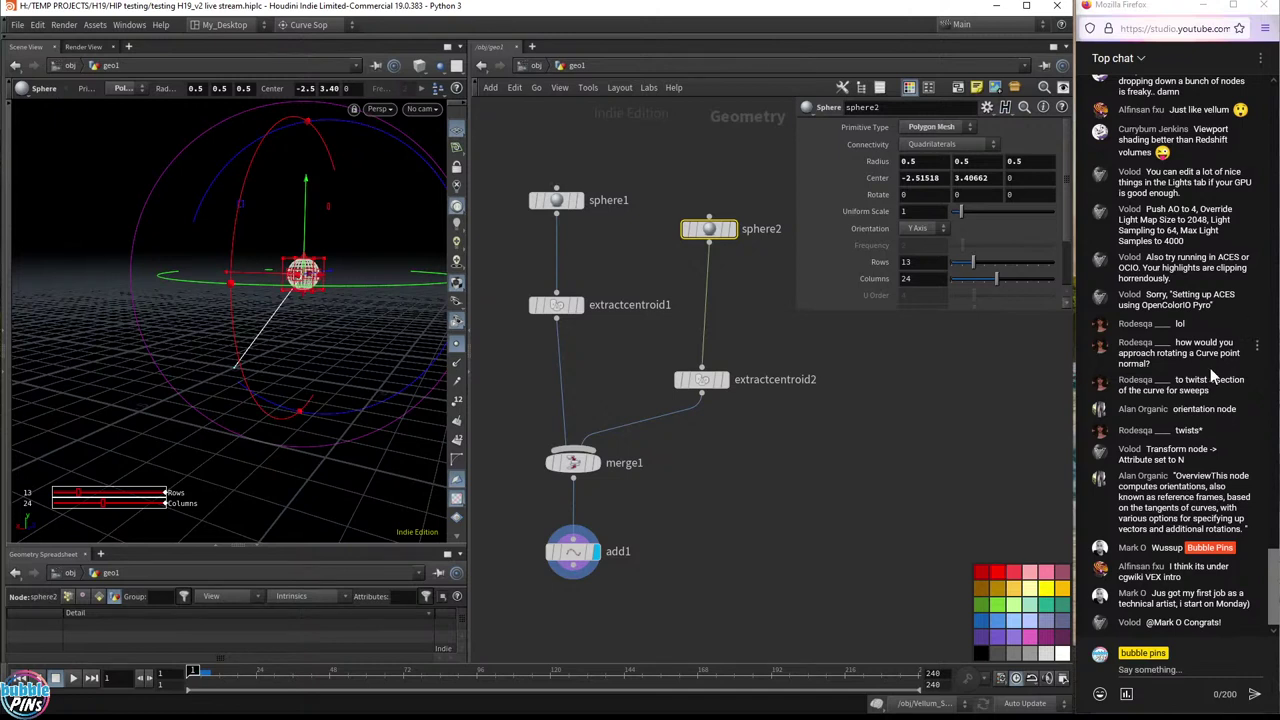
- Highlight the chat question about twisting curves and the phrase 'set to N'
drag(1192, 380, 1260, 400)
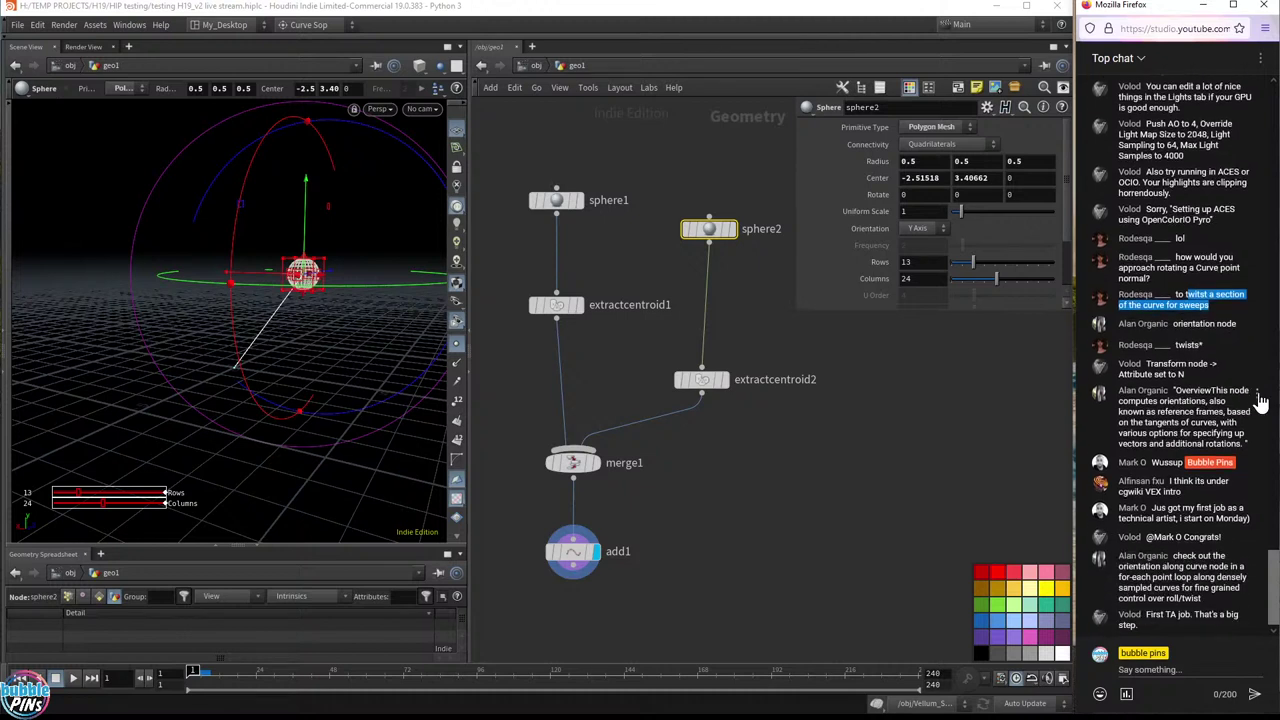
double_click(1135, 374)
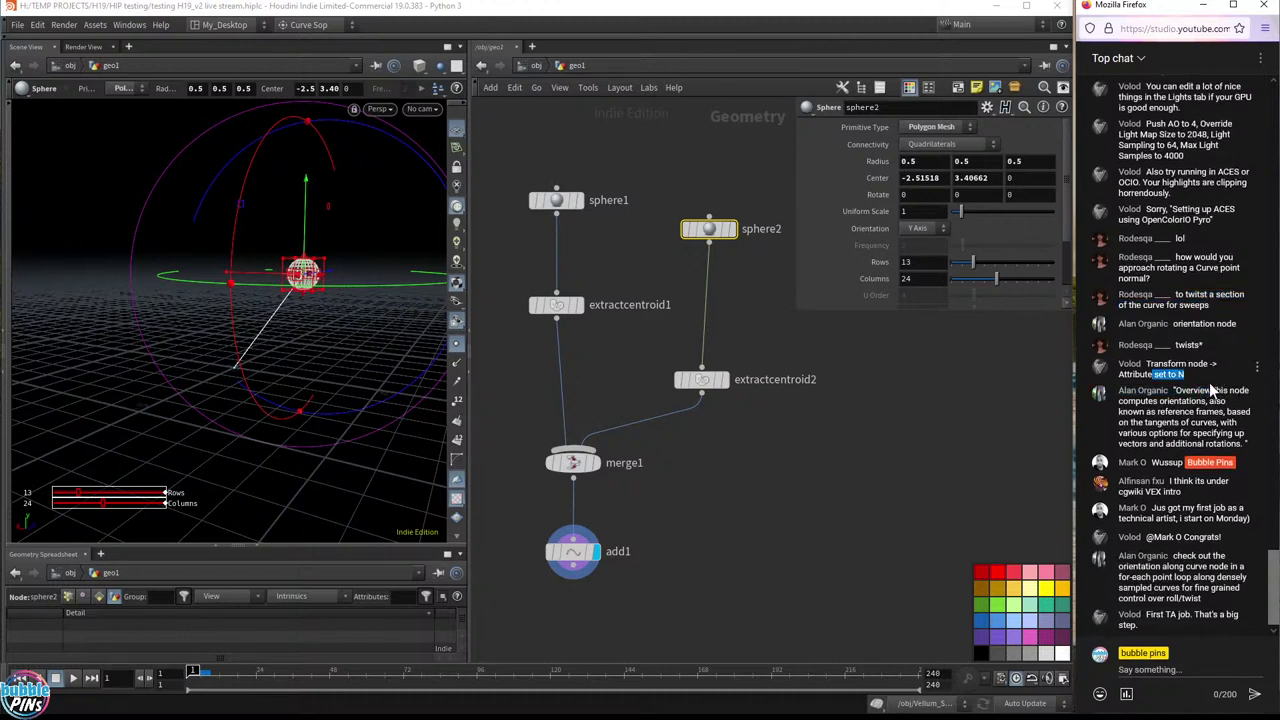
drag(1230, 370, 1219, 422)
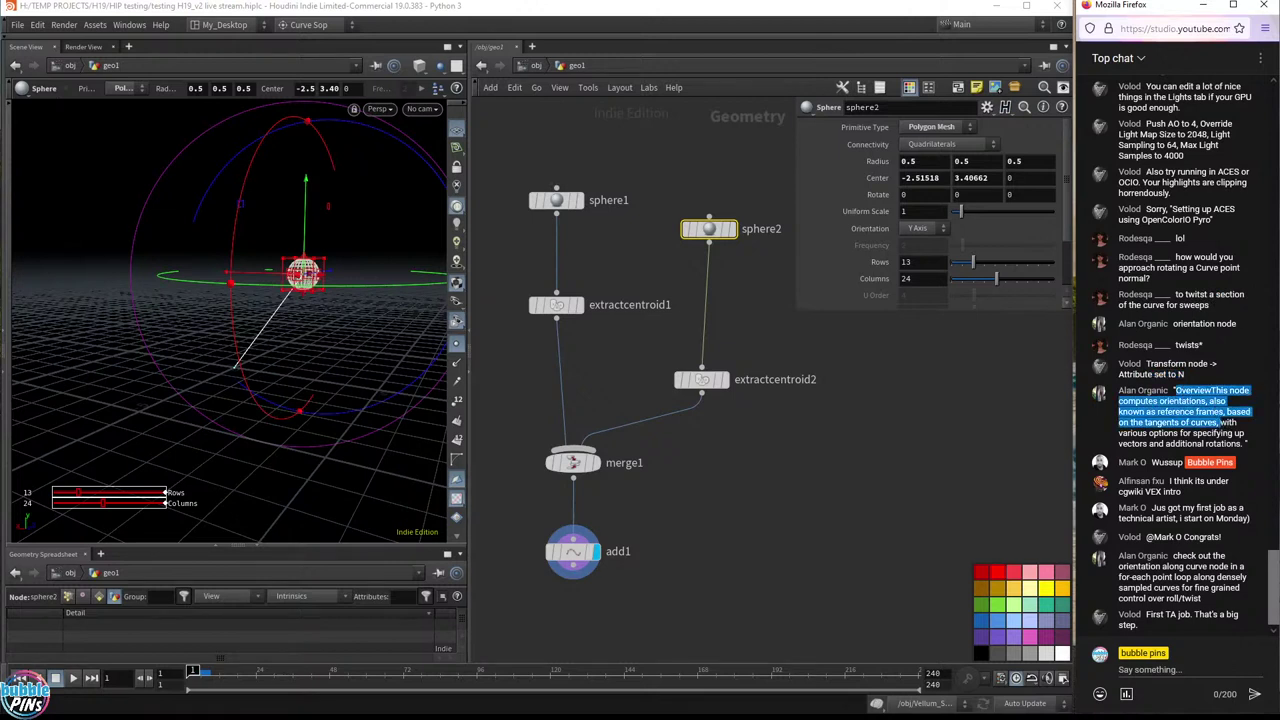
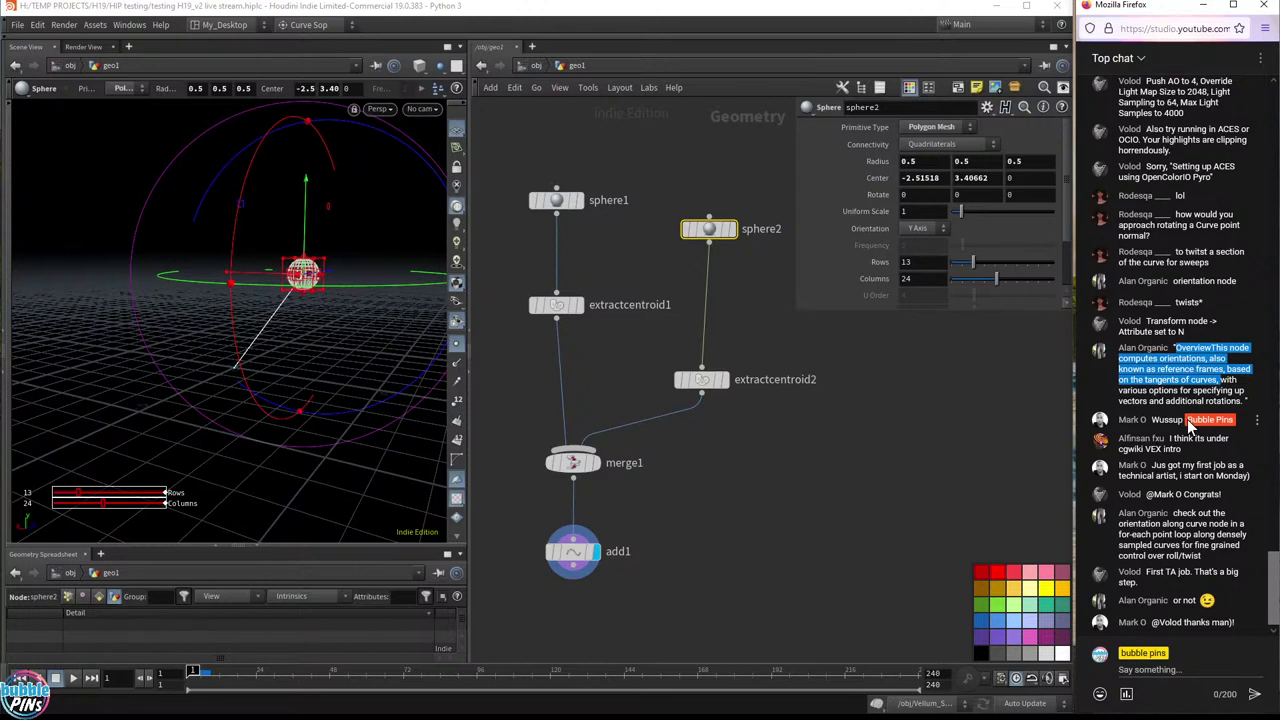
- Highlight the chat messages that suggest using an Orientation Along Curve node
drag(1173, 441, 1240, 452)
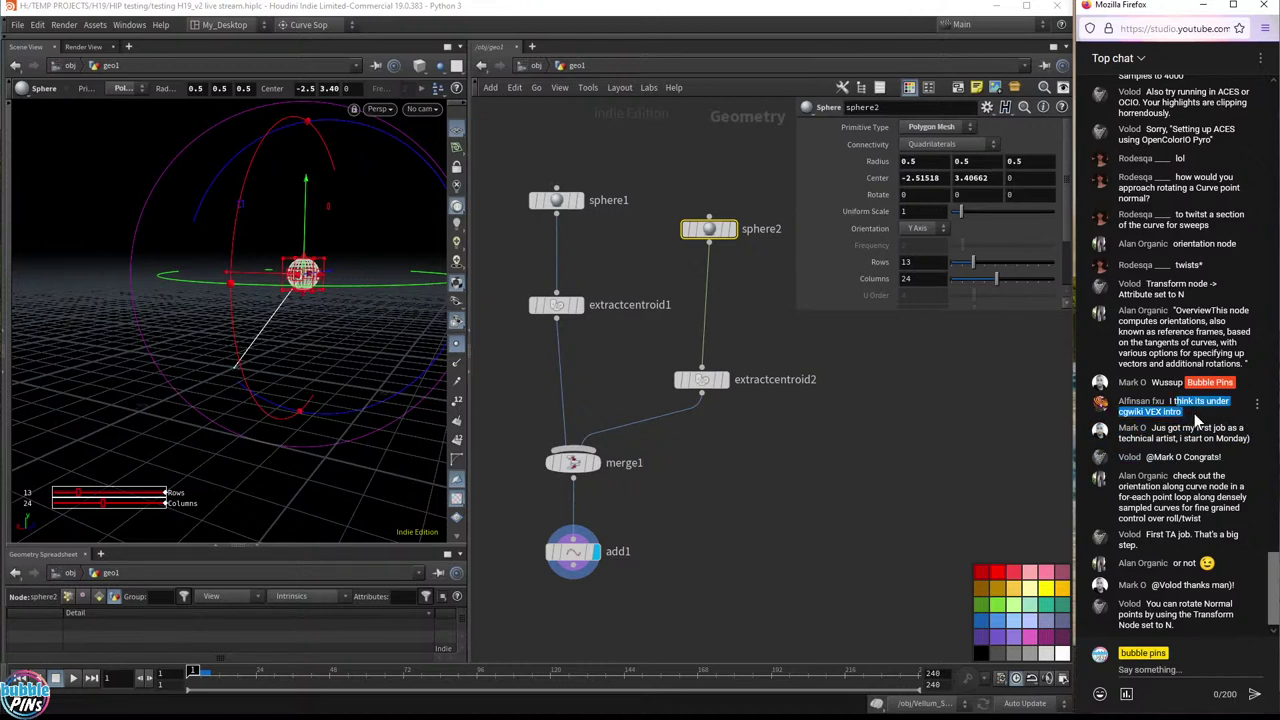
drag(1156, 428, 1240, 438)
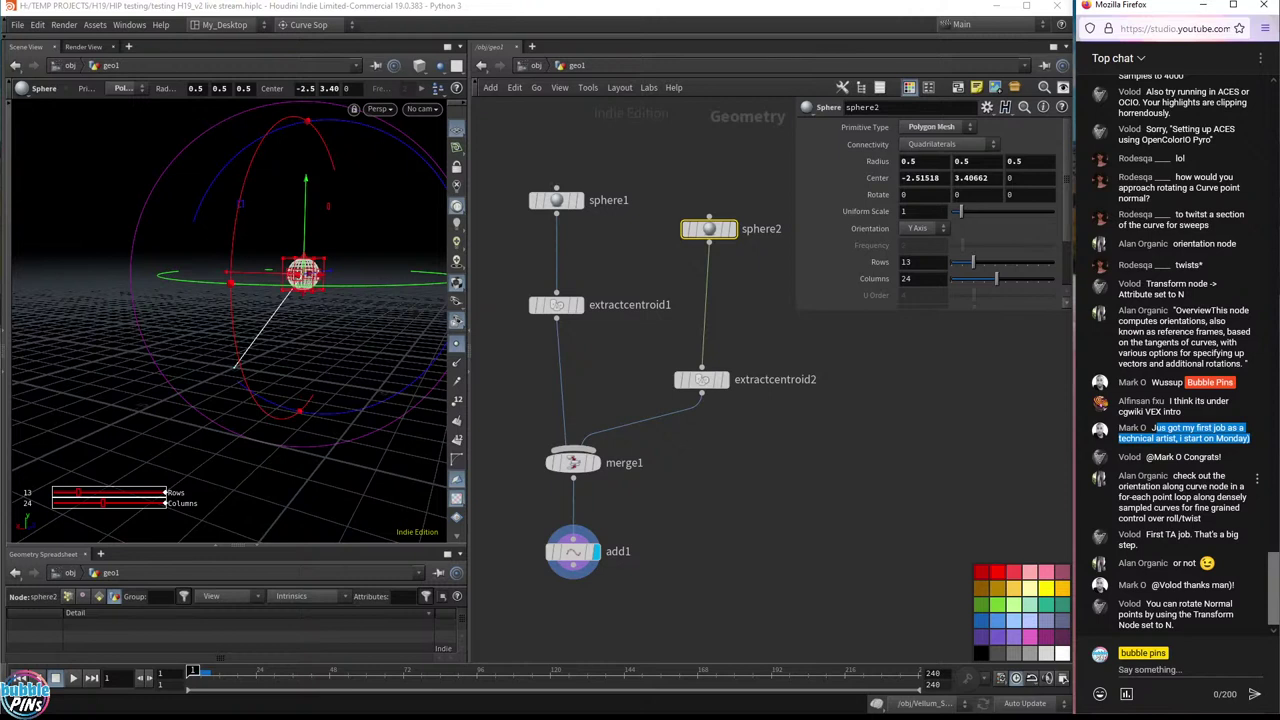
drag(1130, 497, 1229, 527)
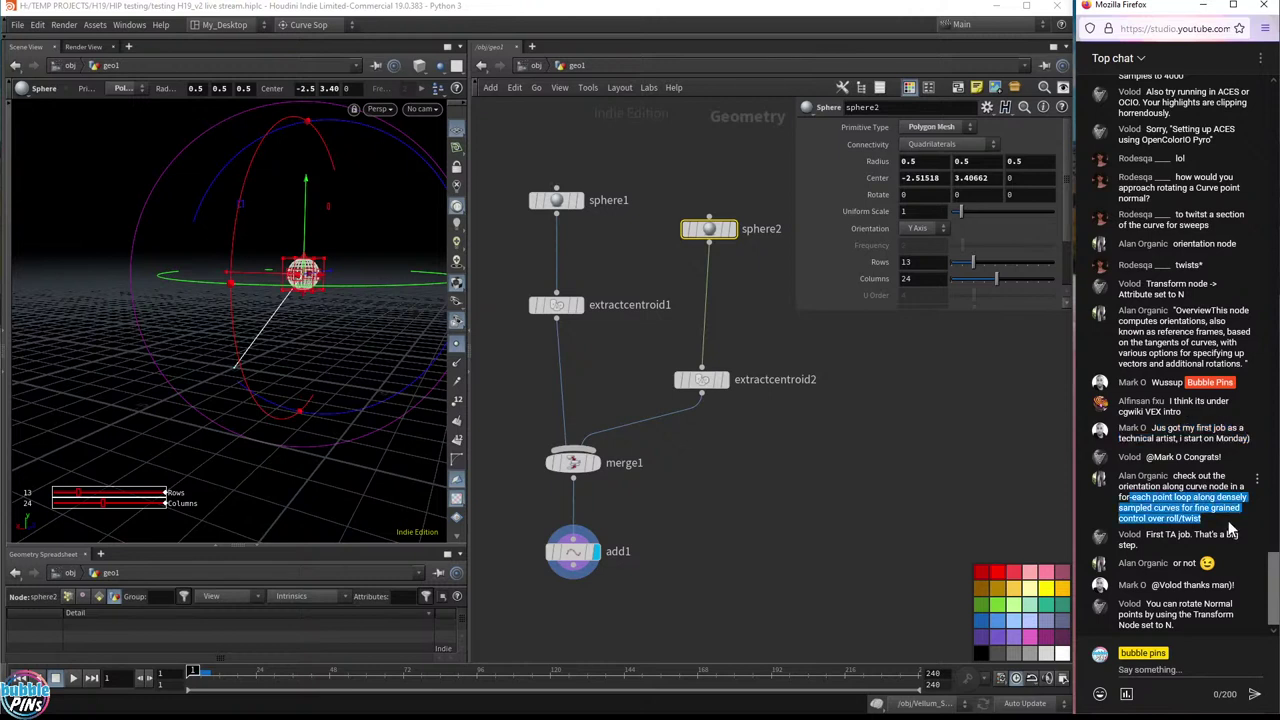
drag(1123, 486, 1195, 497)
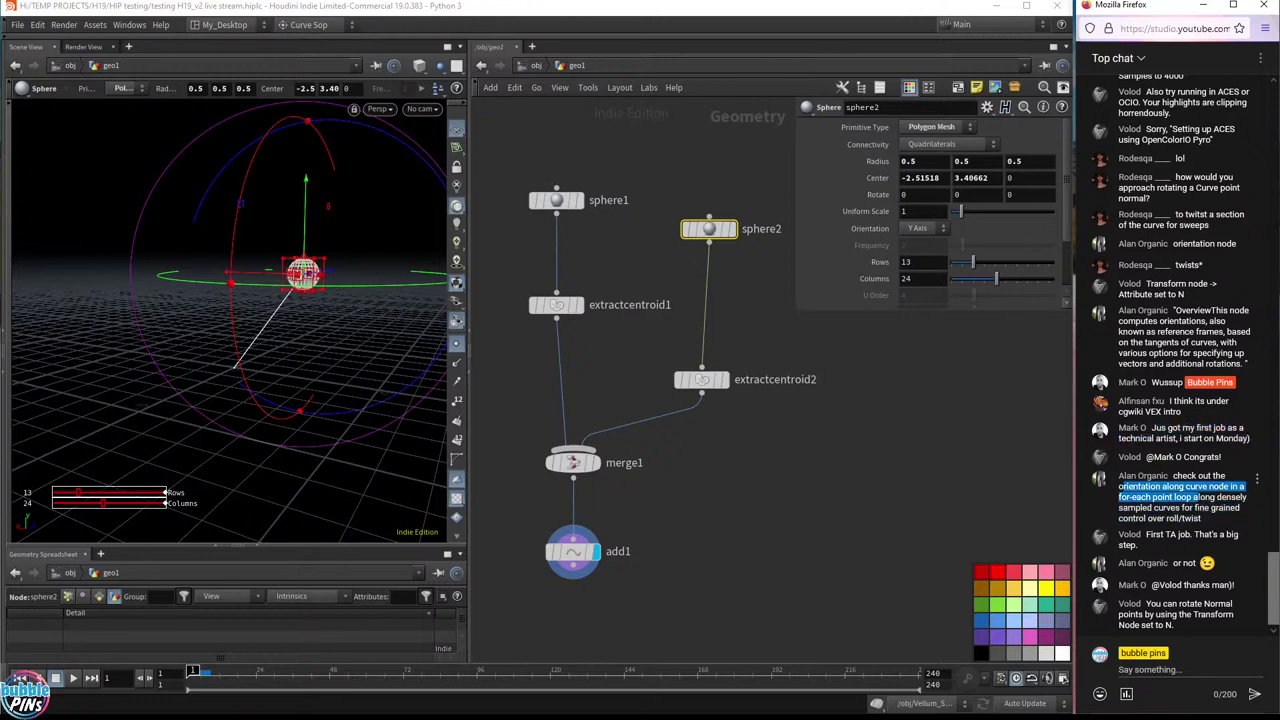
- Add an Orientation Along Curve node (orientalongcurve1) to the network
click(877, 466)
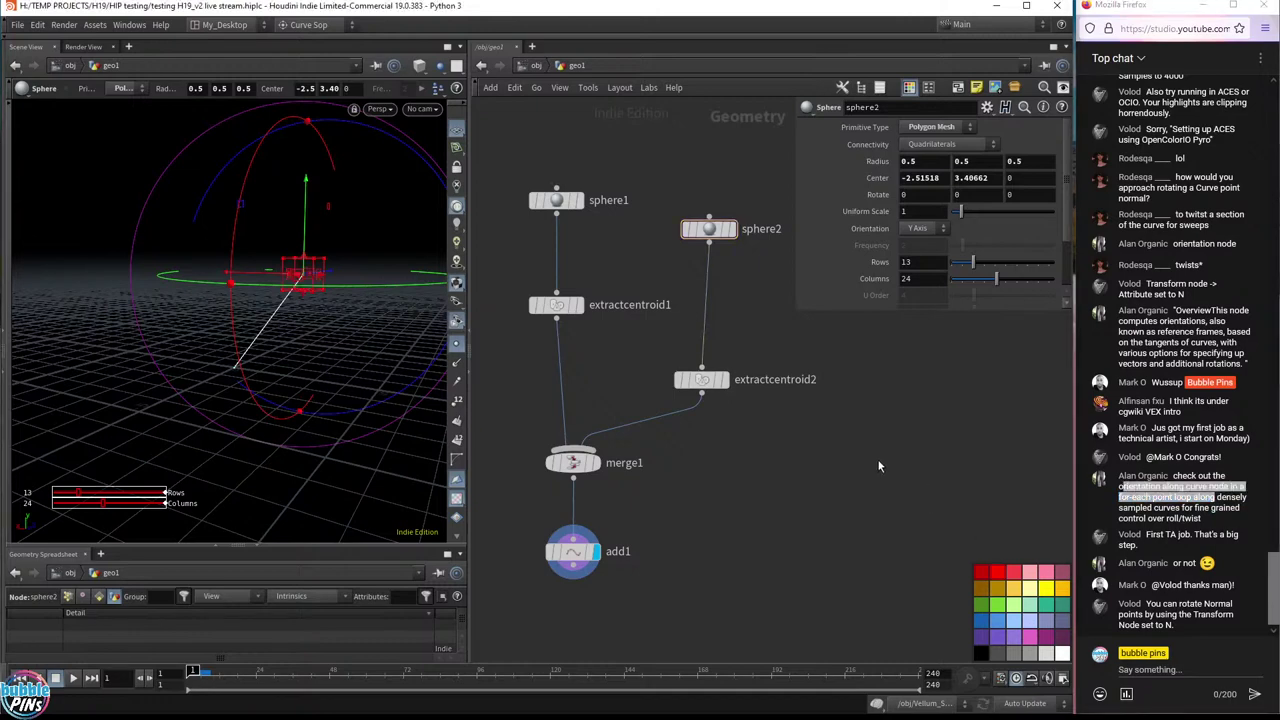
key(Tab)
text(orie)
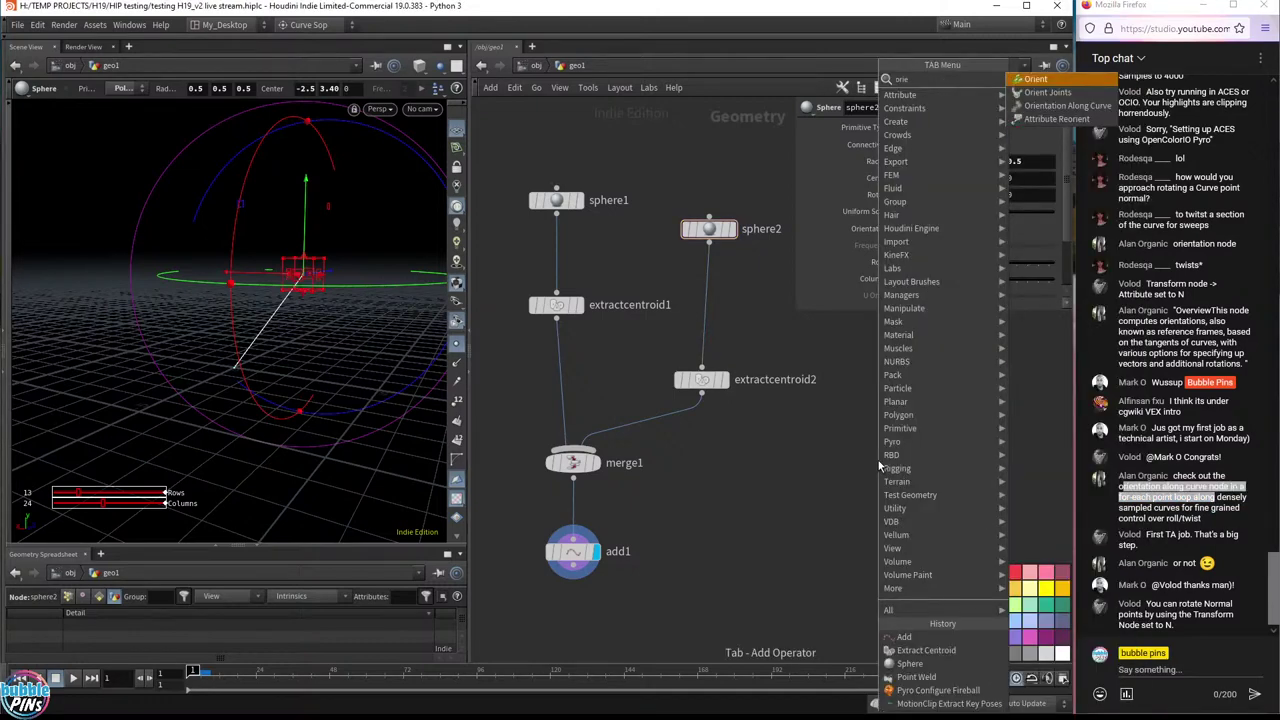
key(Down)
key(Down)
key(Return)
click(860, 478)
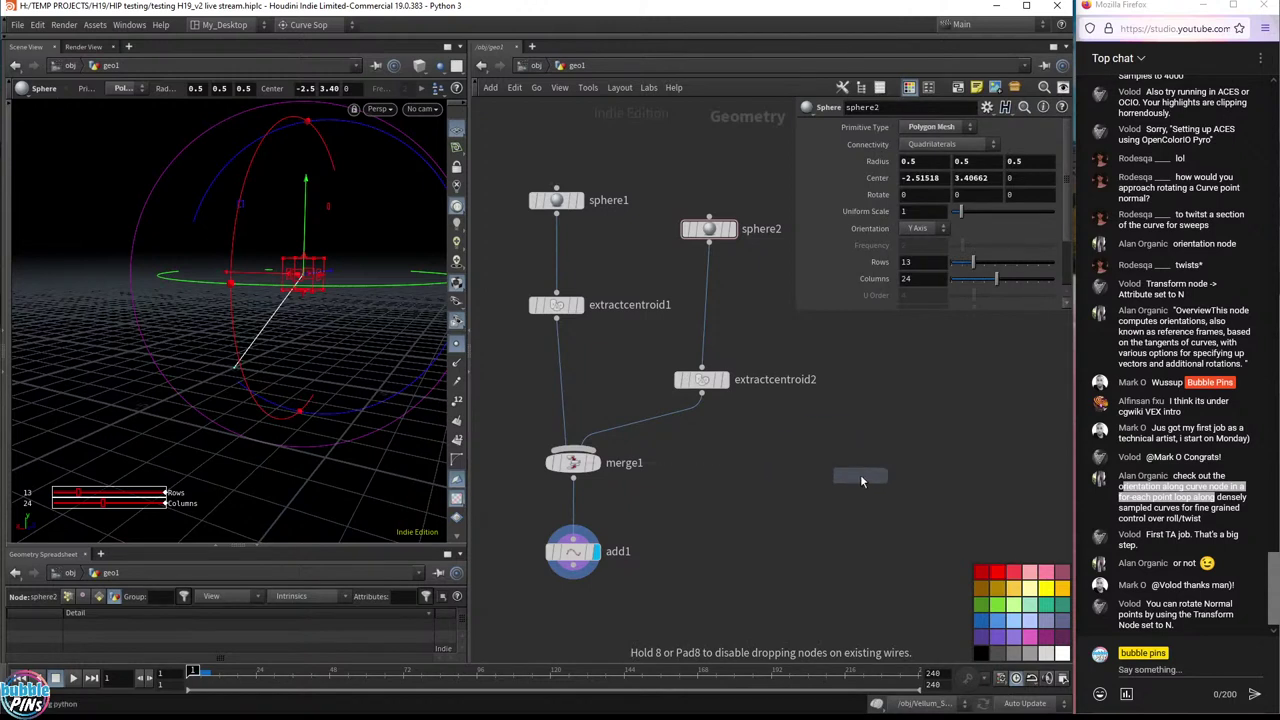
- Delete the six old sphere network nodes
middle_drag(883, 397, 927, 445)
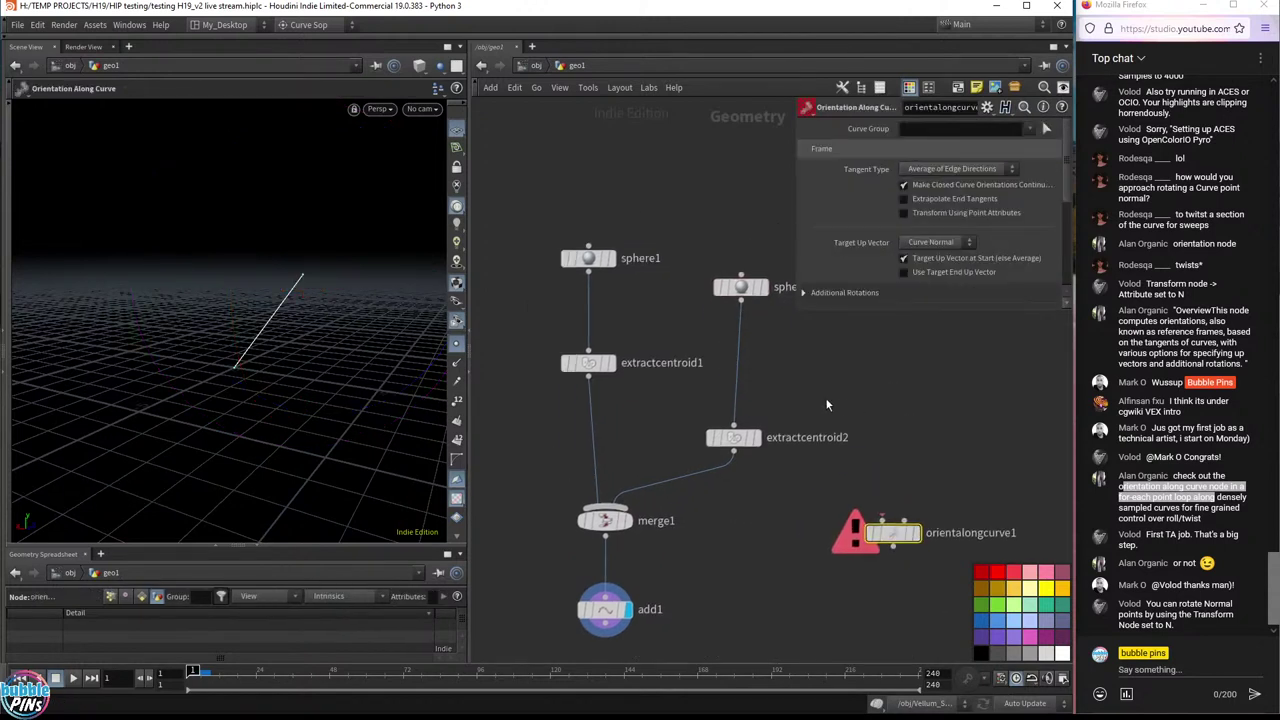
drag(541, 146, 770, 634)
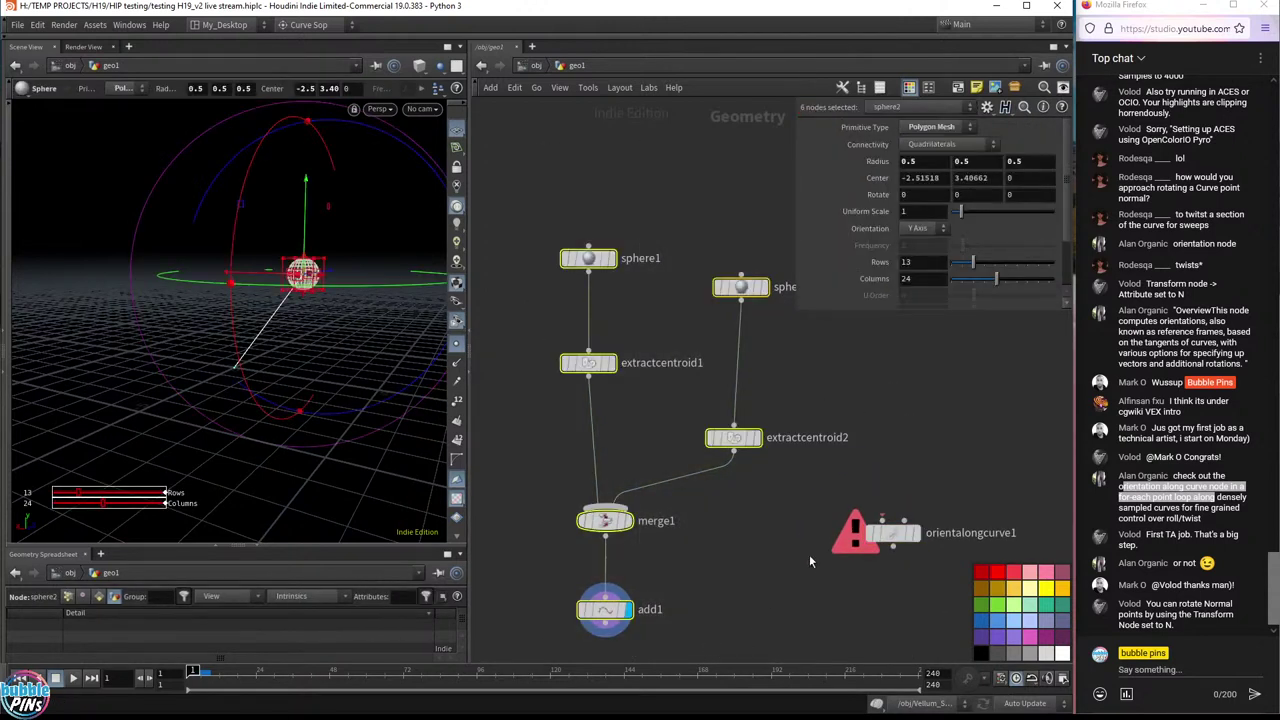
key(Delete)
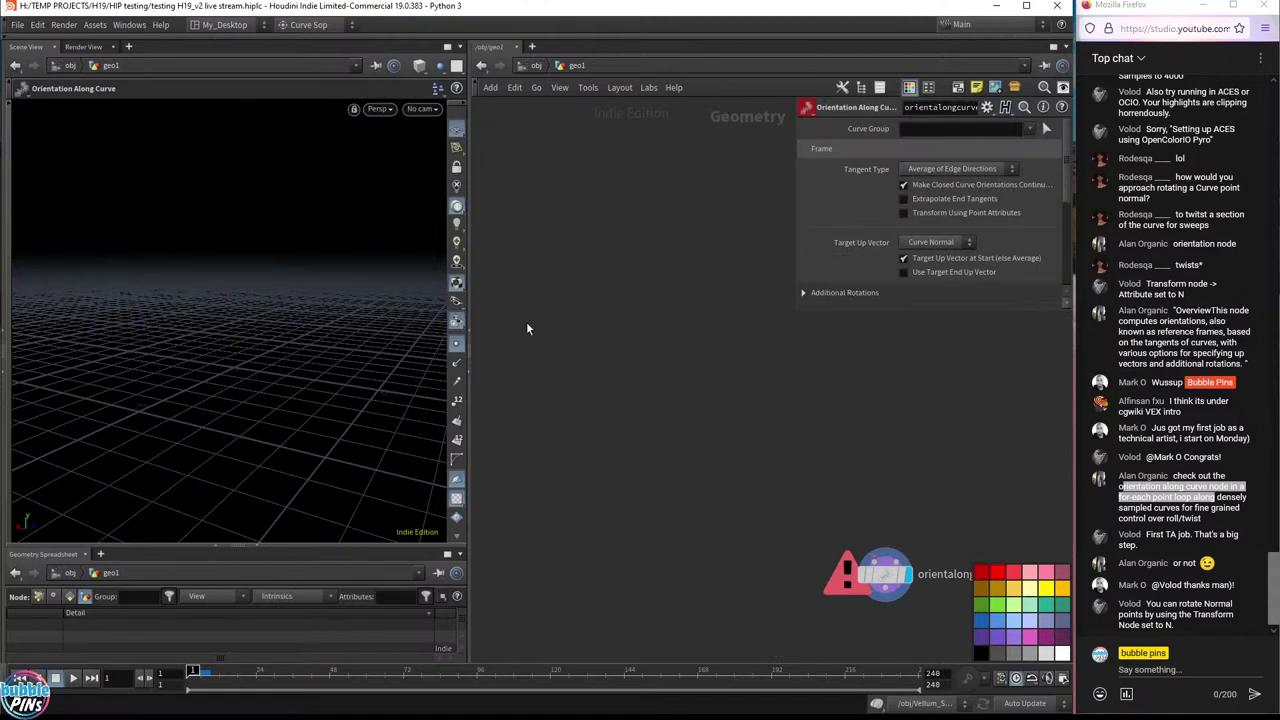
- Add a Curve node and draw a Bezier curve rising to a high point and back down
key(Tab)
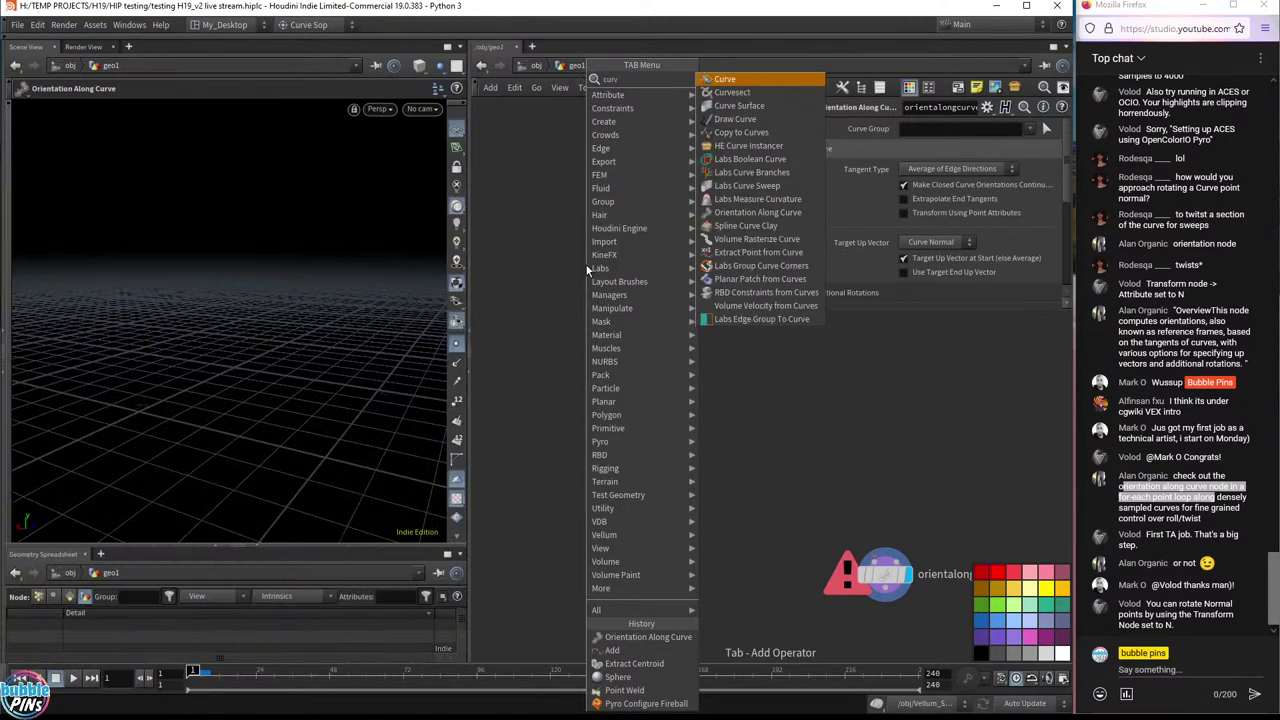
key(Return)
click(650, 333)
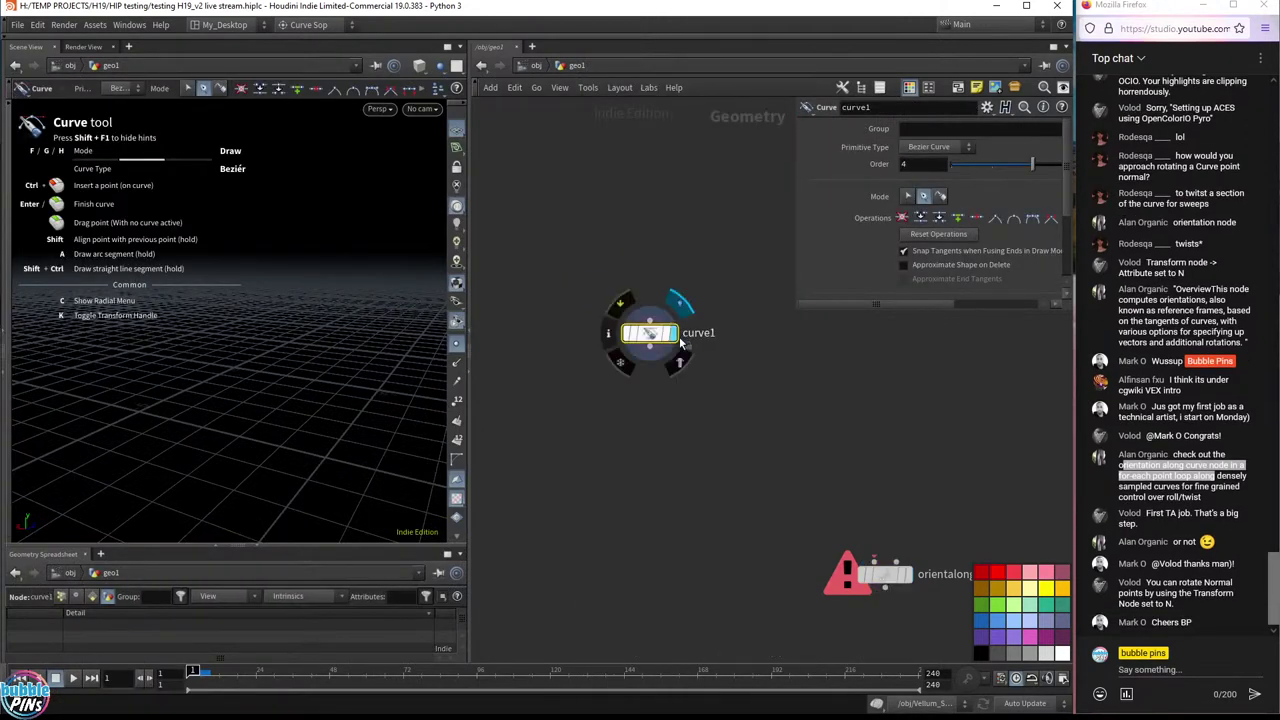
click(89, 384)
drag(170, 377, 189, 389)
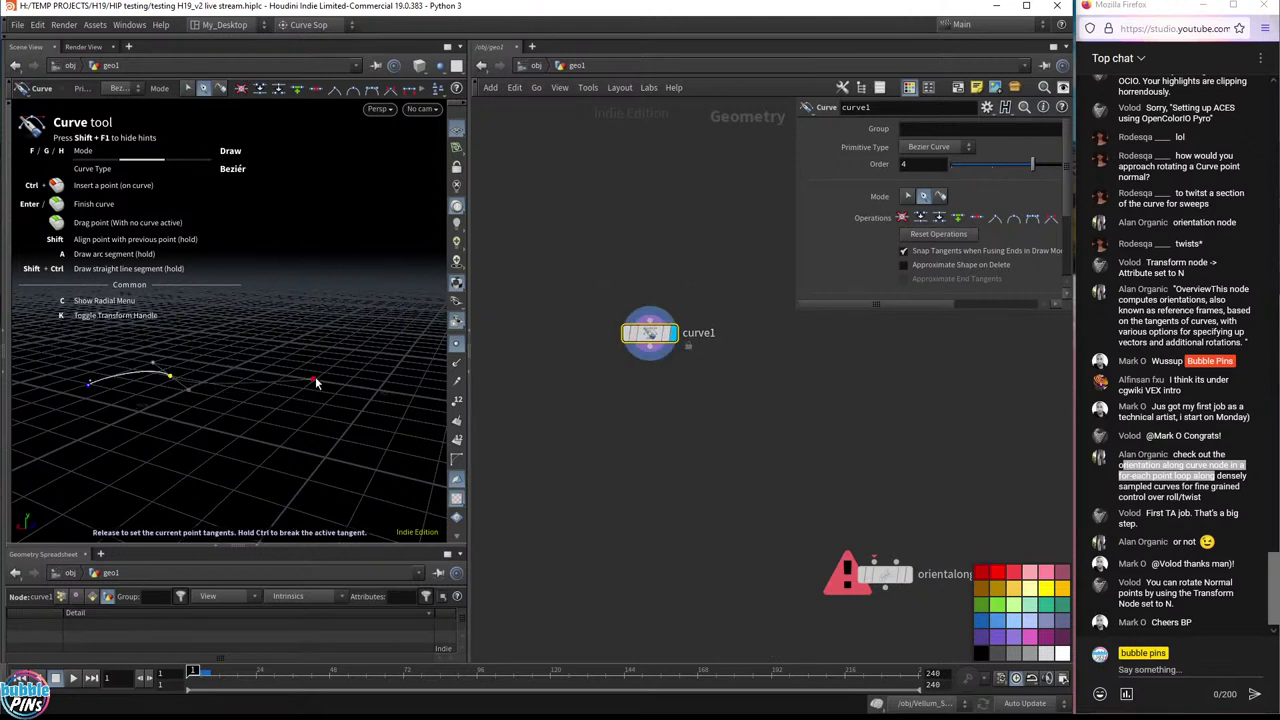
drag(313, 379, 308, 400)
click(370, 226)
drag(313, 184, 251, 214)
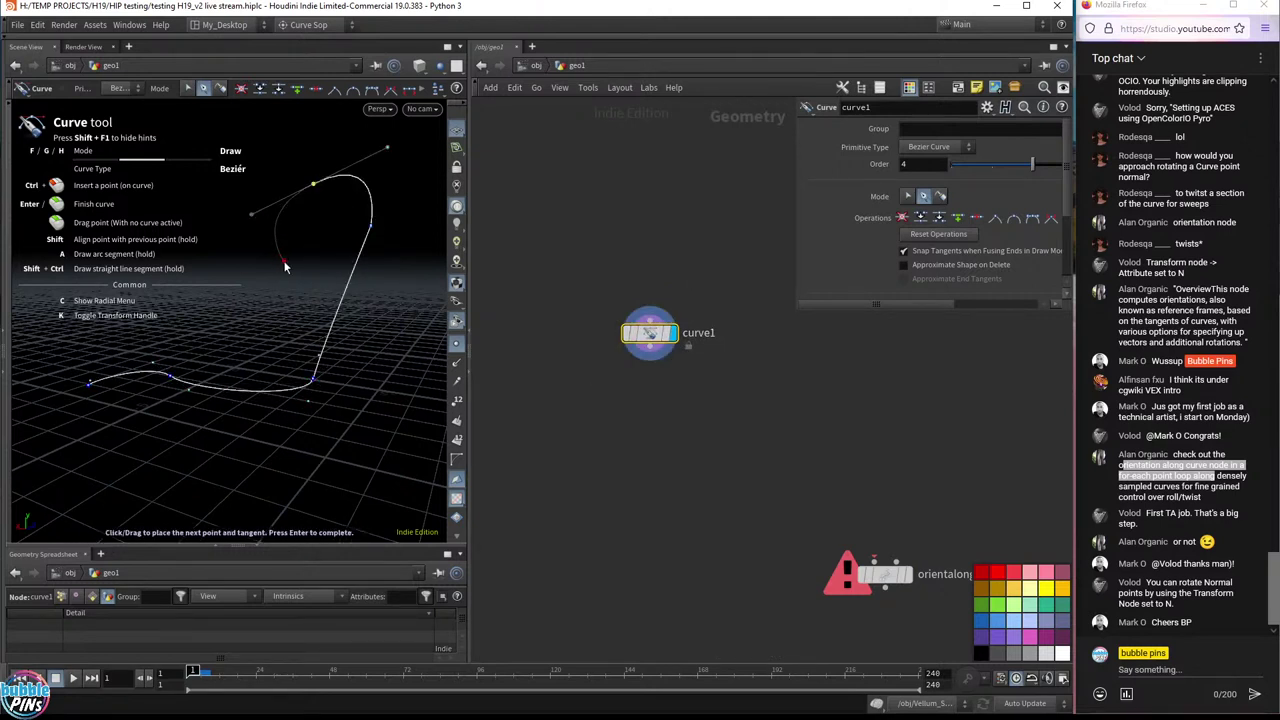
drag(285, 262, 282, 289)
key(Escape)
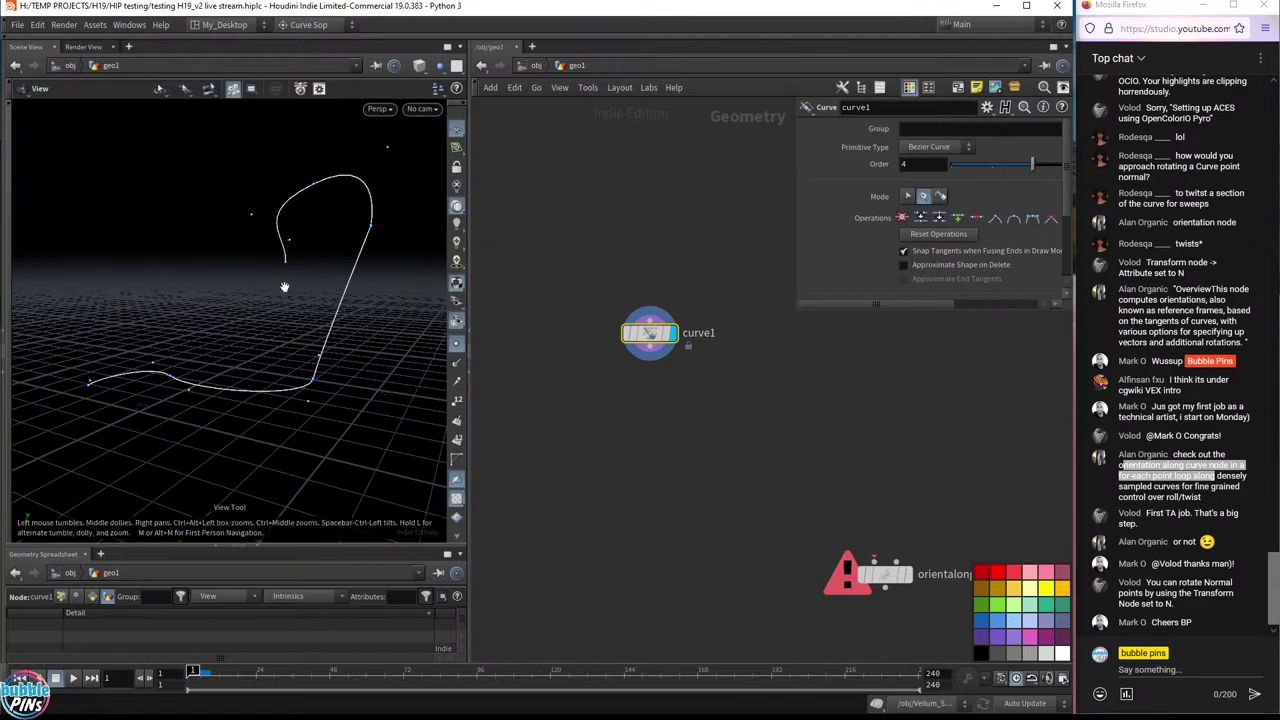
- Connect a Resample node below curve1
click(650, 352)
drag(658, 381, 657, 381)
click(657, 380)
text(resample)
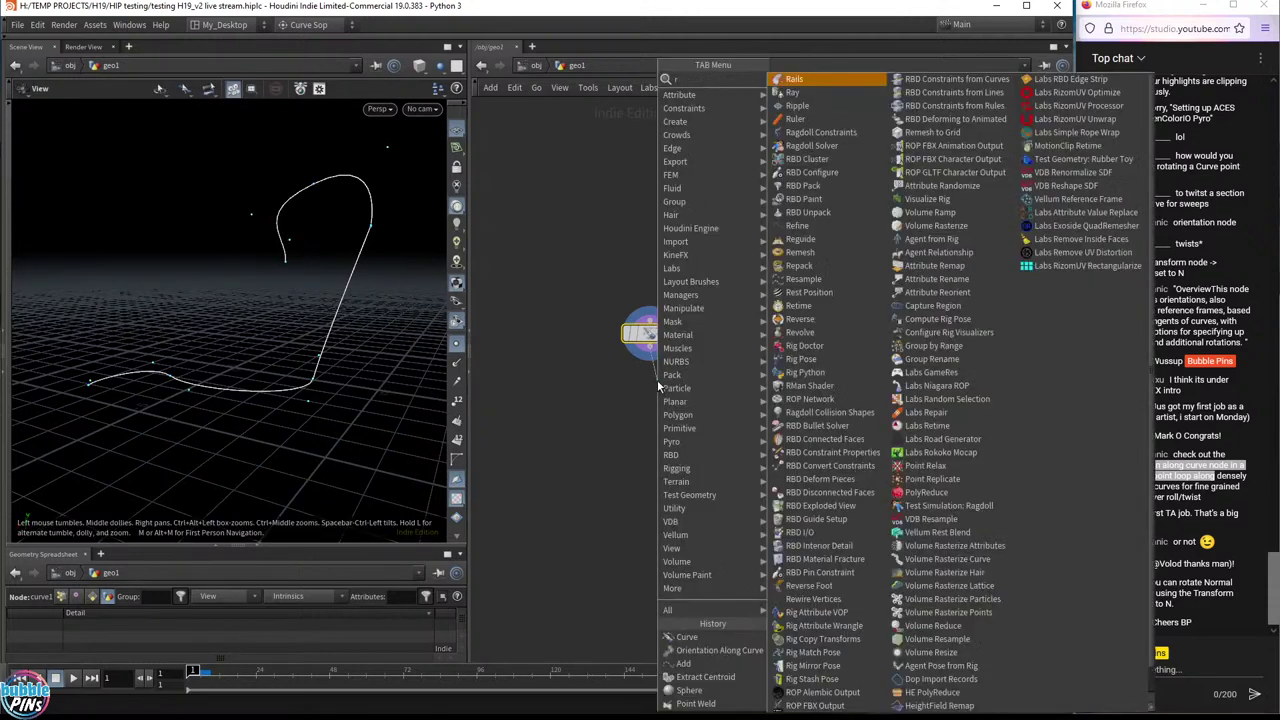
key(Return)
click(686, 398)
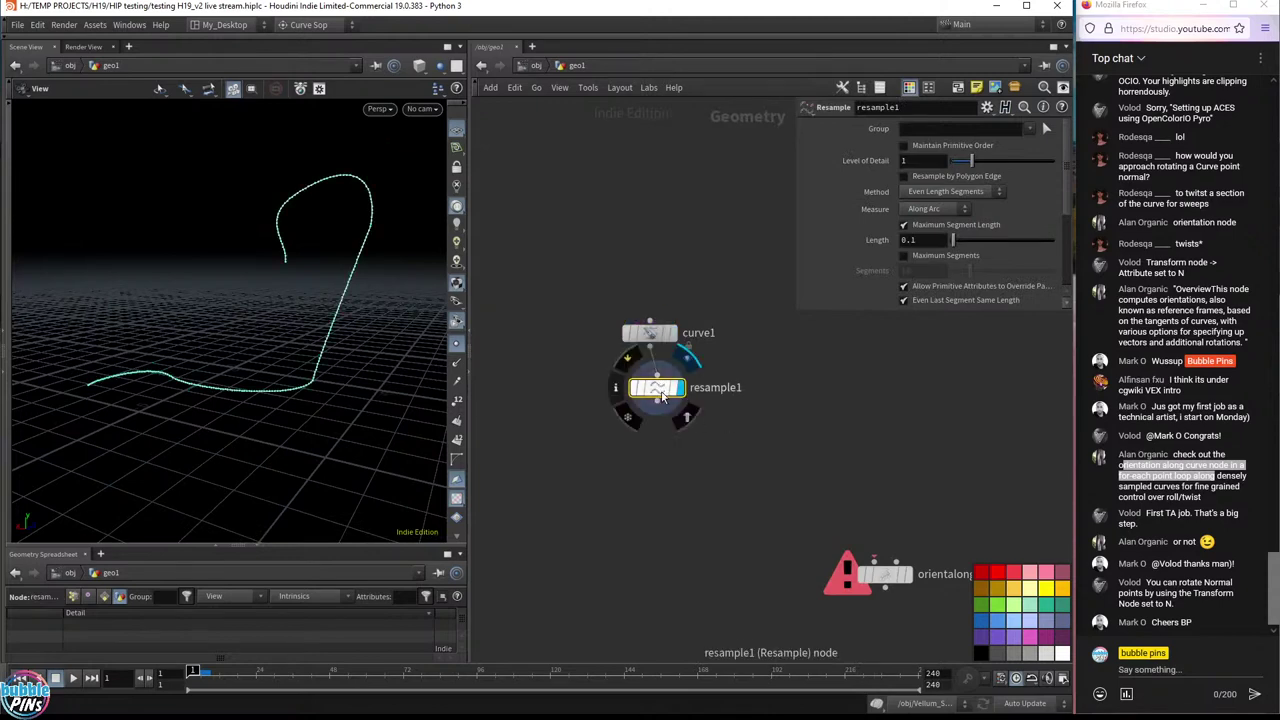
- Add a PolyFrame node below resample1 and display its result
drag(650, 410, 651, 452)
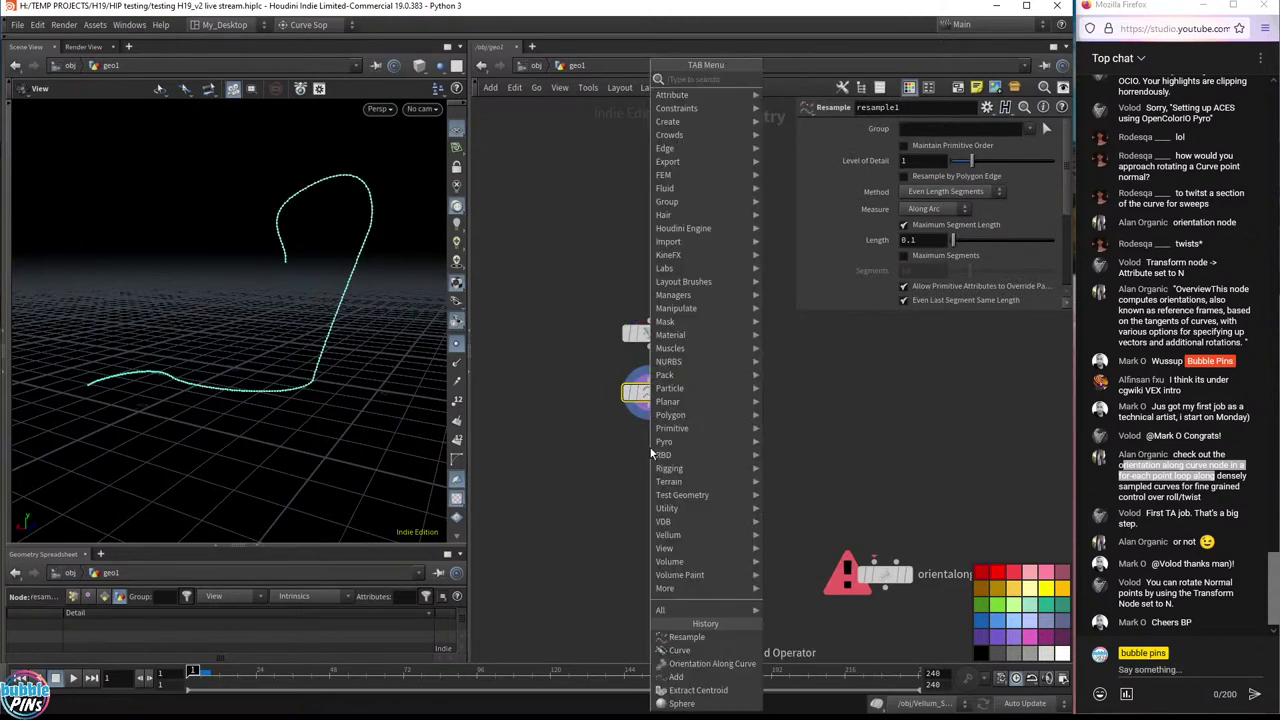
text(polyf)
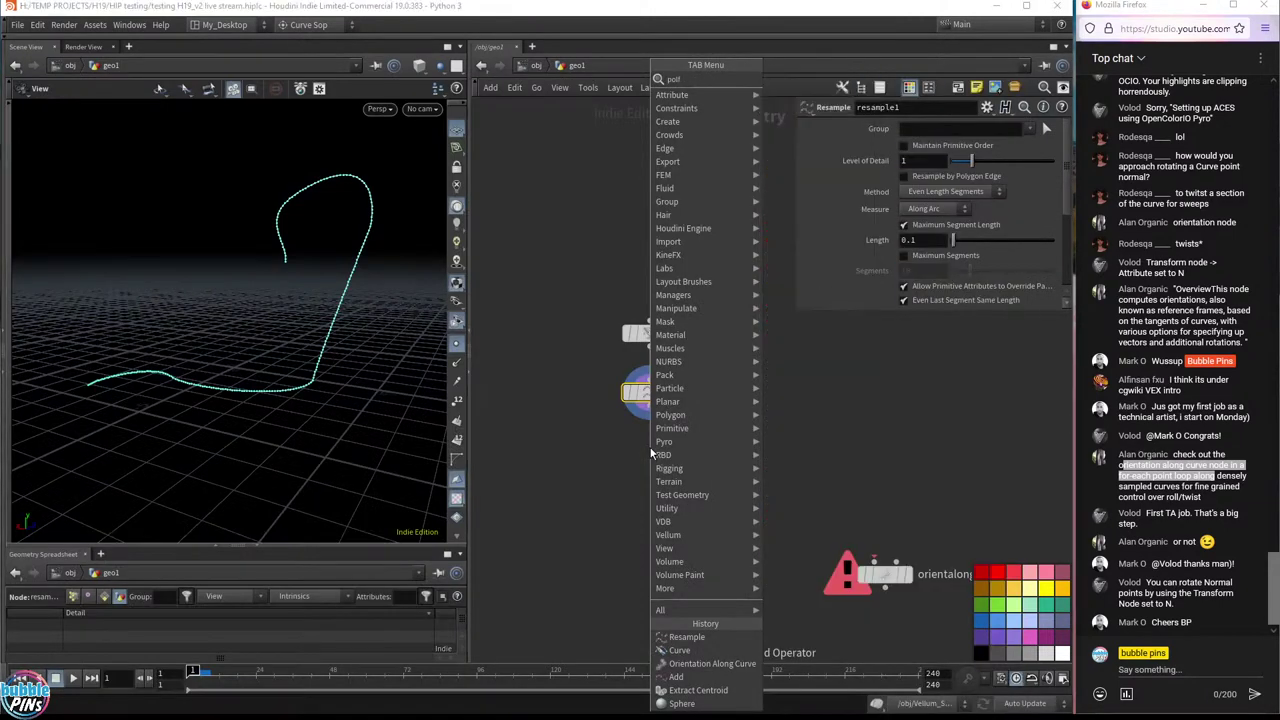
key(Return)
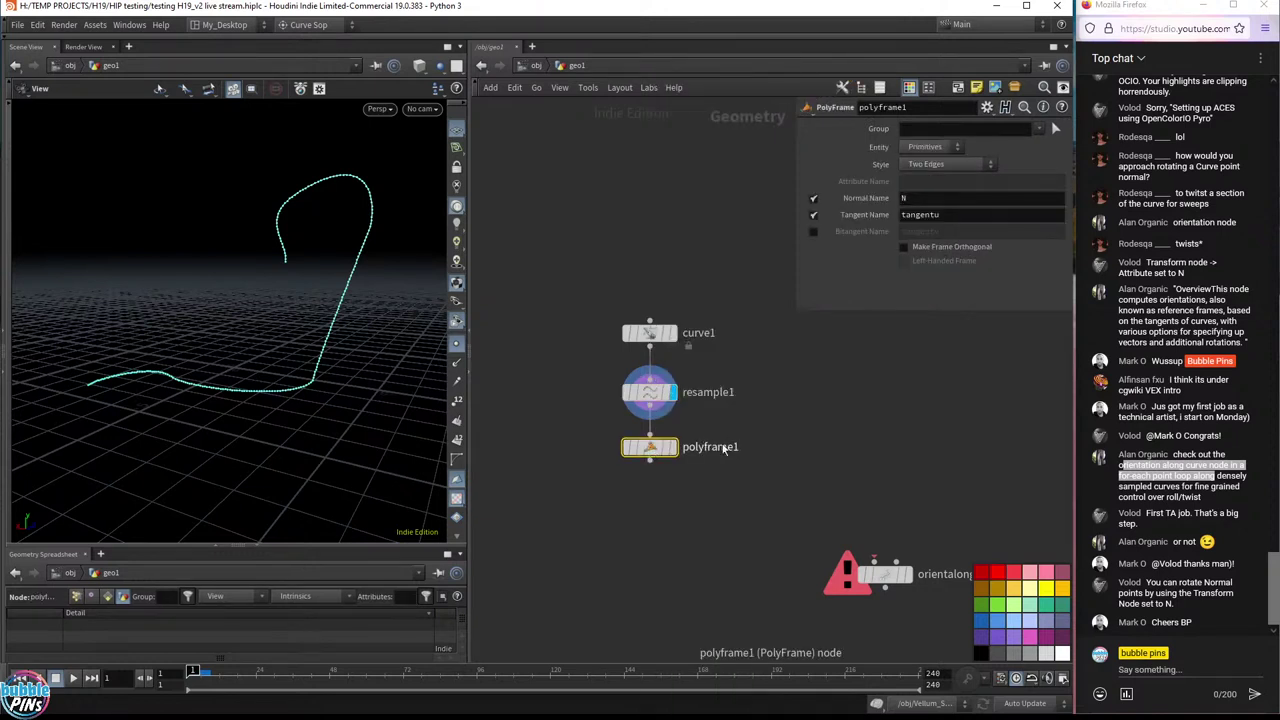
click(648, 458)
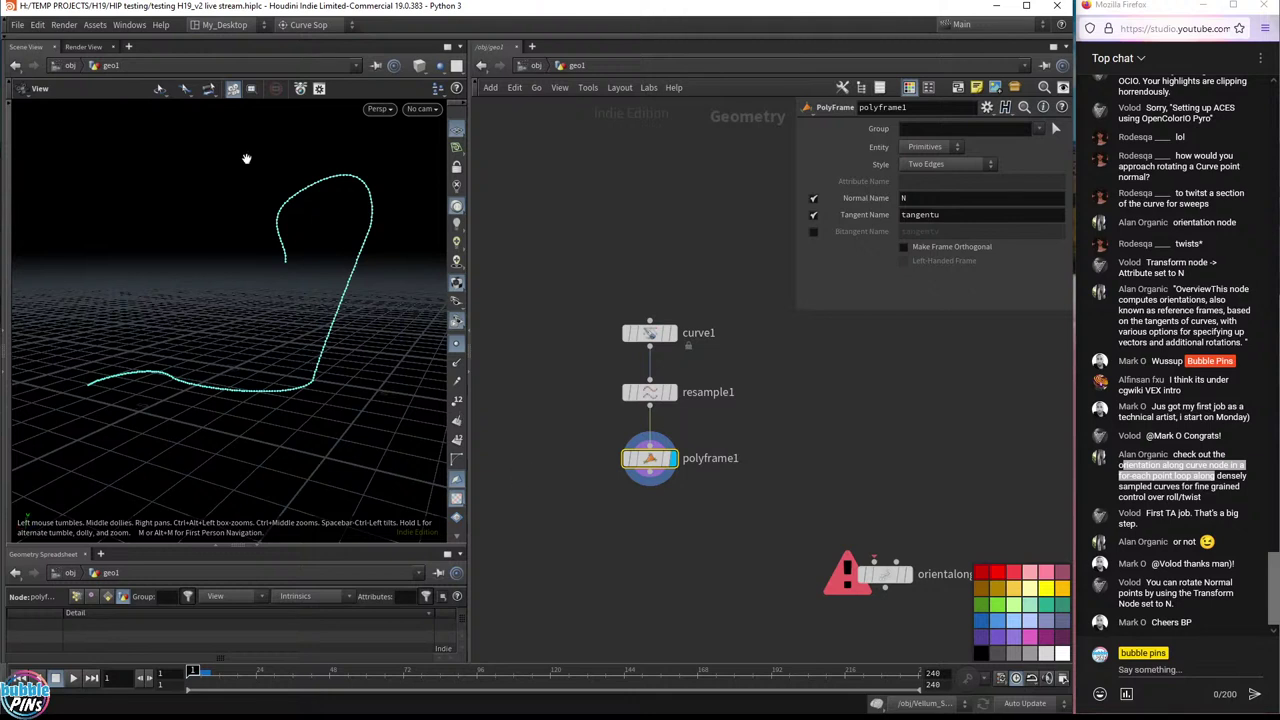
- On polyframe1, turn off Normal Name, set Tangent Name to N and Entity to Points
click(813, 198)
double_click(966, 215)
text(N)
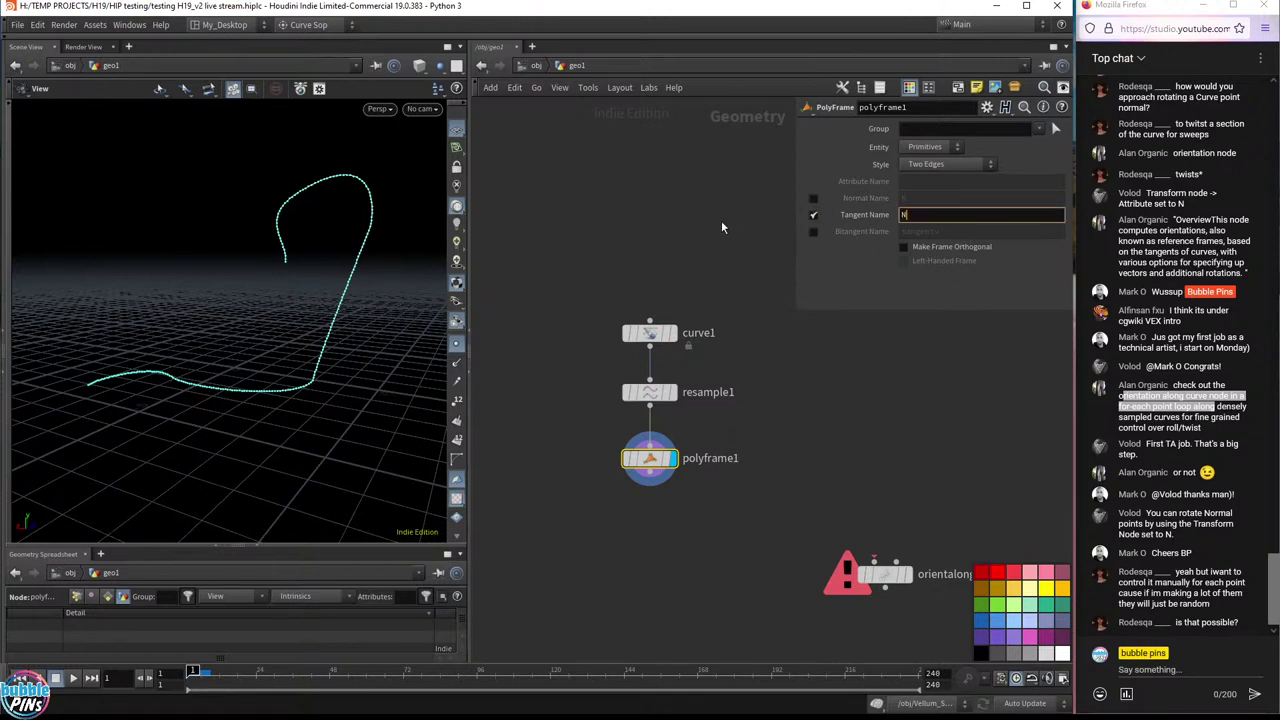
key(Return)
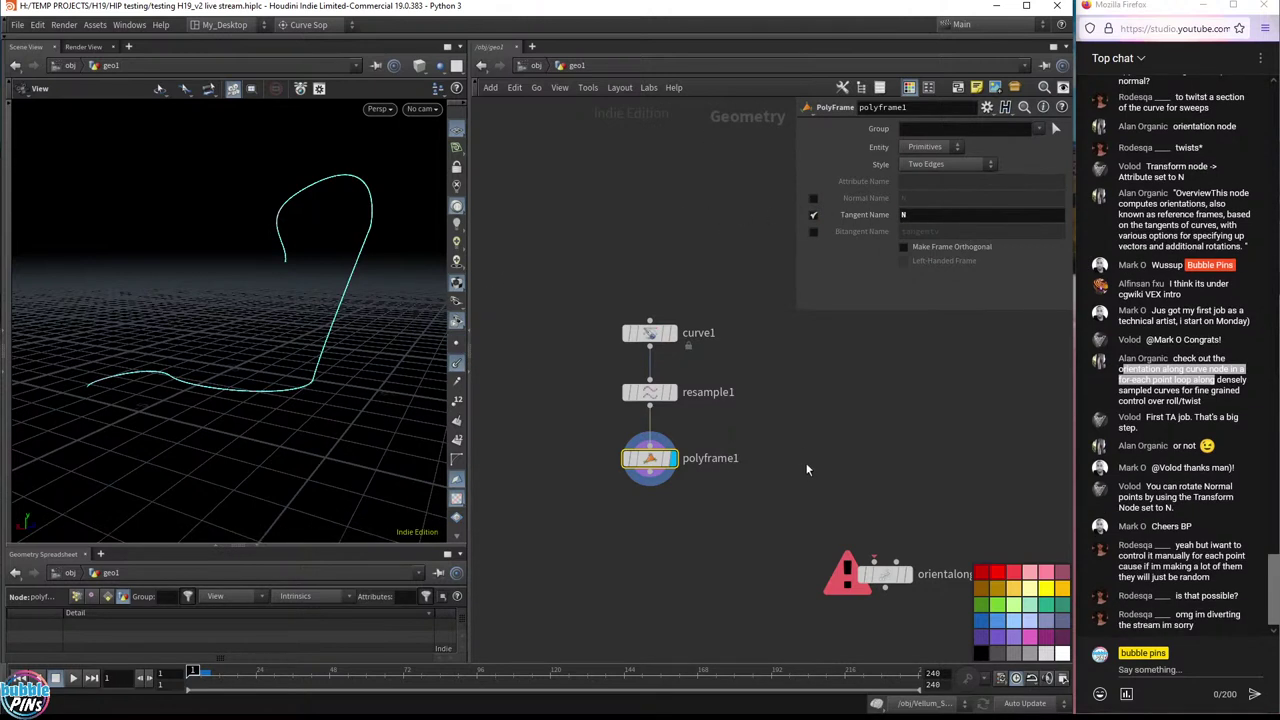
click(930, 147)
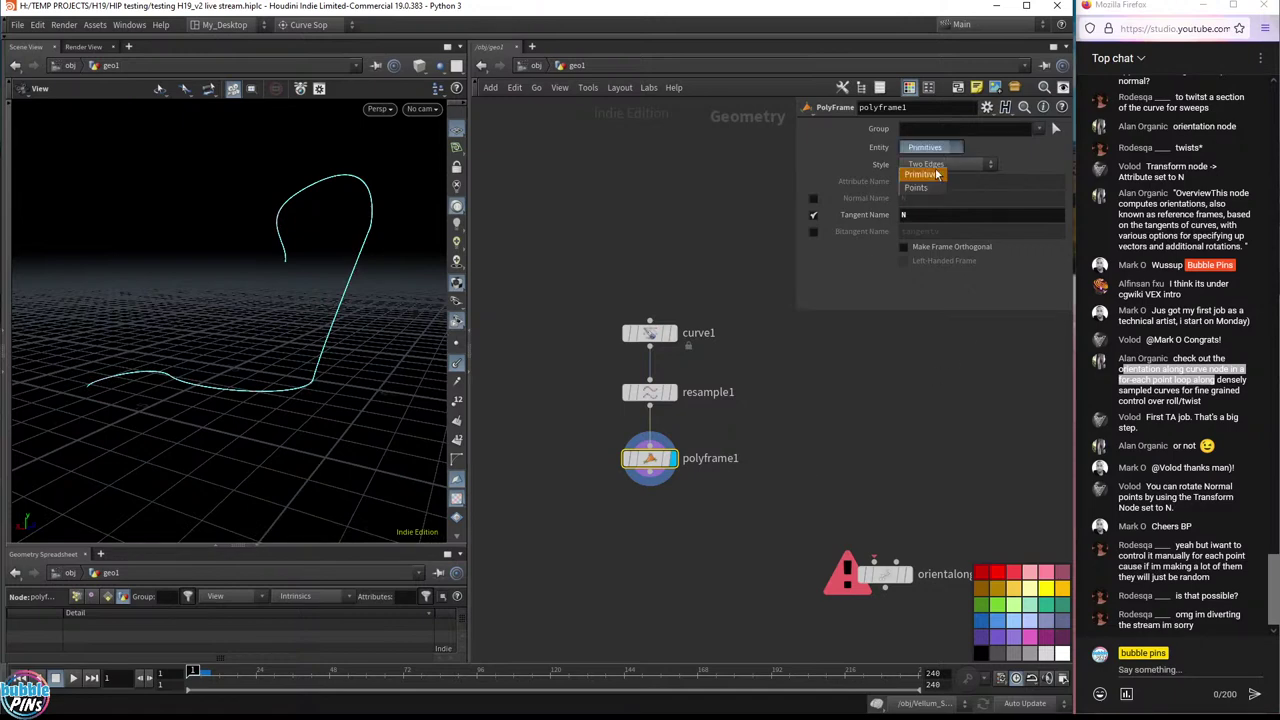
click(920, 182)
- Wire polyframe1 into orientalongcurve1 and place orientalongcurve1 below it
middle_drag(306, 386, 837, 307)
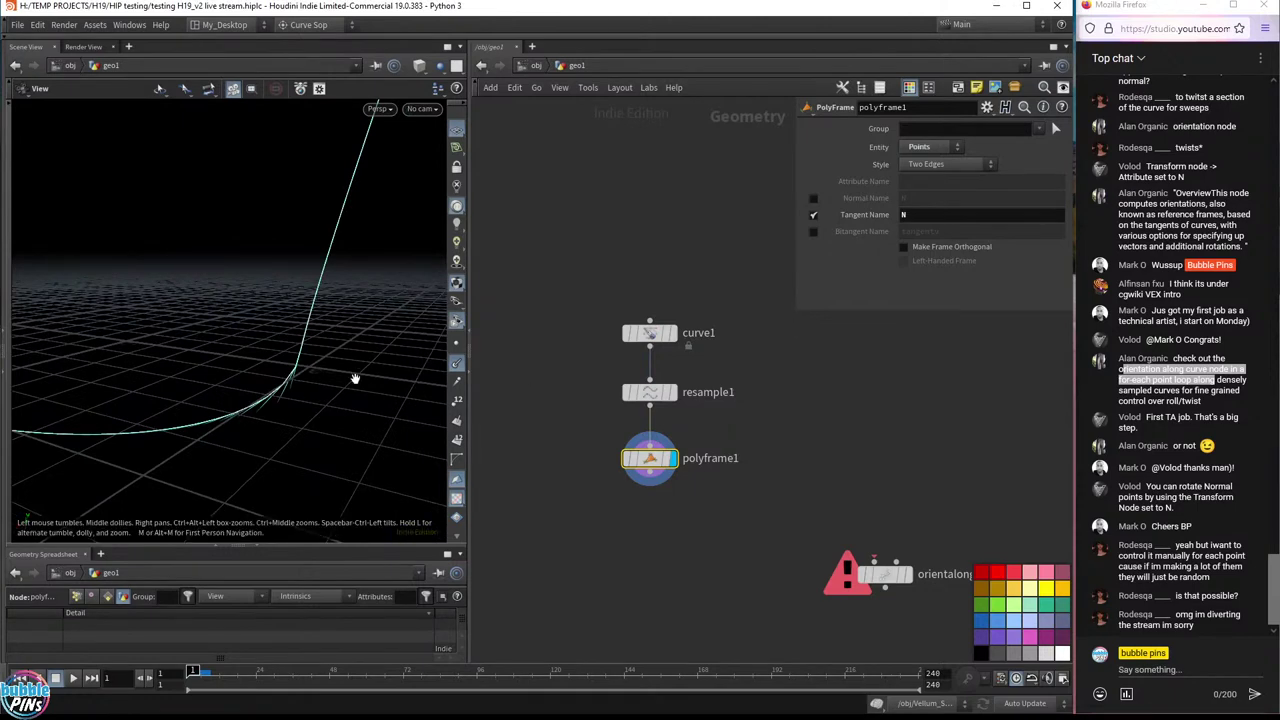
drag(283, 392, 272, 356)
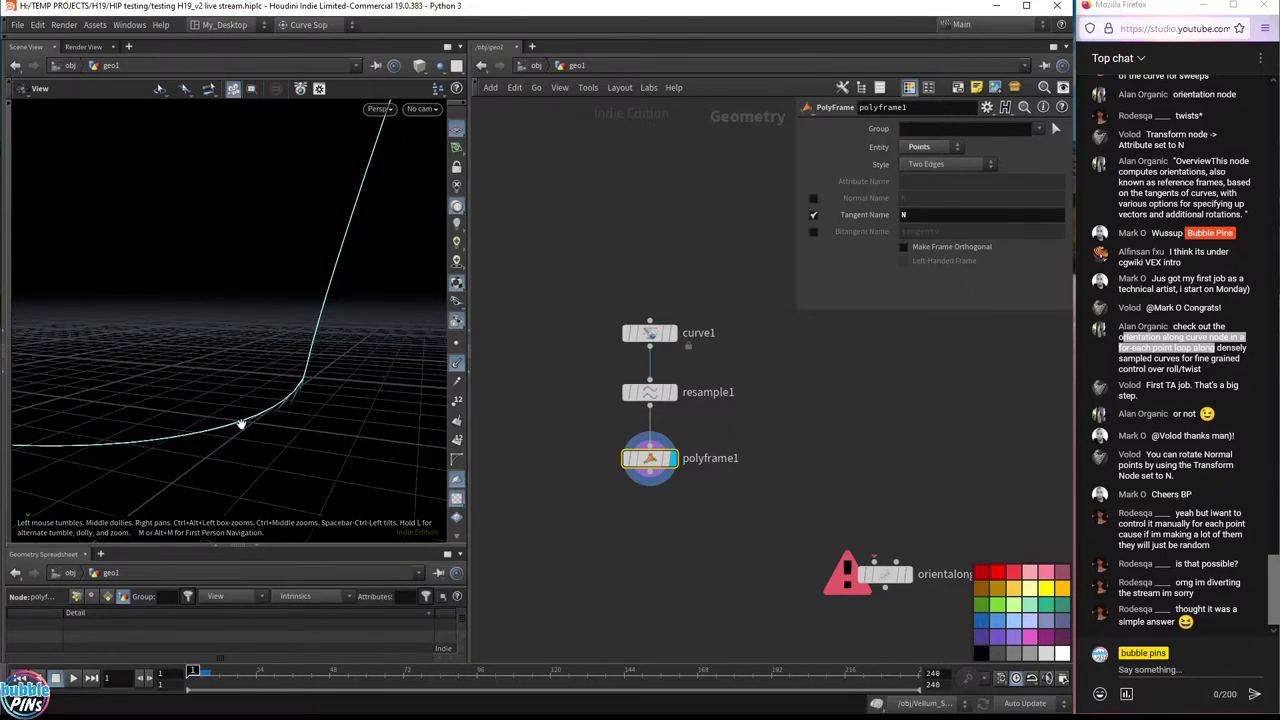
drag(370, 372, 317, 337)
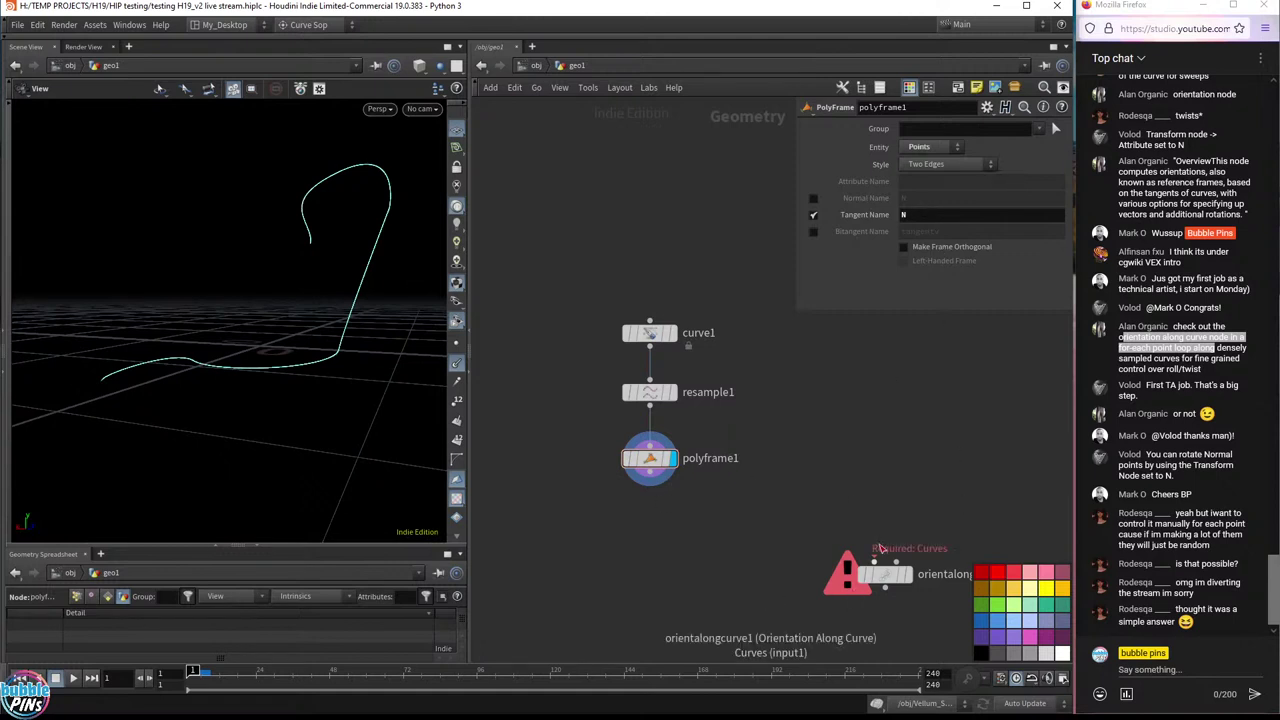
drag(876, 560, 650, 482)
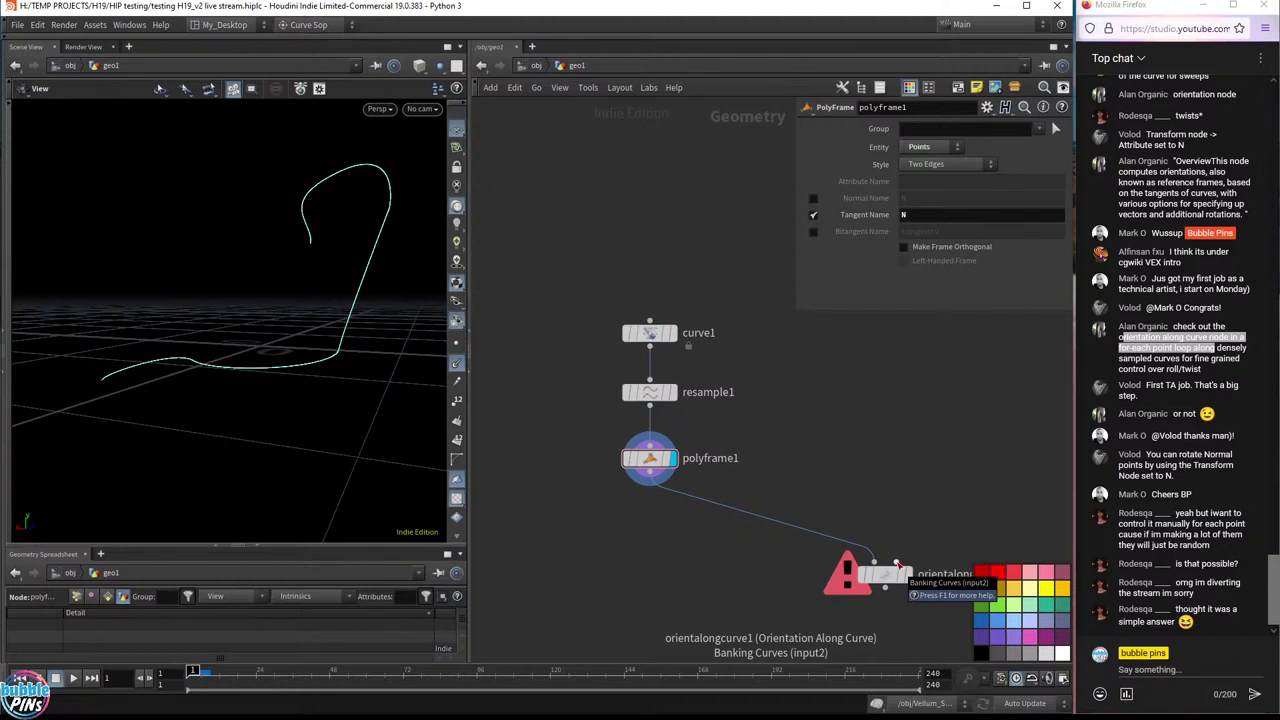
drag(884, 574, 757, 565)
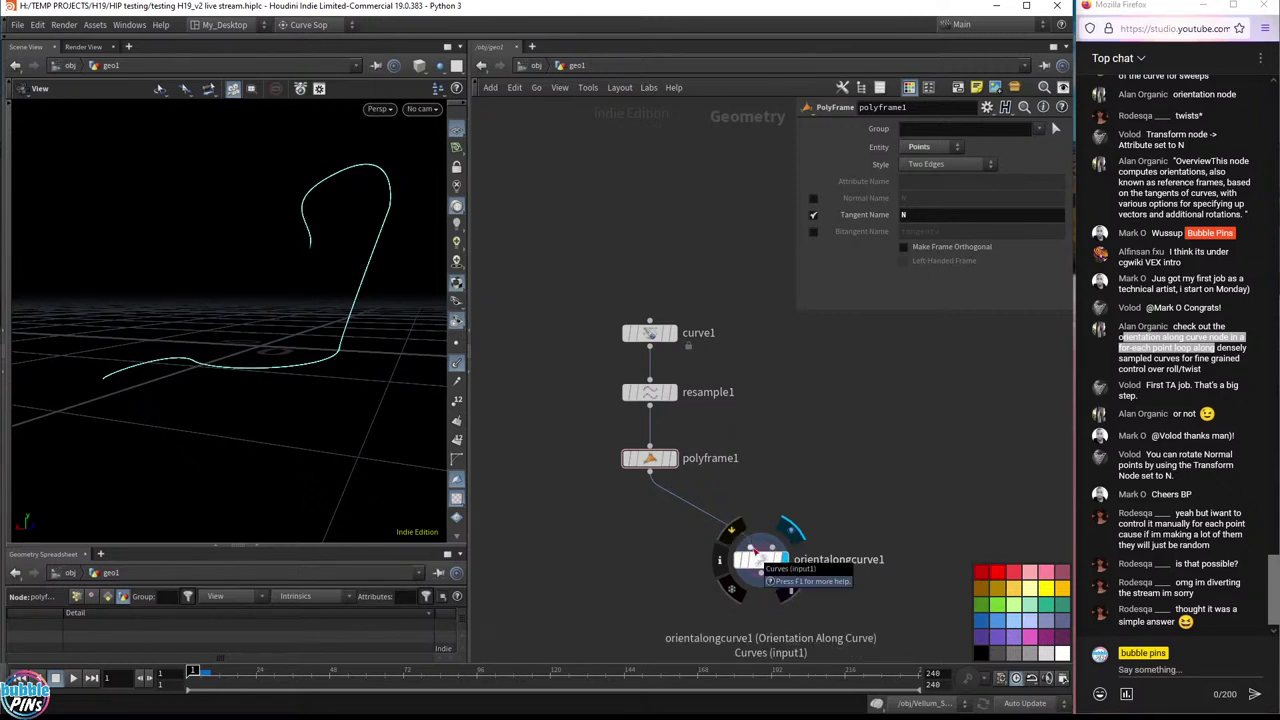
- Add a Rubber Toy test geometry and wire it into orientalongcurve1
key(Tab)
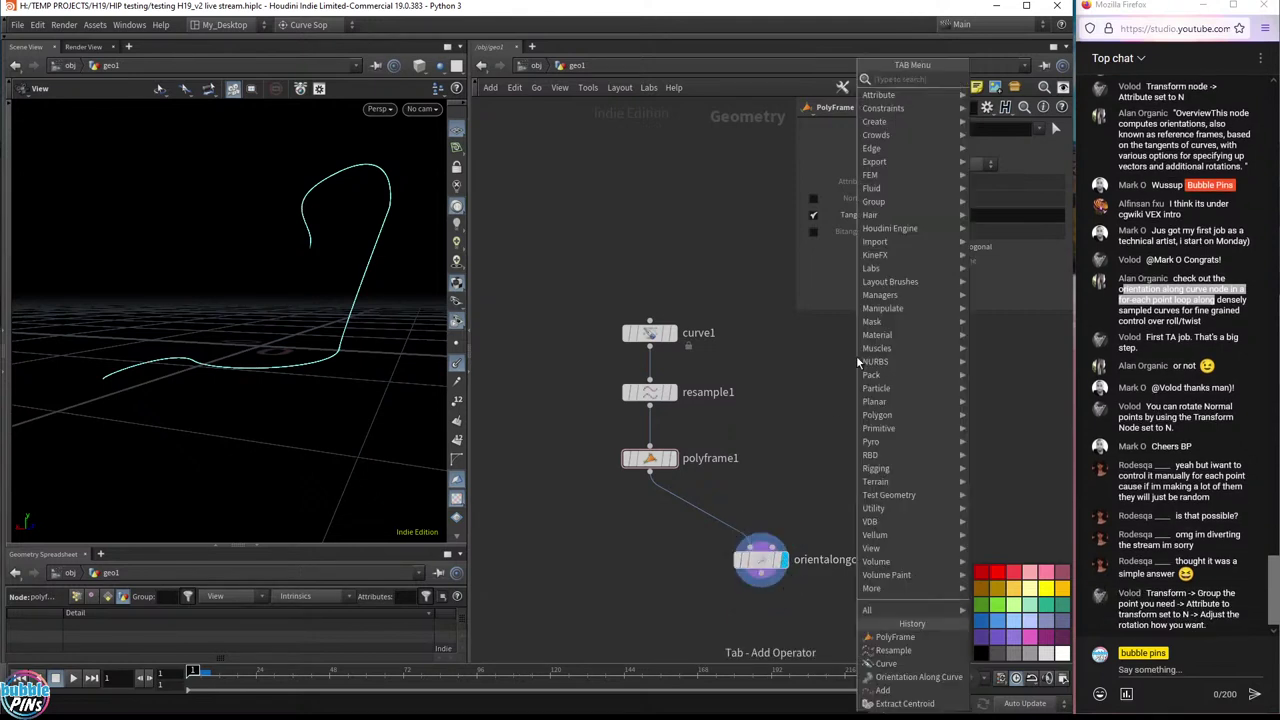
text(rubber)
key(Return)
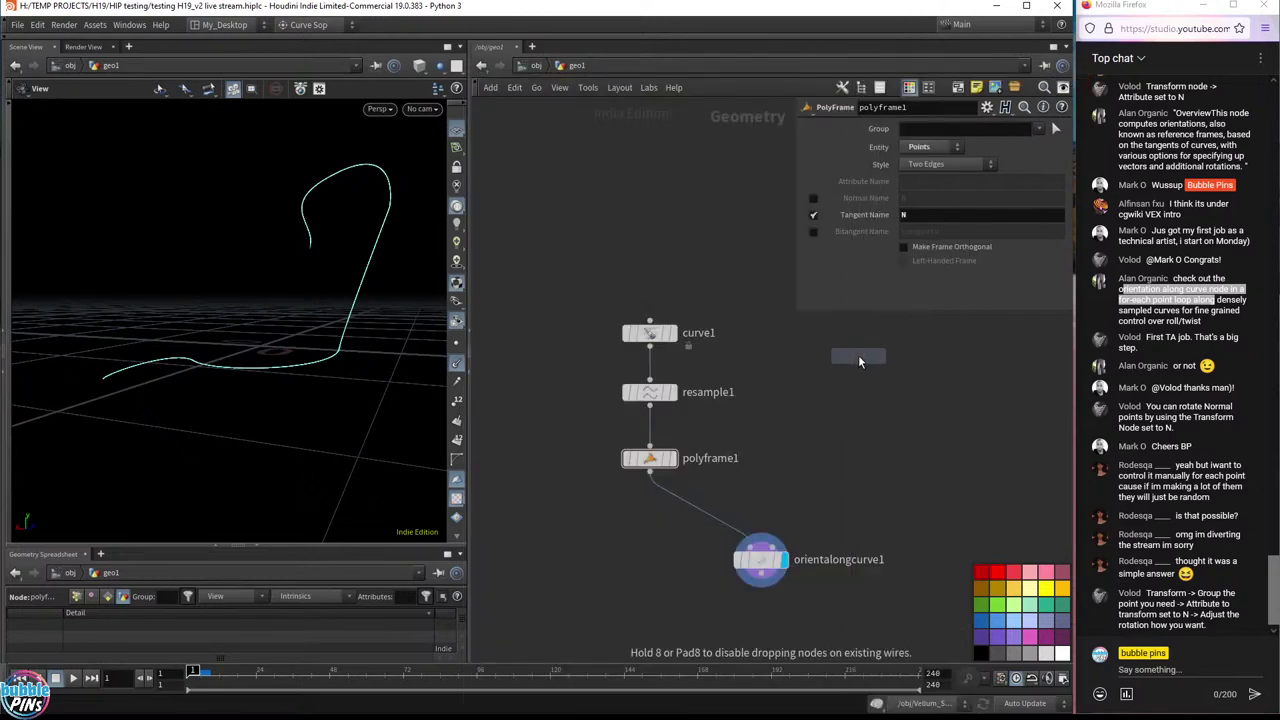
click(836, 383)
drag(836, 394, 770, 552)
- Review orientalongcurve1's Output Attributes, keeping Average of Edge Directions as tangent type
click(761, 559)
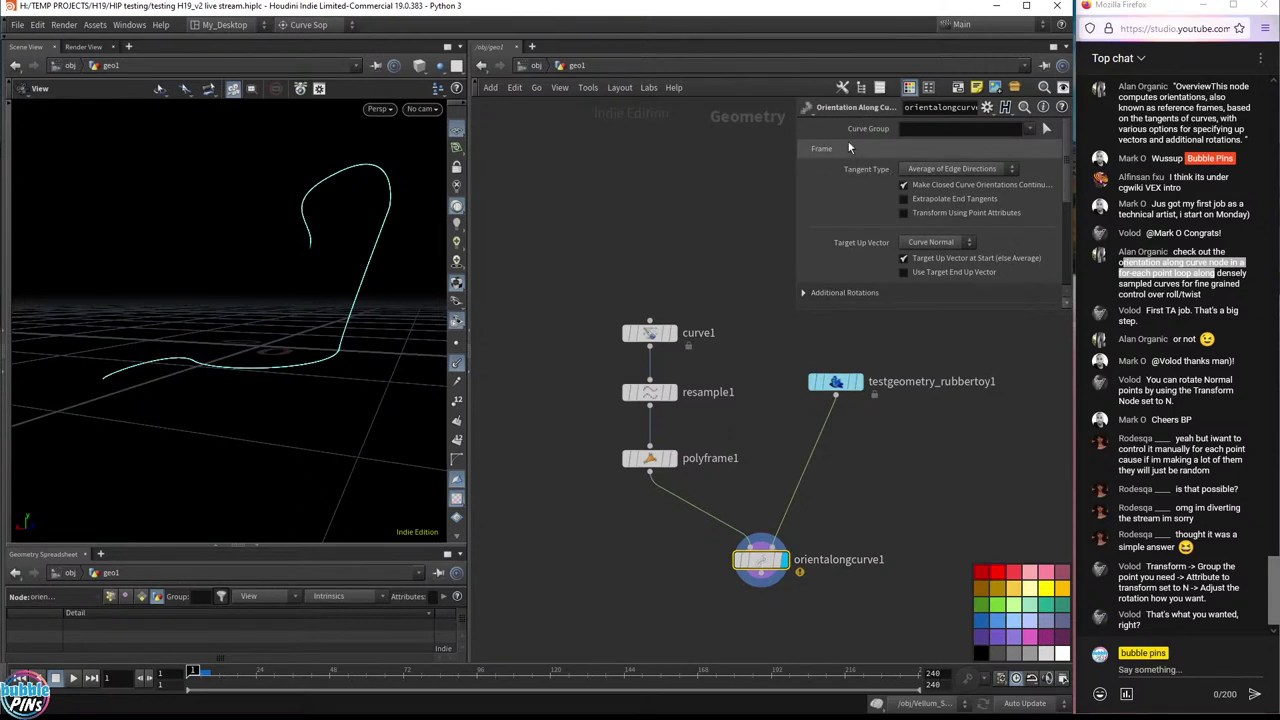
drag(831, 312, 822, 372)
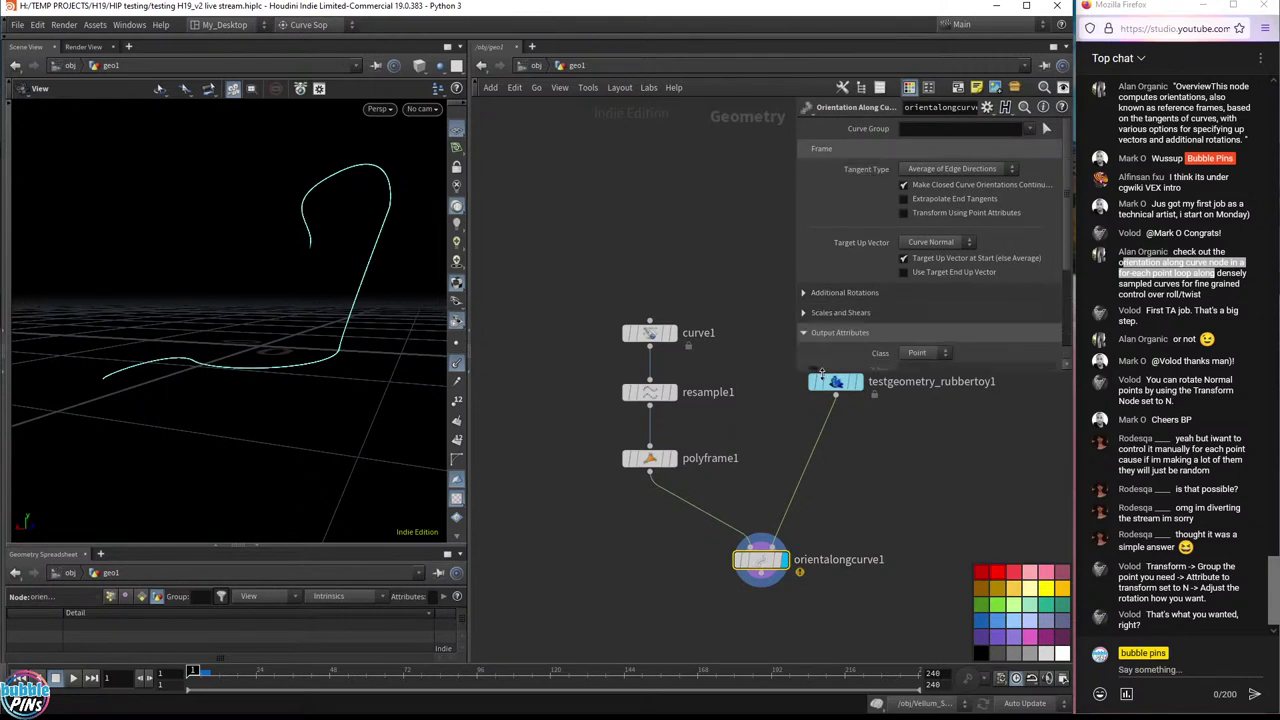
scroll(990, 335, down, 3)
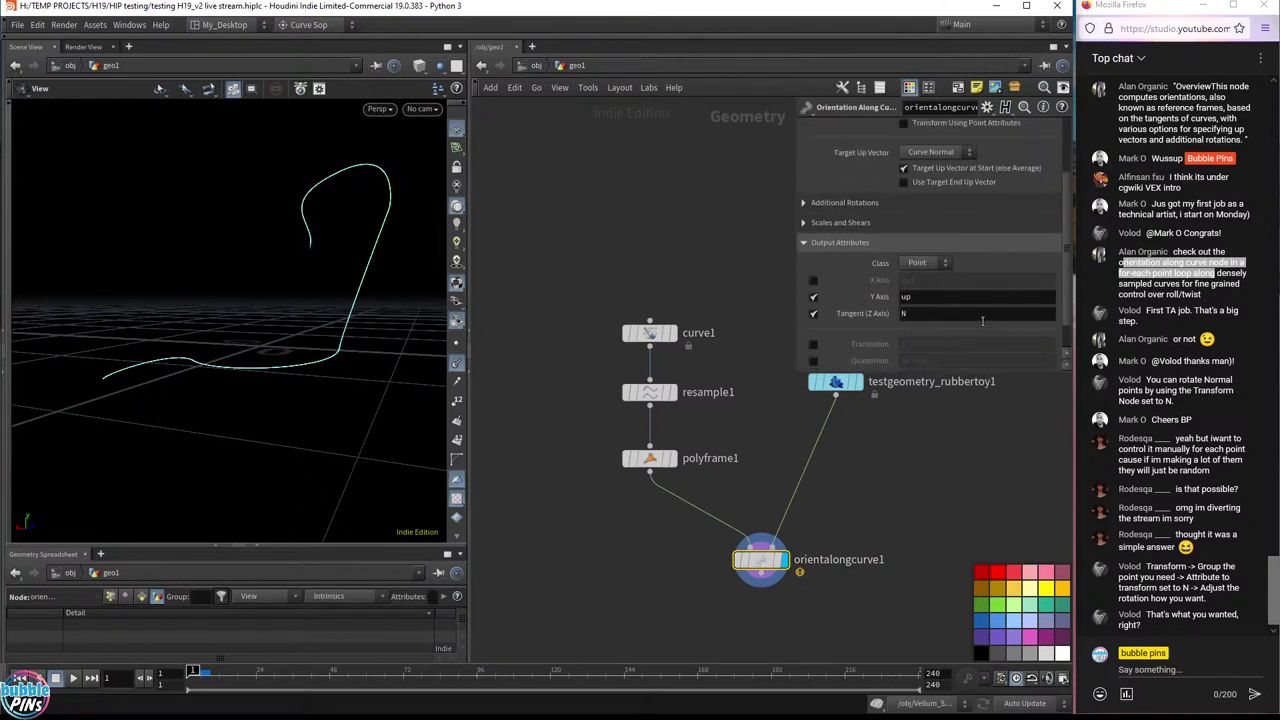
scroll(980, 313, up, 3)
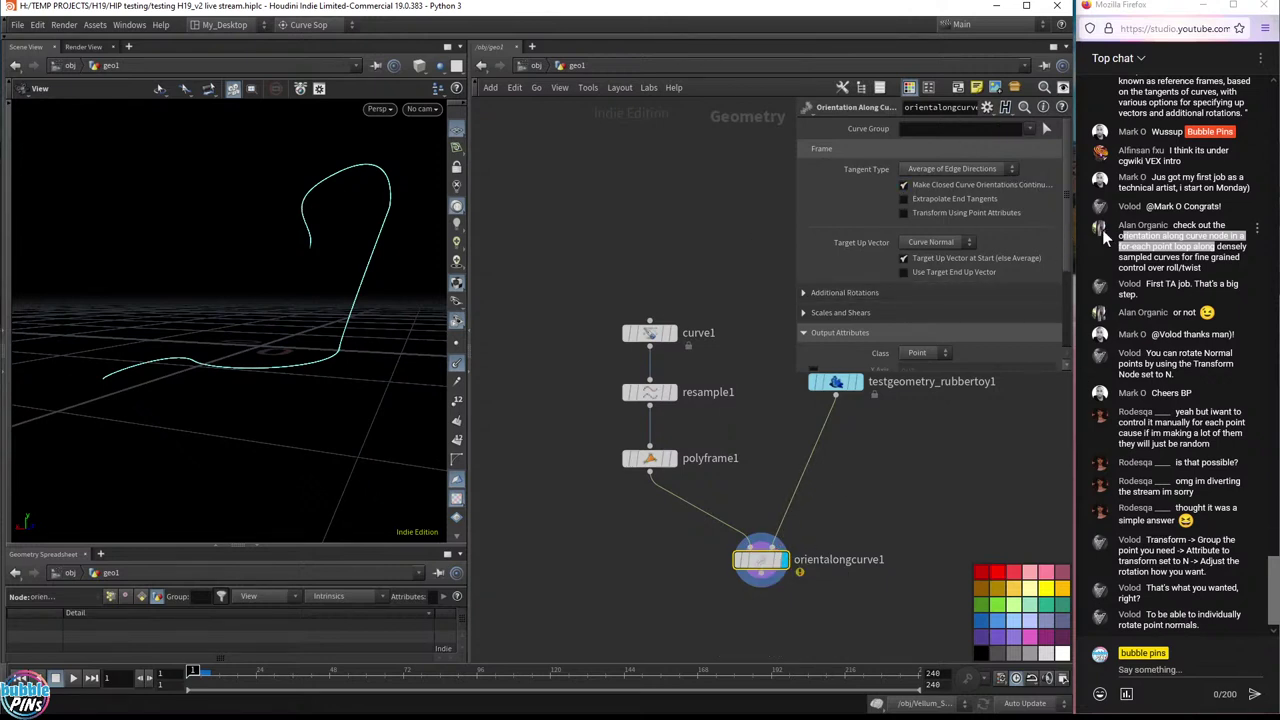
click(985, 172)
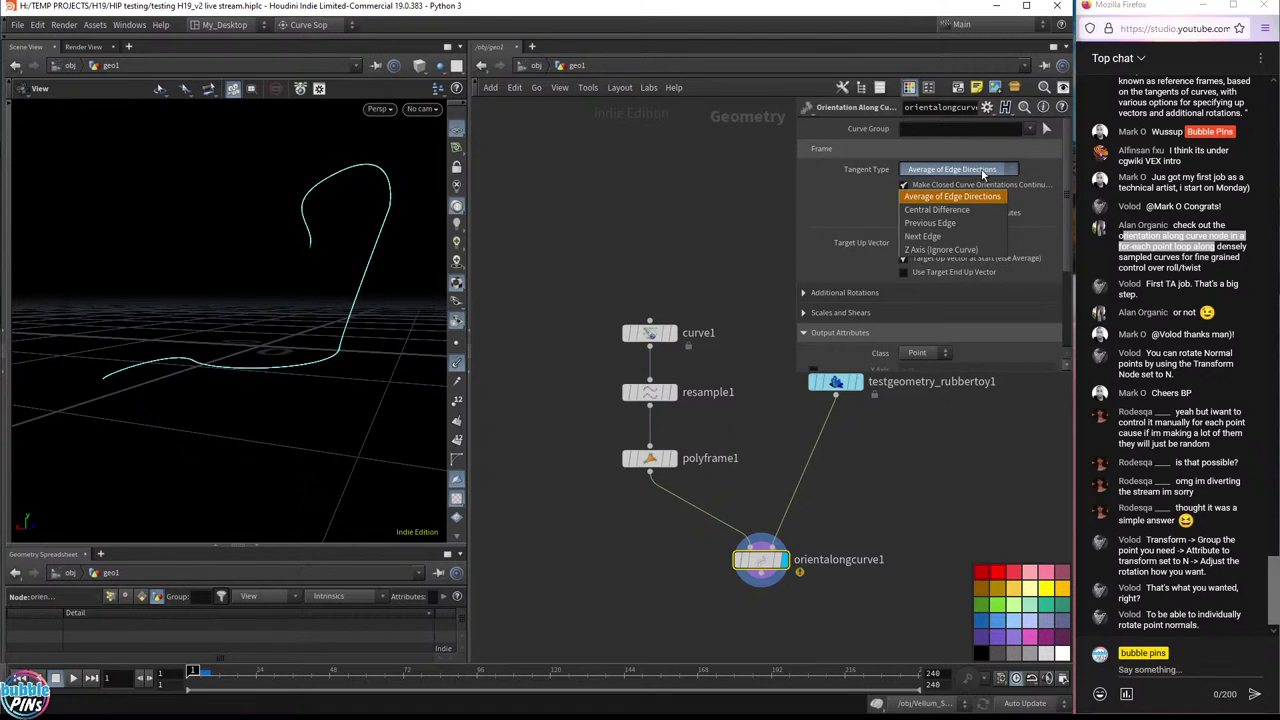
click(983, 170)
scroll(987, 212, down, 5)
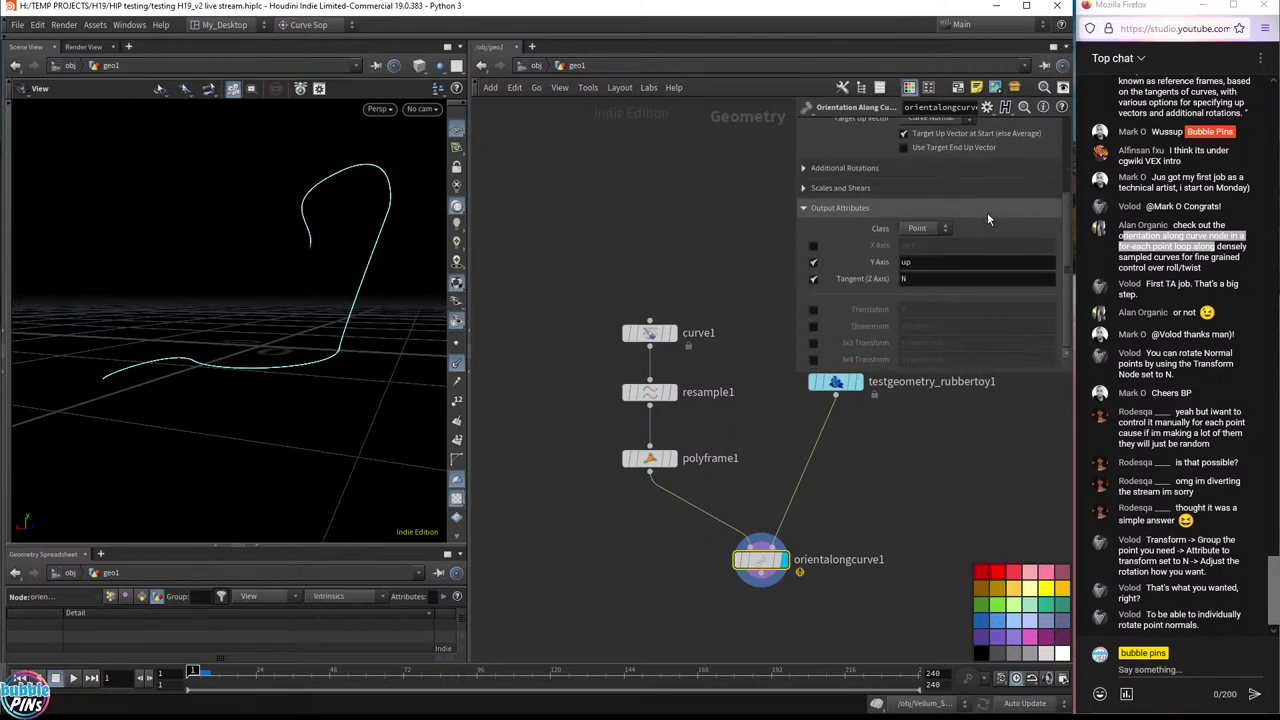
scroll(937, 497, down, 3)
middle_drag(923, 437, 737, 306)
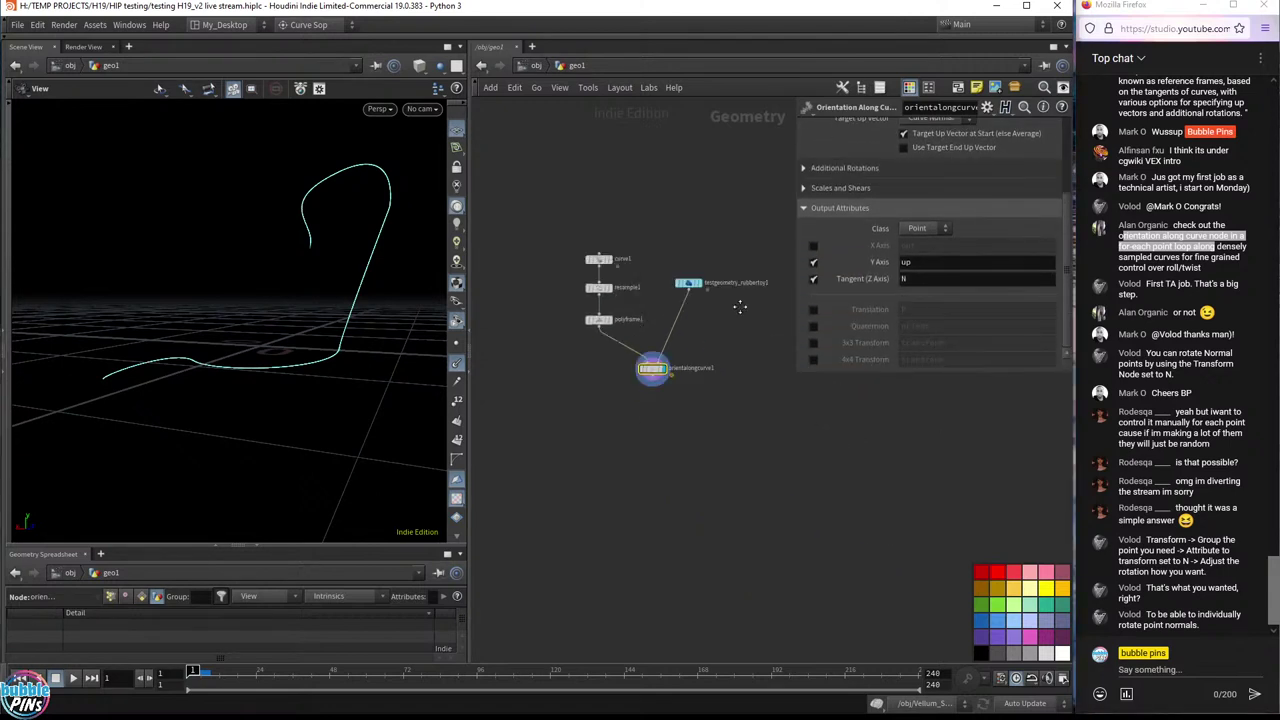
scroll(723, 270, up, 3)
scroll(723, 270, up, 2)
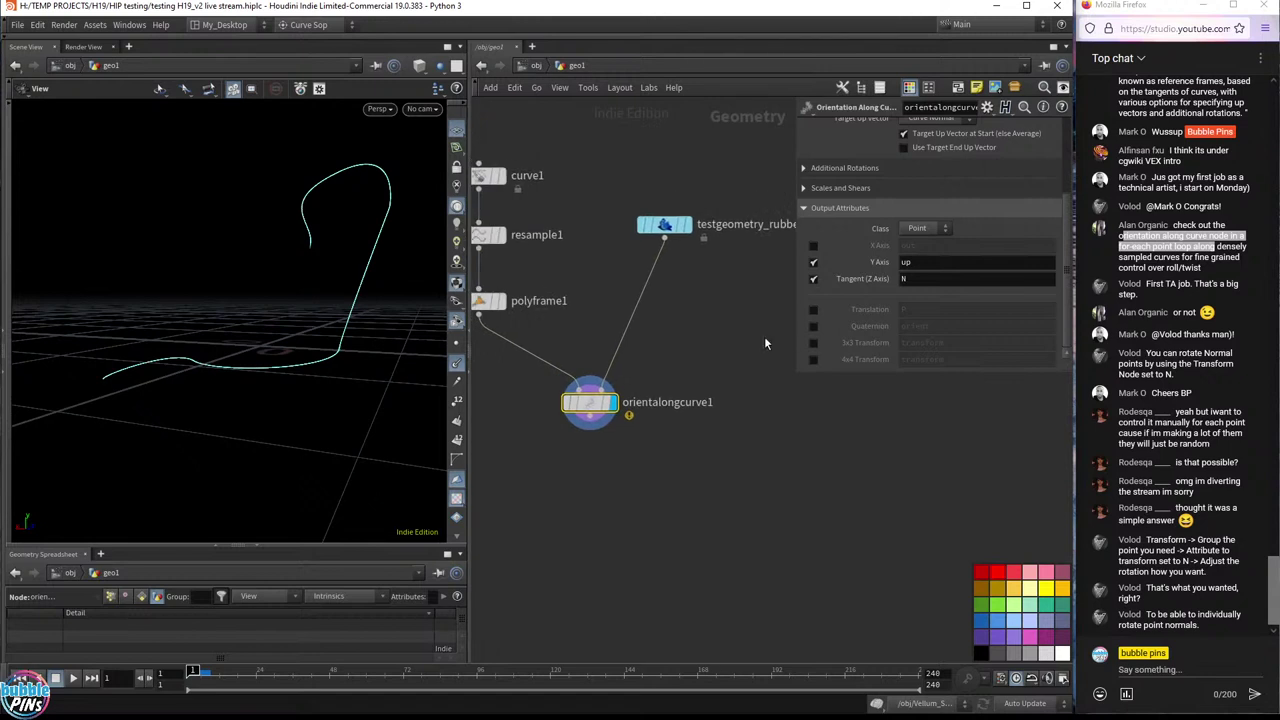
- Open the Orientation Along Curve help page at its Examples section
click(1050, 110)
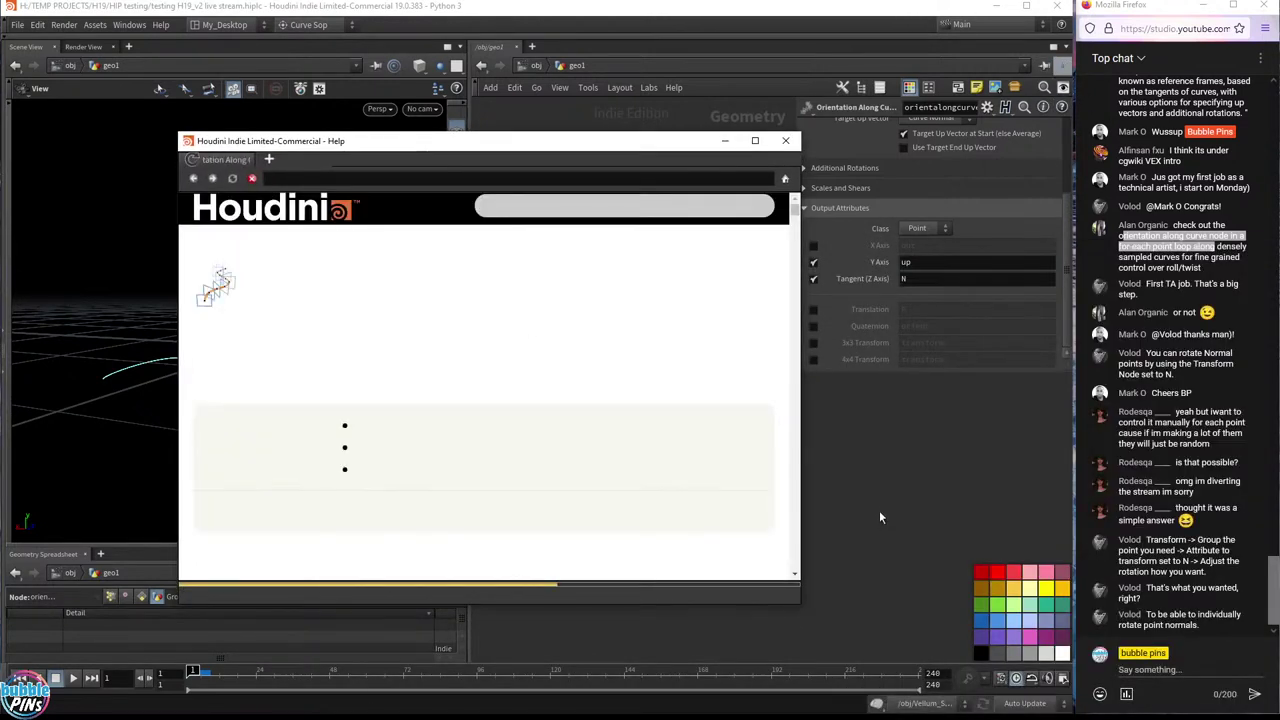
click(372, 440)
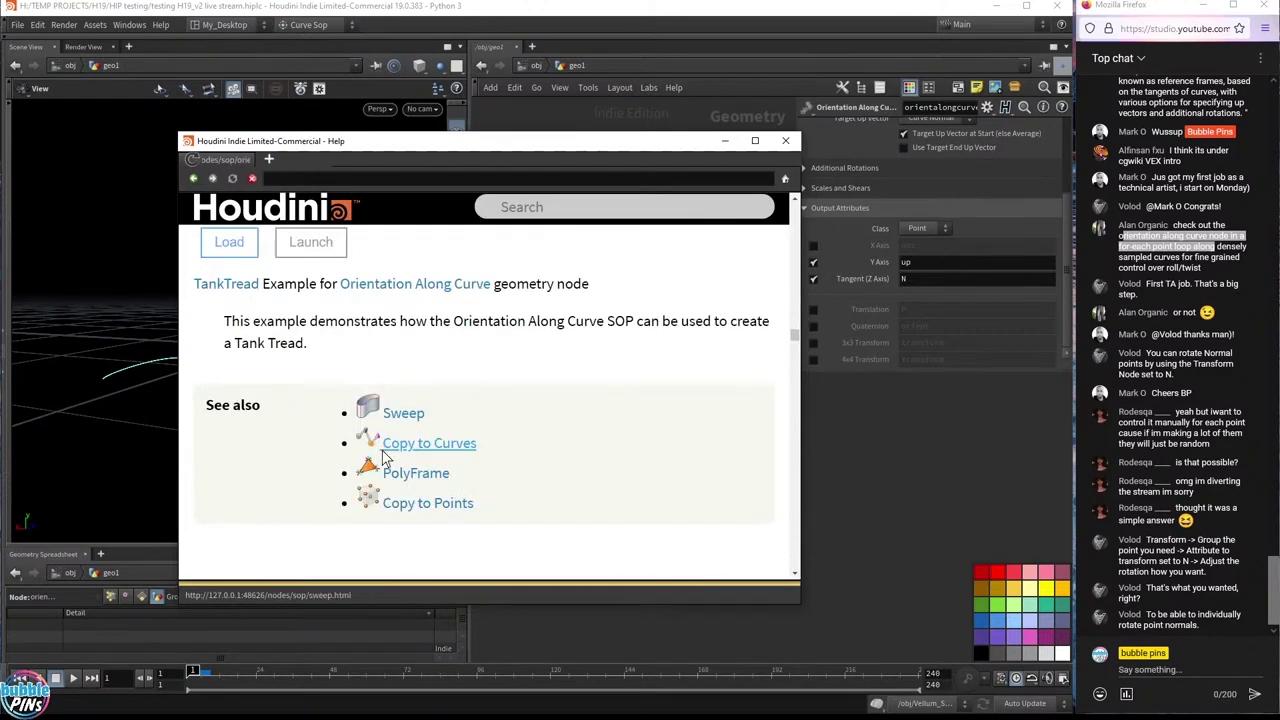
click(231, 279)
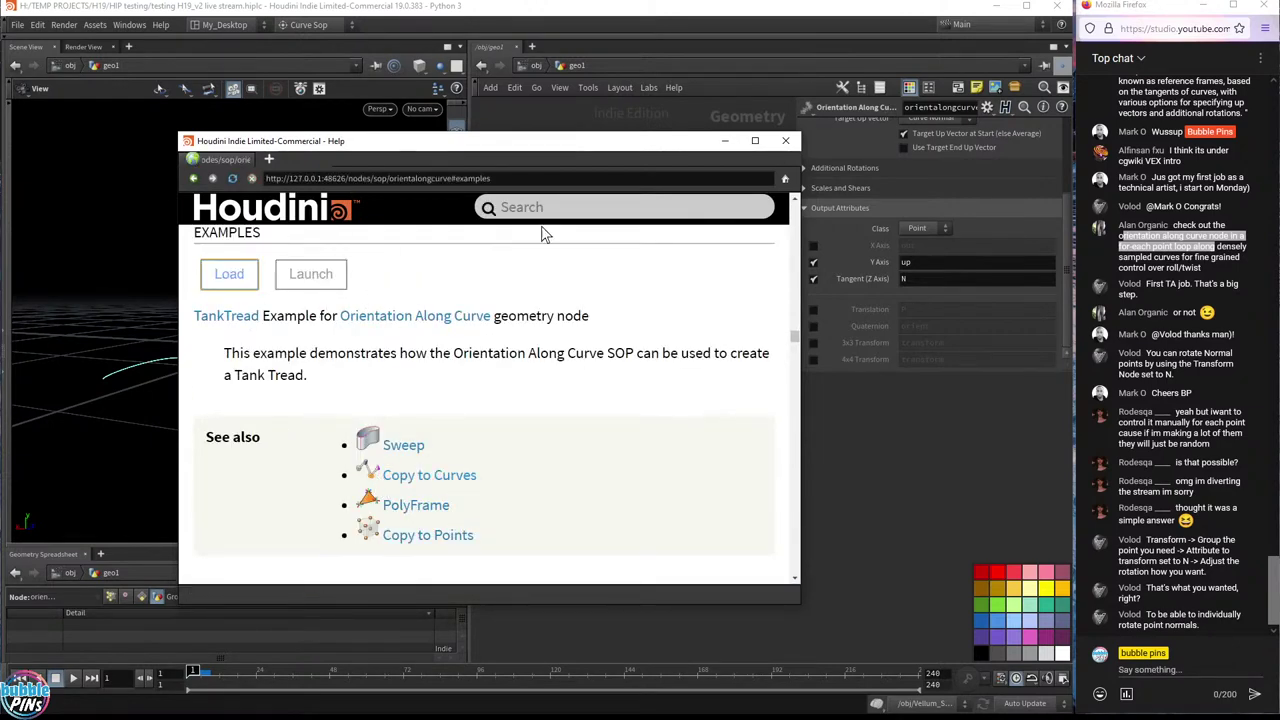
drag(575, 152, 403, 442)
- Reframe the network, select orientalongcurve1, and reopen its help page
key(h)
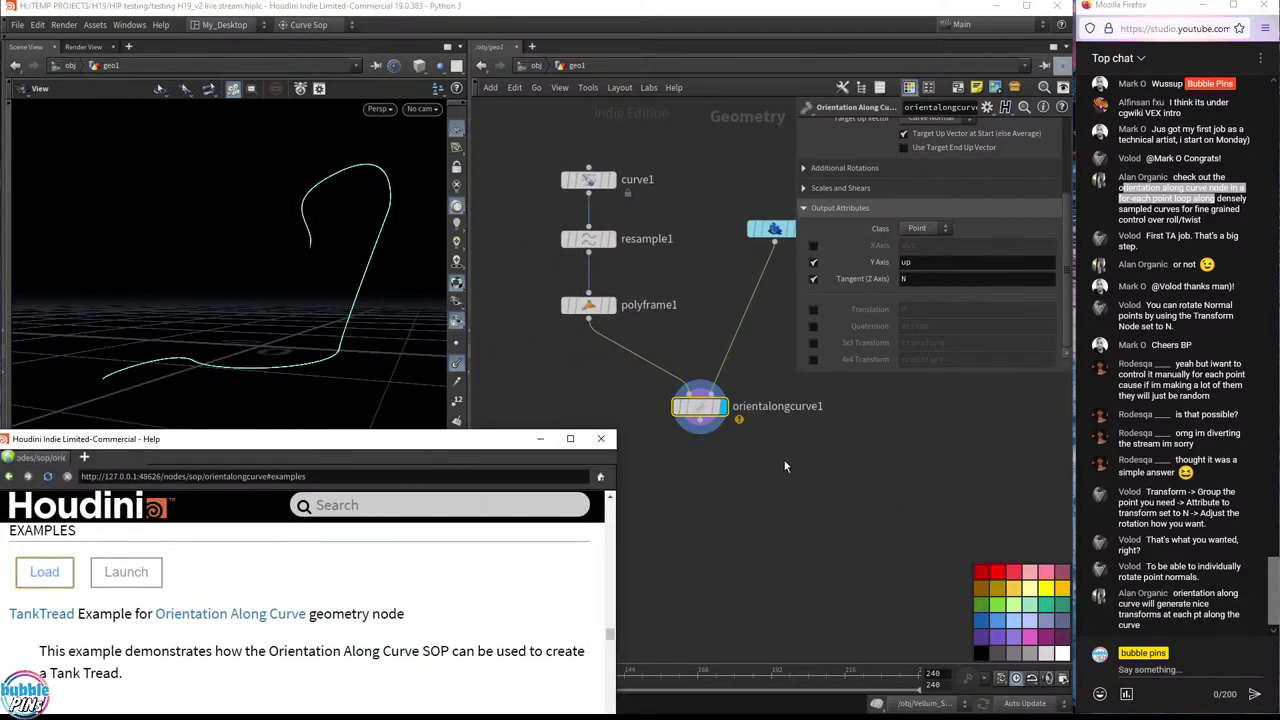
drag(785, 466, 600, 365)
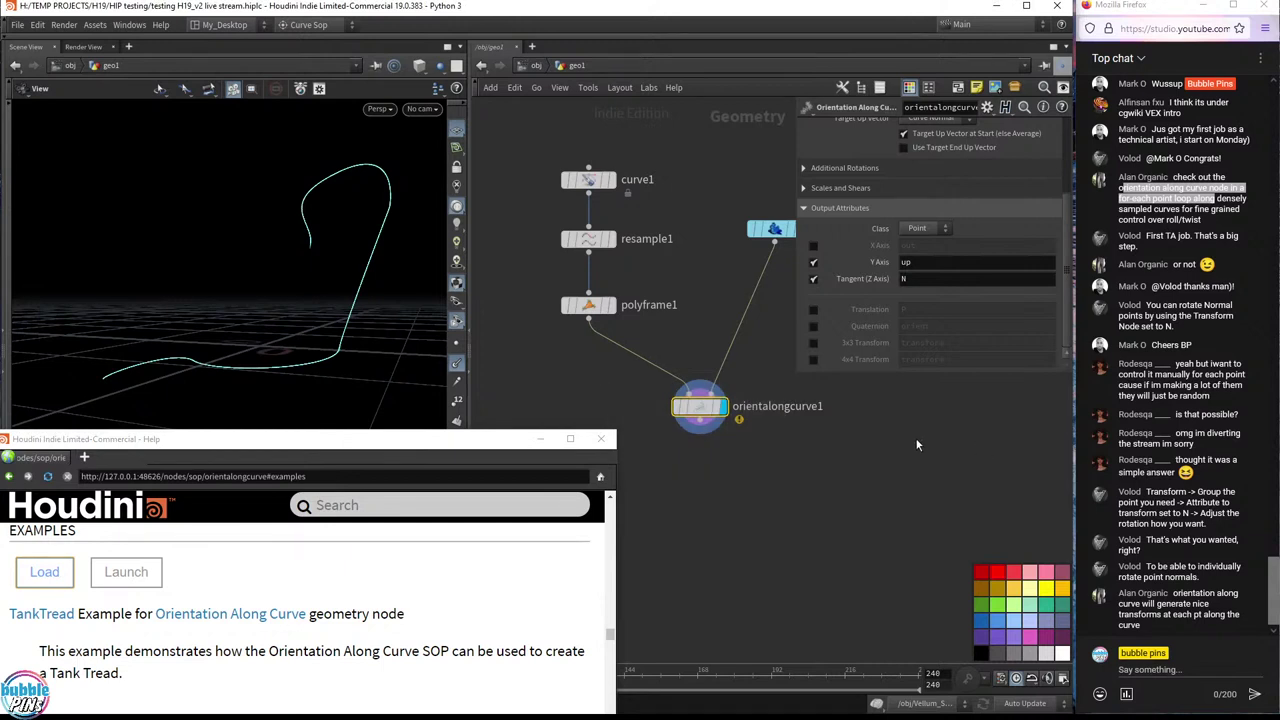
middle_drag(808, 464, 740, 451)
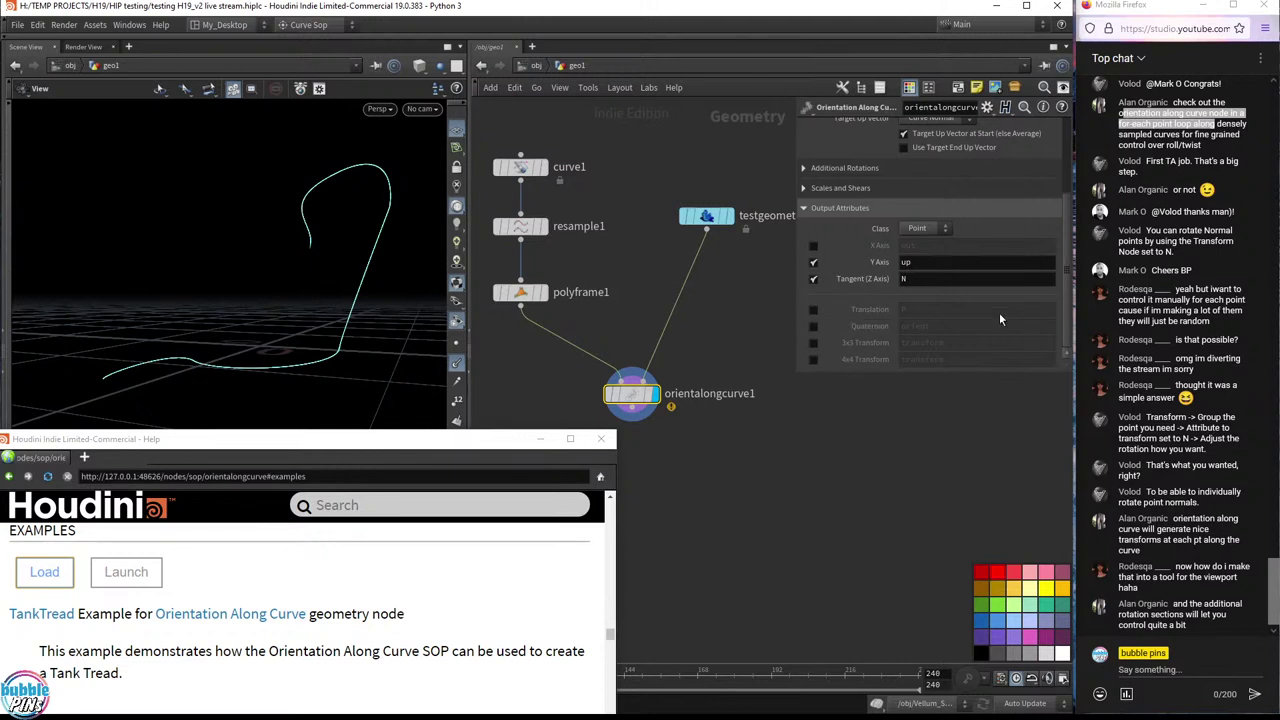
key(p)
key(p)
key(p)
key(p)
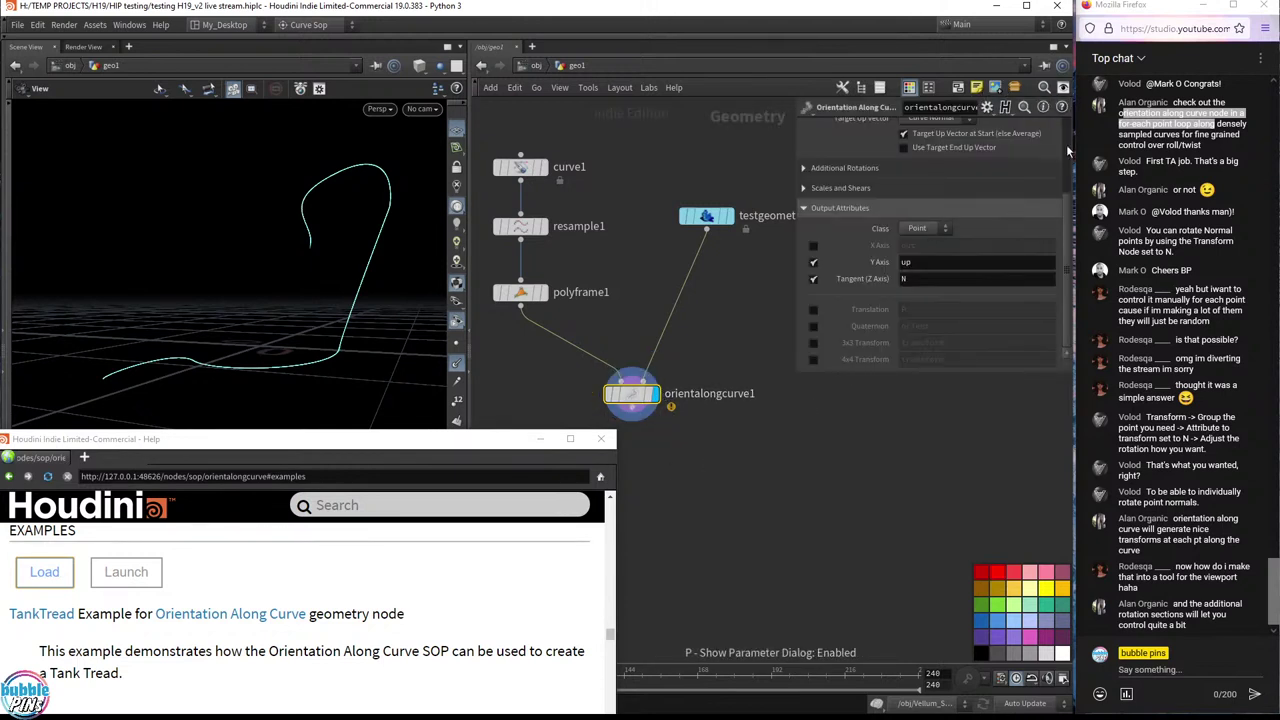
key(p)
key(p)
key(p)
key(p)
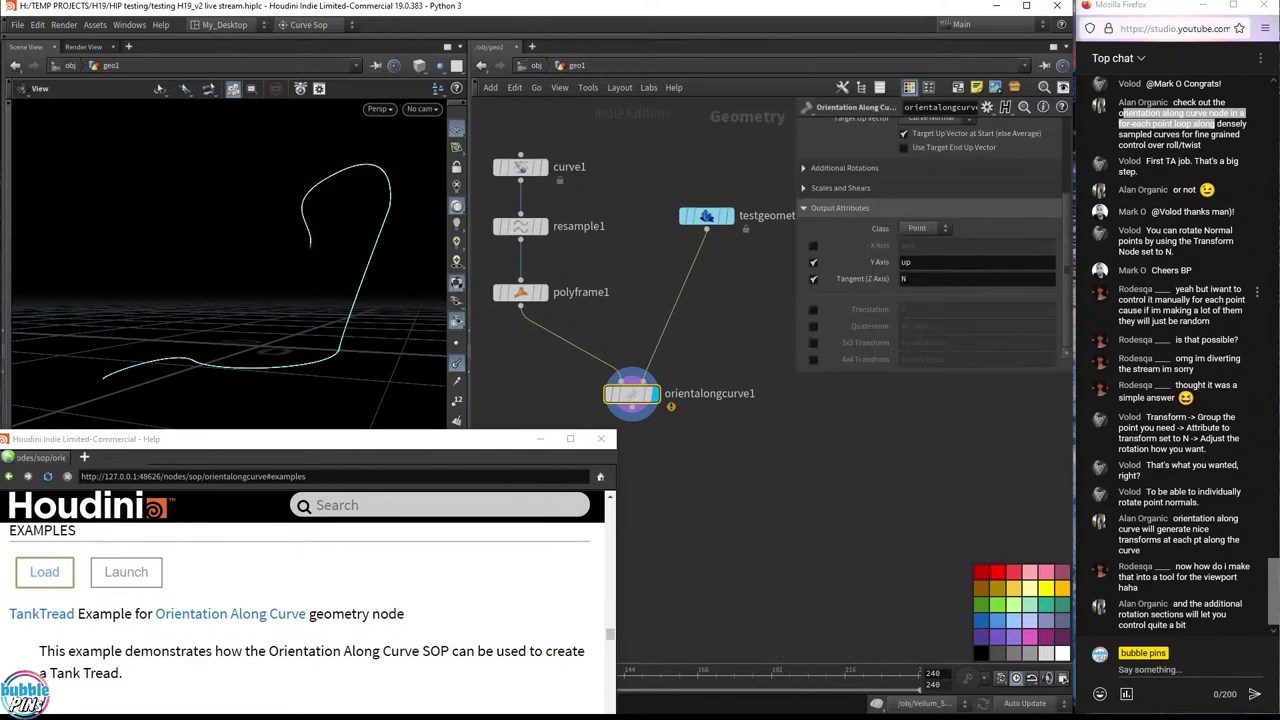
click(1062, 110)
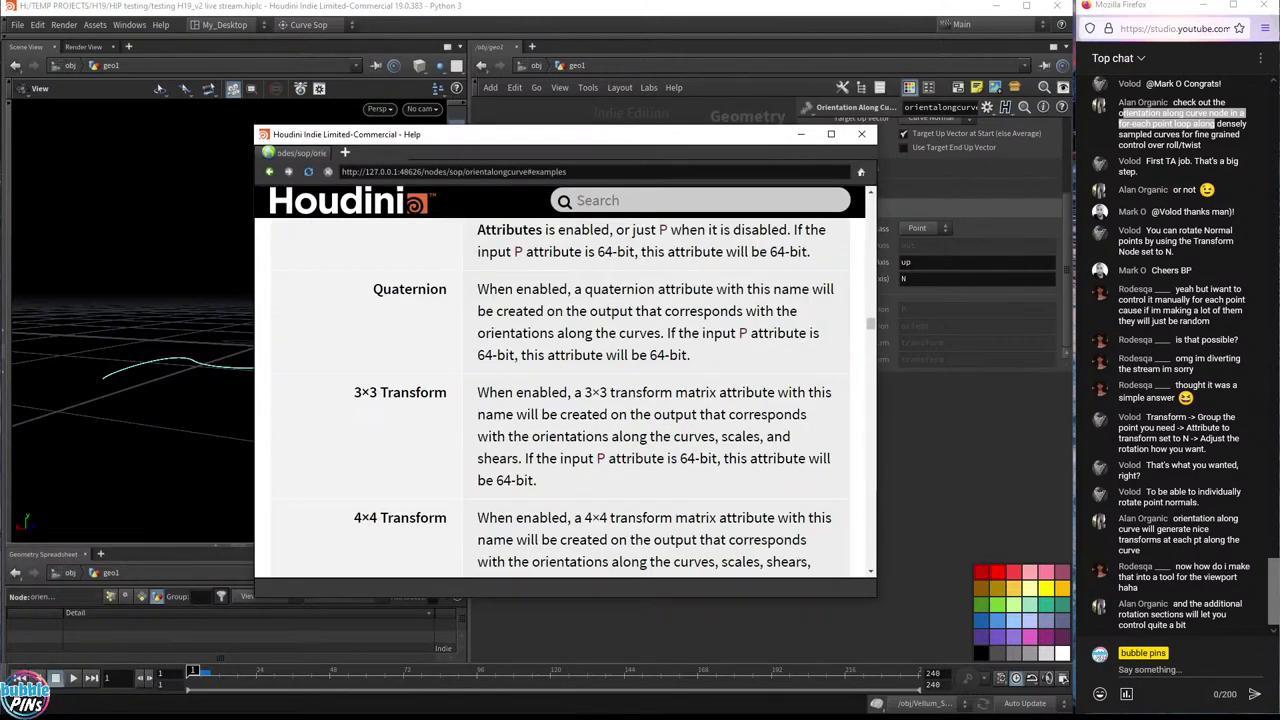
drag(870, 324, 880, 167)
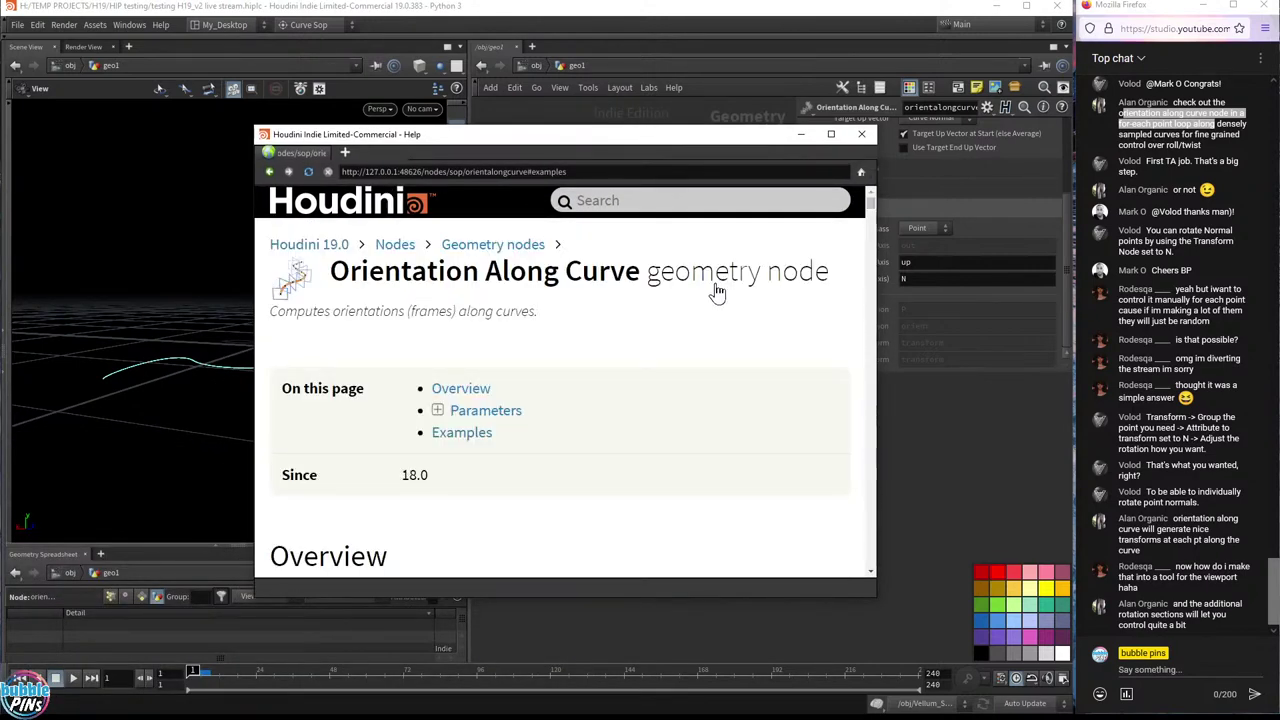
- Load the TankTread example from the help page into the scene
click(465, 442)
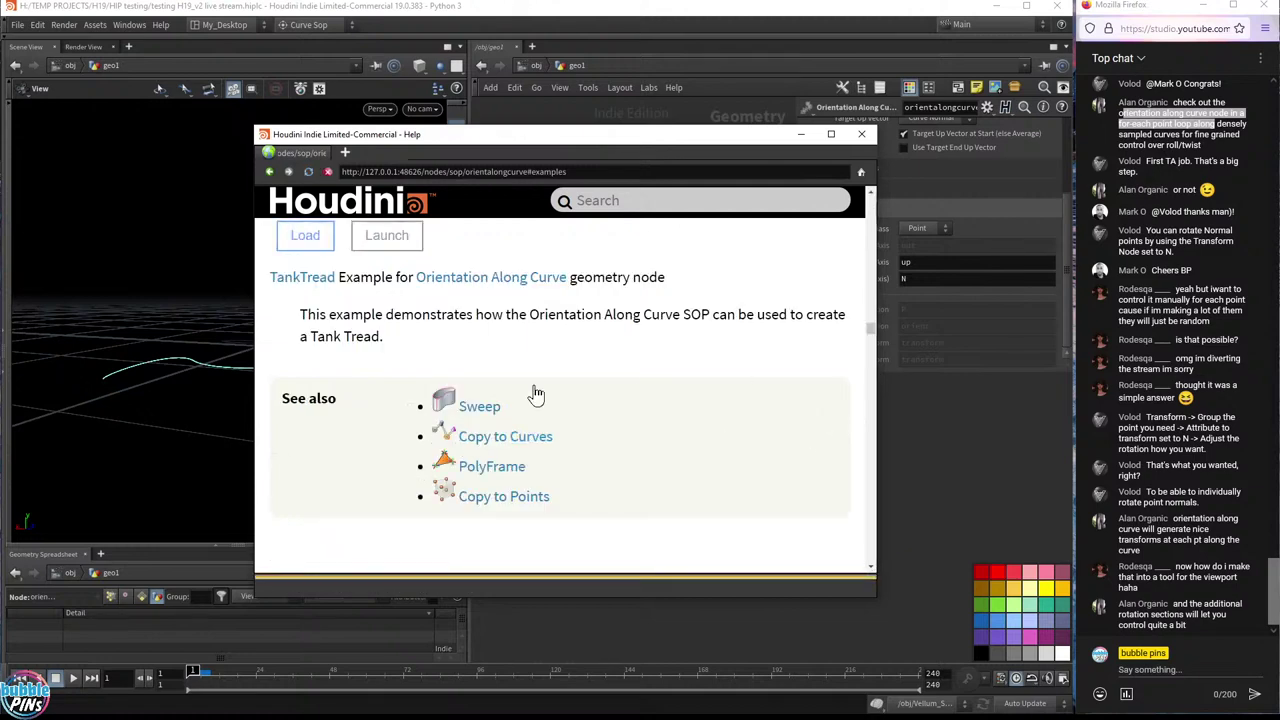
click(297, 242)
drag(532, 140, 321, 493)
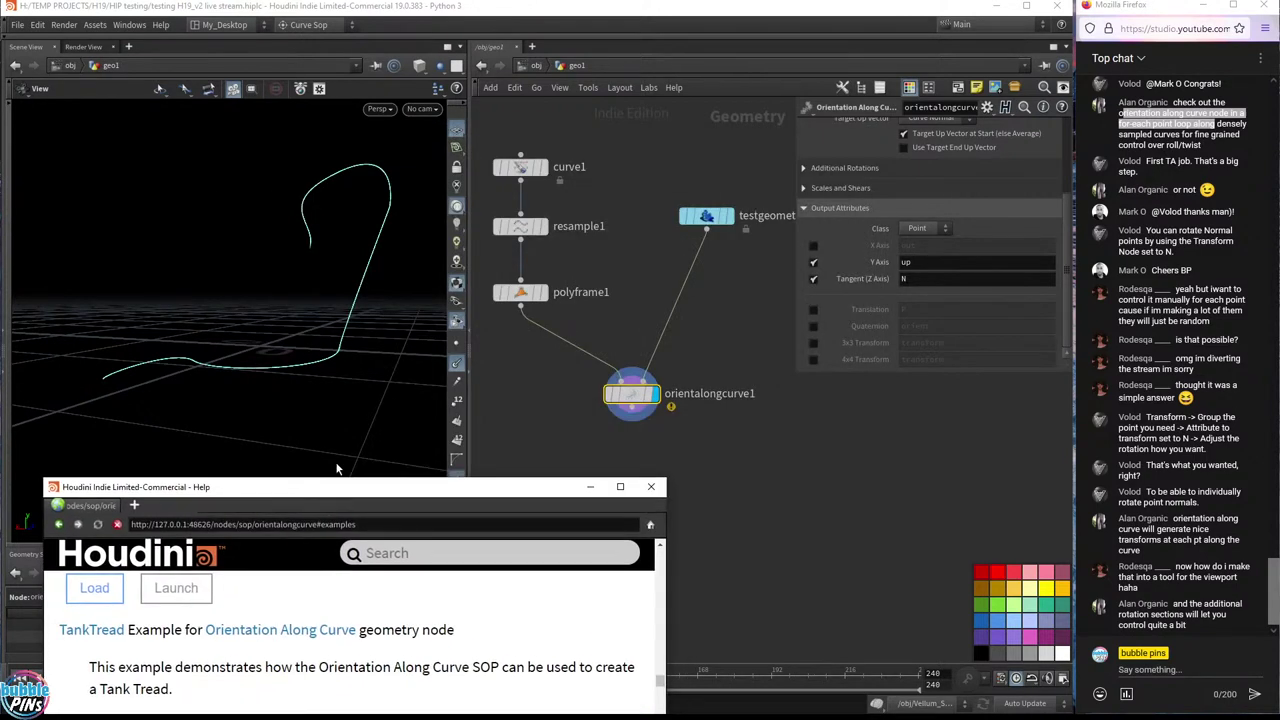
- Place TankTread1 beside geo1 and dive into its Orientation_Along_Curve_Tank_Tread subnet
click(537, 66)
scroll(672, 281, down, 5)
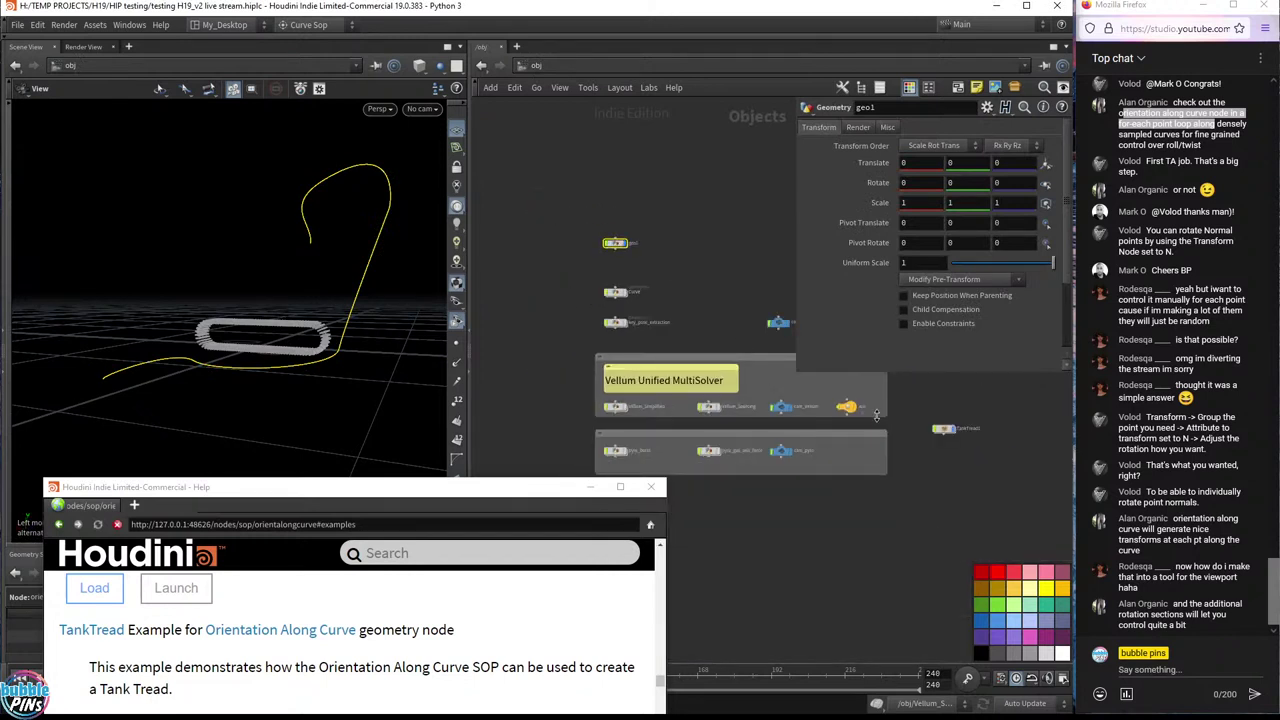
middle_drag(785, 352, 599, 247)
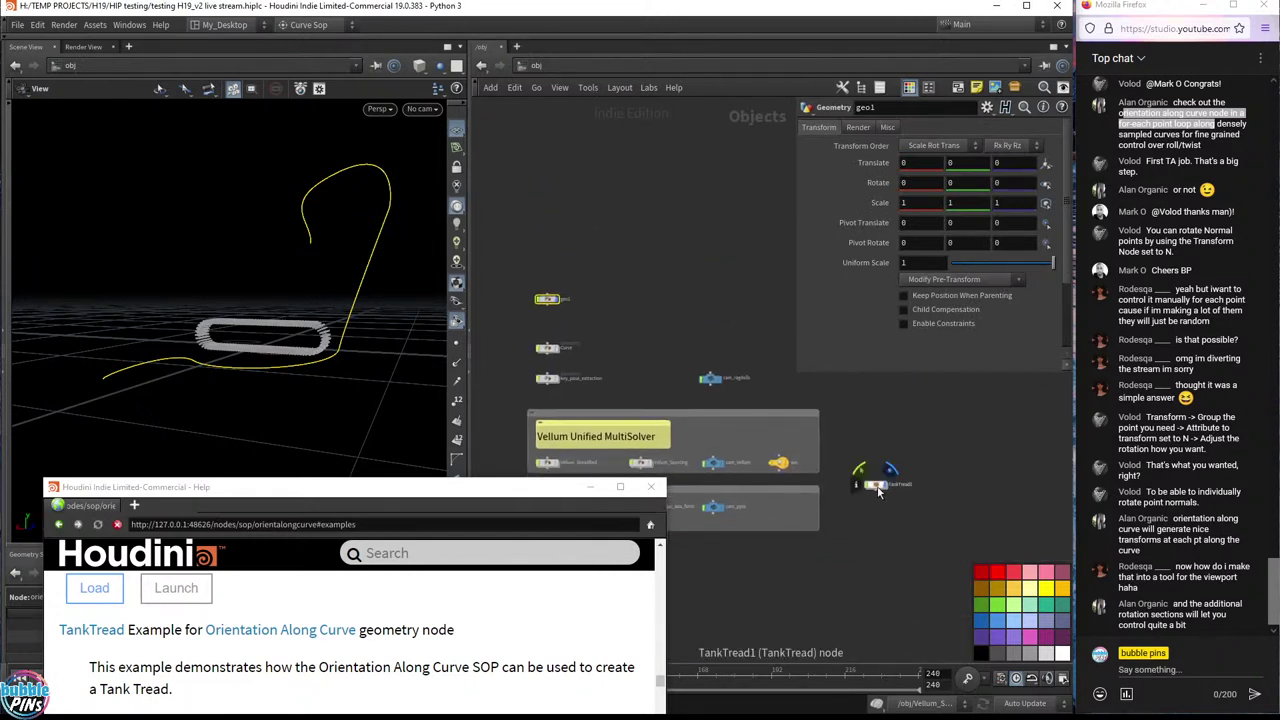
drag(876, 485, 552, 275)
scroll(553, 289, up, 5)
middle_drag(557, 290, 586, 335)
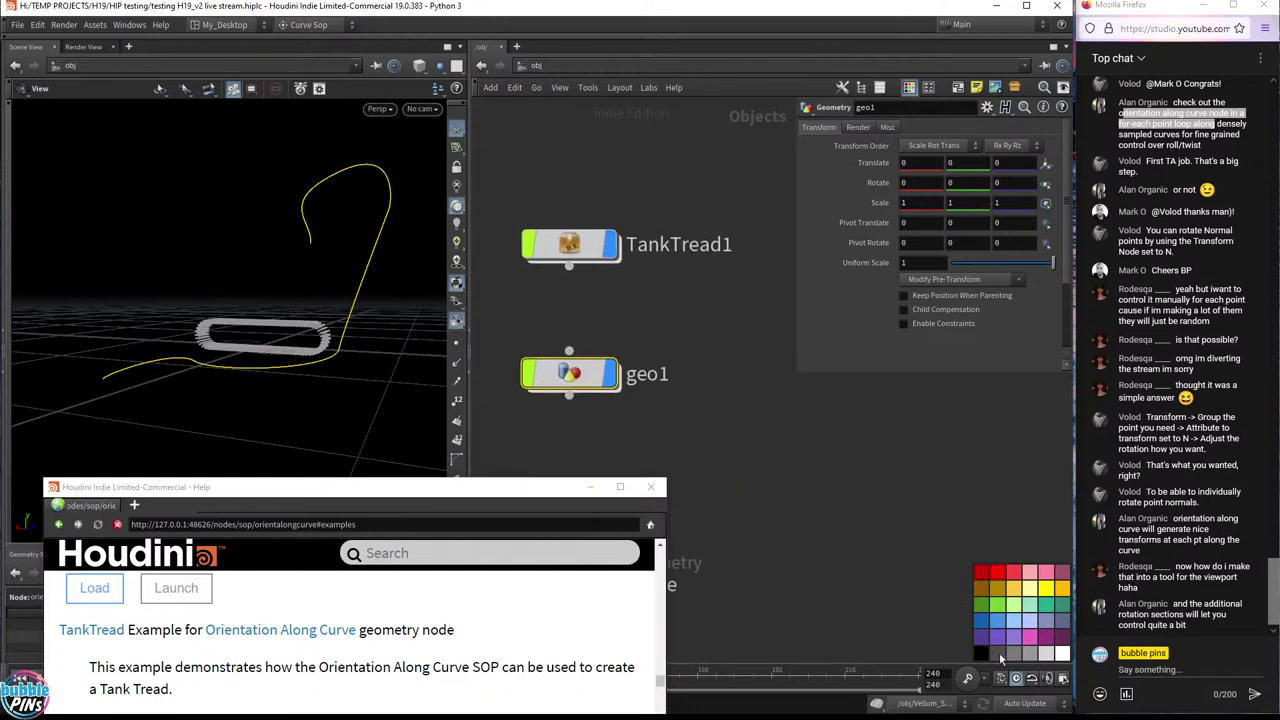
double_click(591, 257)
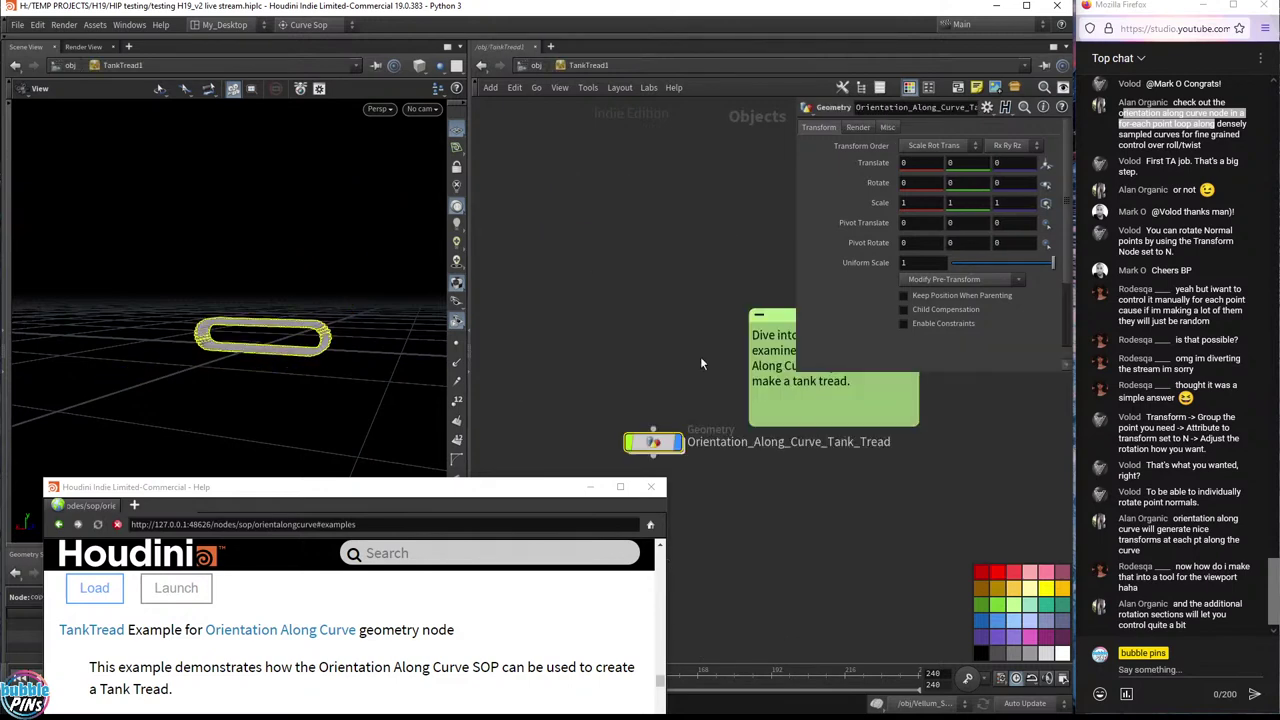
double_click(565, 320)
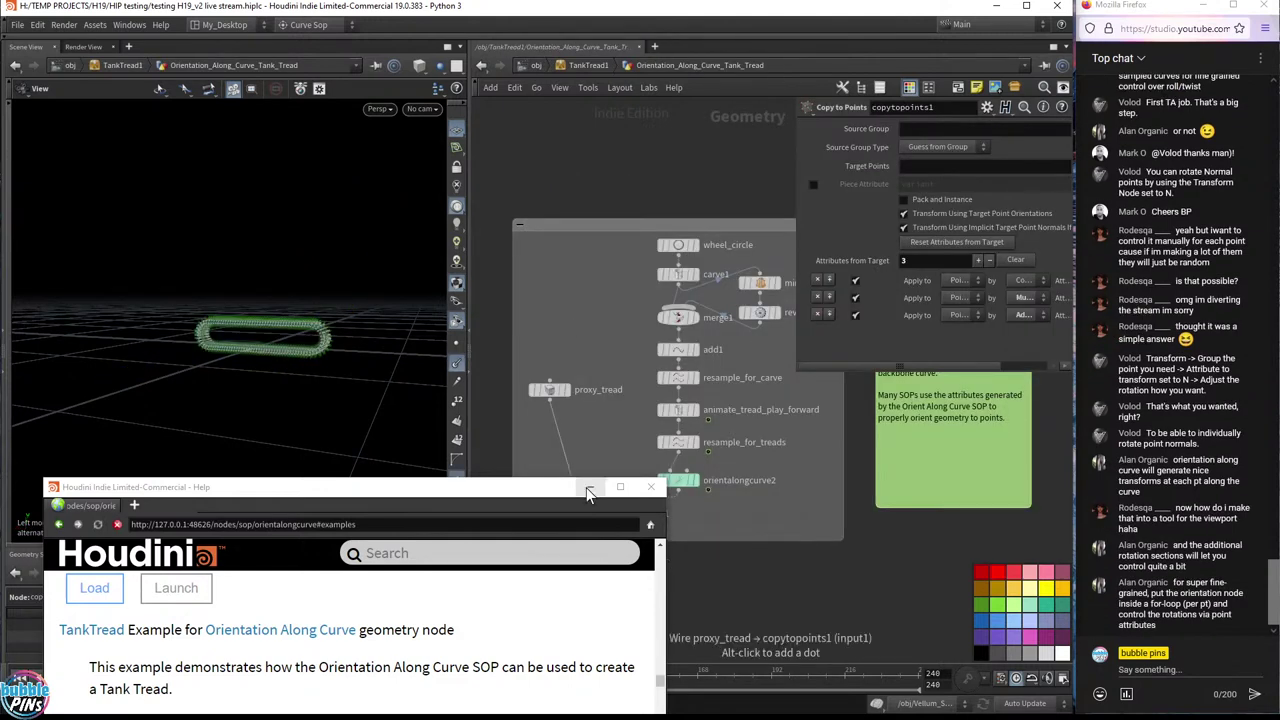
click(587, 487)
- Display wheel_circle, carve1, merge1, add1 and resample_for_carve in turn, showing point normals
drag(324, 311, 345, 255)
click(456, 363)
middle_drag(699, 269, 680, 382)
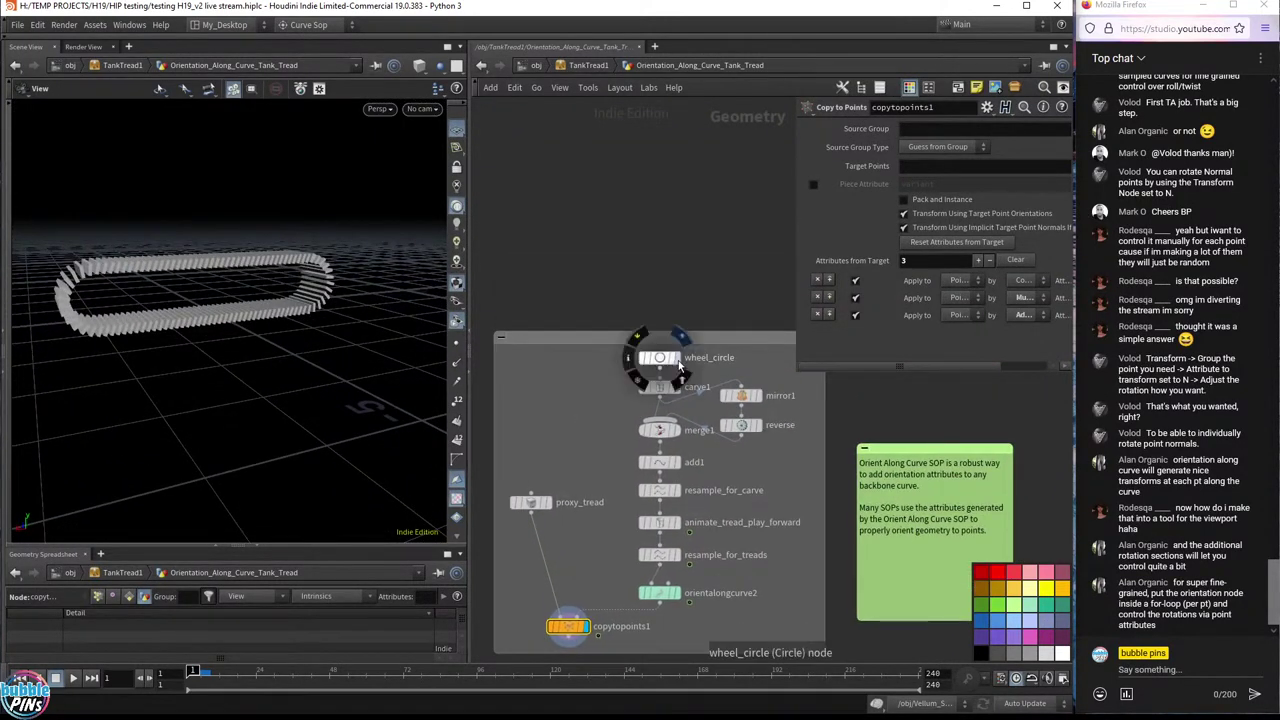
click(681, 352)
click(682, 392)
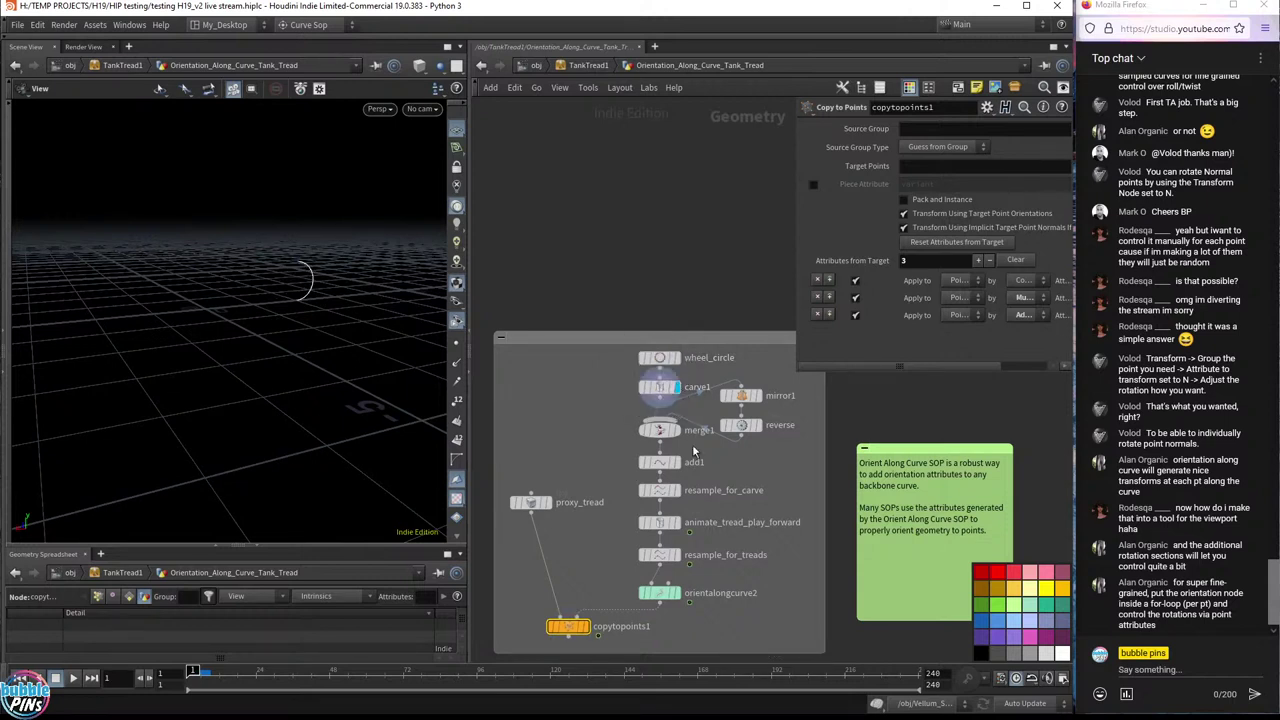
click(677, 430)
click(677, 462)
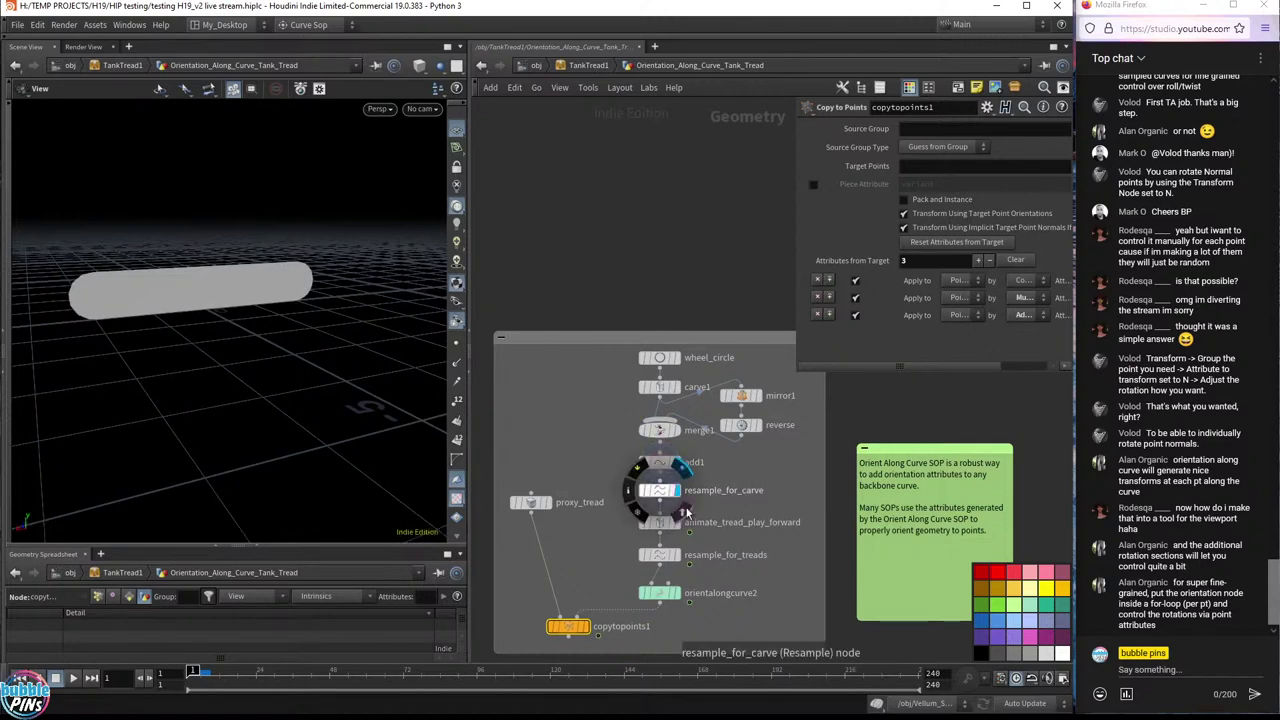
click(677, 490)
click(457, 343)
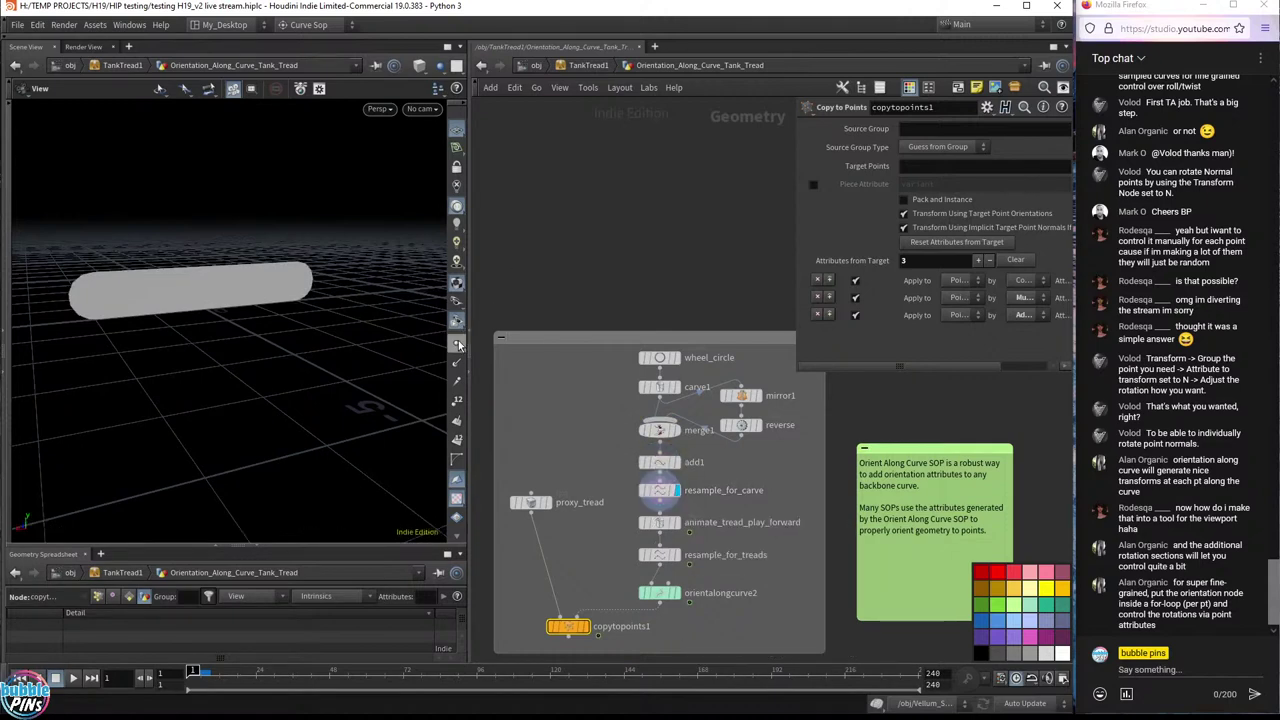
click(457, 363)
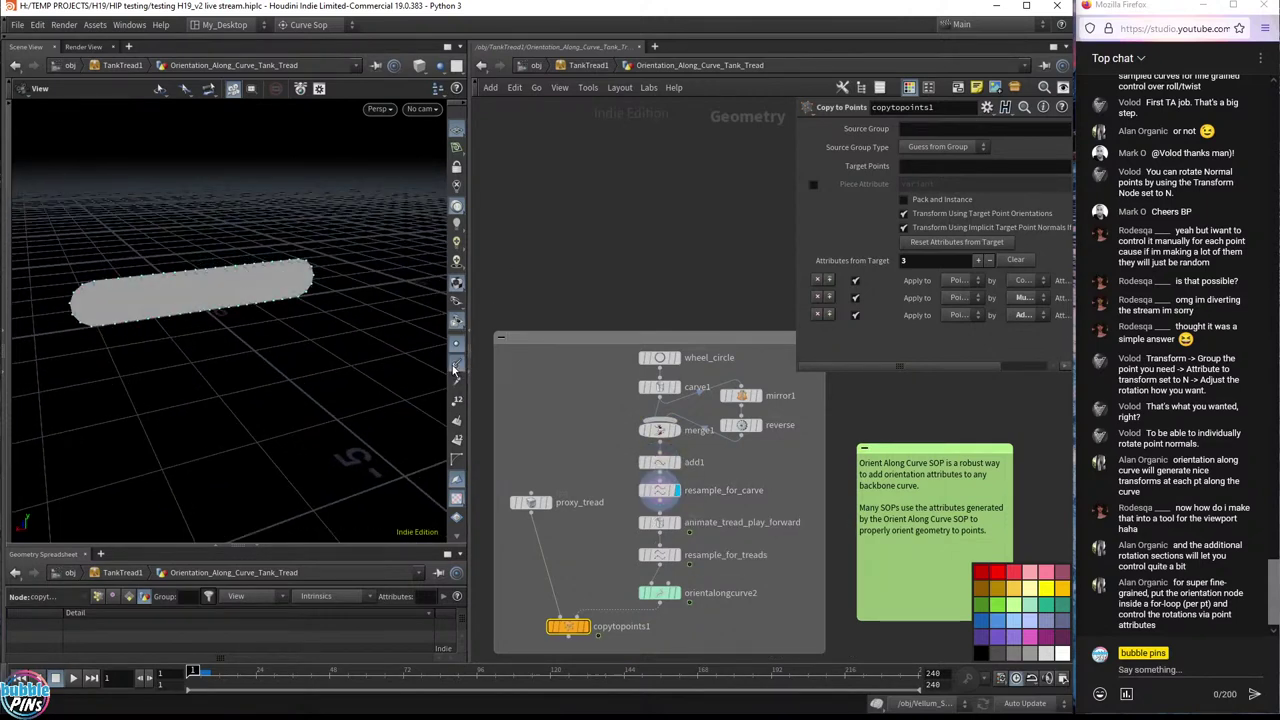
drag(217, 286, 274, 293)
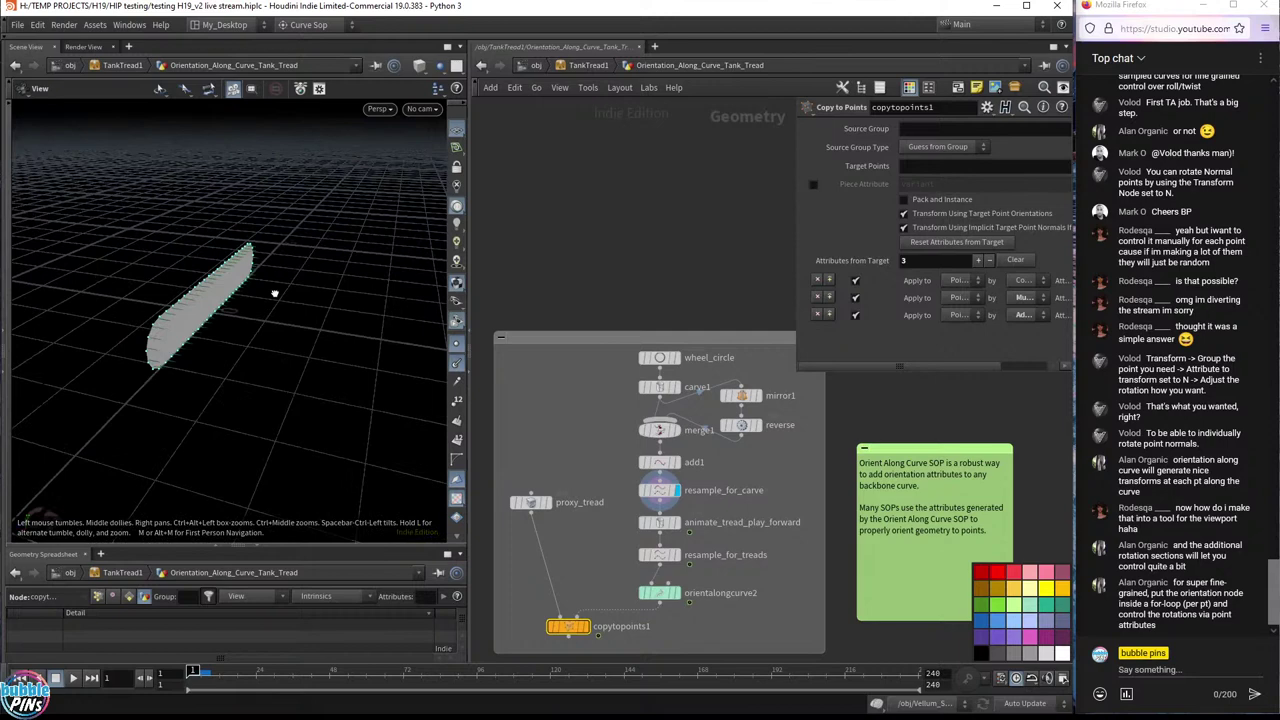
- Display animate_tread_play_forward, resample_for_treads and orientalongcurve2, then copytopoints1's copied treads
click(678, 522)
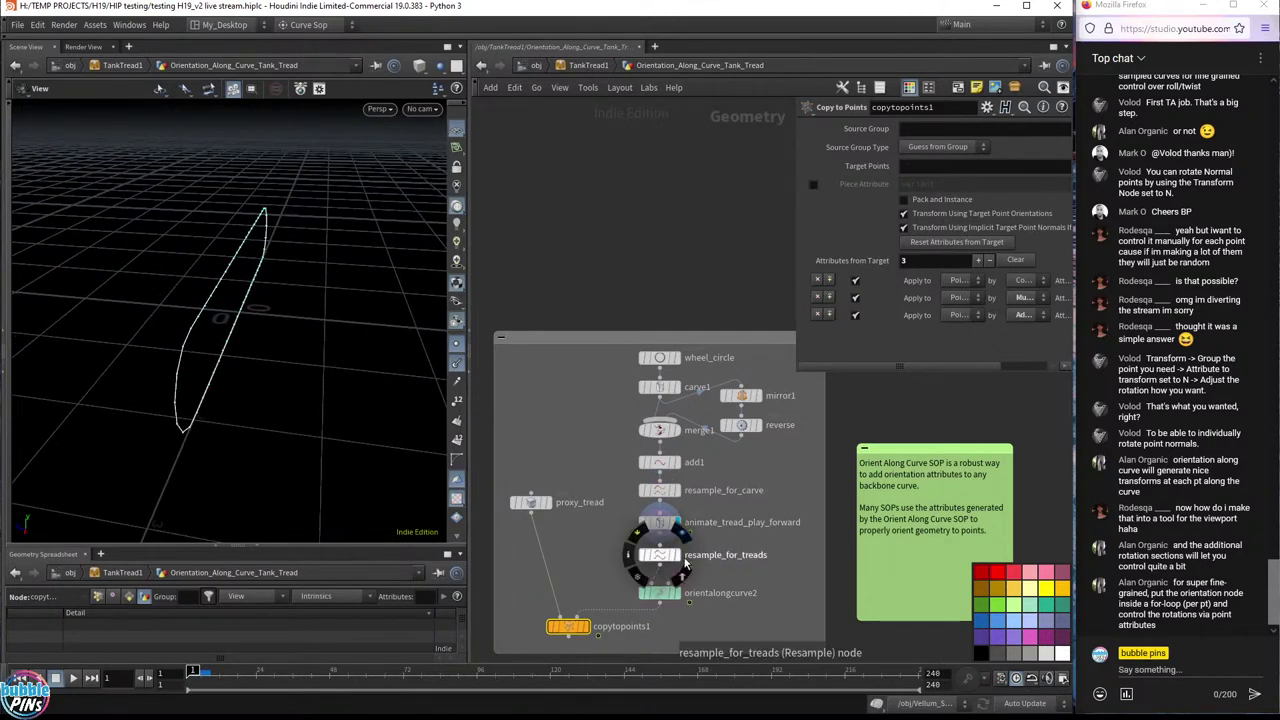
click(681, 563)
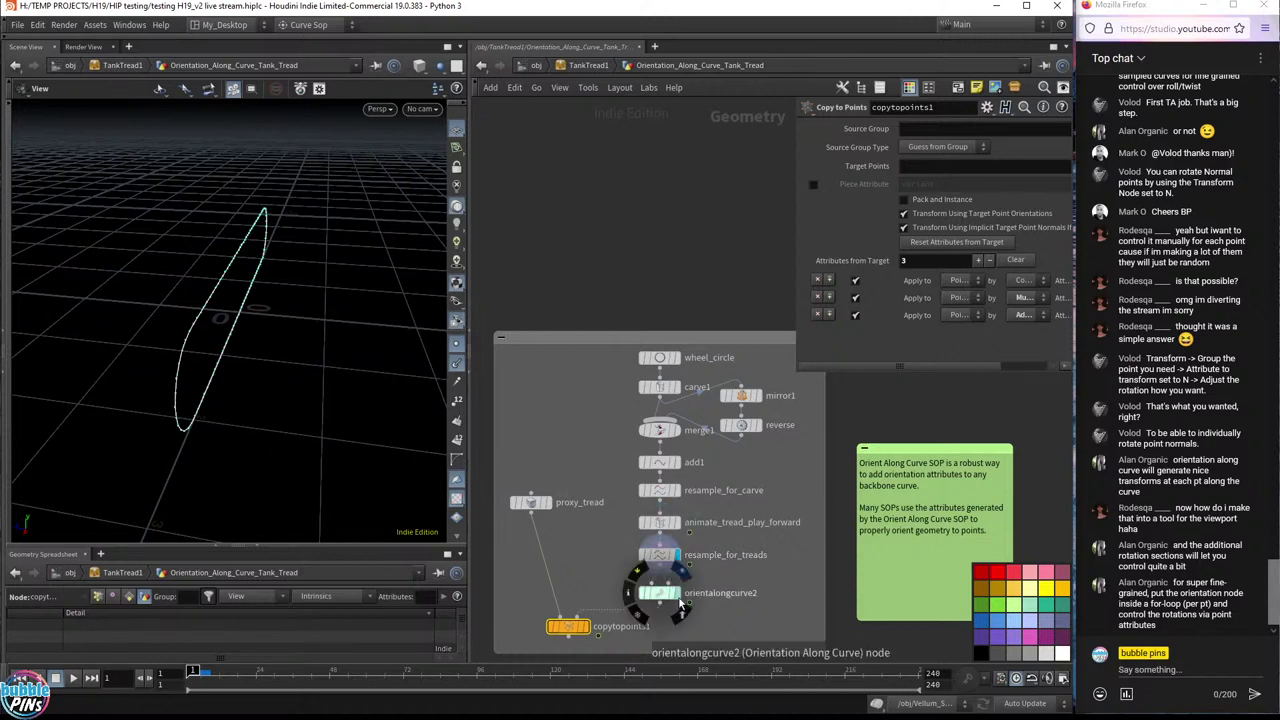
click(673, 597)
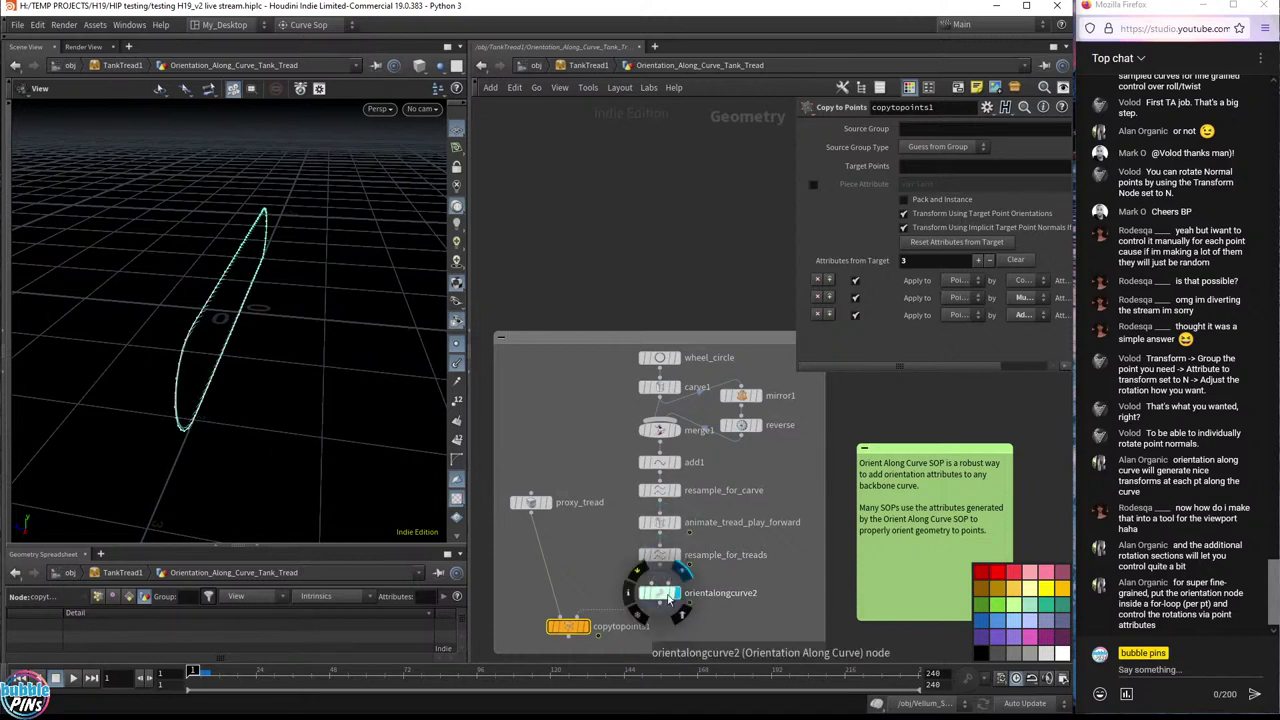
click(670, 597)
drag(180, 420, 499, 315)
drag(291, 251, 286, 253)
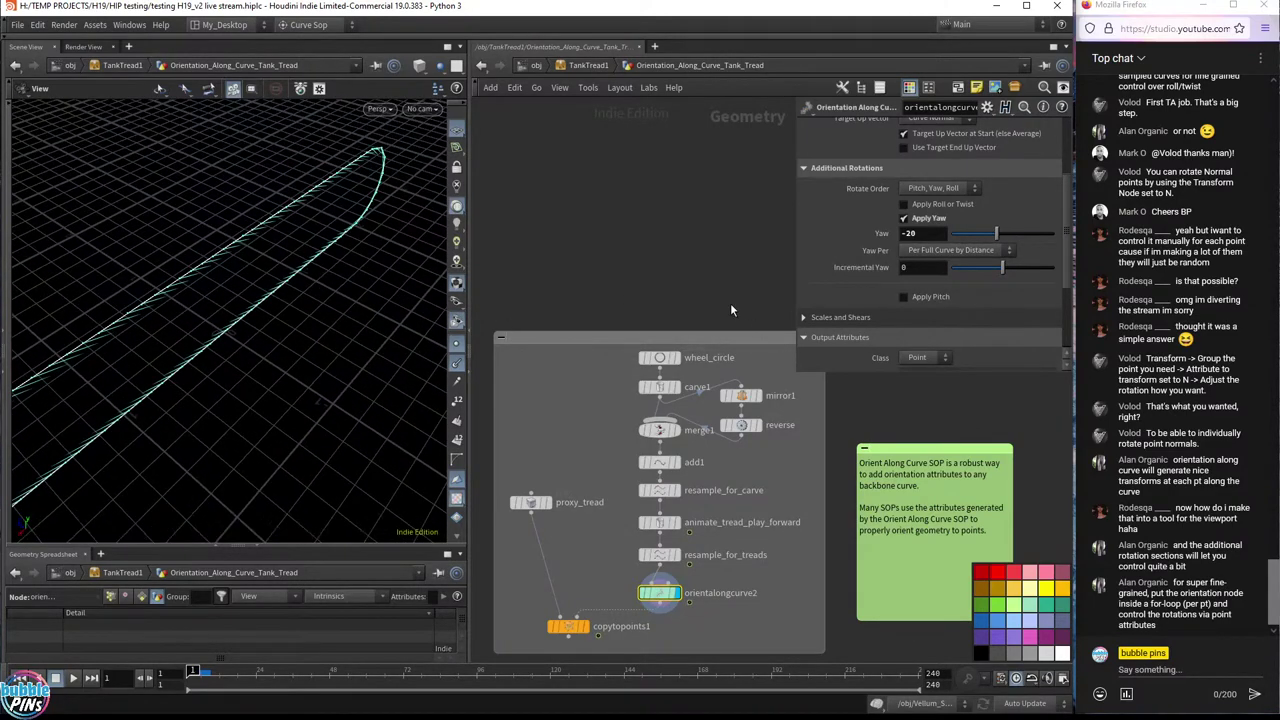
scroll(702, 581, down, 1)
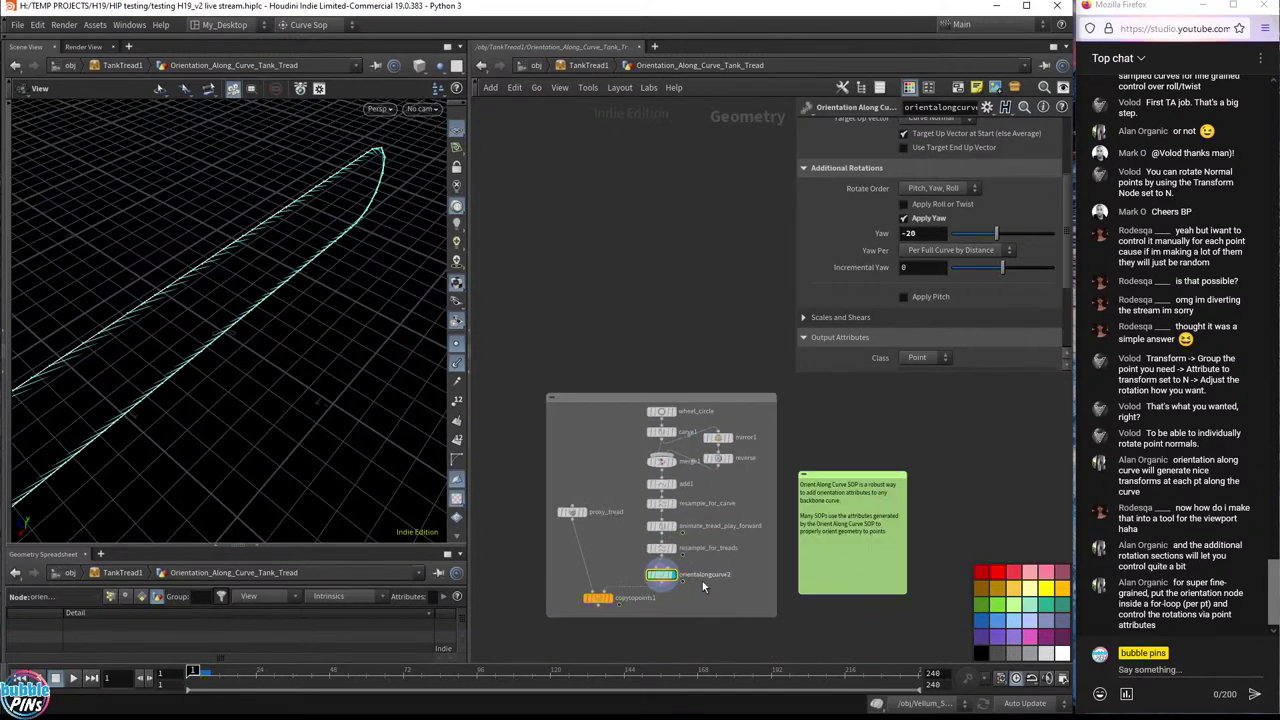
scroll(702, 581, up, 6)
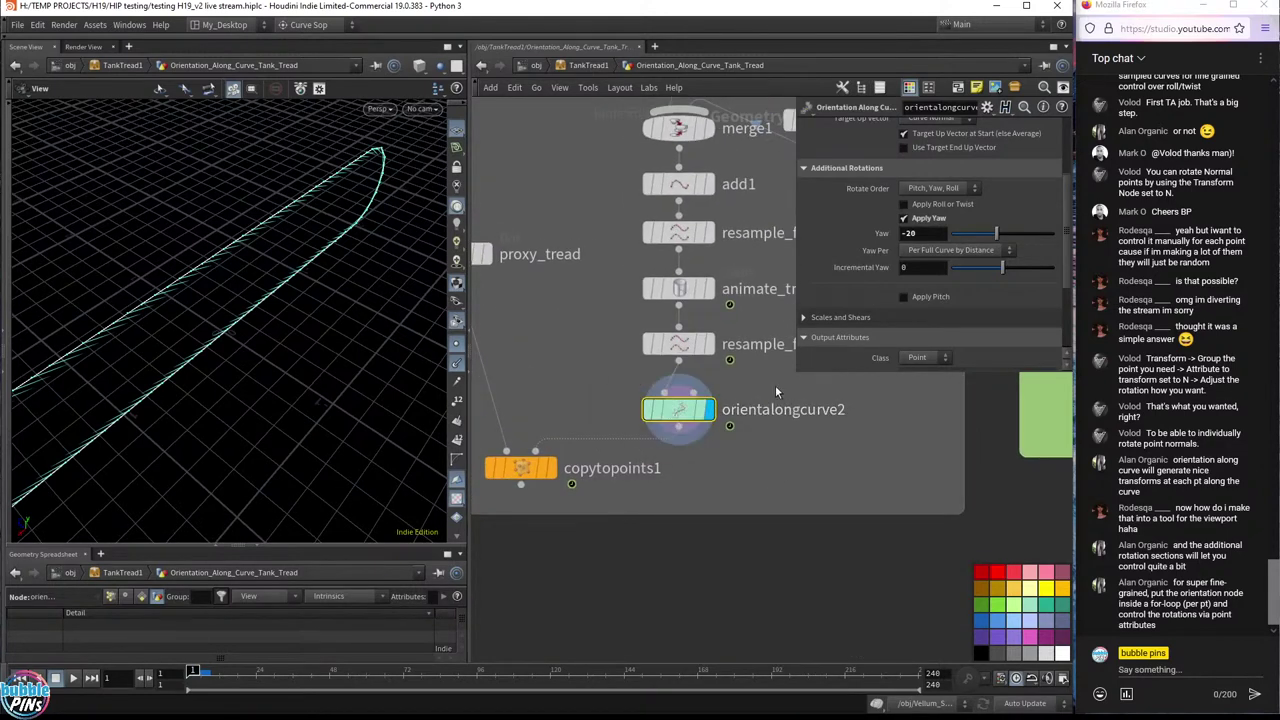
middle_drag(574, 284, 624, 400)
click(585, 550)
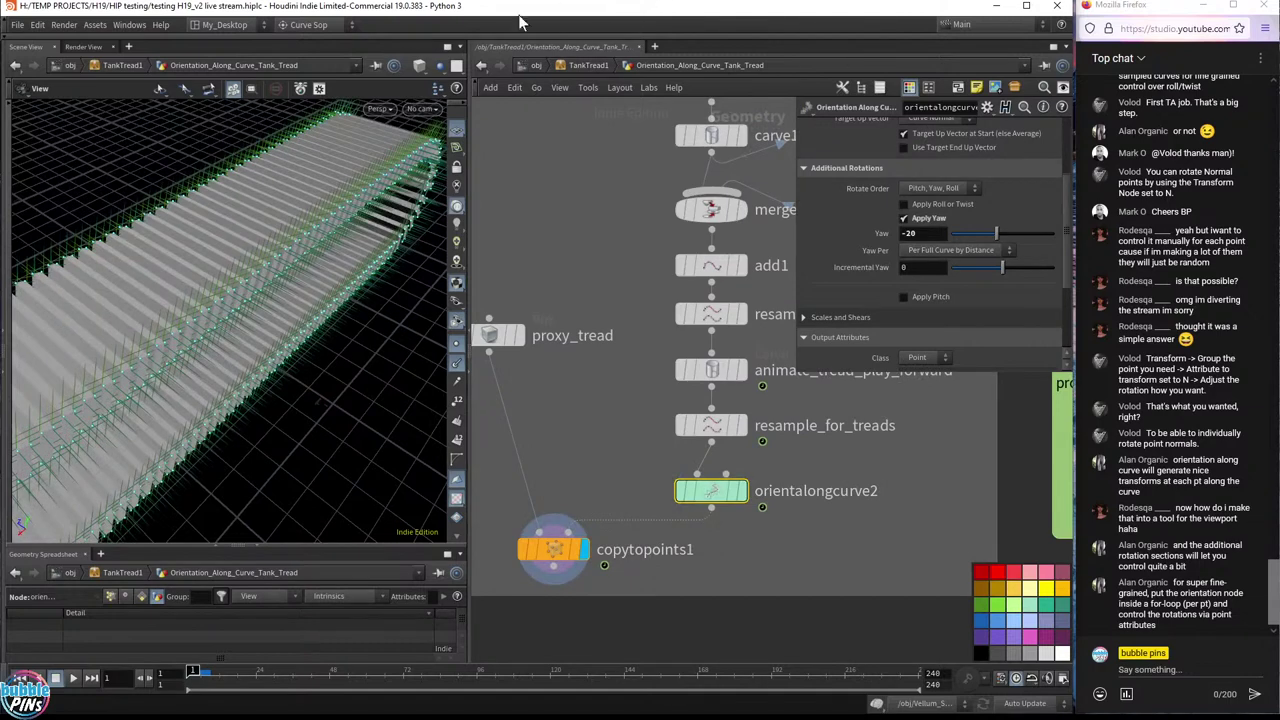
- Go back into geo1 and inspect polyframe1's Tangent Name and orientalongcurve1's parameters
click(536, 65)
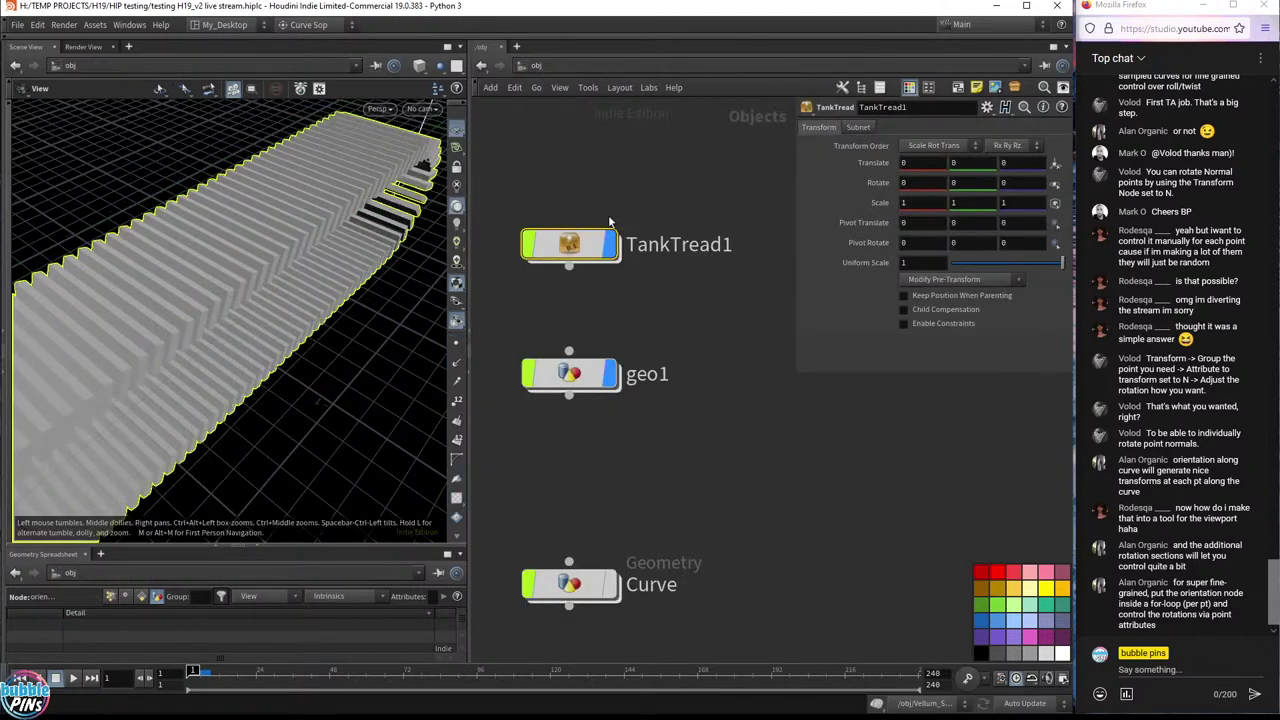
double_click(571, 372)
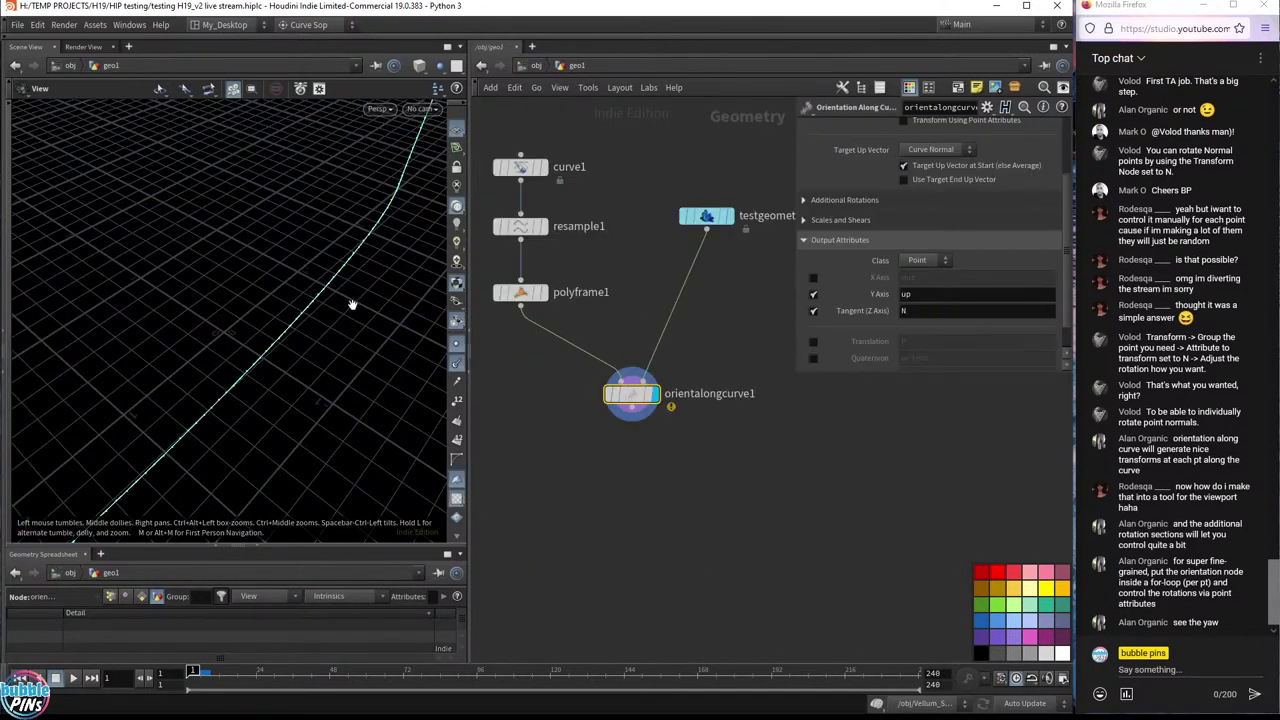
drag(352, 304, 300, 318)
drag(474, 372, 531, 283)
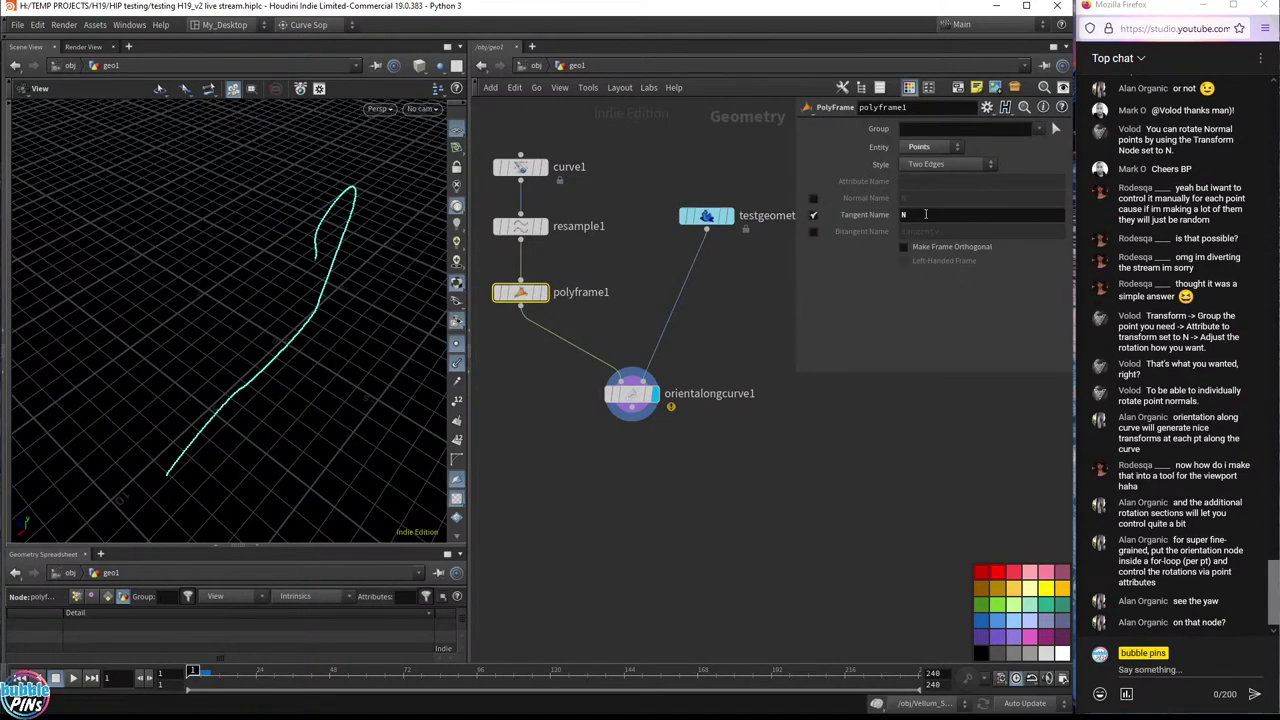
click(925, 214)
drag(555, 500, 701, 338)
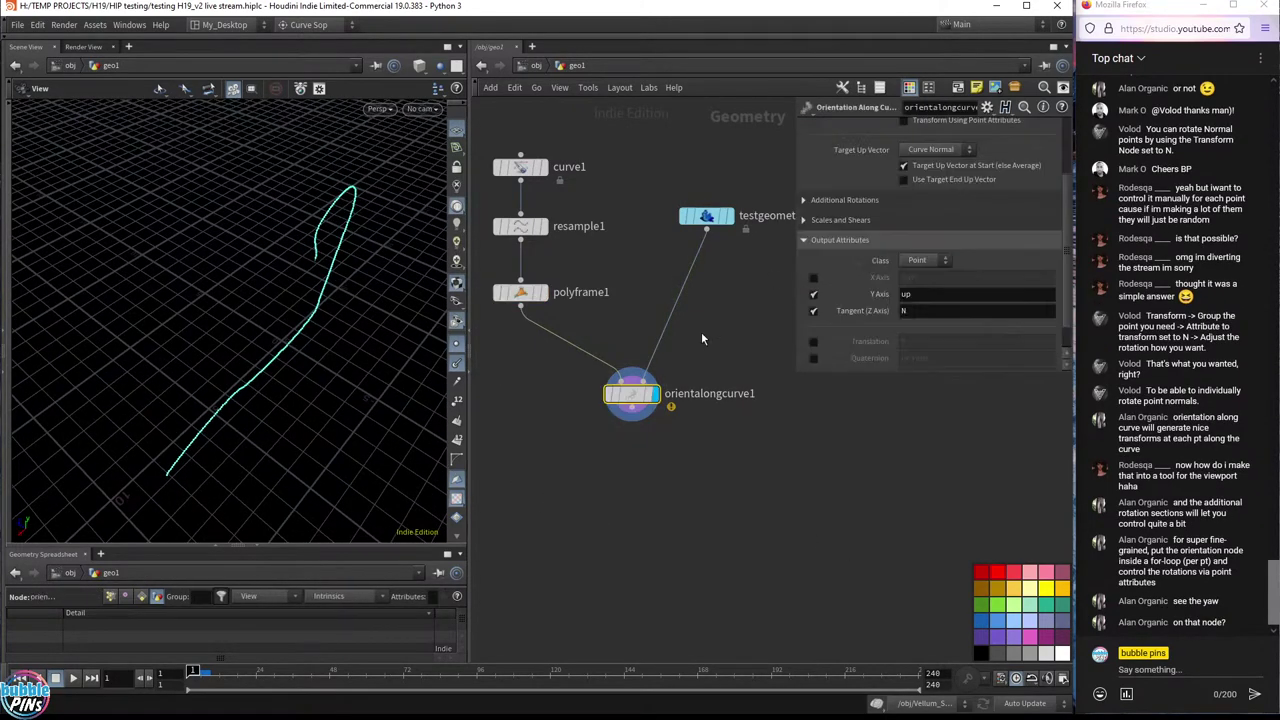
- Delete testgeometry, bypass polyframe1, and connect resample1 directly to orientalongcurve1
drag(765, 205, 700, 279)
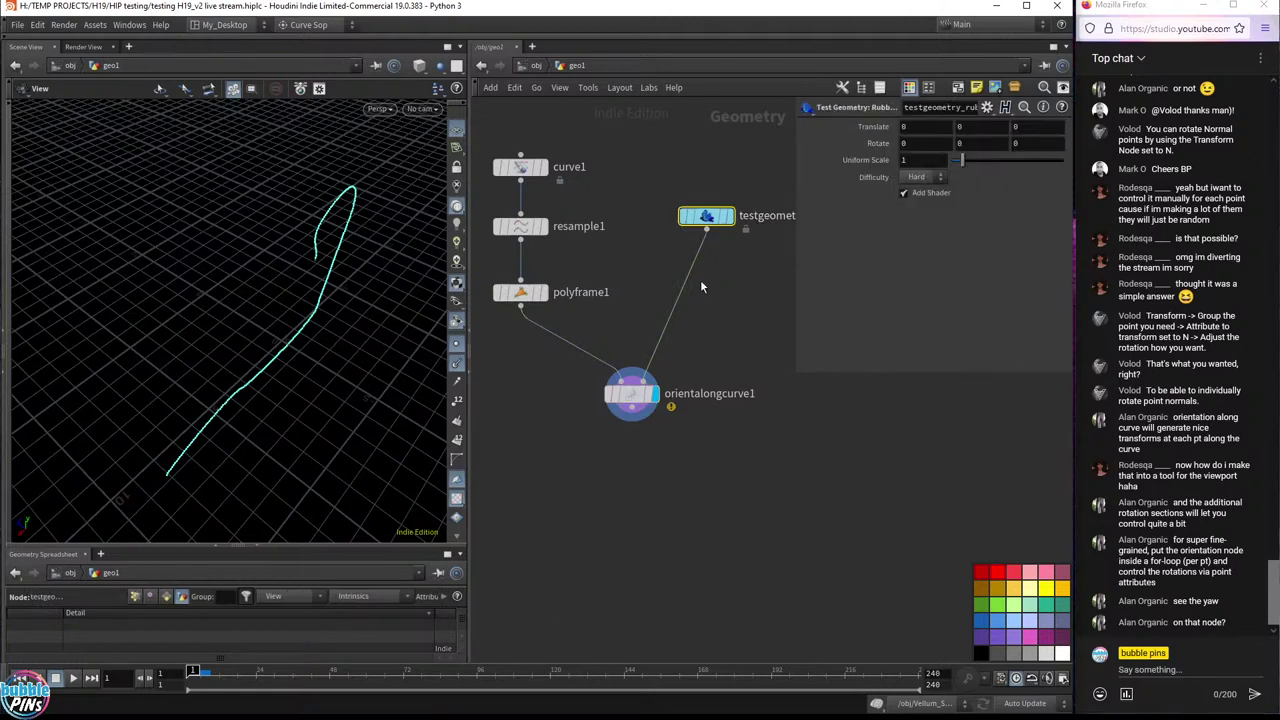
key(Delete)
click(525, 291)
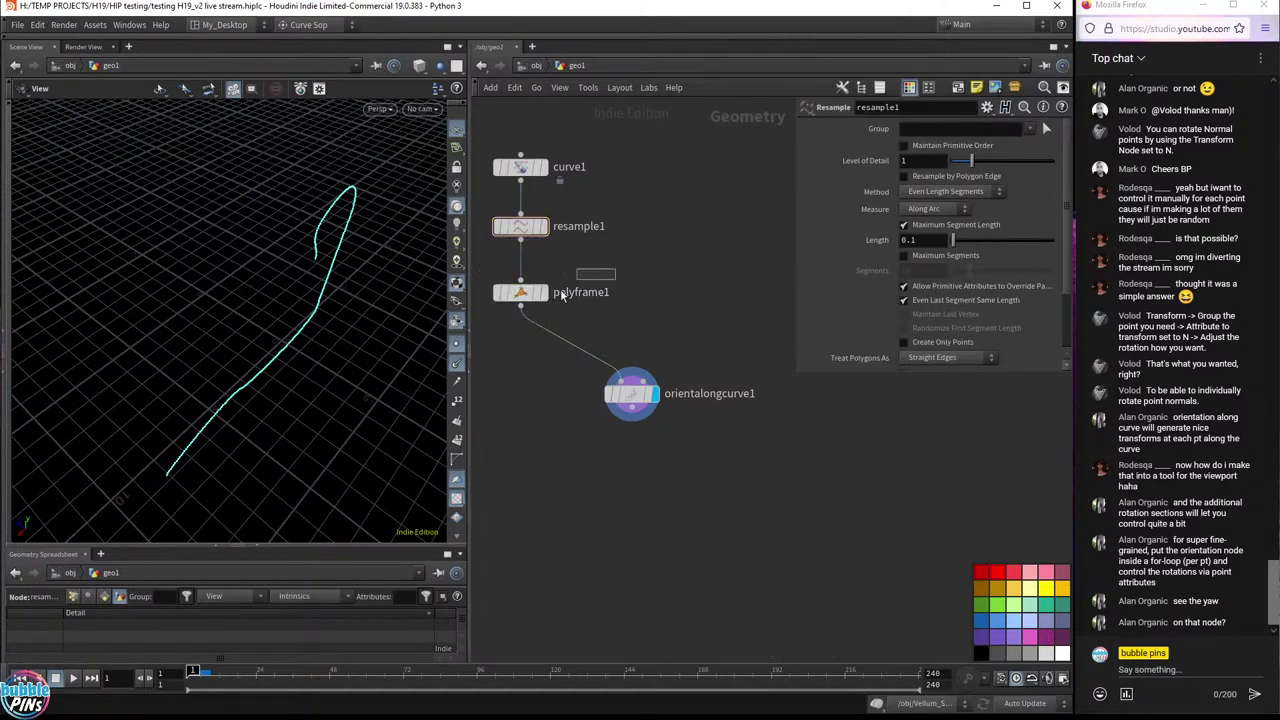
click(497, 297)
drag(520, 240, 748, 318)
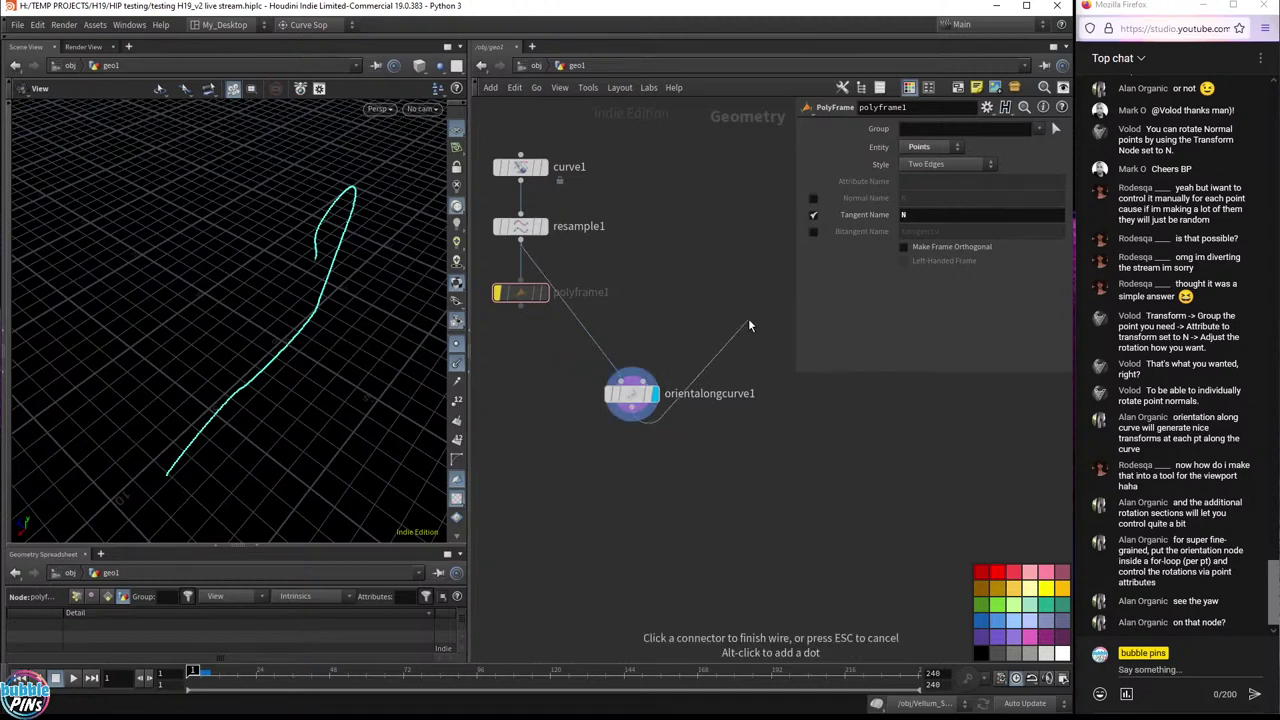
click(631, 380)
drag(631, 393, 666, 292)
- Review orientalongcurve1's parameters, including the Target Up Vector options
drag(243, 367, 608, 310)
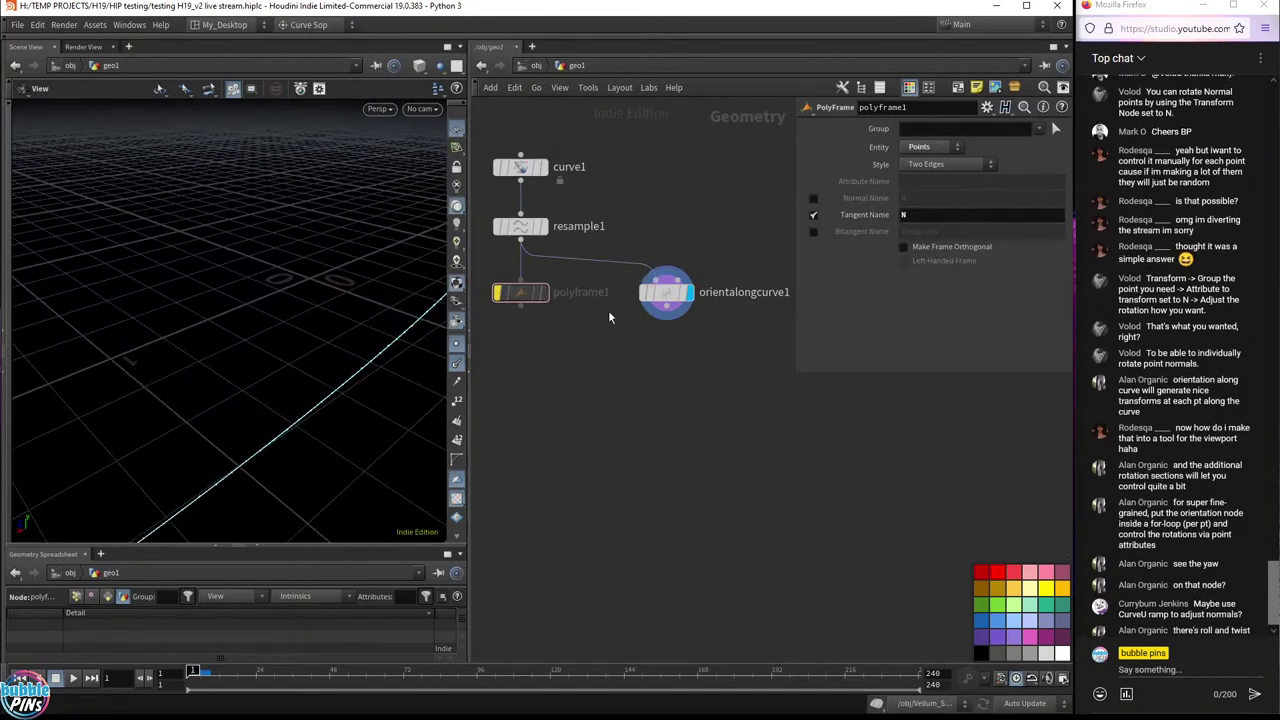
drag(306, 400, 443, 366)
click(666, 292)
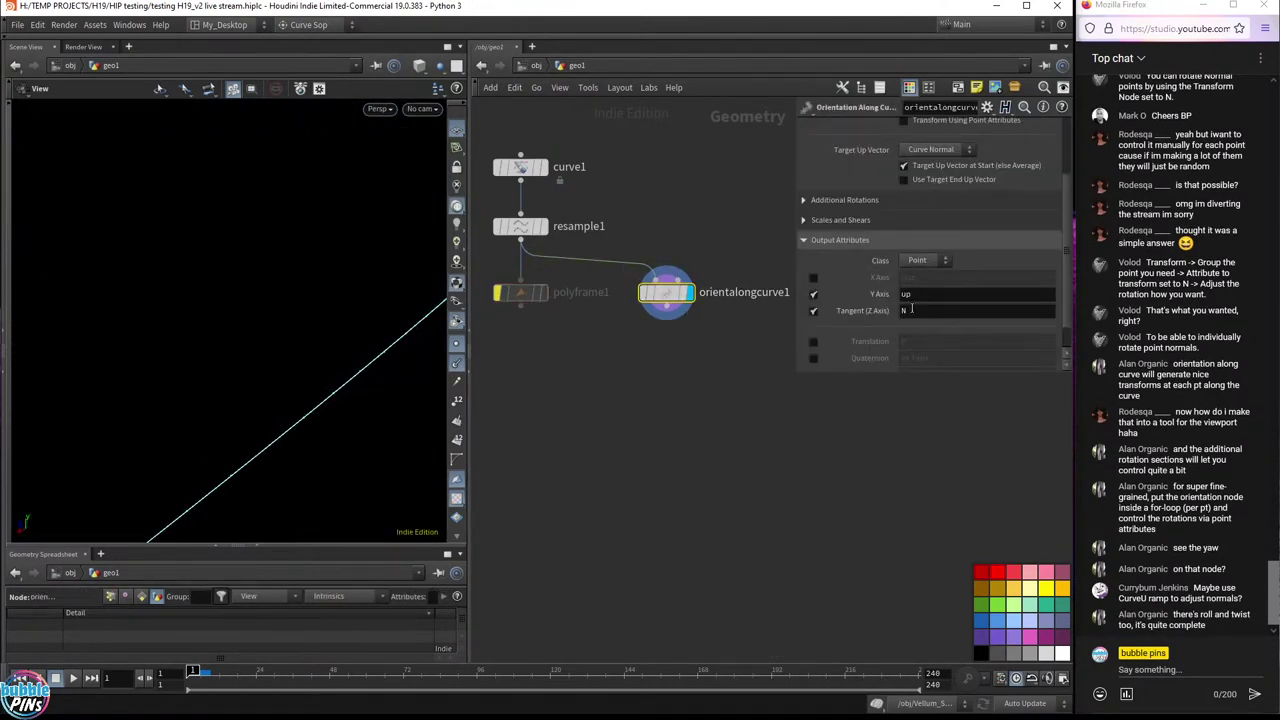
scroll(612, 226, down, 4)
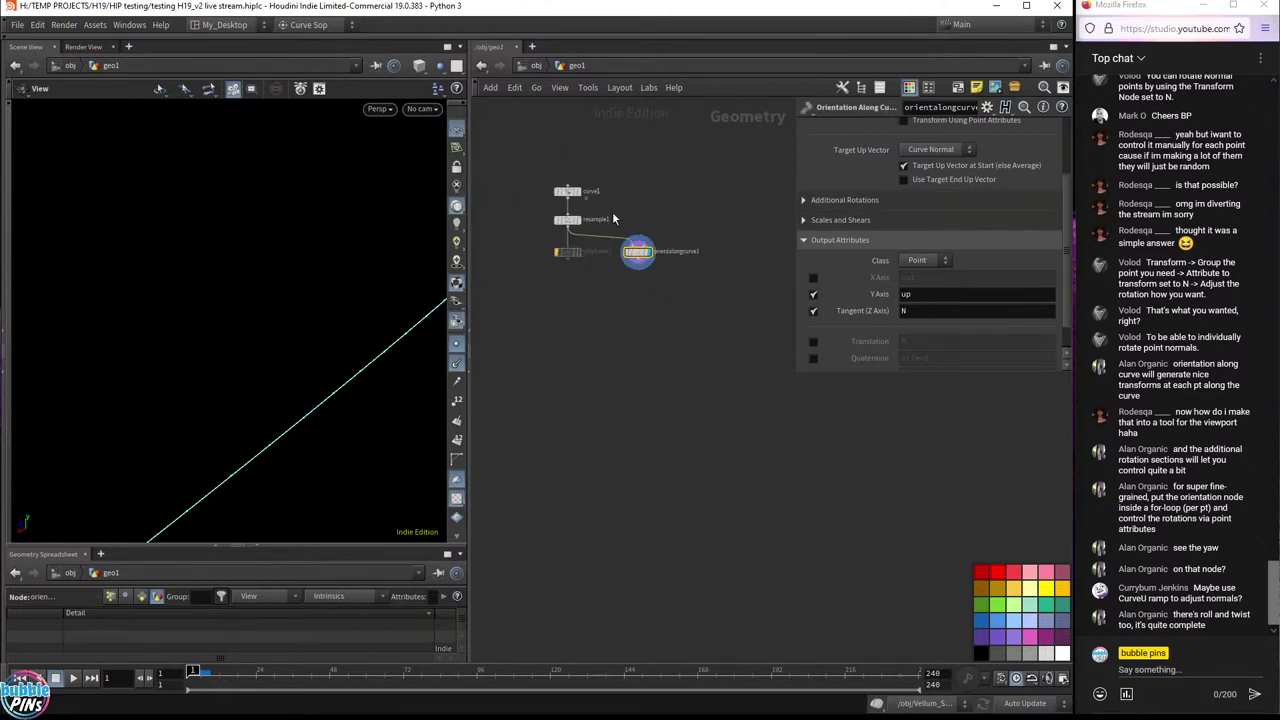
mouse_move(432, 336)
mouse_down()
mouse_move(403, 357)
mouse_move(434, 357)
mouse_up()
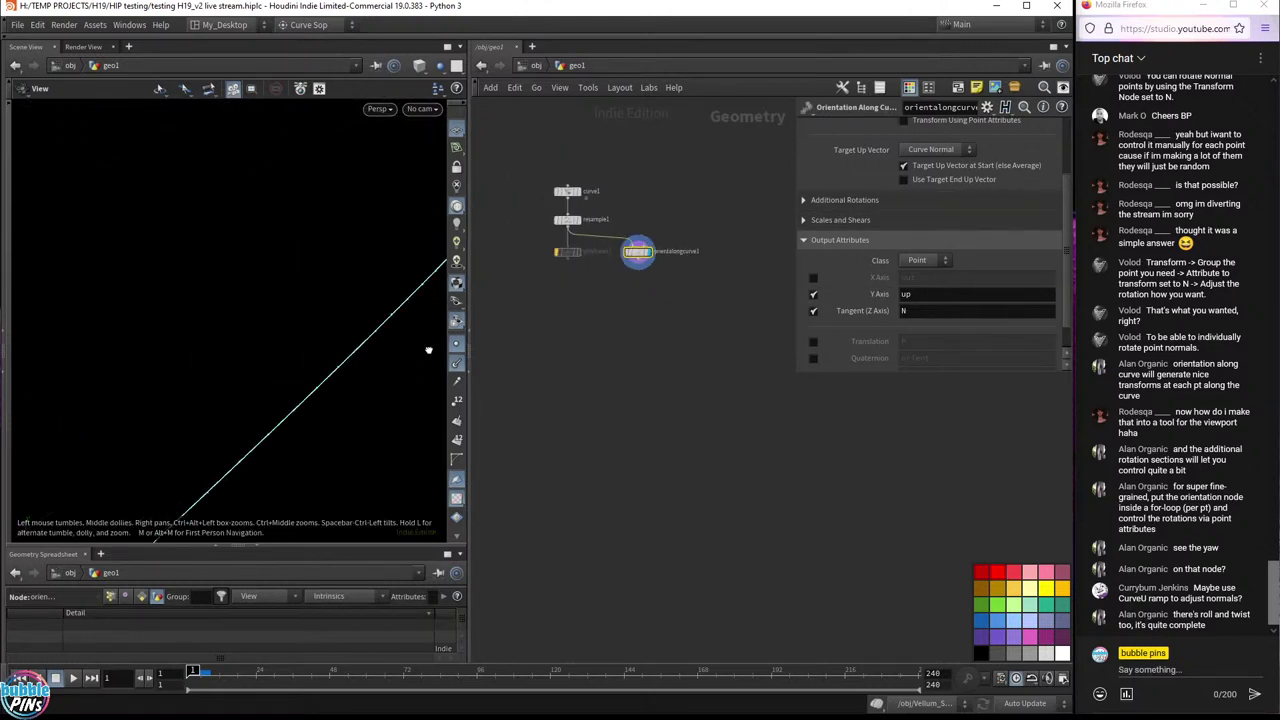
scroll(655, 254, up, 5)
middle_drag(710, 388, 765, 429)
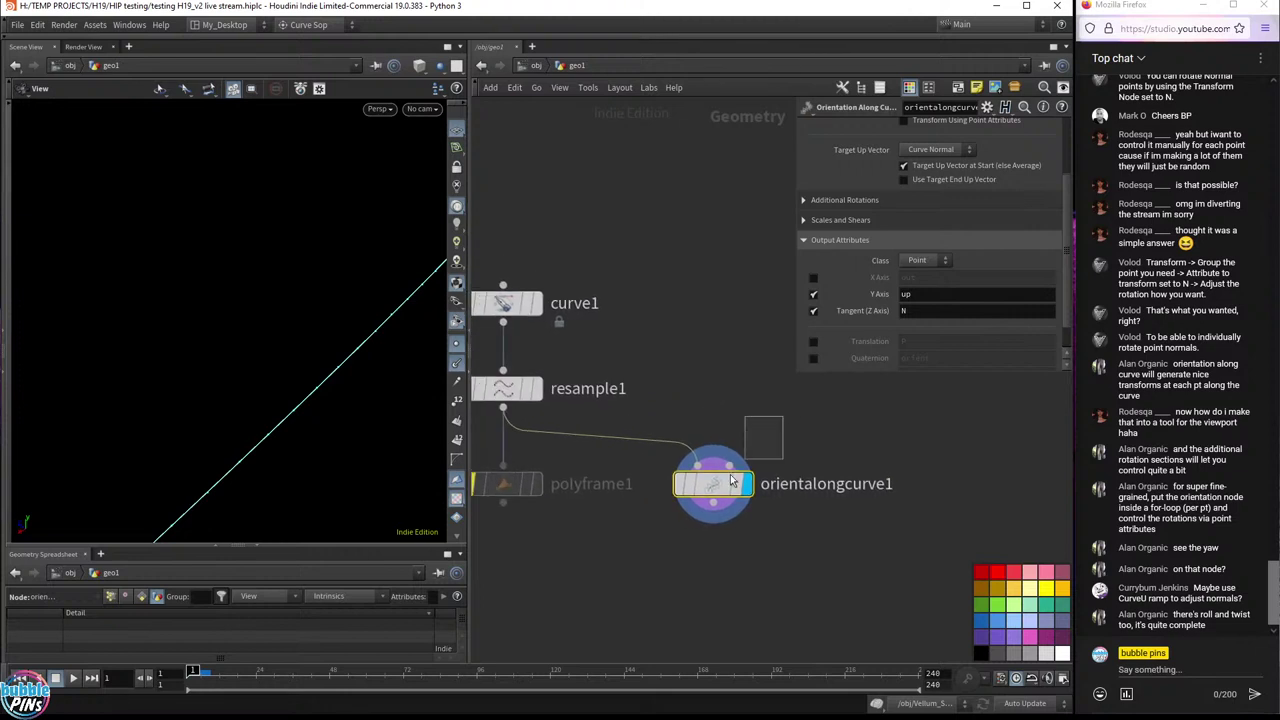
scroll(996, 157, up, 4)
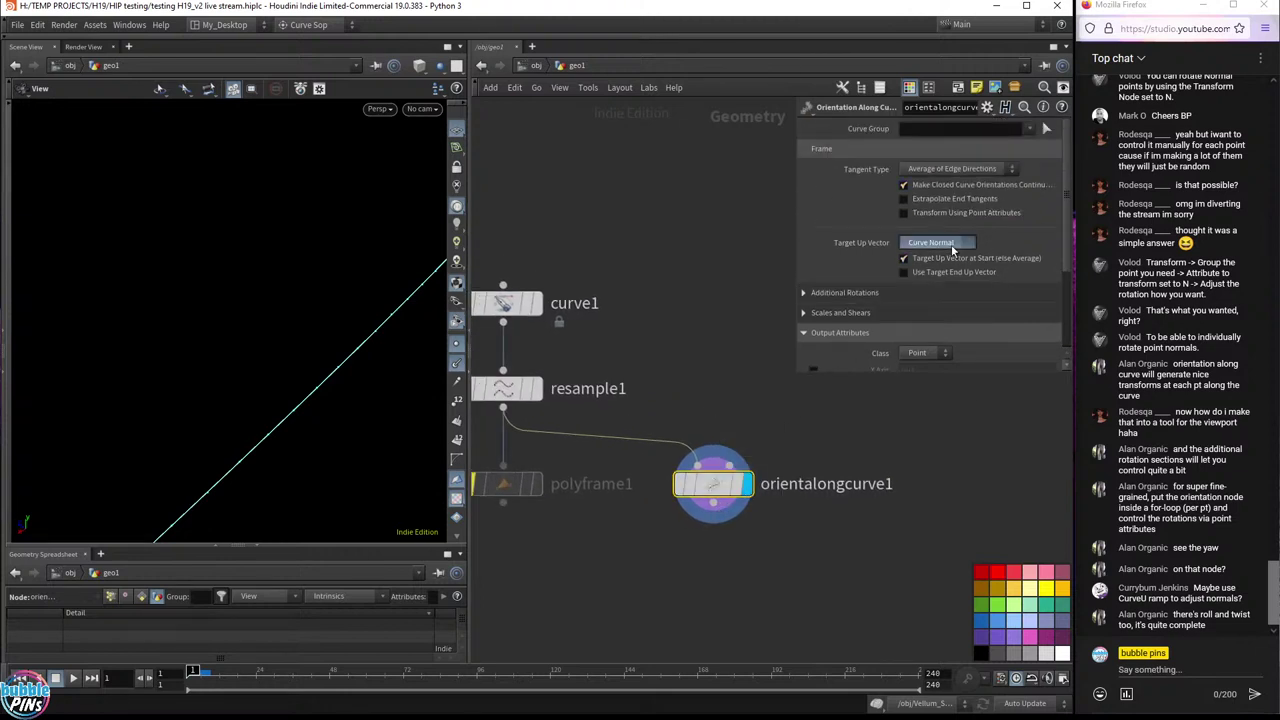
click(948, 242)
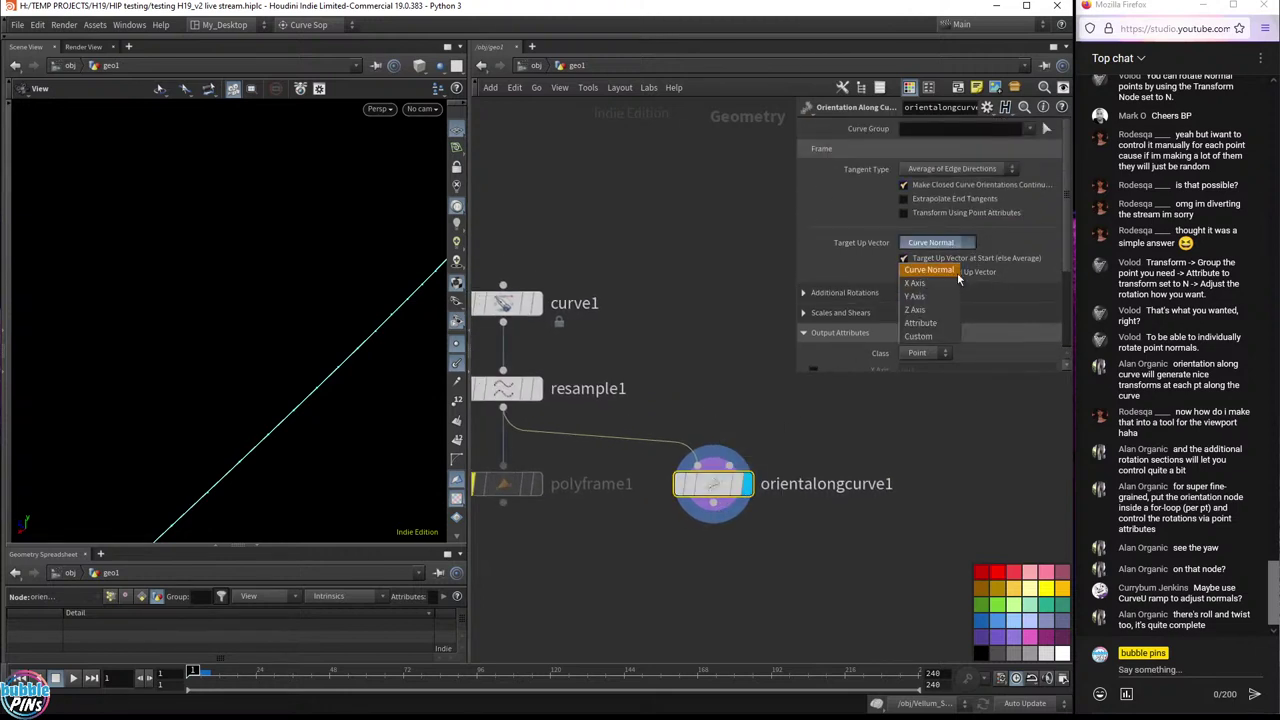
- Keep Curve Normal and move curve1 and resample1 up to make room in the network
click(882, 148)
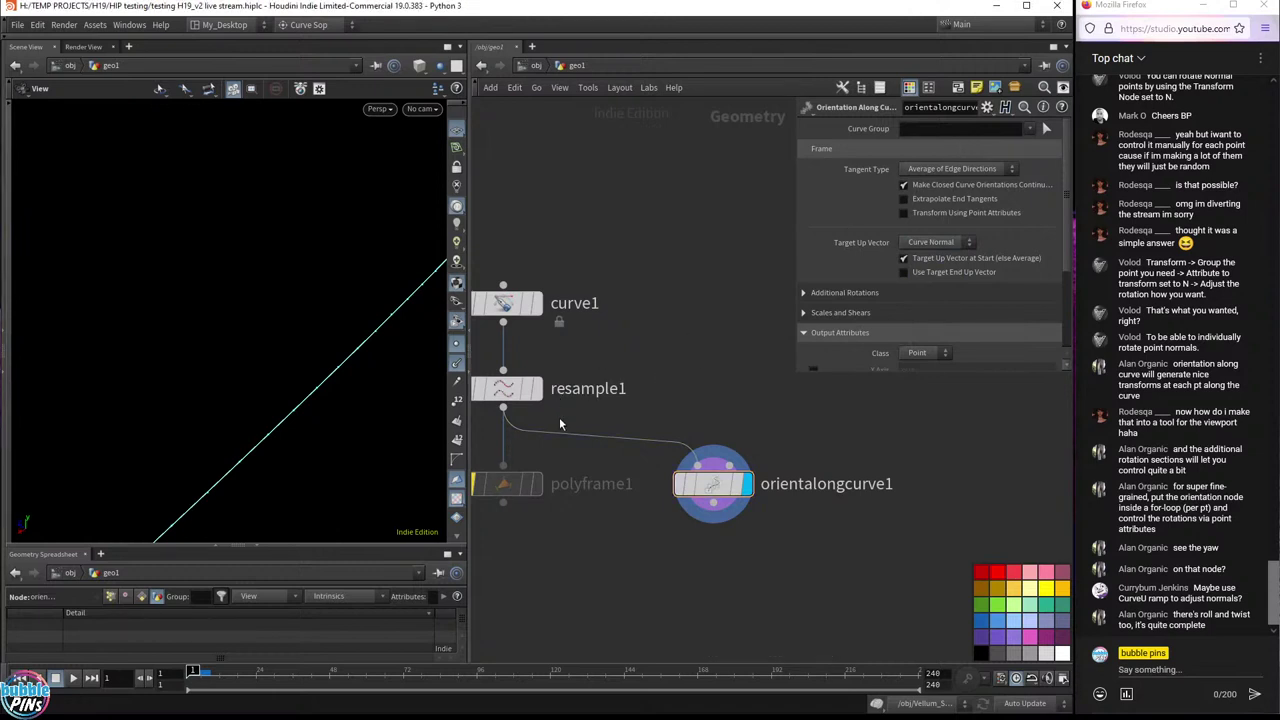
scroll(640, 460, down, 3)
middle_drag(628, 456, 628, 315)
drag(558, 180, 608, 177)
click(608, 177)
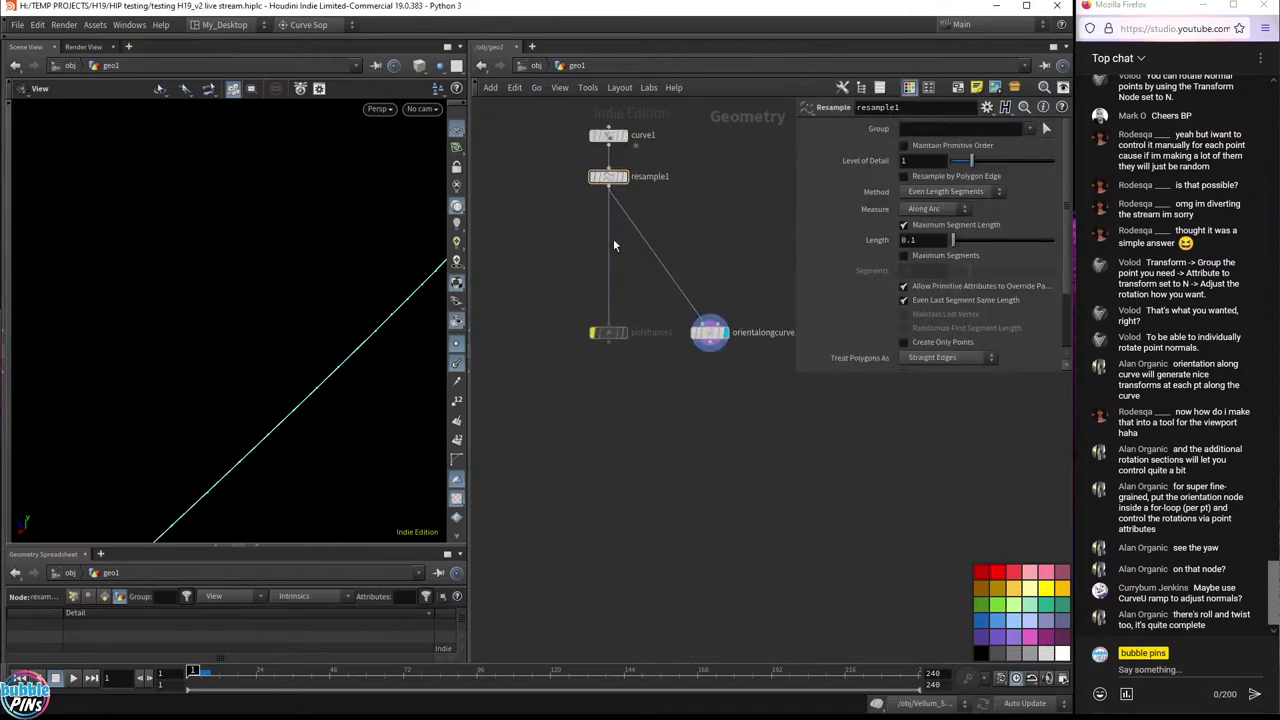
- Insert a Normal node on the resample1 wire with Add Normals to set to Points
alt+drag(650, 252, 610, 286)
key(Tab)
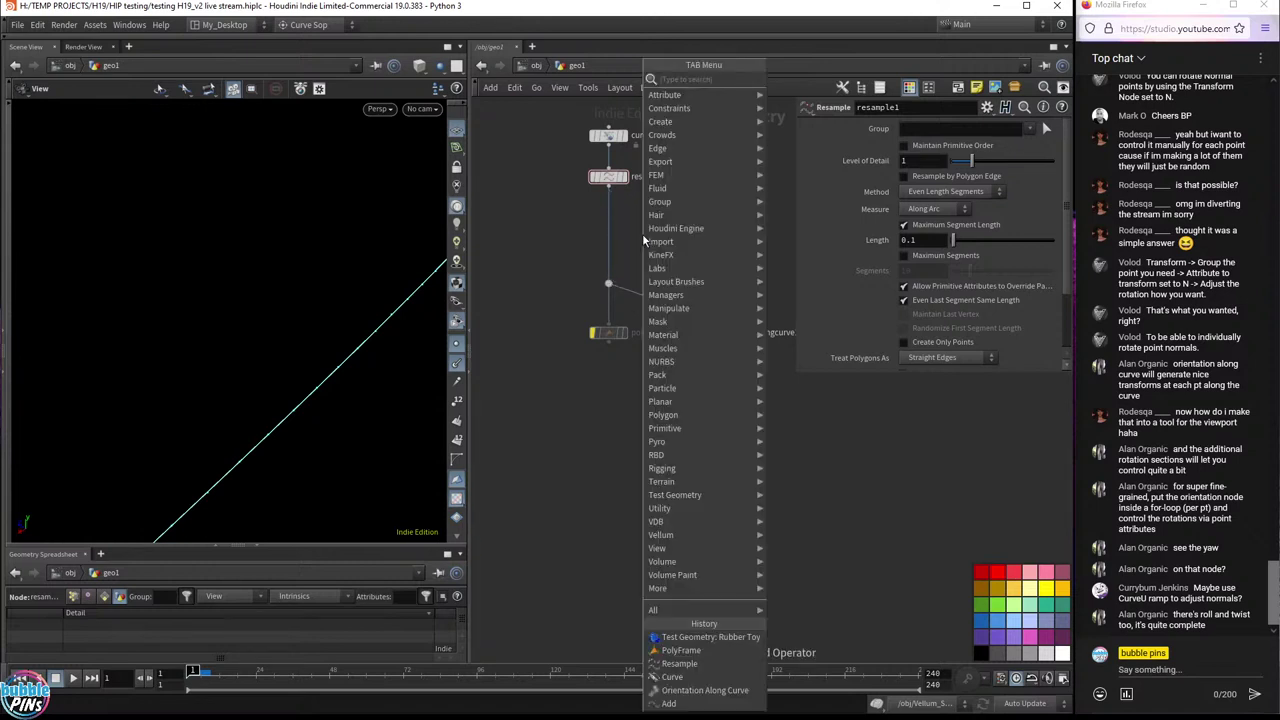
key(Return)
click(643, 240)
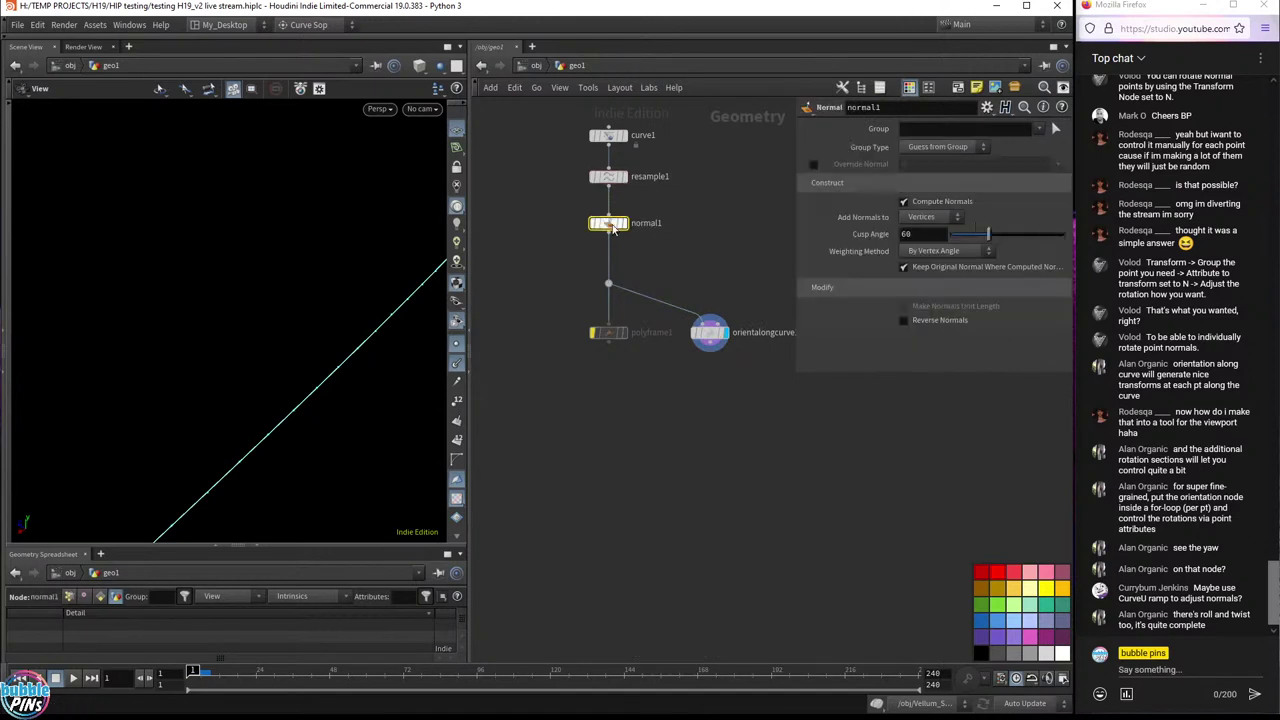
click(931, 217)
click(931, 245)
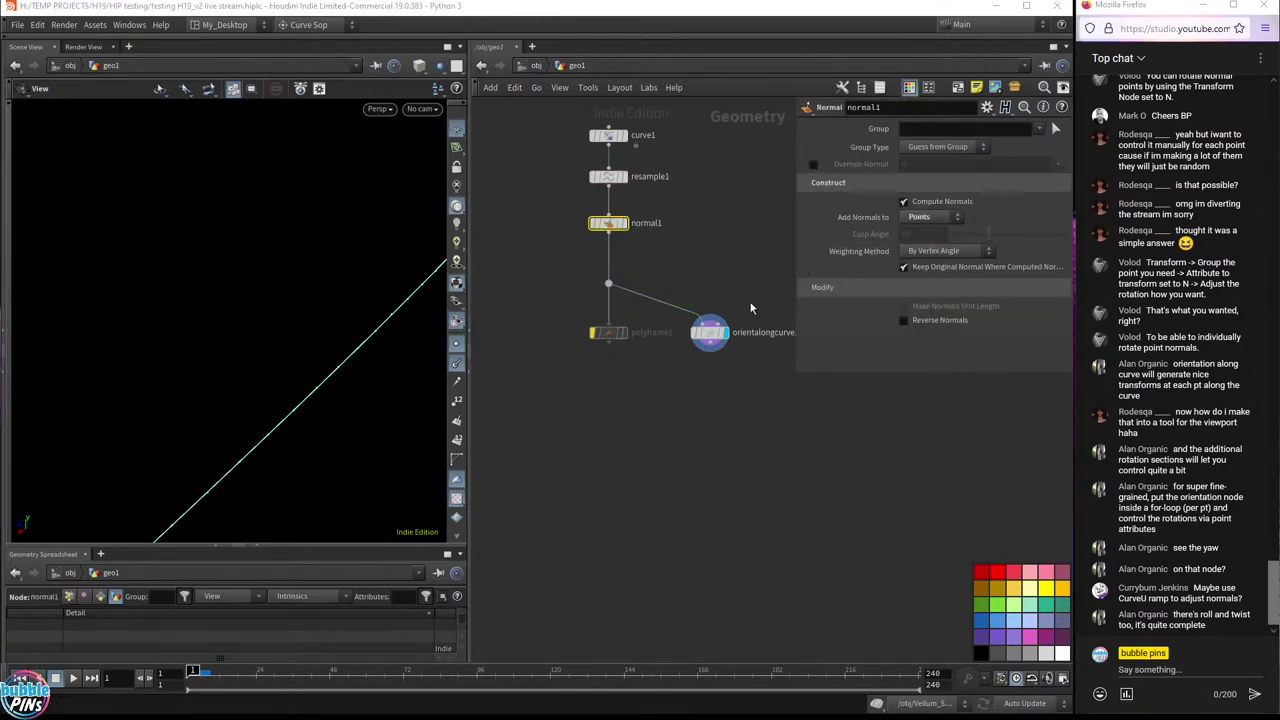
- Inspect orientalongcurve1 in the orbited viewport and bypass normal1
click(710, 335)
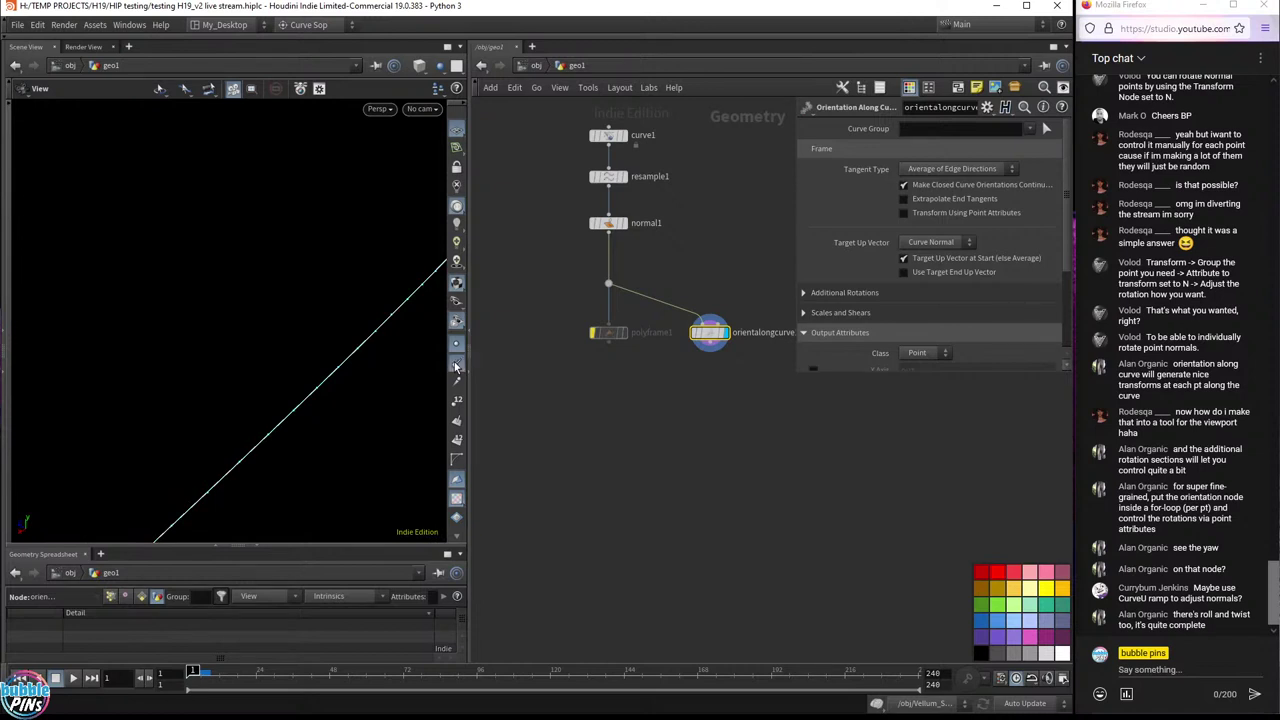
drag(440, 355, 369, 332)
drag(375, 399, 374, 371)
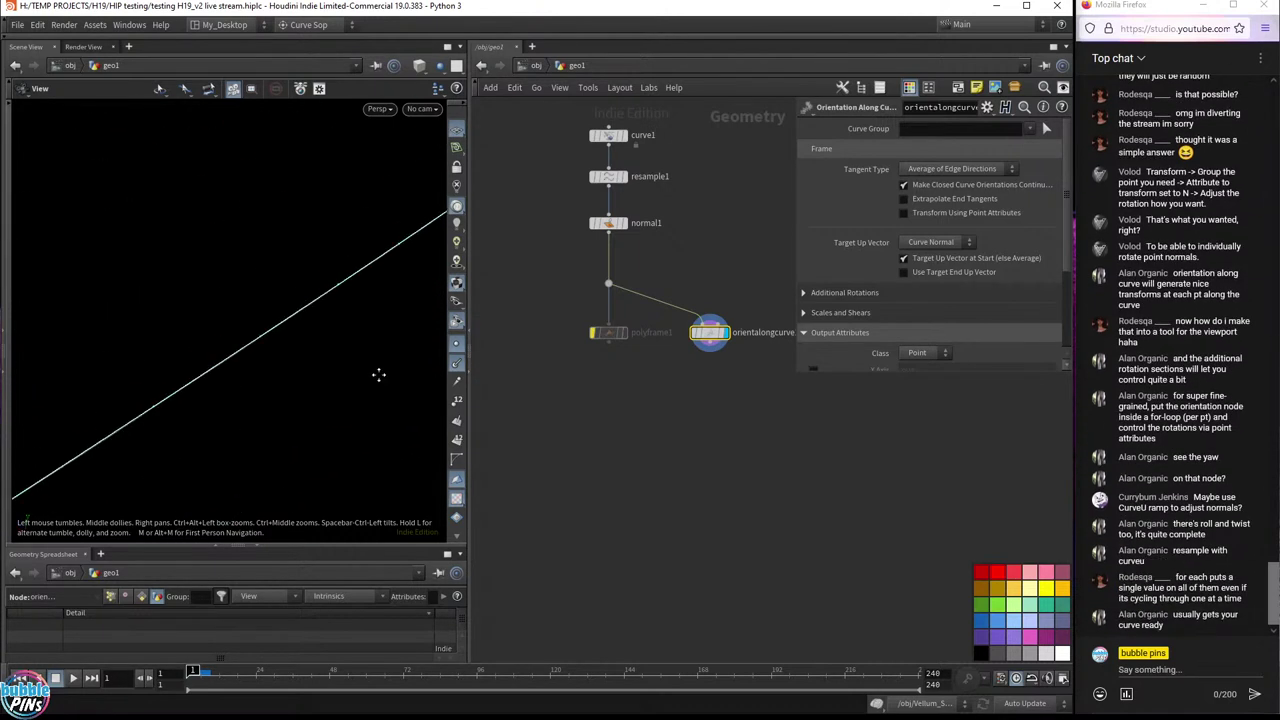
click(594, 223)
click(709, 346)
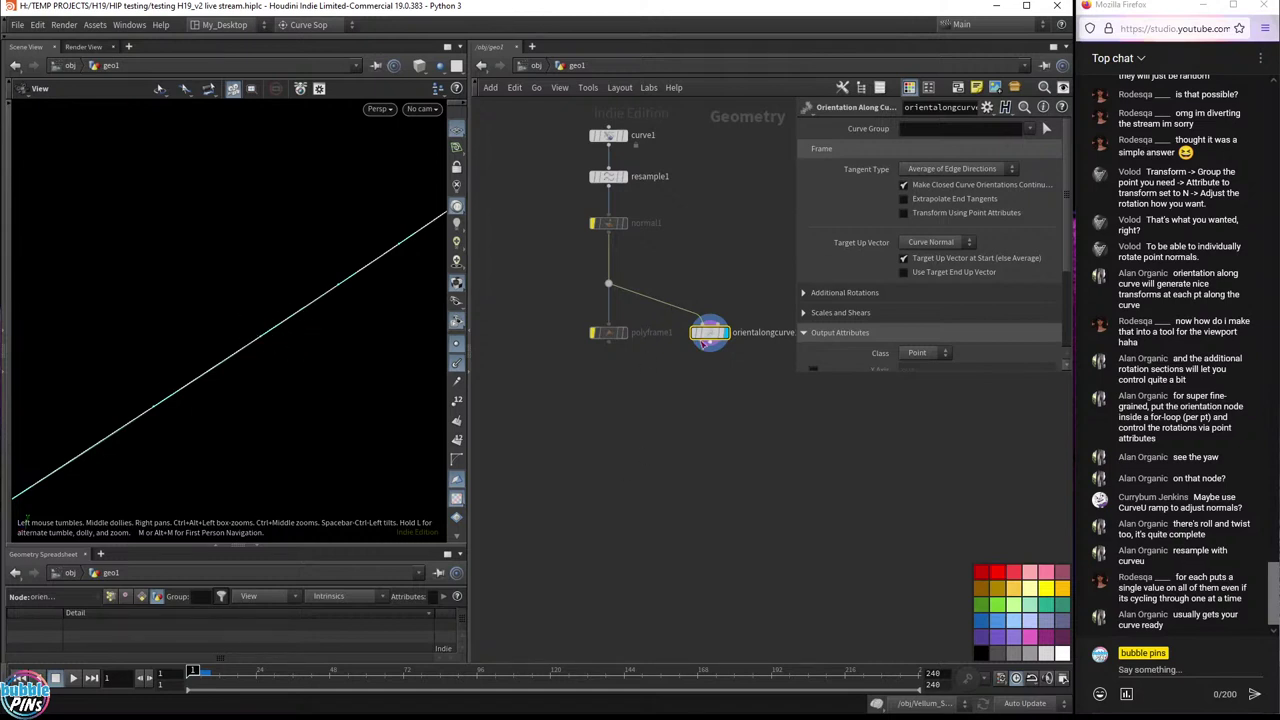
click(711, 400)
- Add a displayed add1 node below orientalongcurve1 that keeps only the points, shown points-only
text(add)
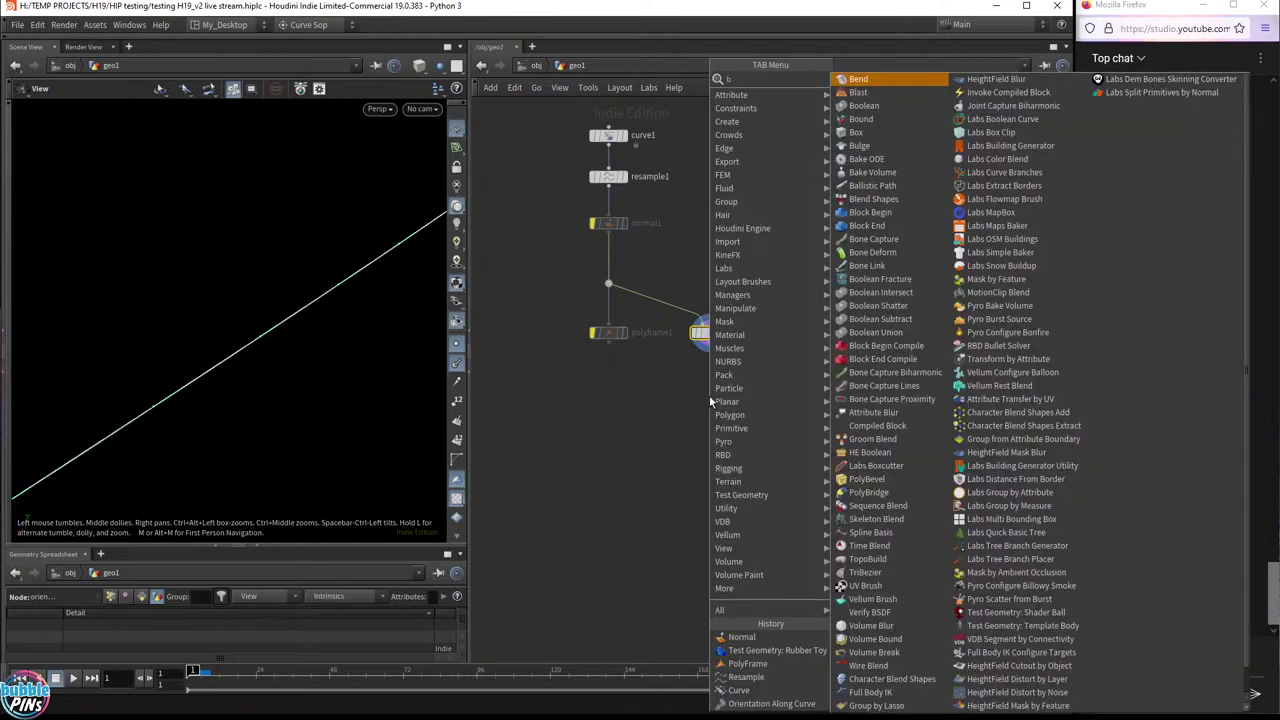
key(Return)
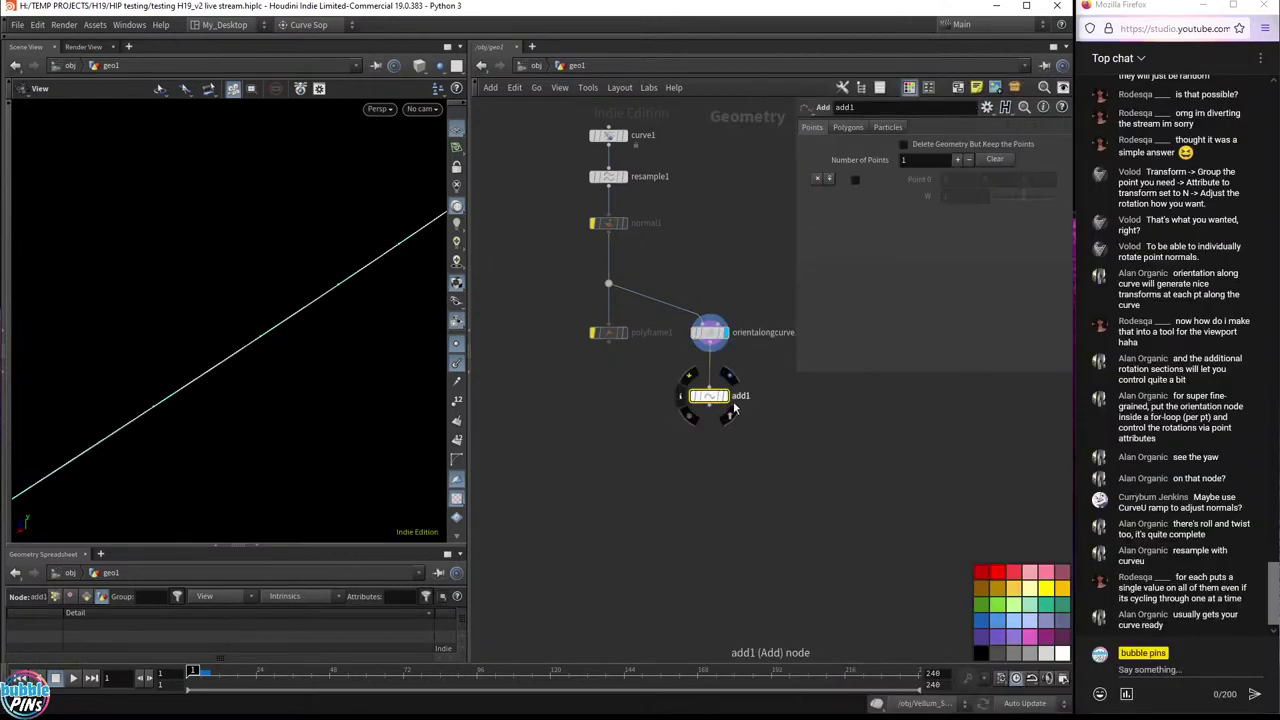
click(726, 397)
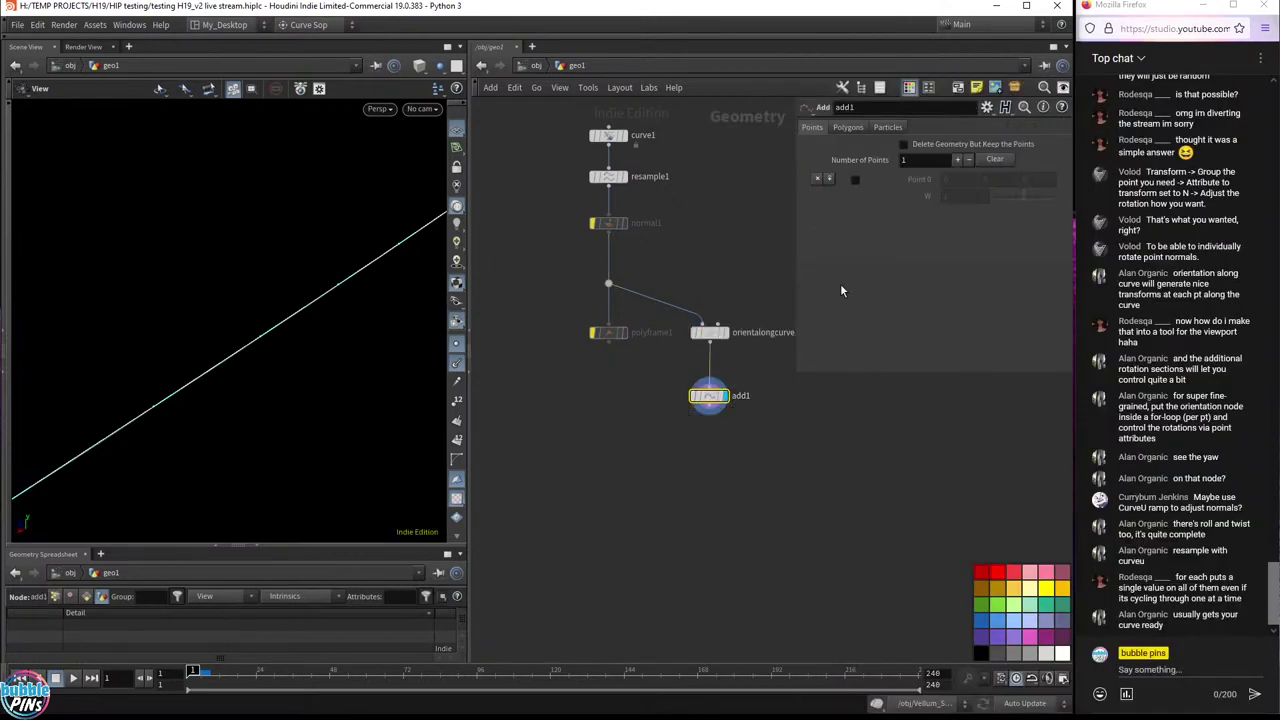
click(945, 146)
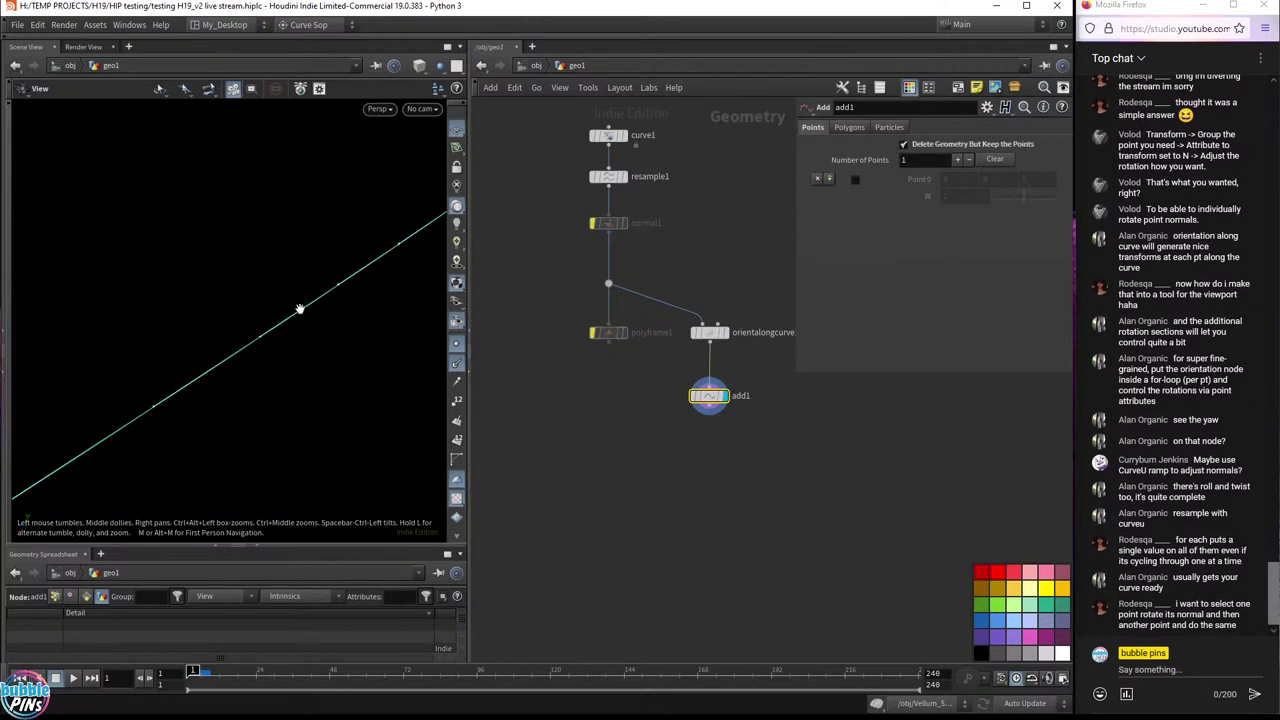
scroll(463, 440, down, 3)
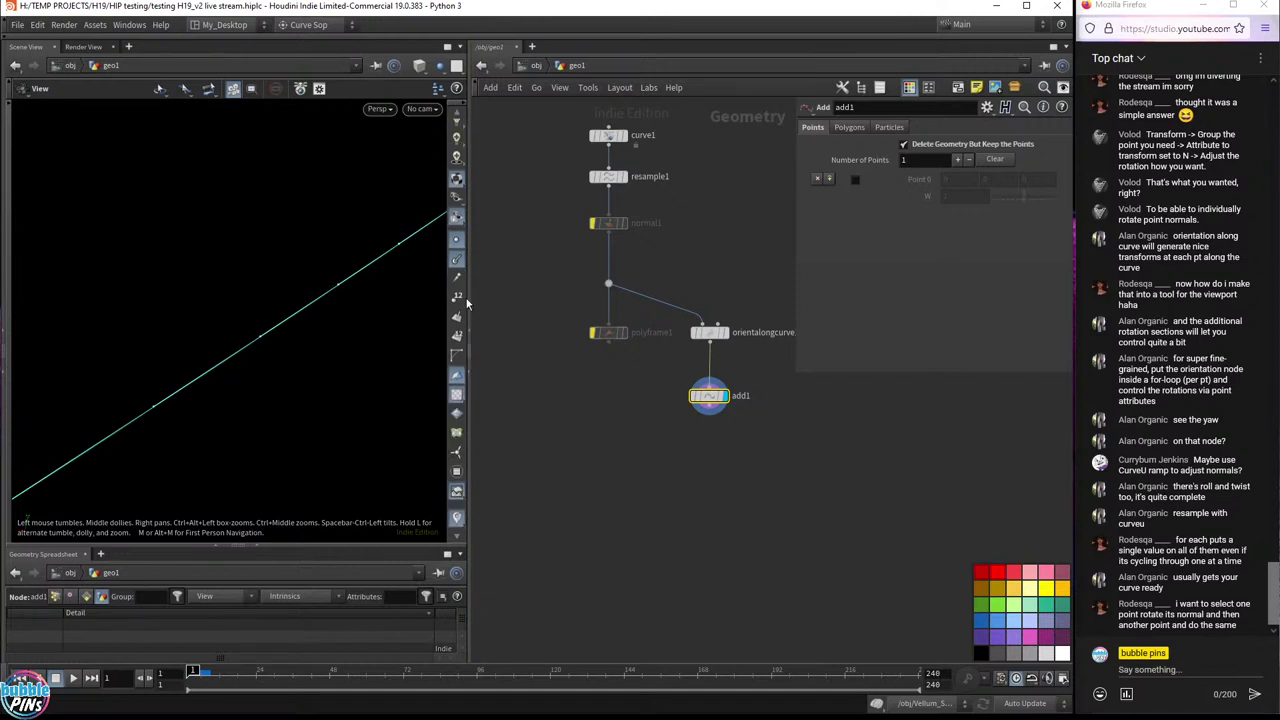
click(457, 259)
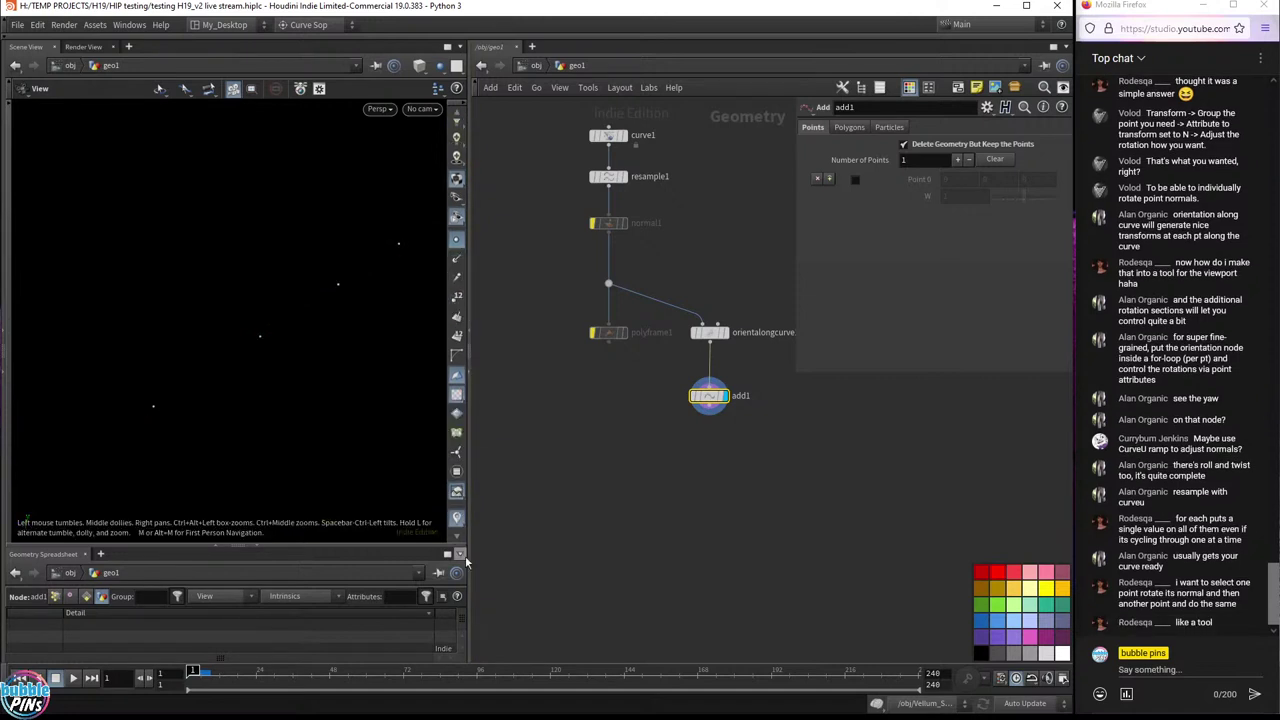
- Open the N visualizer's settings and try a unit length of 0.3
click(458, 516)
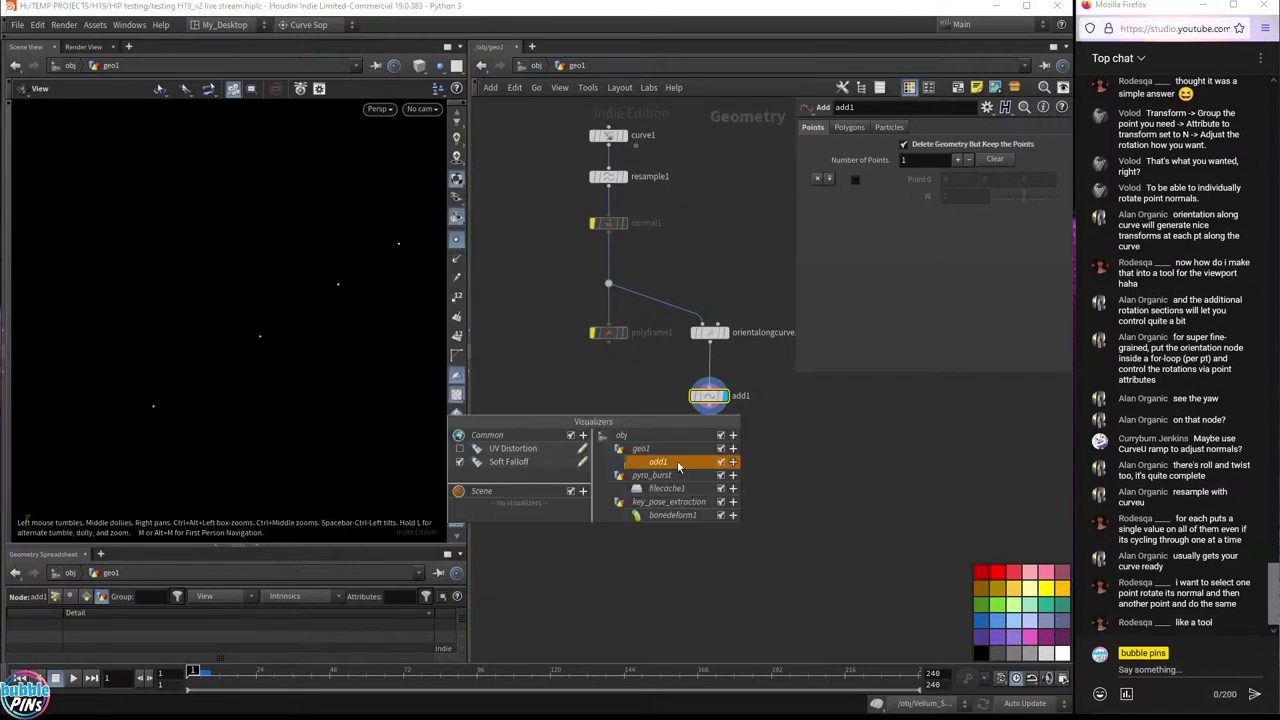
middle_click(709, 395)
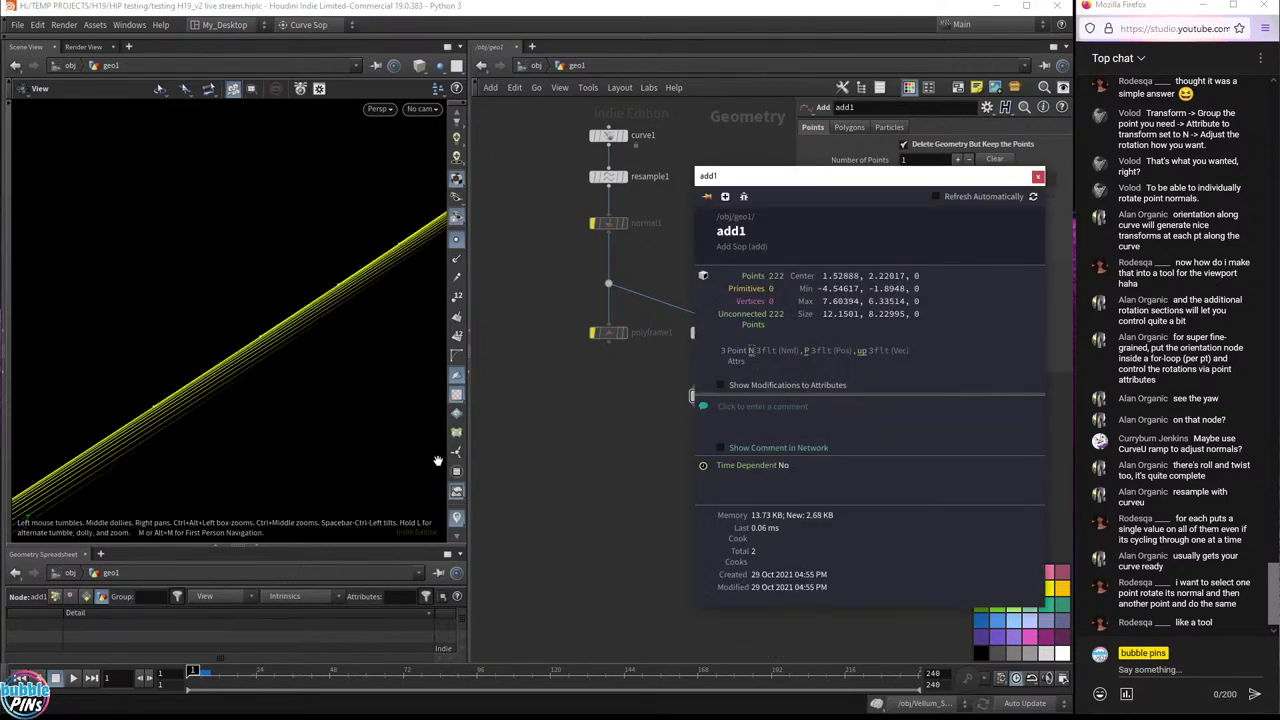
click(455, 519)
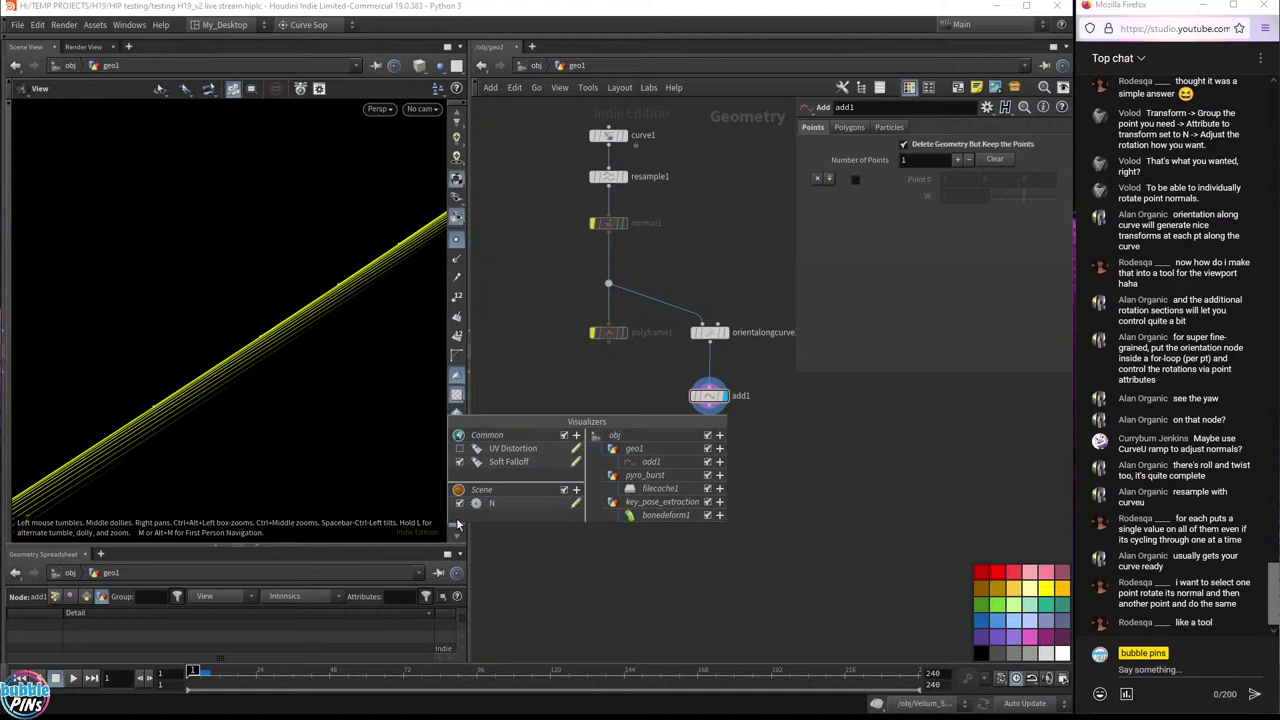
click(576, 512)
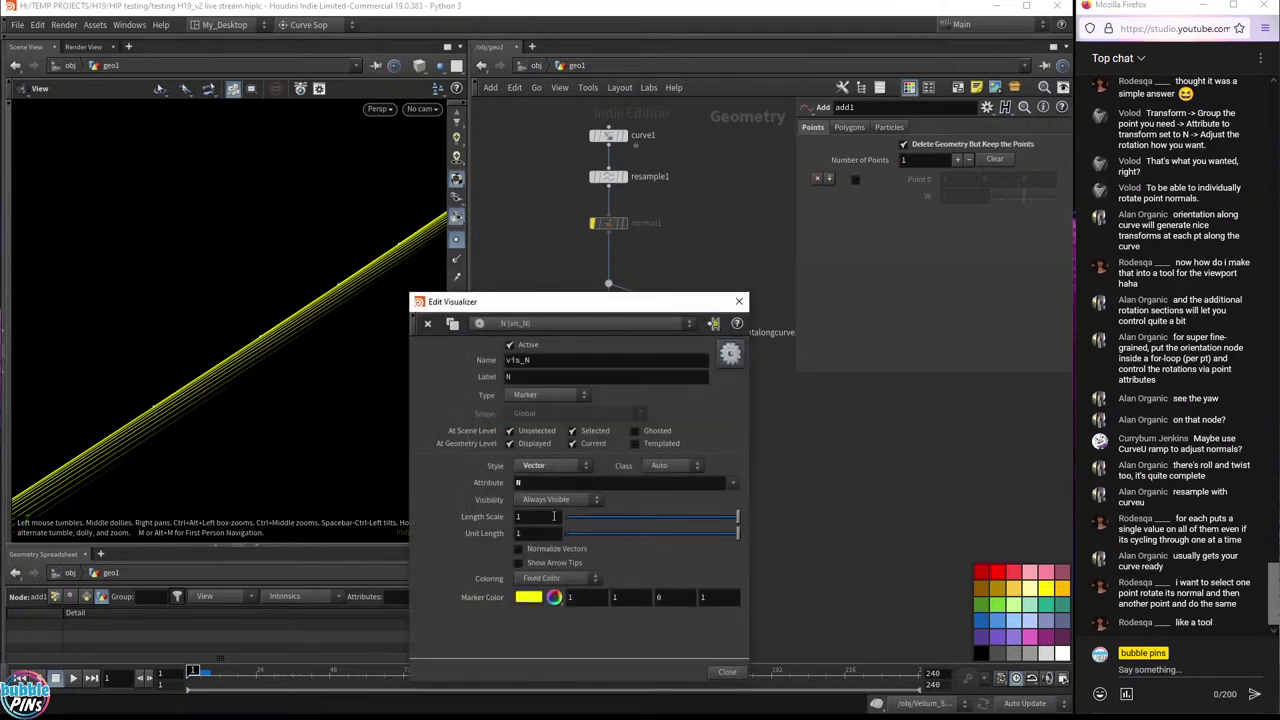
click(540, 533)
text(0.3)
key(Return)
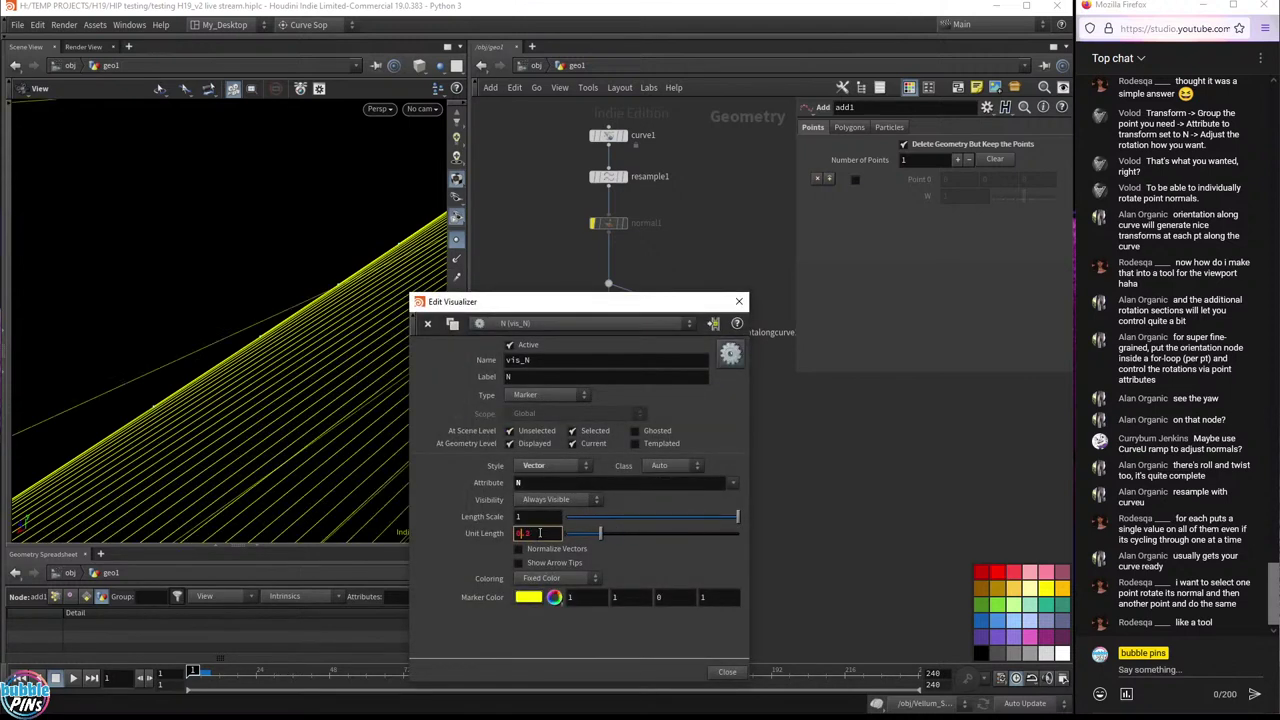
- Reset unit length to 1 and set the N visualizer's length scale to -0.05
click(543, 516)
ctrl+middle_click(543, 533)
click(533, 517)
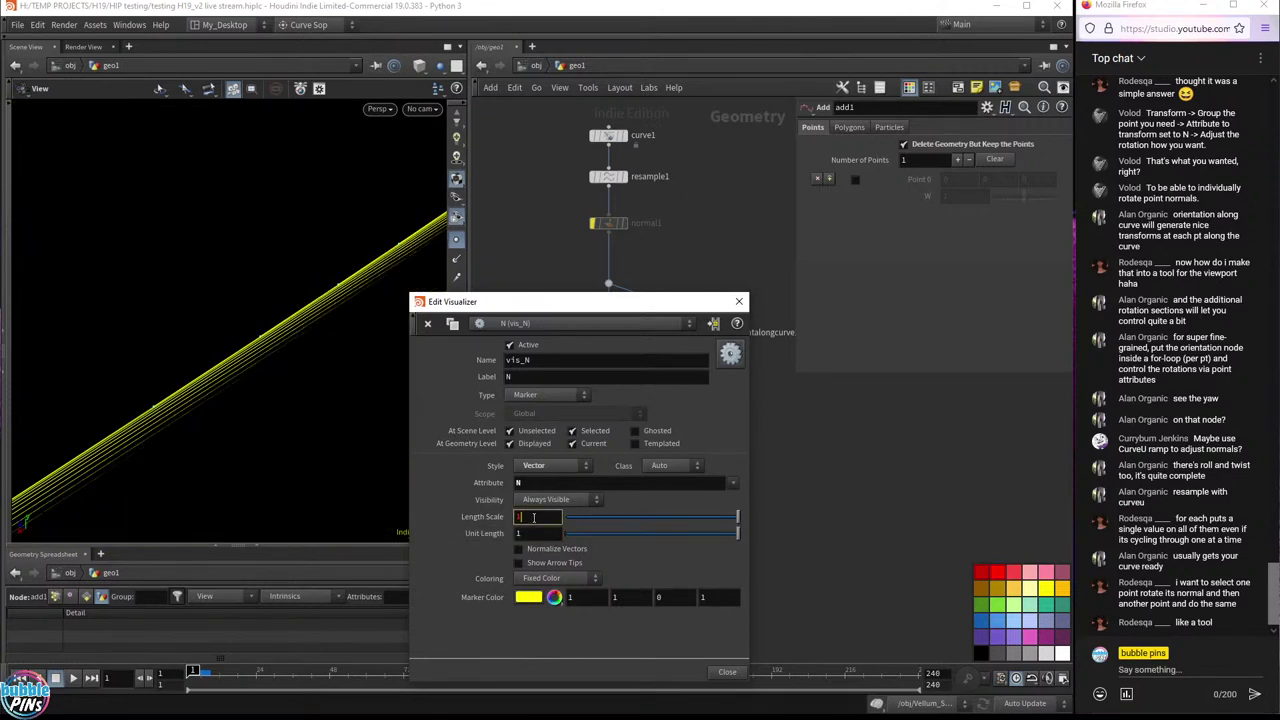
scroll(533, 517, down, 9)
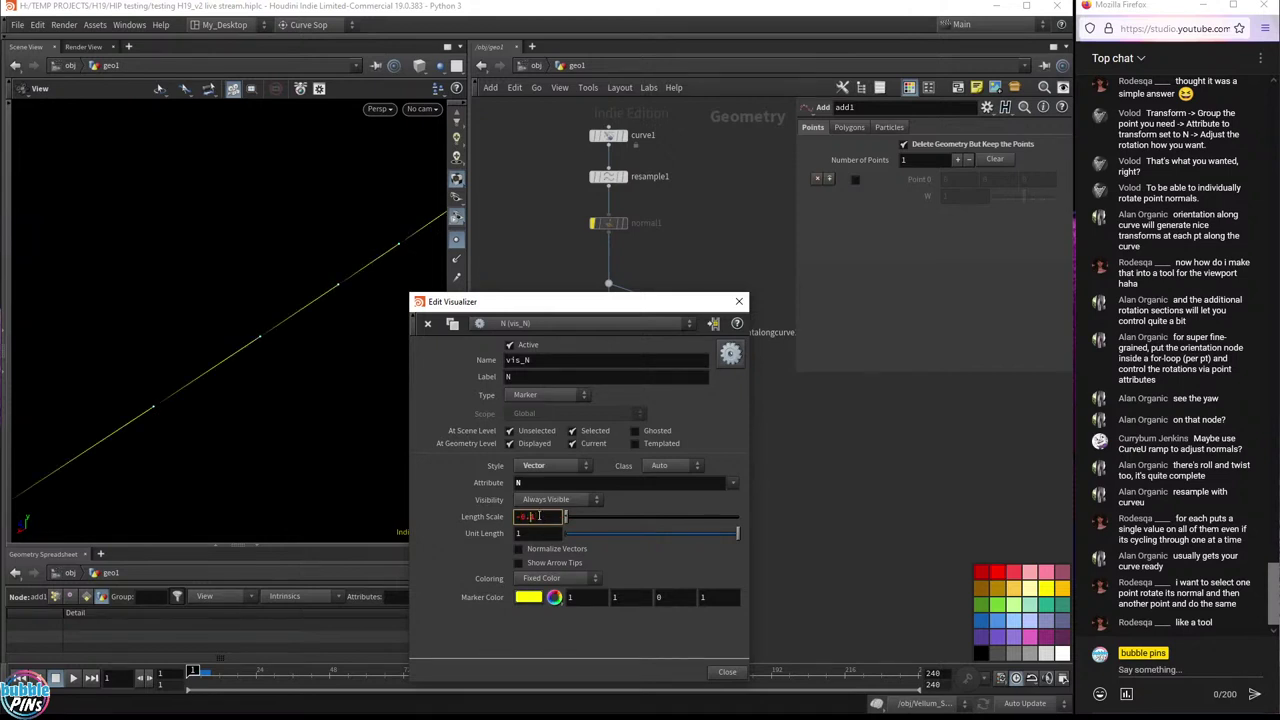
text(01)
key(Return)
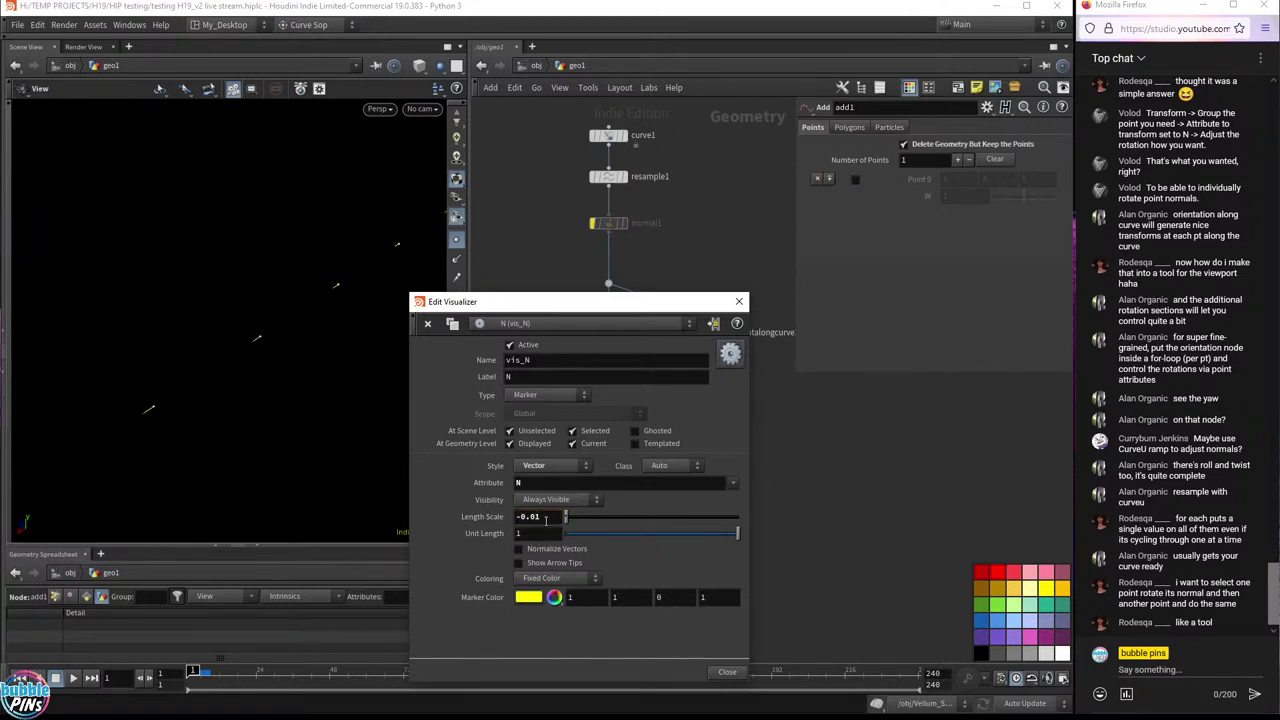
text(-0.05)
key(Return)
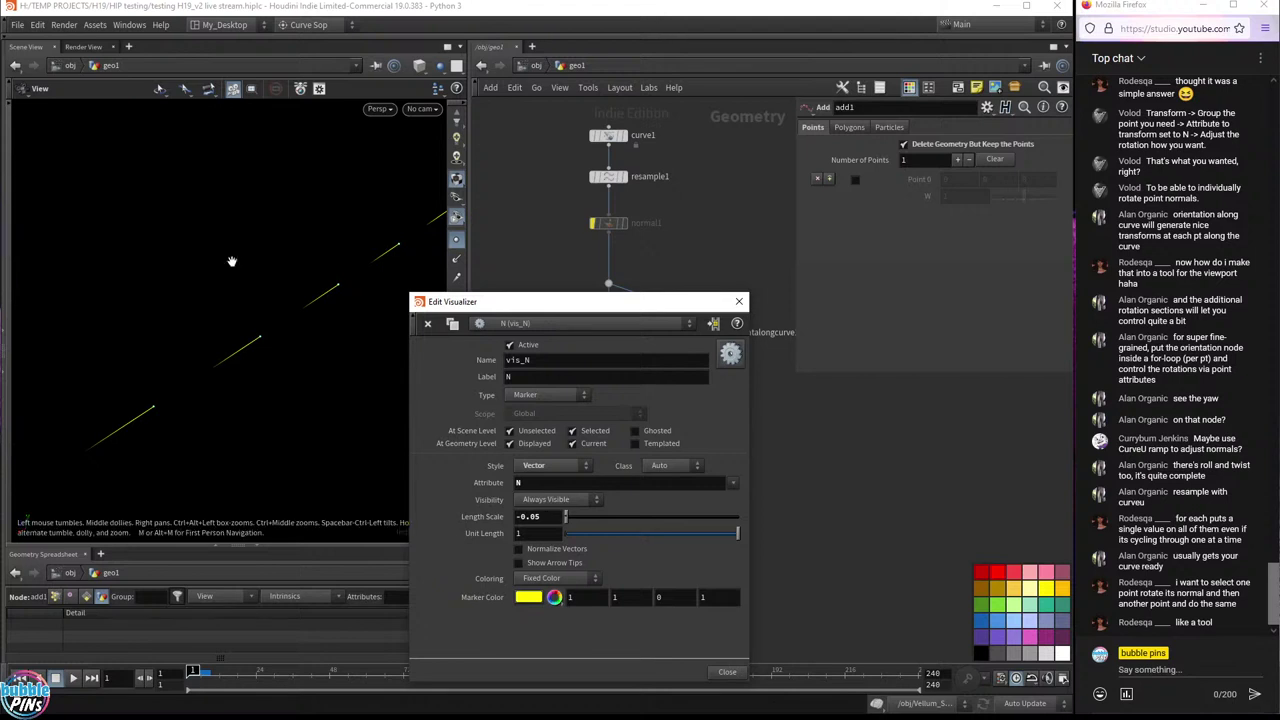
mouse_move(349, 289)
mouse_down()
mouse_move(357, 257)
mouse_move(189, 333)
mouse_move(368, 244)
mouse_move(365, 294)
mouse_up()
drag(500, 301, 402, 575)
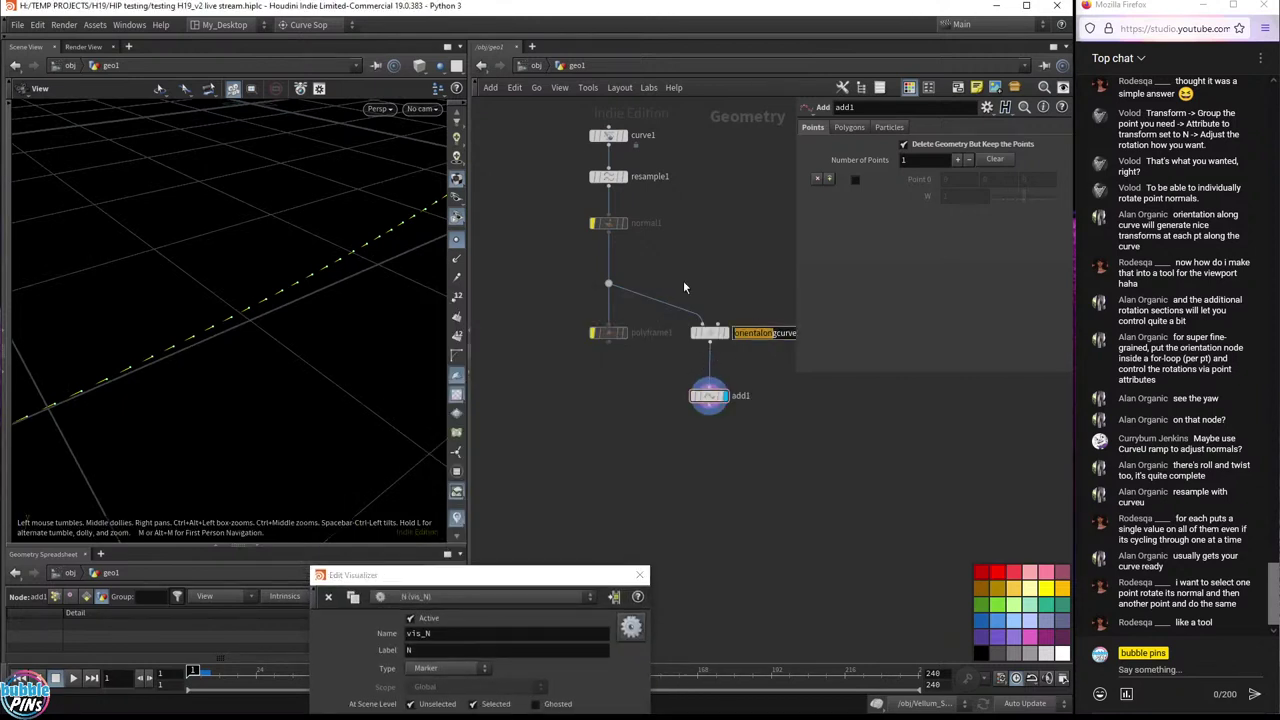
- Review orientalongcurve1's parameters and move polyframe1 further left of the branch
middle_drag(742, 260, 670, 300)
click(636, 372)
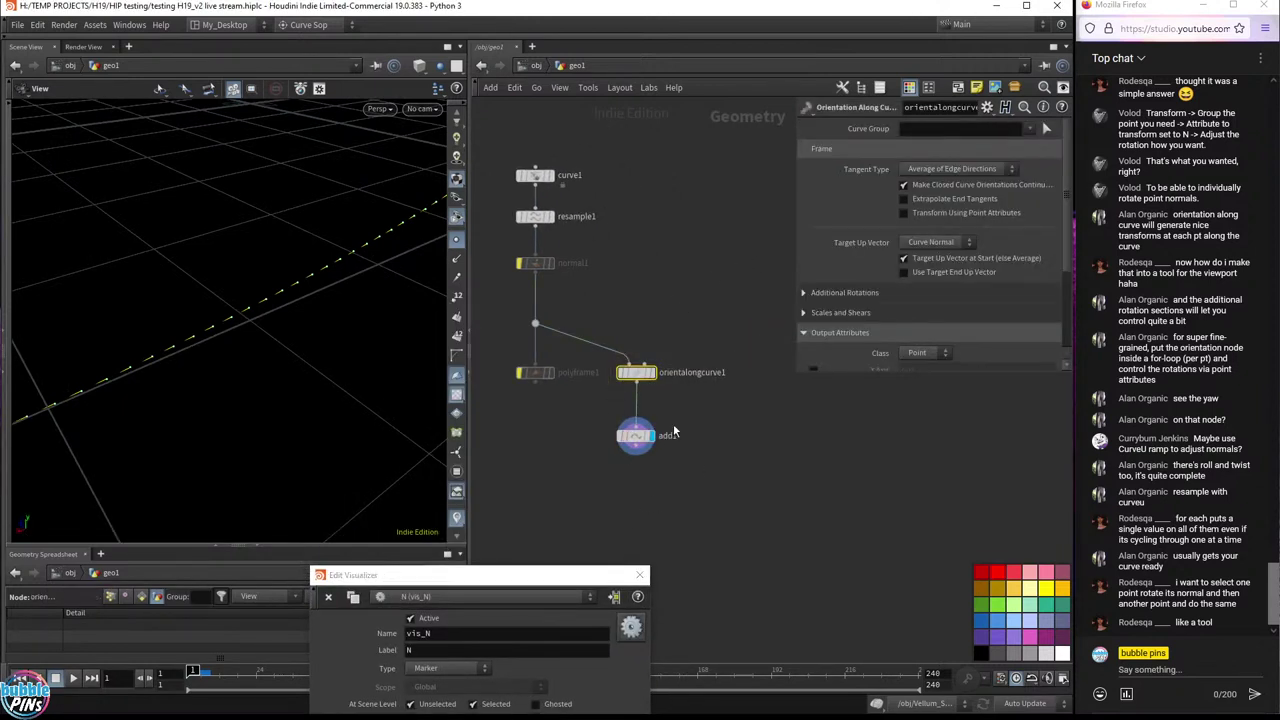
middle_drag(585, 418, 670, 480)
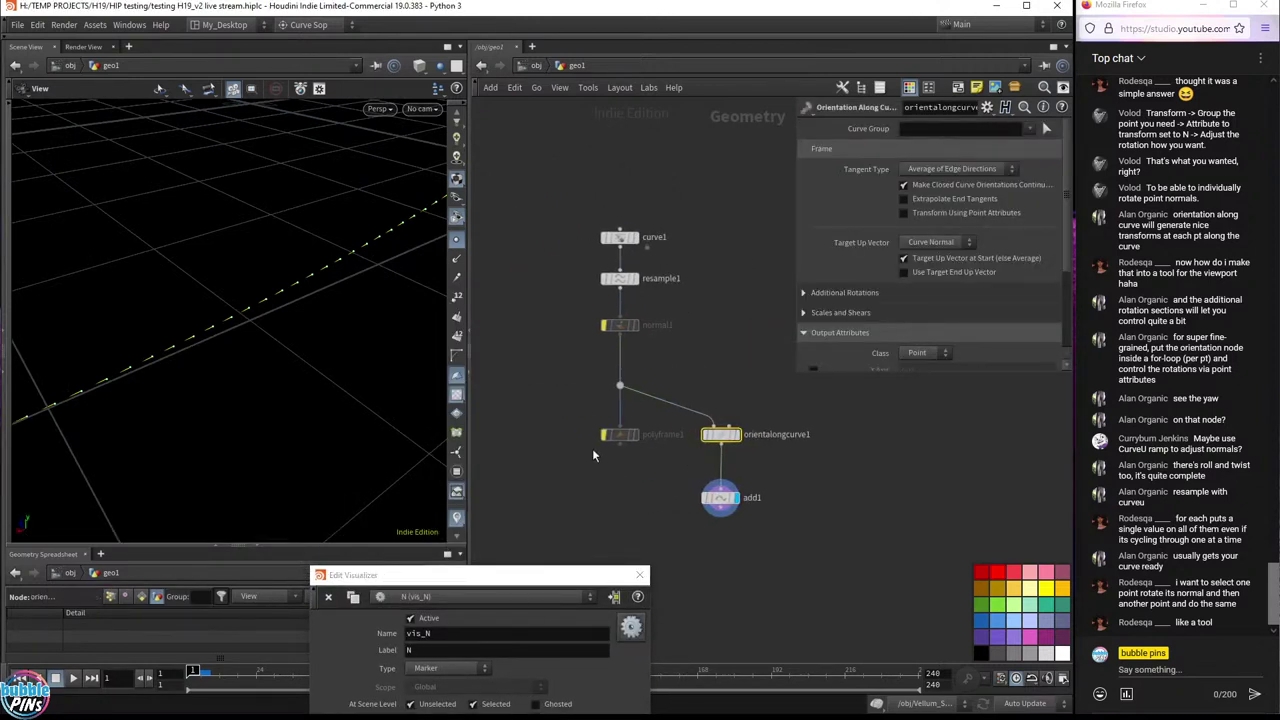
drag(300, 391, 397, 322)
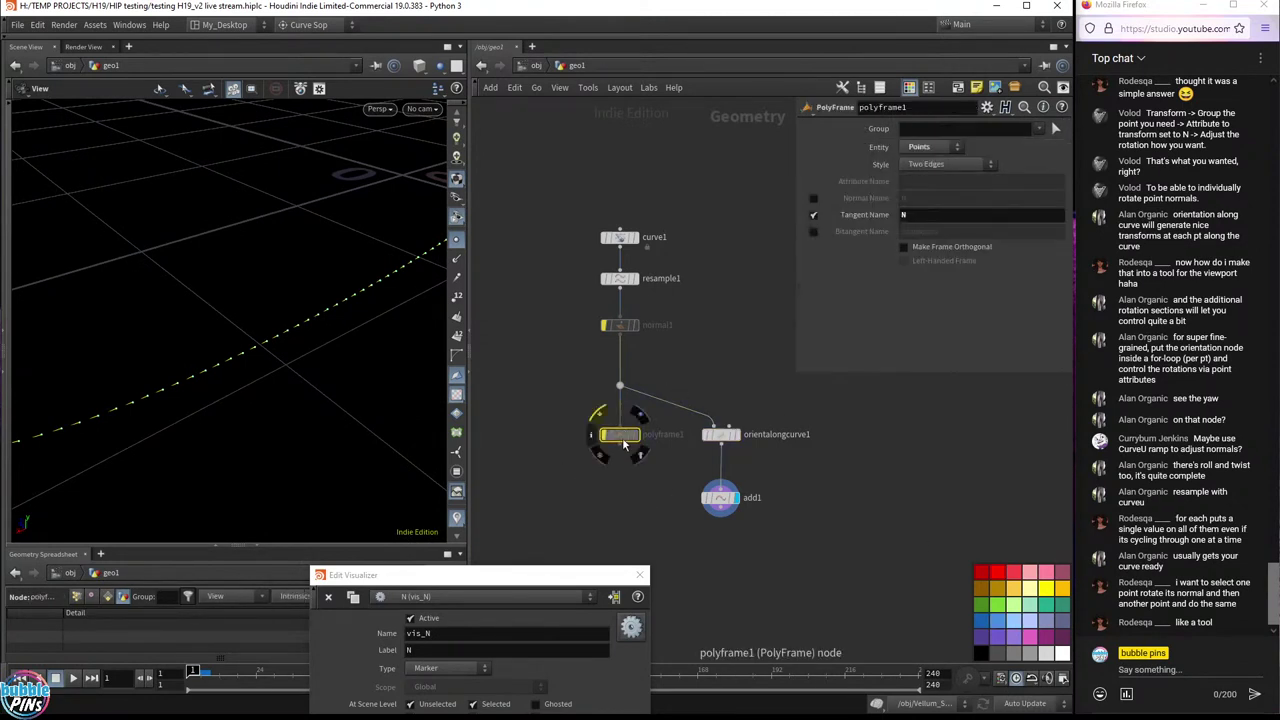
click(524, 437)
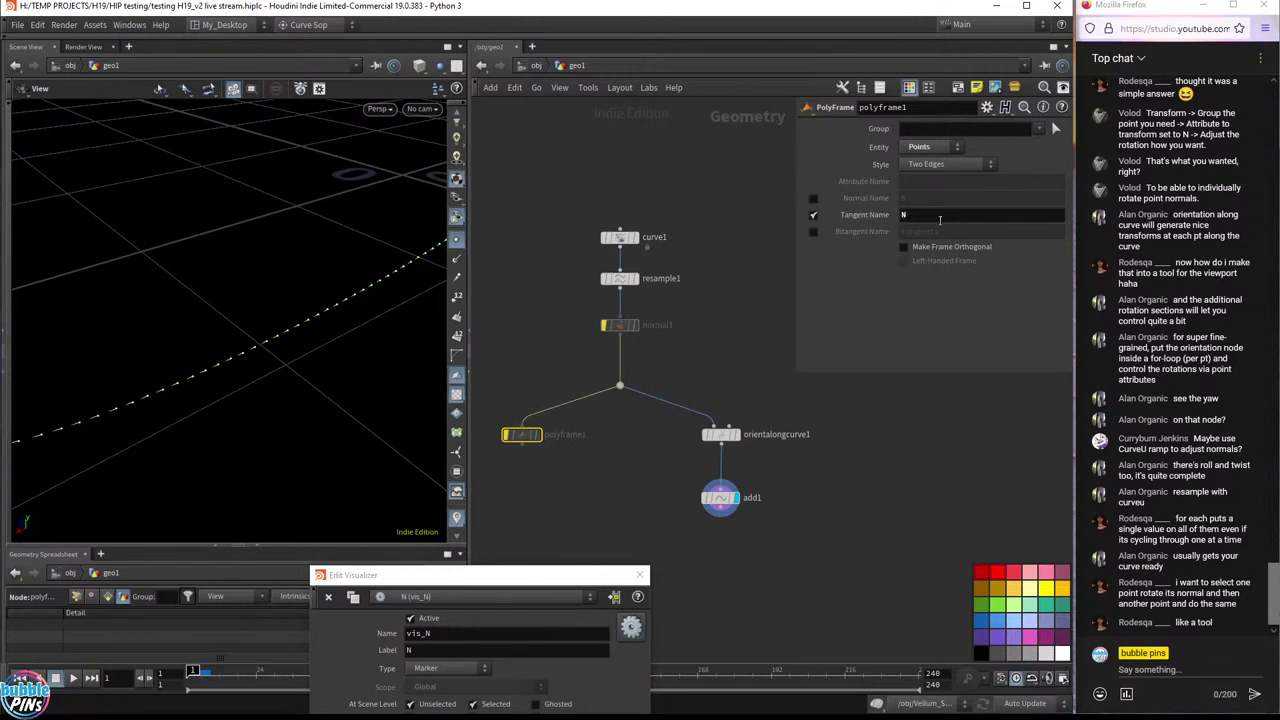
- Set polyframe1's Tangent Name to N while checking the chat's Transform node tip
click(907, 214)
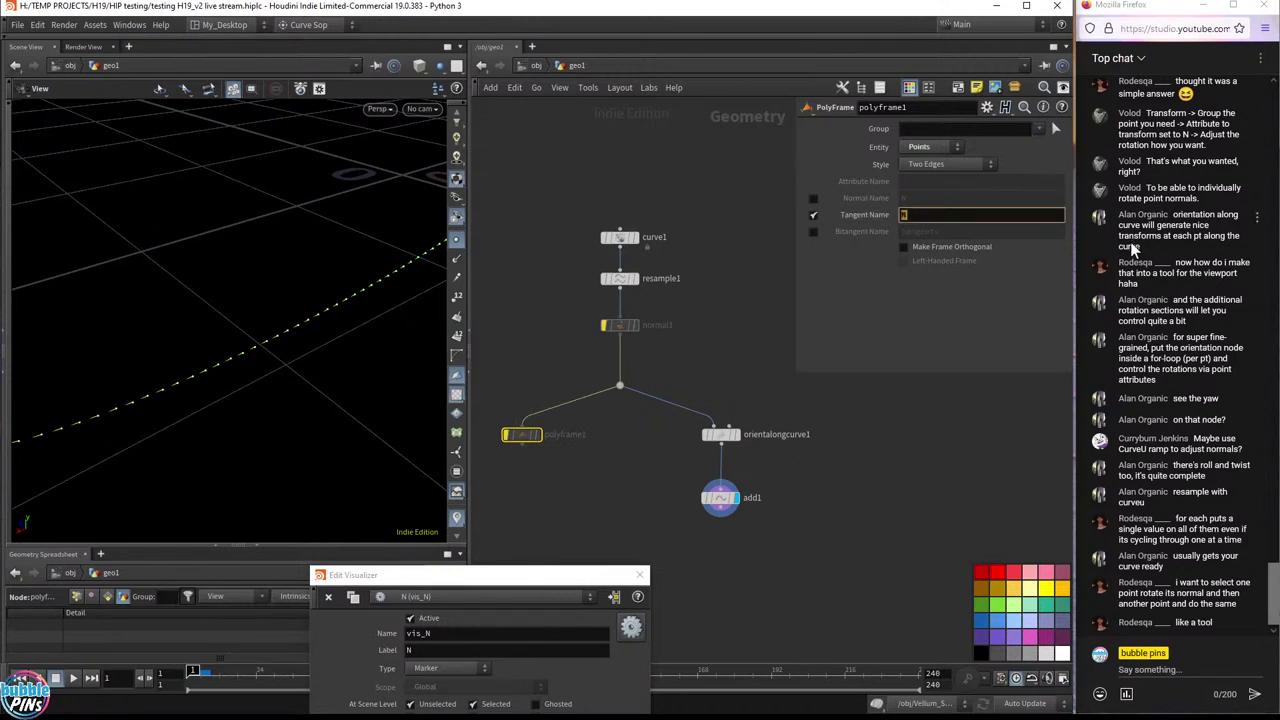
scroll(1205, 185, up, 2)
drag(1188, 124, 1257, 157)
scroll(1250, 160, up, 4)
scroll(1210, 155, up, 5)
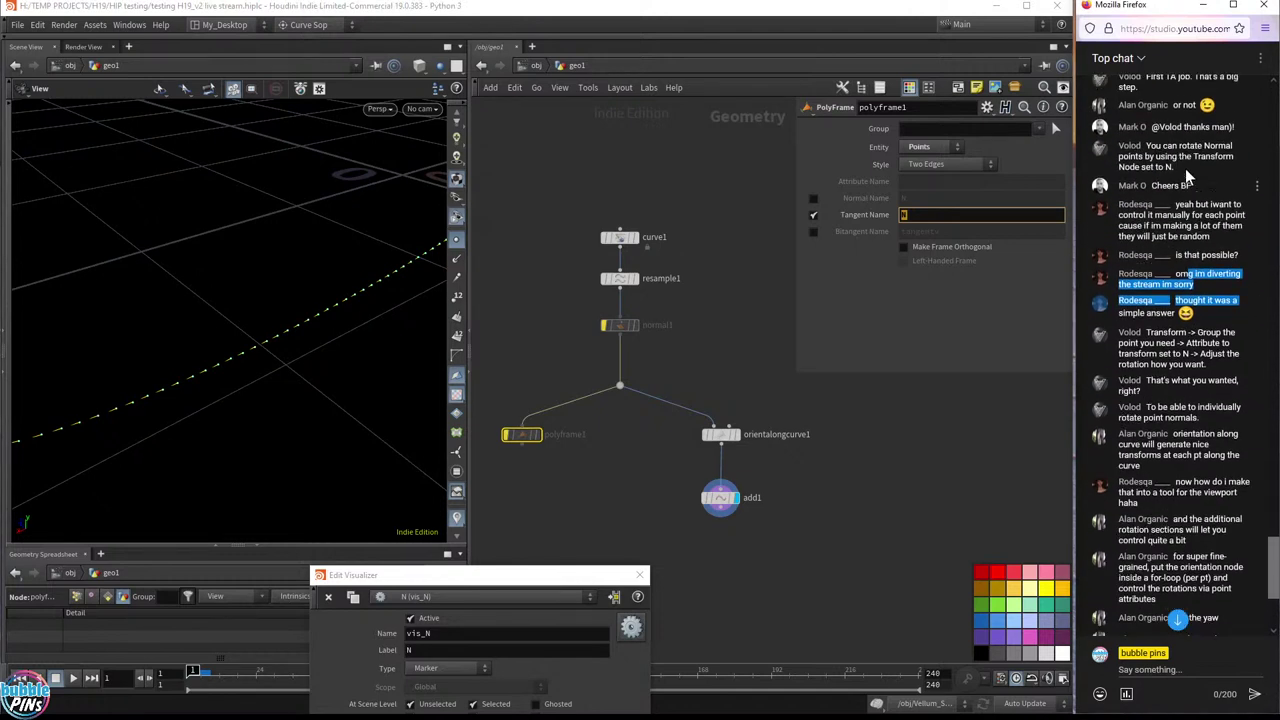
scroll(1205, 240, up, 1)
drag(1187, 218, 1183, 293)
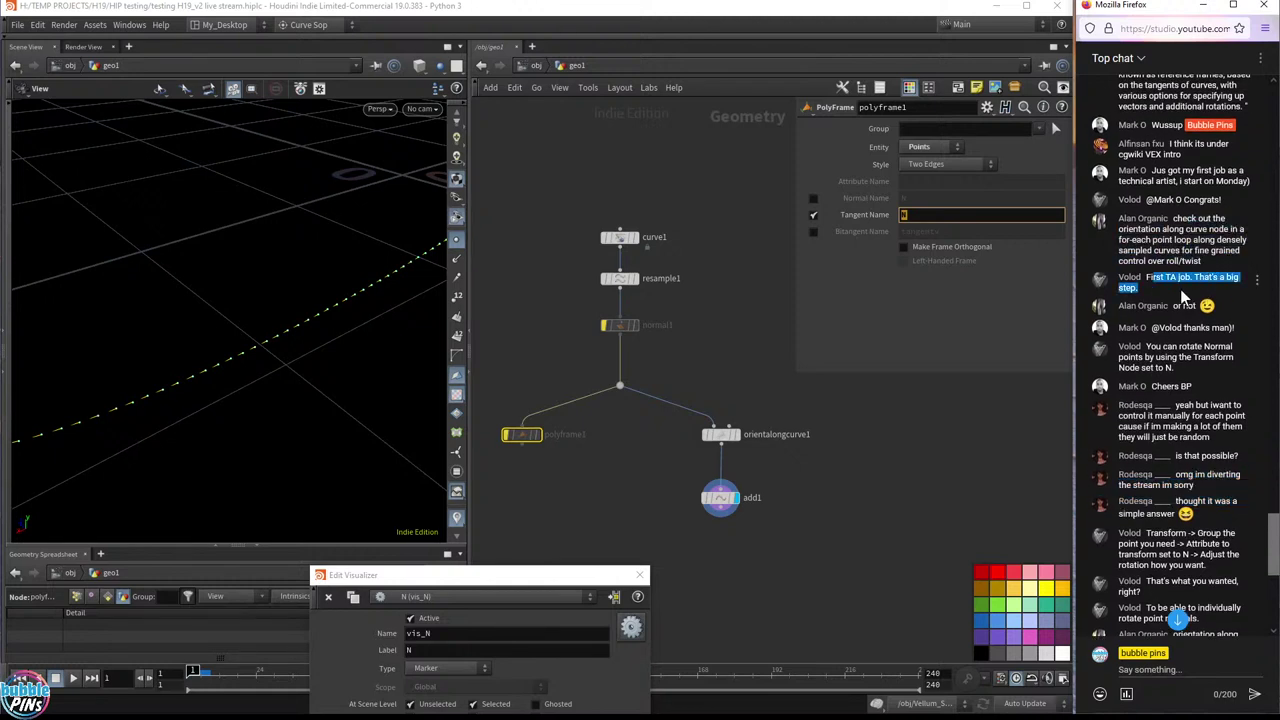
click(1175, 290)
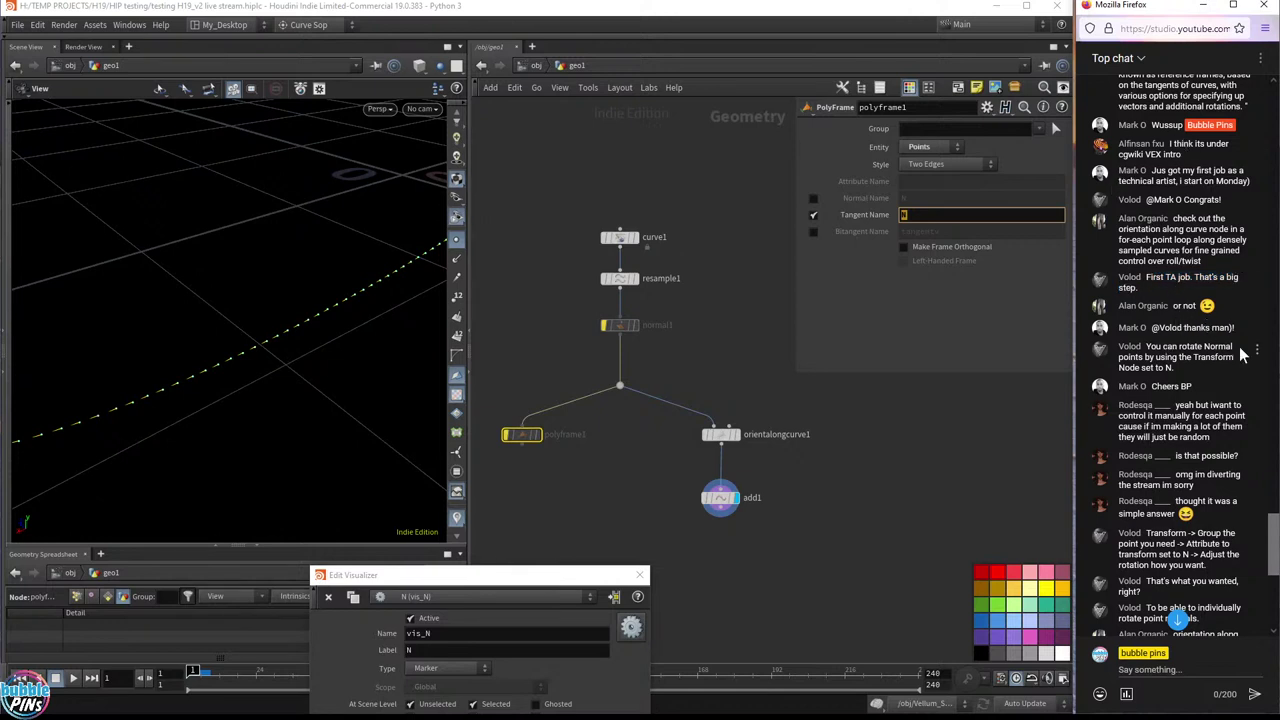
drag(1155, 357, 1198, 370)
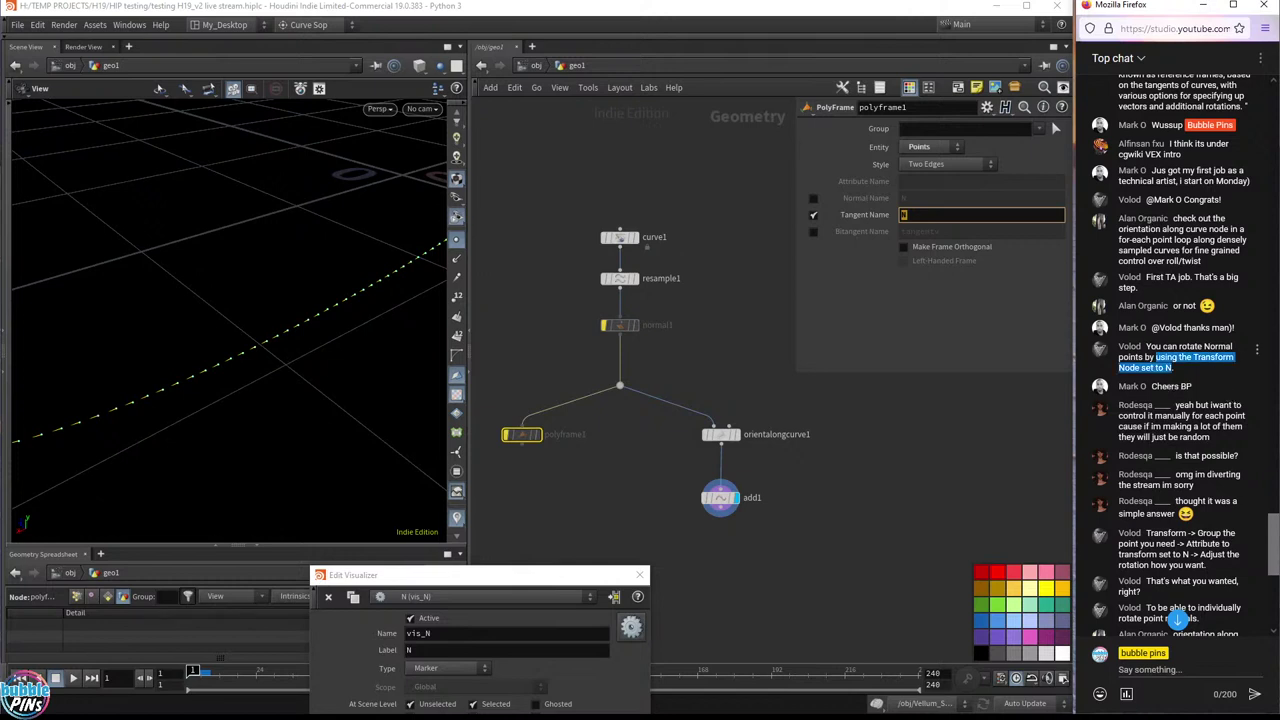
click(629, 394)
scroll(629, 394, down, 2)
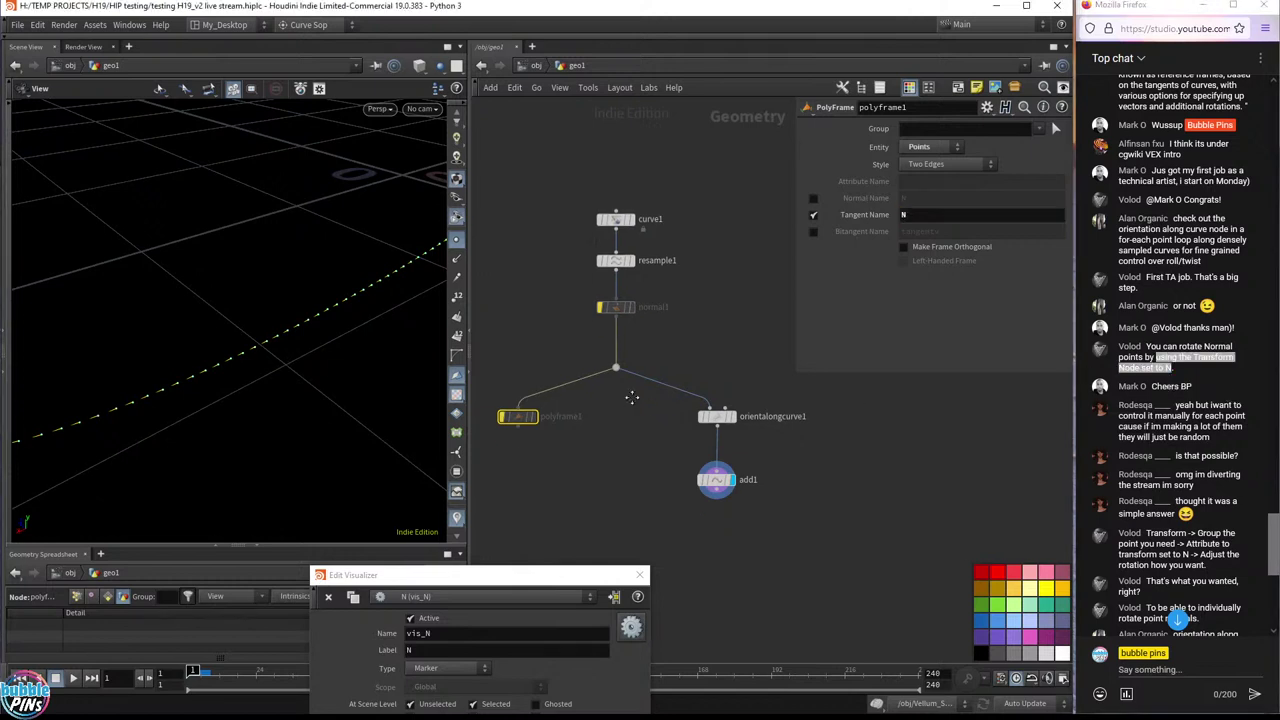
- Add a transform1 node after add1 with its Group set to @N
click(730, 462)
key(Tab)
text(trans)
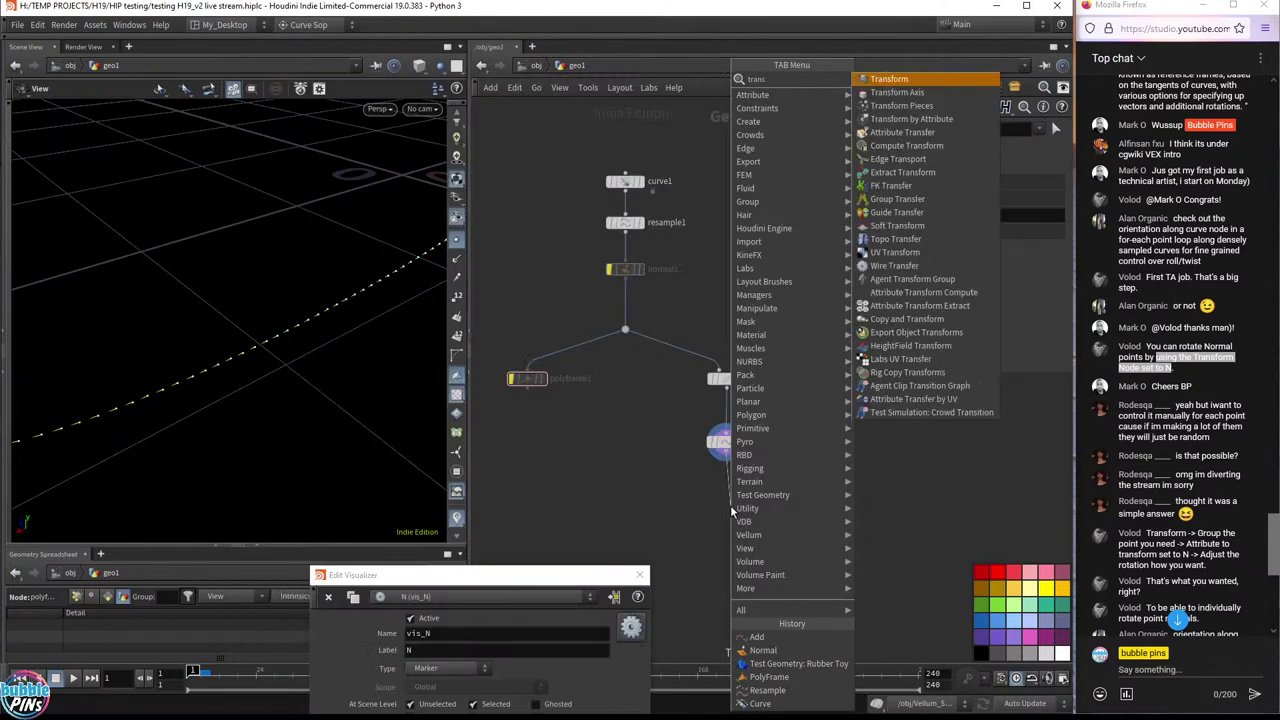
key(Return)
click(727, 503)
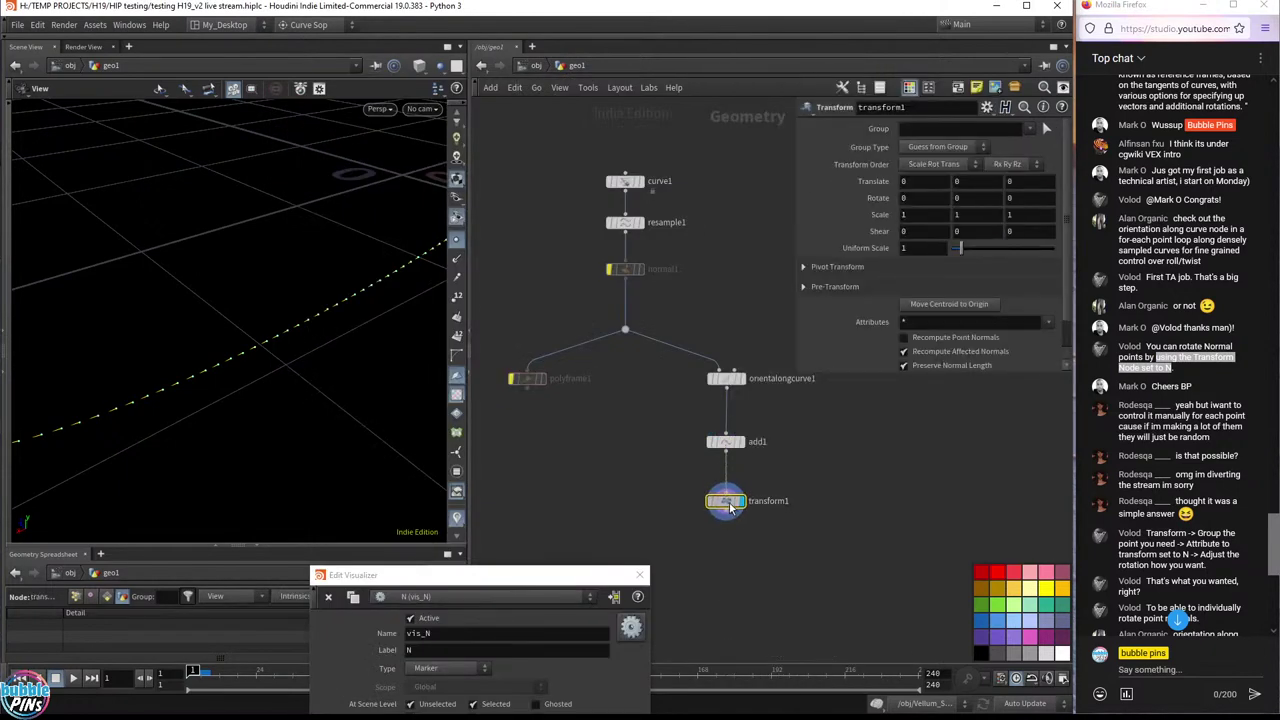
drag(729, 507, 729, 494)
click(941, 128)
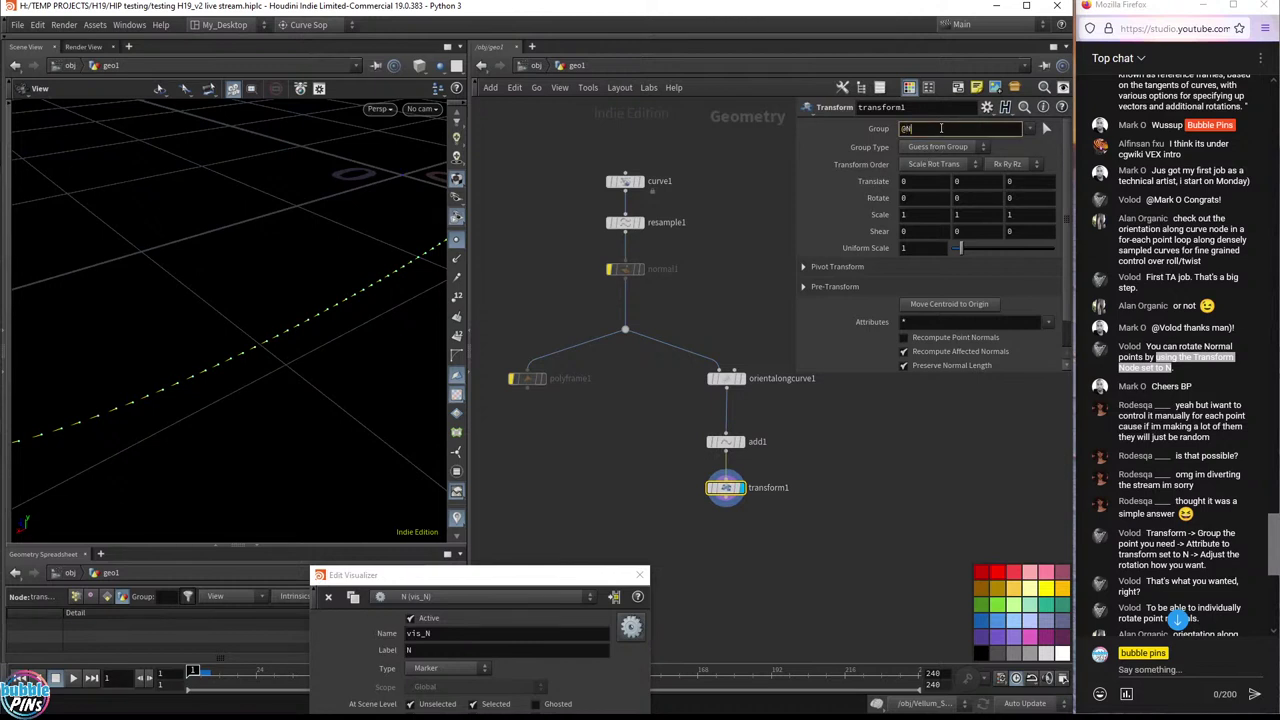
key(Return)
- Scrub transform1's rotation and test Recompute Point Normals, leaving it off
middle_drag(916, 200, 966, 211)
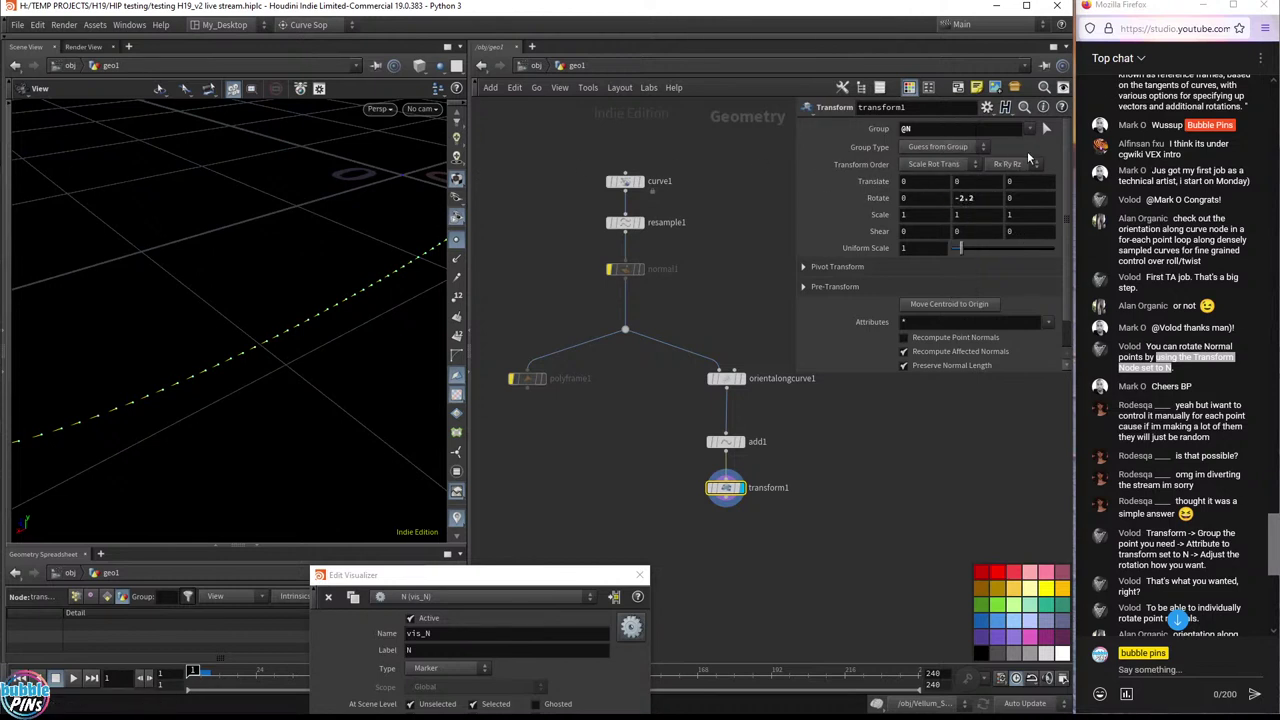
click(956, 165)
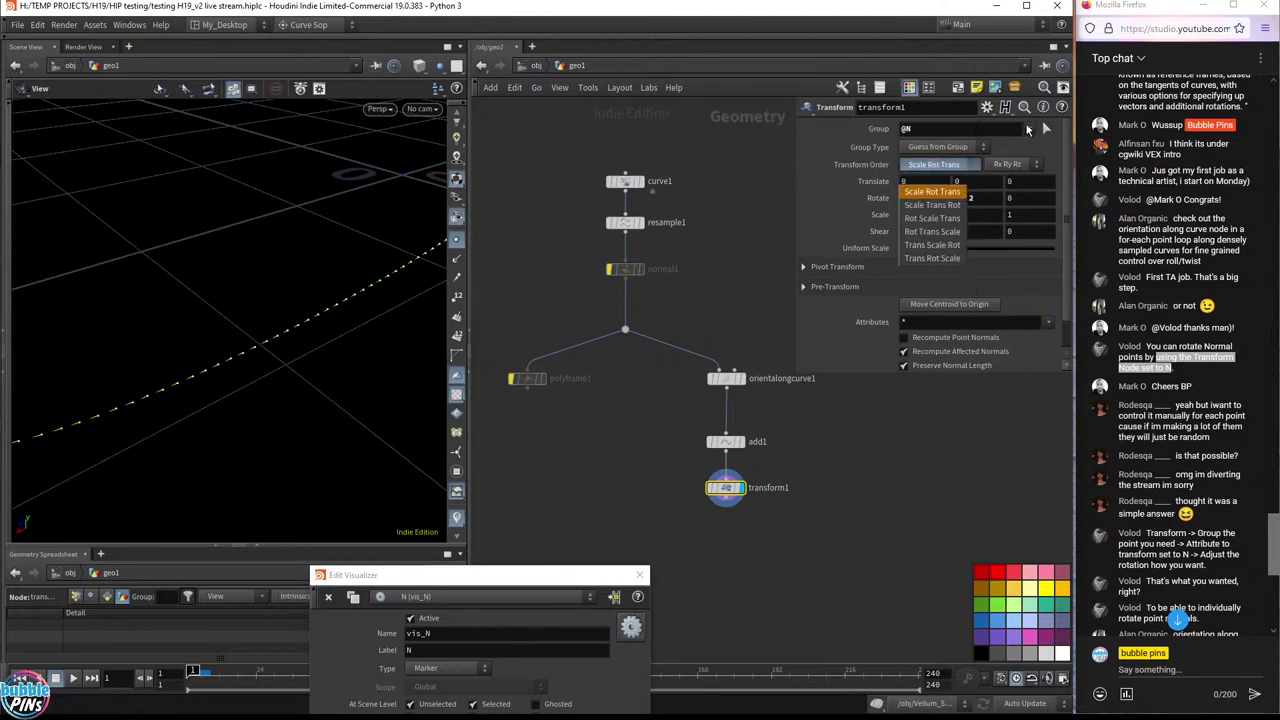
click(968, 148)
click(970, 147)
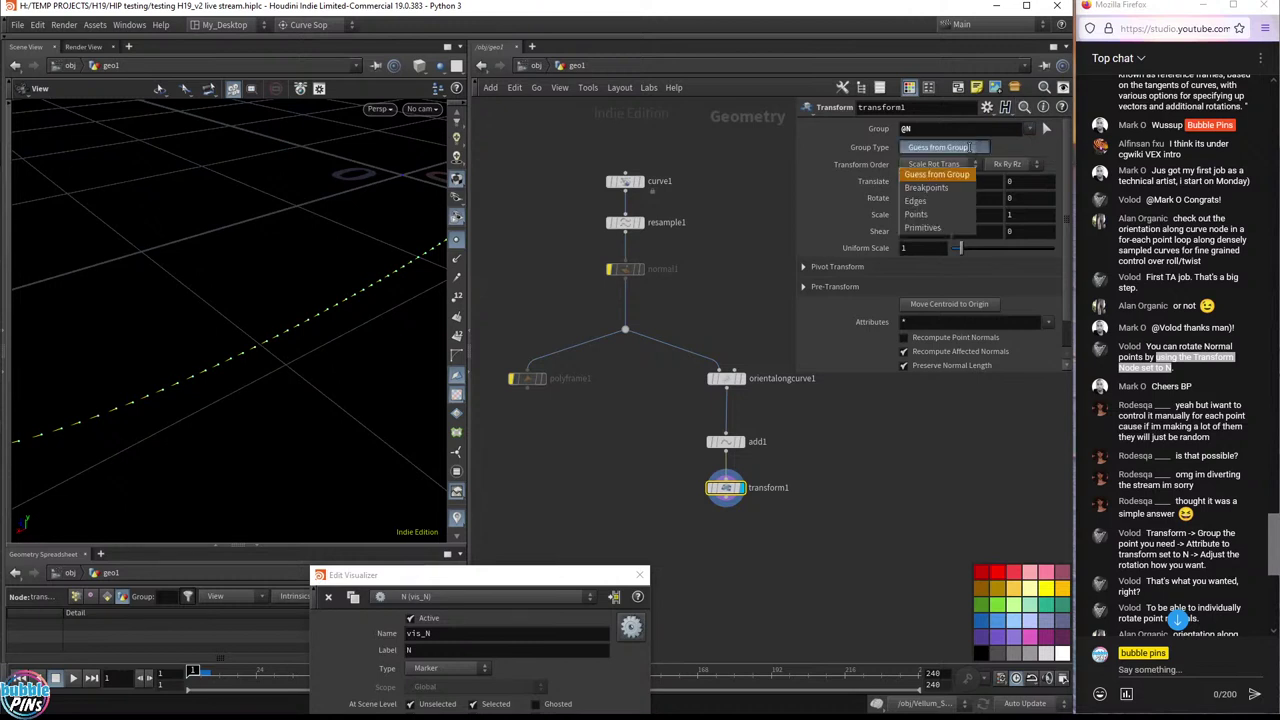
click(970, 147)
scroll(1001, 326, down, 1)
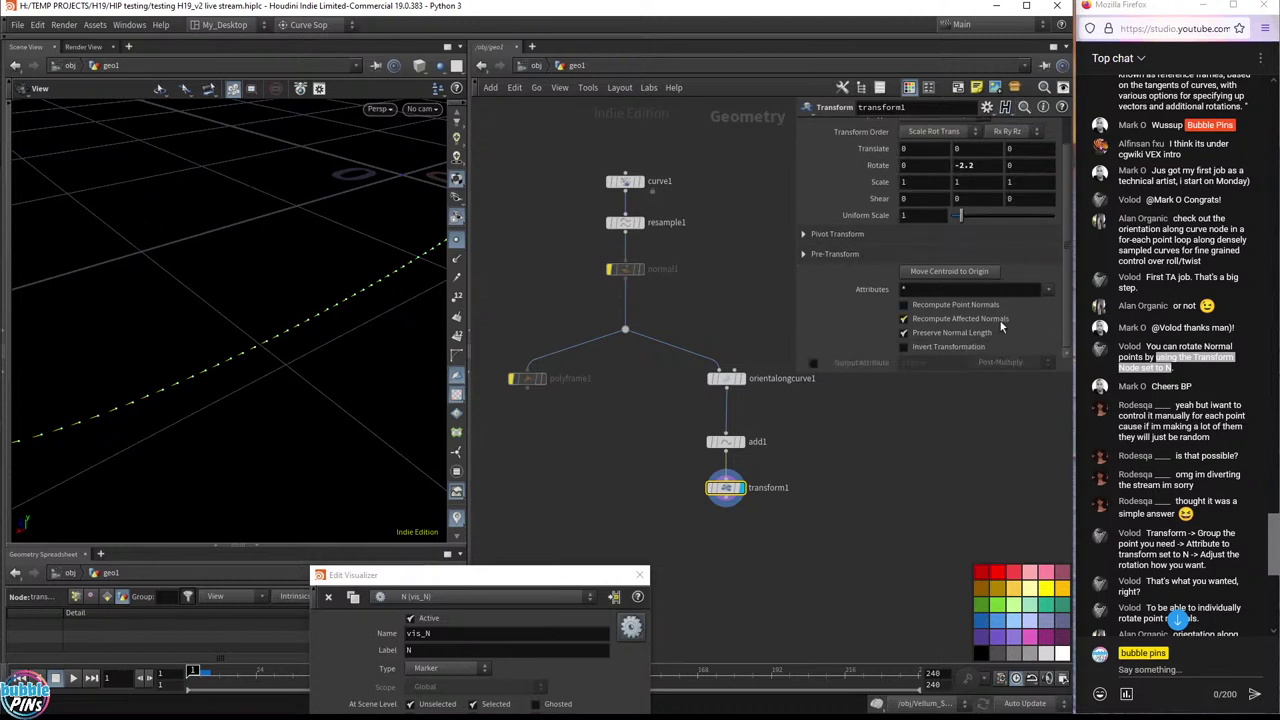
click(951, 306)
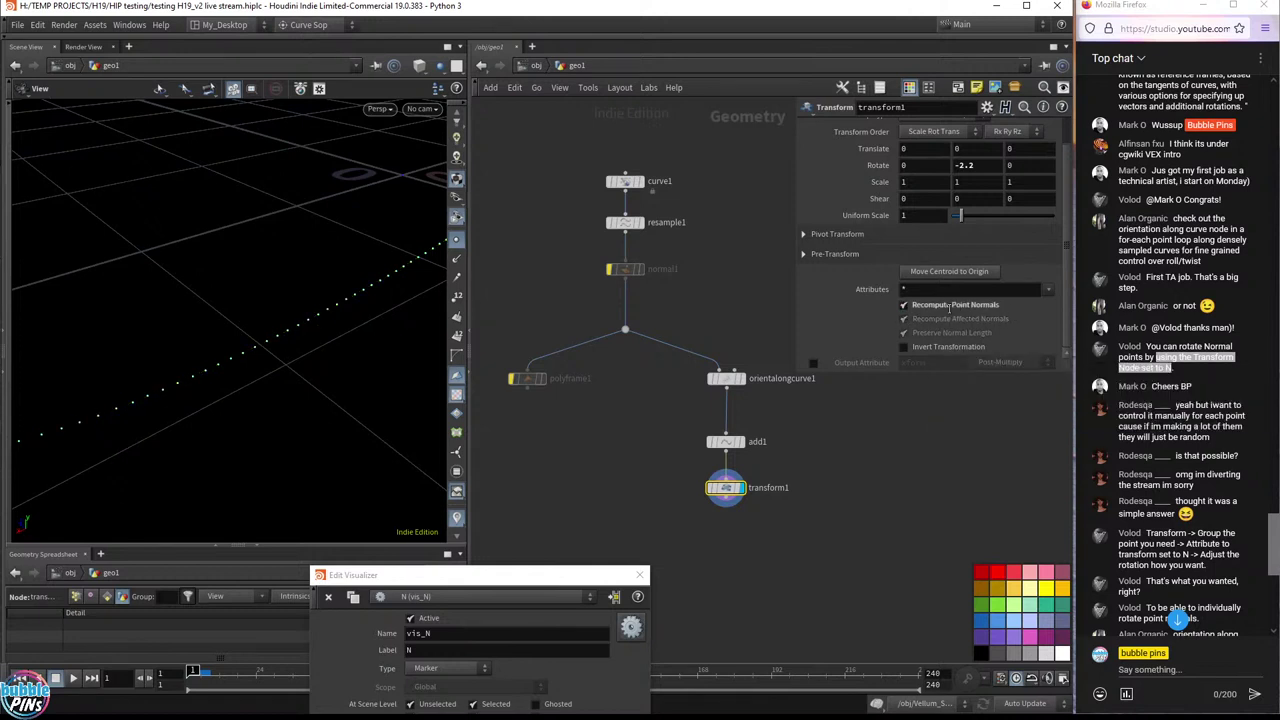
mouse_move(966, 165)
middle_down()
mouse_move(970, 152)
mouse_move(935, 145)
mouse_move(977, 184)
middle_up()
click(961, 305)
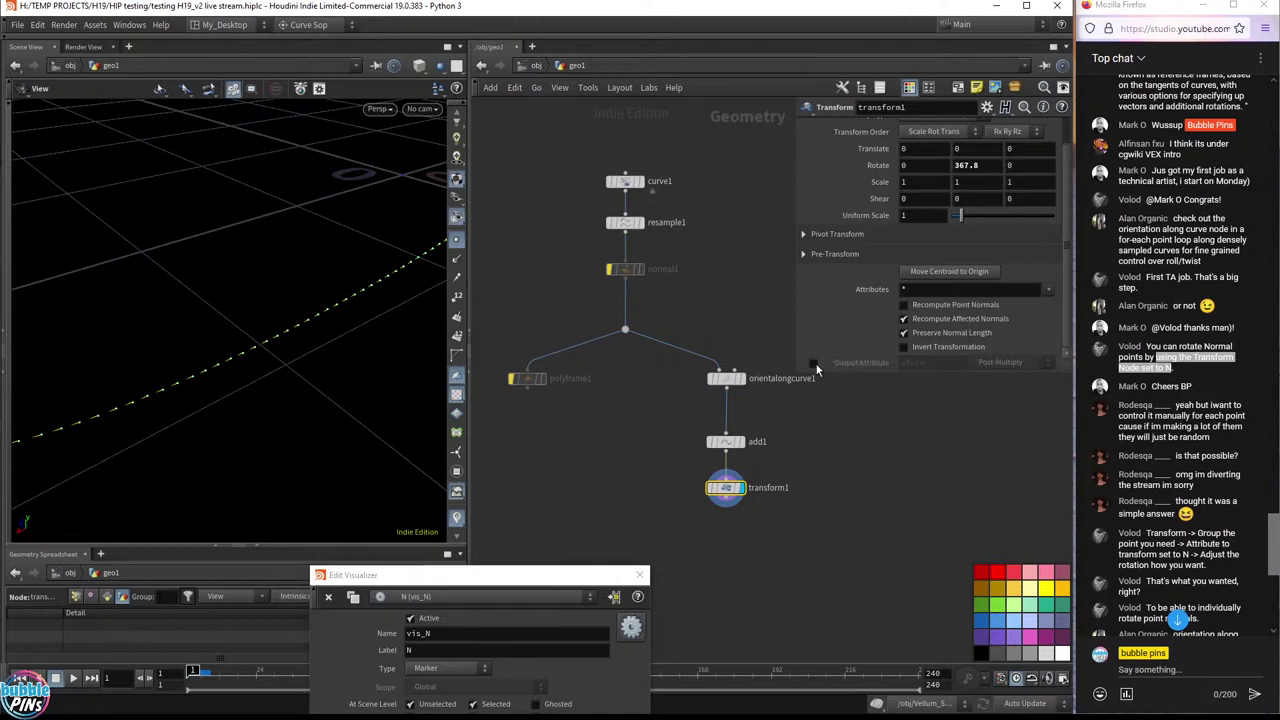
- Enable transform1's Output Attribute with Post-Multiply and name it N
click(813, 363)
click(1005, 363)
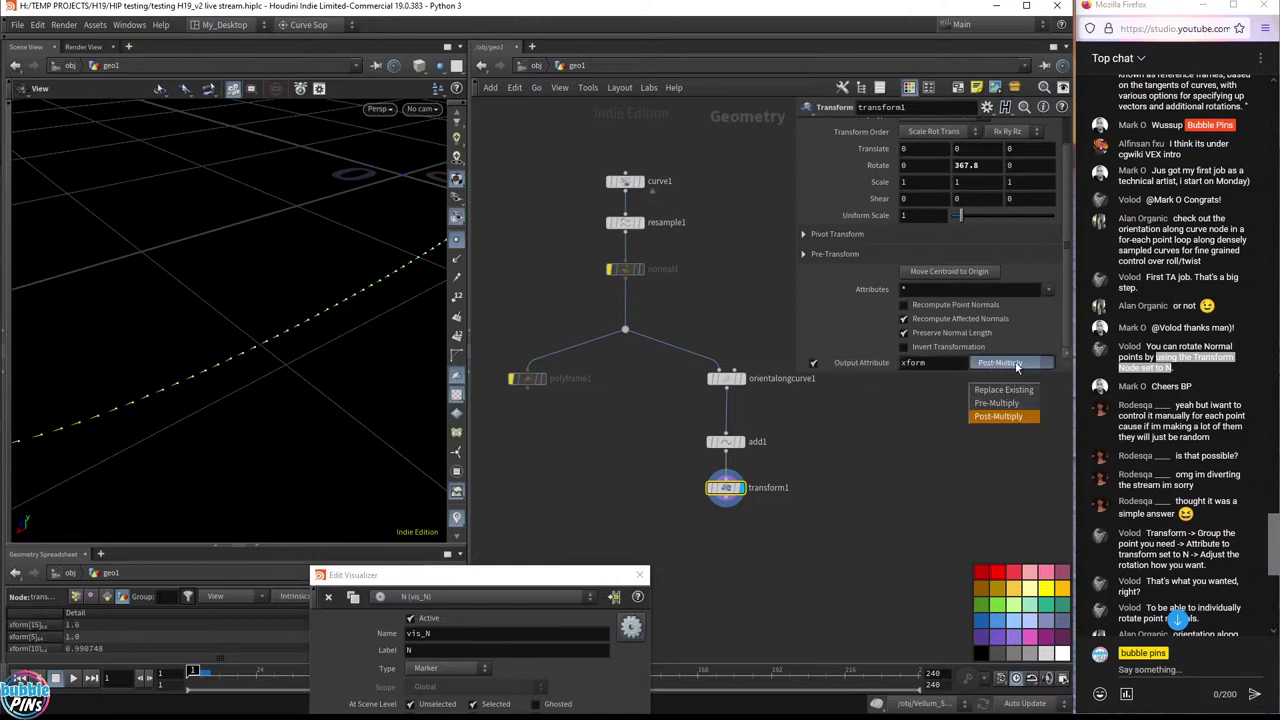
click(1018, 368)
double_click(913, 362)
text(N)
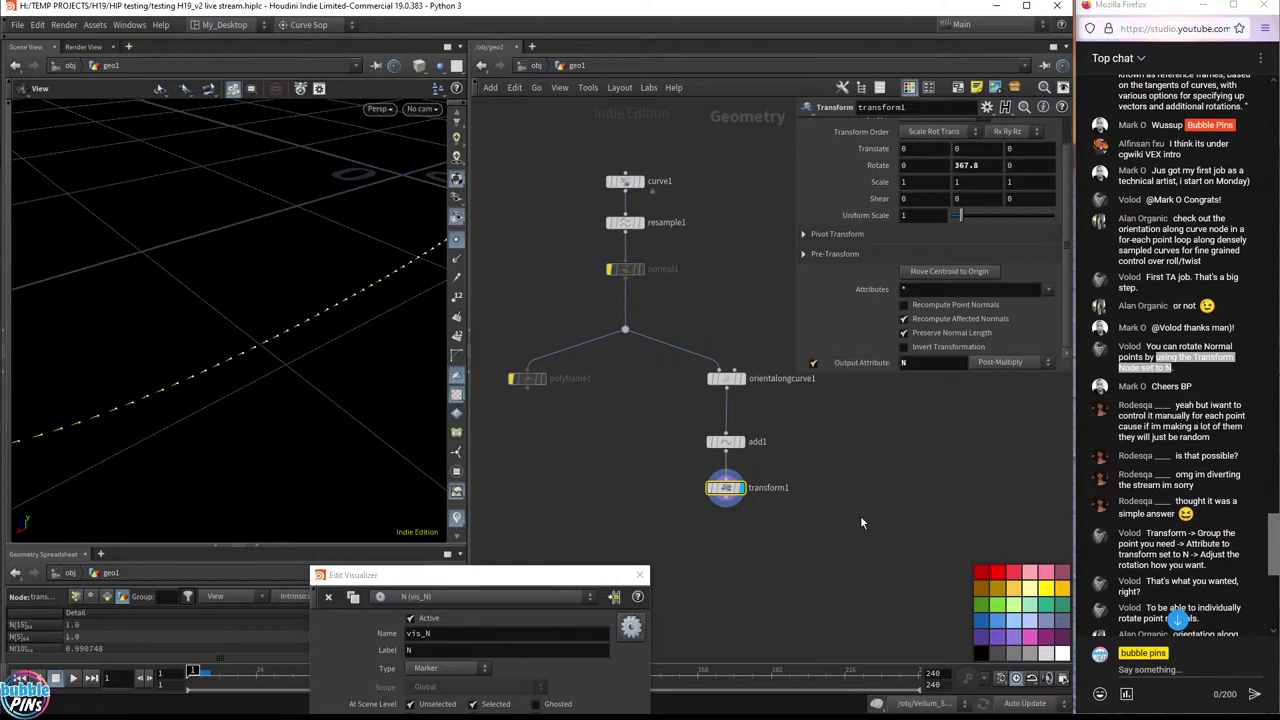
key(Return)
- Scrub Rotate Y to about 312.8, undo it, then delete transform1
scroll(927, 157, up, 1)
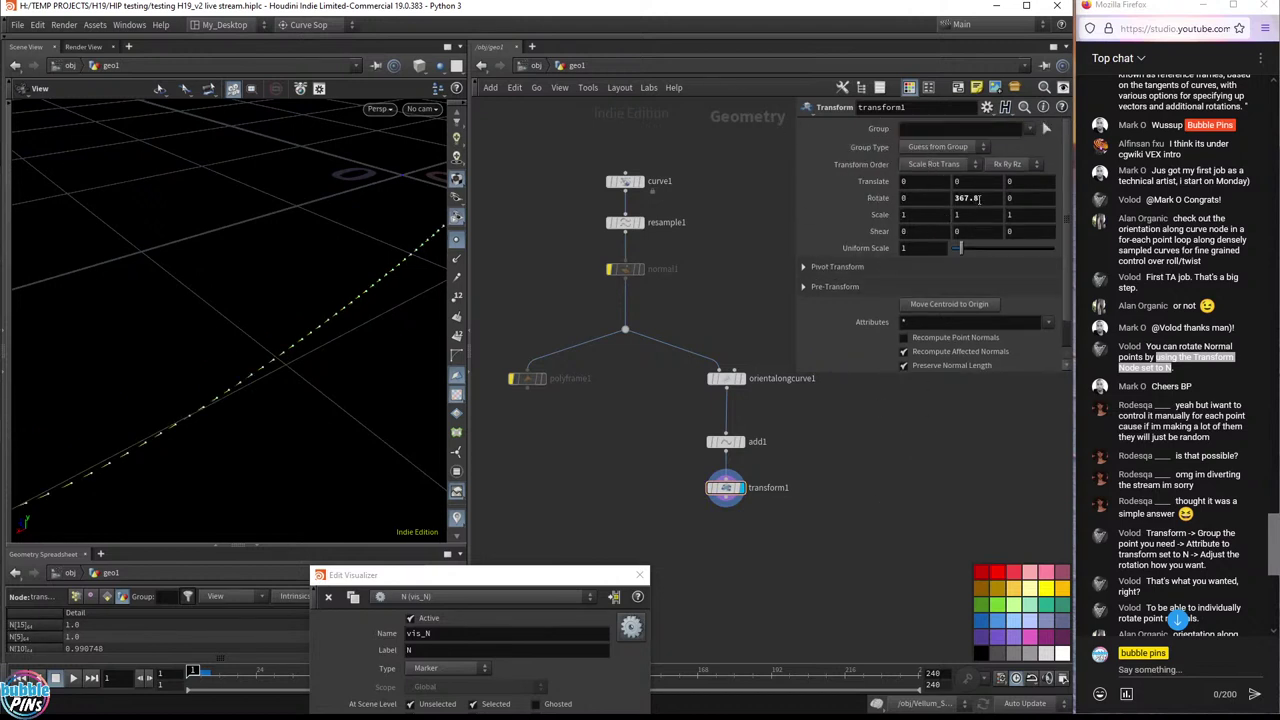
middle_drag(979, 199, 668, 184)
key(ctrl+z)
drag(786, 517, 631, 449)
key(Delete)
click(1153, 395)
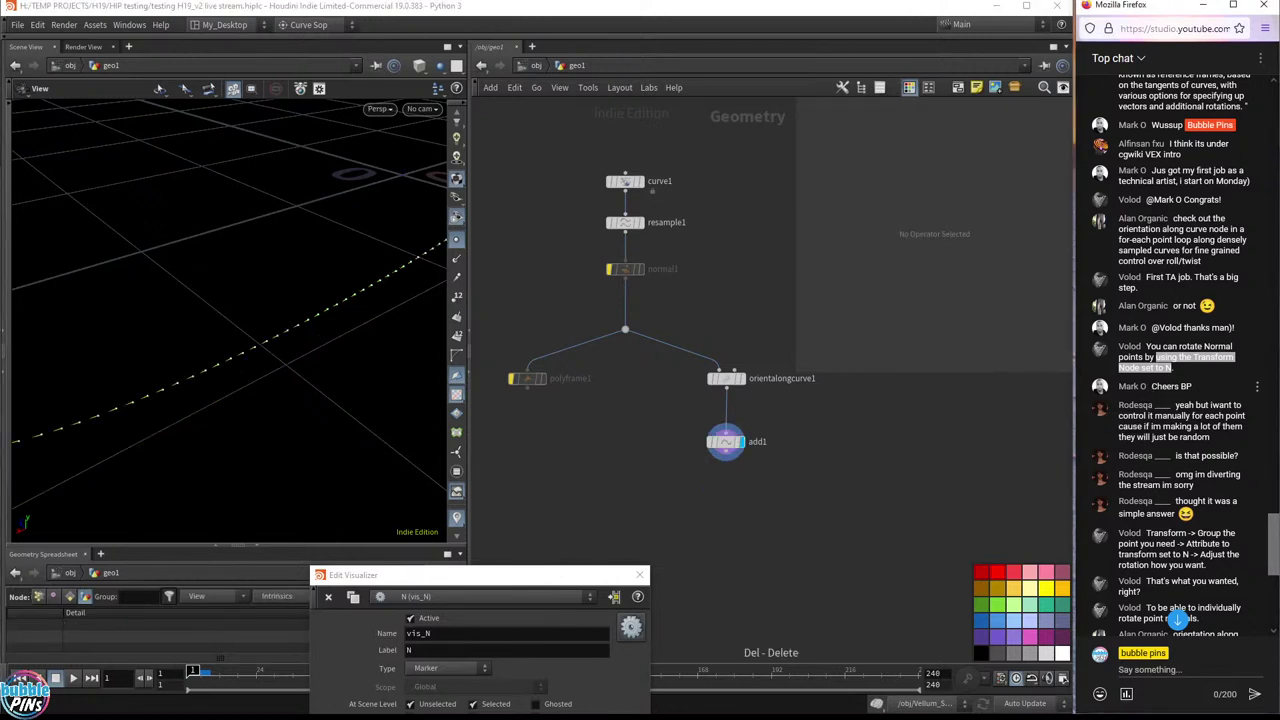
drag(1185, 405, 1204, 415)
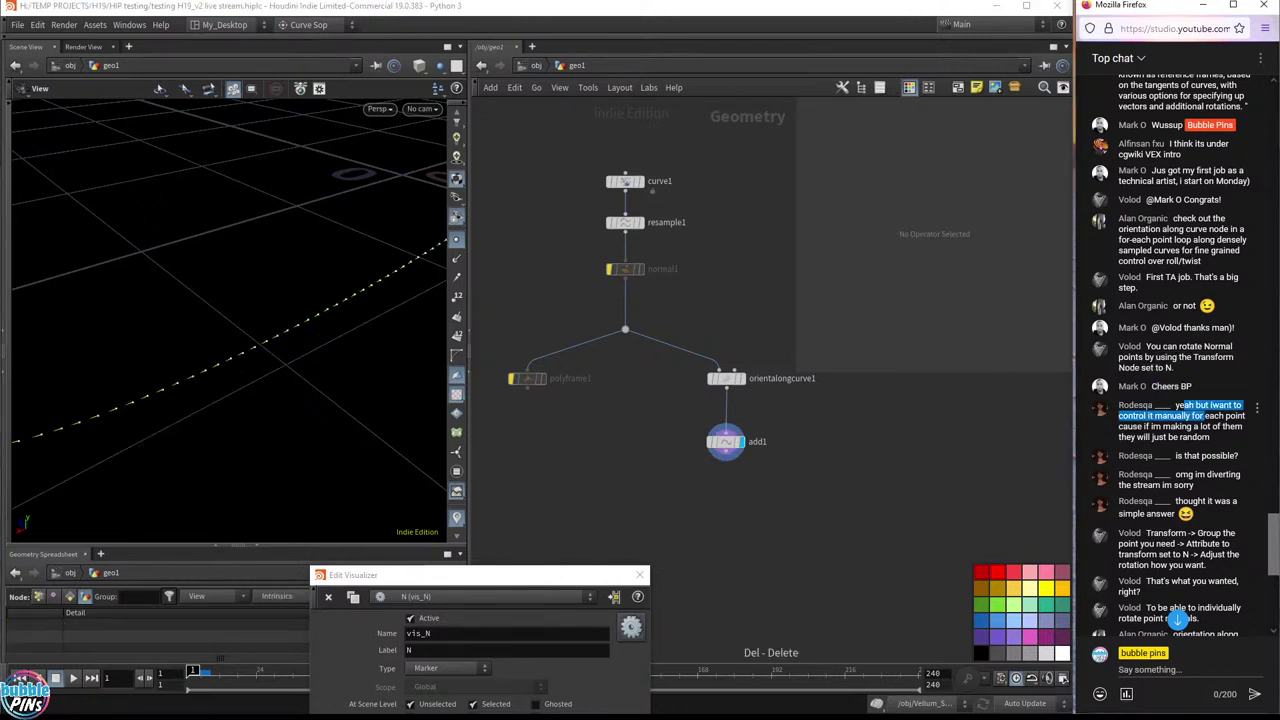
click(1204, 415)
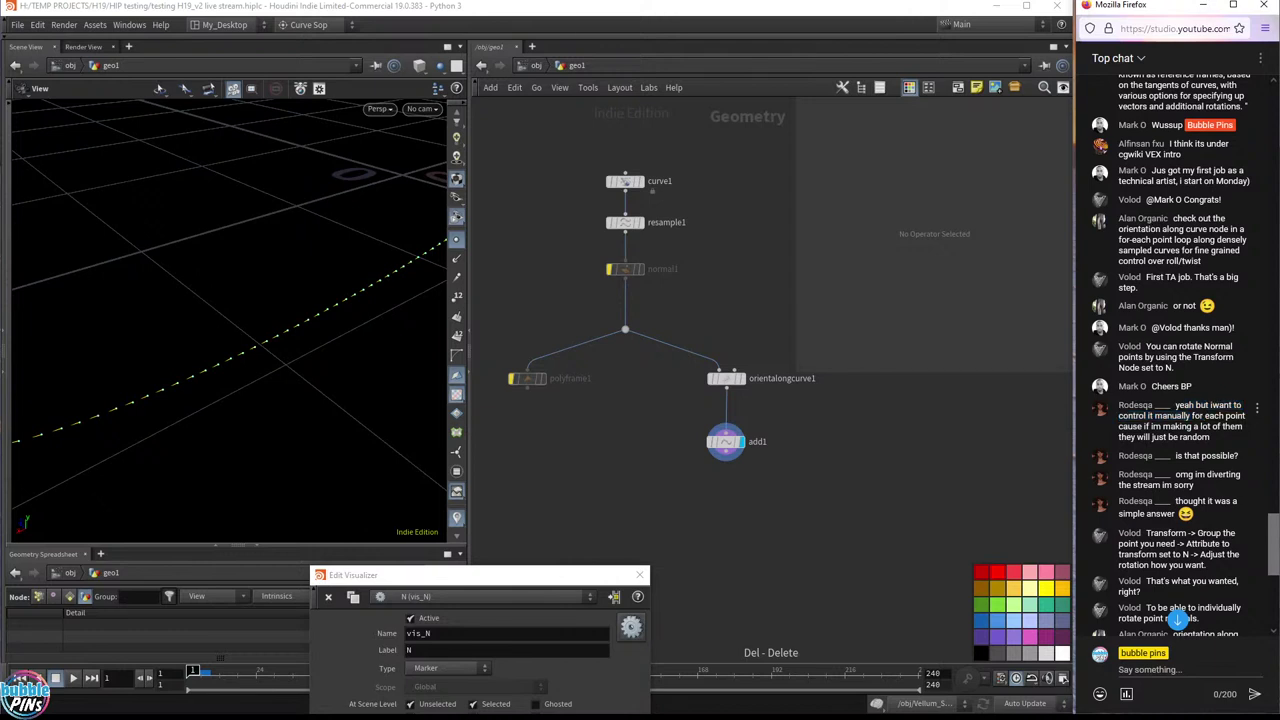
drag(1176, 405, 1211, 437)
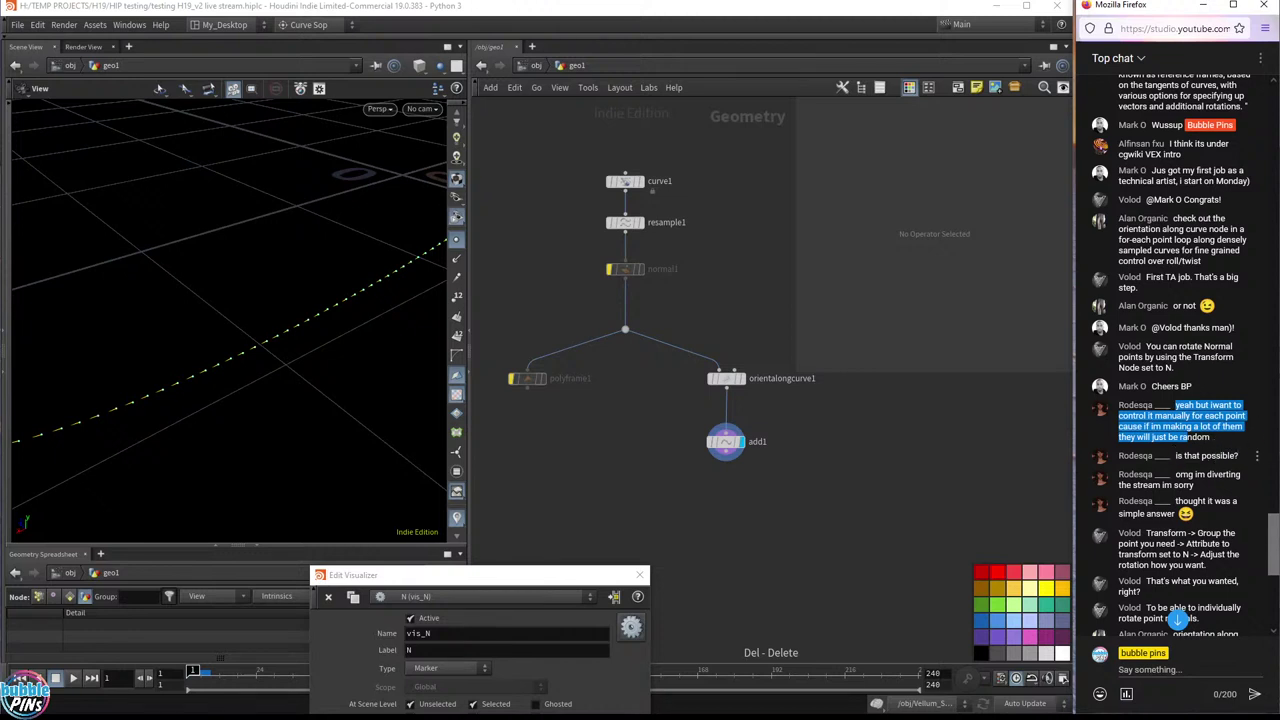
drag(1176, 456, 1249, 458)
- In the Curve tool's Edit mode, drag a middle point of curve1 down and pull its tangent
click(630, 181)
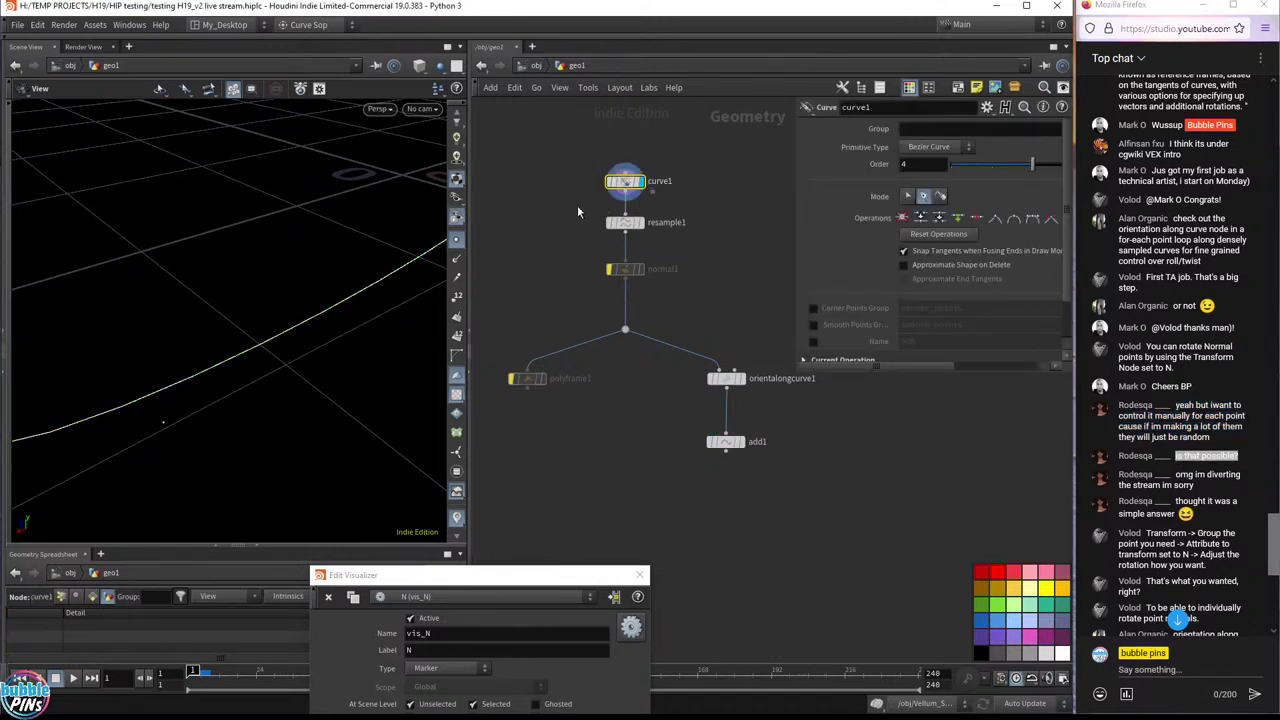
drag(330, 345, 323, 296)
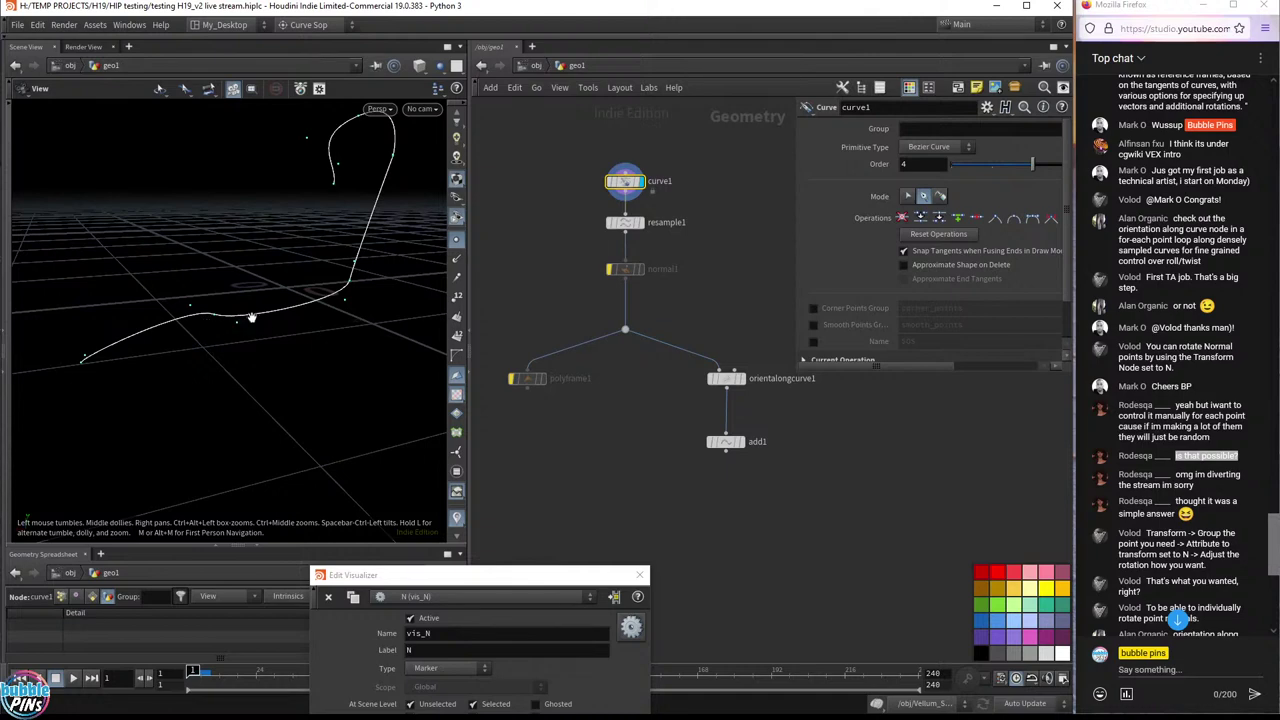
drag(302, 302, 311, 335)
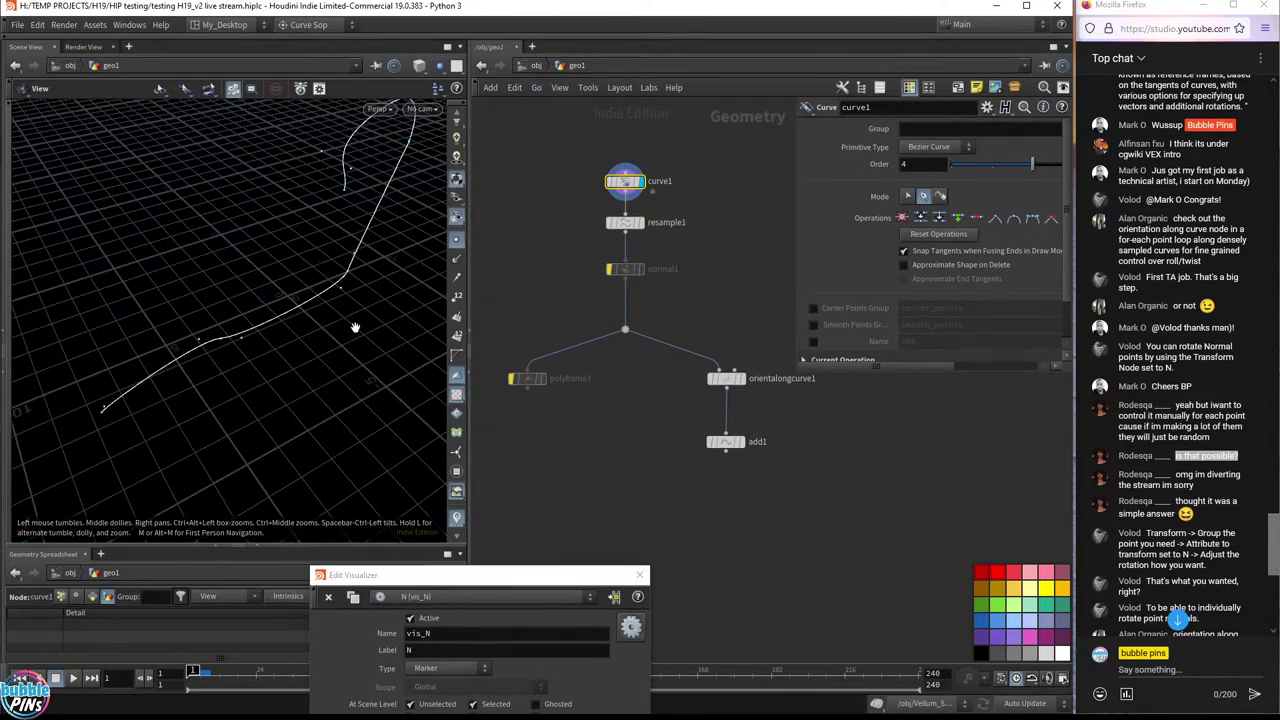
key(Return)
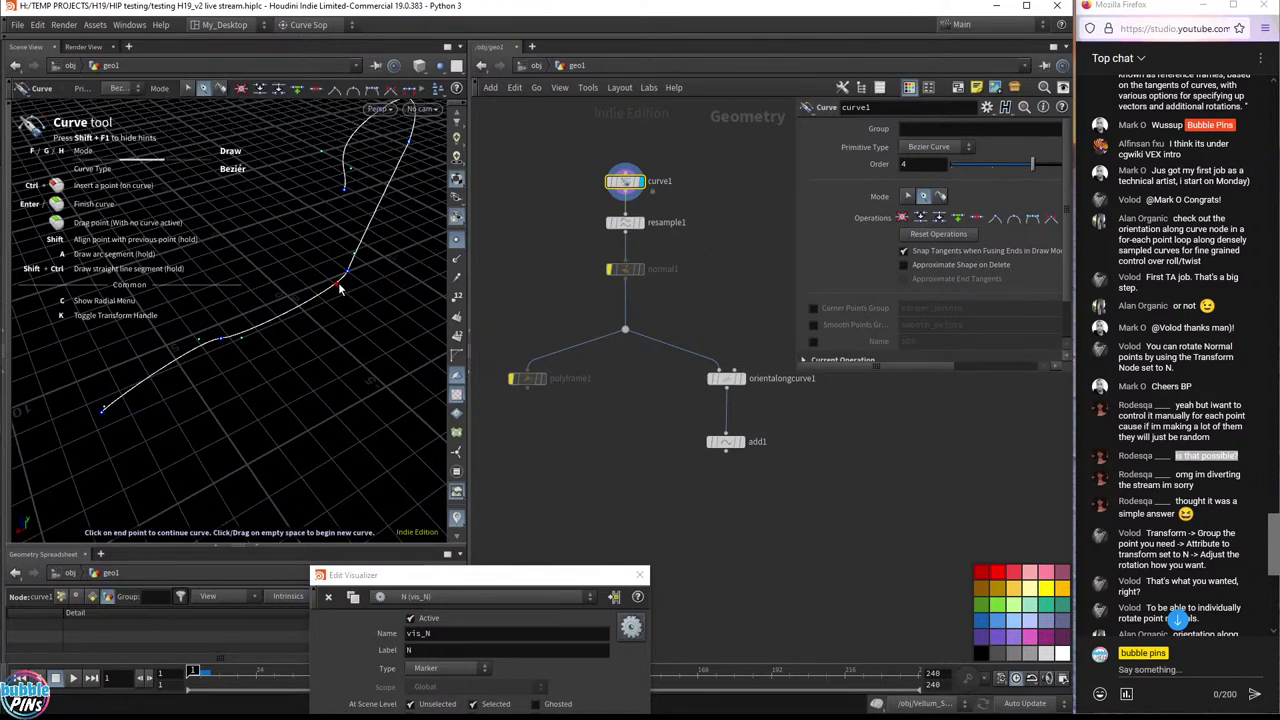
click(188, 89)
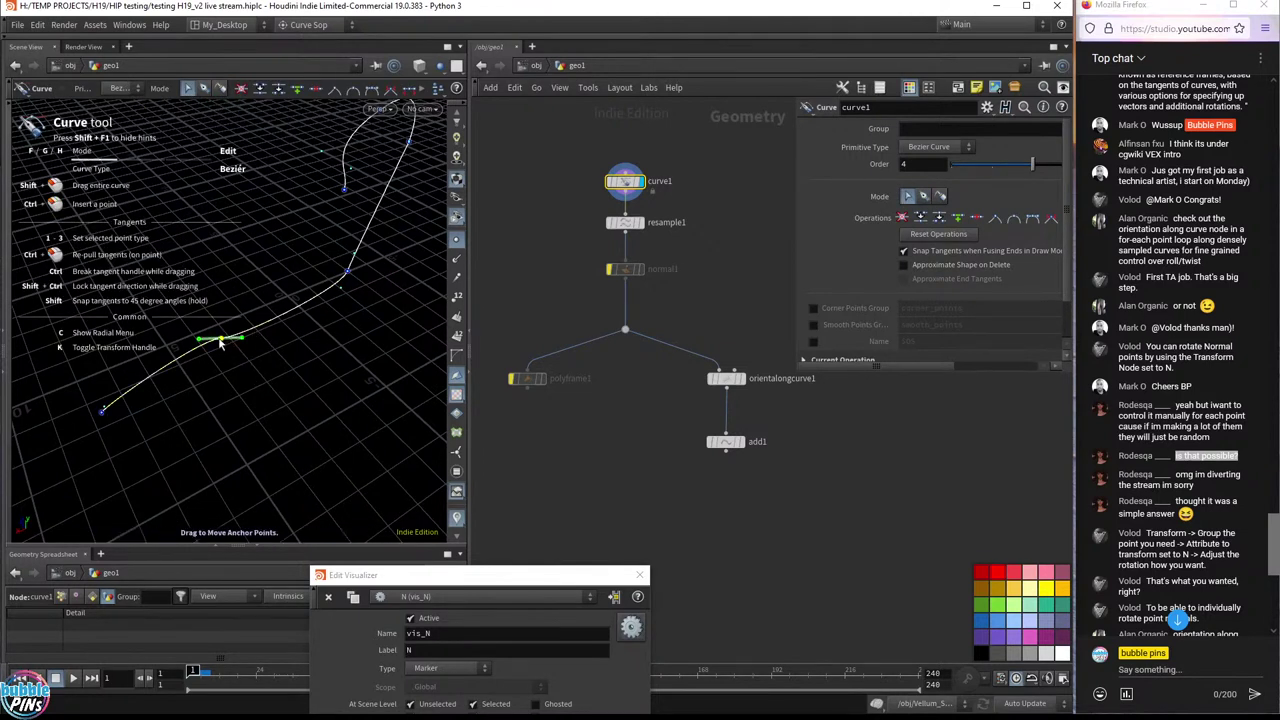
ctrl+drag(221, 338, 222, 522)
drag(221, 320, 161, 181)
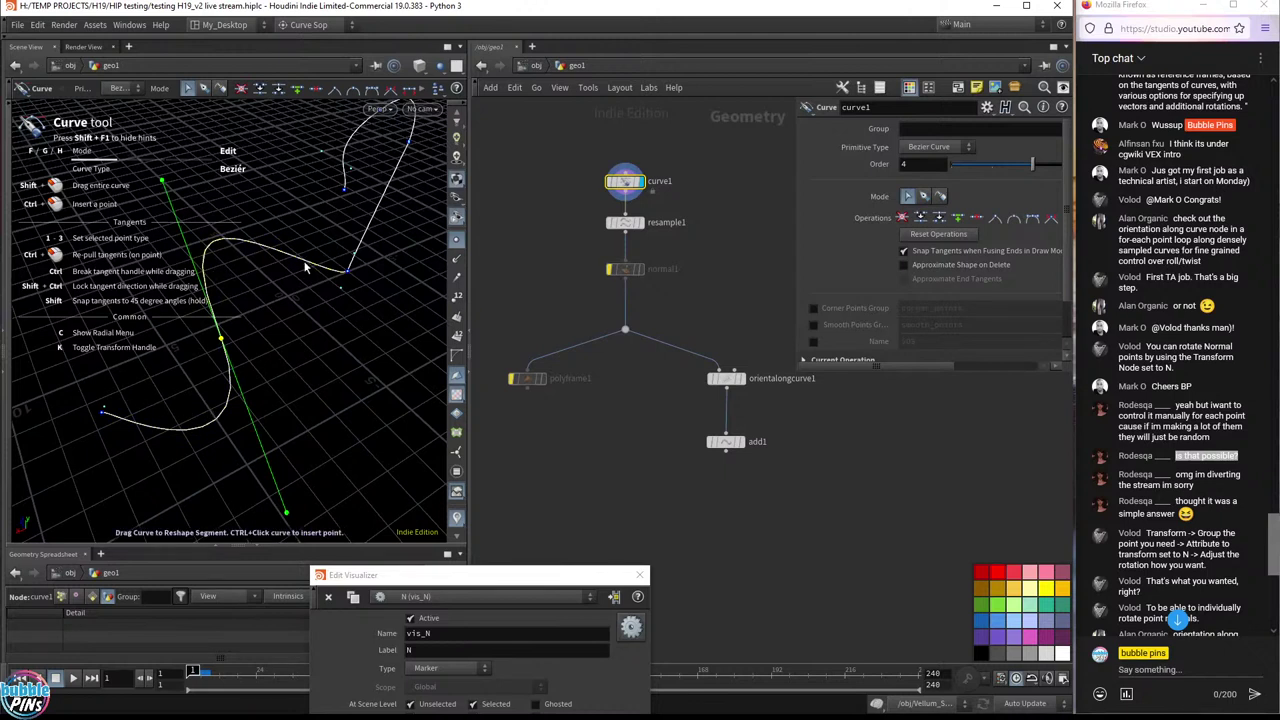
- Set the display flag on add1 and orbit to inspect the reshaped curve
click(742, 442)
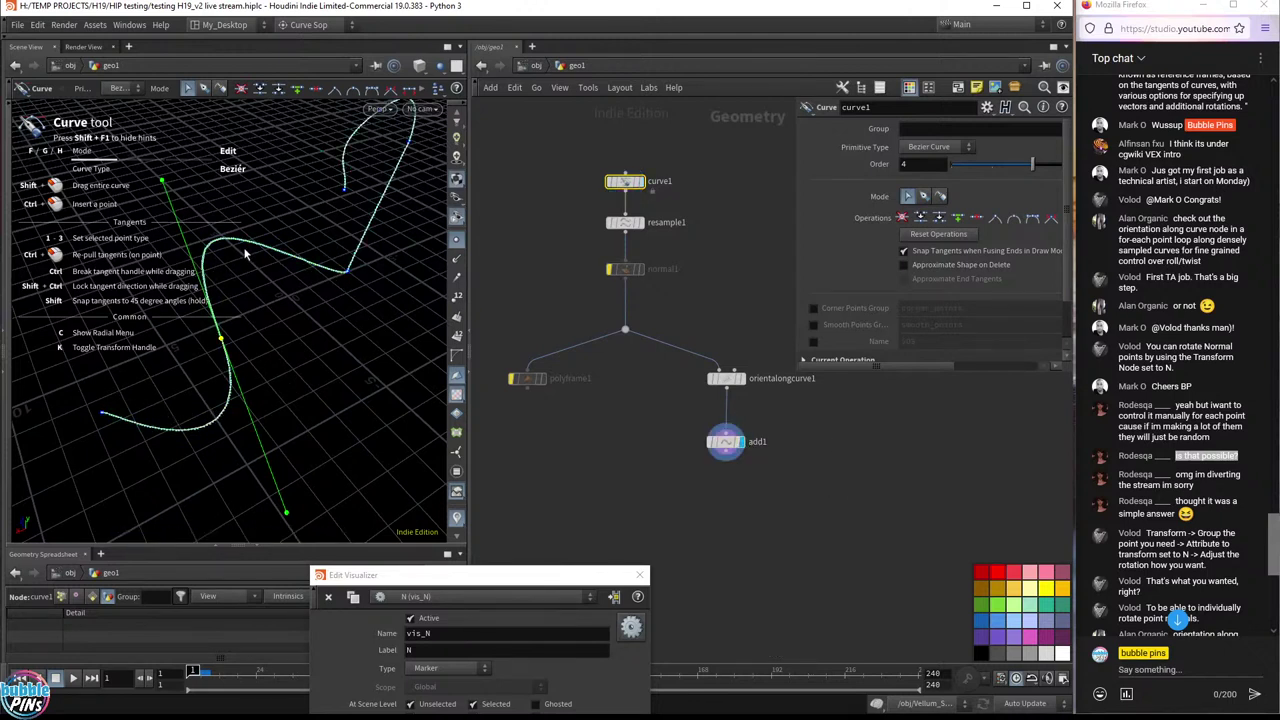
drag(391, 306, 272, 154)
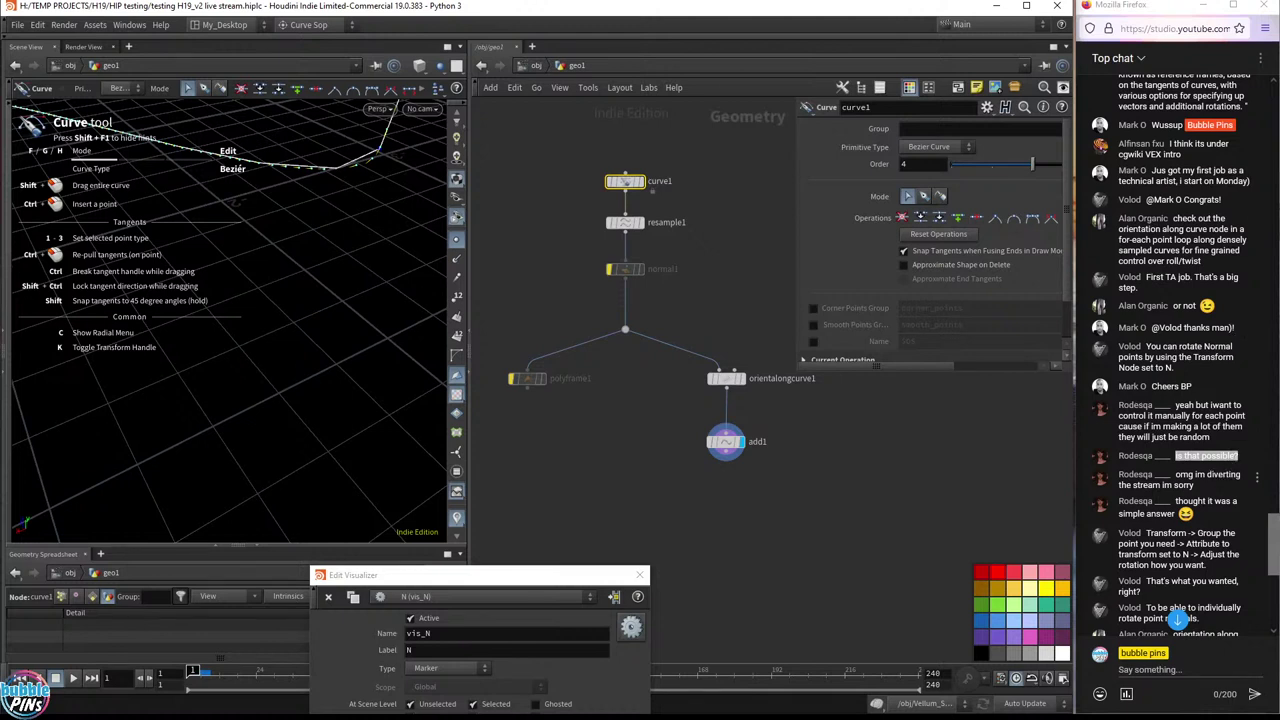
triple_click(1200, 489)
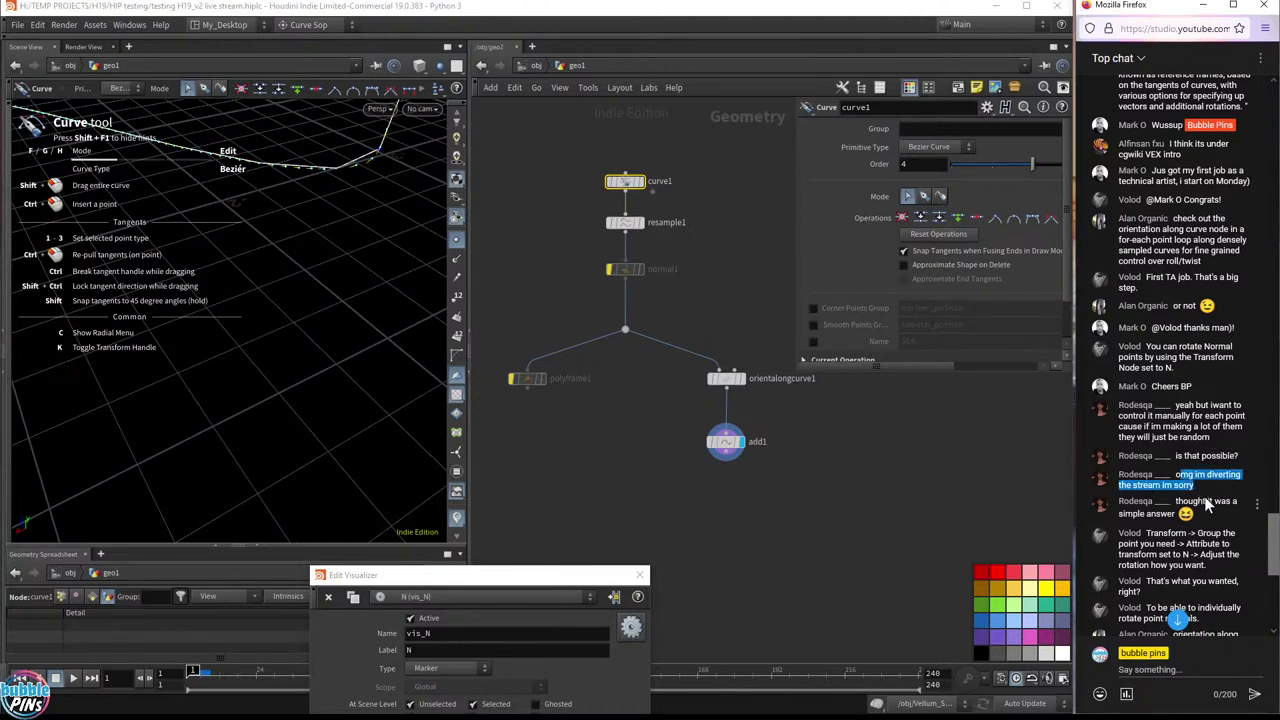
click(1200, 522)
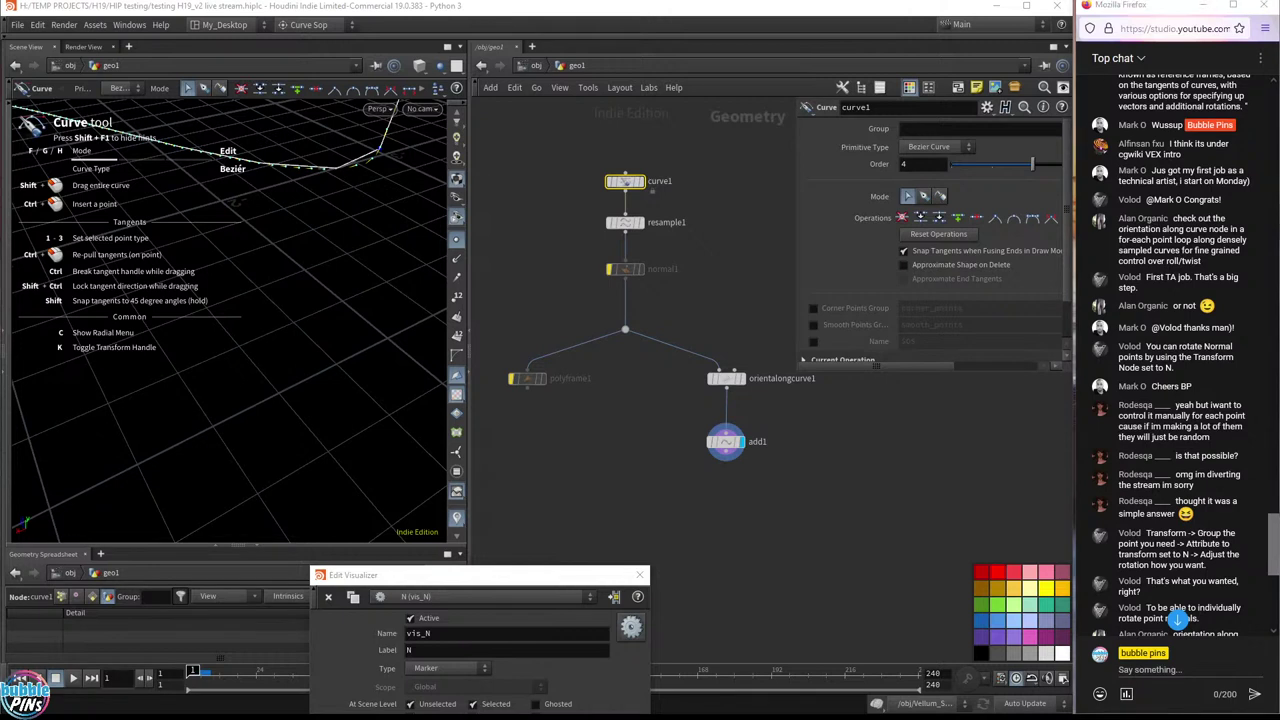
- Bring up the topics notes and select the 'Spiderweb Generator HDA' line
key(alt+Tab)
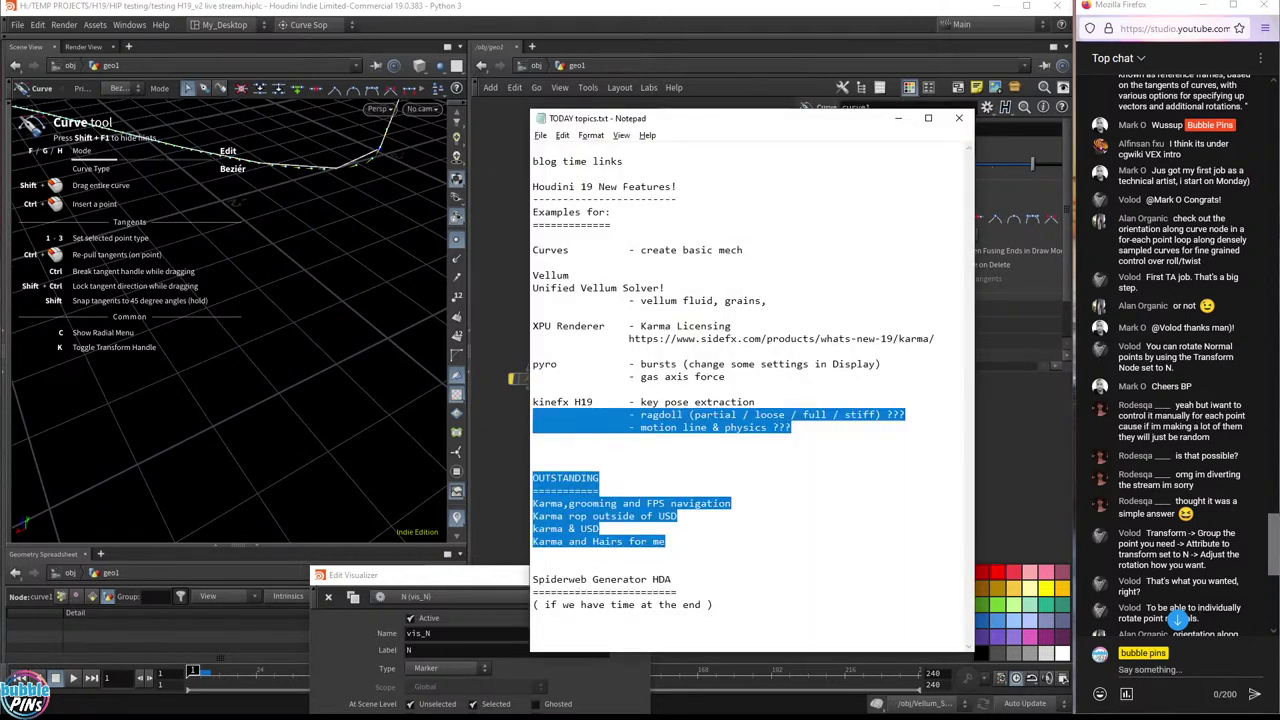
click(534, 585)
key(shift+End)
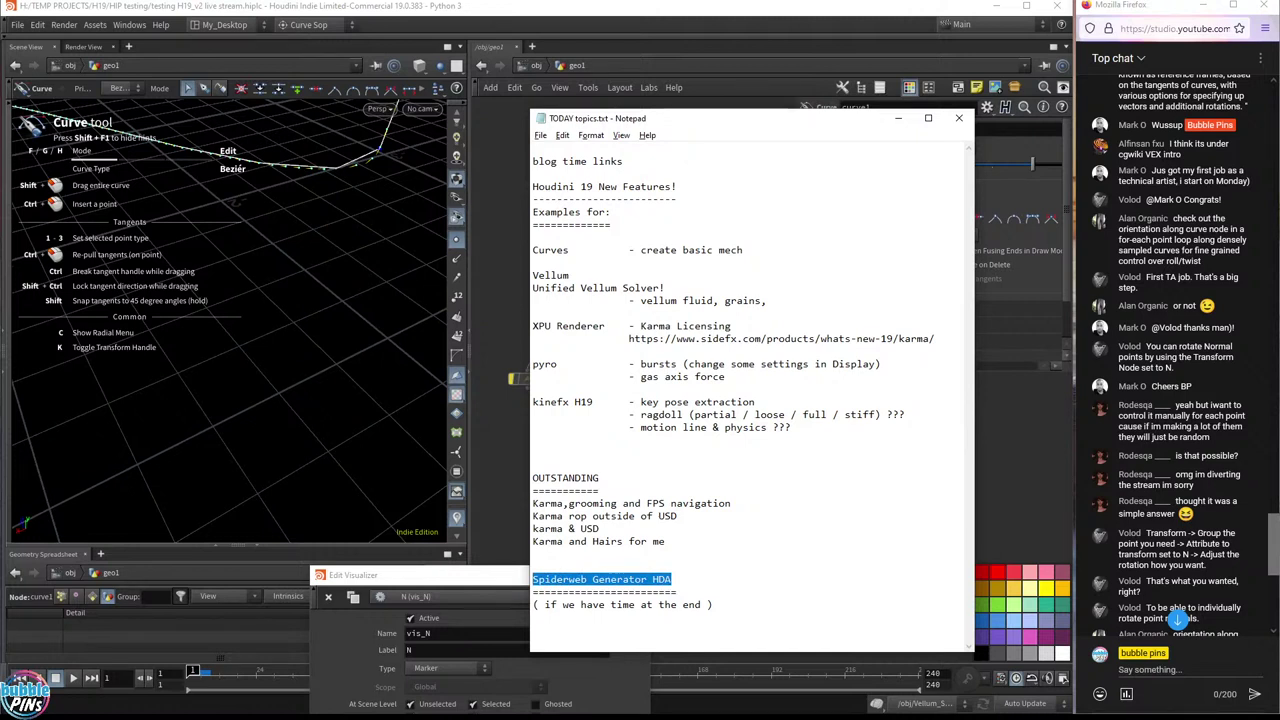
key(Right)
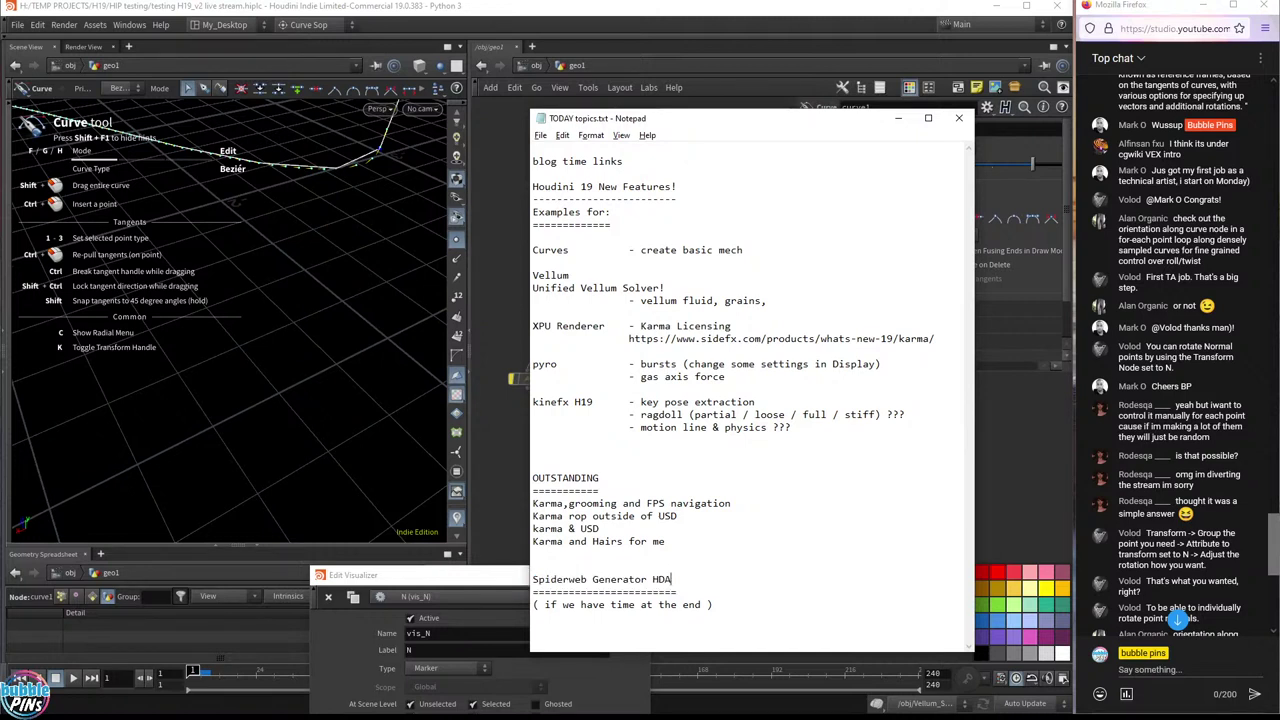
- Review chat answers on Transform steps, rotating point normals and orientation along curve
click(1168, 598)
scroll(1168, 566, down, 3)
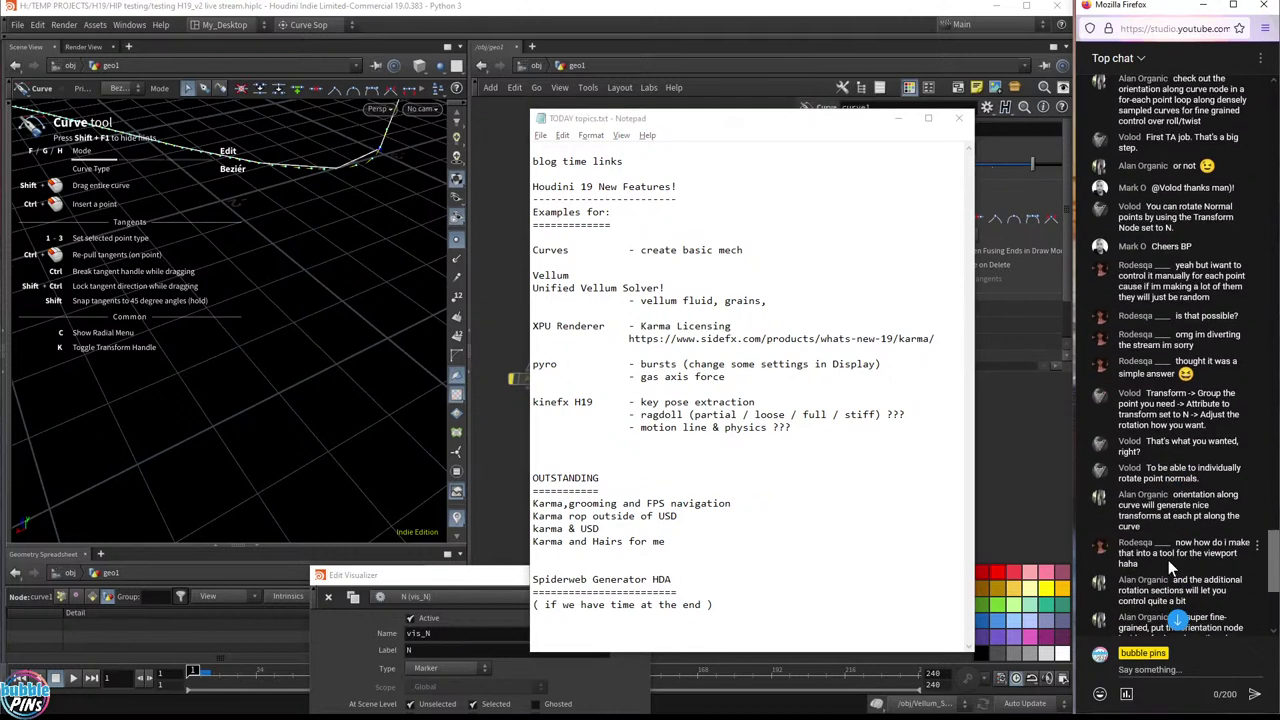
drag(1150, 393, 1187, 441)
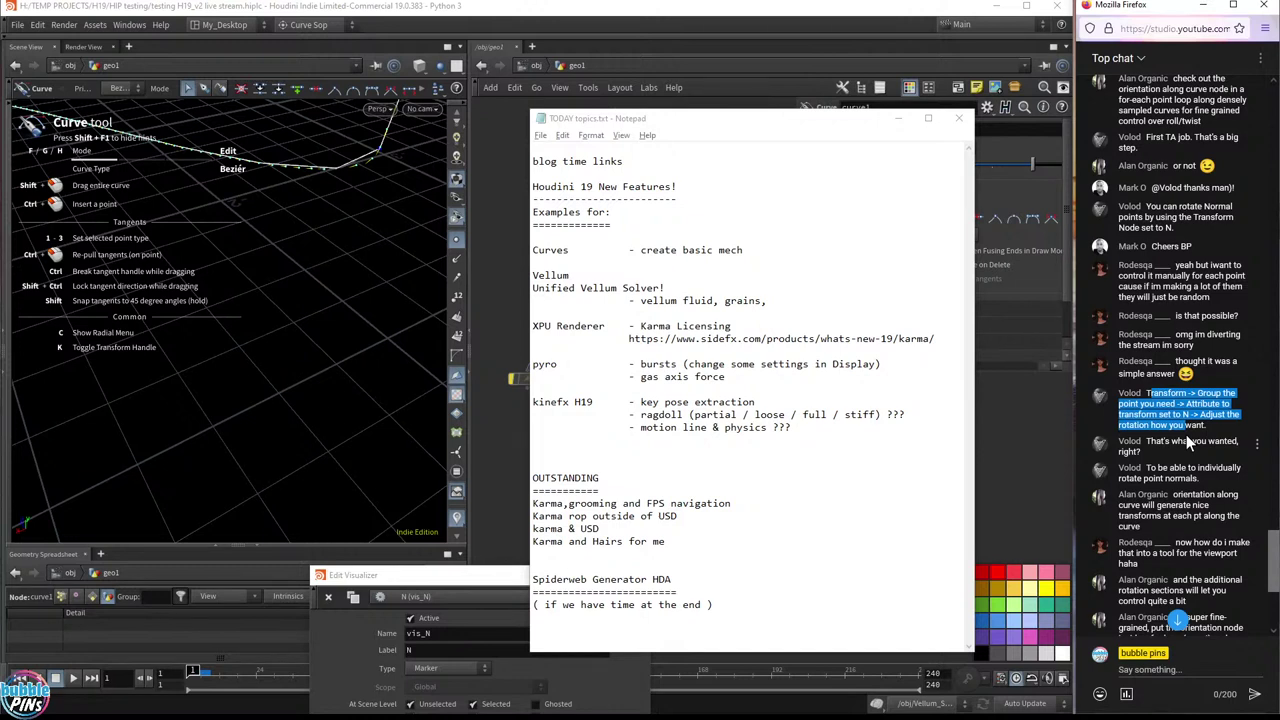
click(1193, 471)
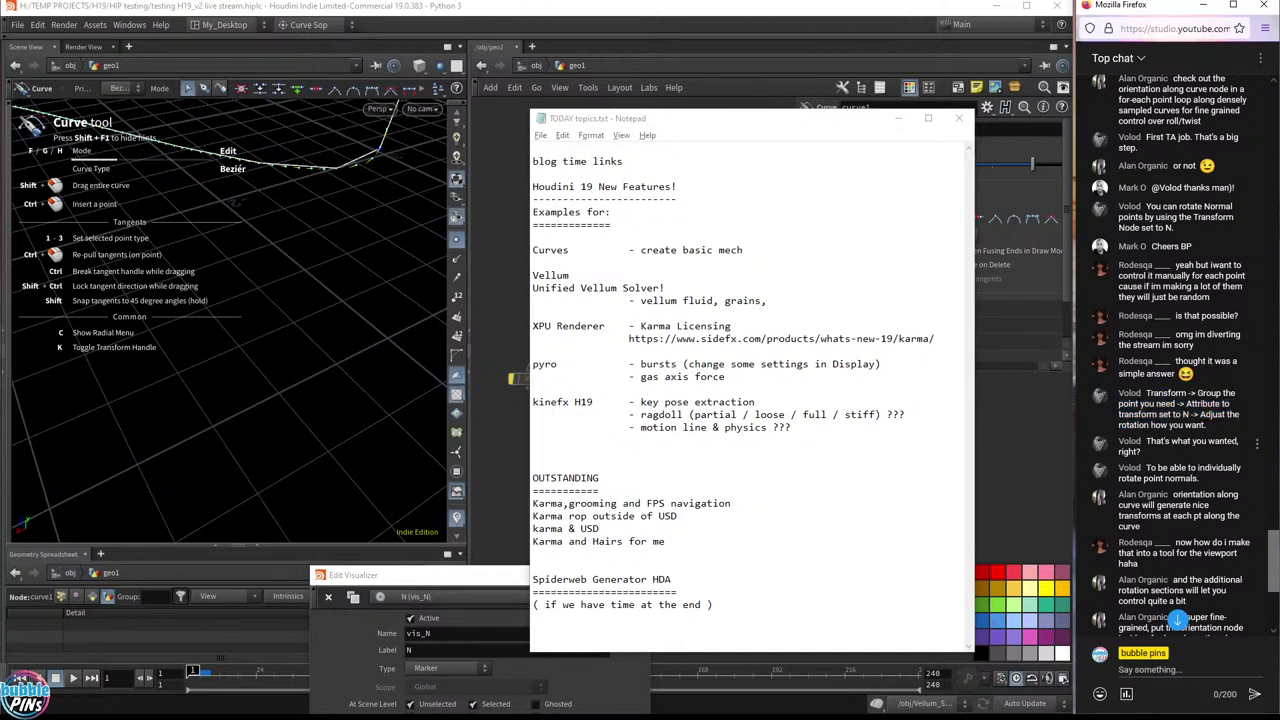
drag(1153, 441, 1147, 468)
drag(1174, 494, 1216, 526)
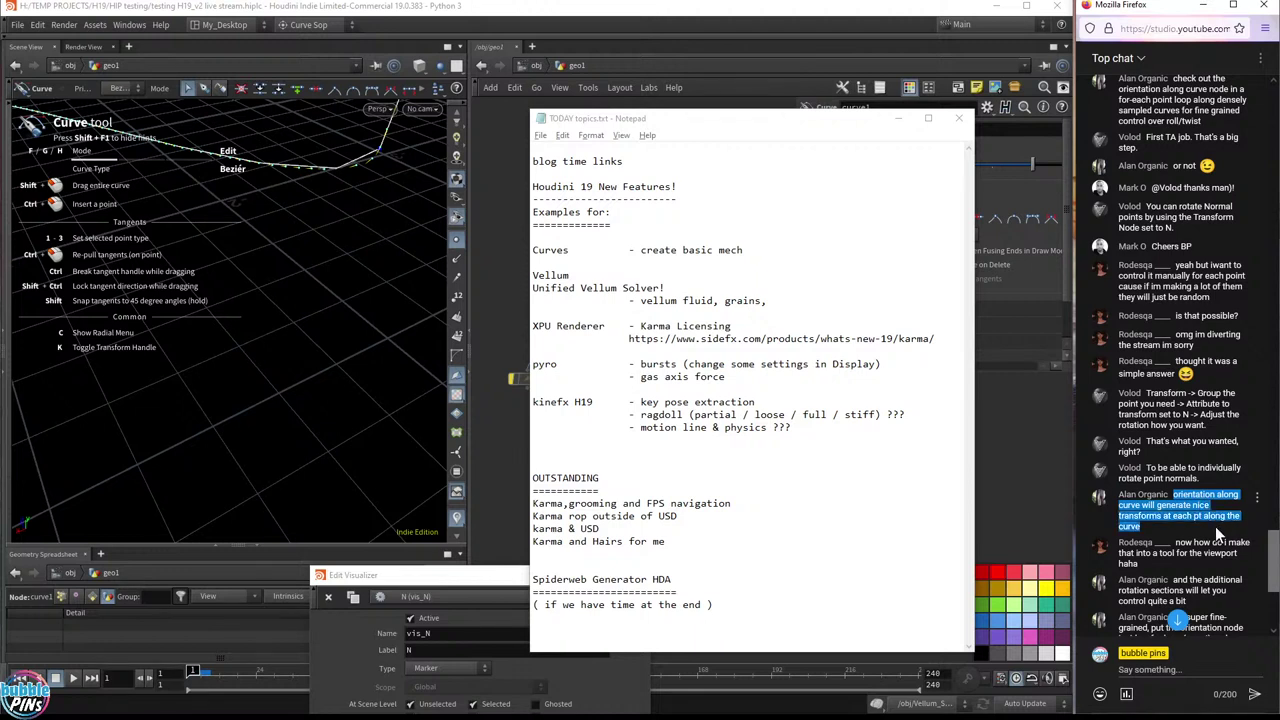
drag(1176, 543, 1183, 578)
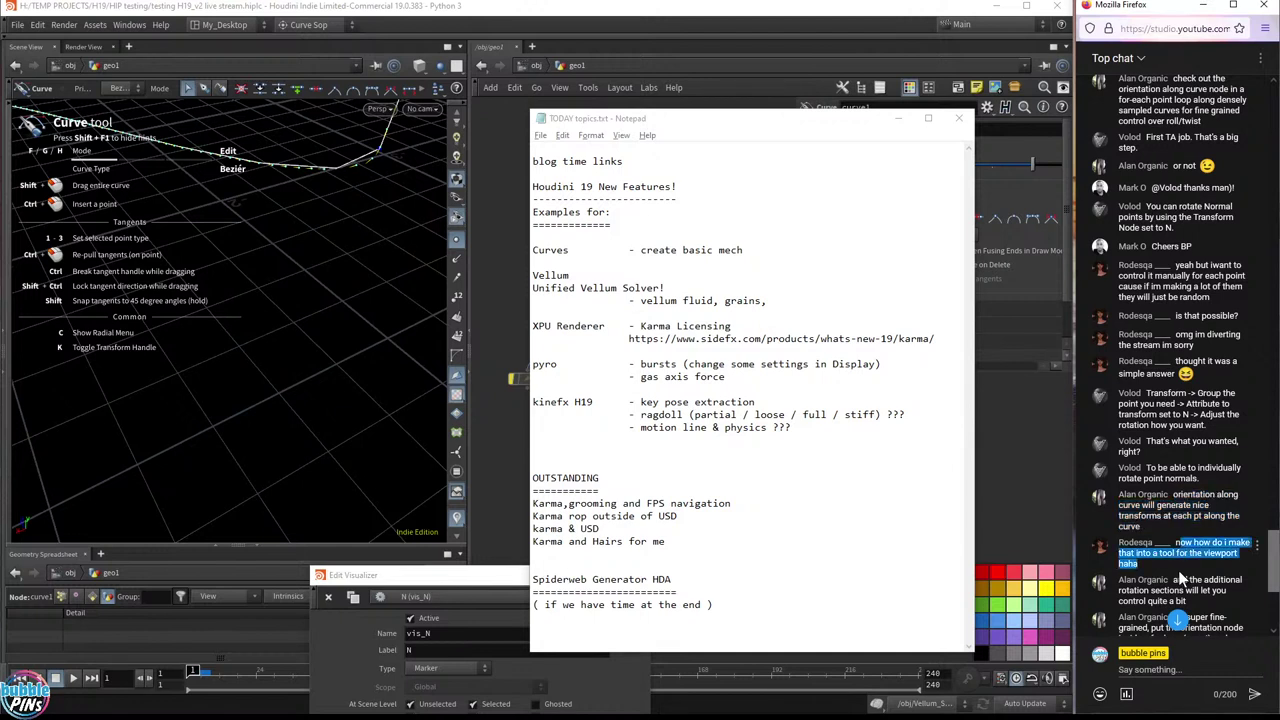
scroll(1180, 574, down, 3)
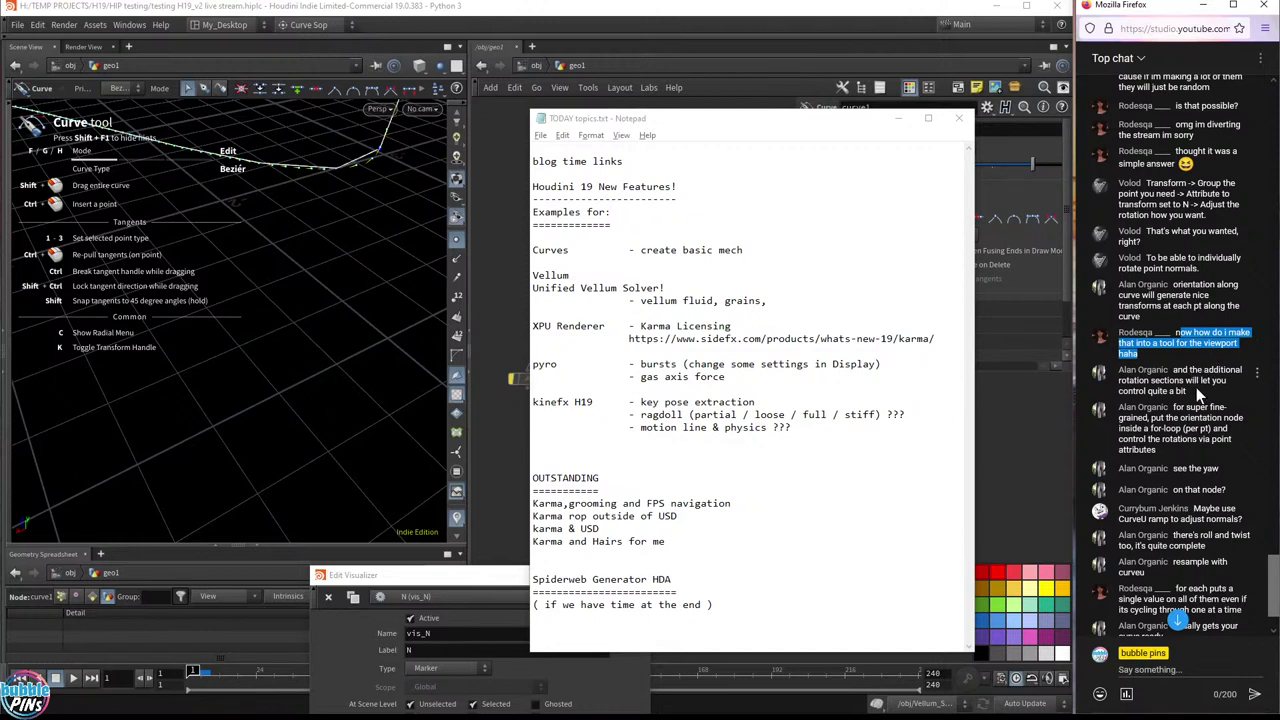
click(1196, 387)
- Review chat tips on for-loops, CurveU ramps and roll/twist, then minimize Notepad
drag(1174, 370, 1187, 391)
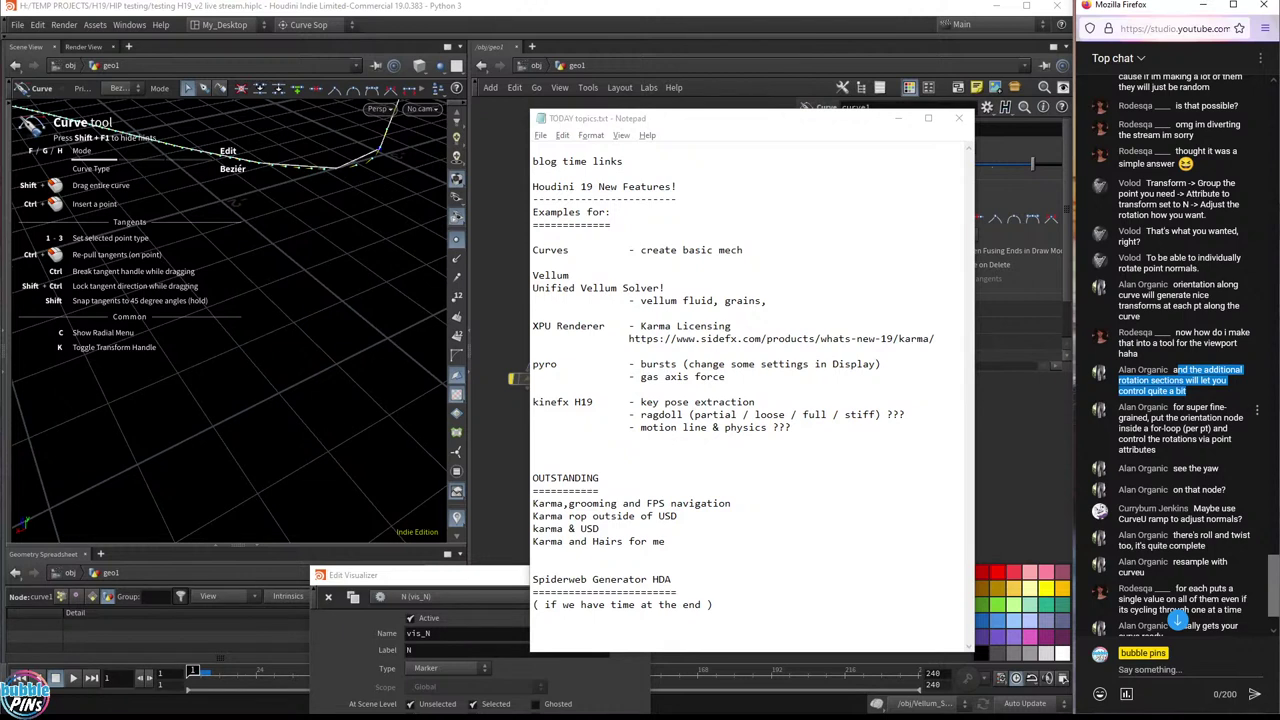
drag(1174, 408, 1240, 455)
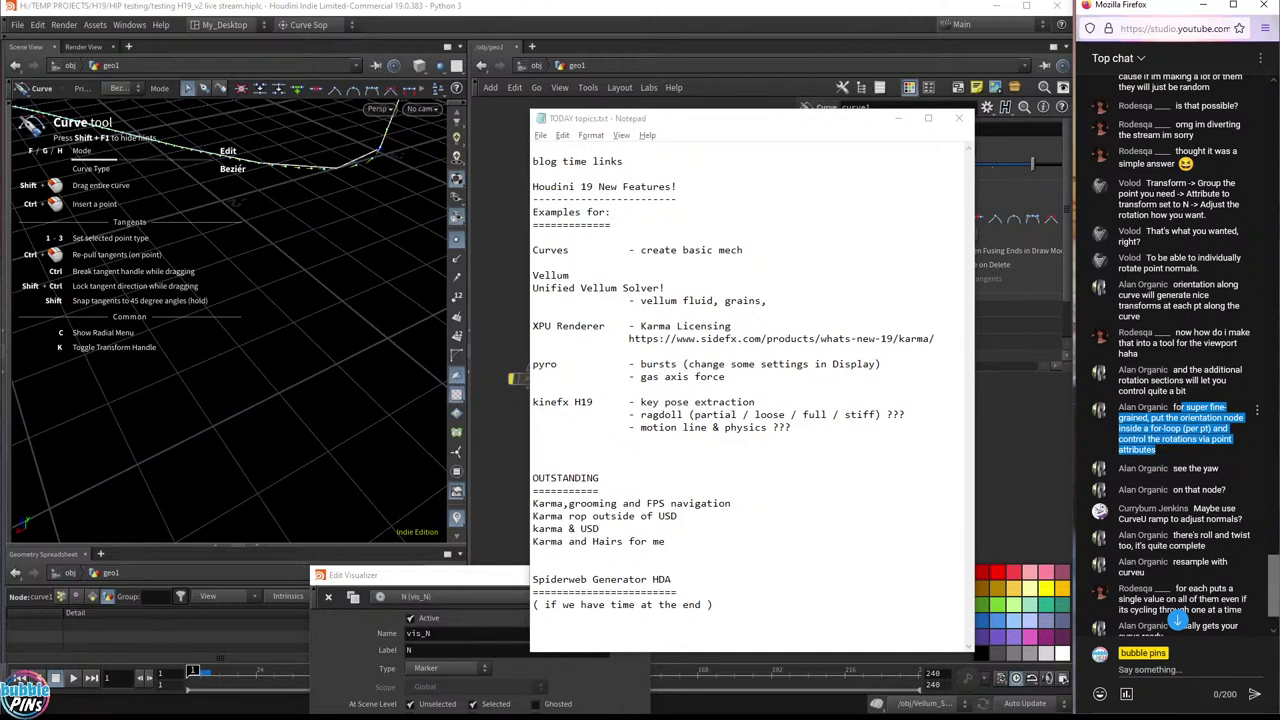
click(1216, 456)
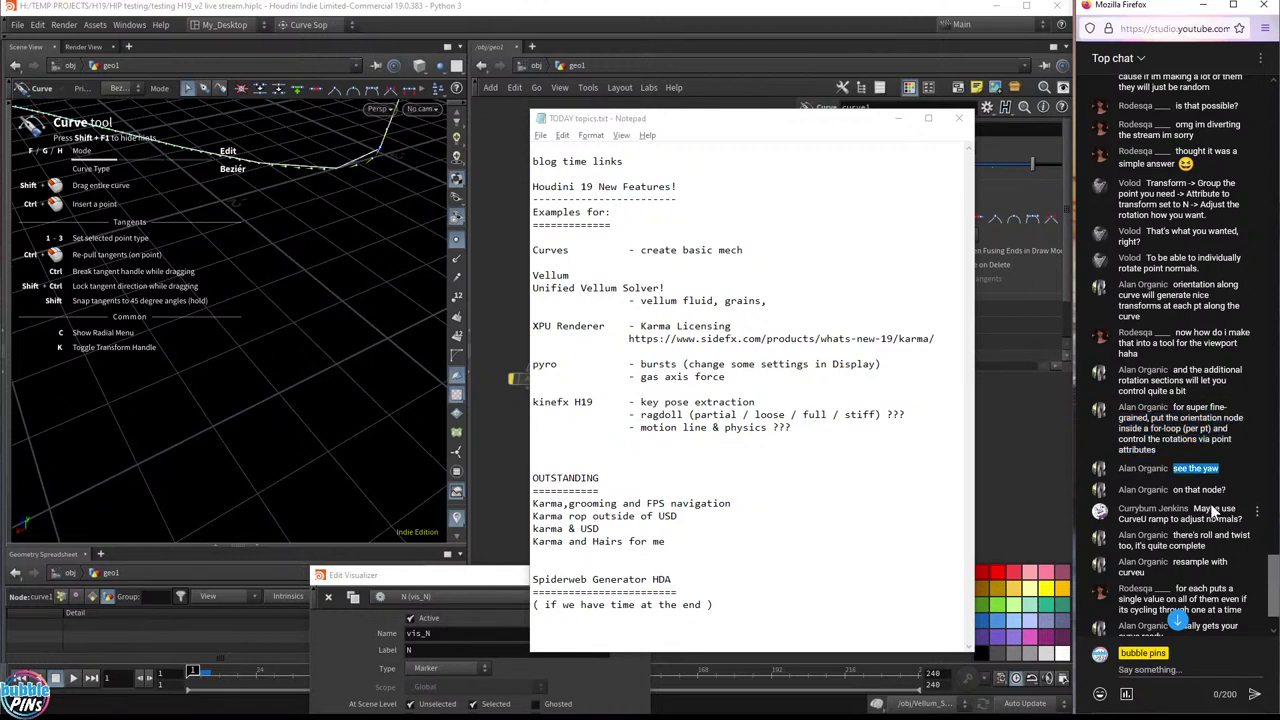
drag(1174, 490, 1240, 495)
drag(1194, 508, 1218, 520)
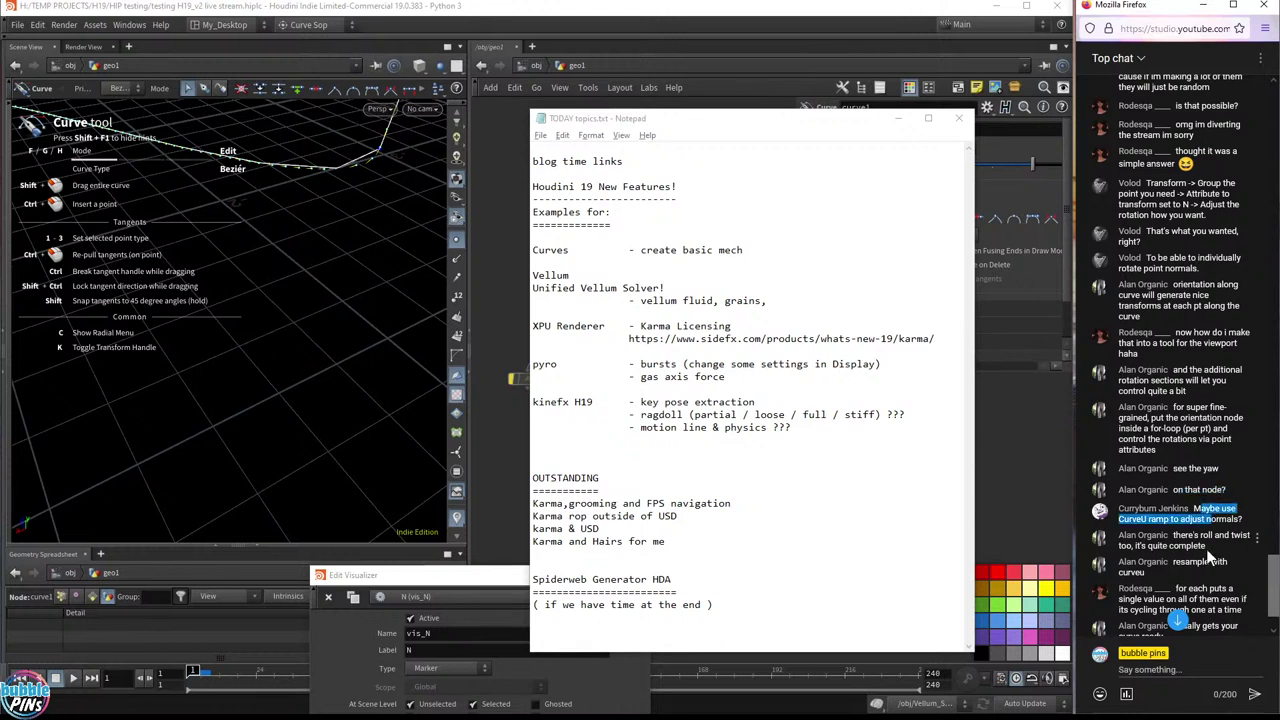
click(1178, 620)
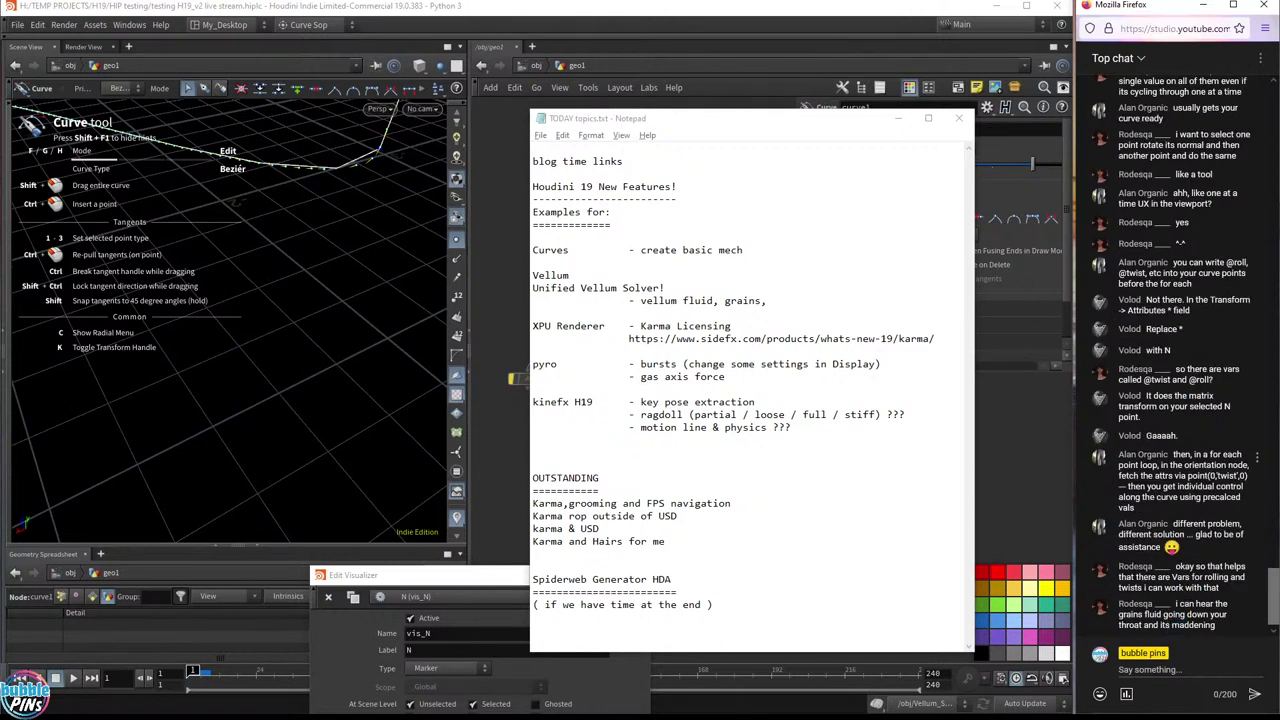
scroll(1186, 410, up, 3)
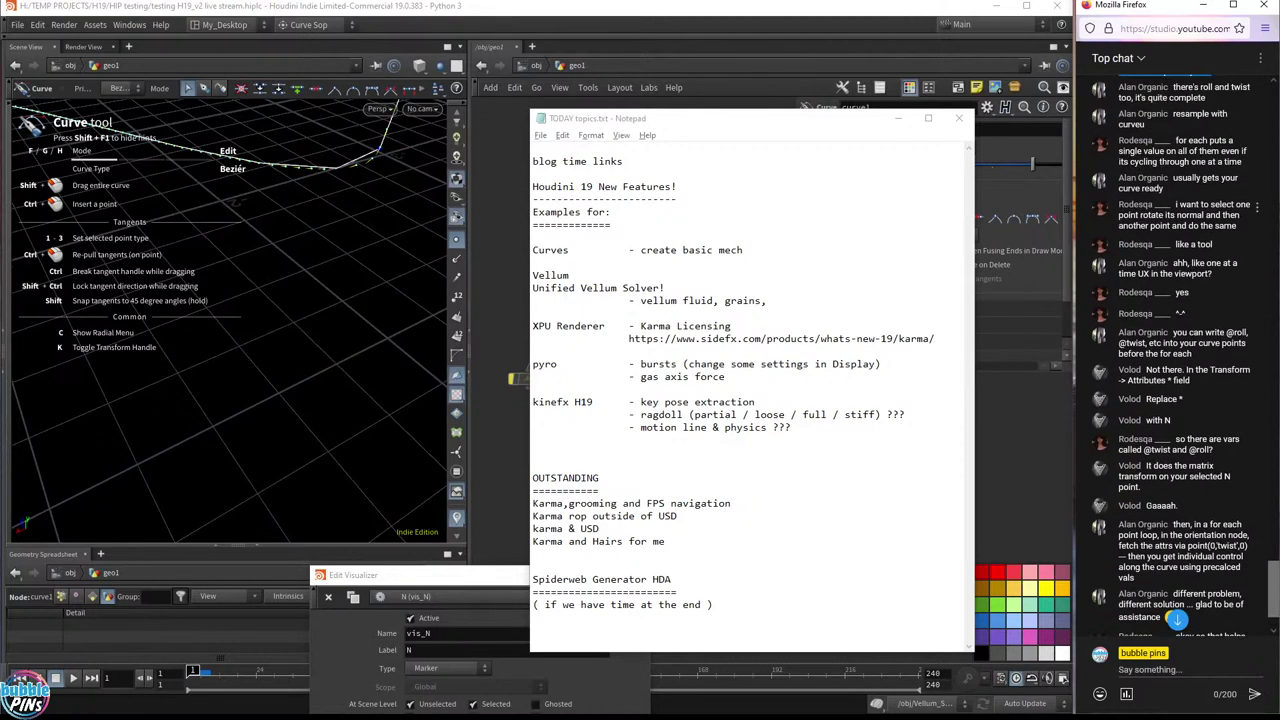
scroll(1212, 292, up, 3)
drag(1194, 270, 1226, 281)
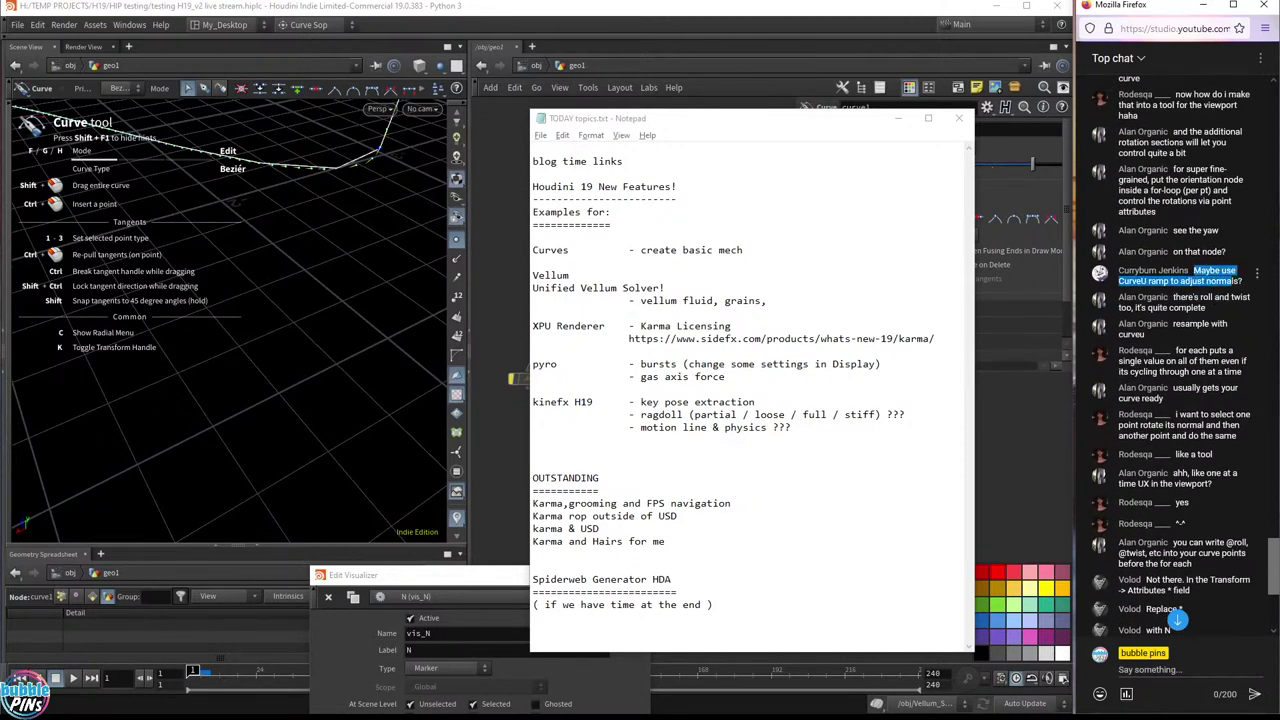
drag(1174, 297, 1213, 371)
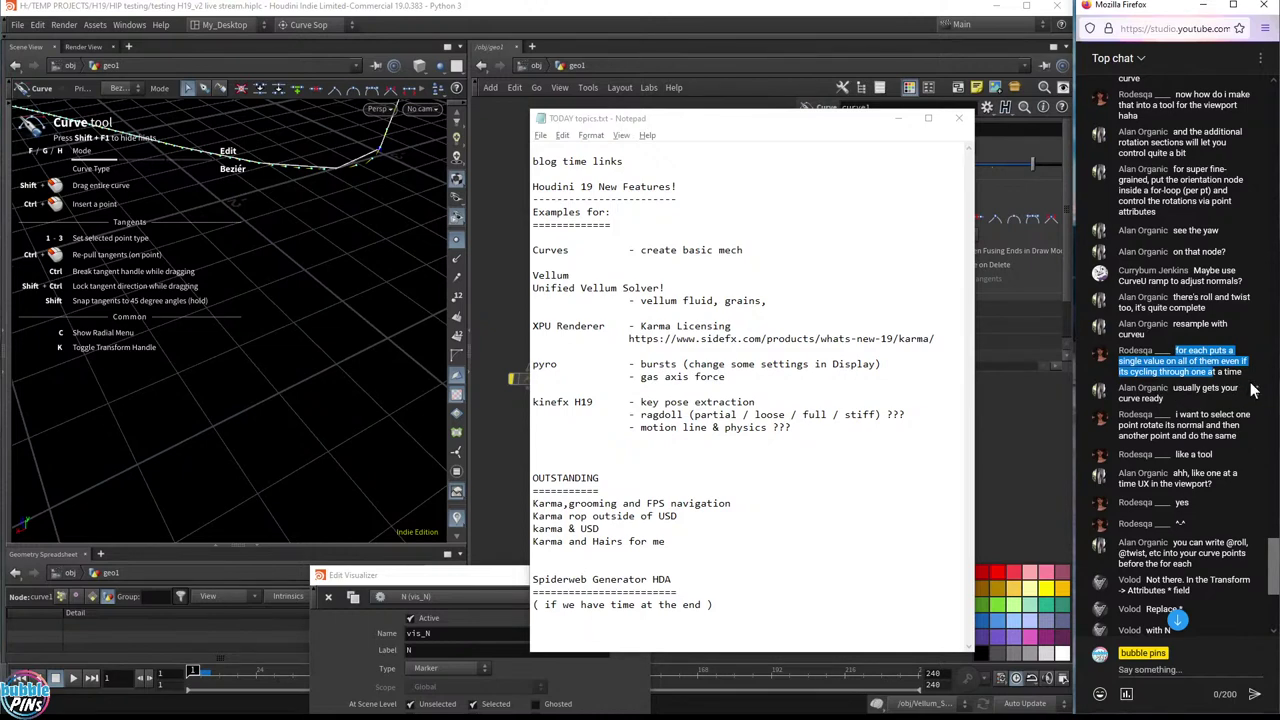
click(898, 118)
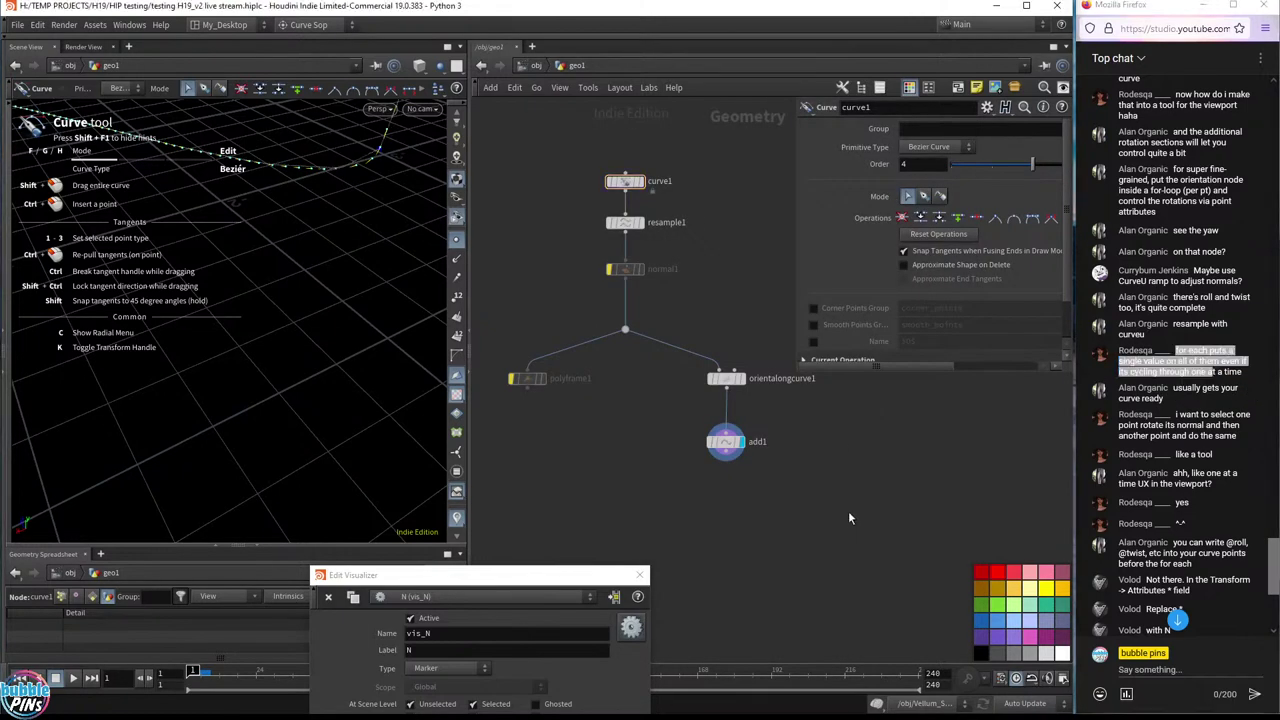
- Place a For-Each Point loop and check foreach_end1's Gather Method, keeping Merge Each Iteration
key(Tab)
text(foreac)
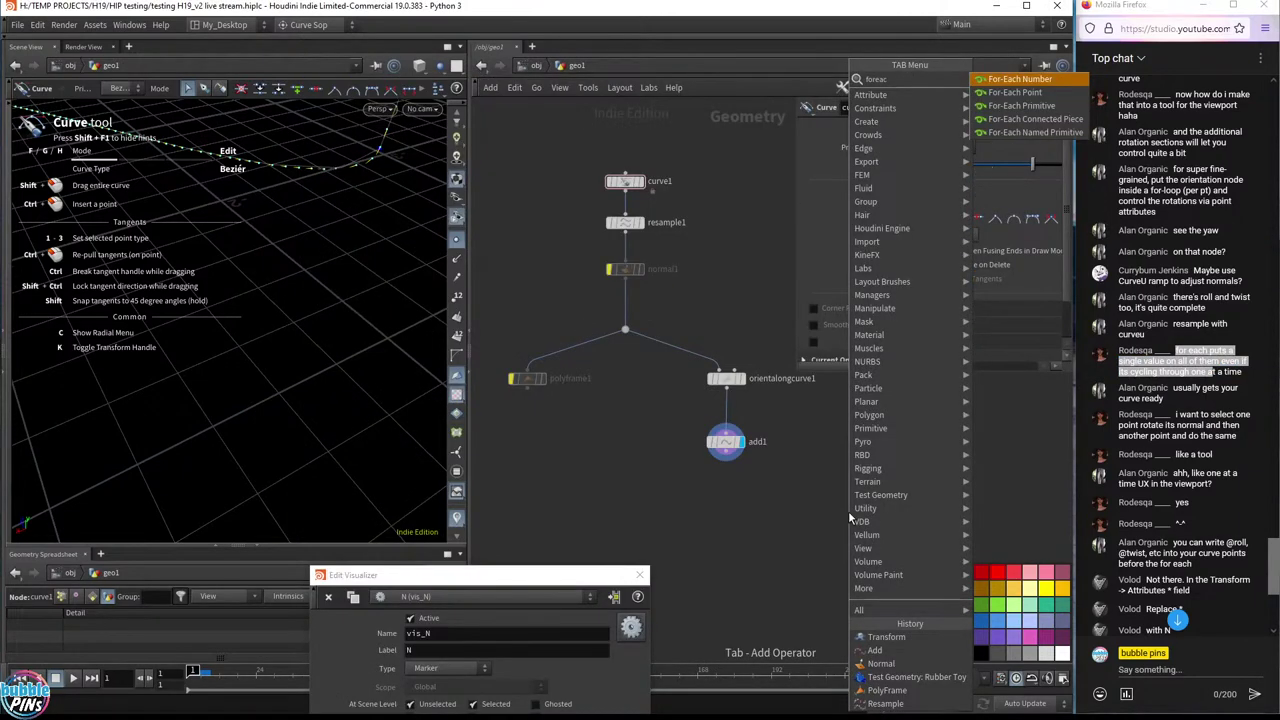
key(Down)
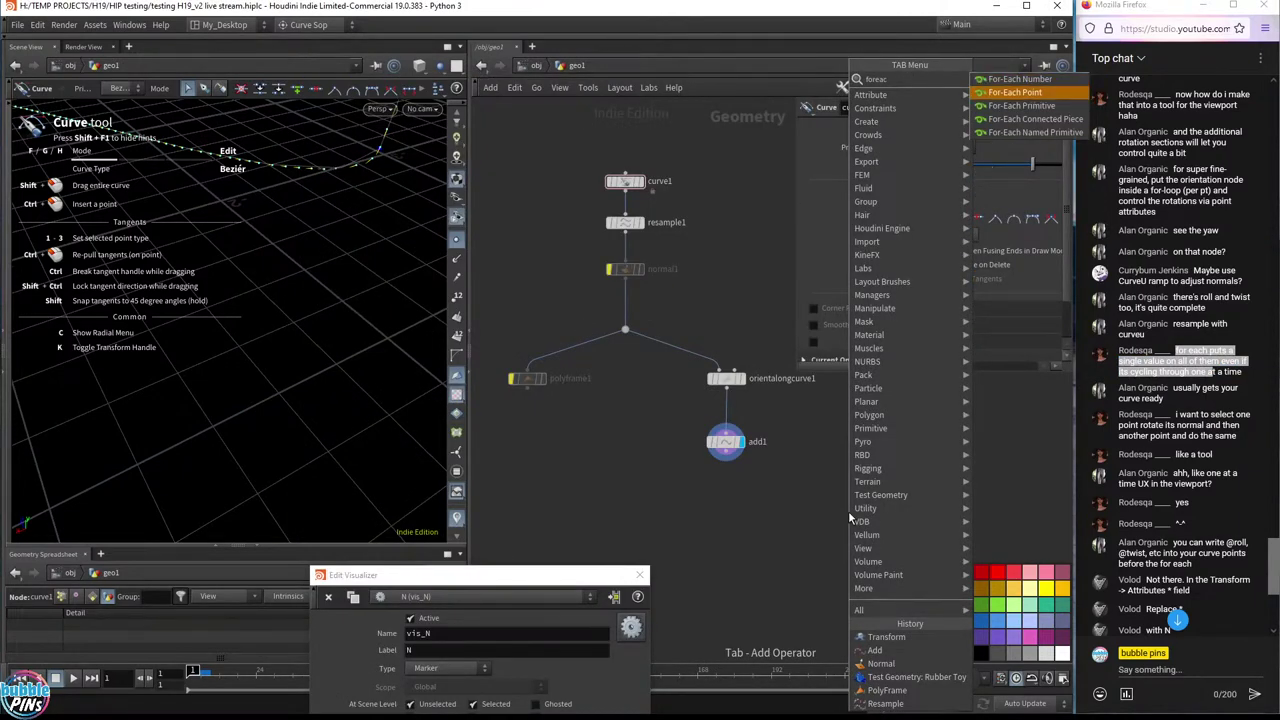
key(Return)
click(848, 511)
mouse_move(794, 574)
mouse_down()
mouse_move(814, 596)
mouse_move(922, 619)
mouse_up()
drag(782, 569, 901, 617)
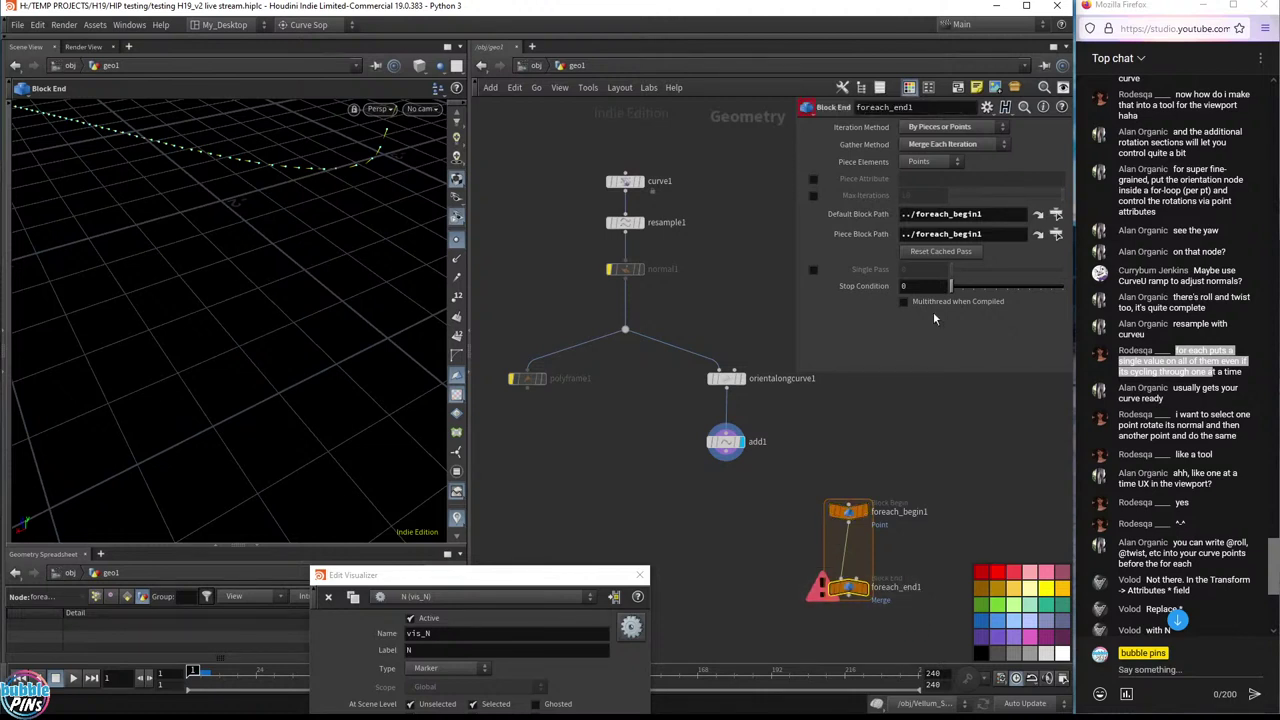
click(981, 147)
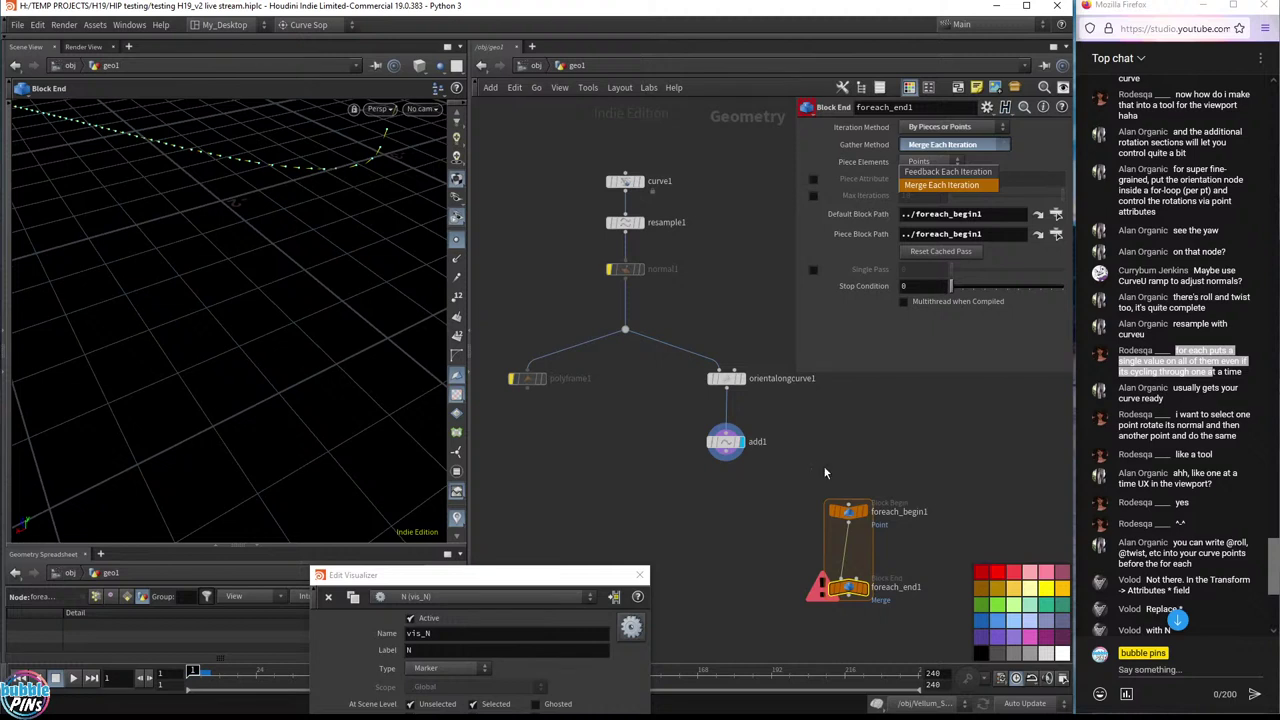
click(927, 189)
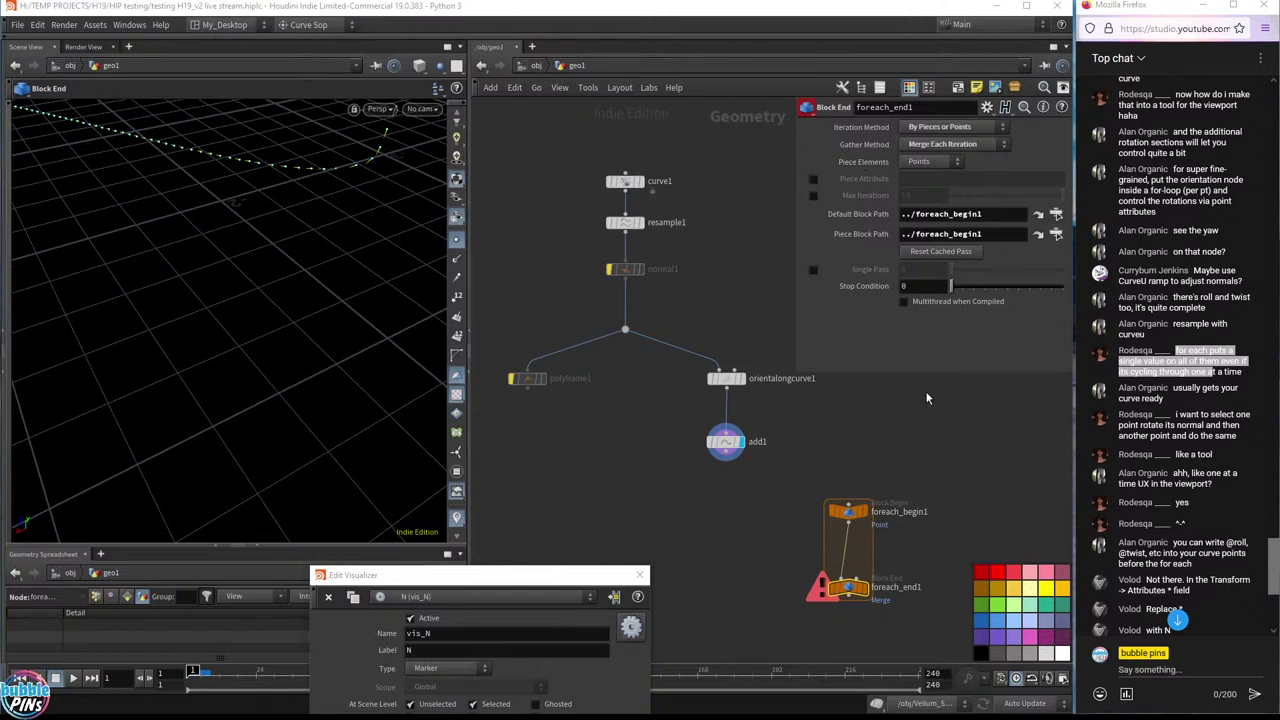
- Change foreach_end1's Gather Method to Feedback Each Iteration
click(955, 144)
click(948, 176)
mouse_move(843, 500)
drag(1175, 389, 1250, 448)
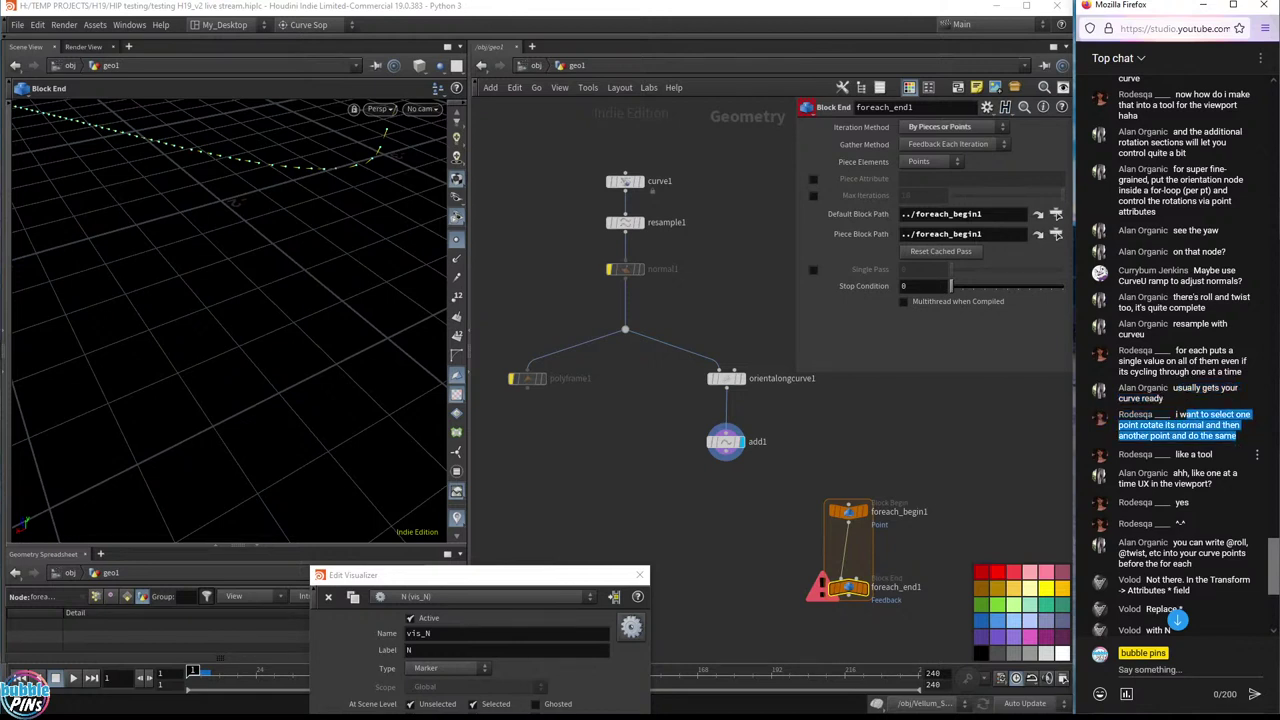
click(1190, 455)
drag(1176, 473, 1209, 485)
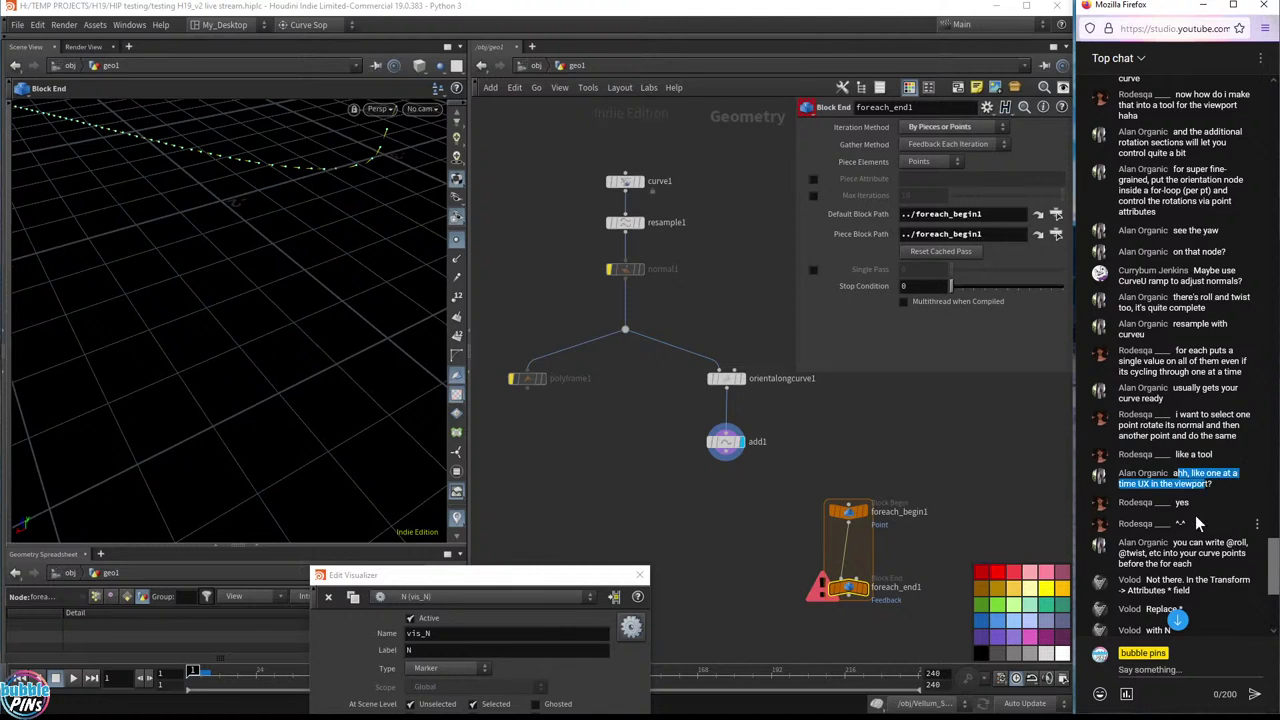
drag(1180, 544, 1213, 572)
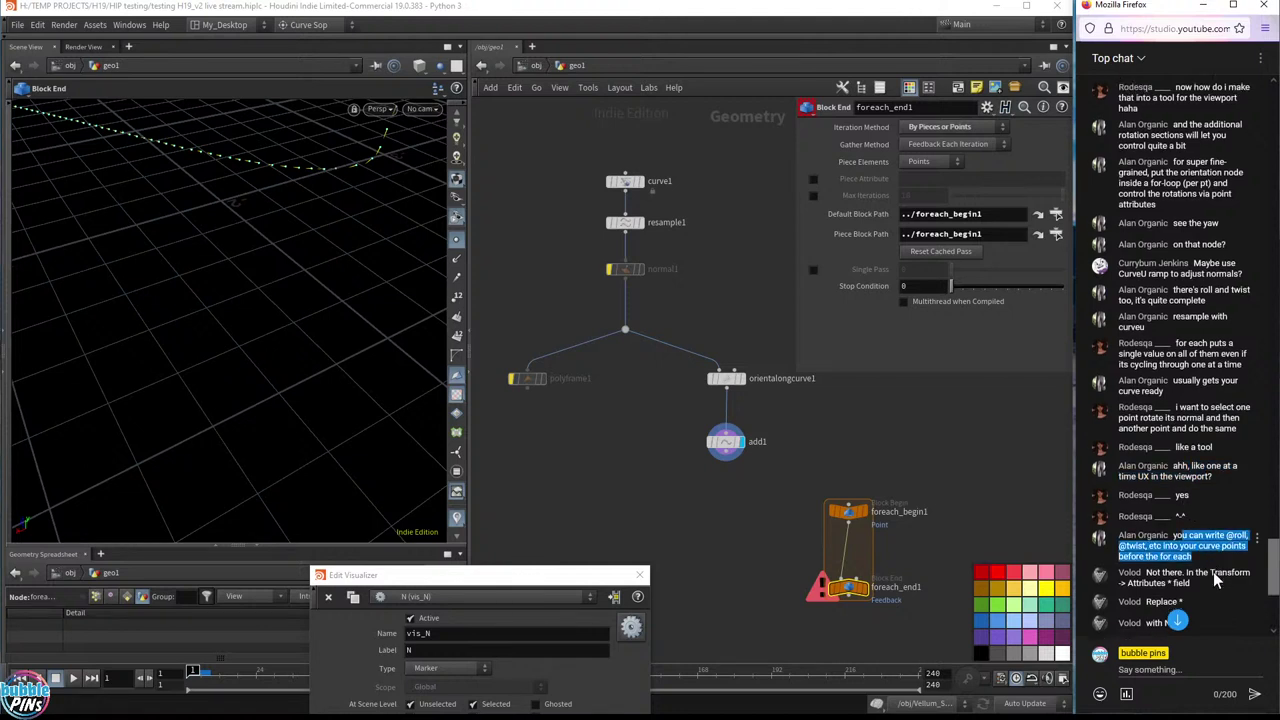
scroll(1213, 571, down, 3)
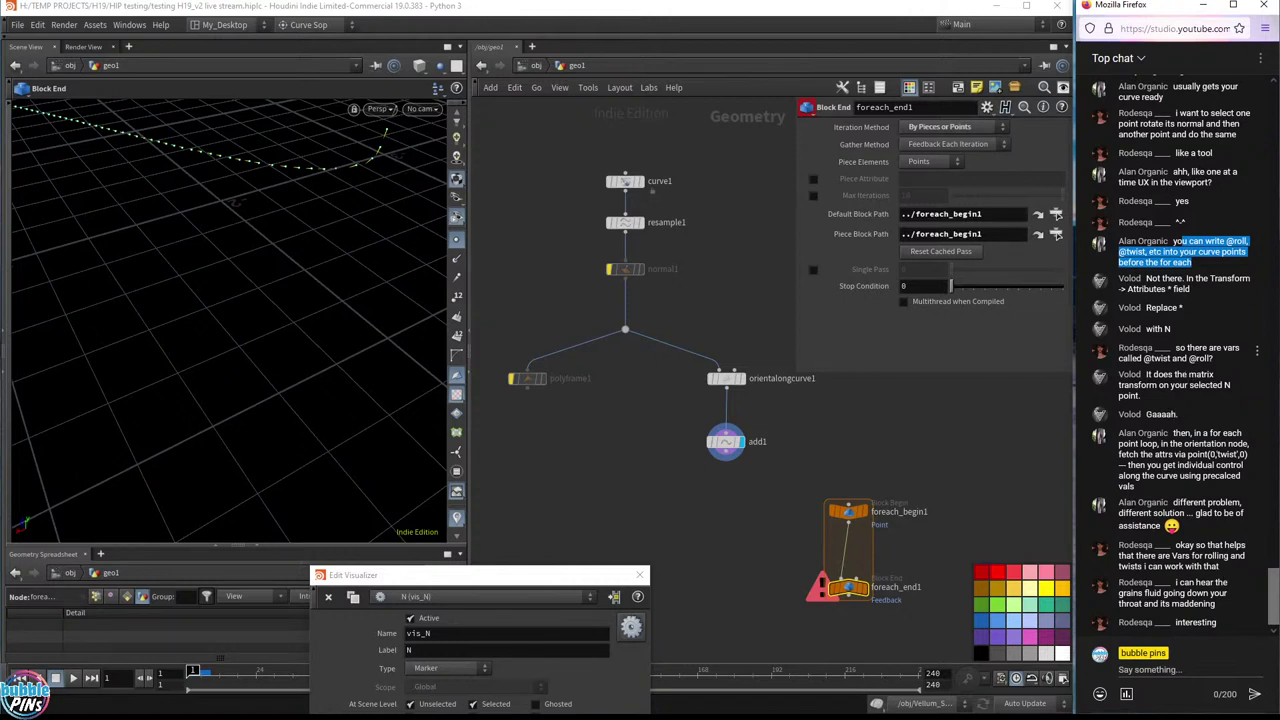
drag(1177, 348, 1218, 393)
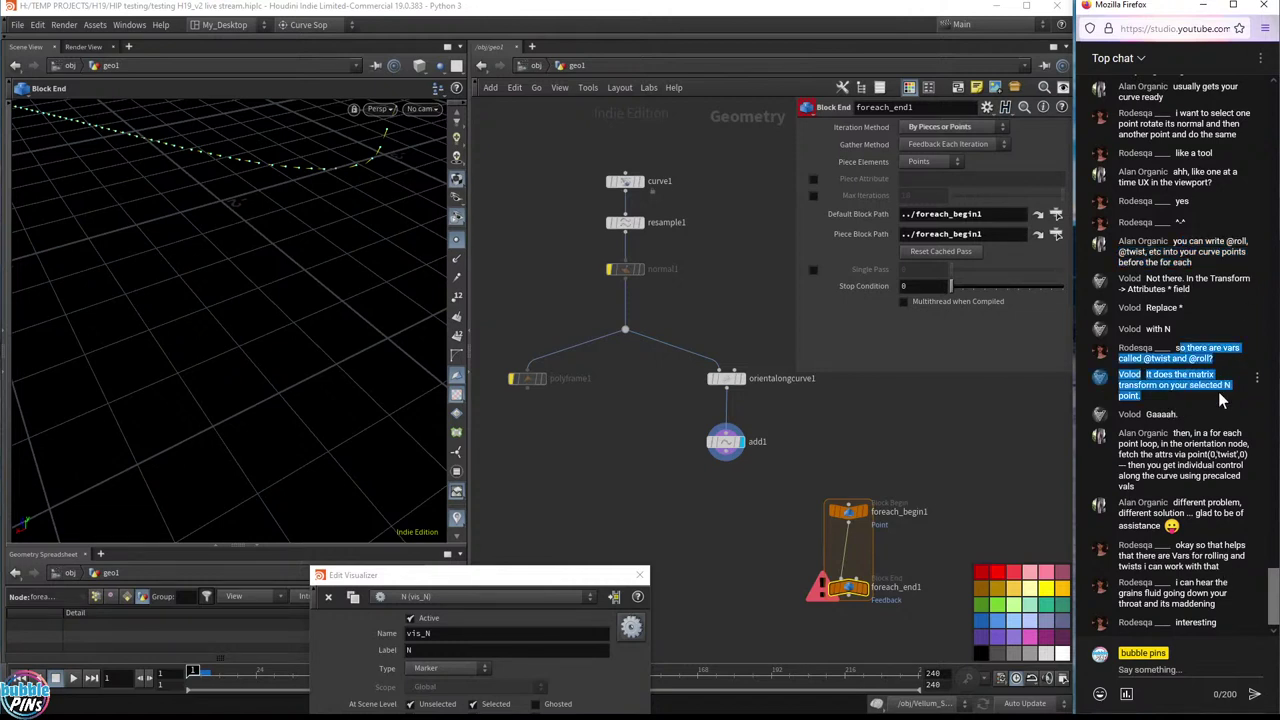
drag(1175, 432, 1215, 465)
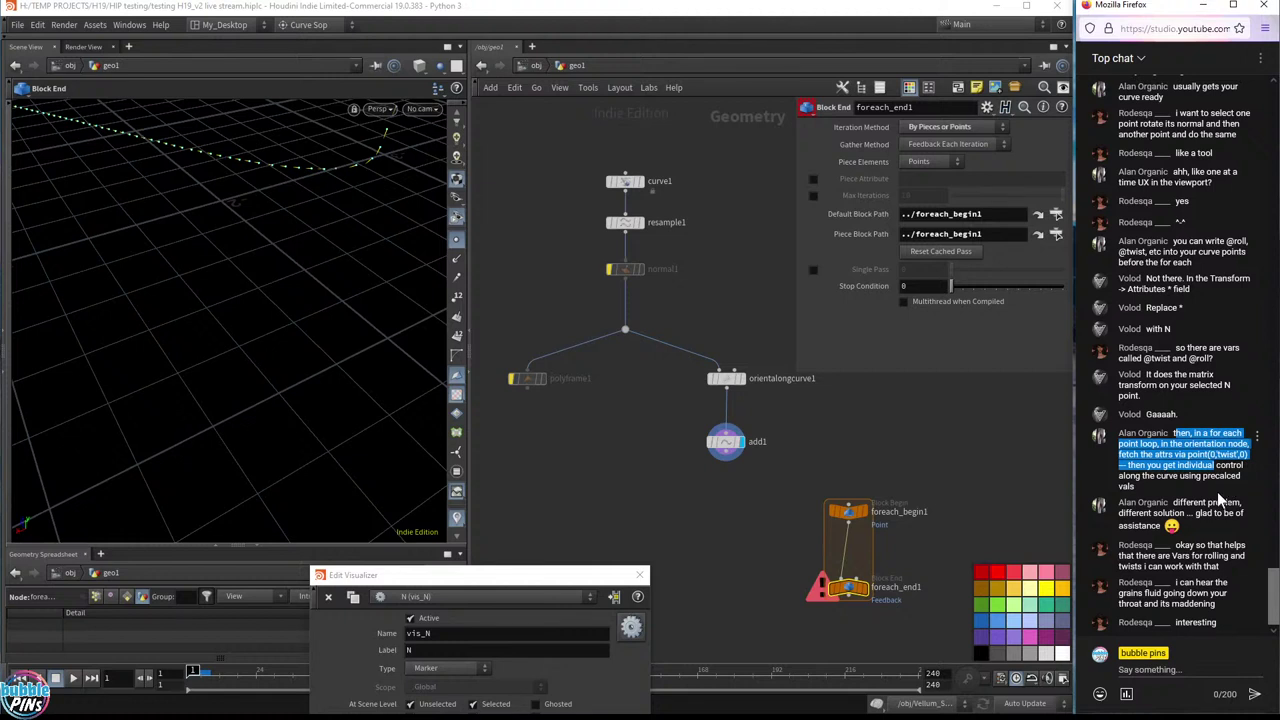
drag(1181, 503, 1224, 525)
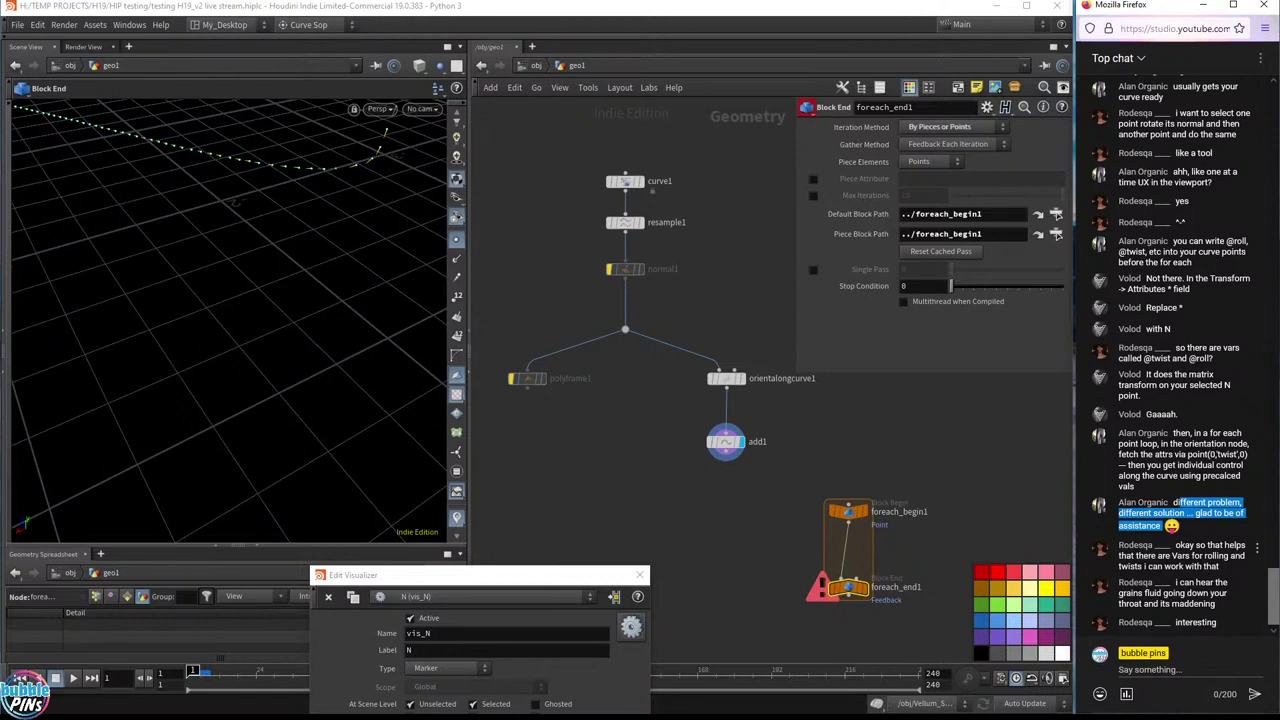
drag(1176, 545, 1232, 575)
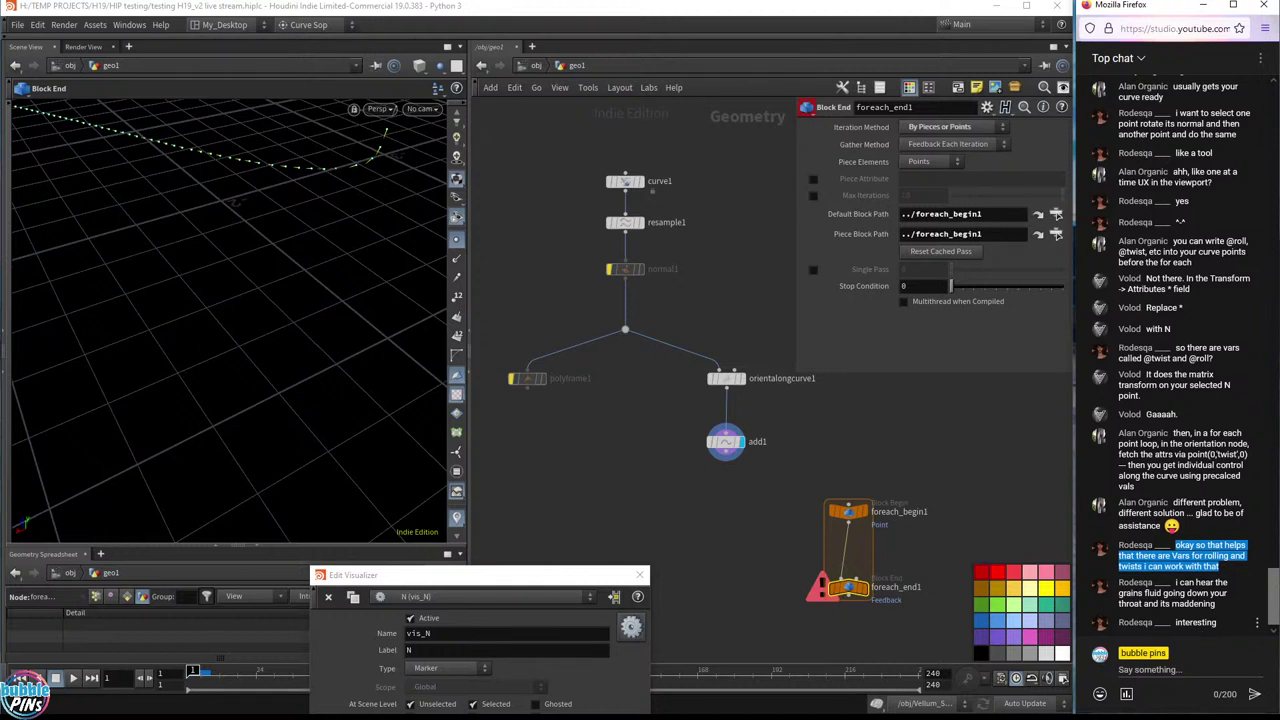
double_click(1243, 627)
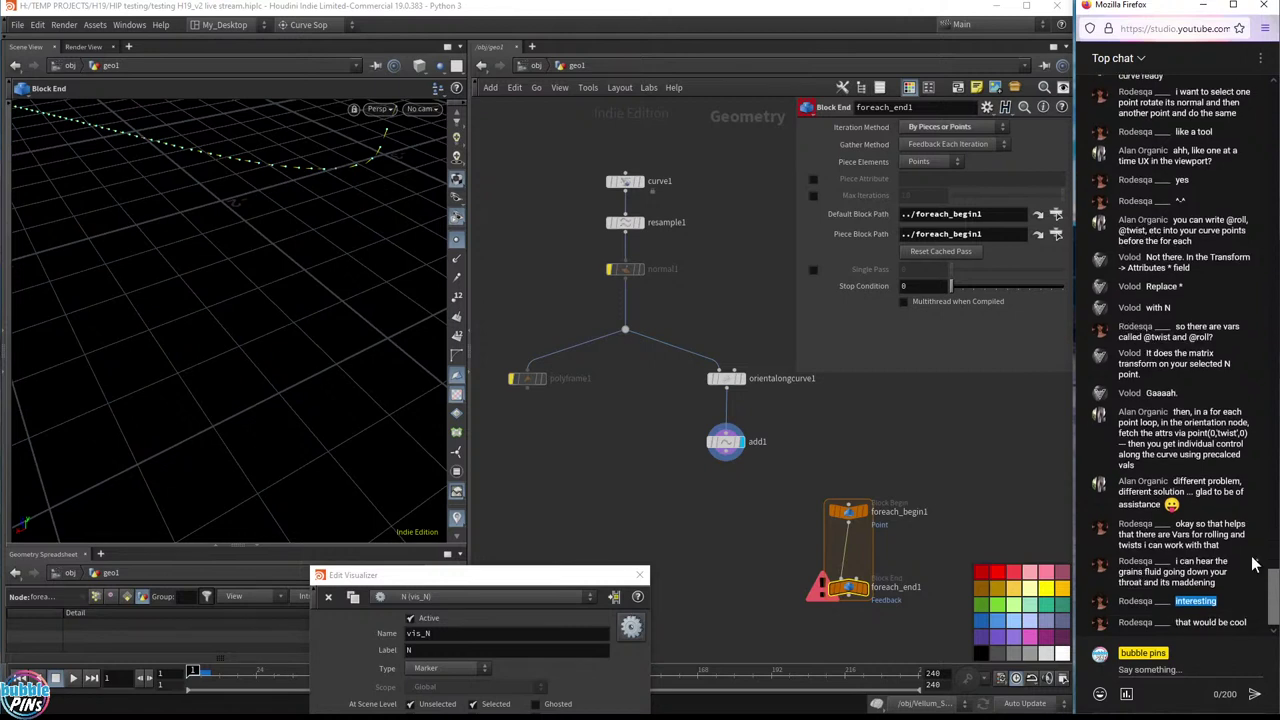
- Close the Edit Visualizer dialog, orbit around the curve, and switch to the TODAY topics.txt notes
drag(1182, 623, 1243, 650)
drag(518, 579, 493, 317)
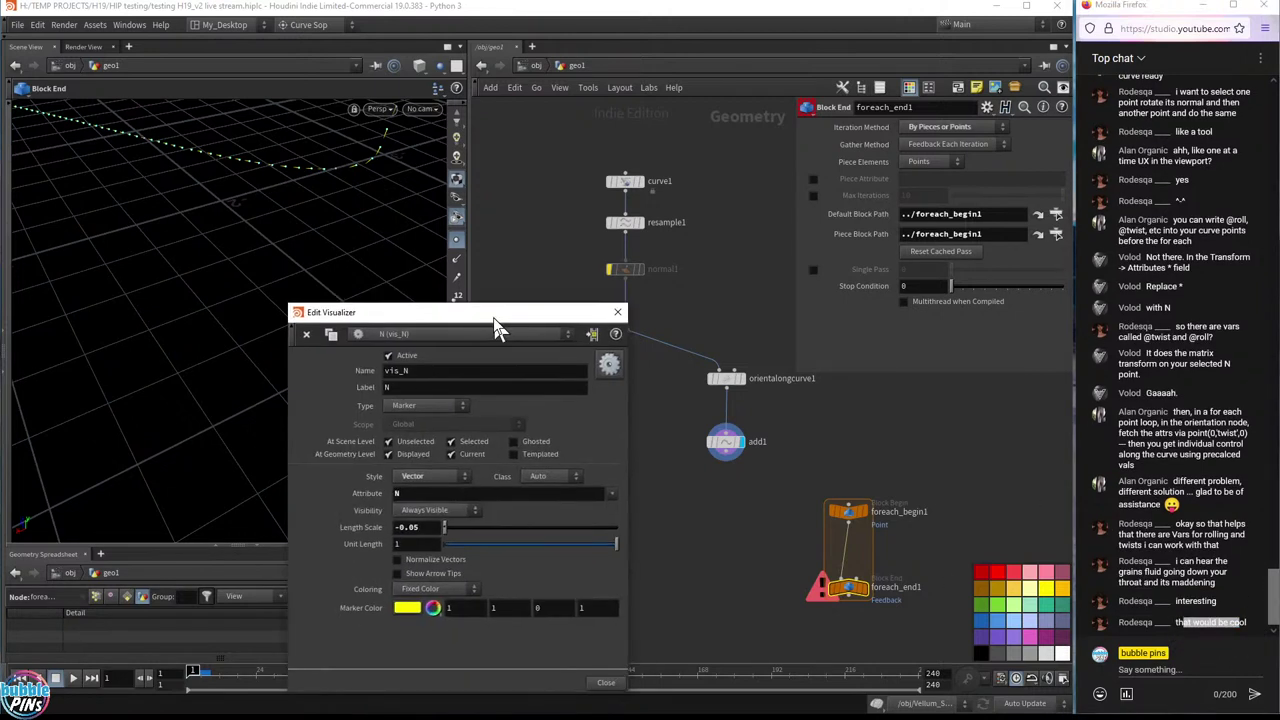
click(616, 310)
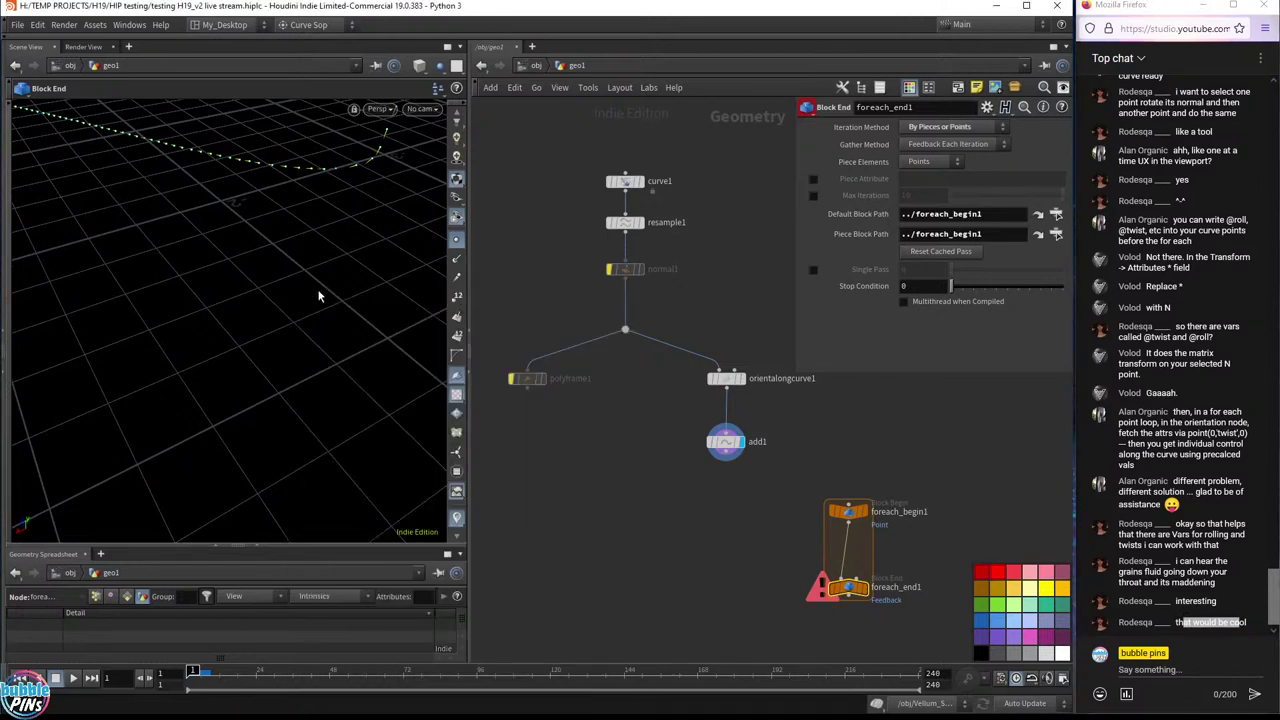
key(Escape)
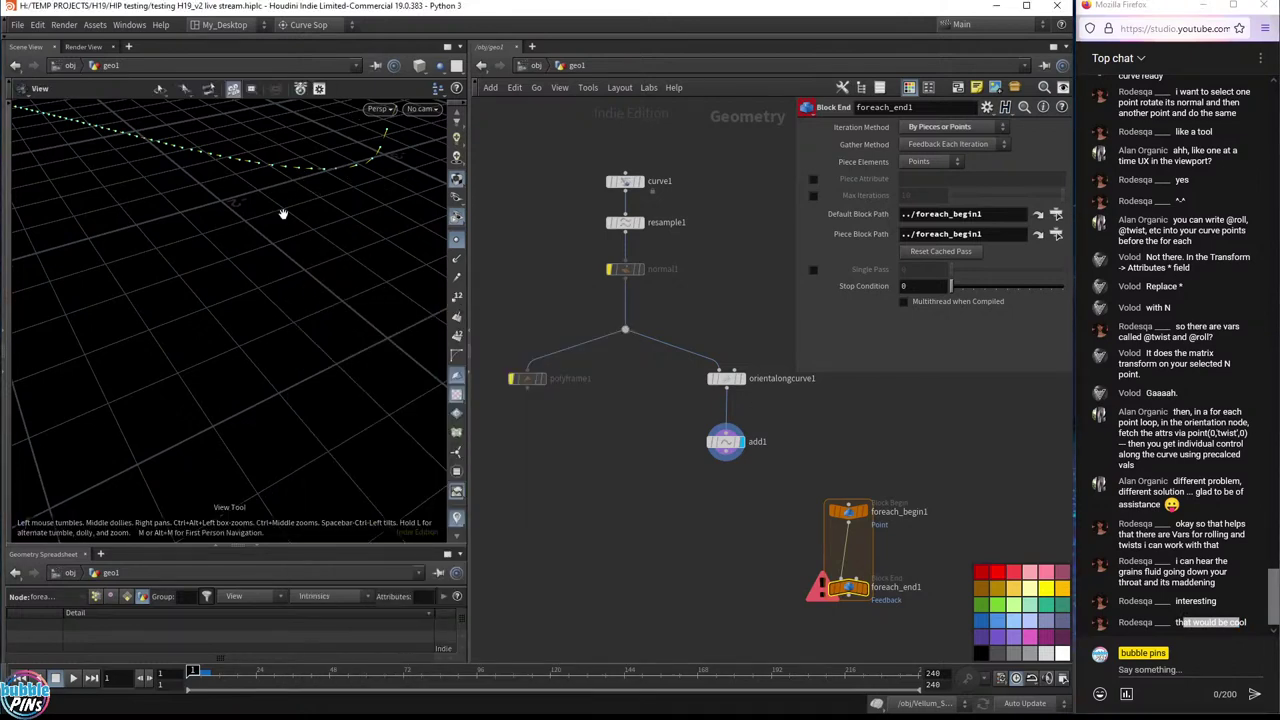
drag(280, 214, 290, 153)
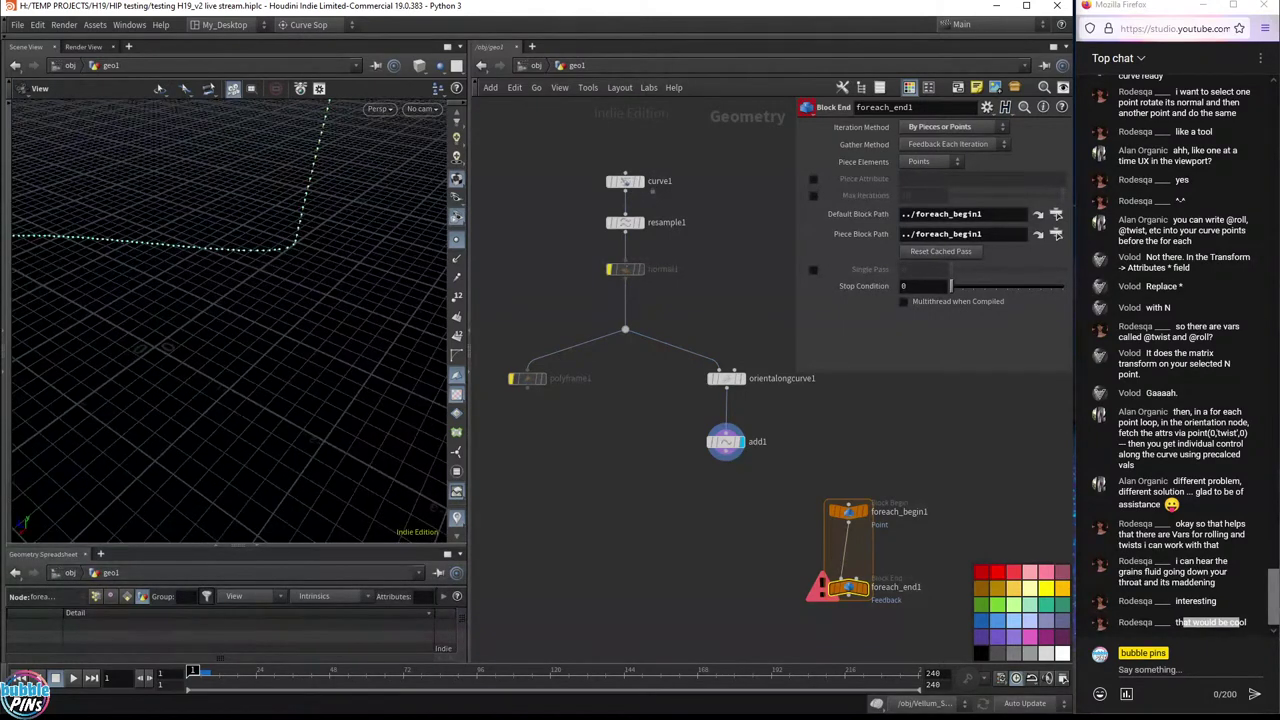
key(alt+Tab)
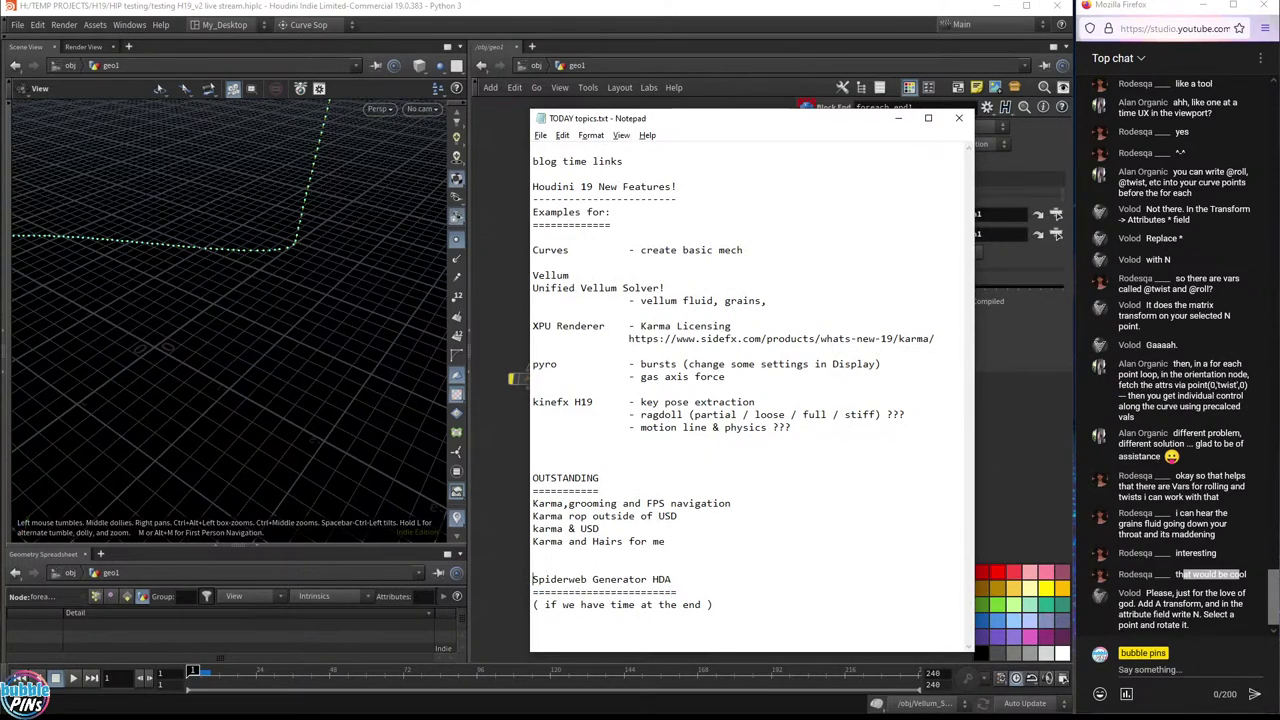
- Select the 'Spiderweb Generator HDA' line in the notes and highlight the chat advice to add a transform
key(shift+Home)
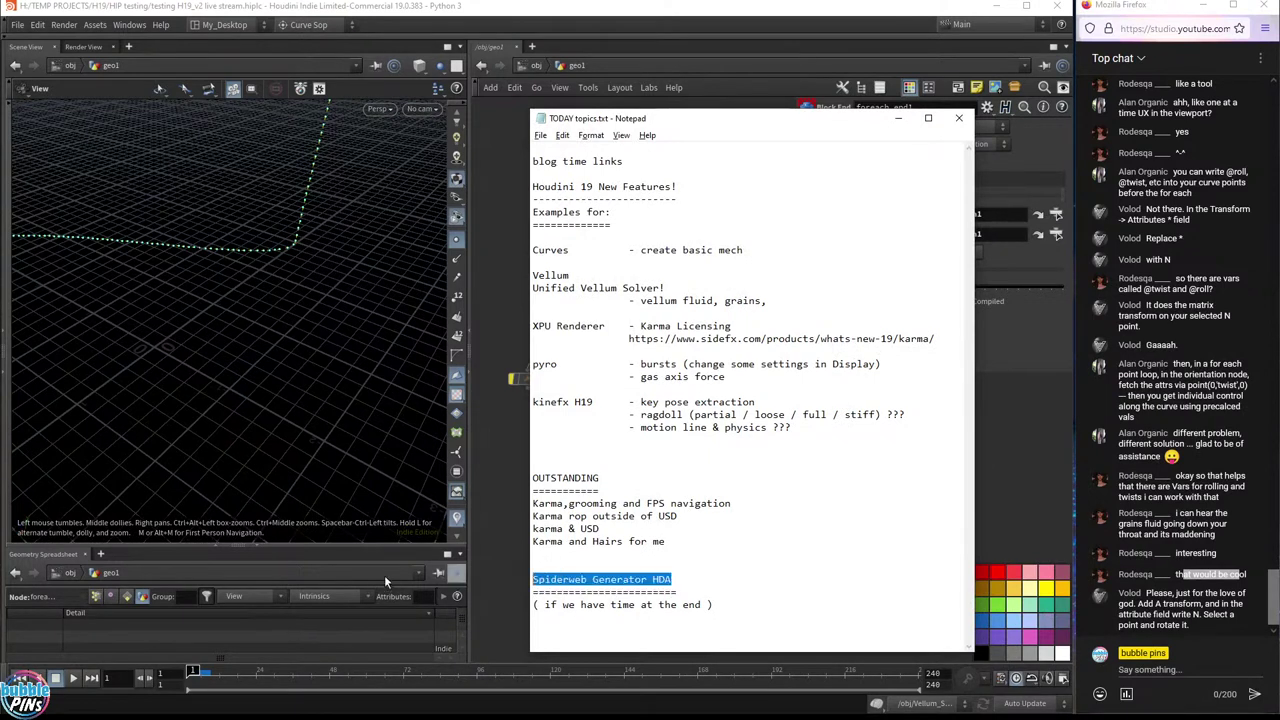
click(1114, 570)
drag(1162, 593, 1204, 604)
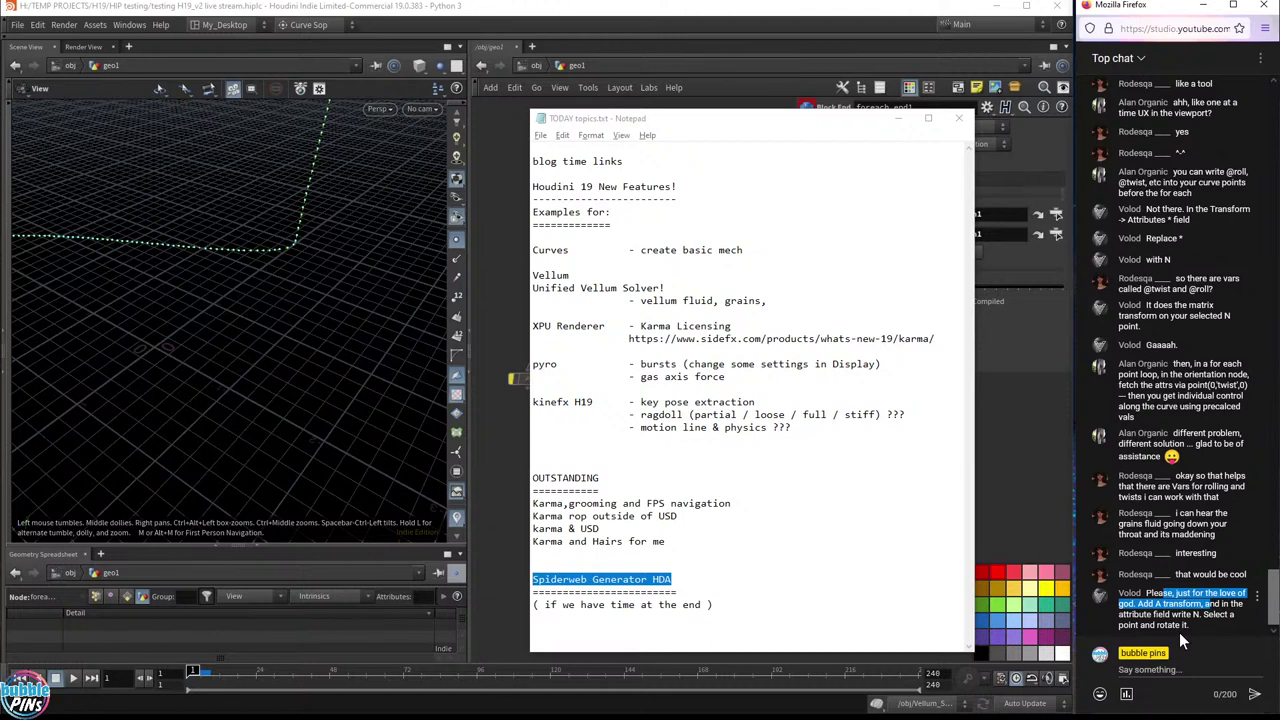
- Add a transform1 node wired after add1 and delete the two for-each loop nodes
click(993, 463)
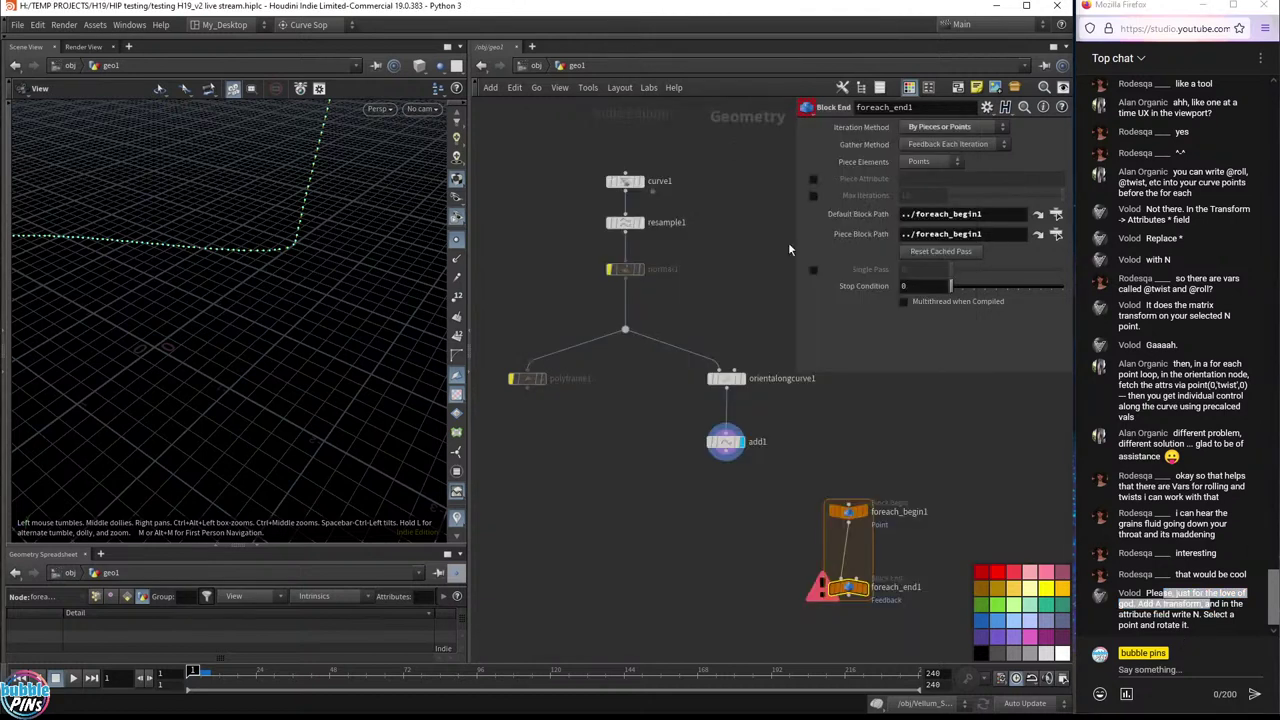
click(733, 458)
key(Tab)
text(tran)
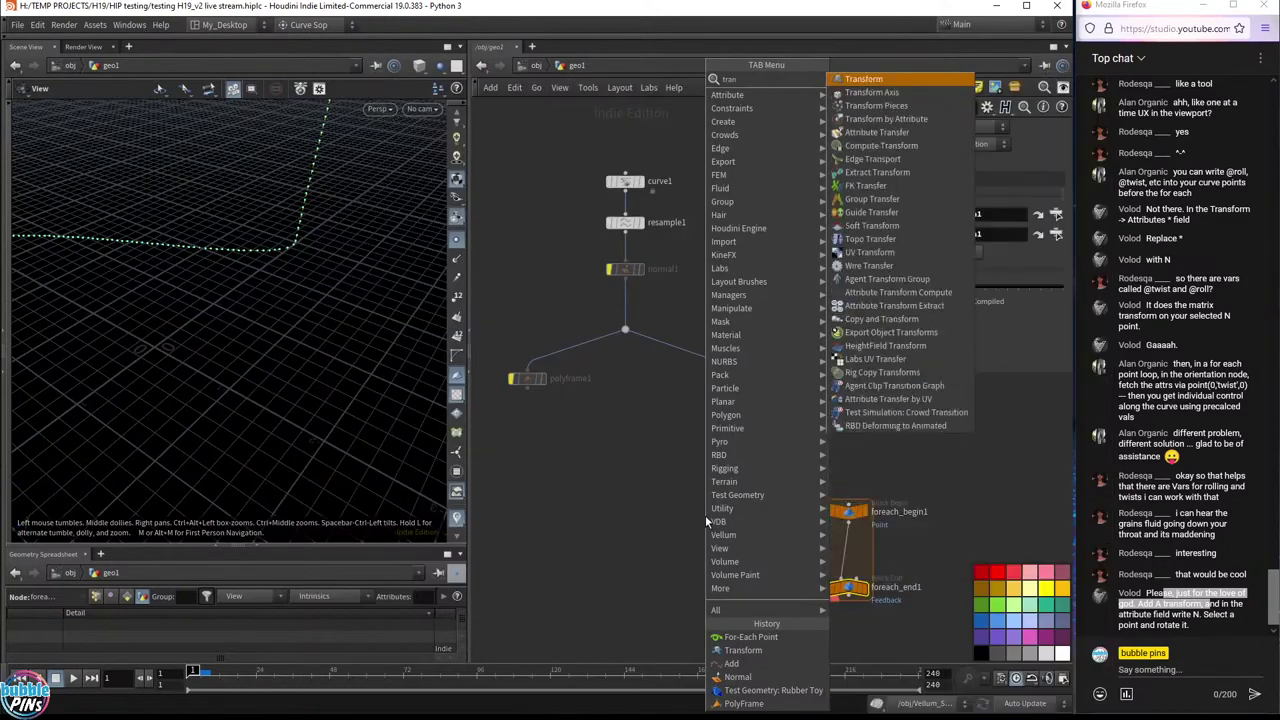
key(Return)
click(705, 516)
drag(707, 519, 728, 507)
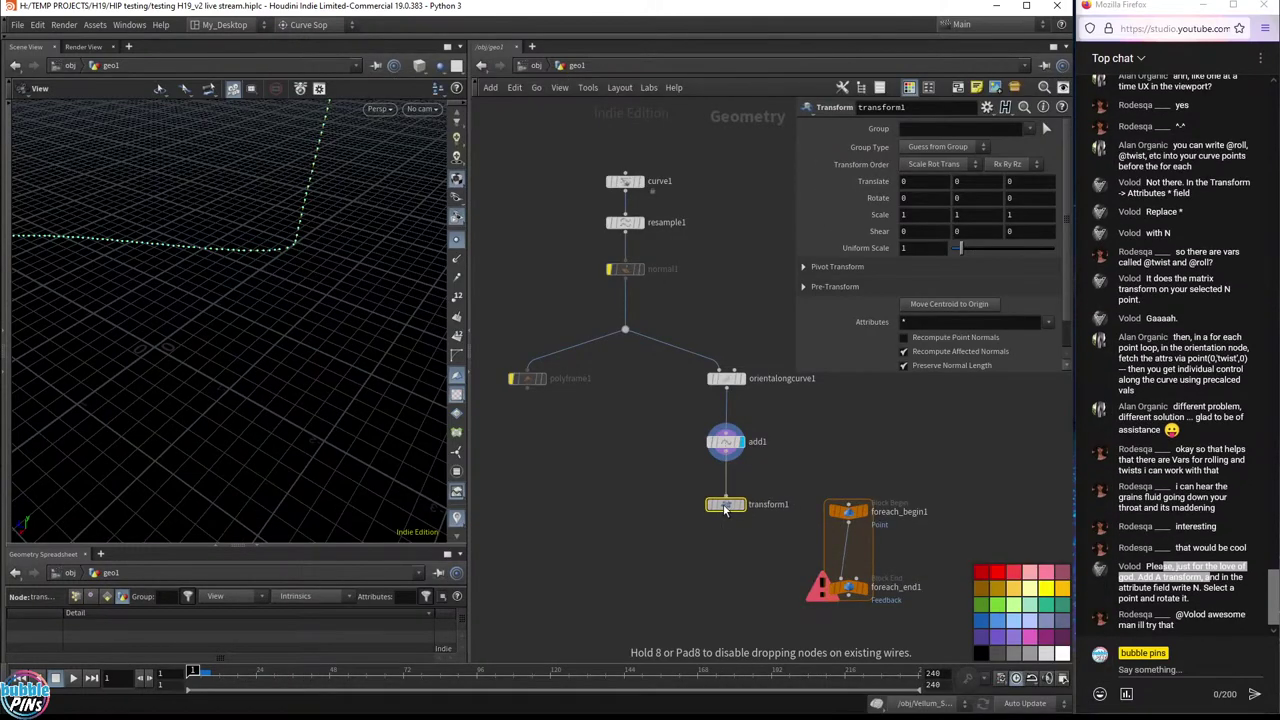
drag(950, 470, 800, 635)
key(Delete)
- Set transform1's Group to N and its Group Type to Points
click(726, 504)
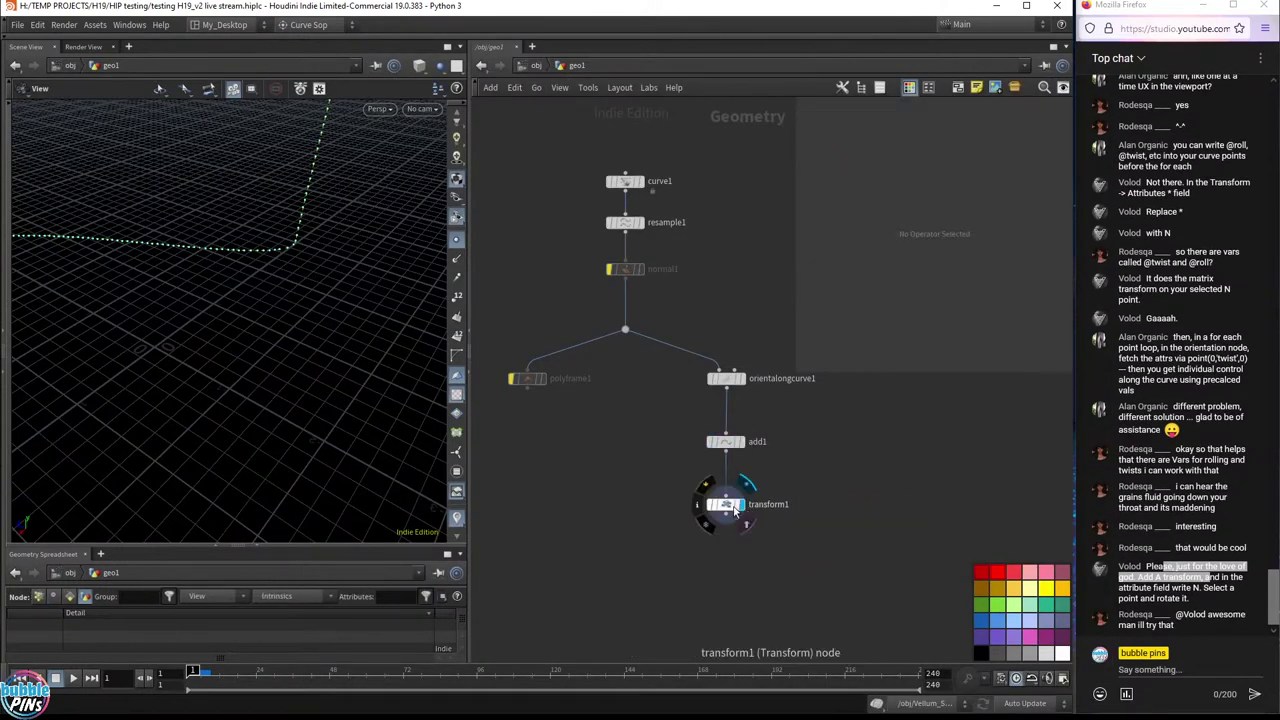
click(995, 130)
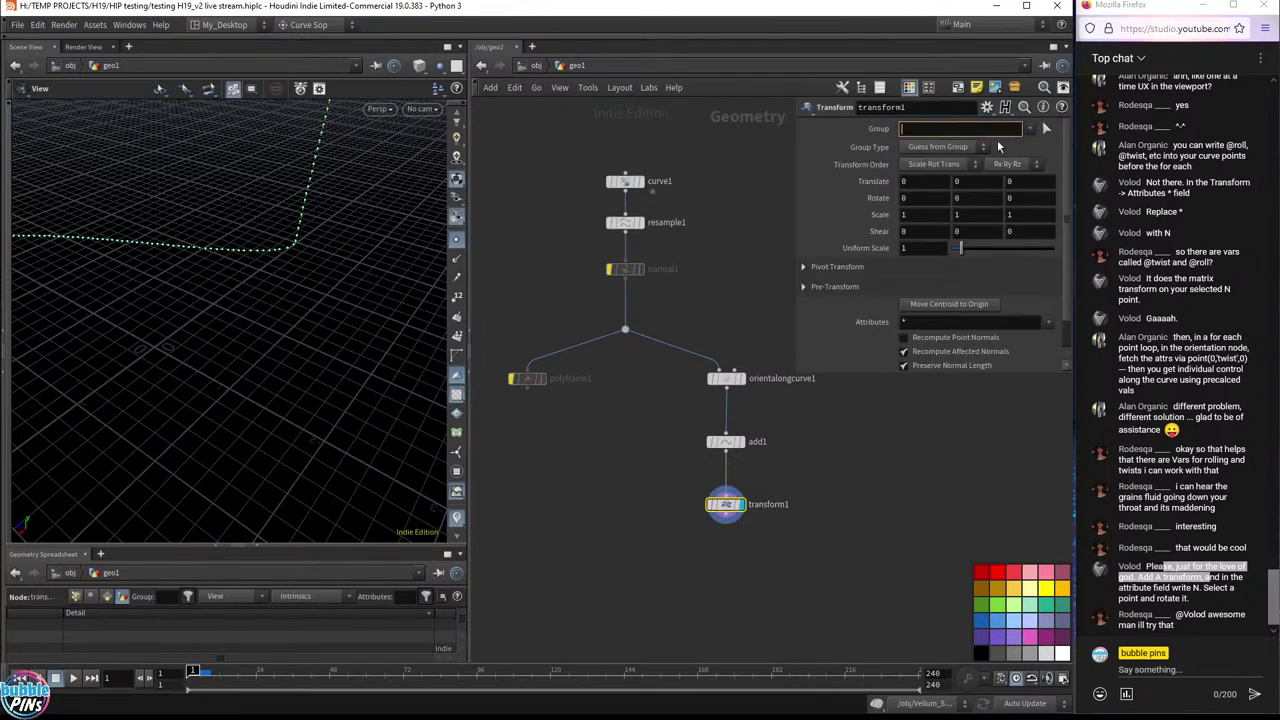
text(N)
key(Return)
click(985, 146)
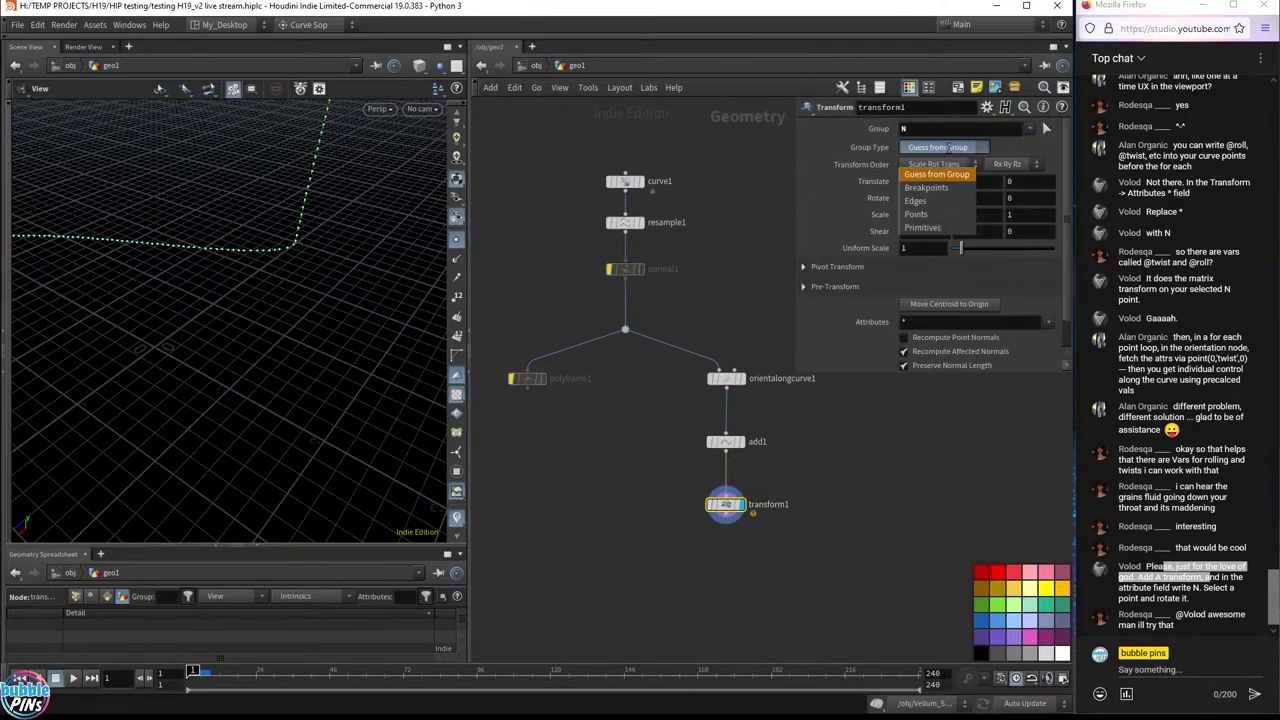
click(928, 210)
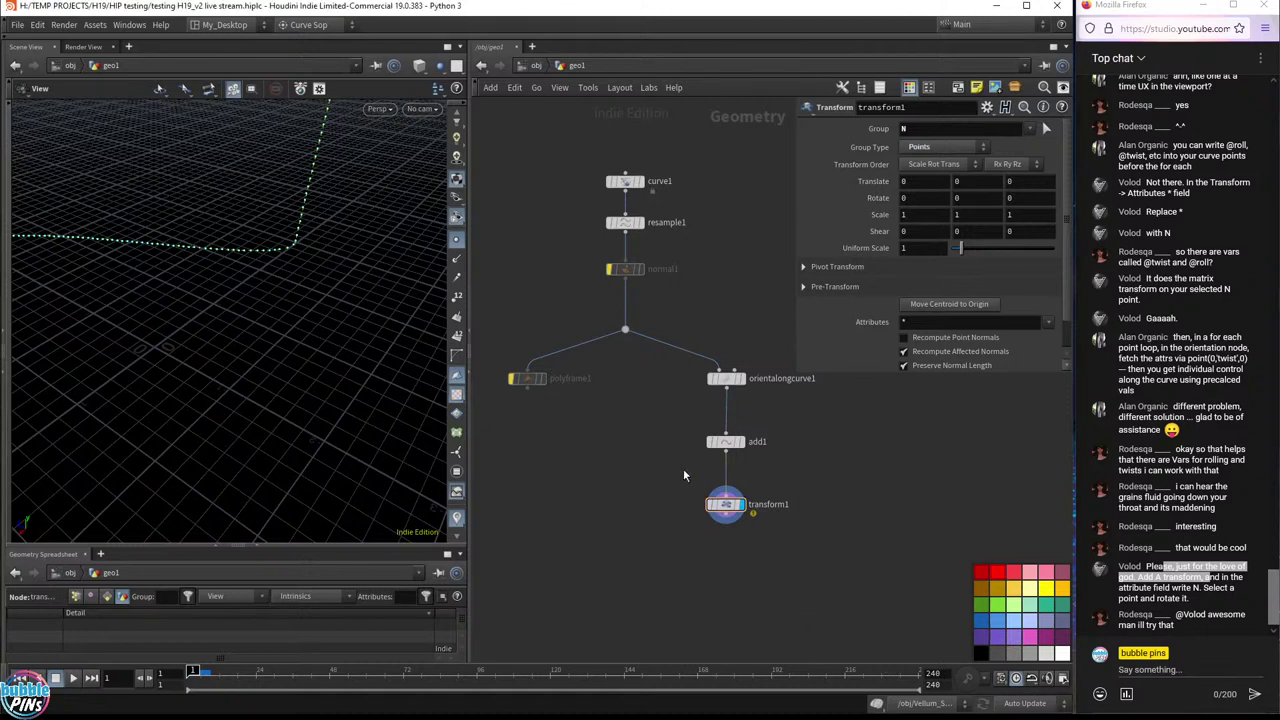
- Check transform1's group warning and change the Group entry from N to @N
drag(672, 466, 781, 428)
click(725, 504)
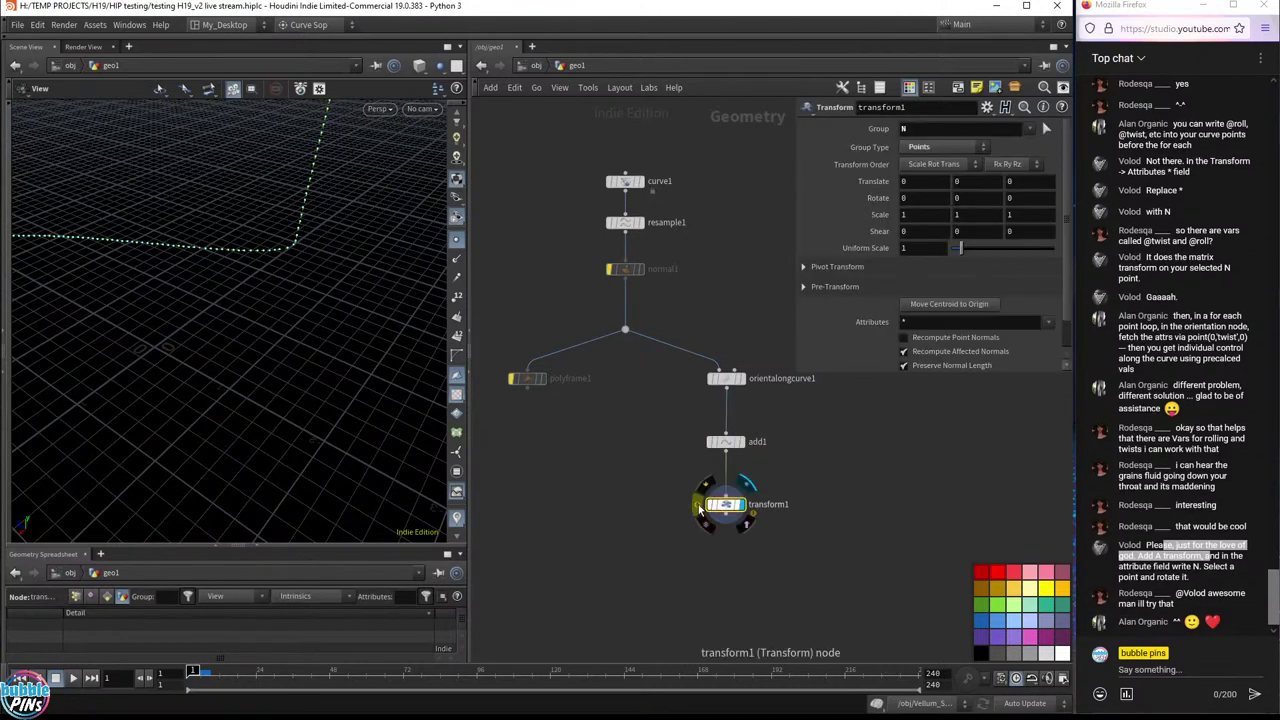
click(703, 514)
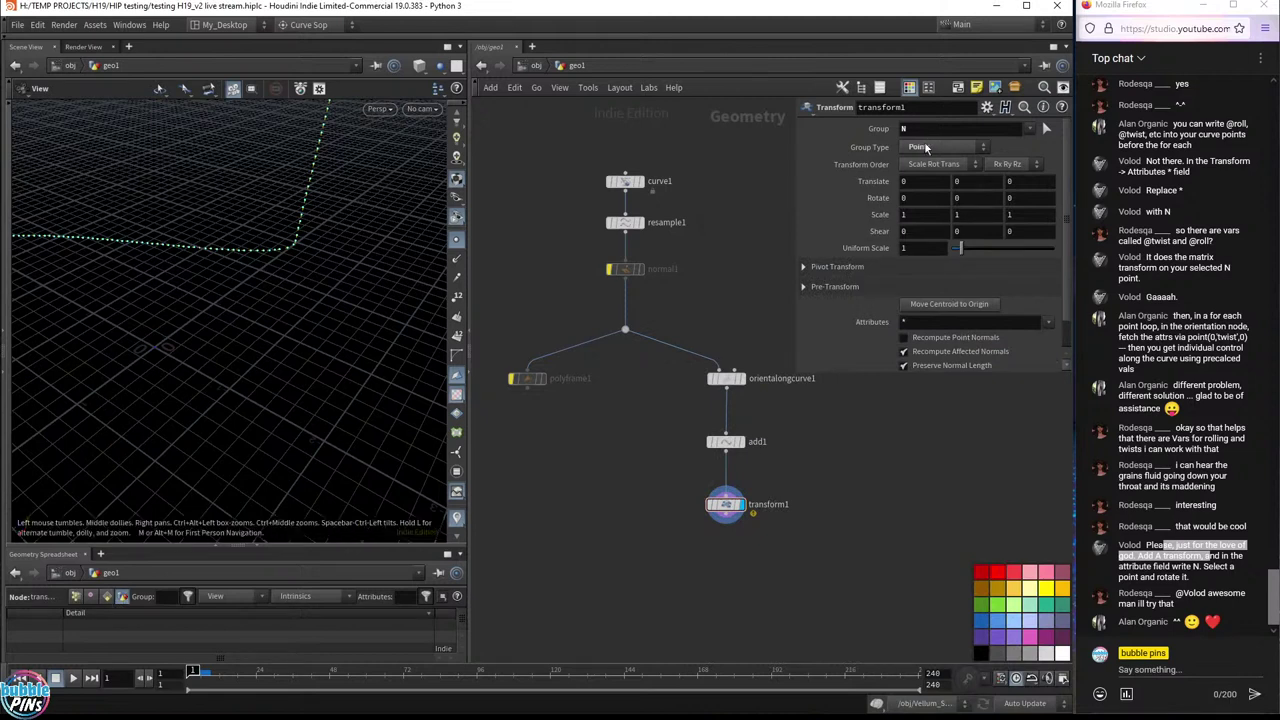
click(980, 128)
key(Home)
text(@)
key(Return)
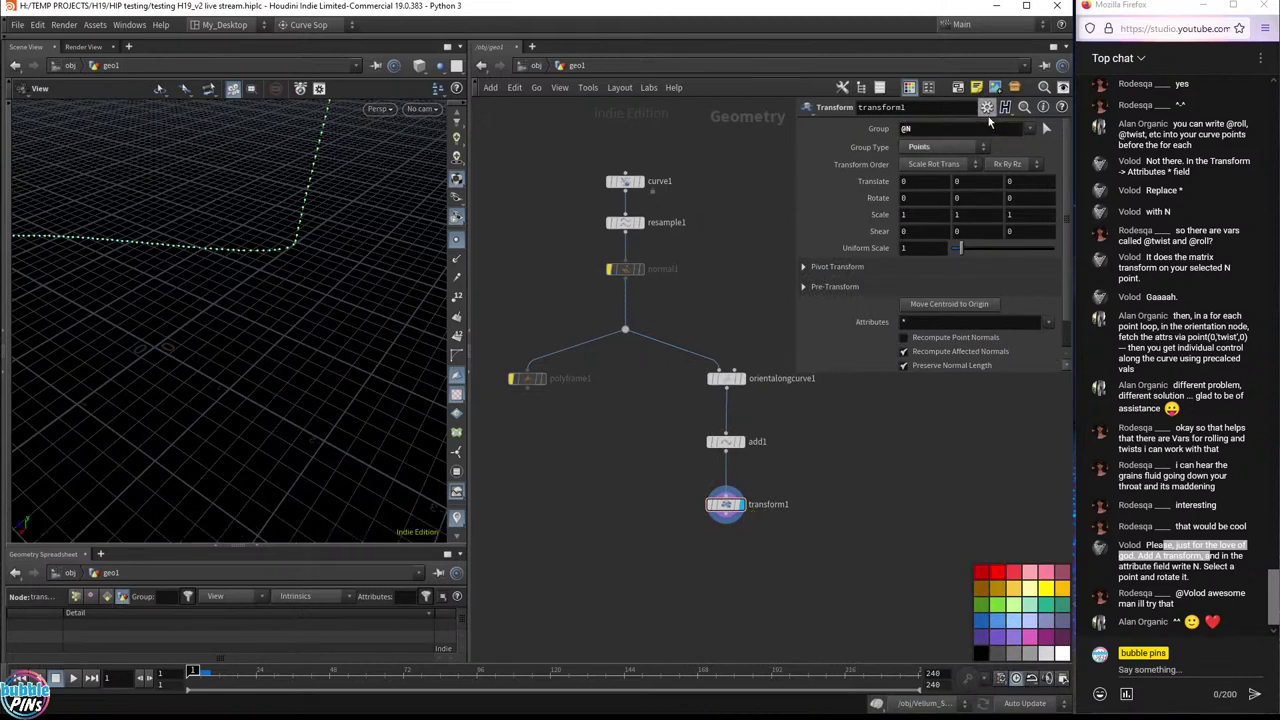
- Show point attributes in the spreadsheet, narrowing P[x] to reveal the N columns
click(74, 597)
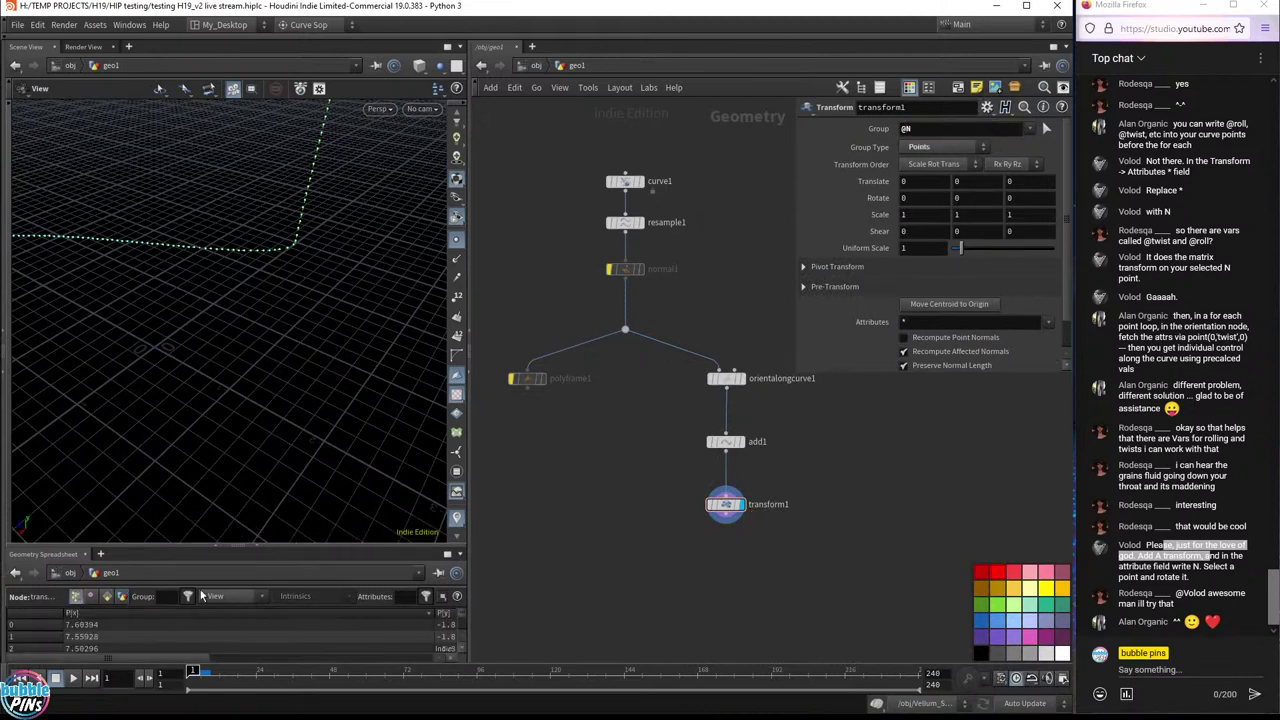
drag(432, 612, 125, 614)
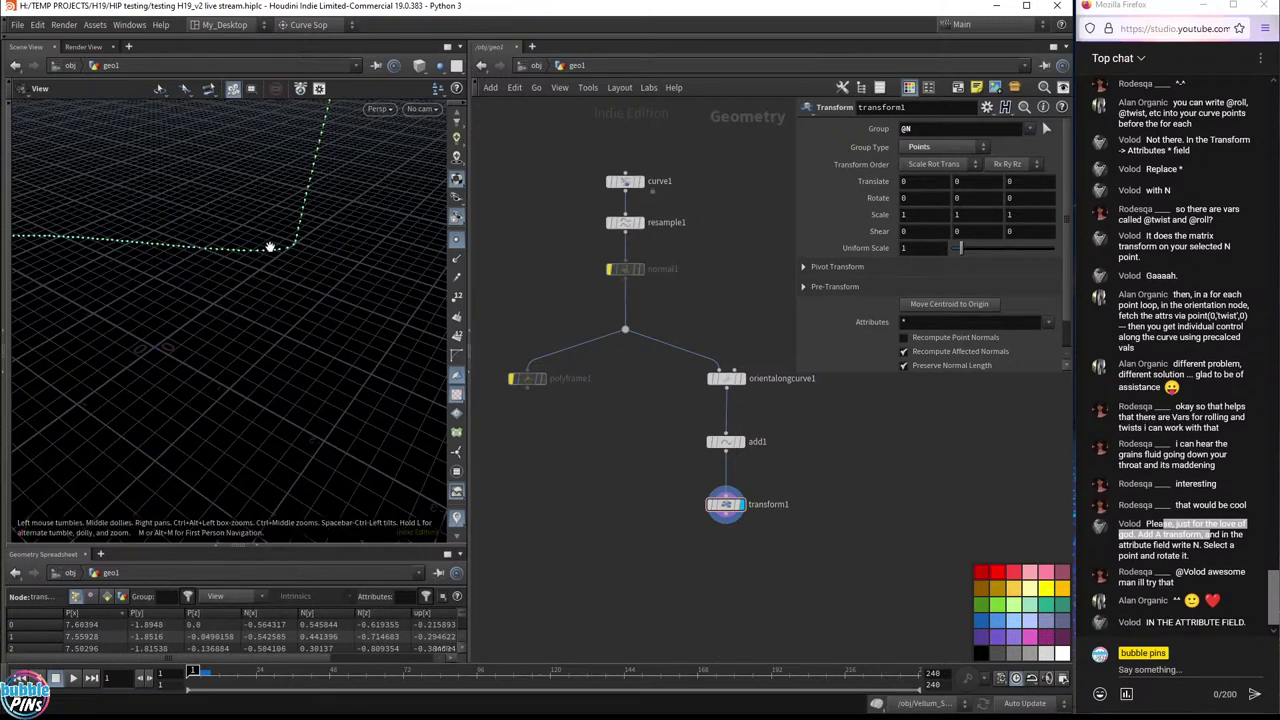
drag(271, 243, 350, 258)
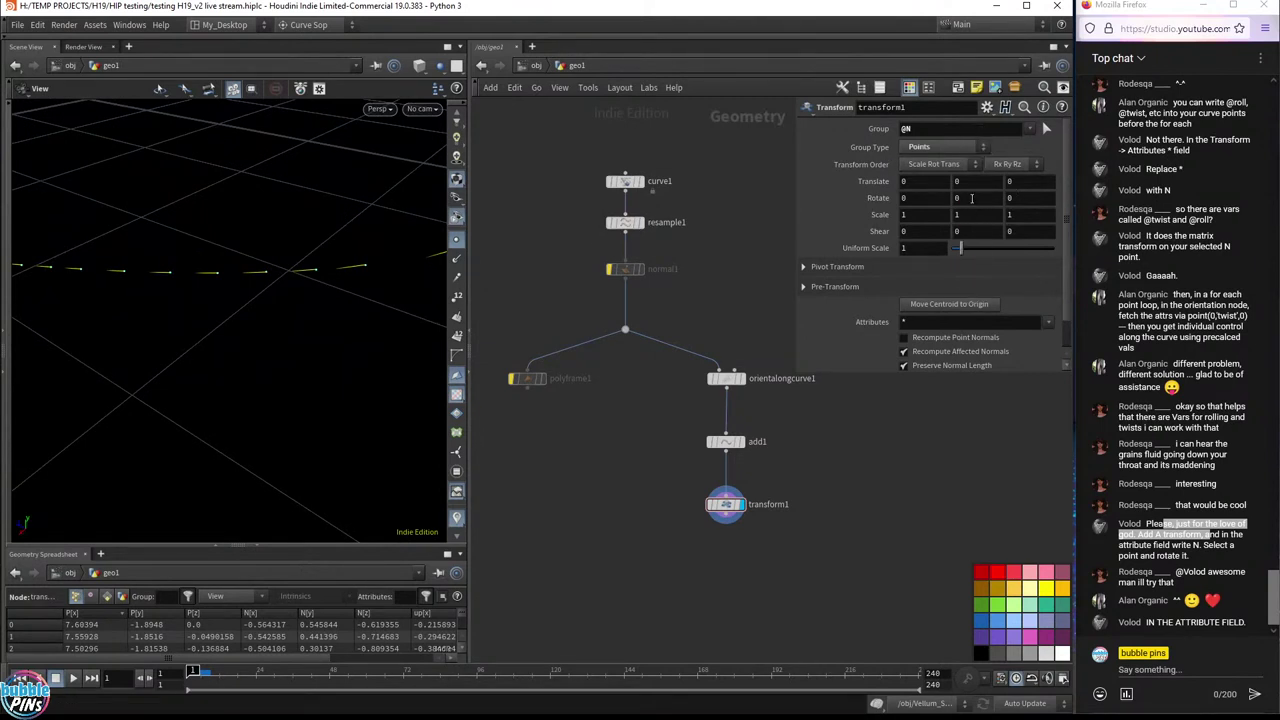
- Set transform1's Rotate Y to 171, keeping Group Type on Points
middle_drag(977, 214, 1244, 176)
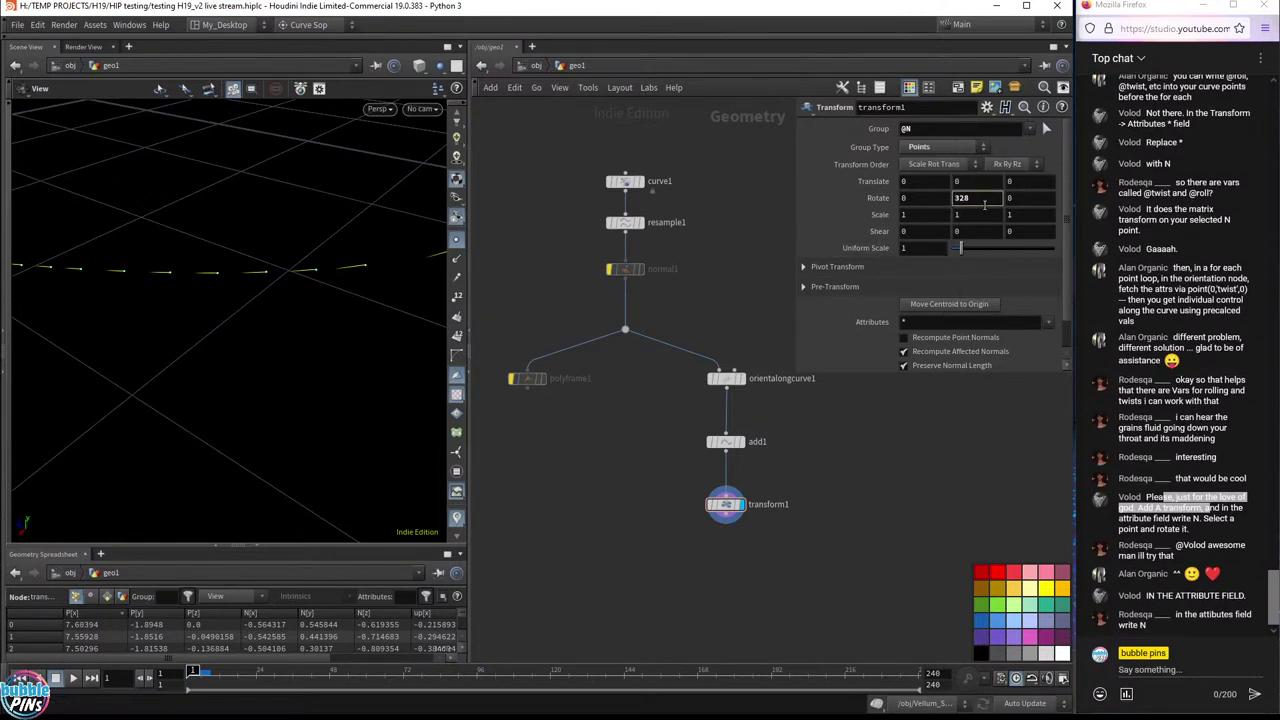
middle_drag(979, 200, 976, 185)
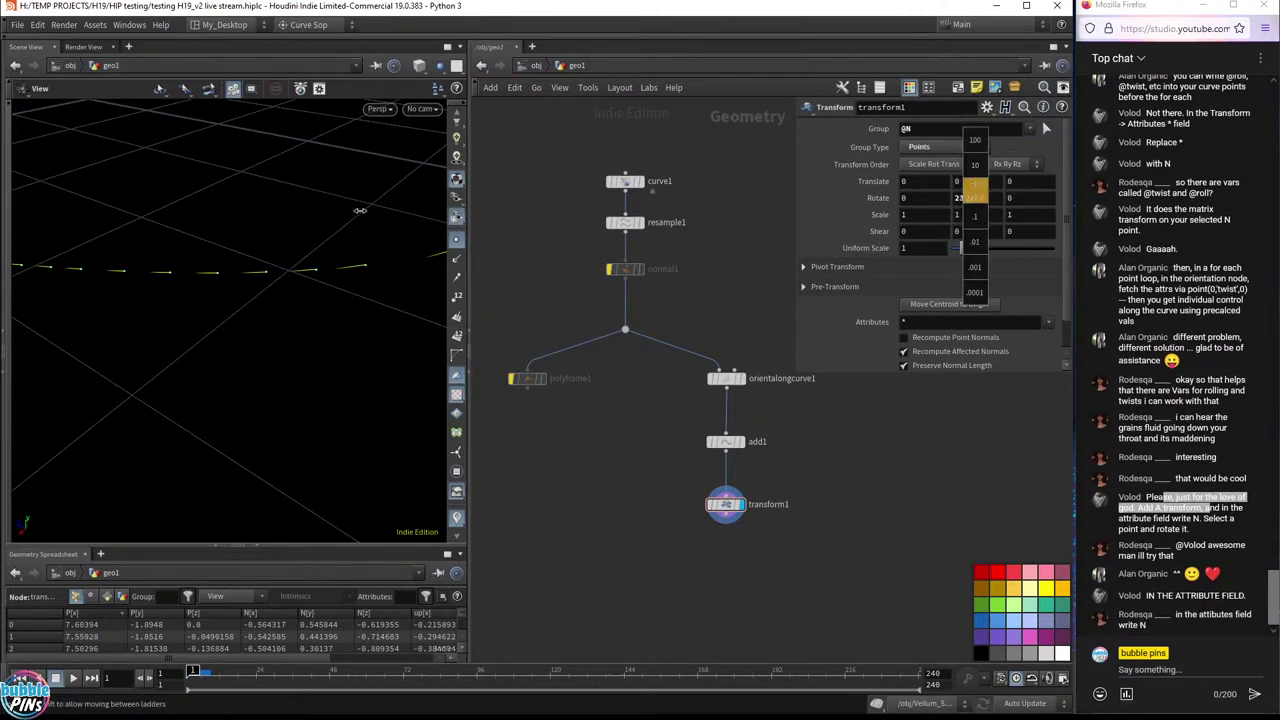
middle_drag(360, 210, 194, 211)
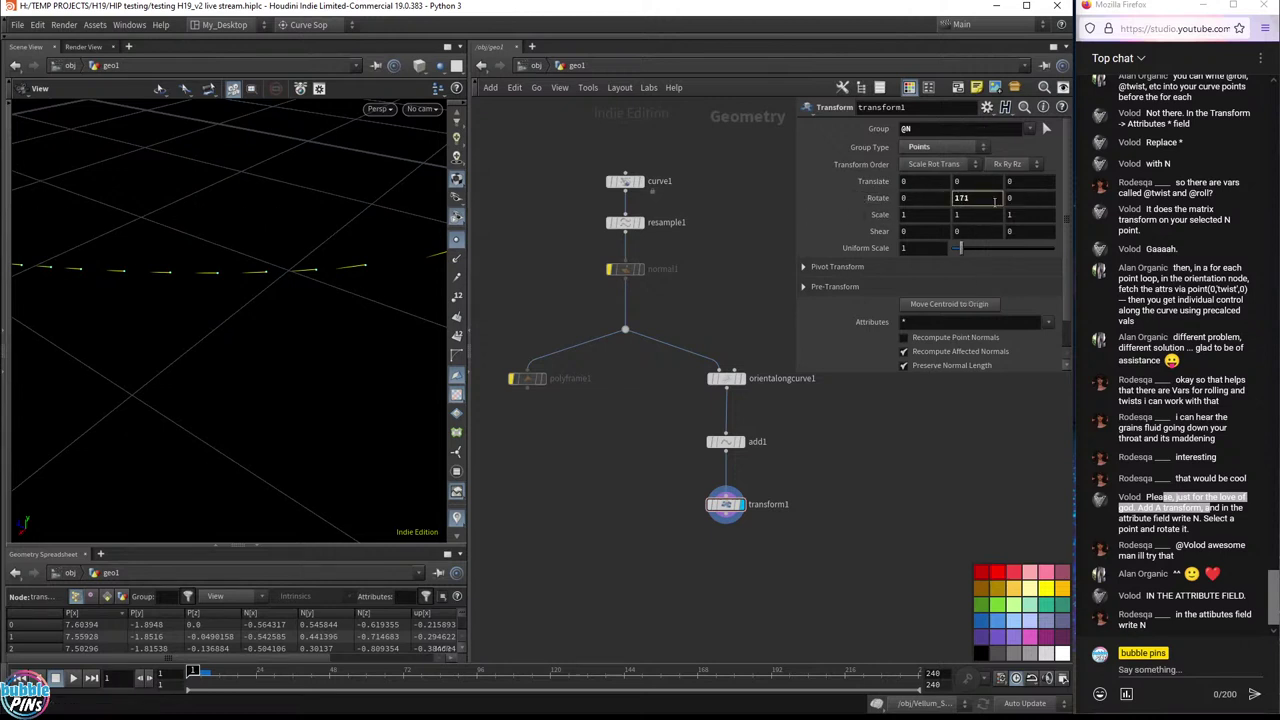
click(945, 164)
click(958, 148)
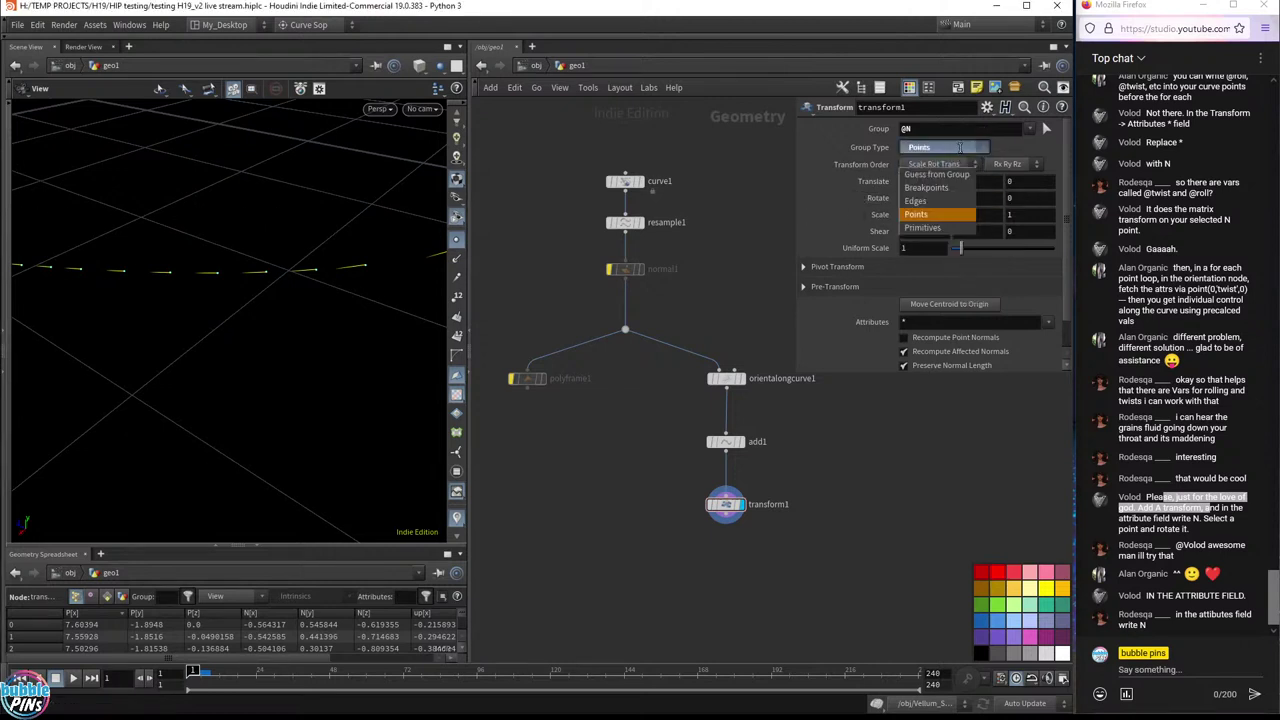
click(915, 214)
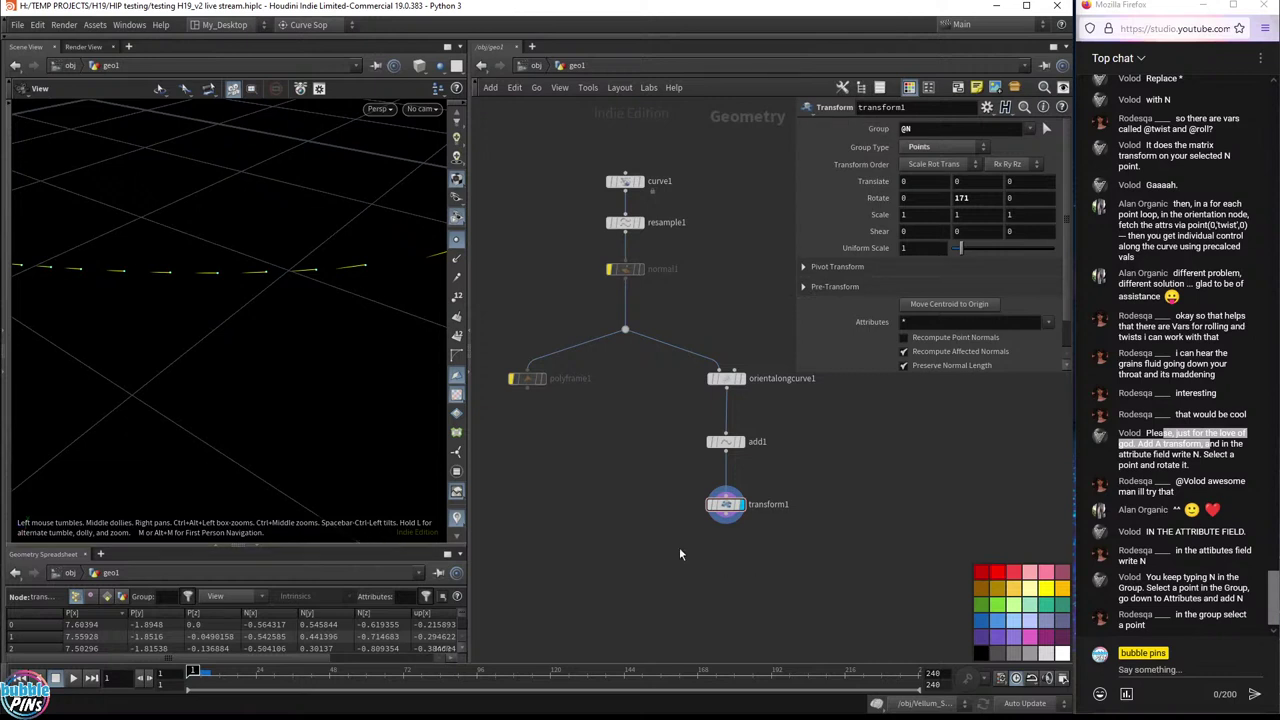
- Inspect transform1's pivot and pre-transform settings, keeping Group Type on Points
drag(679, 548, 816, 469)
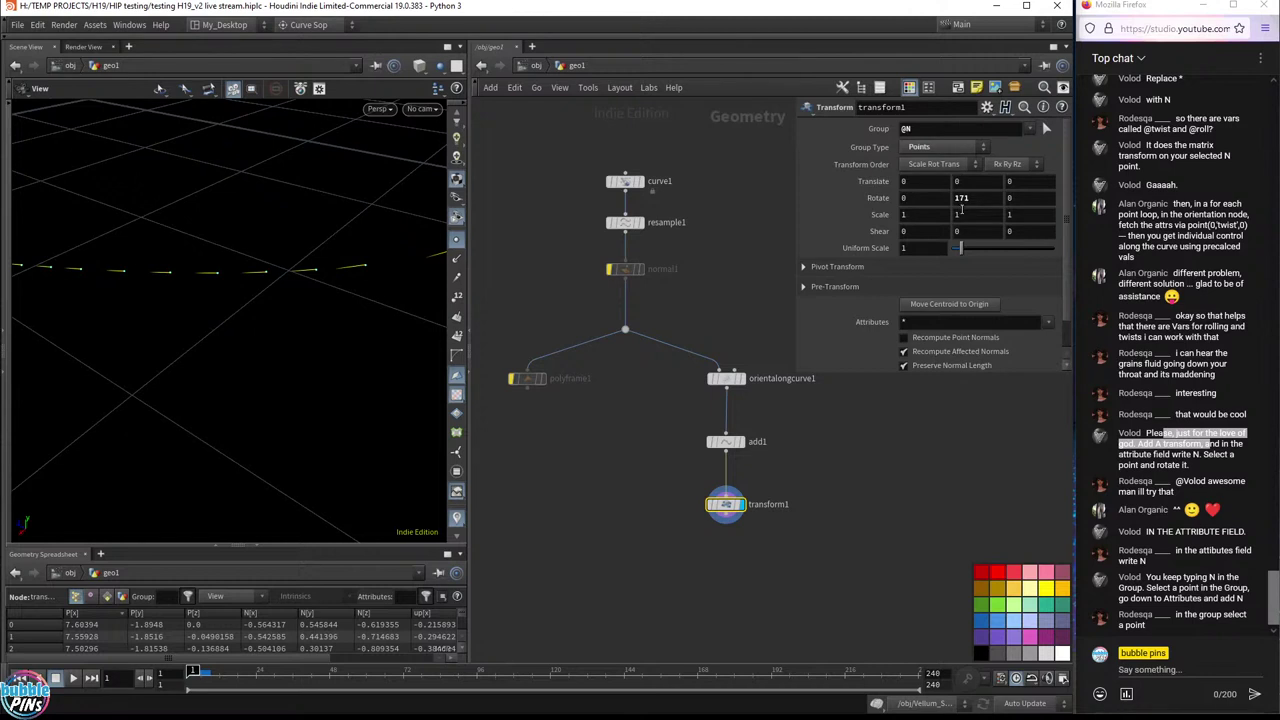
click(831, 267)
scroll(837, 262, down, 3)
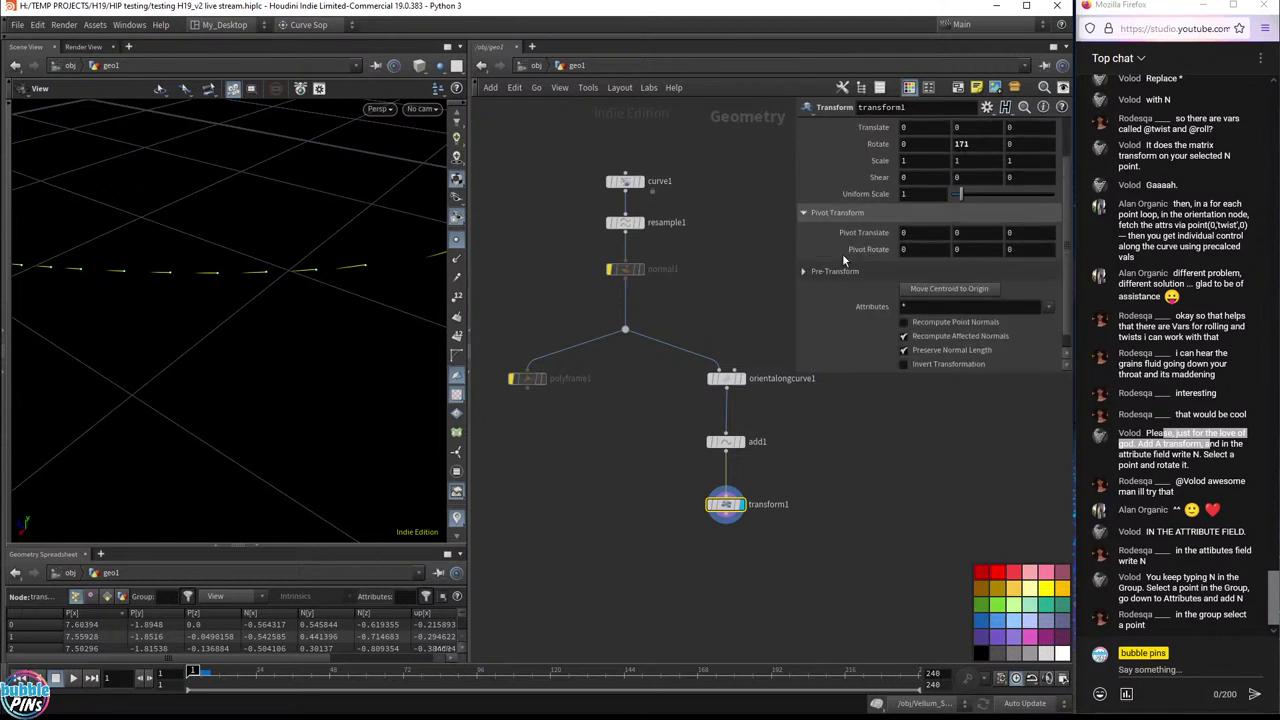
click(840, 270)
scroll(846, 268, down, 5)
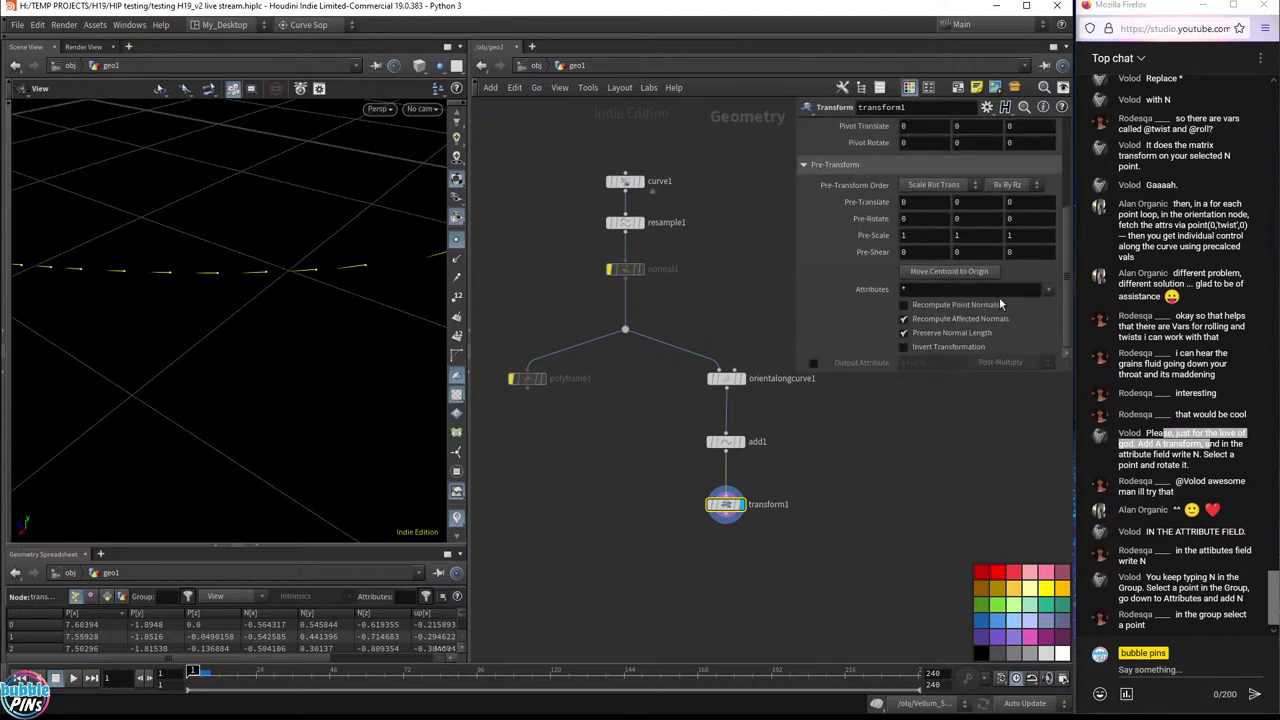
scroll(1002, 298, up, 5)
click(818, 267)
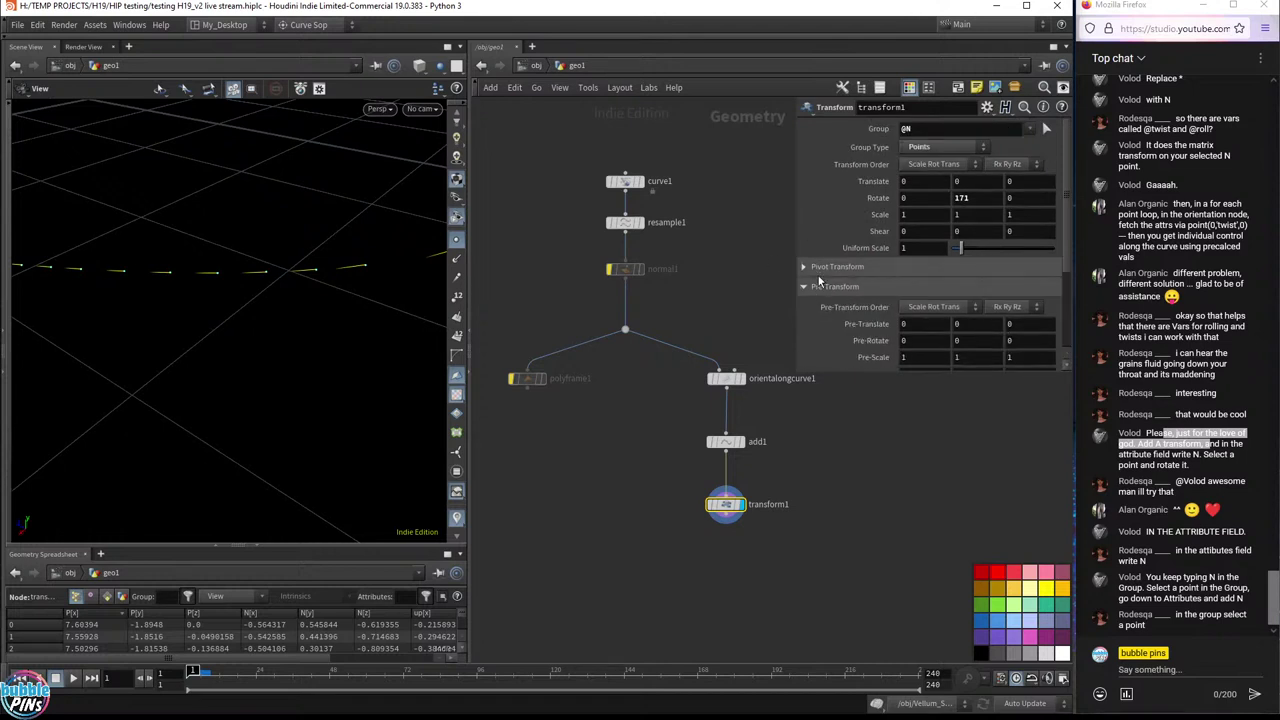
click(834, 286)
click(954, 146)
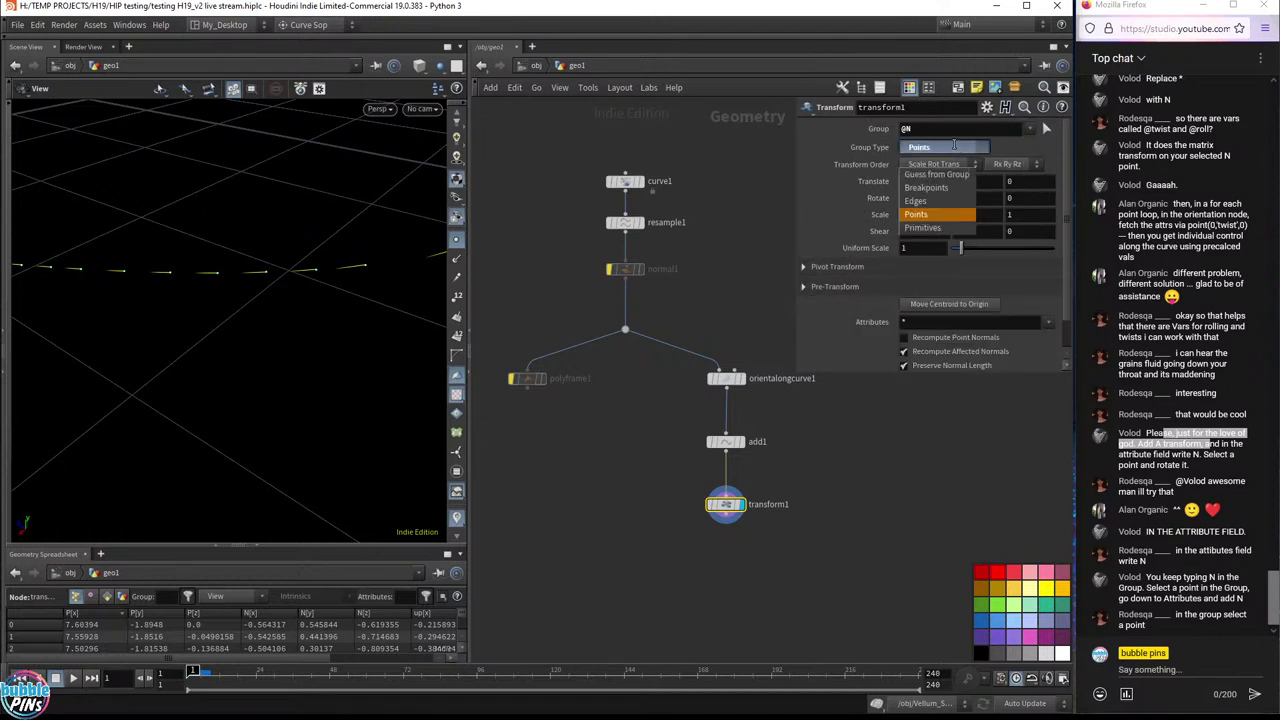
click(954, 146)
- Set Attributes to N, clear the @N group, and lower Rotate Y to about 101
scroll(1057, 240, down, 1)
scroll(1057, 240, up, 1)
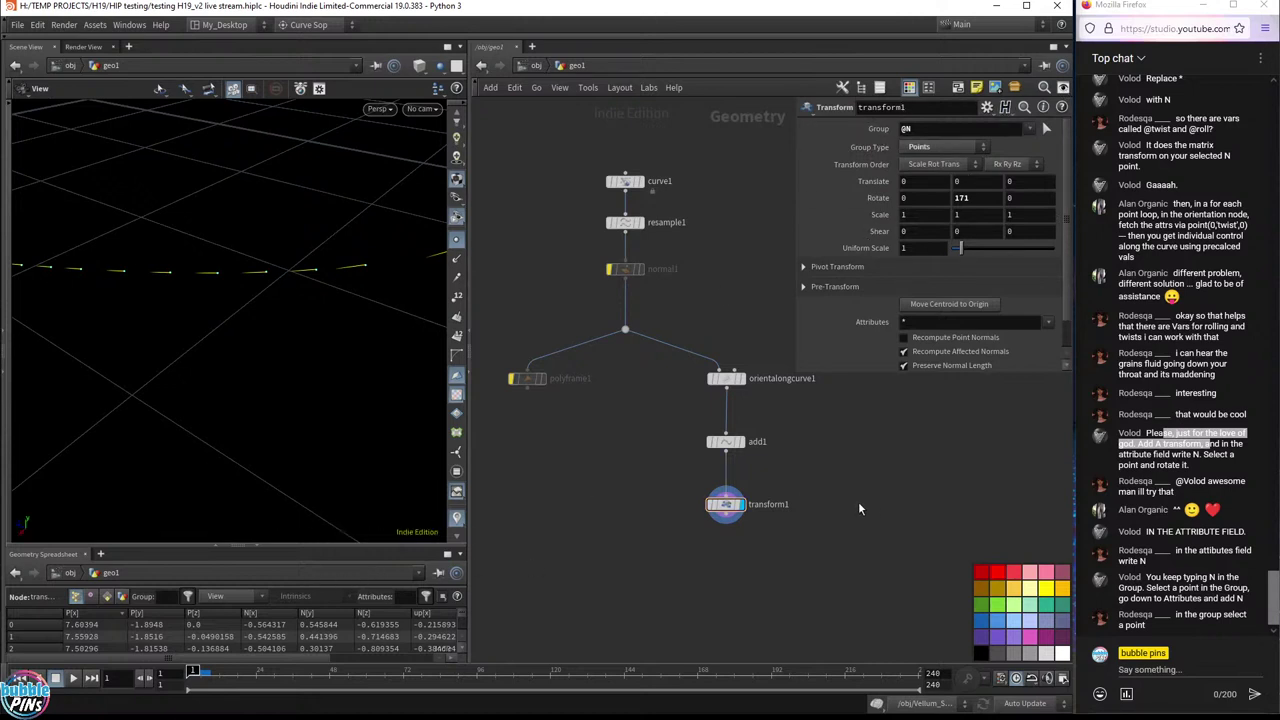
scroll(1015, 333, down, 1)
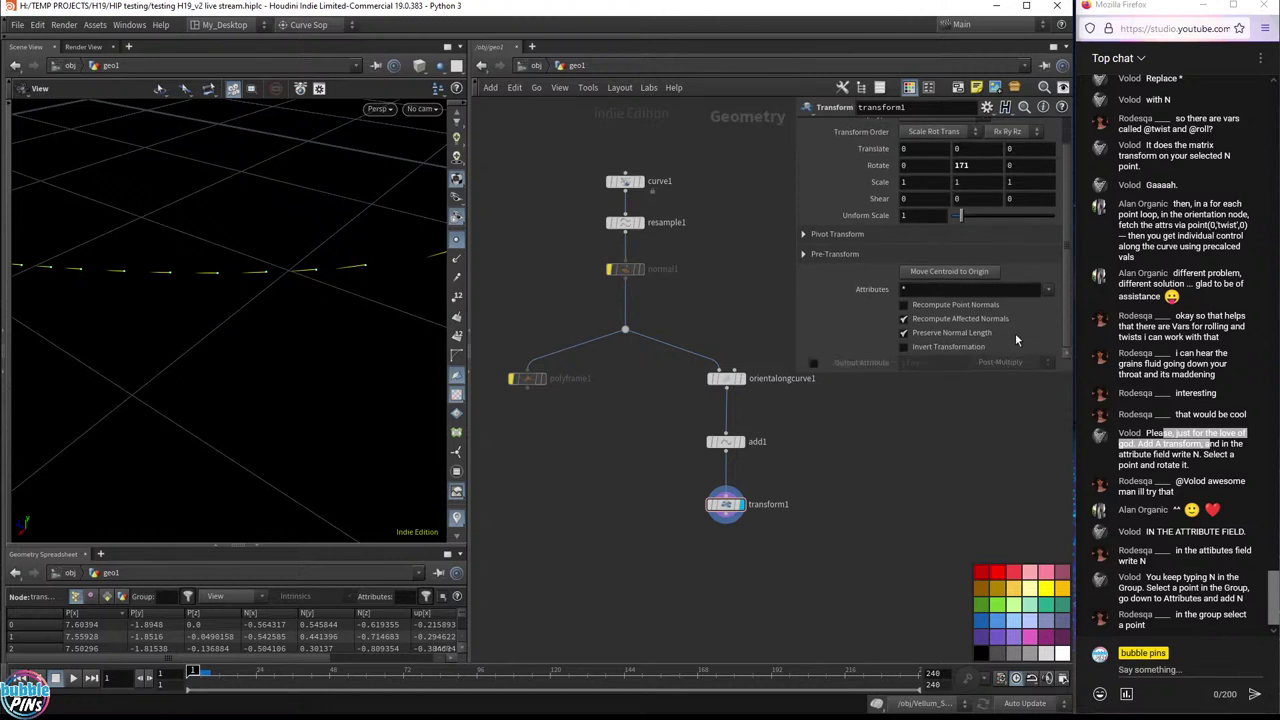
click(912, 290)
key(Return)
scroll(840, 311, up, 1)
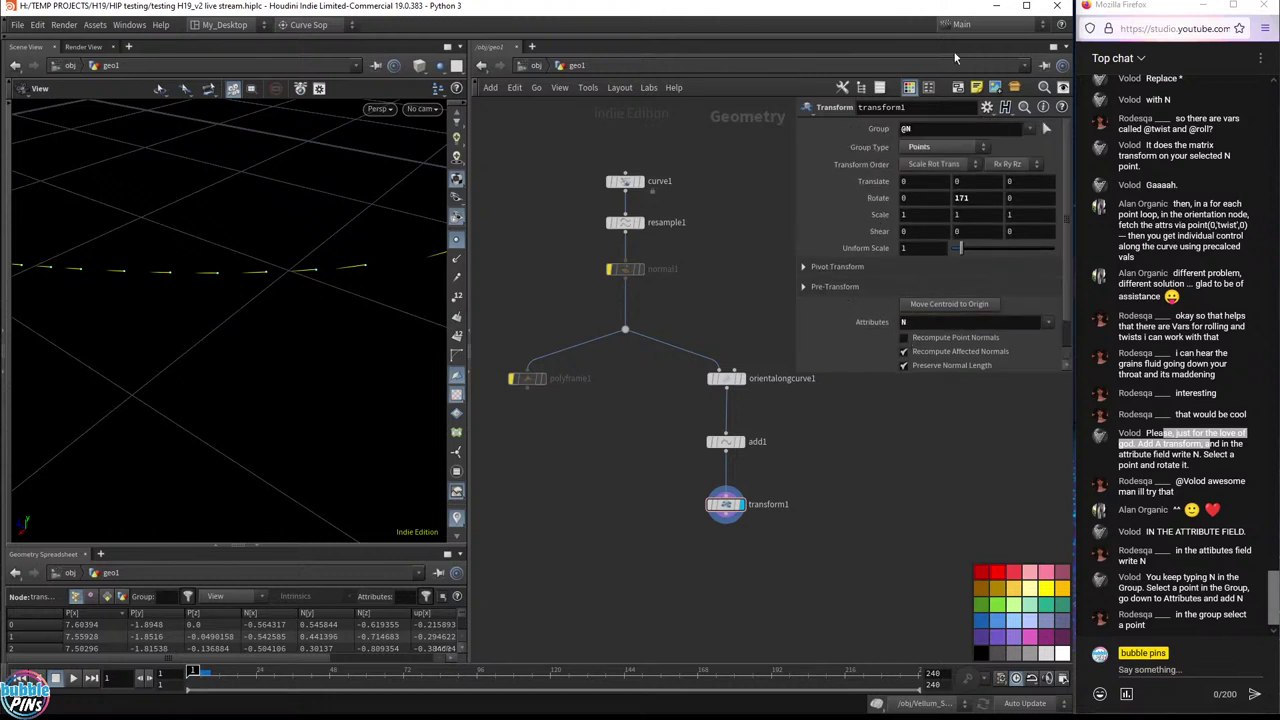
double_click(914, 131)
key(BackSpace)
key(Return)
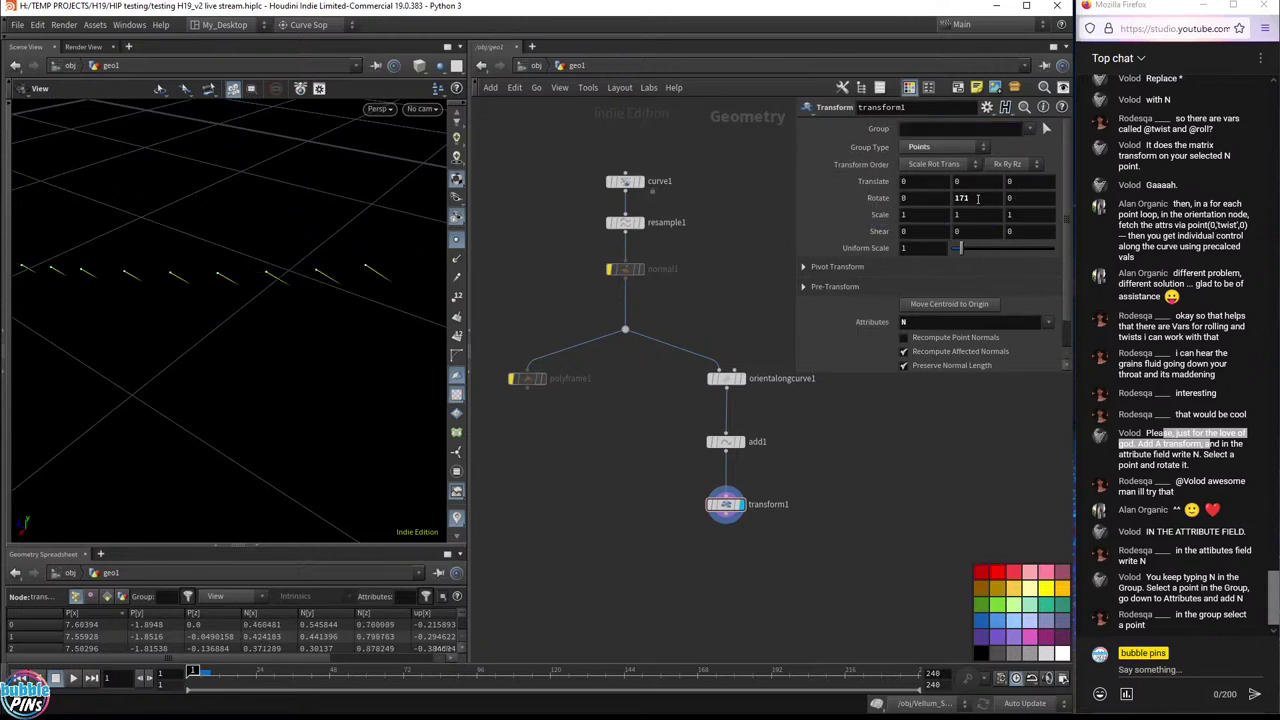
middle_drag(977, 198, 407, 170)
middle_drag(983, 198, 360, 156)
- Enter sin($F*10) as the Rotate Y expression and play the animation
text(s)
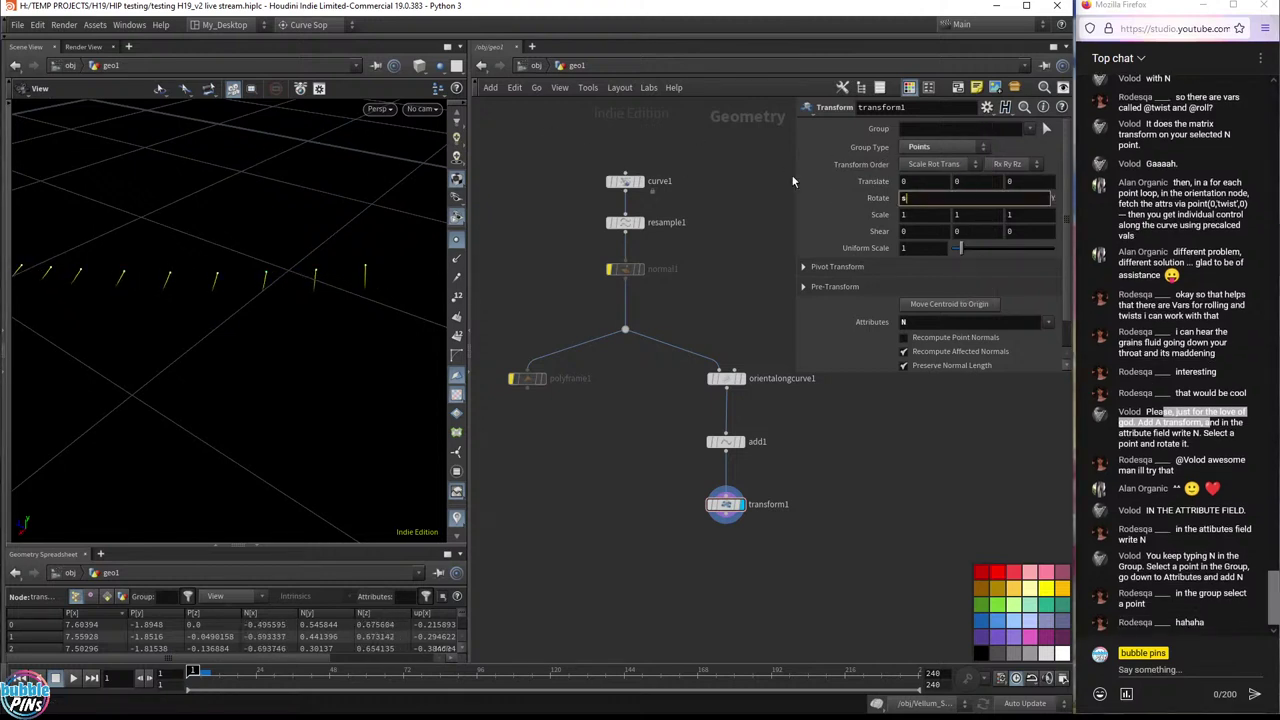
text(in($F*10))
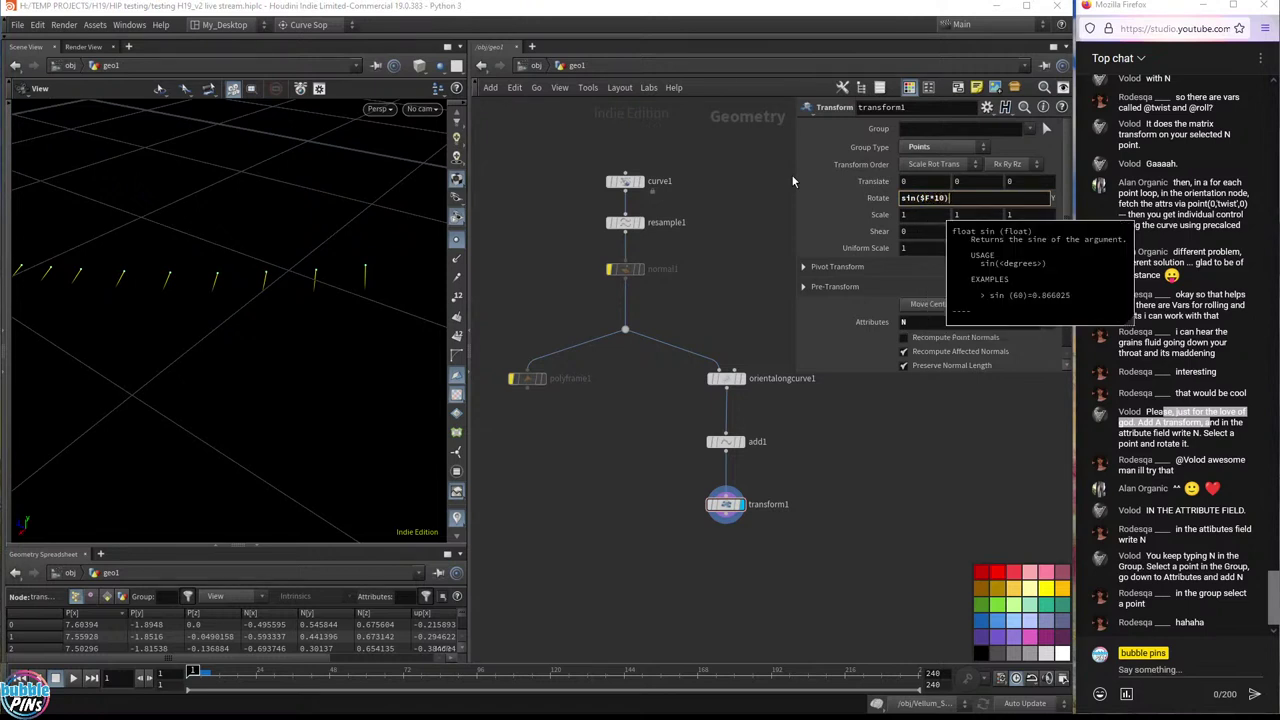
key(Return)
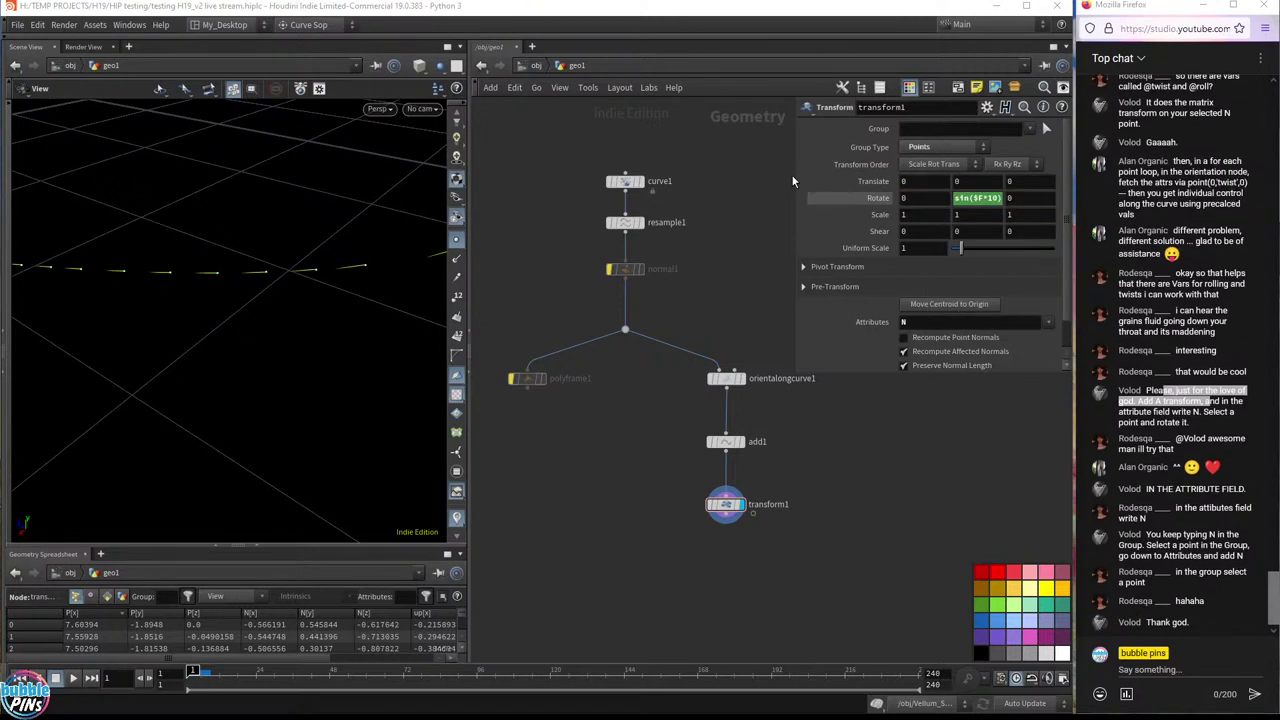
key(Up)
click(870, 197)
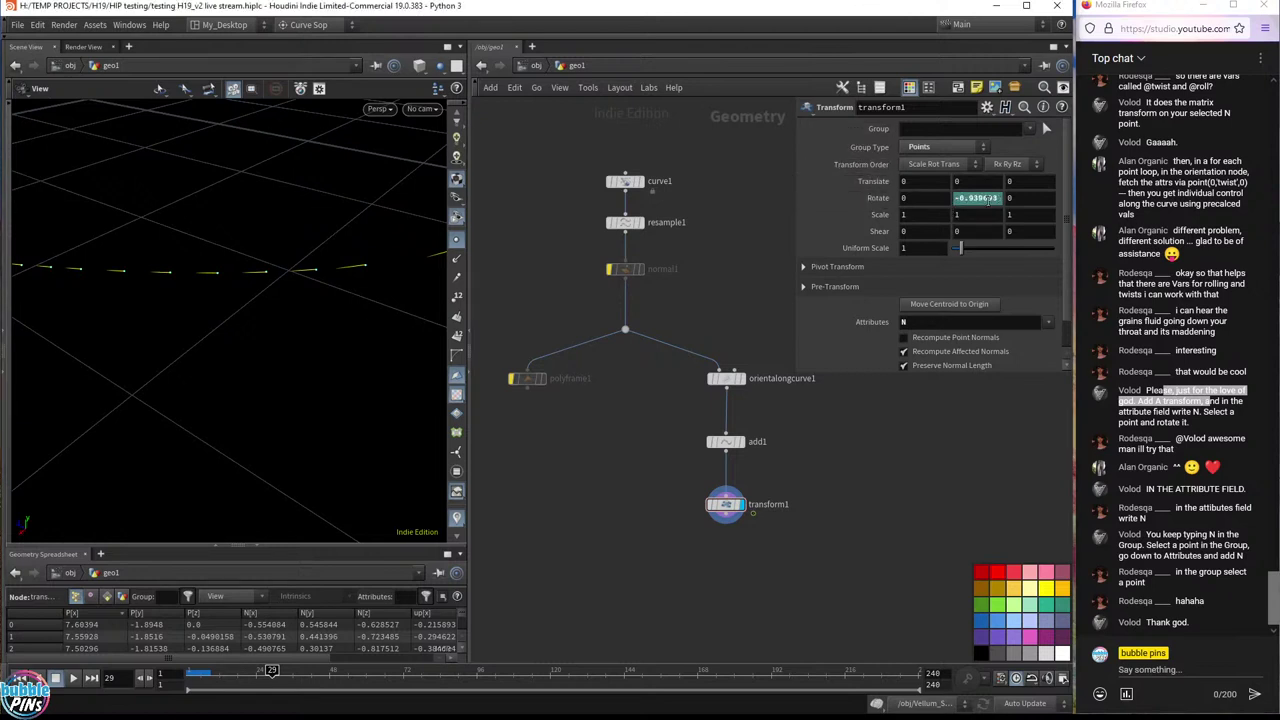
- Multiply the Rotate Y value by 360, scrub the timeline, and return to frame 1
click(990, 198)
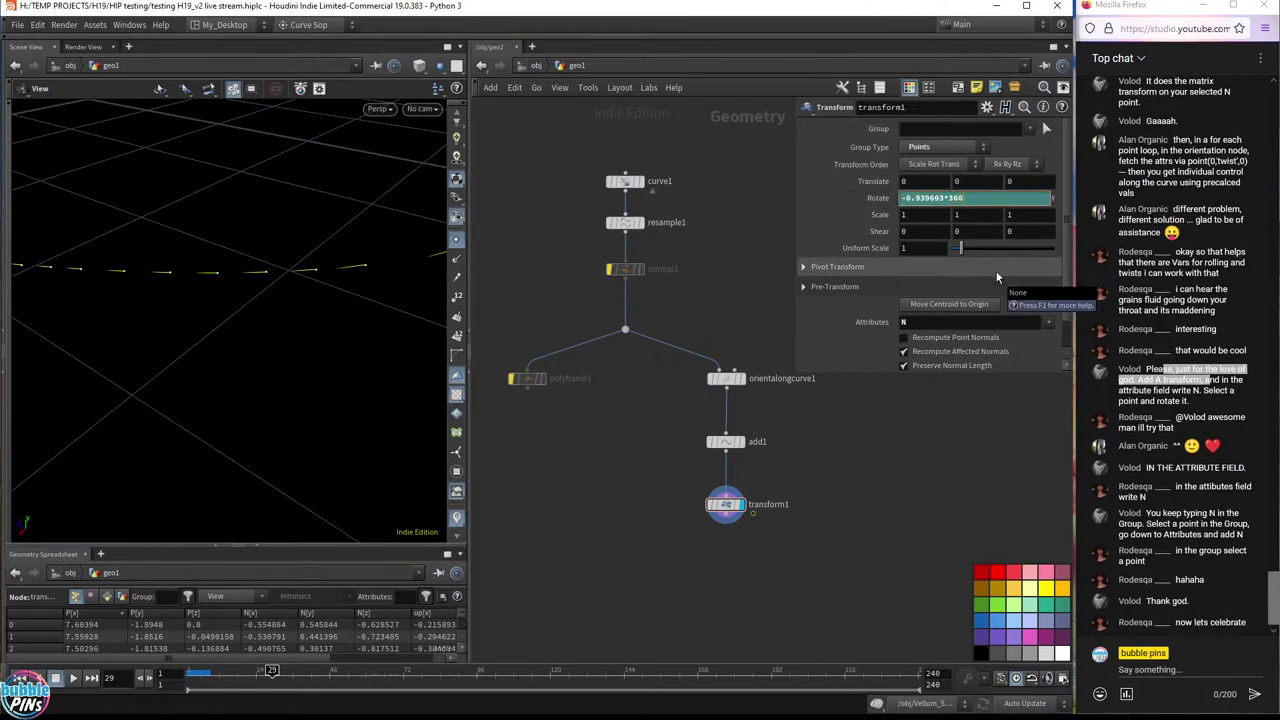
text(*360)
key(Return)
key(Up)
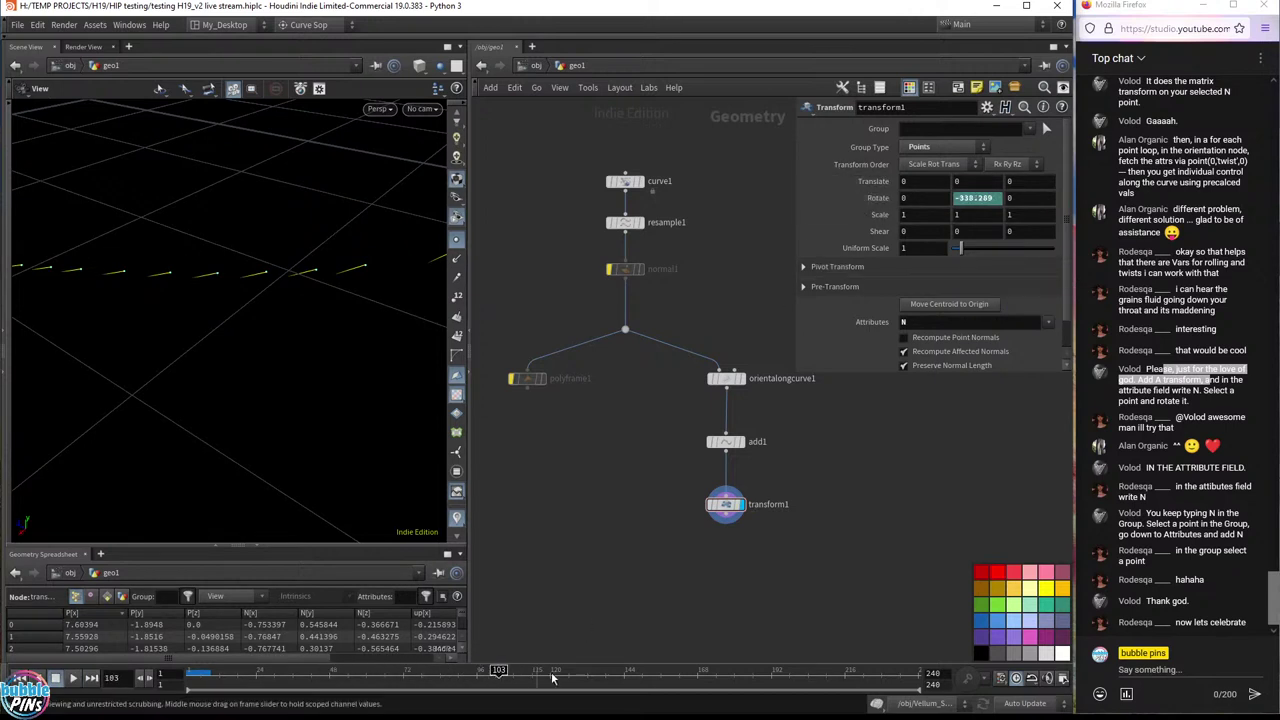
drag(552, 679, 190, 672)
click(976, 198)
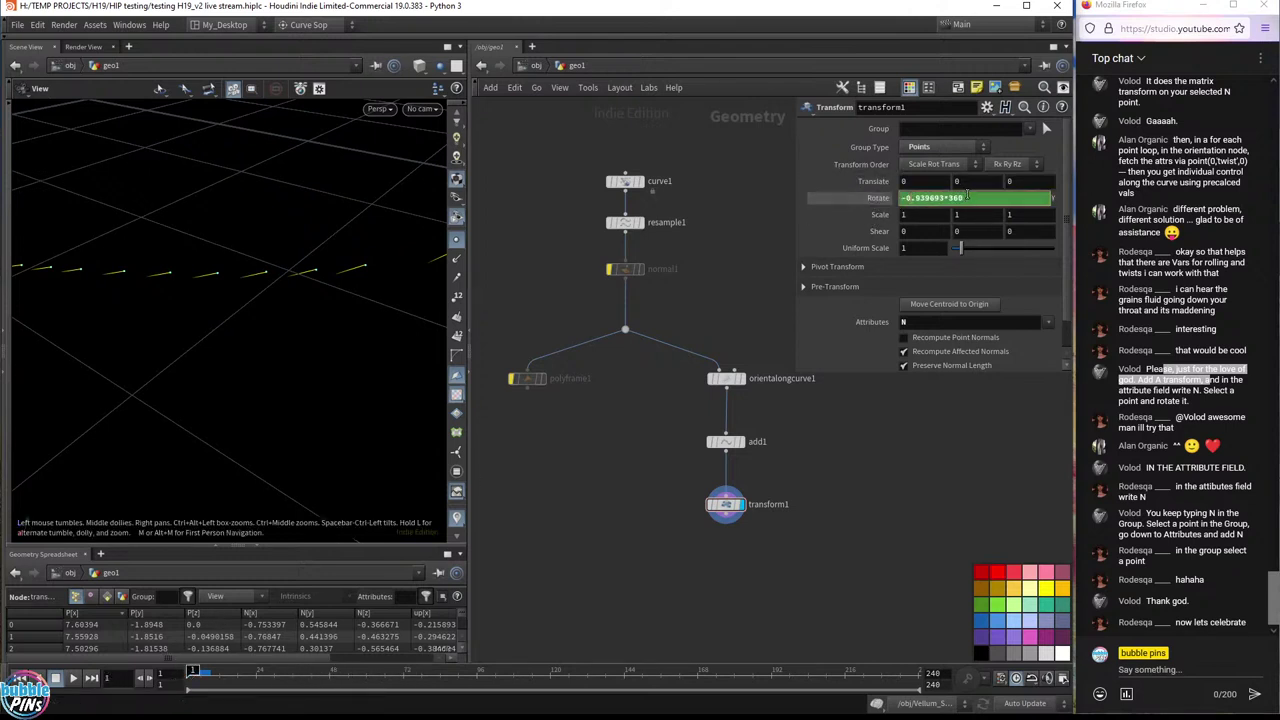
- Replace the Rotate Y expression with sin($F*10) and play the animation
key(ctrl+a)
text(sin)
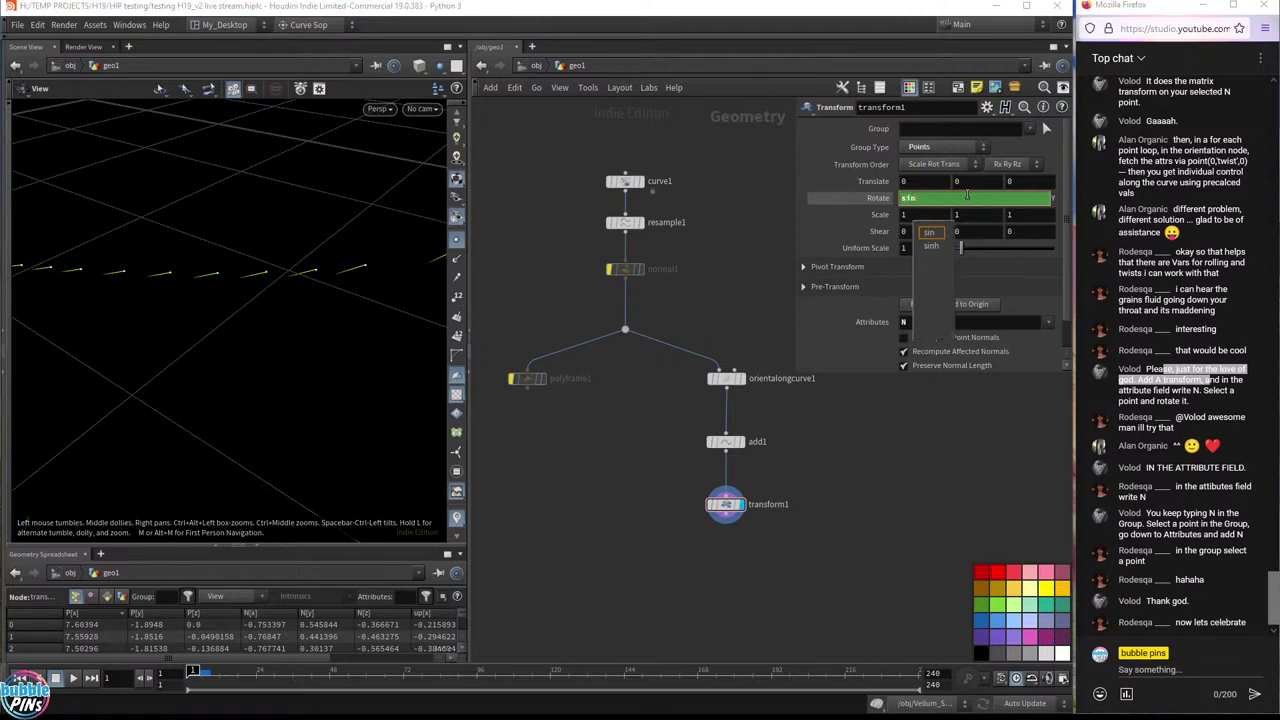
text(($F)
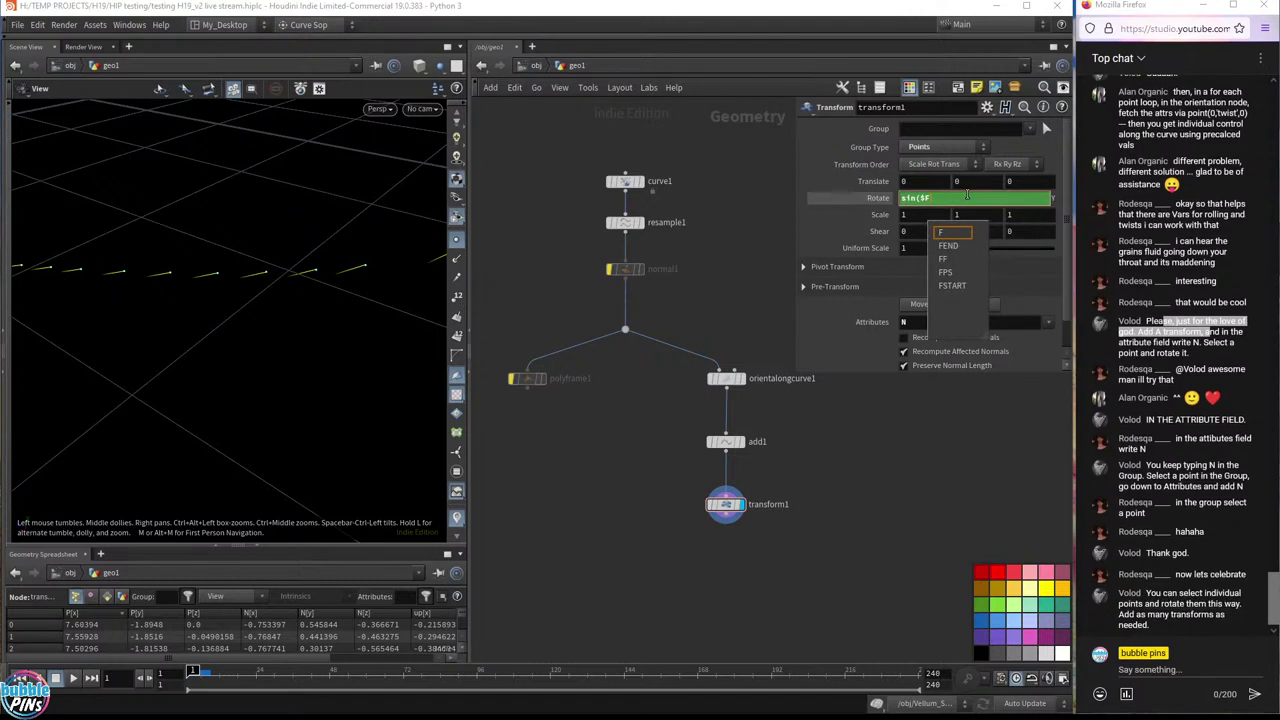
text(*)
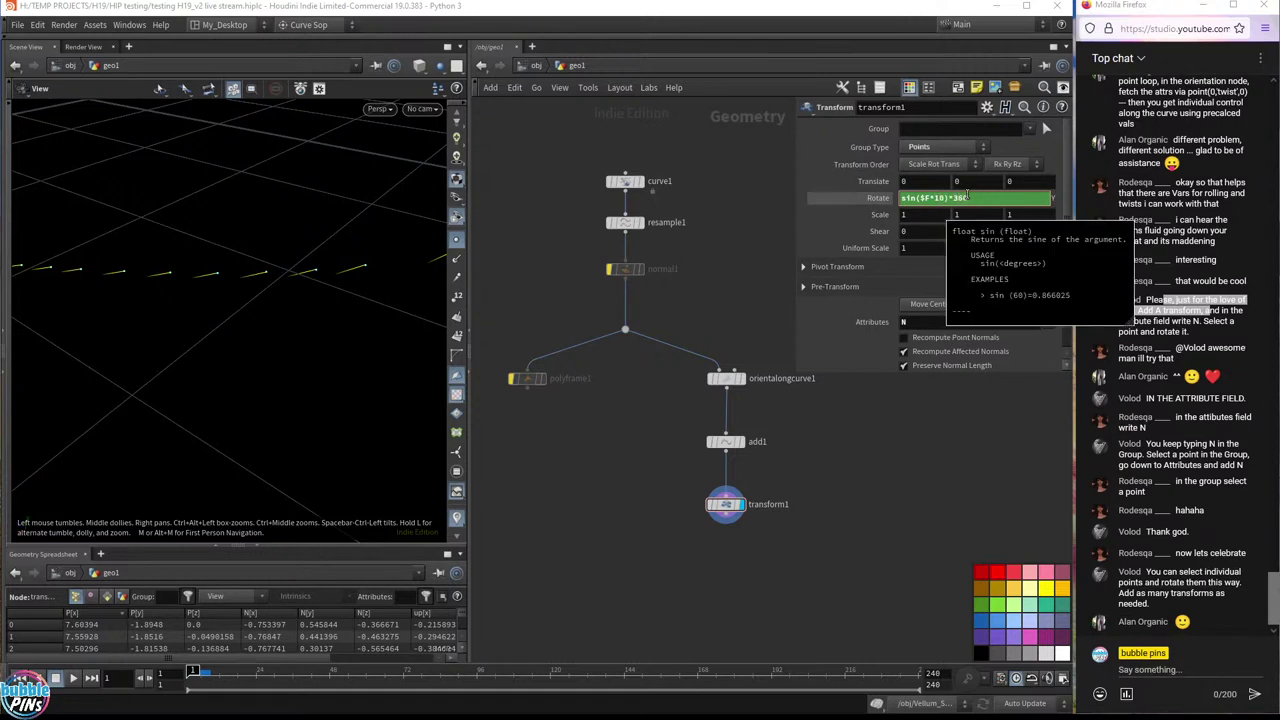
key(Return)
key(Up)
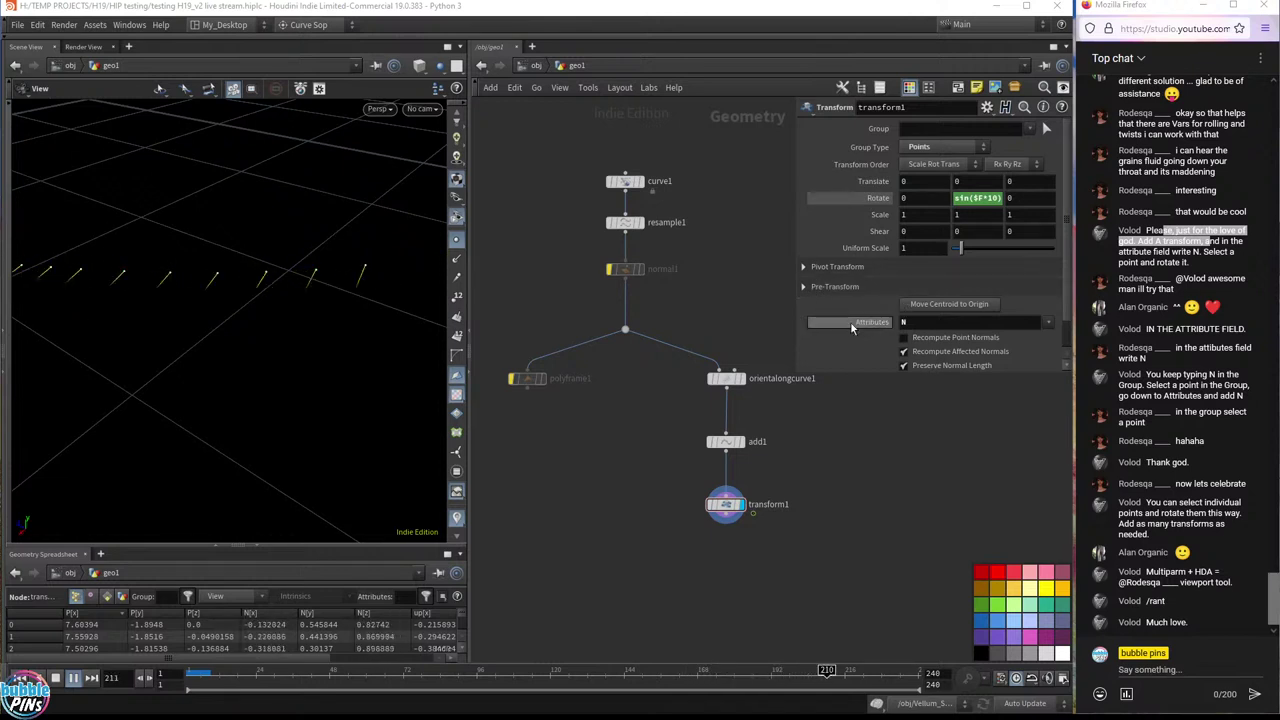
click(903, 321)
text(N)
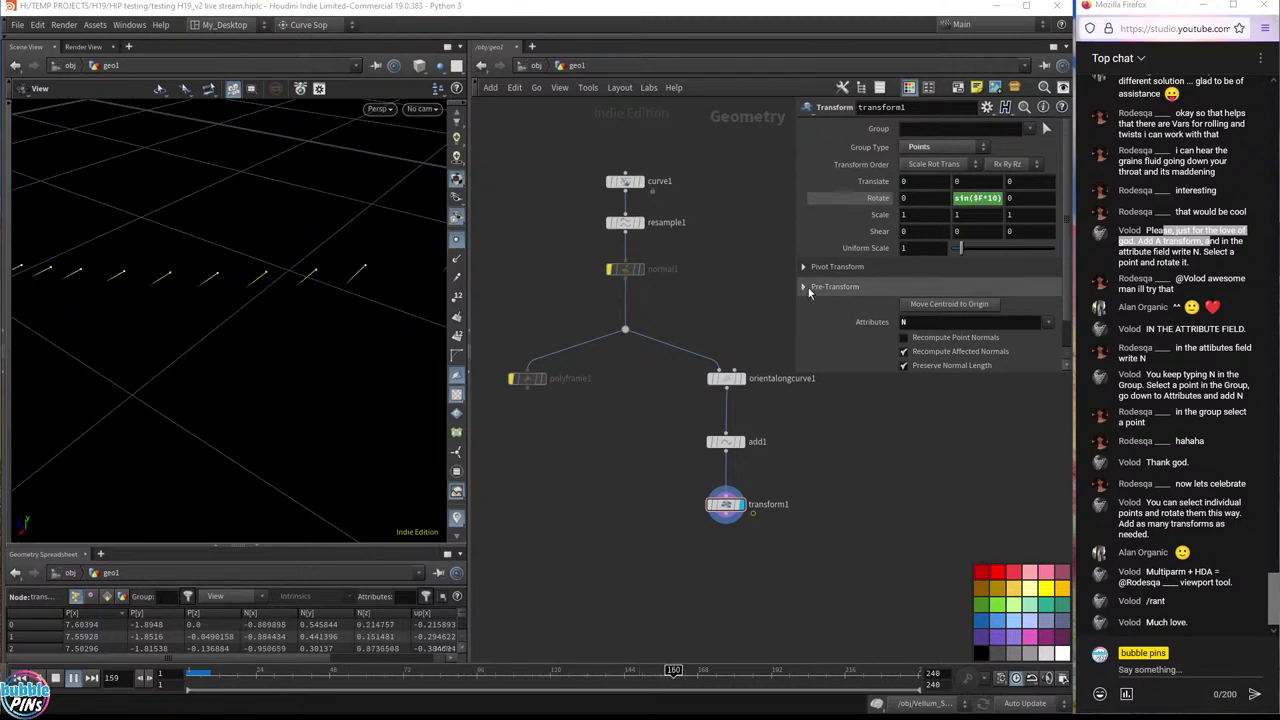
scroll(870, 316, down, 1)
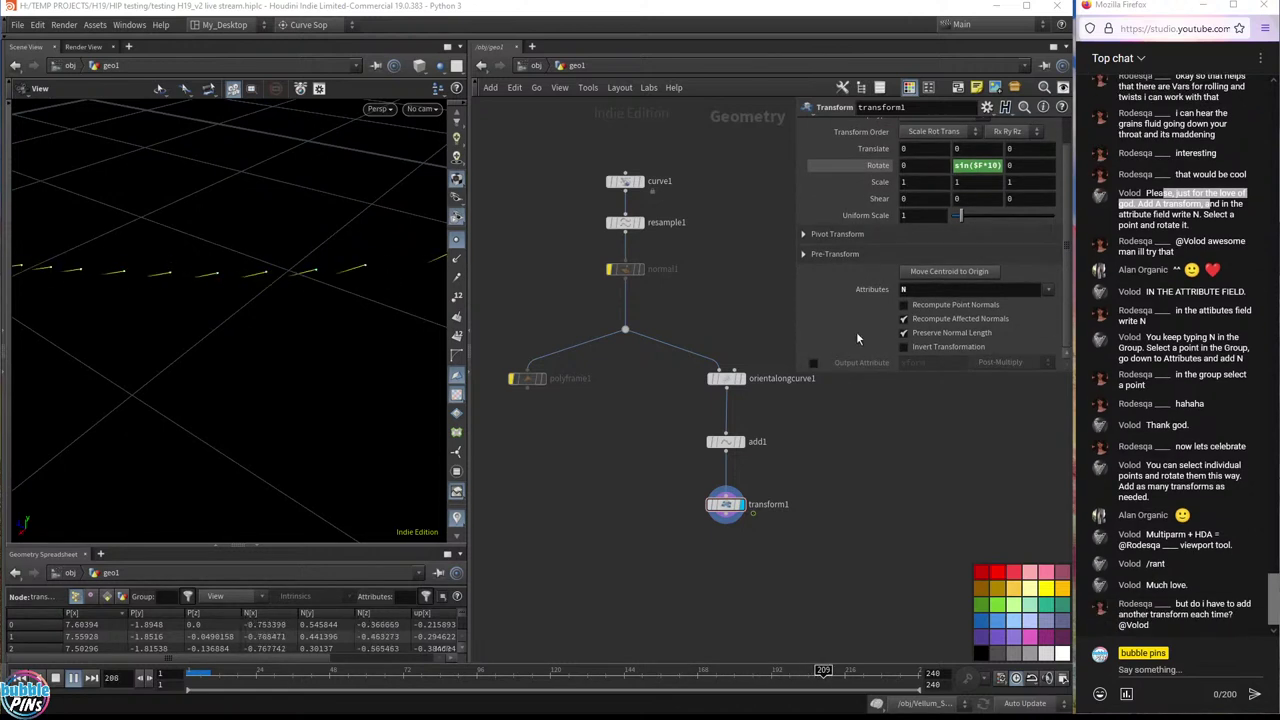
scroll(858, 326, up, 1)
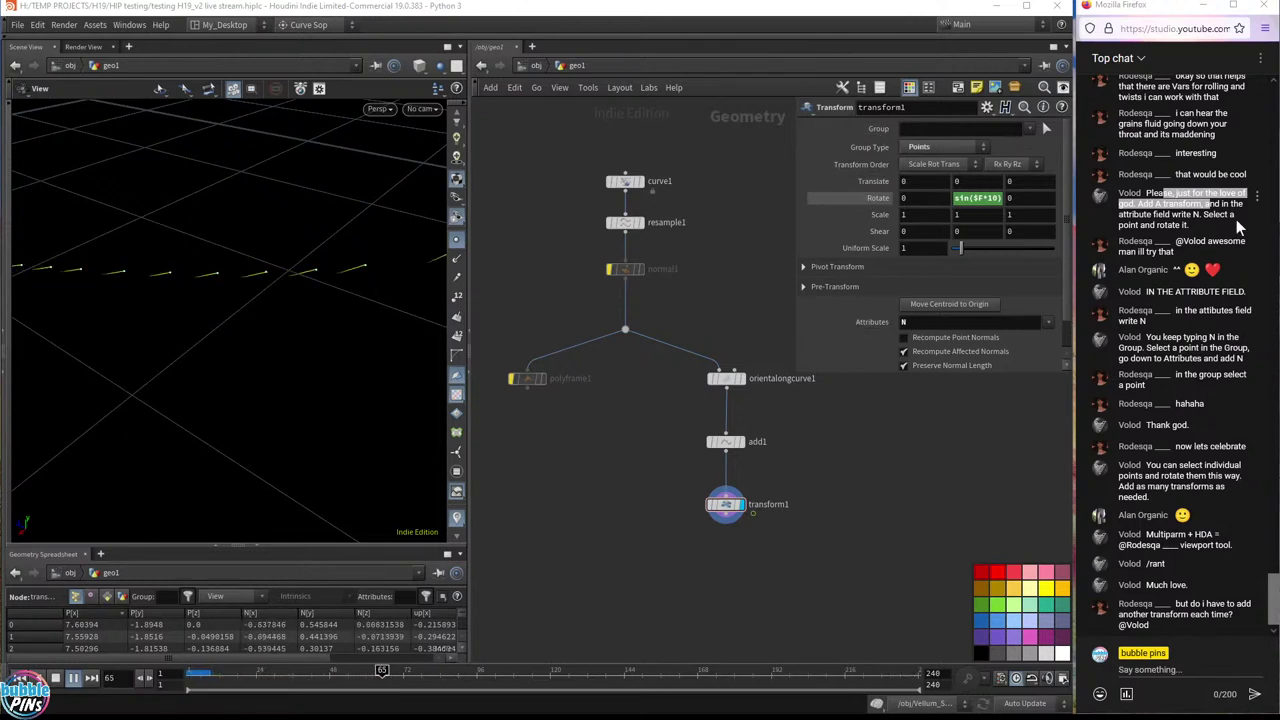
click(1146, 252)
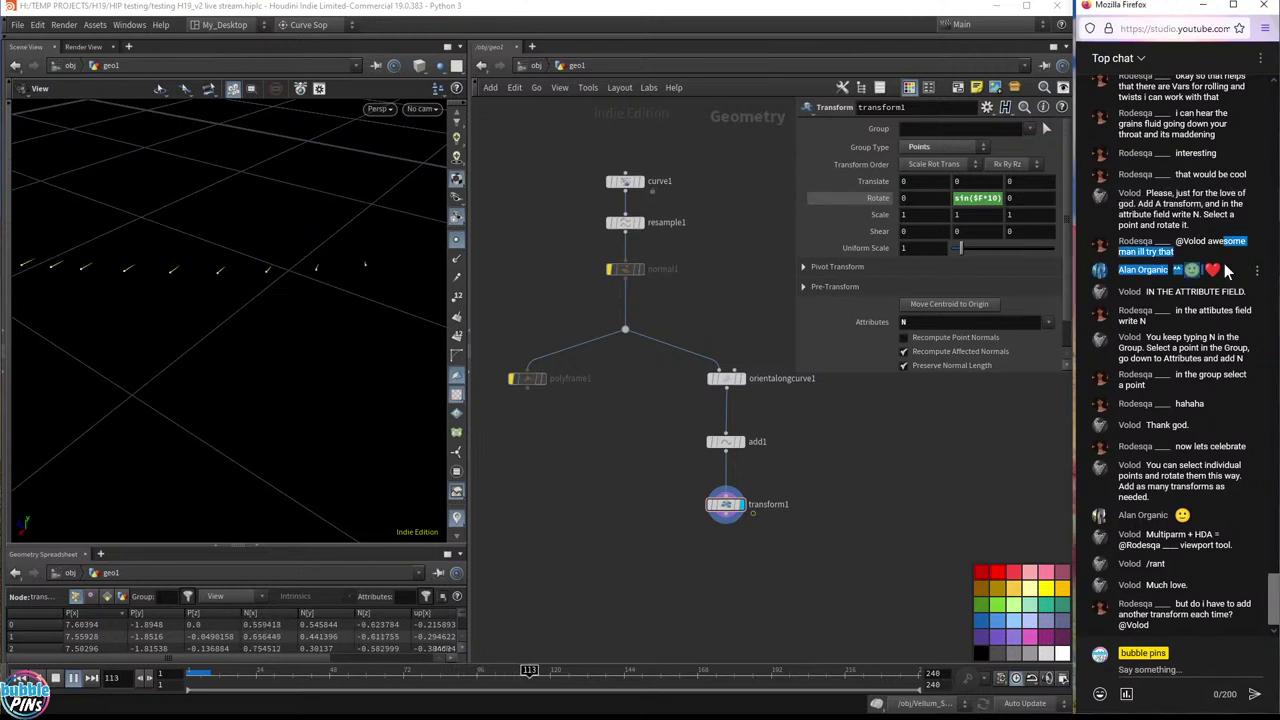
drag(1147, 337, 1223, 347)
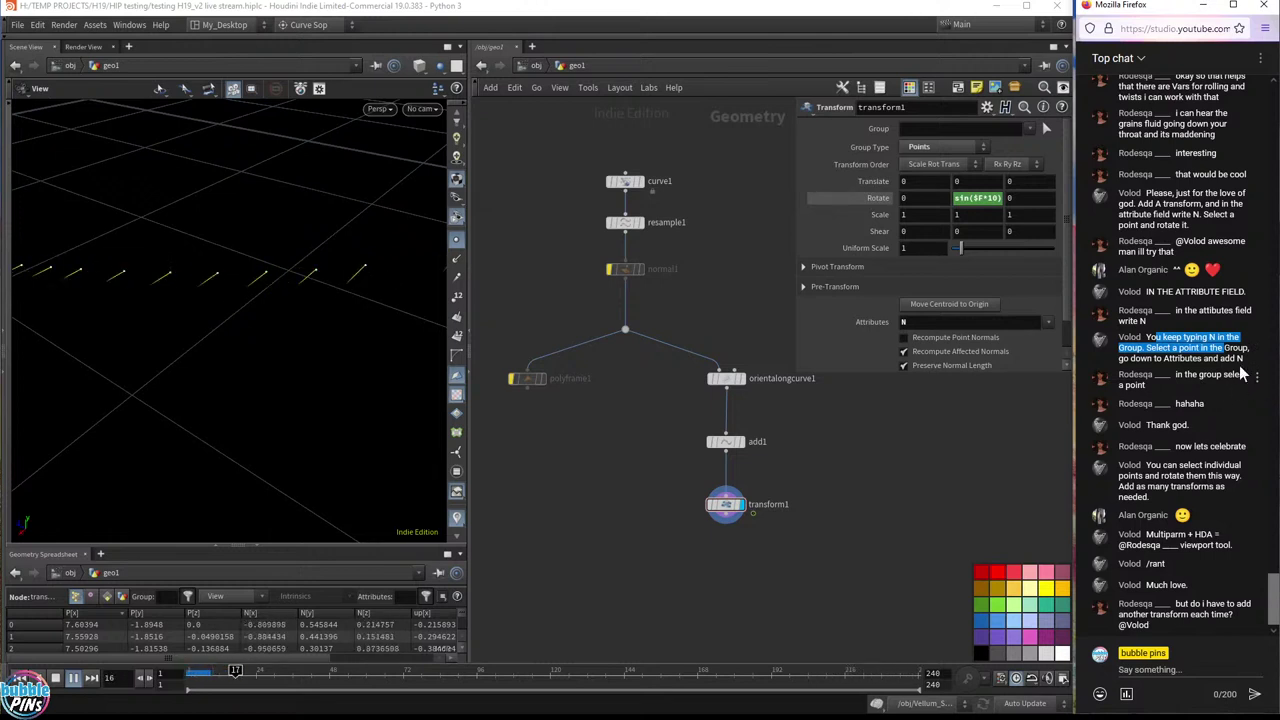
drag(1146, 338, 1246, 362)
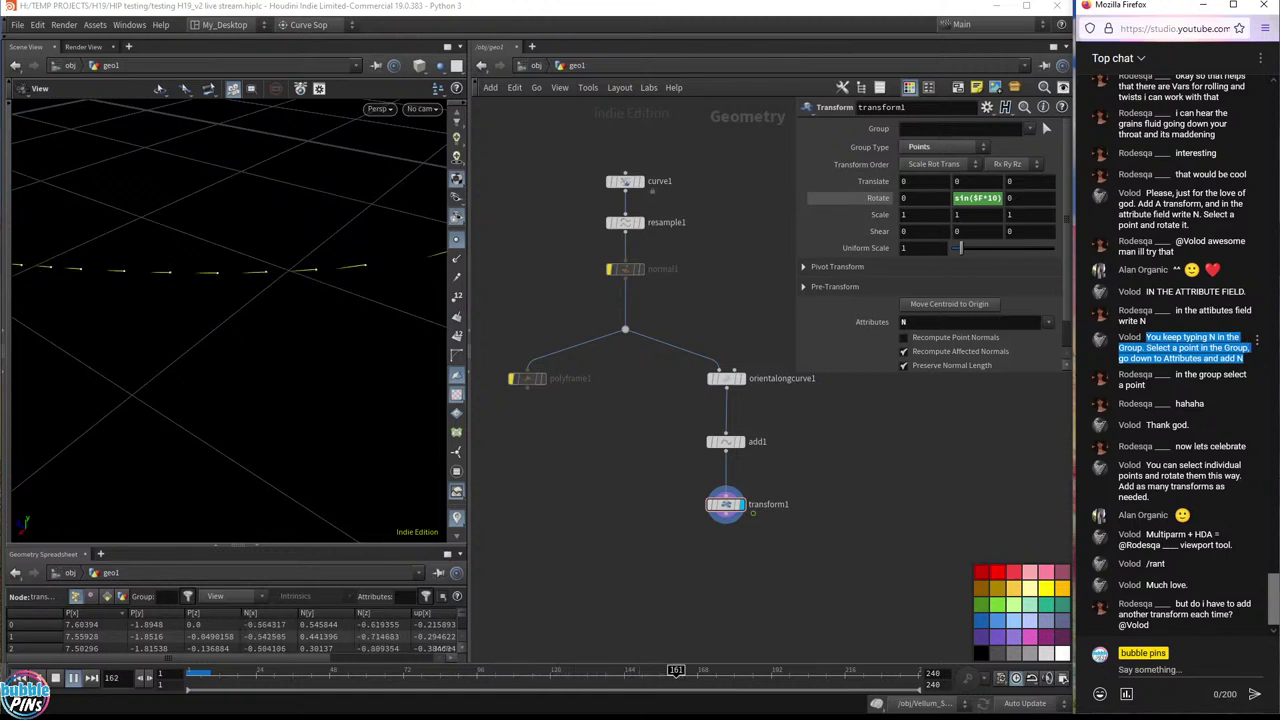
triple_click(1222, 387)
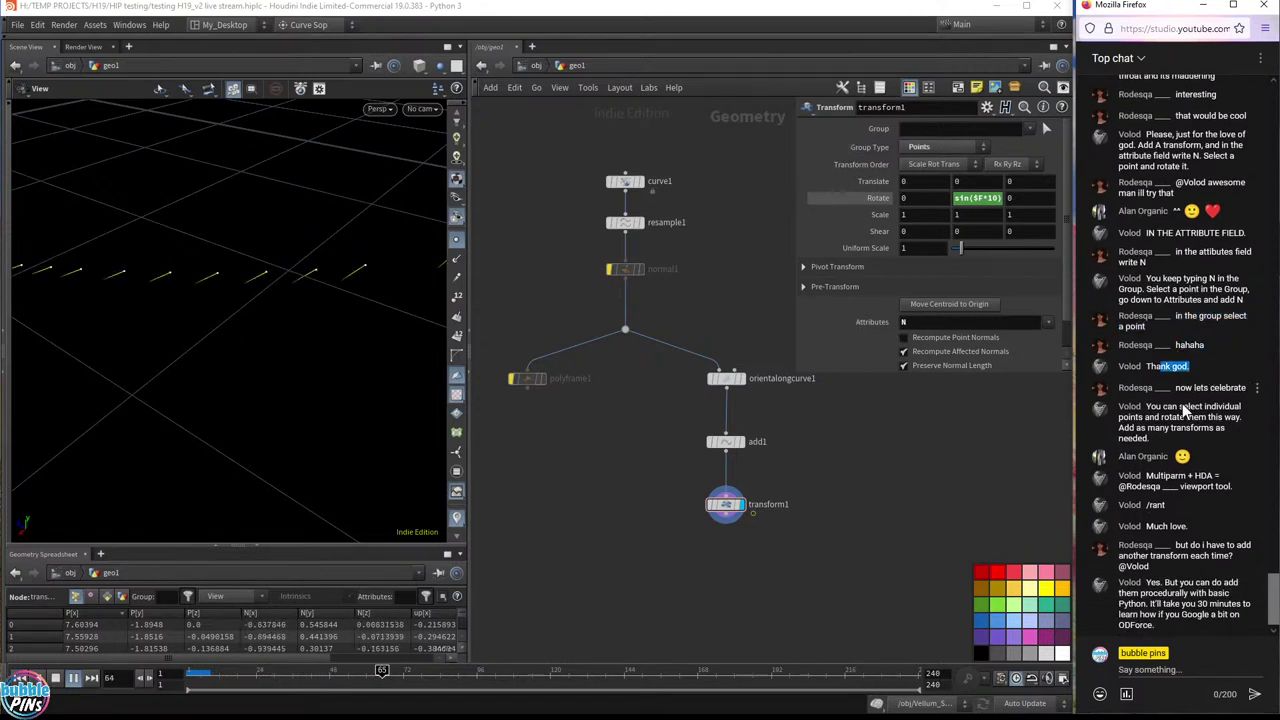
drag(1183, 388, 1246, 388)
drag(1146, 406, 1226, 390)
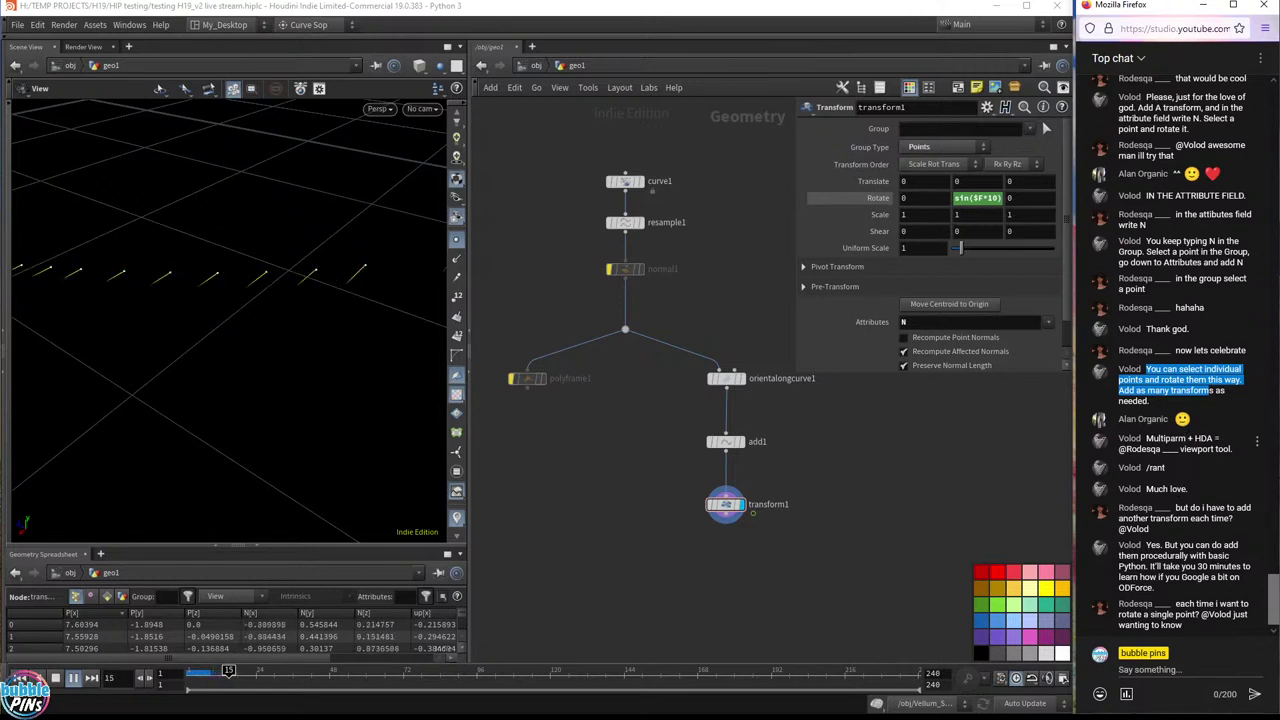
drag(1164, 438, 1212, 448)
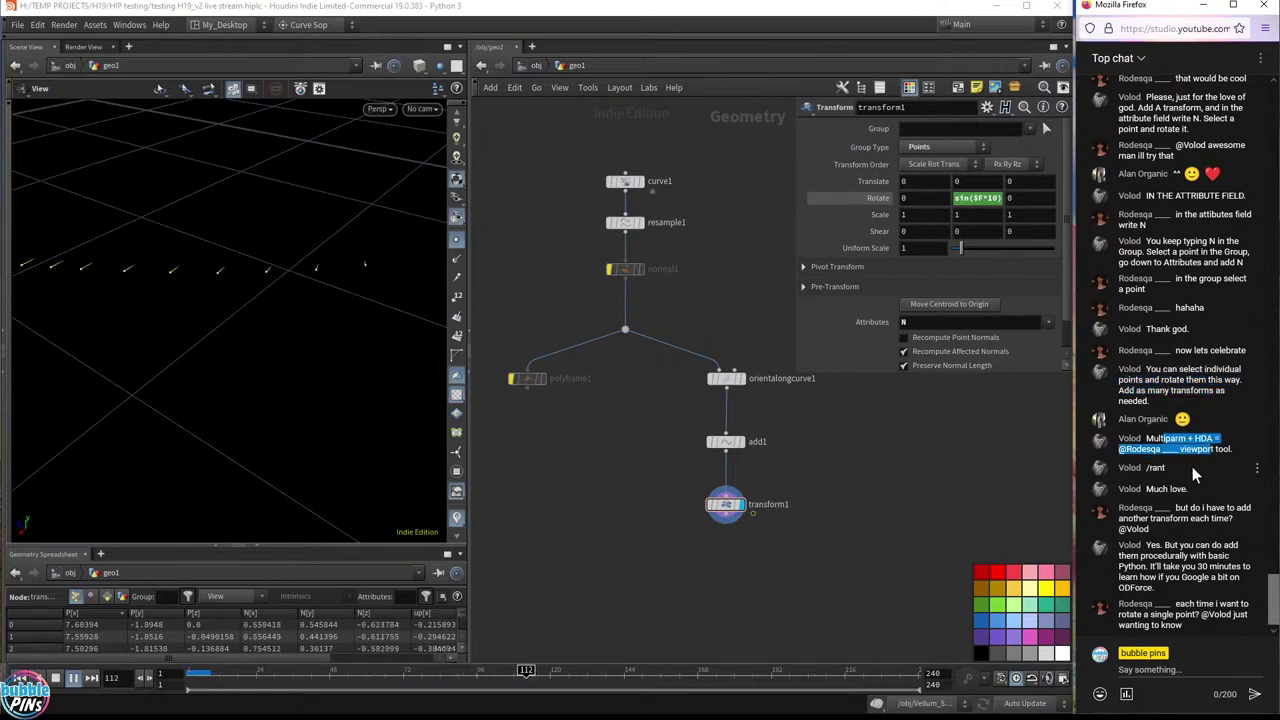
click(1209, 466)
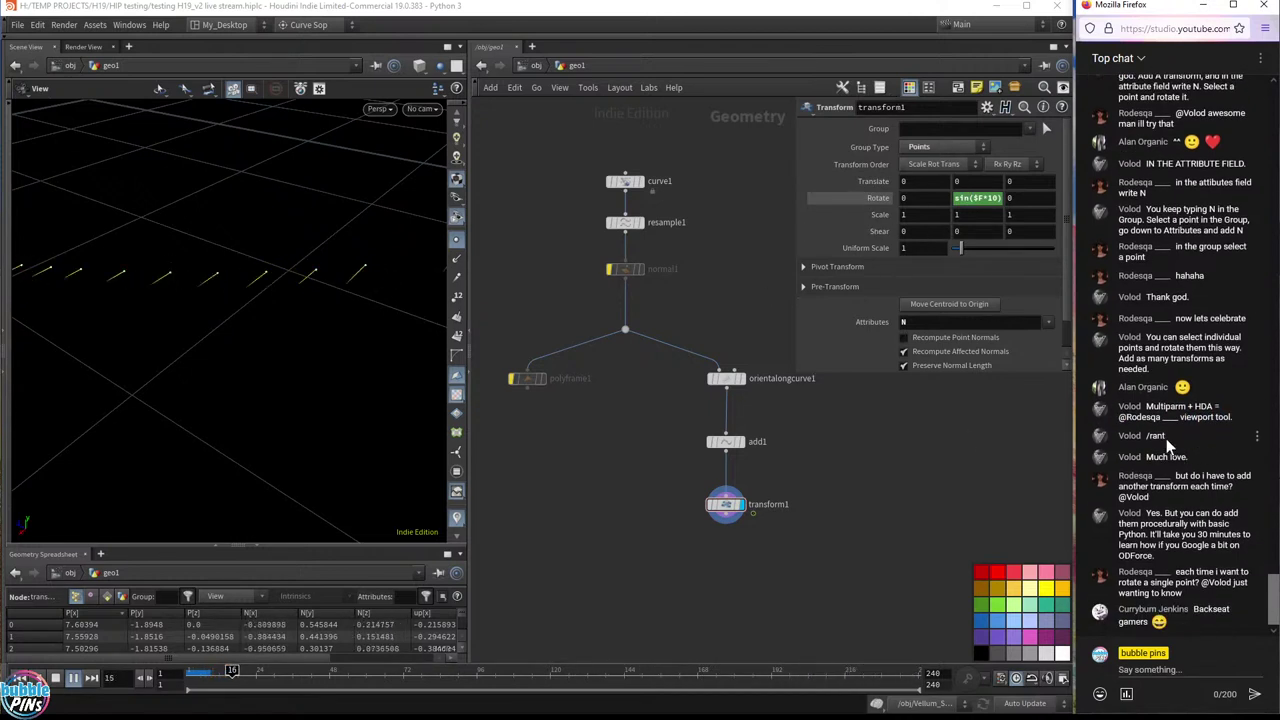
drag(1190, 476, 1209, 487)
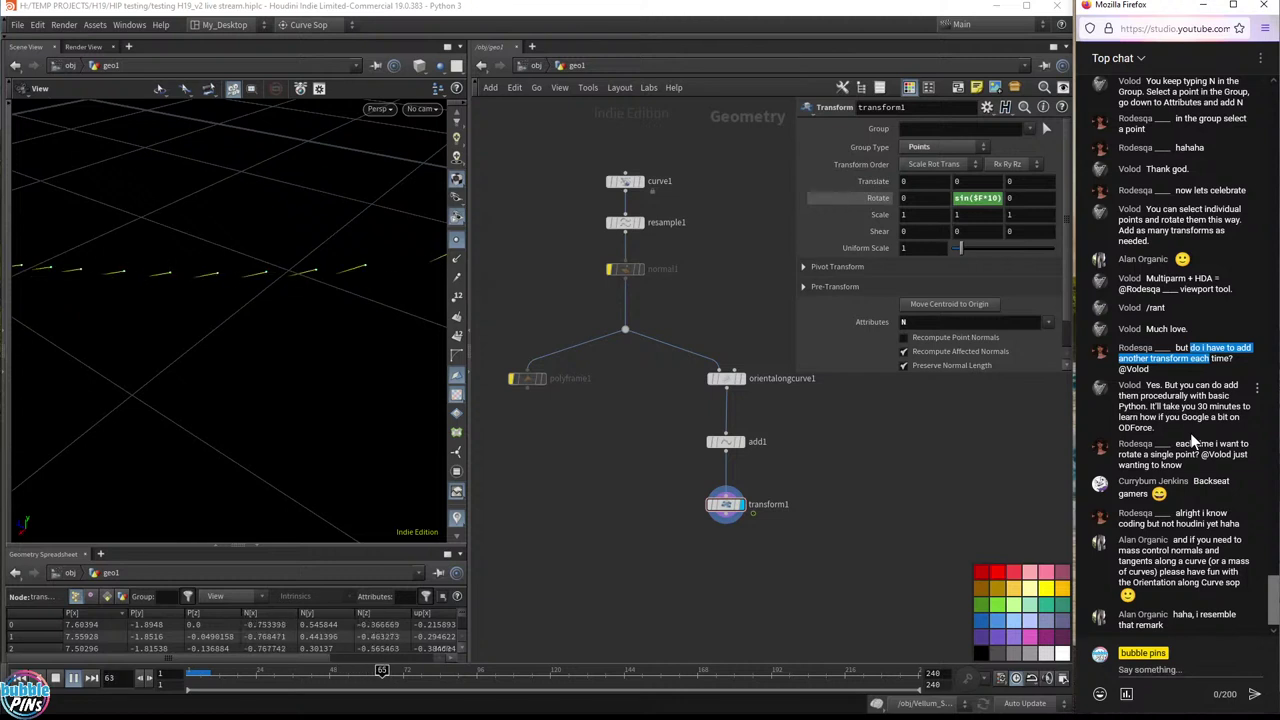
click(1191, 458)
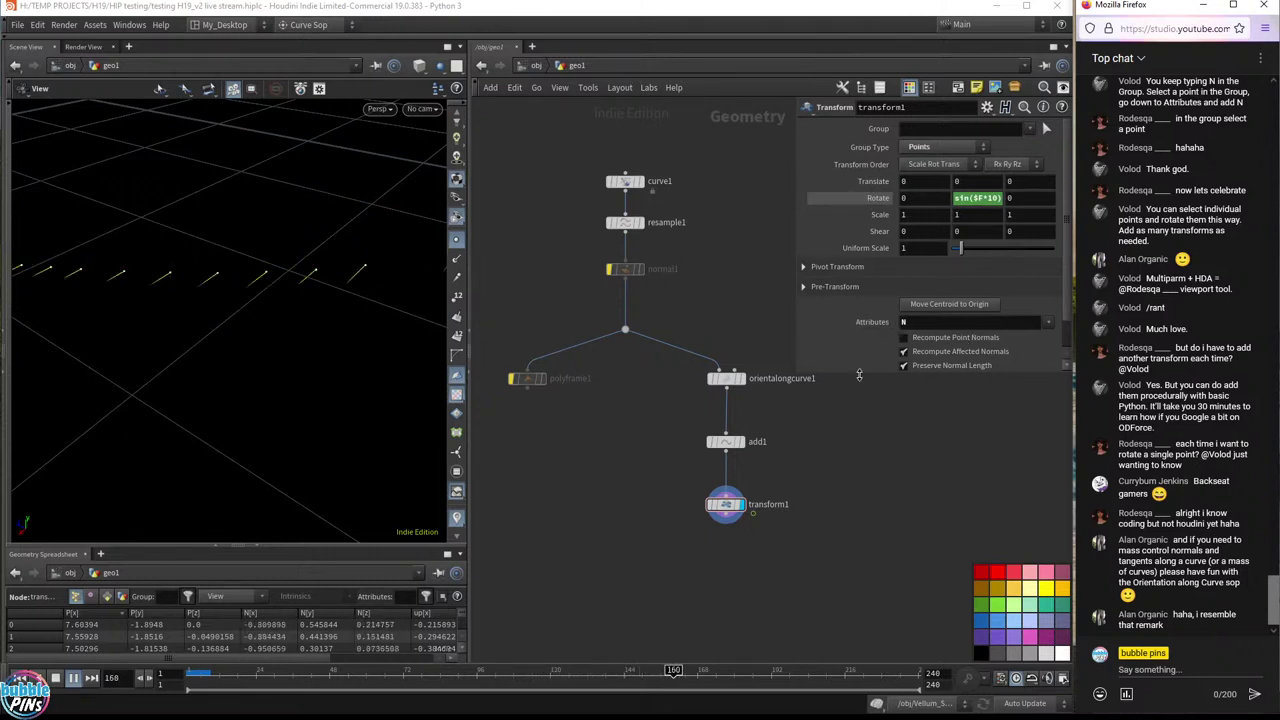
- Confirm N as transform1's rotated attribute
click(915, 321)
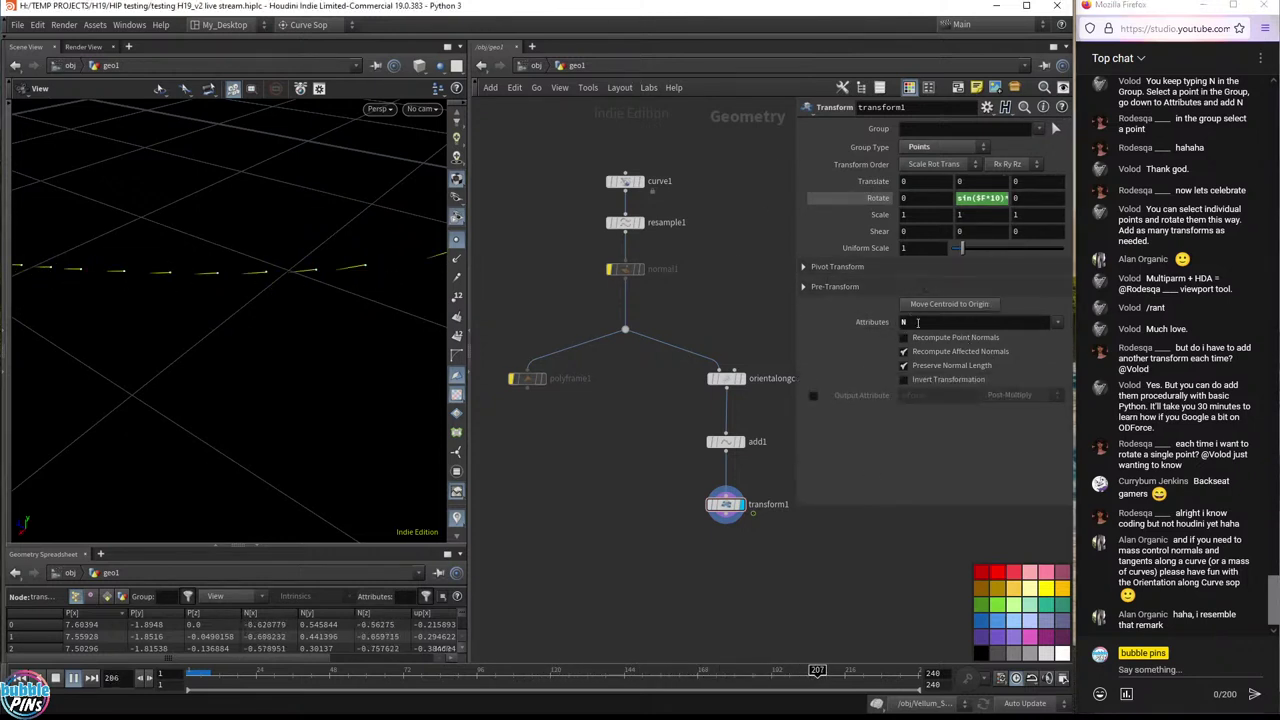
click(989, 328)
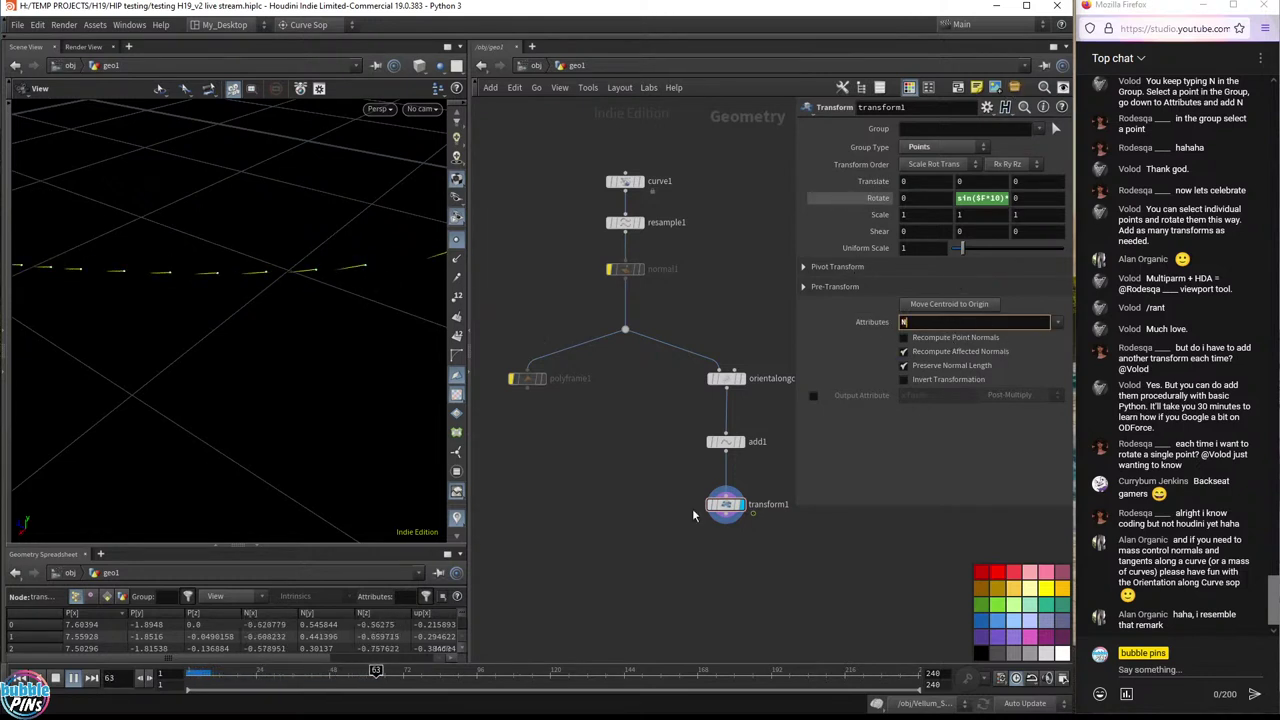
key(Return)
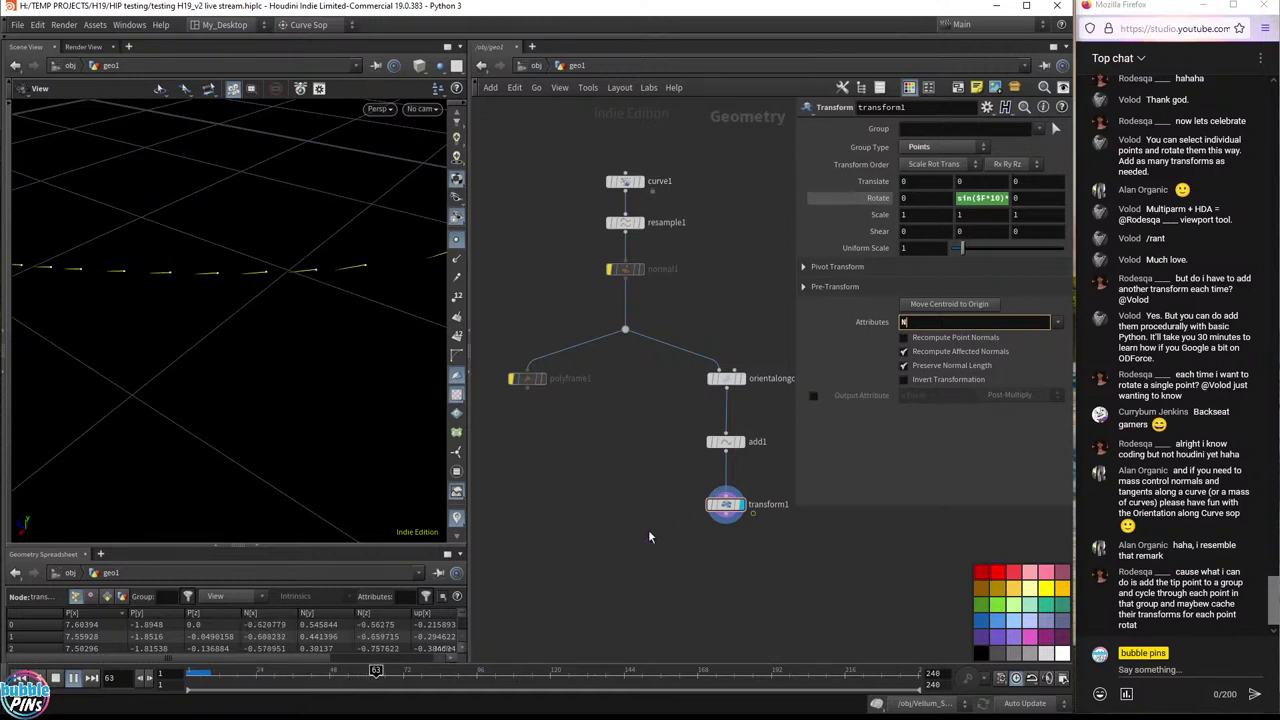
- Select then deselect transform1 and switch to the TODAY topics.txt notes
drag(641, 539, 764, 482)
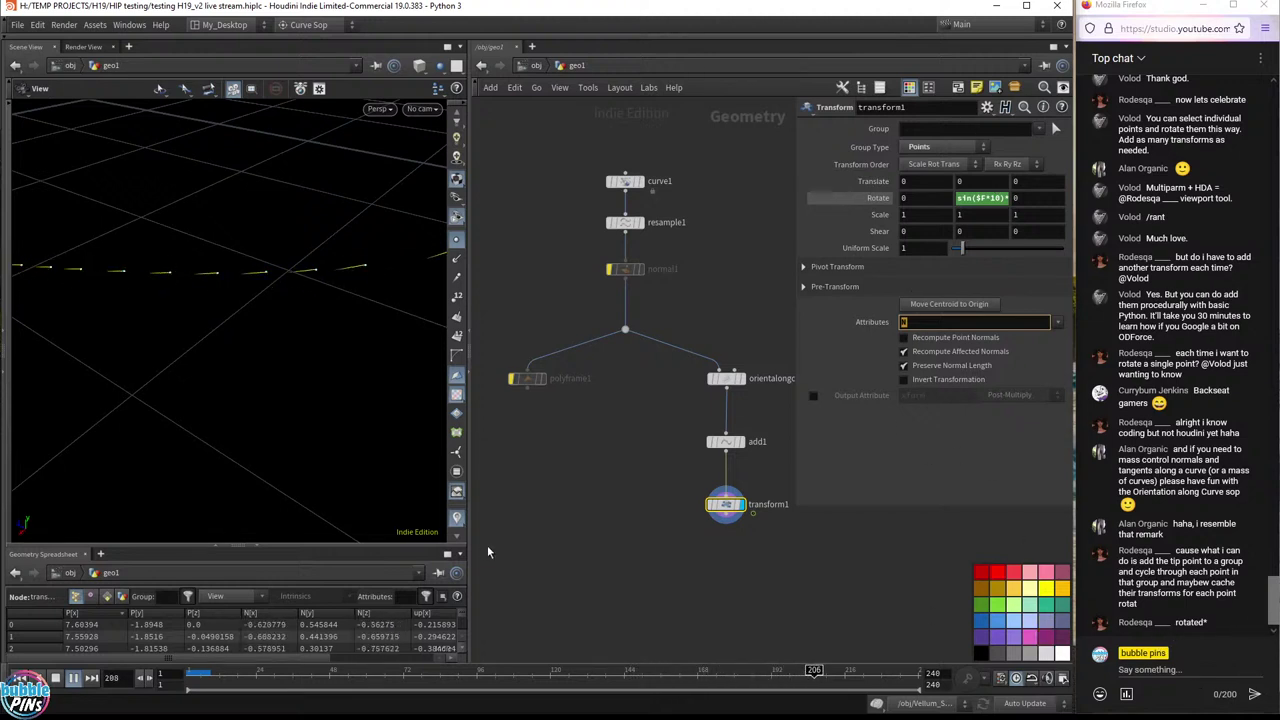
click(615, 513)
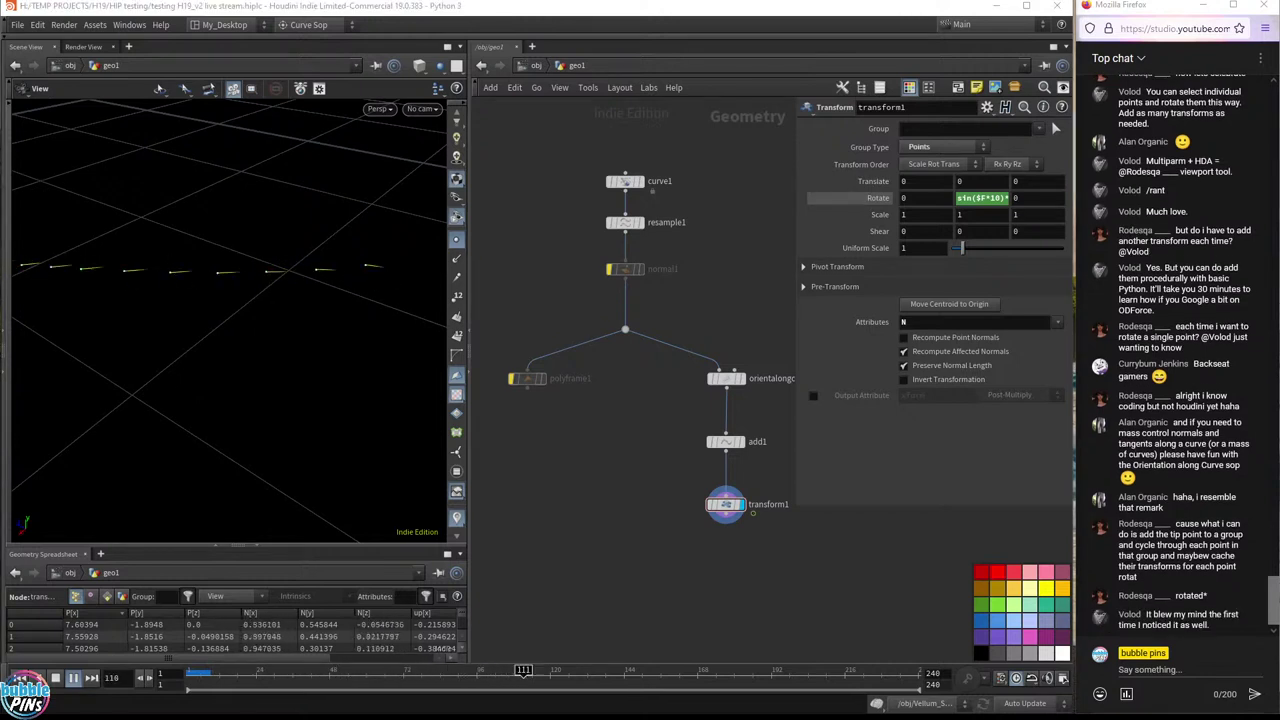
key(alt+Tab)
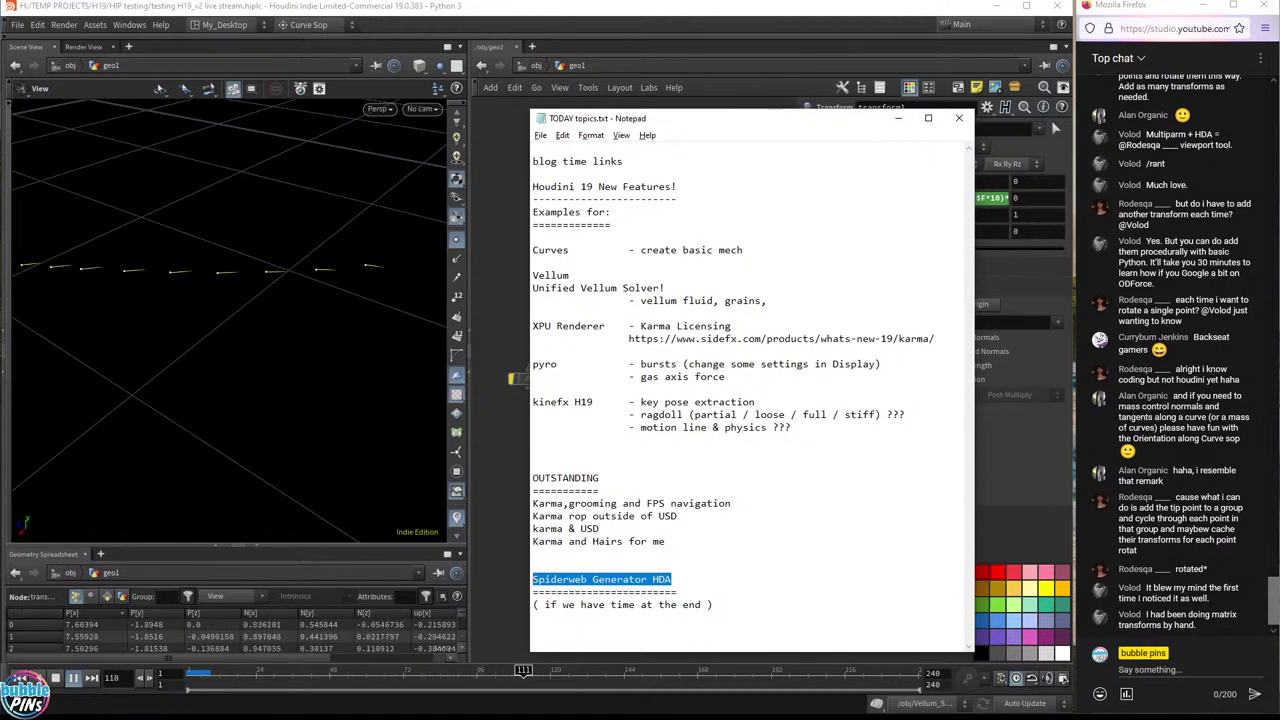
drag(665, 541, 628, 414)
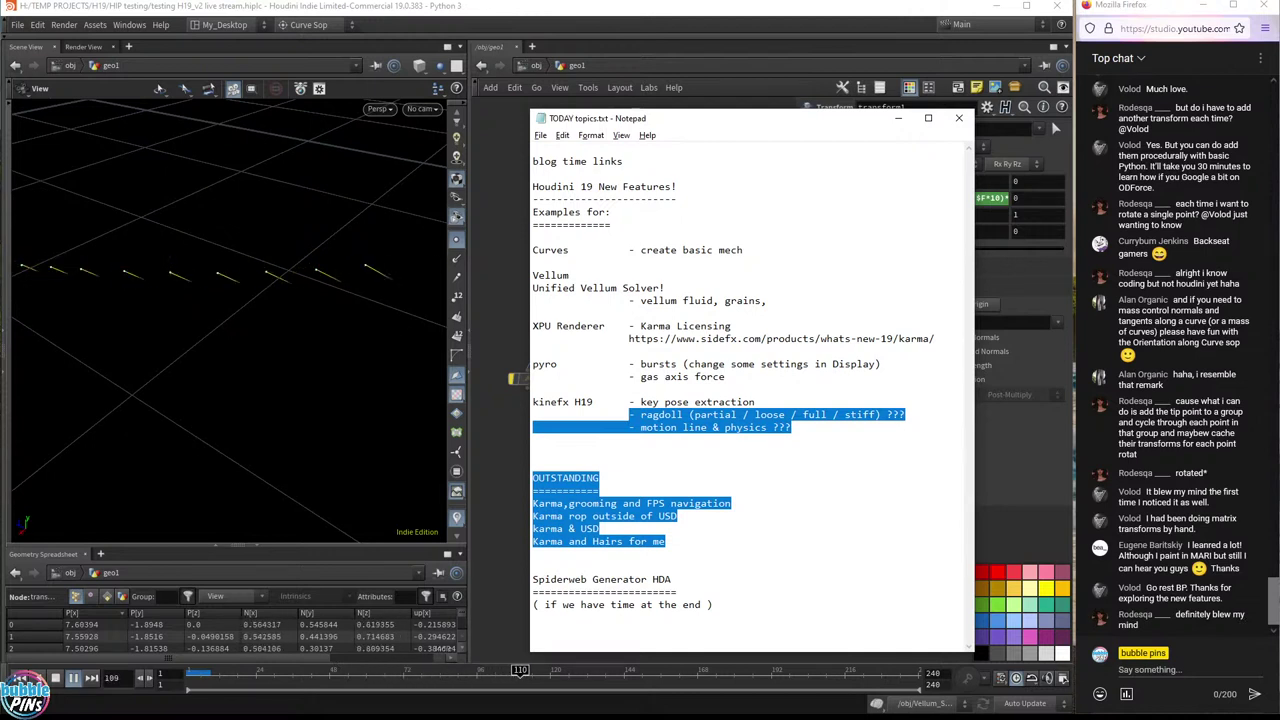
click(672, 579)
key(shift+Up)
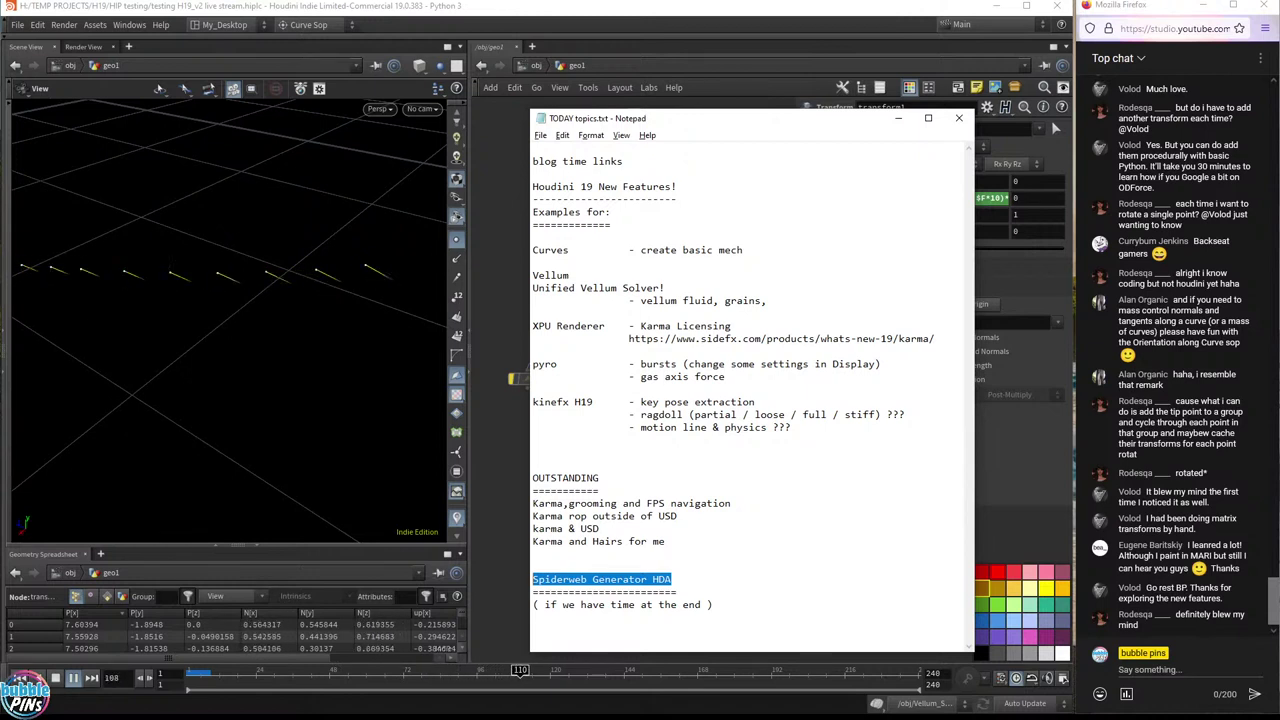
key(Down)
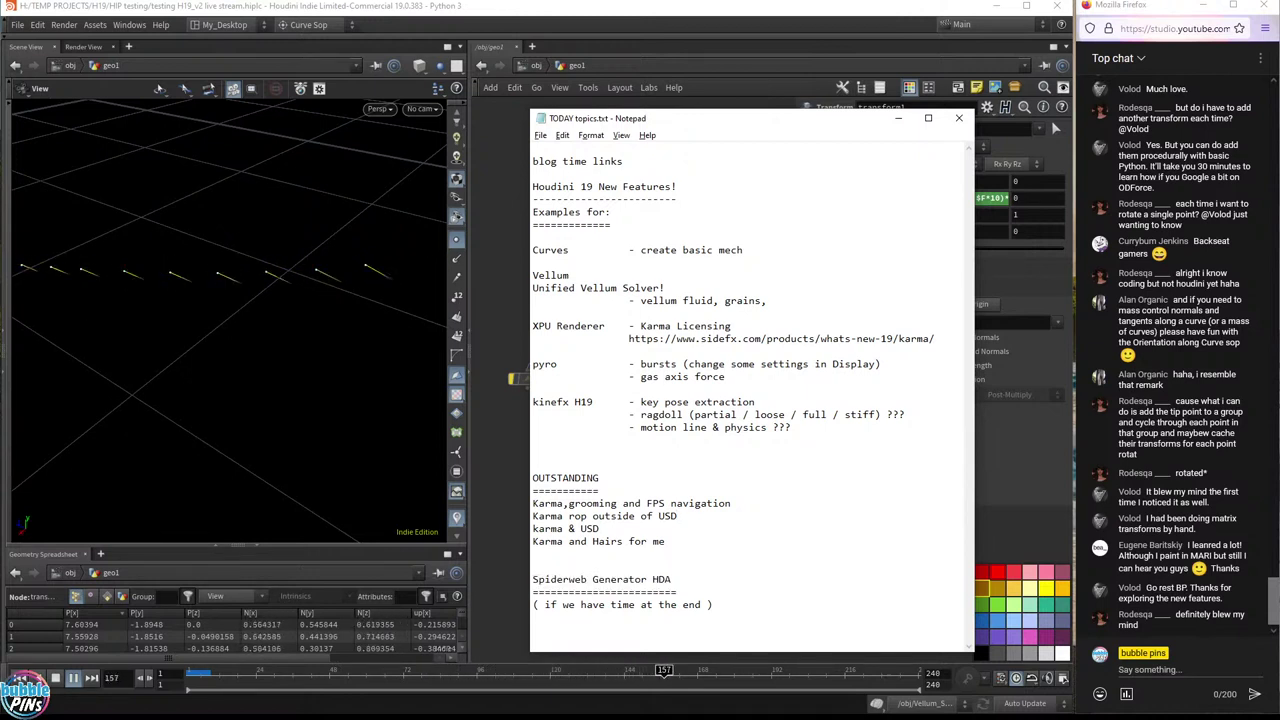
key(shift+Up)
key(shift+Up)
key(shift+Up)
key(shift+Up)
key(shift+Up)
key(shift+Up)
key(shift+Up)
key(shift+Up)
key(shift+Up)
key(shift+Up)
key(shift+Up)
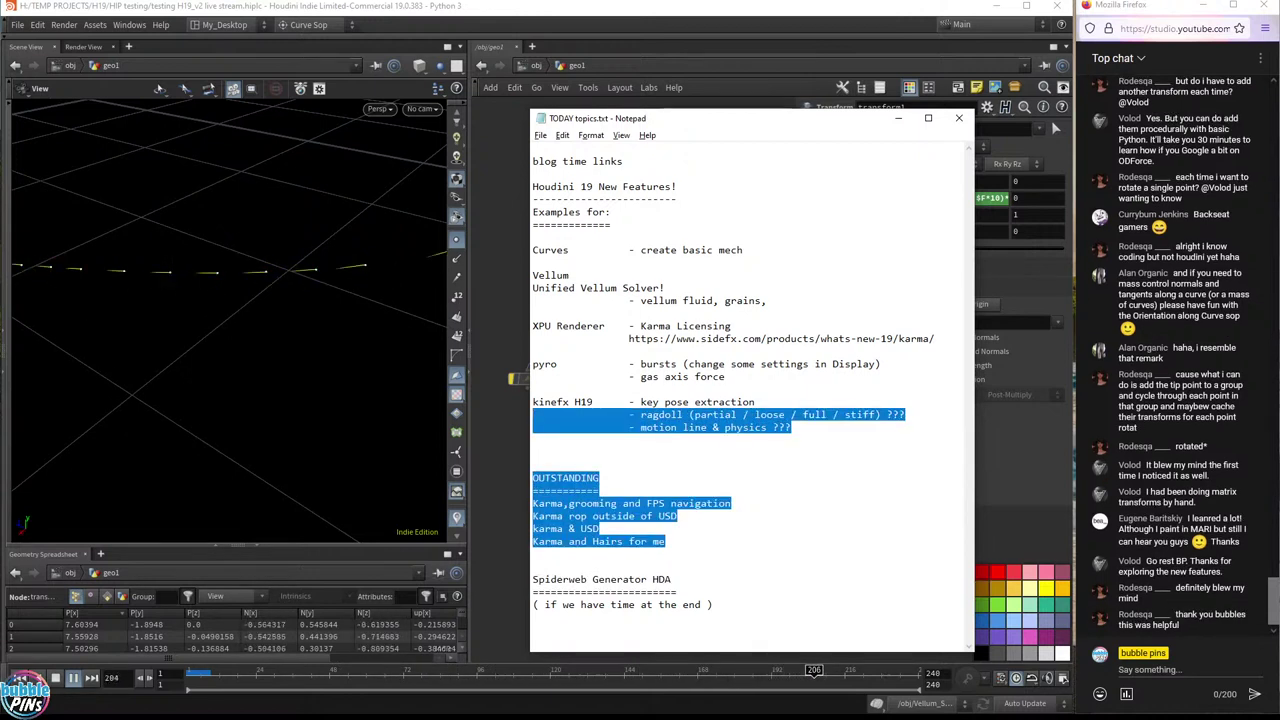